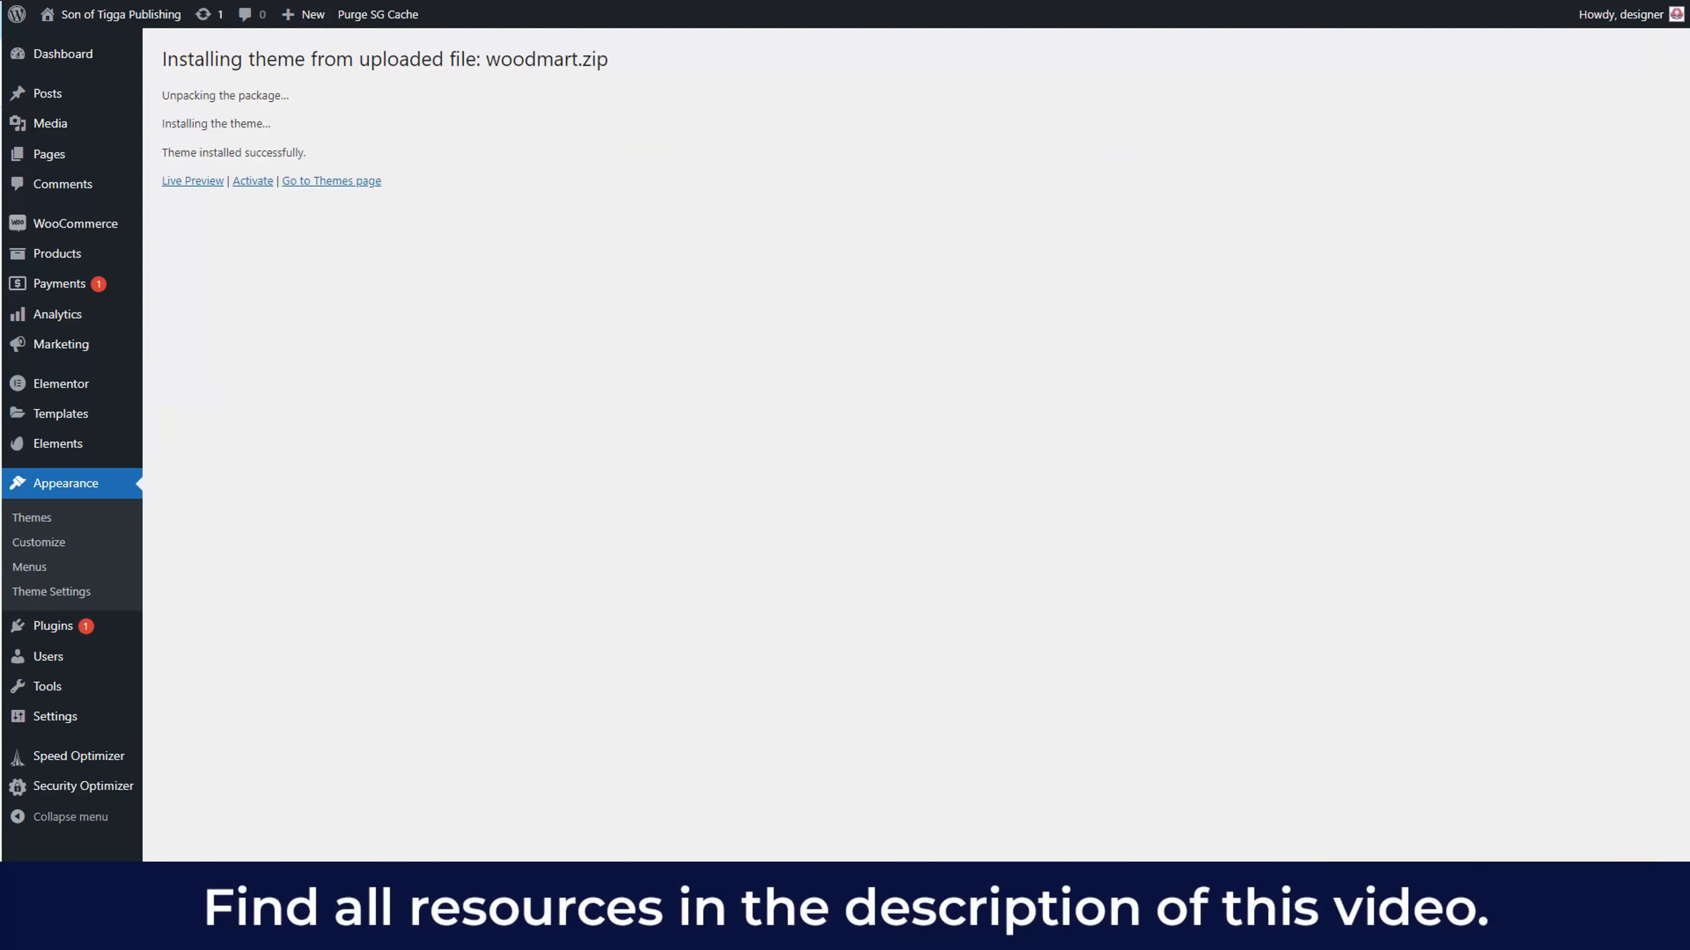
- Activate the newly installed WoodMart theme and open the list of installed plugins
left_click(253, 181)
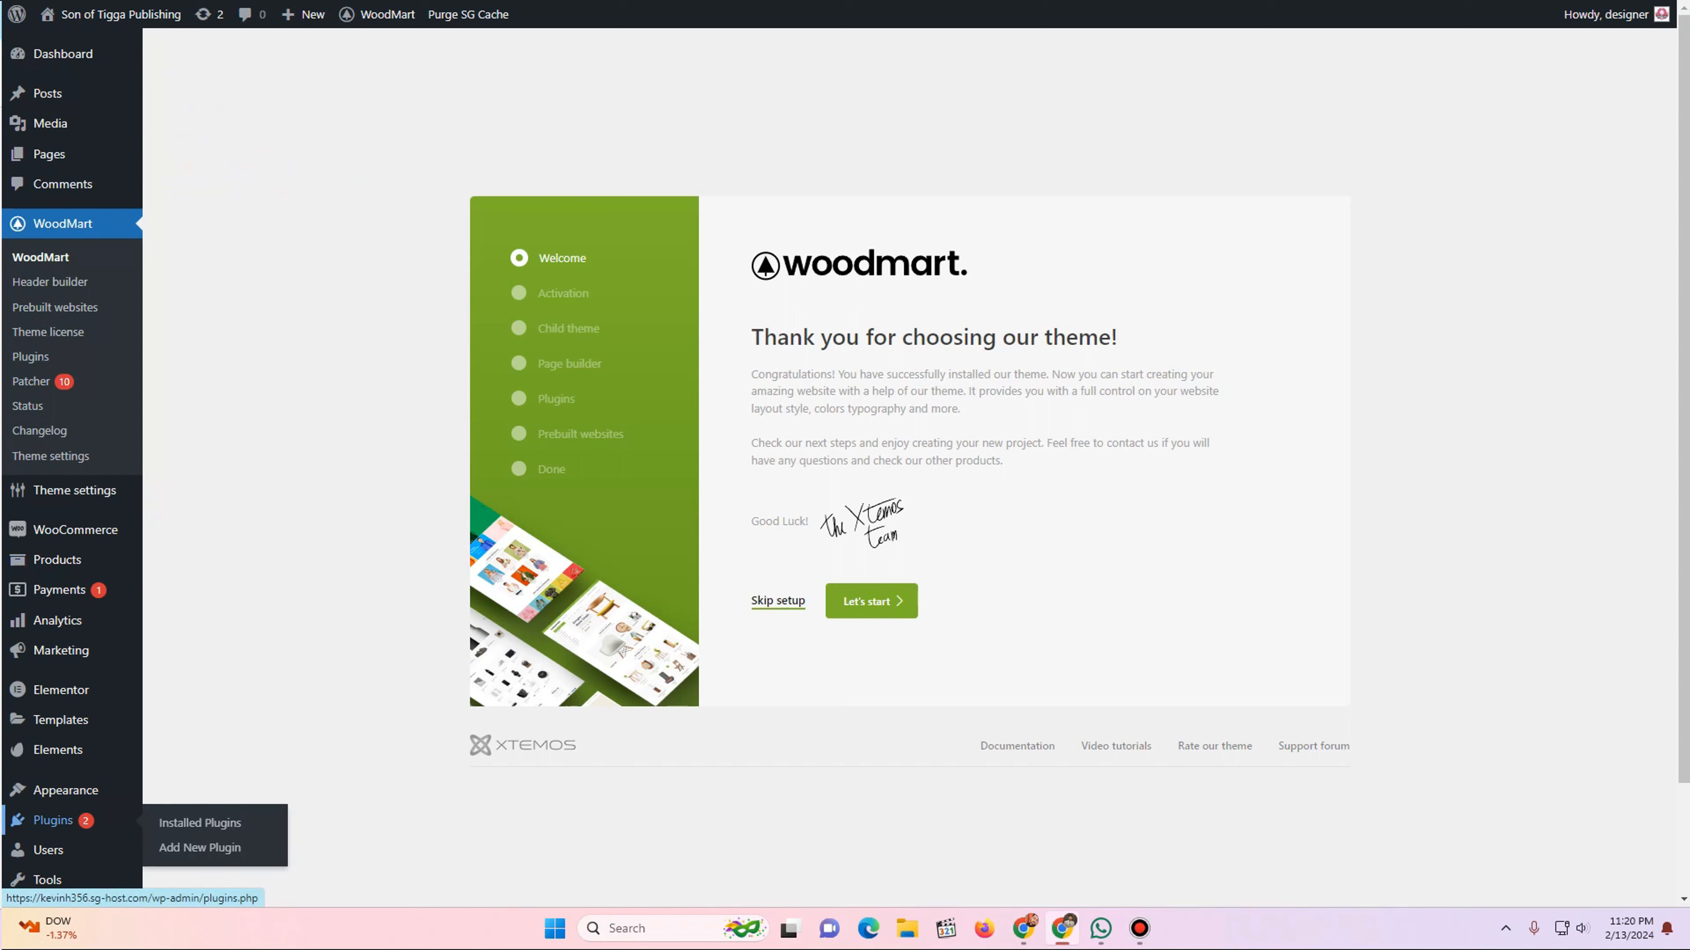
left_click(53, 820)
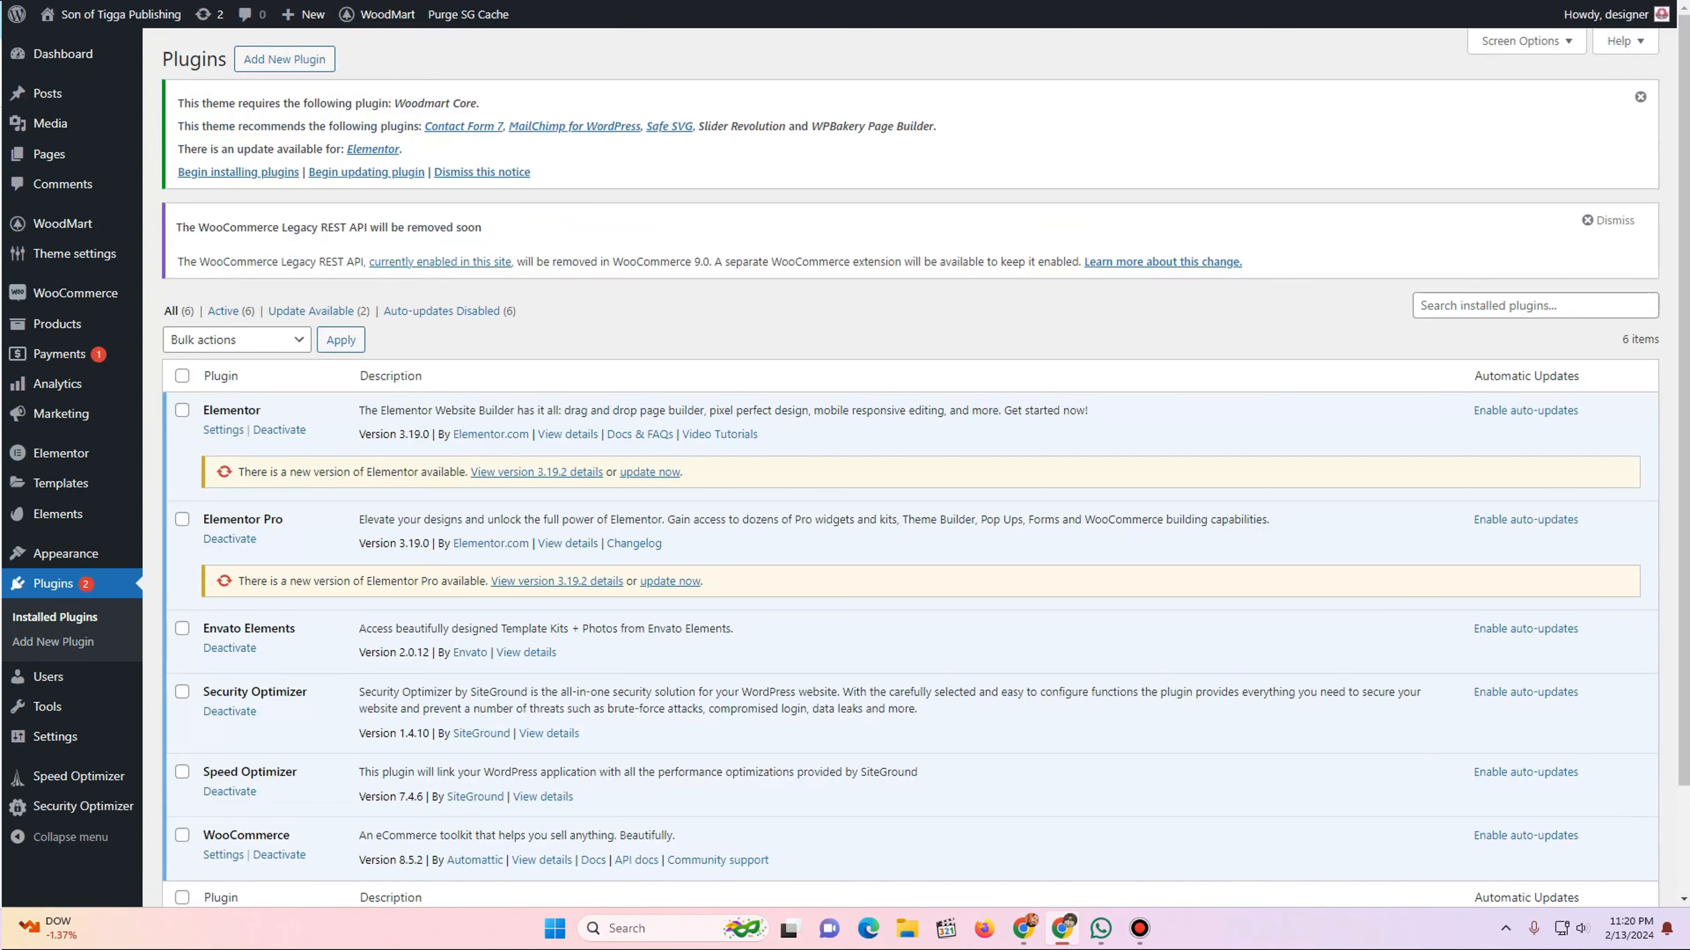
- Deactivate the Envato Elements plugin and delete it together with its data
scroll(911, 466, "down", 2)
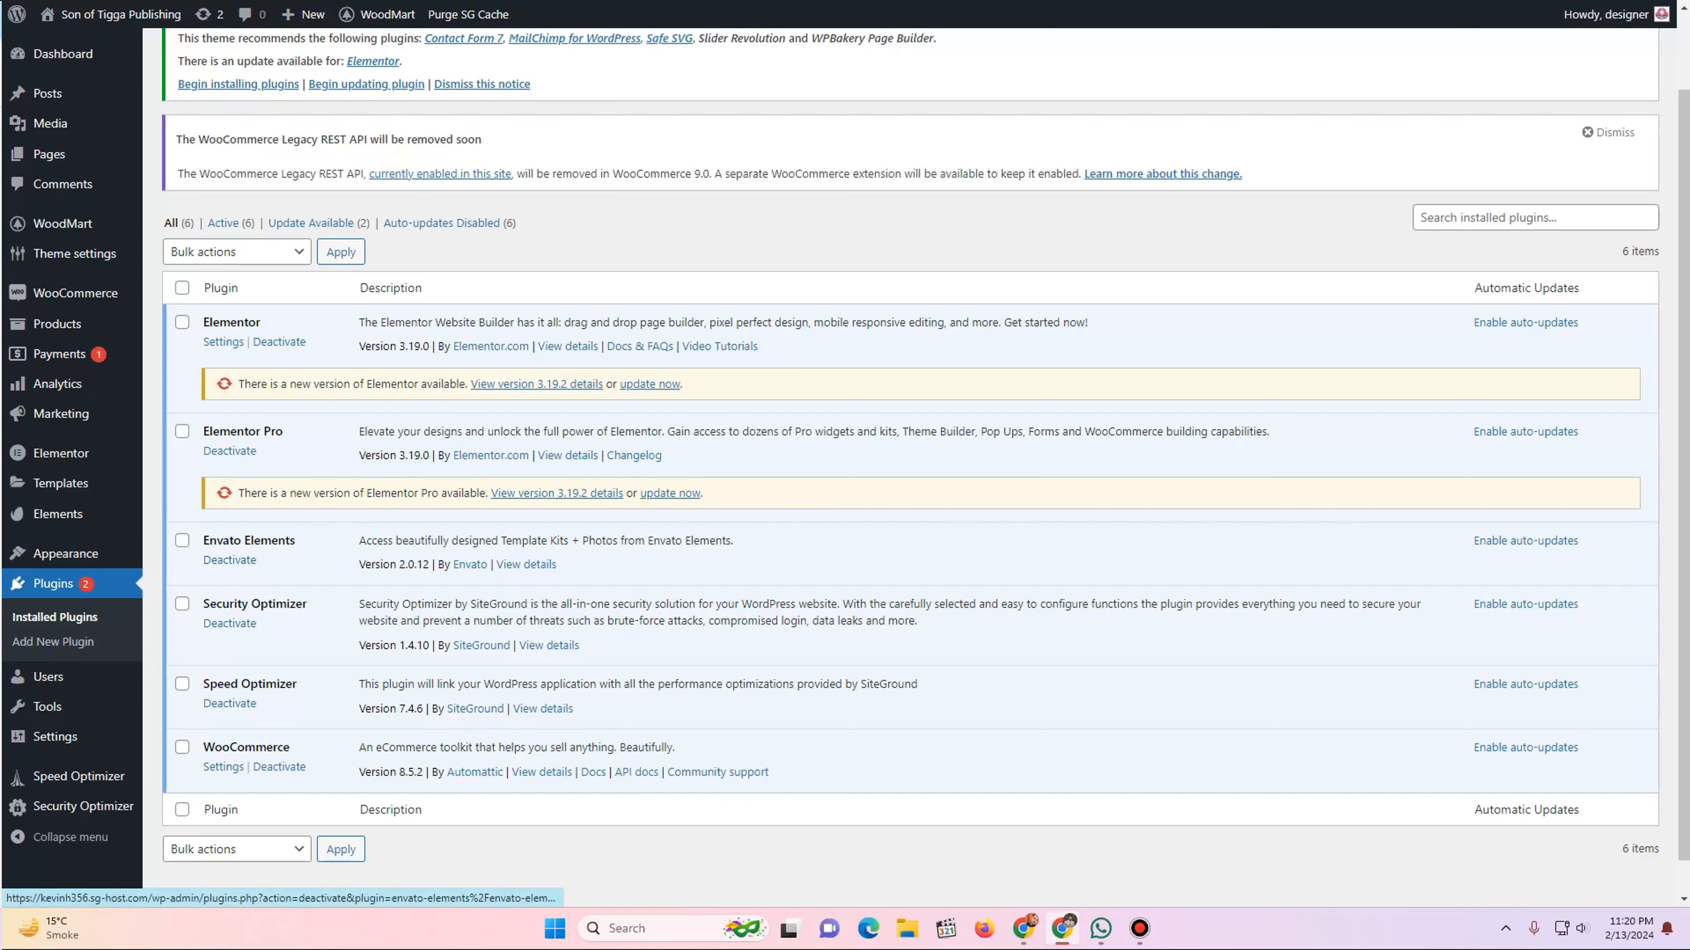
left_click(229, 560)
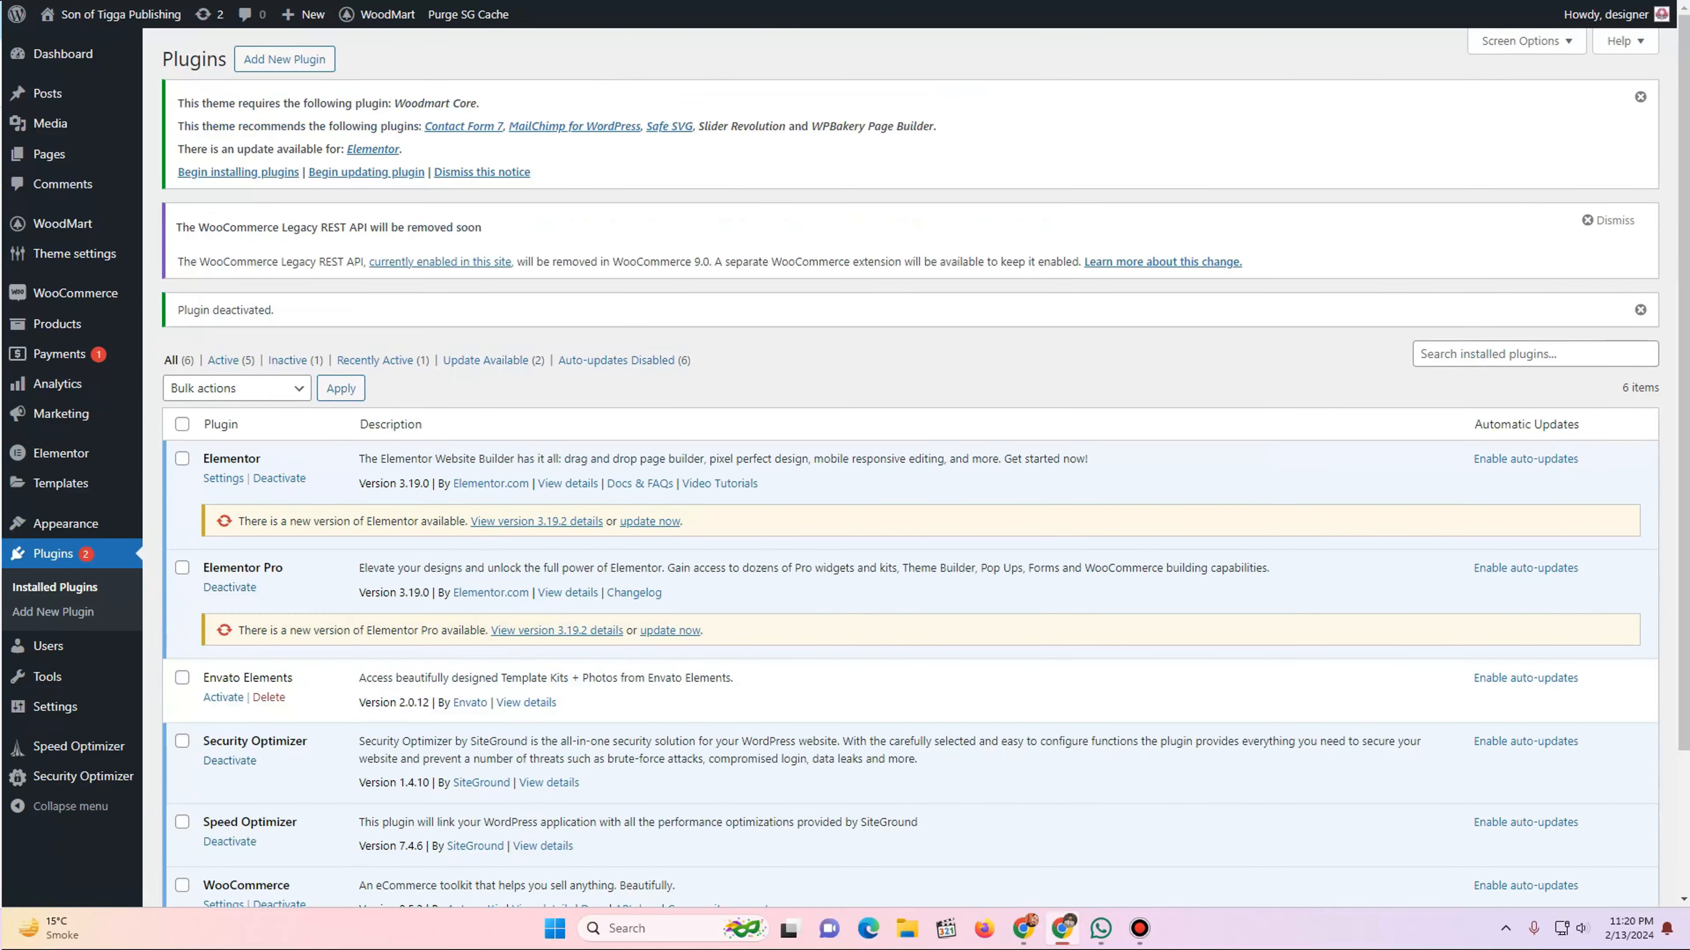
left_click(268, 696)
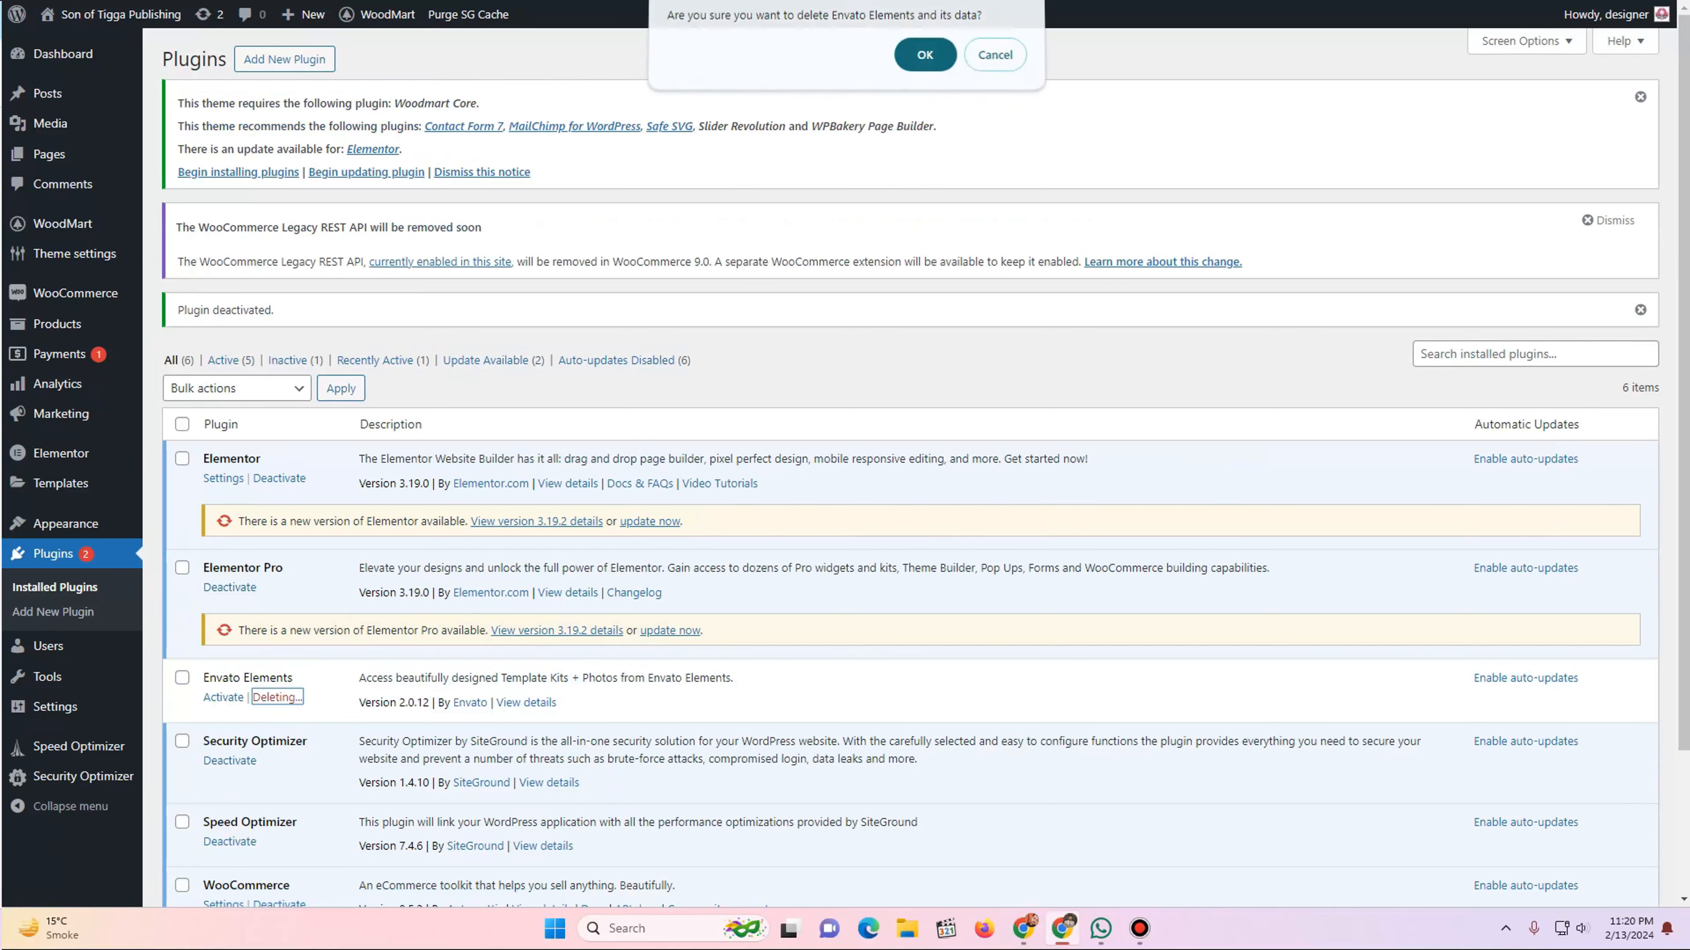
key("Return")
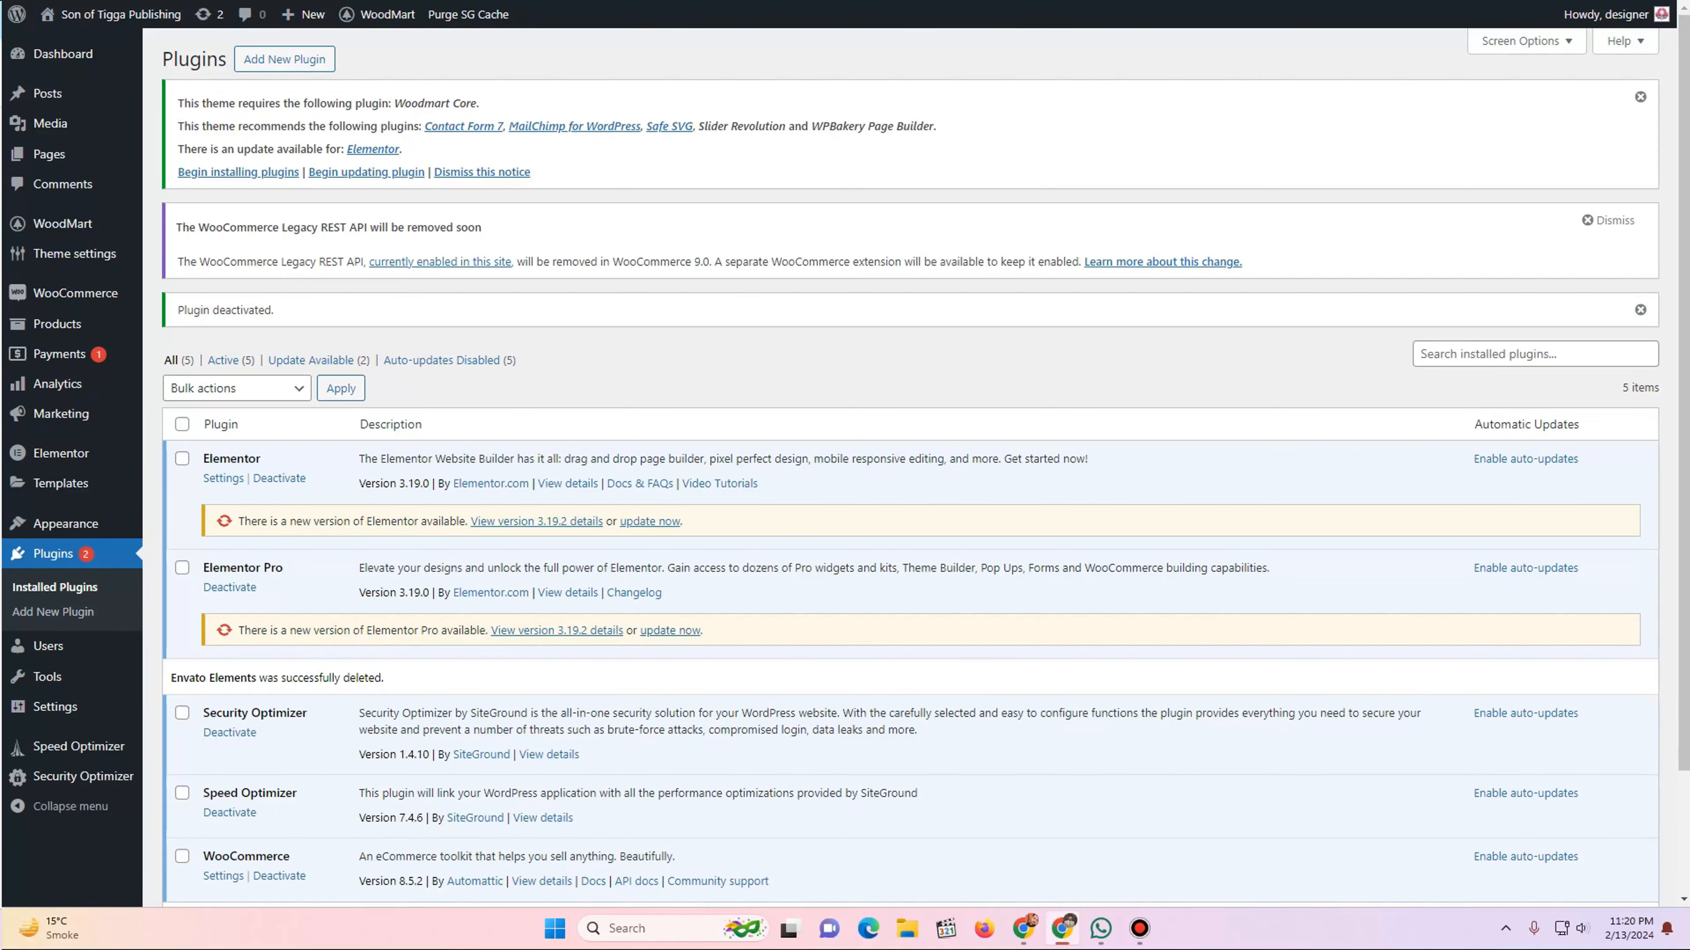
- Update the Elementor Pro and Elementor plugins, and dismiss the plugin deactivation notice while staying on the page
left_click(670, 631)
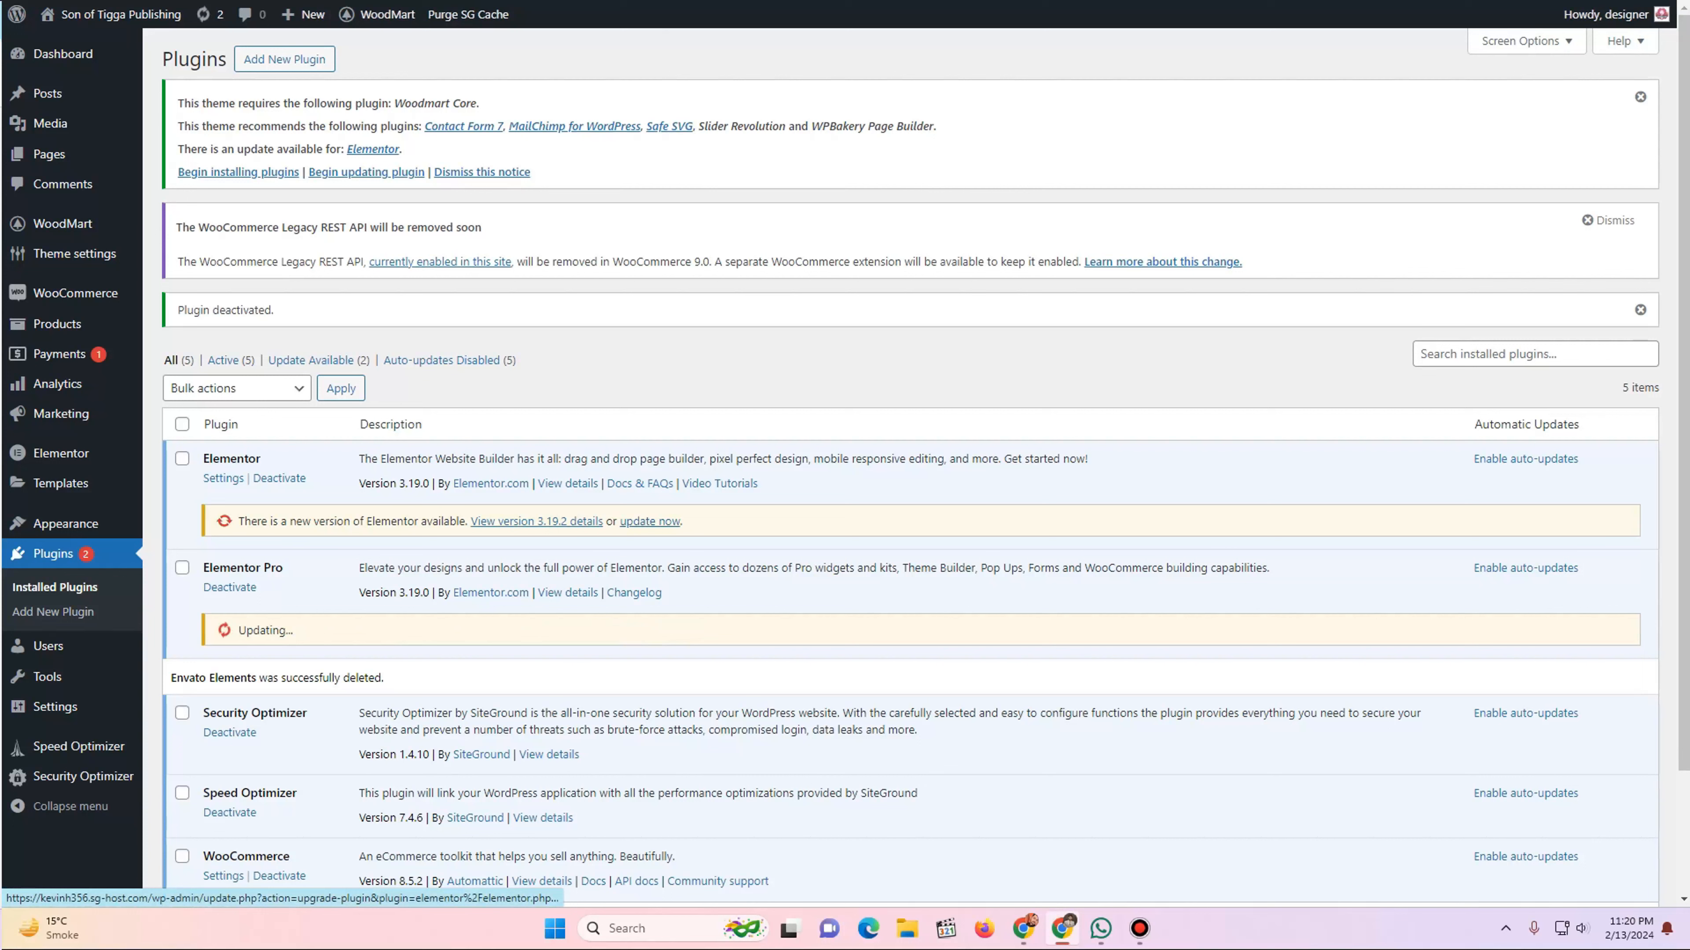
left_click(650, 521)
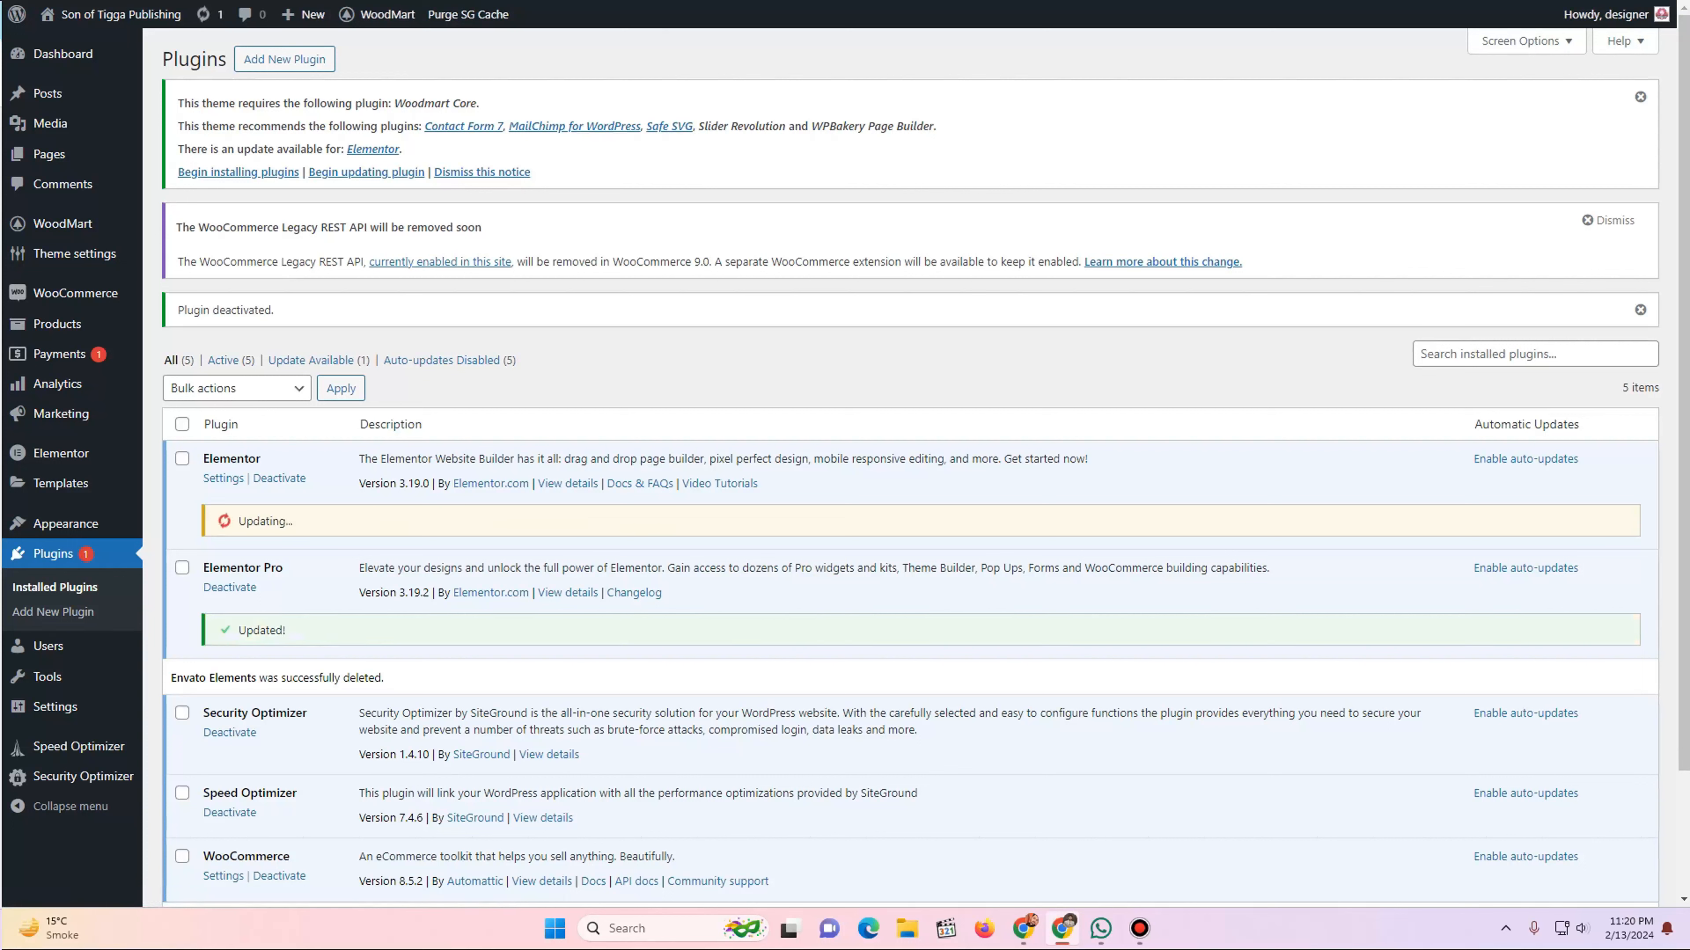
left_click(1640, 309)
left_click(1608, 220)
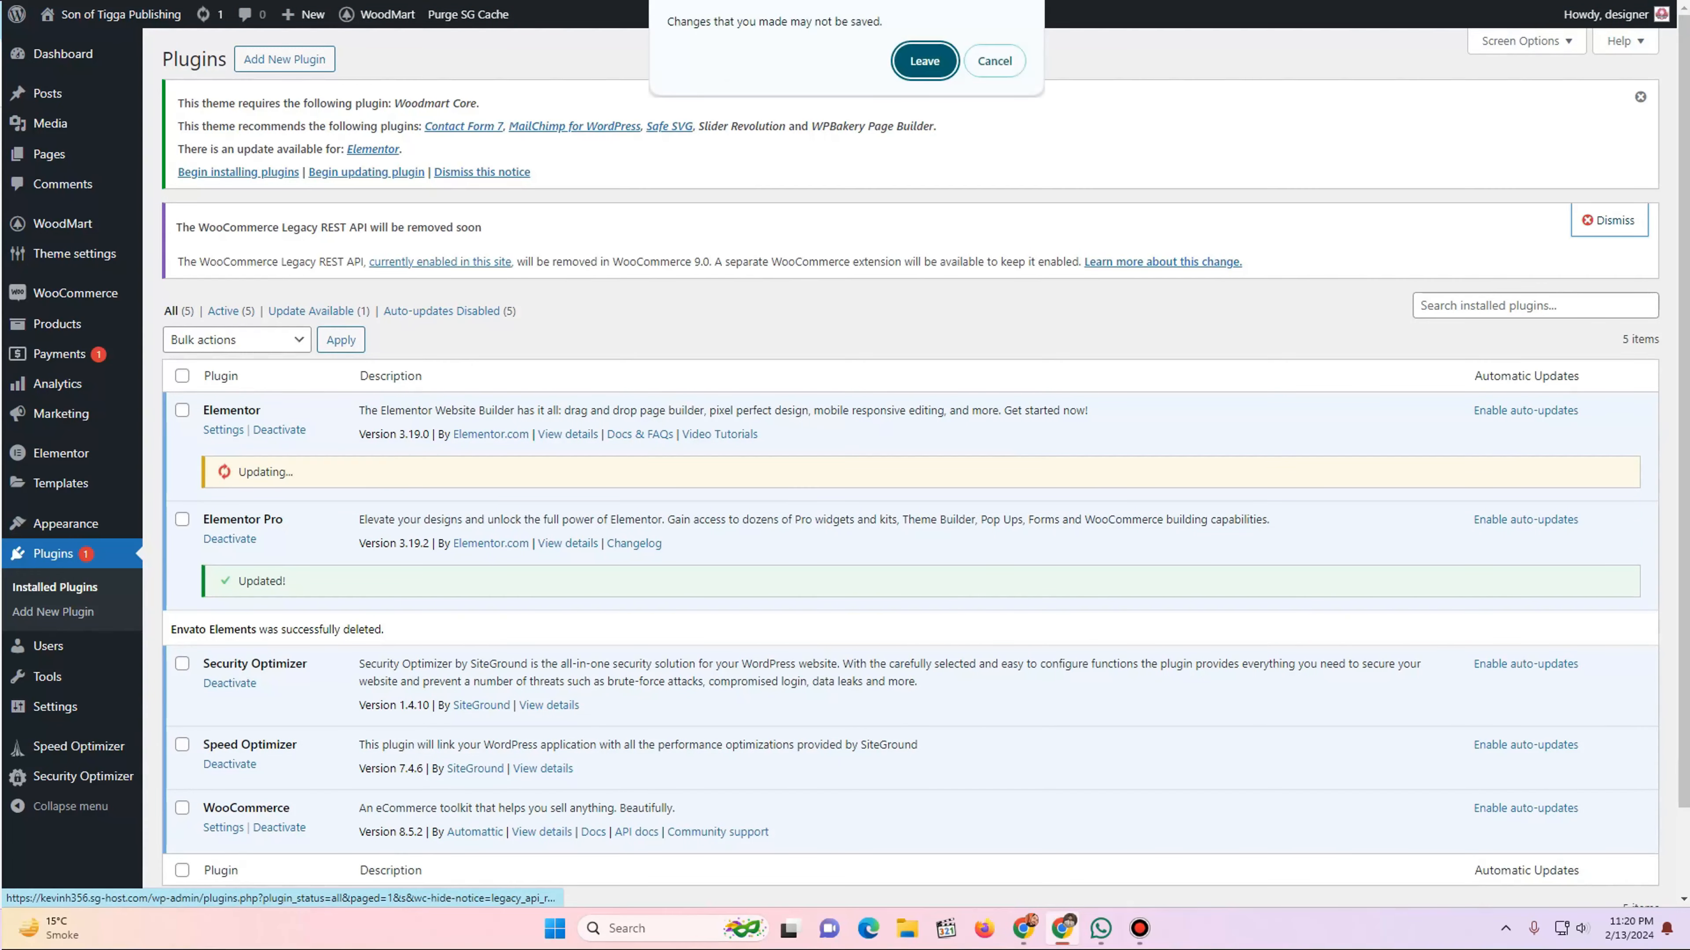
left_click(995, 61)
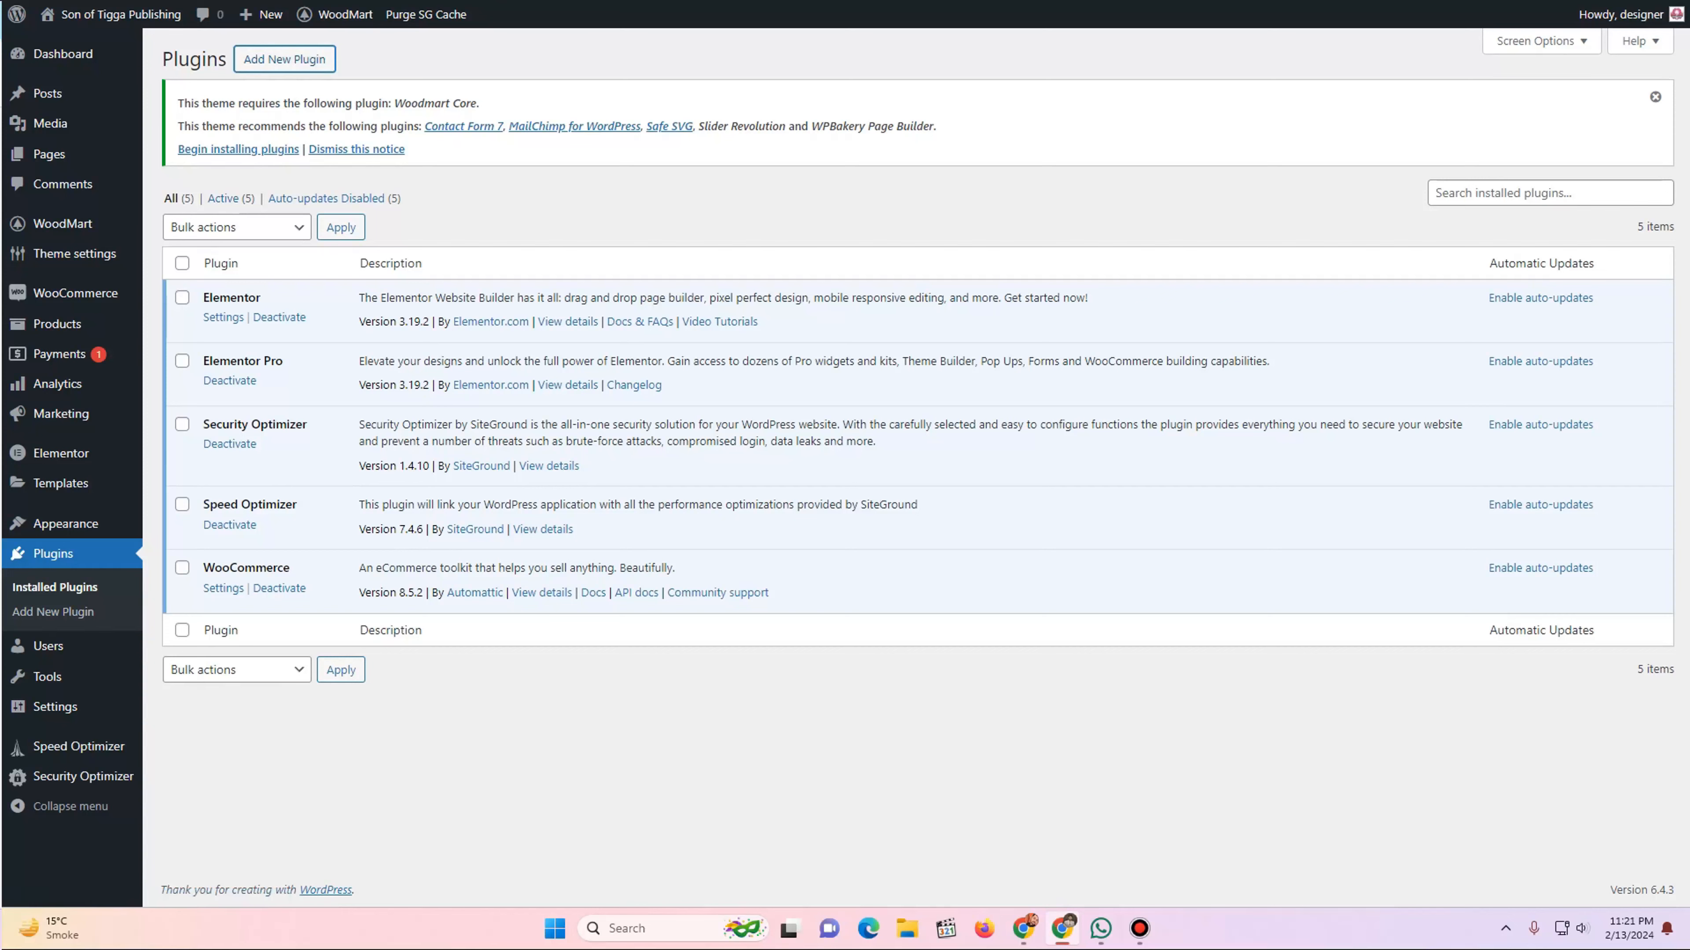
- Upload, install and activate the plugin file woodmart-core.zip
left_click(284, 58)
left_click(322, 58)
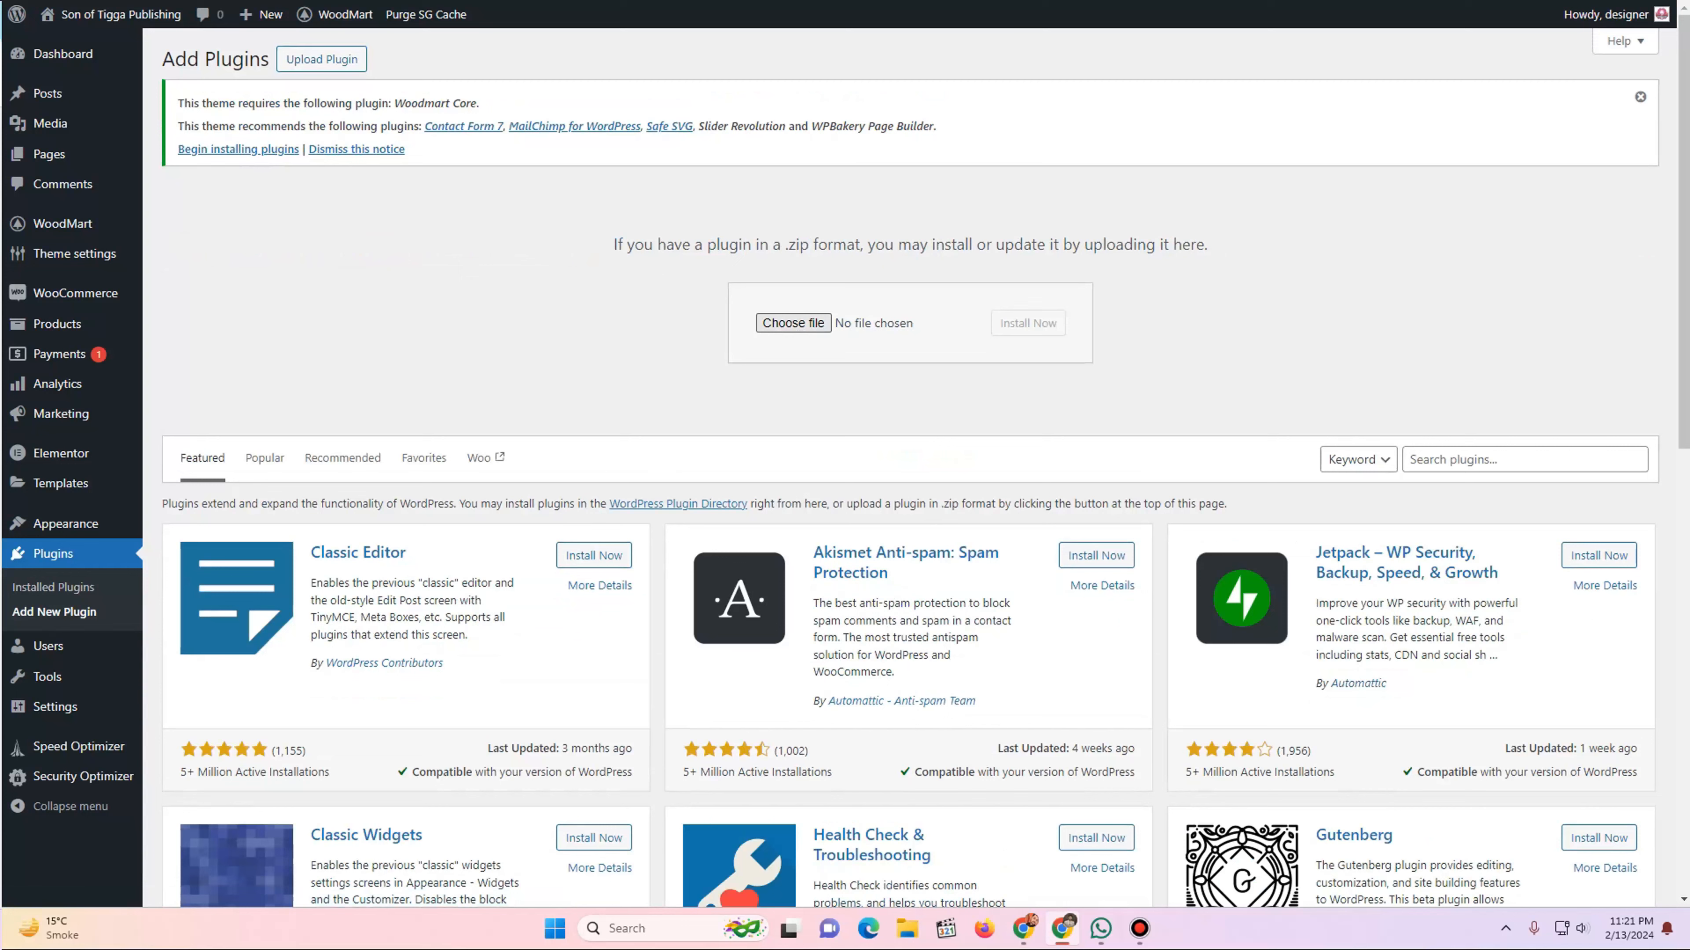
left_click(792, 324)
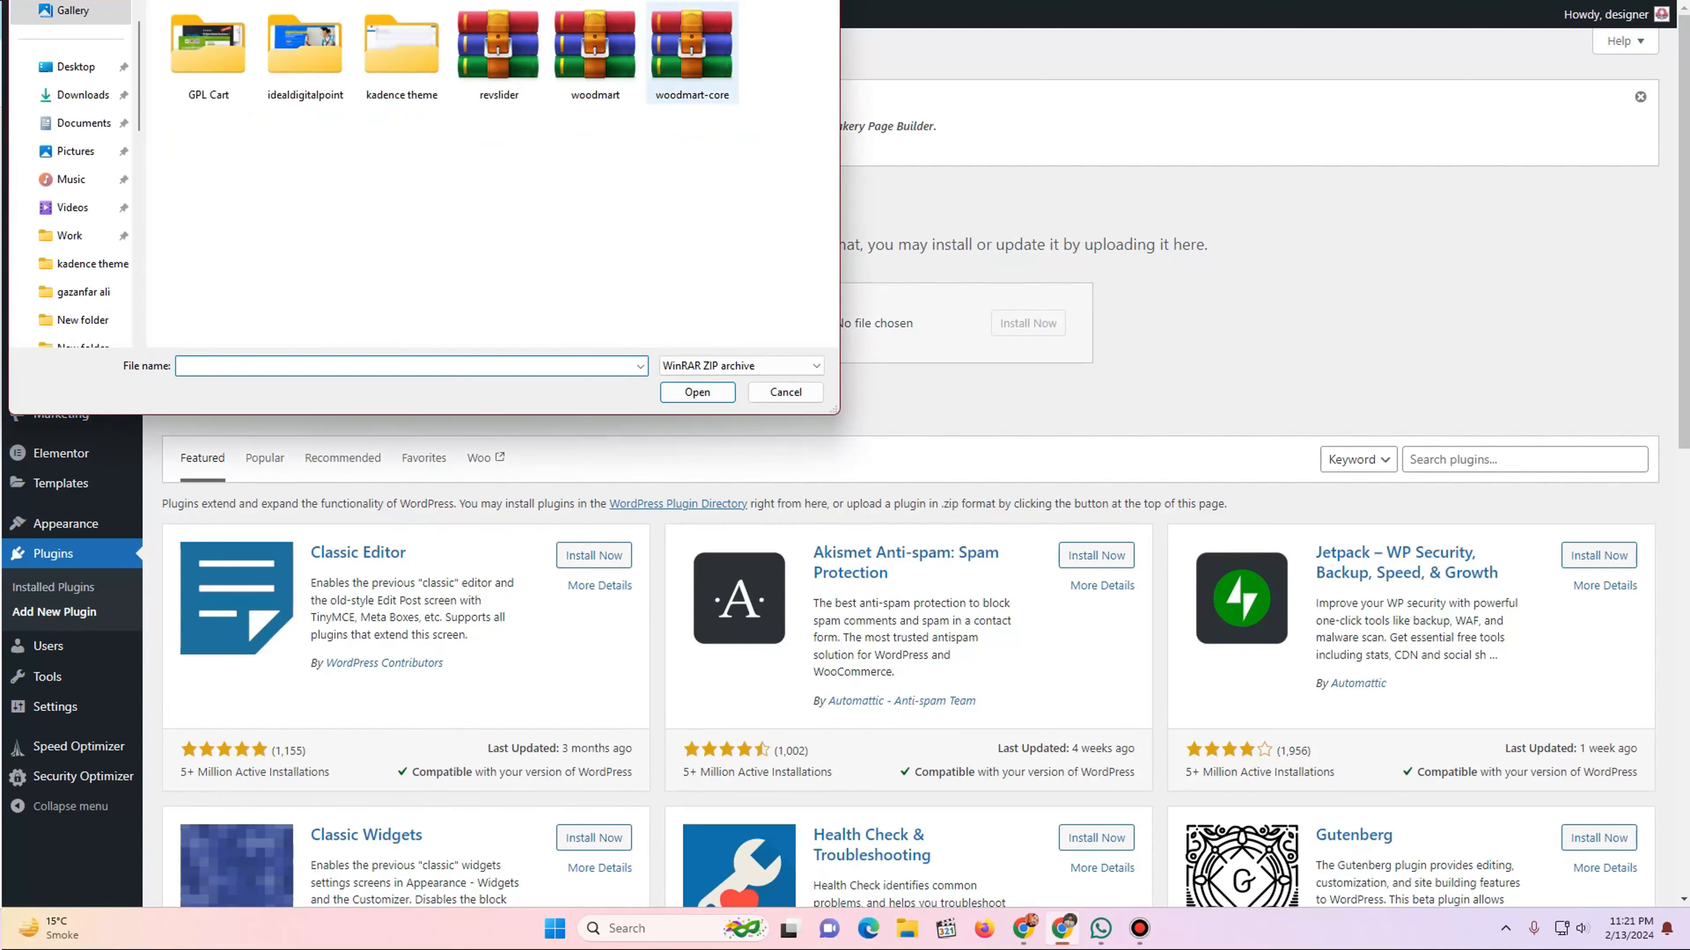
left_click(692, 47)
left_click(697, 392)
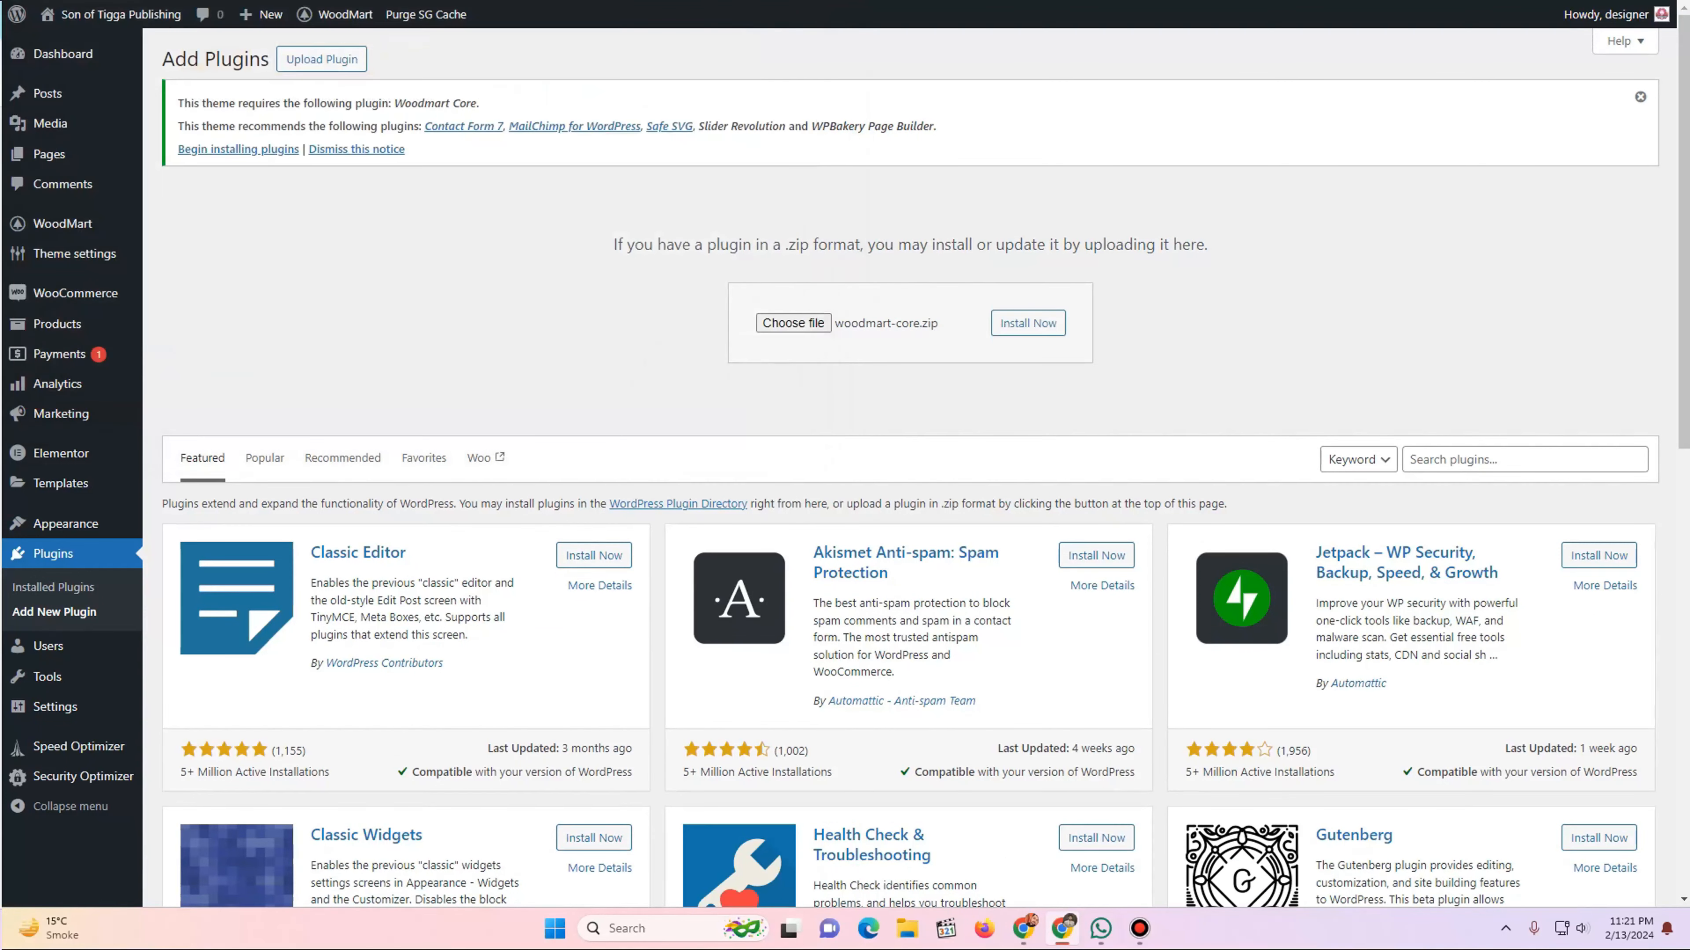
left_click(1028, 324)
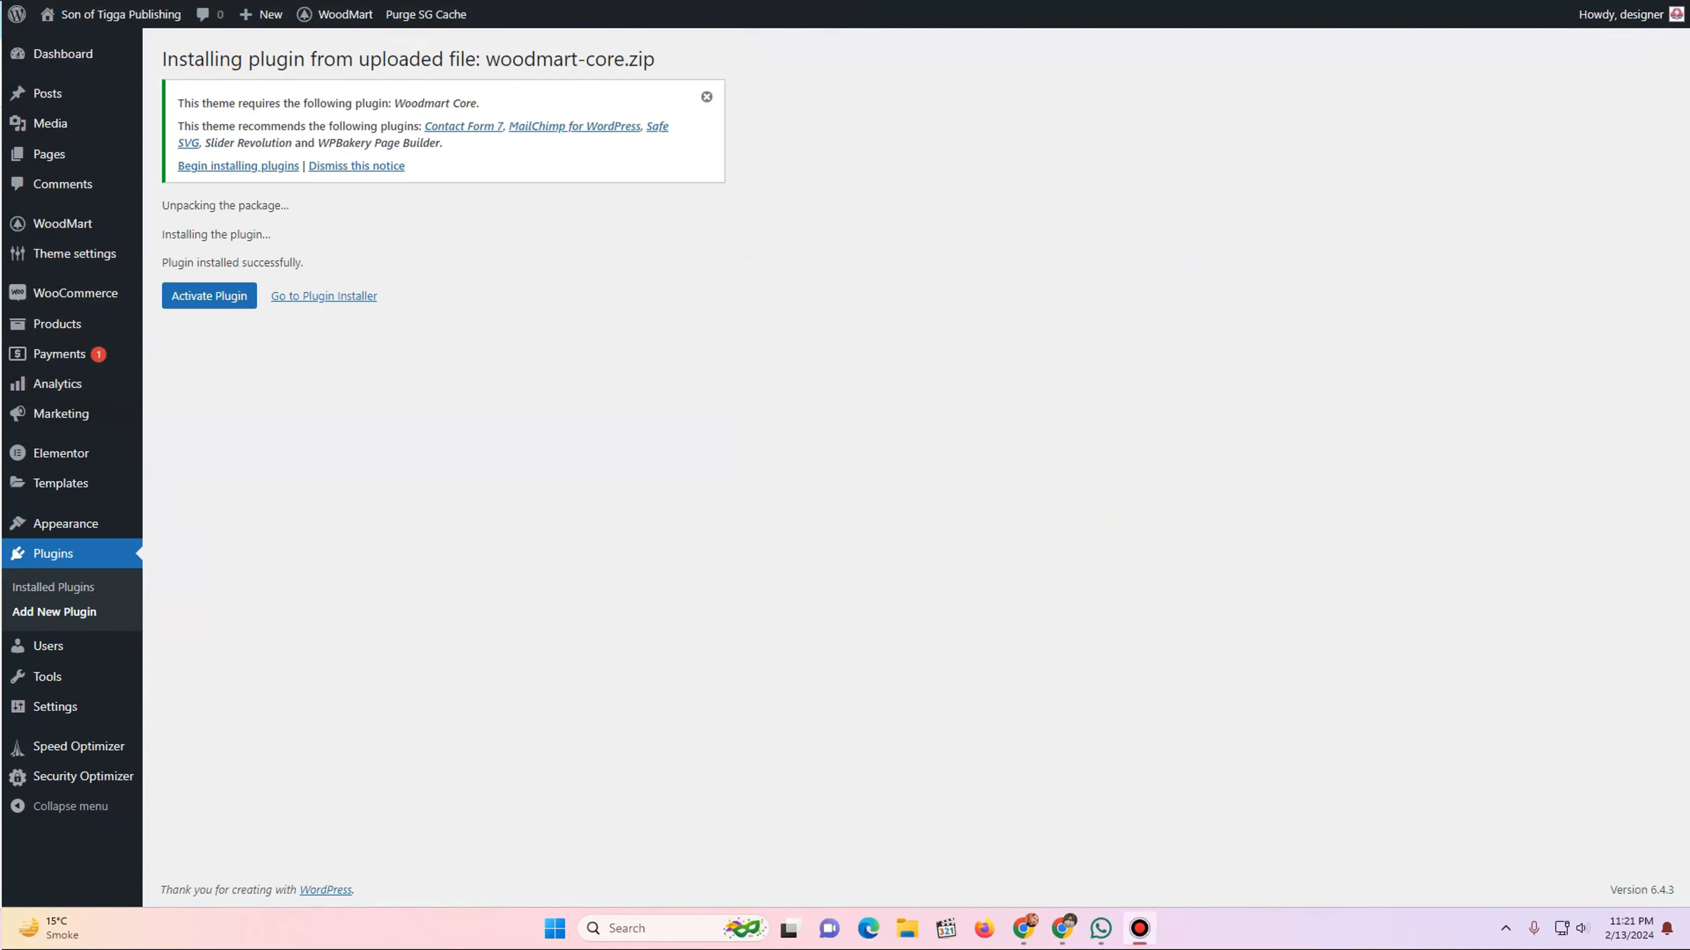
left_click(209, 296)
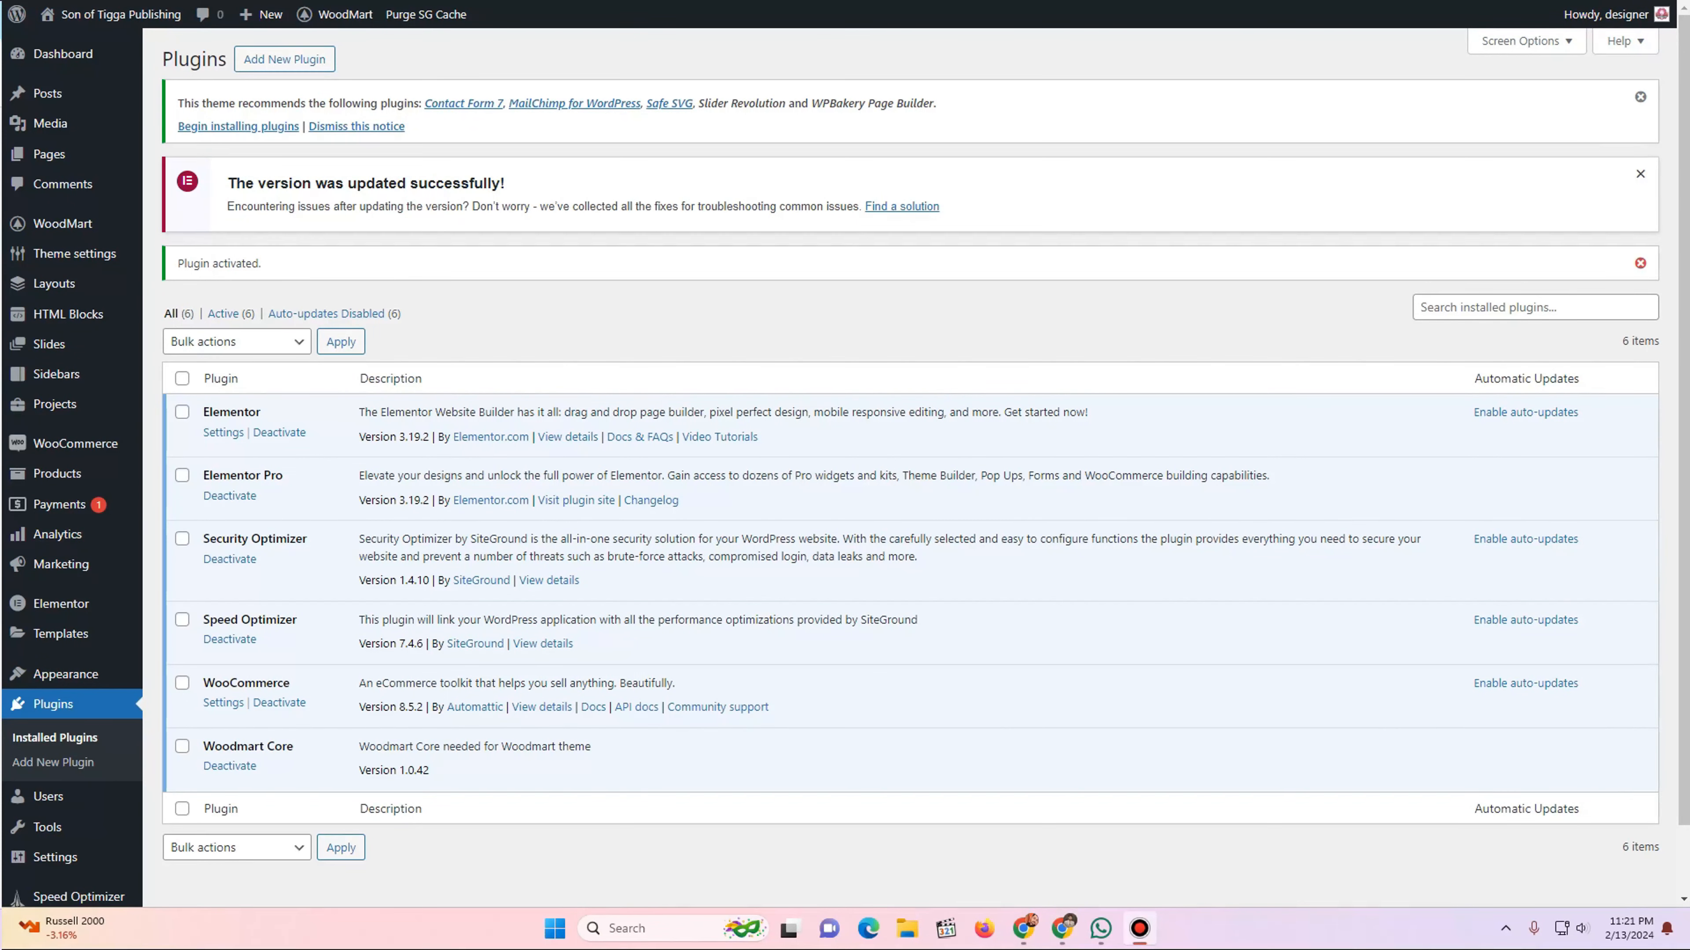
- Dismiss all the notices above the installed plugins list
left_click(1641, 263)
left_click(1640, 174)
left_click(1640, 97)
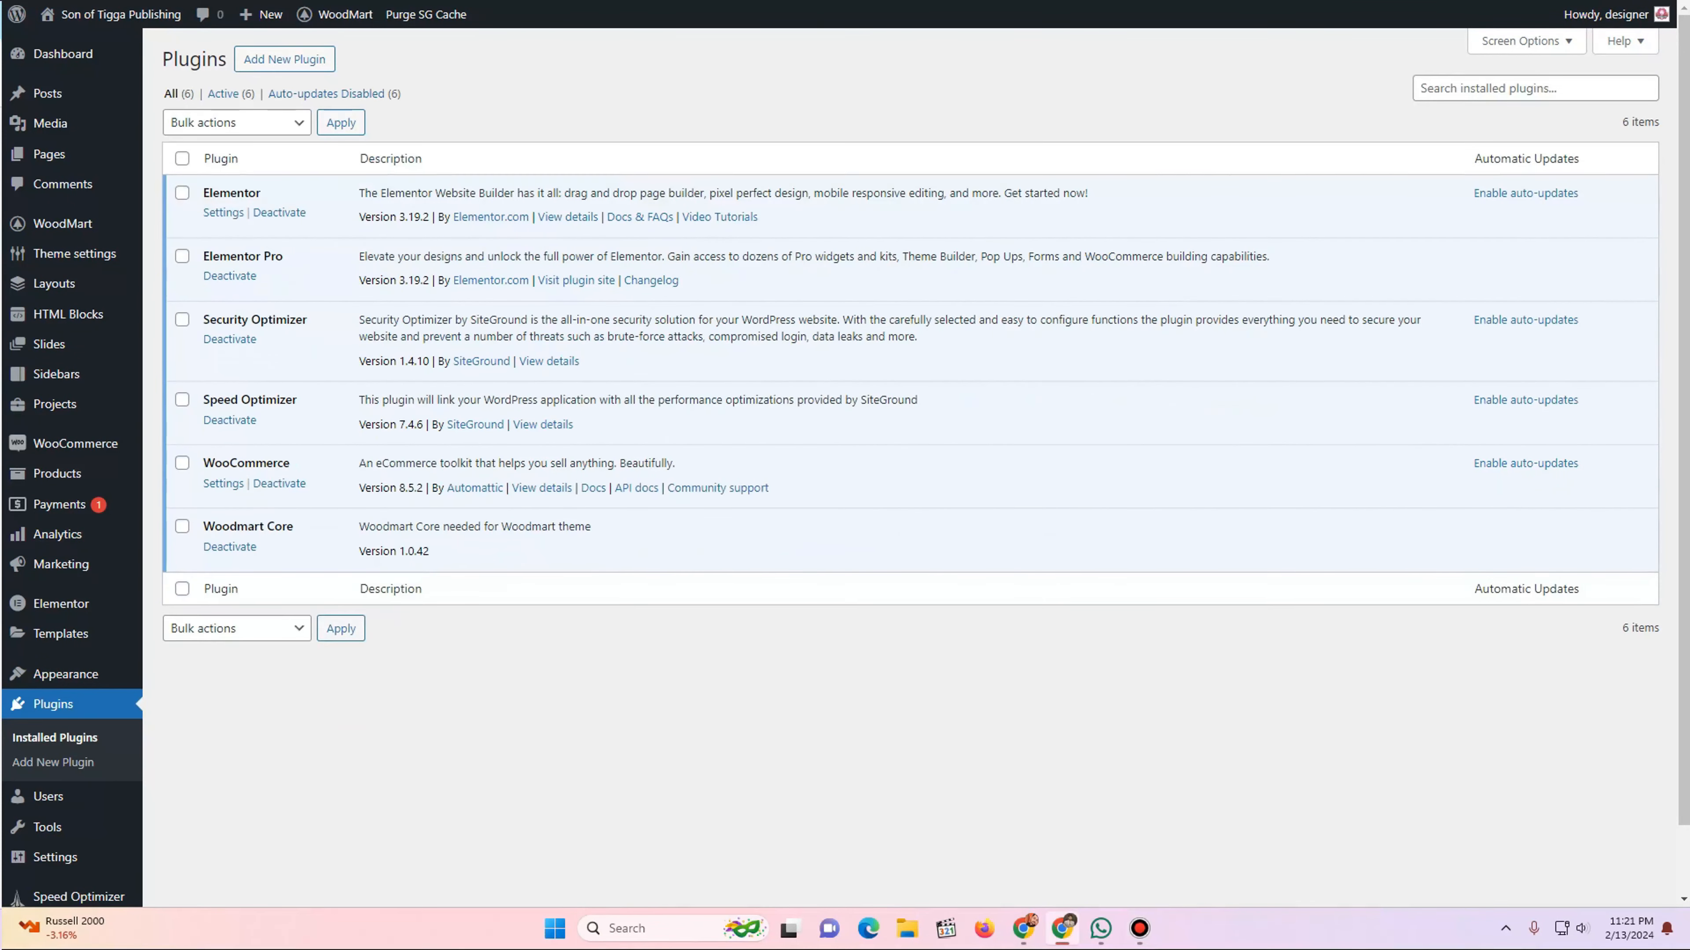
- Upload, install and activate the Slider Revolution plugin from revslider.zip
left_click(284, 58)
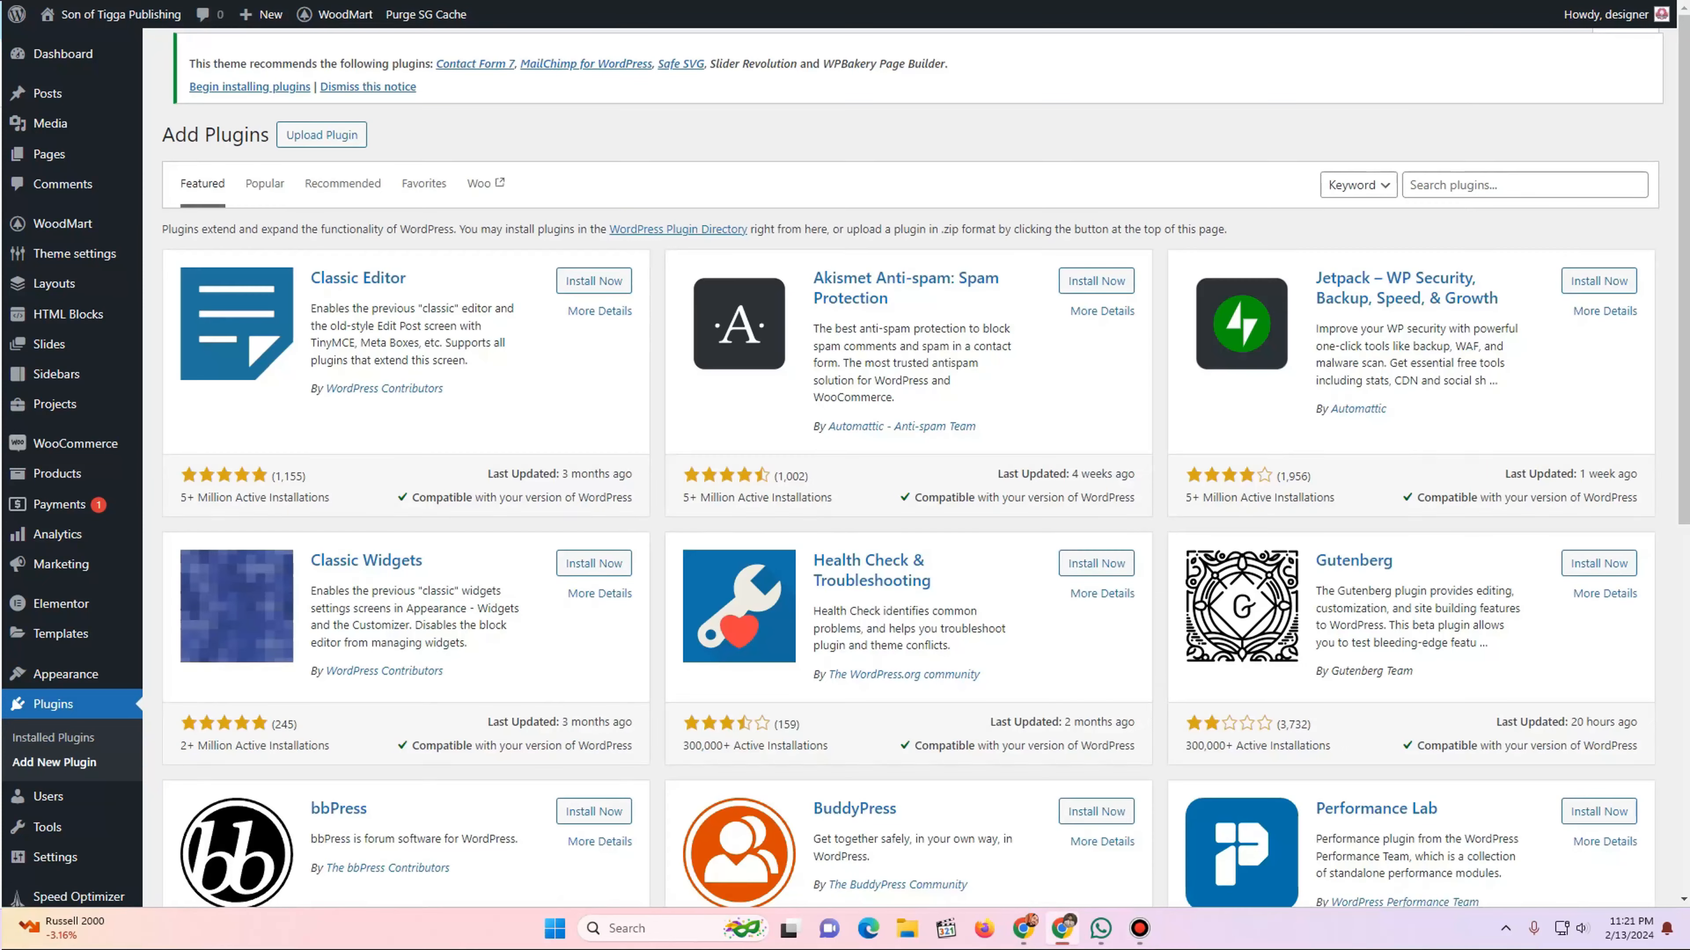
left_click(321, 59)
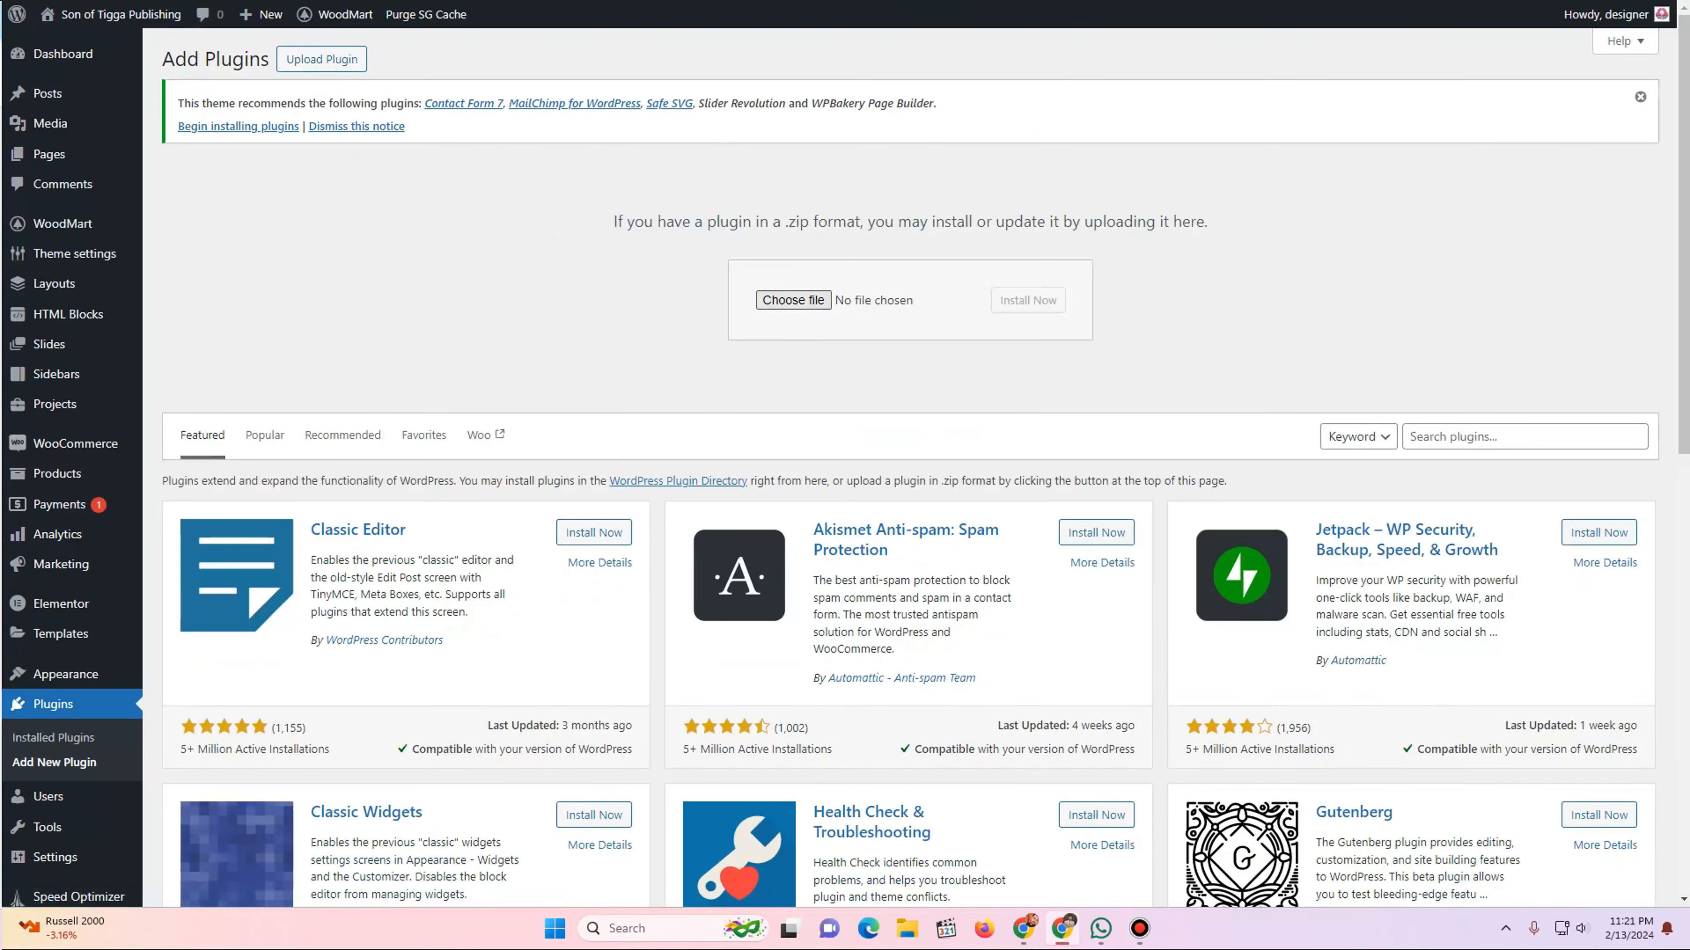
left_click(793, 300)
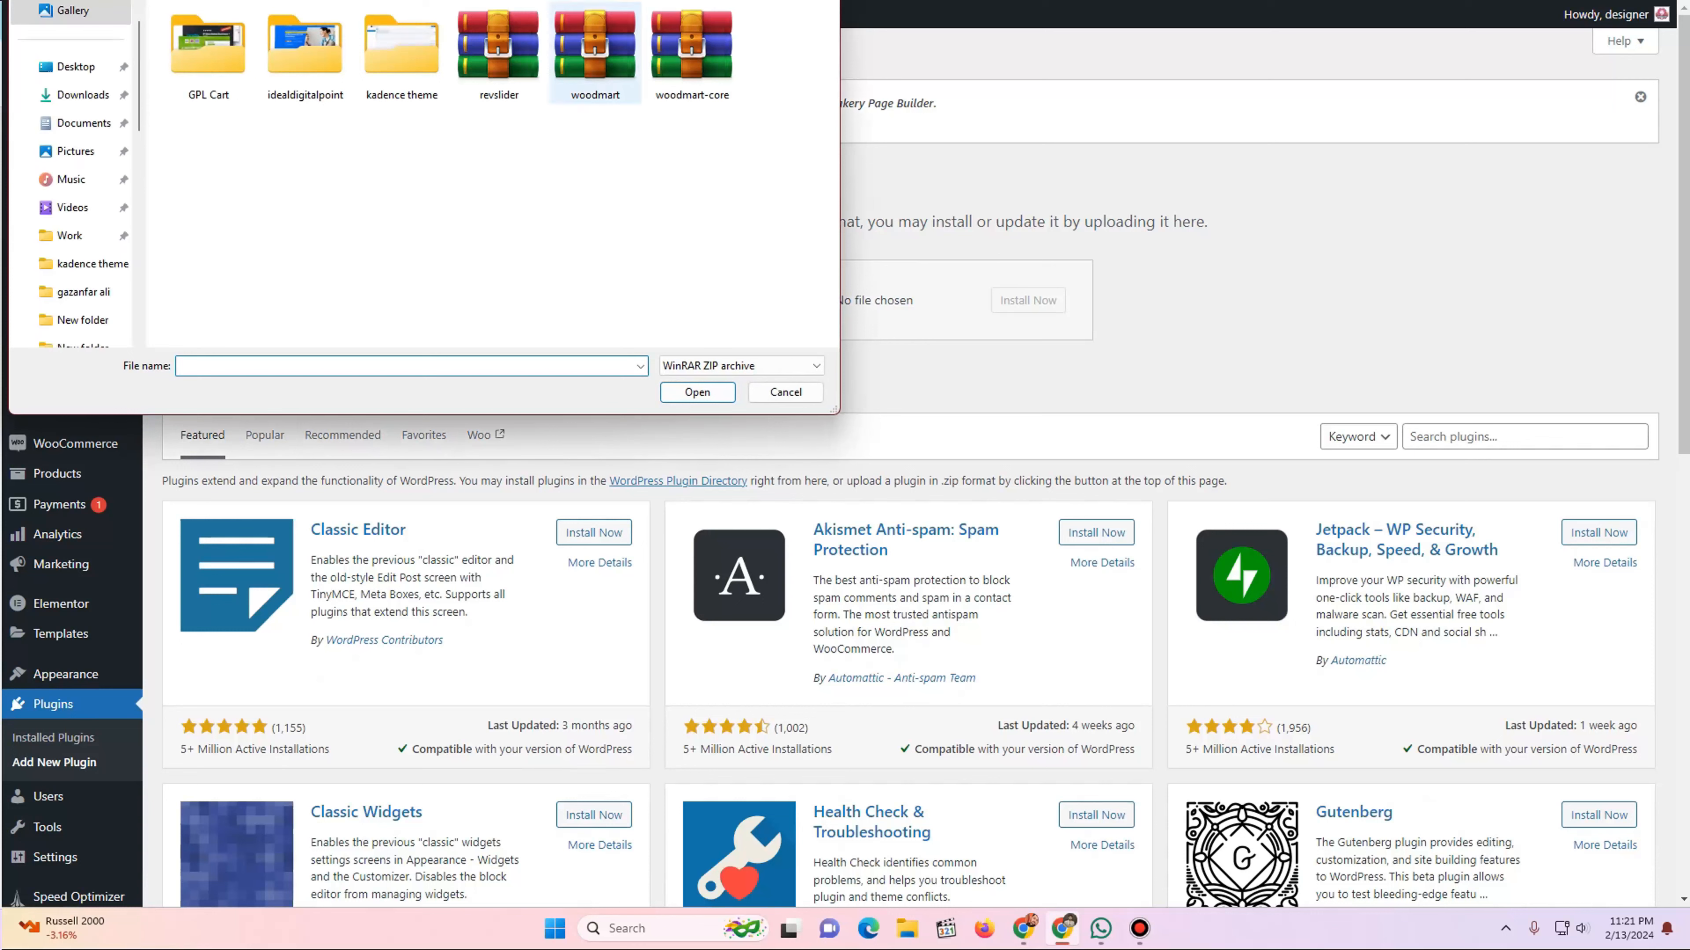
left_click(499, 53)
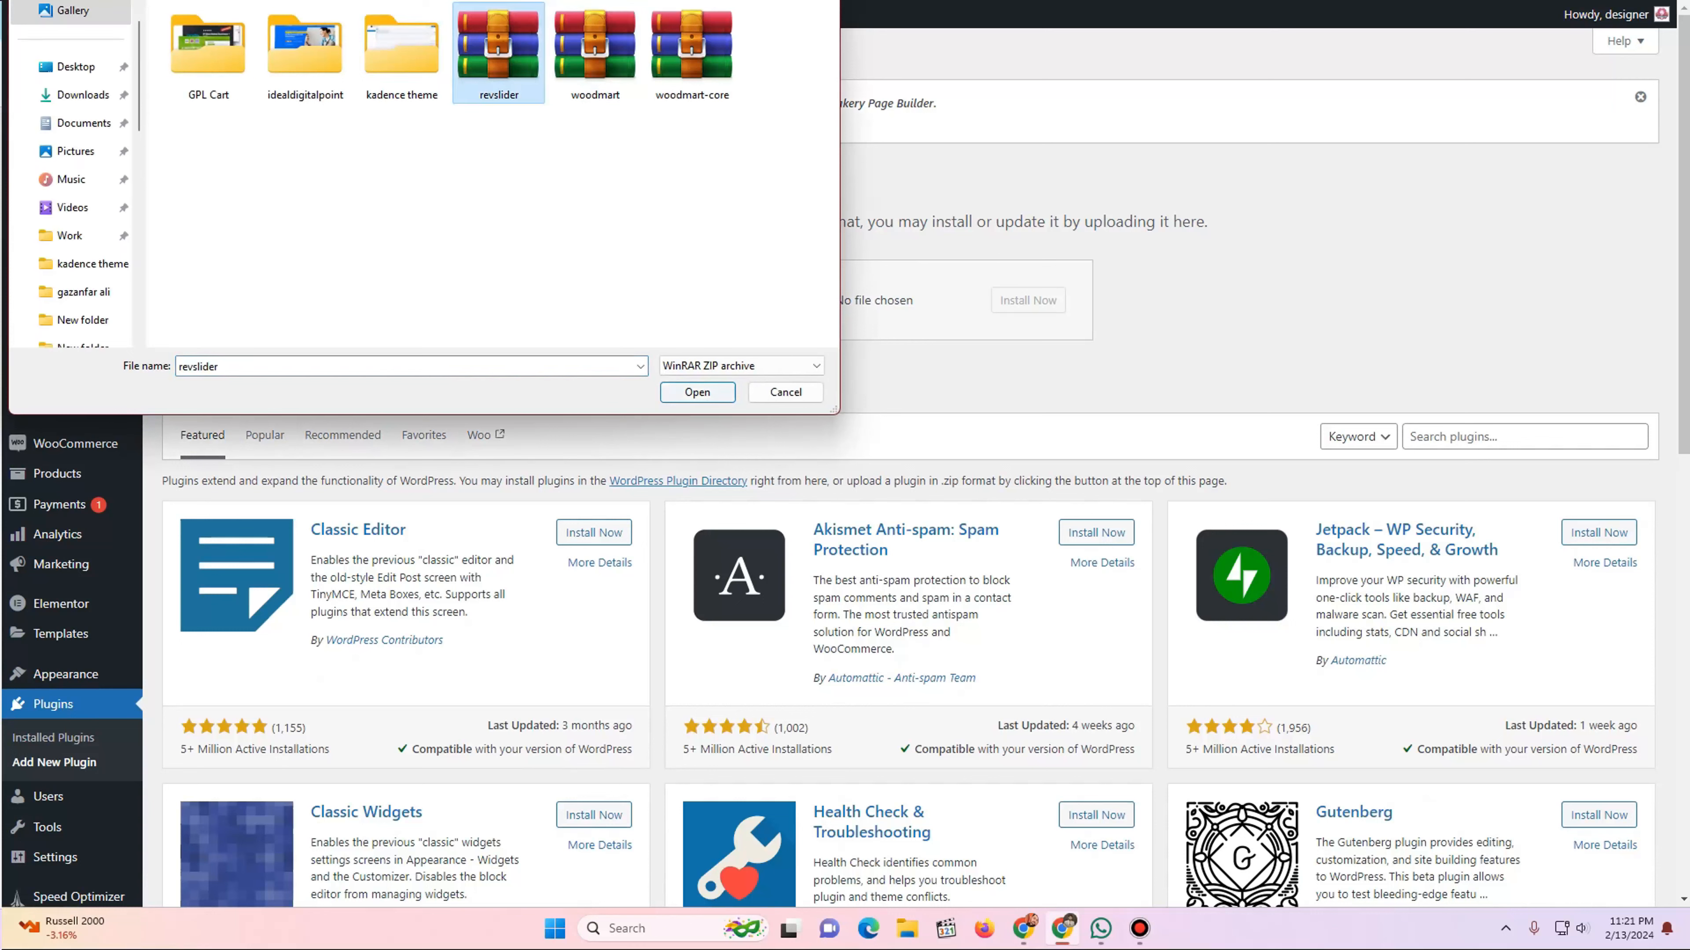
left_click(697, 392)
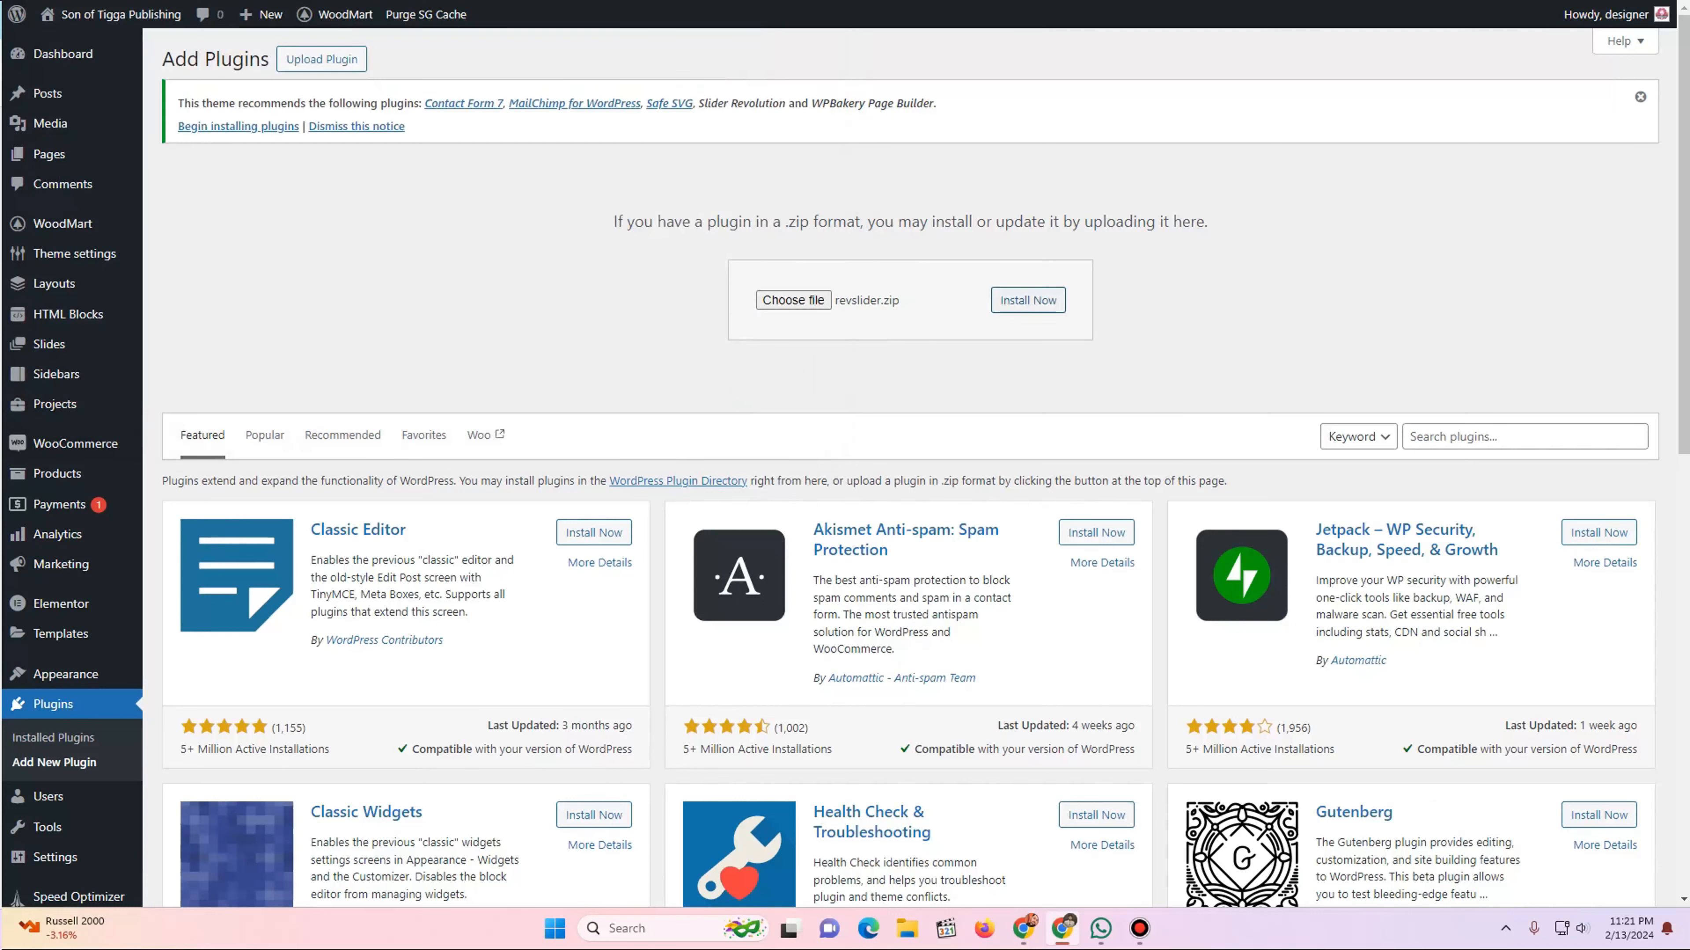
left_click(1028, 300)
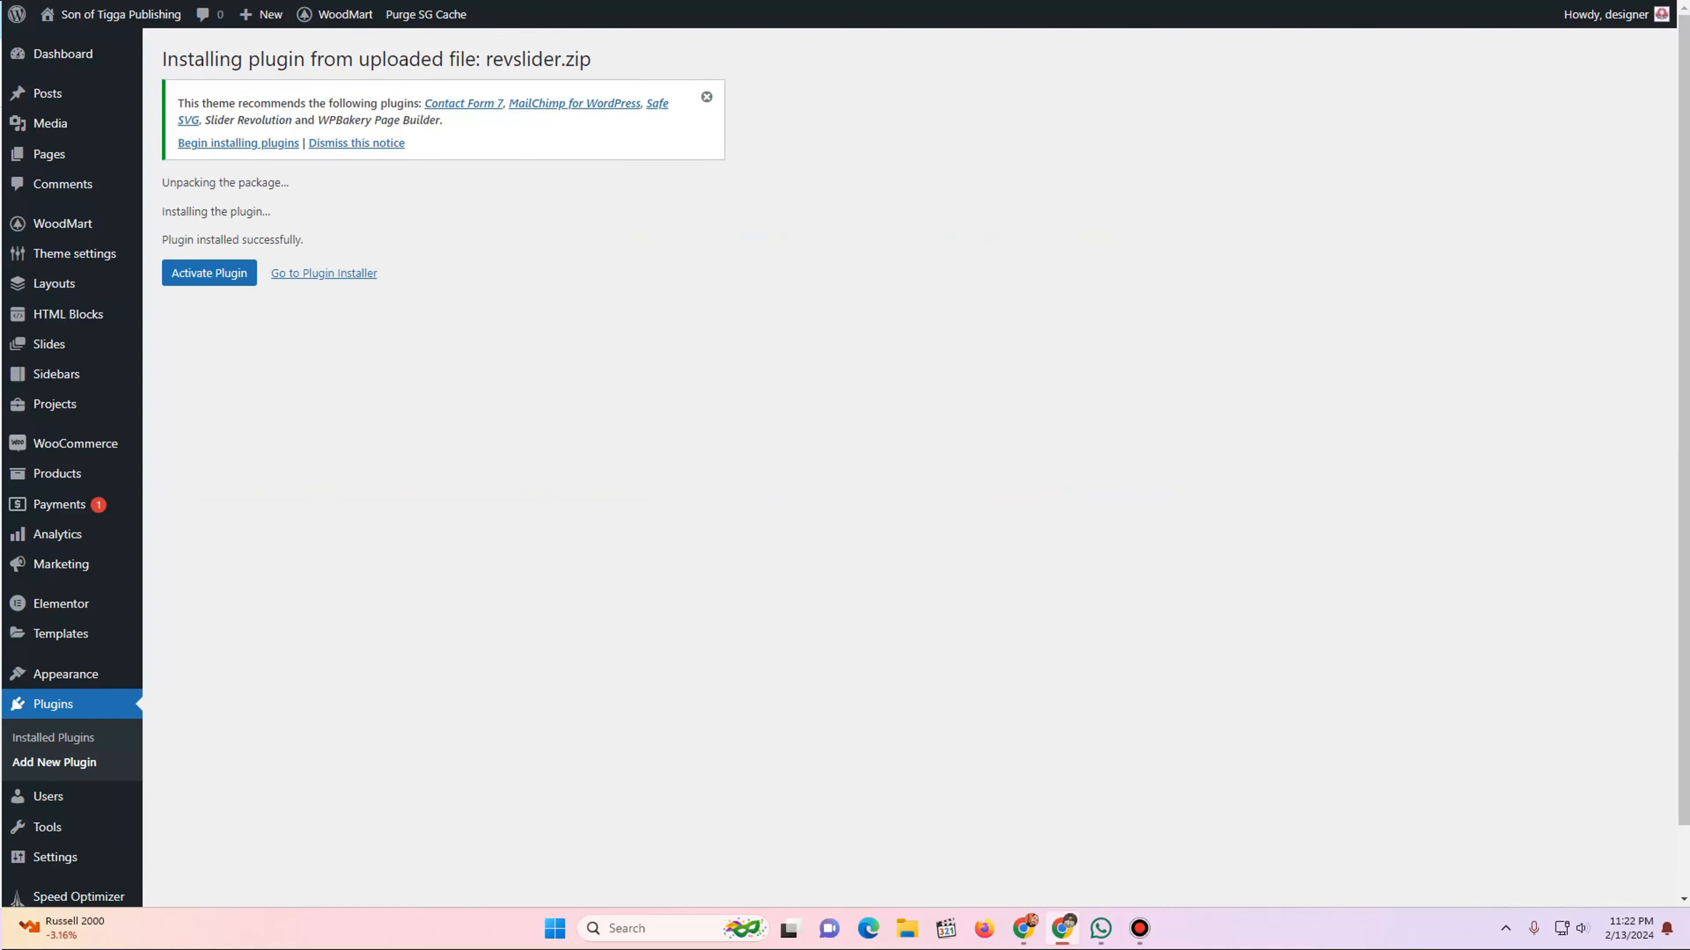
left_click(209, 272)
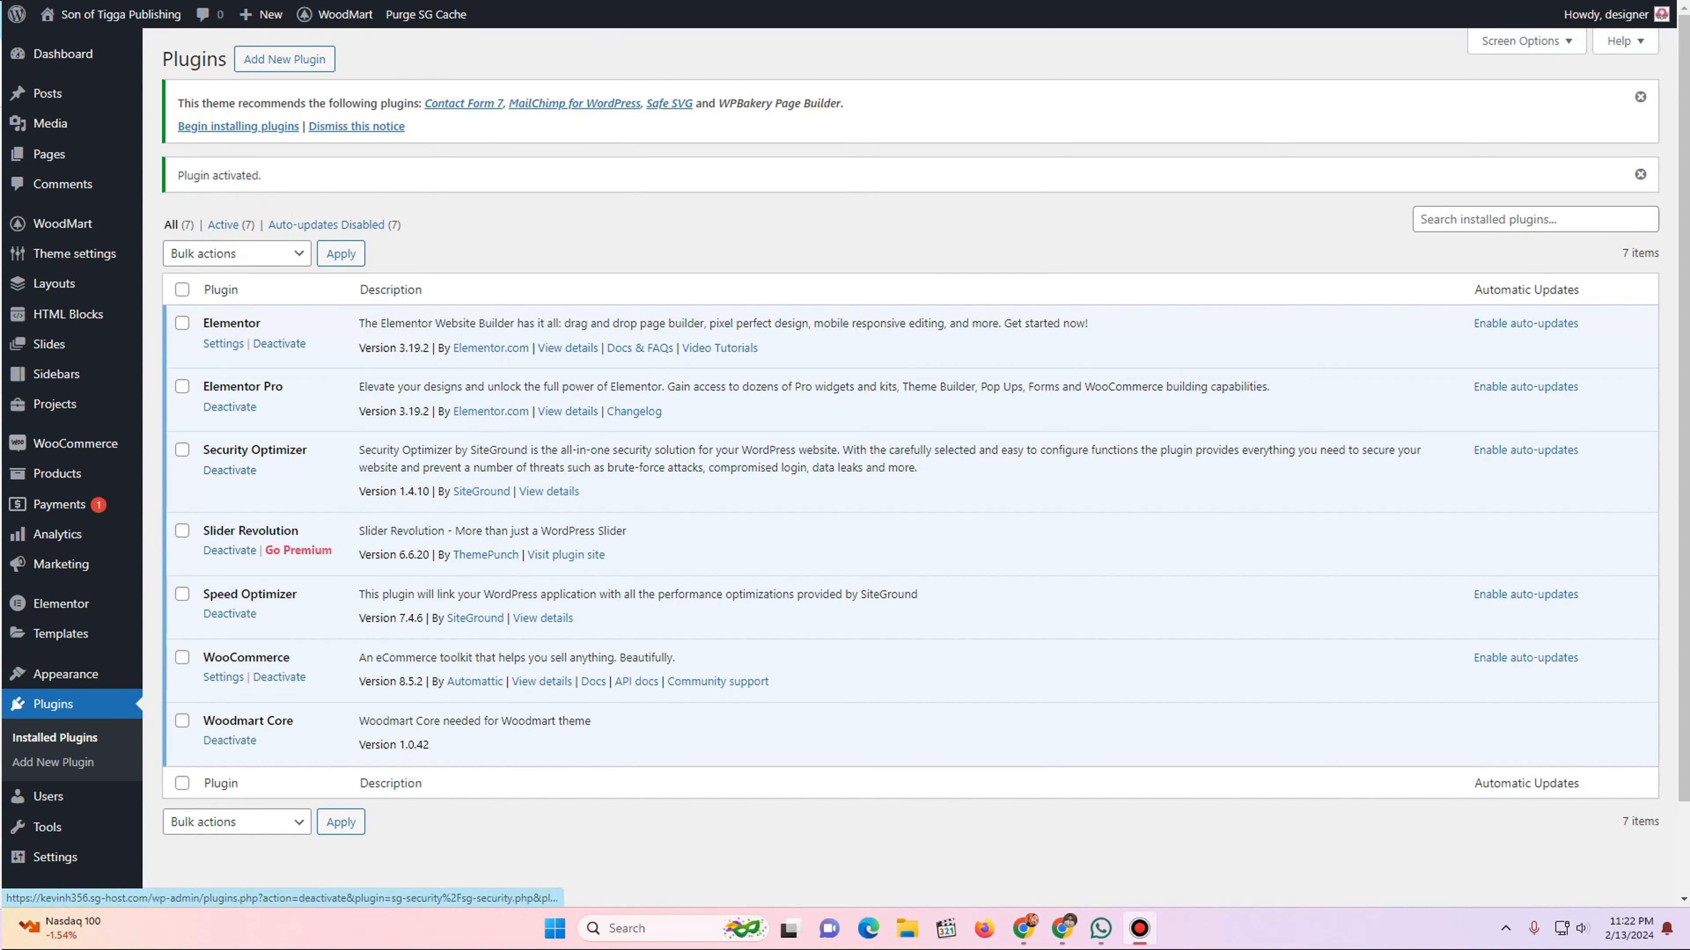
left_click_drag(204, 451, 307, 450)
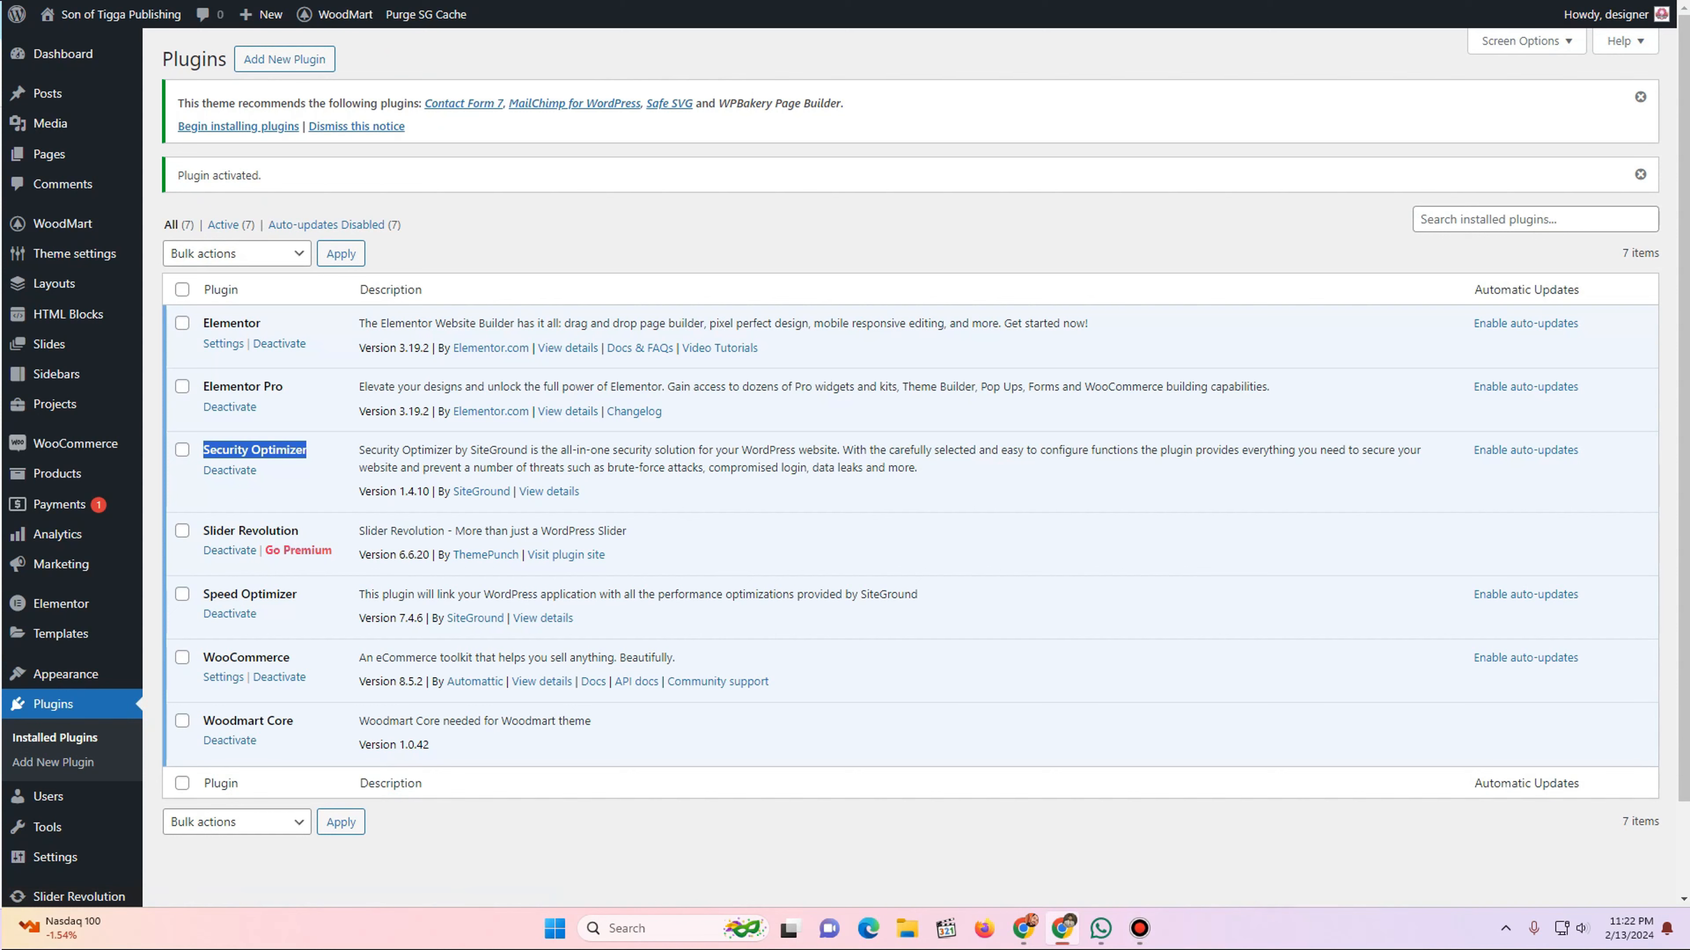
left_click_drag(297, 595, 204, 595)
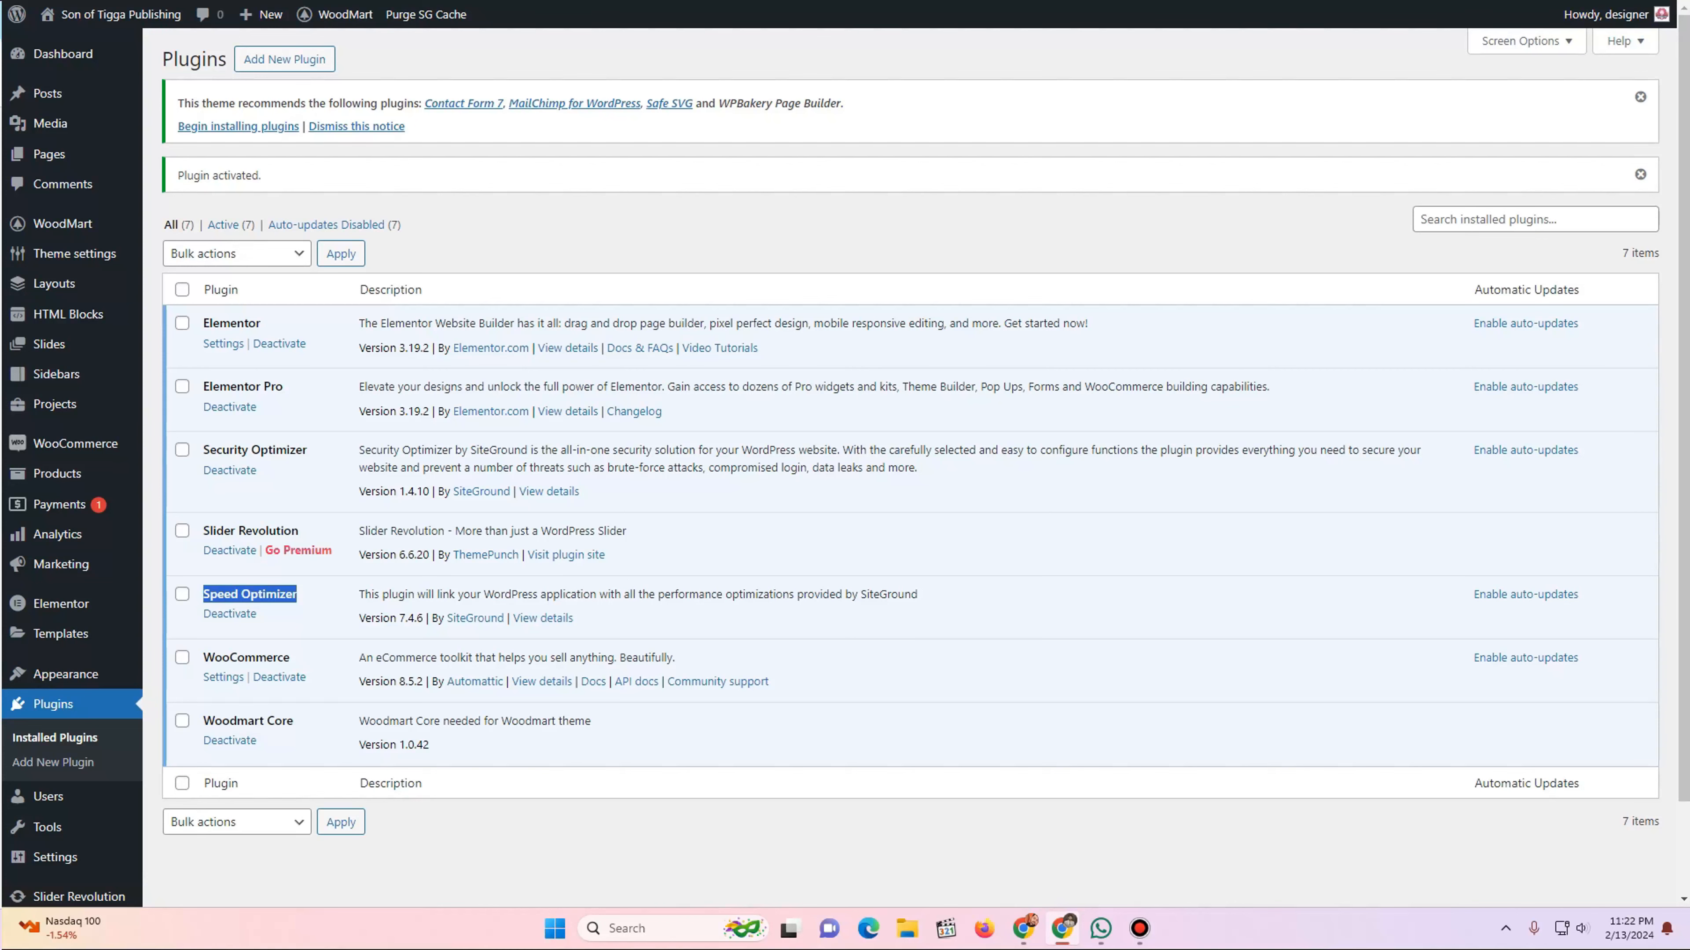
- Start the WoodMart setup wizard and choose Elementor as the page builder plugin
key("ctrl+Tab")
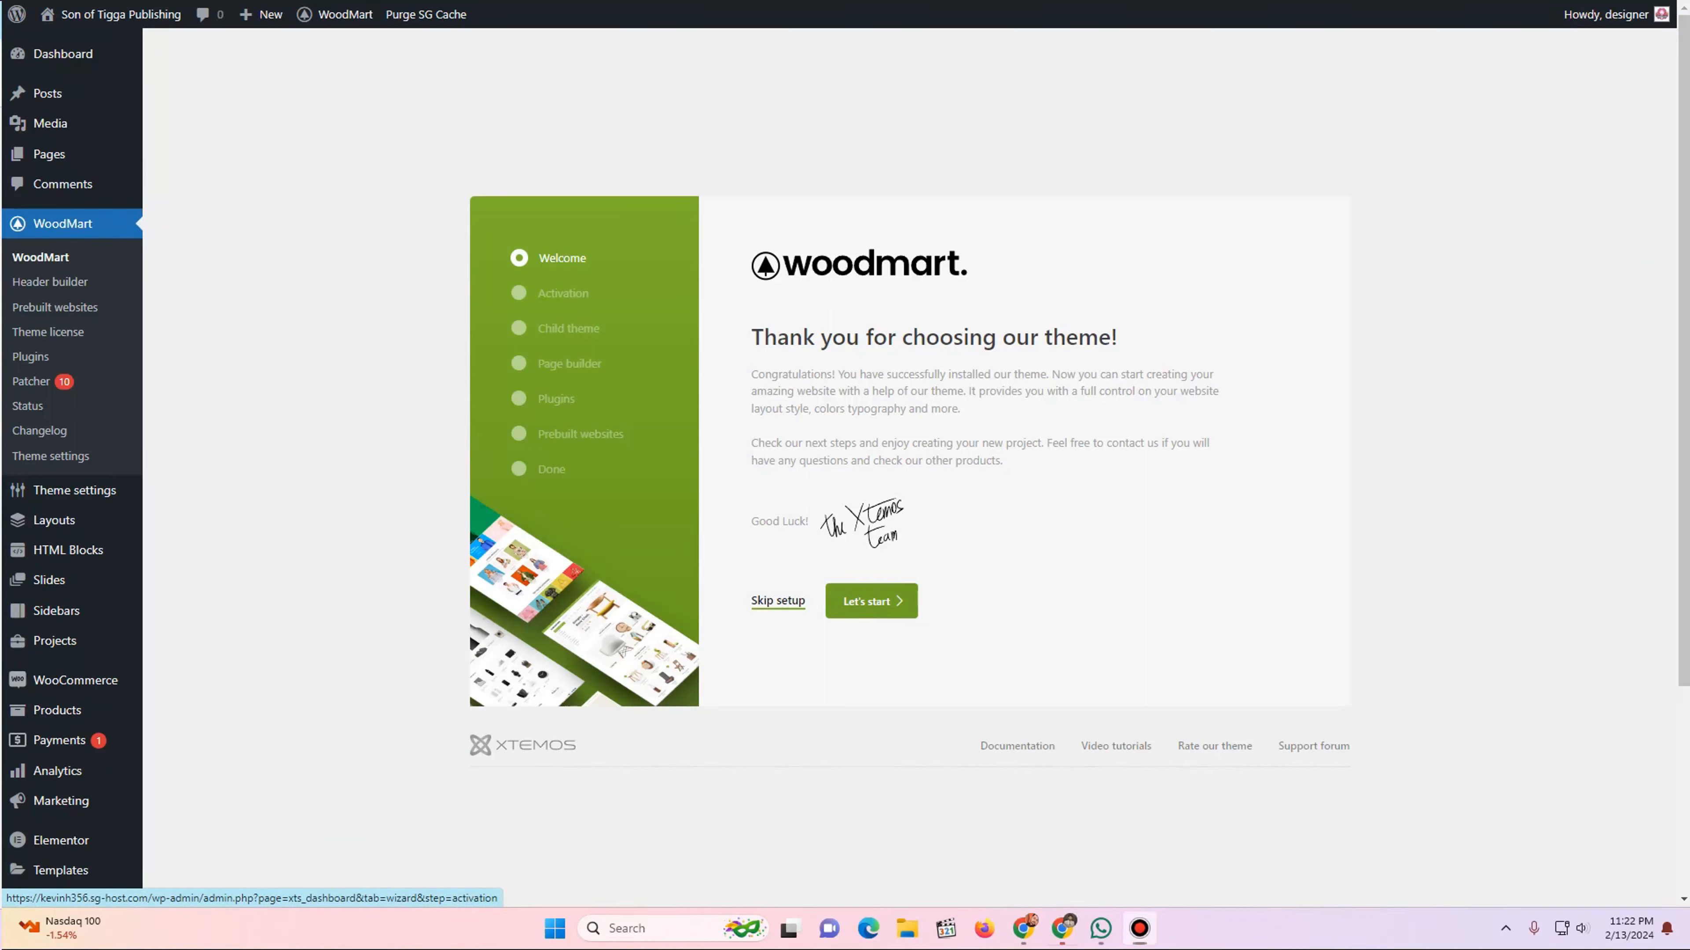
left_click(871, 601)
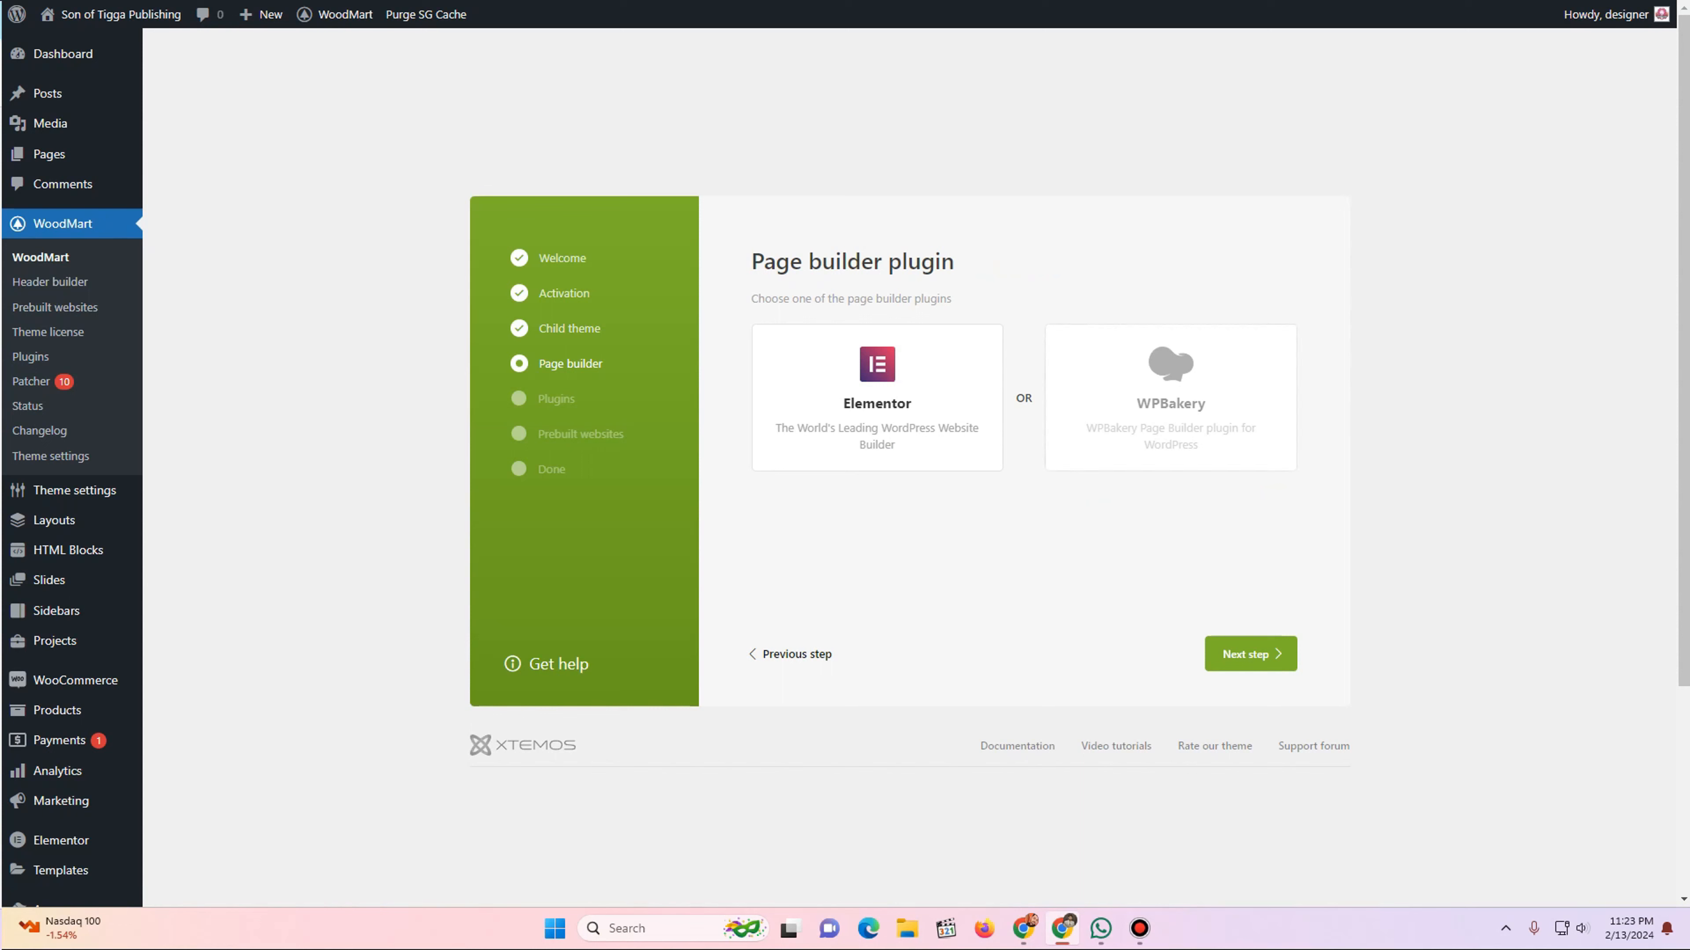
left_click(1169, 398)
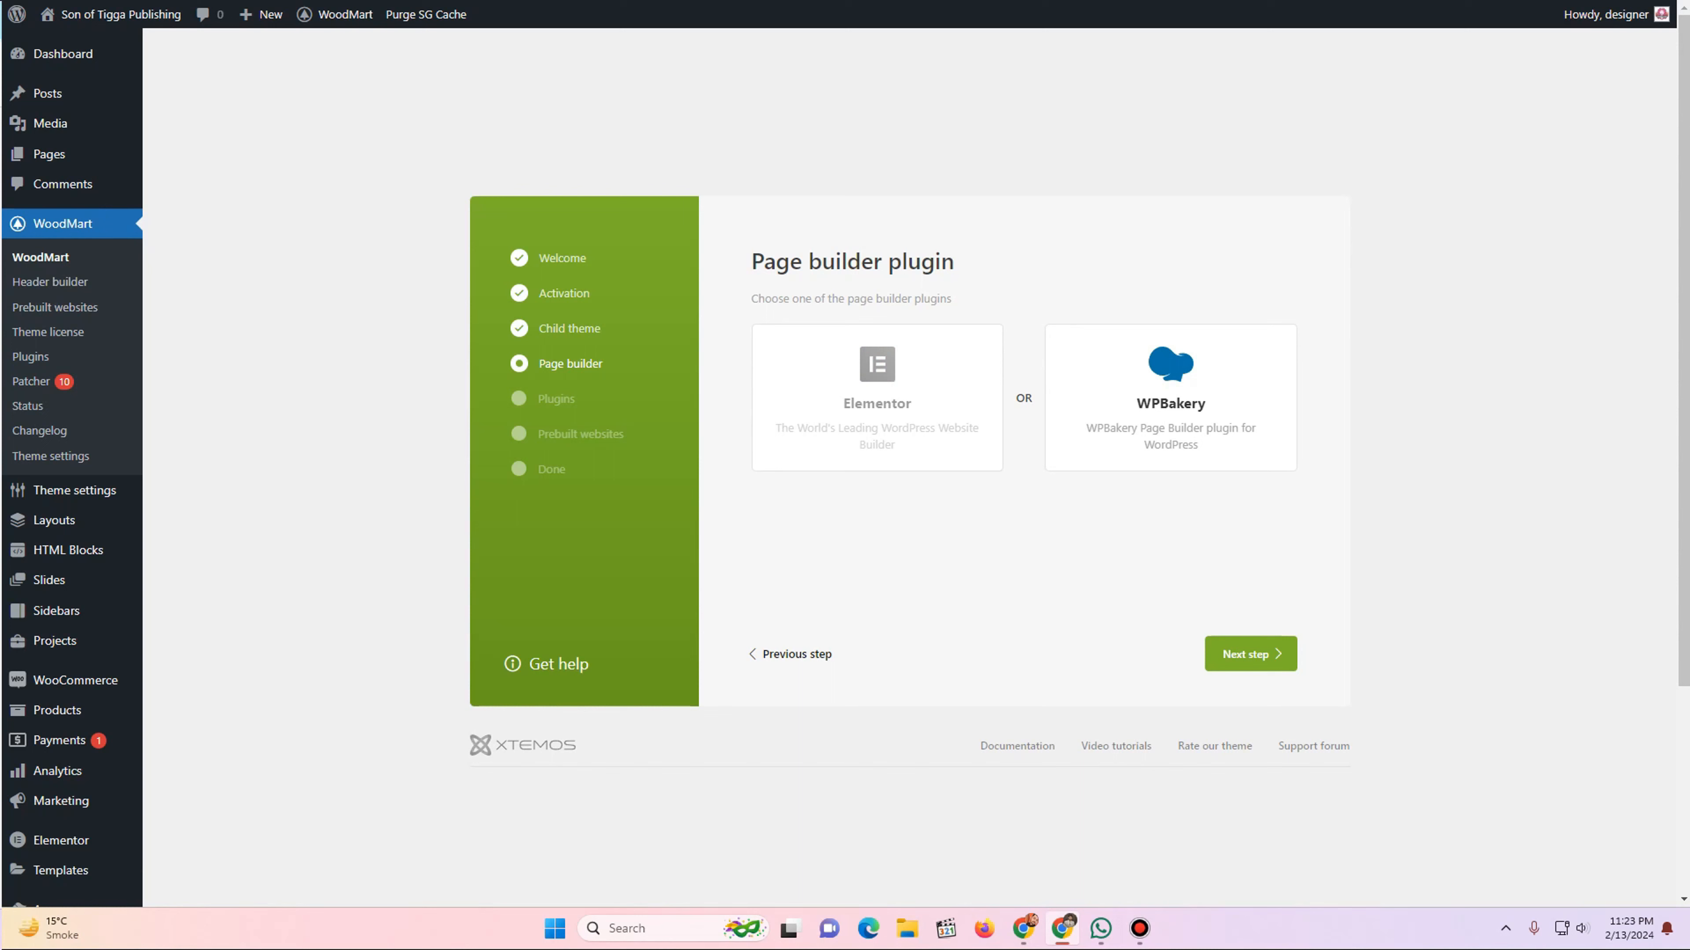
left_click(877, 399)
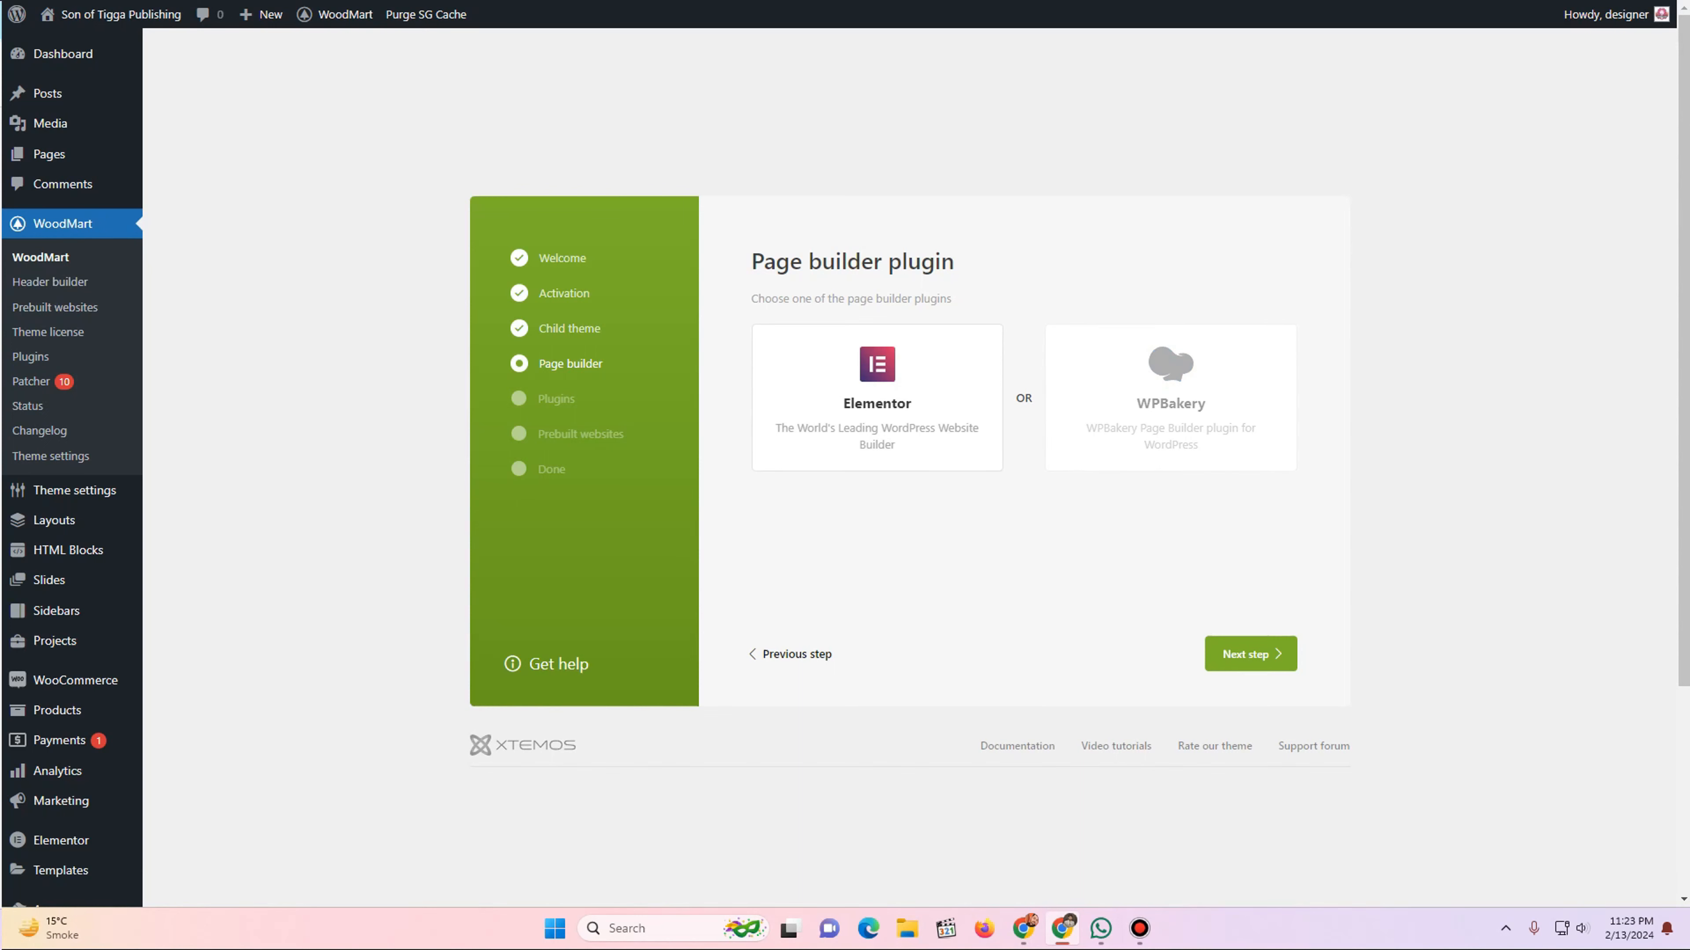
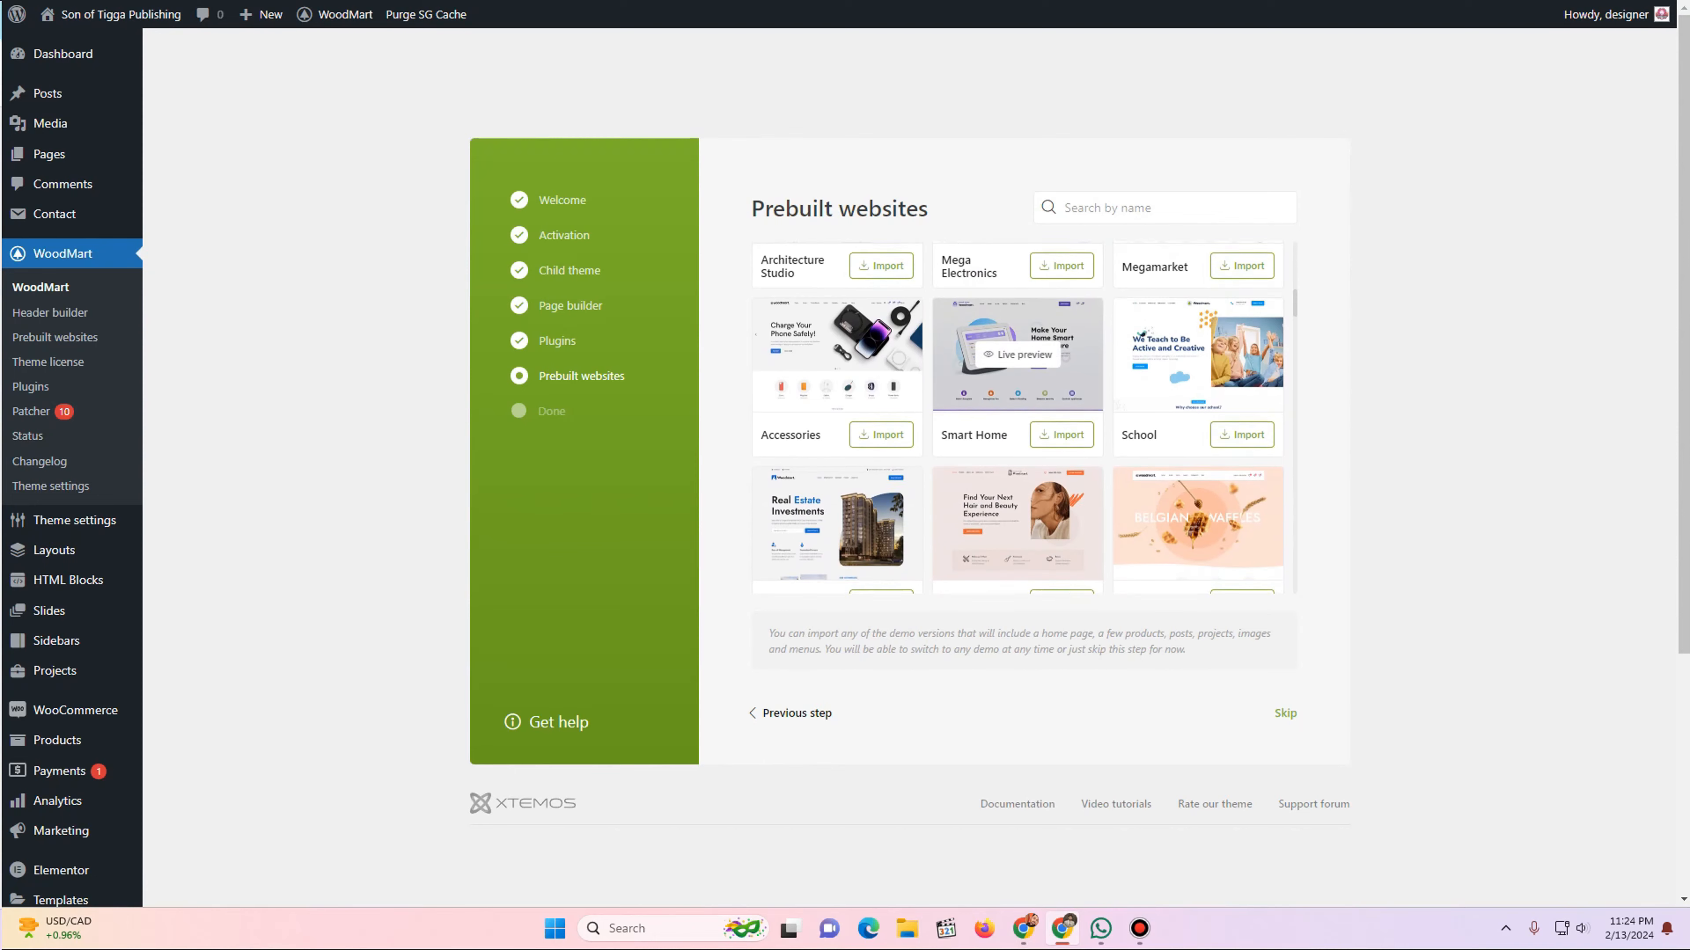
- Browse the prebuilt websites and examine the live preview of the Books demo, then close the preview
scroll(1017, 443, "down", 5)
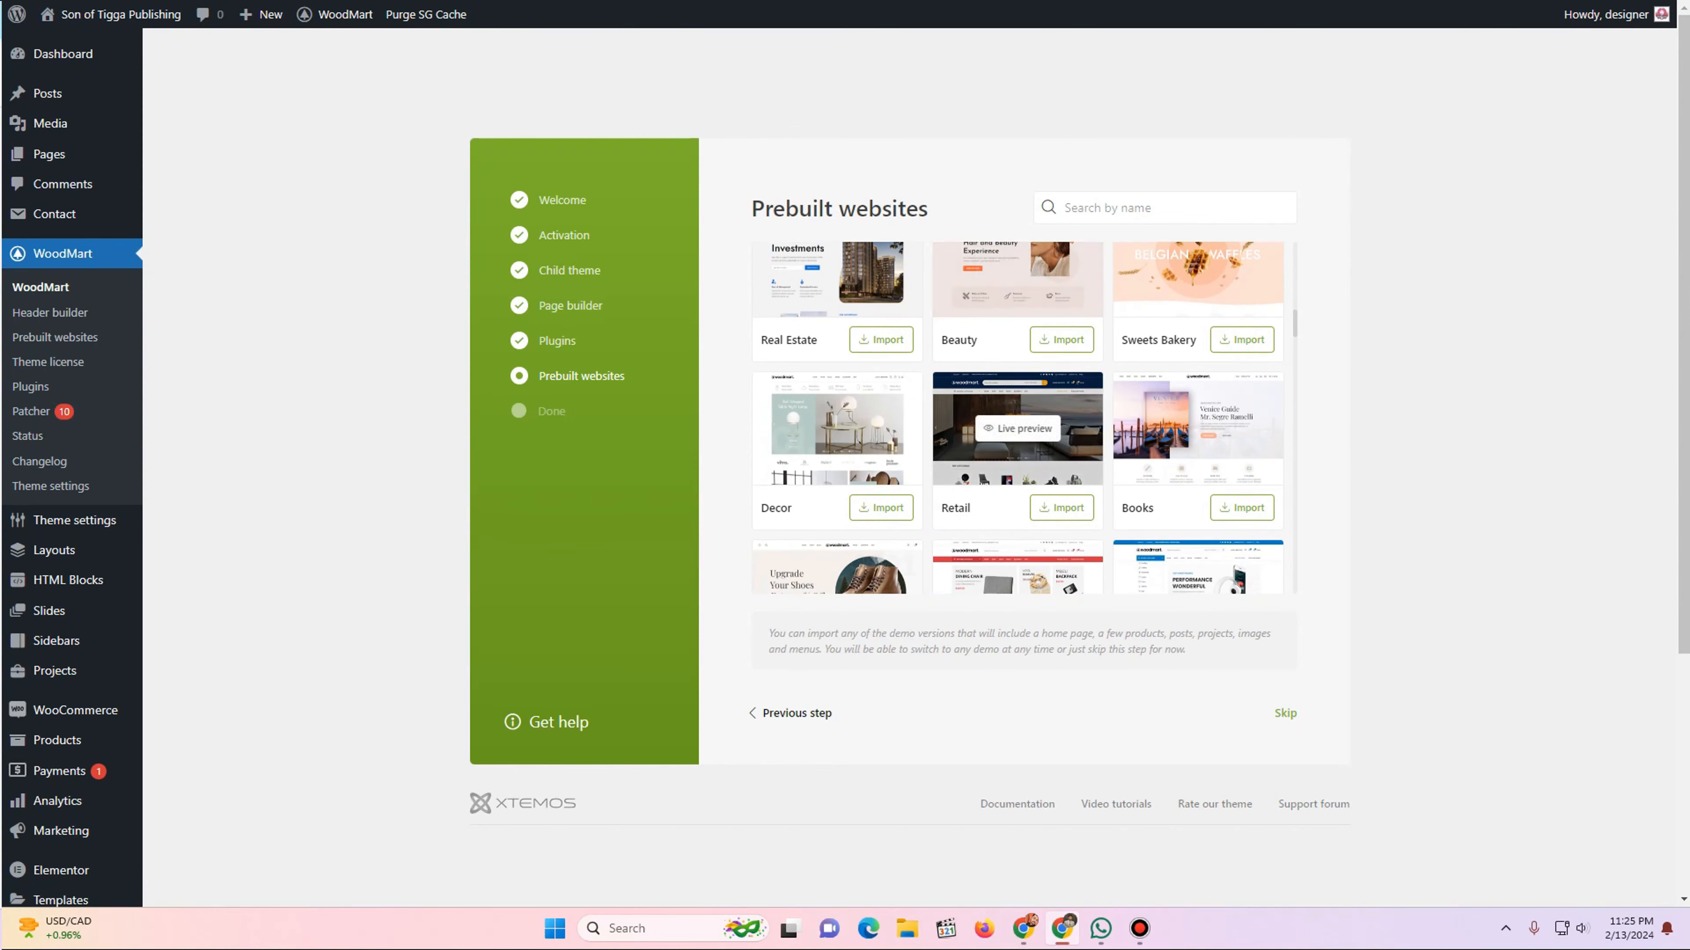
scroll(1017, 428, "down", 7)
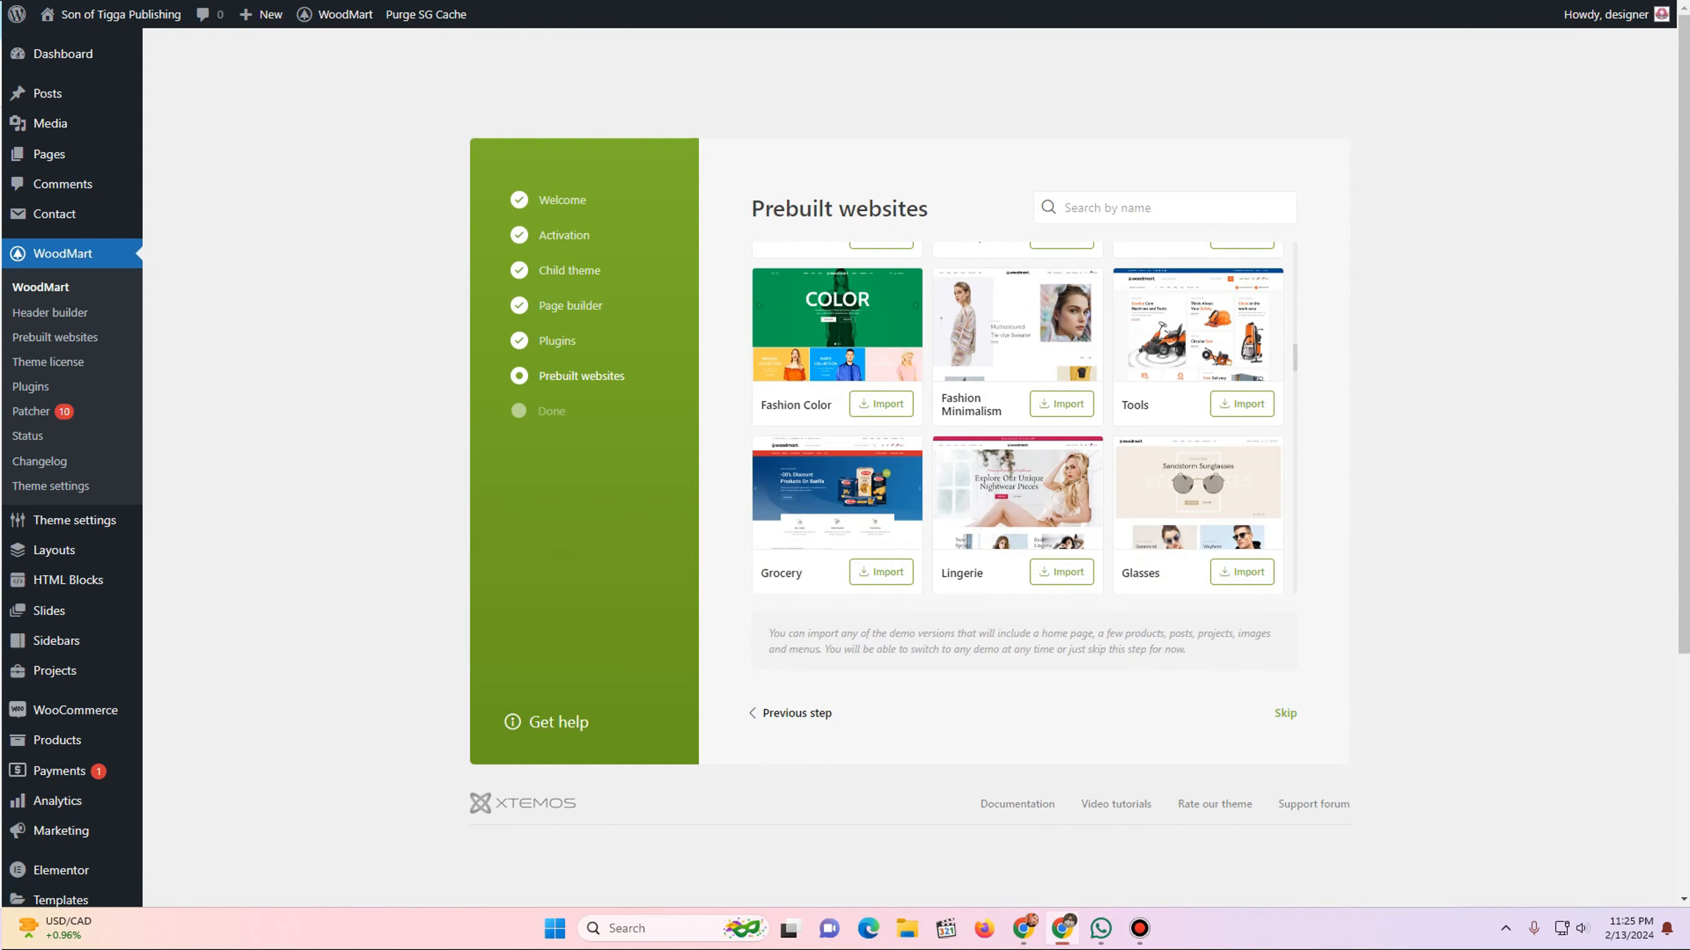
scroll(1017, 417, "down", 4)
scroll(1017, 413, "down", 6)
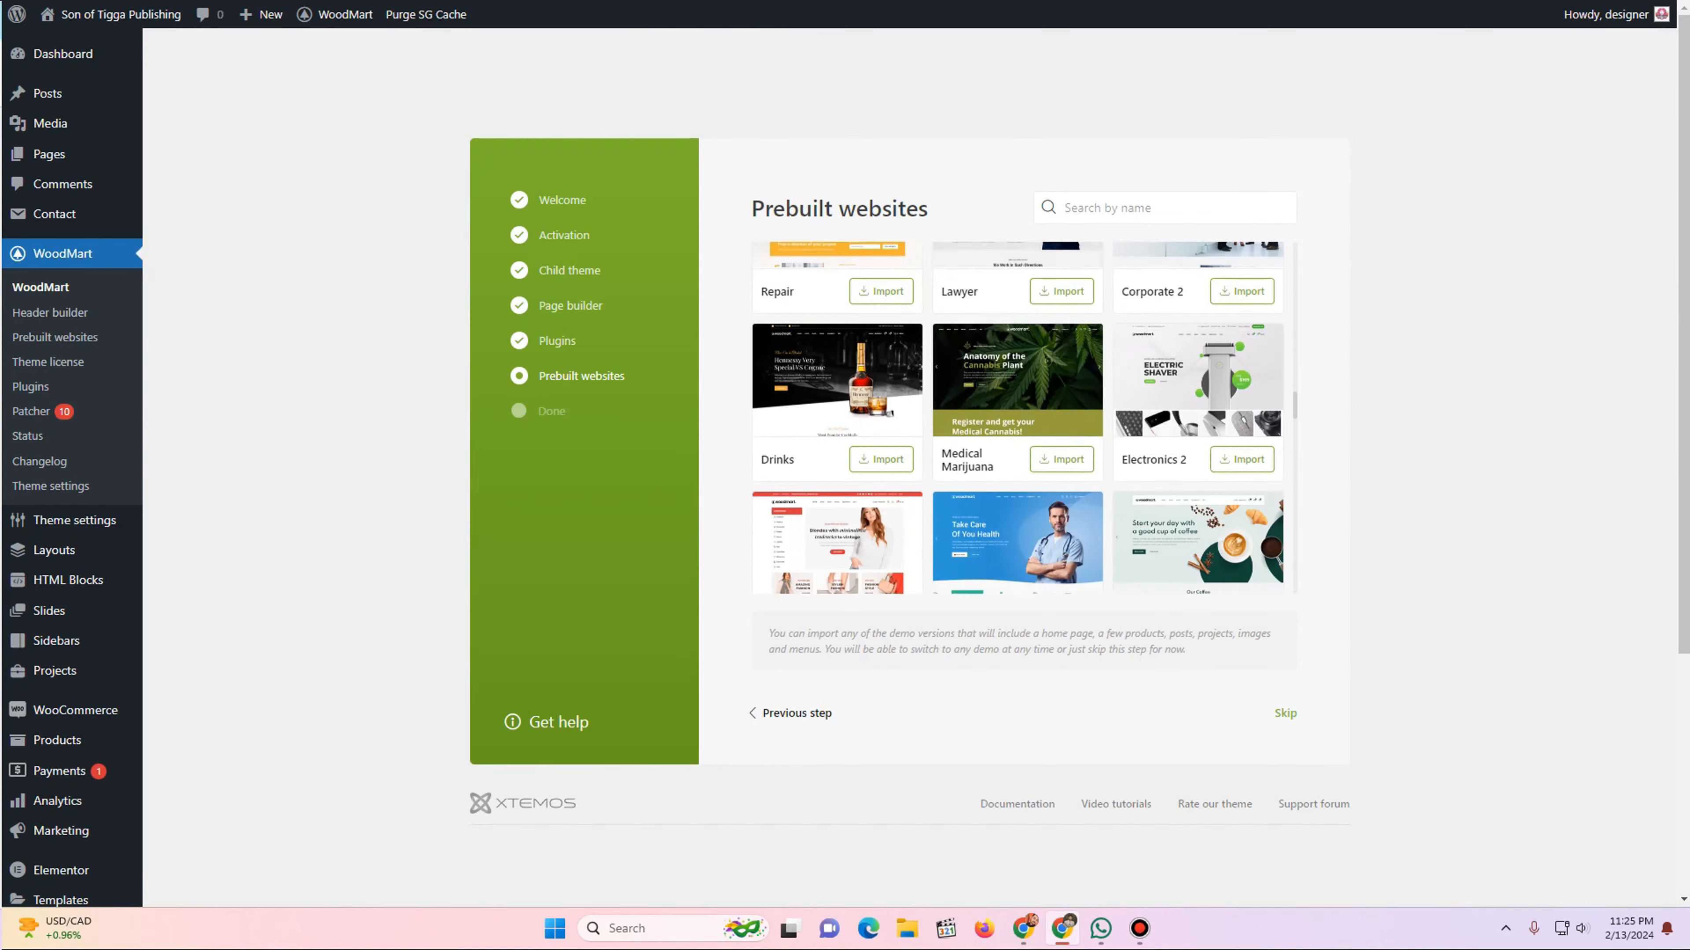
scroll(1018, 413, "down", 5)
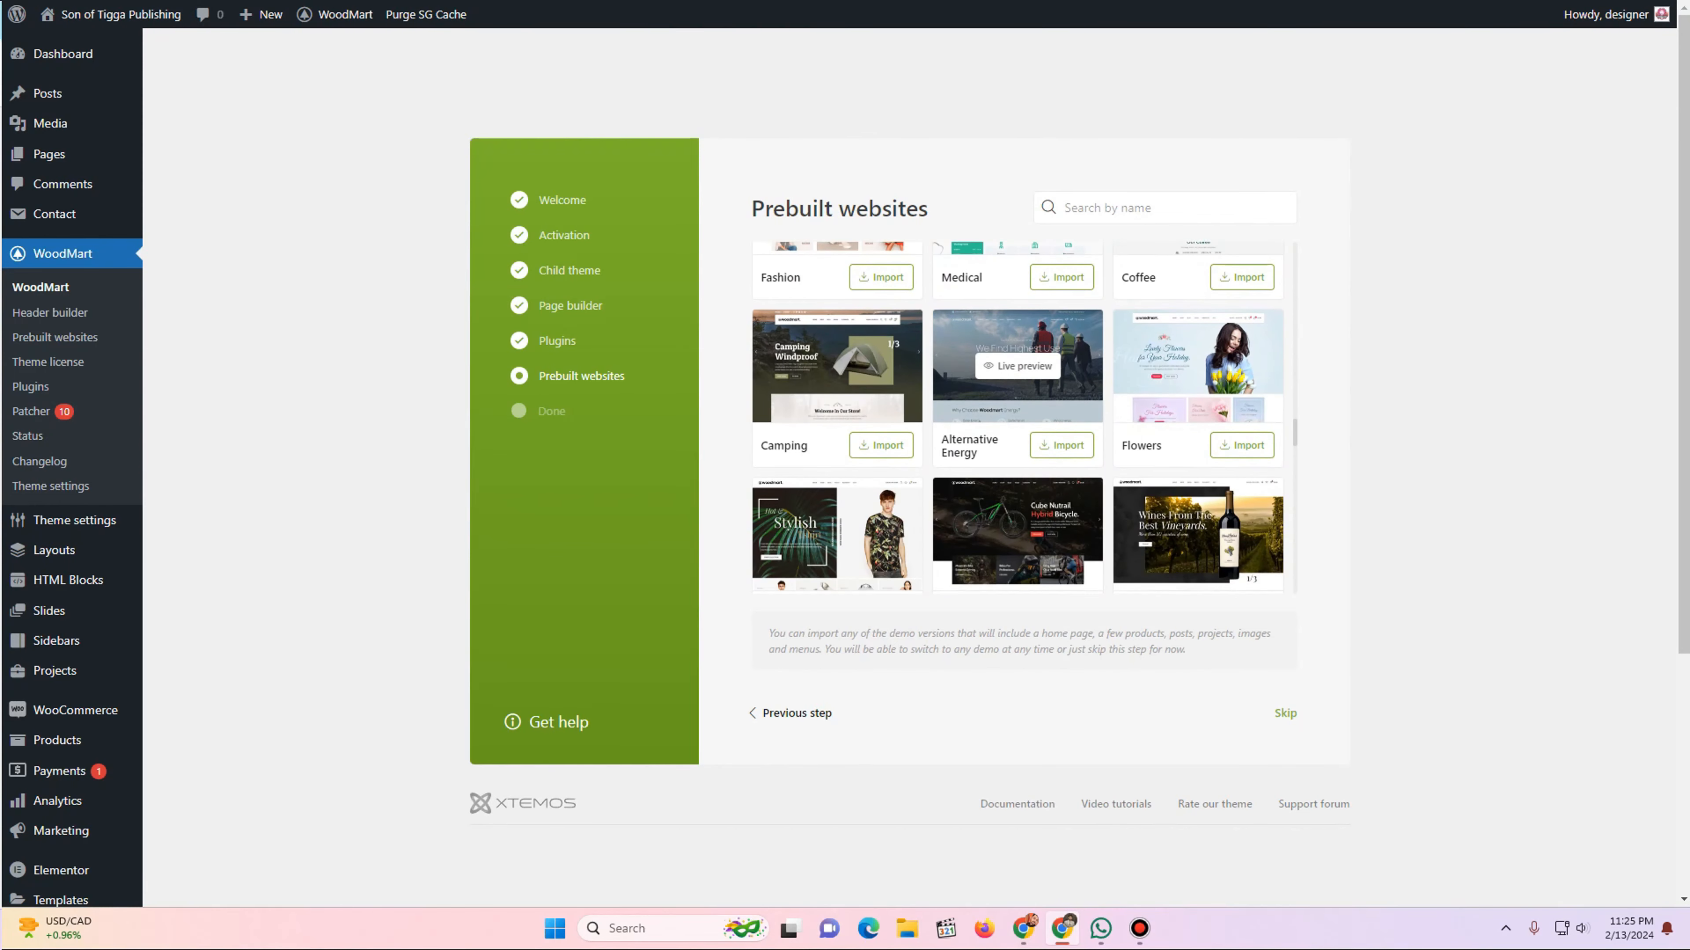
scroll(1017, 413, "down", 10)
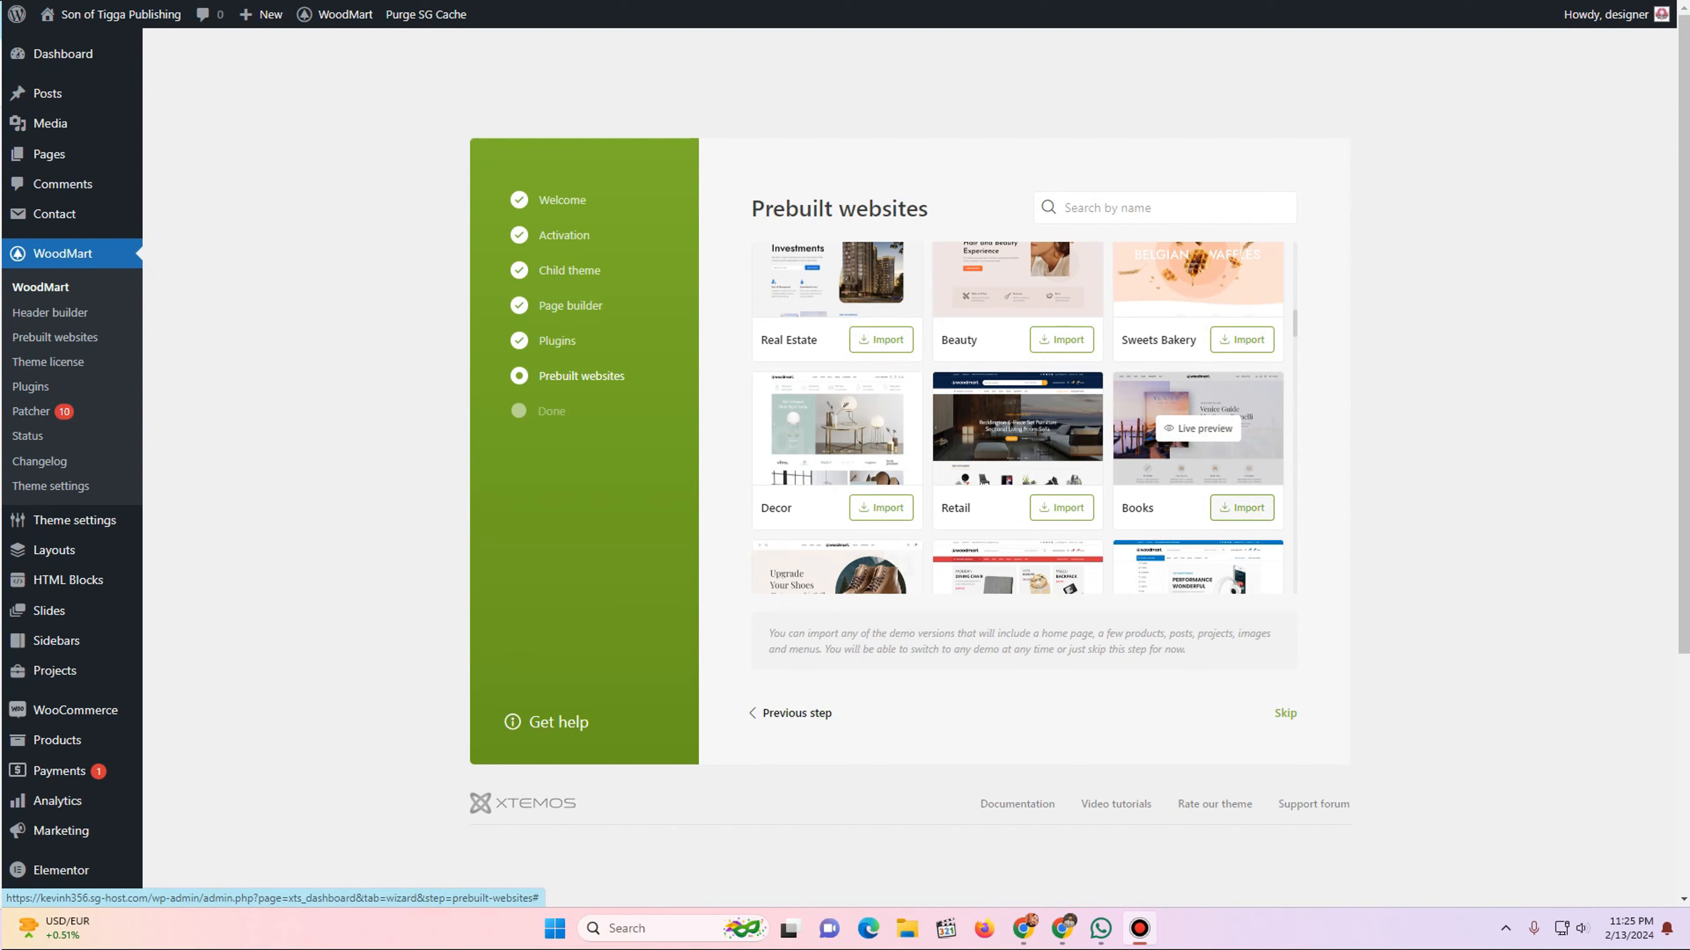
left_click(1200, 430)
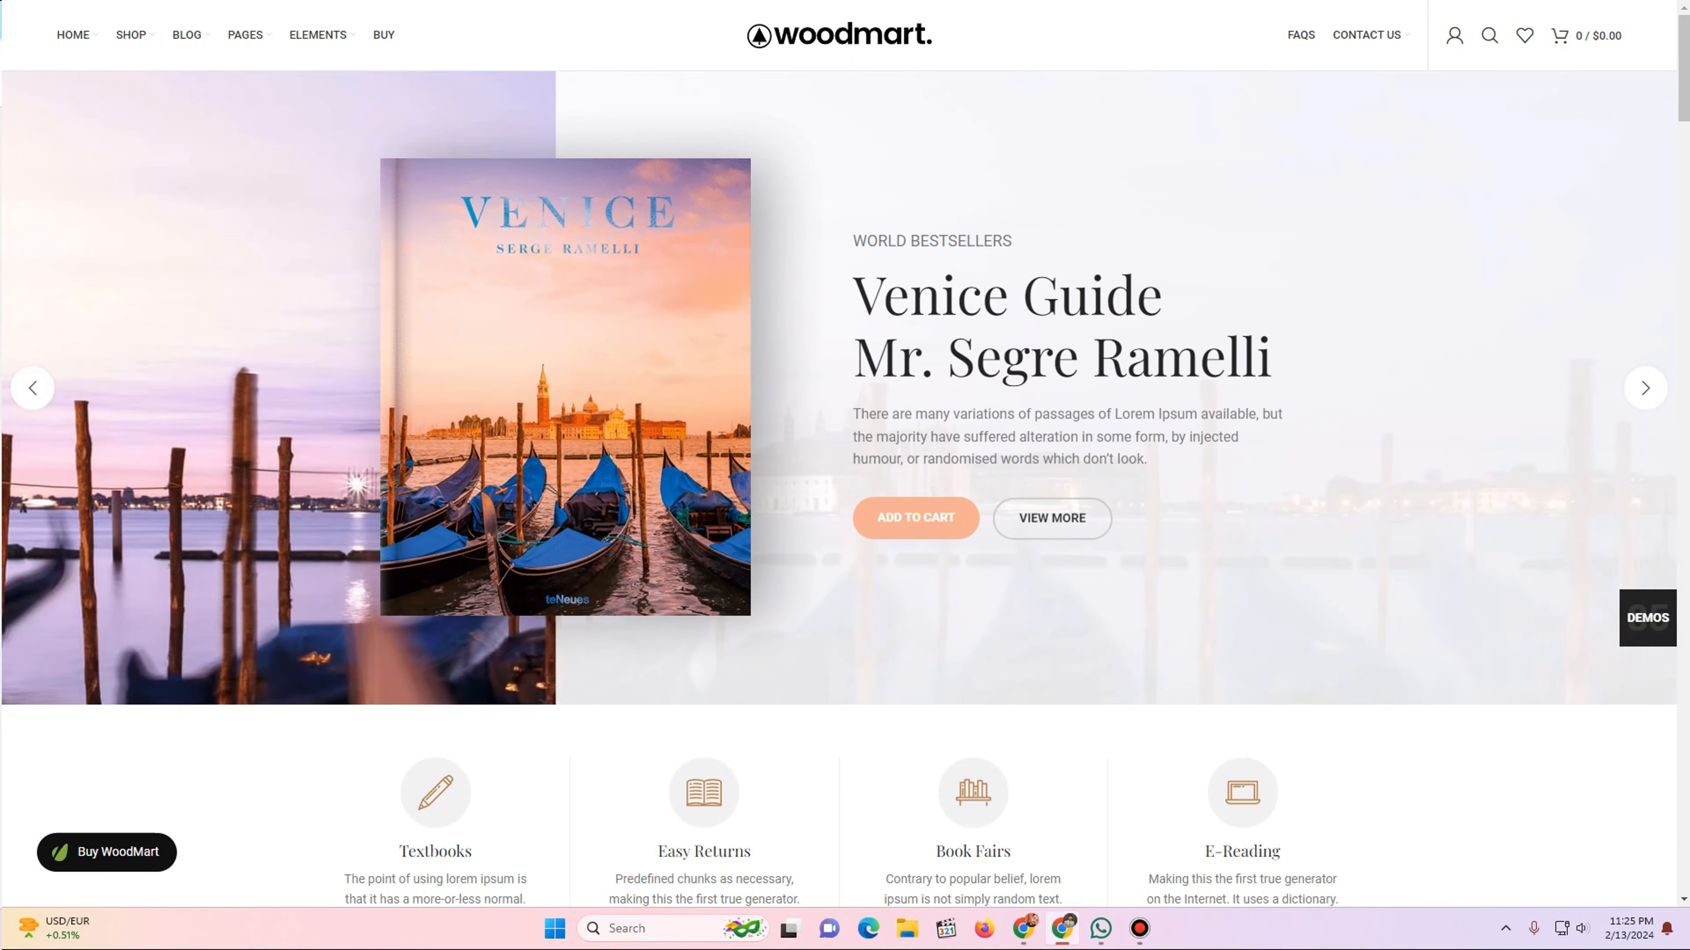
scroll(844, 466, "down", 2)
scroll(845, 466, "down", 10)
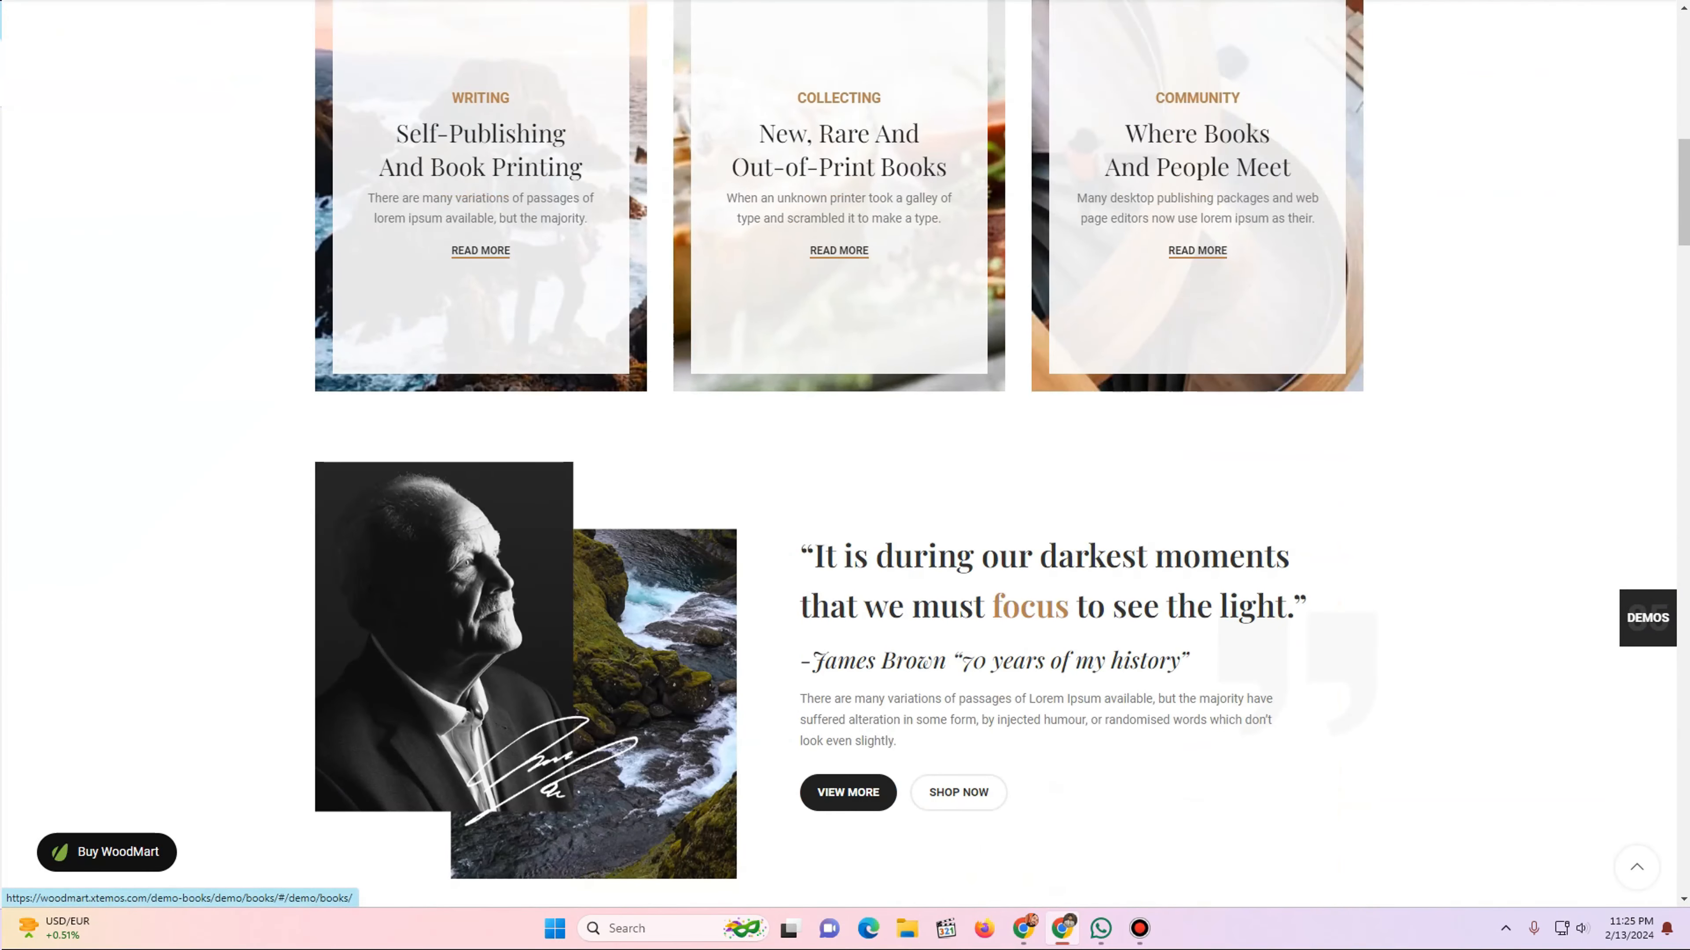
key("ctrl+w")
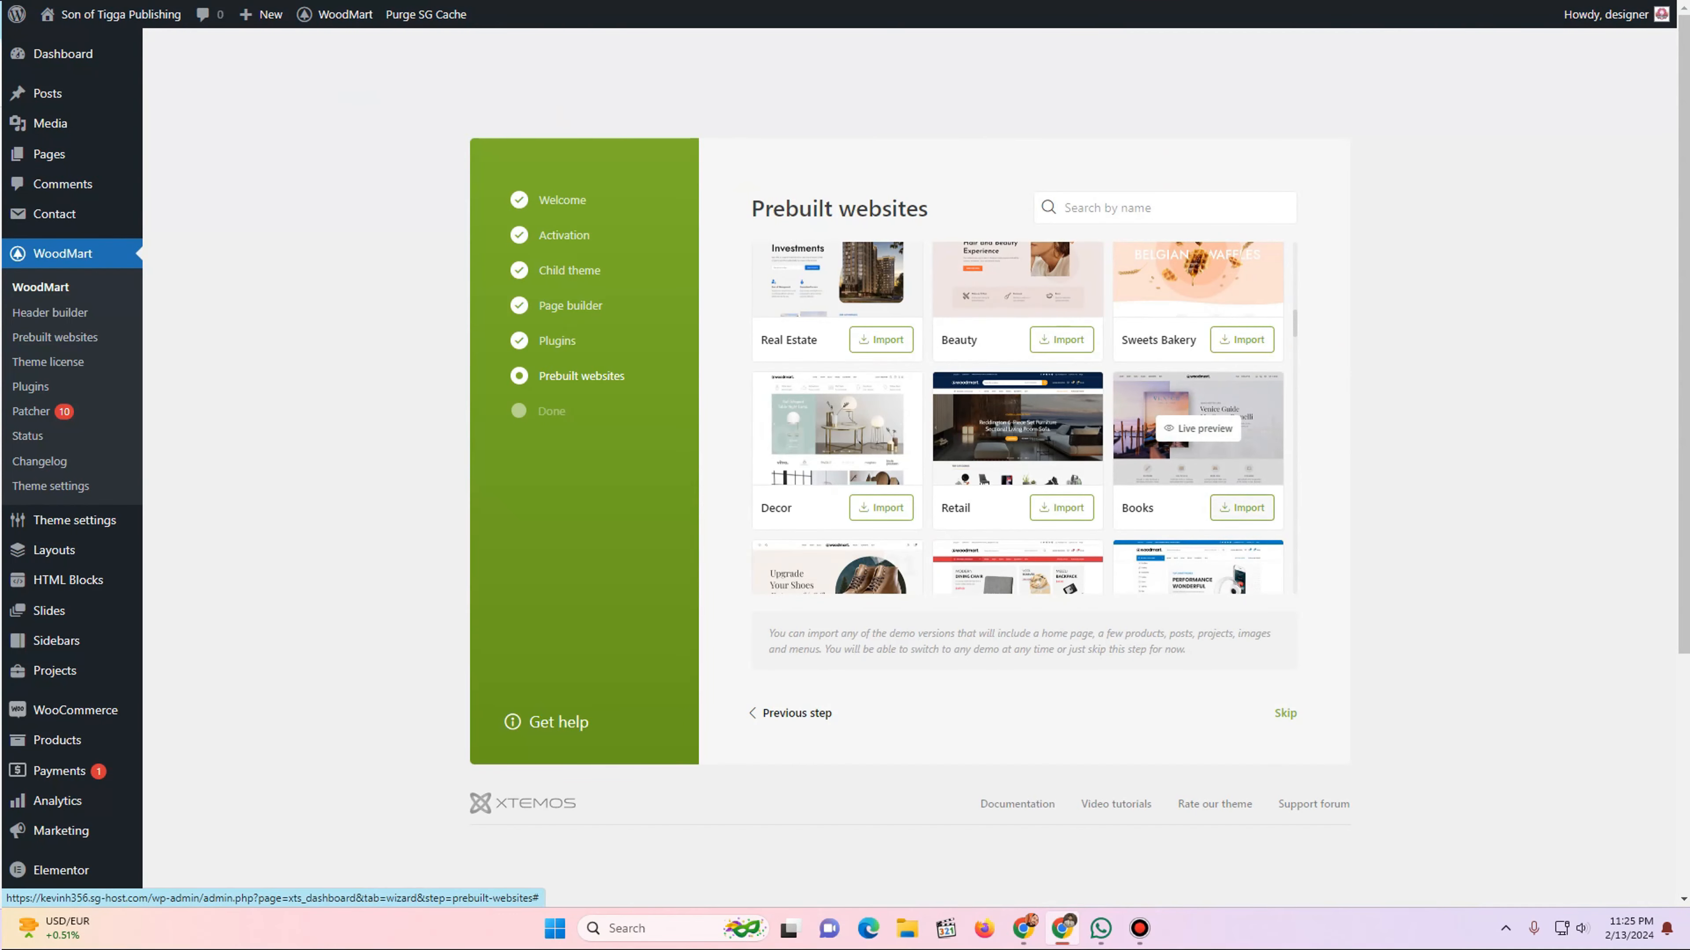
- Import the Books prebuilt website and finish the WoodMart setup wizard
left_click(1242, 508)
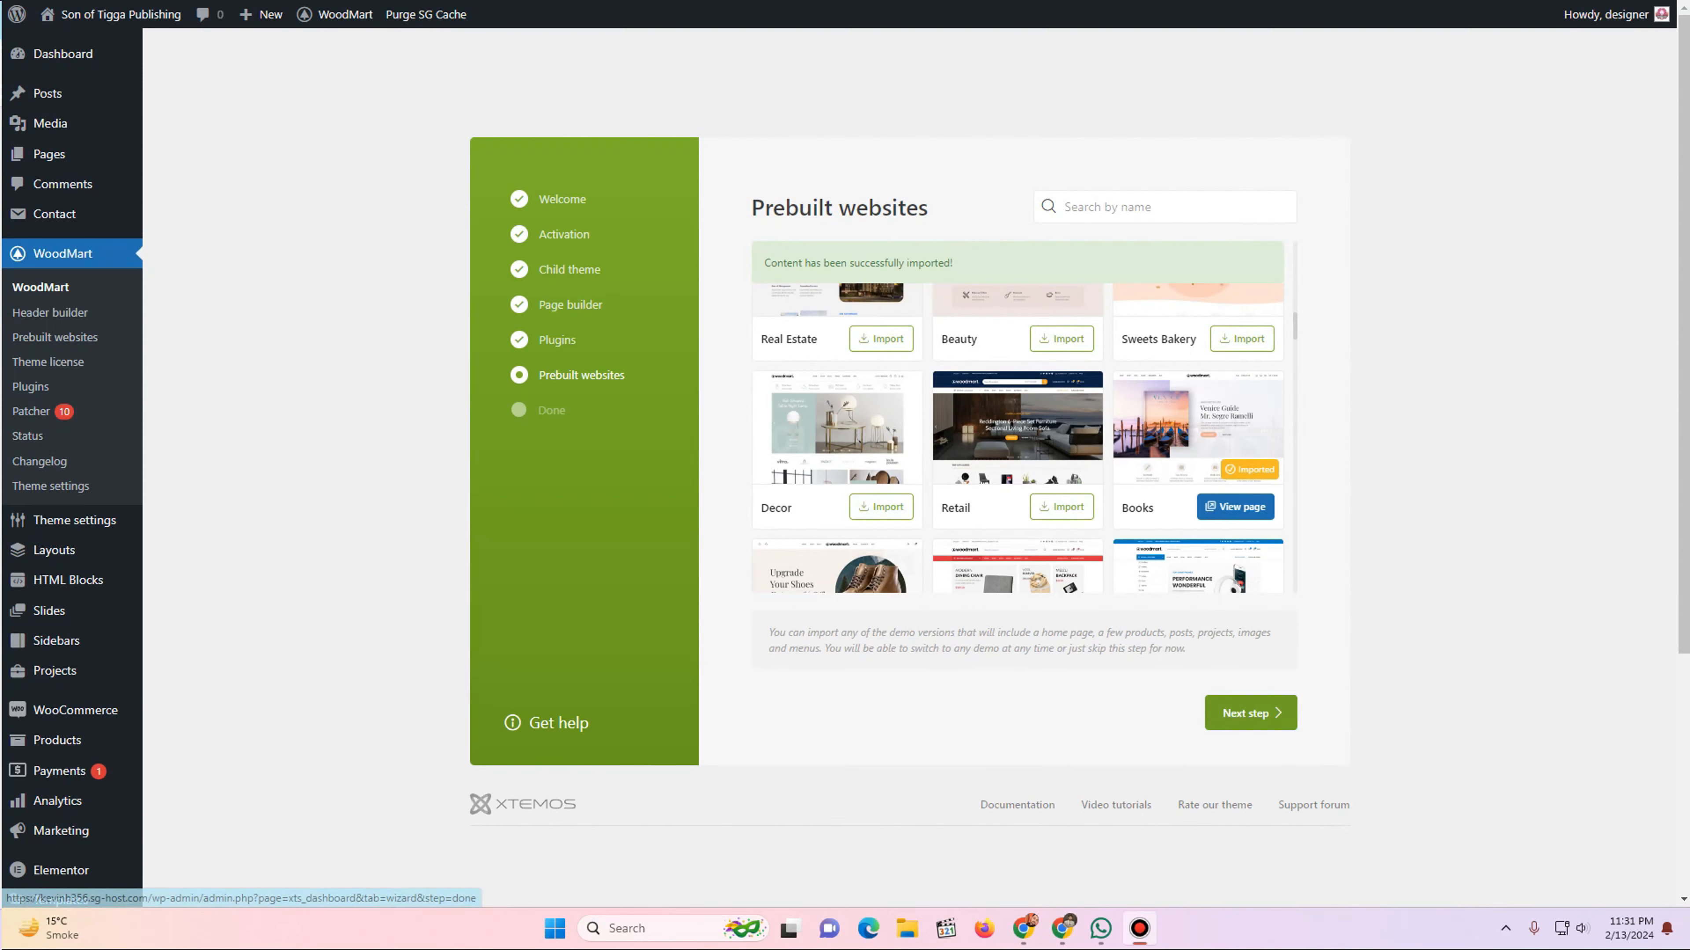
left_click(1251, 713)
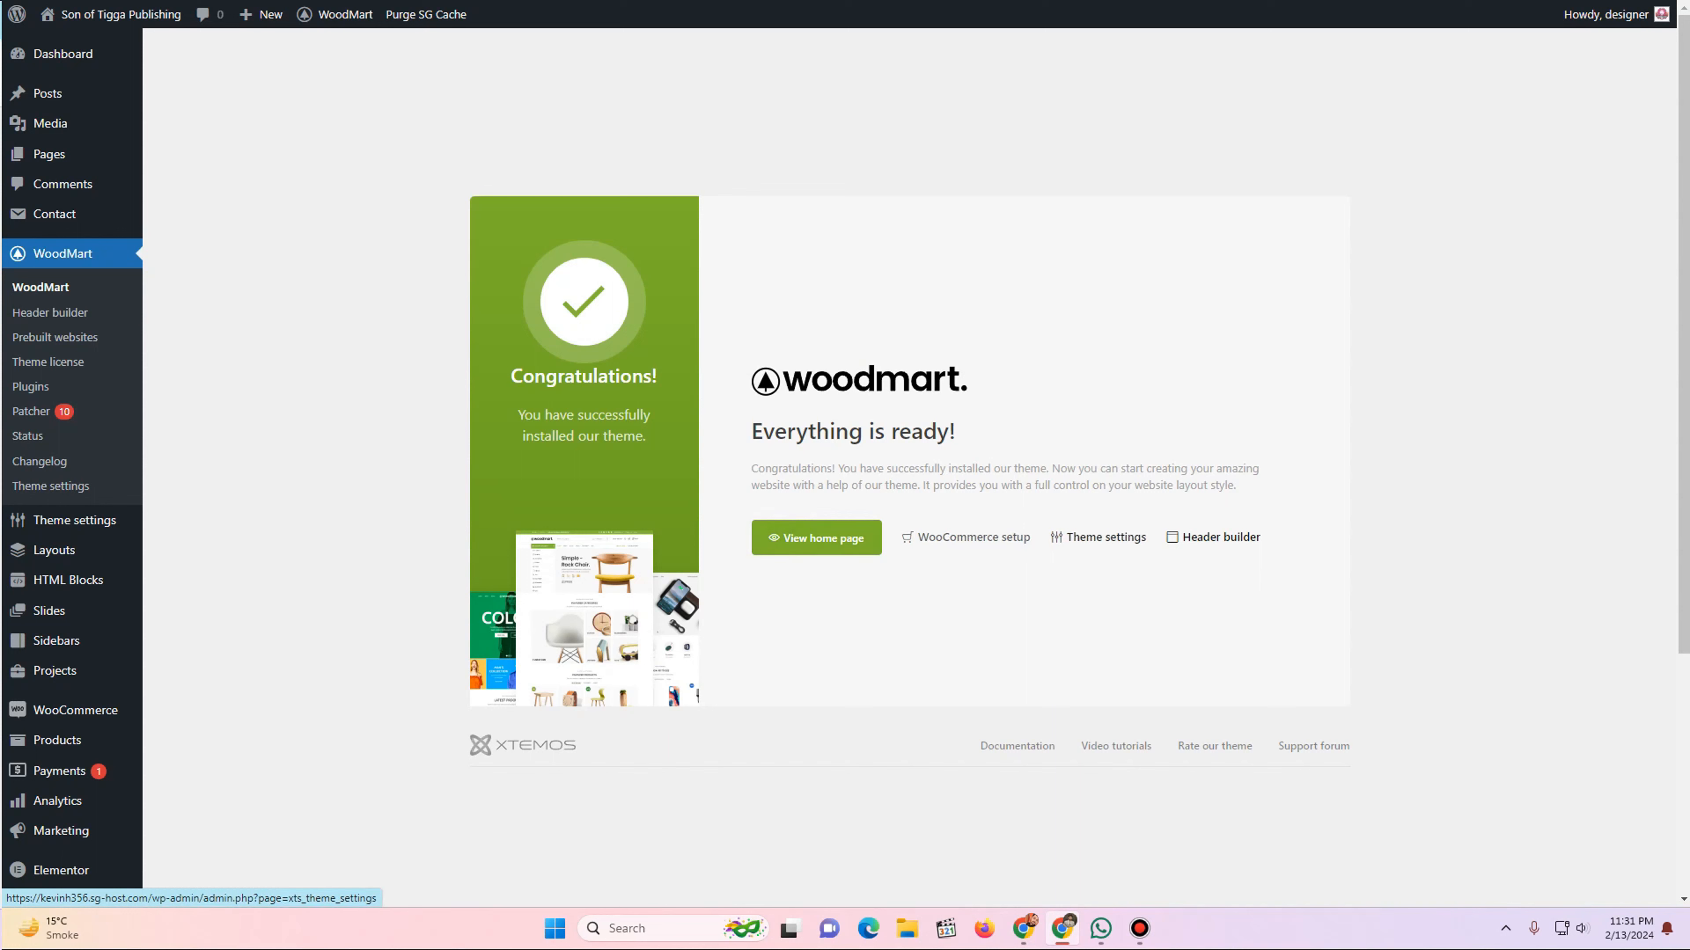
left_click(1140, 928)
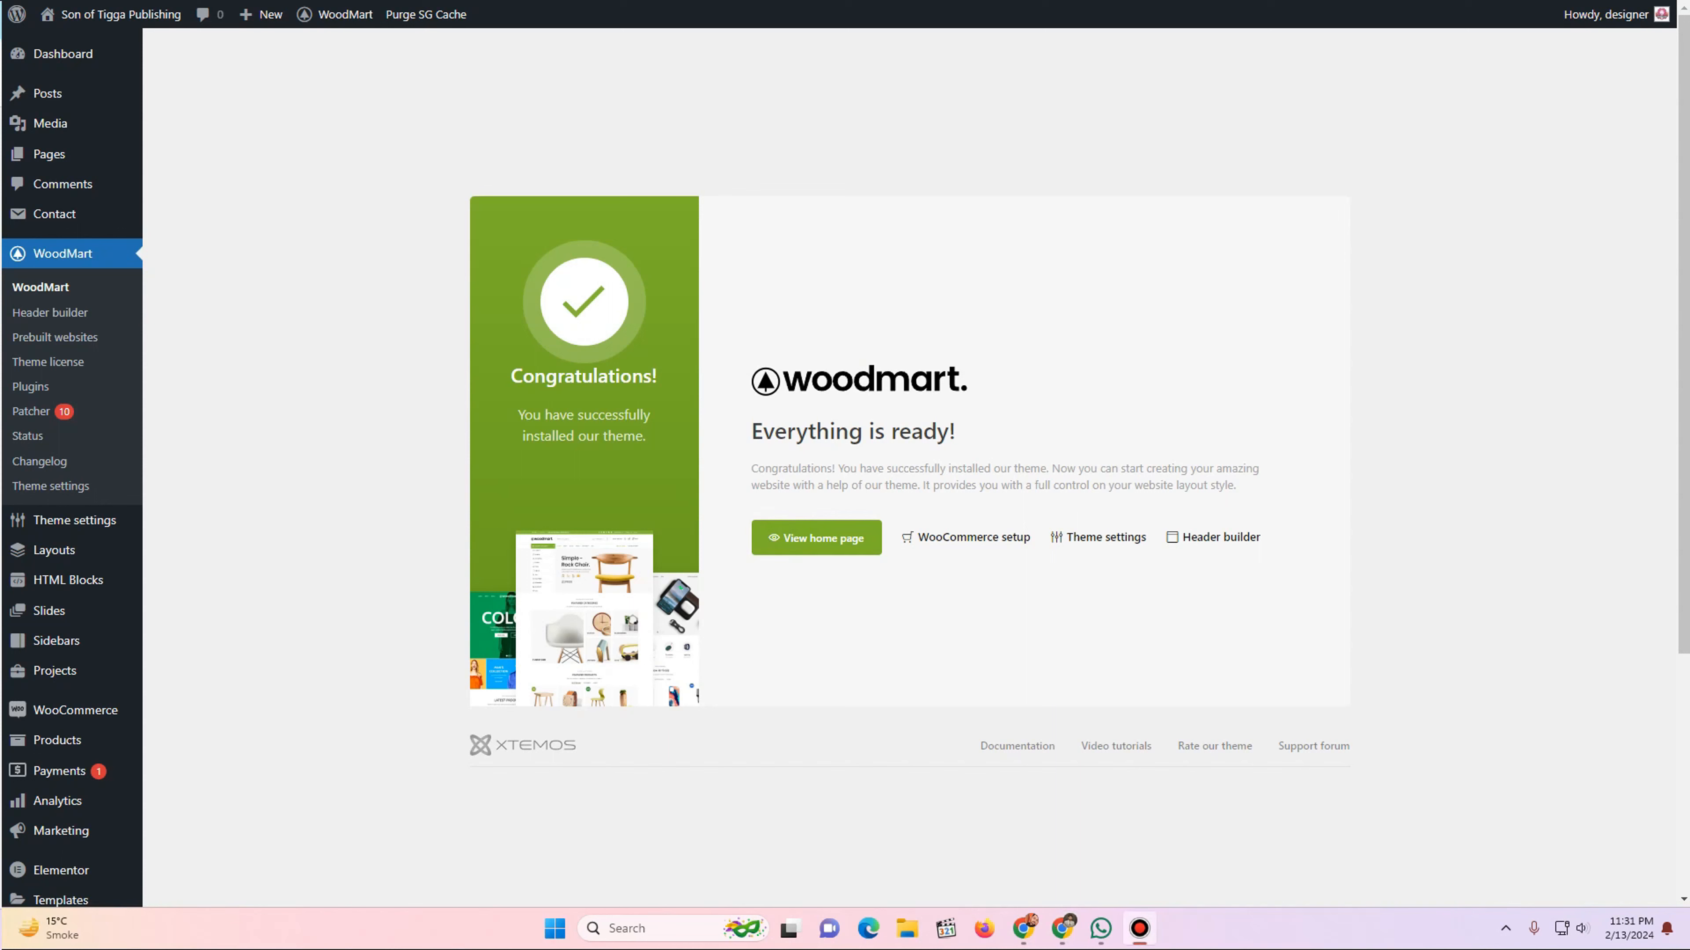
- Open the site's home page and look over the imported Books sections down to the footer
left_click(817, 538)
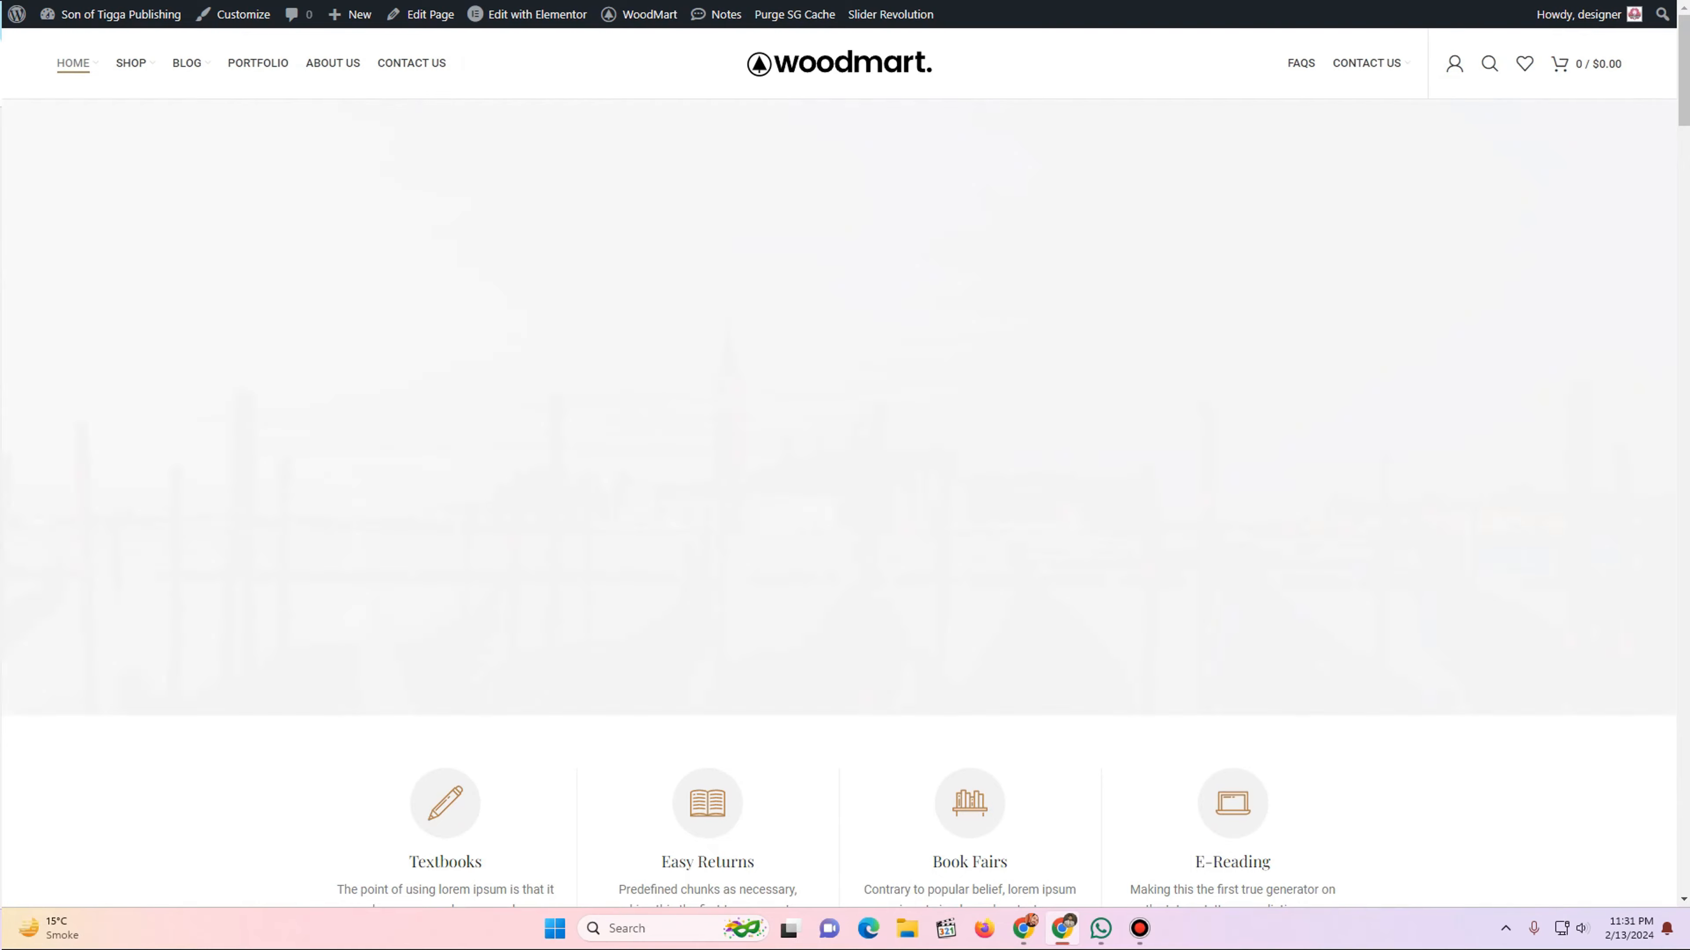
scroll(838, 466, "down", 8)
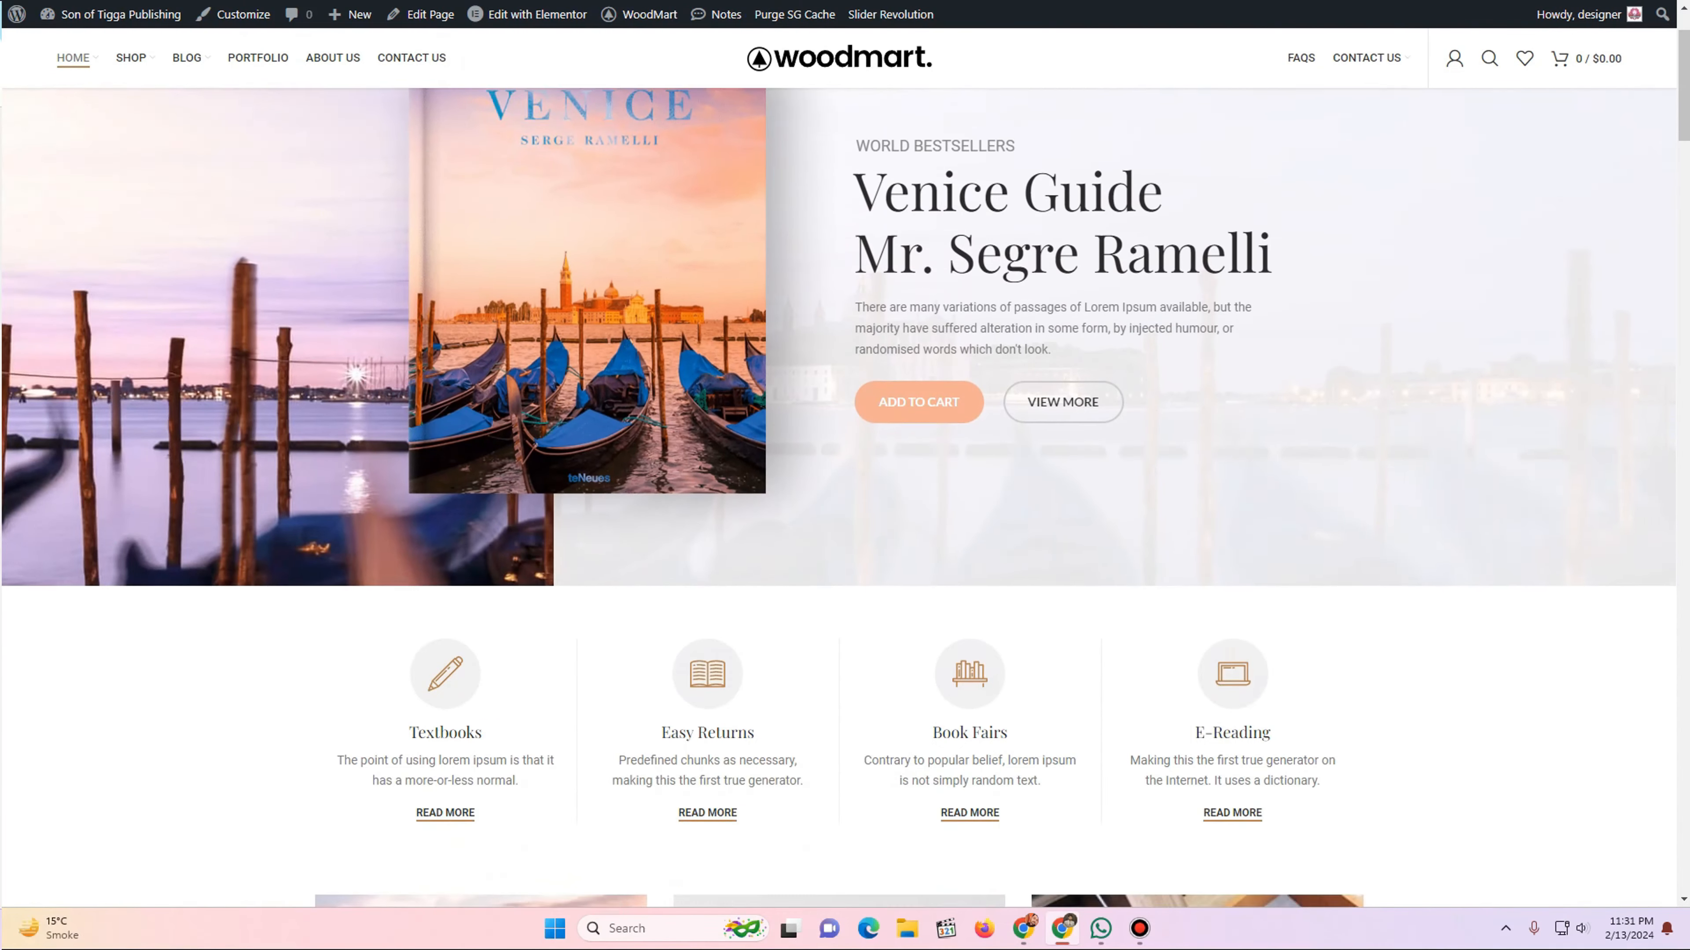
scroll(838, 466, "down", 20)
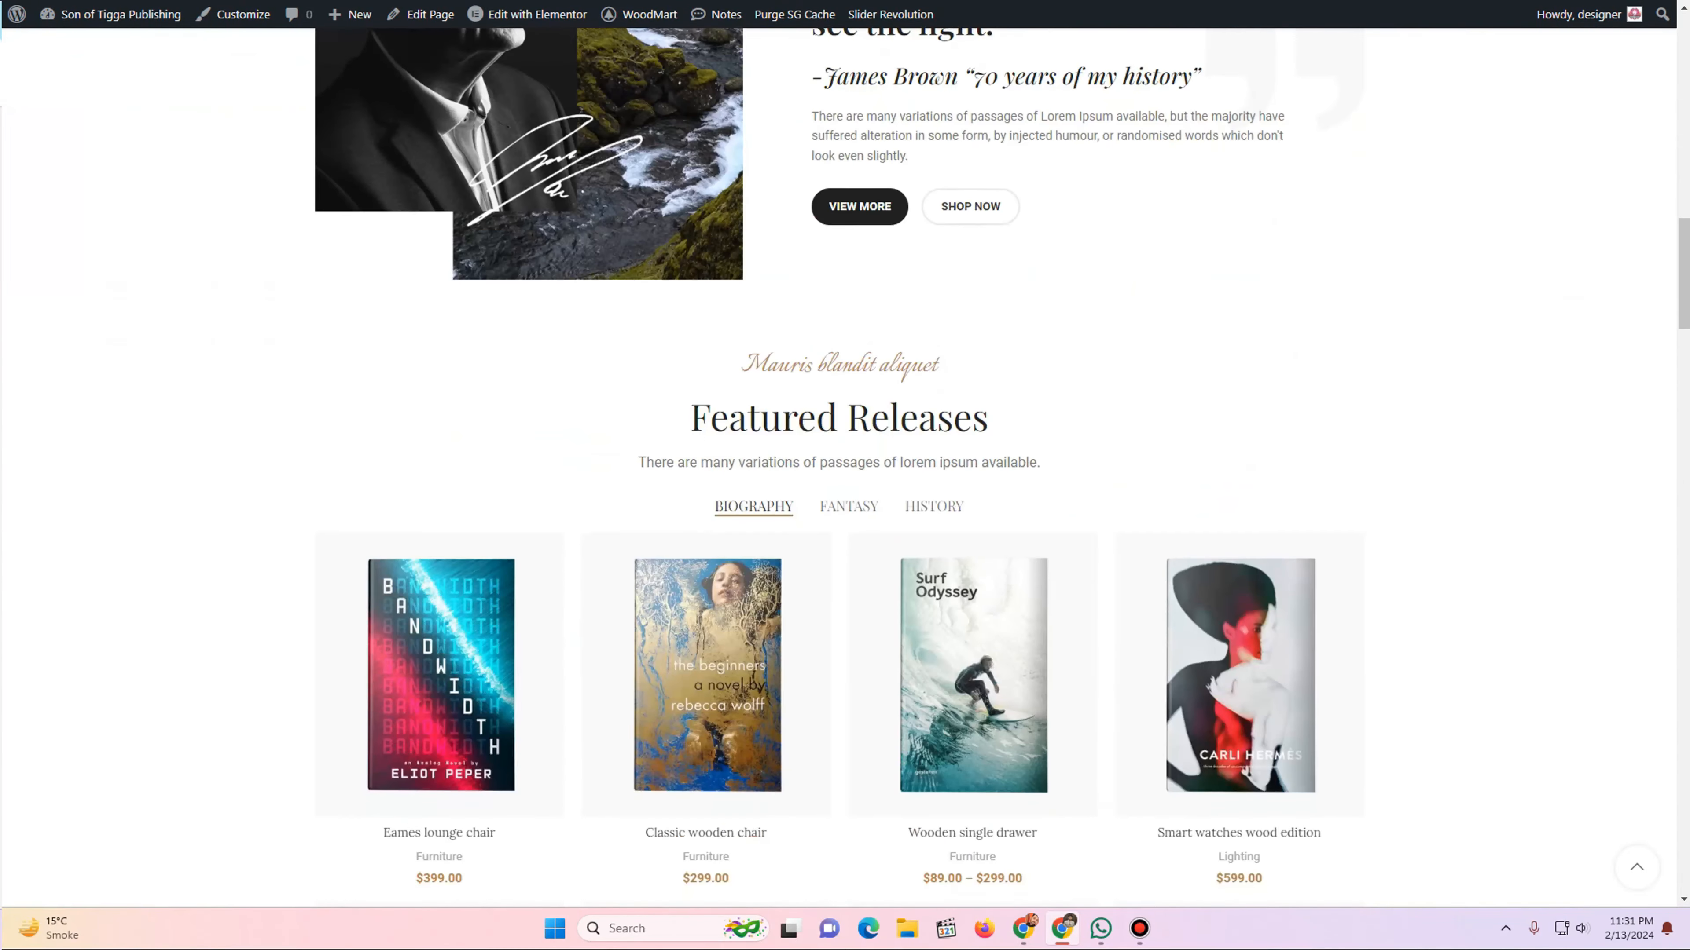
scroll(844, 466, "down", 15)
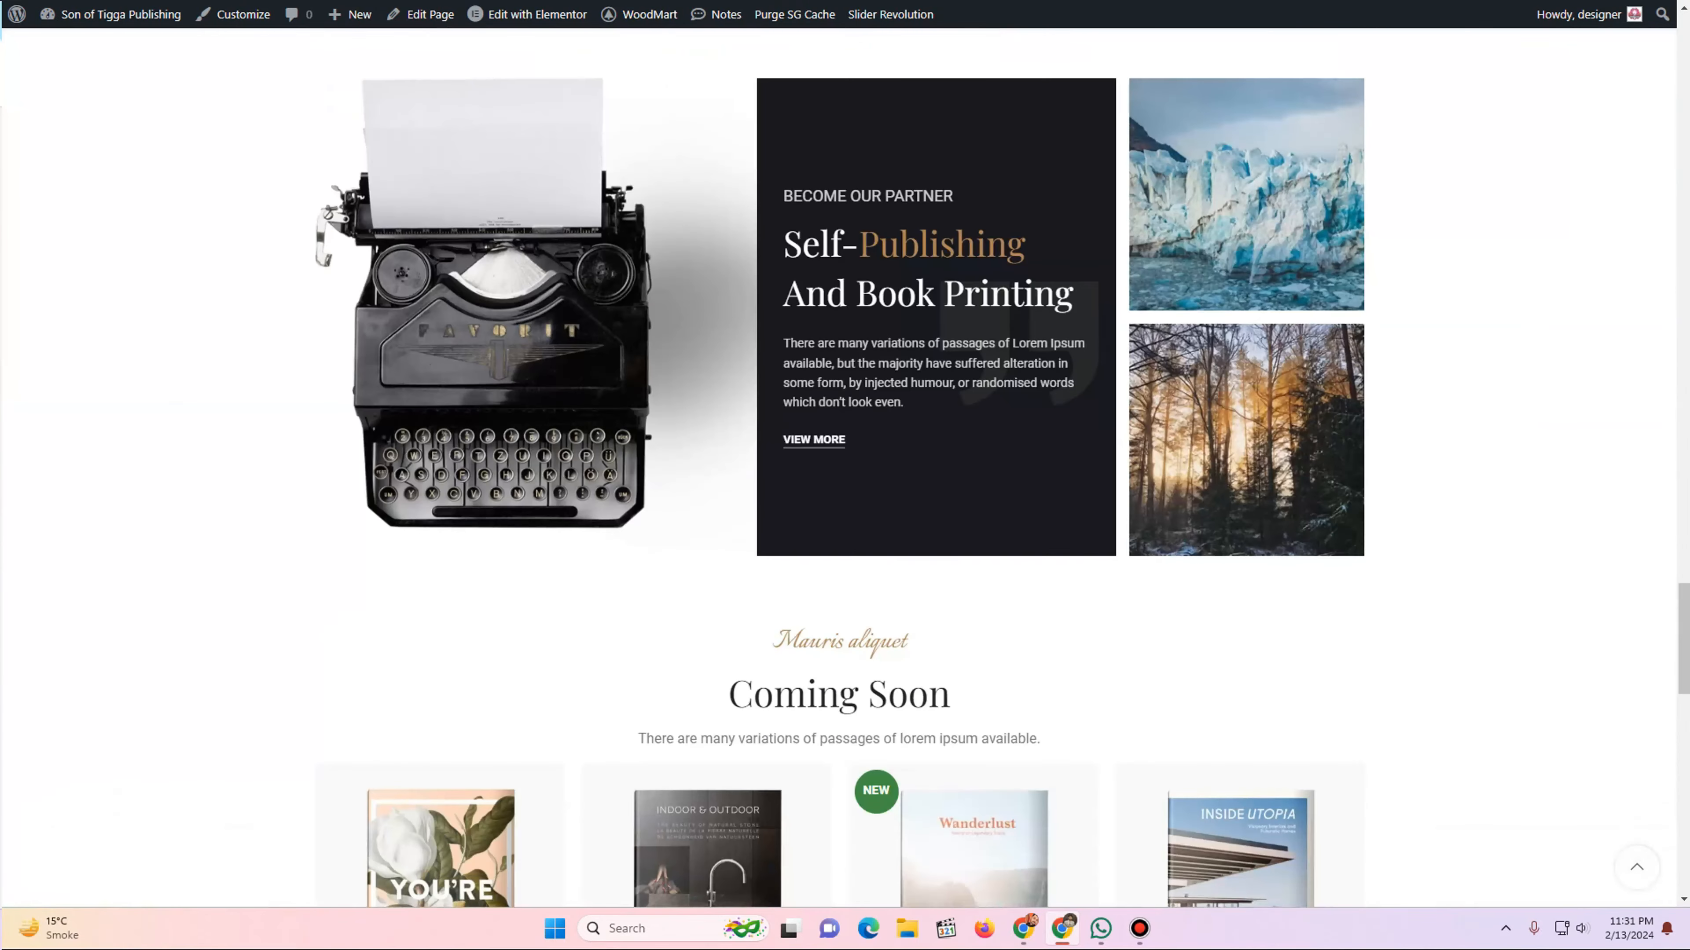
scroll(845, 466, "down", 16)
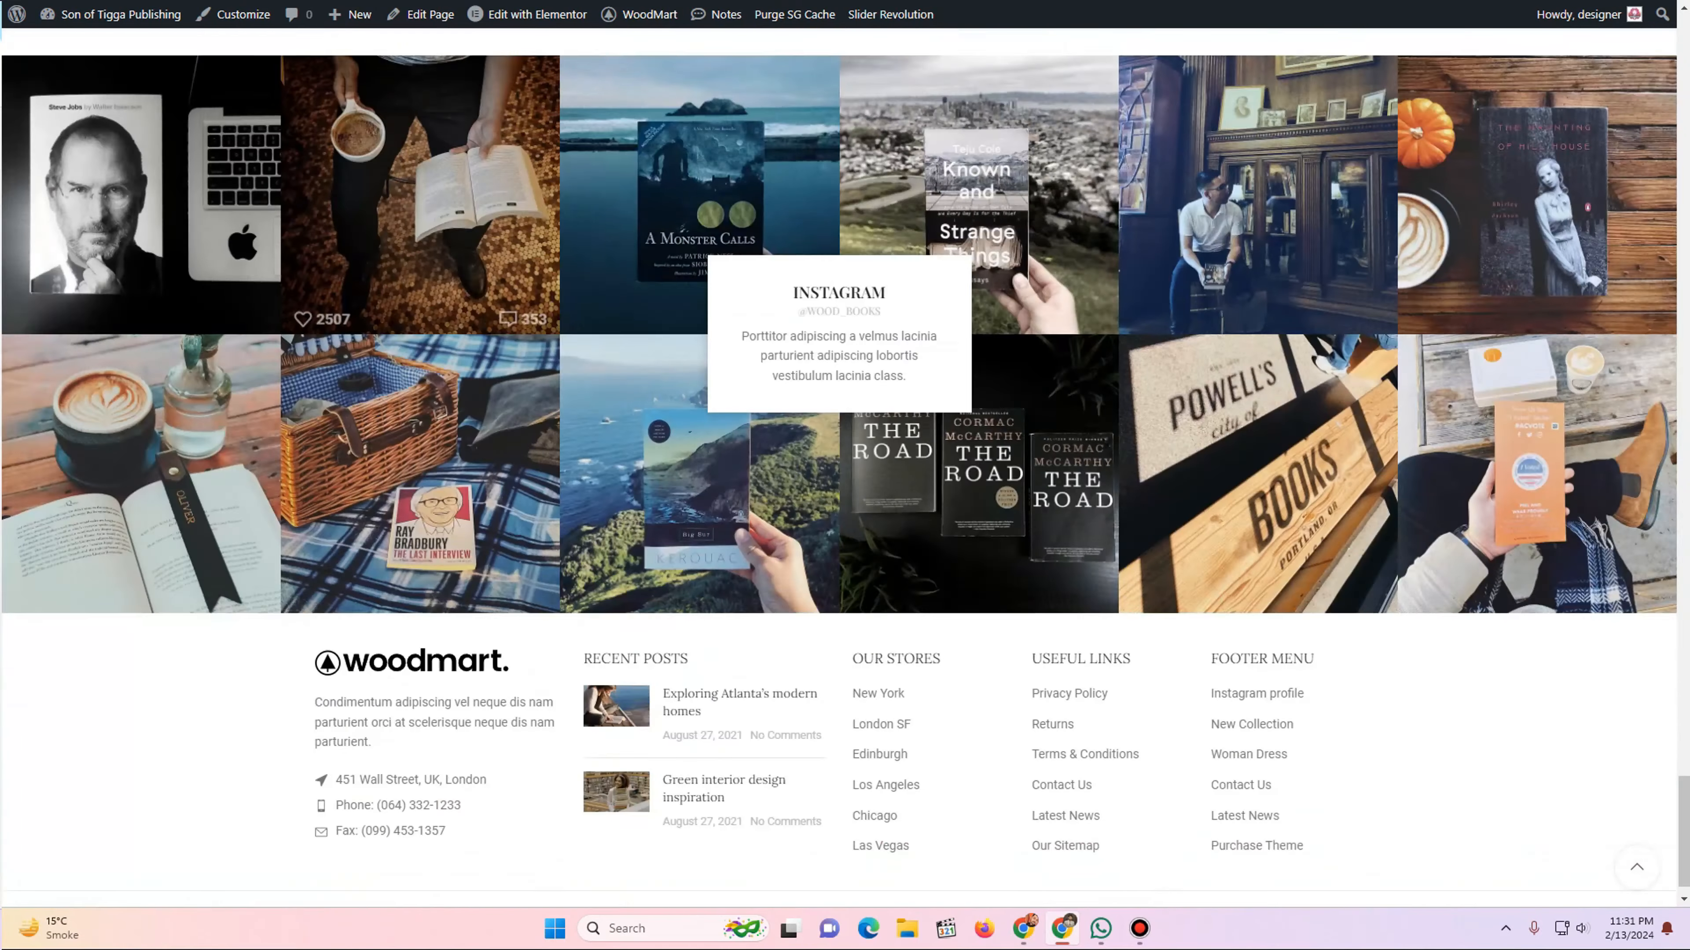
scroll(844, 466, "up", 10)
scroll(845, 466, "up", 20)
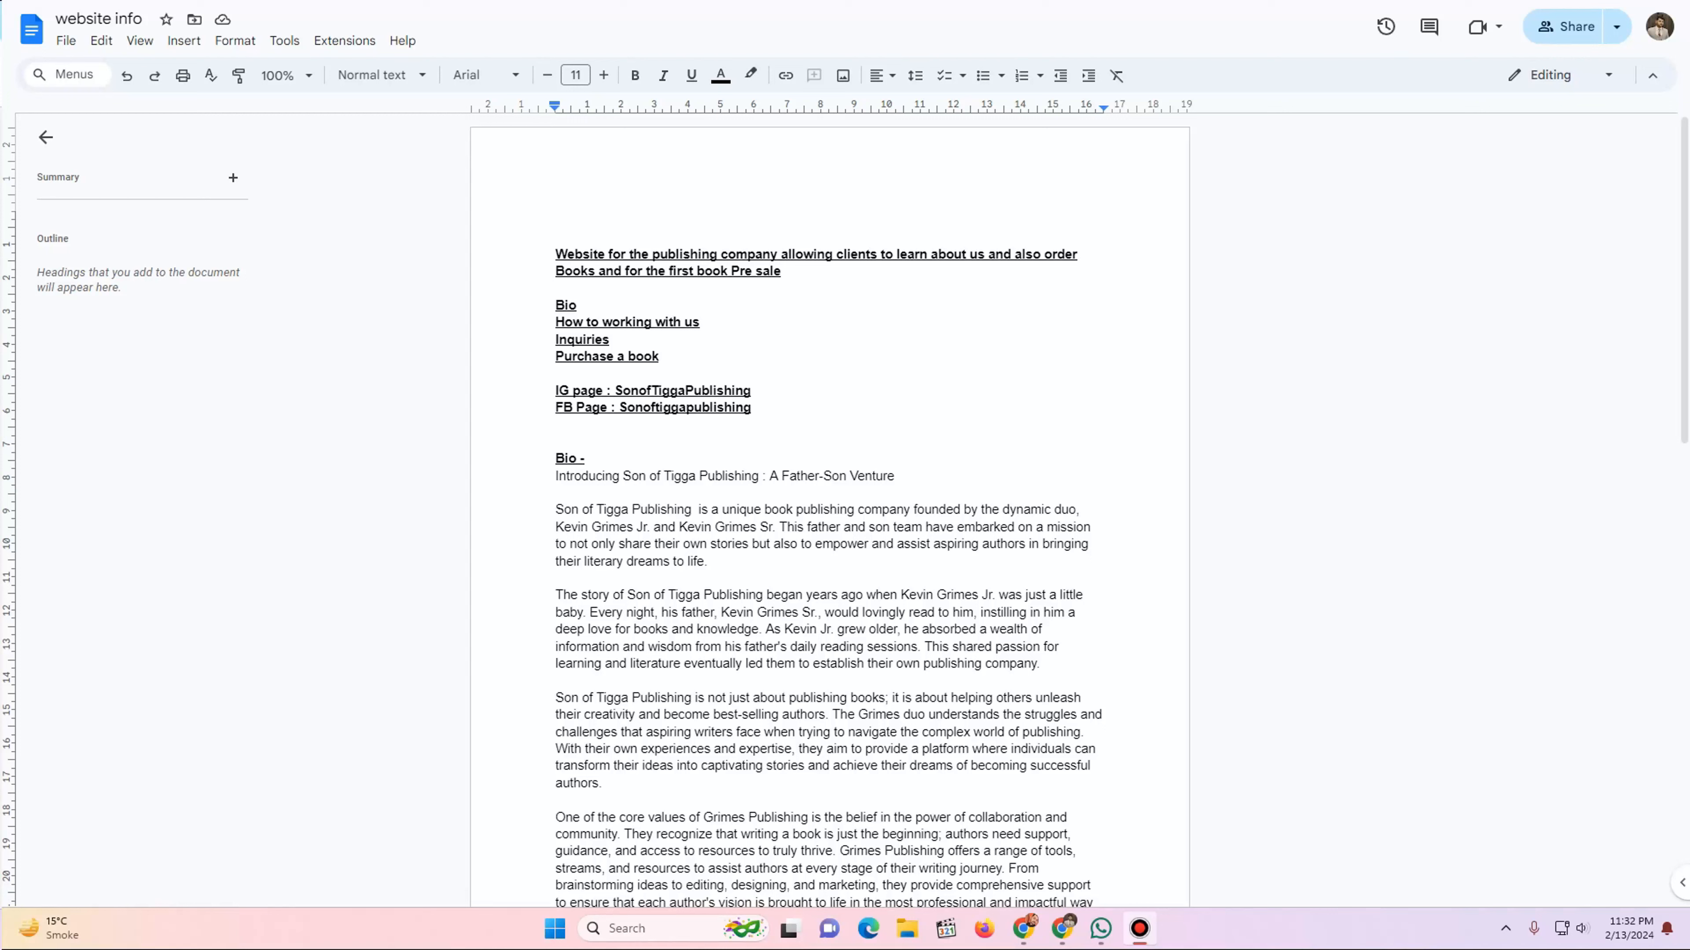
- In the website info document in Google Docs, review the list of requested site sections, including Inquiries and Purchase a book
left_click(567, 306)
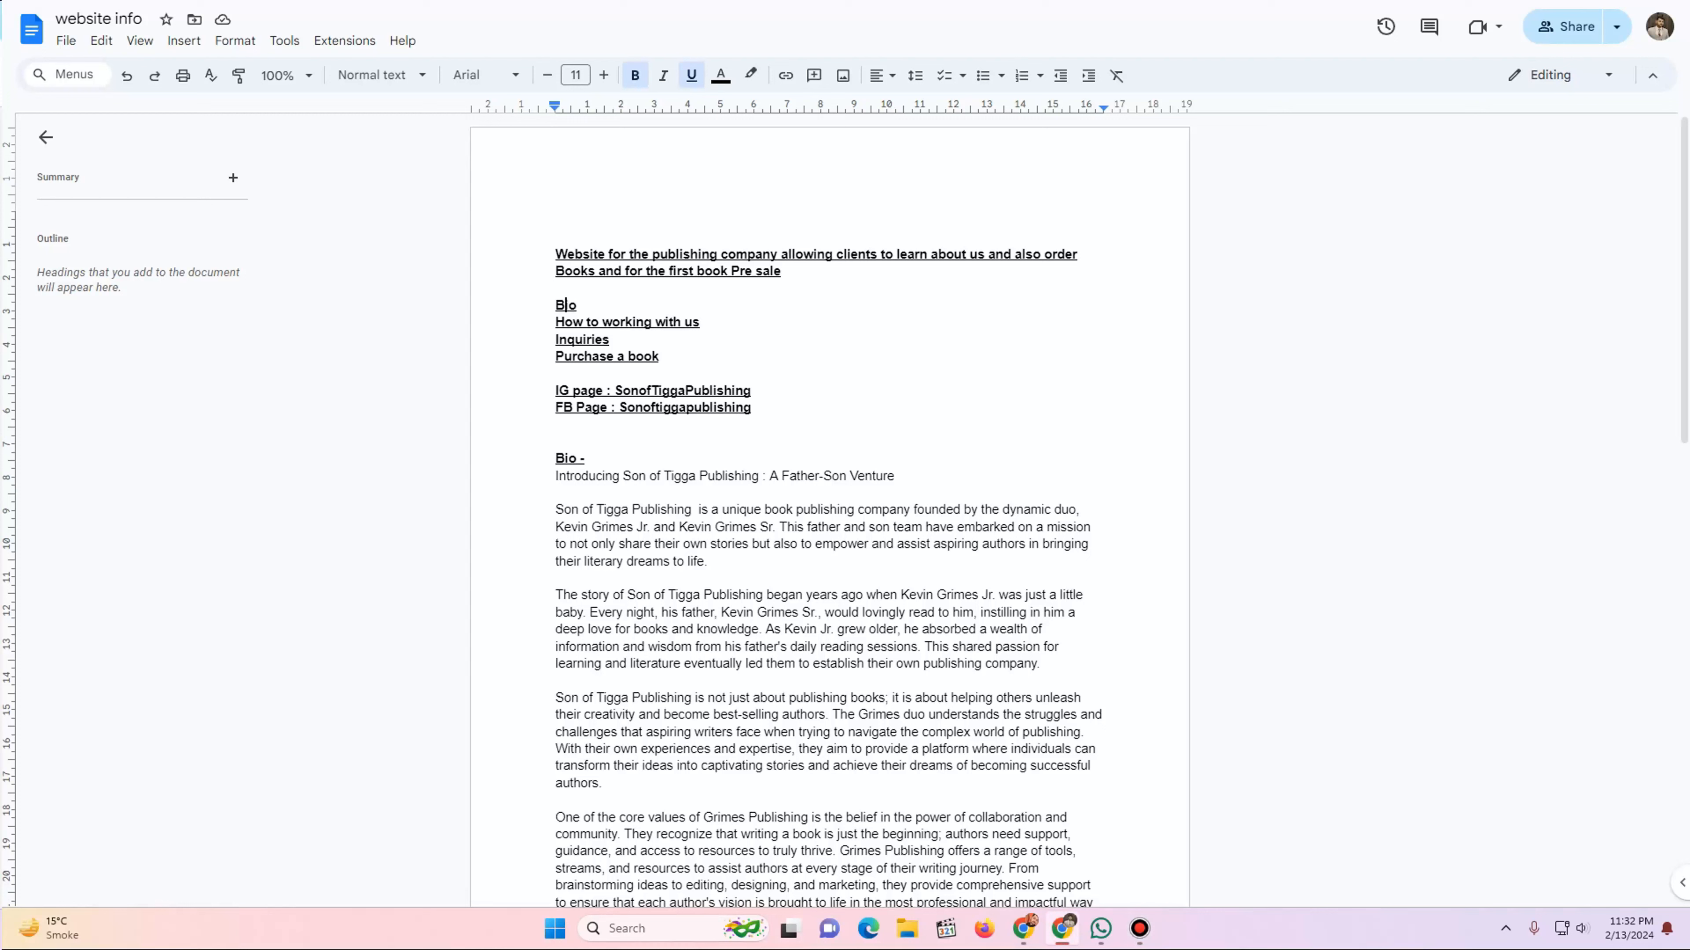
left_click_drag(614, 341, 554, 340)
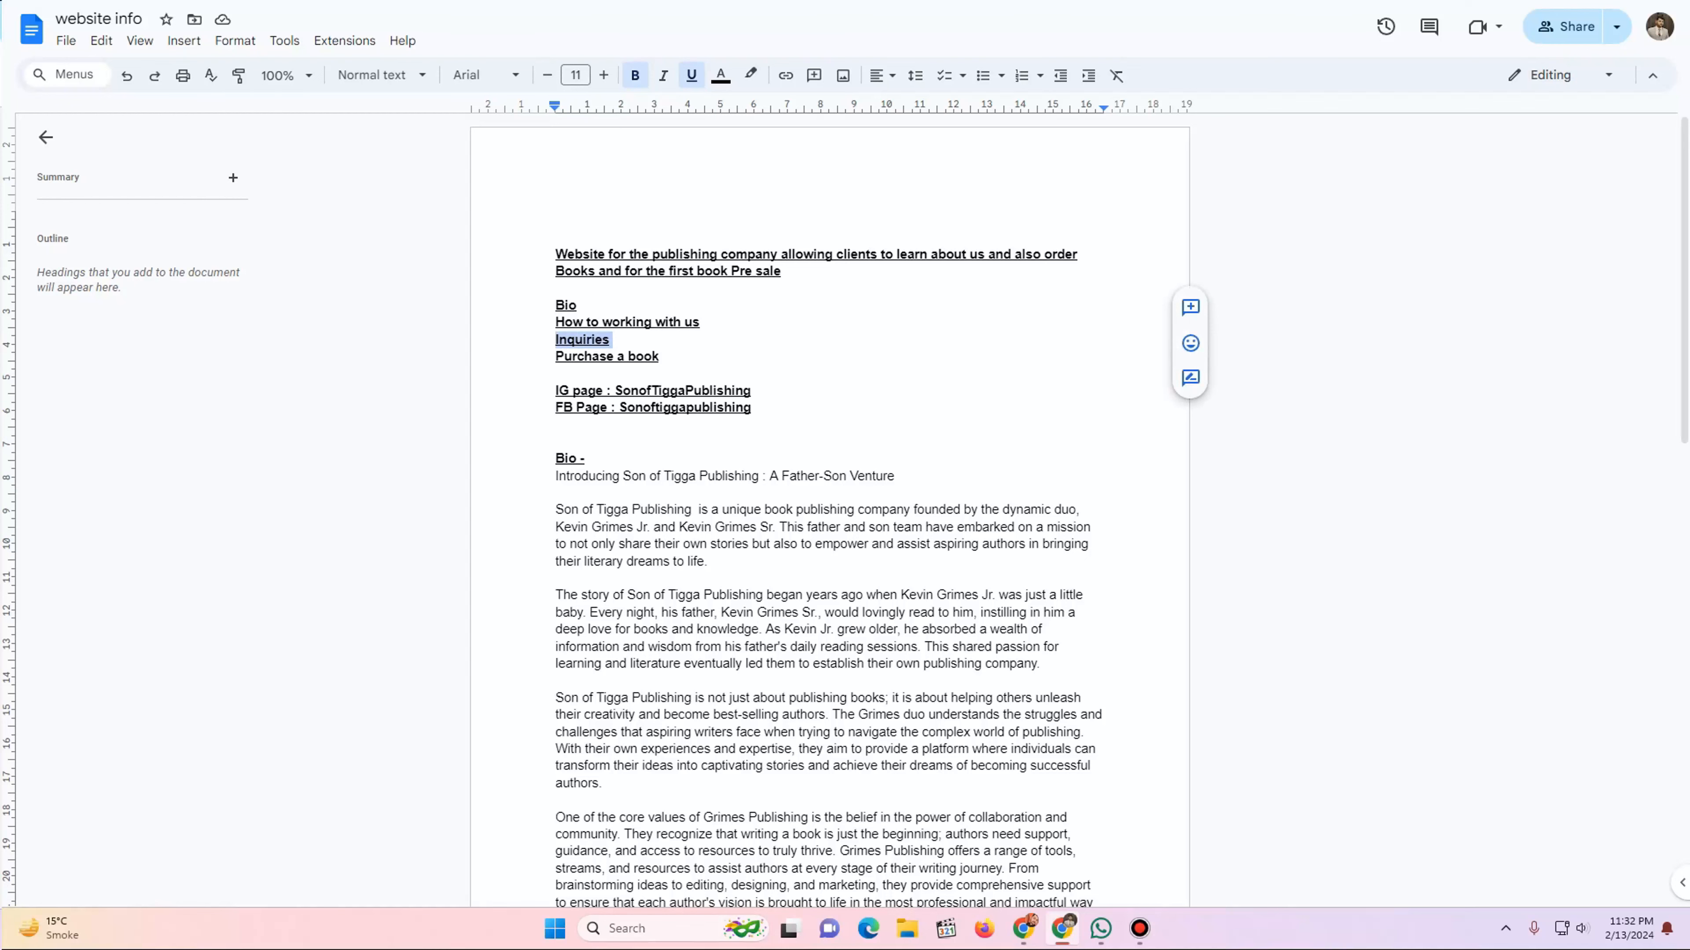
left_click_drag(663, 357, 555, 358)
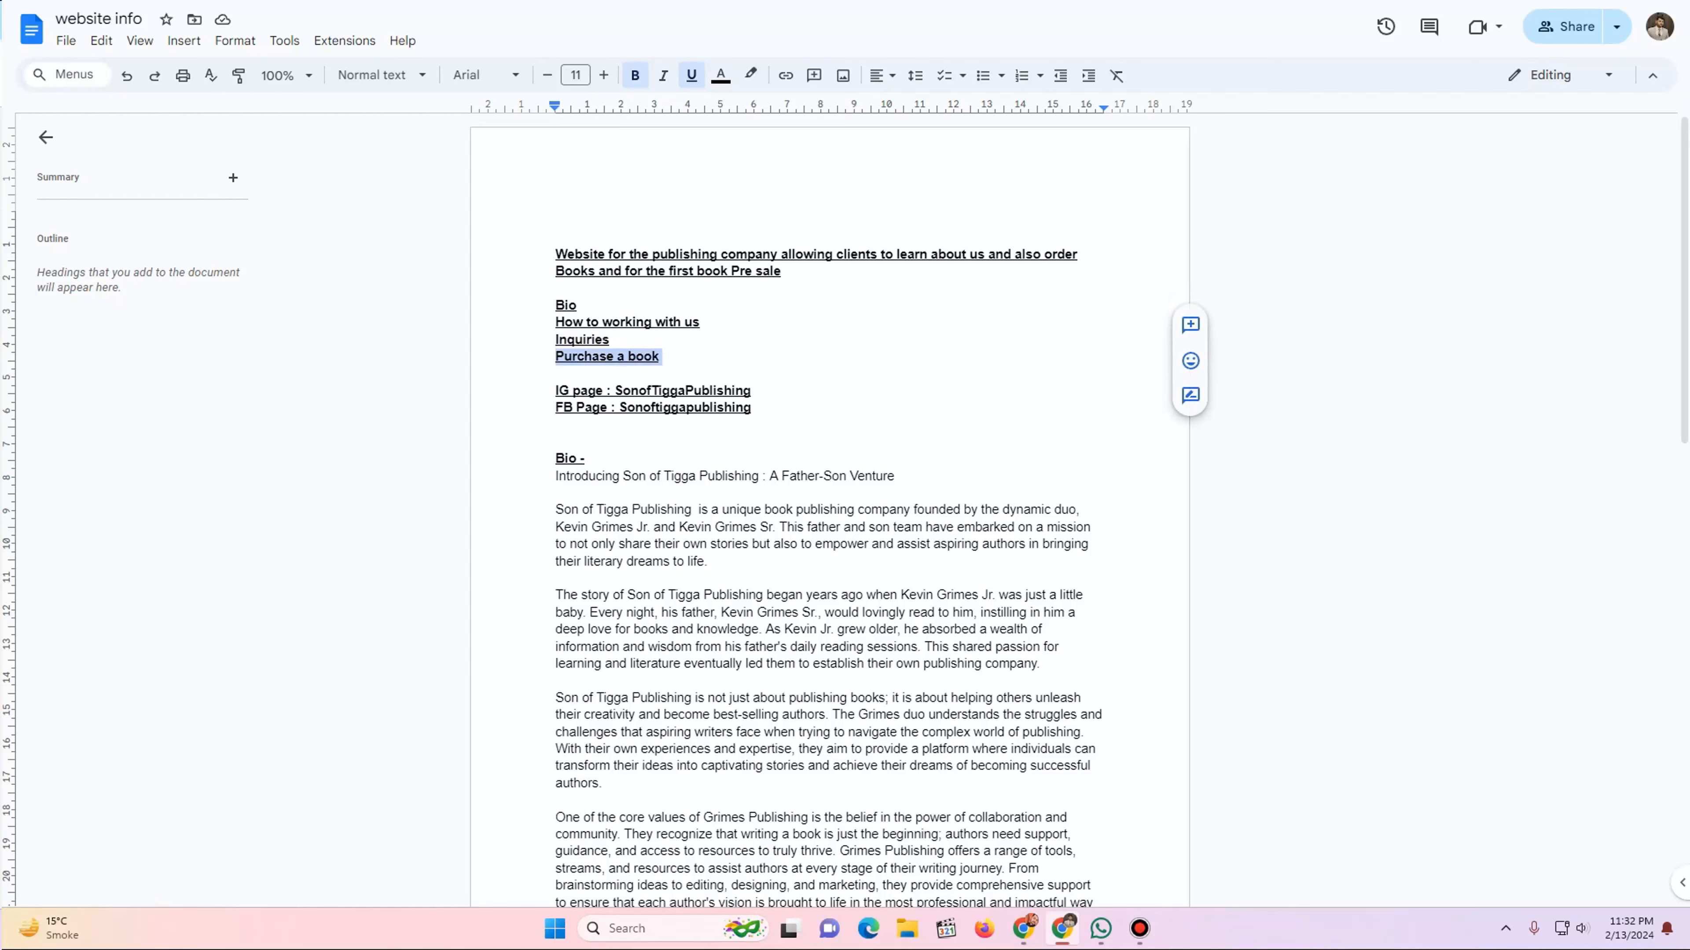
scroll(828, 509, "down", 8)
scroll(828, 509, "up", 8)
scroll(828, 509, "down", 1)
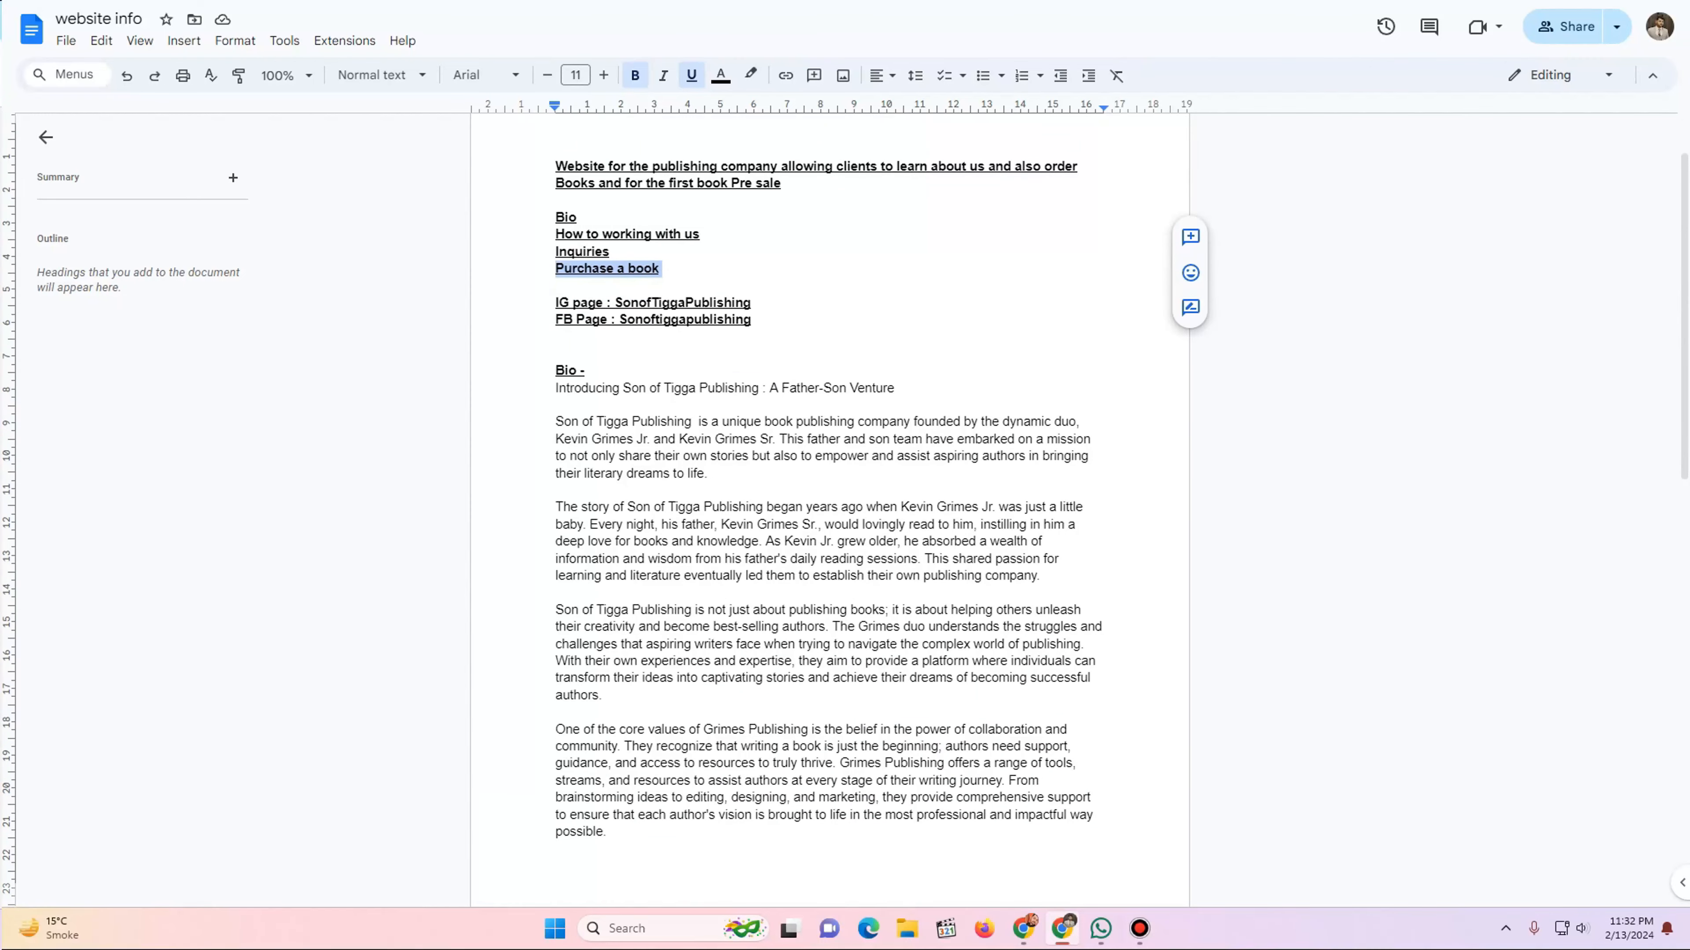
- Read the company bio, the presale and sale dates of the book, and the contact e-mail for inquiries
left_click_drag(555, 388, 1041, 450)
scroll(557, 508, "down", 5)
scroll(557, 513, "down", 5)
left_click(649, 516)
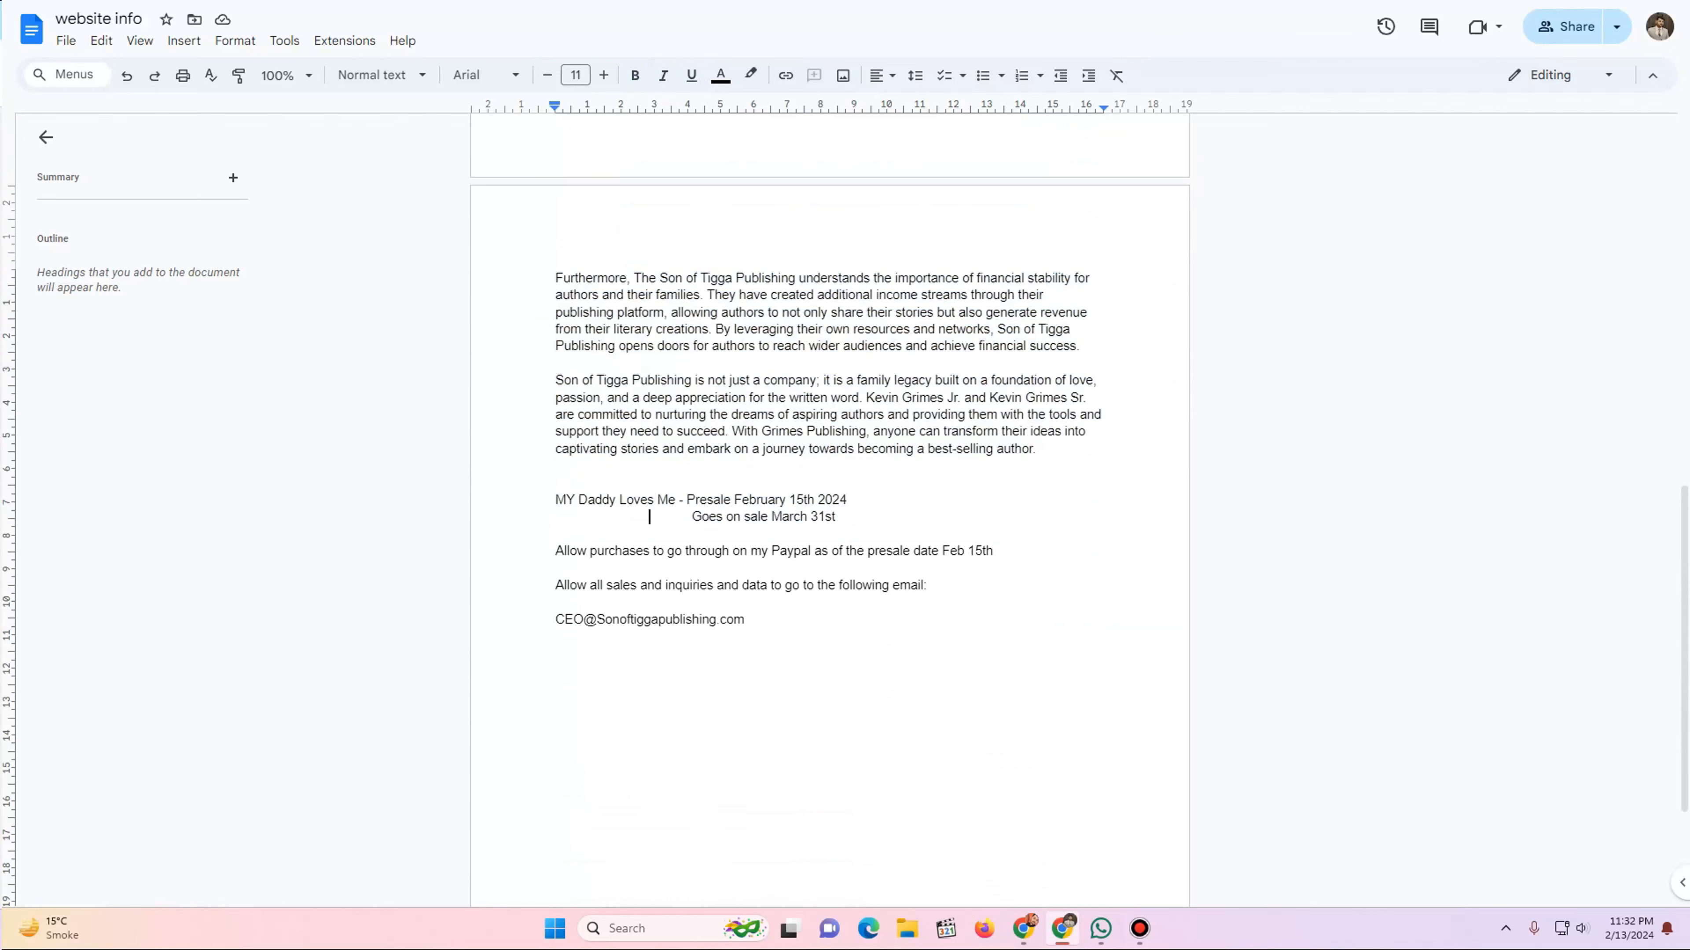
left_click_drag(841, 518, 555, 500)
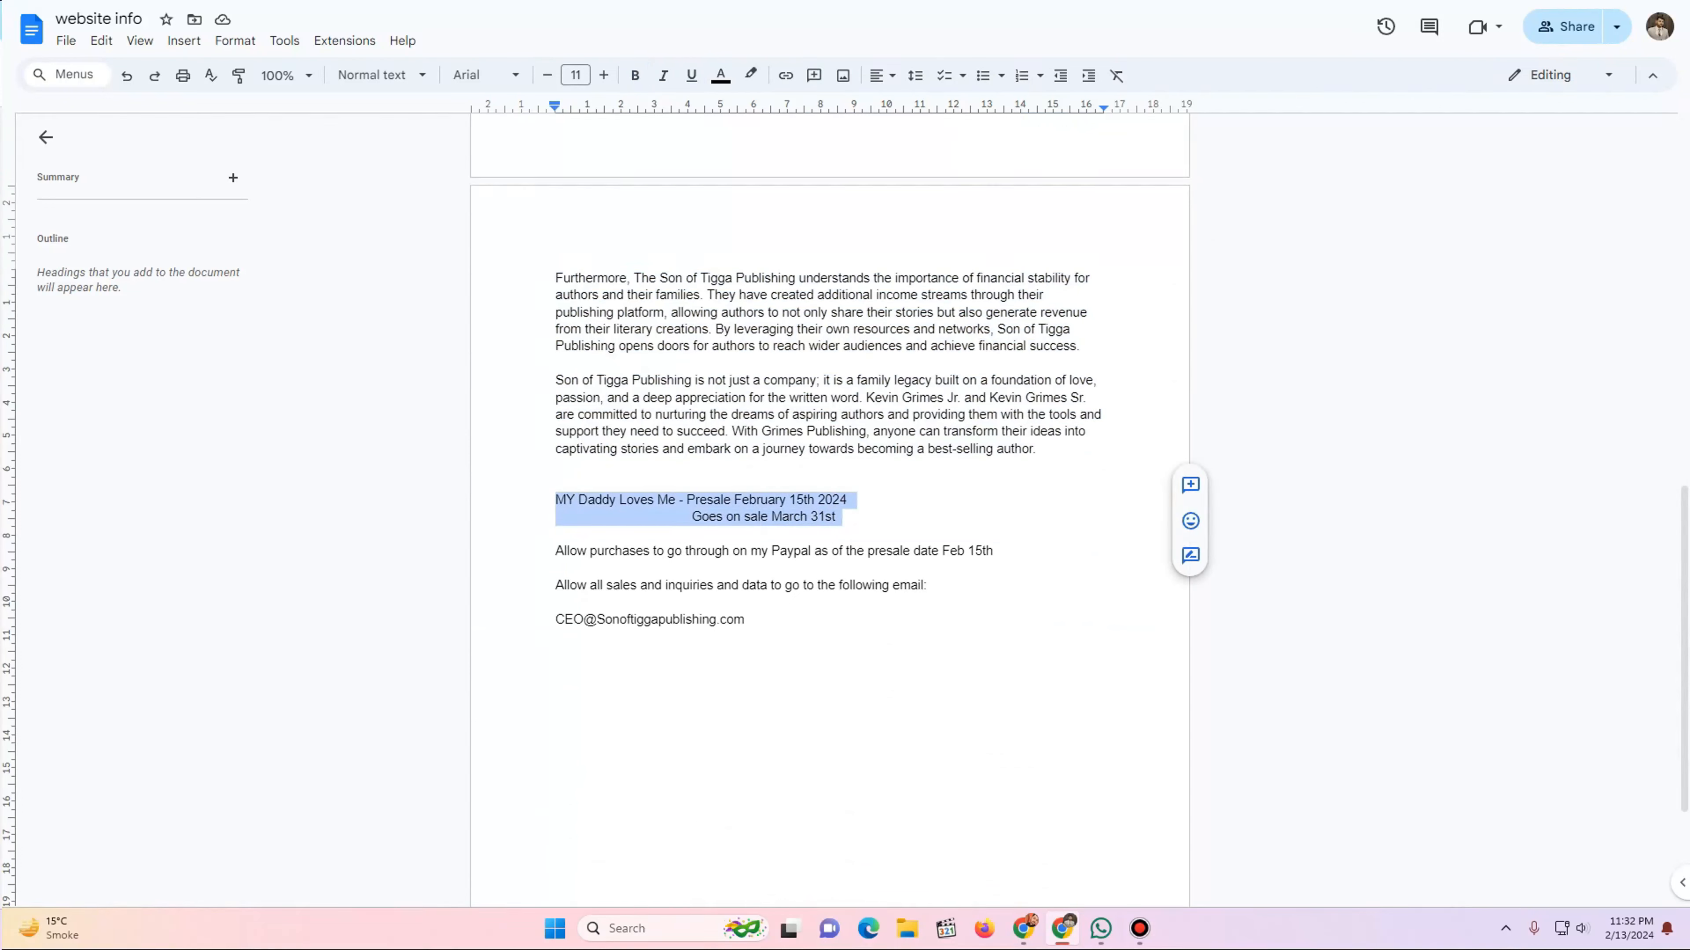
left_click_drag(556, 619, 750, 619)
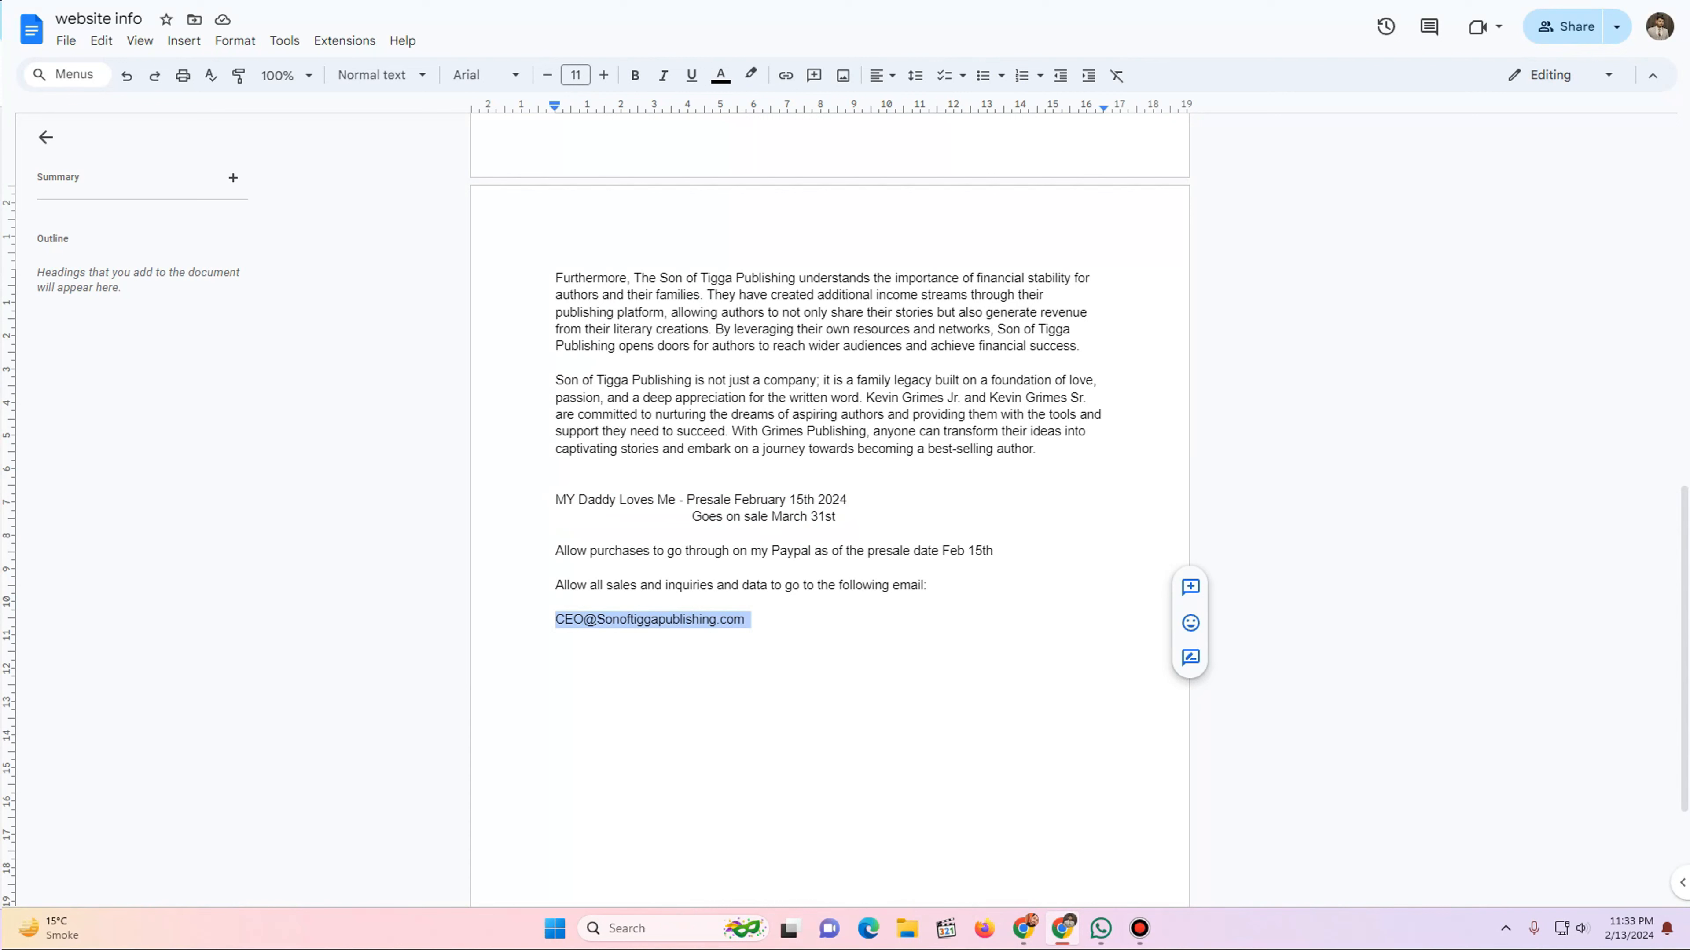
- Make the word Paypal bold and the contact e-mail address bold and italic
double_click(790, 551)
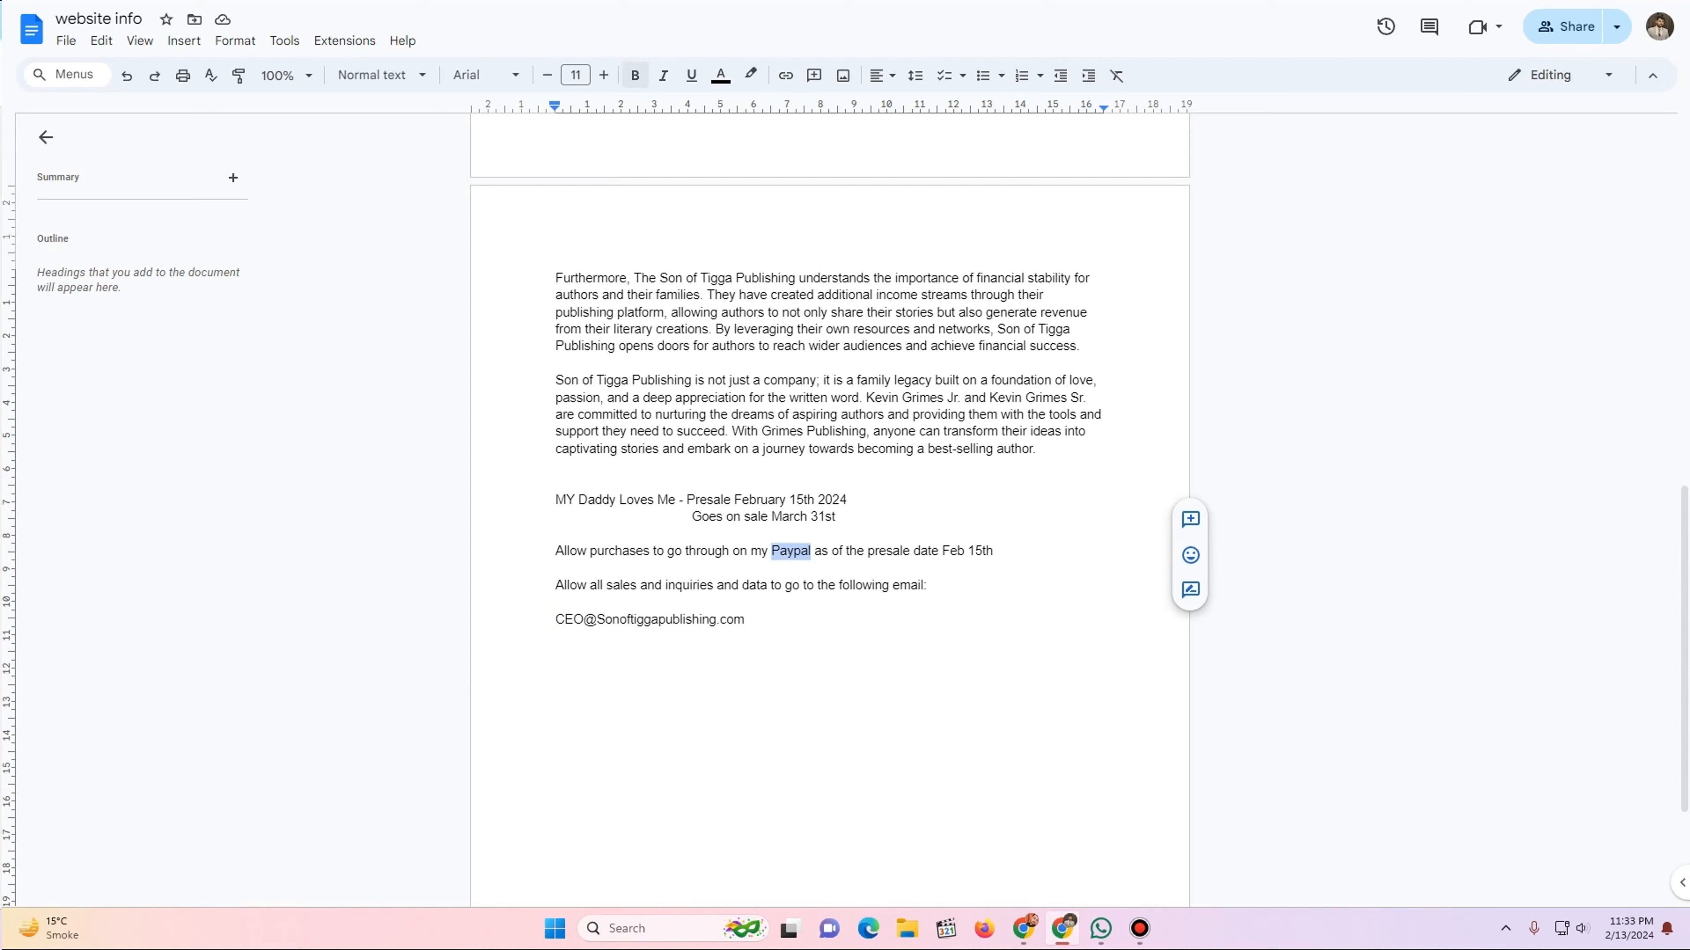
key("ctrl+b")
left_click(630, 586)
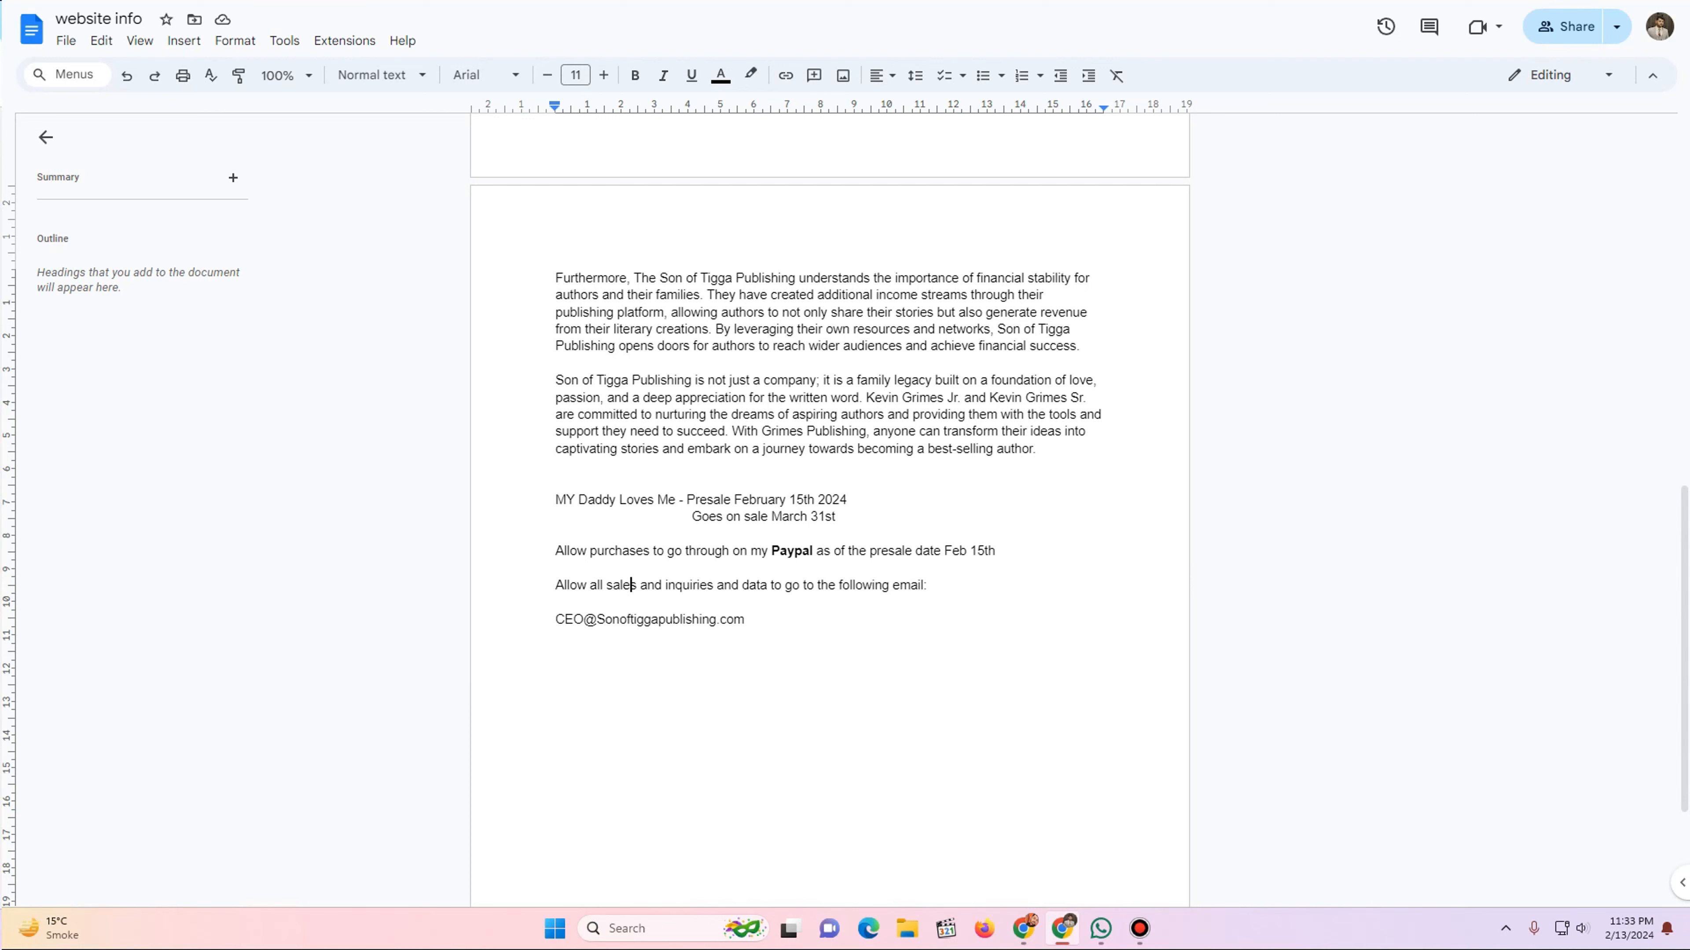
left_click_drag(745, 619, 555, 619)
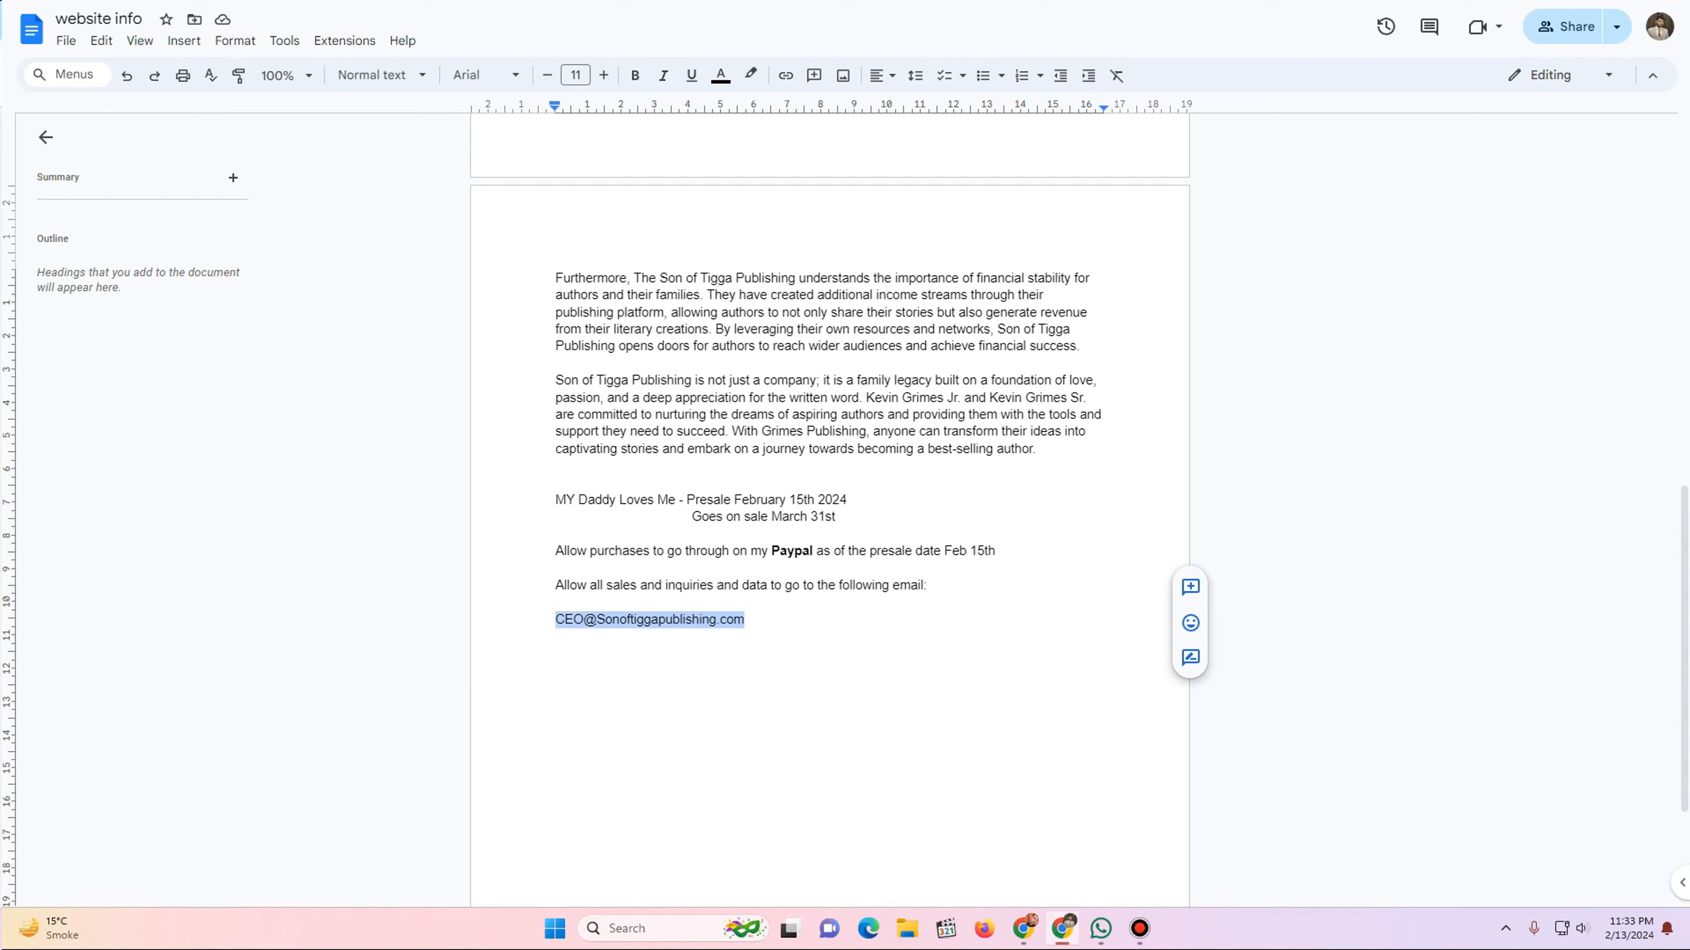
key("ctrl+b")
key("ctrl+i")
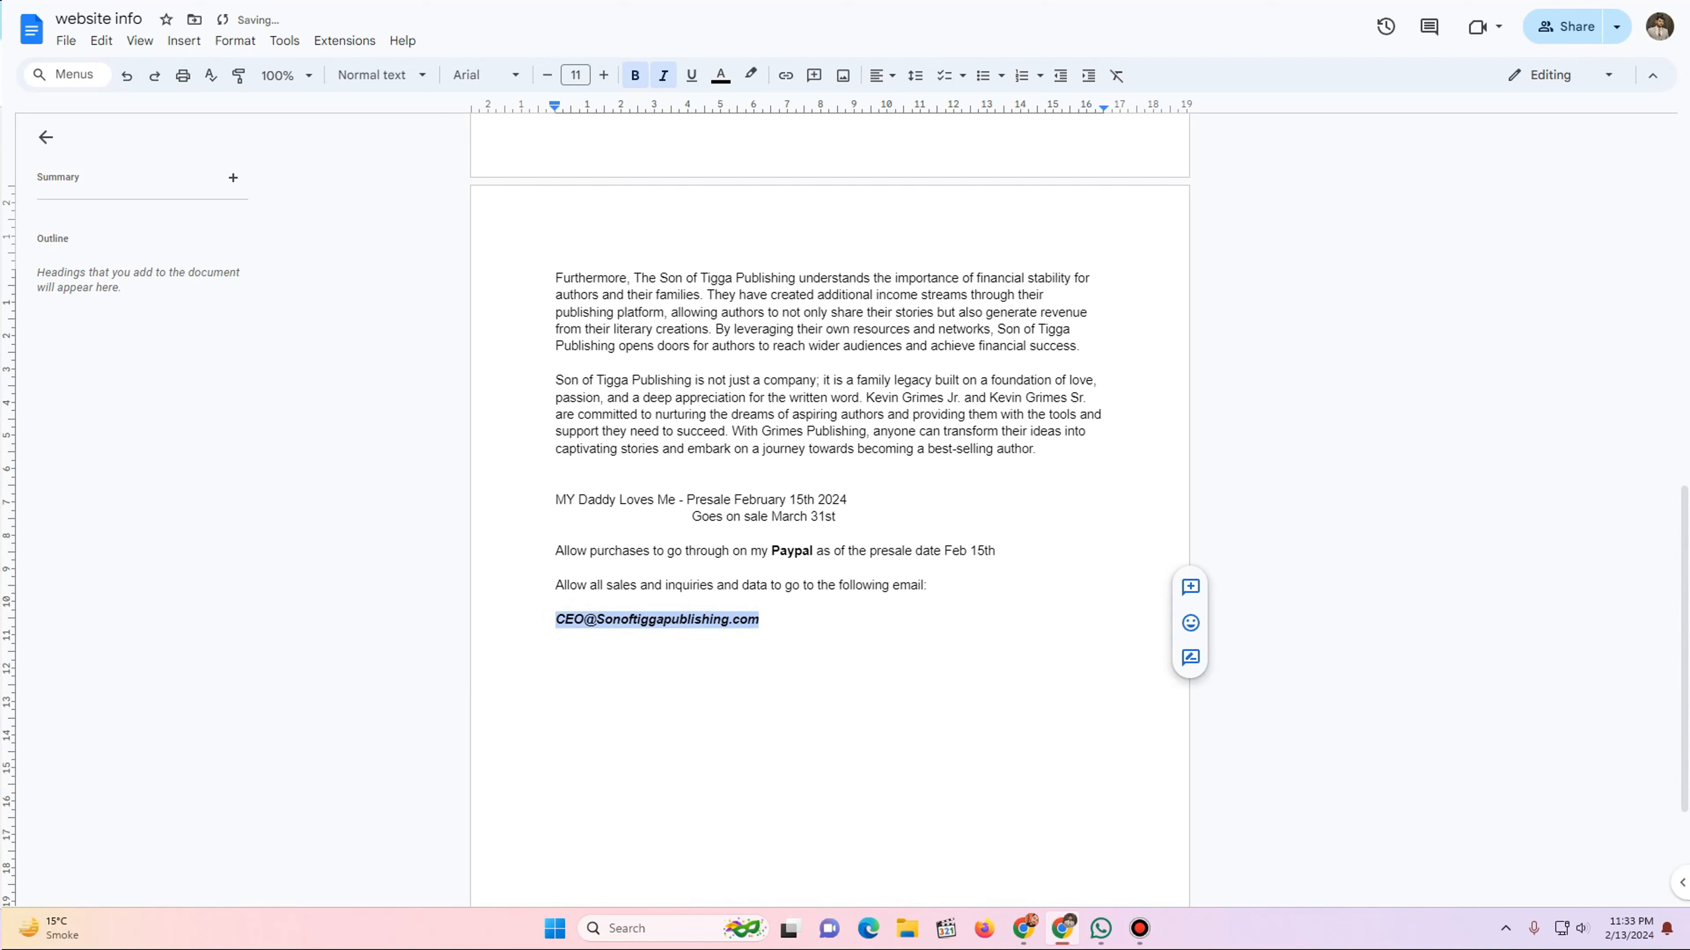
- Italicize the word Paypal in the purchases line and color it red
left_click_drag(813, 552, 771, 551)
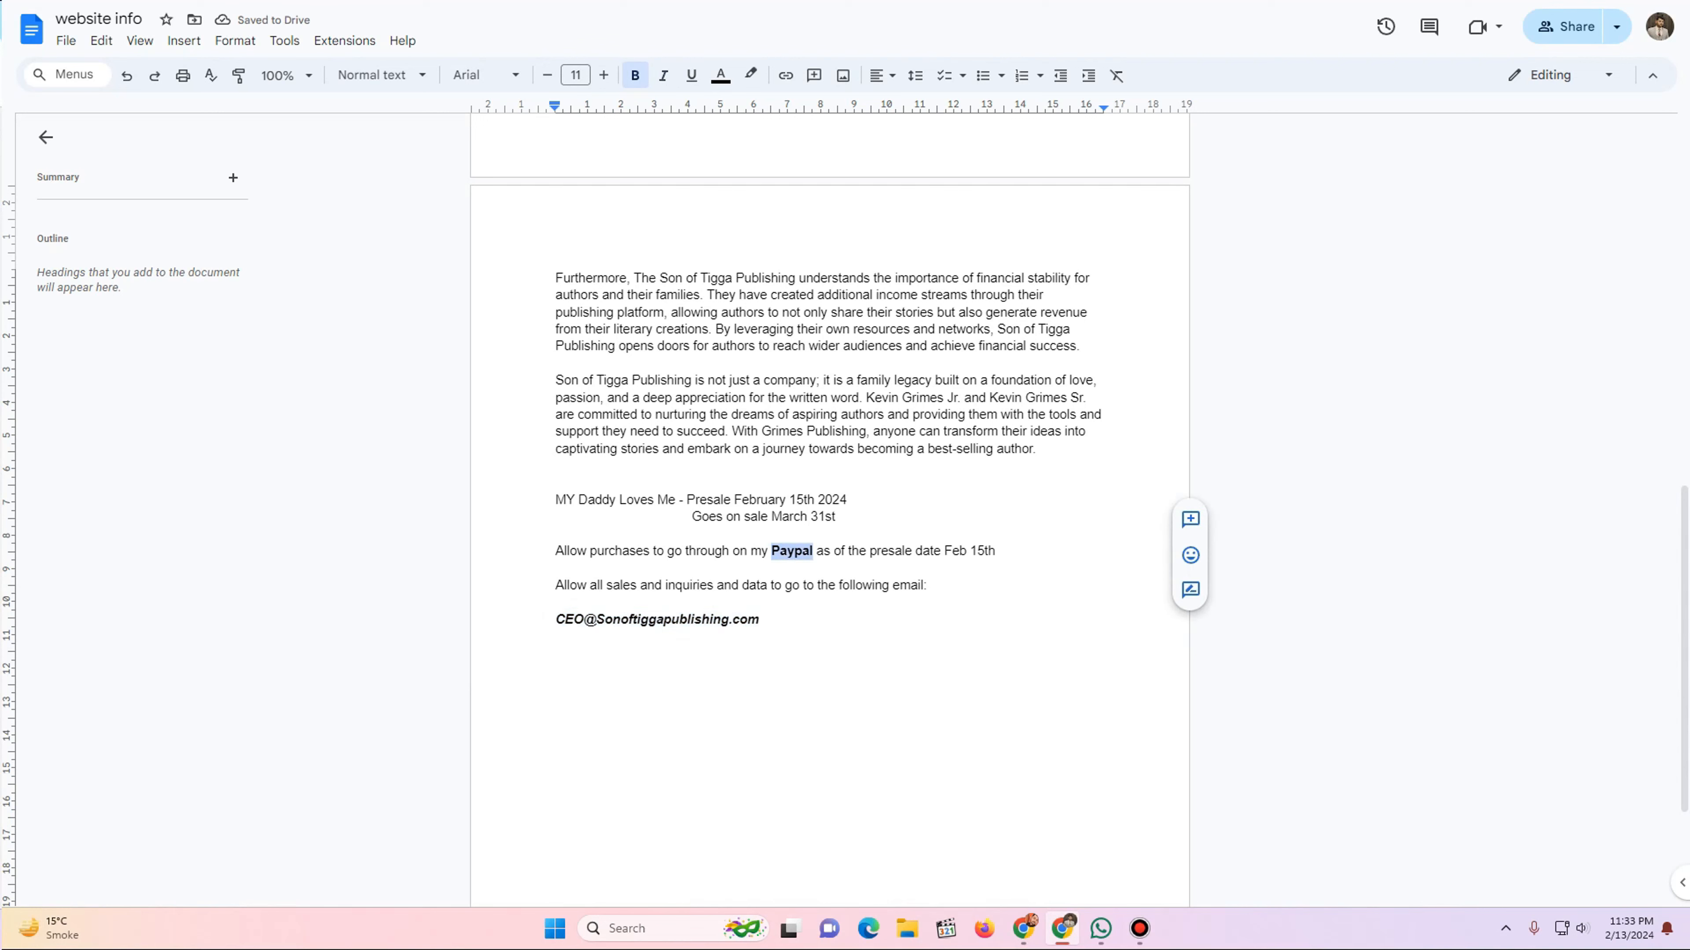
left_click(663, 75)
left_click(720, 75)
left_click(744, 150)
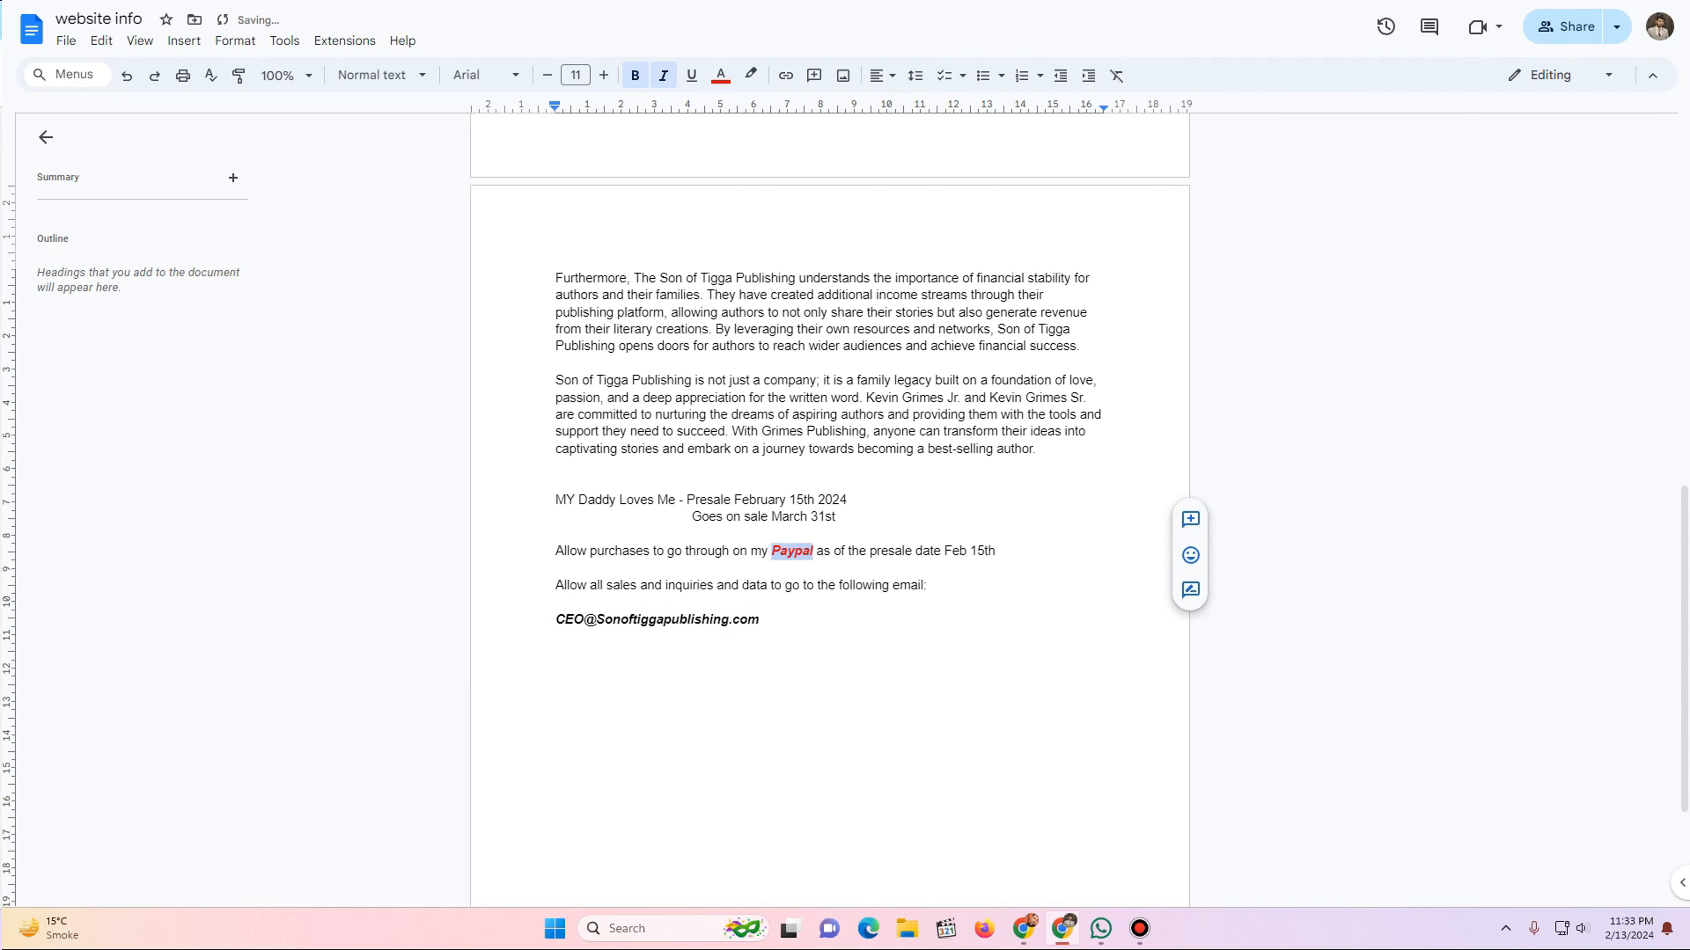
- Color the contact e-mail address at the end of the document red
left_click(557, 636)
left_click(557, 602)
left_click_drag(759, 619, 556, 620)
left_click(721, 75)
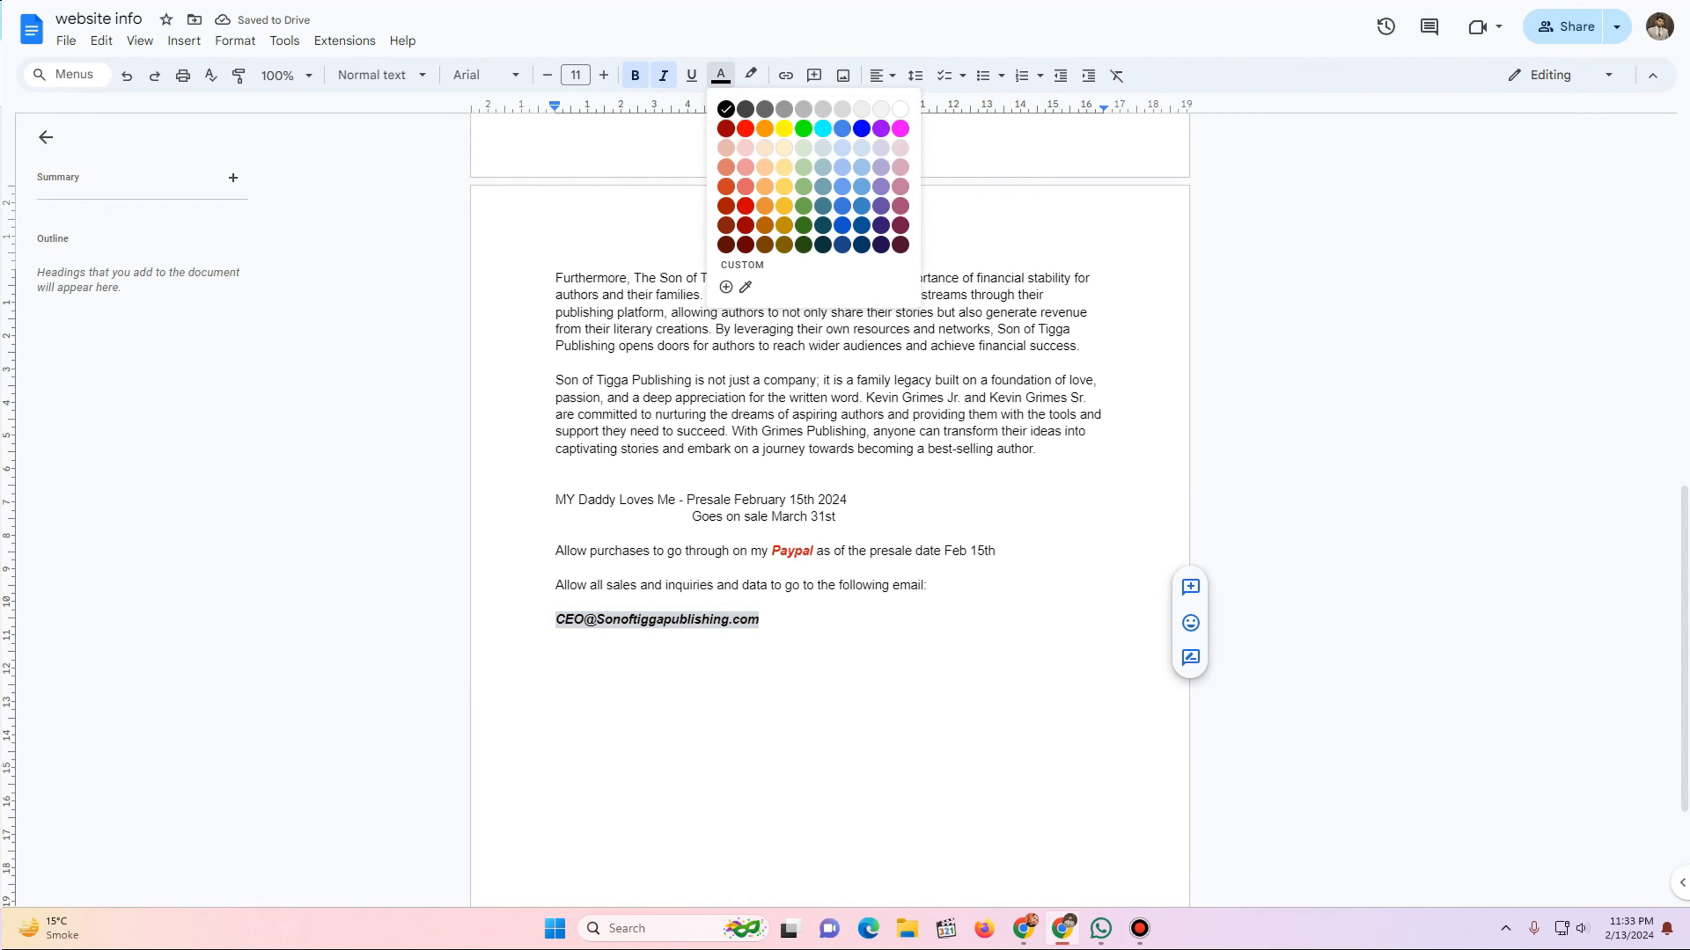
left_click(745, 128)
left_click(556, 312)
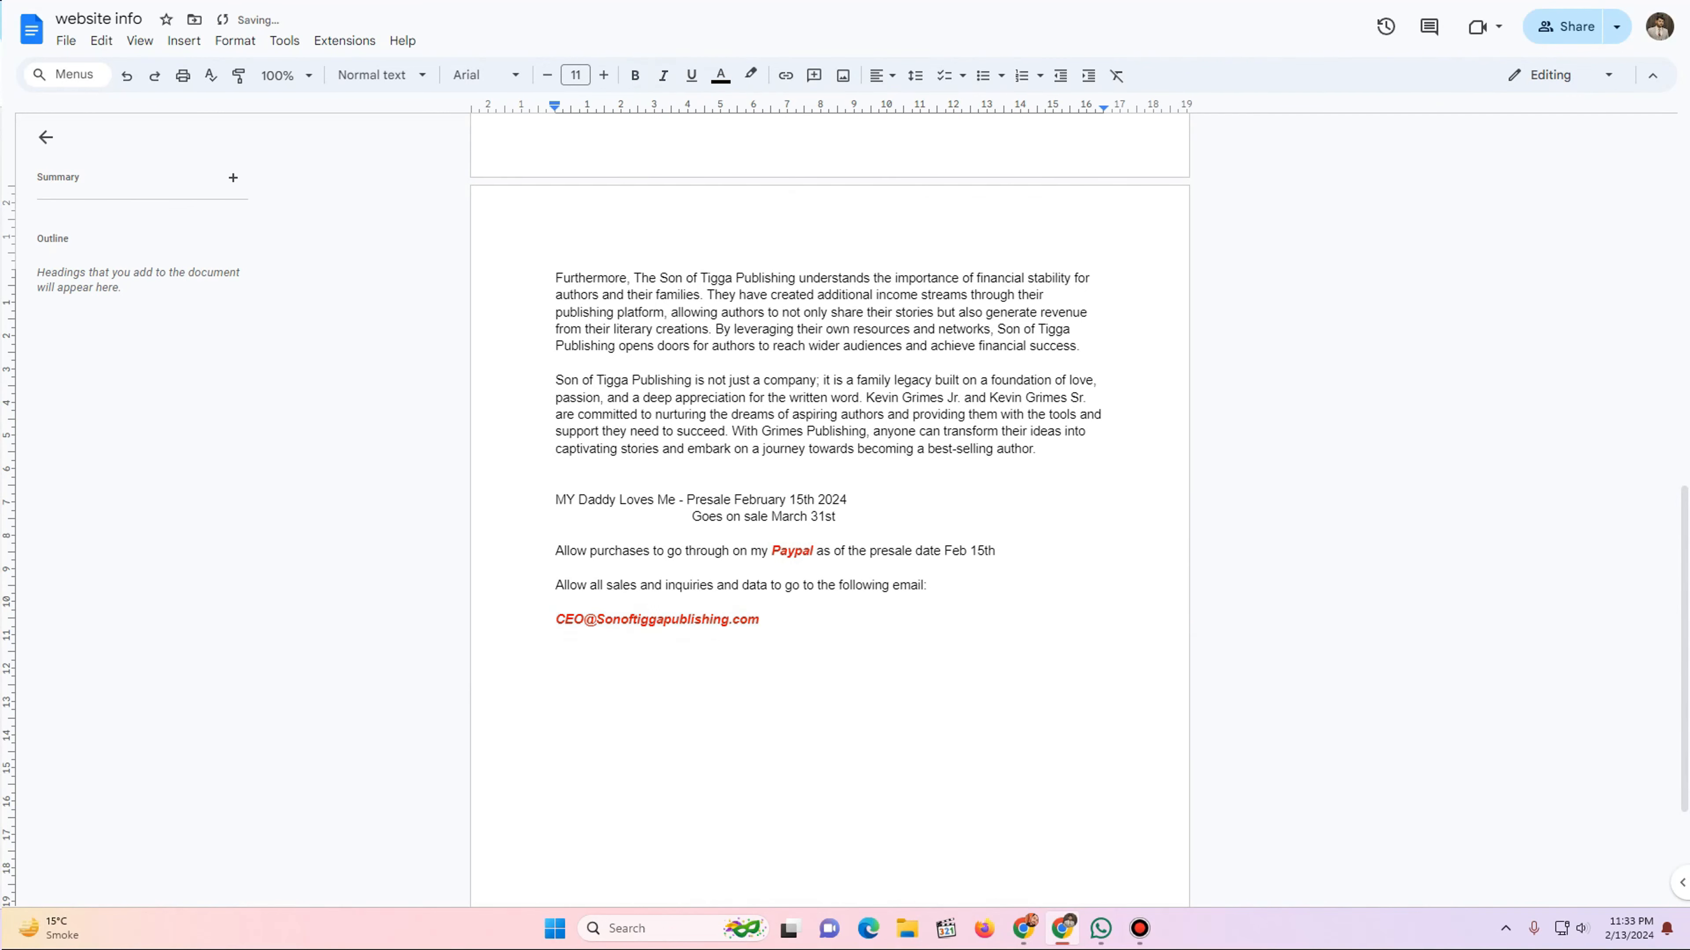
- View the book info document, then switch to Google Drive and open Book_cover.HEIC in the preview
key("ctrl+Tab")
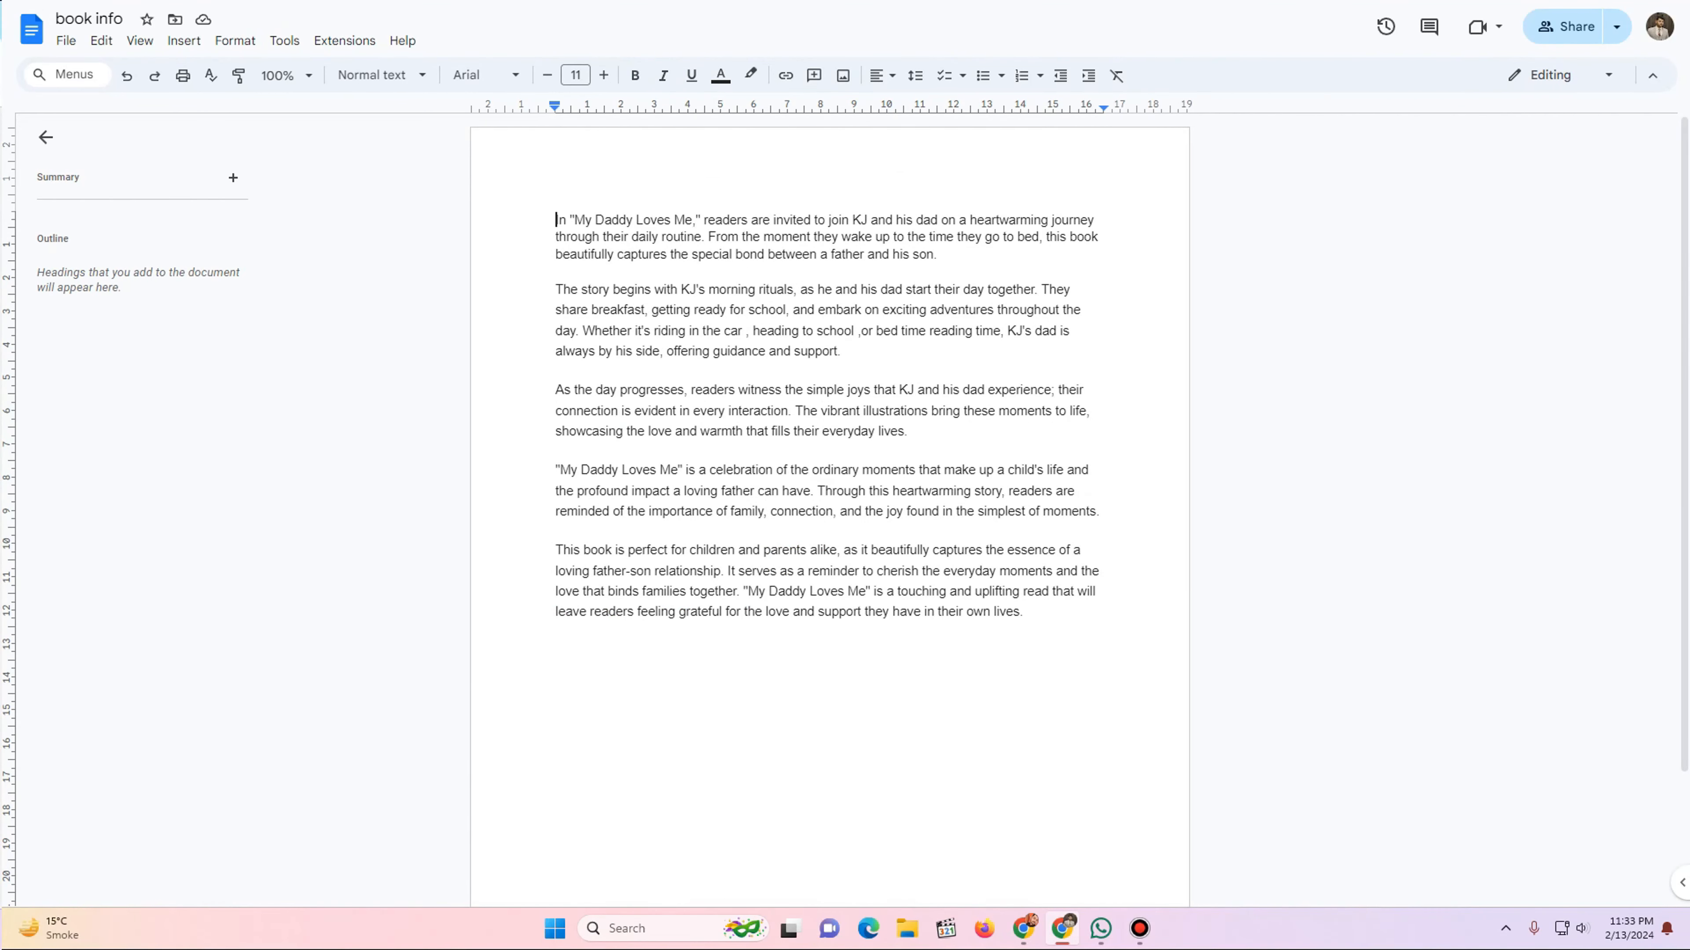
key("ctrl+Tab")
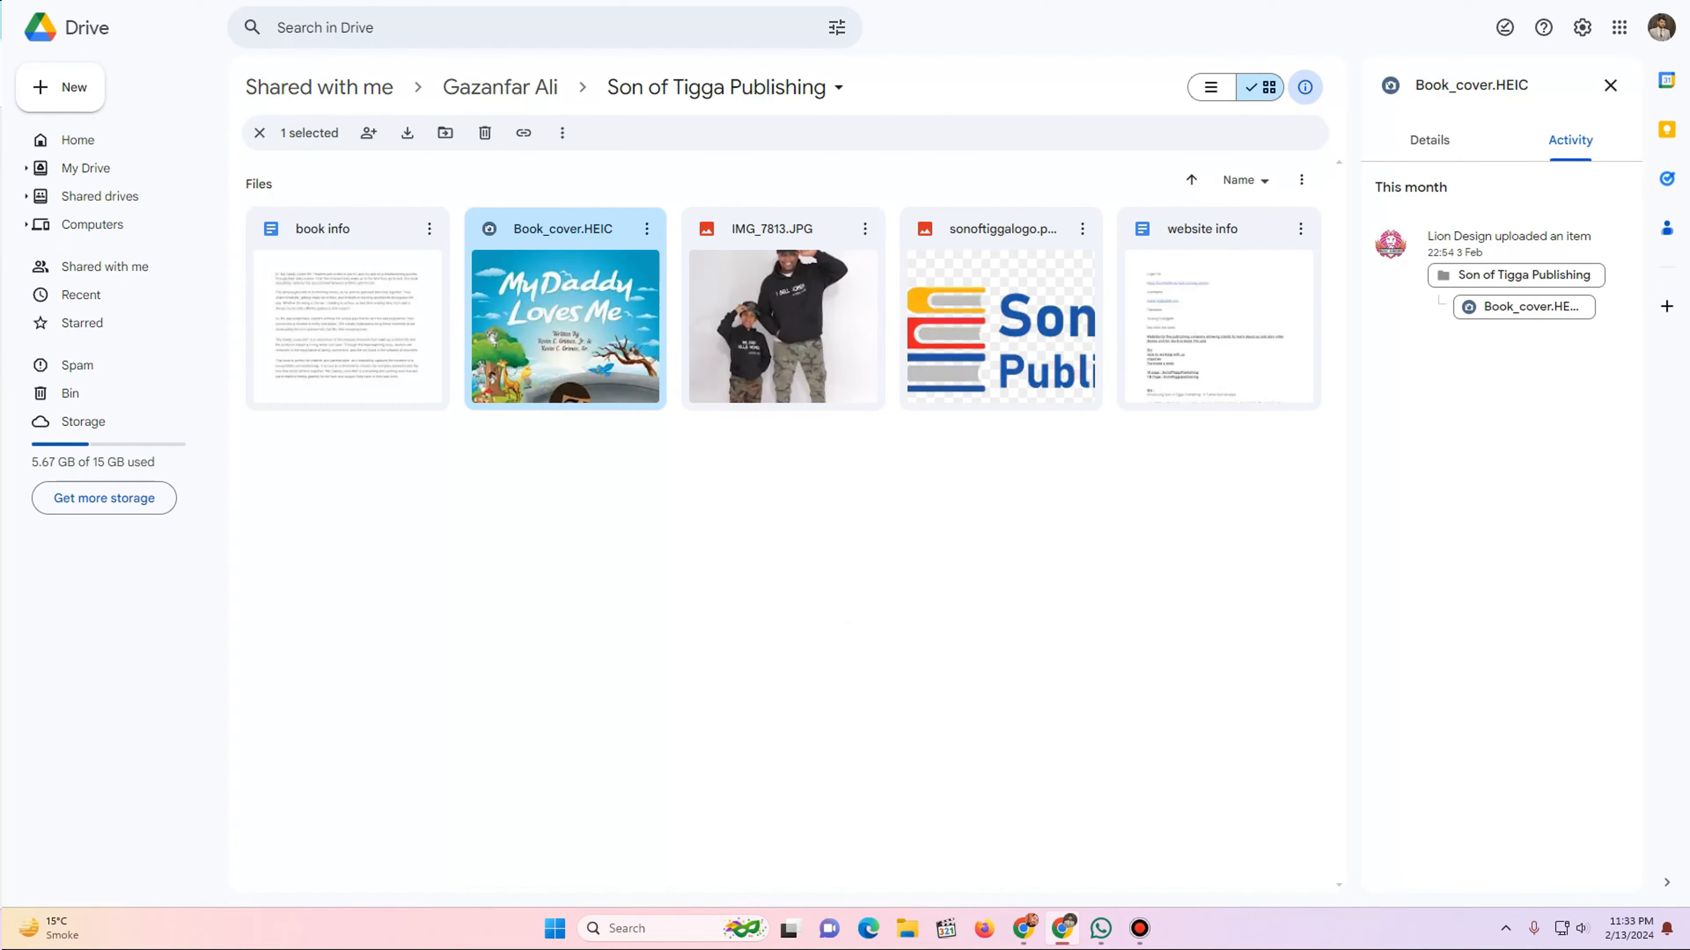
key("Return")
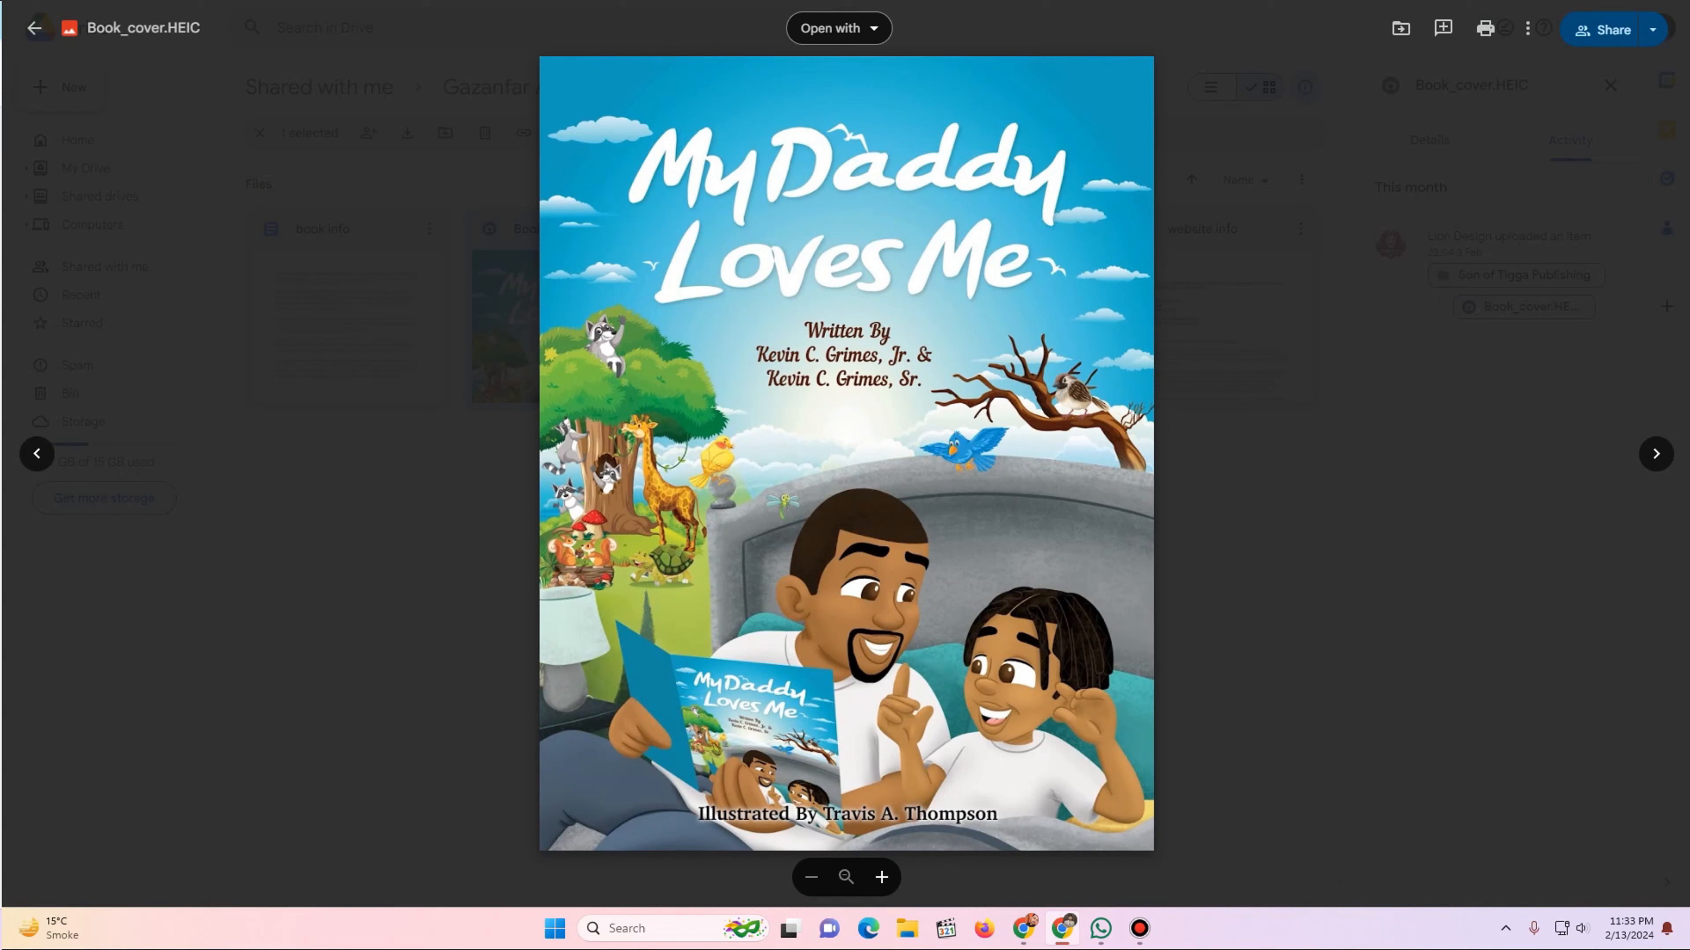
- Switch to the book info document and read through its full text, highlighting all the paragraphs and then clearing the selection
key("ctrl+Tab")
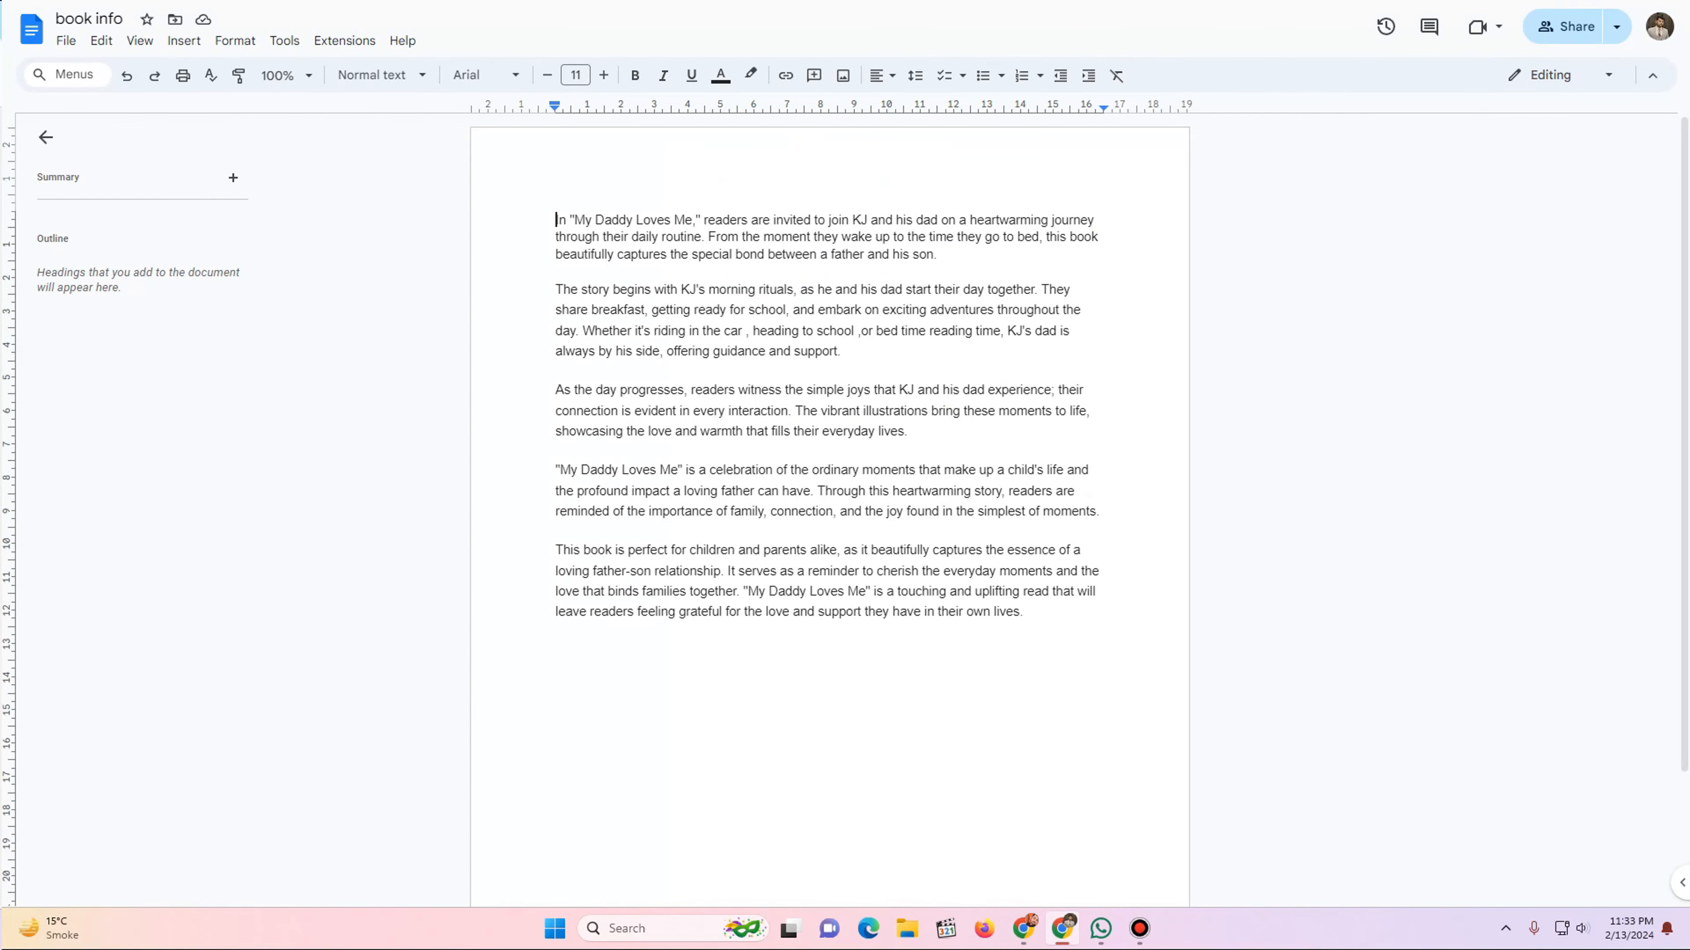
key("shift+Down")
key("shift+Down")
key("shift+Down")
key("shift+Down")
key("shift+Down")
key("shift+Down")
key("shift+Down")
key("shift+Down")
key("shift+Down")
key("shift+Down")
key("shift+Down")
key("shift+Down")
key("shift+Down")
key("shift+Down")
key("shift+Down")
key("shift+Down")
key("shift+Down")
key("shift+Down")
key("shift+Down")
key("shift+Down")
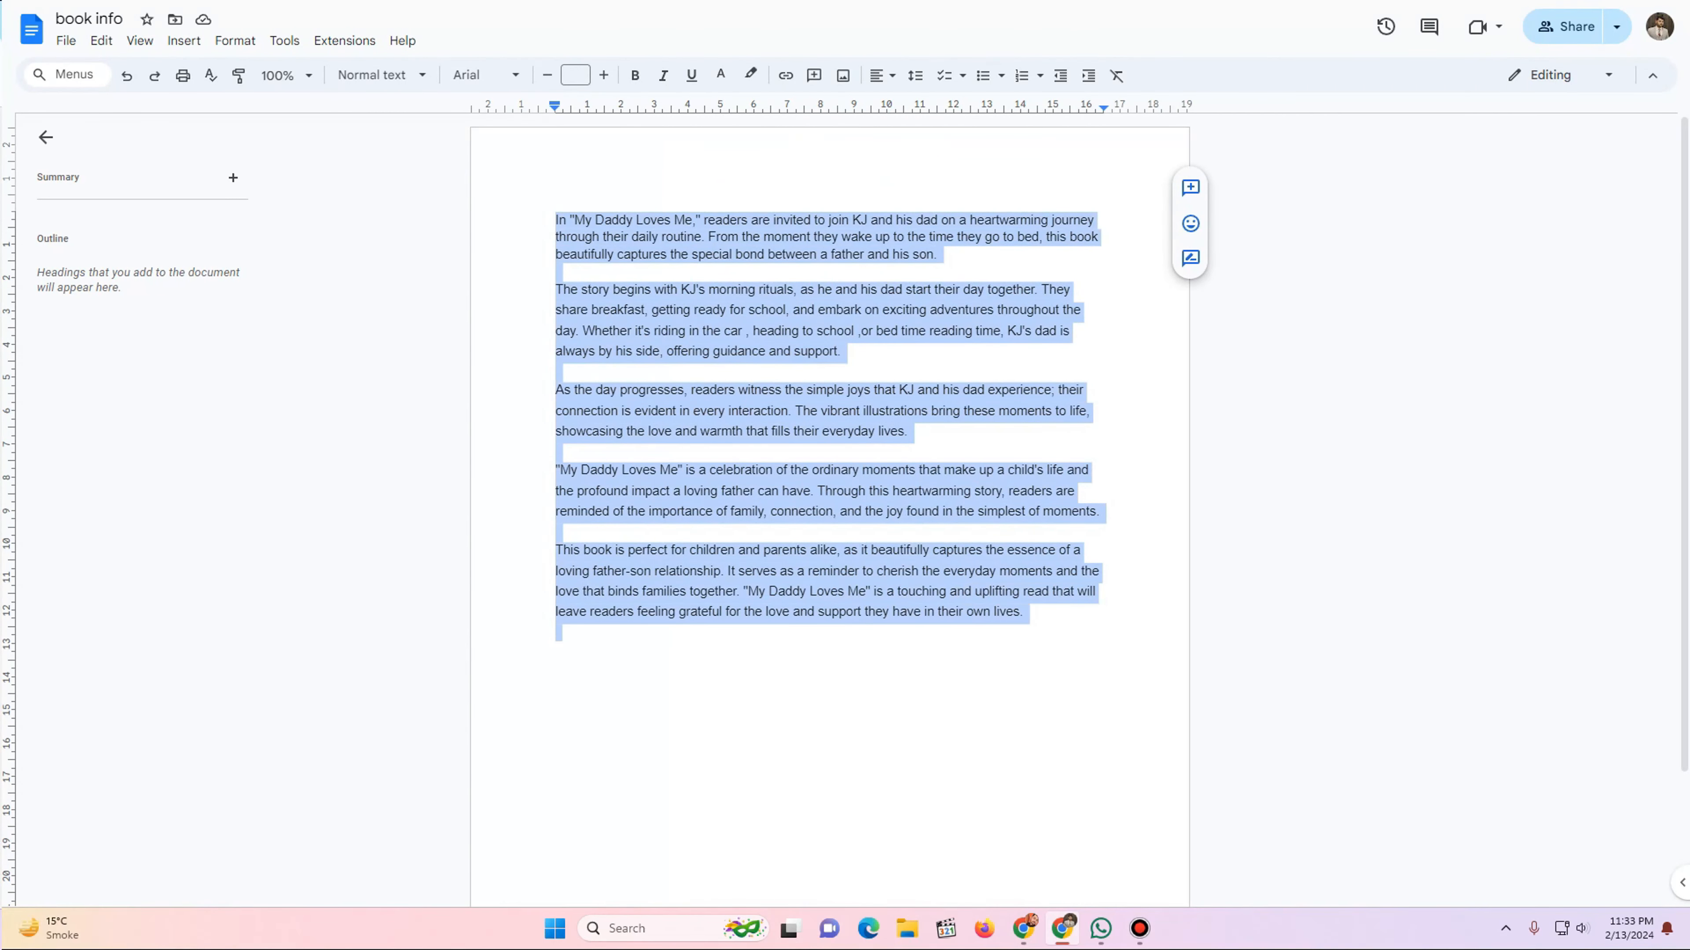
left_click(556, 531)
- Switch to the Son of Tigga Publishing storefront and examine the demo home page's slider, feature icons and banner sections
key("ctrl+Tab")
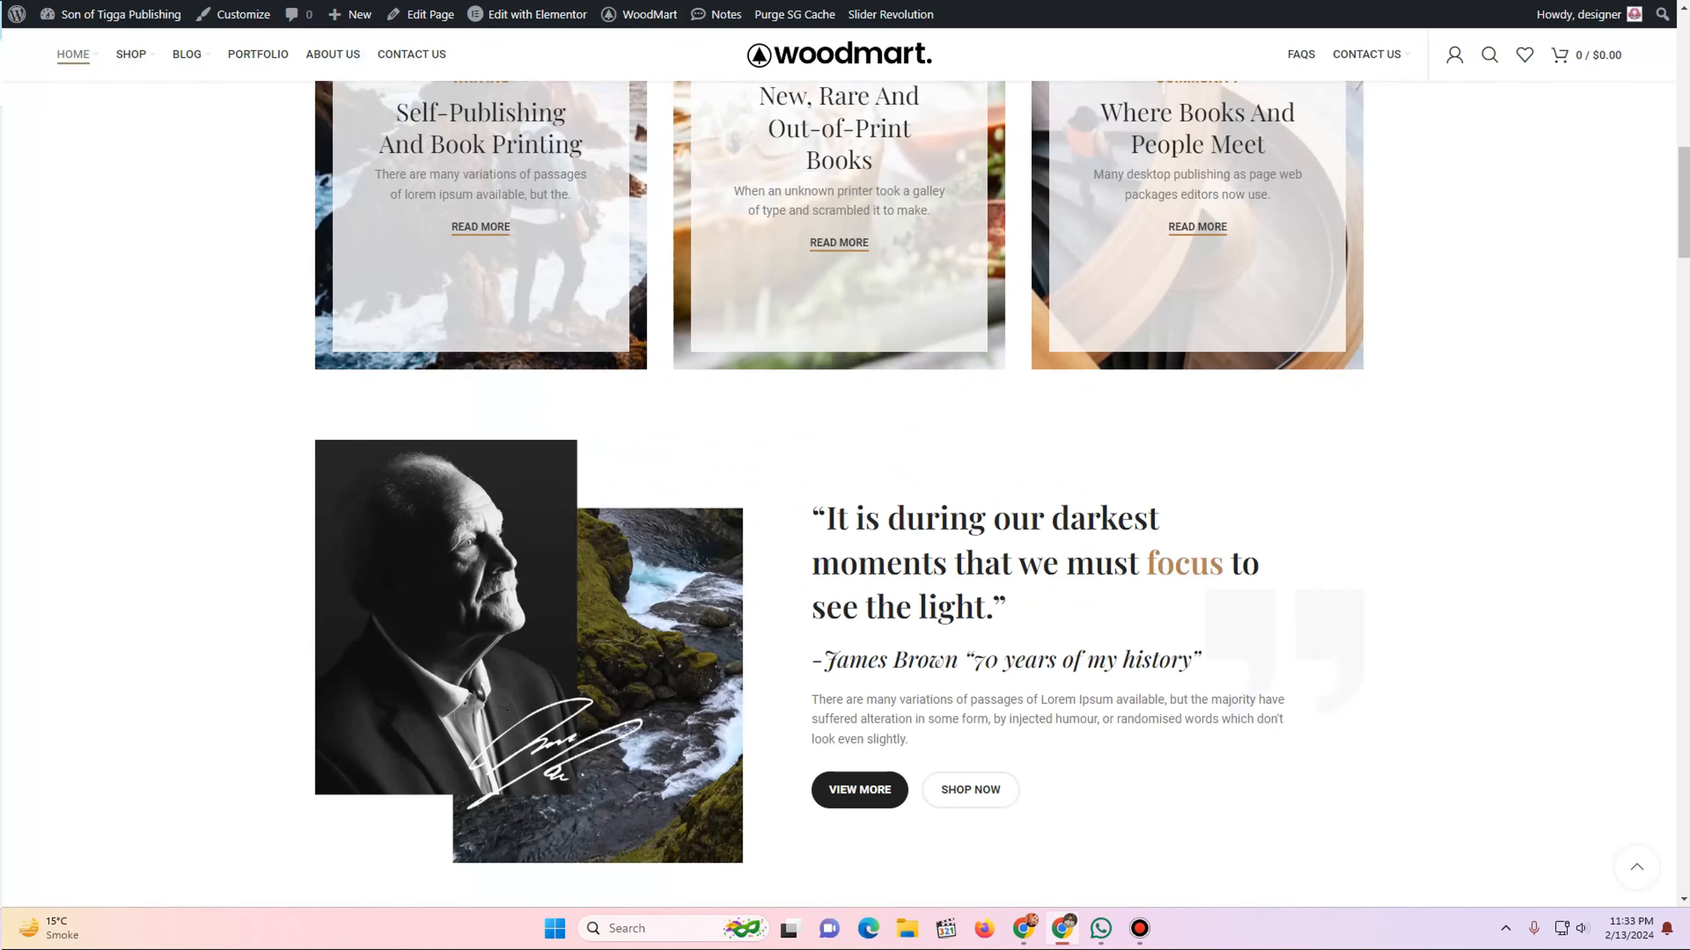
scroll(838, 493, "up", 10)
scroll(838, 399, "up", 3)
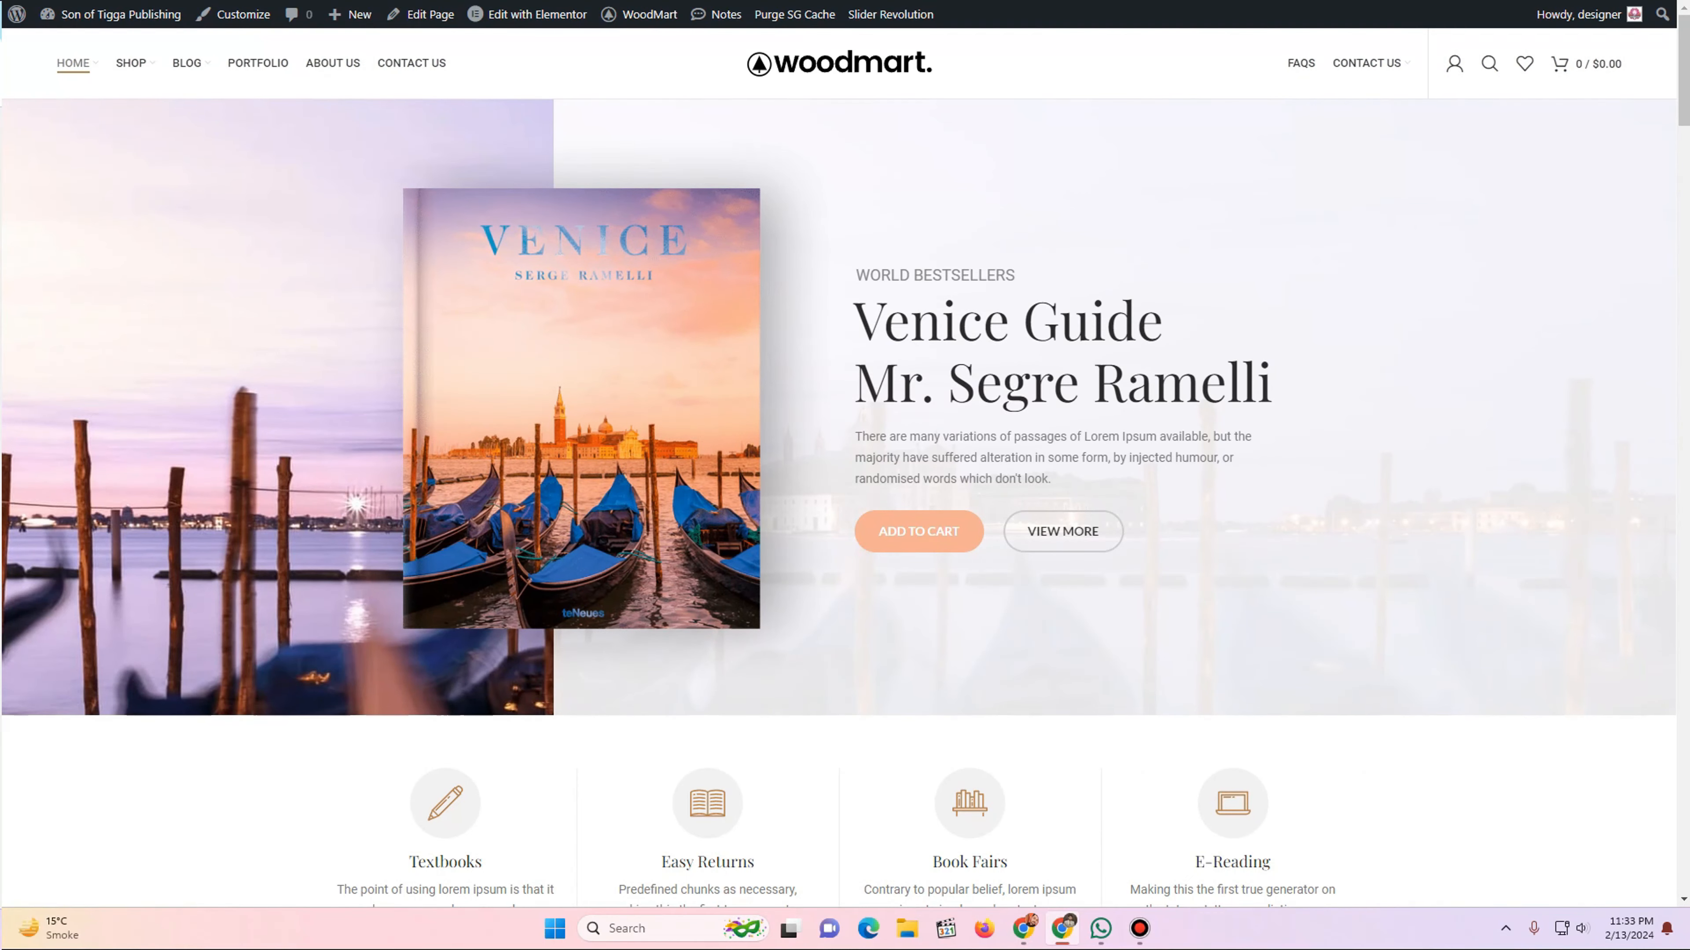
scroll(838, 466, "down", 20)
scroll(838, 466, "up", 10)
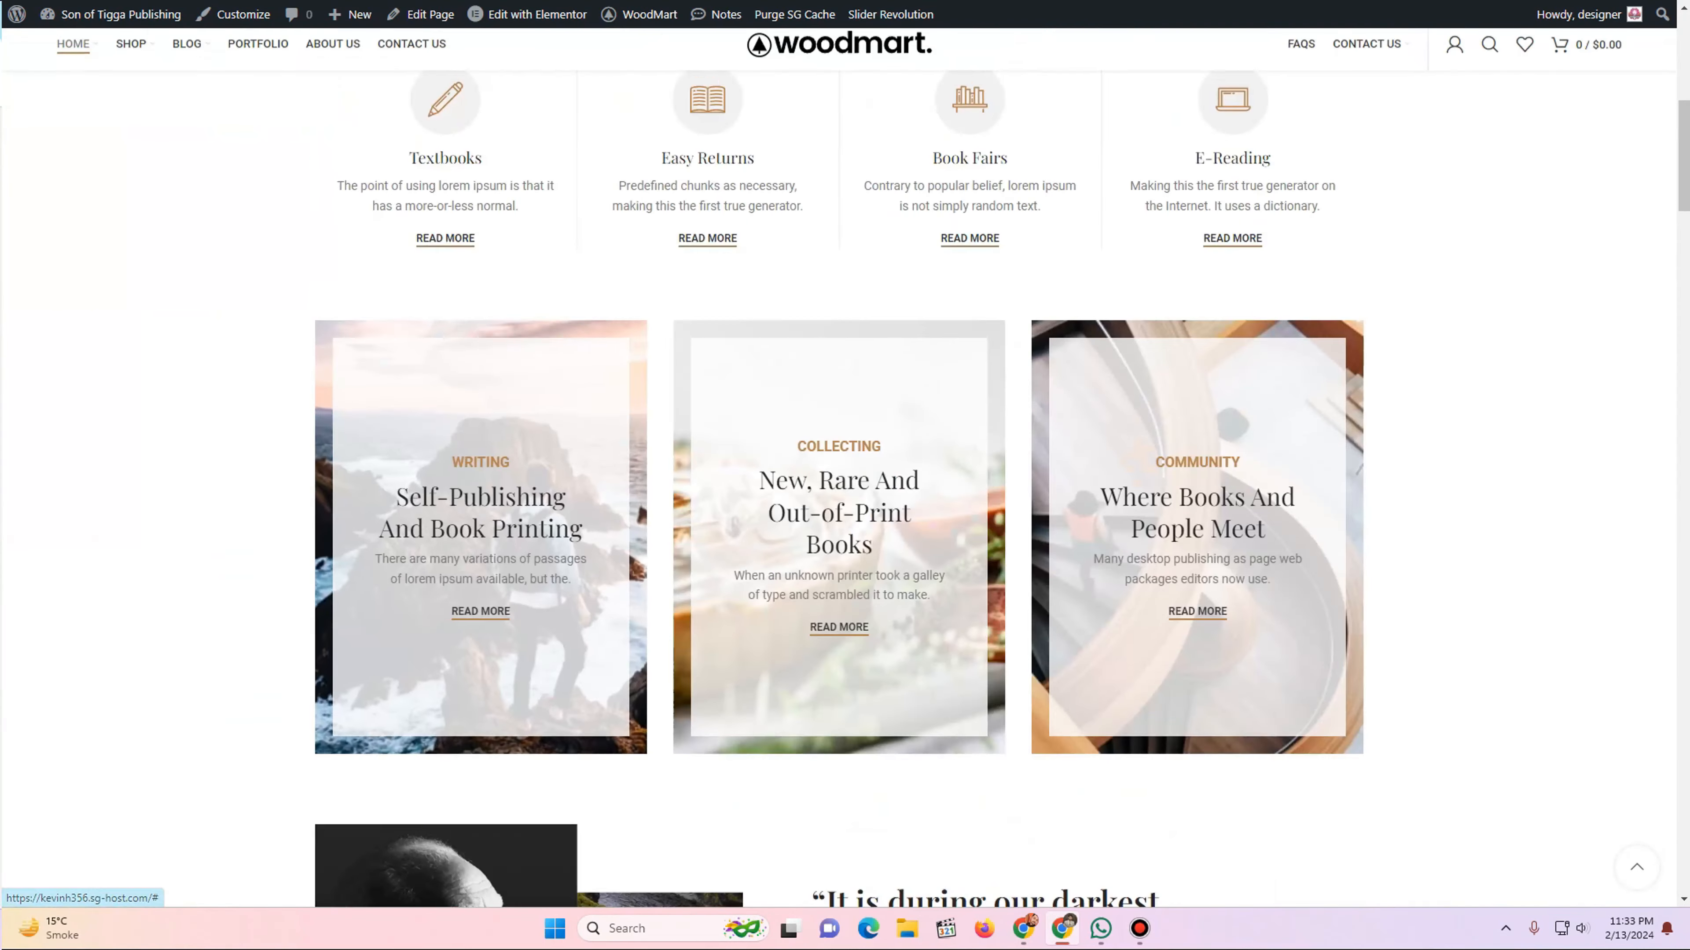
scroll(838, 466, "up", 7)
scroll(838, 466, "up", 2)
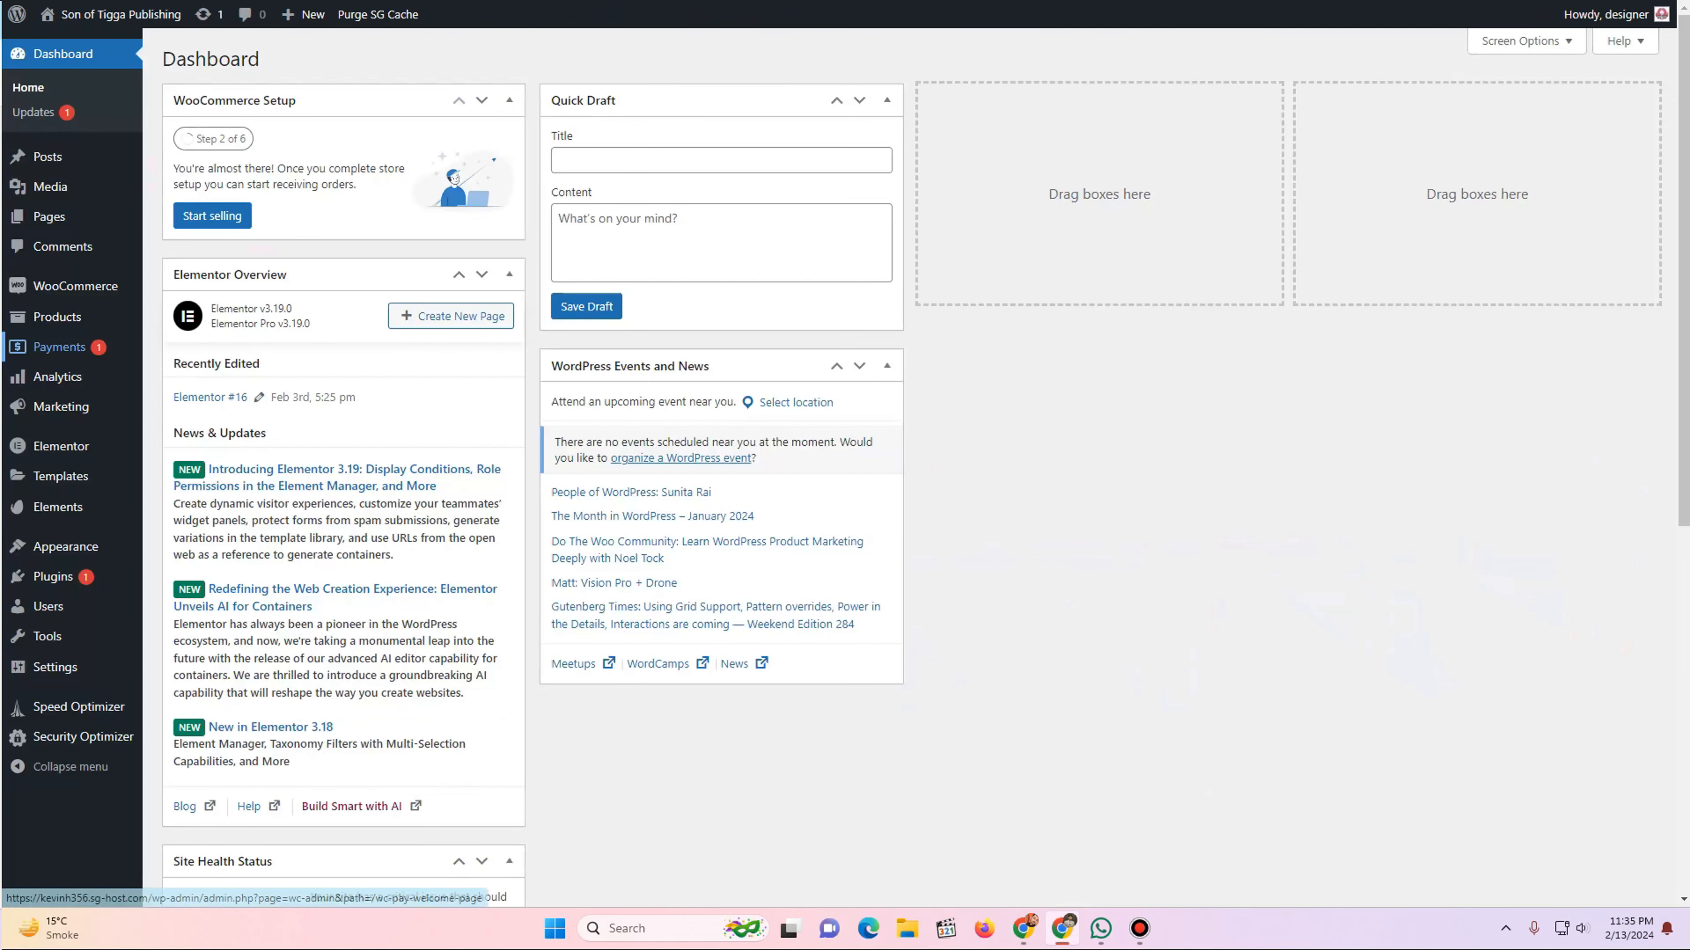
- Review the site title, tagline and other values in the WordPress General Settings and save them
mouse_move(54, 577)
mouse_move(55, 667)
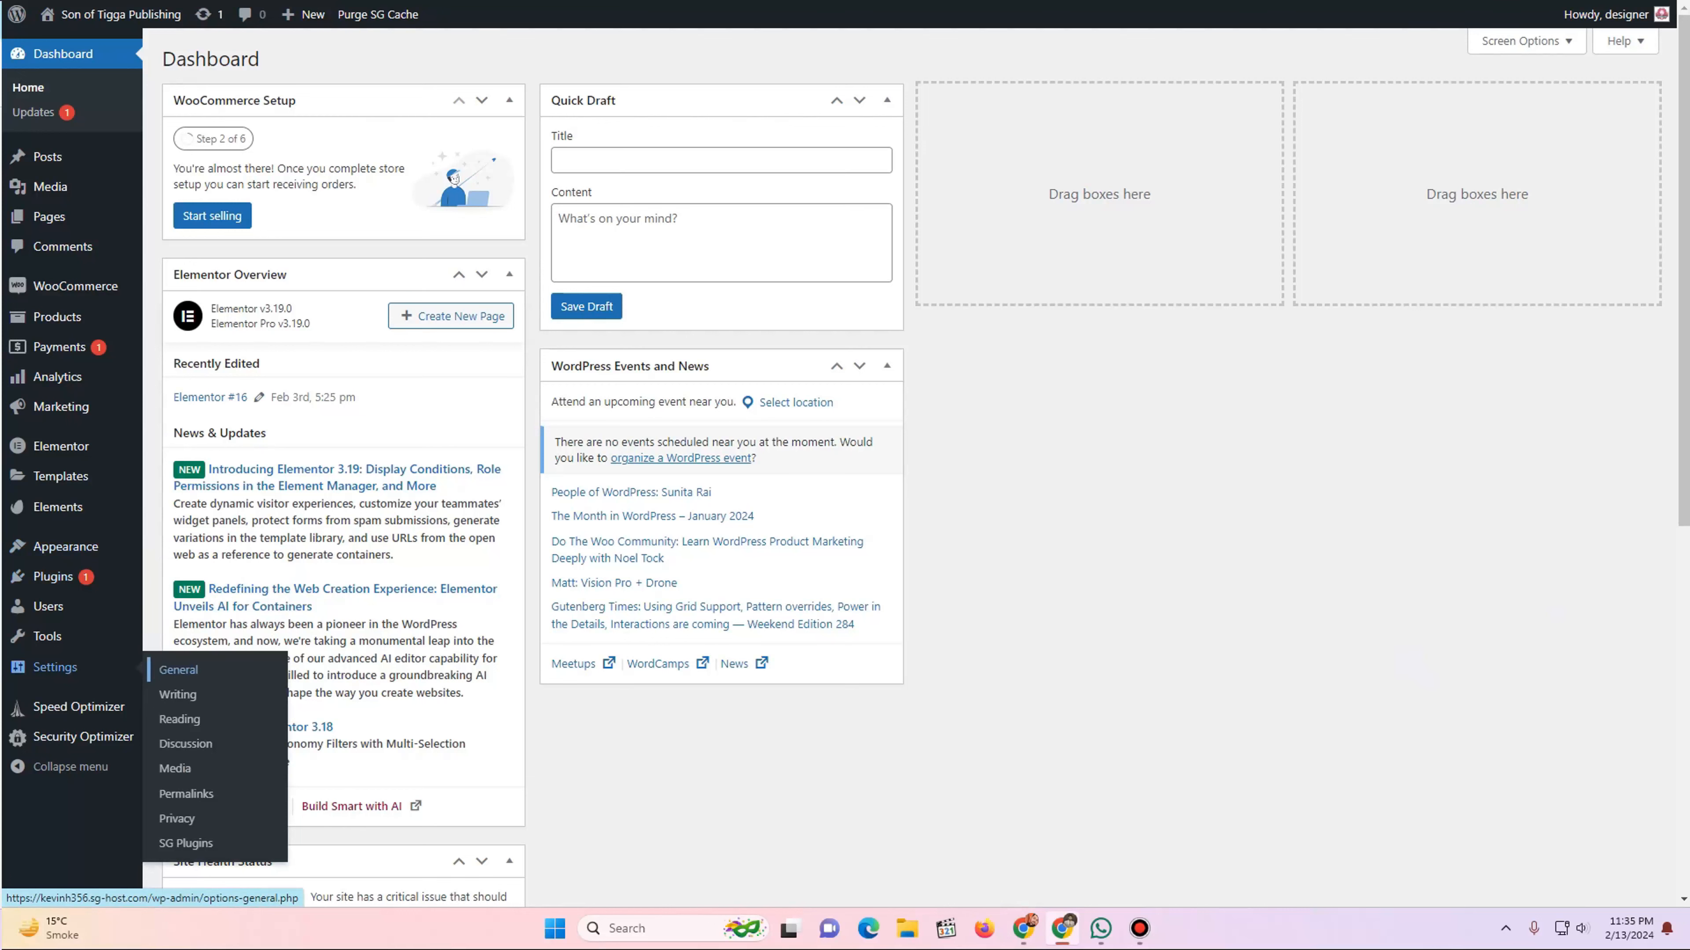
left_click(178, 670)
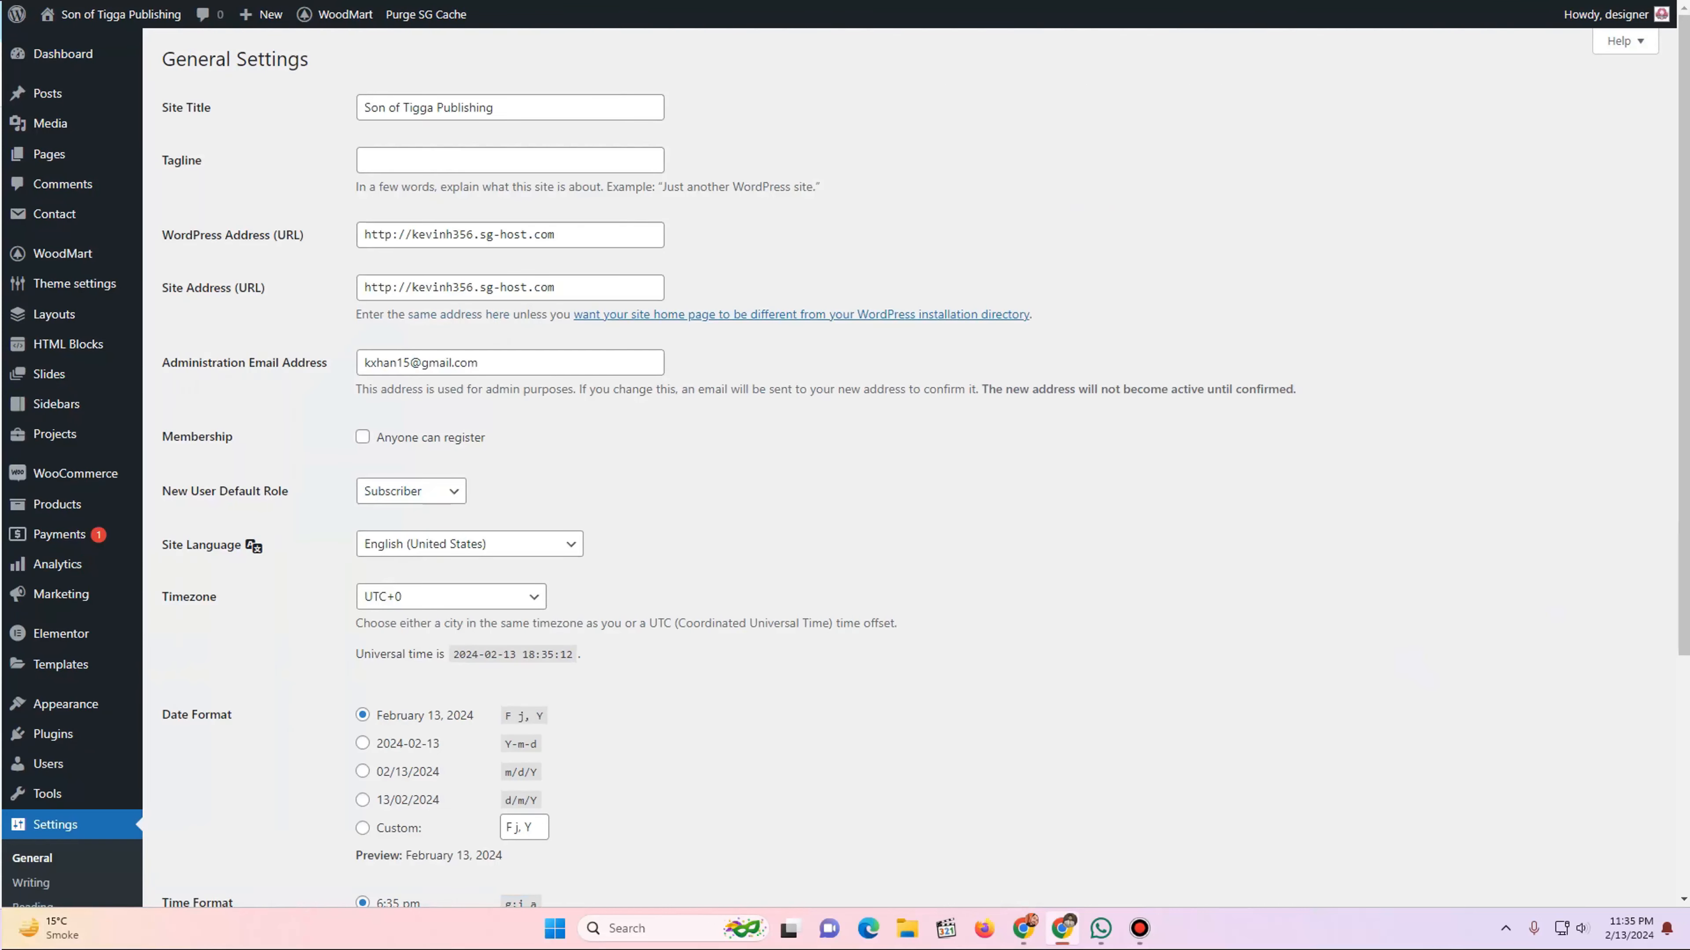
left_click_drag(494, 107, 365, 107)
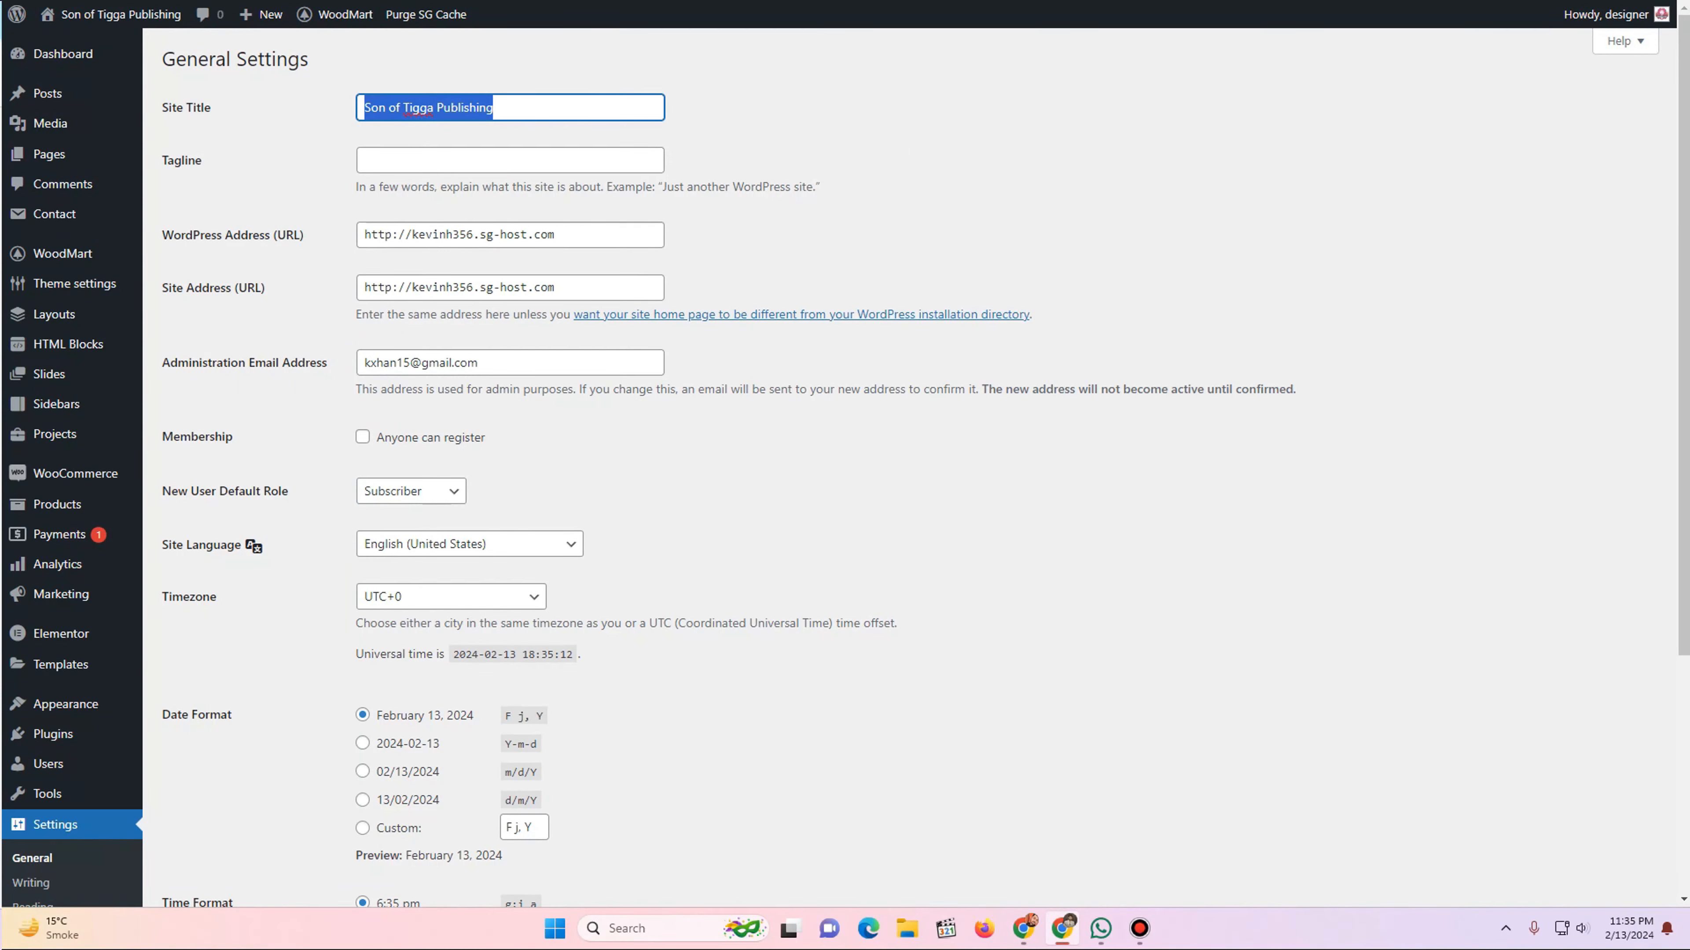
left_click(465, 161)
scroll(845, 461, "down", 4)
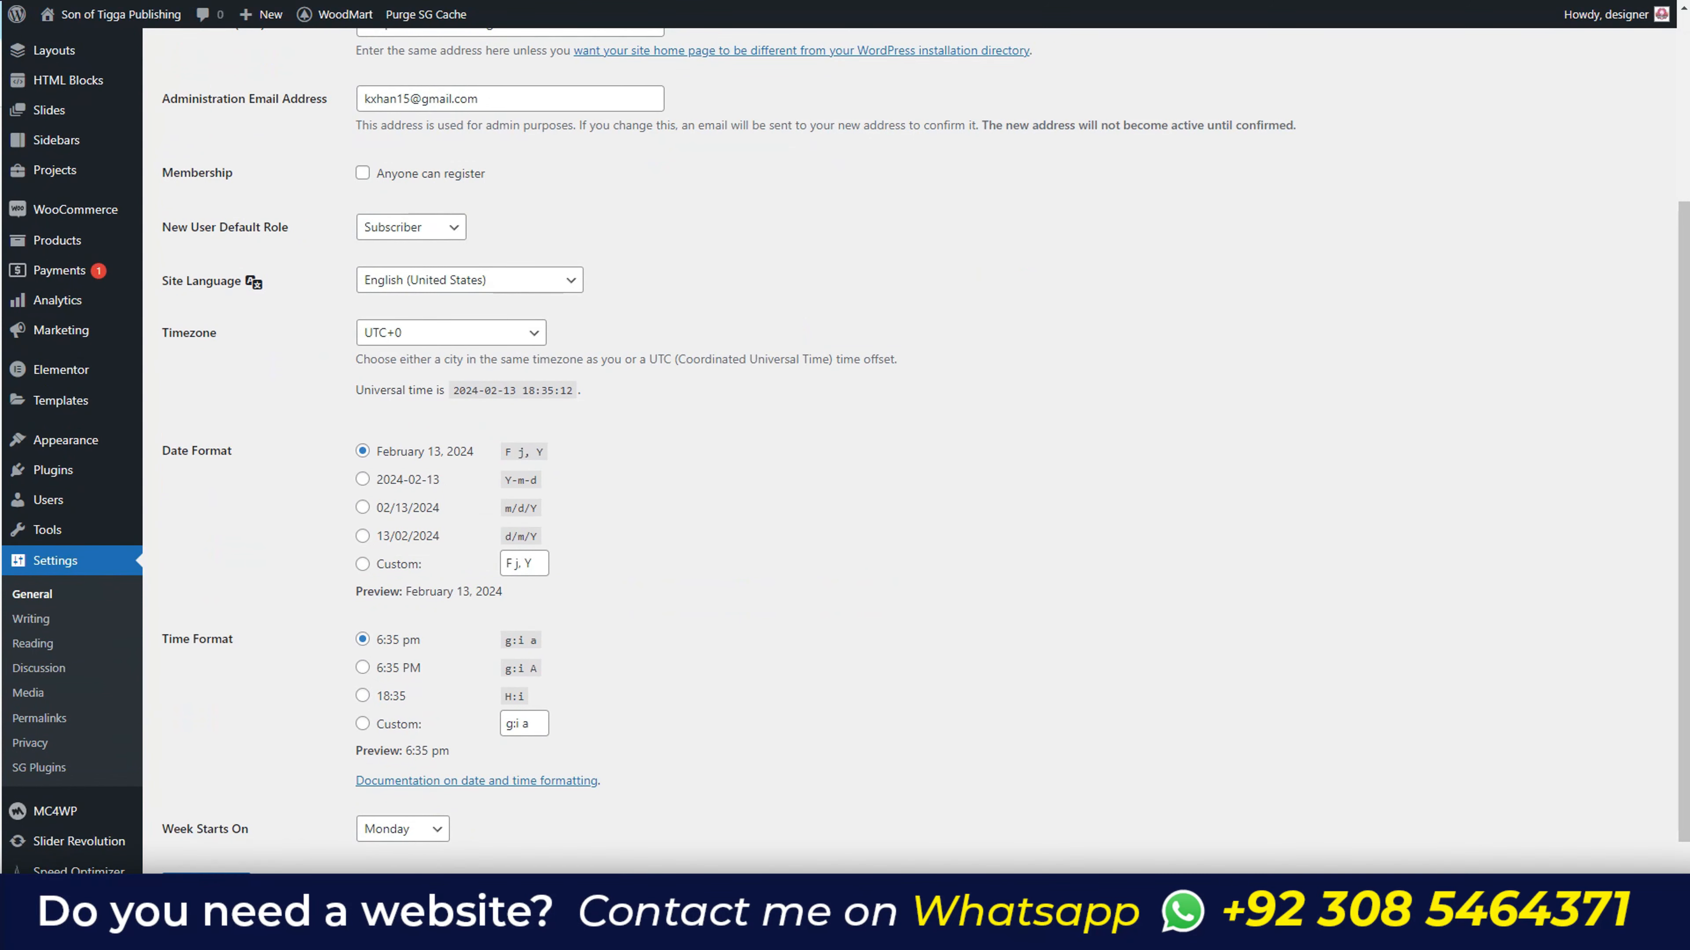
scroll(845, 452, "down", 1)
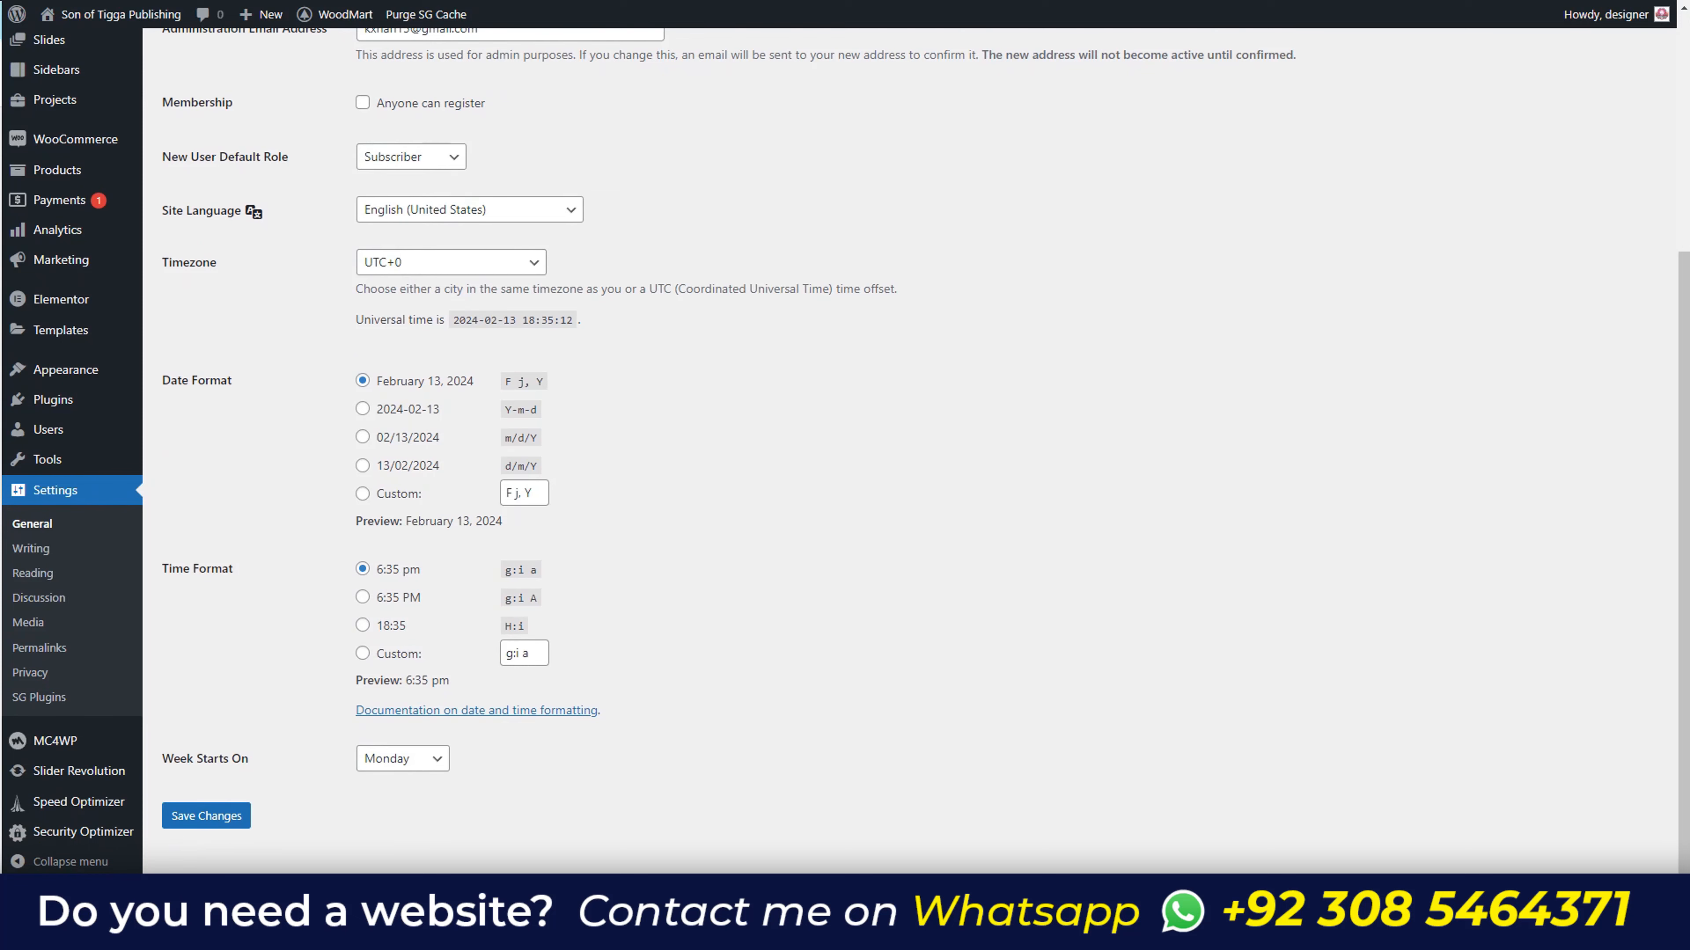
left_click(206, 816)
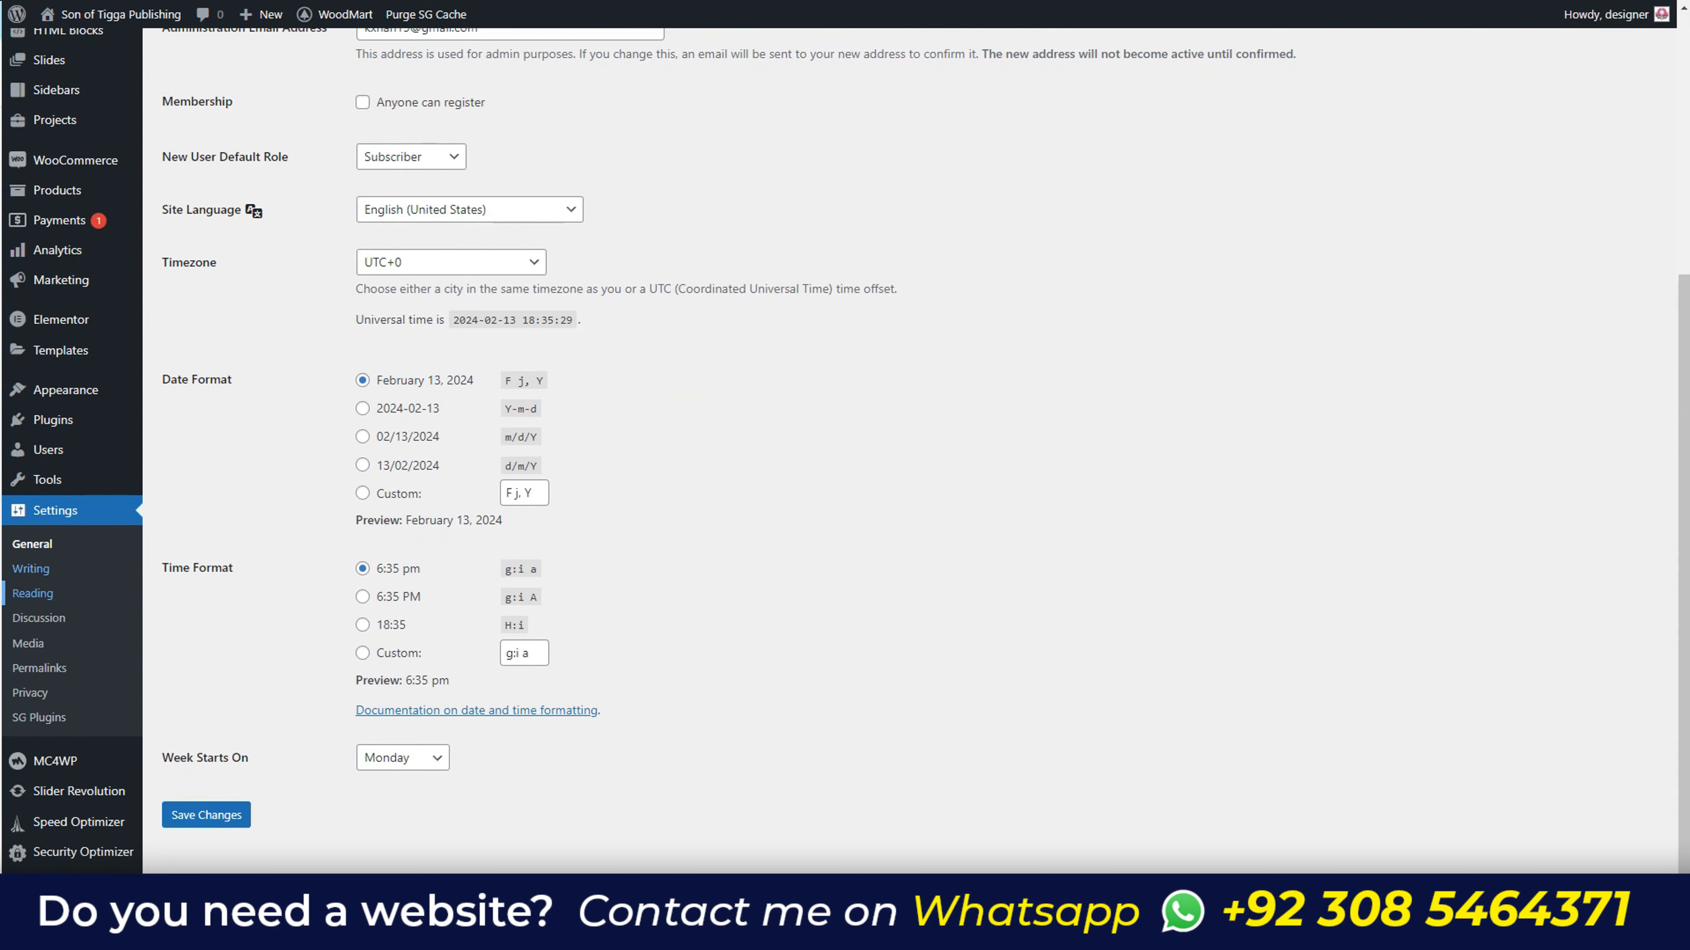
- In the Reading Settings, choose Home Books as the static homepage and Blog as the posts page, and save
left_click(33, 593)
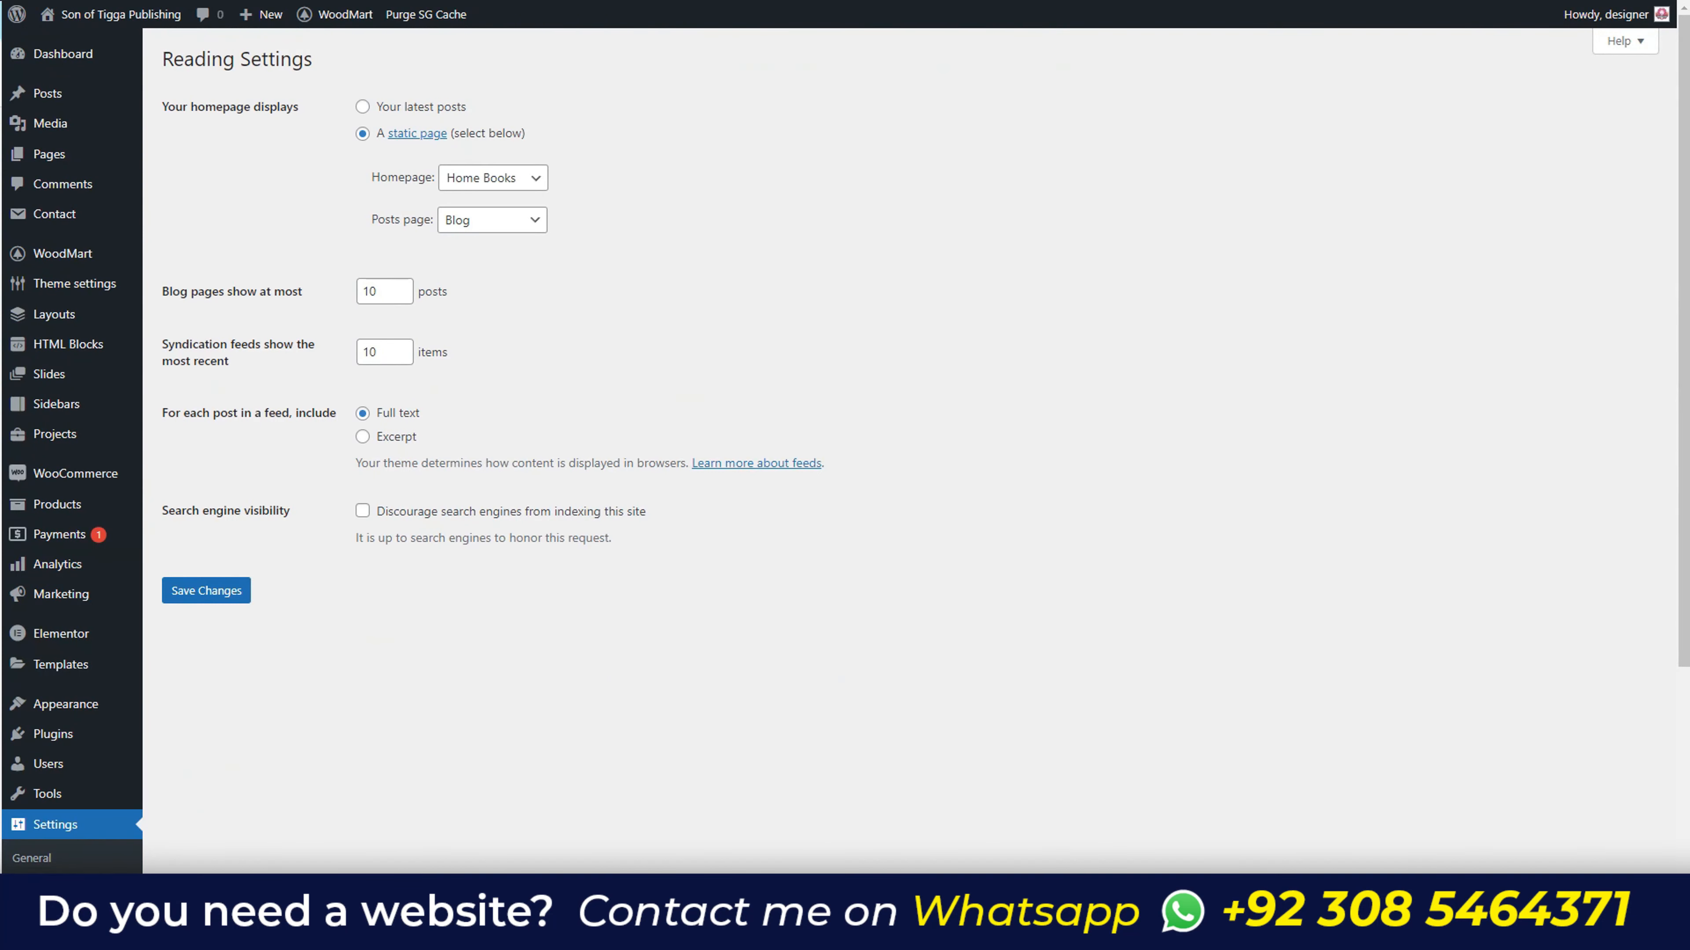
scroll(32, 705, "down", 3)
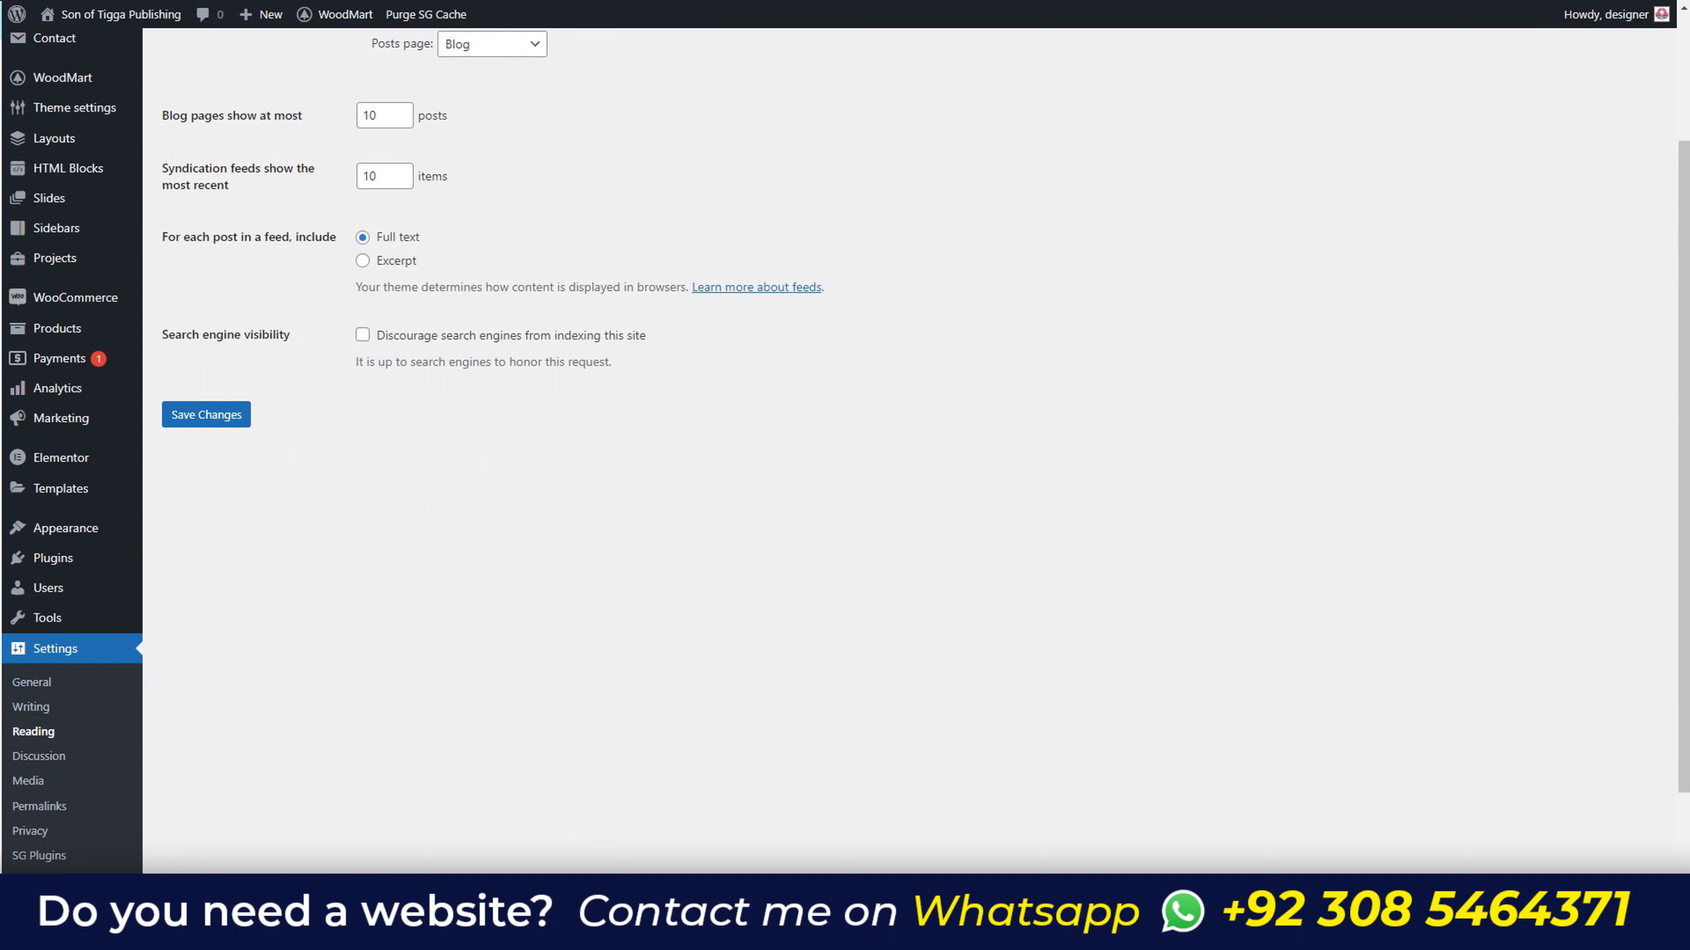
scroll(845, 439, "up", 3)
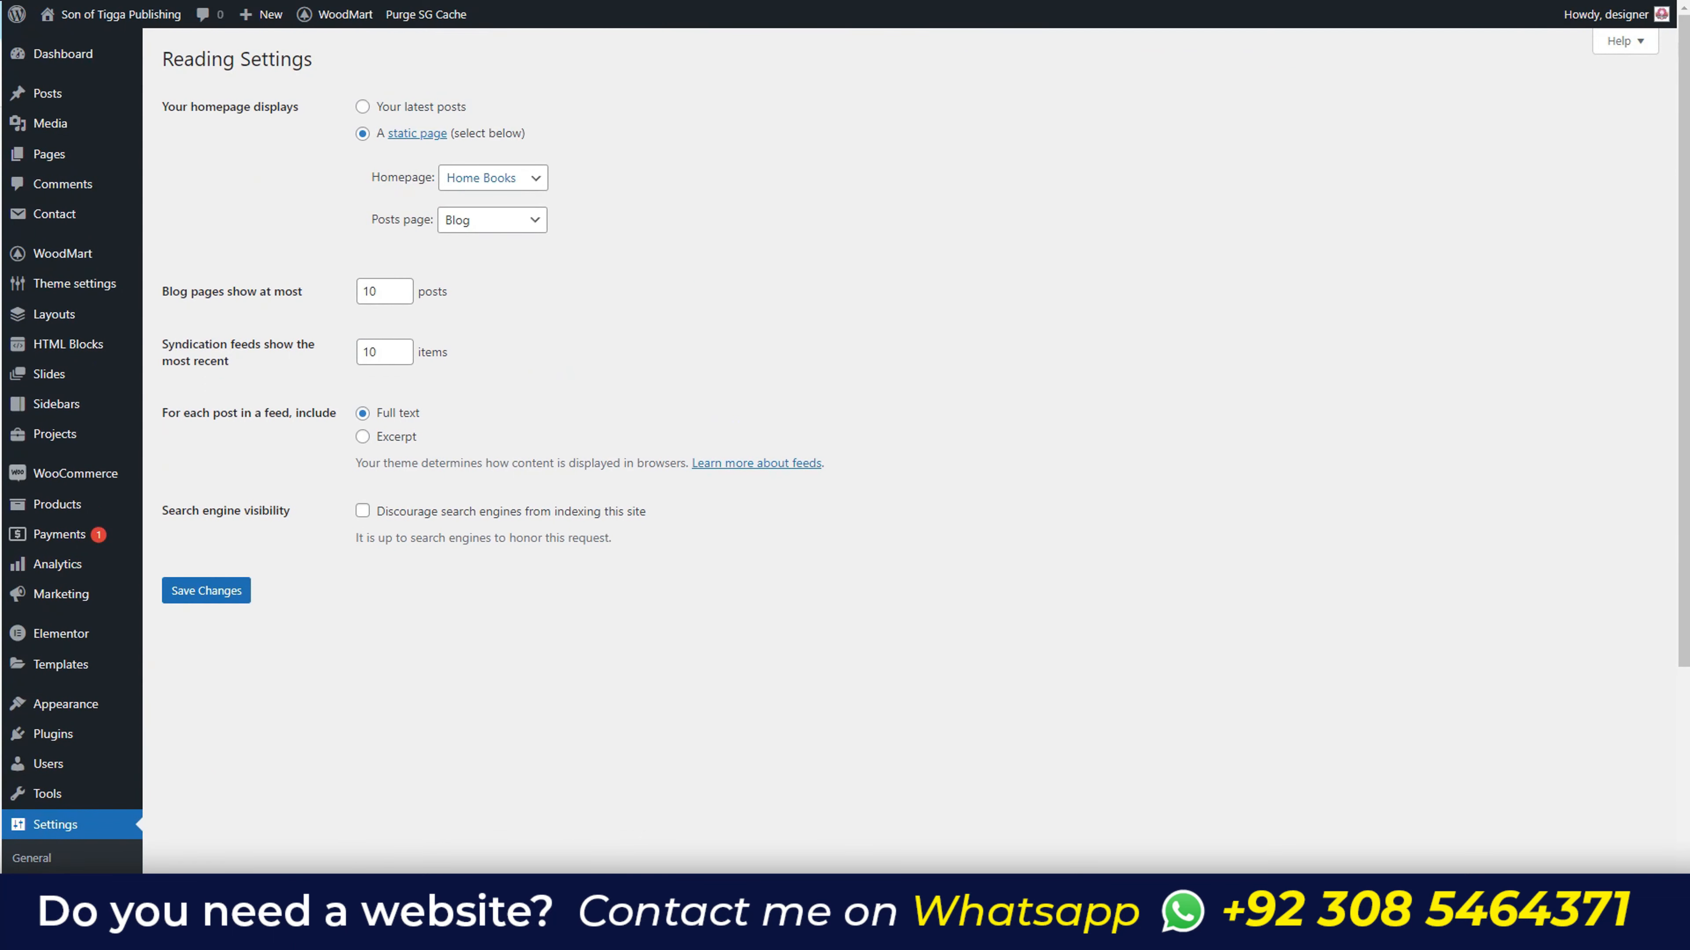
left_click(493, 177)
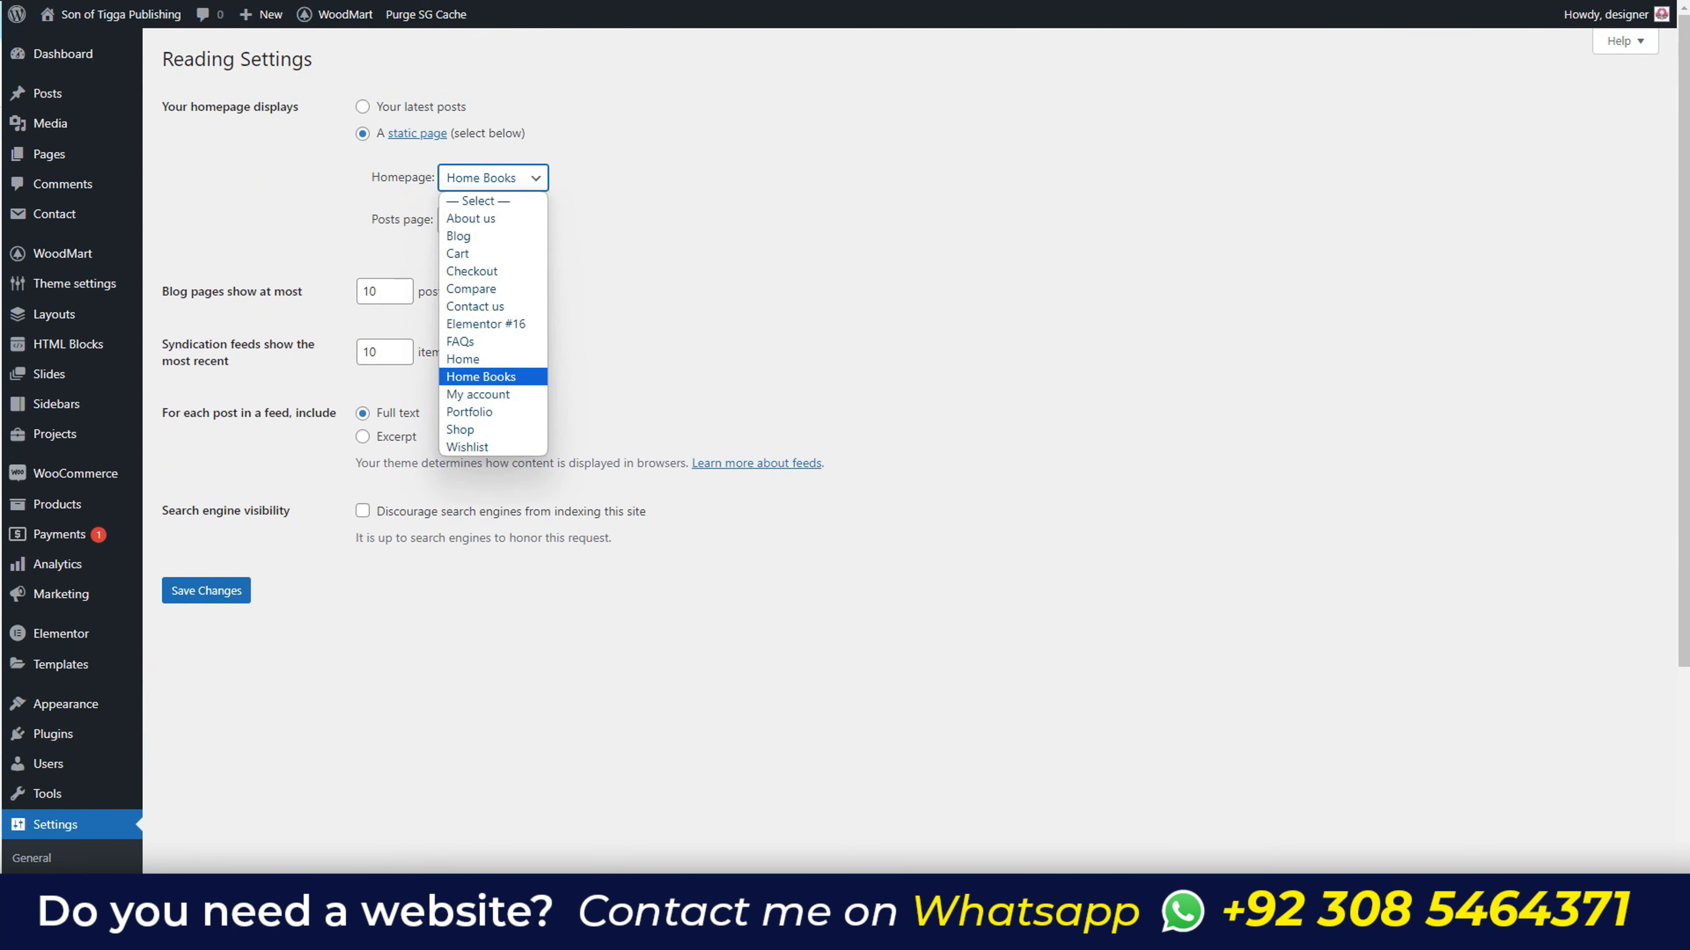
left_click(481, 377)
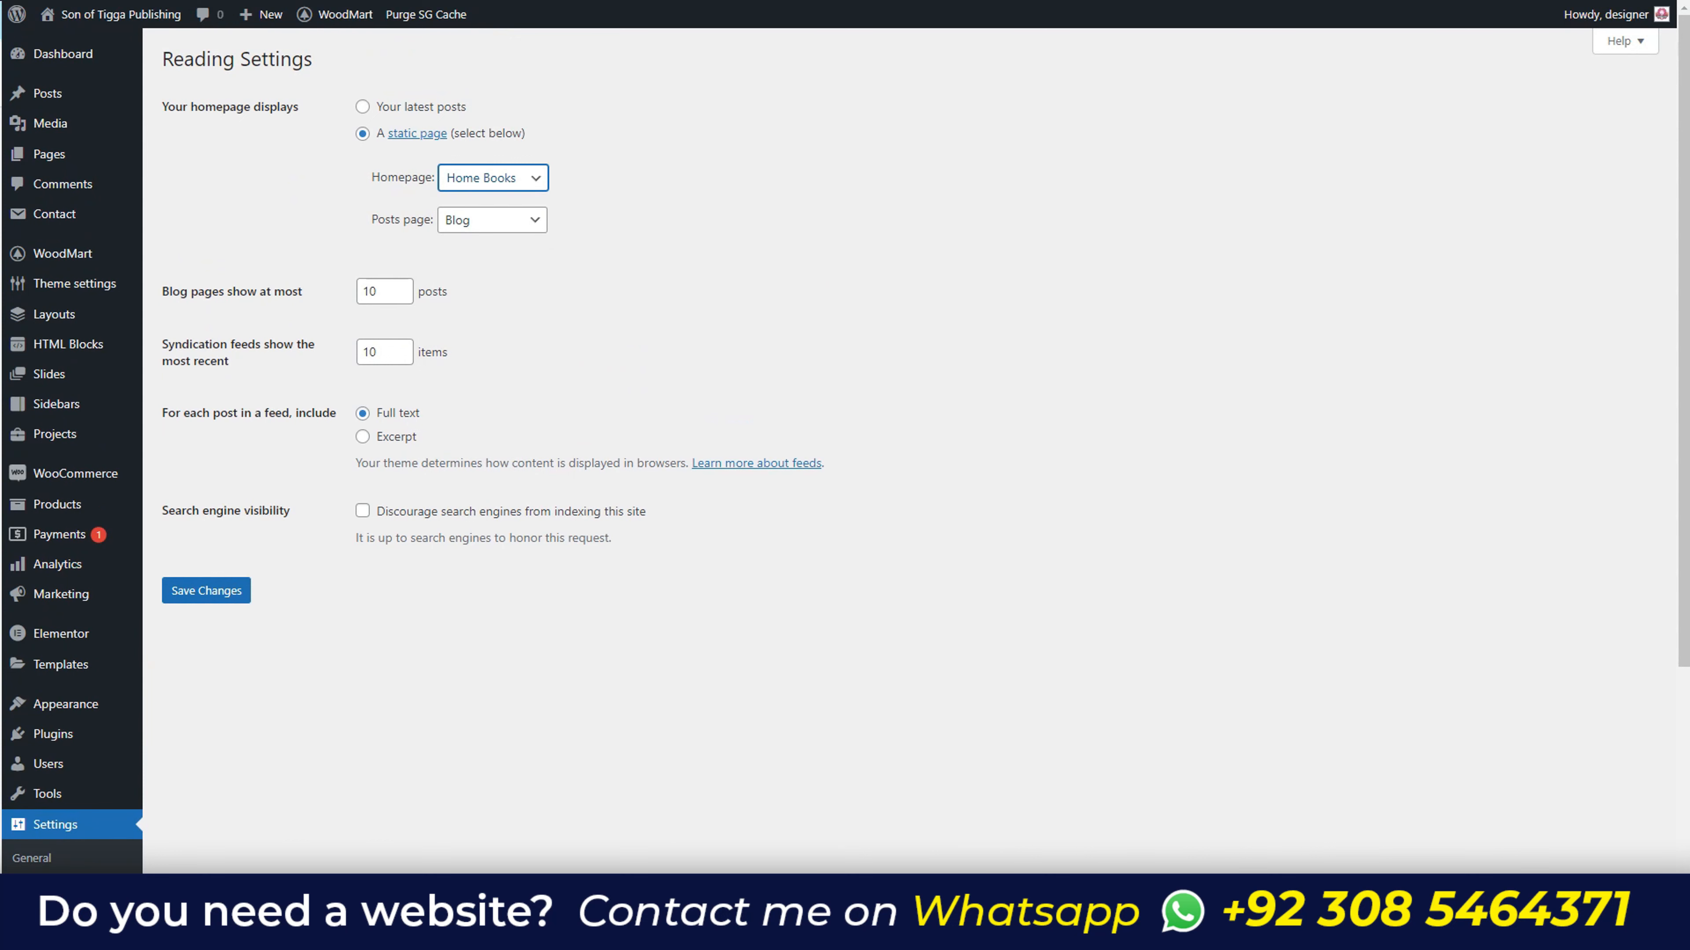
left_click(492, 221)
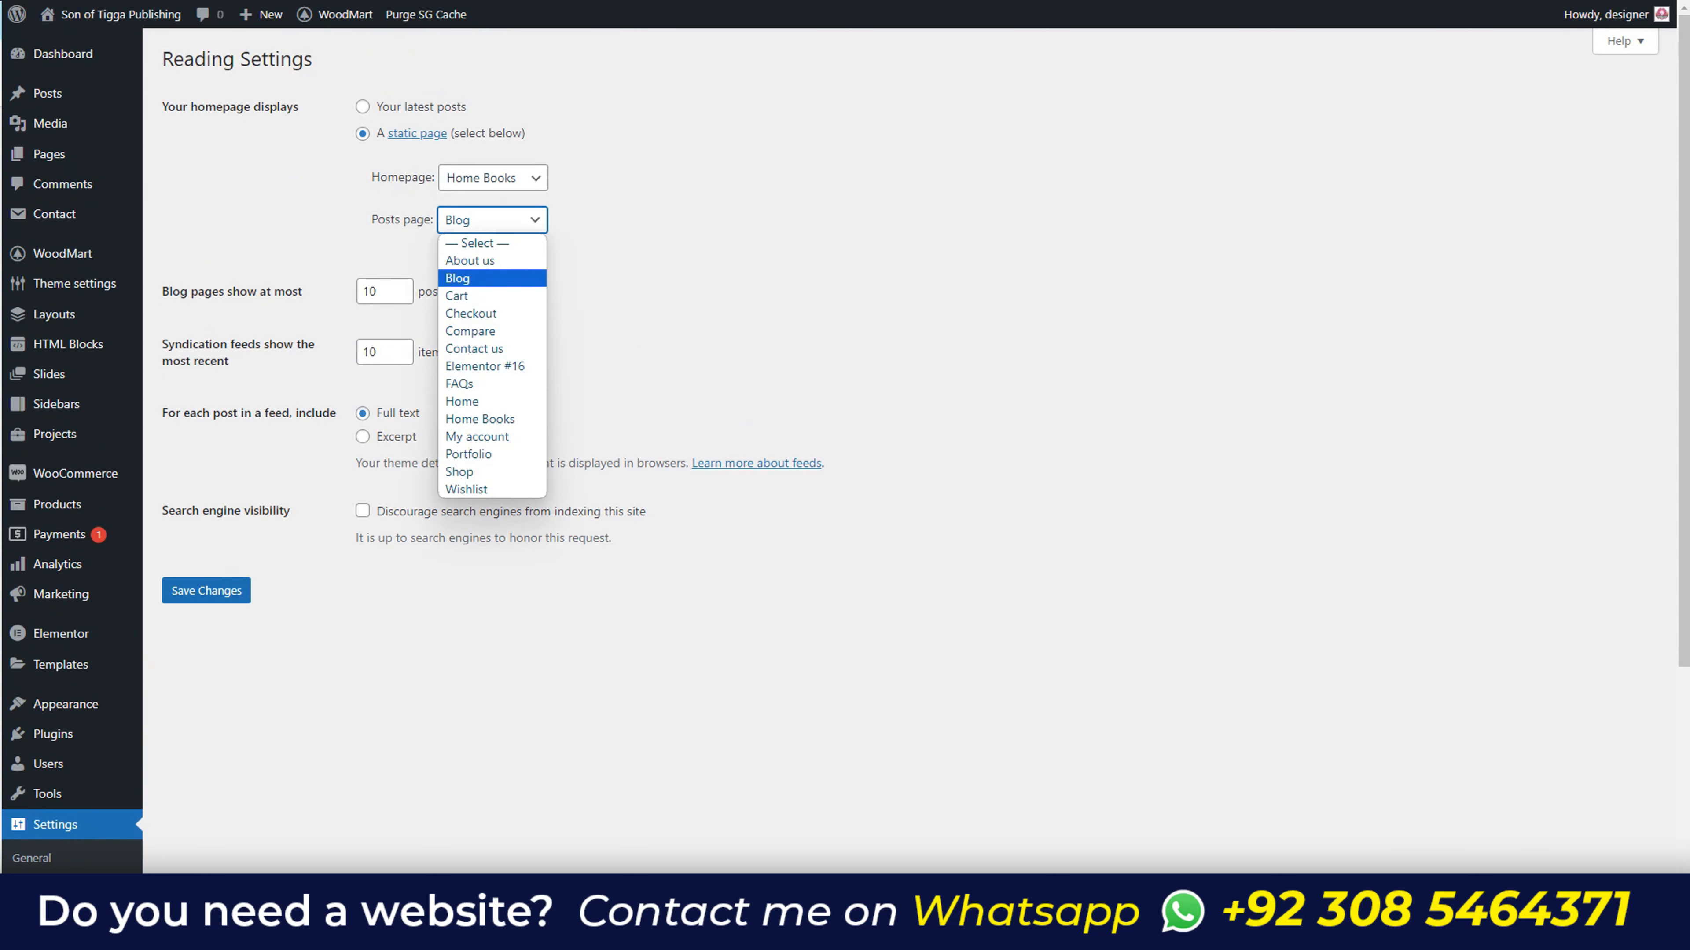
left_click(466, 278)
scroll(845, 453, "down", 1)
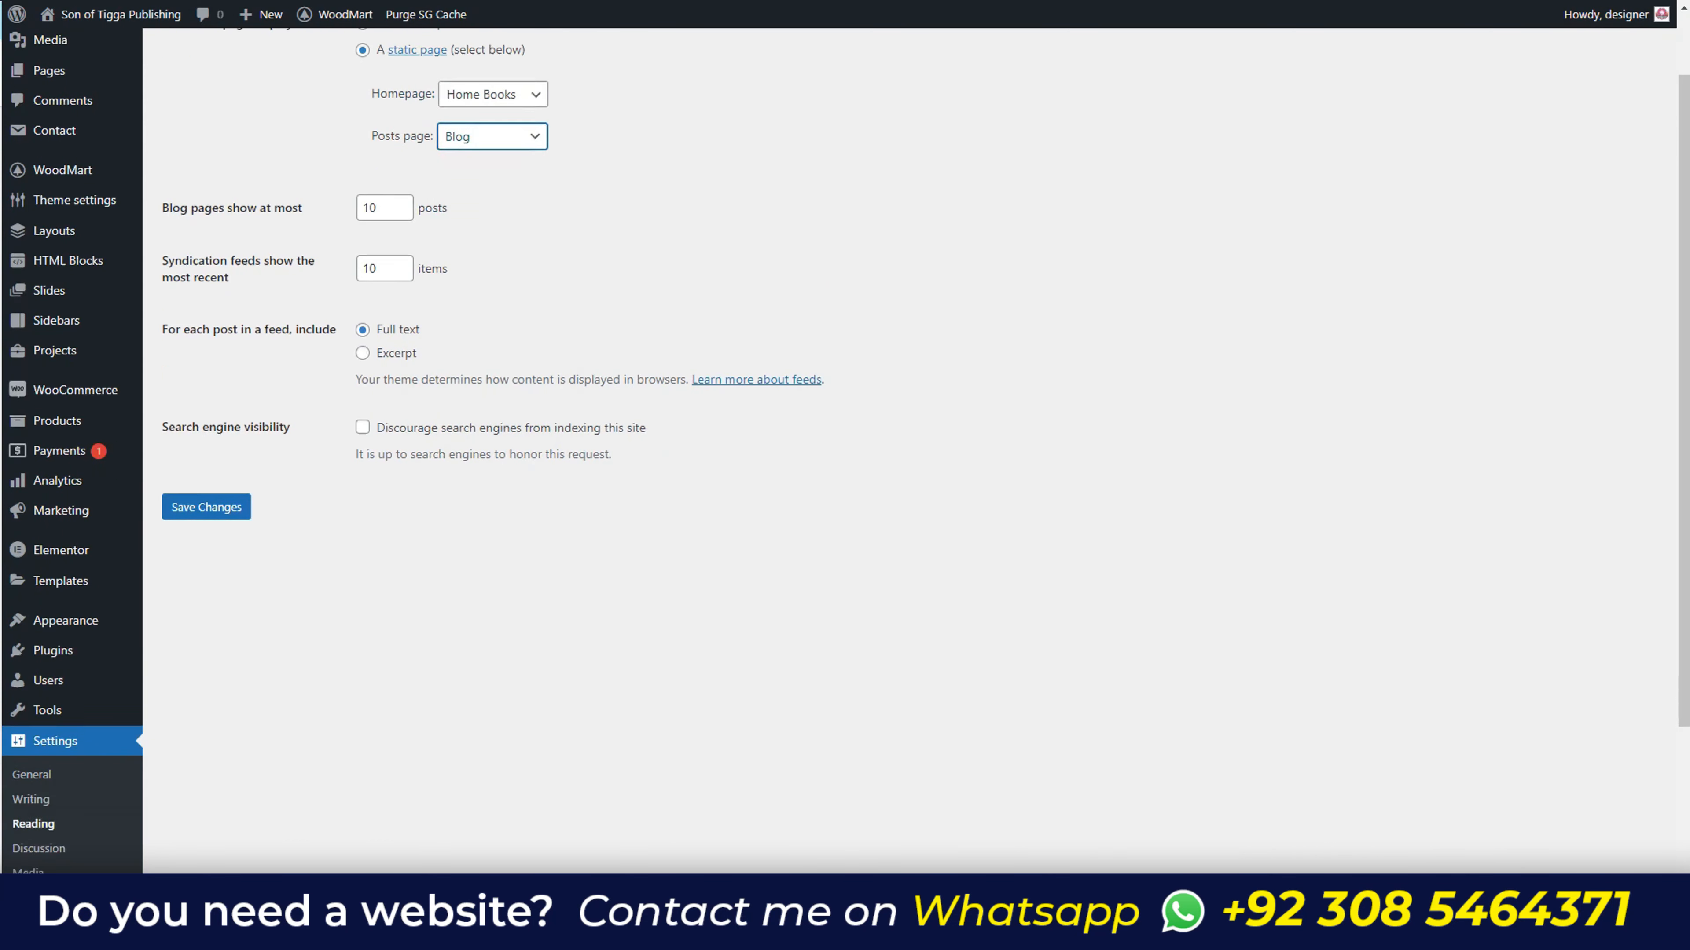
left_click(207, 503)
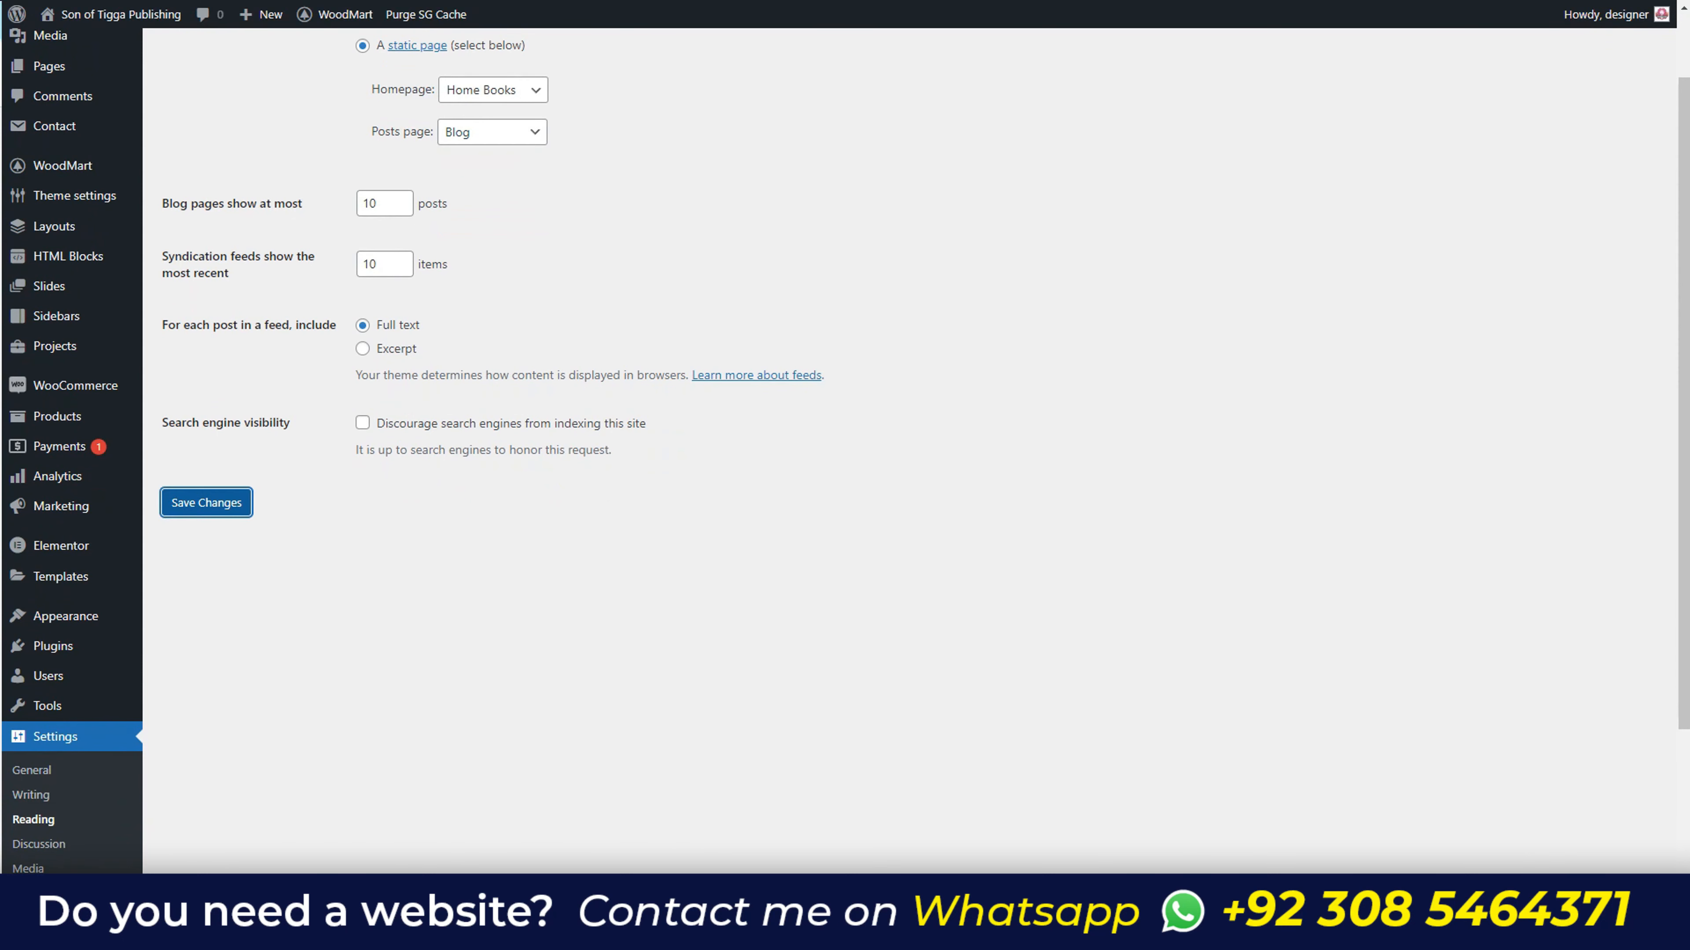
- Save the Permalink Settings with the Post name structure and dismiss the update notice
scroll(40, 668, "down", 5)
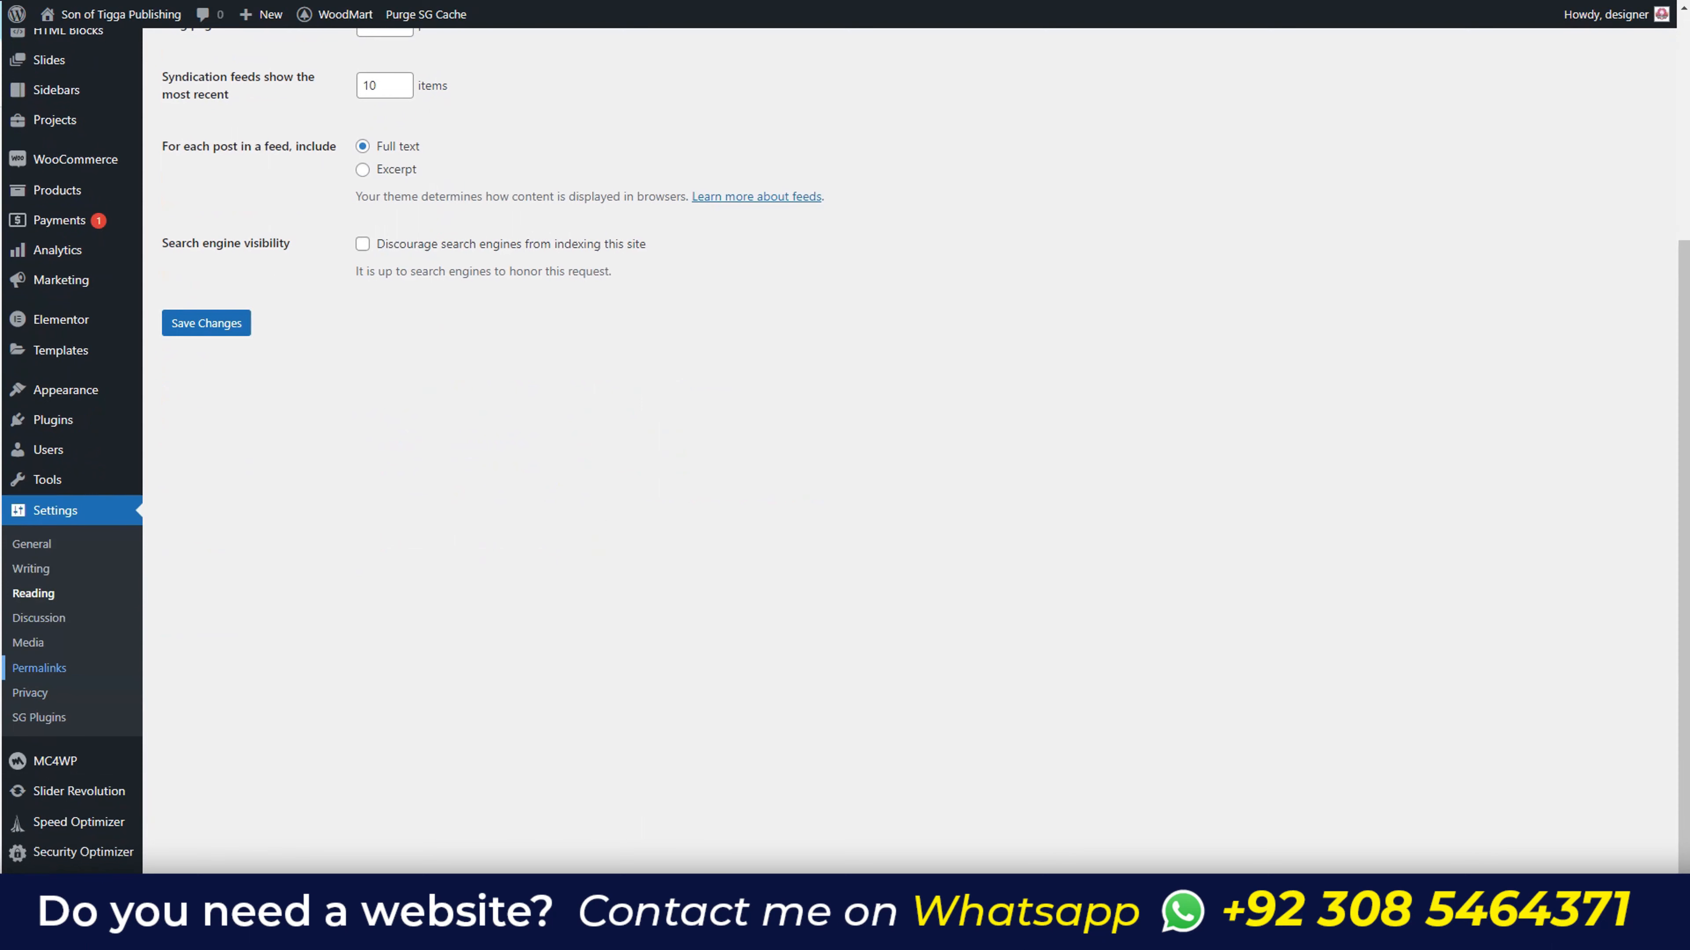
left_click(39, 667)
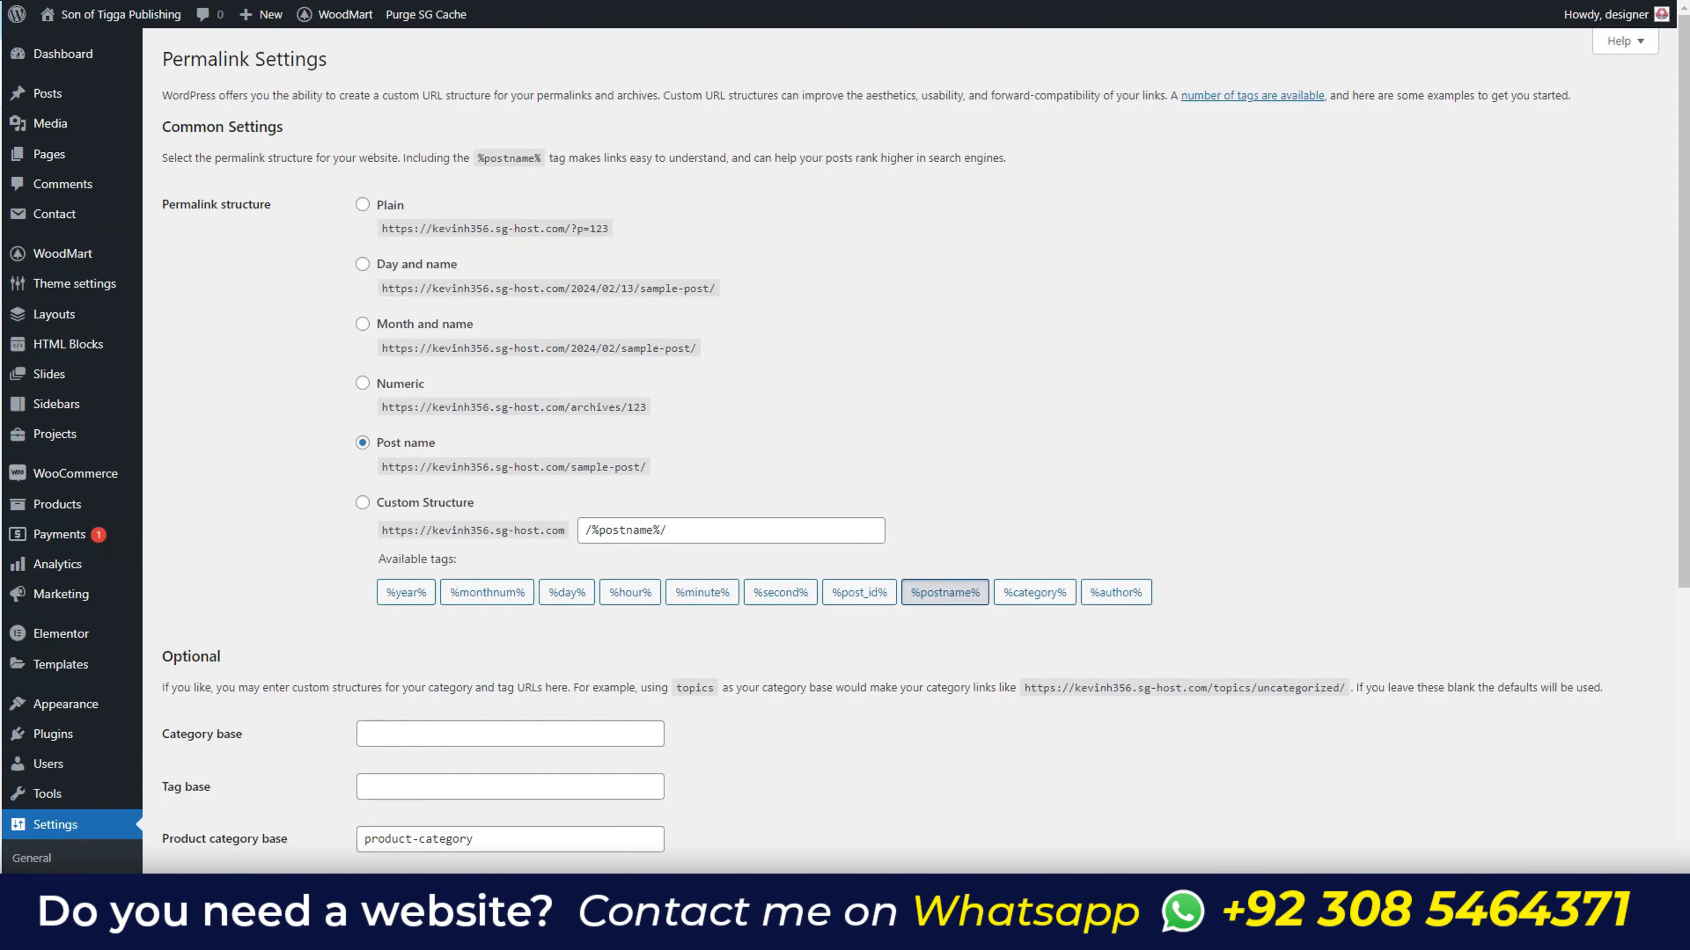
scroll(845, 444, "down", 2)
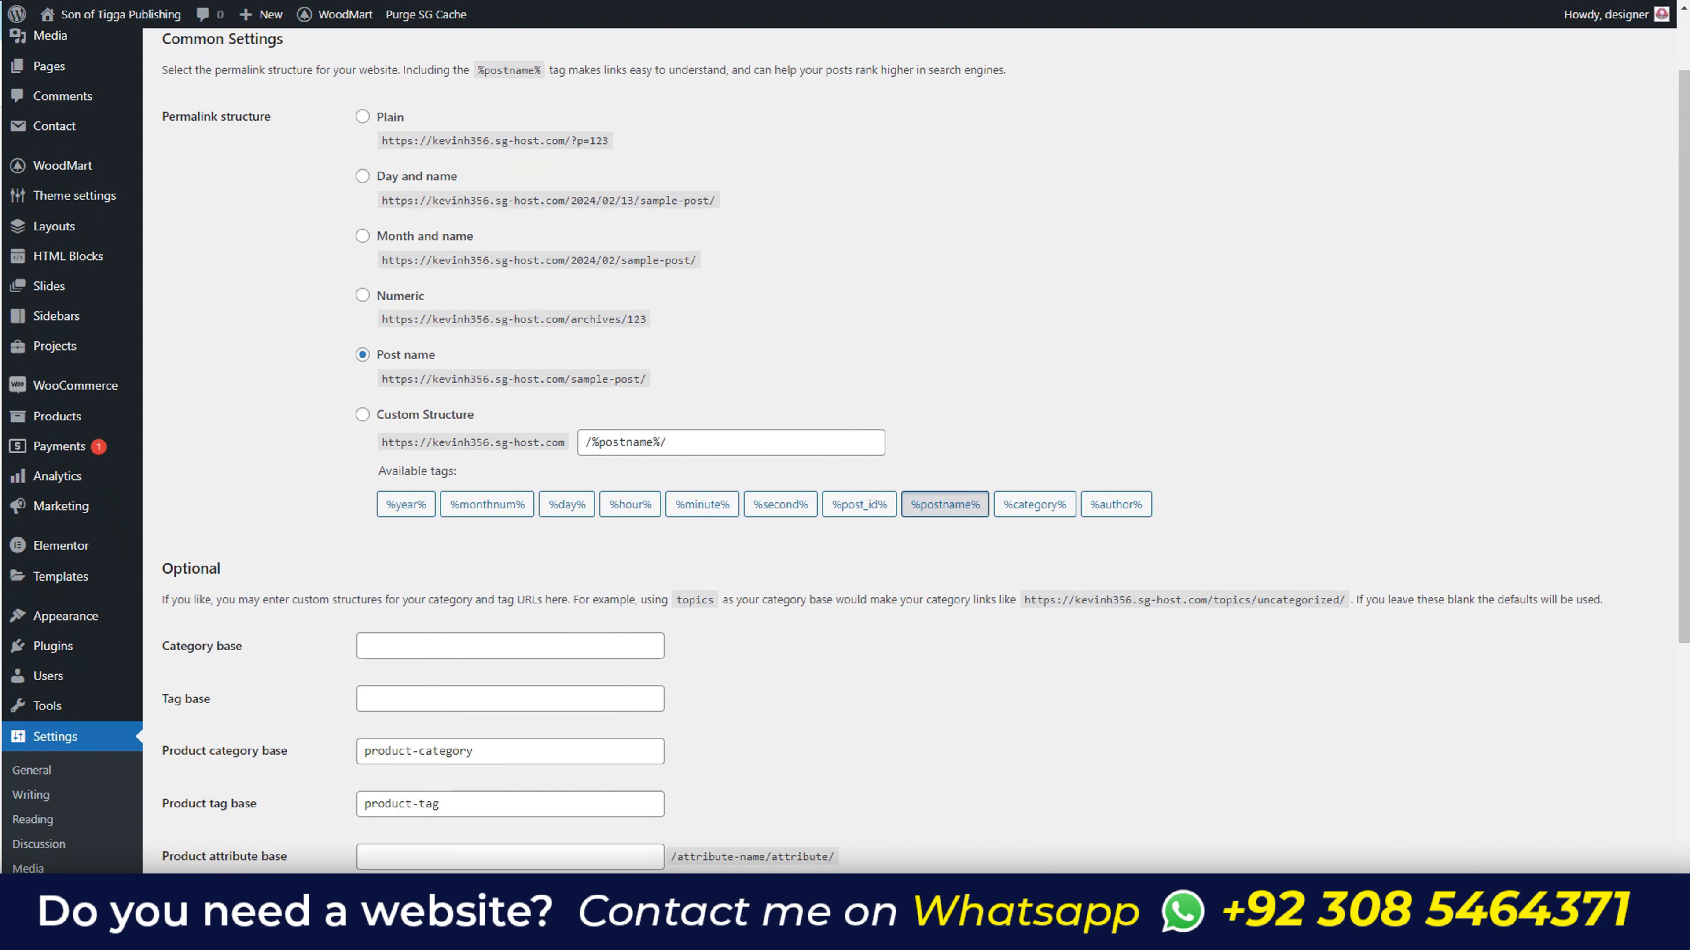
scroll(845, 444, "down", 5)
left_click(207, 816)
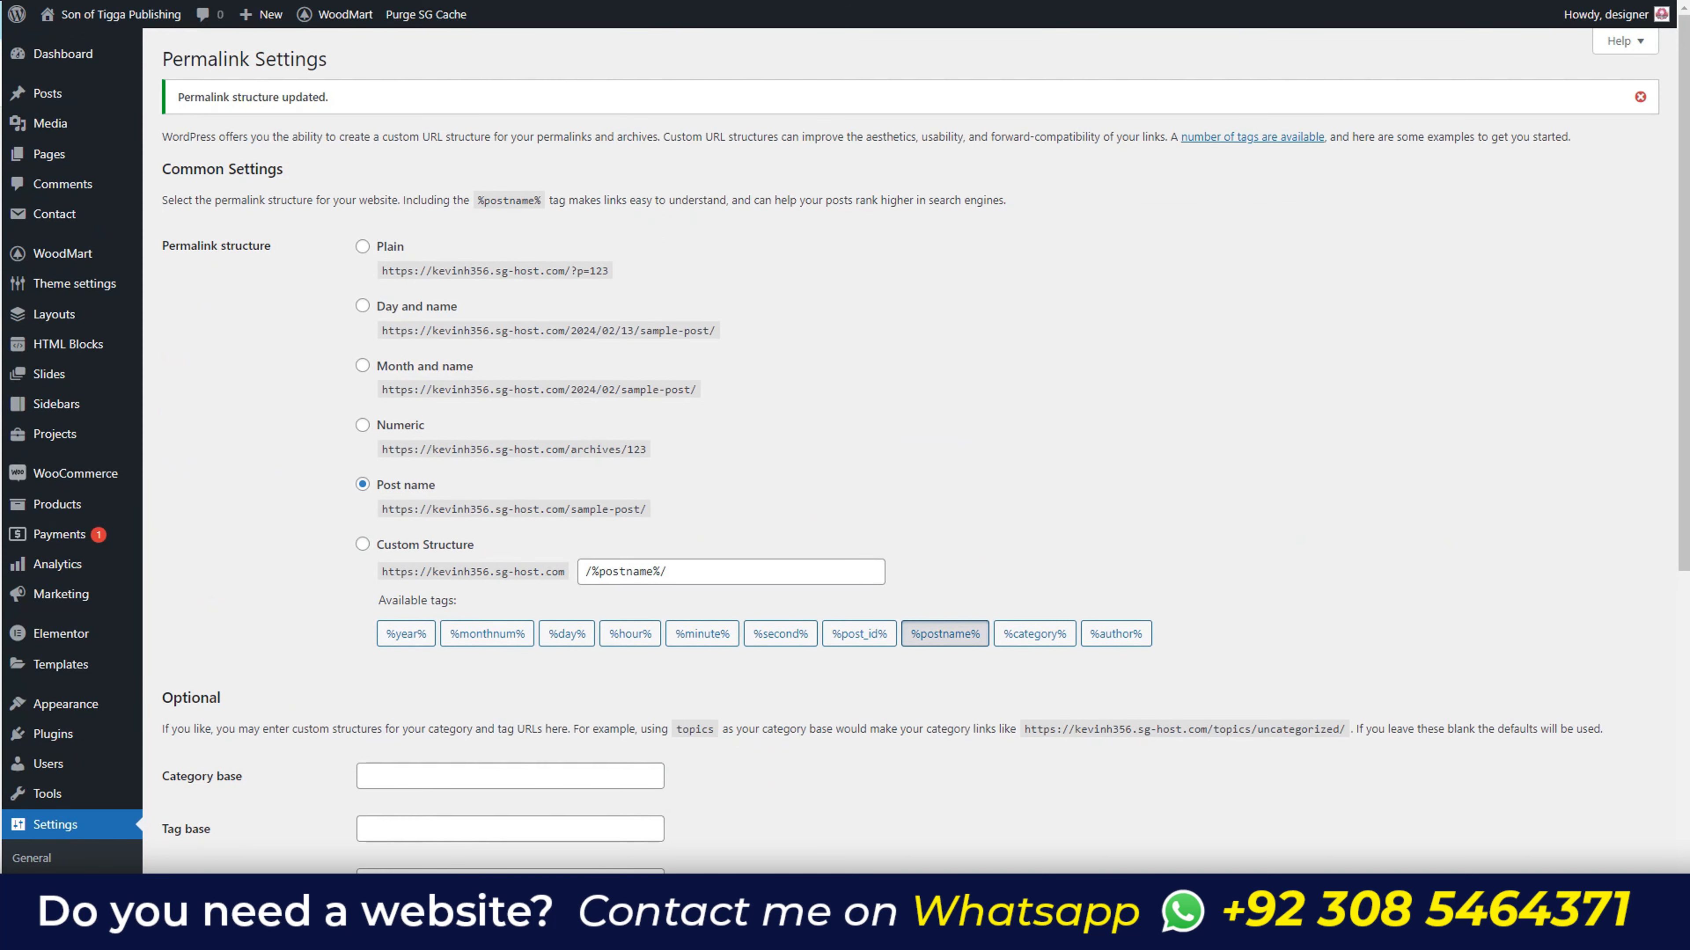
left_click(1640, 97)
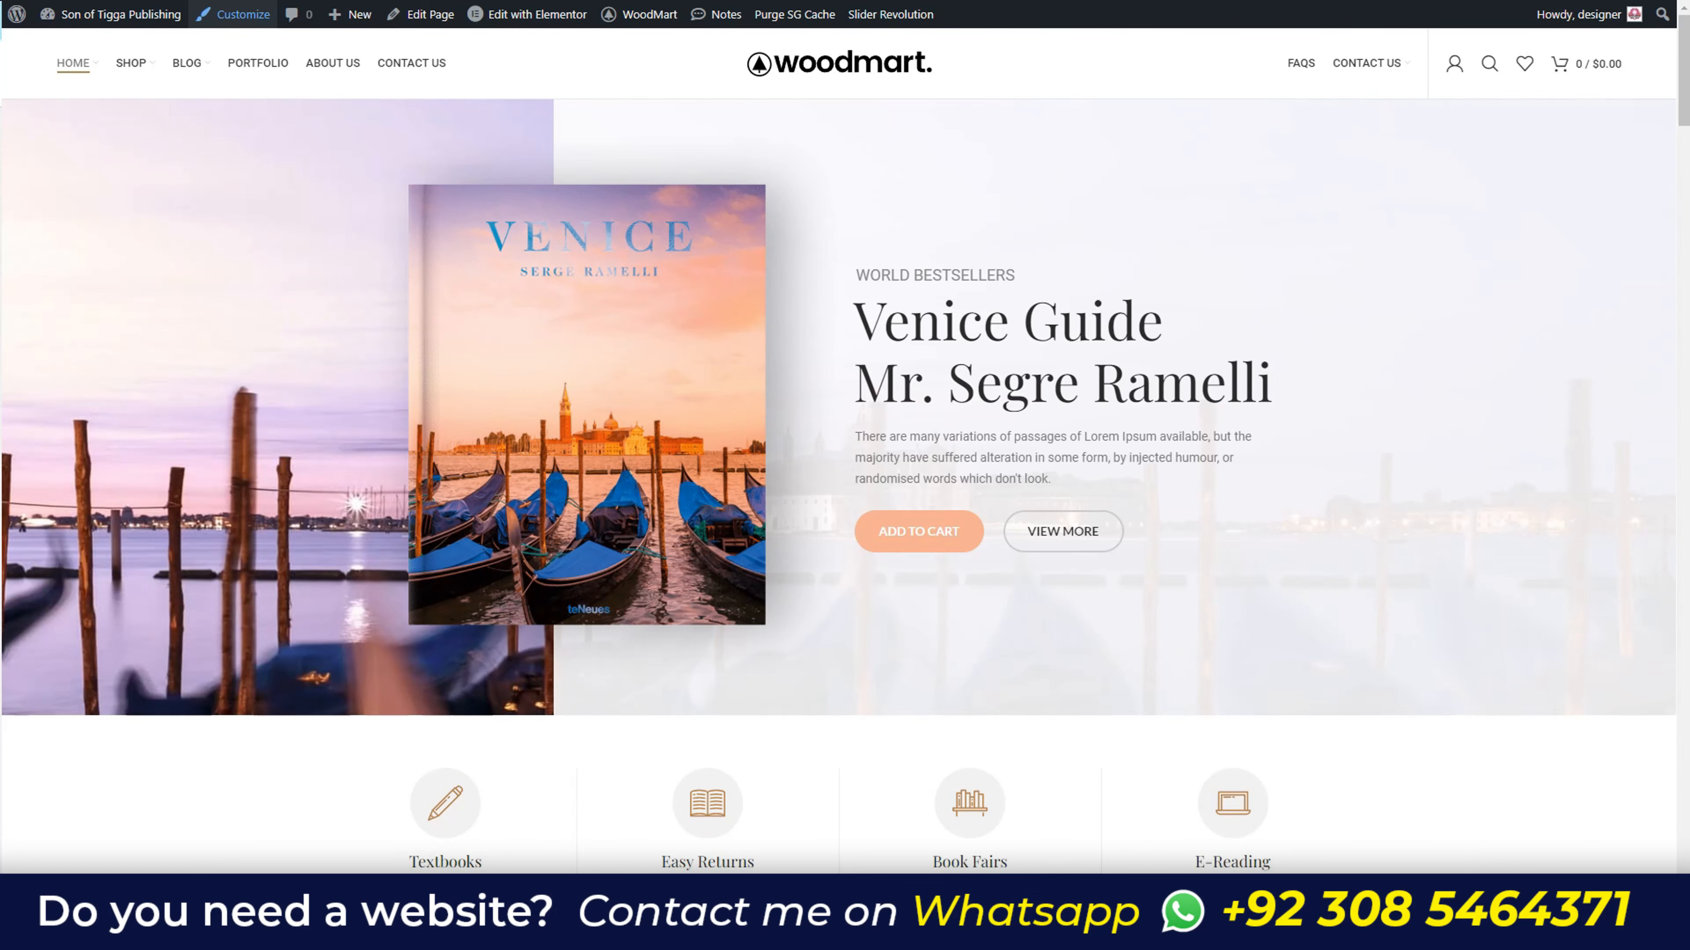
- Customize the storefront's Site Identity and open the image selection for the site icon
left_click(232, 14)
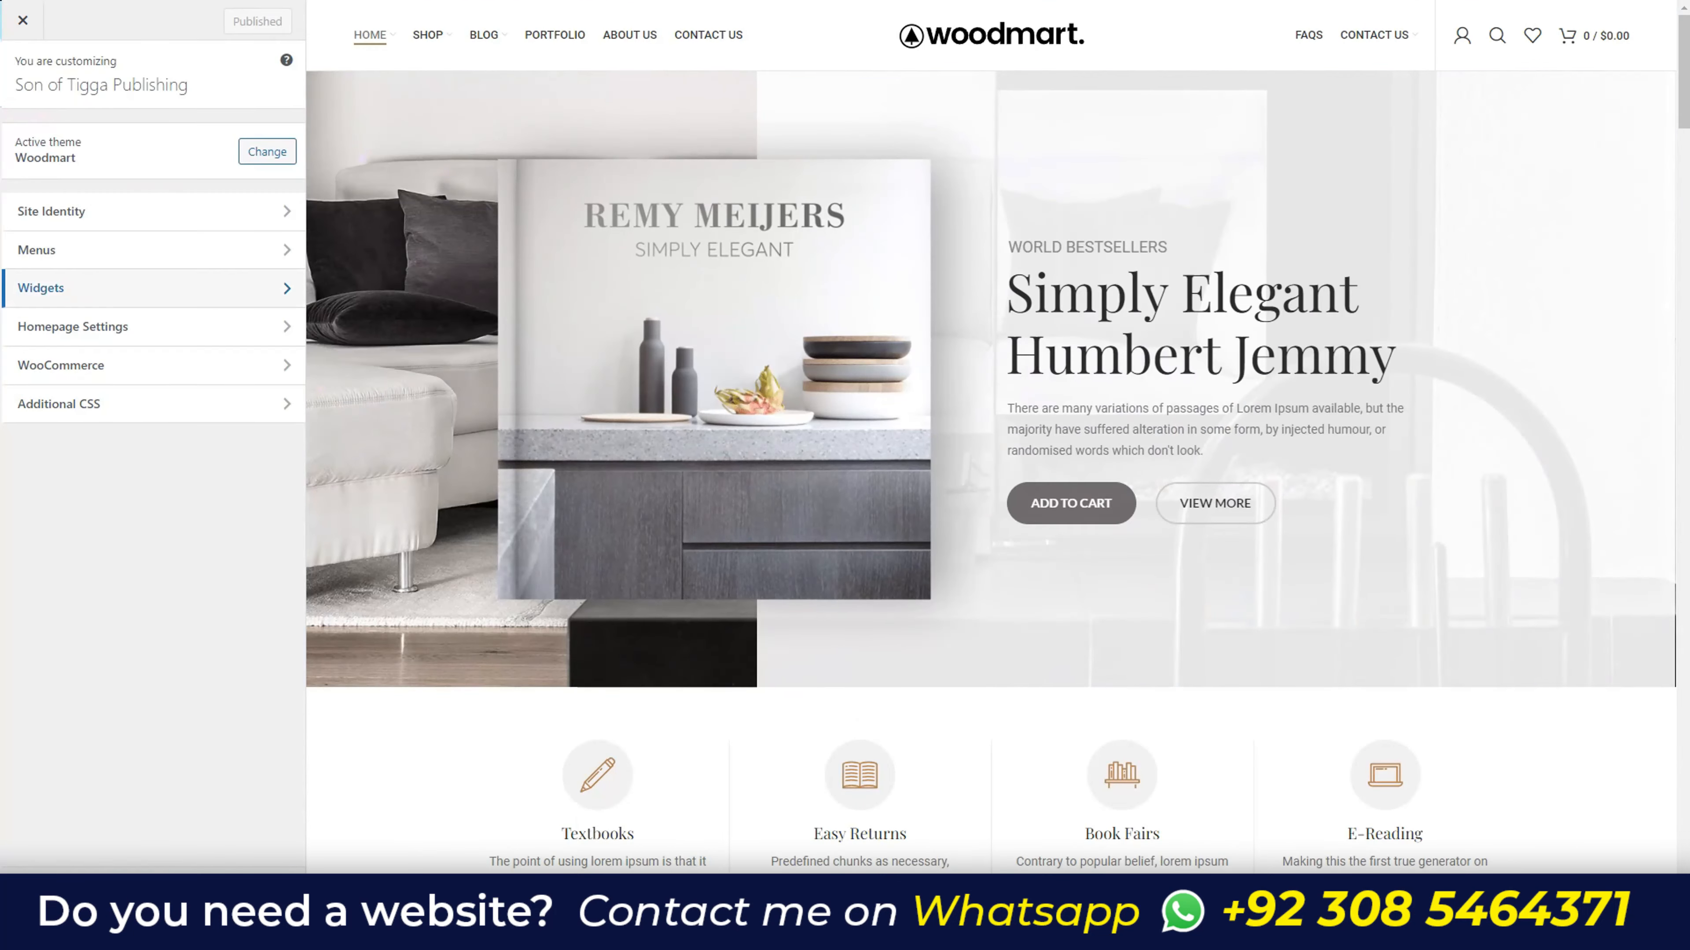
left_click(100, 210)
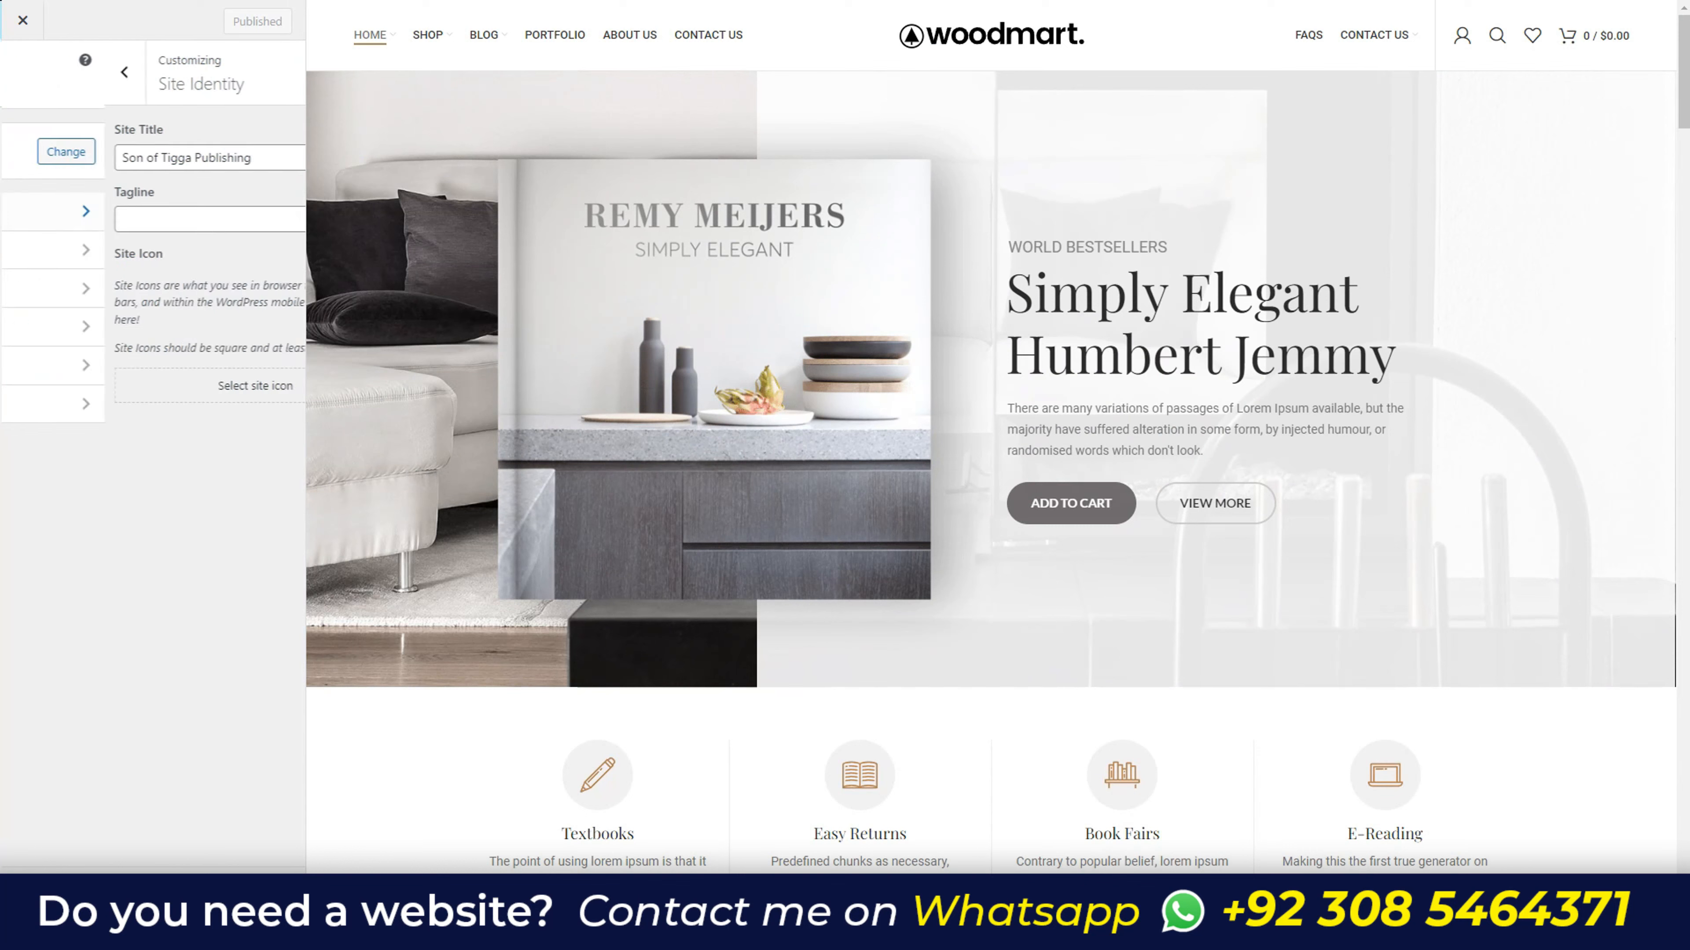
left_click(153, 385)
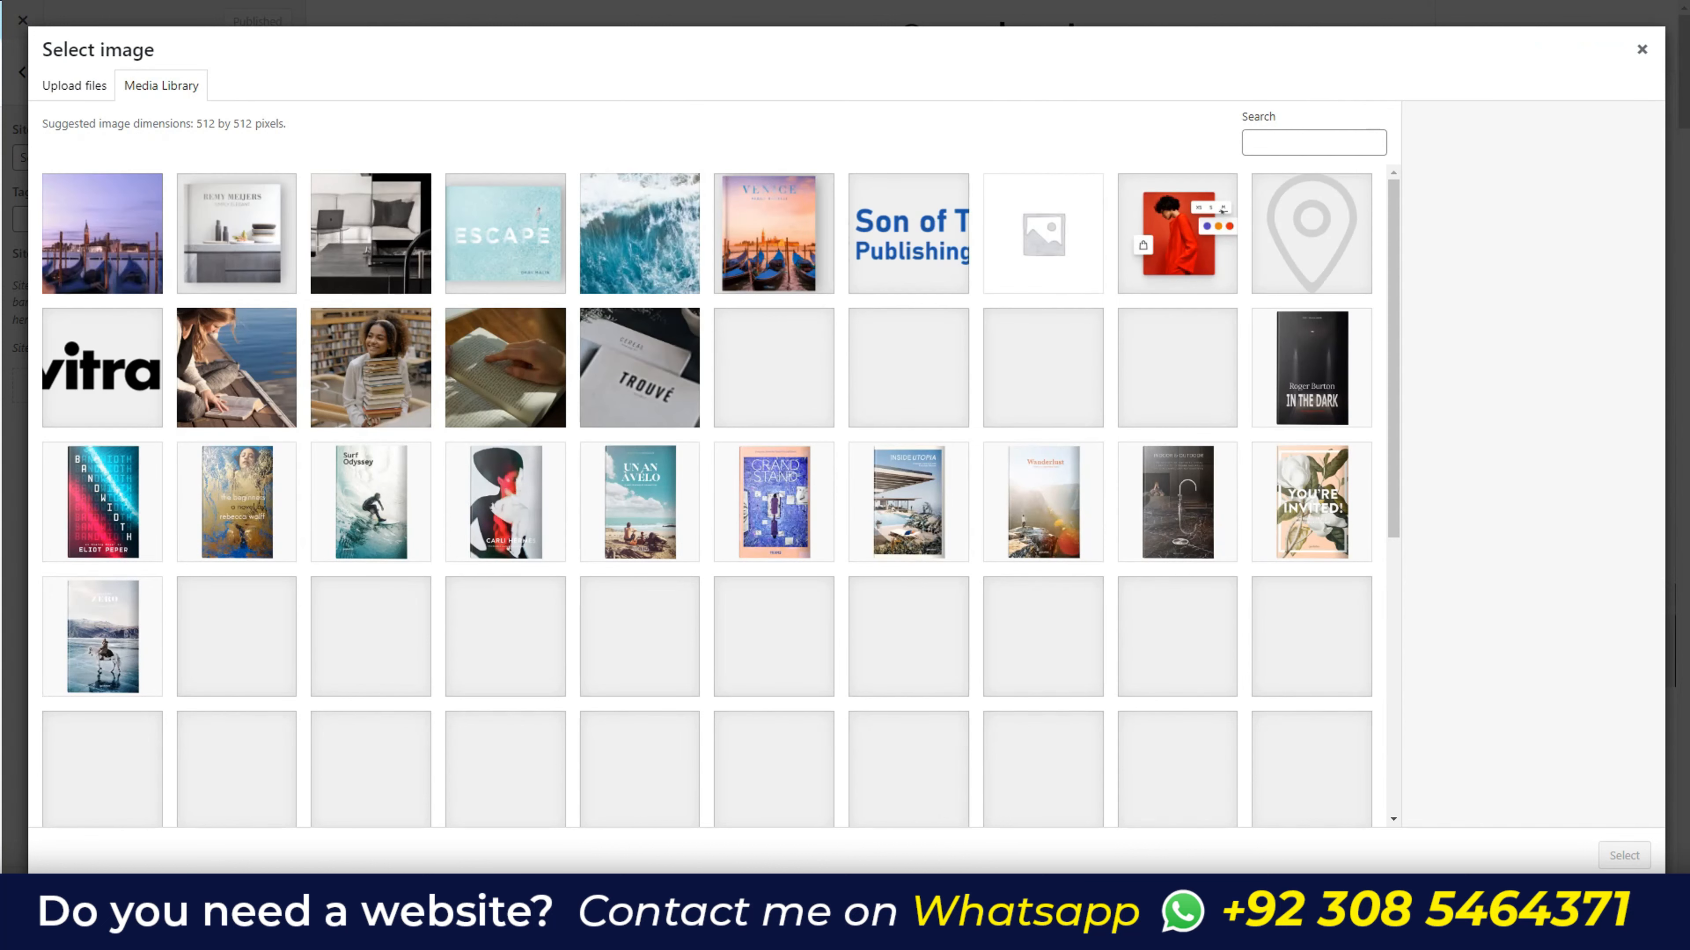
- Look through the media library for a suitable site icon image, loading more items as needed
scroll(720, 486, "down", 10)
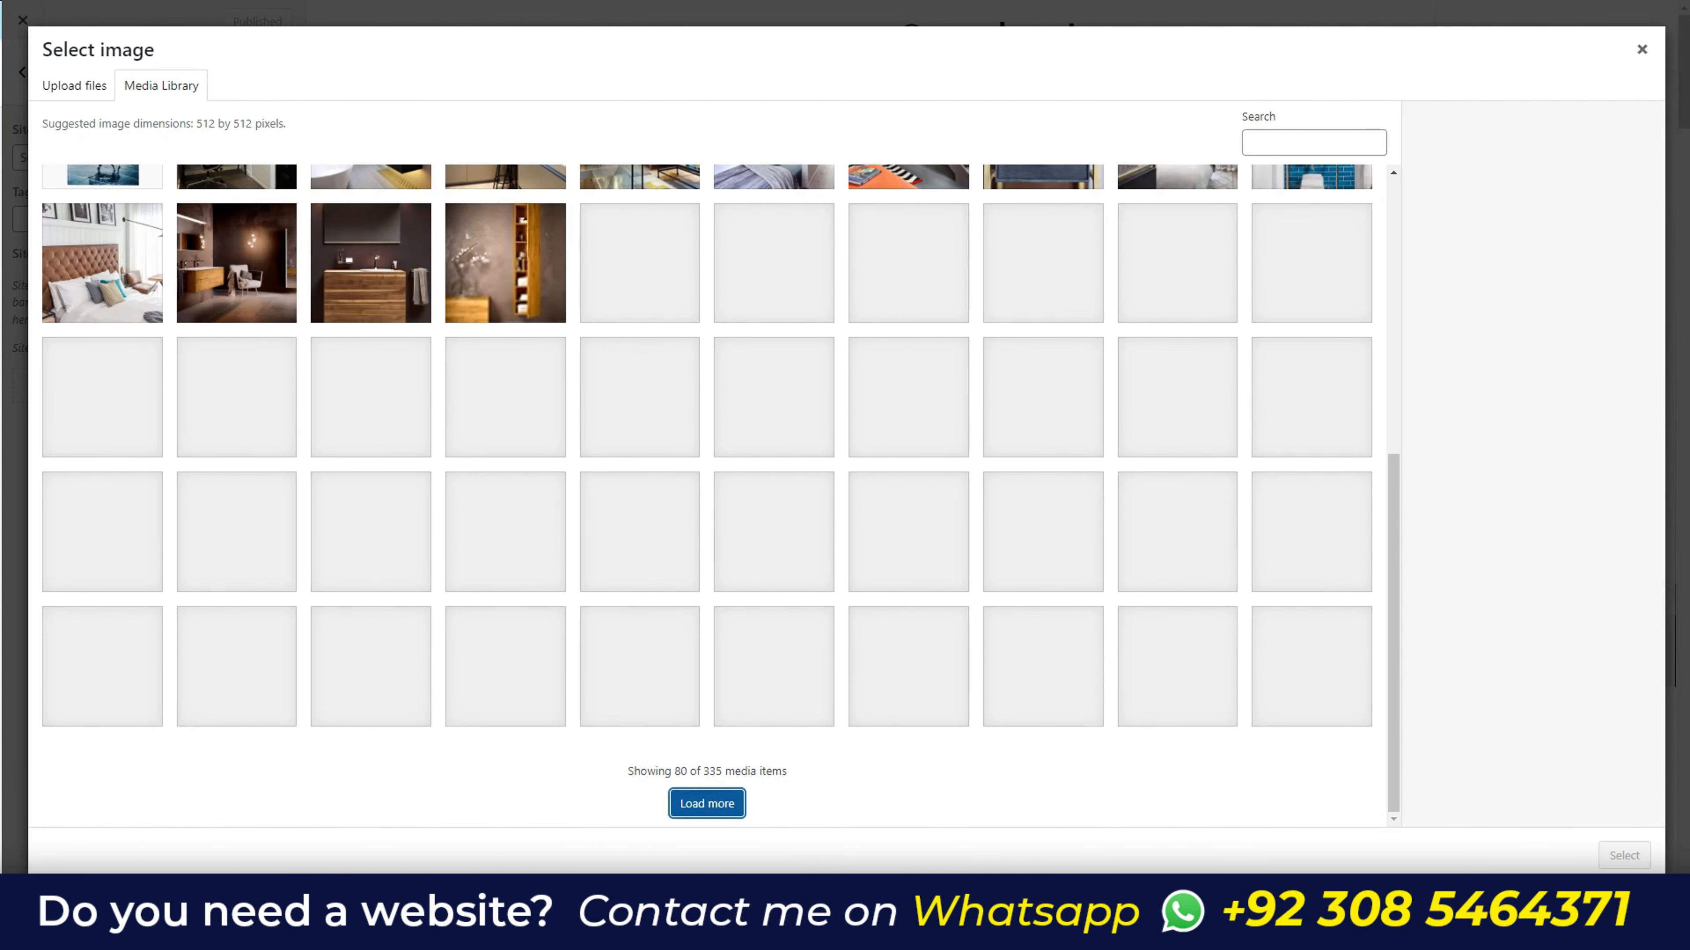
left_click(707, 804)
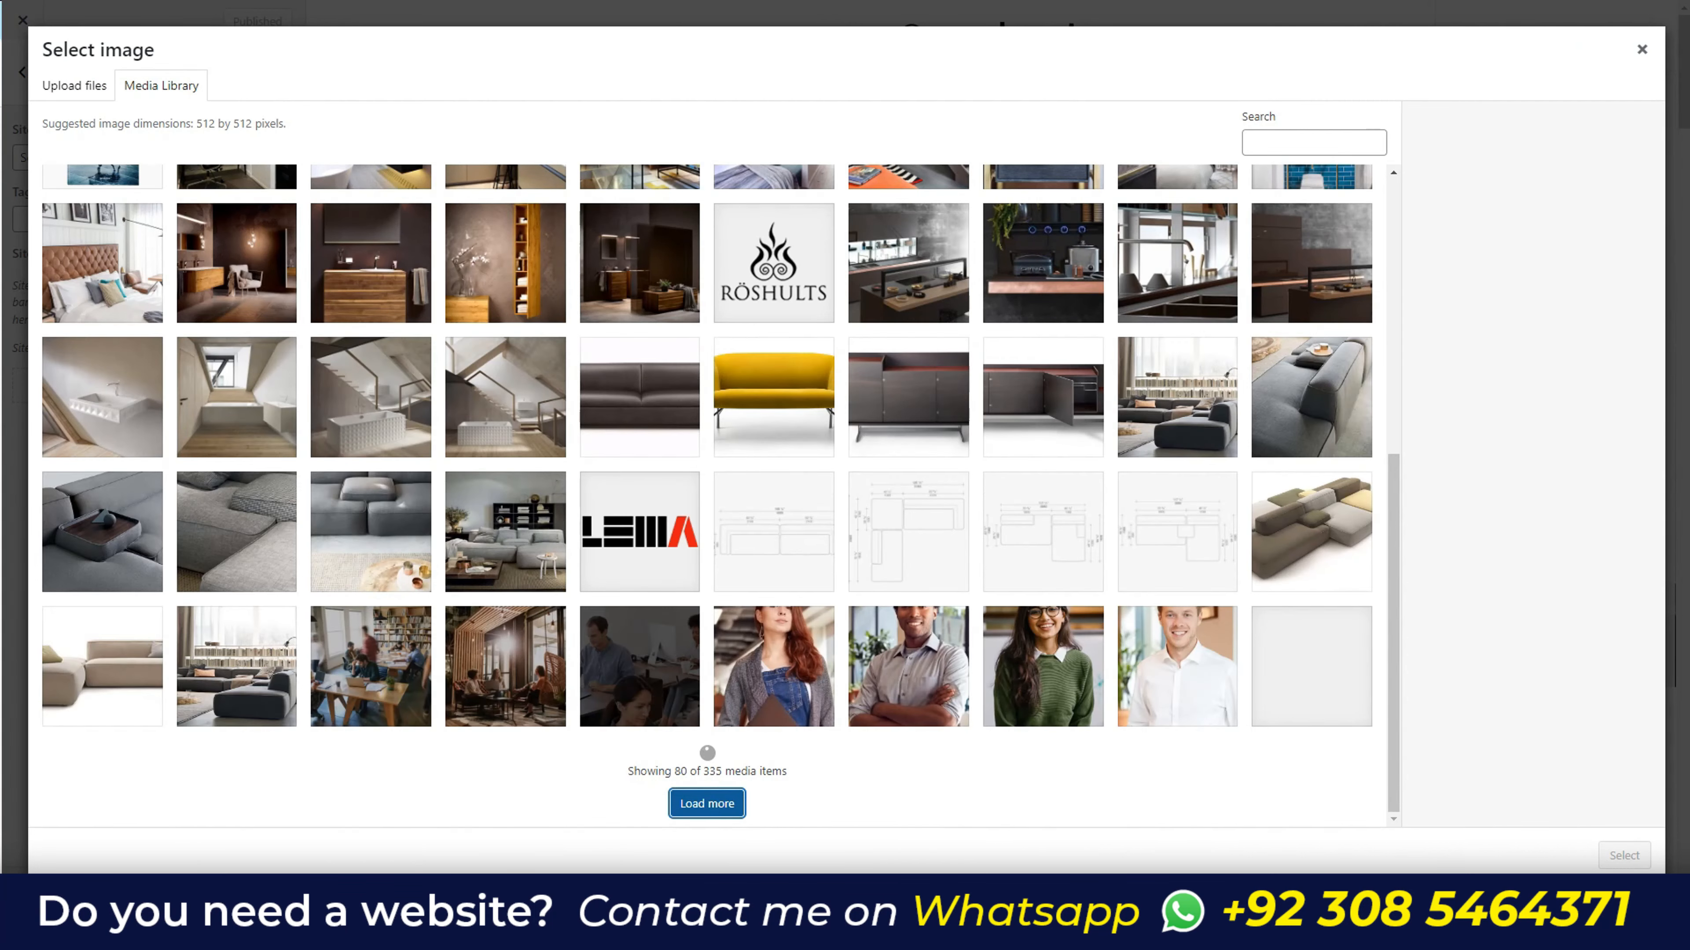
scroll(706, 496, "down", 15)
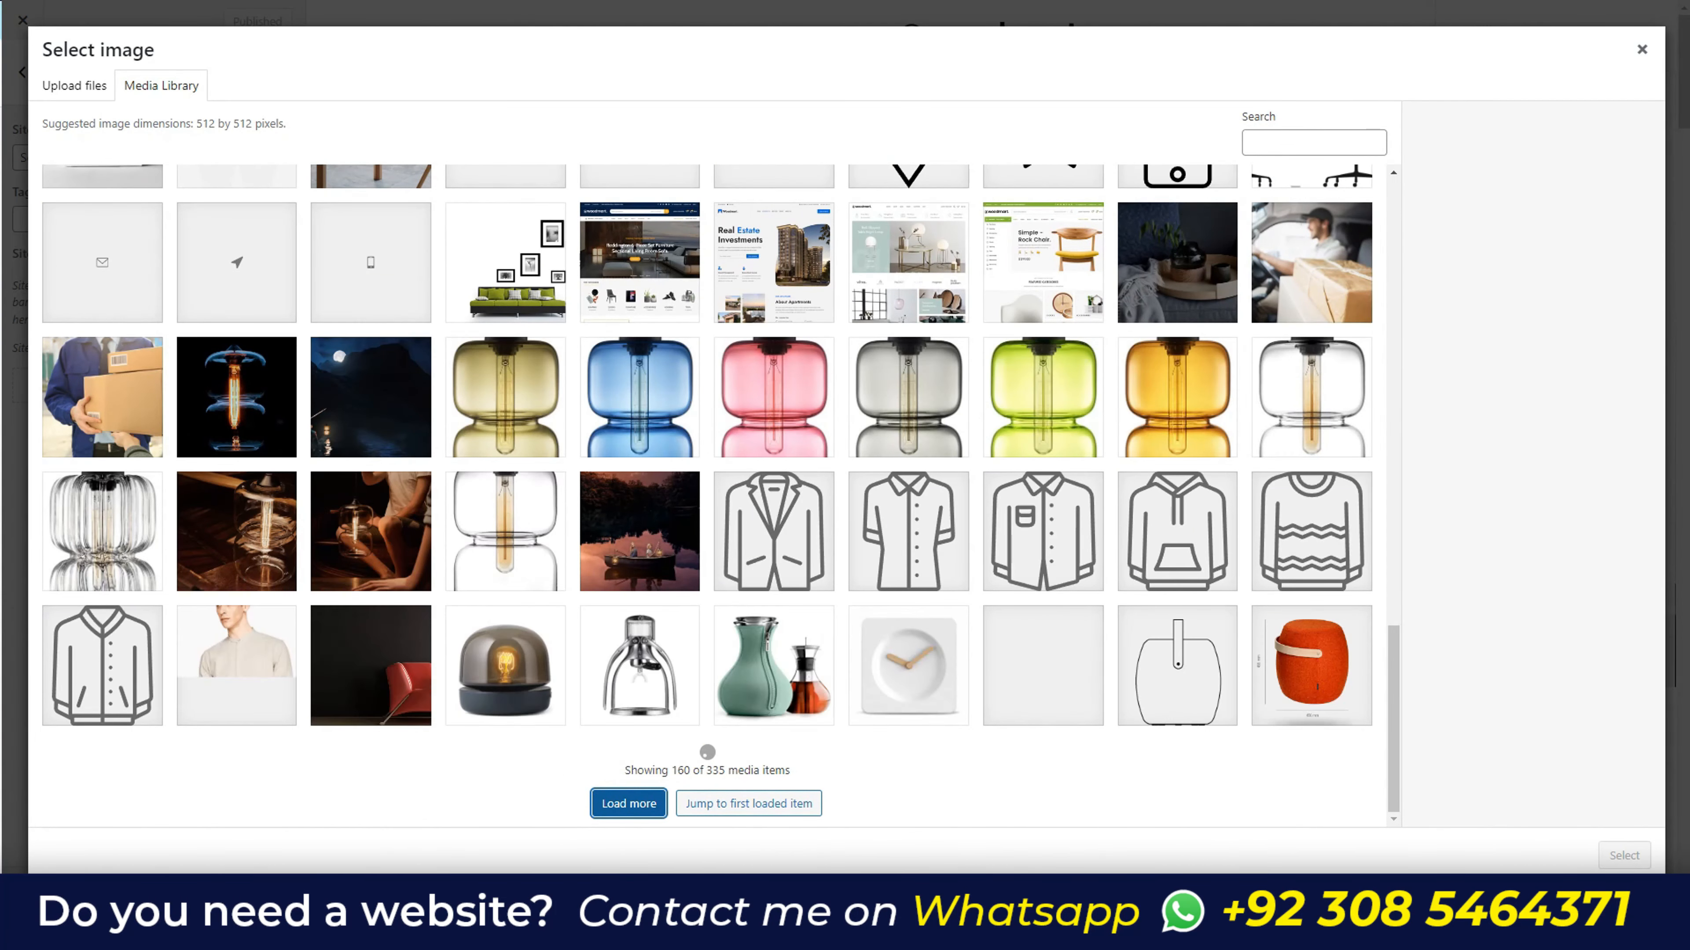
scroll(705, 496, "down", 10)
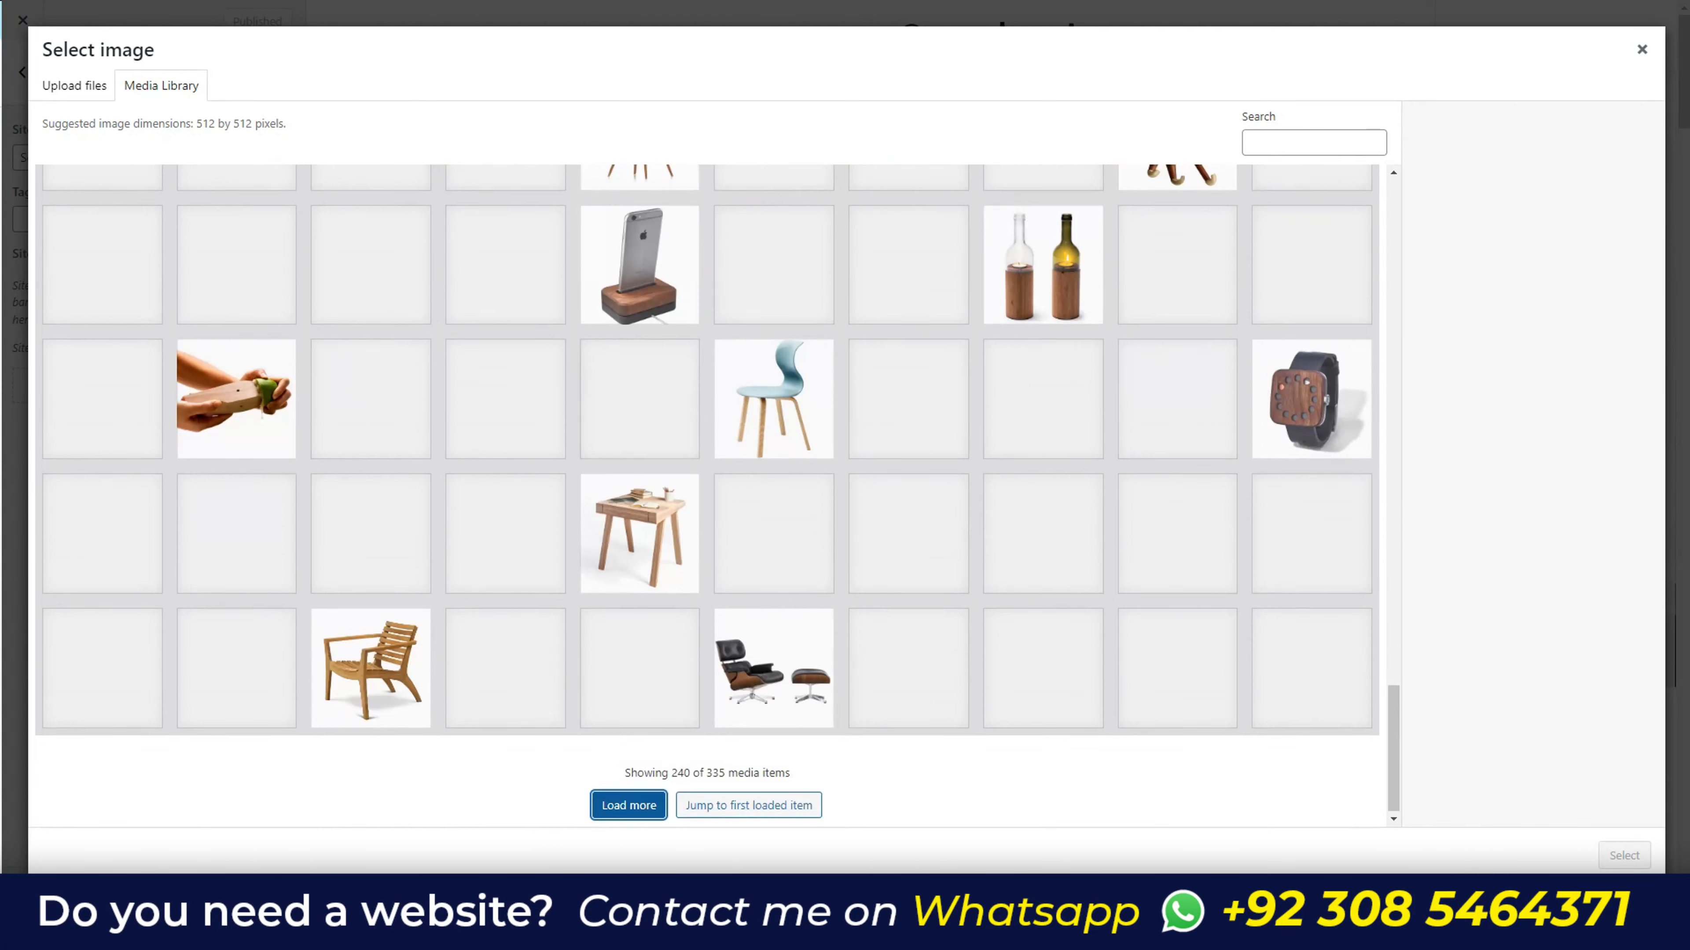
left_click(628, 804)
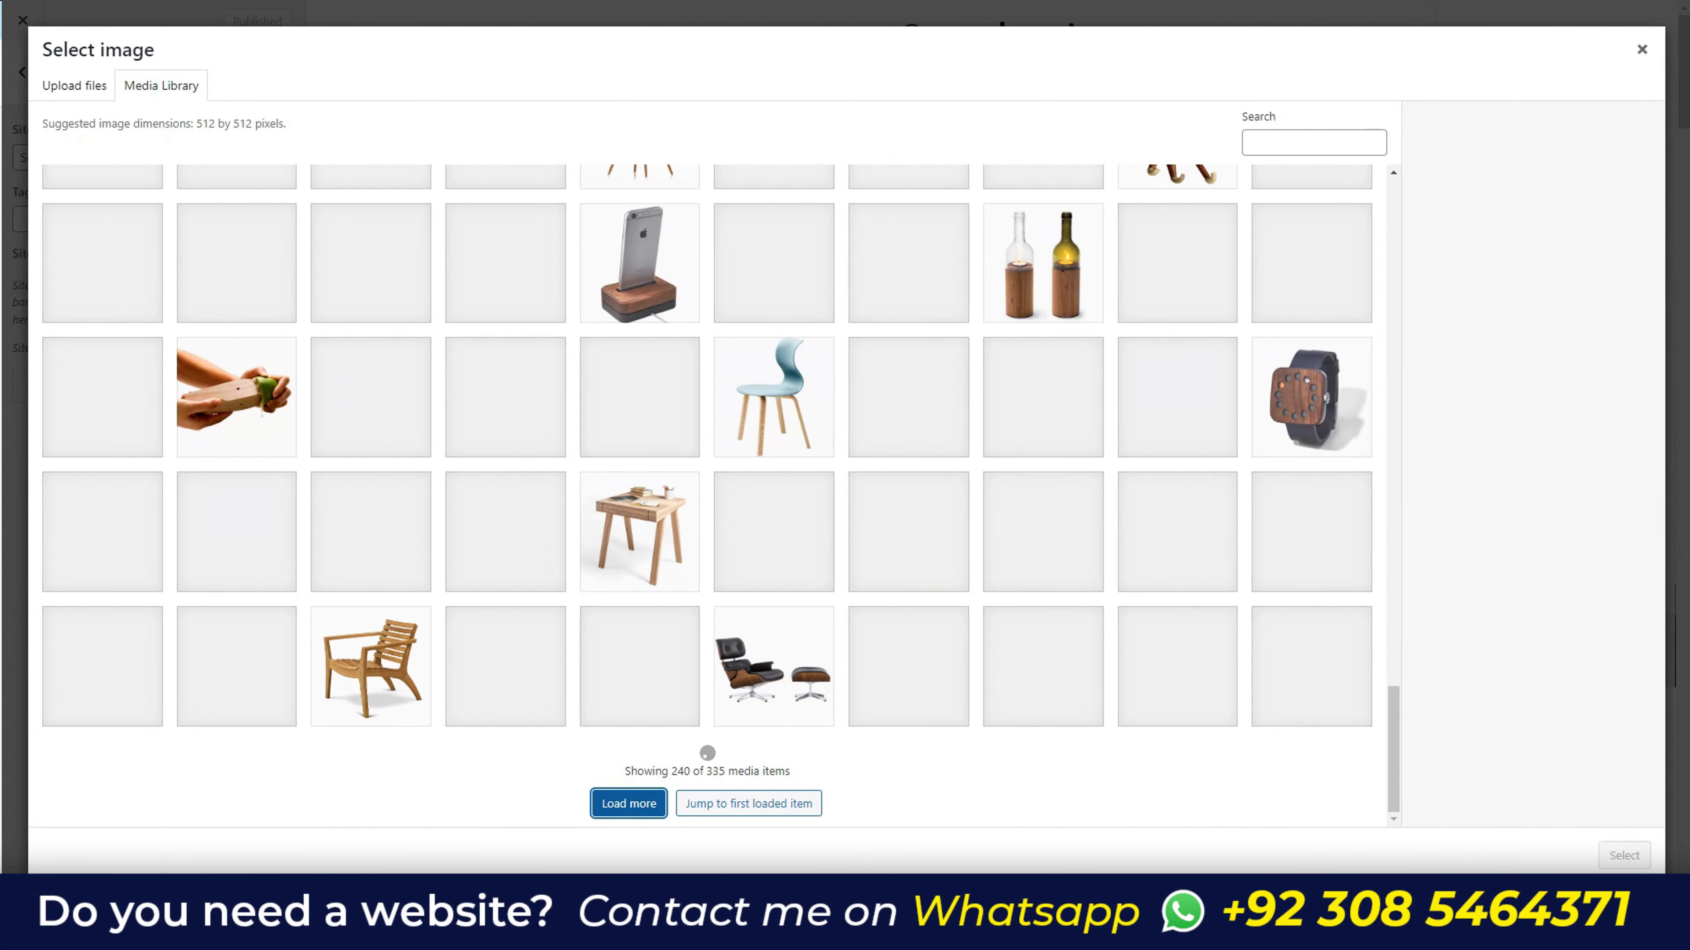
scroll(706, 496, "down", 10)
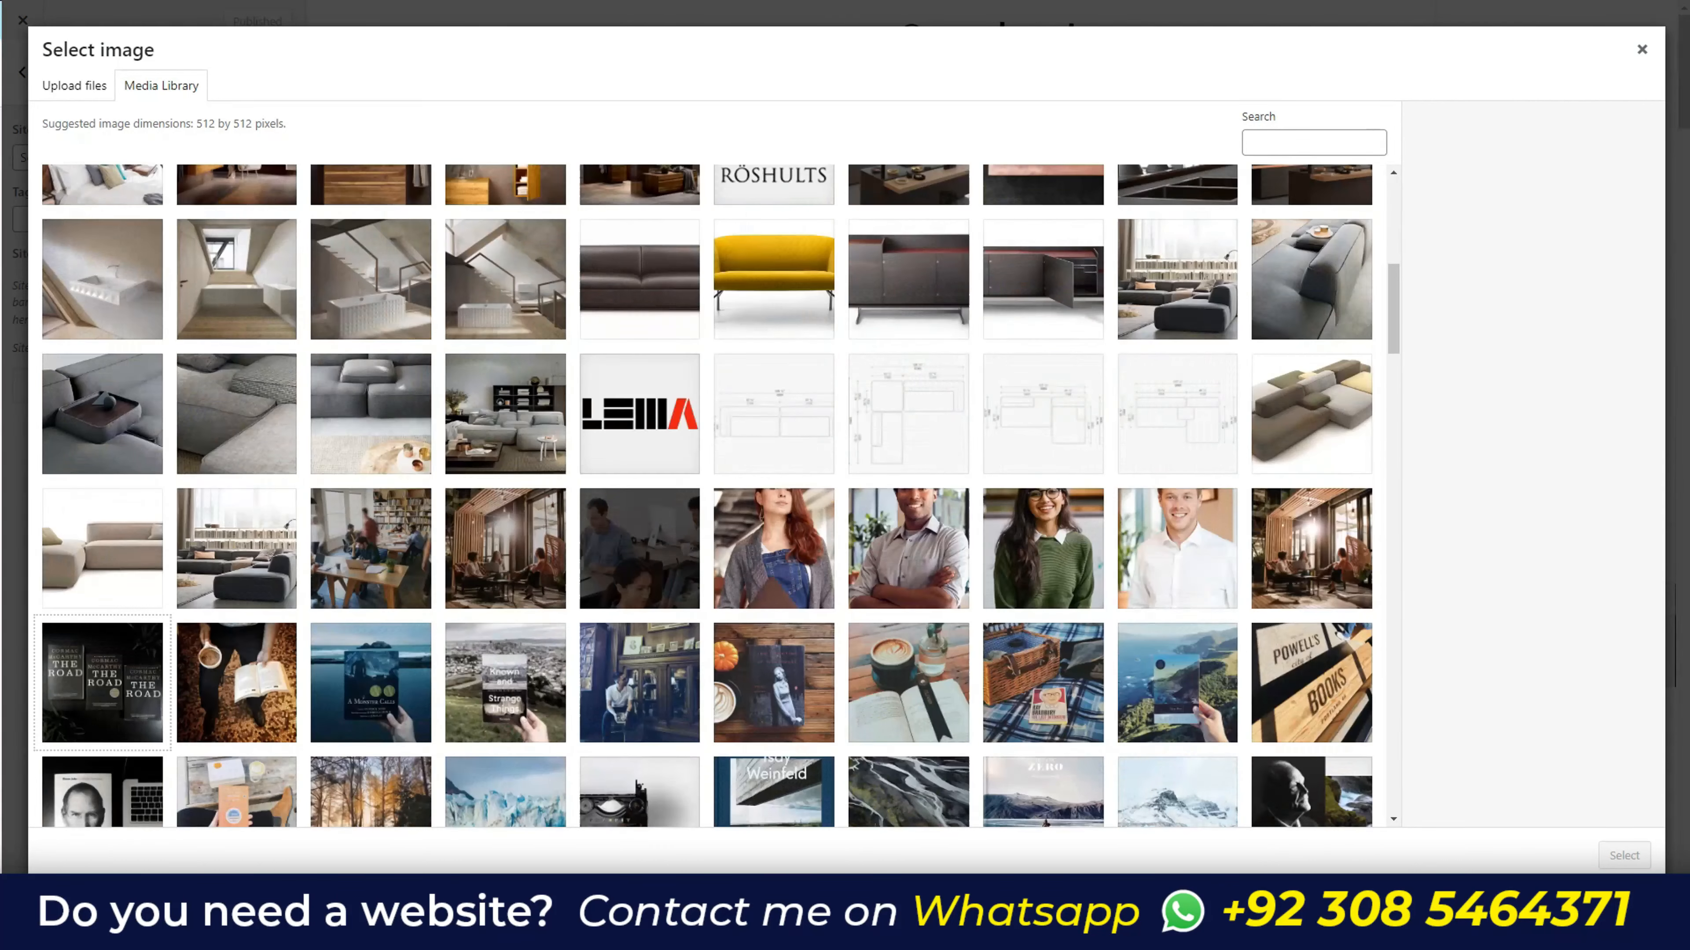
scroll(705, 496, "up", 4)
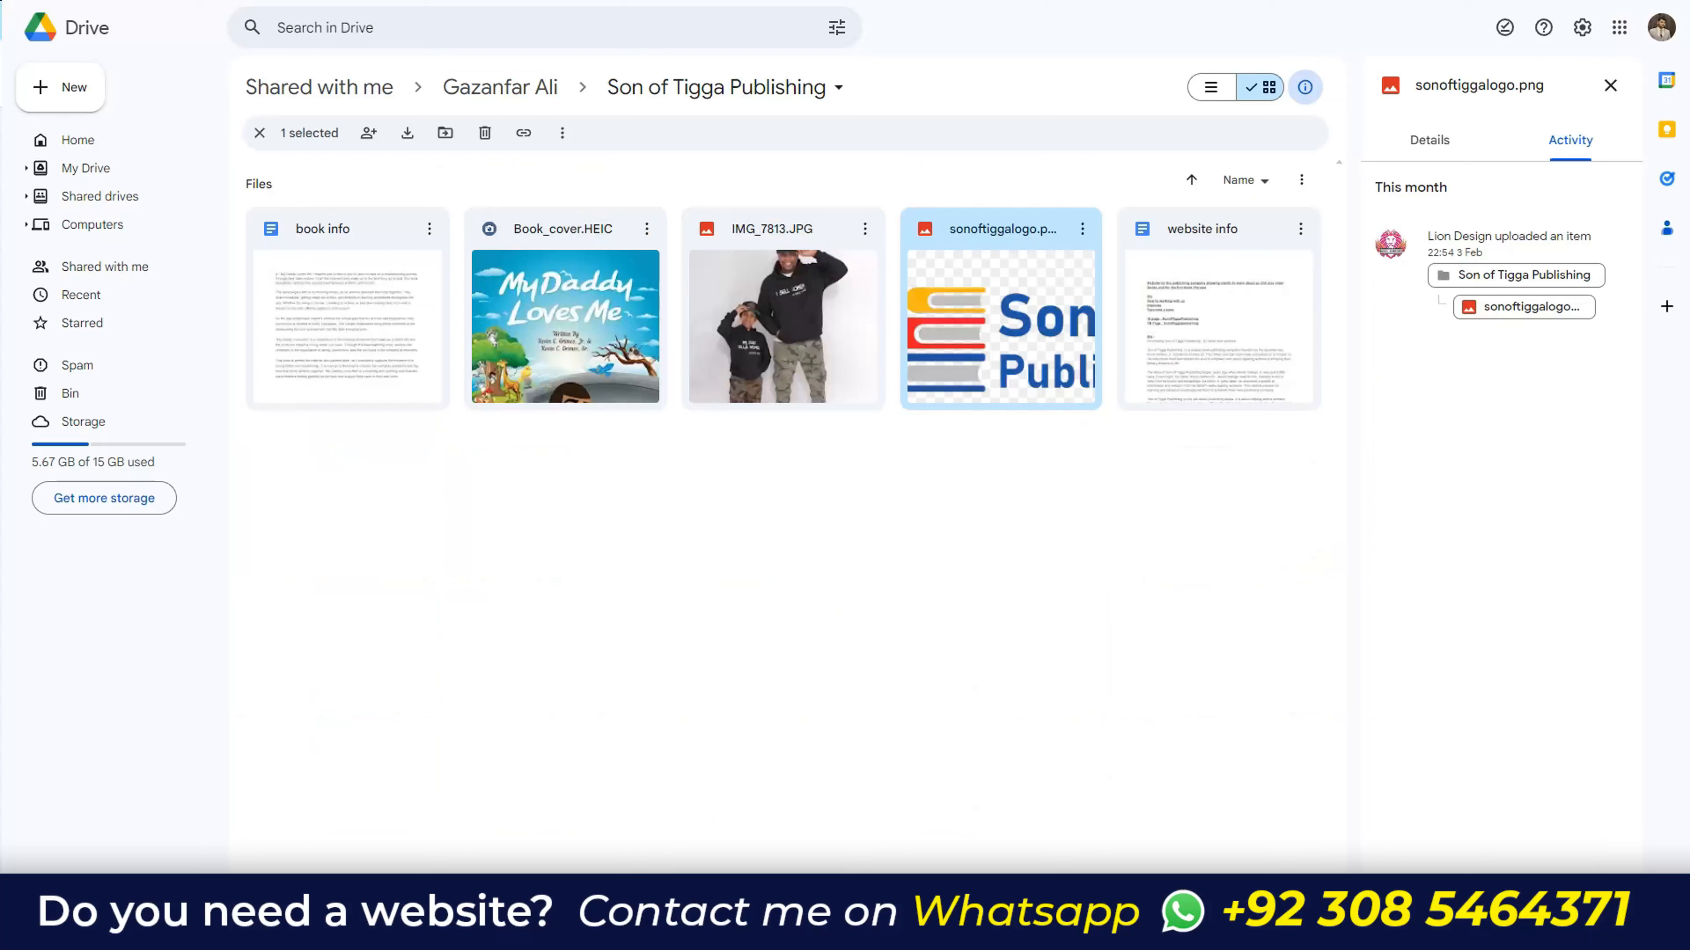
- Download sonoftiggalogo.png from the shared Drive folder, then switch to the WordPress Customizer and upload it as the site icon image
left_click(1083, 229)
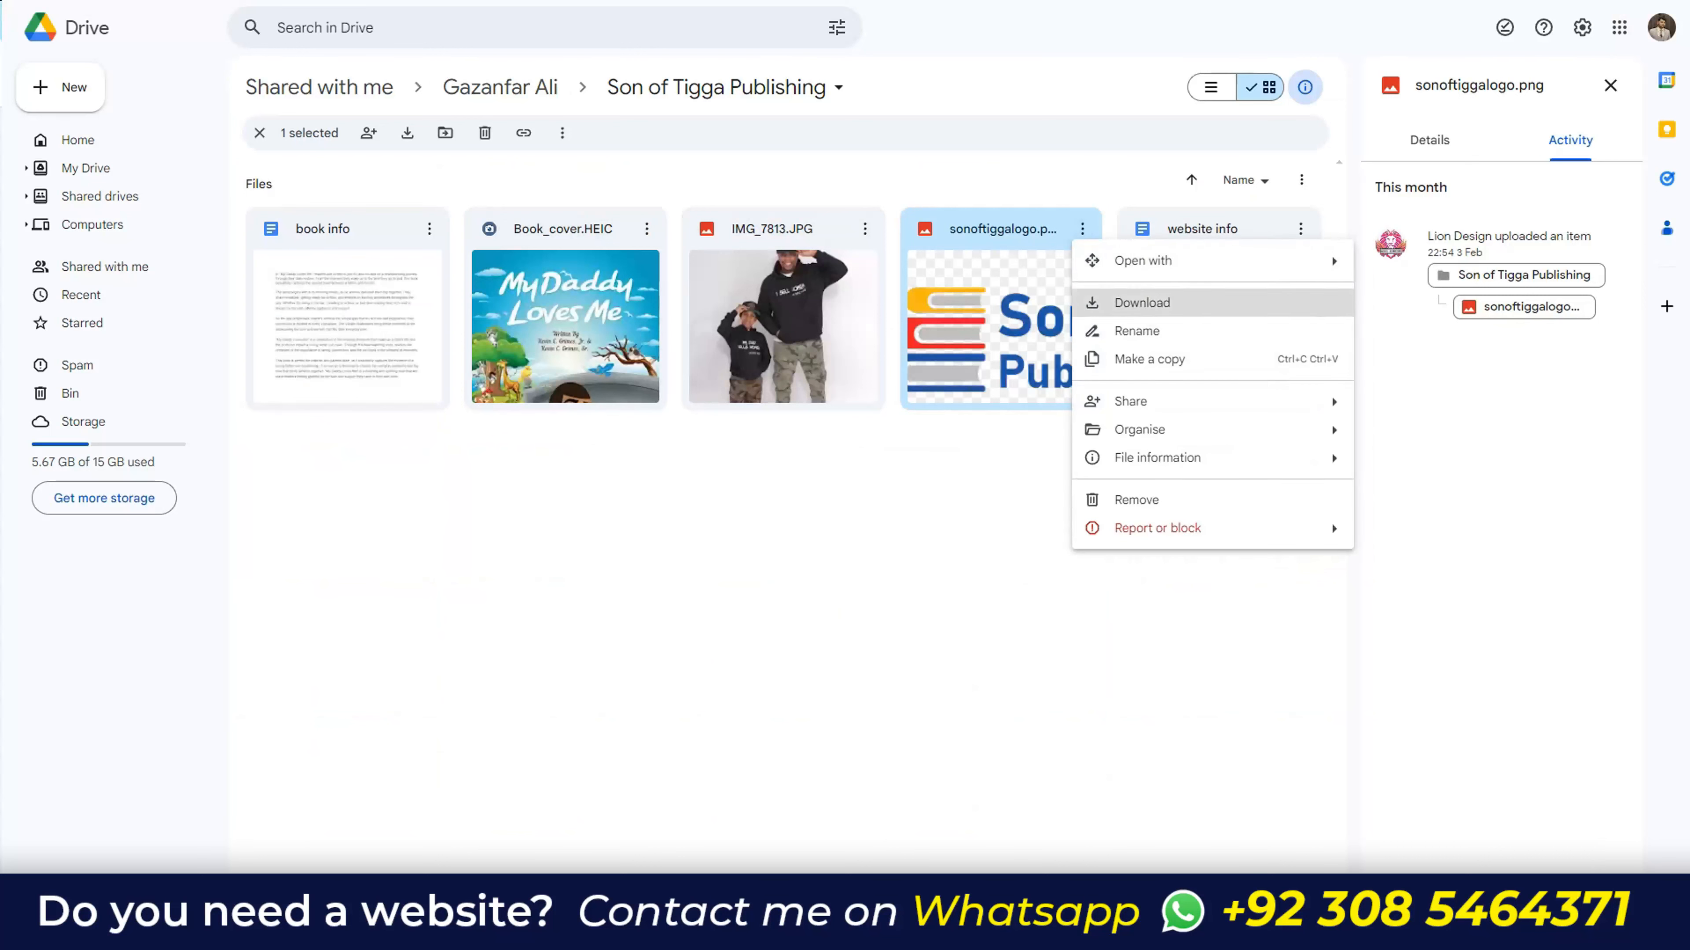
left_click(1142, 302)
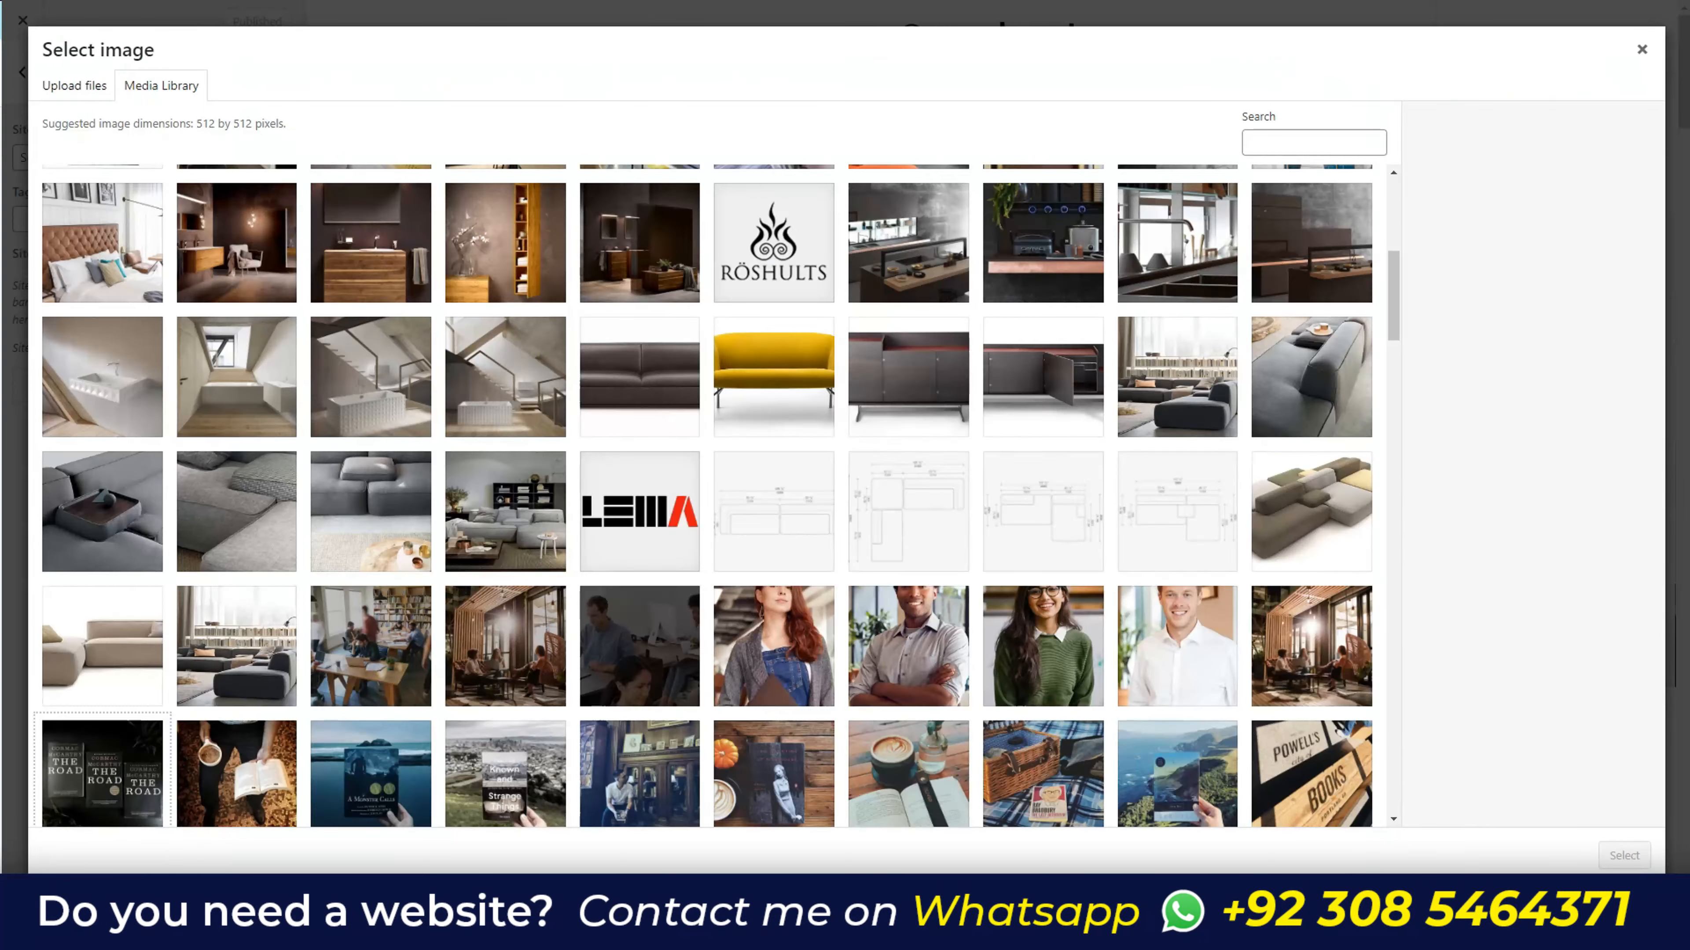
left_click(74, 85)
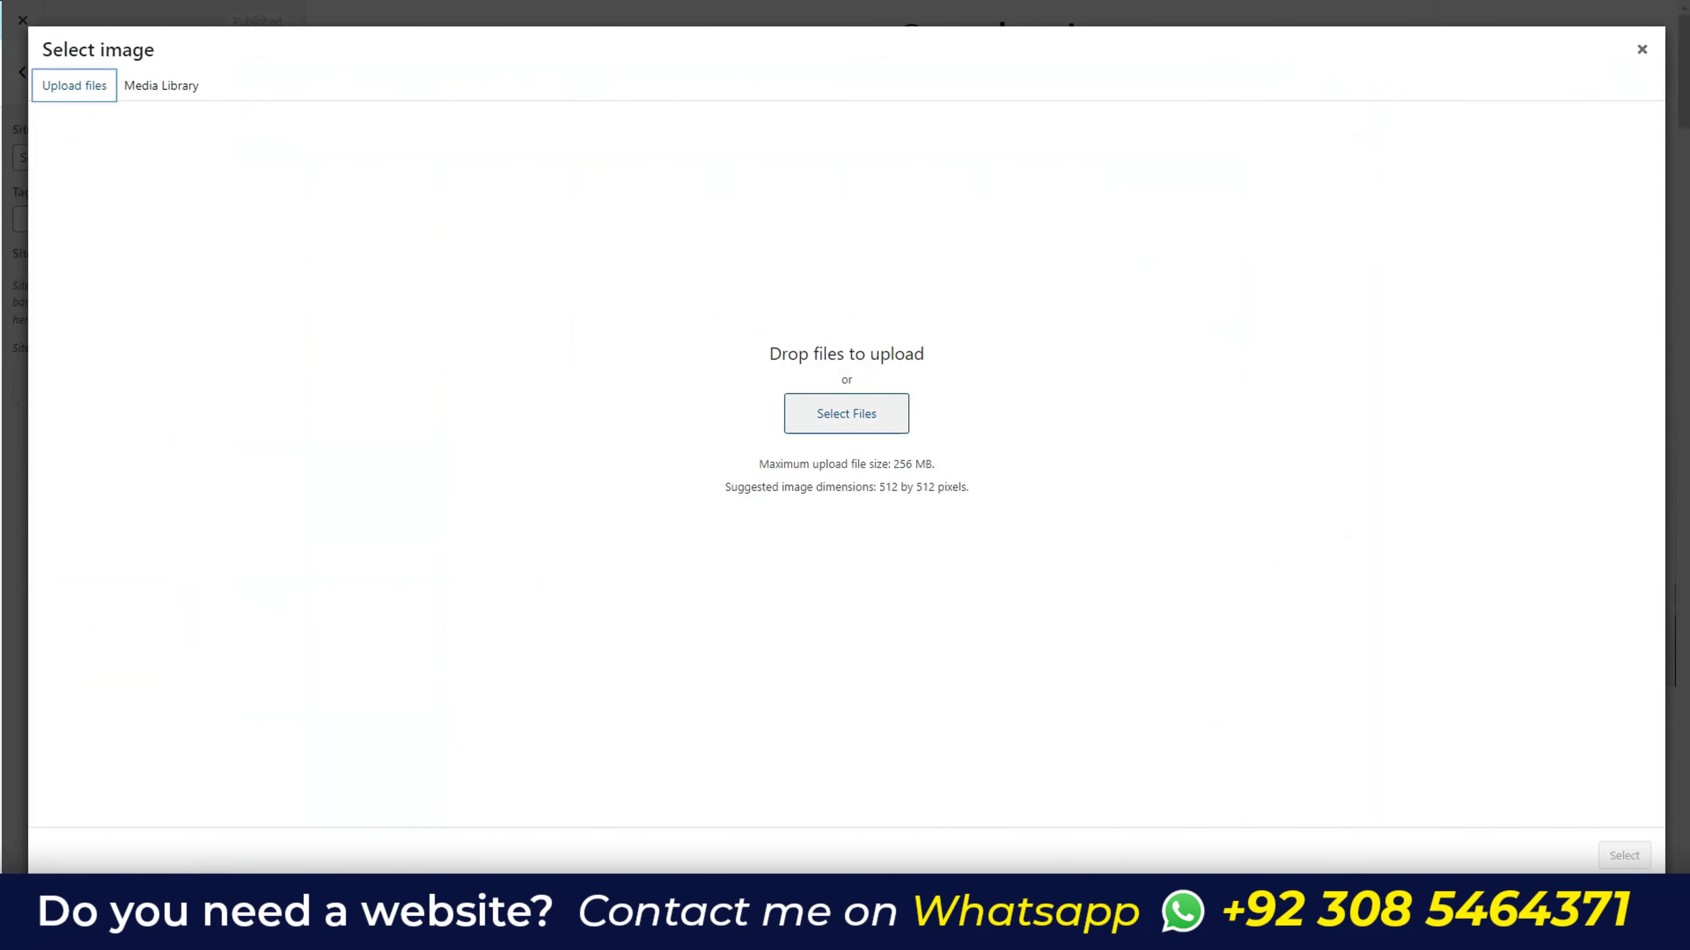
left_click(846, 414)
left_click(83, 95)
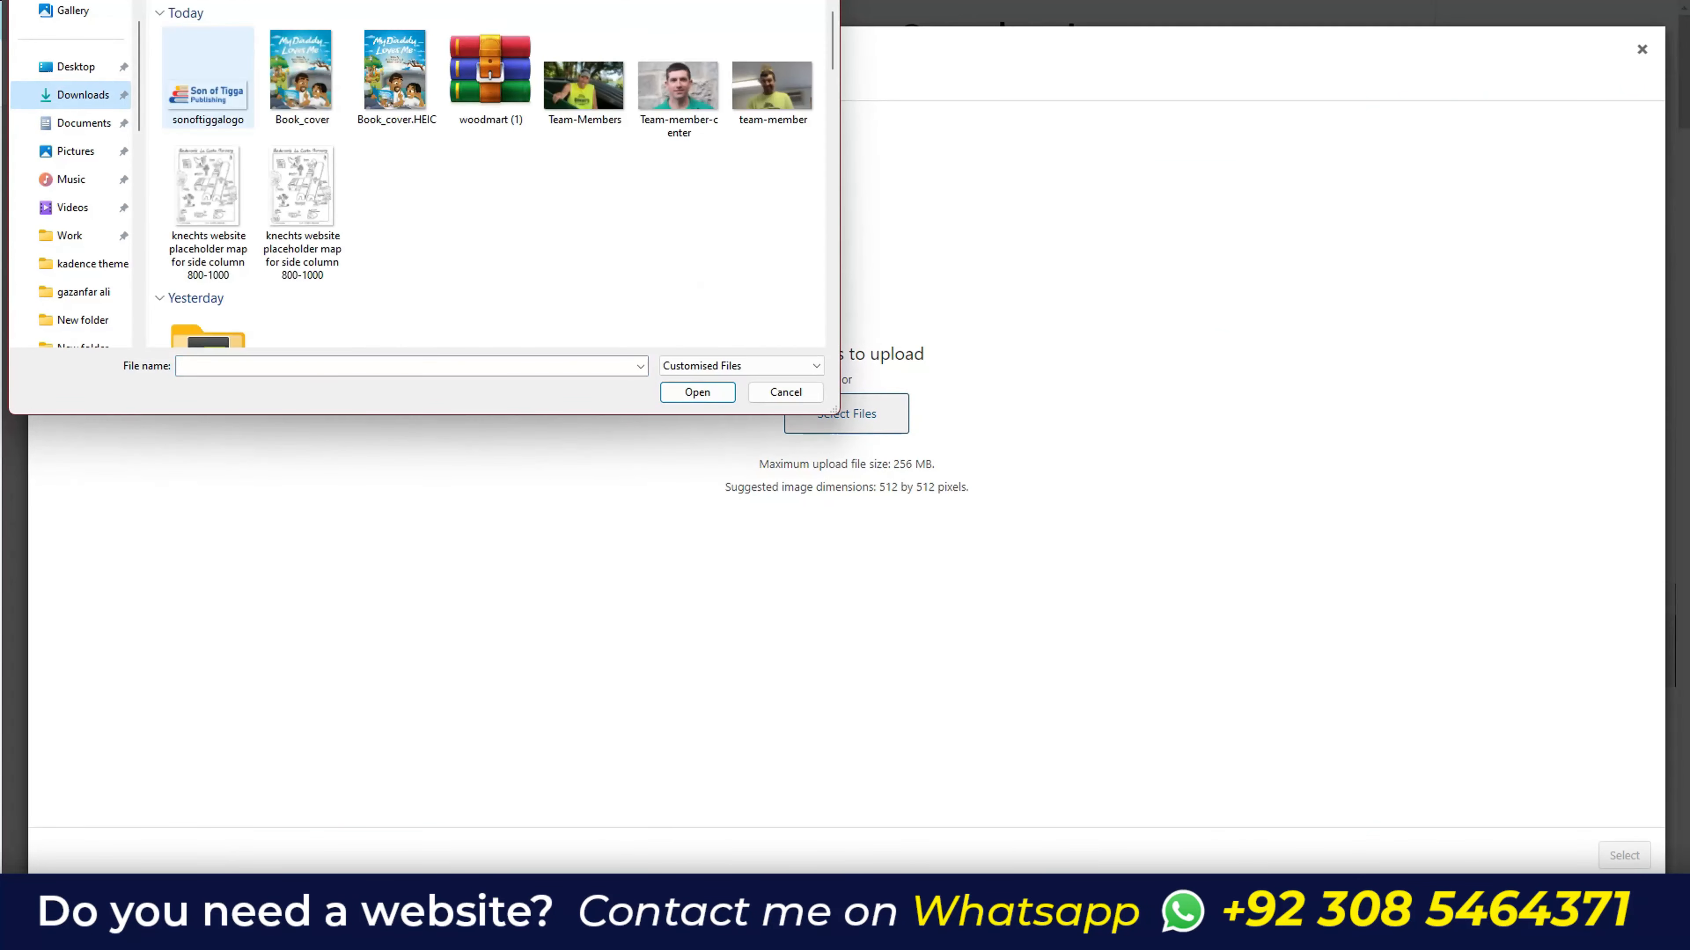
double_click(208, 73)
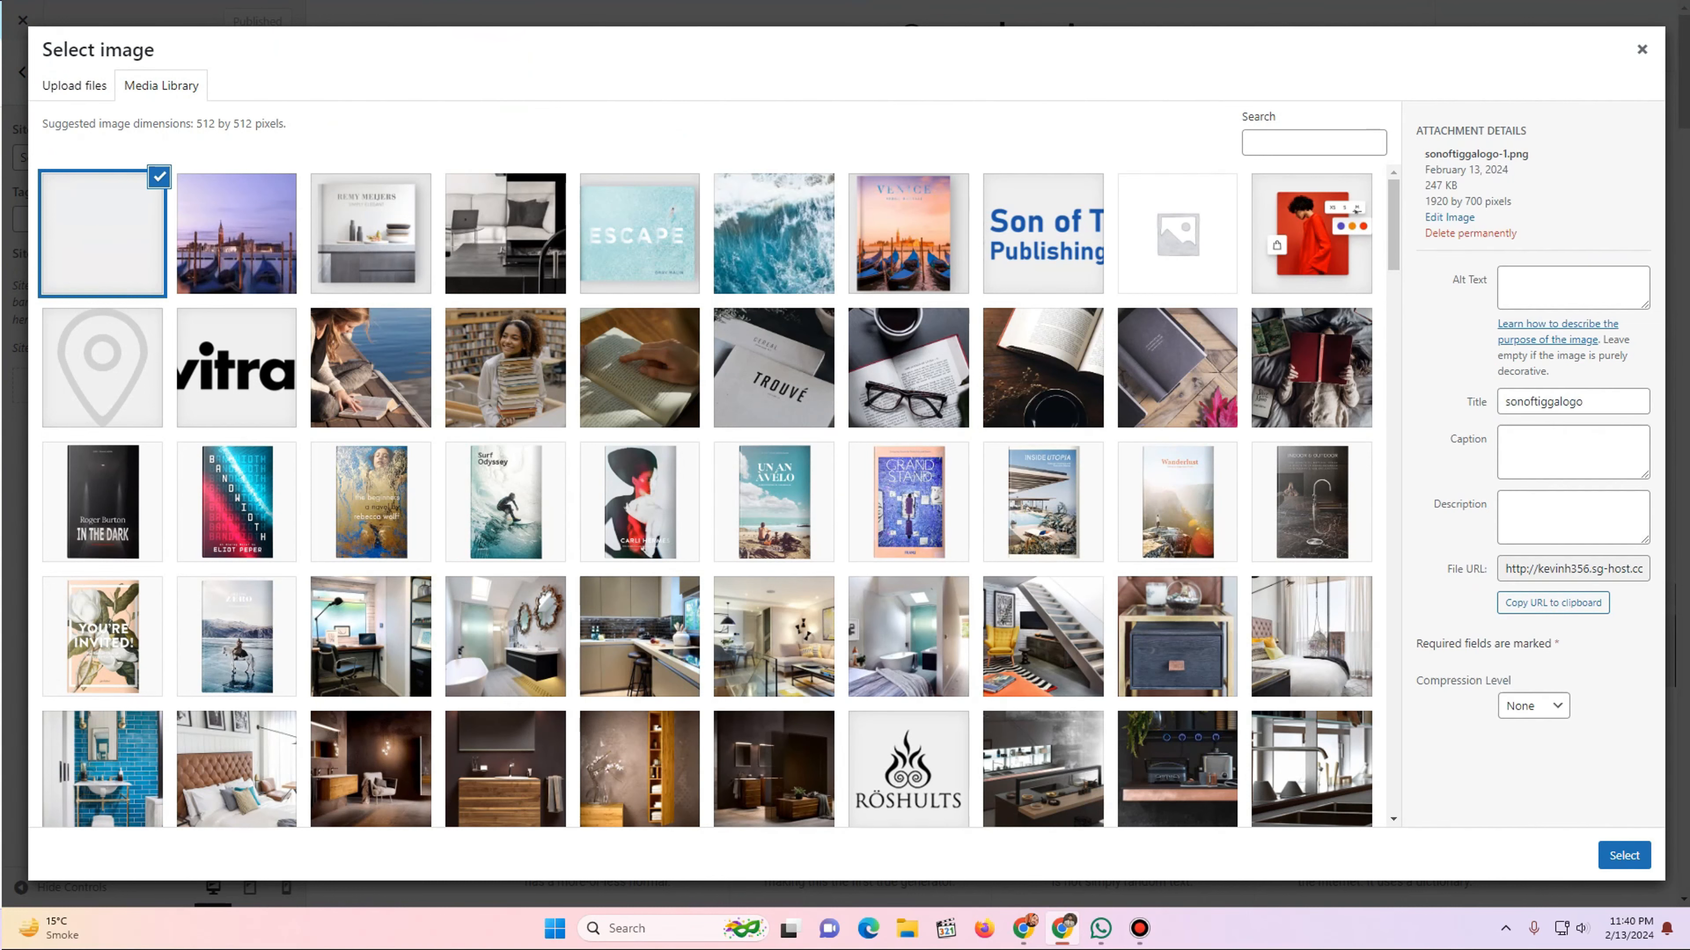
left_click(1623, 856)
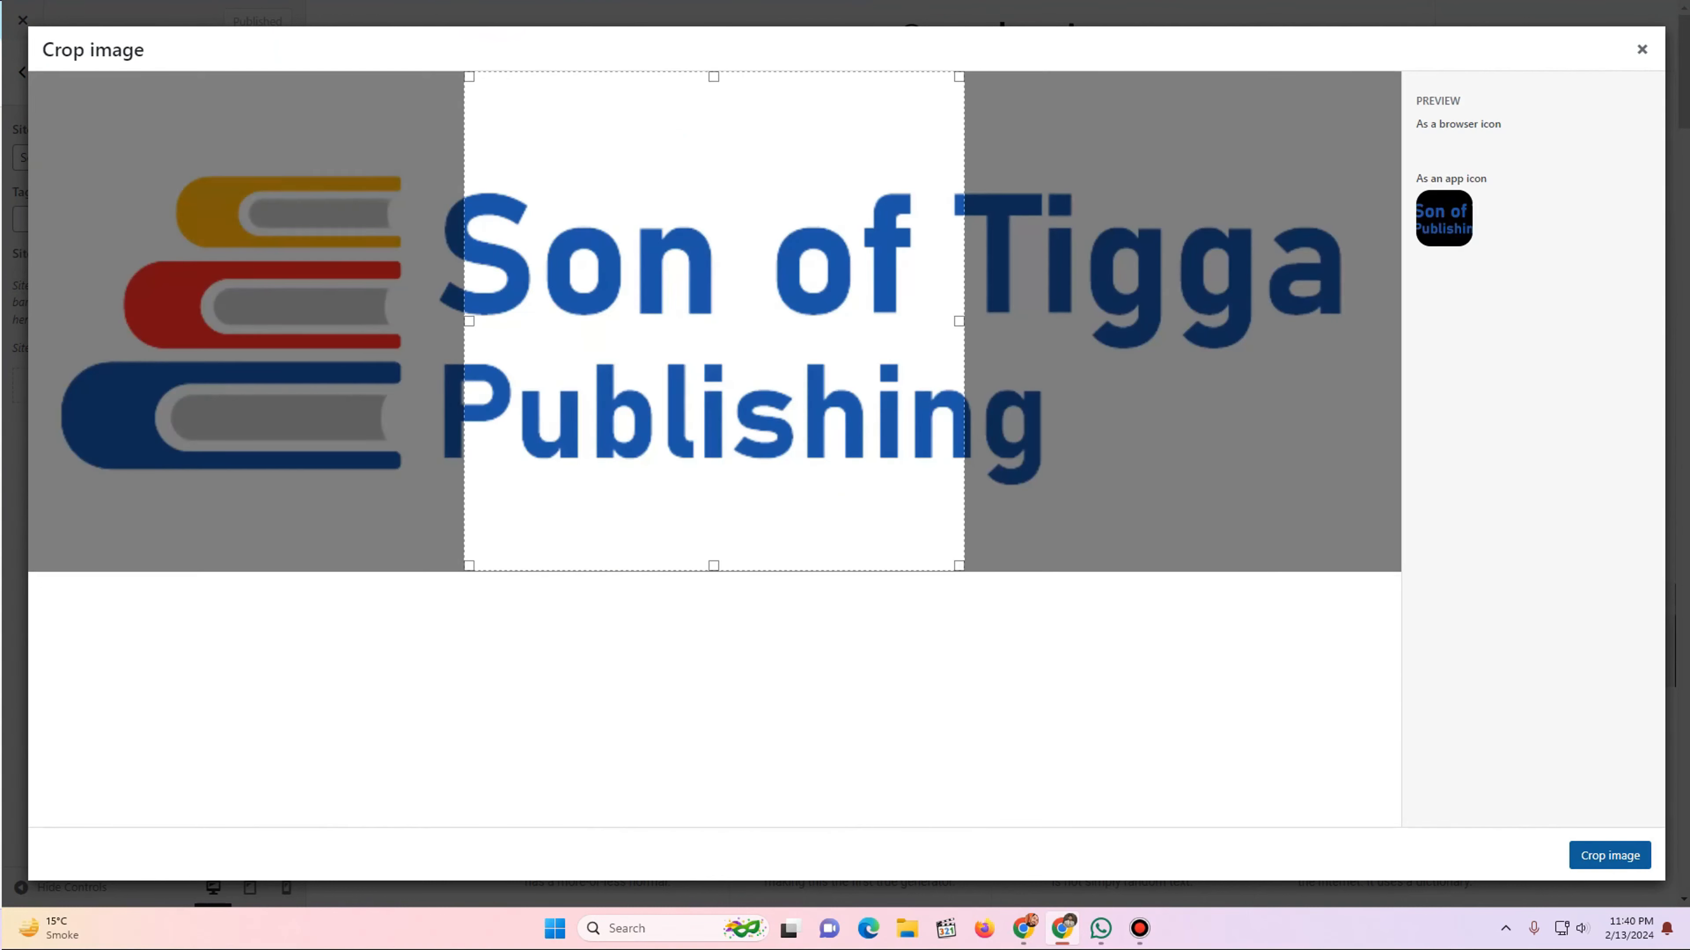
- Crop the site icon tightly around the stacked-books emblem, leaving out the lettering, and apply the crop
left_click_drag(714, 320, 278, 321)
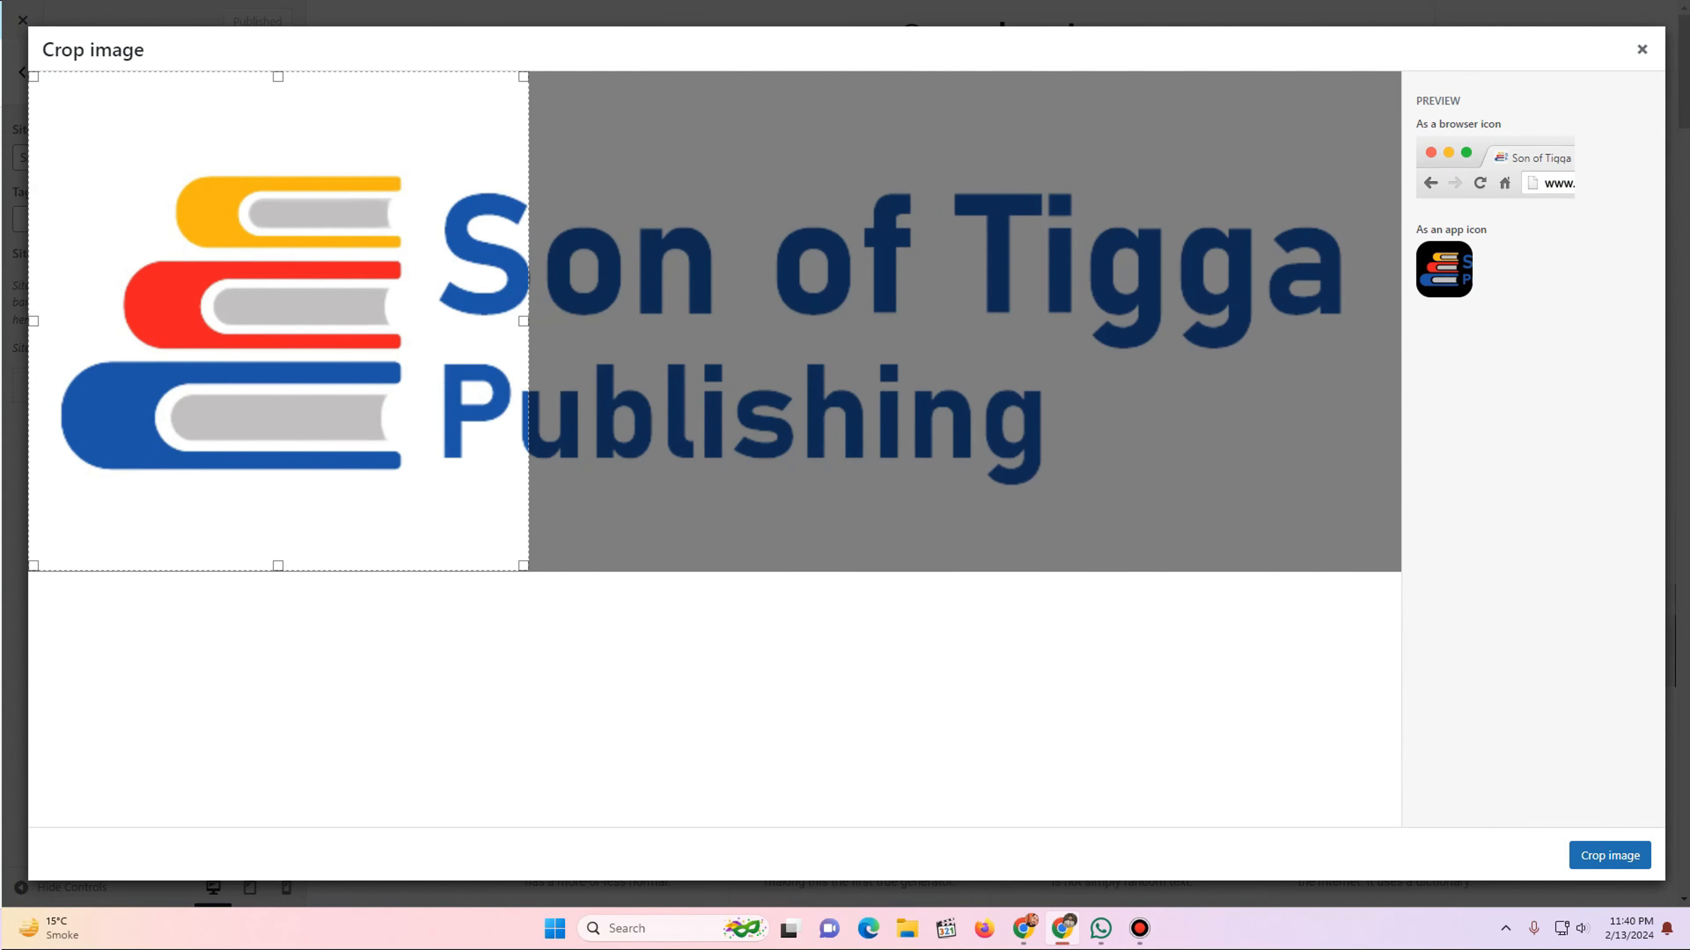
left_click_drag(278, 566, 225, 461)
left_click_drag(227, 320, 240, 381)
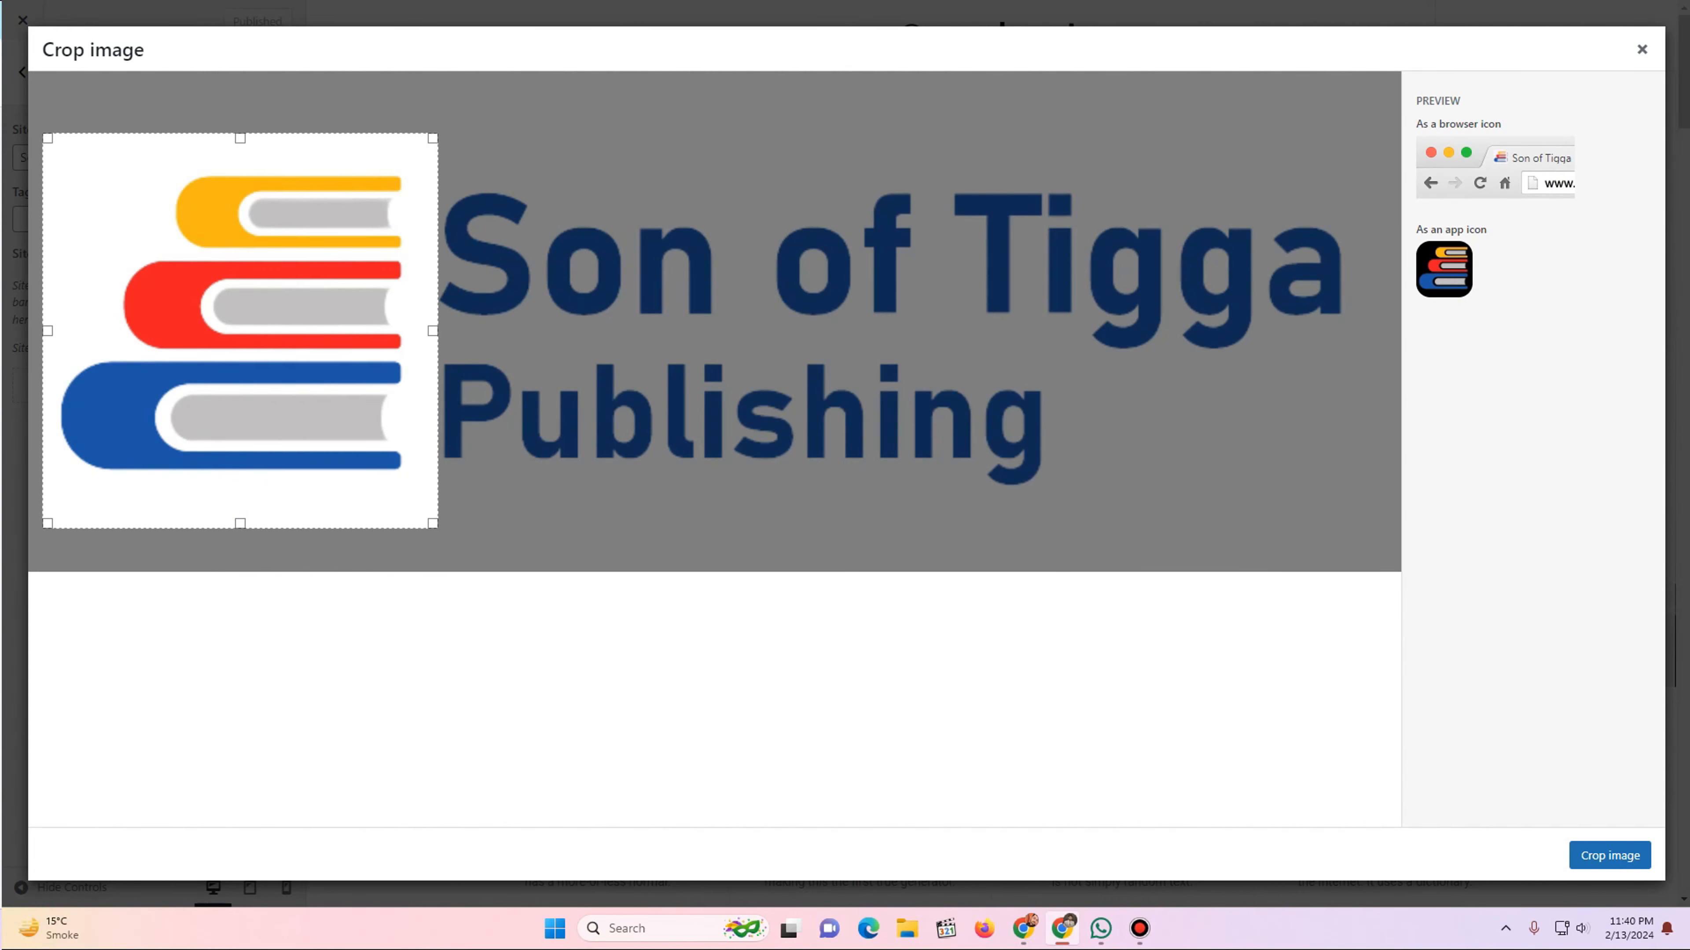
left_click_drag(433, 524, 403, 494)
left_click_drag(230, 326, 242, 337)
left_click(1610, 856)
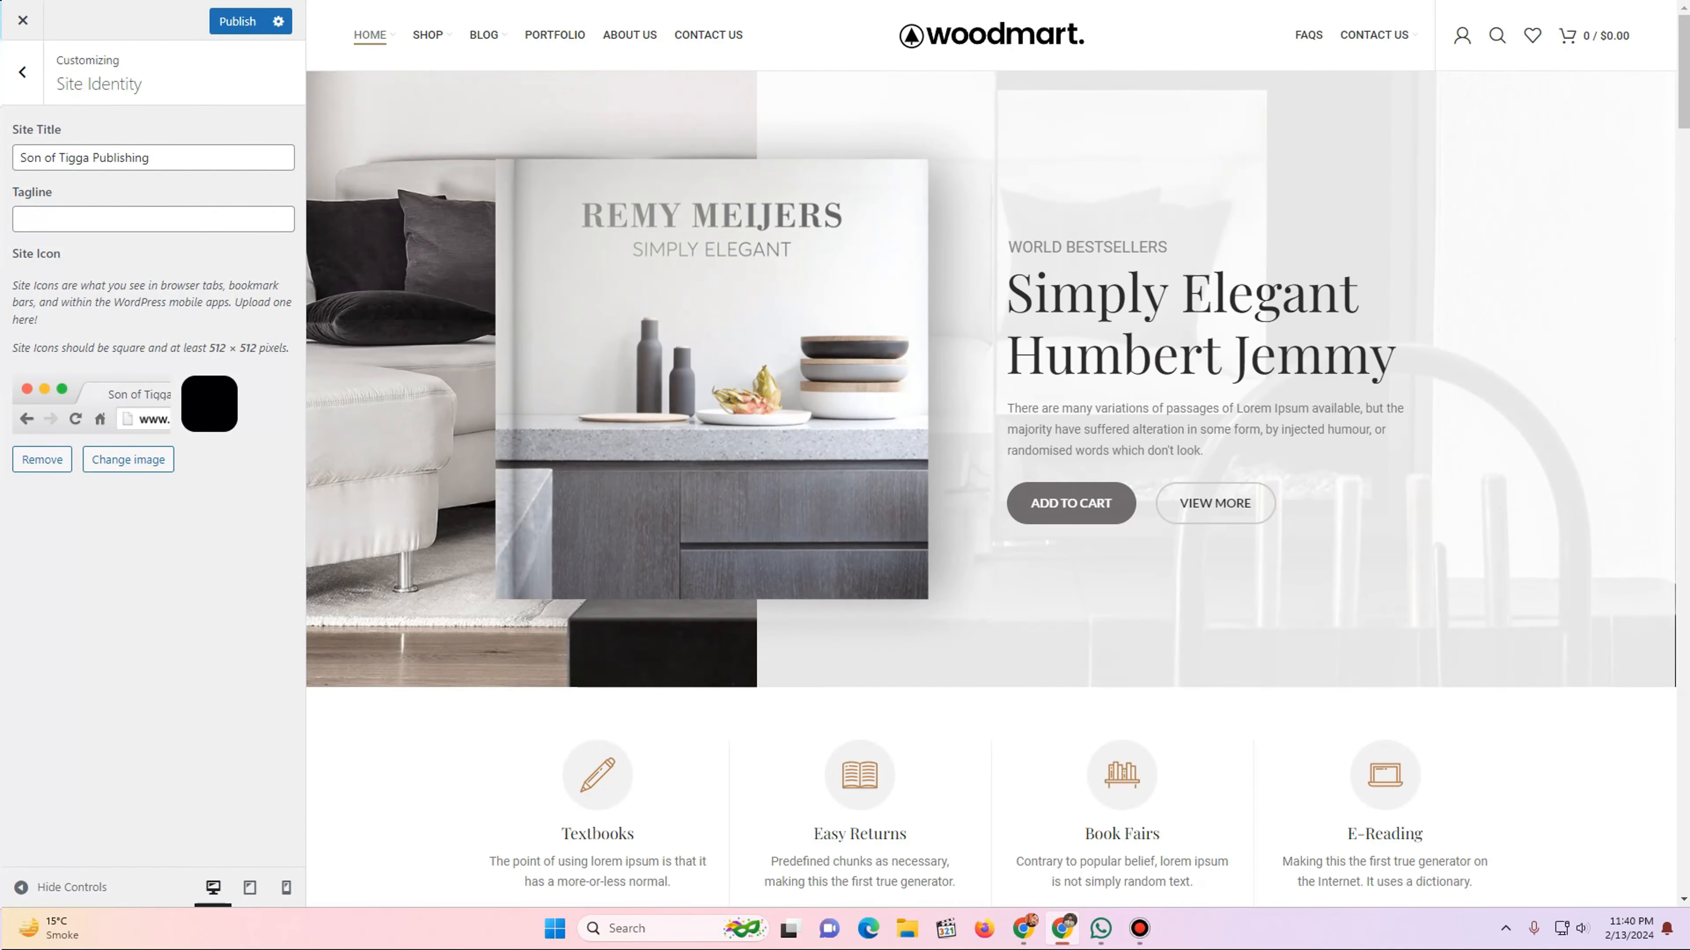
- Publish the Site Identity changes and close the Customizer
left_click(22, 72)
left_click(237, 21)
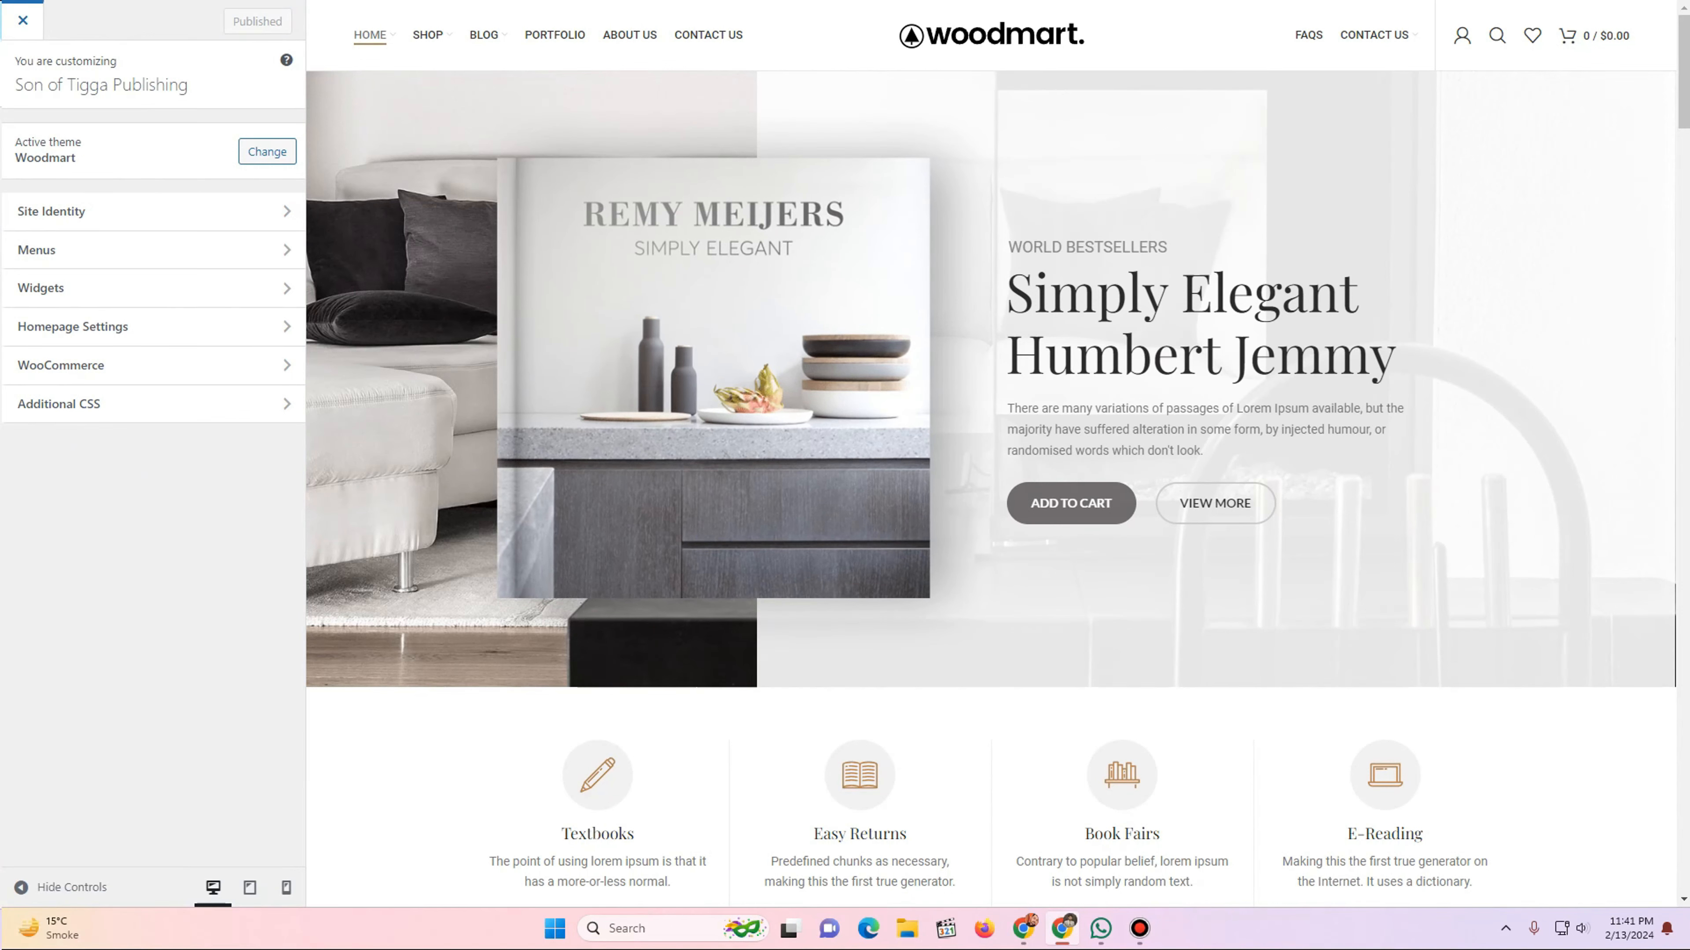
left_click(23, 20)
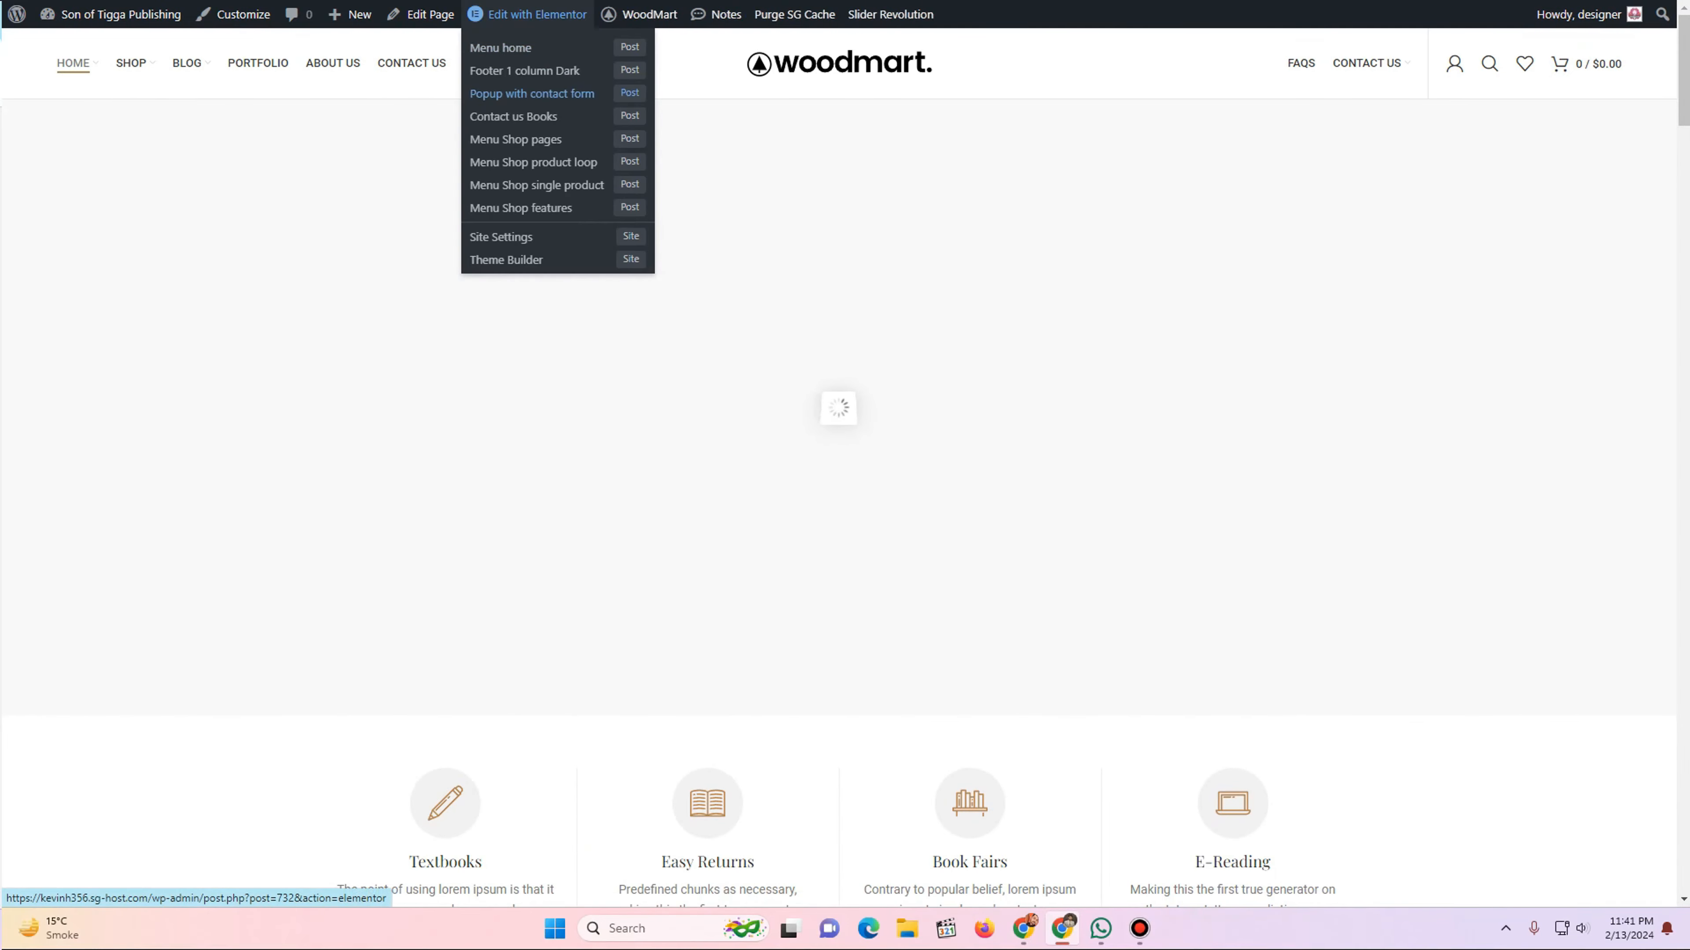
- Open the current header, Header Books, for editing in WoodMart's header builder
mouse_move(638, 14)
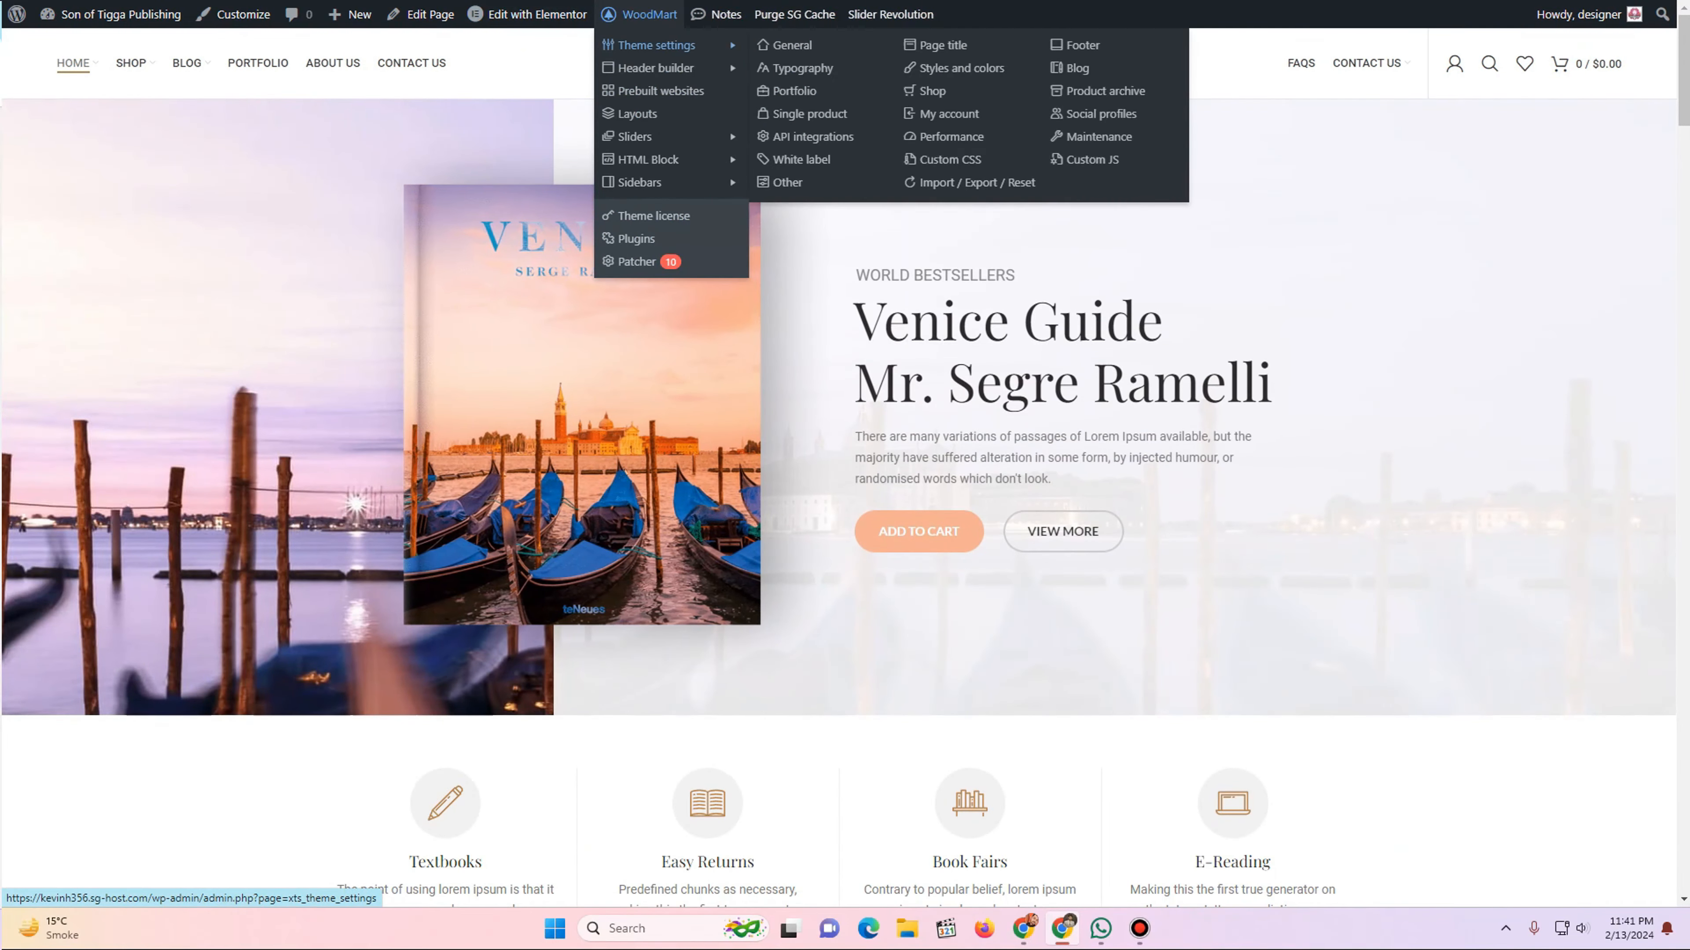
mouse_move(655, 67)
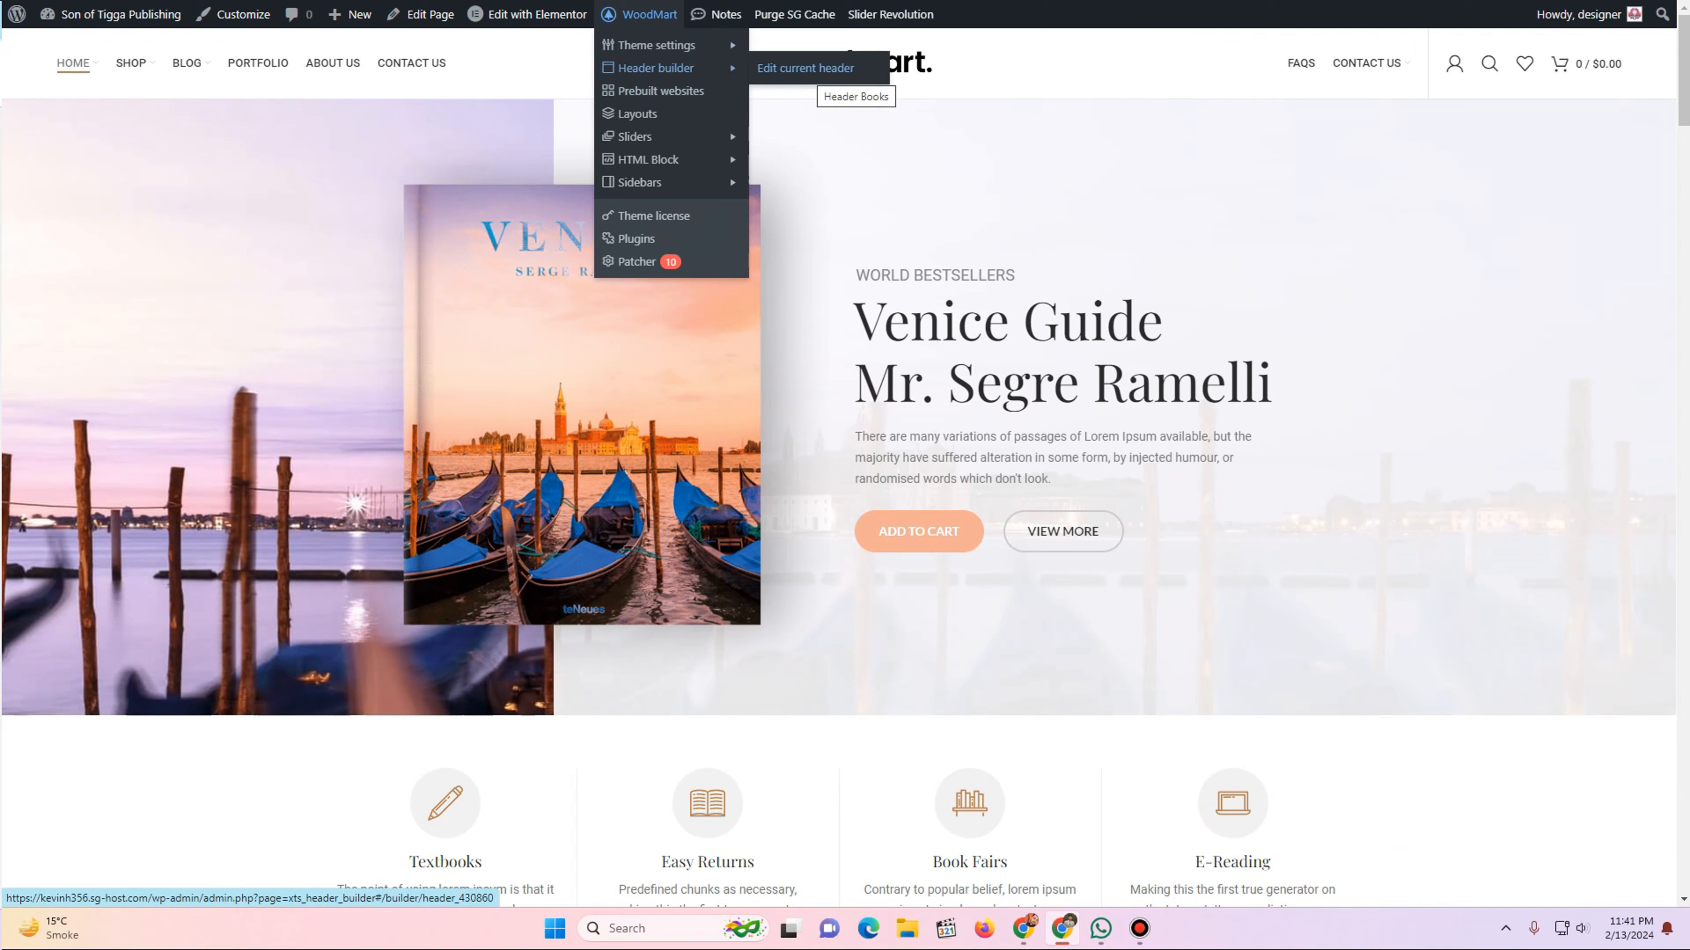
left_click(804, 67)
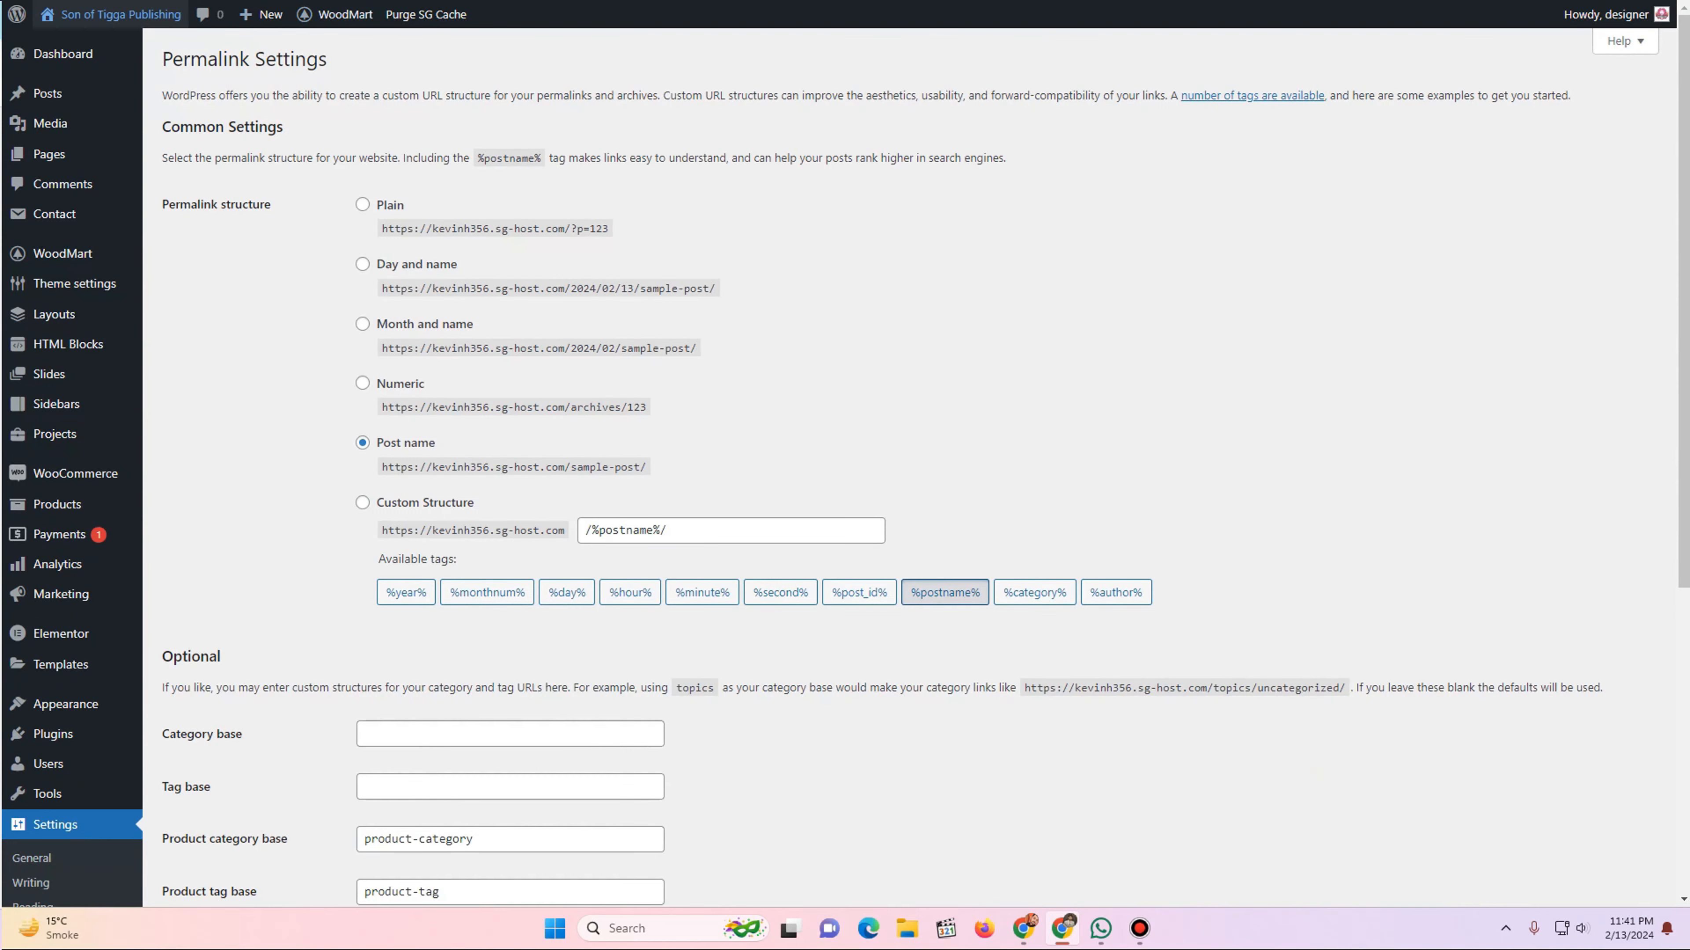
mouse_move(113, 14)
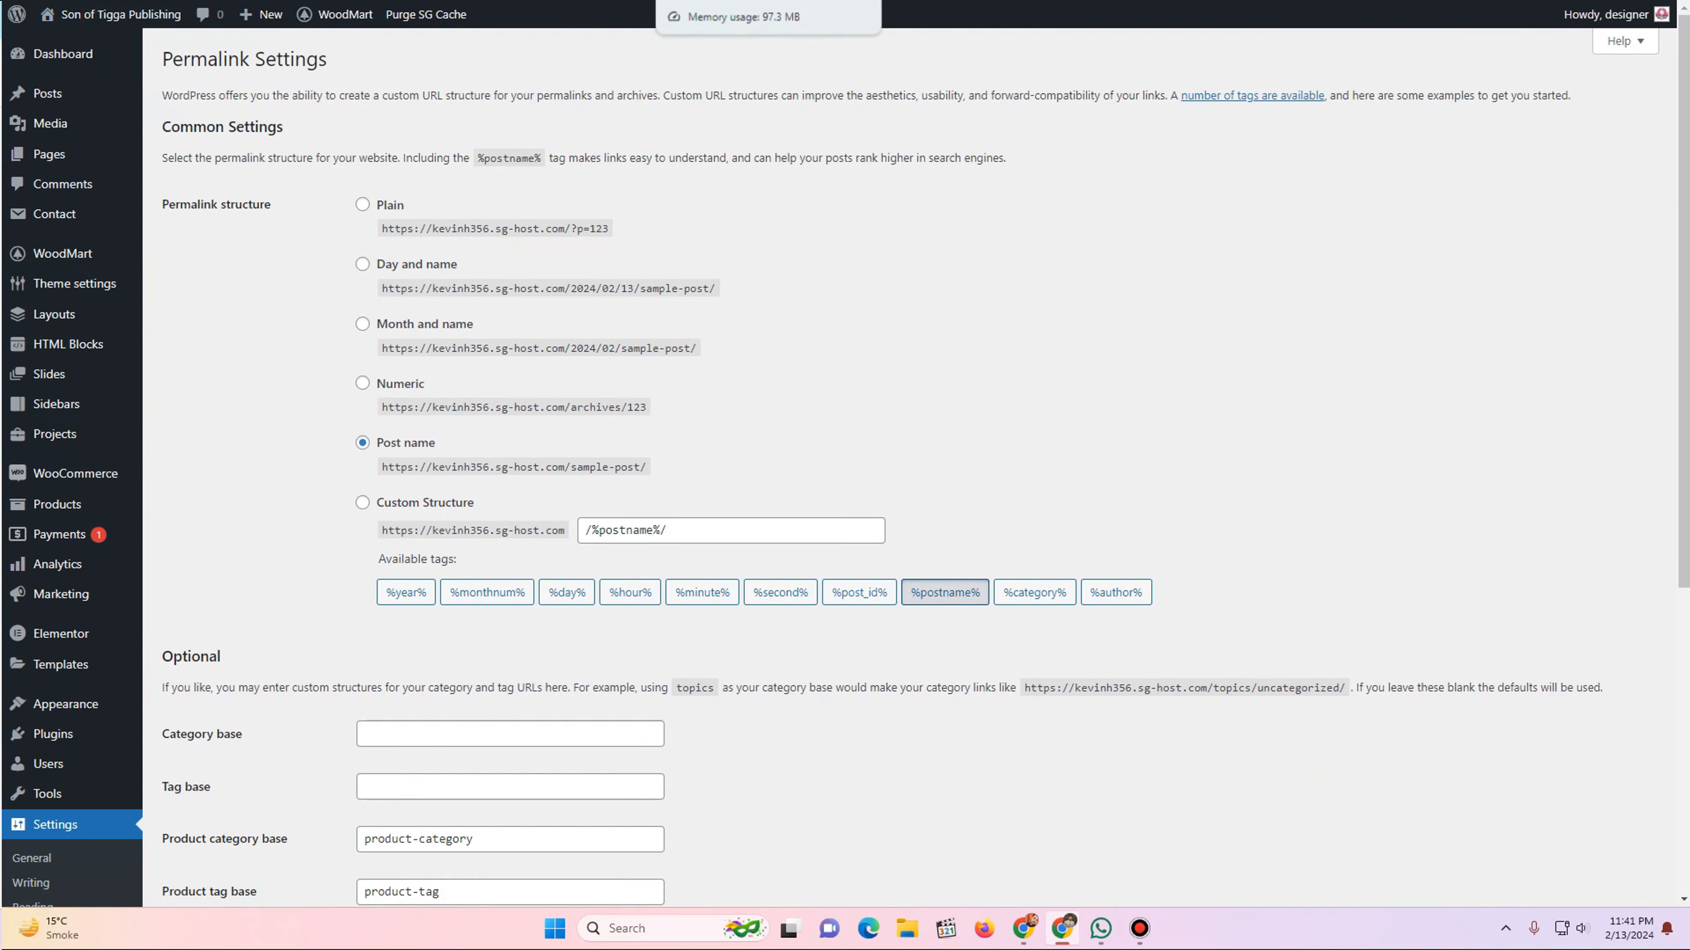
left_click(718, 0)
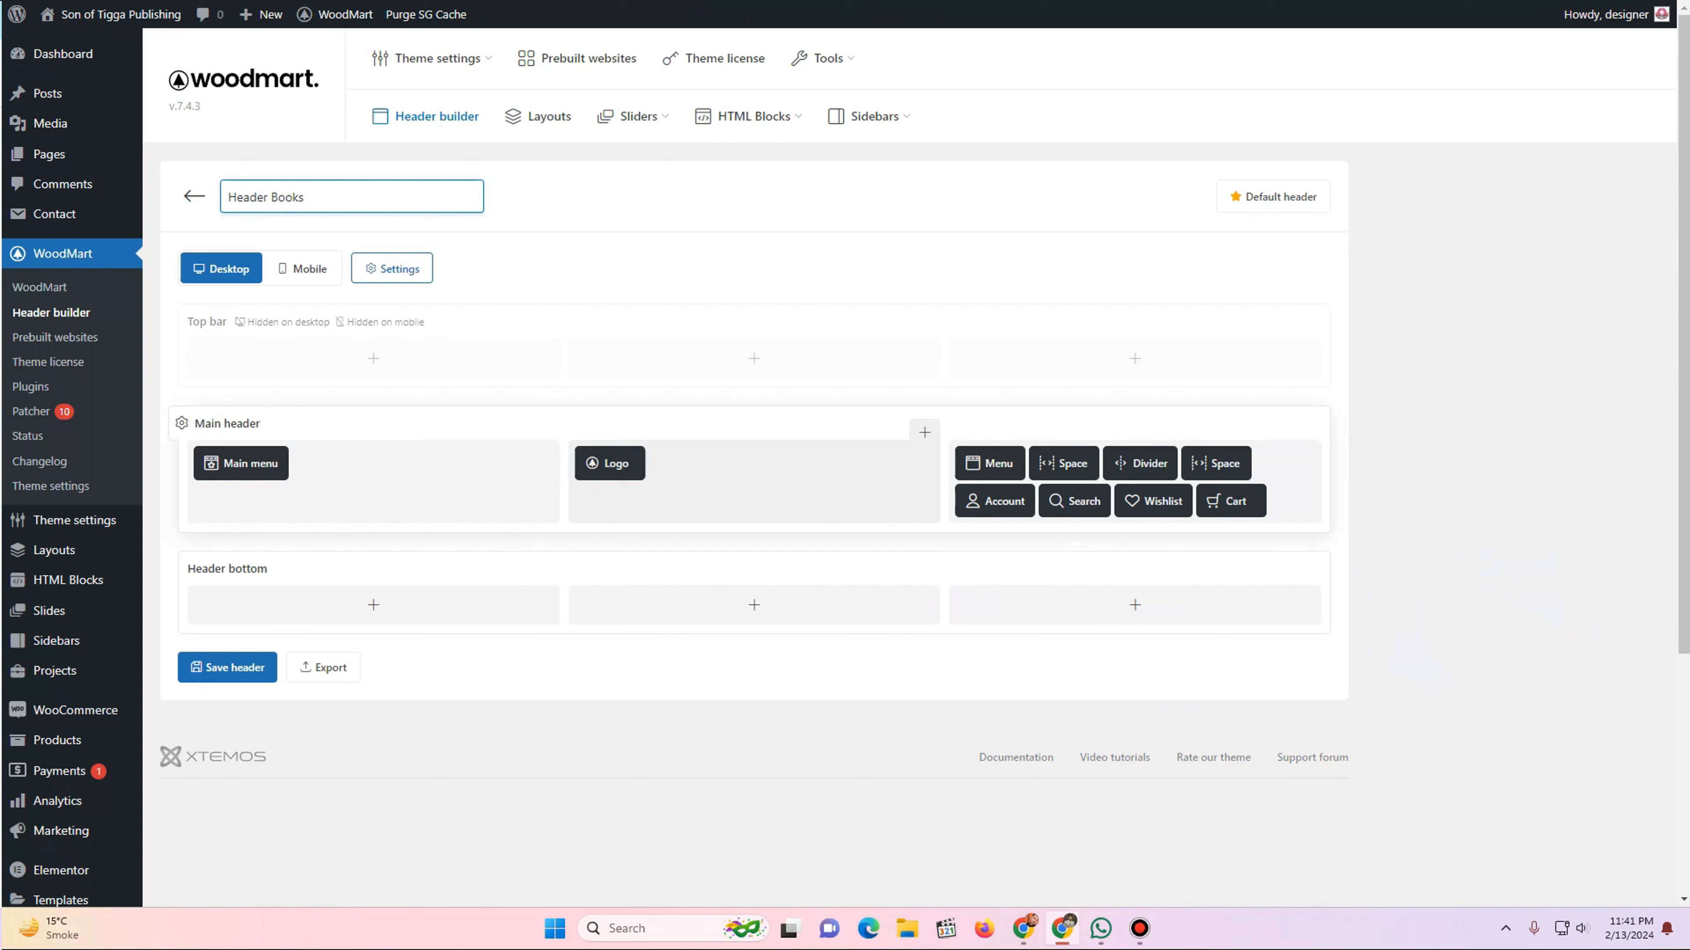
- Set the main header's logo image to sonoftiggalogo-1.png and save the logo settings and the header
mouse_move(609, 463)
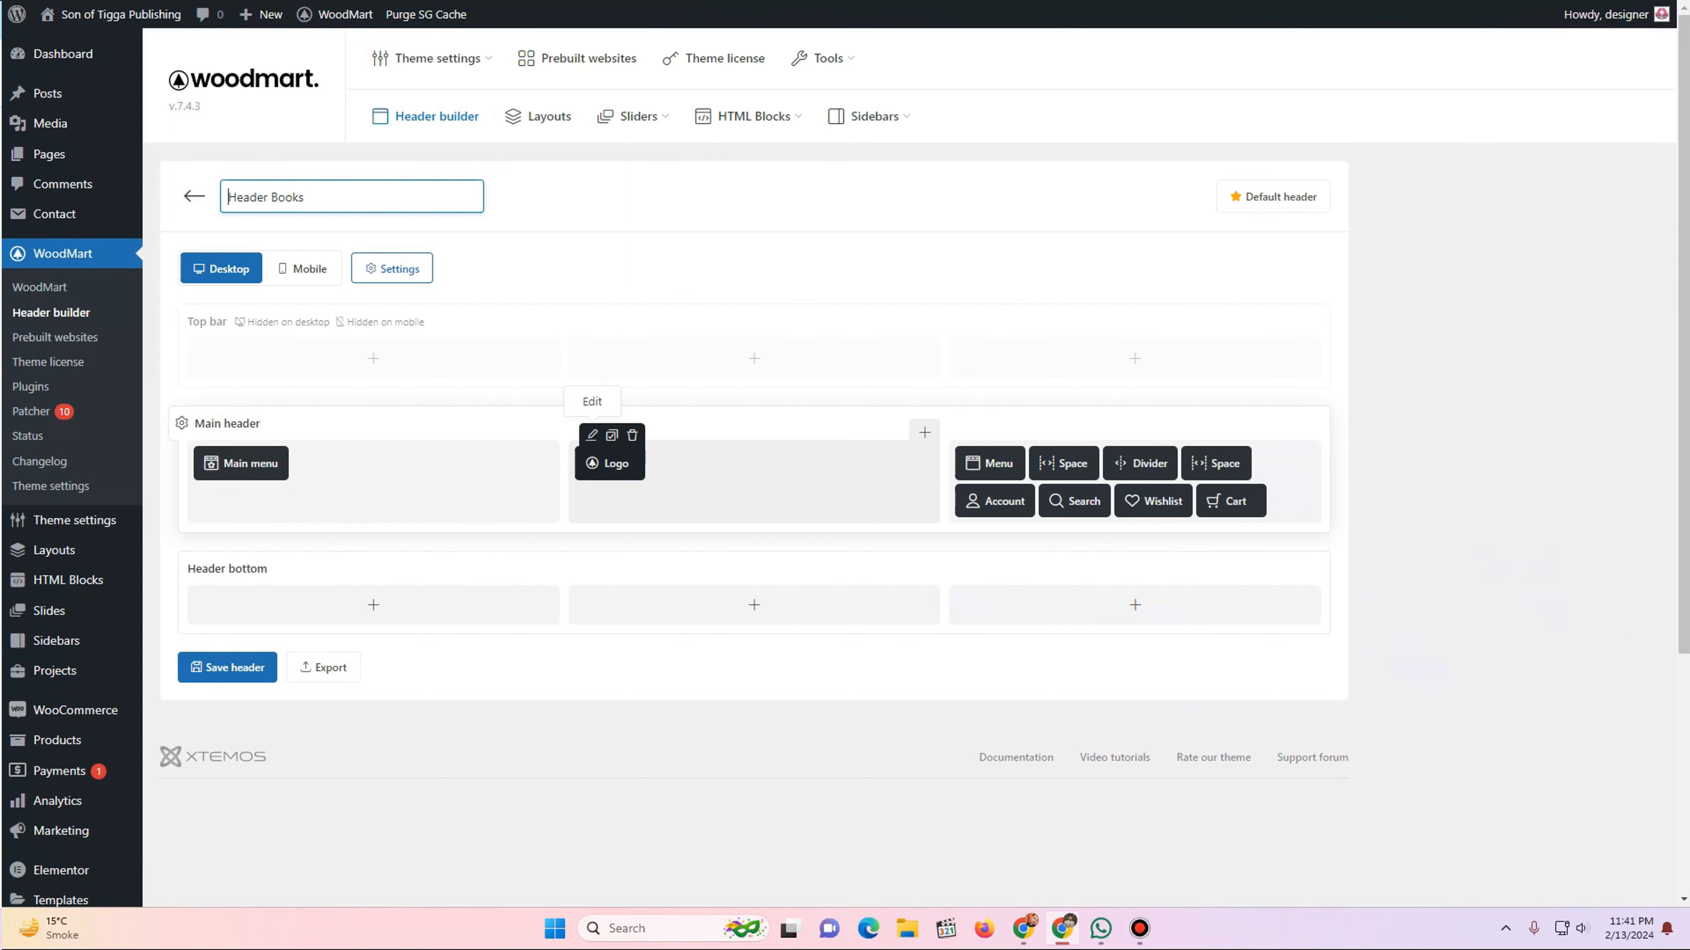
left_click(591, 435)
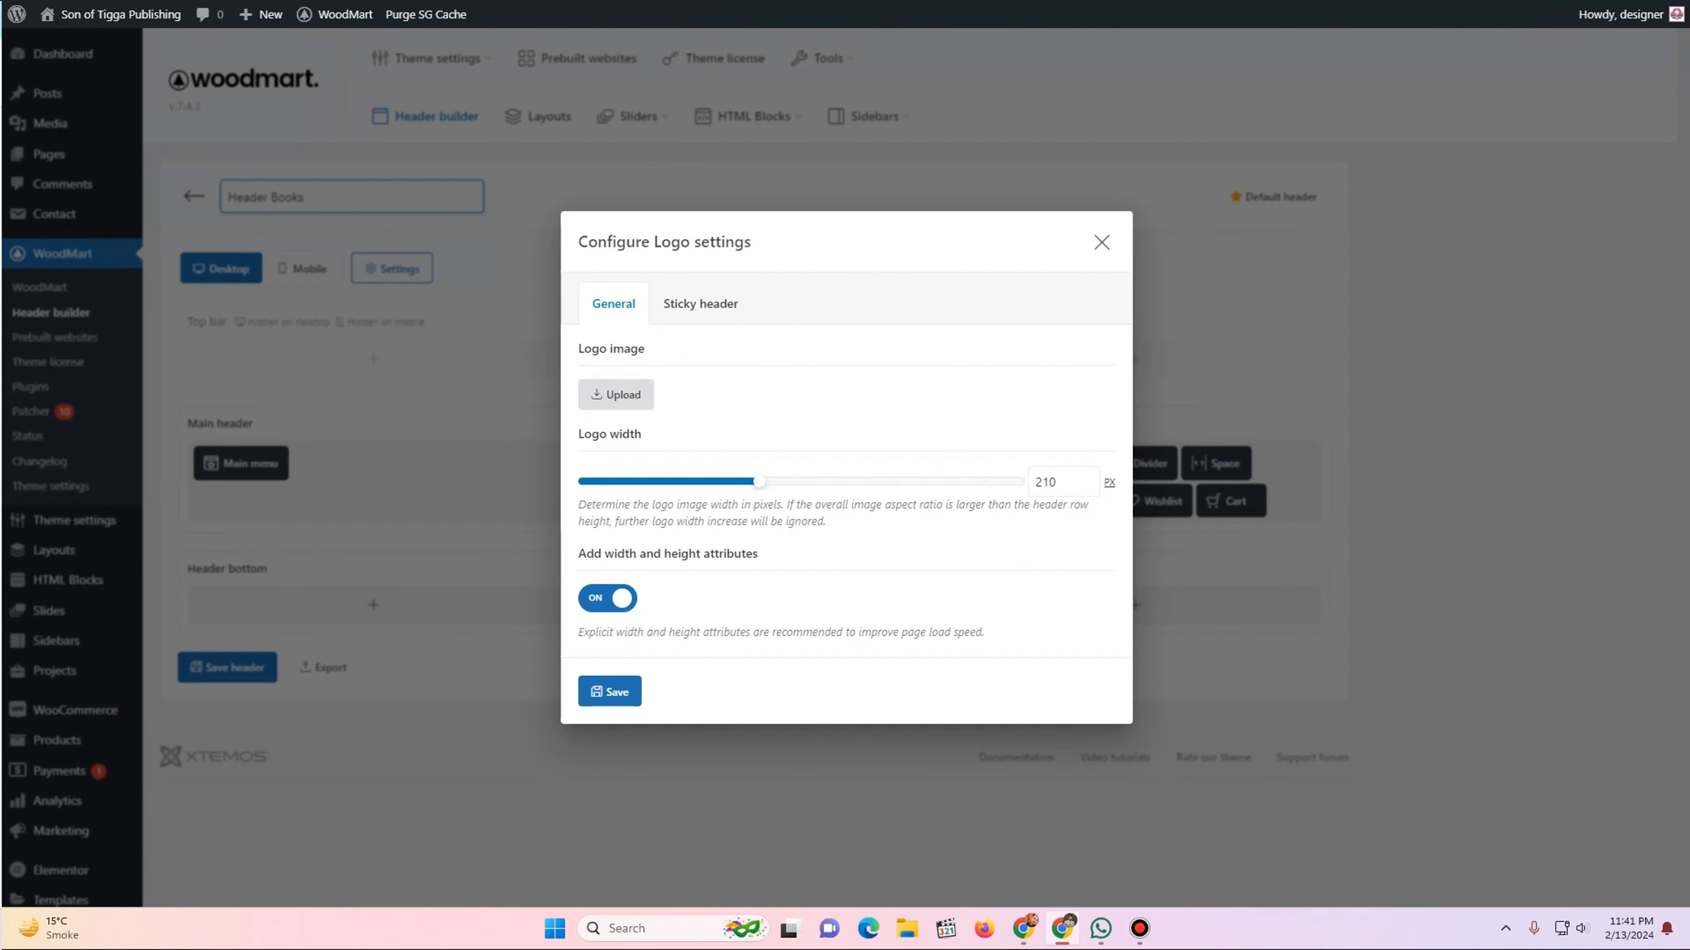
left_click(616, 394)
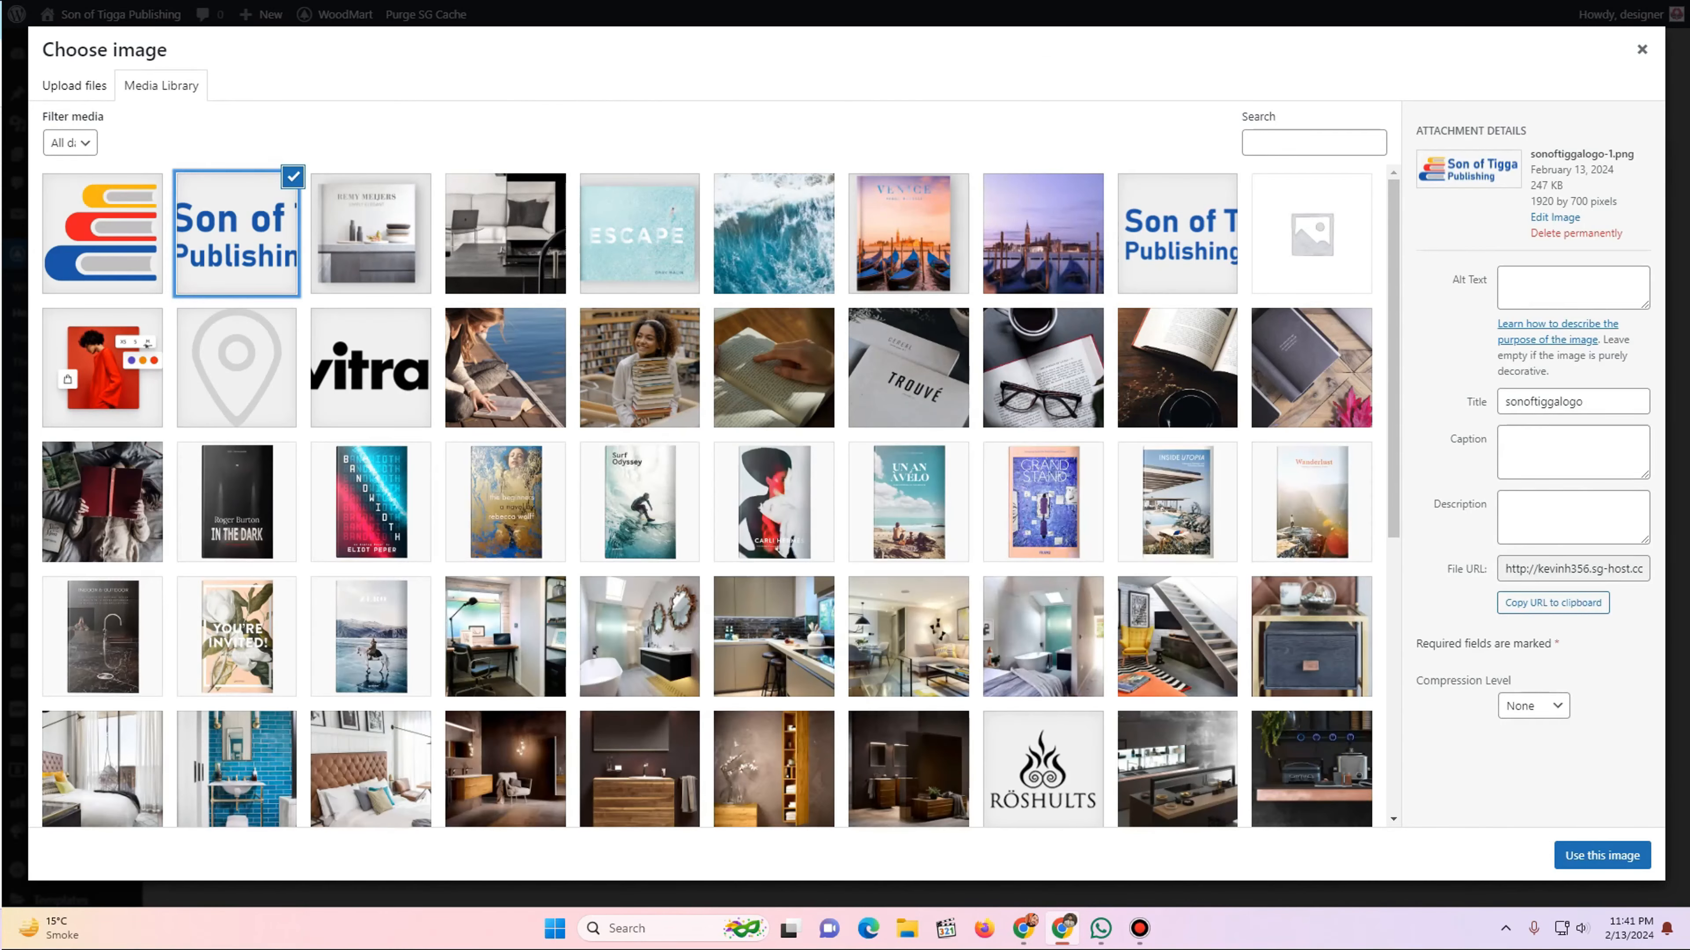
left_click(1602, 855)
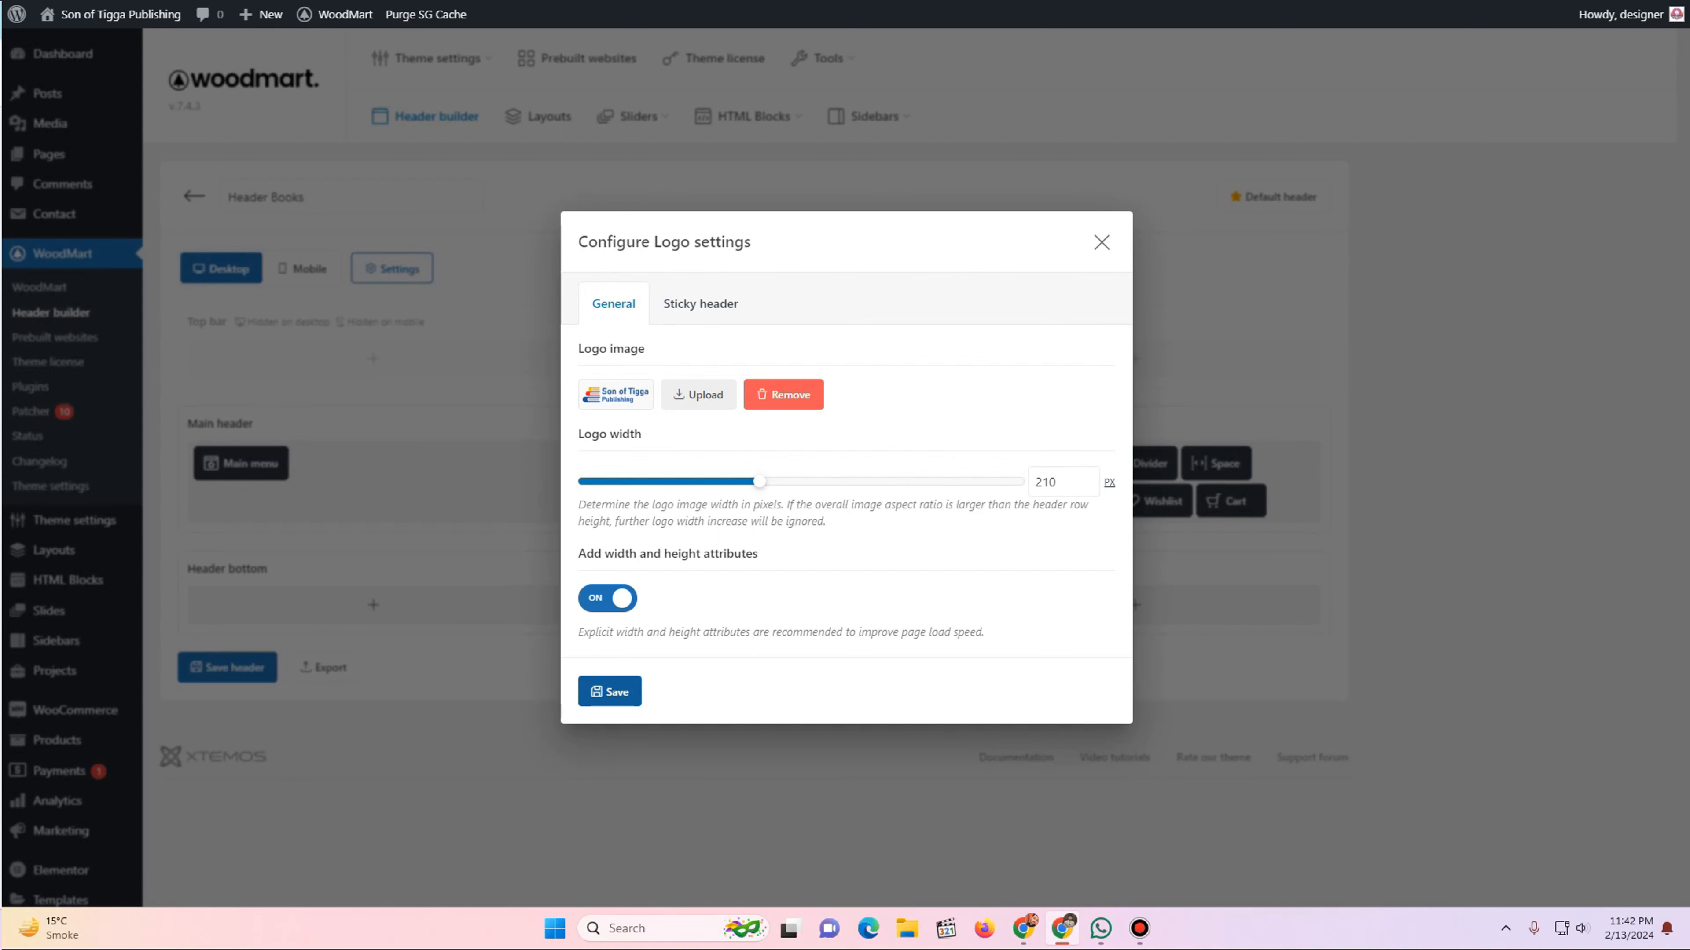
left_click(609, 692)
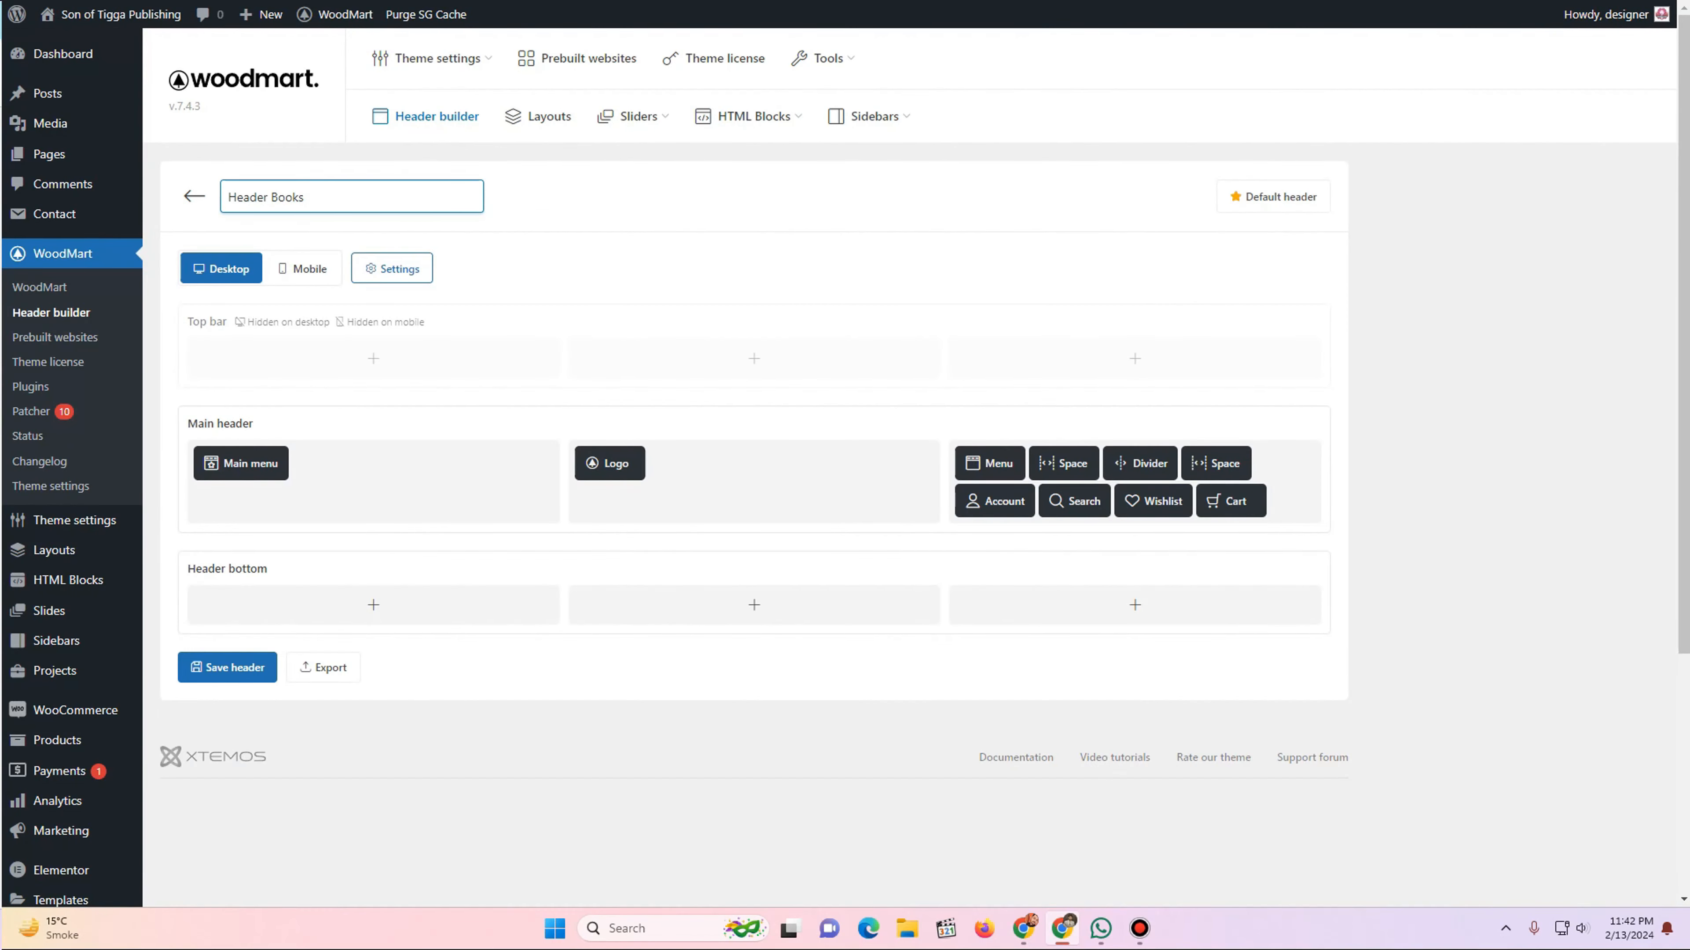
left_click(227, 667)
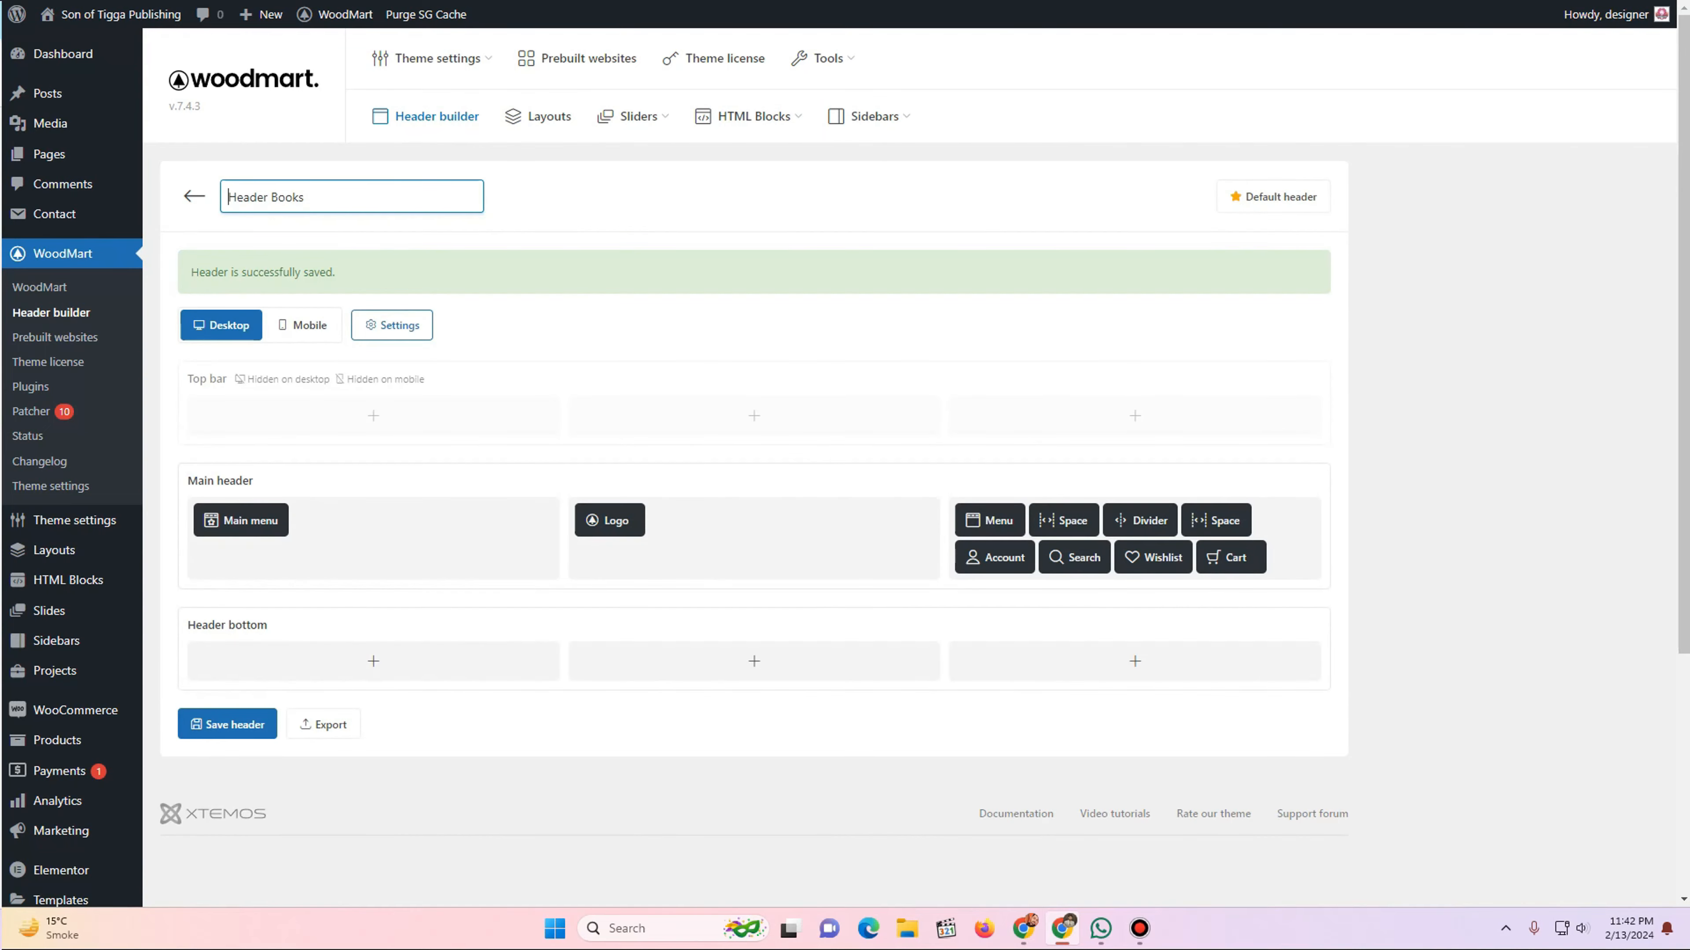
- Reload the storefront homepage and check the logo and menu items in its header
key("ctrl+Tab")
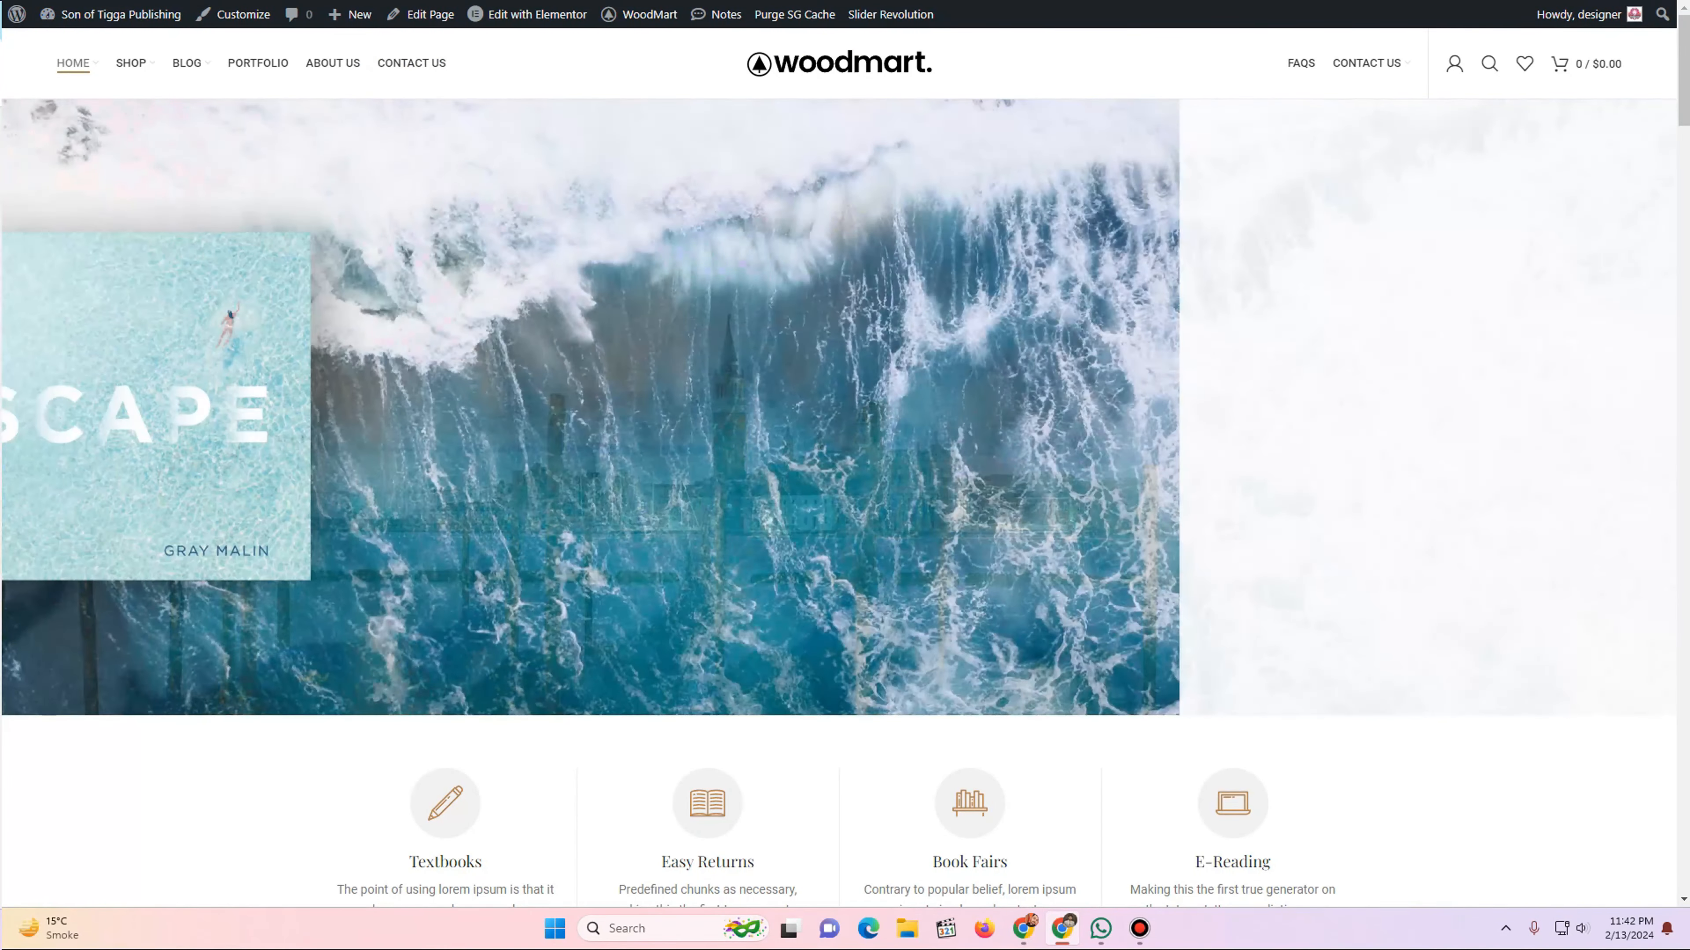
key("F5")
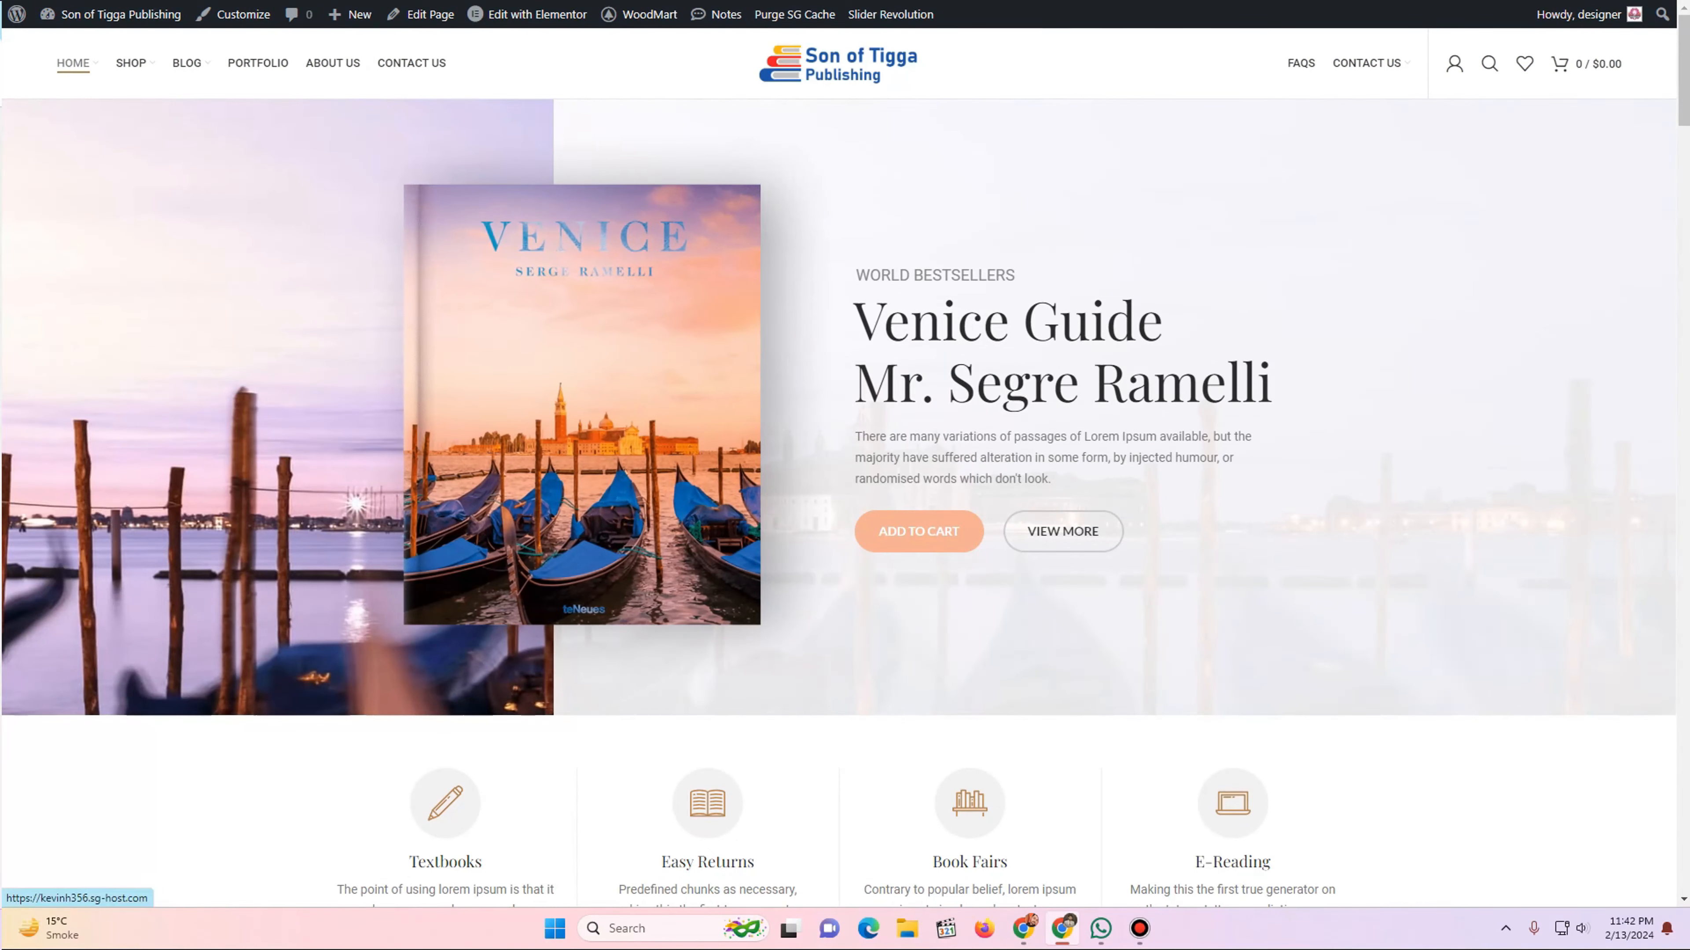
mouse_move(73, 63)
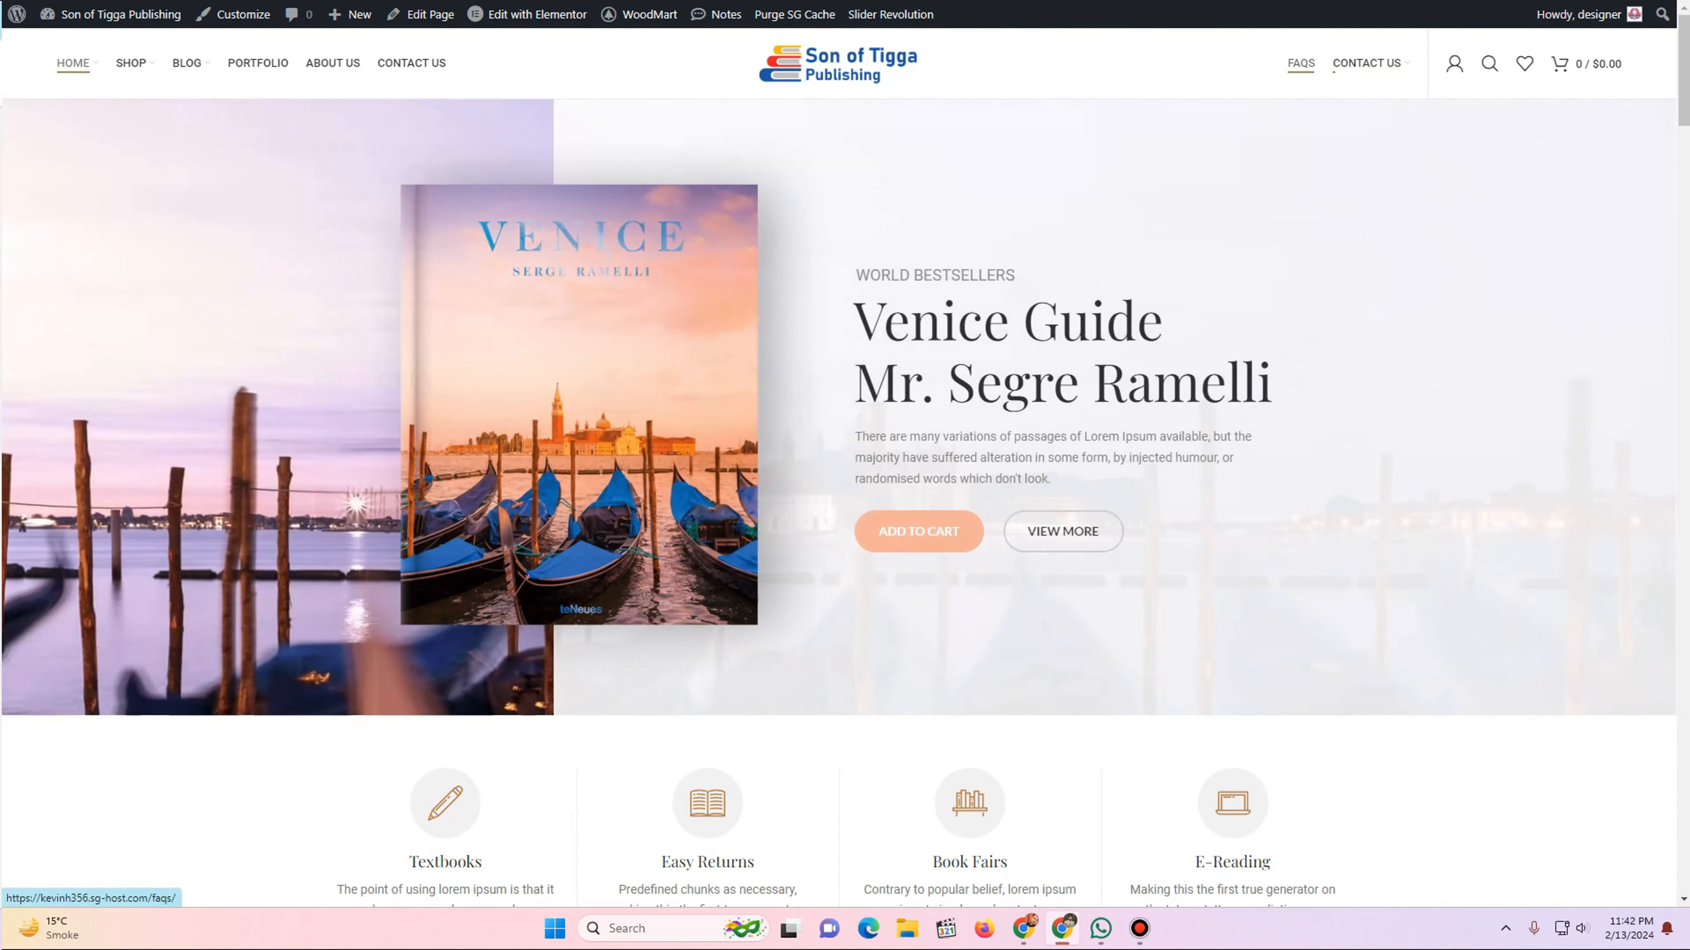
mouse_move(1366, 63)
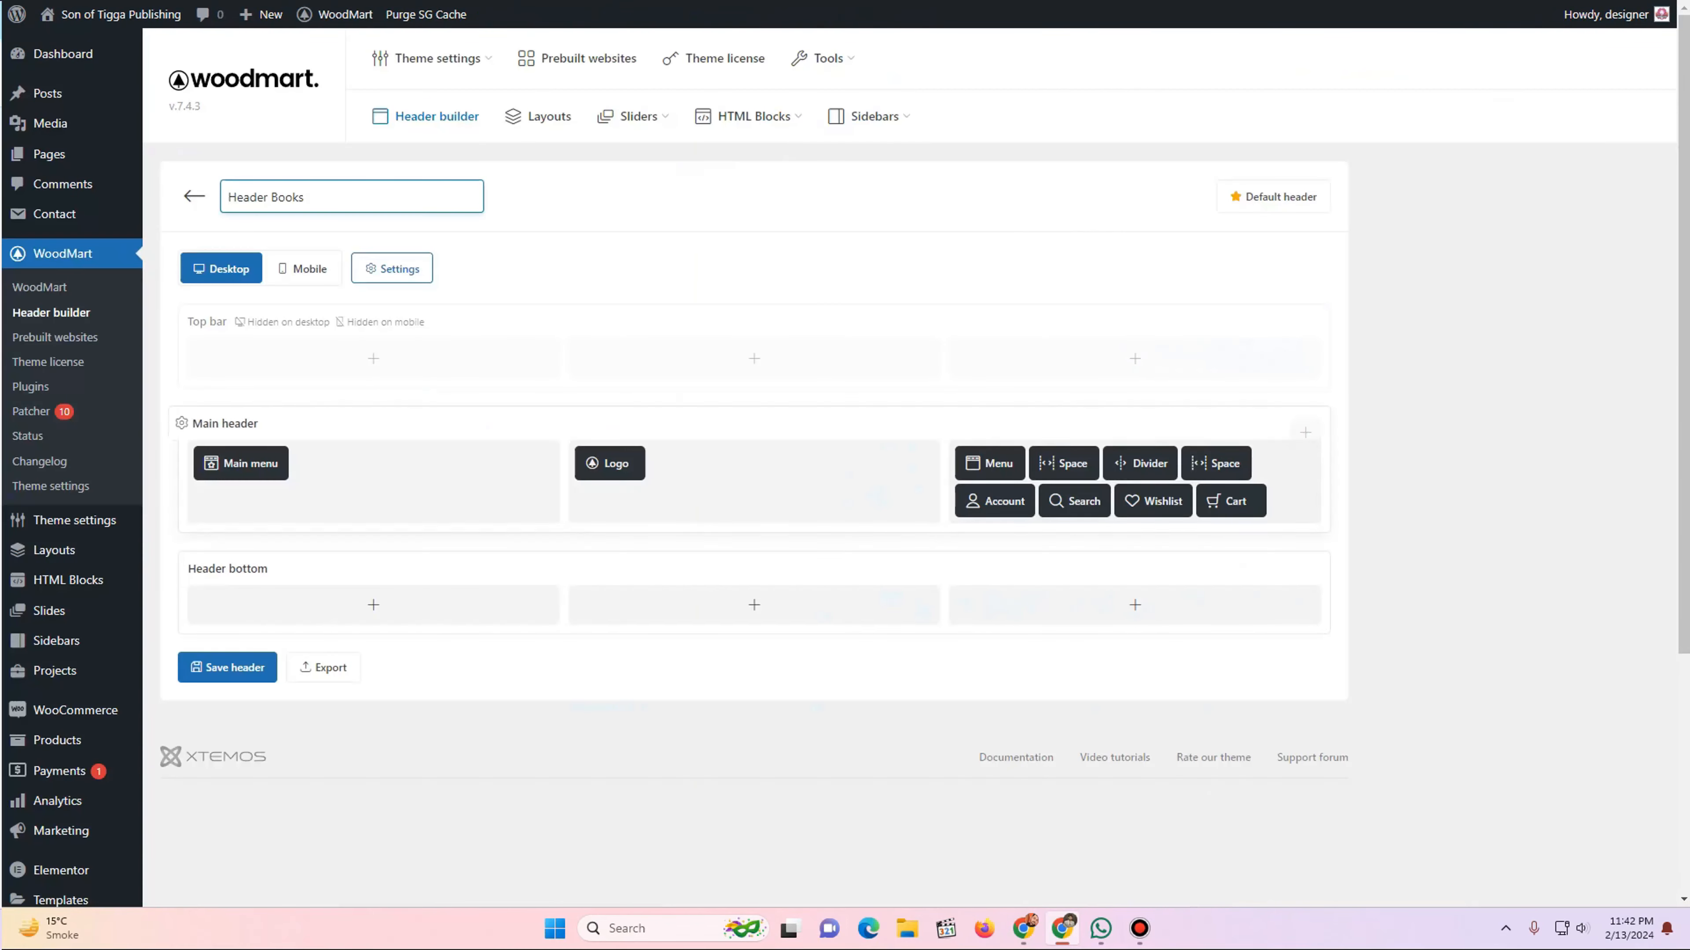
- Delete the secondary Menu, the Divider and both Space elements from the main header's third column
mouse_move(990, 464)
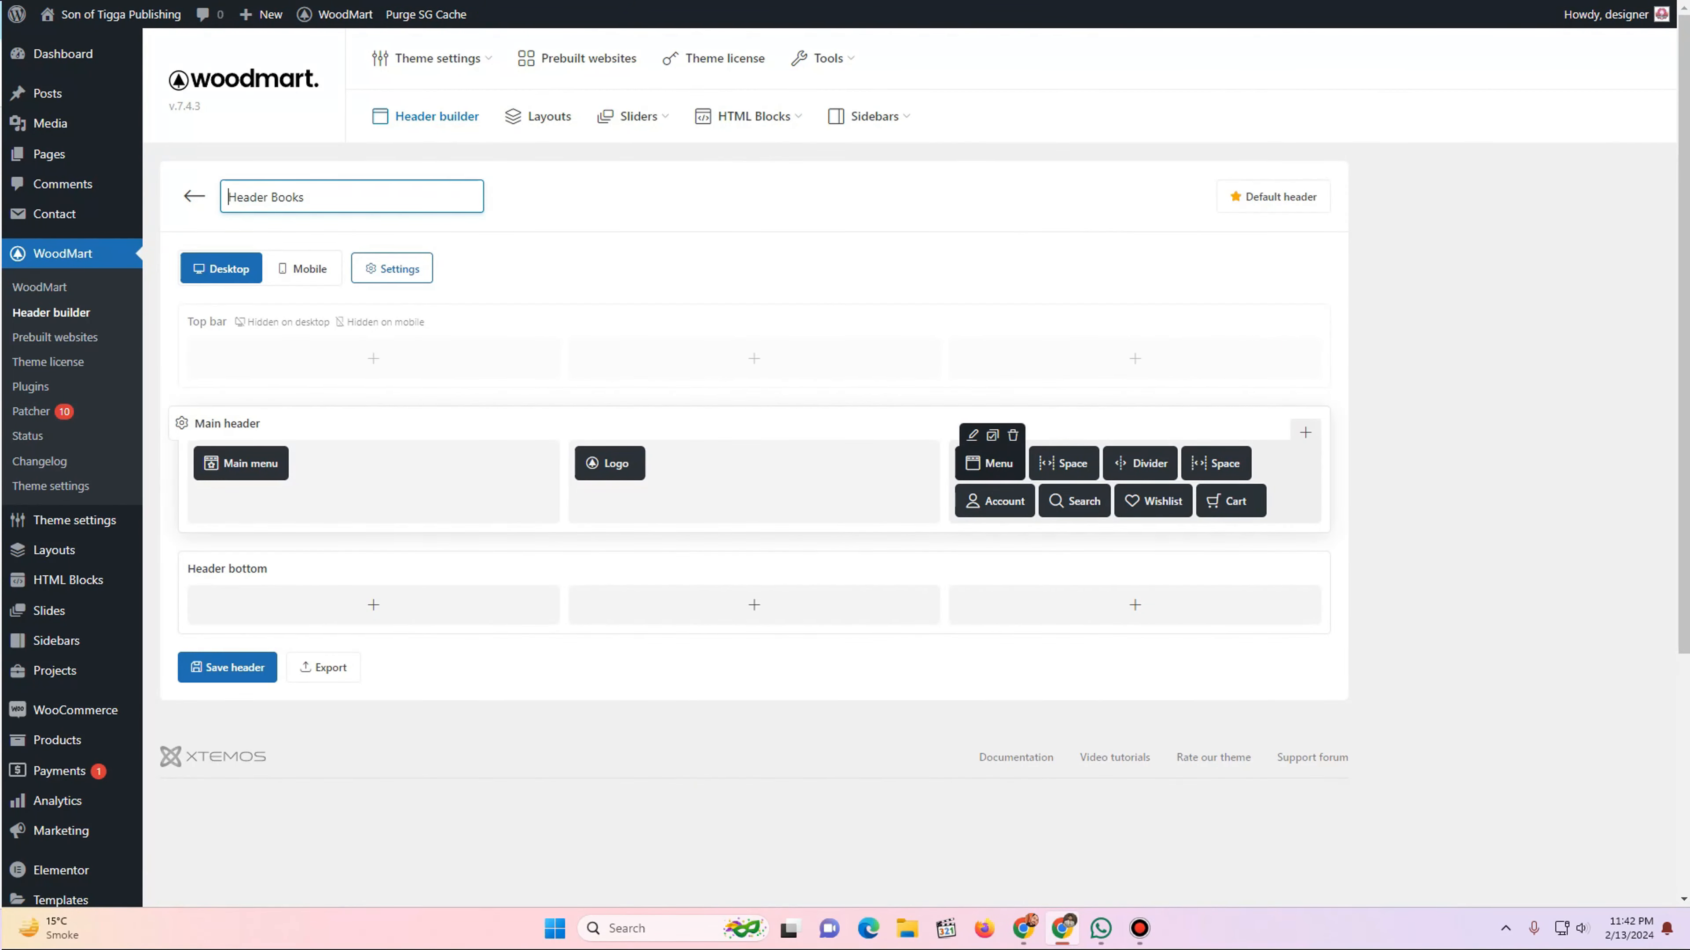
left_click(1012, 435)
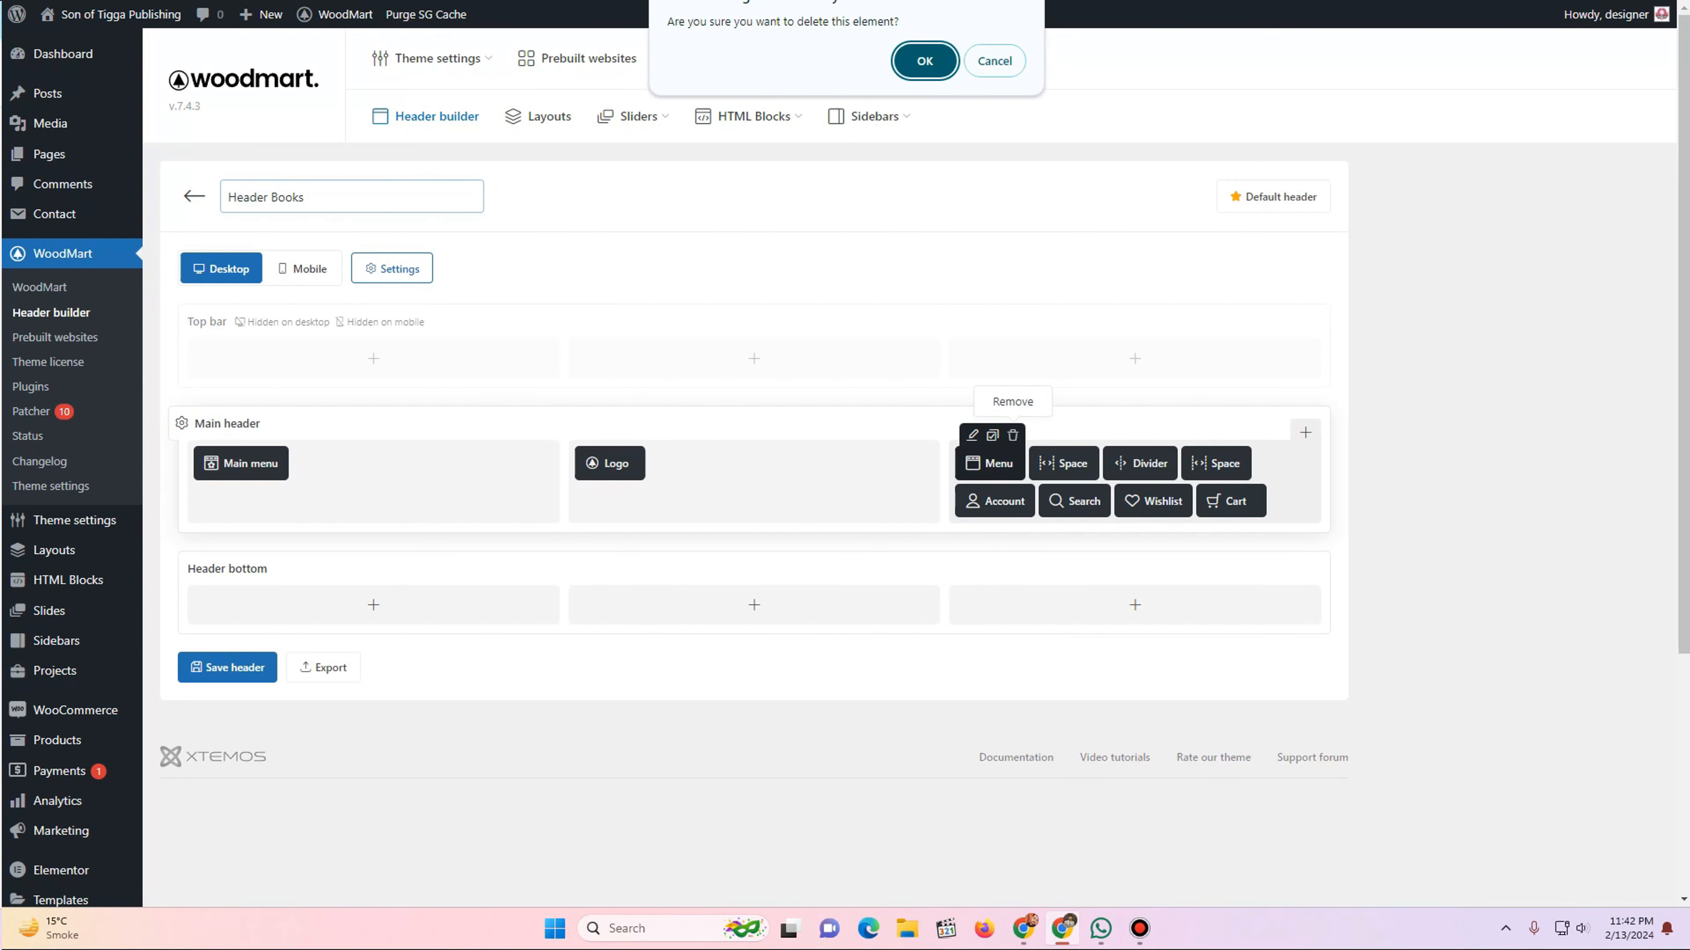
key("Return")
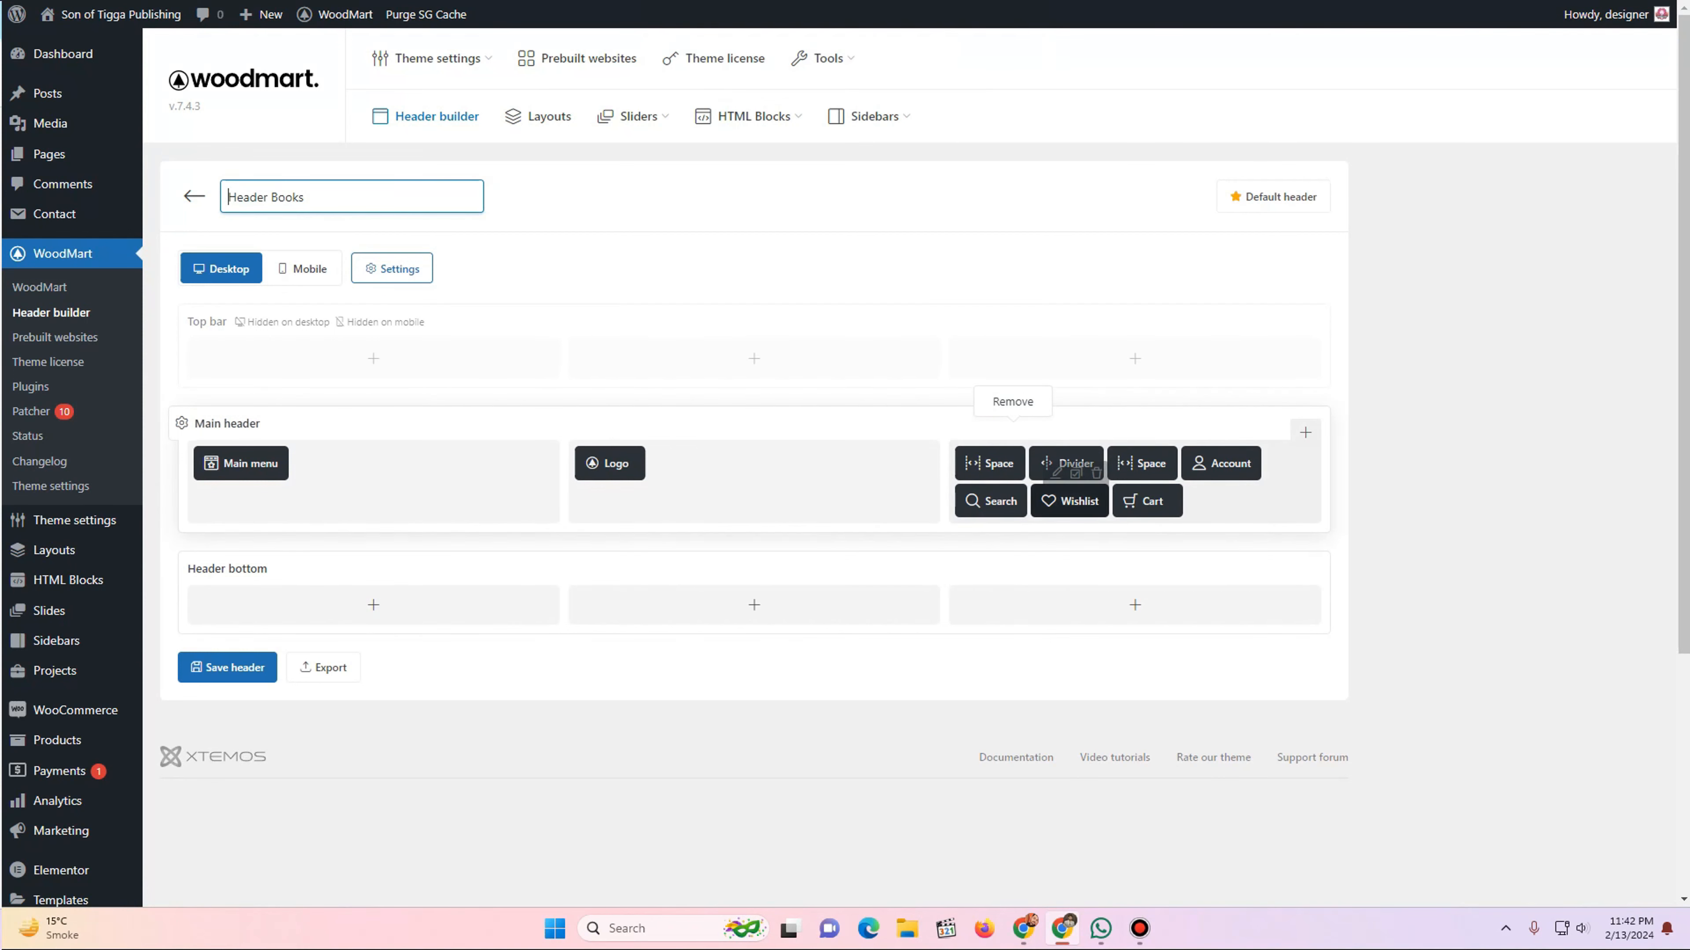
left_click(1013, 435)
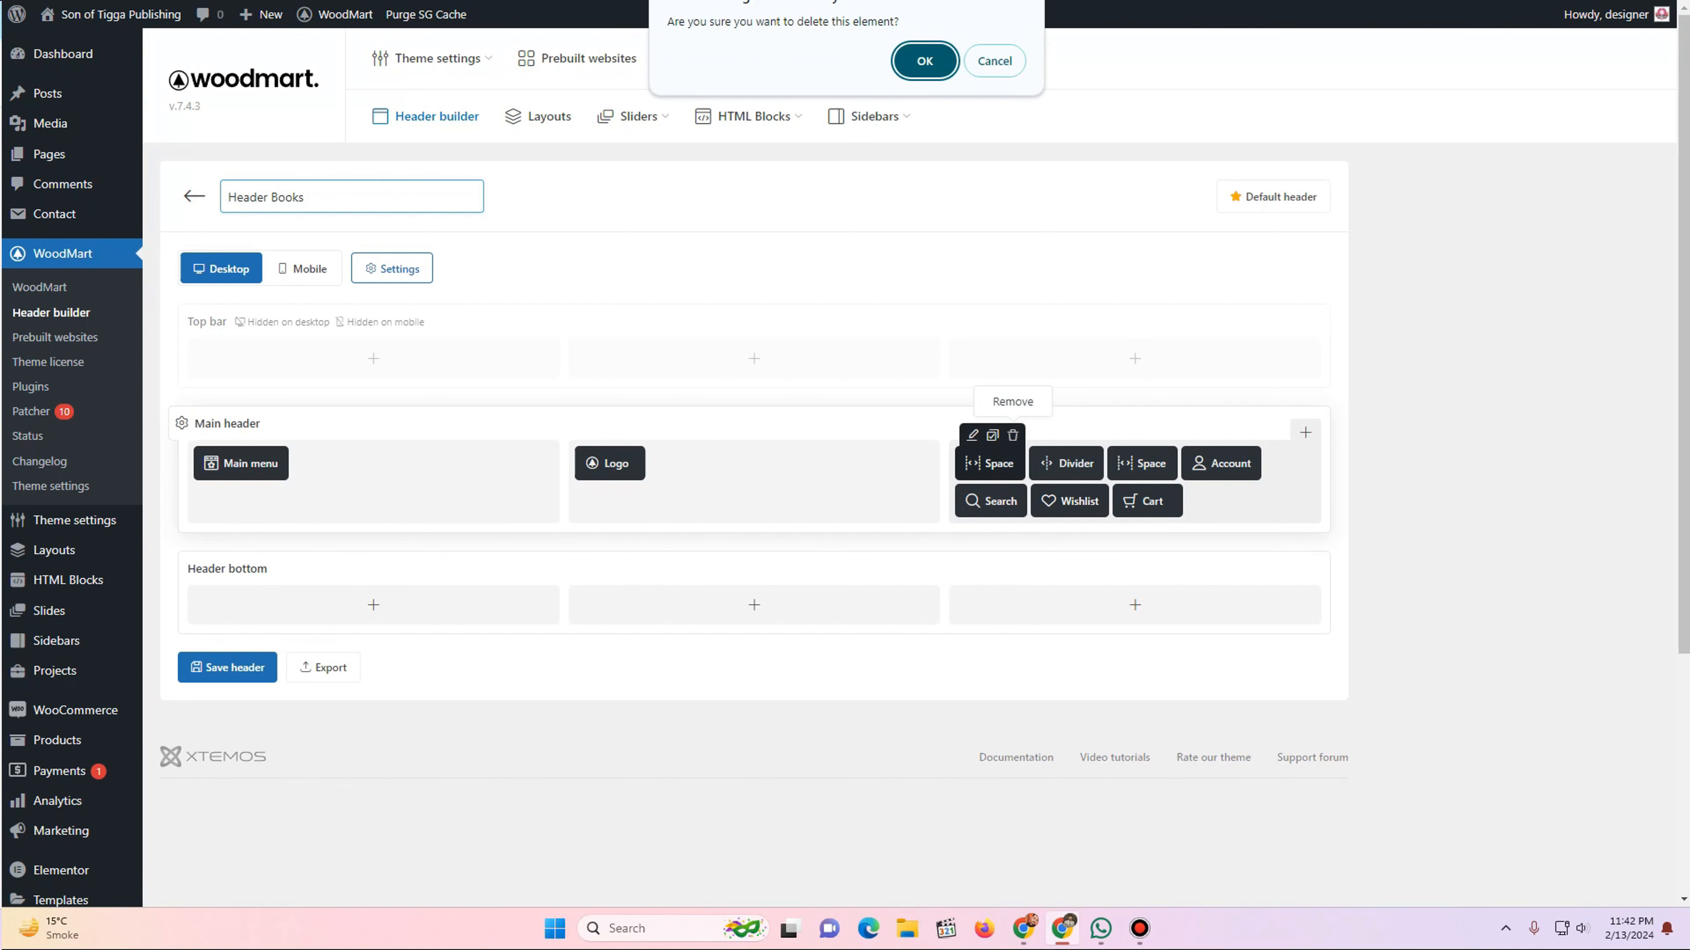
key("Return")
left_click(1017, 435)
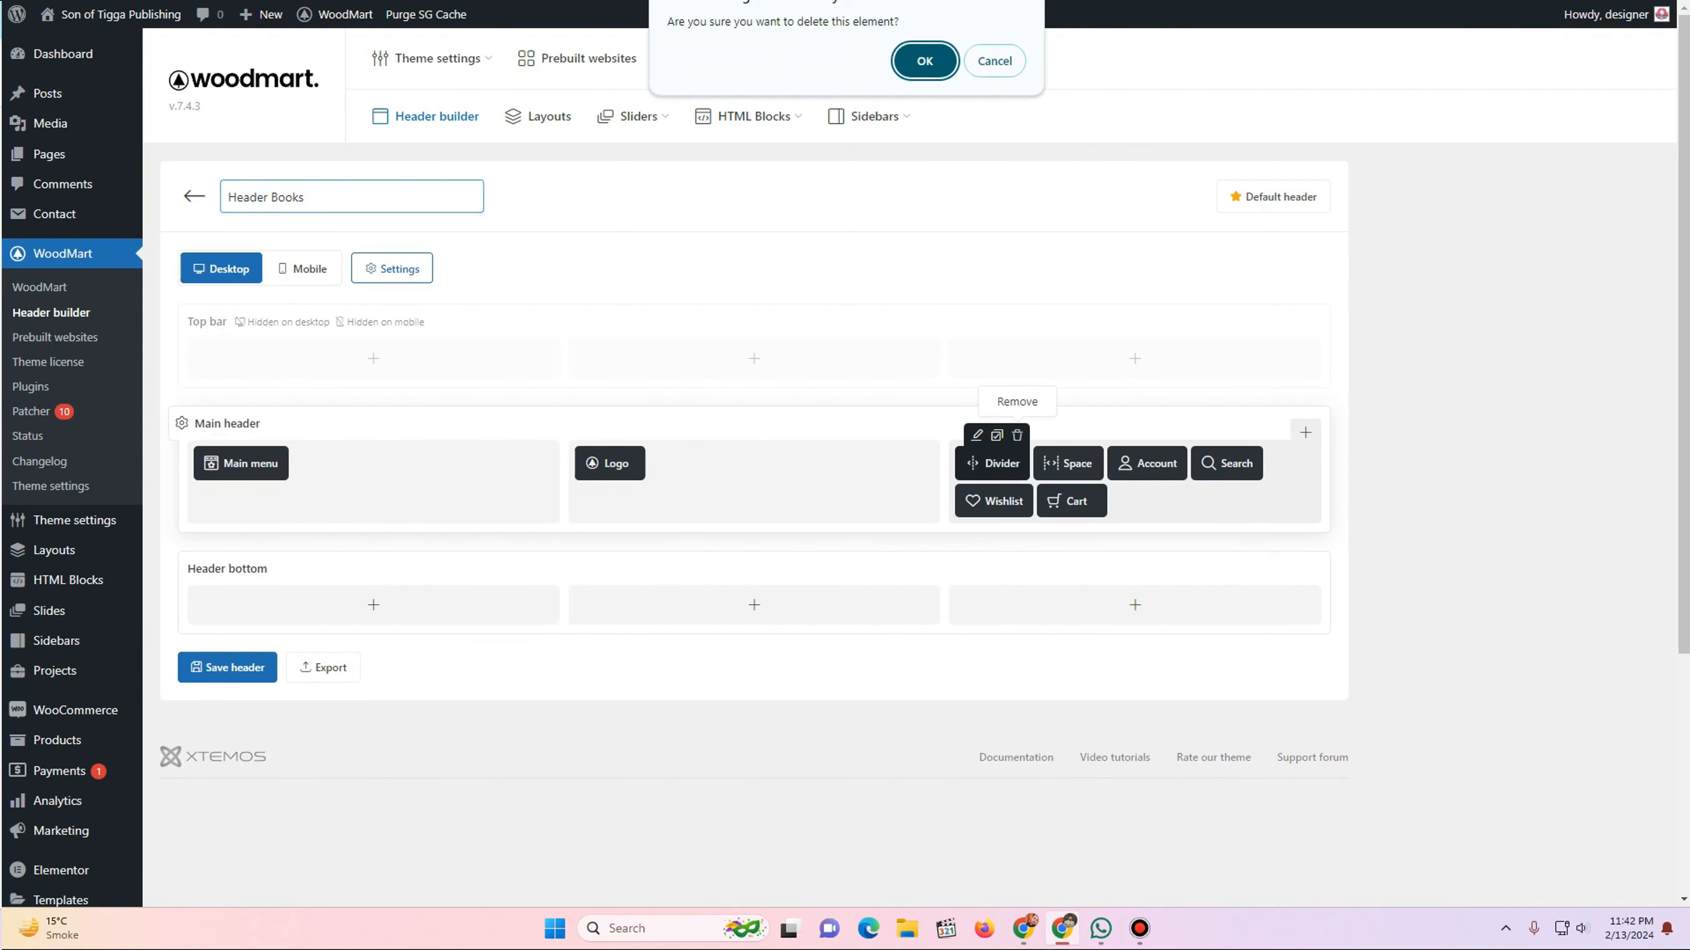
key("Return")
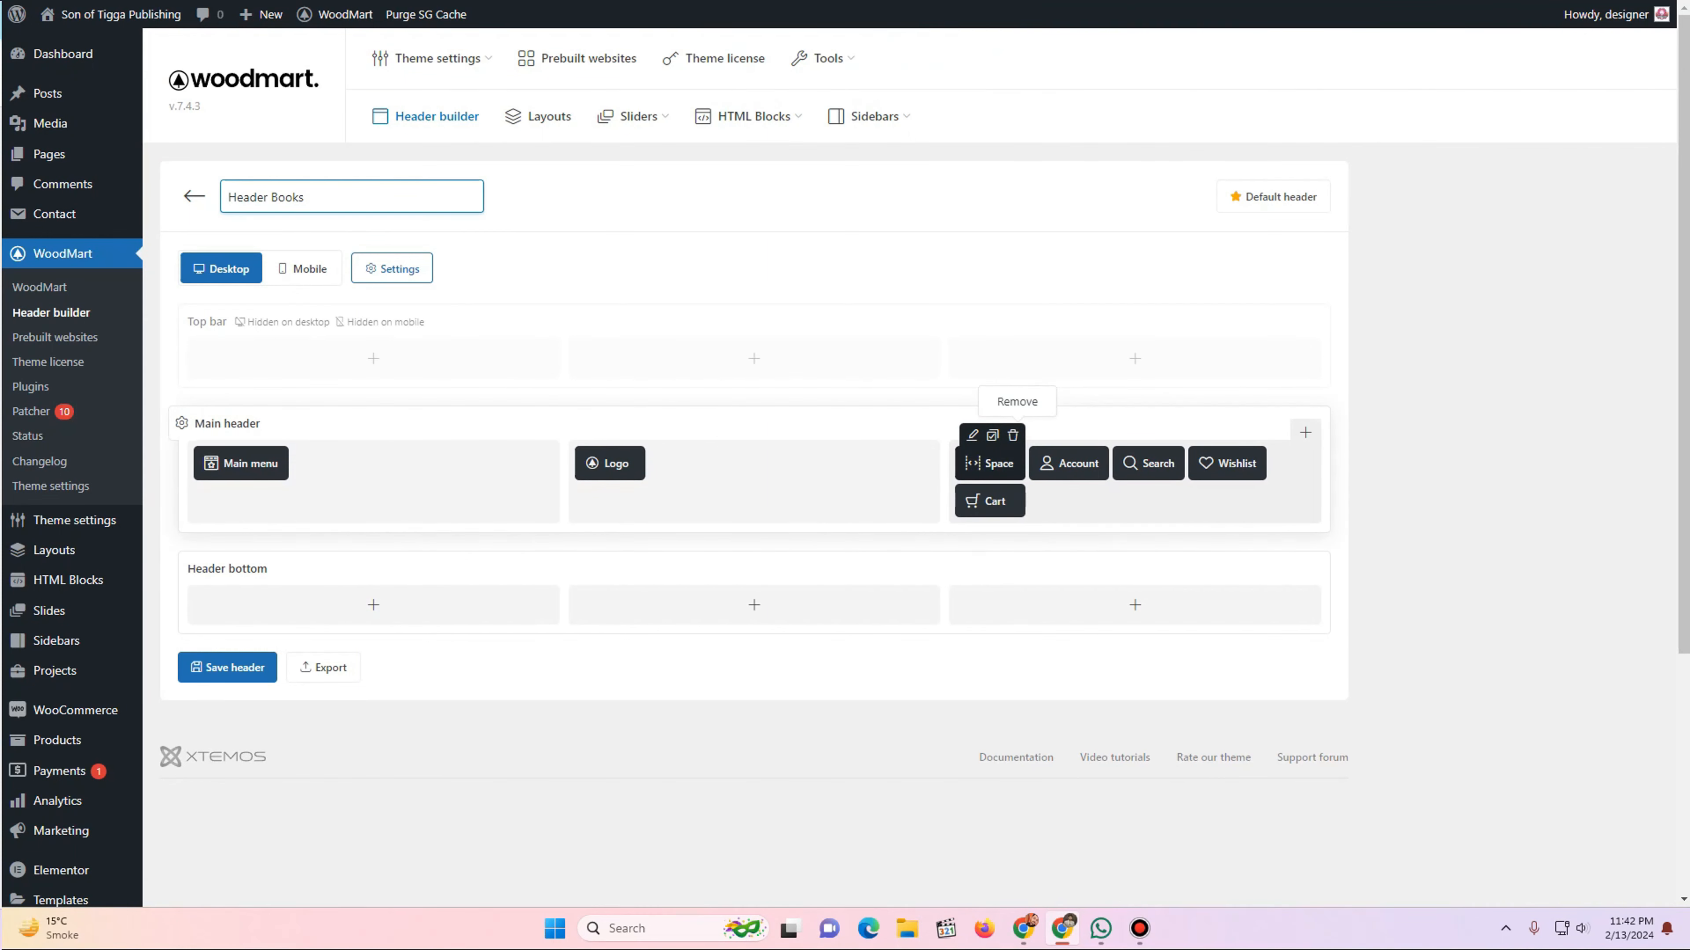
left_click(1012, 435)
key("Return")
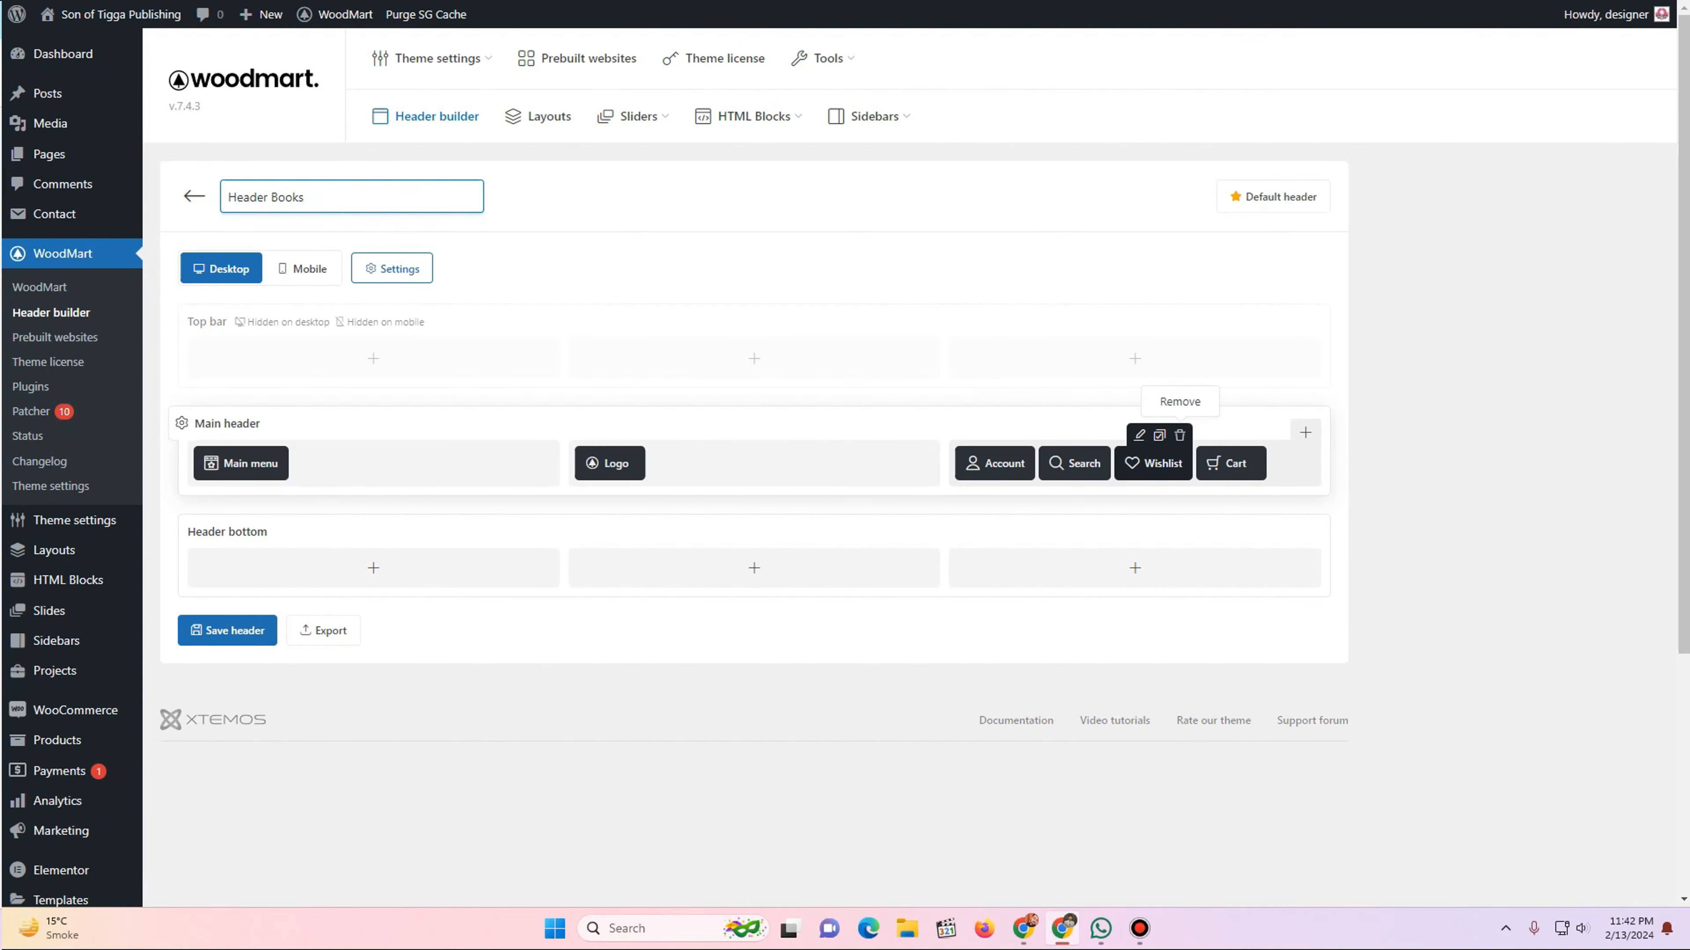
- Delete the Wishlist element from the main header and save the header
left_click(1179, 435)
key("Return")
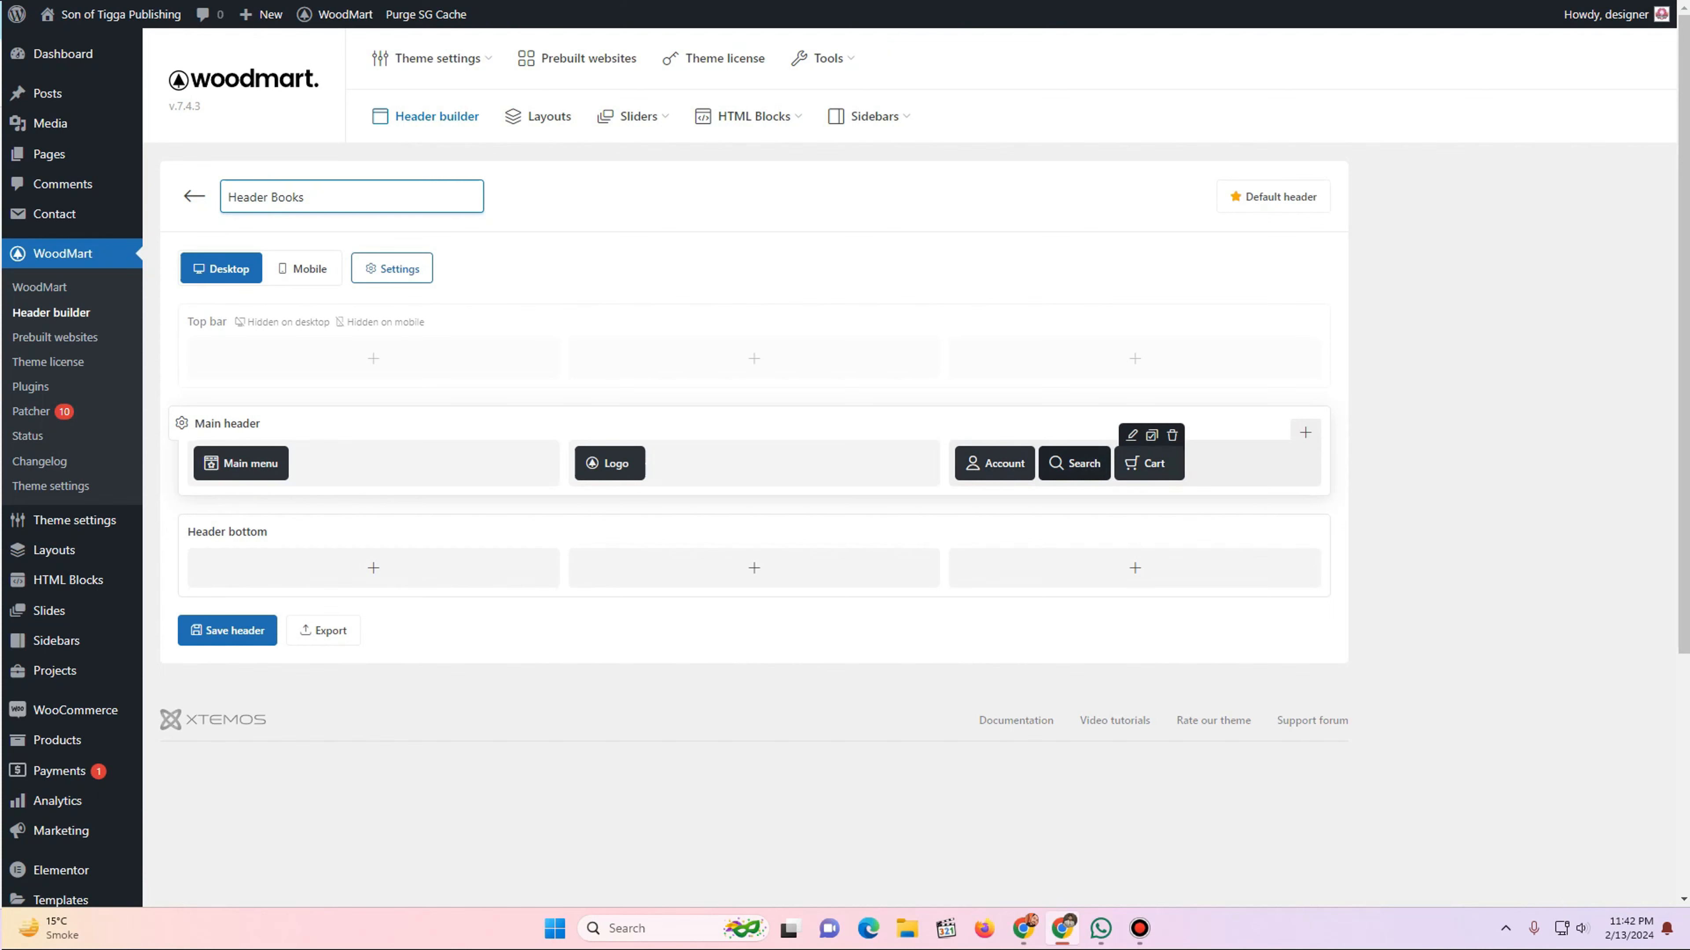
left_click(227, 630)
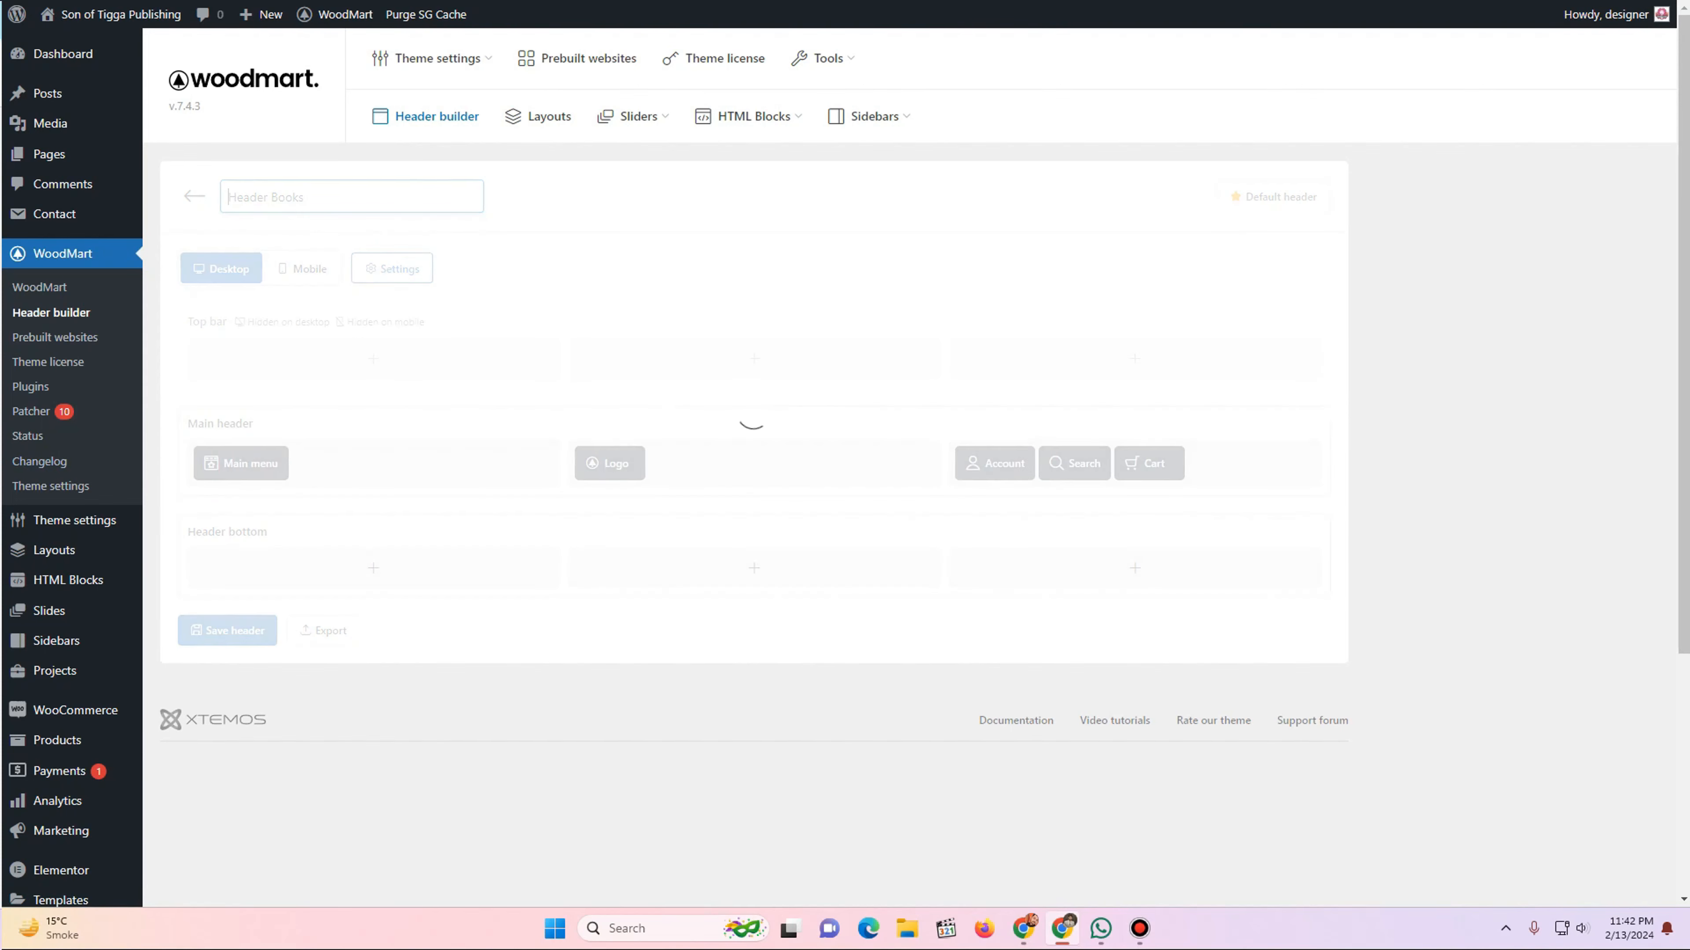
- Move the Logo to the main header's first column and the Main menu to the second column, and save the header
key("ctrl+Tab")
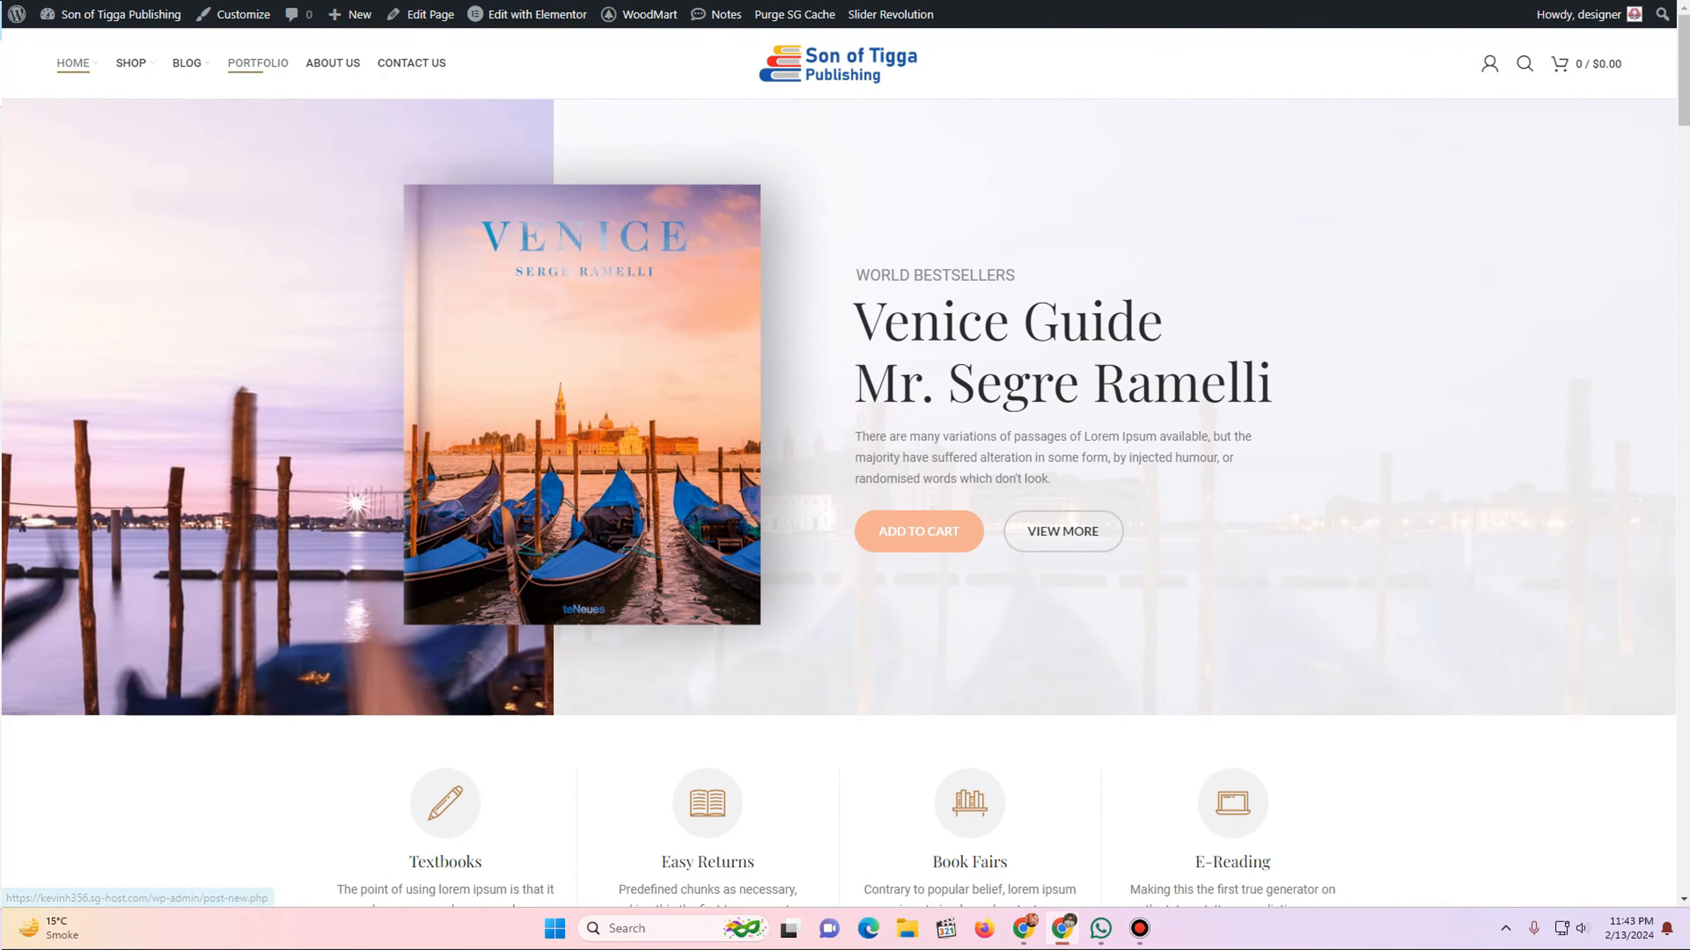
key("ctrl+Tab")
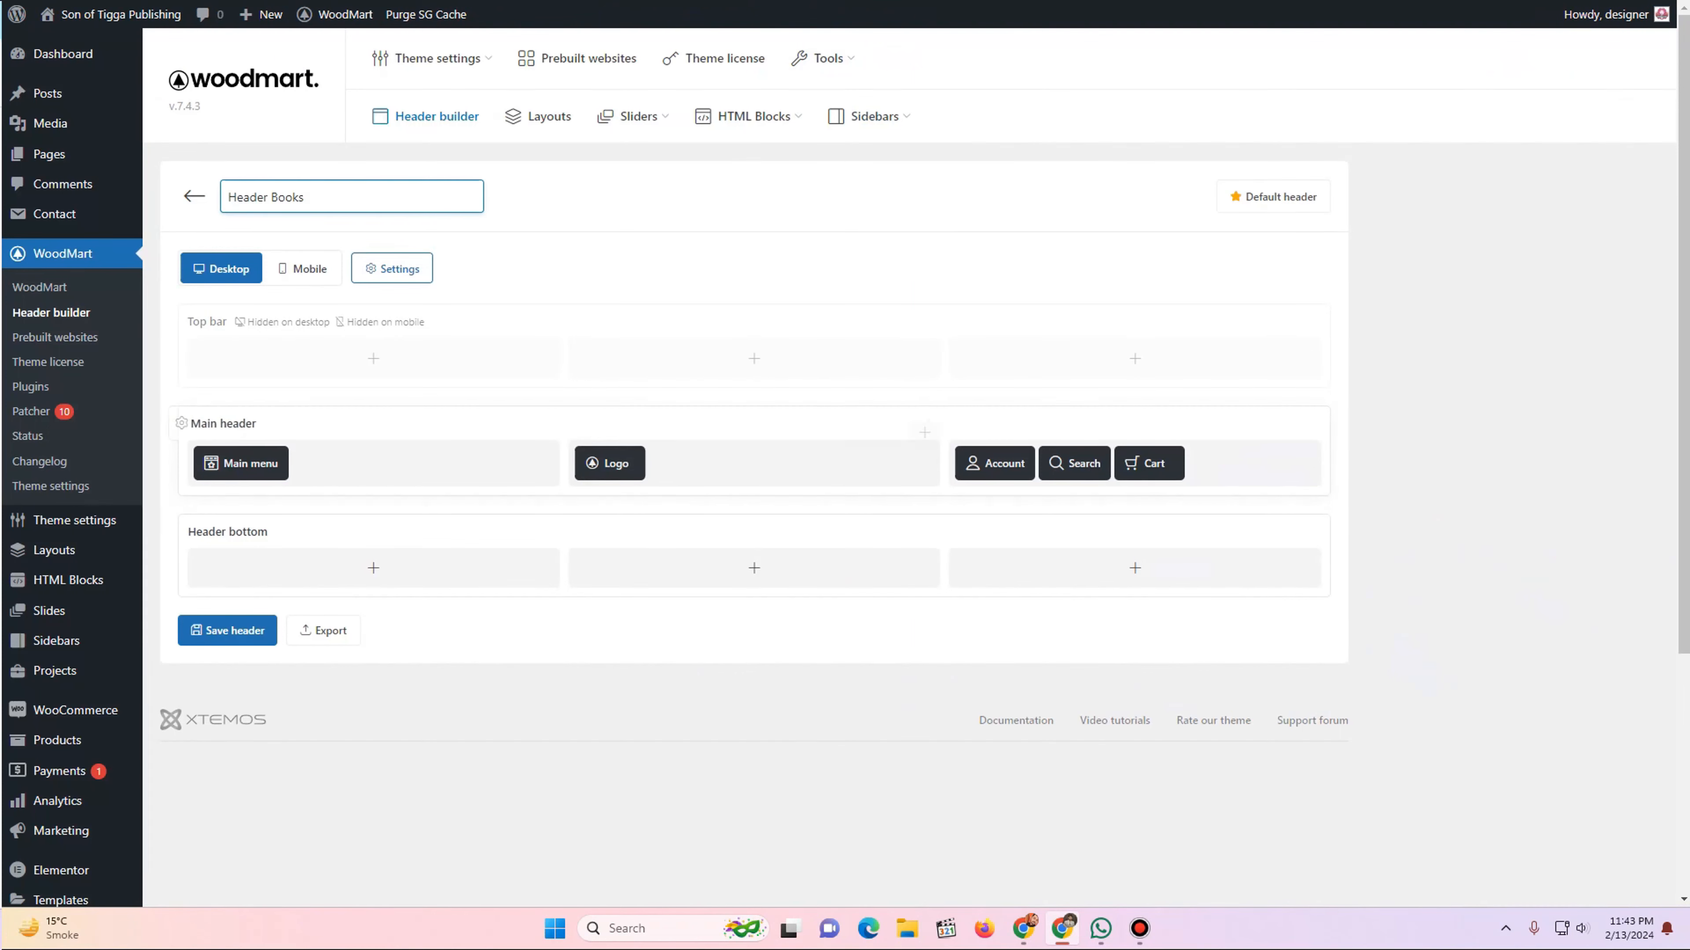
mouse_move(610, 462)
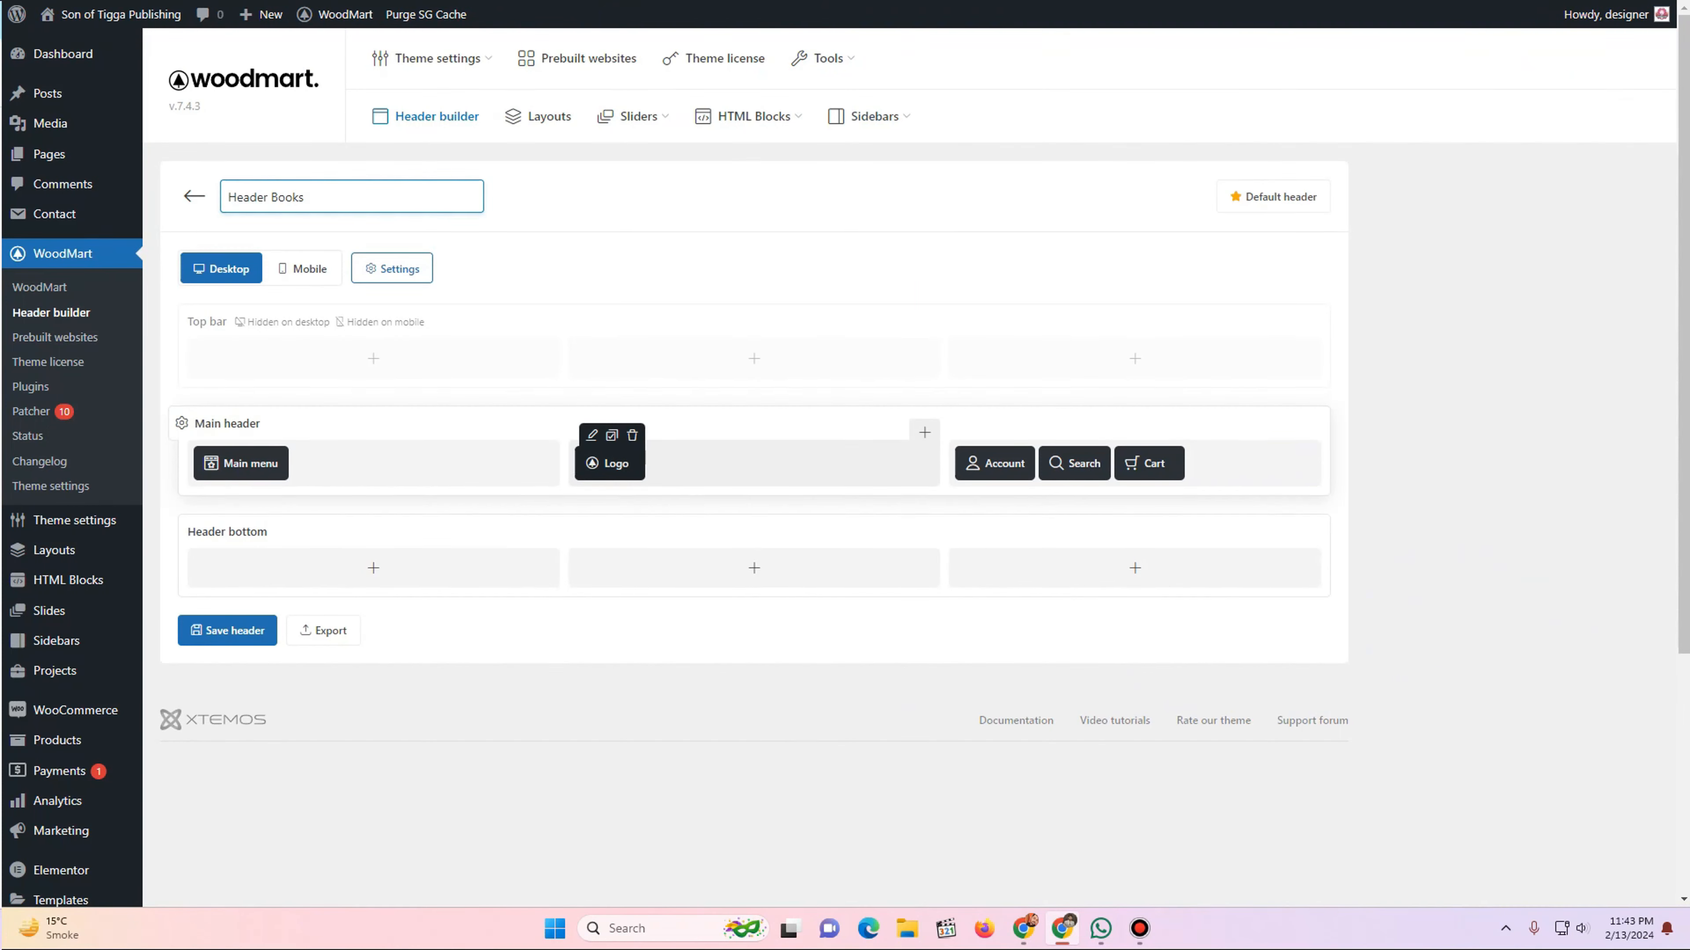
left_click_drag(610, 463, 376, 462)
left_click_drag(240, 463, 691, 463)
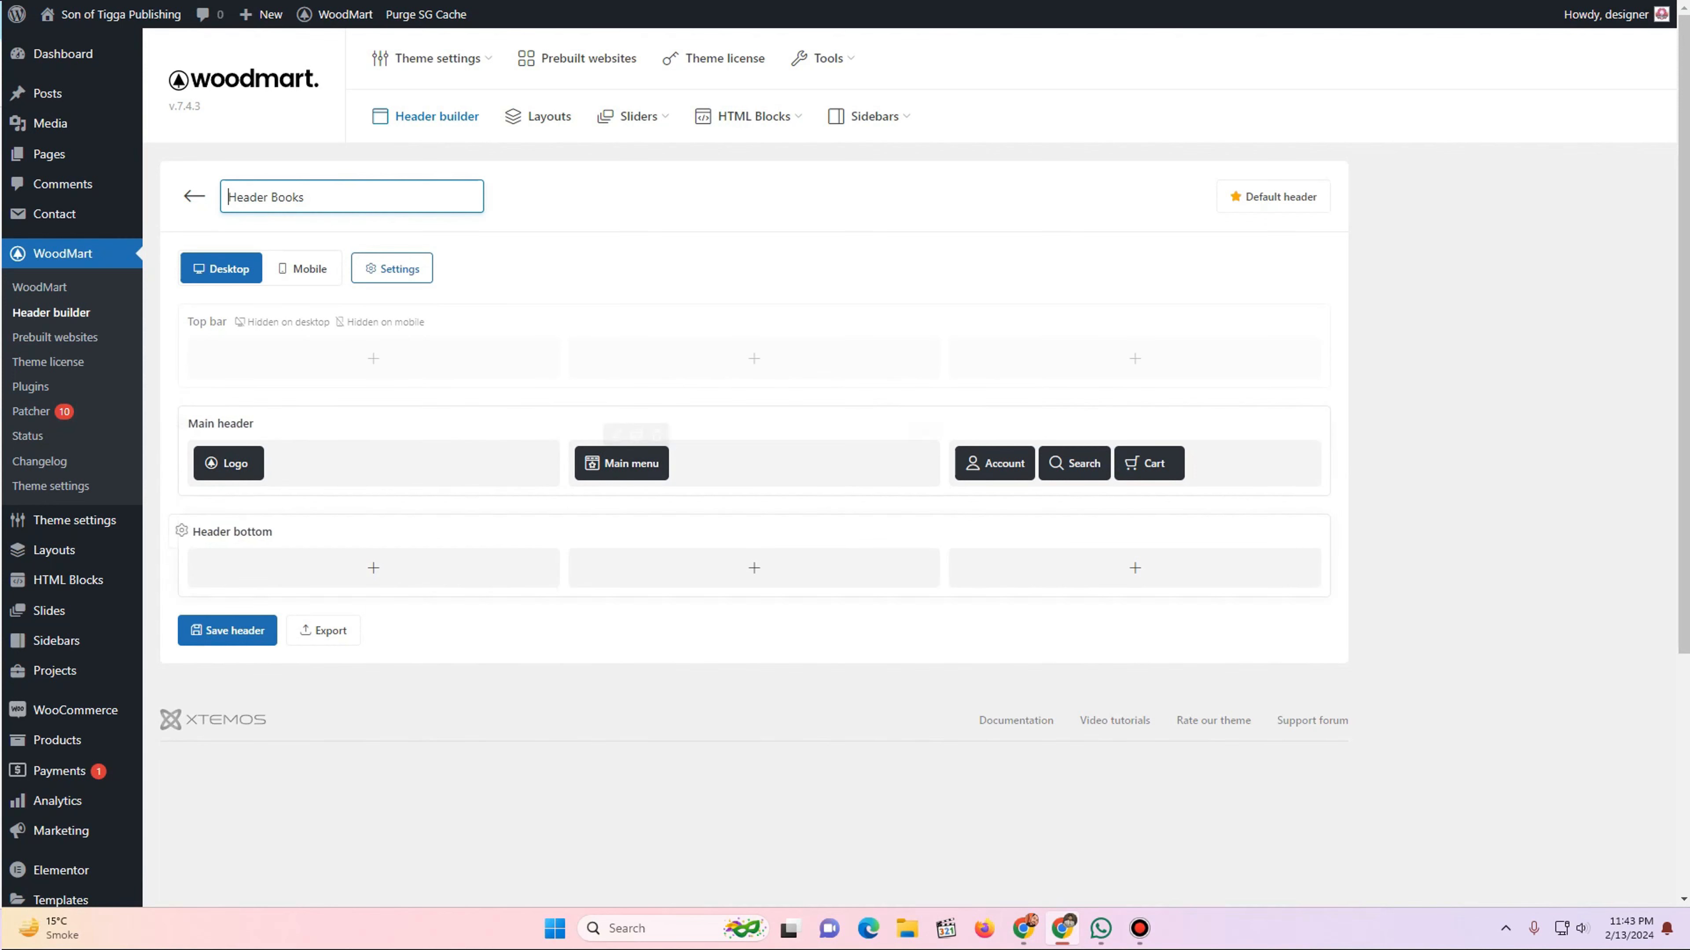
left_click(227, 630)
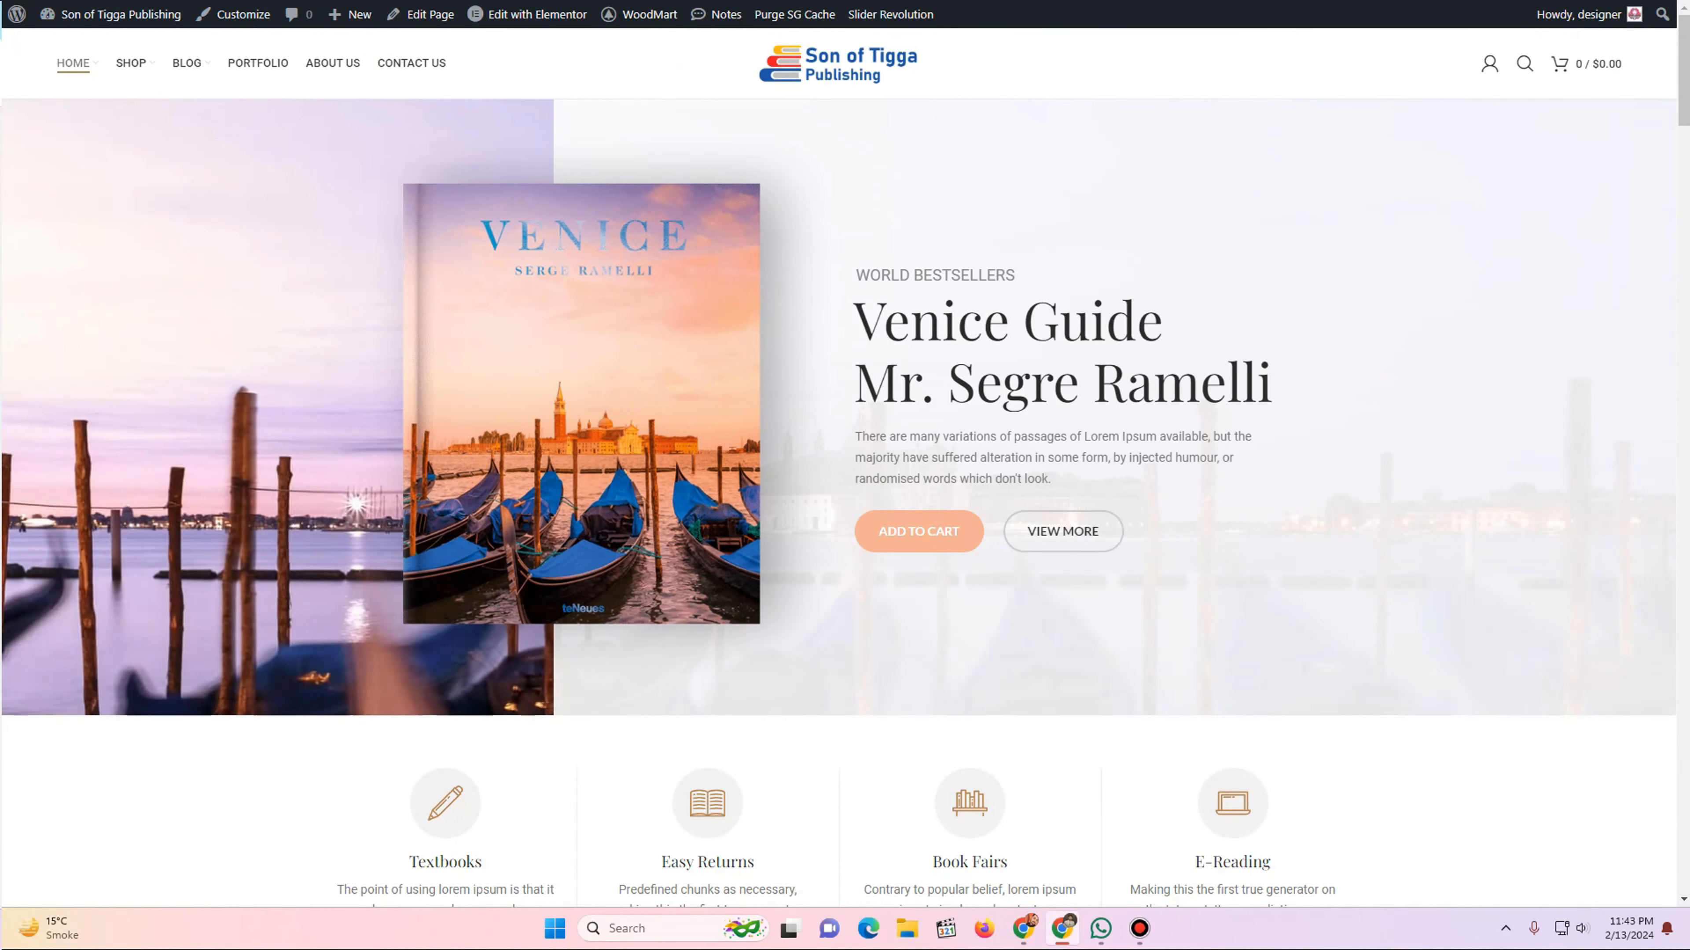
- Reload the storefront homepage and check the rearranged header, including its product search overlay
key("F5")
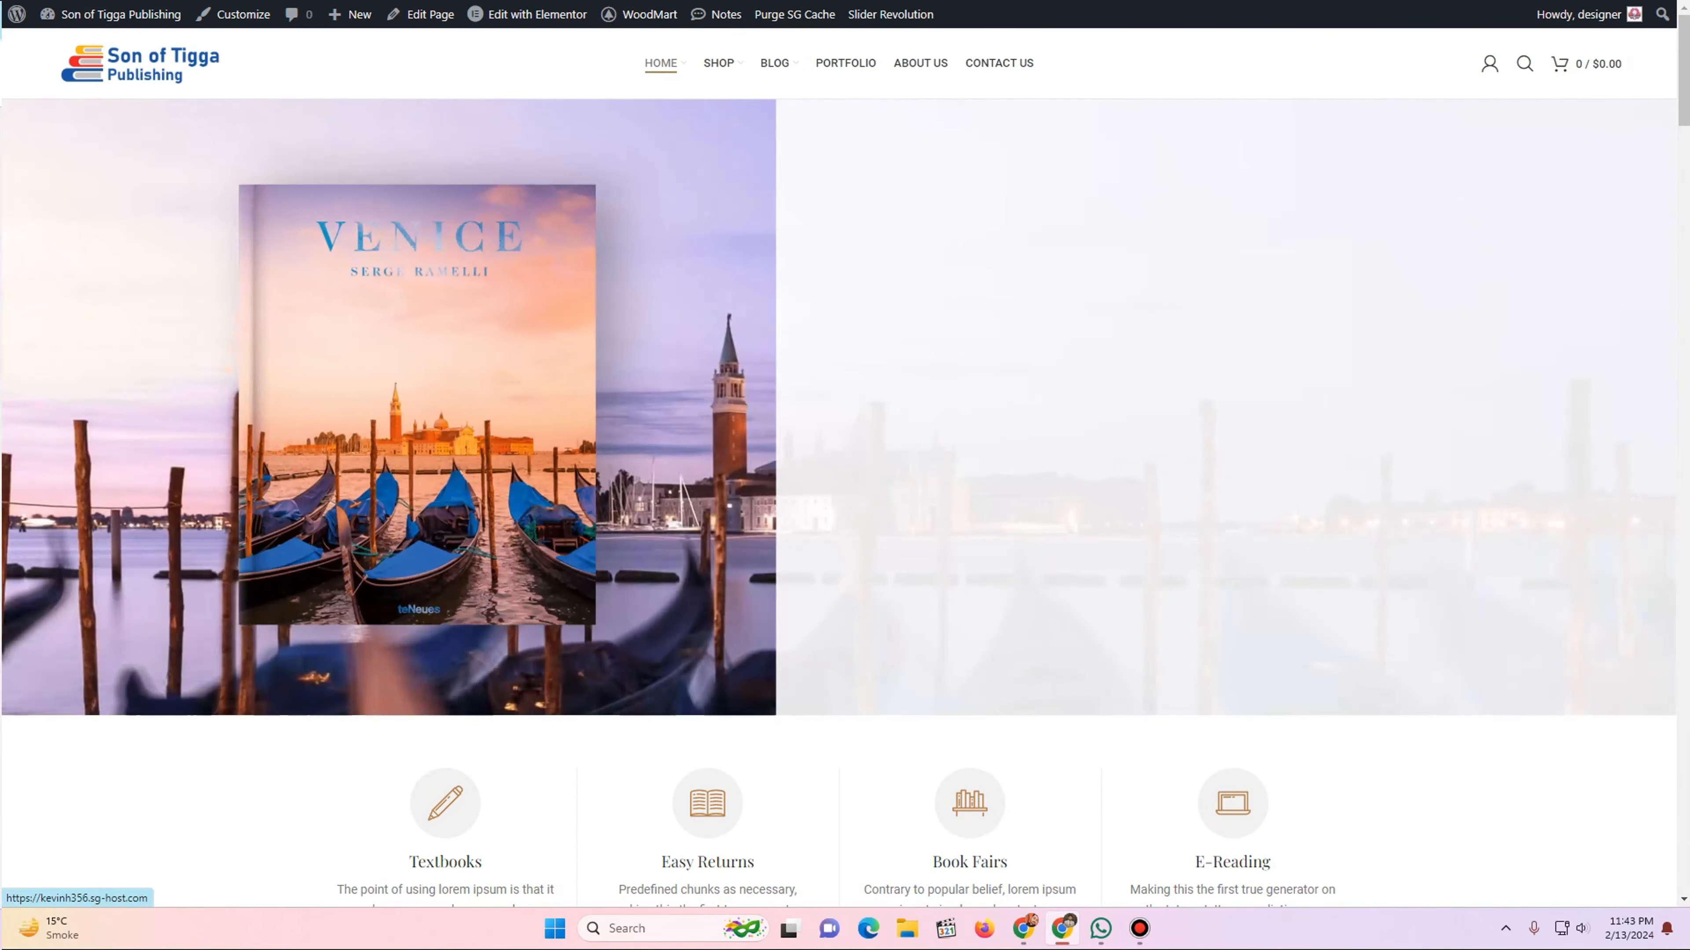
mouse_move(719, 63)
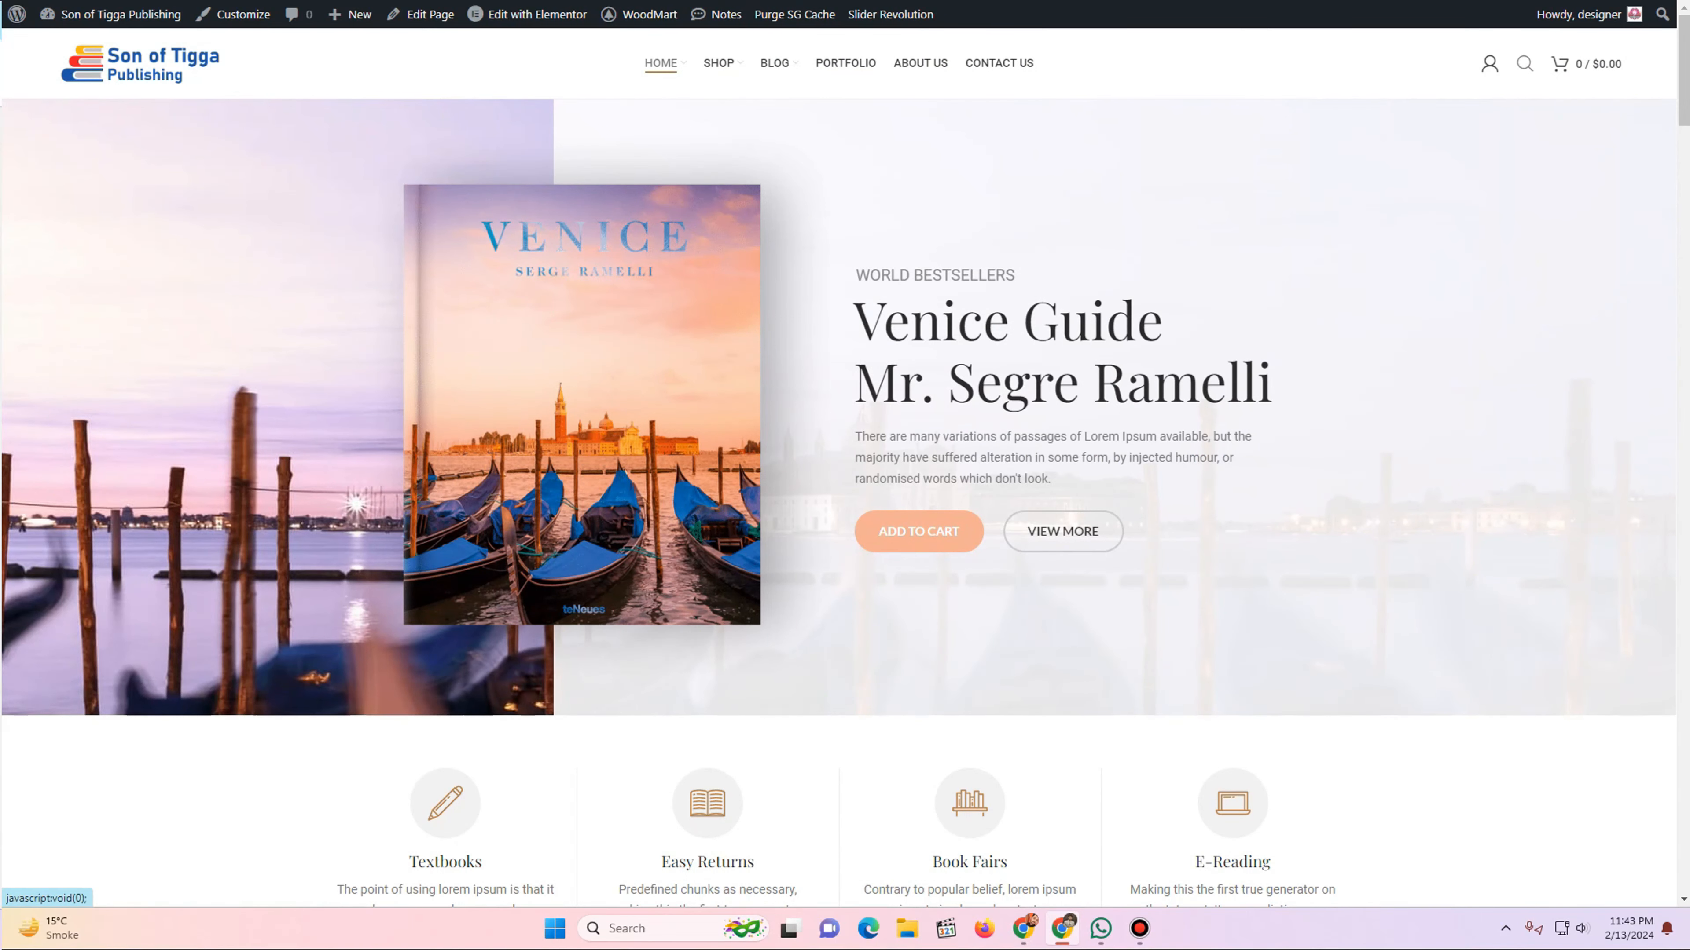
left_click(1524, 64)
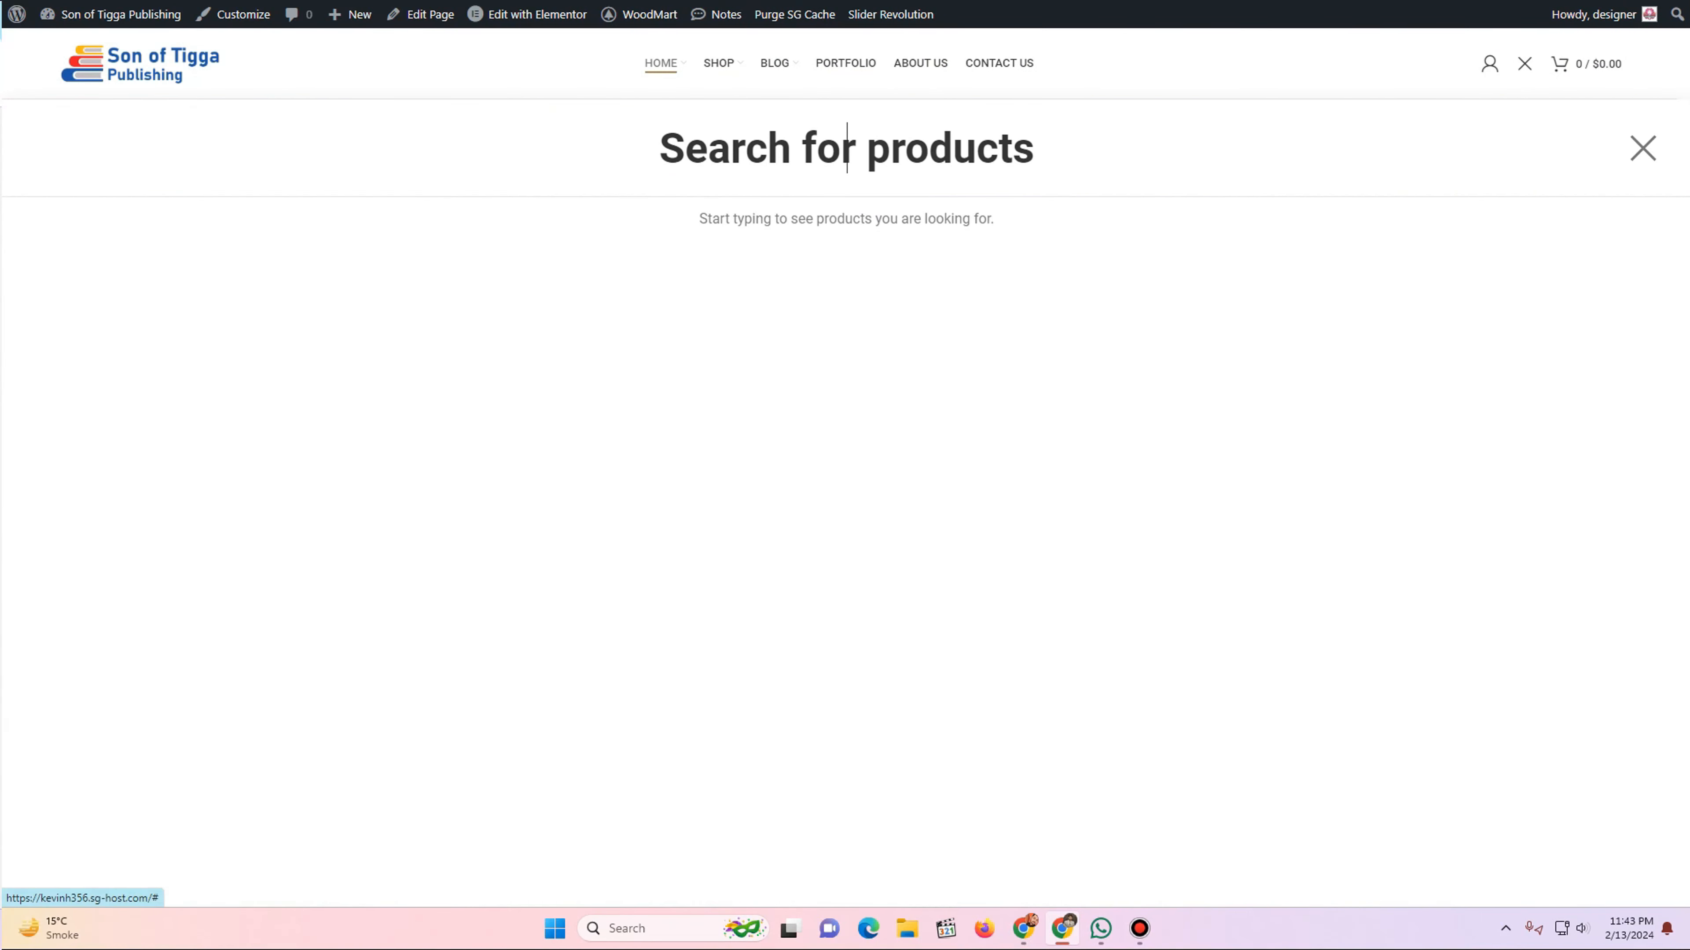
left_click(1643, 147)
mouse_move(660, 63)
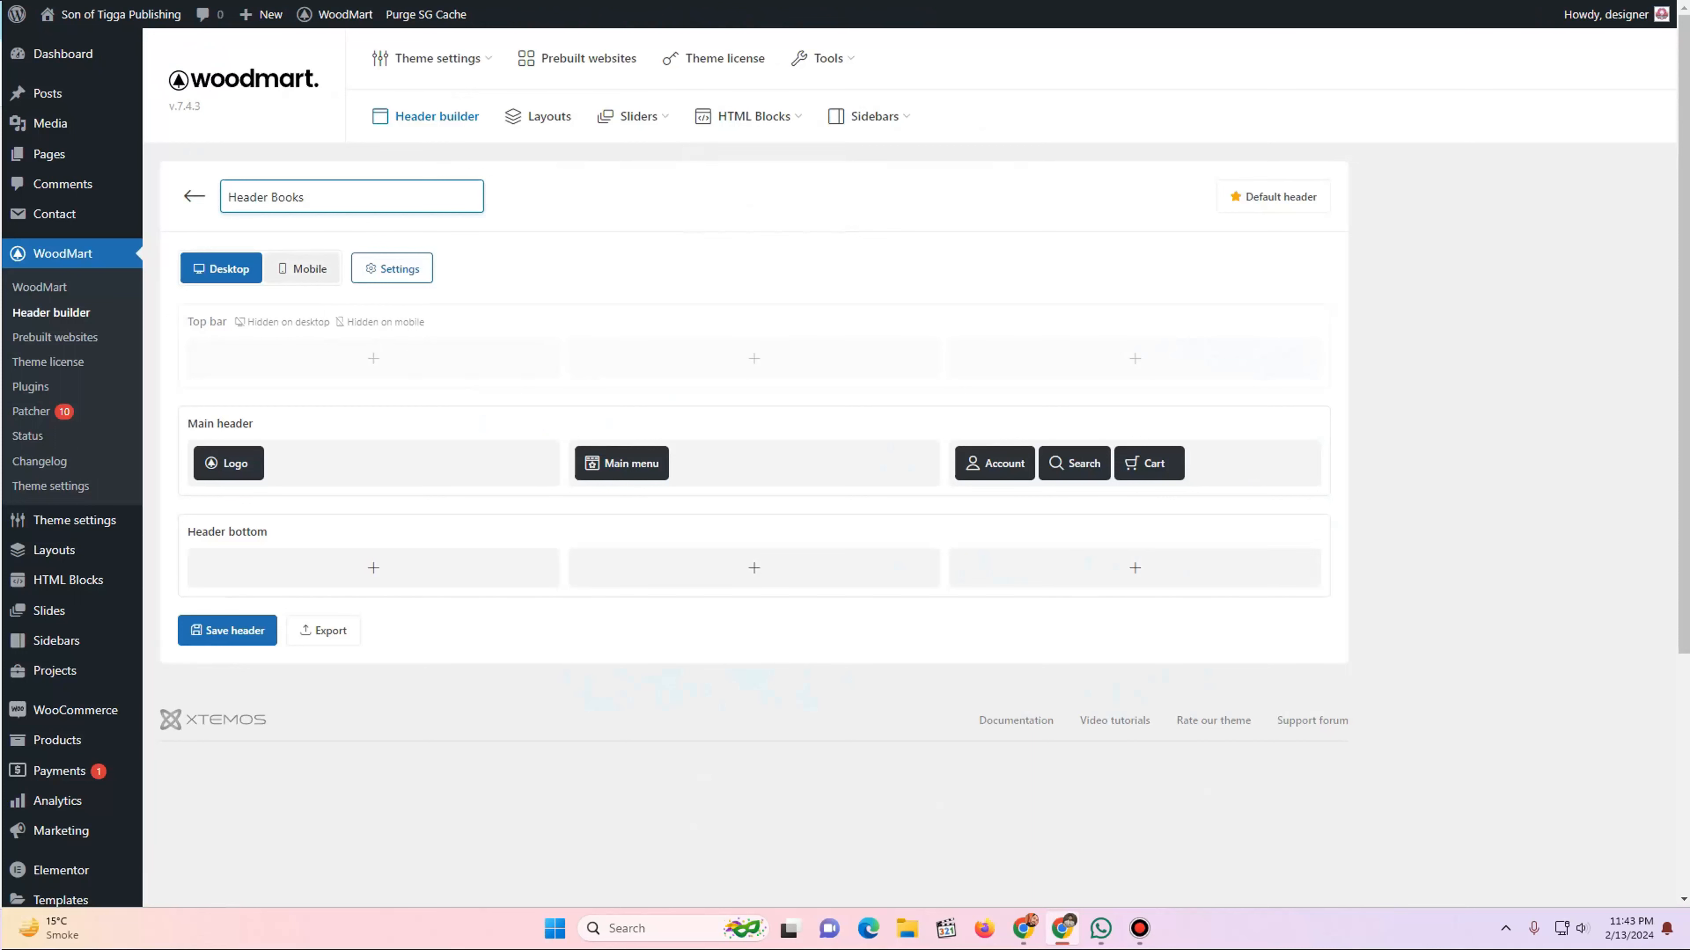
- Show the header's mobile layout and save the header
left_click(302, 268)
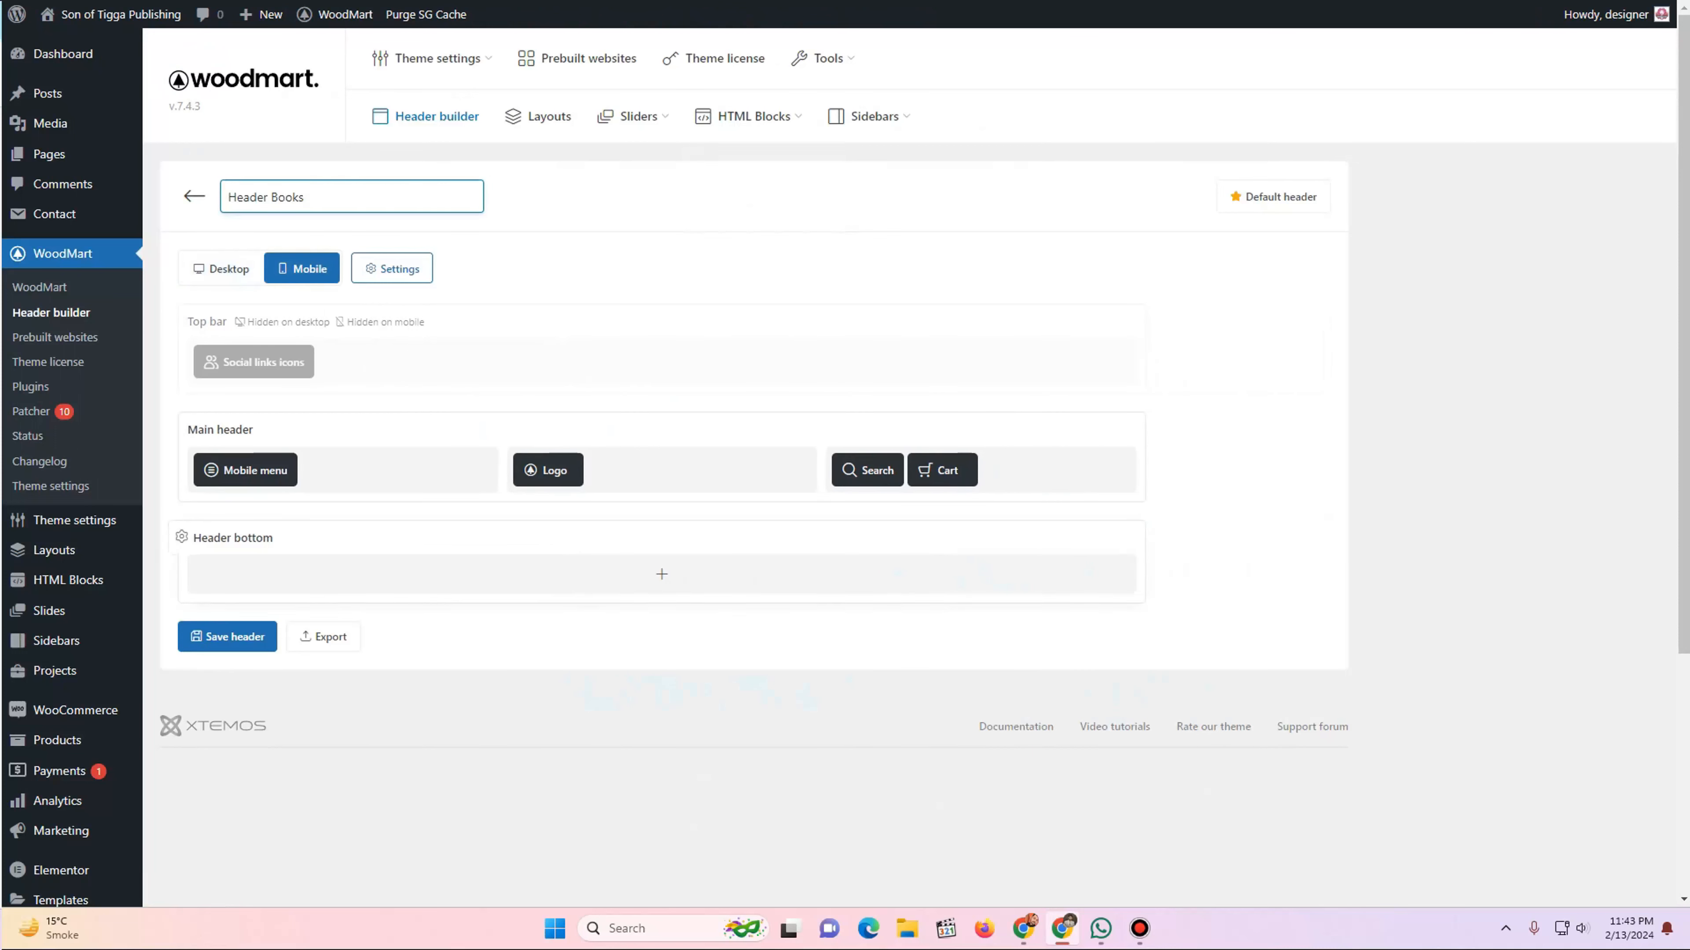
mouse_move(253, 468)
left_click(227, 636)
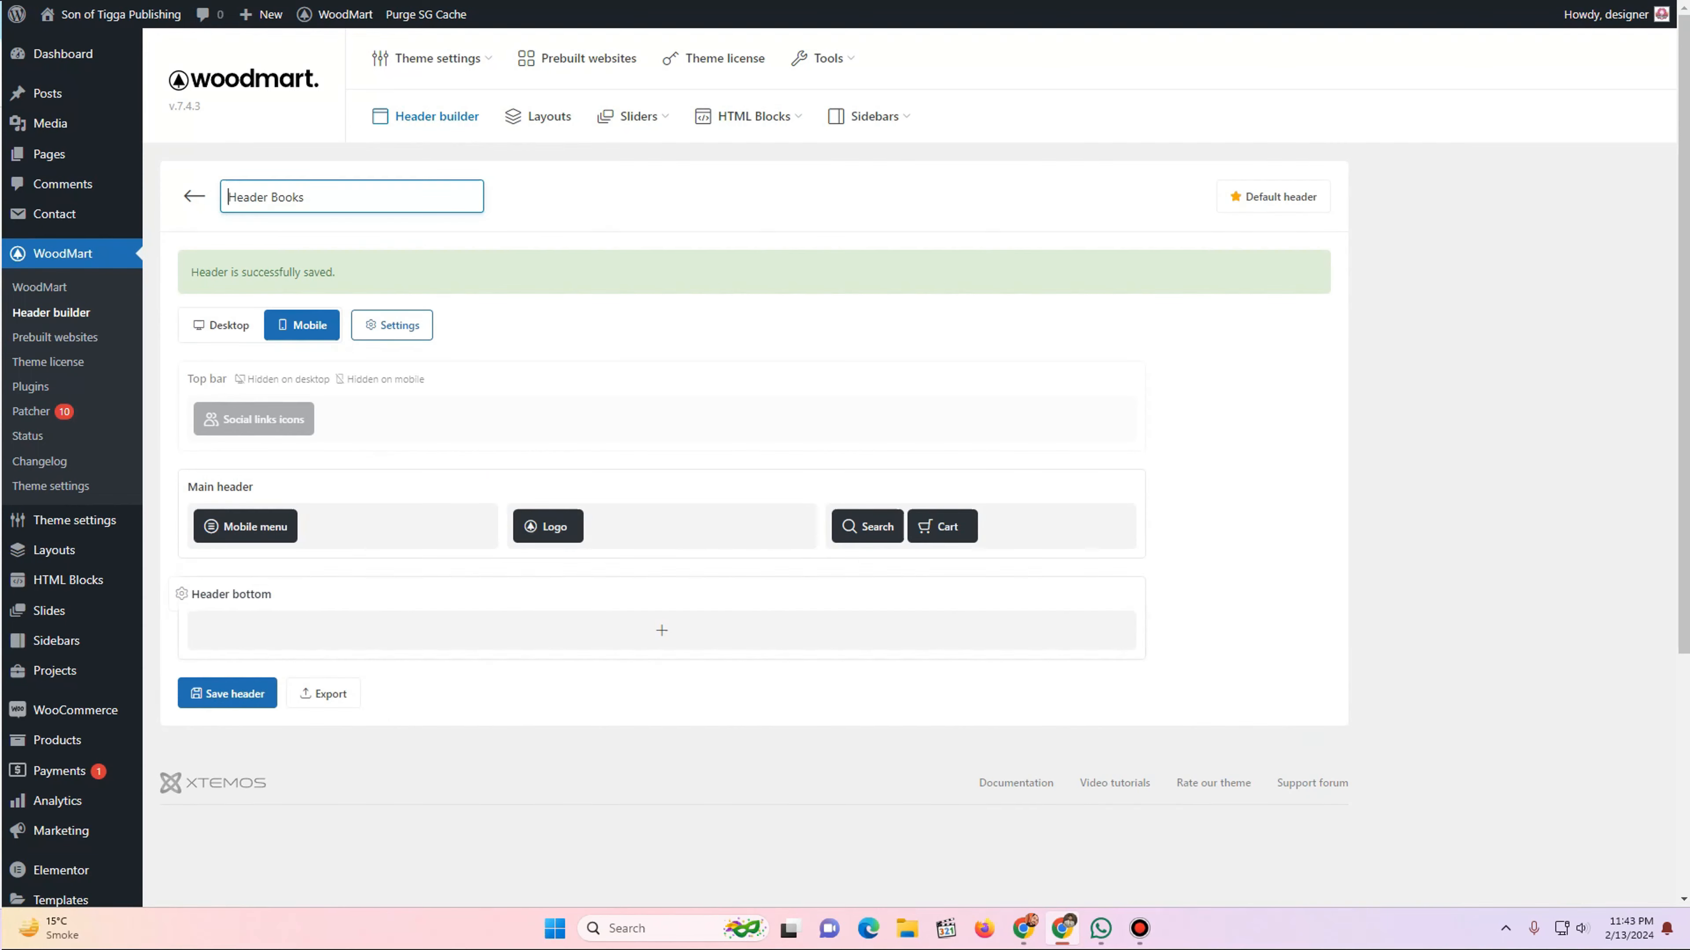
- Open the site's list of pages and view the published Home page in a new tab to examine its content
mouse_move(46, 154)
left_click(181, 156)
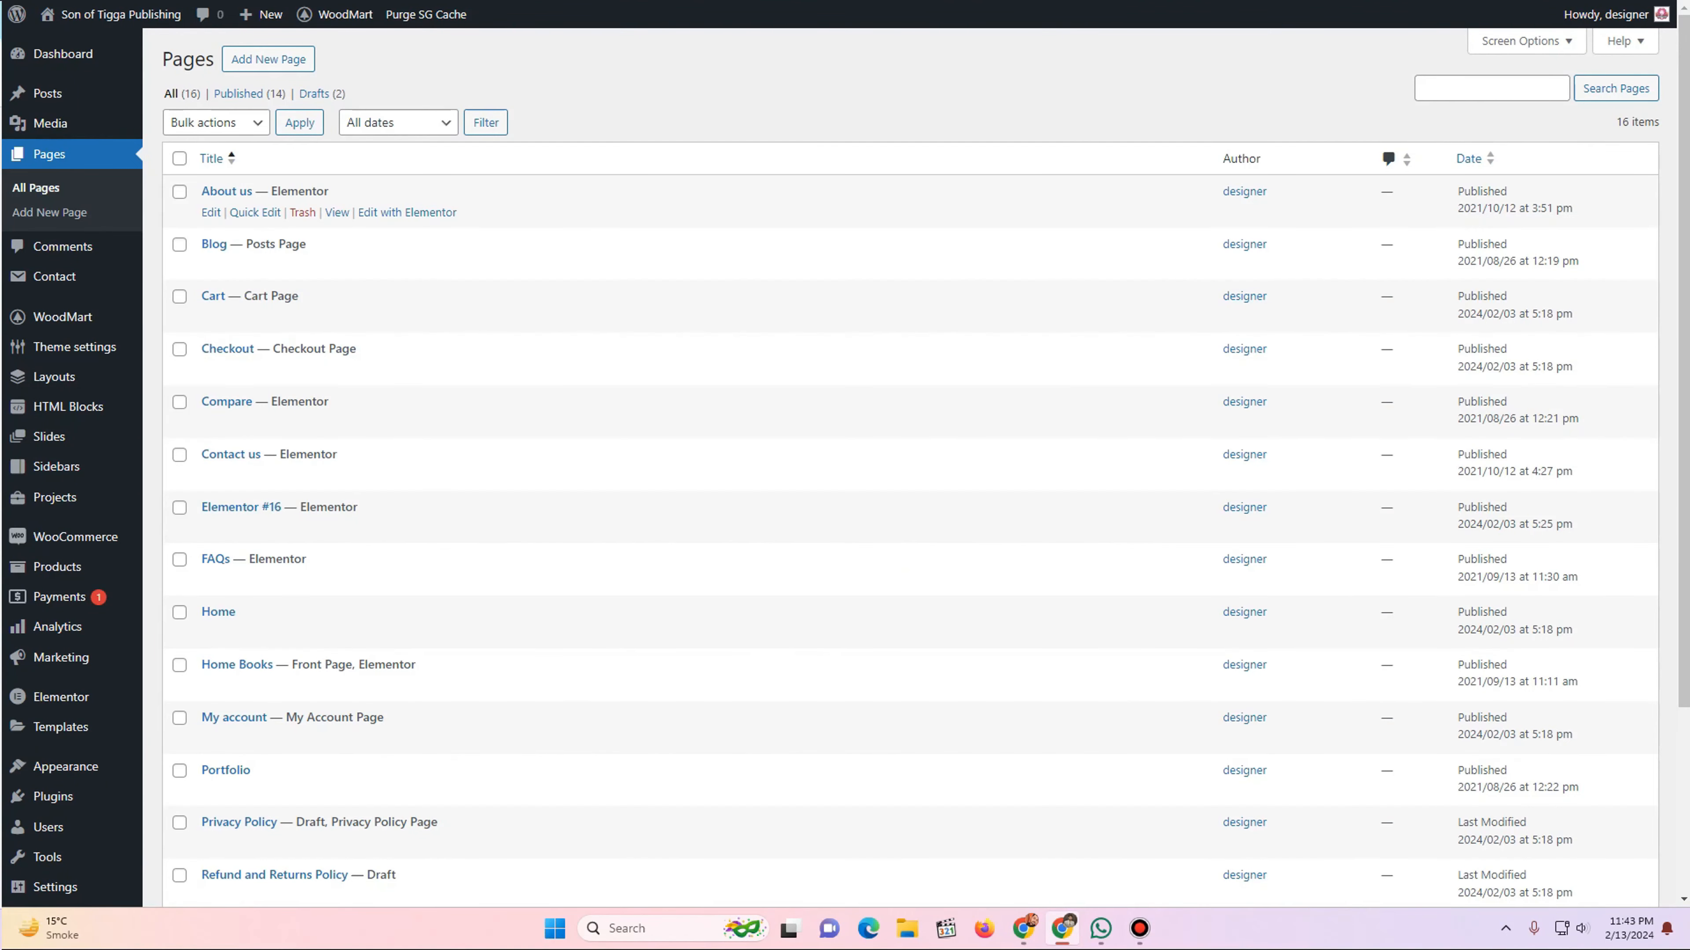
scroll(293, 226, "down", 4)
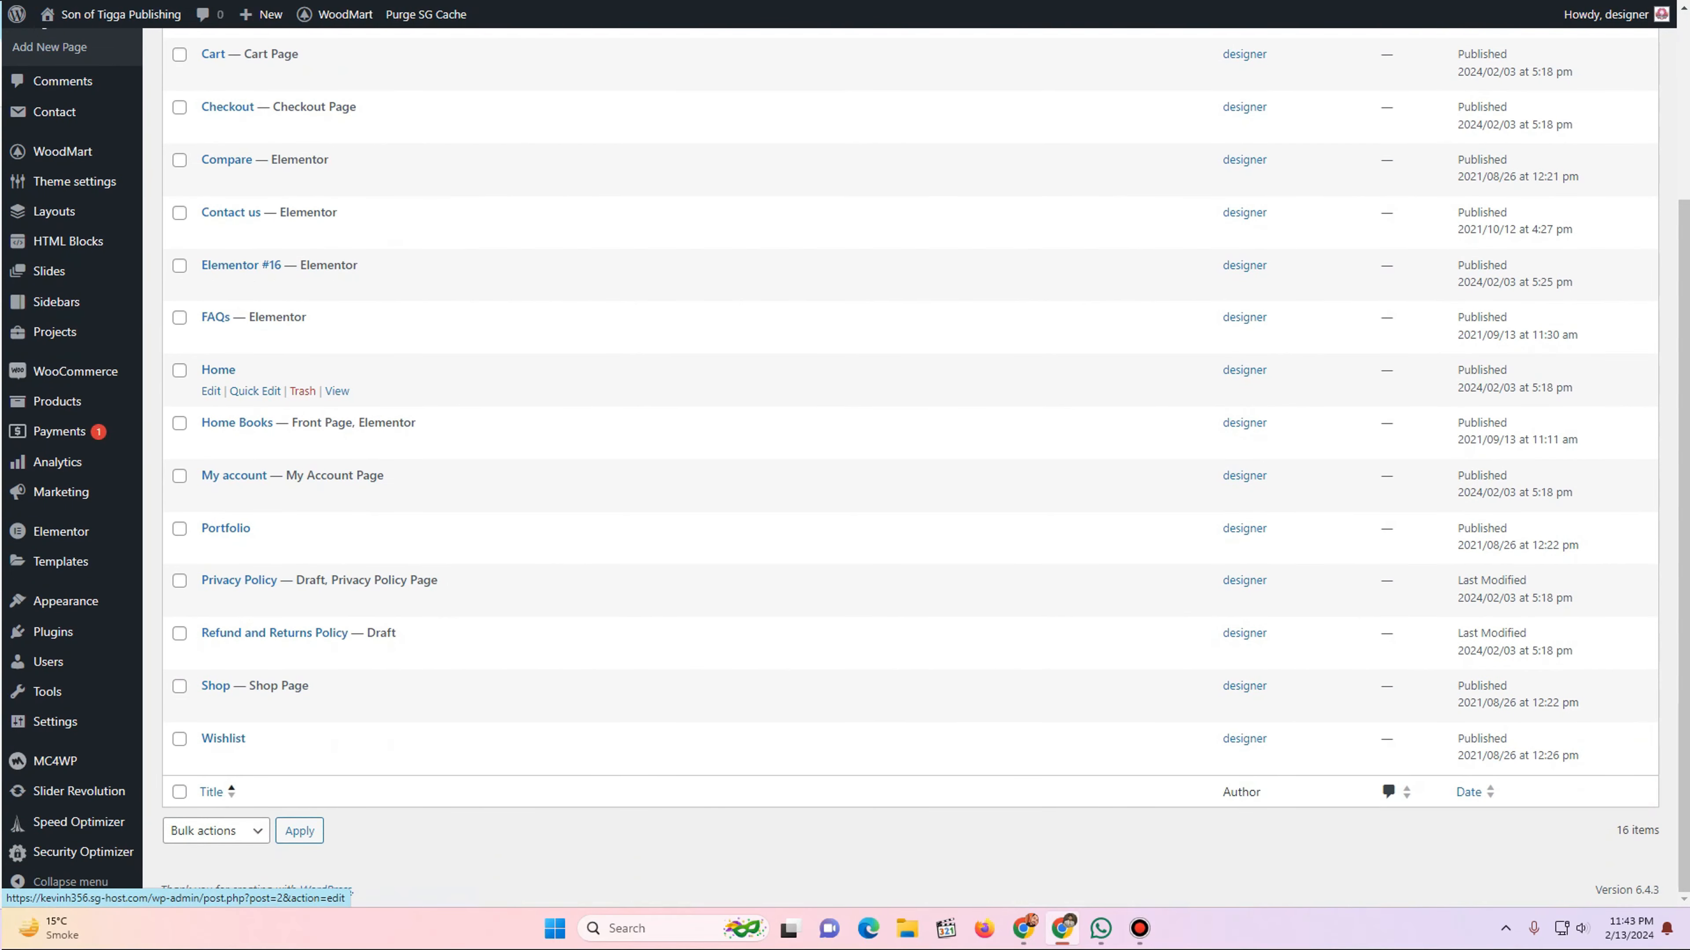
right_click(337, 390)
left_click(380, 408)
key("ctrl+Tab")
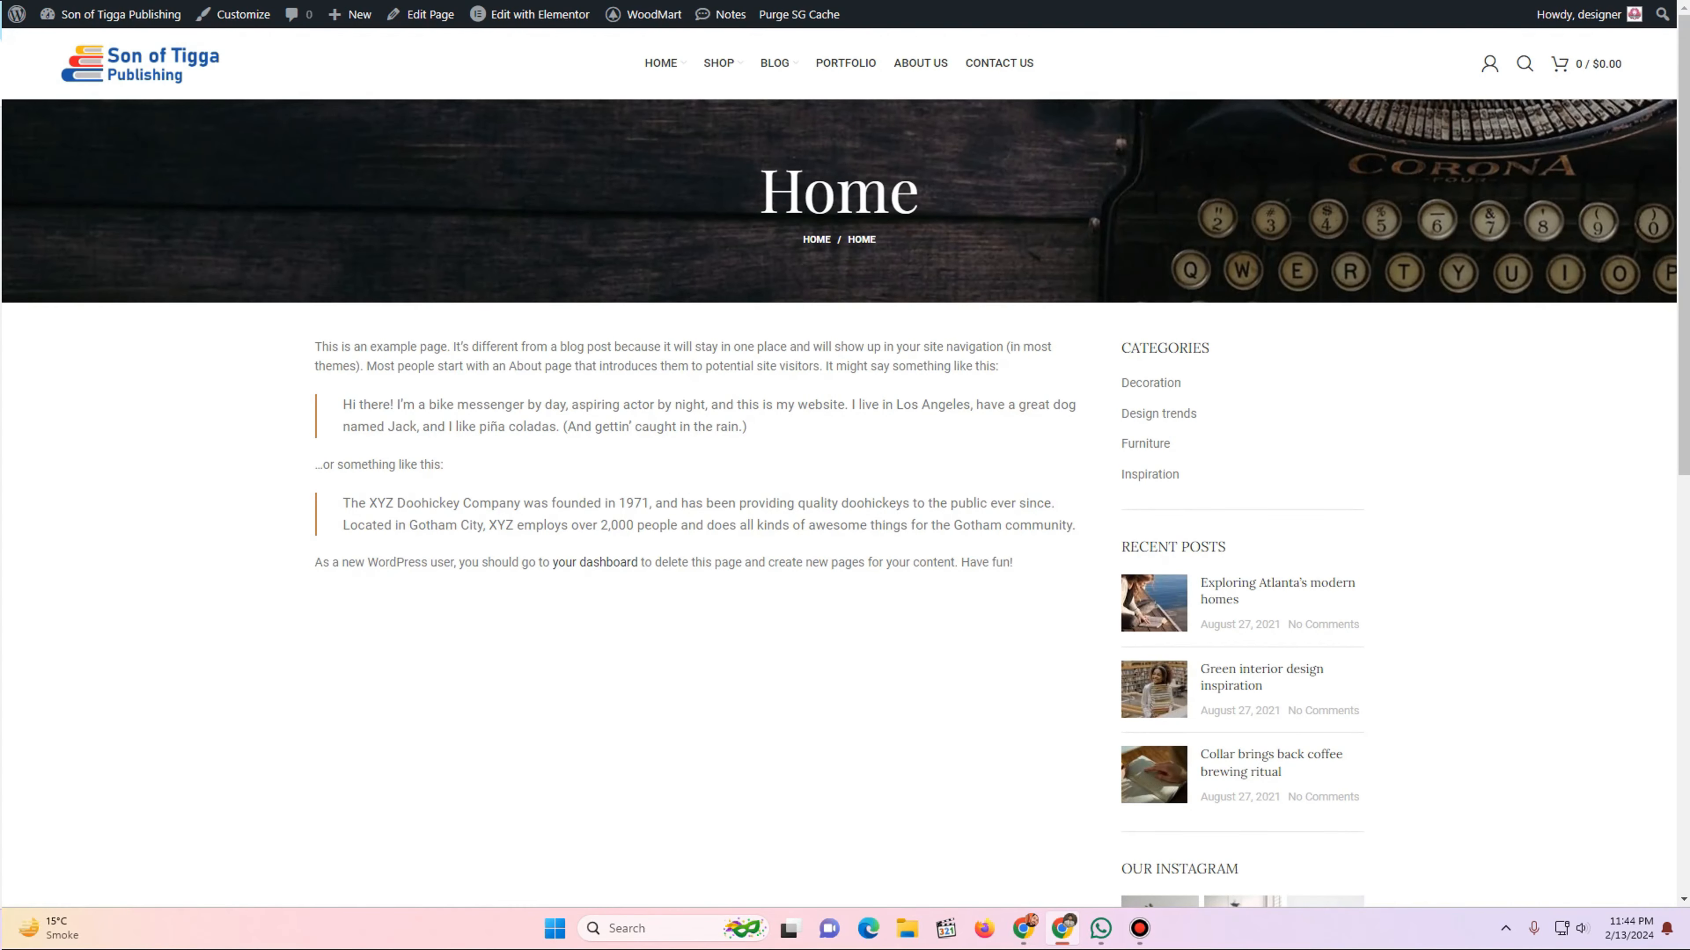
scroll(844, 466, "down", 5)
scroll(845, 466, "up", 5)
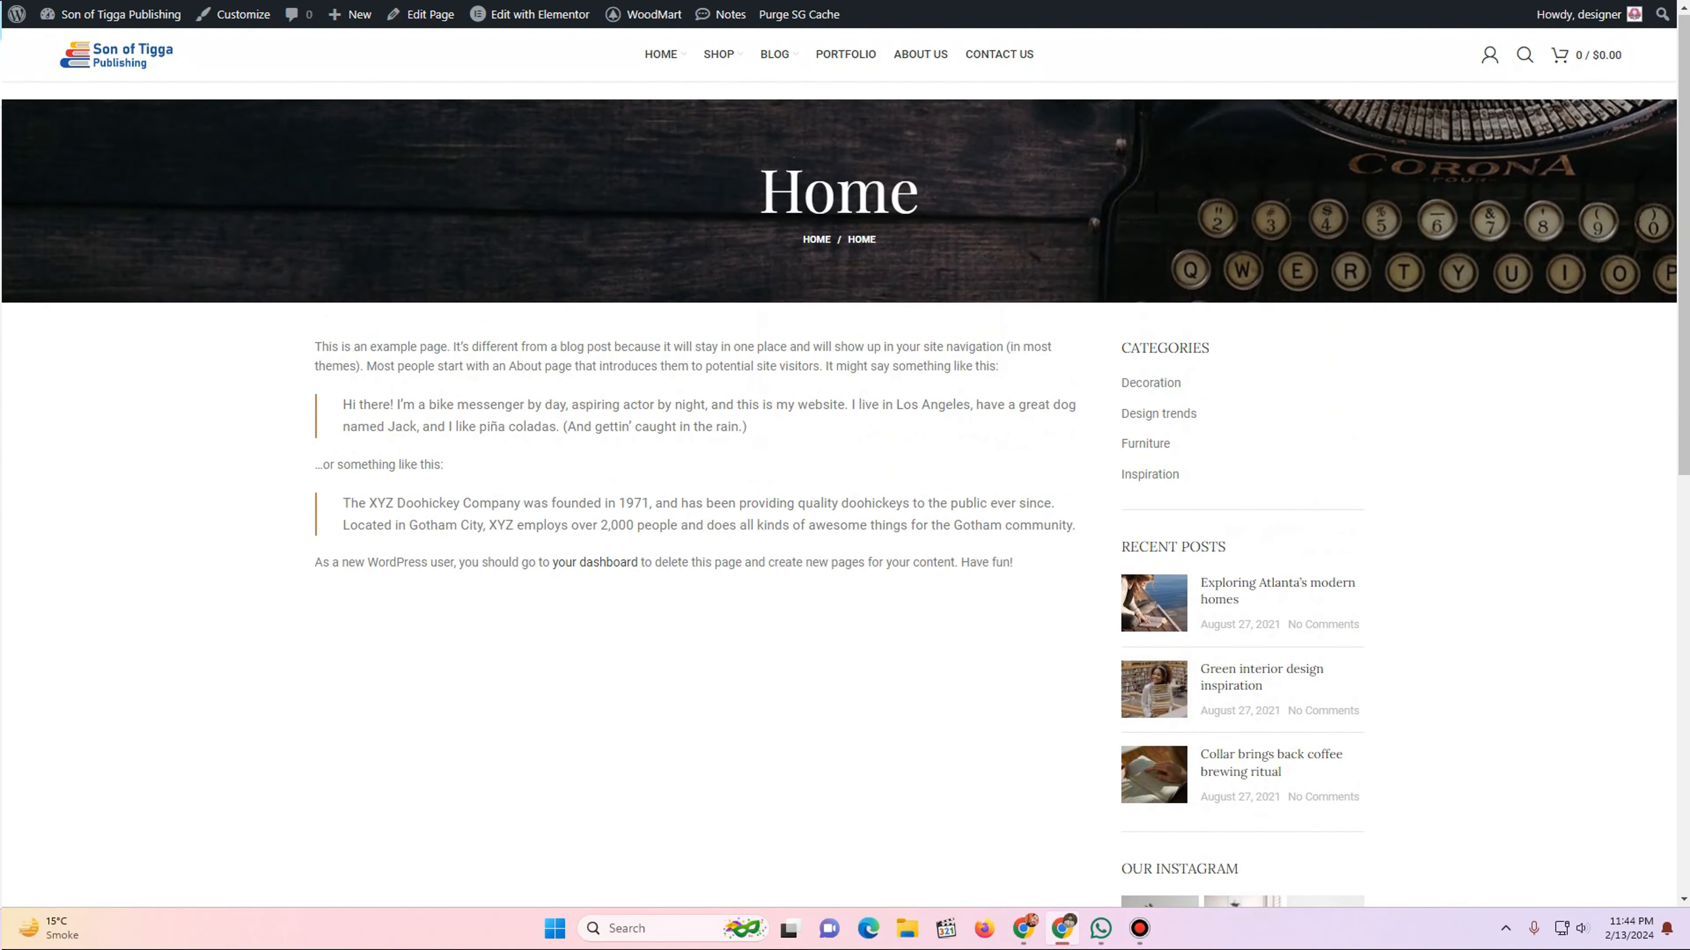
- Move the Home page to the trash, keeping the Home Books front page
key("ctrl+shift+Tab")
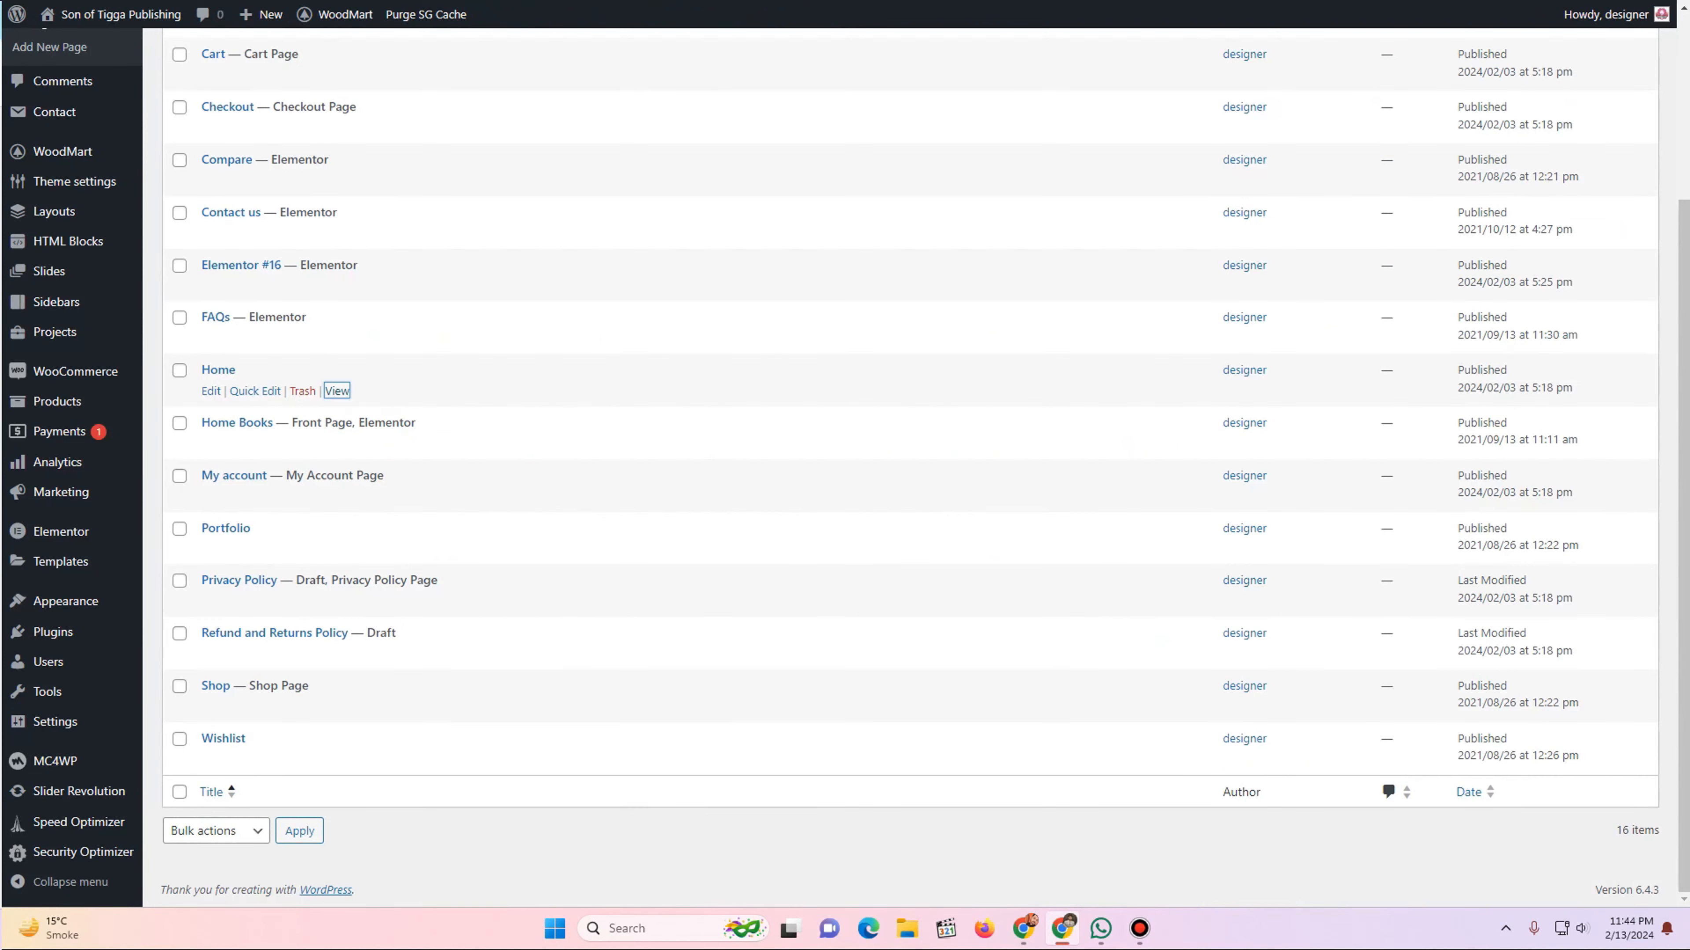
key("shift+Tab")
key("Return")
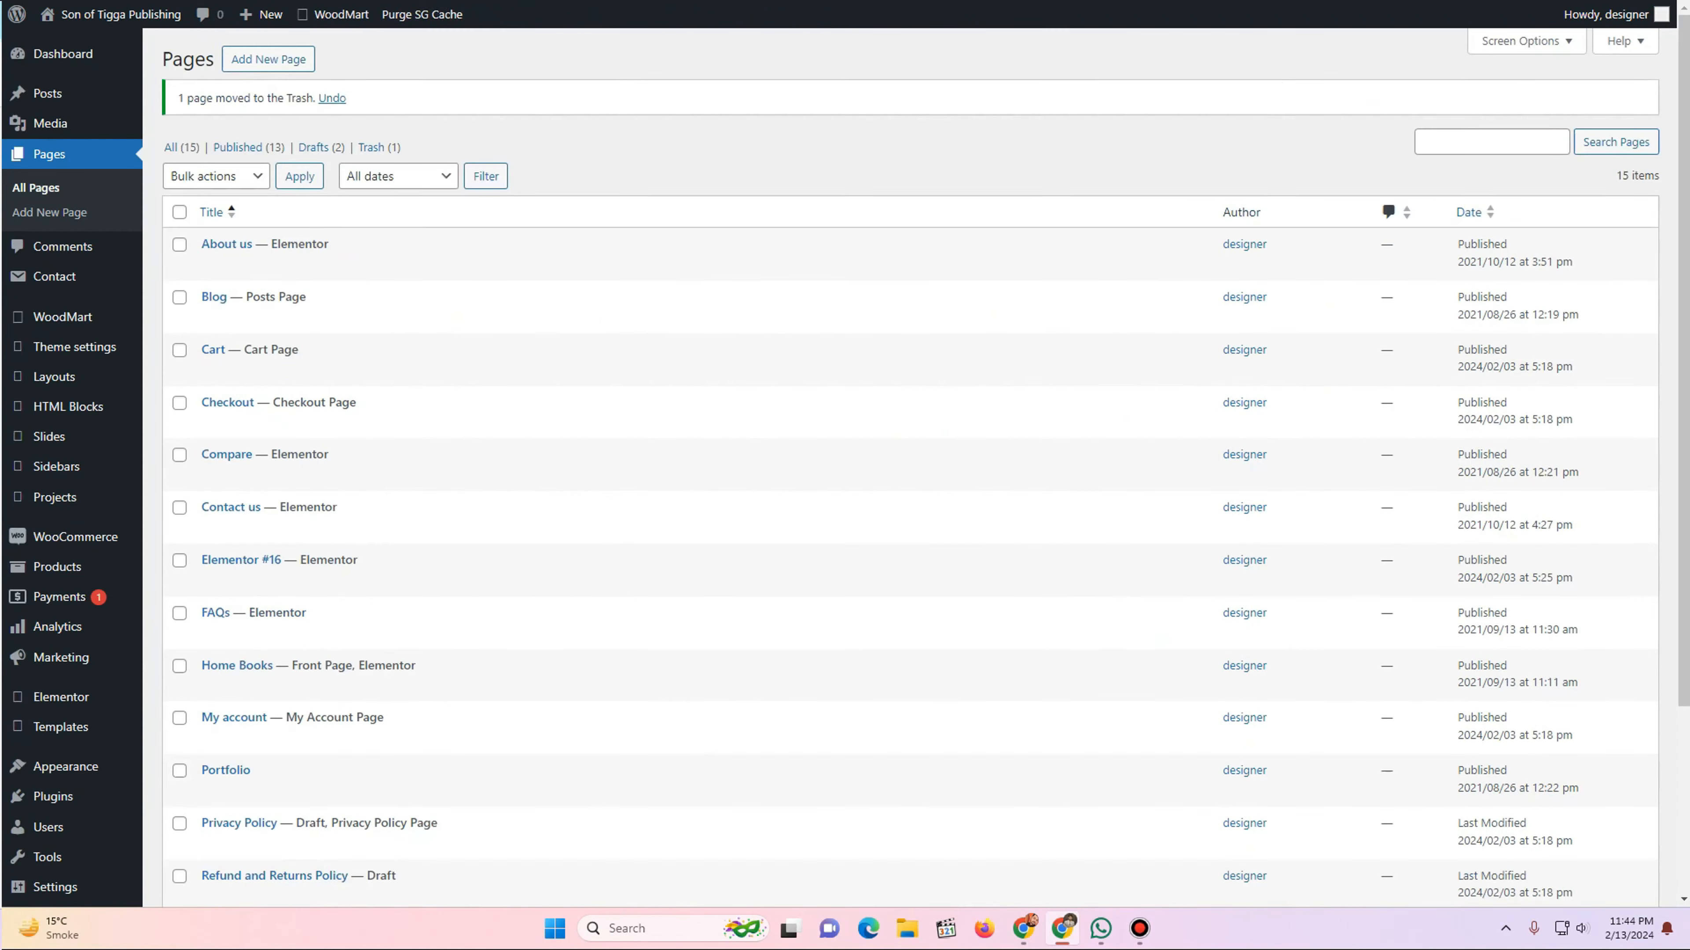
- Move the Portfolio, Wishlist, Elementor #16, Compare and Blog pages to the trash in bulk
scroll(864, 466, "down", 3)
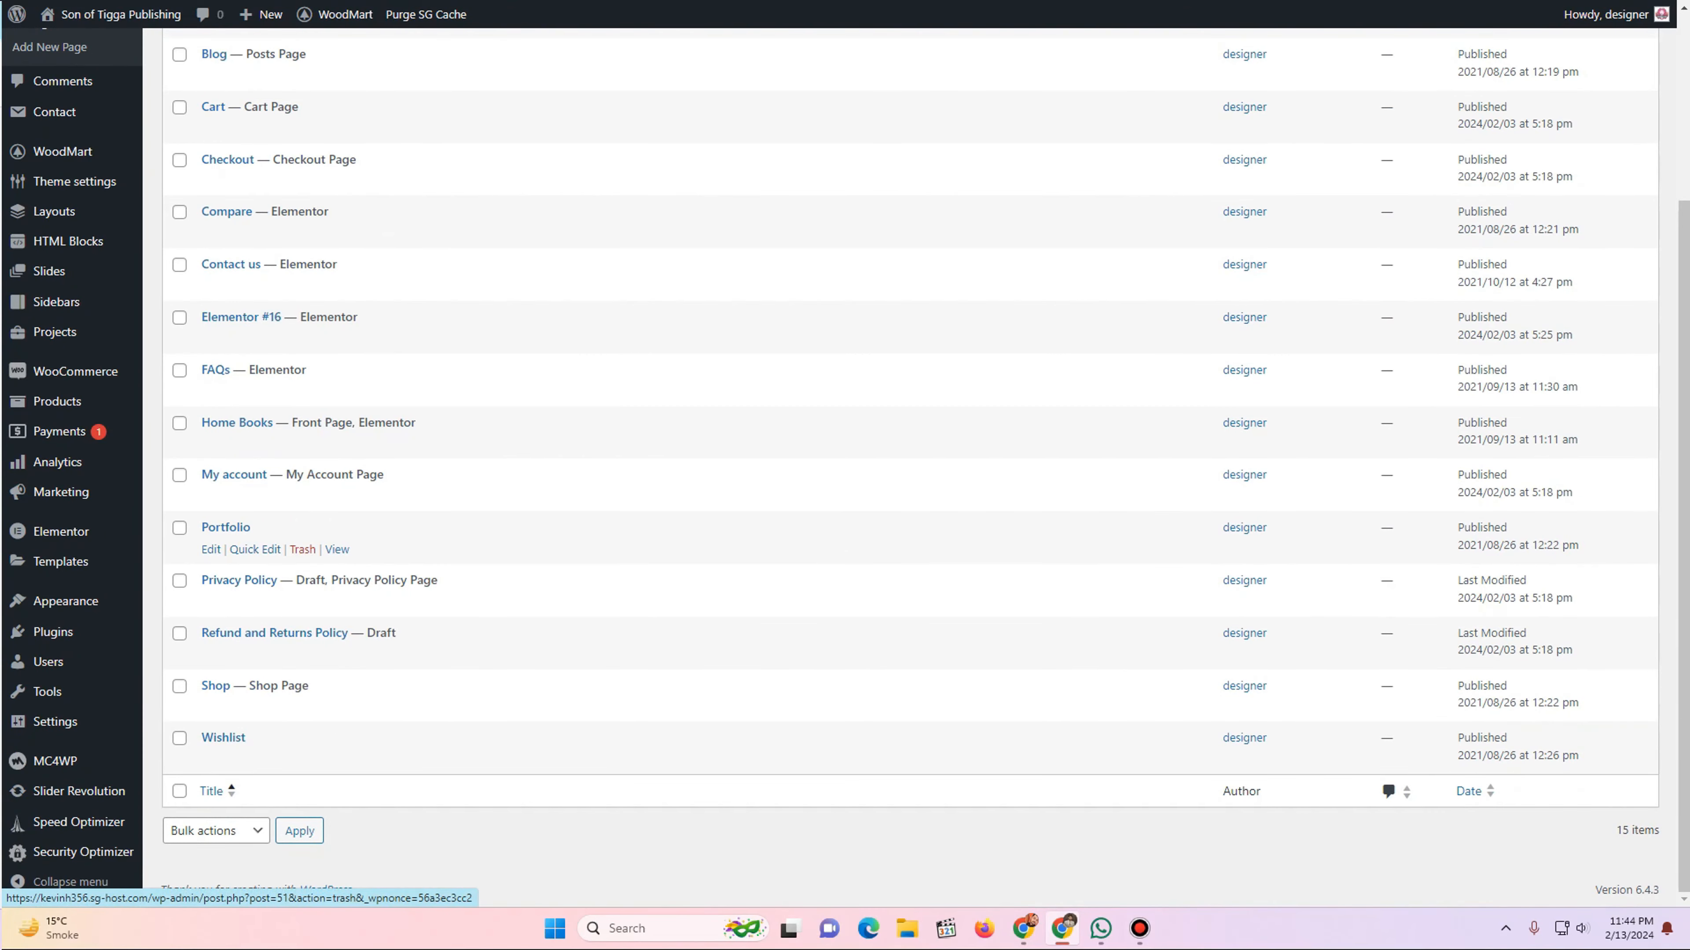
left_click(179, 528)
left_click(179, 738)
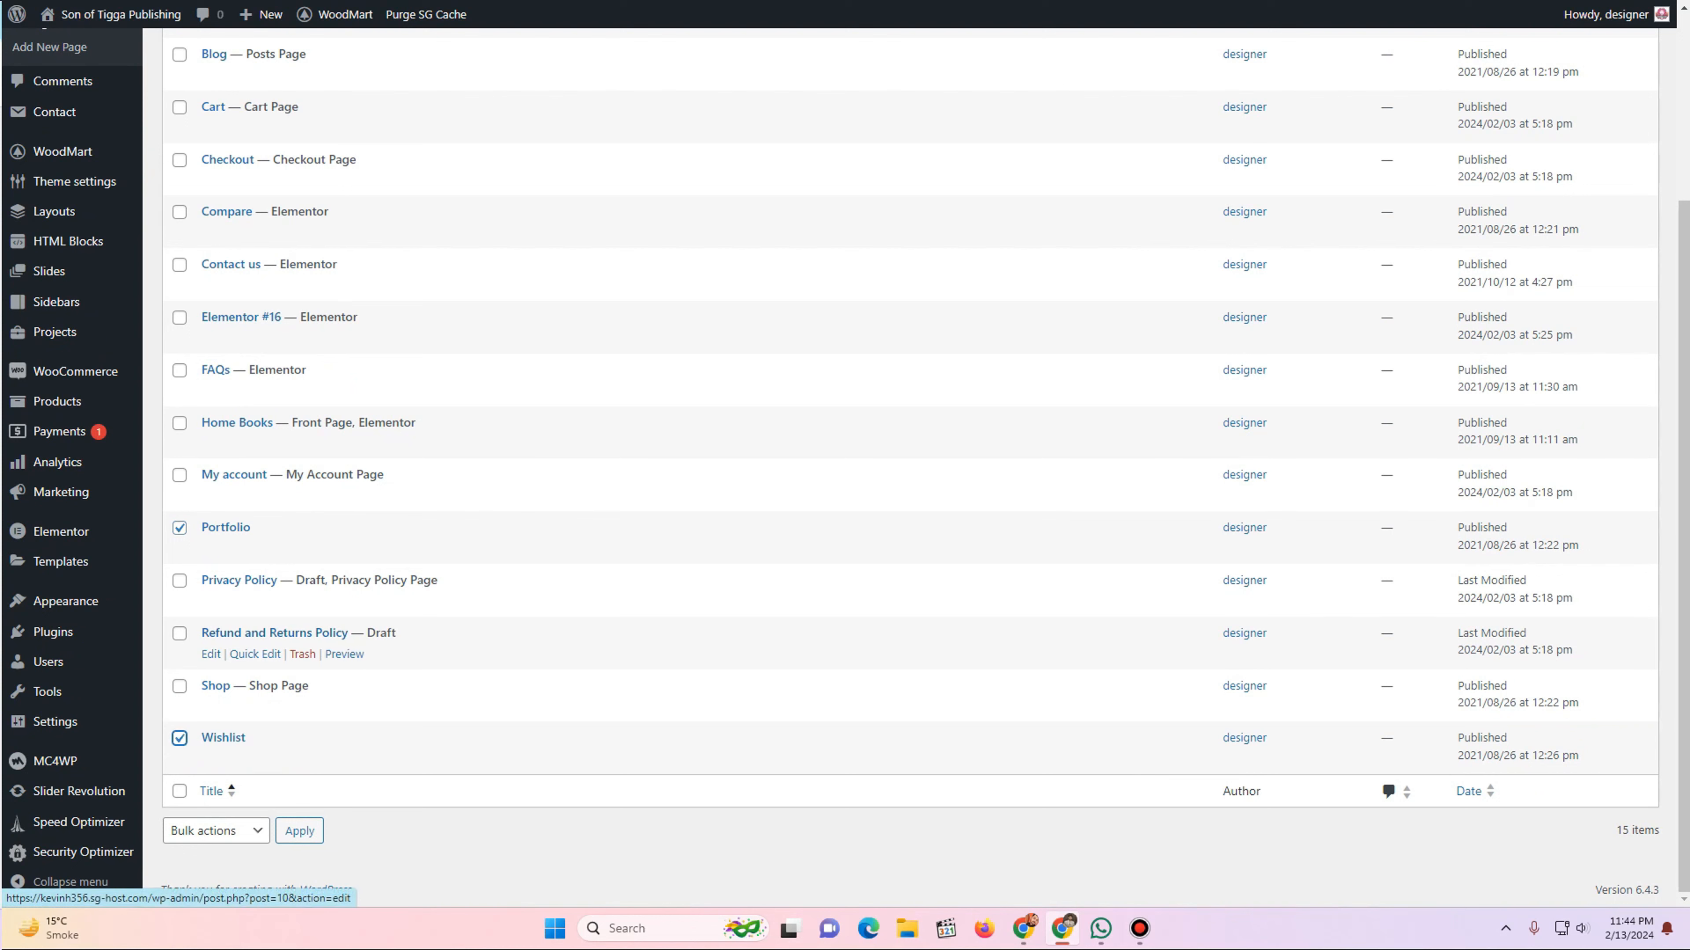
scroll(905, 466, "up", 2)
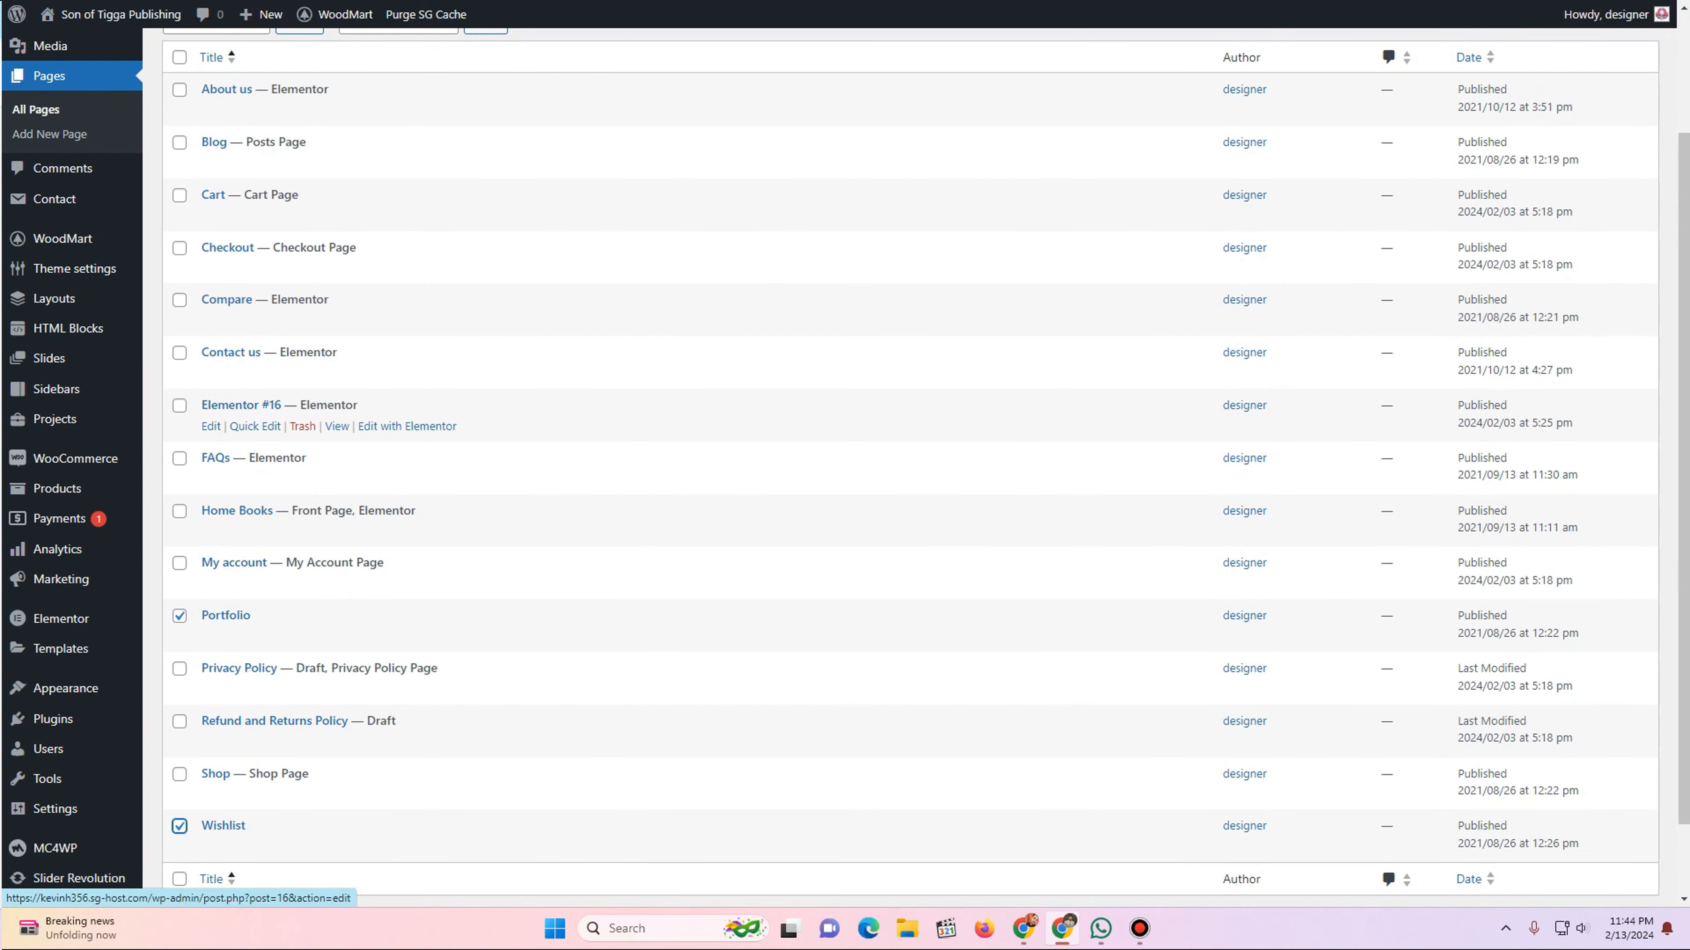
left_click(179, 405)
scroll(179, 405, "up", 2)
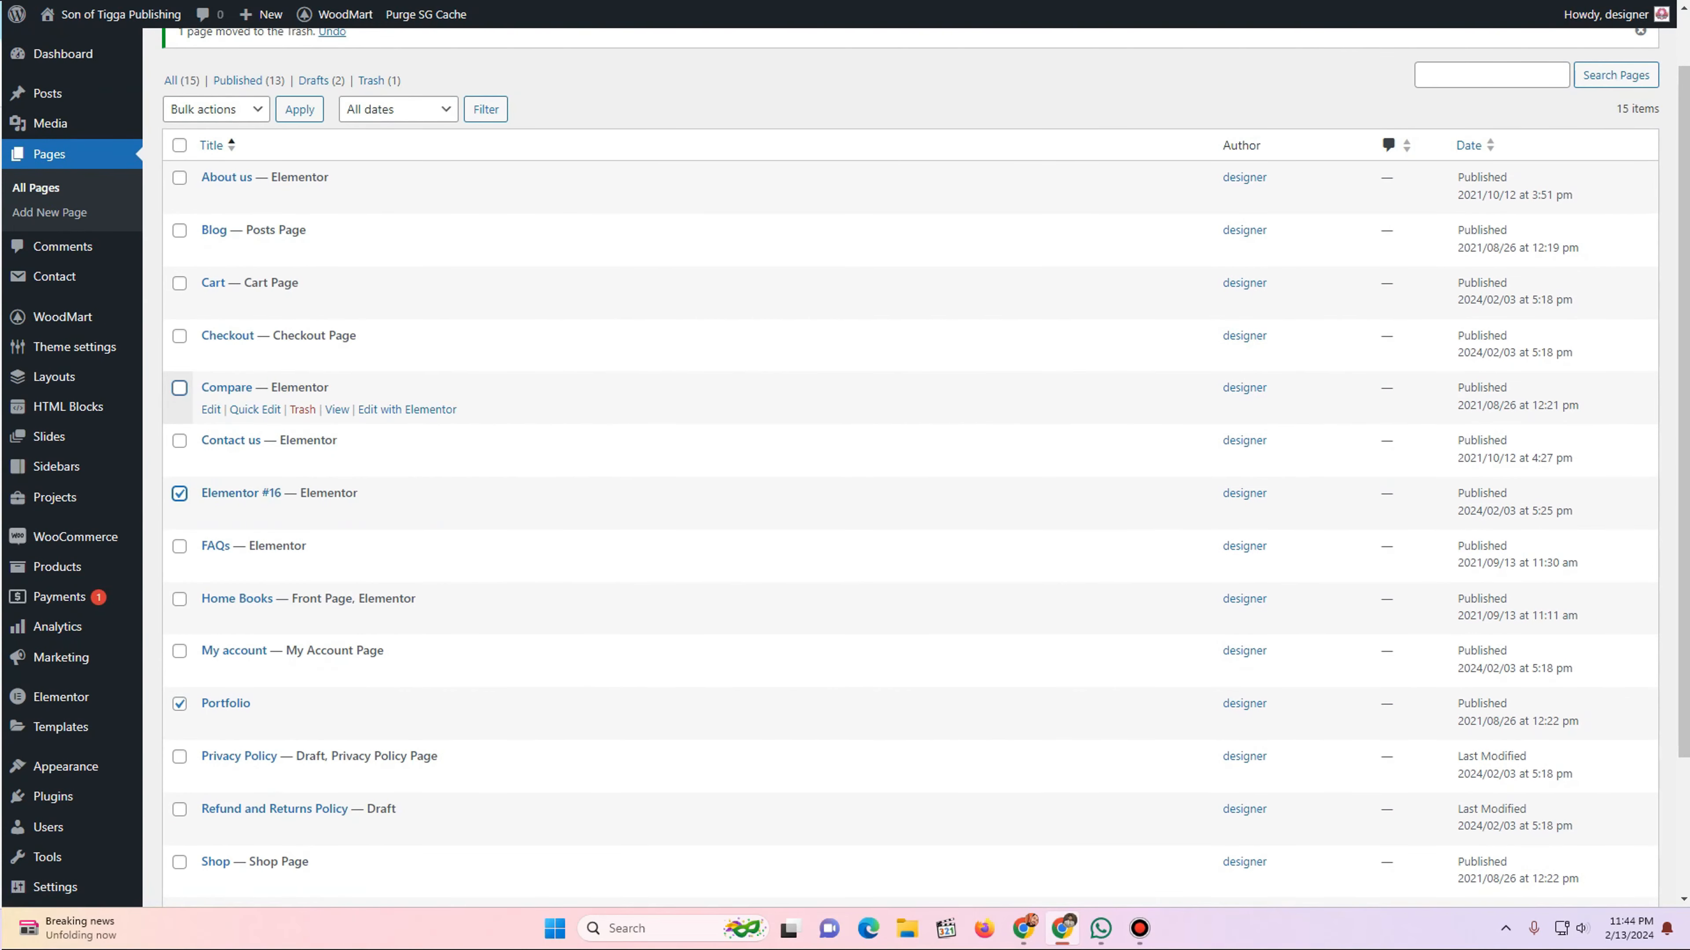
left_click(179, 388)
scroll(180, 297, "up", 1)
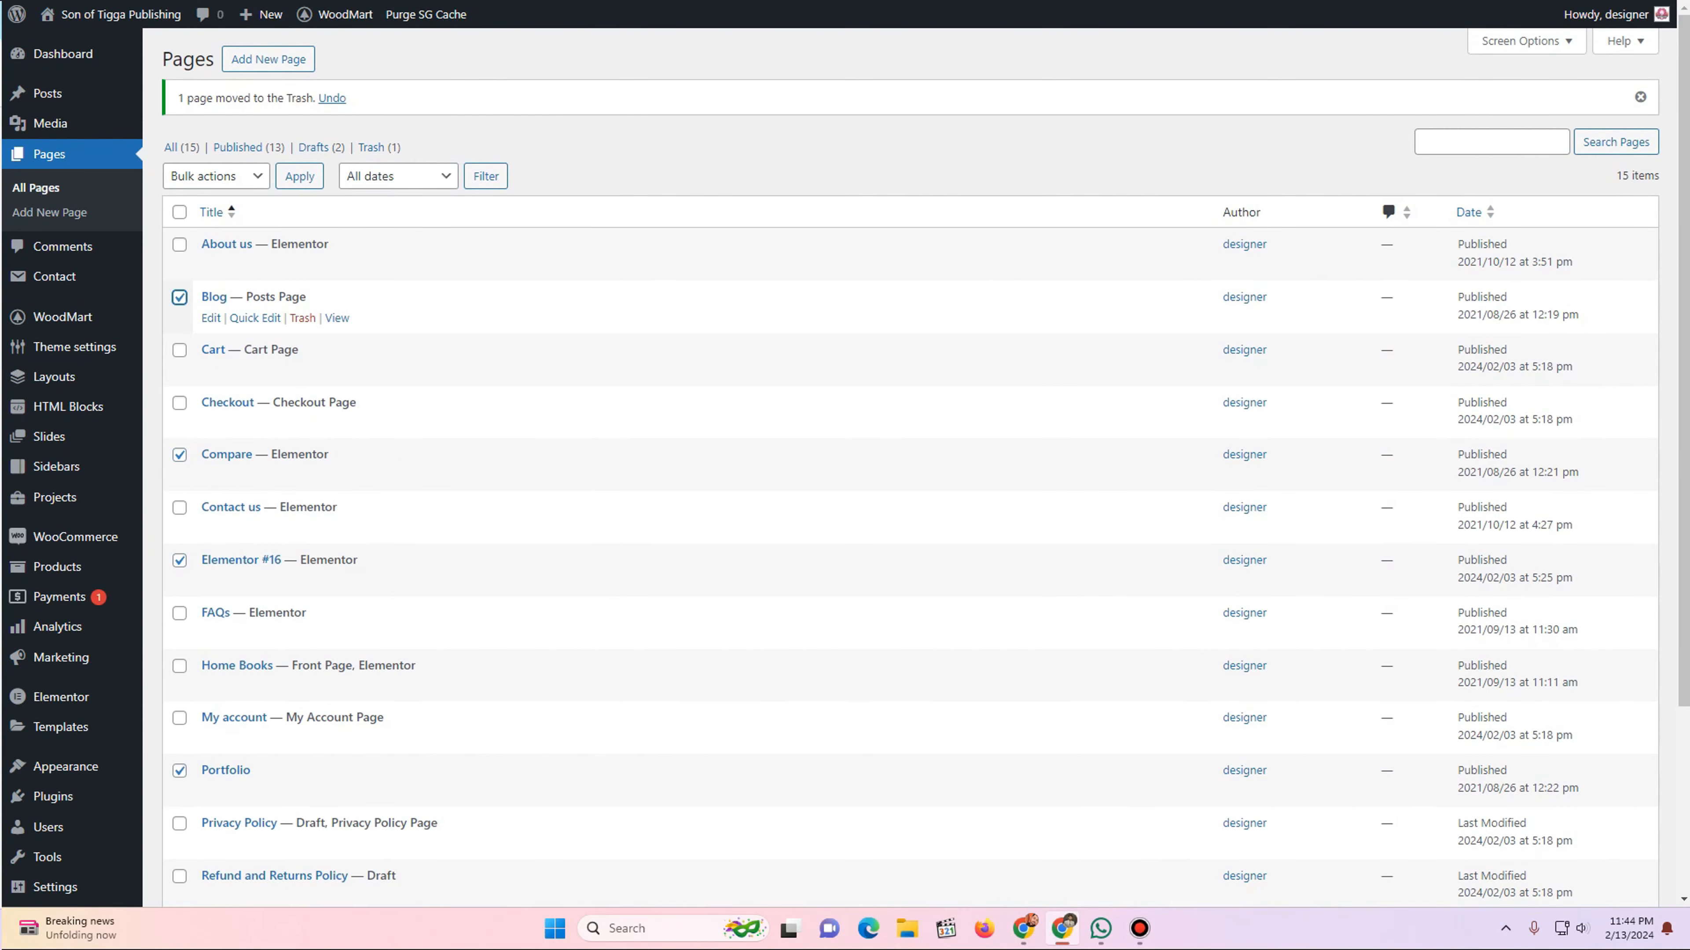
left_click(216, 175)
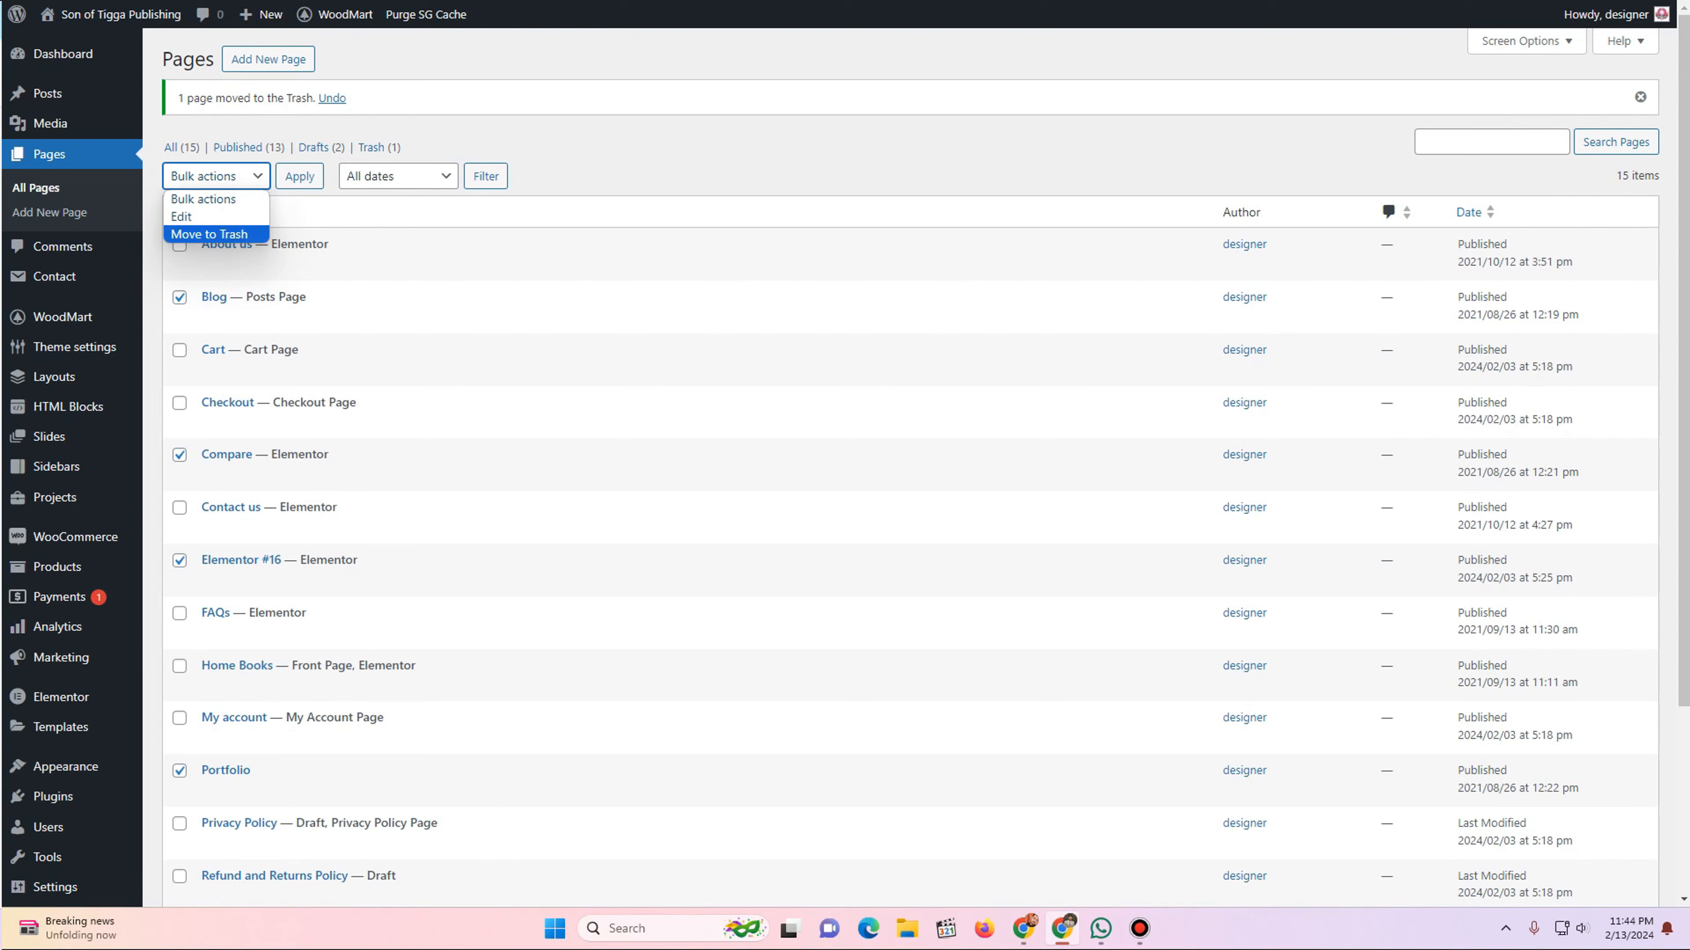
left_click(209, 235)
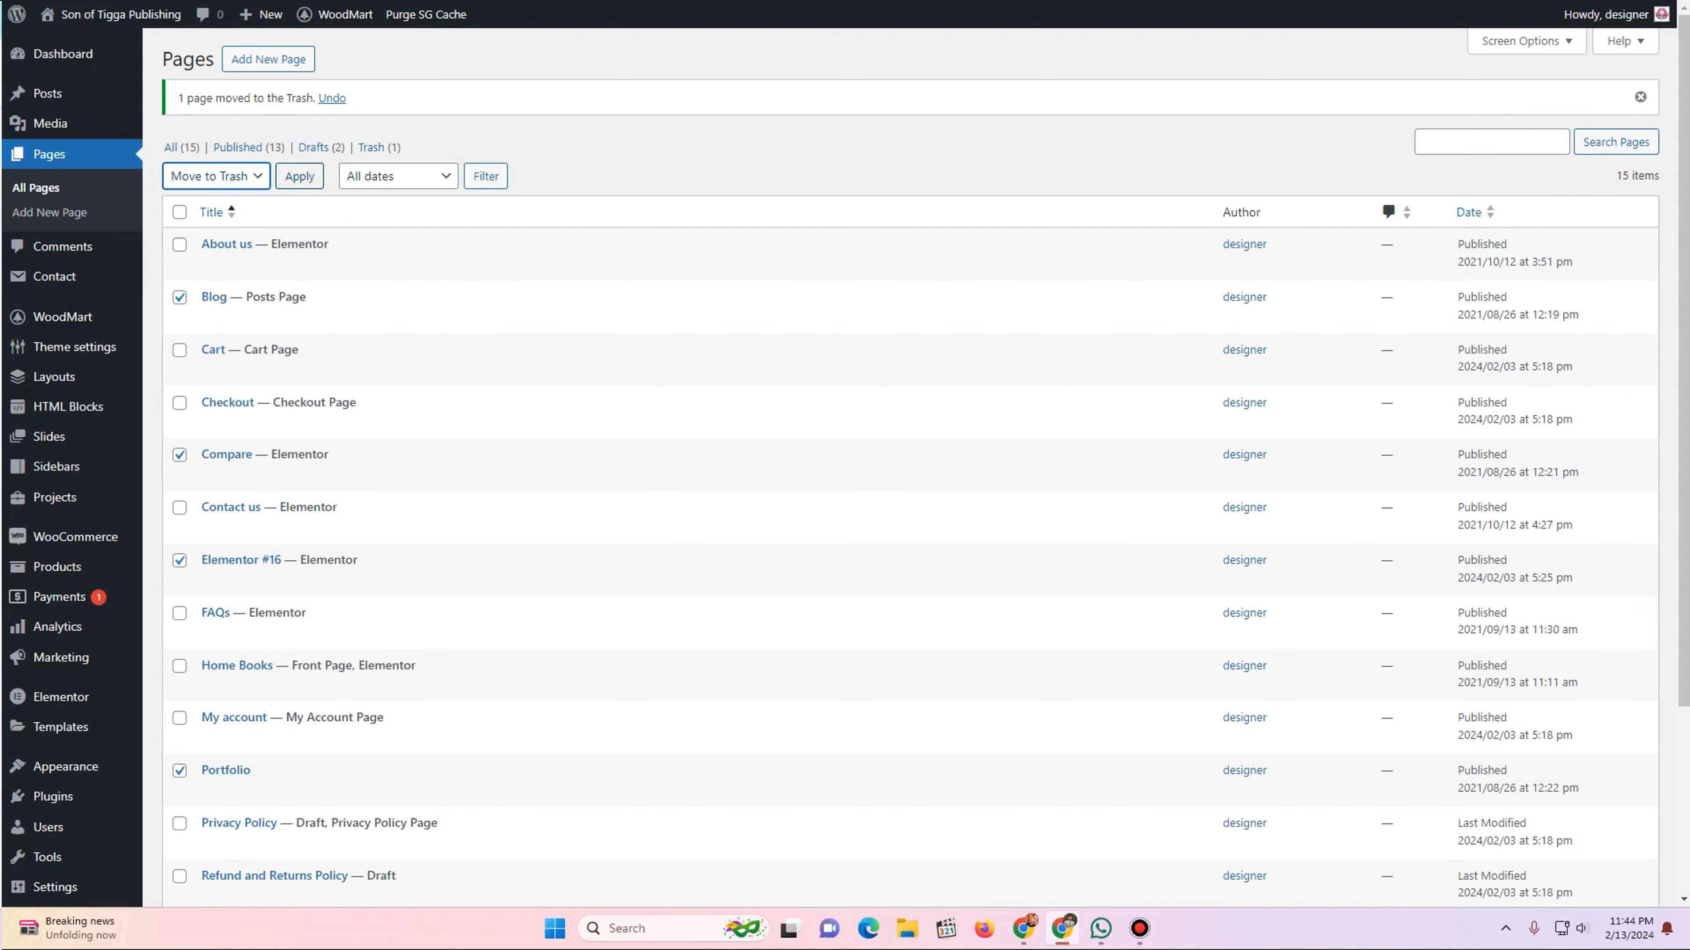
scroll(299, 533, "down", 4)
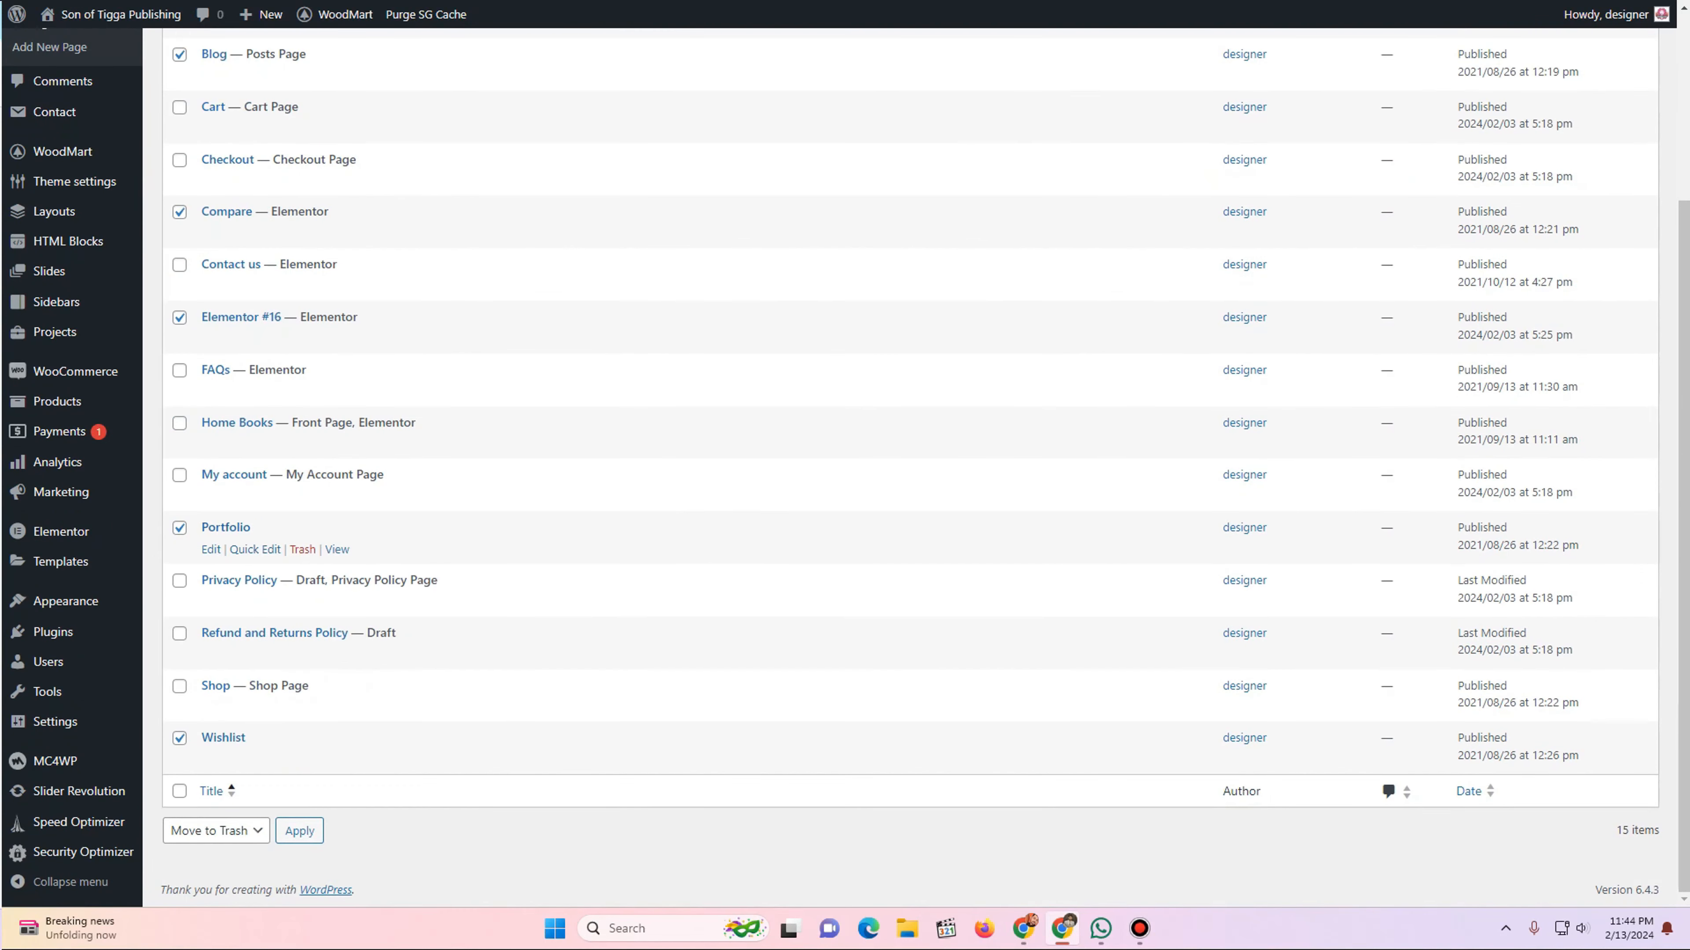
scroll(299, 176, "up", 4)
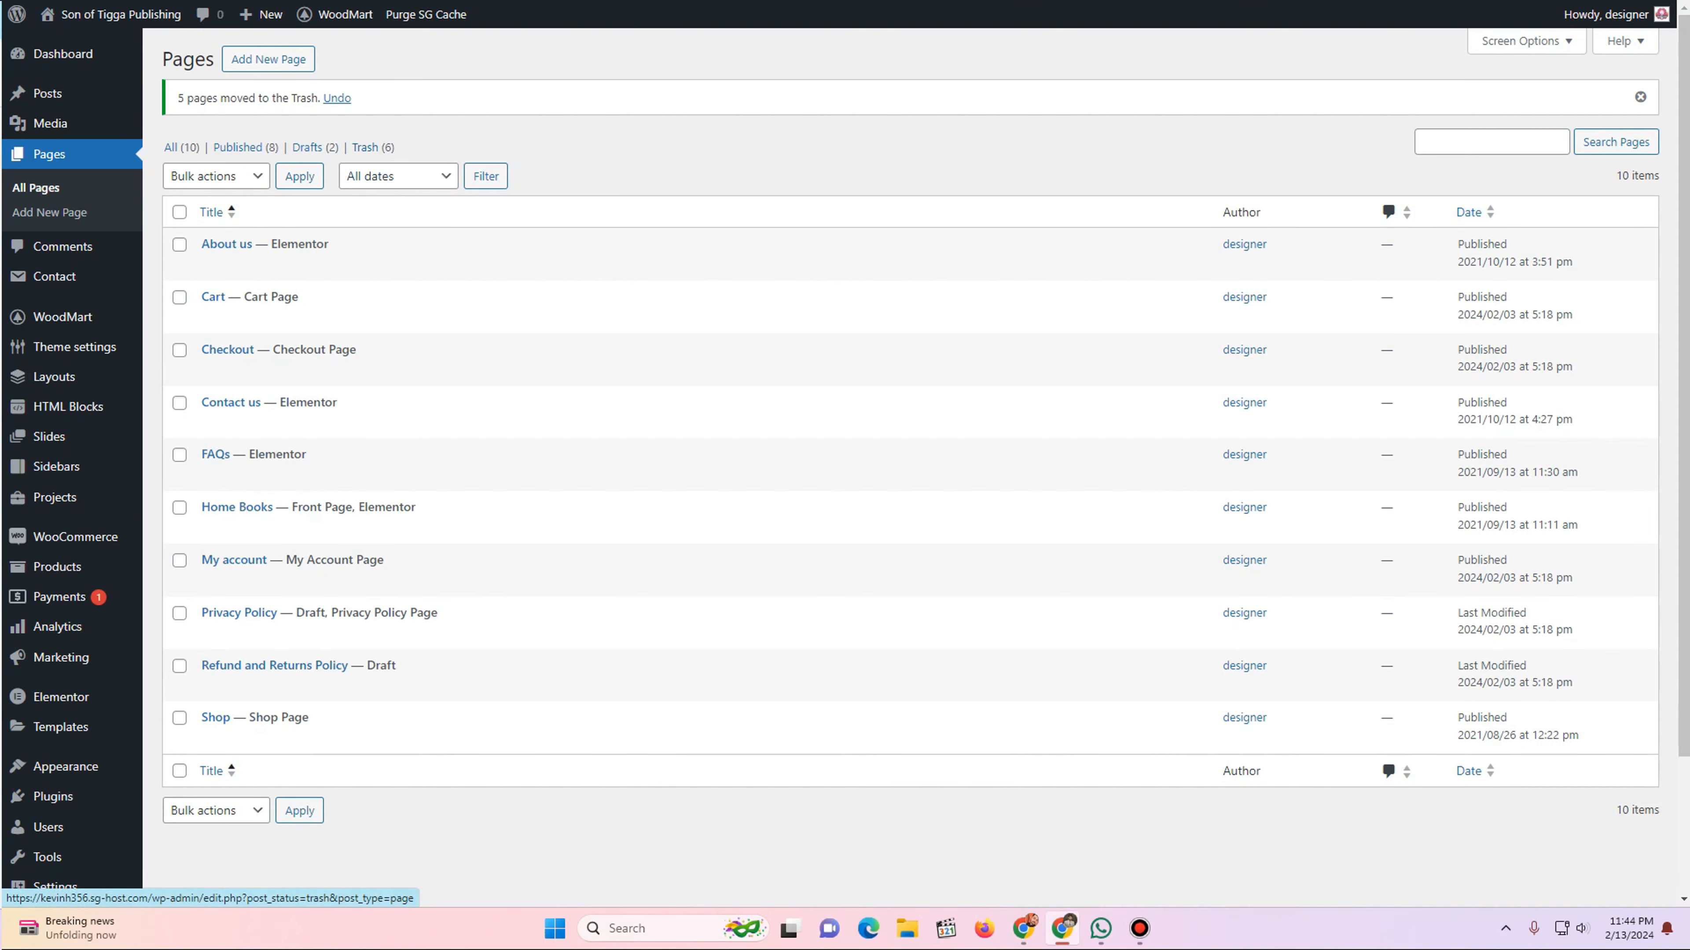
- Check the trashed pages and review the full list of remaining pages
left_click(372, 147)
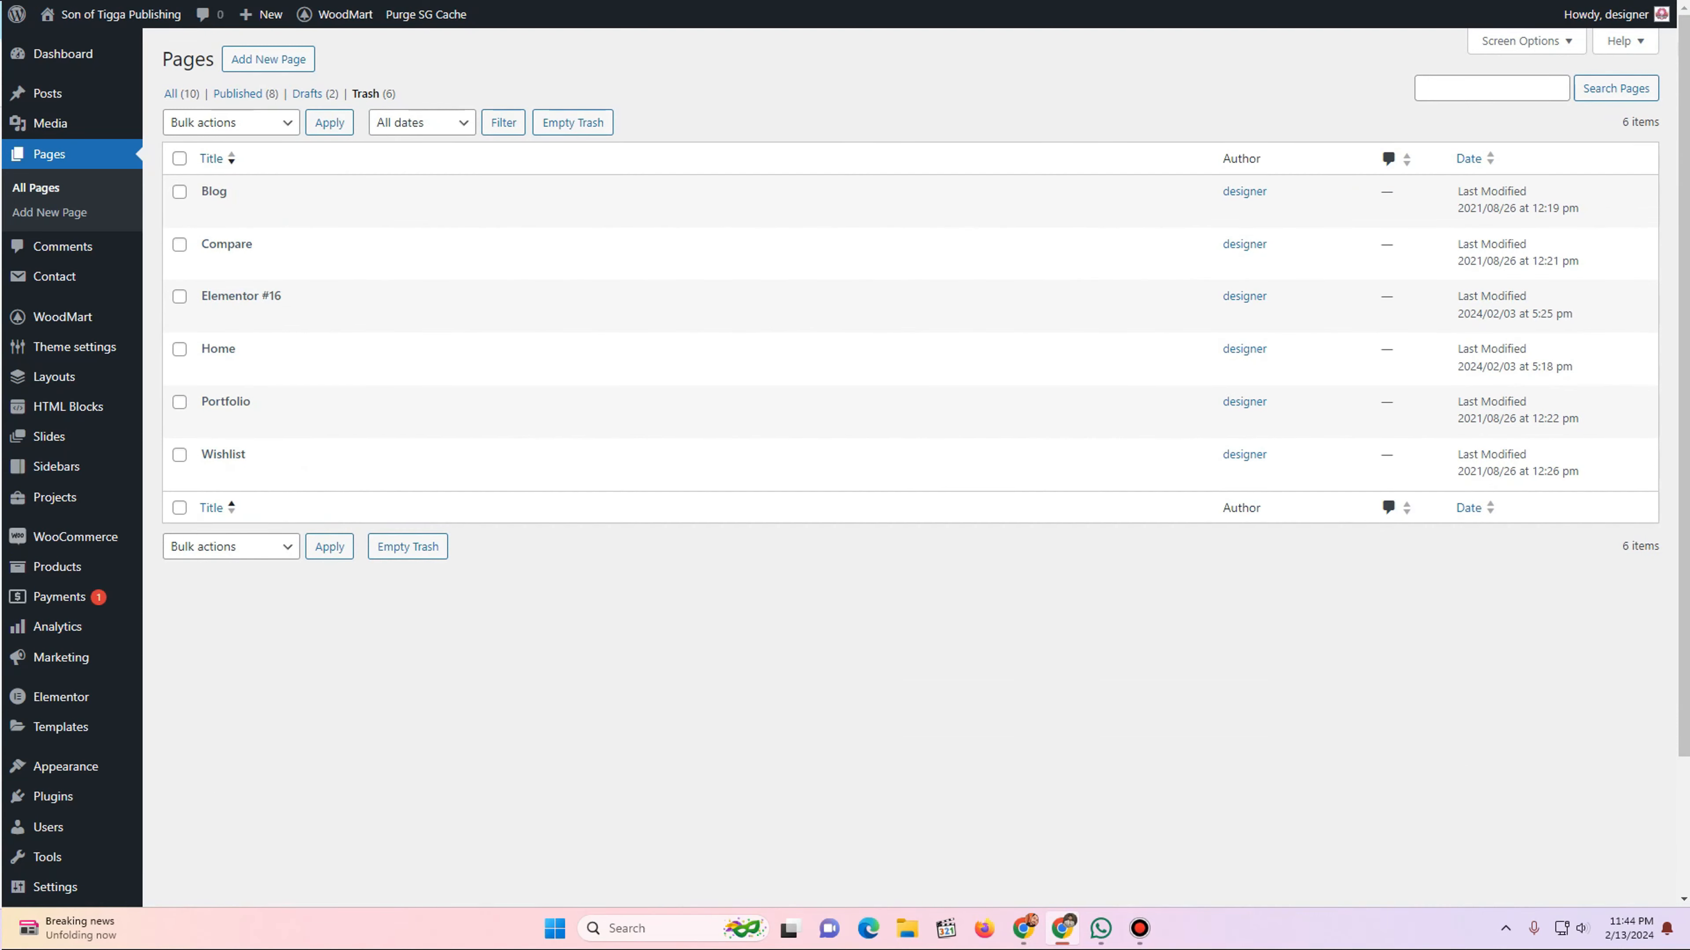
left_click(181, 93)
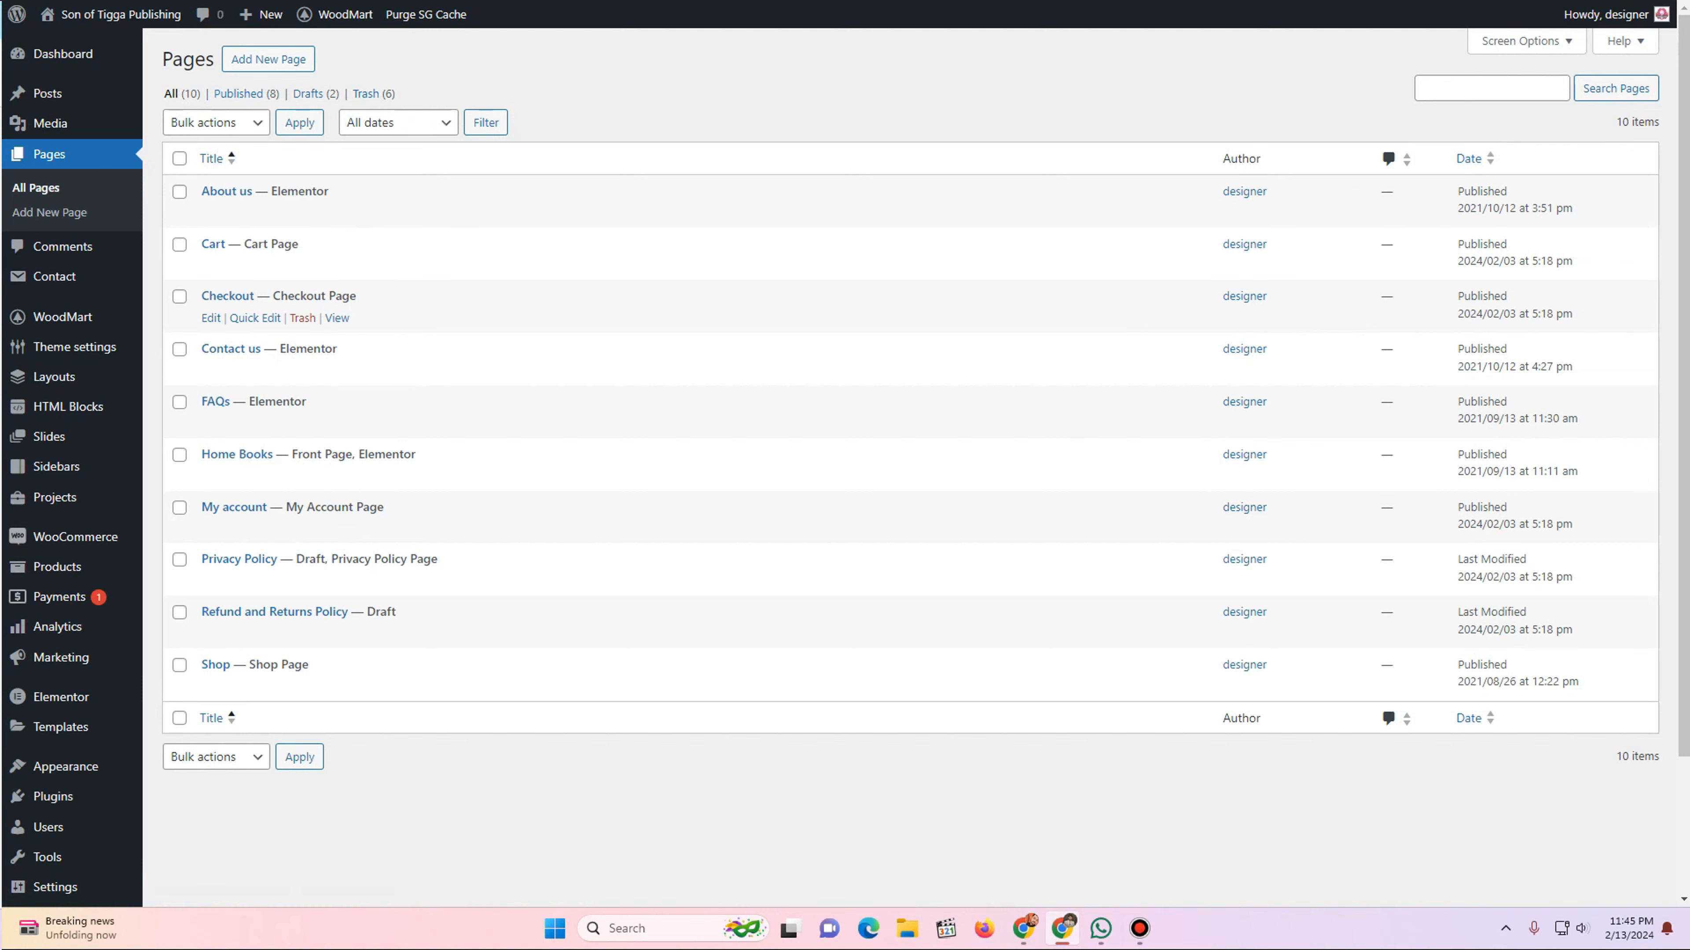
scroll(798, 466, "down", 3)
scroll(798, 466, "up", 3)
- Reload the storefront homepage and check the header menu items with the Home and Shop dropdowns
key("ctrl+Tab")
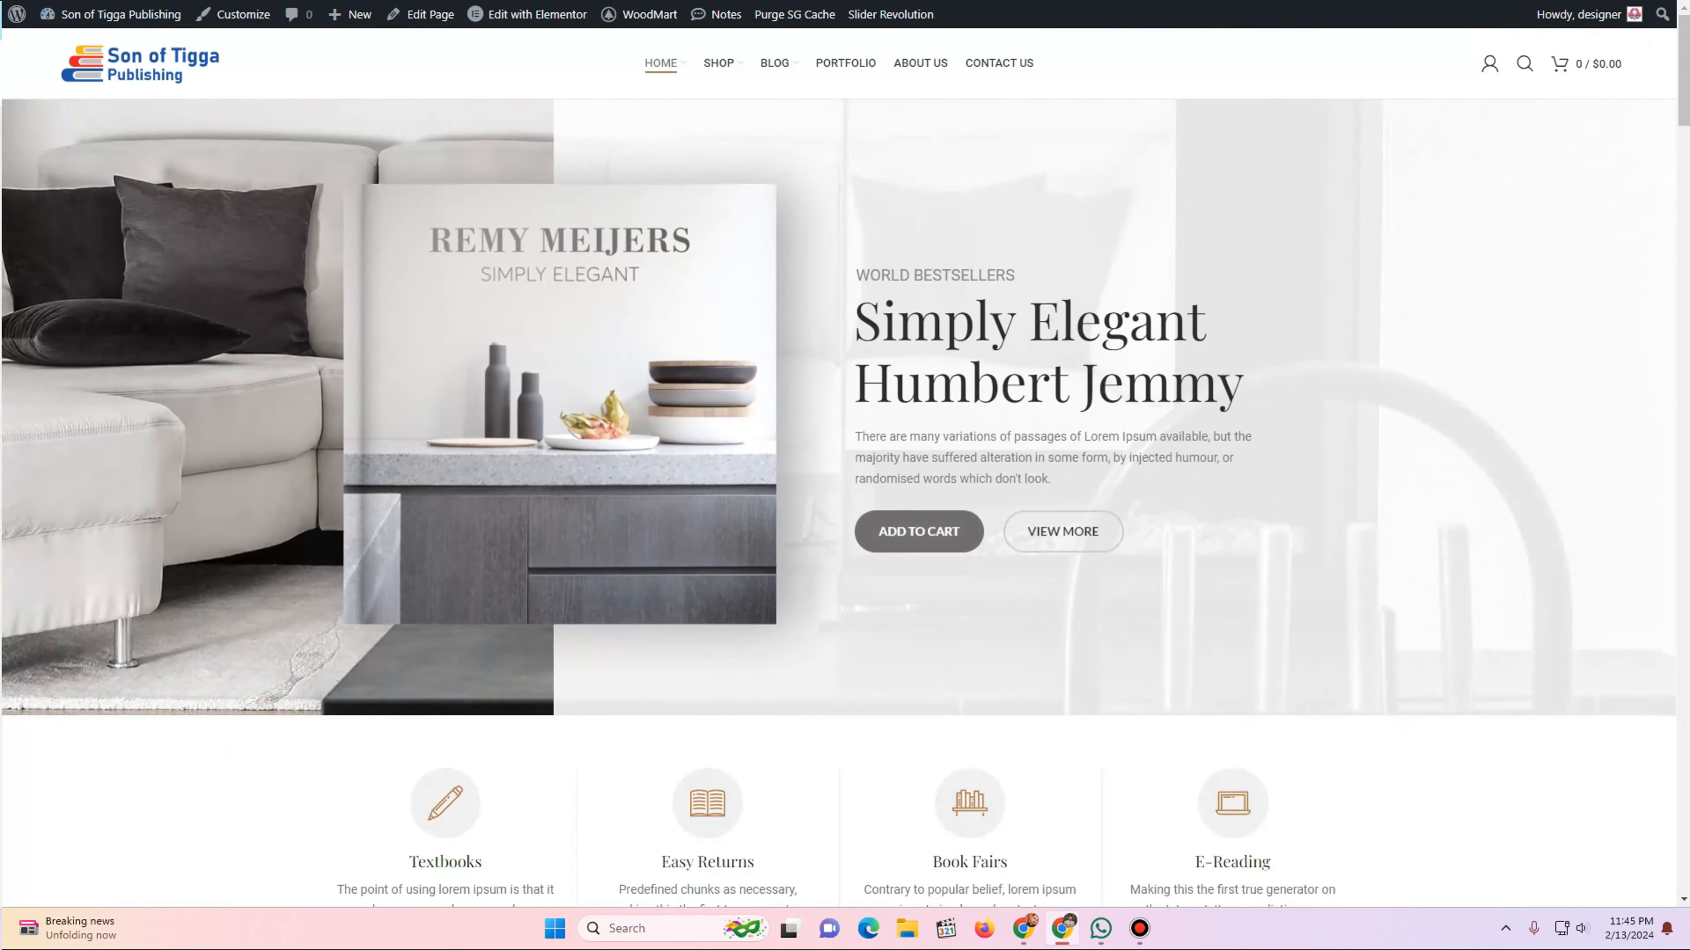
key("F5")
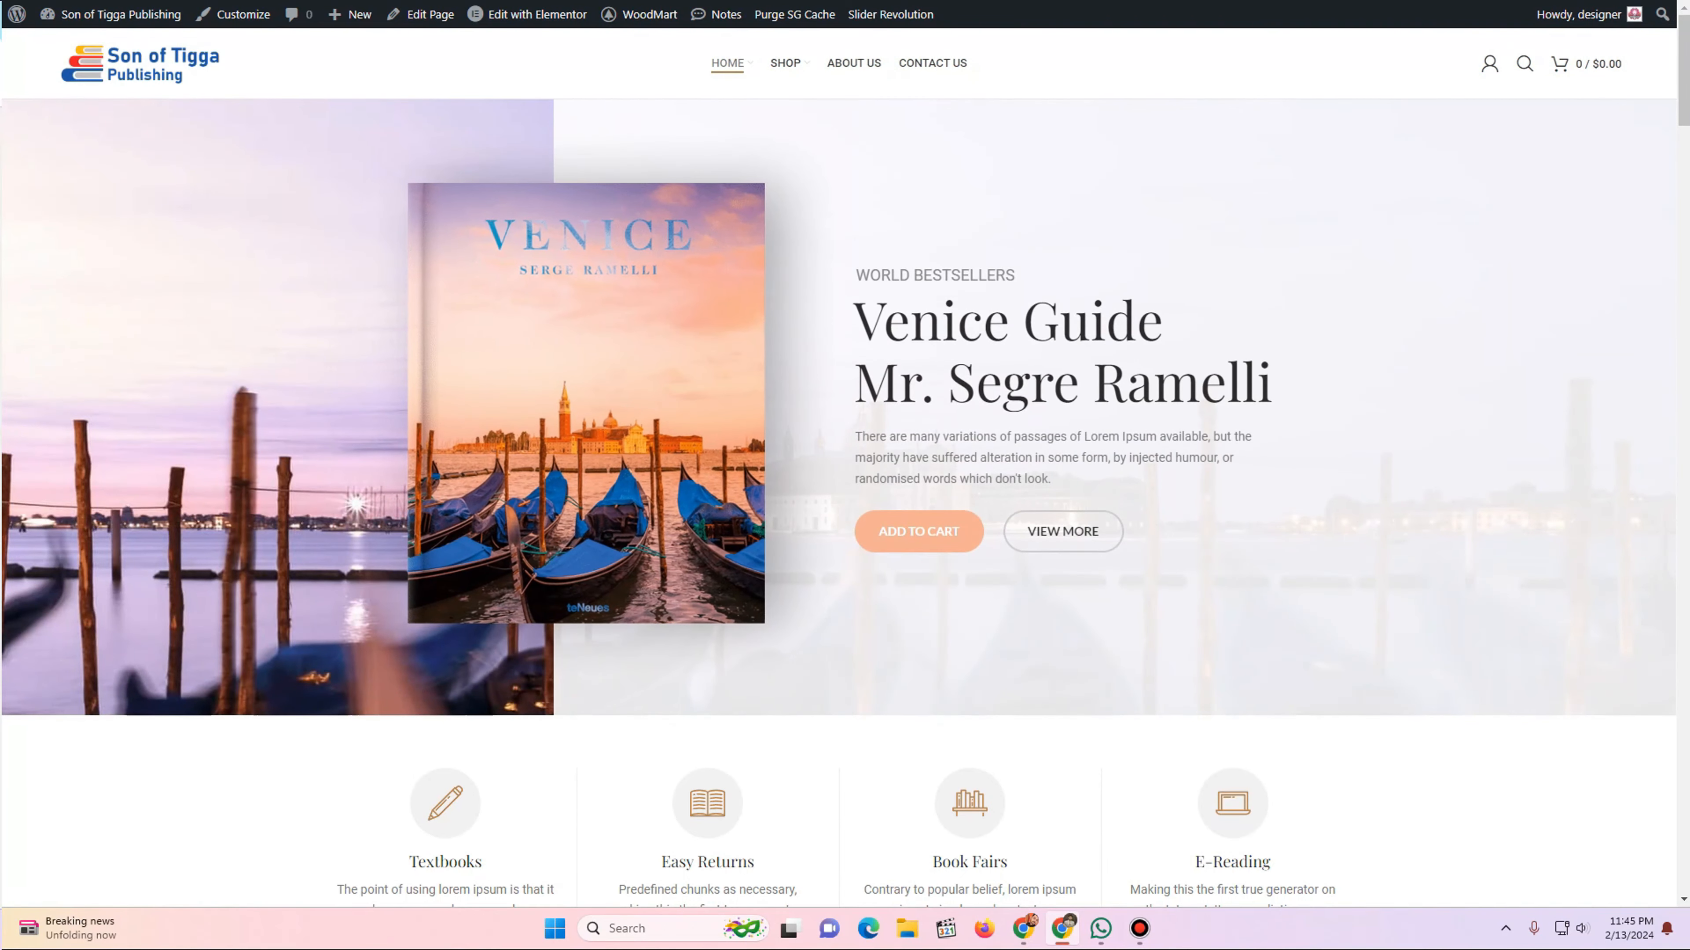
mouse_move(728, 63)
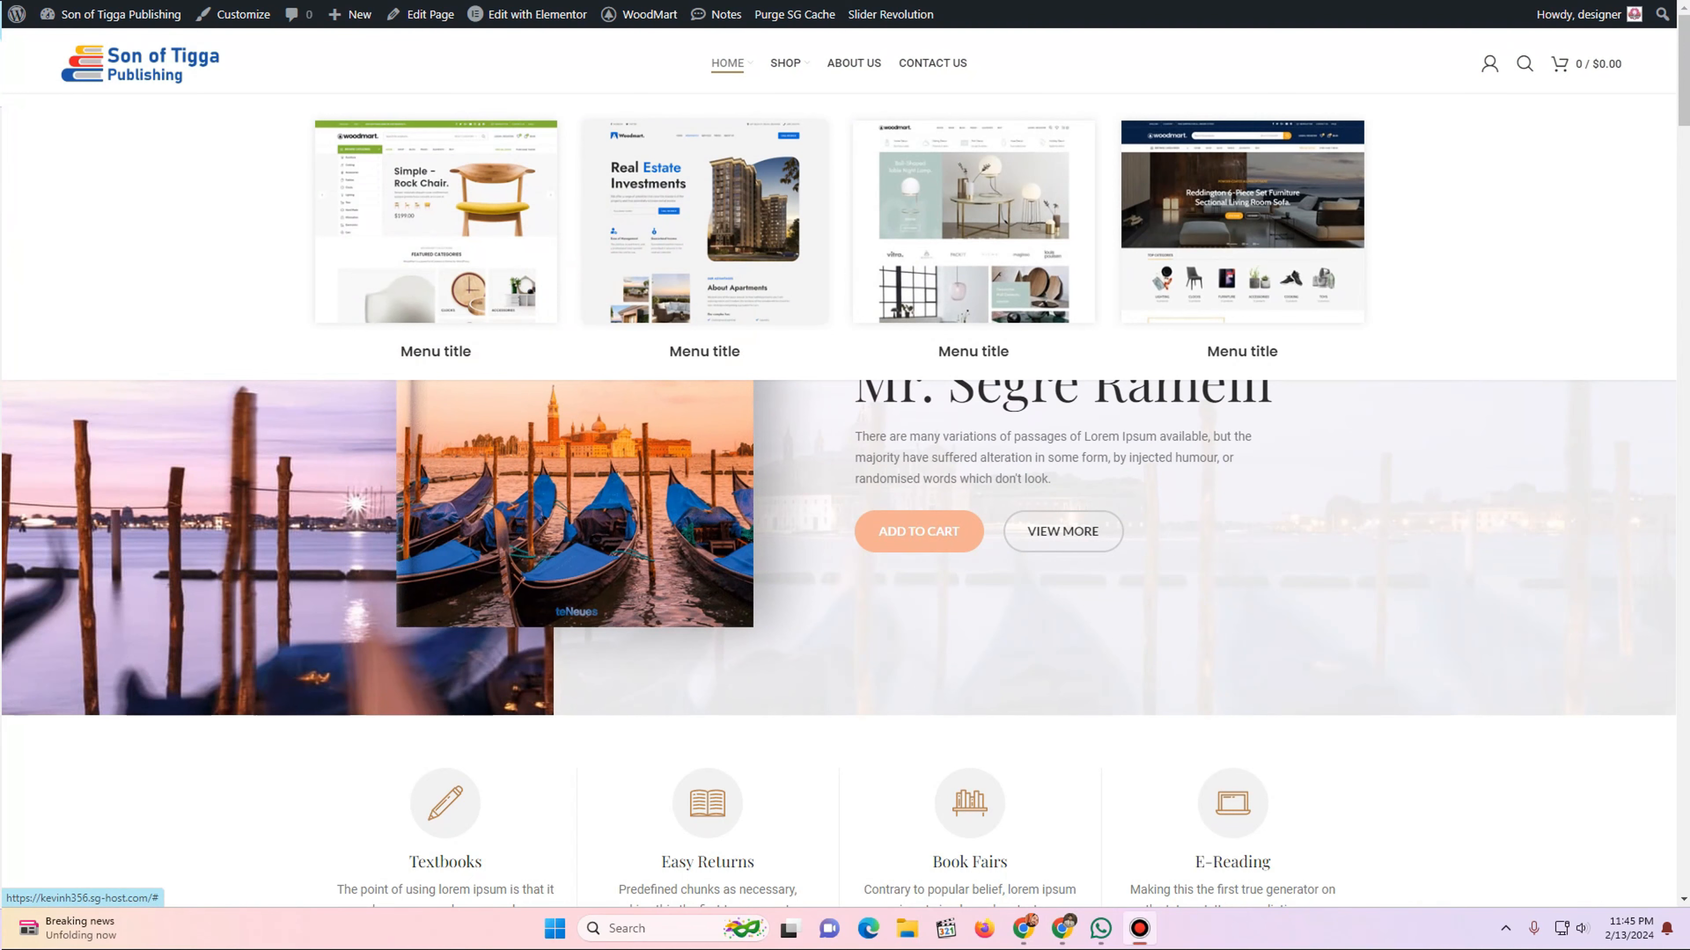
mouse_move(785, 63)
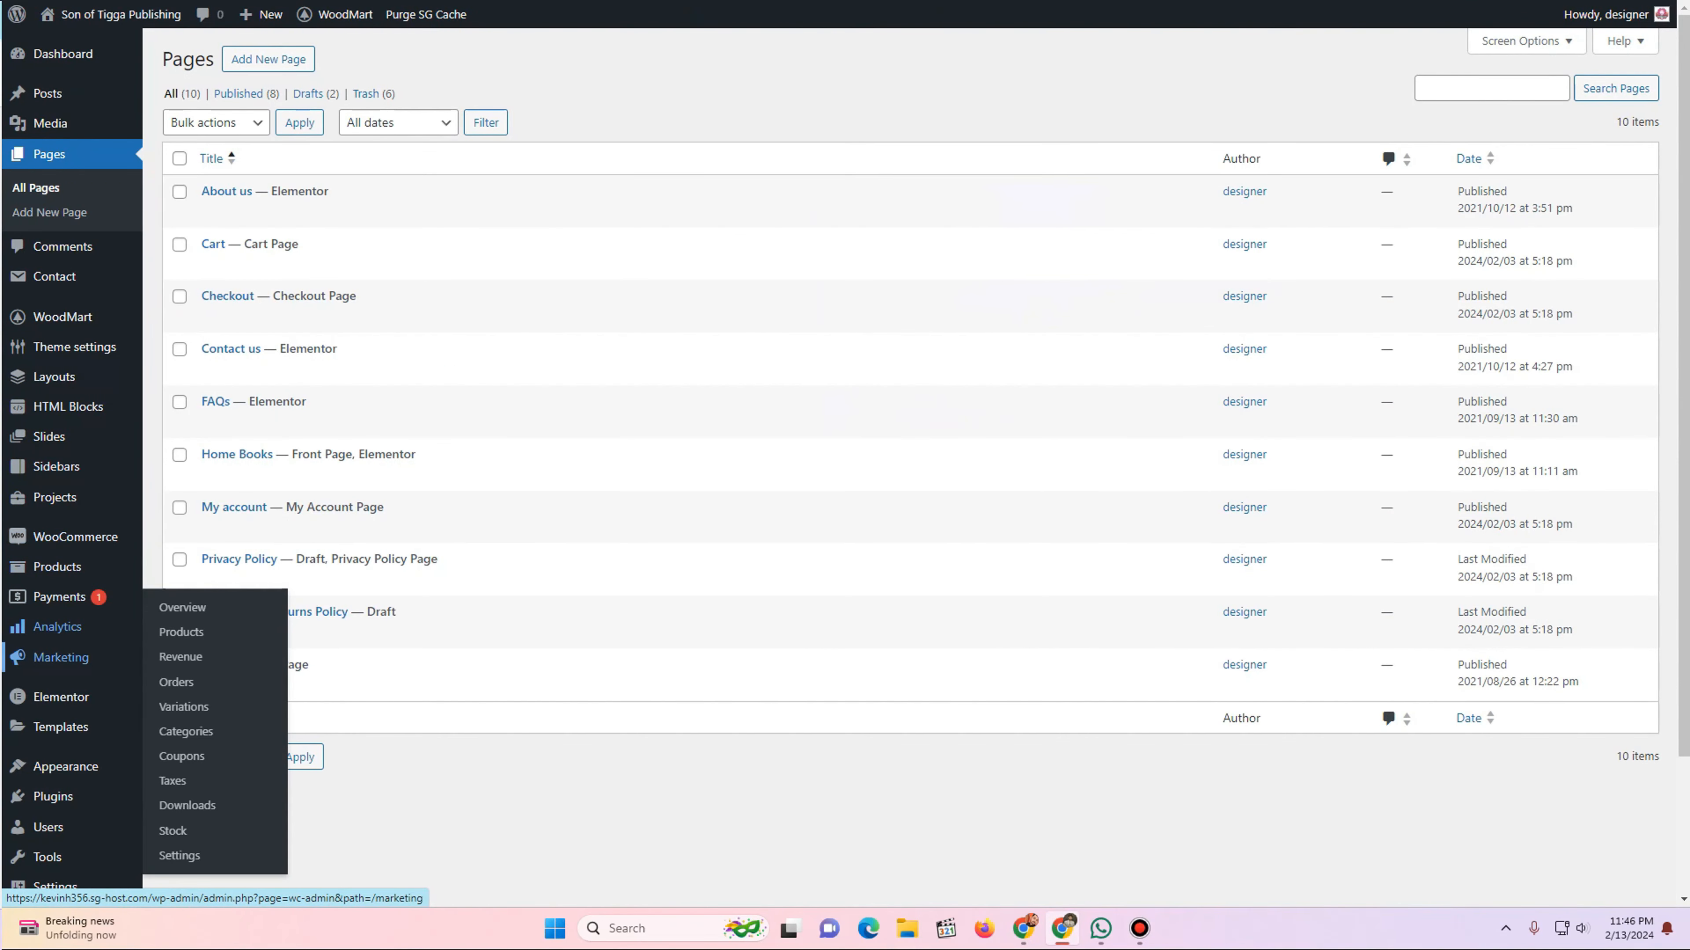
- Open the site's menu editor and load the Main navigation menu for editing, leaving the Categories menu
mouse_move(65, 767)
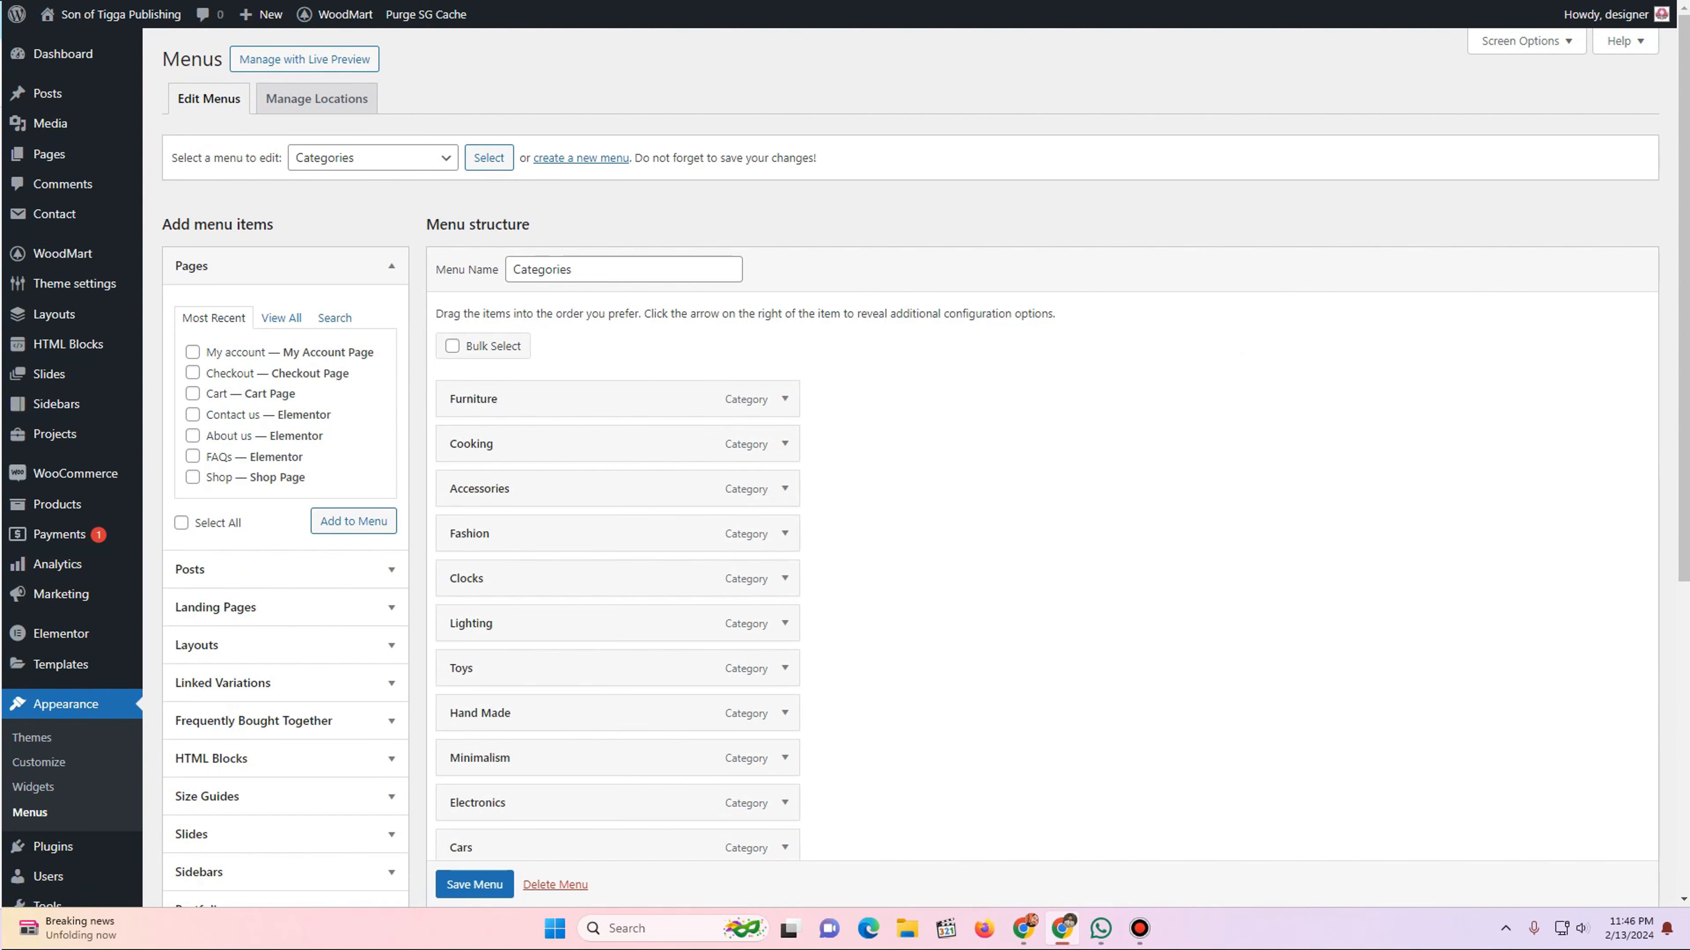
scroll(519, 353, "down", 6)
scroll(518, 353, "up", 6)
left_click(372, 157)
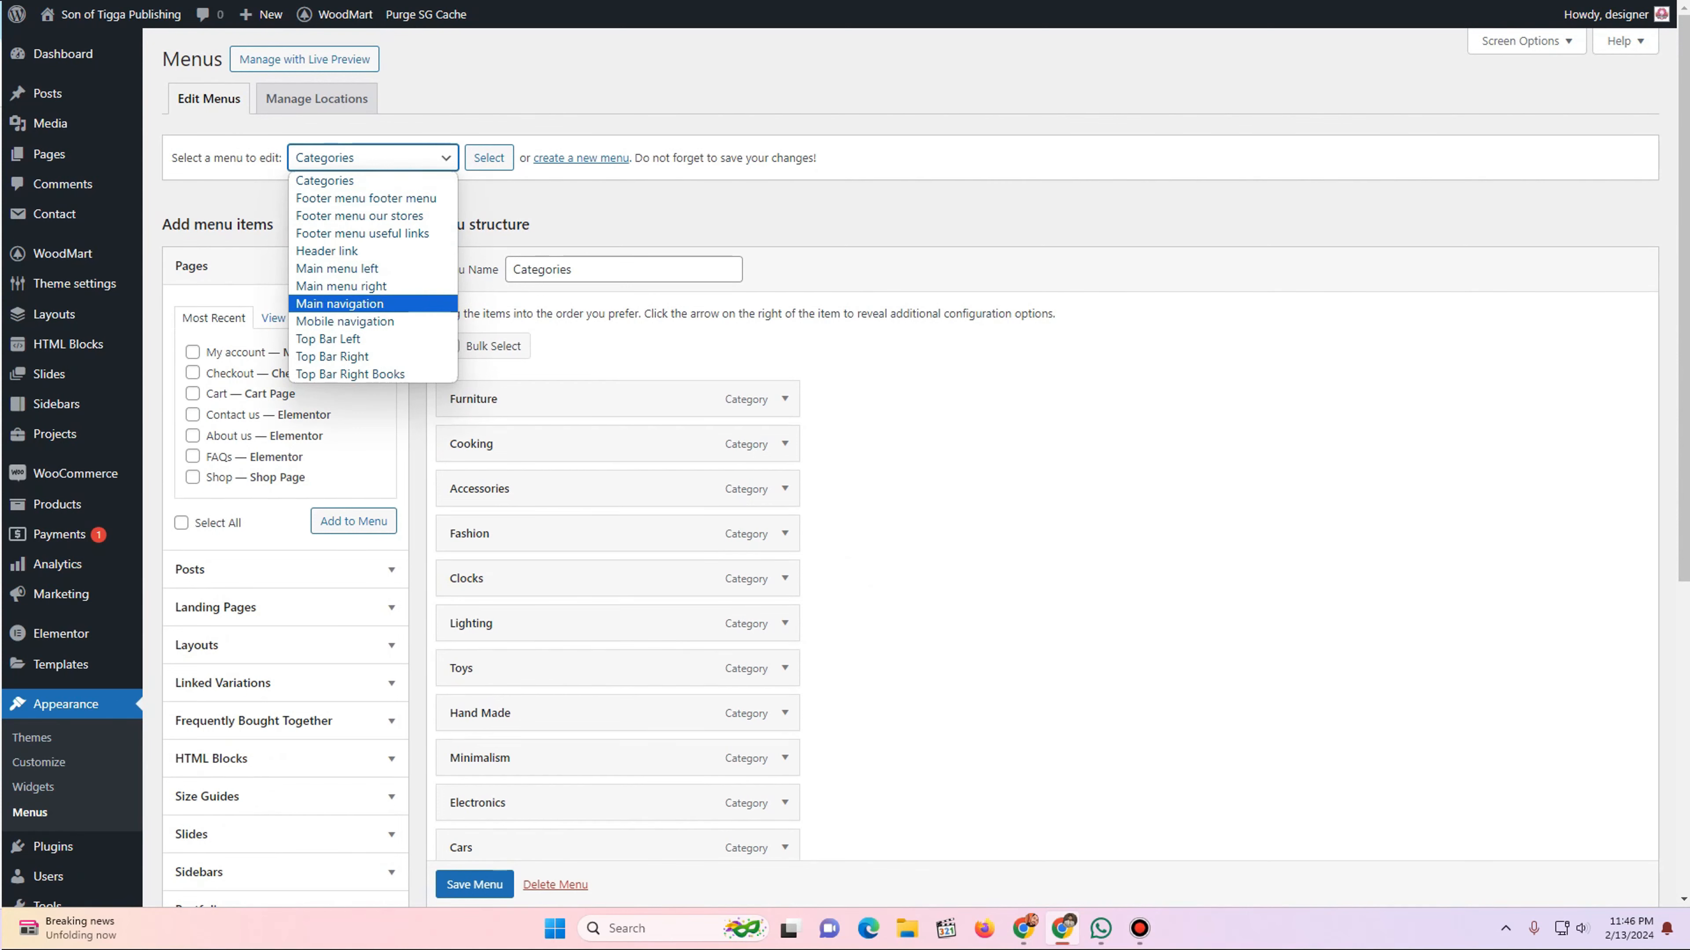
left_click(340, 304)
left_click(489, 157)
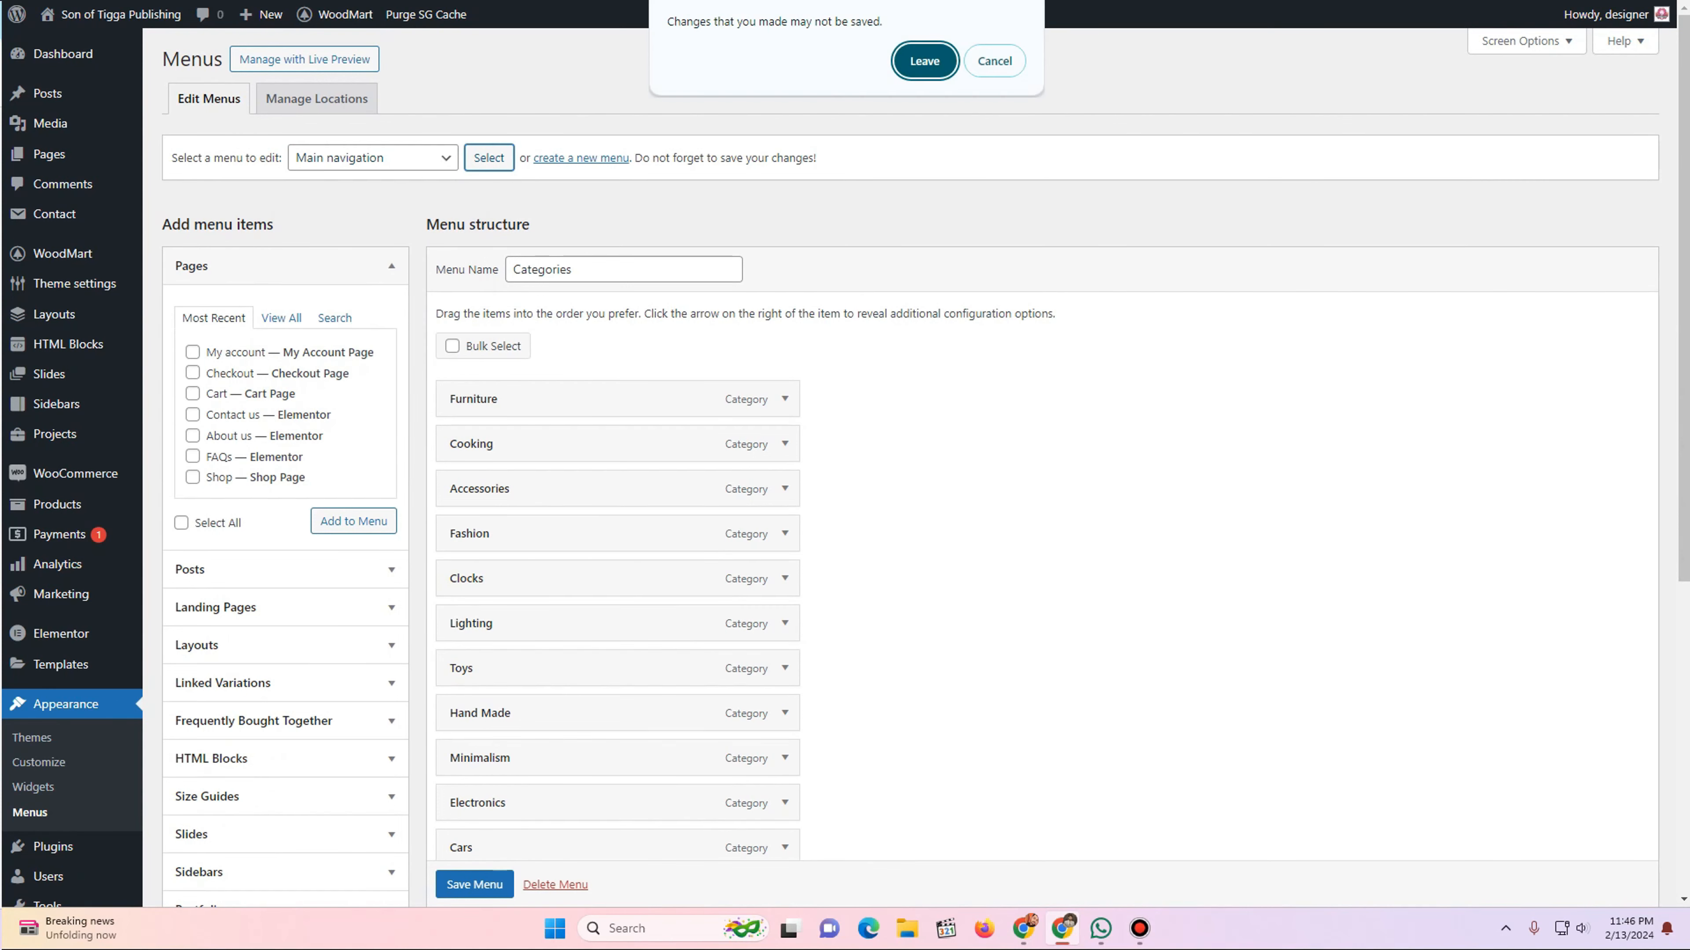
key("Return")
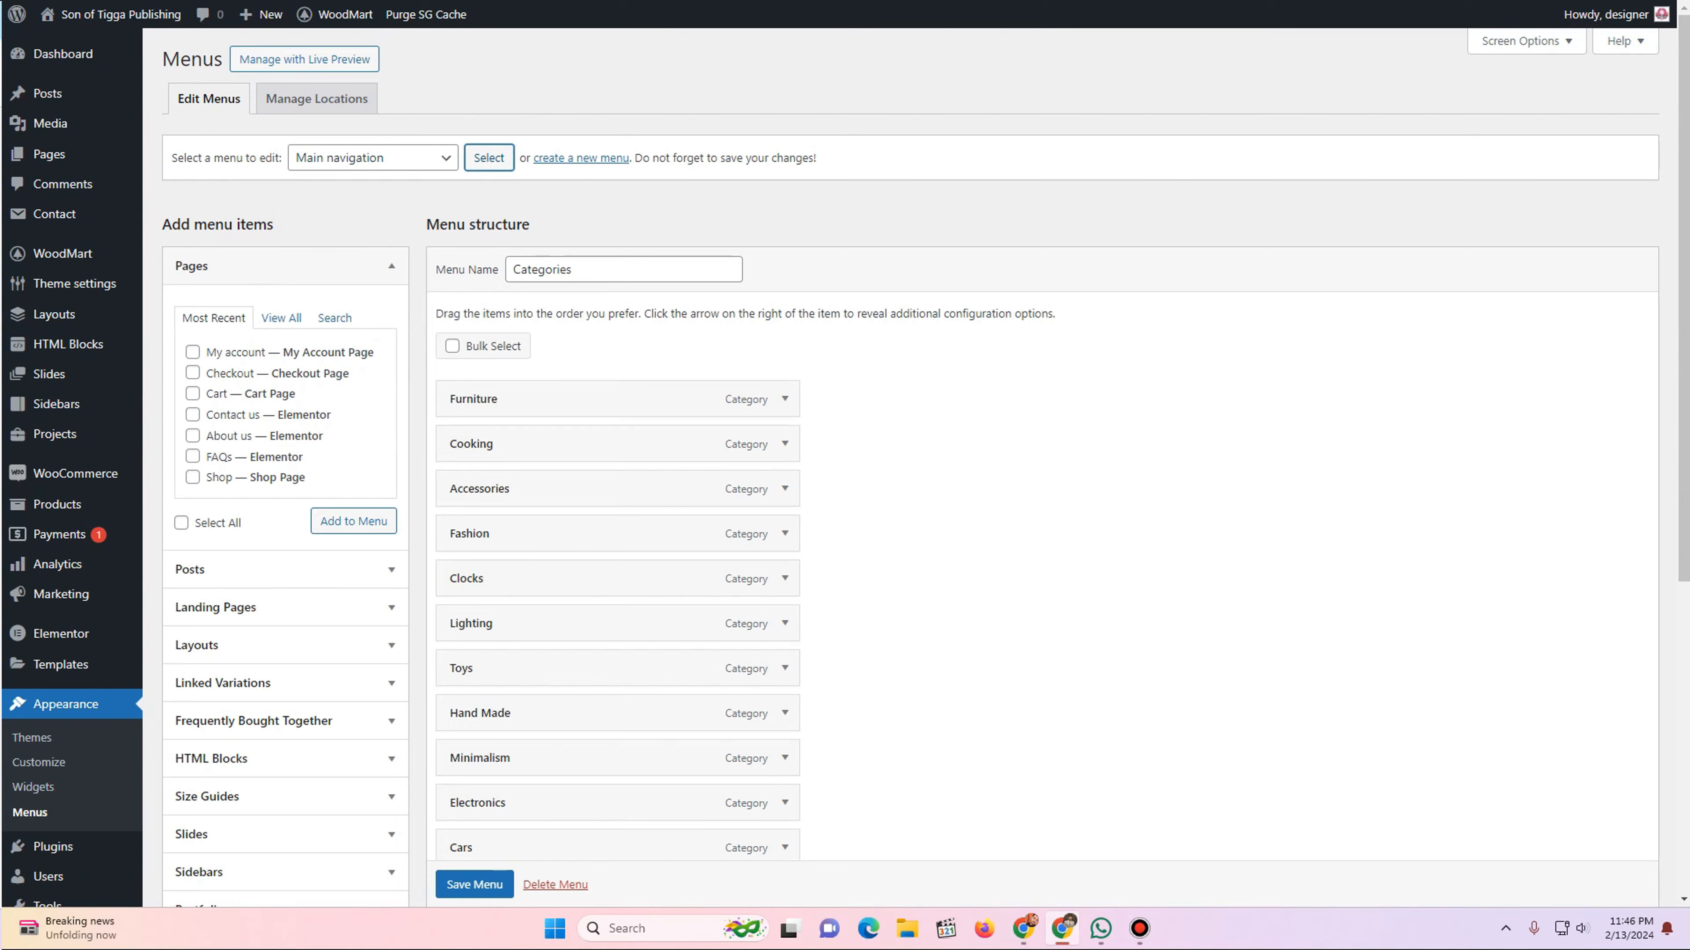
scroll(931, 465, "down", 4)
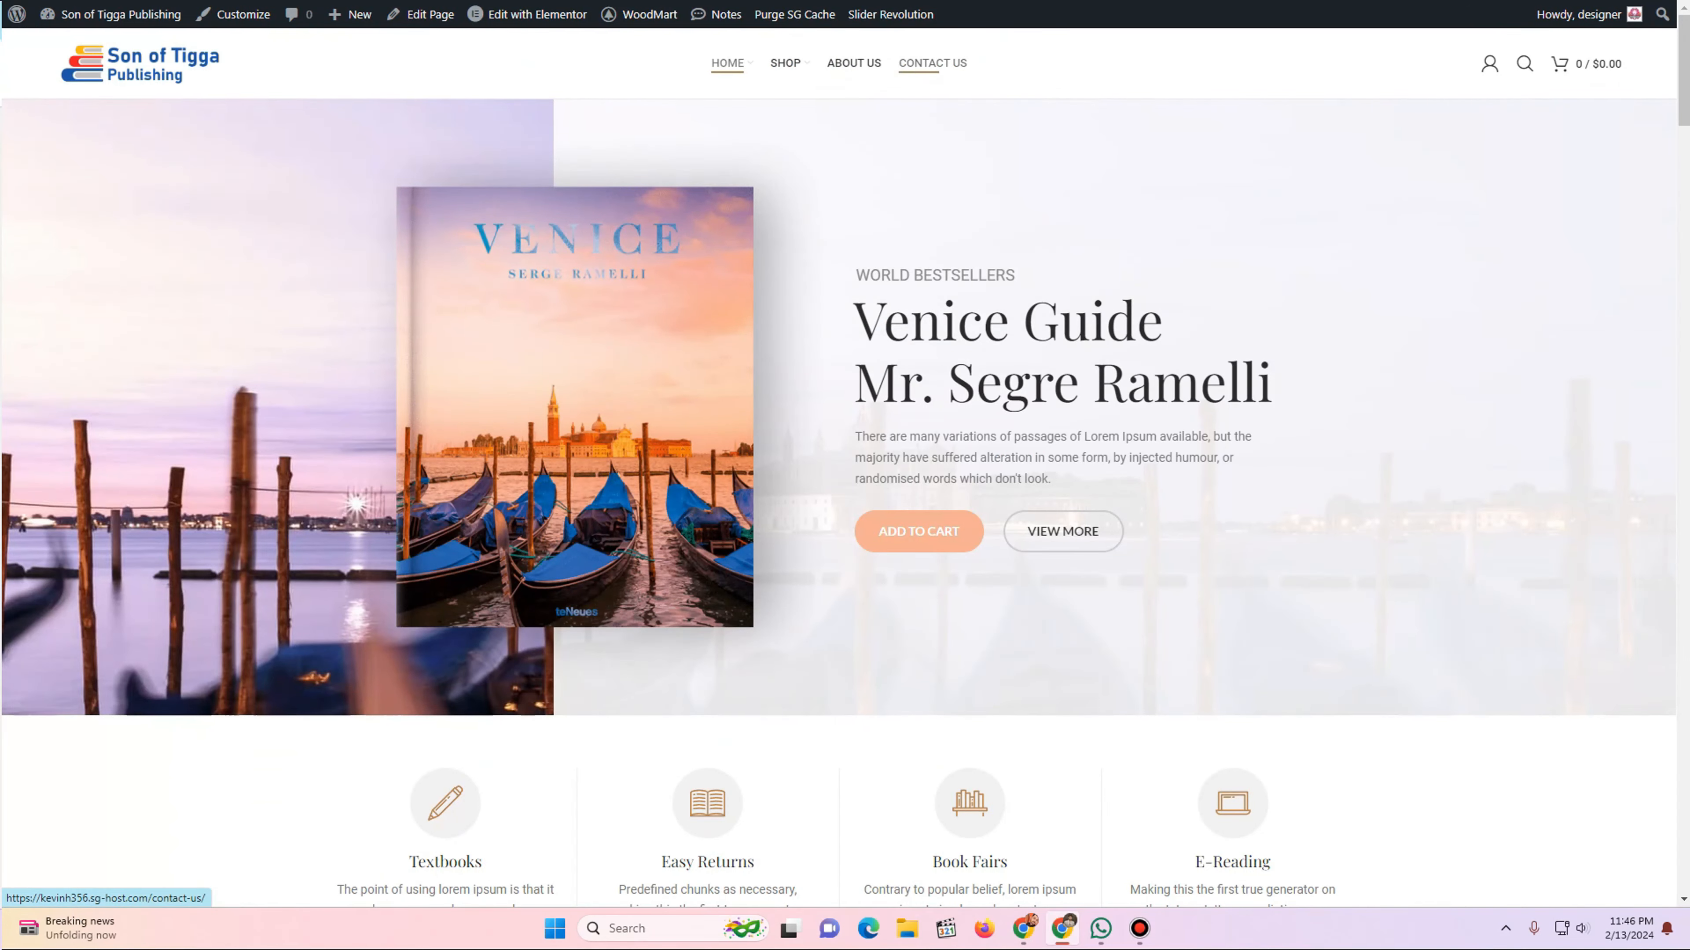
- Remove the invalid Blog and Portfolio items from the Main navigation menu
mouse_move(726, 64)
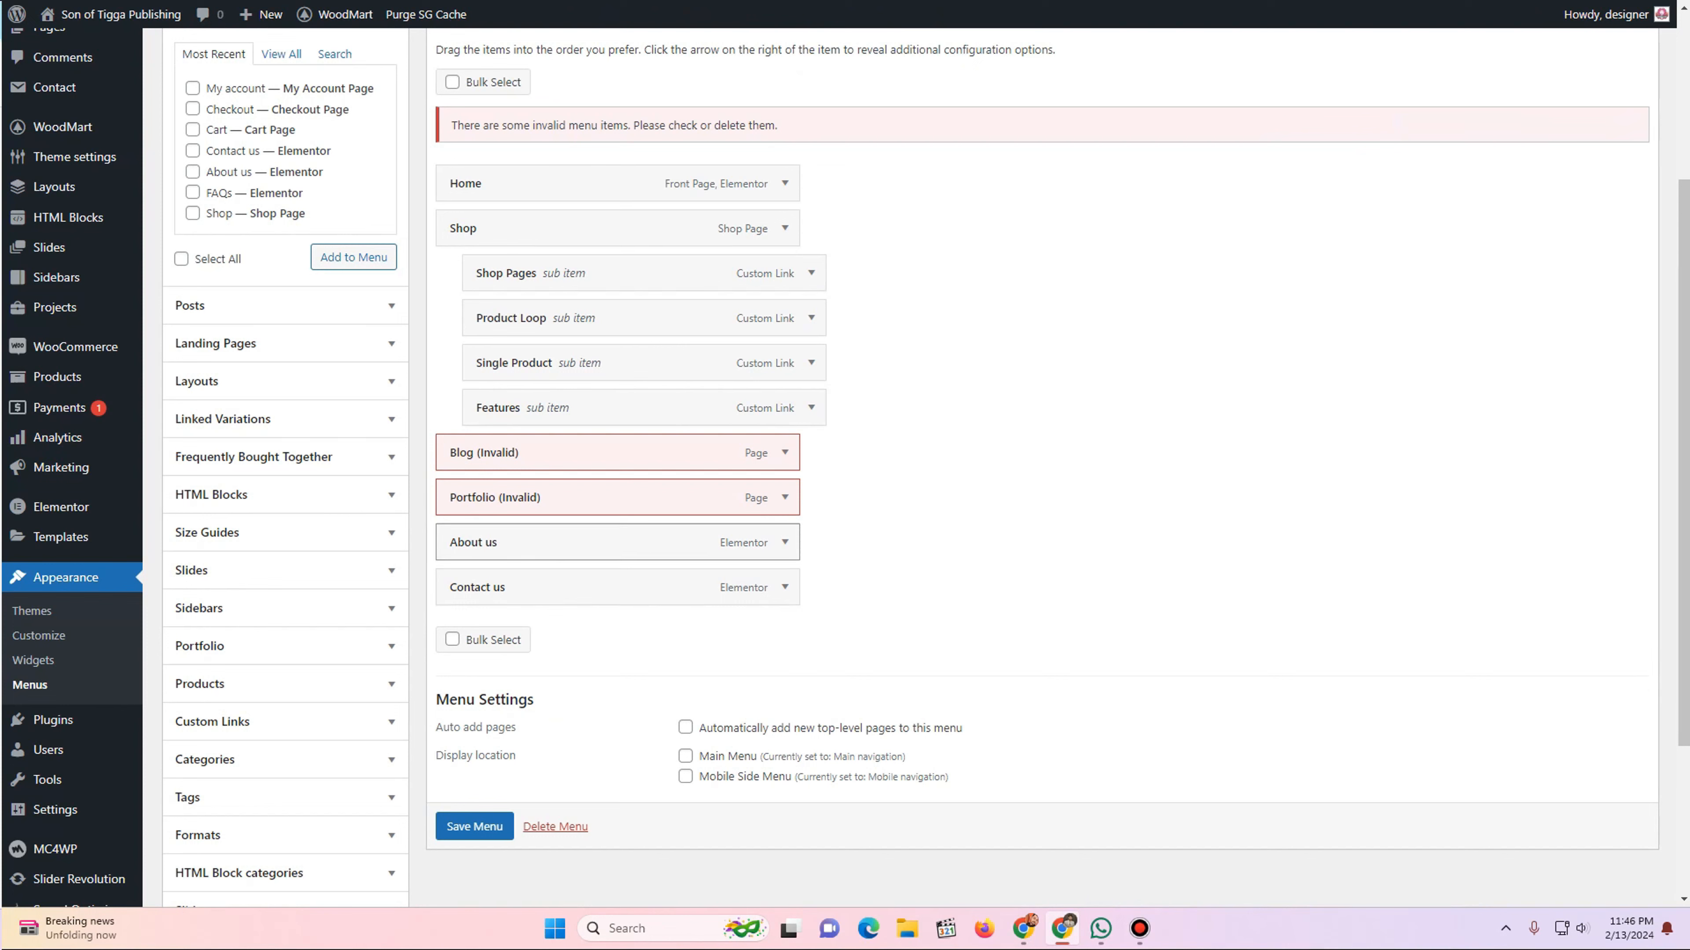
left_click(785, 452)
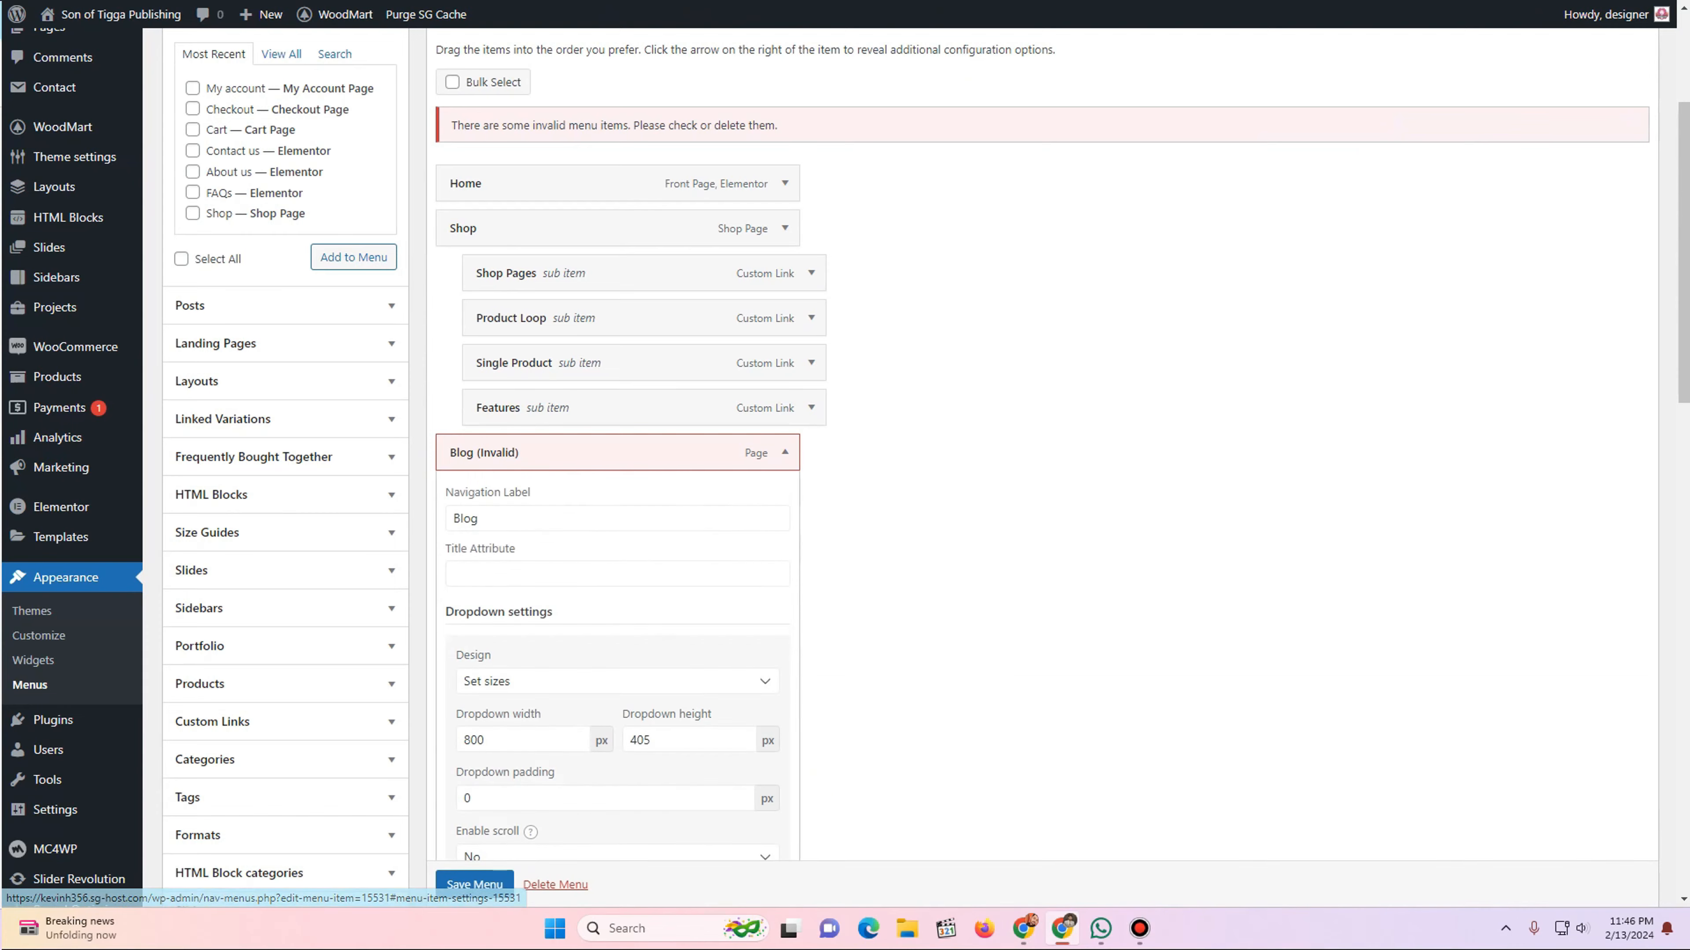
scroll(599, 433, "down", 7)
scroll(546, 413, "down", 10)
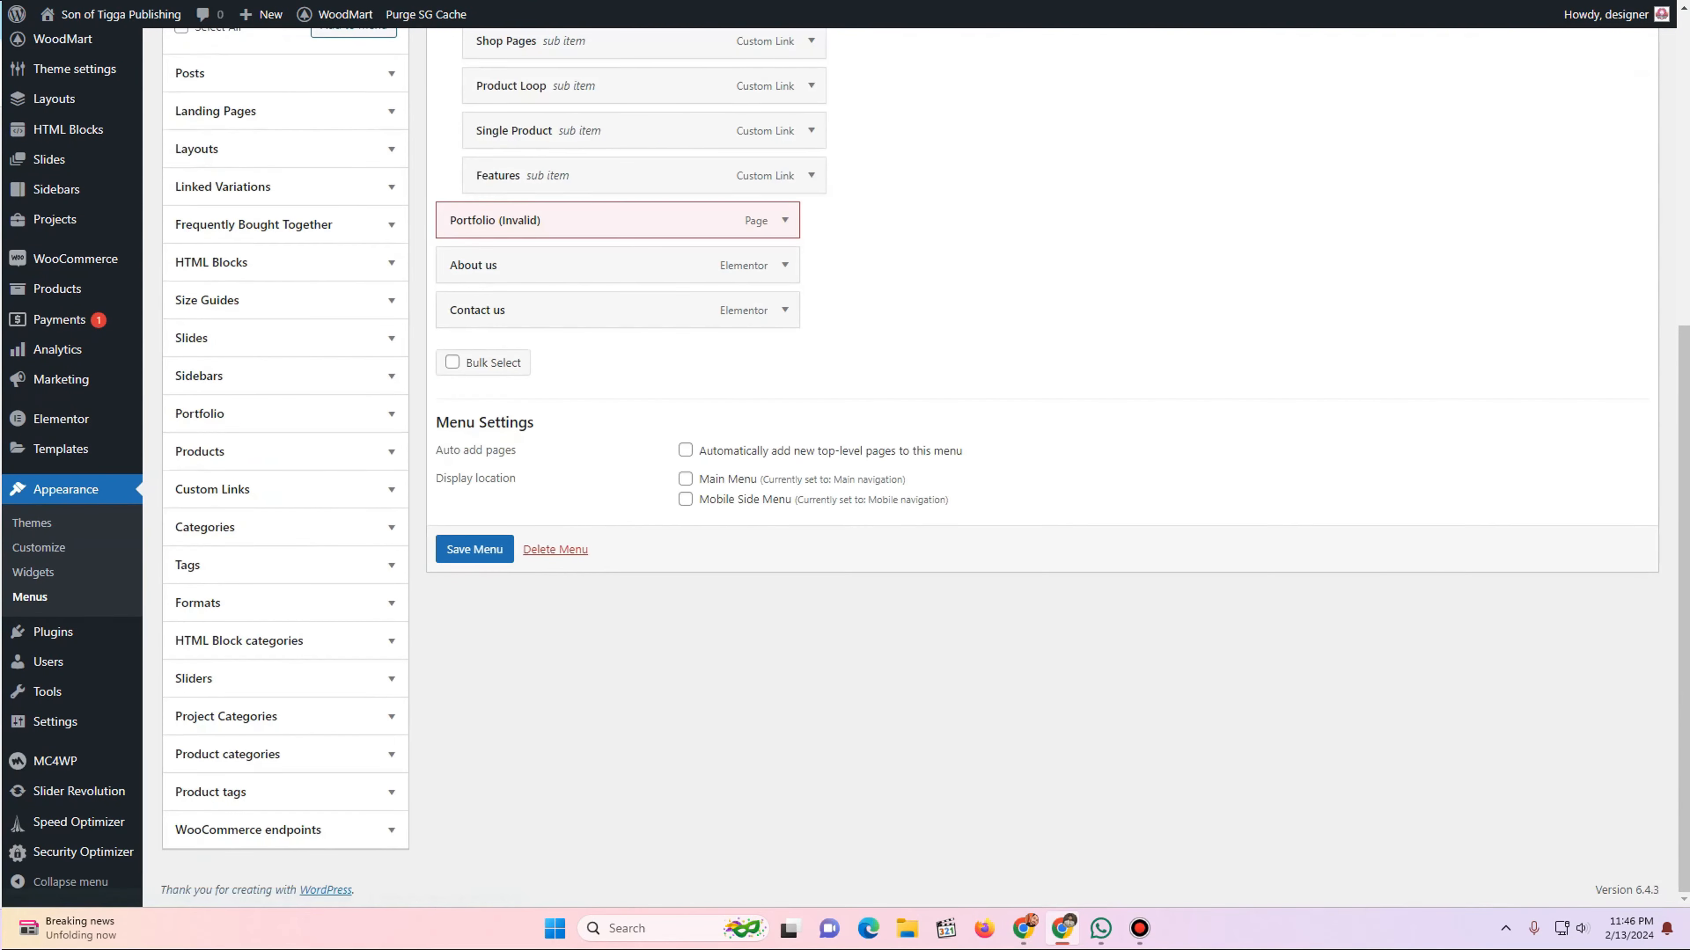
left_click(785, 220)
scroll(617, 466, "down", 4)
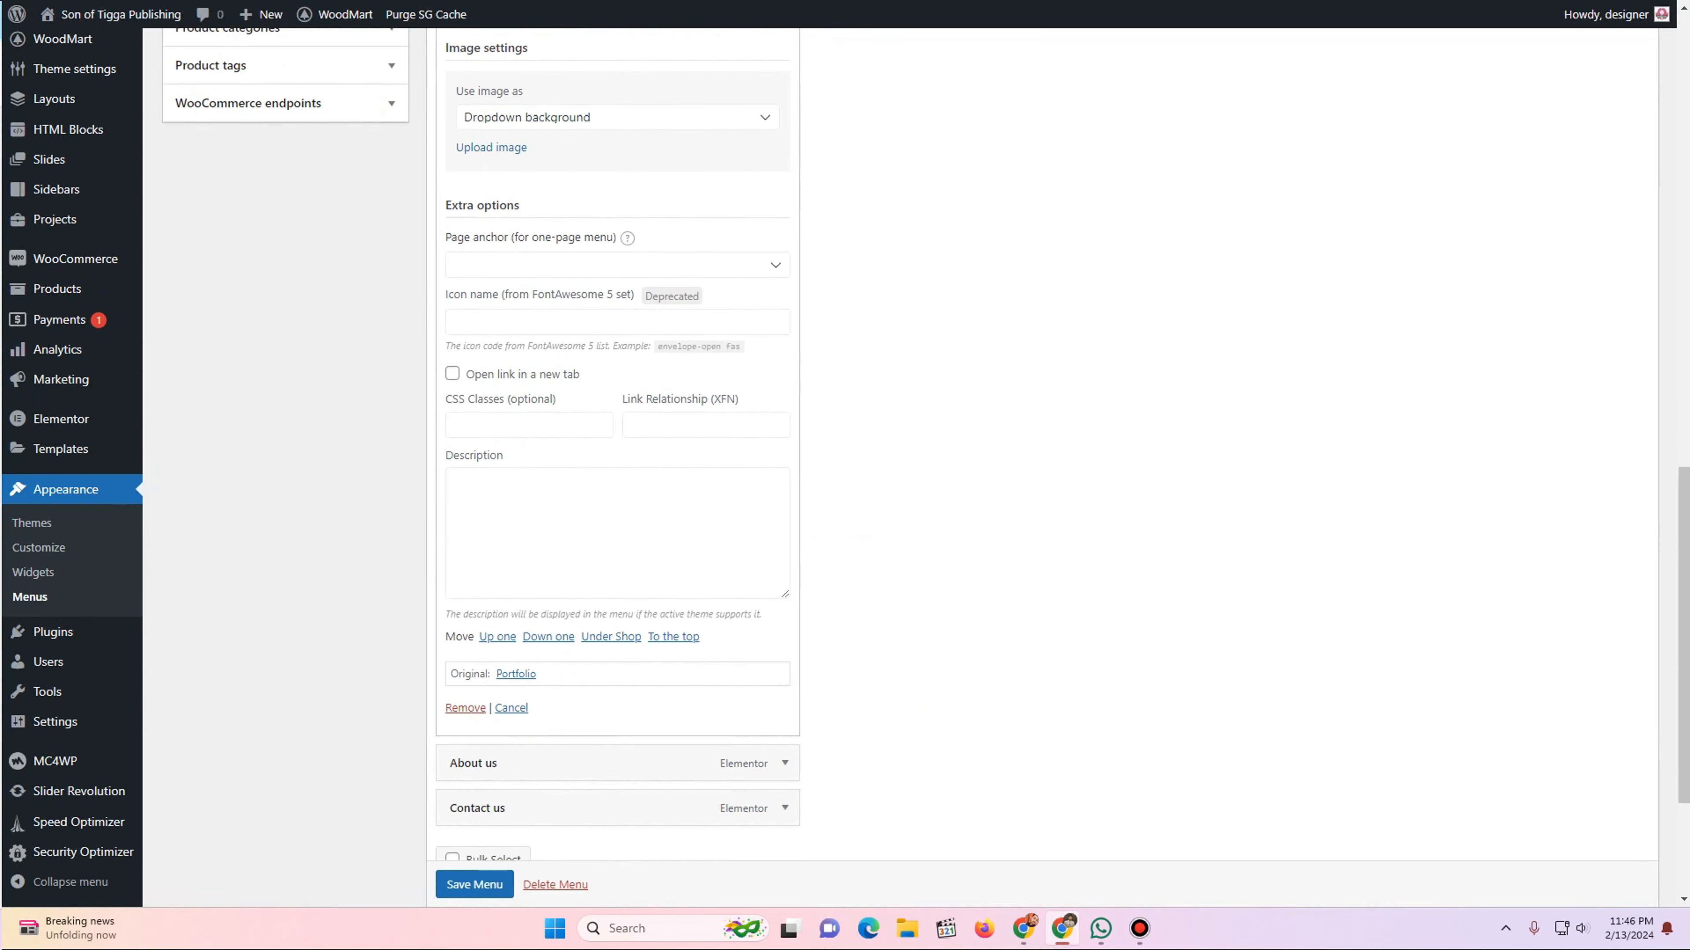
left_click(463, 555)
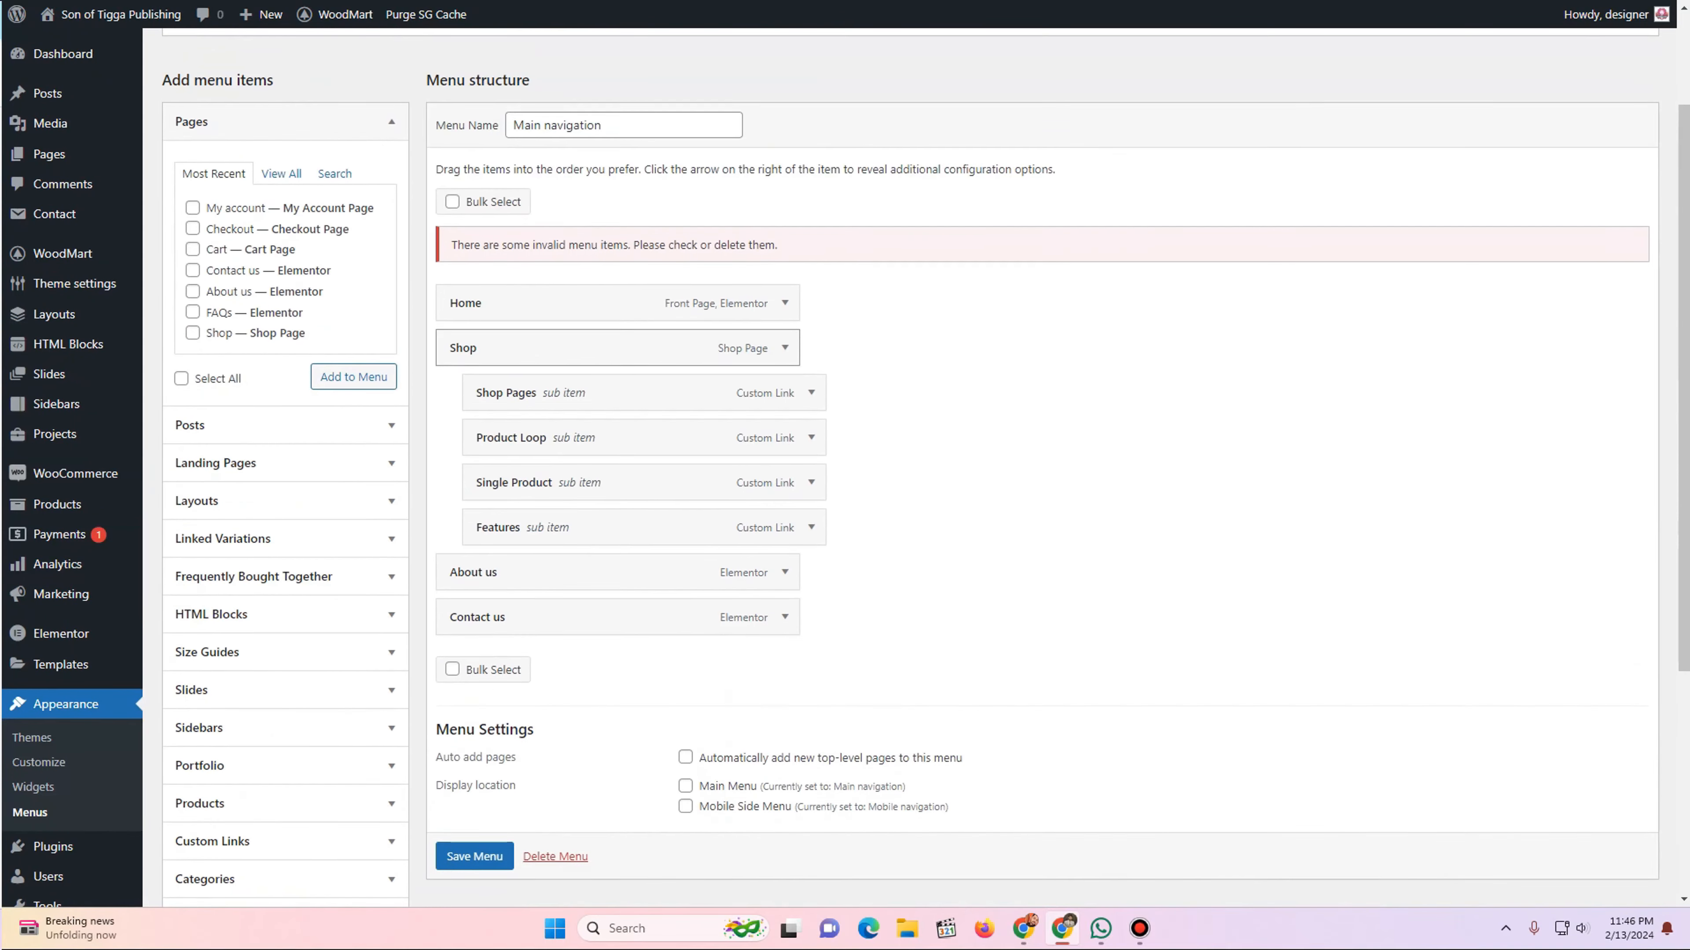
- Remove the Shop Pages and Product Loop sub items under Shop from the menu
left_click(811, 392)
scroll(811, 392, "down", 15)
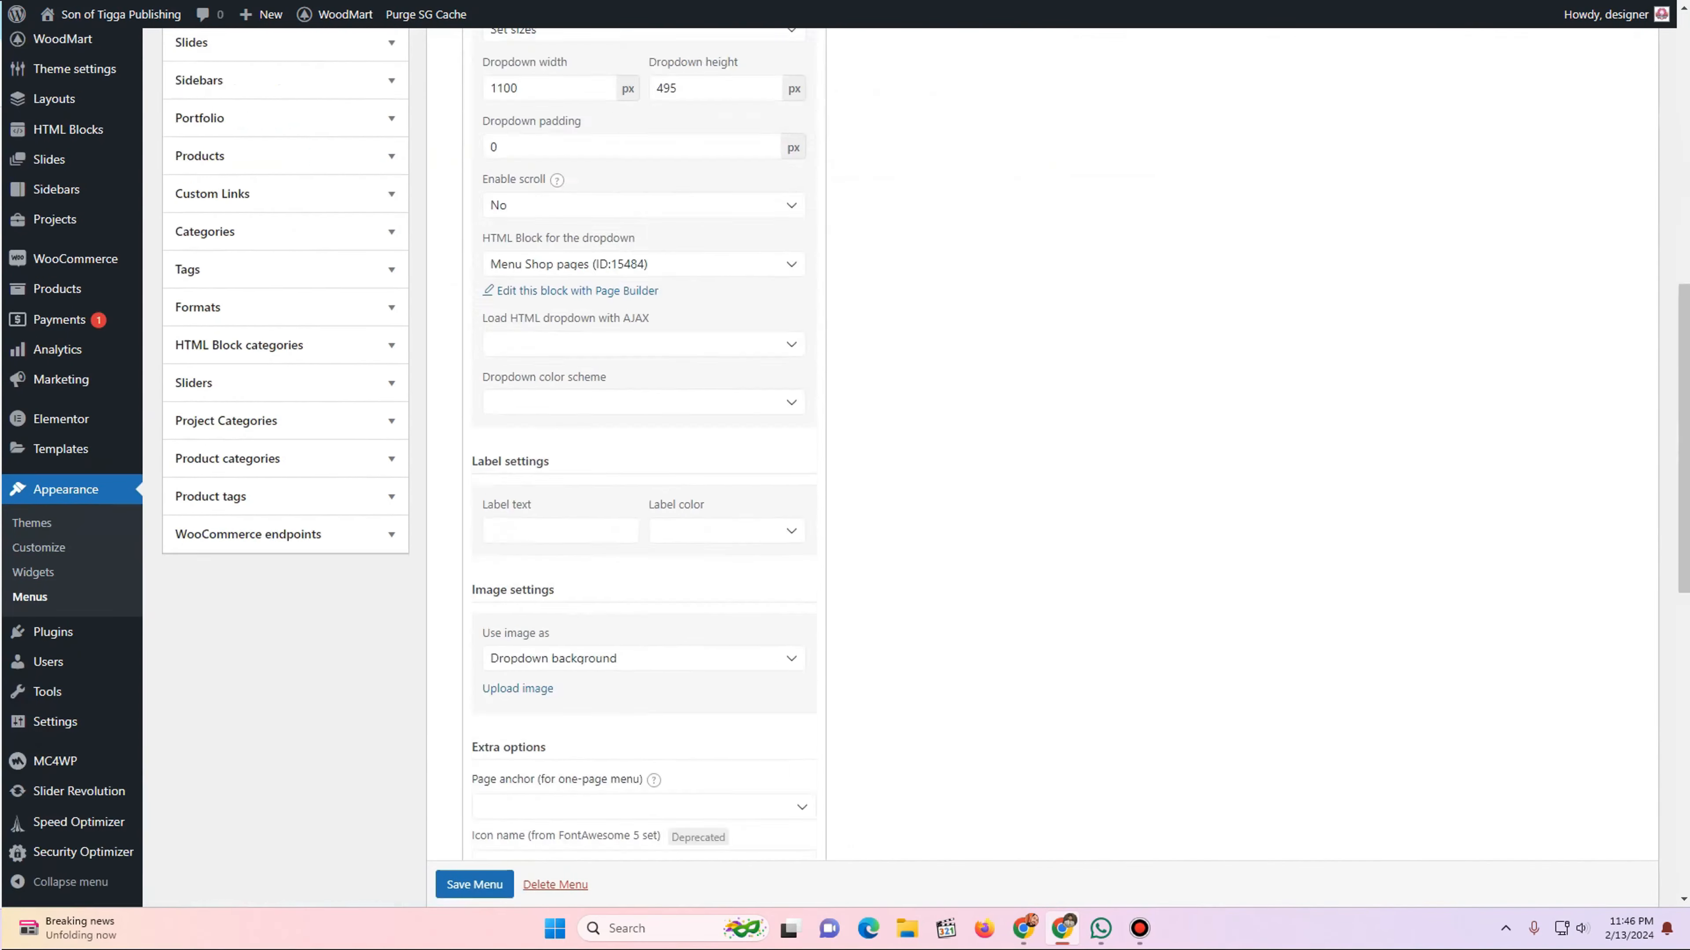
left_click(491, 452)
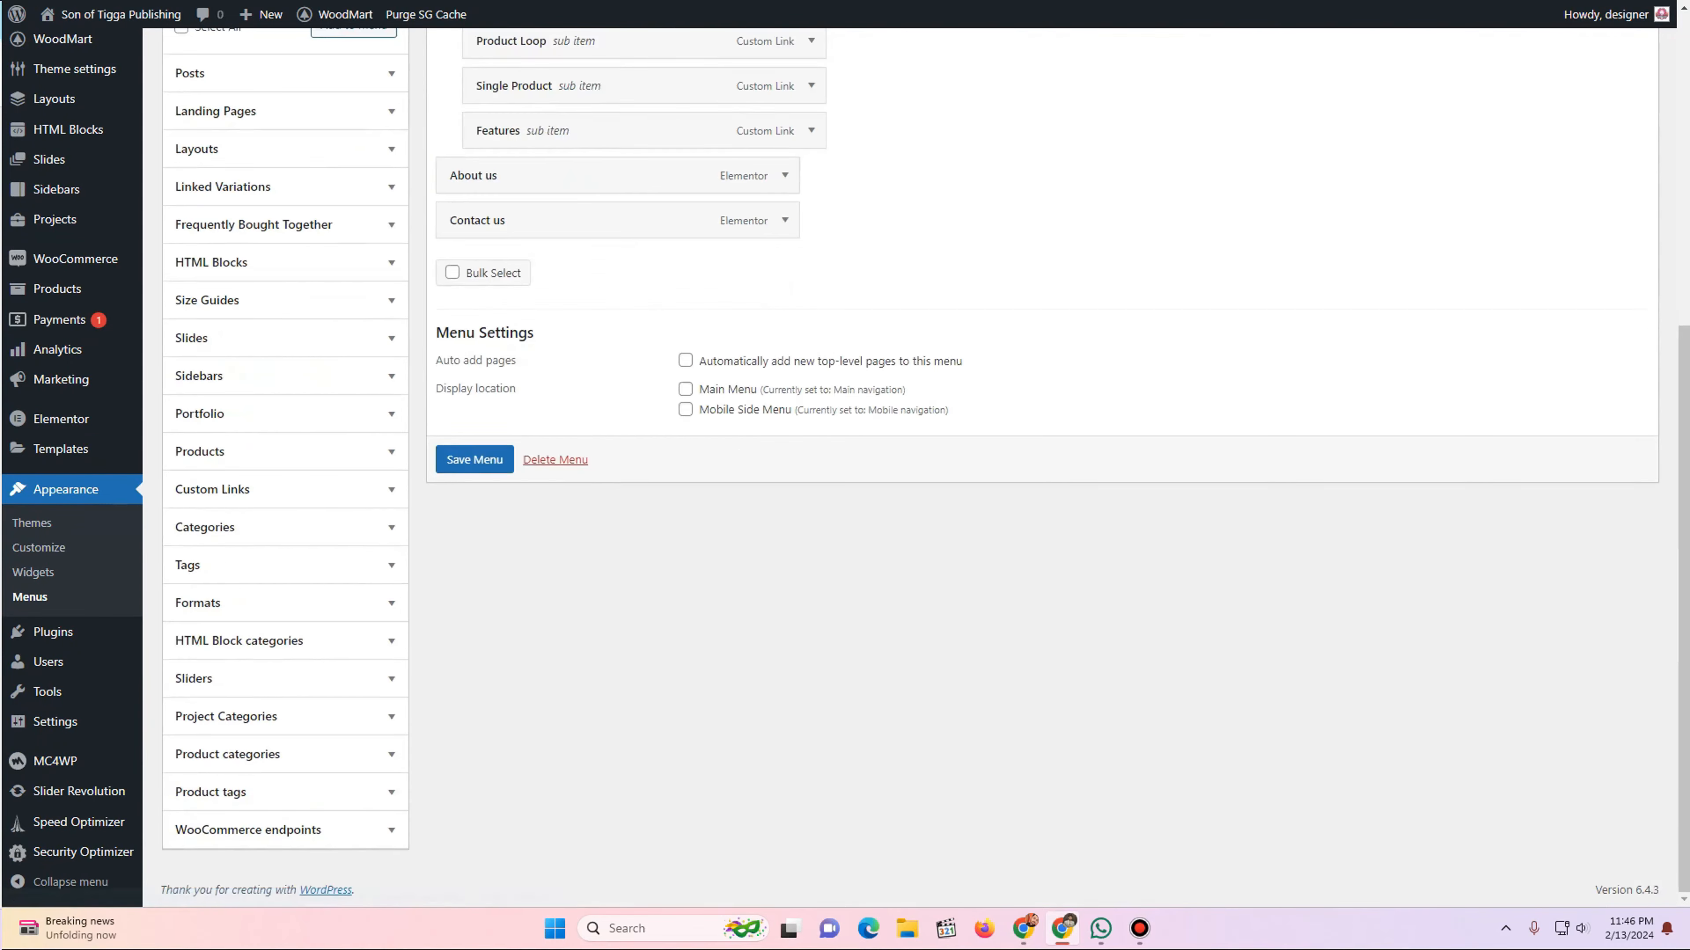
scroll(599, 399, "up", 3)
left_click(811, 304)
scroll(811, 304, "down", 10)
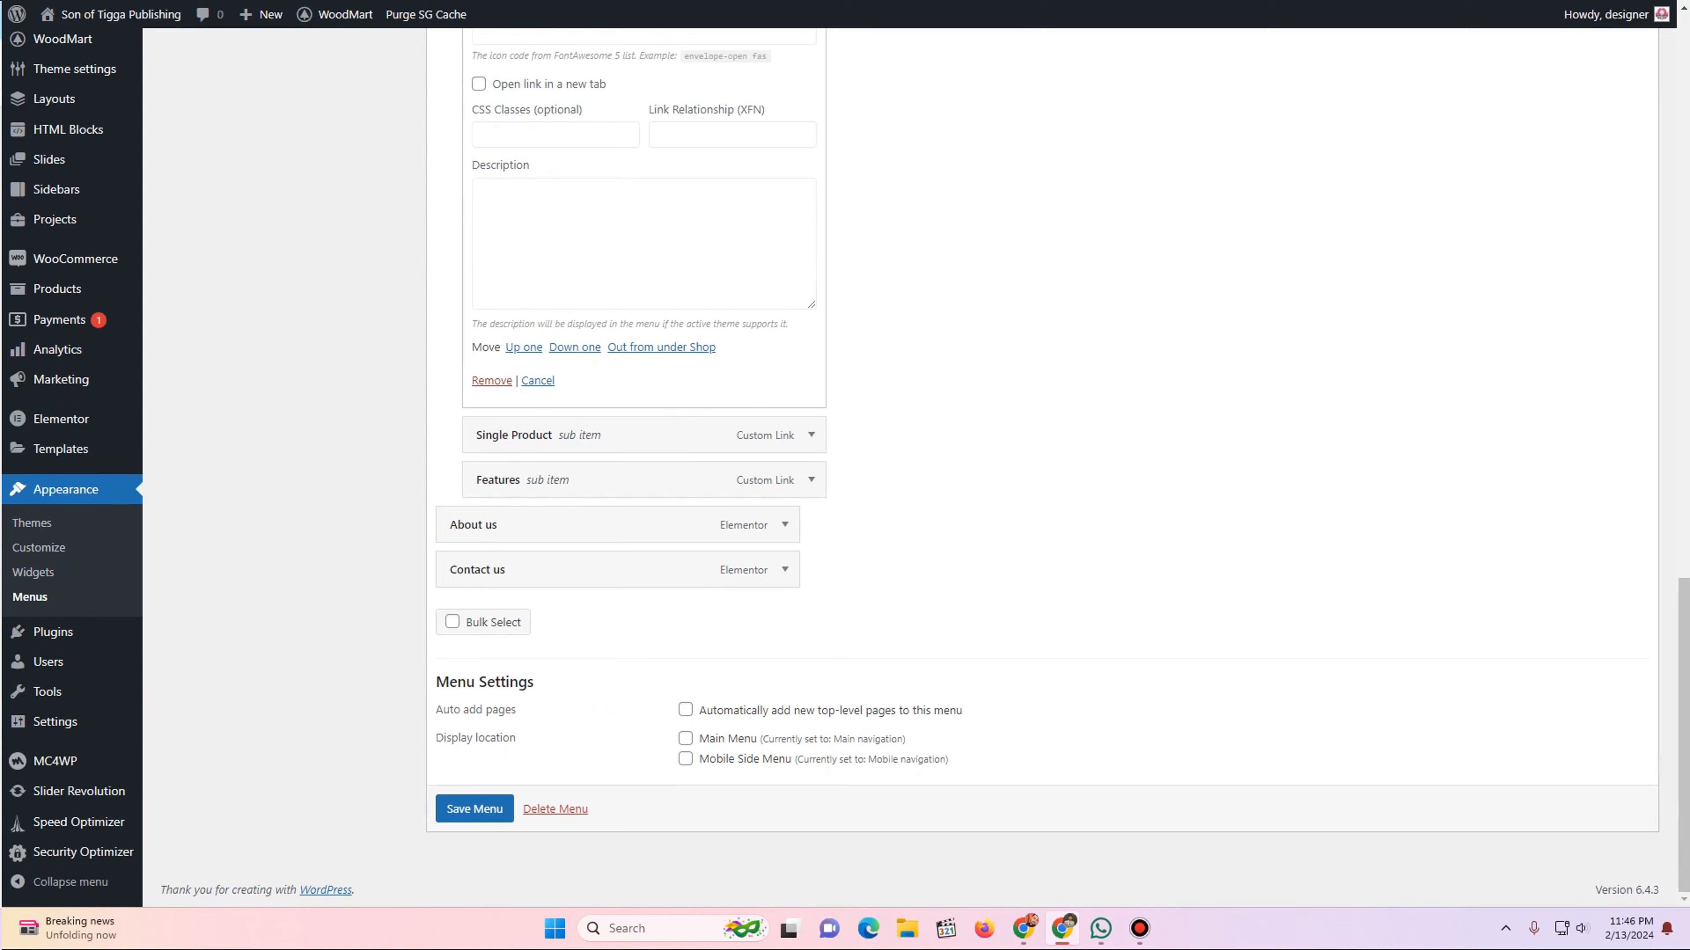
left_click(491, 394)
scroll(811, 304, "up", 5)
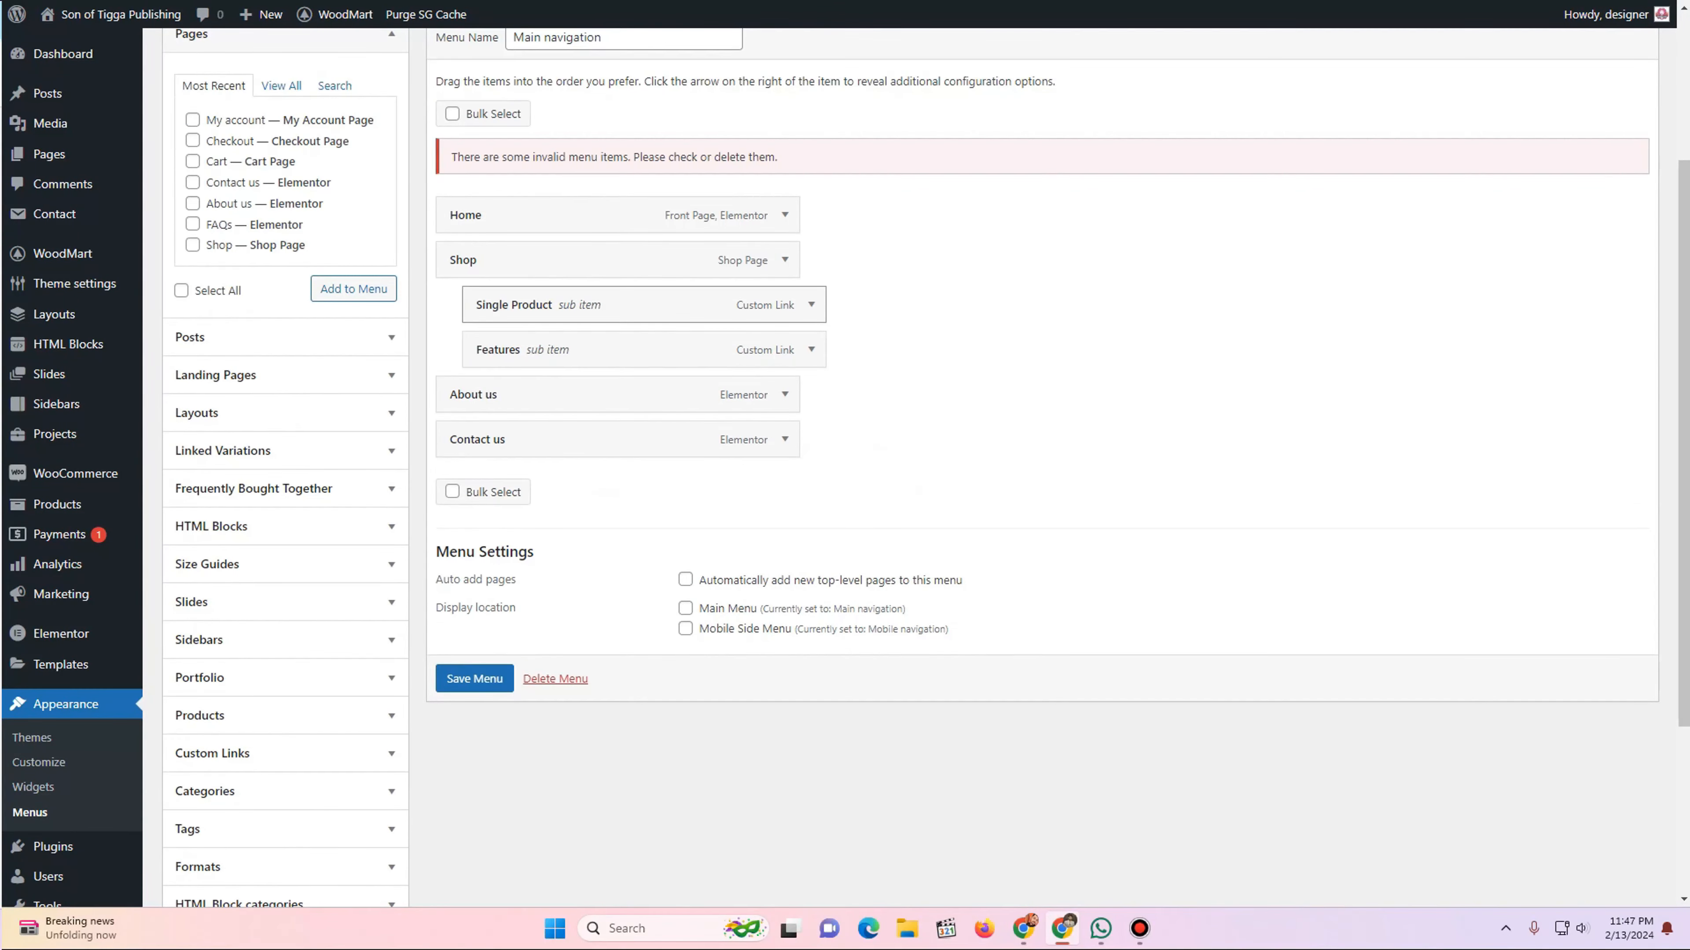
- Remove the Single Product and Features sub items under Shop from the menu
left_click(811, 304)
scroll(811, 304, "down", 15)
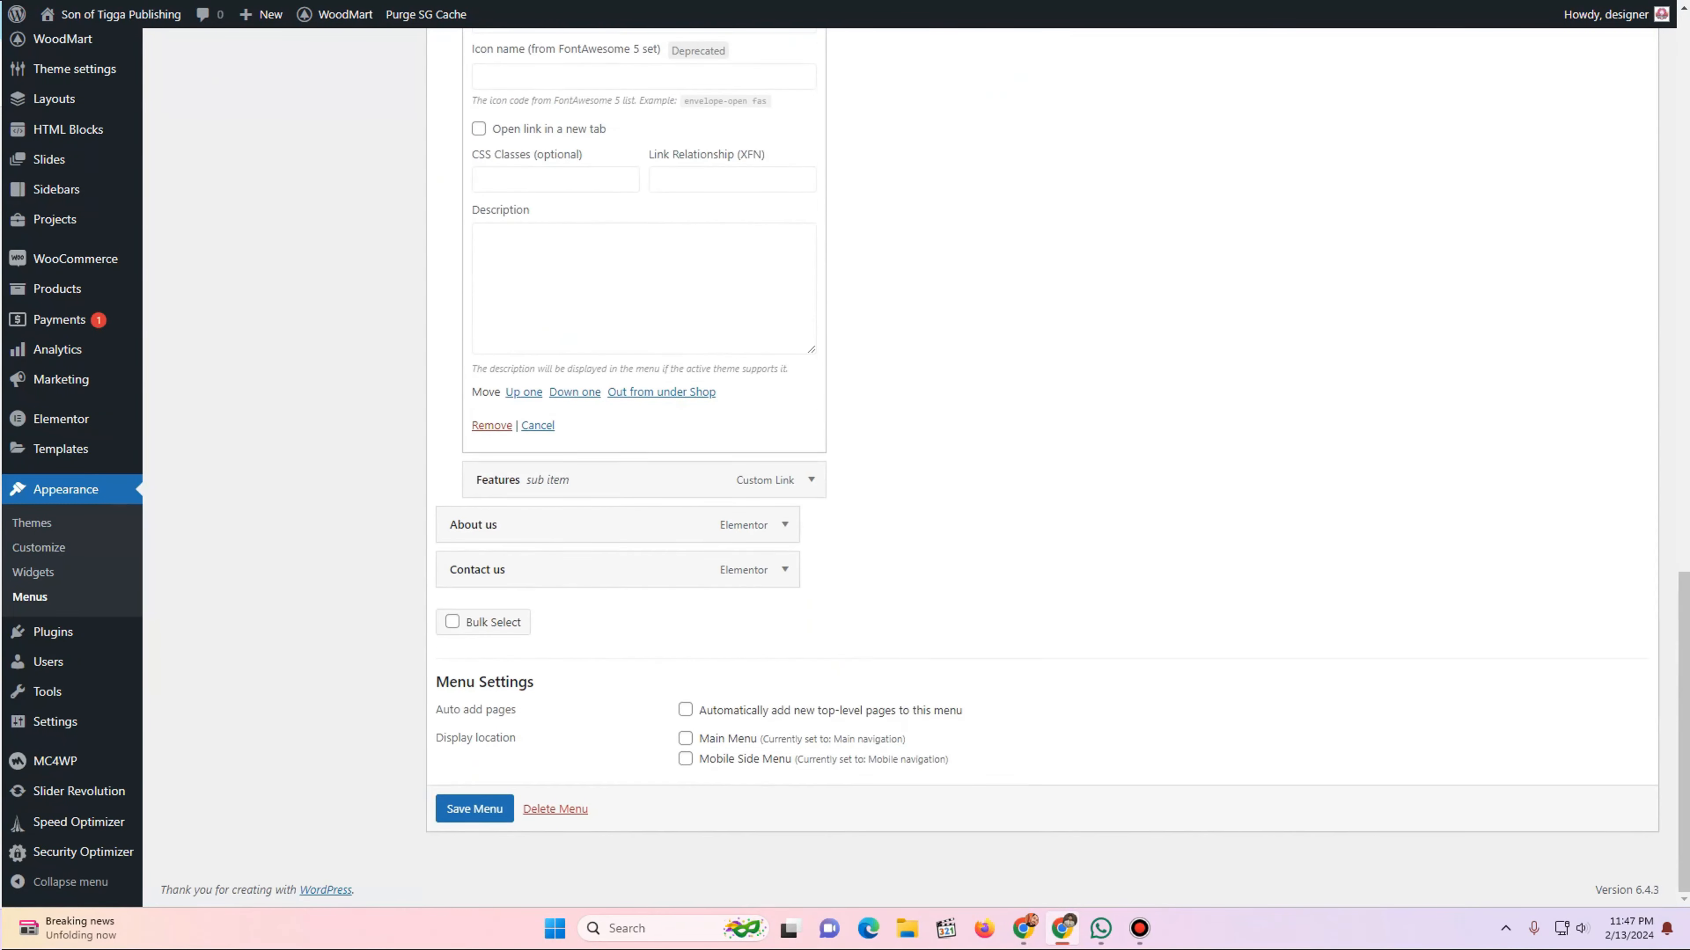
left_click(491, 425)
scroll(810, 304, "up", 5)
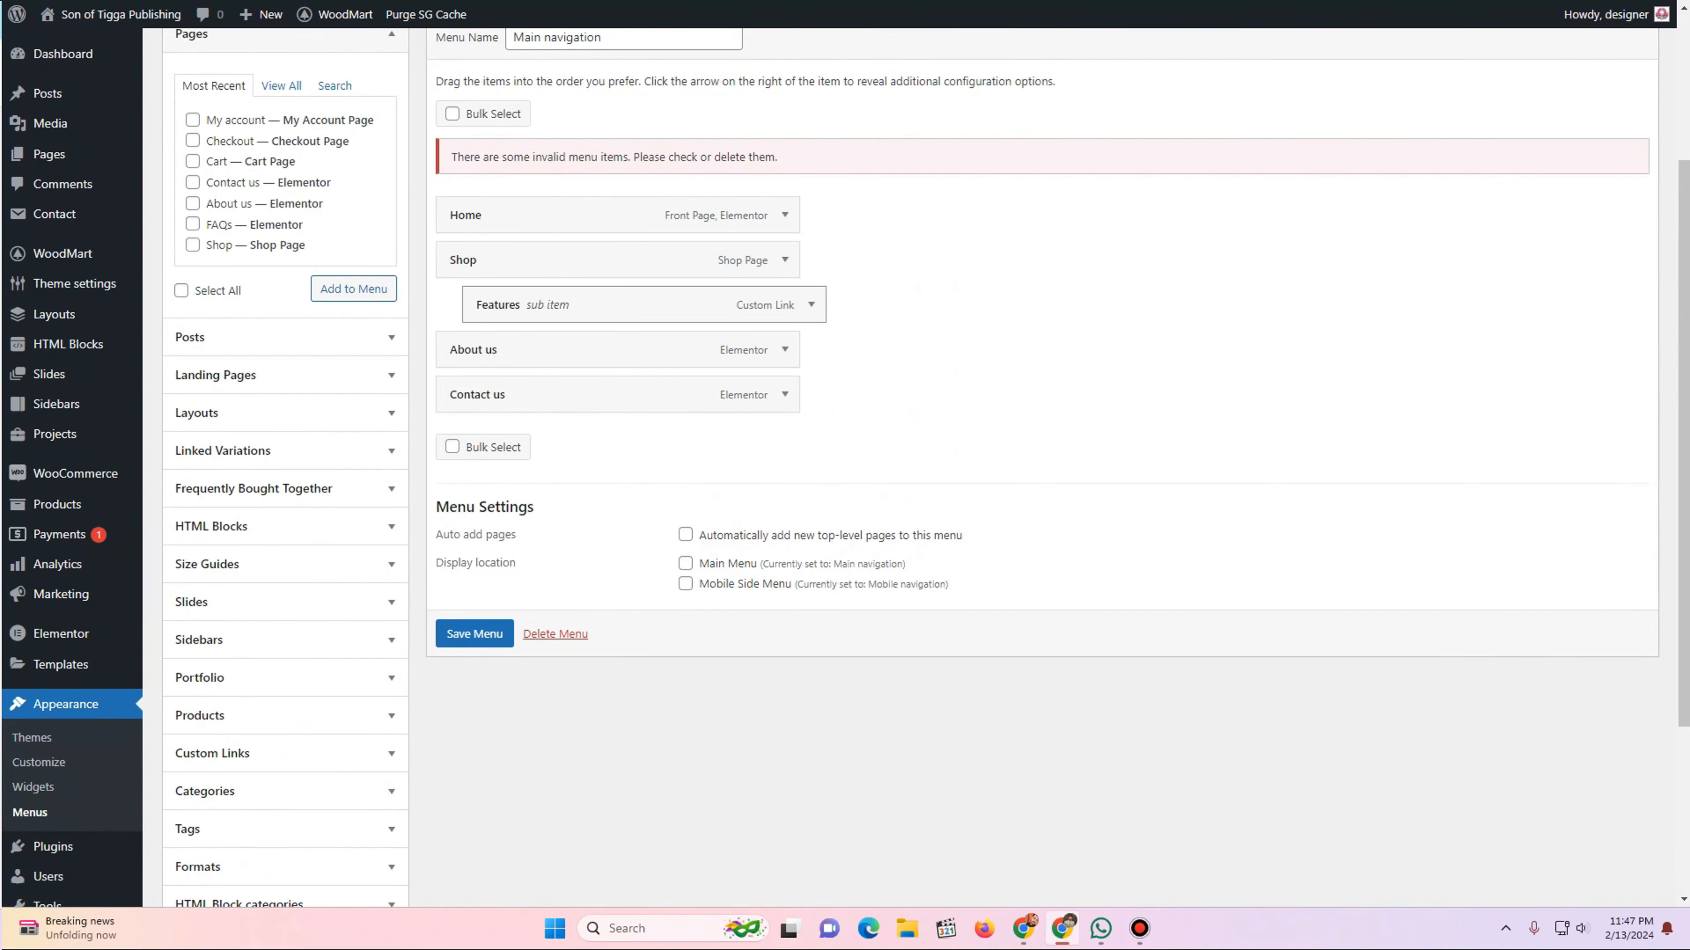
left_click(811, 304)
scroll(811, 304, "down", 15)
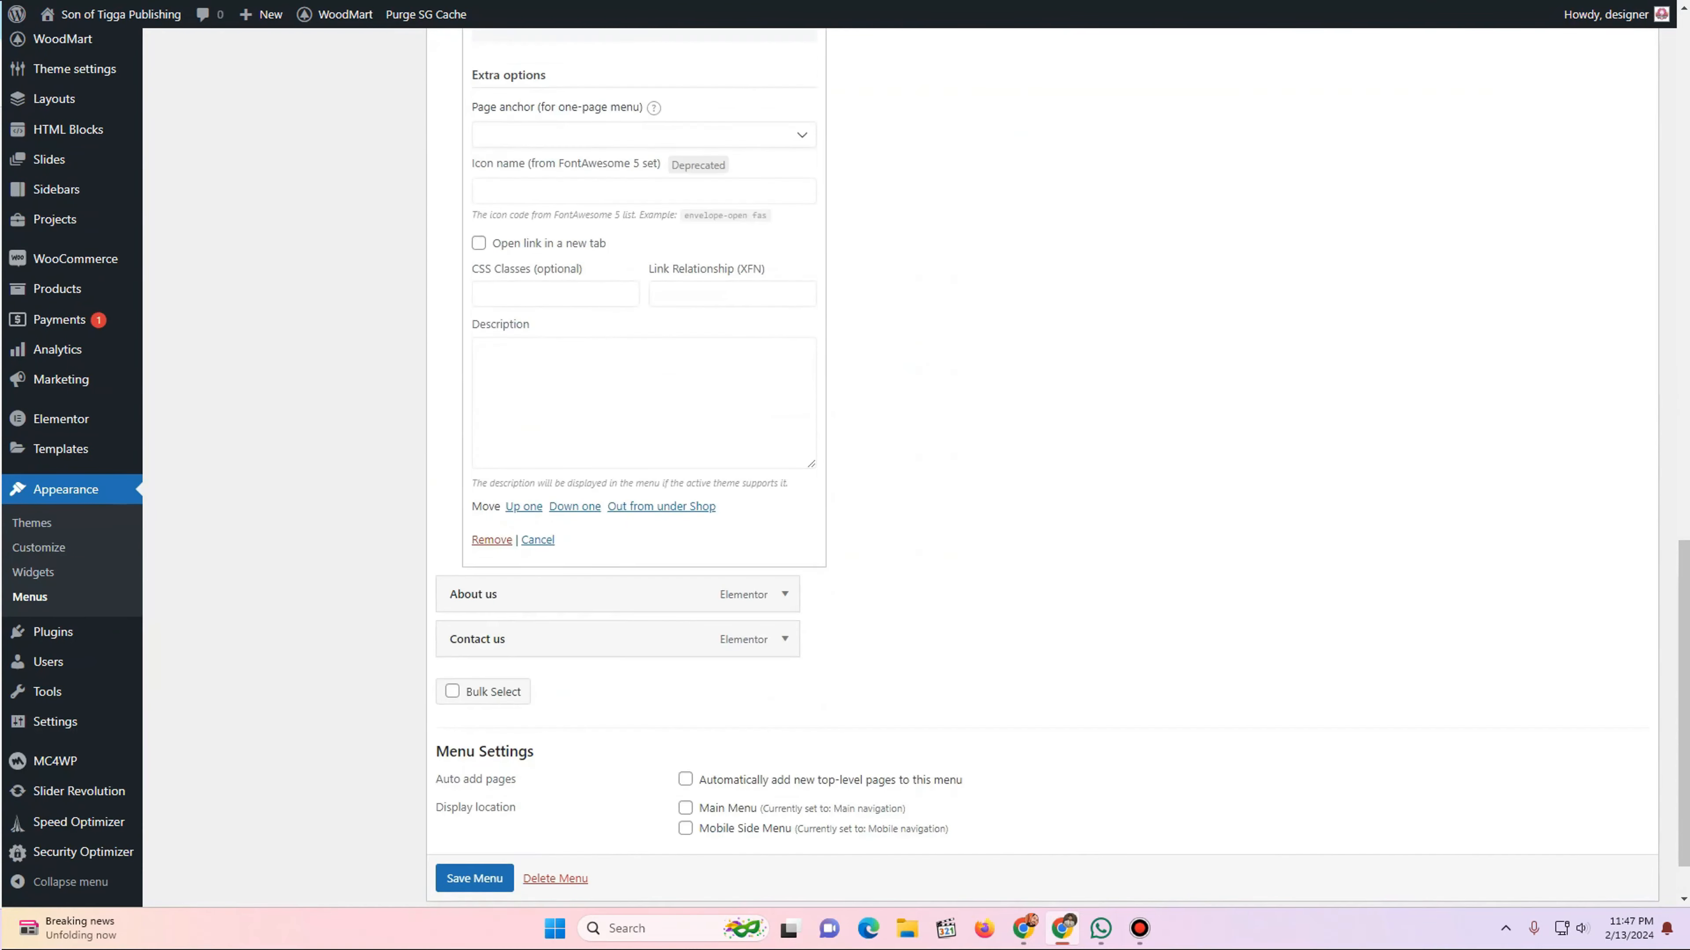
left_click(492, 539)
scroll(666, 300, "up", 5)
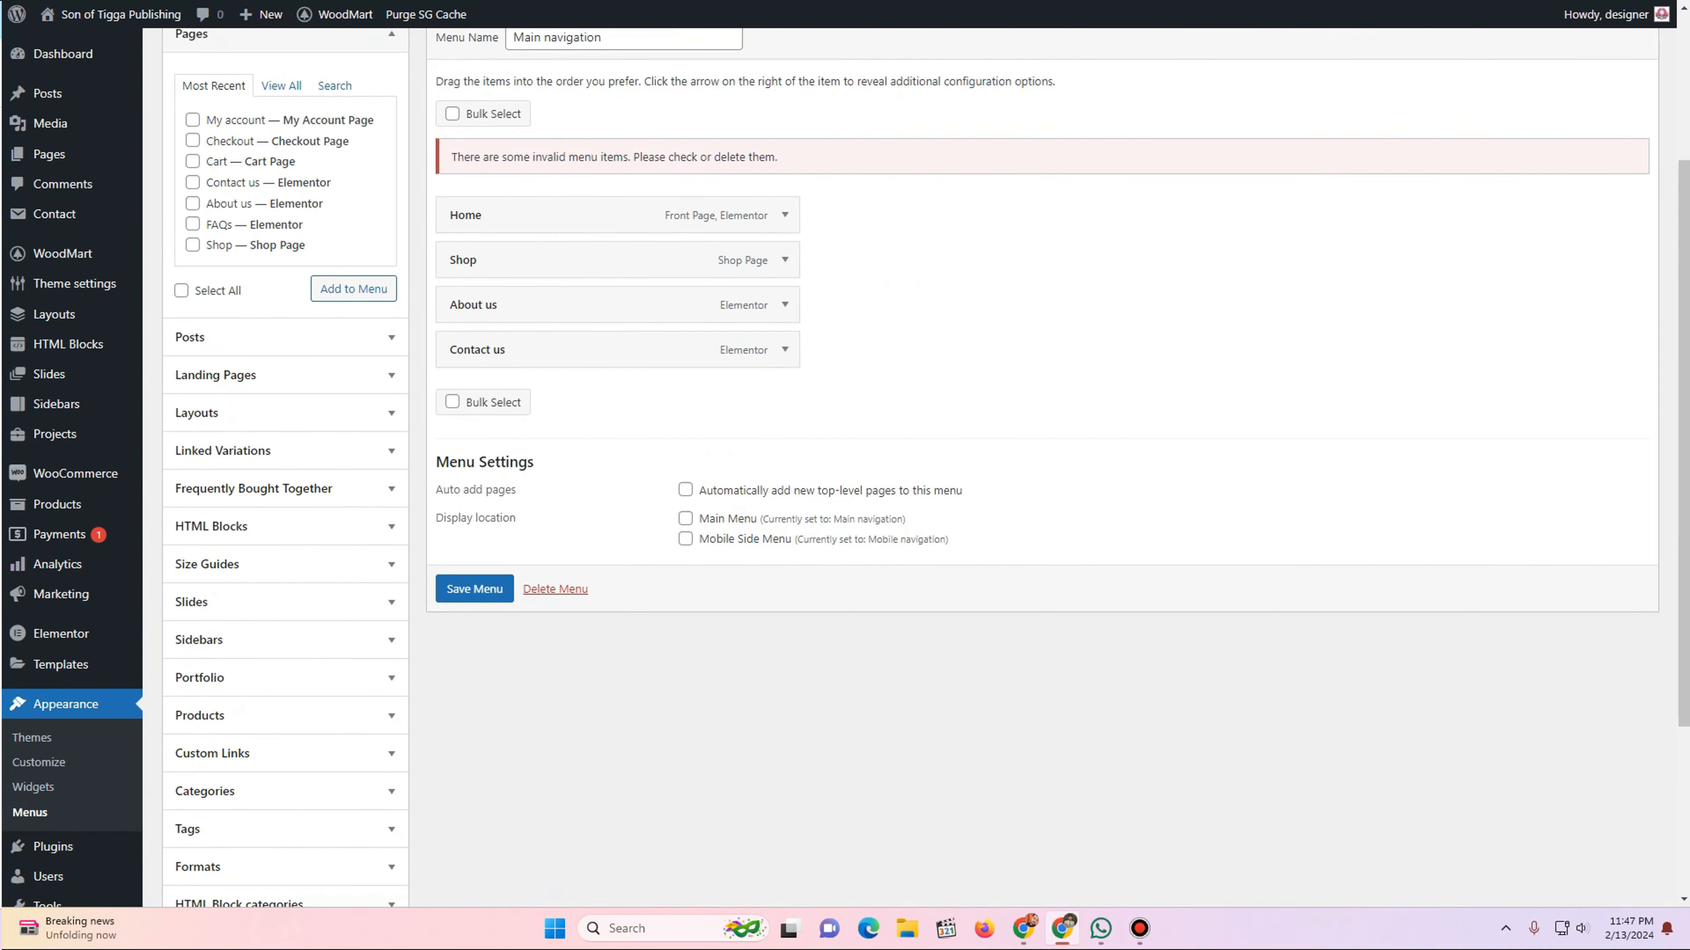
- Save the Main navigation menu and check the header menu on the storefront homepage
left_click(784, 260)
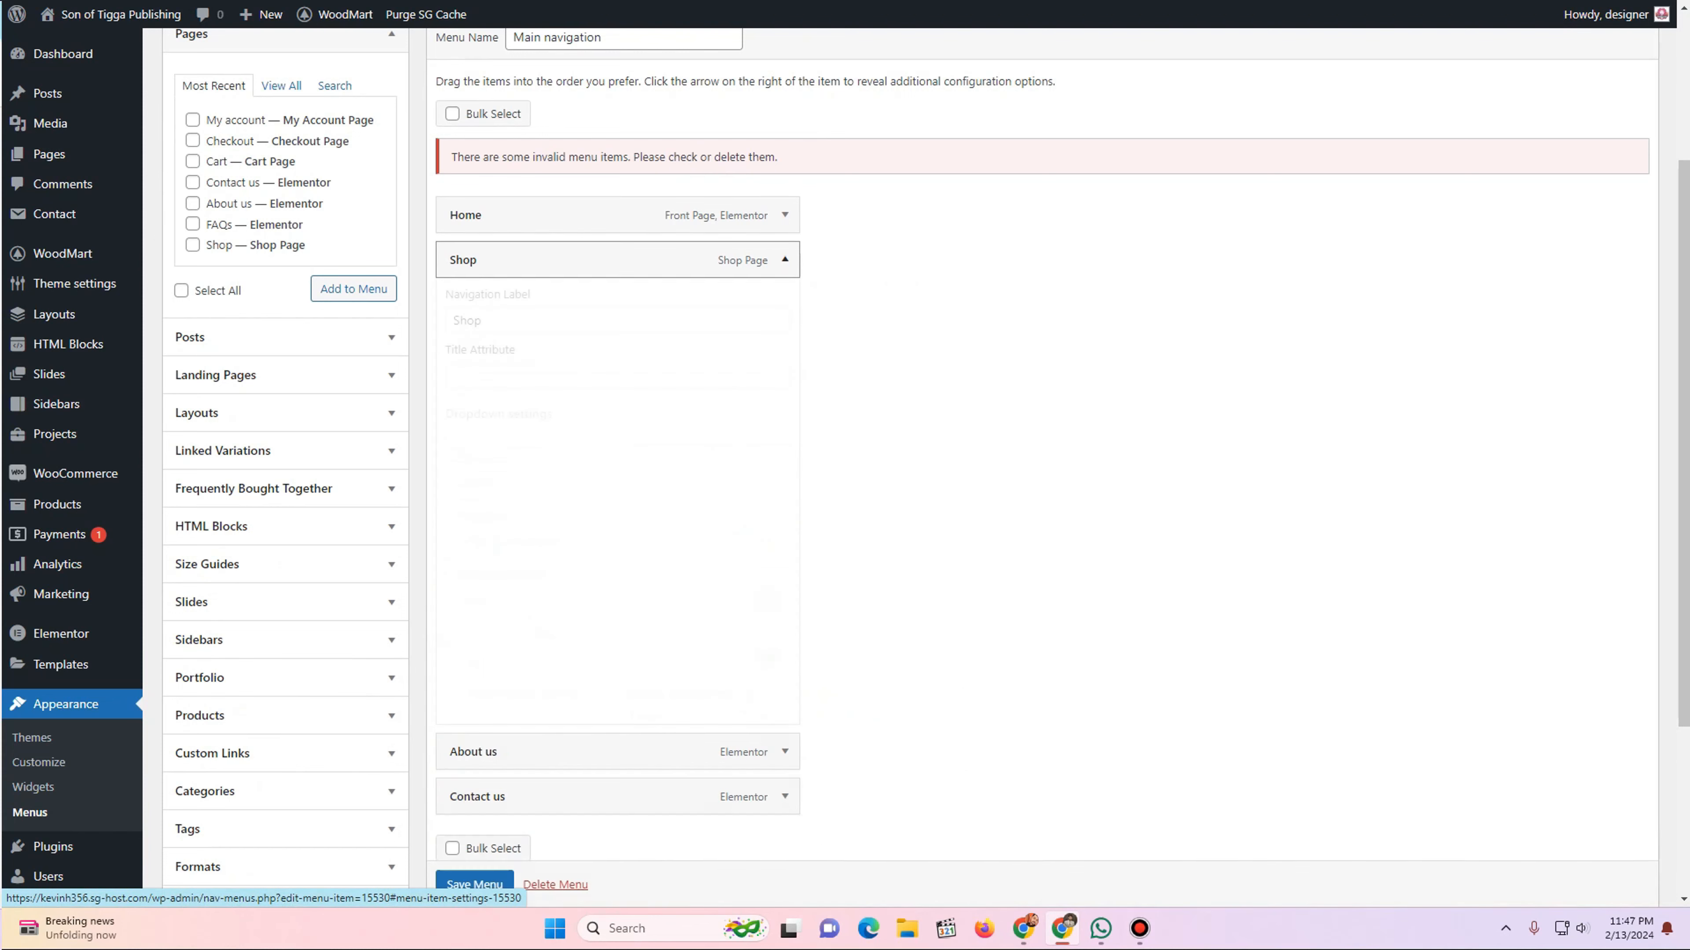
left_click(784, 260)
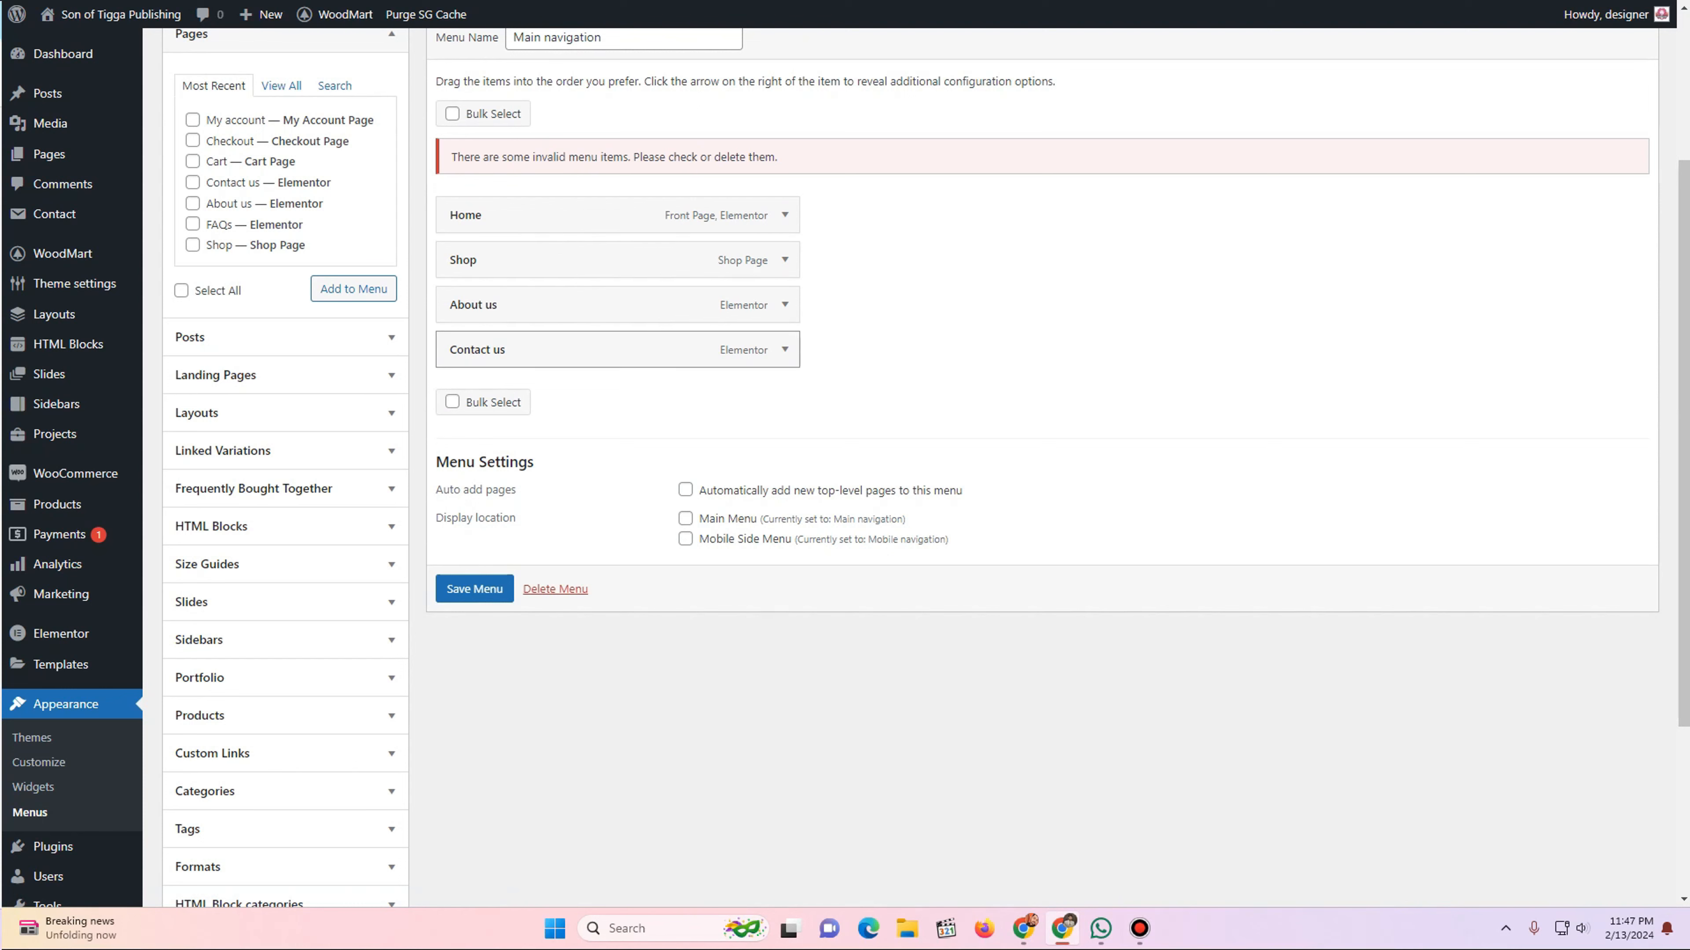
left_click(474, 589)
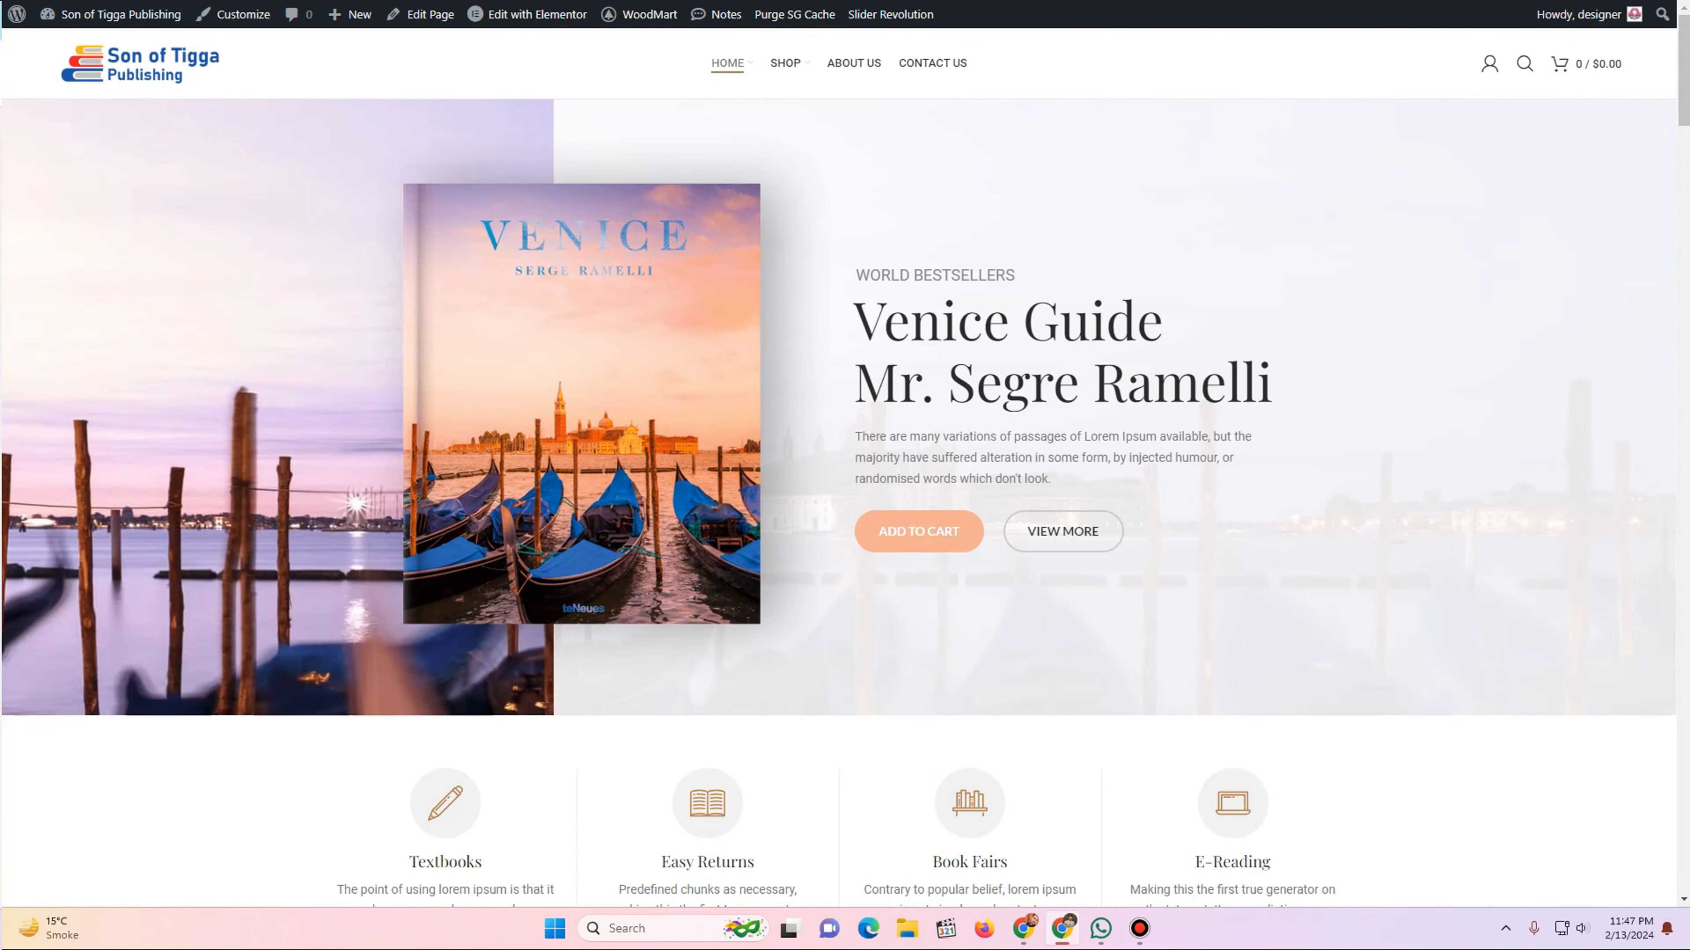
mouse_move(785, 62)
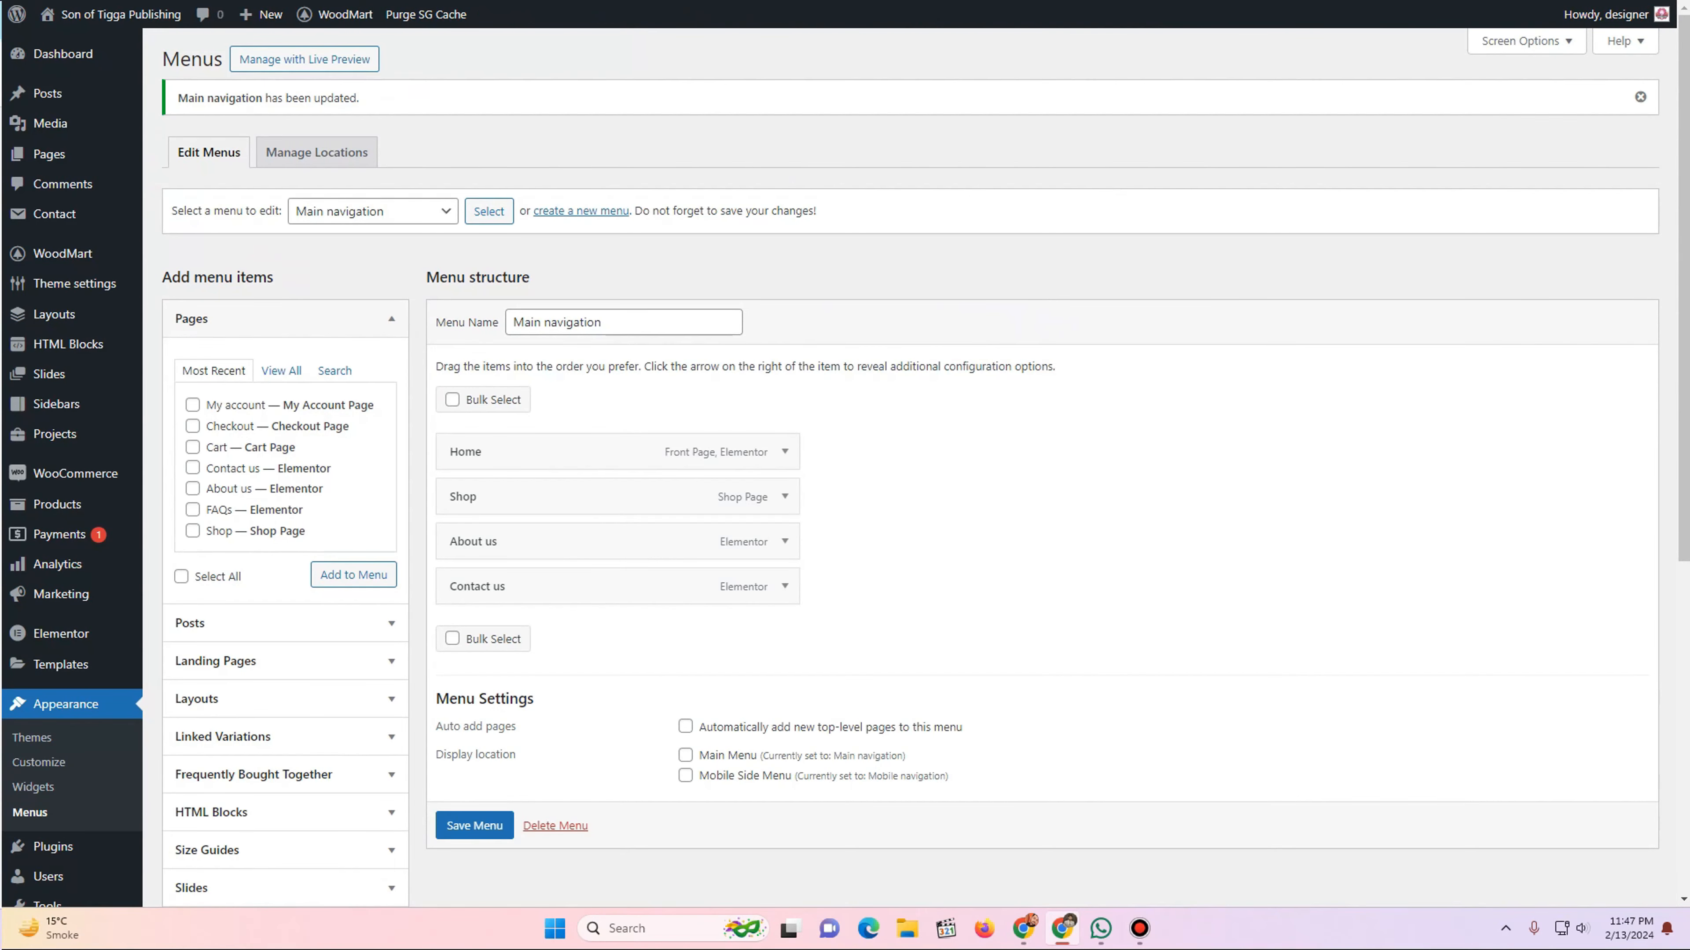
- Expand the Home item in the Main navigation menu down to its dropdown settings
scroll(911, 466, "down", 1)
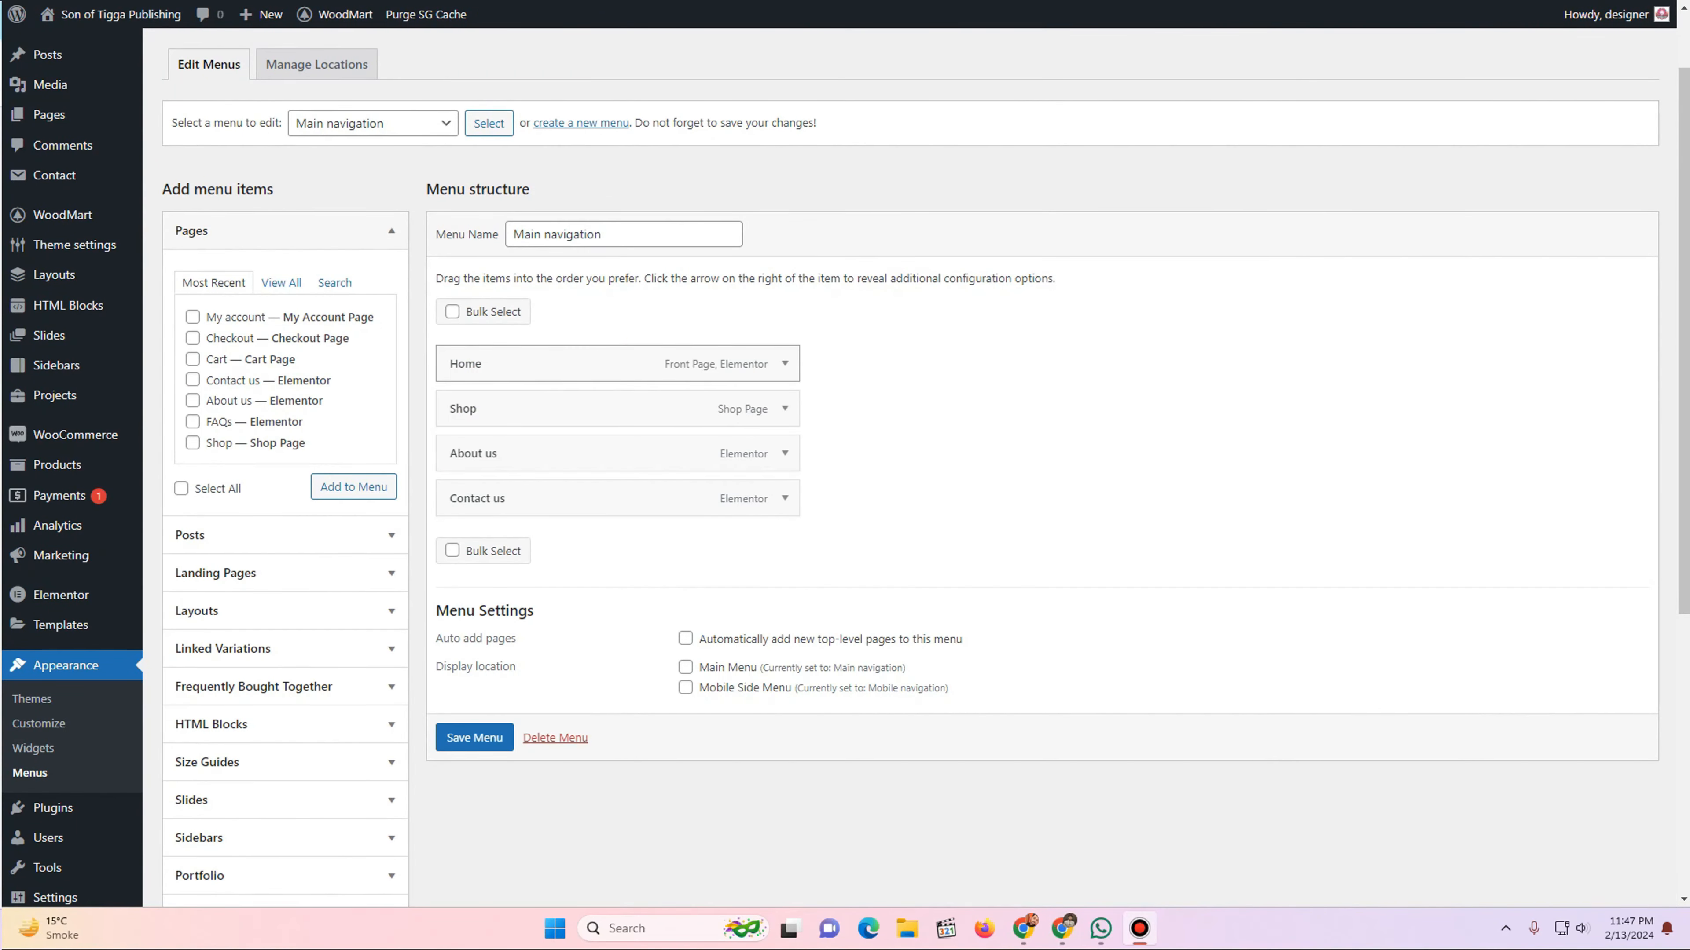
left_click(785, 364)
scroll(912, 465, "down", 2)
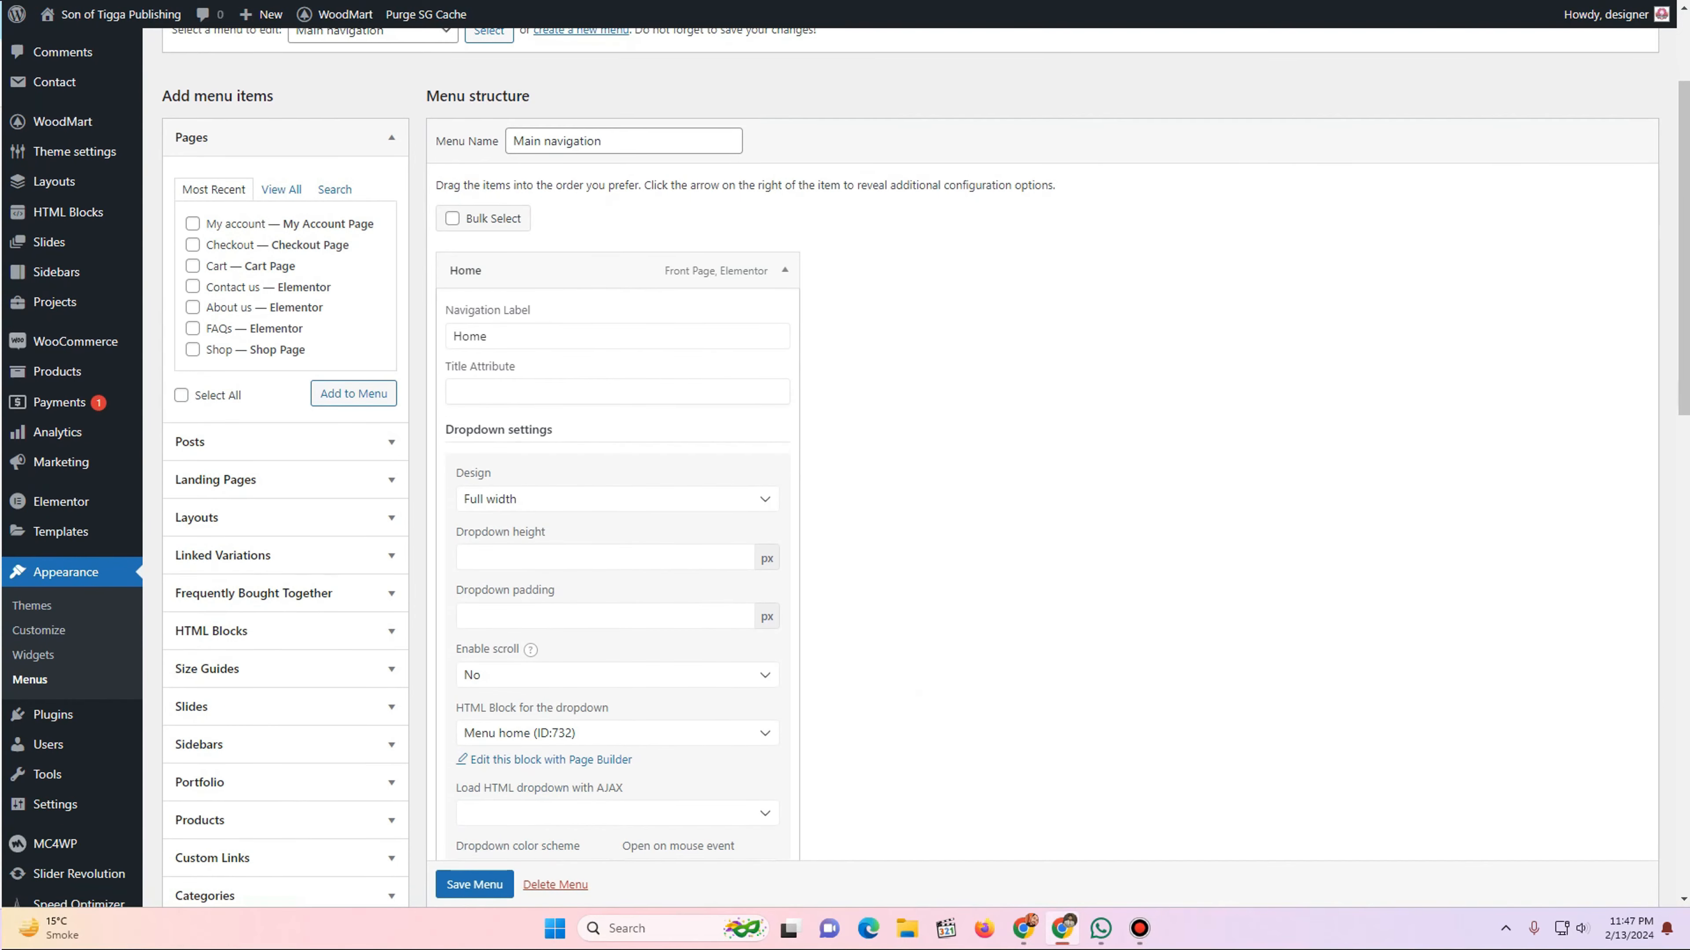
scroll(738, 466, "down", 2)
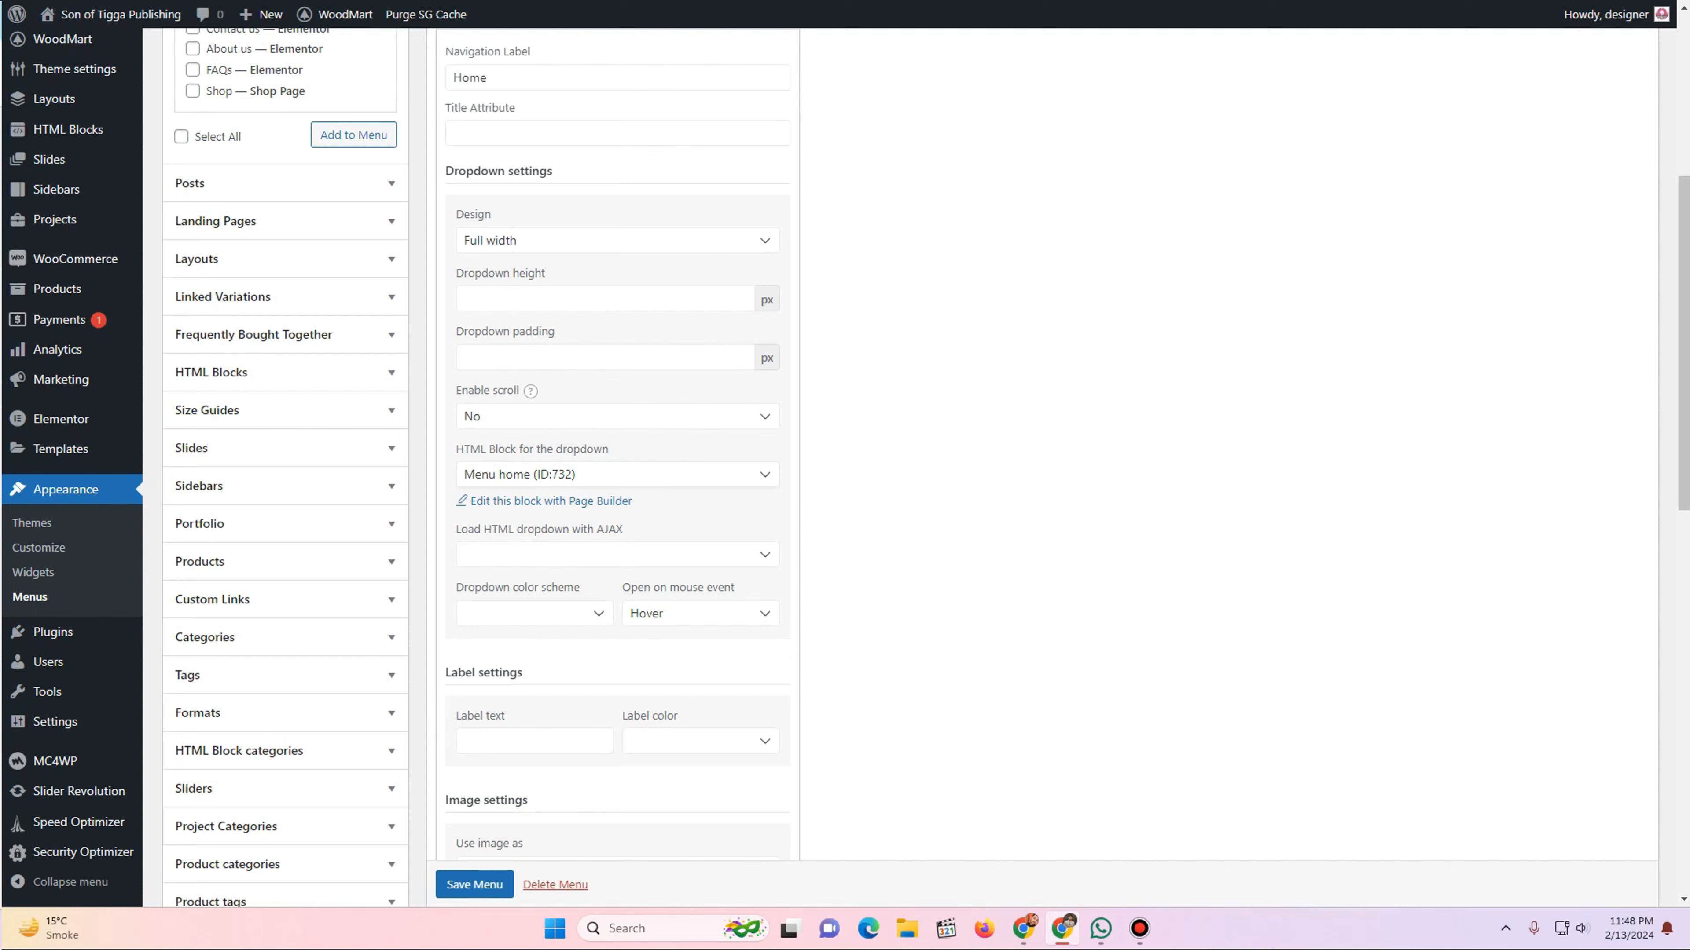
- Open the HTML Blocks list in a separate tab, review the available menu blocks and return to the menu editor
mouse_move(66, 129)
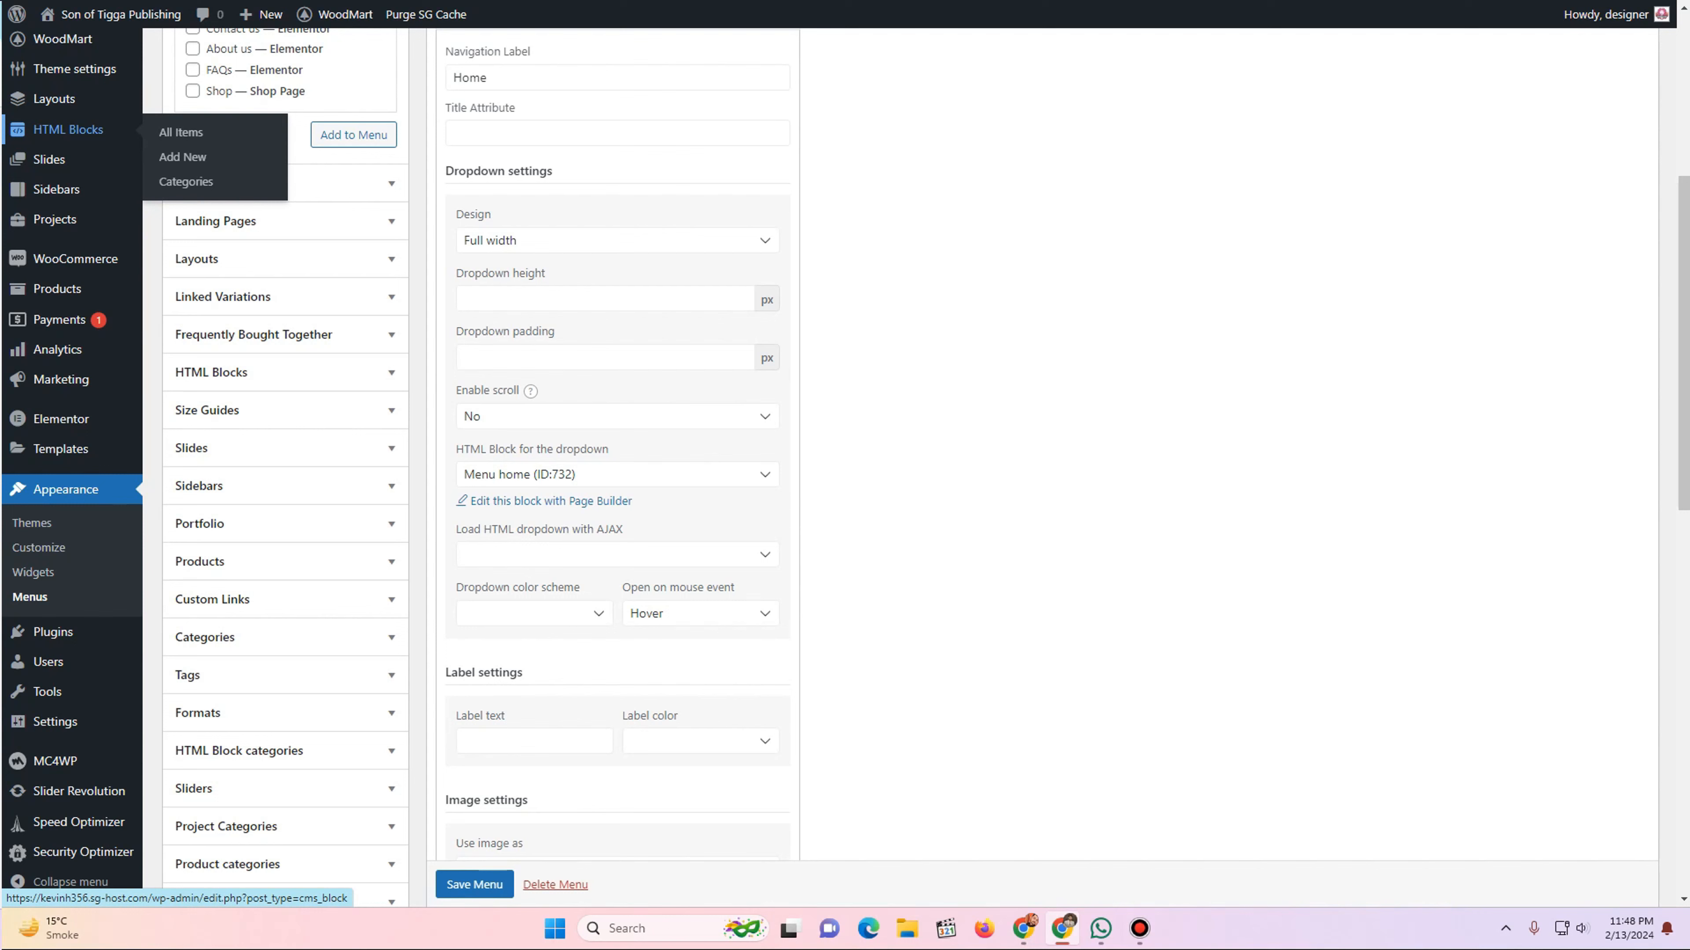
right_click(64, 131)
left_click(106, 151)
left_click(68, 130)
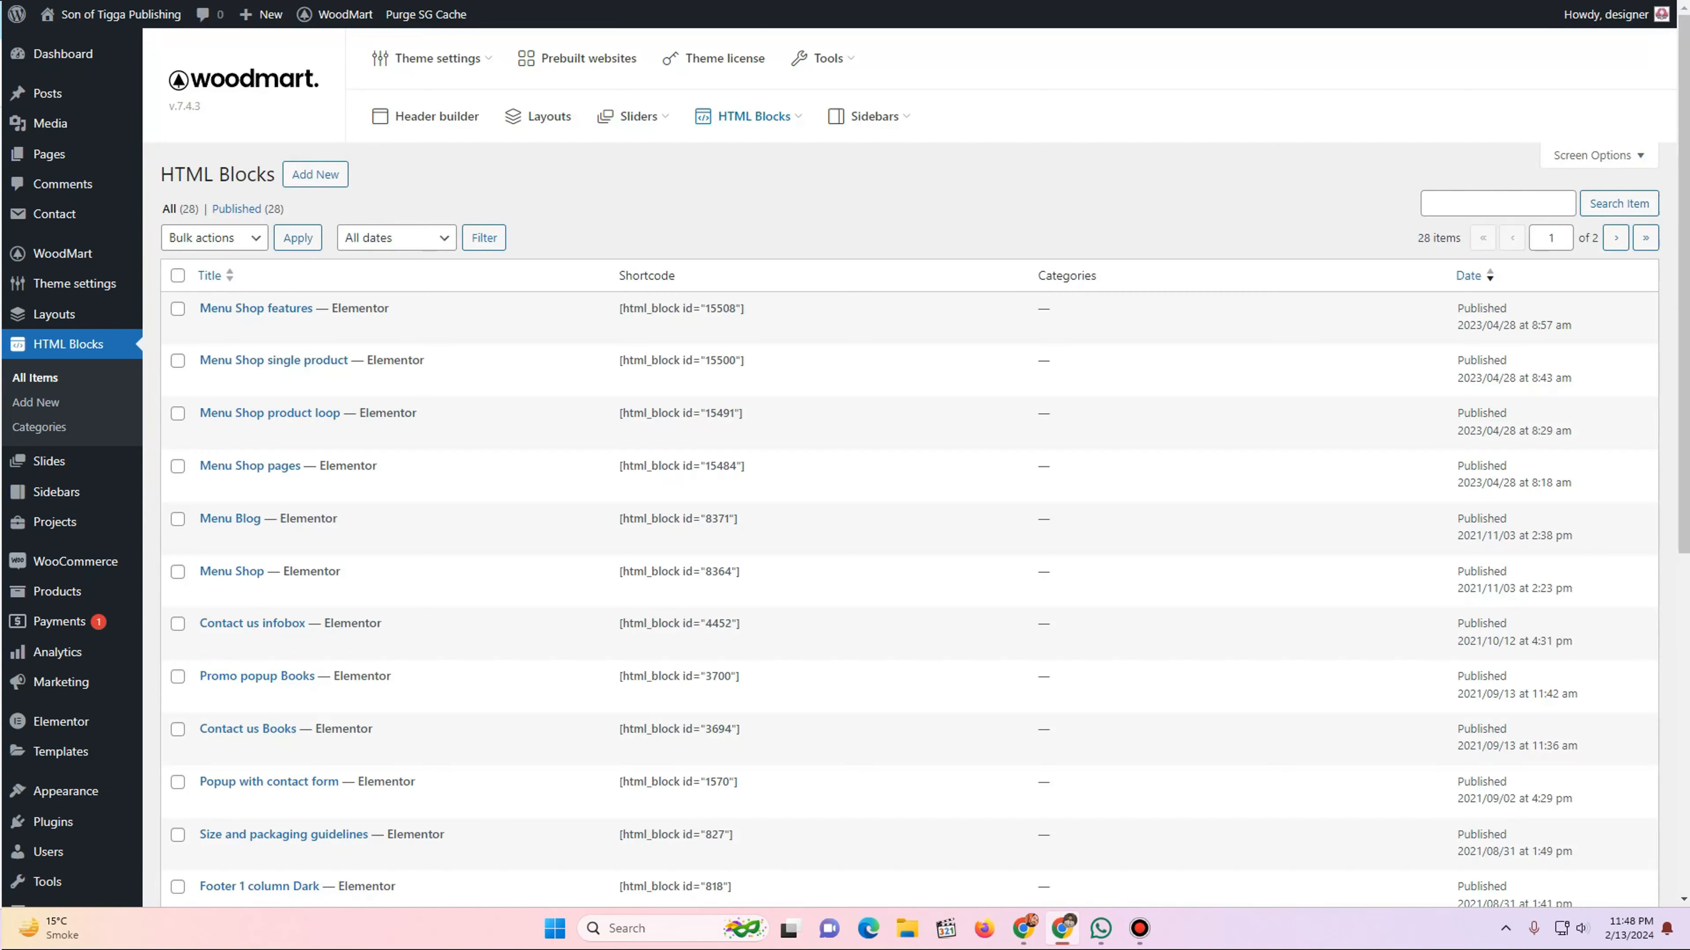
scroll(266, 333, "down", 8)
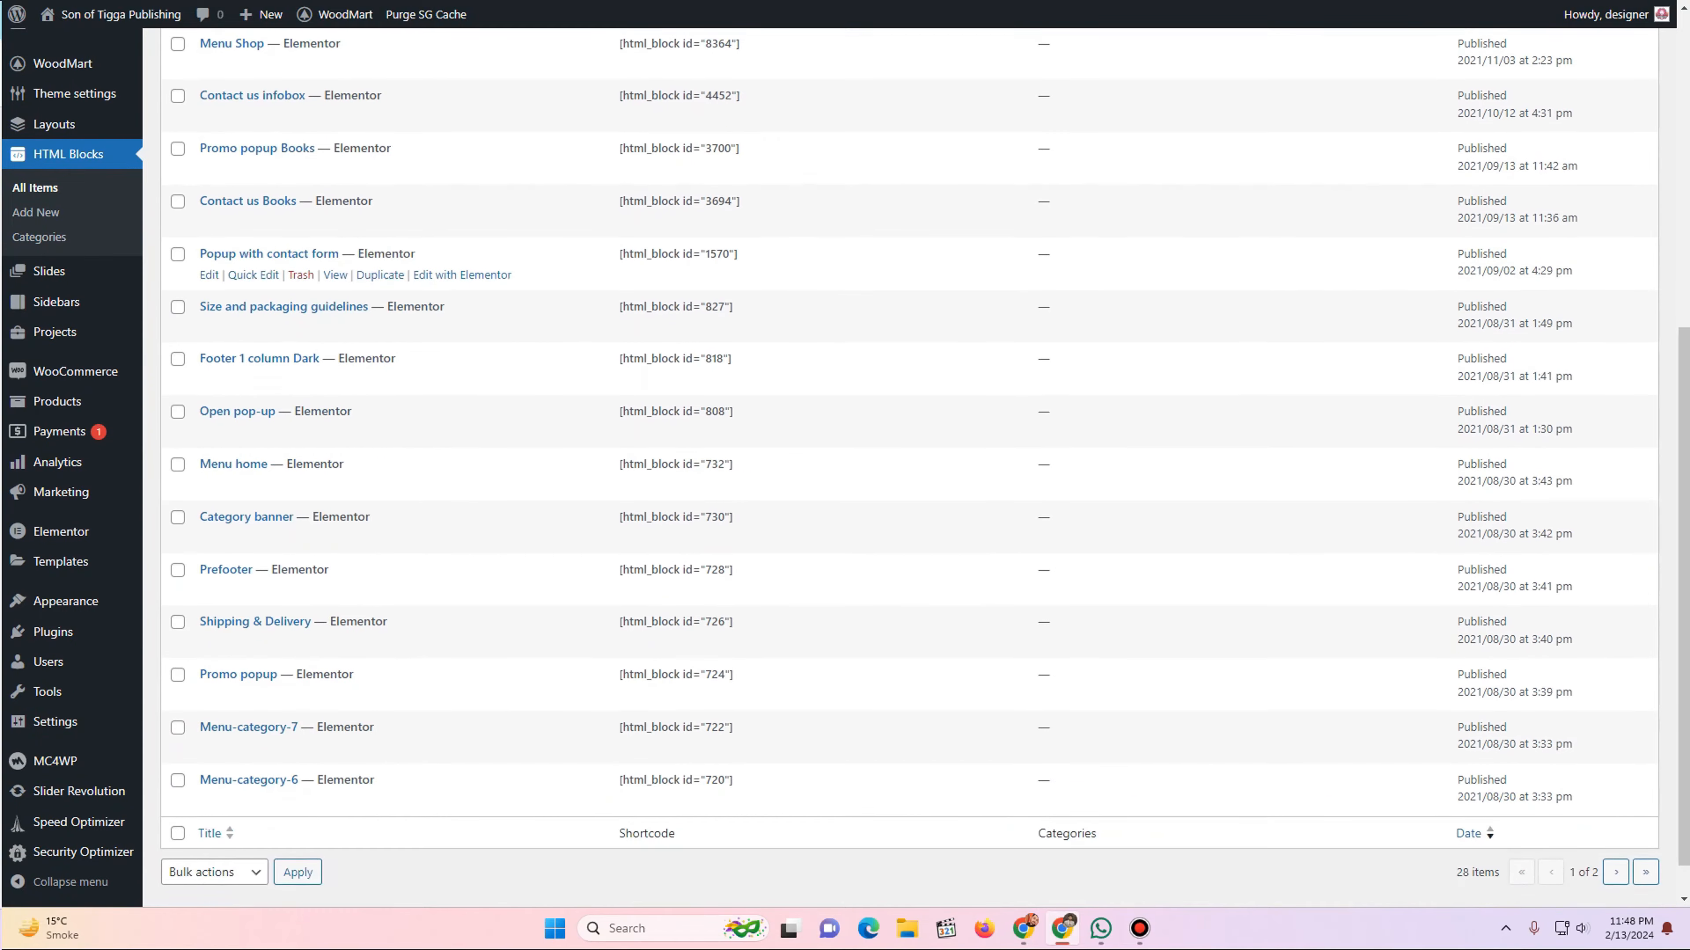
scroll(266, 372, "up", 8)
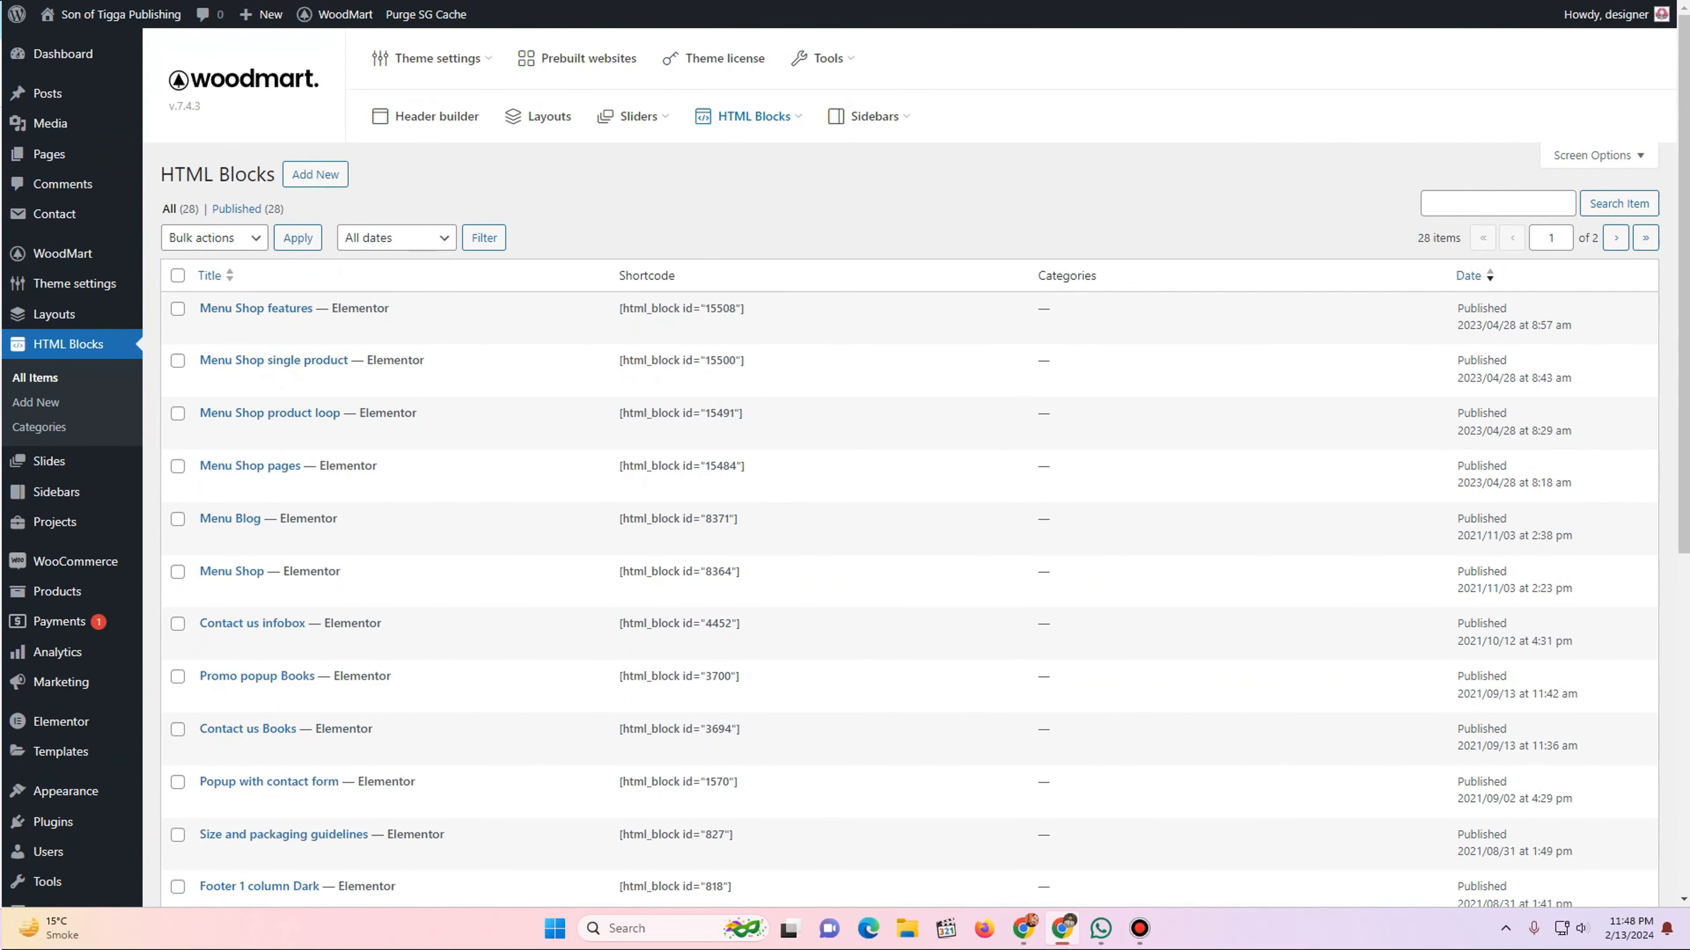
key("ctrl+shift+Tab")
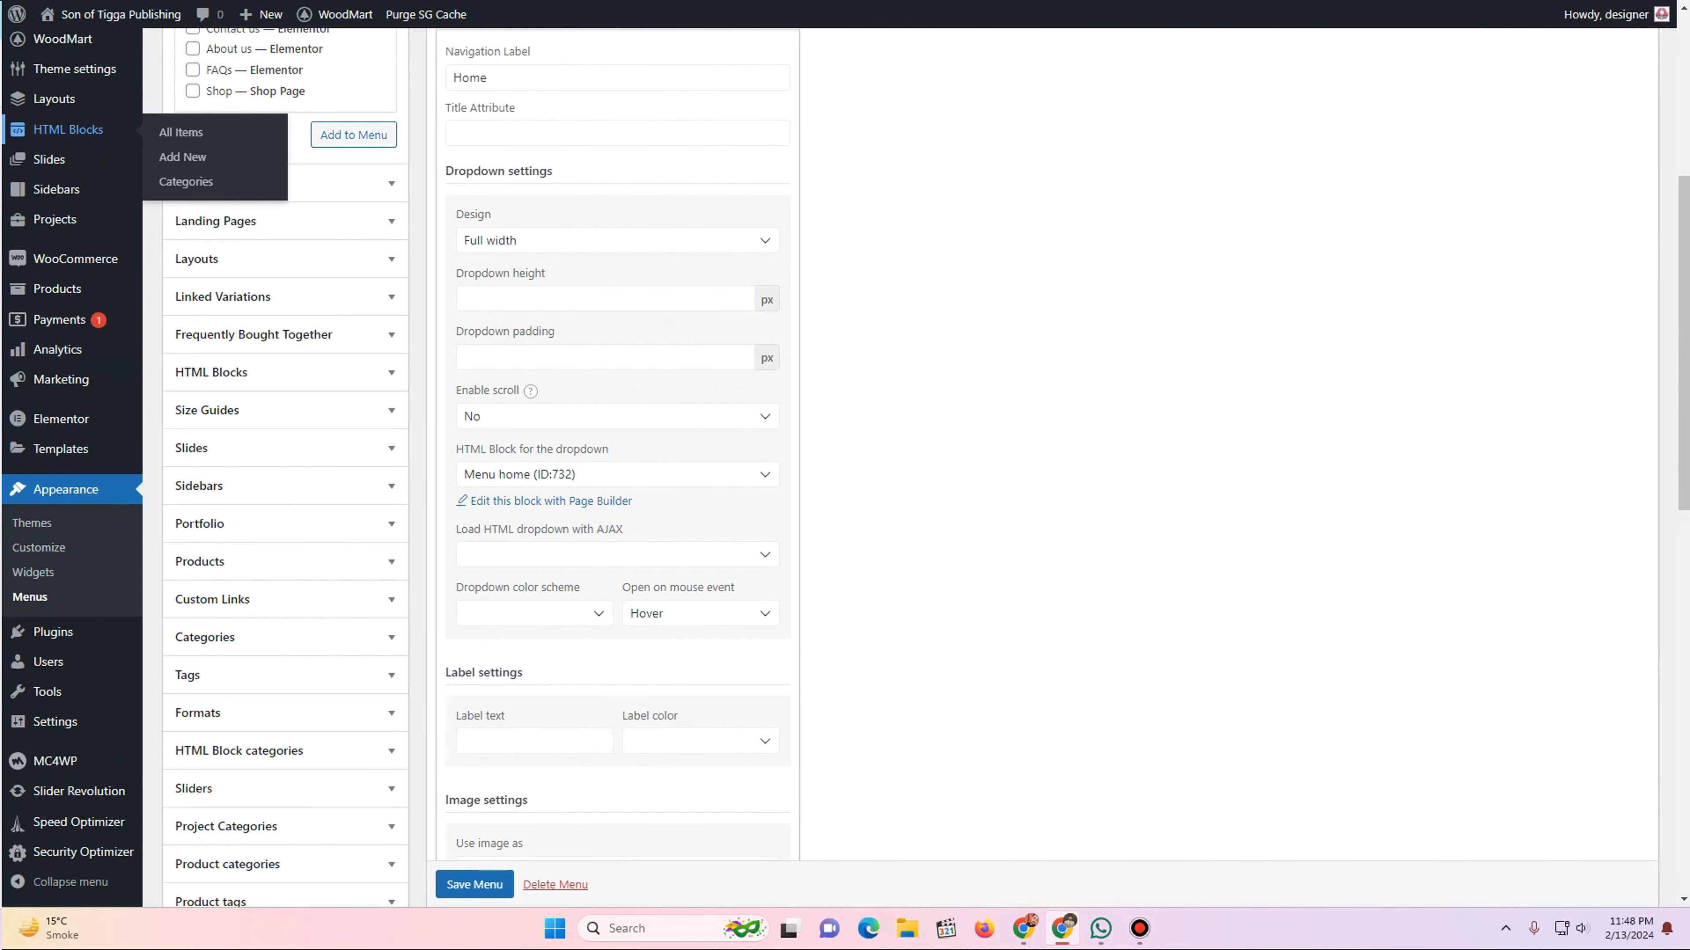
- Set the Home item's dropdown HTML block to None and its dropdown design to Default, then collapse the item
left_click(617, 475)
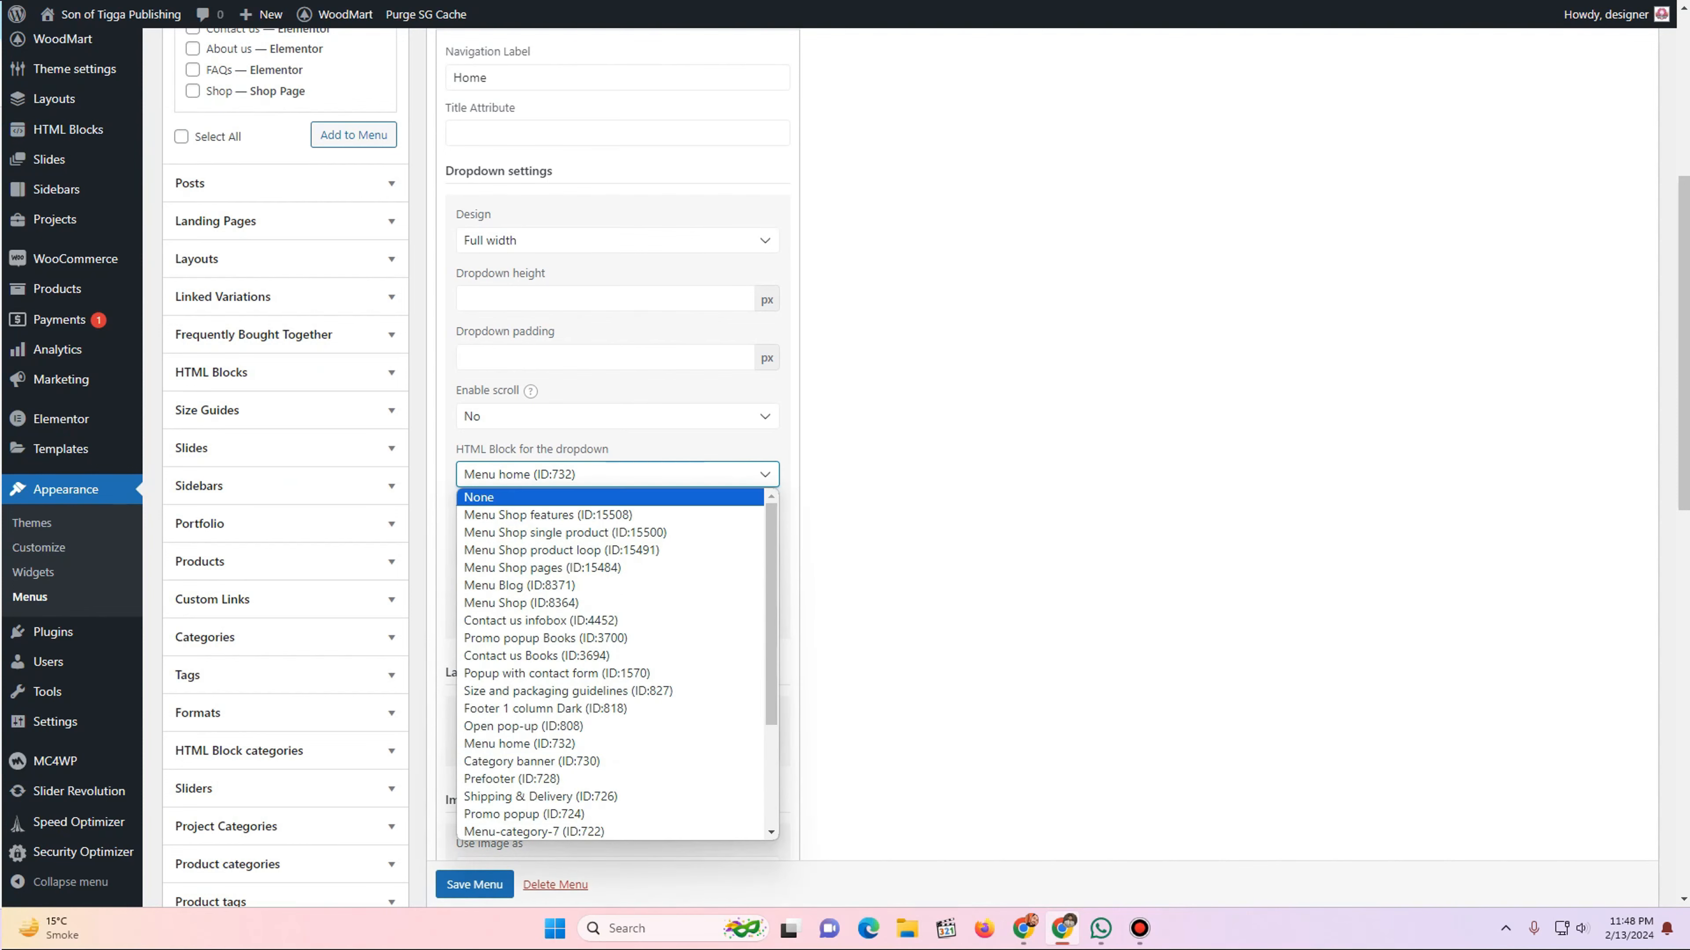
key("Return")
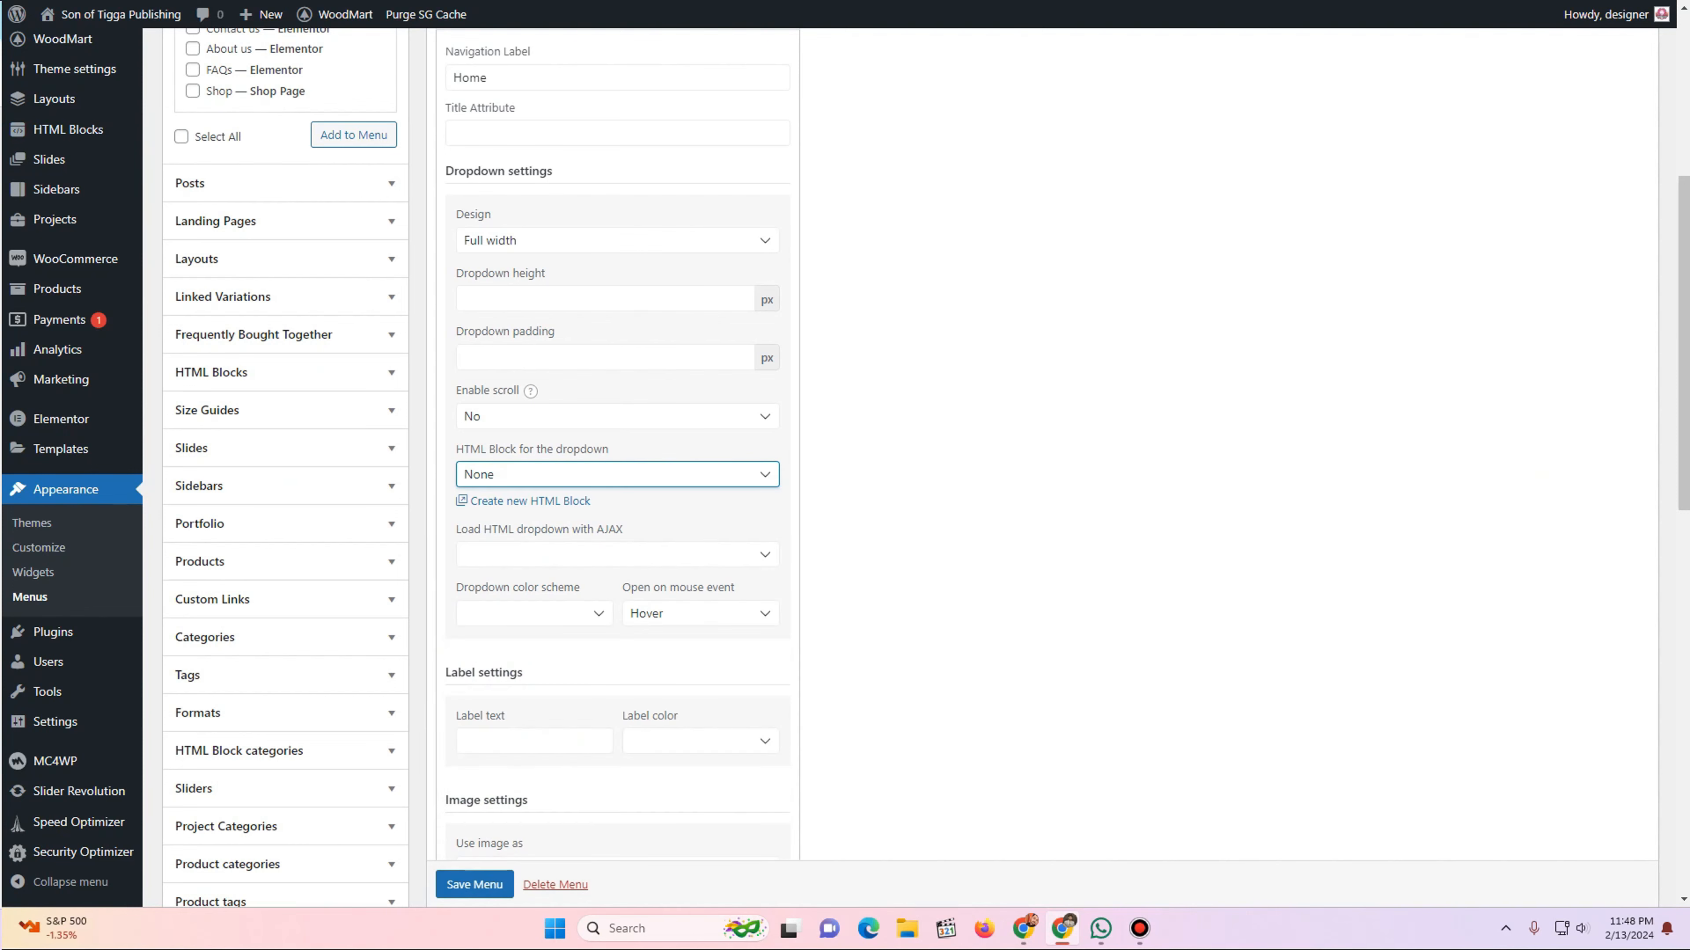
left_click(617, 240)
left_click(617, 264)
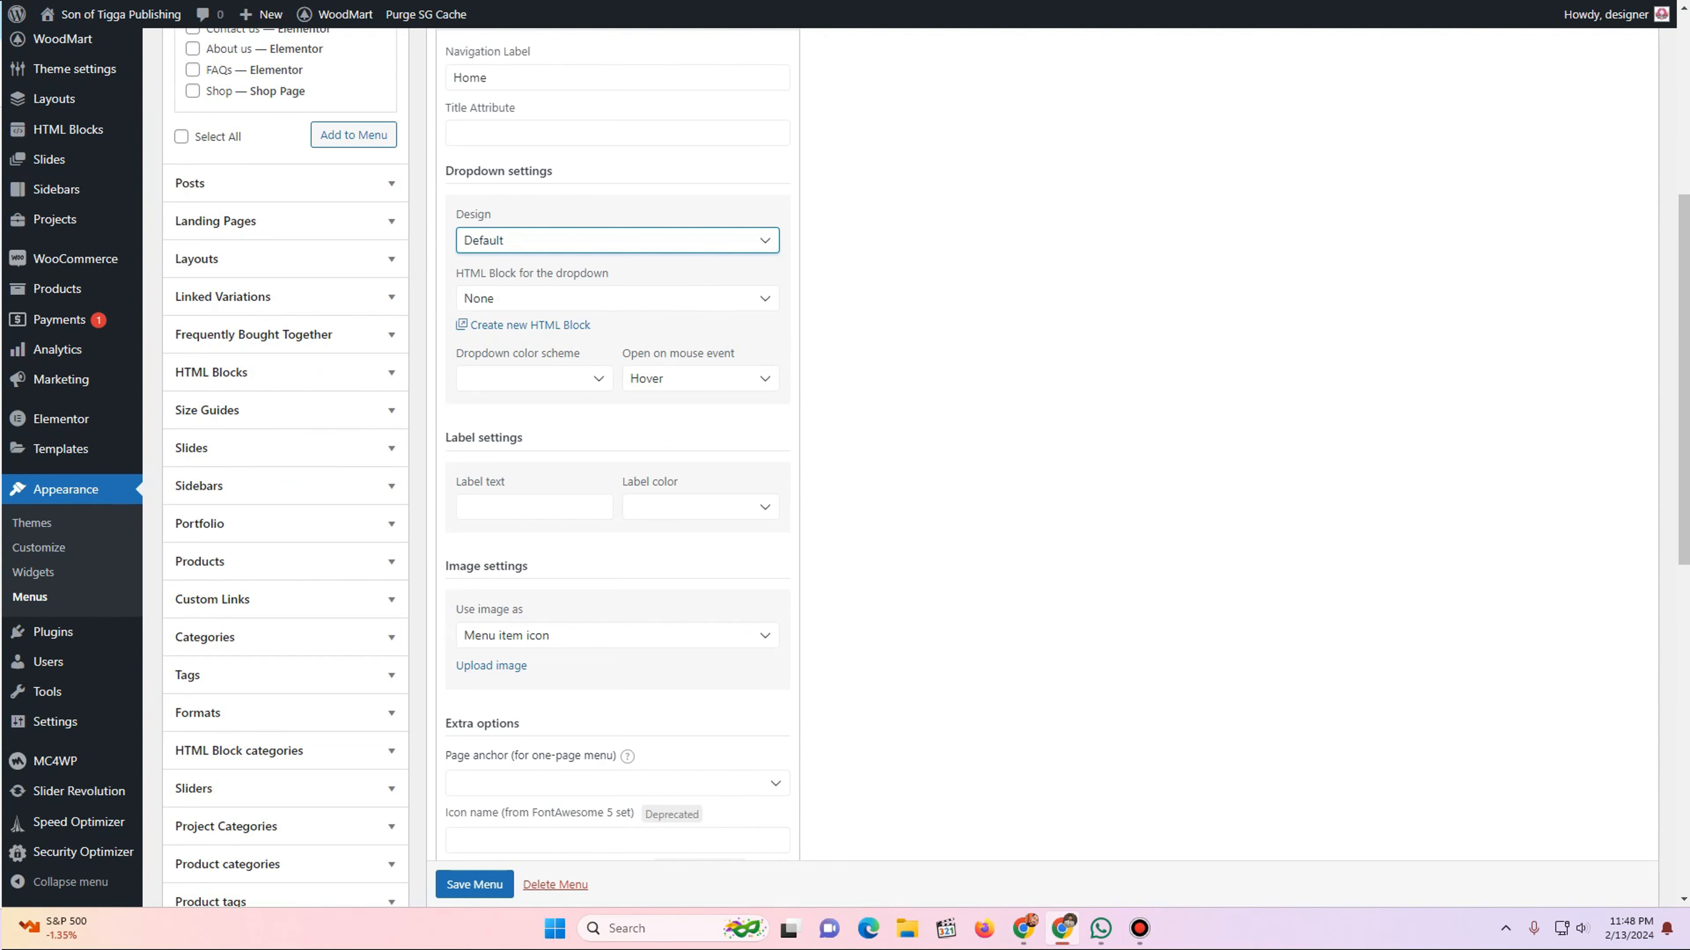
scroll(844, 466, "up", 4)
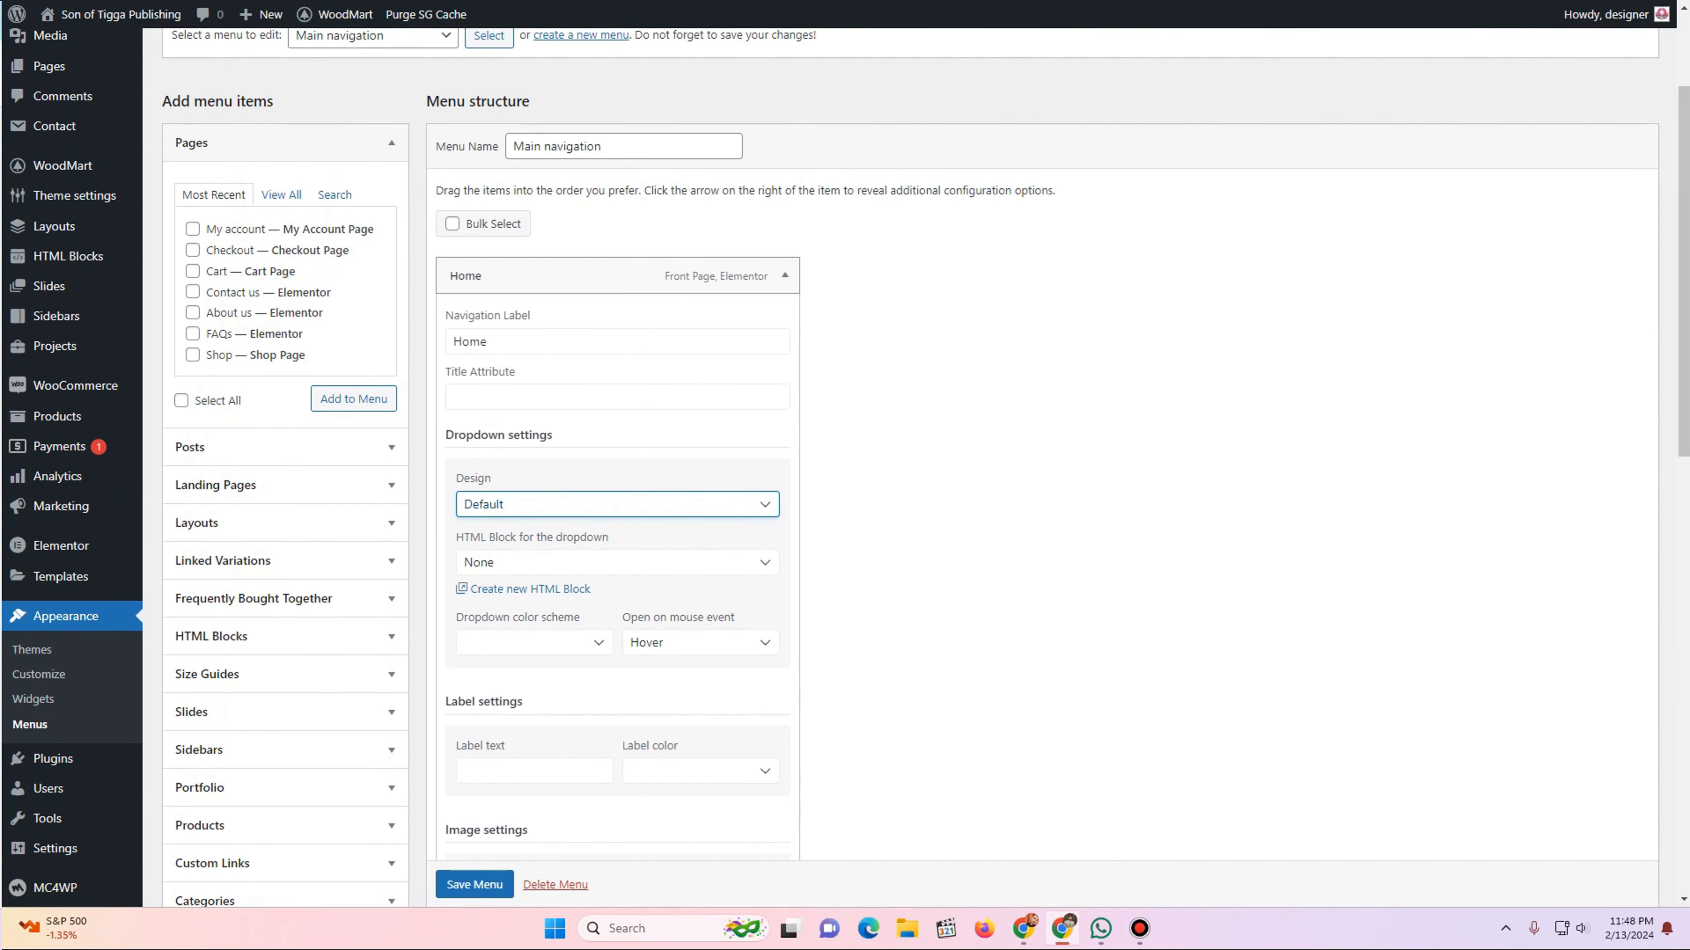
left_click(784, 275)
scroll(785, 275, "down", 3)
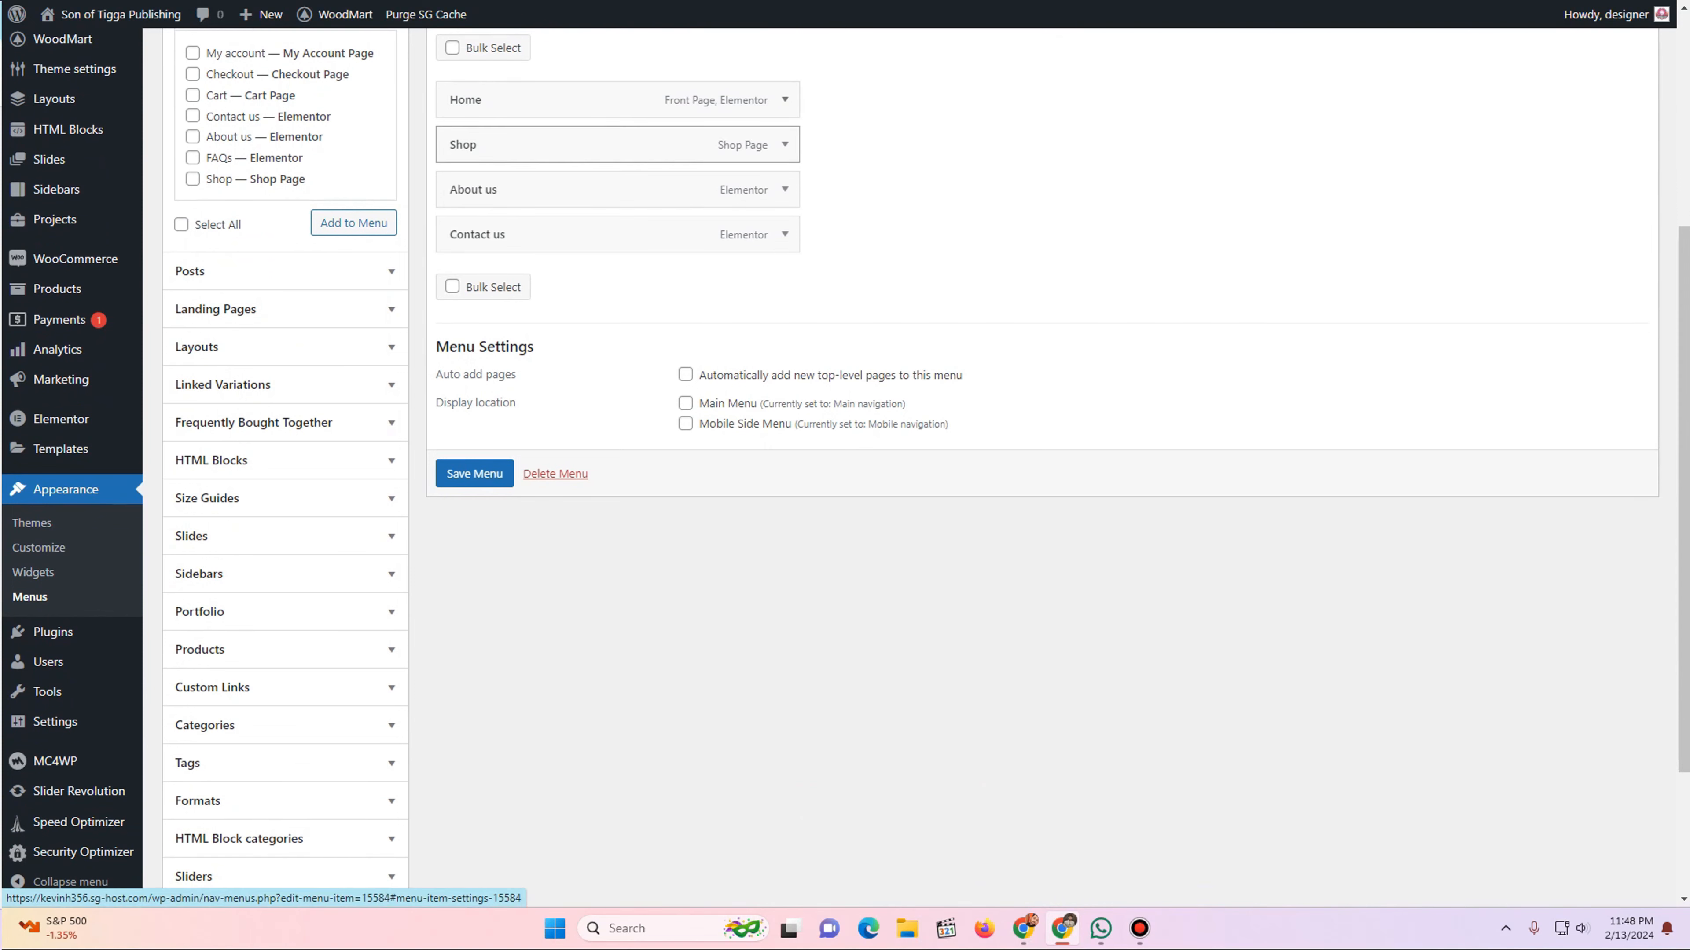
- Set the Shop item's dropdown design to Default and its dropdown HTML block to None
left_click(785, 144)
scroll(785, 144, "down", 3)
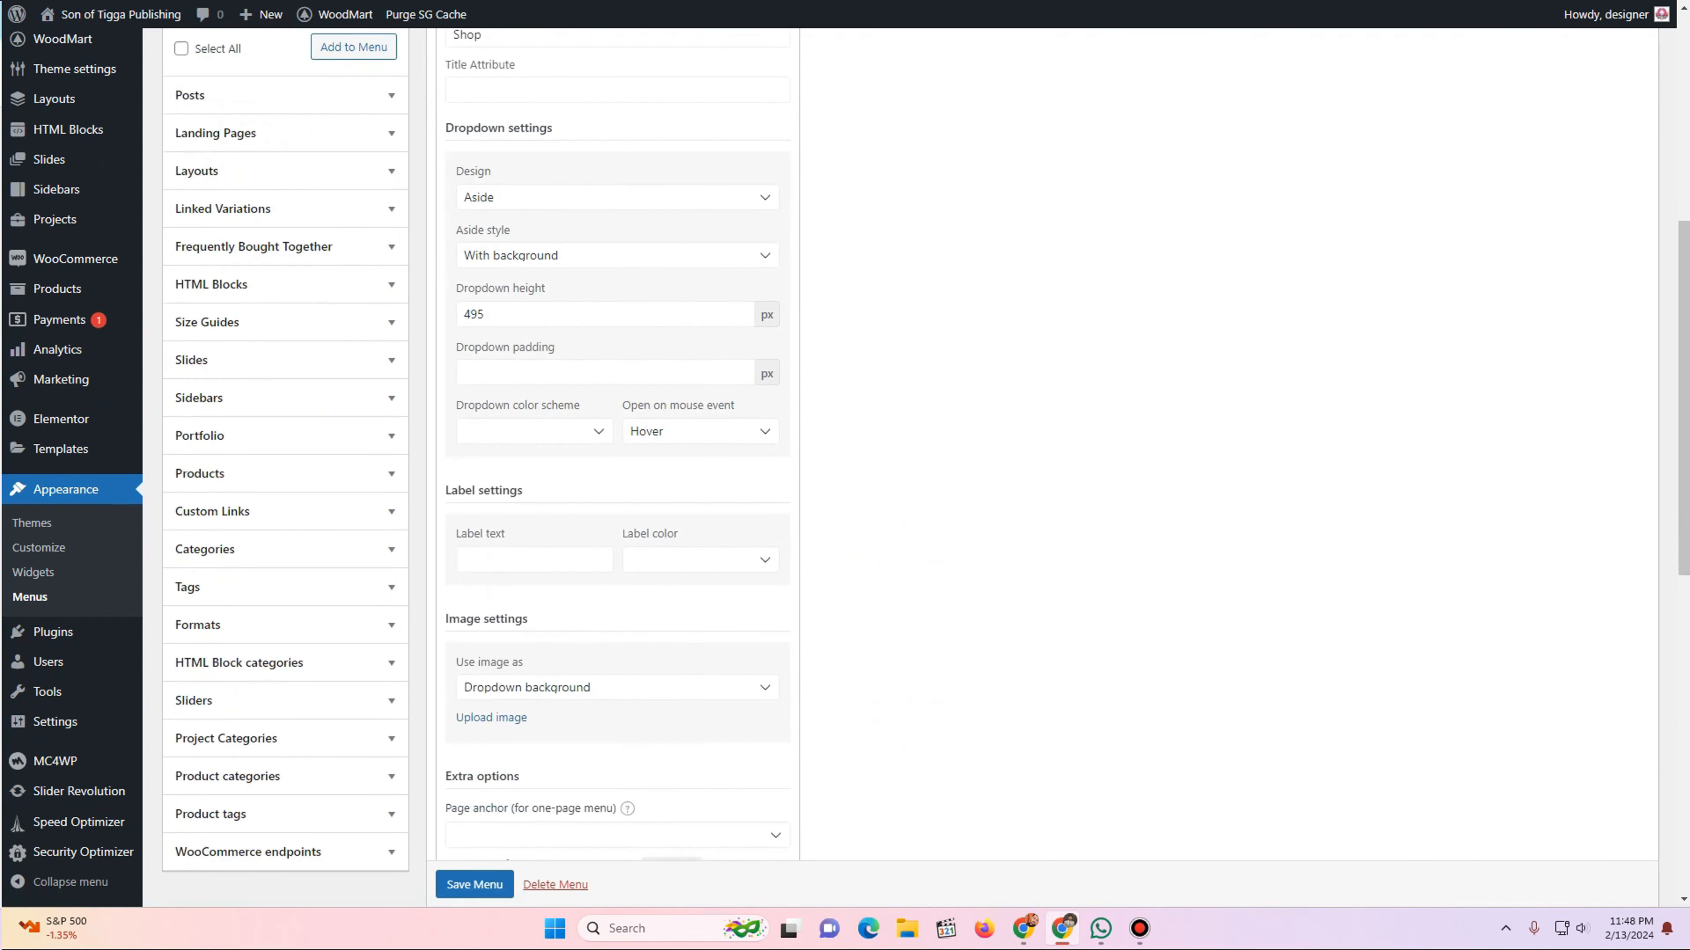
left_click(618, 197)
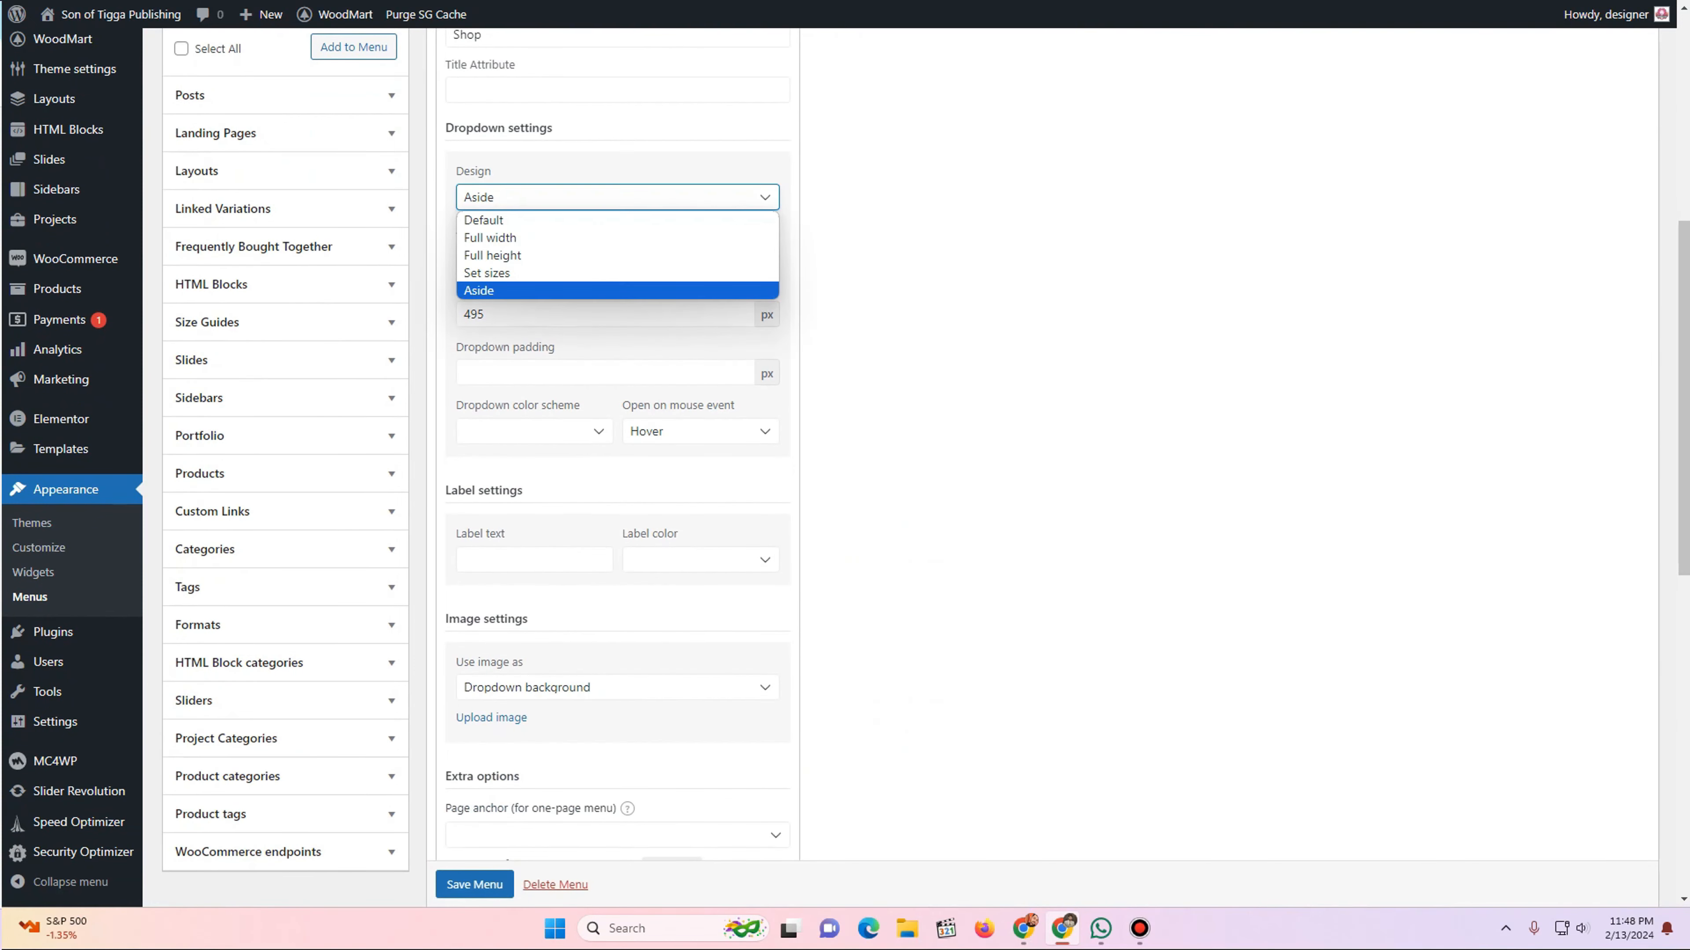
left_click(617, 221)
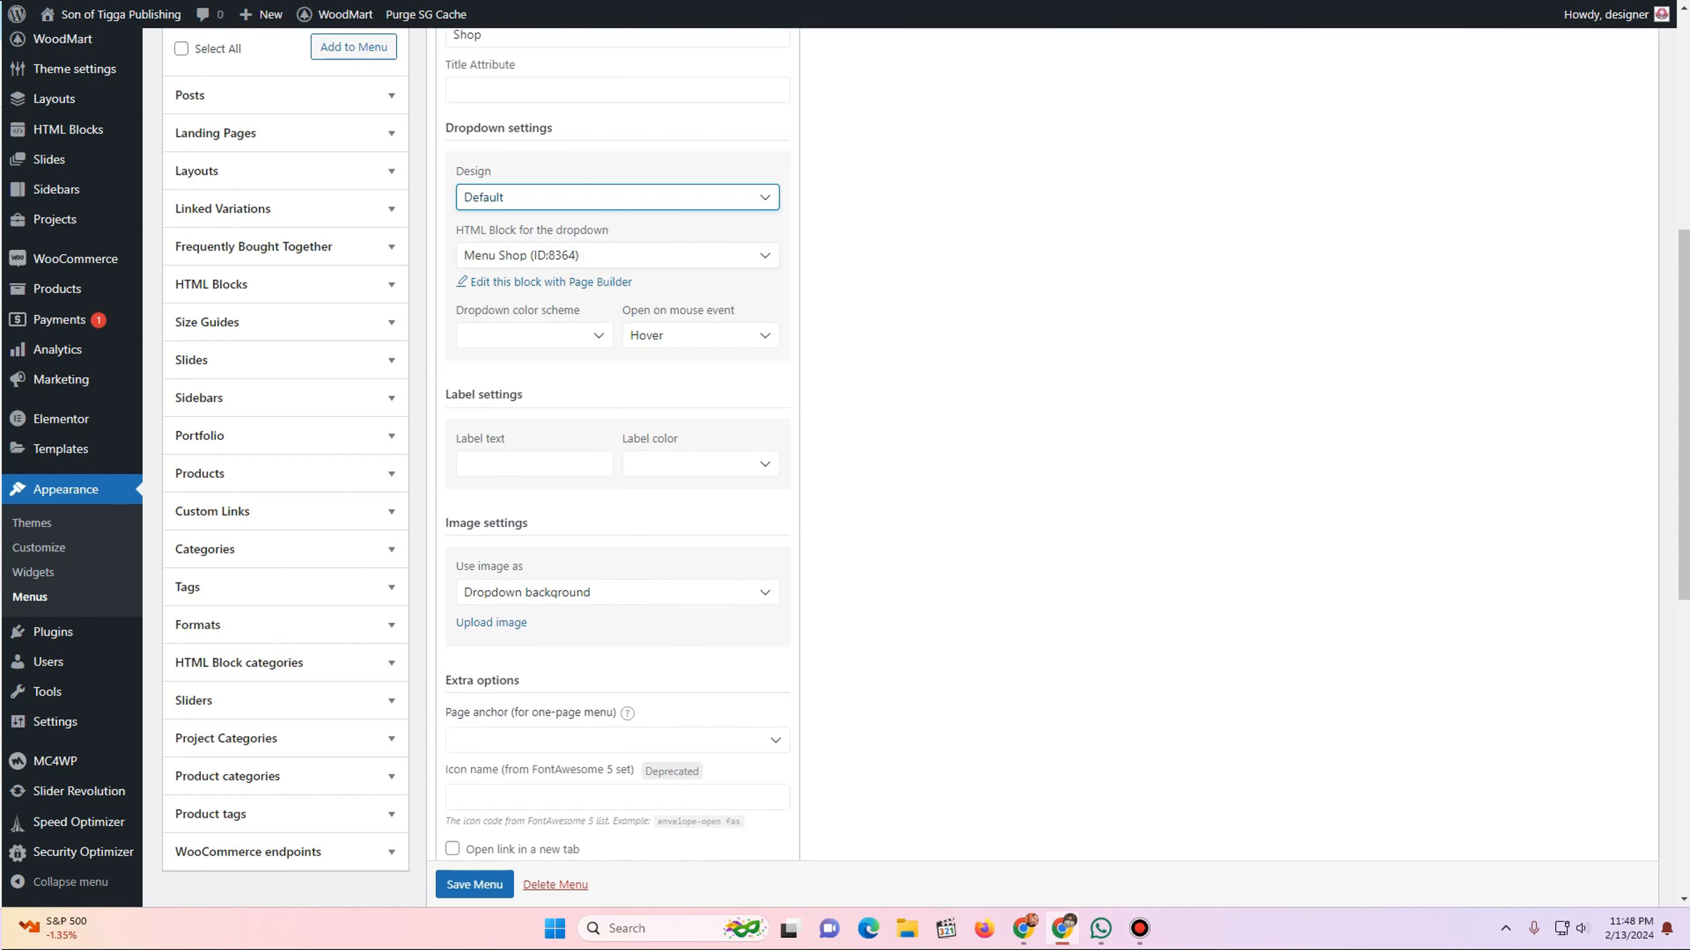
left_click(617, 255)
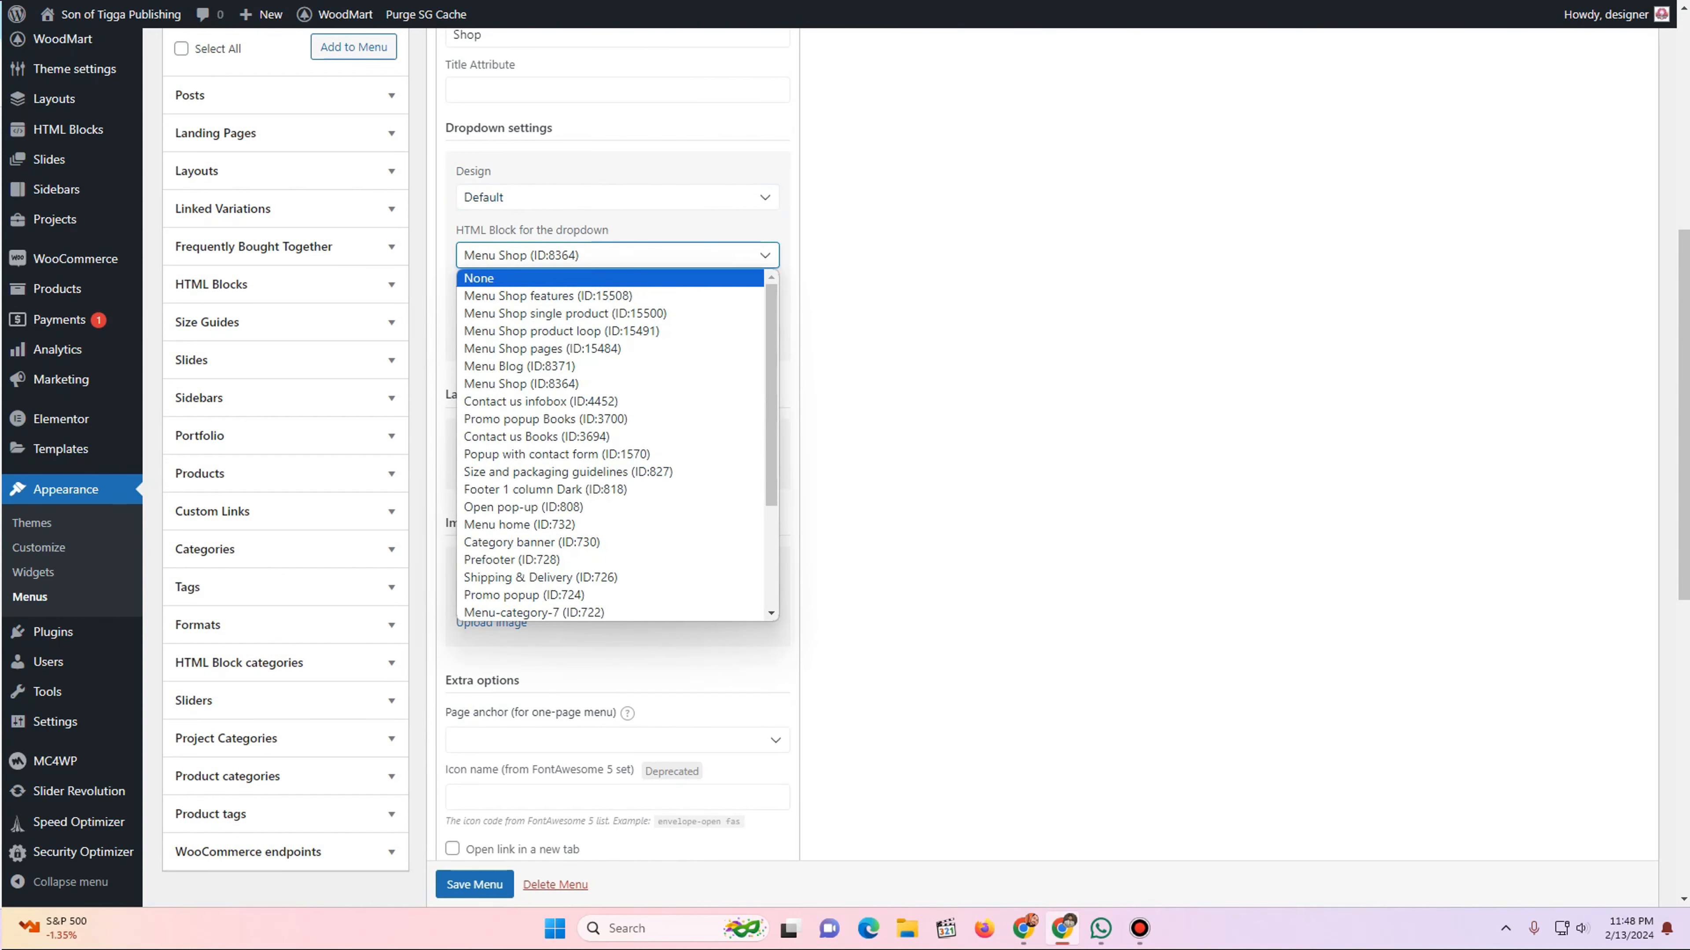
left_click(530, 275)
scroll(618, 466, "down", 10)
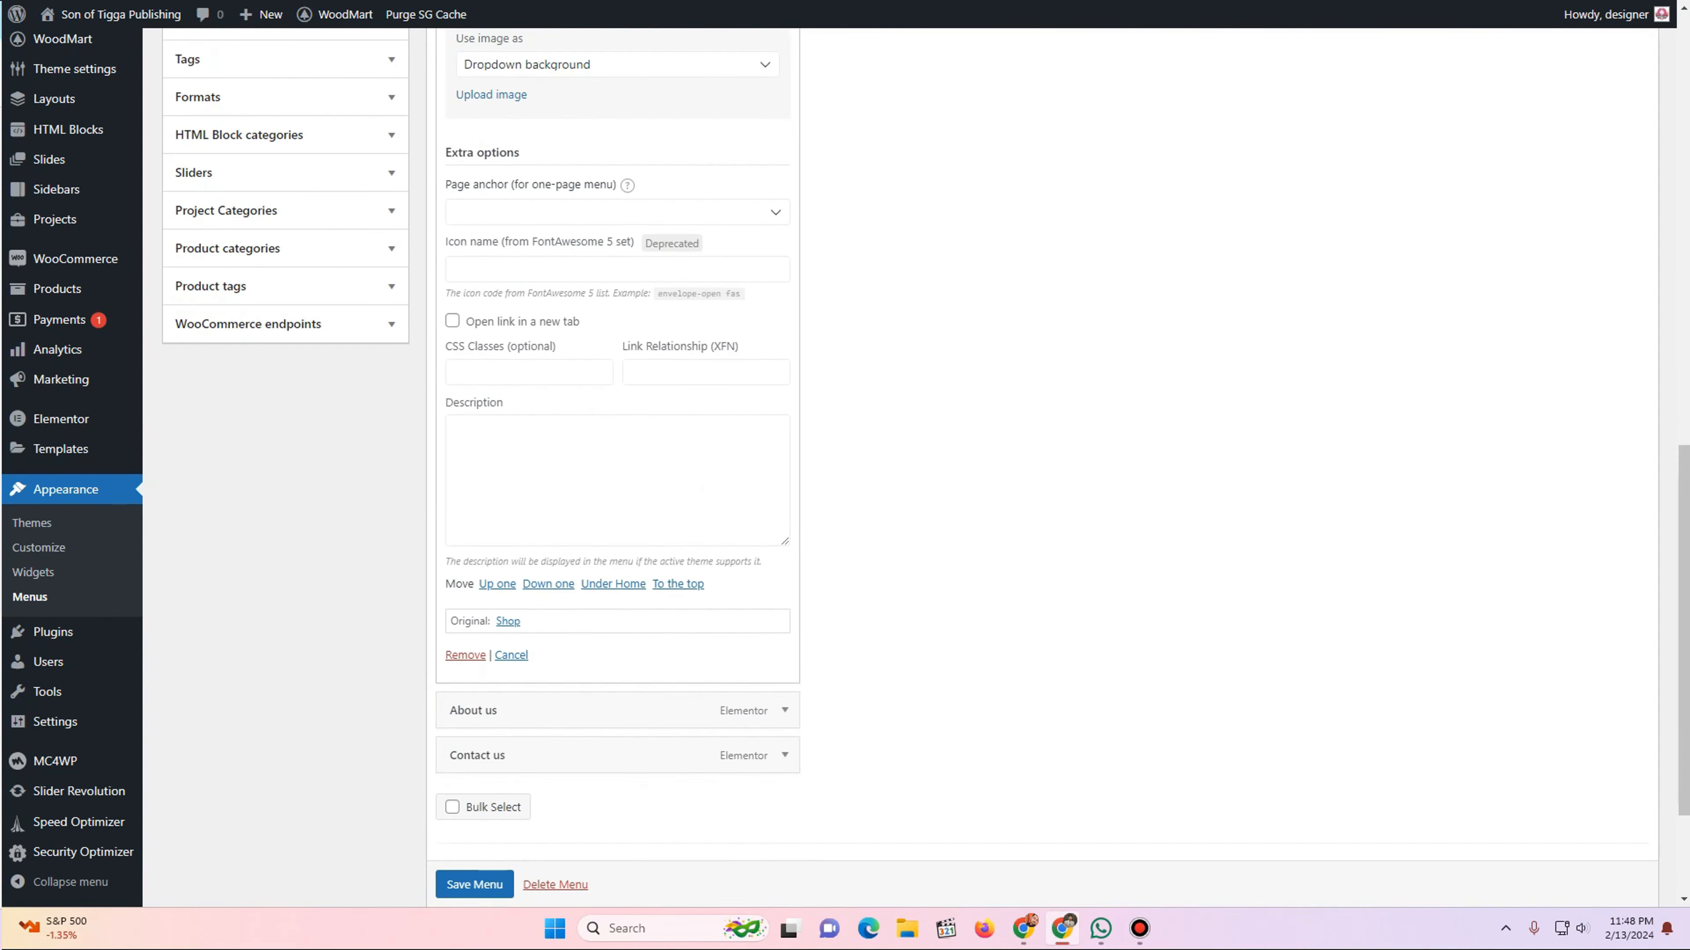
- Save the Main navigation menu, reload the storefront homepage and review it from the header menu down to the footer
left_click(474, 816)
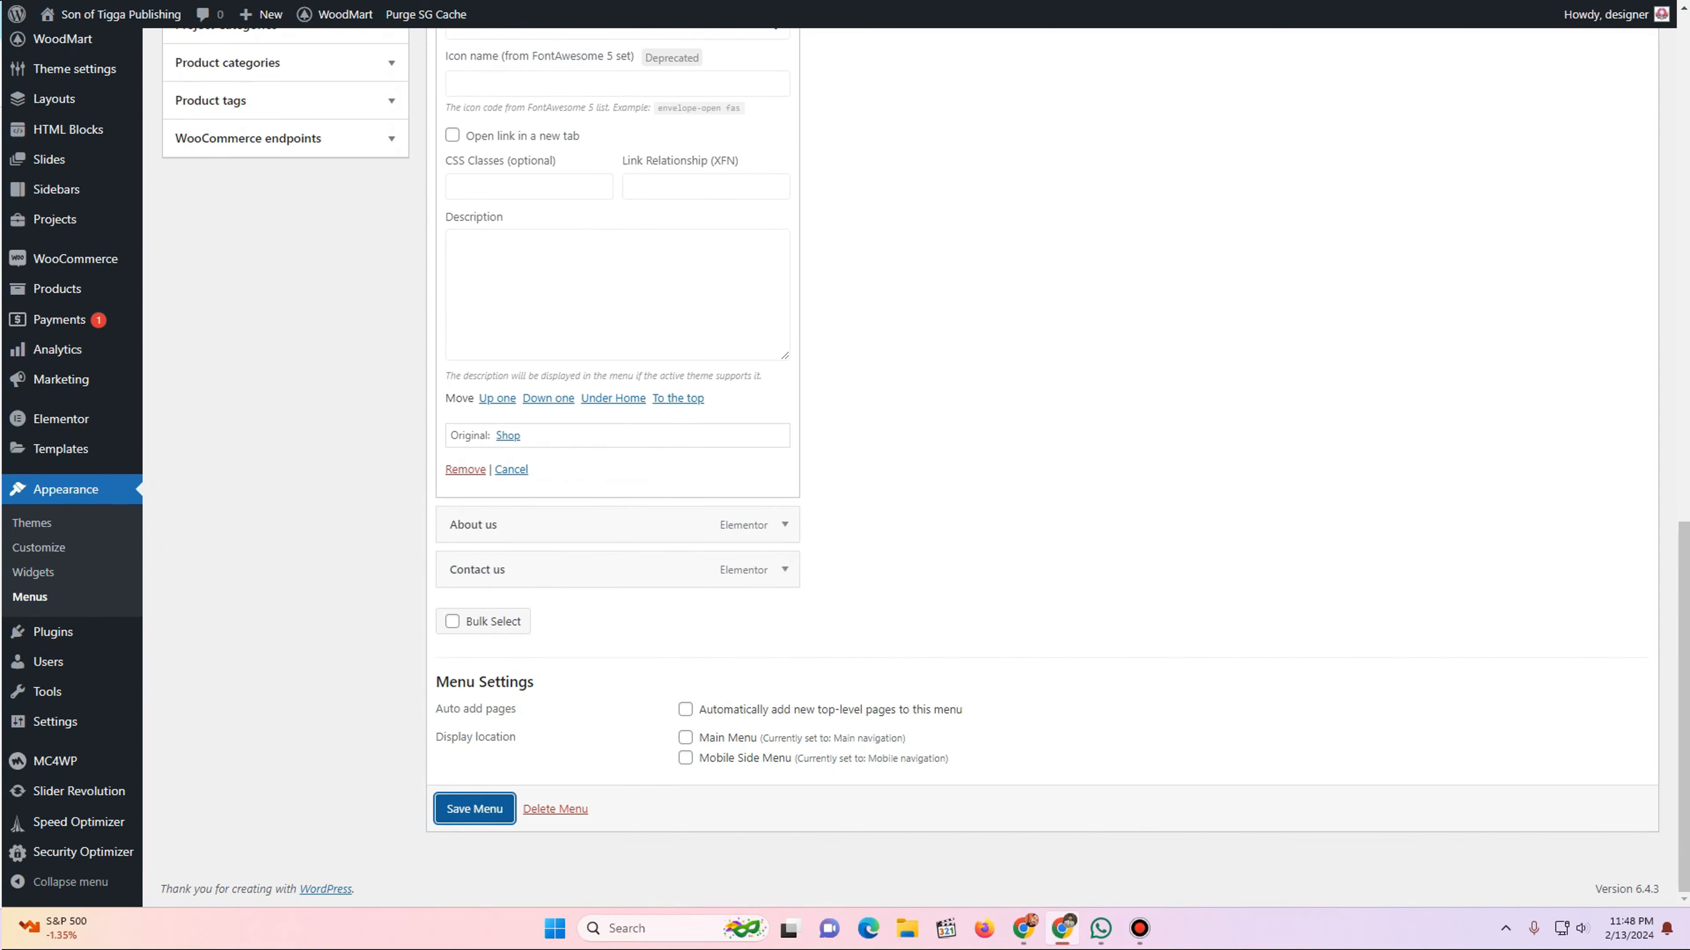
key("ctrl+Tab")
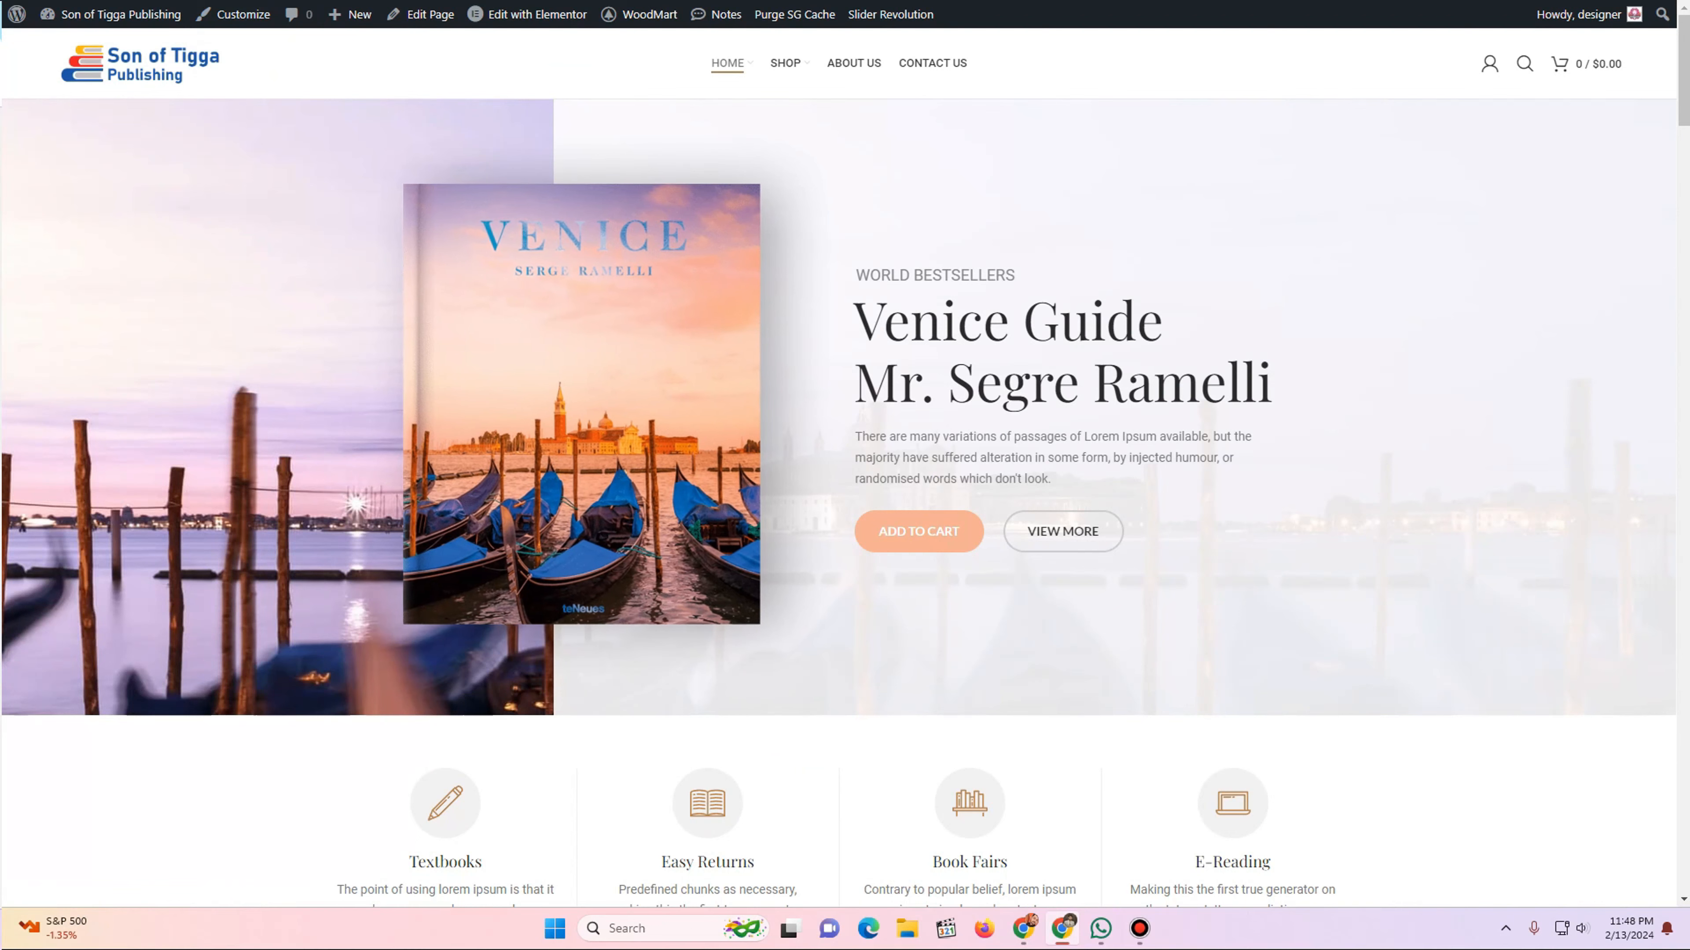
key("F5")
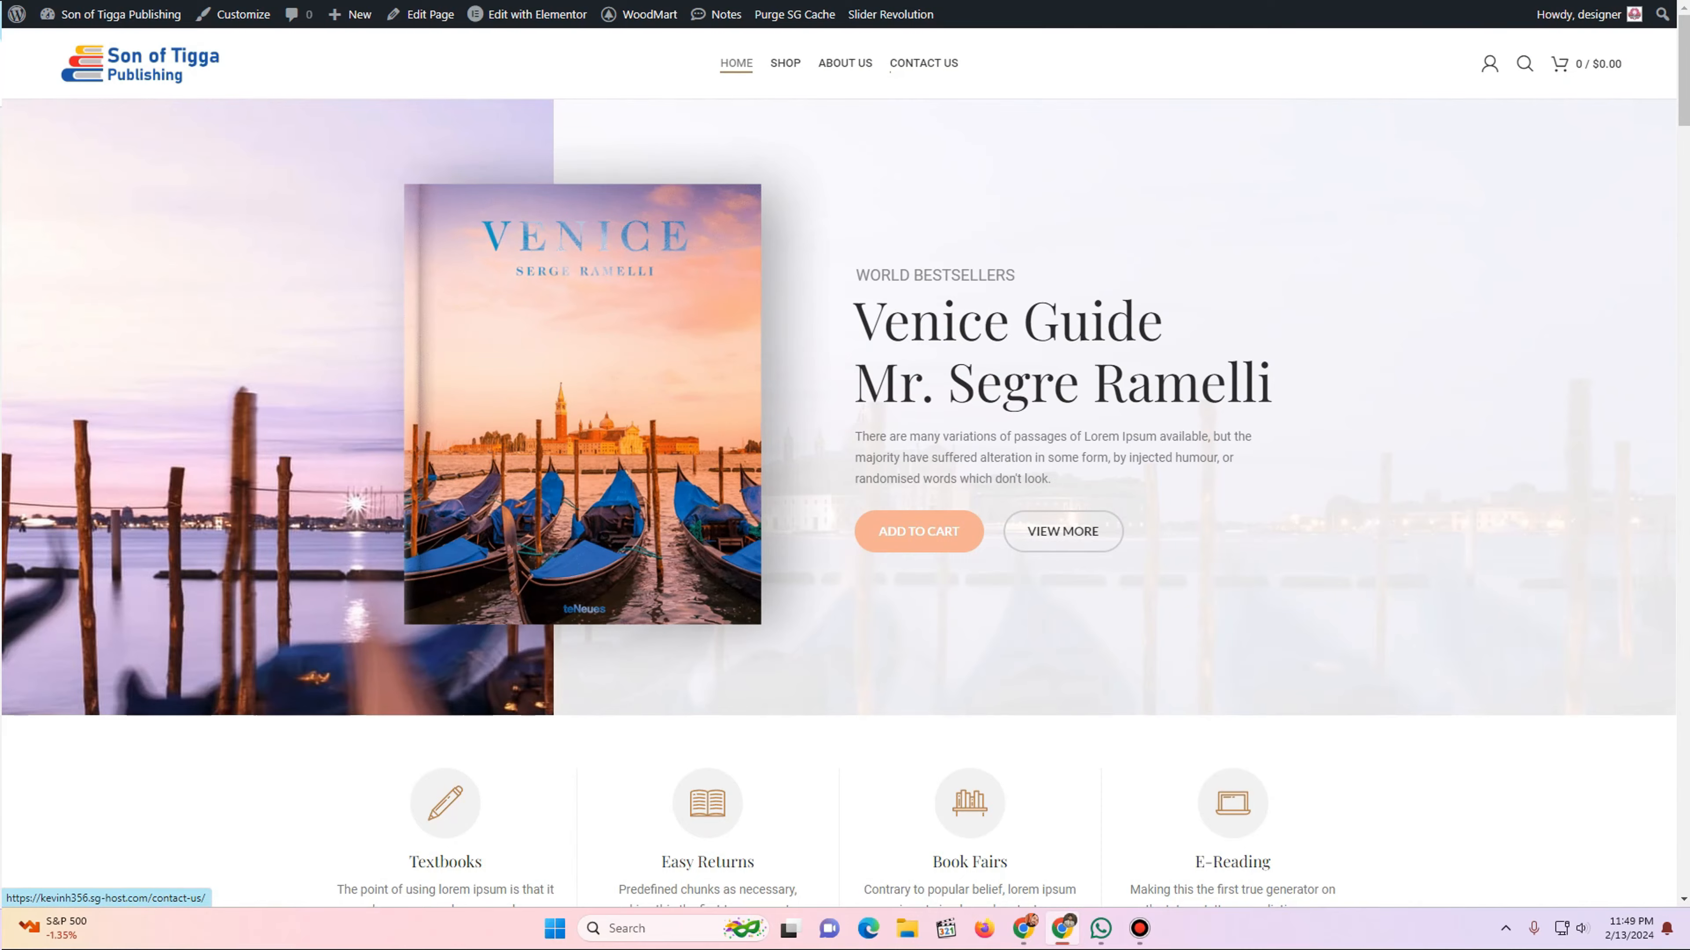
scroll(839, 466, "down", 15)
scroll(698, 433, "down", 15)
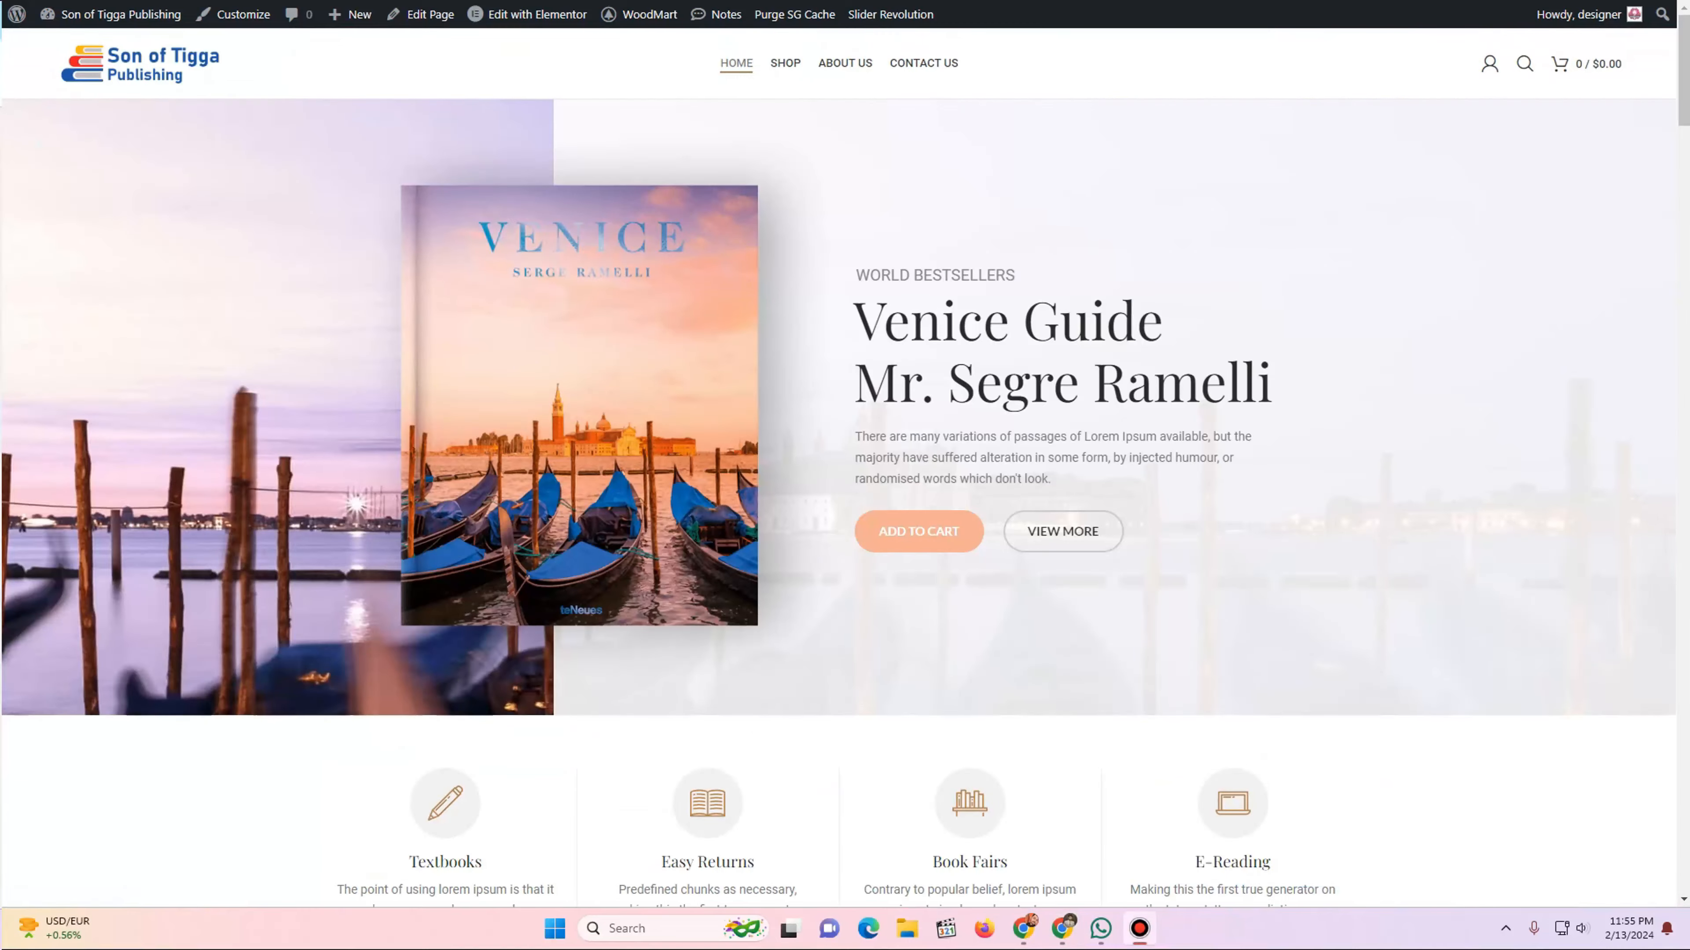
scroll(845, 466, "down", 20)
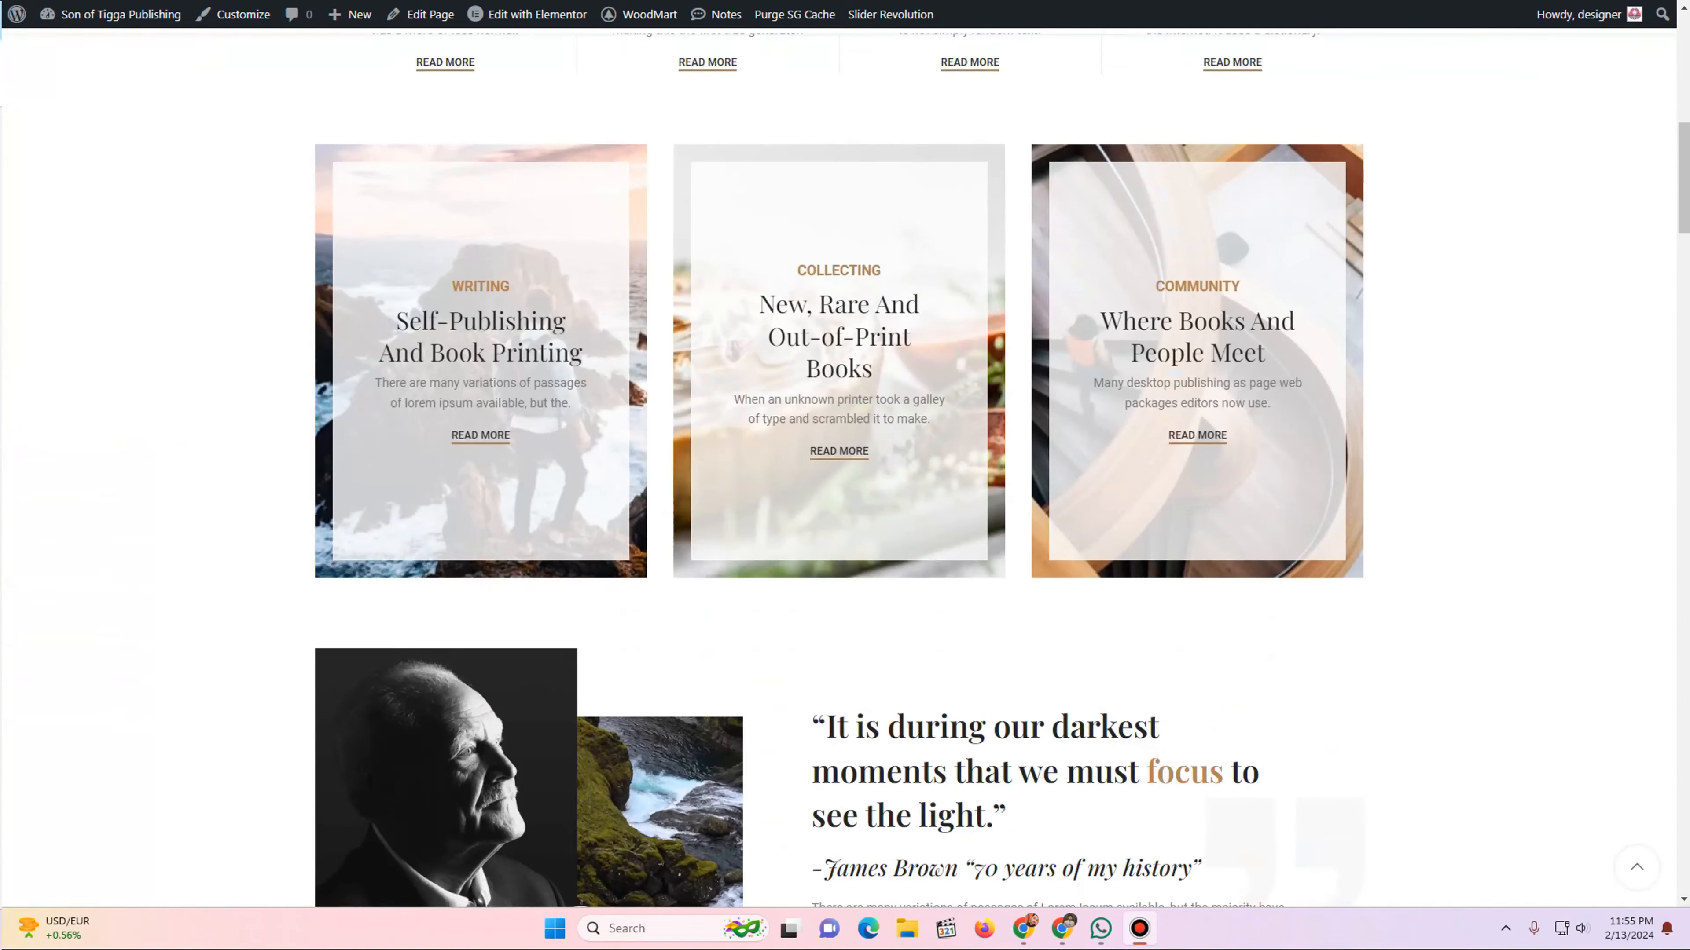
scroll(845, 466, "down", 15)
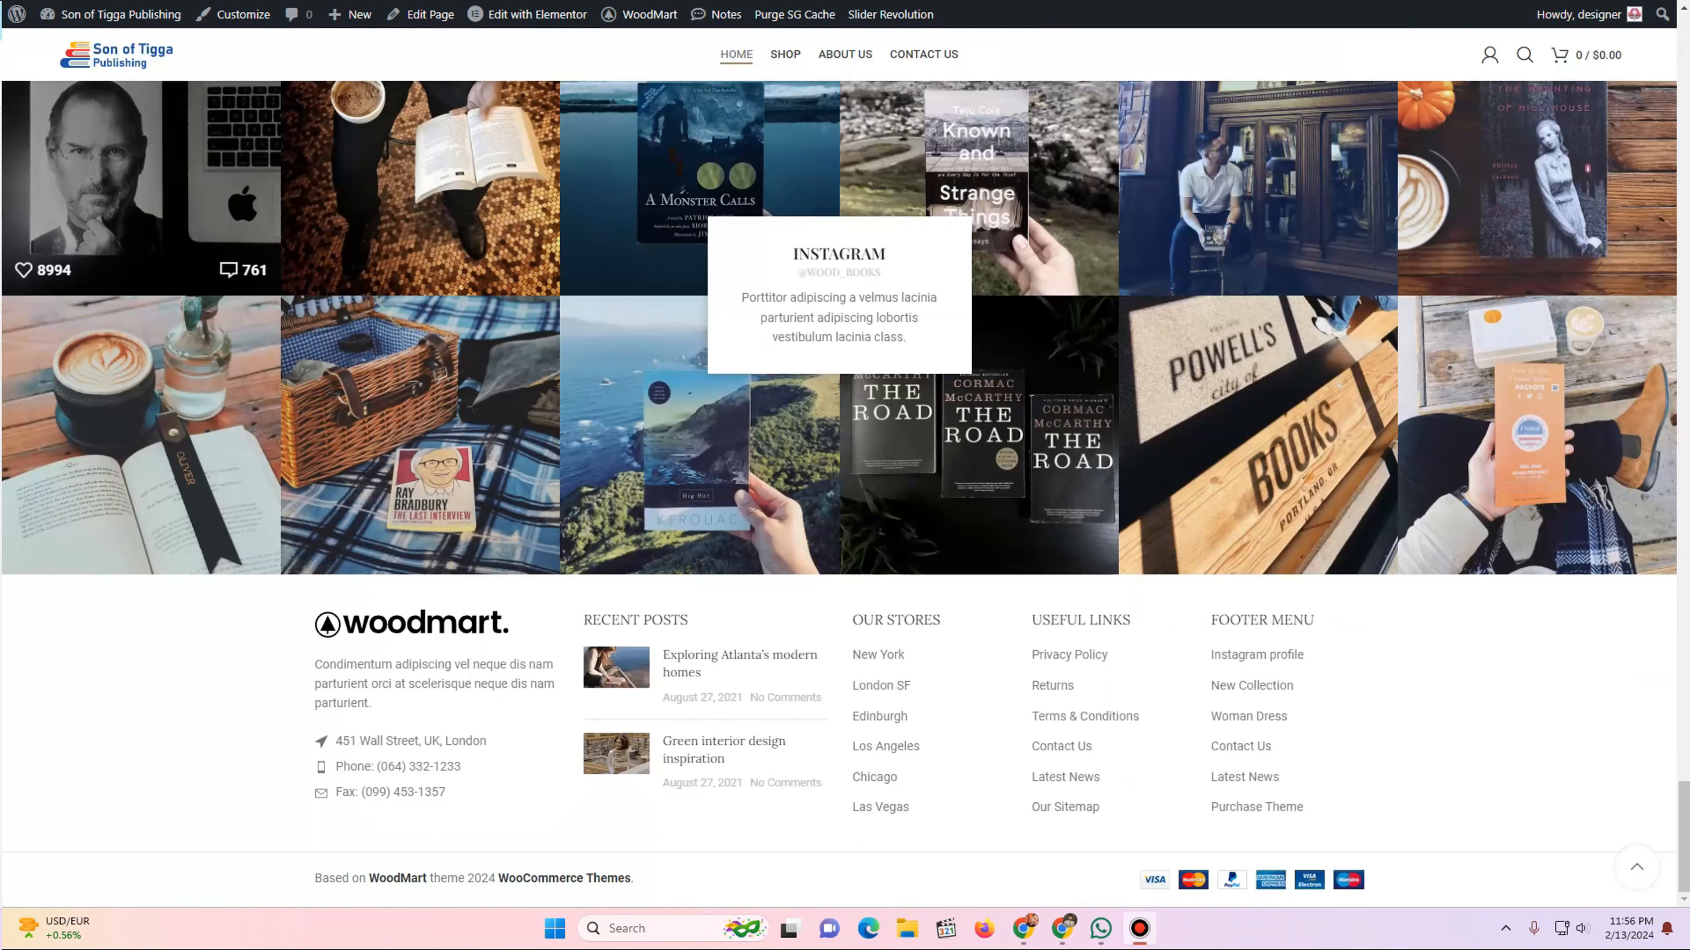
- Go from the storefront to the admin dashboard and open the Footer section of the theme settings
mouse_move(113, 14)
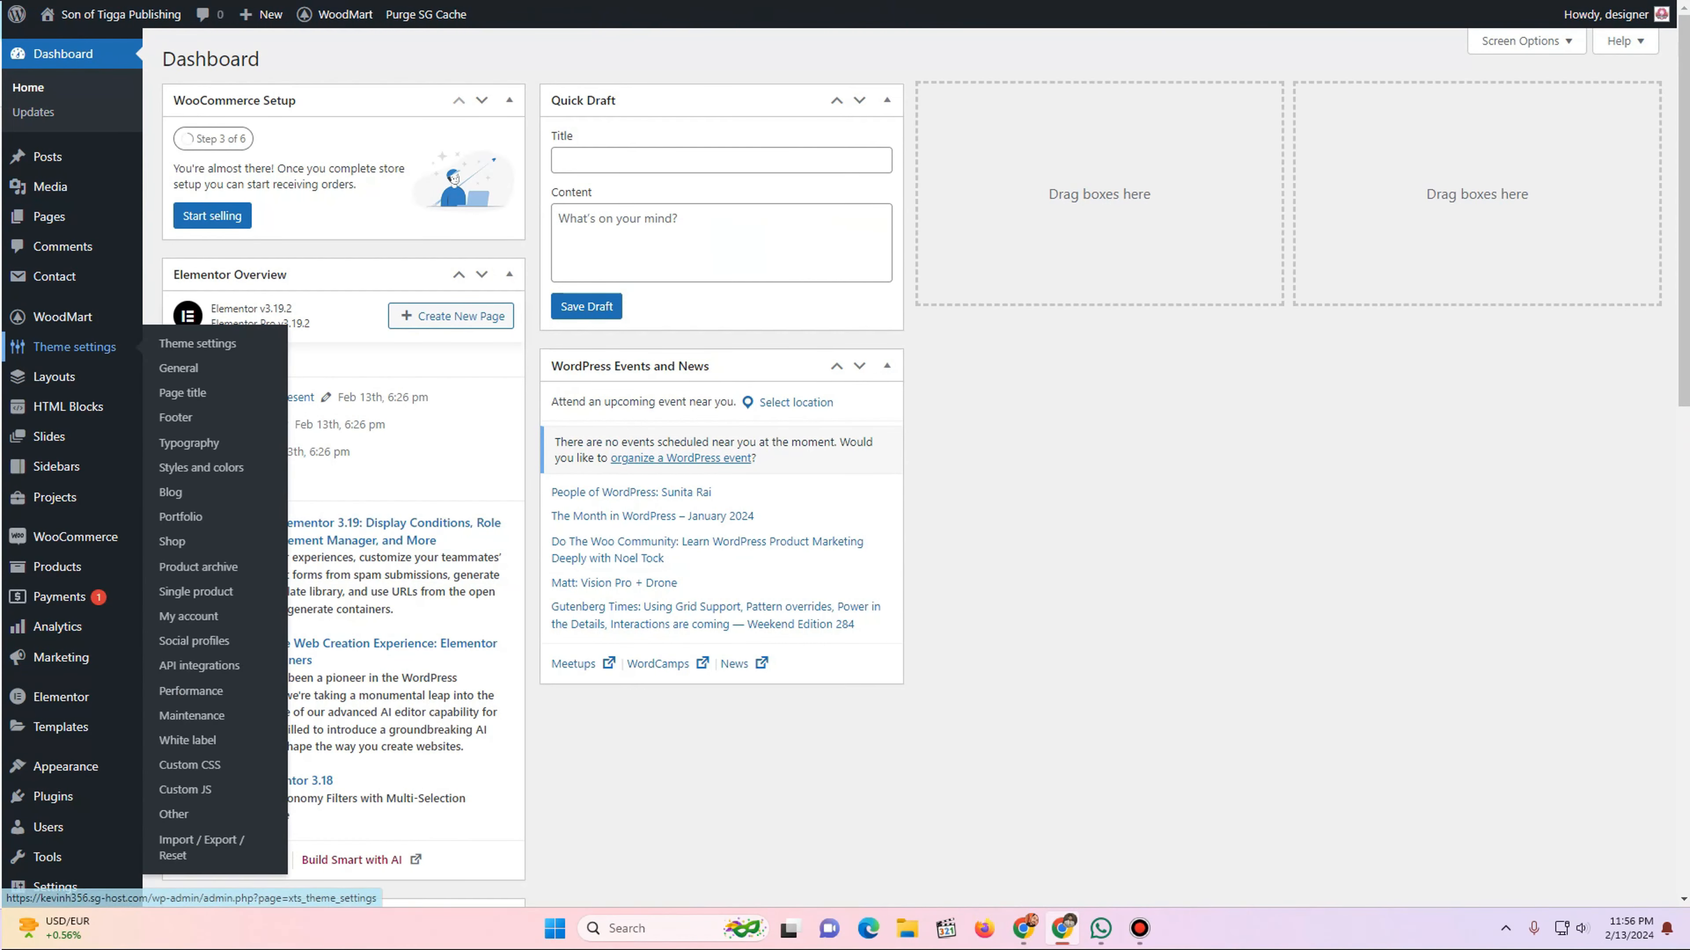
mouse_move(59, 317)
mouse_move(74, 346)
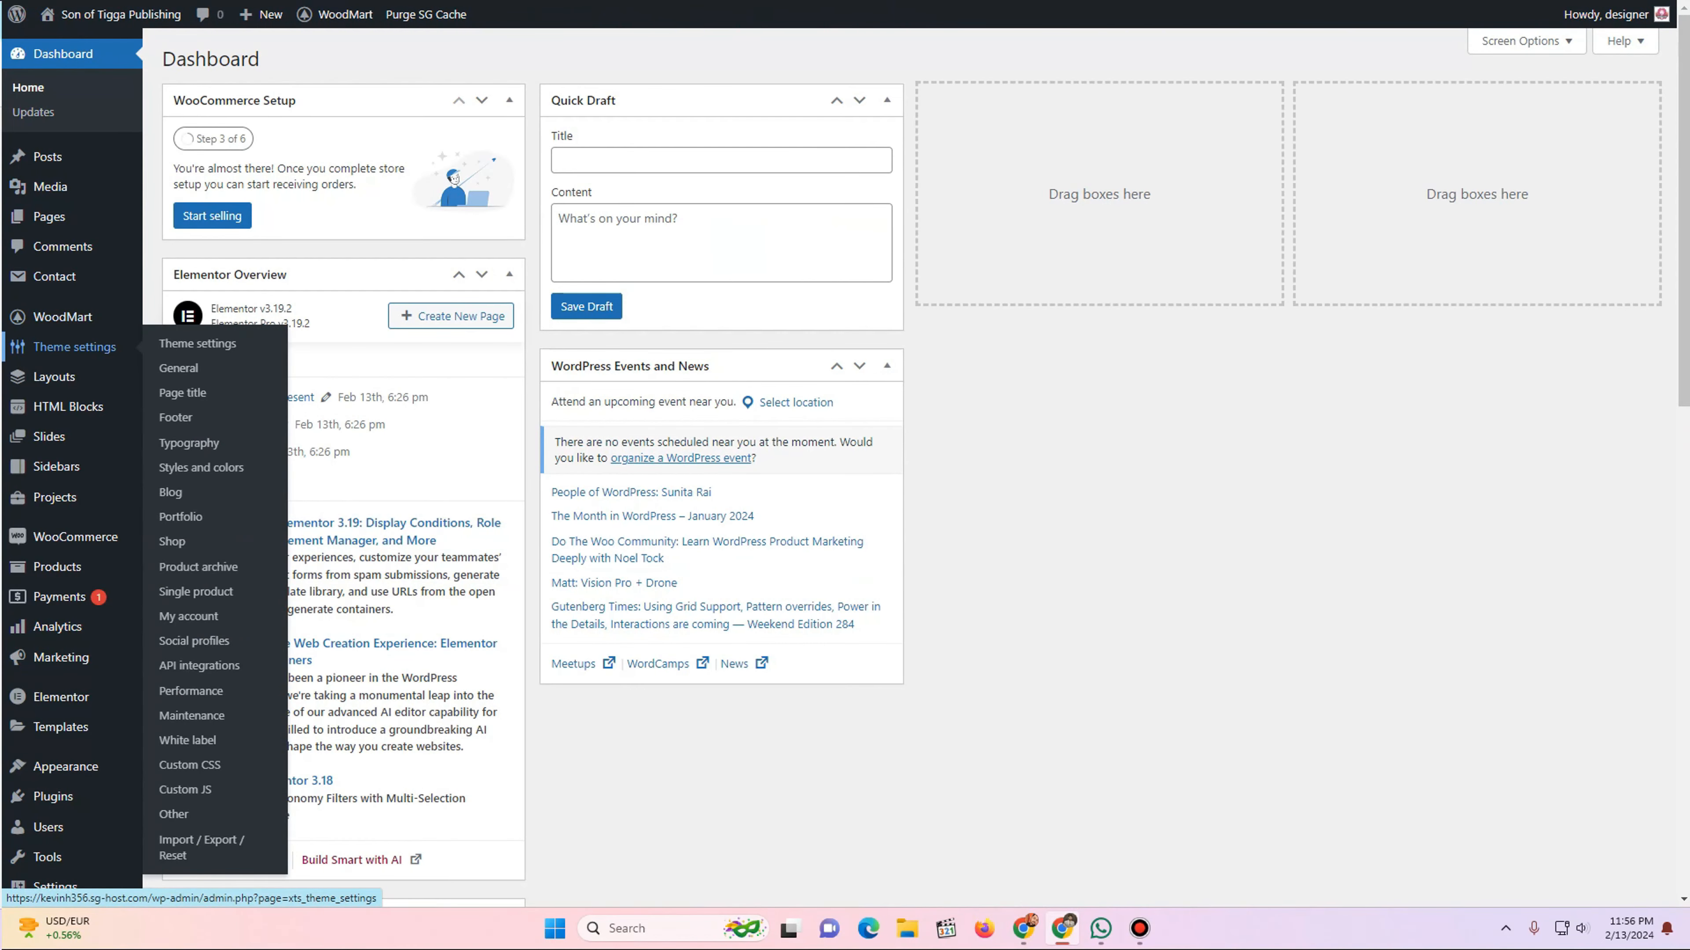
left_click(74, 347)
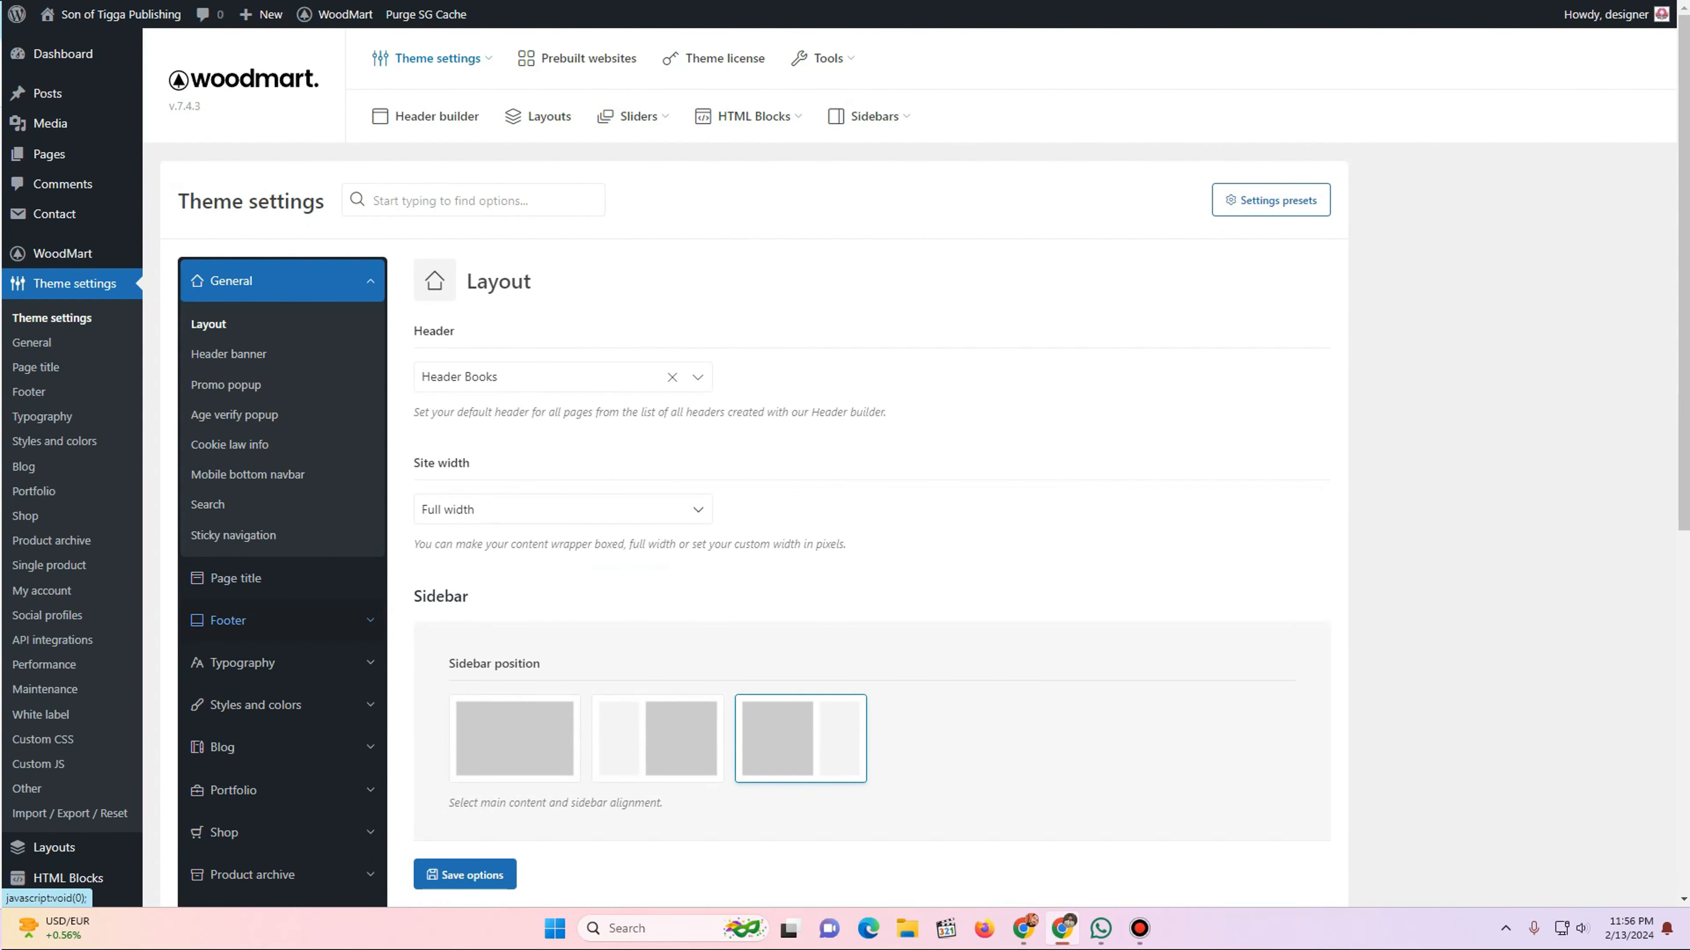
left_click(228, 620)
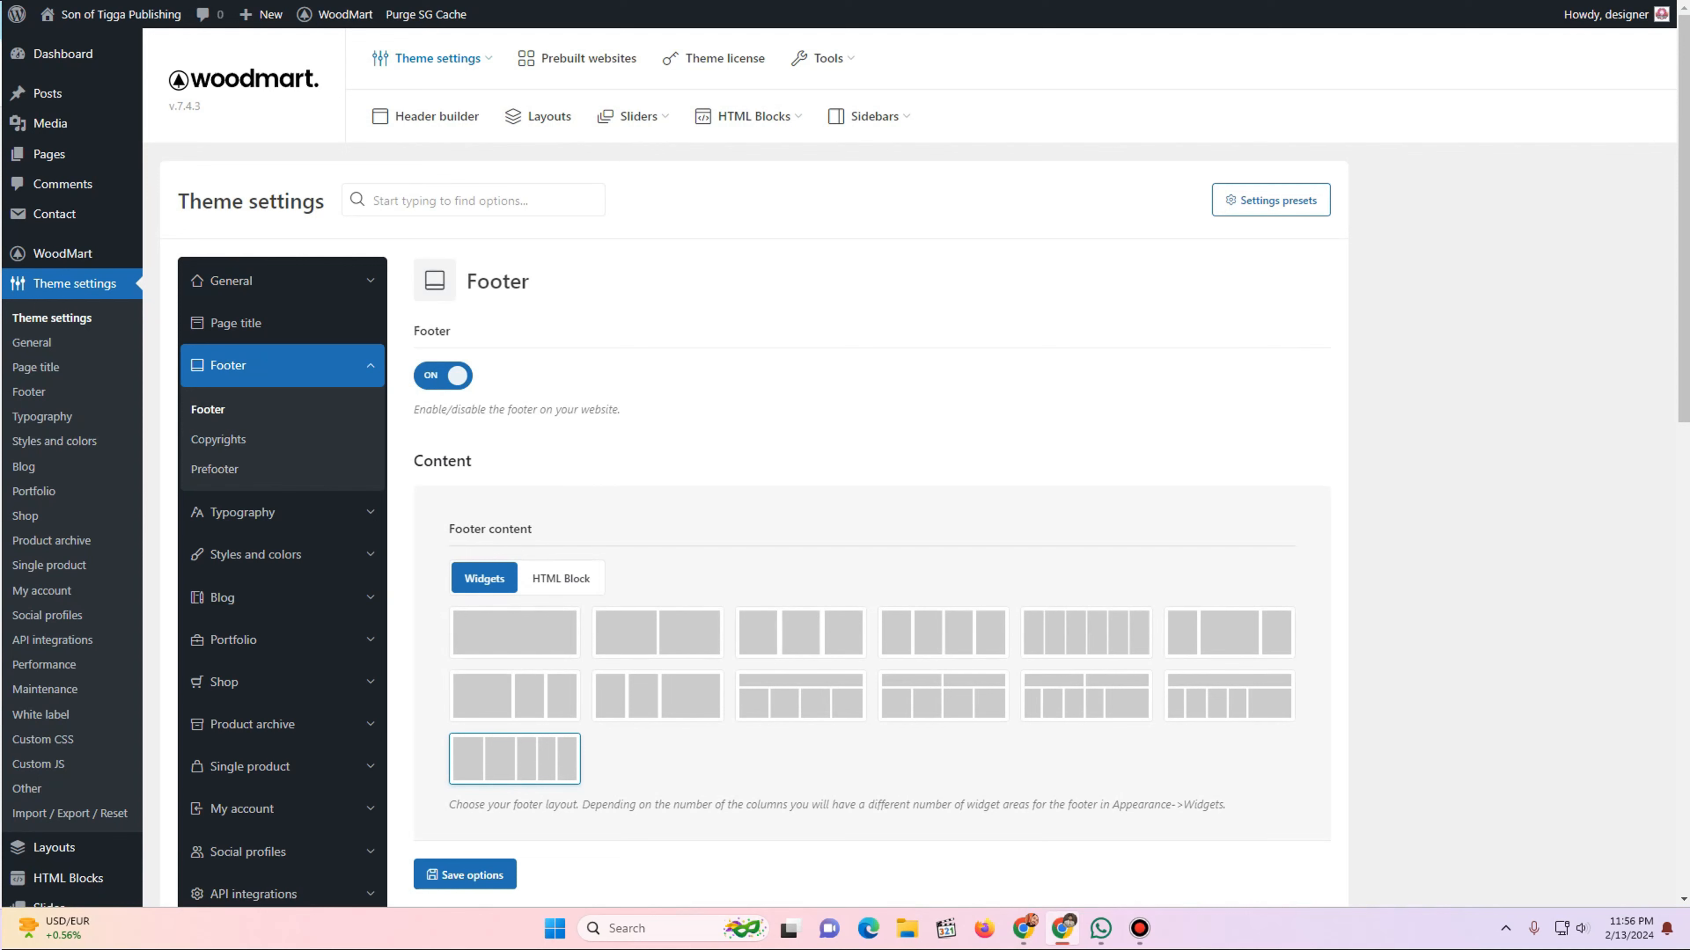
- Turn the footer off, save the options and check the end of the storefront homepage
left_click(443, 376)
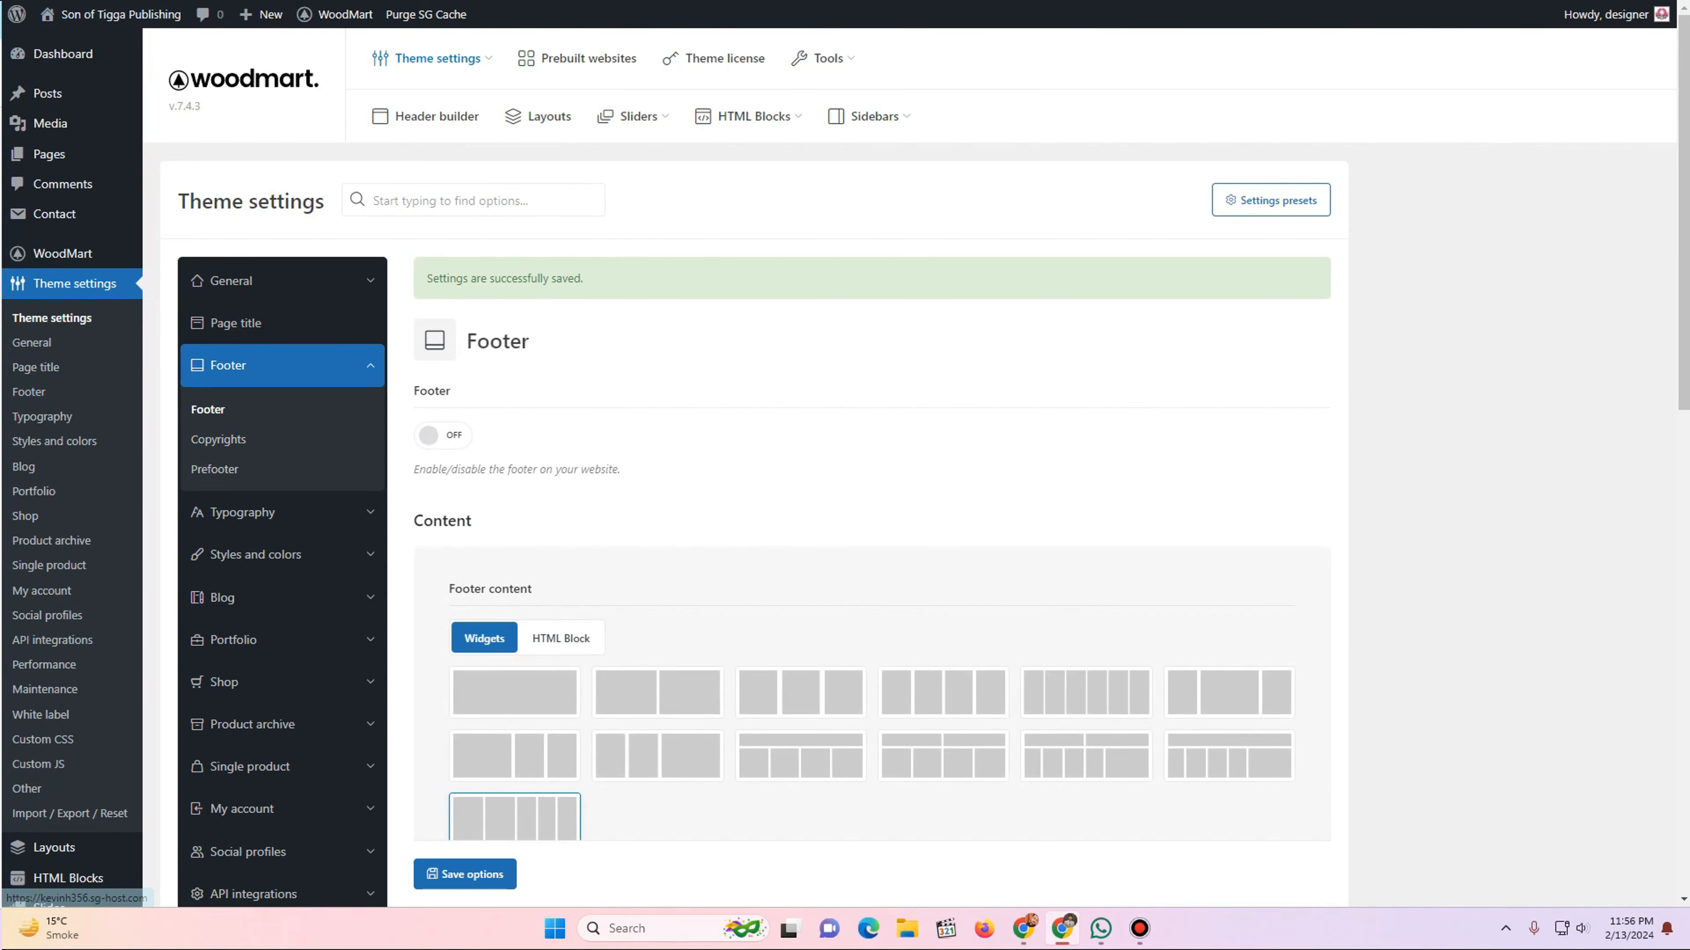
left_click(119, 14)
scroll(839, 266, "down", 15)
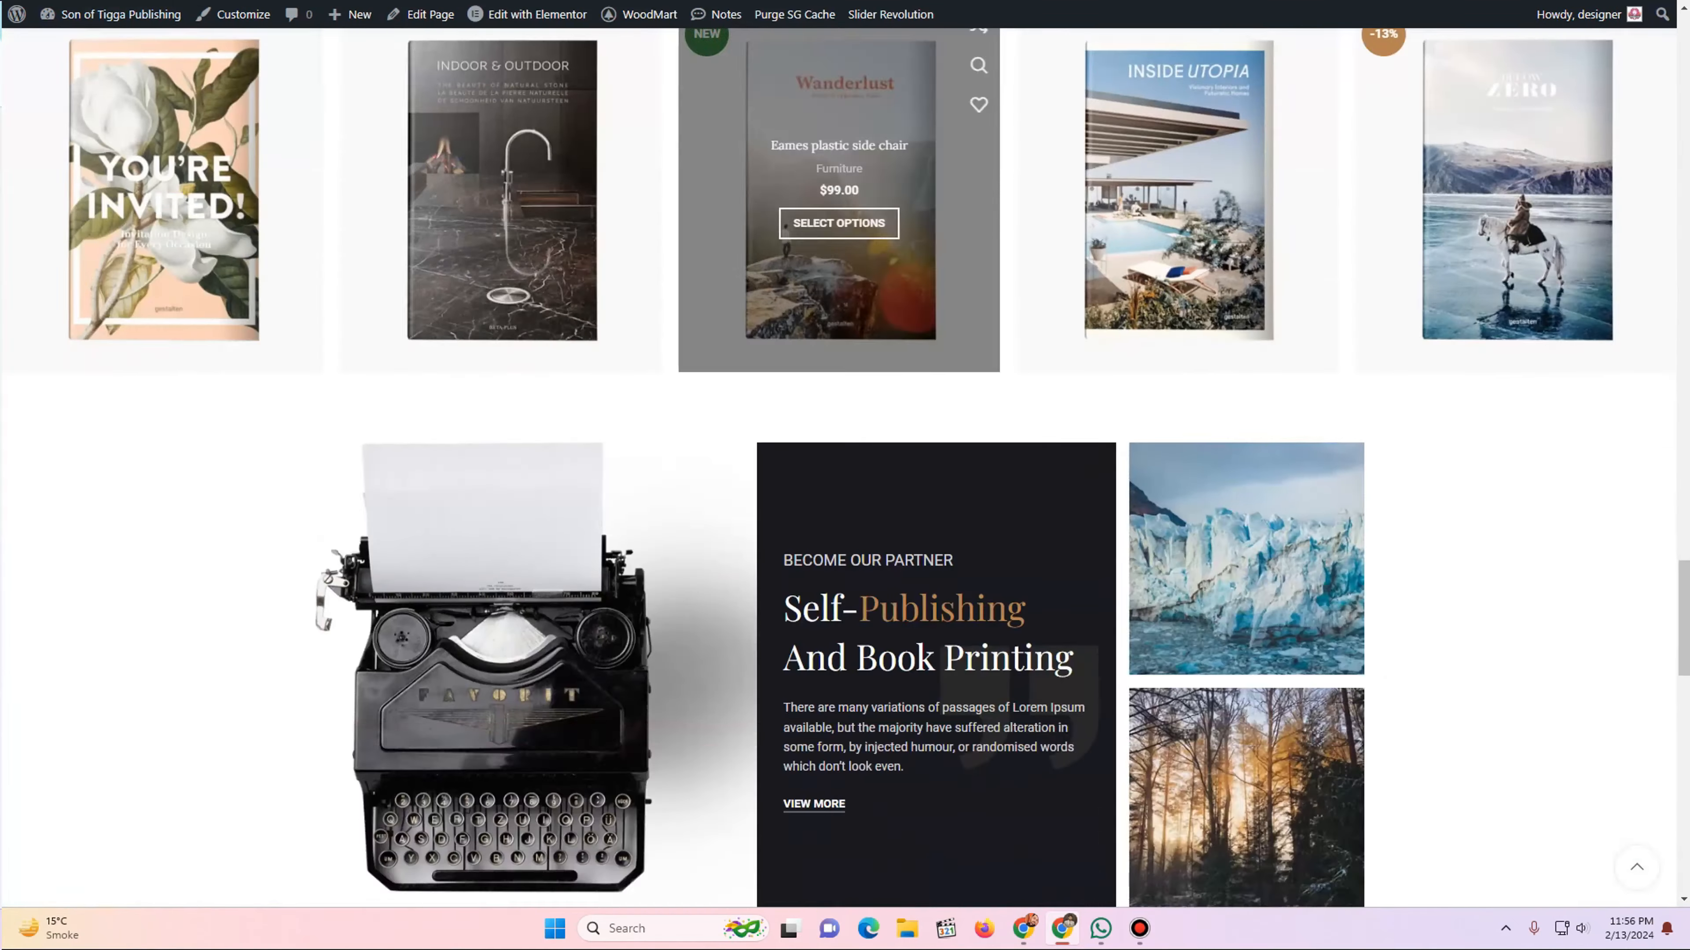
scroll(786, 226, "down", 10)
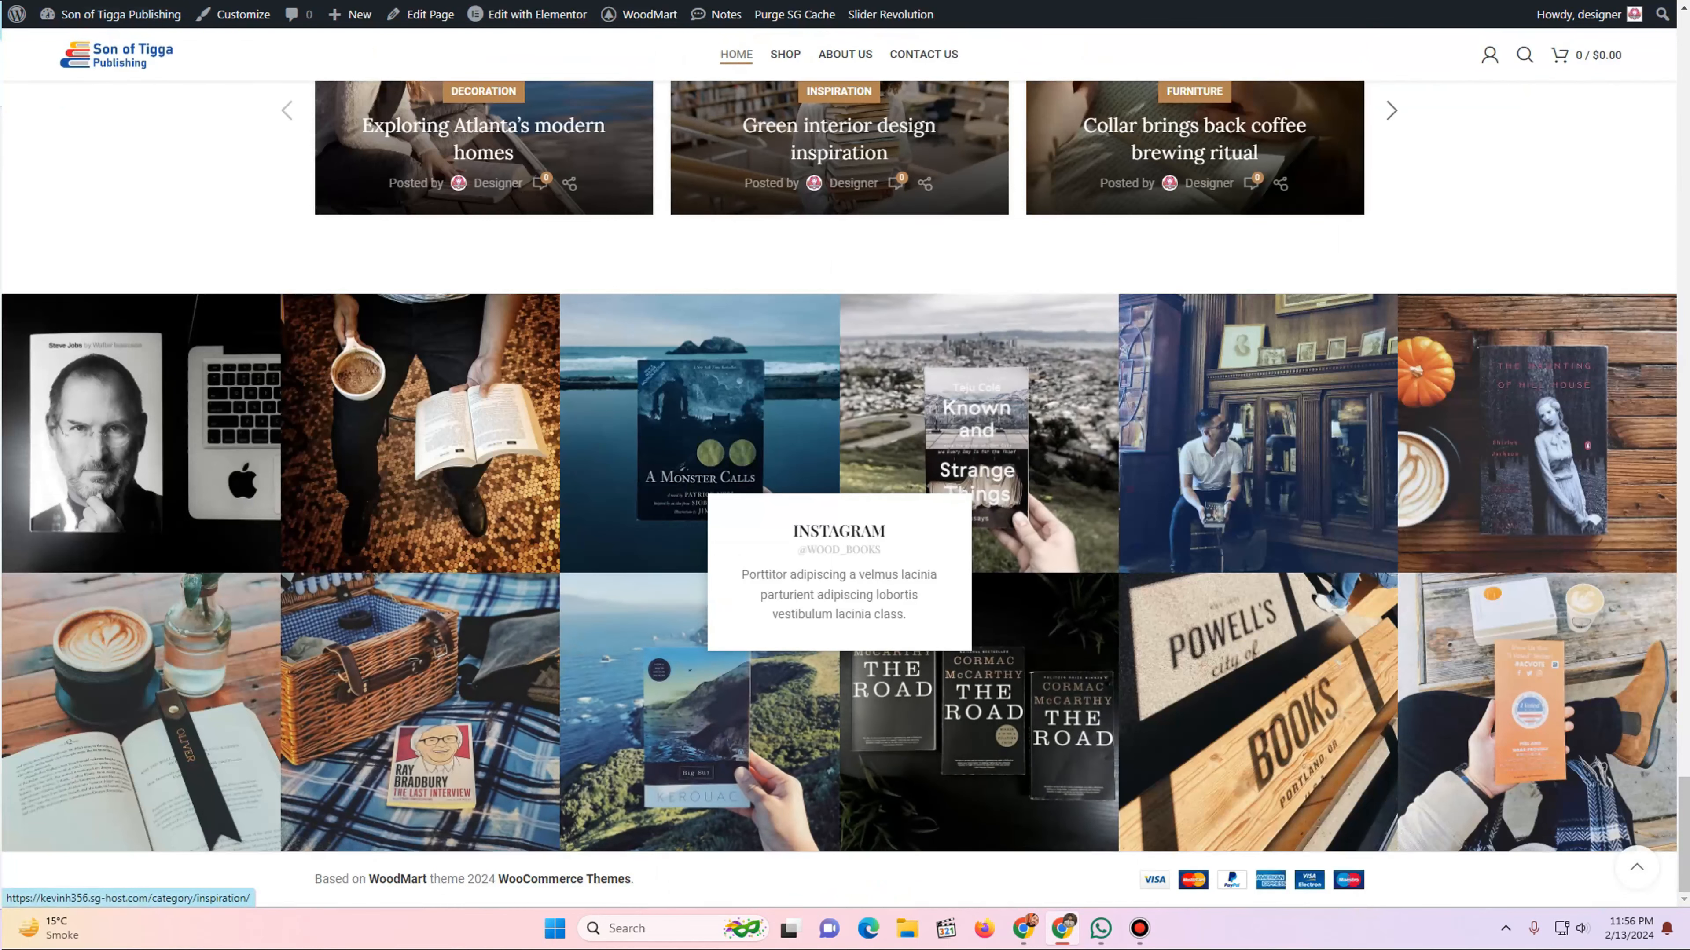
key("ctrl+shift+Tab")
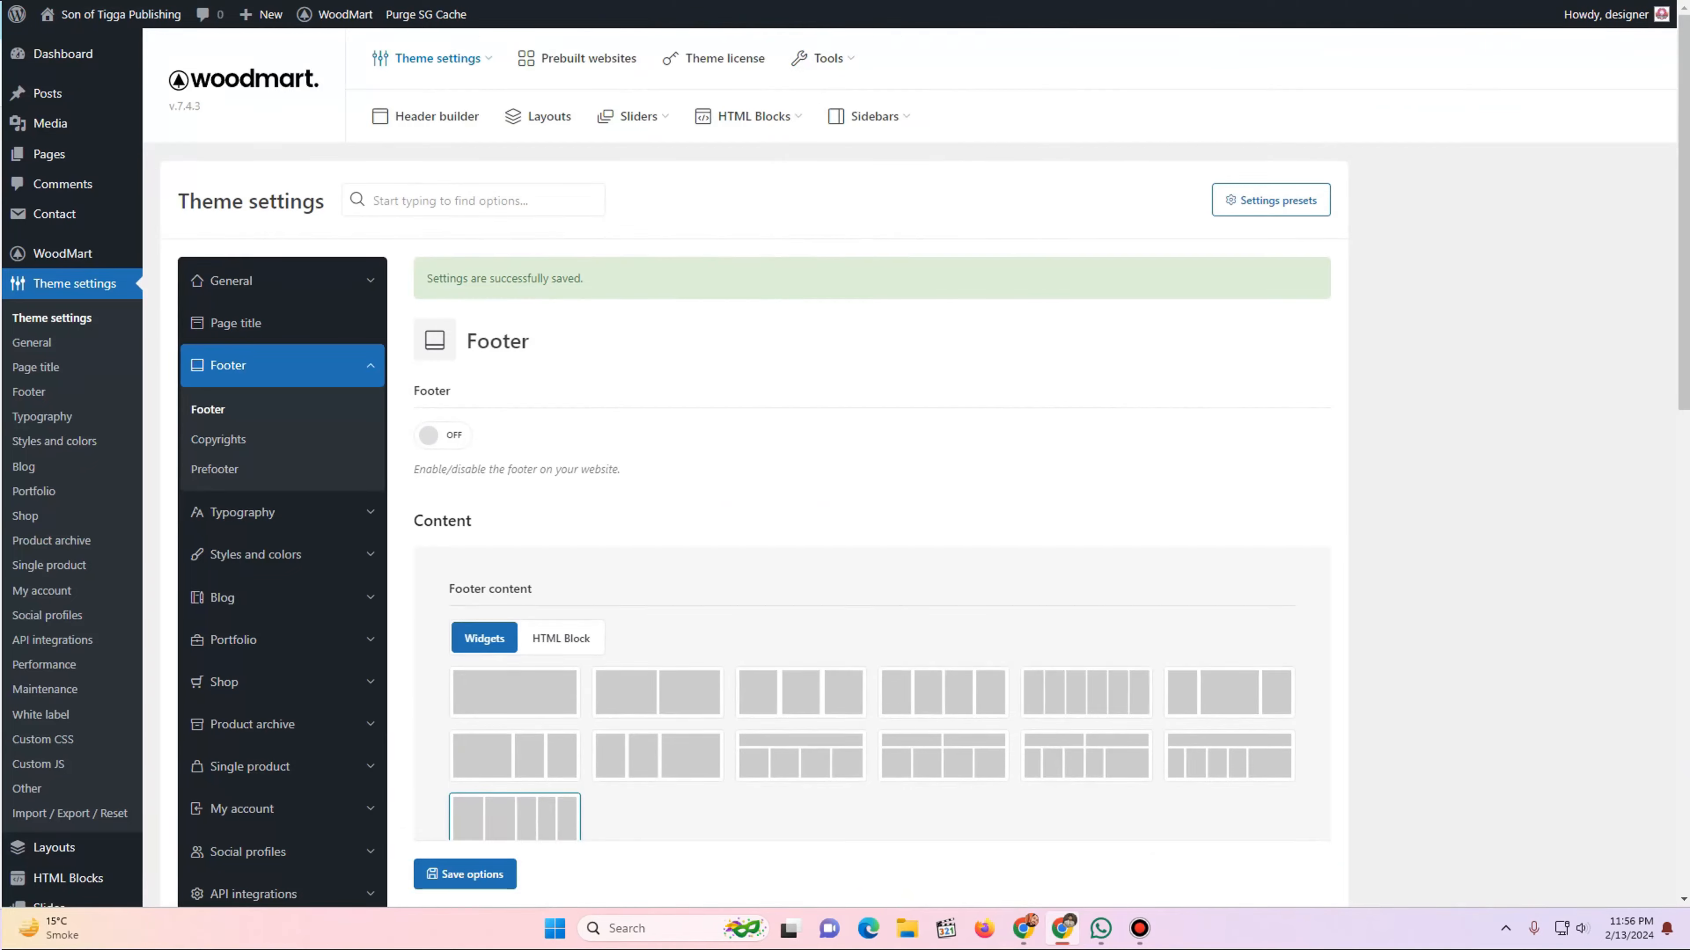
- Turn the footer back on, enable the sticky footer and save the footer options
scroll(844, 466, "down", 4)
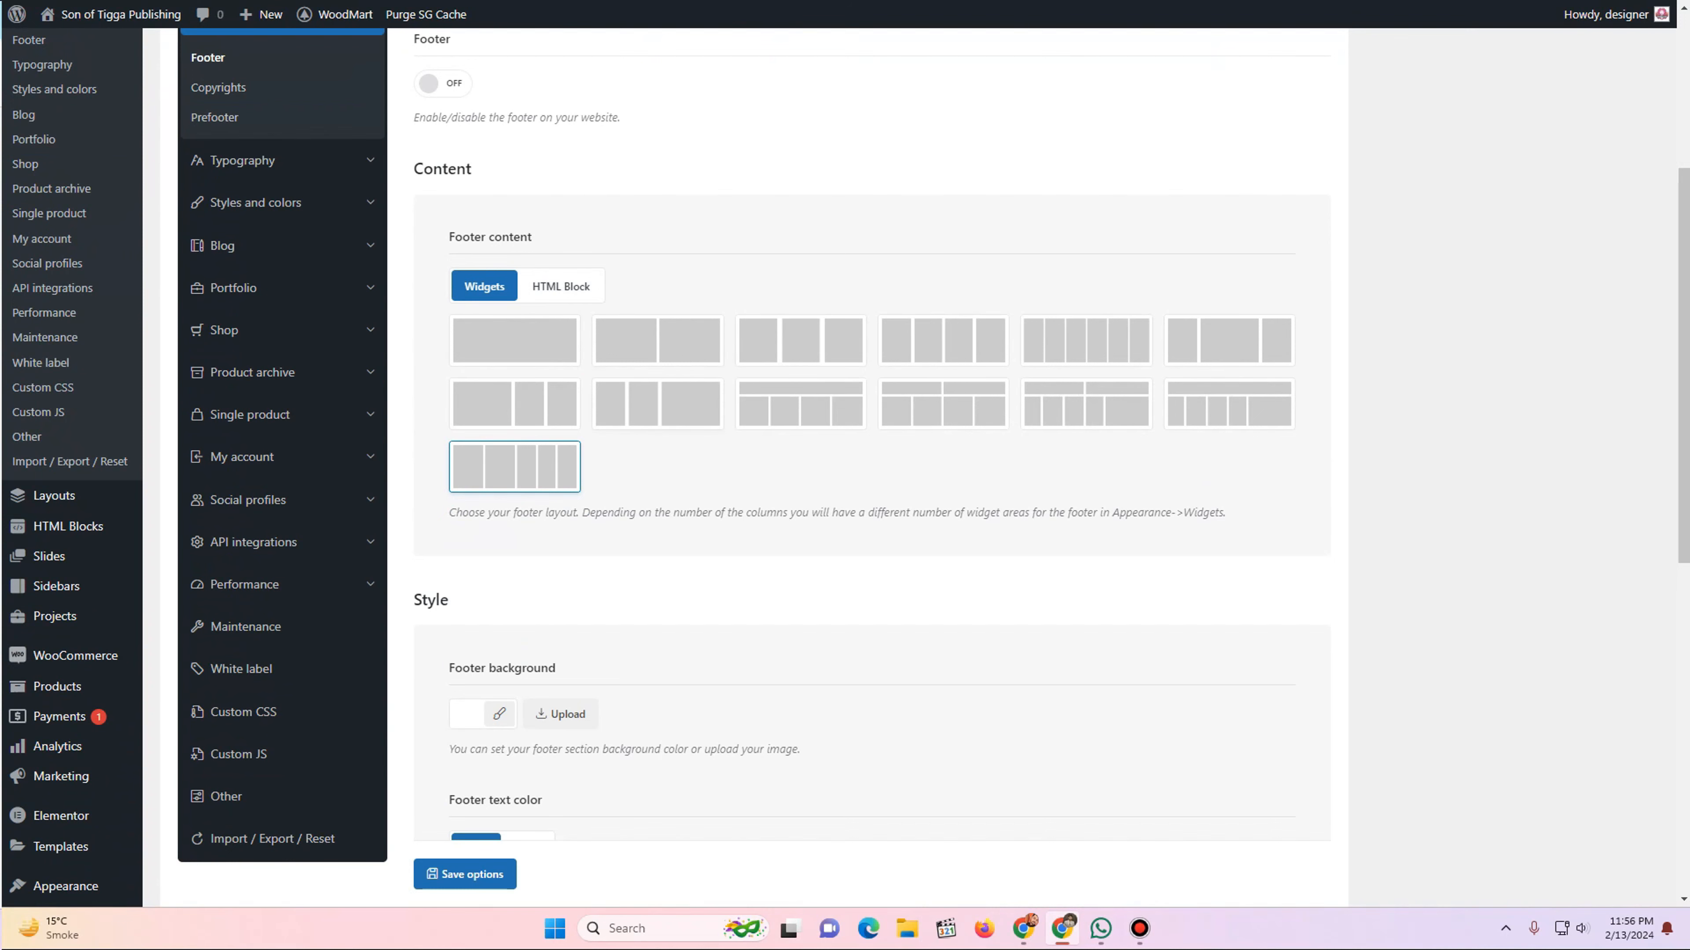
scroll(692, 413, "down", 8)
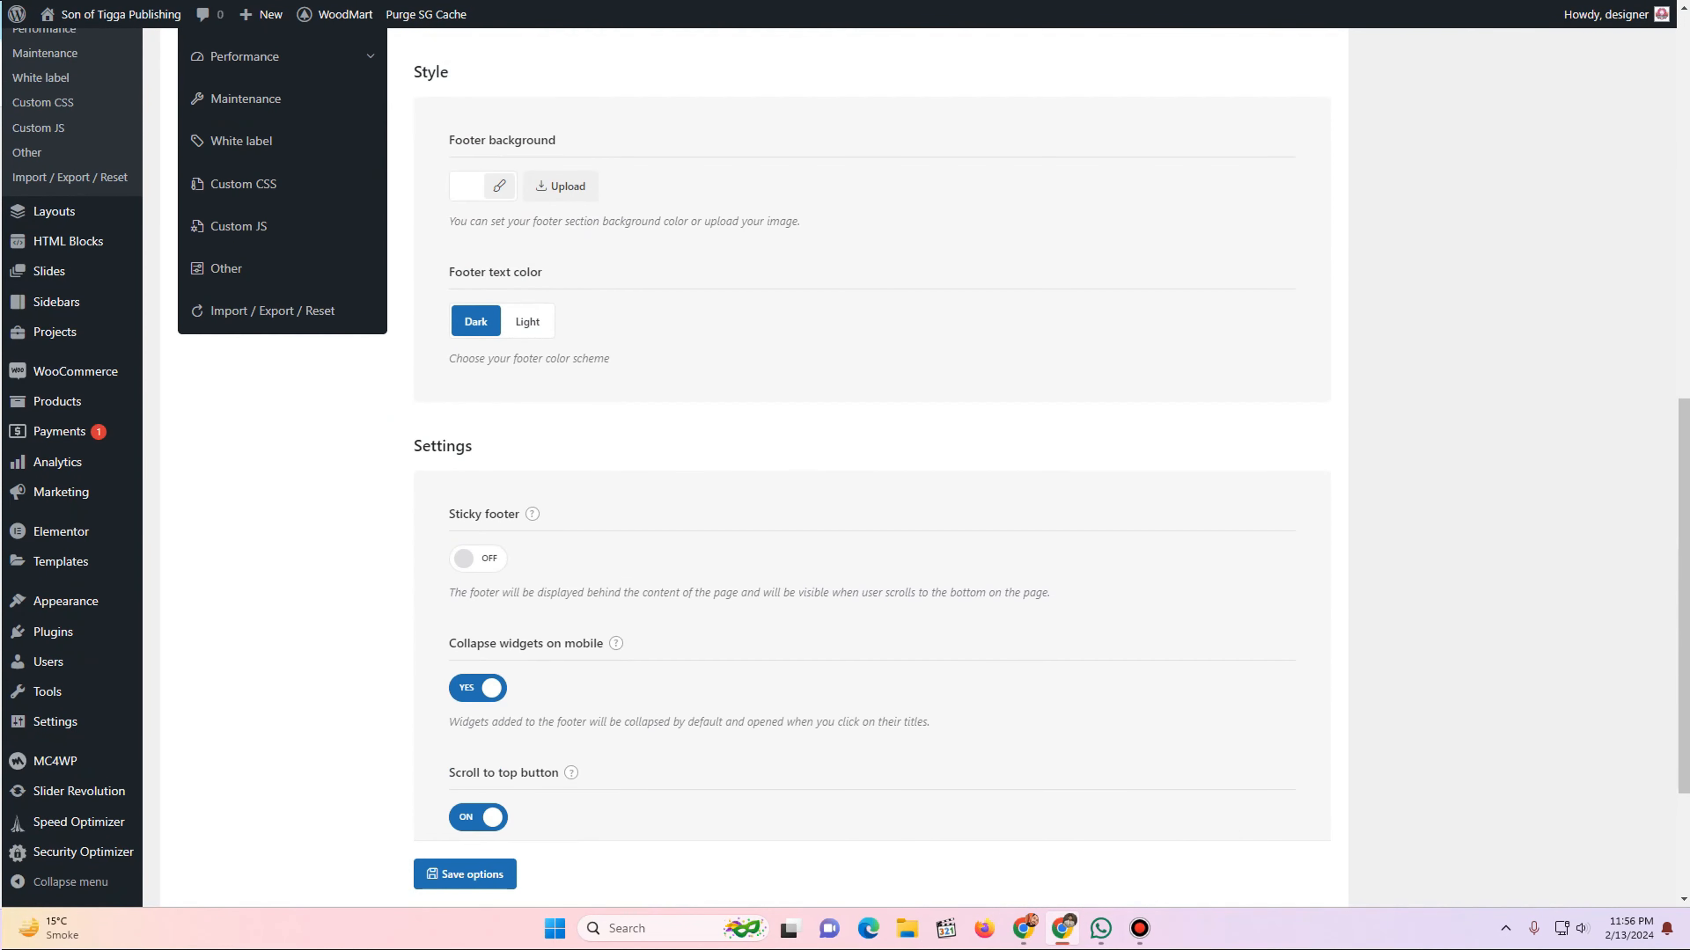
scroll(871, 432, "down", 1)
scroll(871, 433, "up", 8)
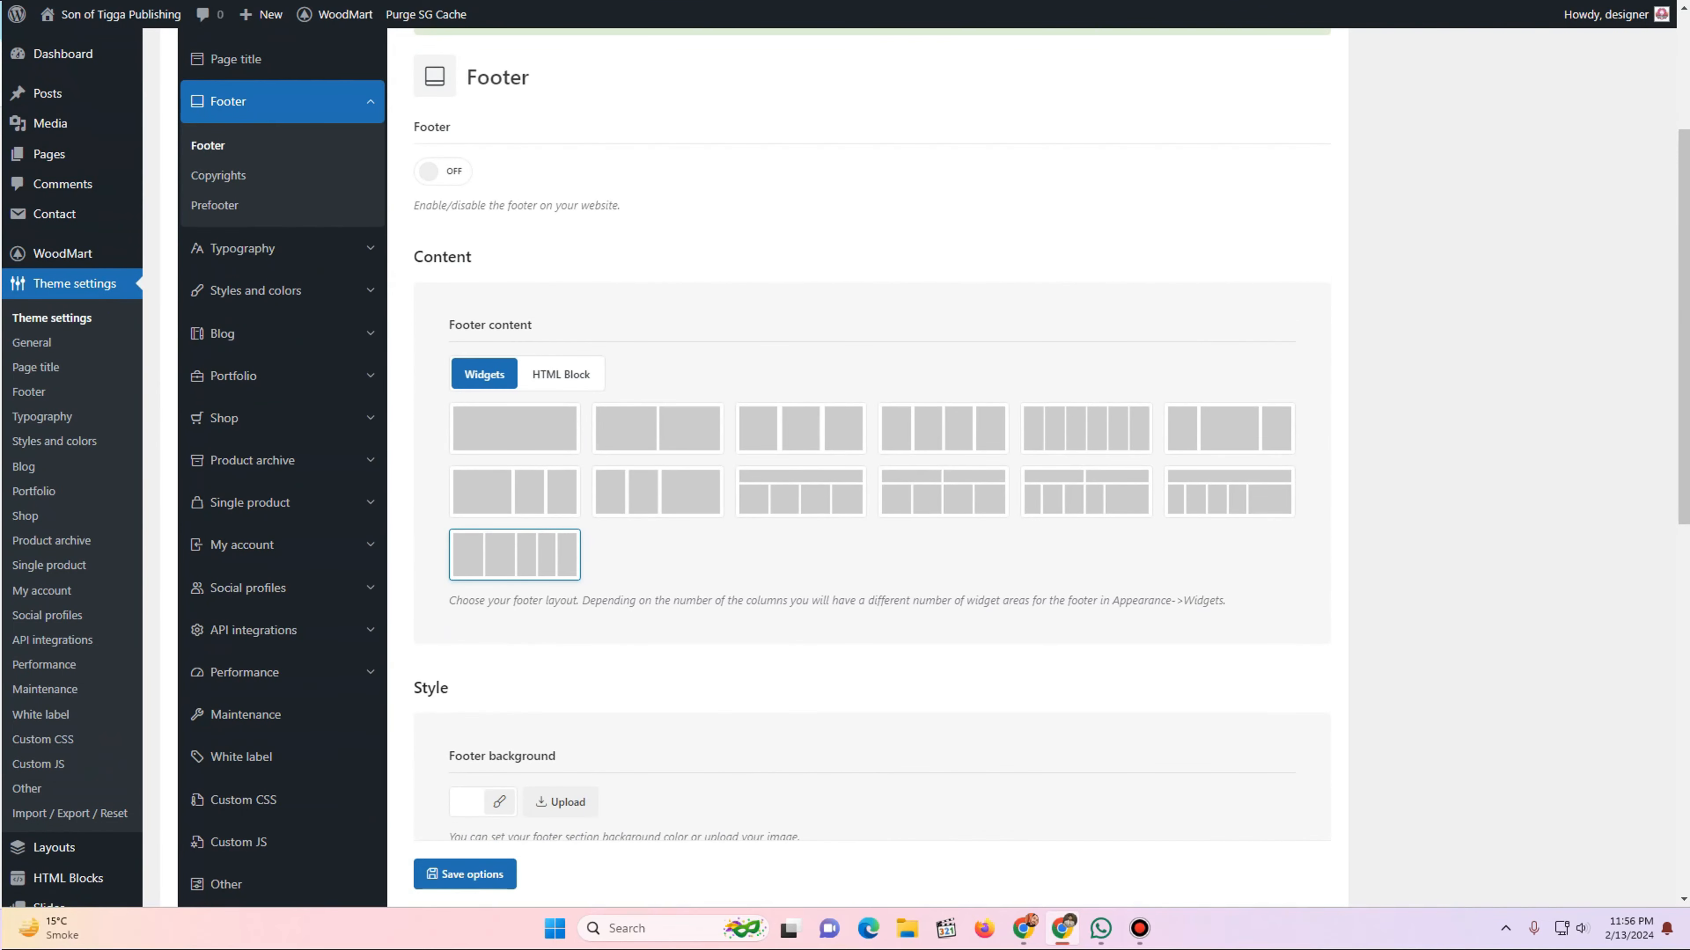
left_click(443, 172)
scroll(452, 180, "down", 7)
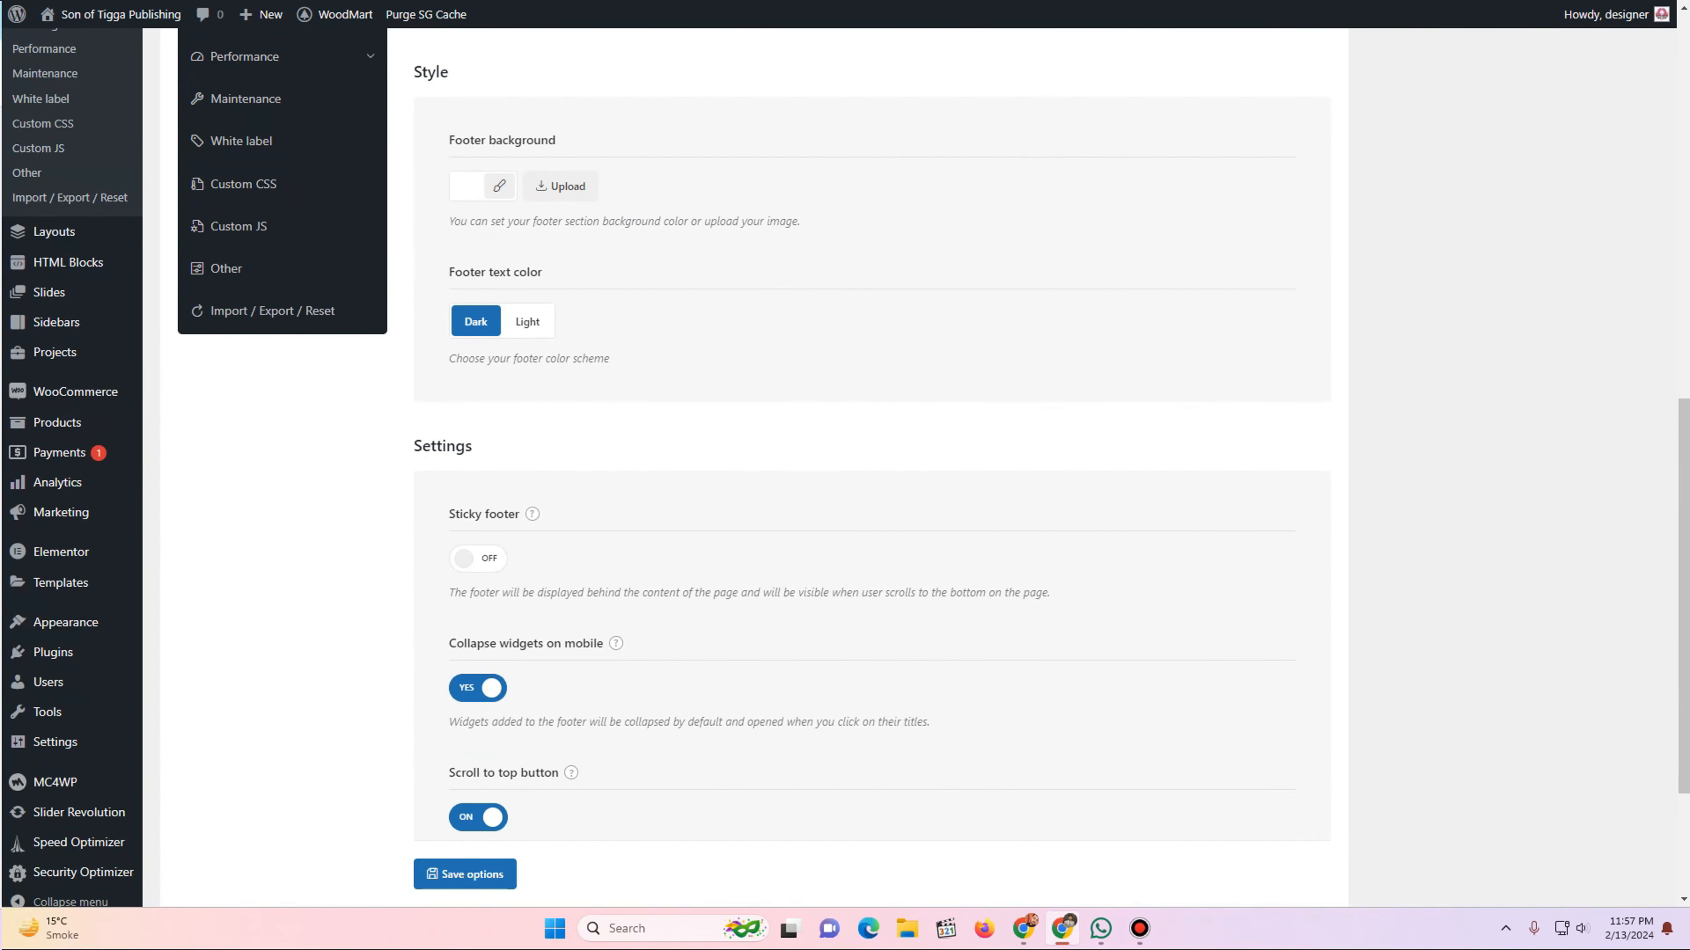
scroll(846, 470, "down", 1)
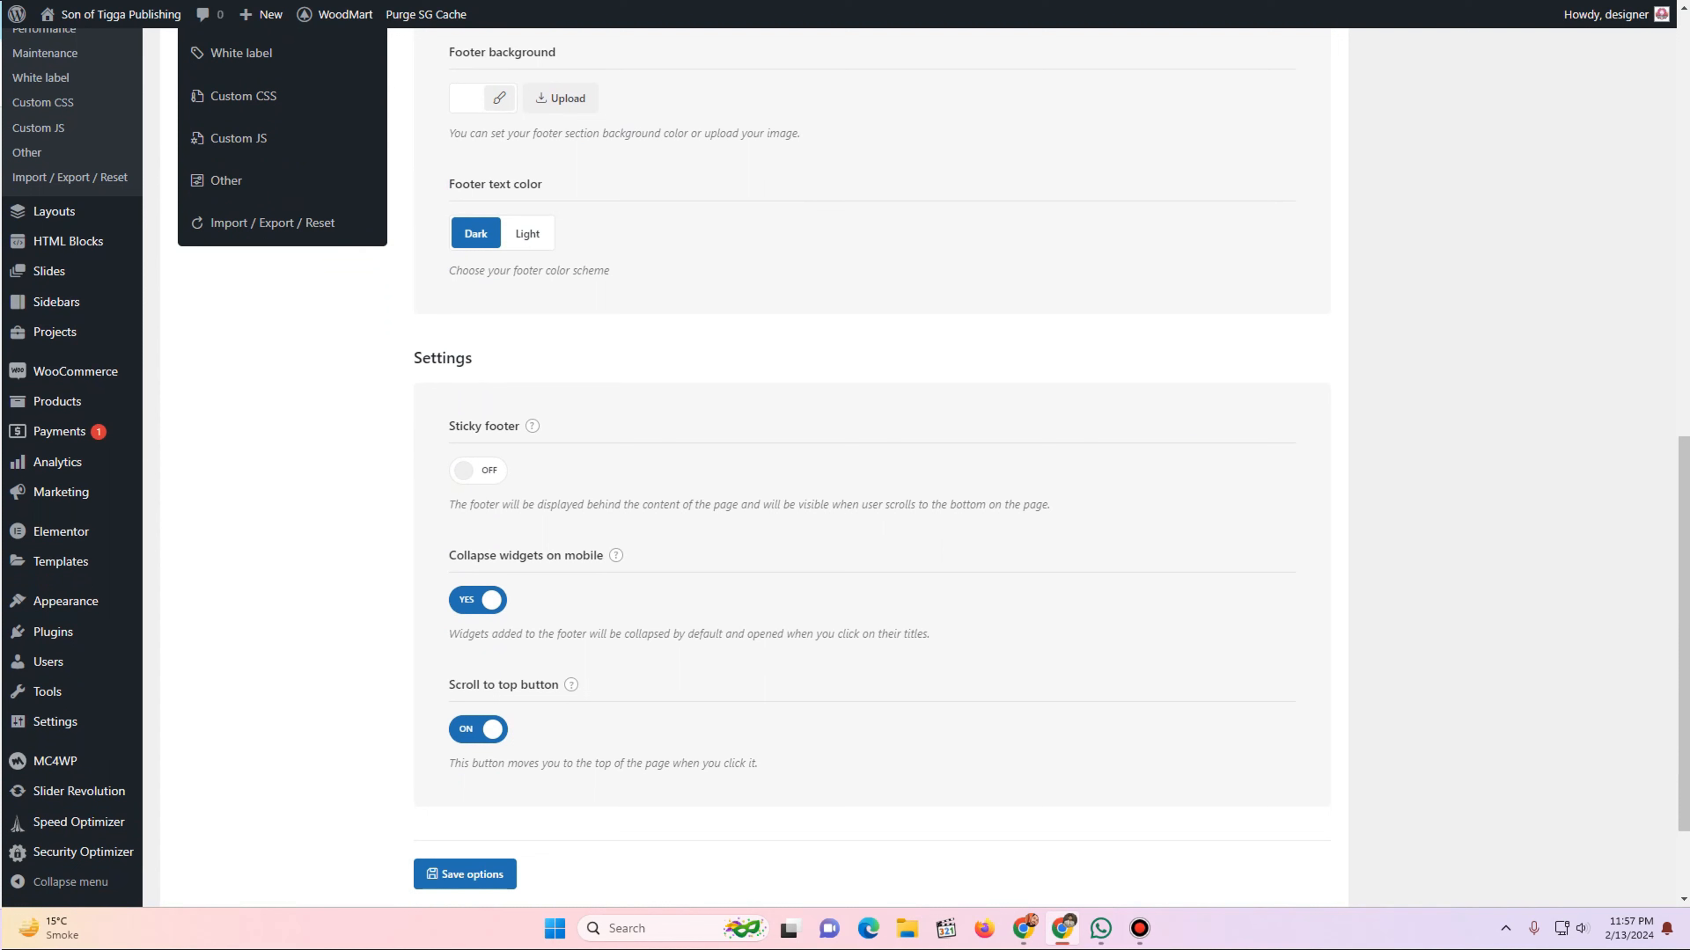
left_click(478, 470)
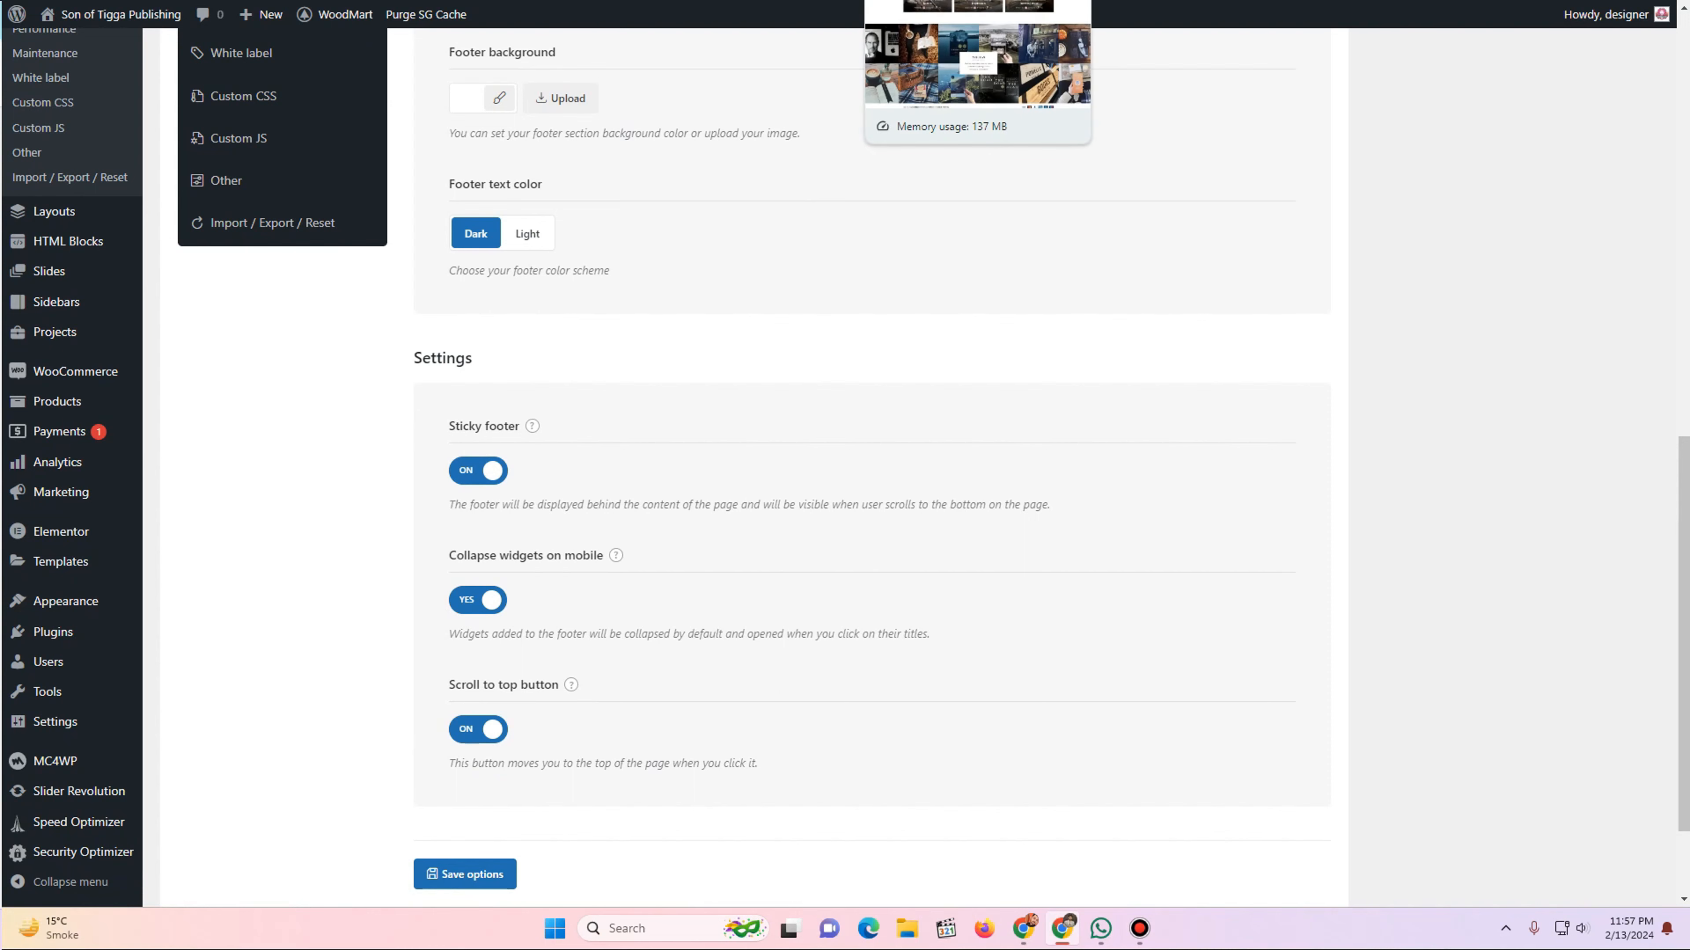
- Reload the storefront homepage to check its footer, then return to the footer settings
left_click(958, 1)
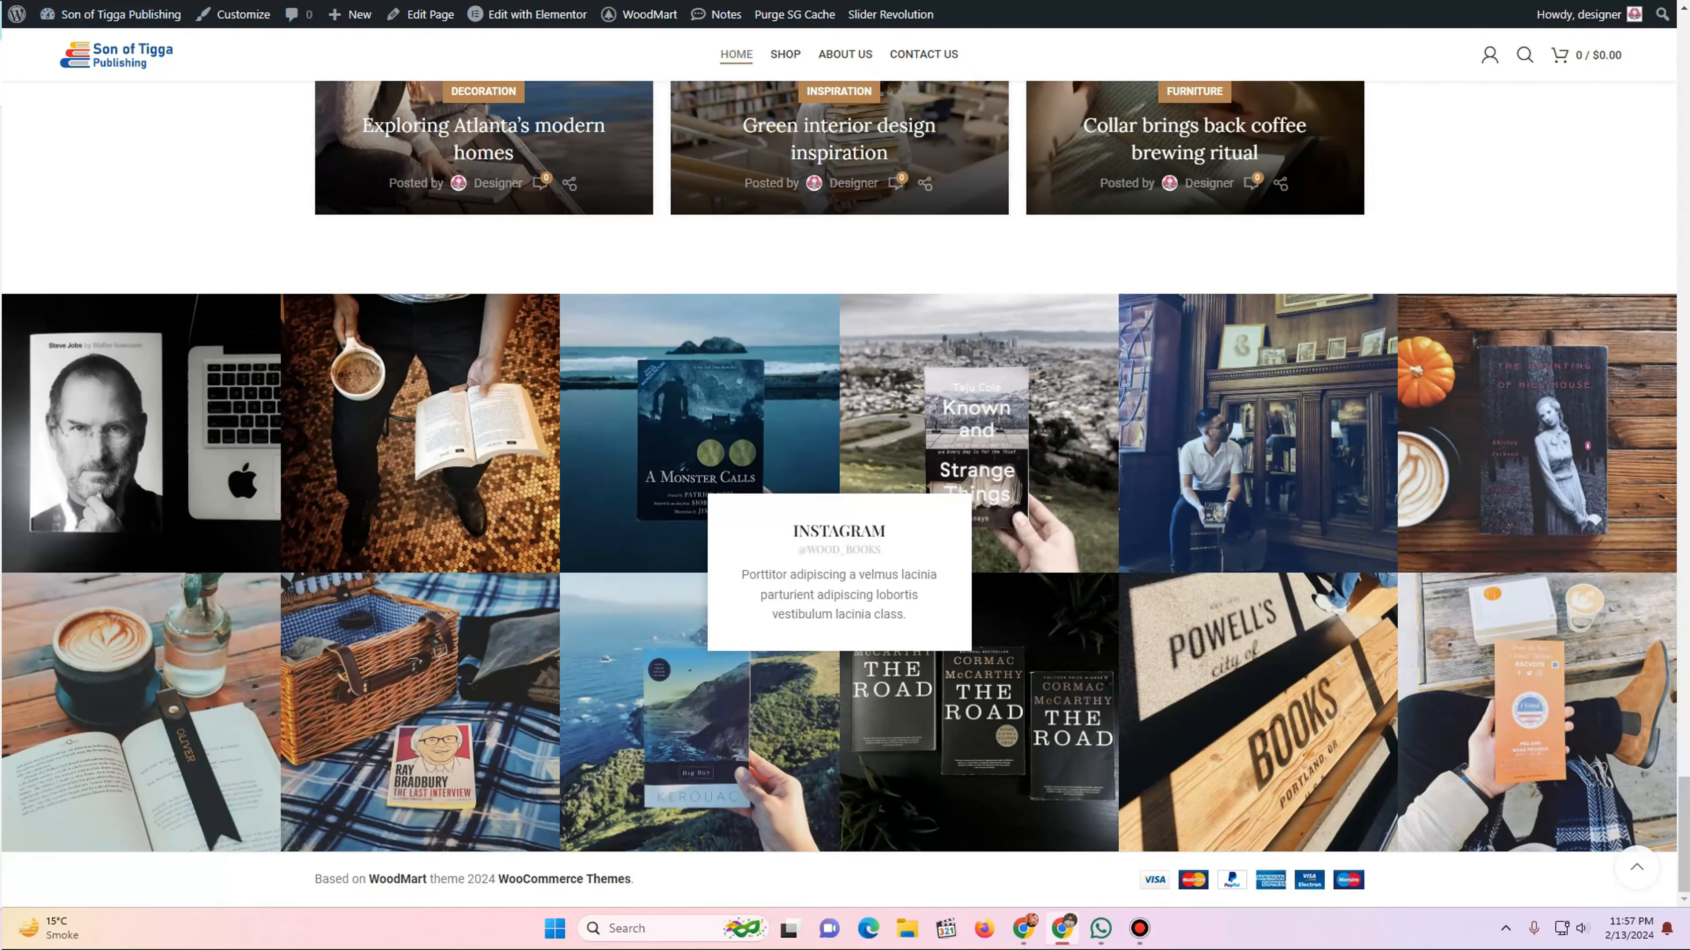
key("F5")
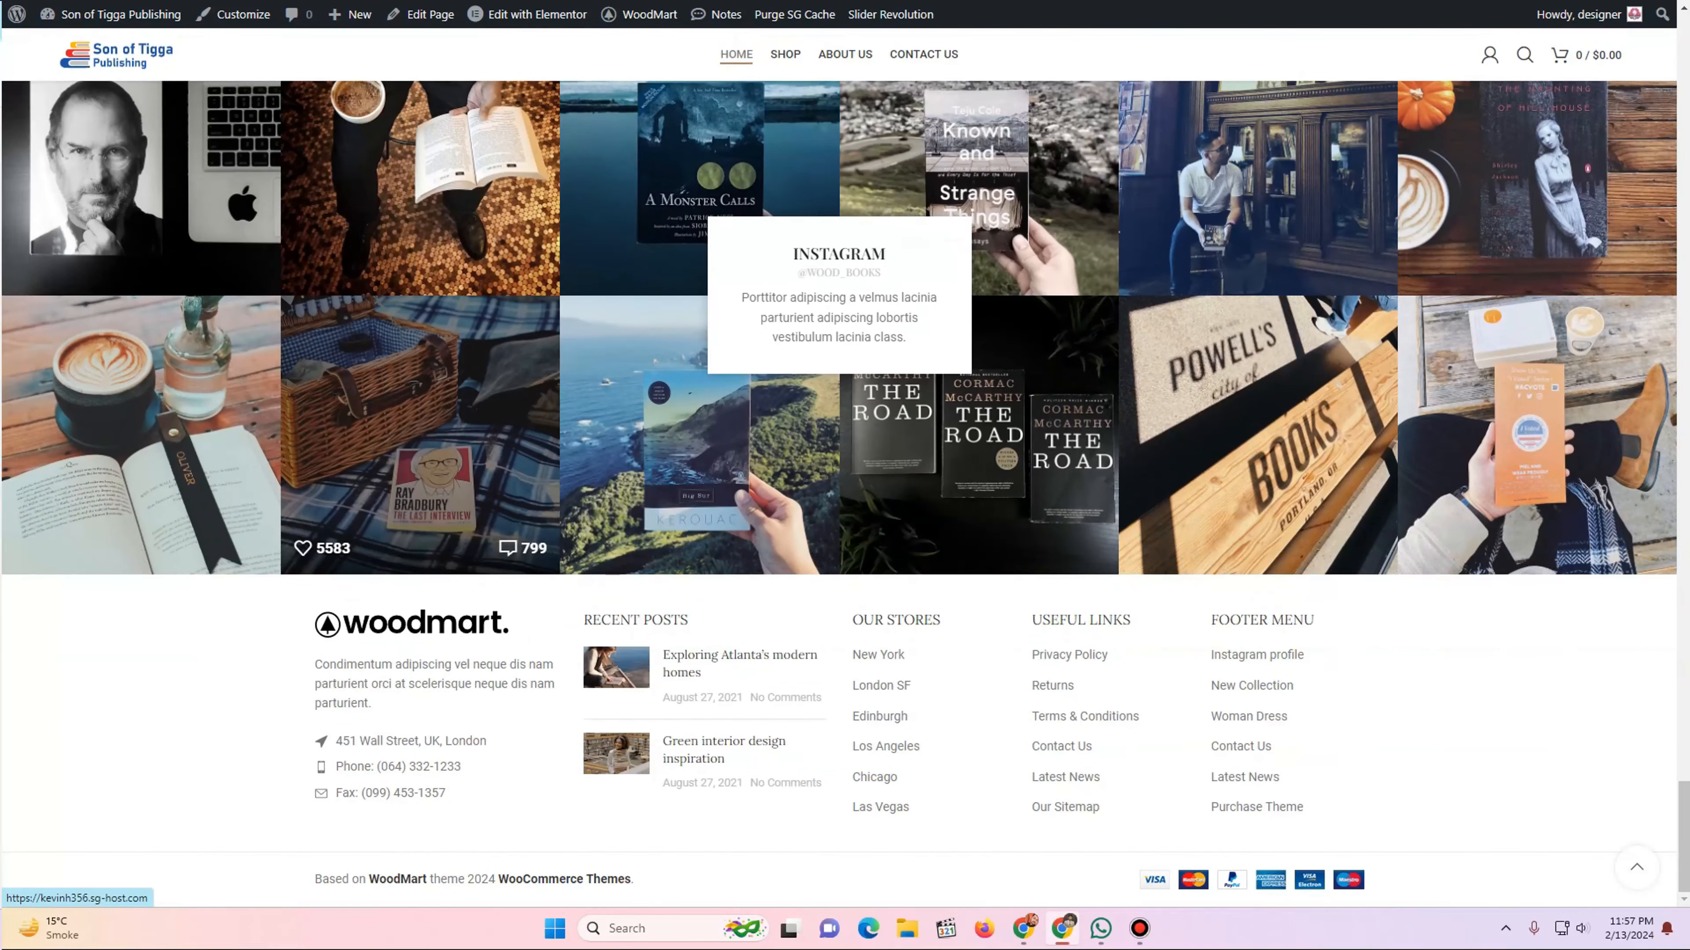
left_click(792, 1)
scroll(871, 533, "down", 15)
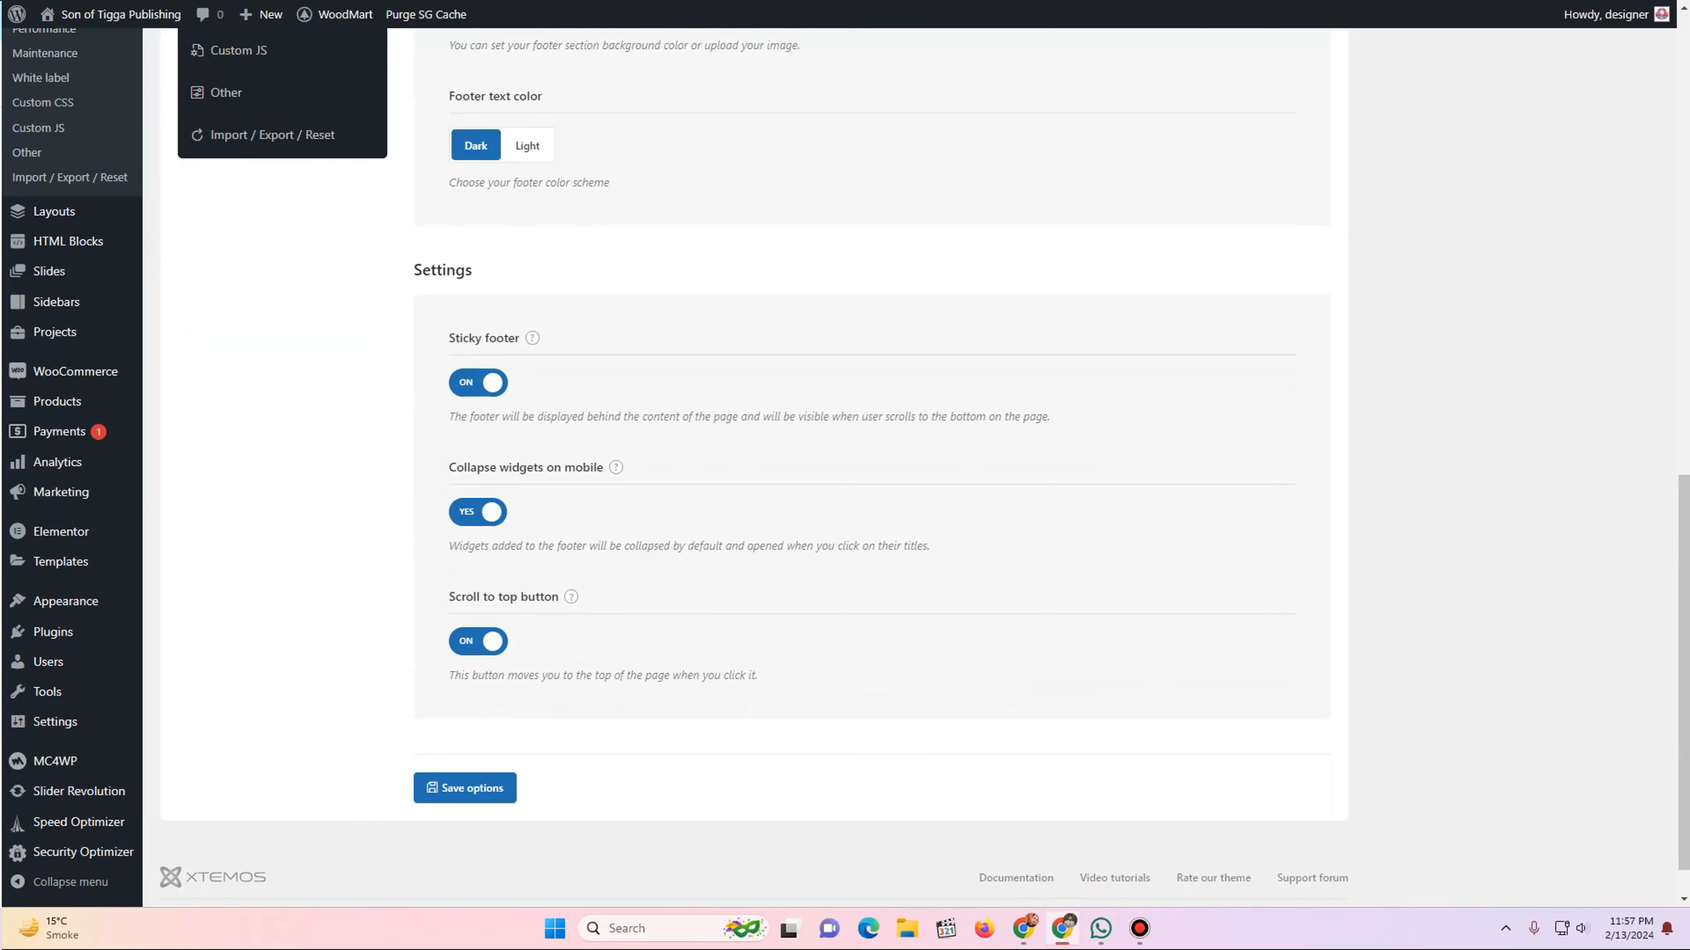
scroll(220, 177, "up", 15)
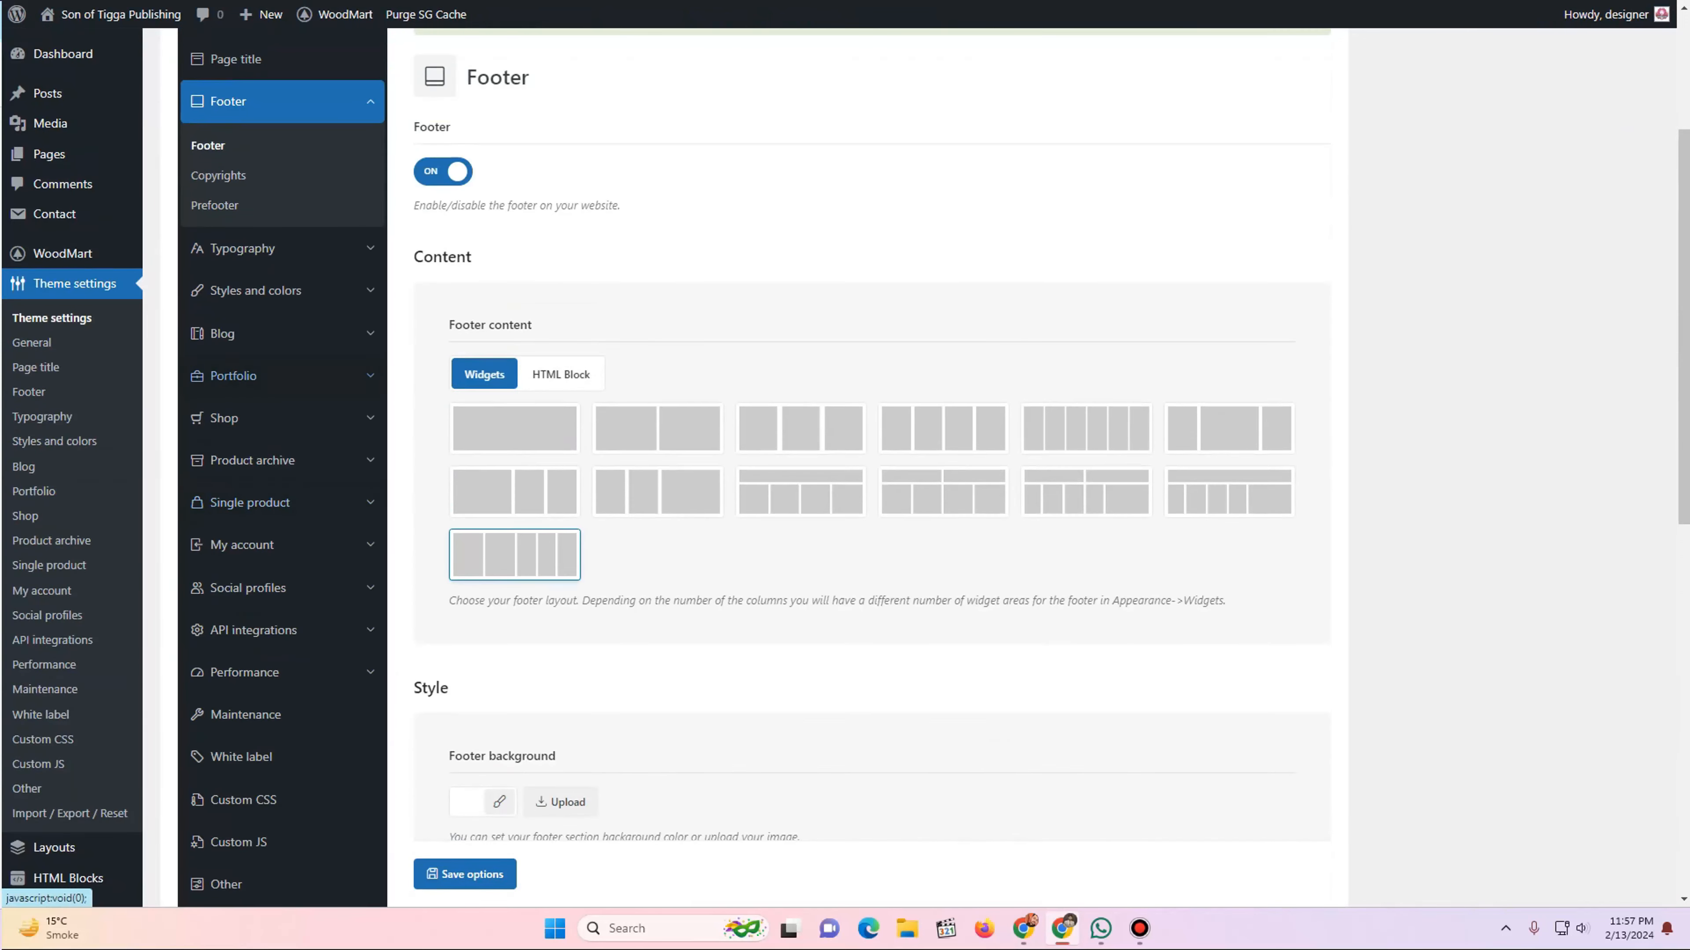
- Open the footer's Copyrights settings and replace "Based on" with "Copyright" in the copyrights text, checking the homepage footer for reference
left_click(218, 175)
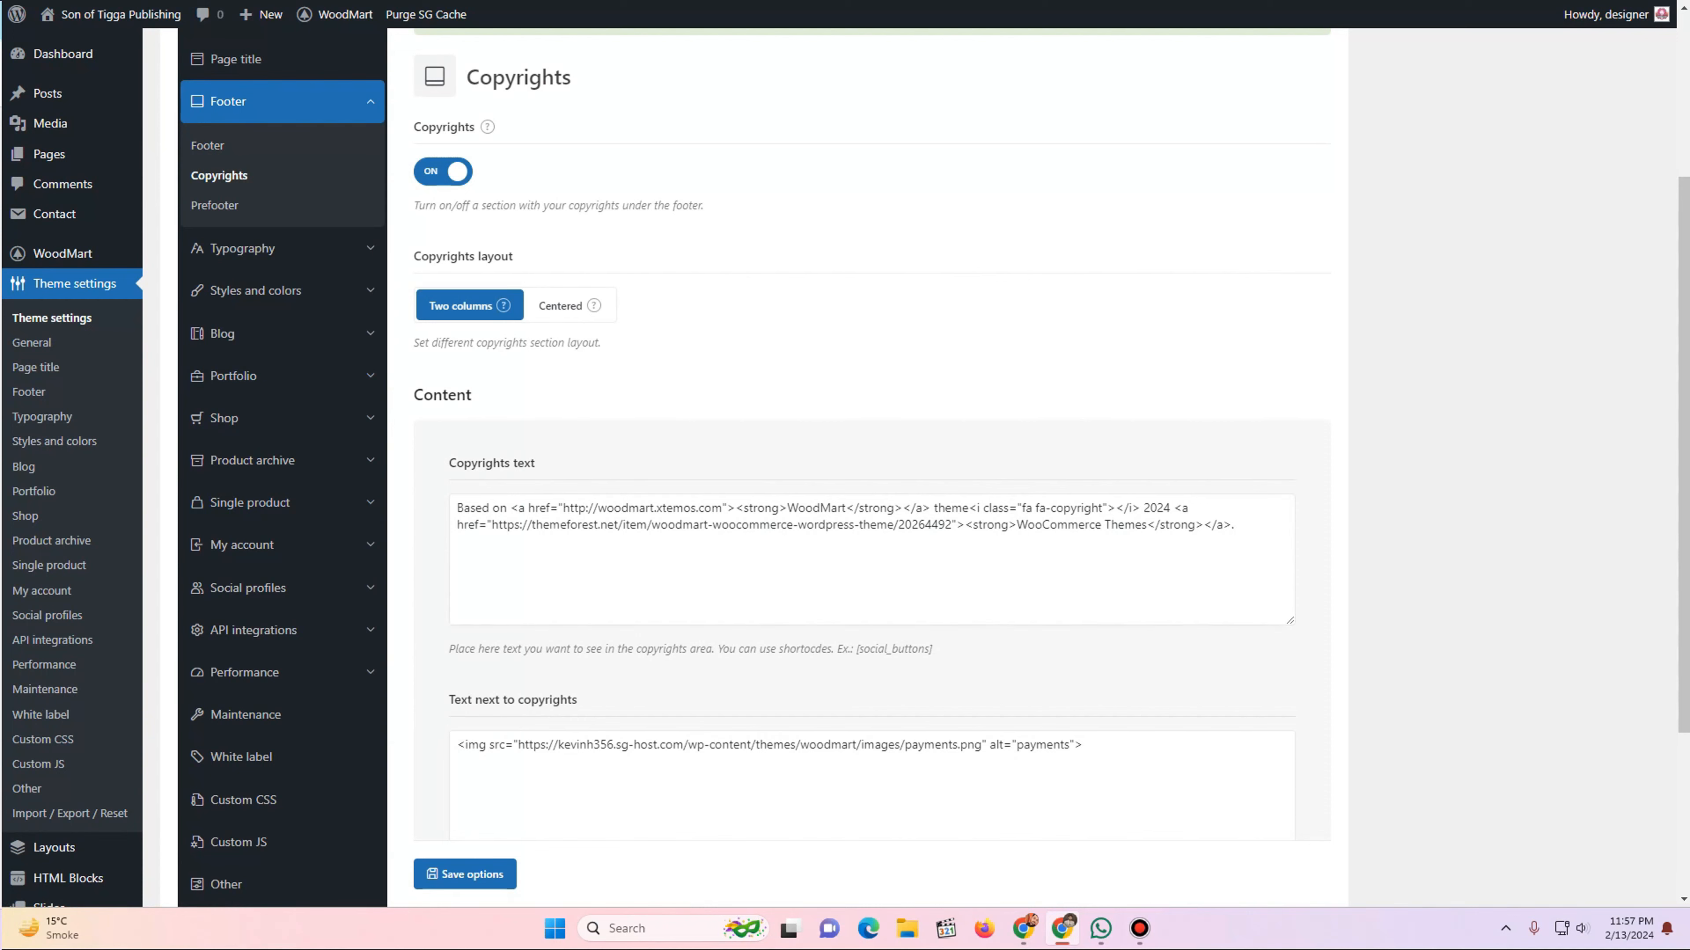
key("ctrl+Tab")
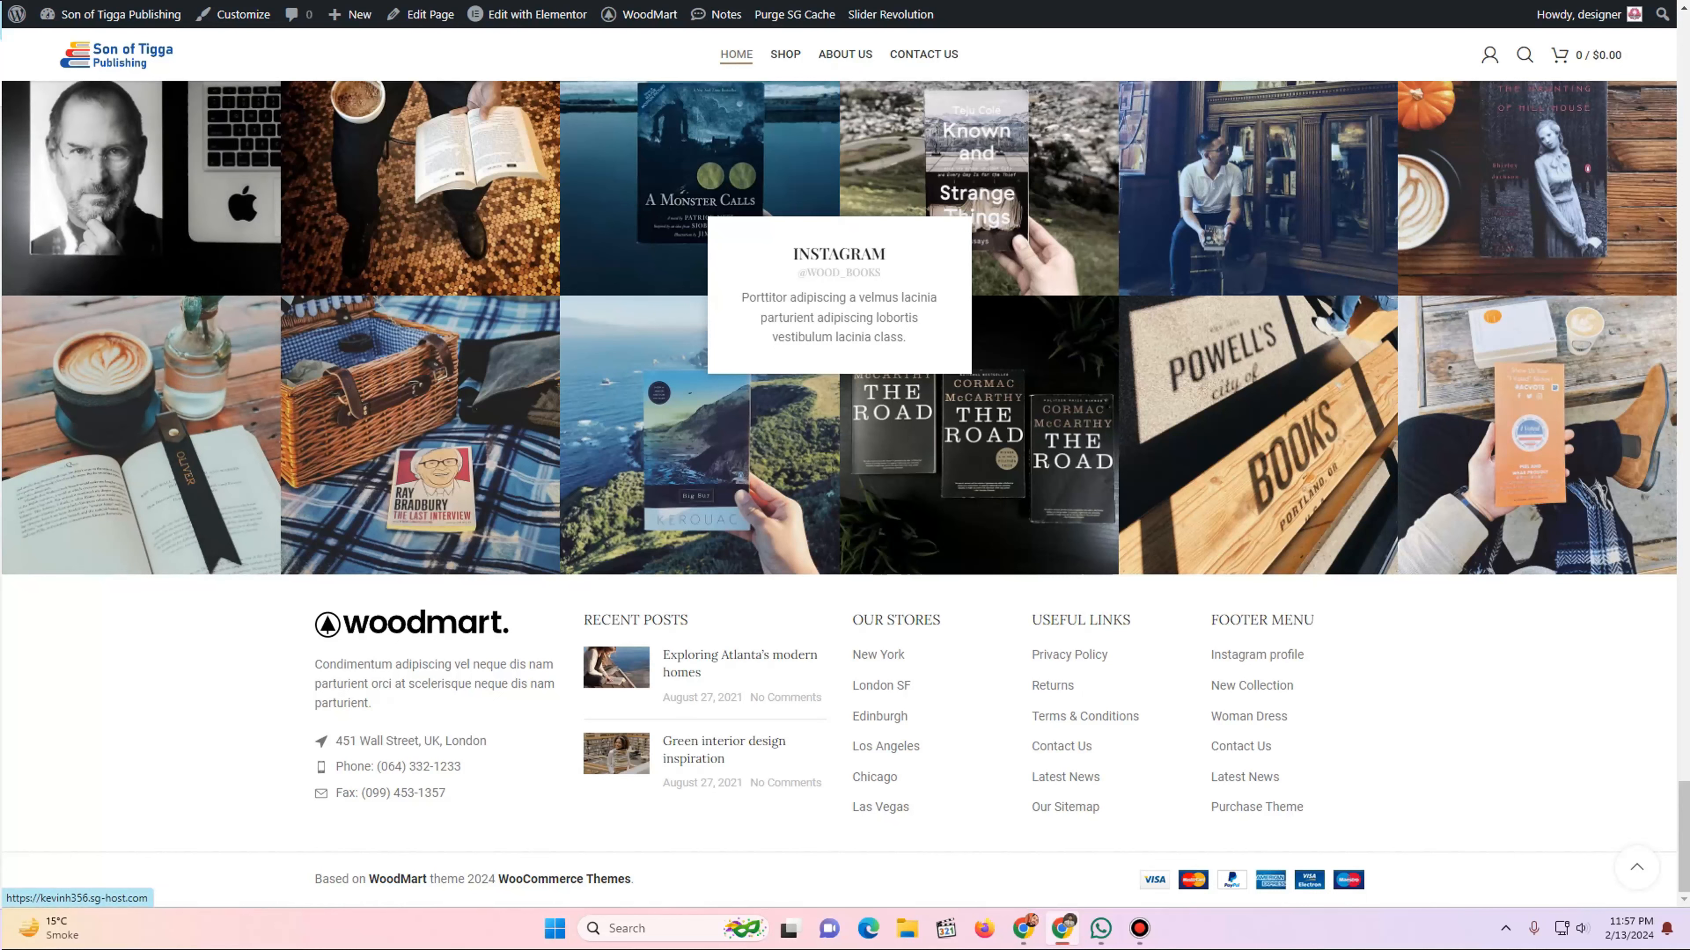
key("ctrl+Tab")
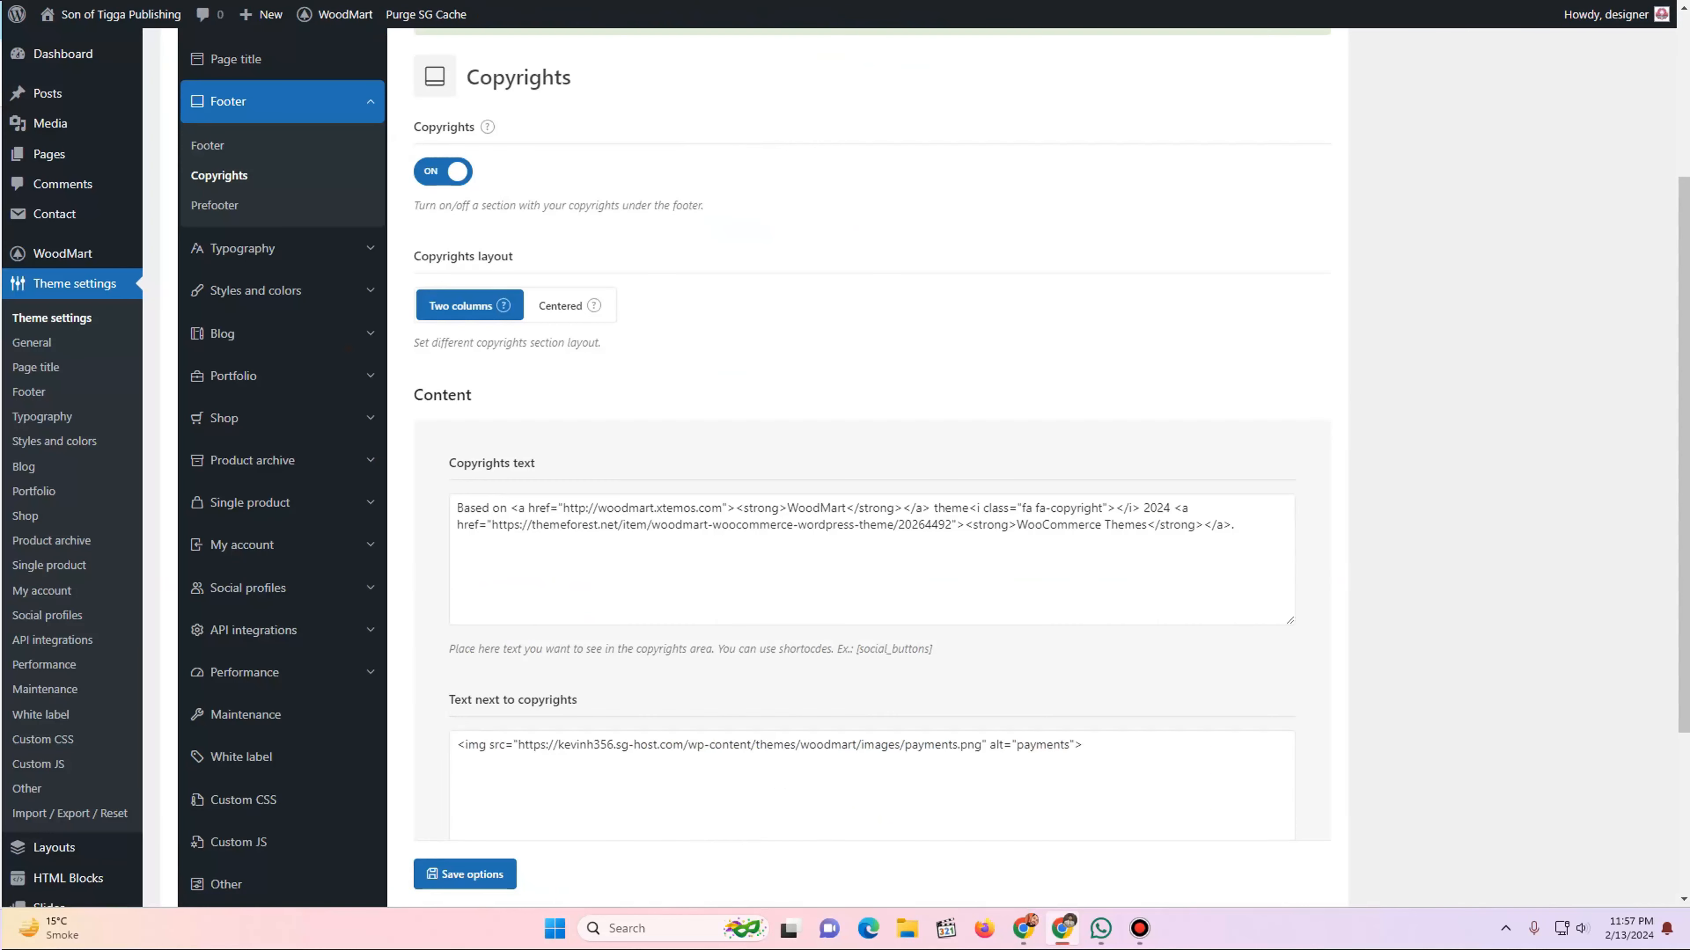
left_click_drag(507, 508, 456, 509)
type("Copyright")
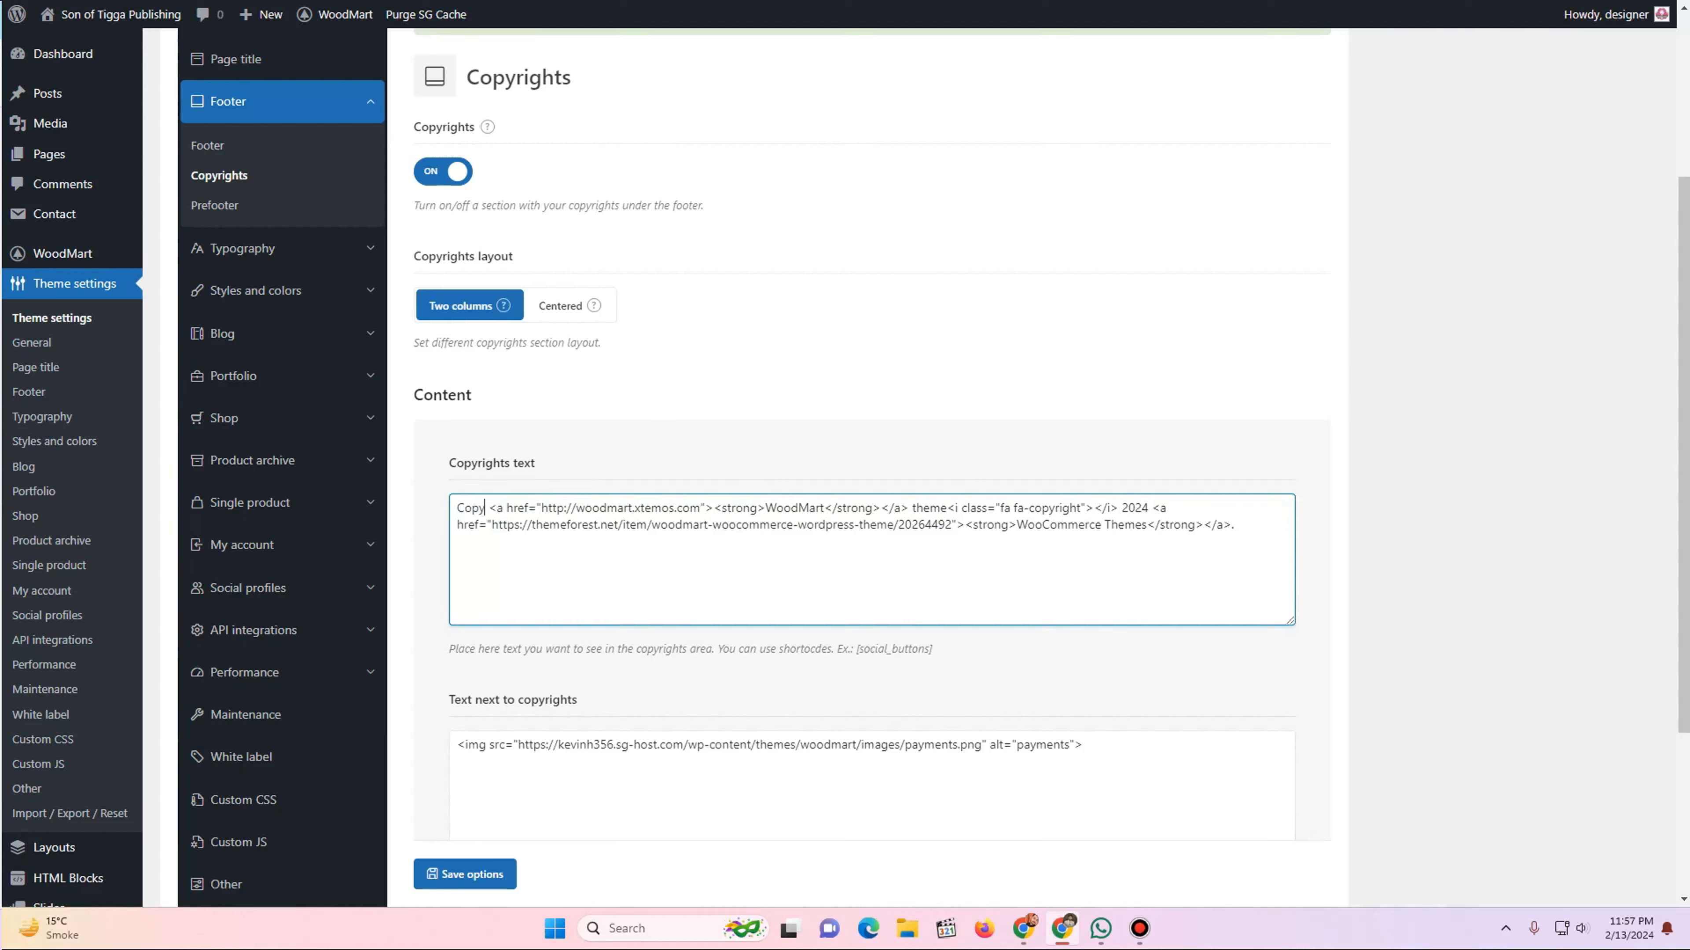
- Remove the opening link tag to woodmart.xtemos.com that follows "Copyright" in the copyrights text
key("Left")
key("Left")
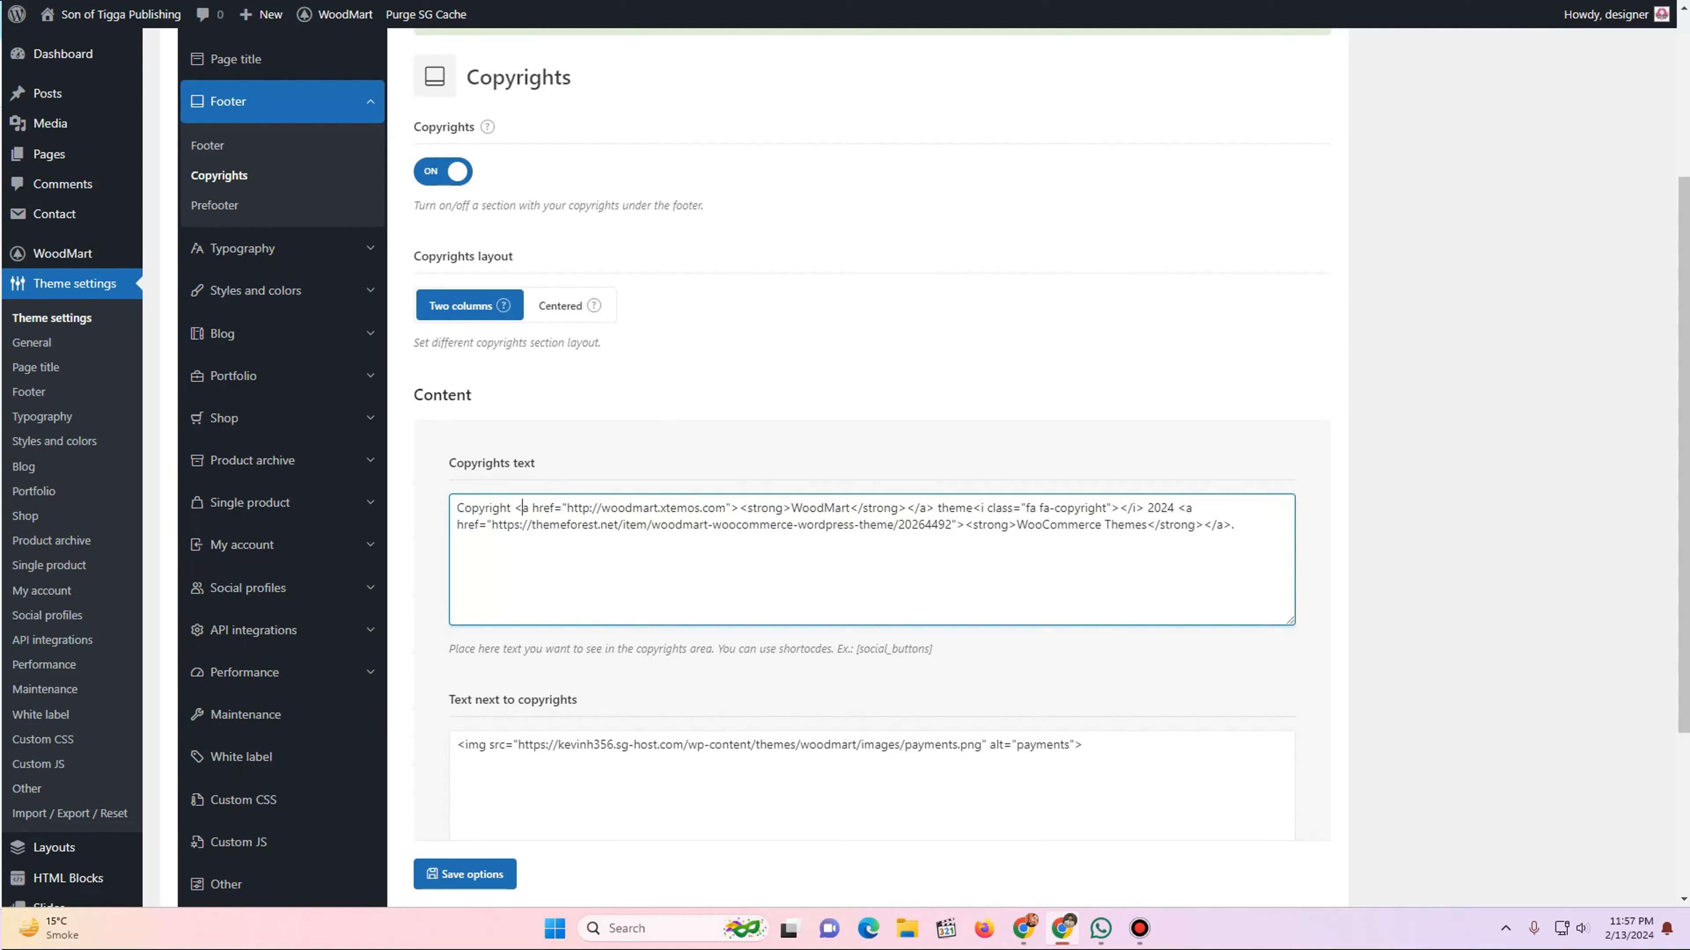
key("shift+Right")
key("shift+Right")
key("shift+Right")
key("shift+Right")
key("shift+Right")
key("shift+Right")
key("shift+Right")
key("shift+Right")
key("shift+Right")
key("shift+Right")
key("shift+Right")
key("shift+Right")
key("shift+Right")
key("shift+Right")
key("shift+Right")
key("shift+Right")
key("shift+Right")
key("shift+Right")
key("shift+Right")
key("shift+Right")
key("shift+Left")
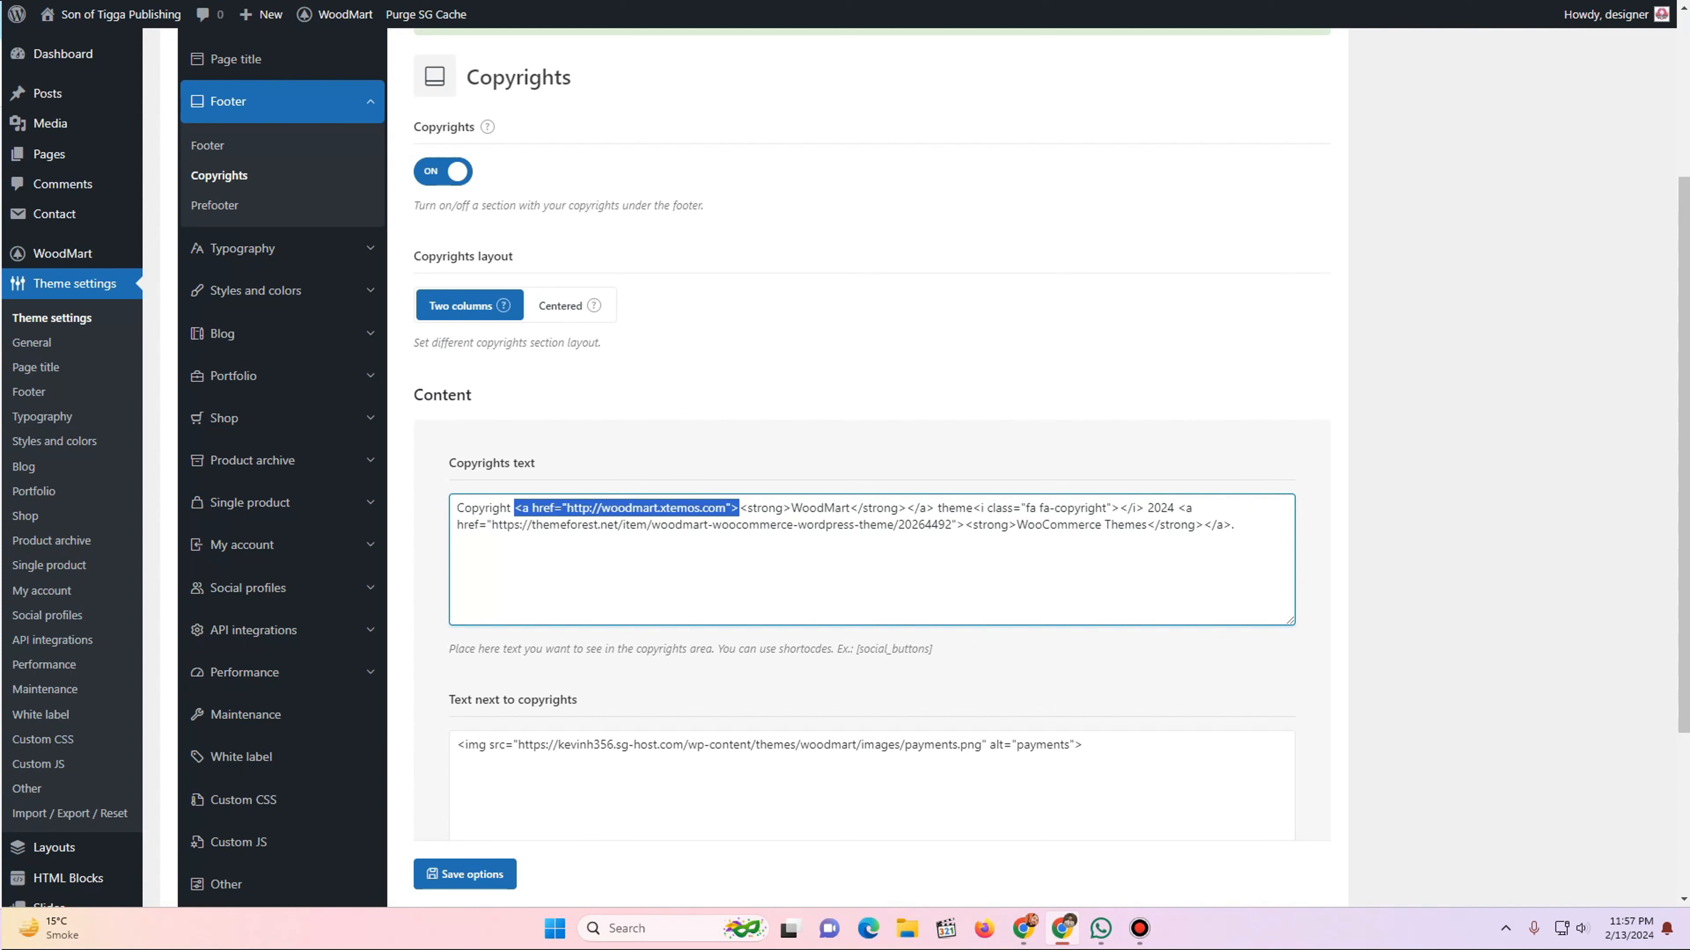
key("BackSpace")
- Replace "WoodMart" inside the first strong tags of the copyrights text with "Son of Tigga Publishing"
key("Right")
key("Right")
key("Right")
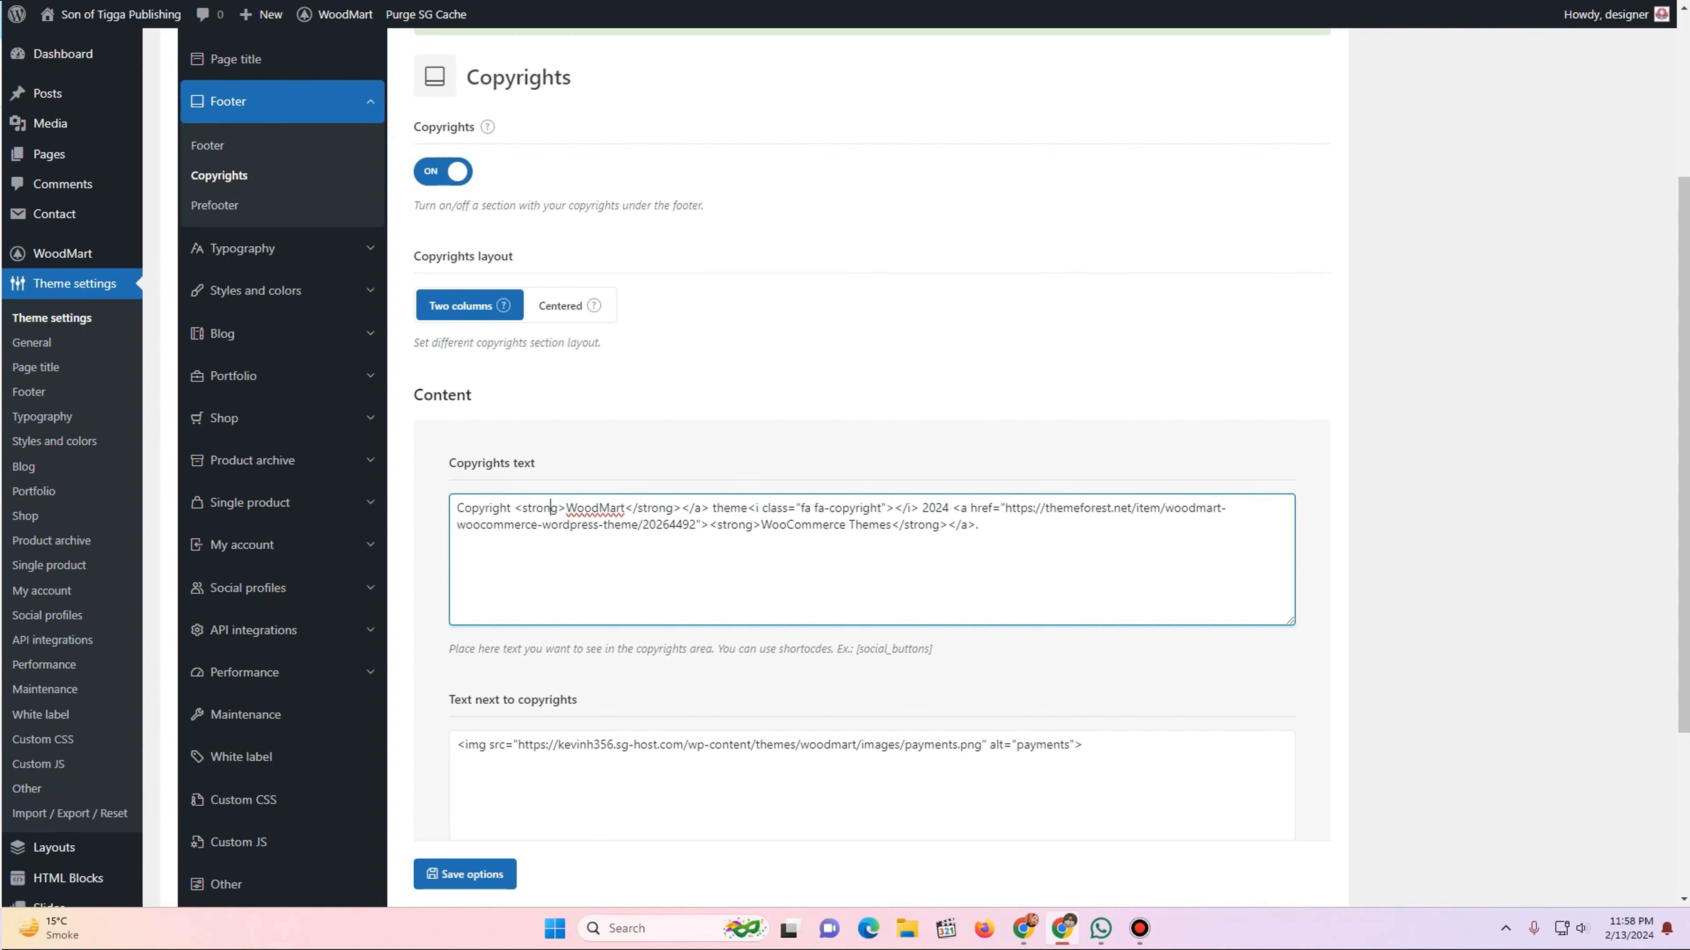
key("ctrl+Delete")
type("Son of Tigga P")
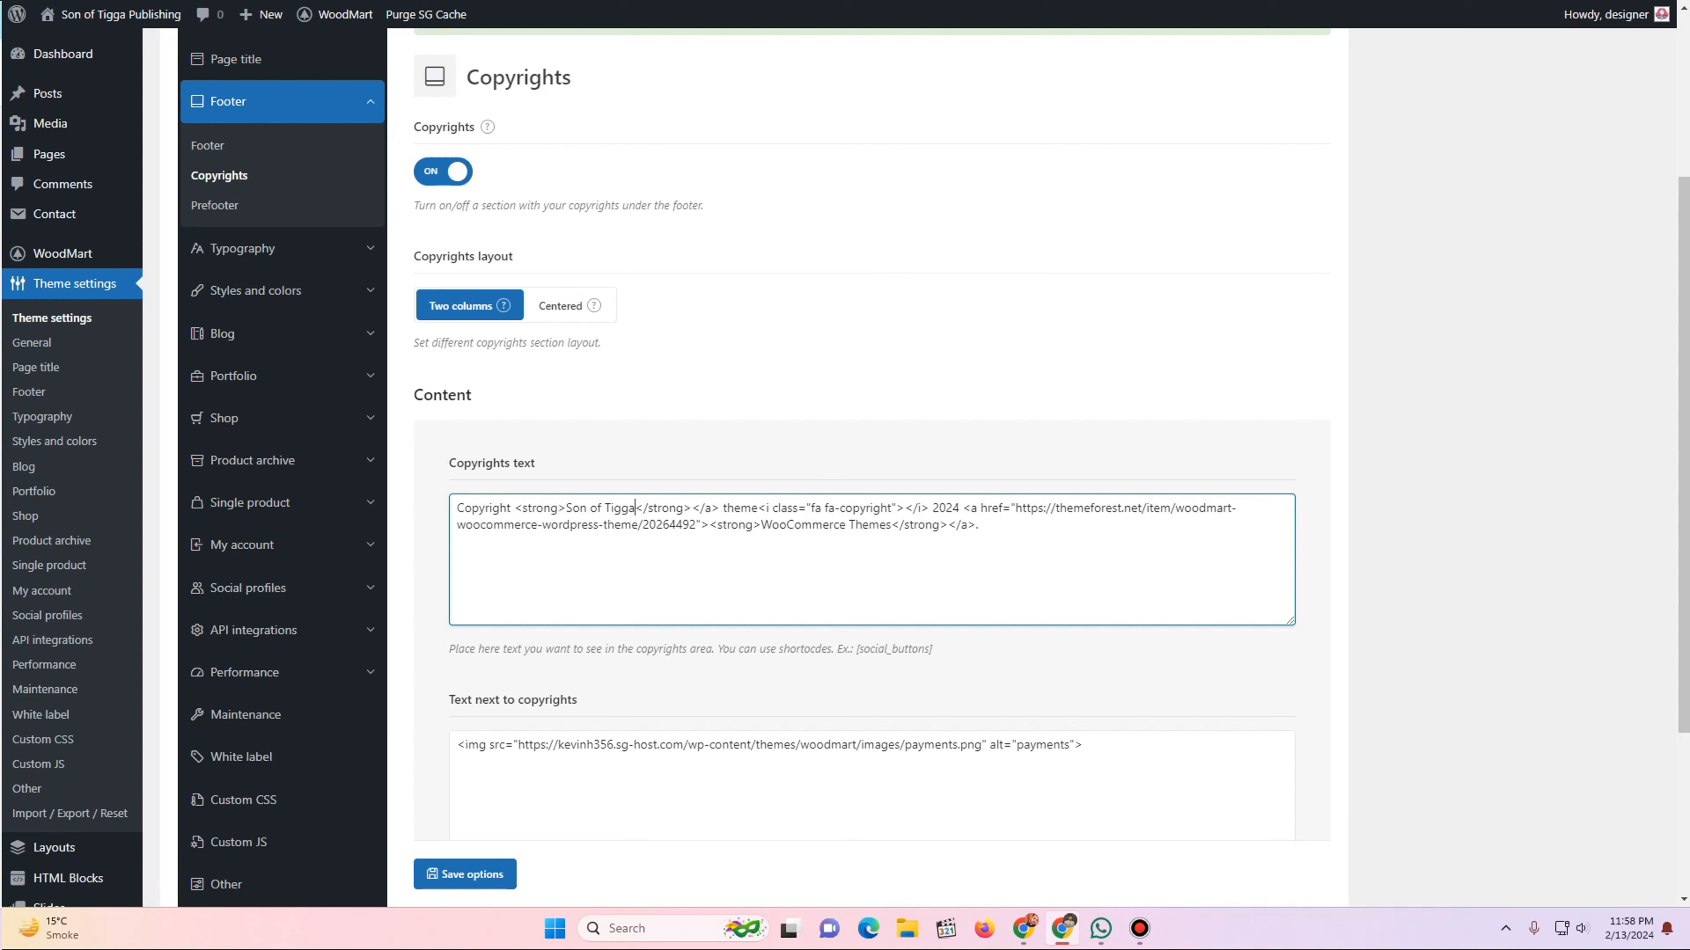
type("ublishing")
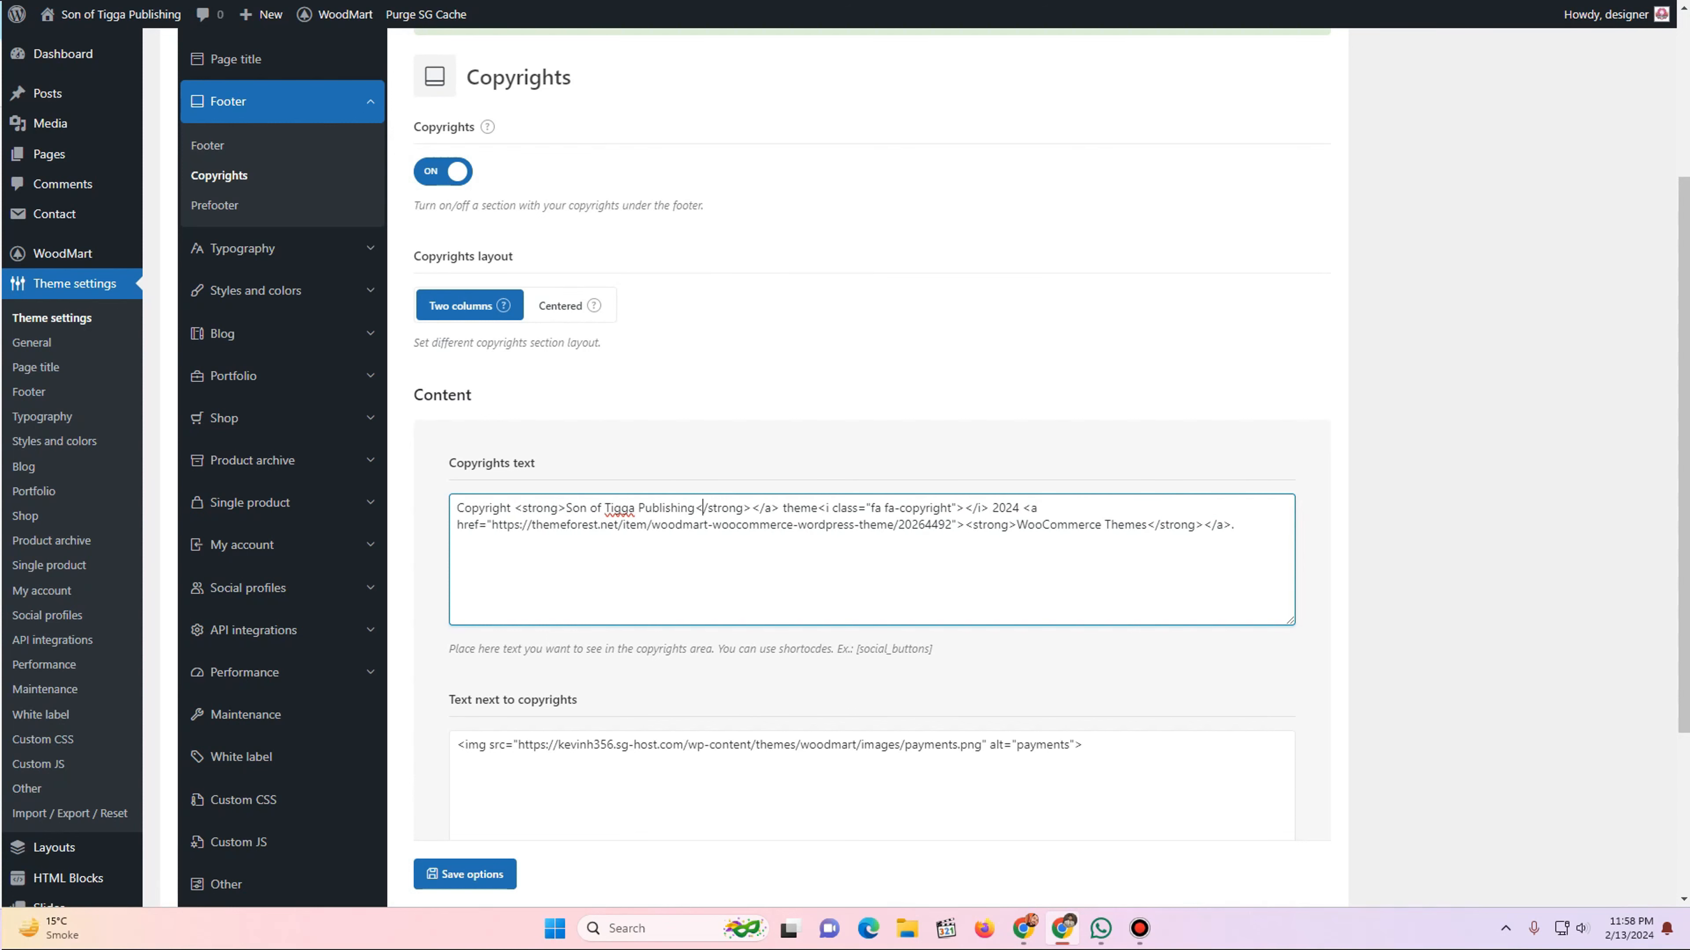
- Delete the closing link tag and the word "theme" after "Son of Tigga Publishing" in the copyrights text
key("Right")
key("Right")
key("Right")
key("BackSpace")
key("BackSpace")
key("BackSpace")
key("BackSpace")
key("BackSpace")
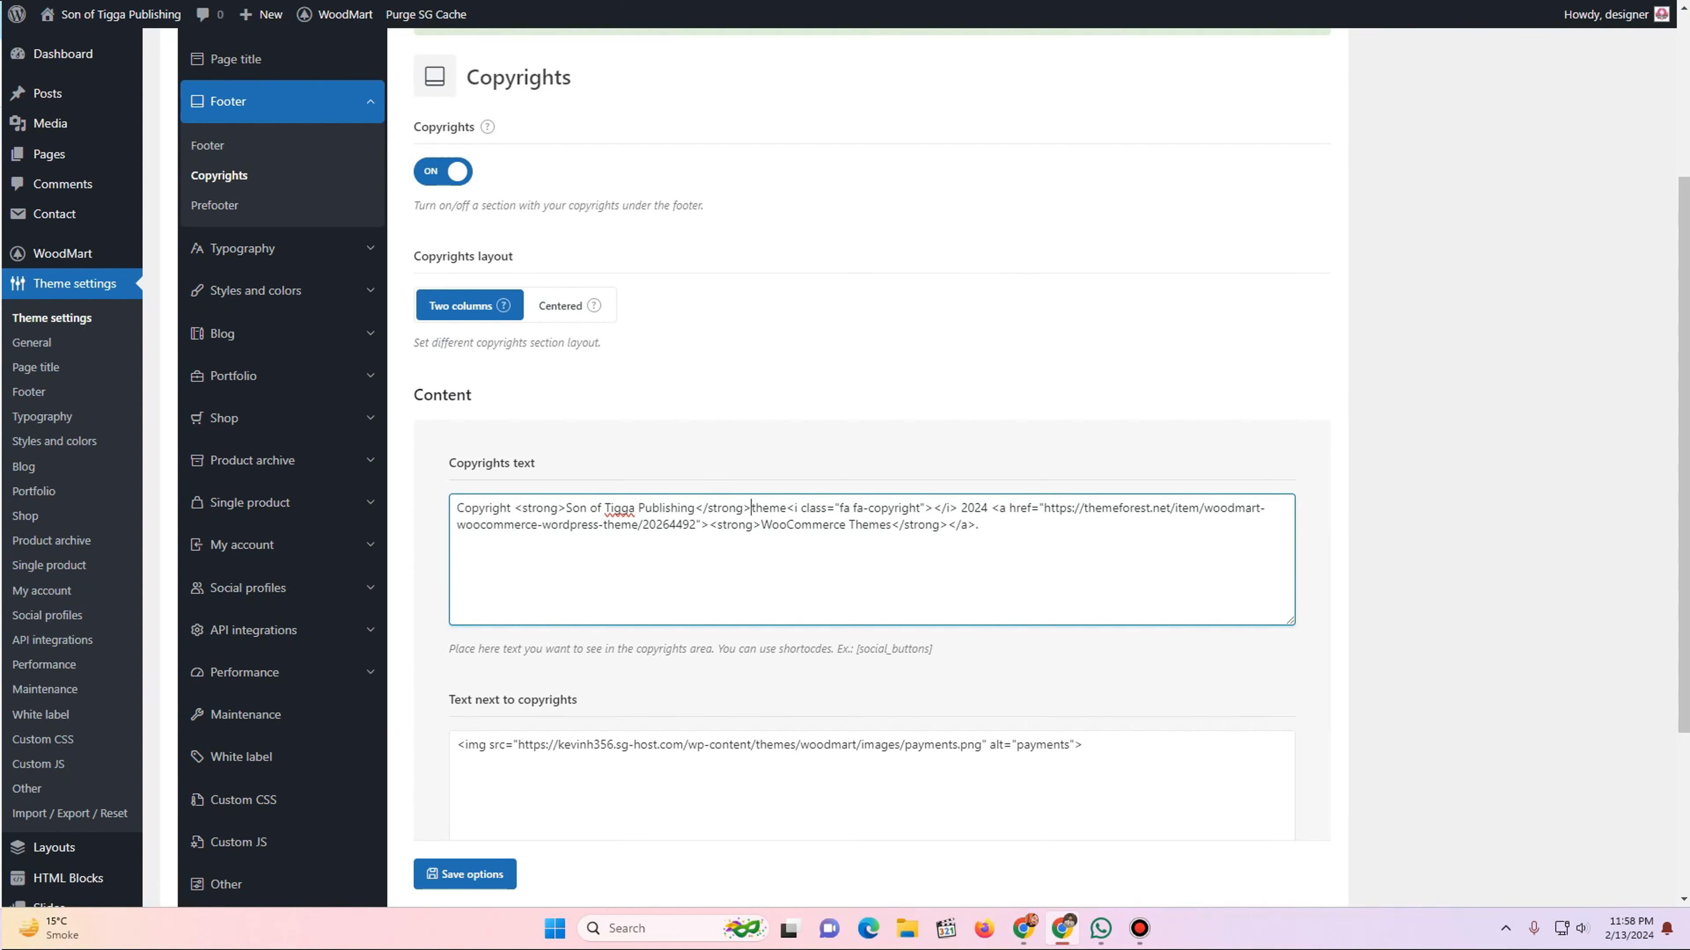
key("shift+Right")
key("shift+Right")
key("shift+Right")
key("shift+Right")
key("shift+Right")
key("BackSpace")
- Compare with the homepage footer and delete the opening ThemeForest link tag after "2024" in the copyrights text
key("ctrl+Tab")
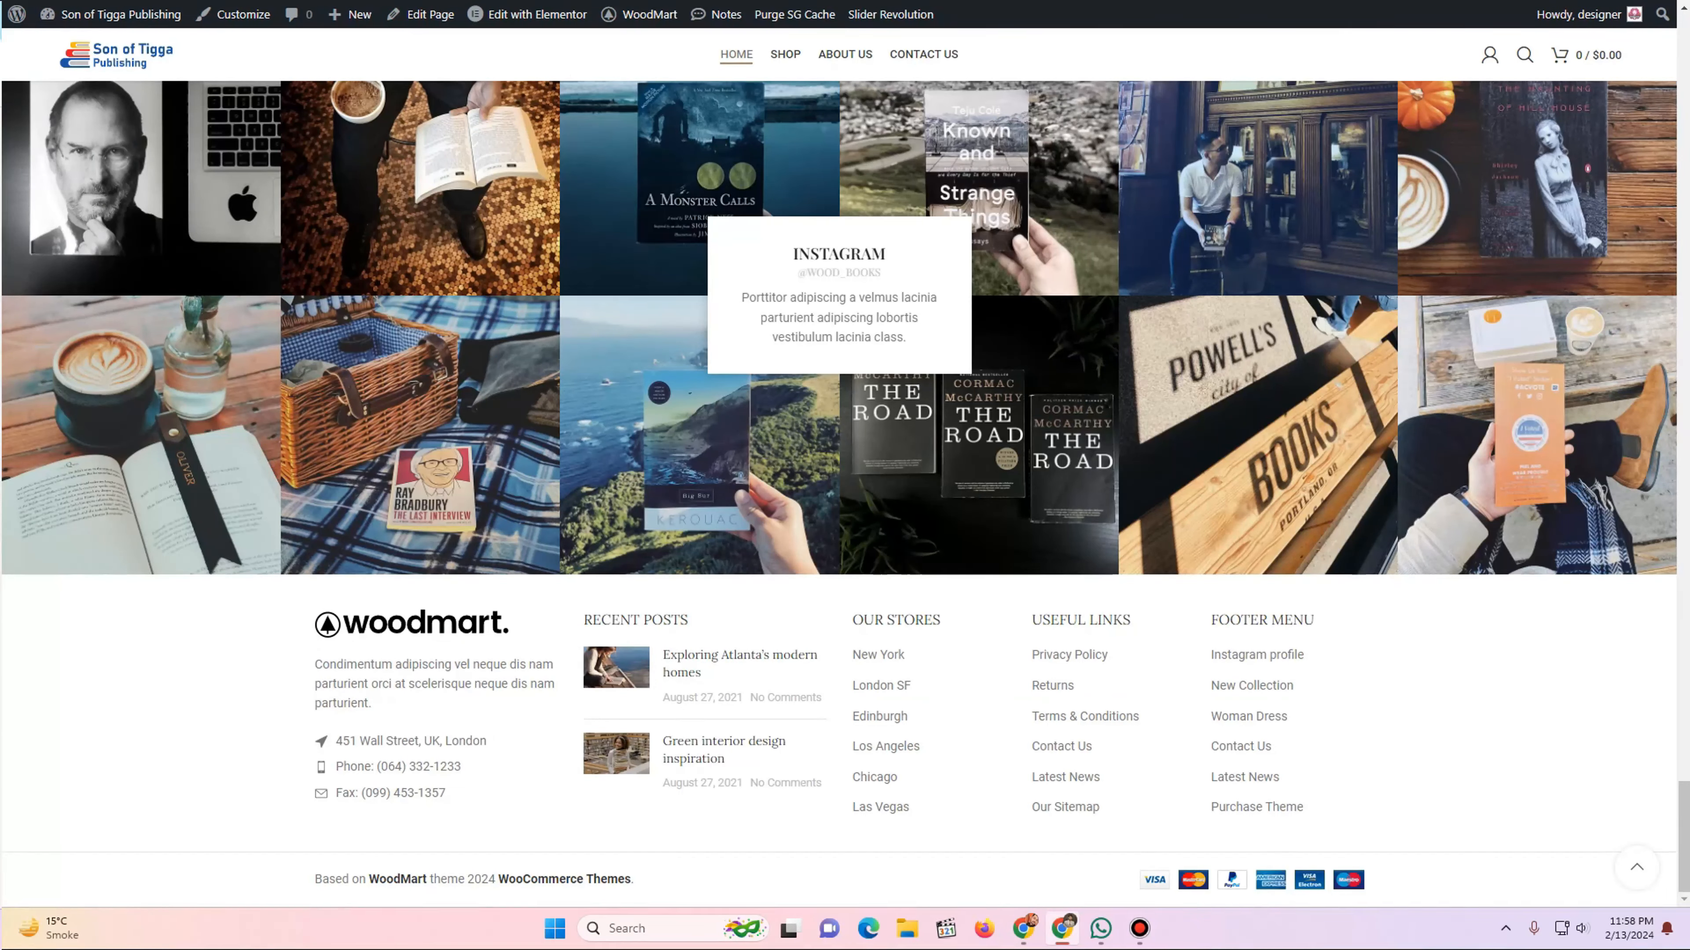
key("ctrl+shift+Tab")
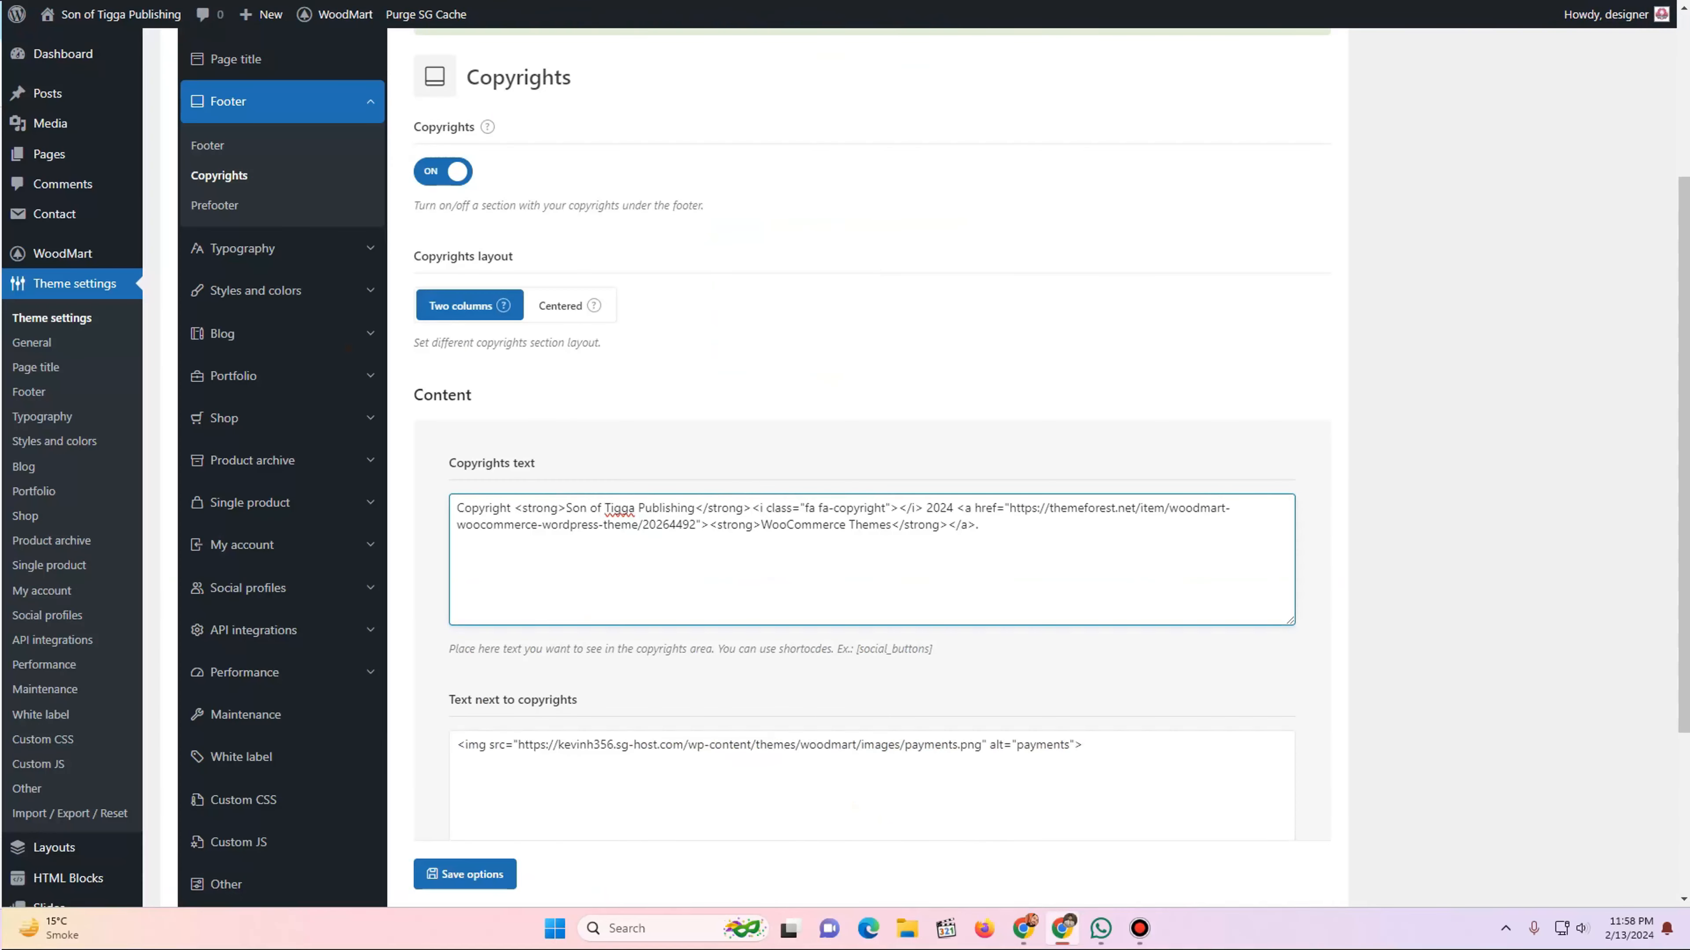
key("shift+Right")
key("shift+Right")
key("shift+Right")
key("shift+Right")
key("Right")
left_click_drag(956, 508, 709, 525)
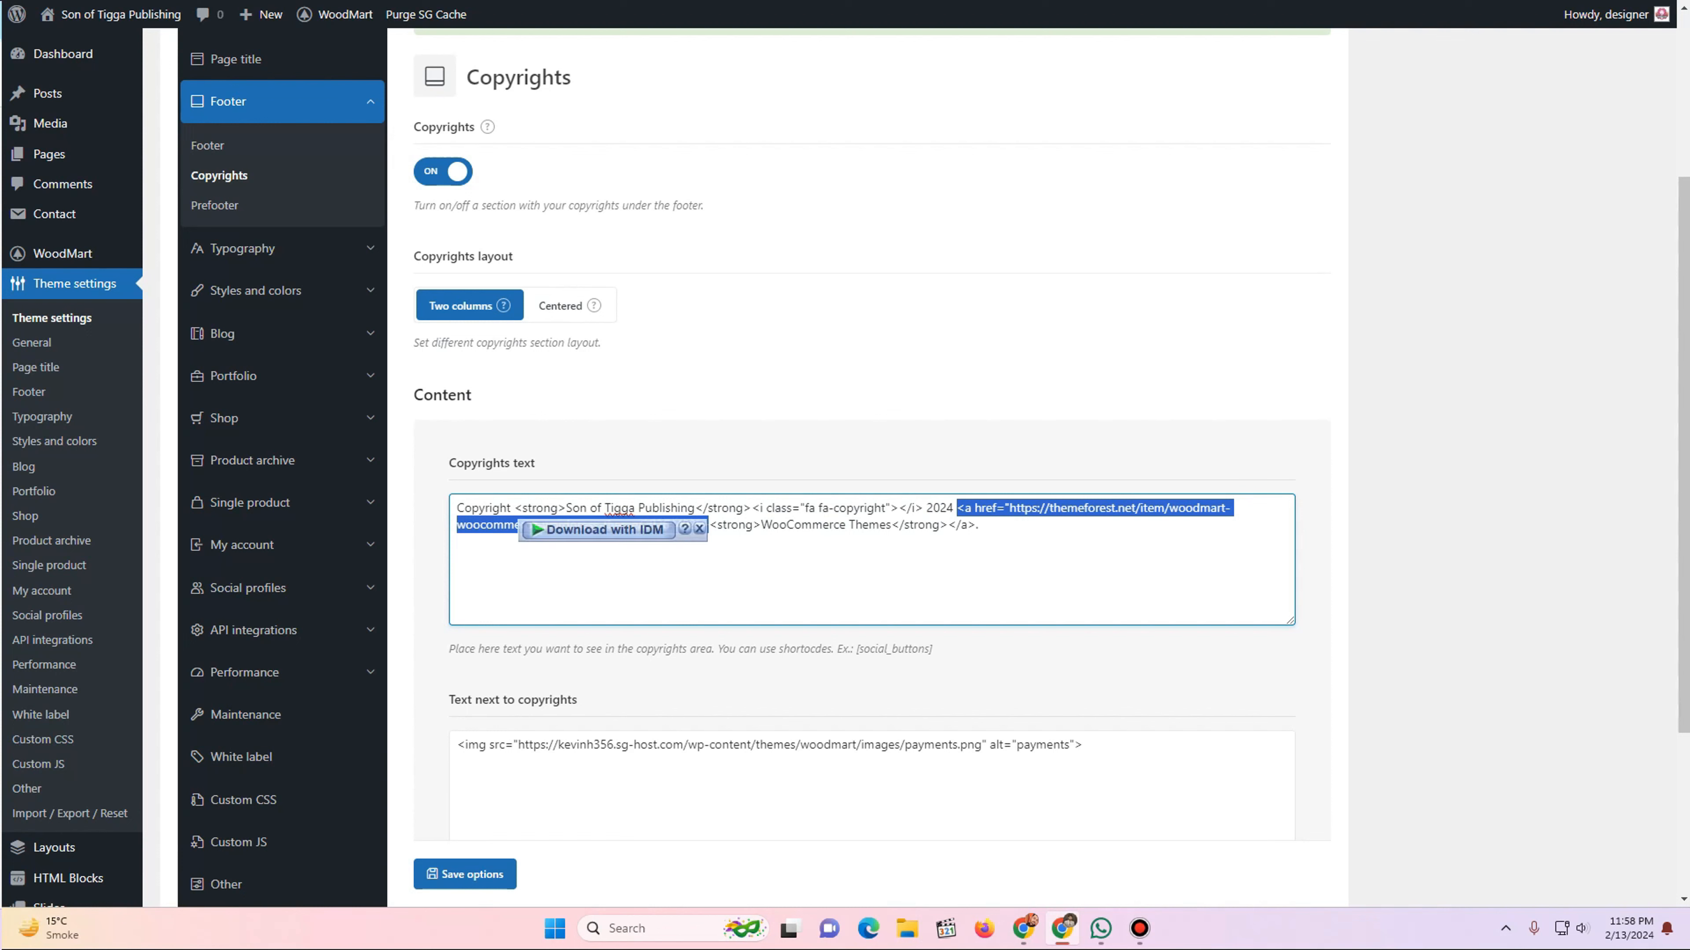
key("BackSpace")
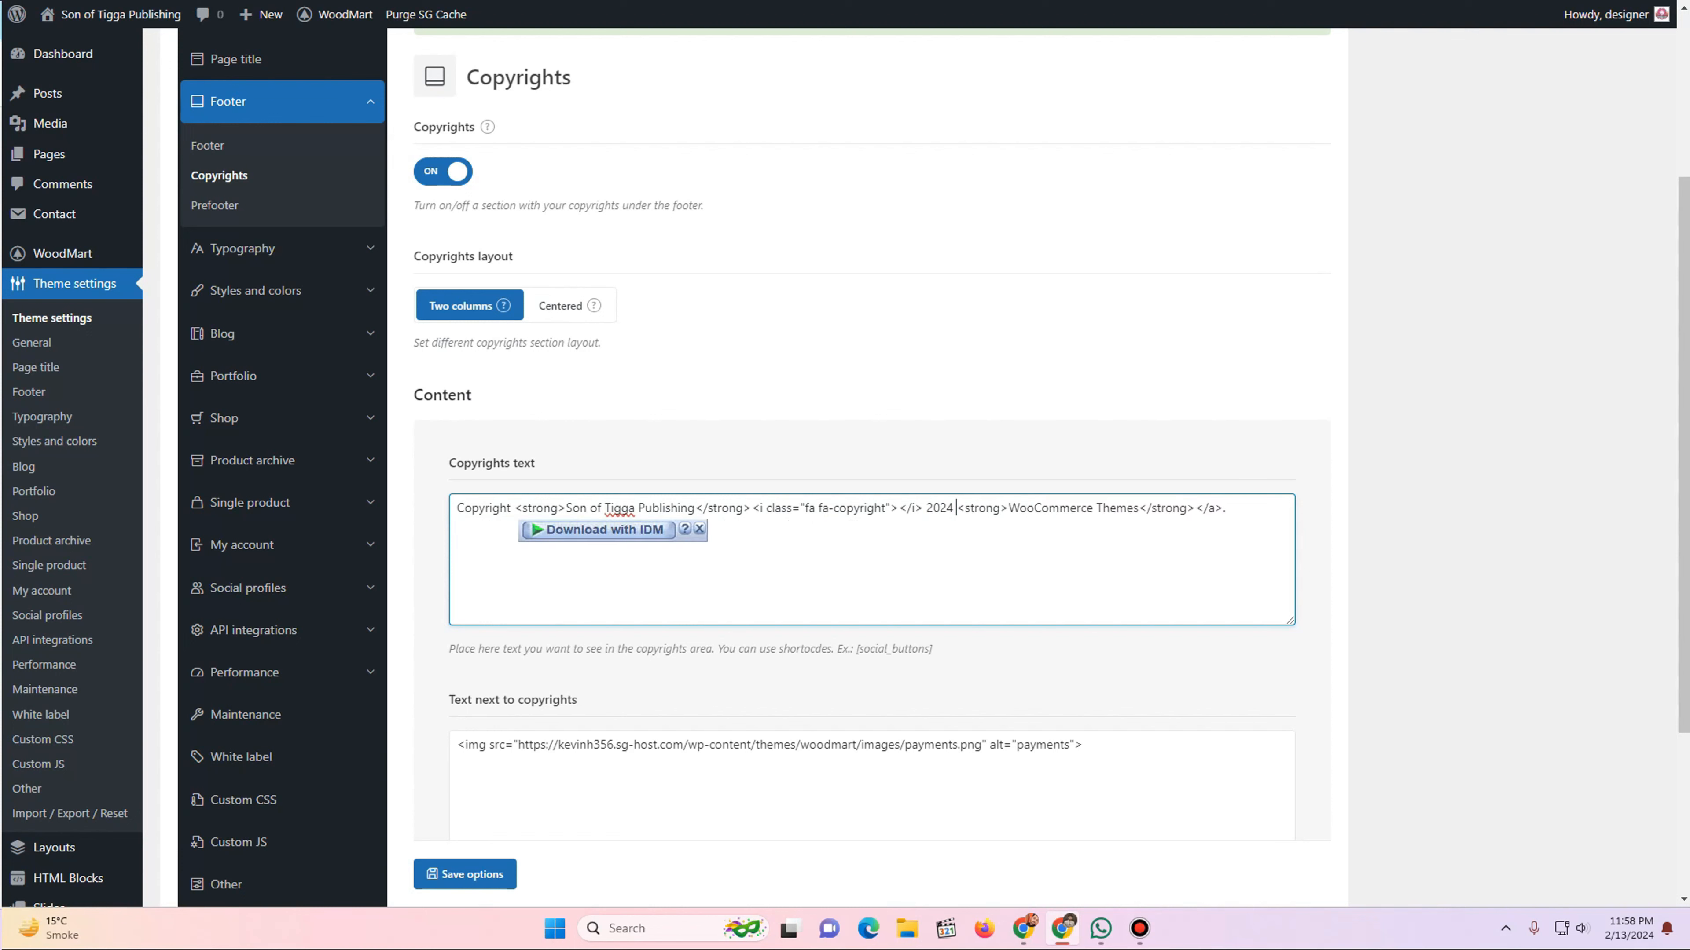
- Replace "WooCommerce Themes" in the copyrights text with "All Rights Reserved"
left_click_drag(1009, 508, 1137, 508)
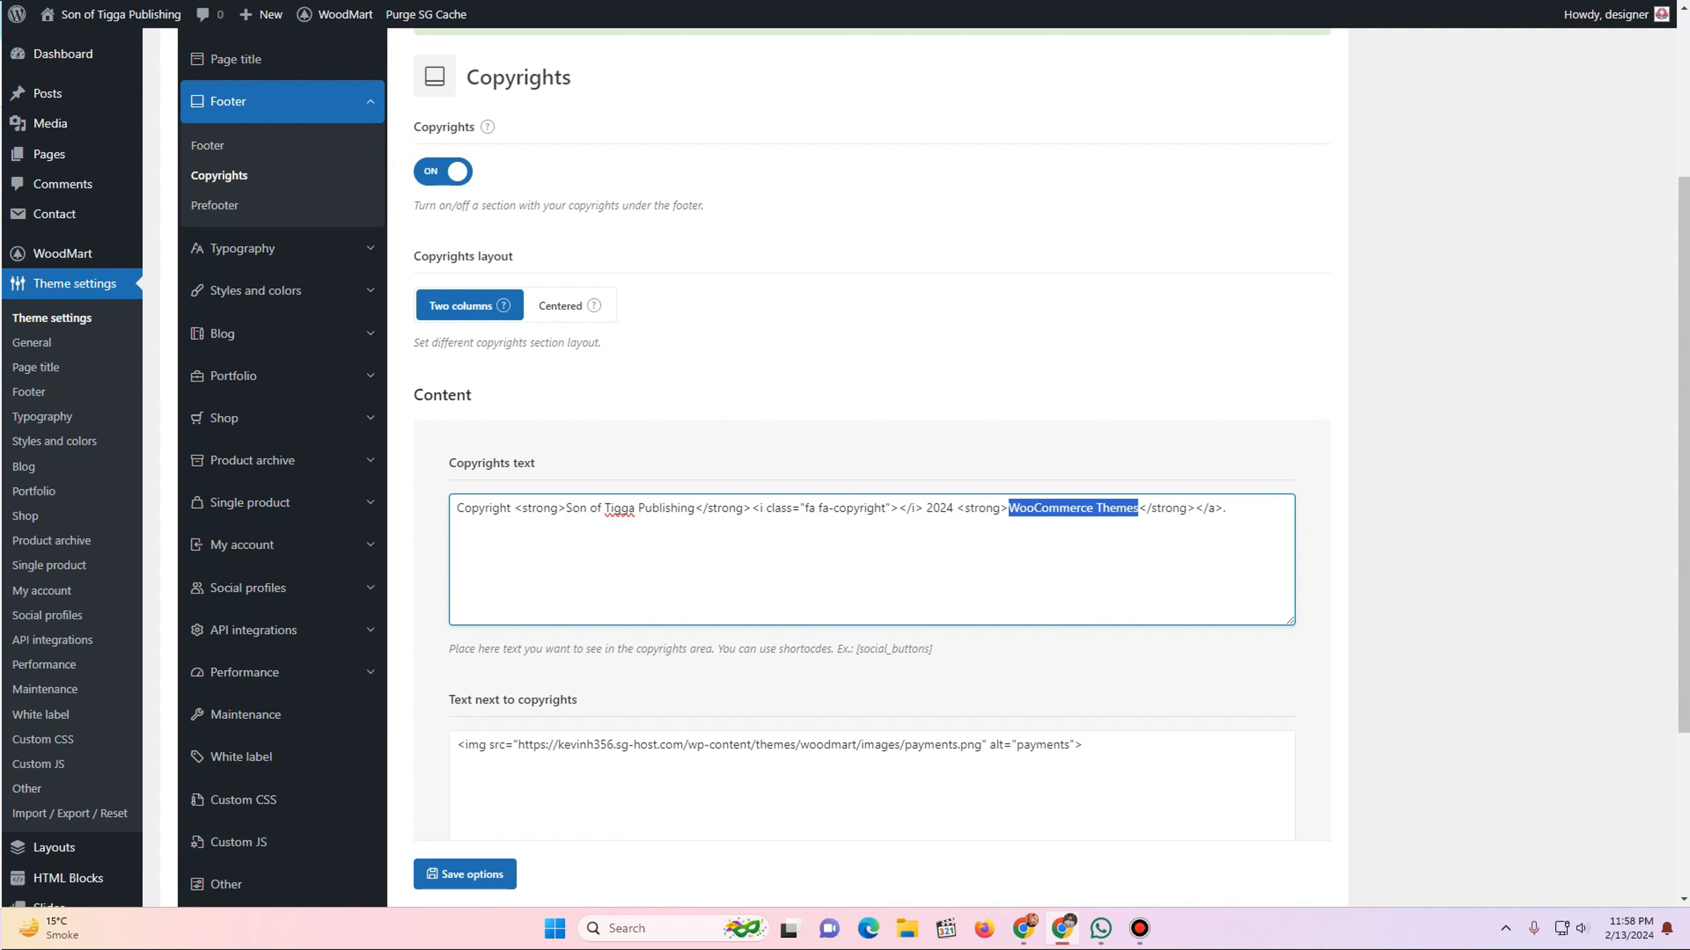
type("All Rights Re")
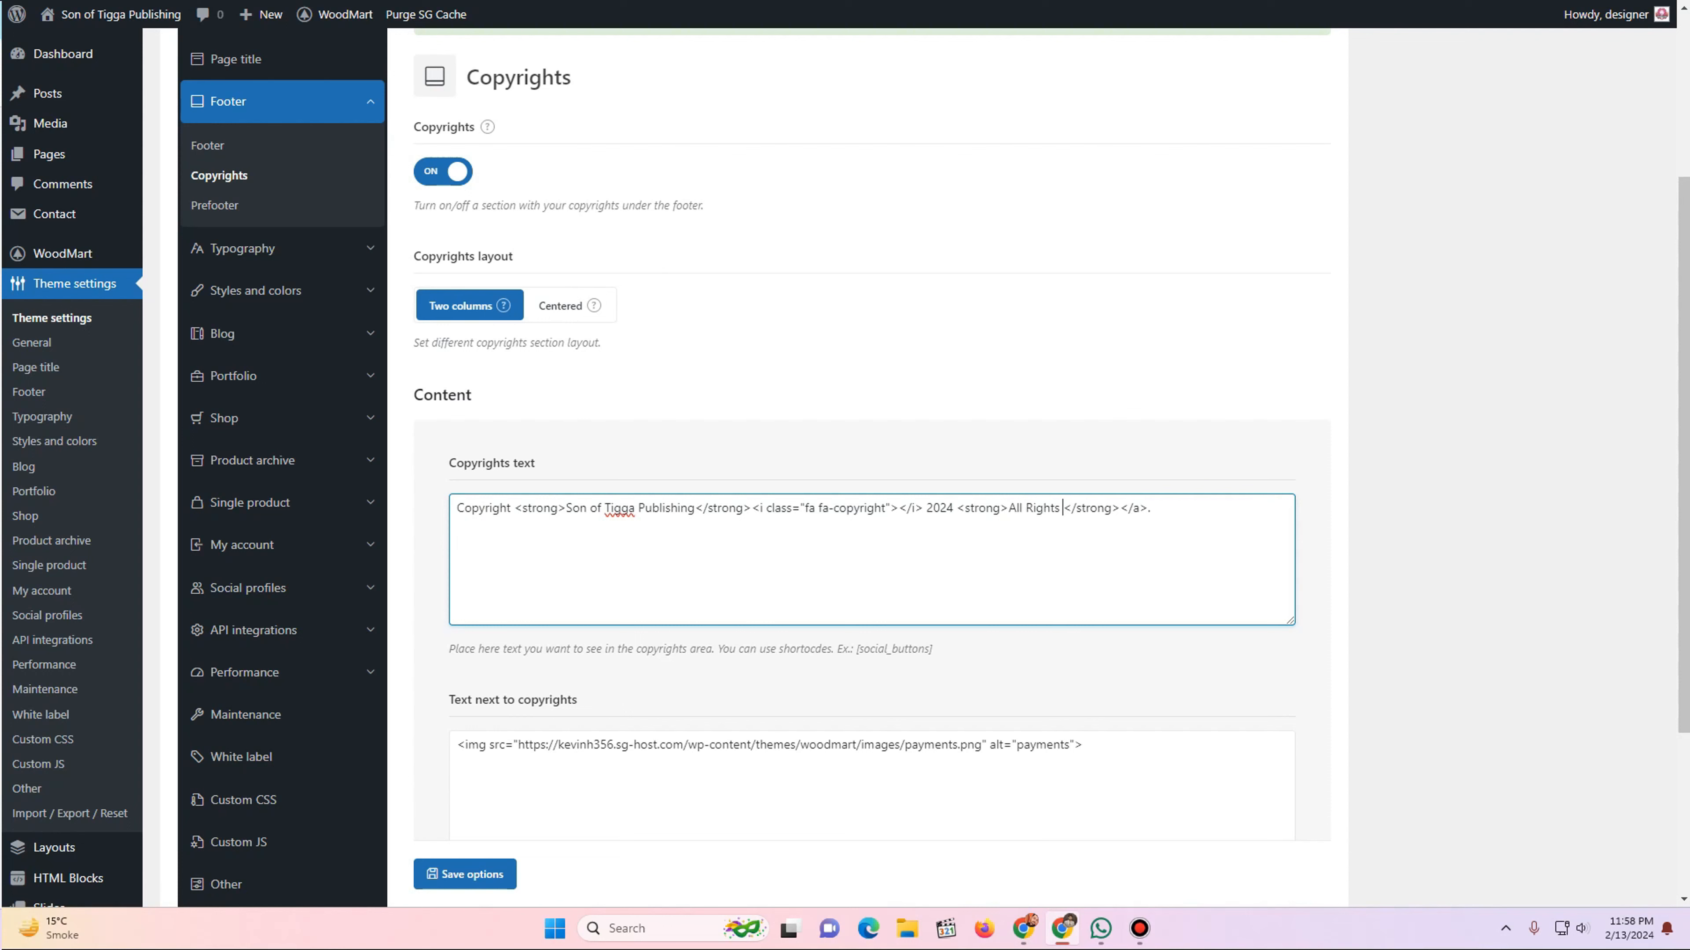
type("served")
- Strip the strong tags and closing link tag around "All Rights Reserved" and end the copyrights text with a period
key("shift+Right")
key("shift+Right")
key("shift+Right")
key("shift+Right")
key("shift+Right")
key("shift+Right")
key("shift+Right")
key("shift+Right")
key("shift+Right")
key("shift+Right")
key("shift+Right")
key("shift+Right")
key("shift+Right")
key("shift+Right")
key("BackSpace")
key("Left")
key("Left")
key("Left")
key("Left")
key("Left")
key("Left")
key("Left")
key("Left")
key("Left")
key("Left")
key("Left")
key("BackSpace")
key("BackSpace")
key("BackSpace")
key("BackSpace")
key("BackSpace")
key("BackSpace")
key("BackSpace")
key("BackSpace")
key("End")
scroll(871, 466, "up", 1)
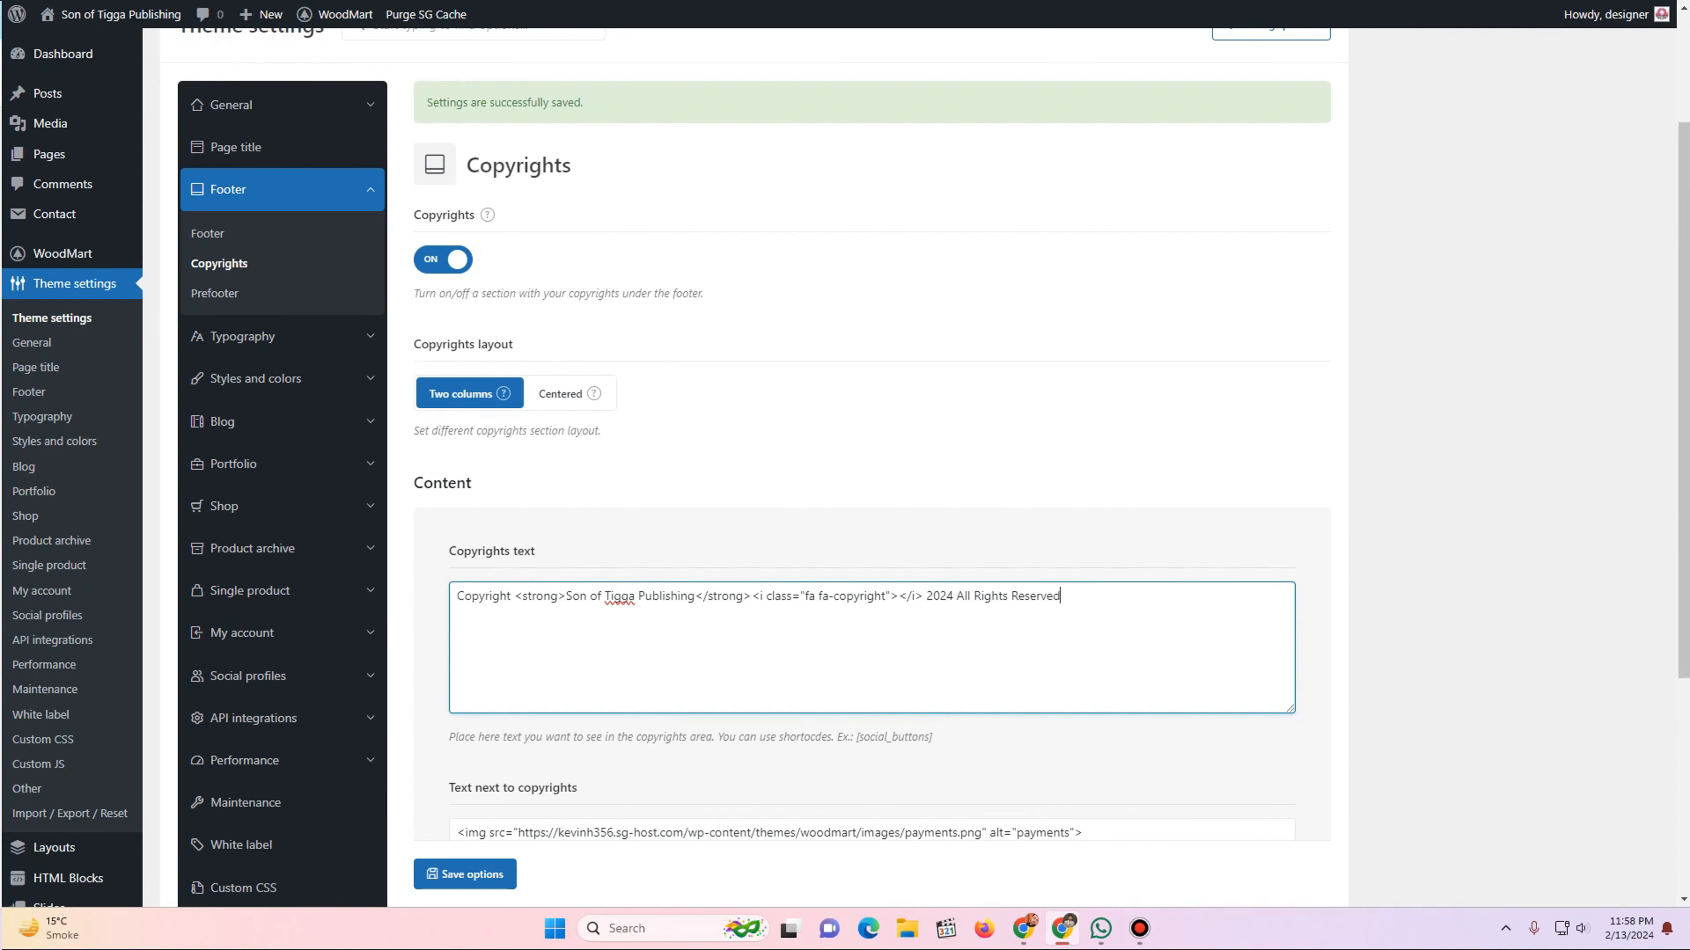
scroll(871, 466, "down", 5)
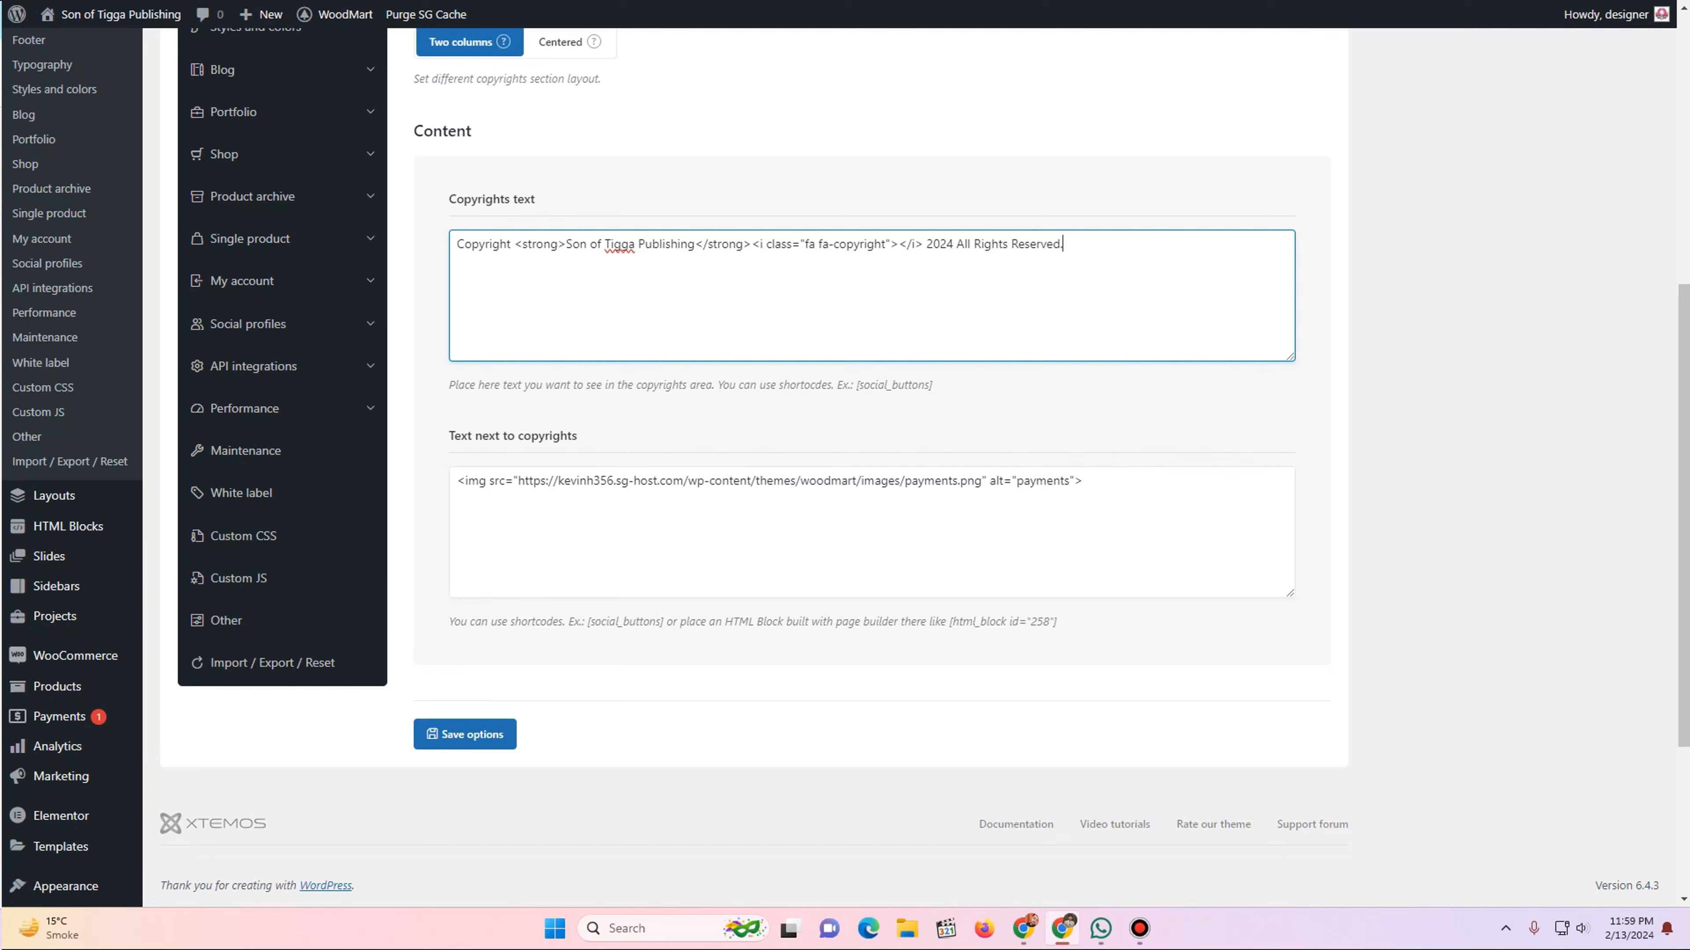
- Save the copyrights options and reload the storefront homepage to check the footer's copyright line
key("ctrl+Tab")
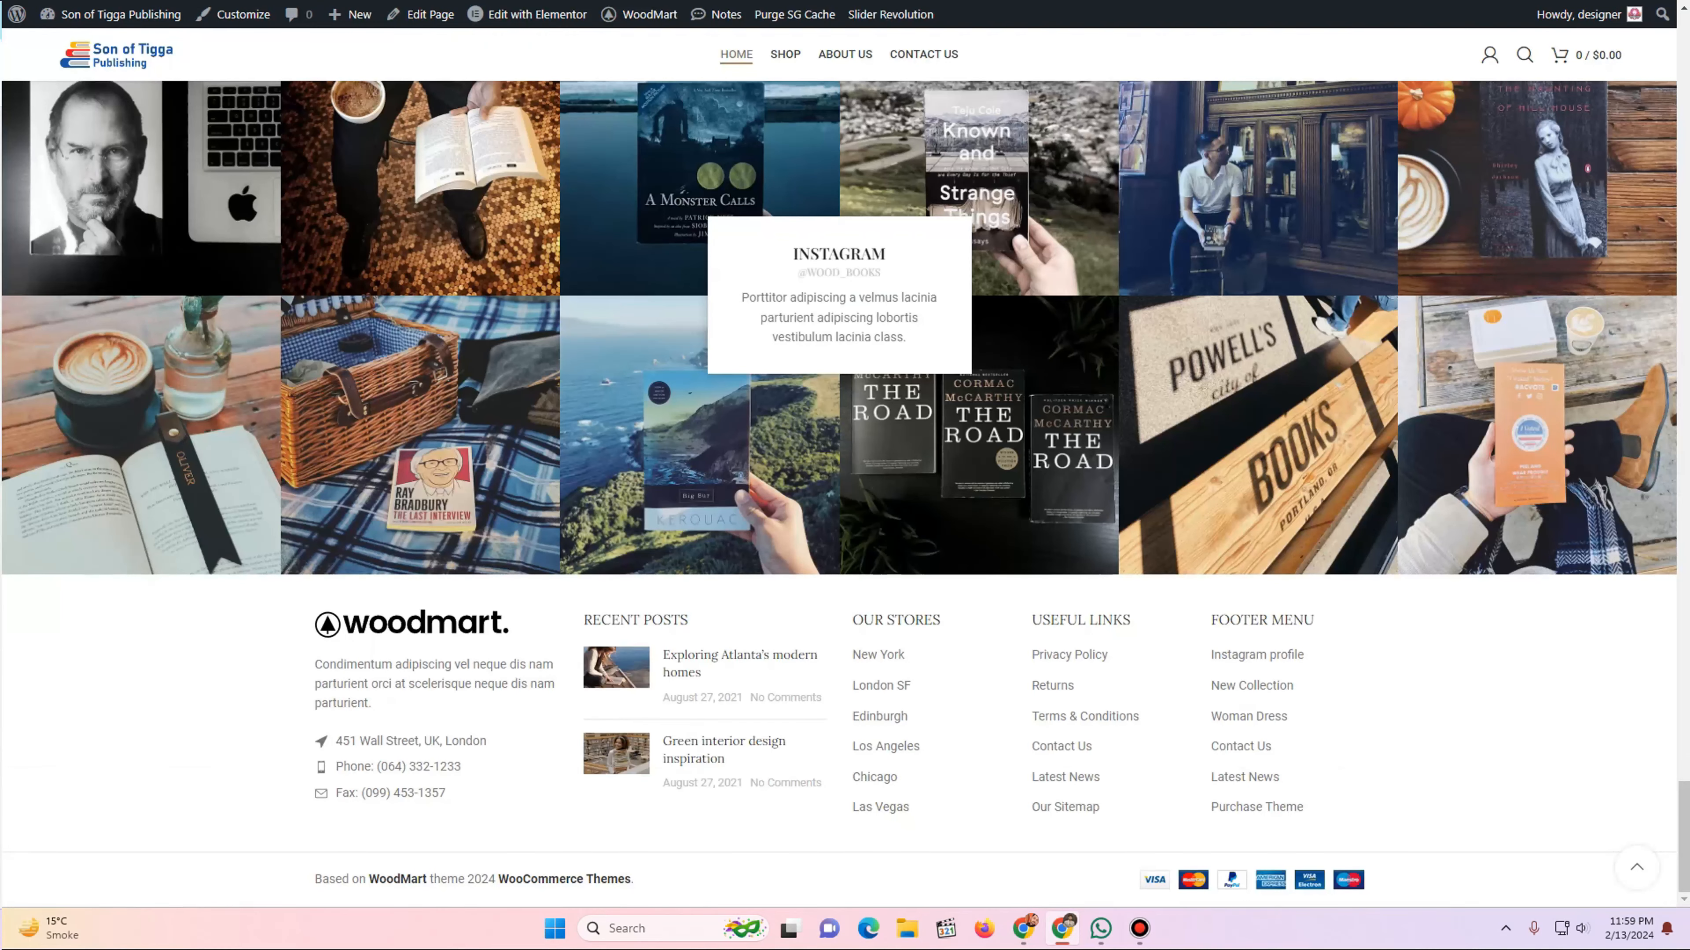
key("ctrl+shift+Tab")
left_click(465, 734)
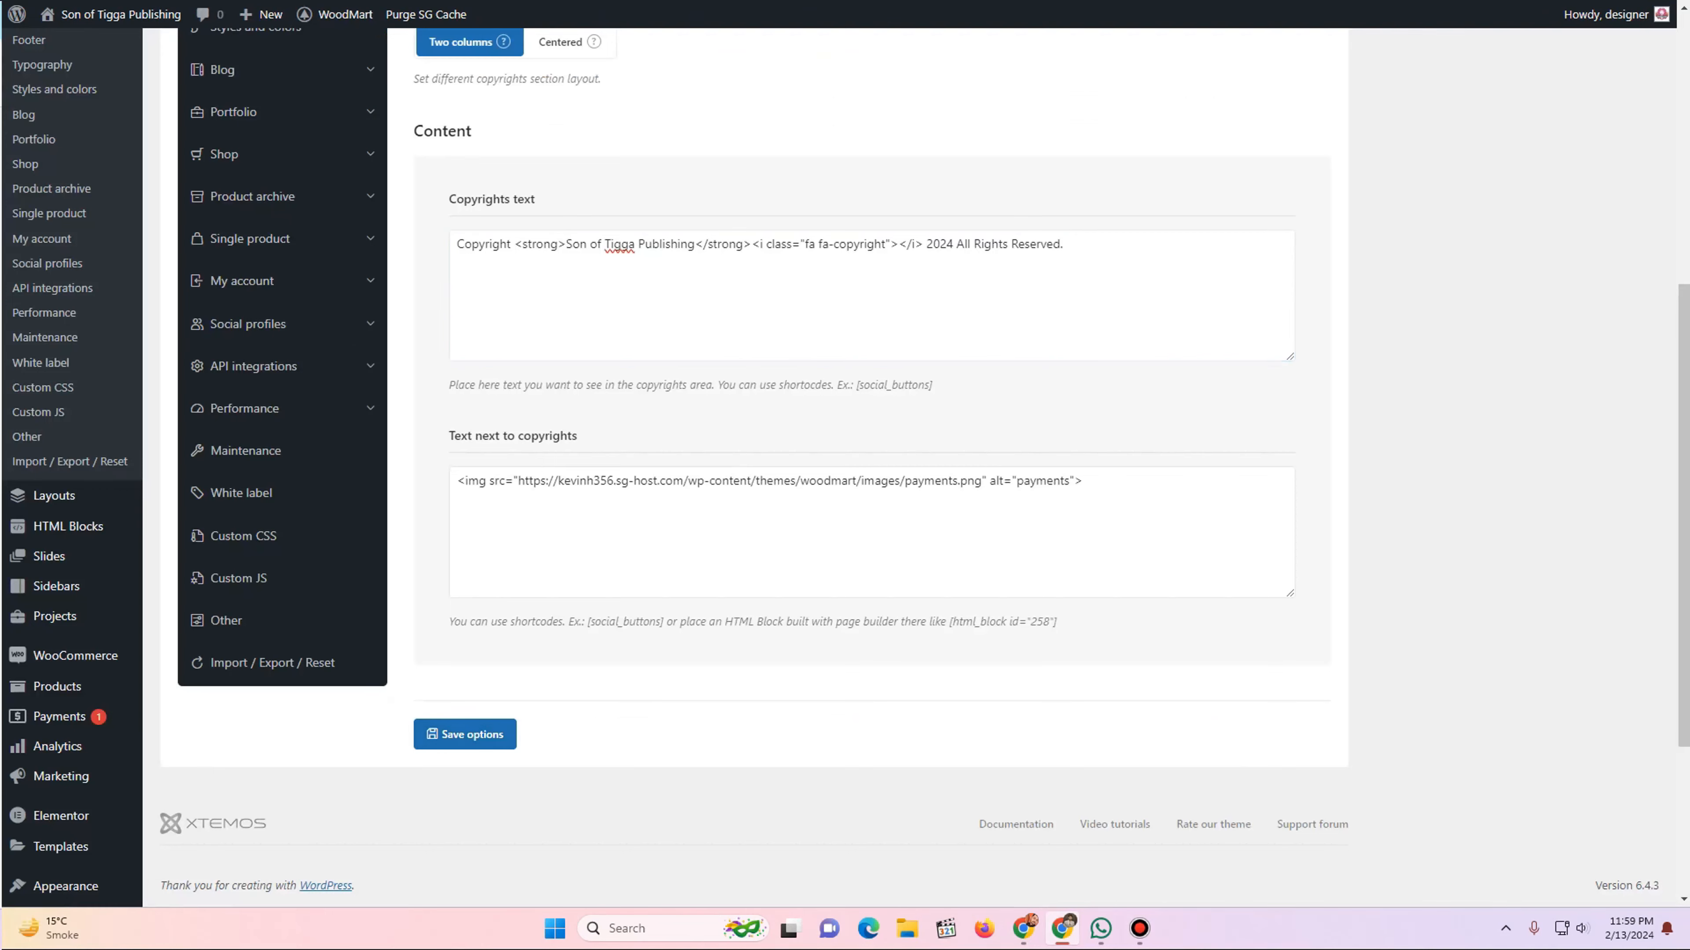
key("ctrl+Tab")
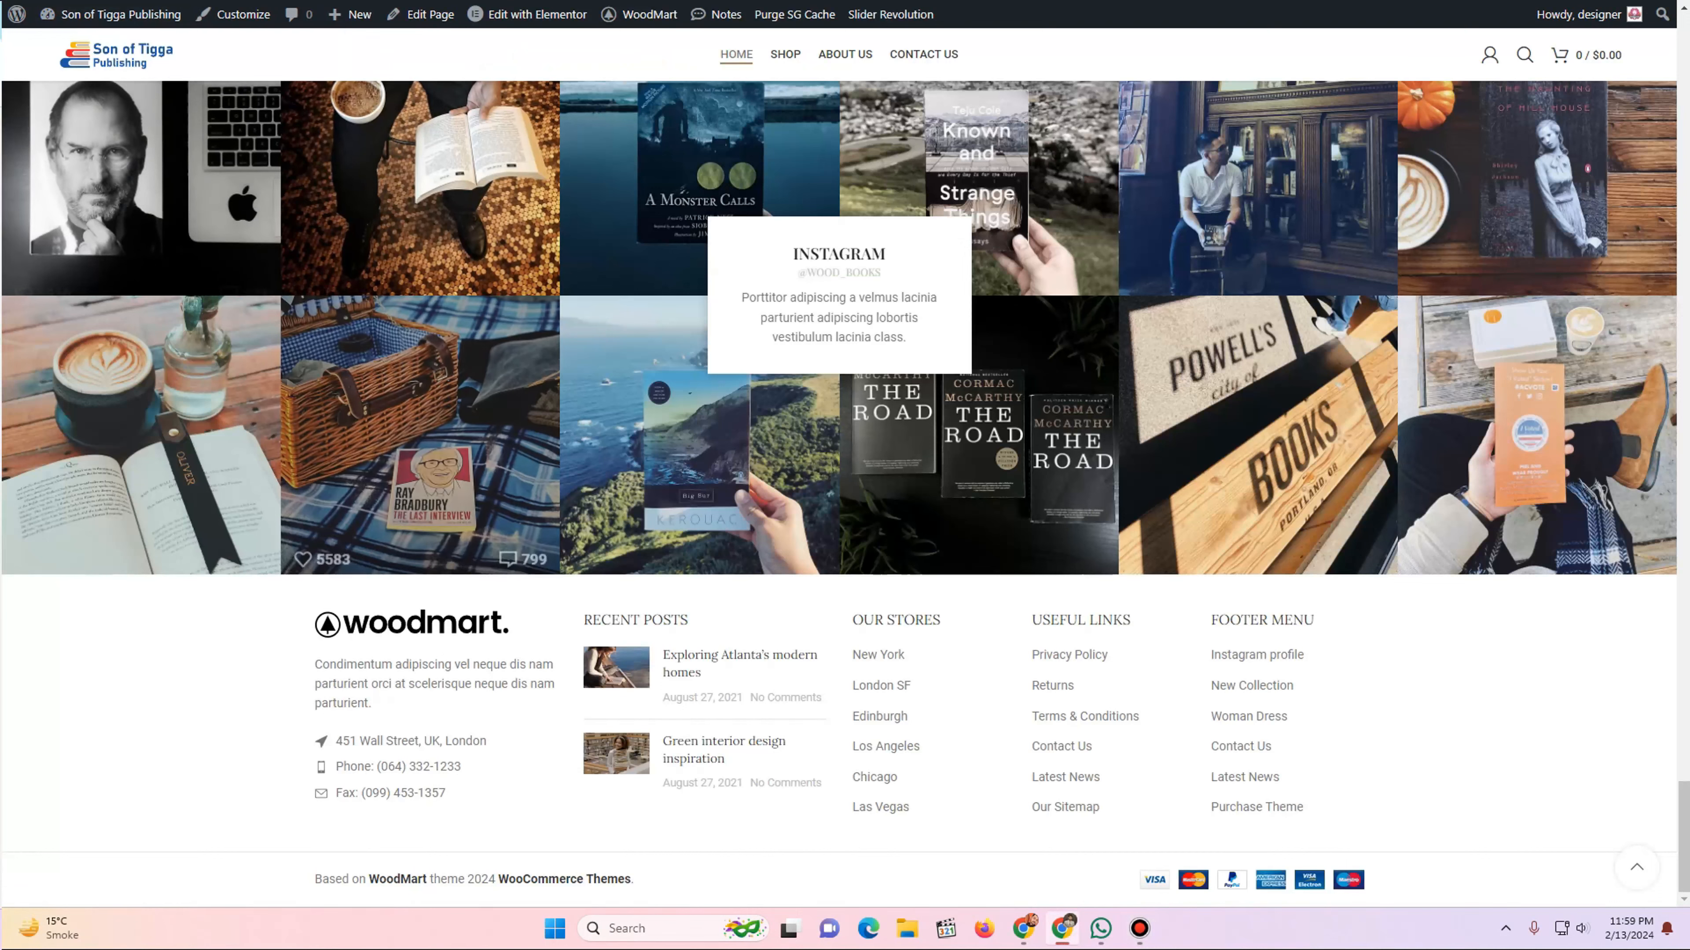
key("F5")
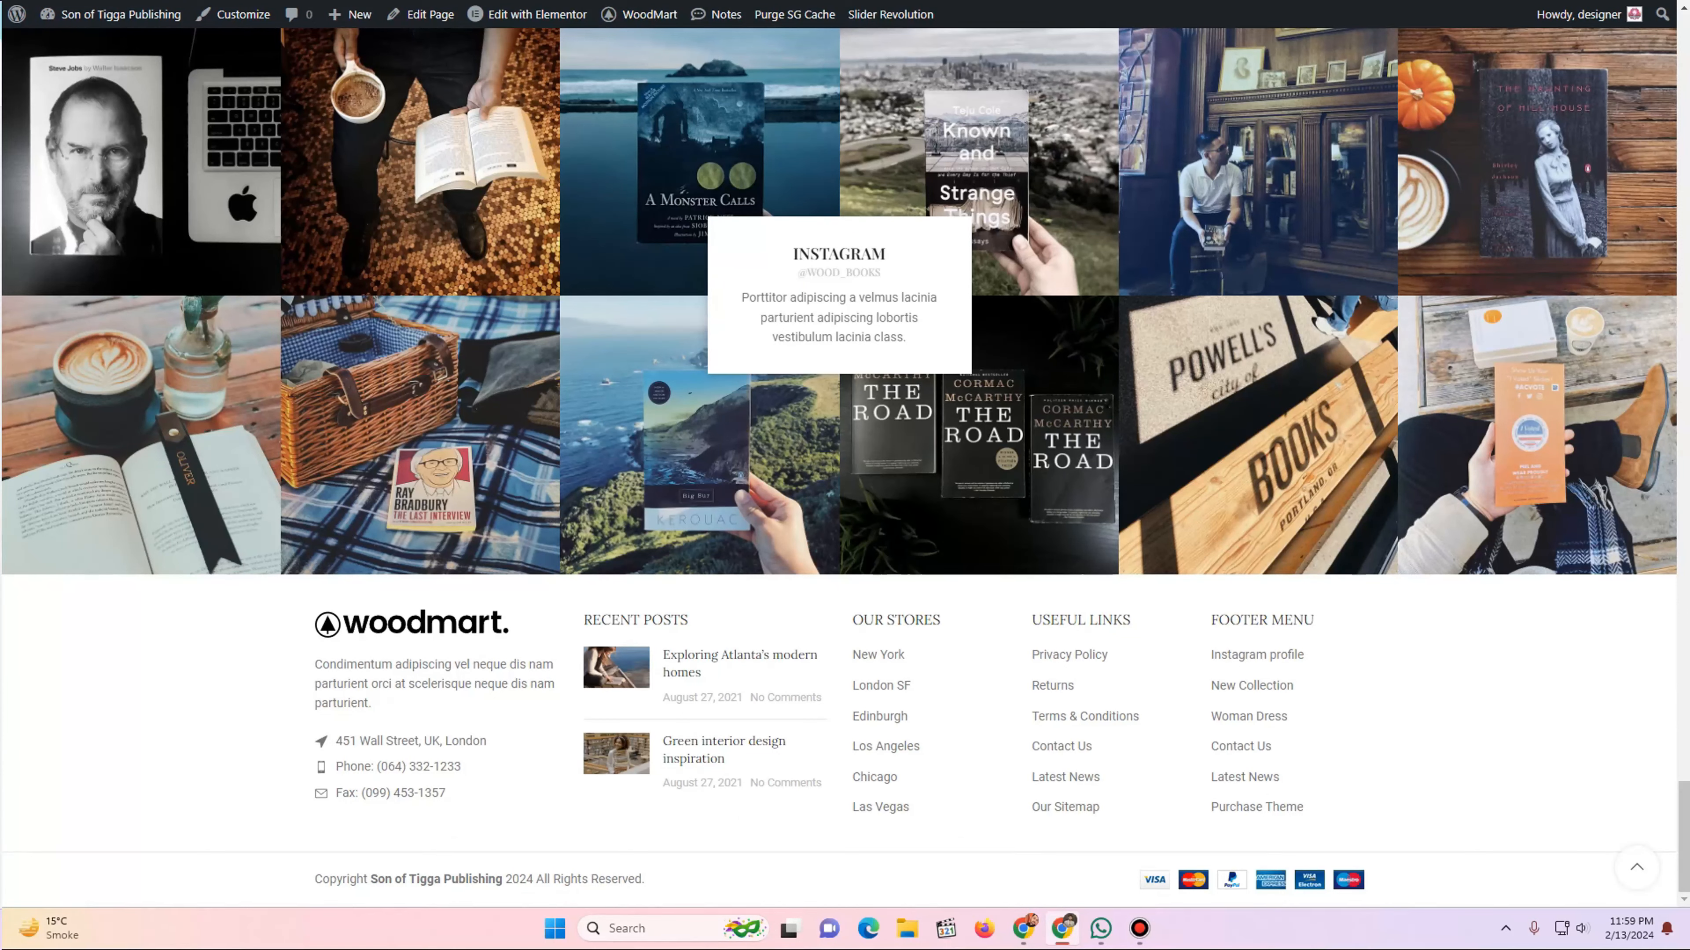
- Return to the Copyrights settings and insert a hyphen between "2024" and "All Rights Reserved" in the copyrights text
key("ctrl+shift+Tab")
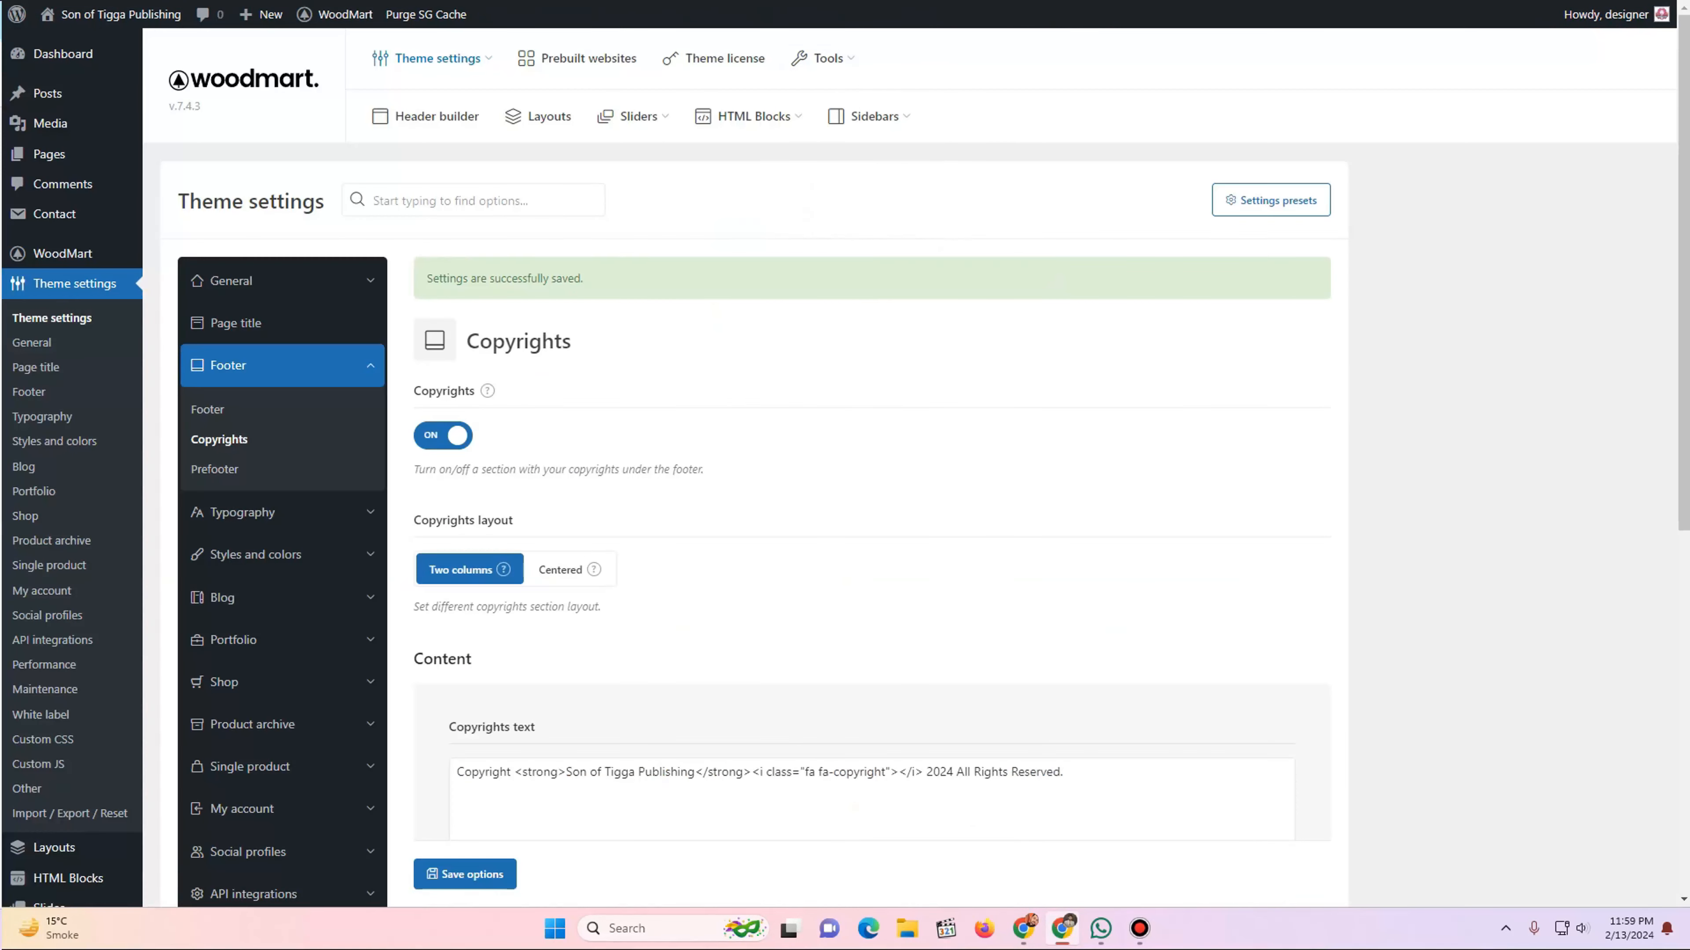
left_click(954, 772)
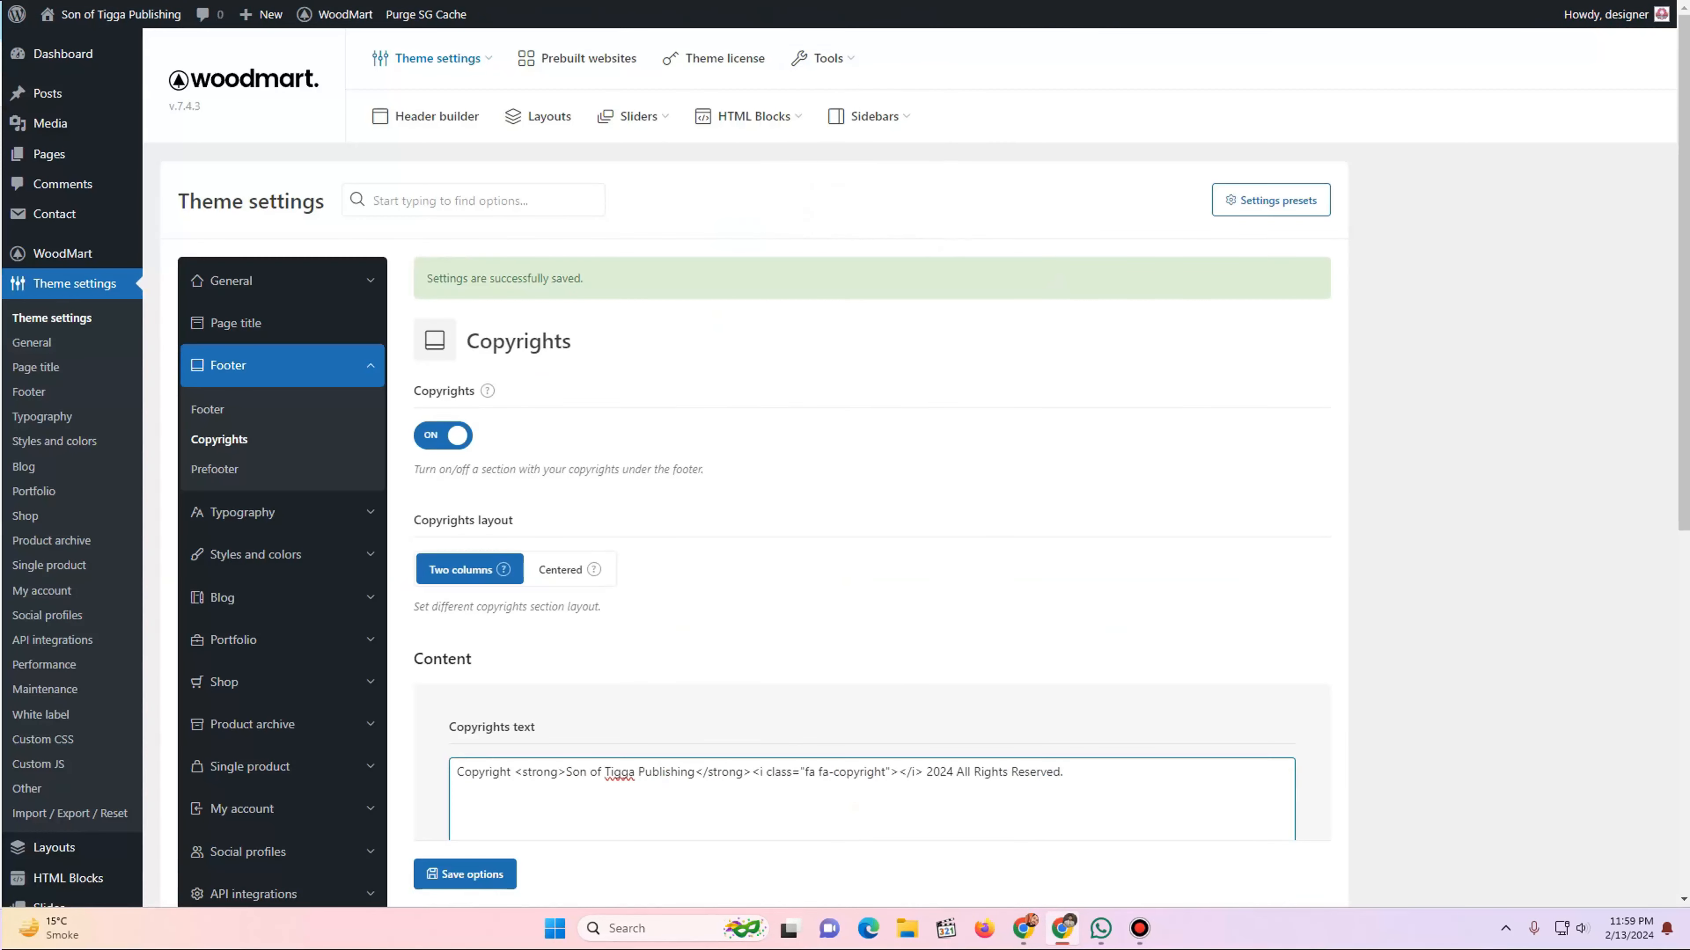
type("-")
- Open the footer's Prefooter settings and compare their content with the end of the storefront homepage
left_click(214, 468)
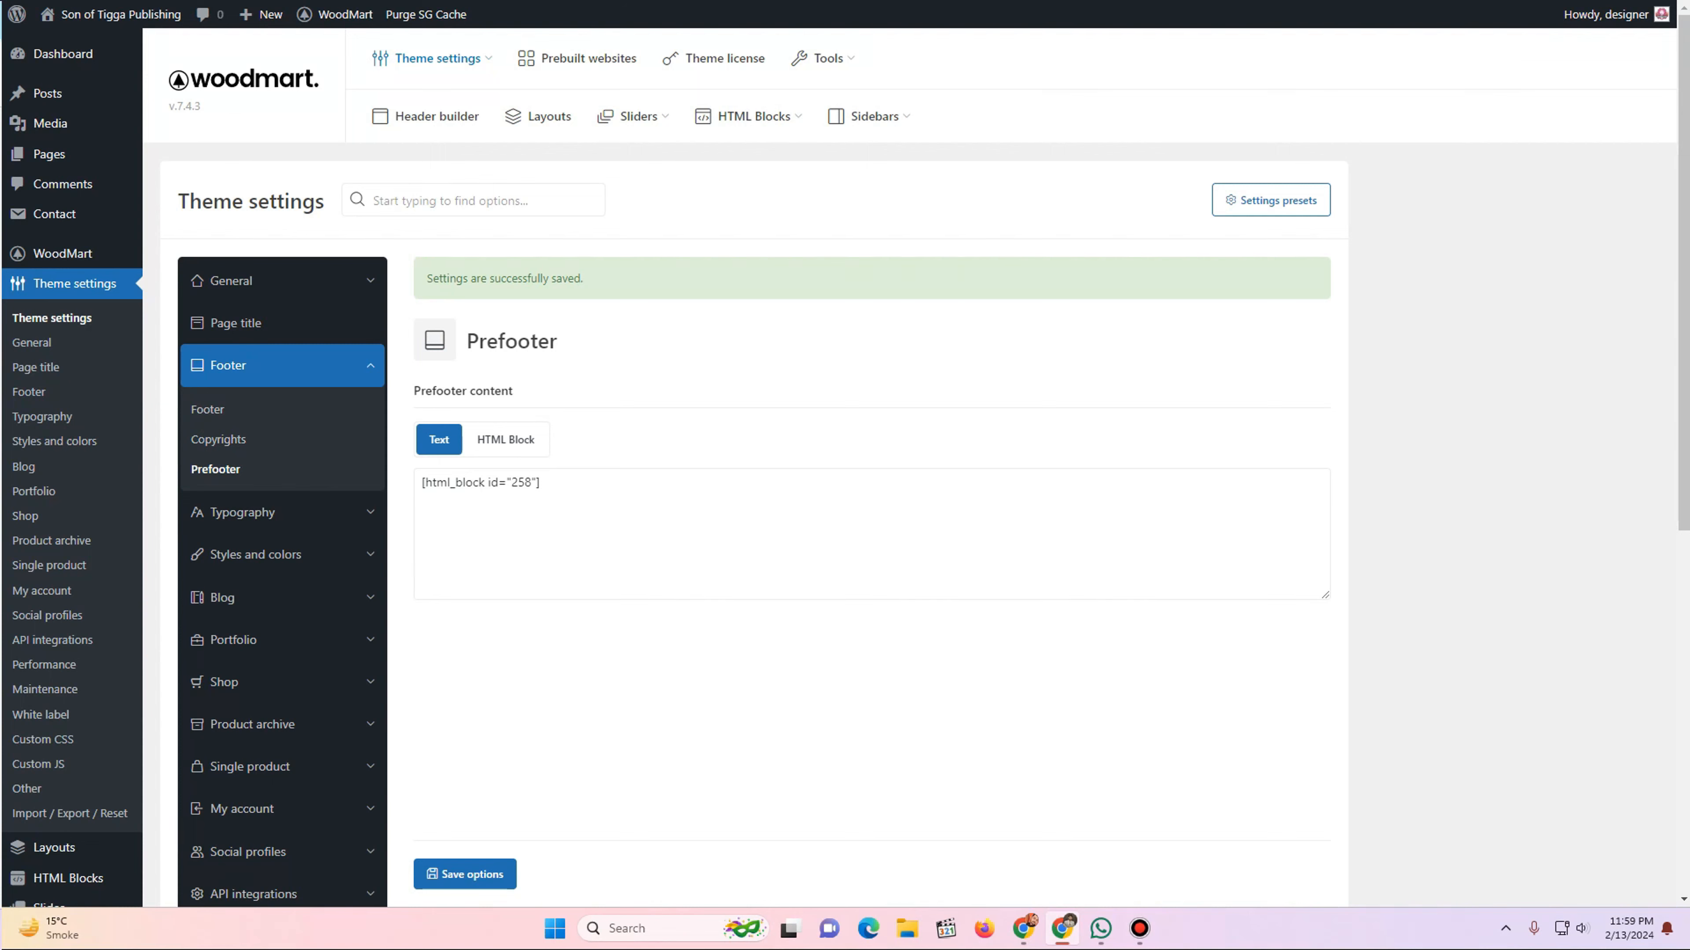
key("ctrl+Tab")
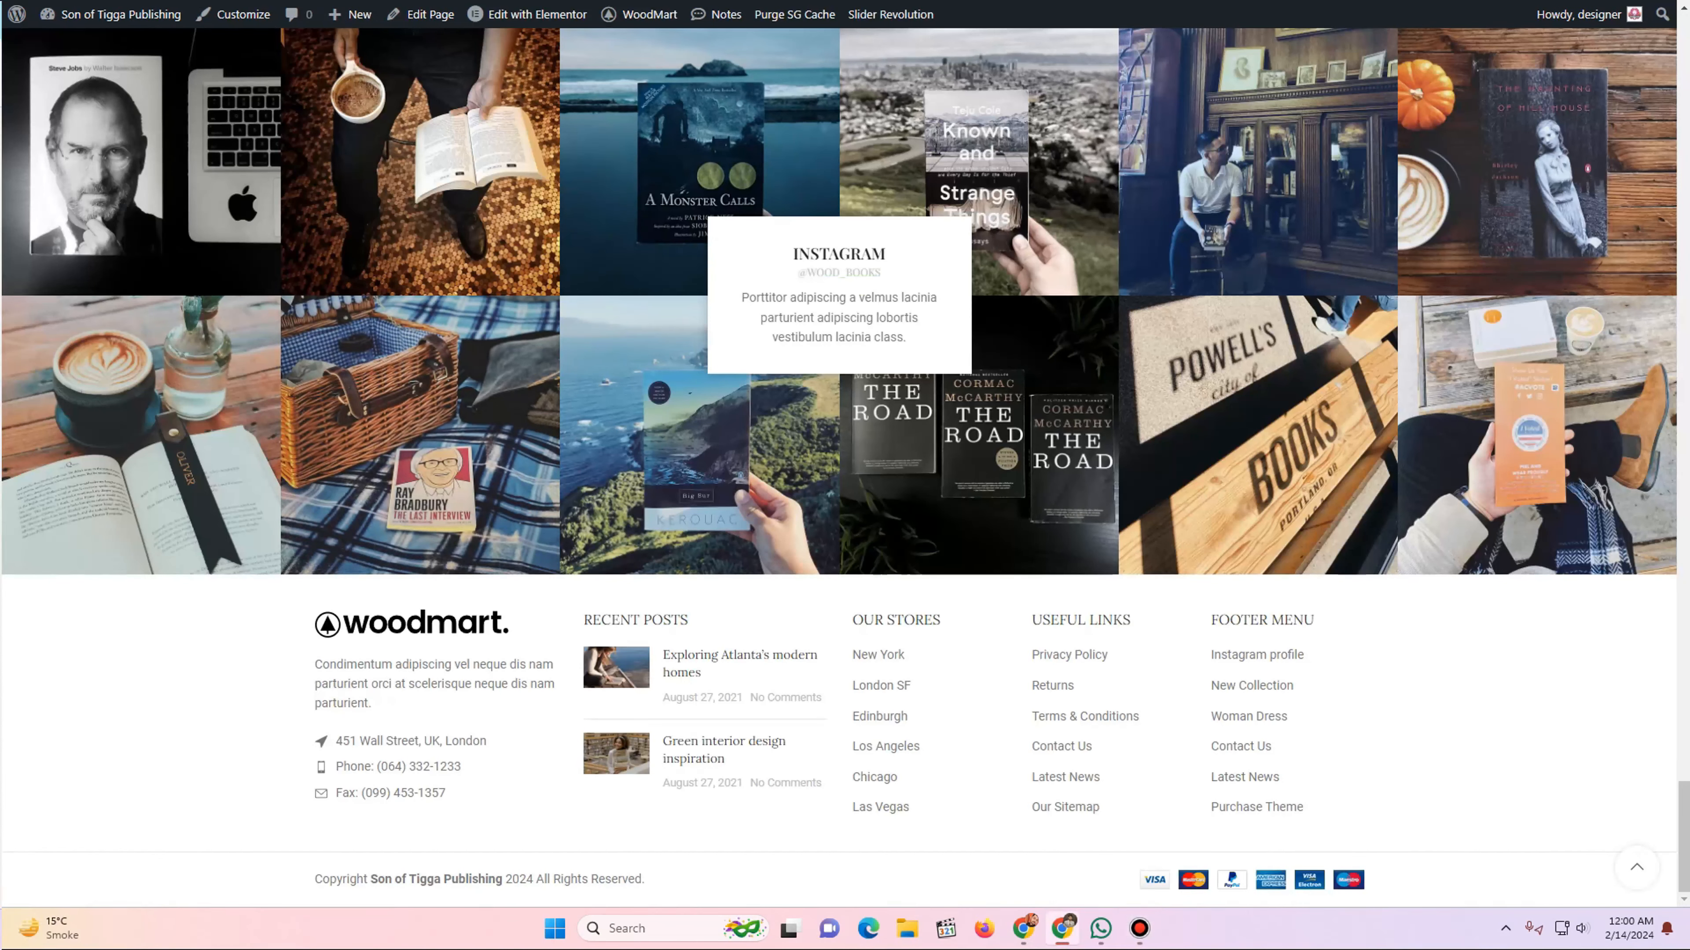
key("ctrl+shift+Tab")
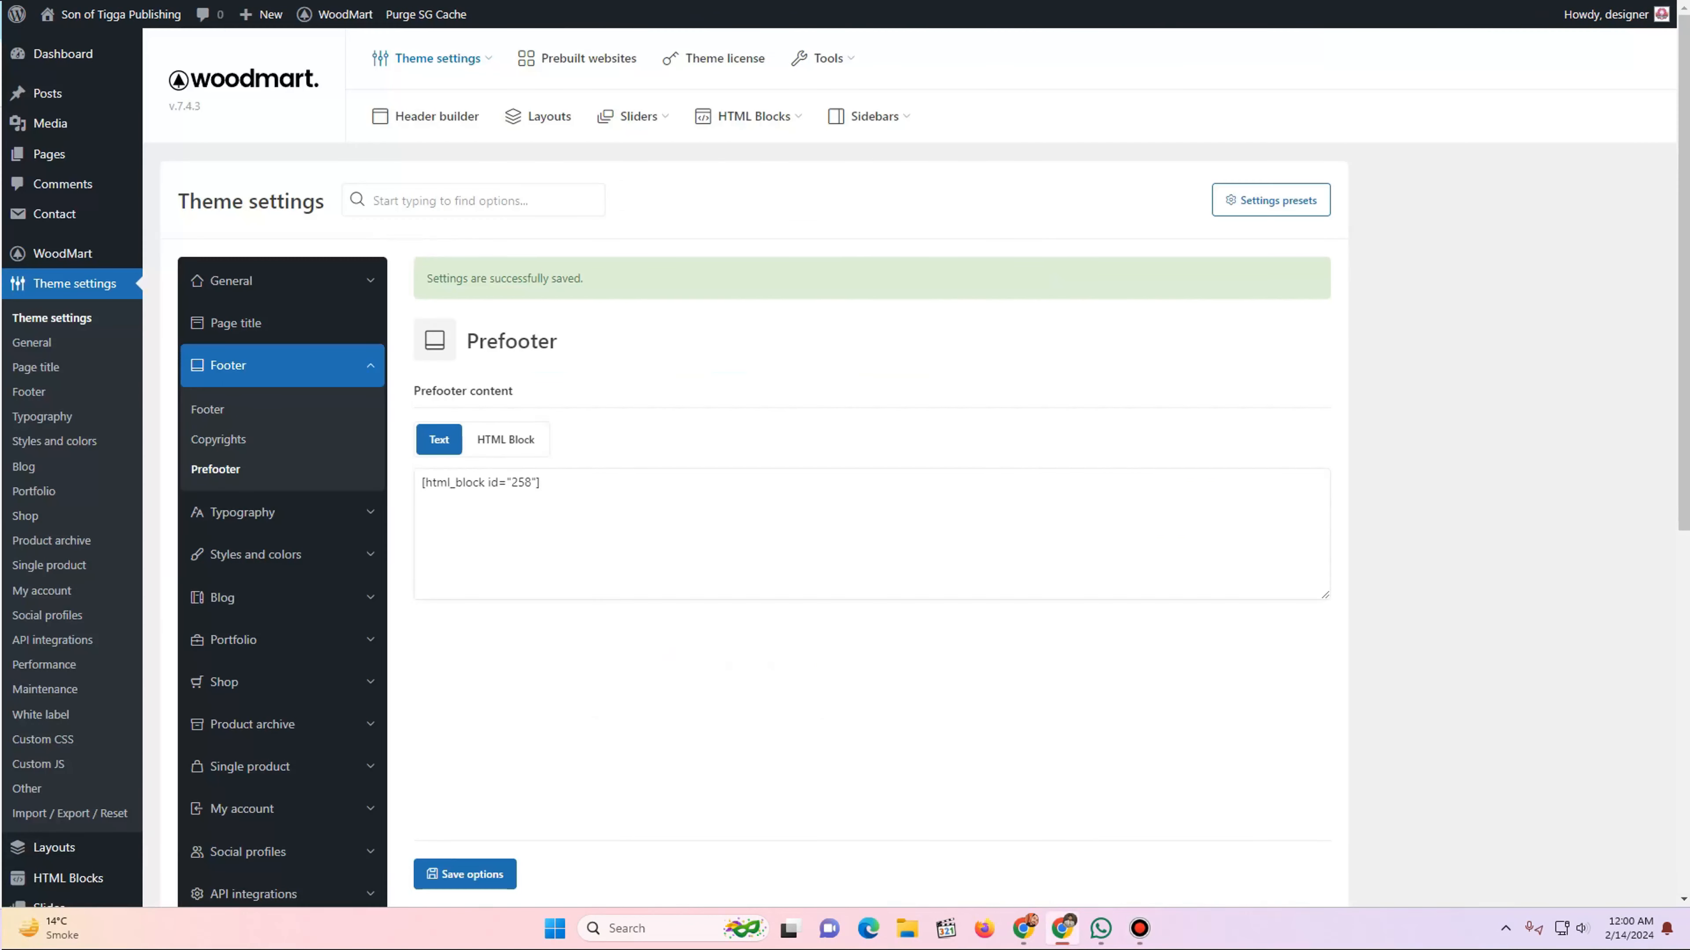
- Open the HTML Blocks list in a separate browser tab and look through it for the prefooter's block 258
scroll(67, 400, "down", 4)
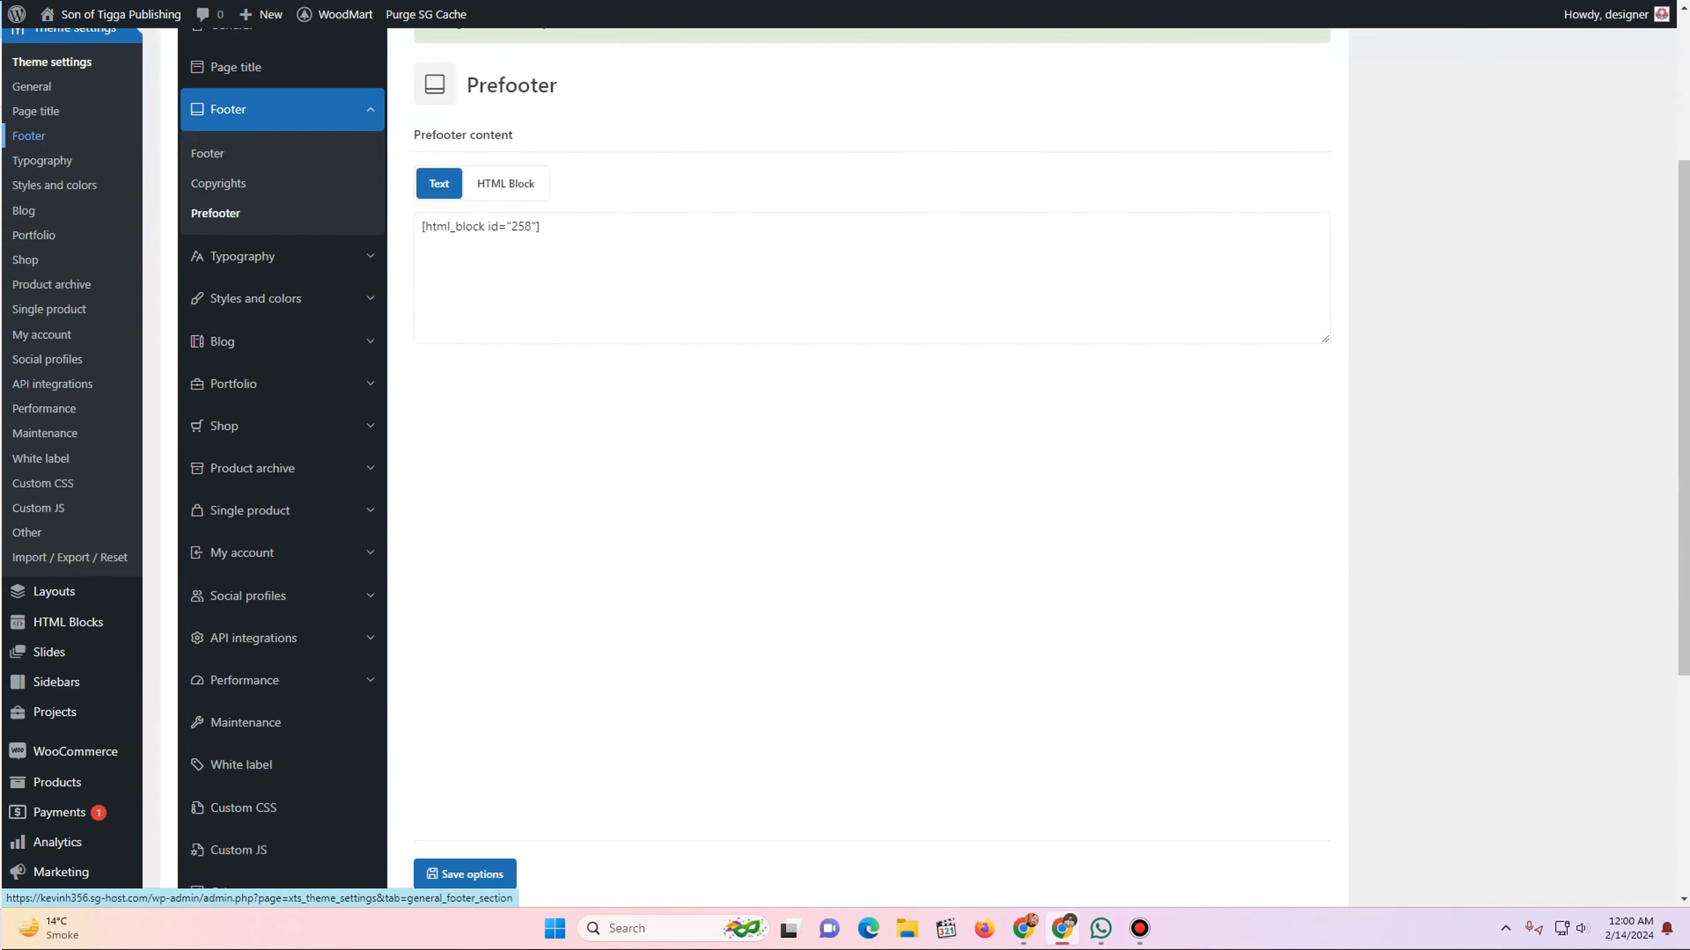
right_click(79, 619)
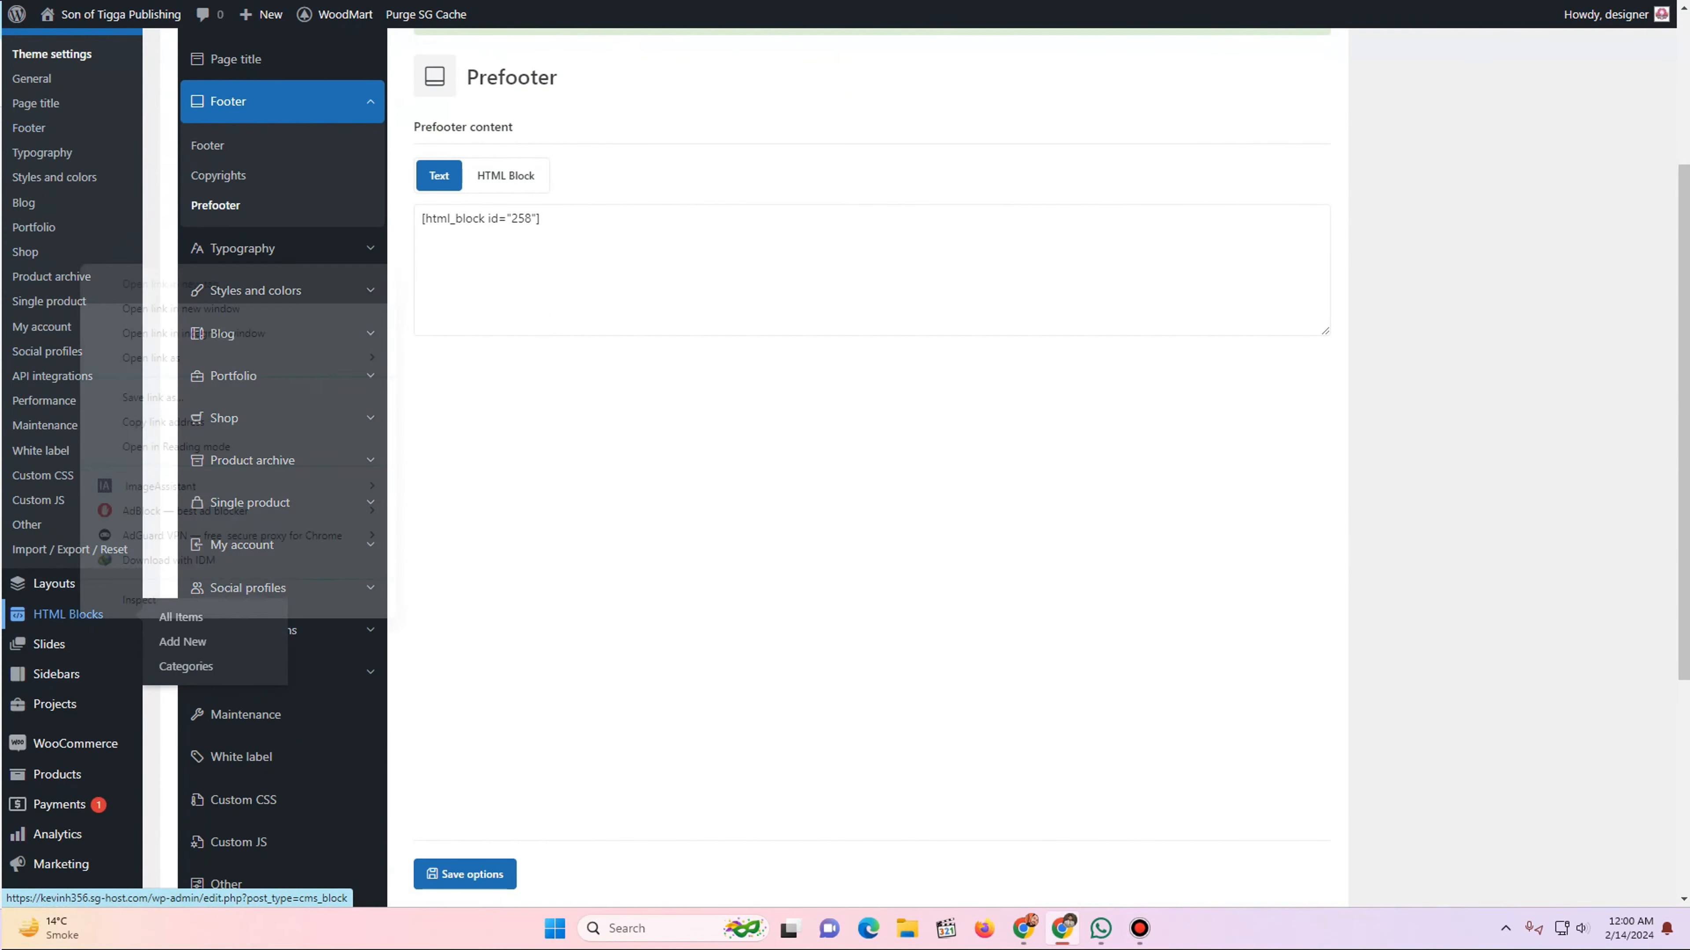
left_click(100, 283)
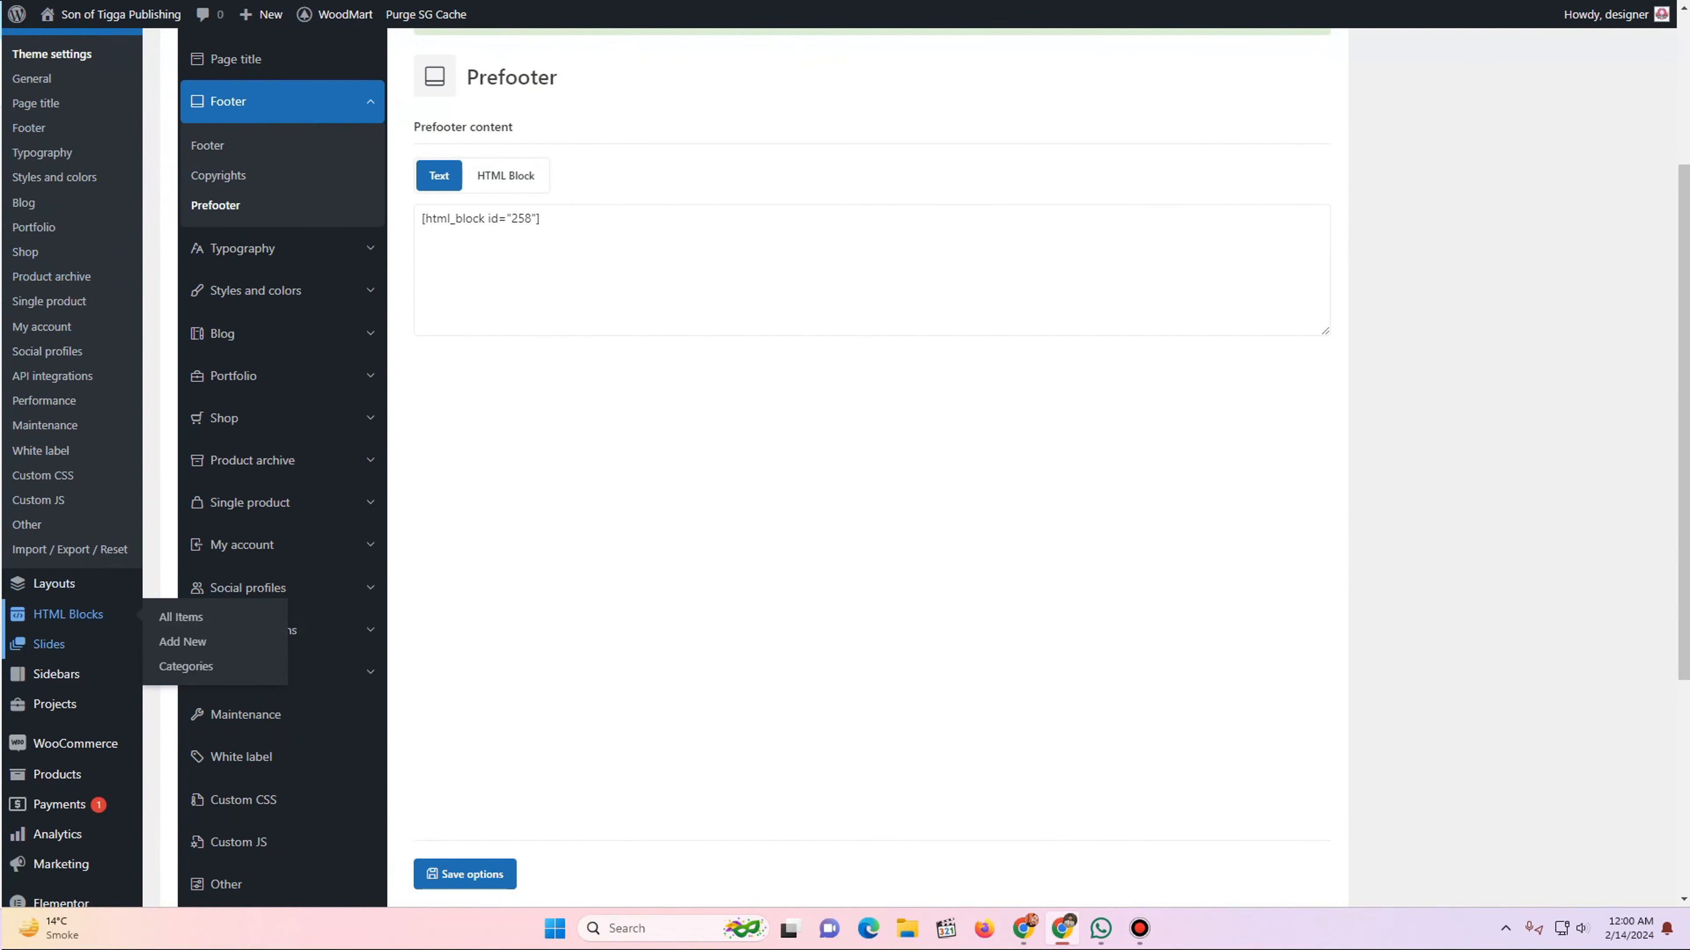
key("ctrl+Tab")
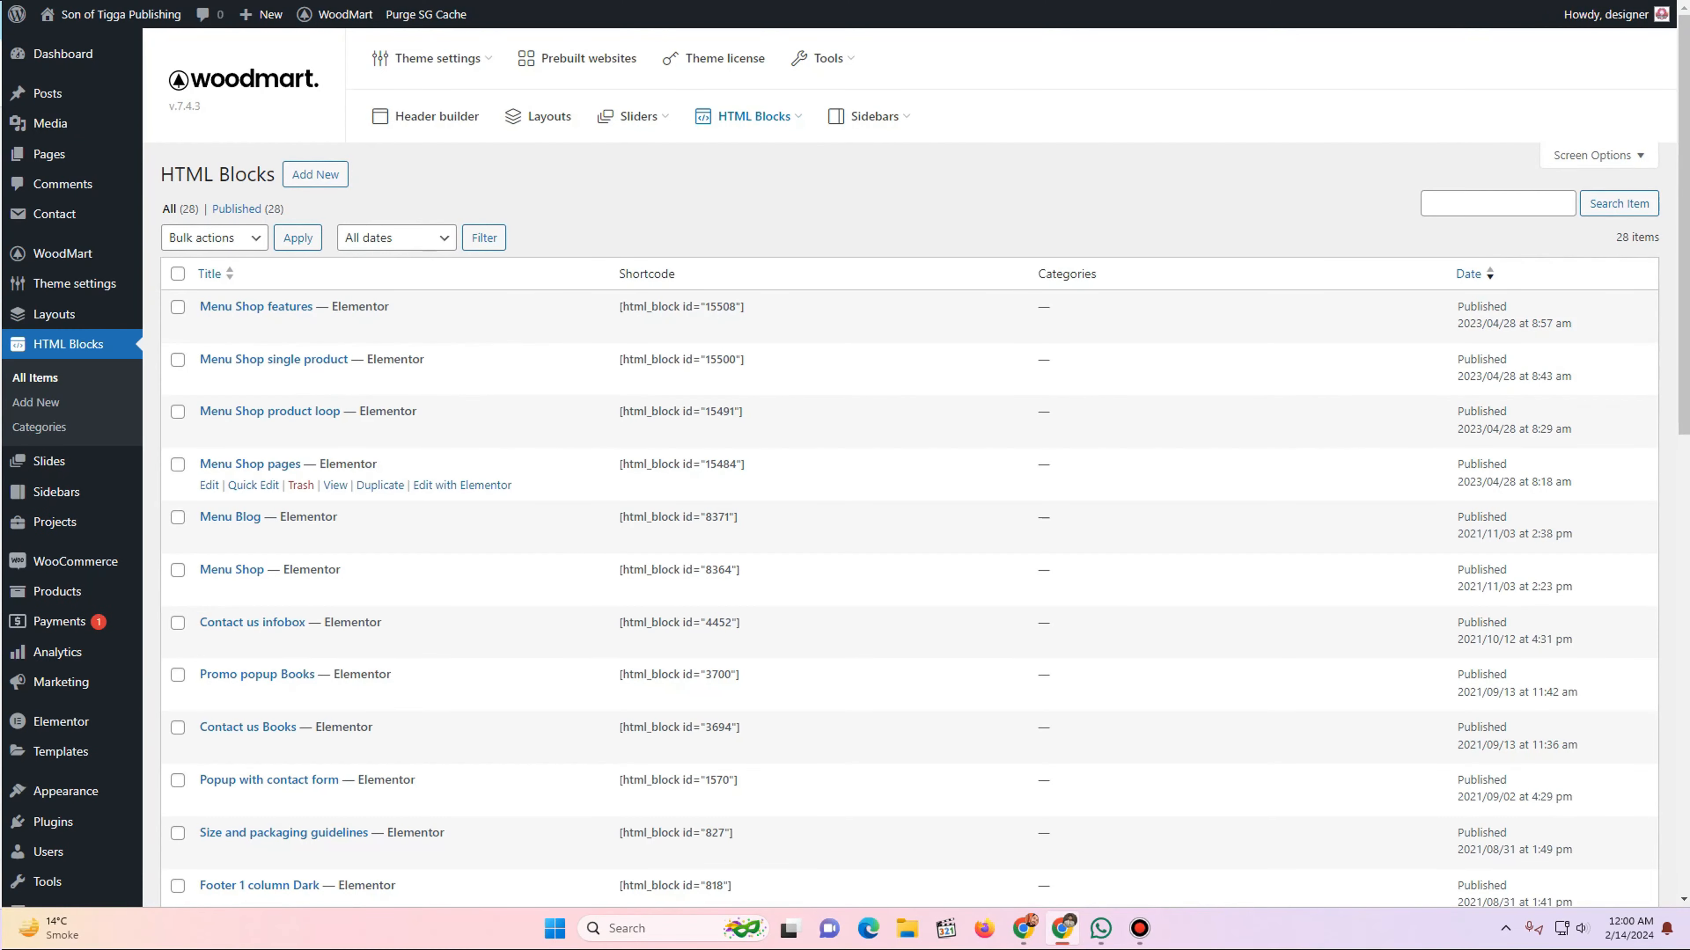
scroll(465, 246, "down", 7)
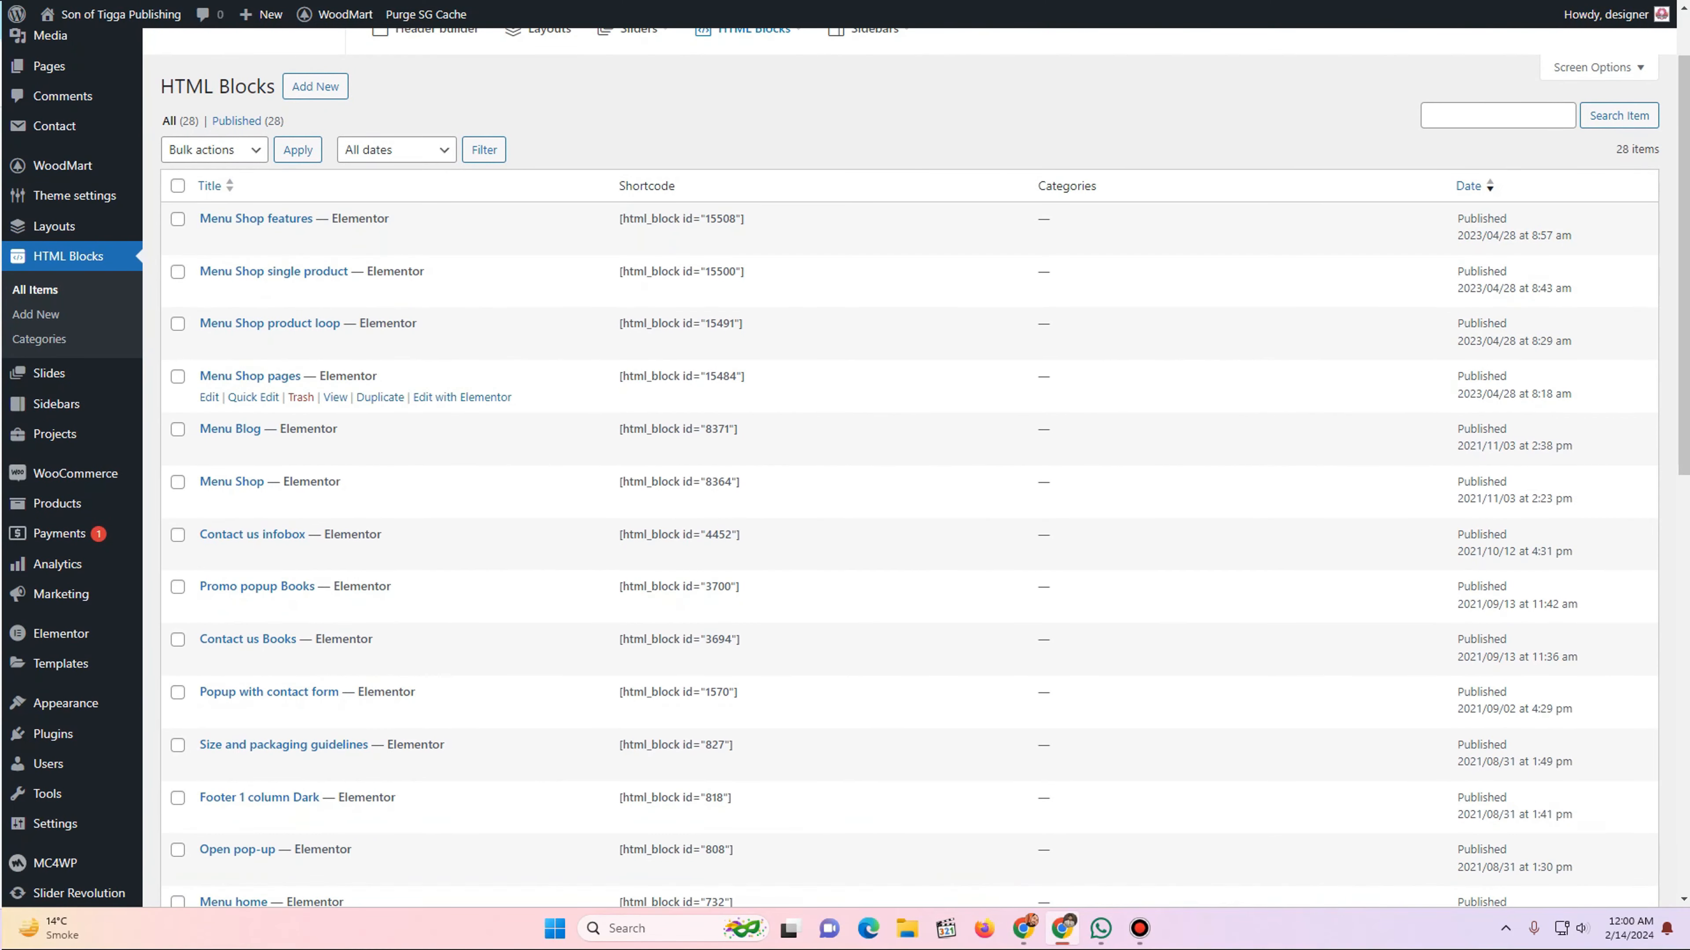
scroll(466, 266, "down", 7)
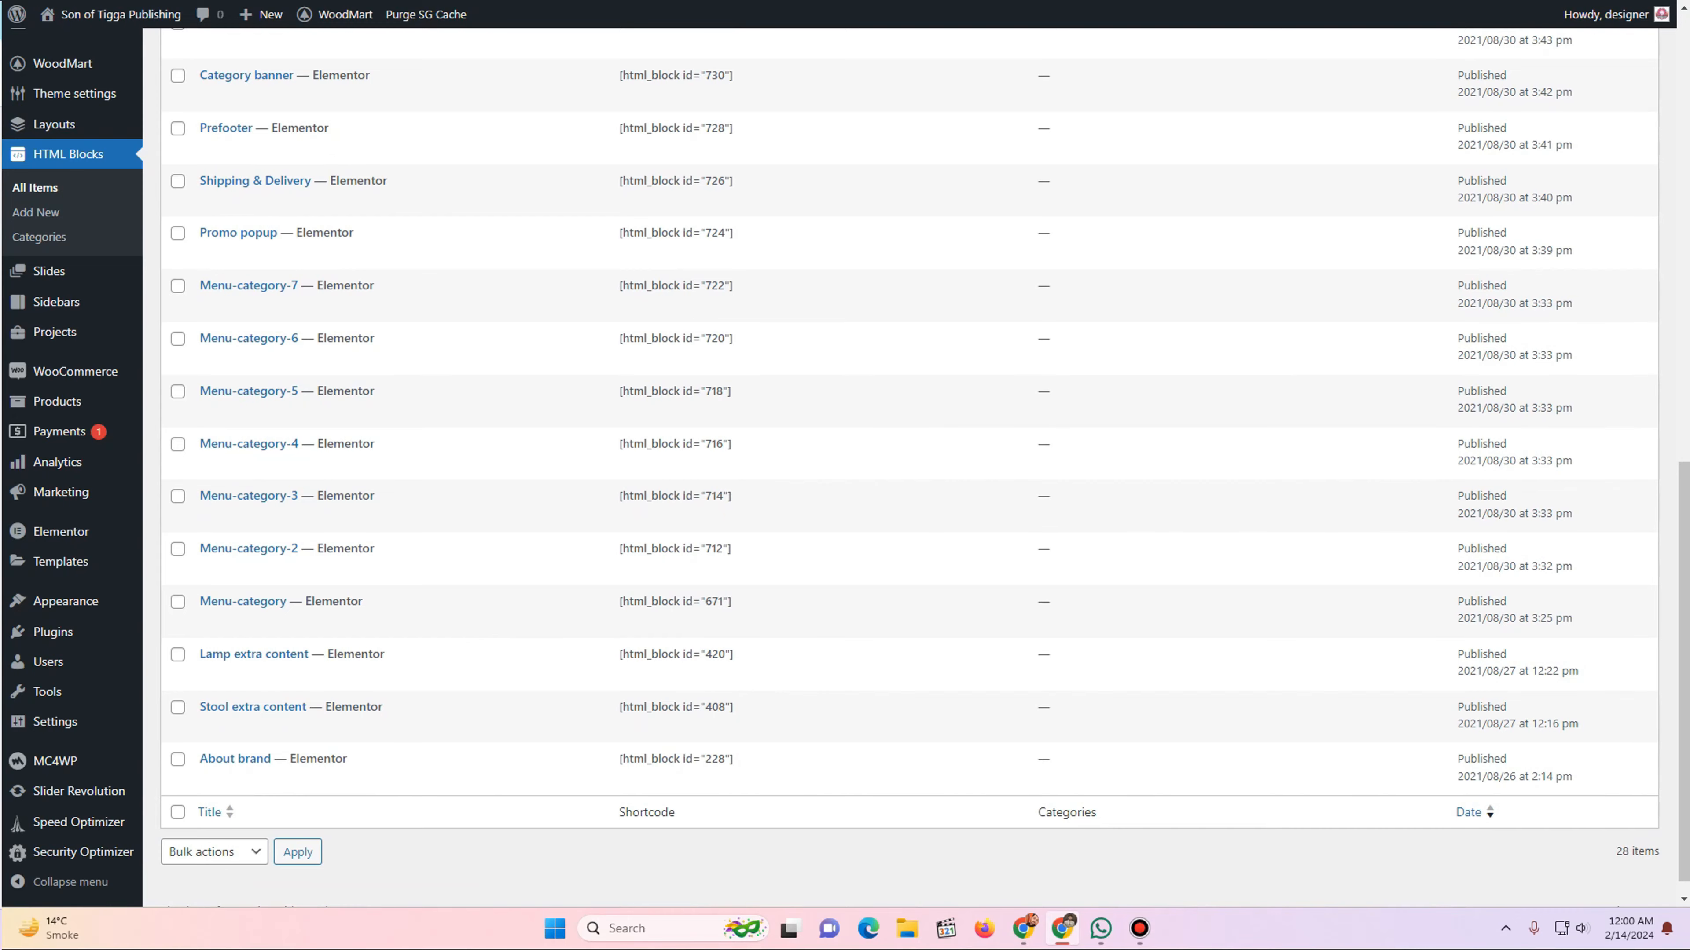
- Recheck the block ID in the Prefooter content setting and search the HTML Blocks list for block 258
key("ctrl+shift+Tab")
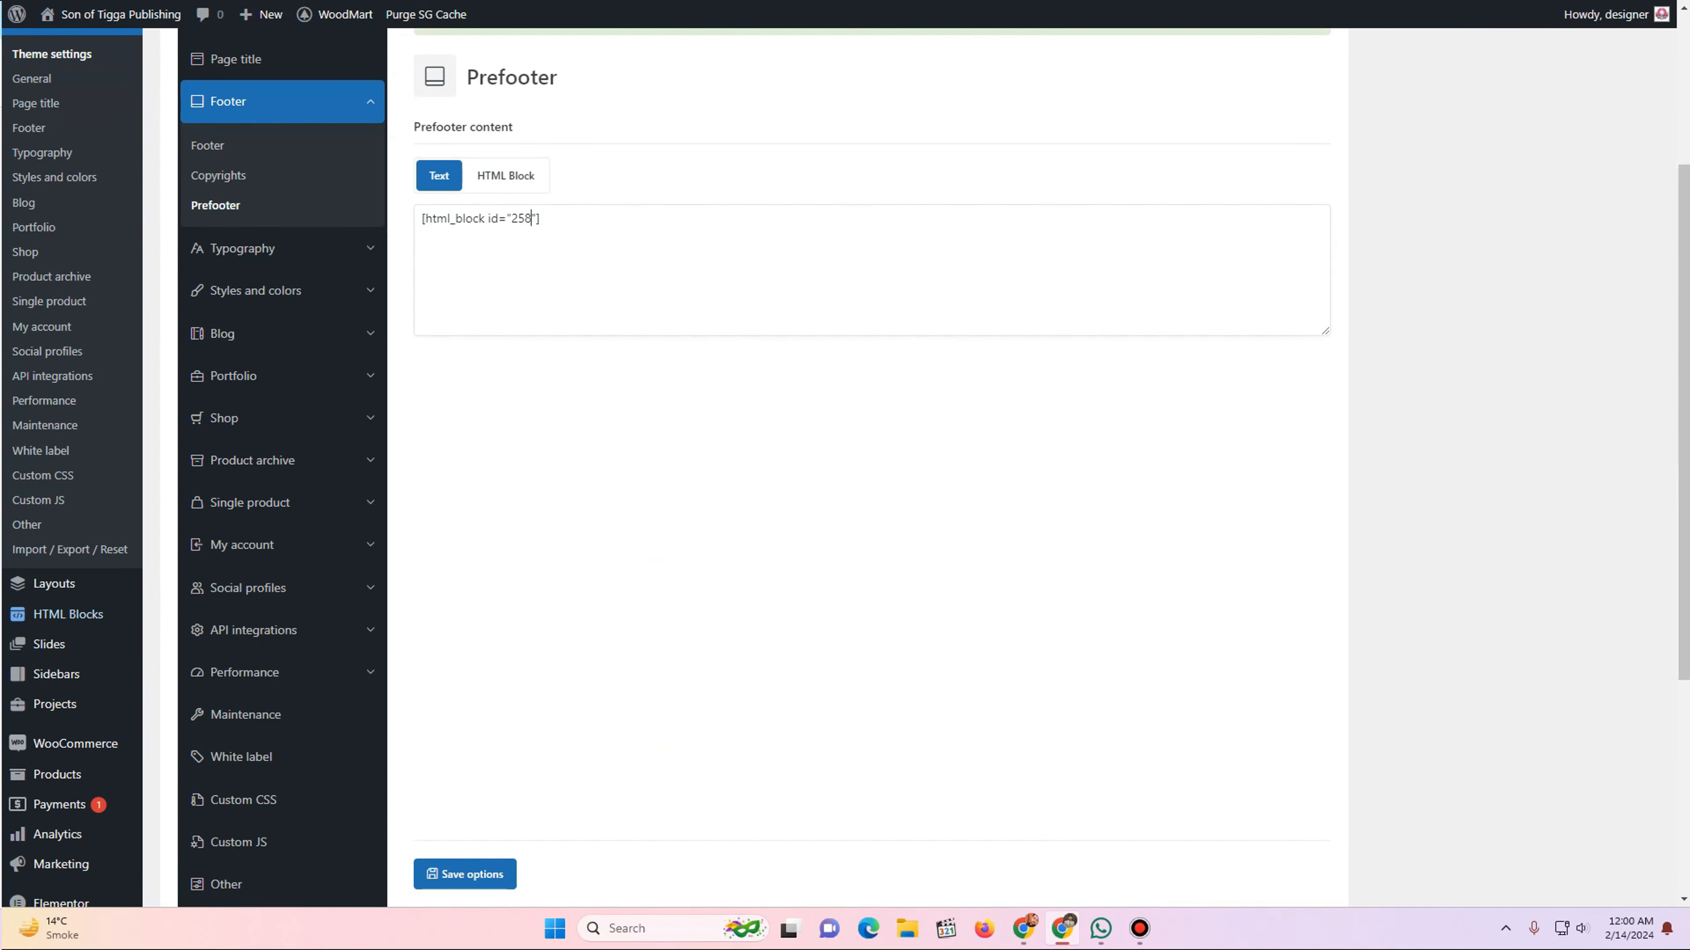
double_click(525, 218)
left_click(536, 218)
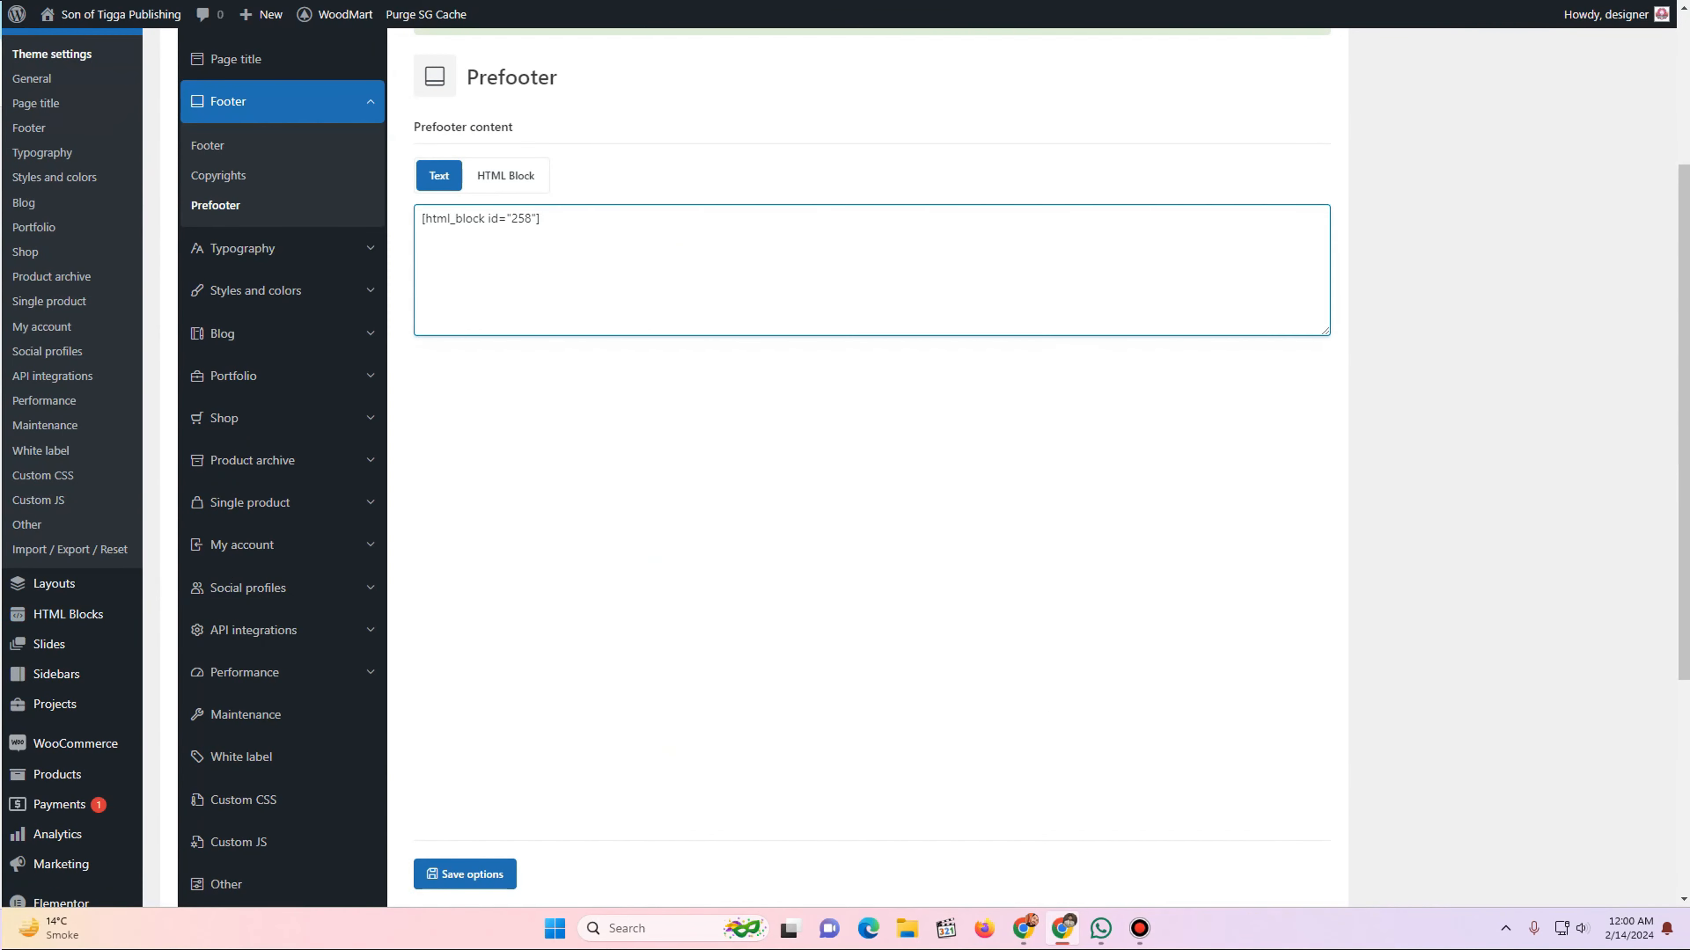
left_click_drag(537, 218, 424, 218)
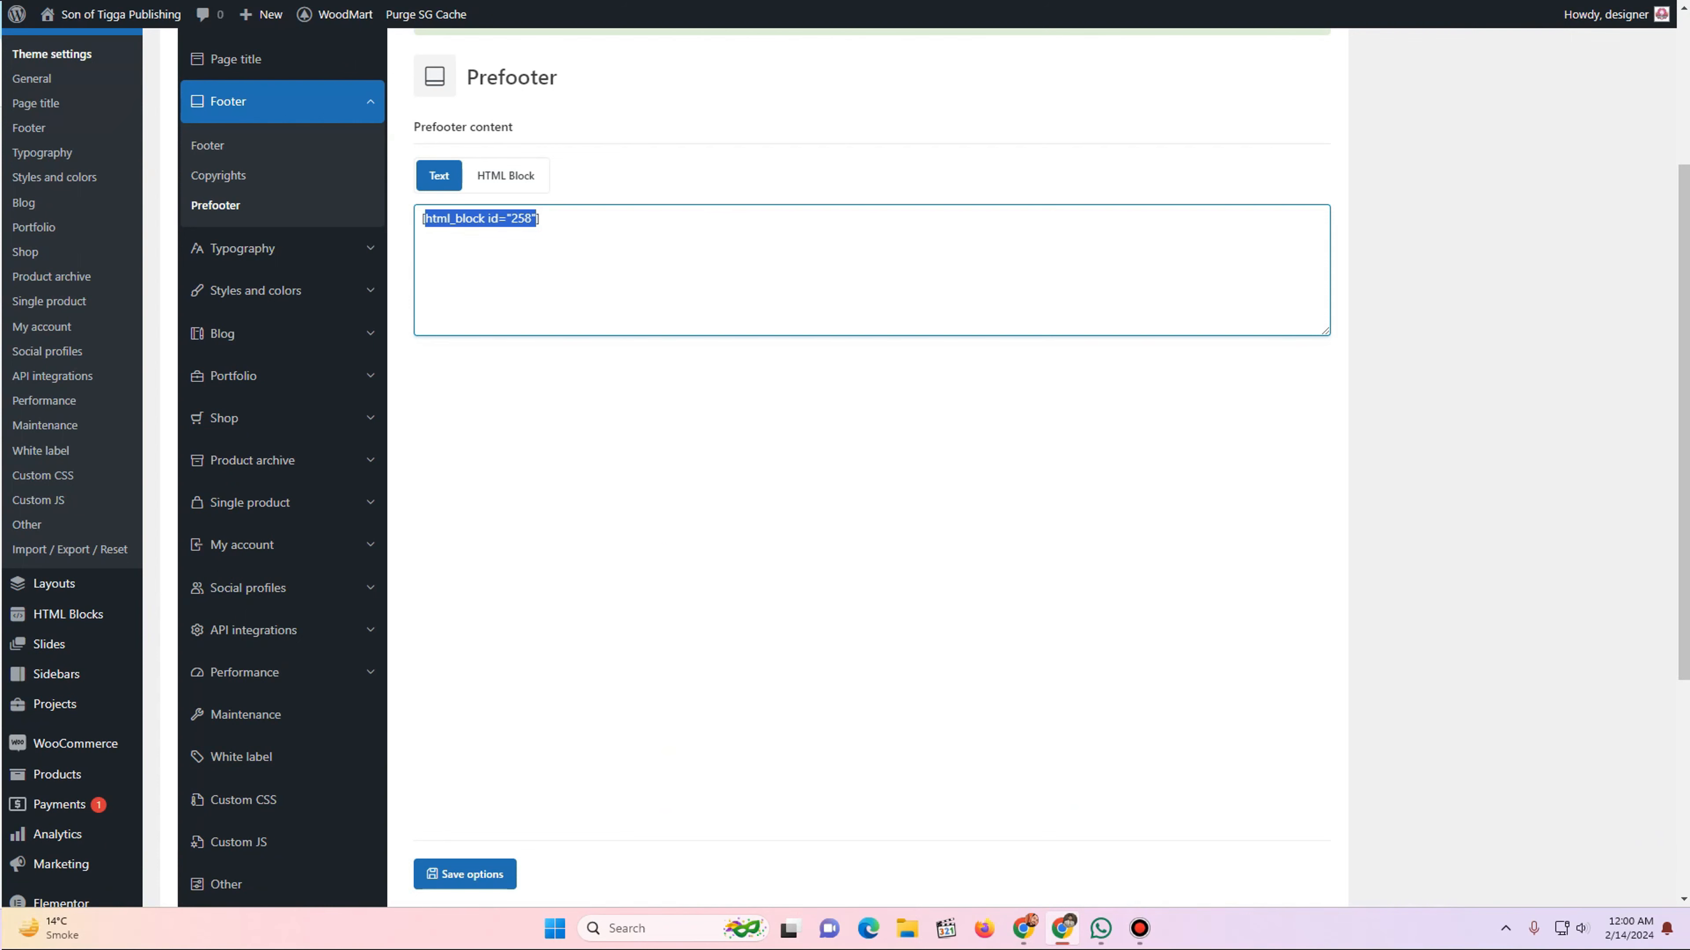
key("ctrl+Tab")
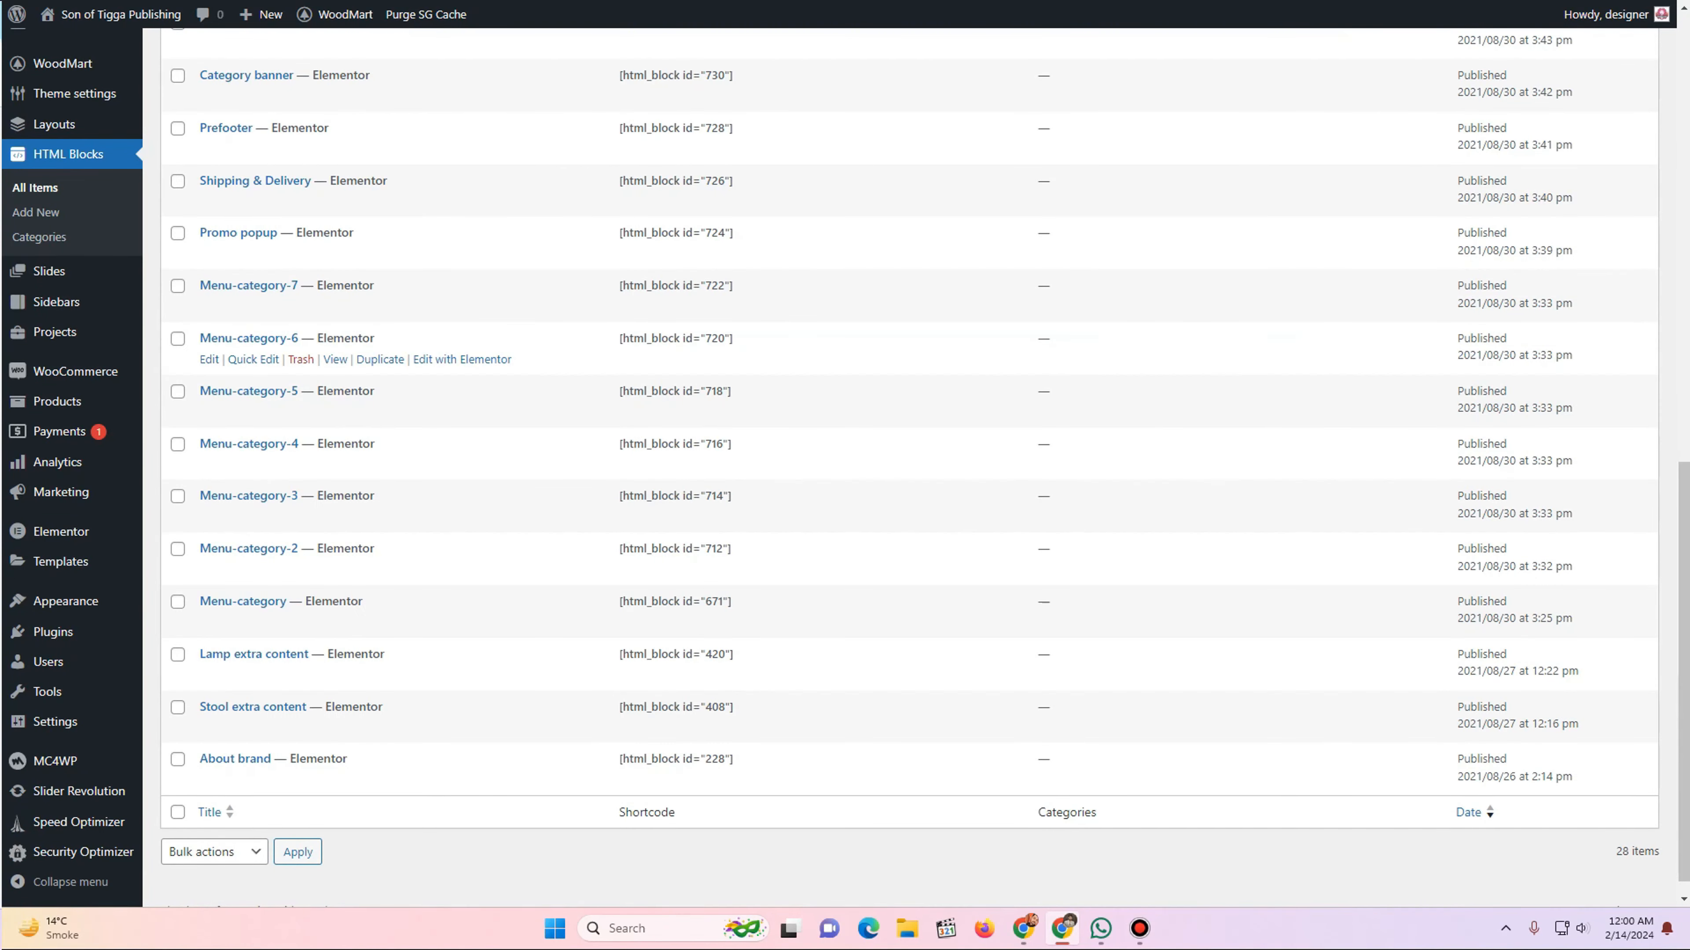
key("ctrl+f")
key("BackSpace")
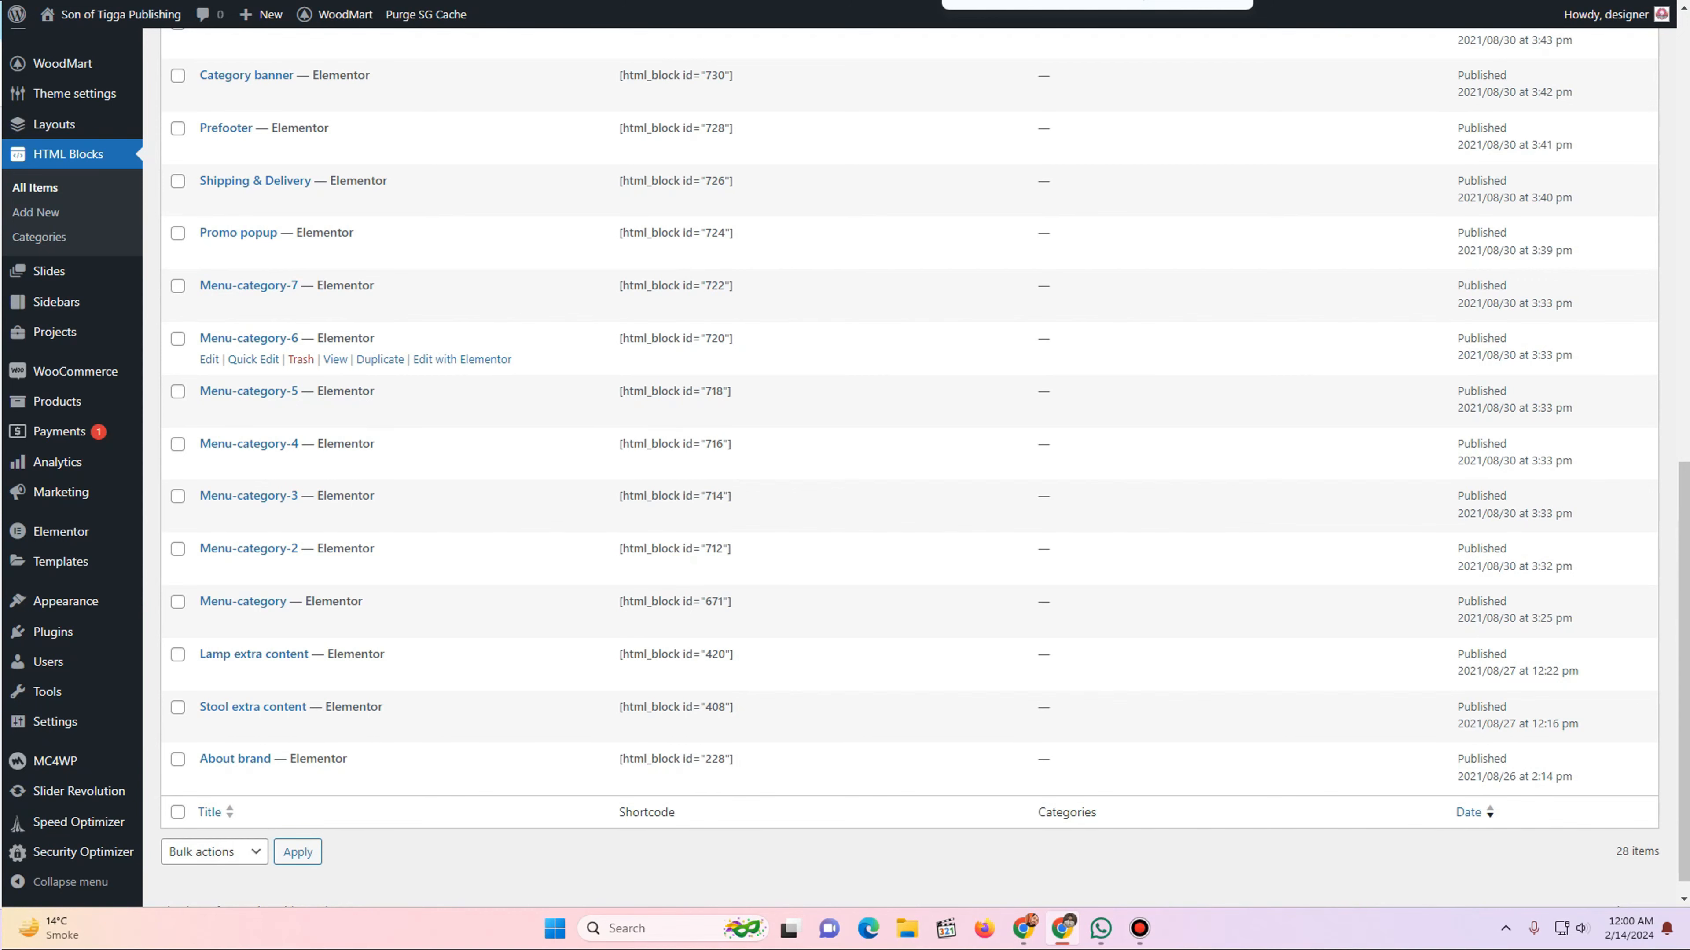
scroll(845, 466, "up", 15)
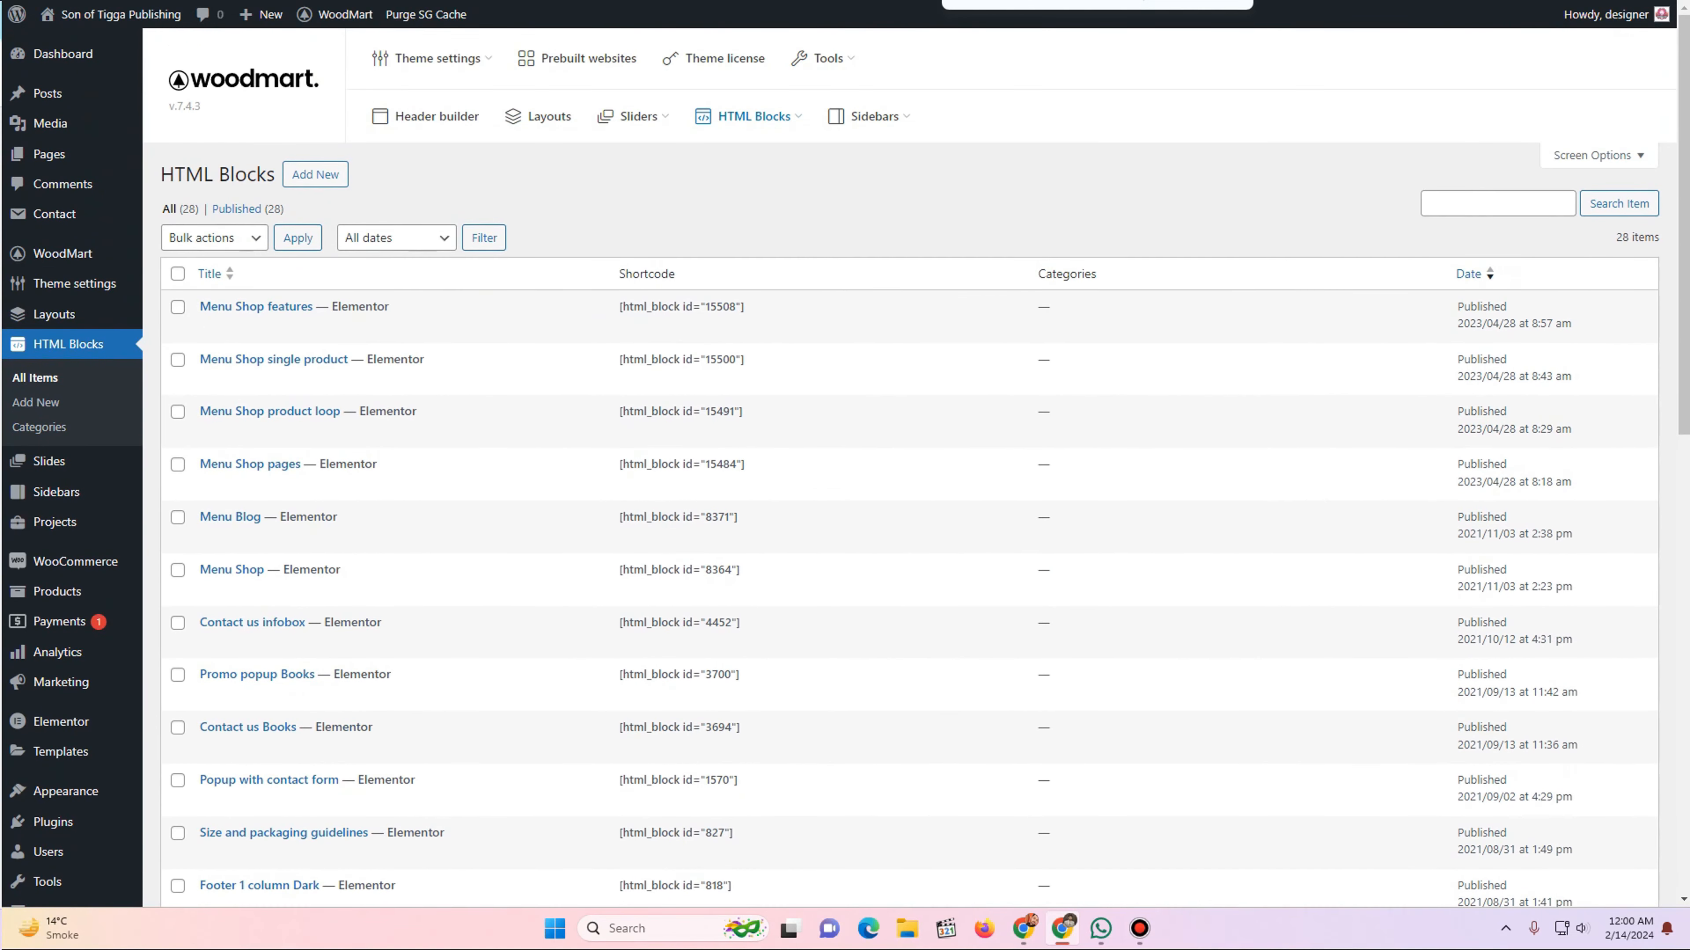
key("Escape")
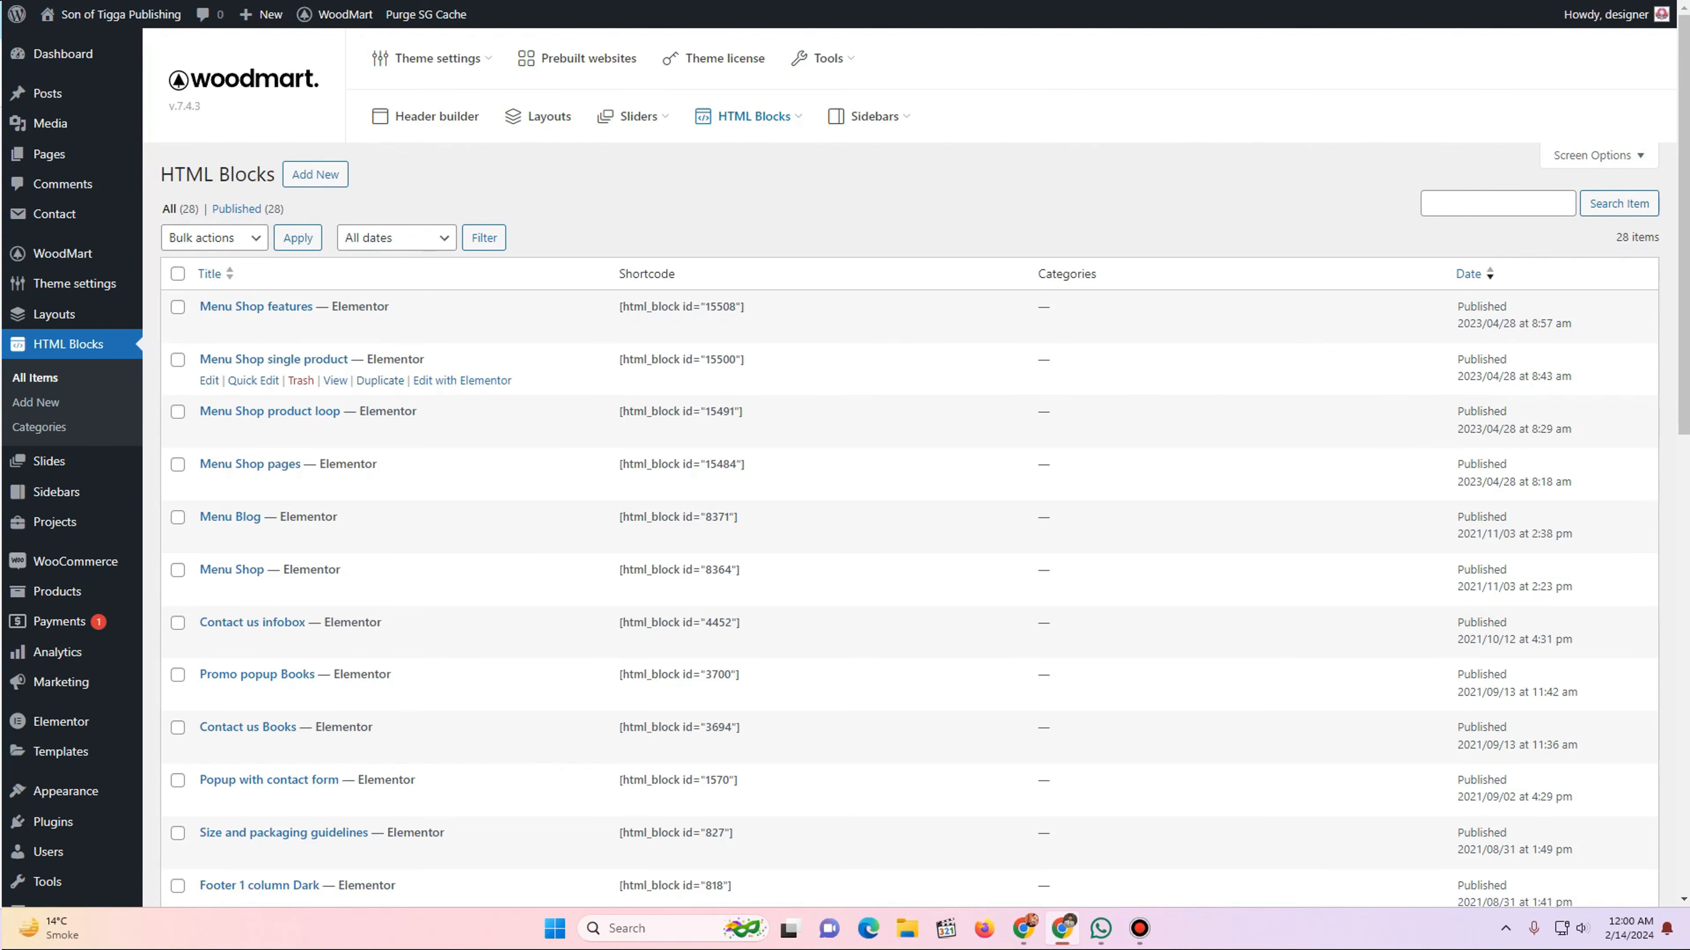
scroll(845, 466, "down", 15)
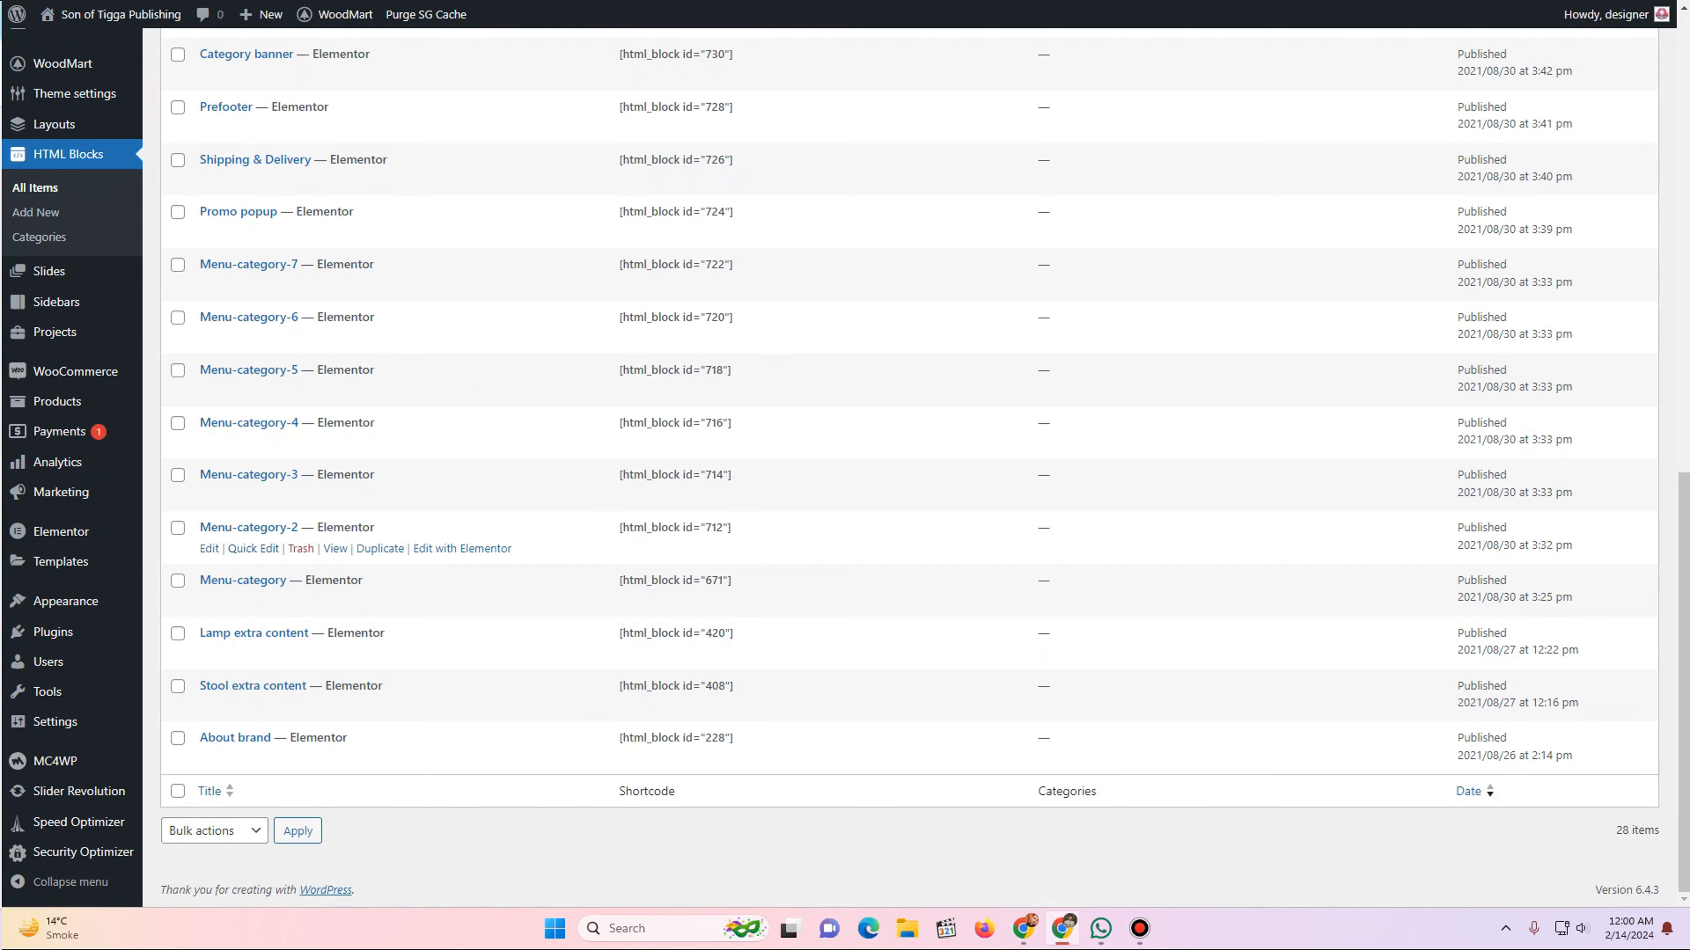
scroll(844, 466, "up", 9)
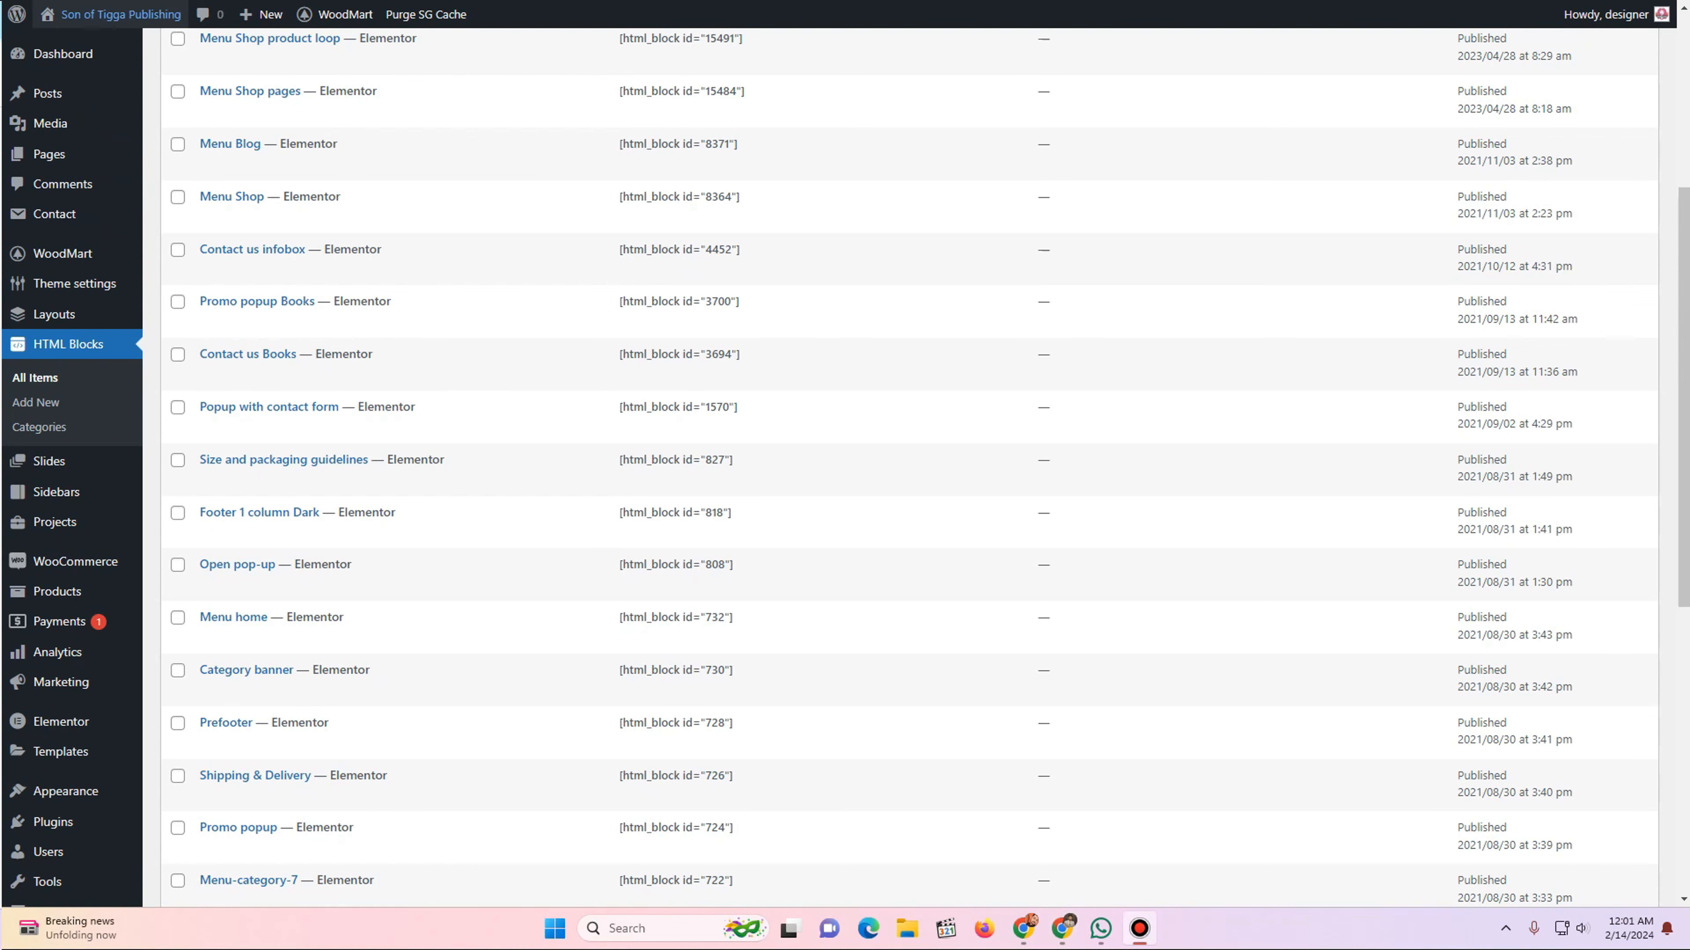
- Open the storefront homepage in a separate browser tab and examine the page down to its footer
right_click(117, 42)
left_click(206, 60)
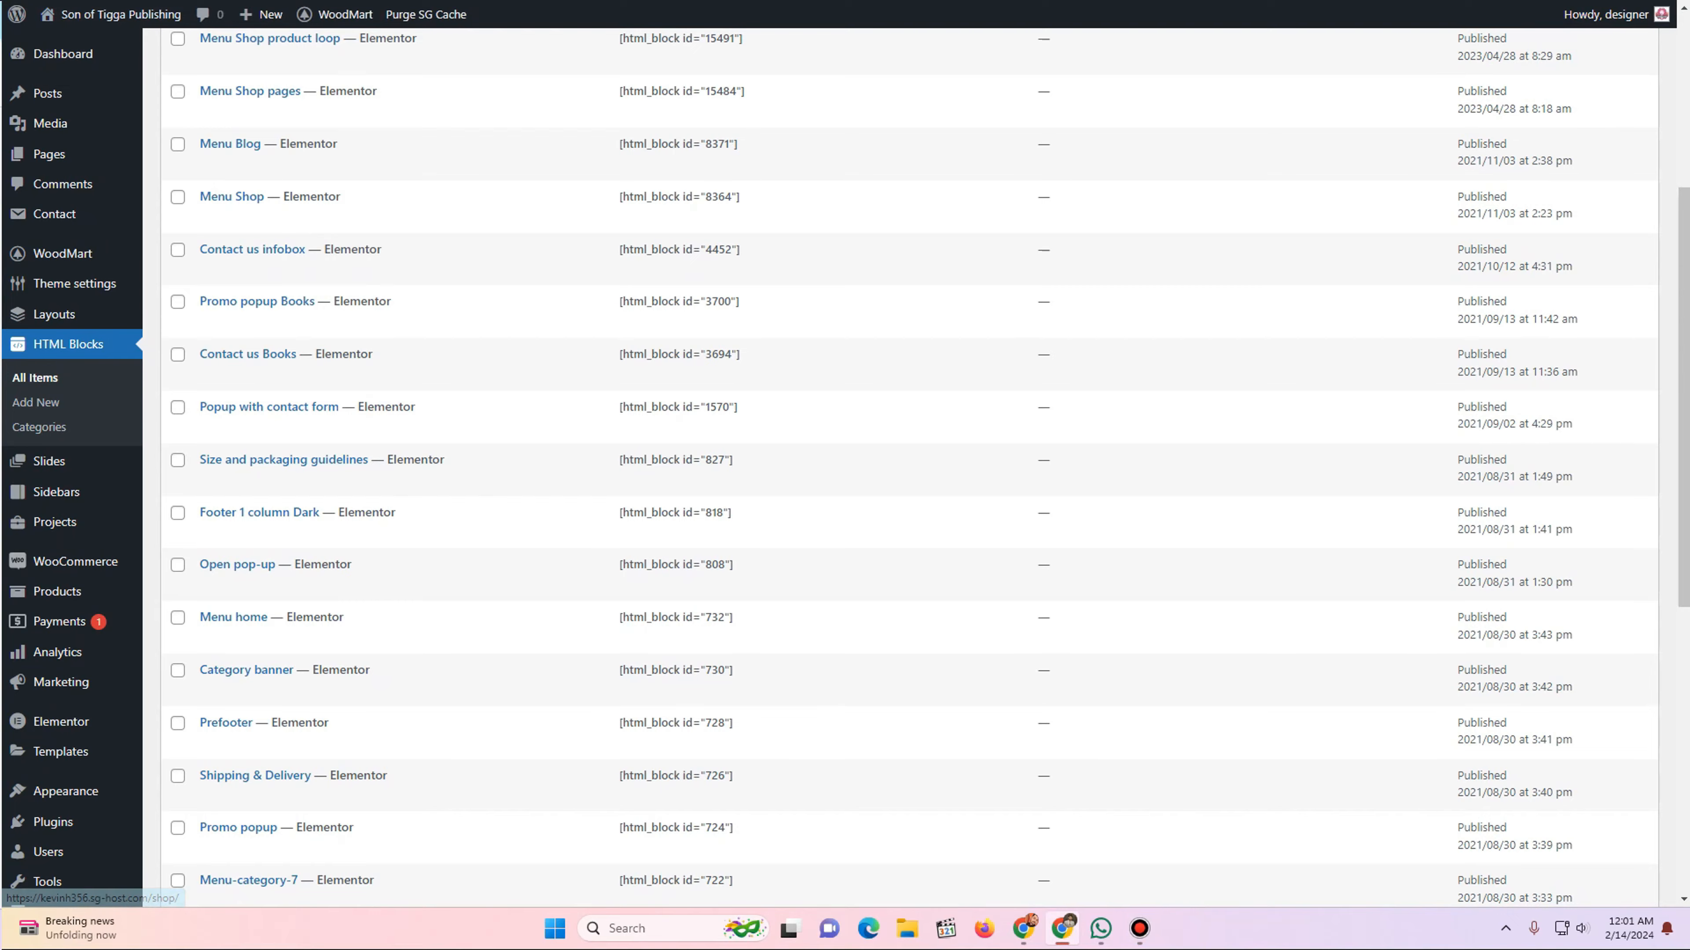
key("ctrl+Tab")
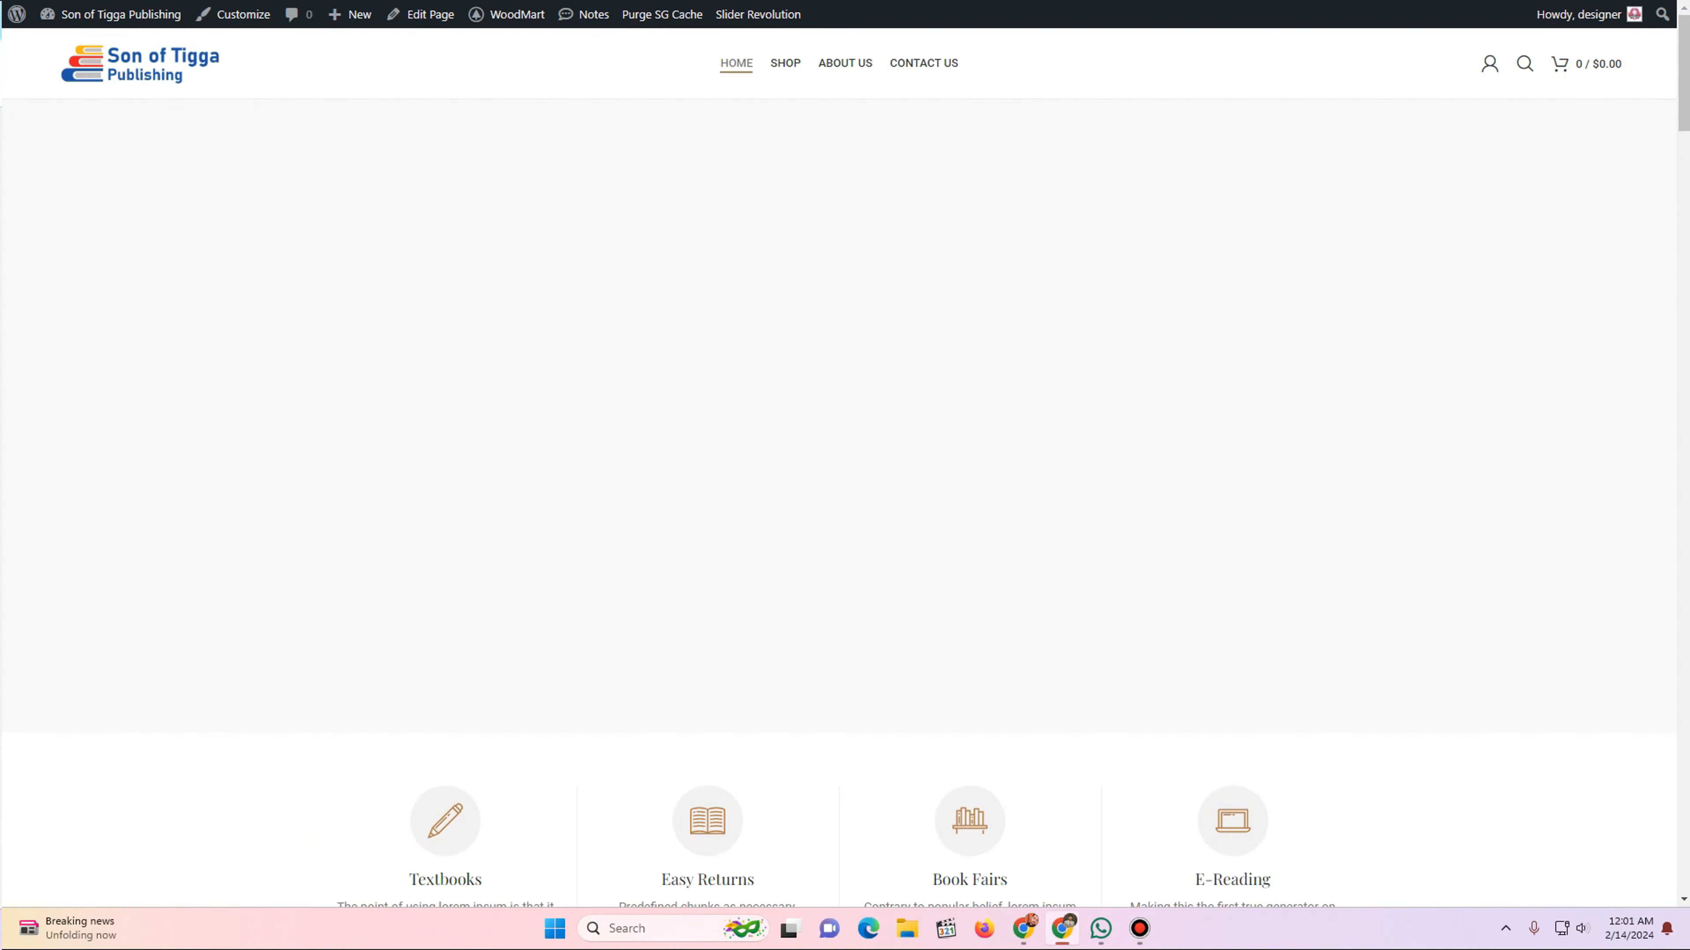
scroll(845, 466, "down", 10)
scroll(845, 466, "down", 20)
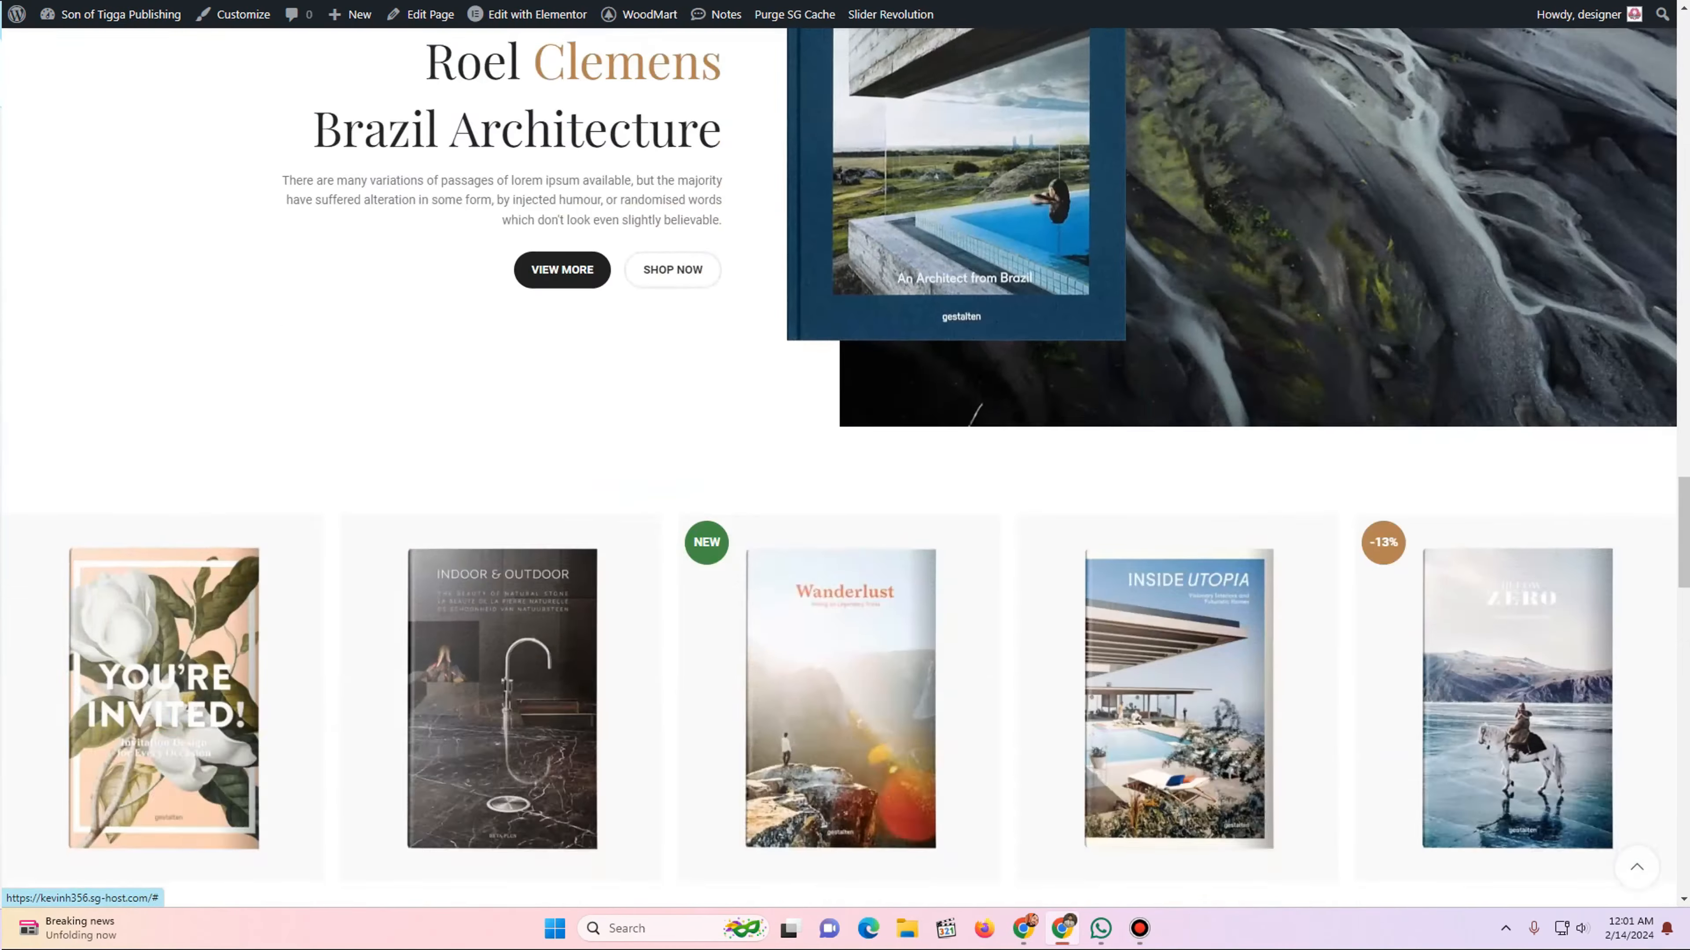
scroll(845, 466, "down", 1)
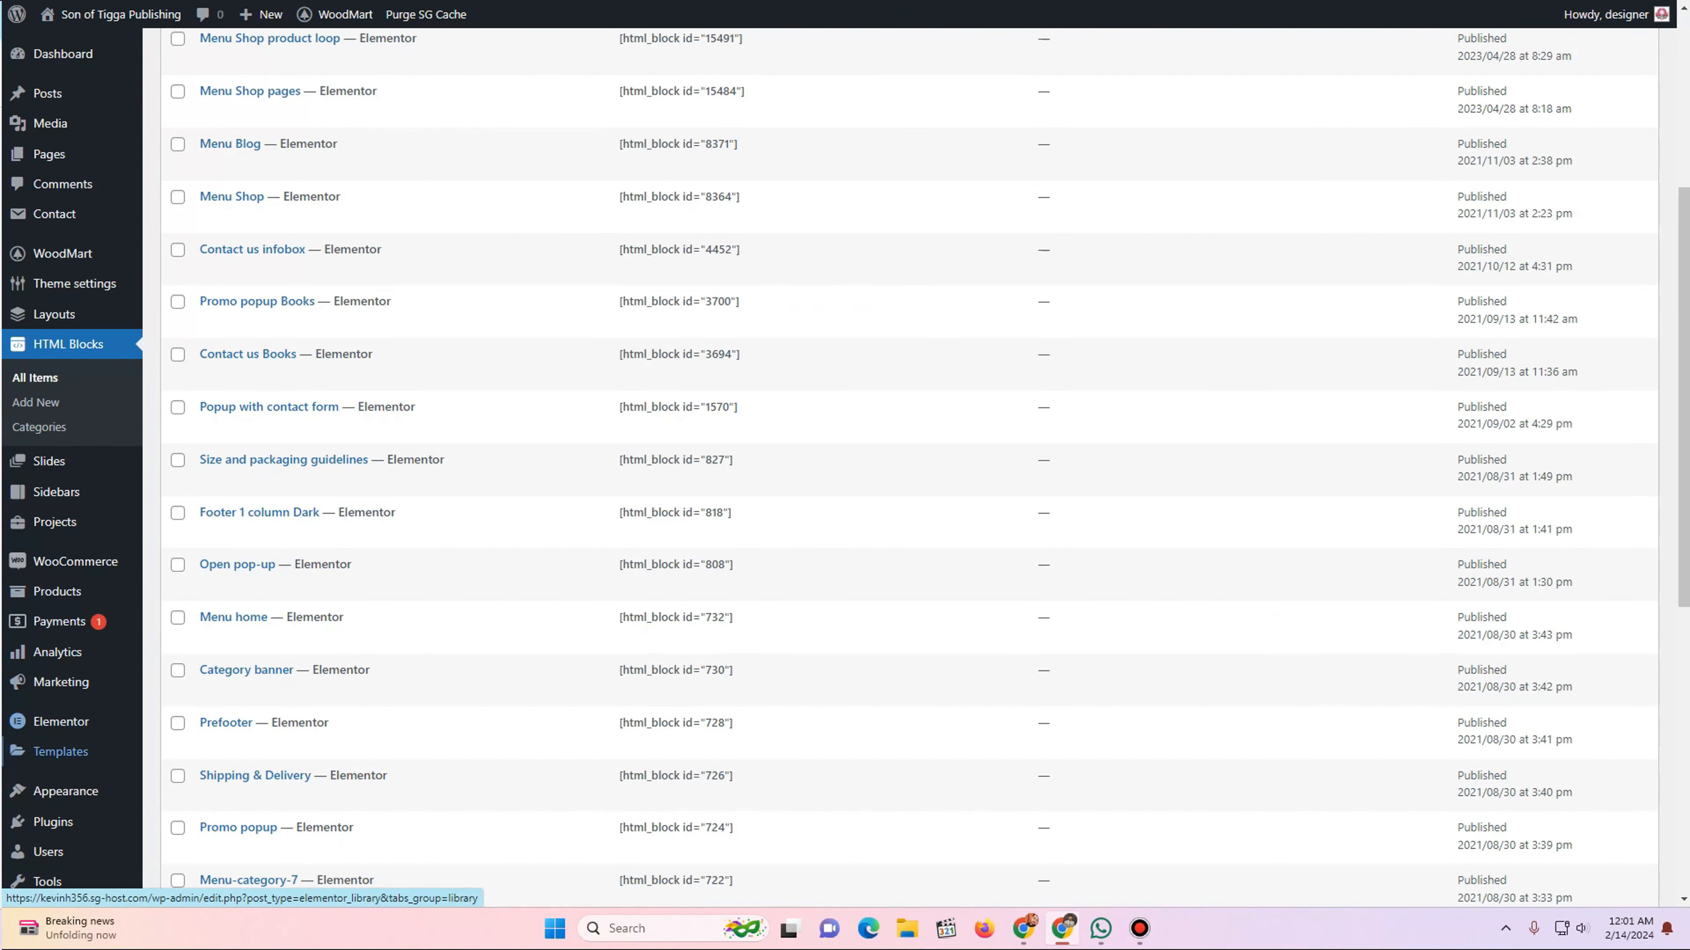
- Open the site's Widgets, compare the footer areas with the storefront footer, and expand Footer Column 1's HTML block widget to see its selected block
mouse_move(65, 791)
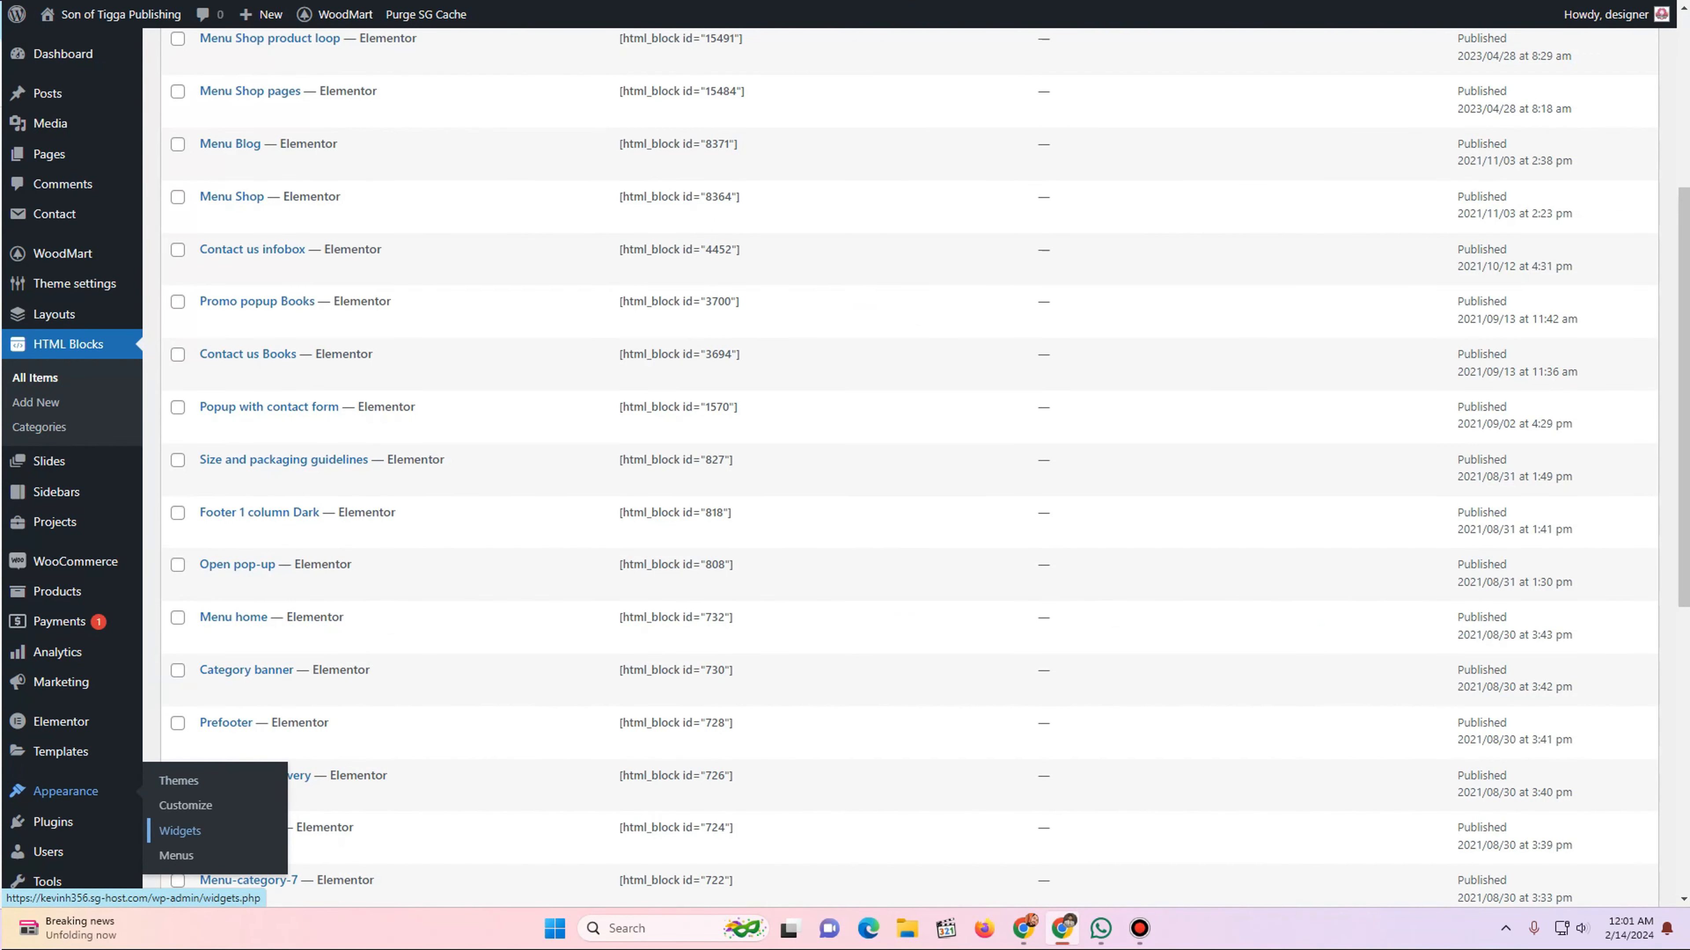
left_click(180, 831)
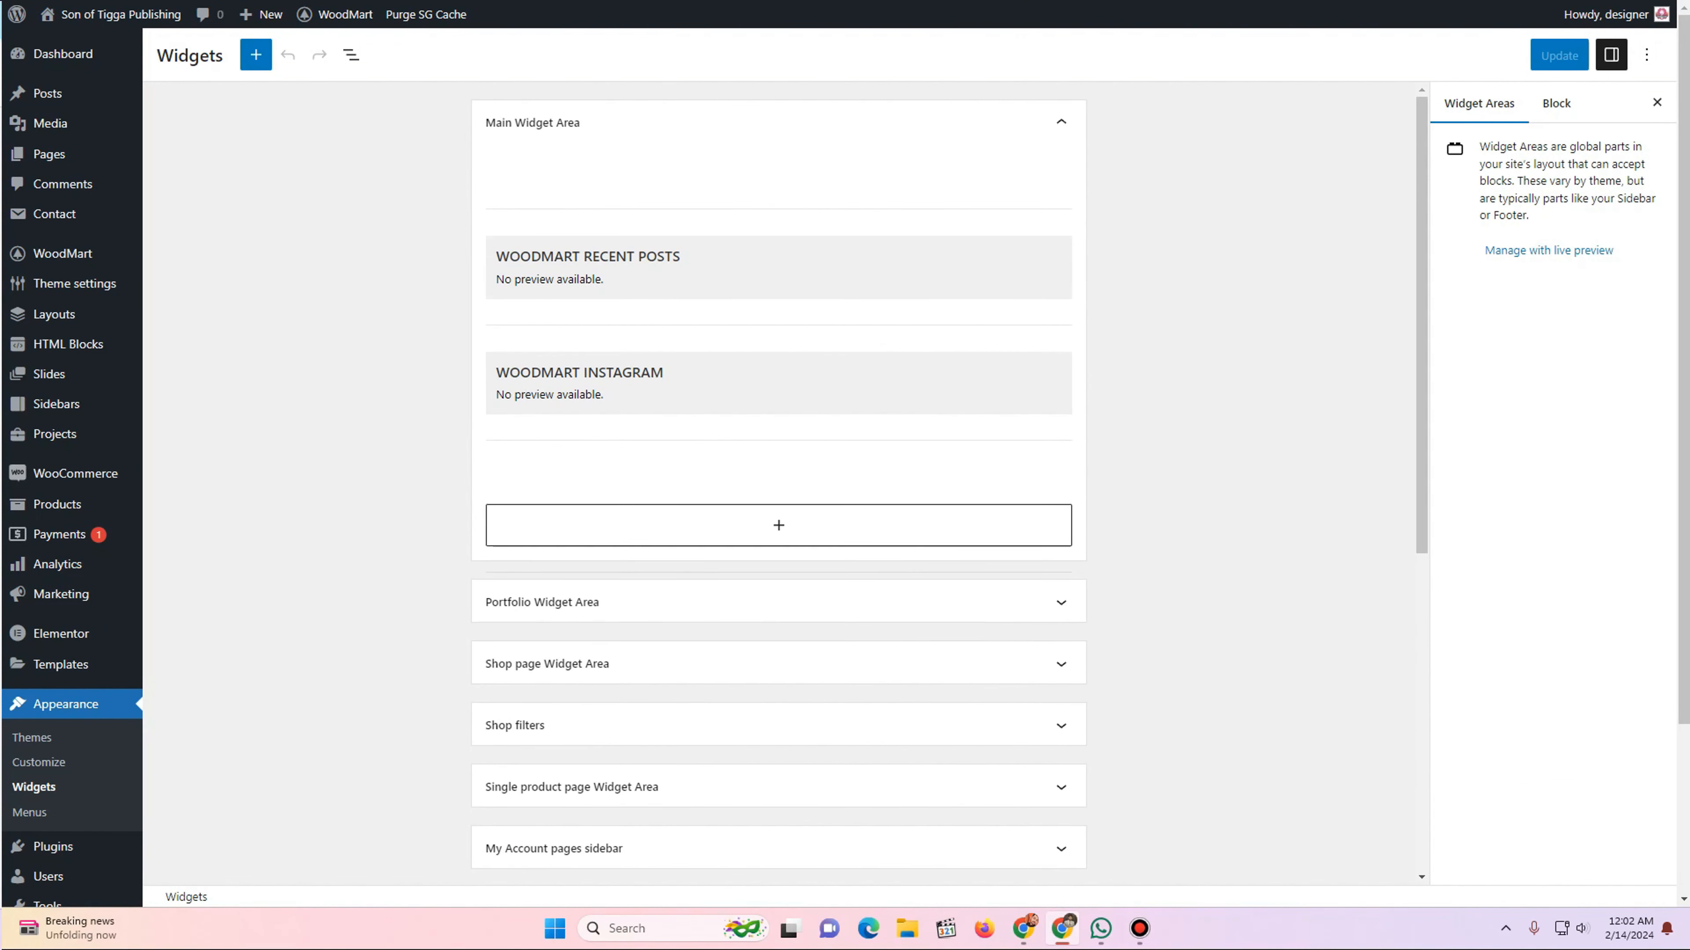
scroll(777, 332, "down", 8)
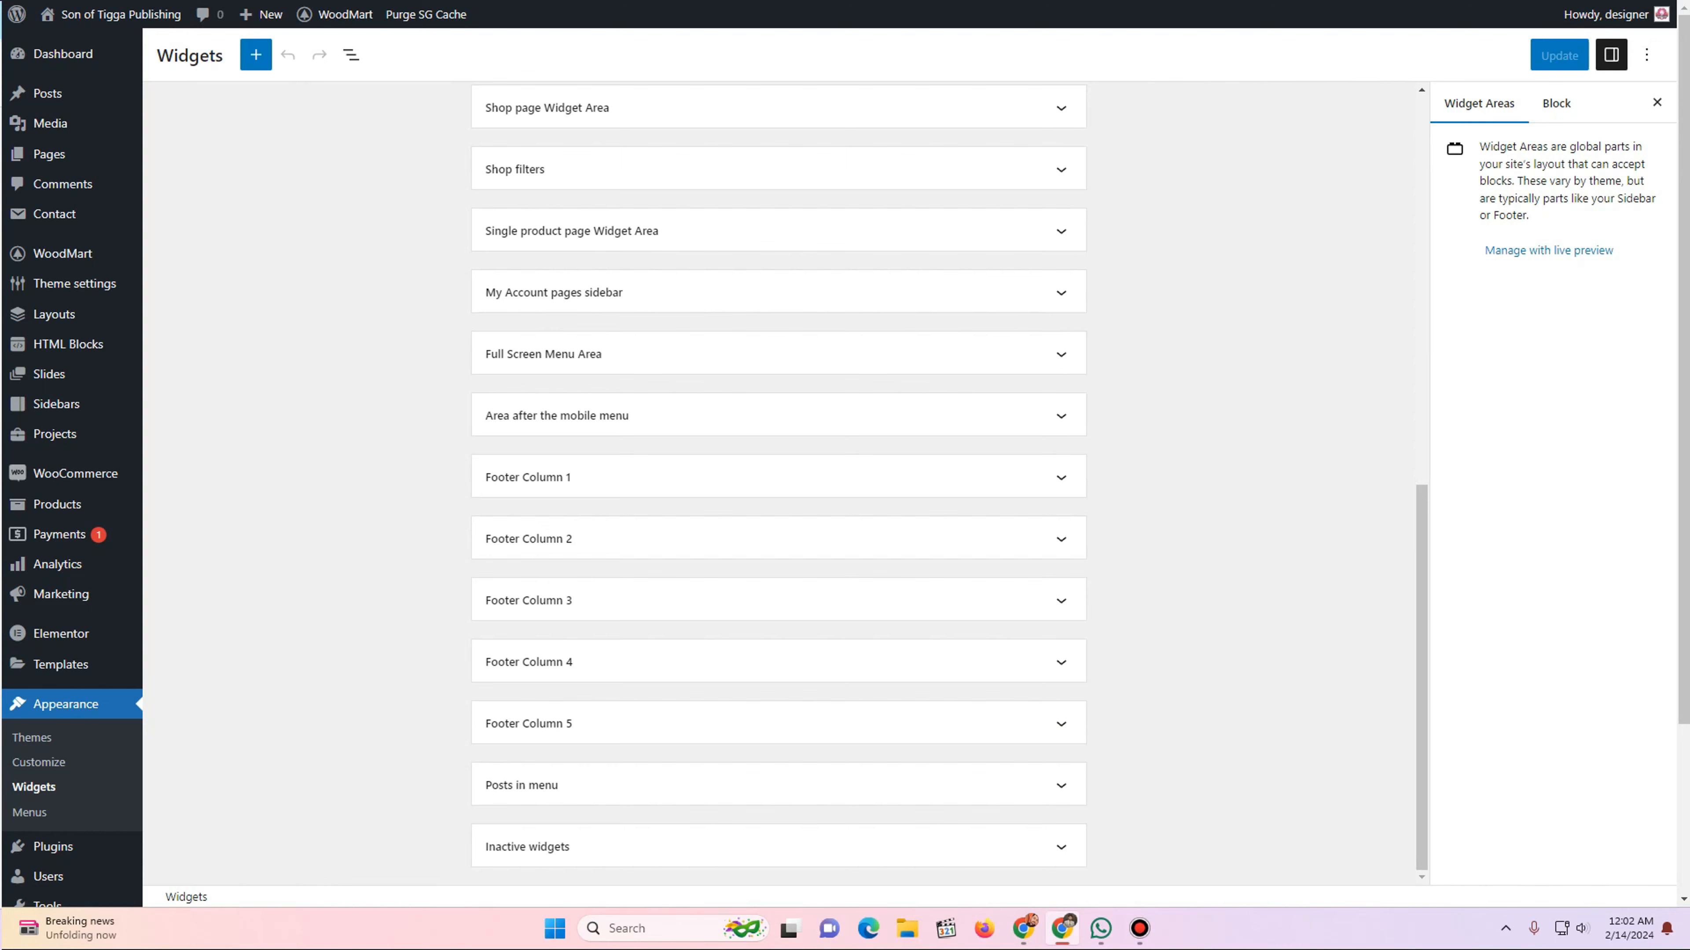
key("ctrl+Tab")
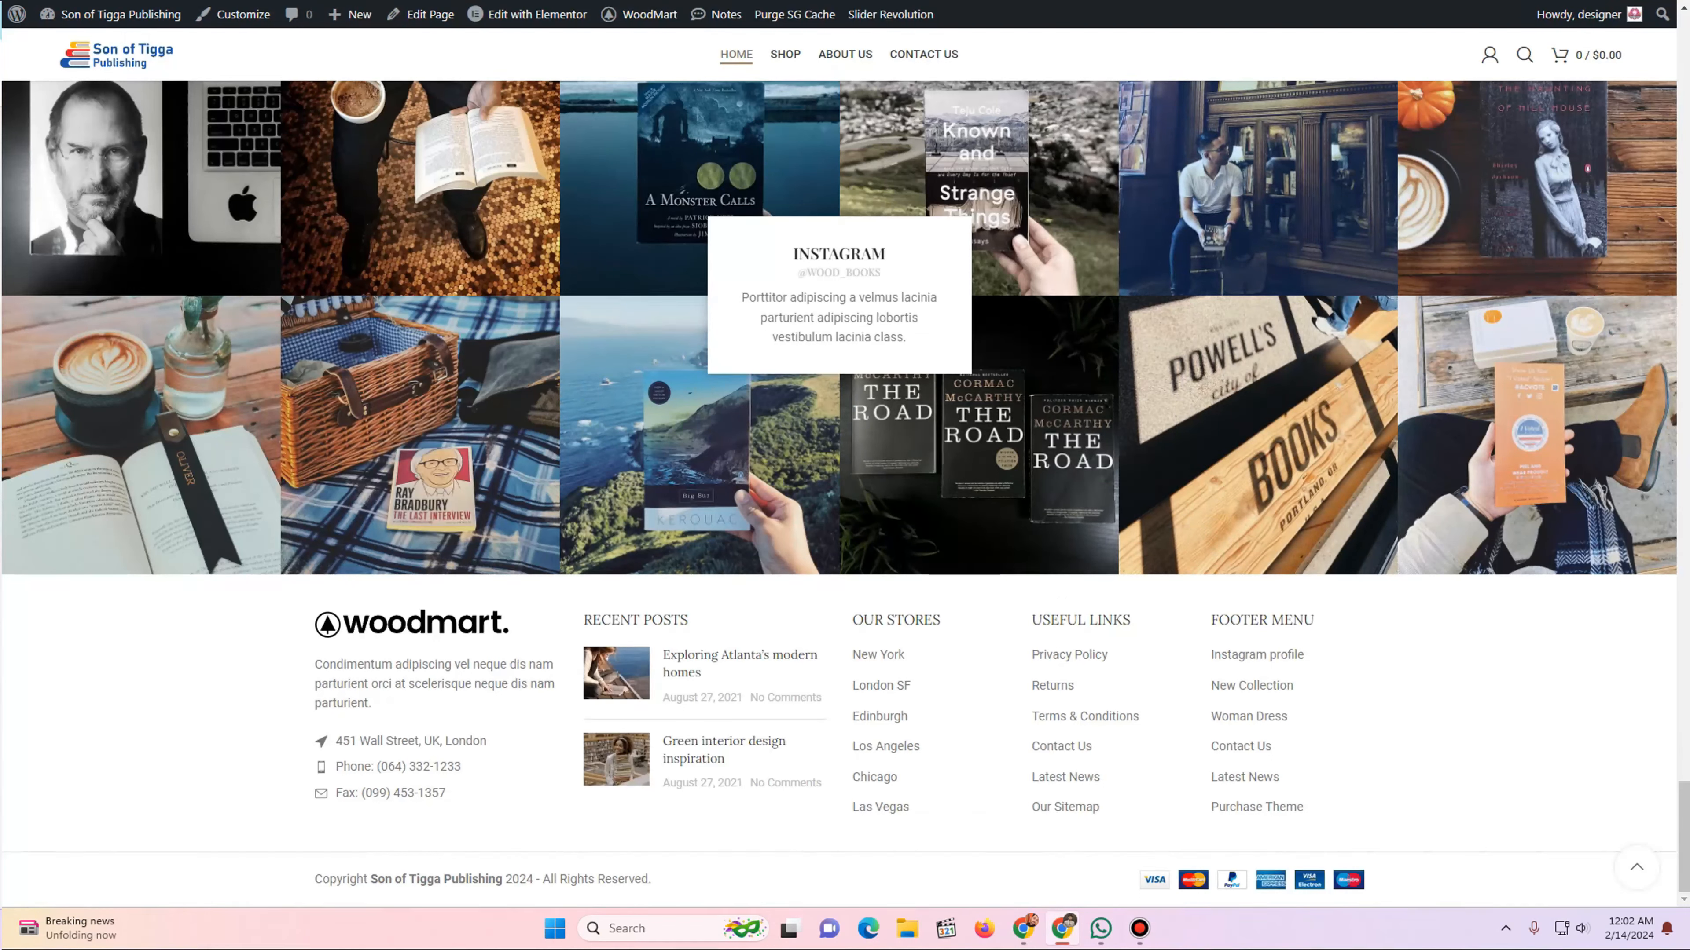
key("ctrl+shift+Tab")
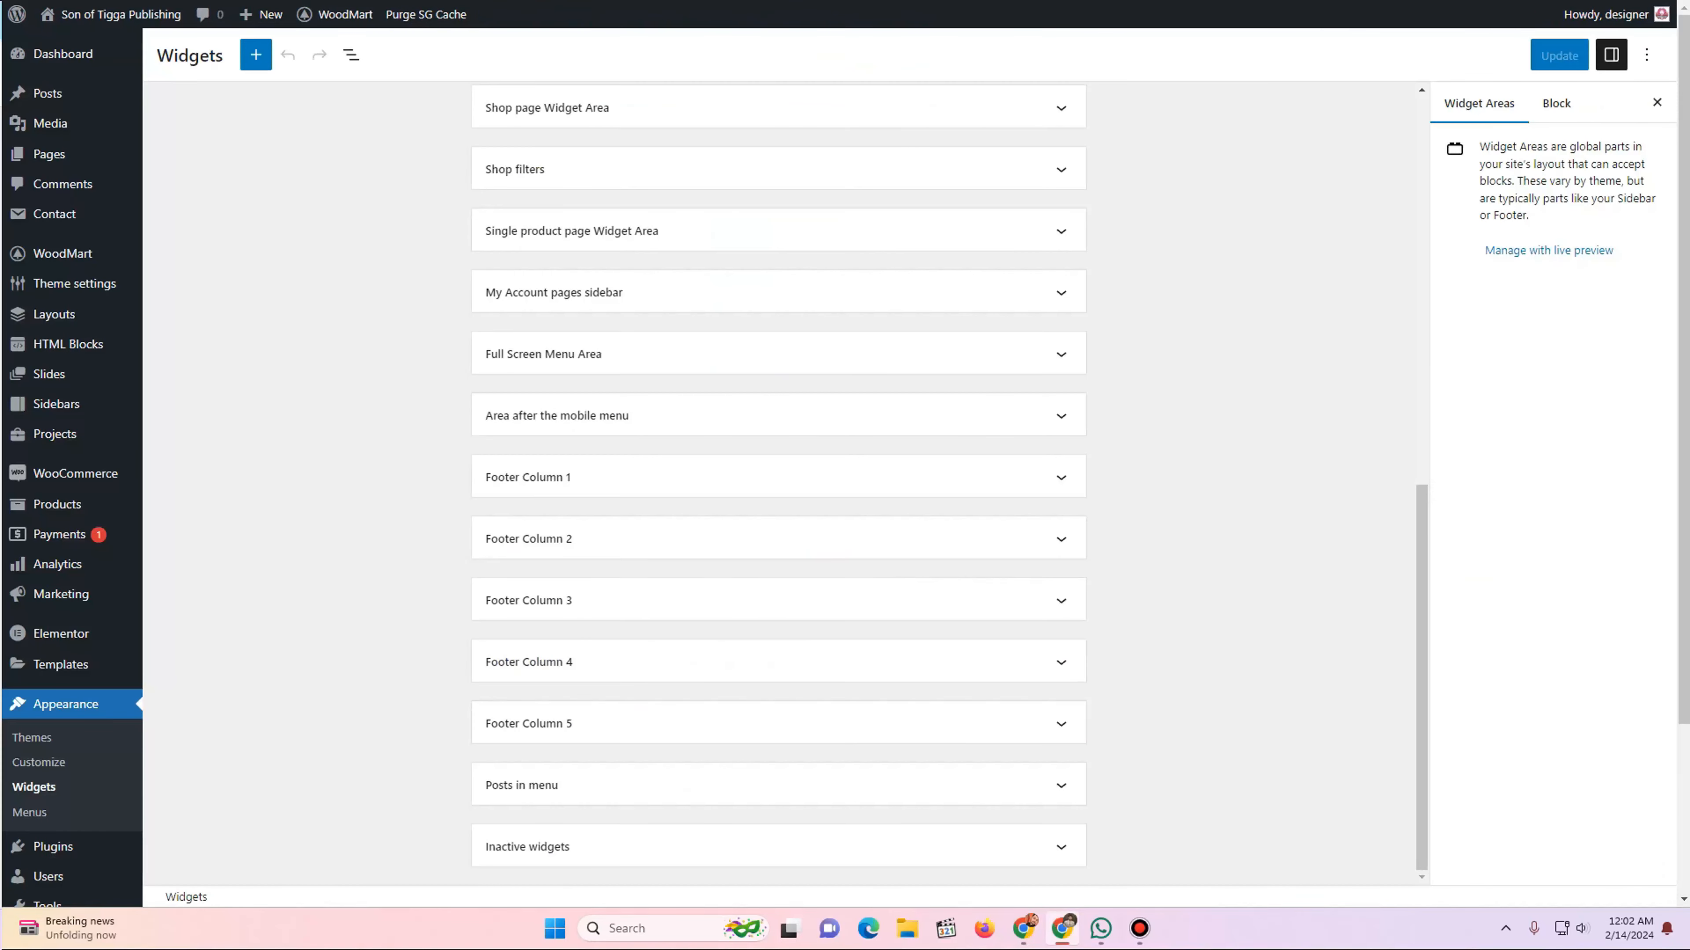
left_click(779, 477)
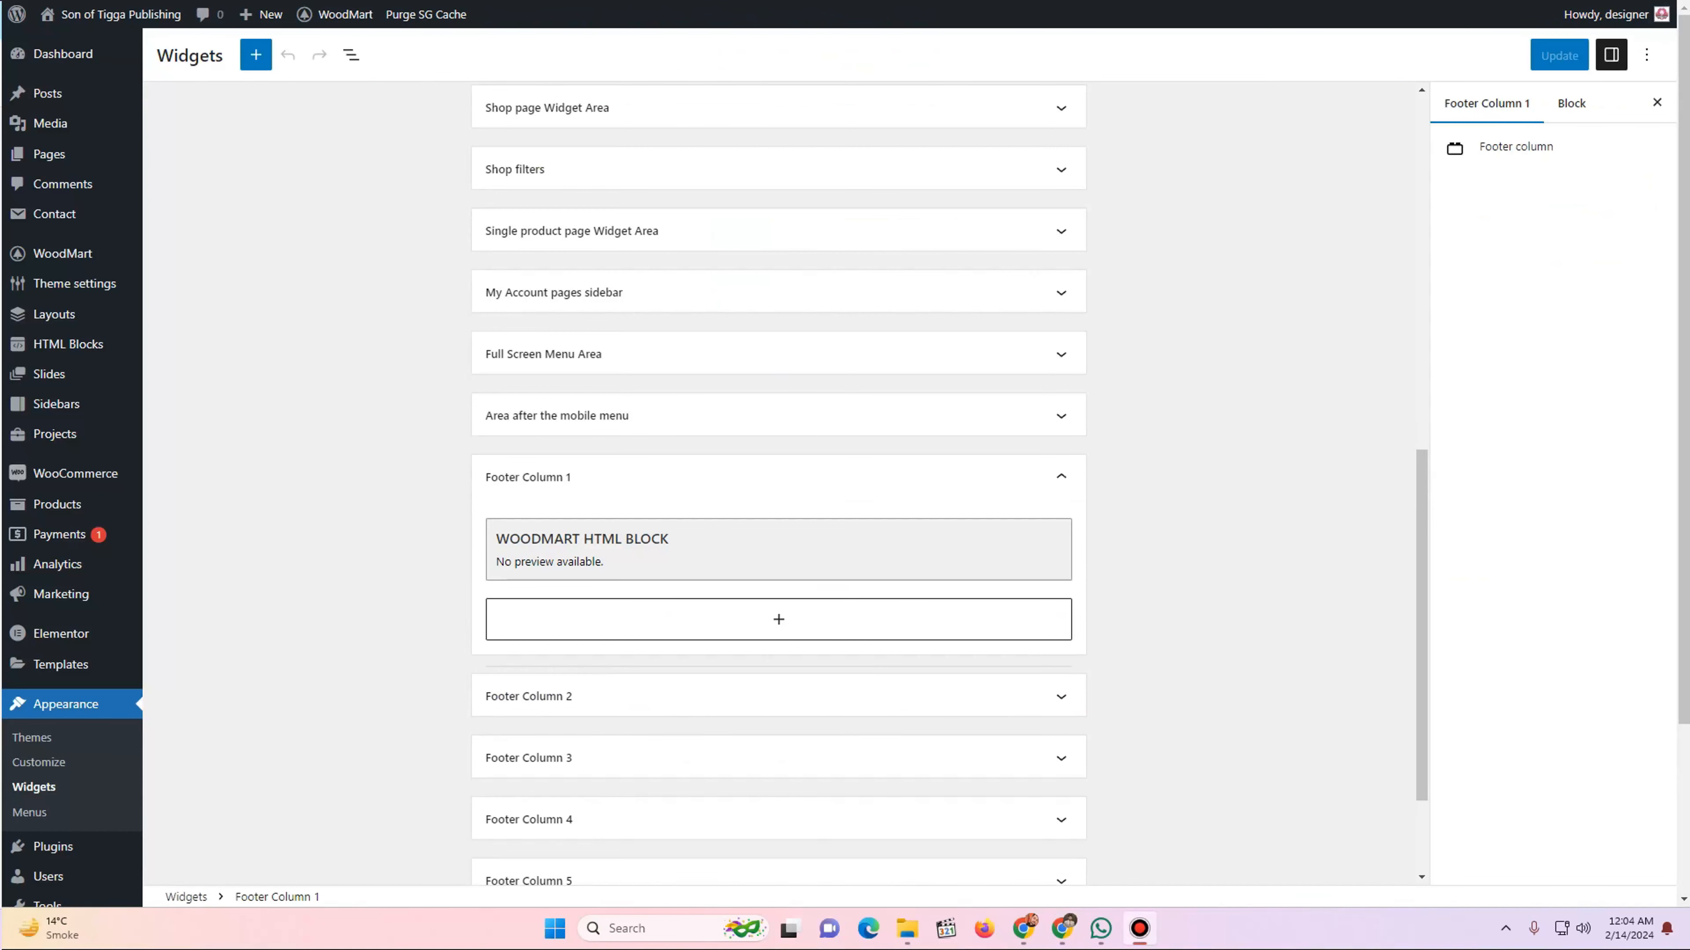
left_click(778, 550)
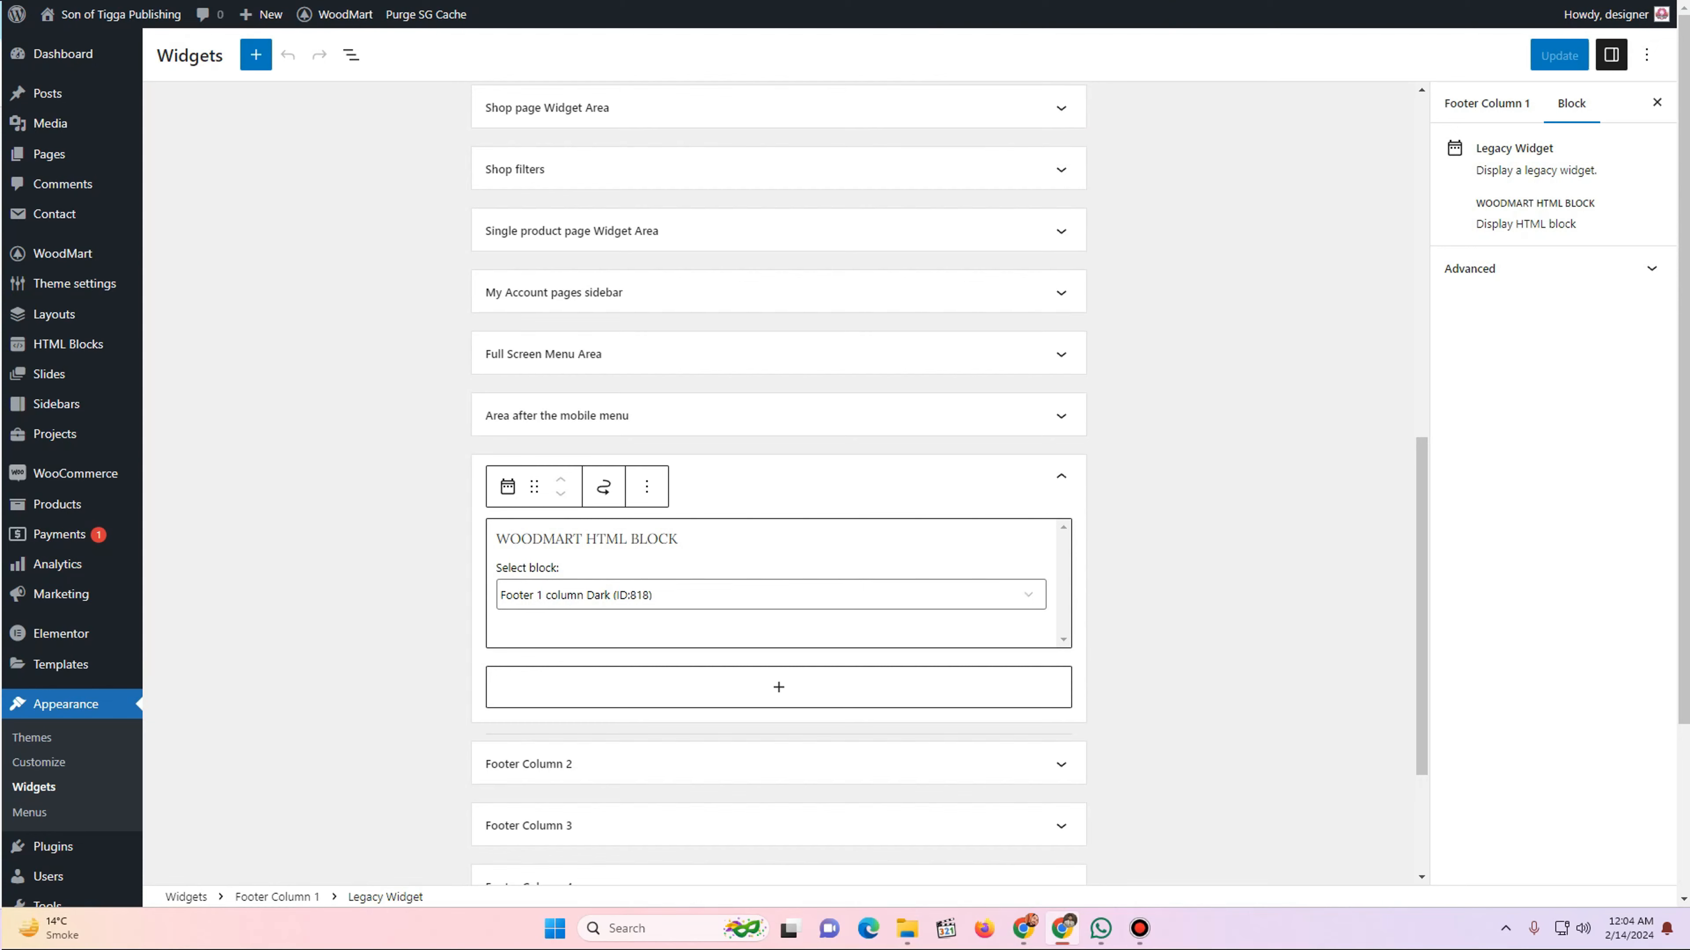
- View the Footer 1 column Dark HTML block in a separate browser tab and compare its text with the storefront footer
key("ctrl+shift+Tab")
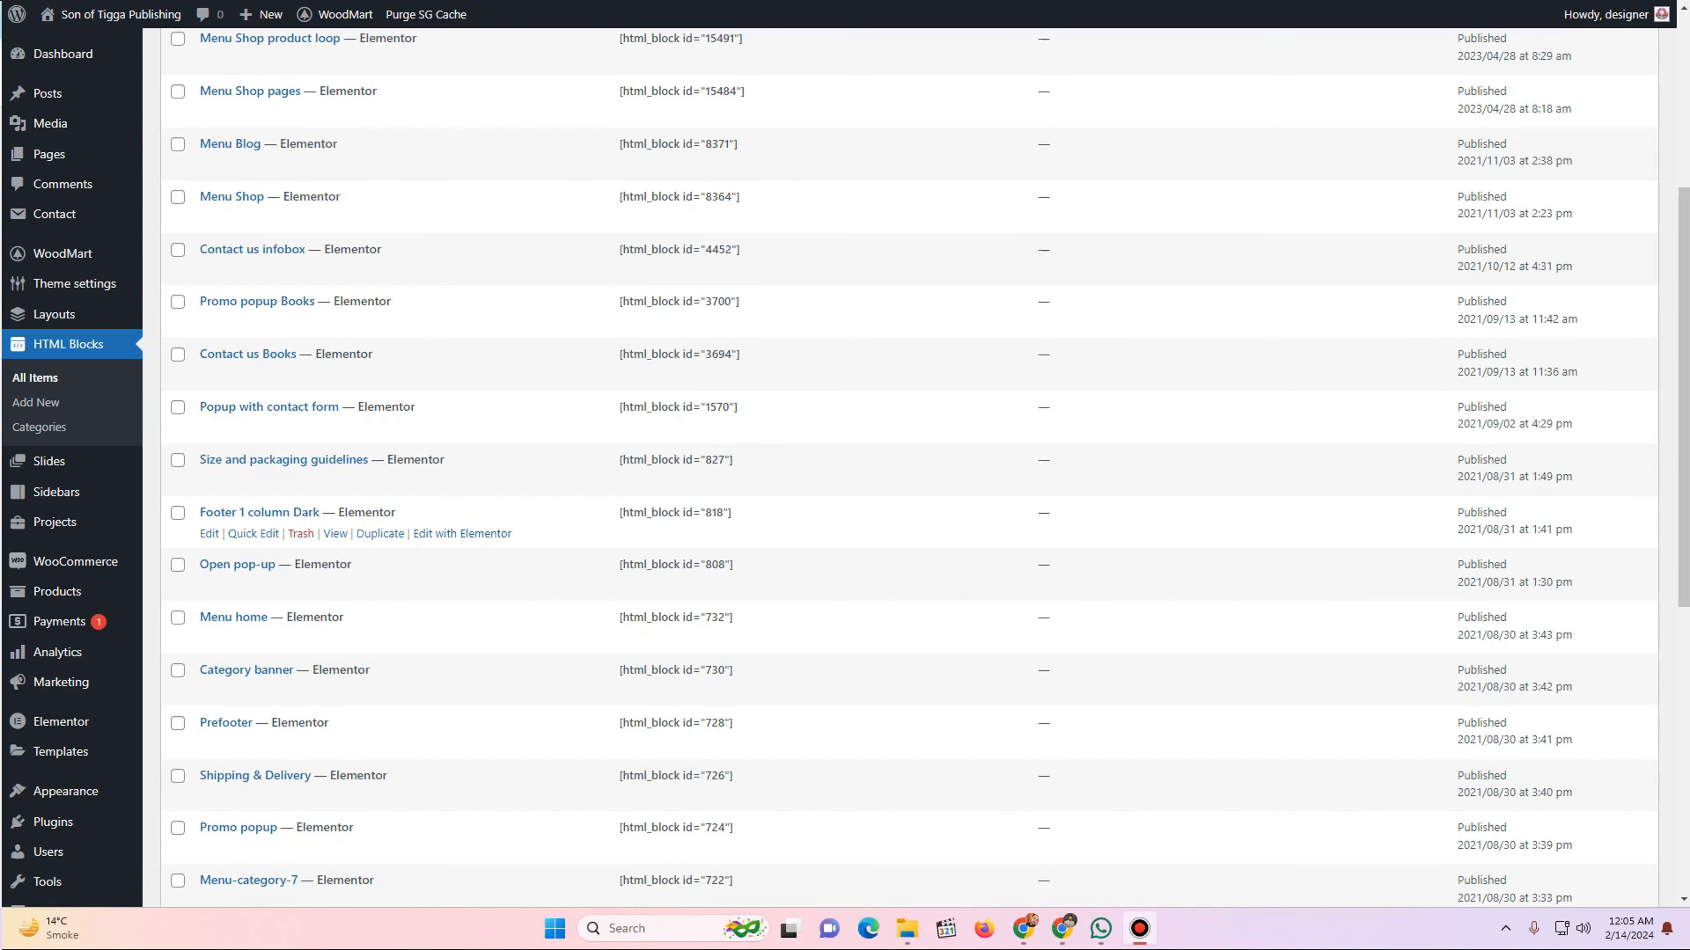
right_click(334, 533)
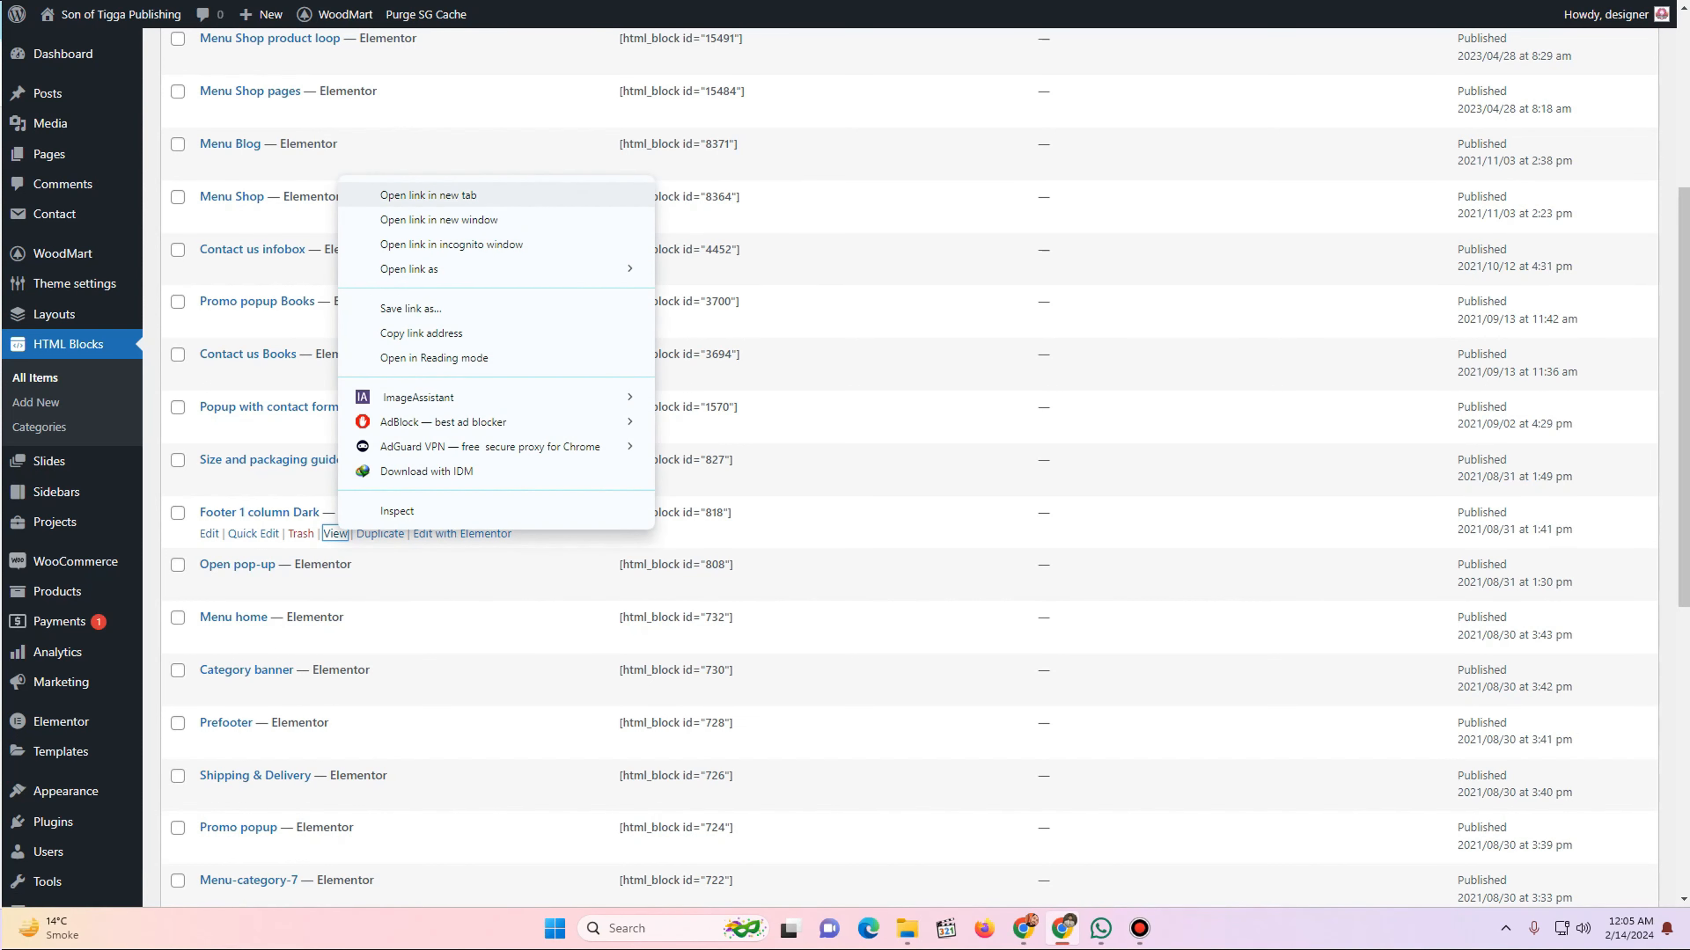
left_click(399, 195)
key("ctrl+Tab")
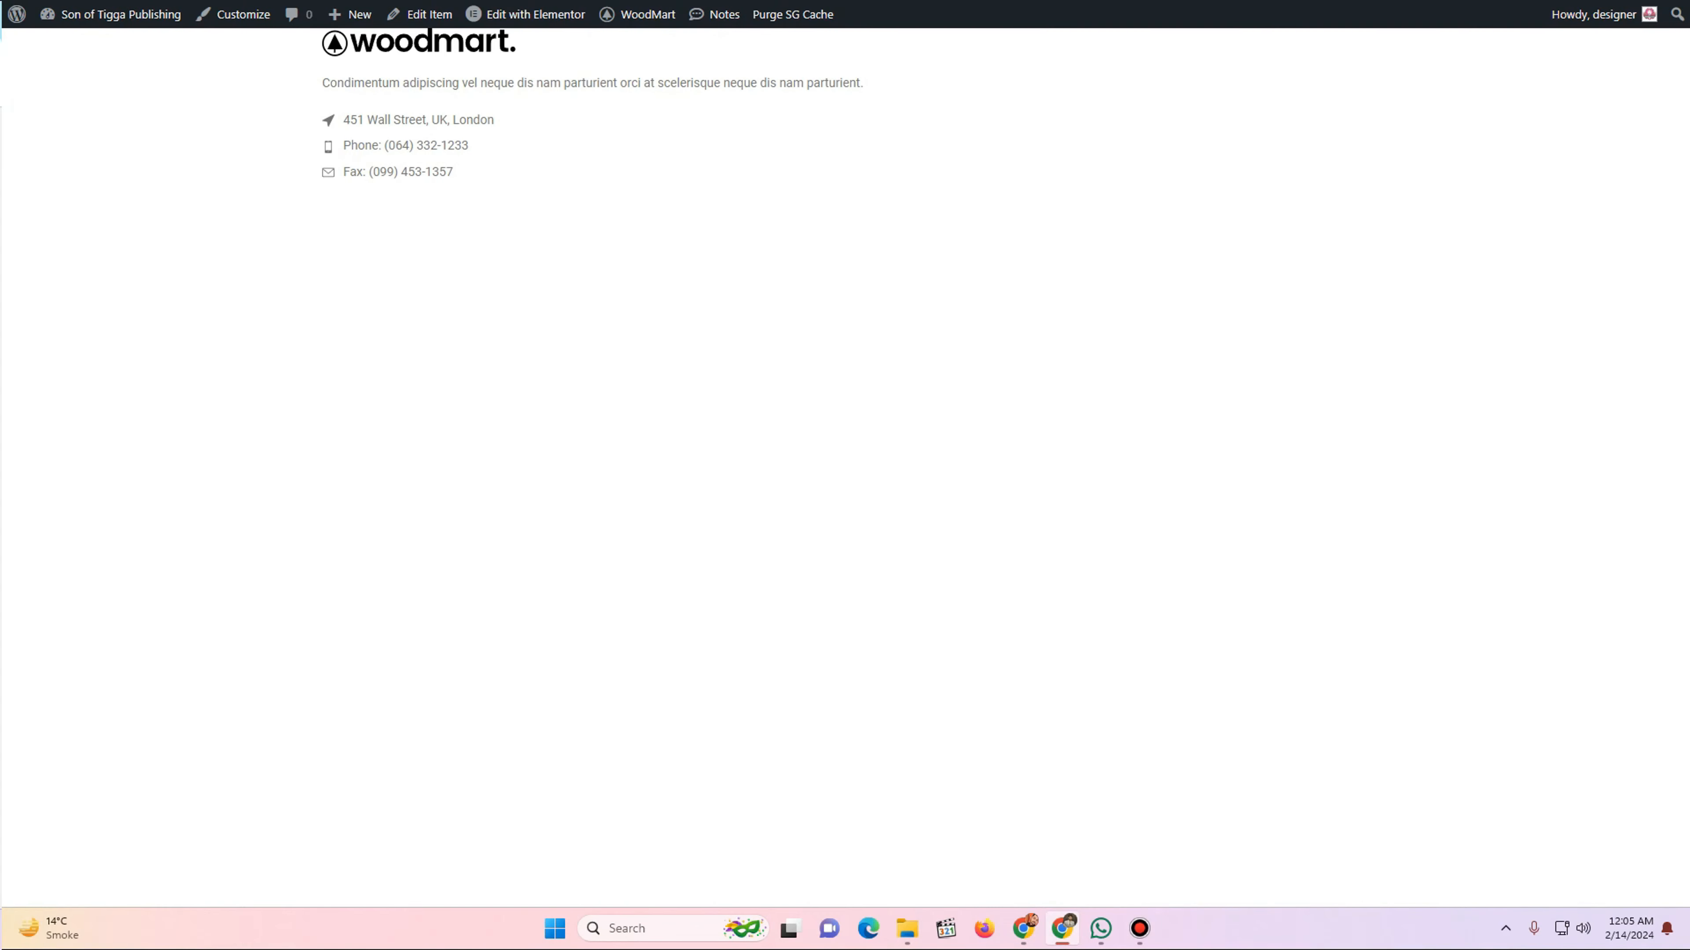
left_click_drag(330, 83, 850, 83)
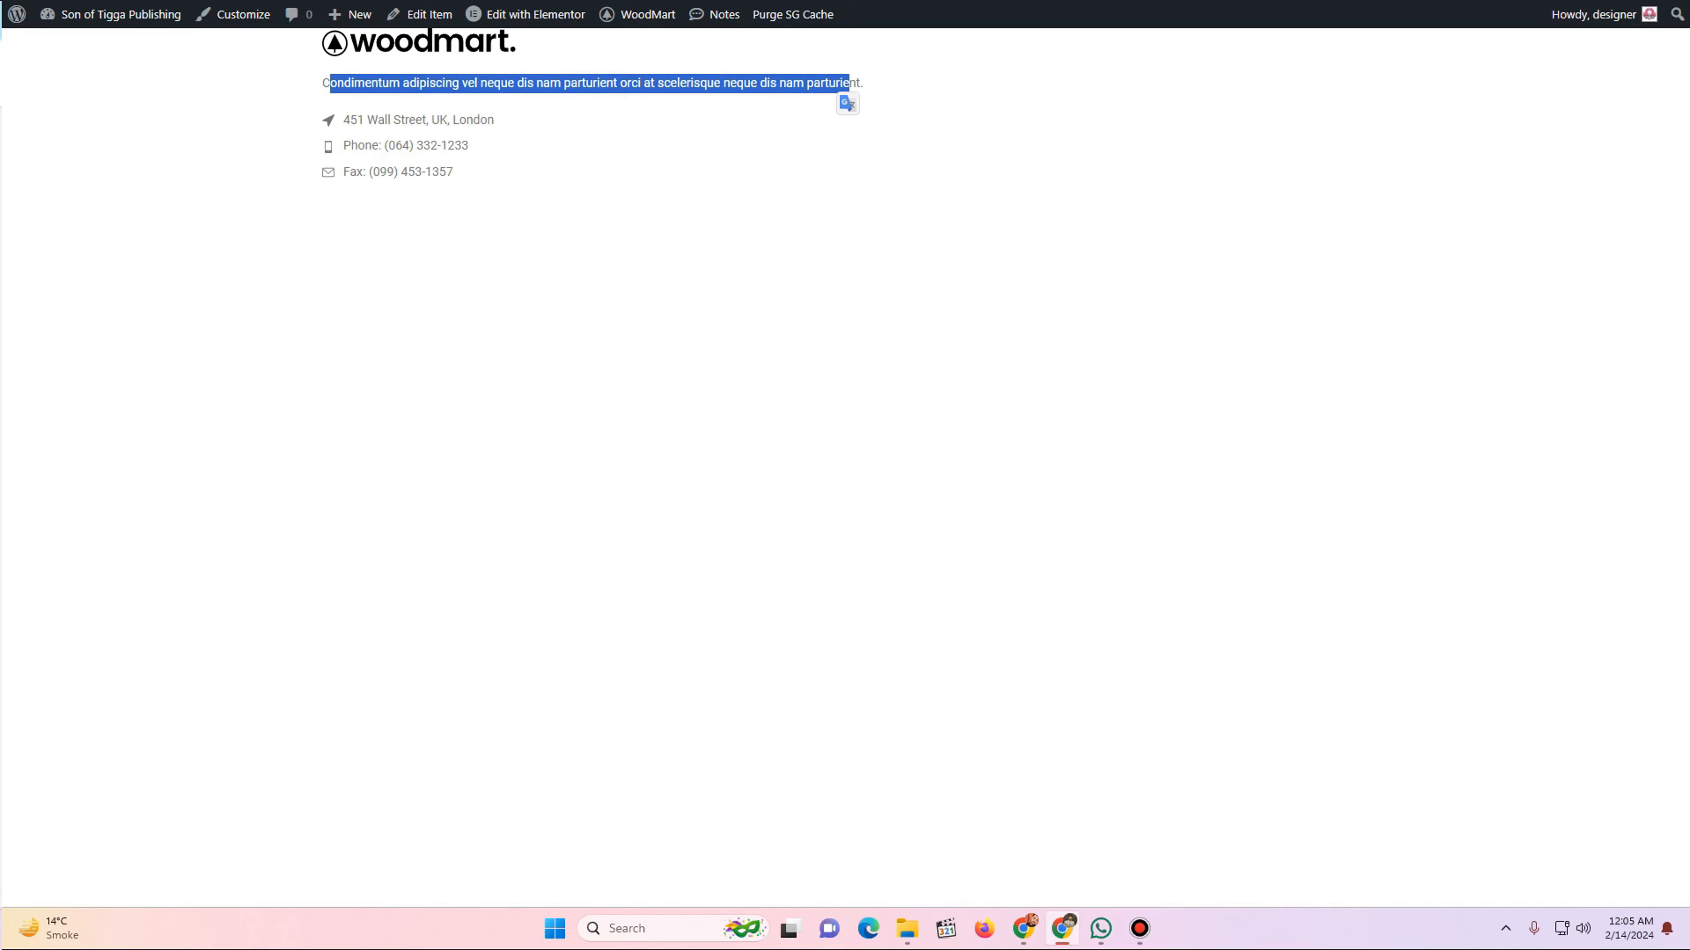
key("ctrl+shift+Tab")
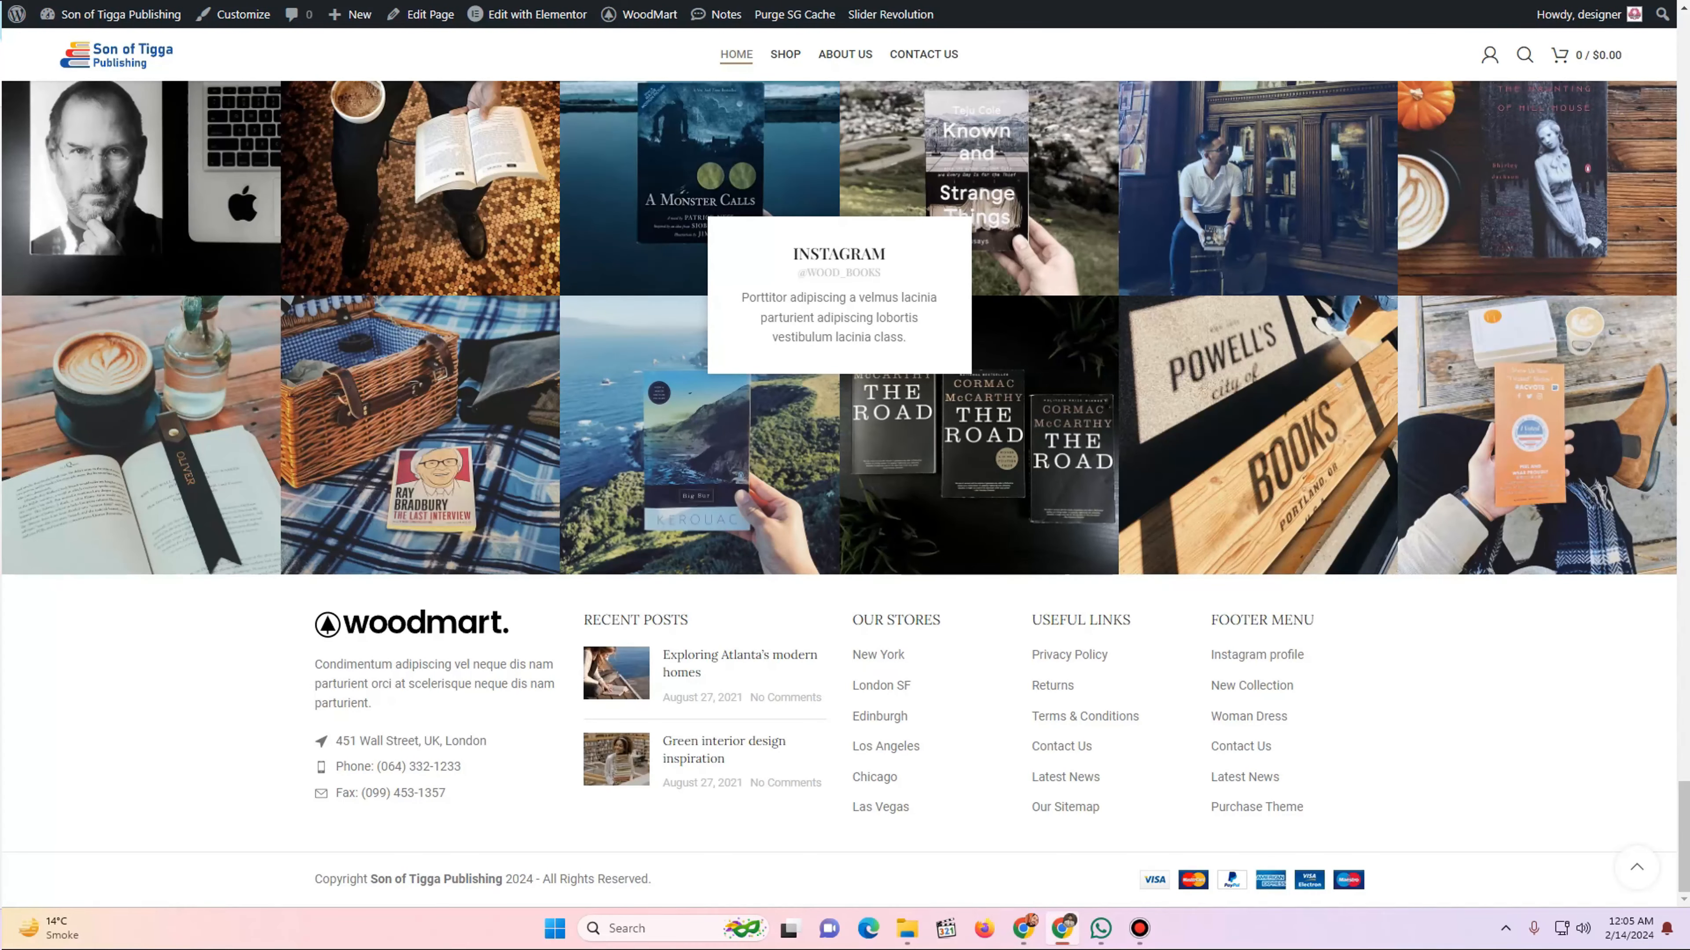
key("ctrl+Tab")
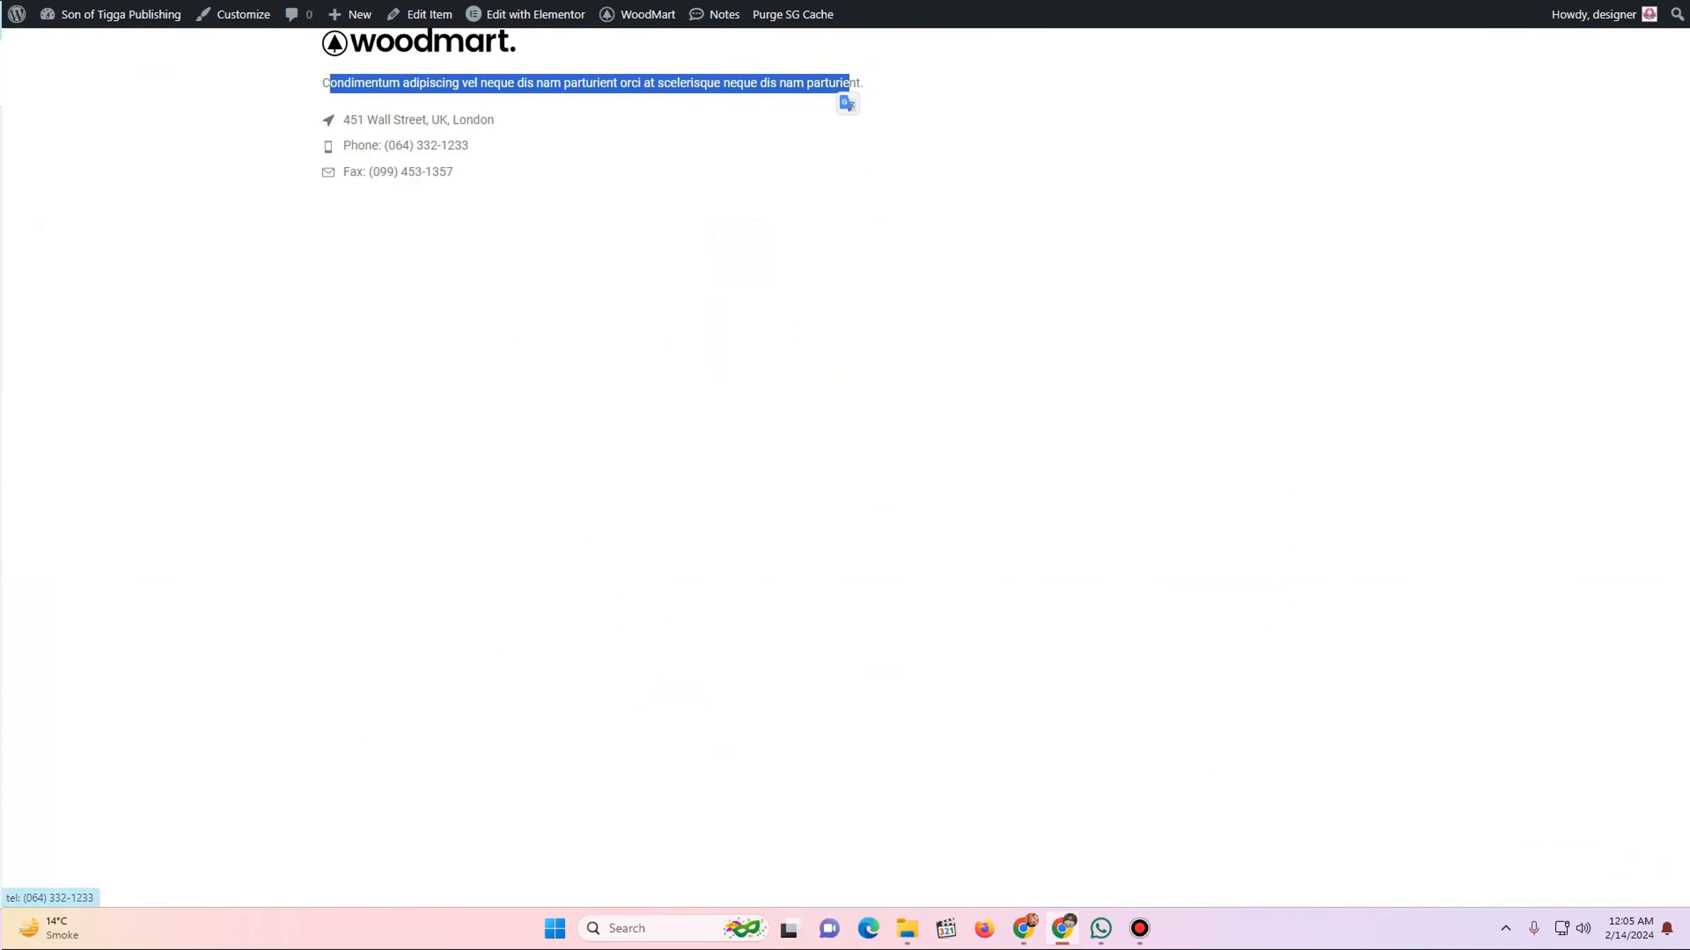
- Return to the HTML Blocks list and open the Footer 1 column Dark block for editing with Elementor
key("ctrl+shift+Tab")
key("ctrl+shift+Tab")
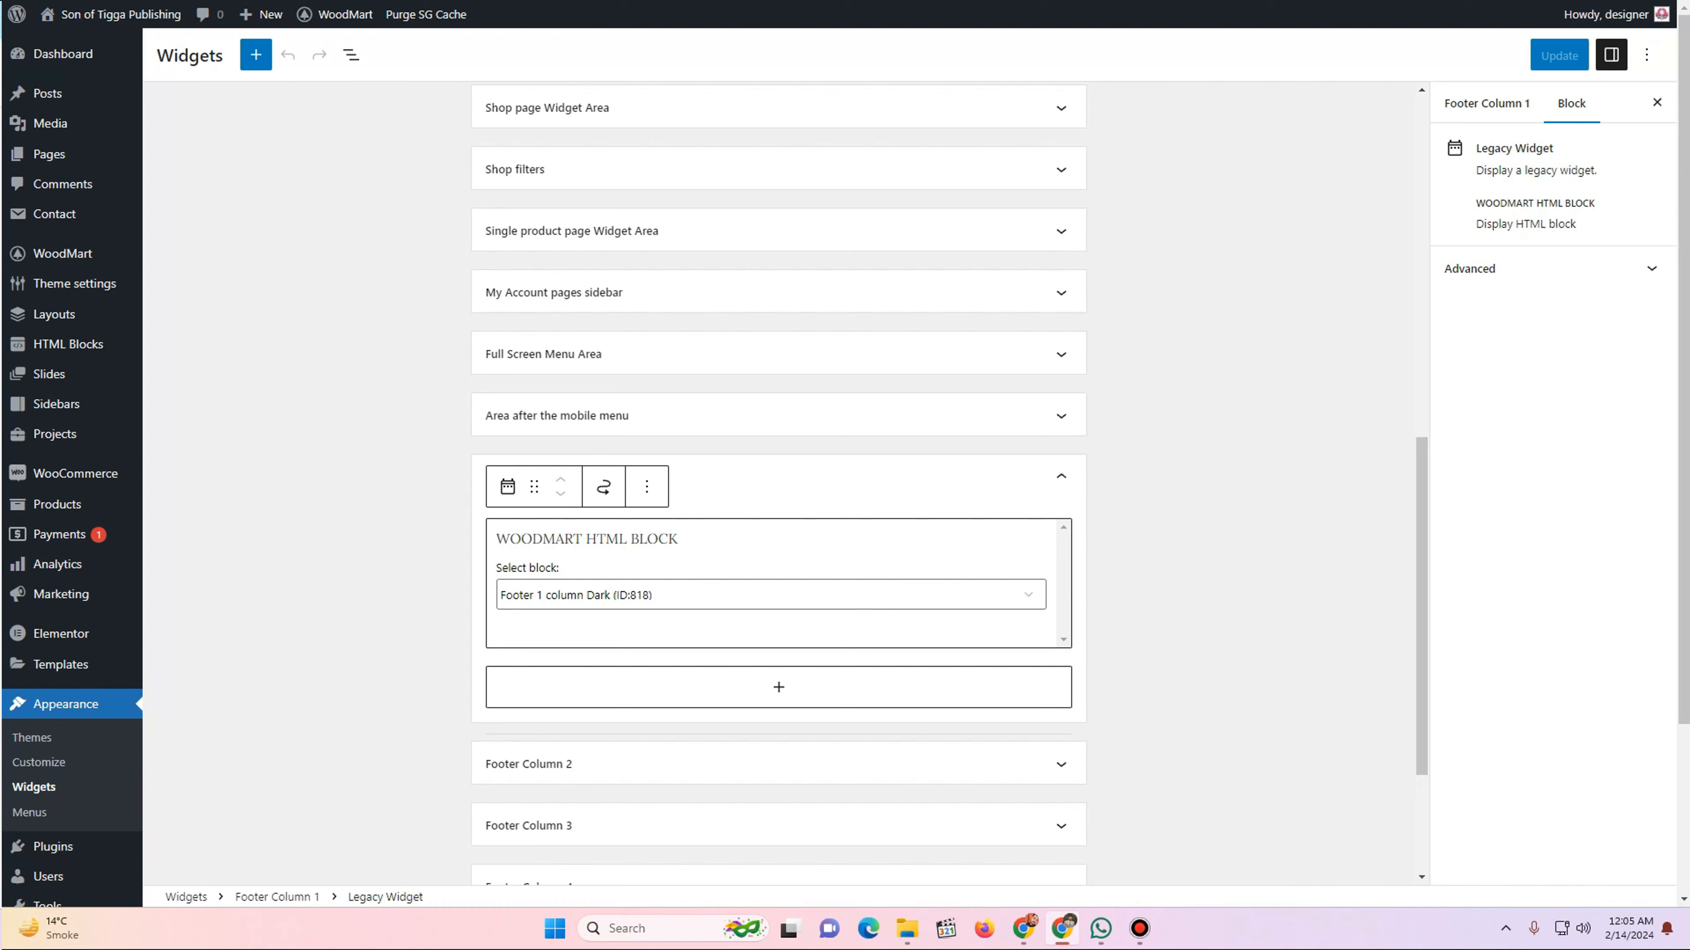
key("ctrl+shift+Tab")
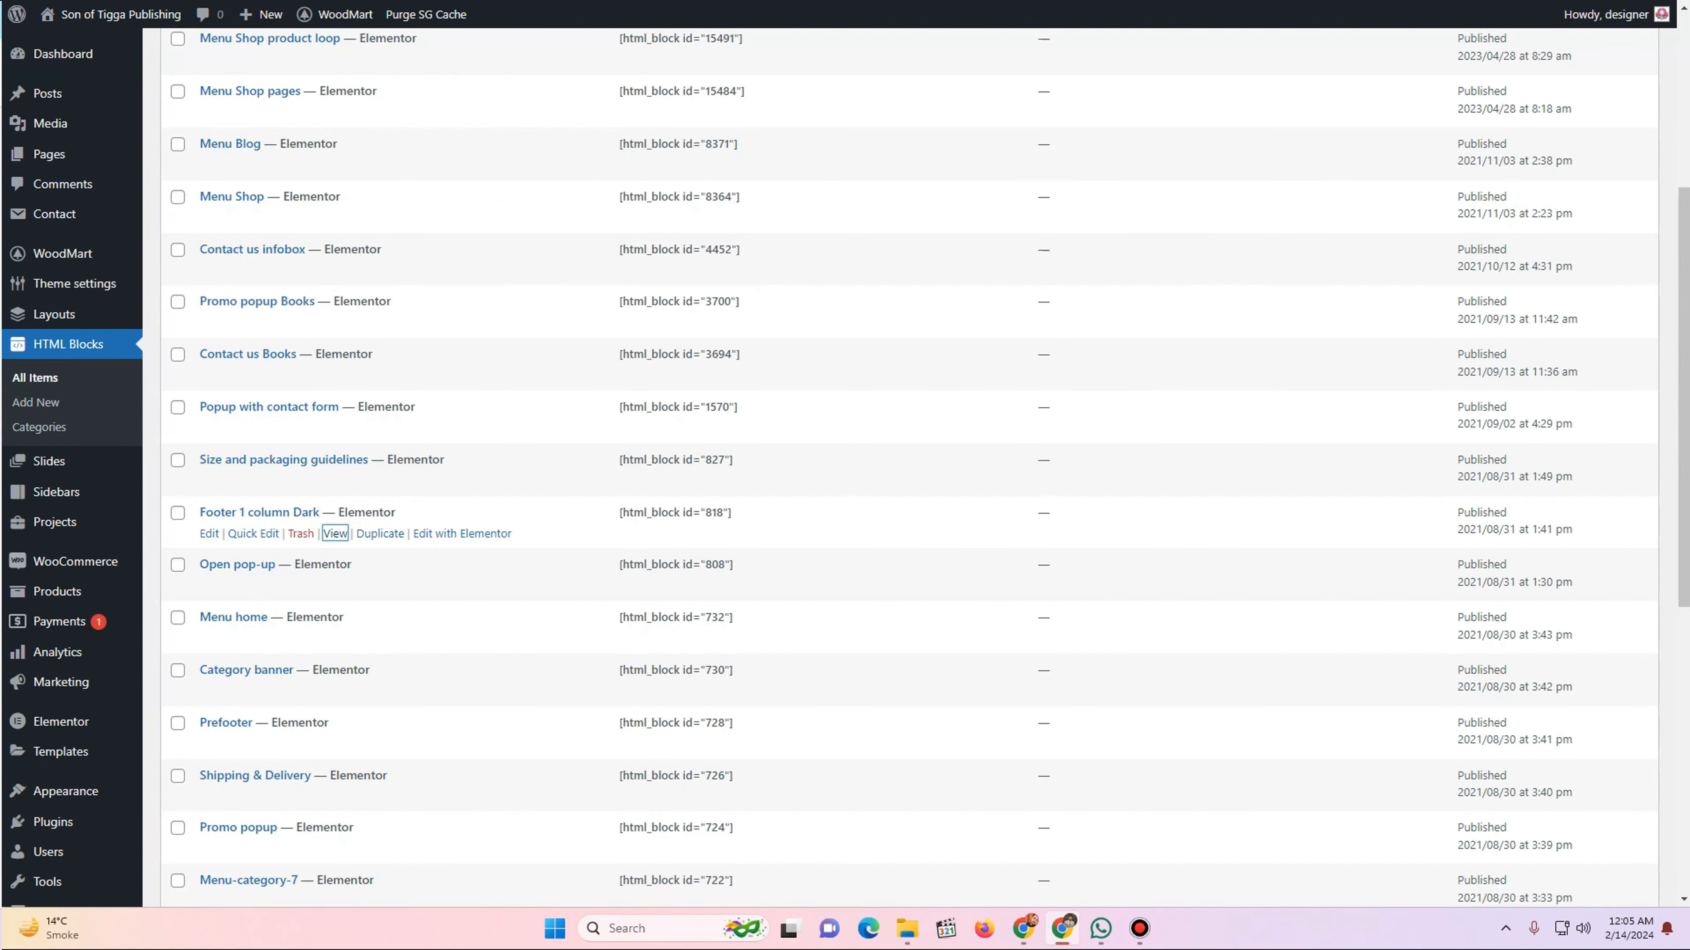
key("Tab")
key("Tab")
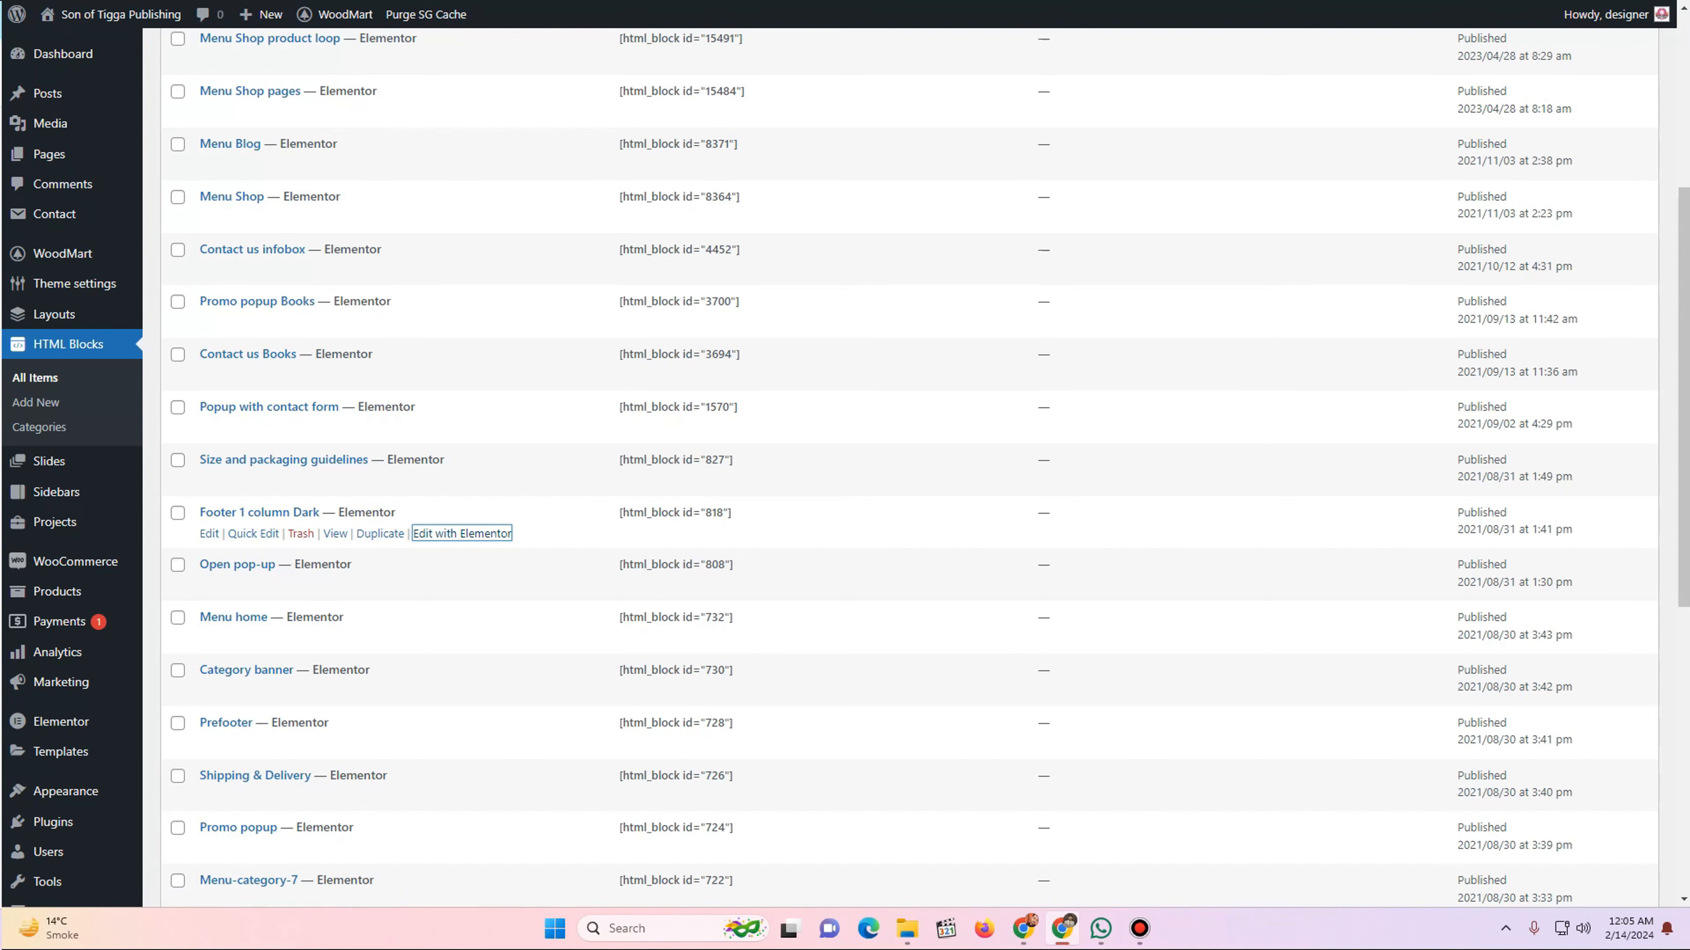
key("Return")
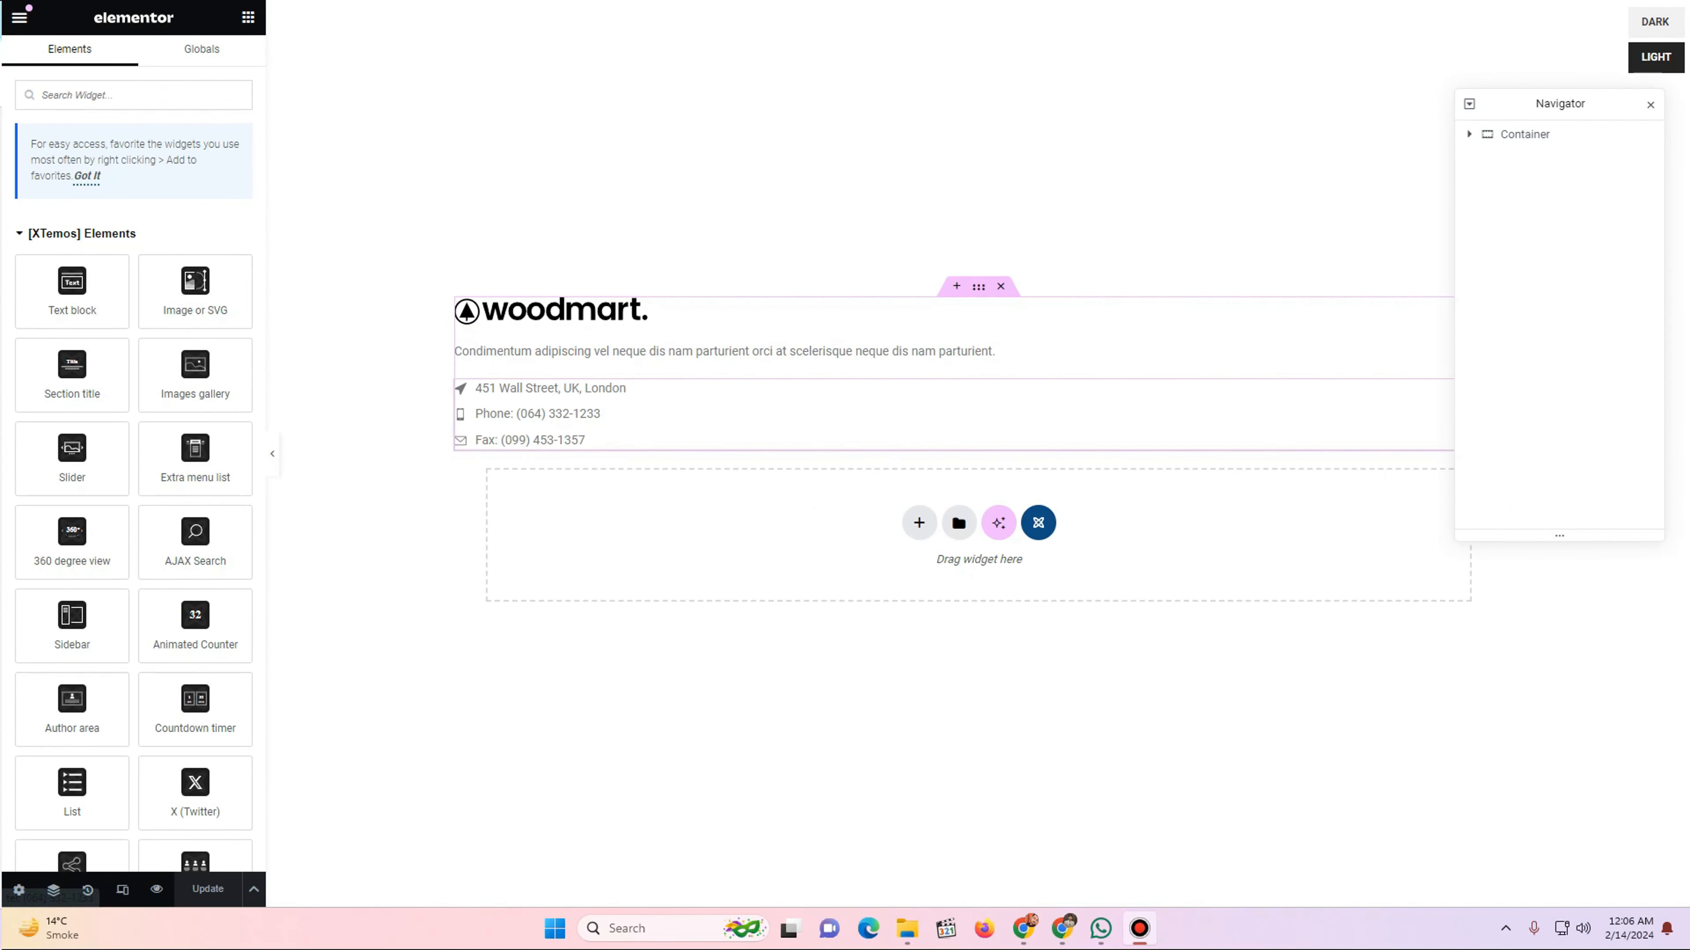
- Replace the WoodMart logo in the footer block with sonoftiggalogo-1.png from the media library
left_click(563, 310)
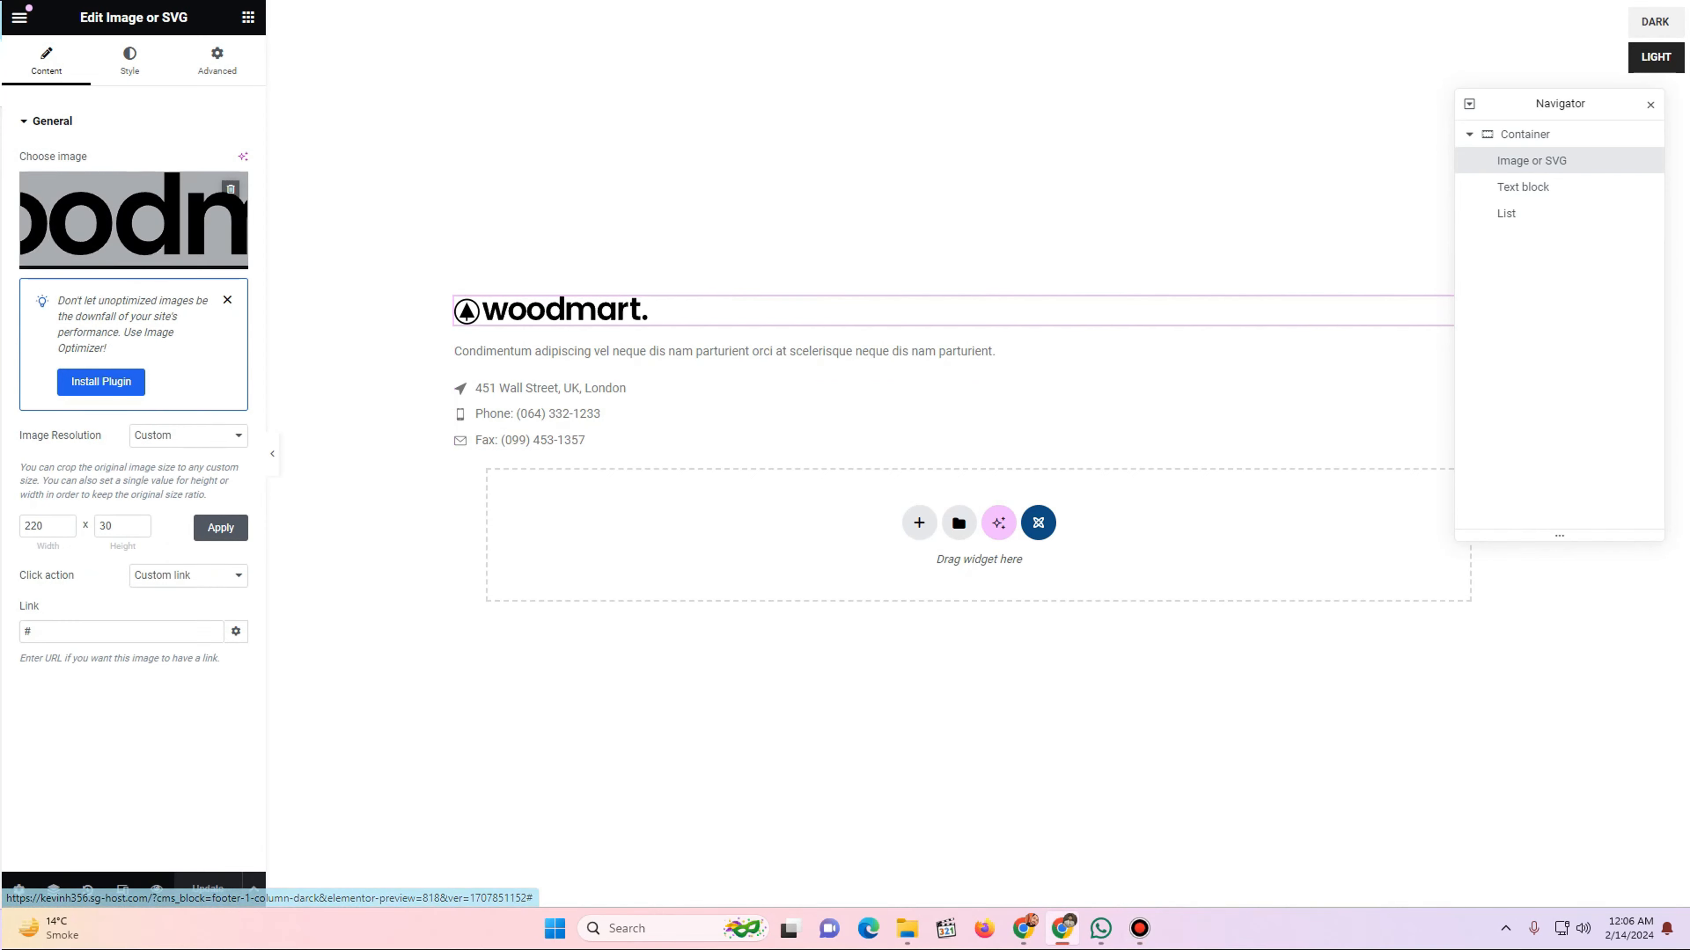
left_click(133, 230)
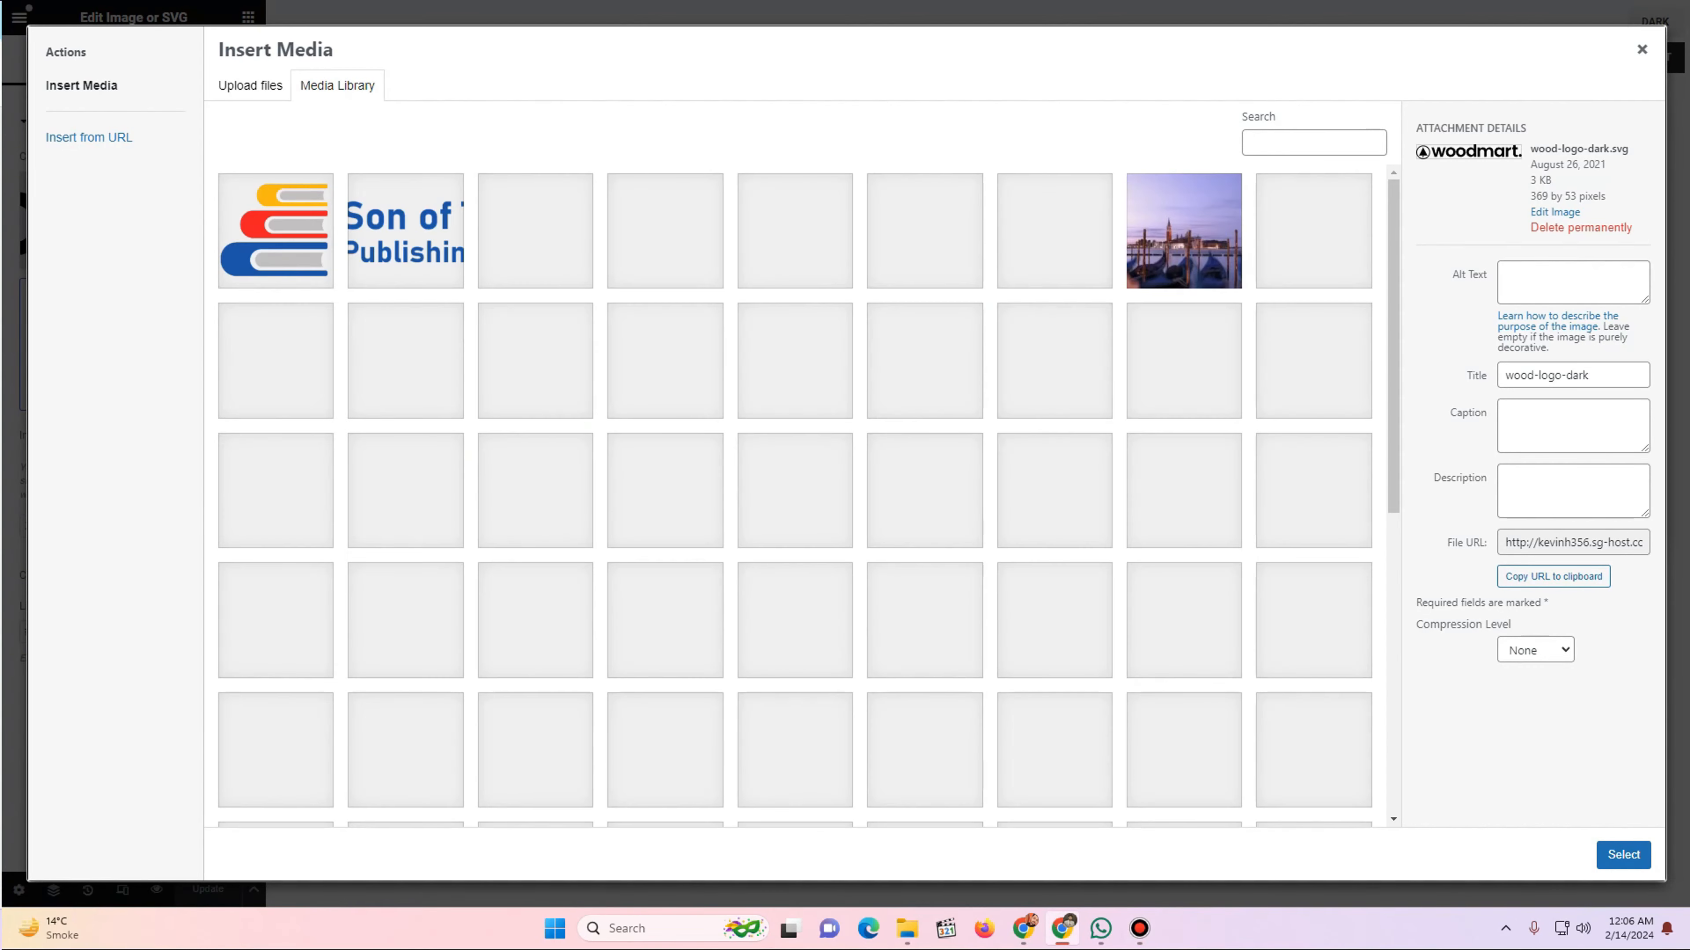
left_click(405, 231)
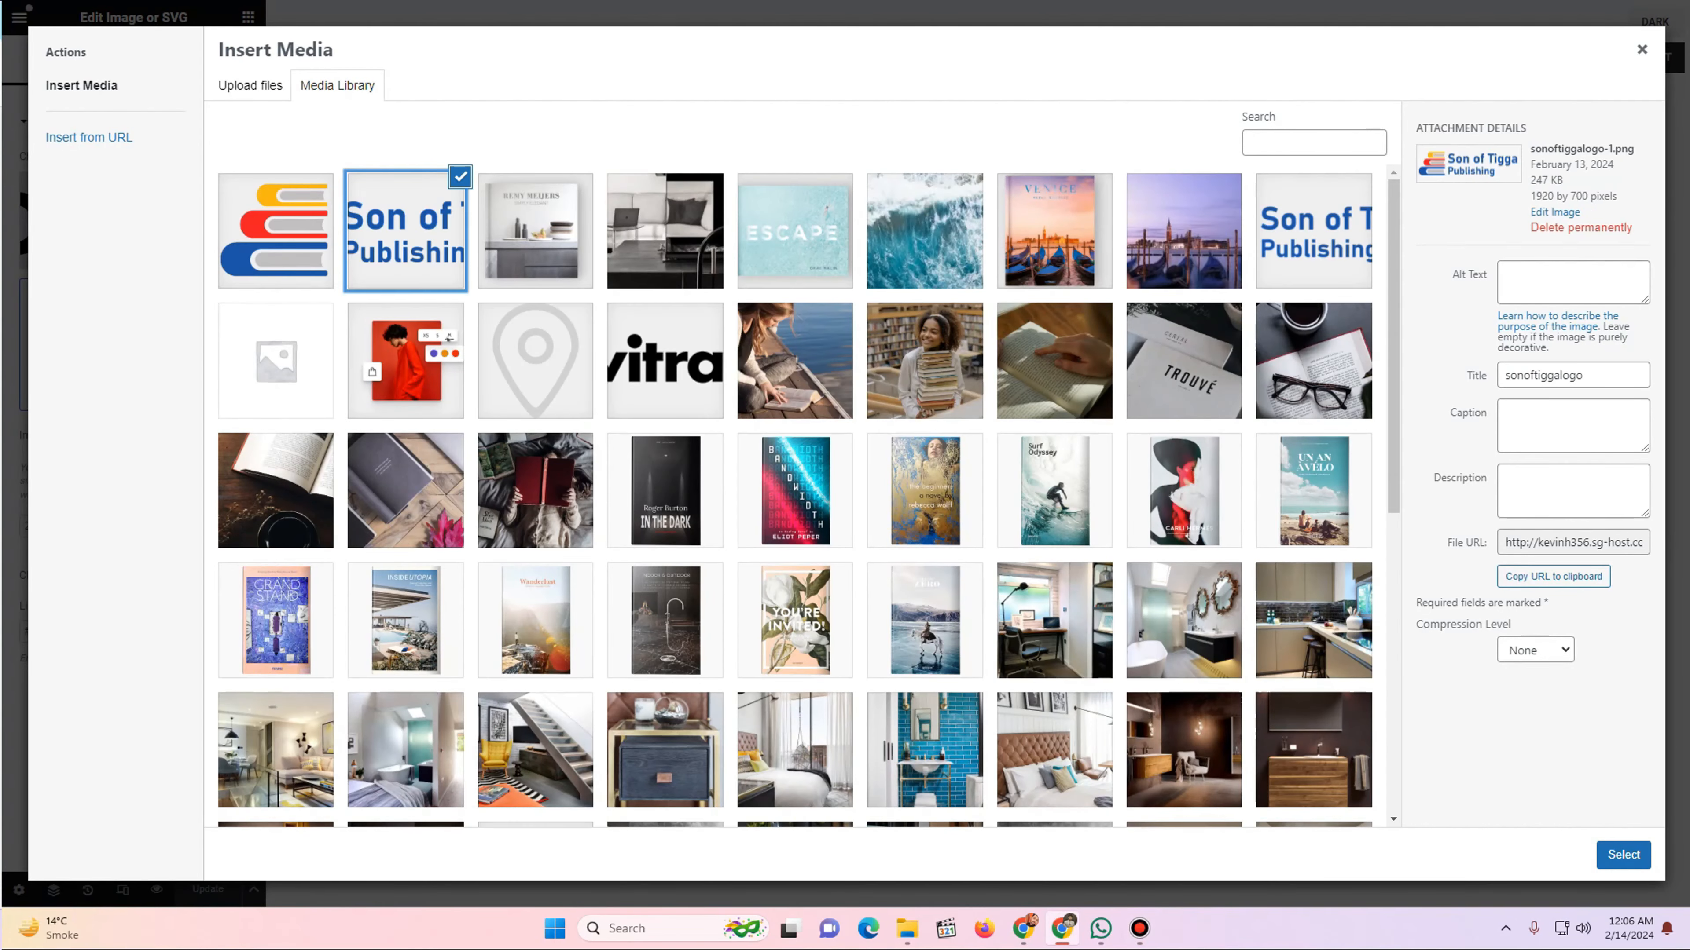
left_click(1623, 855)
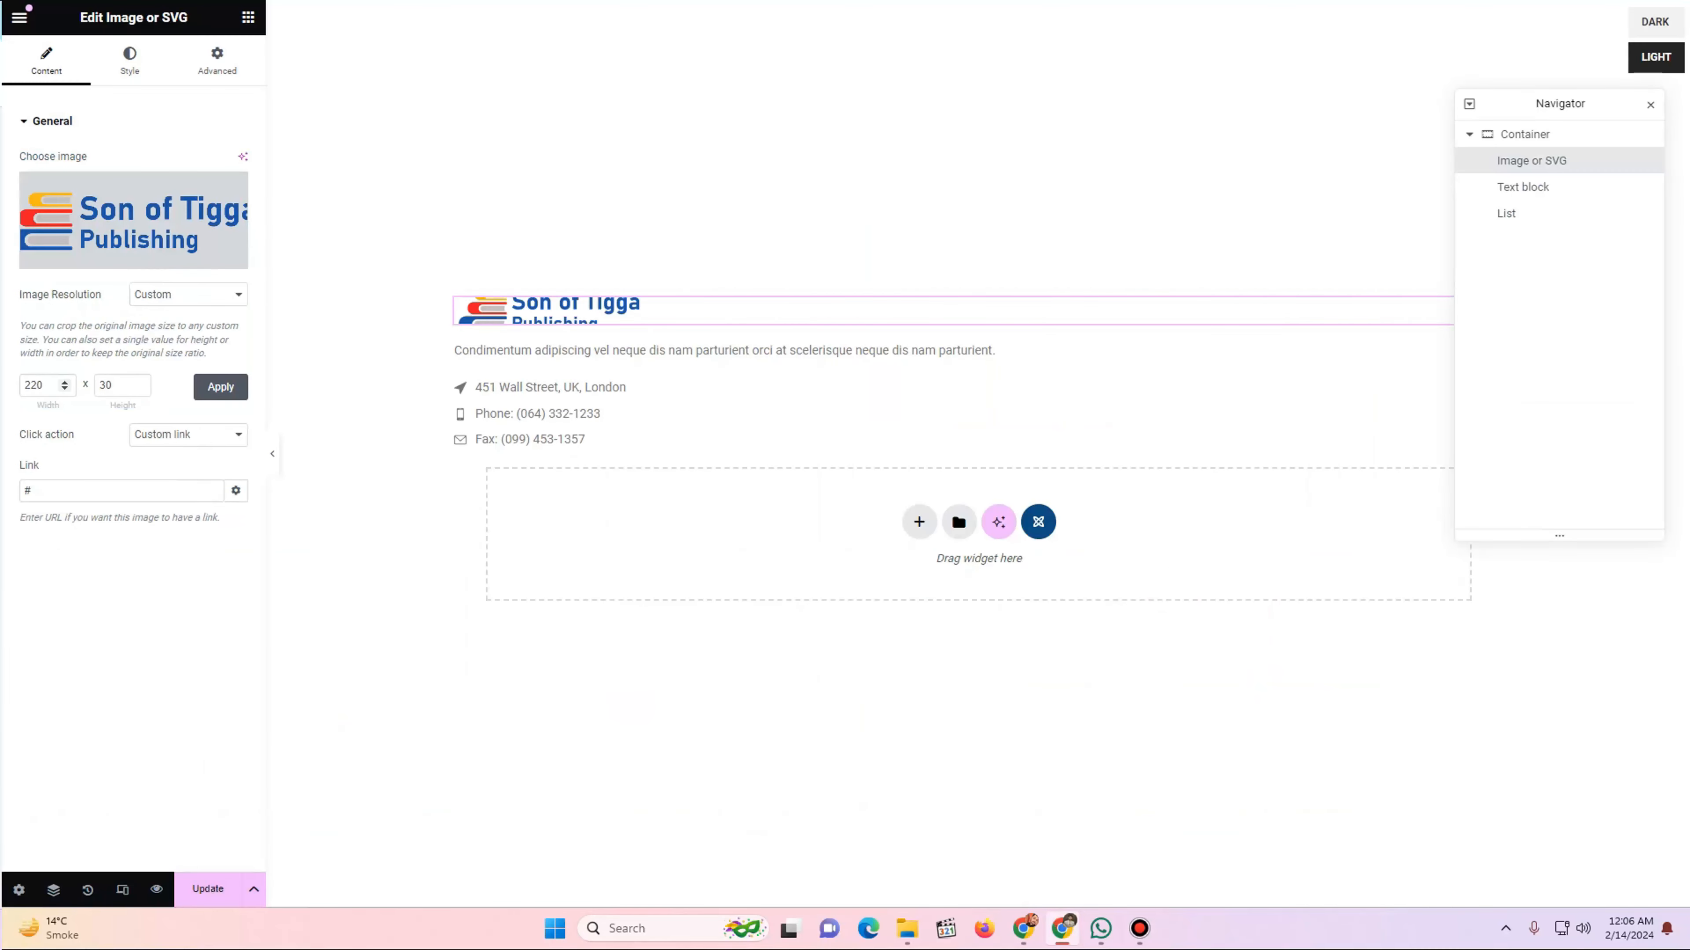
- Set the footer logo's image resolution to Full and check its rounding options
left_click(189, 295)
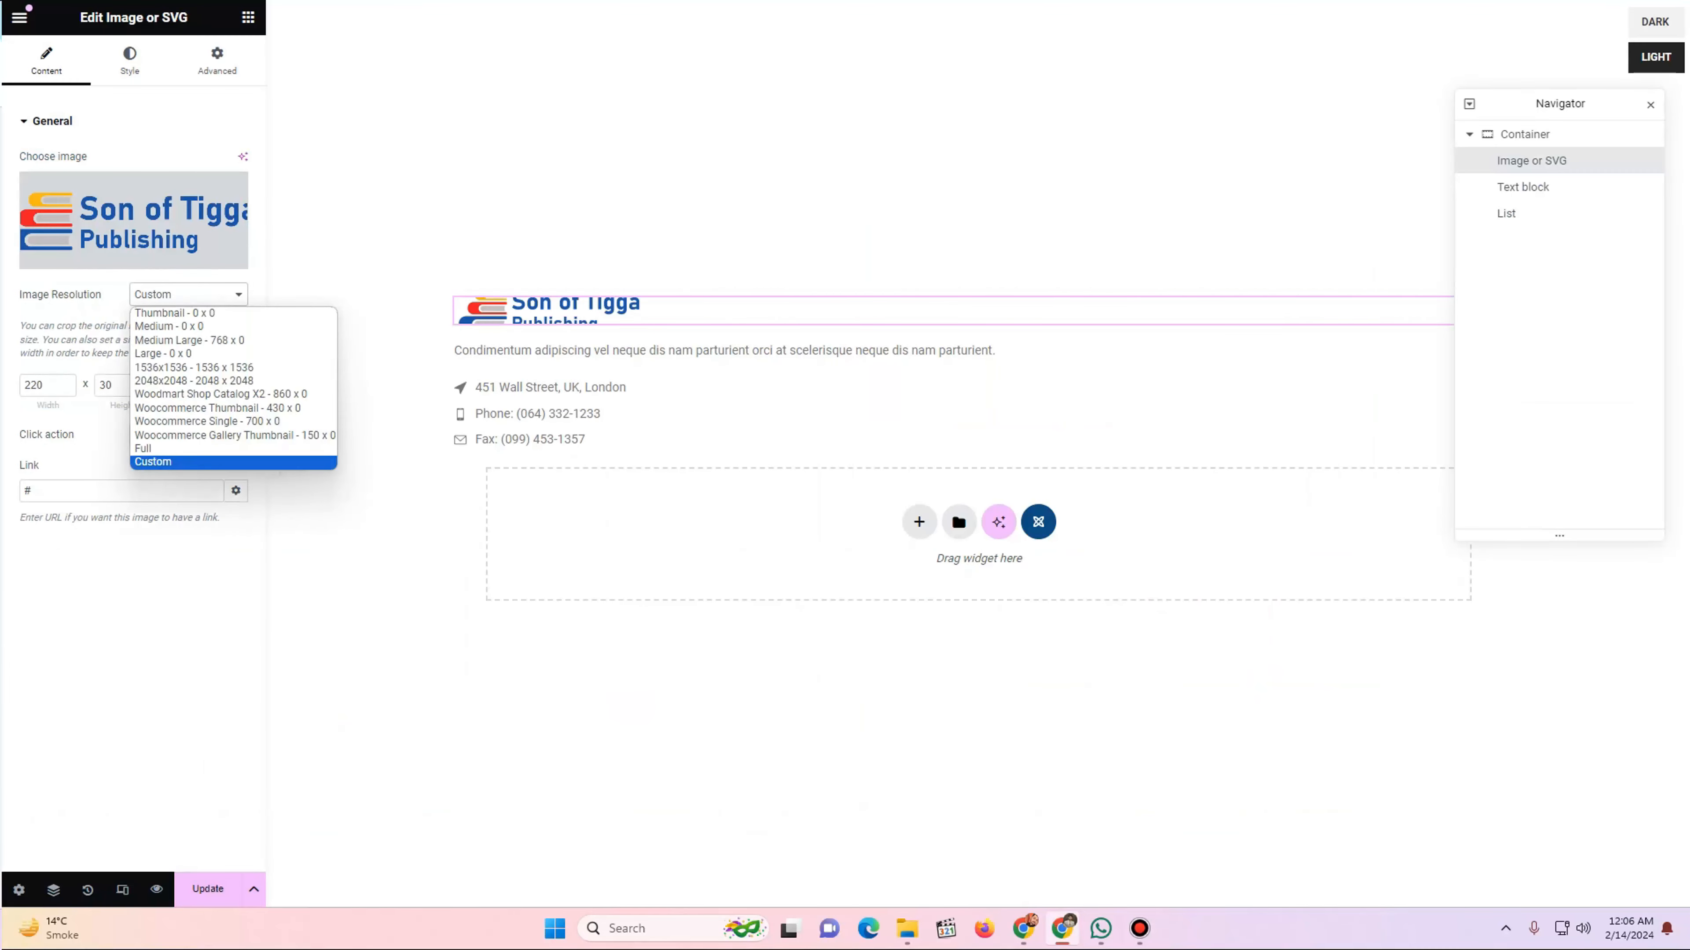
left_click(153, 448)
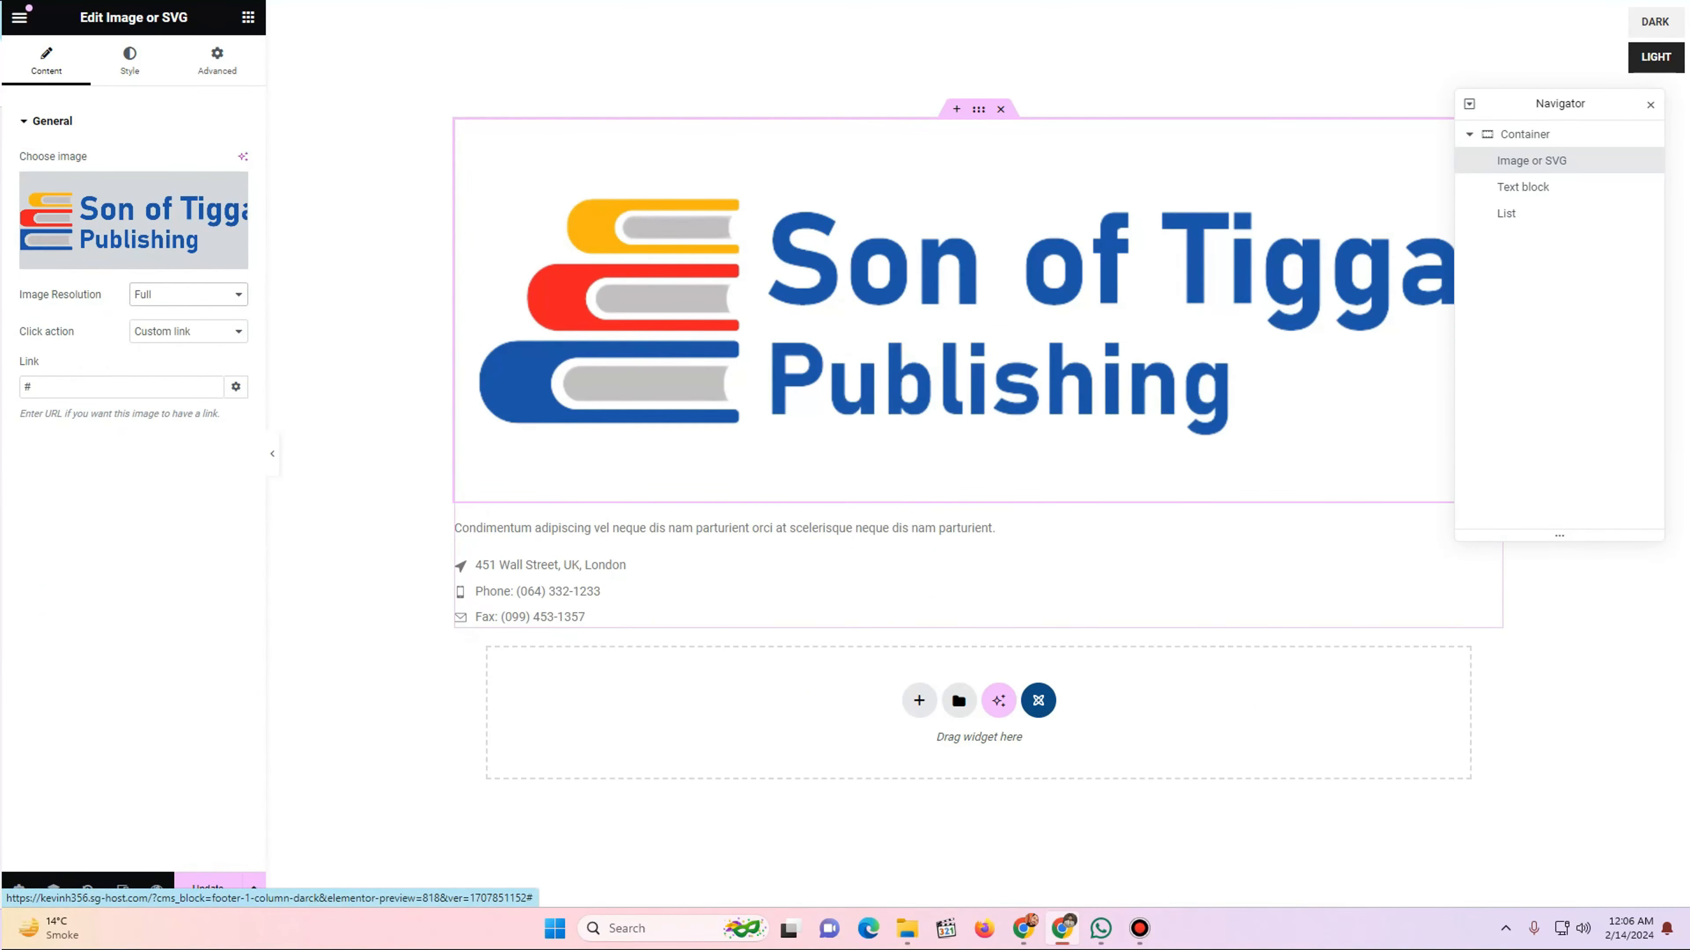
left_click(130, 59)
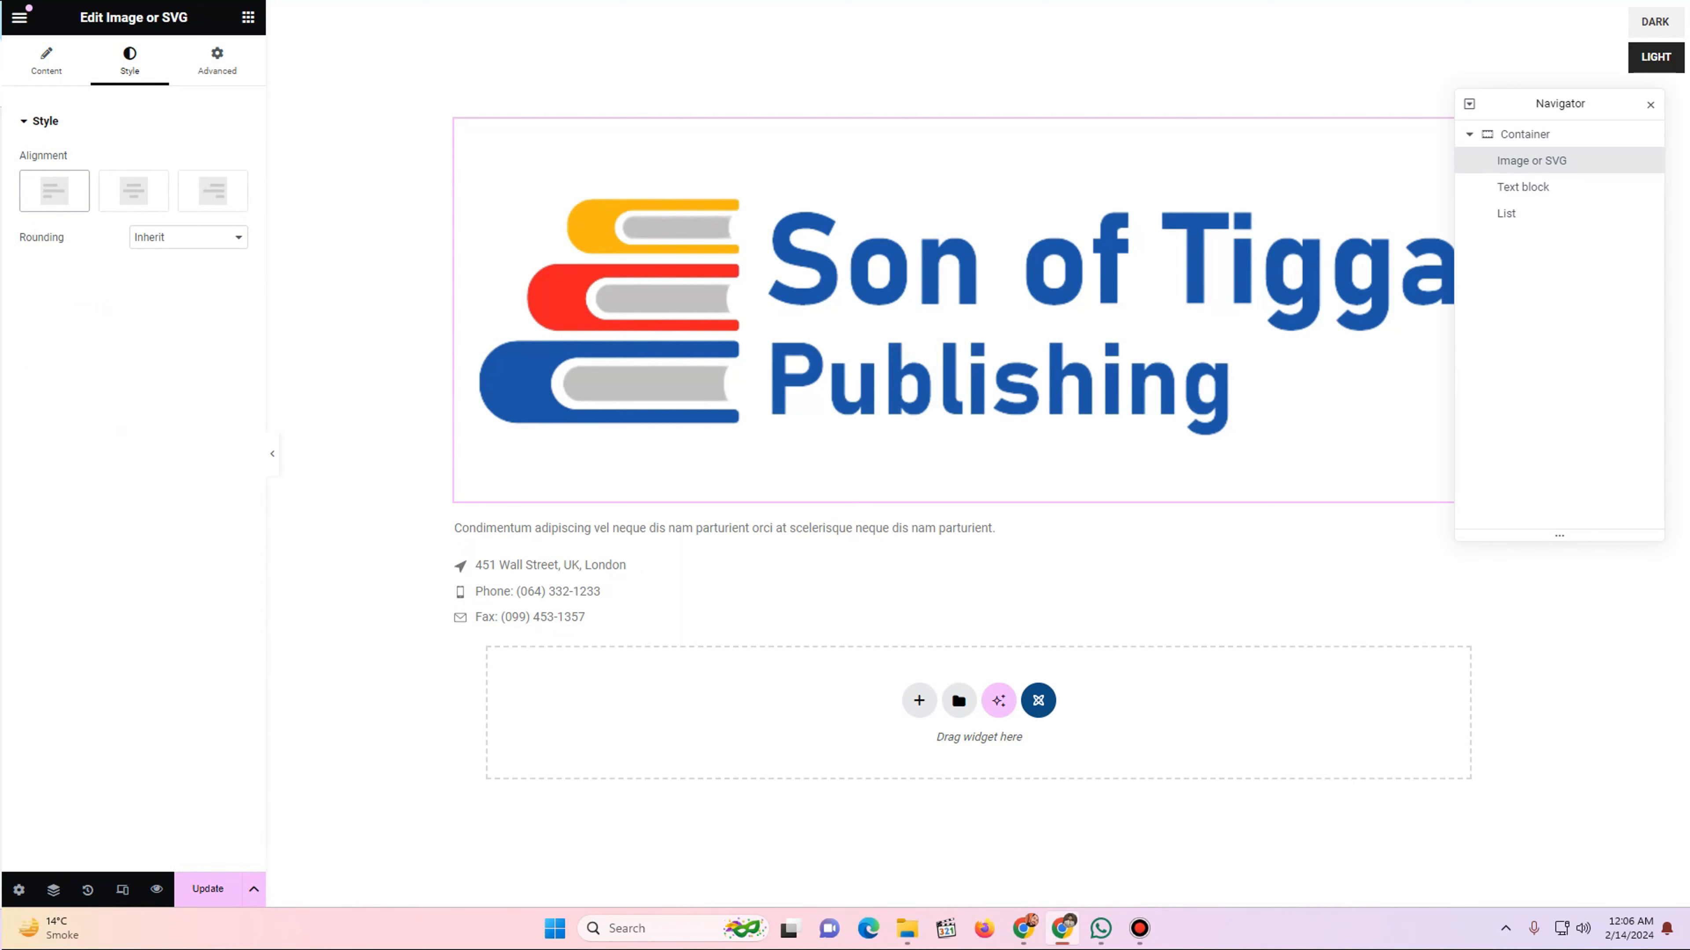
left_click(189, 237)
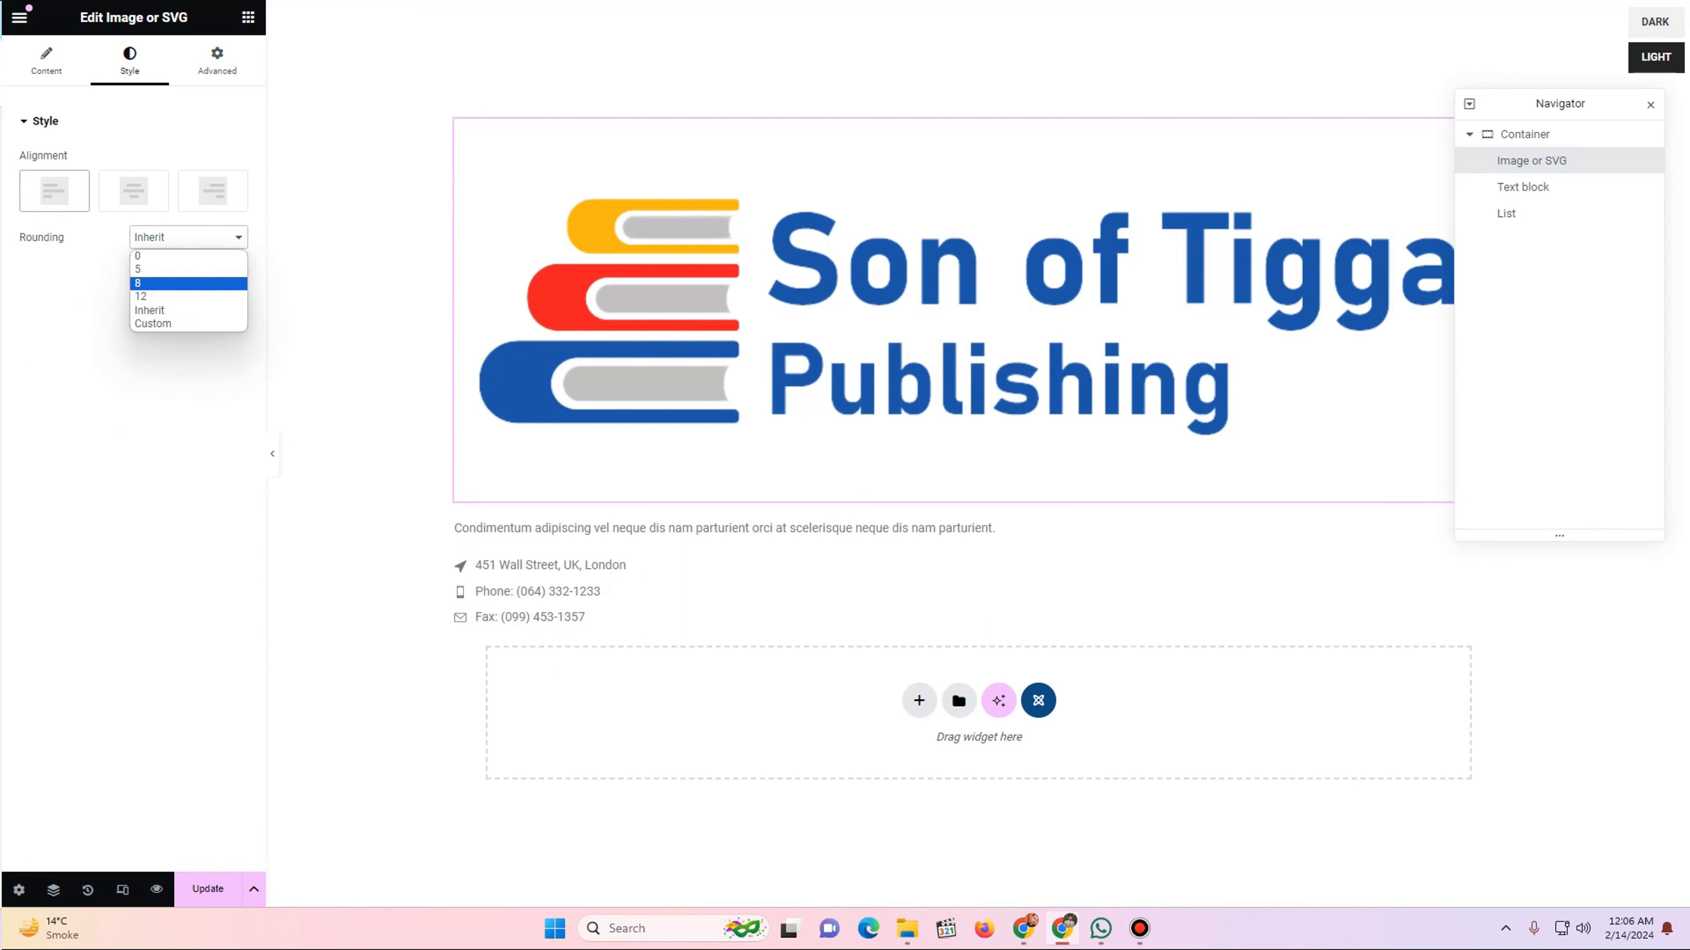
left_click(188, 237)
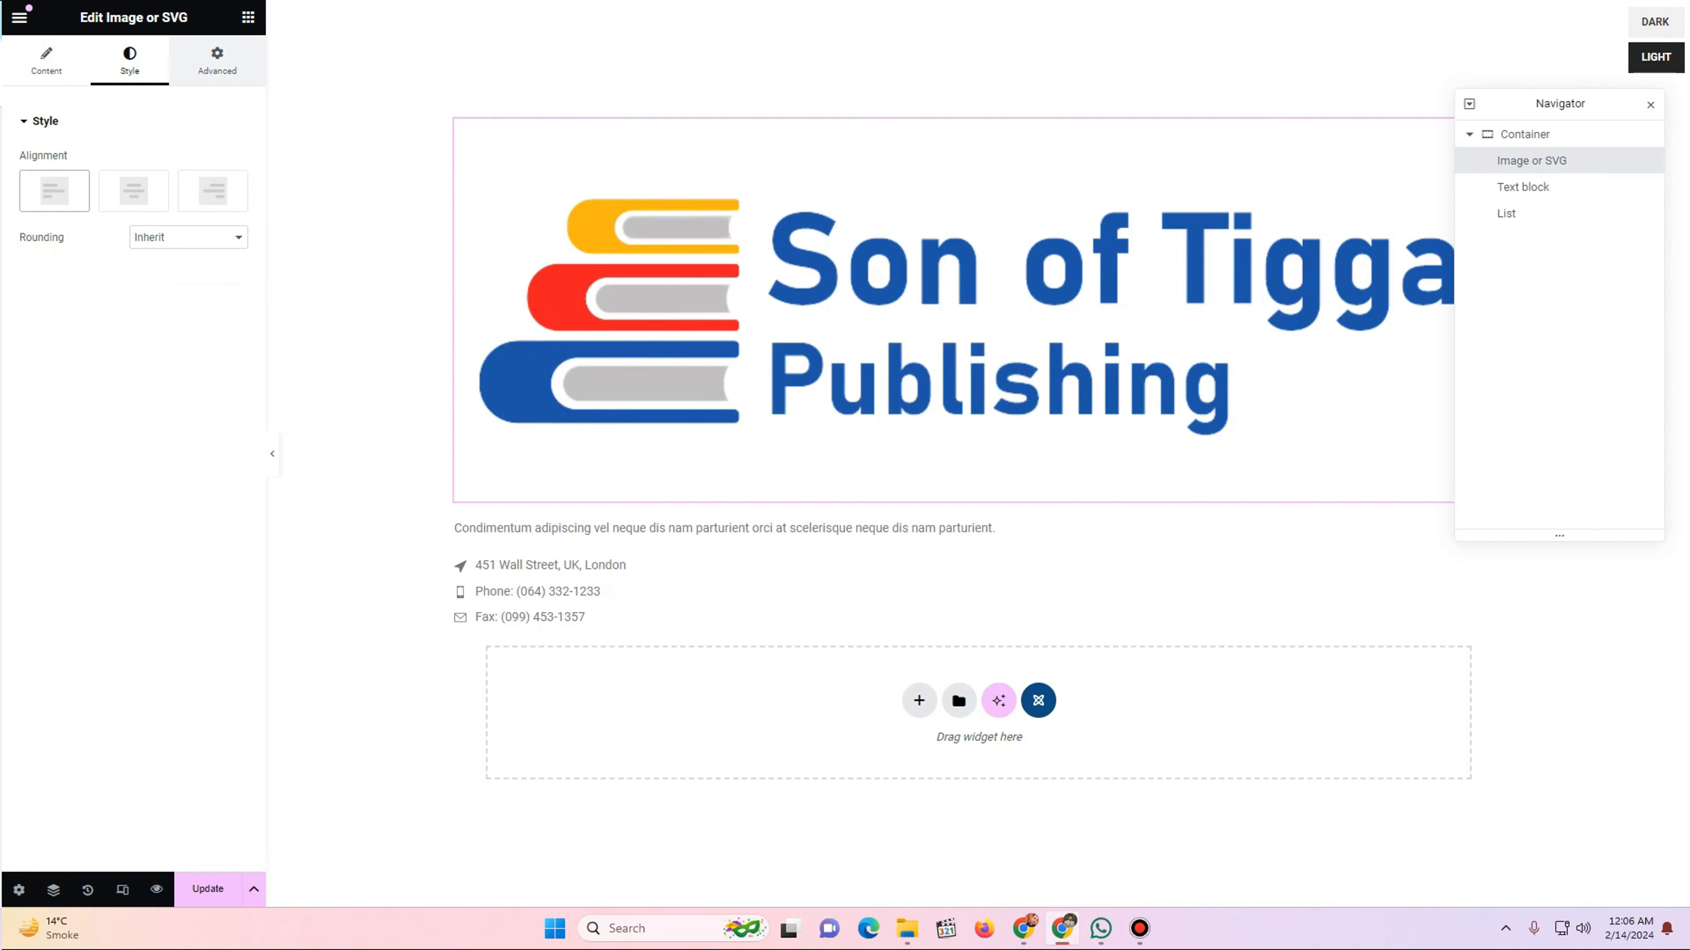
- Set the footer logo to a custom width of 20%
left_click(216, 59)
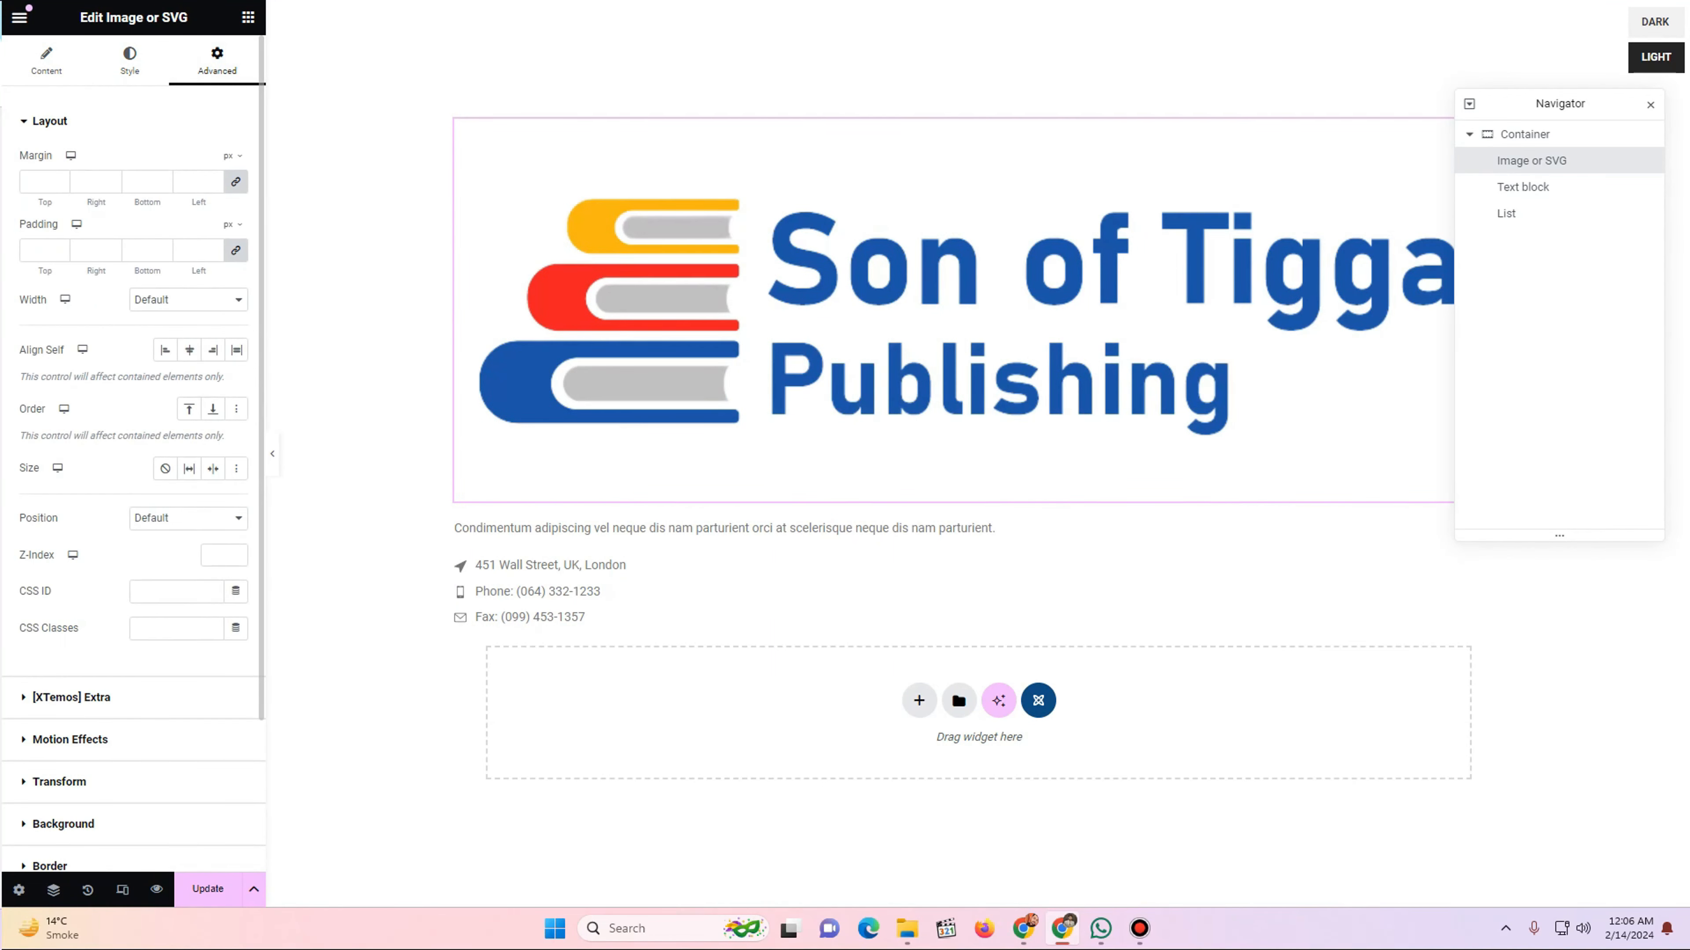
left_click(188, 299)
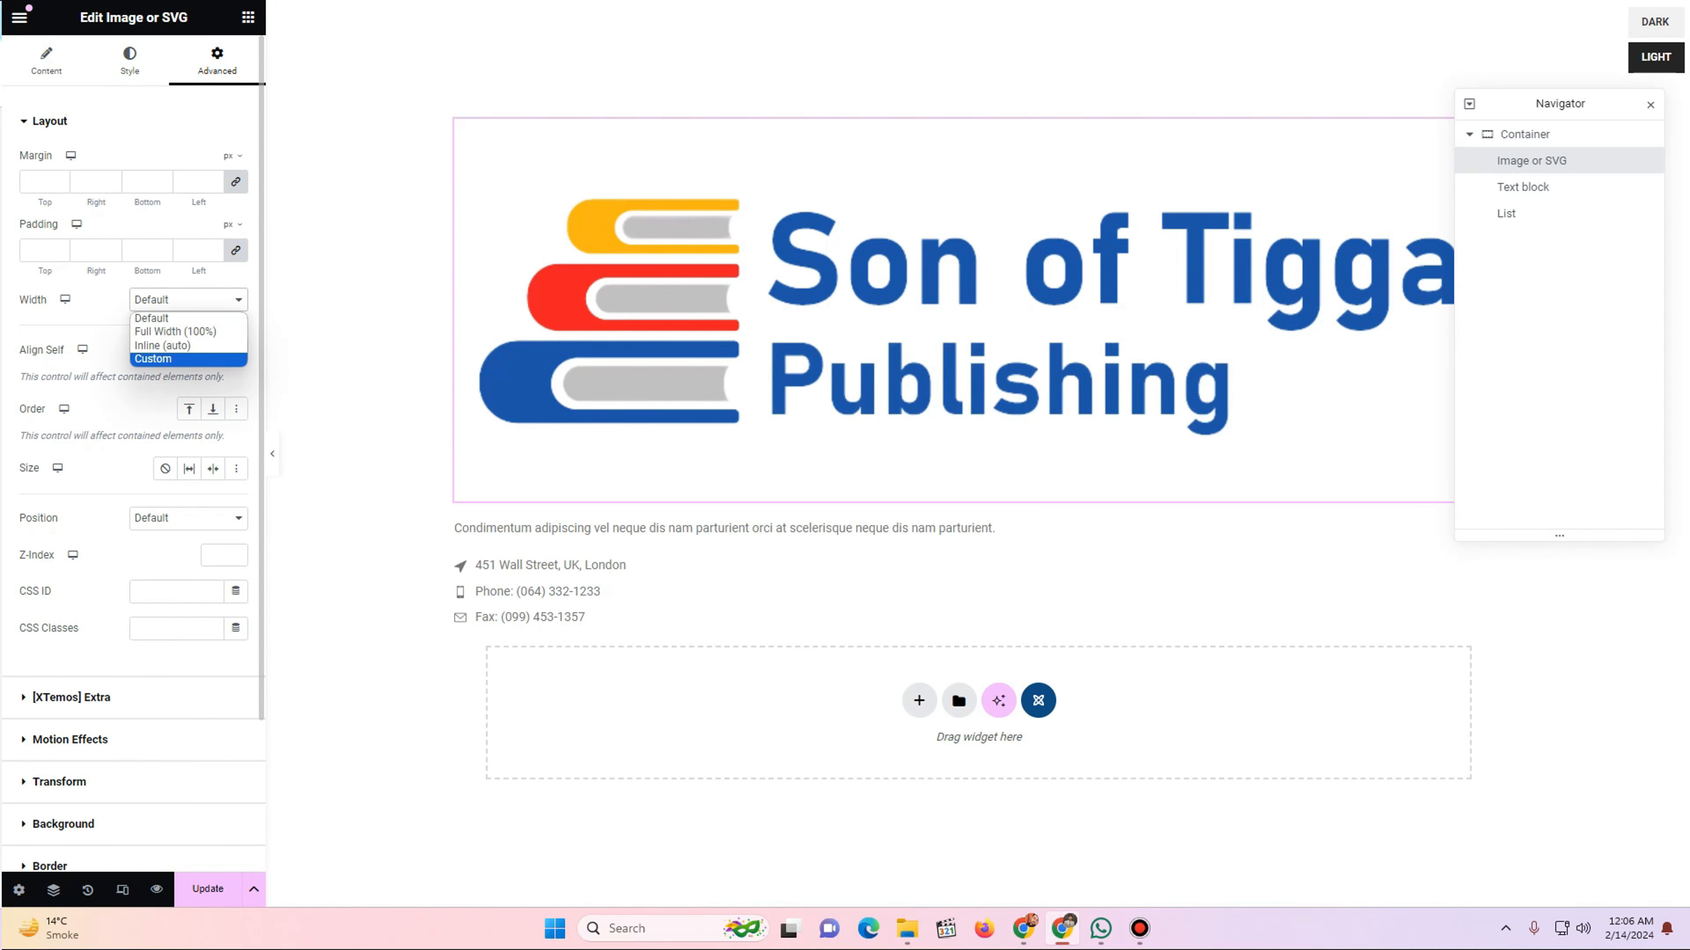
key("Return")
left_click_drag(19, 356, 52, 356)
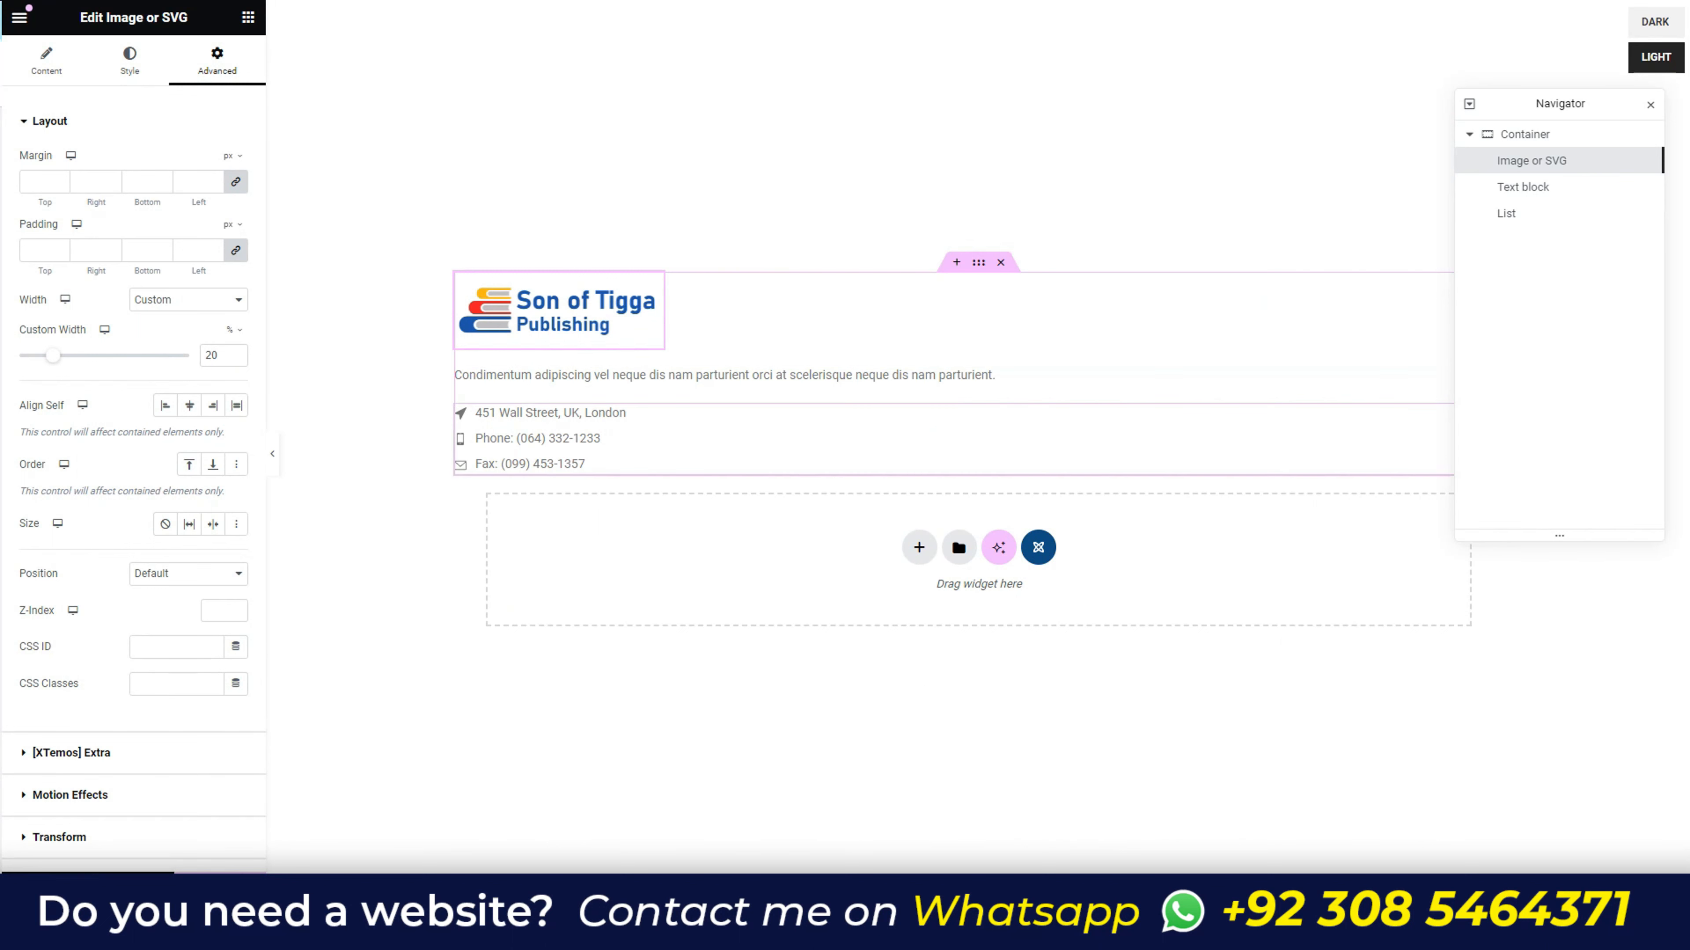
- Delete the "Condimentum adipiscing" text block below the footer logo and switch to the website info document
right_click(615, 375)
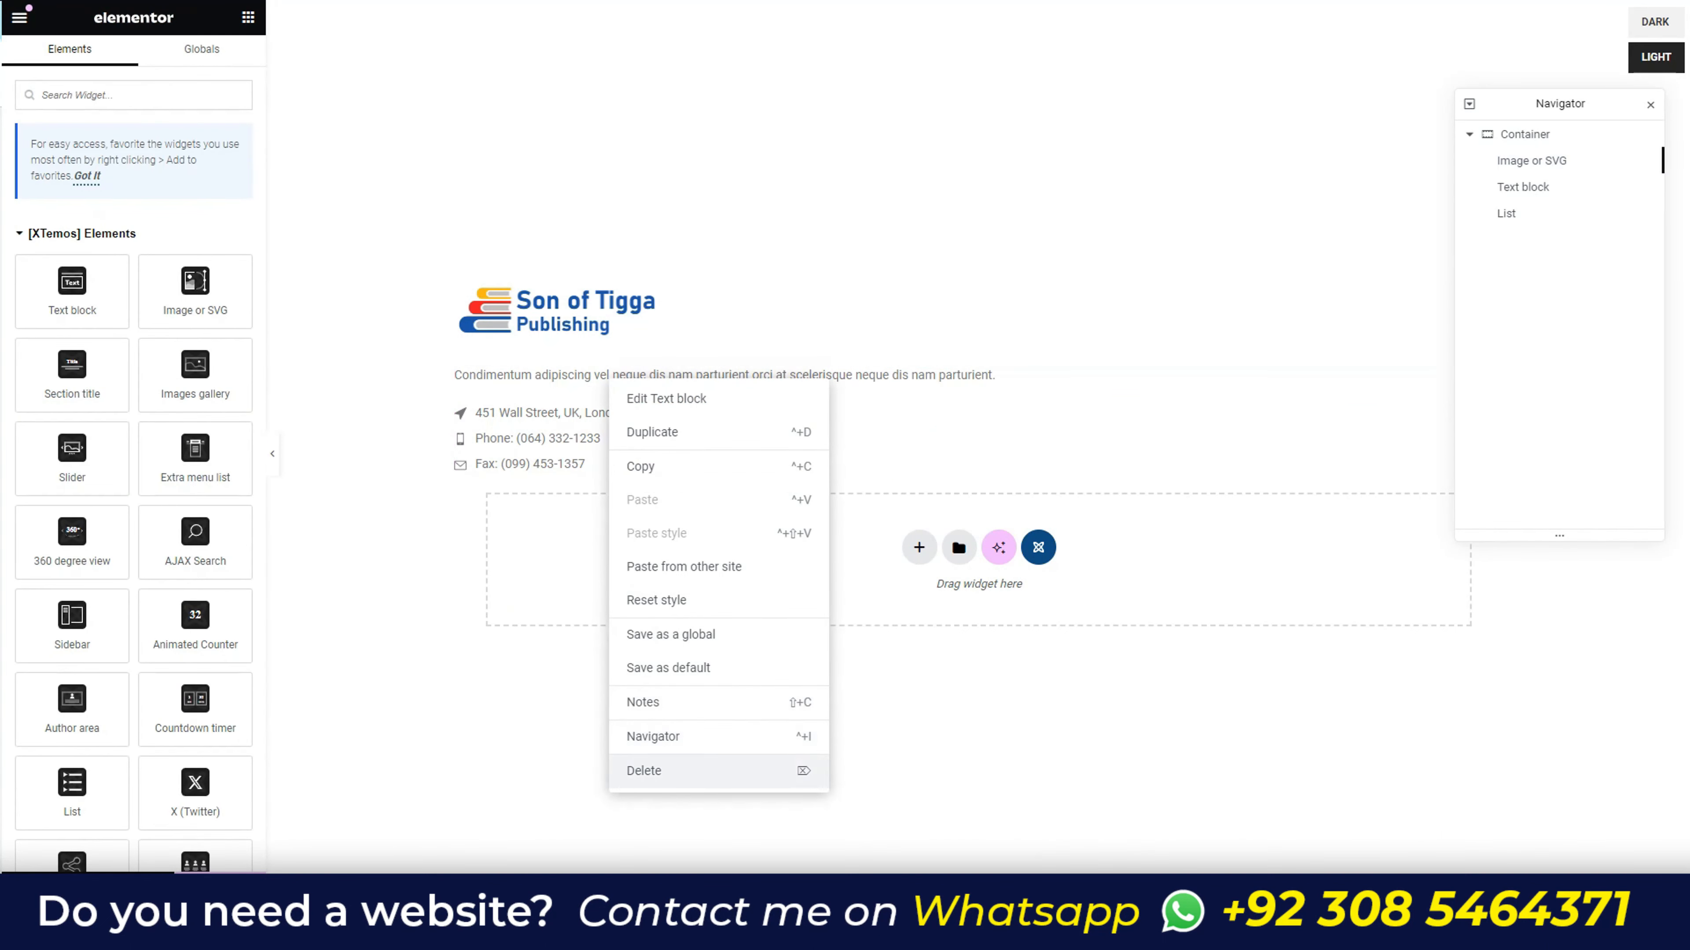
left_click(660, 770)
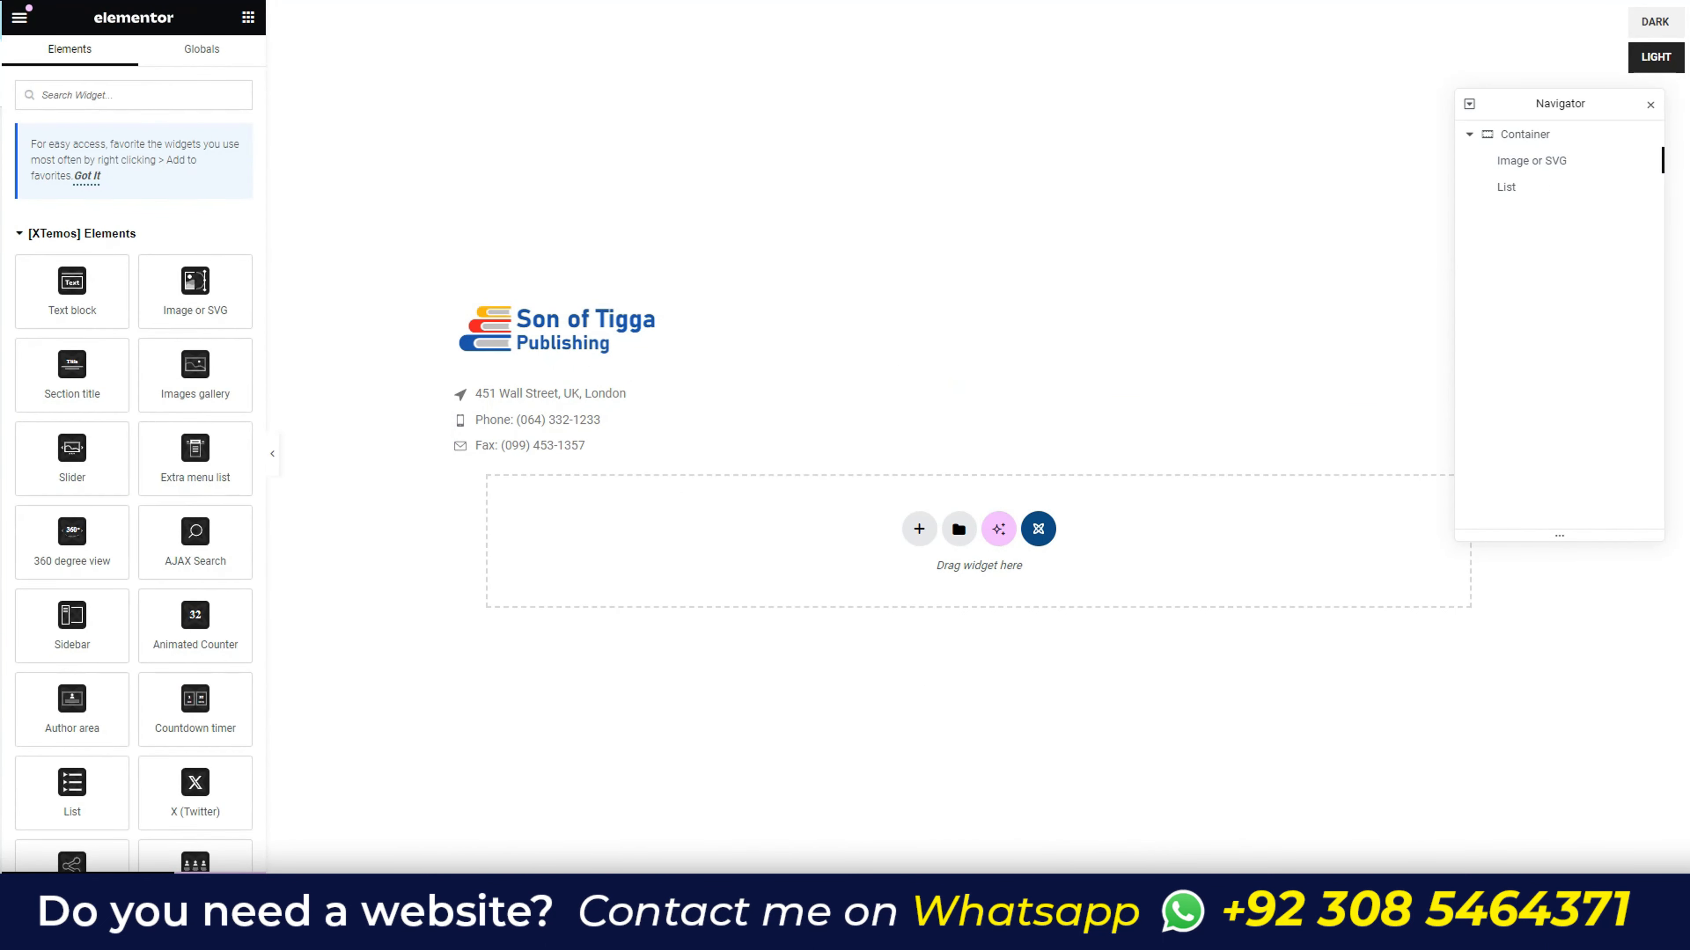
key("ctrl+Tab")
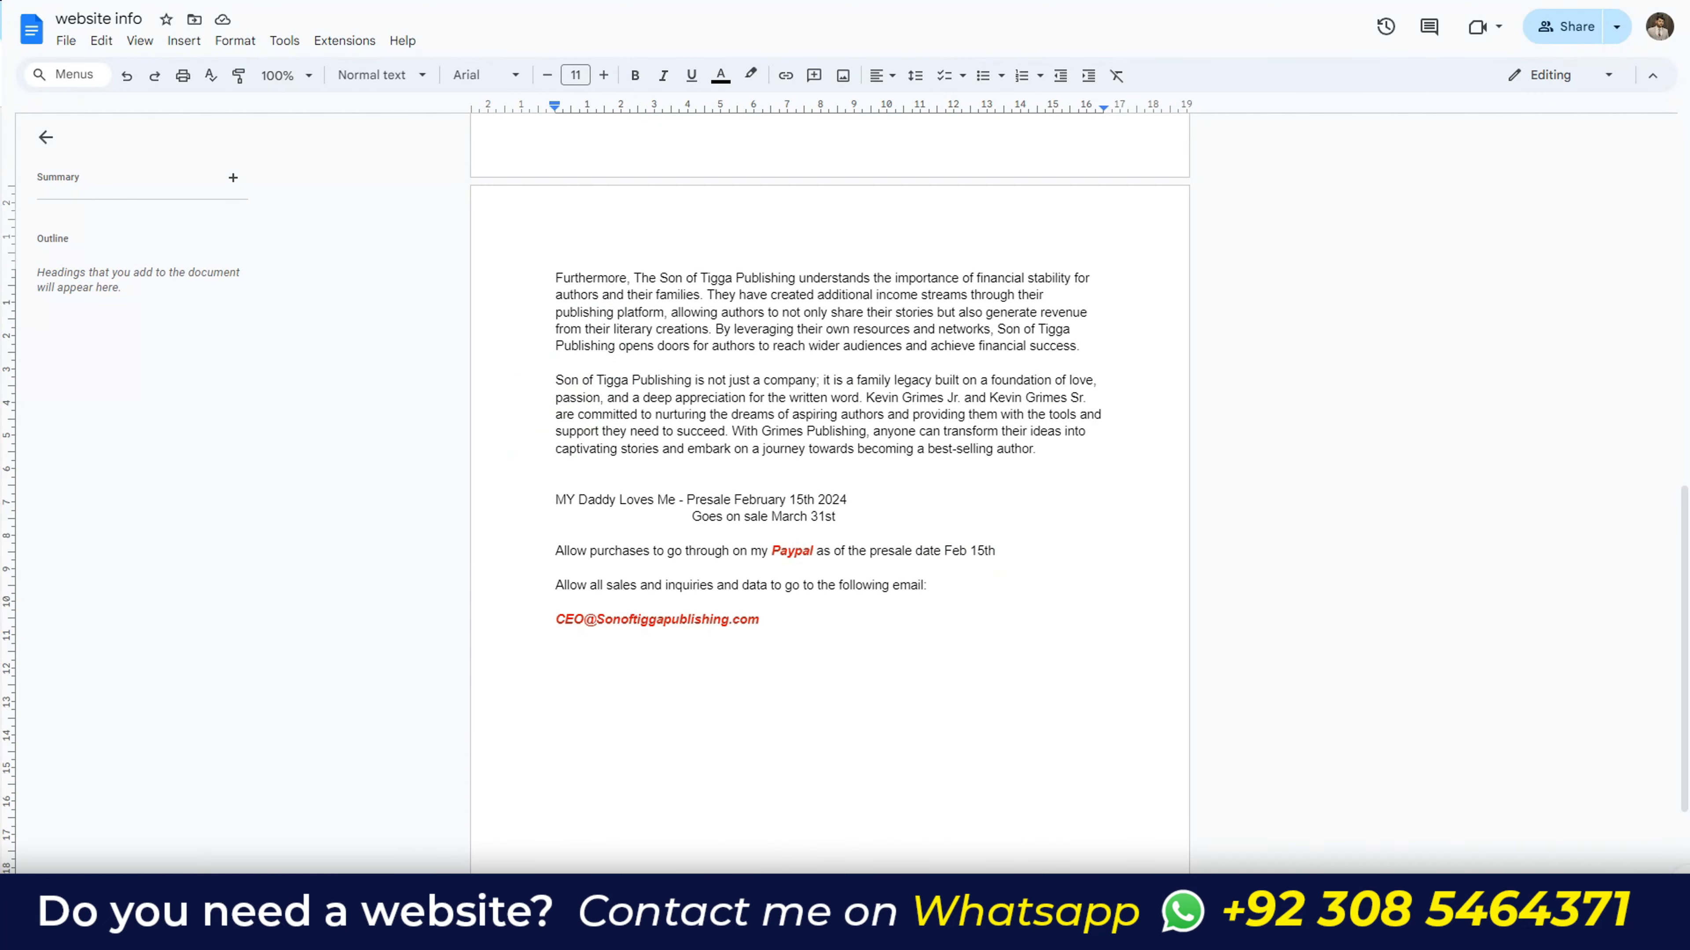
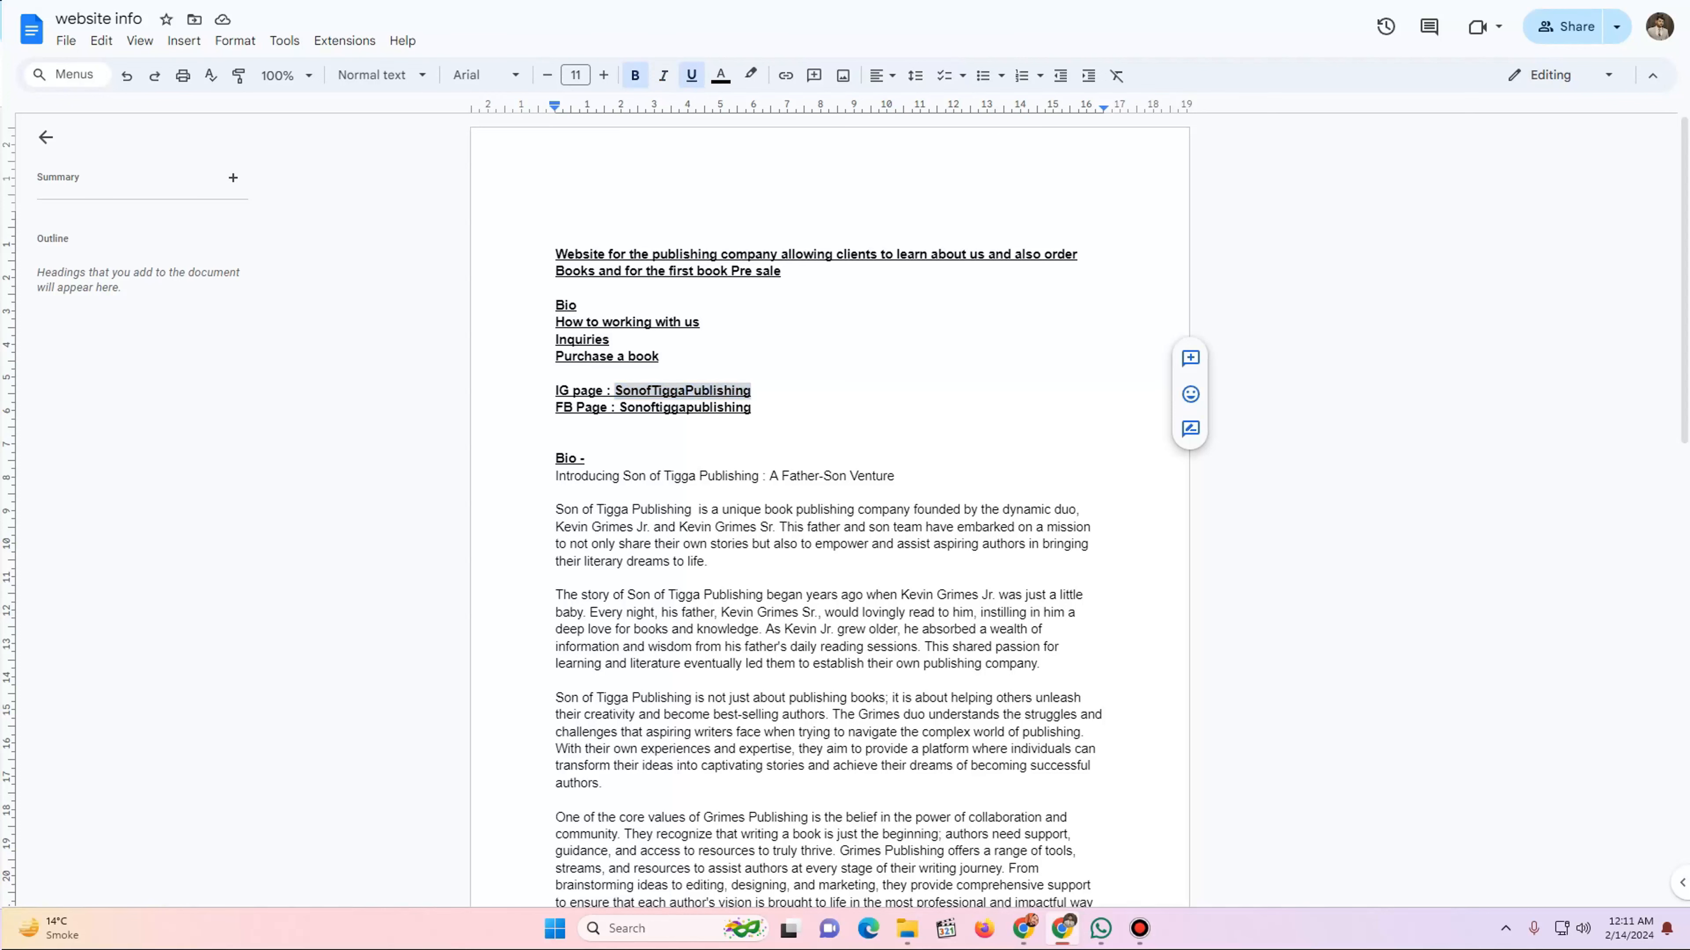
- Search Google in a new tab for "SonofTiggaPublishing instagram" and look through the results for the publisher's Instagram profile
key("ctrl+t")
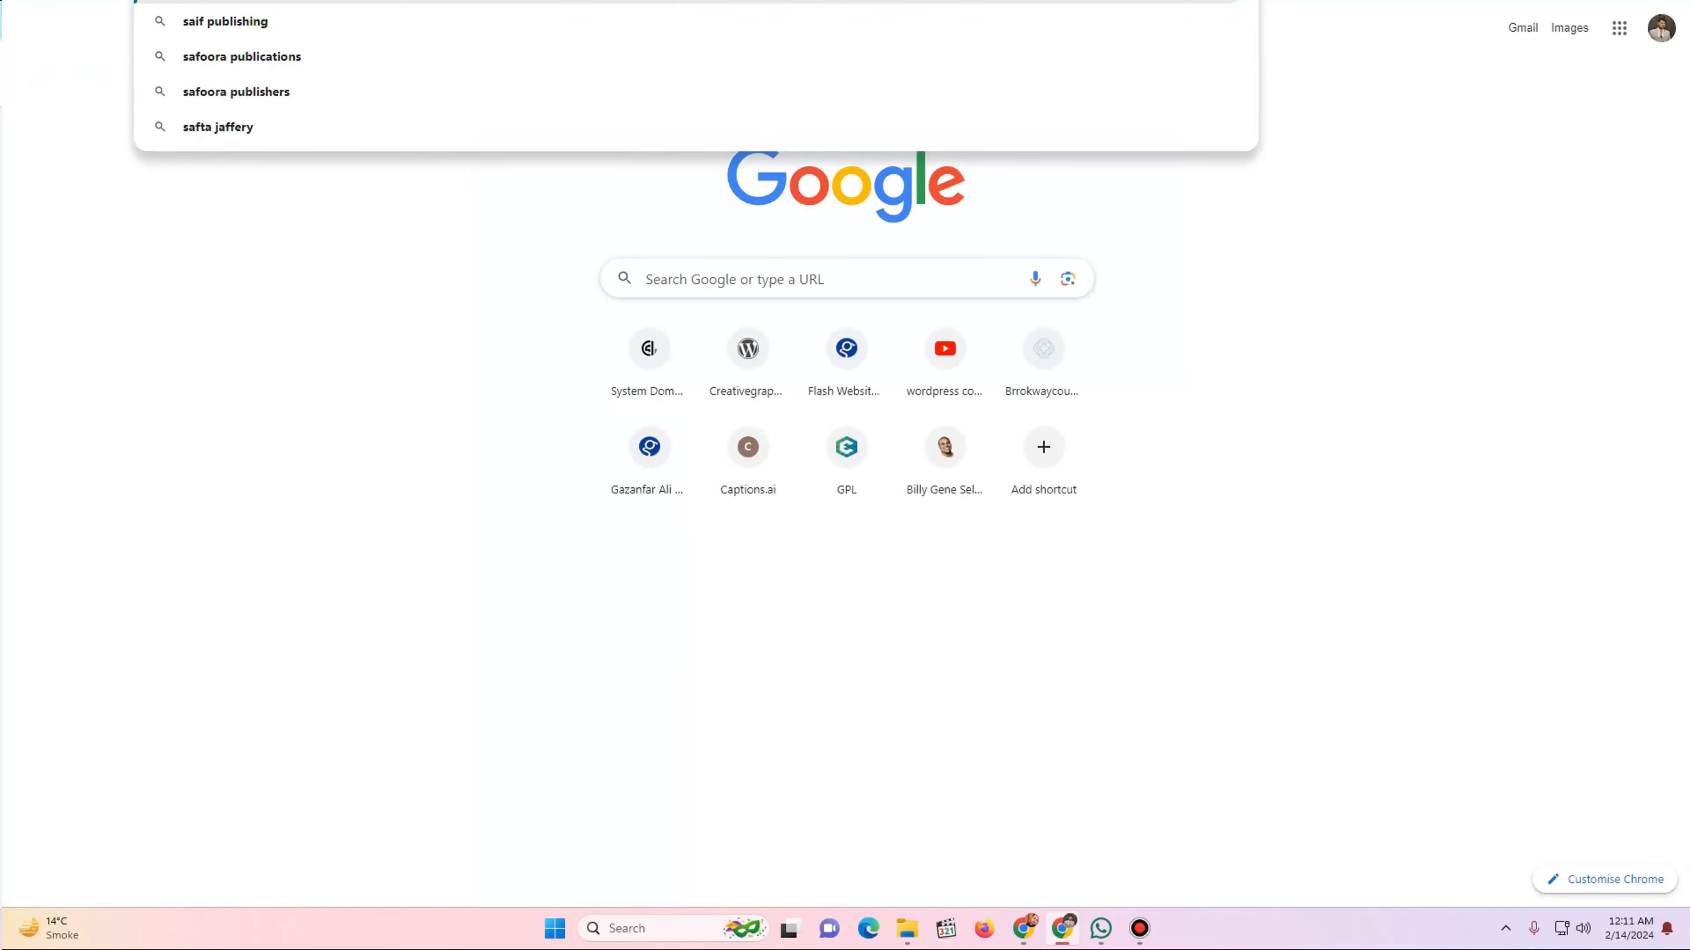
type("instagram")
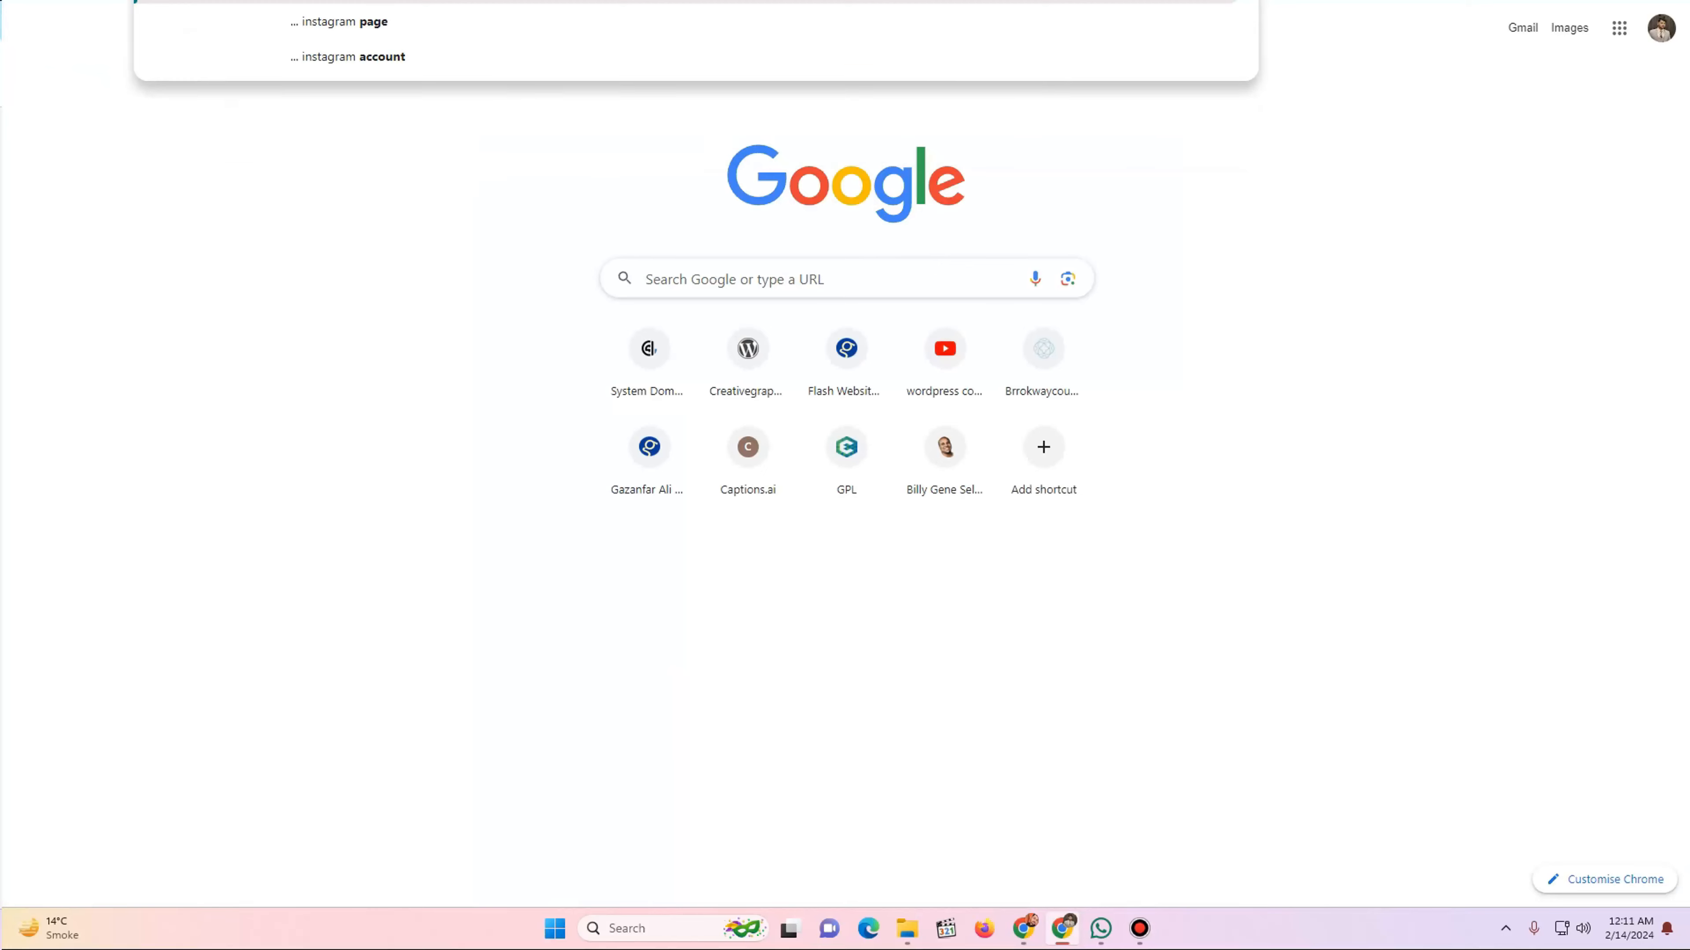
key("Return")
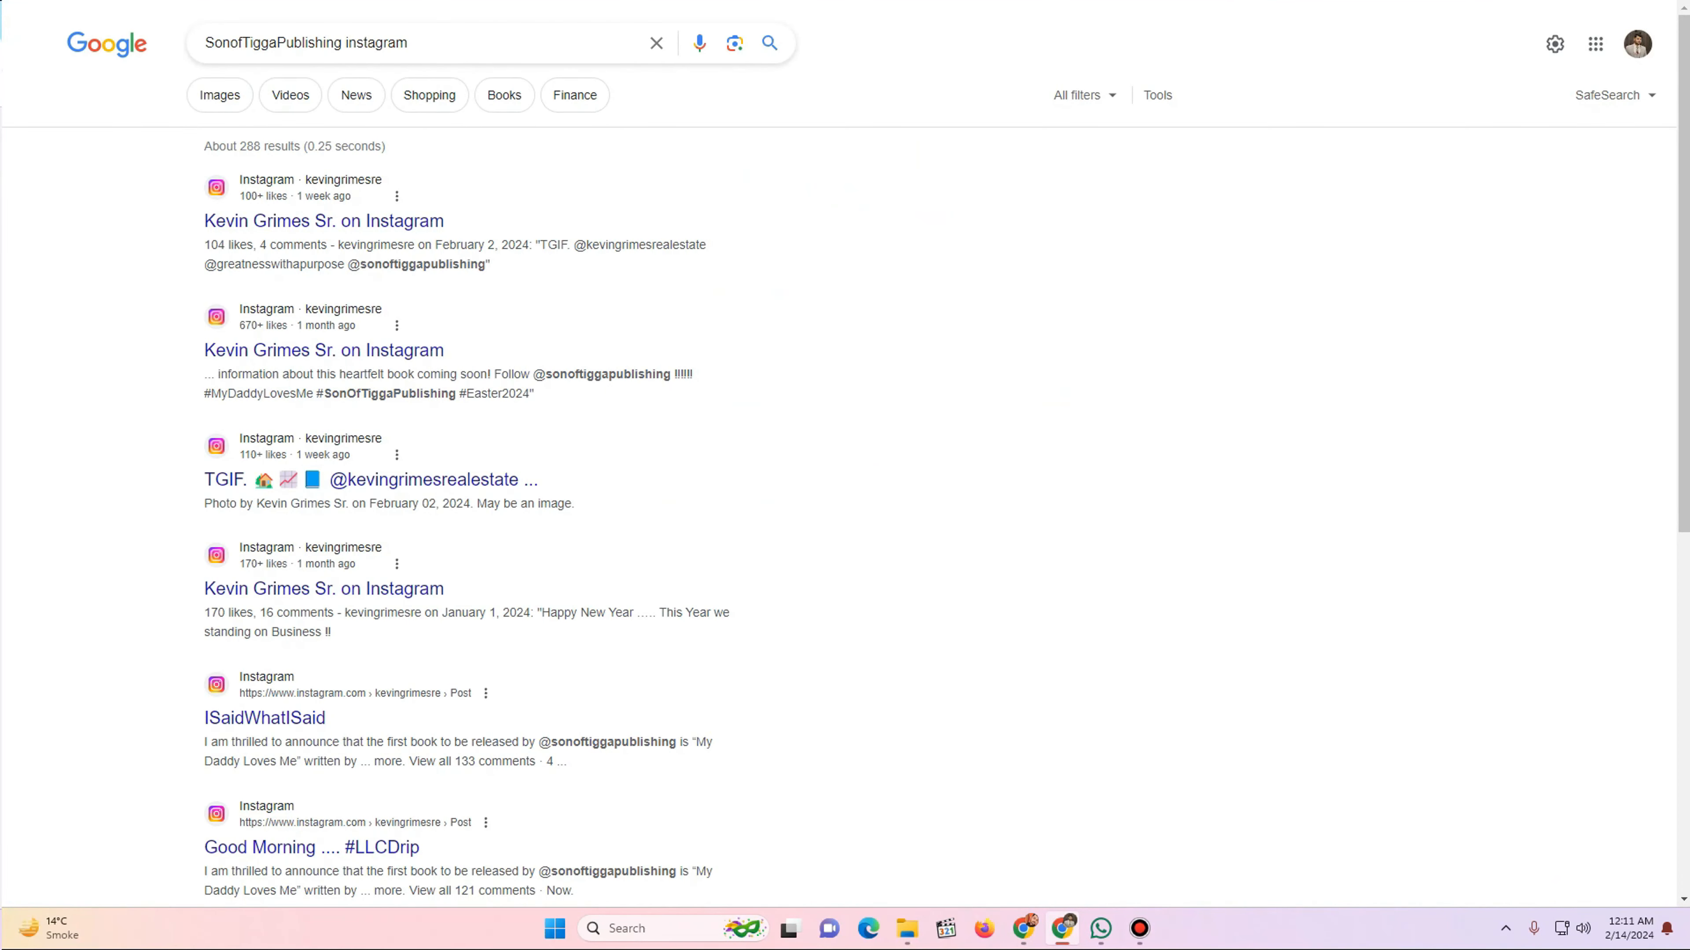
scroll(844, 453, "down", 2)
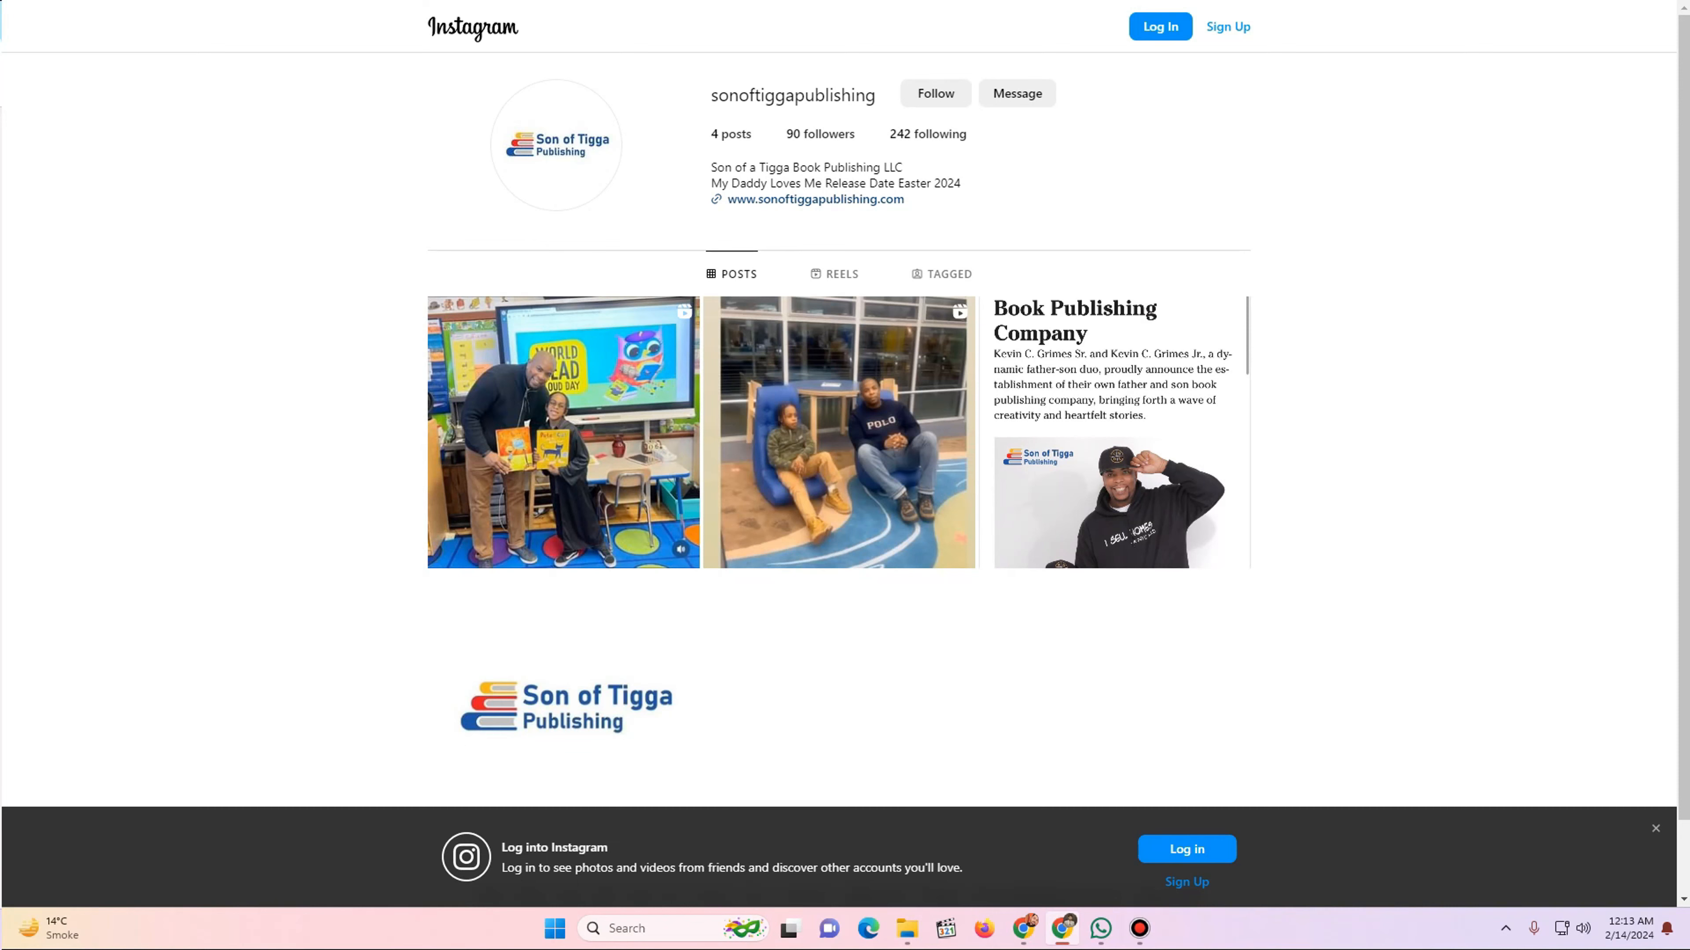
left_click(958, 1)
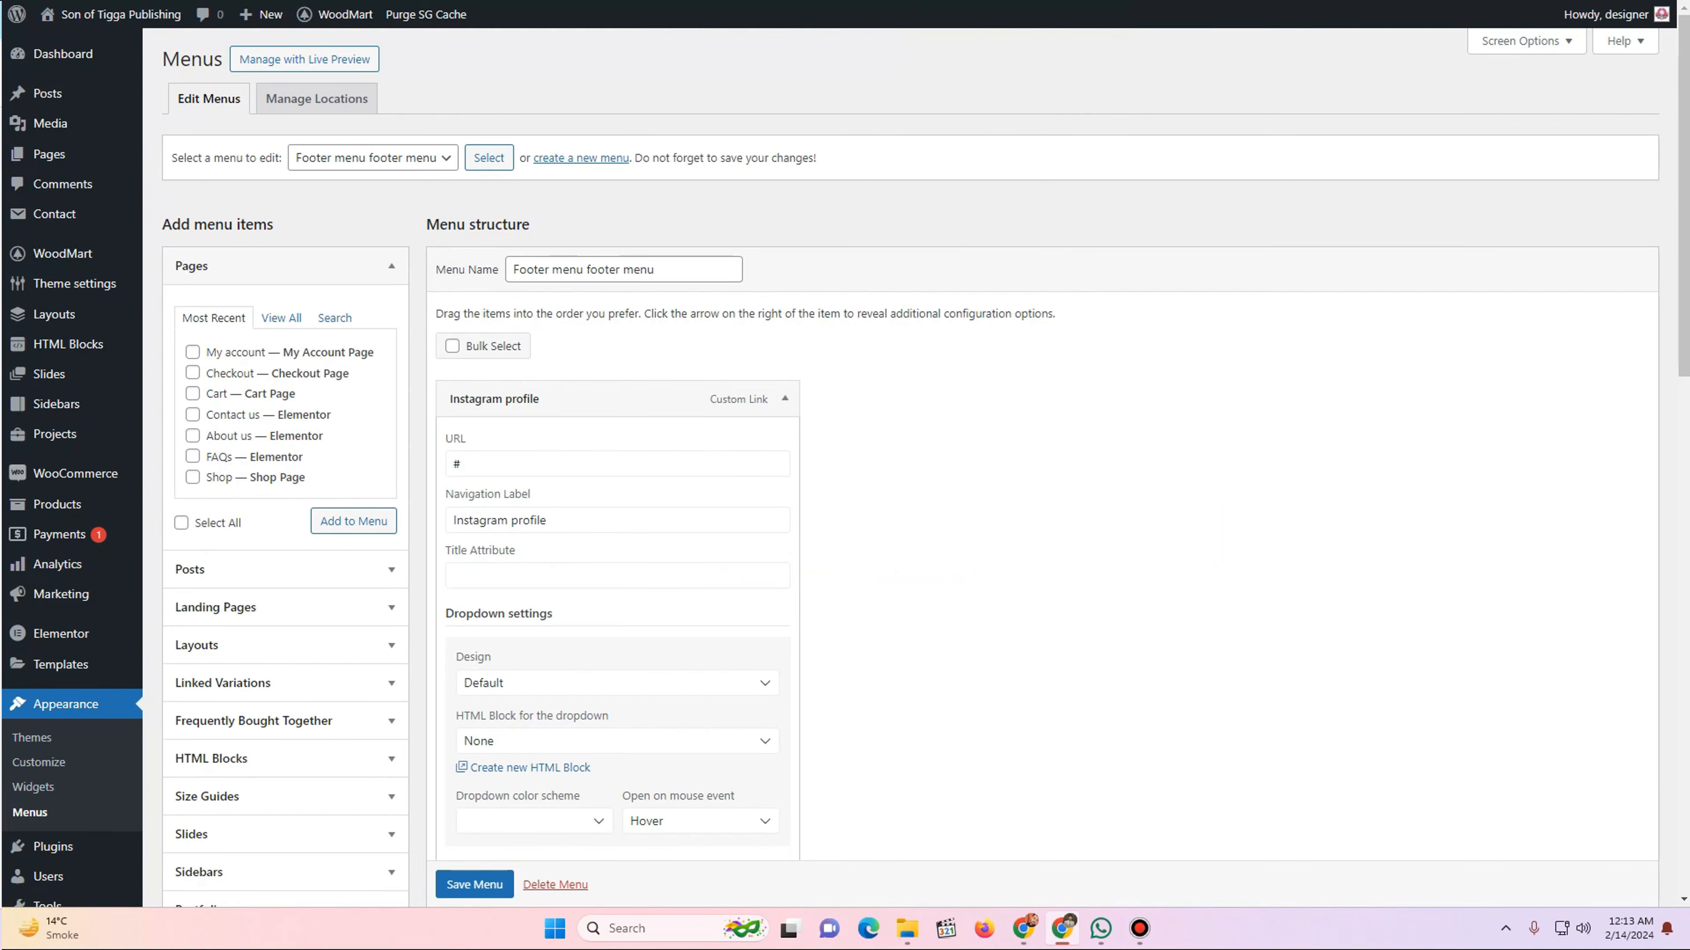
scroll(618, 466, "down", 2)
double_click(457, 289)
type("https://www.instagram.com/sonoftiggapublishing/")
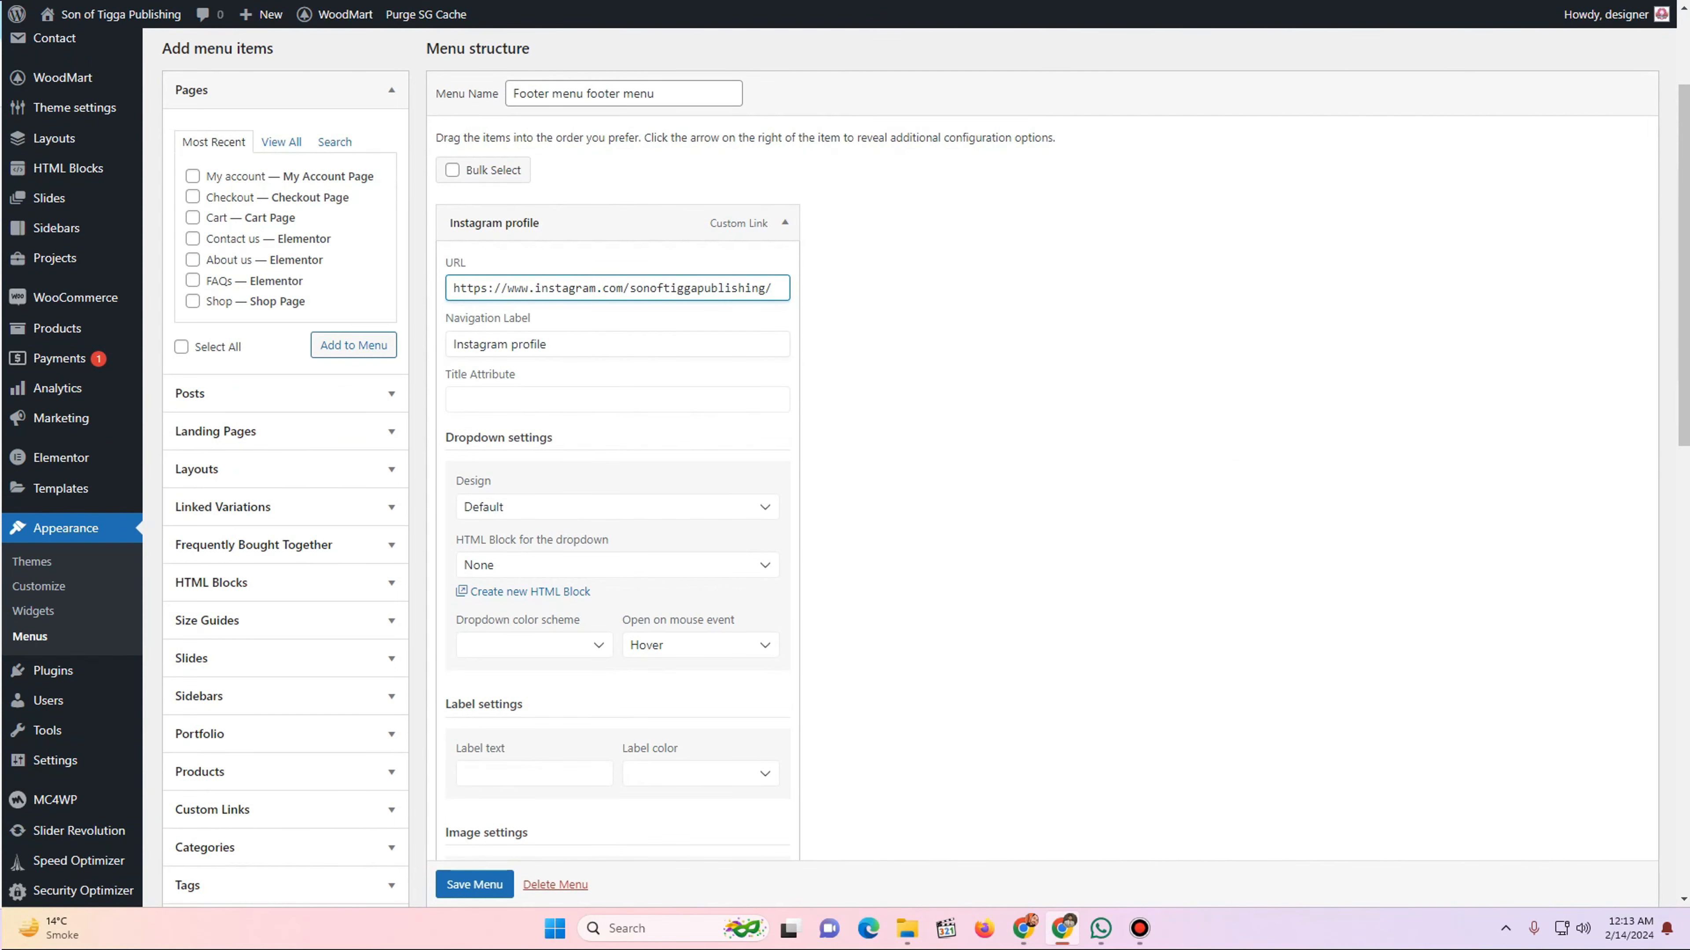
scroll(926, 466, "down", 3)
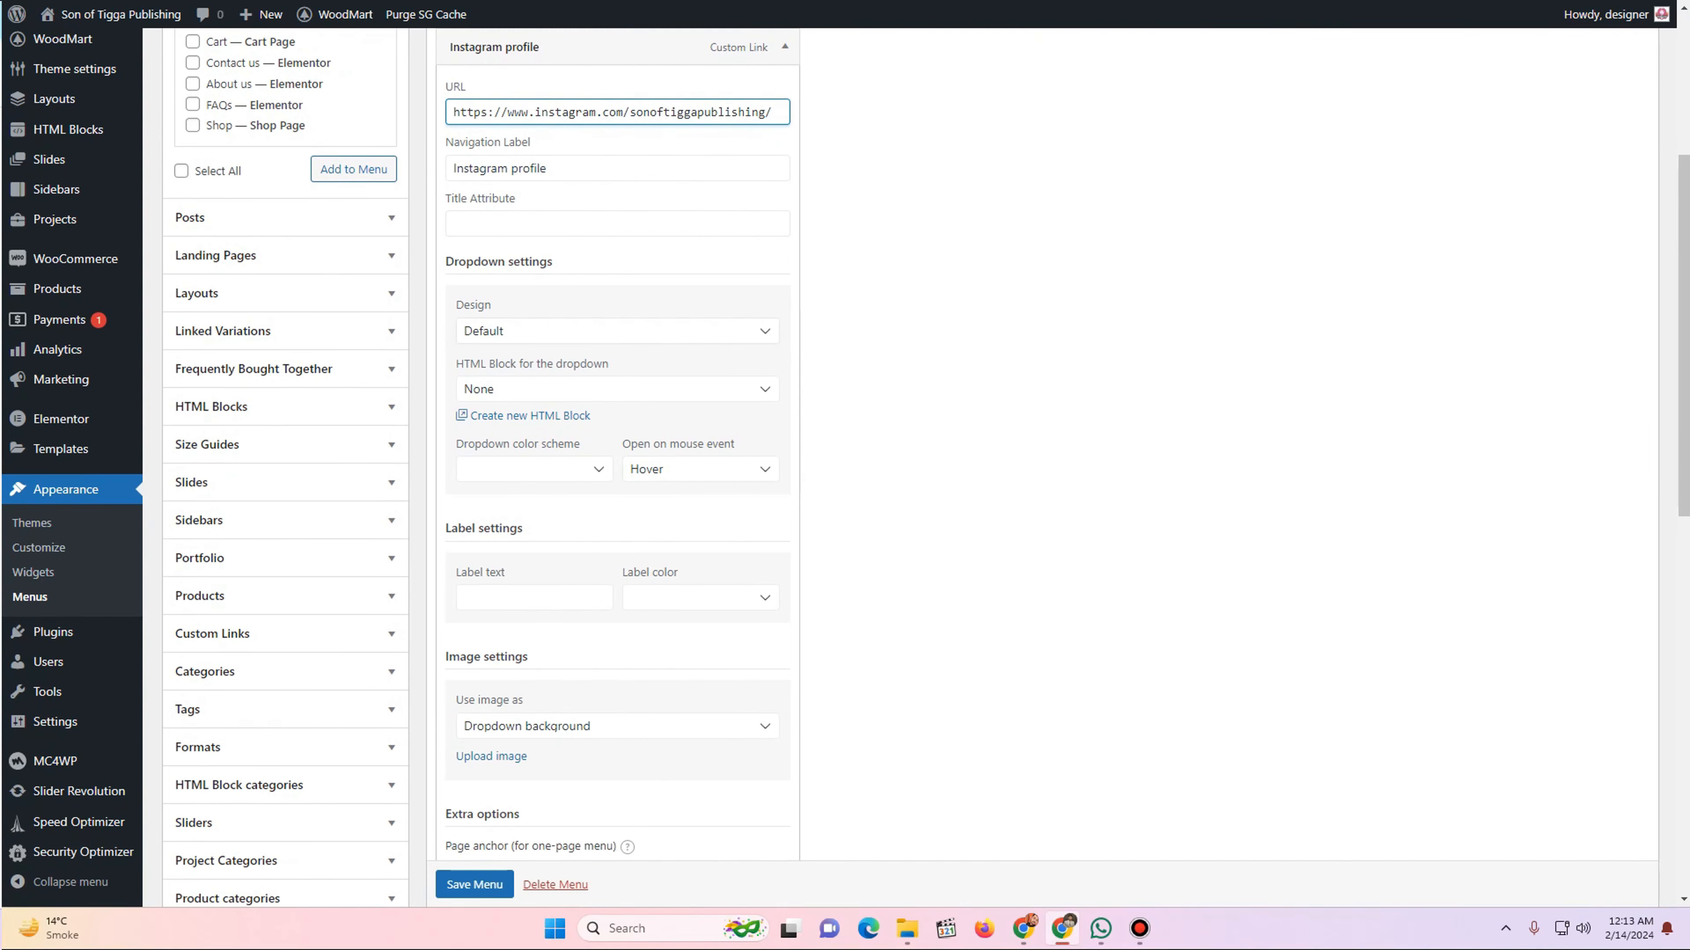
scroll(927, 466, "down", 6)
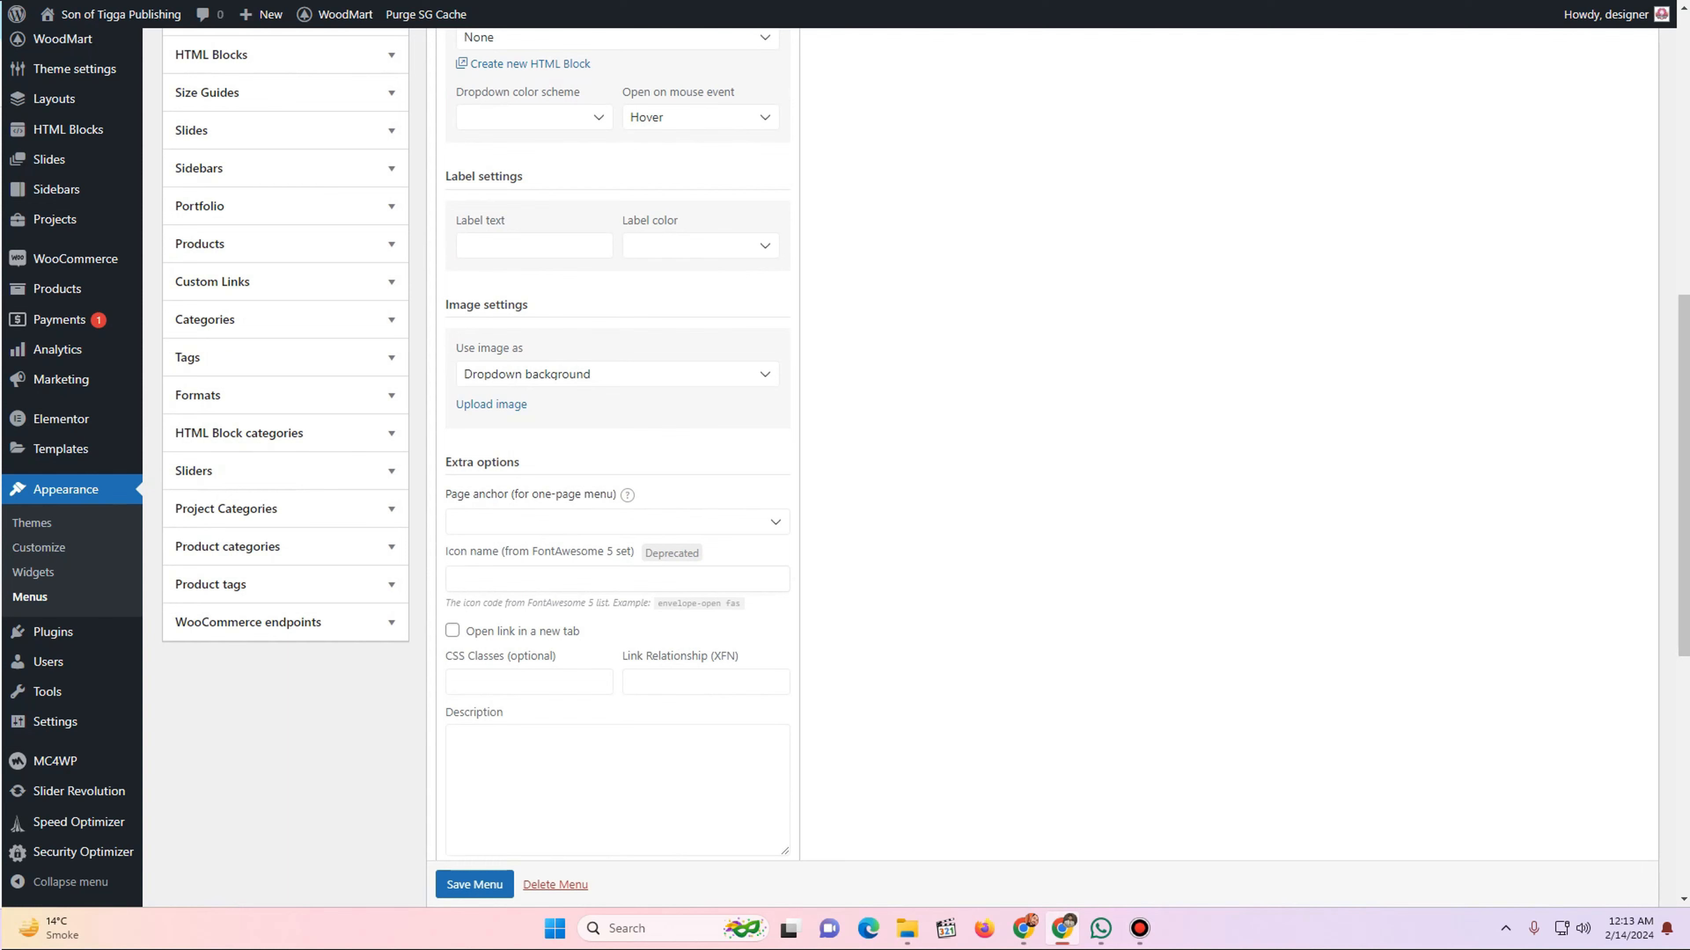
scroll(926, 466, "down", 4)
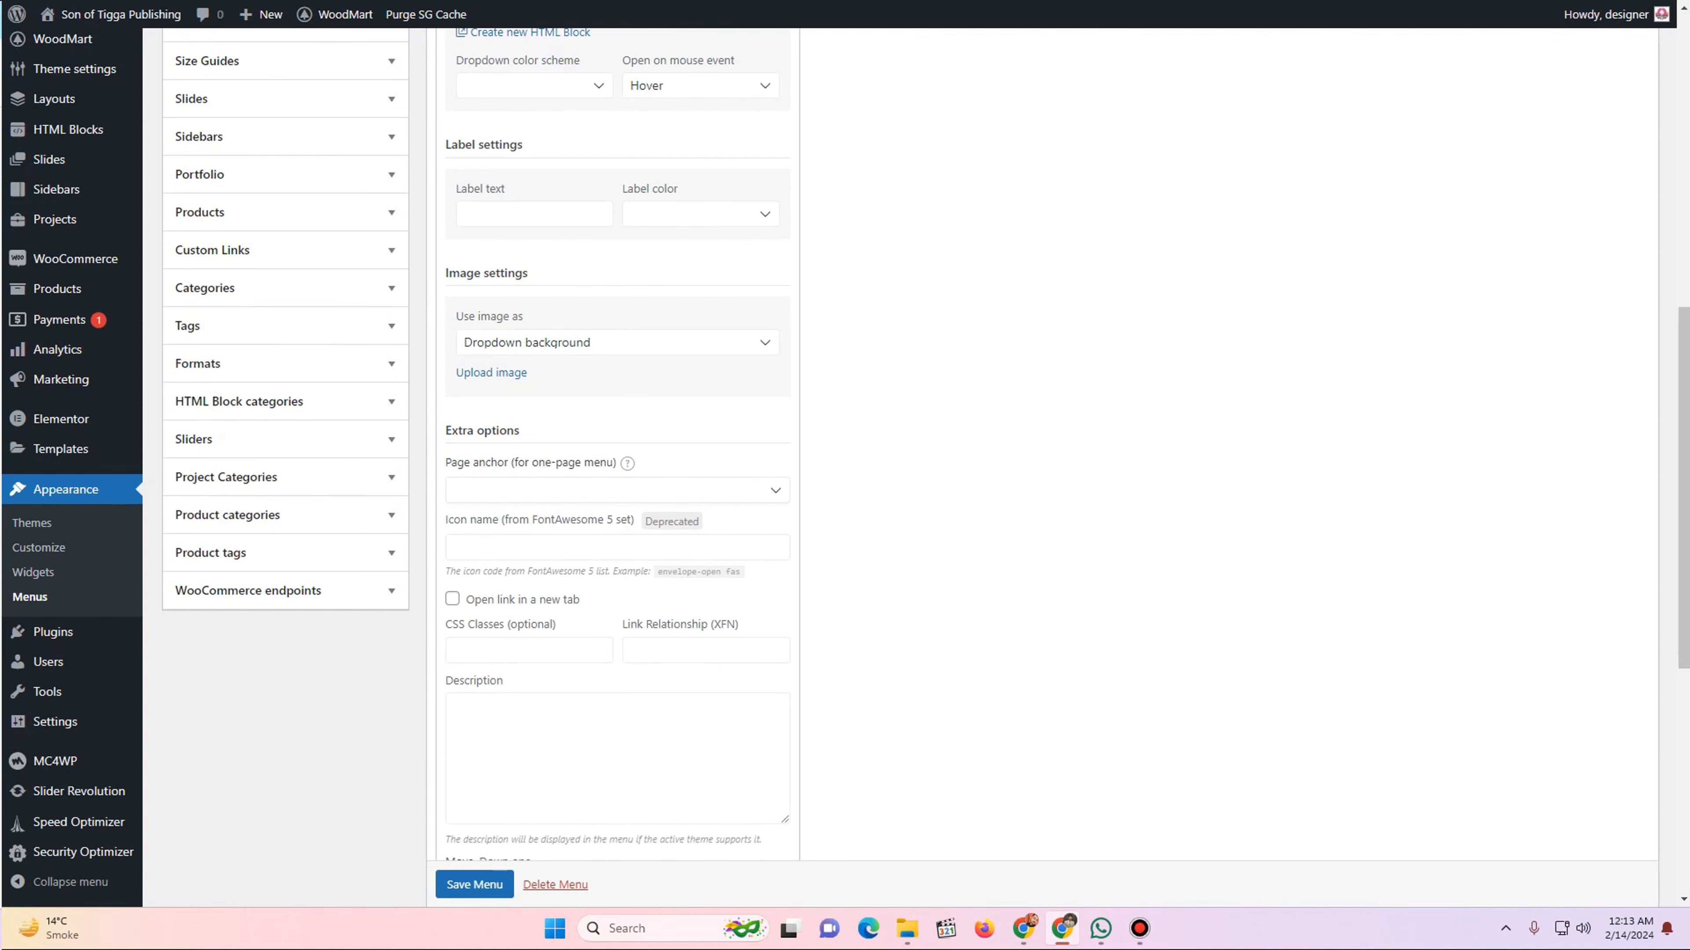
scroll(927, 466, "up", 10)
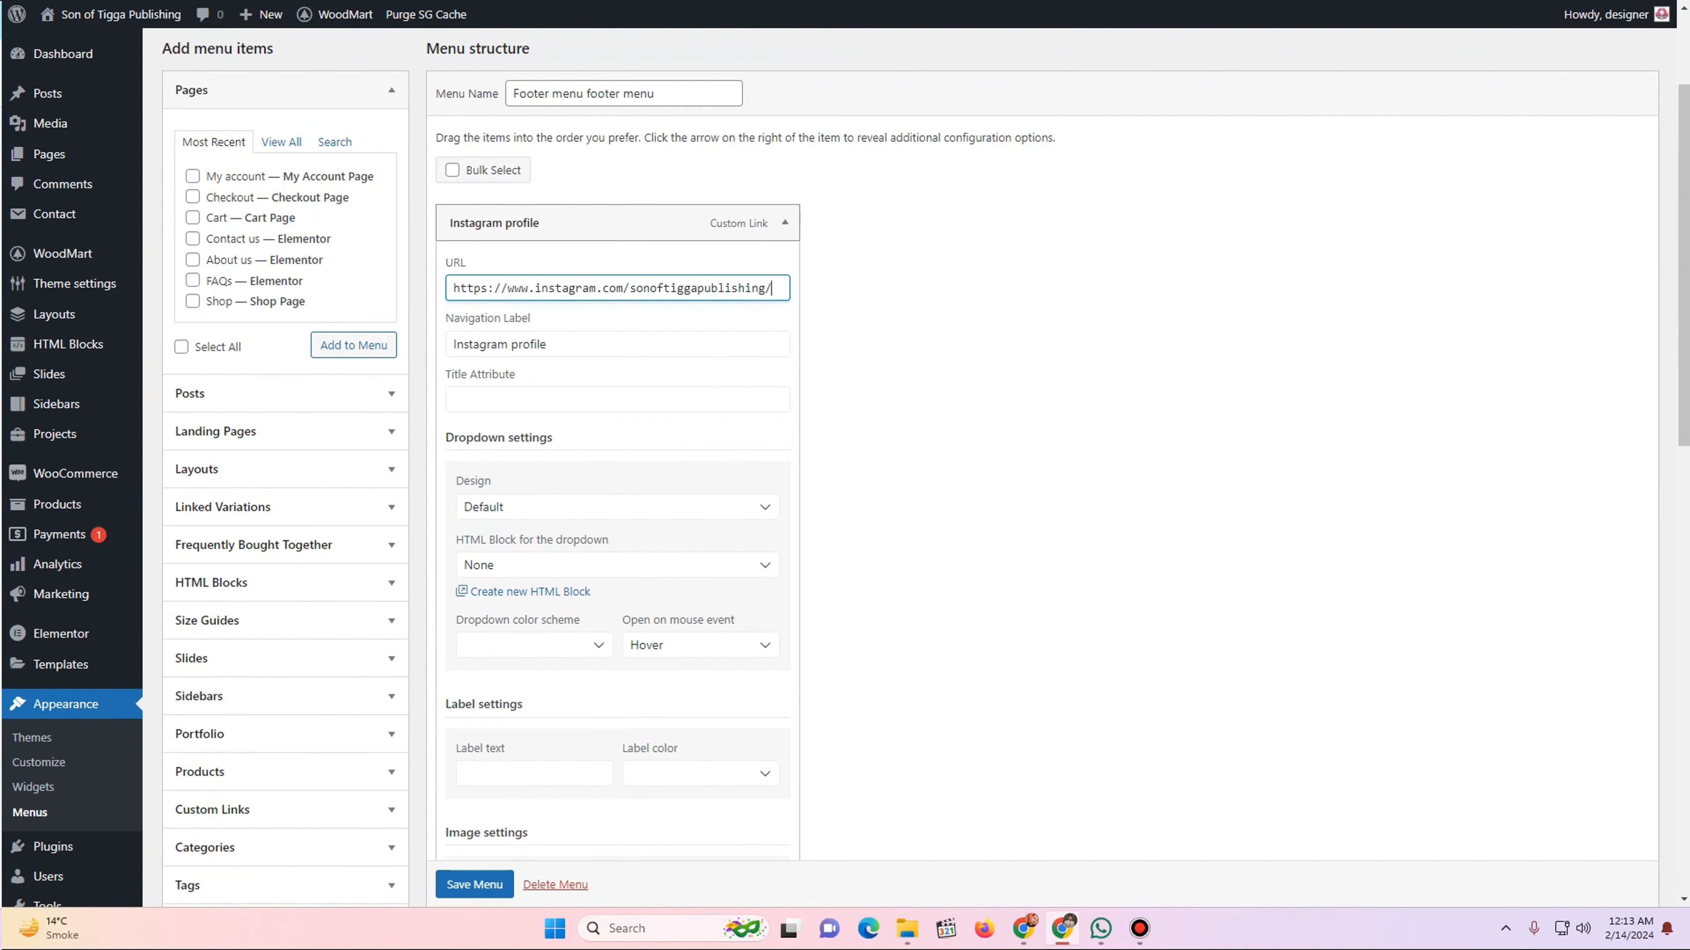
left_click(785, 223)
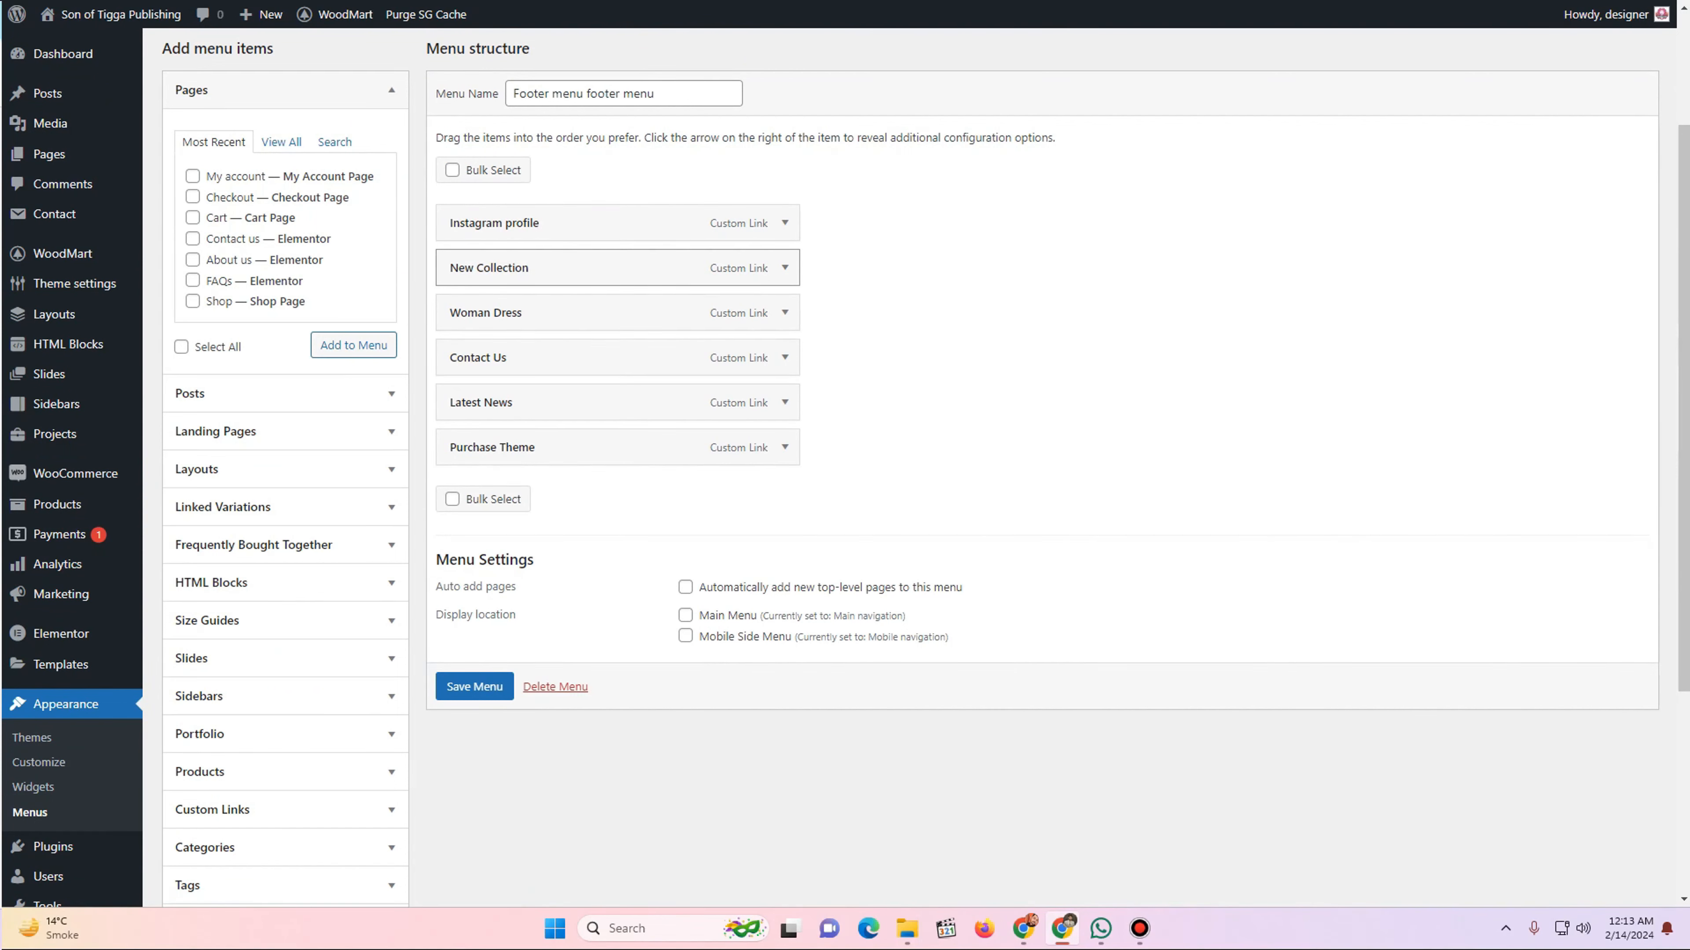
- Change the New Collection menu item's navigation label to Facebook
left_click(785, 267)
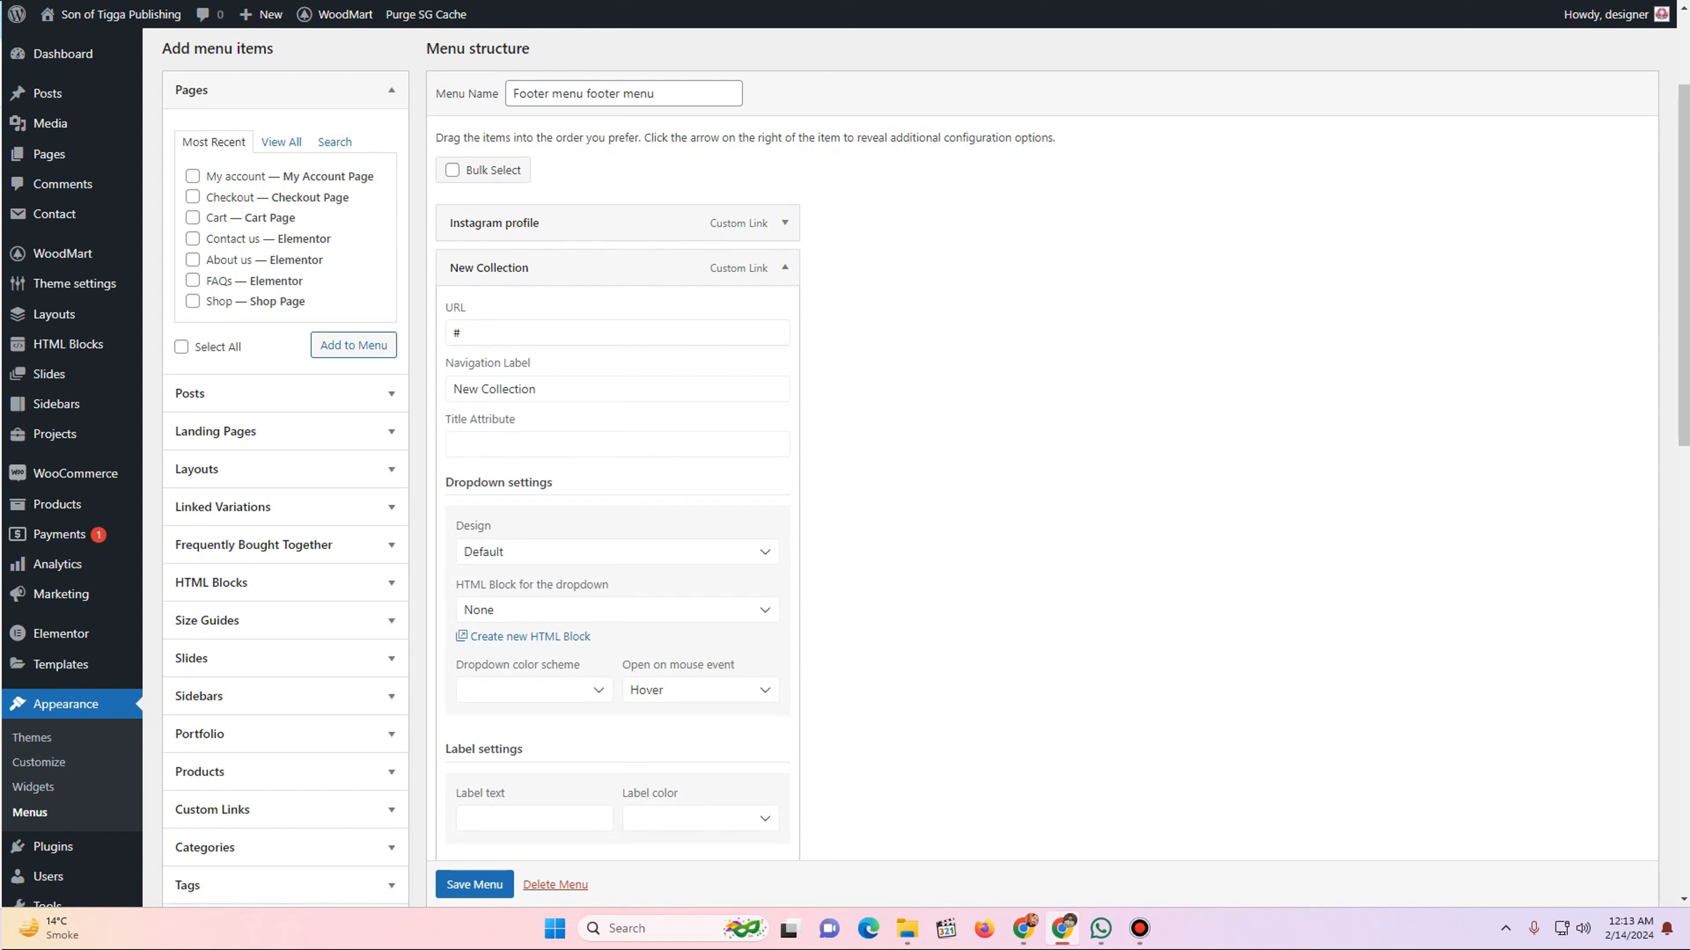
left_click(617, 333)
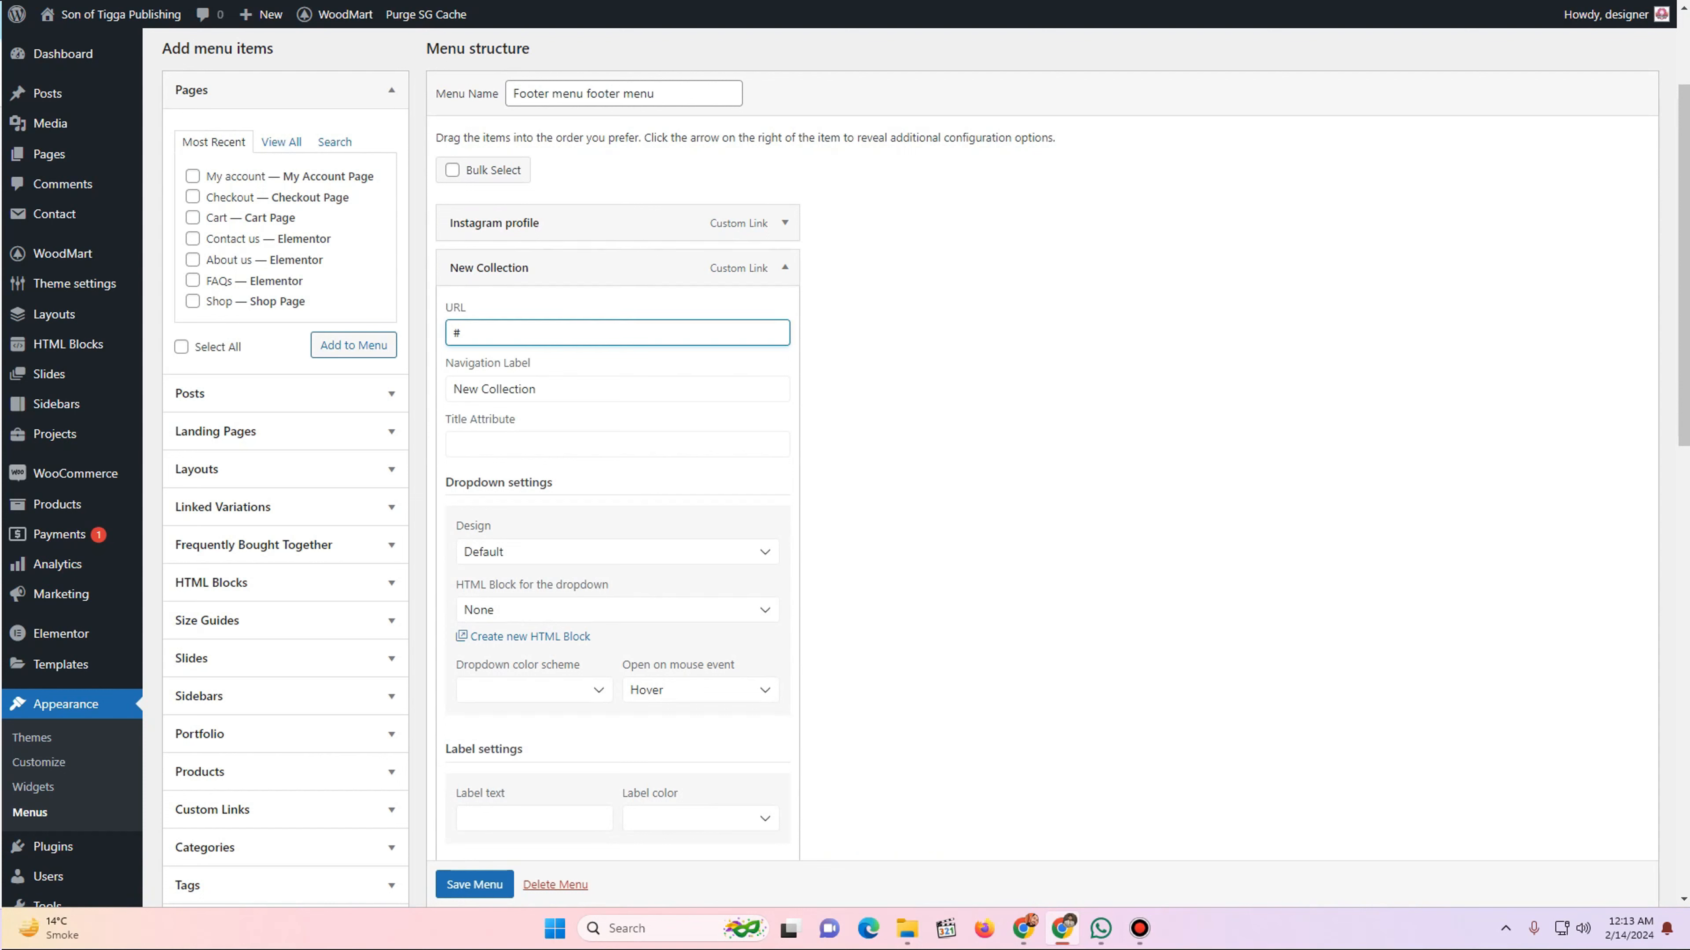
key("ctrl+a")
key("Tab")
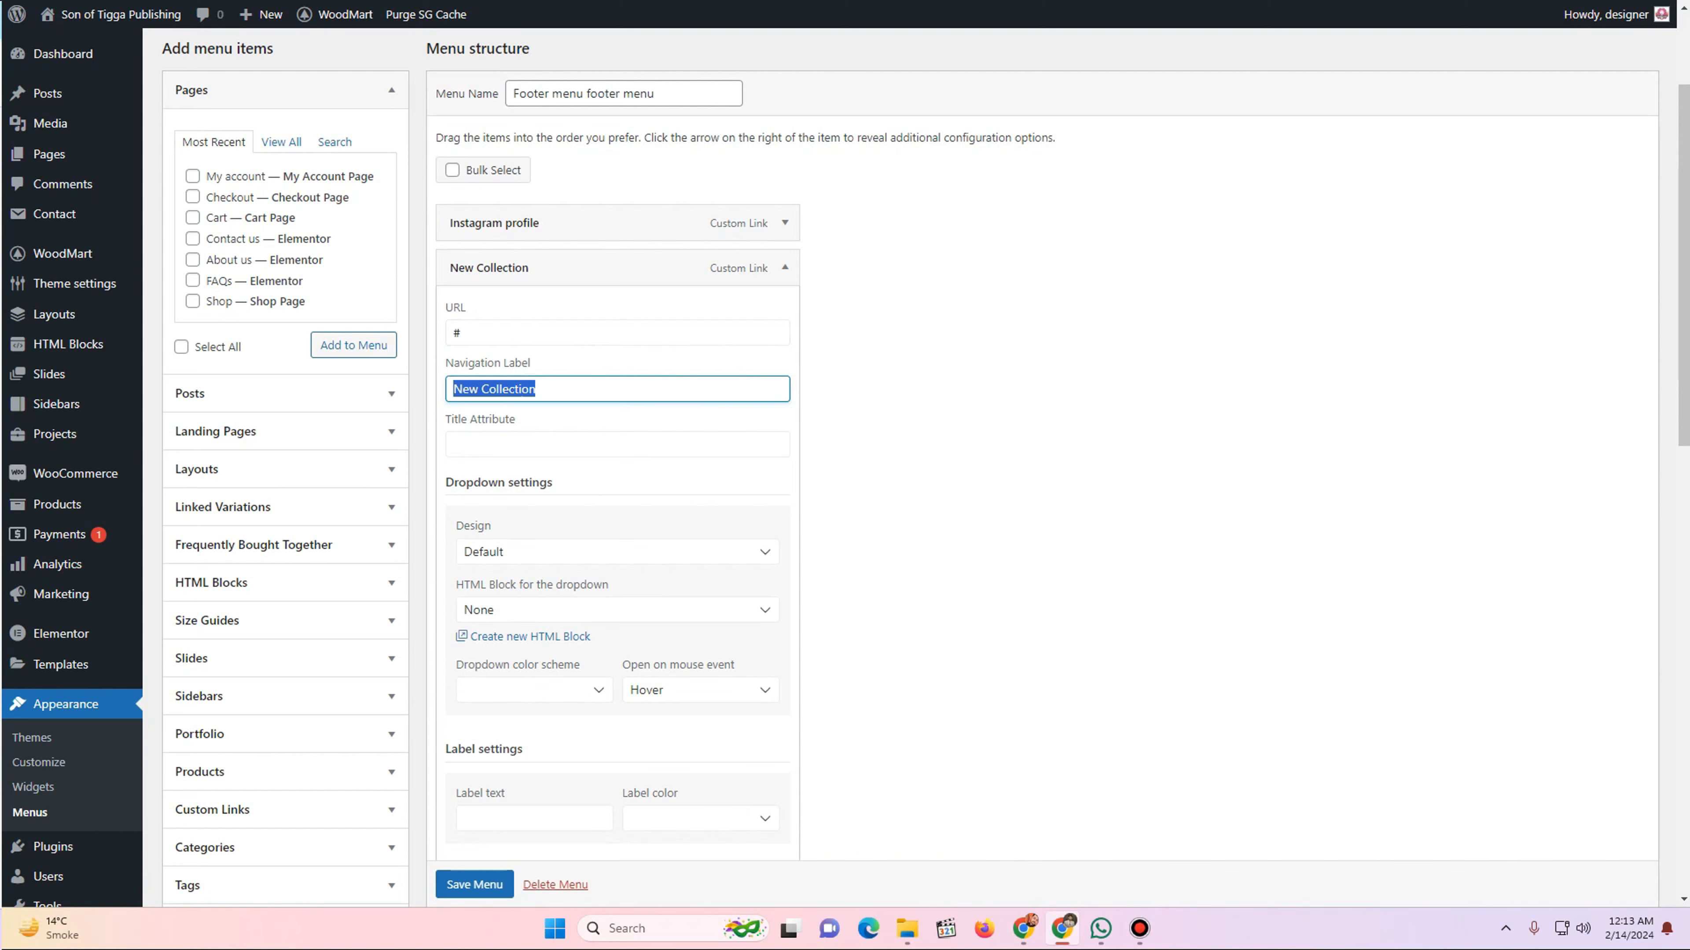
type("Facebook ")
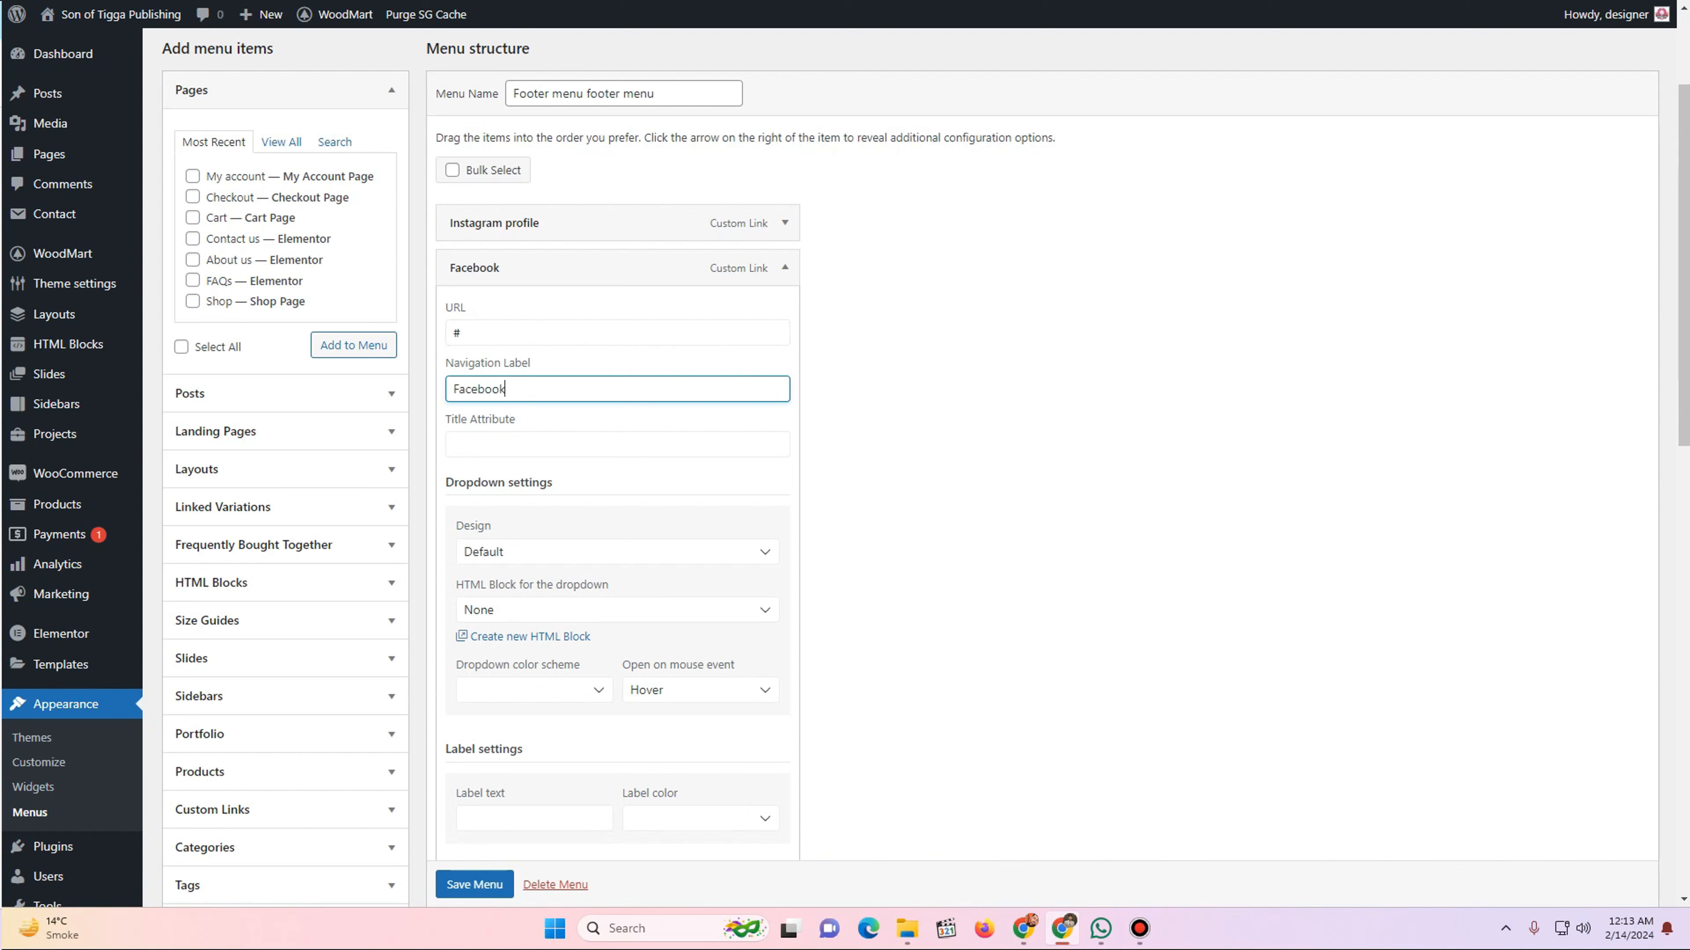
type("Page")
key("BackSpace")
key("BackSpace")
- Shorten the Instagram profile menu item's navigation label to Instagram
left_click(784, 223)
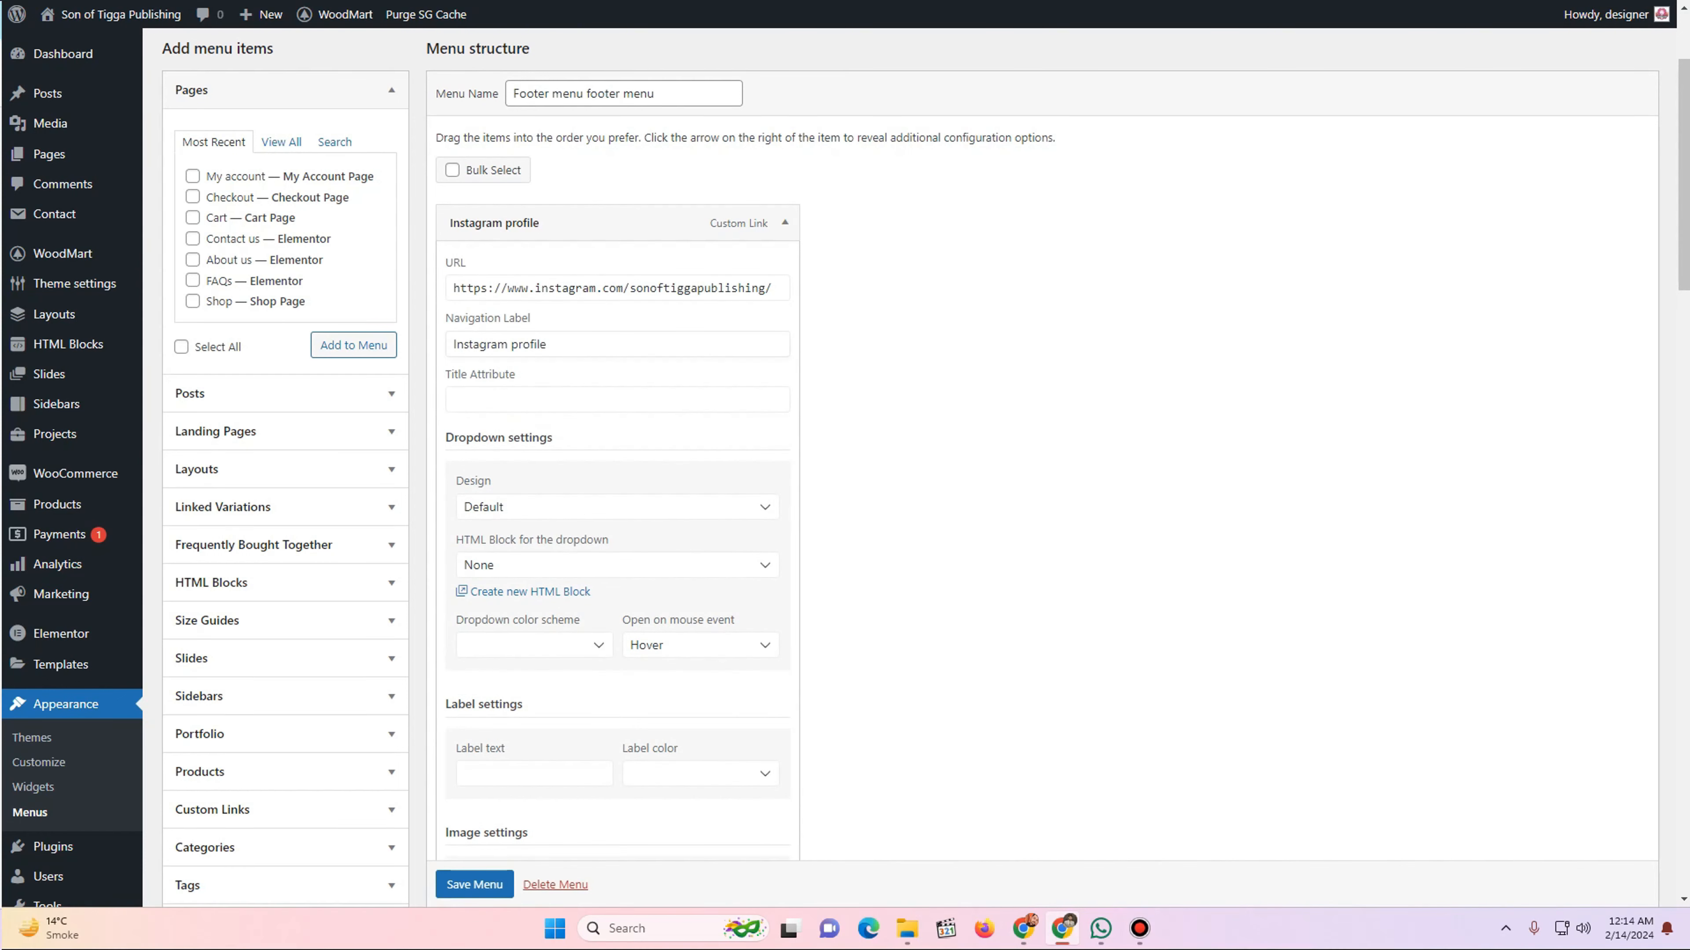
left_click_drag(554, 345, 509, 344)
key("BackSpace")
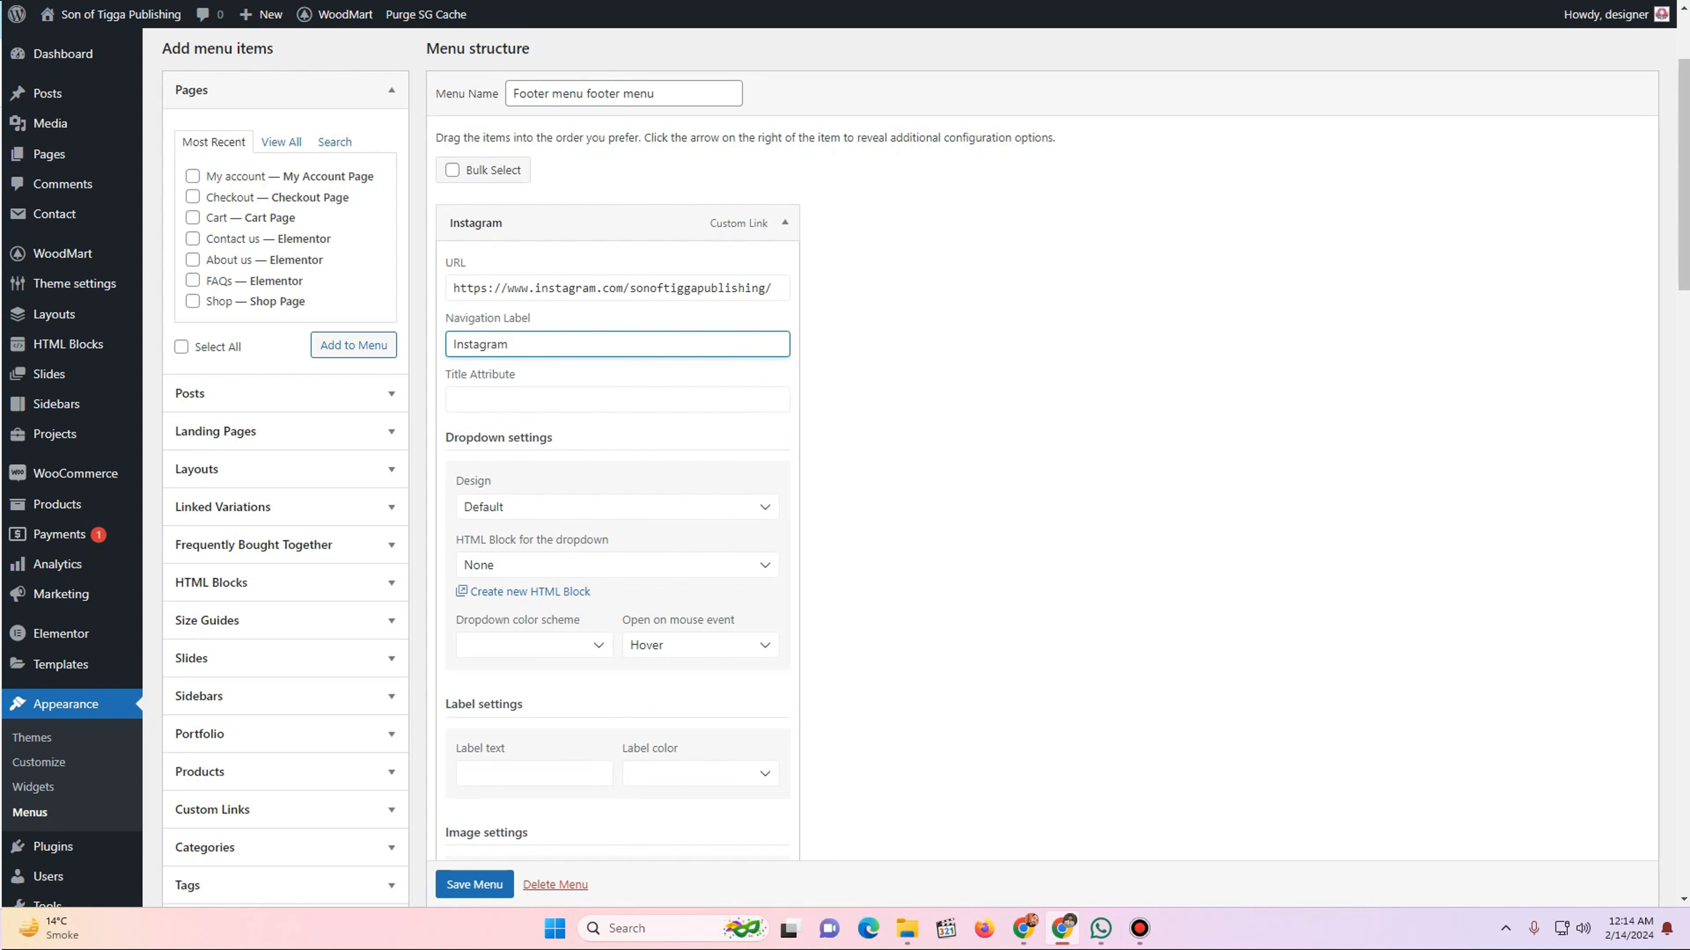
left_click(784, 222)
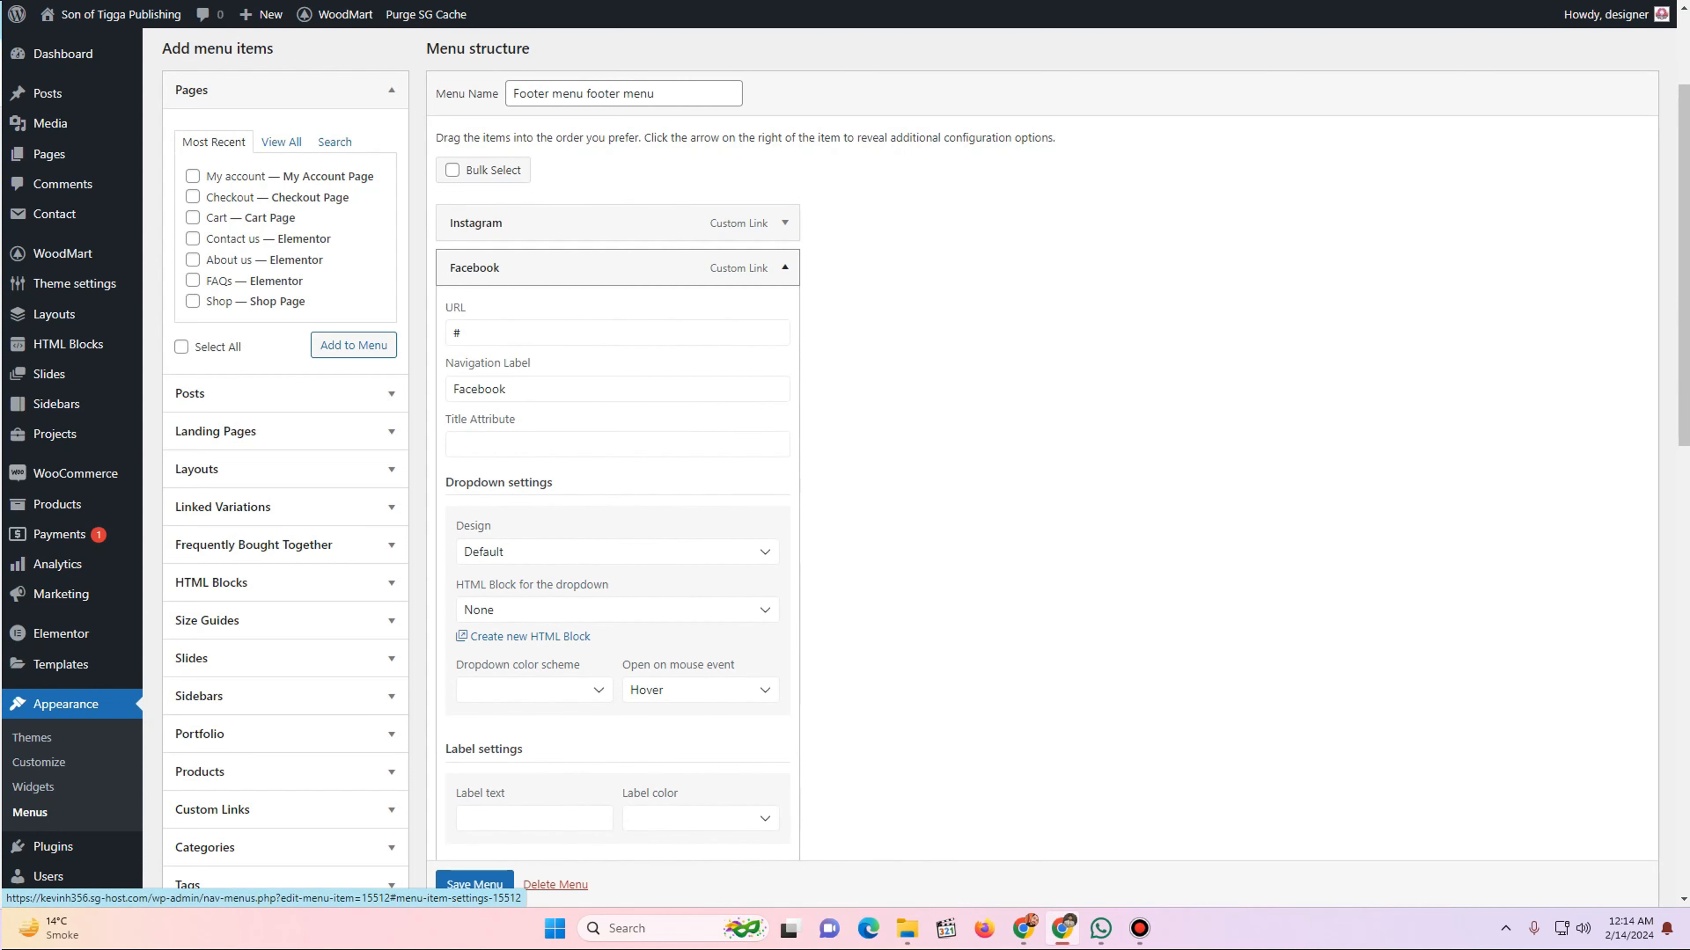
- Collapse the Facebook item and remove the Woman Dress item from the footer menu
left_click(784, 267)
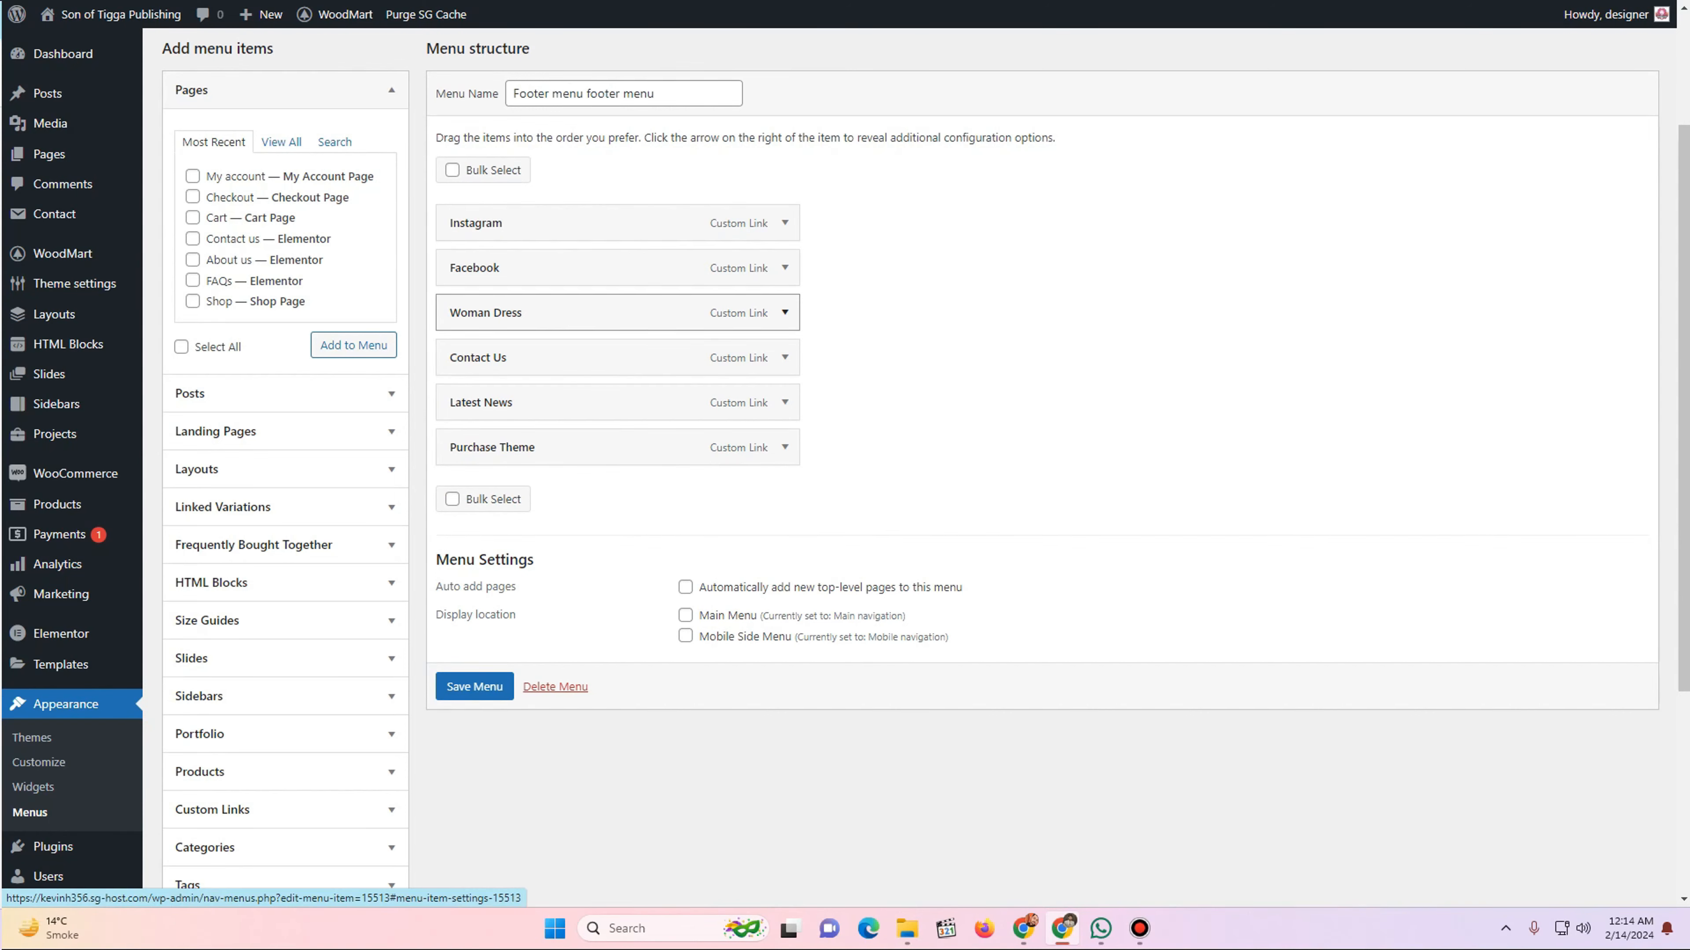
left_click(784, 312)
scroll(784, 312, "down", 10)
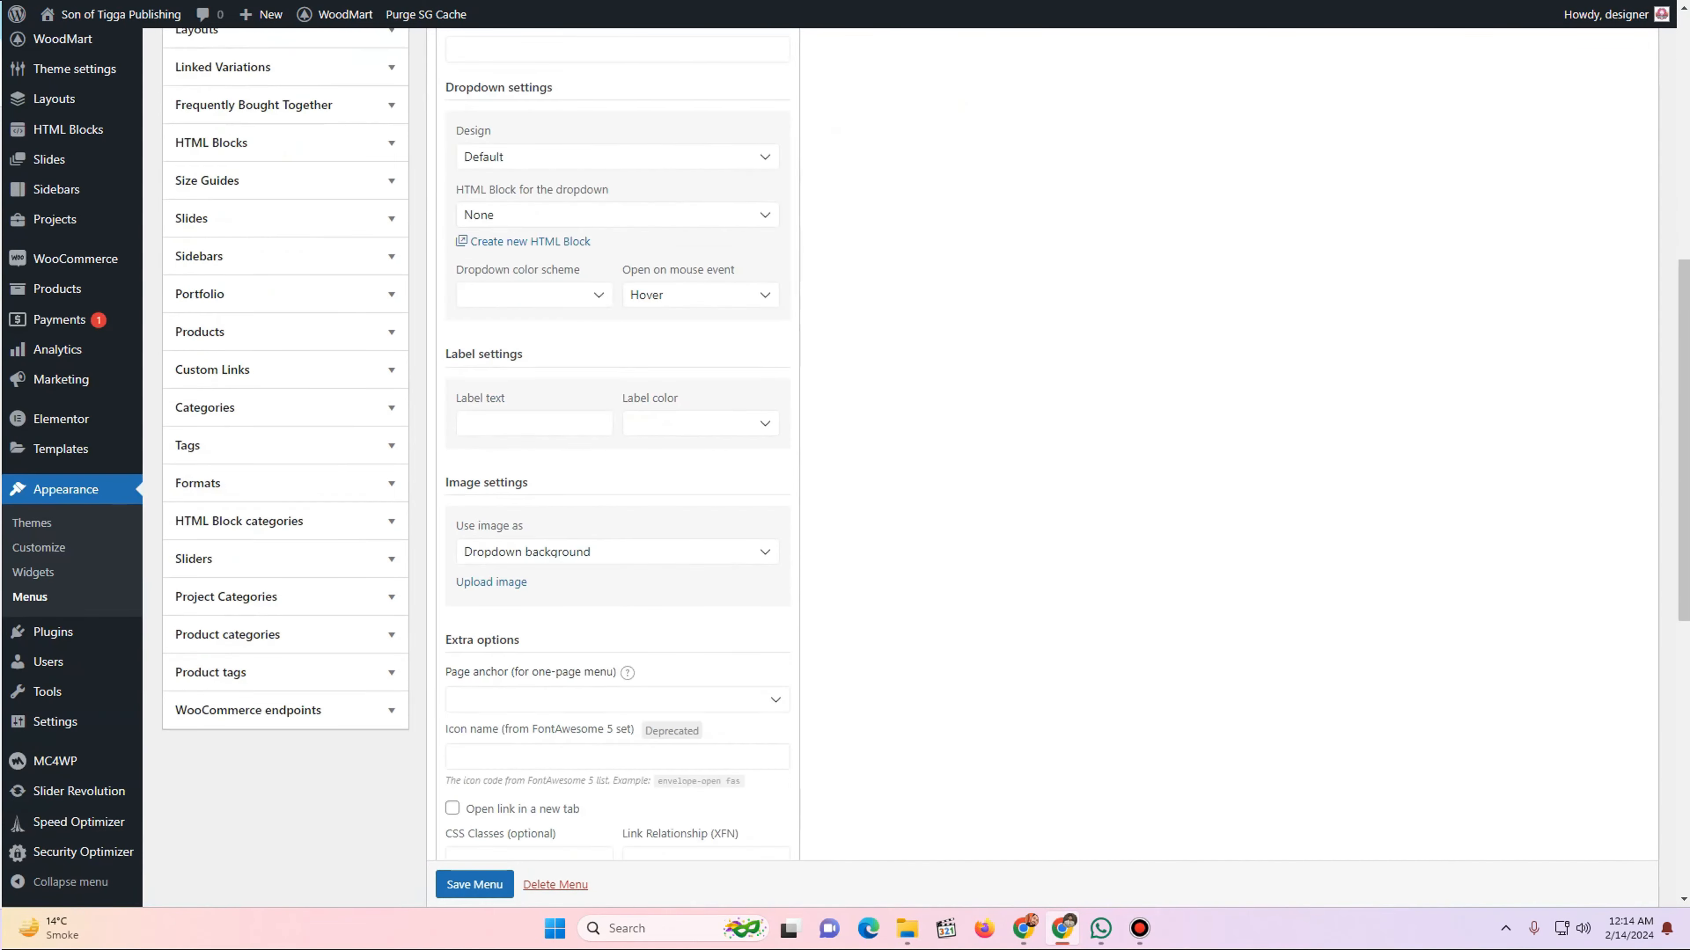
scroll(465, 423, "down", 5)
left_click(465, 422)
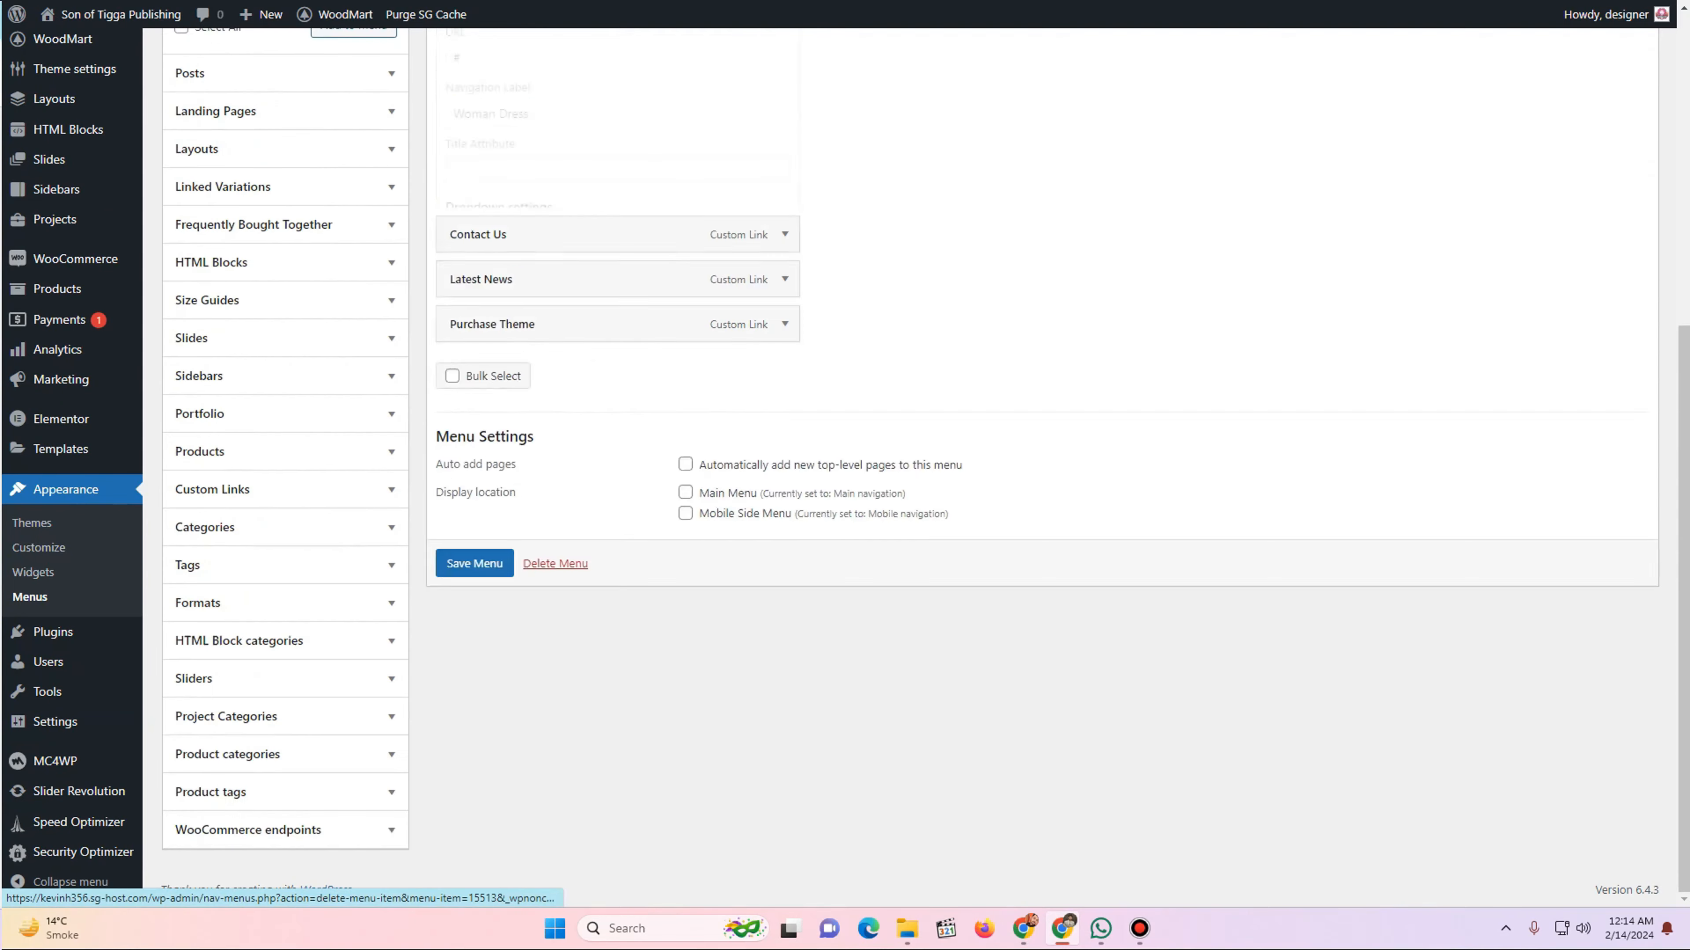
- Remove the Latest News and Purchase Theme items from the footer menu
scroll(465, 426, "up", 5)
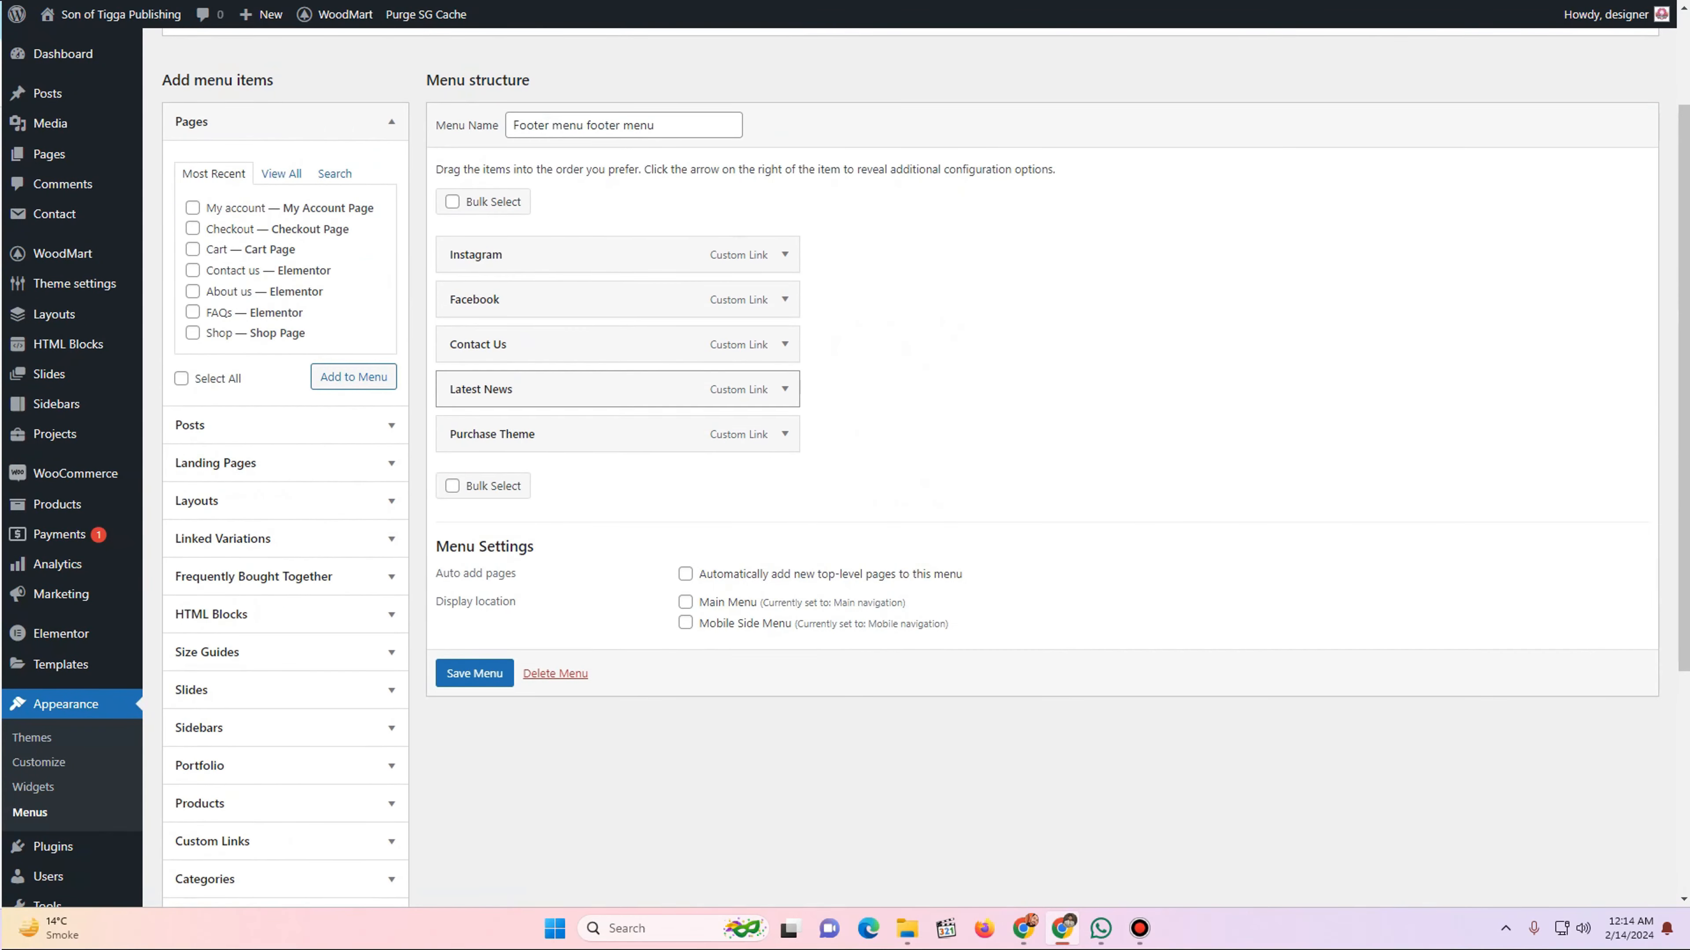
left_click(784, 388)
scroll(784, 388, "down", 10)
scroll(619, 466, "down", 5)
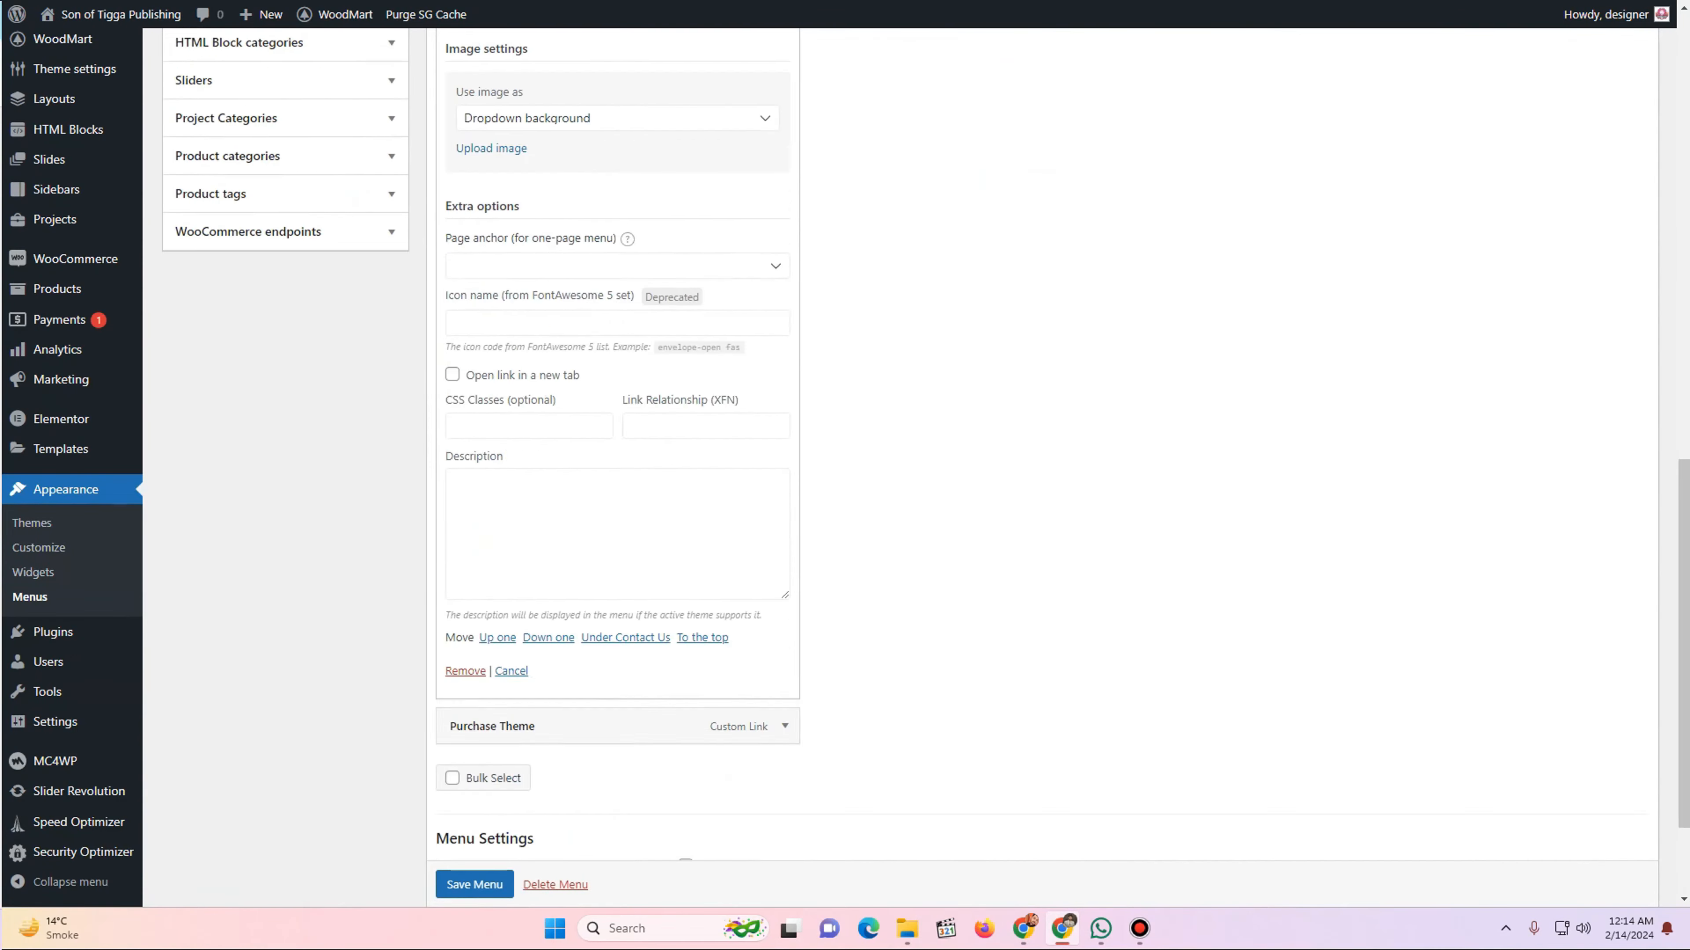
left_click(465, 513)
scroll(618, 400, "up", 3)
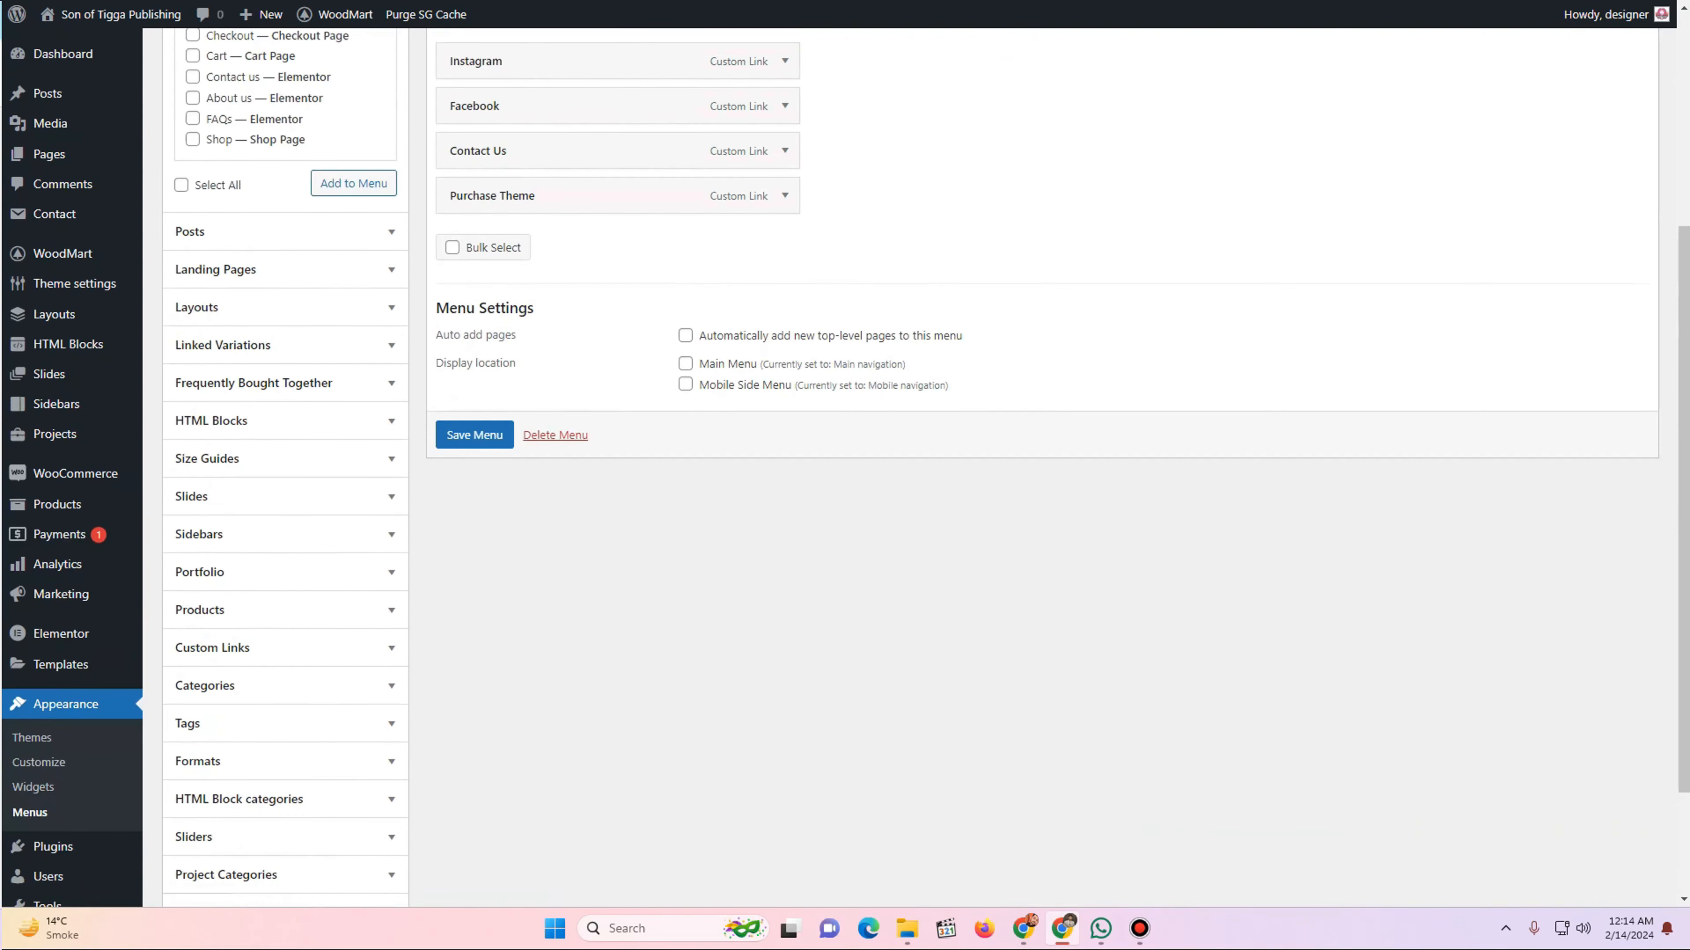
left_click(784, 213)
scroll(784, 213, "down", 10)
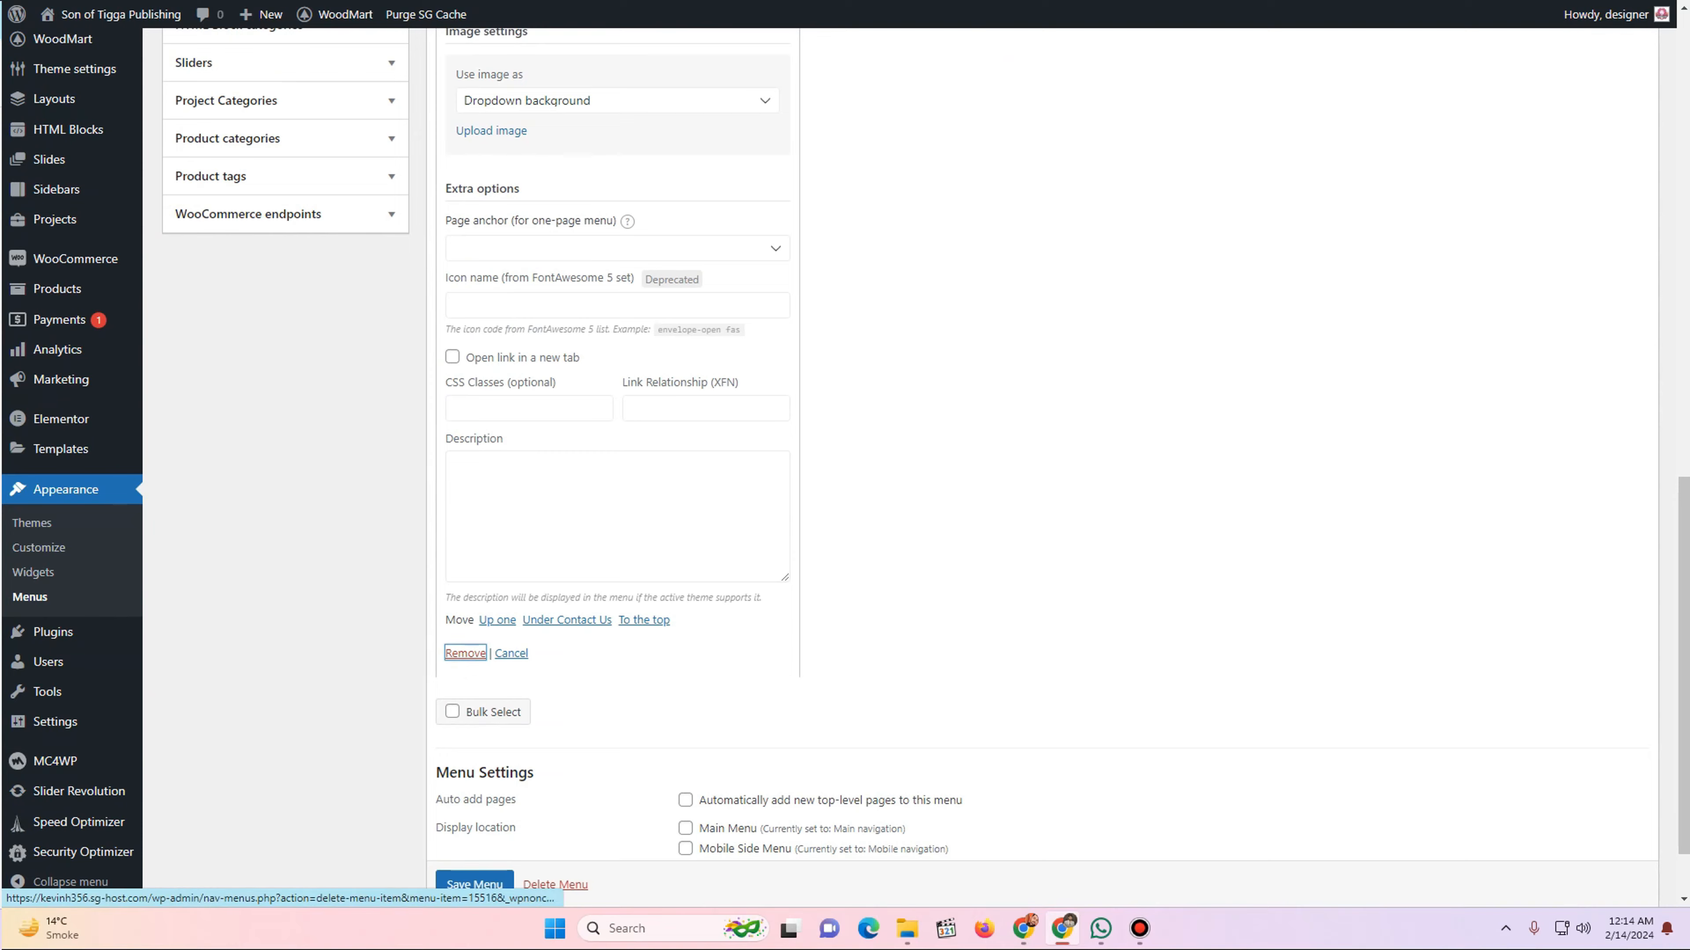
left_click(465, 653)
scroll(465, 653, "up", 5)
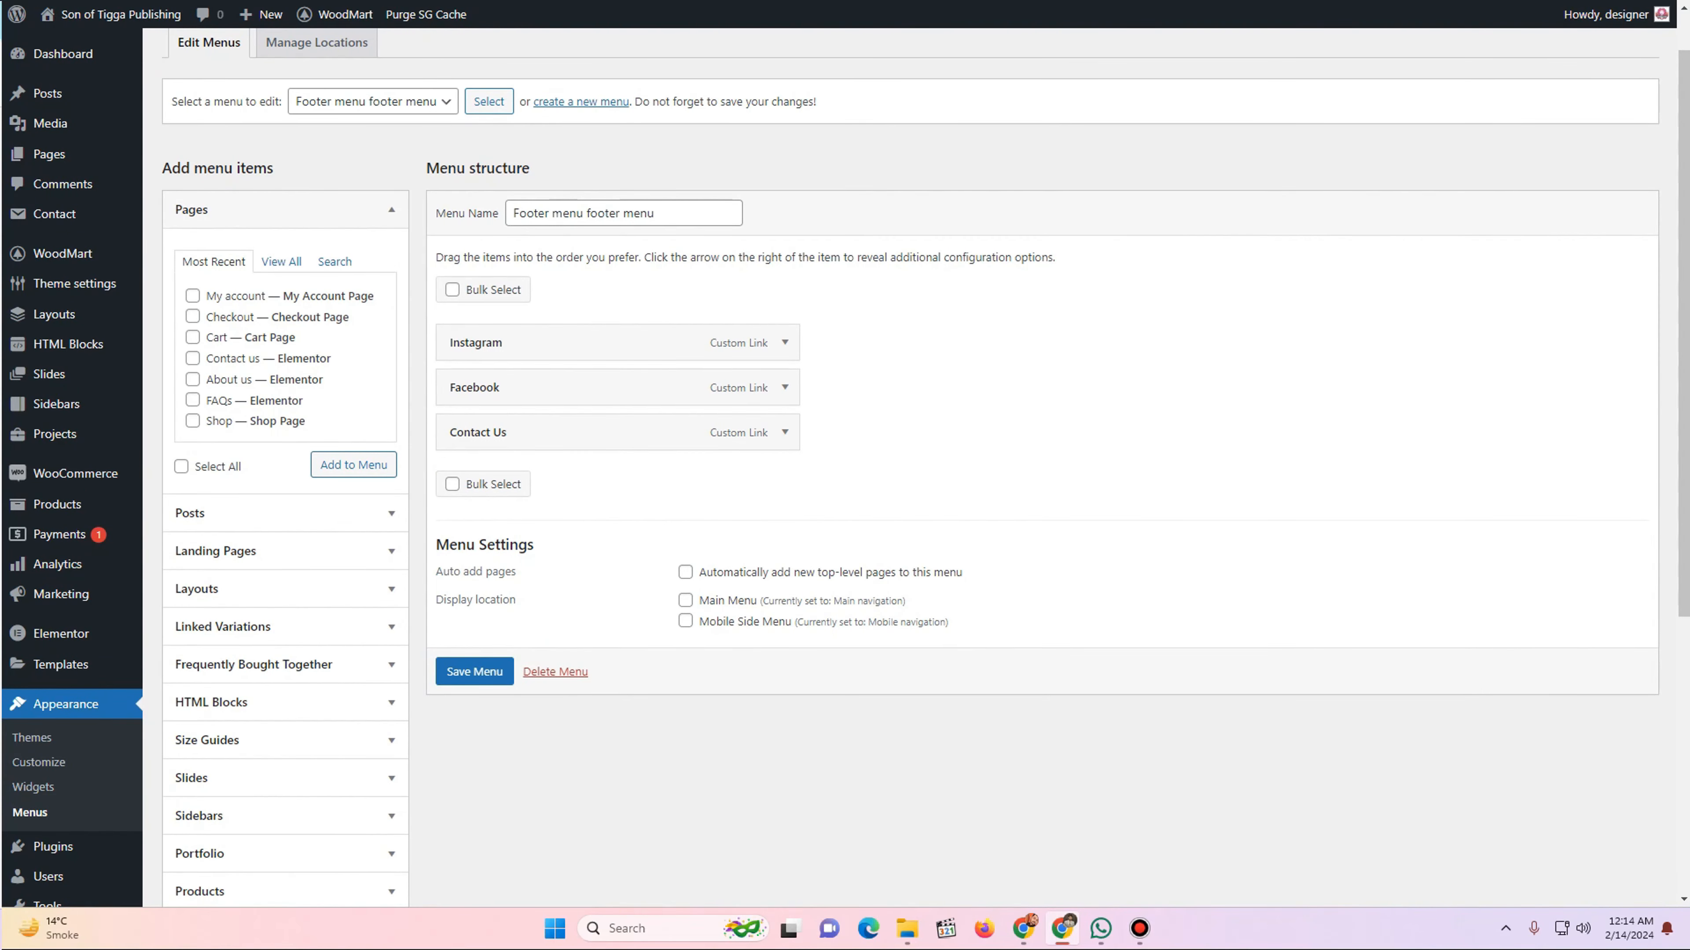
- Remove the Contact Us custom link from the footer menu
left_click(784, 432)
scroll(618, 466, "down", 5)
scroll(617, 466, "down", 10)
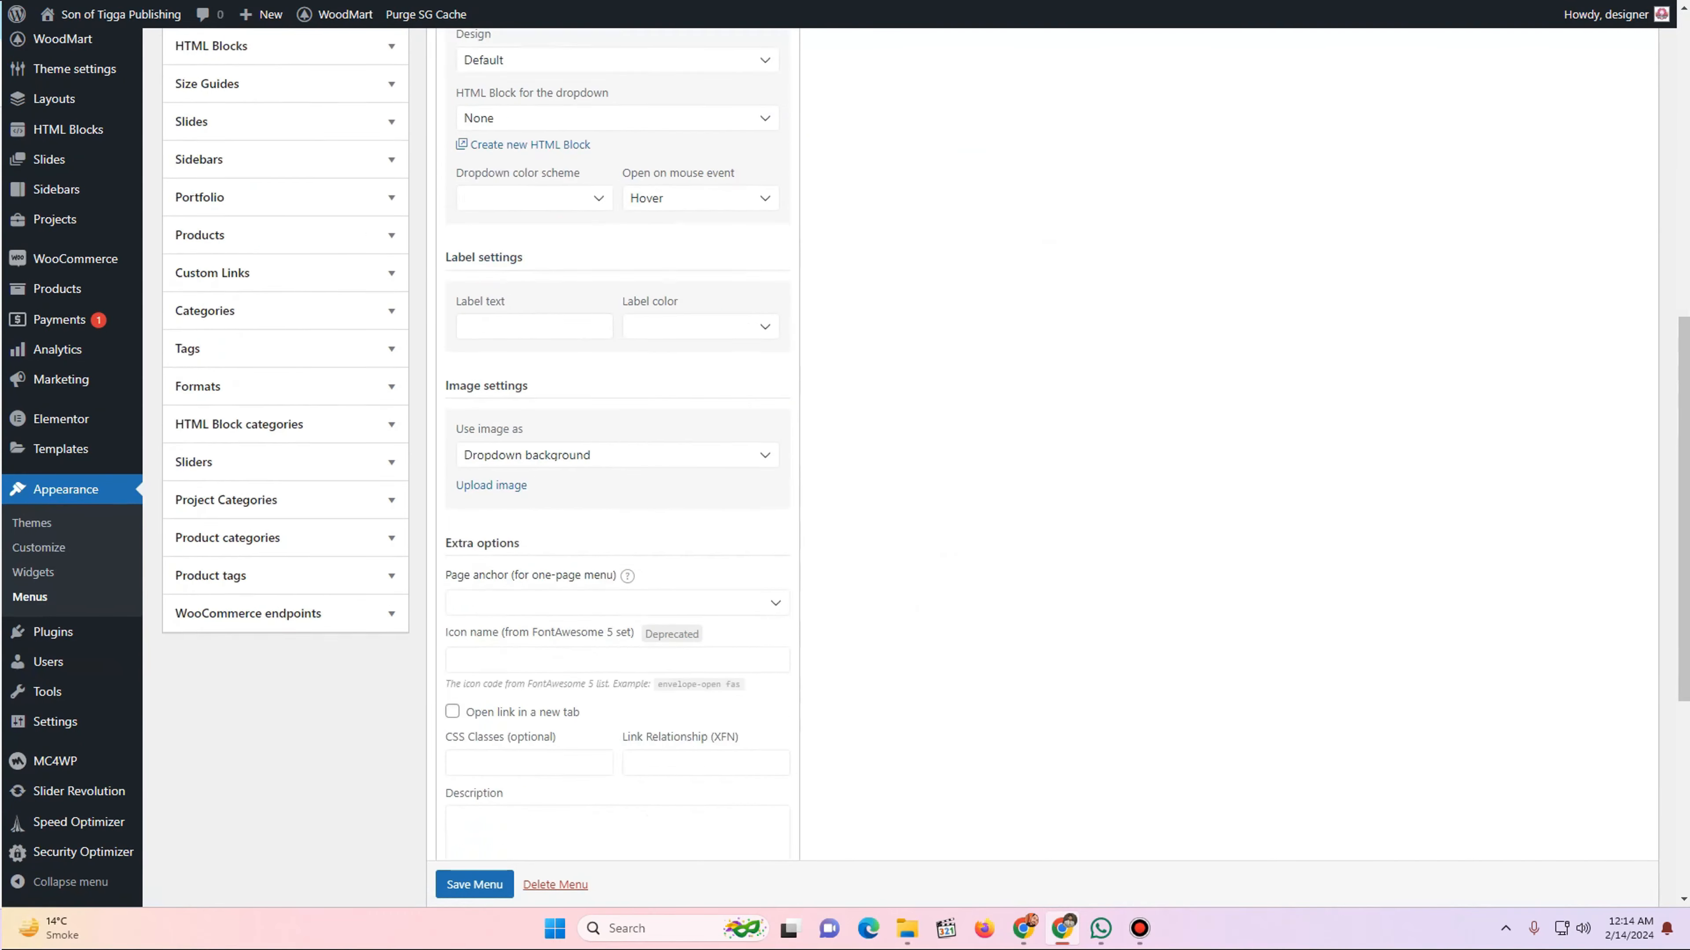
left_click(466, 559)
scroll(911, 466, "up", 5)
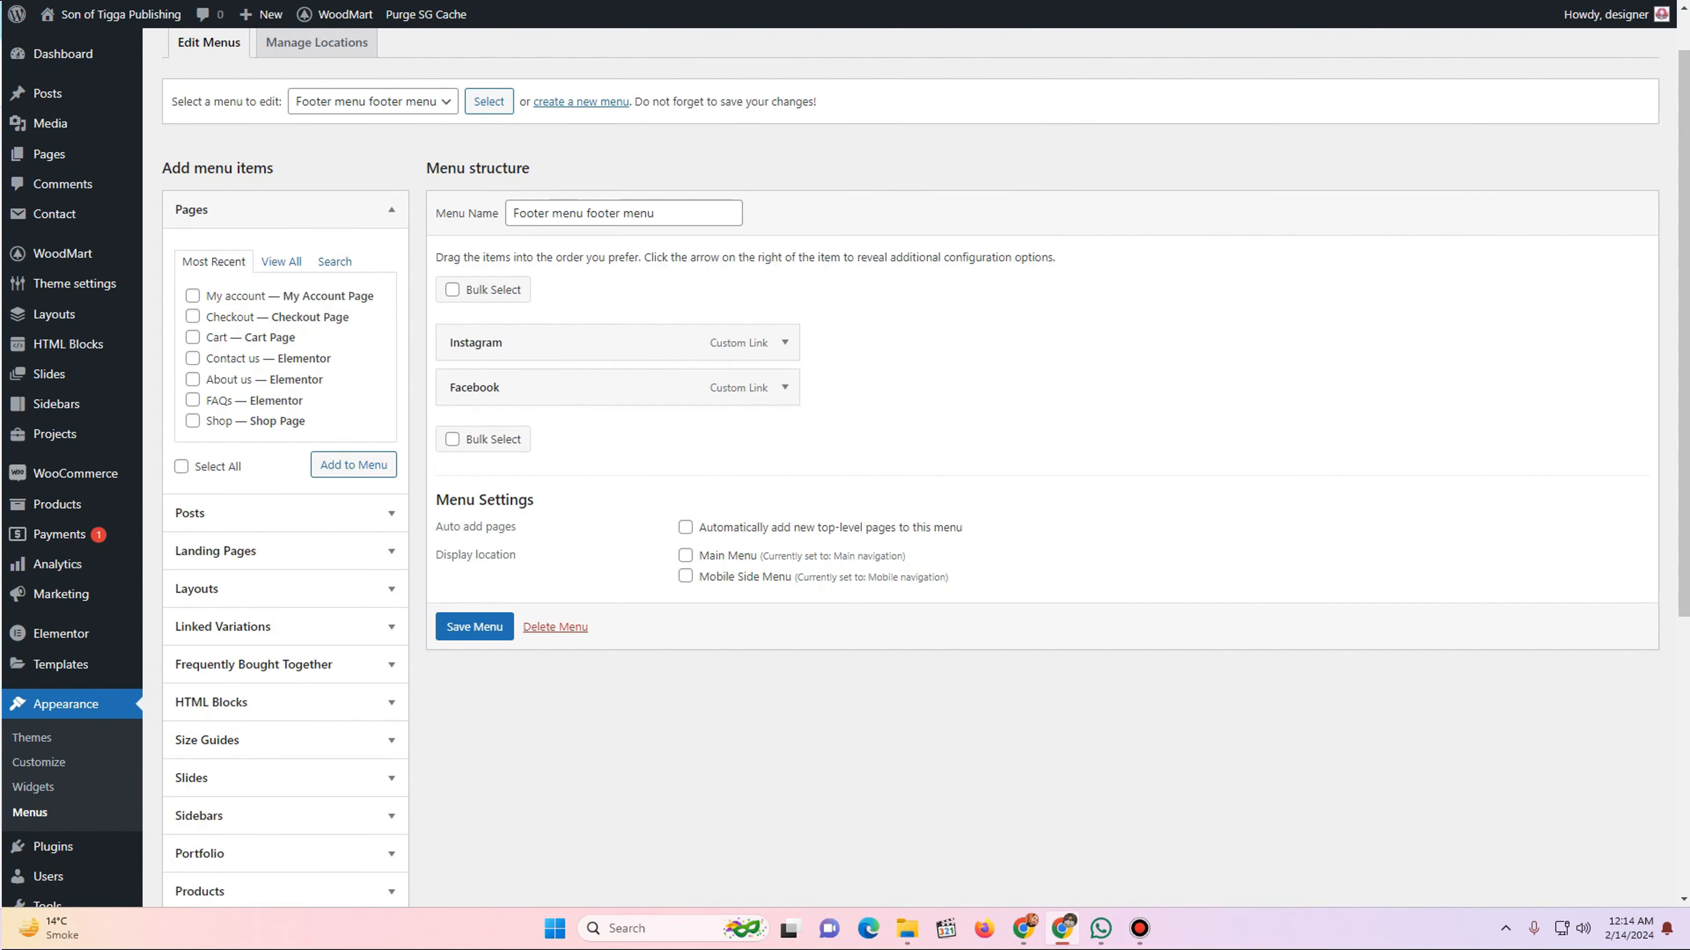
- Add the Contact us and About us pages to the footer menu, place About us above Contact us, and save the menu
left_click(192, 358)
left_click(192, 380)
left_click(353, 465)
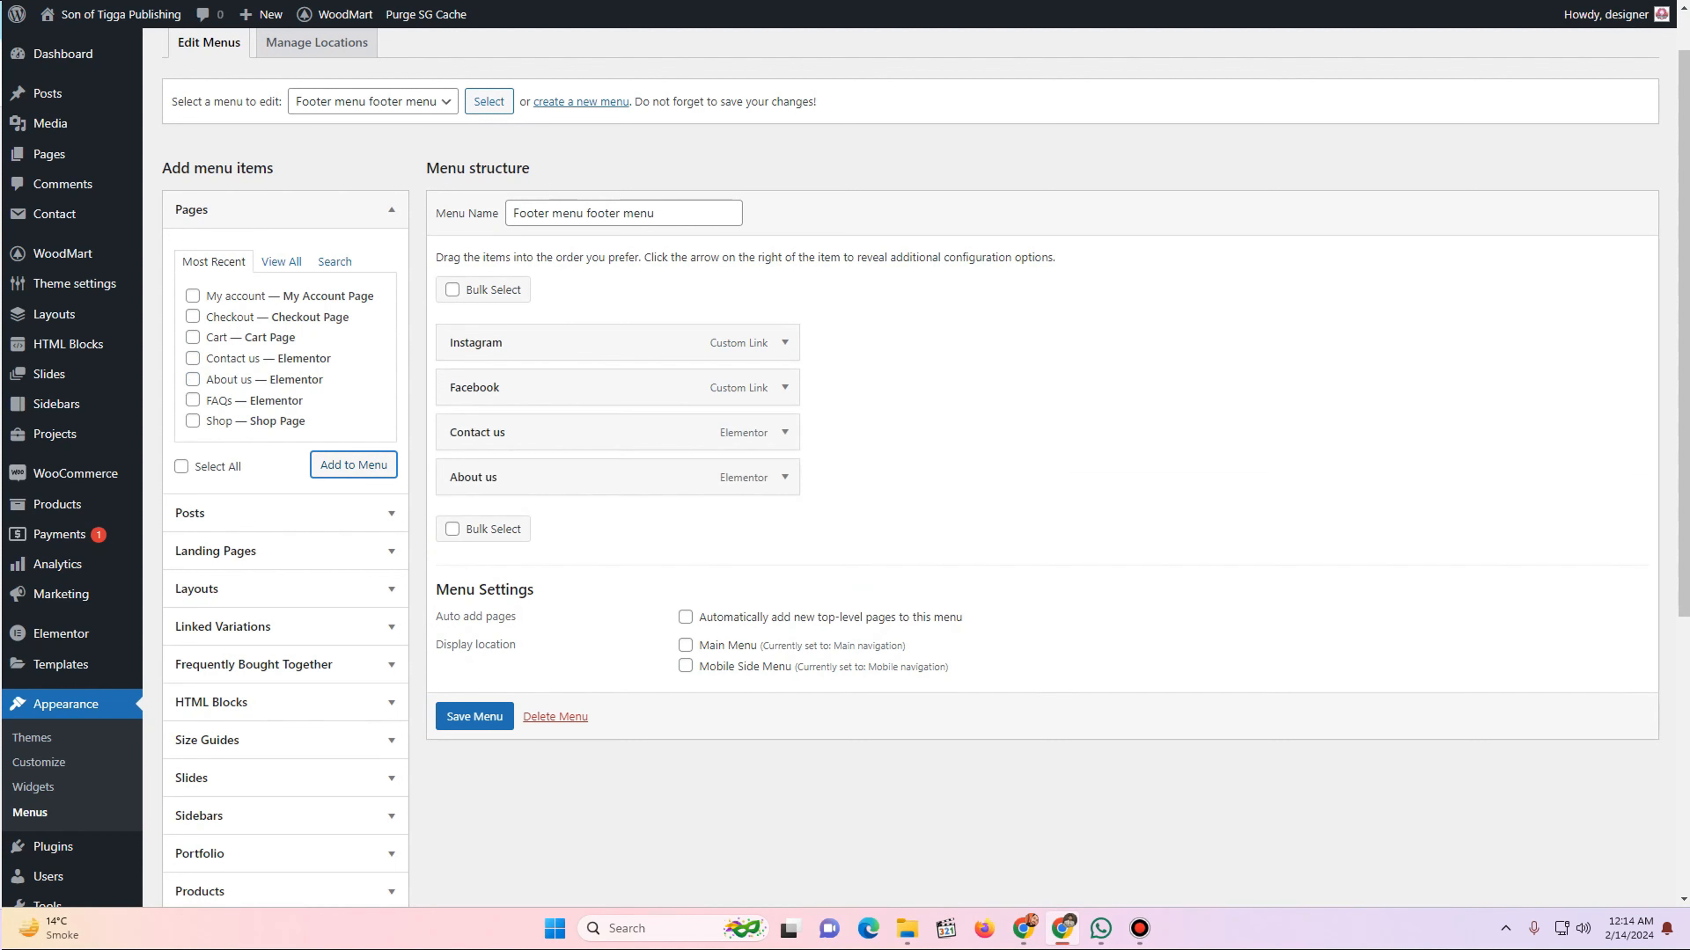
left_click_drag(552, 432, 555, 477)
left_click(474, 717)
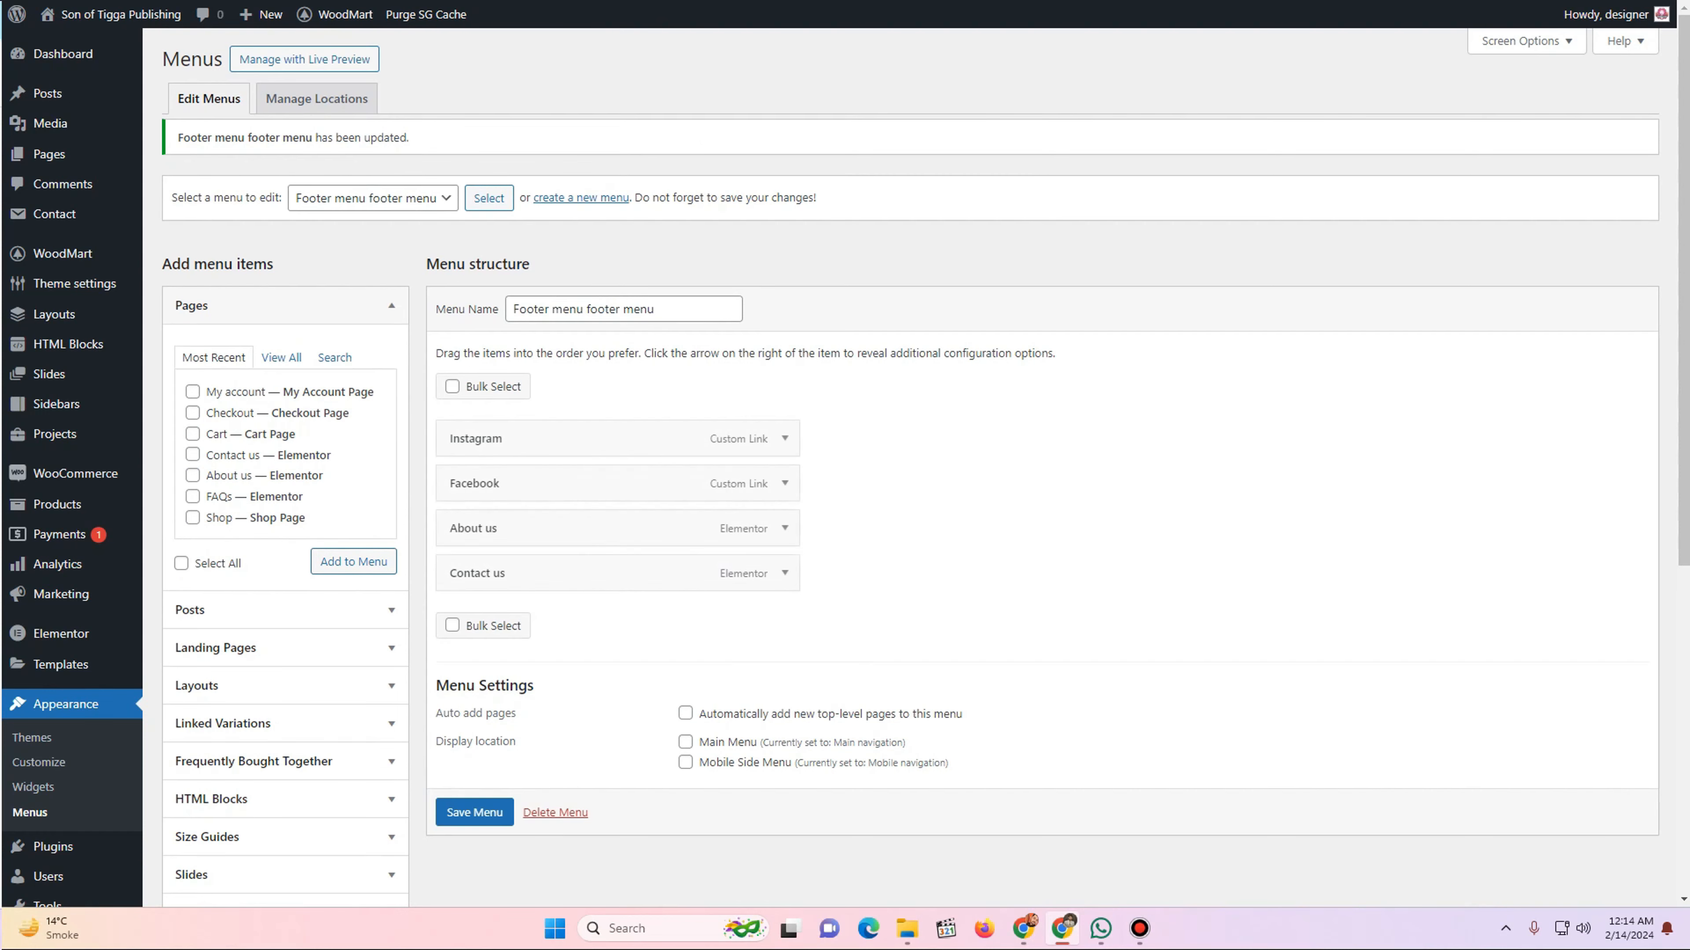
- Reload the store's home page and check the updated footer menu links
key("ctrl+Tab")
mouse_move(110, 14)
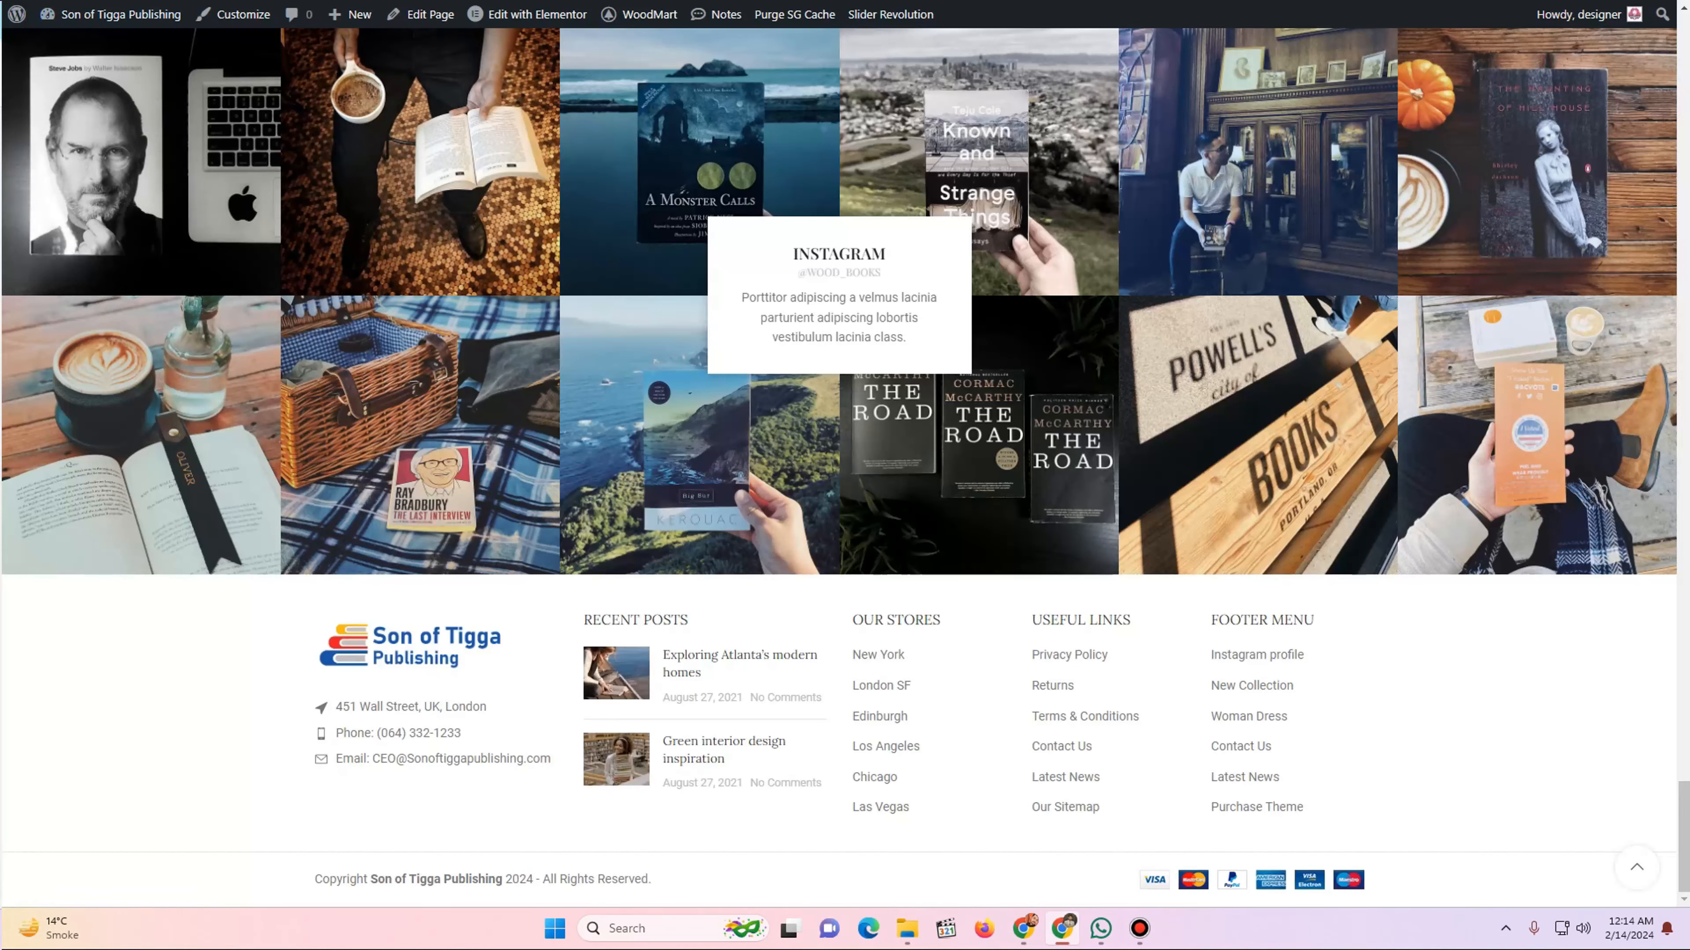
key("F5")
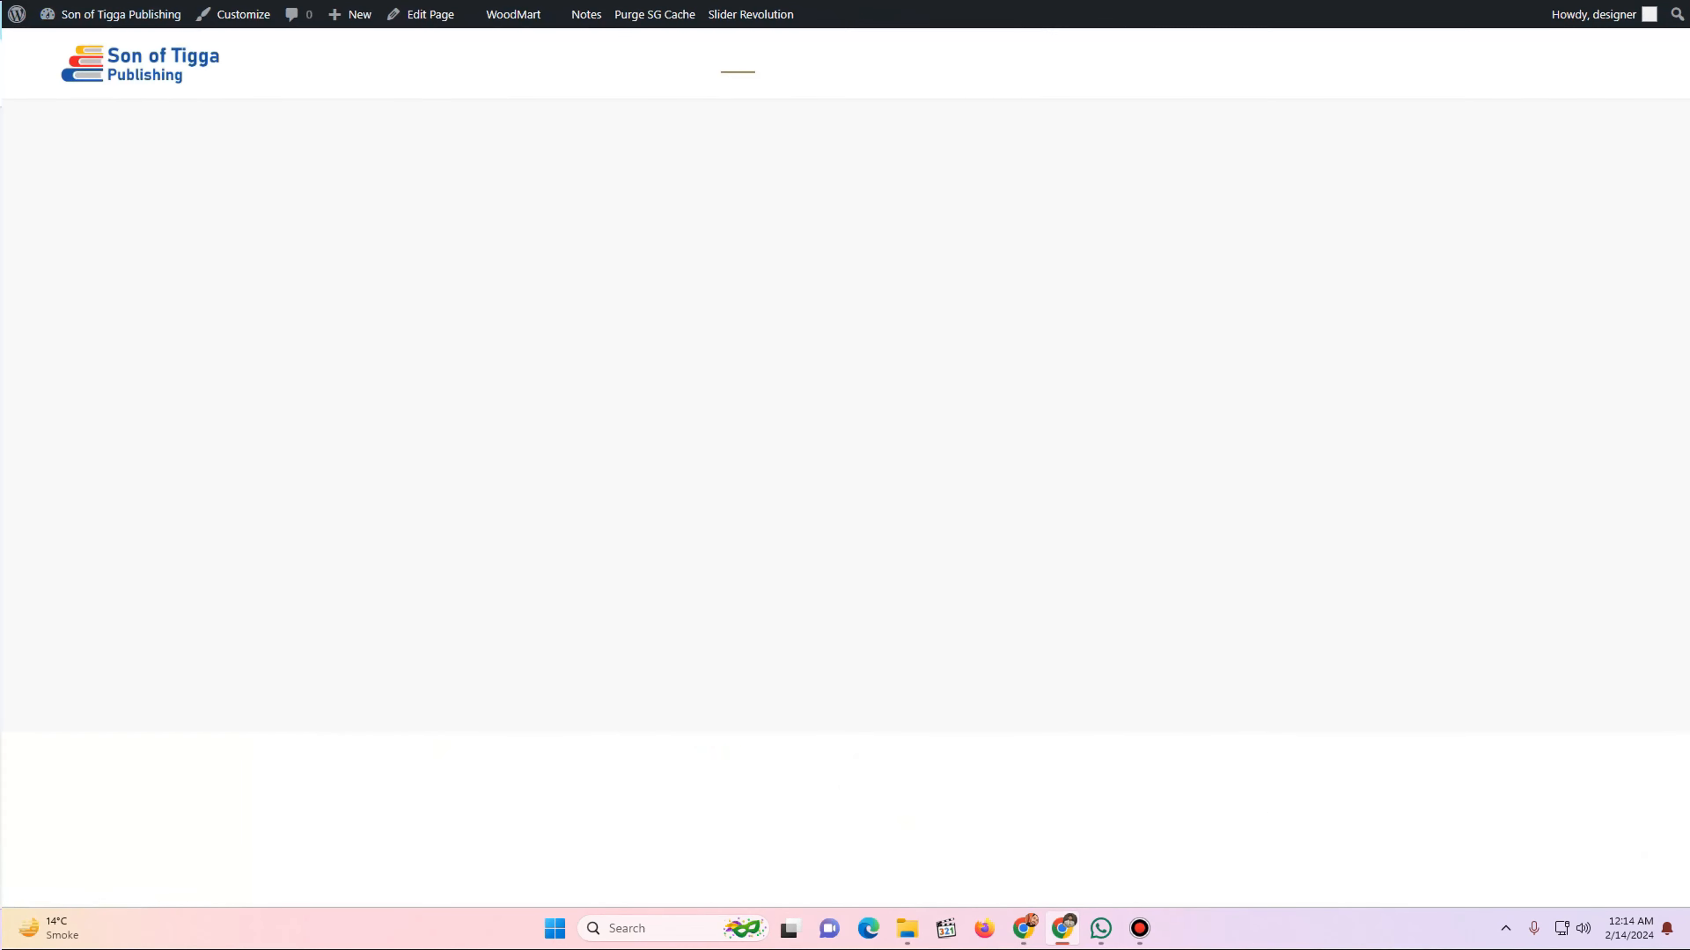
scroll(505, 320, "down", 12)
scroll(505, 320, "down", 15)
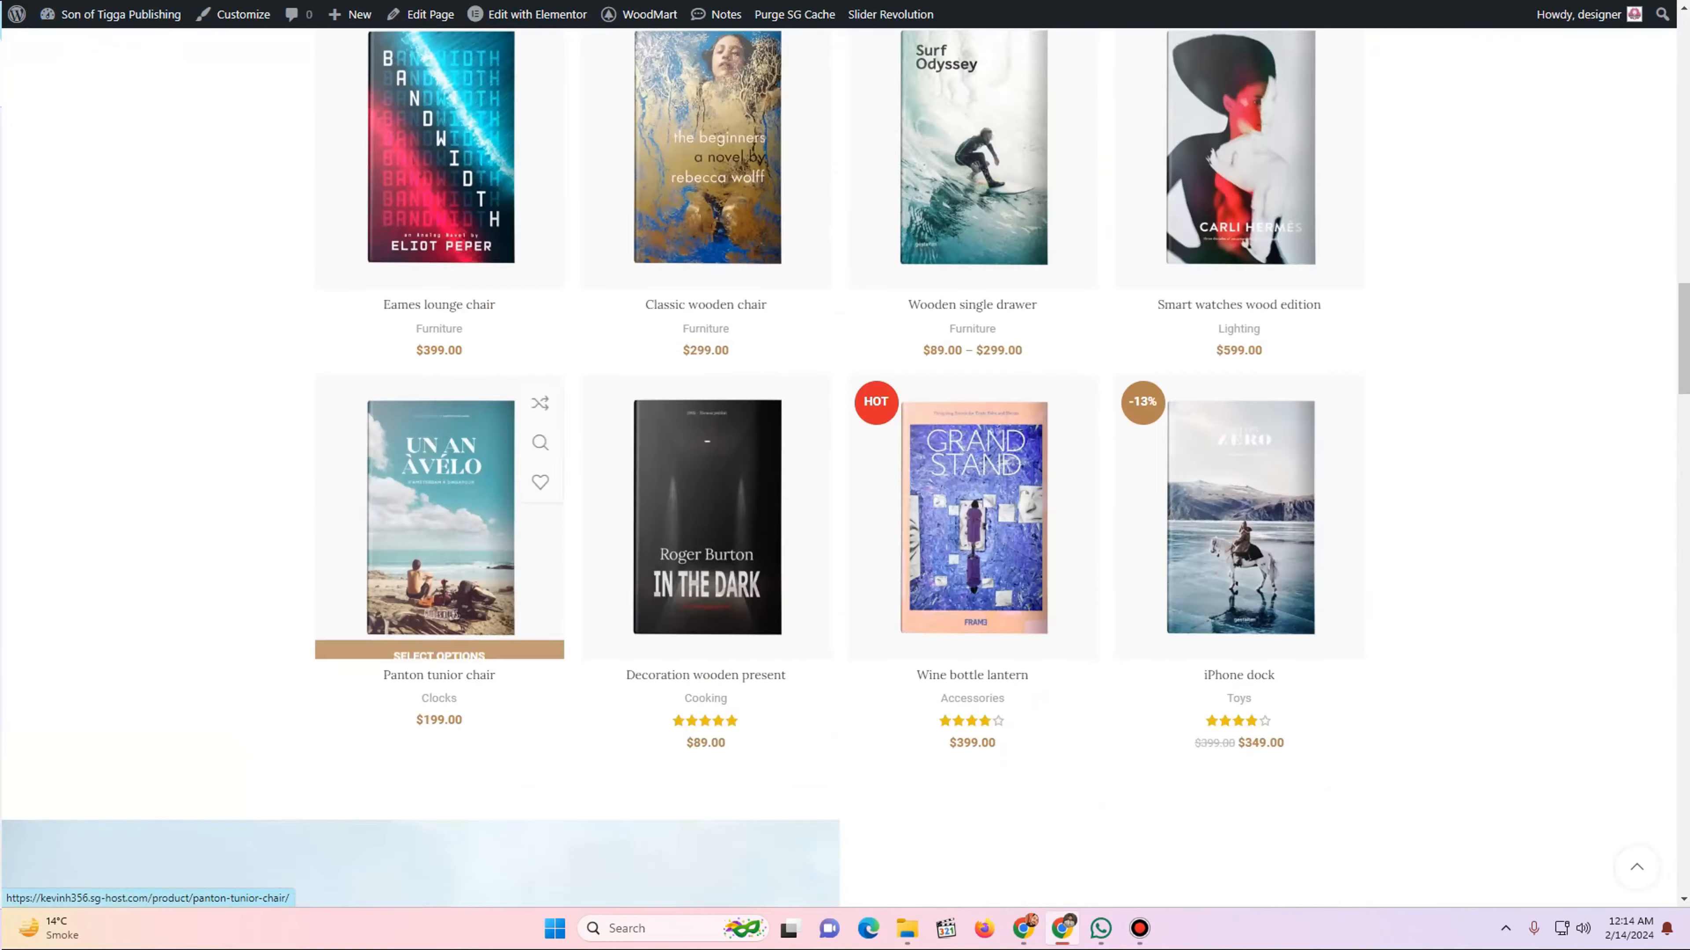
scroll(838, 466, "down", 10)
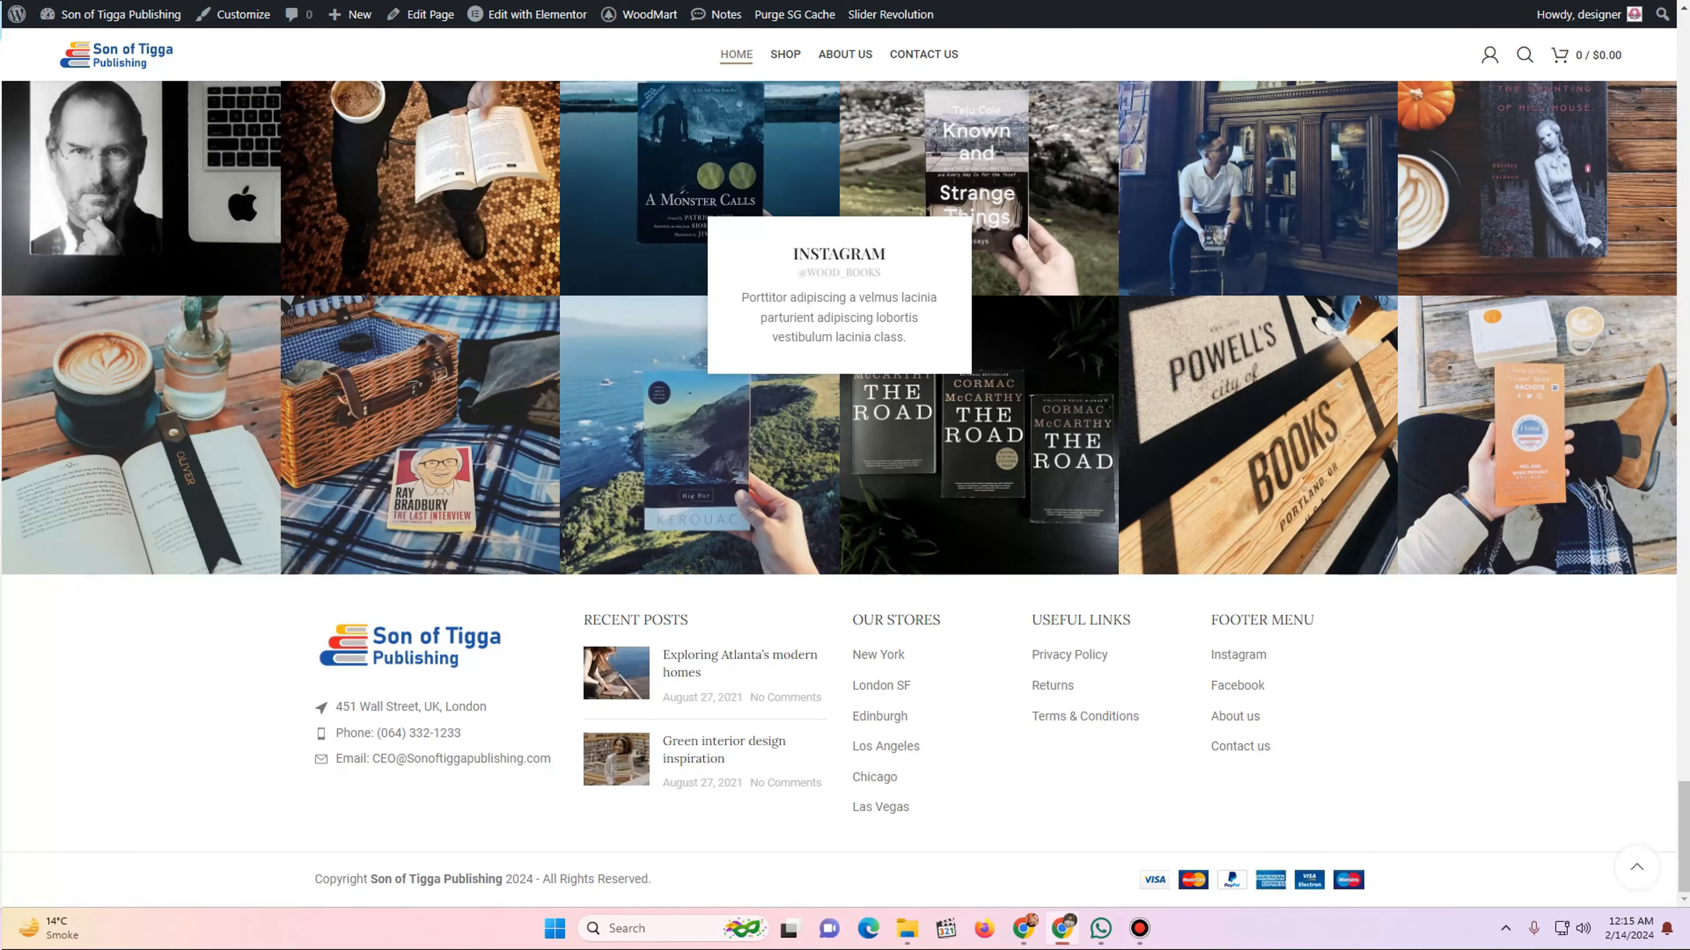
- Return to the widgets editor and collapse the Footer Column 2 and Footer Column 3 areas
key("ctrl+Tab")
scroll(779, 466, "up", 4)
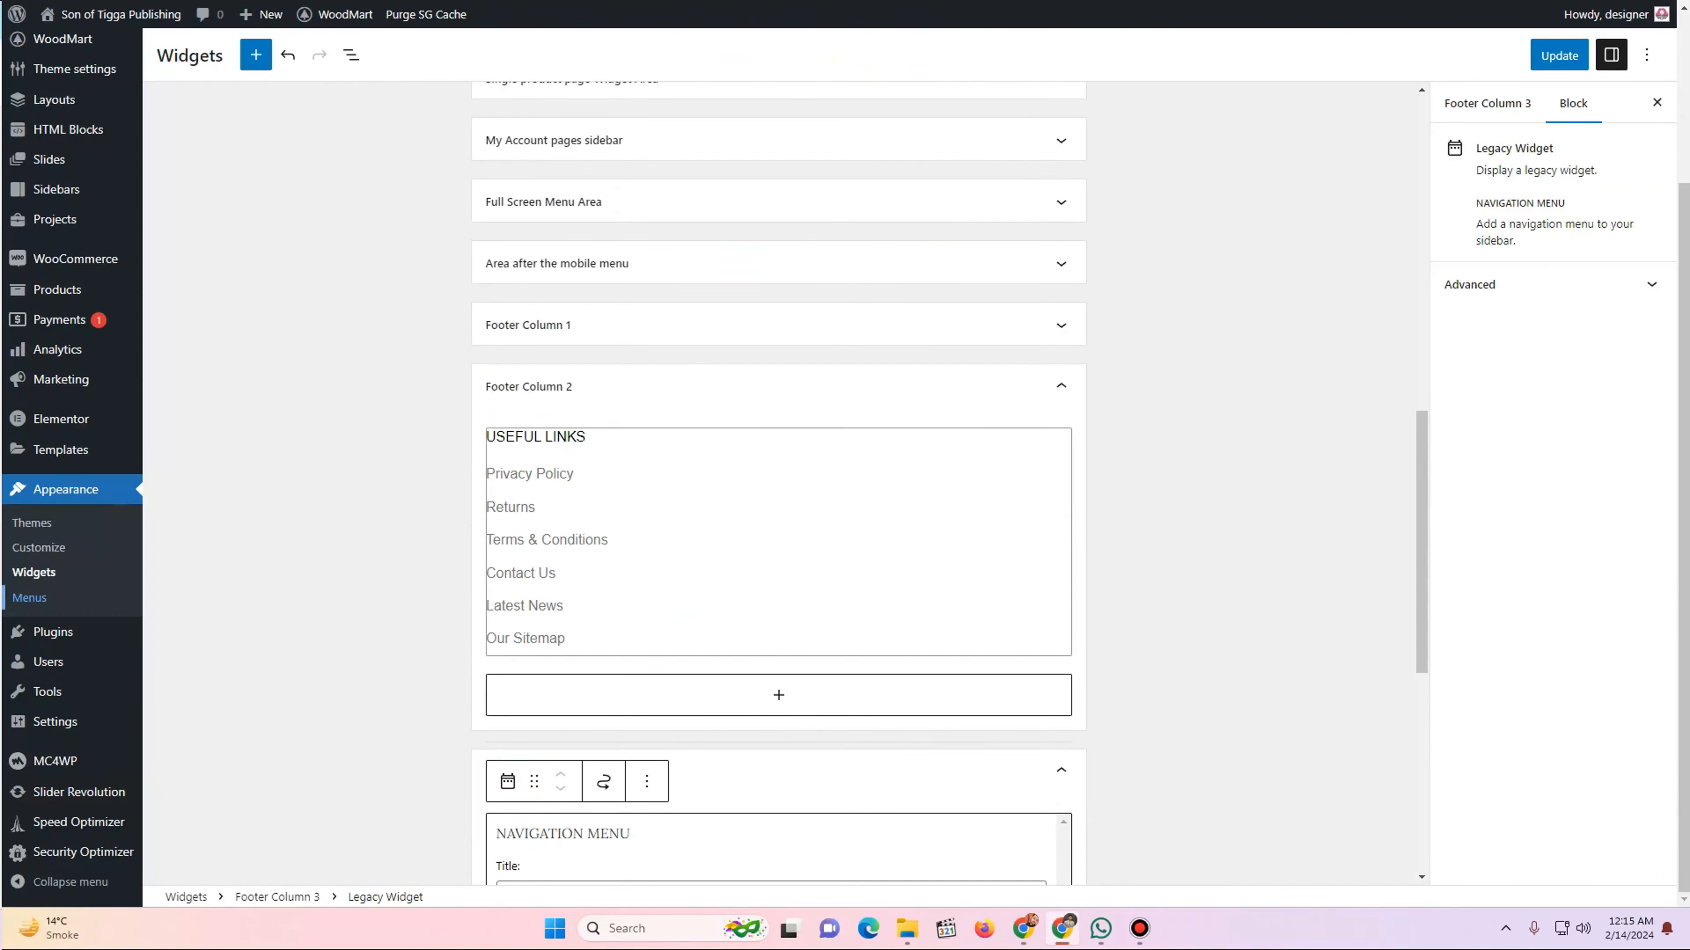
left_click(1061, 386)
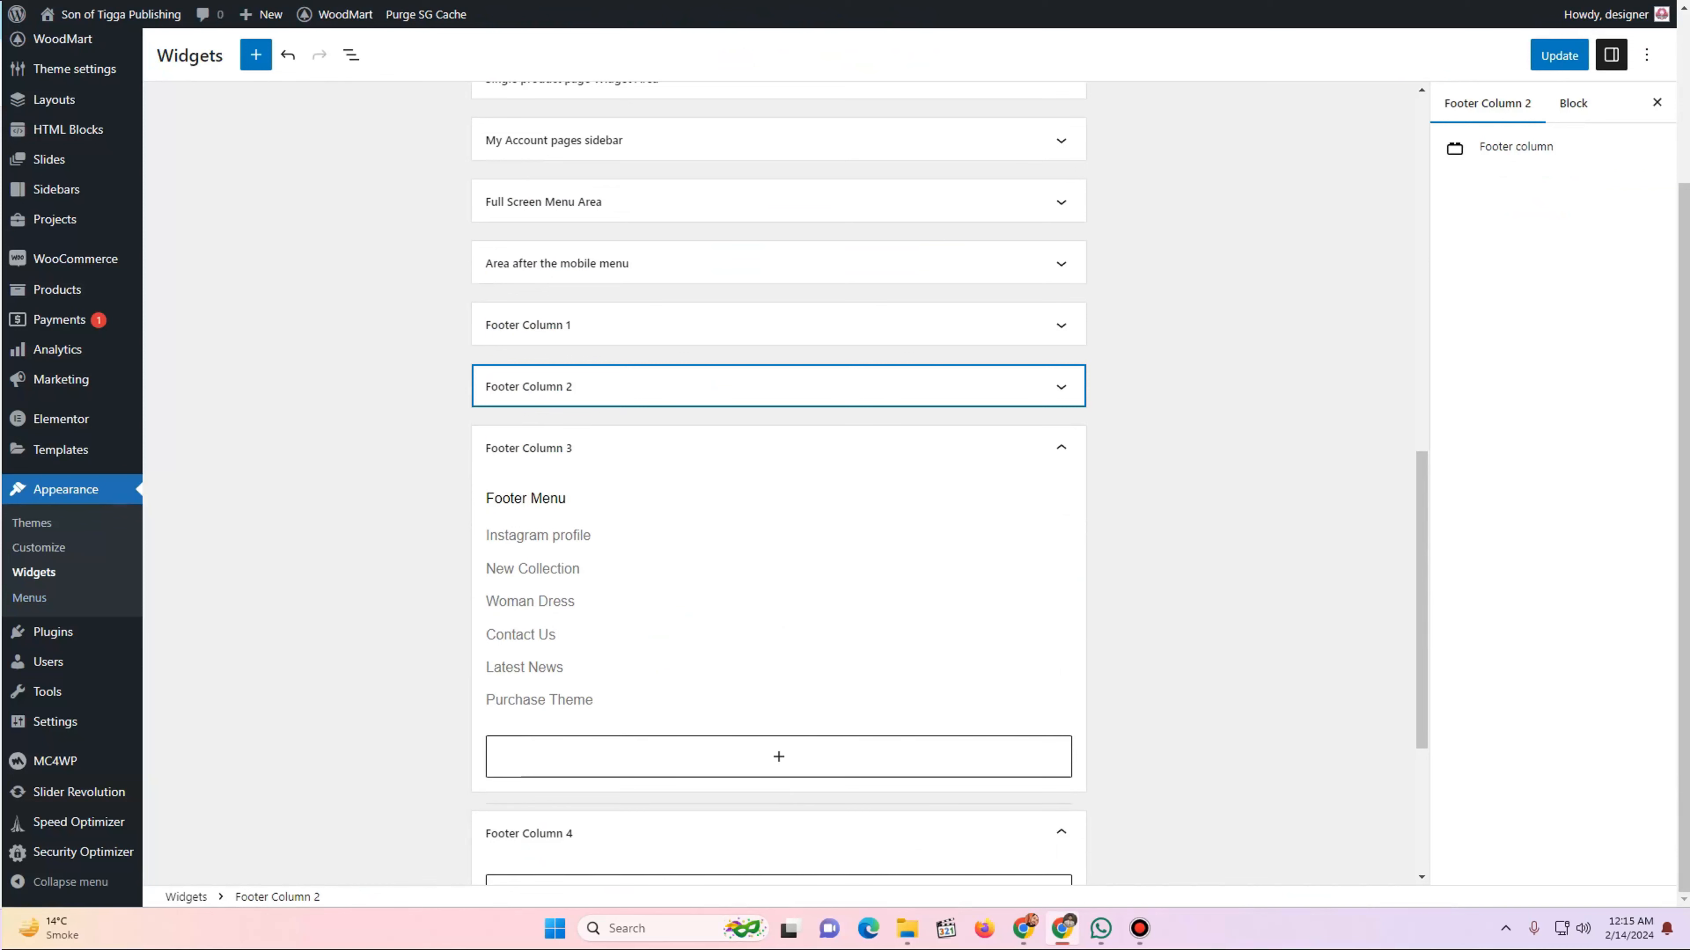
left_click(1060, 448)
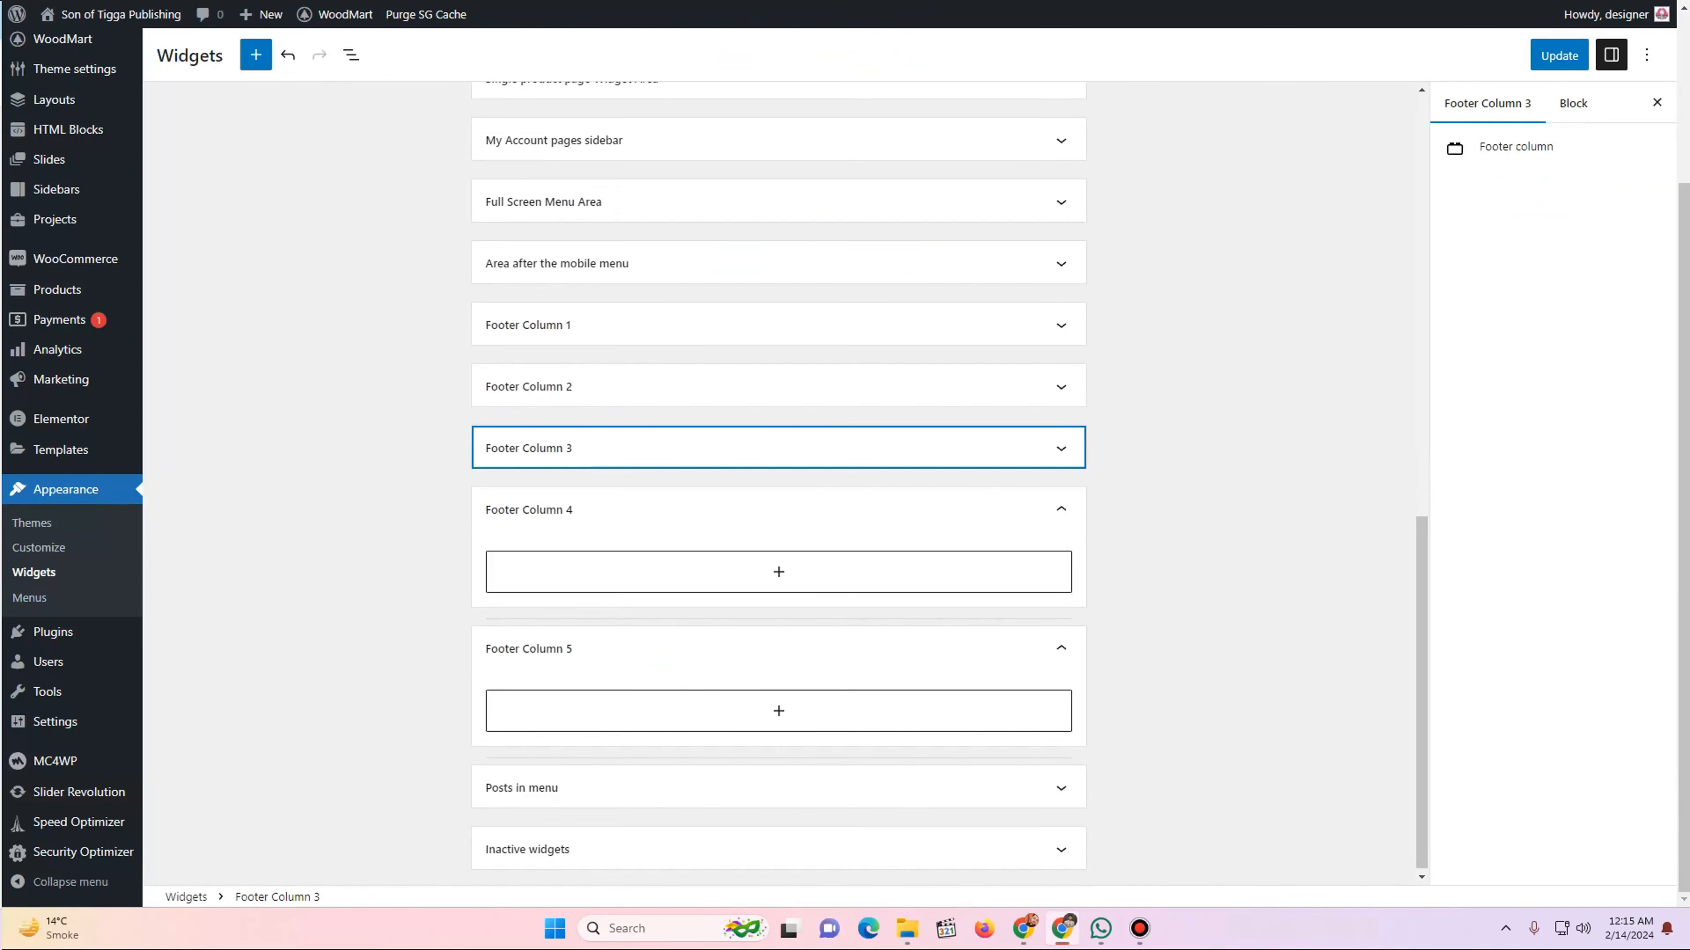
scroll(778, 483, "down", 1)
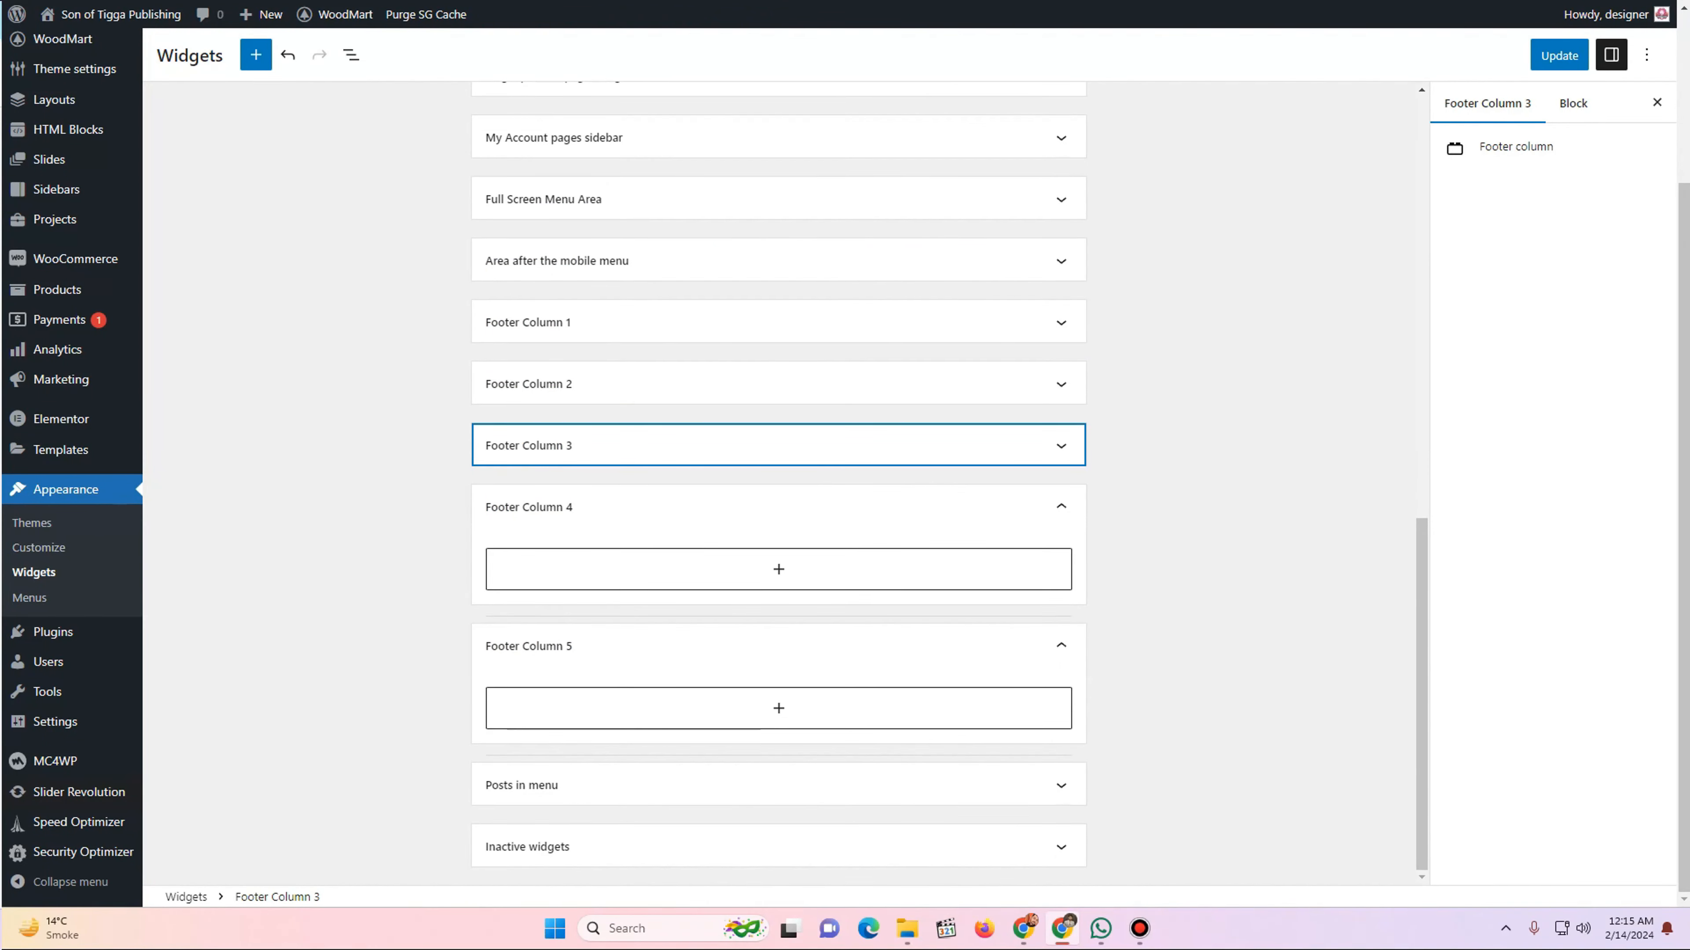
- Set the footer content layout to Three Columns in the WoodMart footer theme settings and save the options
mouse_move(54, 220)
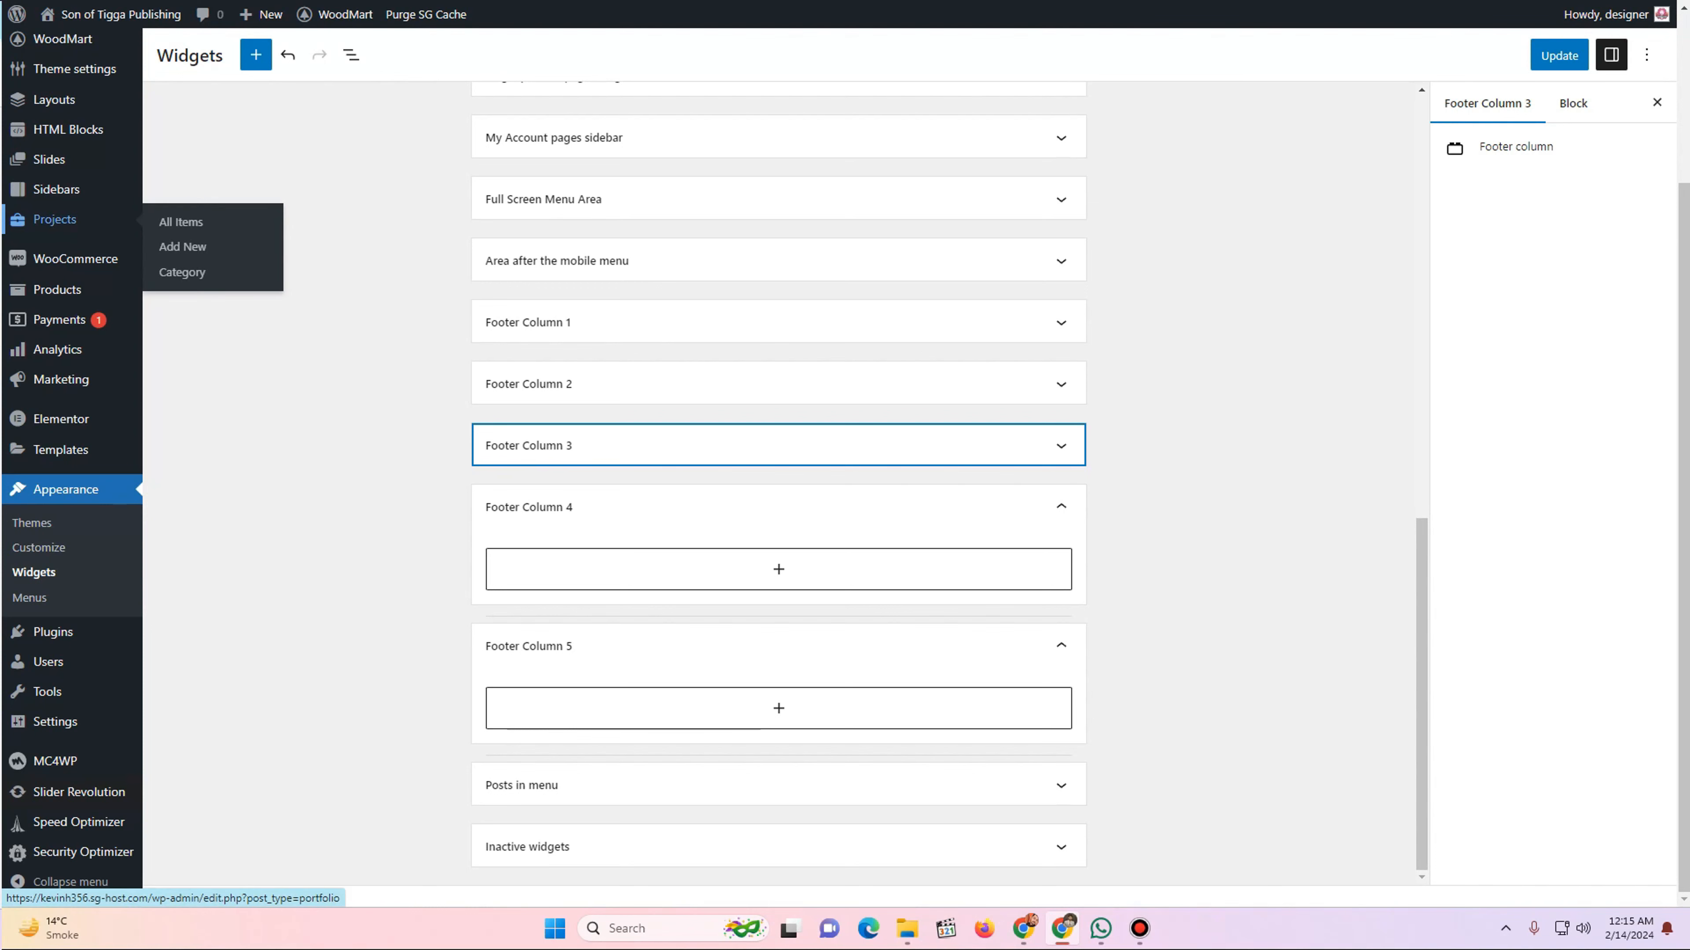
mouse_move(56, 190)
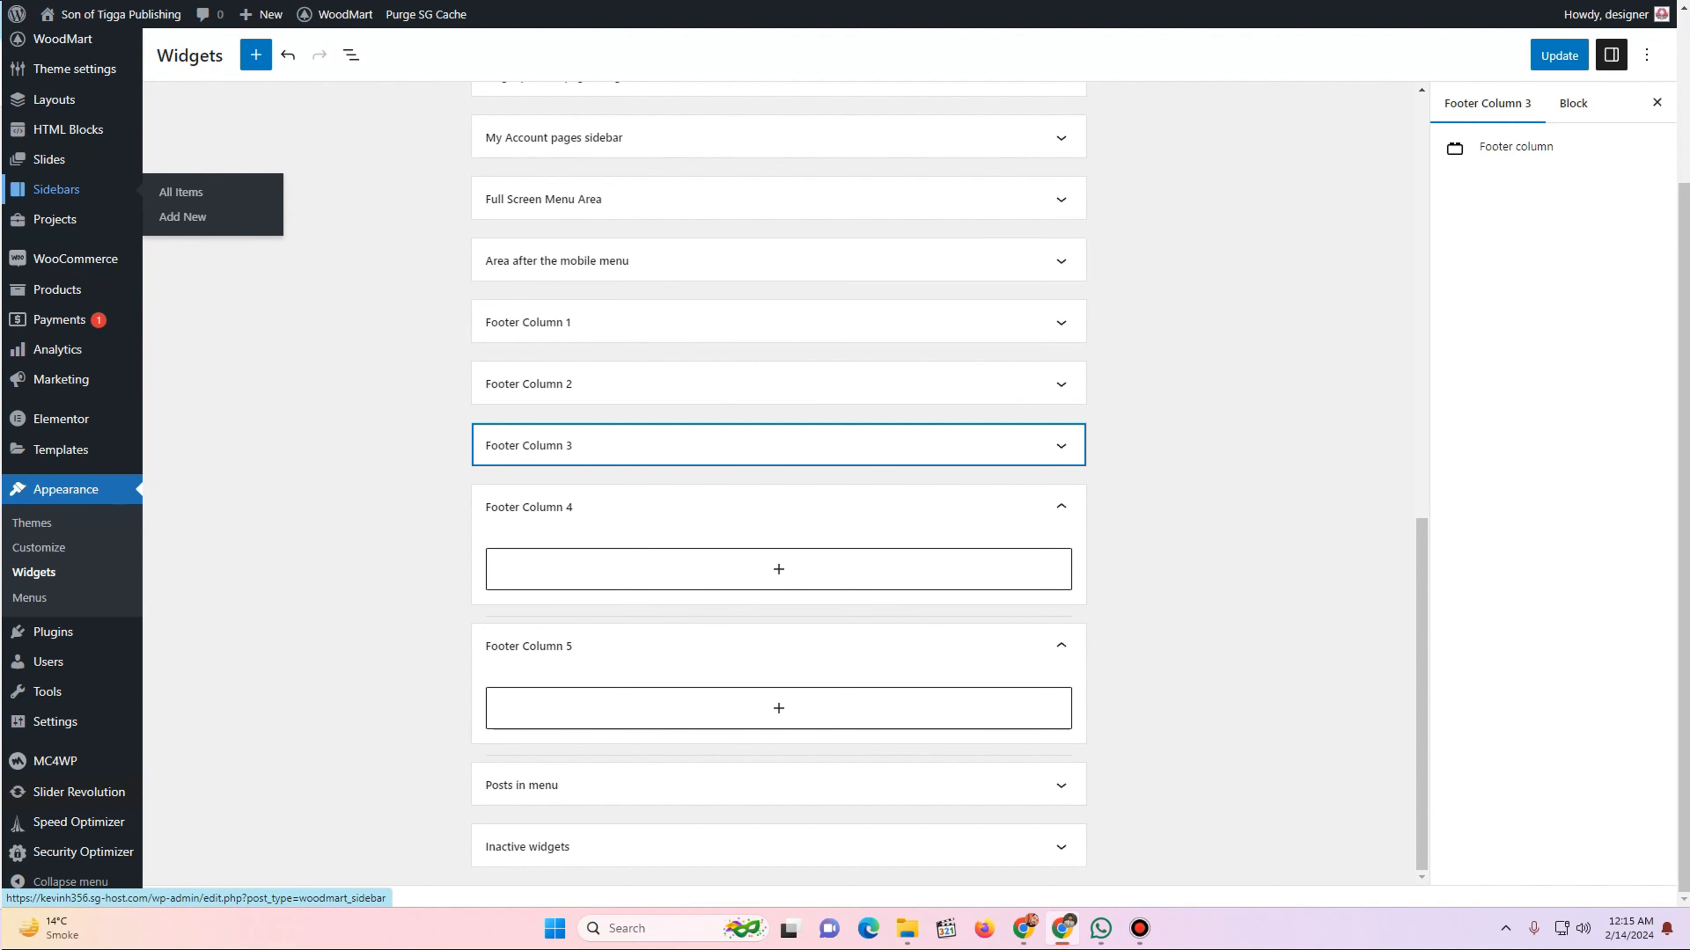
scroll(56, 161, "up", 1)
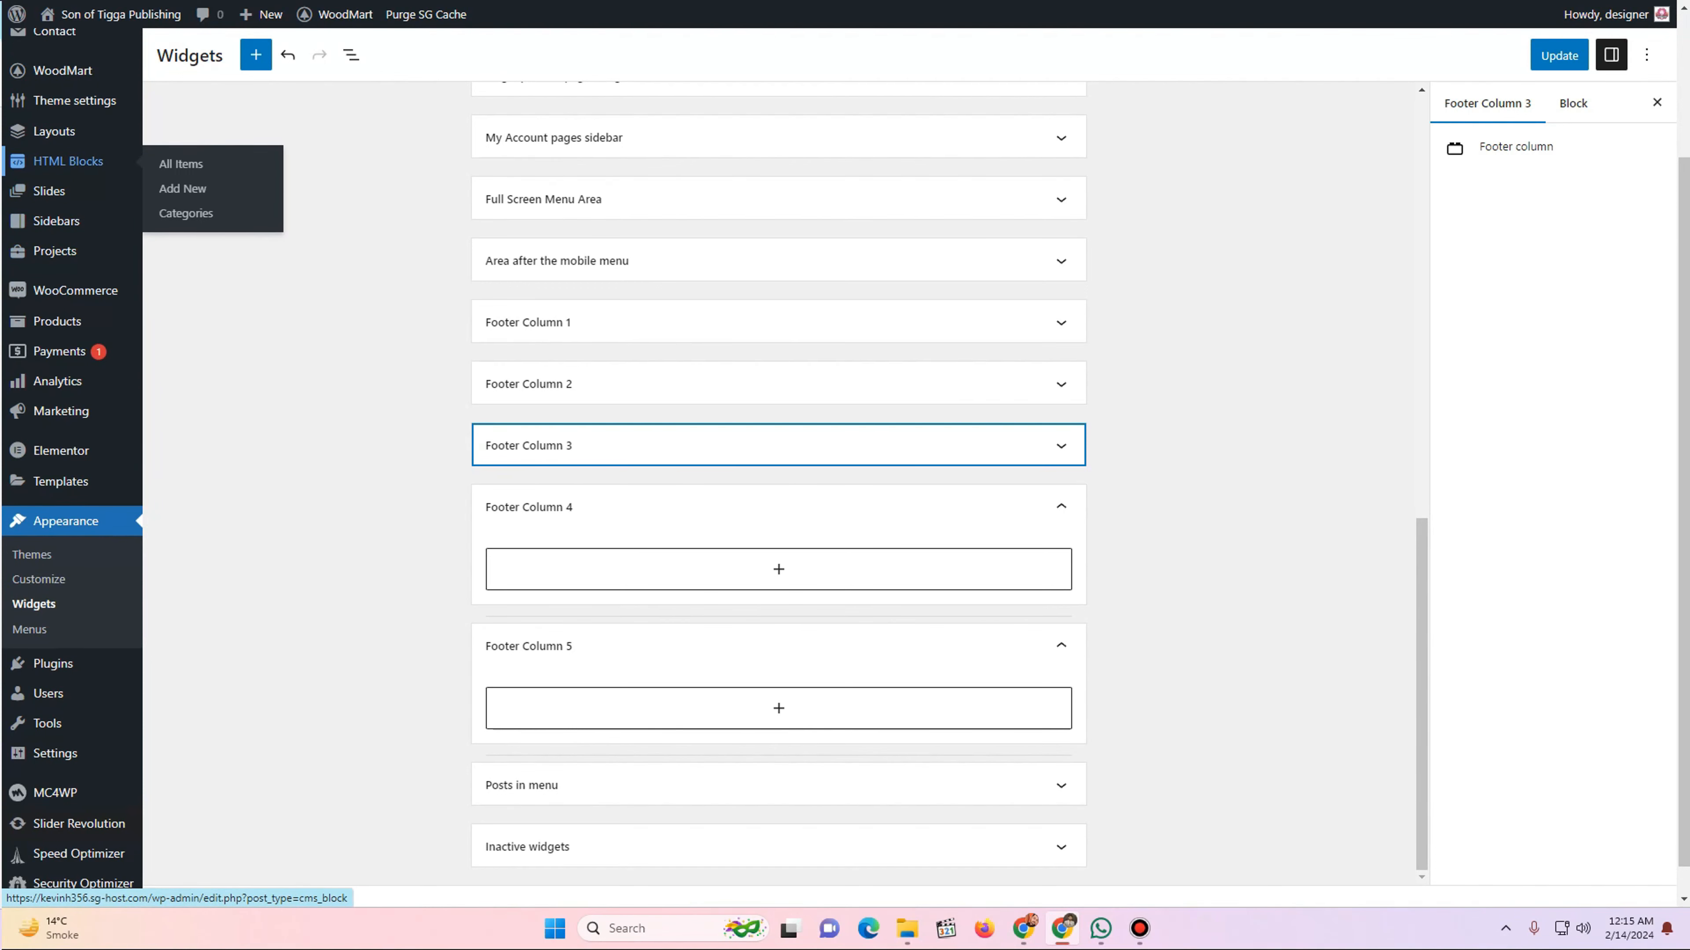
mouse_move(75, 157)
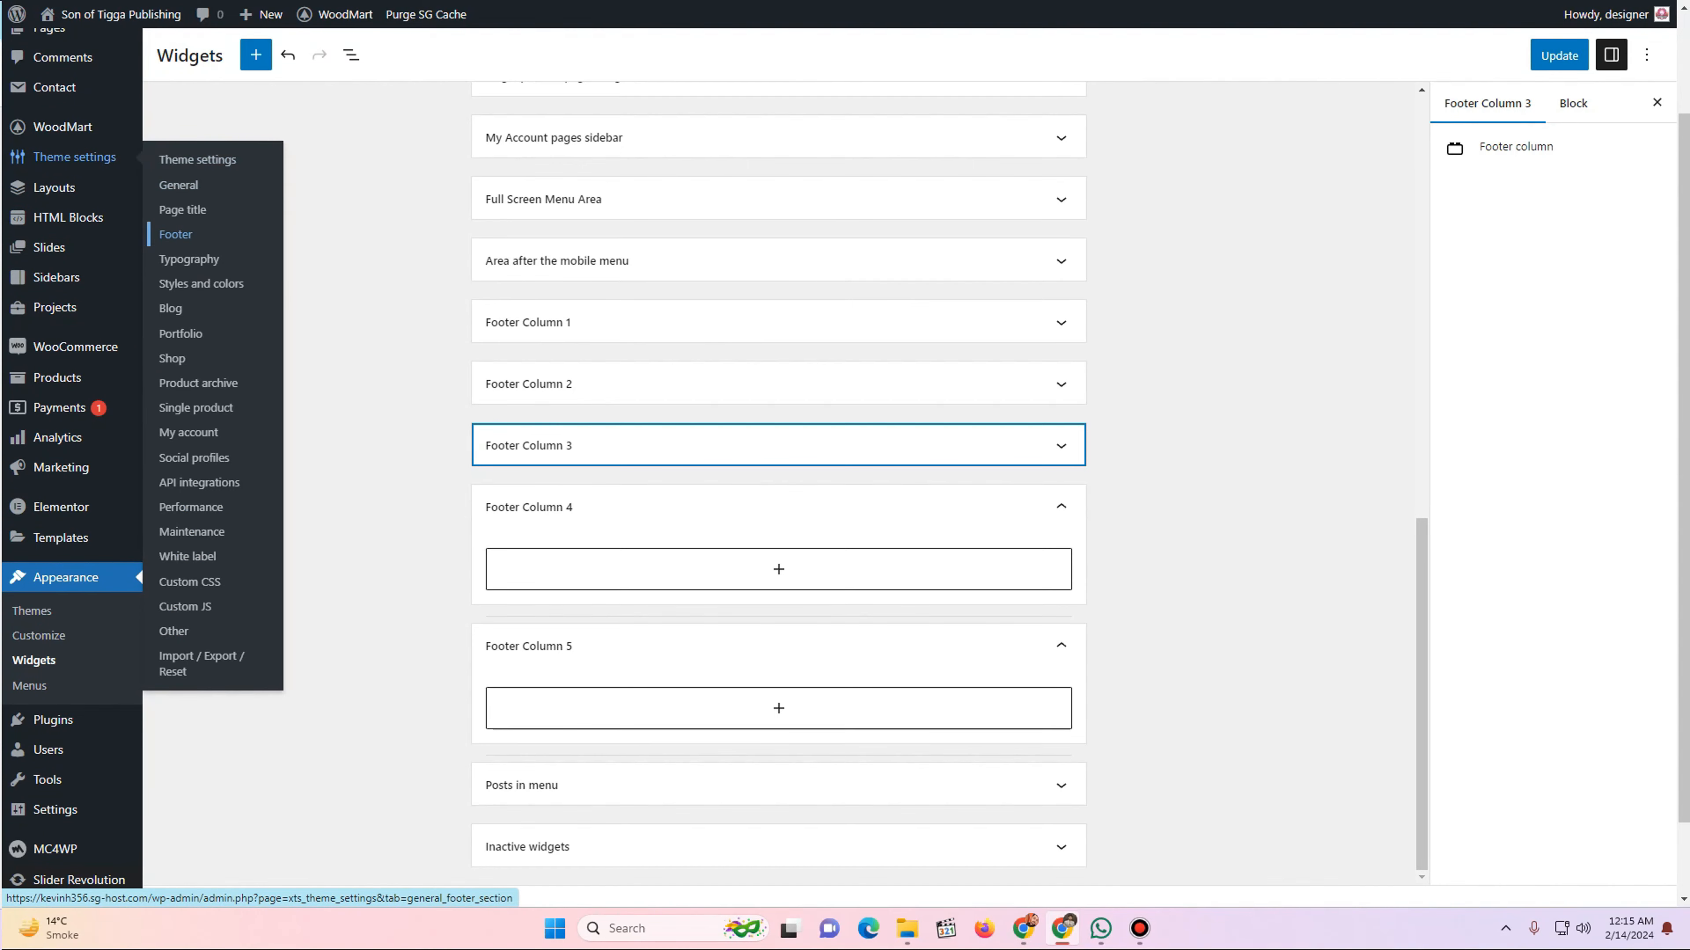
left_click(175, 234)
key("Return")
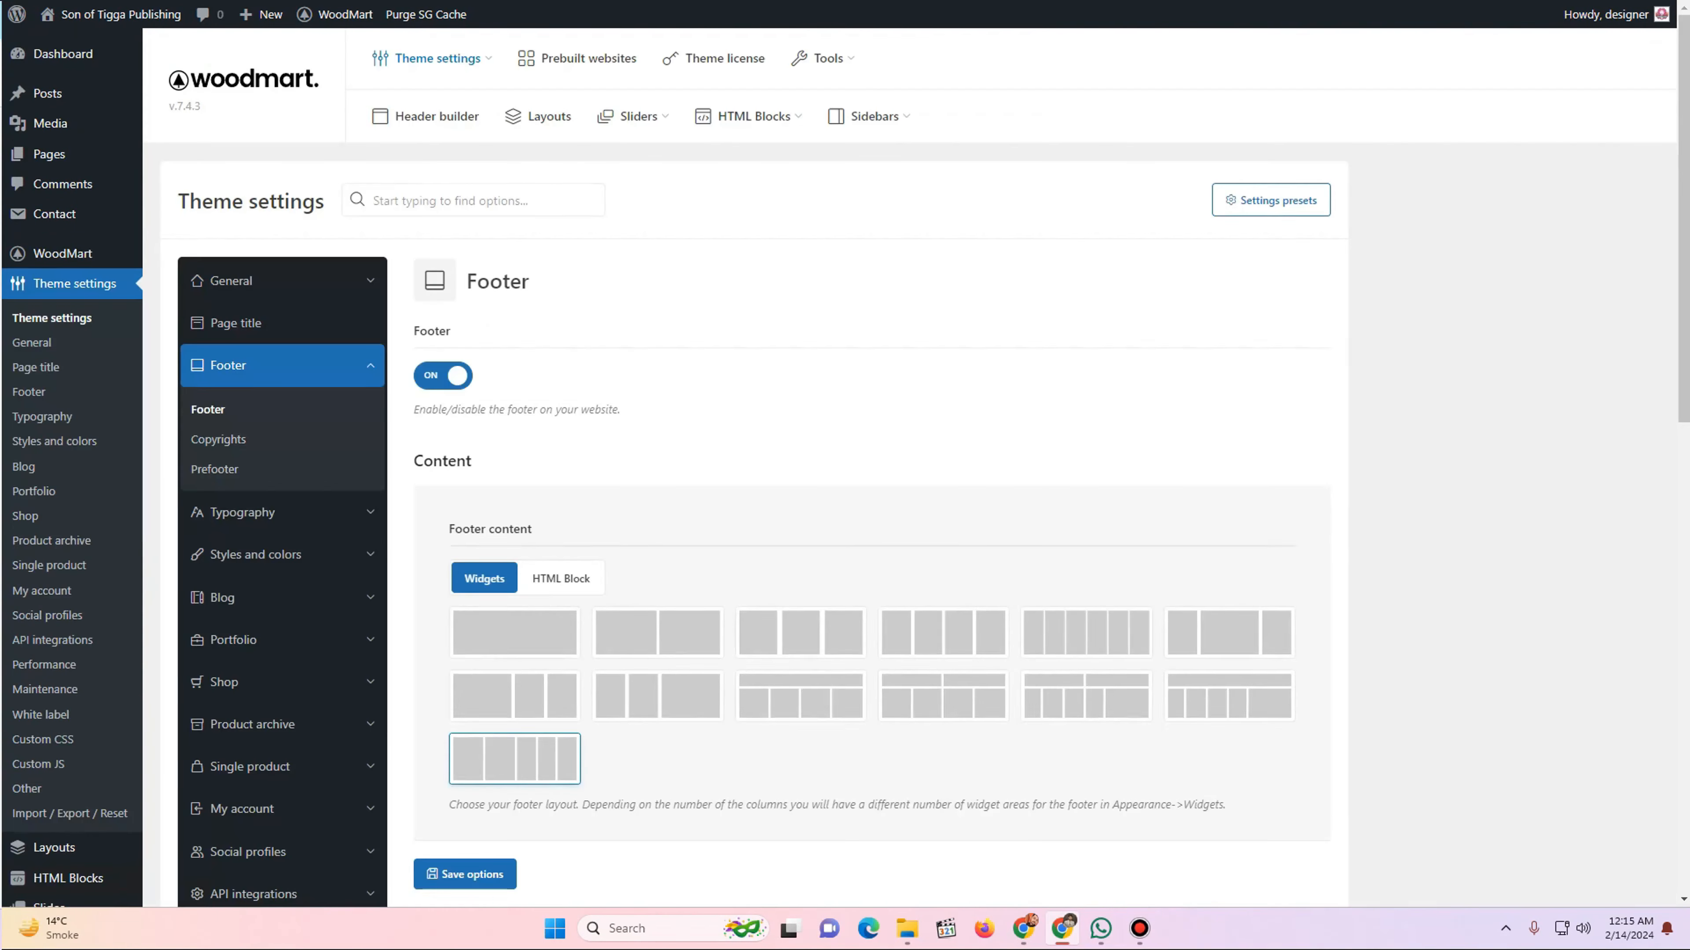
scroll(844, 466, "down", 6)
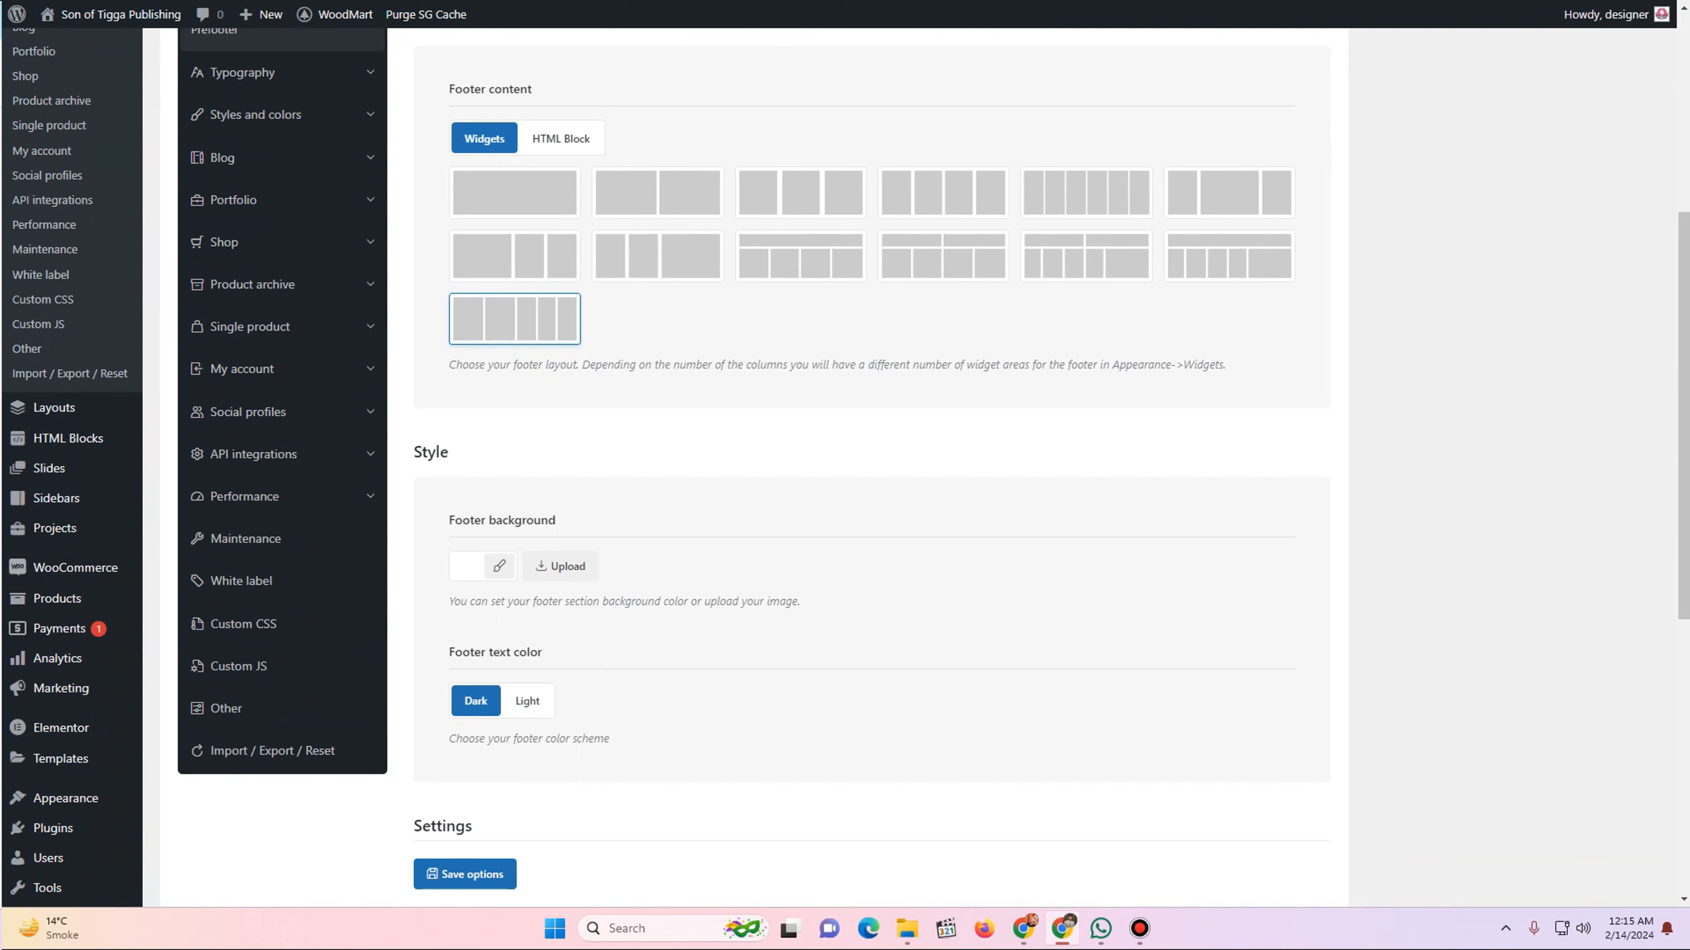
scroll(844, 466, "up", 4)
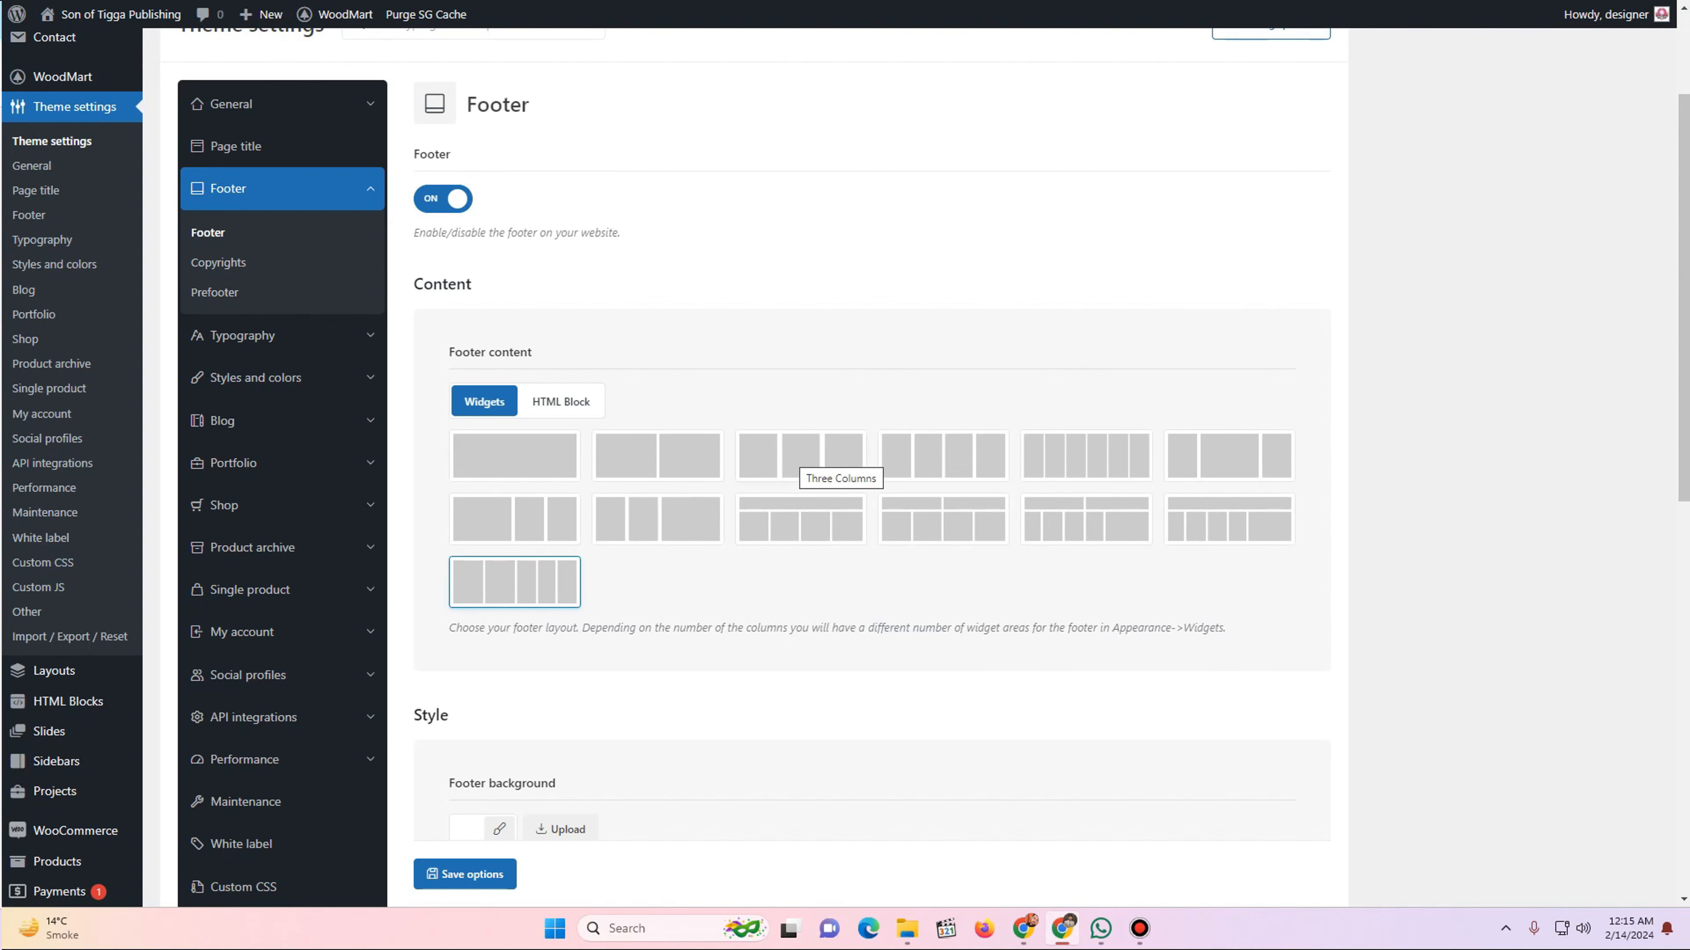
left_click(800, 454)
scroll(872, 466, "down", 6)
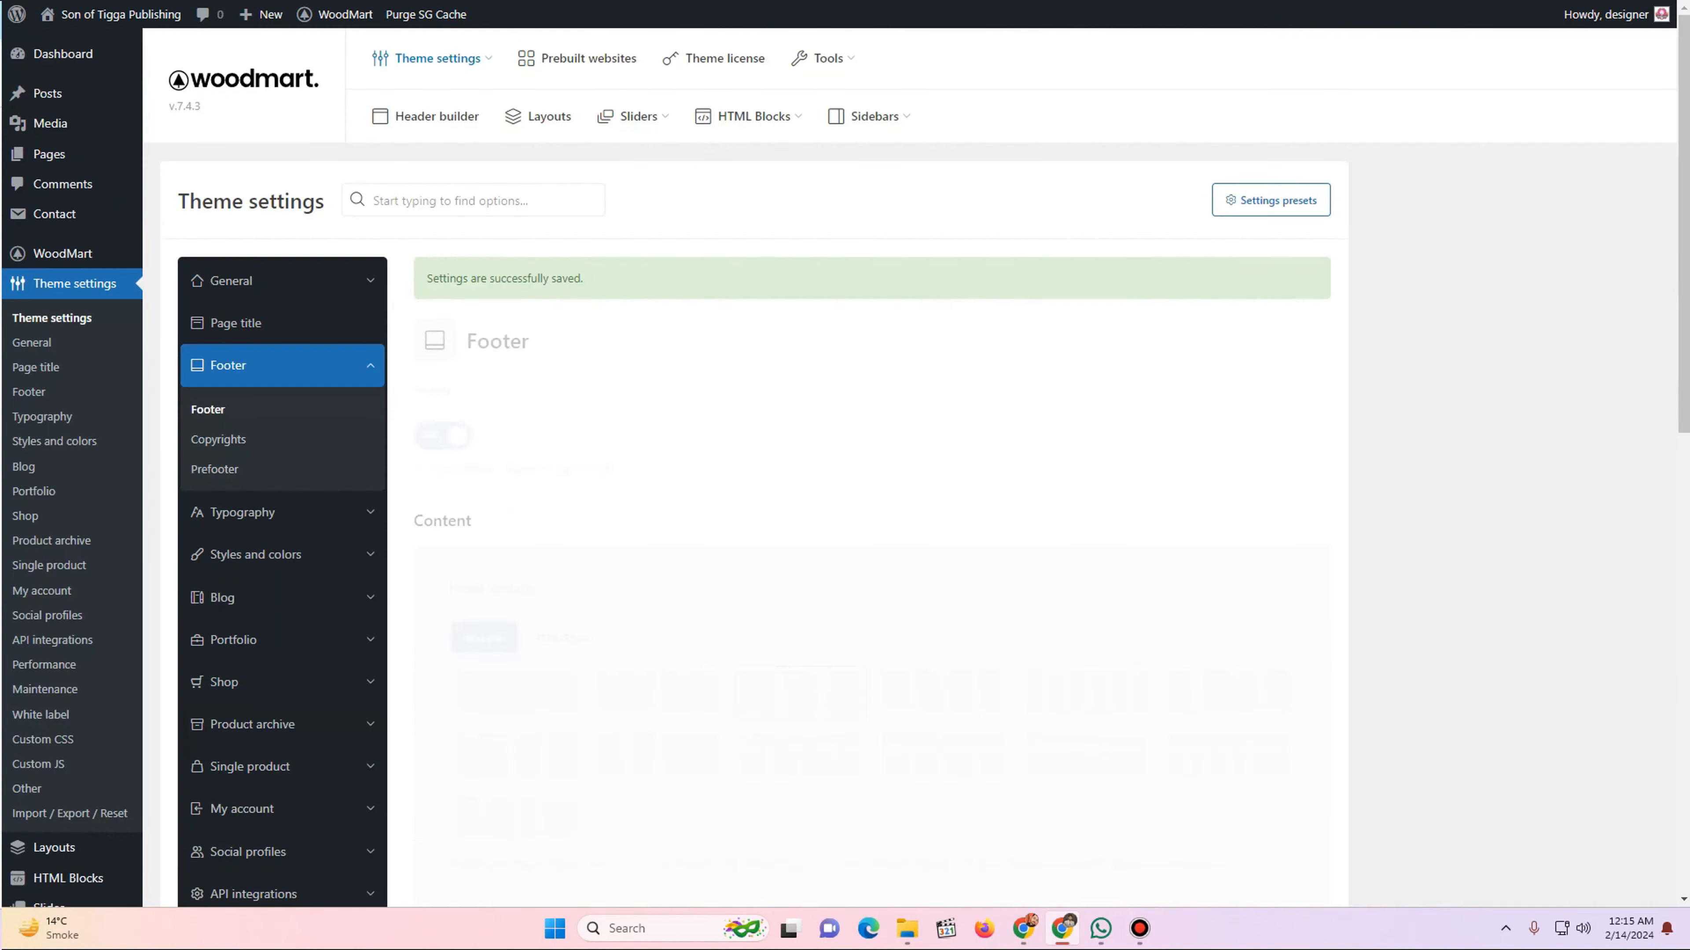
- Reload the store's home page and examine the footer's column arrangement and Recent Posts heading
key("ctrl+Tab")
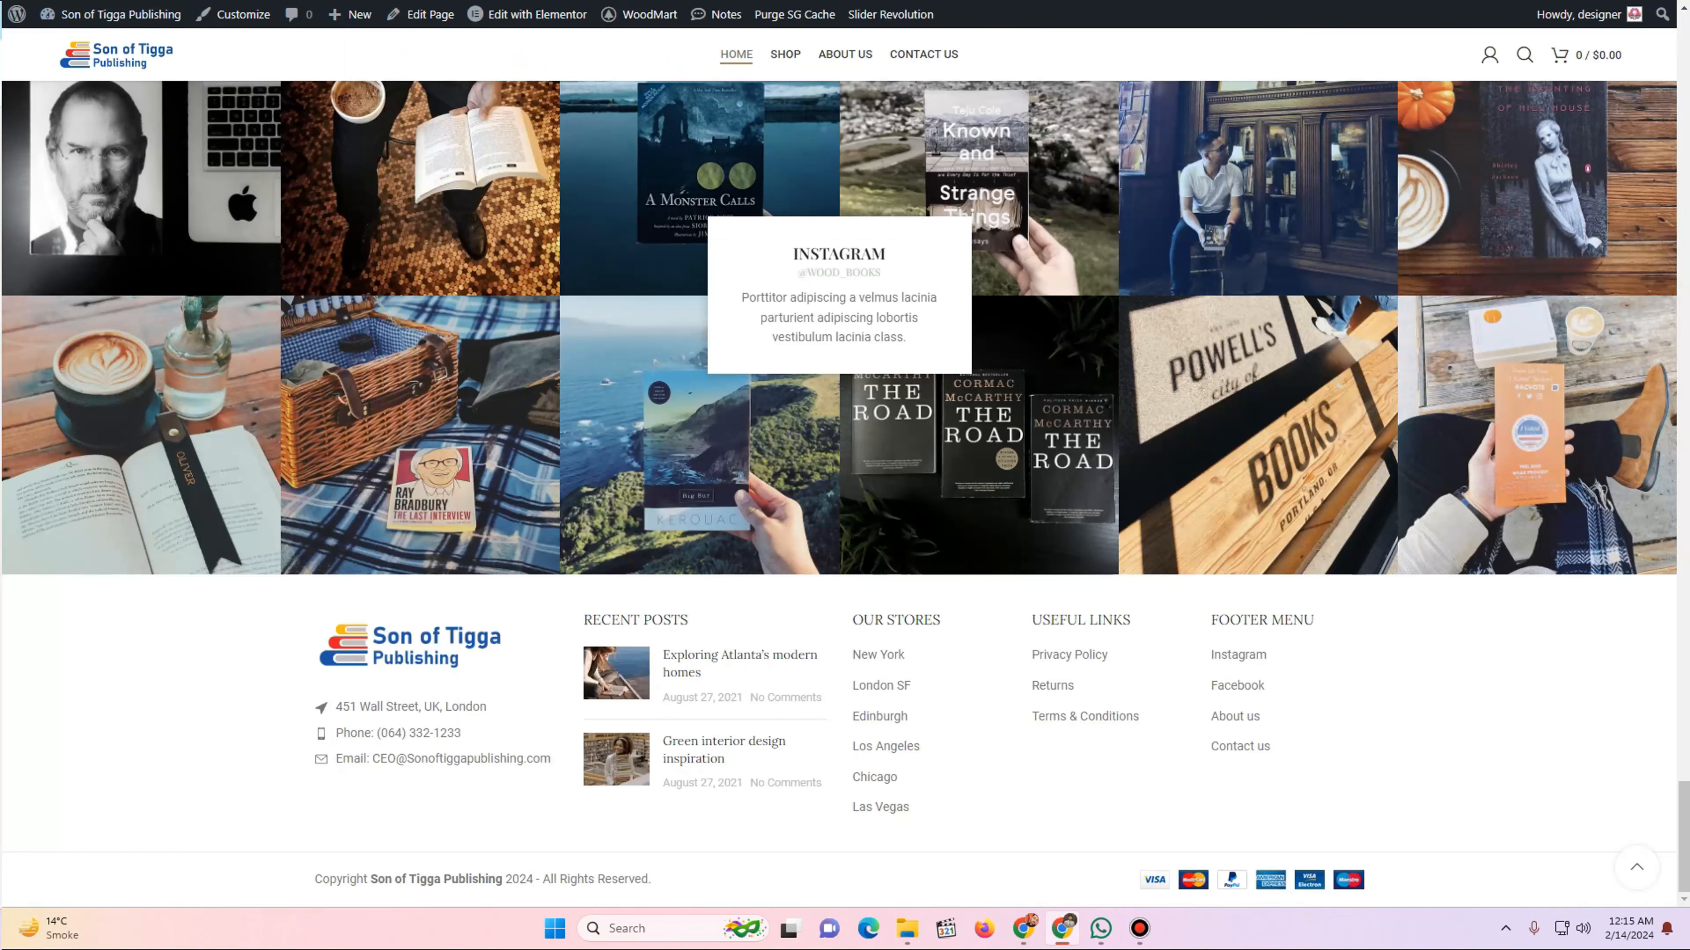
key("ctrl+r")
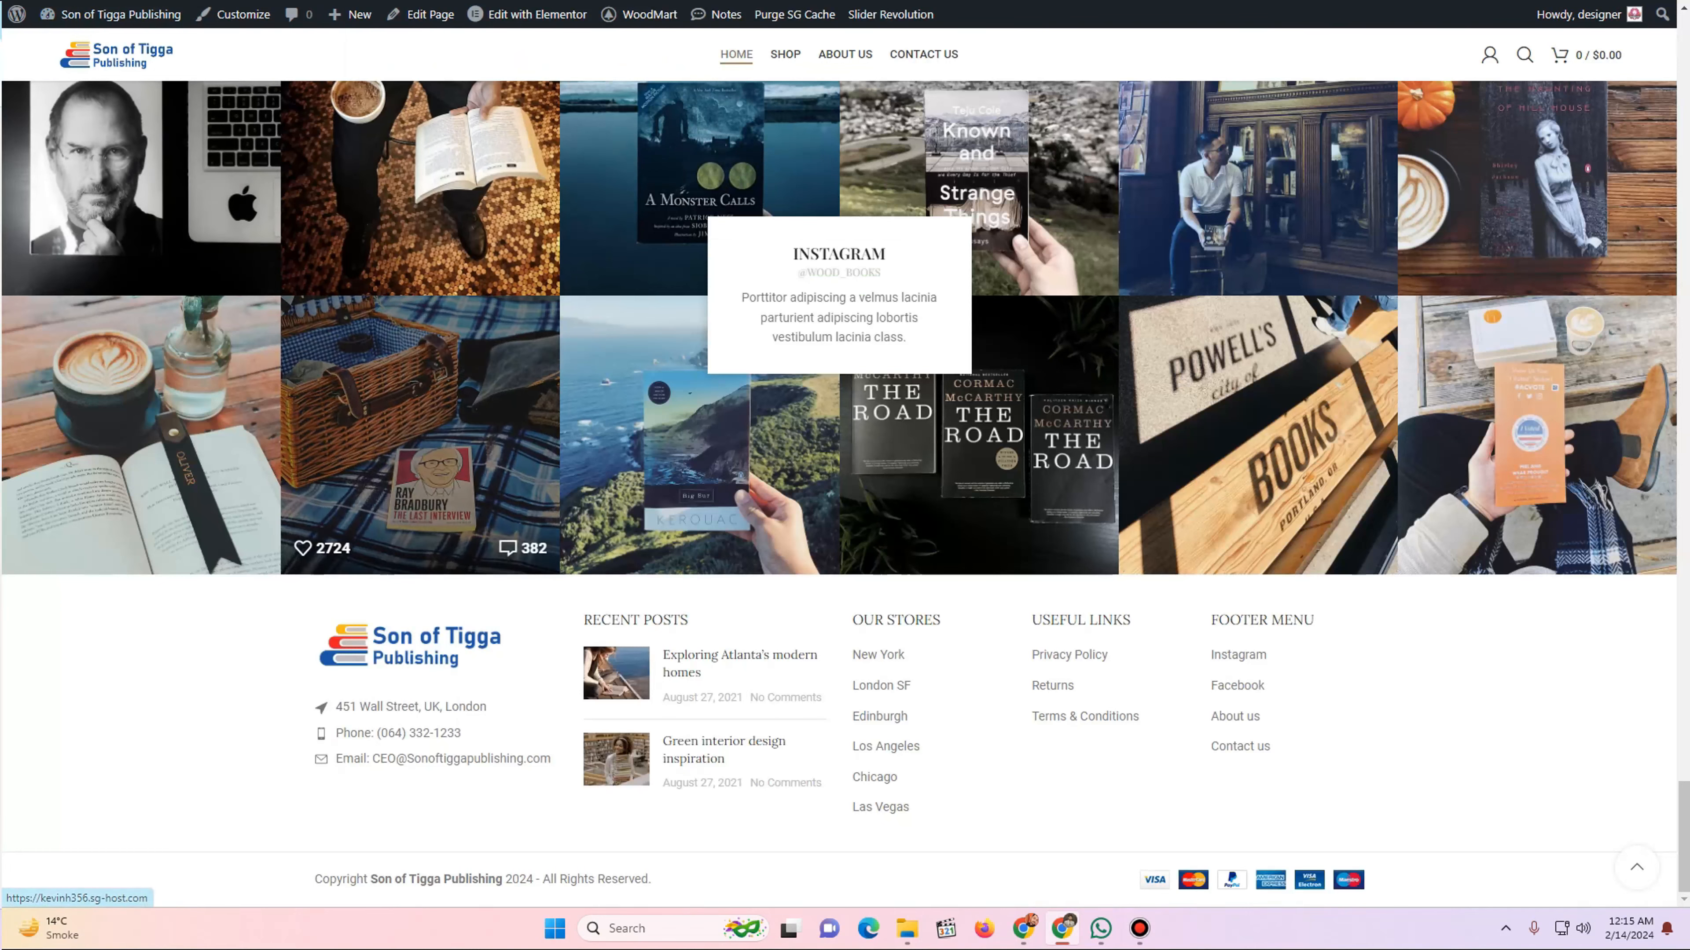
scroll(838, 466, "down", 20)
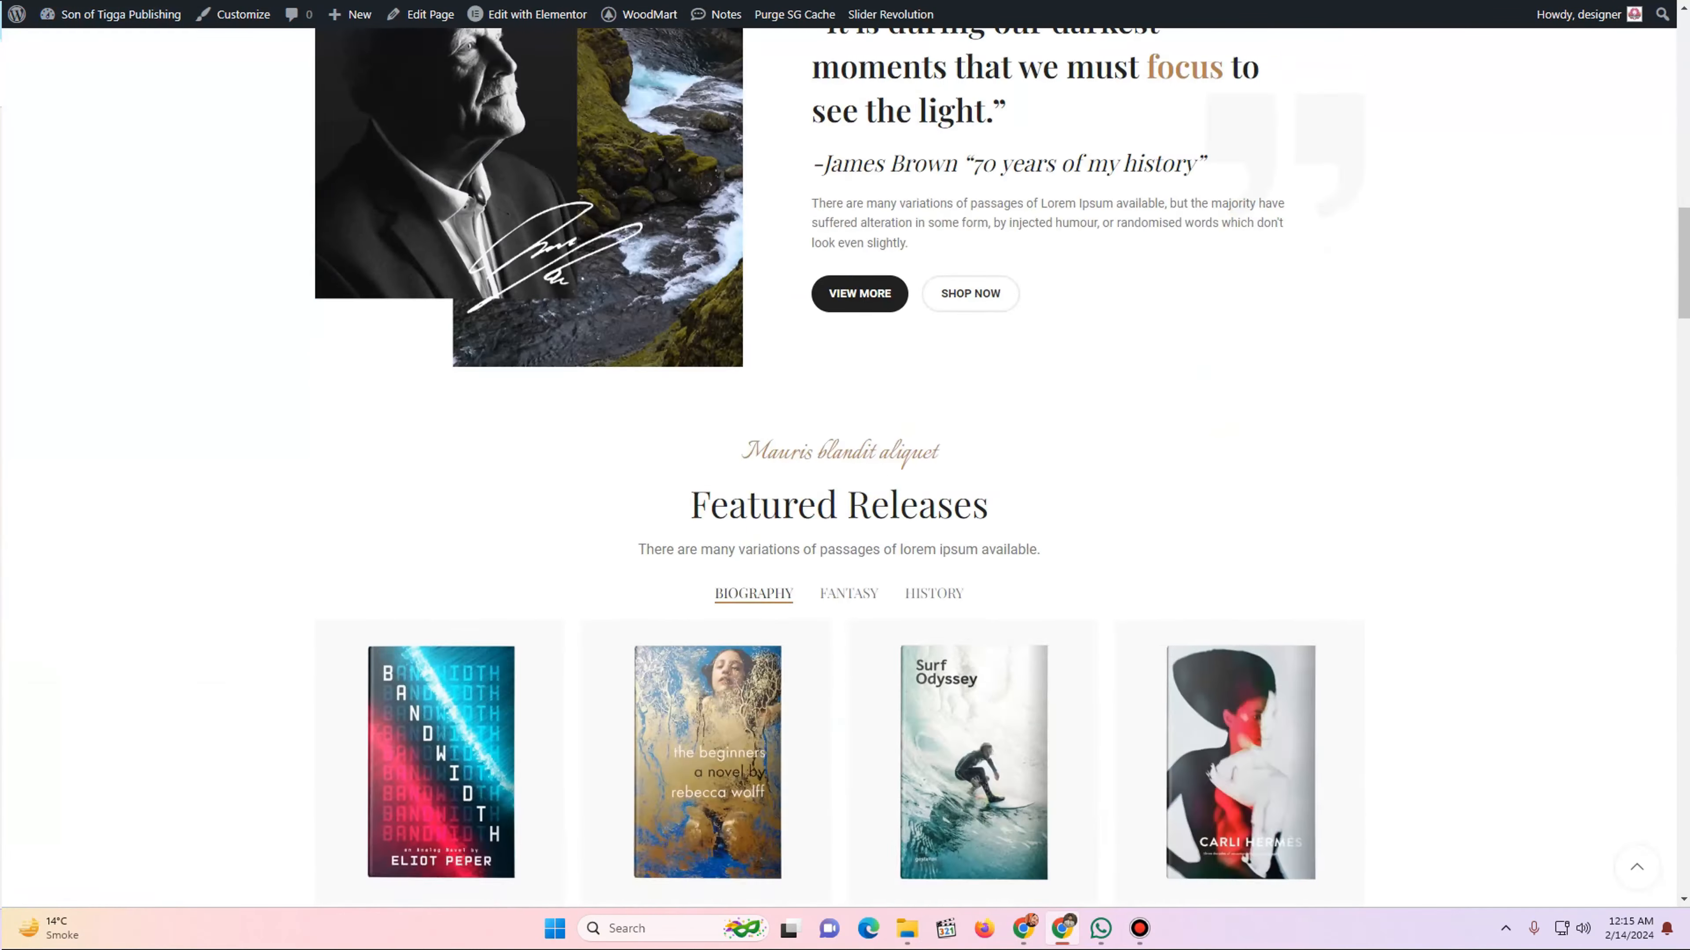
scroll(845, 466, "down", 15)
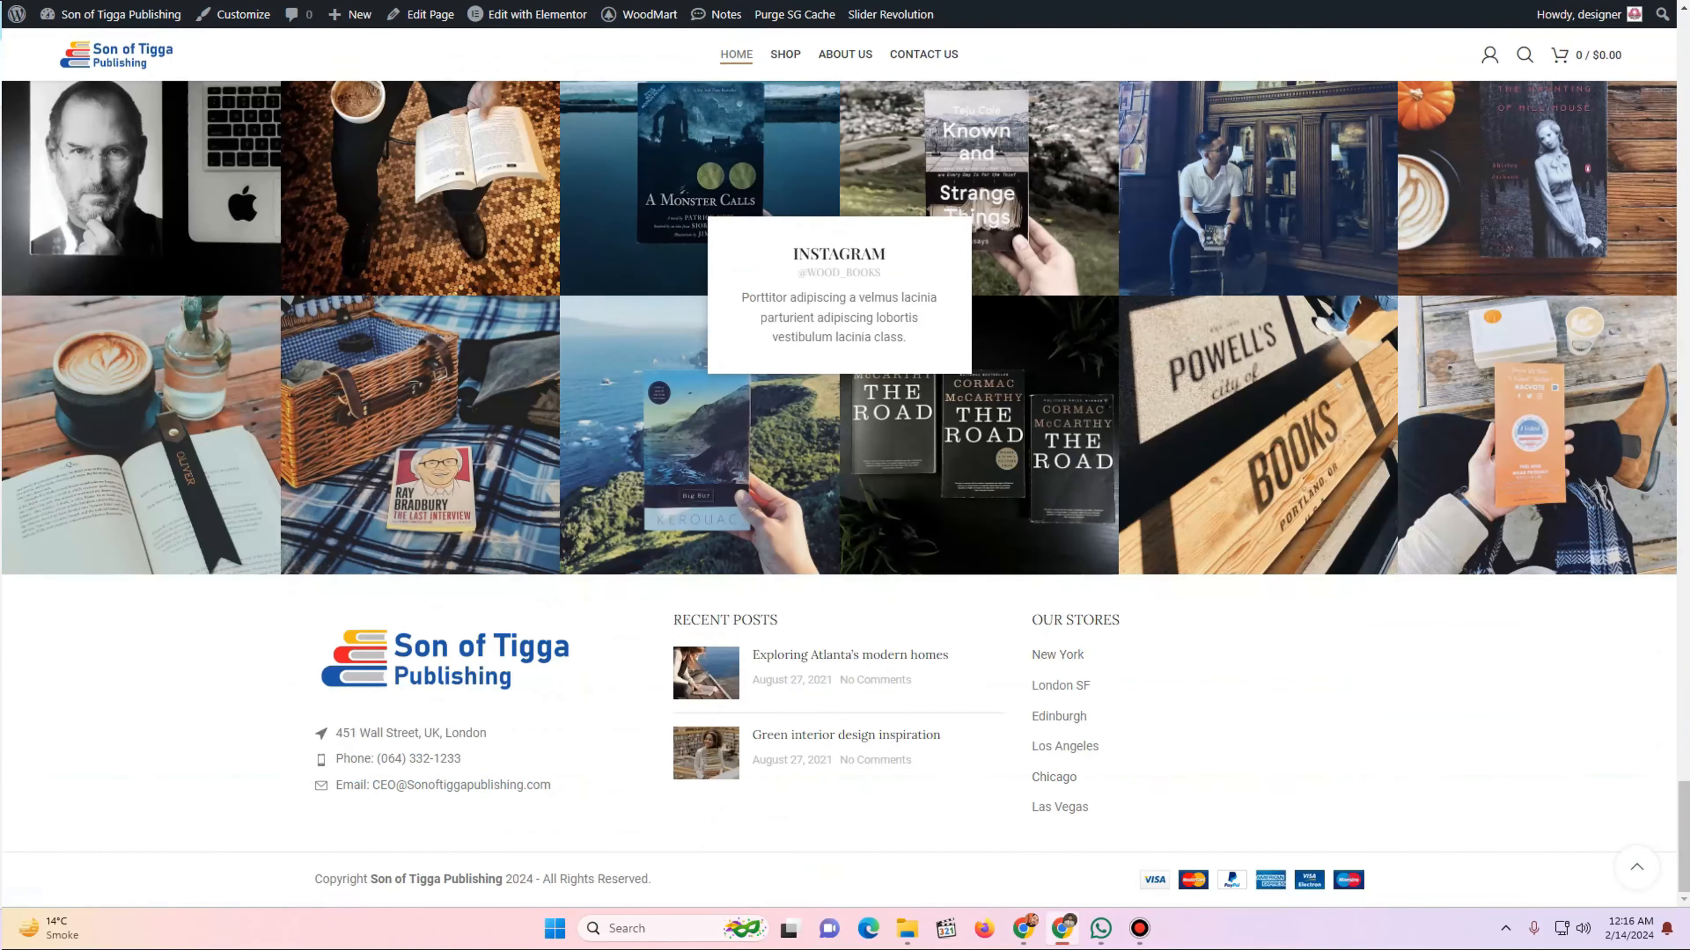
left_click_drag(673, 620, 778, 620)
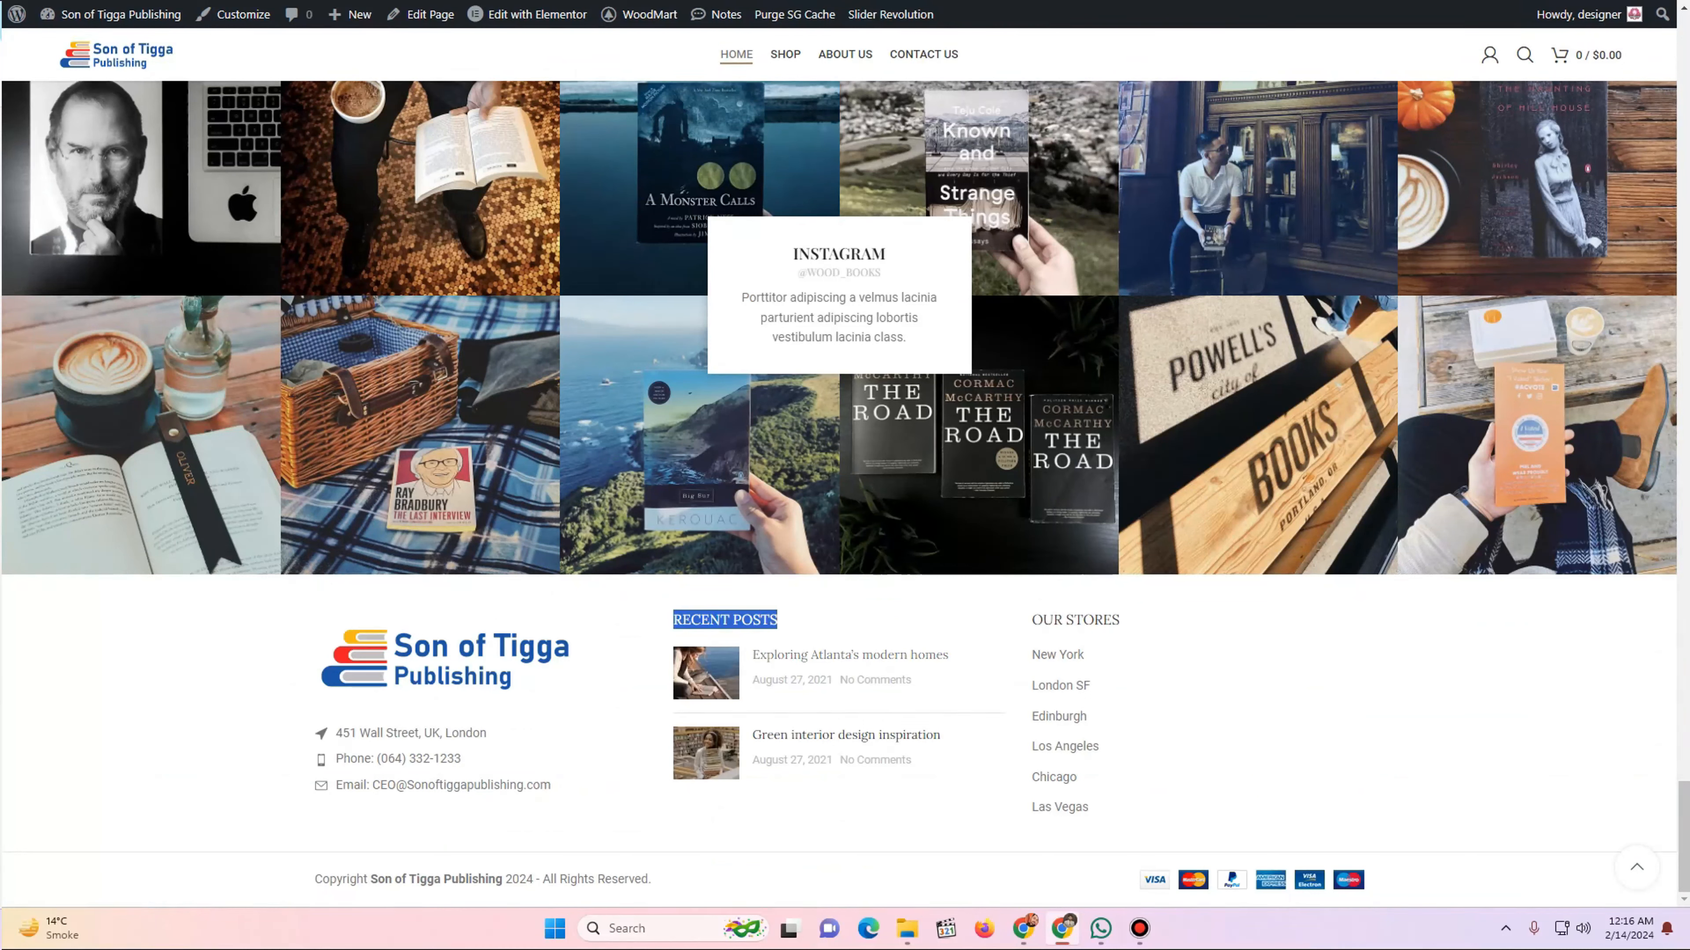
left_click(858, 622)
- Return to the WordPress admin, open the HTML Blocks list and search the page for "Footer"
key("ctrl+Tab")
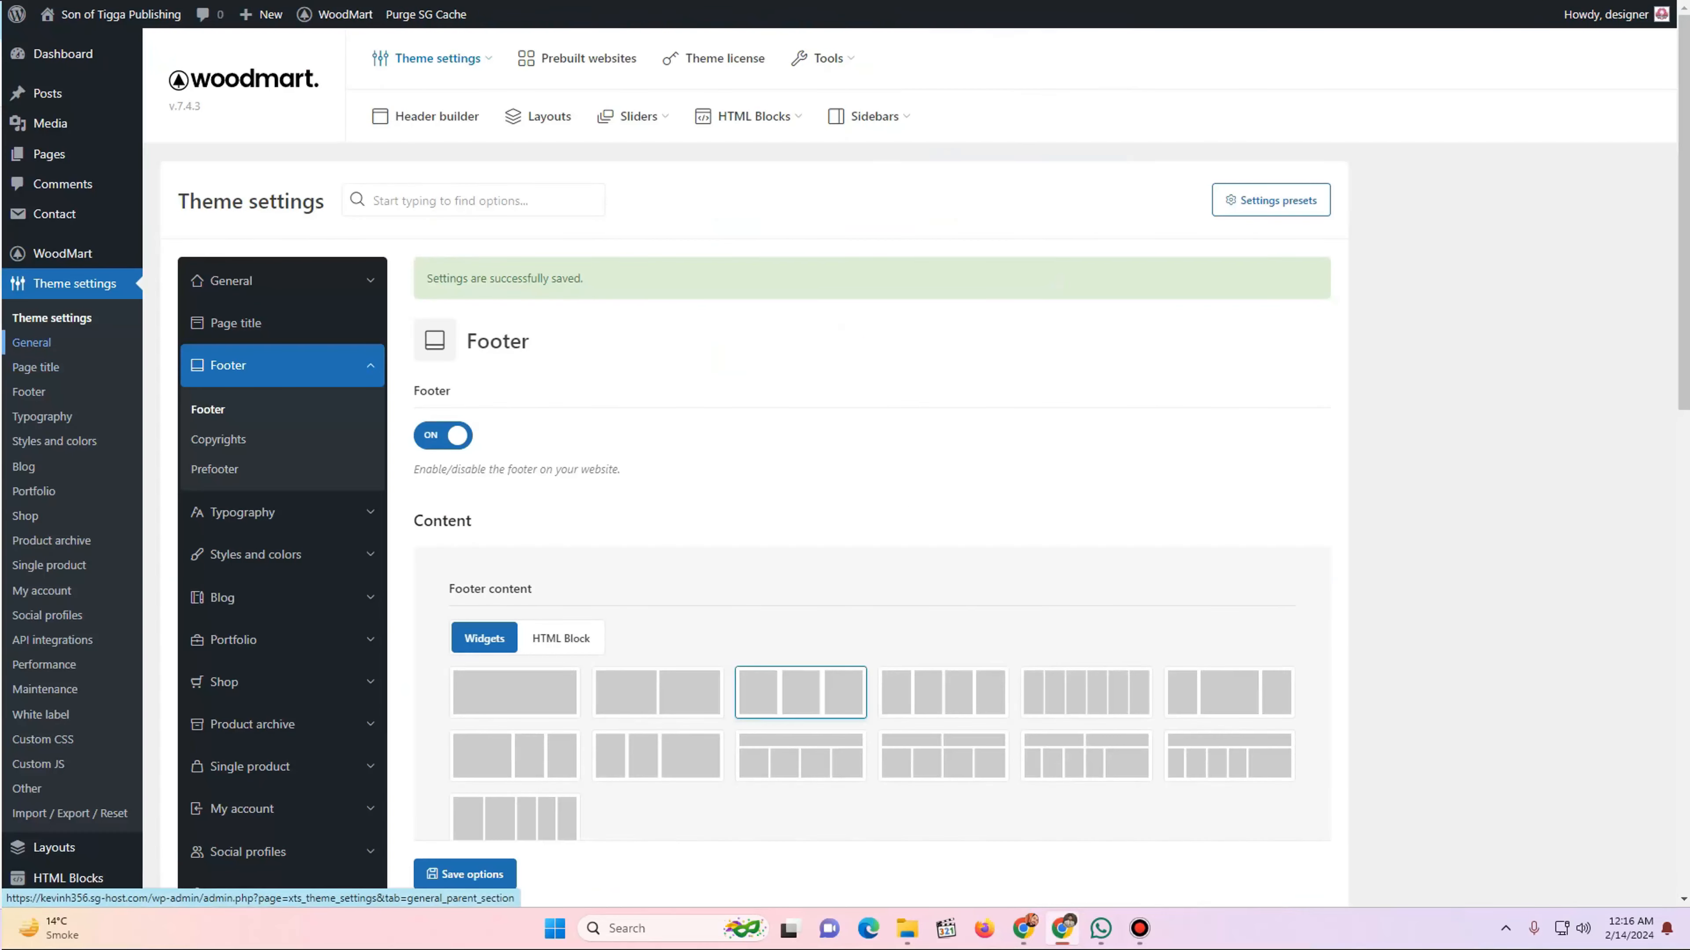
scroll(67, 614, "down", 4)
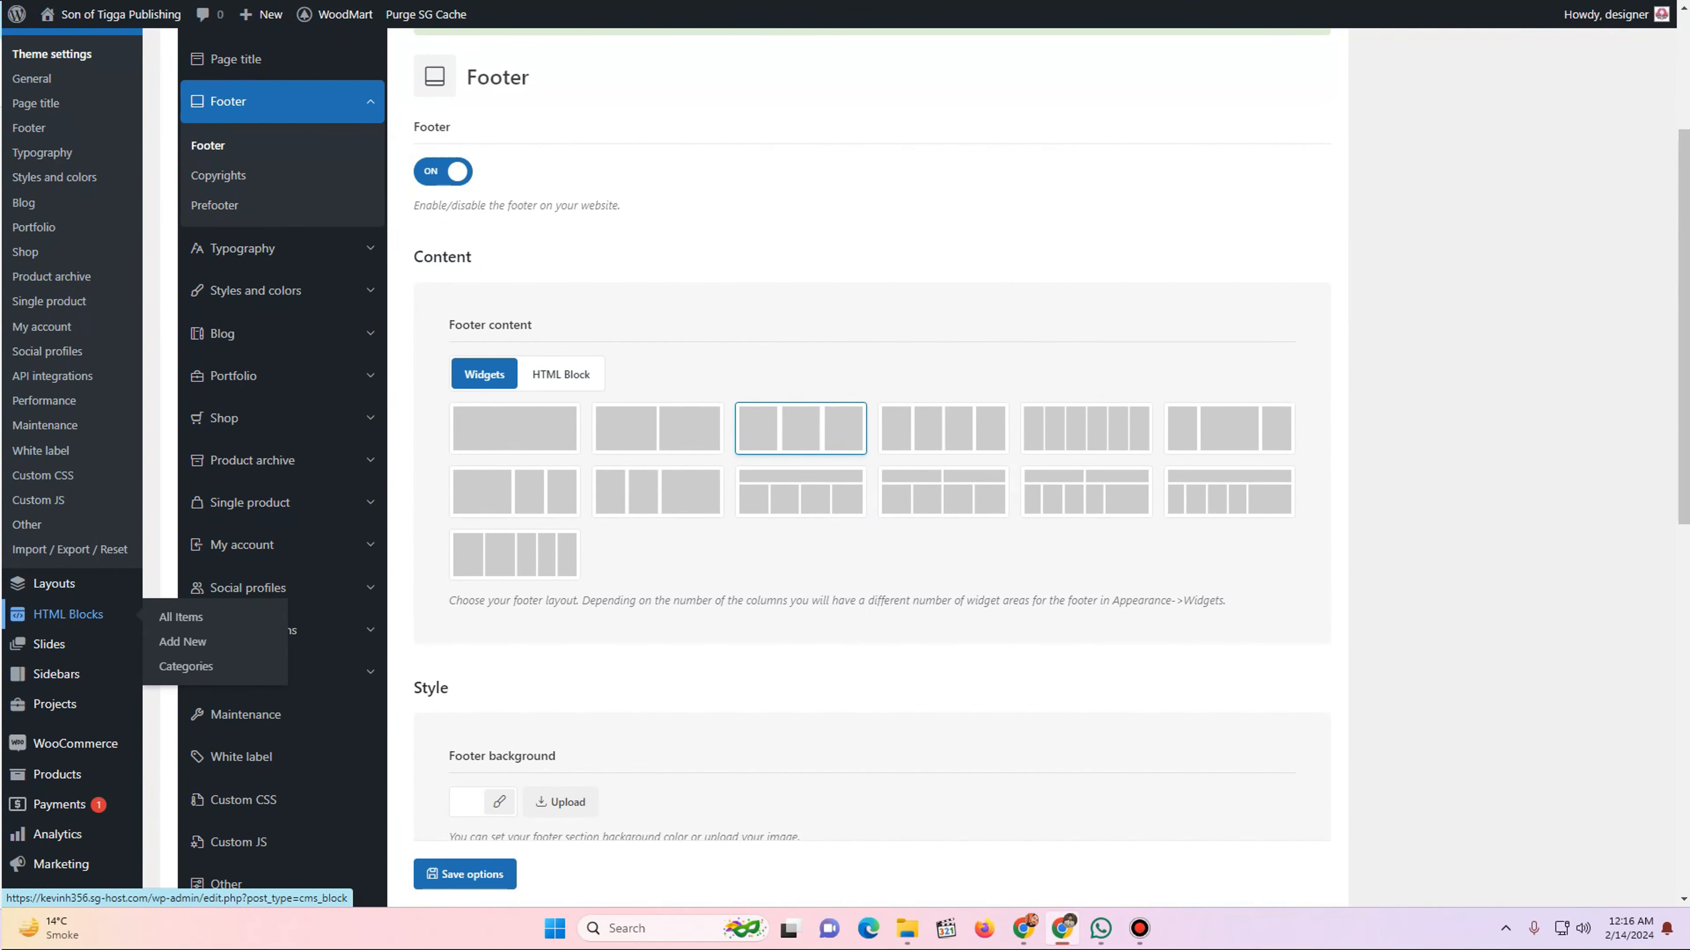
left_click(66, 614)
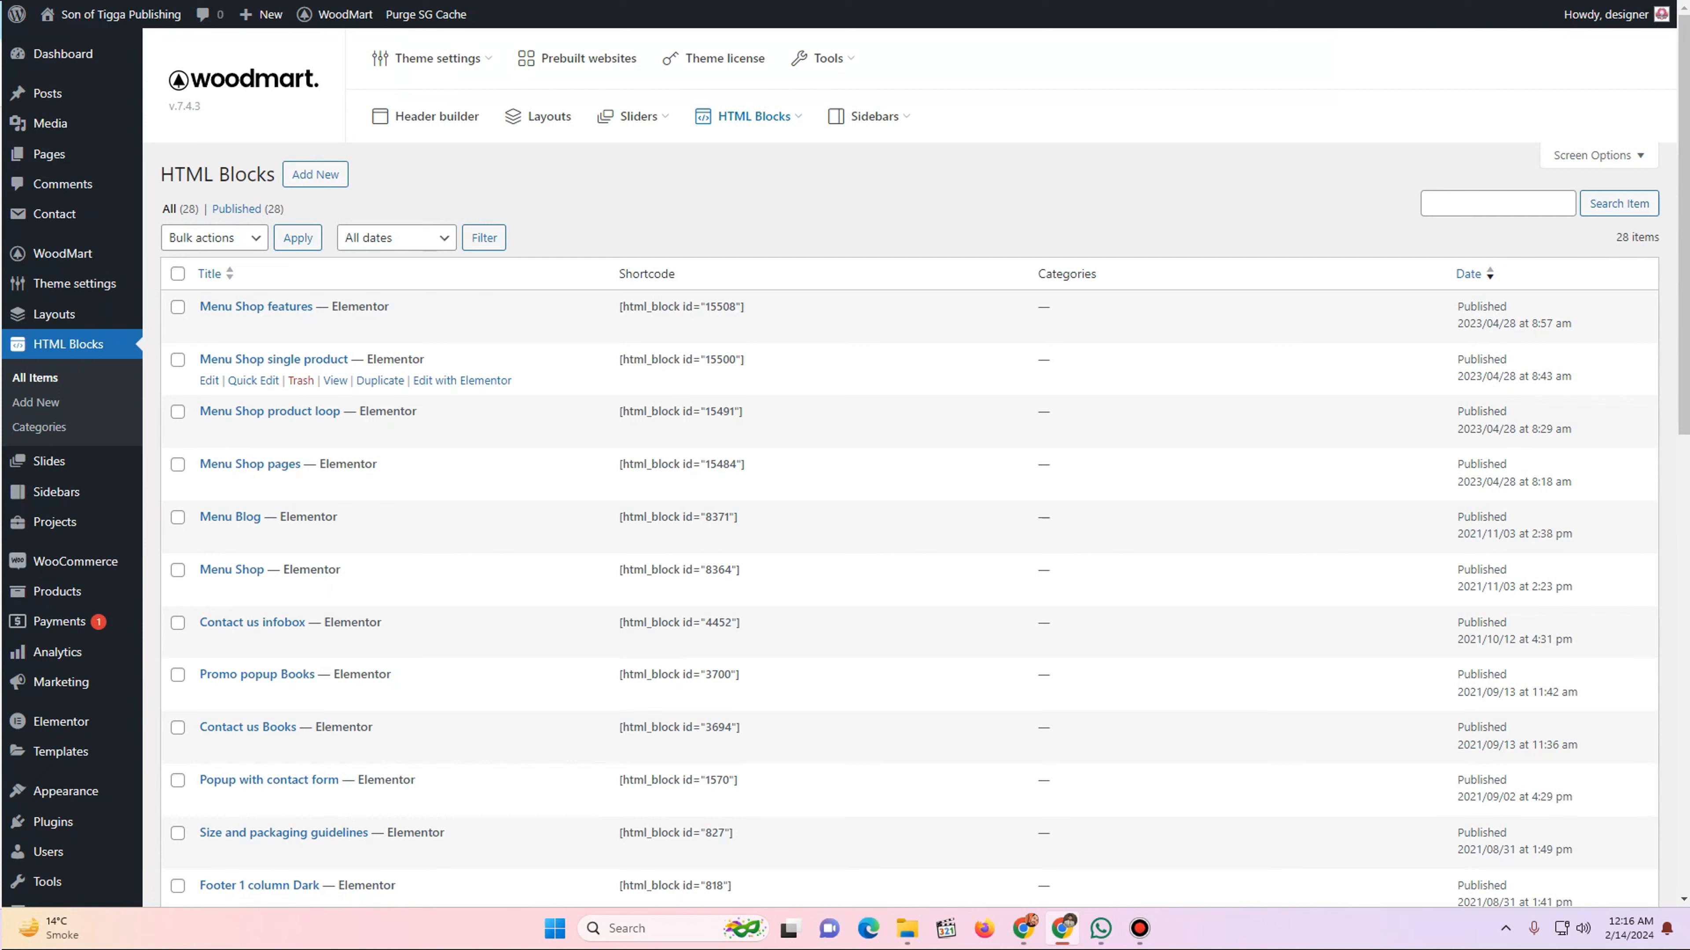
key("ctrl+f")
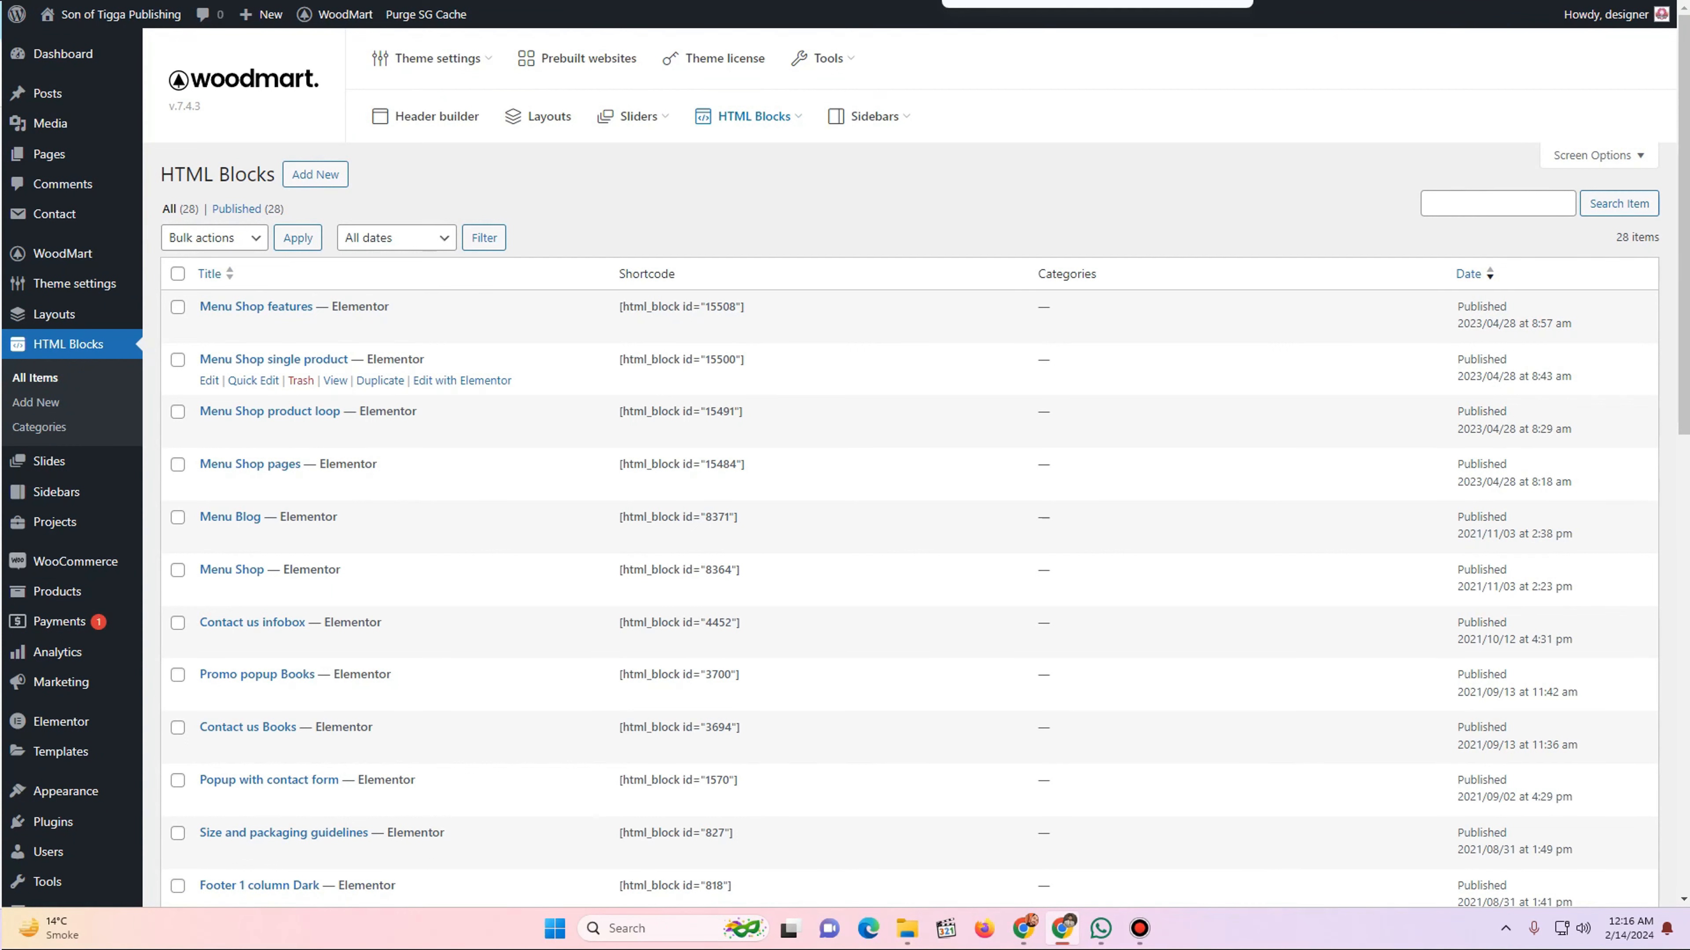
type("Footer")
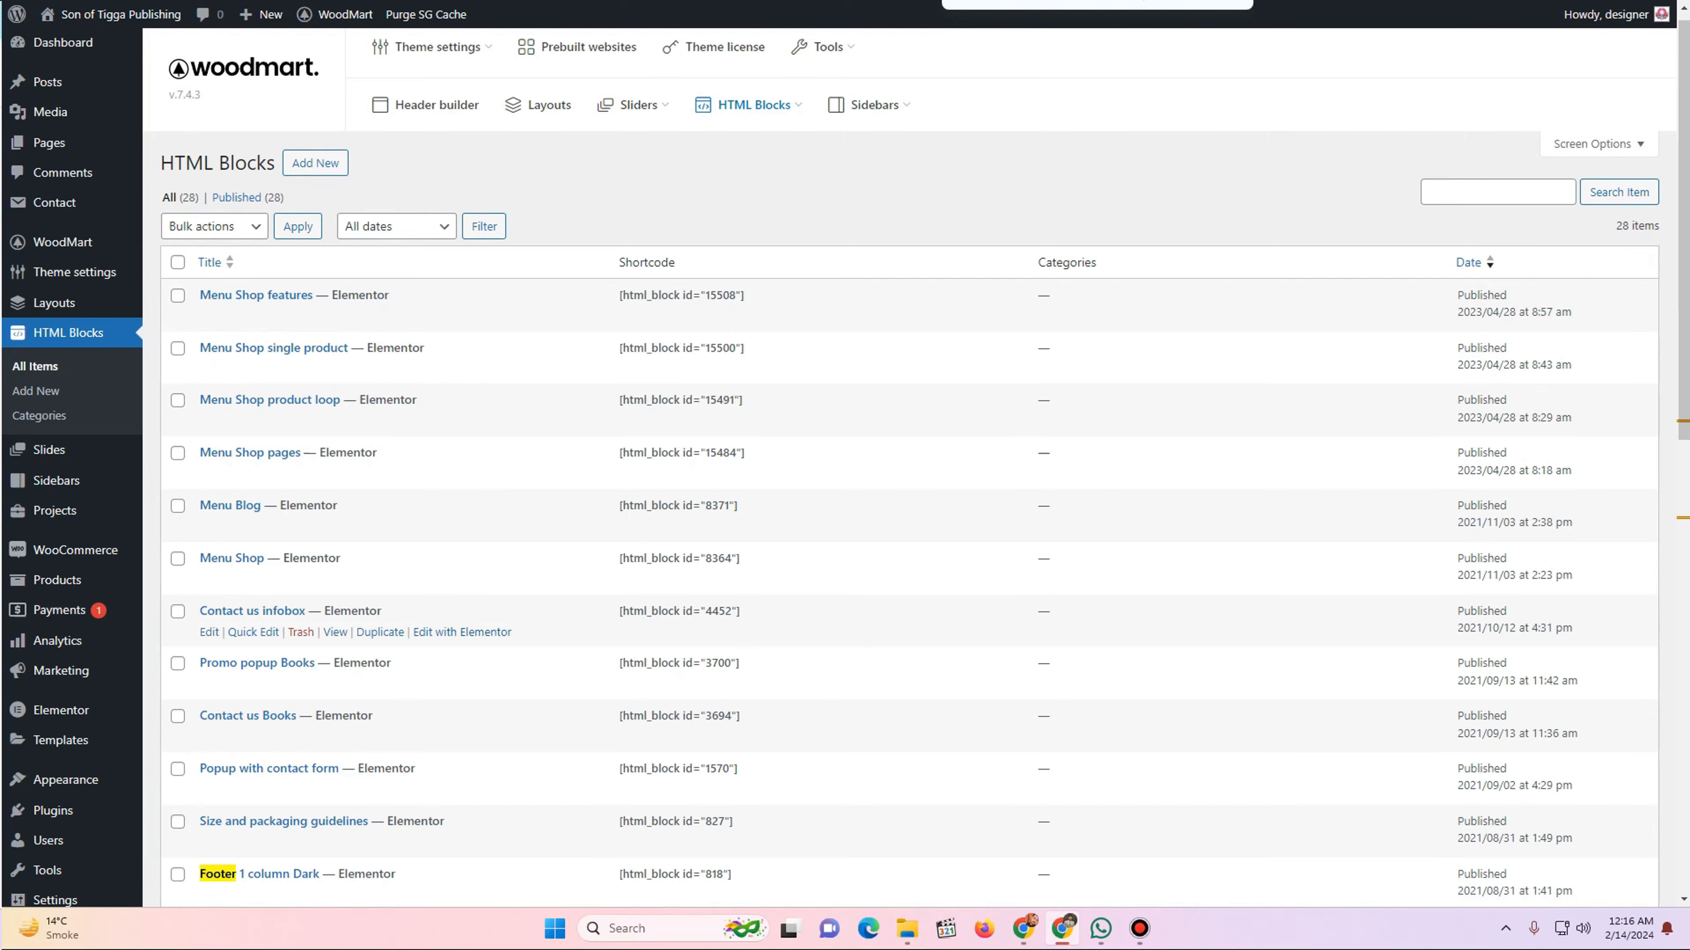
- Find the Prefooter HTML block, view its front-end preview, and return to the HTML Blocks list
scroll(400, 492, "down", 6)
scroll(399, 492, "down", 3)
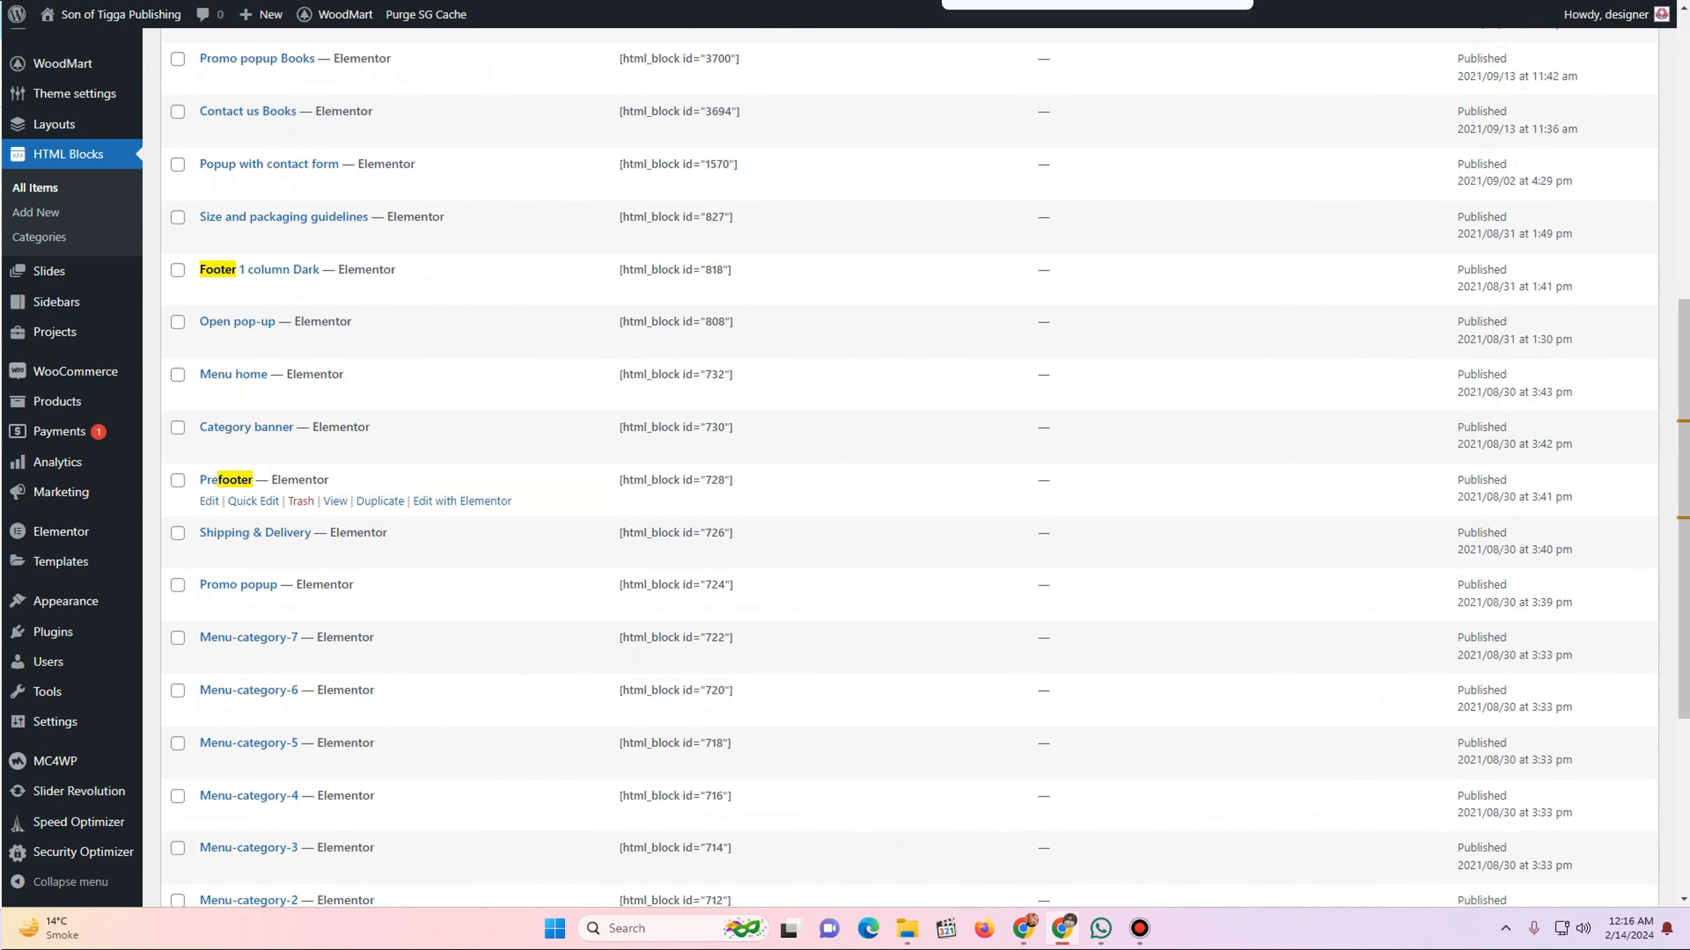
right_click(338, 505)
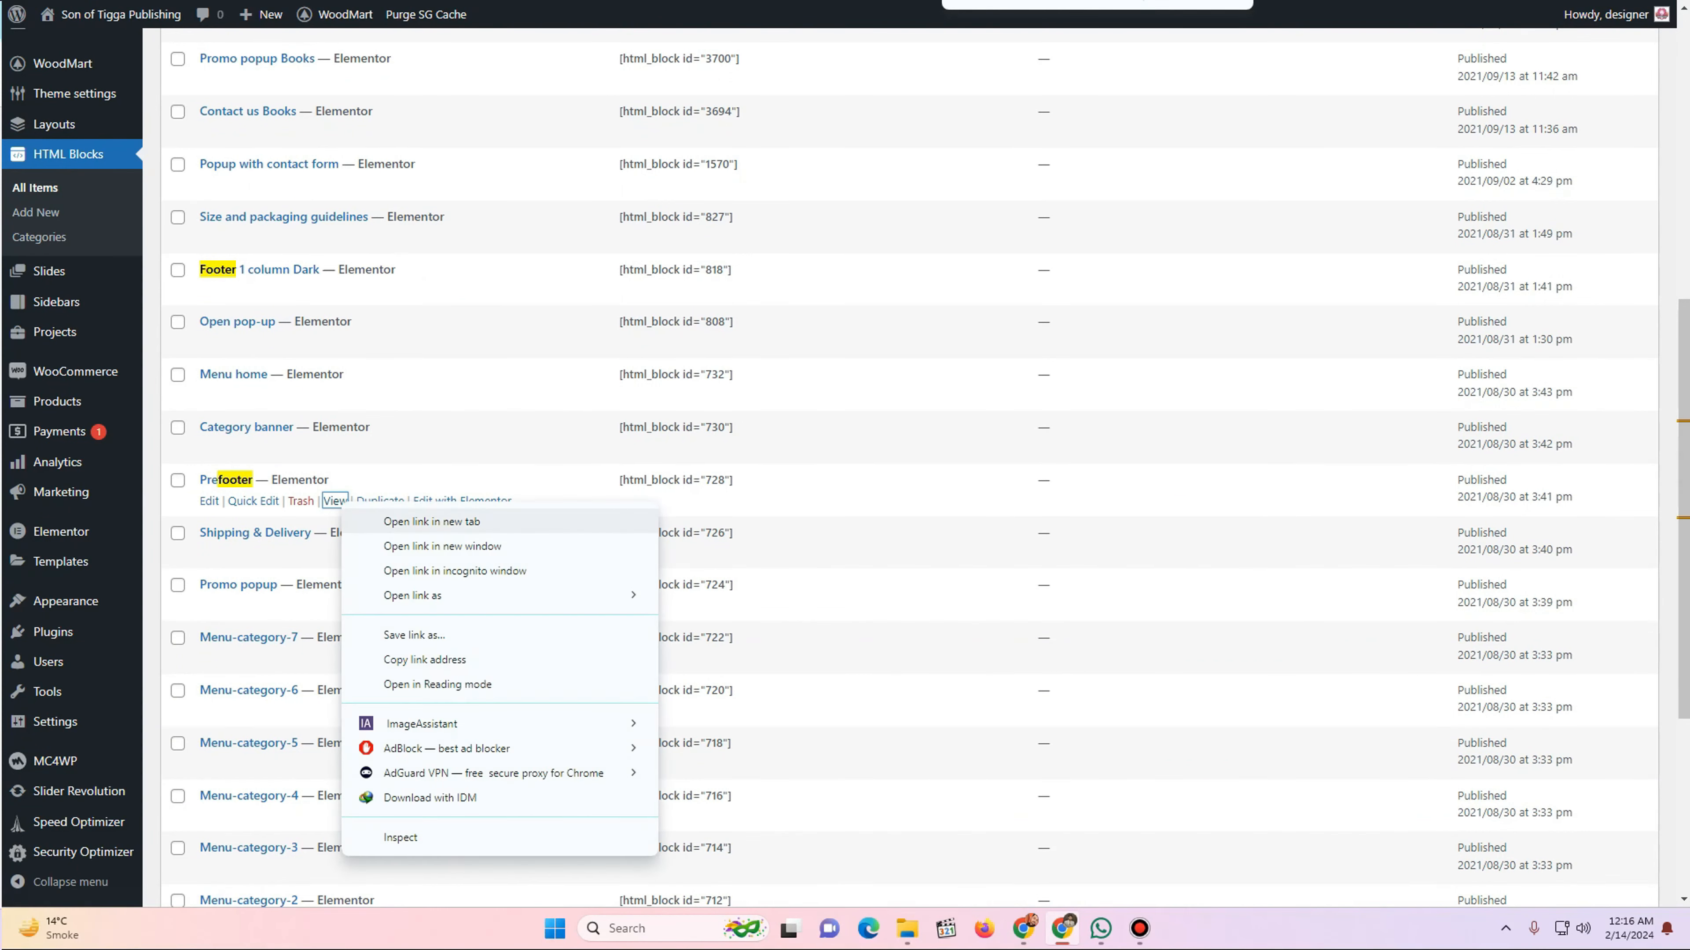
left_click(431, 521)
scroll(845, 466, "down", 5)
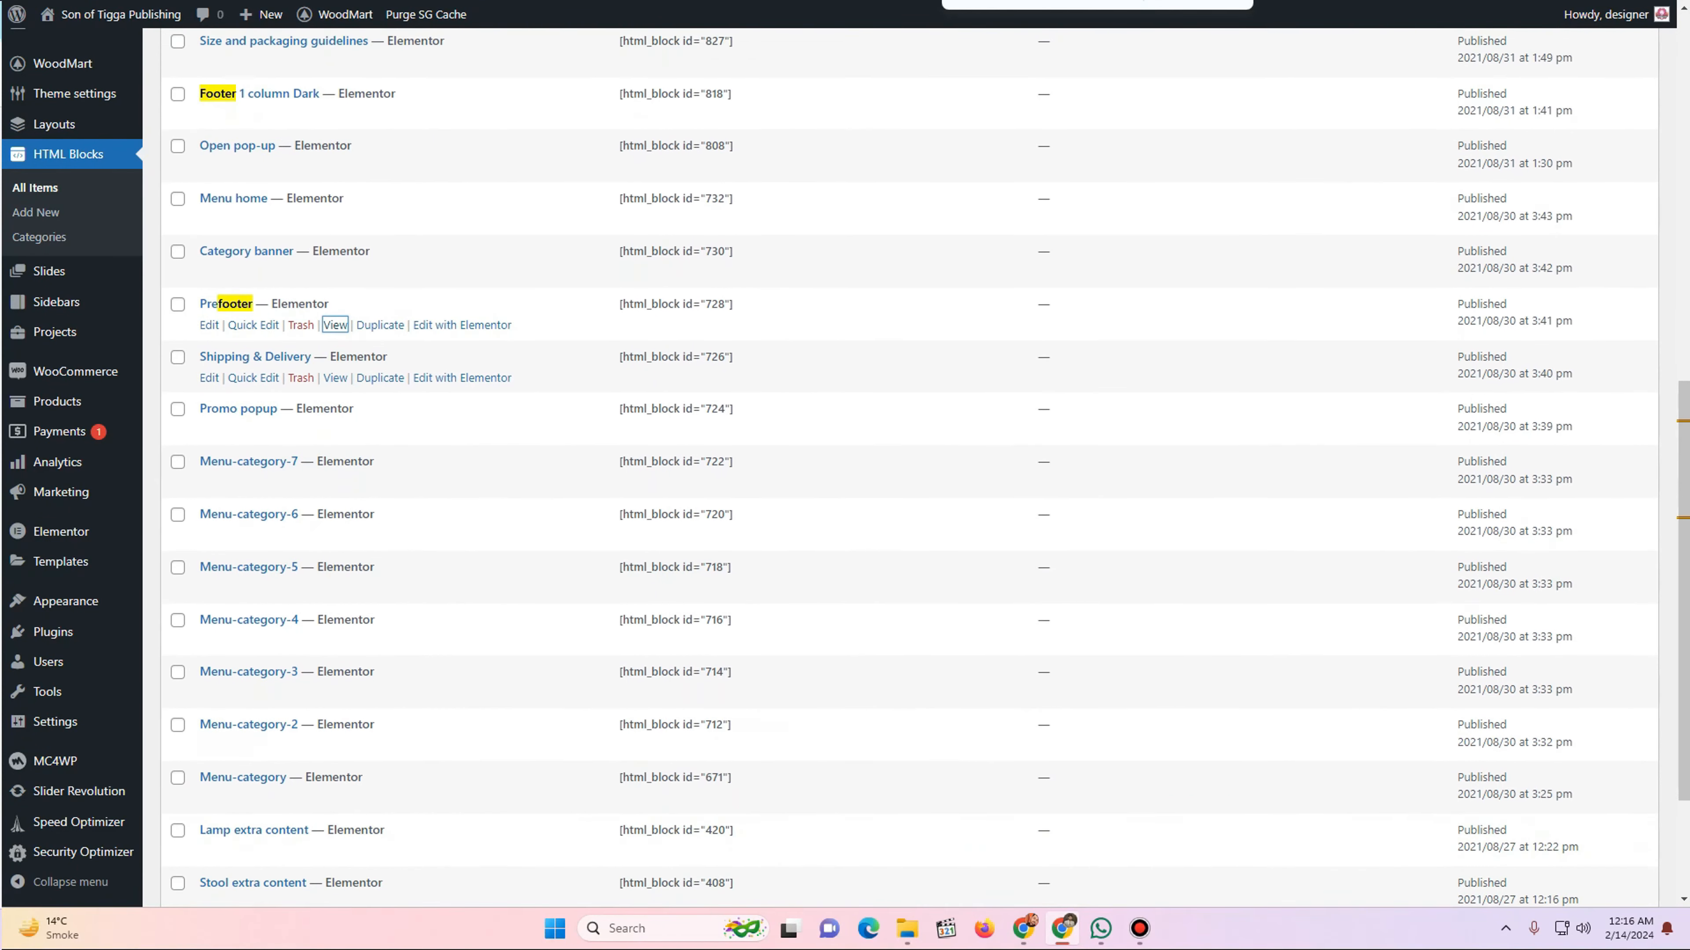
scroll(844, 466, "up", 10)
left_click(335, 831)
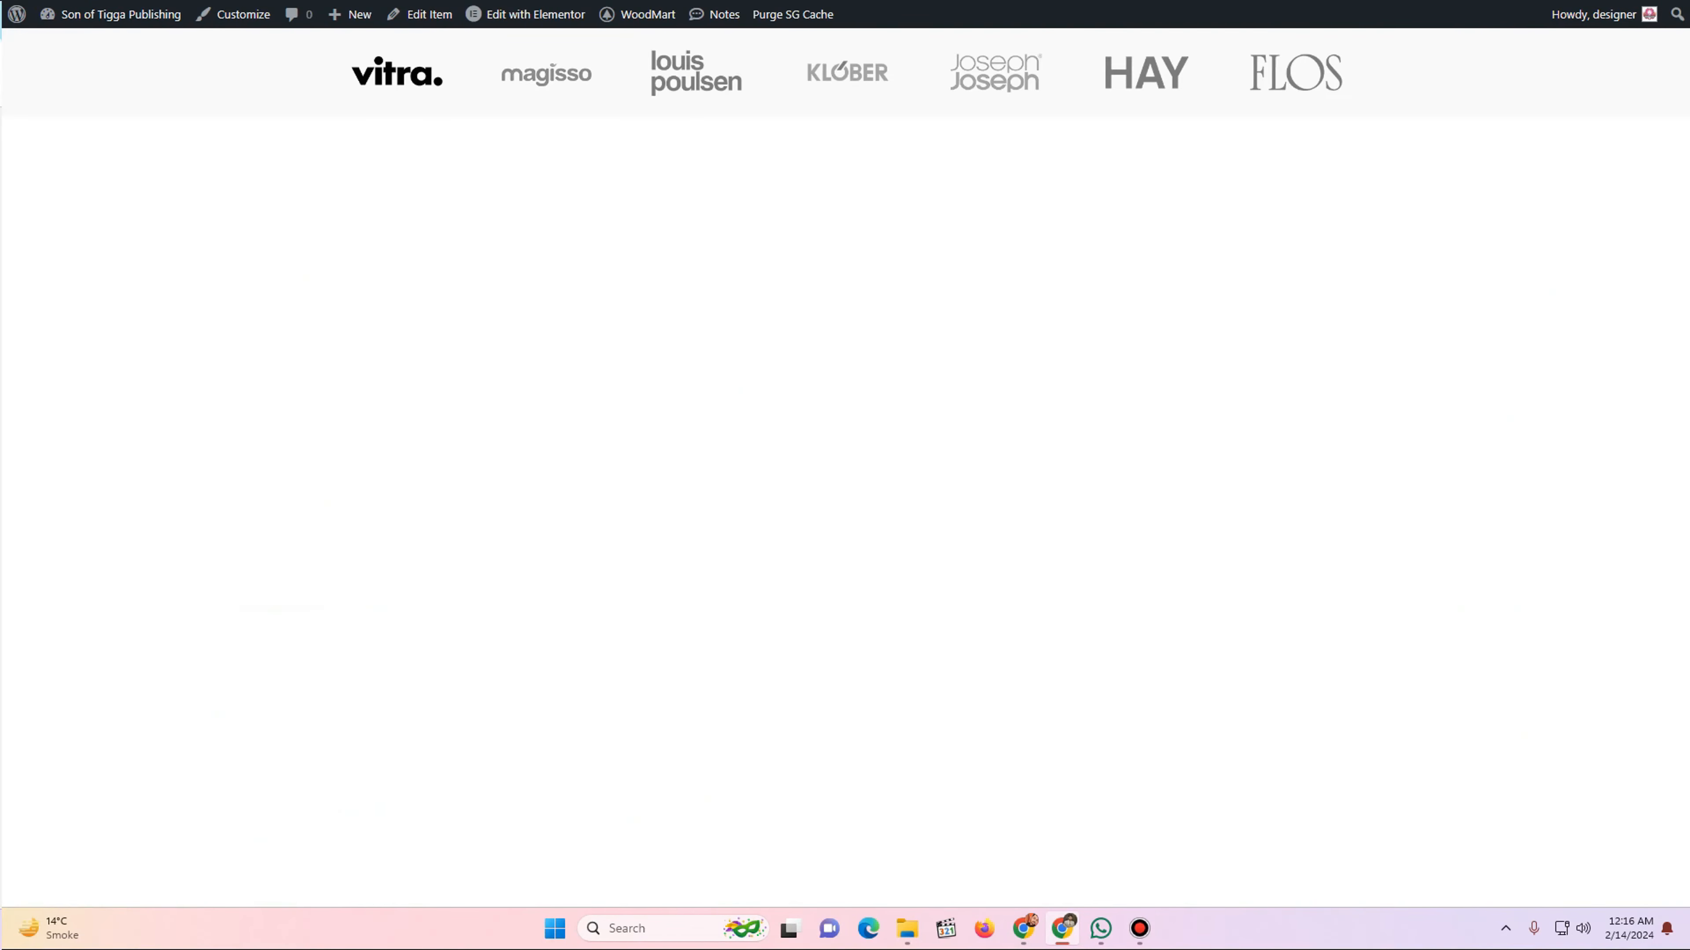
key("alt+Left")
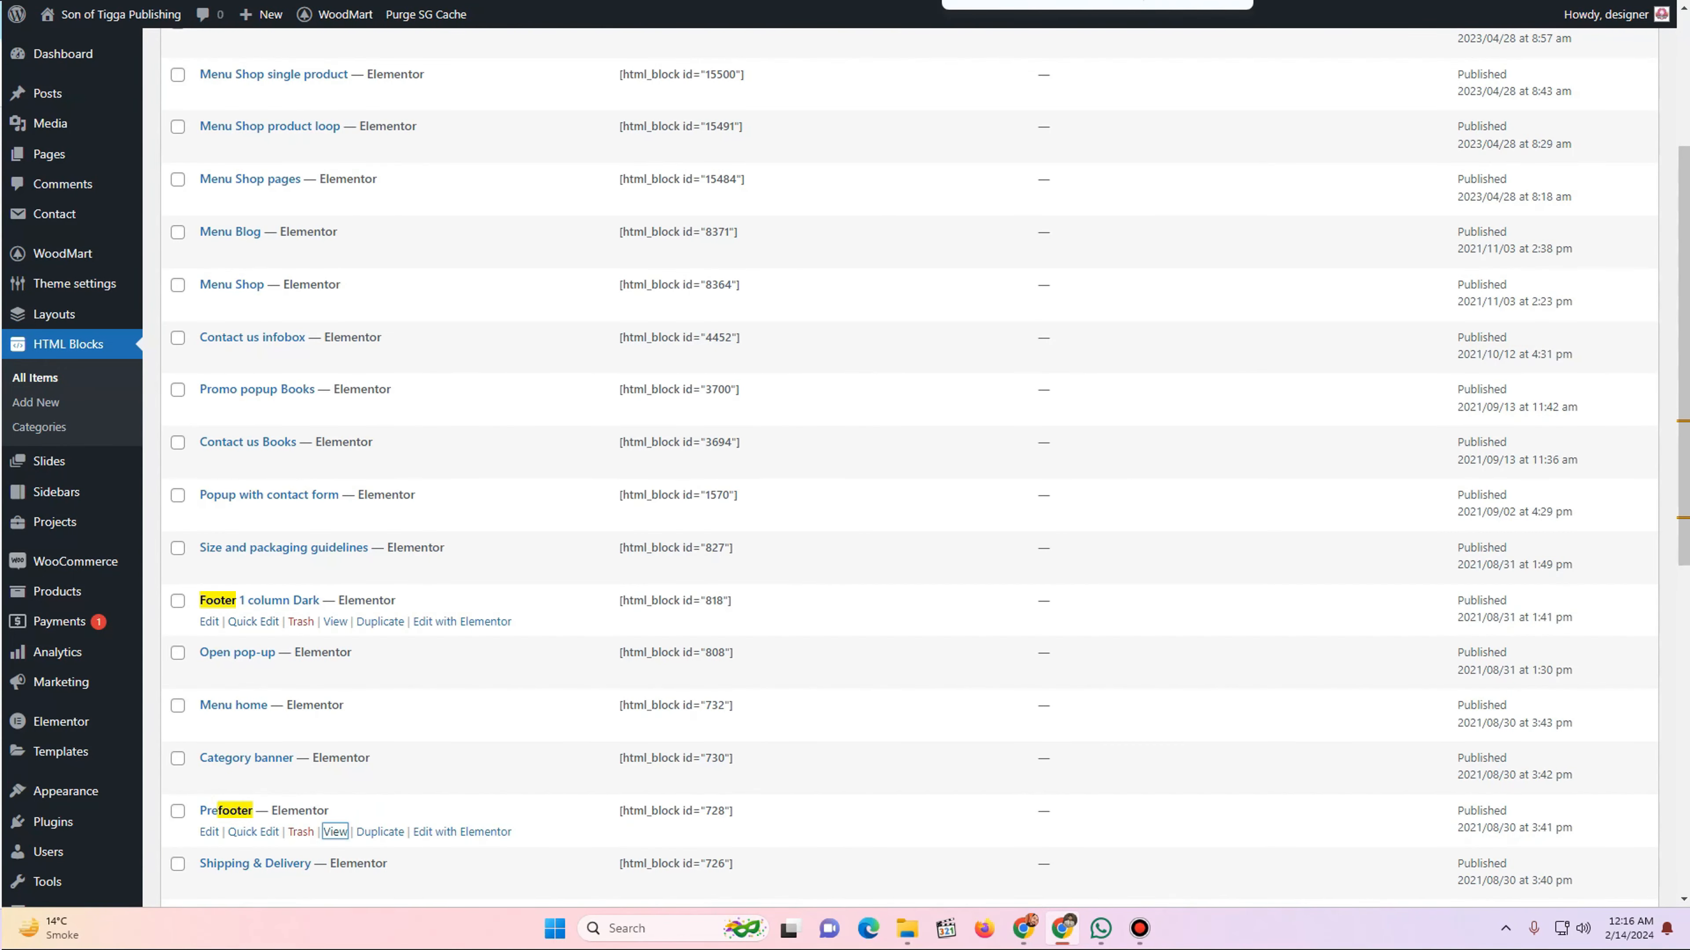
- View the Footer 1 column Dark HTML block in a new tab and return to the Widgets editor
right_click(334, 621)
left_click(399, 283)
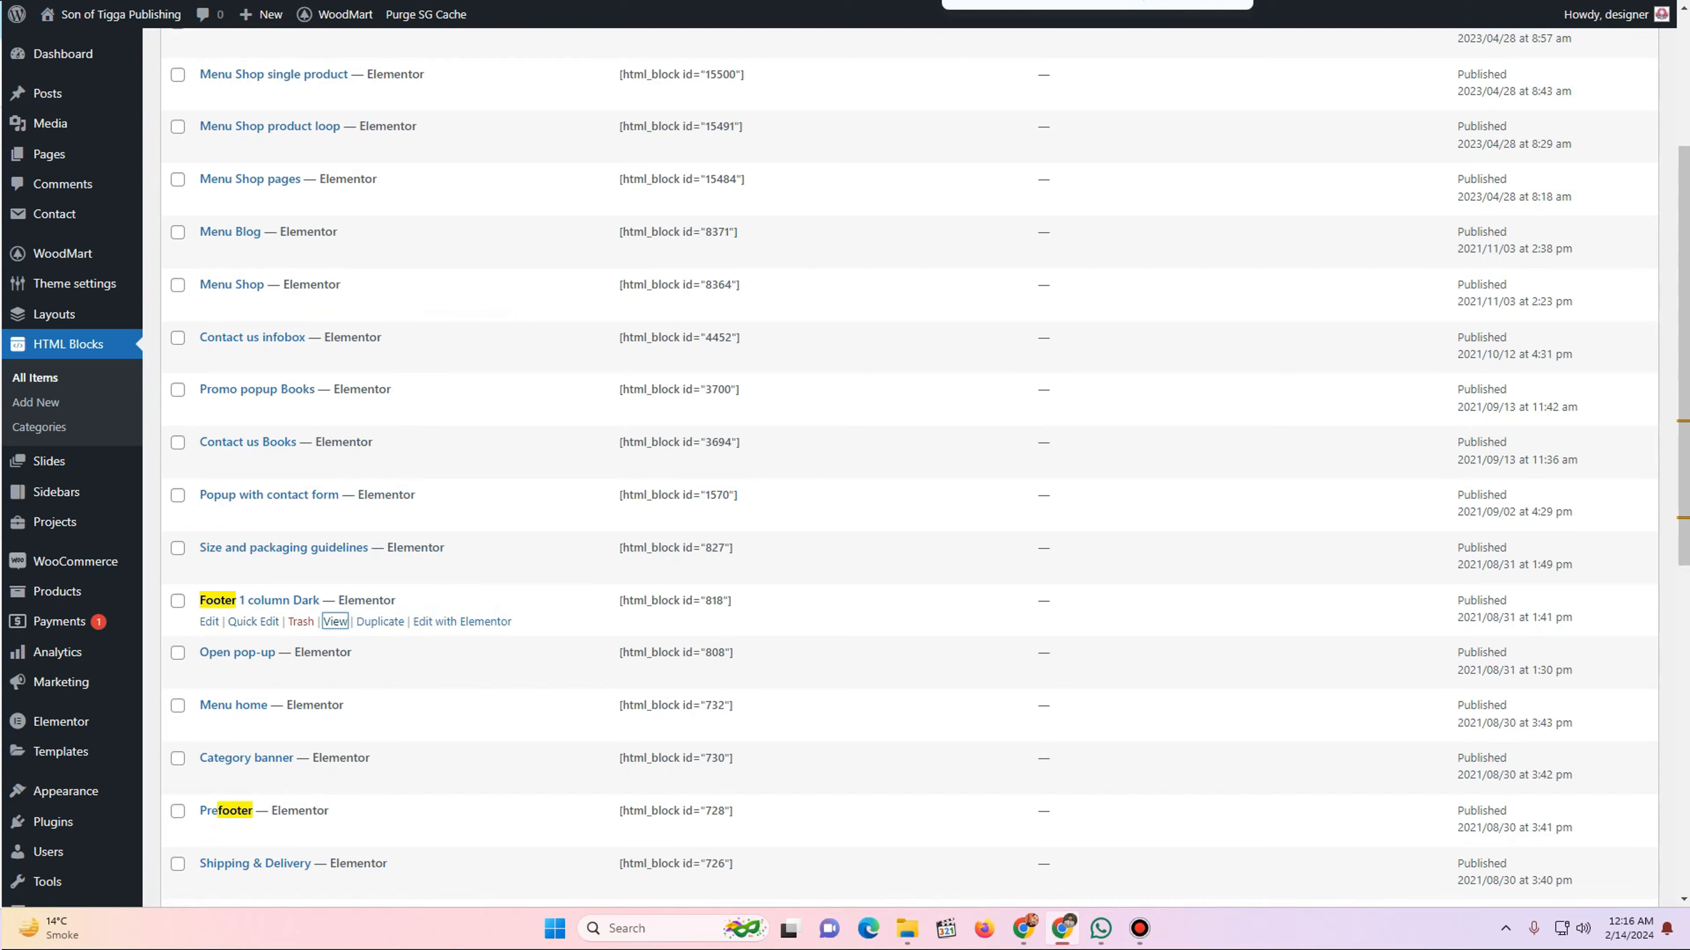
key("ctrl+Tab")
key("ctrl+w")
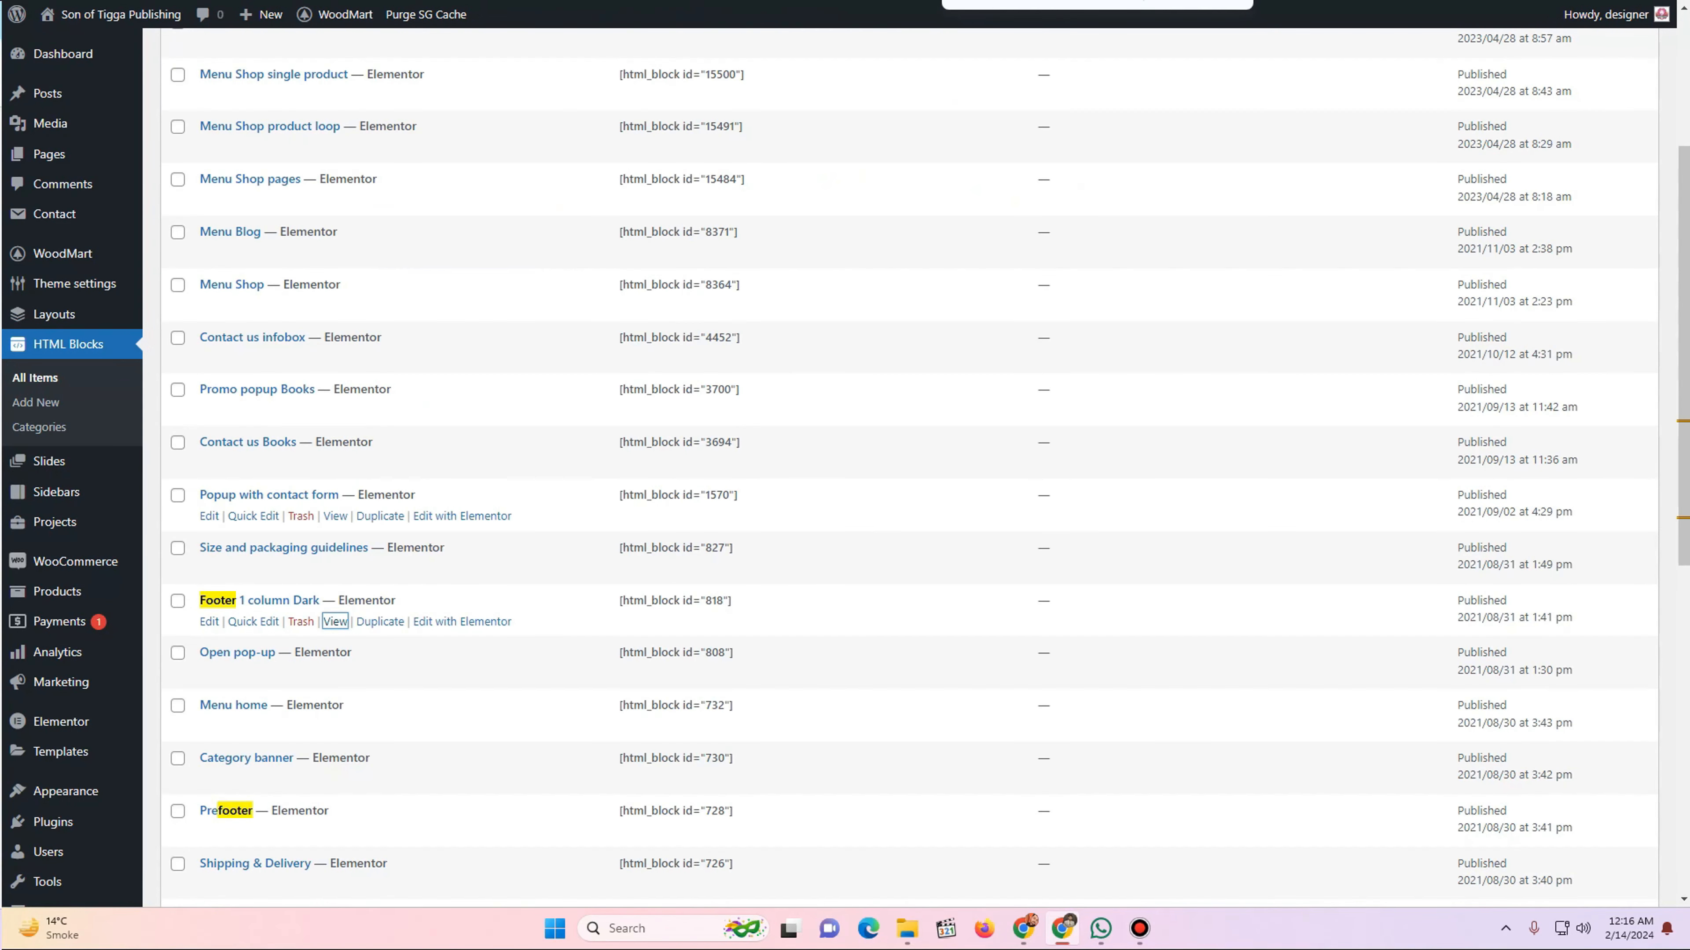
scroll(54, 521, "down", 1)
mouse_move(65, 703)
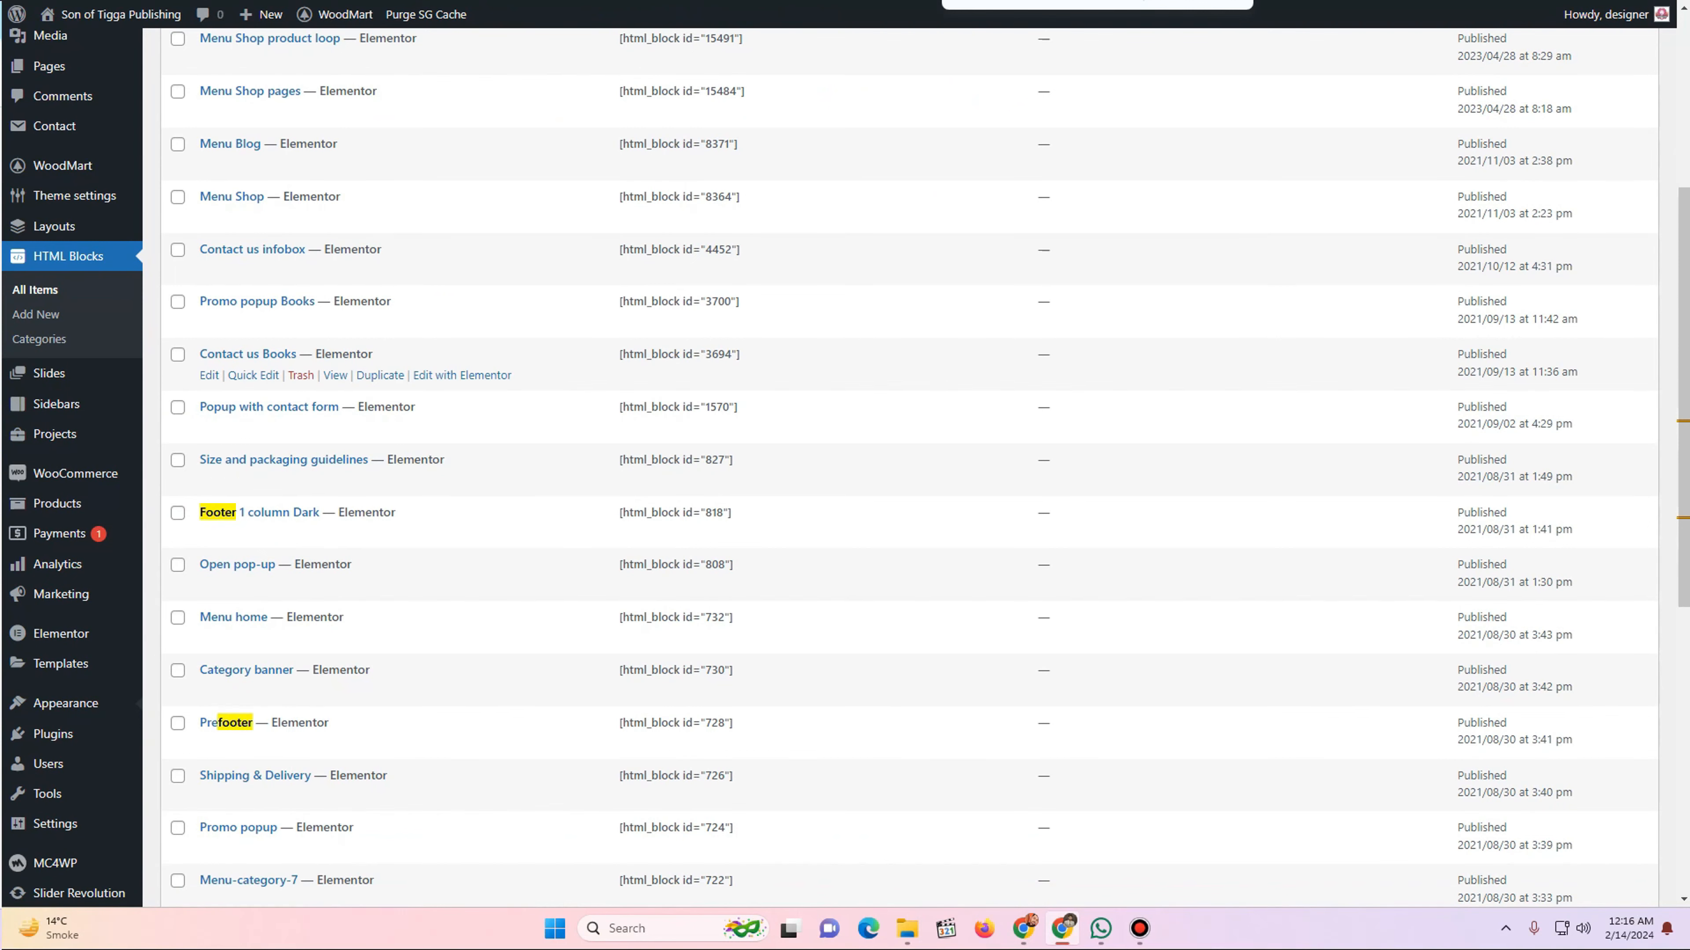
key("ctrl+Tab")
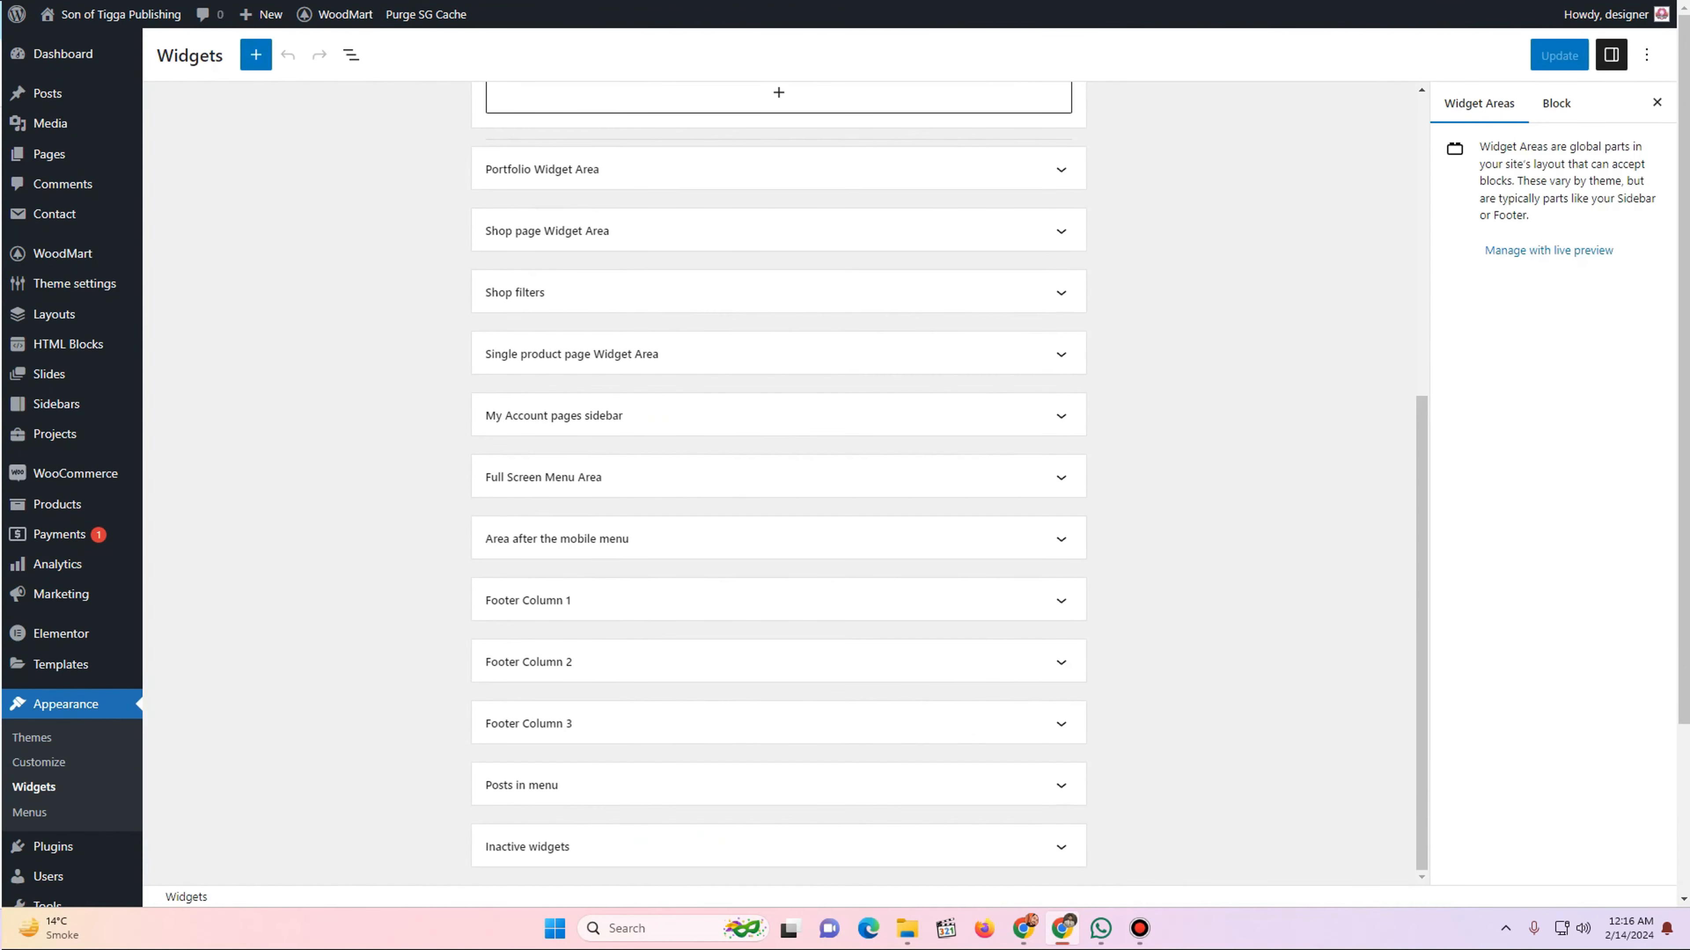
- Delete the WoodMart Recent Posts widget from the Footer Column 2 widget area
left_click(778, 662)
scroll(779, 662, "down", 3)
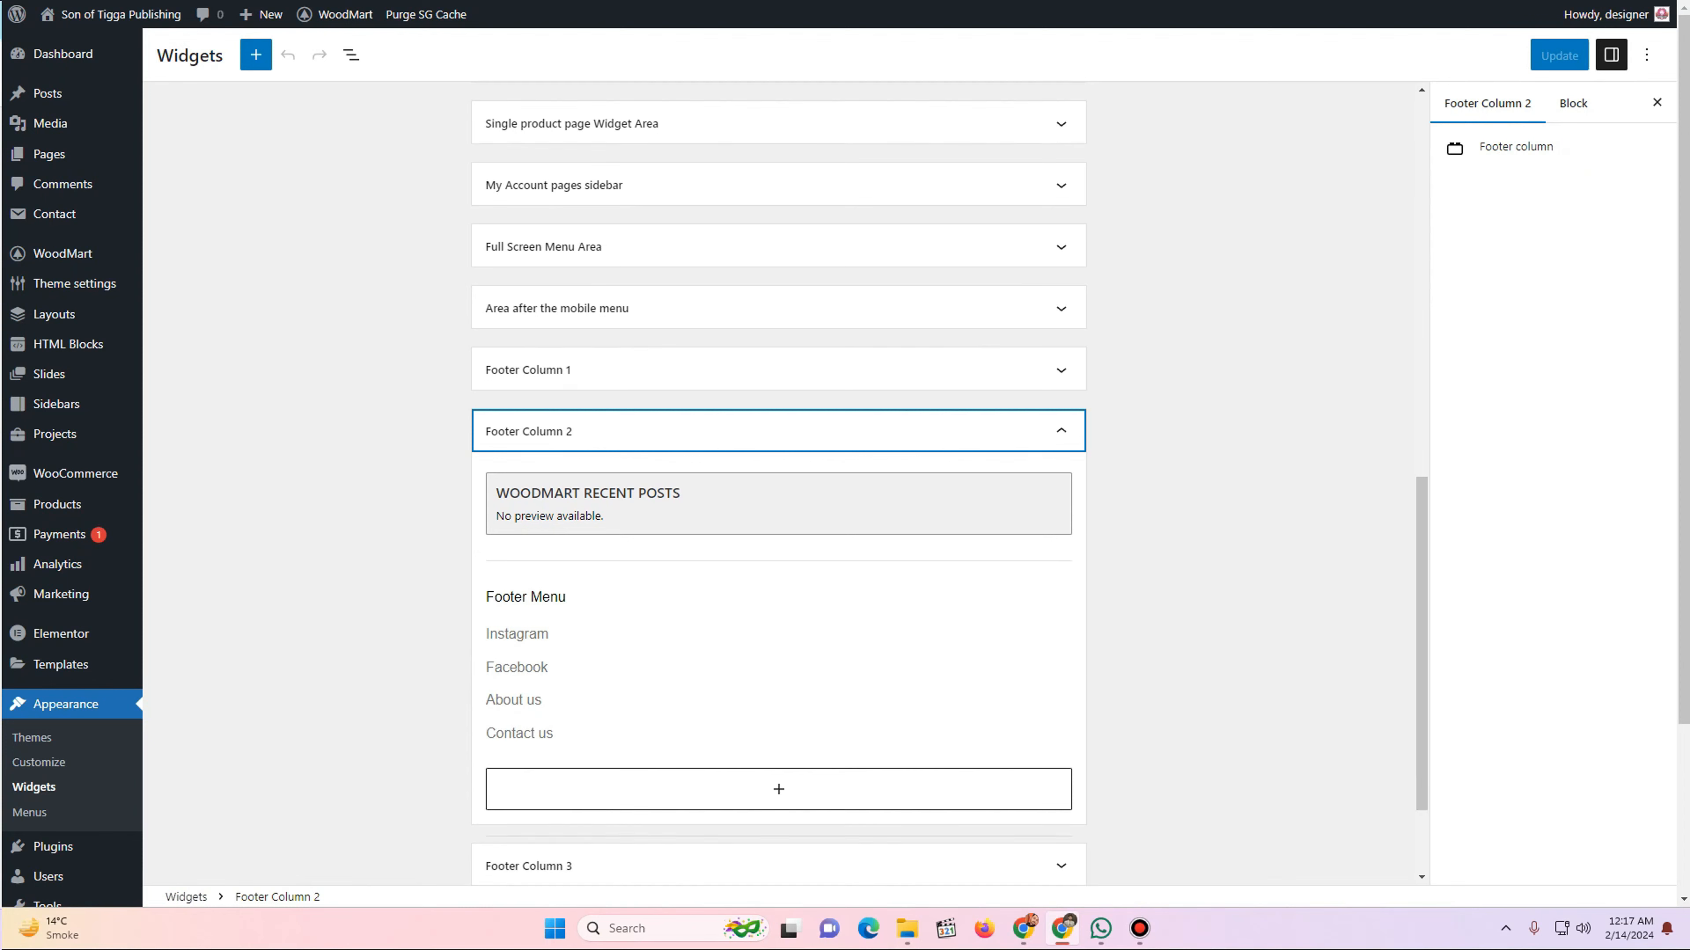
left_click(779, 504)
left_click(646, 440)
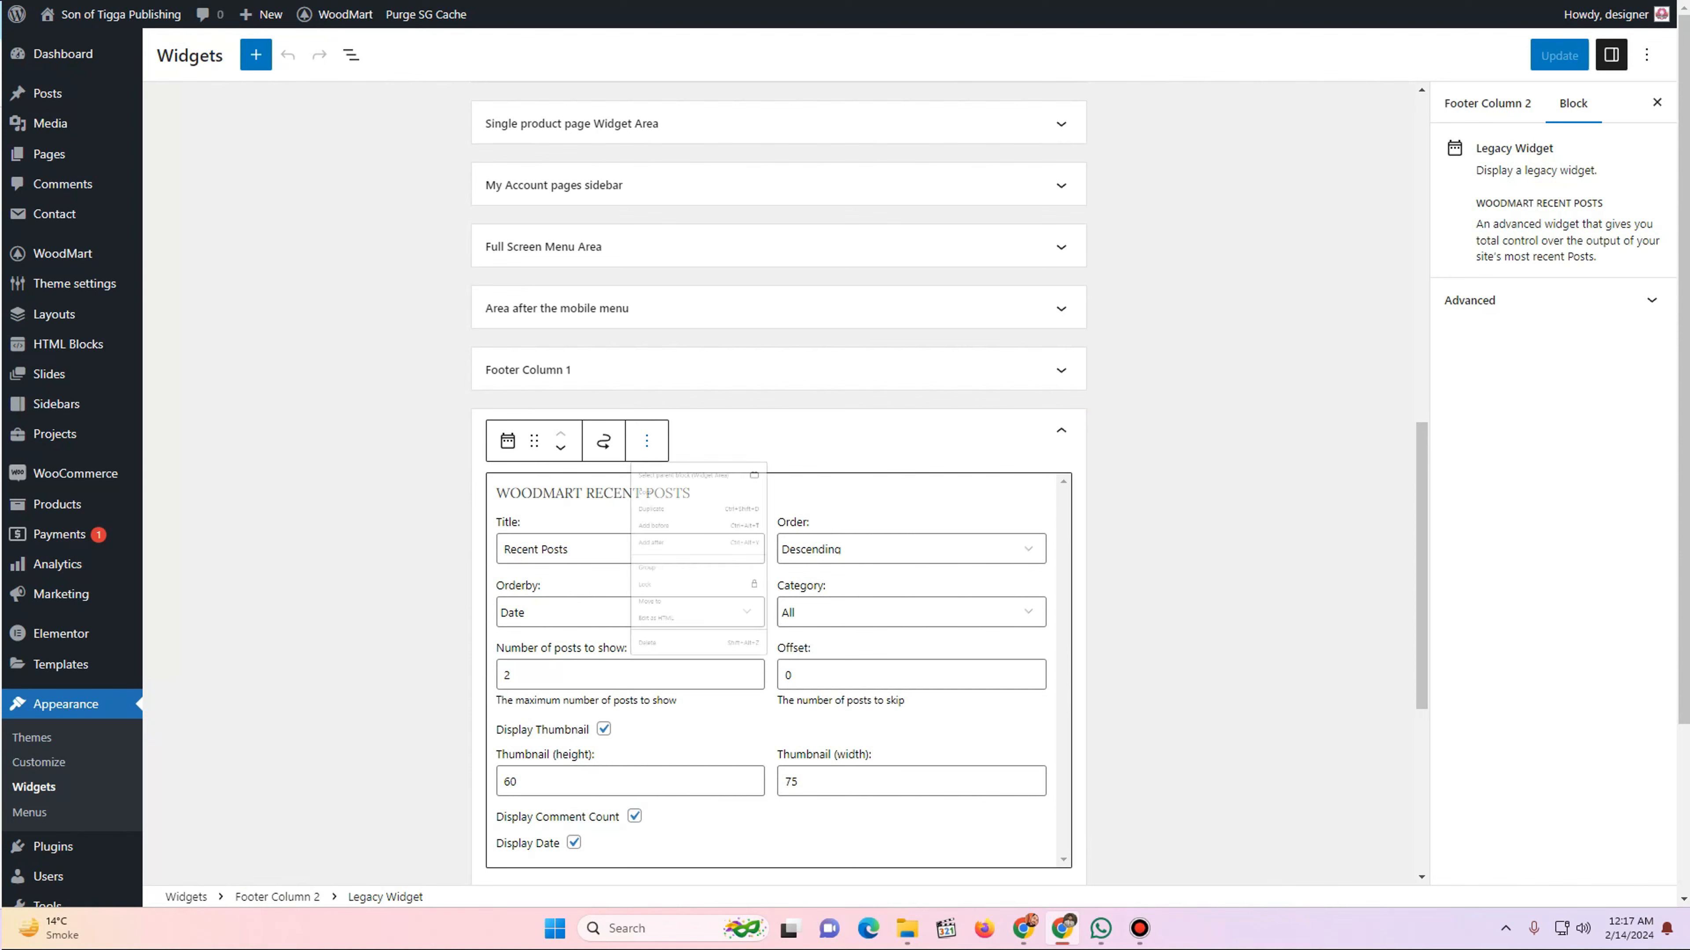
left_click(662, 814)
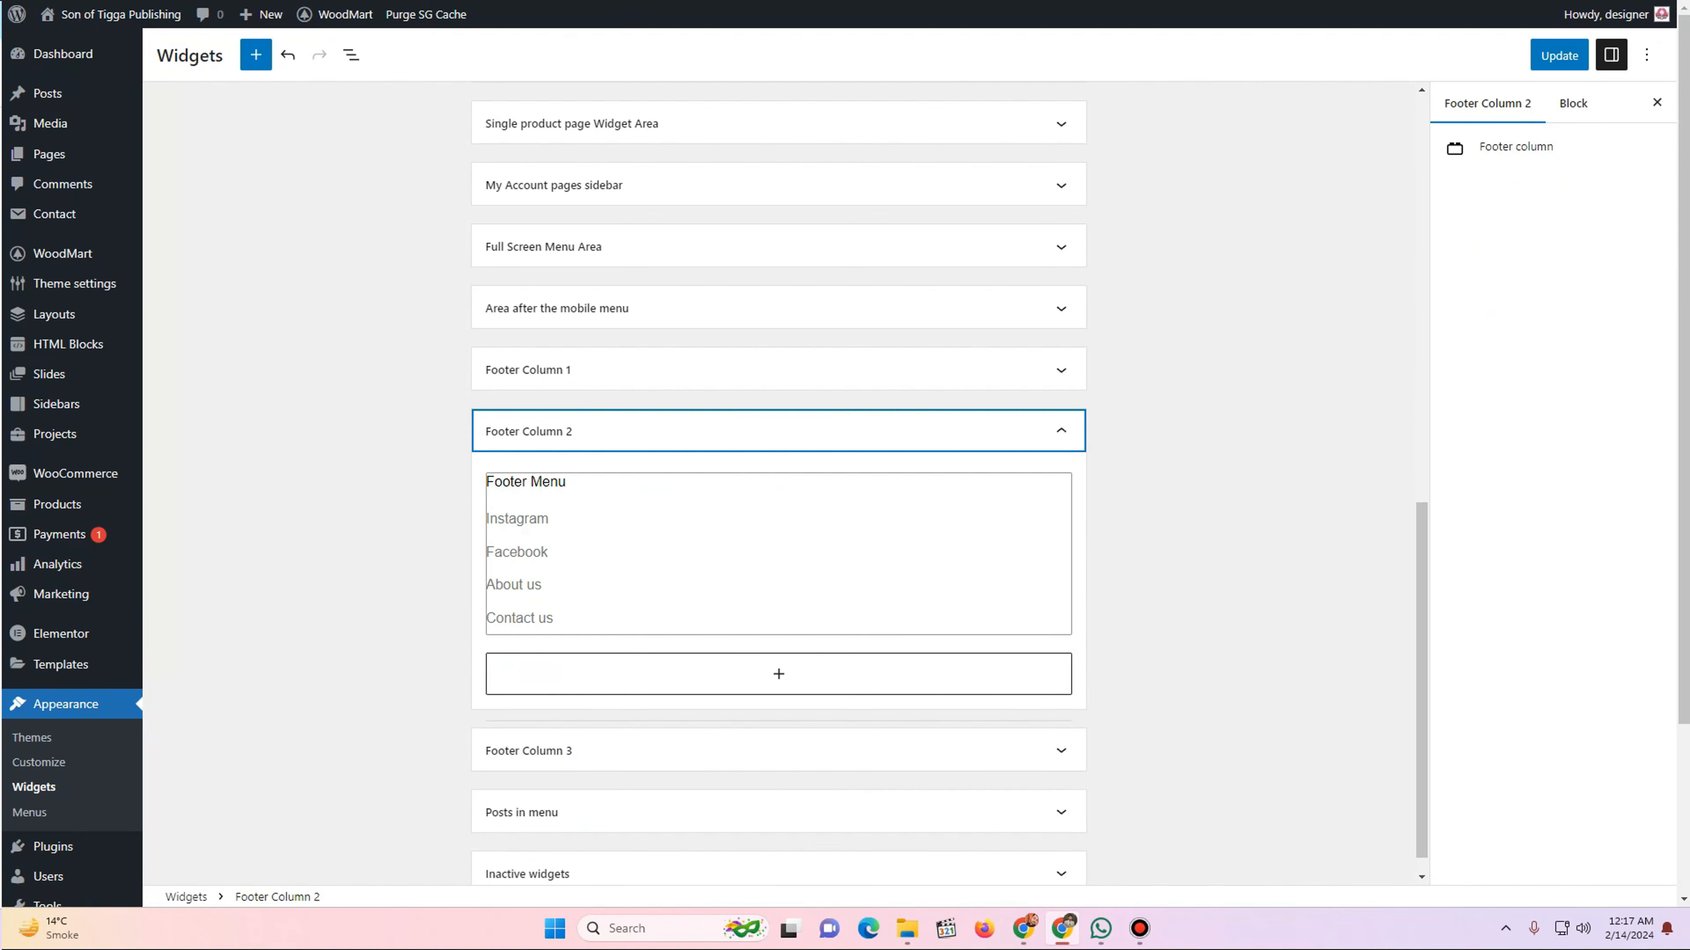
- Switch the Footer Column 3 navigation menu widget to "Footer menu useful links" and title it "Useful Links"
scroll(779, 484, "down", 1)
left_click(779, 723)
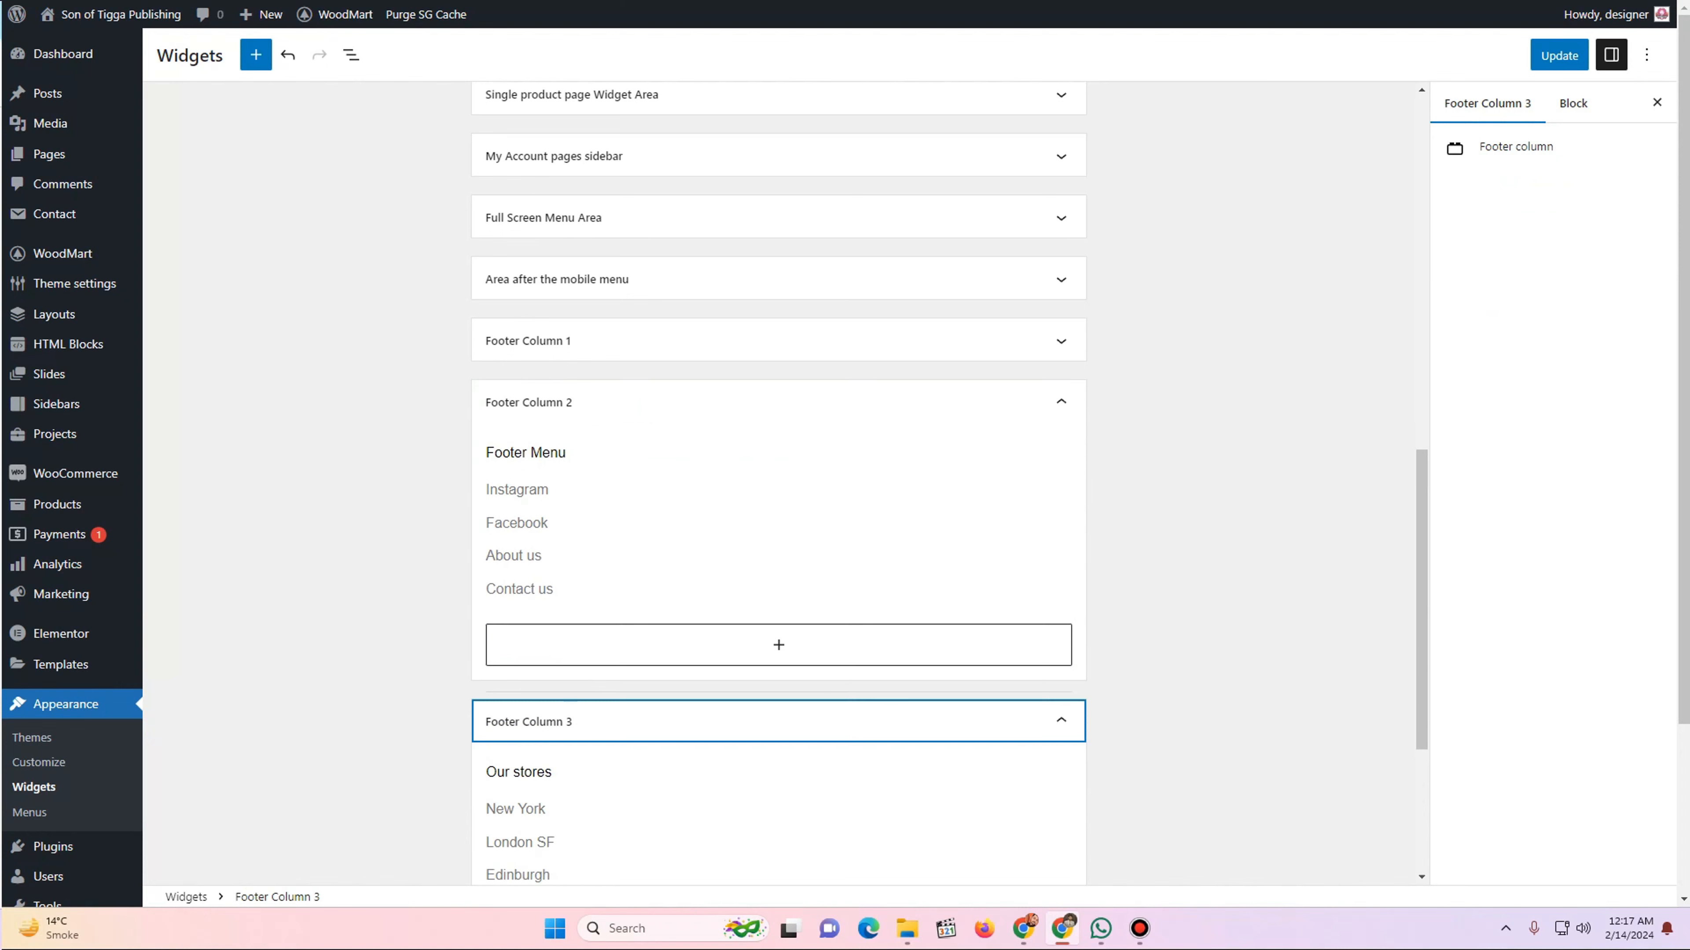
scroll(778, 666, "down", 4)
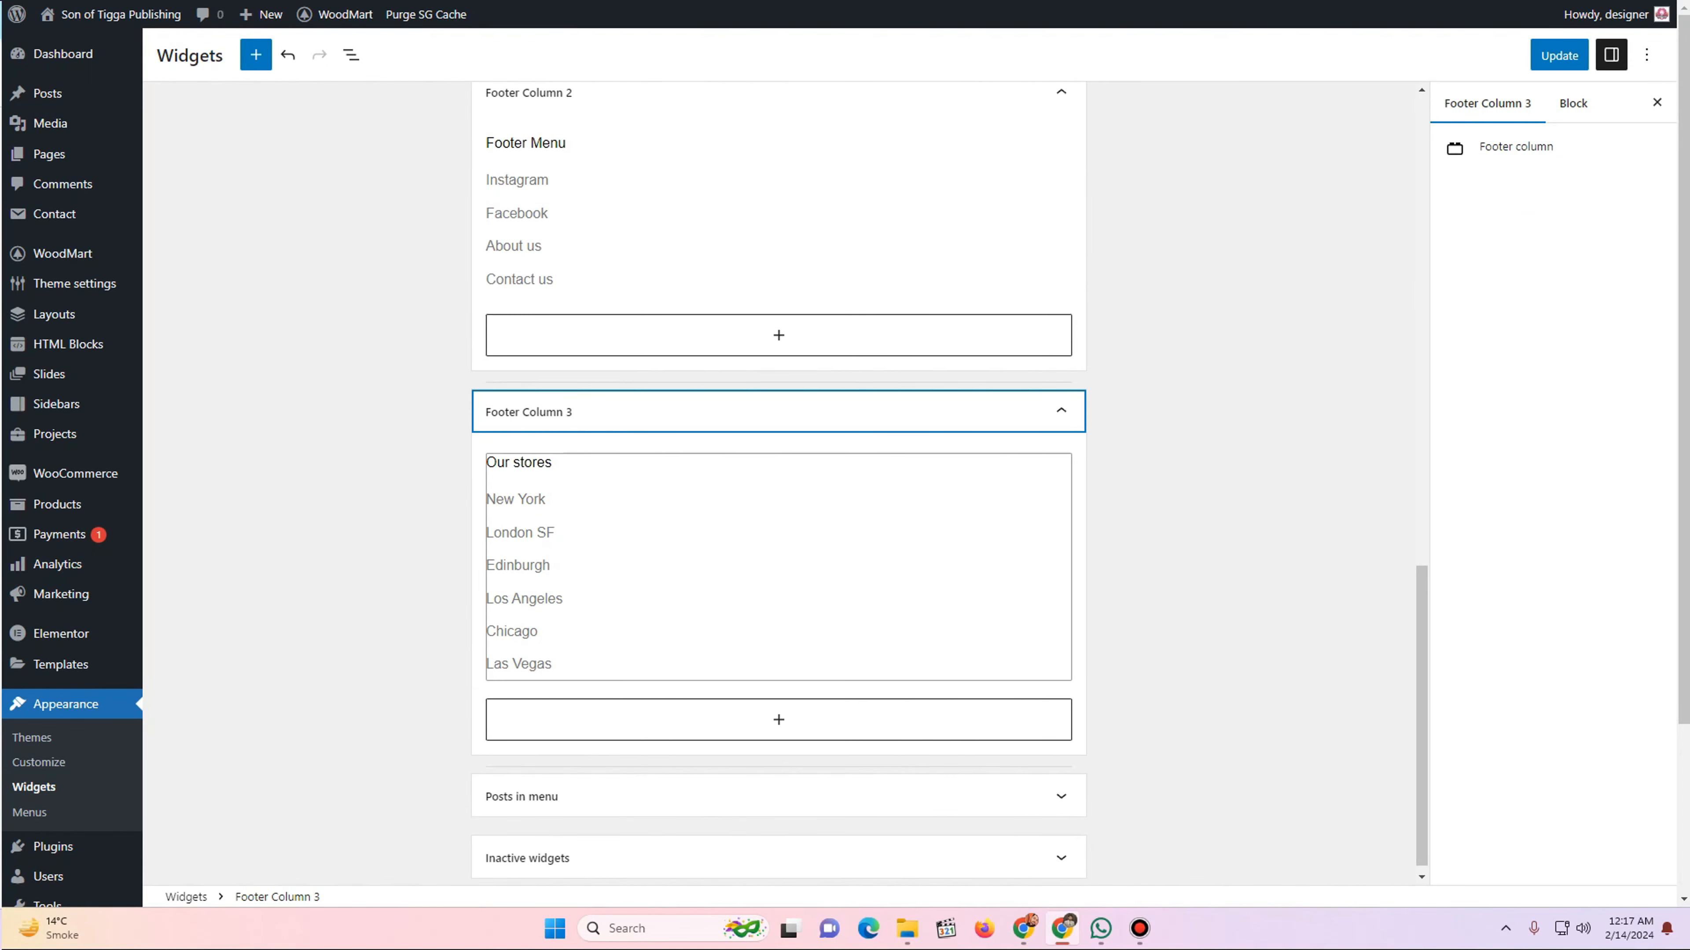
left_click(779, 567)
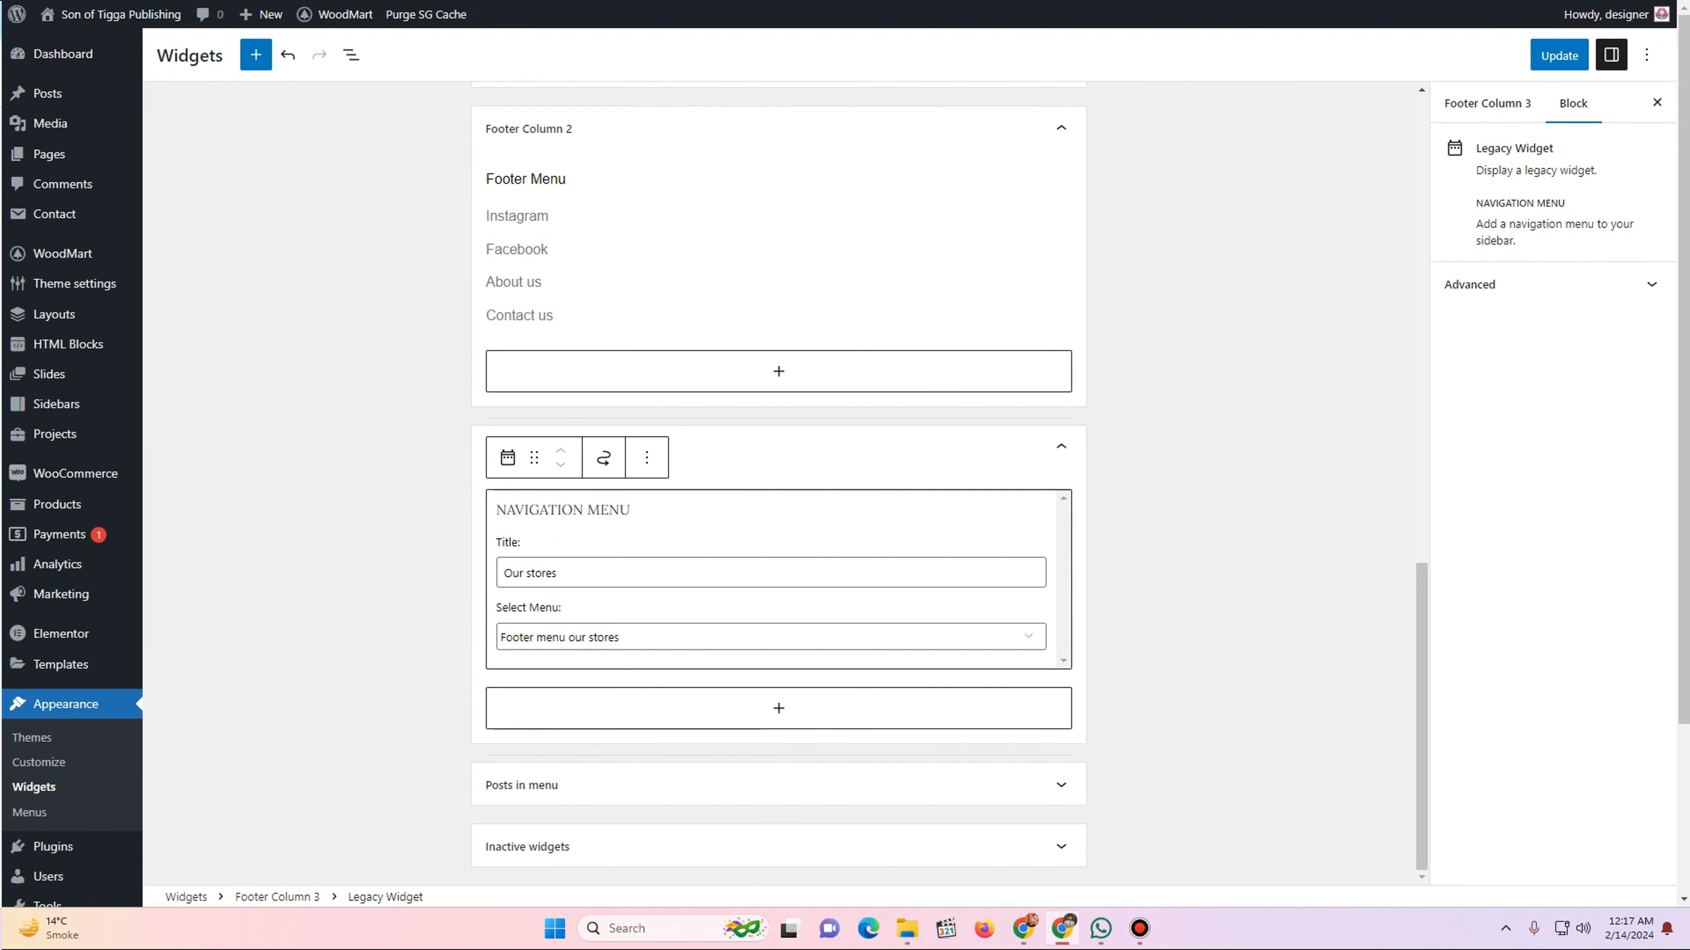
left_click(771, 637)
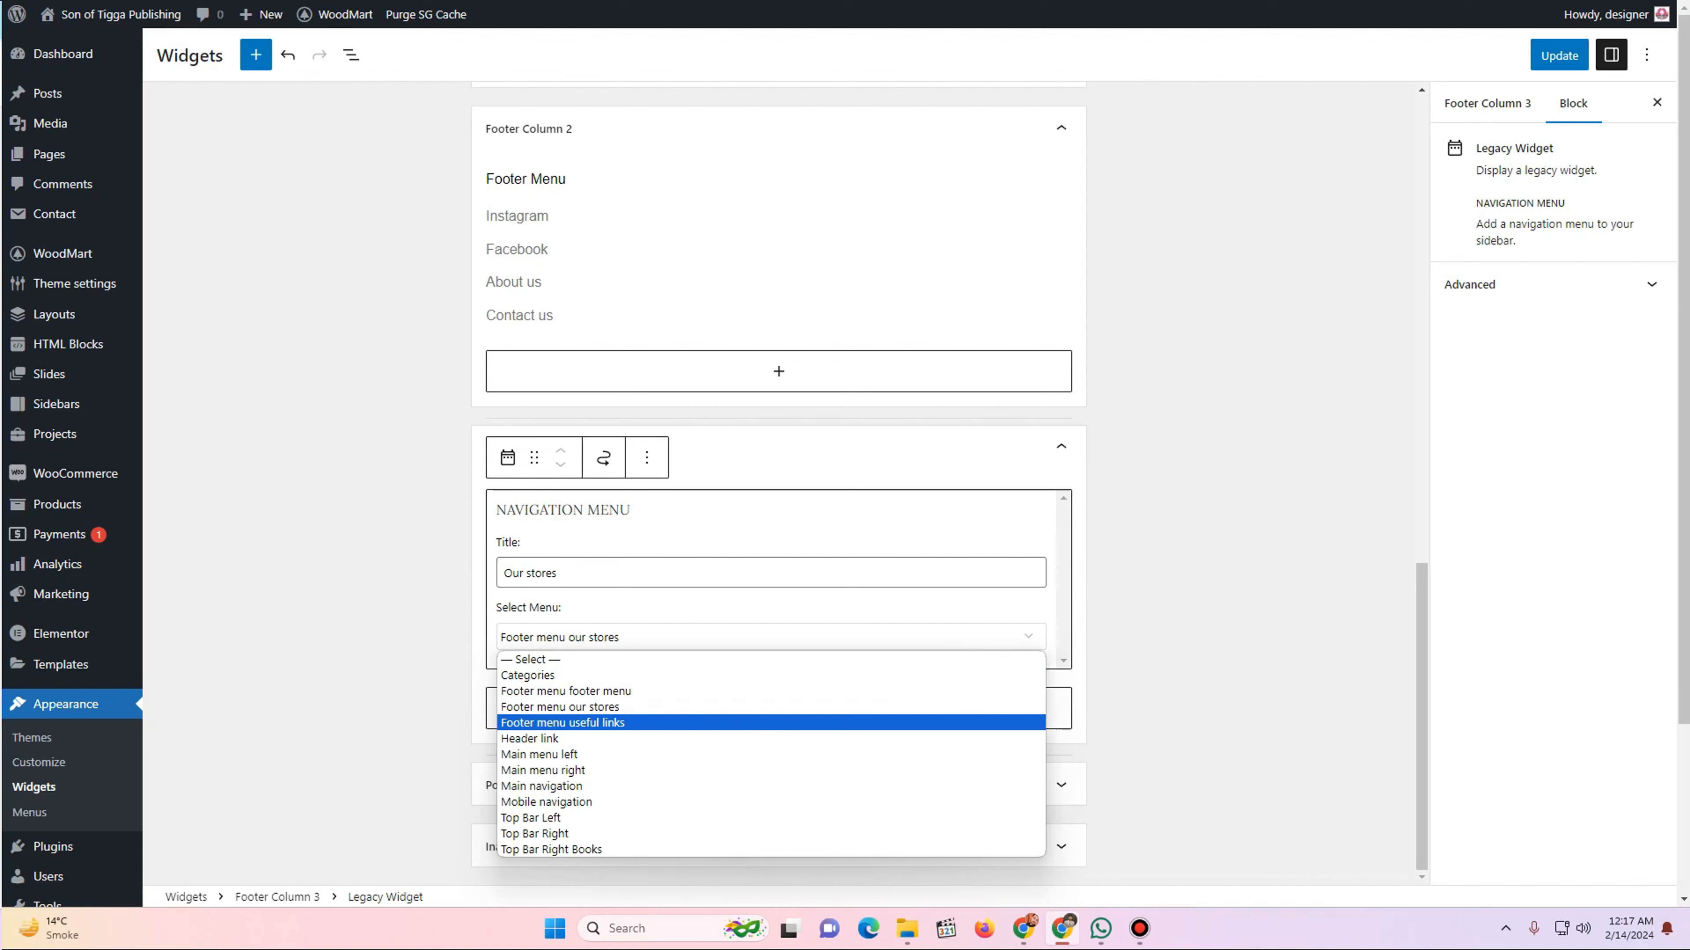
left_click(561, 722)
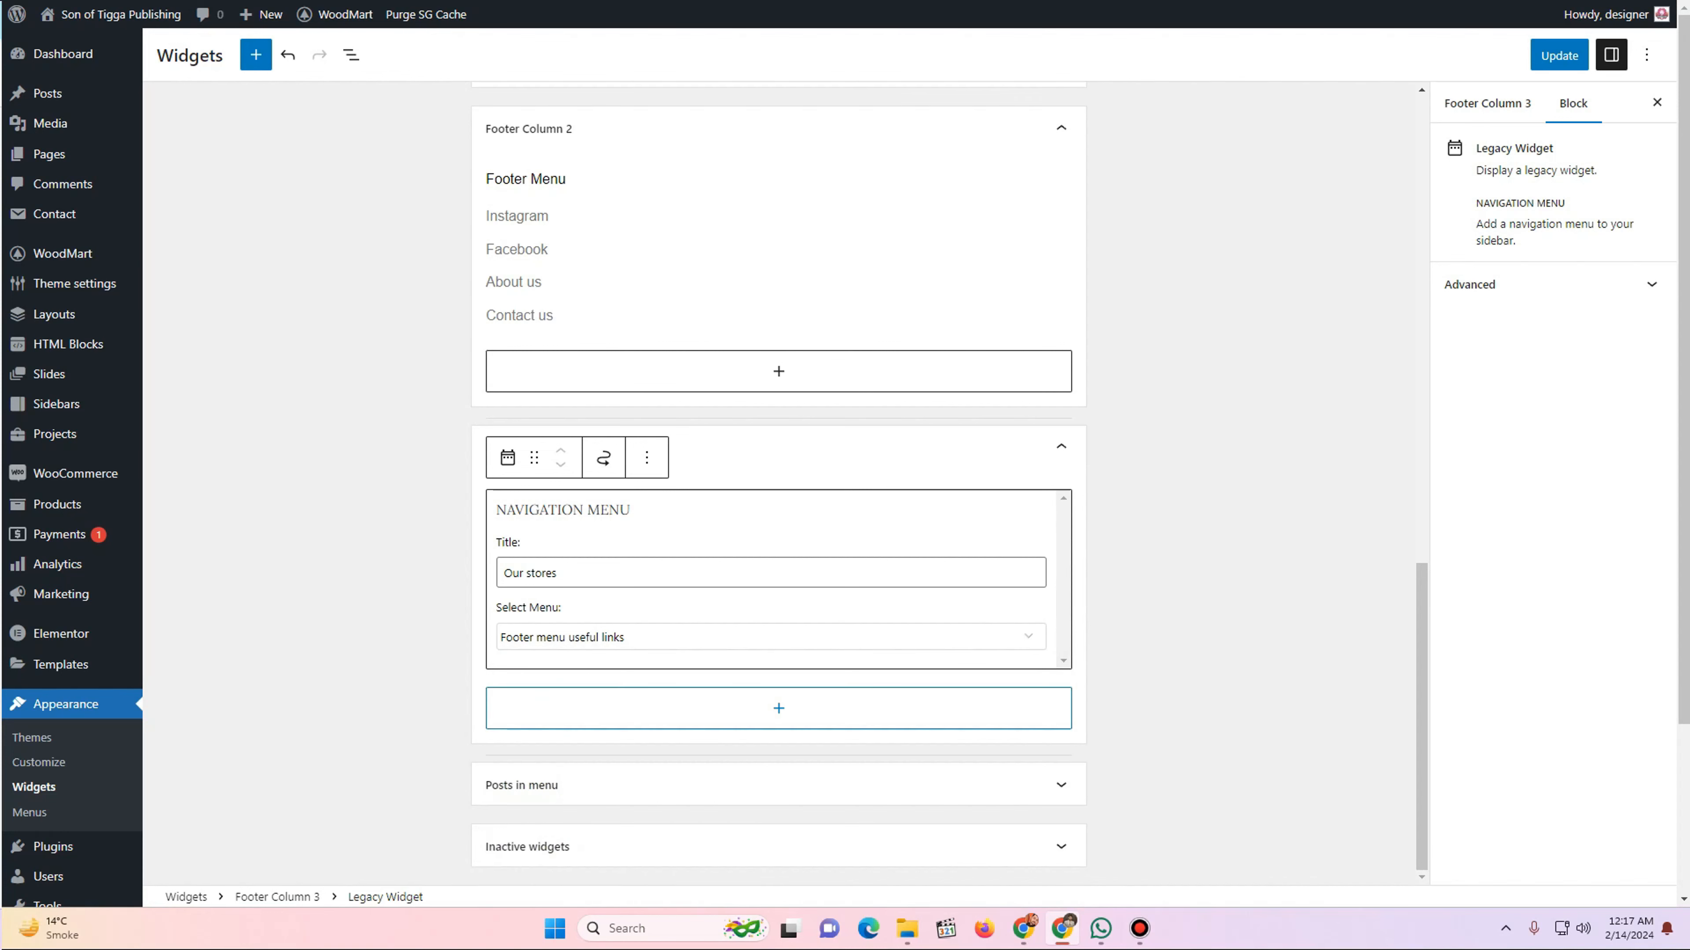
left_click_drag(558, 573, 503, 572)
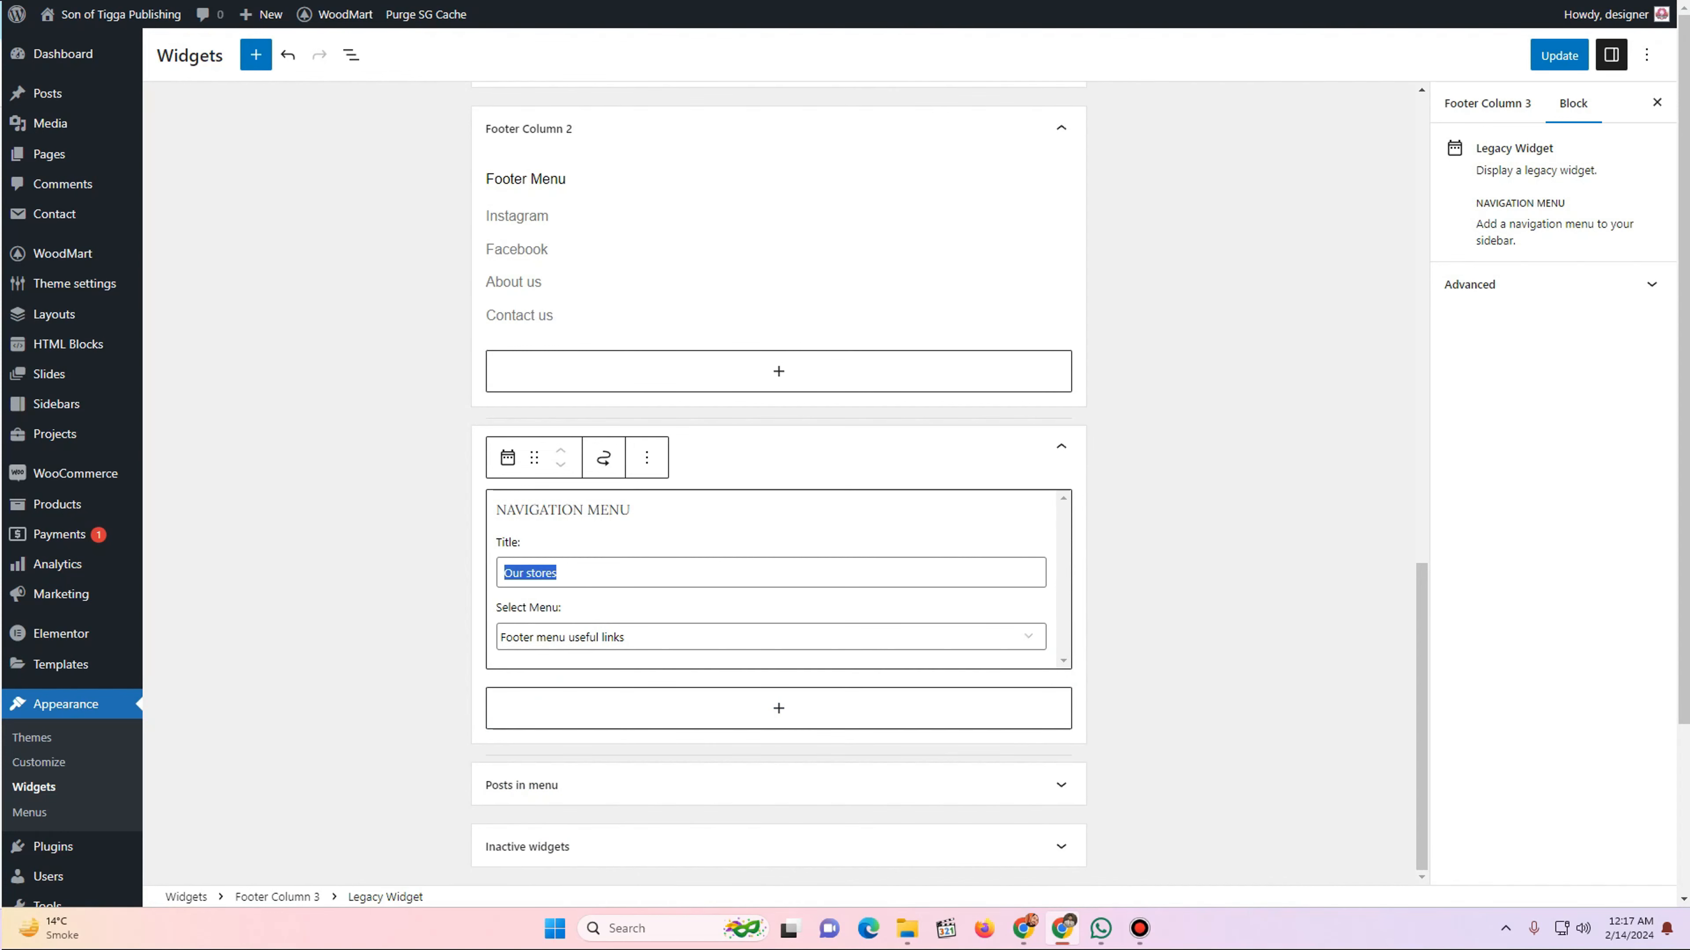
type("Useful Li")
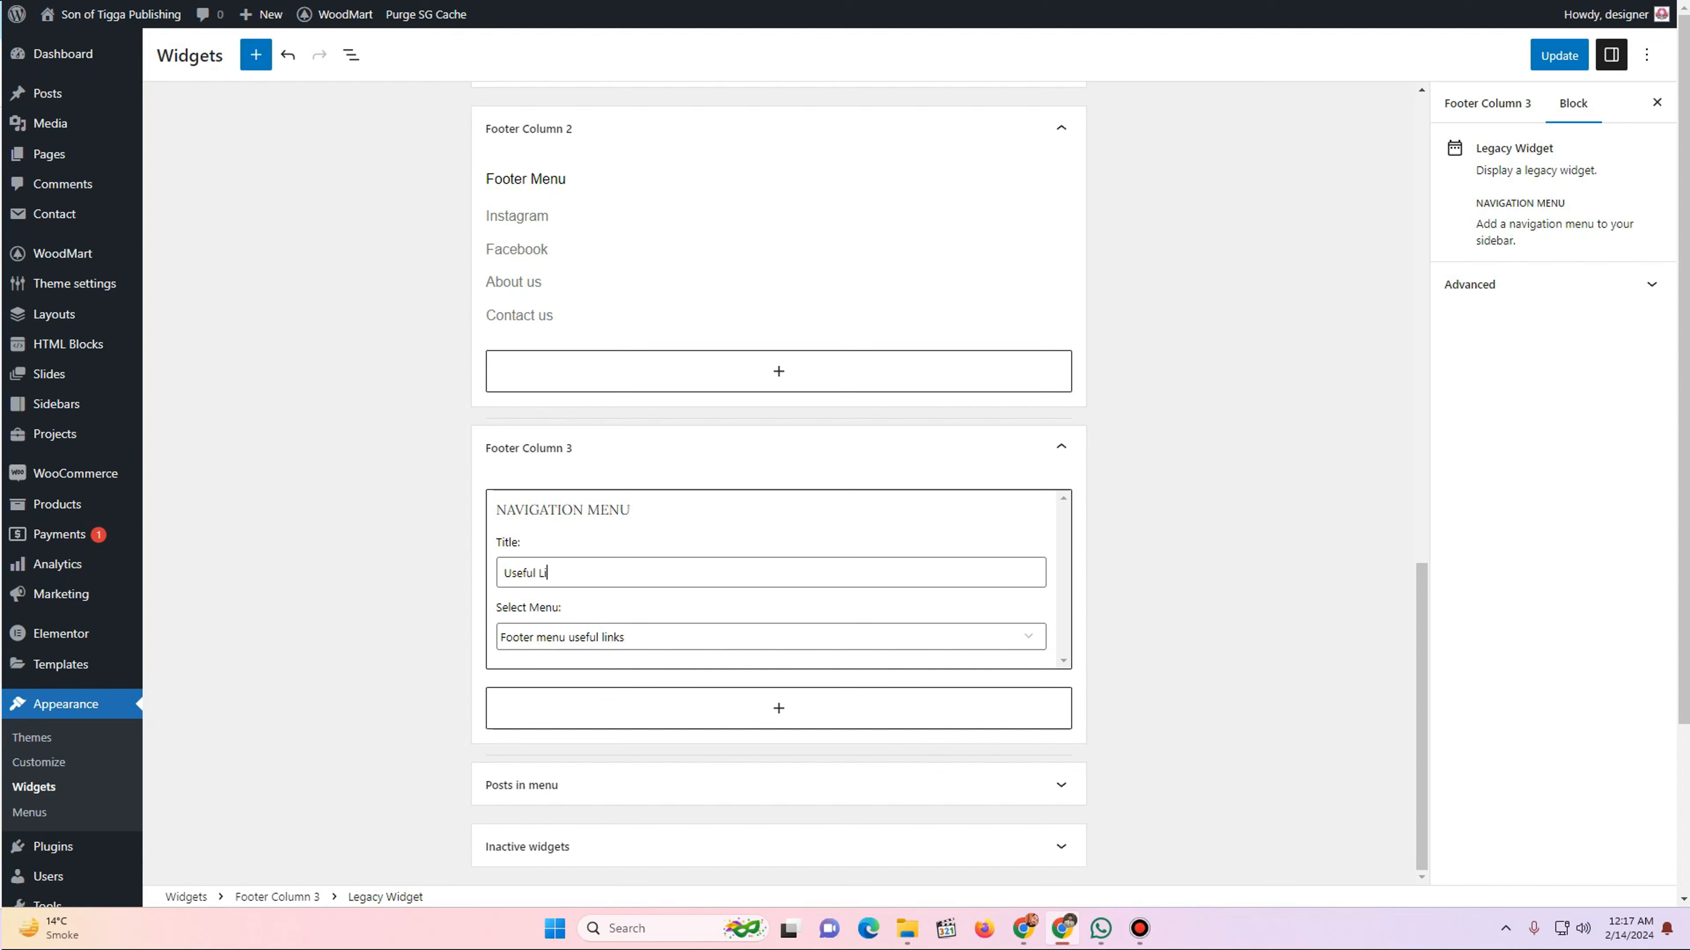
type("nks")
- Retitle the Footer Column 2 navigation menu widget "Useful Links" and save the widget changes
left_click(638, 260)
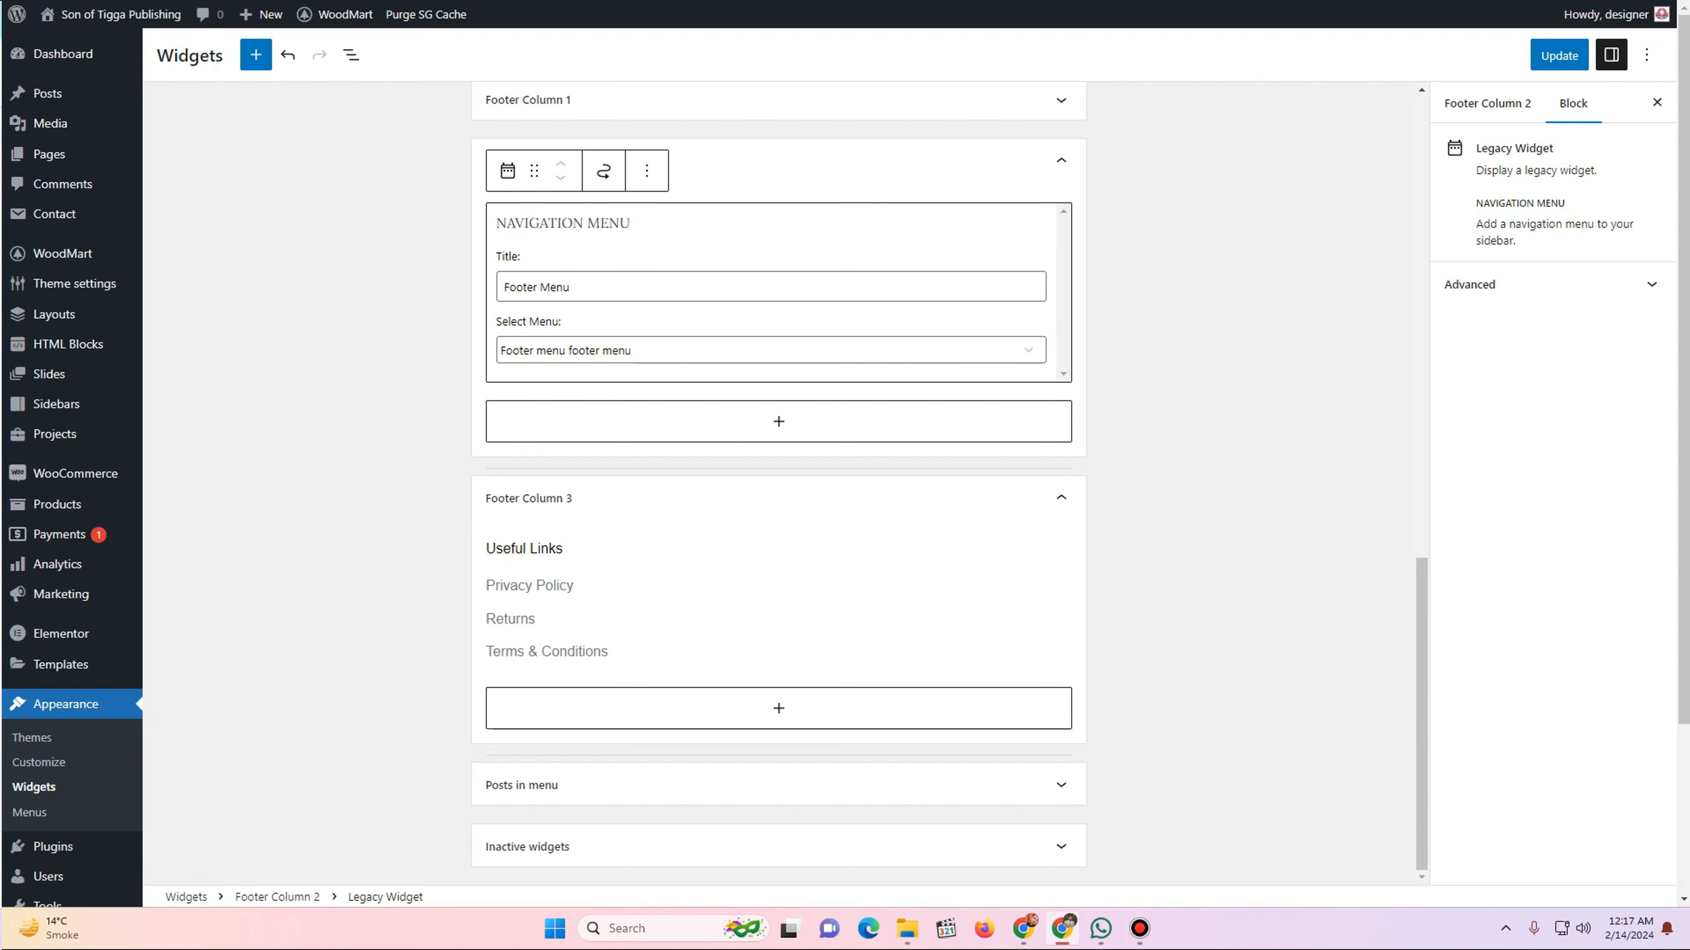
left_click(665, 351)
left_click(665, 351)
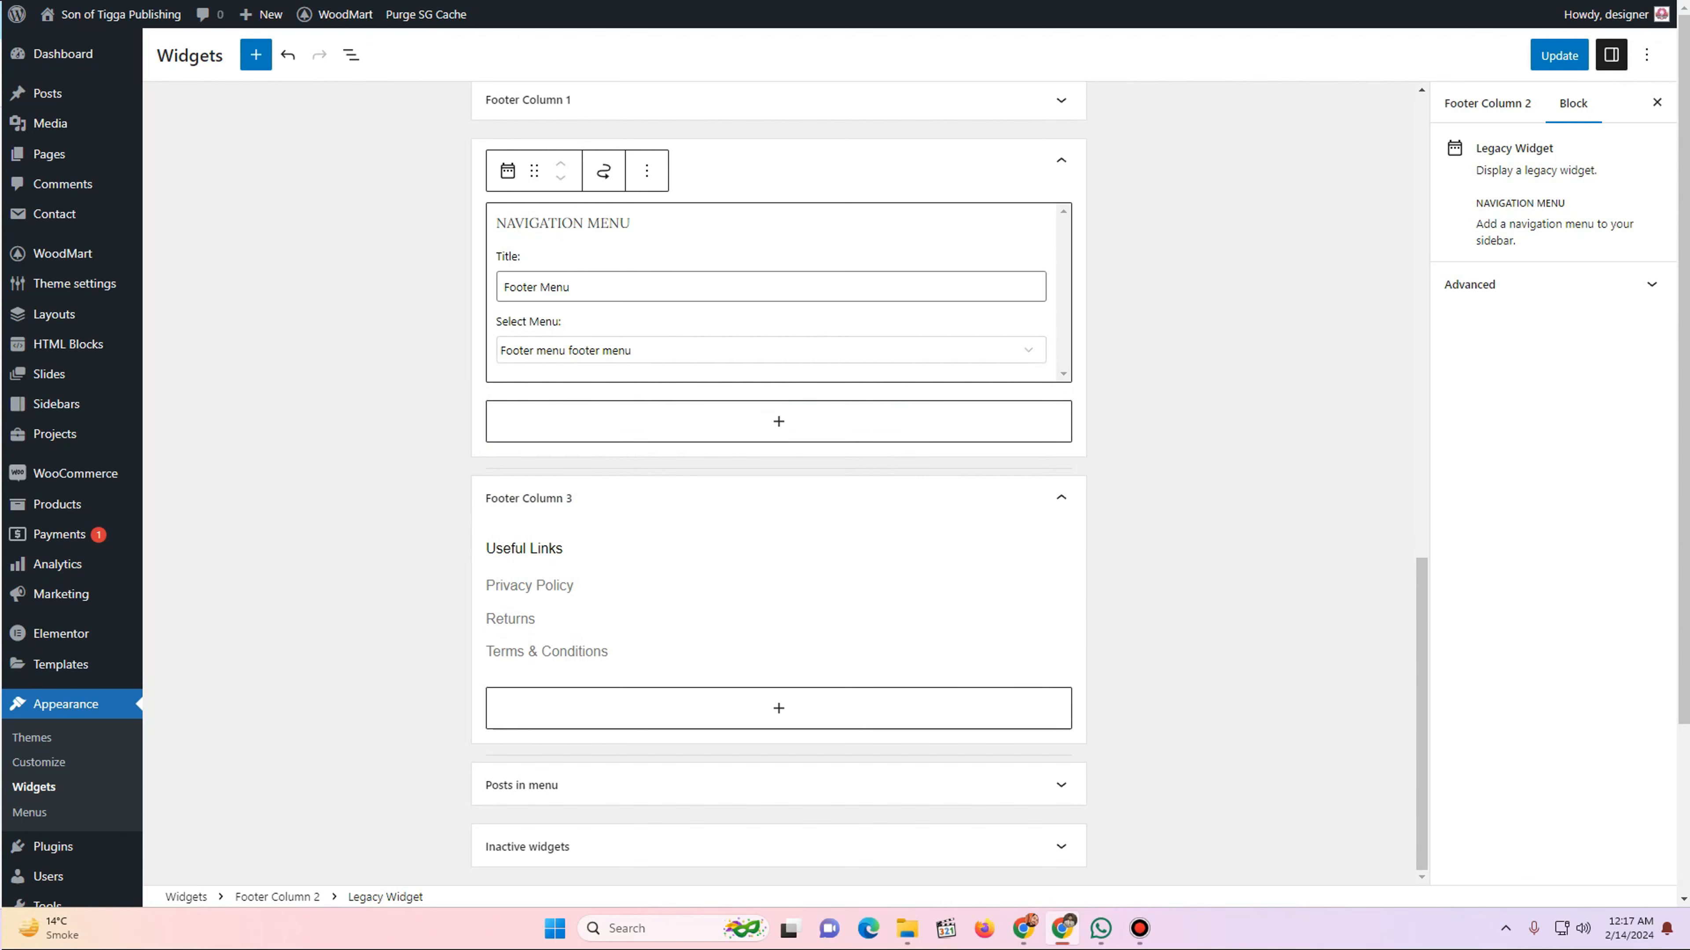
triple_click(573, 287)
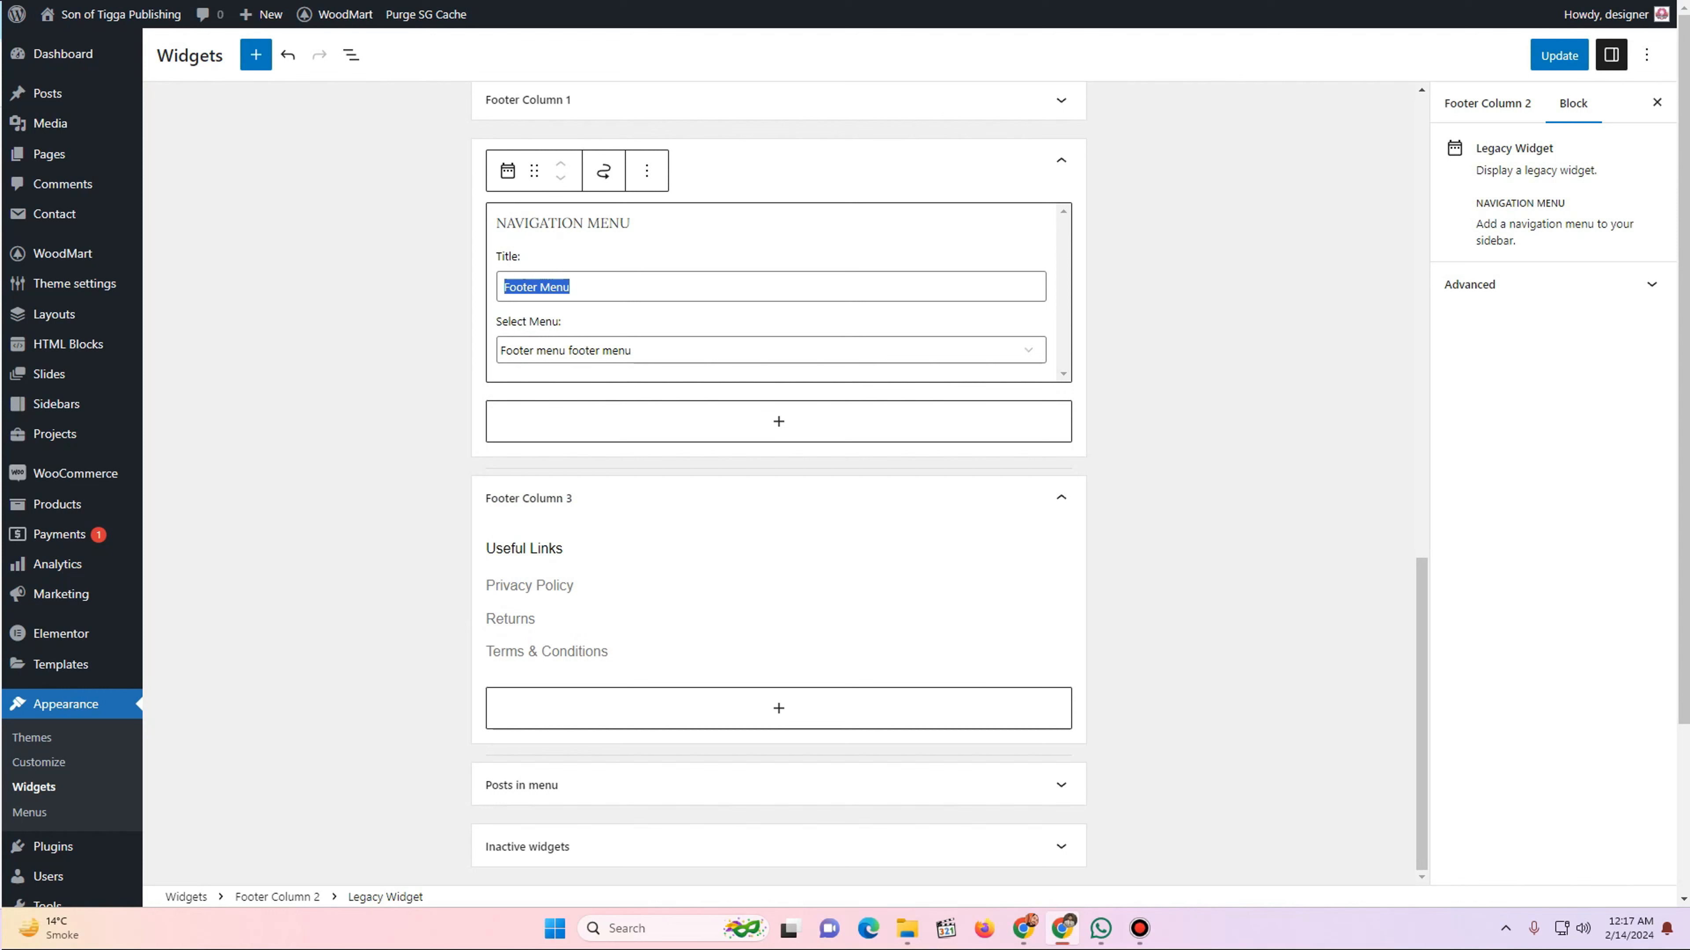
type("Useful")
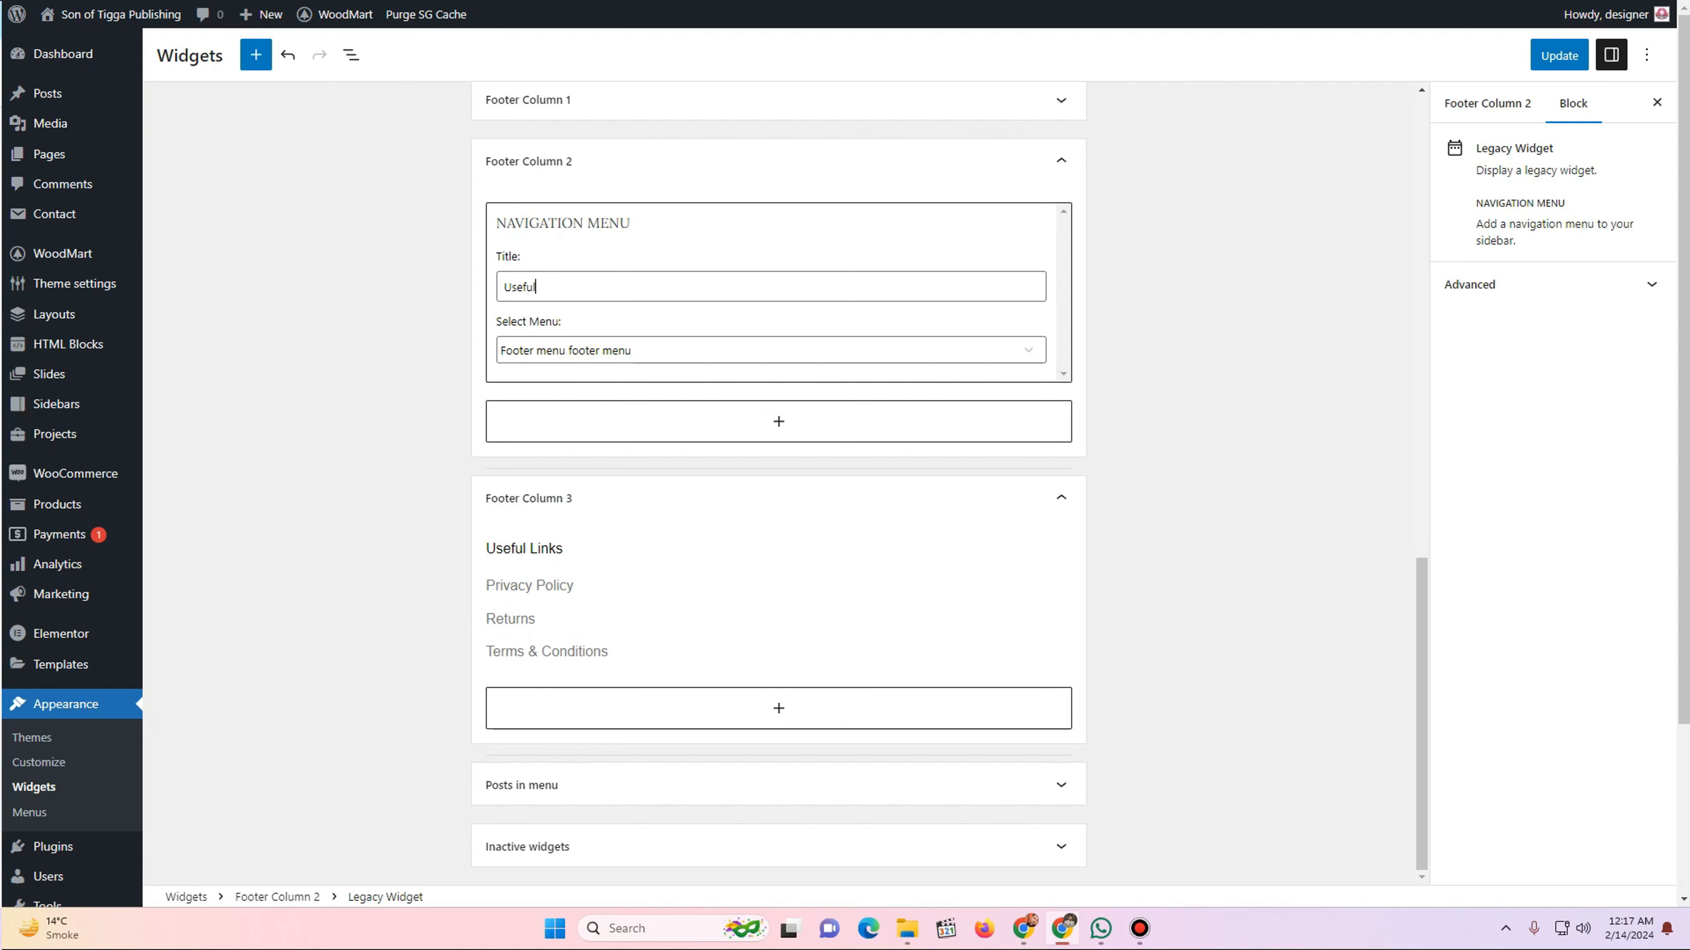
type(" Links")
left_click(1559, 55)
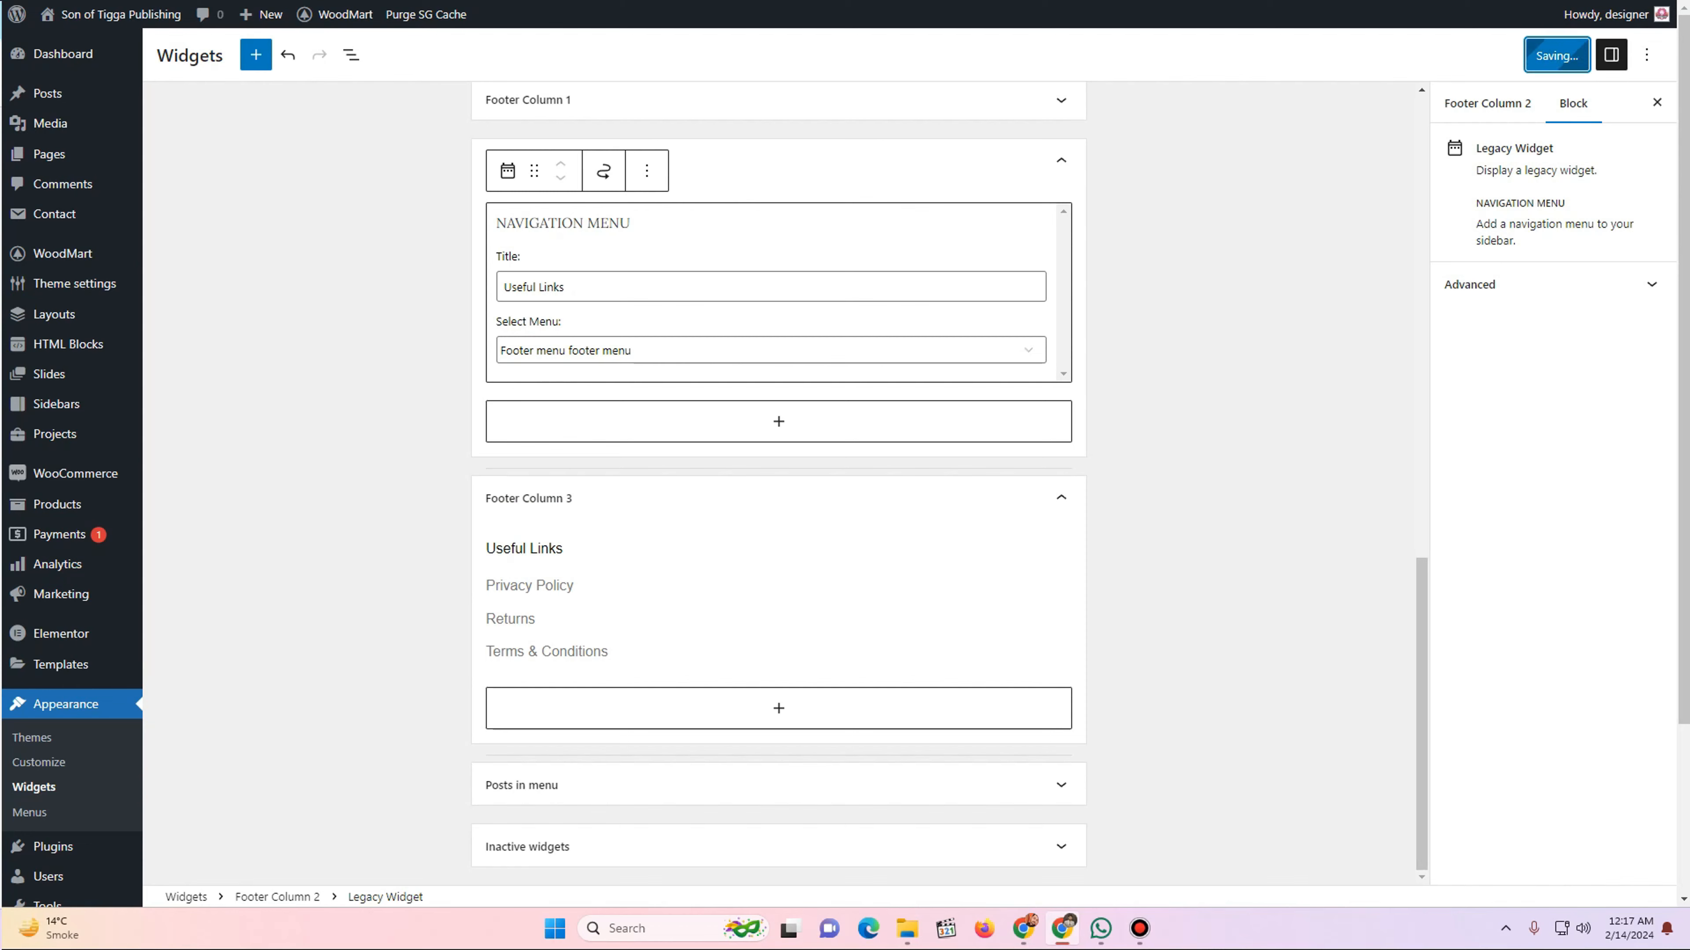
- Reload the site's home page and check the links shown in each footer column
key("ctrl+Tab")
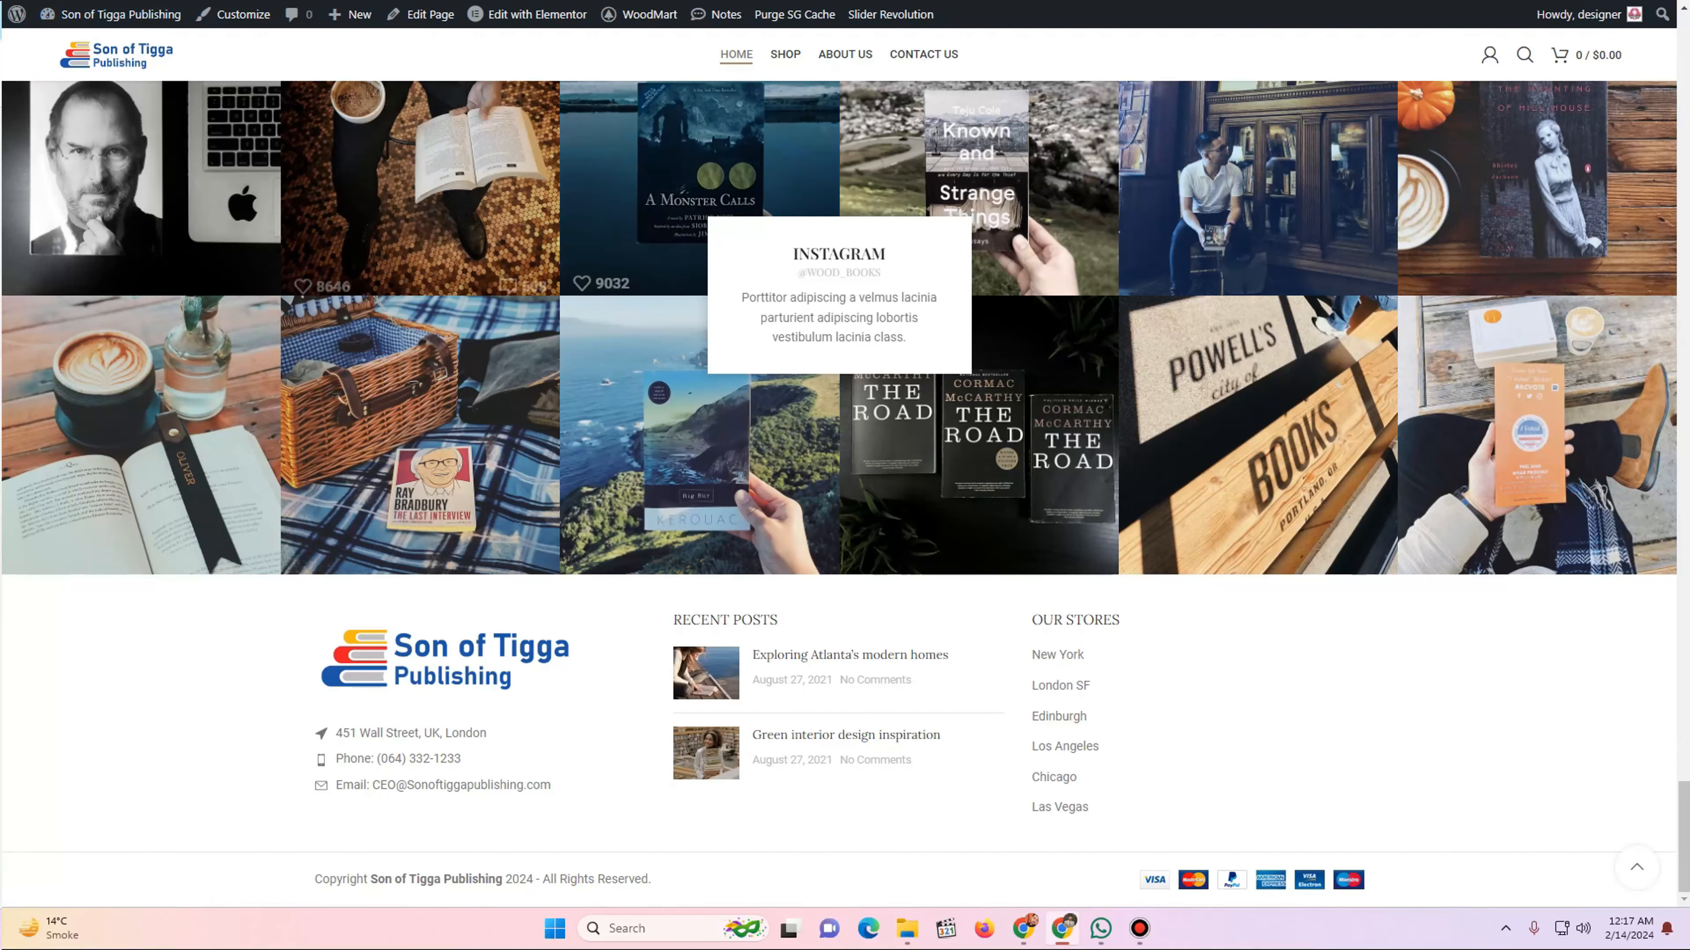
key("F5")
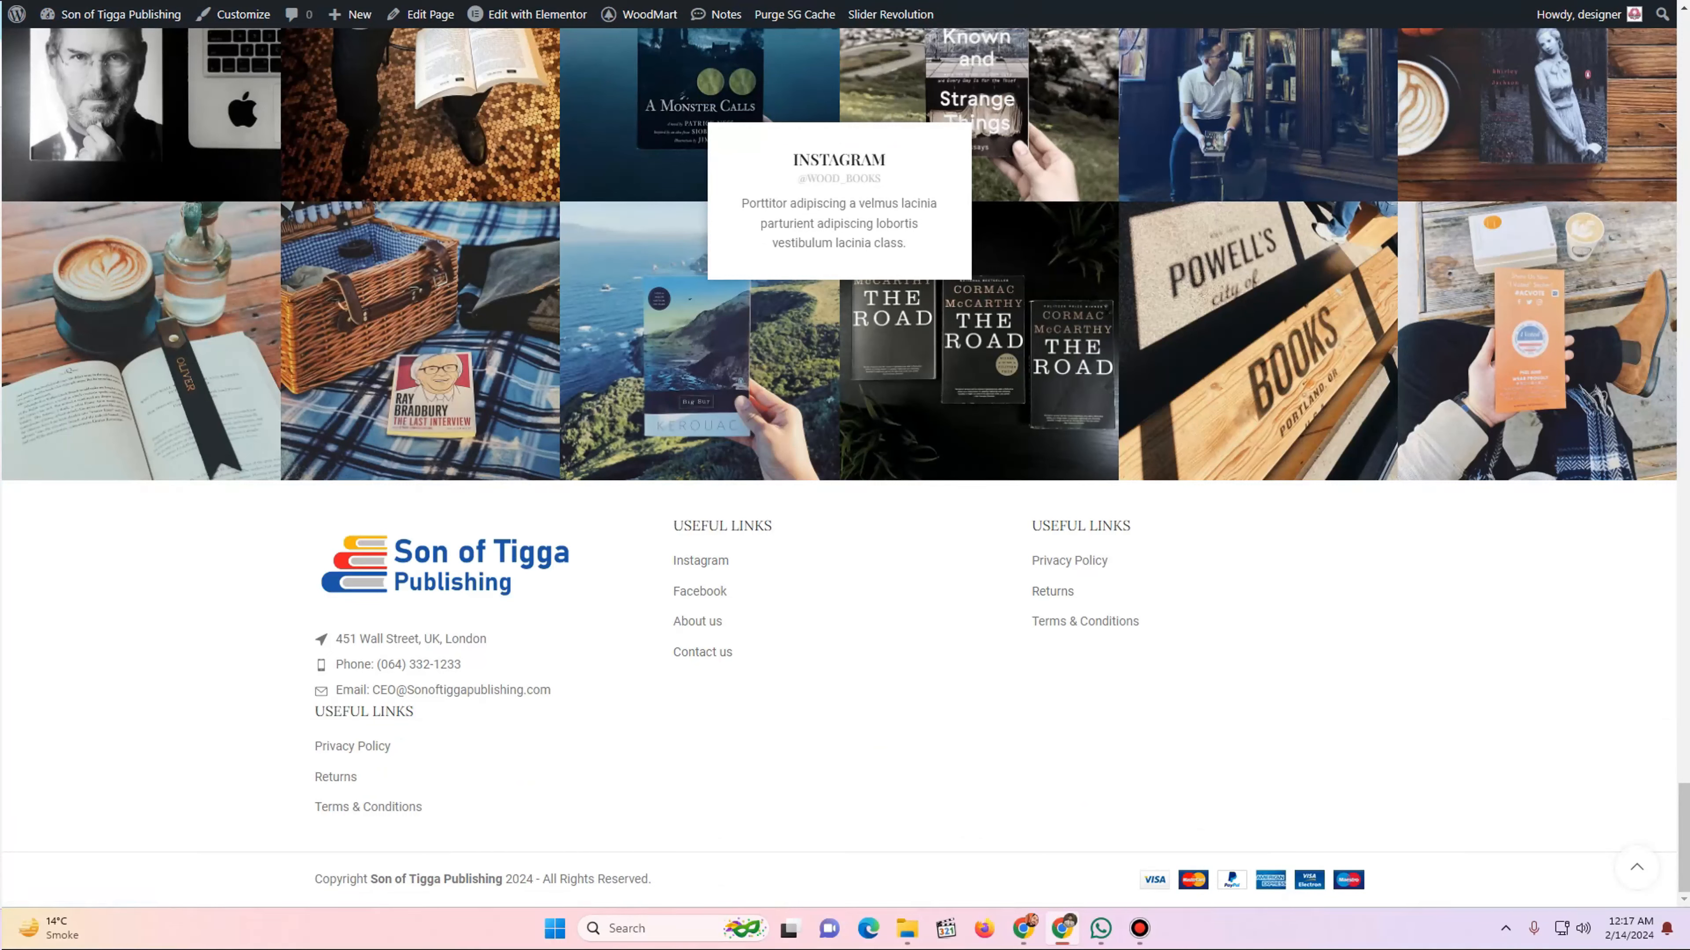
left_click_drag(315, 711, 420, 747)
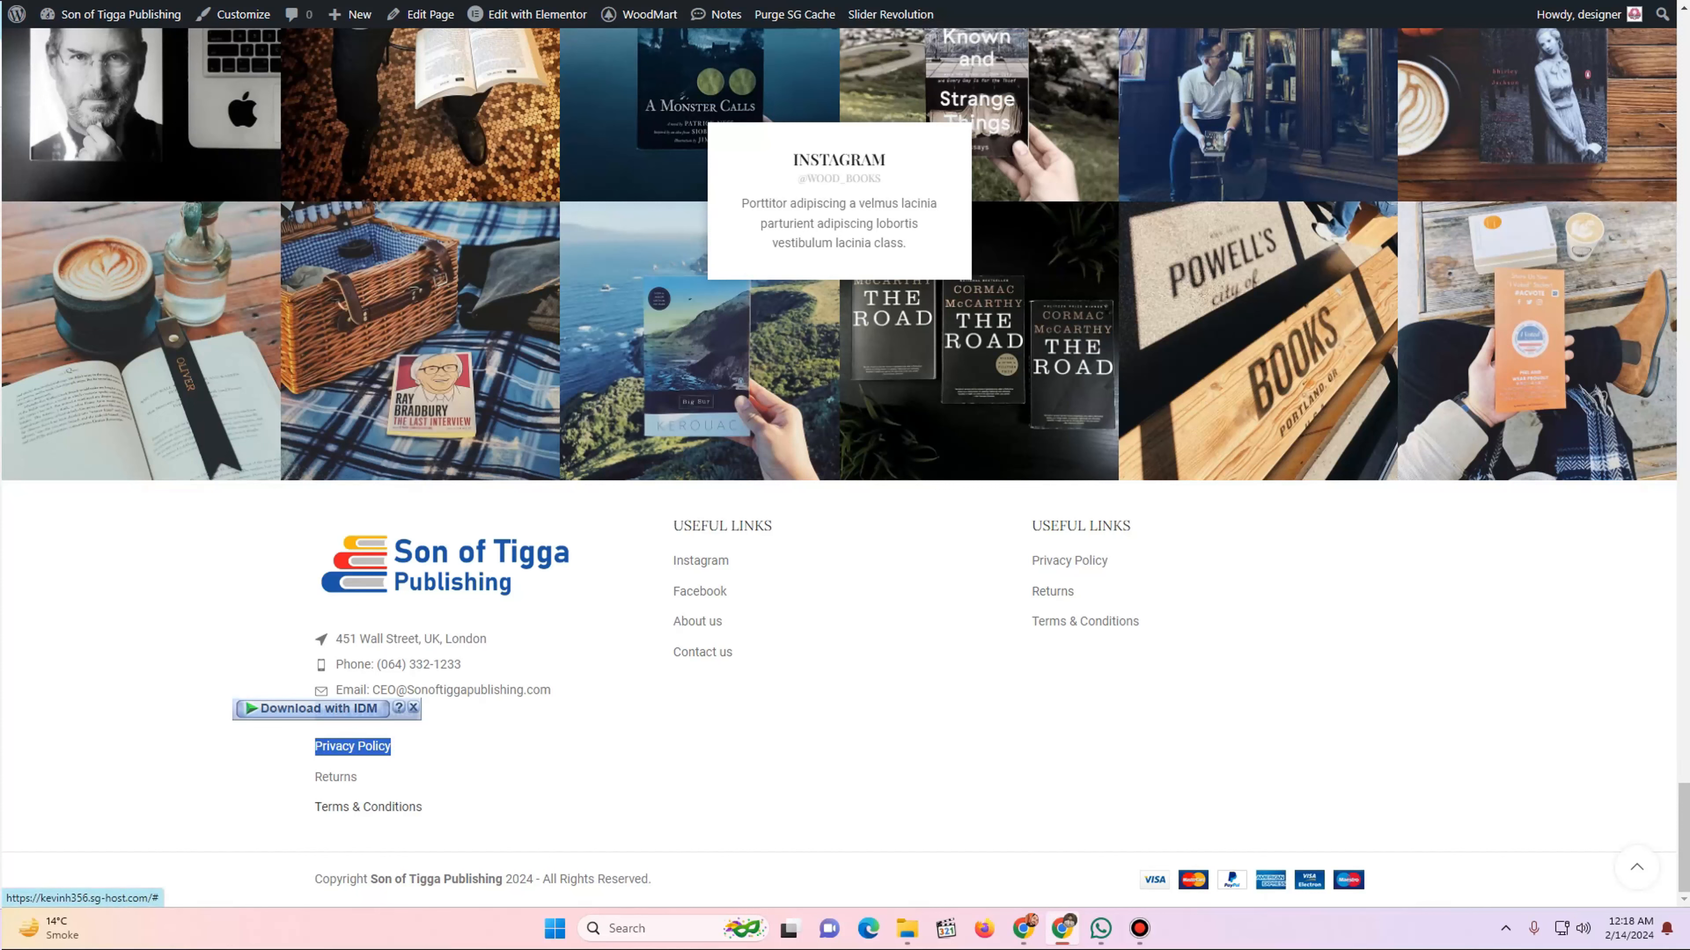
left_click(506, 792)
- Delete the "USEFUL LINKS" navigation menu widget from Footer Column 1 in the widget editor and save the changes
key("ctrl+Tab")
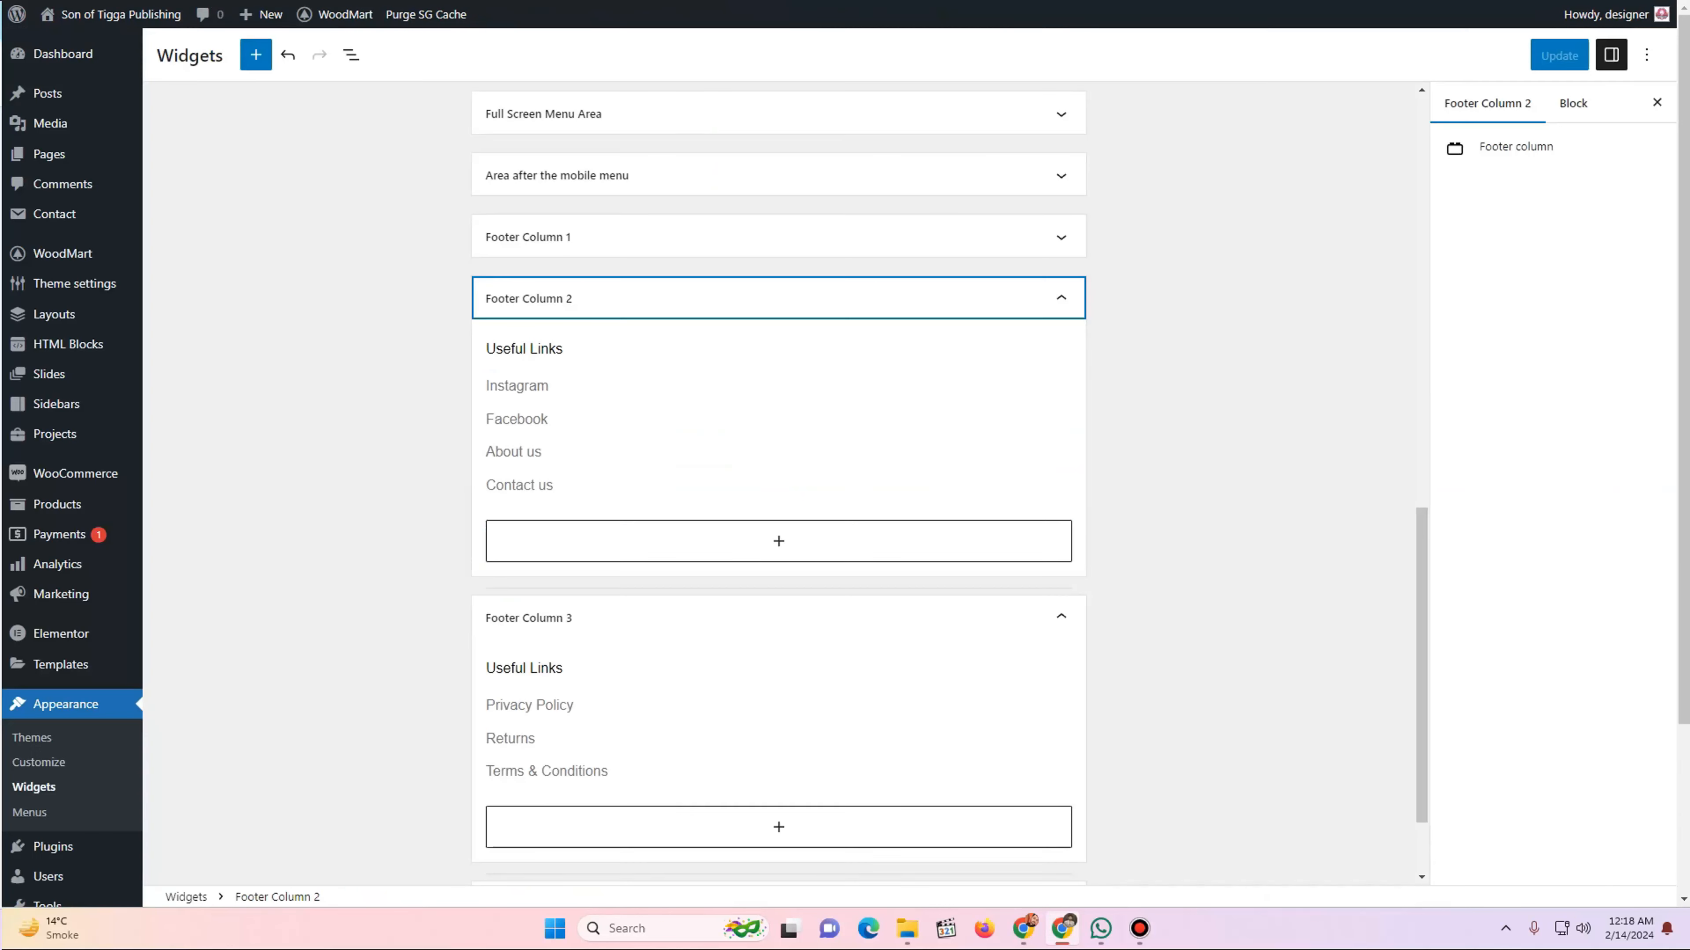
scroll(778, 466, "down", 1)
scroll(779, 466, "up", 3)
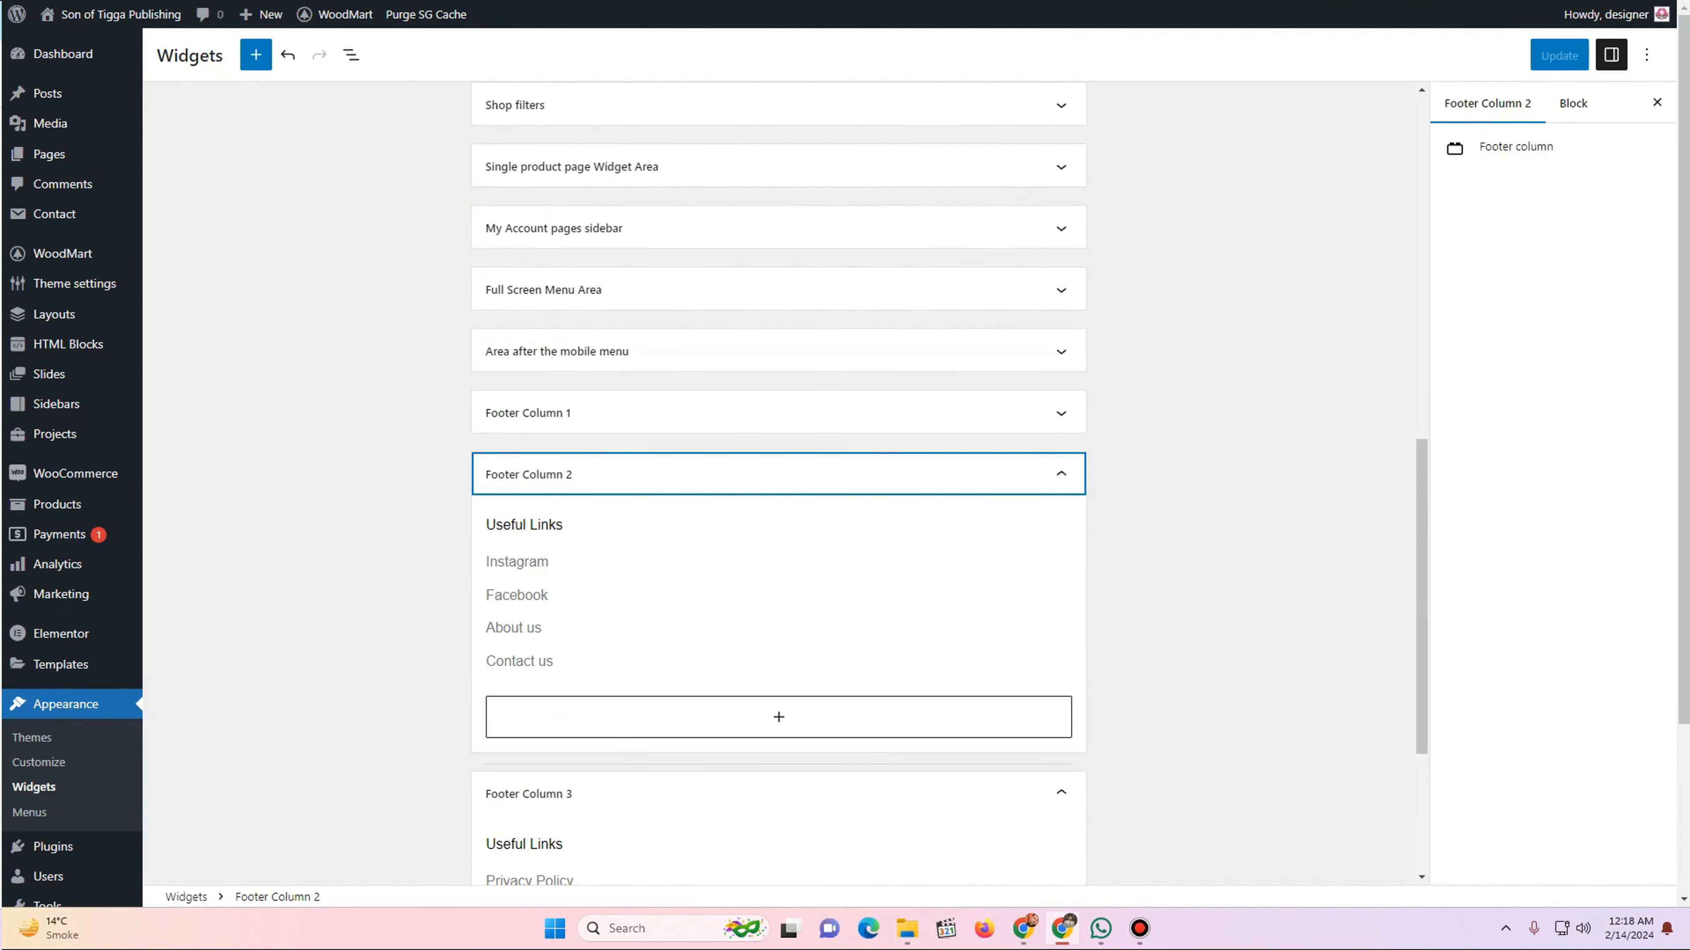
left_click(779, 413)
scroll(778, 498, "down", 1)
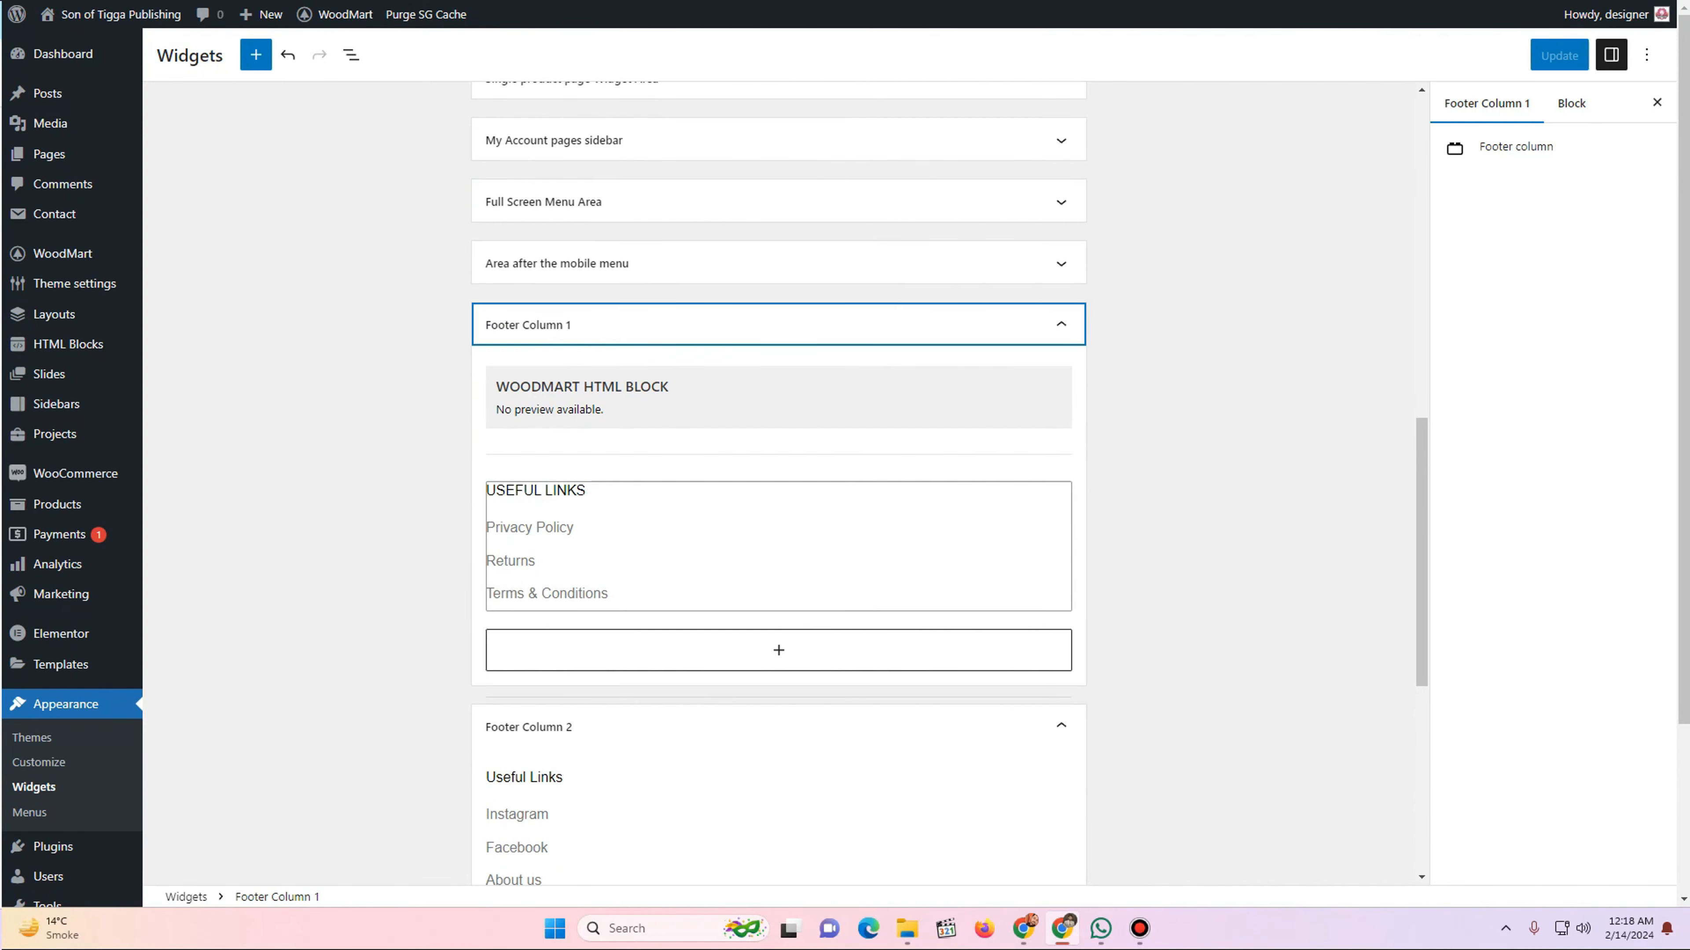
left_click(779, 546)
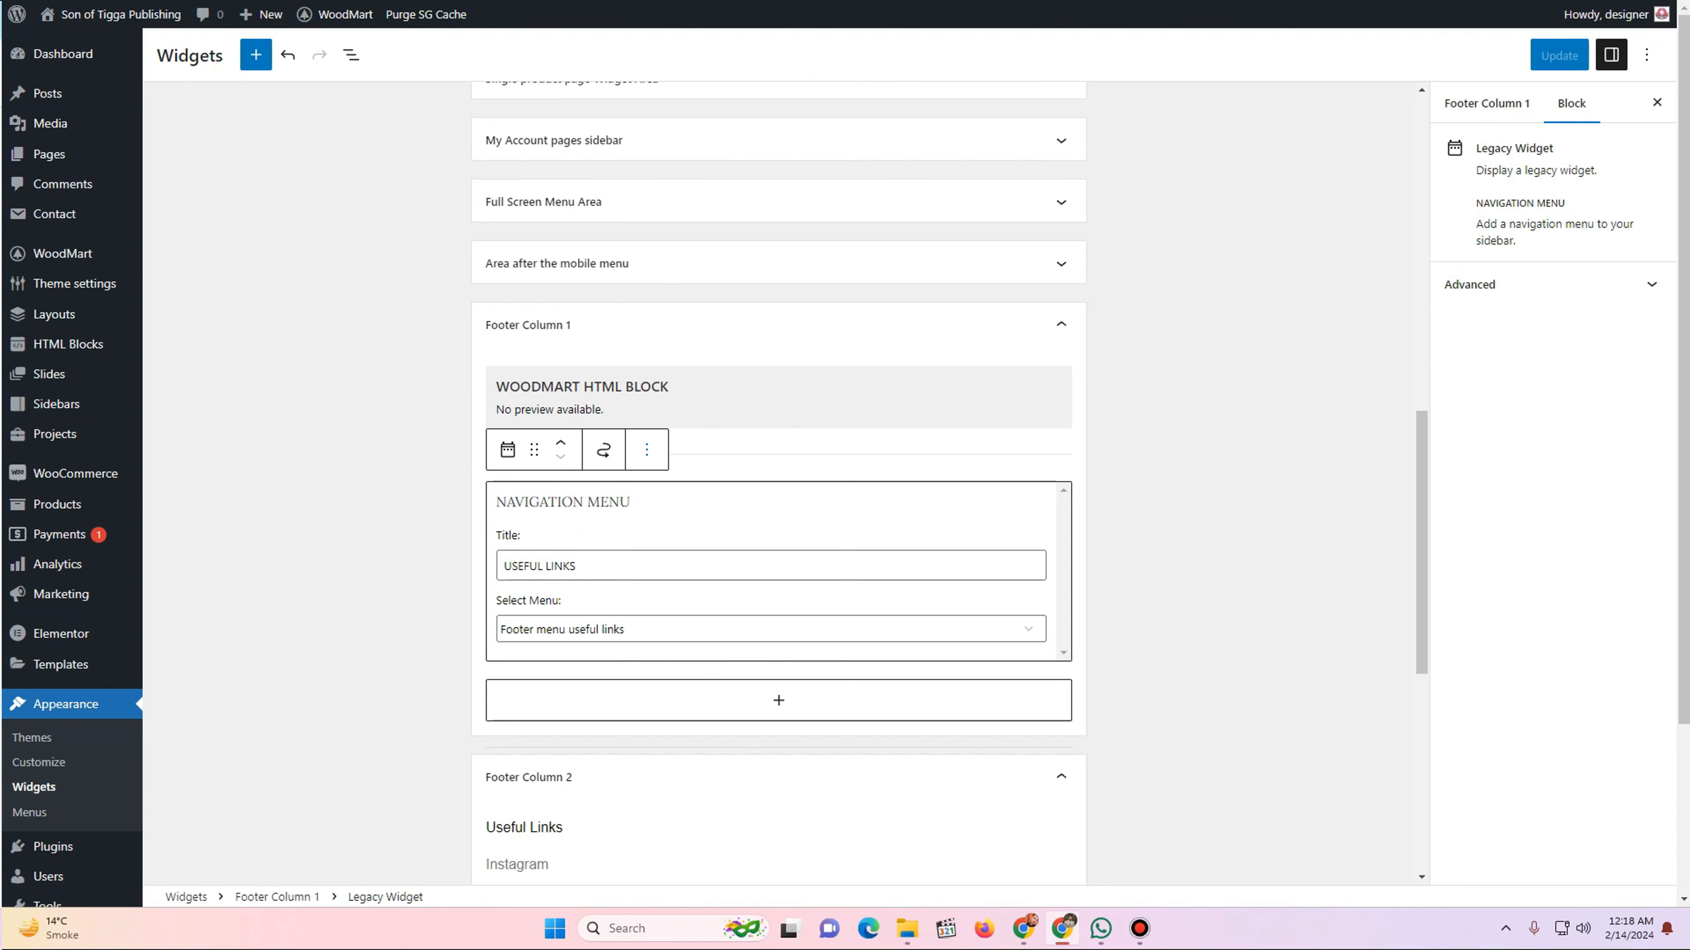
left_click(647, 450)
left_click(685, 821)
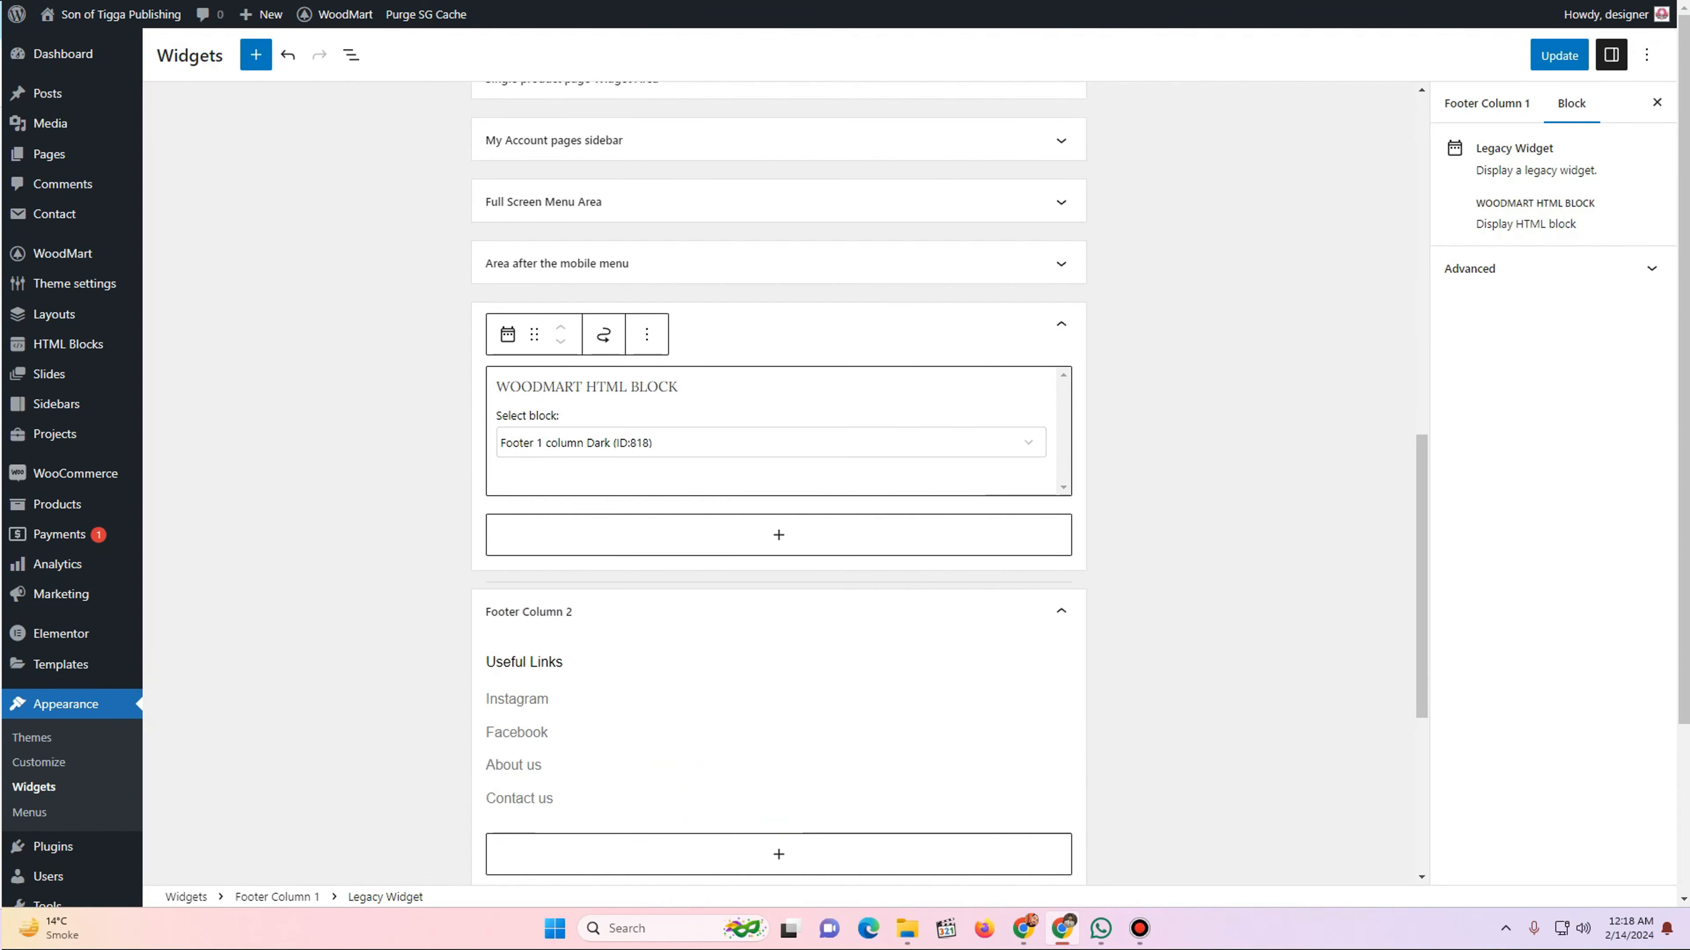
left_click(1559, 55)
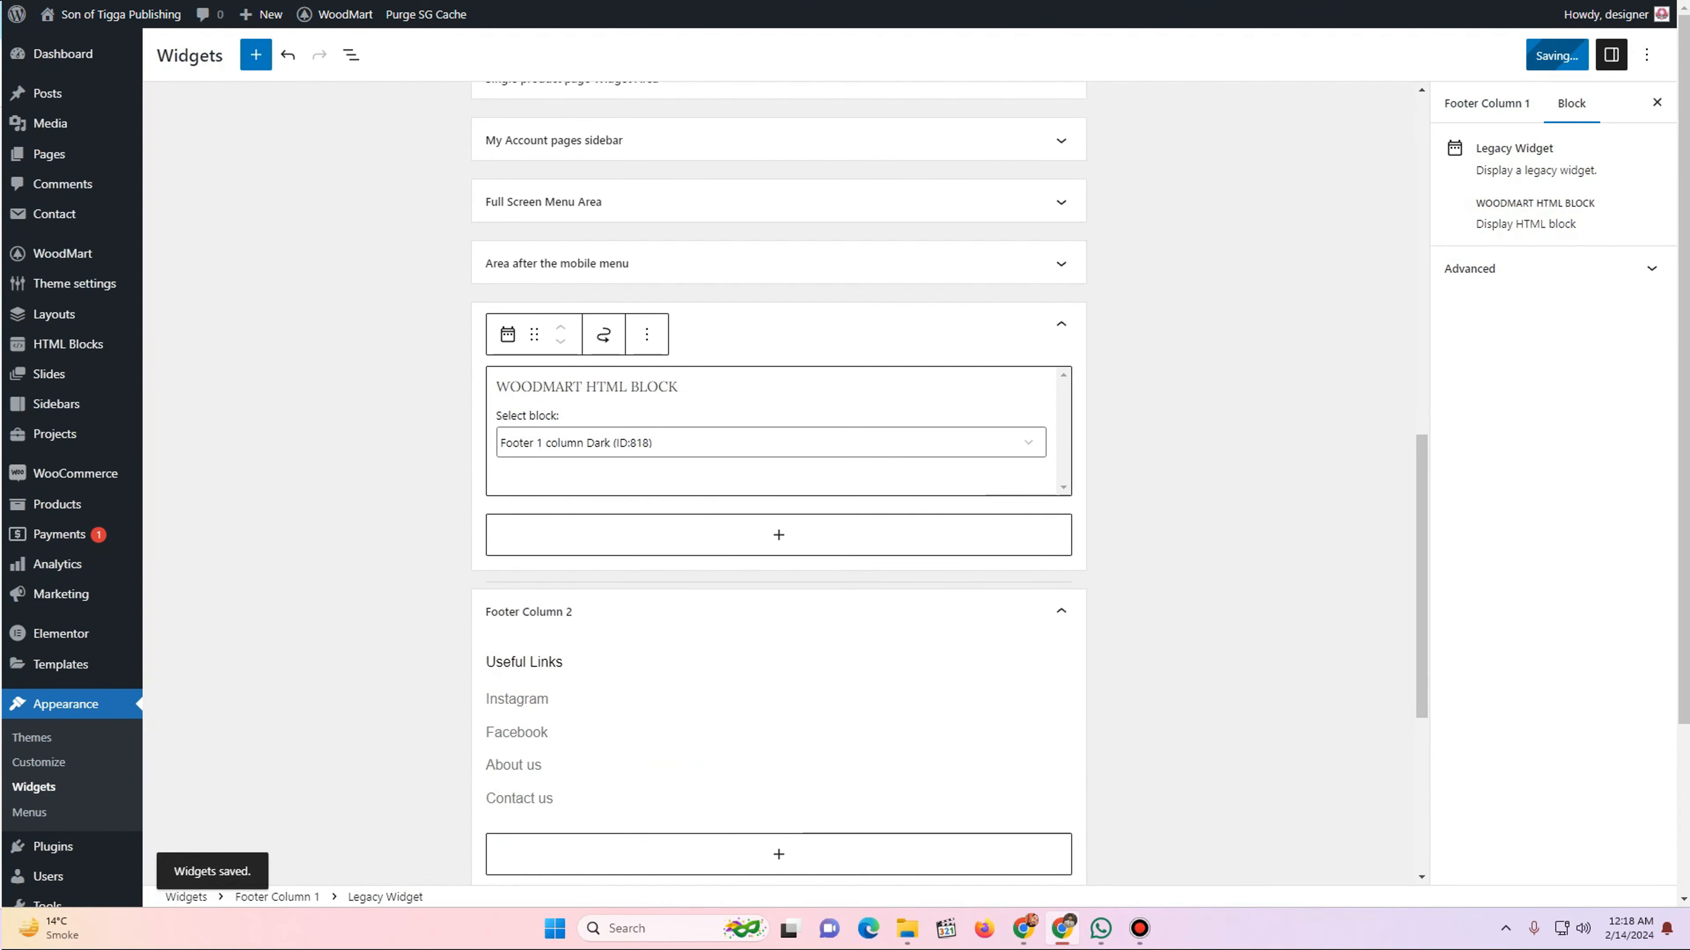
- Reload the home page and review its footer columns, content sections and hero slider
key("ctrl+Tab")
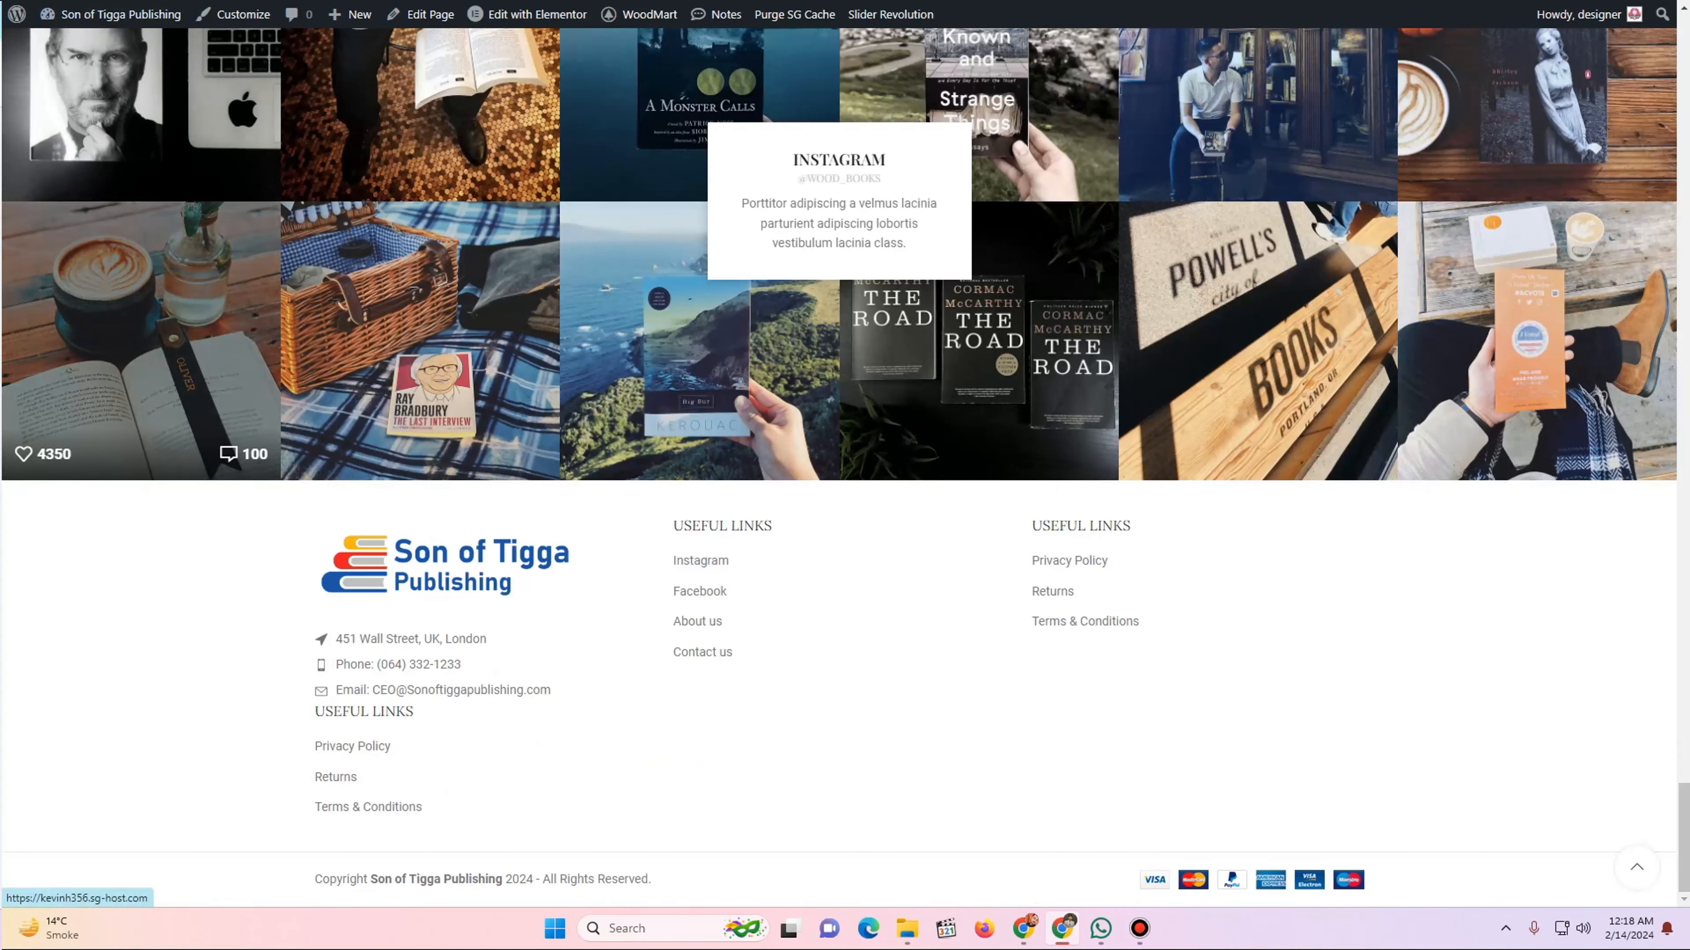
key("F5")
scroll(838, 466, "down", 20)
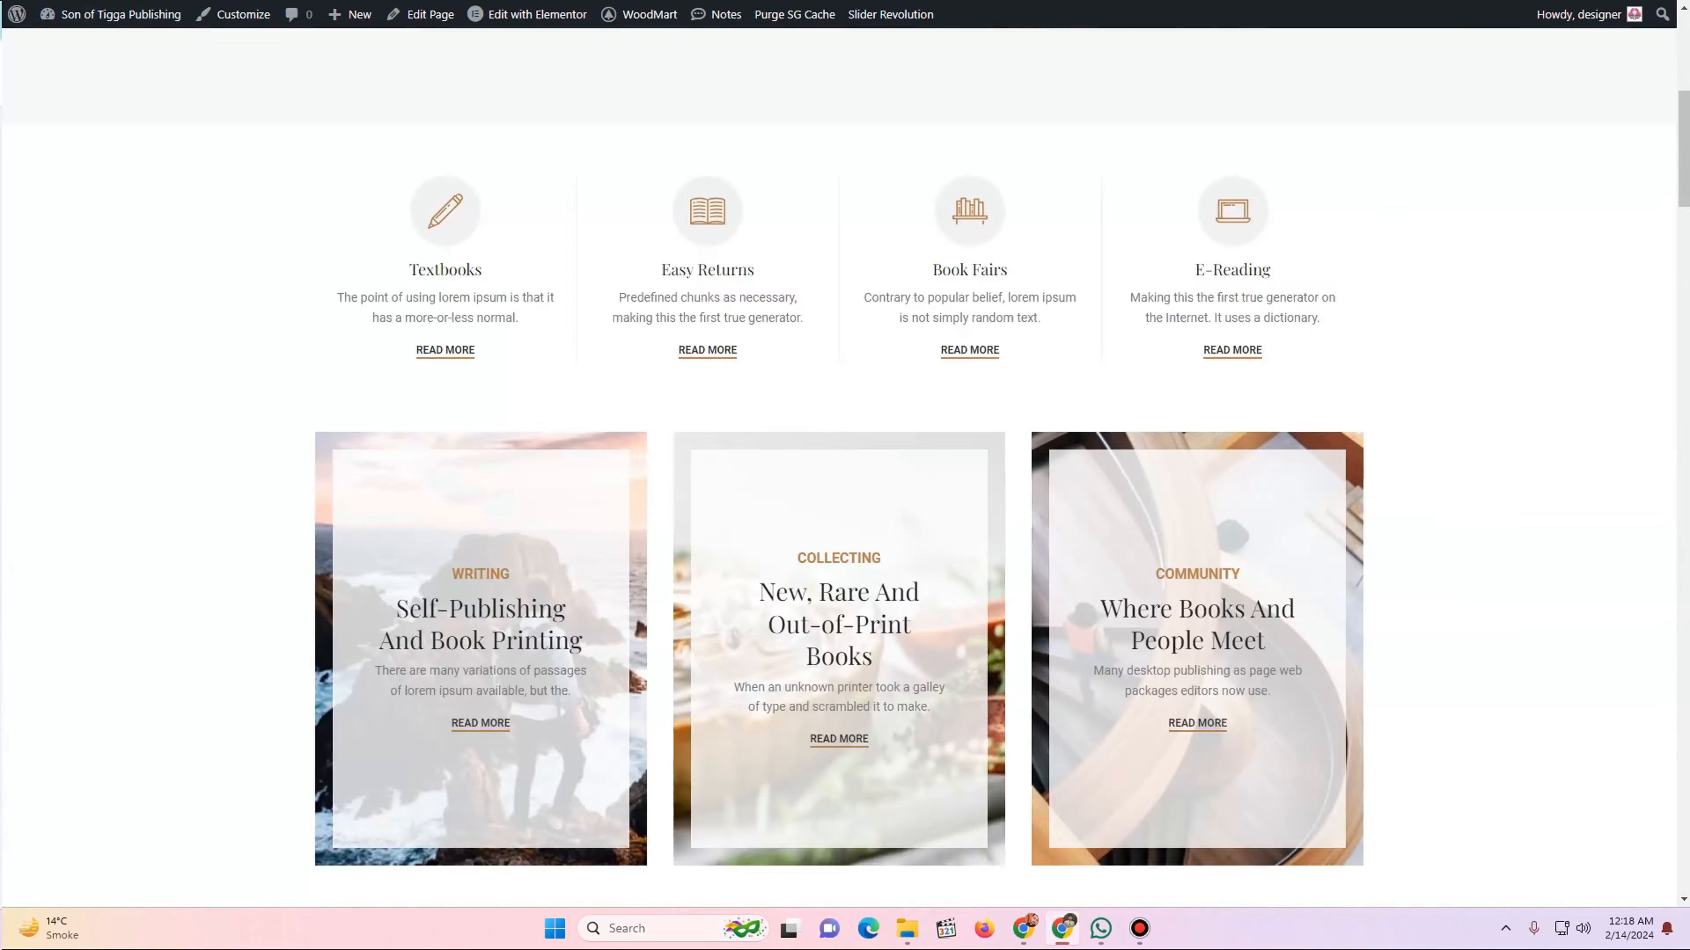
scroll(838, 466, "down", 20)
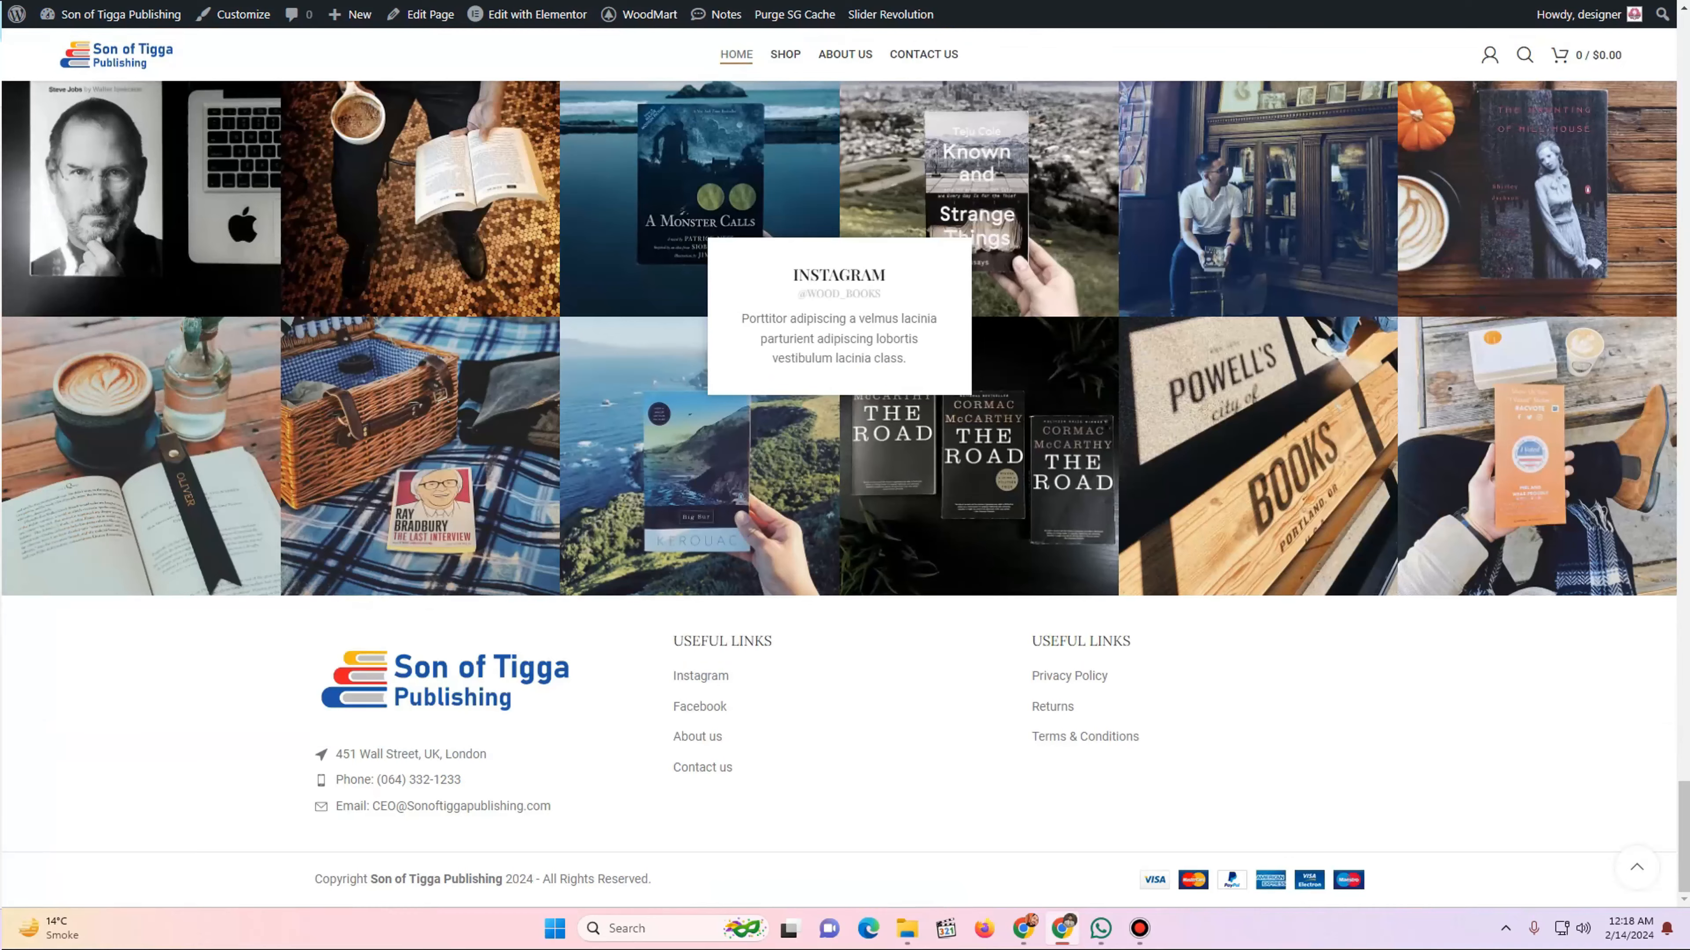
scroll(839, 466, "up", 20)
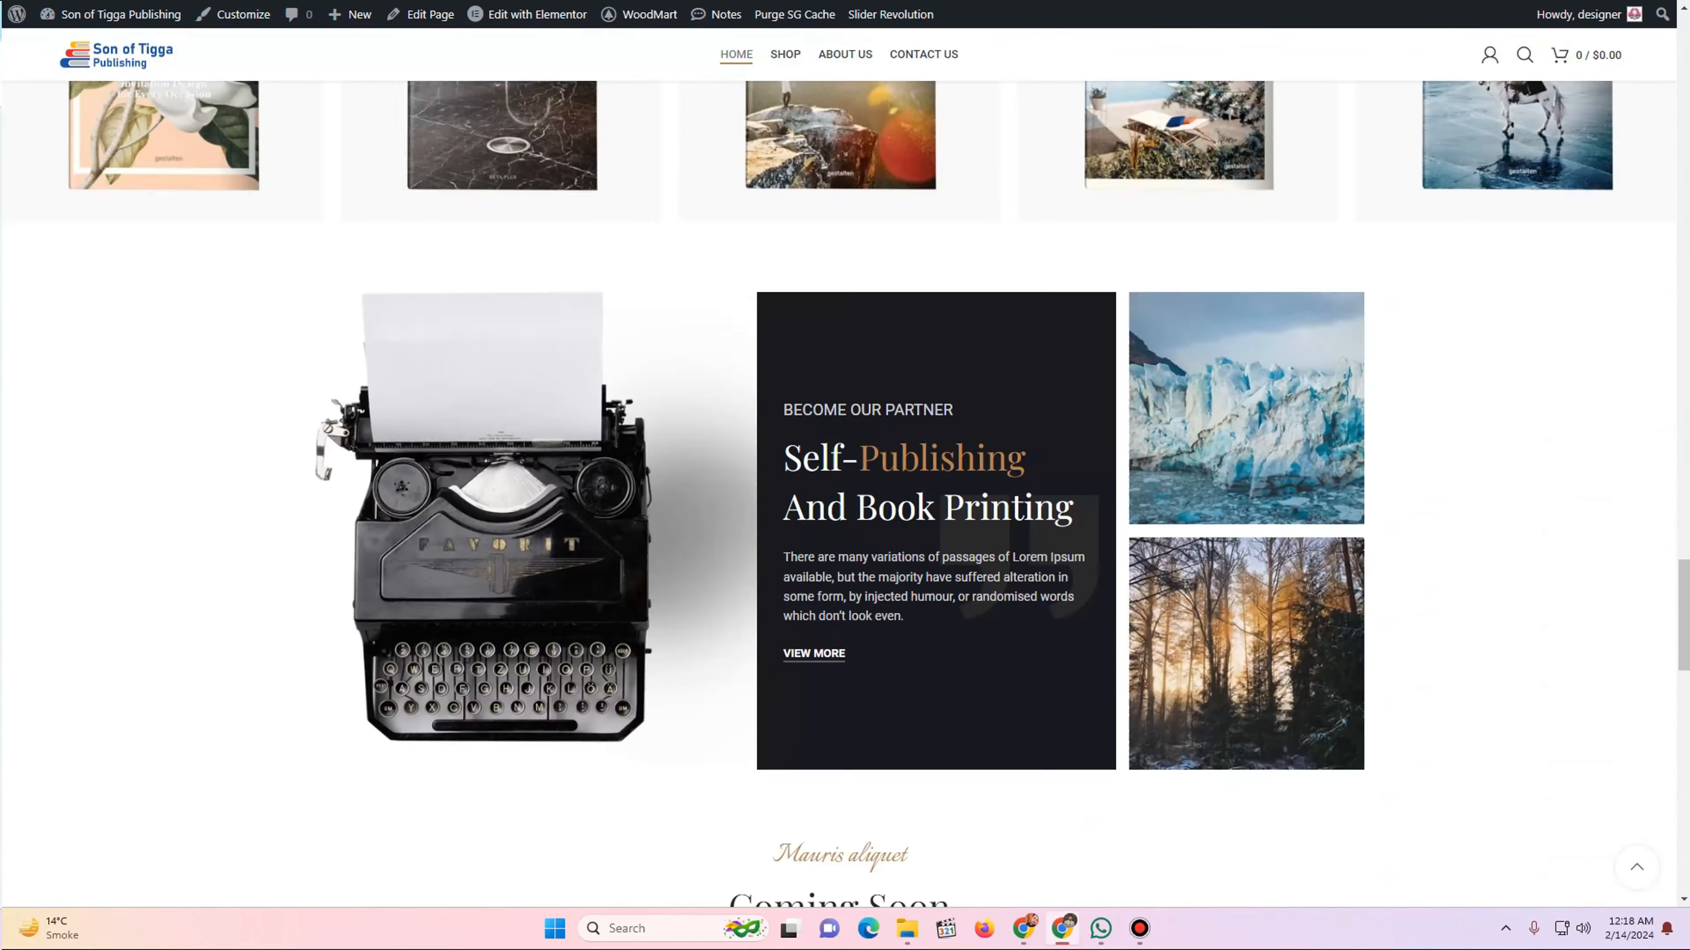
scroll(838, 466, "up", 20)
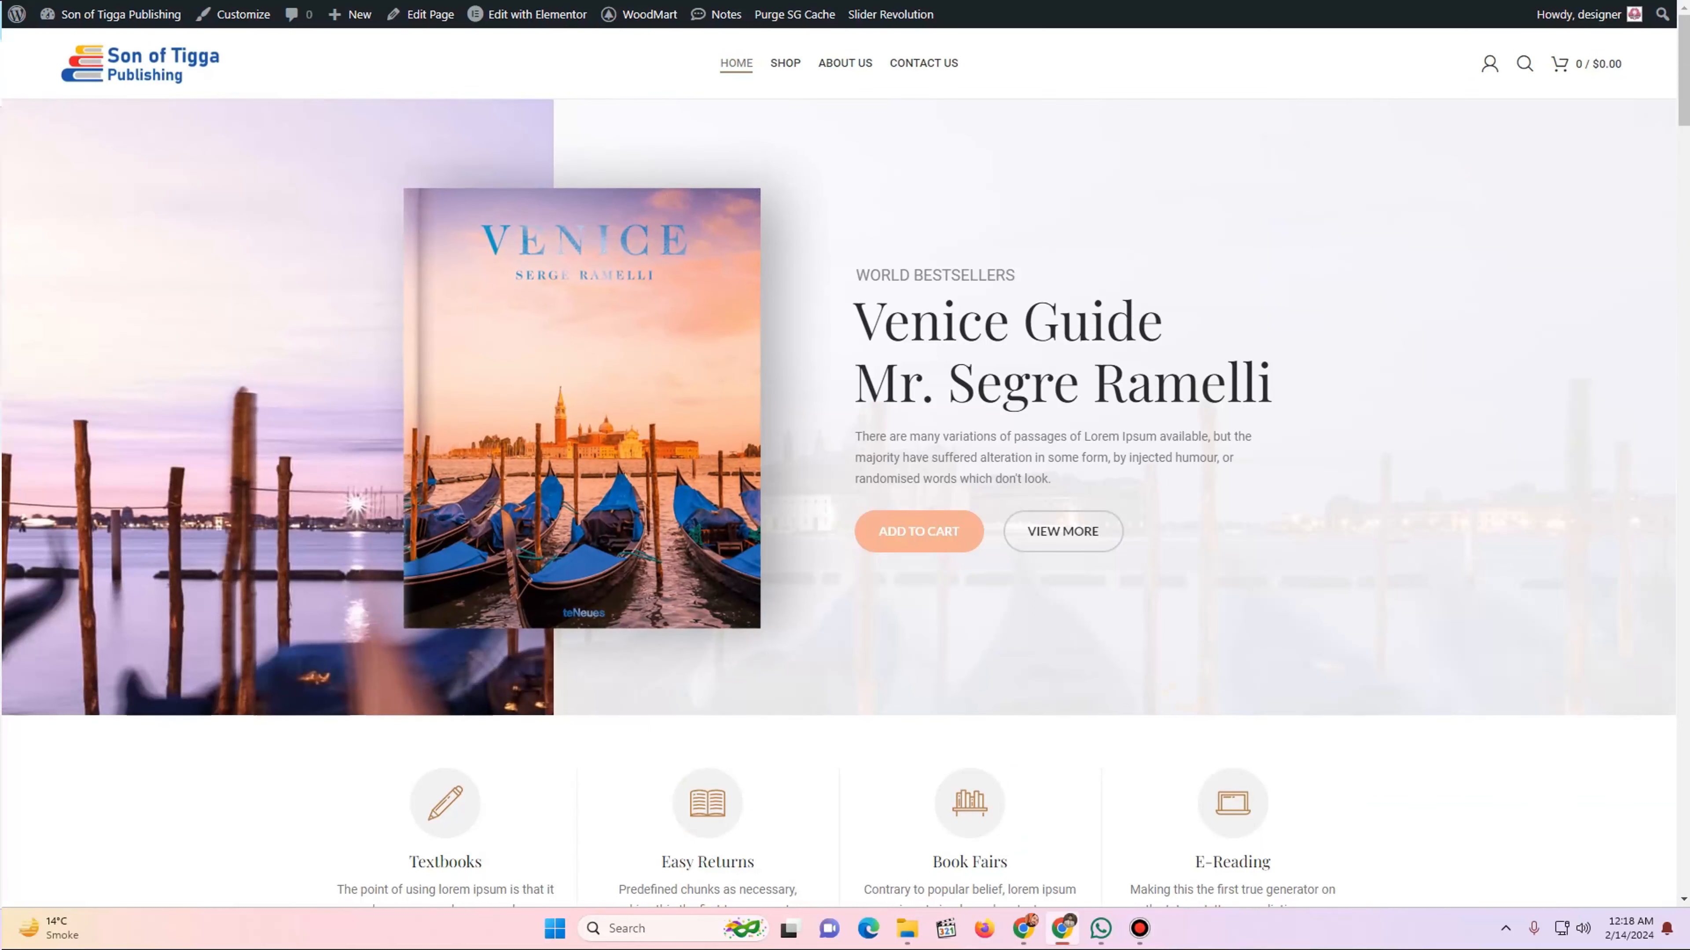
scroll(838, 466, "down", 5)
scroll(838, 466, "up", 5)
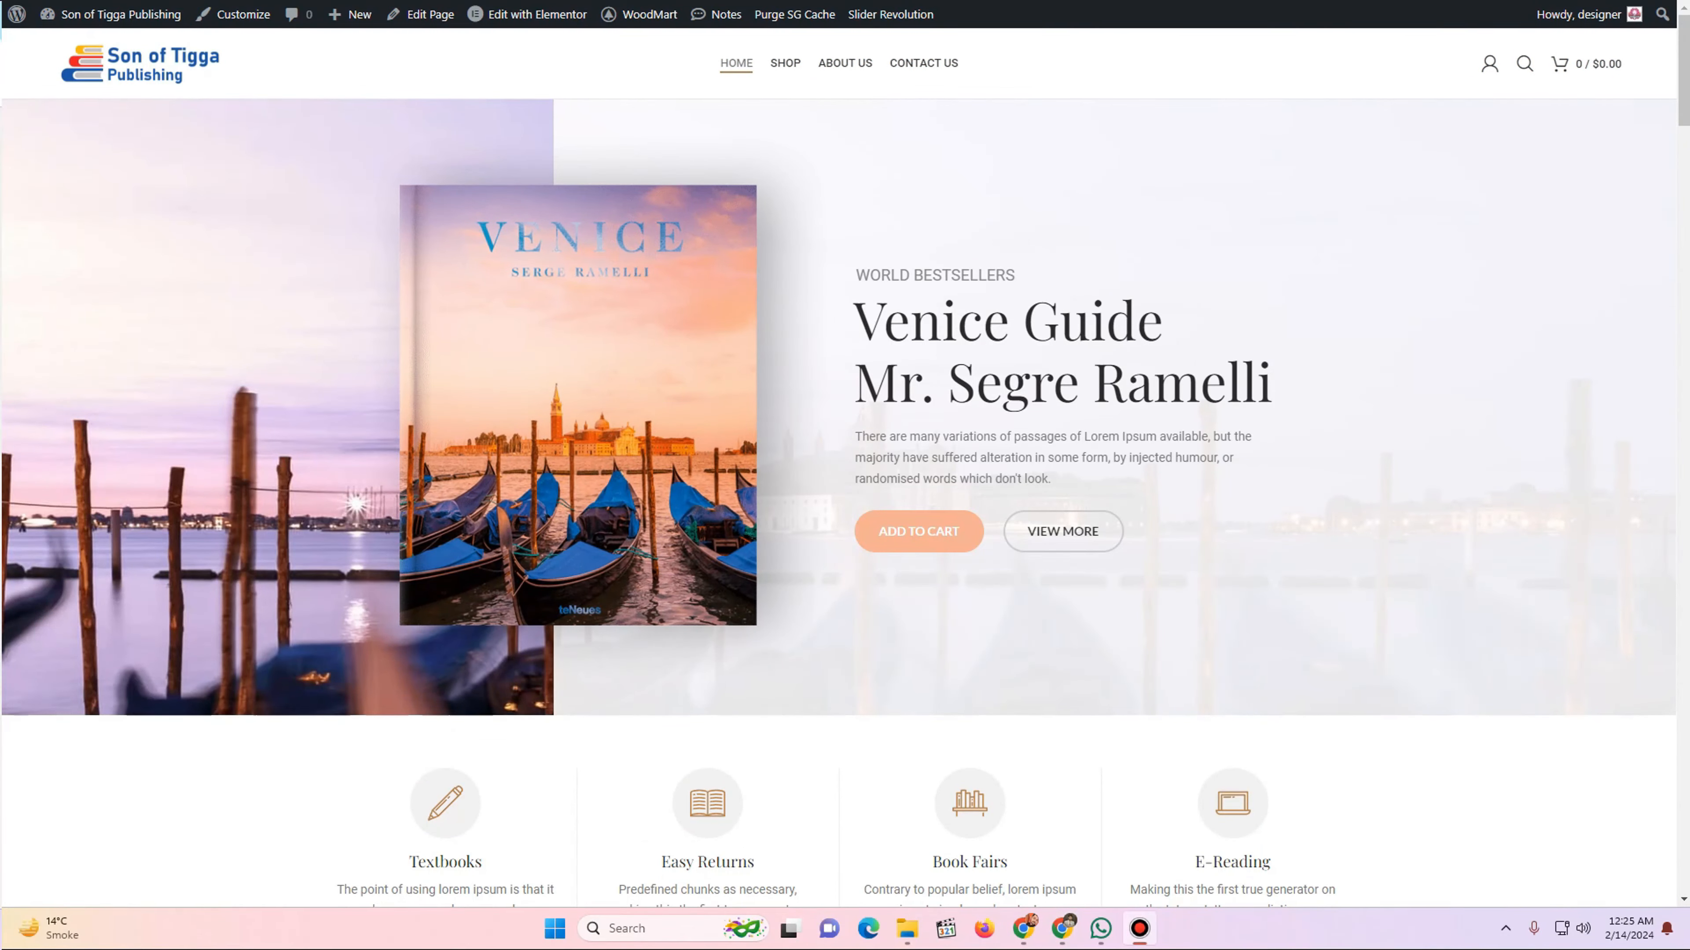
scroll(845, 466, "down", 10)
scroll(845, 466, "up", 10)
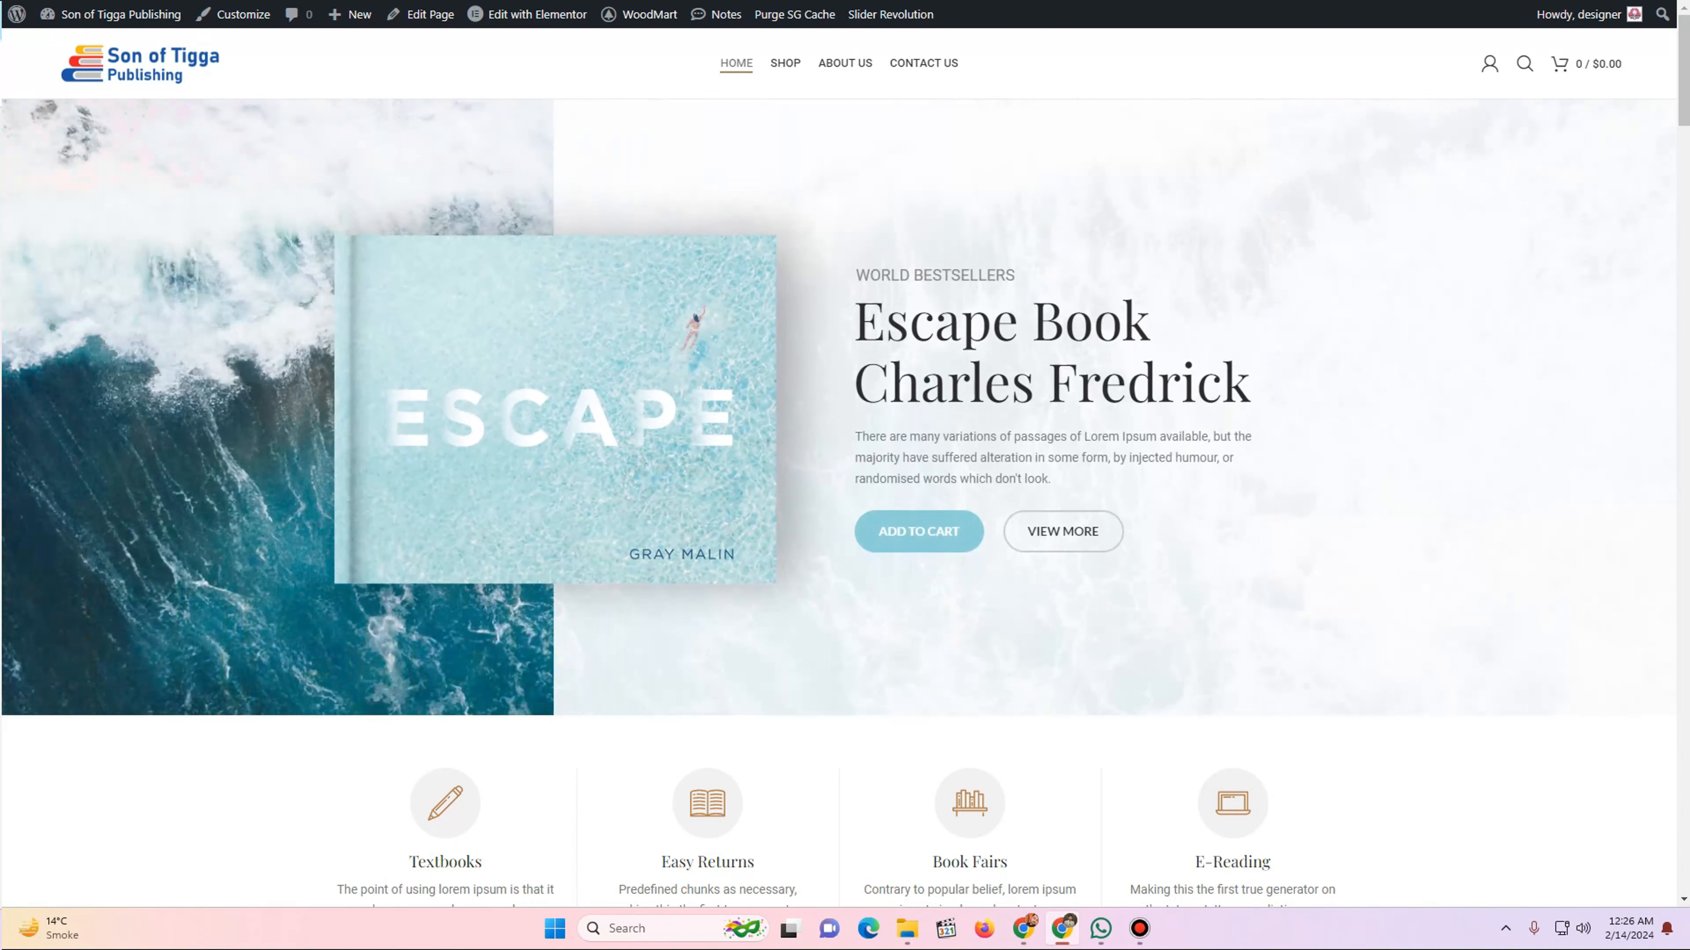
- Open the Slider Revolution plugin from the site's WordPress dashboard
mouse_move(890, 14)
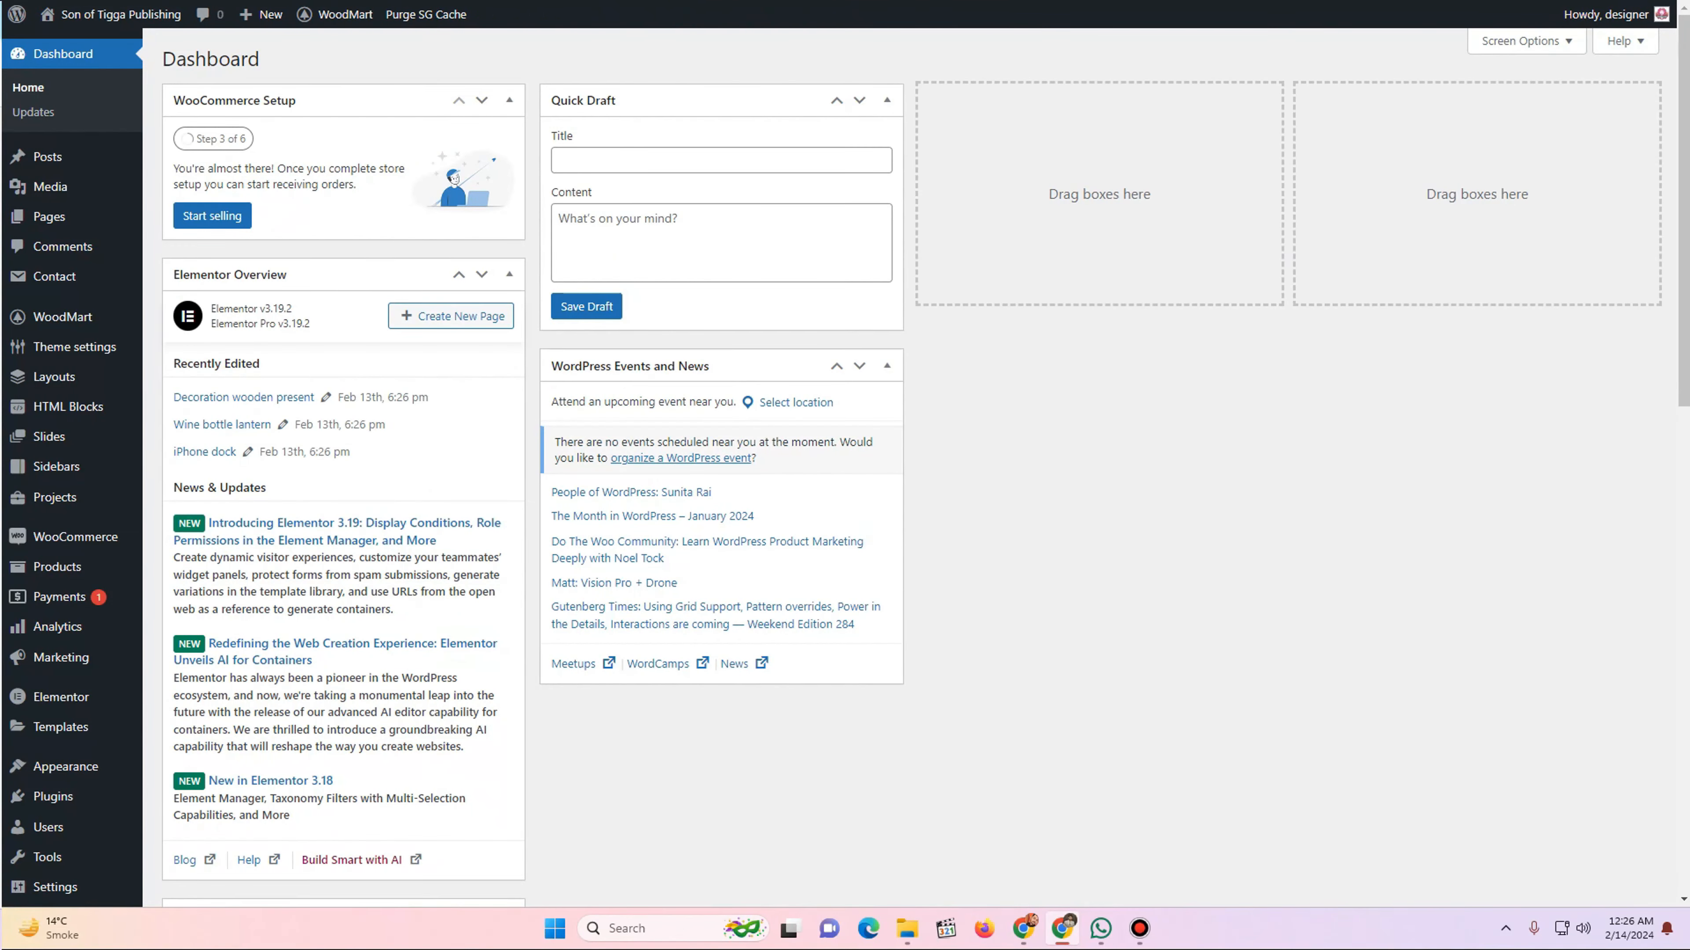
scroll(67, 466, "down", 6)
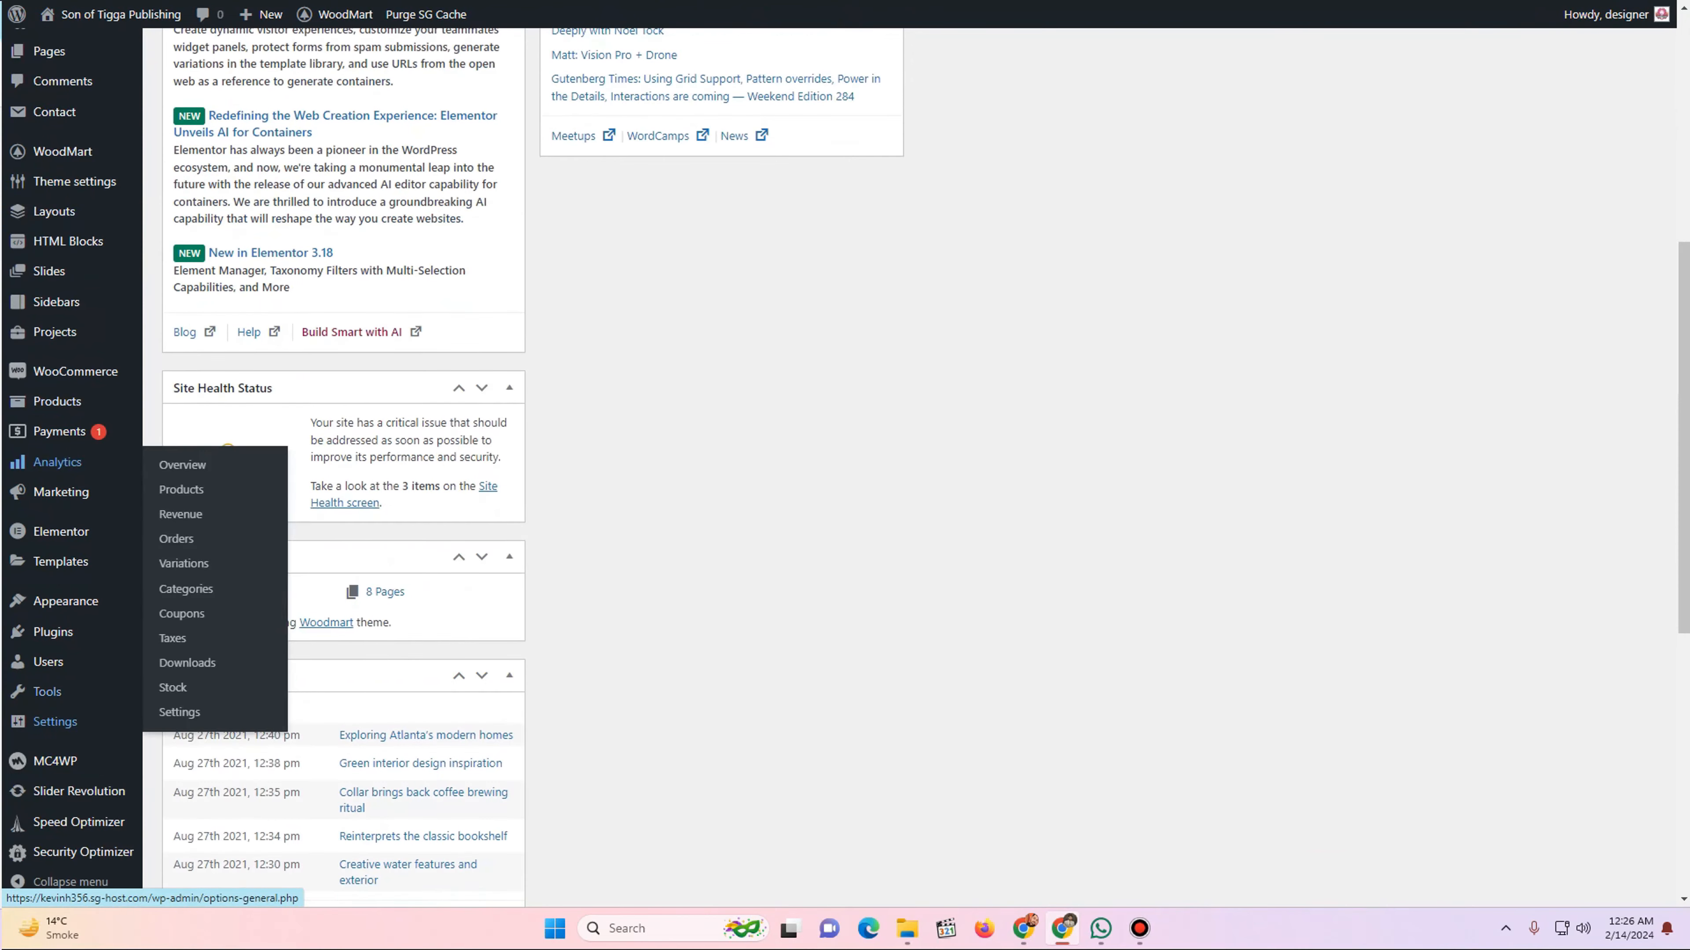
mouse_move(79, 791)
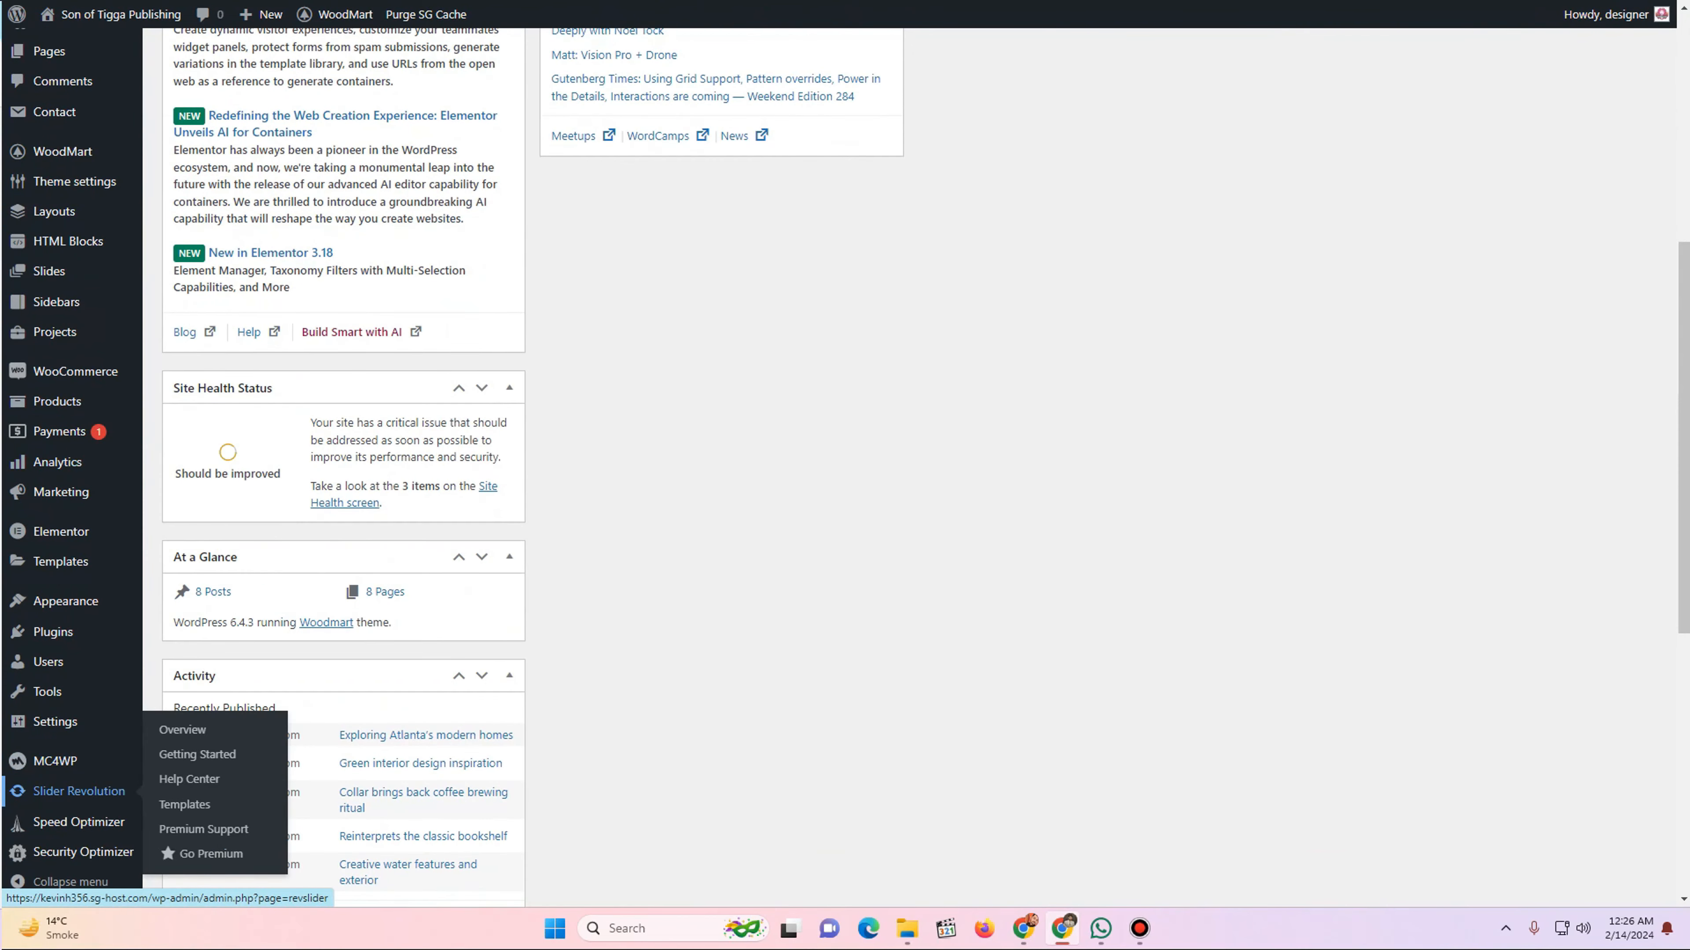
left_click(79, 791)
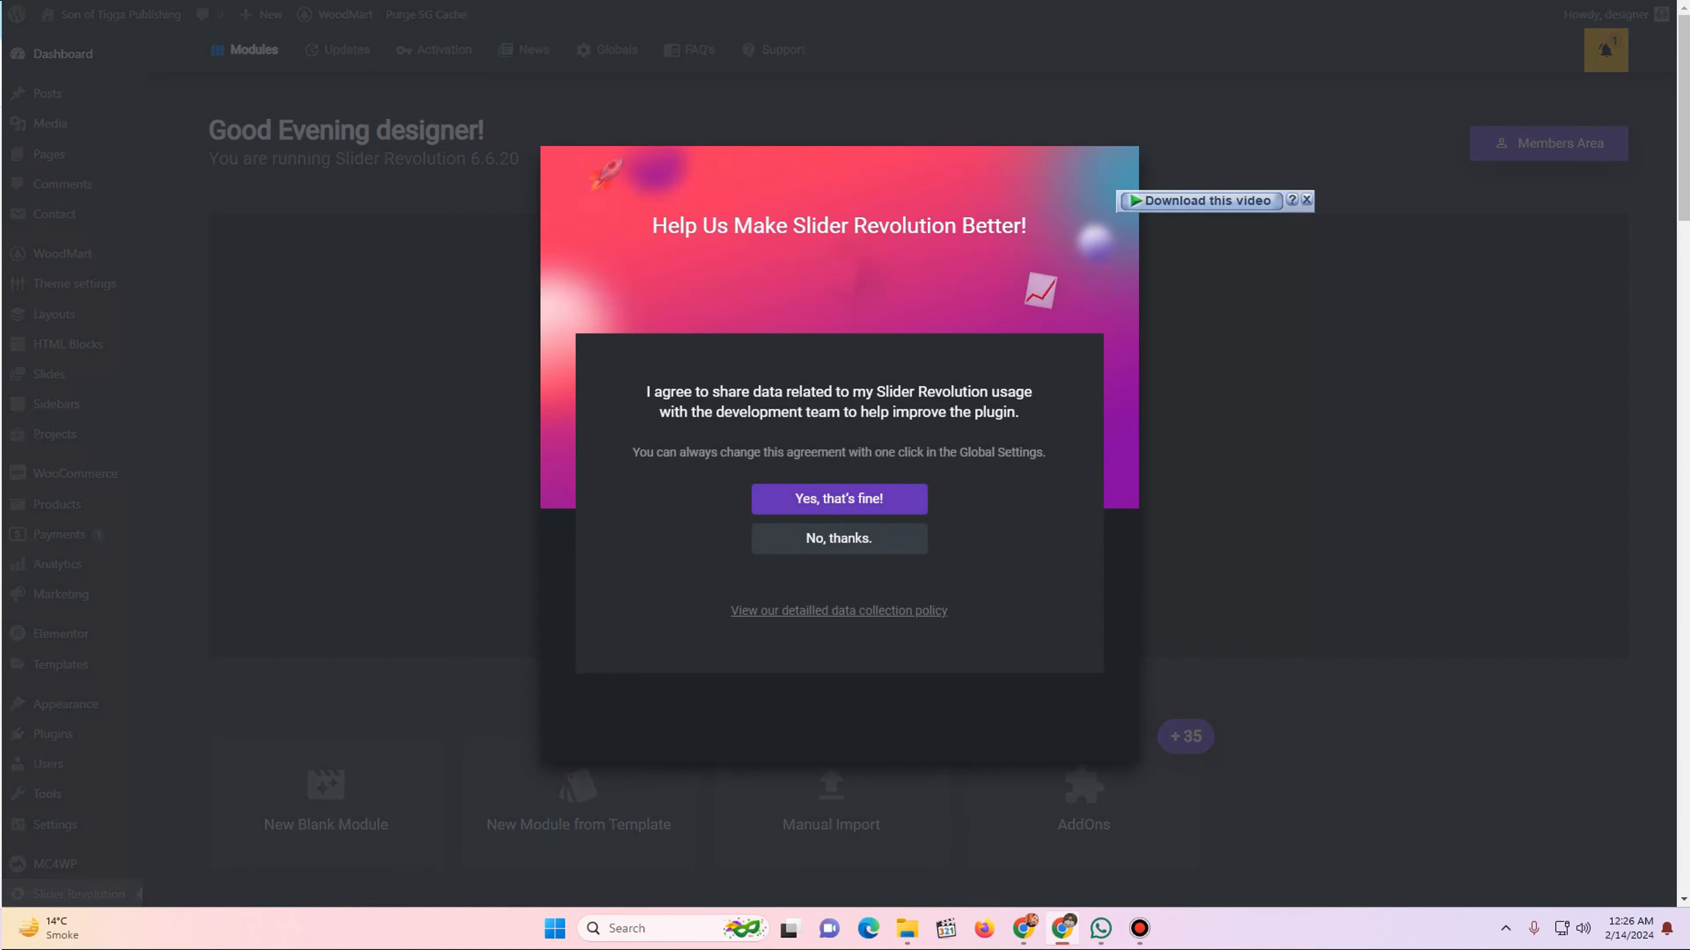
- Decline sharing usage data with the Slider Revolution team and open the Books module for editing
left_click(839, 538)
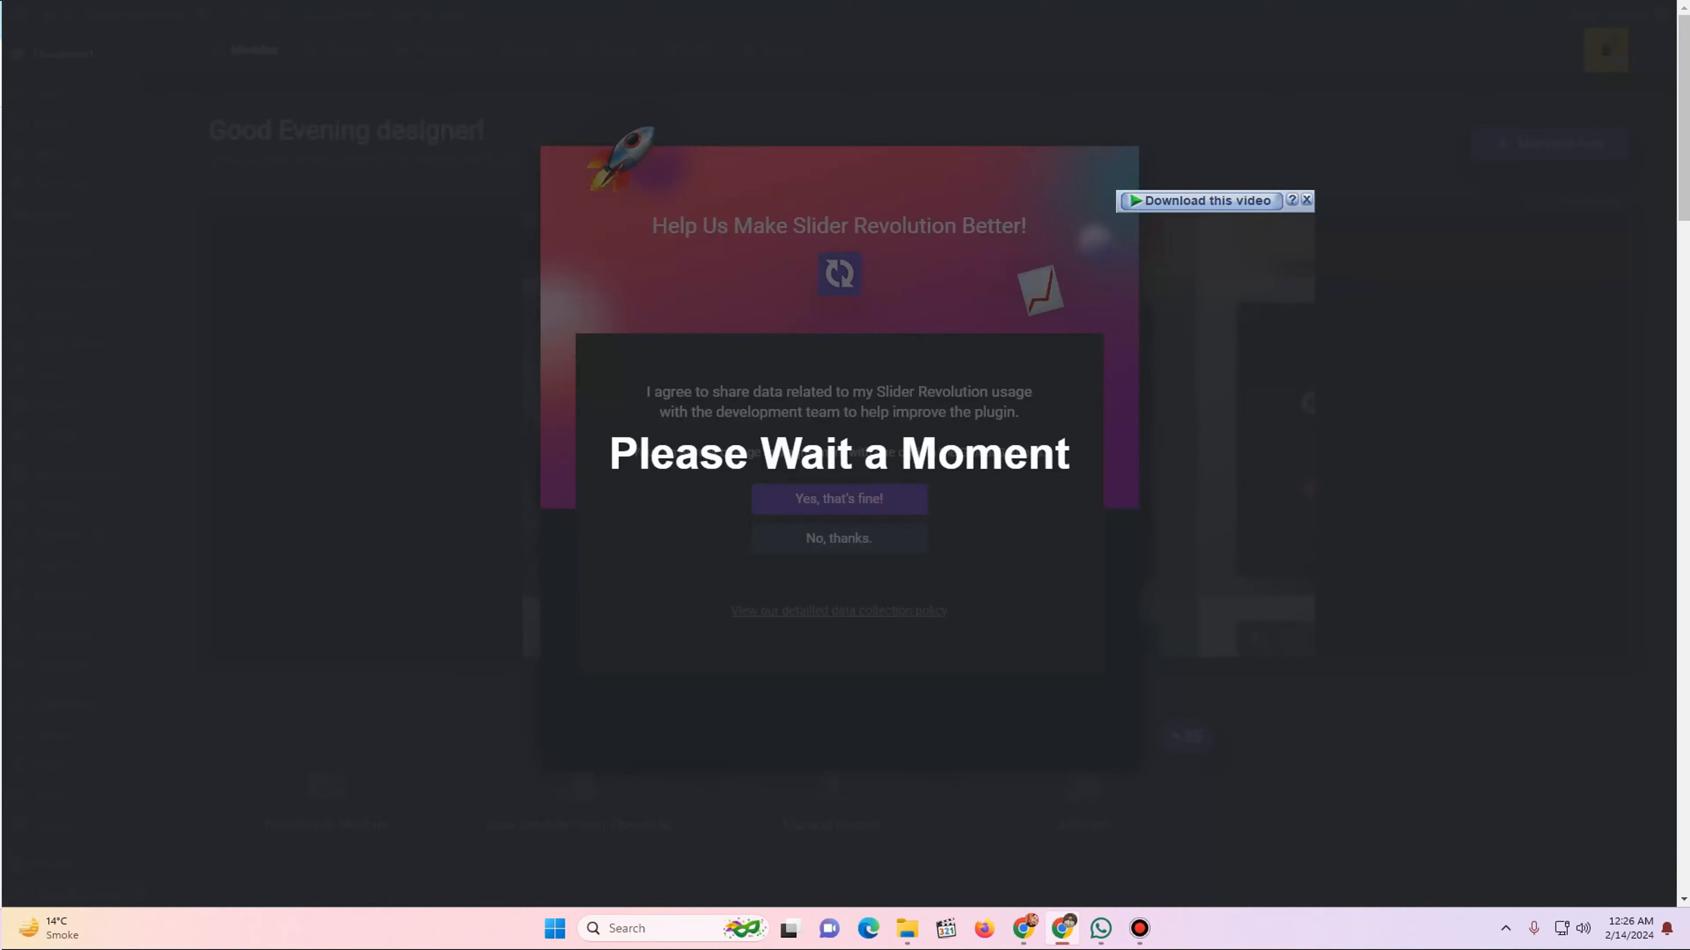
scroll(831, 373, "down", 6)
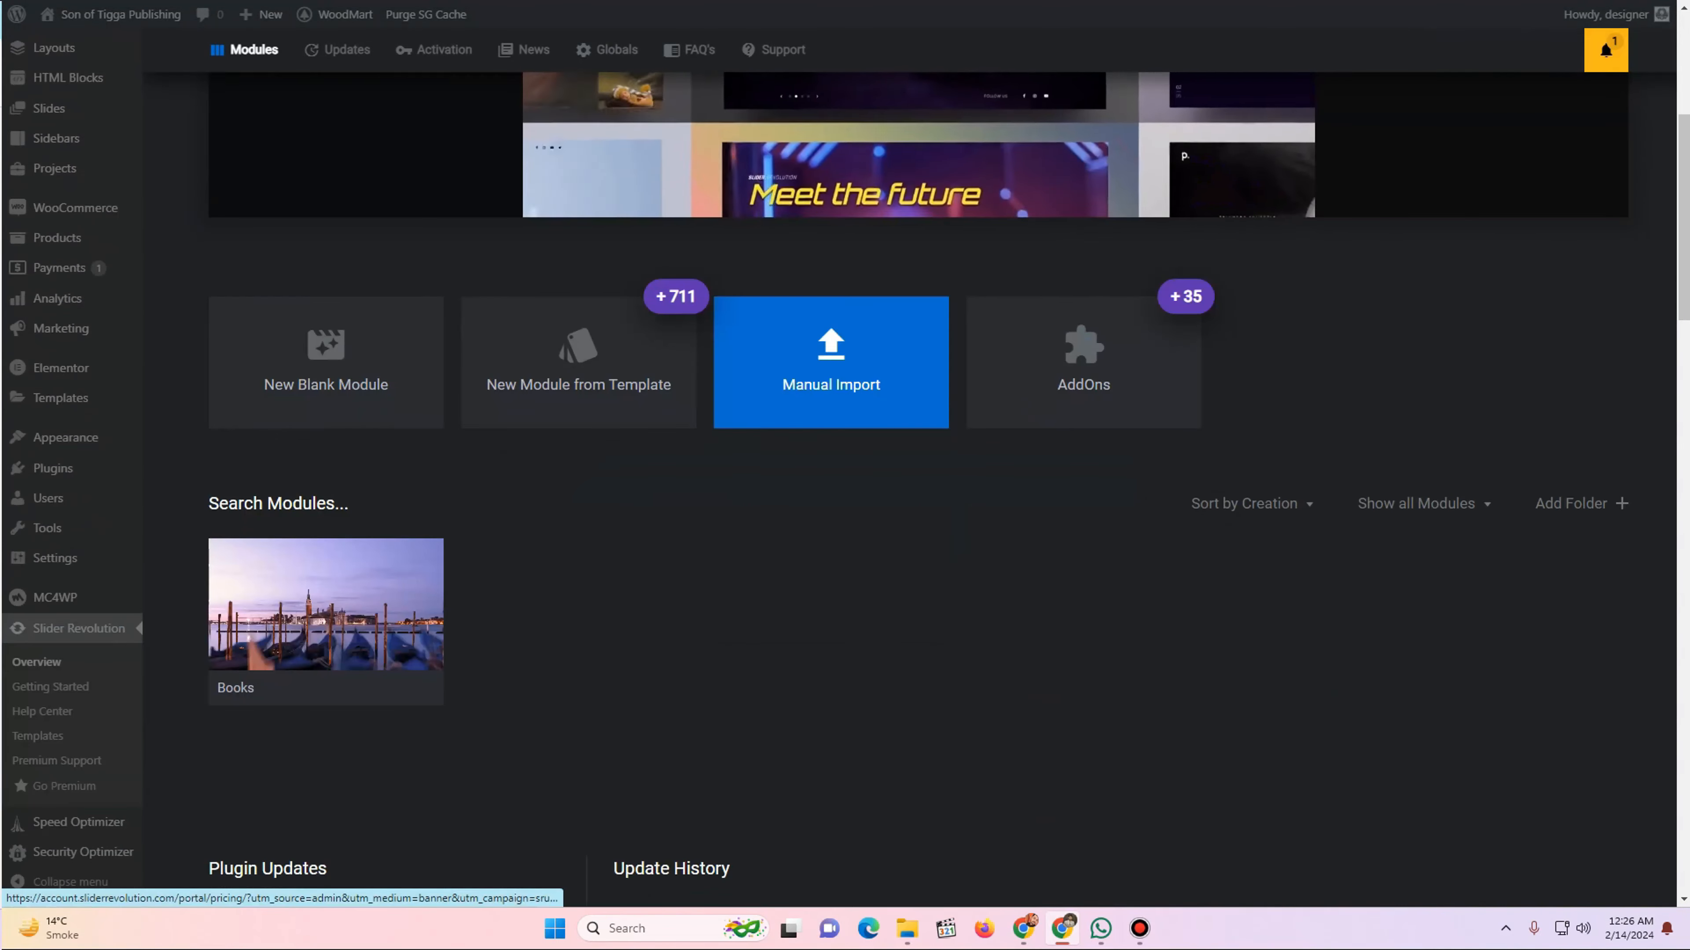
mouse_move(326, 619)
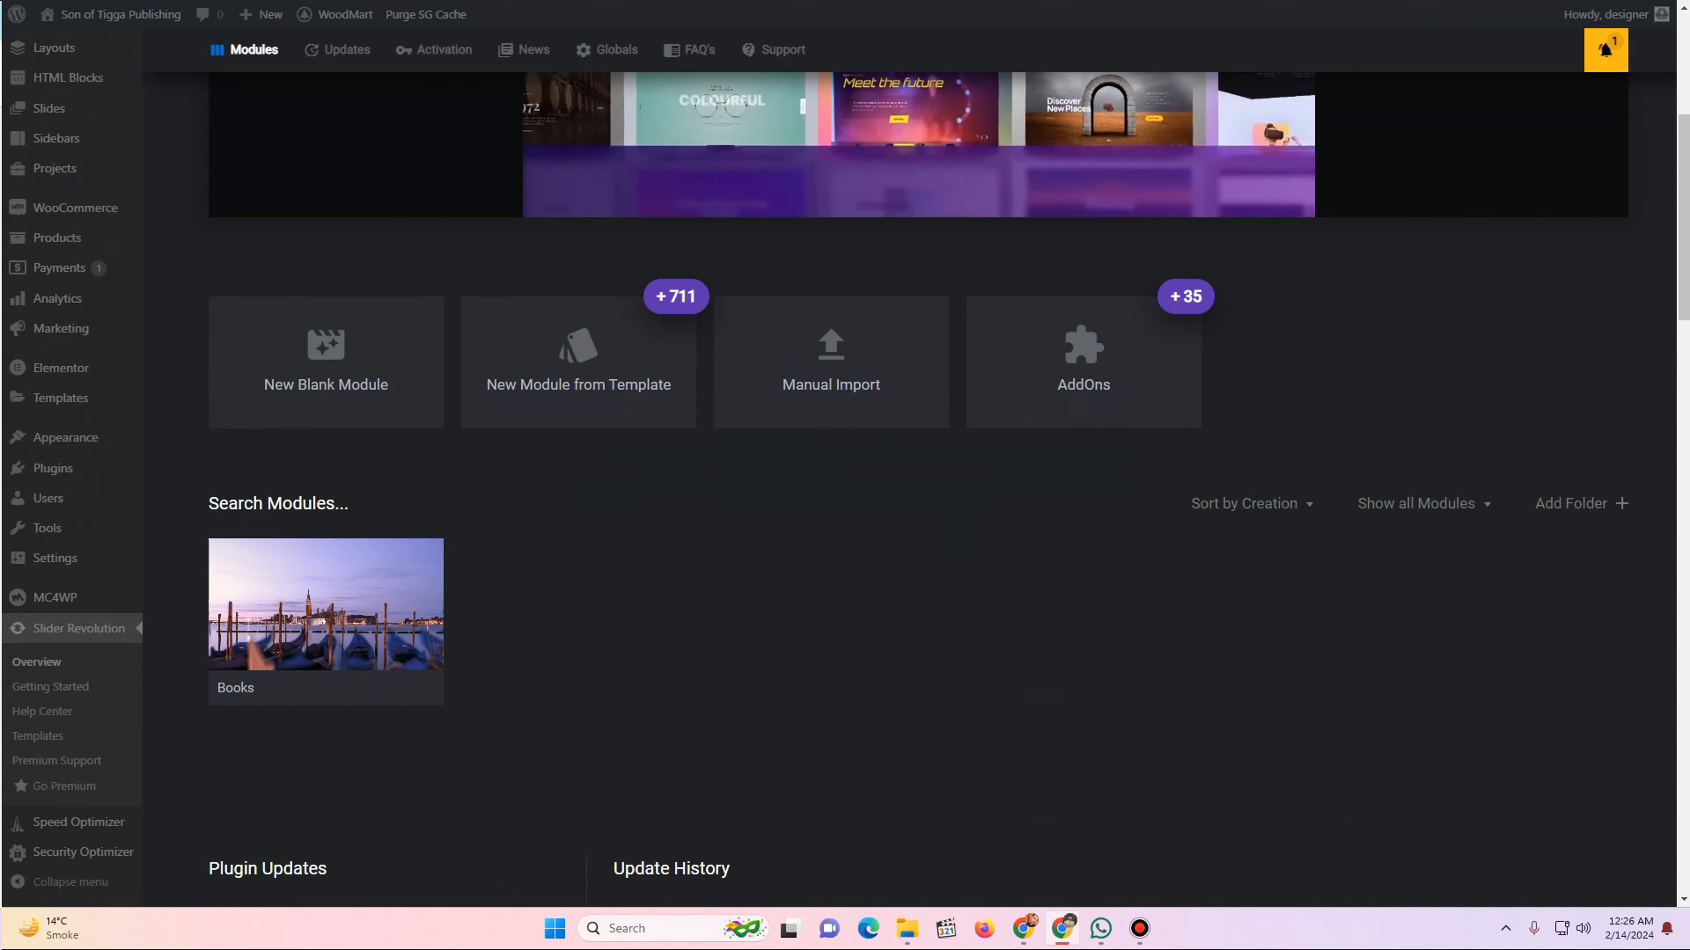
left_click(299, 604)
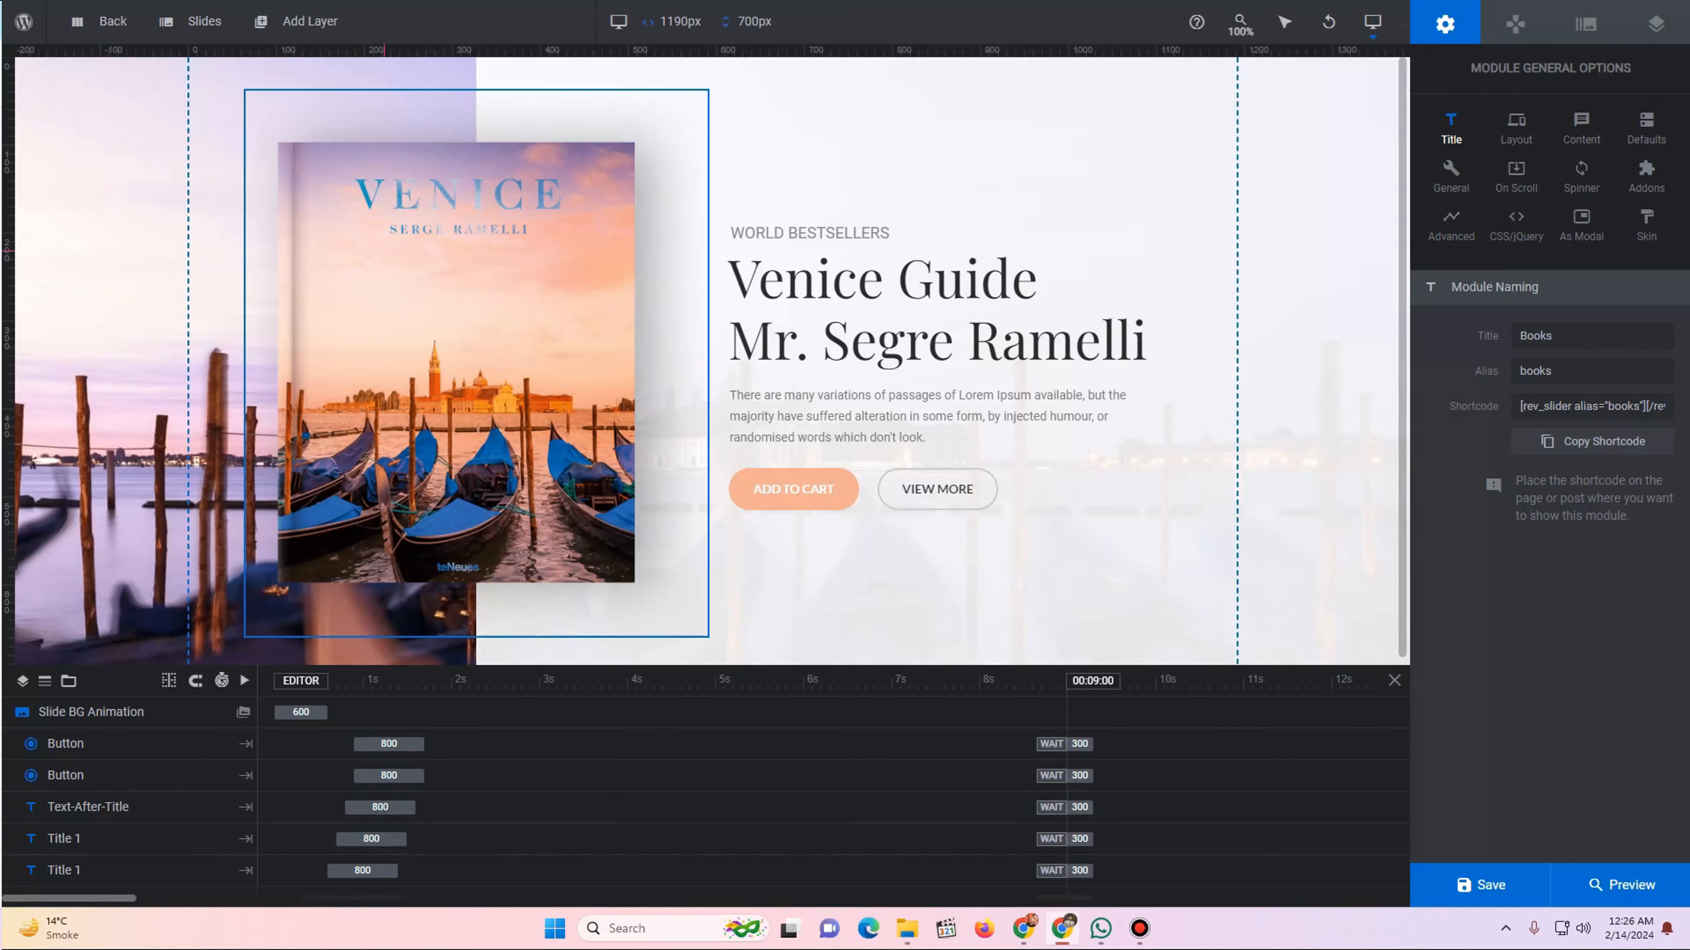
- Replace the slide's background image by uploading bright-cloudy-sky-cartoon-illustration-background-free-vector from the Desktop folder
scroll(100, 799, "down", 2)
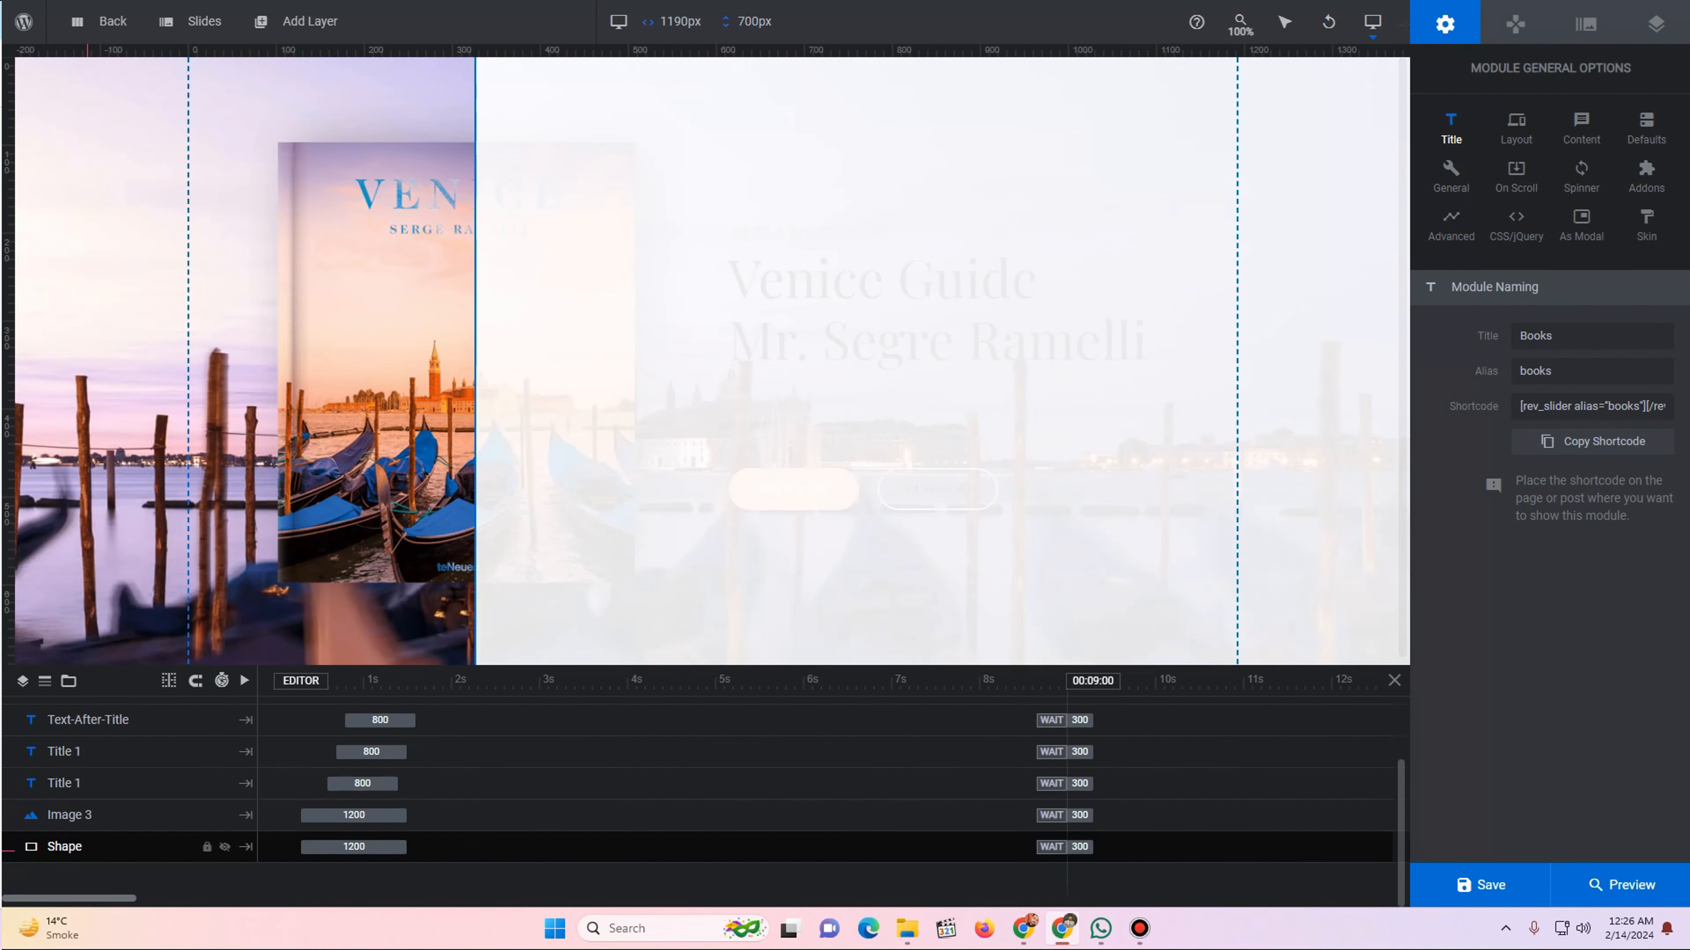
left_click(87, 847)
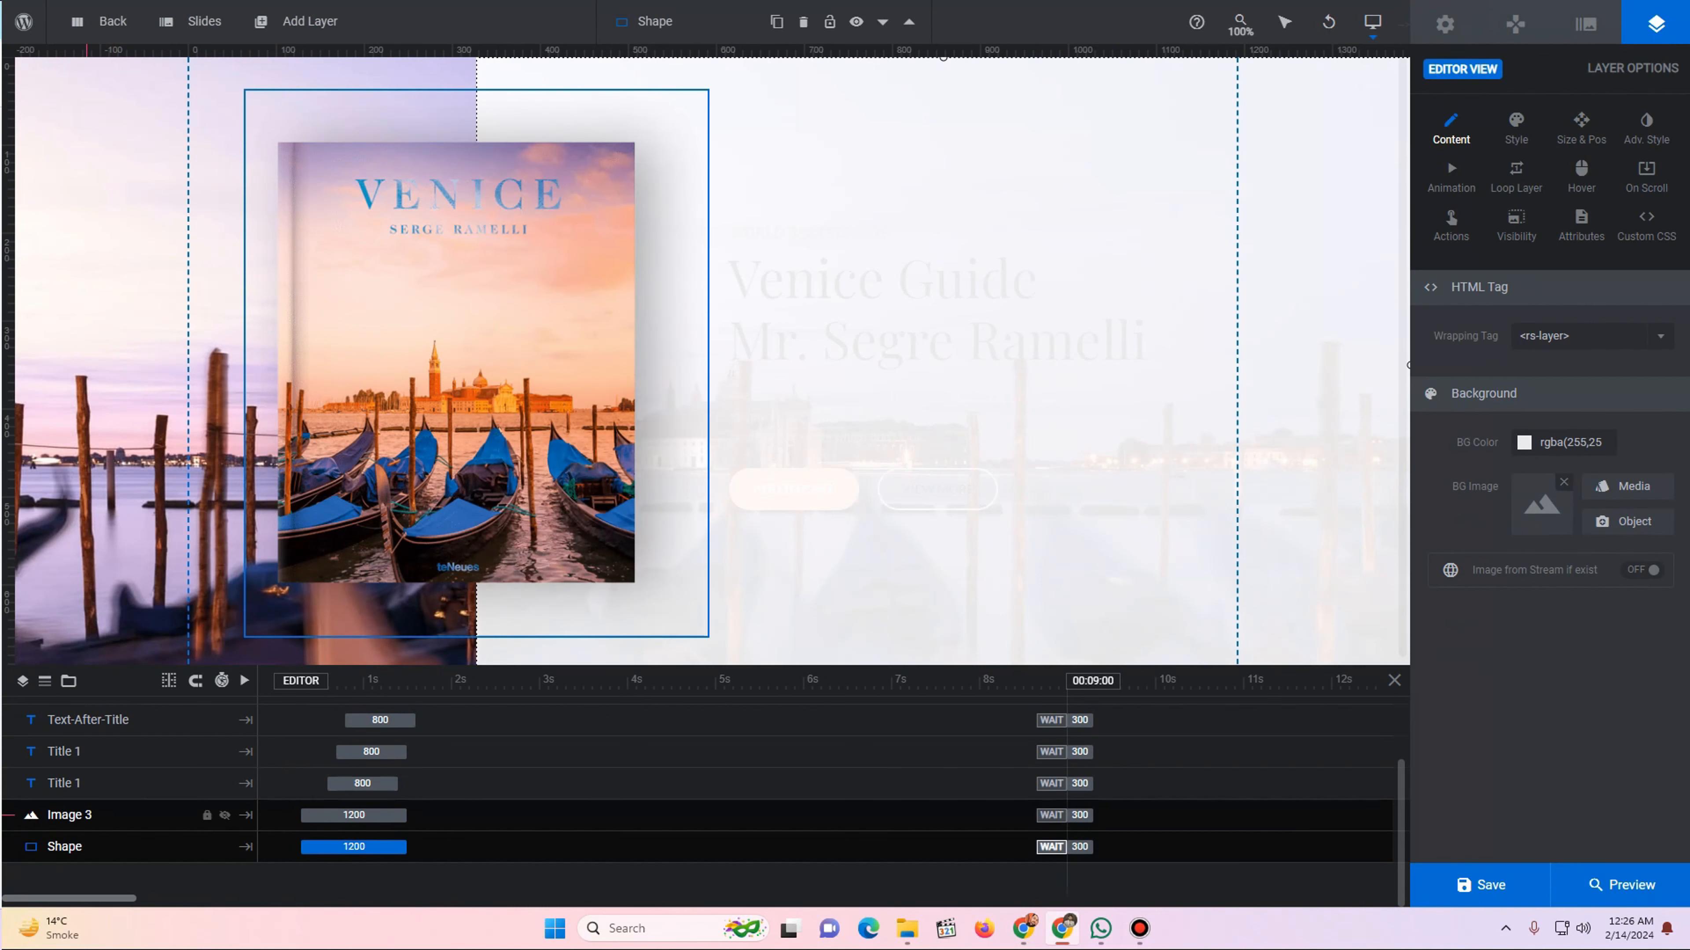
left_click(88, 814)
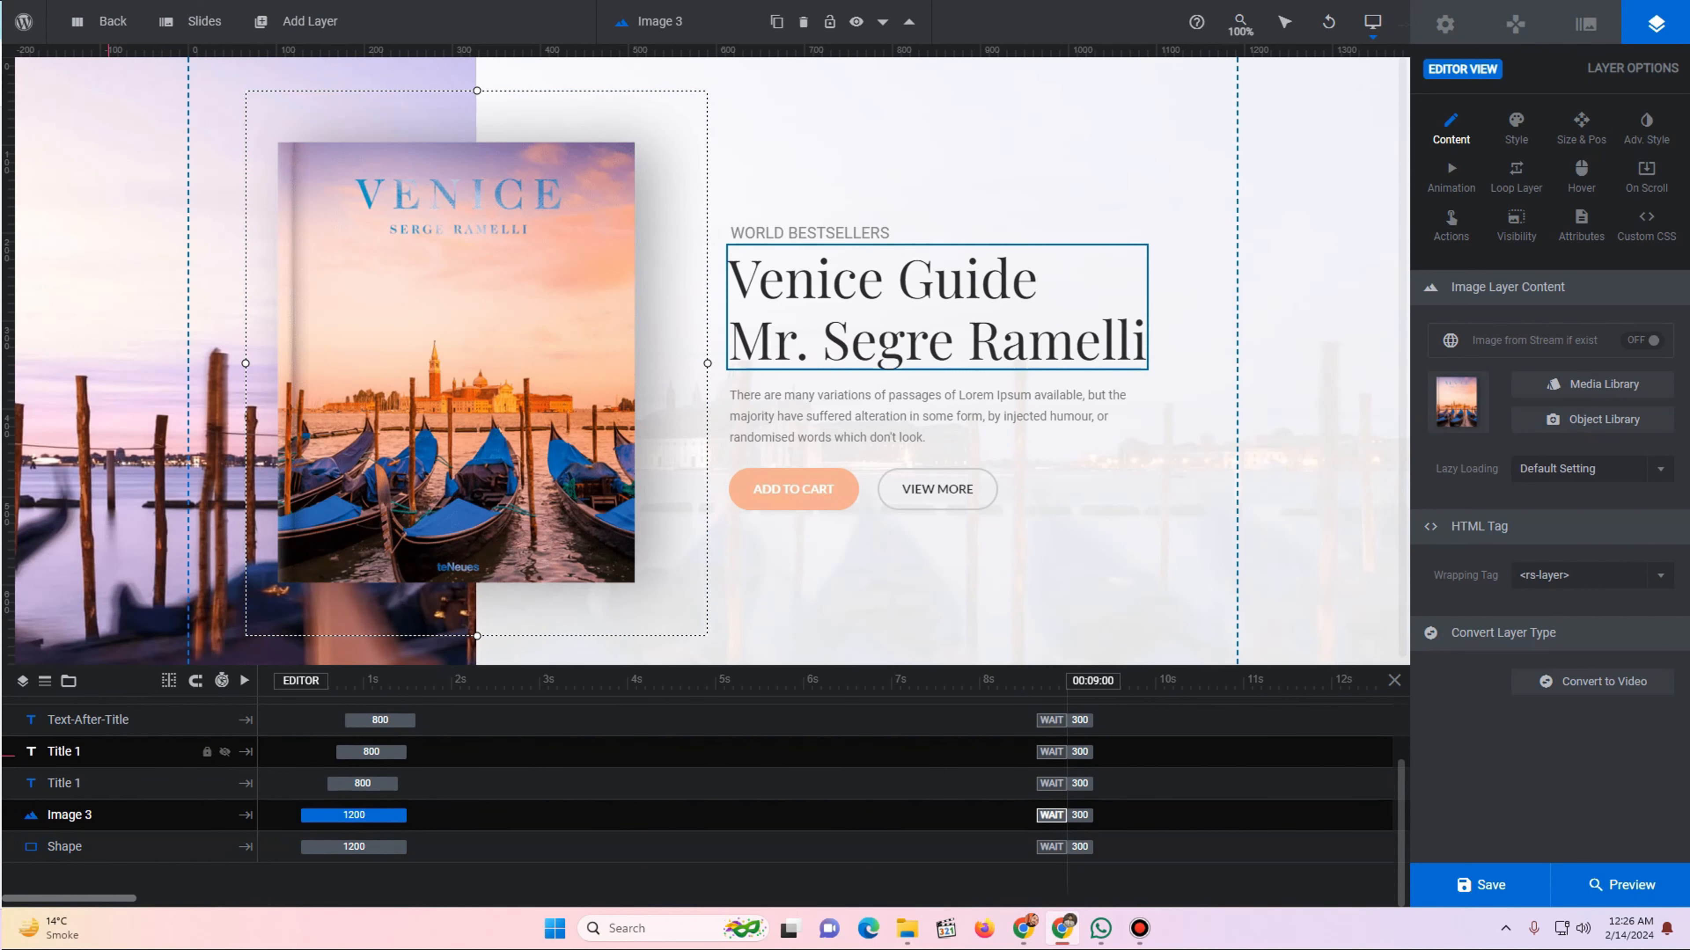
scroll(133, 751, "up", 3)
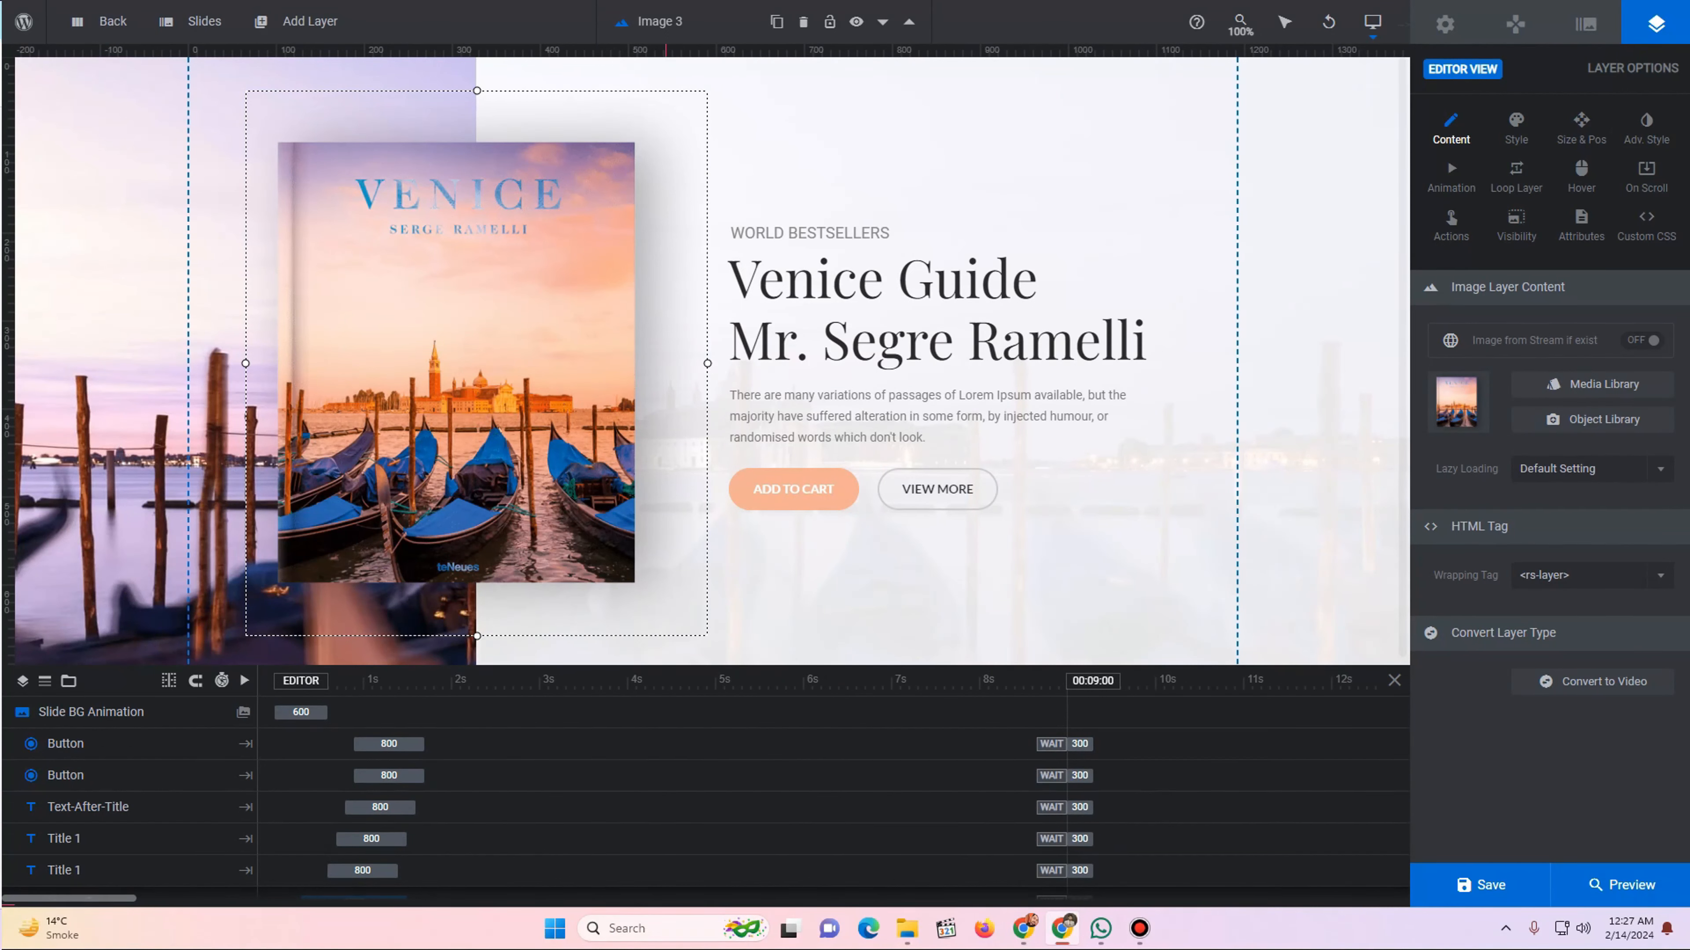
left_click(1586, 24)
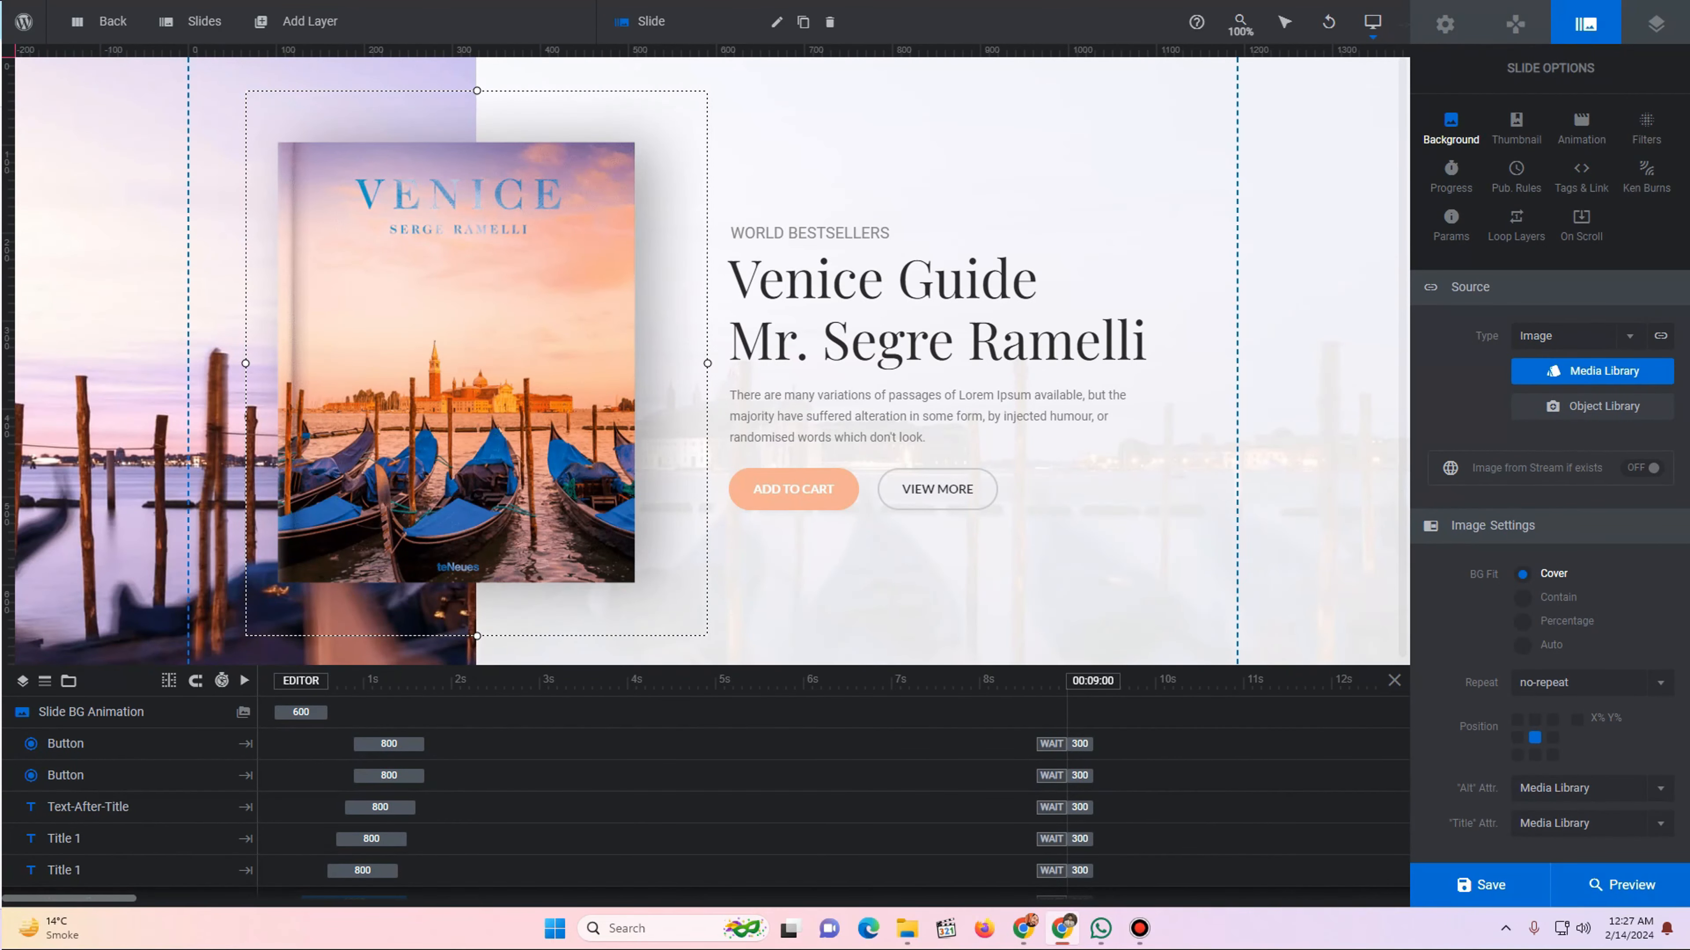
left_click(1592, 370)
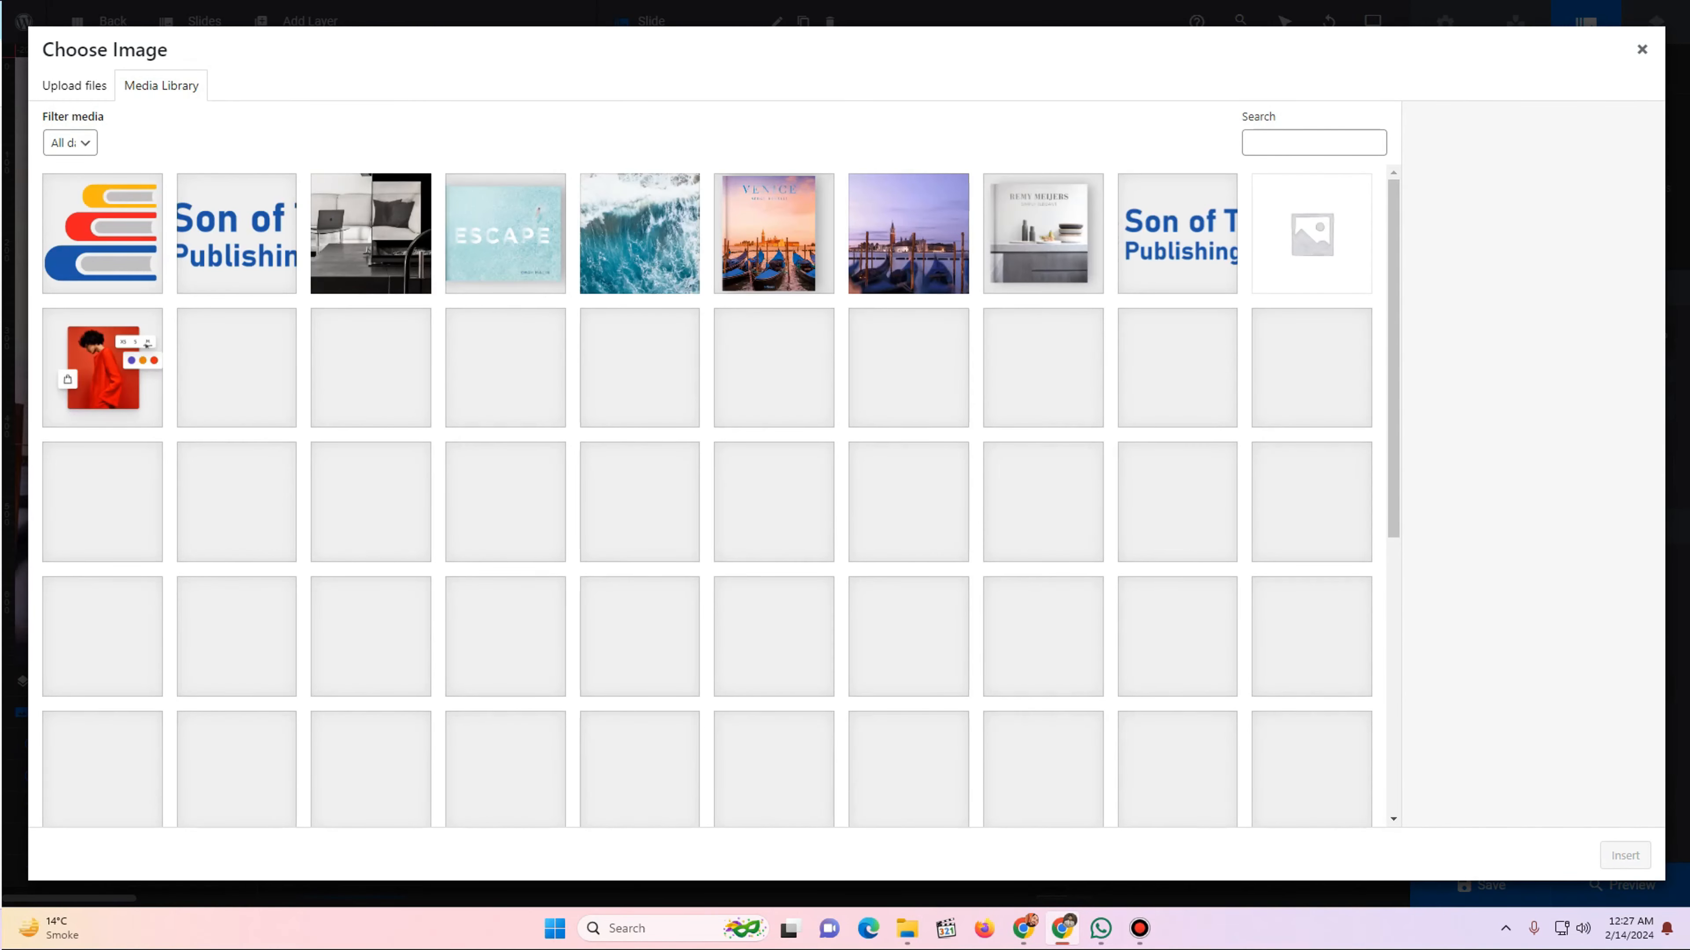
left_click(74, 85)
left_click(846, 413)
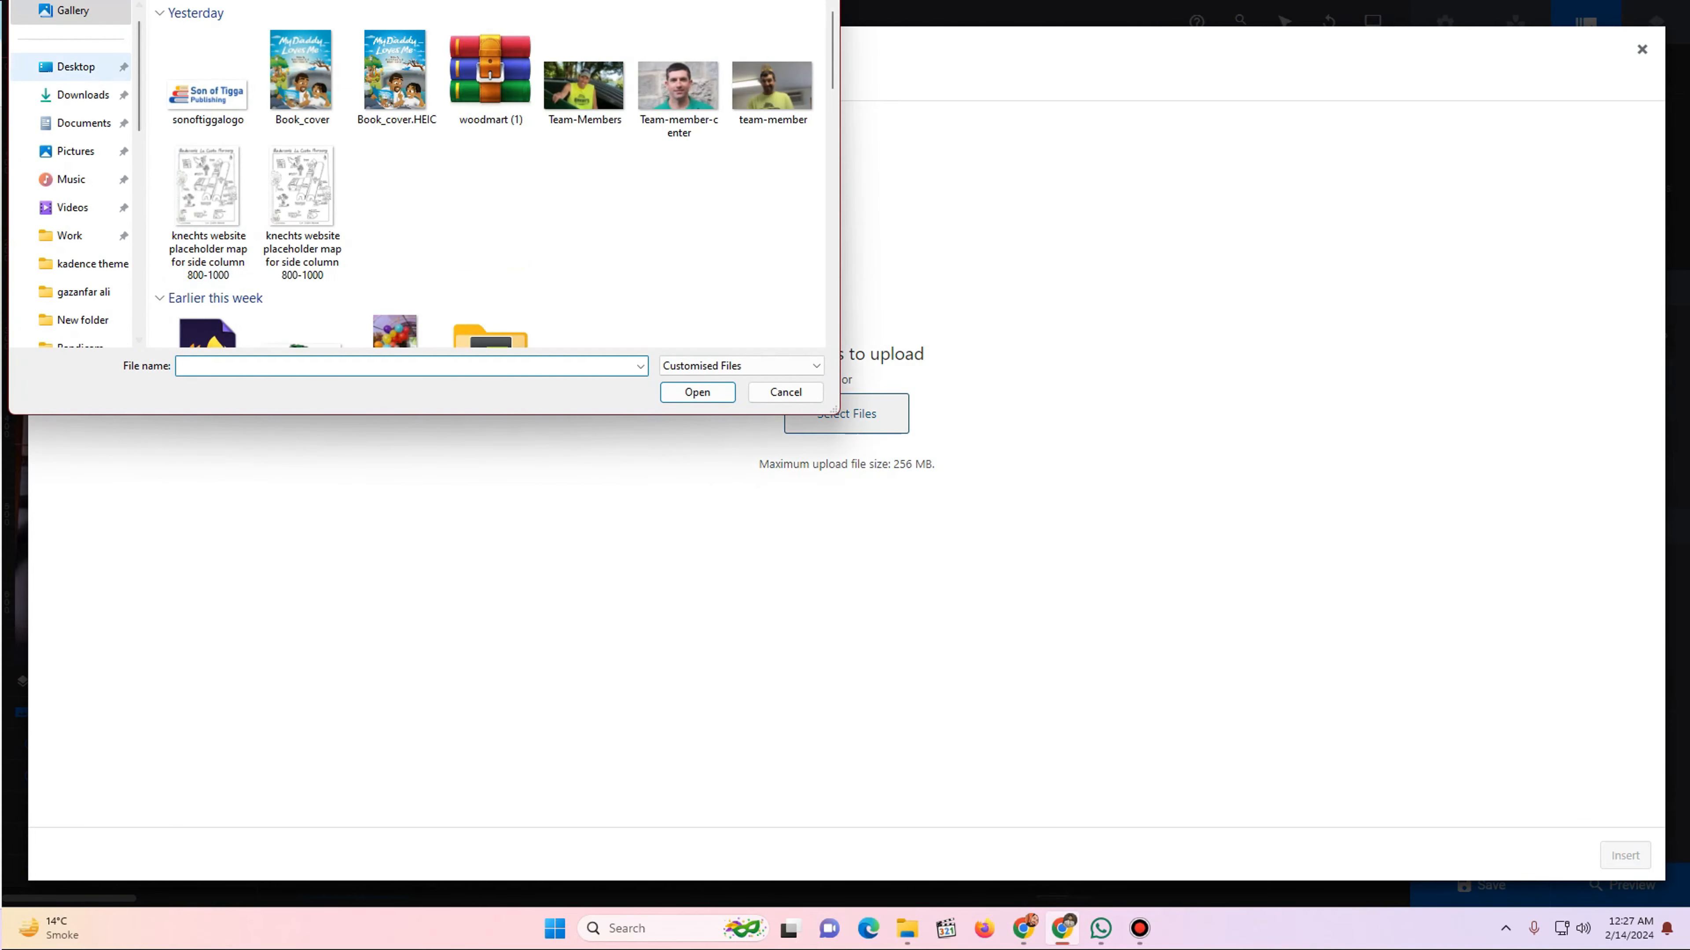
left_click(75, 67)
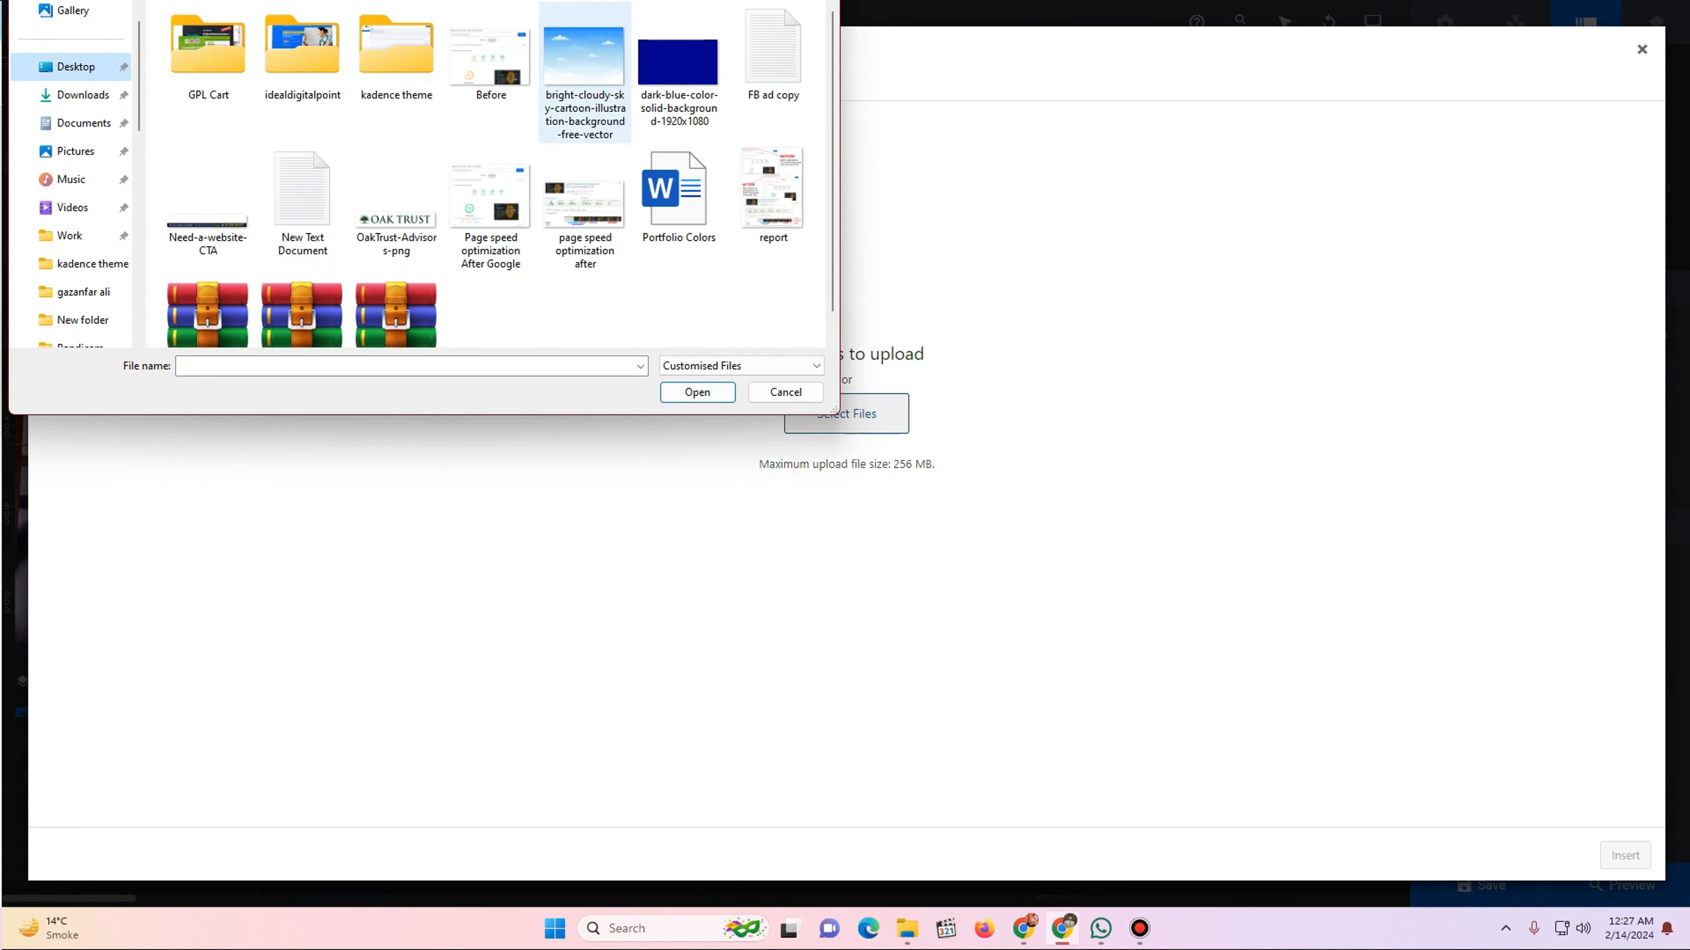
double_click(584, 73)
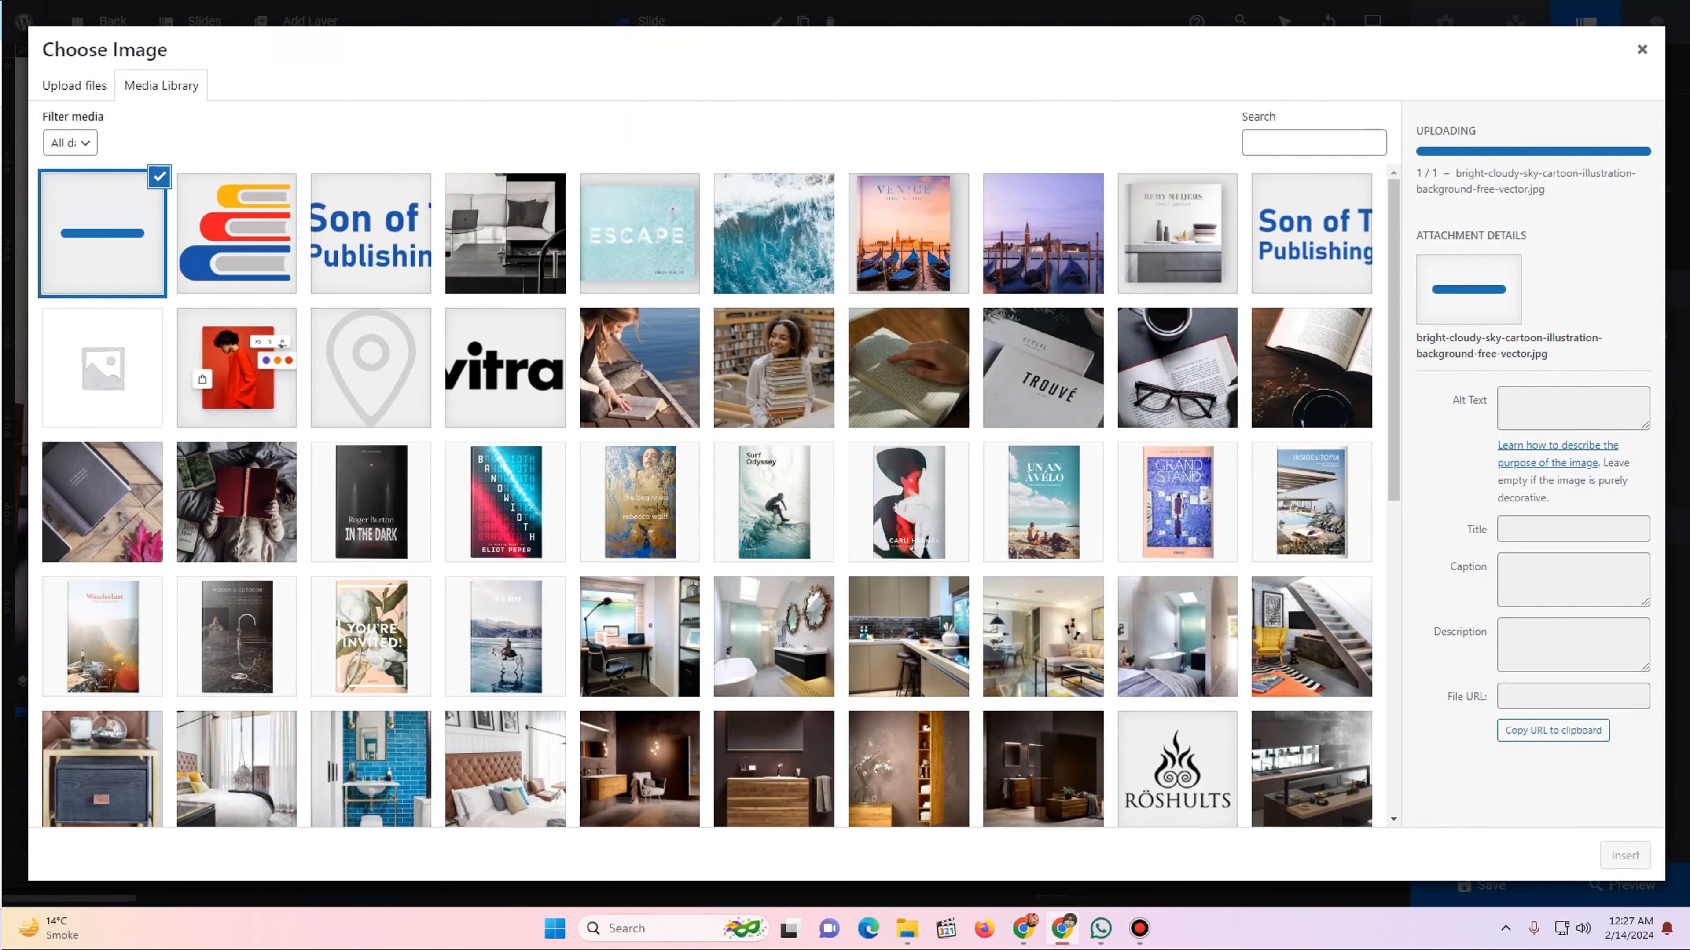
left_click(1625, 856)
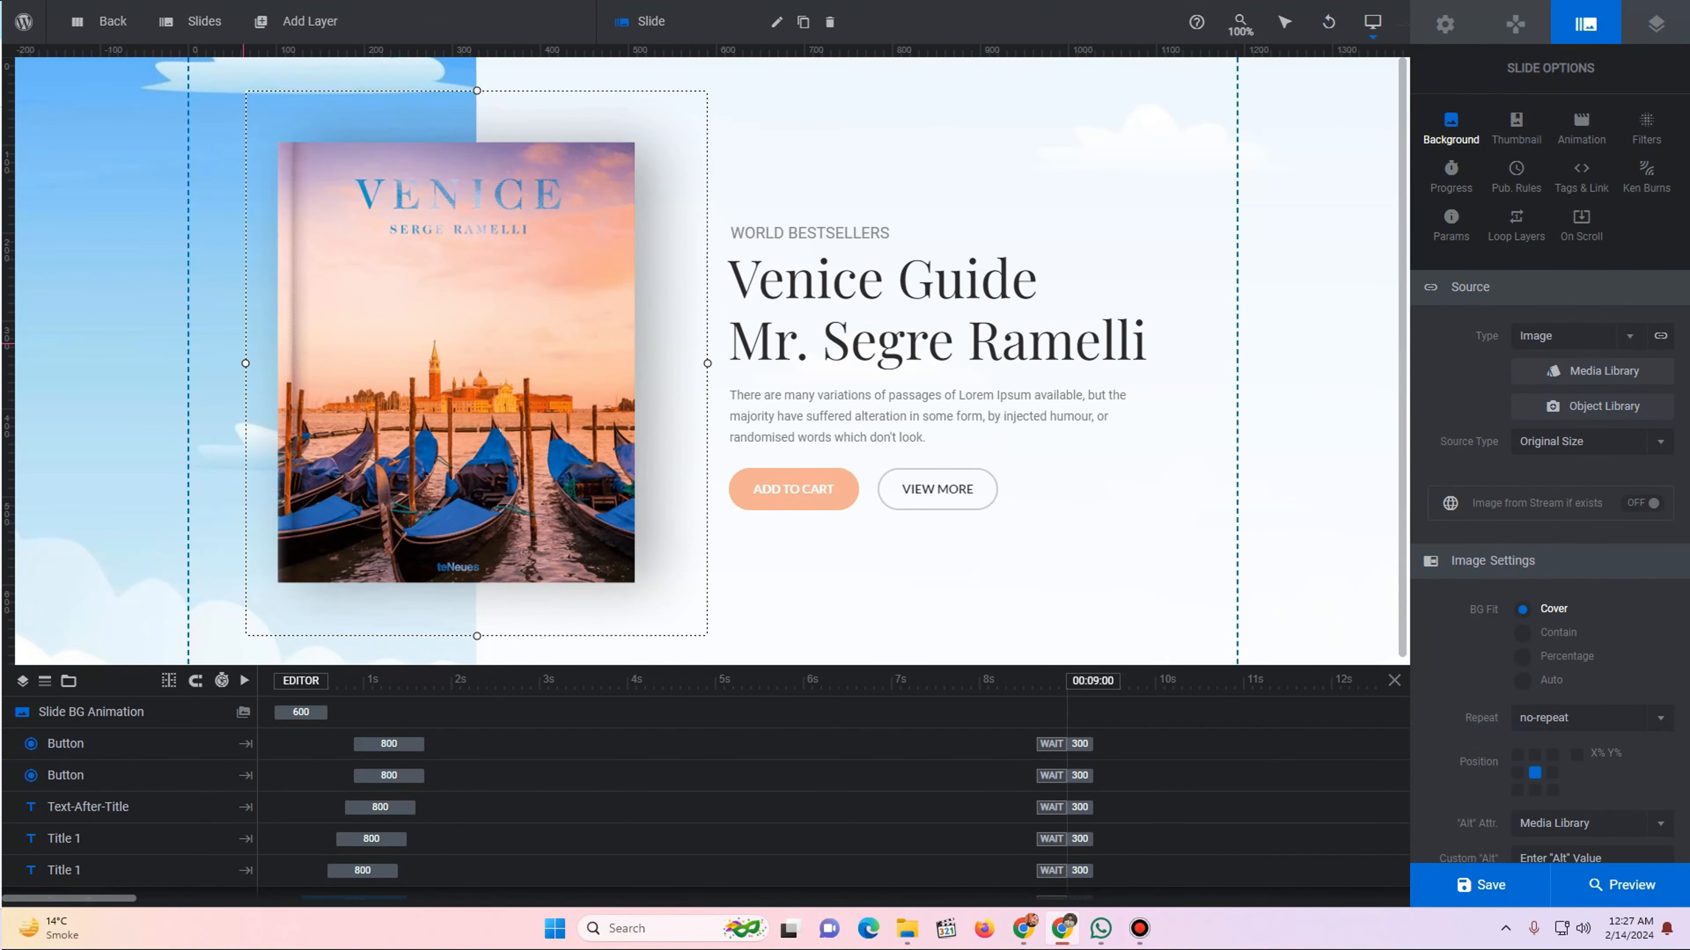
- Replace the Venice book image layer with the Book_cover image uploaded from the Downloads folder
left_click(450, 288)
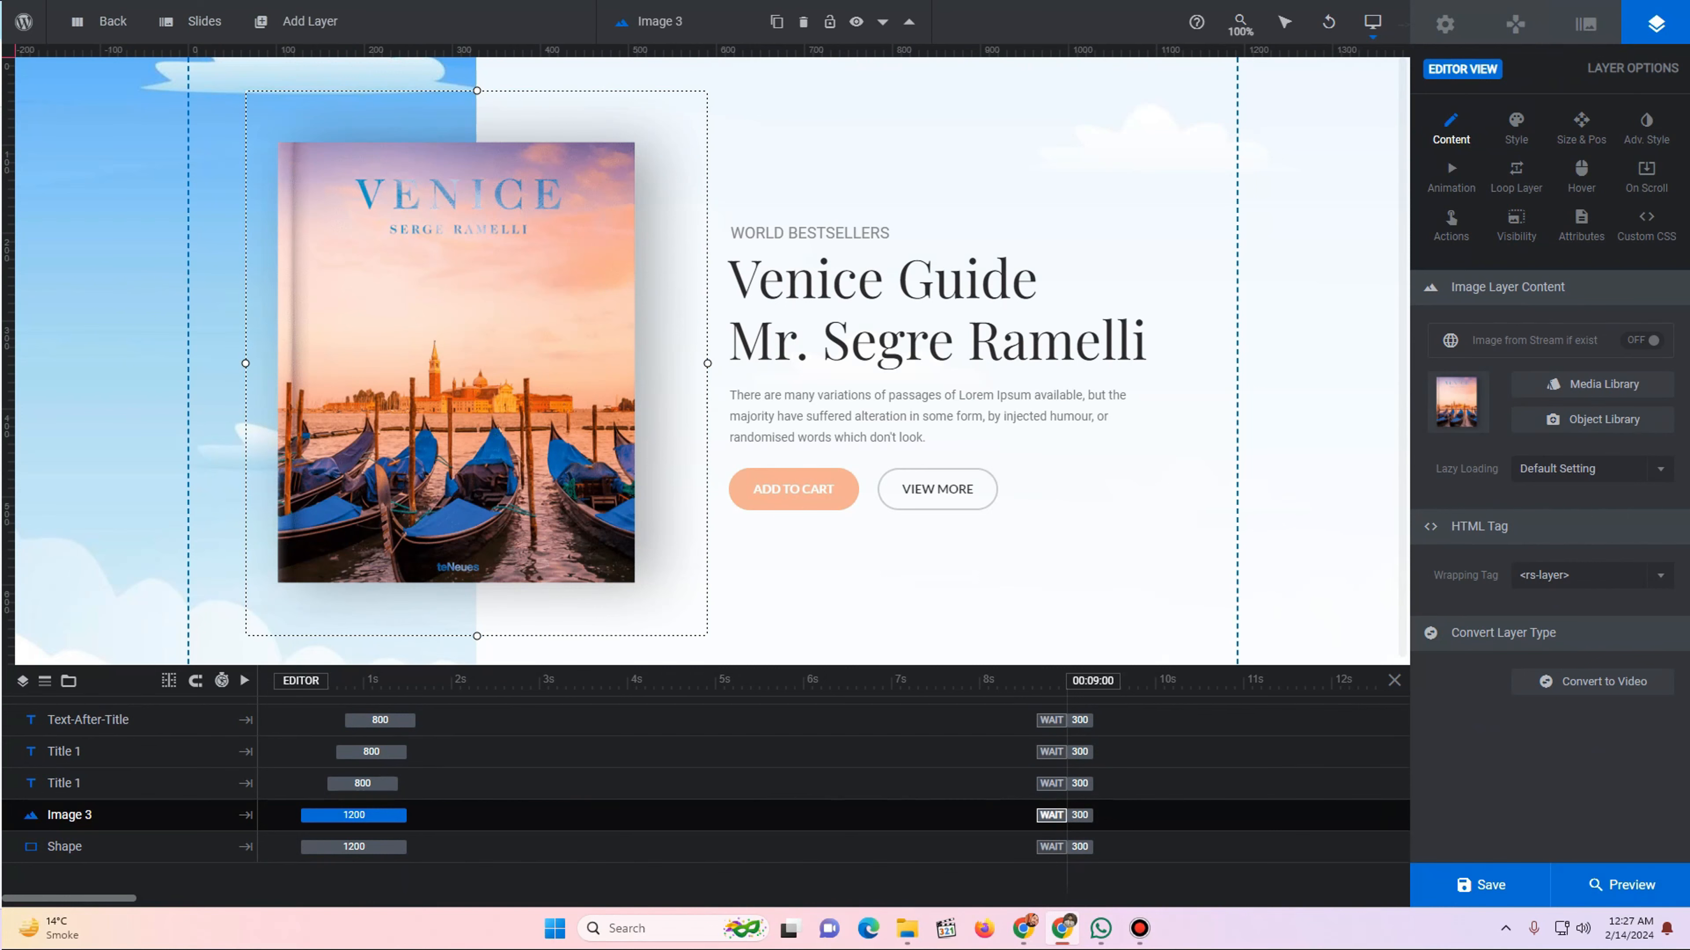
left_click(1592, 385)
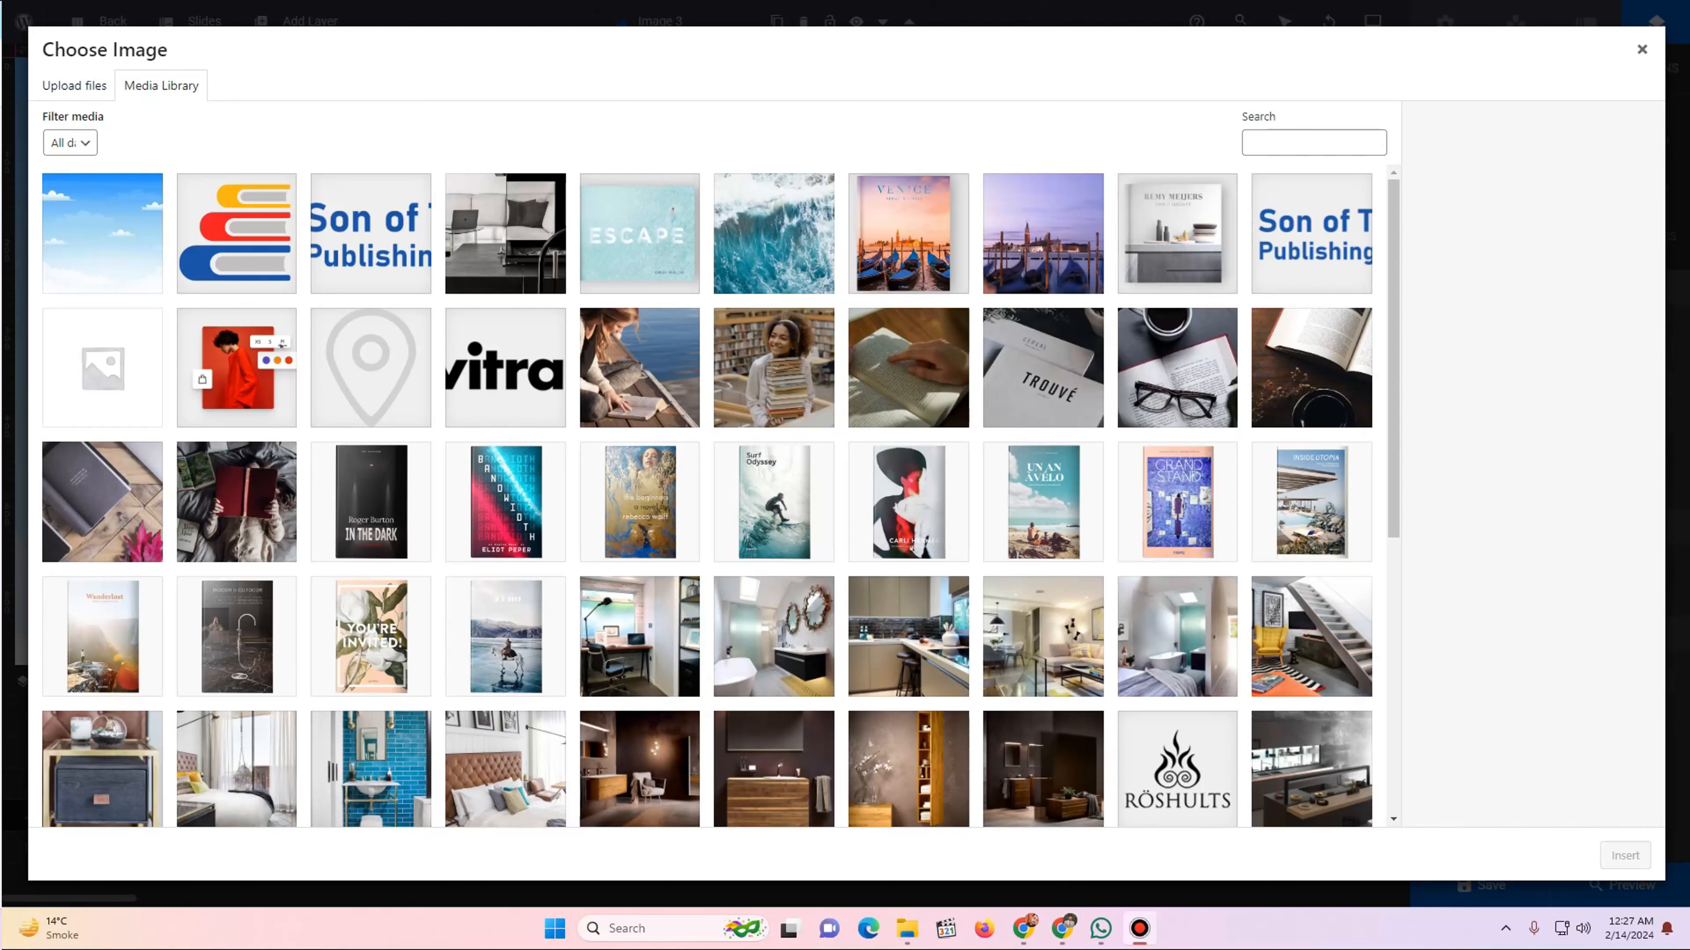
left_click(74, 85)
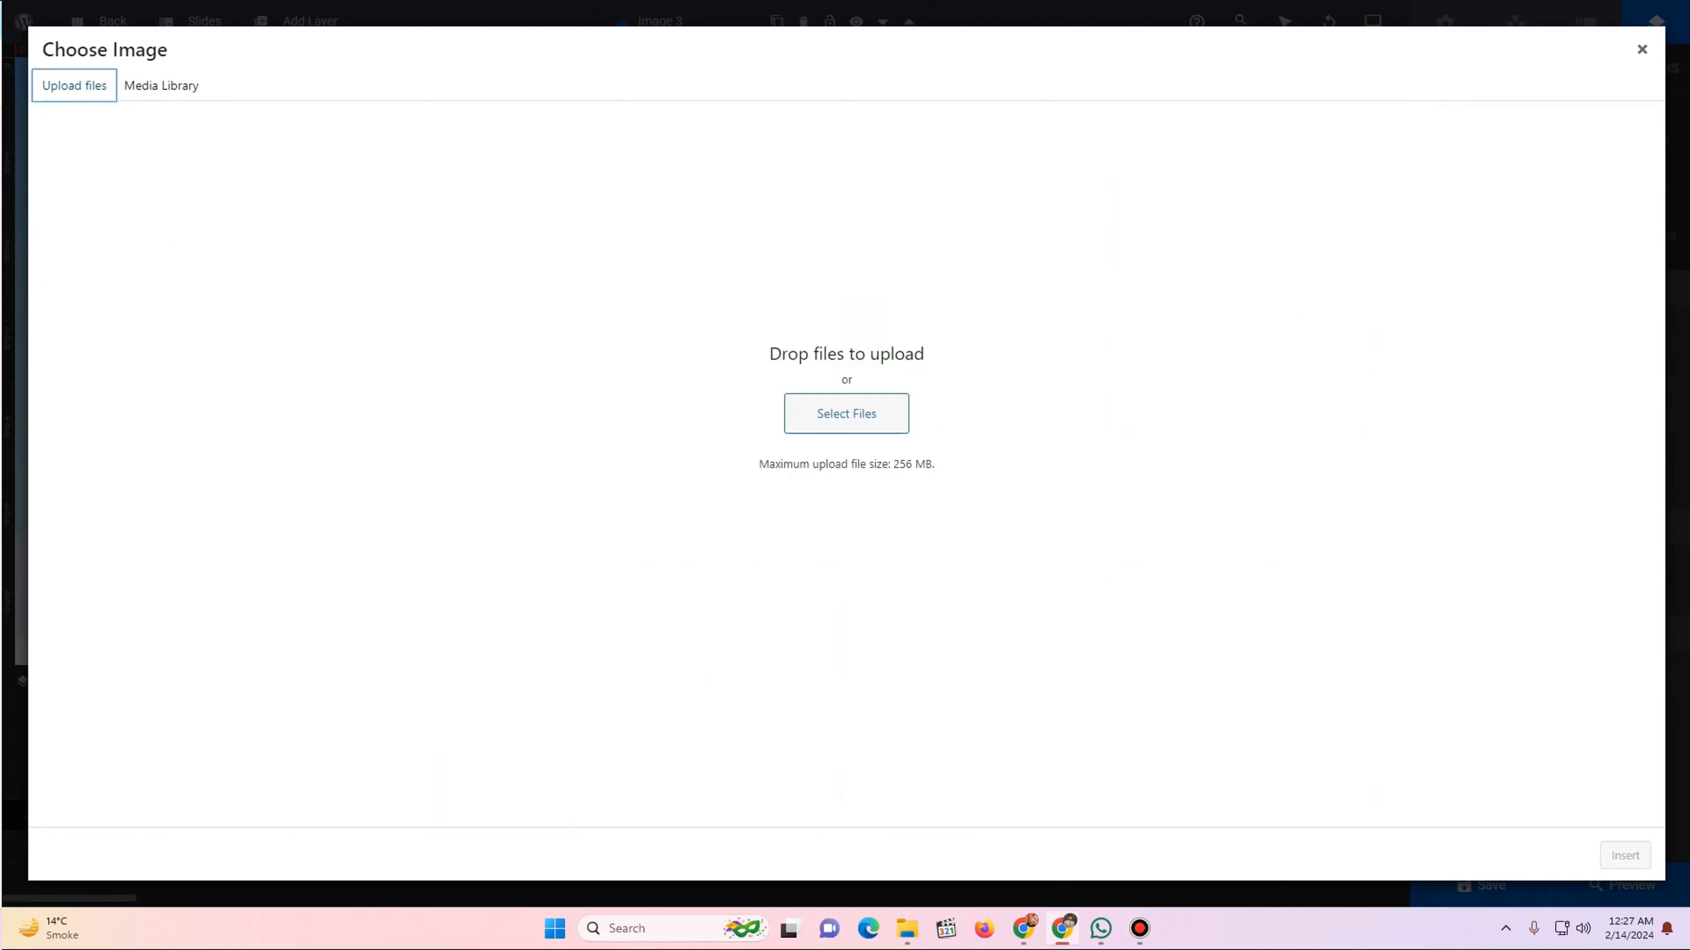
left_click(846, 414)
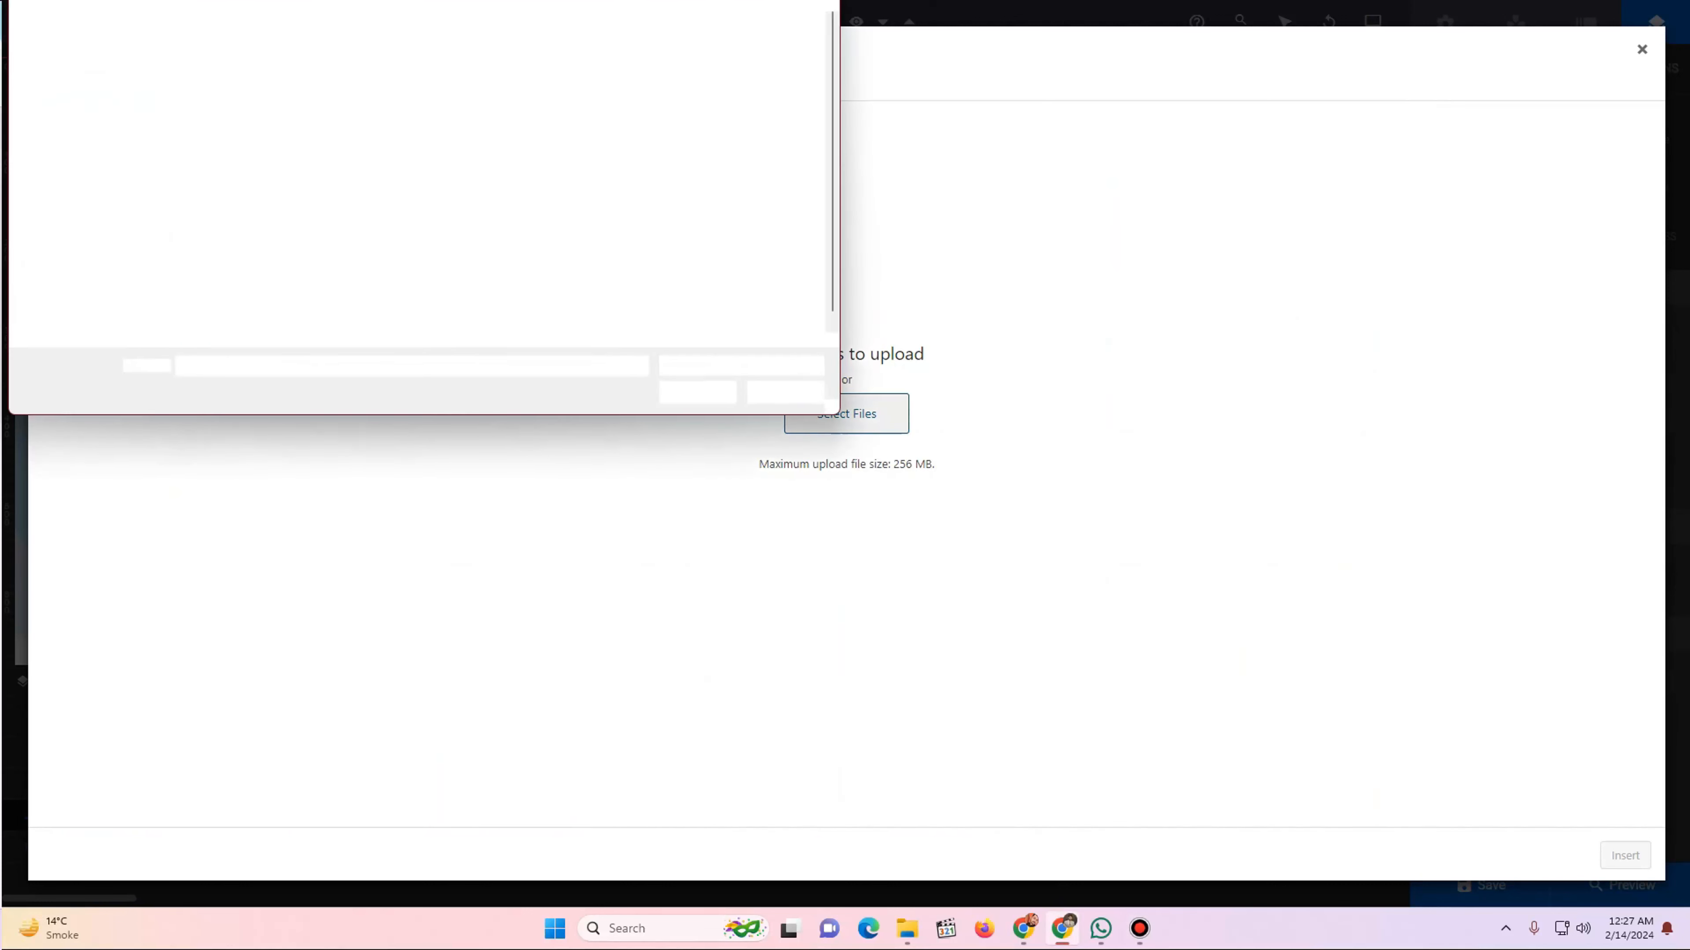
left_click(82, 96)
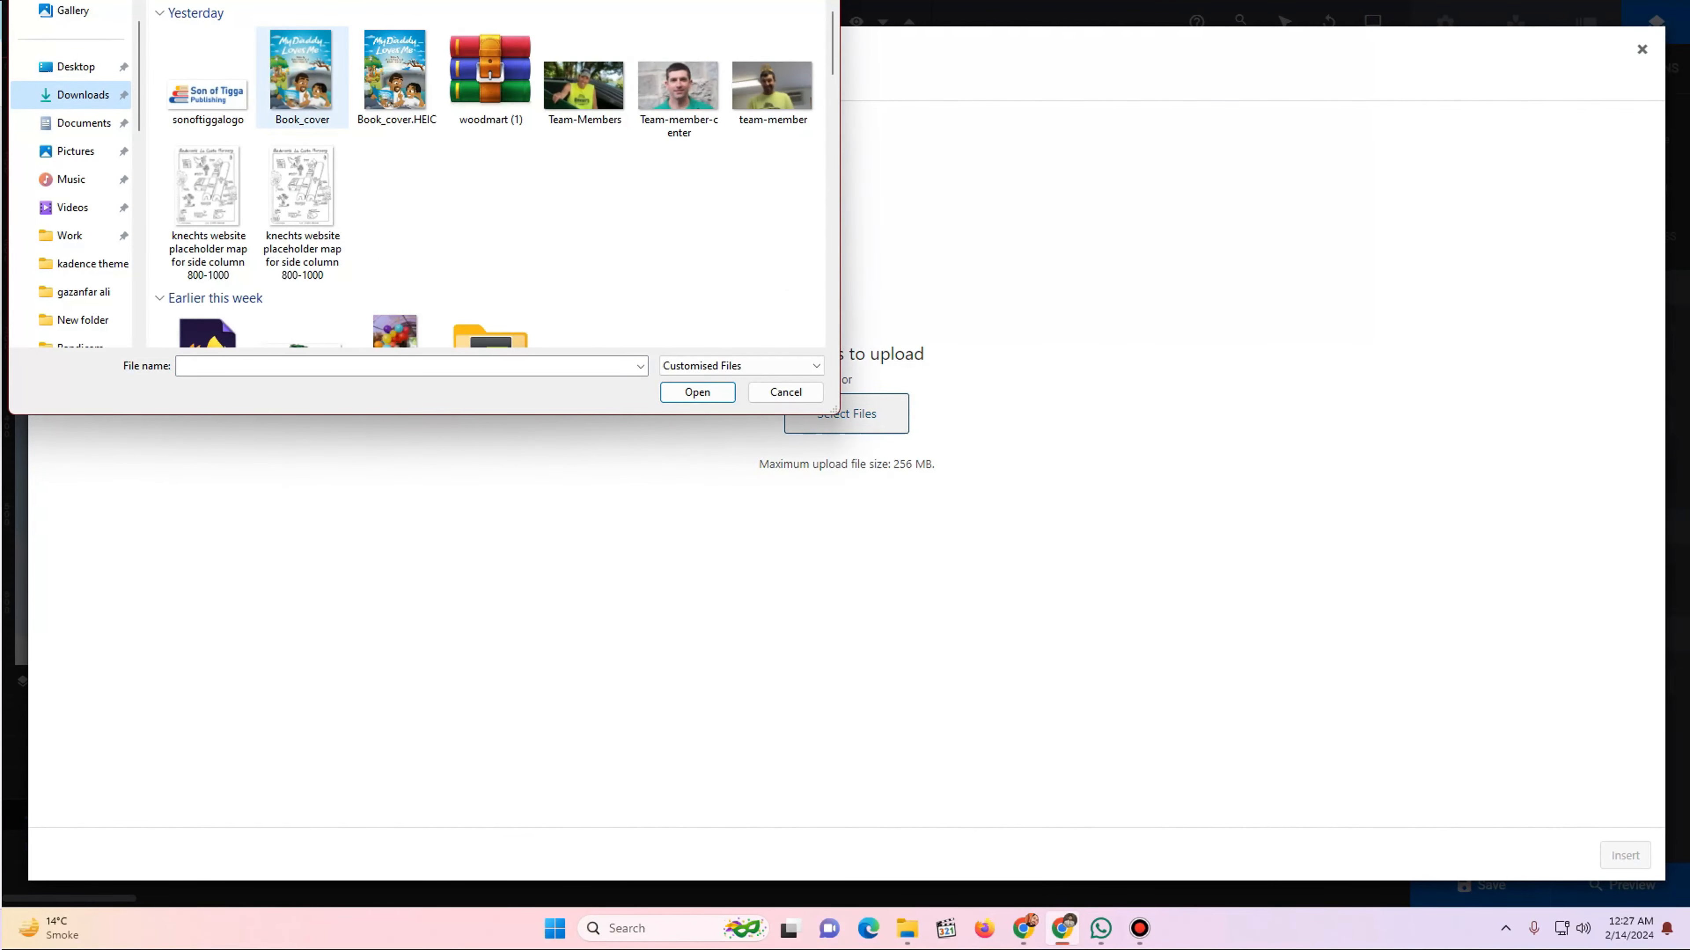
double_click(302, 73)
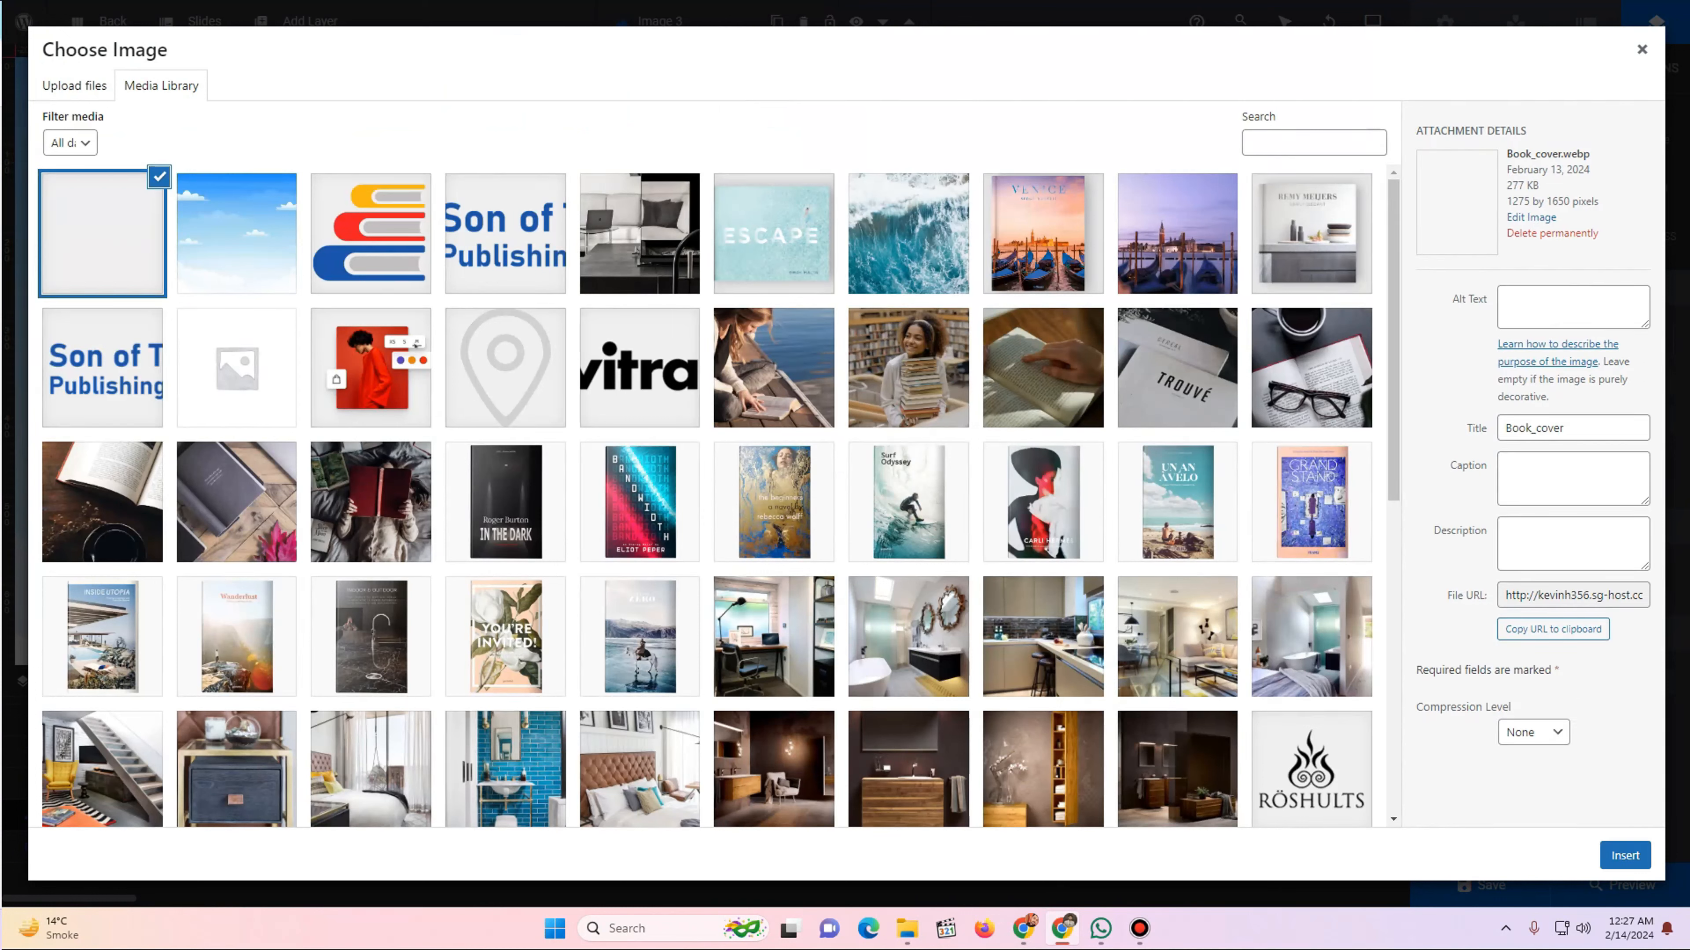
left_click_drag(1590, 153, 1563, 154)
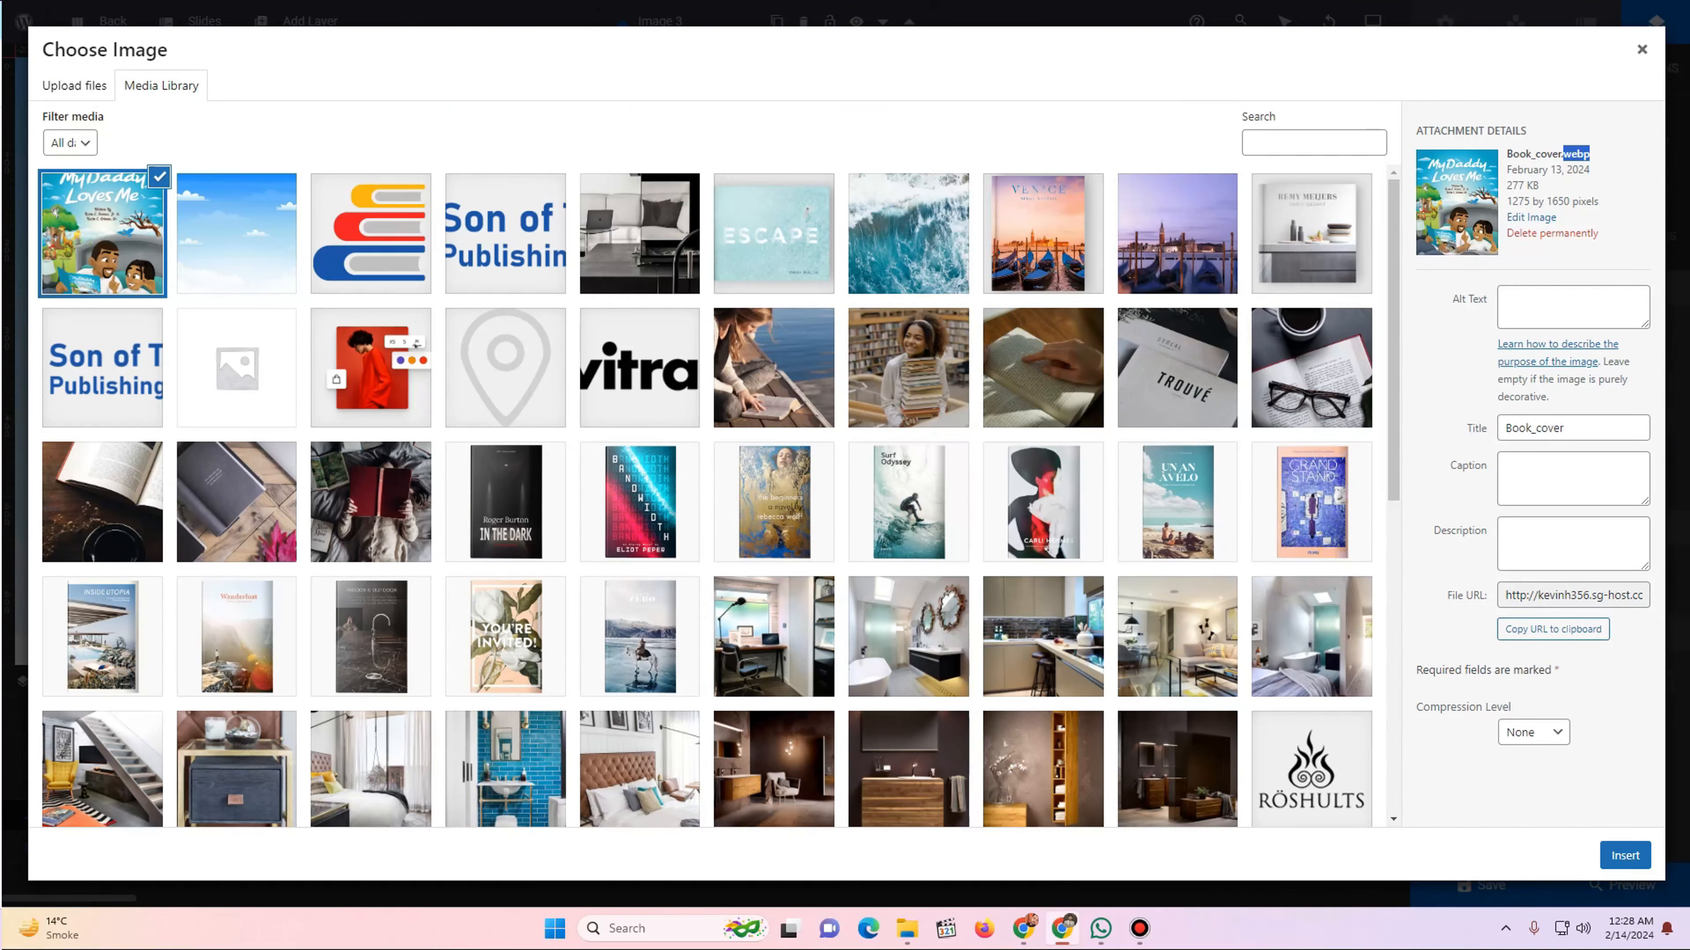
left_click(1625, 855)
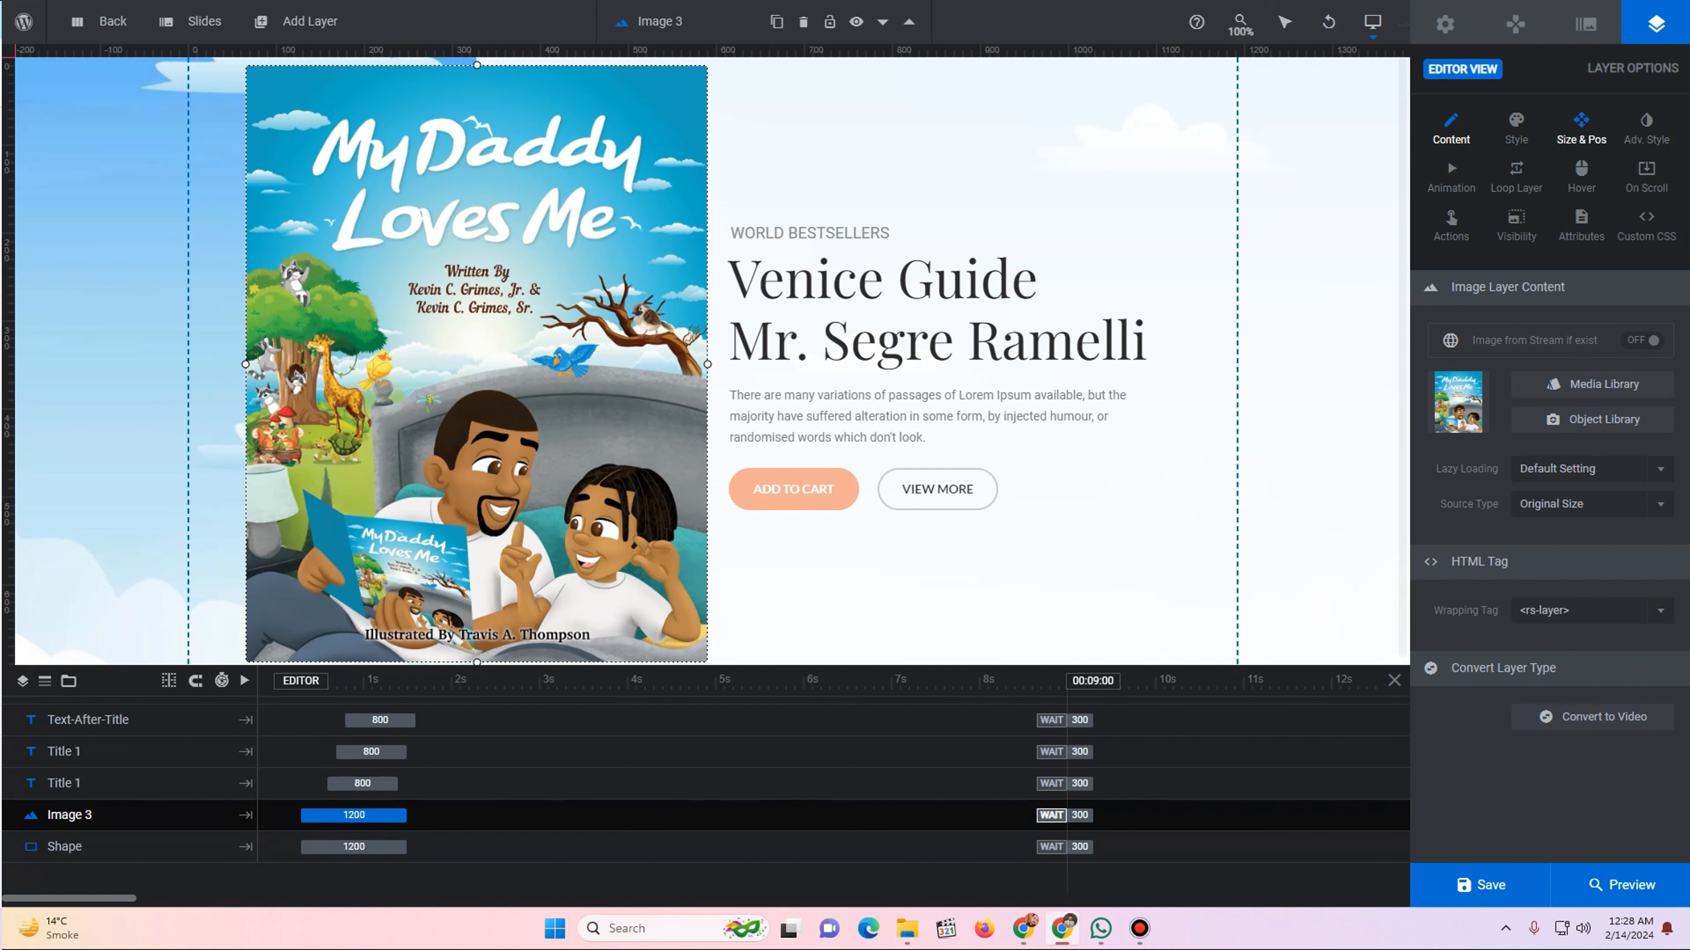
- Resize the book cover layer to a width of 450px, after trying 500px and 420px
left_click(1580, 128)
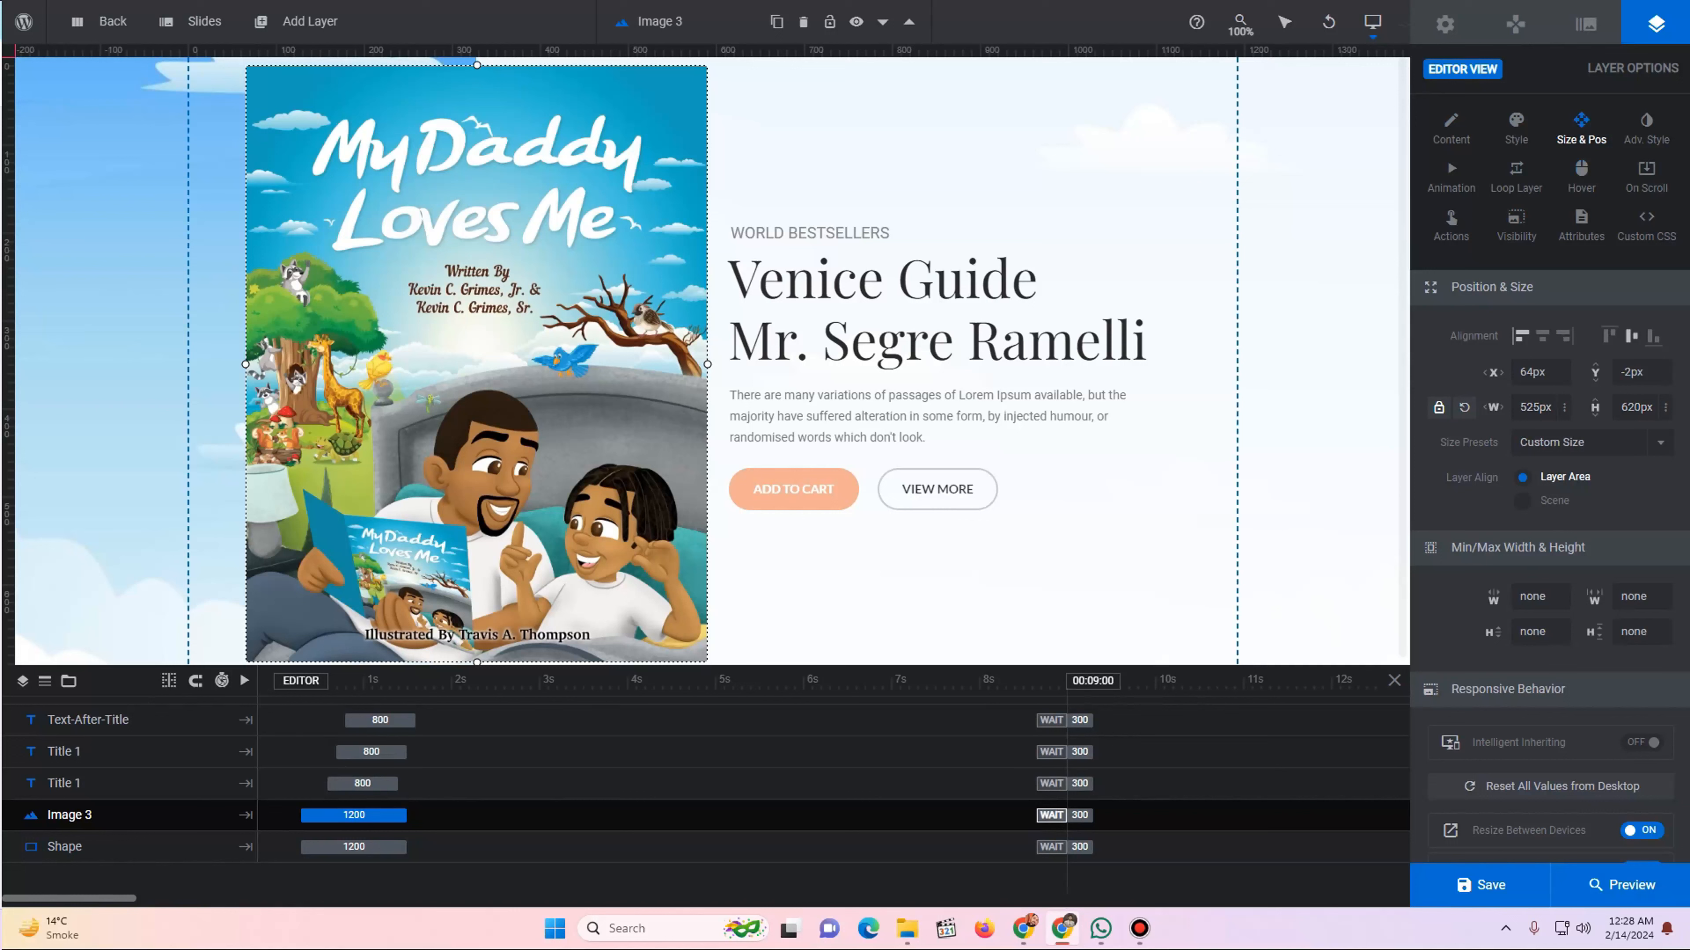
left_click(1535, 408)
left_click(1532, 407)
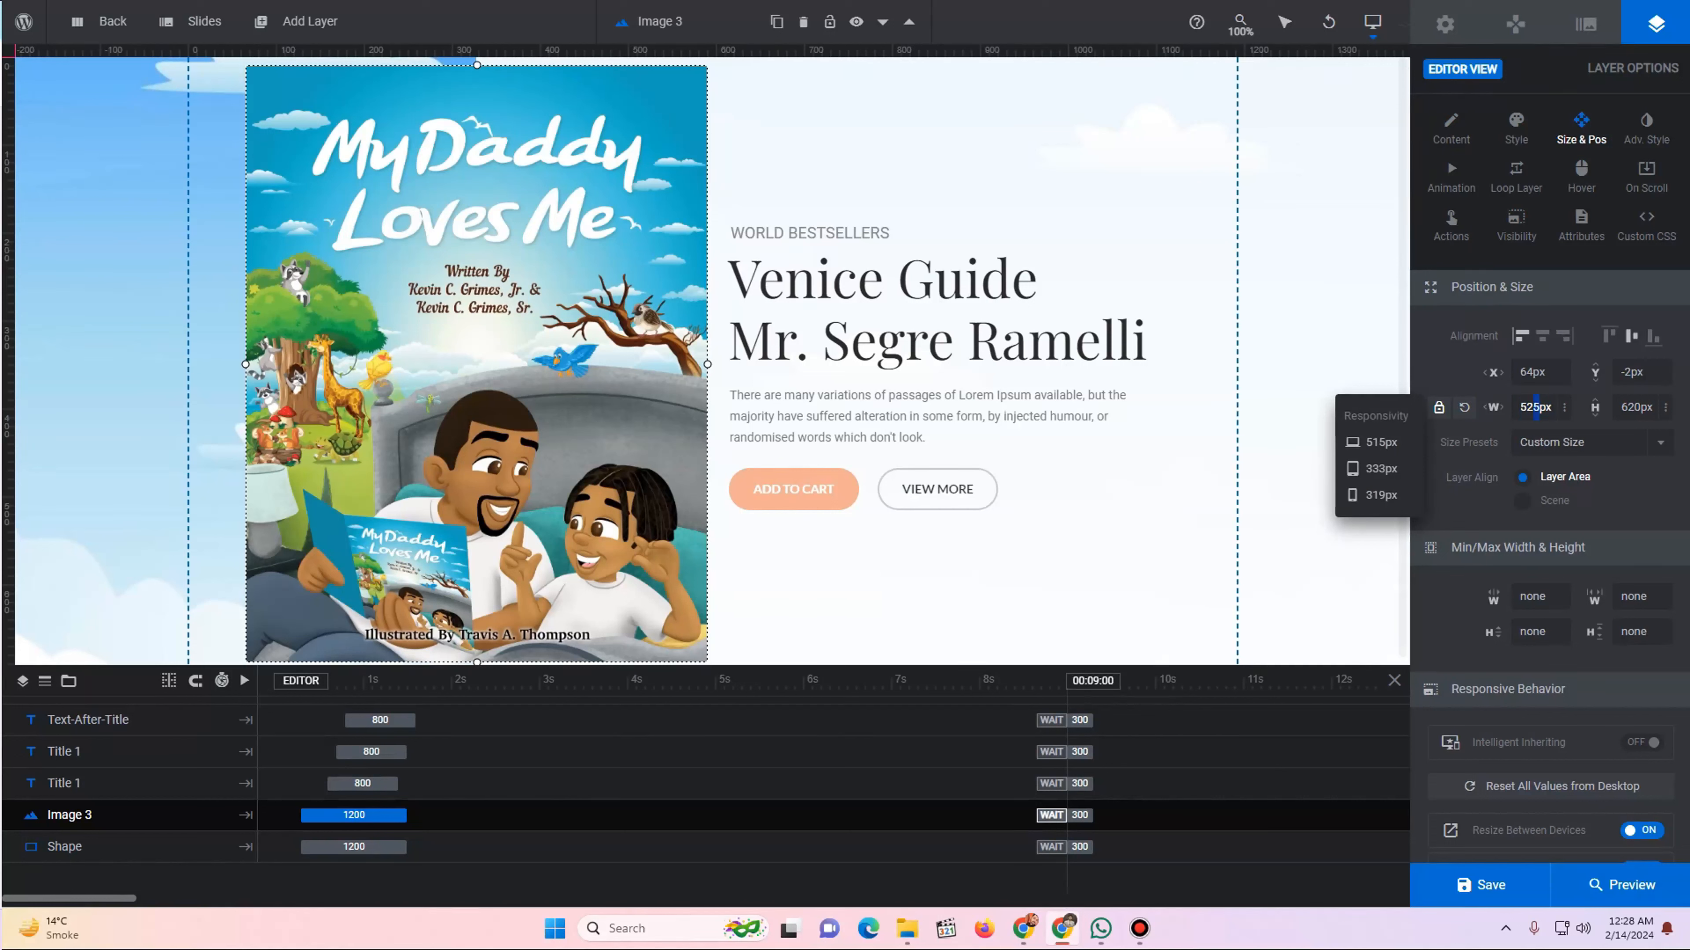
type("00")
key("Return")
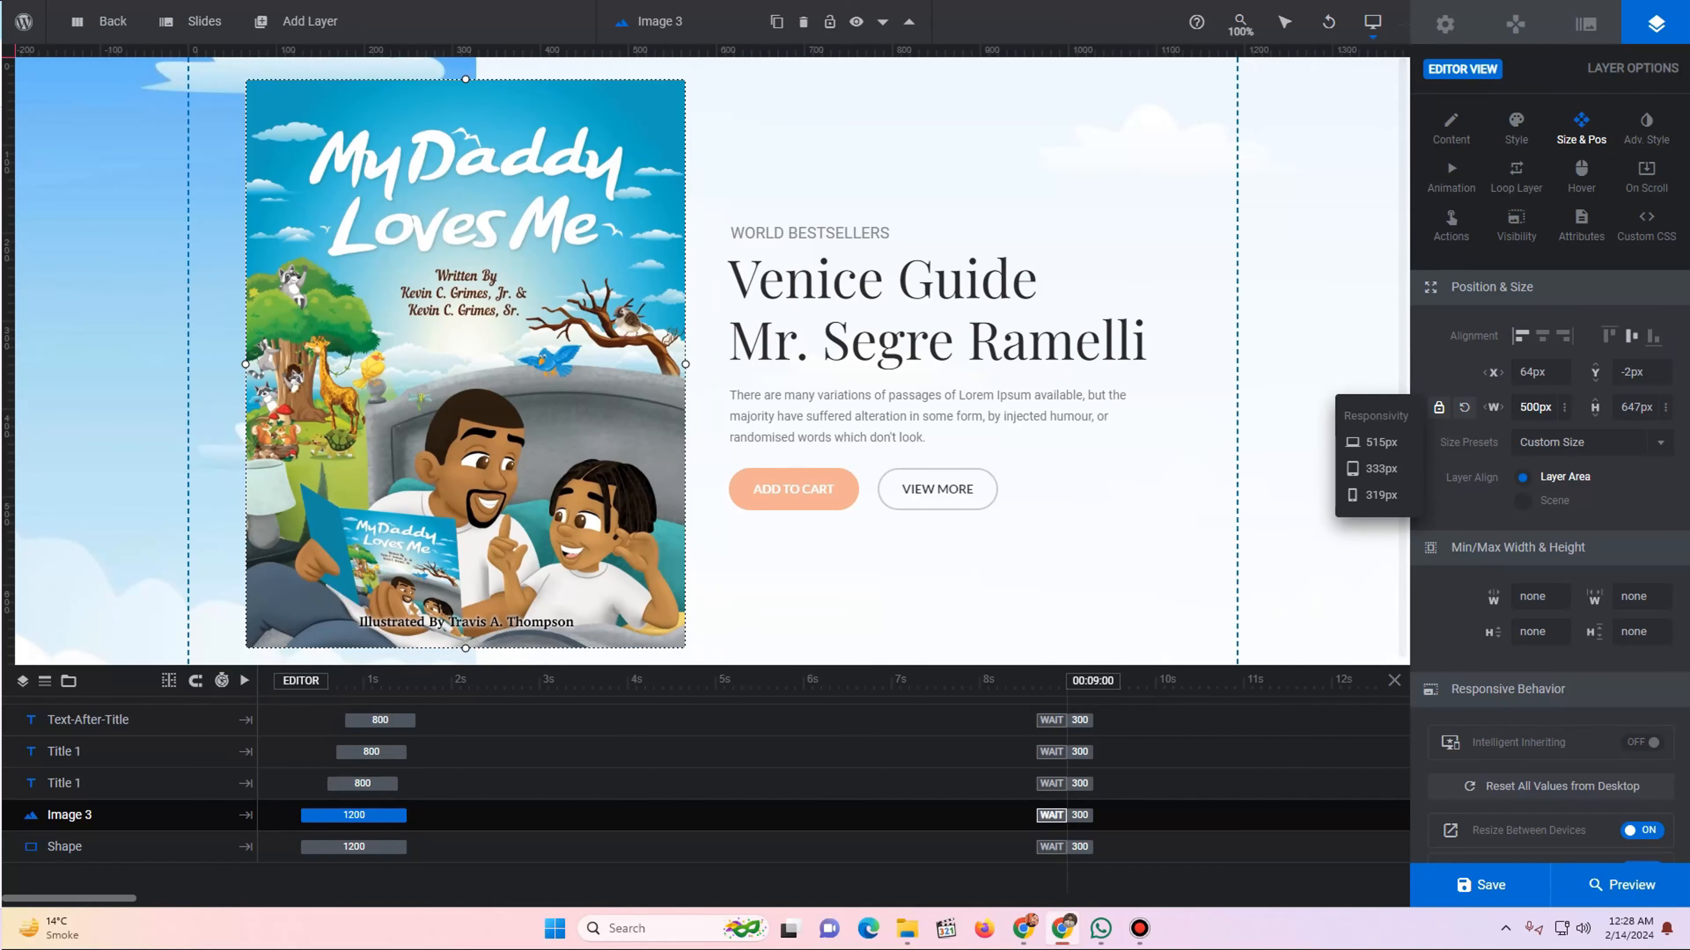
type("42")
key("Return")
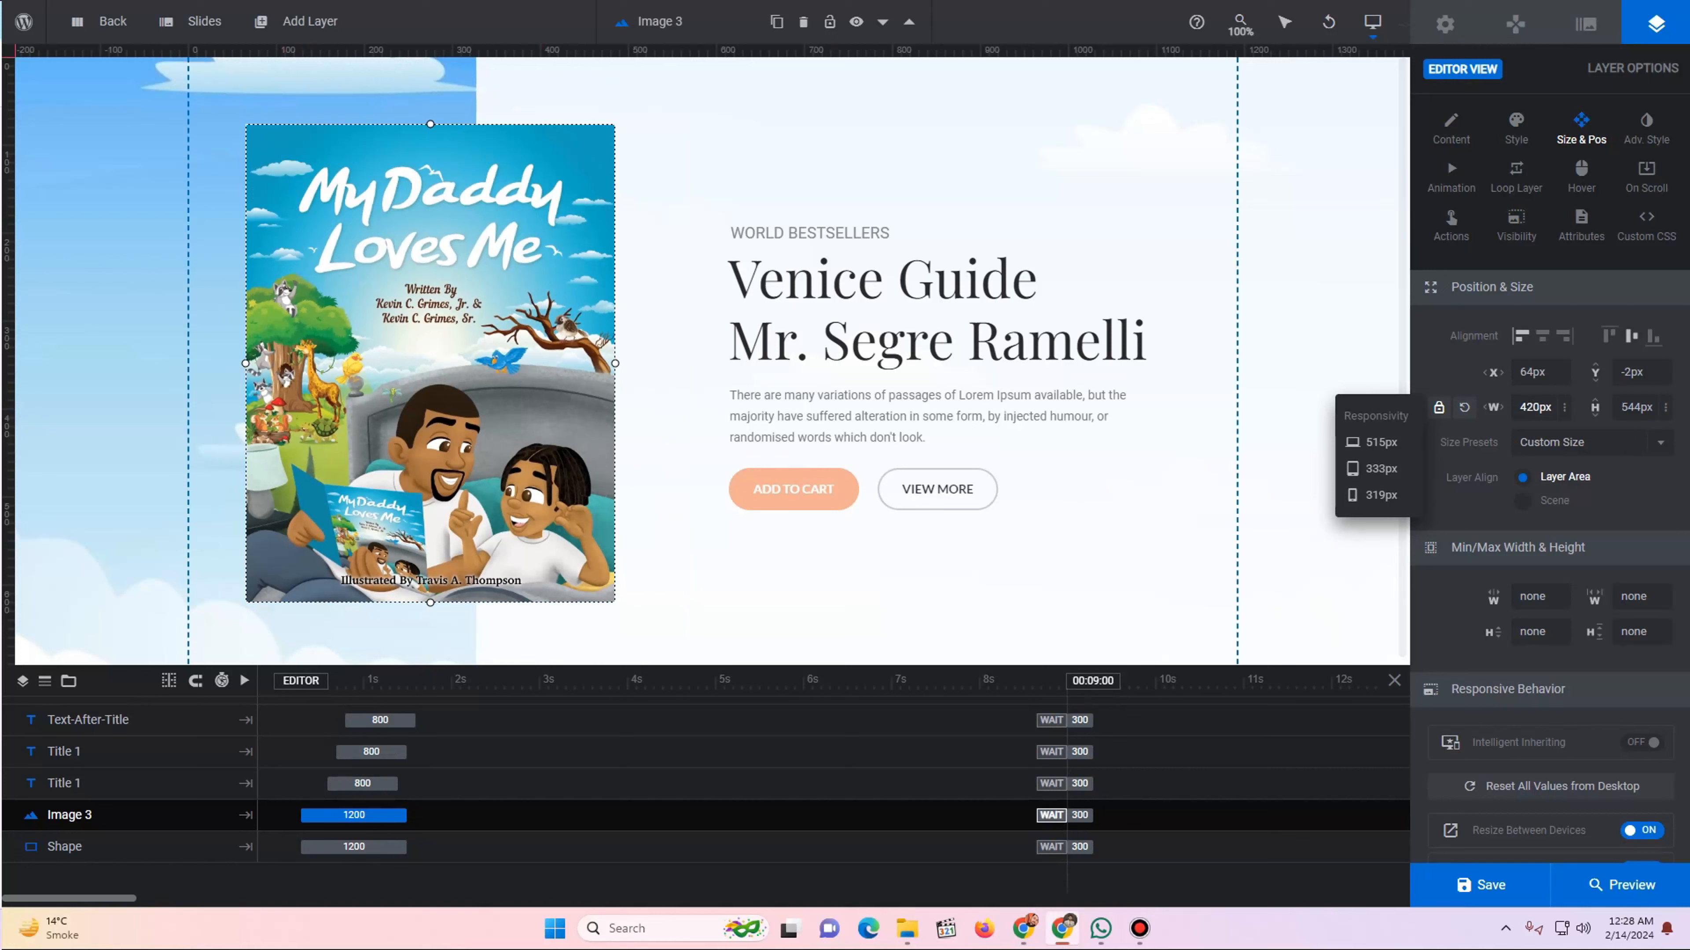
key("shift+Left")
type("5")
key("Return")
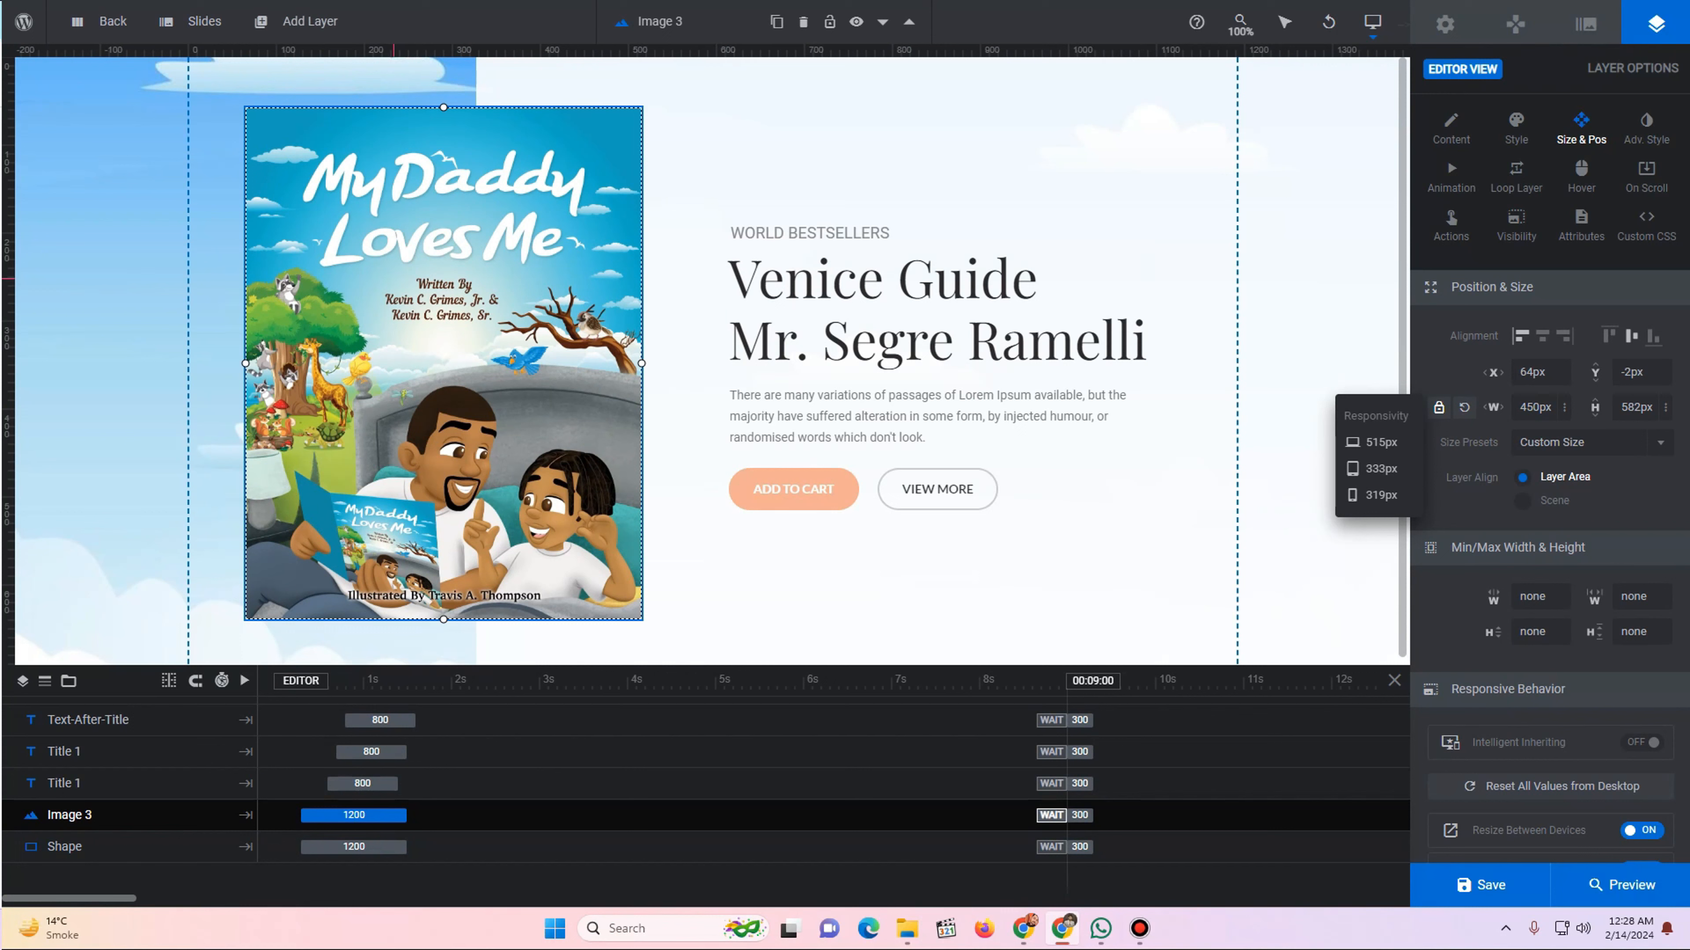
- Replace the slide's "Venice Guide" title text with "My Daddy<br>" and "Loves Me" on two lines
left_click(1144, 367)
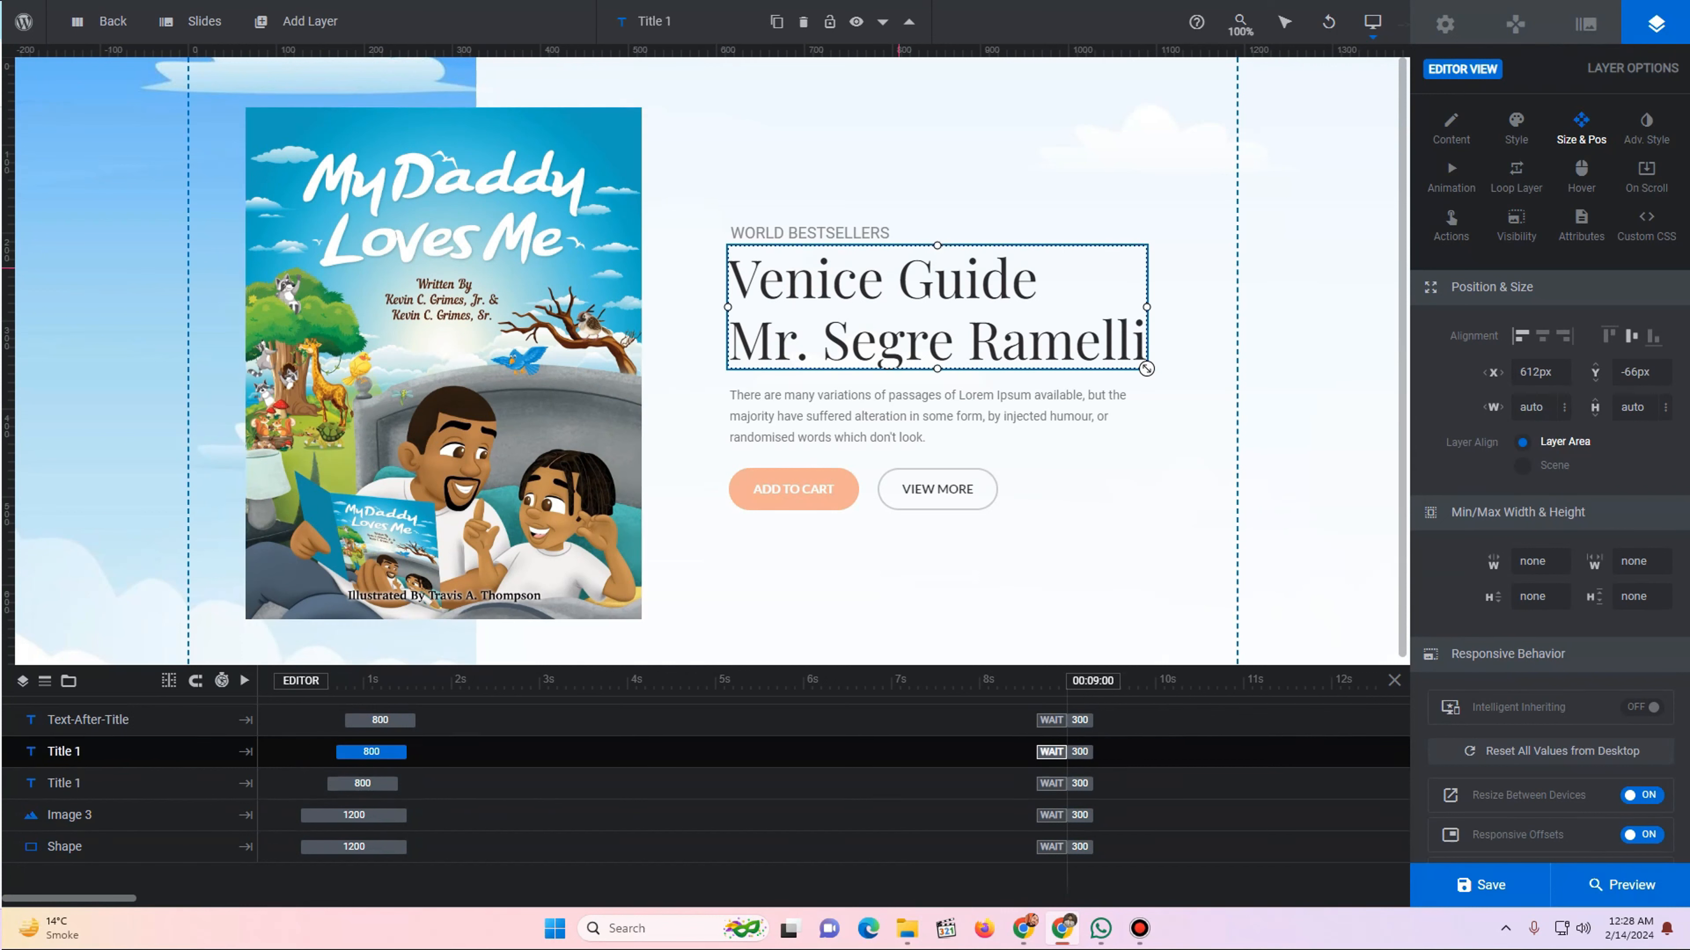
double_click(1145, 368)
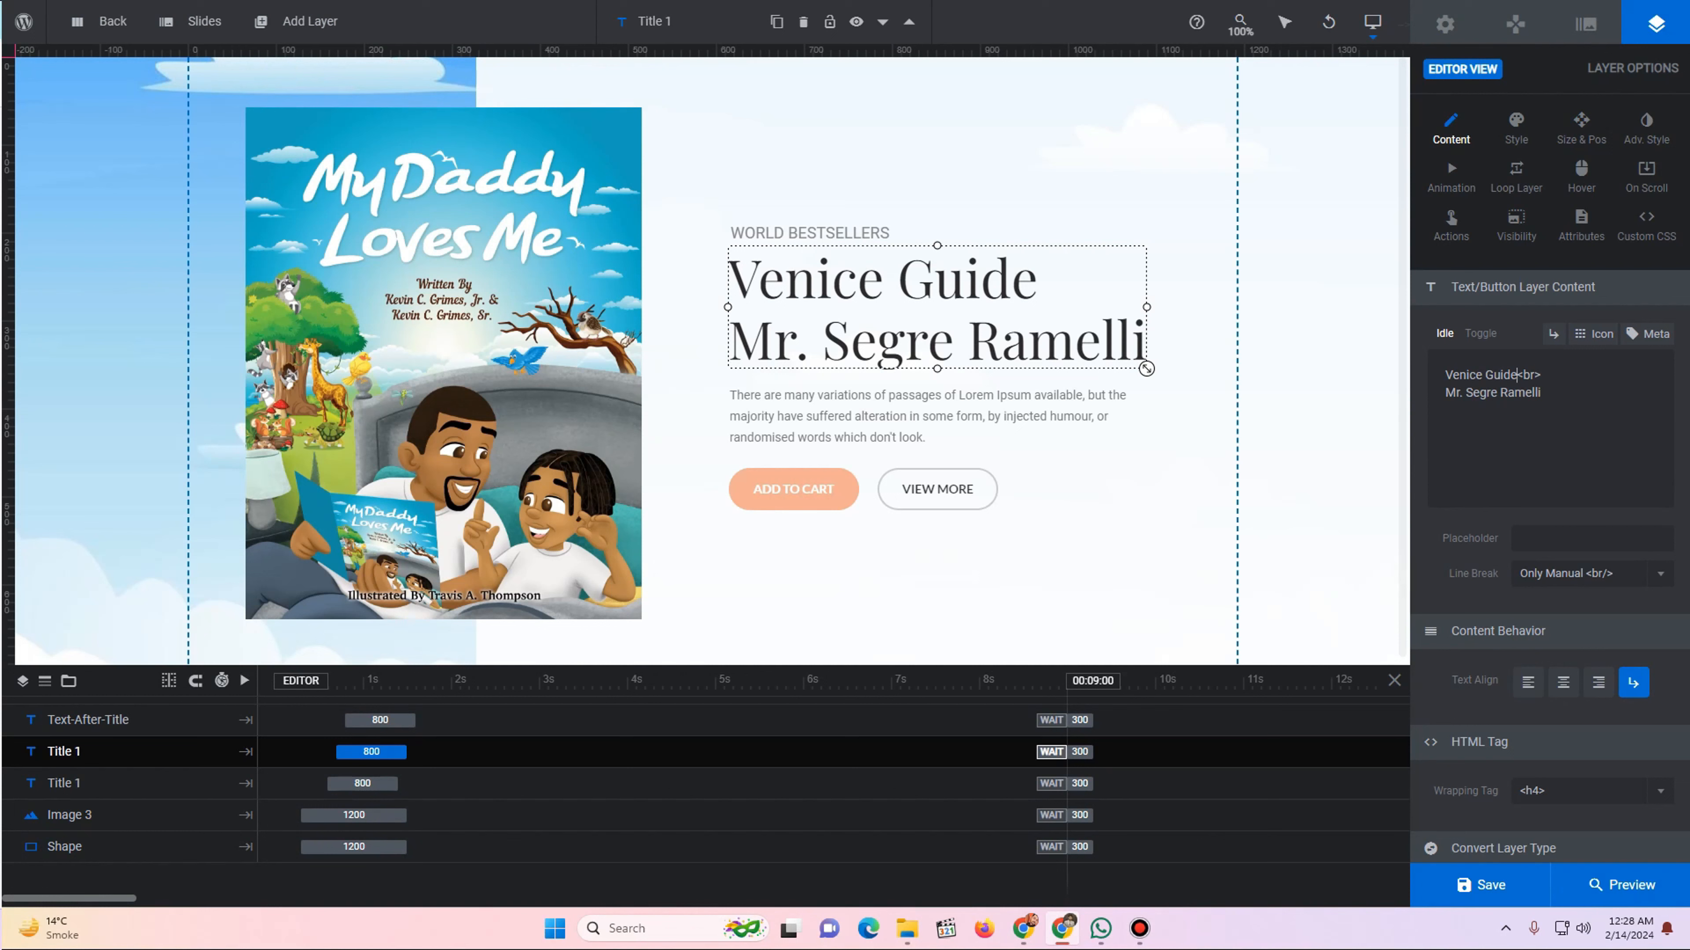
left_click_drag(1517, 375, 1445, 375)
type("My Daddy<br> ")
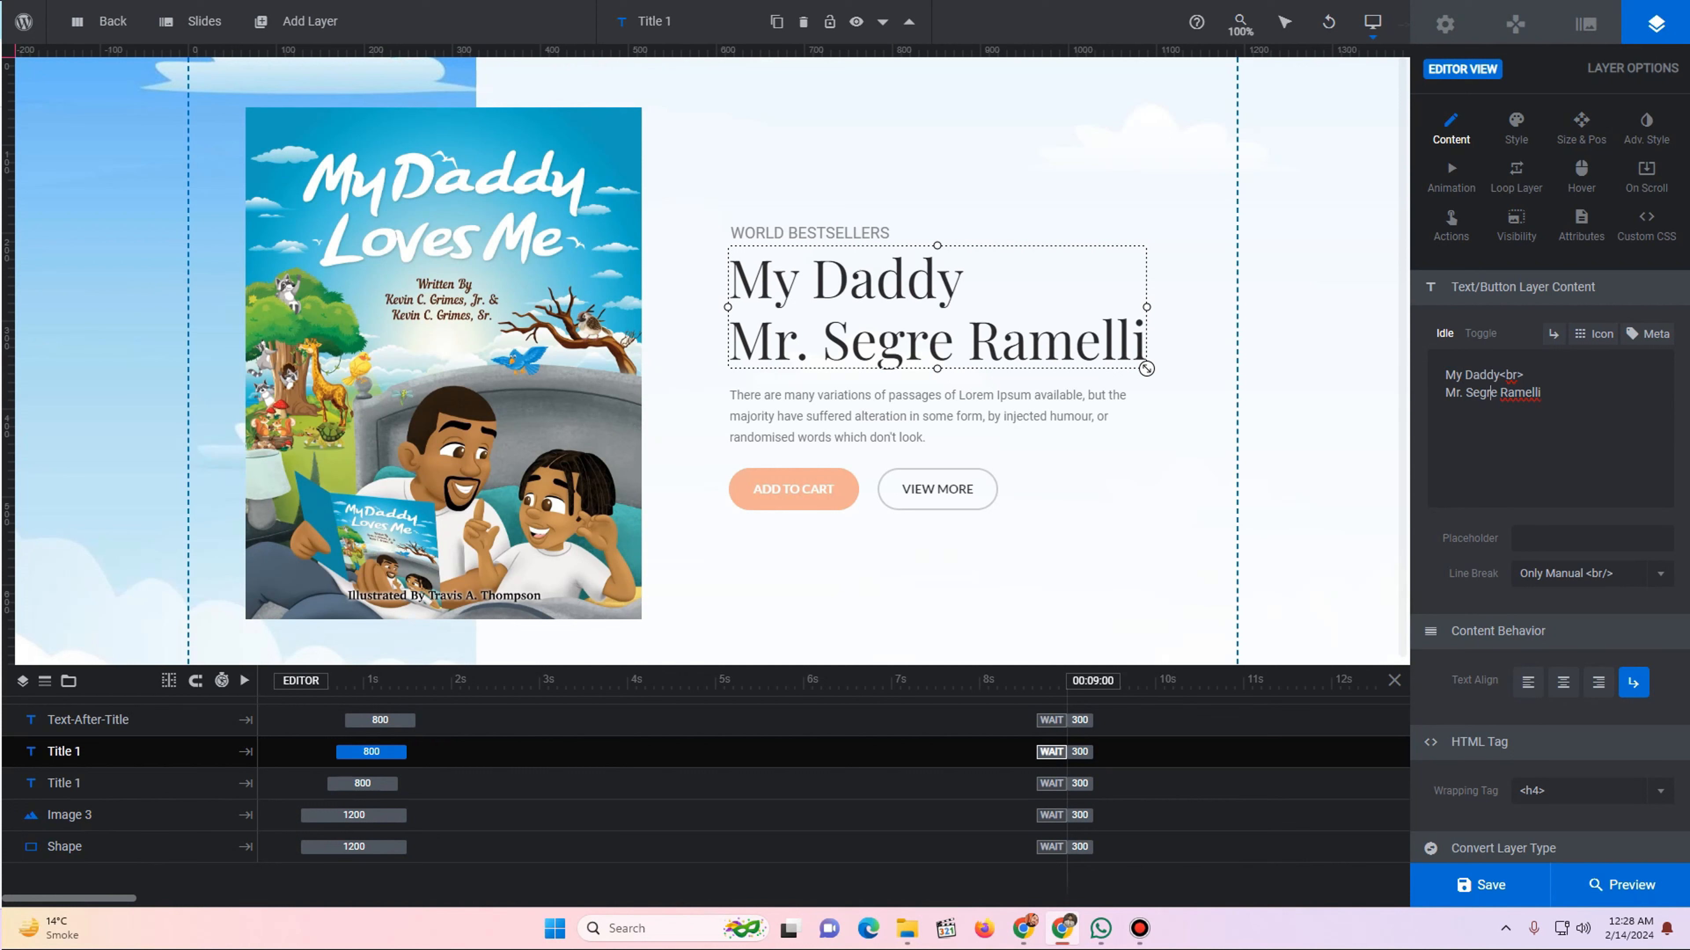
type("Loves ")
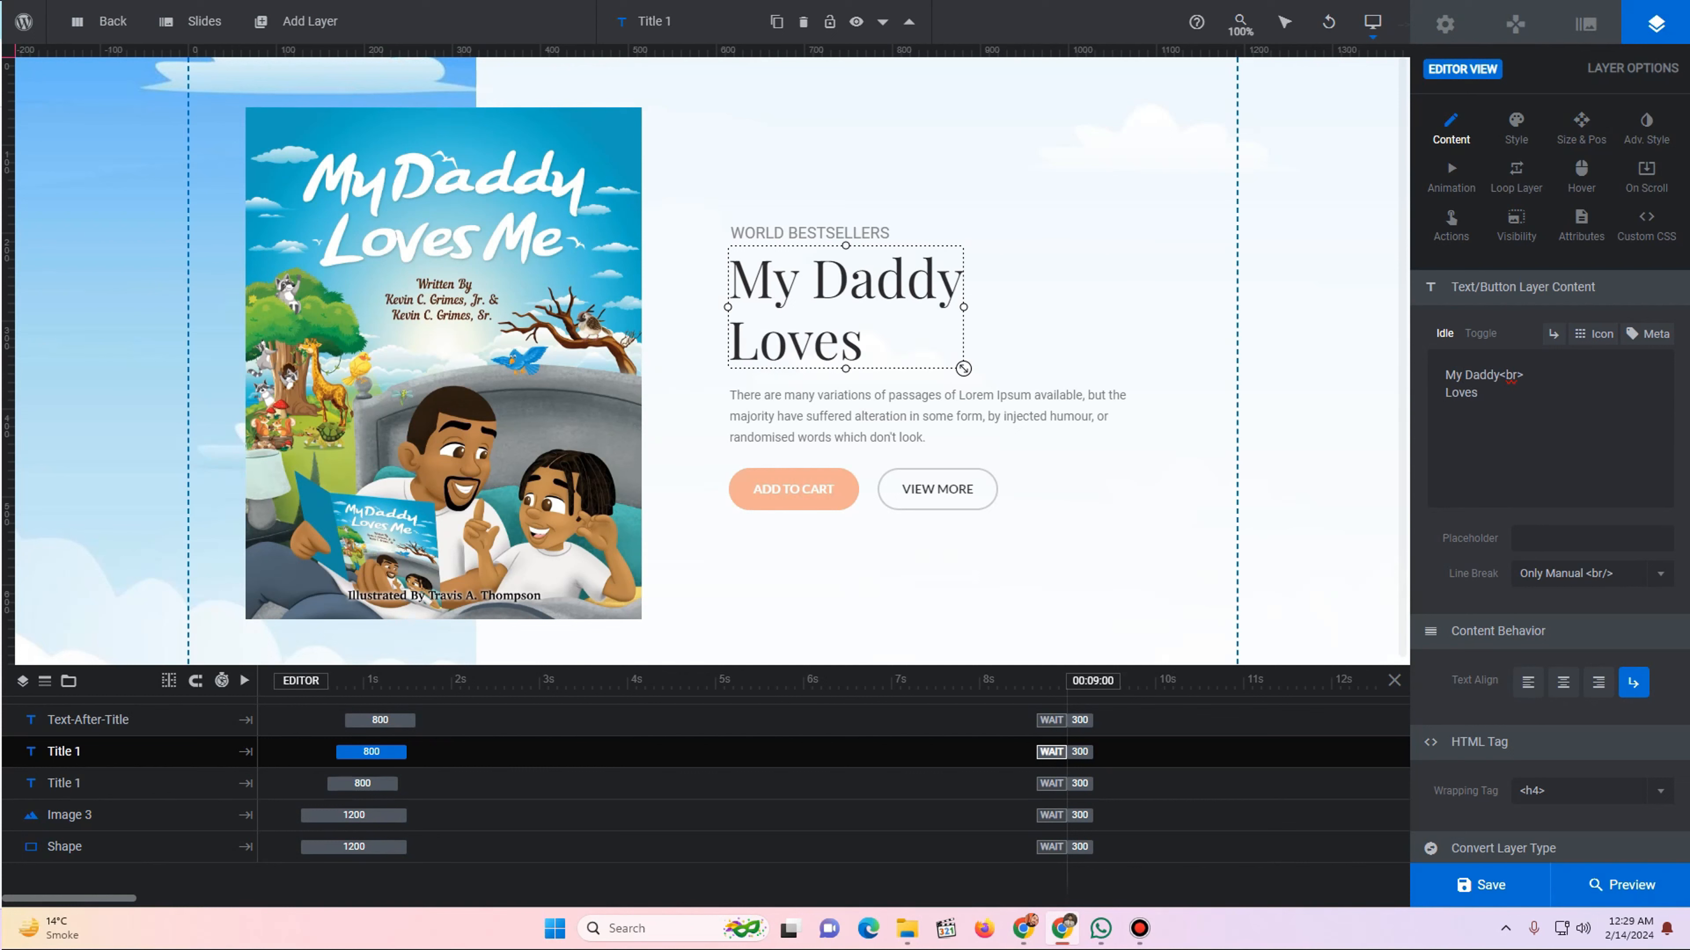
type("Me")
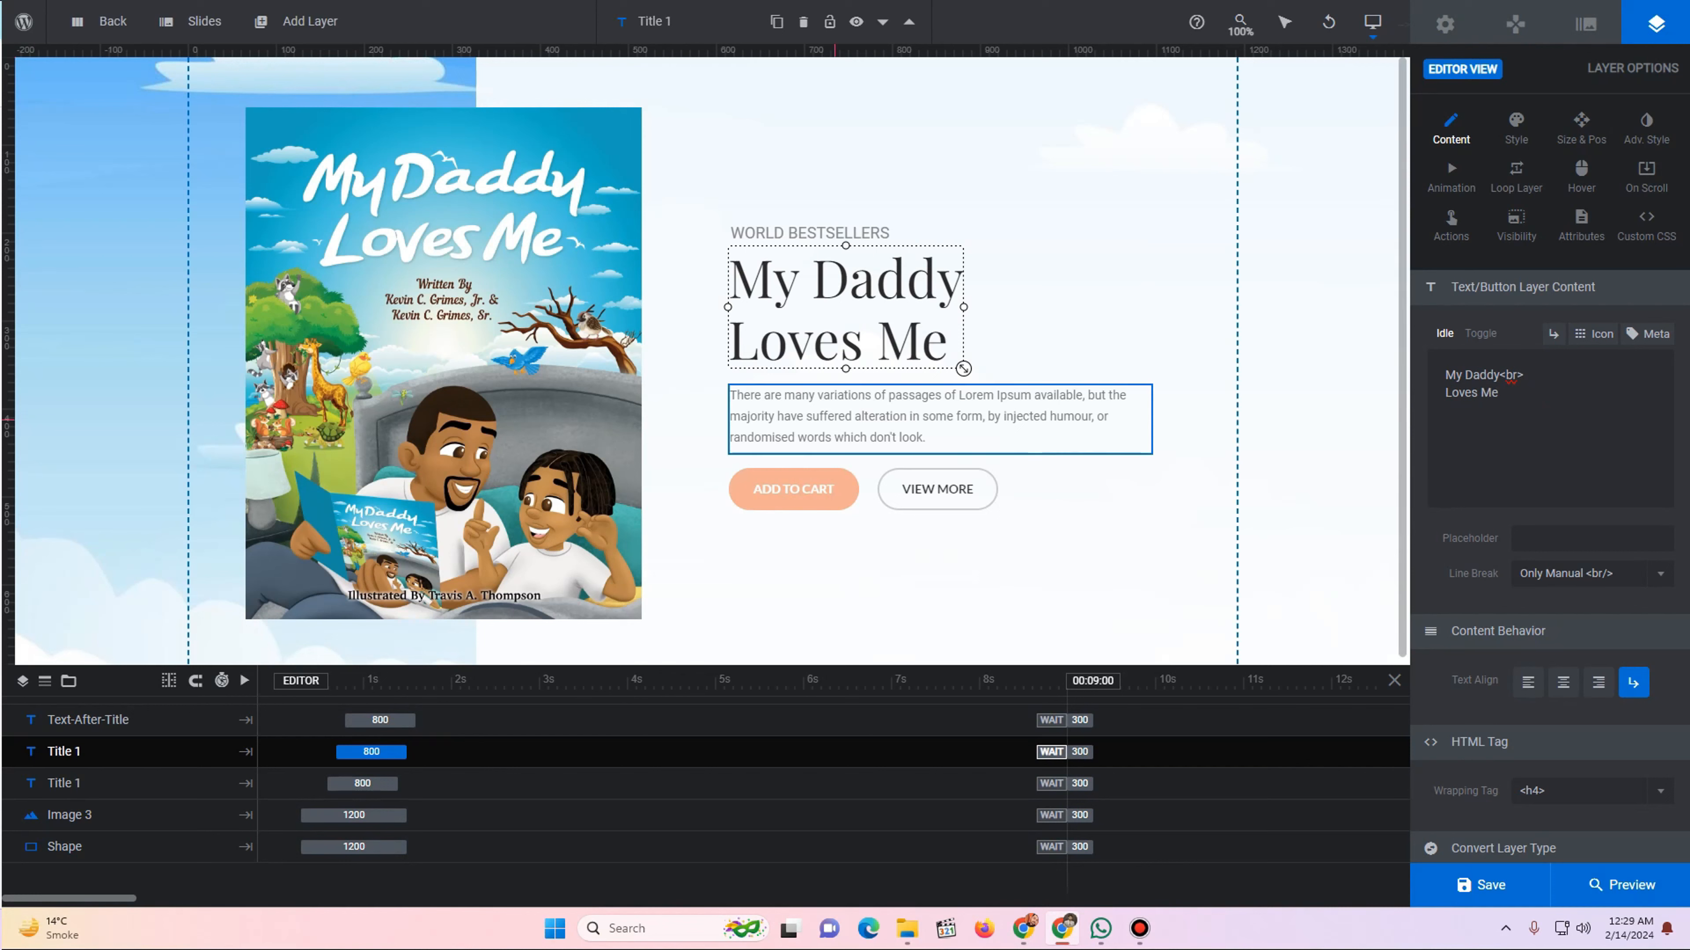
- Replace the slide's description text with the "The story begins with KJ's morning rituals" paragraph copied from the book info document
left_click(793, 419)
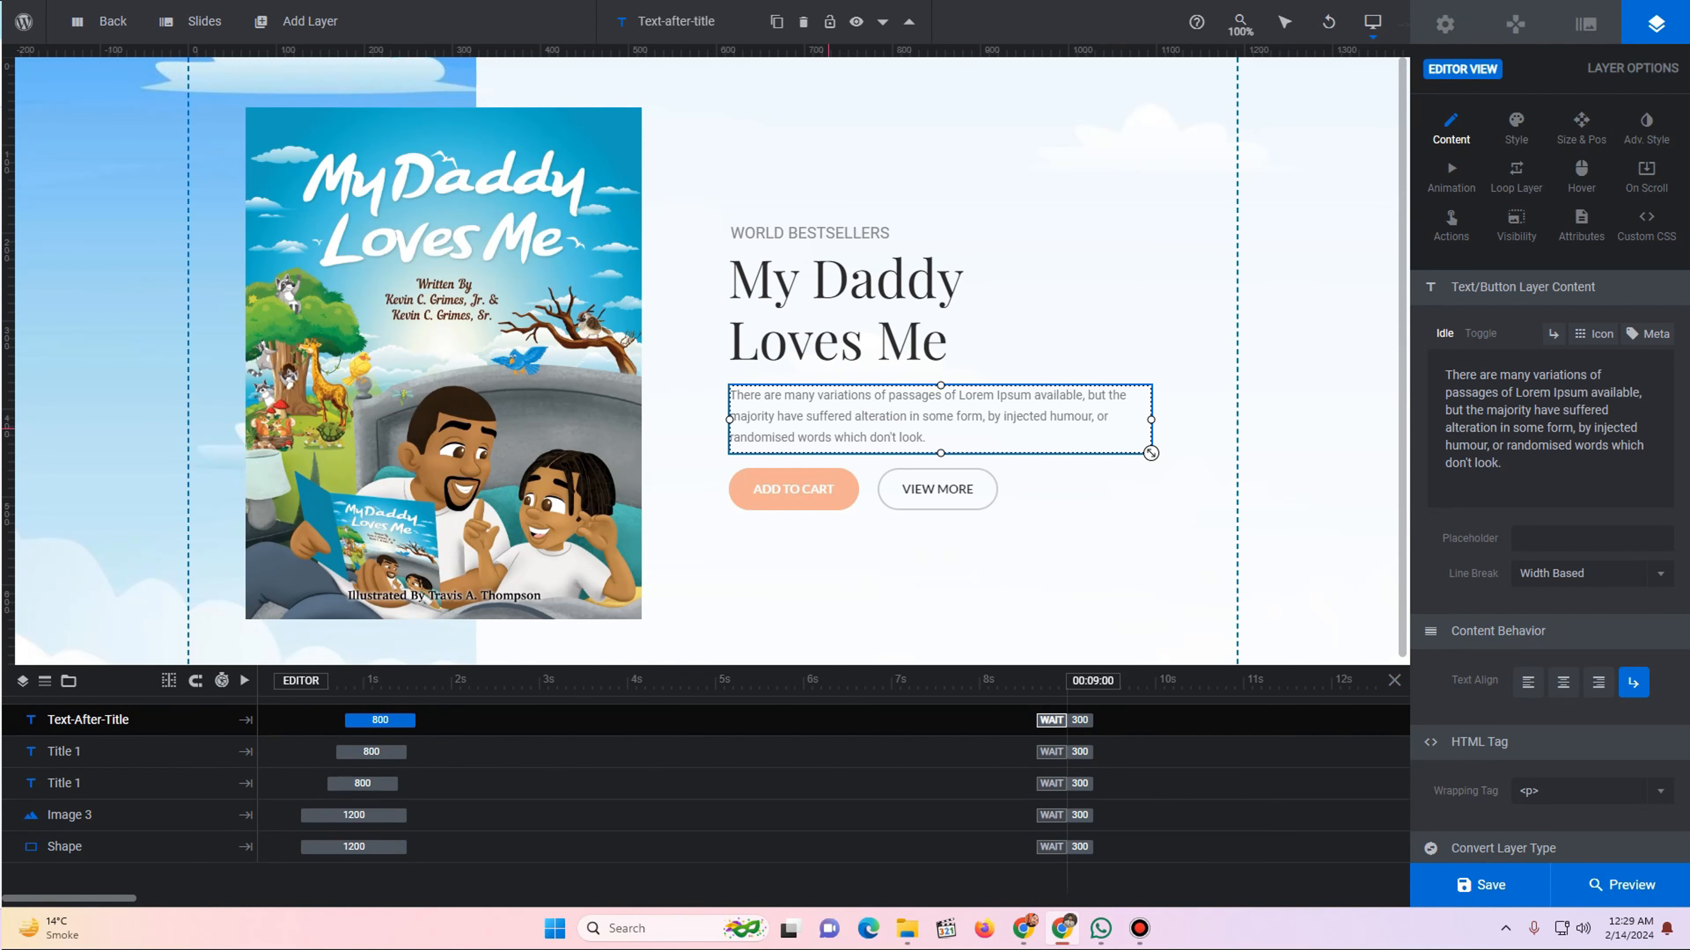
key("ctrl+Tab")
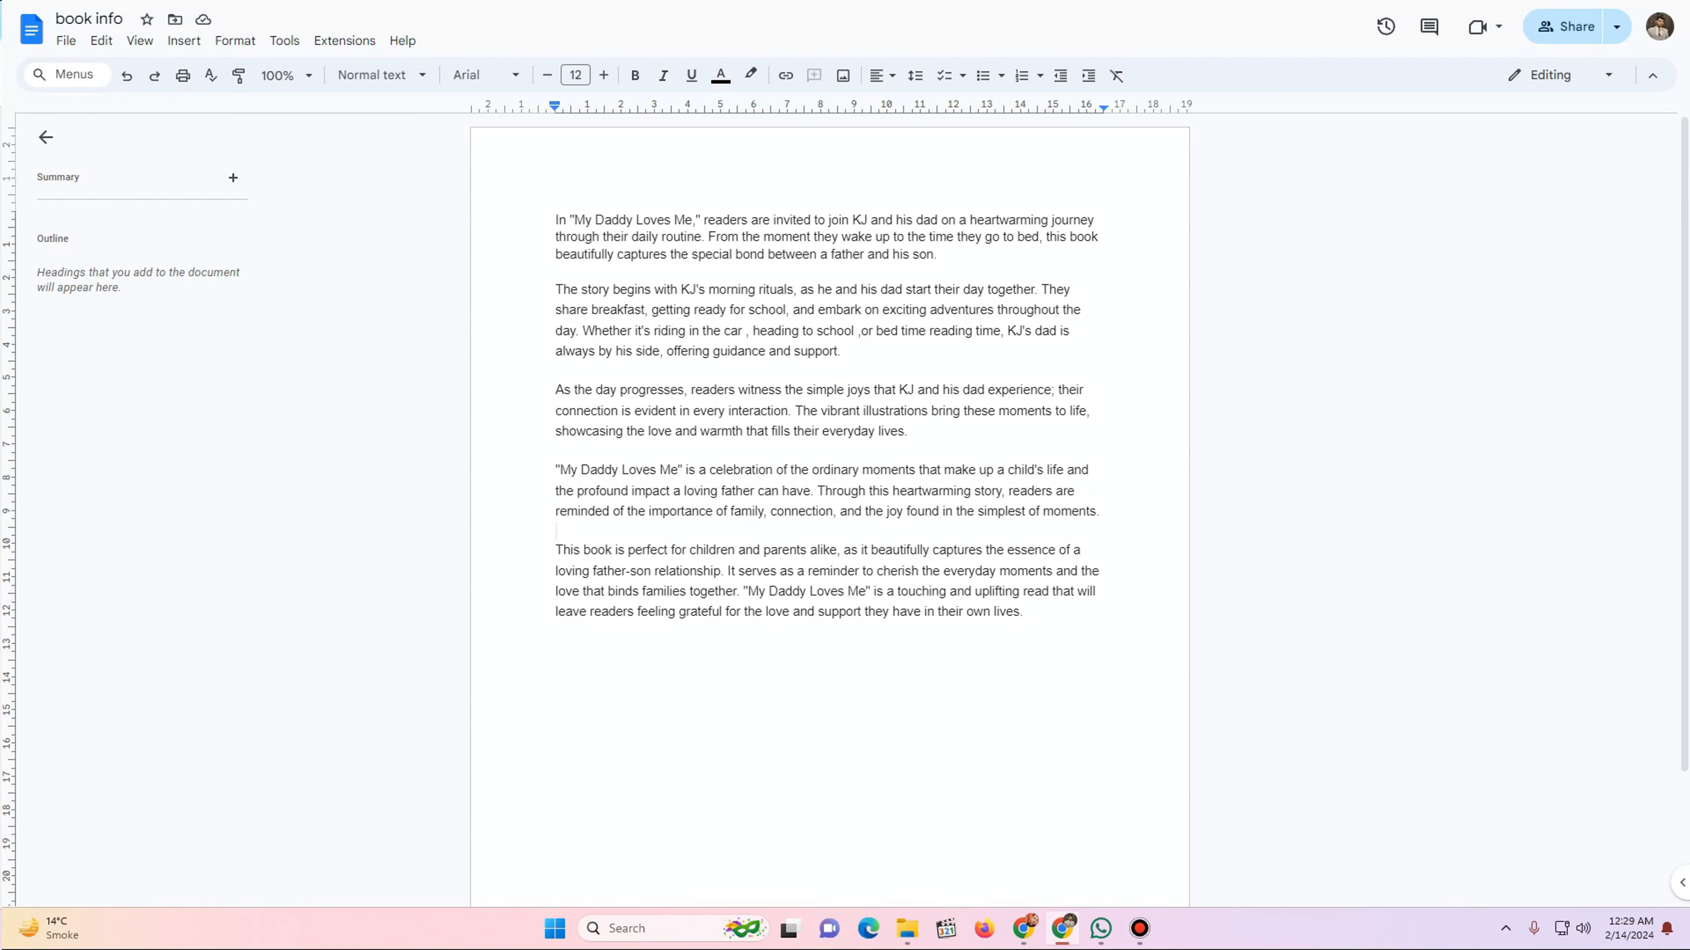
left_click_drag(555, 219, 939, 256)
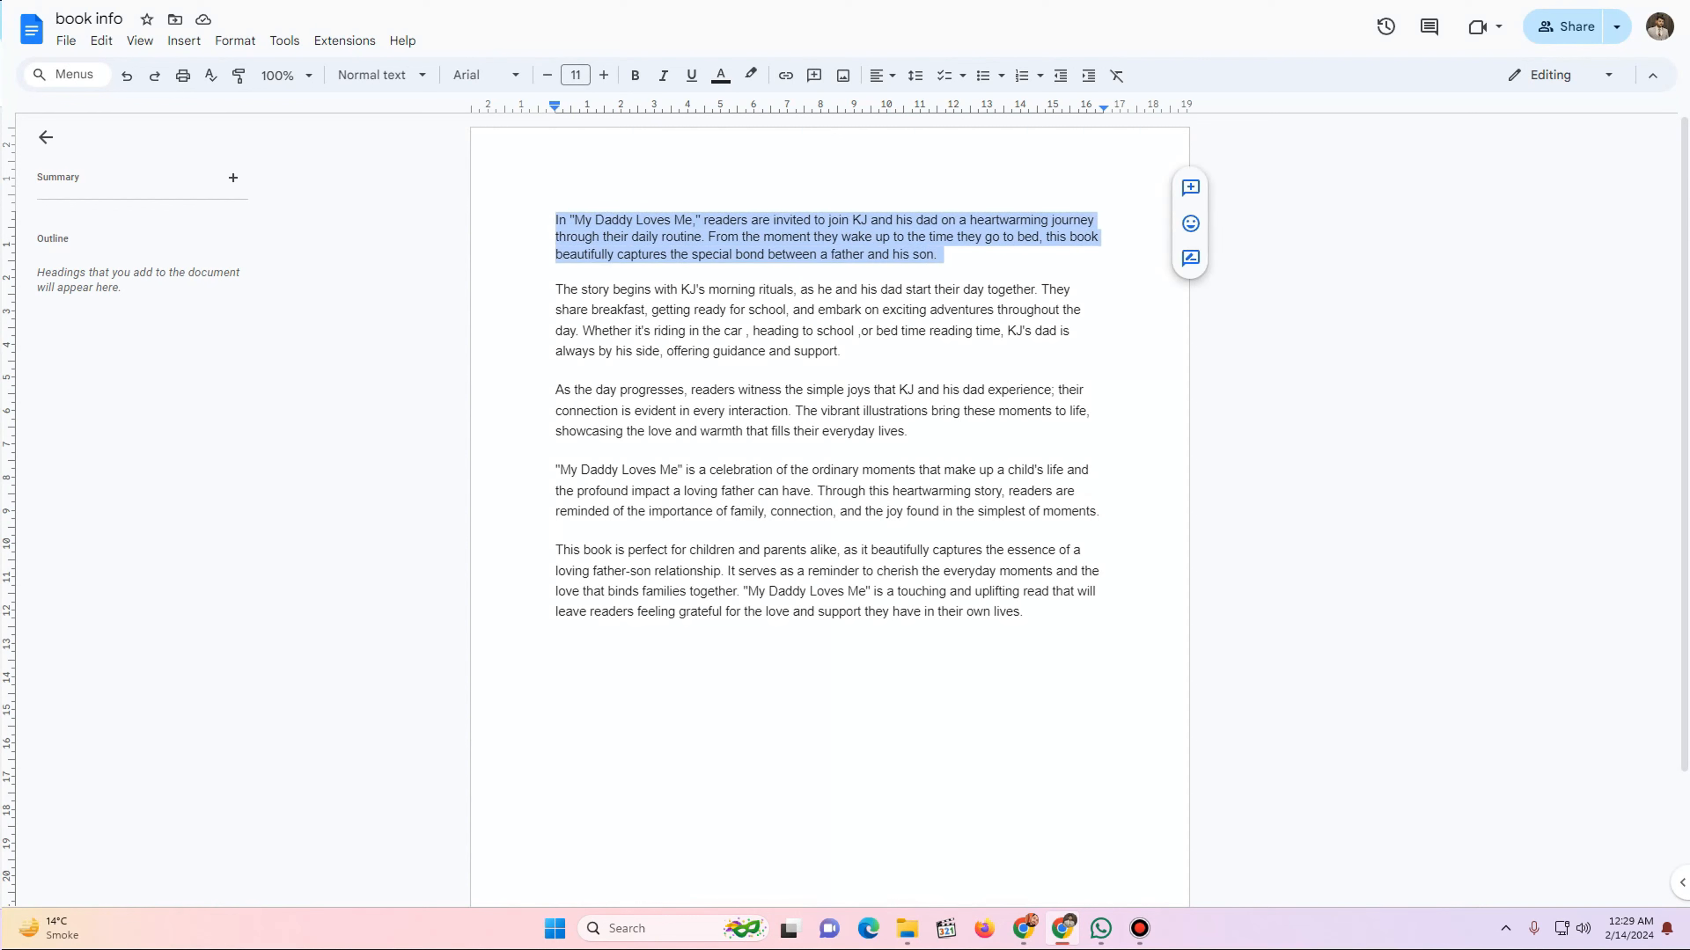
left_click(556, 290)
left_click_drag(556, 290, 844, 353)
right_click(756, 316)
left_click(1048, 362)
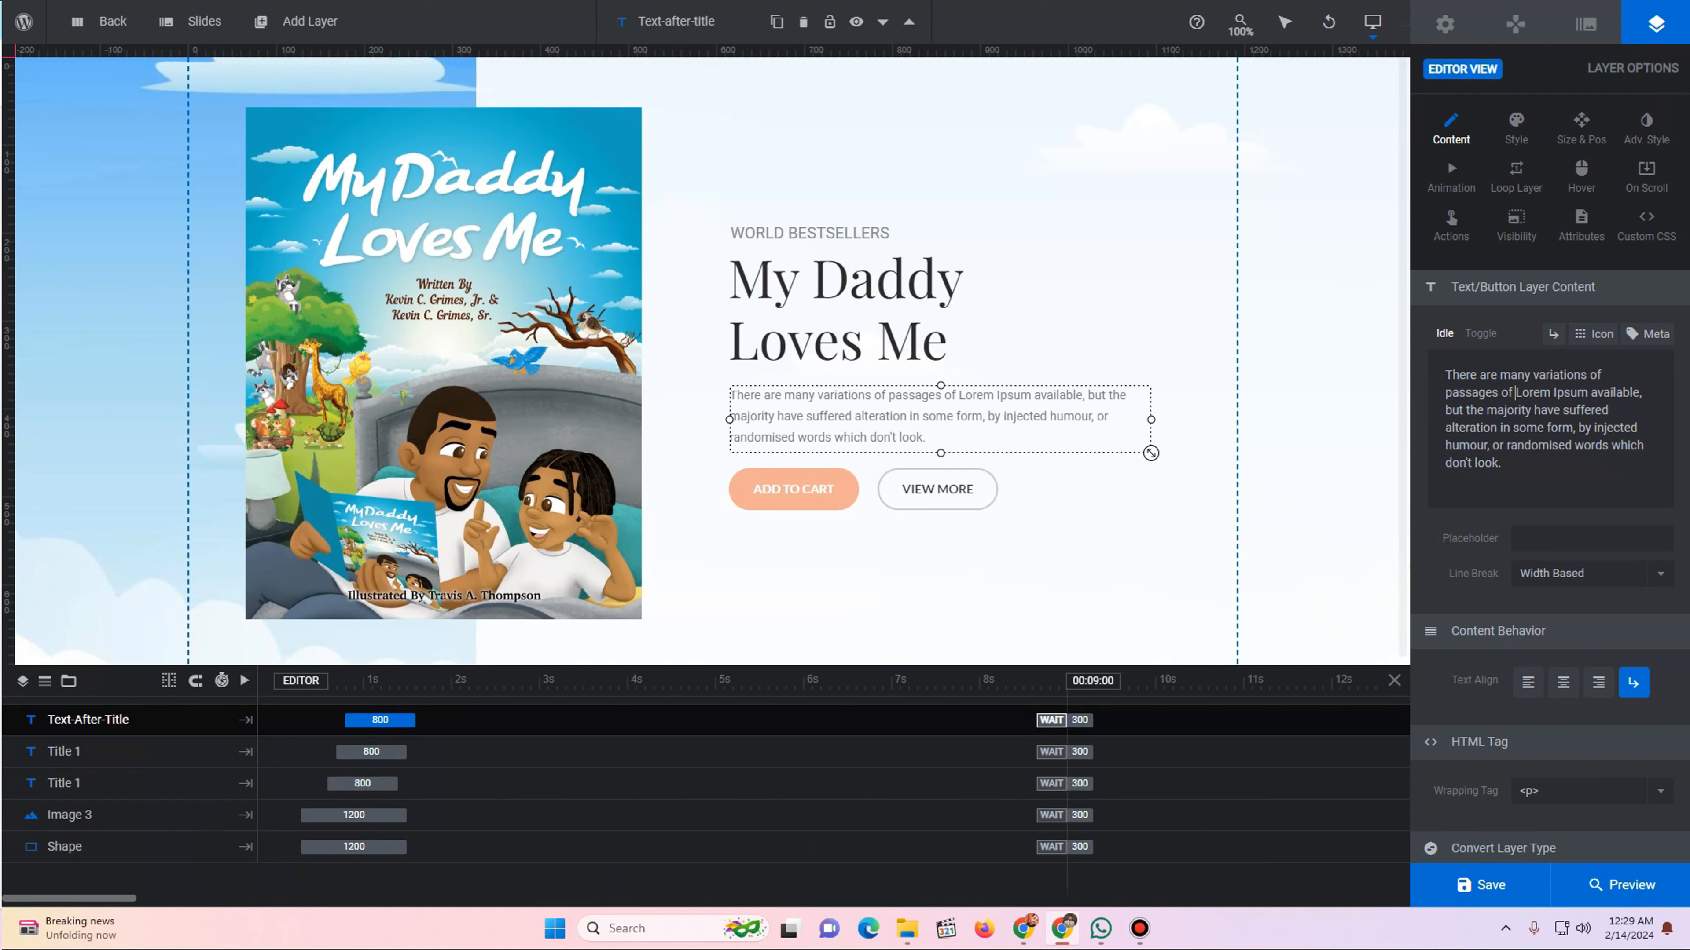
key("ctrl+a")
key("ctrl+v")
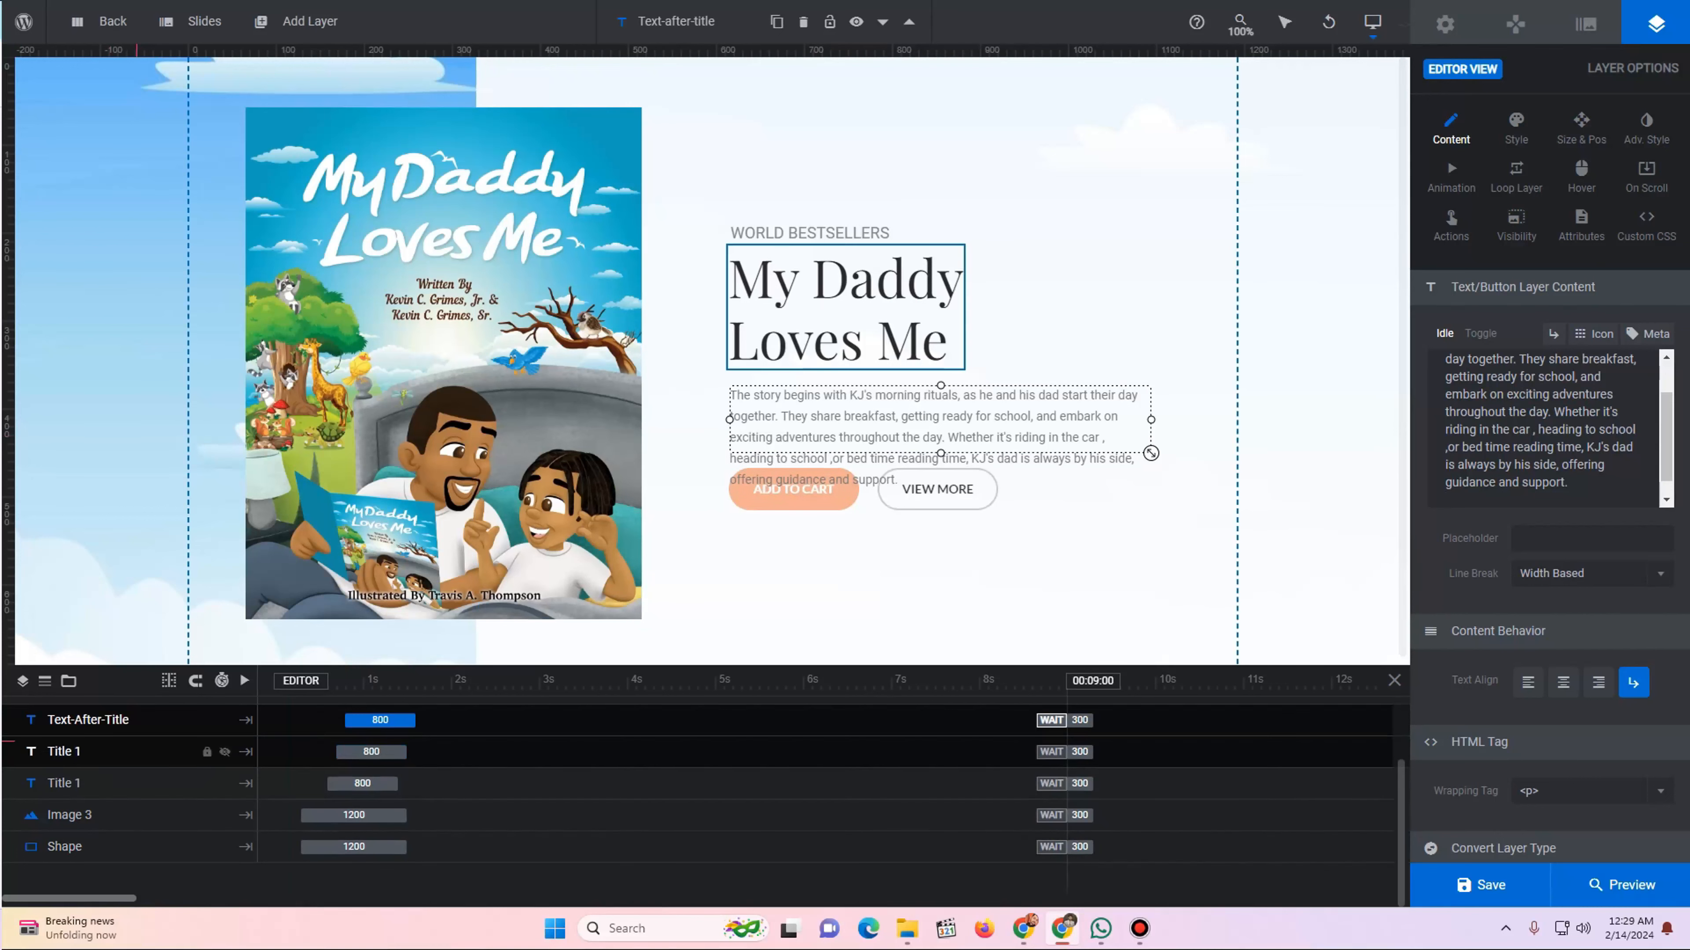
- Move the ADD TO CART and VIEW MORE buttons down together until they clear the last line of the description
scroll(137, 742, "up", 1)
left_click(137, 776)
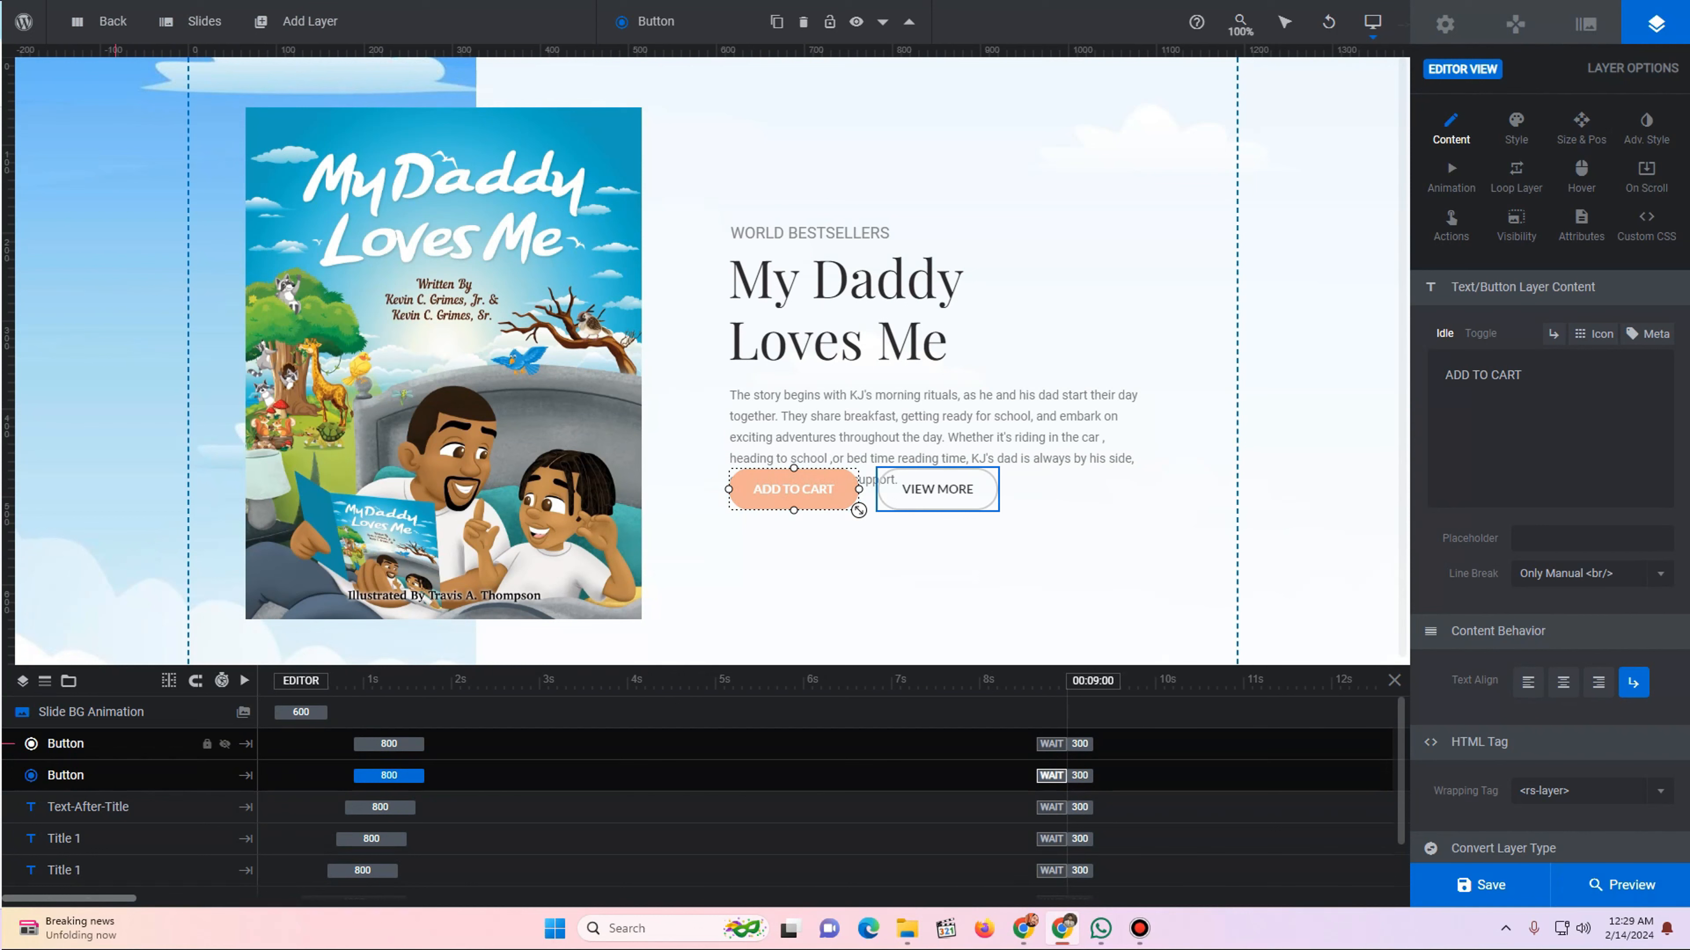
key("ctrl")
left_click(115, 744)
left_click(115, 775, "ctrl")
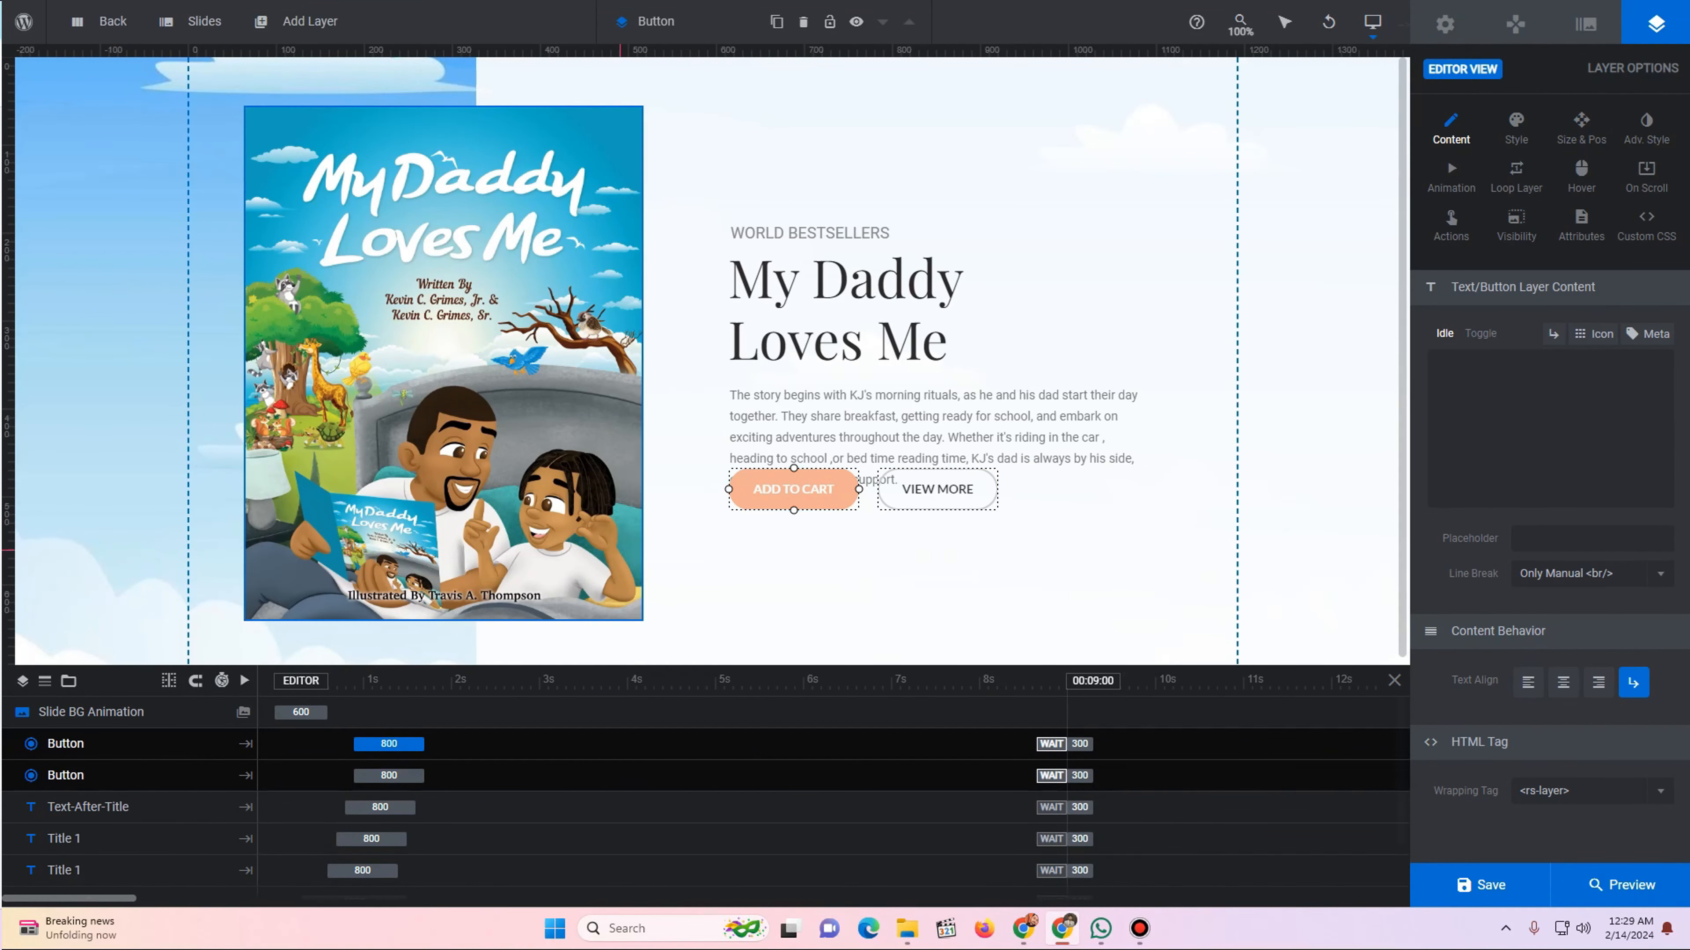
key("Down")
key("Down")
key("Down")
key("Down")
key("Down")
key("Down")
key("Down")
key("Down")
key("Down")
key("Down")
key("Down")
key("Down")
key("Down")
key("Down")
key("Down")
key("Down")
key("Down")
key("Down")
key("Down")
key("Down")
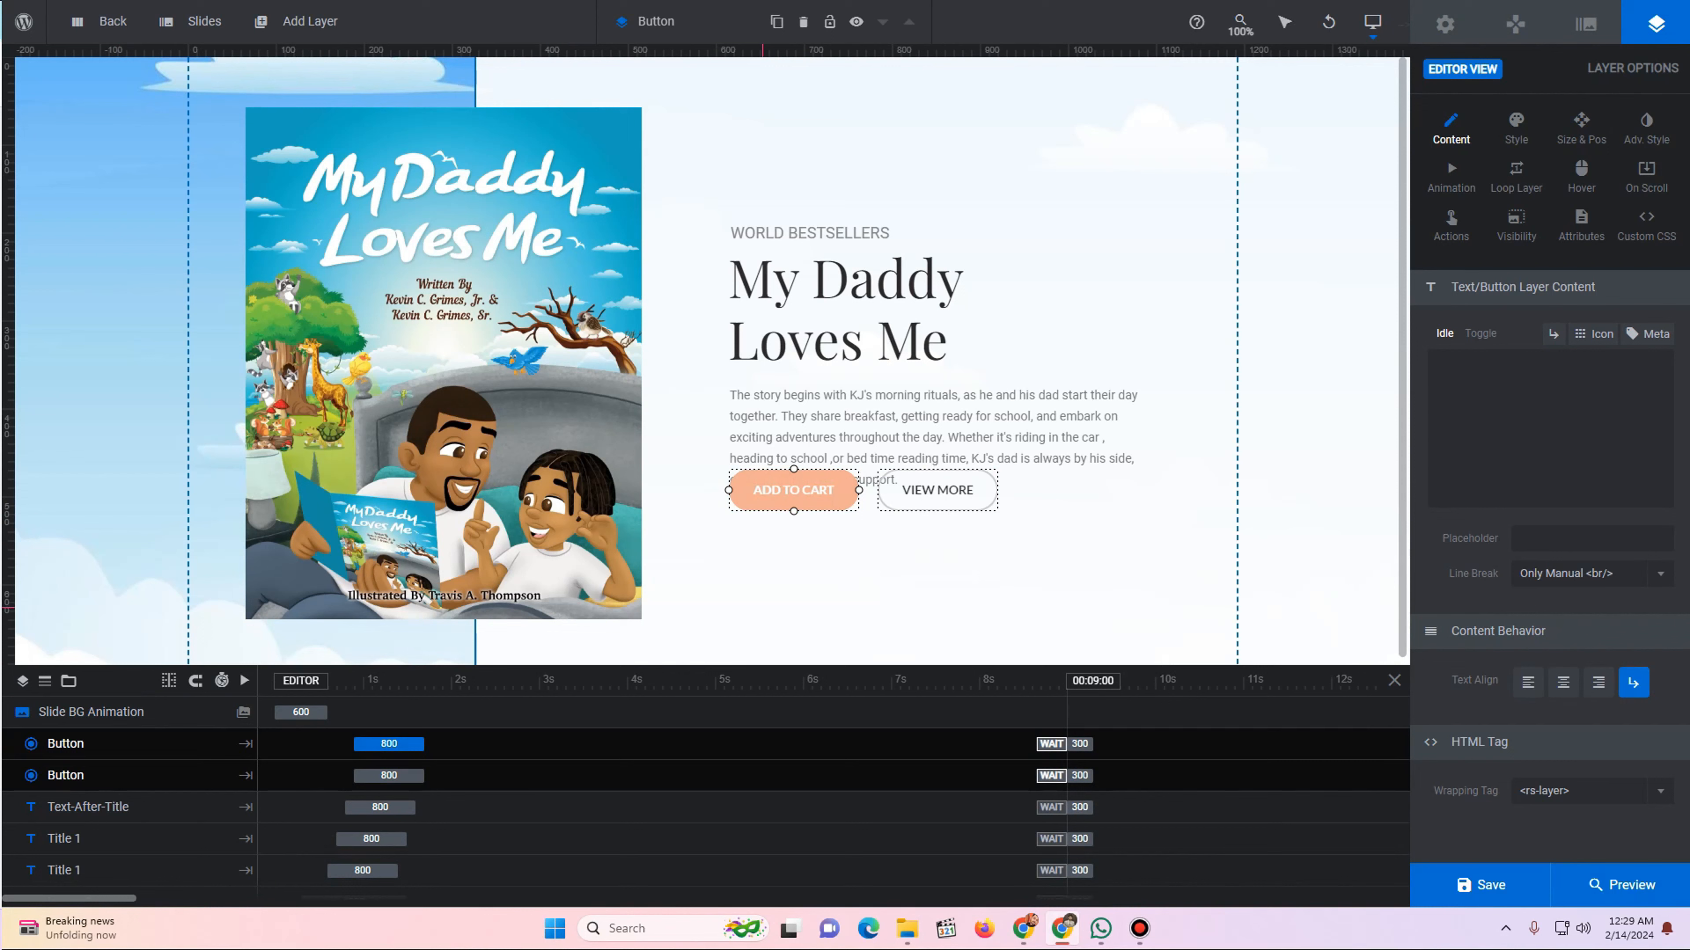
key("Down")
key("Down")
key("Down")
key("Down")
key("Down")
key("Down")
key("Down")
key("Down")
key("Down")
key("Down")
key("Down")
key("Down")
key("Down")
key("Down")
key("Down")
key("Down")
key("Down")
key("Down")
key("Down")
key("Down")
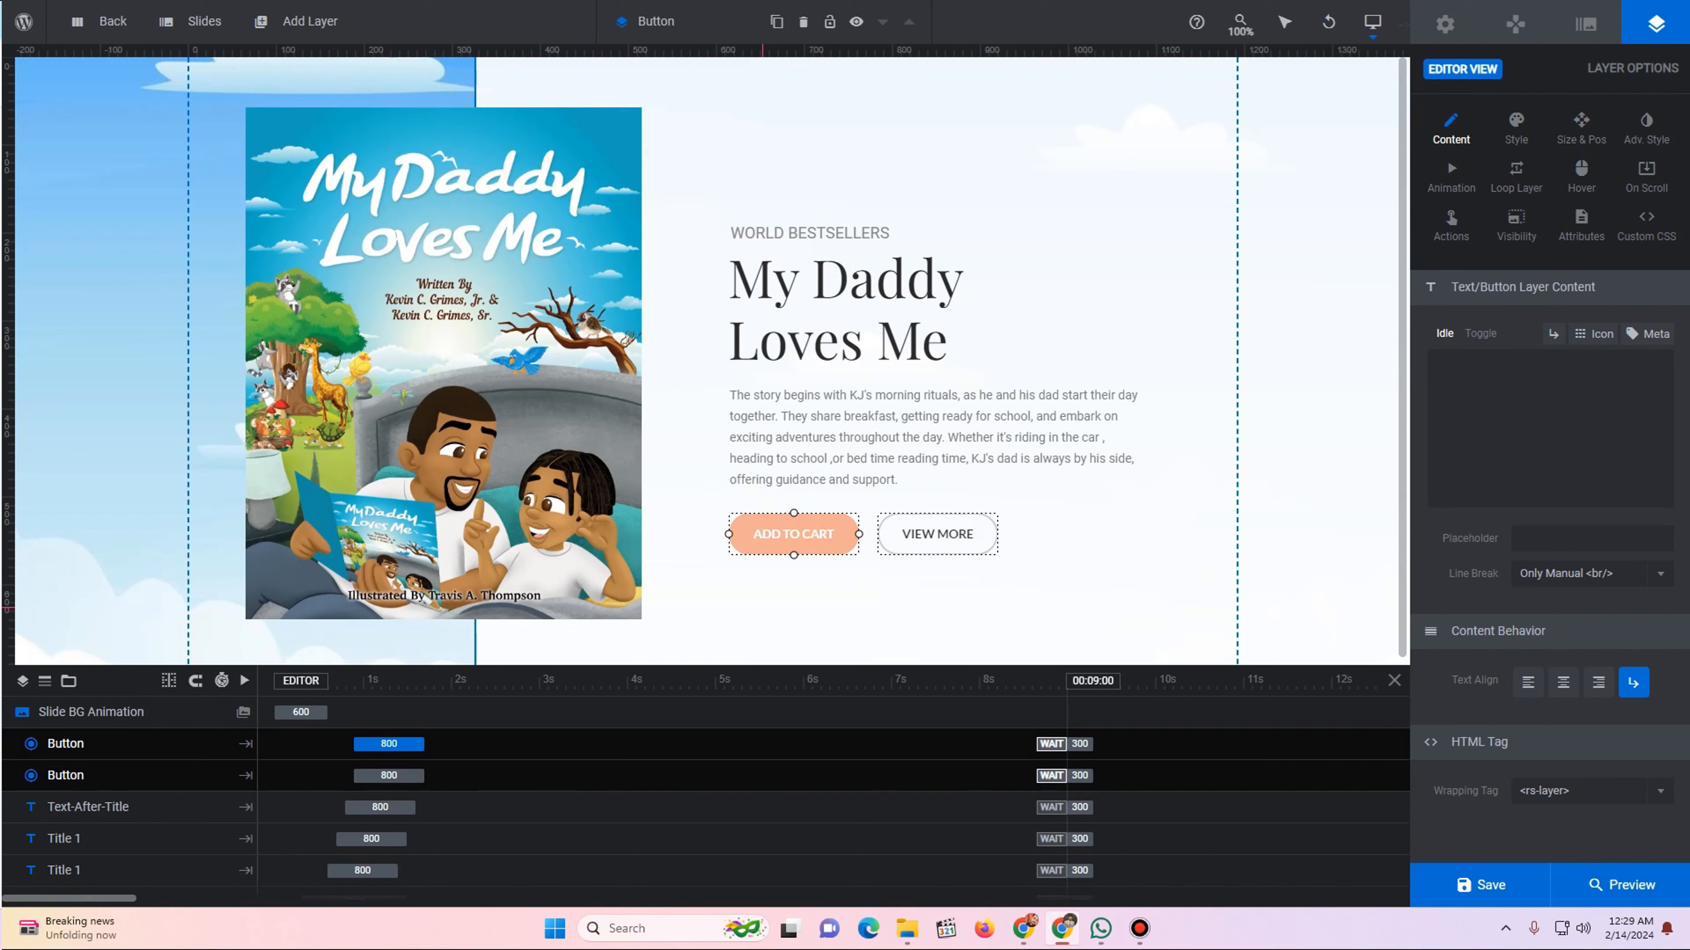
key("Down")
key("Down")
key("Down")
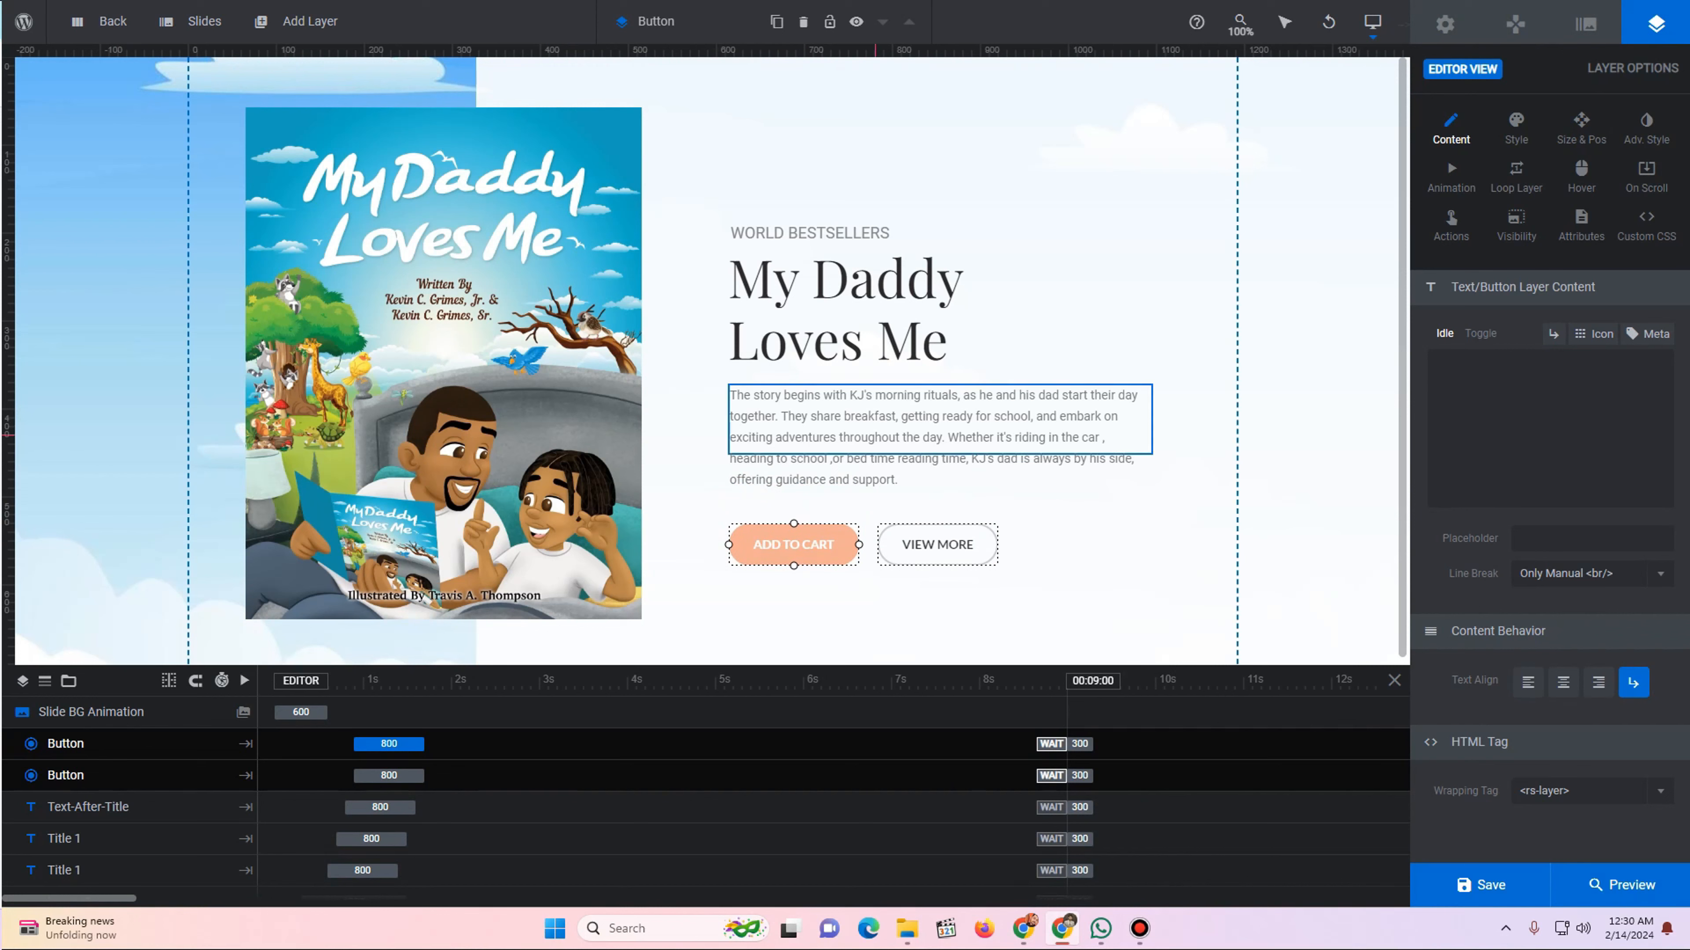
- Make the description layer's box taller to fit all its text and reposition it below the title at a Y offset of 81px
left_click(1149, 451)
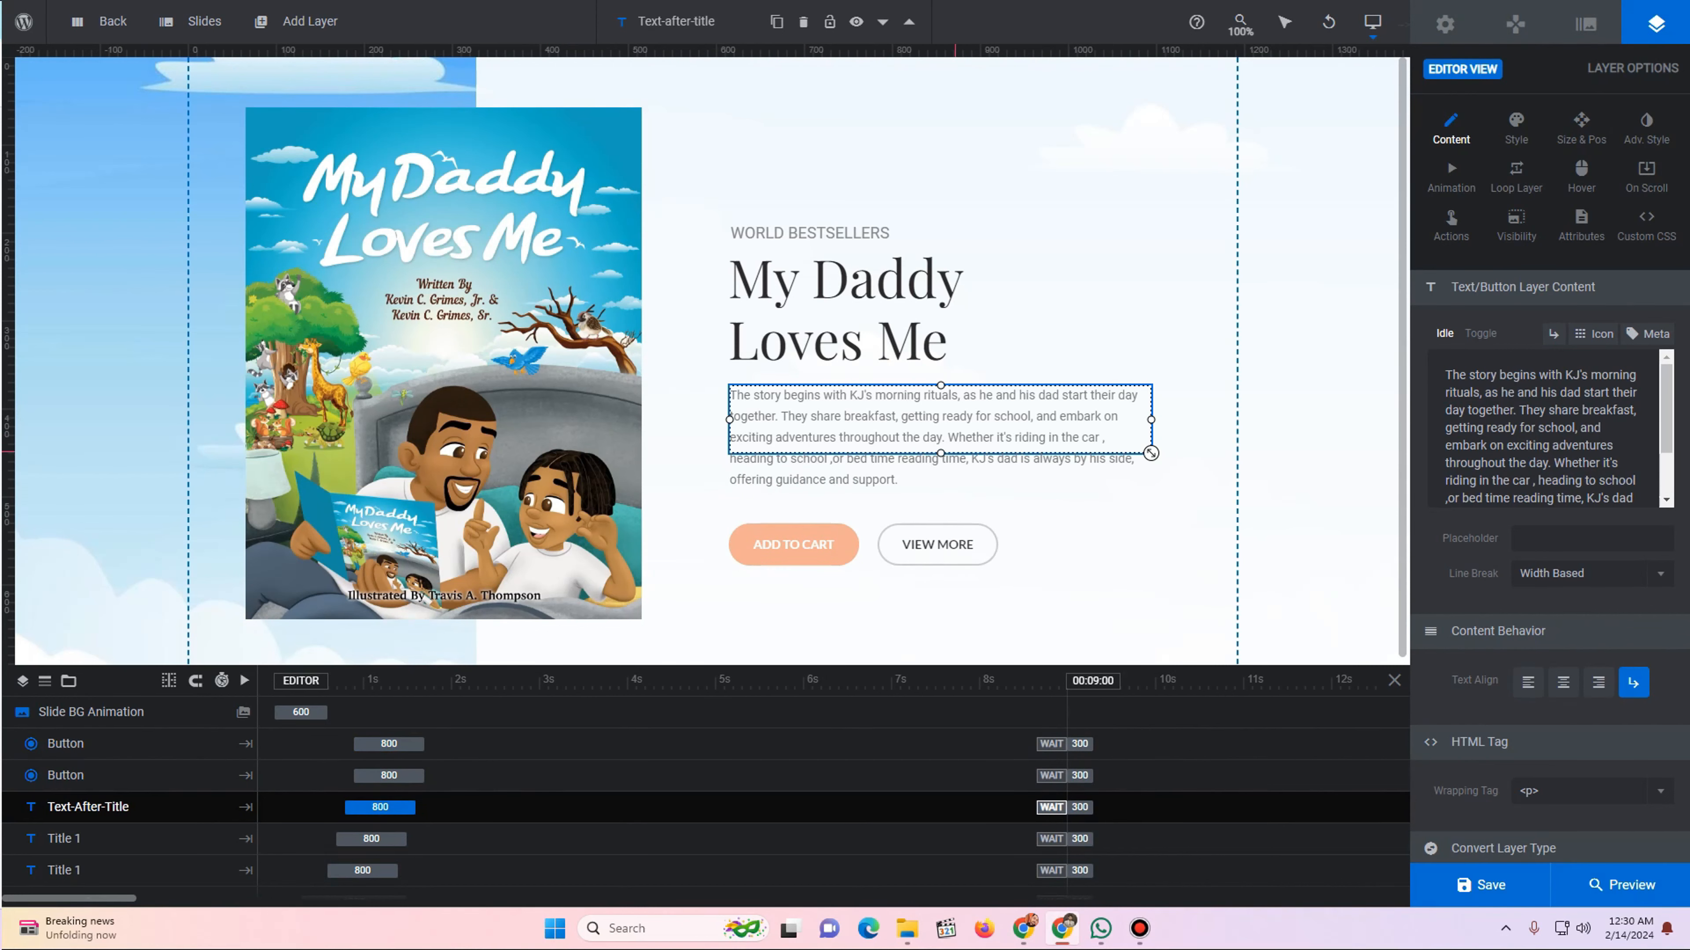
left_click_drag(1151, 453, 1150, 471)
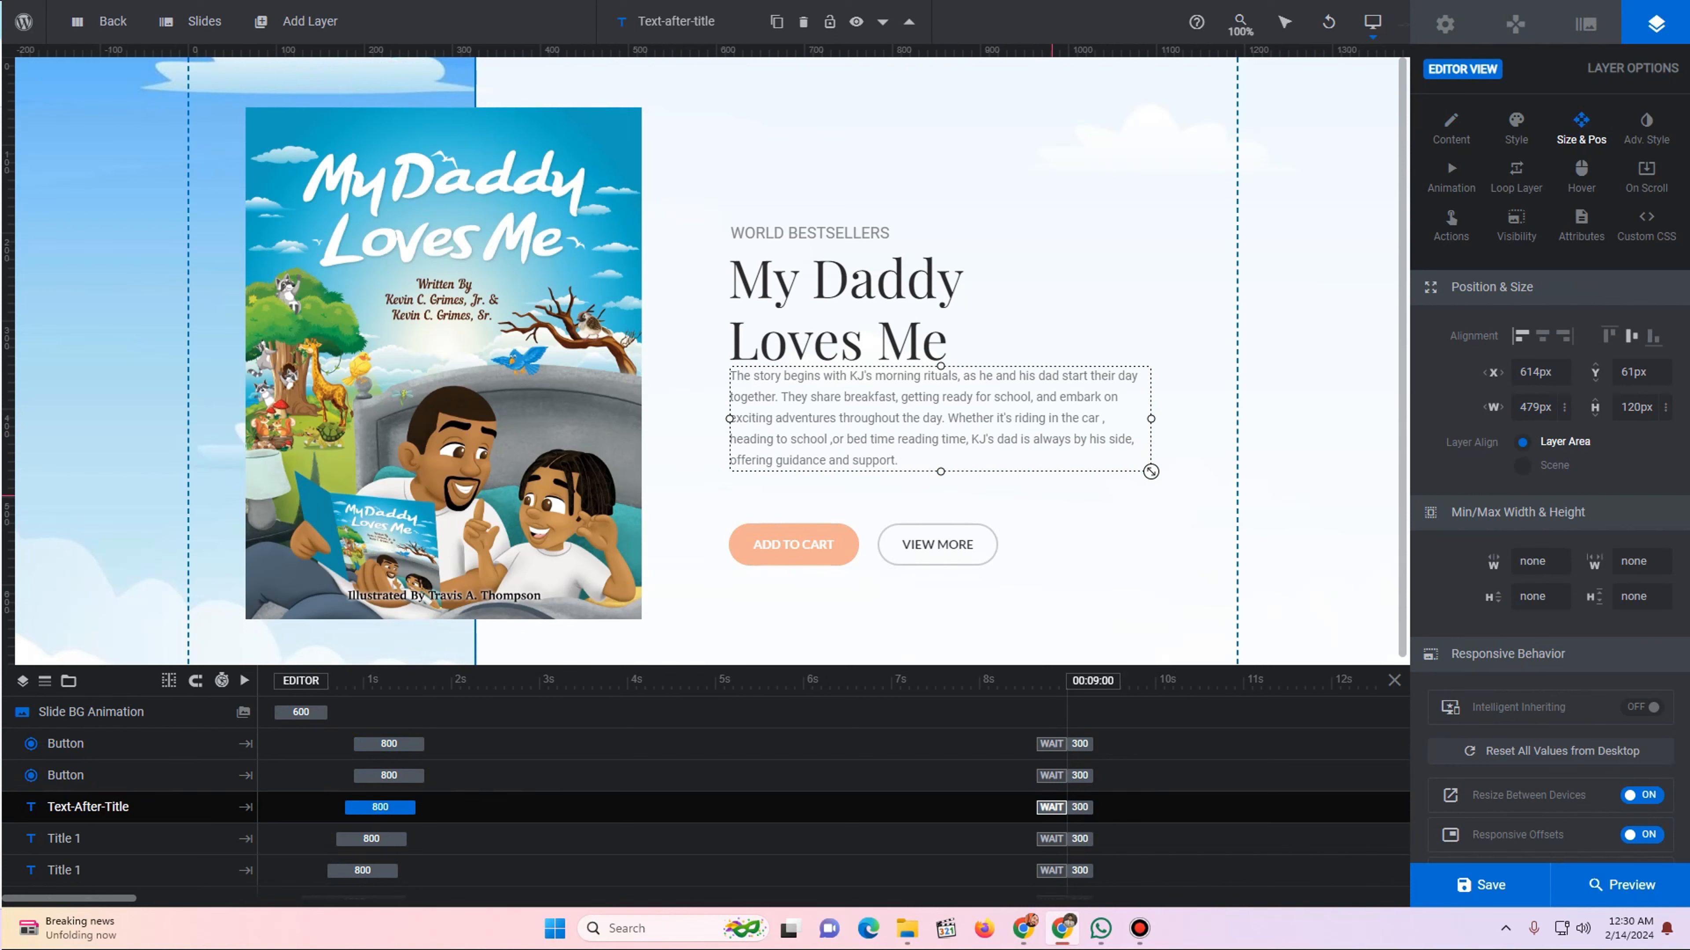
left_click(1052, 496)
left_click(1051, 496)
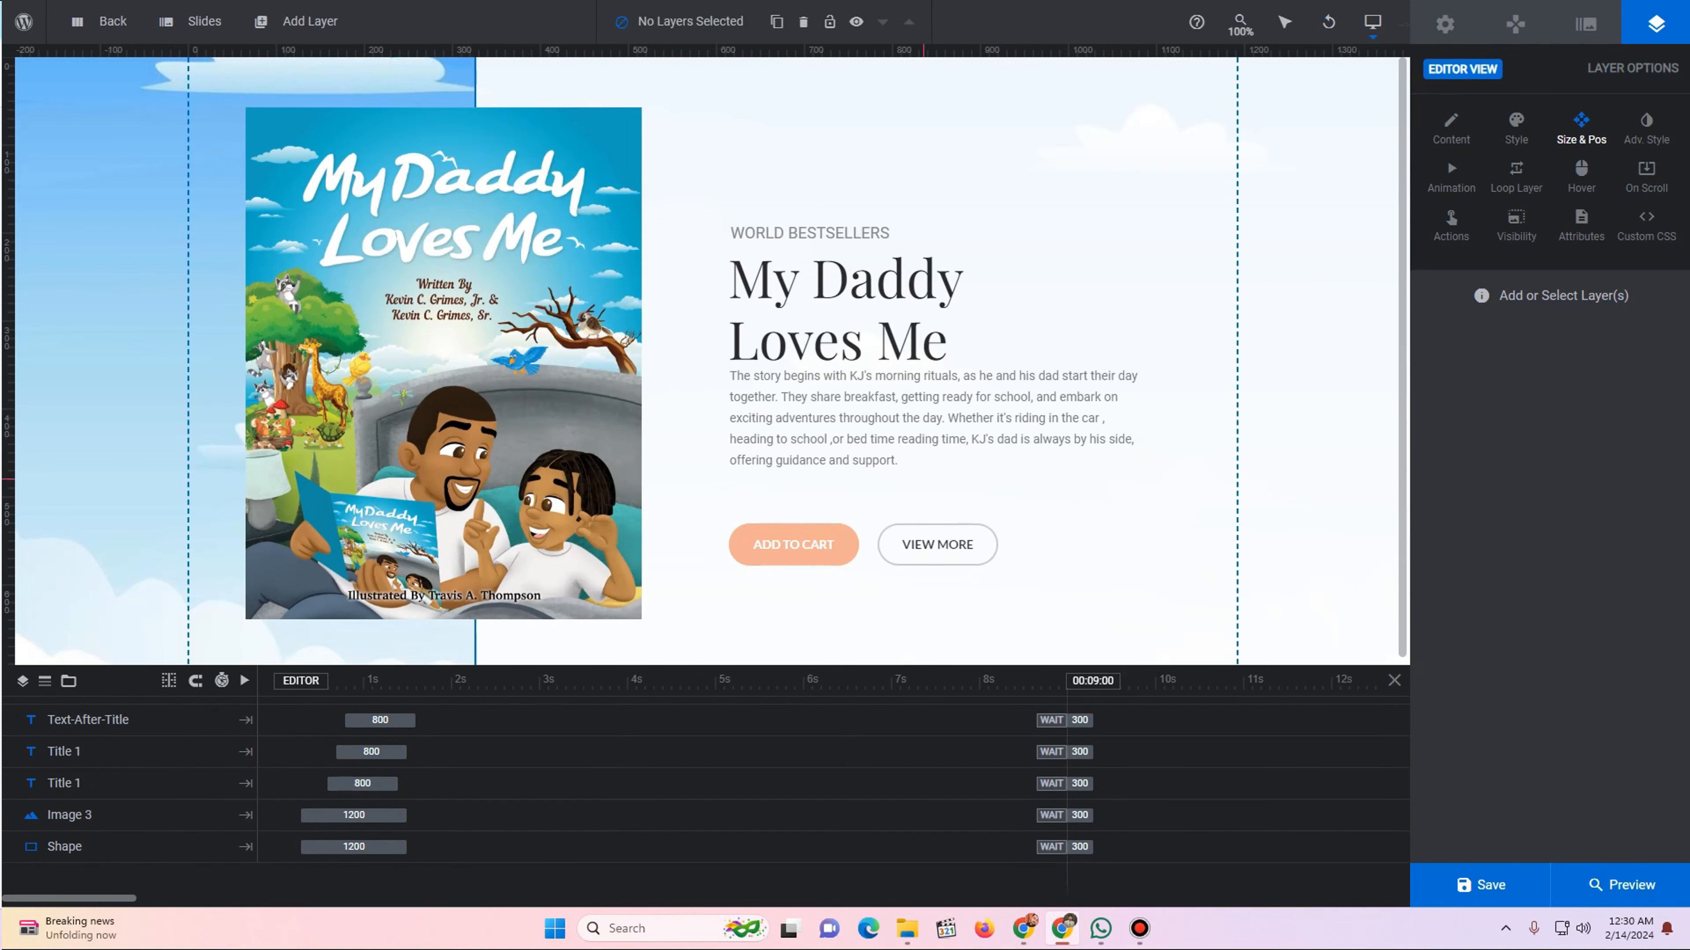
left_click_drag(1151, 471, 1150, 489)
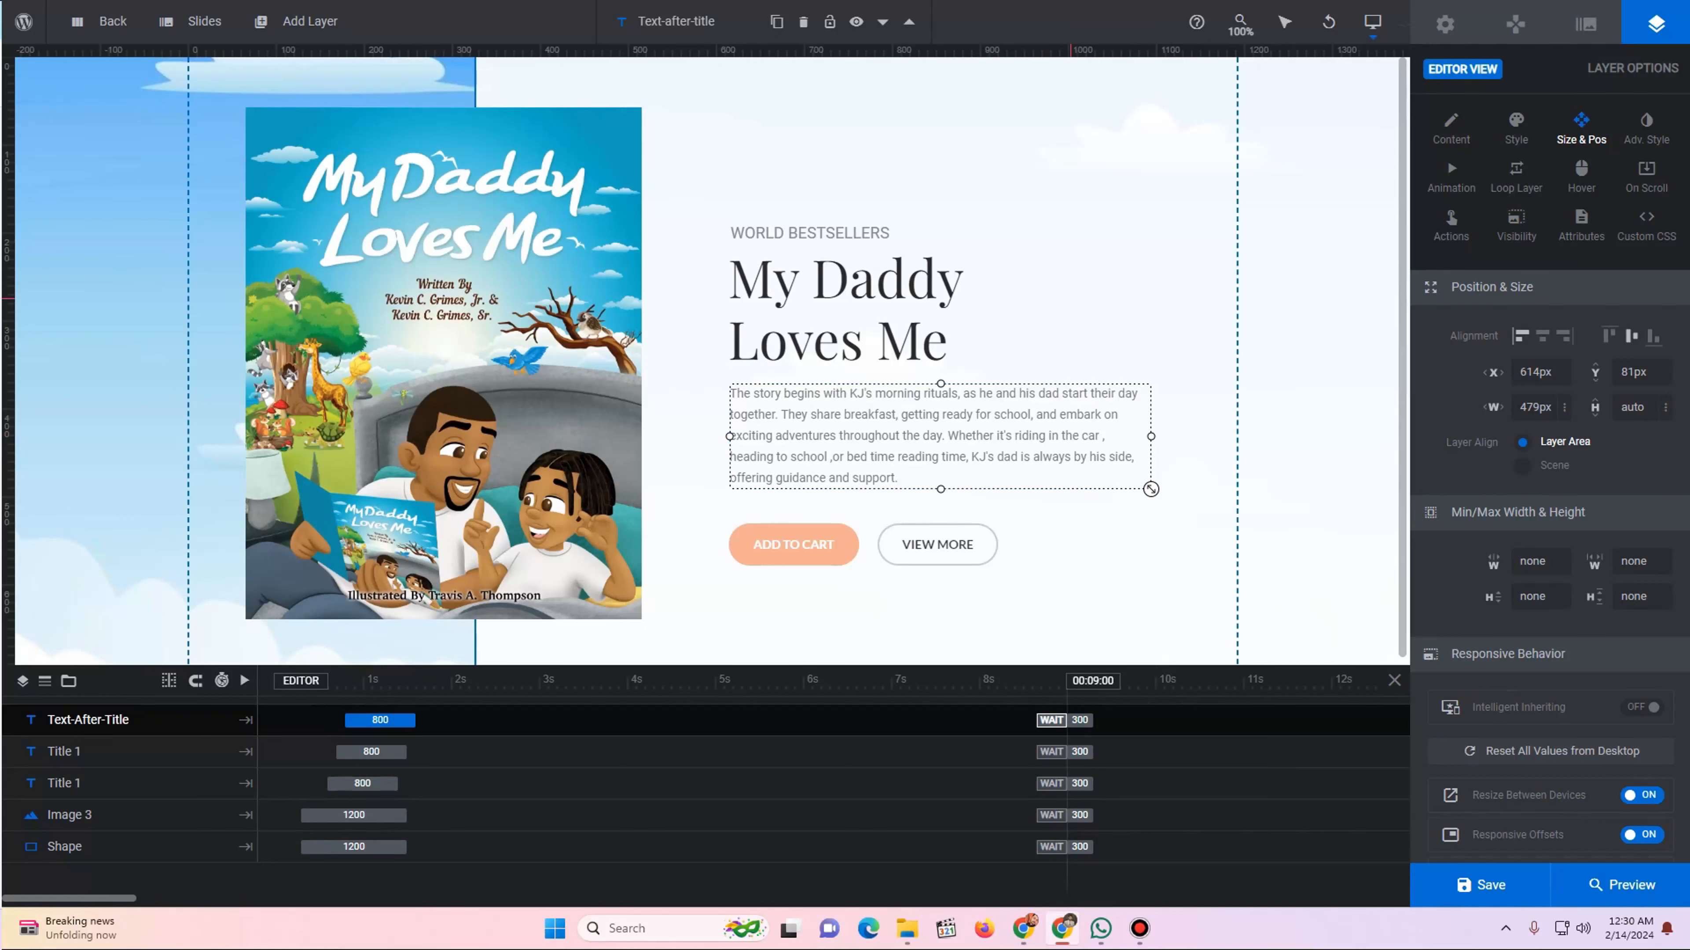
left_click(1151, 491)
left_click(160, 379)
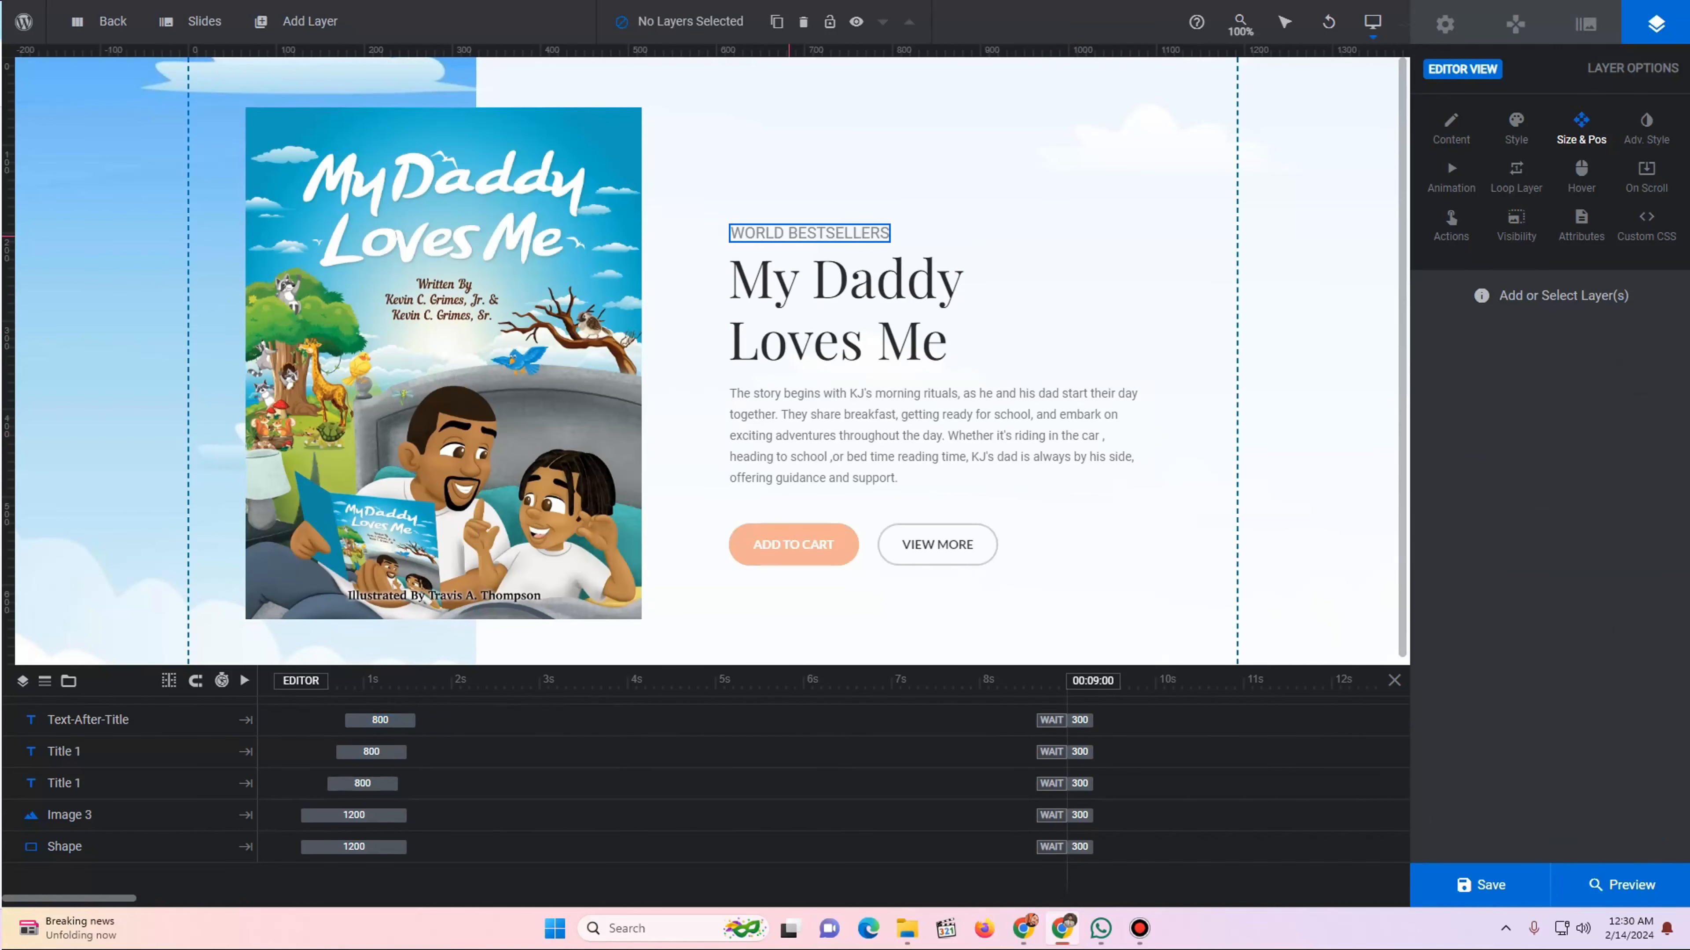
- Change the "WORLD BESTSELLERS" text above the title to "PRE-BOOKING AVAILABLE", after trying "OUR BESTSELLER"
left_click(885, 237)
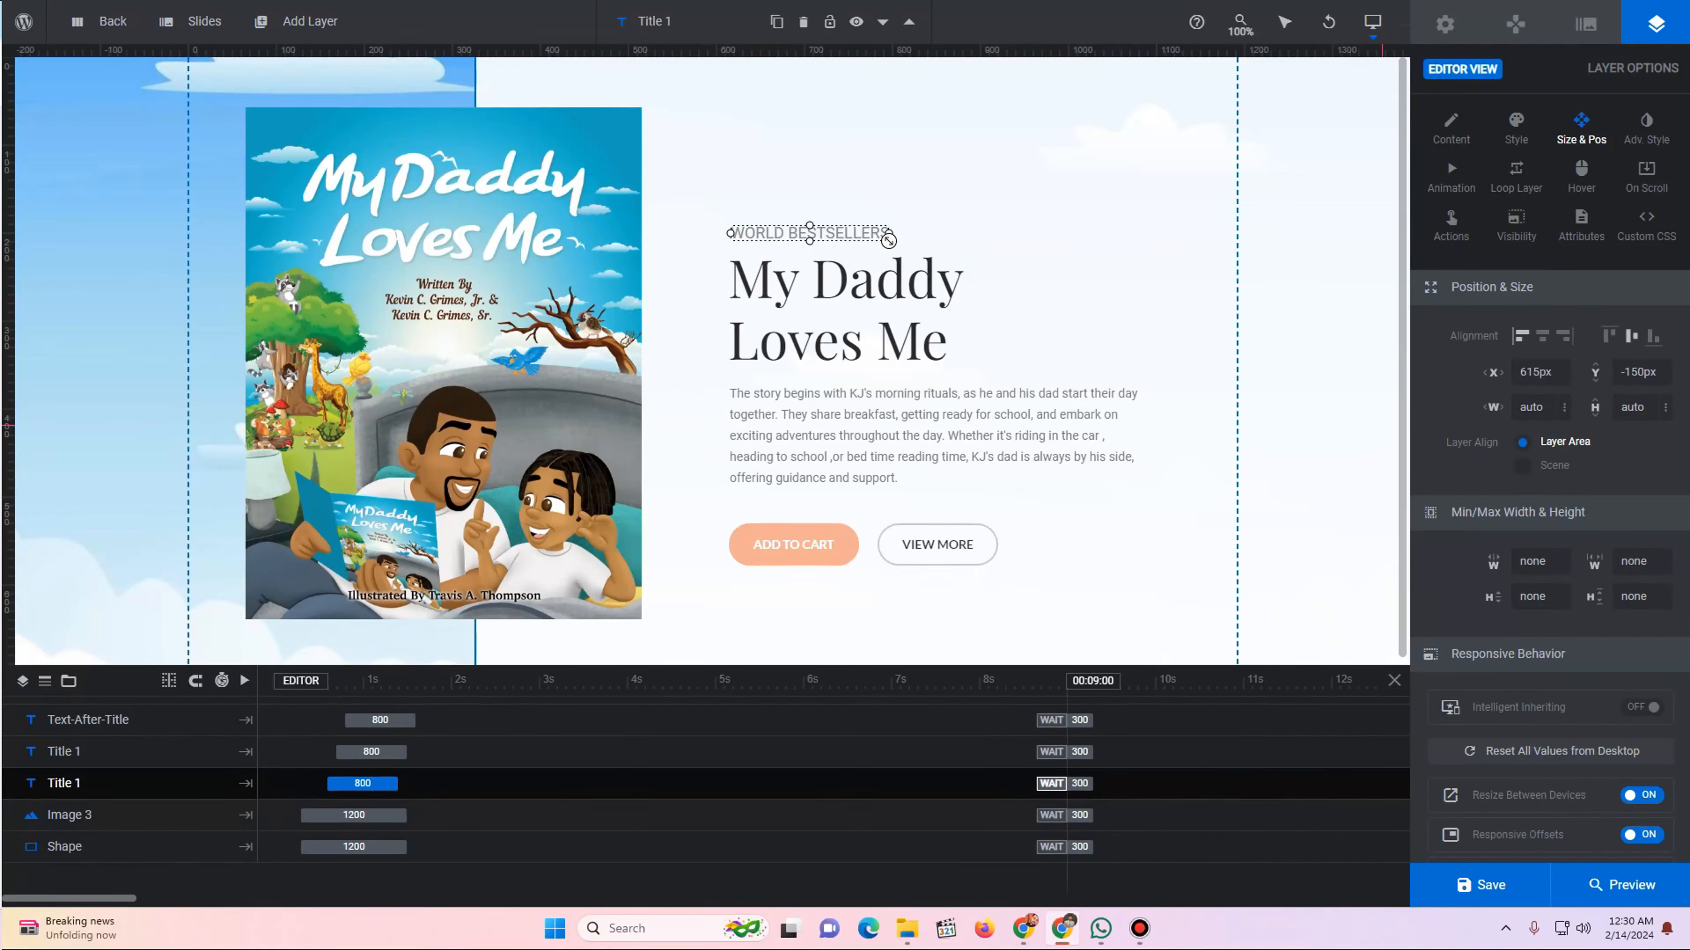
left_click(1451, 127)
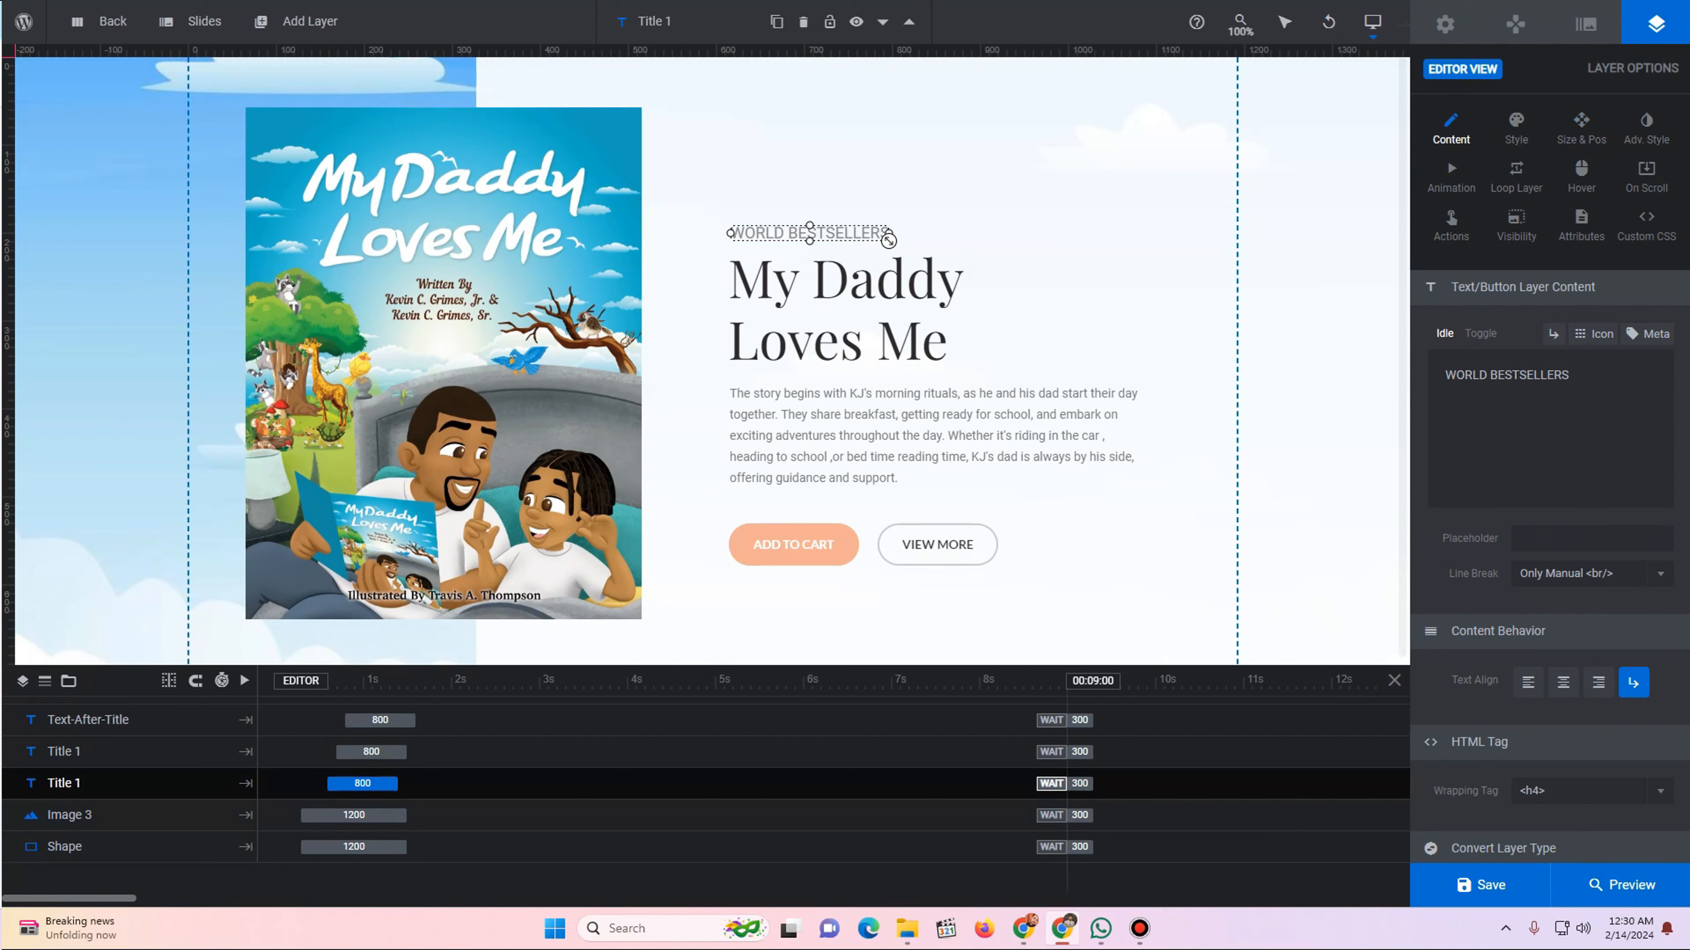
double_click(1457, 375)
type("OUR")
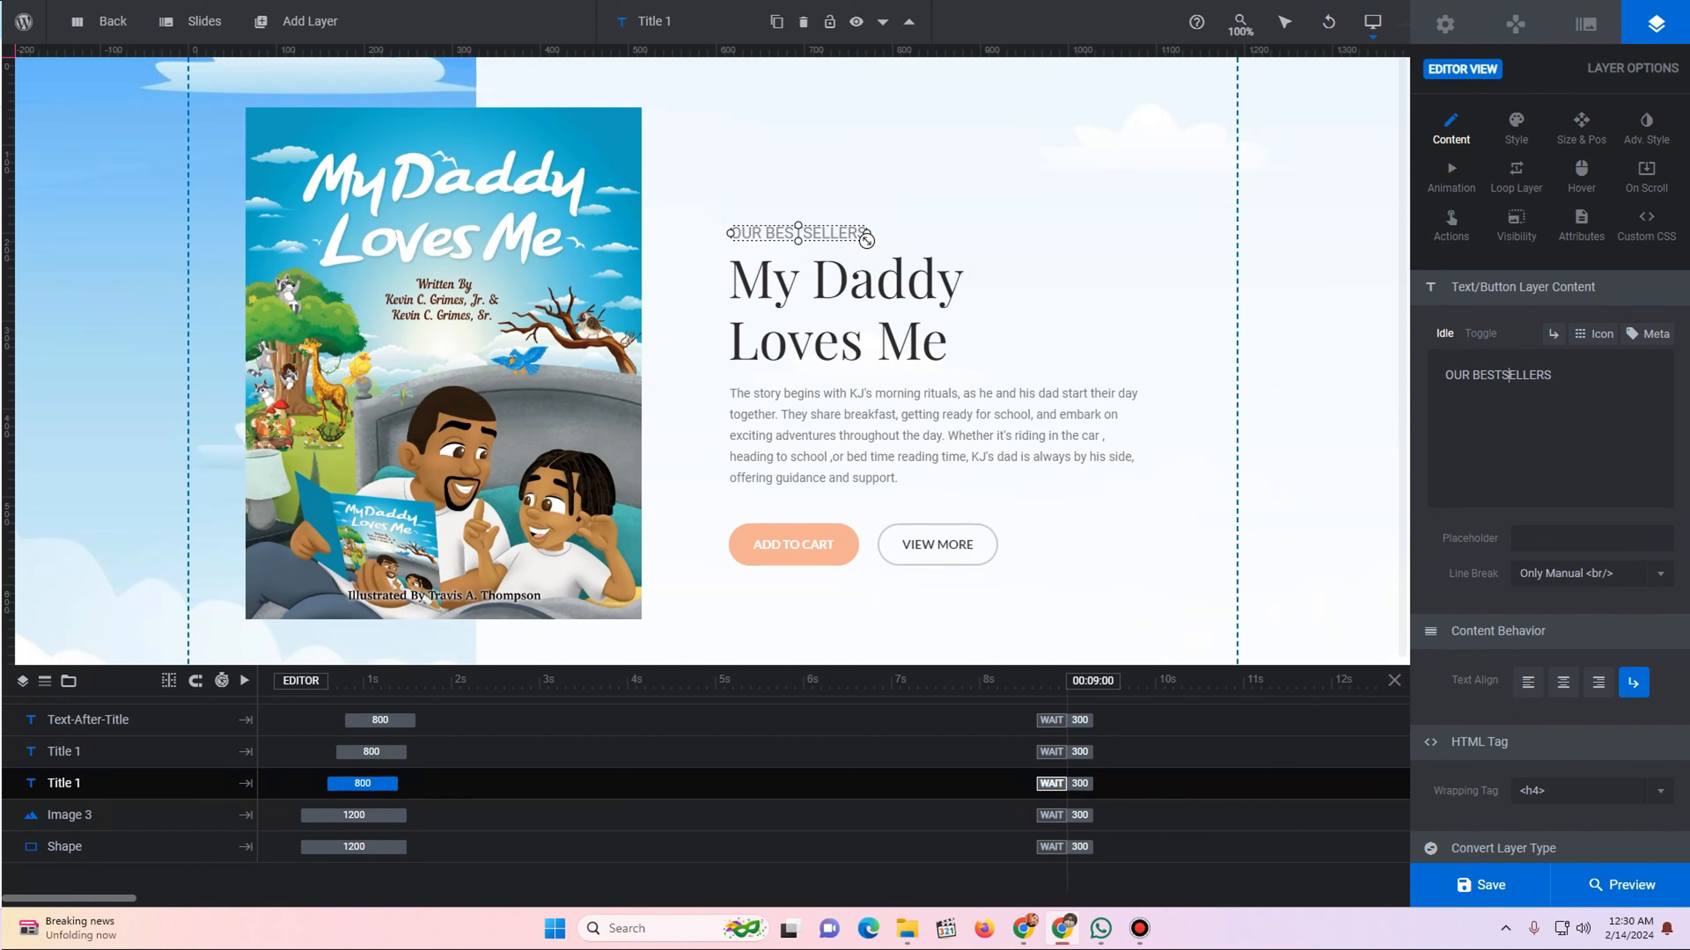
key("BackSpace")
key("ctrl+a")
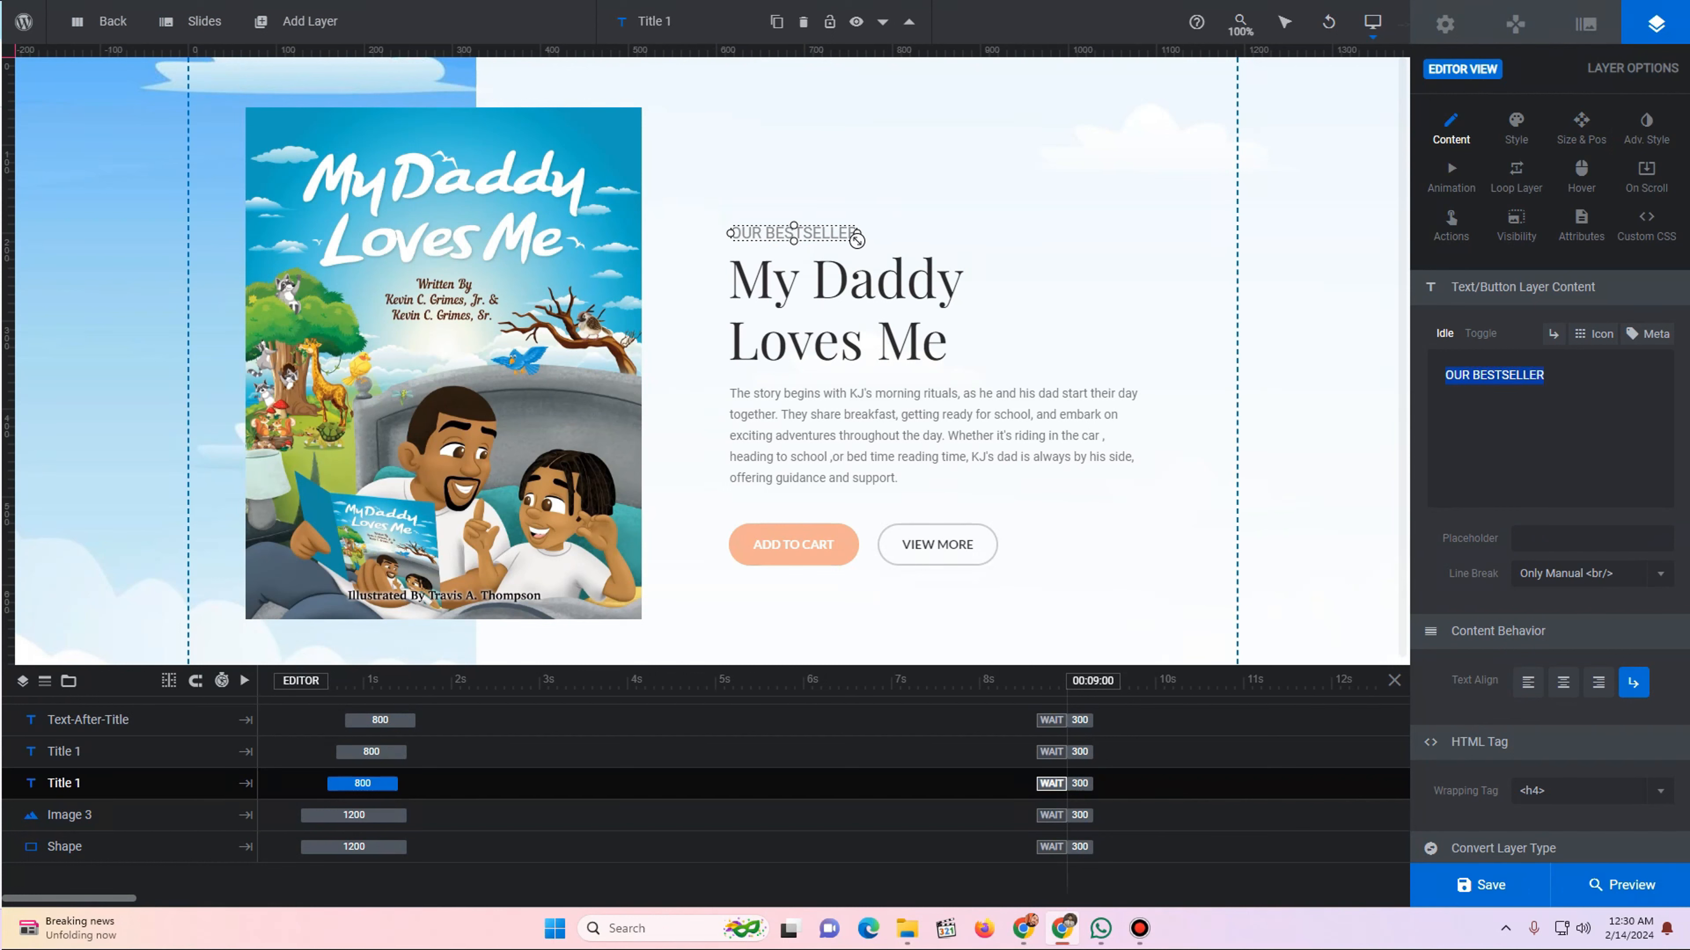
type("PRE-BOOKING AV")
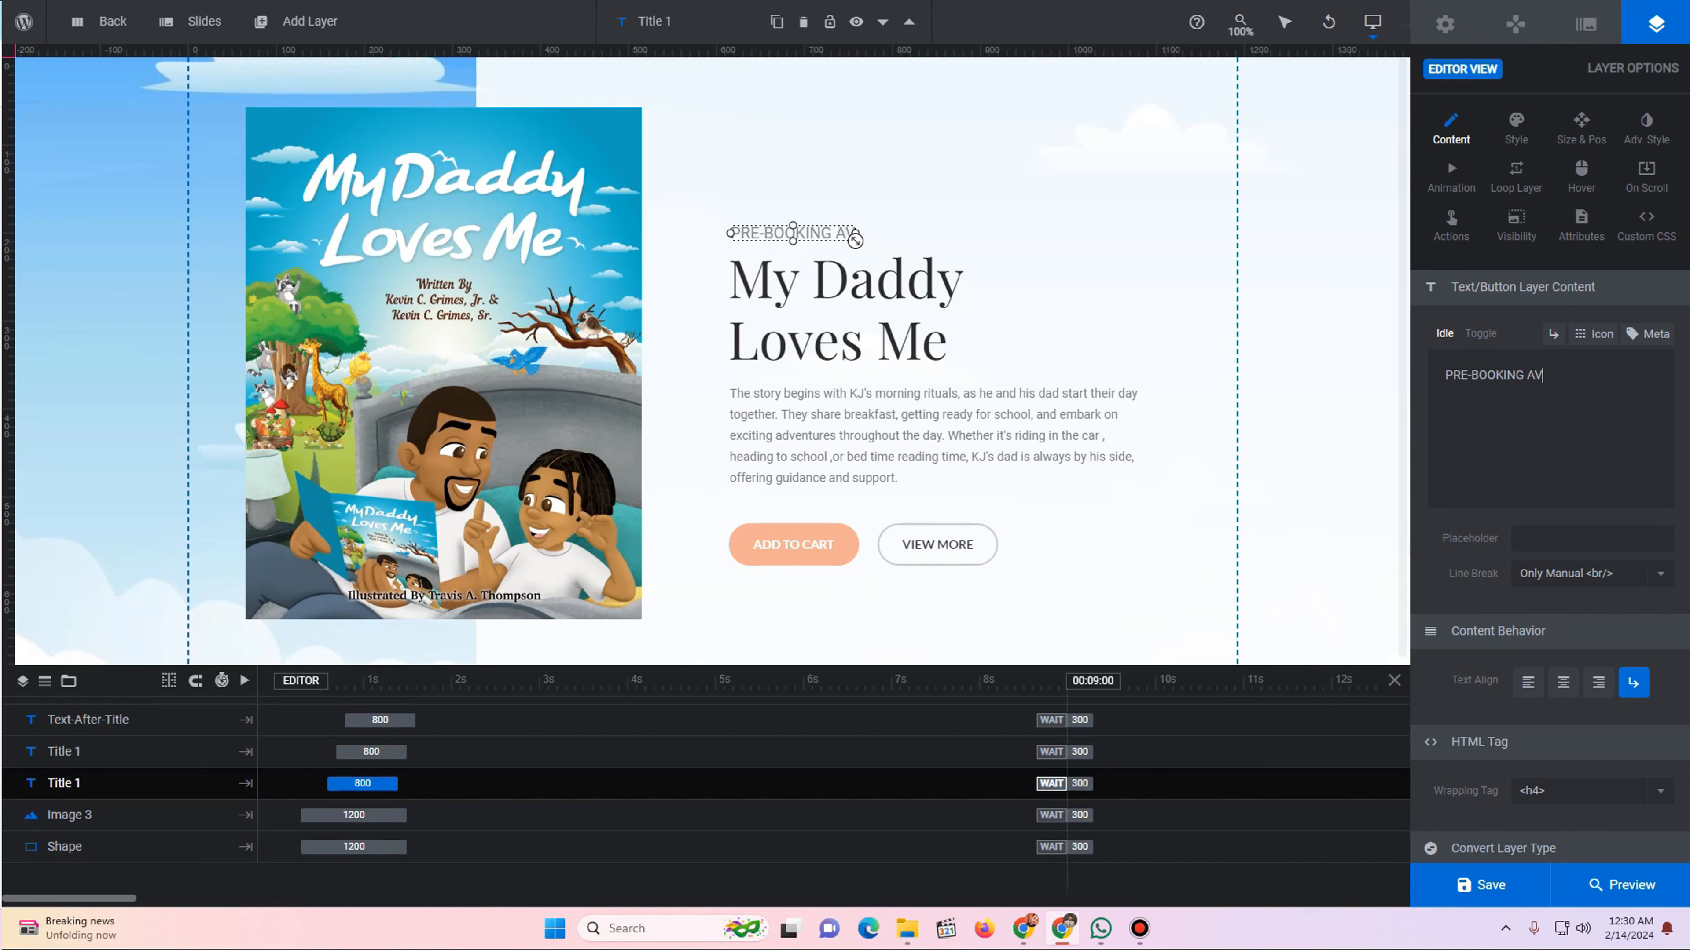
type("AILABOLE")
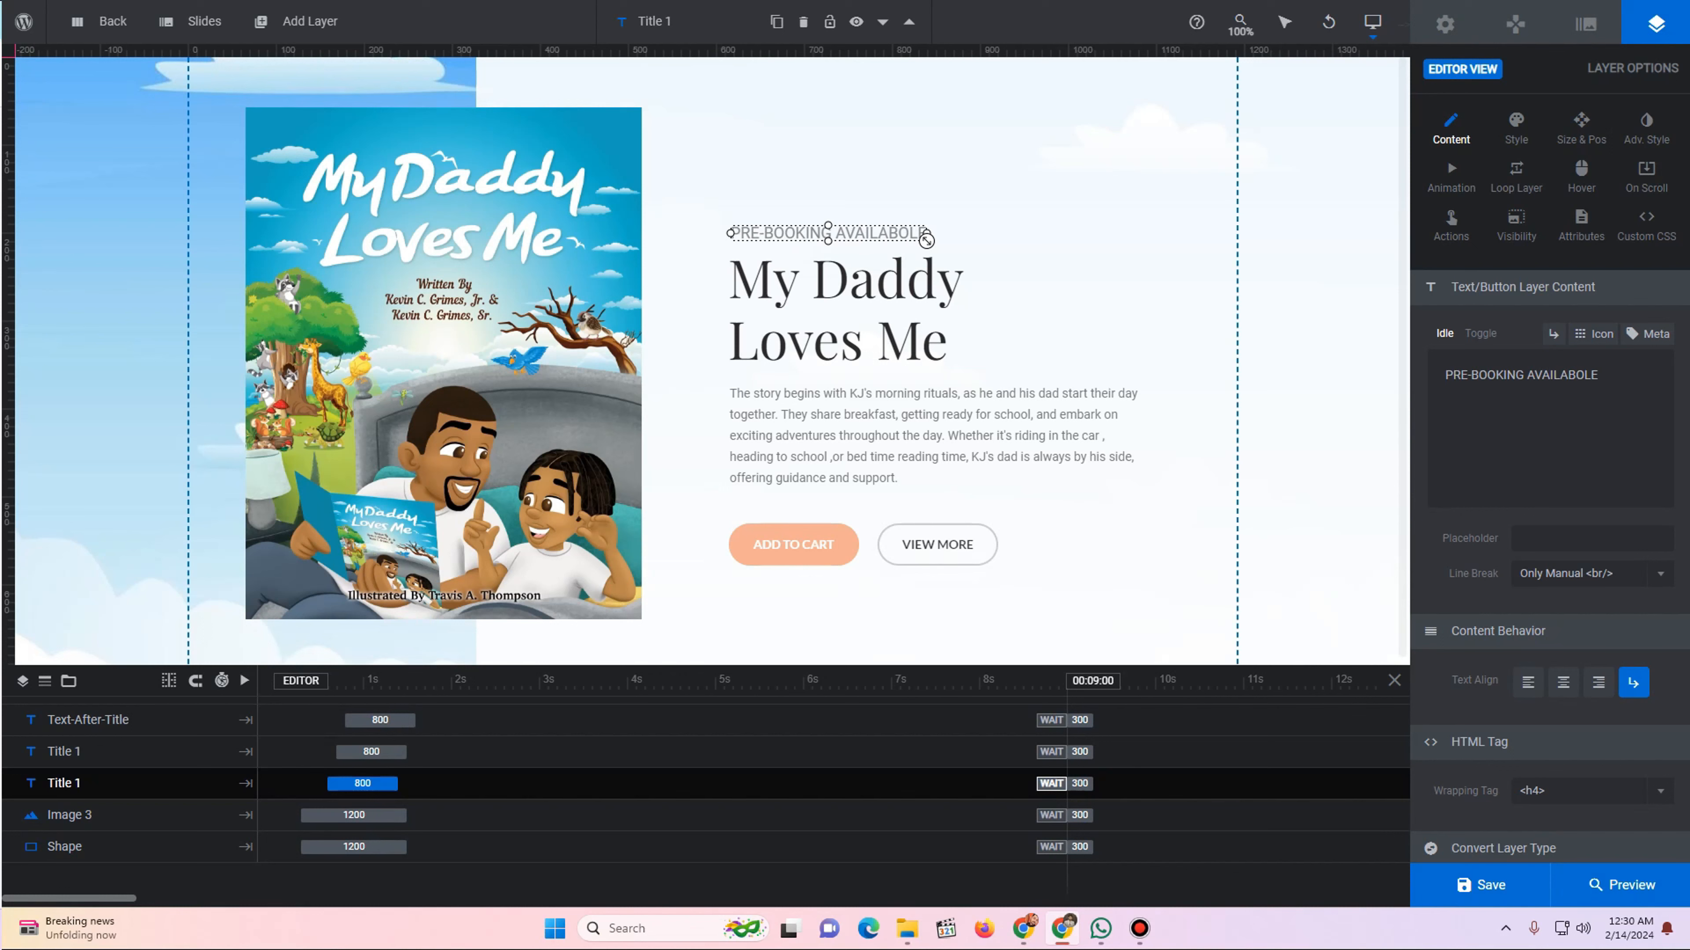
key("Left")
key("Left")
key("BackSpace")
left_click(578, 584)
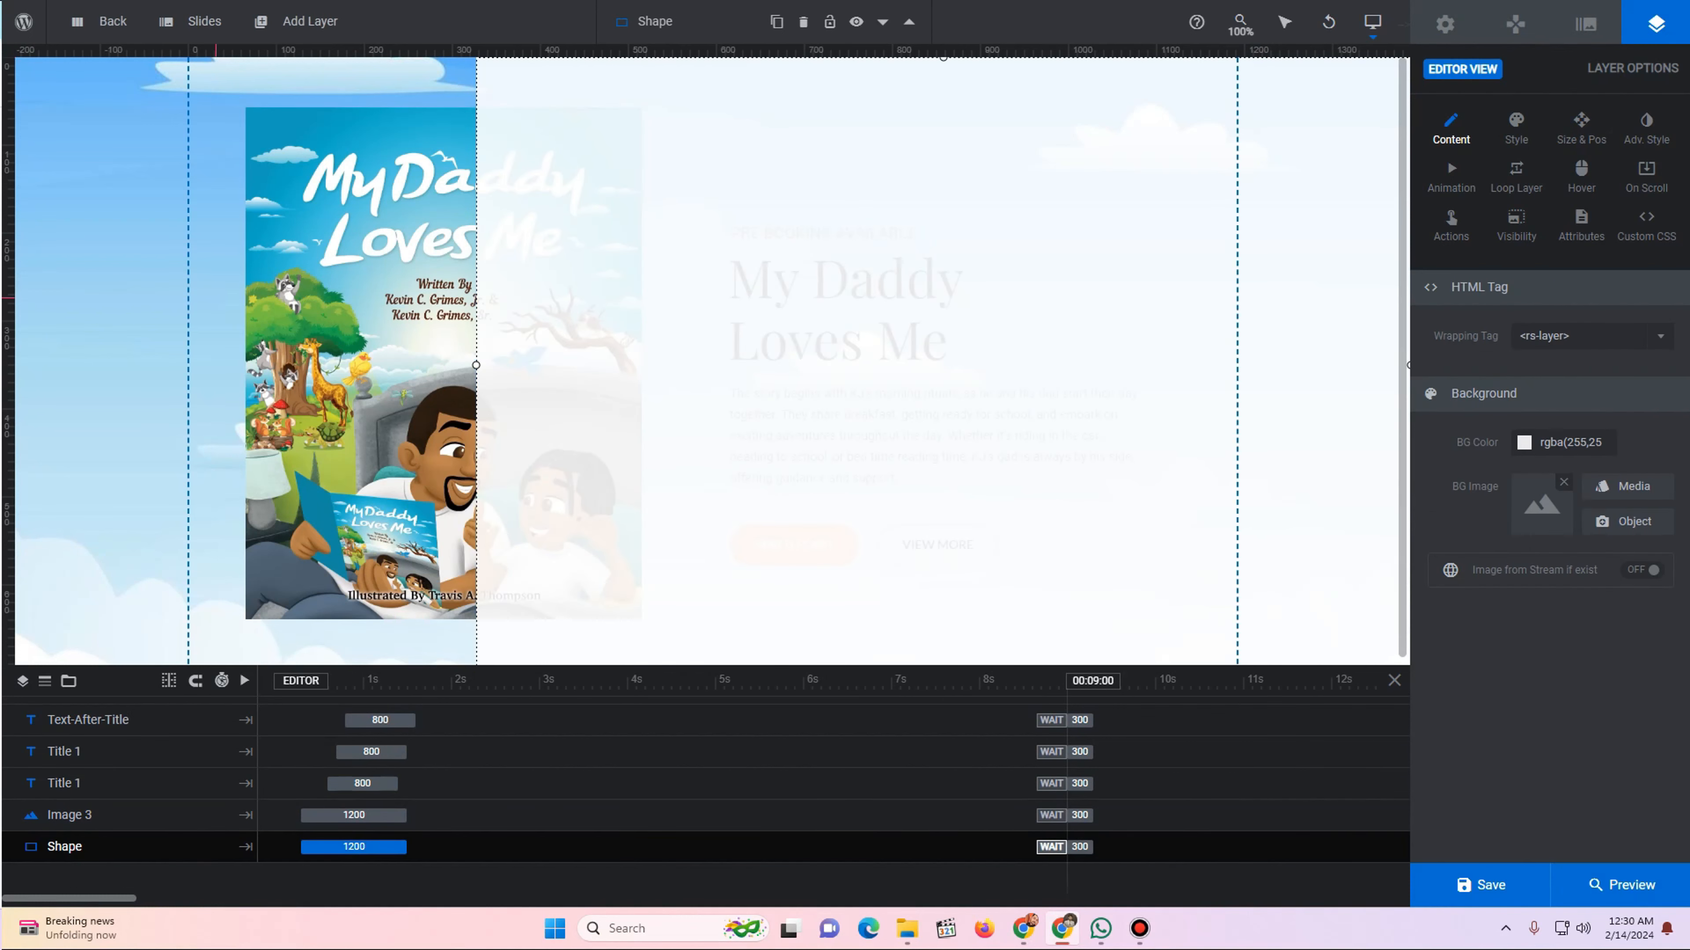
key("Escape")
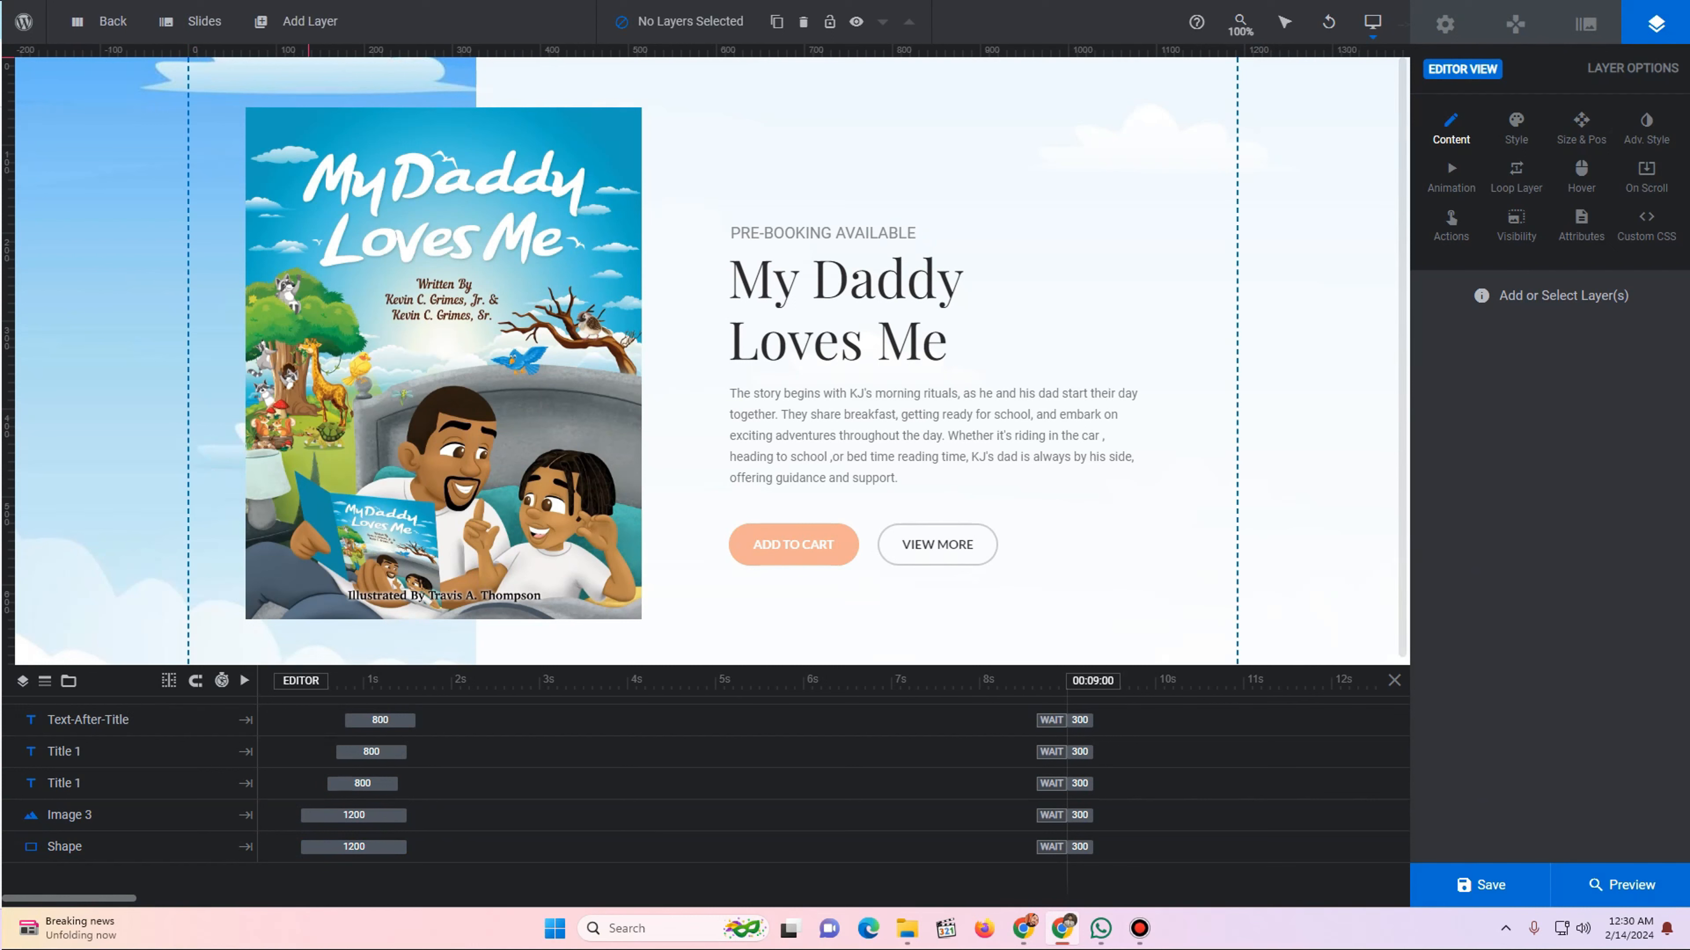
- Look at slides #2 (Escape Book) and #3 (Simply Elegant) and delete both from the slider
mouse_move(204, 22)
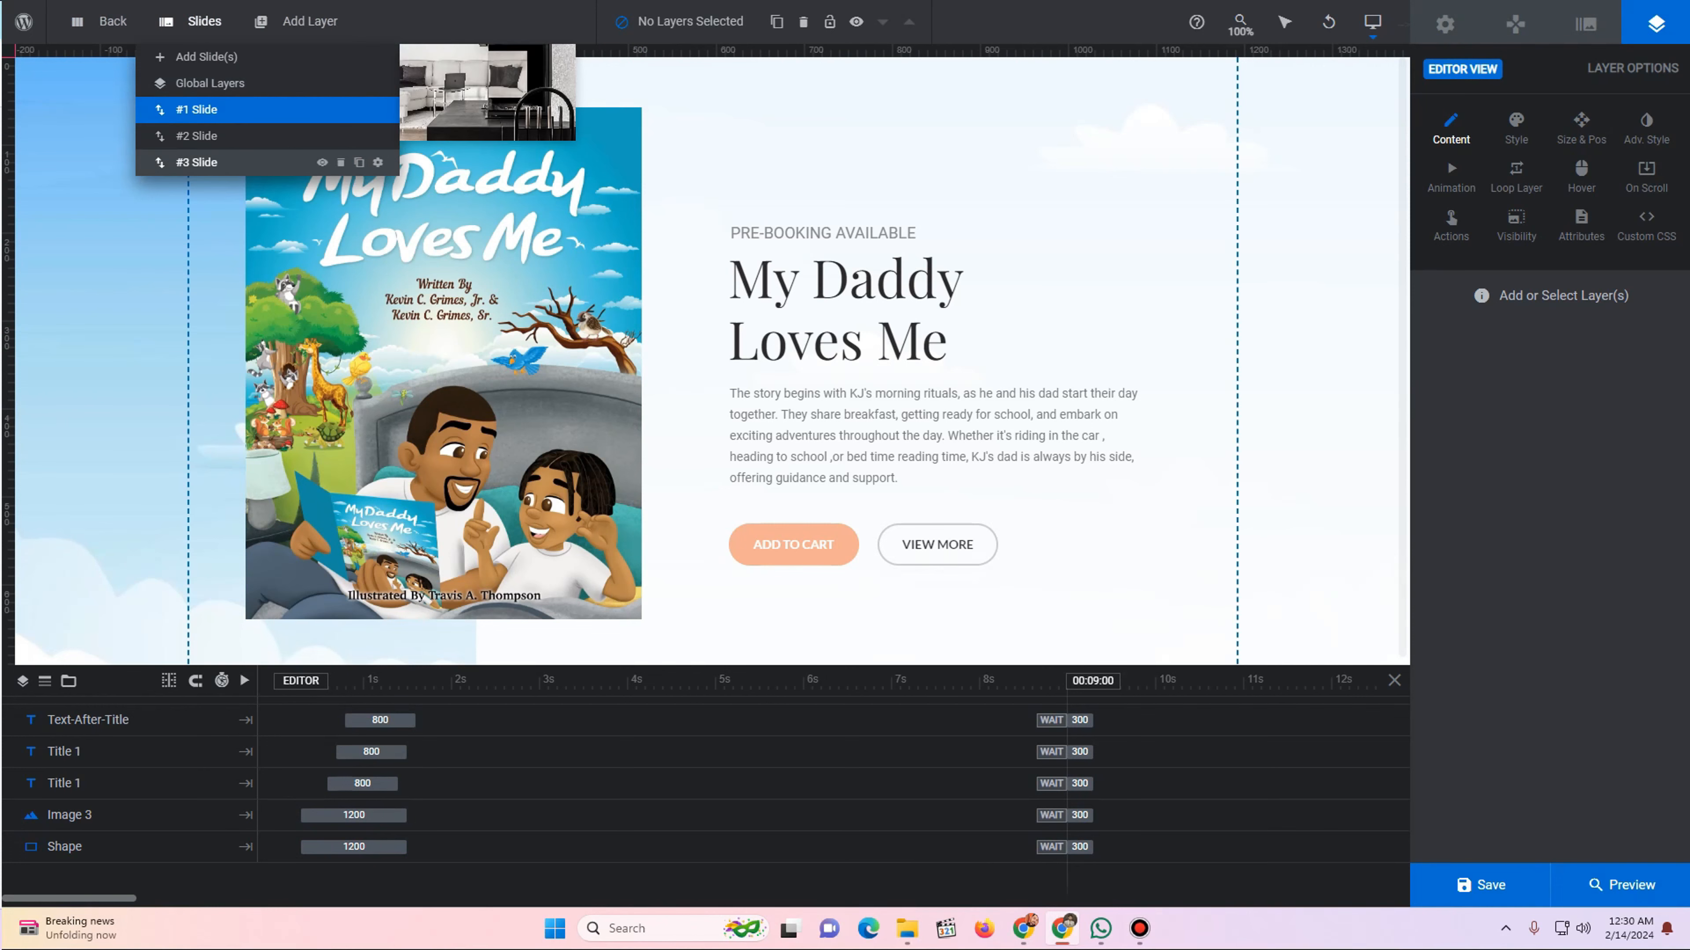
left_click(197, 136)
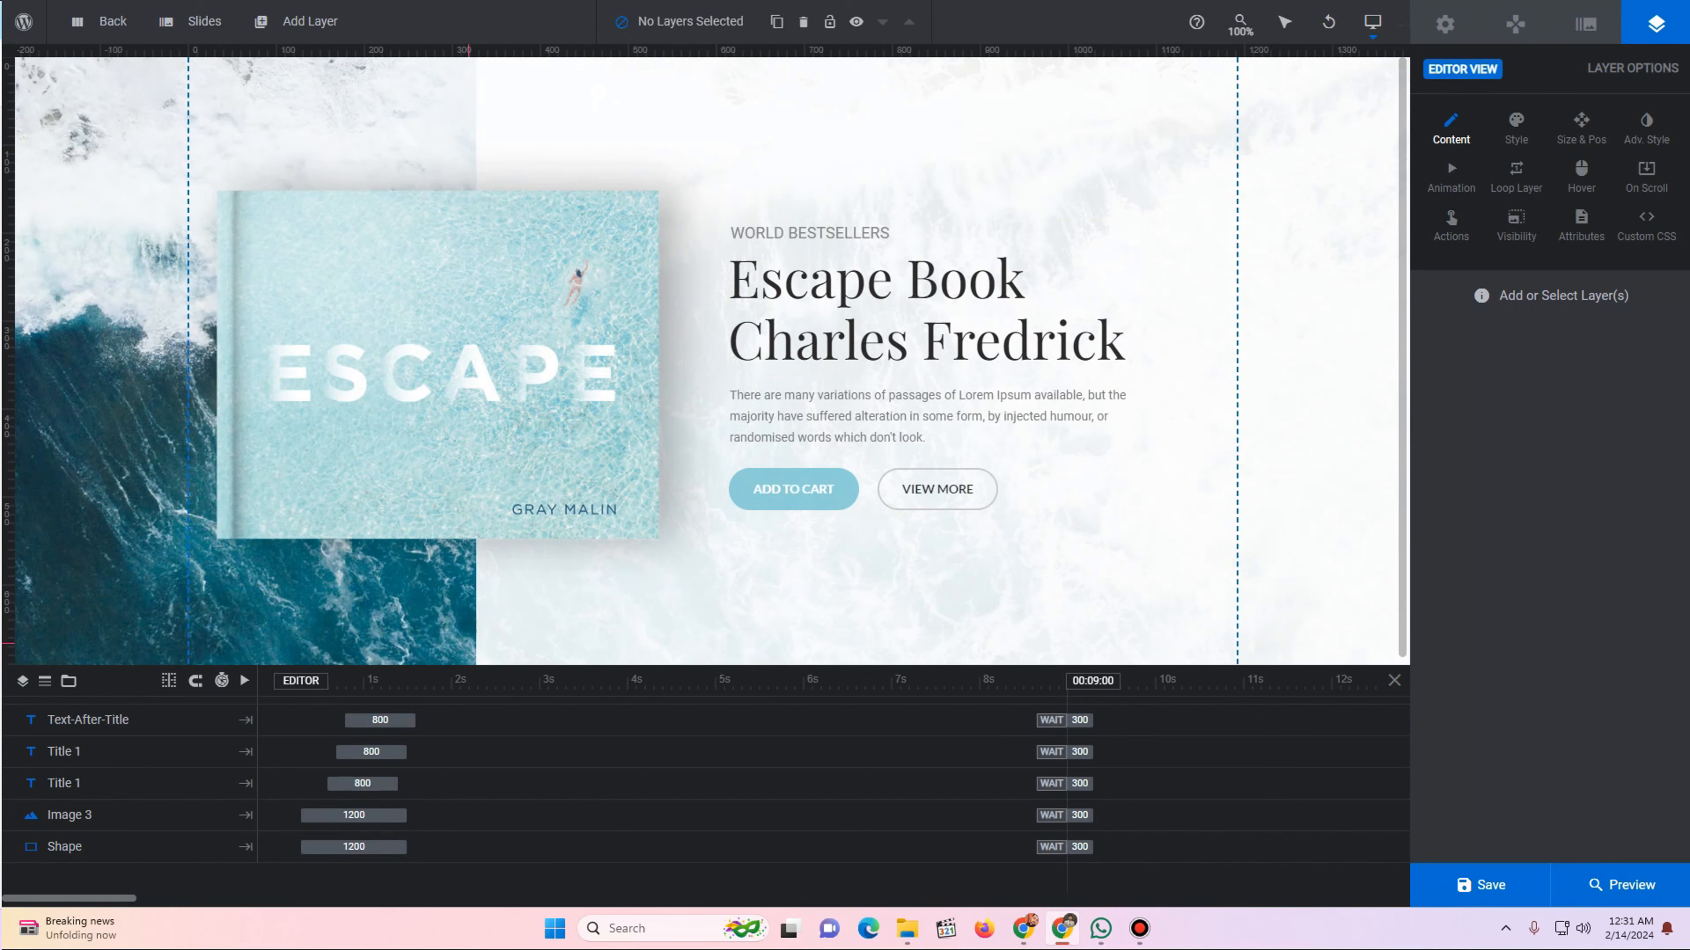
mouse_move(203, 22)
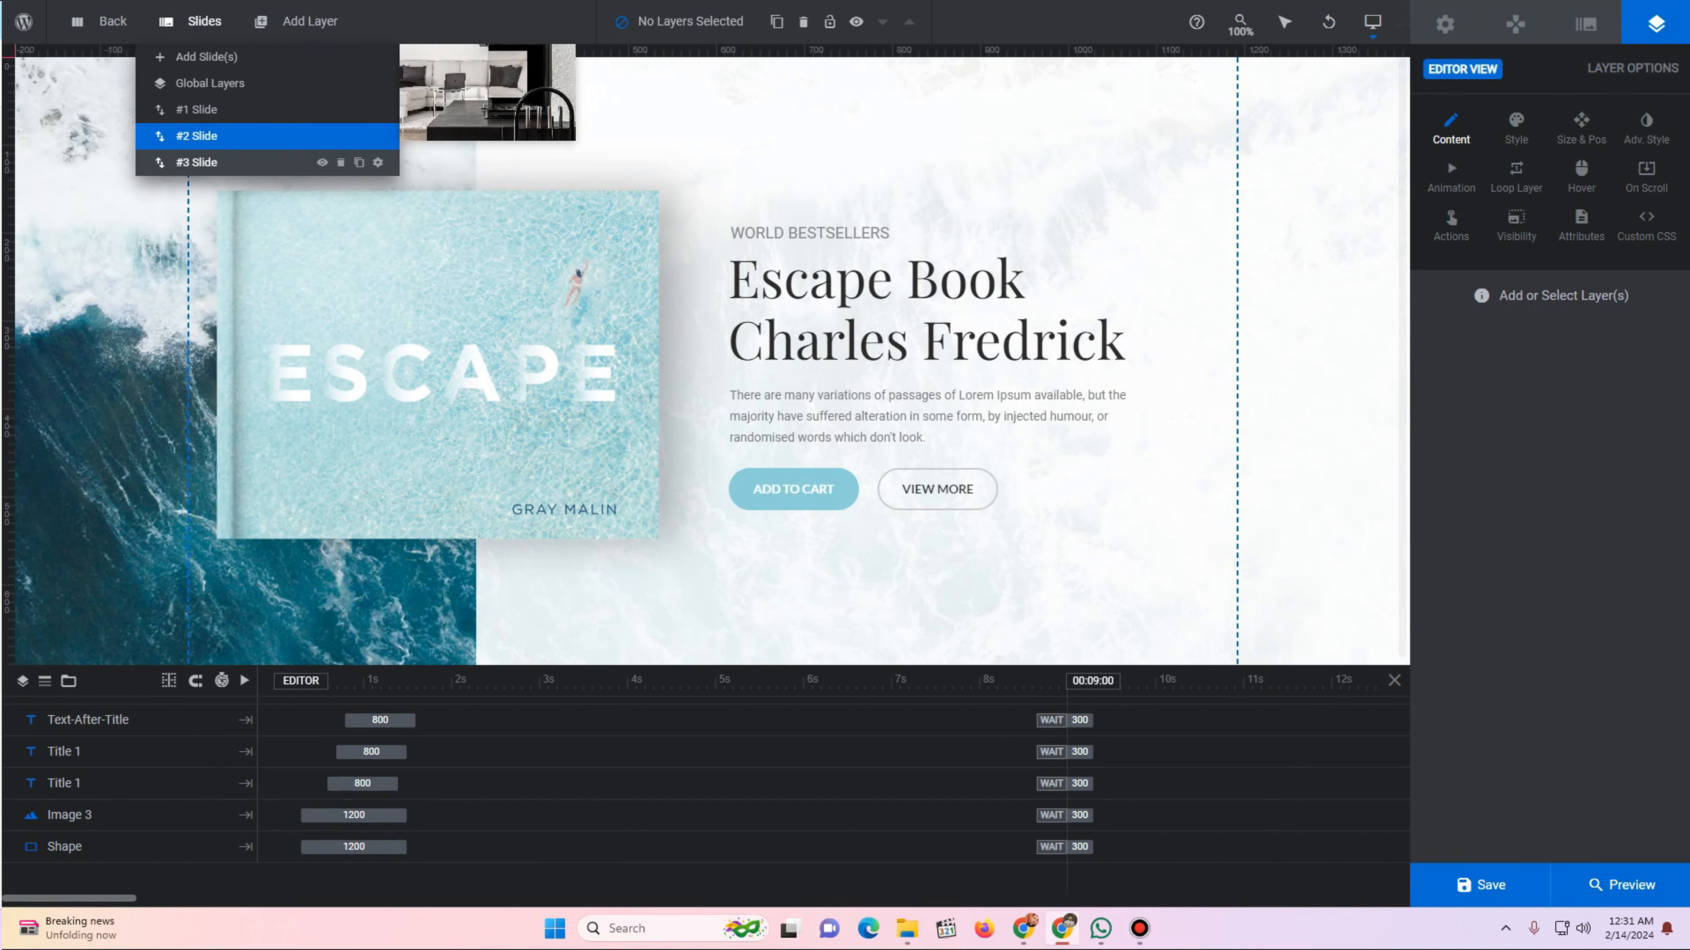
left_click(196, 162)
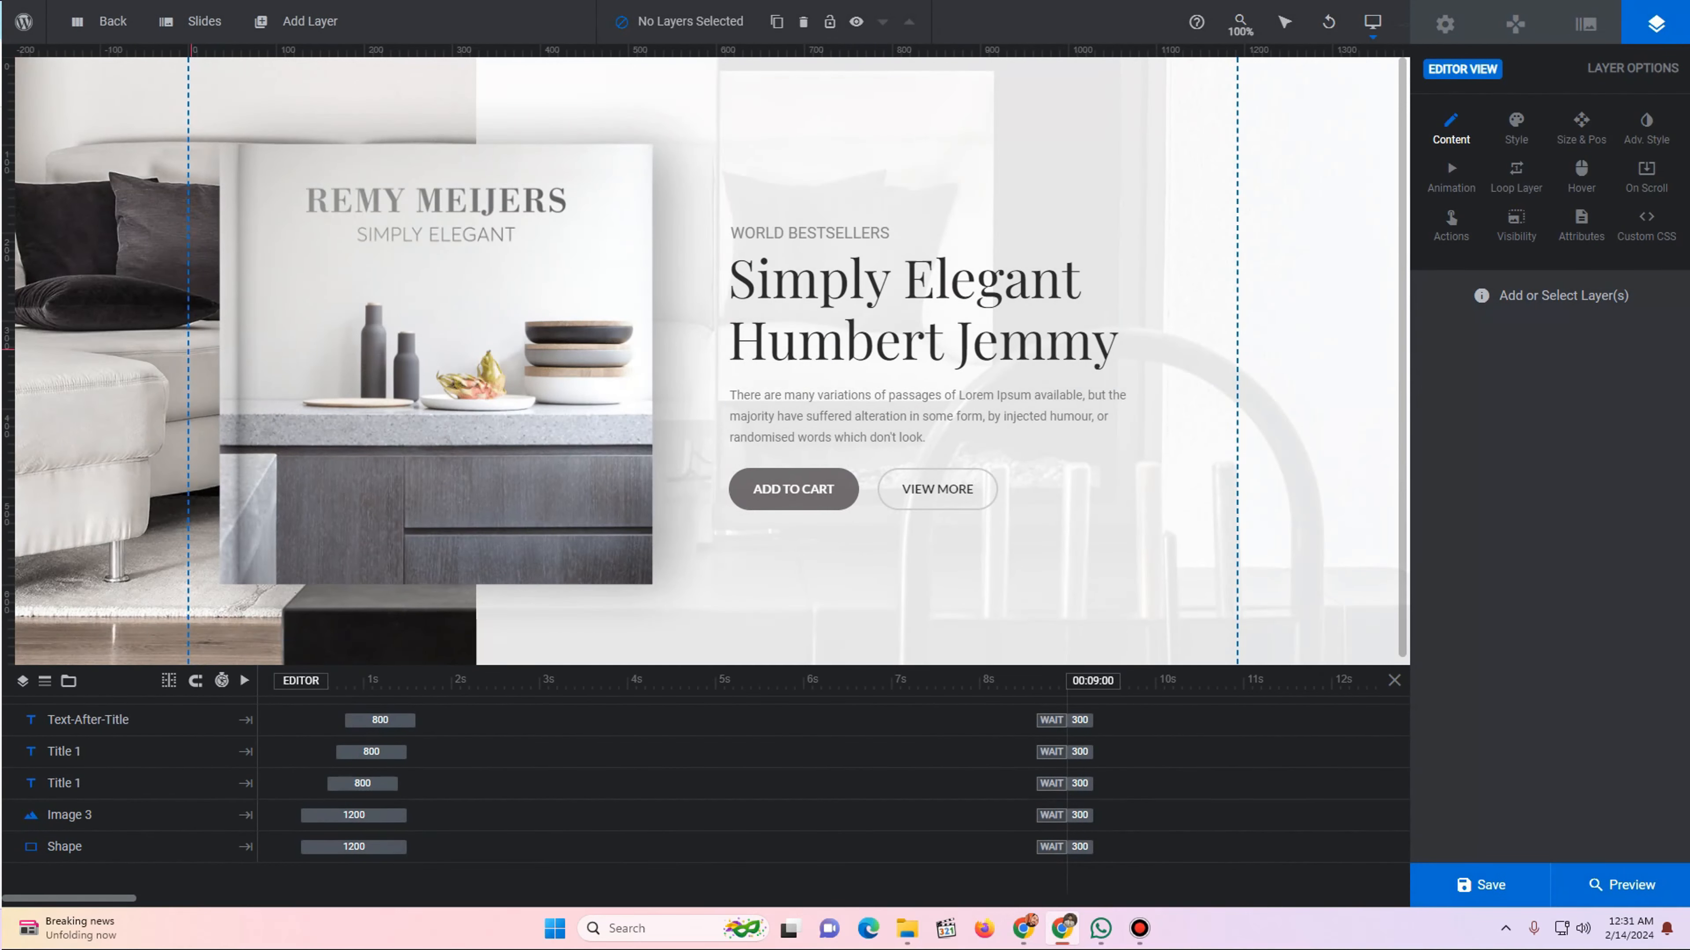
mouse_move(204, 22)
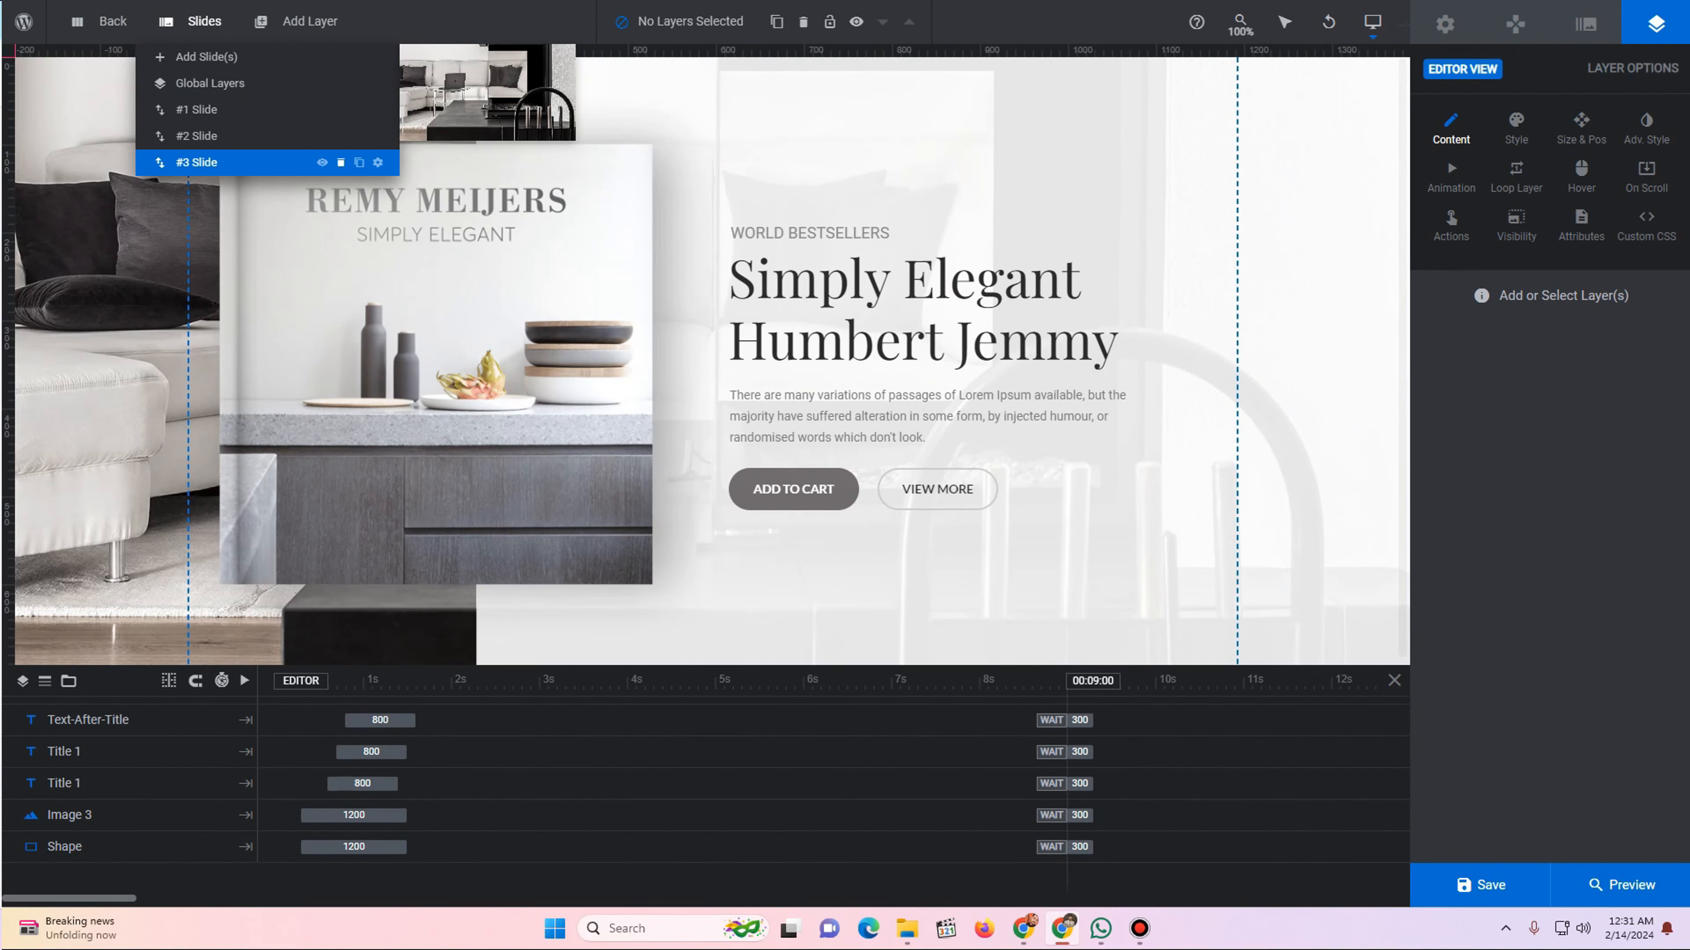
left_click(340, 163)
left_click(757, 533)
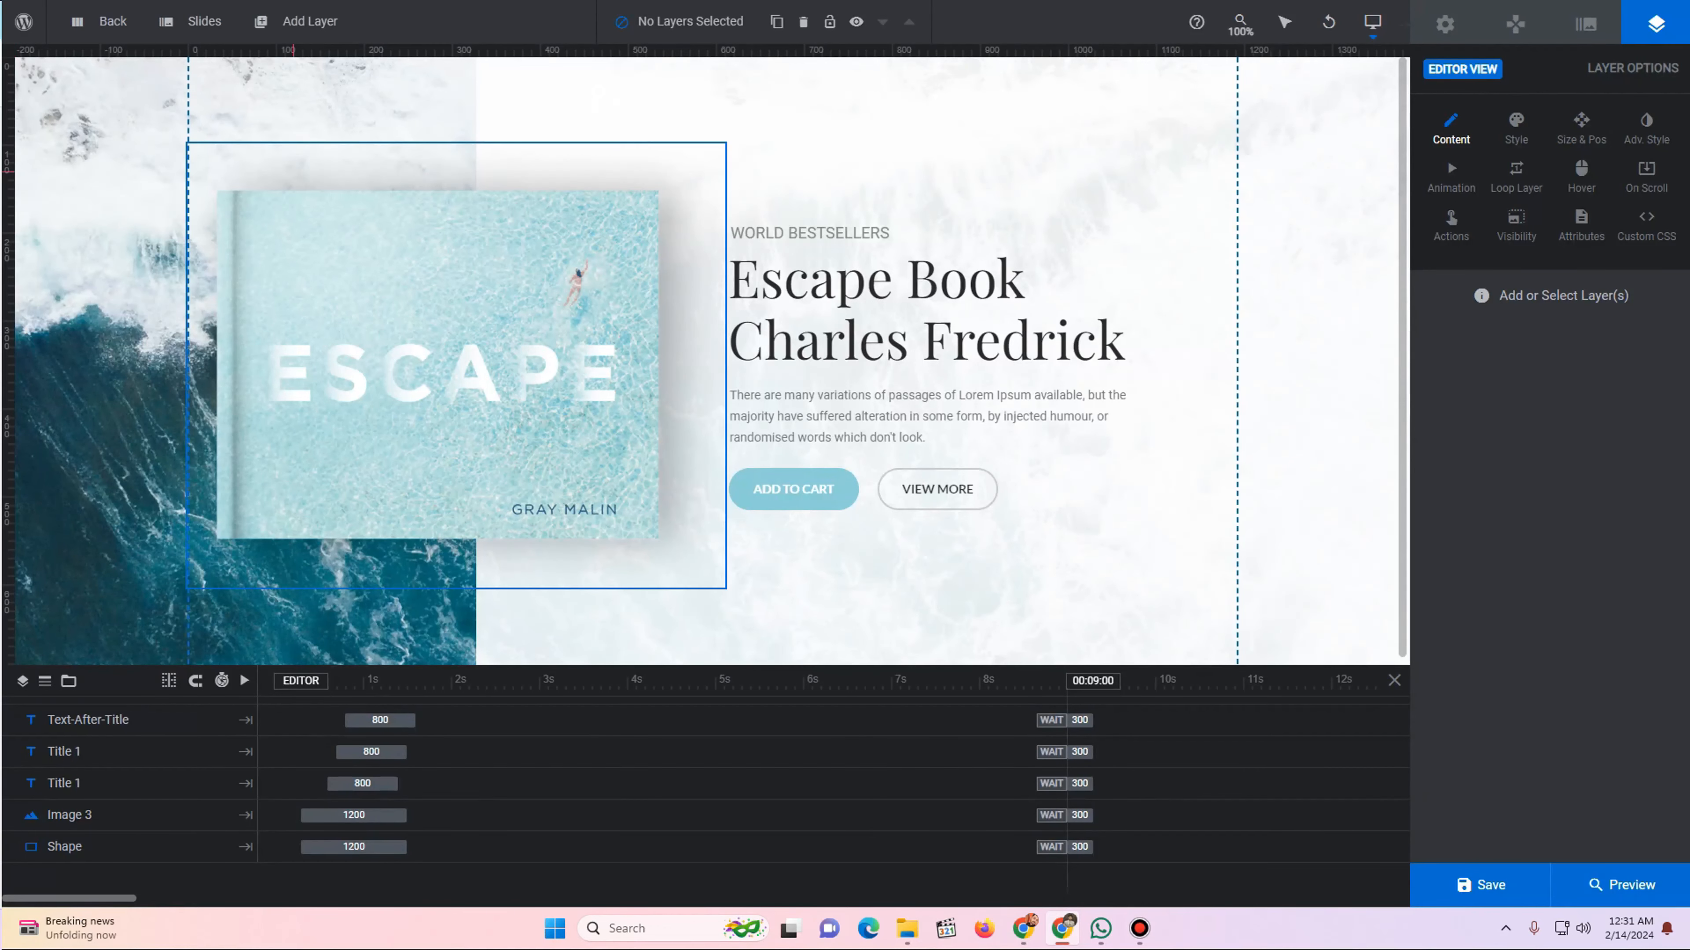
mouse_move(204, 22)
left_click(340, 136)
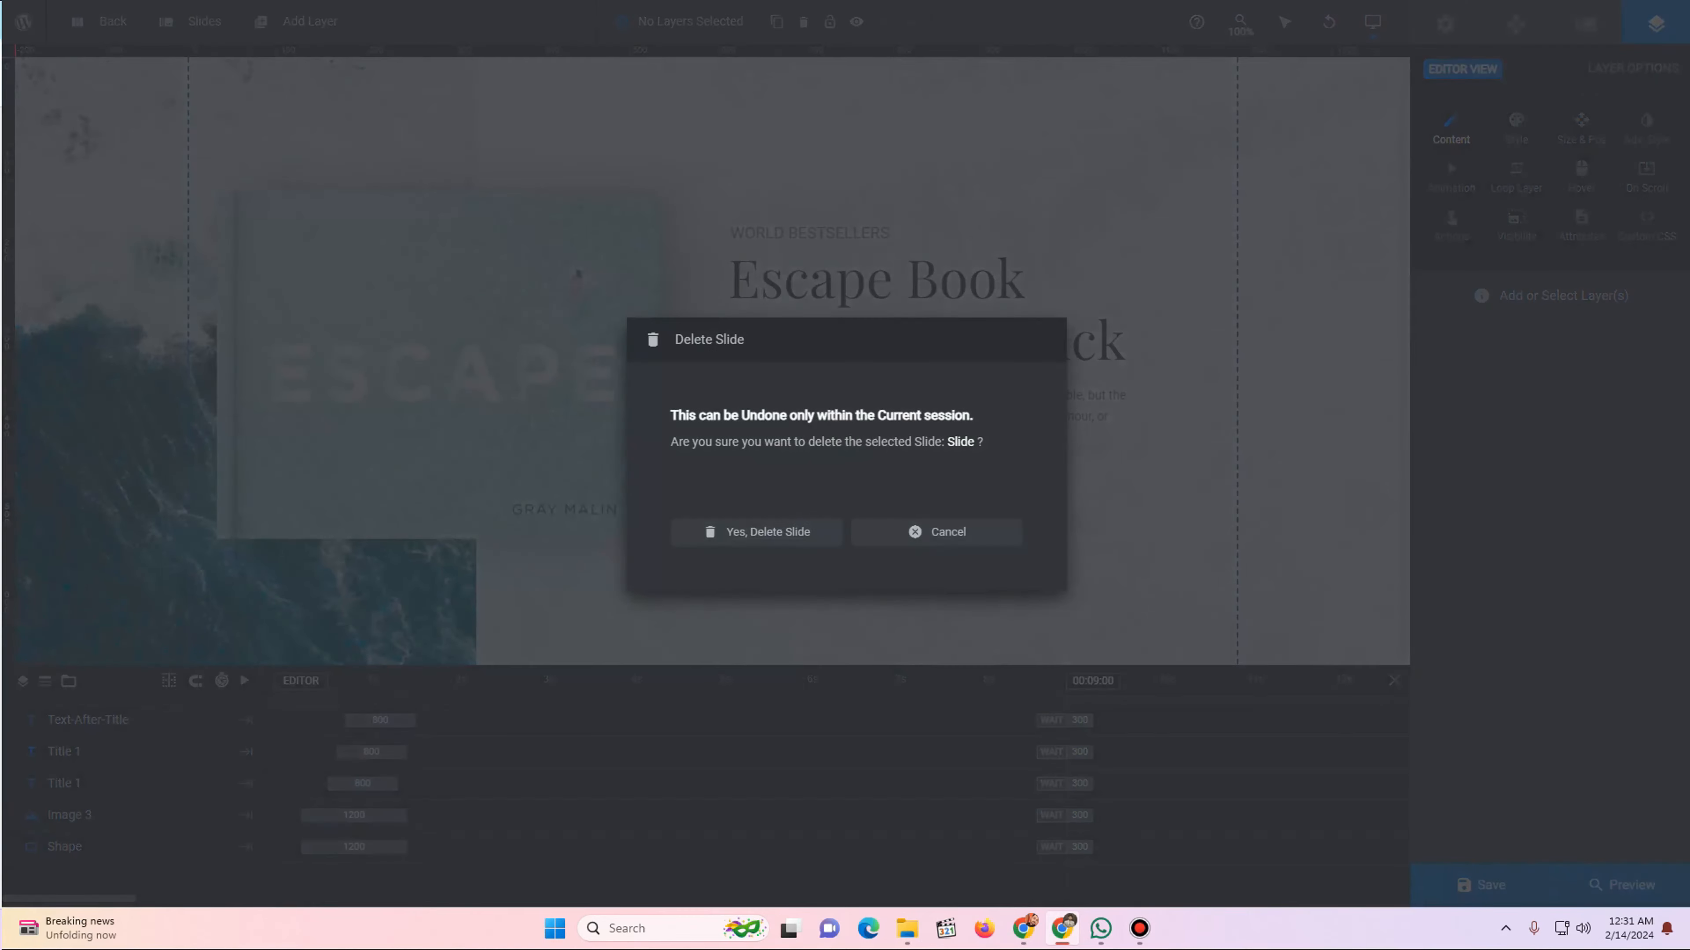
left_click(758, 532)
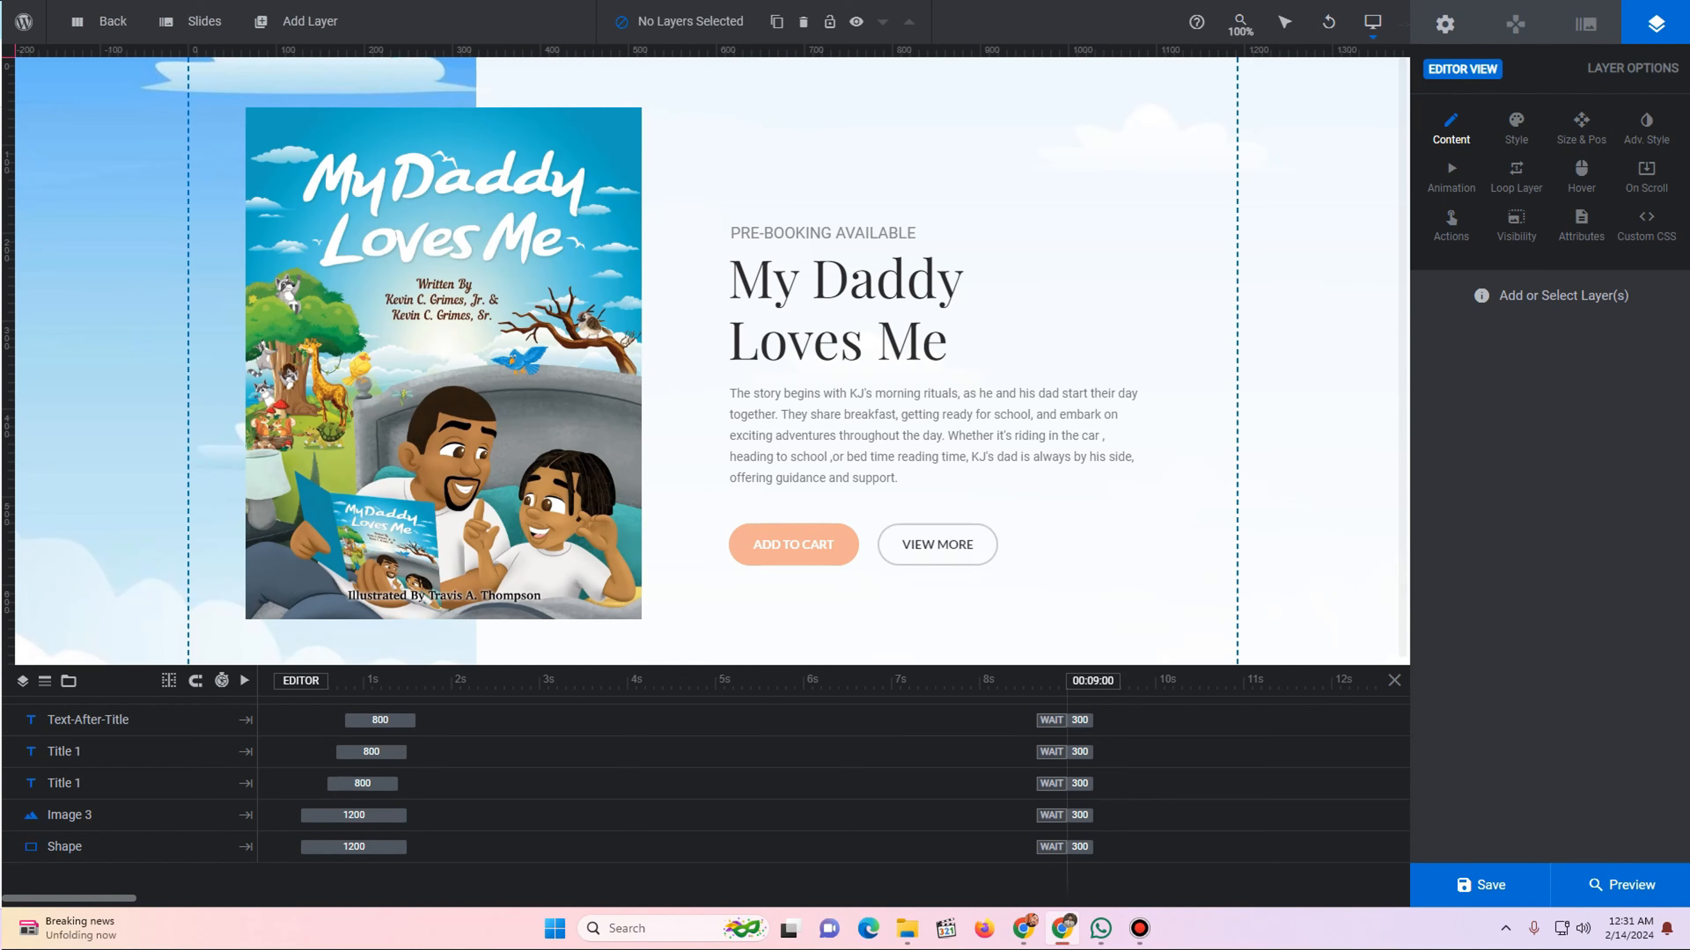
- Review the module's general options for naming, layout type and sizing, layer area size and content source
left_click(1445, 23)
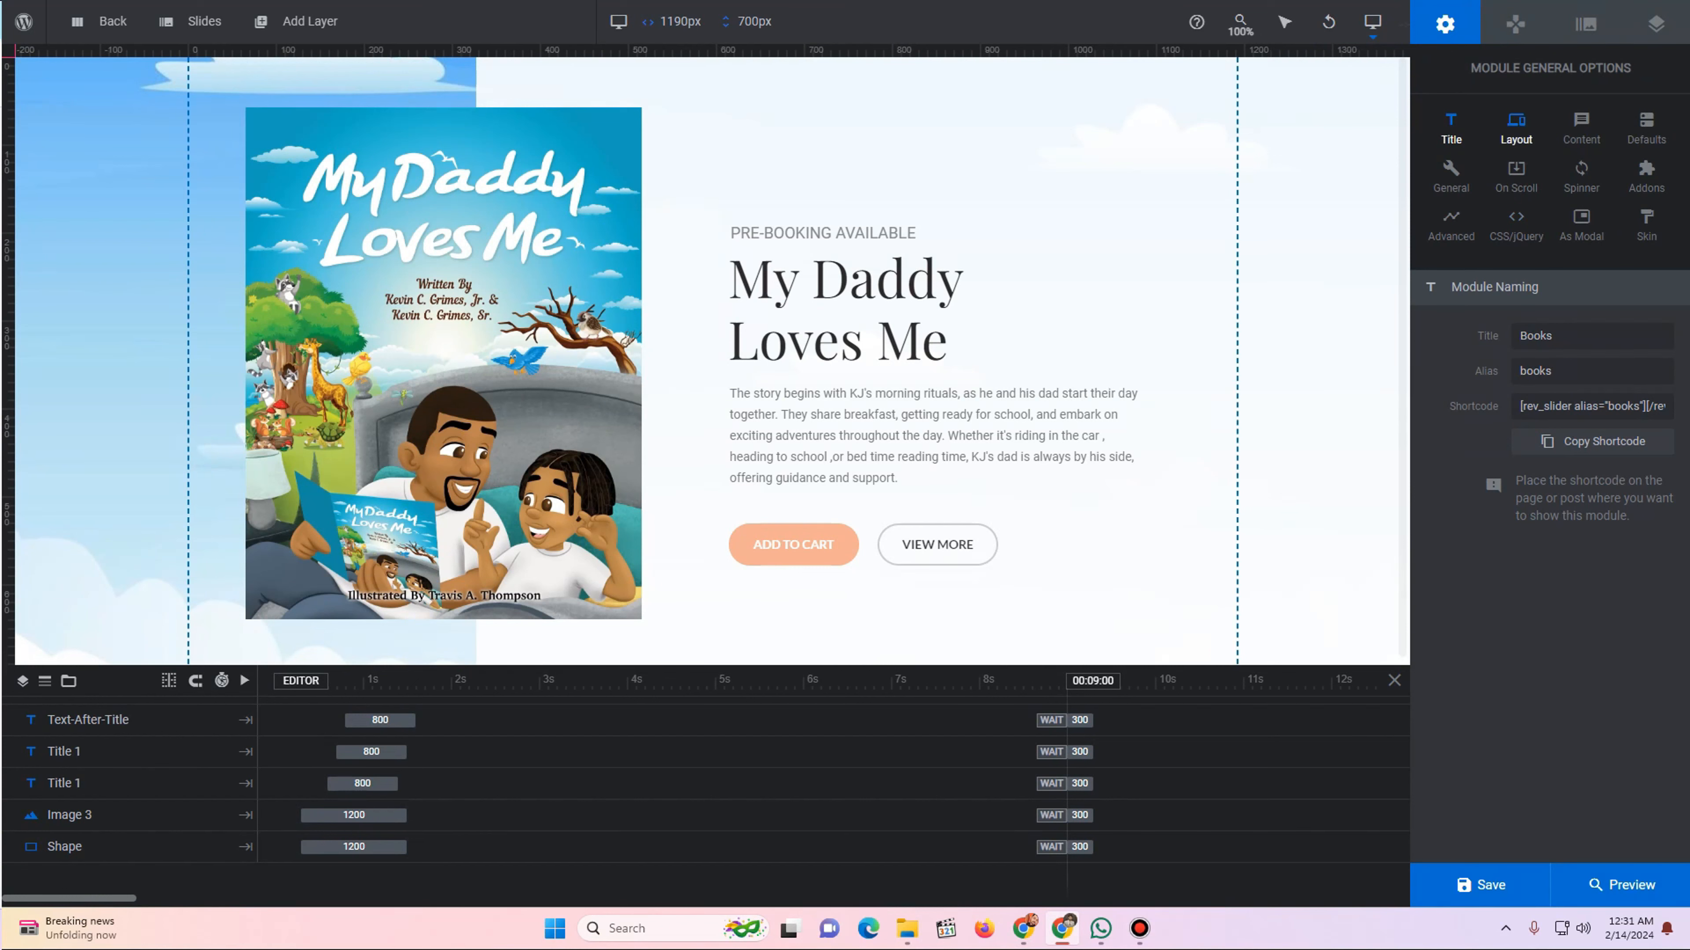
left_click(1515, 127)
scroll(1550, 453, "down", 5)
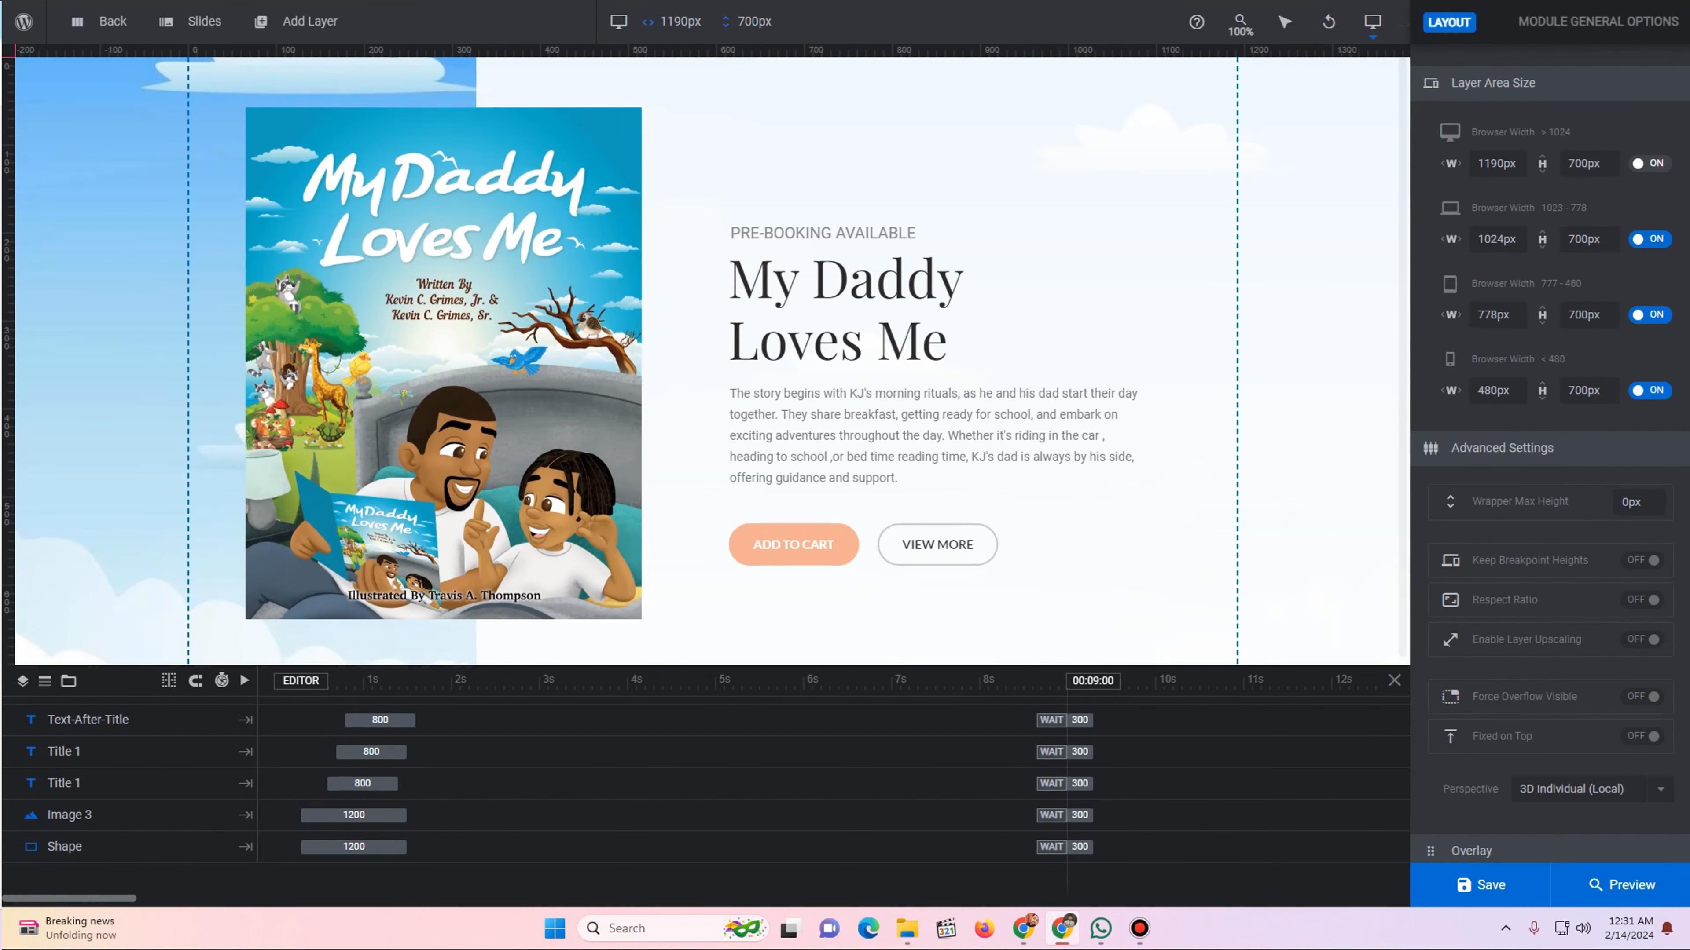
scroll(1551, 453, "up", 5)
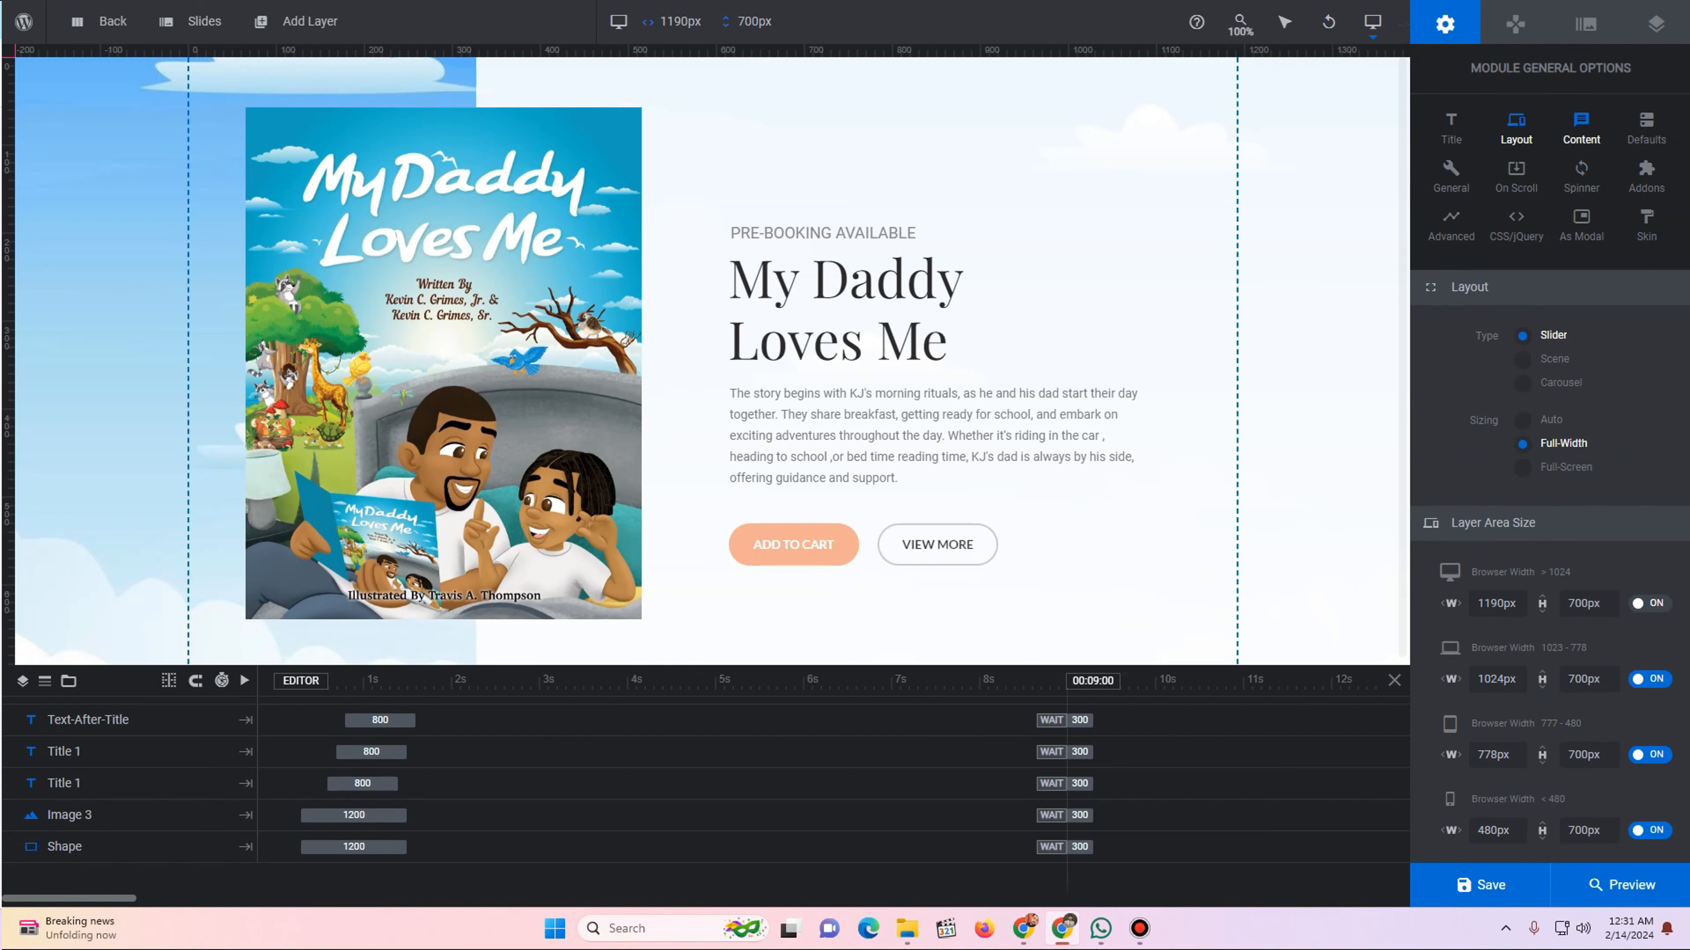
left_click(1580, 127)
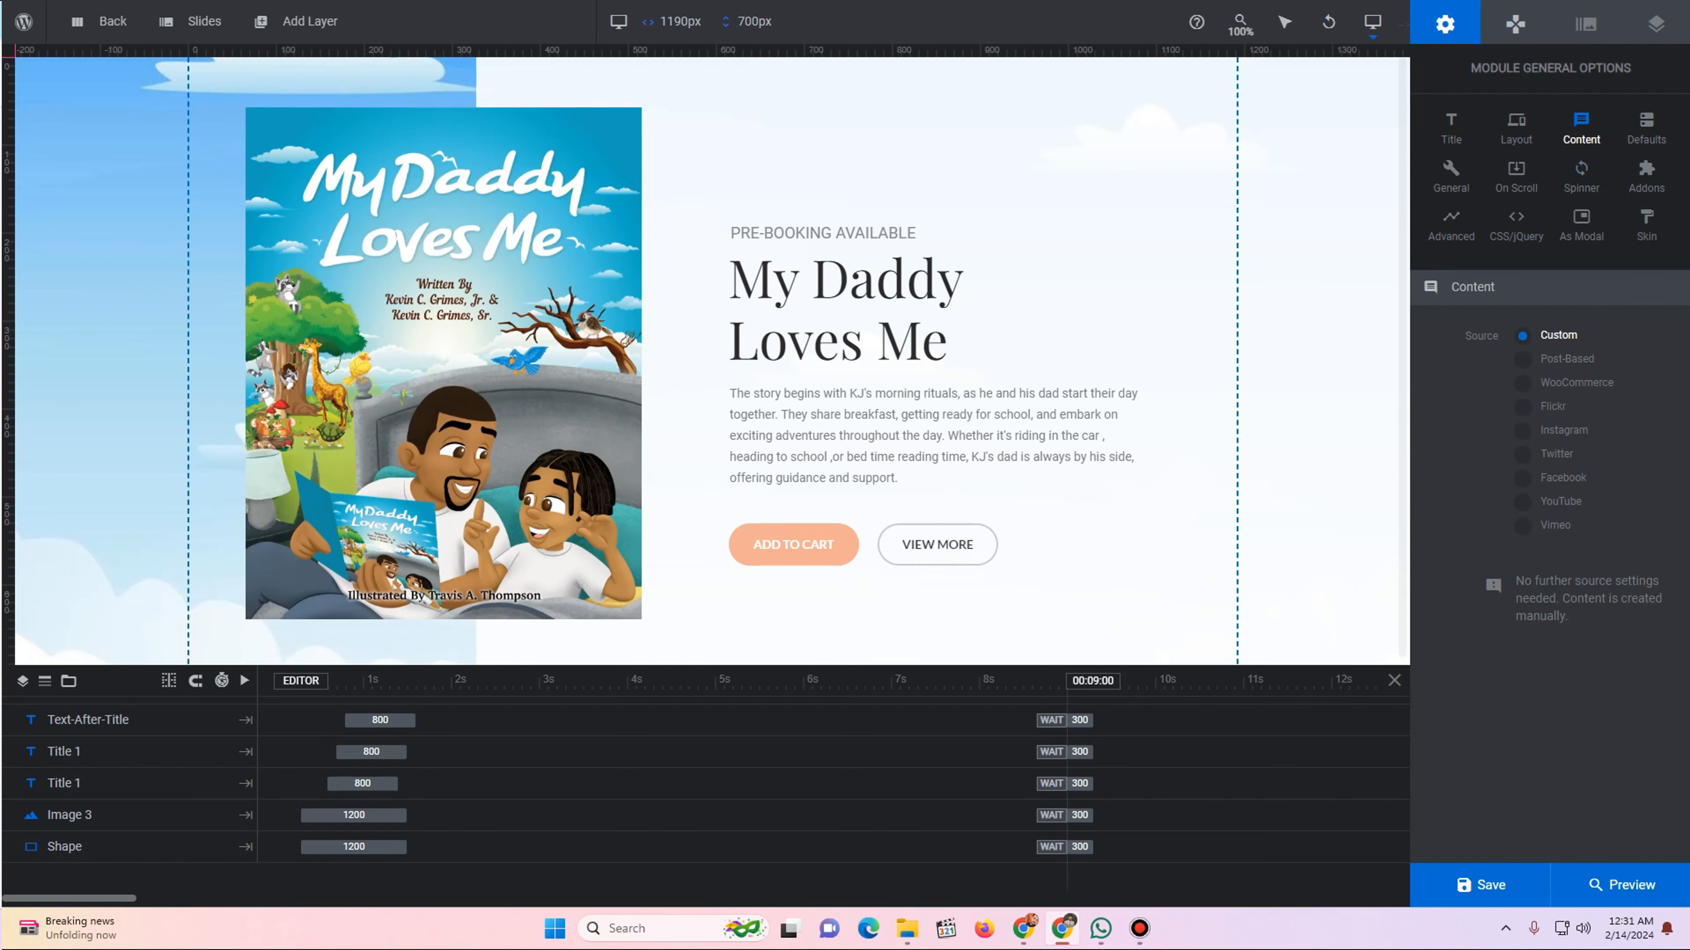
- Review the module's navigation options and the slide's background, thumbnail and animation options
left_click(1516, 24)
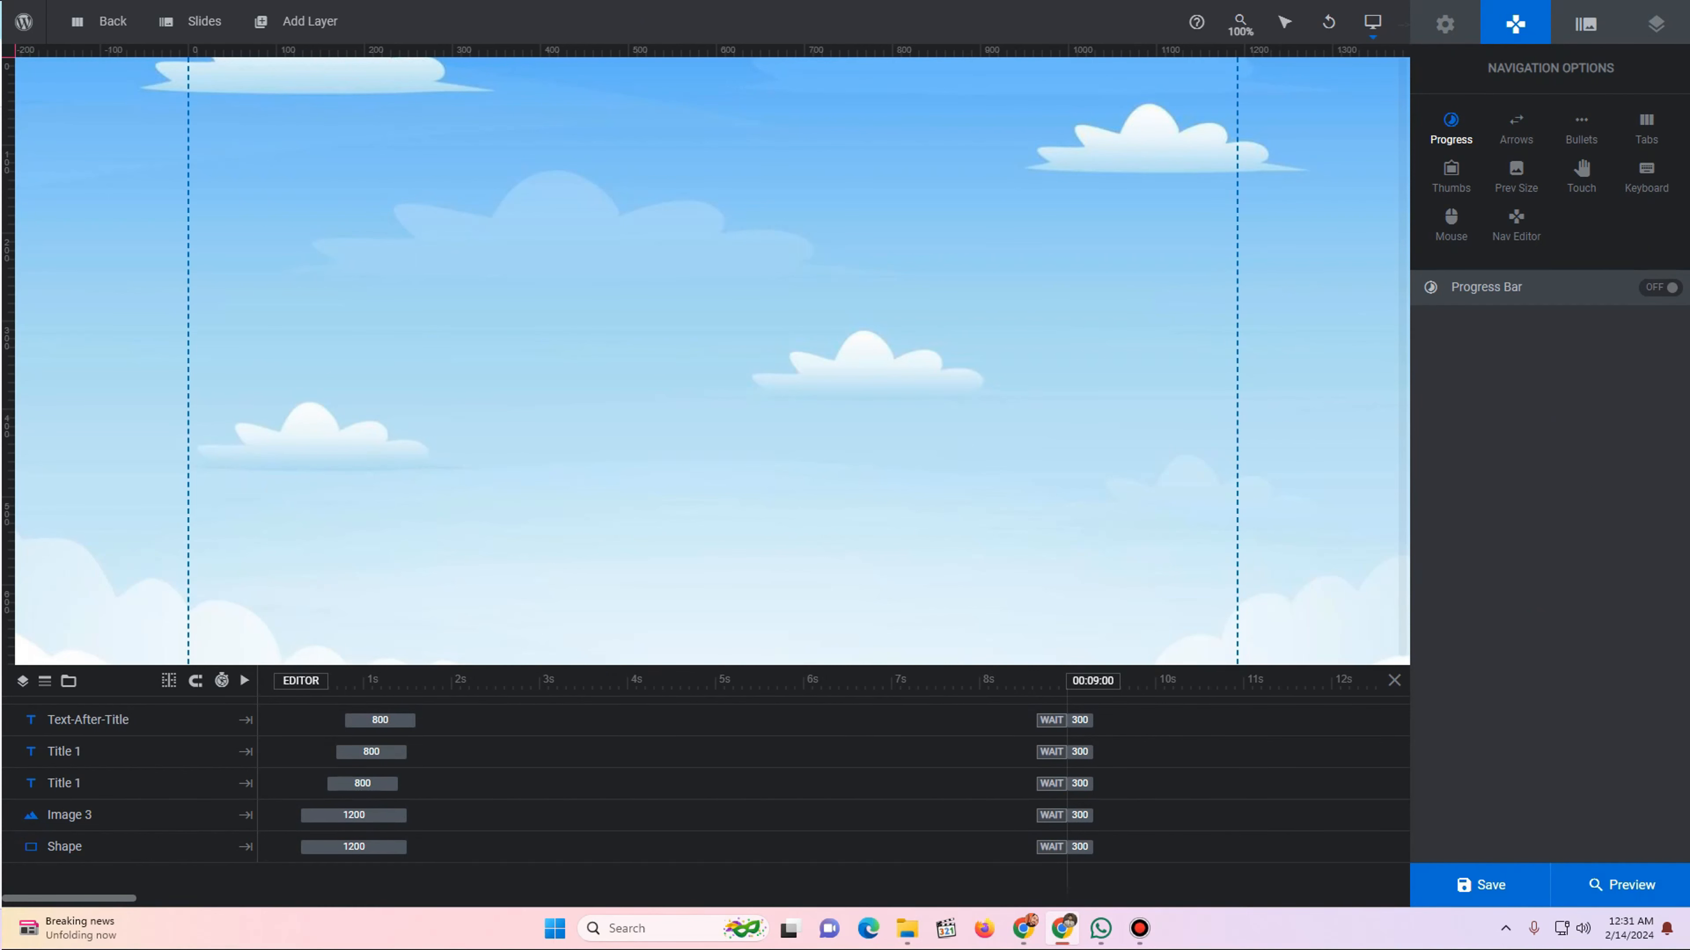
left_click(1586, 24)
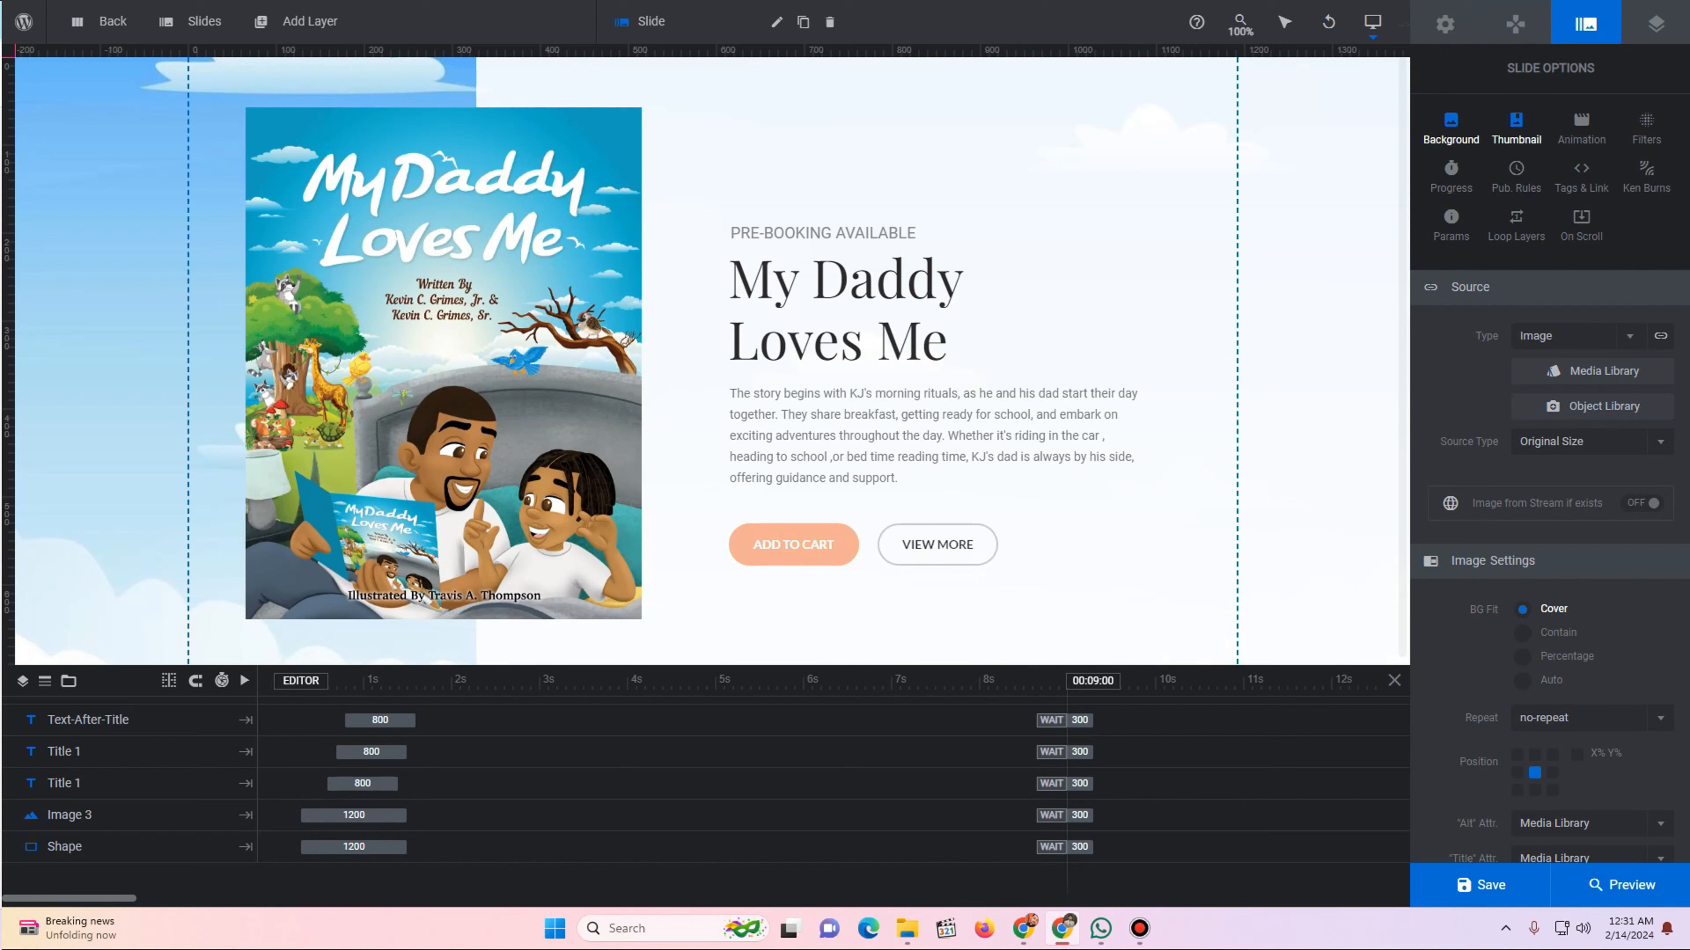
left_click(1516, 126)
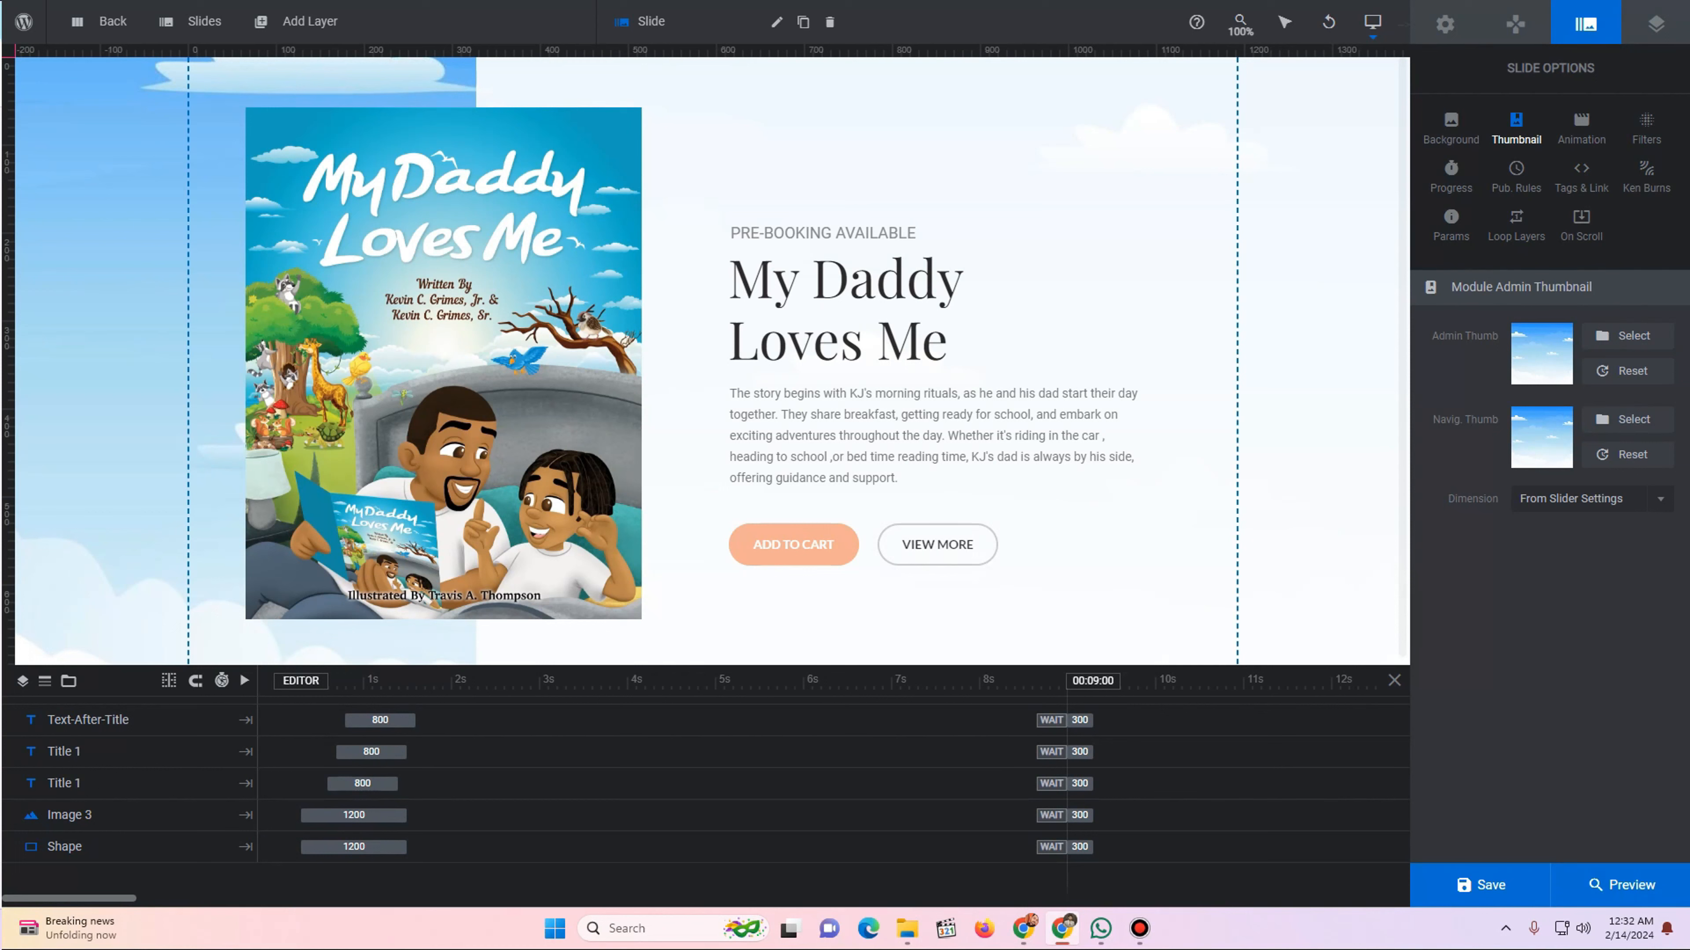
left_click(1451, 126)
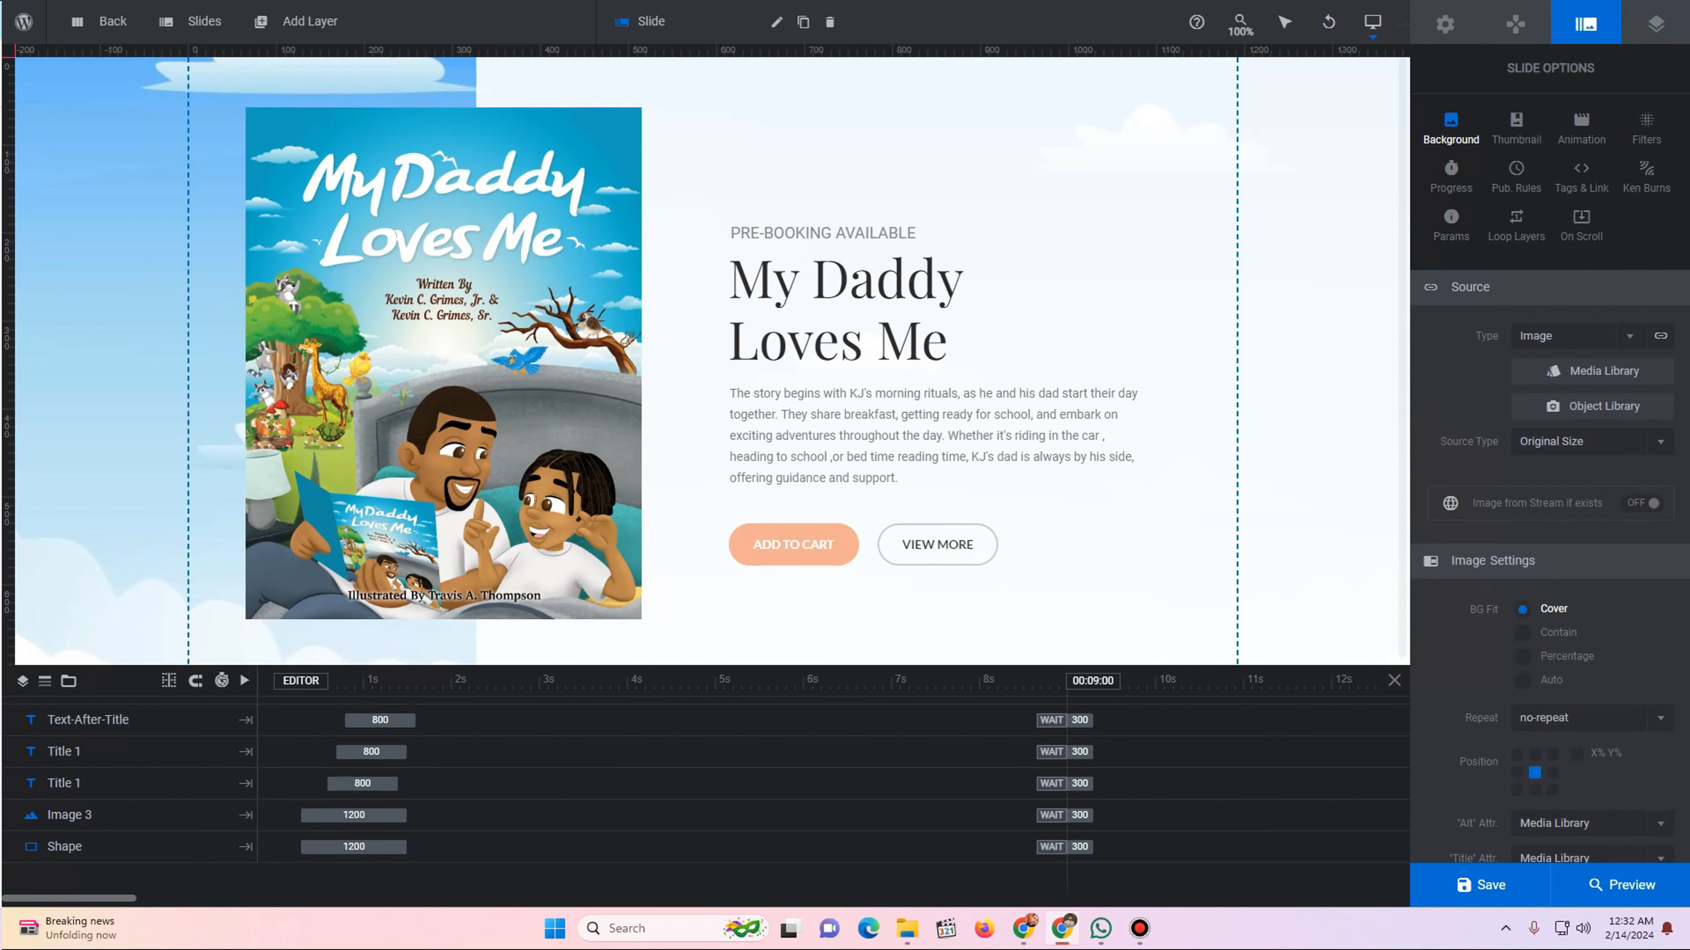
left_click(1581, 128)
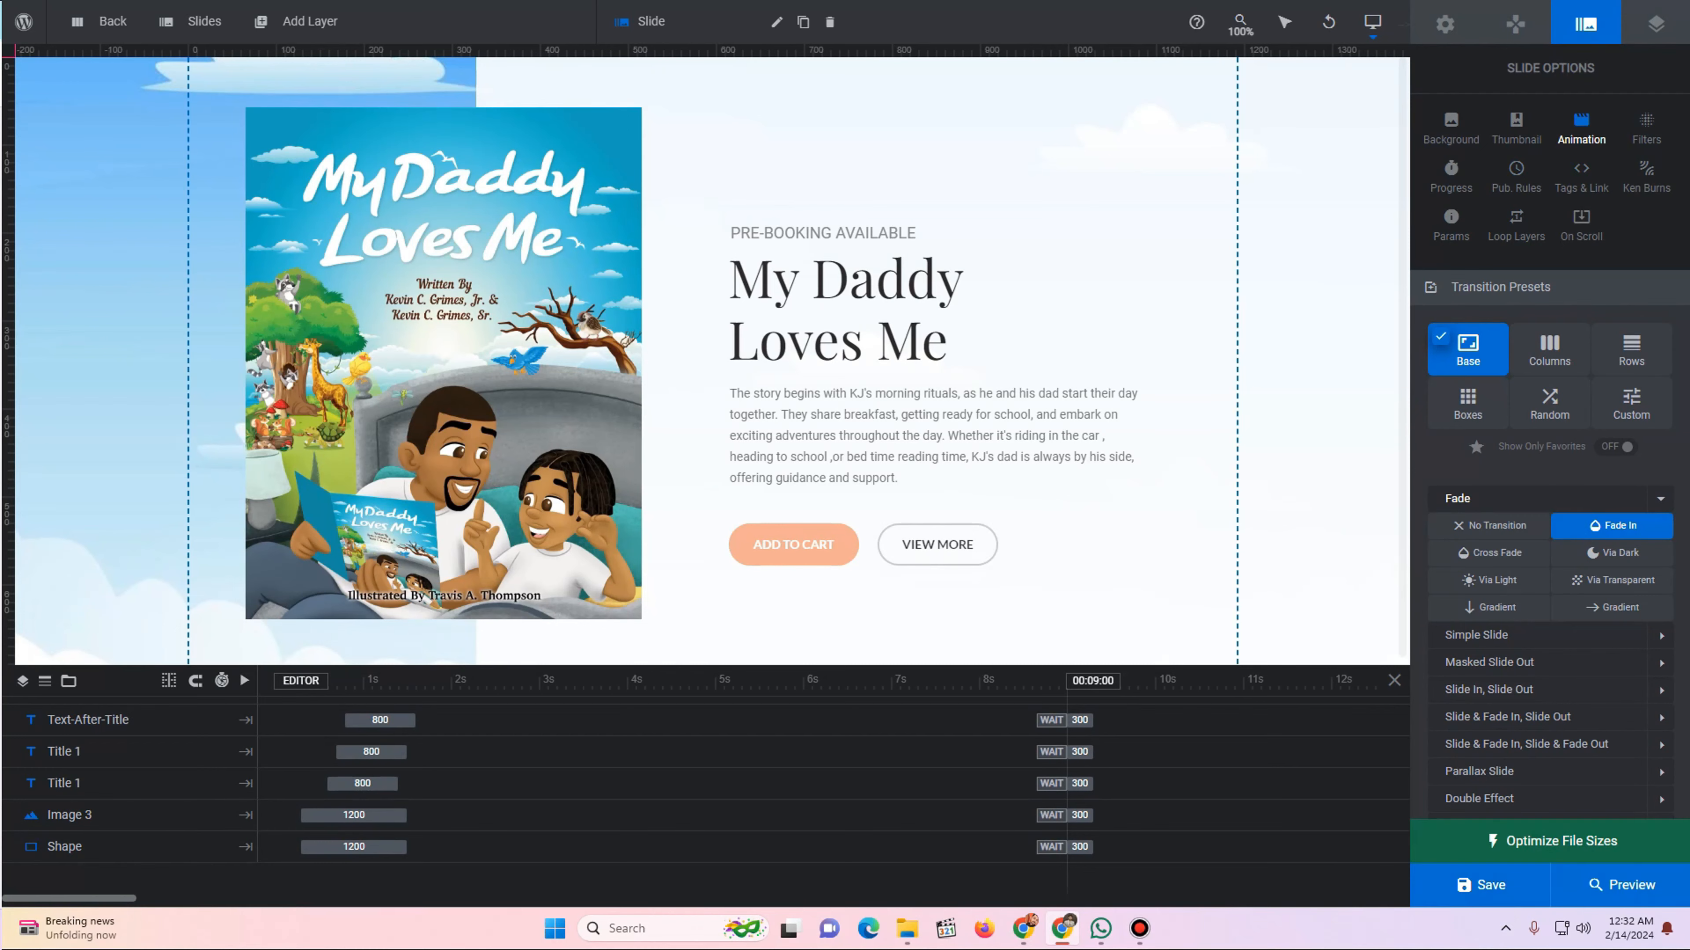
- Optimize the module's file sizes with the suggested changes and save the slider
left_click(1561, 841)
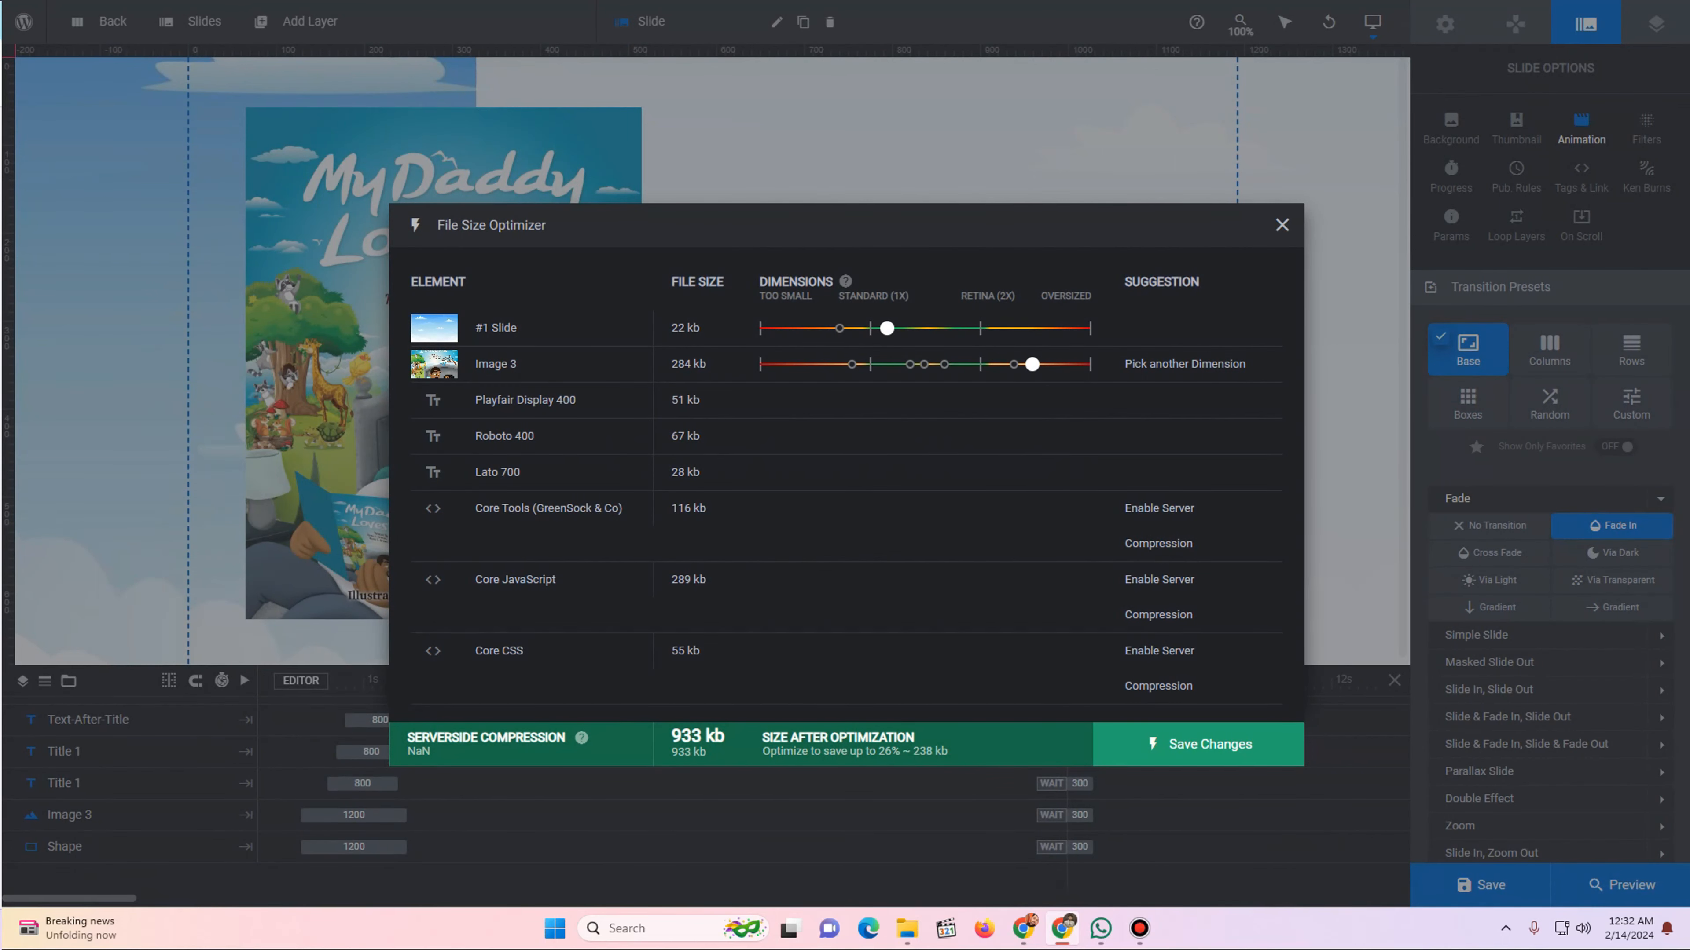
left_click(1199, 744)
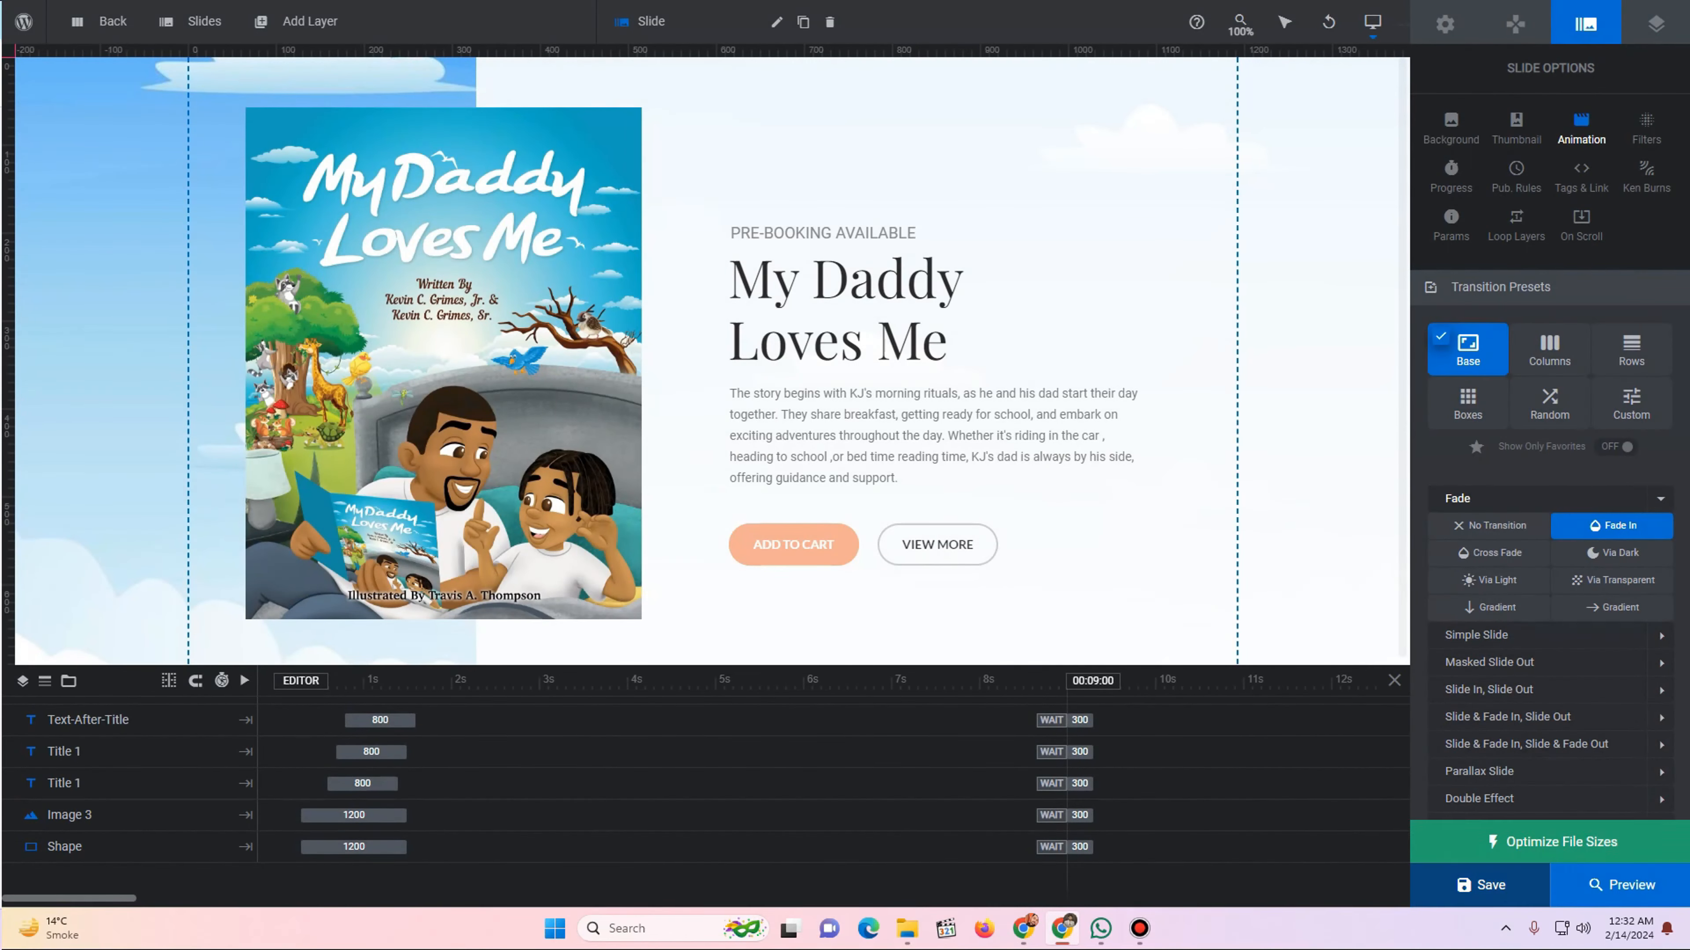
left_click(1490, 886)
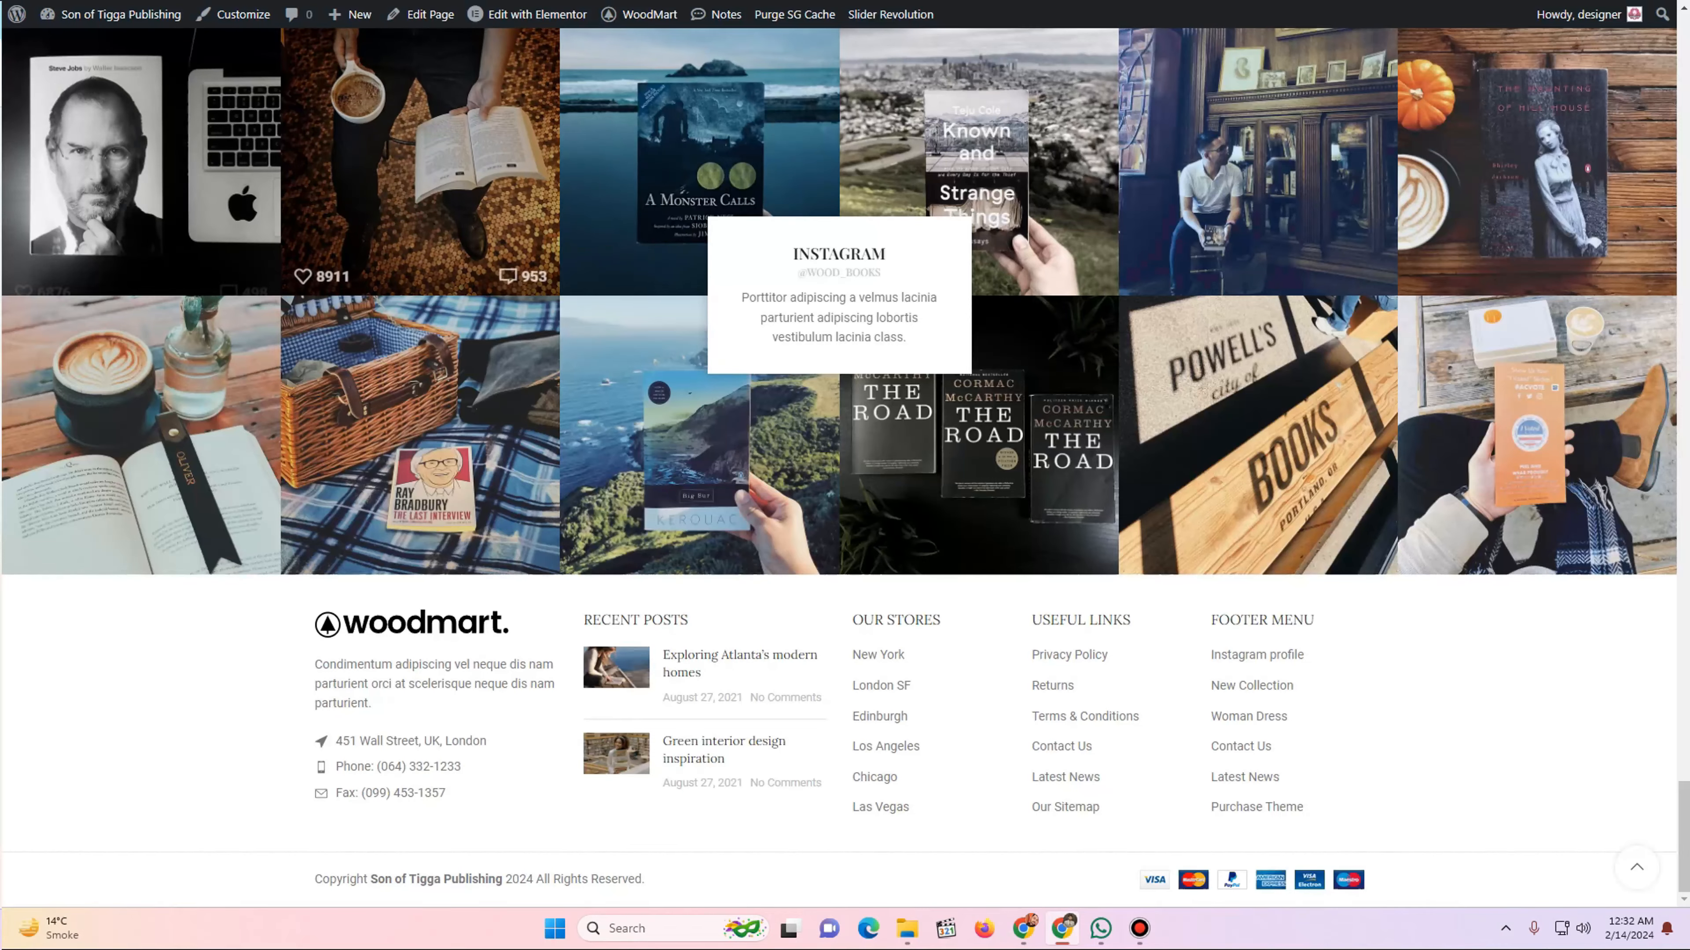
- Check the updated slider and the sections just below it on the live home page
scroll(506, 303, "up", 15)
scroll(505, 303, "up", 15)
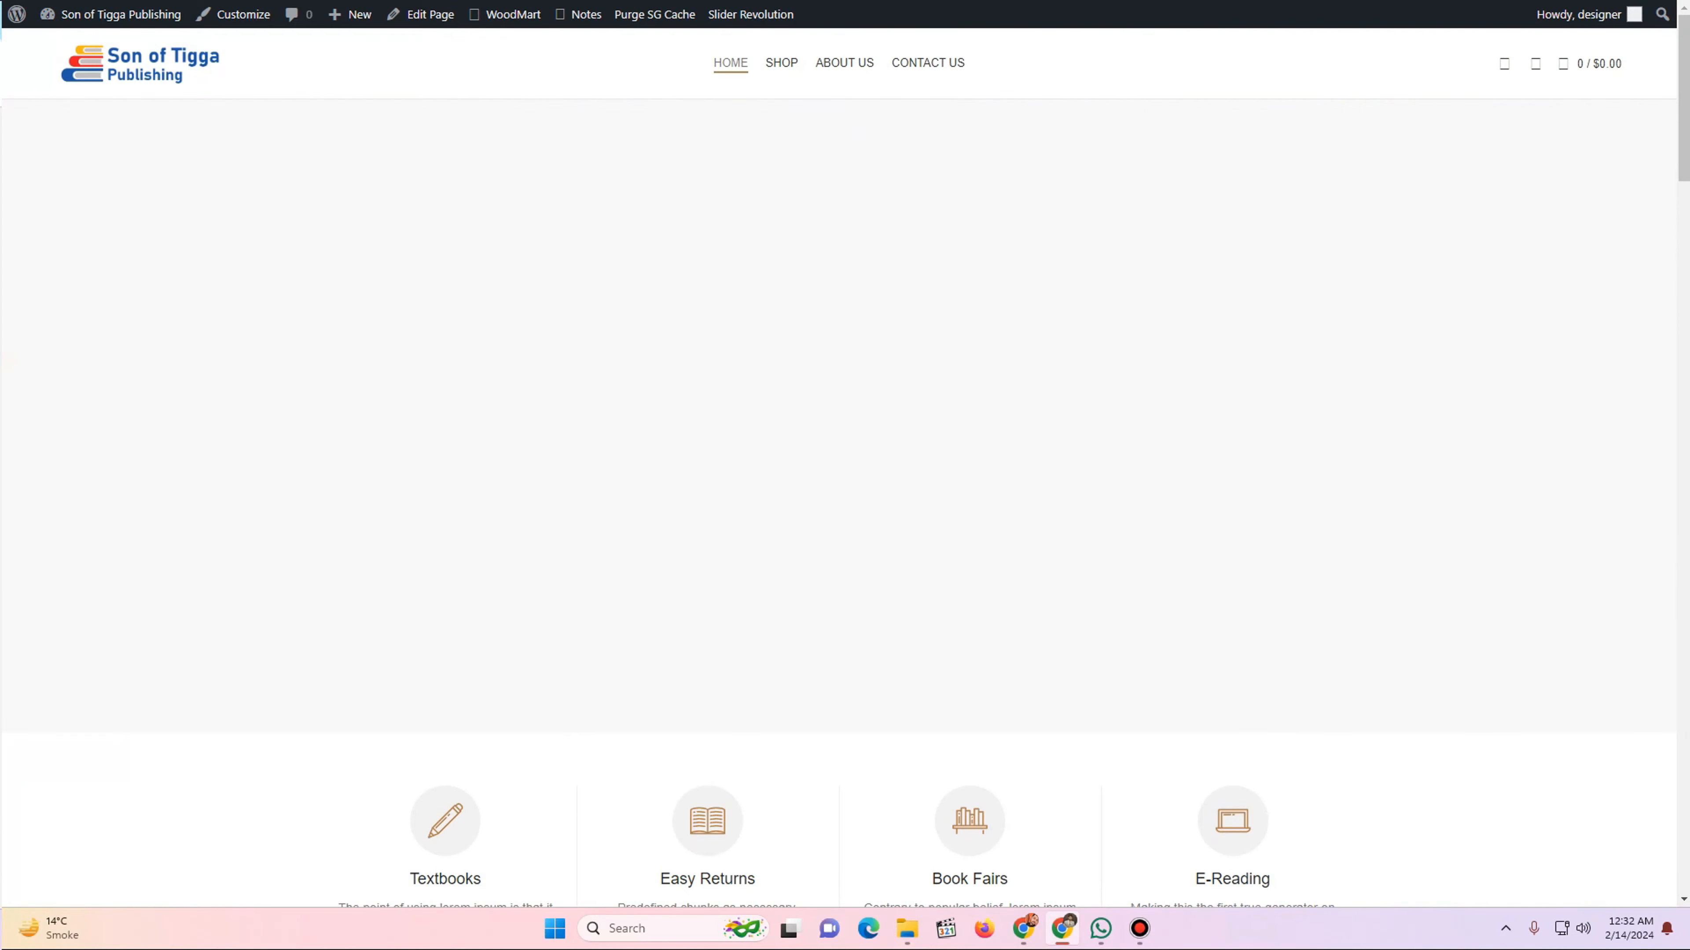
scroll(839, 499, "down", 2)
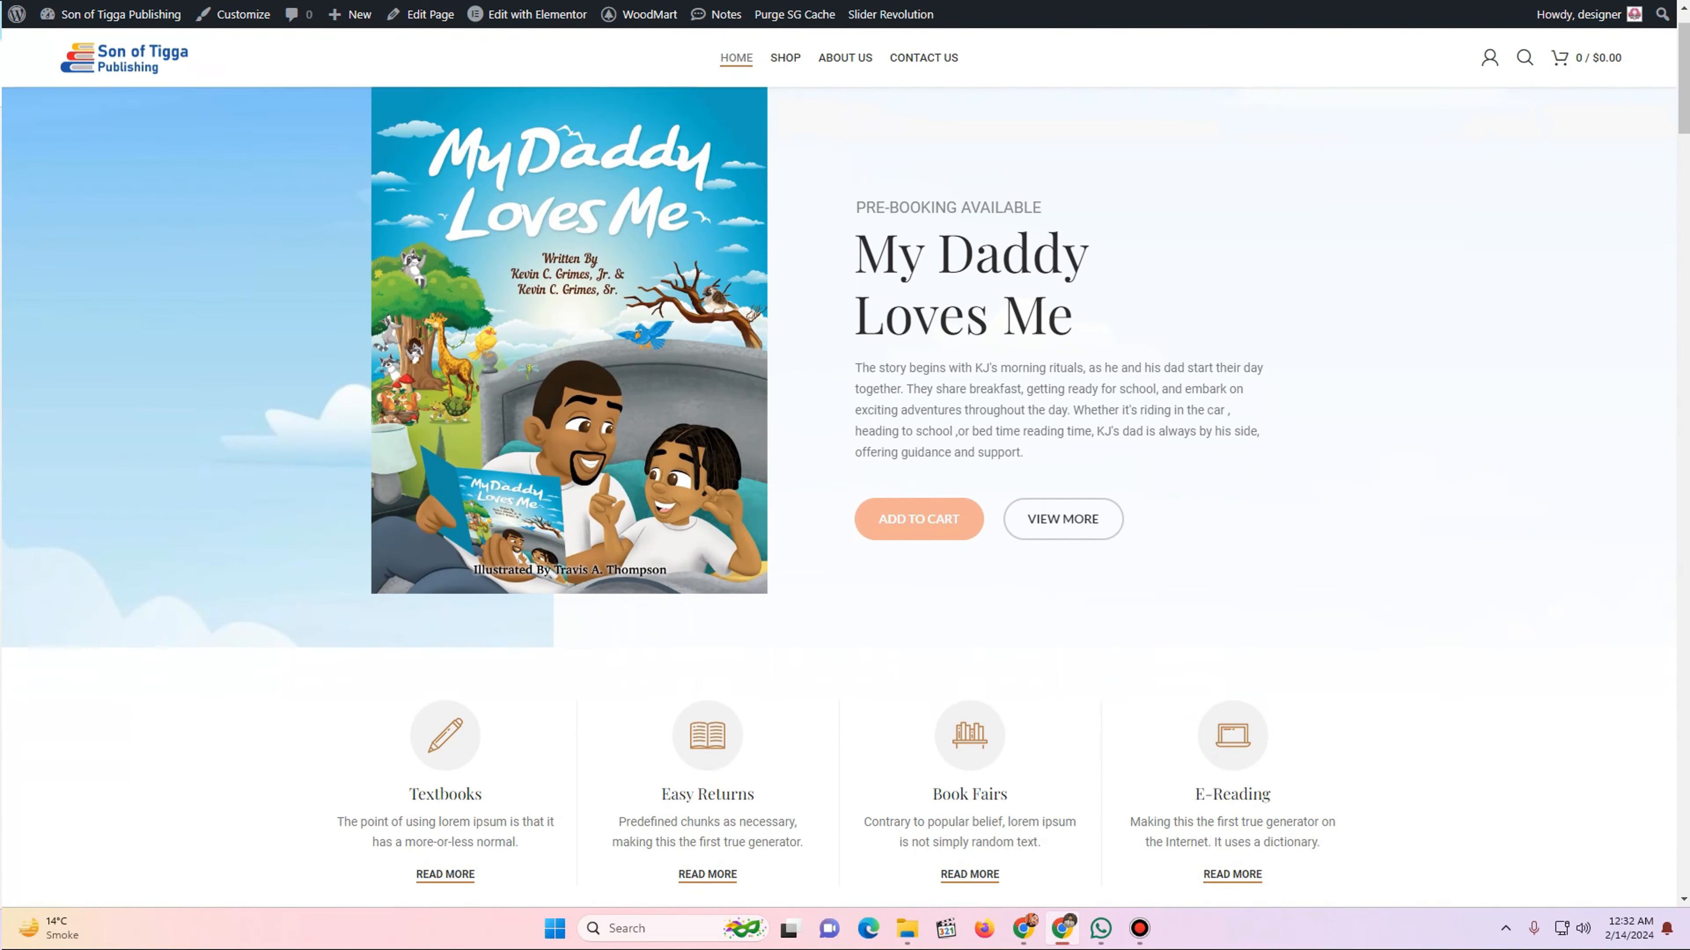
scroll(838, 499, "up", 2)
scroll(703, 626, "down", 1)
scroll(703, 626, "up", 1)
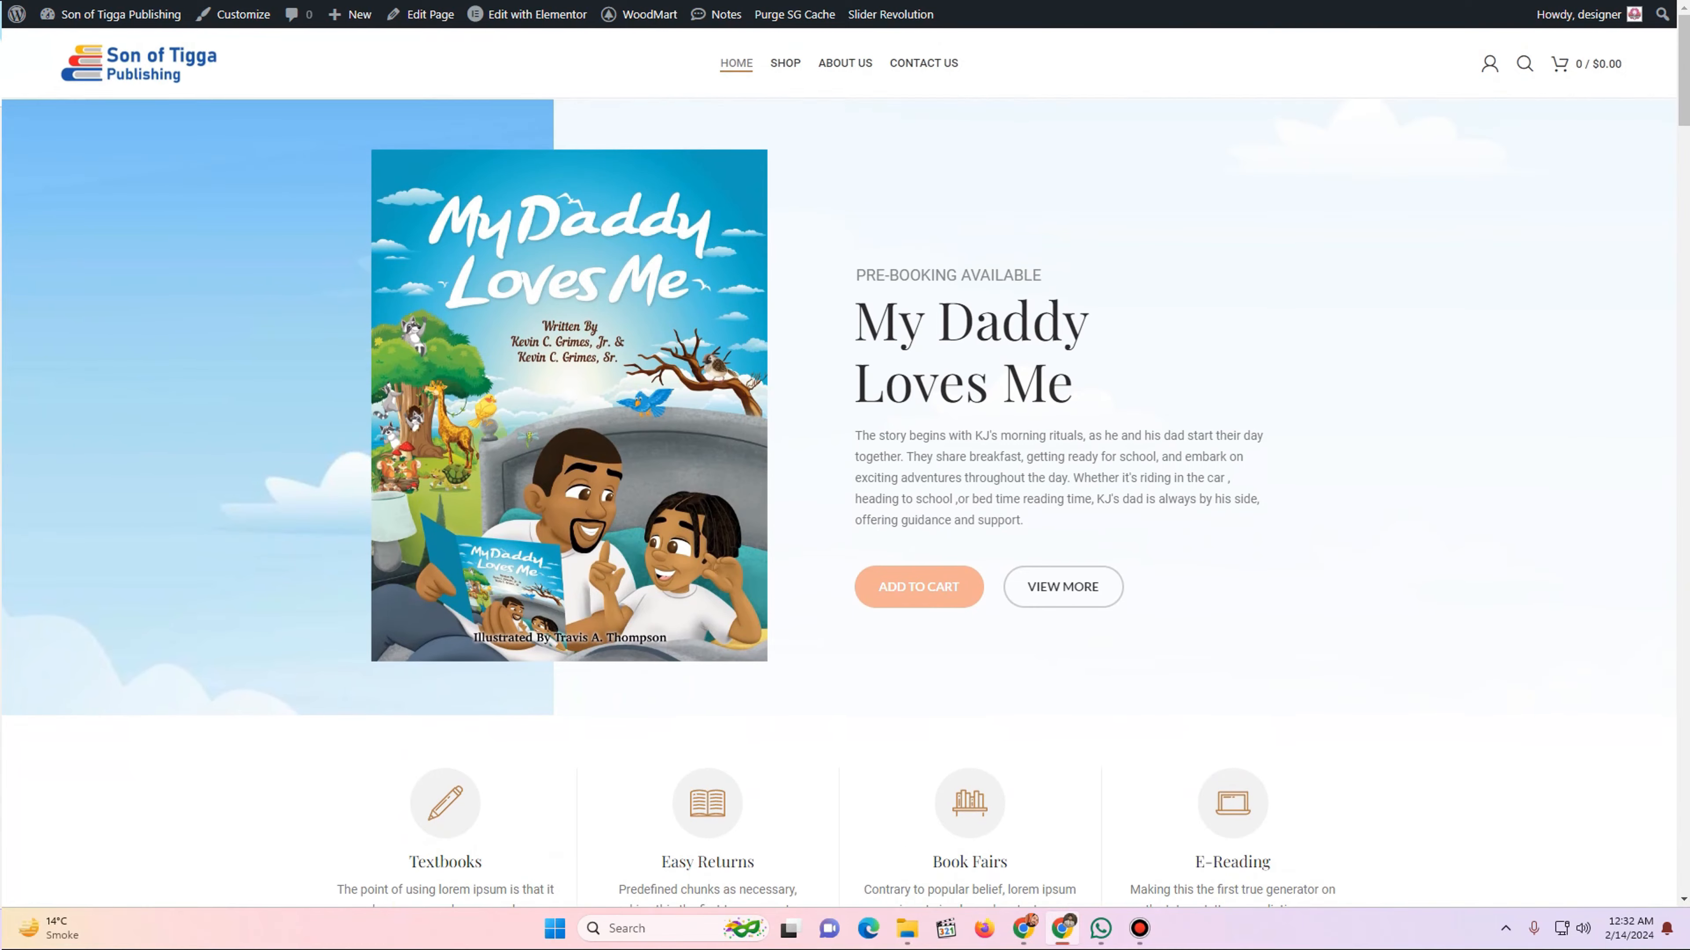
scroll(703, 627, "down", 2)
scroll(703, 626, "up", 2)
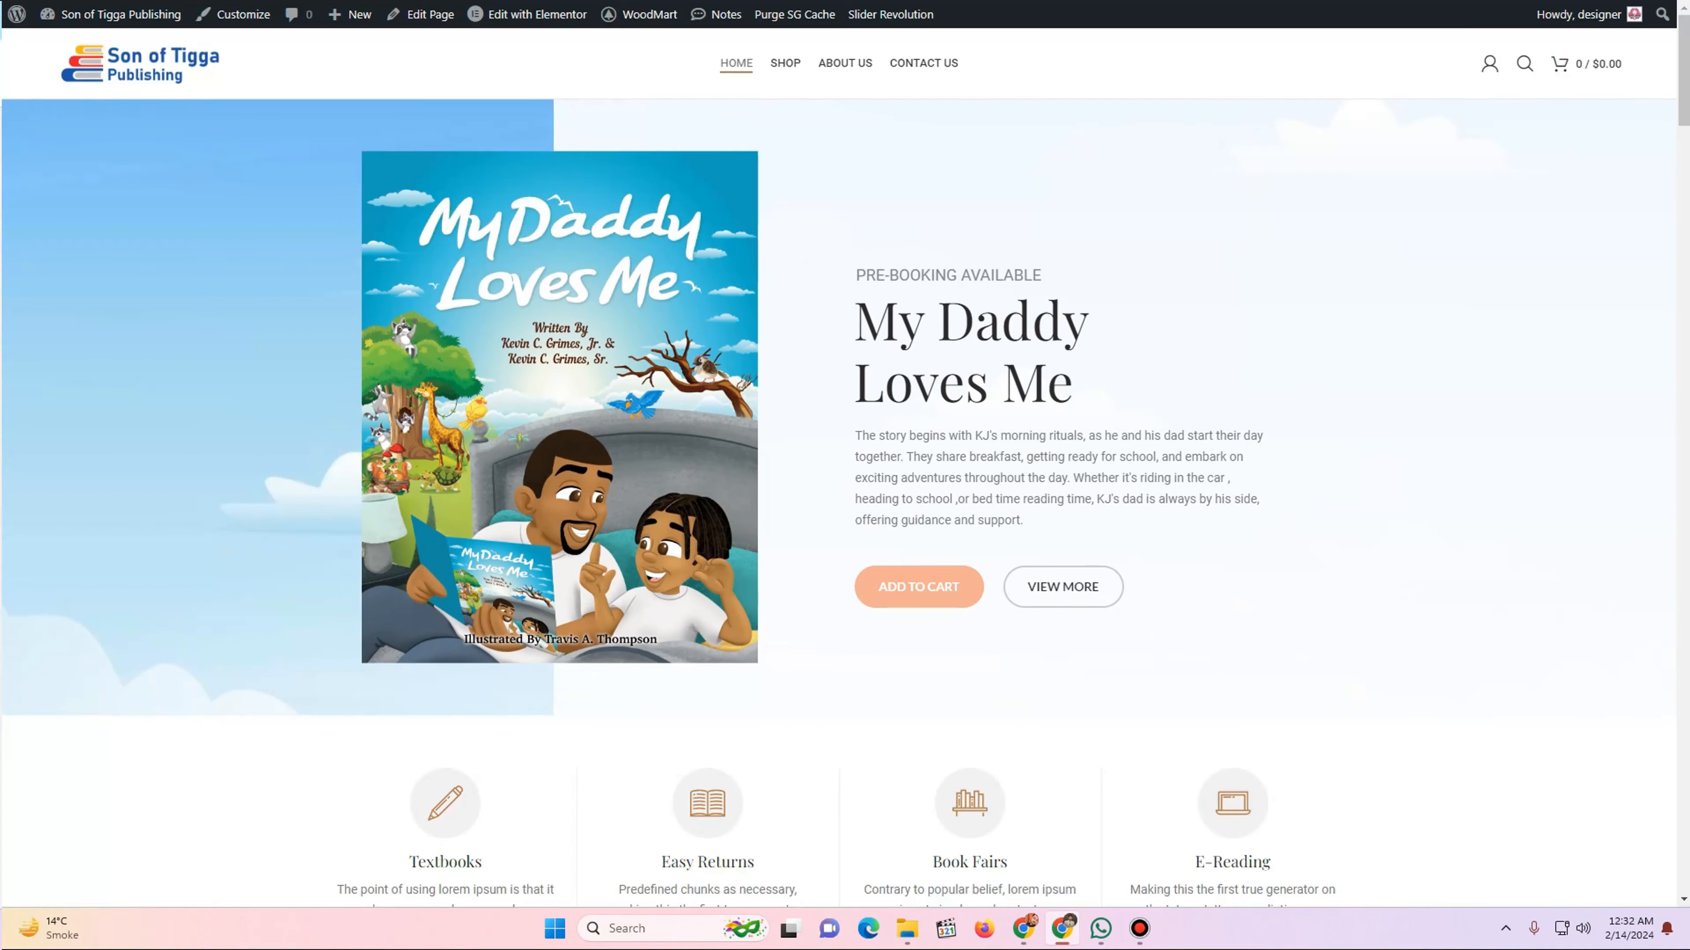
scroll(699, 606, "down", 10)
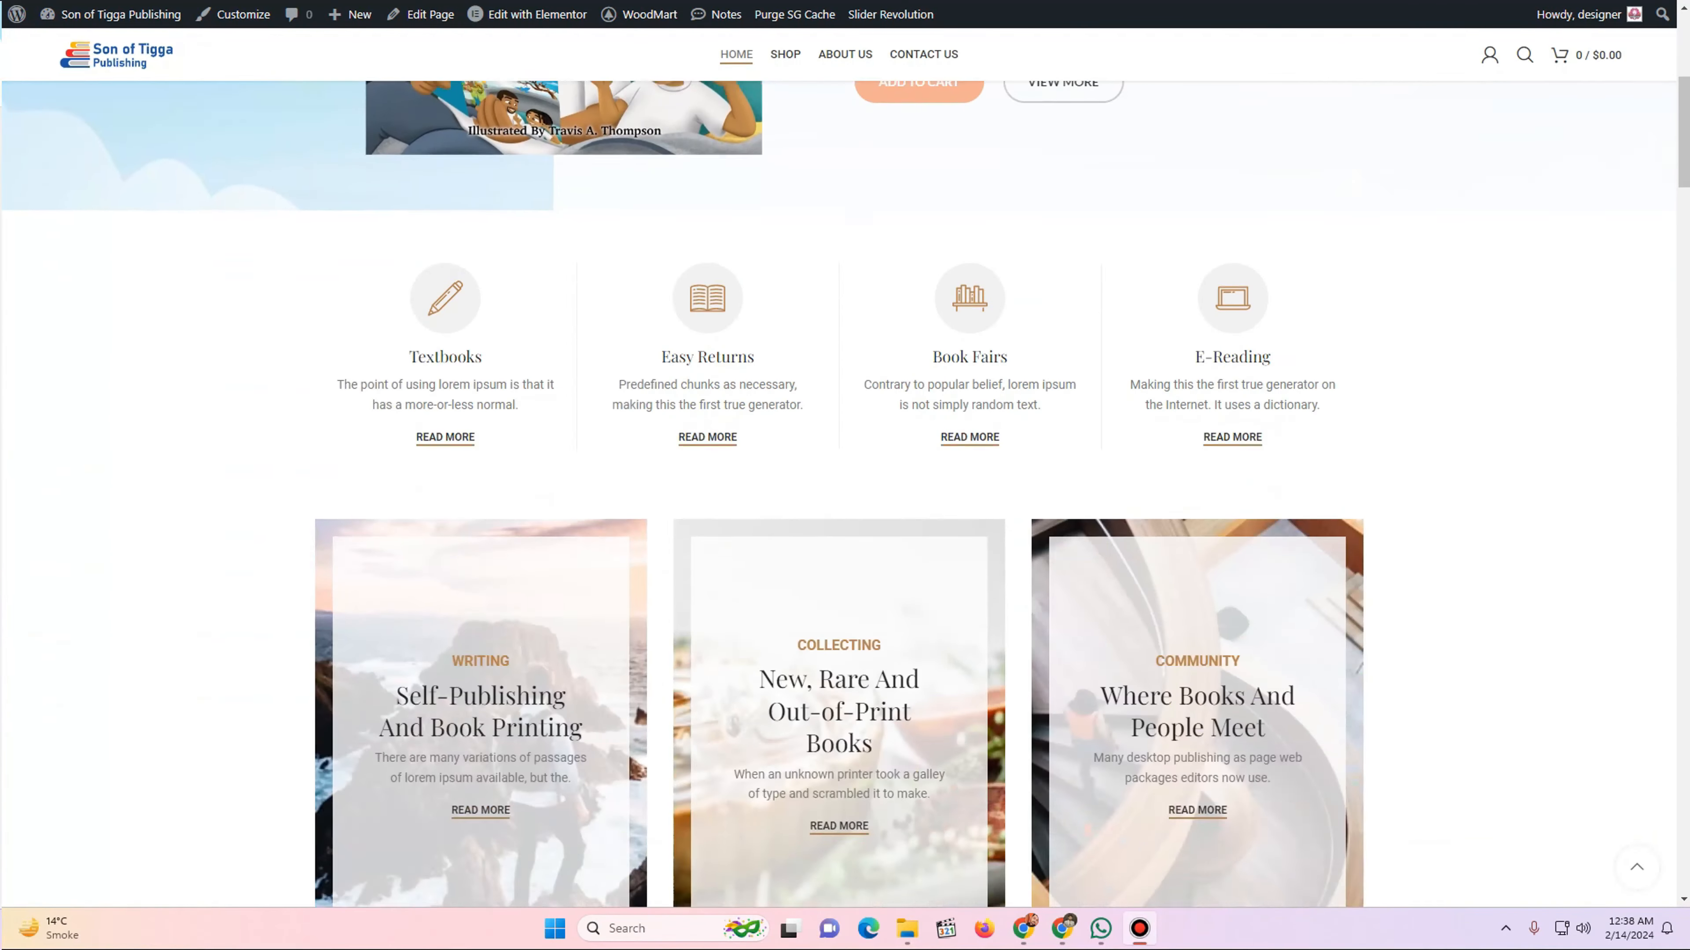
scroll(699, 566, "up", 11)
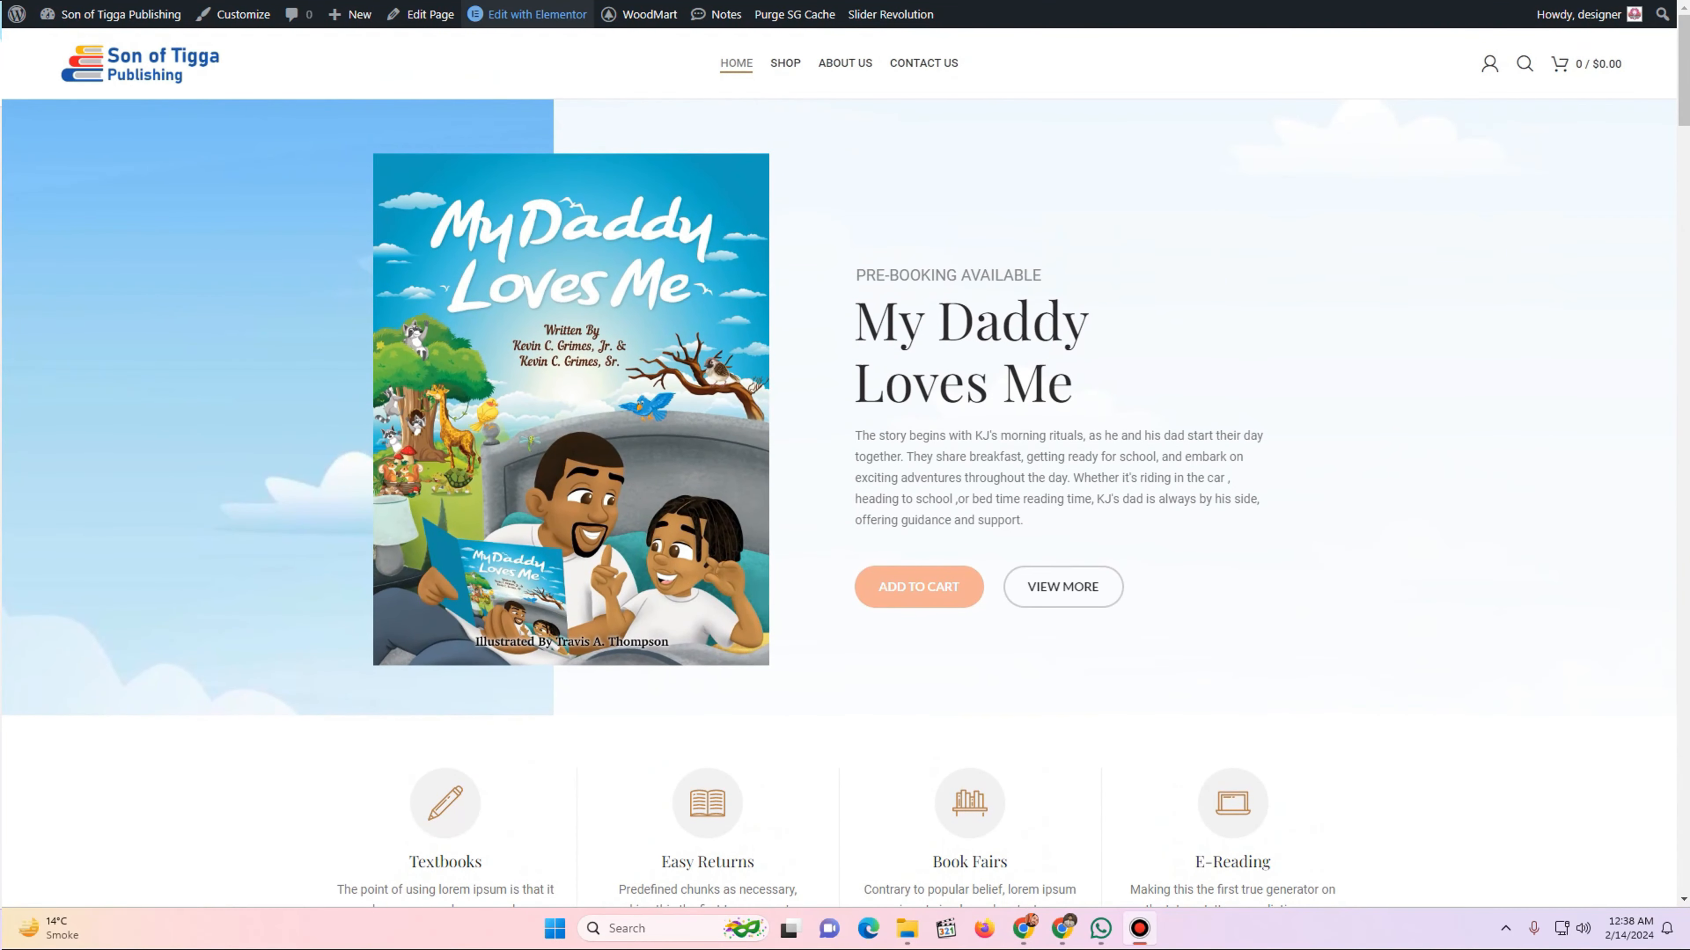
- Open the home page for editing in Elementor and close the Navigator over the page
mouse_move(532, 14)
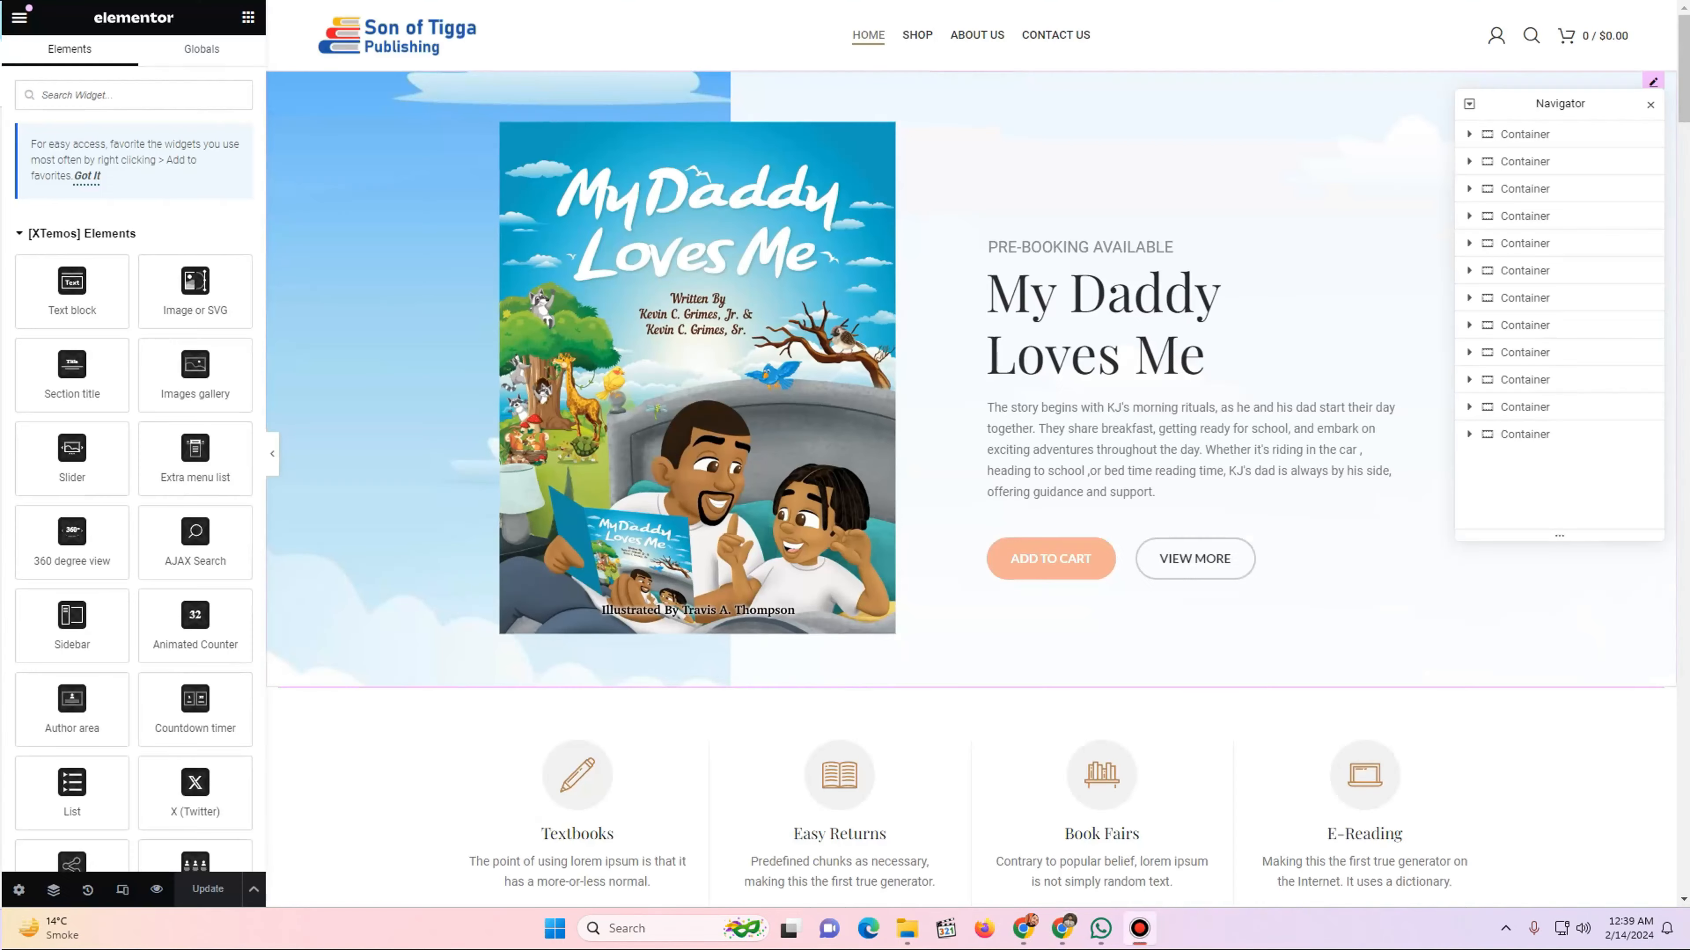
scroll(586, 413, "down", 6)
scroll(585, 413, "up", 6)
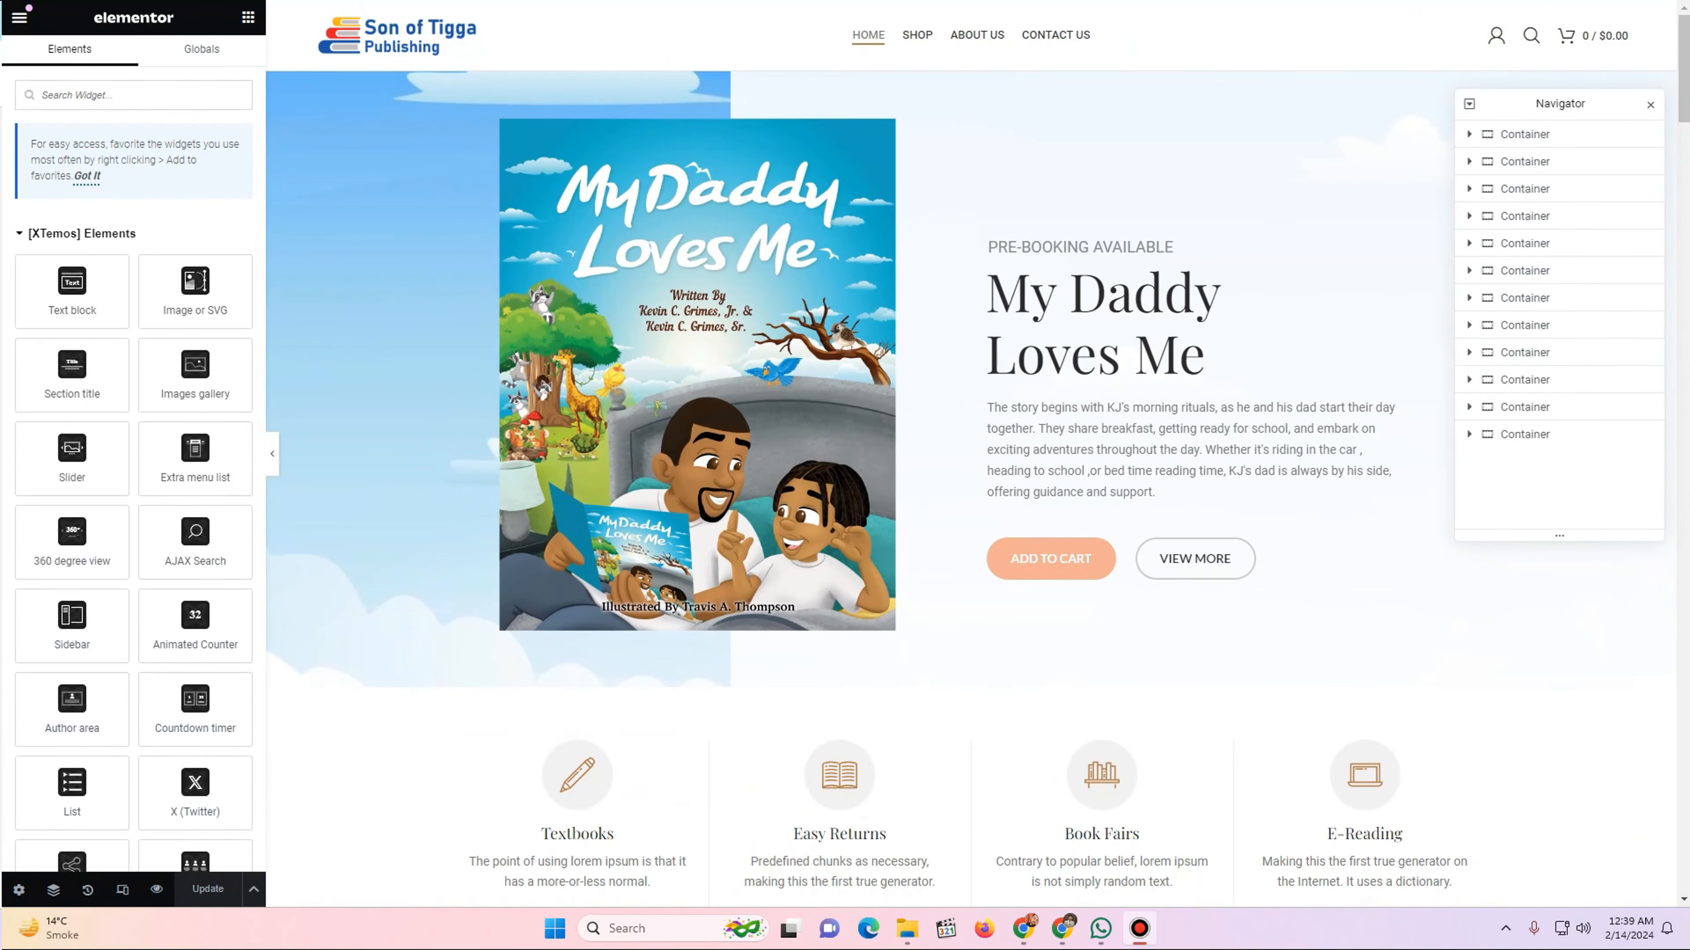
scroll(858, 453, "down", 6)
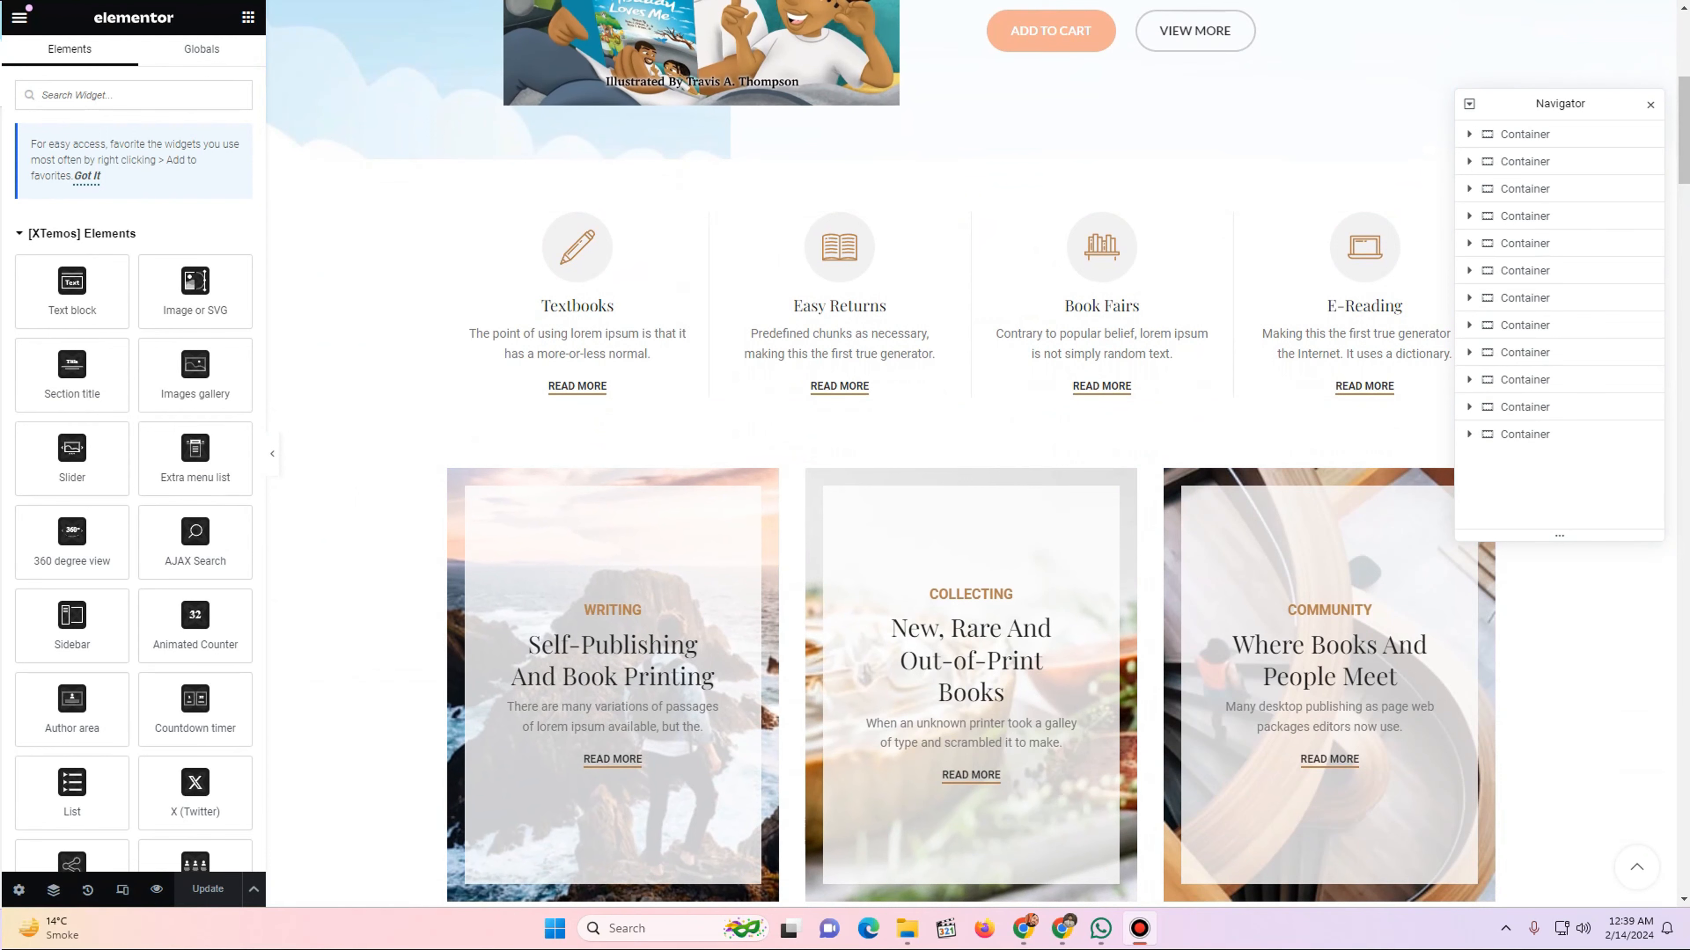
left_click(1650, 104)
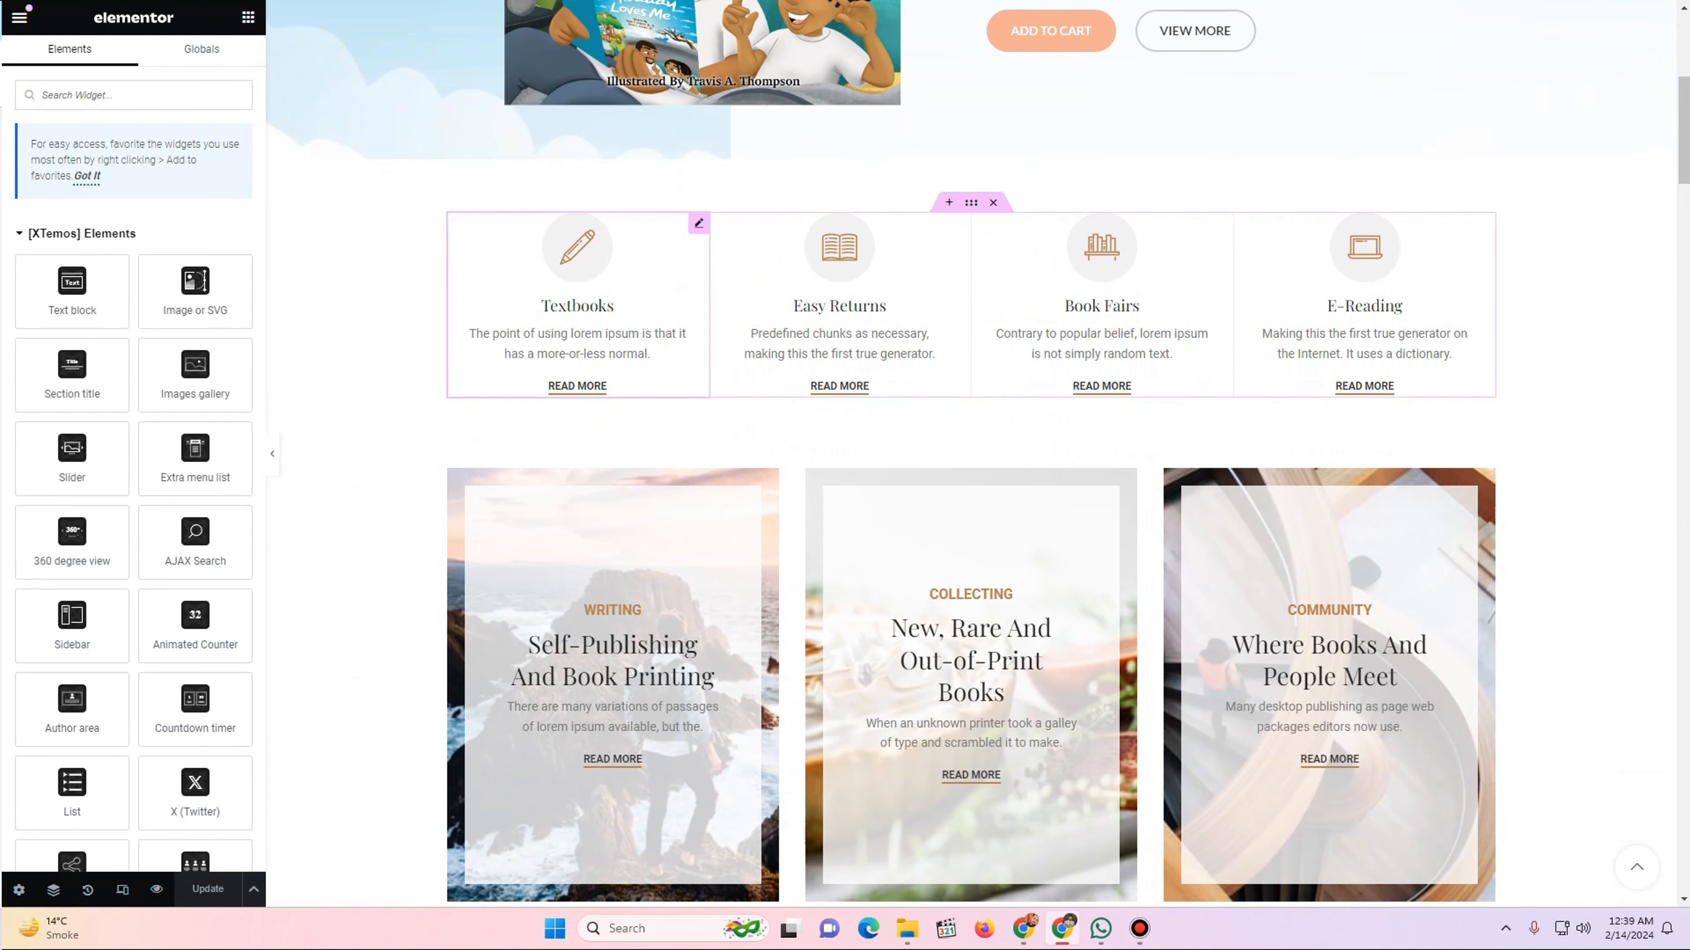
- Examine the feature boxes and banners below the slider, and consult the Bio text in the "website info" document for replacement content
scroll(971, 453, "down", 3)
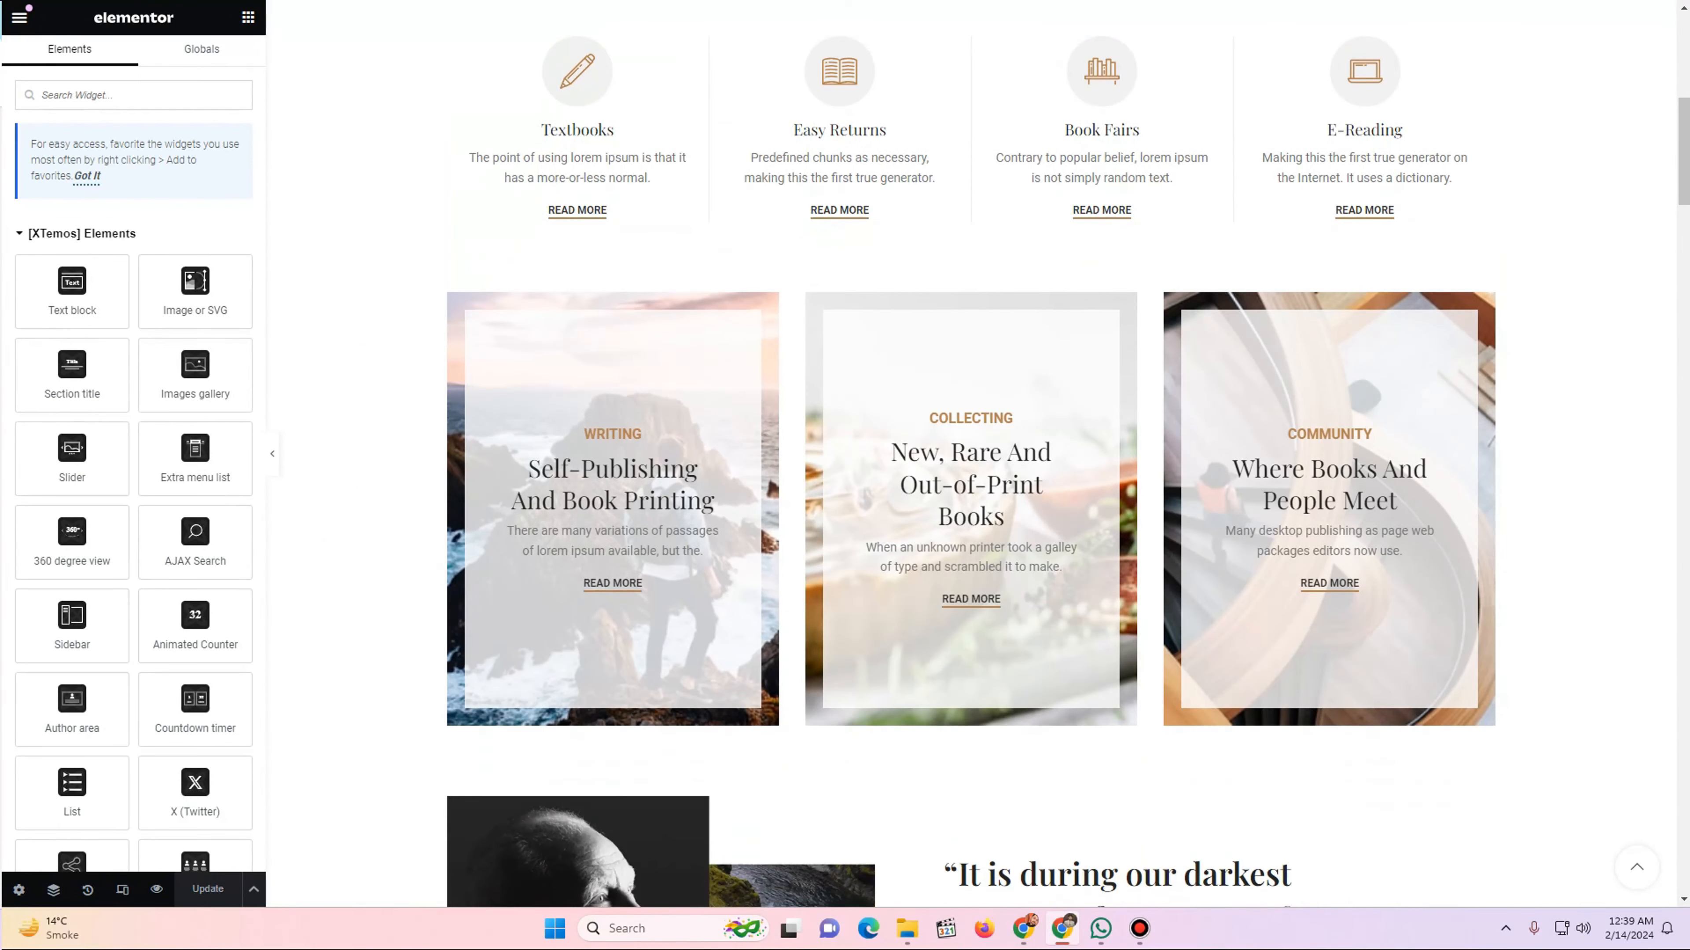
scroll(971, 466, "up", 3)
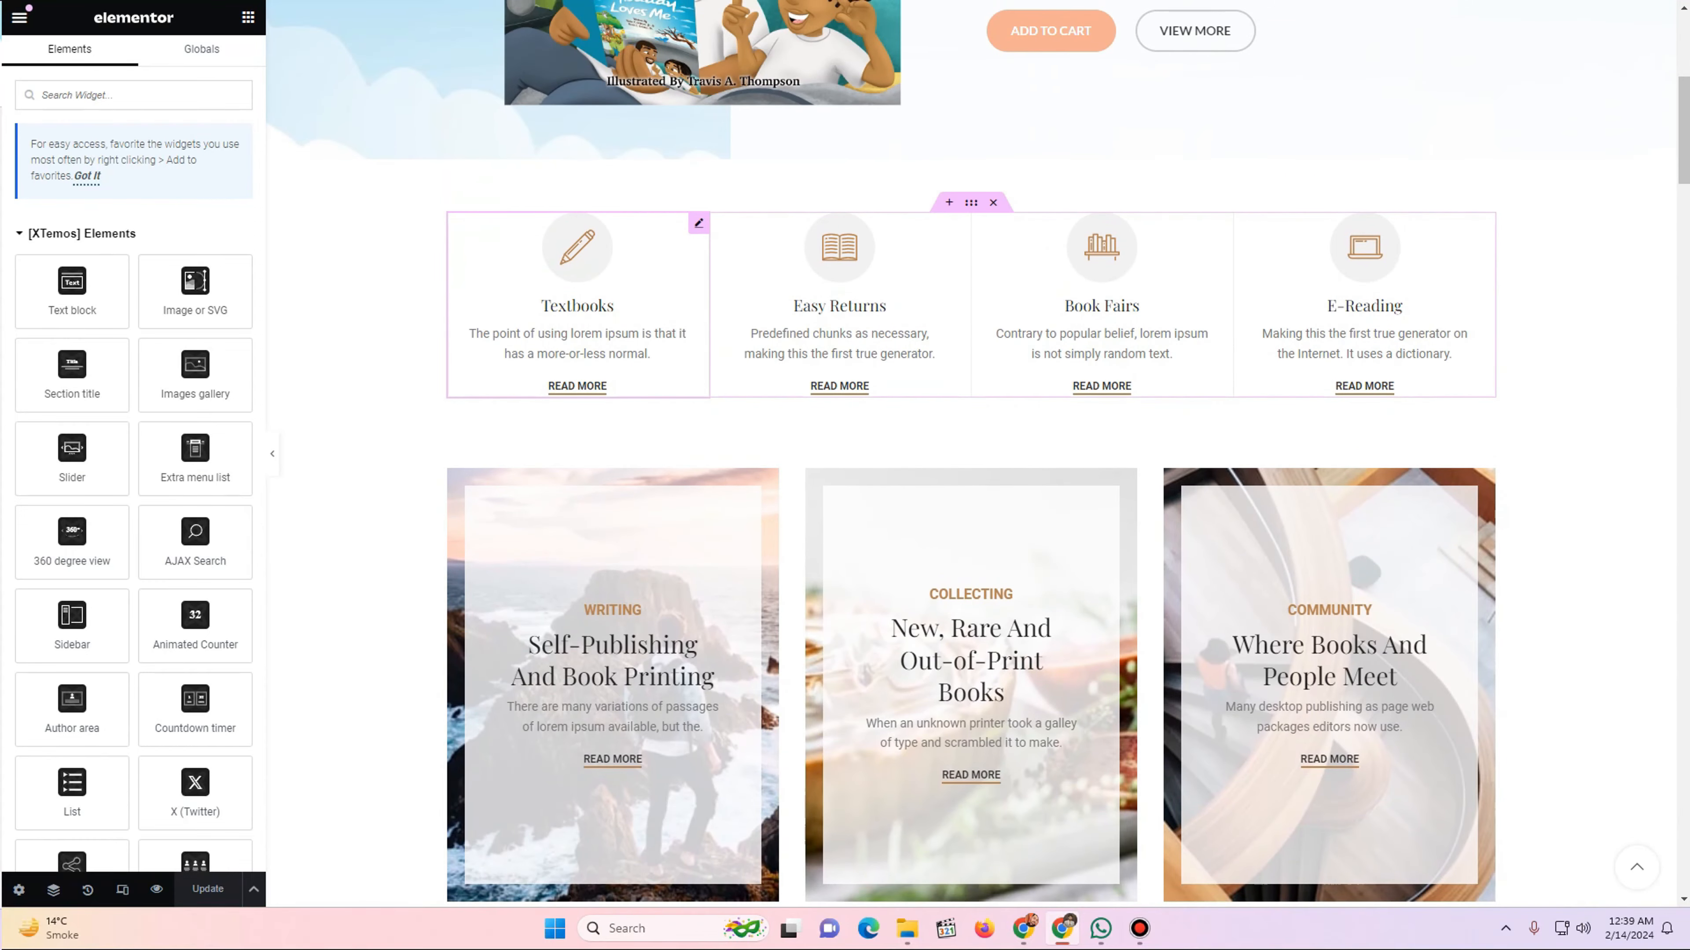
scroll(971, 453, "up", 6)
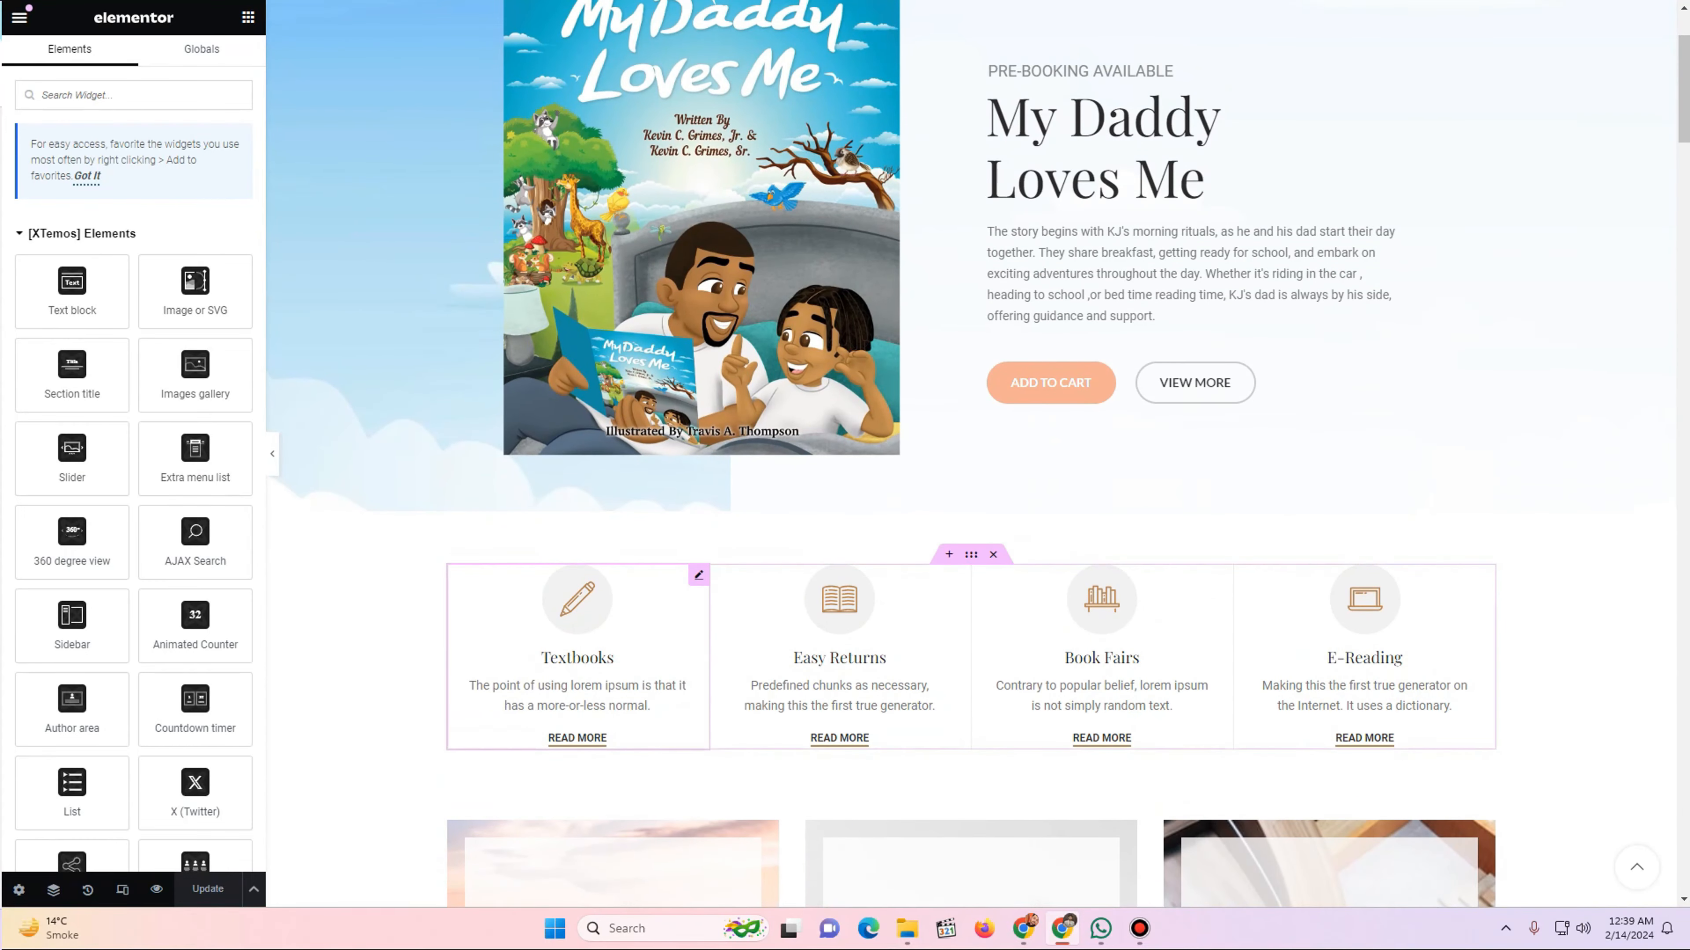
scroll(972, 453, "up", 3)
scroll(971, 452, "down", 7)
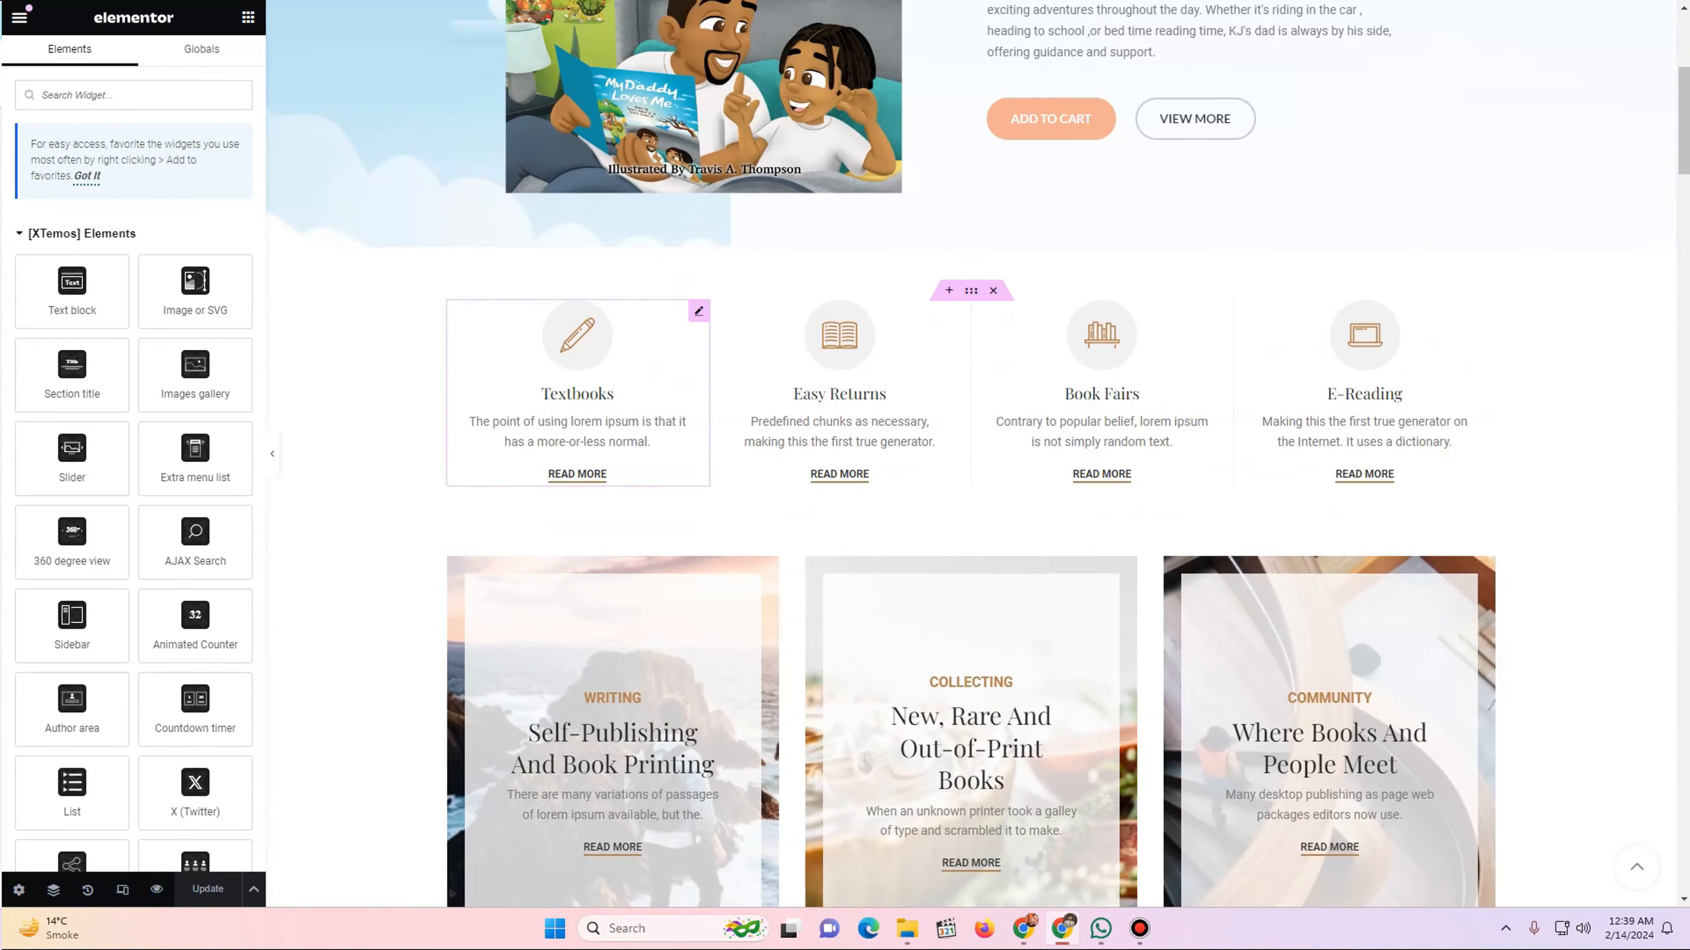
key("ctrl+Tab")
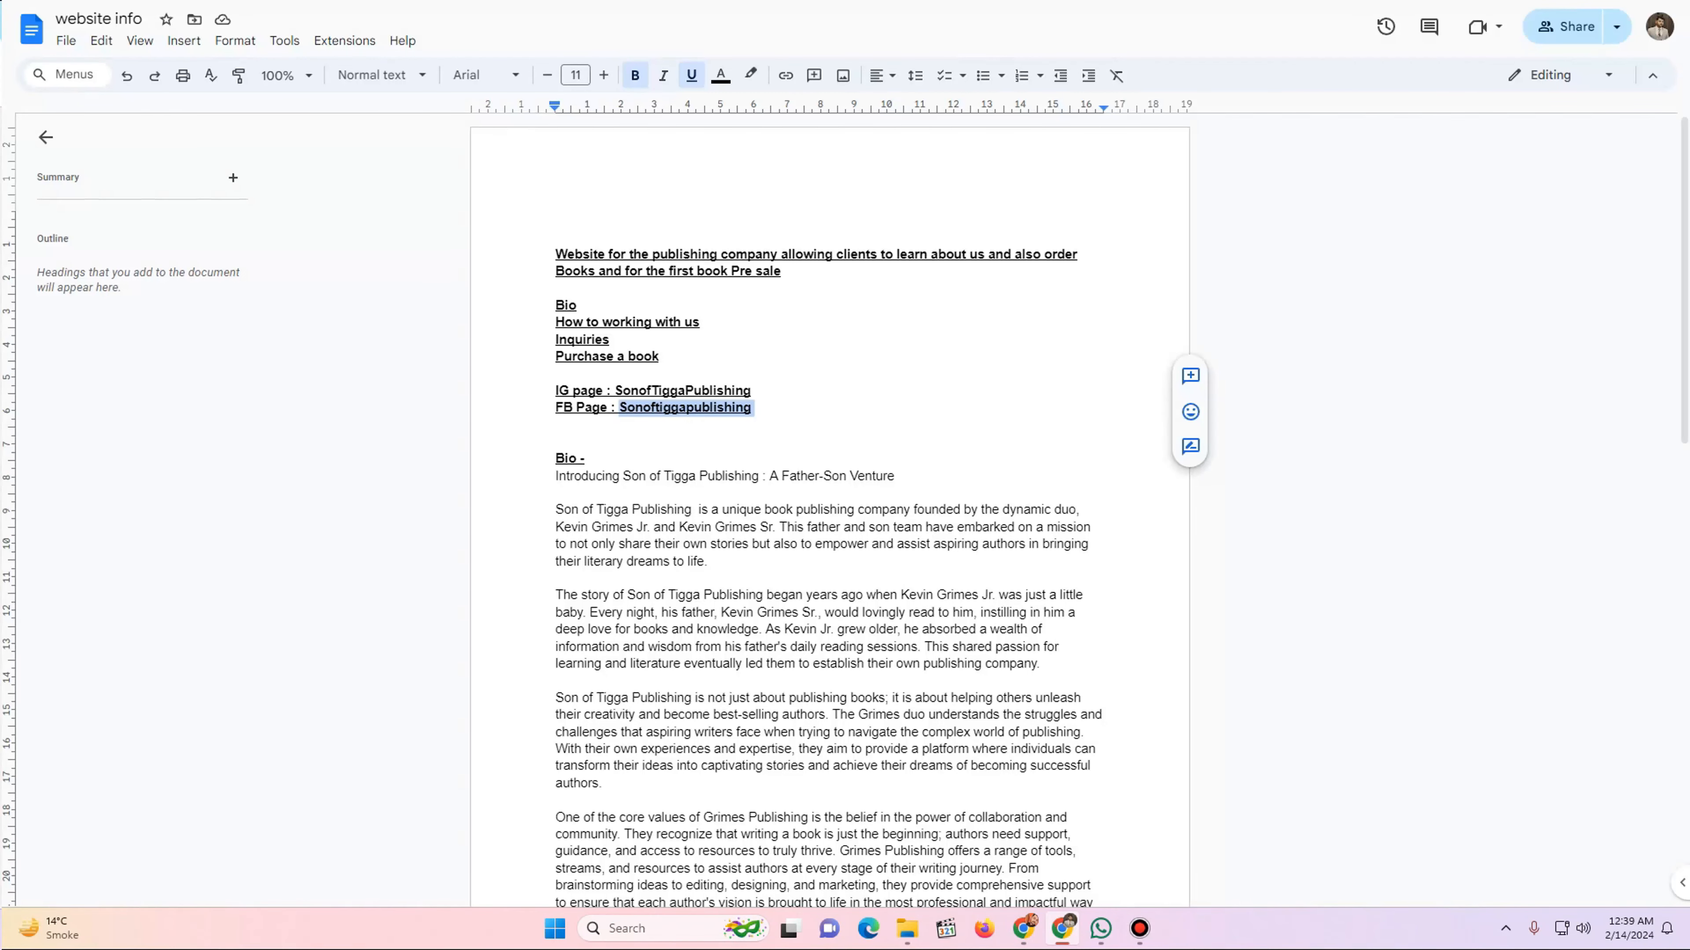
scroll(829, 513, "down", 4)
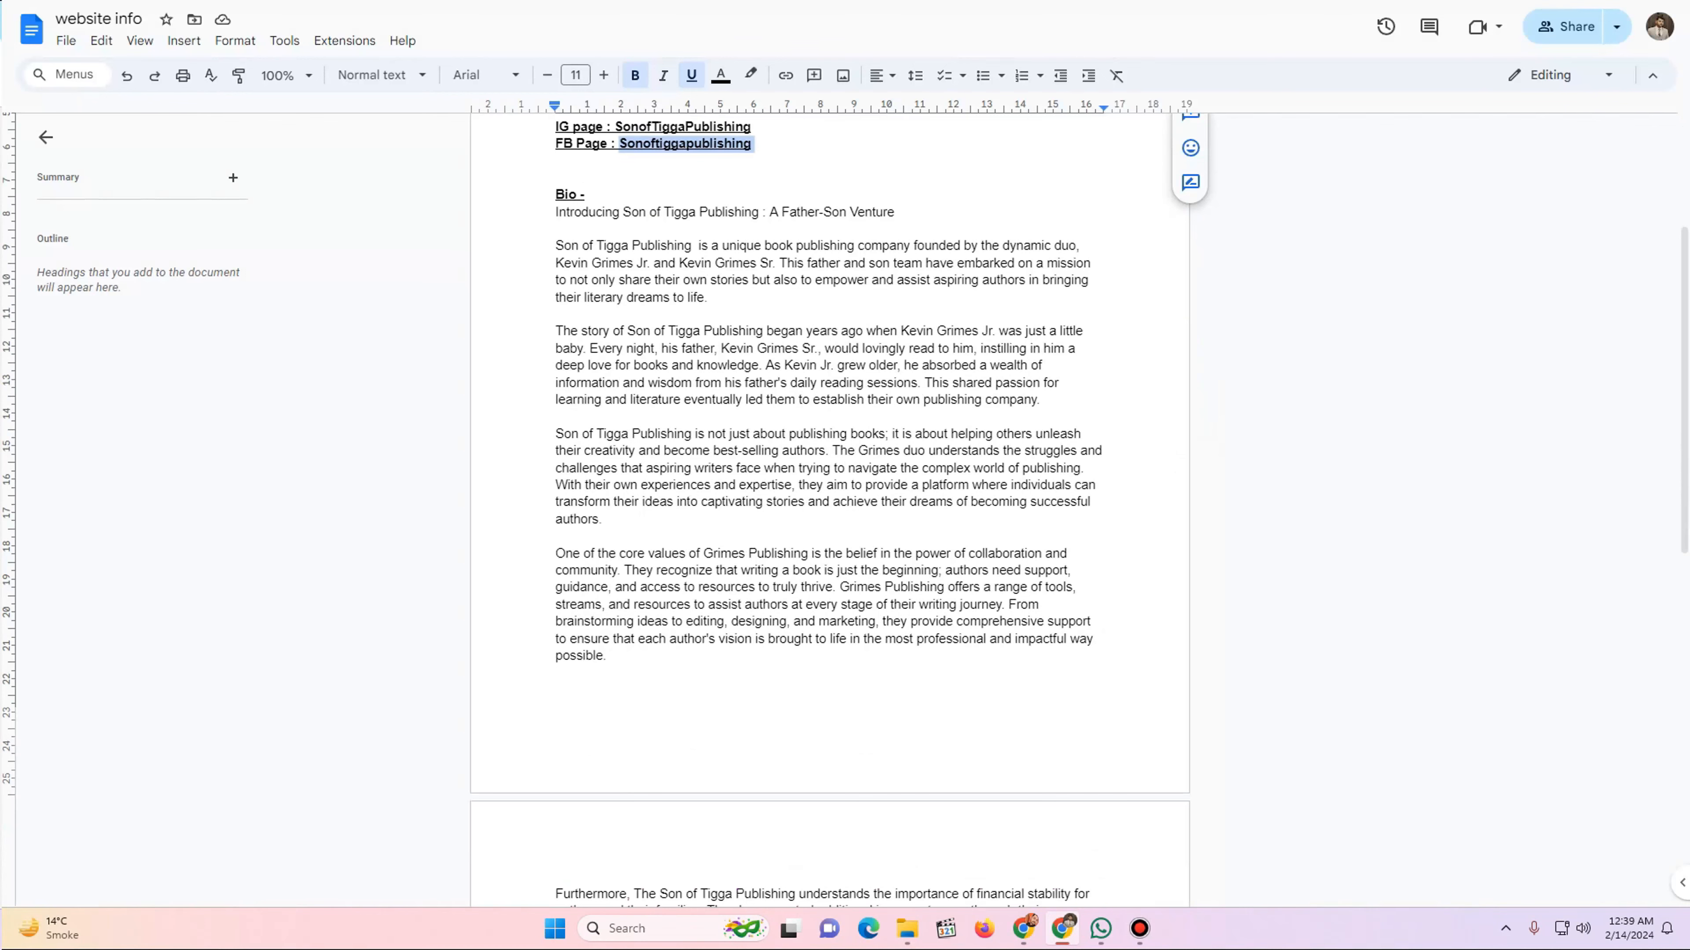
left_click_drag(580, 194, 555, 195)
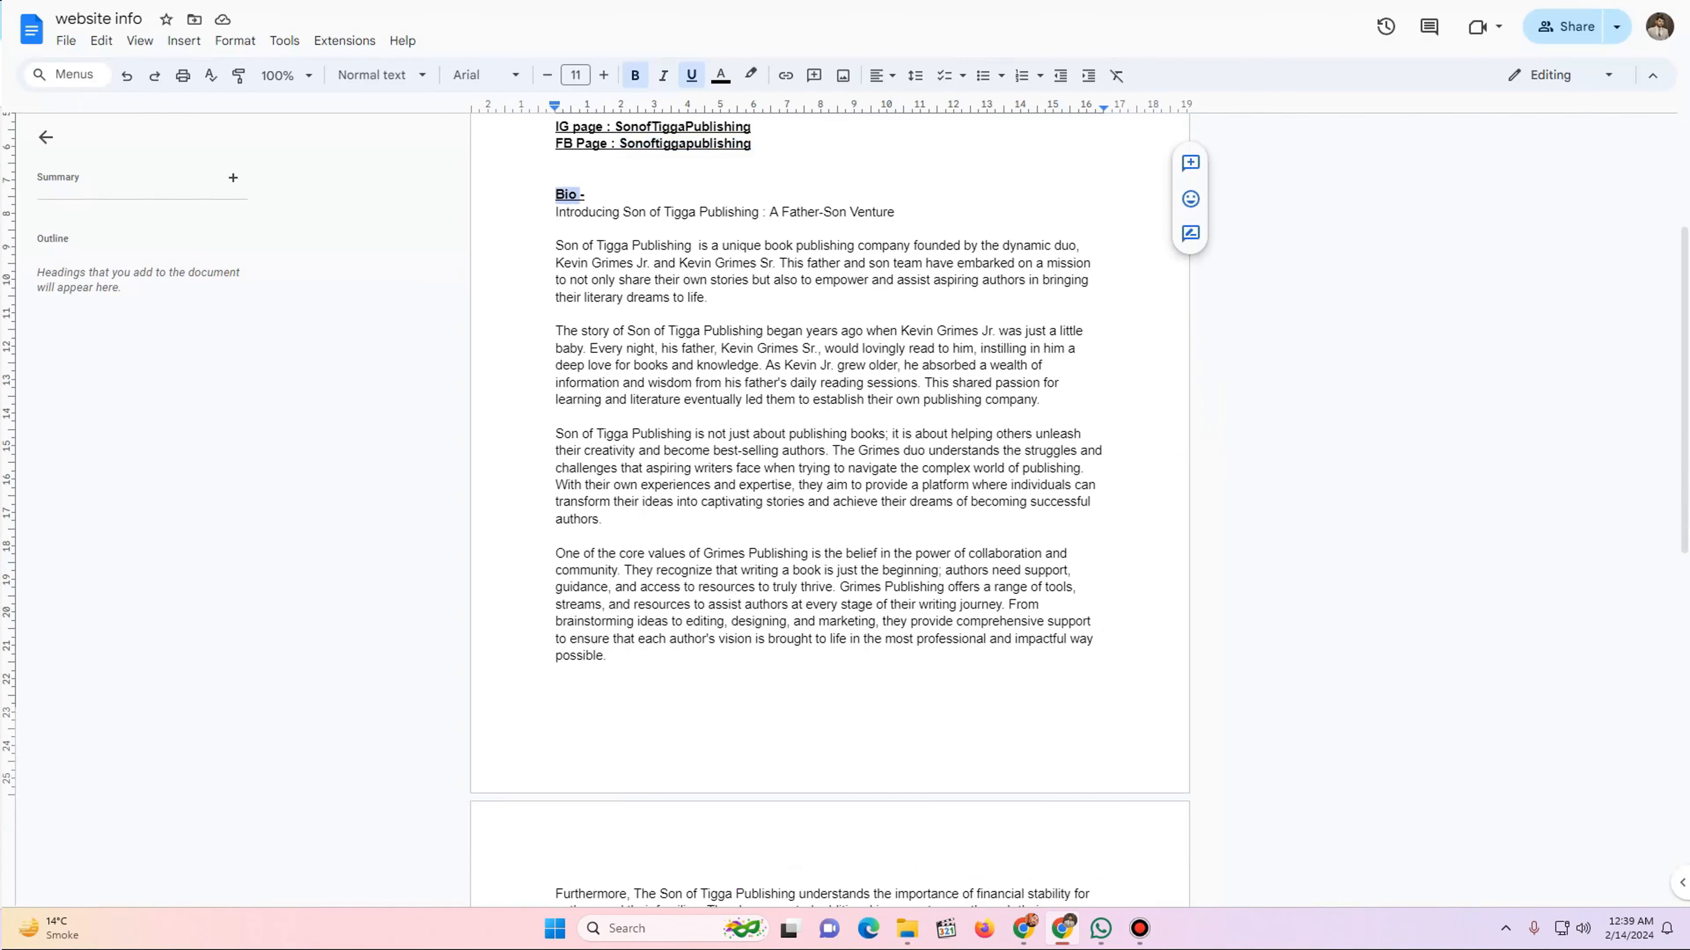
key("ctrl+Tab")
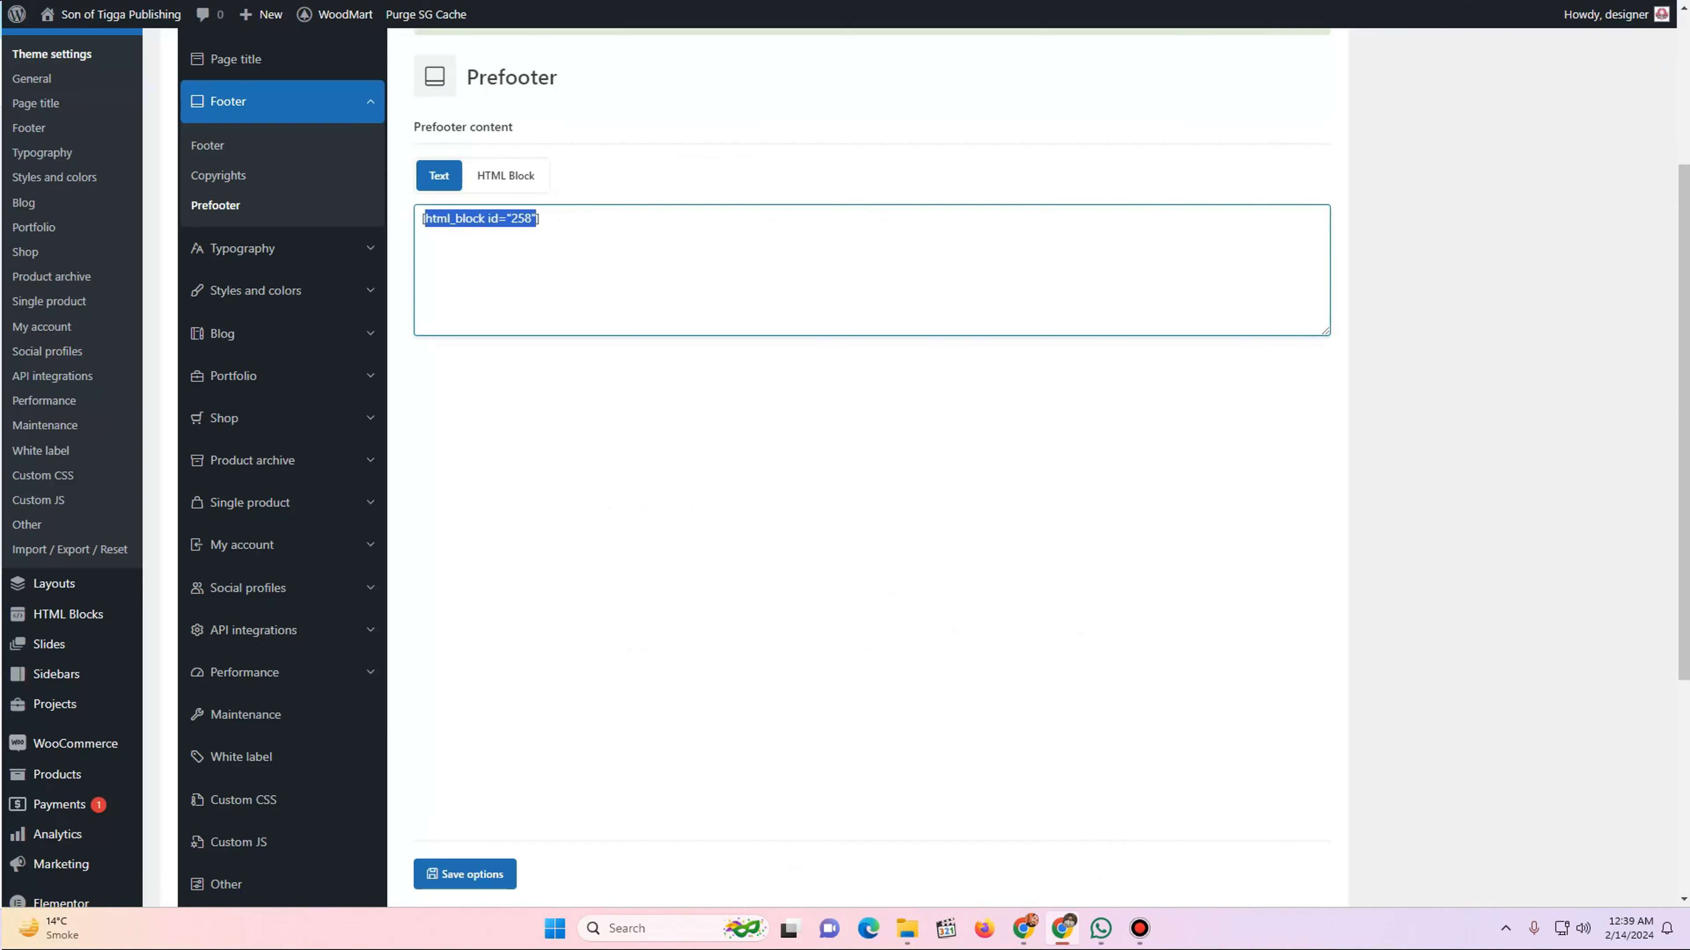
key("ctrl+Tab")
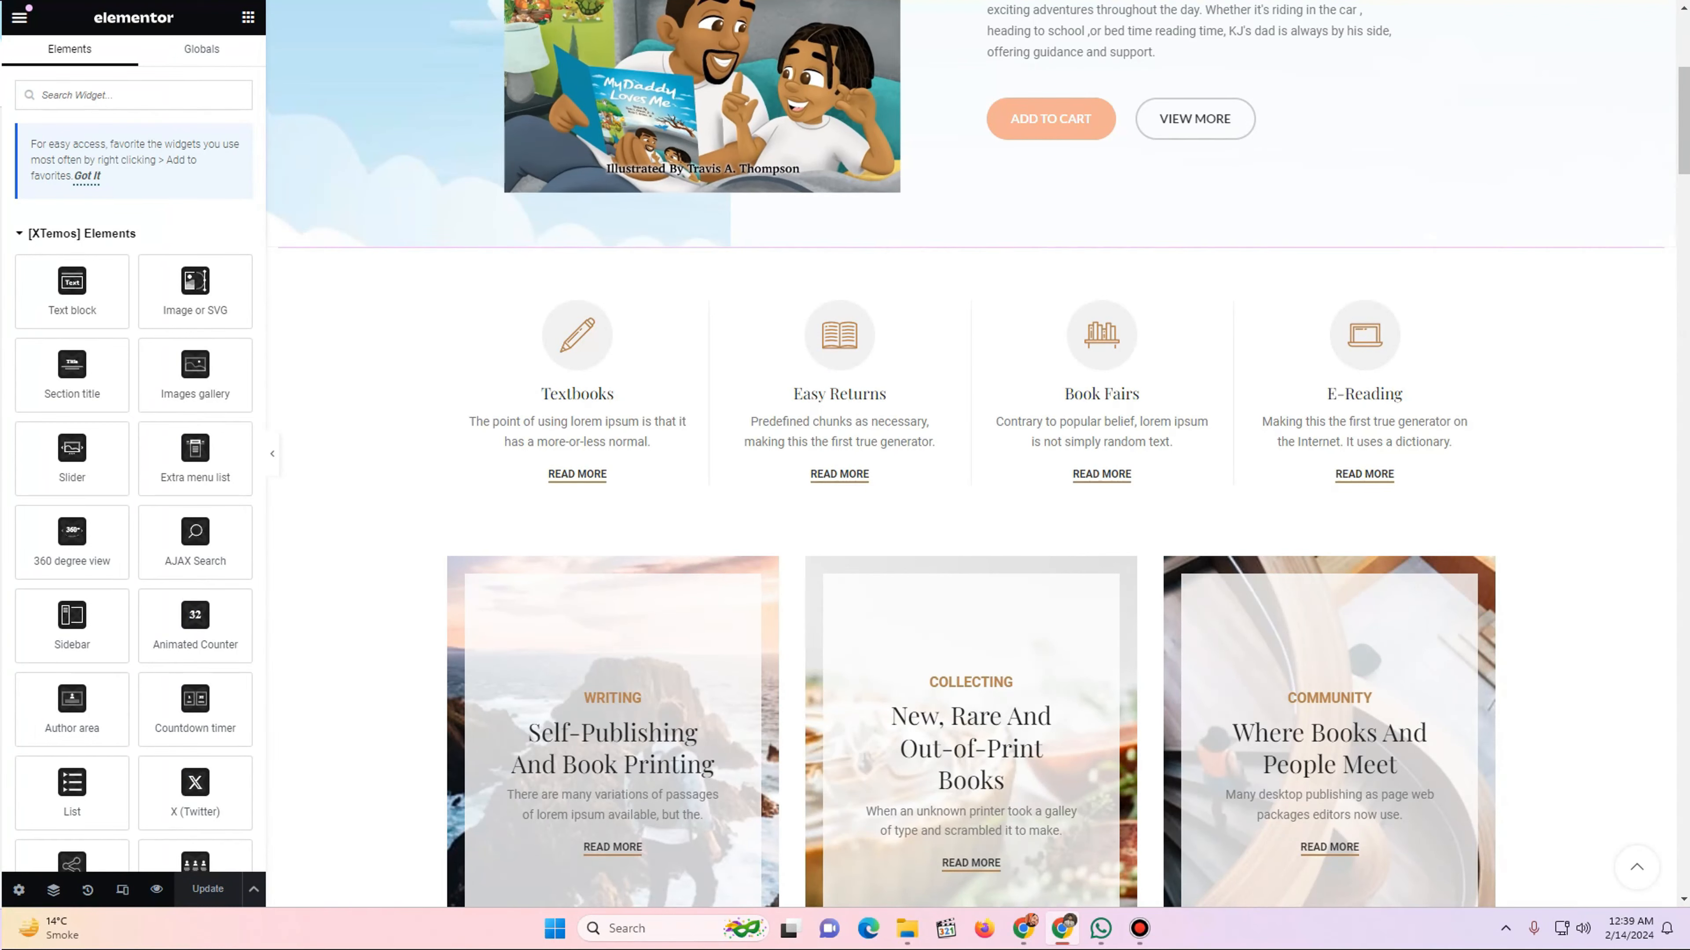
- Remove the "READ MORE" button text and the # link from the Textbooks information box
left_click(698, 311)
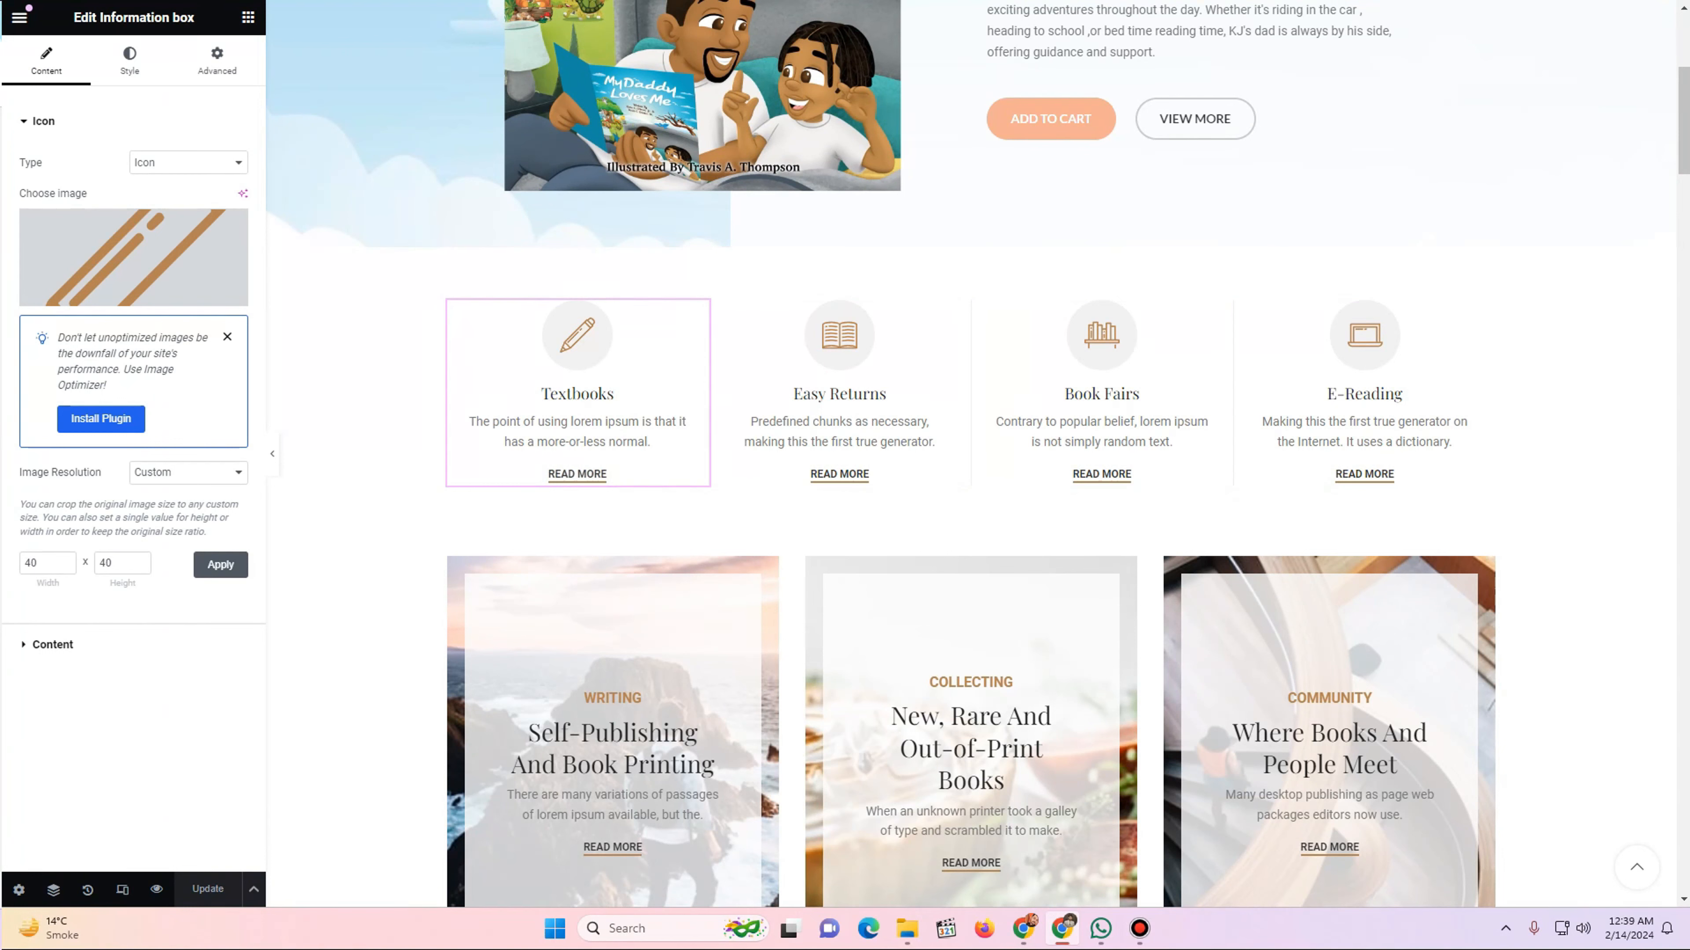
left_click(52, 645)
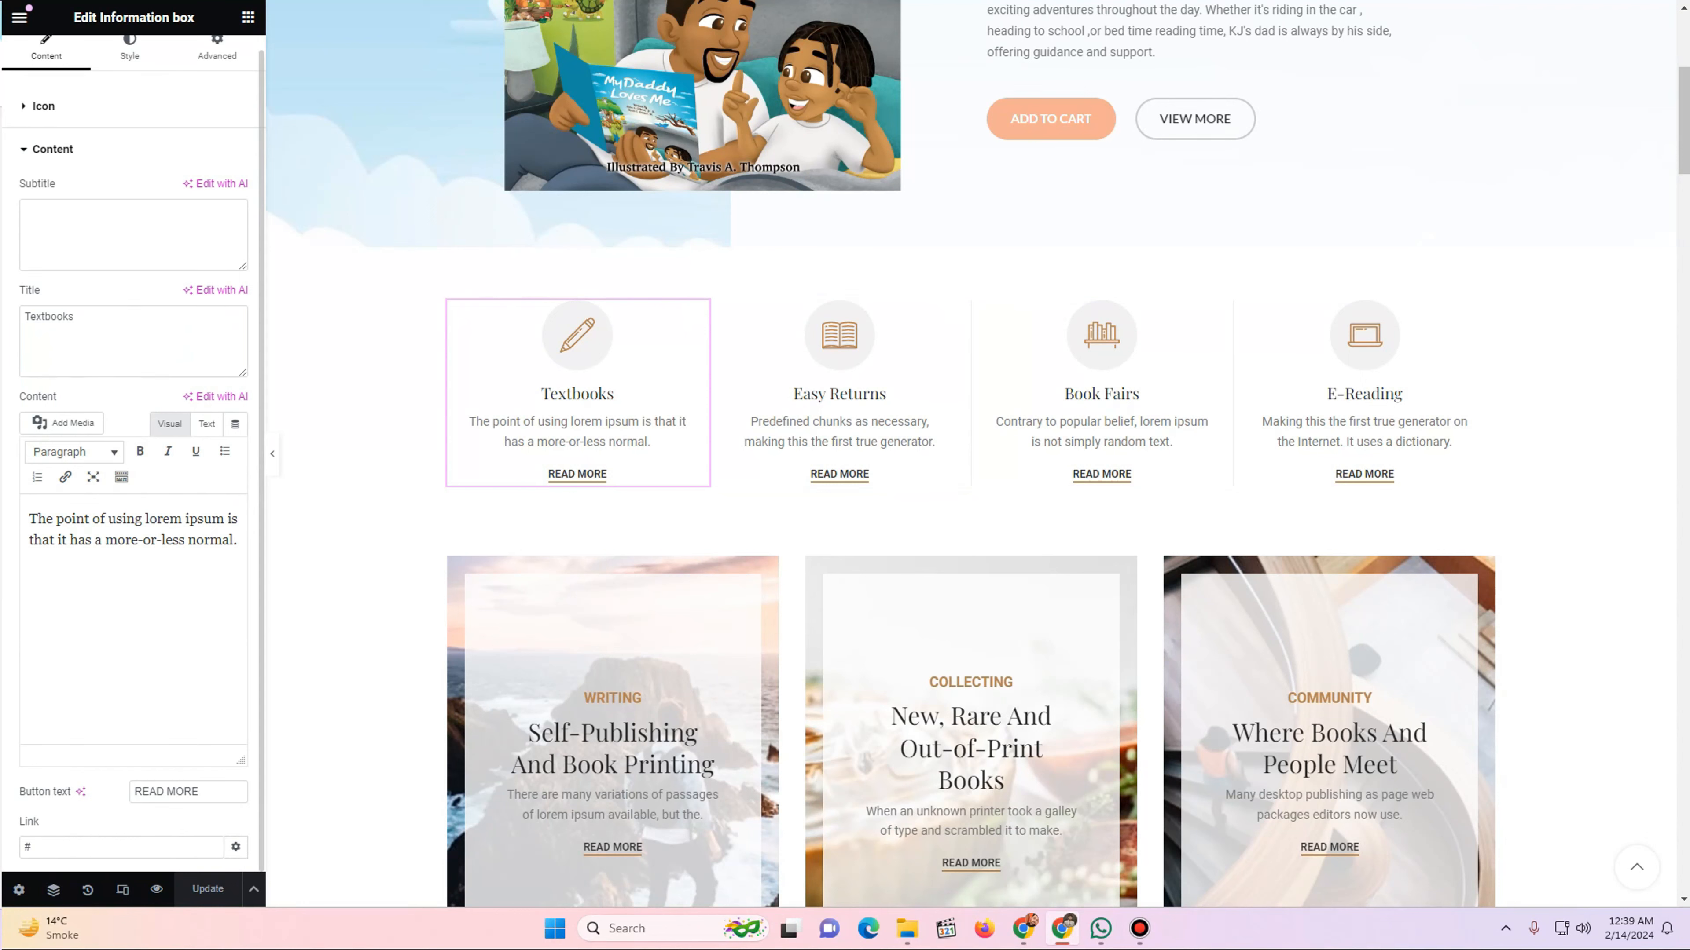
left_click_drag(202, 792, 132, 792)
key("BackSpace")
left_click_drag(37, 848, 23, 848)
key("BackSpace")
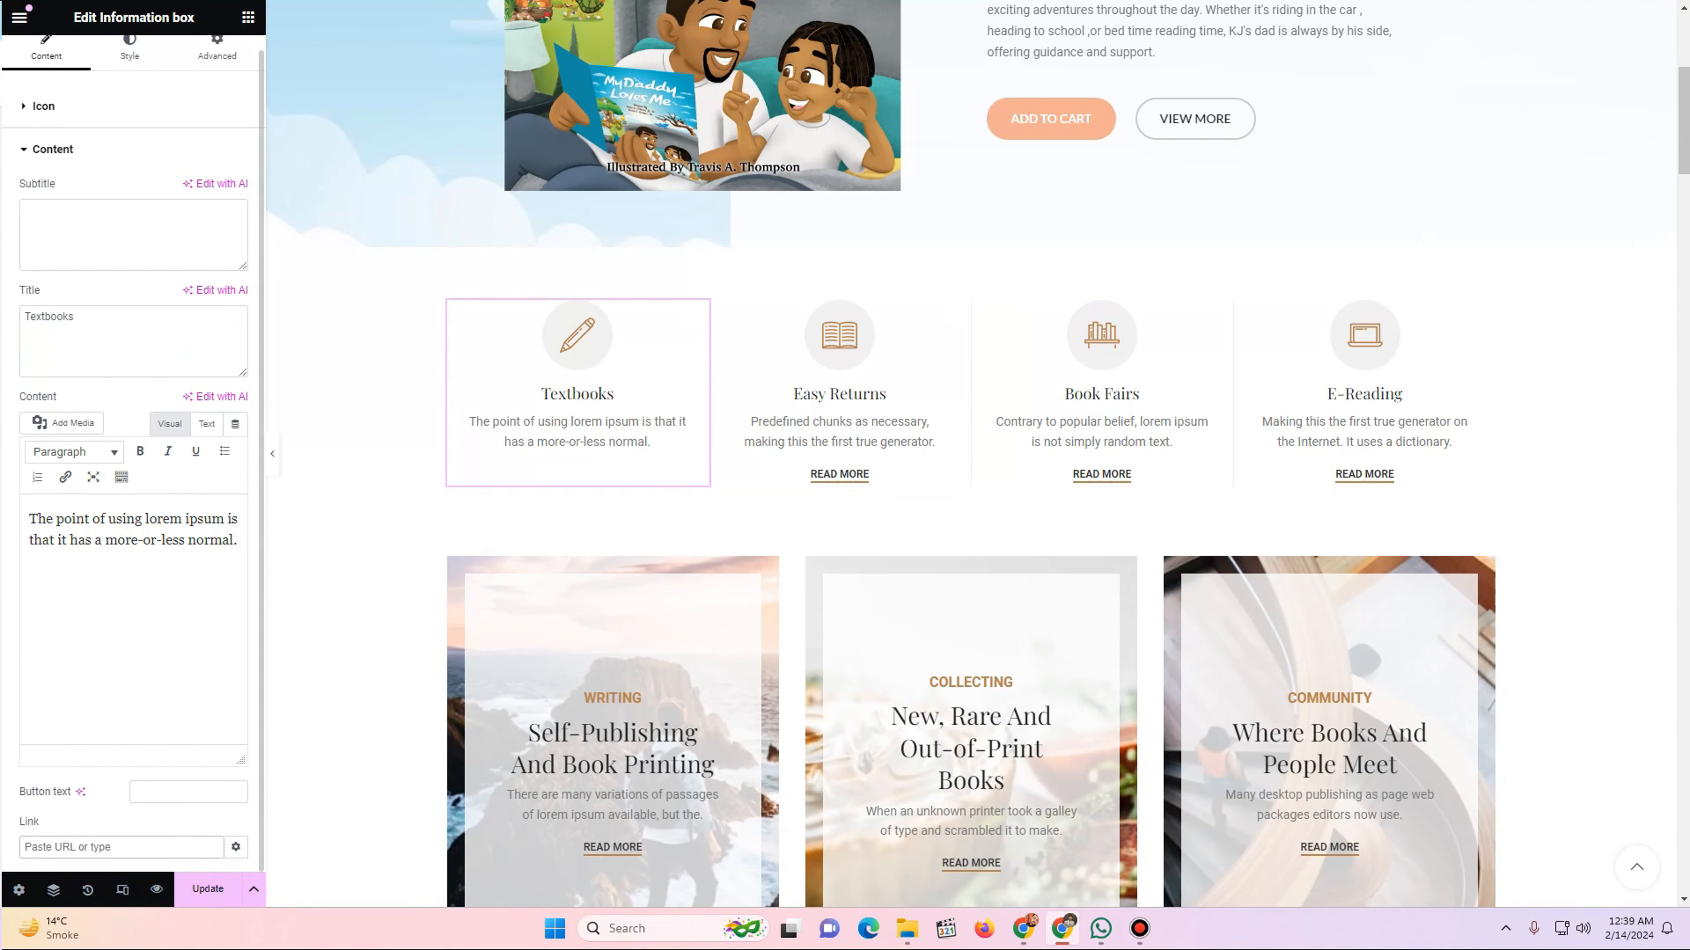
- Clear the "READ MORE" button text and the # link of the Easy Returns information box
left_click(960, 311)
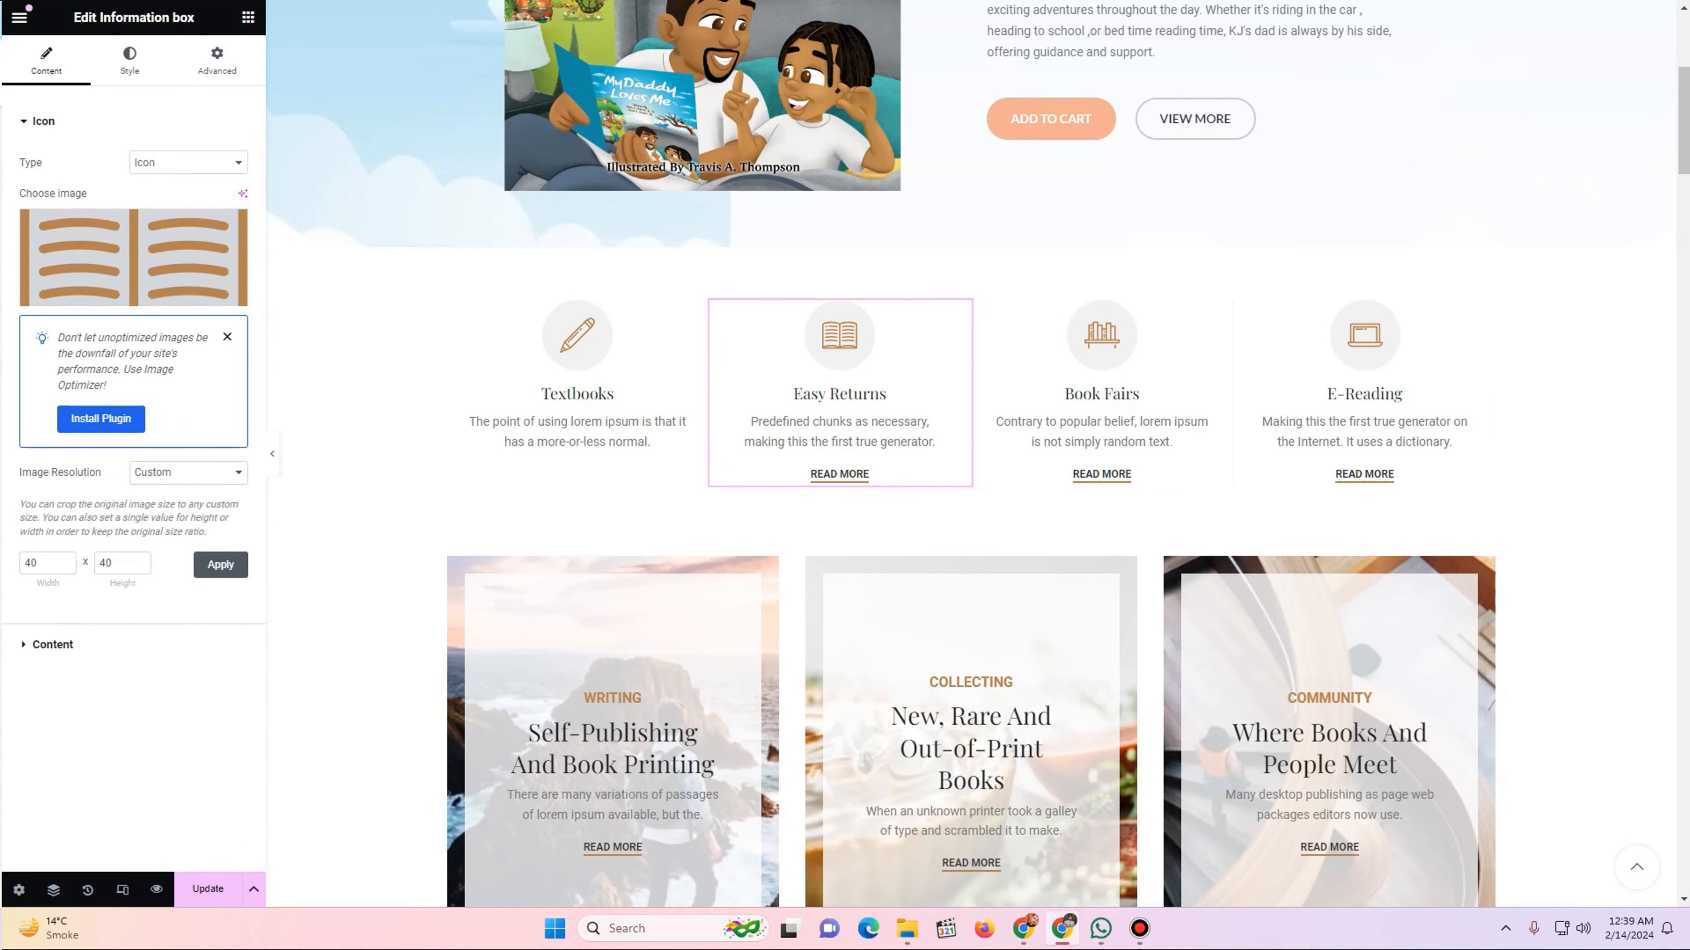
left_click(52, 644)
scroll(53, 644, "down", 2)
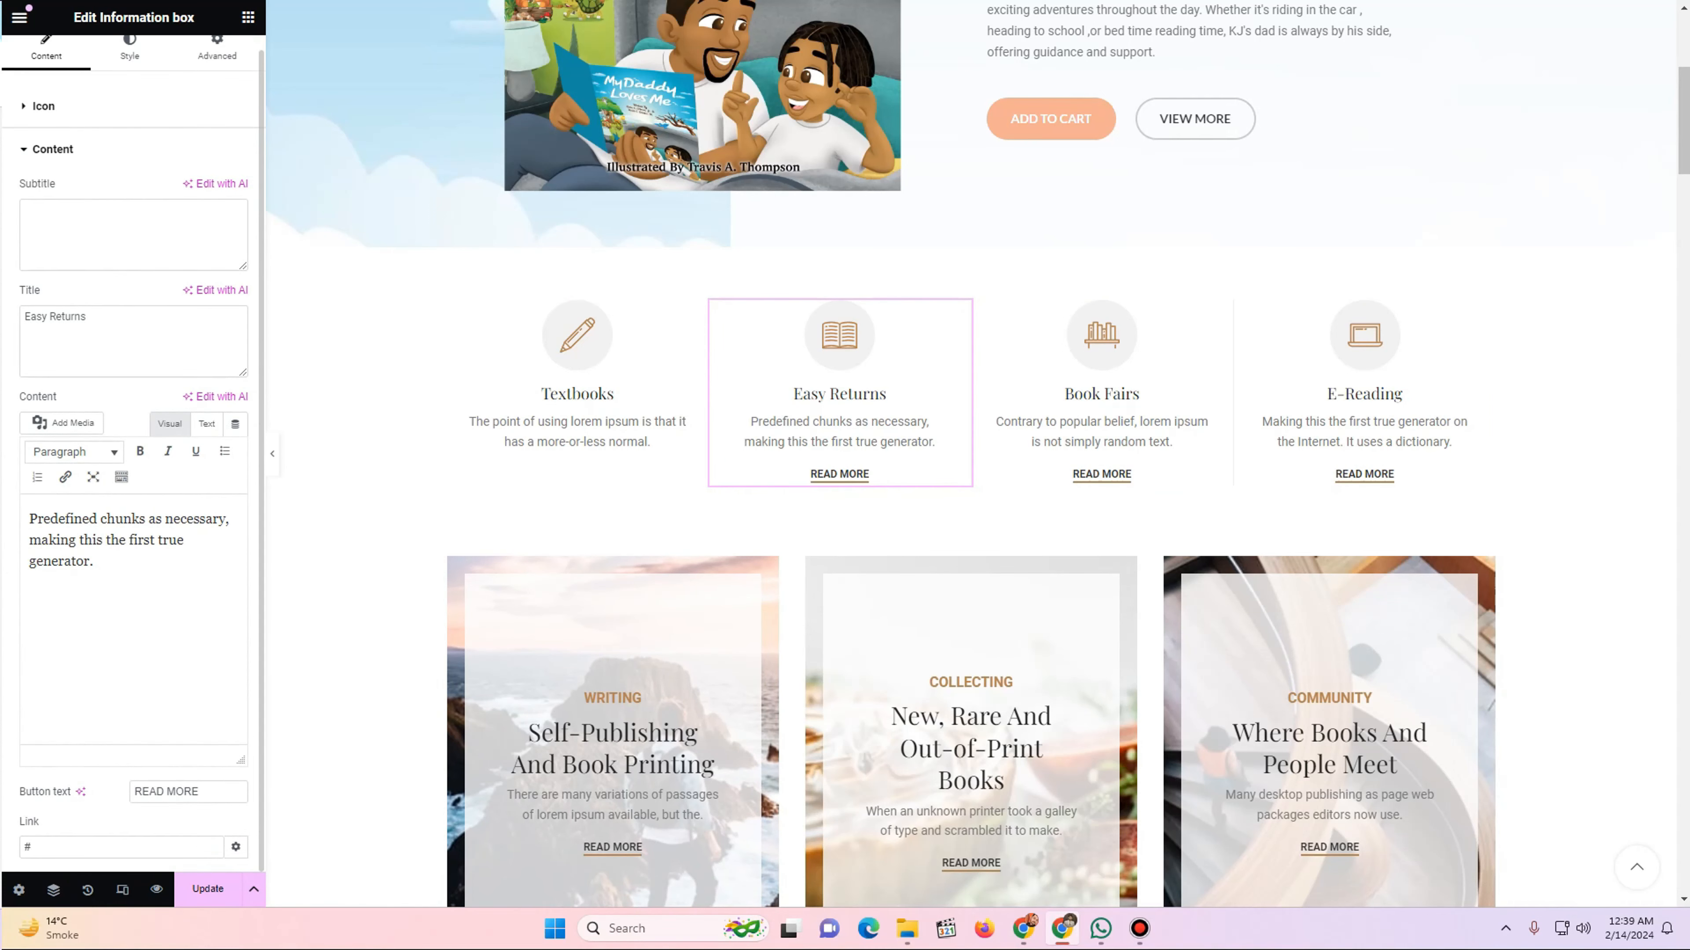
left_click_drag(211, 792, 131, 792)
key("BackSpace")
left_click_drag(46, 847, 24, 847)
key("BackSpace")
- Delete the "READ MORE" button text and the # link in the Book Fairs information box
left_click(1223, 311)
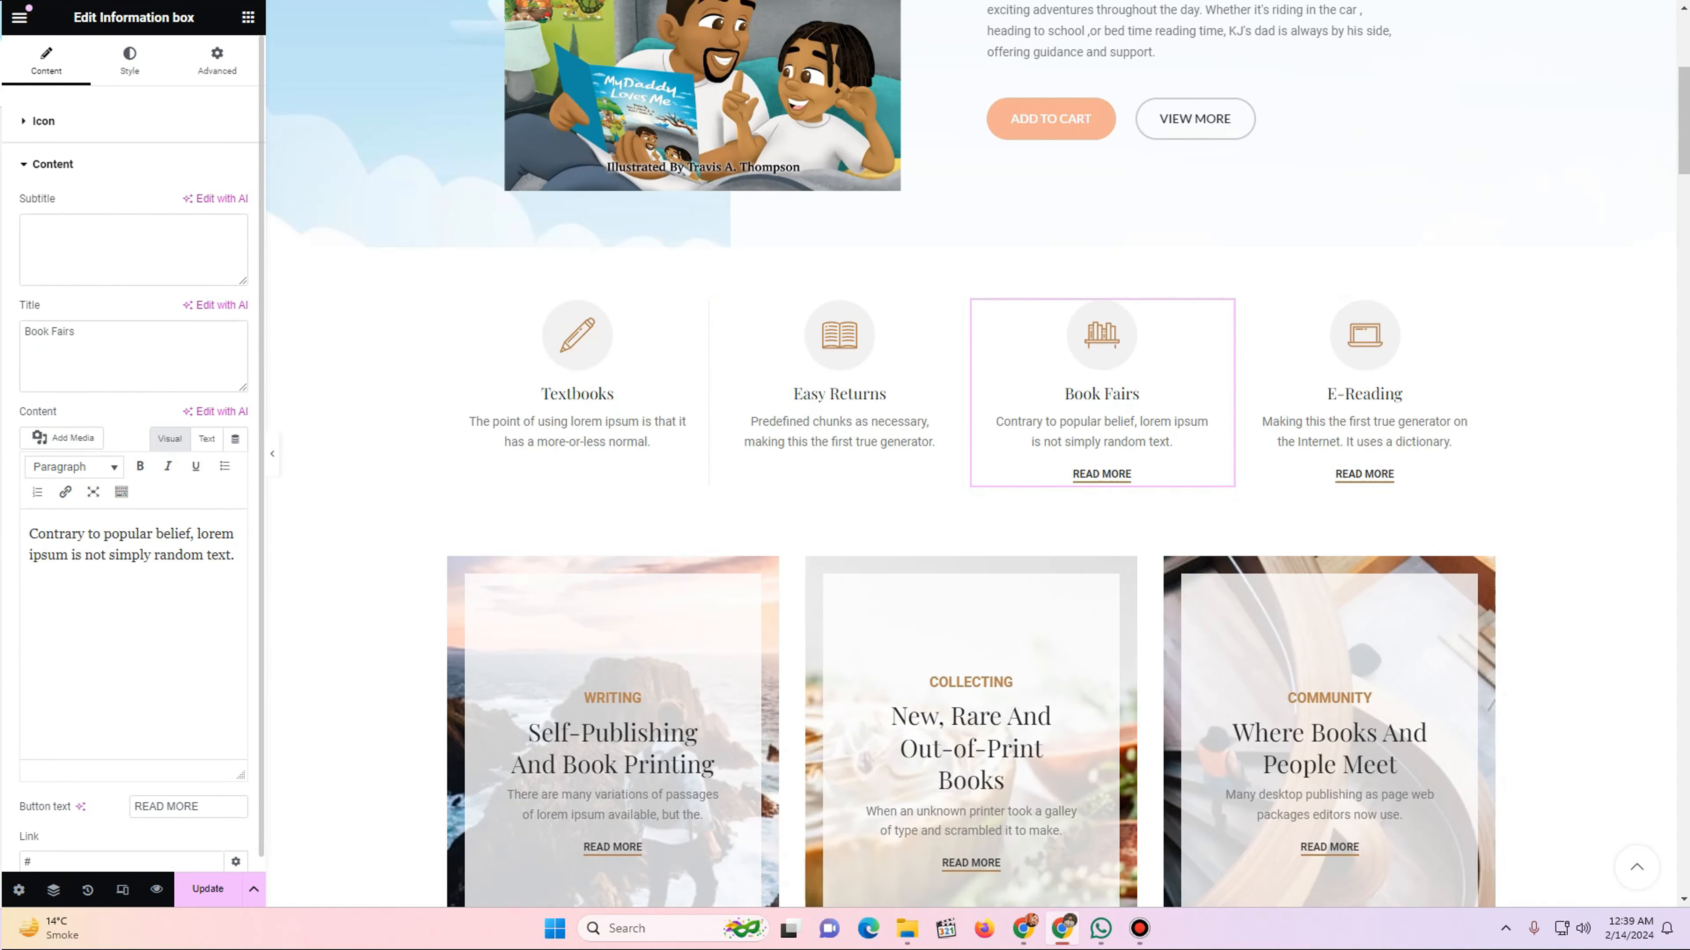
triple_click(166, 792)
key("BackSpace")
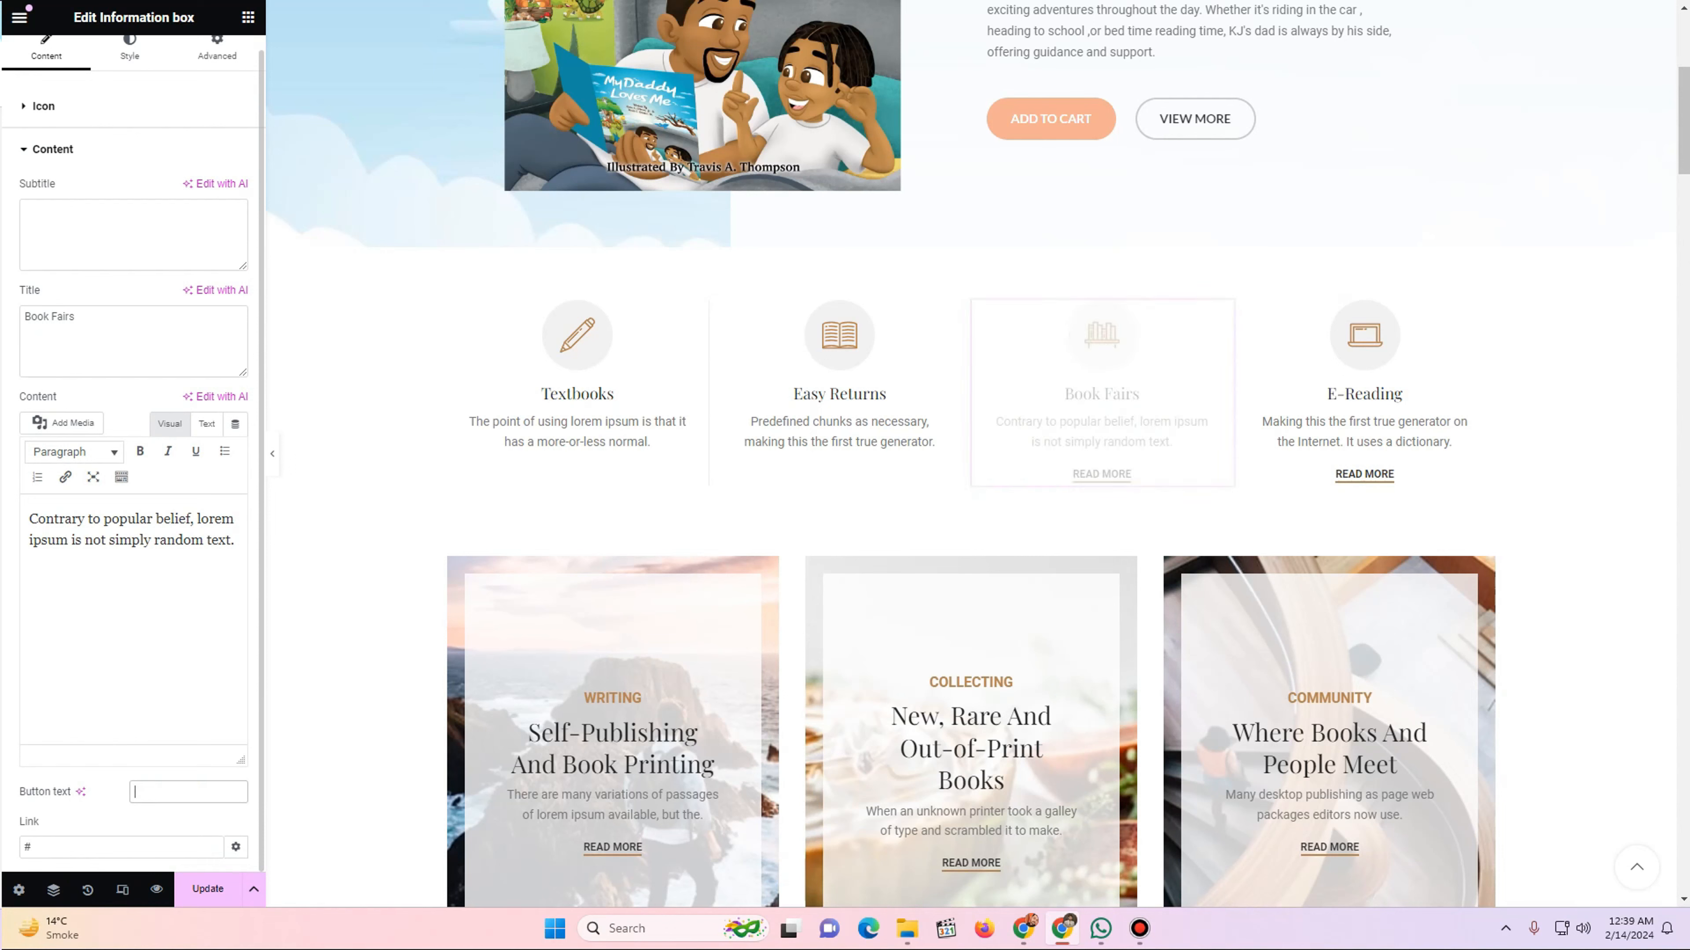
double_click(29, 847)
key("BackSpace")
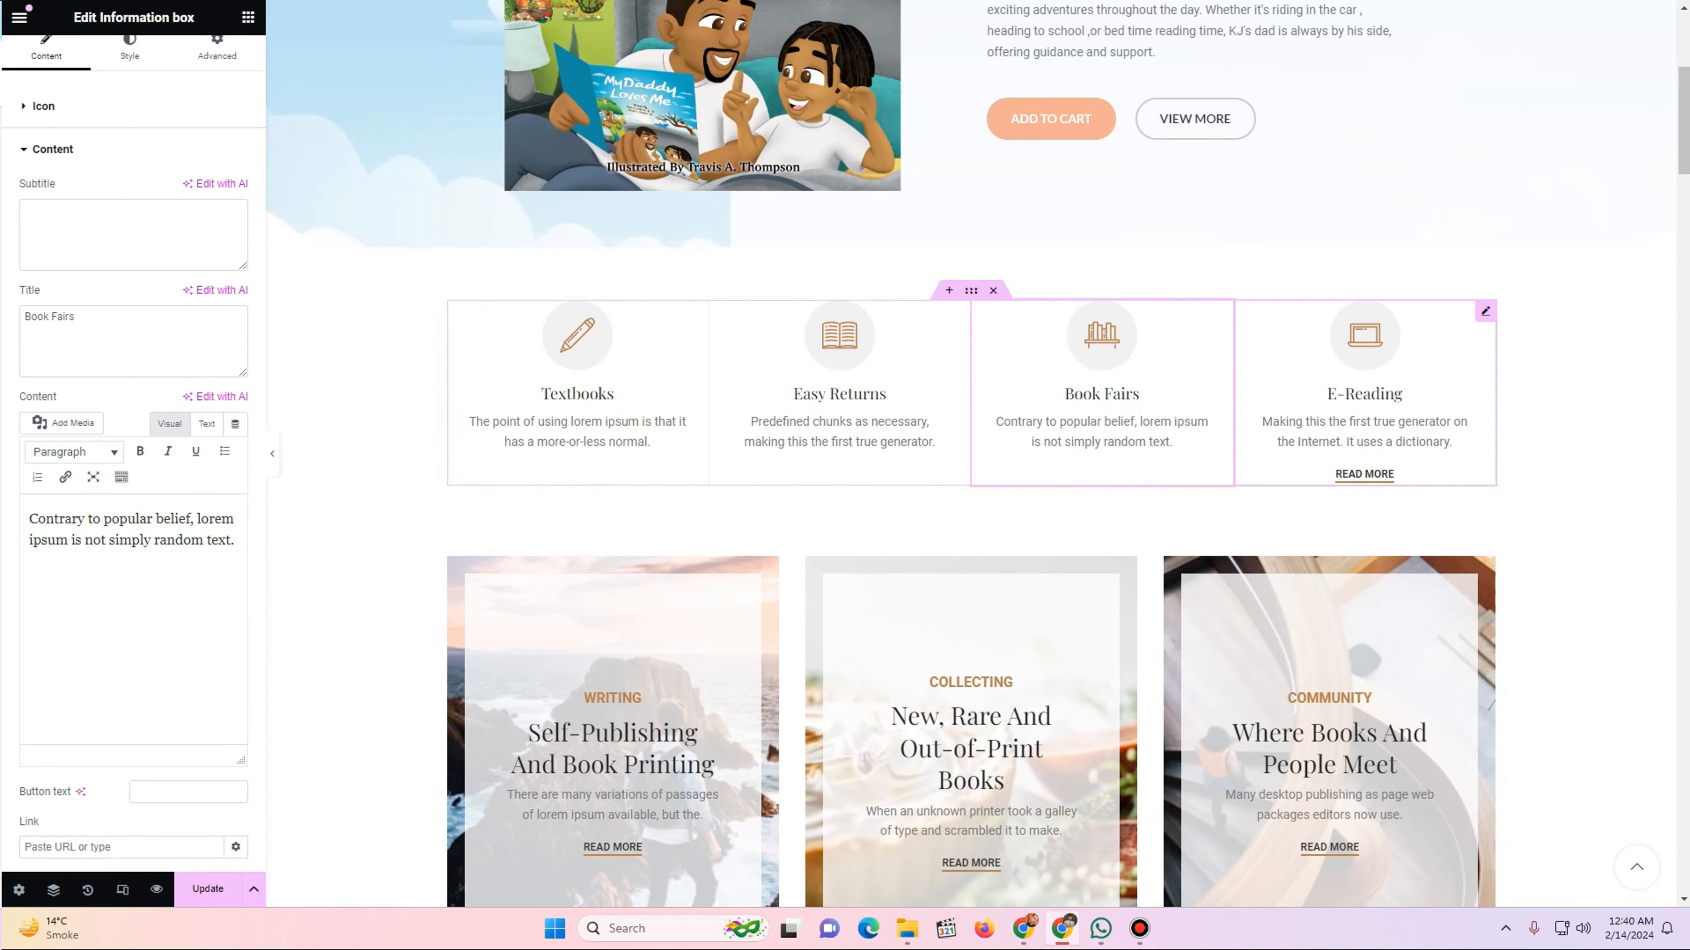
- Remove the "READ MORE" button text and the # link from the E-Reading information box
left_click(1365, 426)
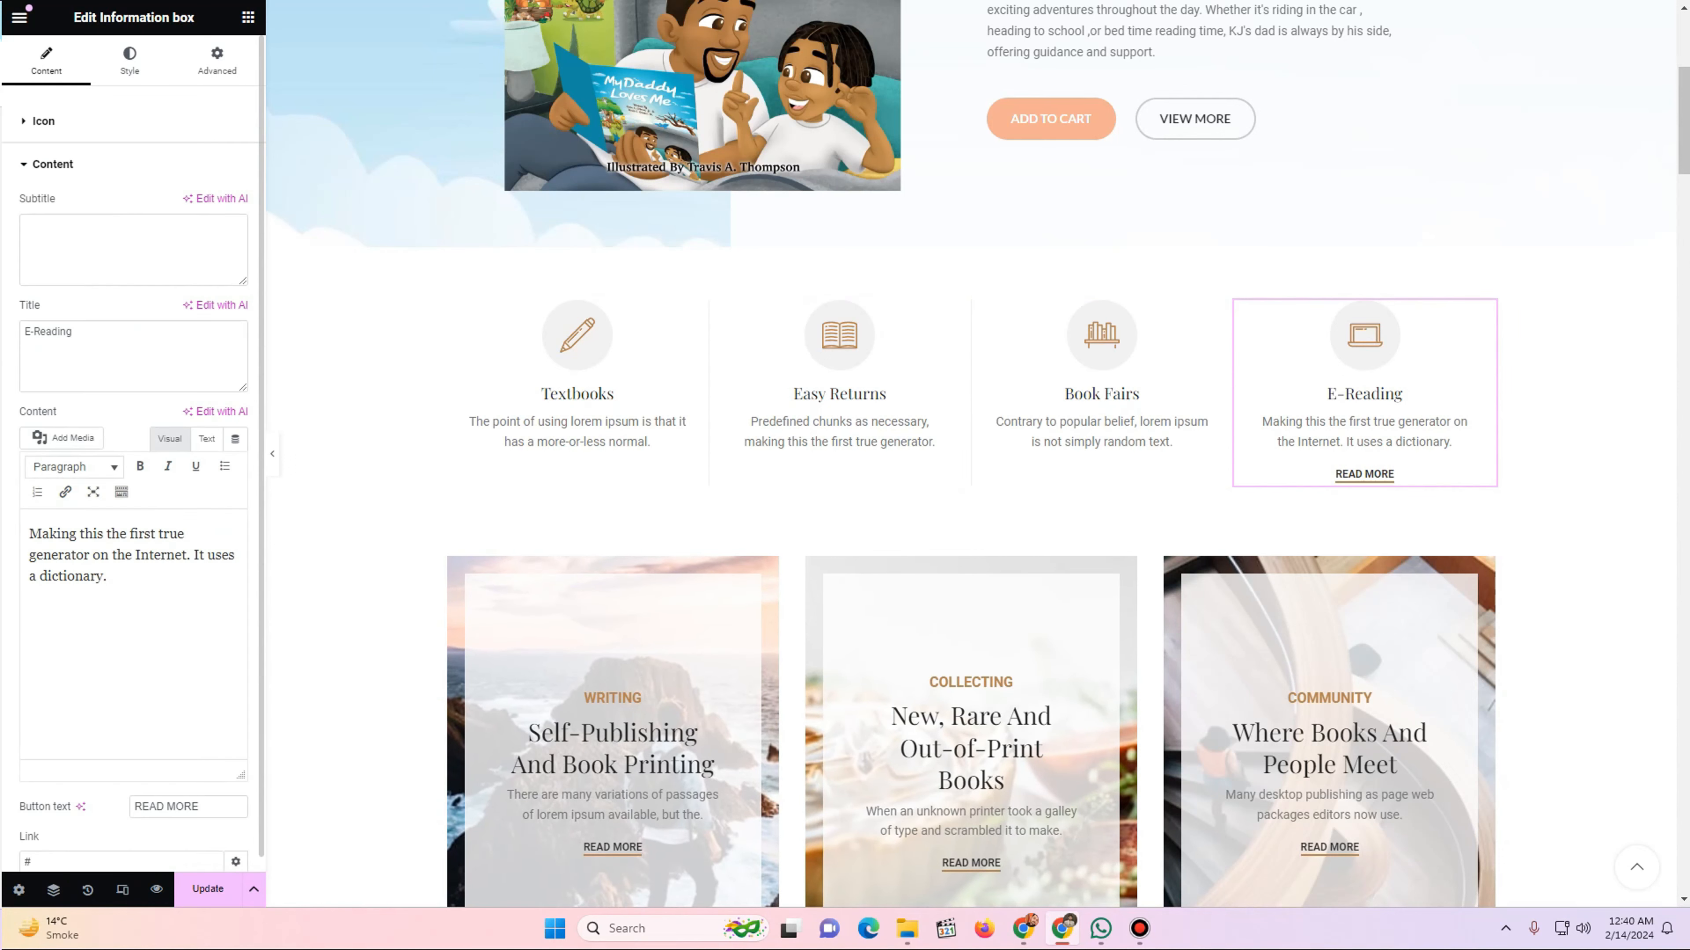
triple_click(166, 792)
key("BackSpace")
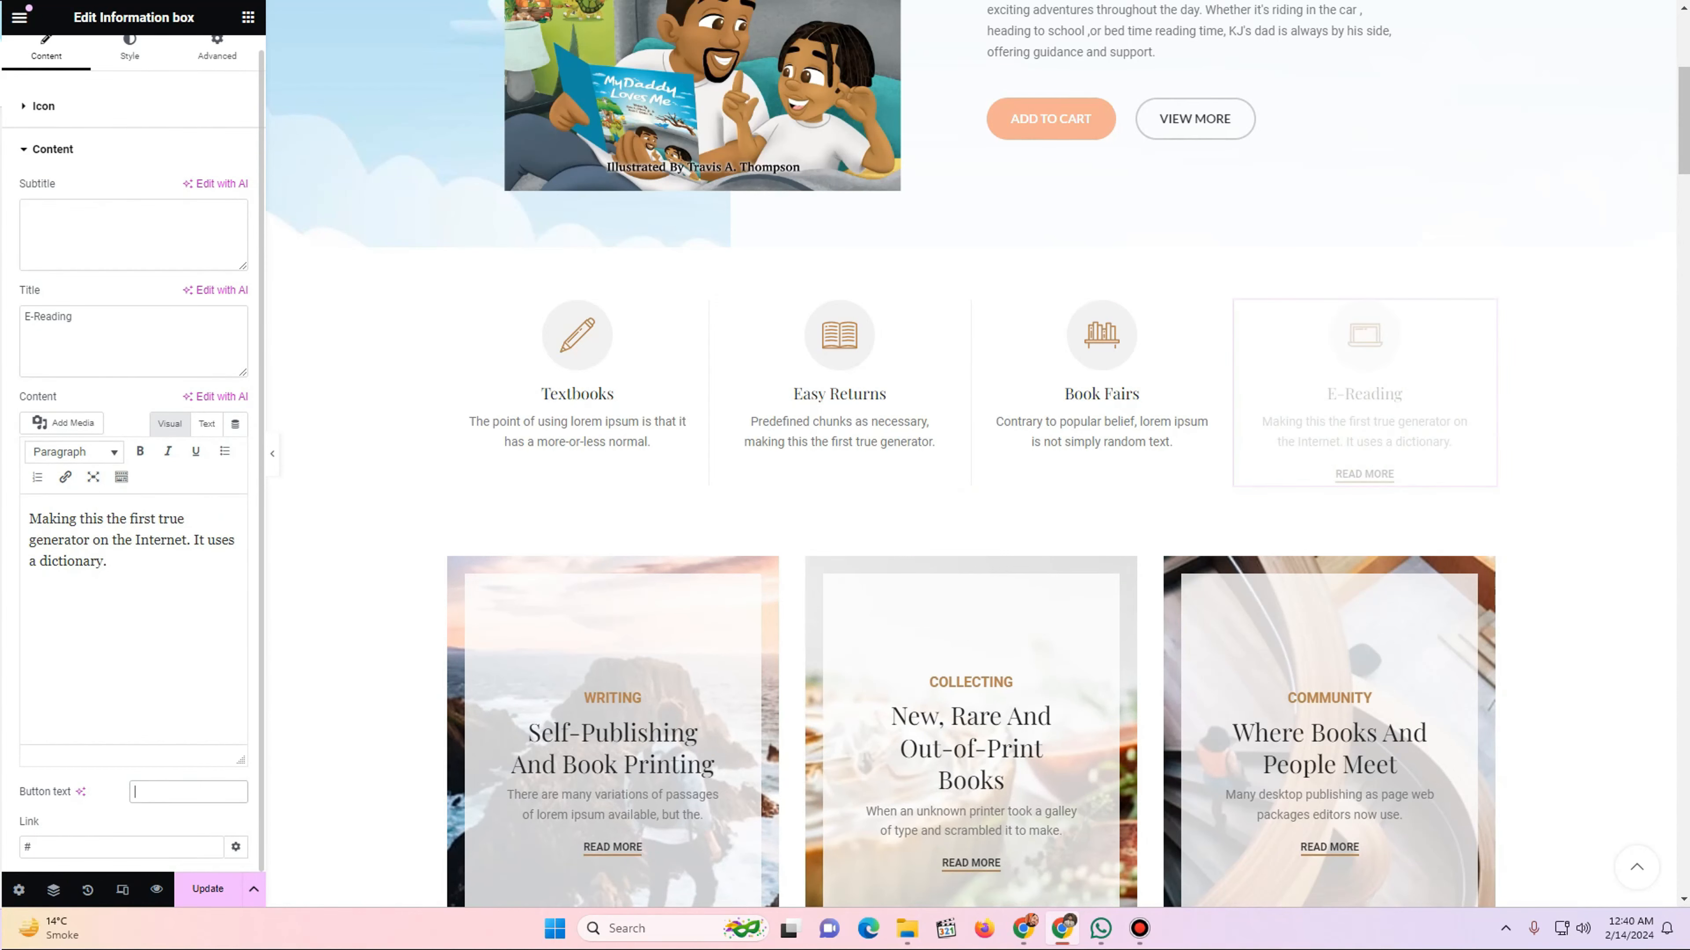
double_click(29, 847)
key("BackSpace")
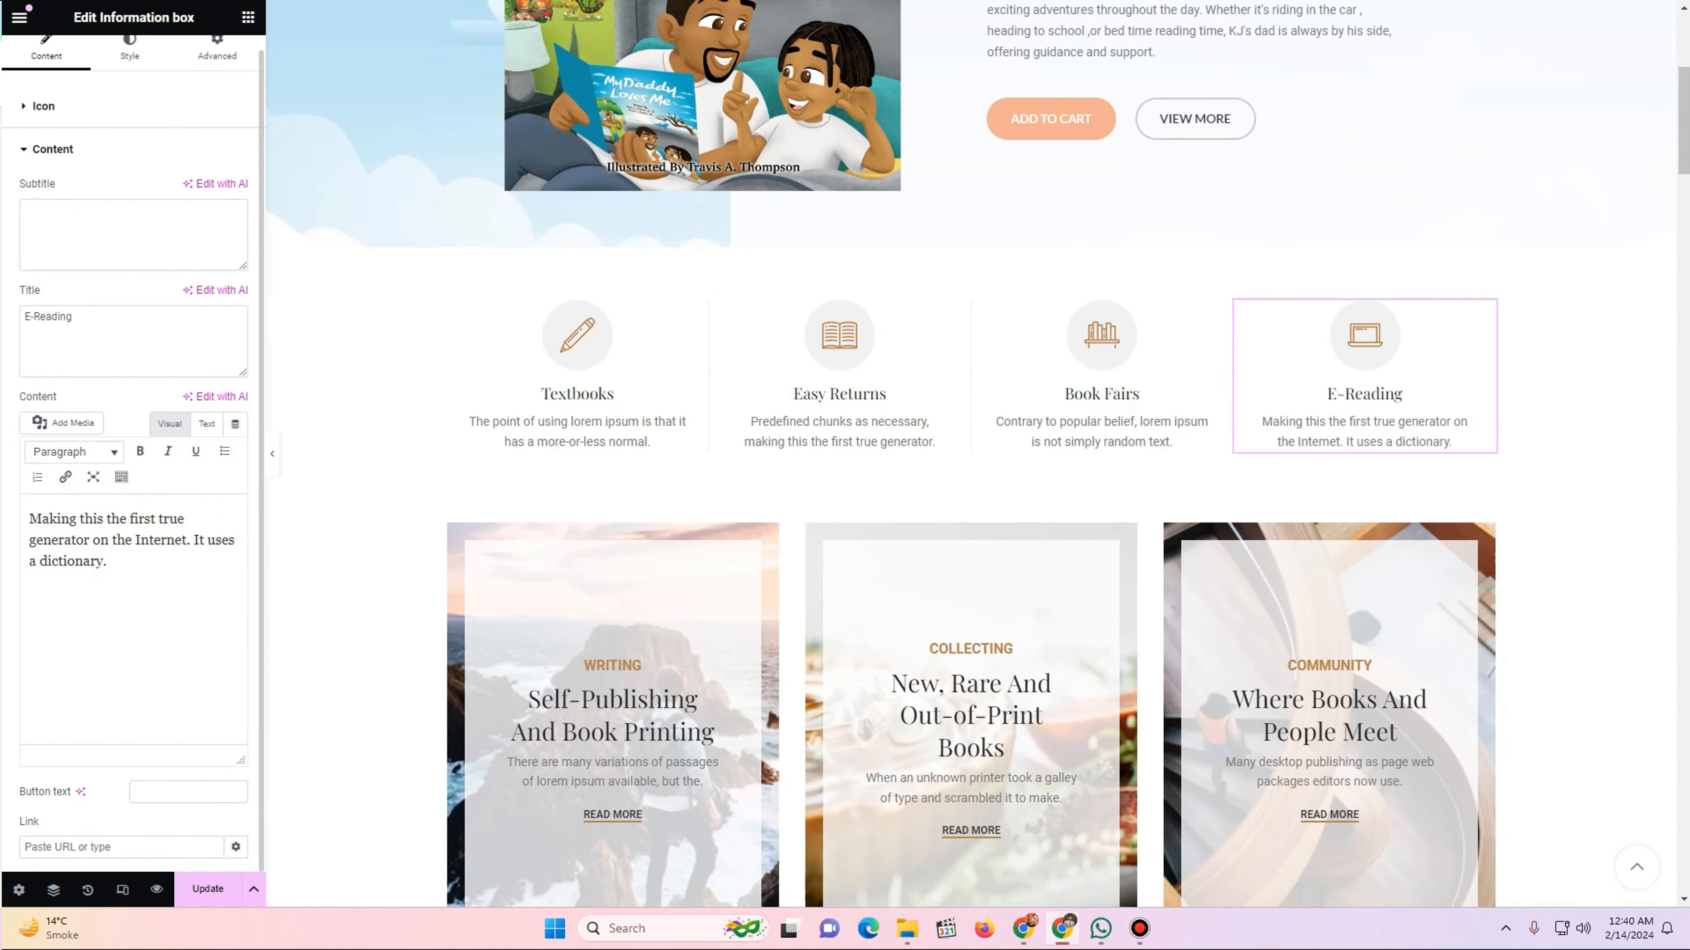
- Delete the section holding the Writing, Collecting and Community promo banners below the information boxes
scroll(639, 413, "up", 5)
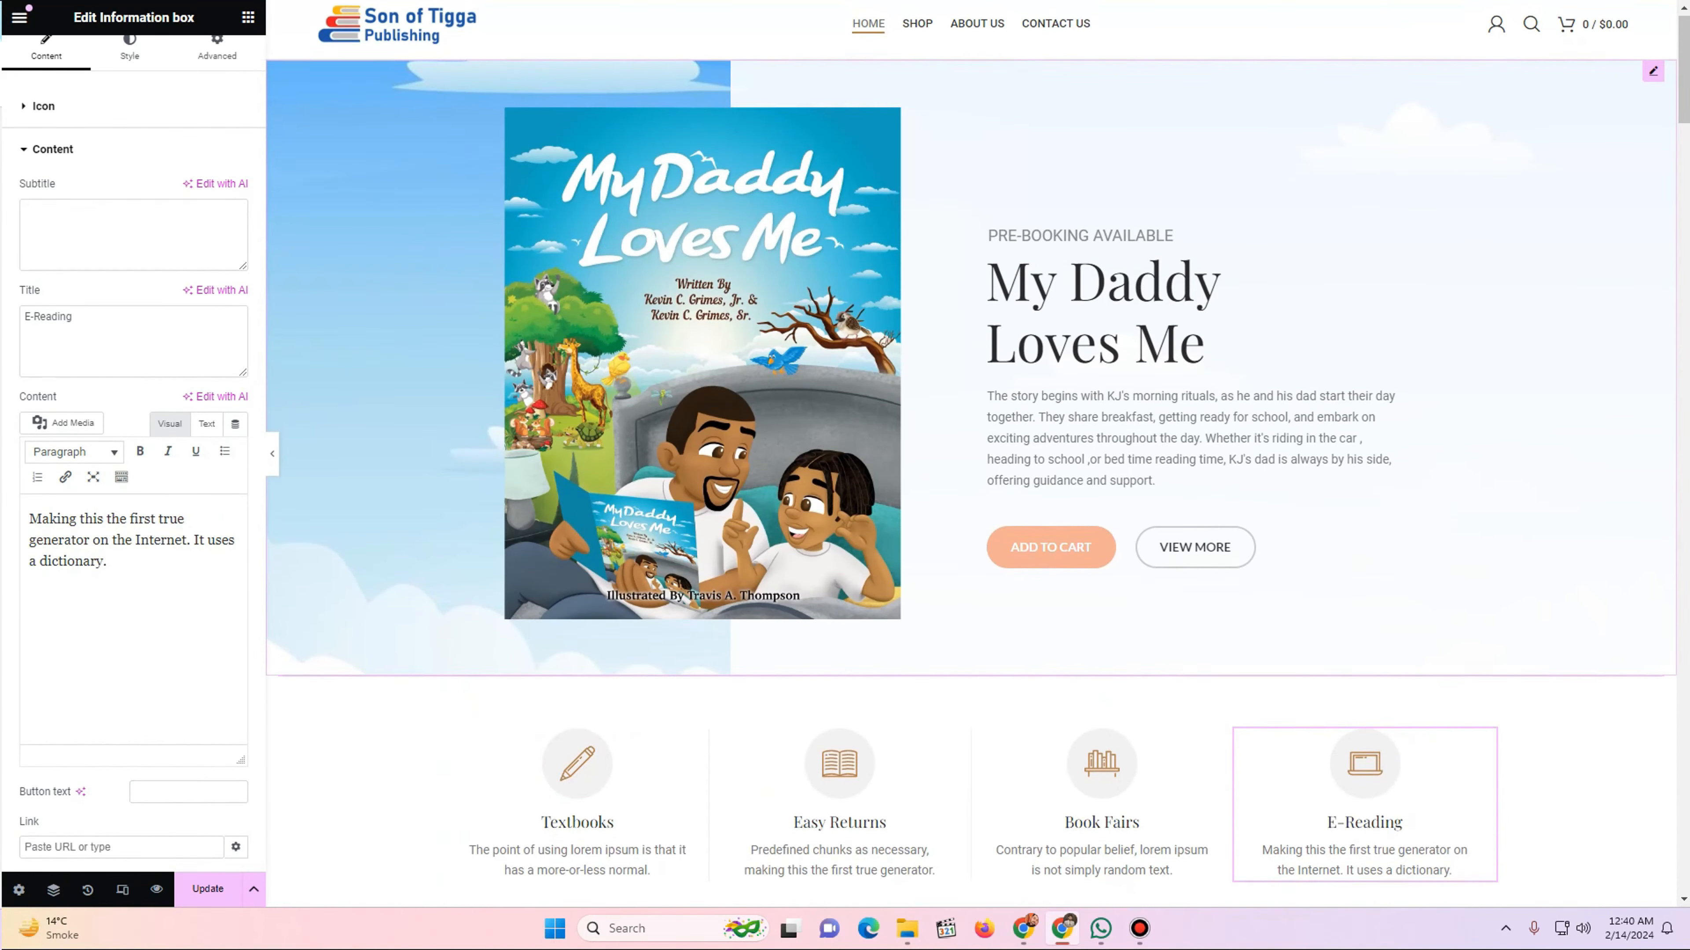
scroll(639, 413, "down", 7)
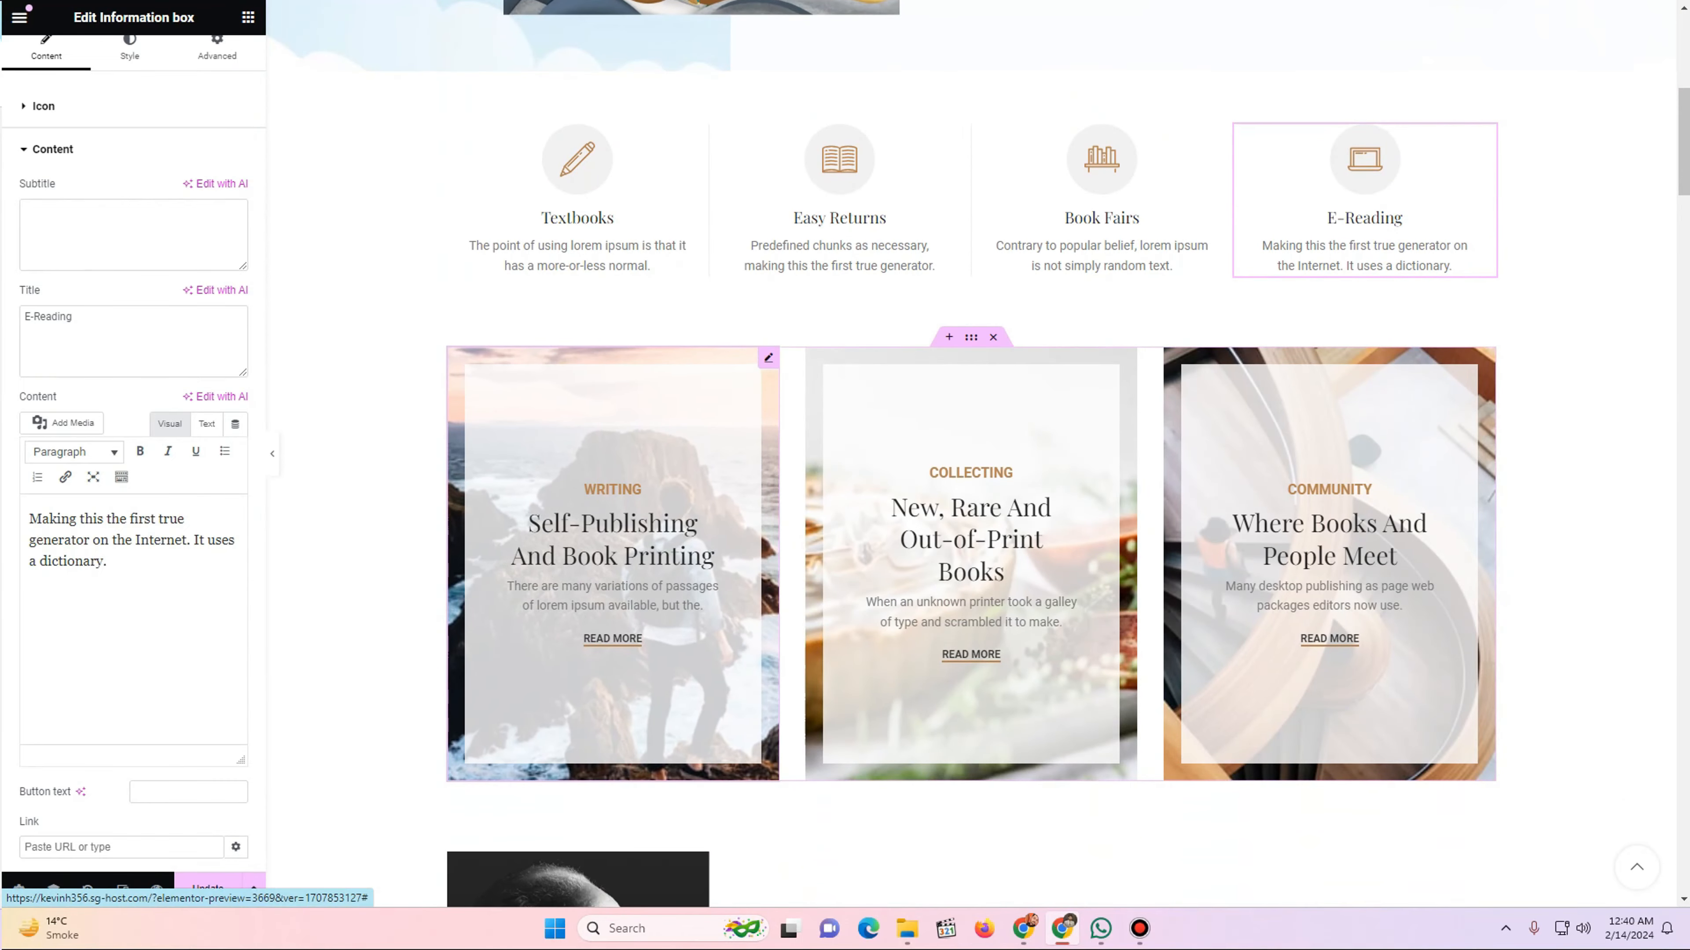
scroll(971, 452, "up", 6)
scroll(971, 453, "down", 10)
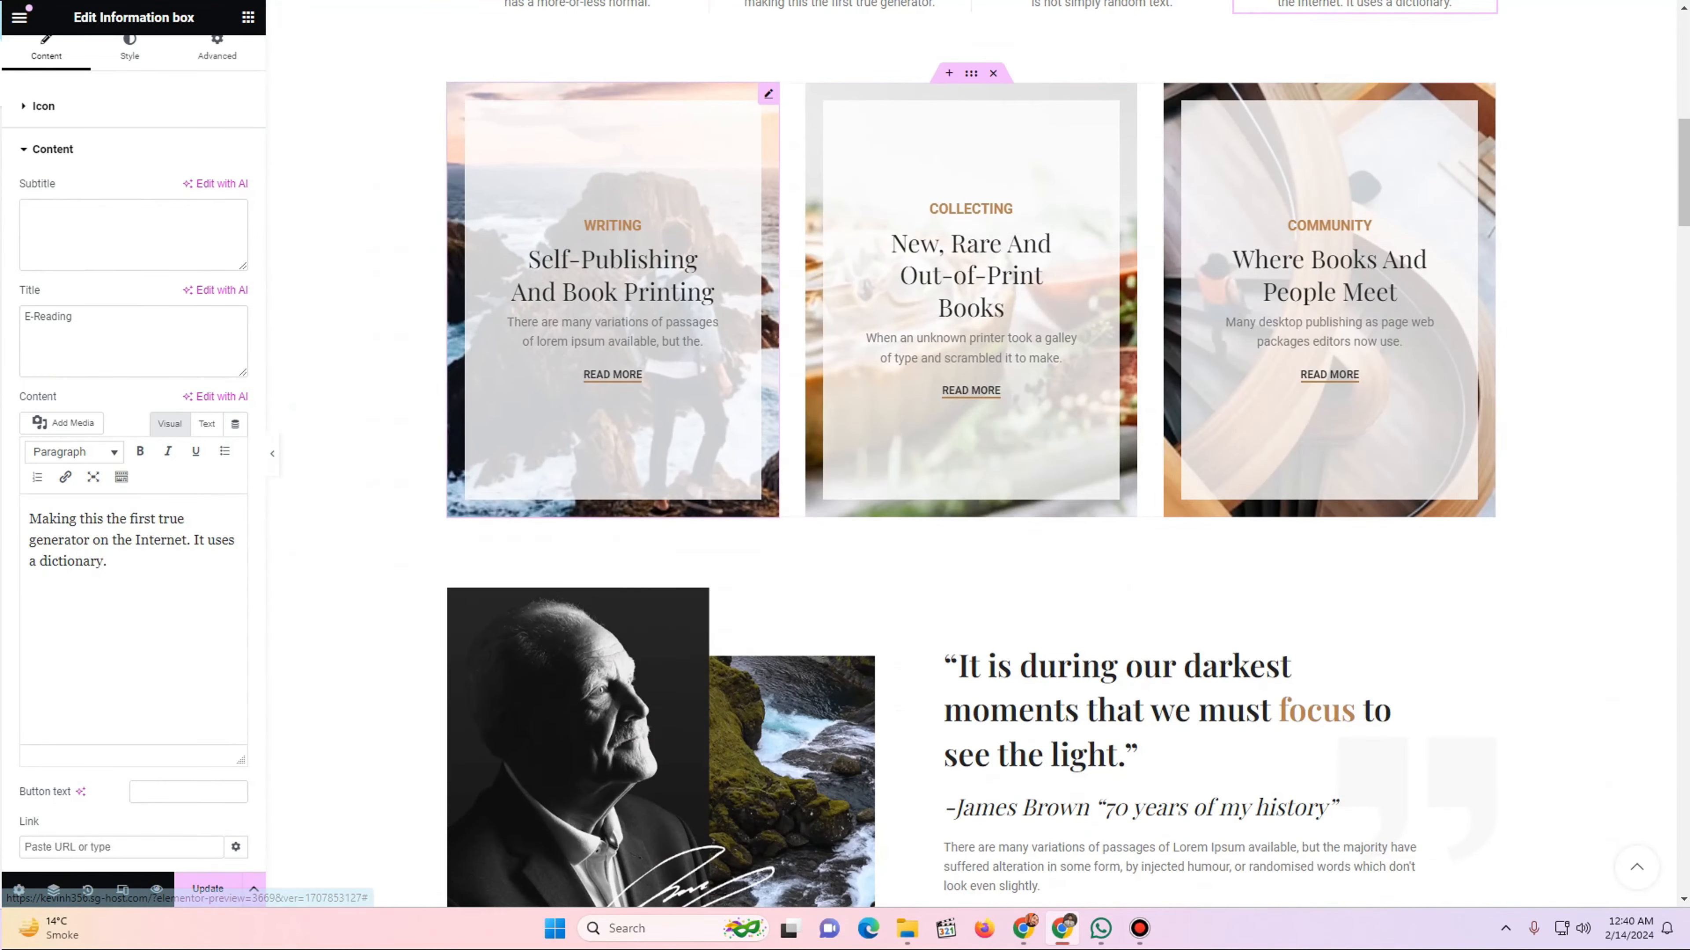
scroll(971, 453, "up", 1)
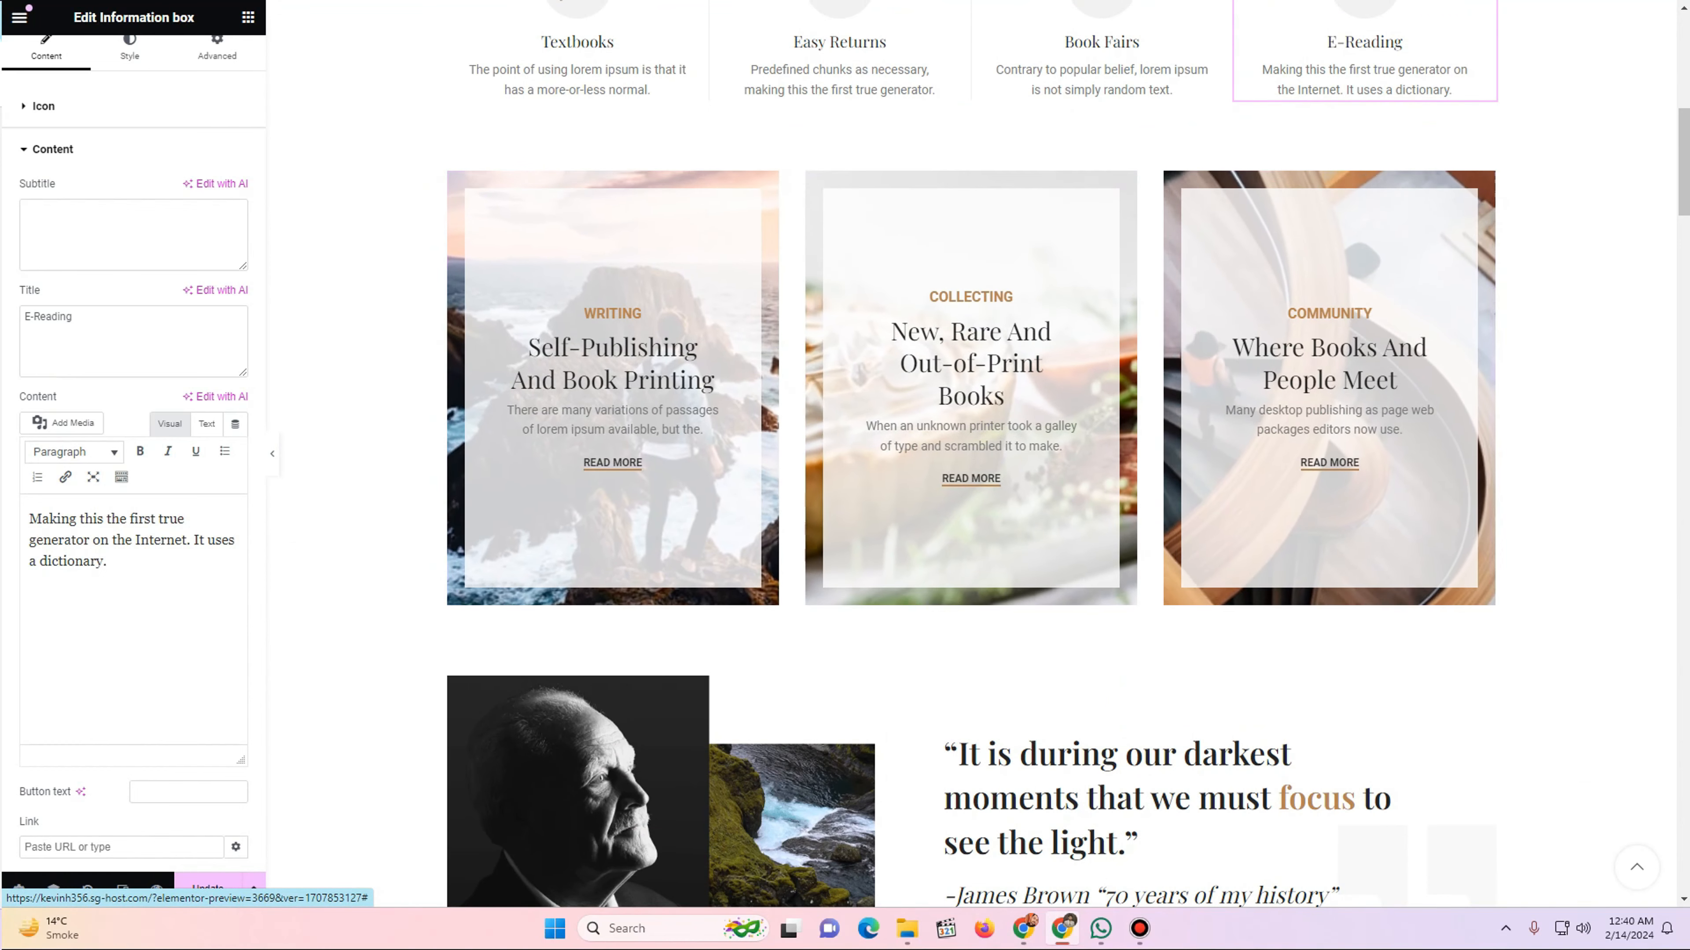
left_click(768, 182)
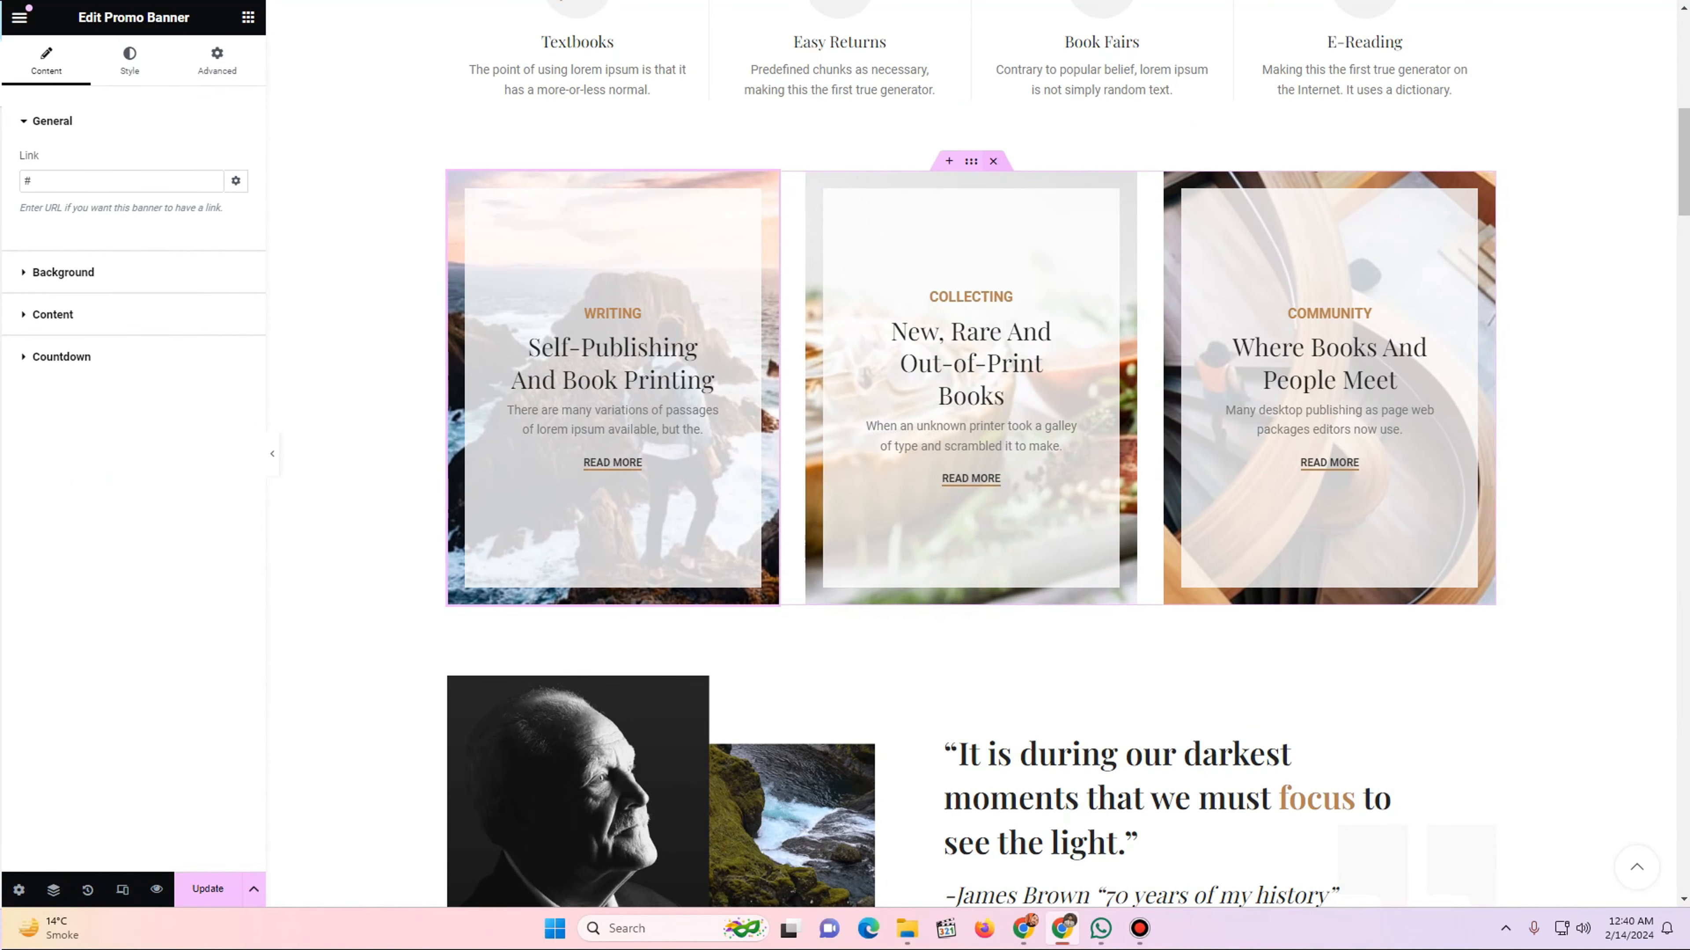
left_click(993, 161)
scroll(831, 300, "up", 9)
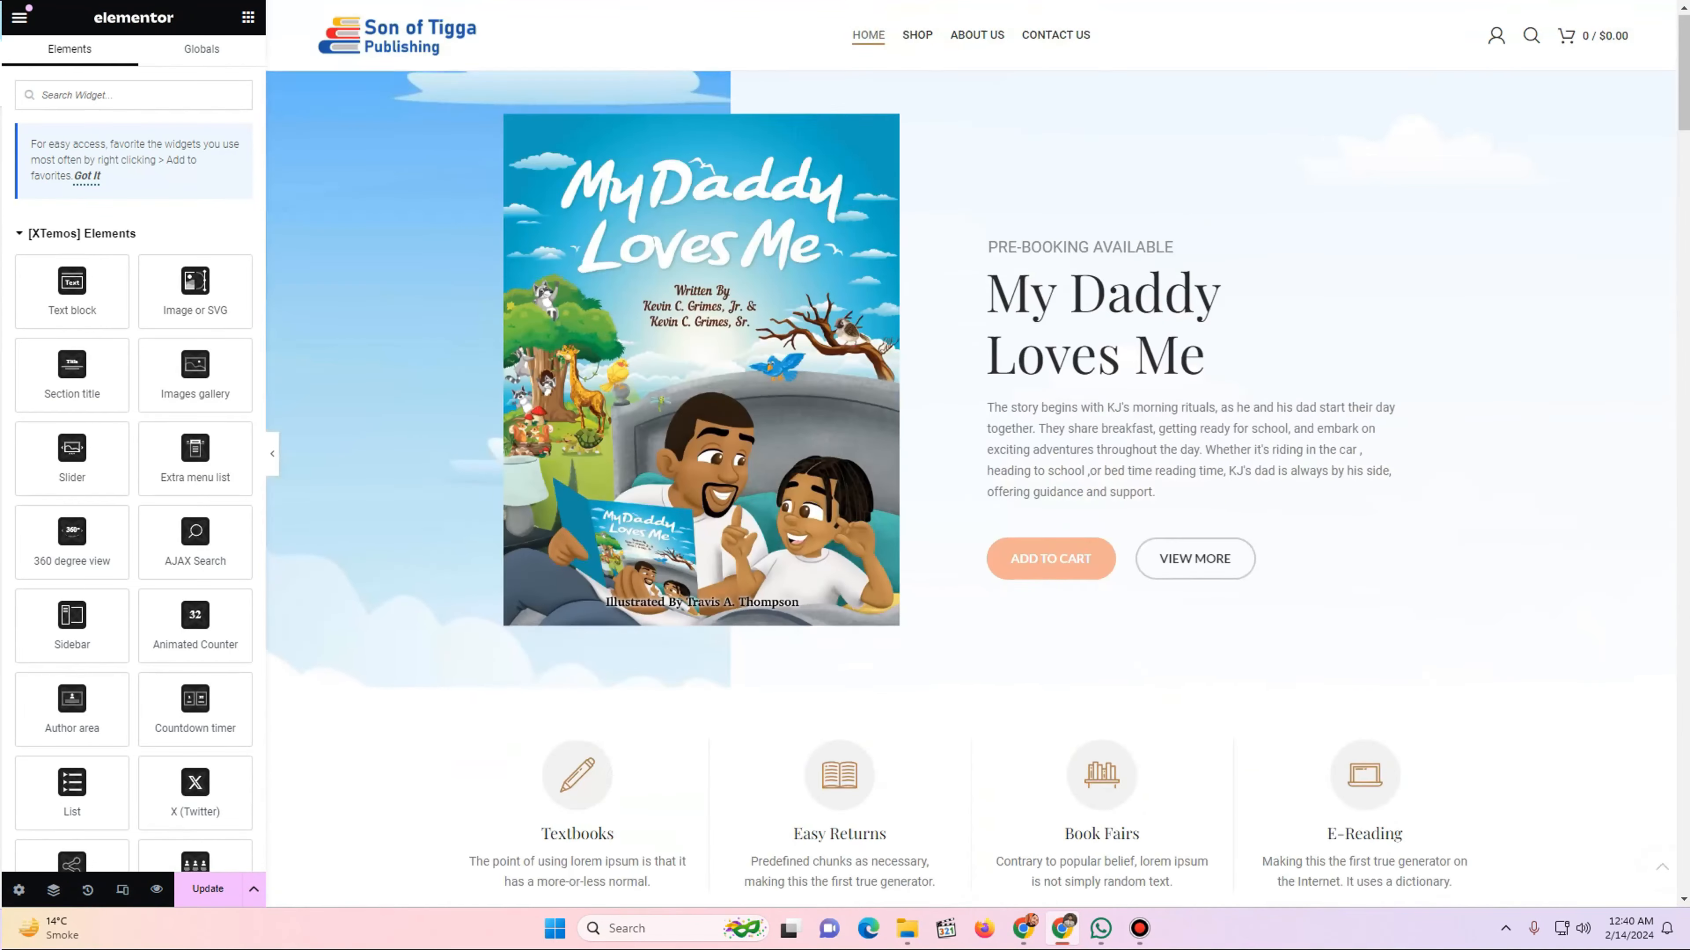
scroll(831, 300, "down", 6)
scroll(766, 320, "down", 3)
left_click(732, 346)
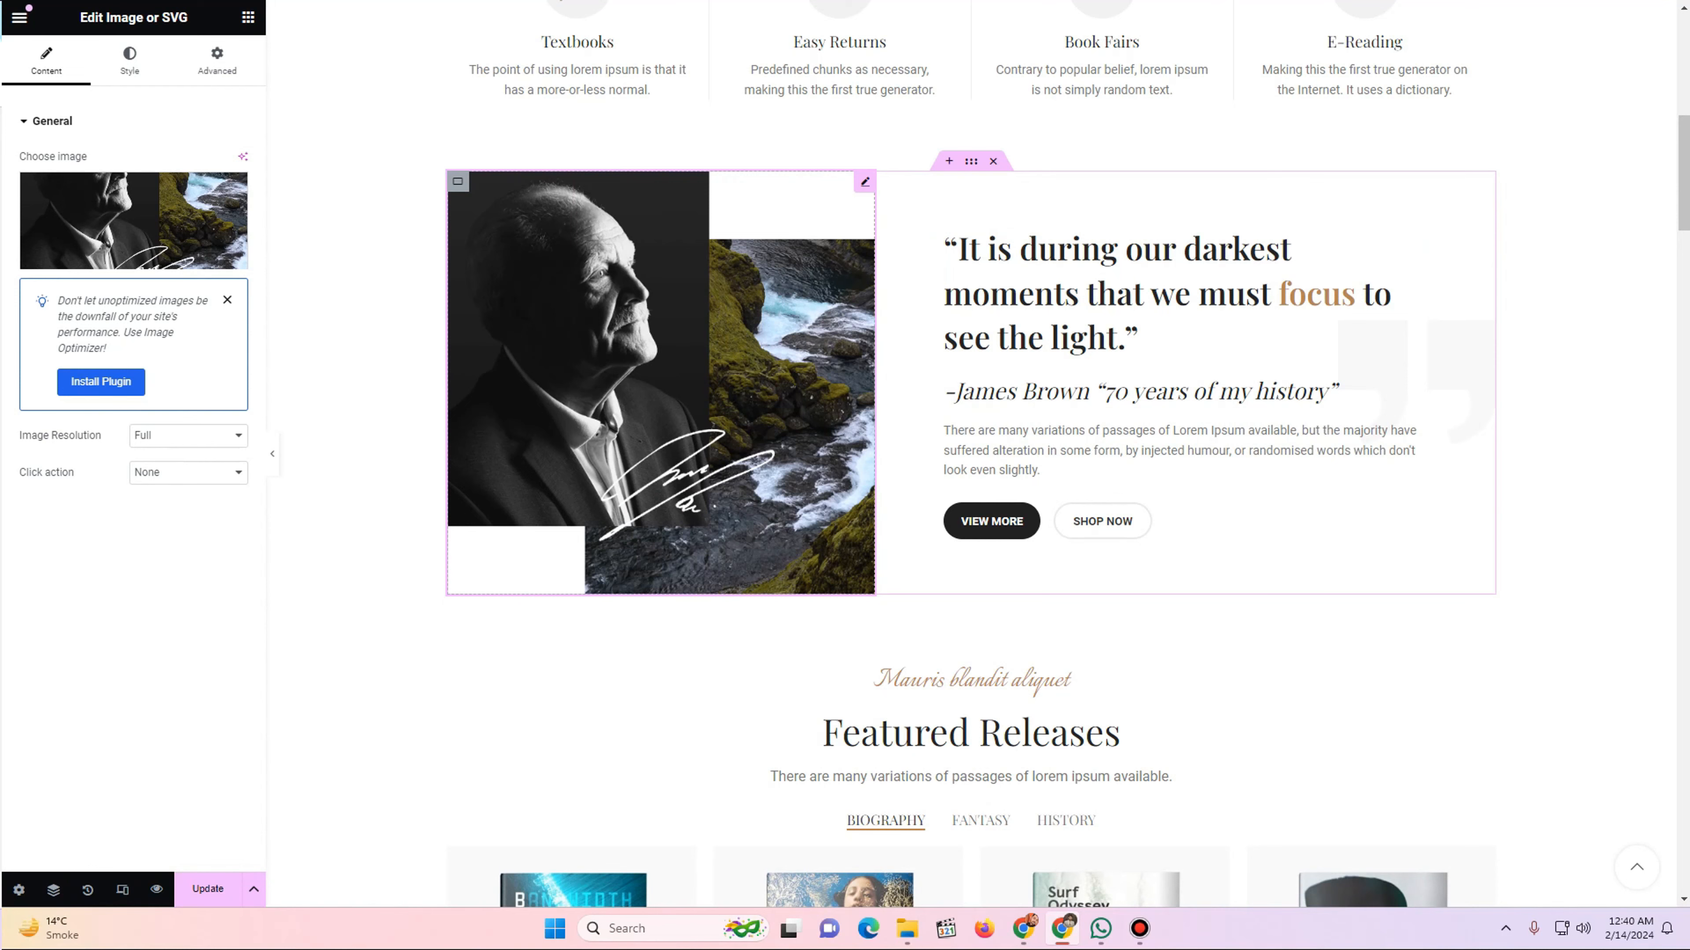
left_click(133, 219)
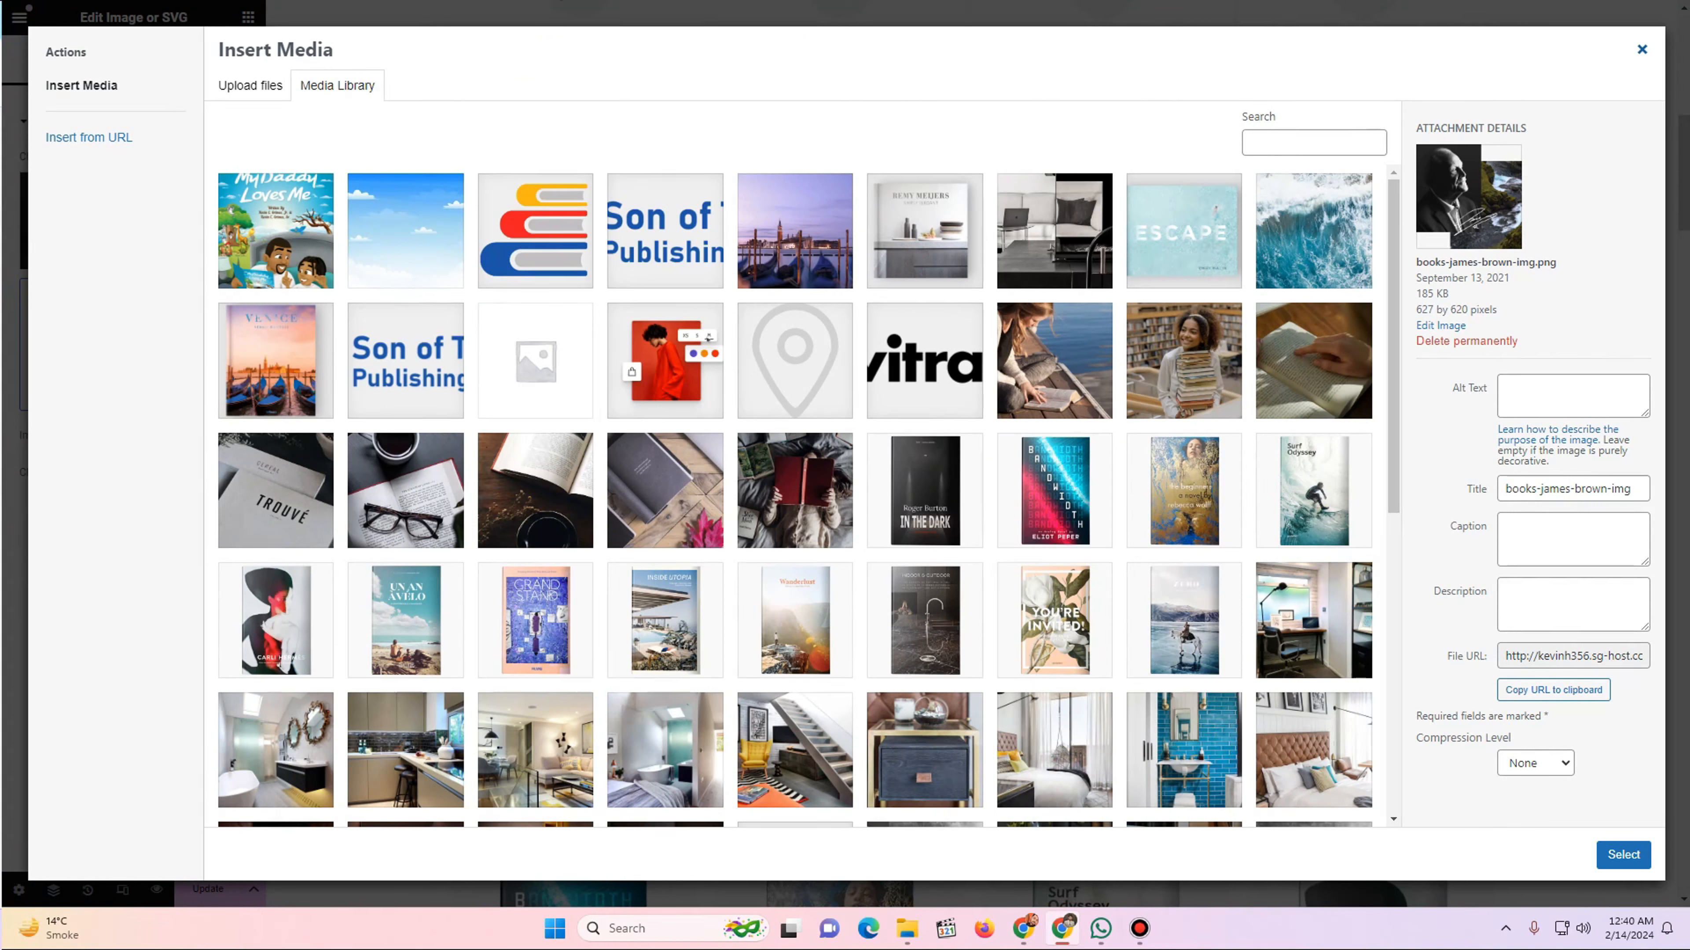
left_click(1641, 48)
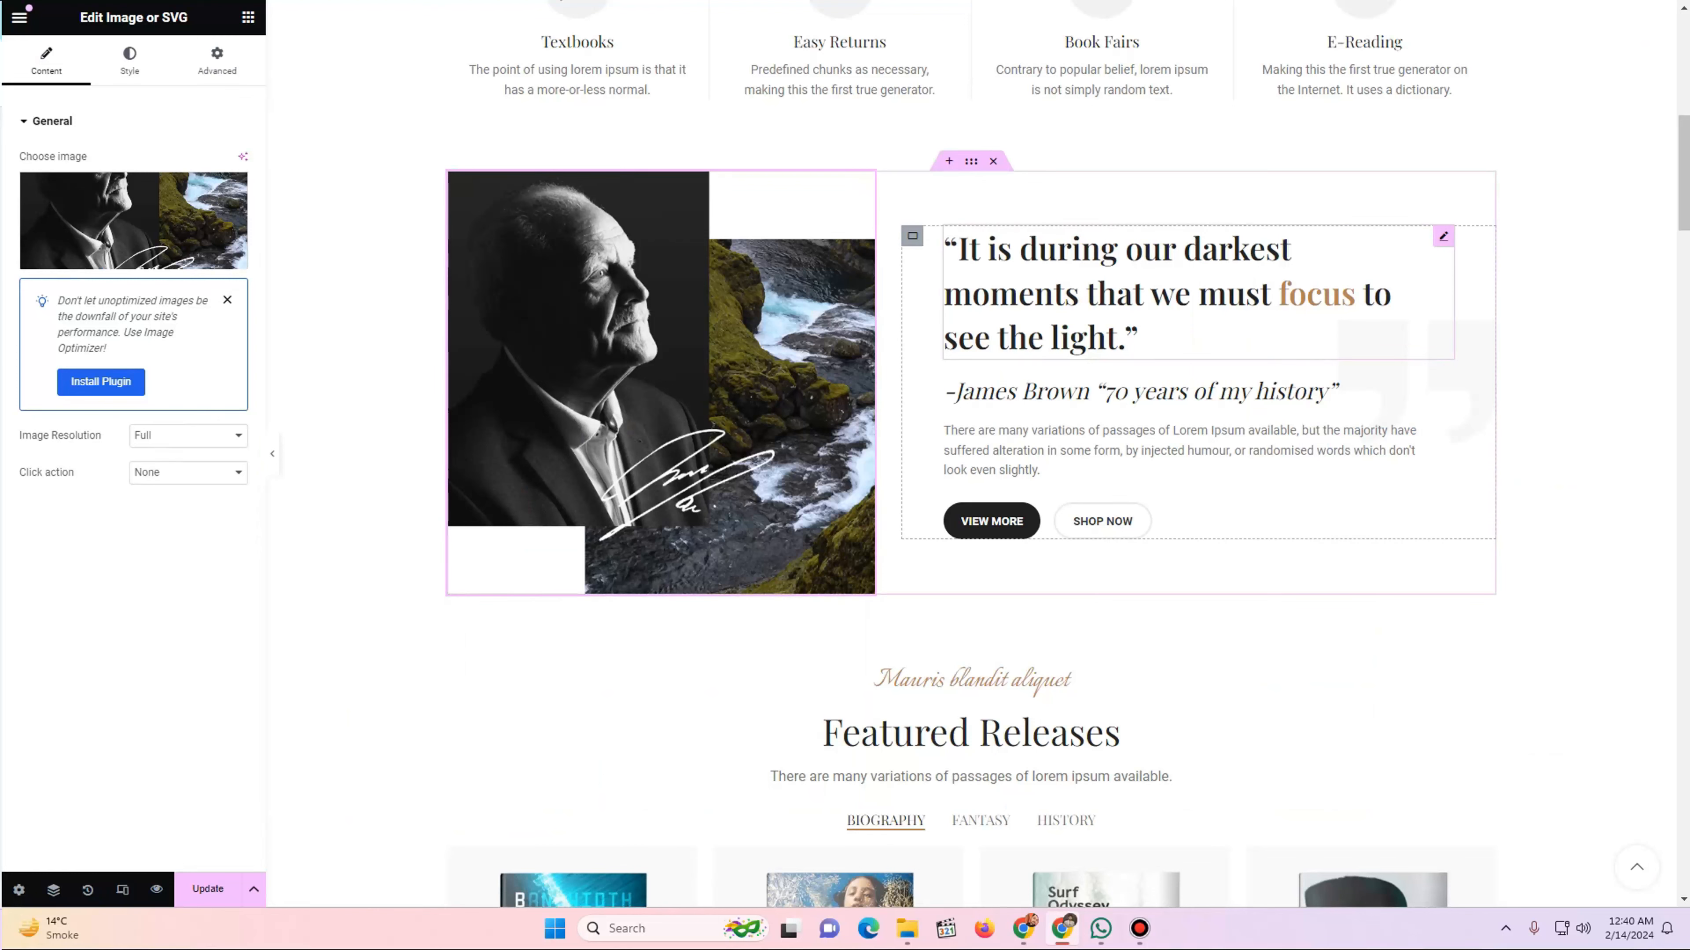
- Replace the quote heading's opening words, before "focus", with "Introducing Son of Tigga Publishing :" copied from the "website info" document
scroll(1066, 452, "down", 1)
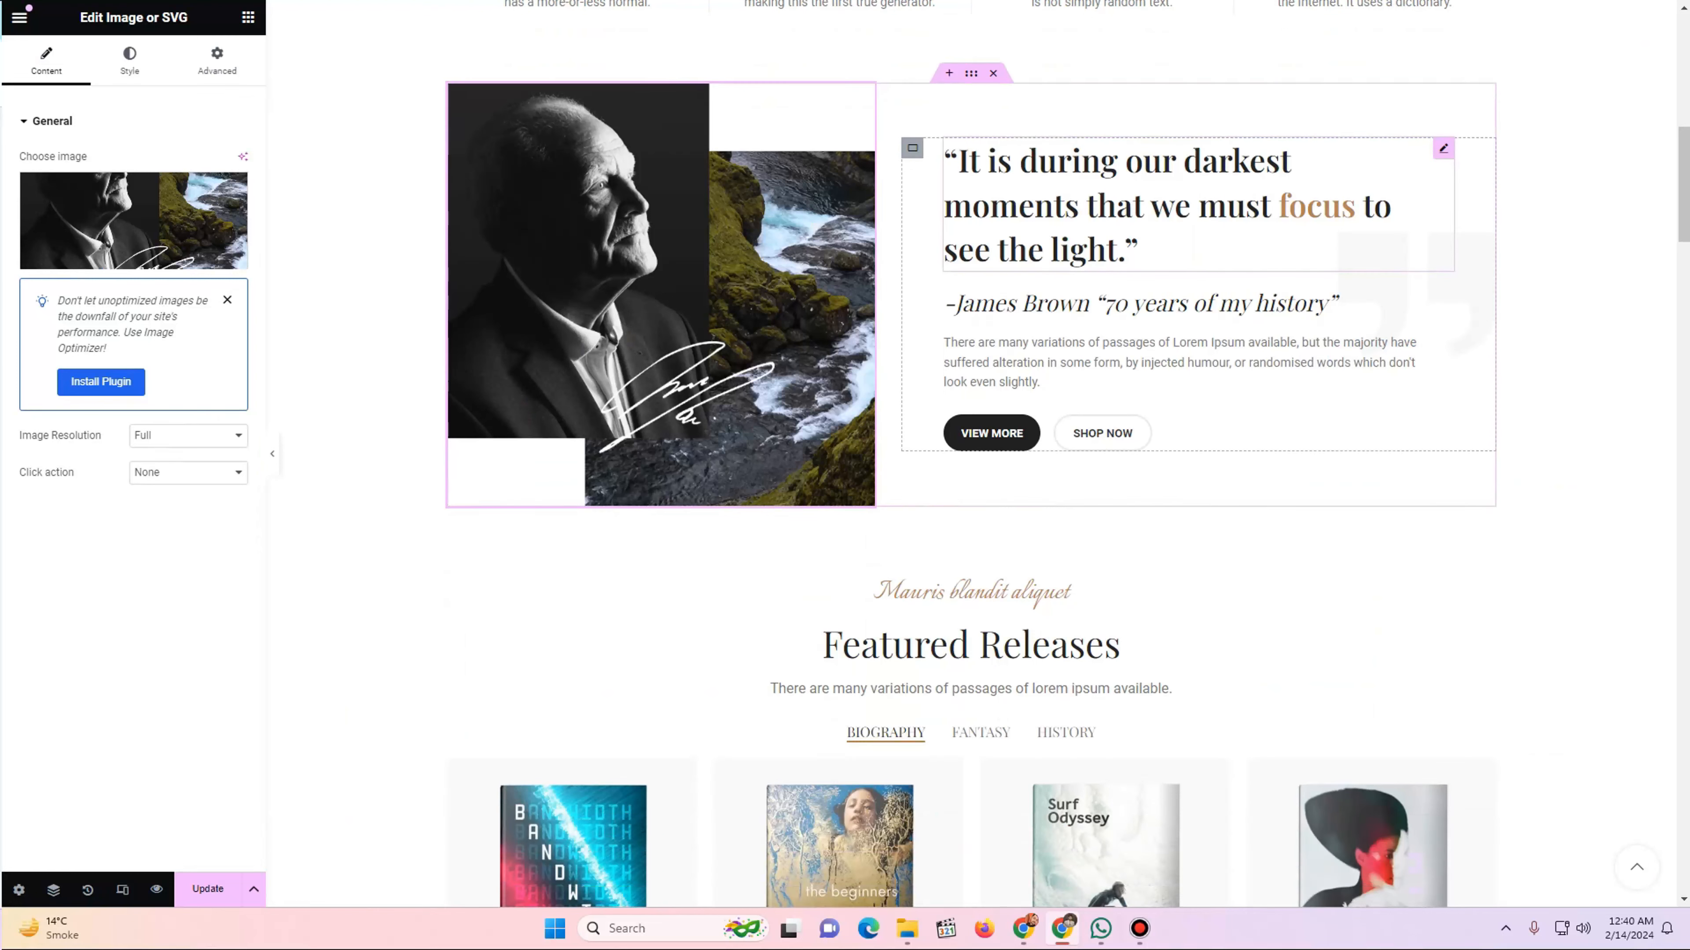
left_click(1143, 249)
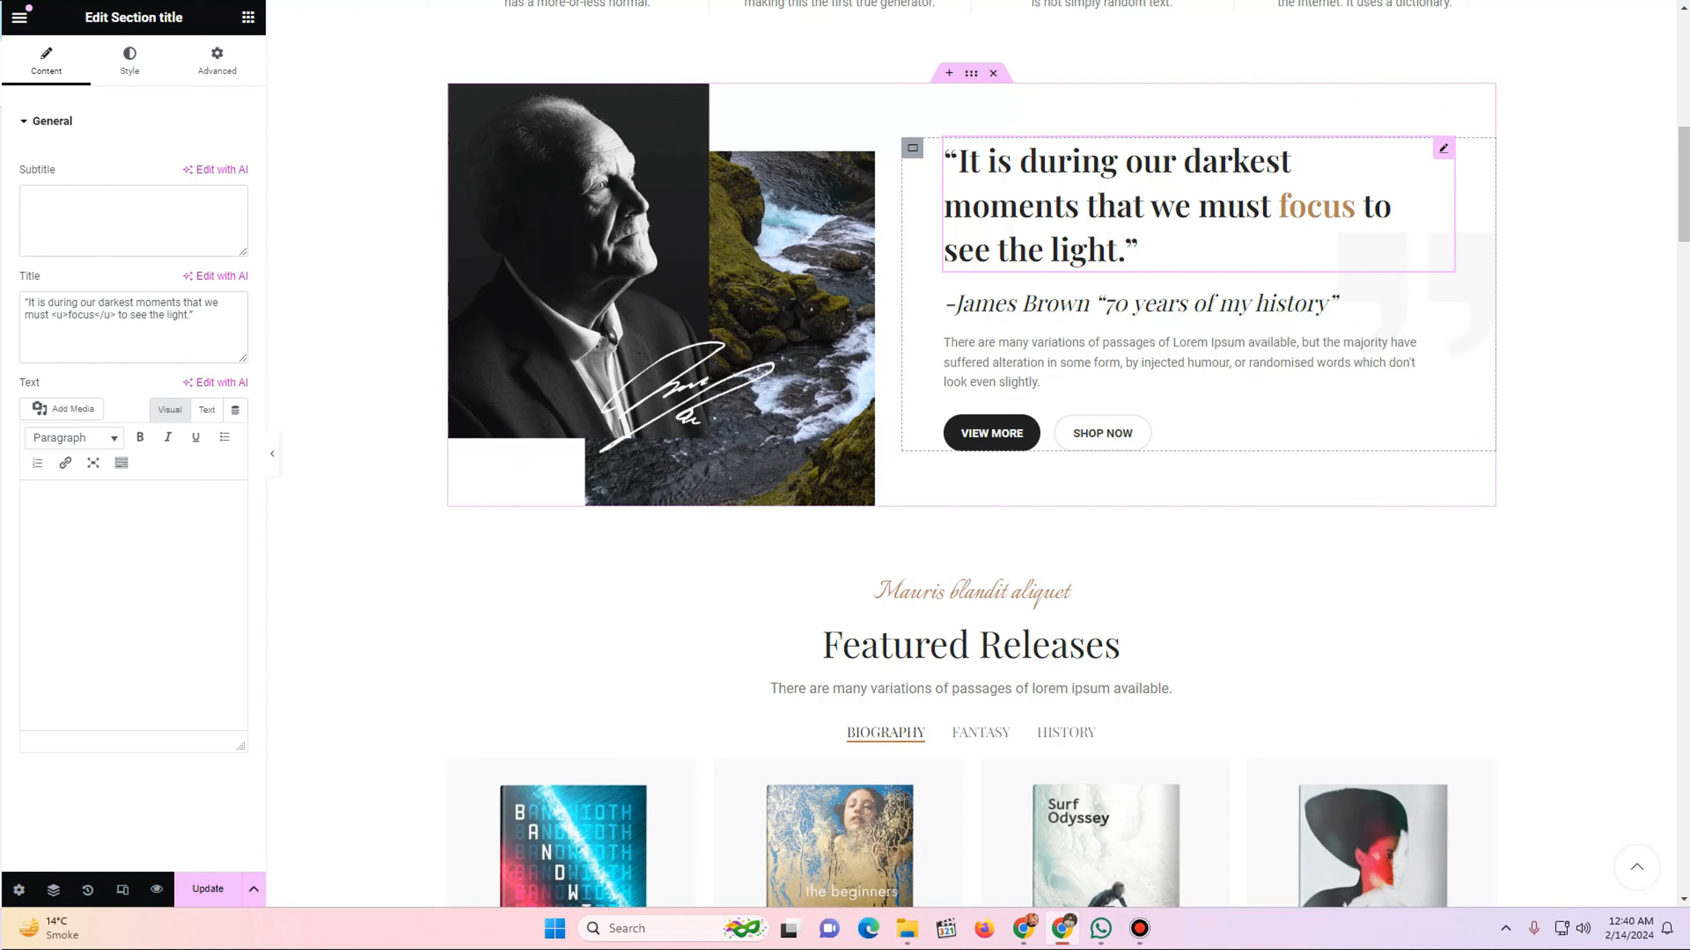
key("ctrl+Tab")
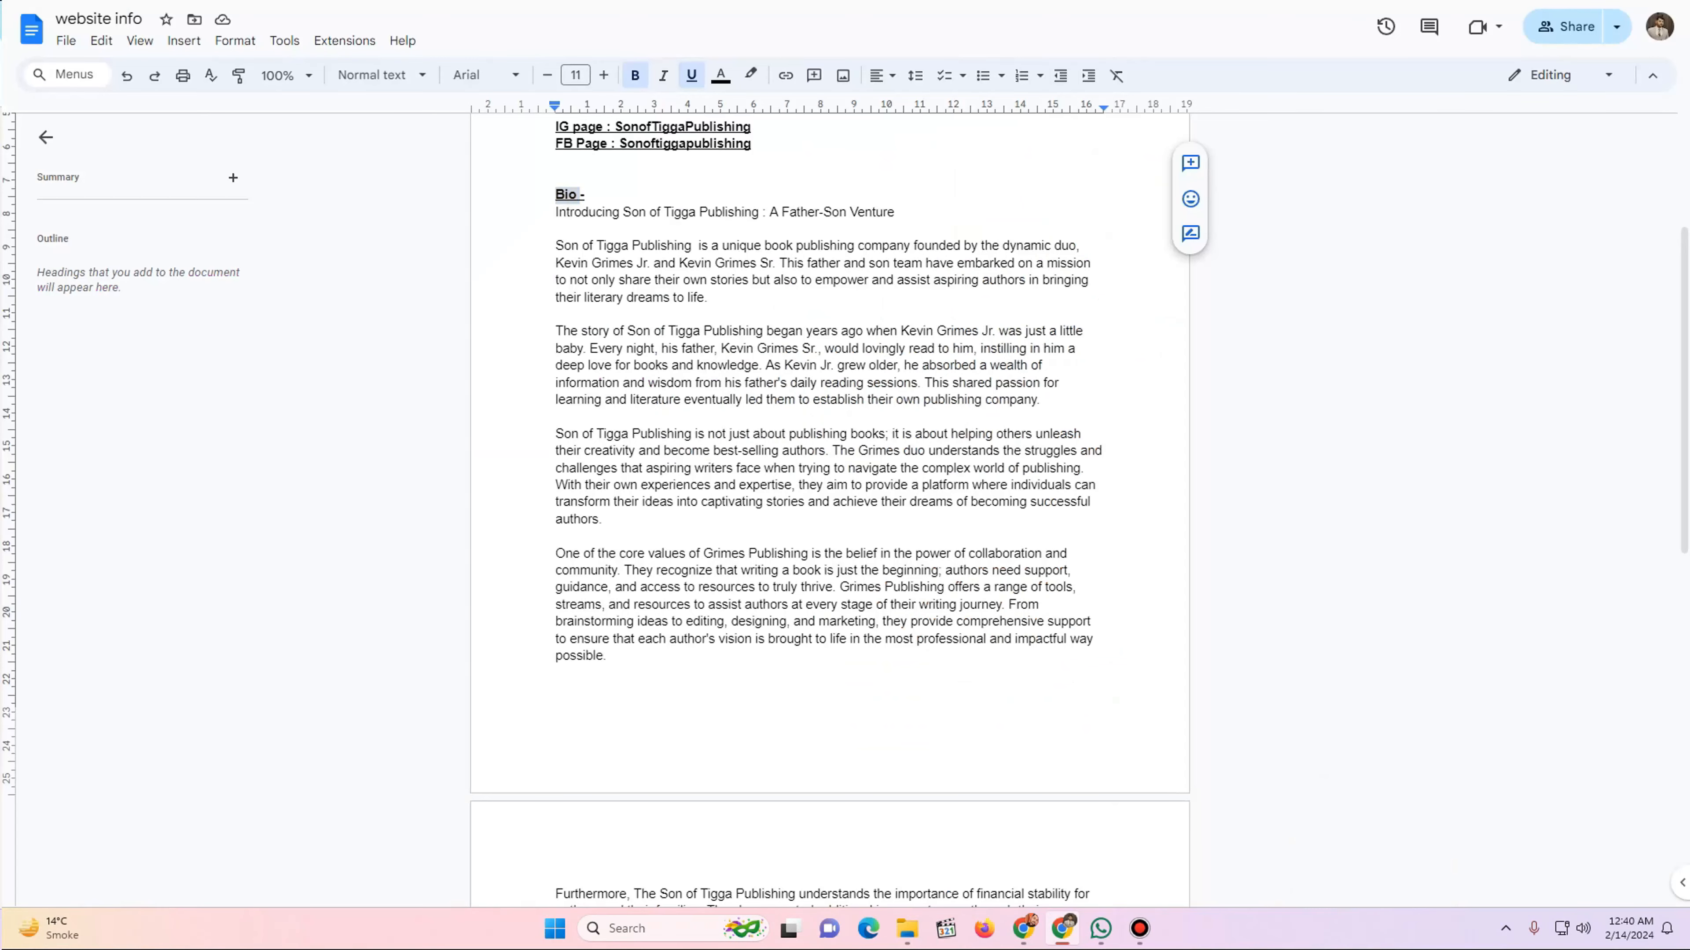
scroll(829, 506, "up", 3)
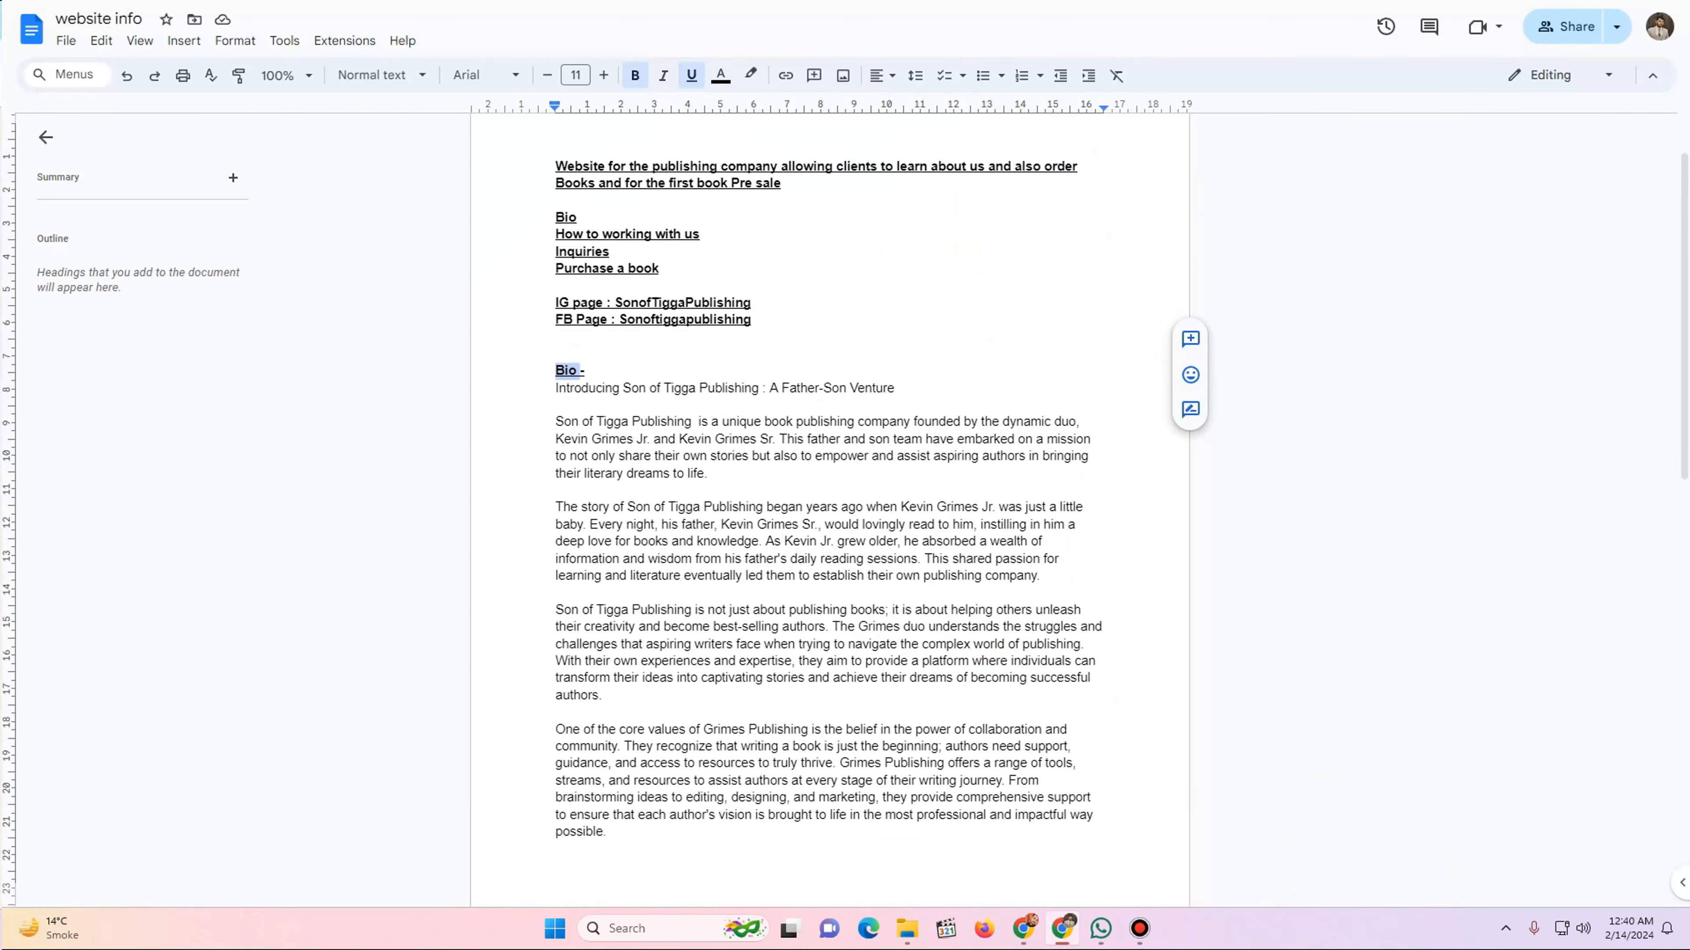
left_click(556, 388)
left_click_drag(556, 388, 758, 388)
key("ctrl+c")
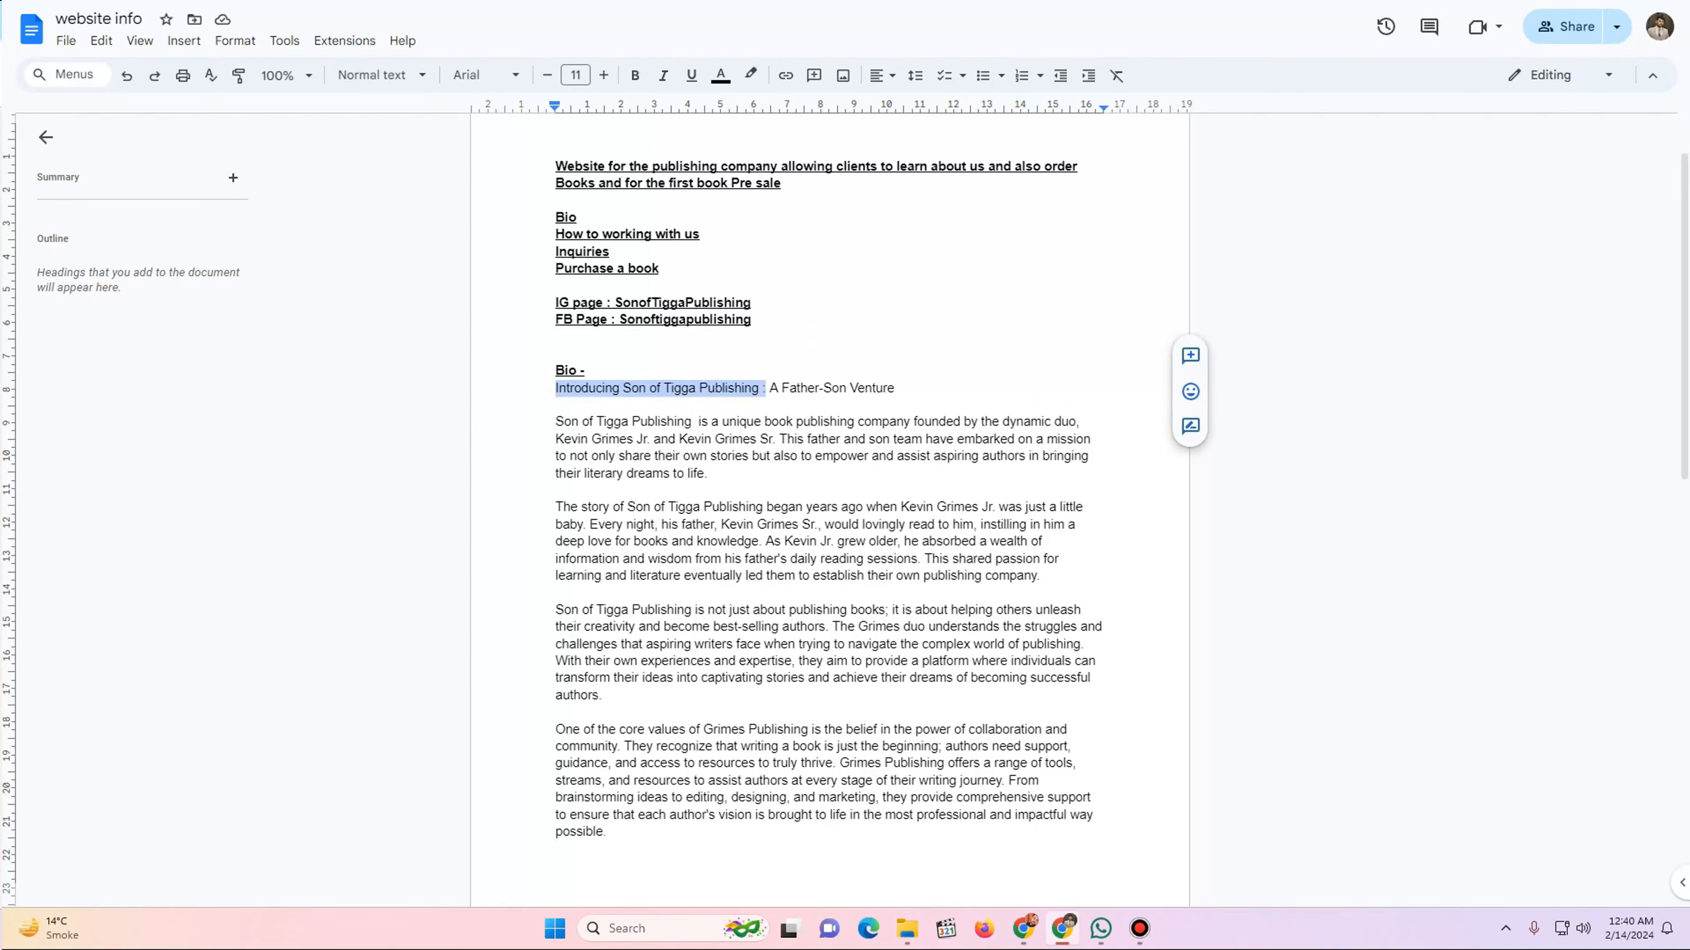
key("ctrl+Tab")
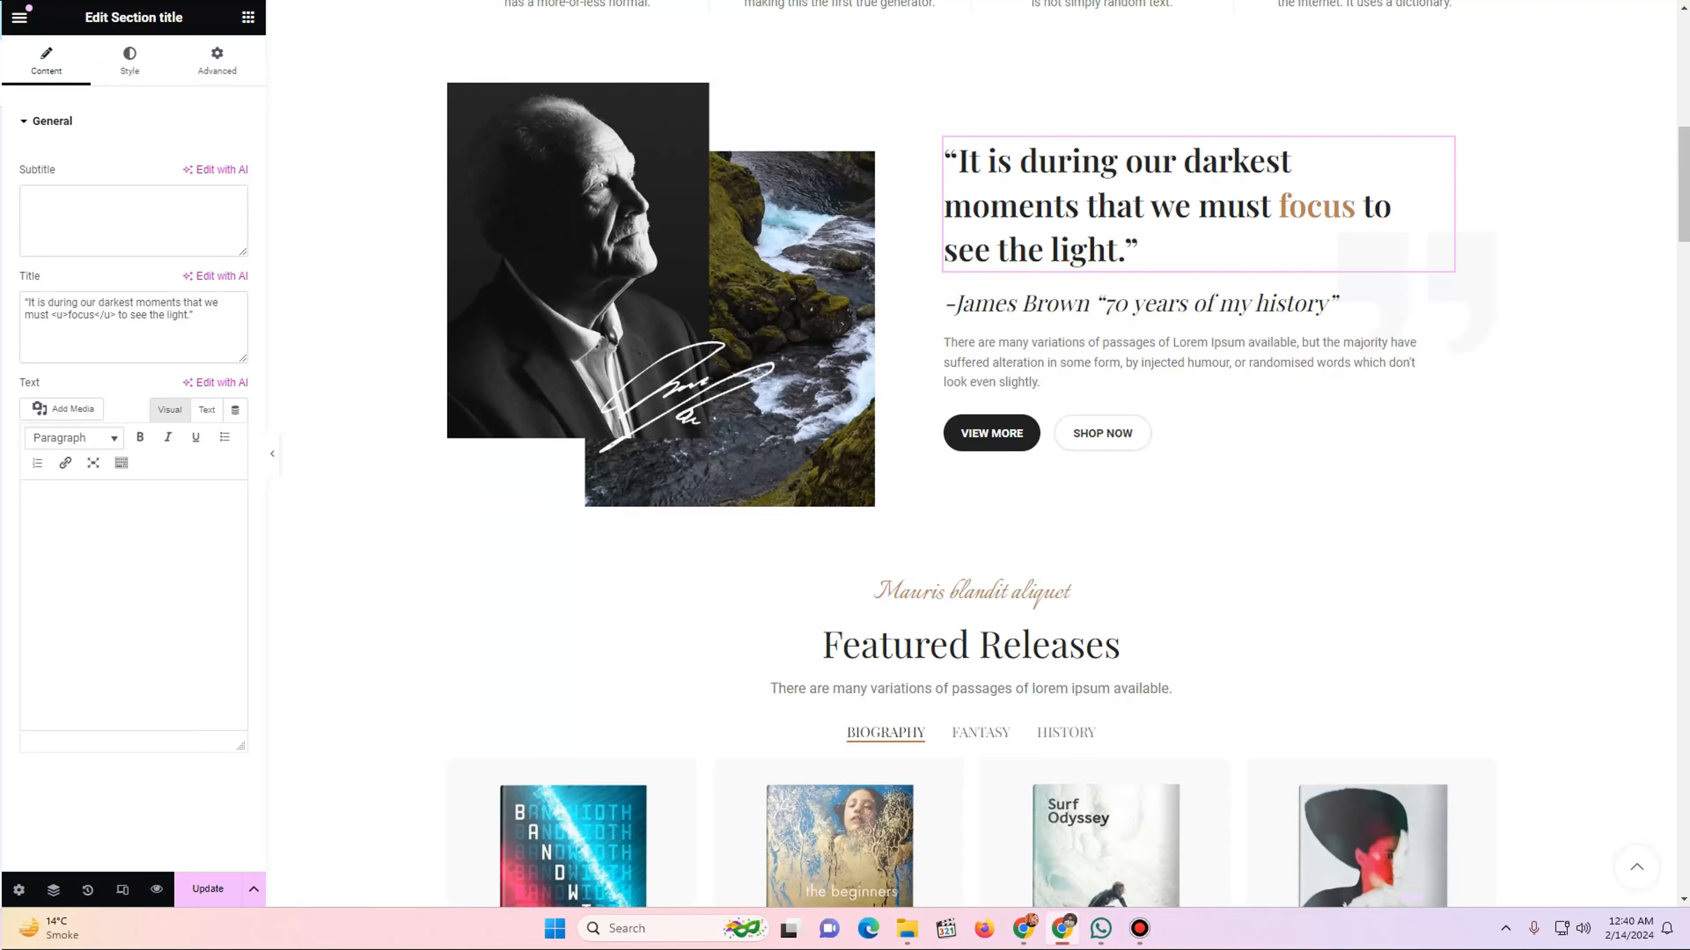
mouse_move(25, 302)
left_mouse_down()
mouse_move(95, 303)
mouse_move(50, 315)
left_mouse_up()
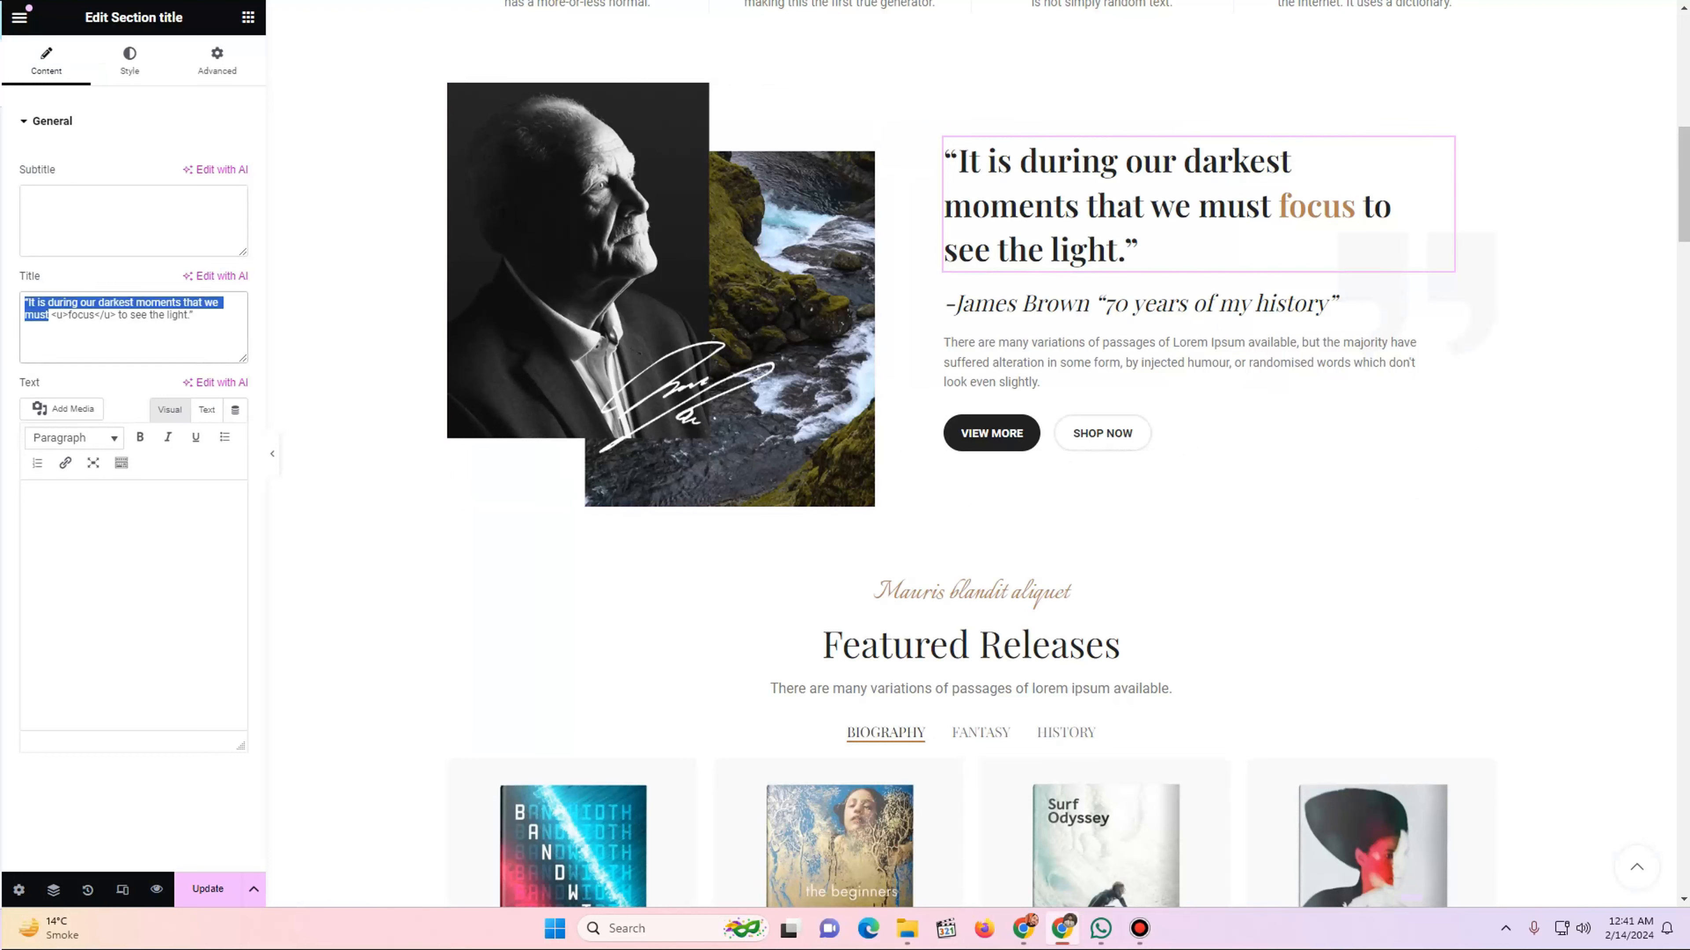
key("ctrl+v")
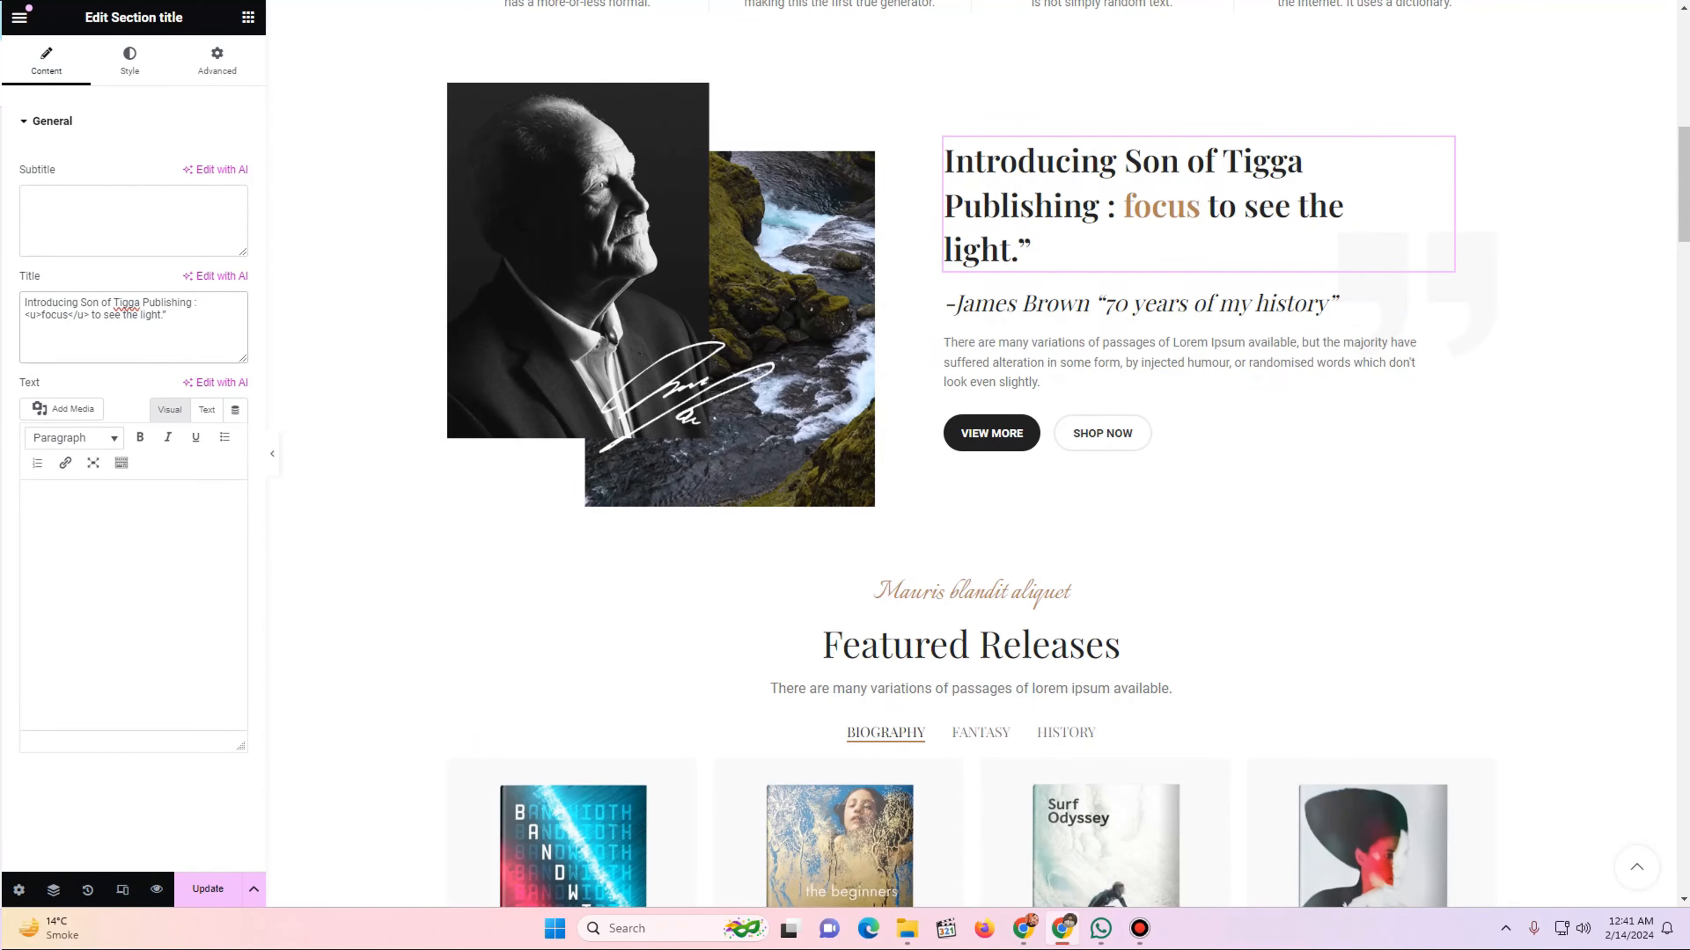
- Replace the highlighted word "focus" in the heading with "A Father-Son Venture" from the document's Bio title, keeping the underline tags
key("alt+Tab")
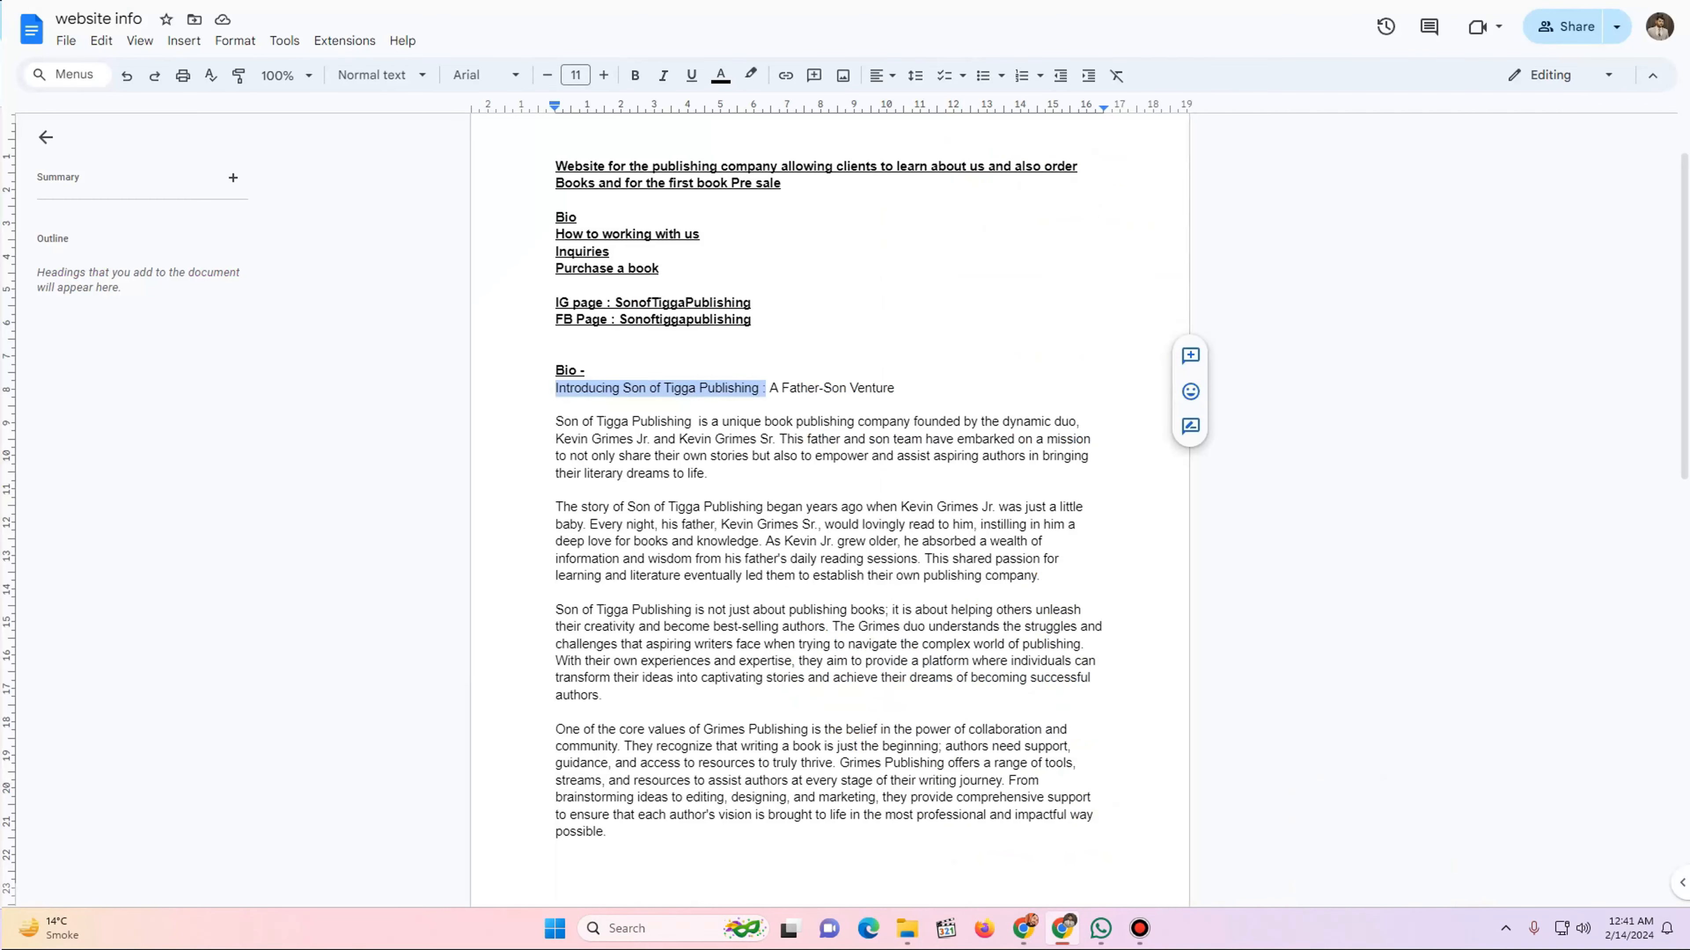
left_click_drag(770, 388, 895, 388)
key("ctrl+c")
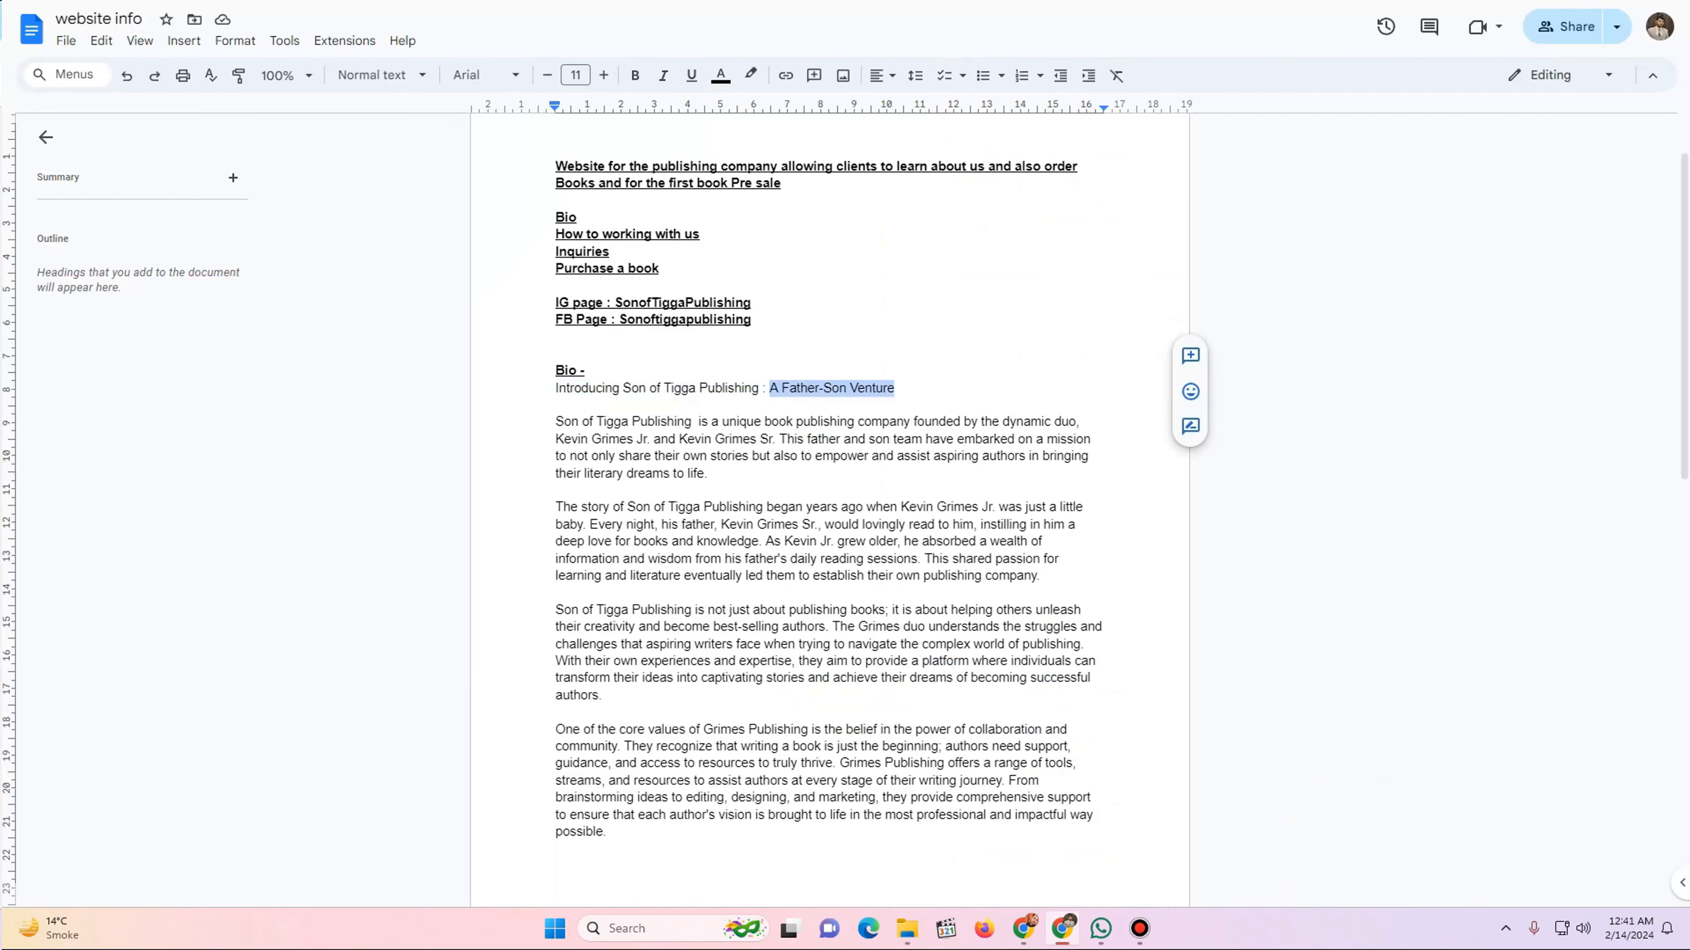
key("alt+Tab")
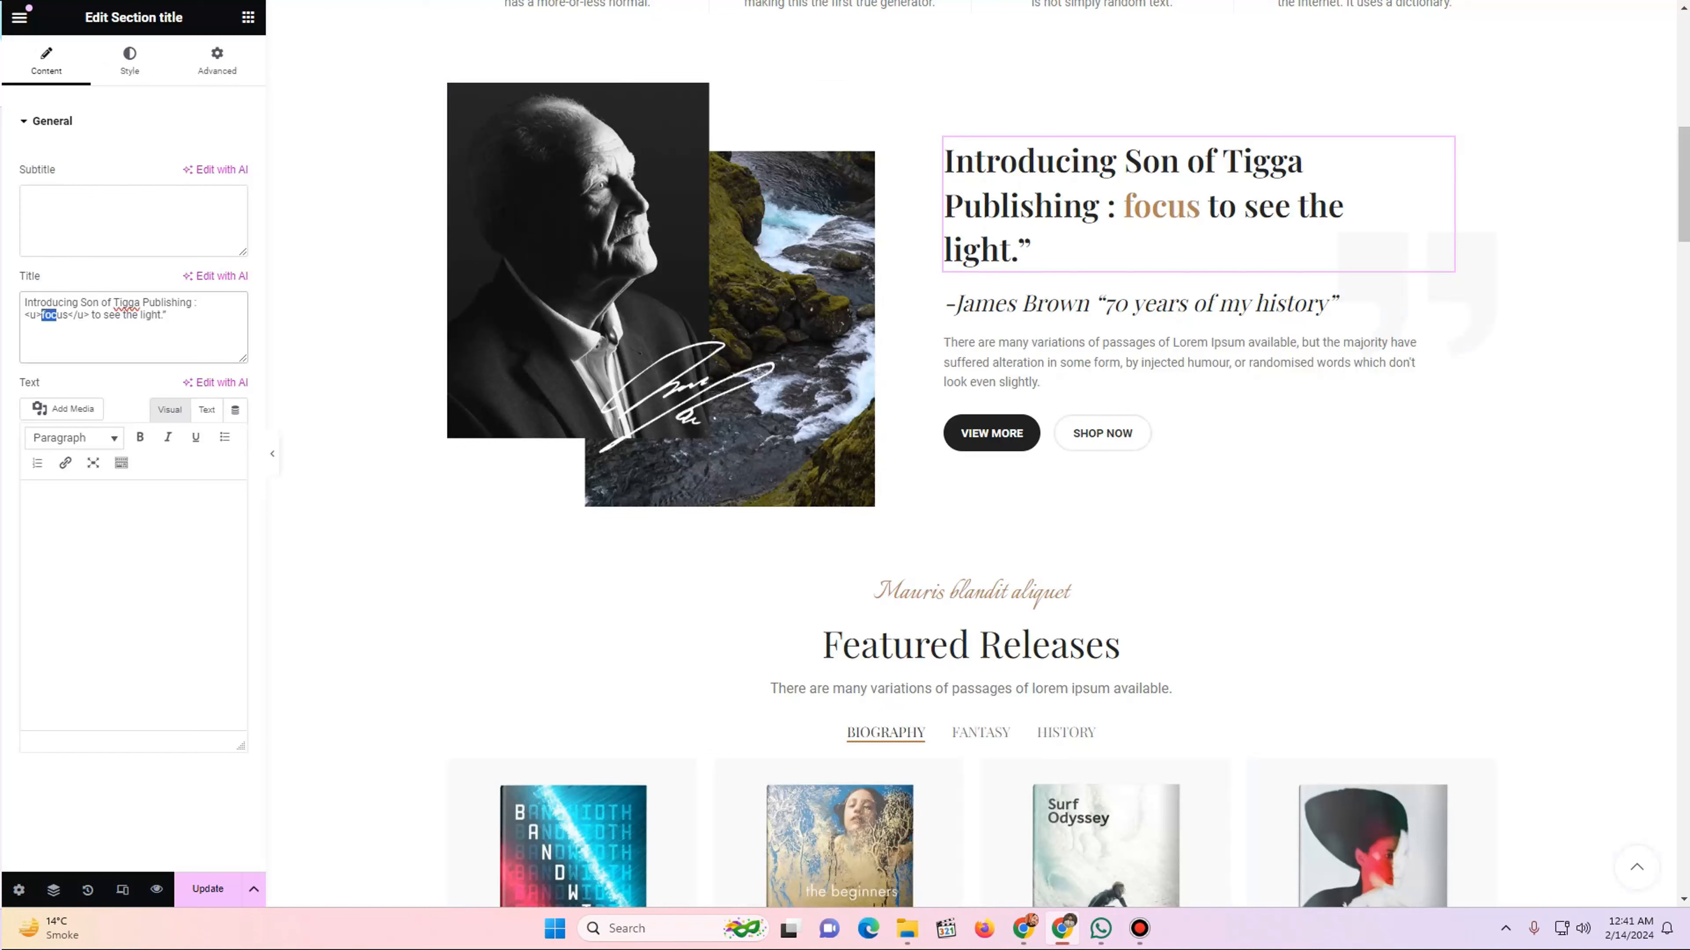
key("ctrl+v")
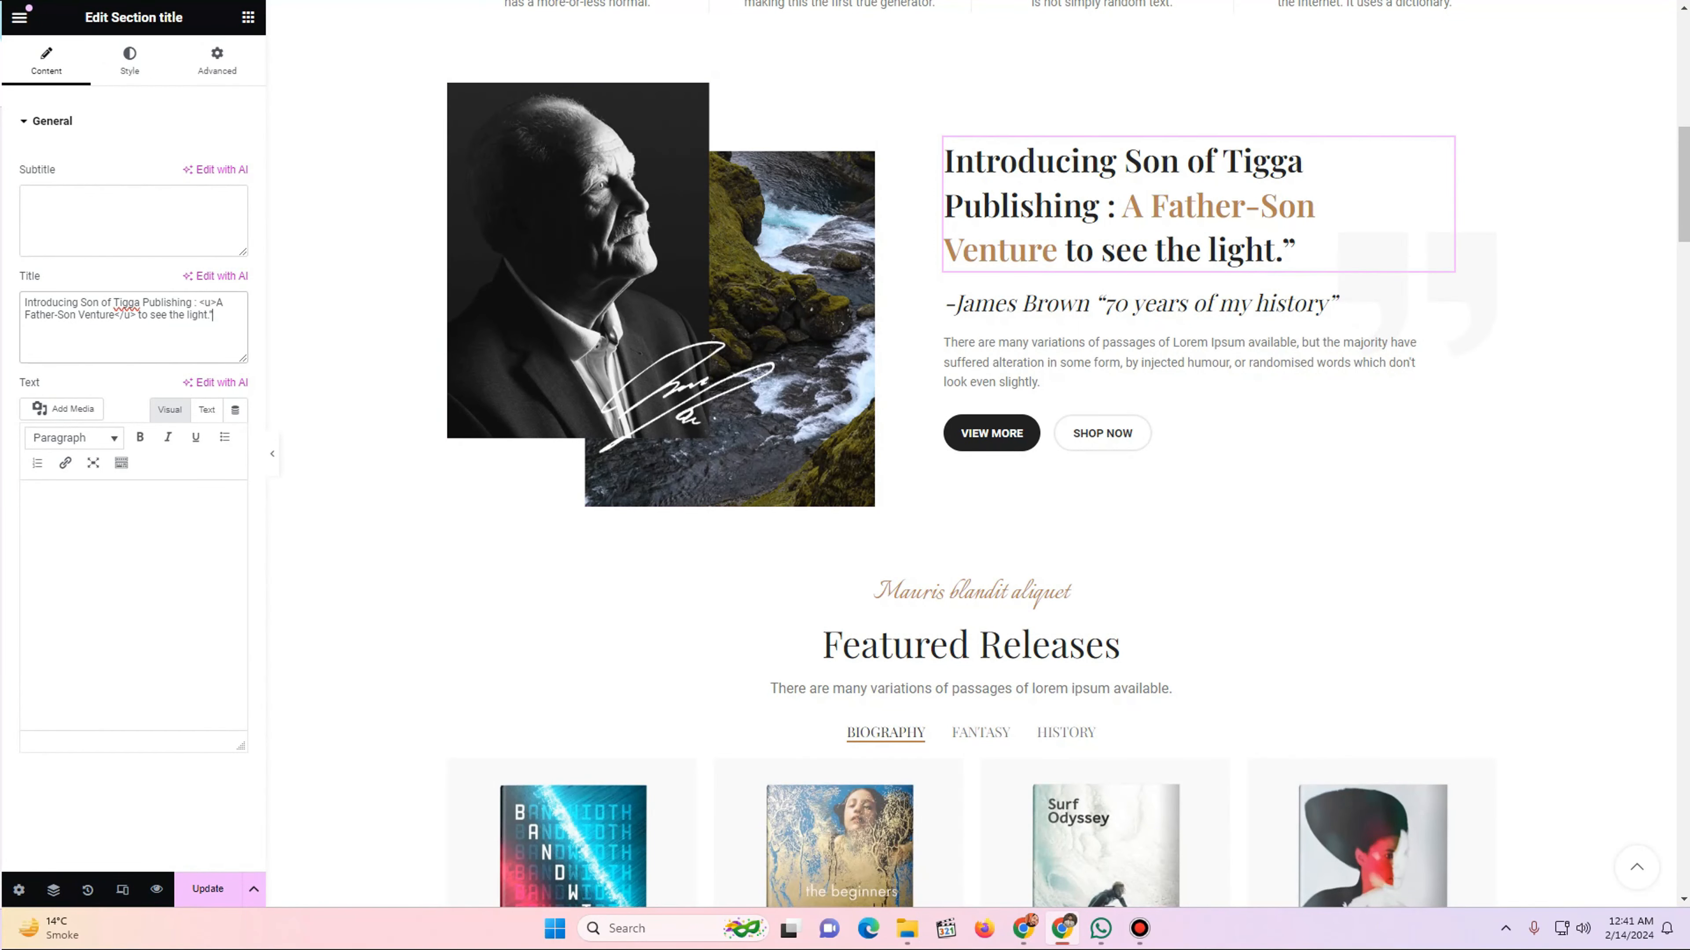
- Remove the leftover "to see the light." from the heading and delete the "70 years of my history" attribution line below it
left_click_drag(212, 315, 142, 316)
left_click(204, 315)
key("BackSpace")
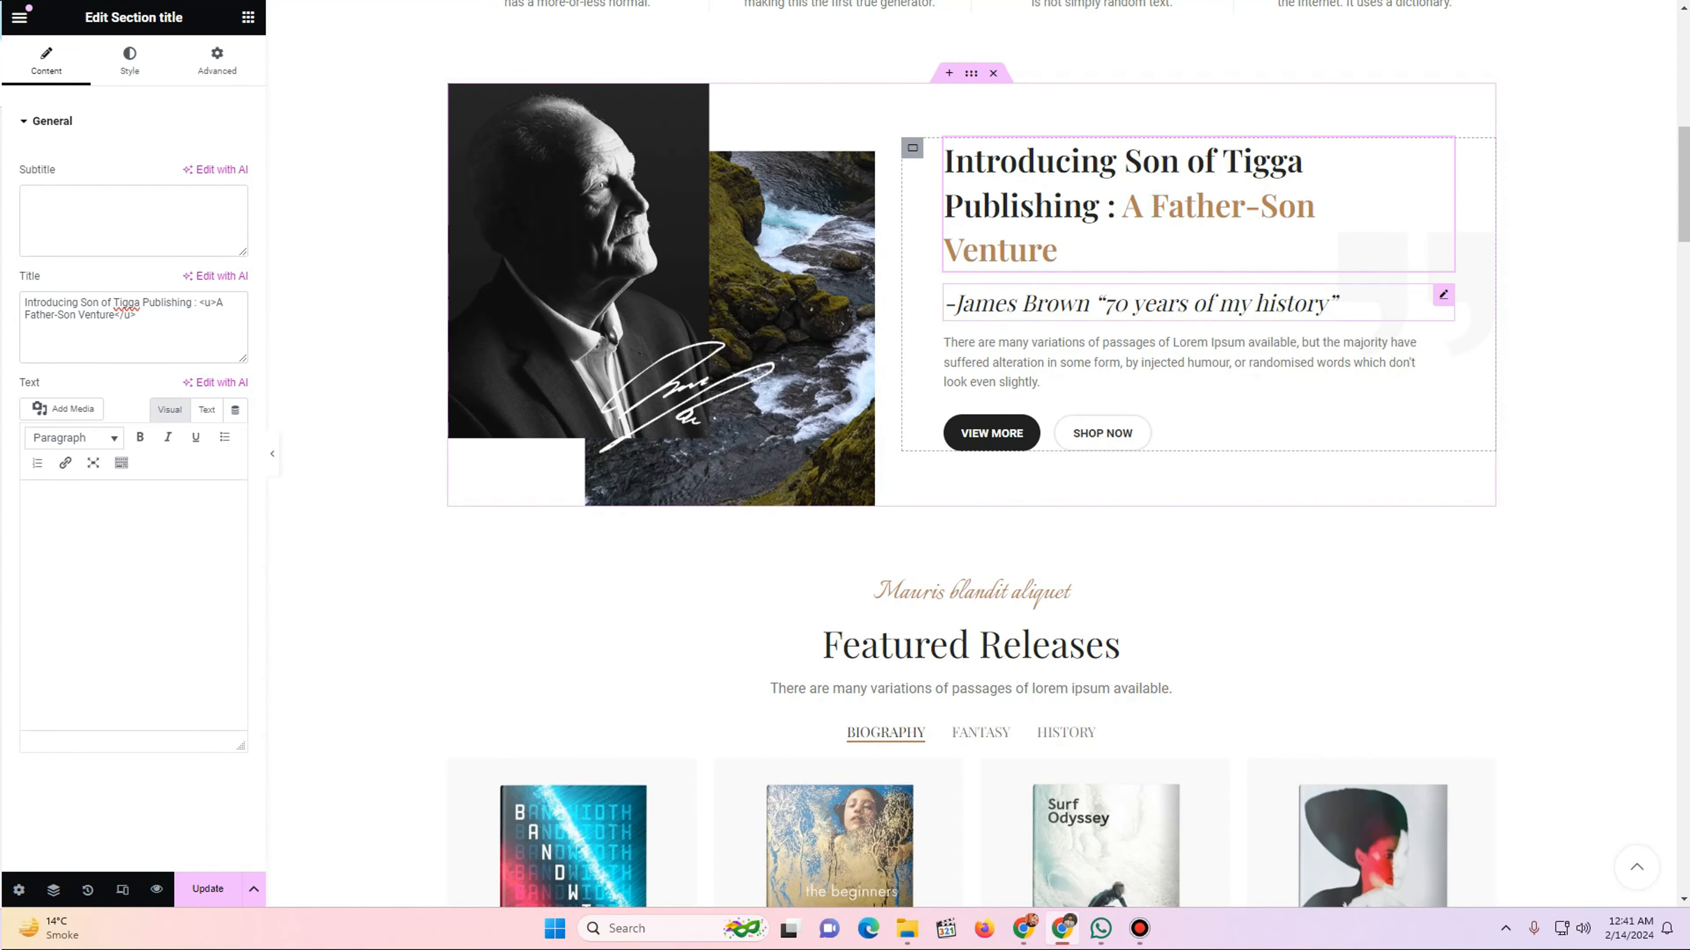
right_click(1057, 302)
left_click(1105, 699)
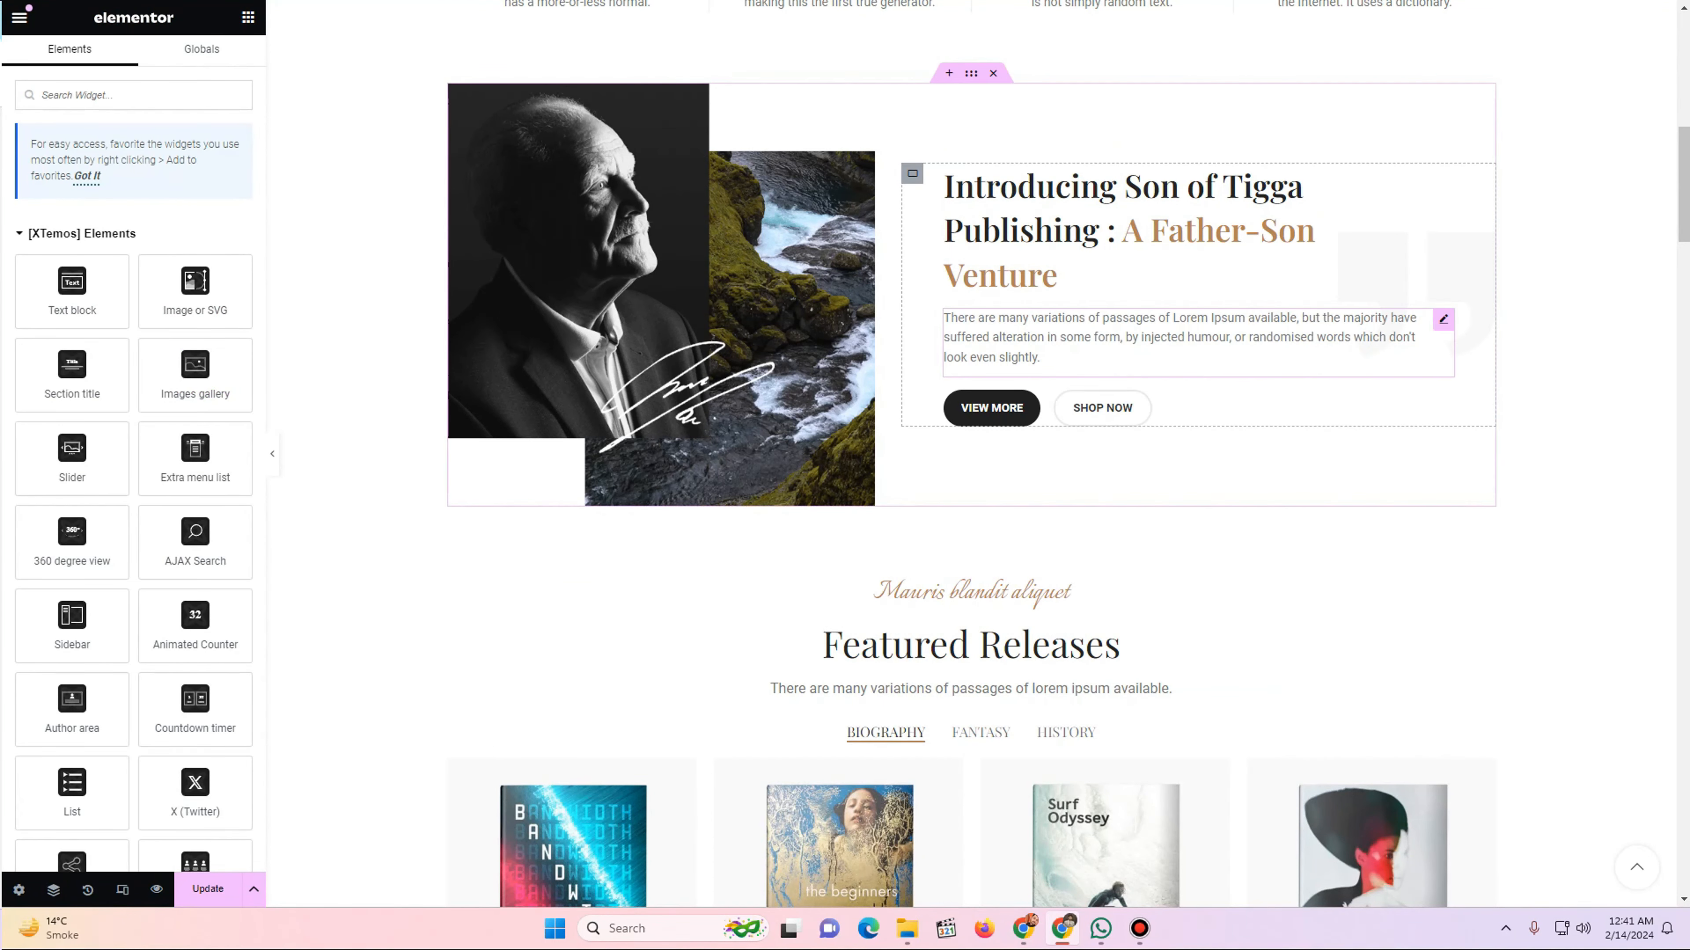
- Replace the placeholder text under the heading with the first two Bio paragraphs from "website info" and remove the blank line between them
key("ctrl+Tab")
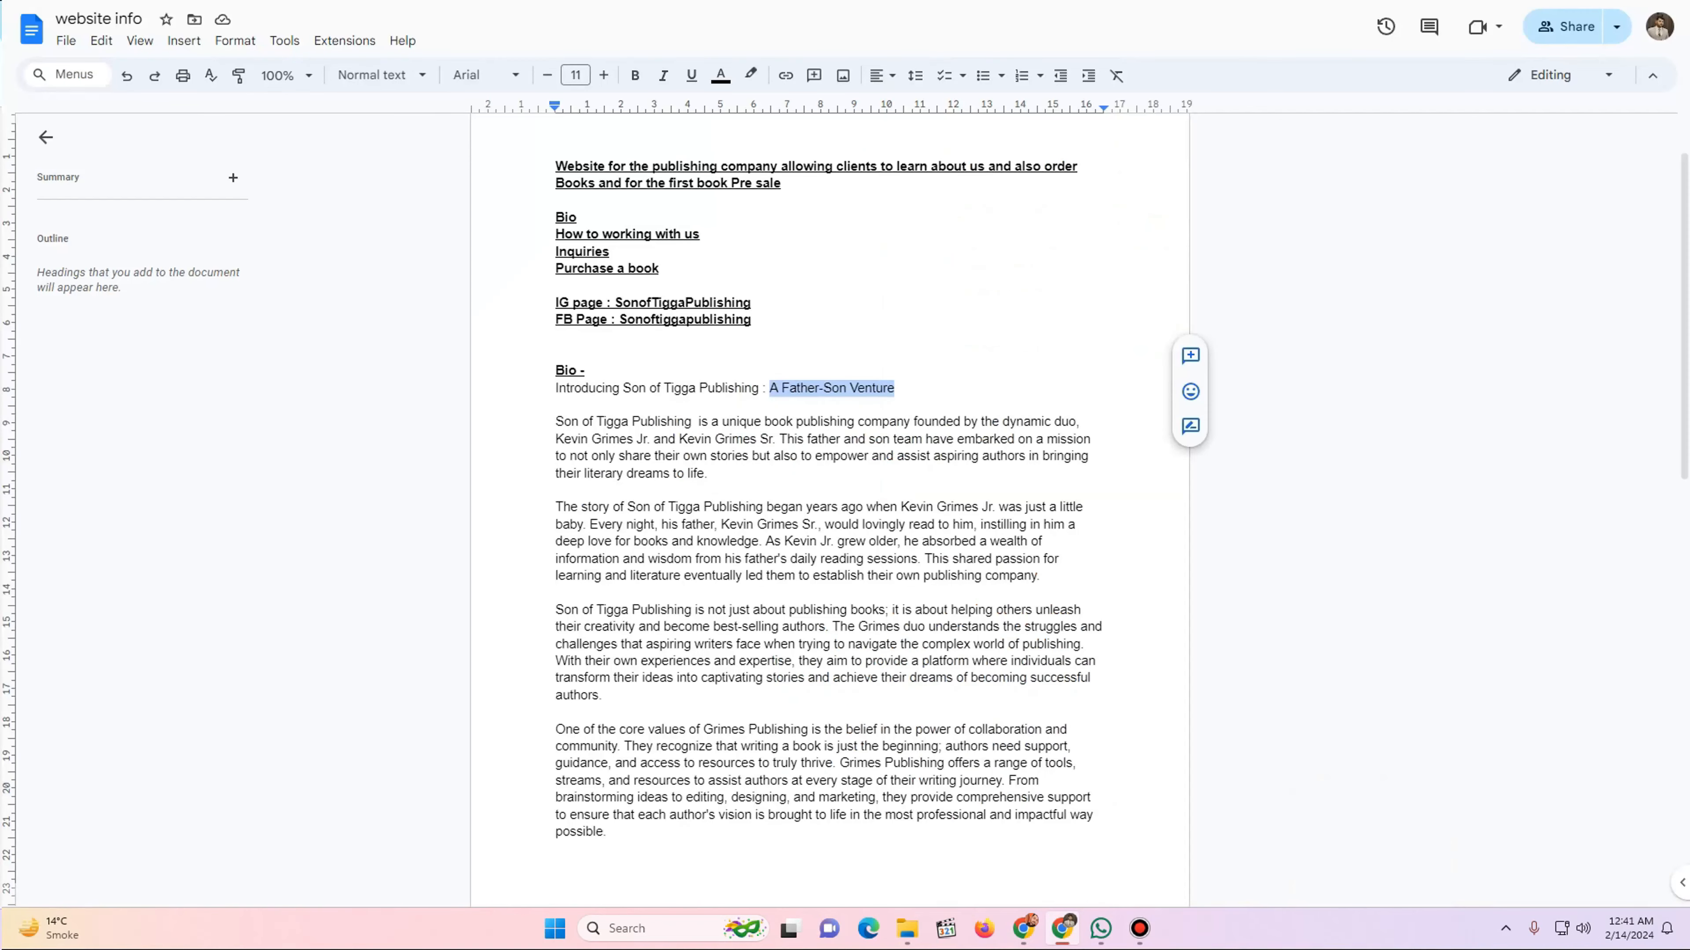
left_click(582, 440)
left_click_drag(556, 422, 1043, 576)
key("ctrl+Tab")
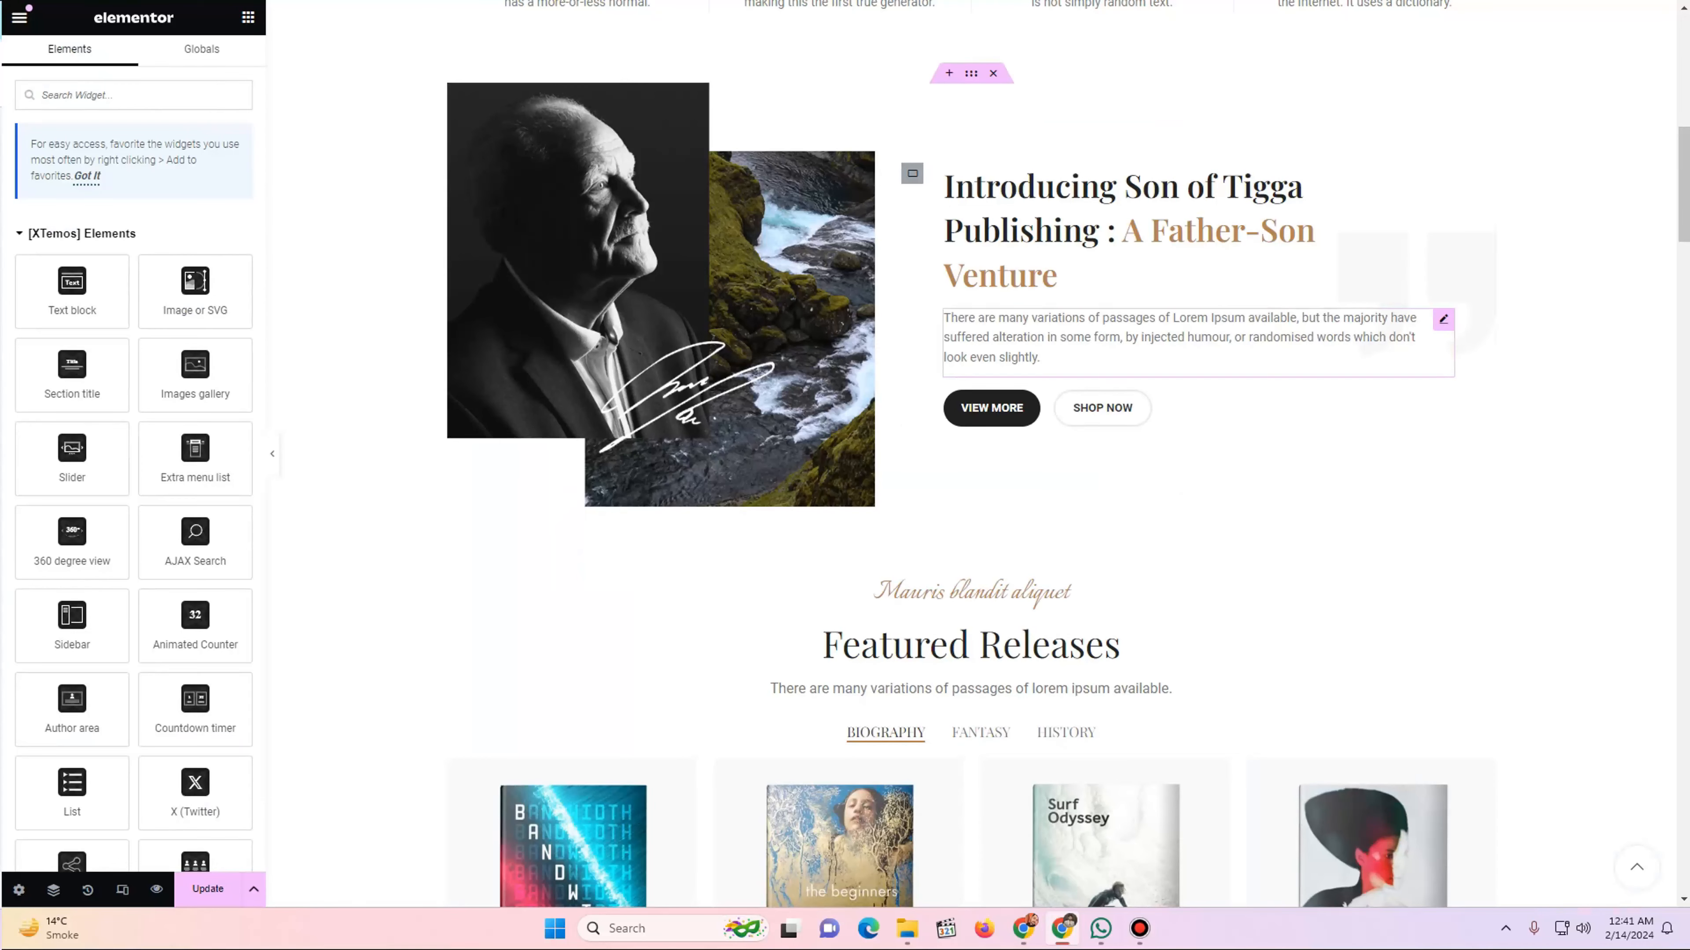
left_click(944, 367)
key("ctrl+a")
key("ctrl+v")
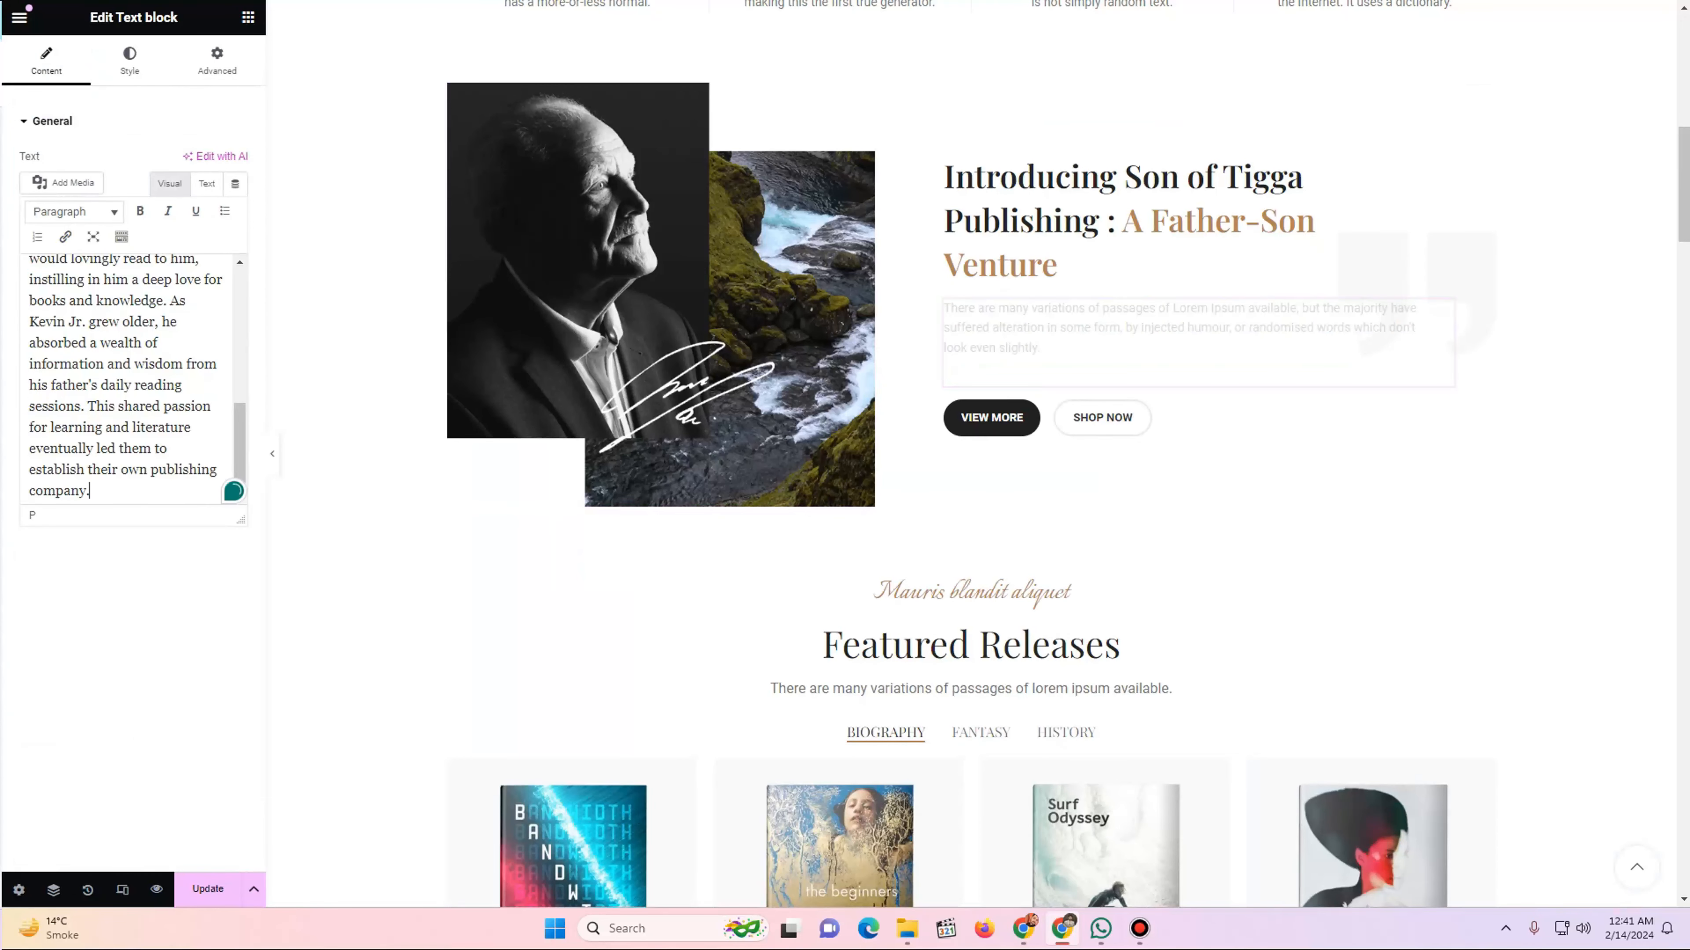
scroll(126, 379, "up", 5)
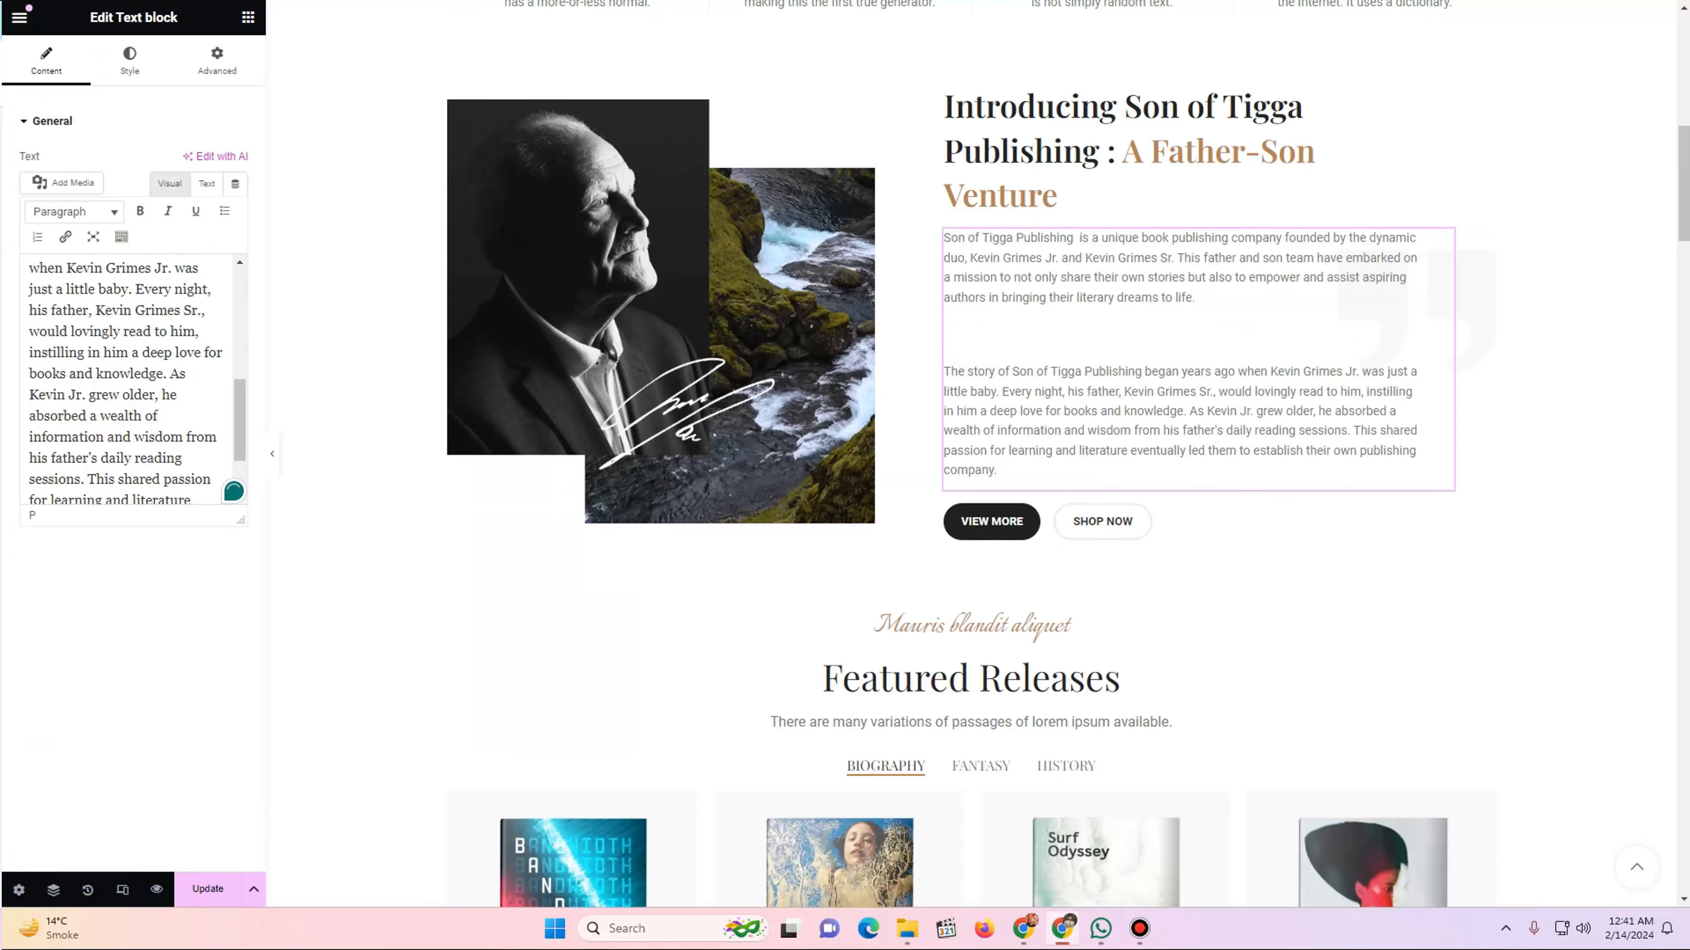
key("Delete")
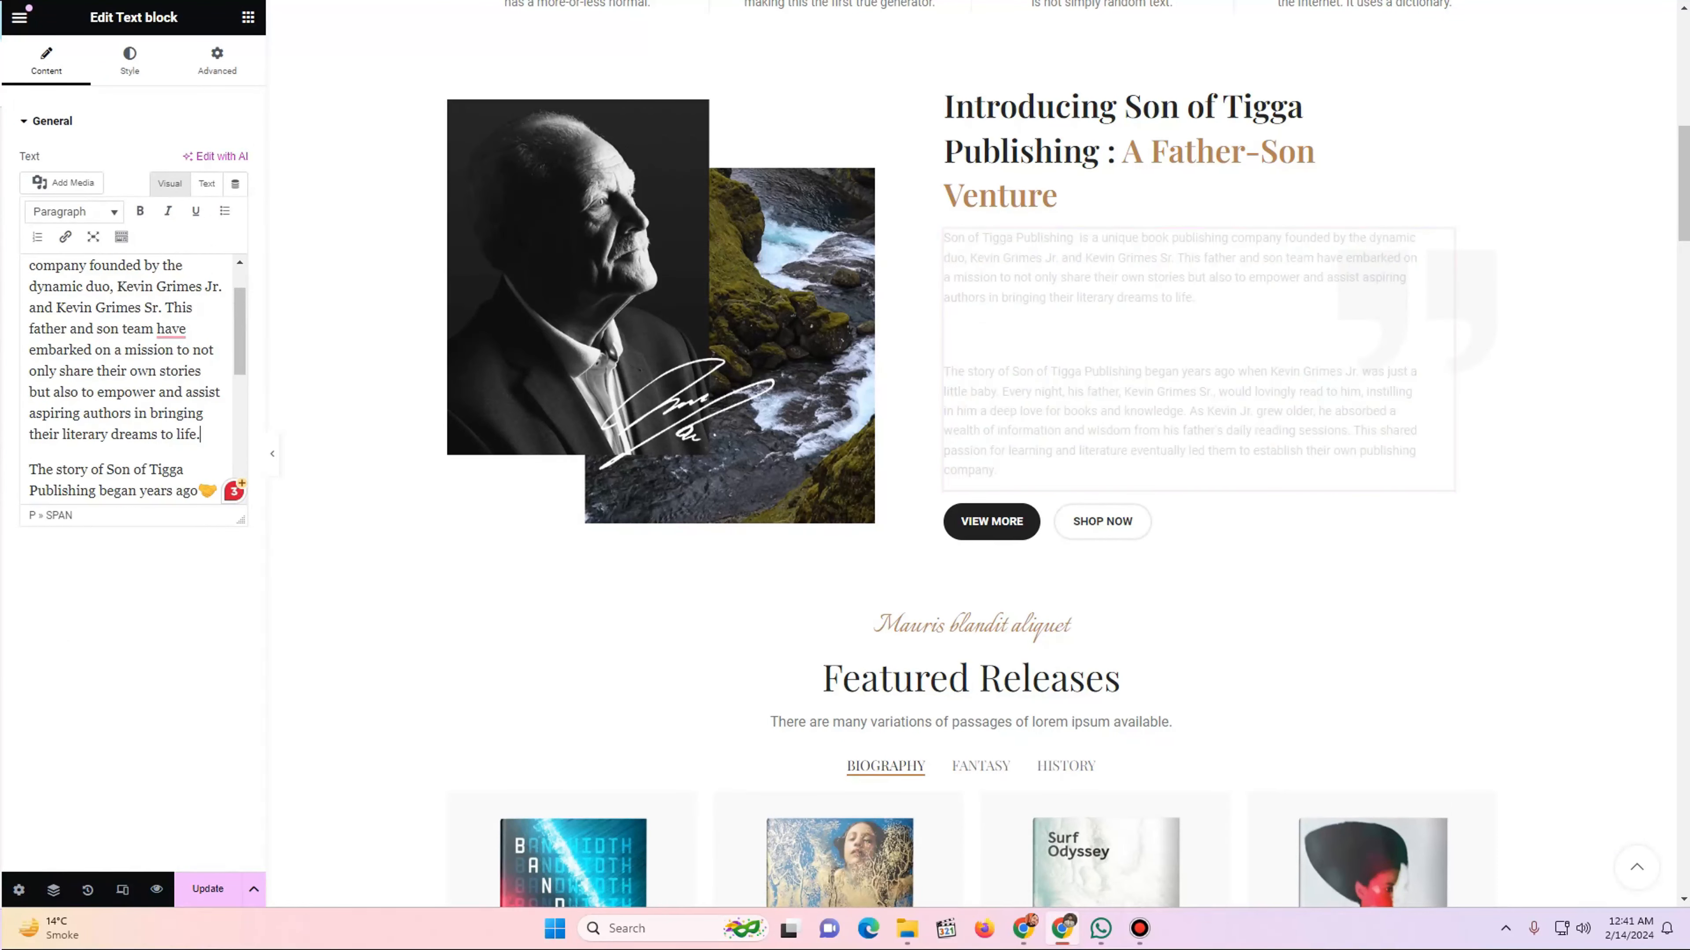
scroll(992, 400, "up", 2)
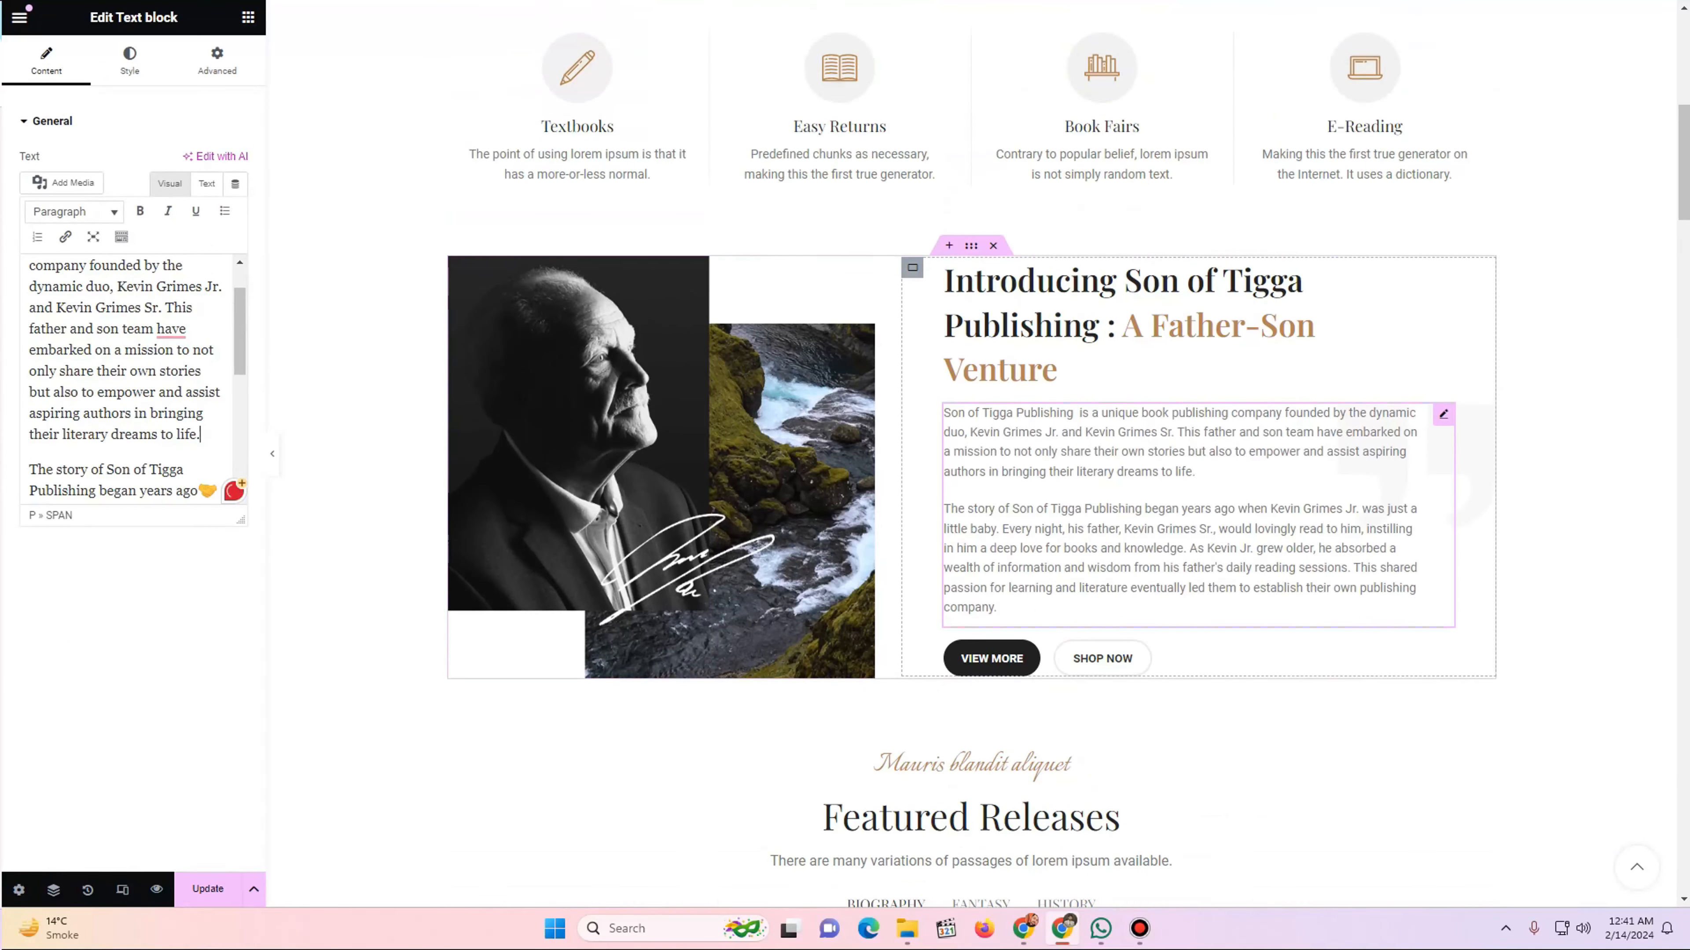
- Delete the "SHOP NOW" button below the introduction text
scroll(991, 400, "down", 3)
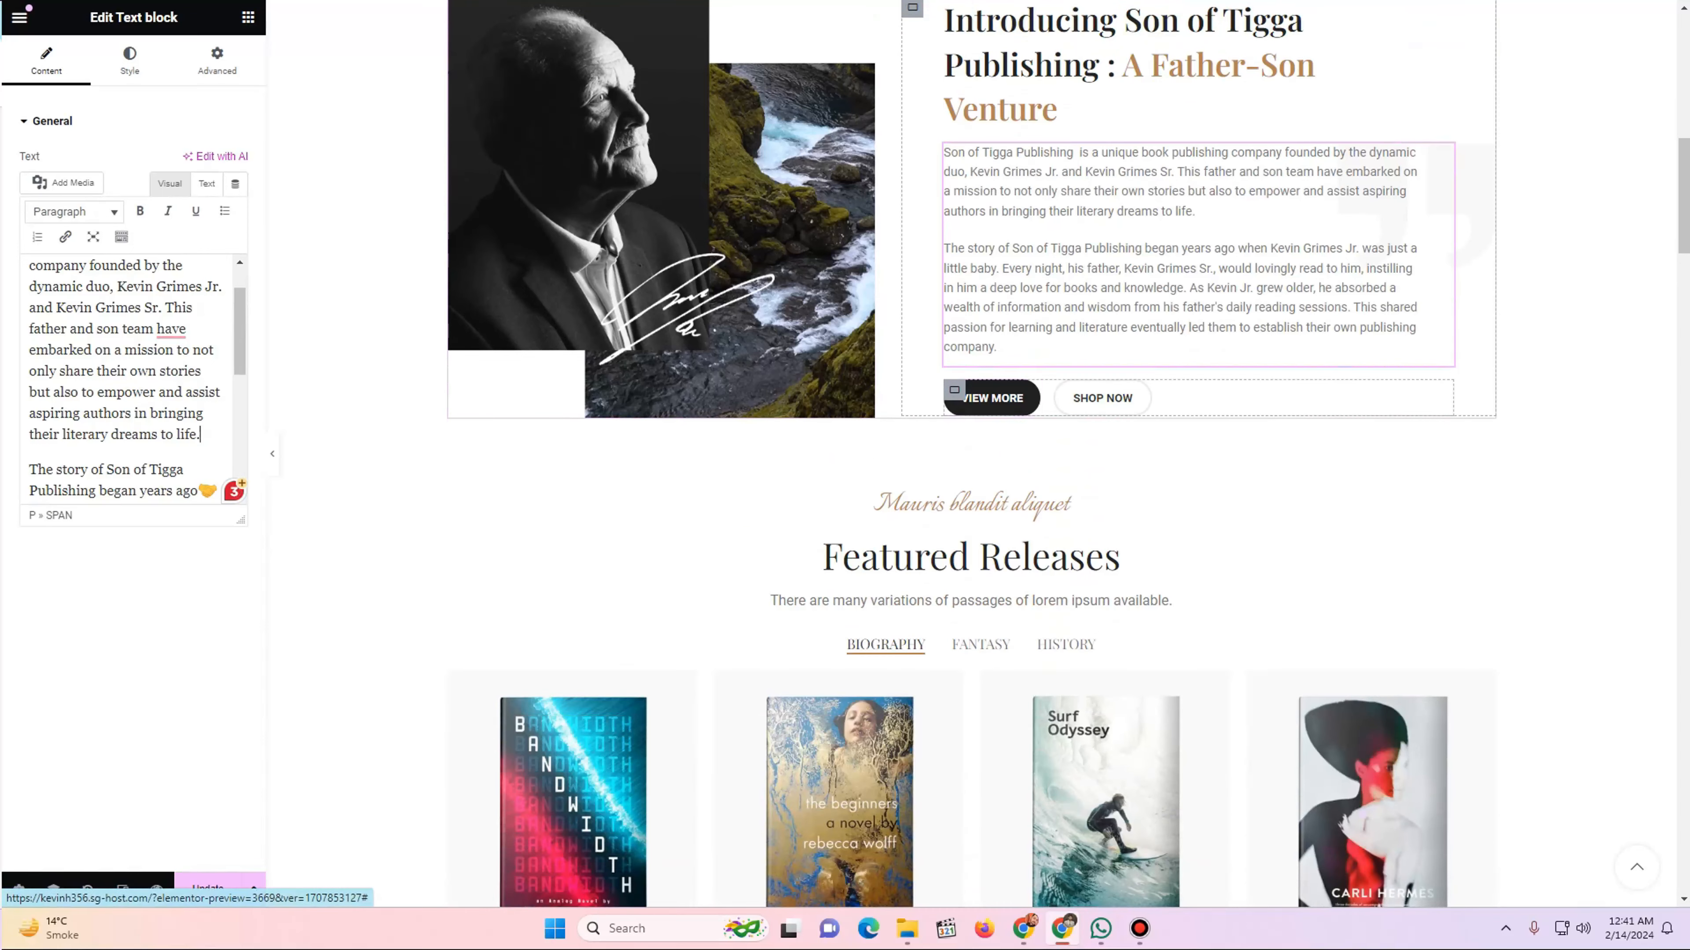
left_click(1102, 399)
right_click(1139, 393)
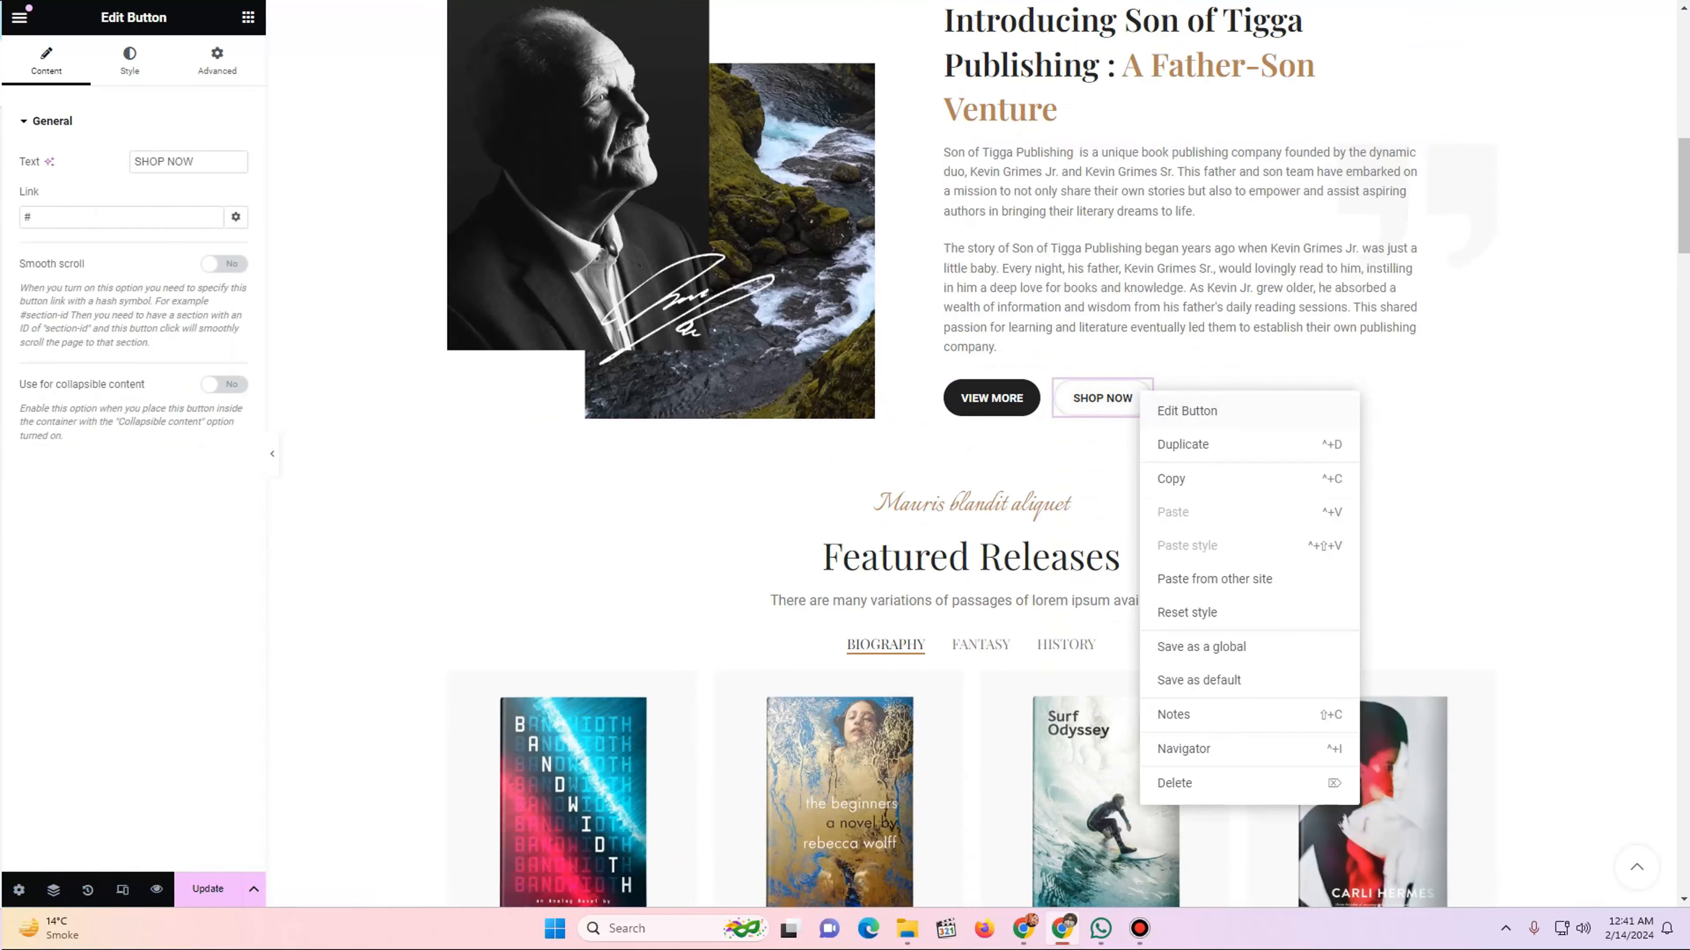
left_click(1174, 783)
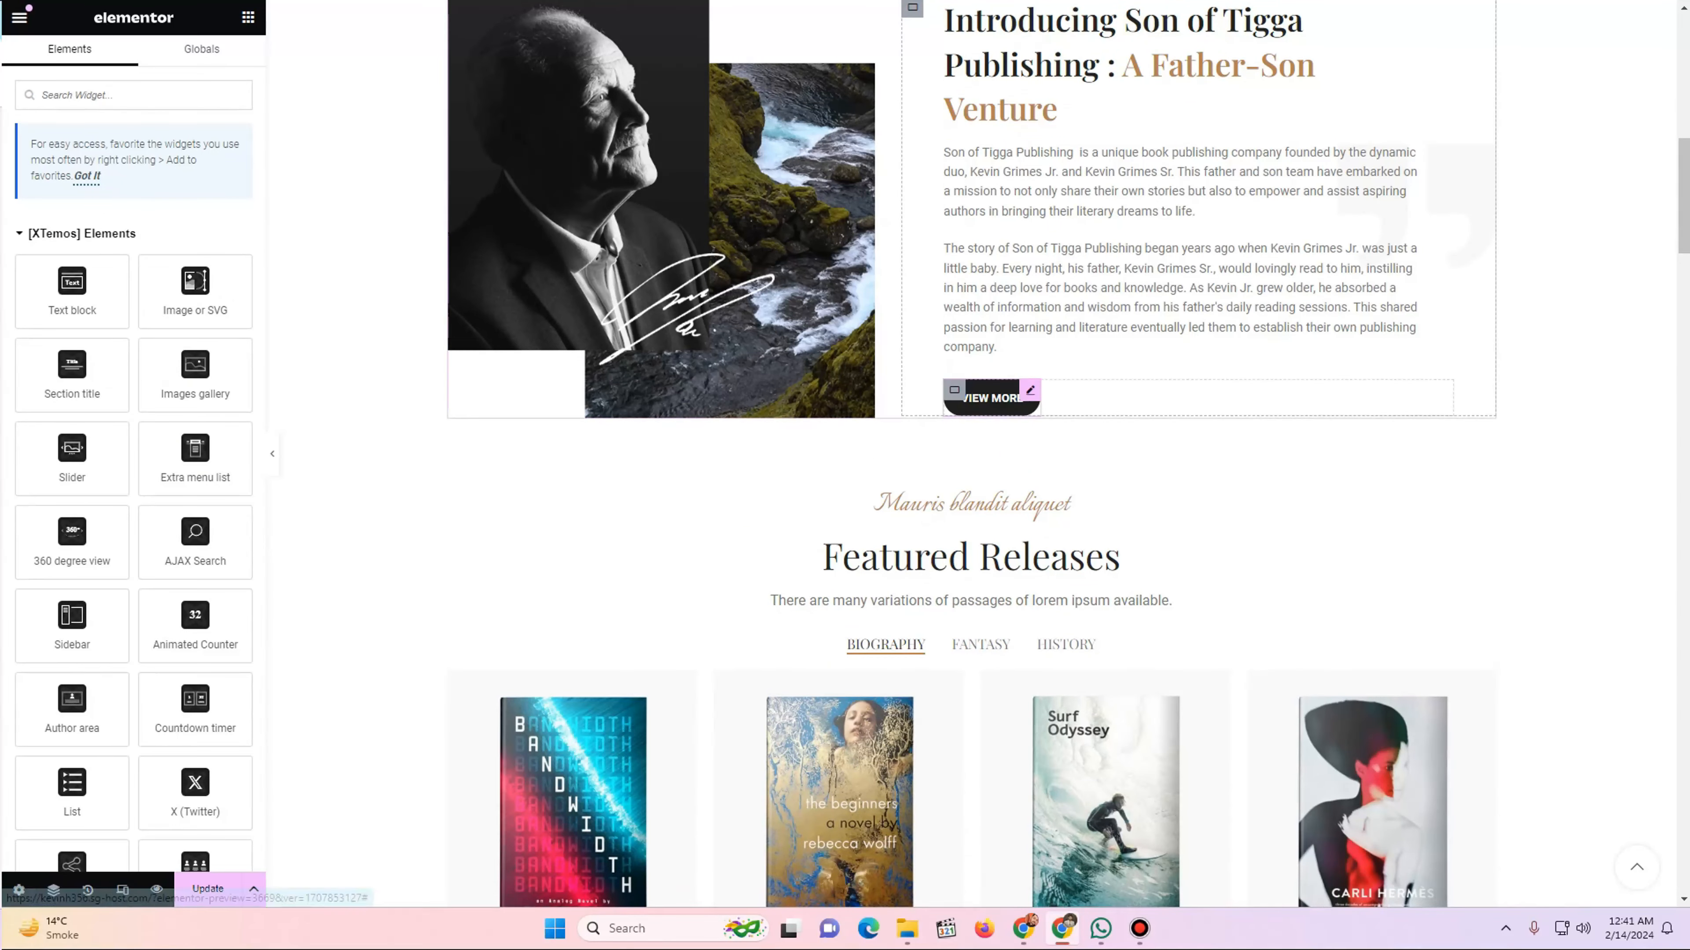
- Link the introduction's "VIEW MORE" button to the About us page using the relative path /about-us-3/
left_click(1027, 391)
left_click(80, 217)
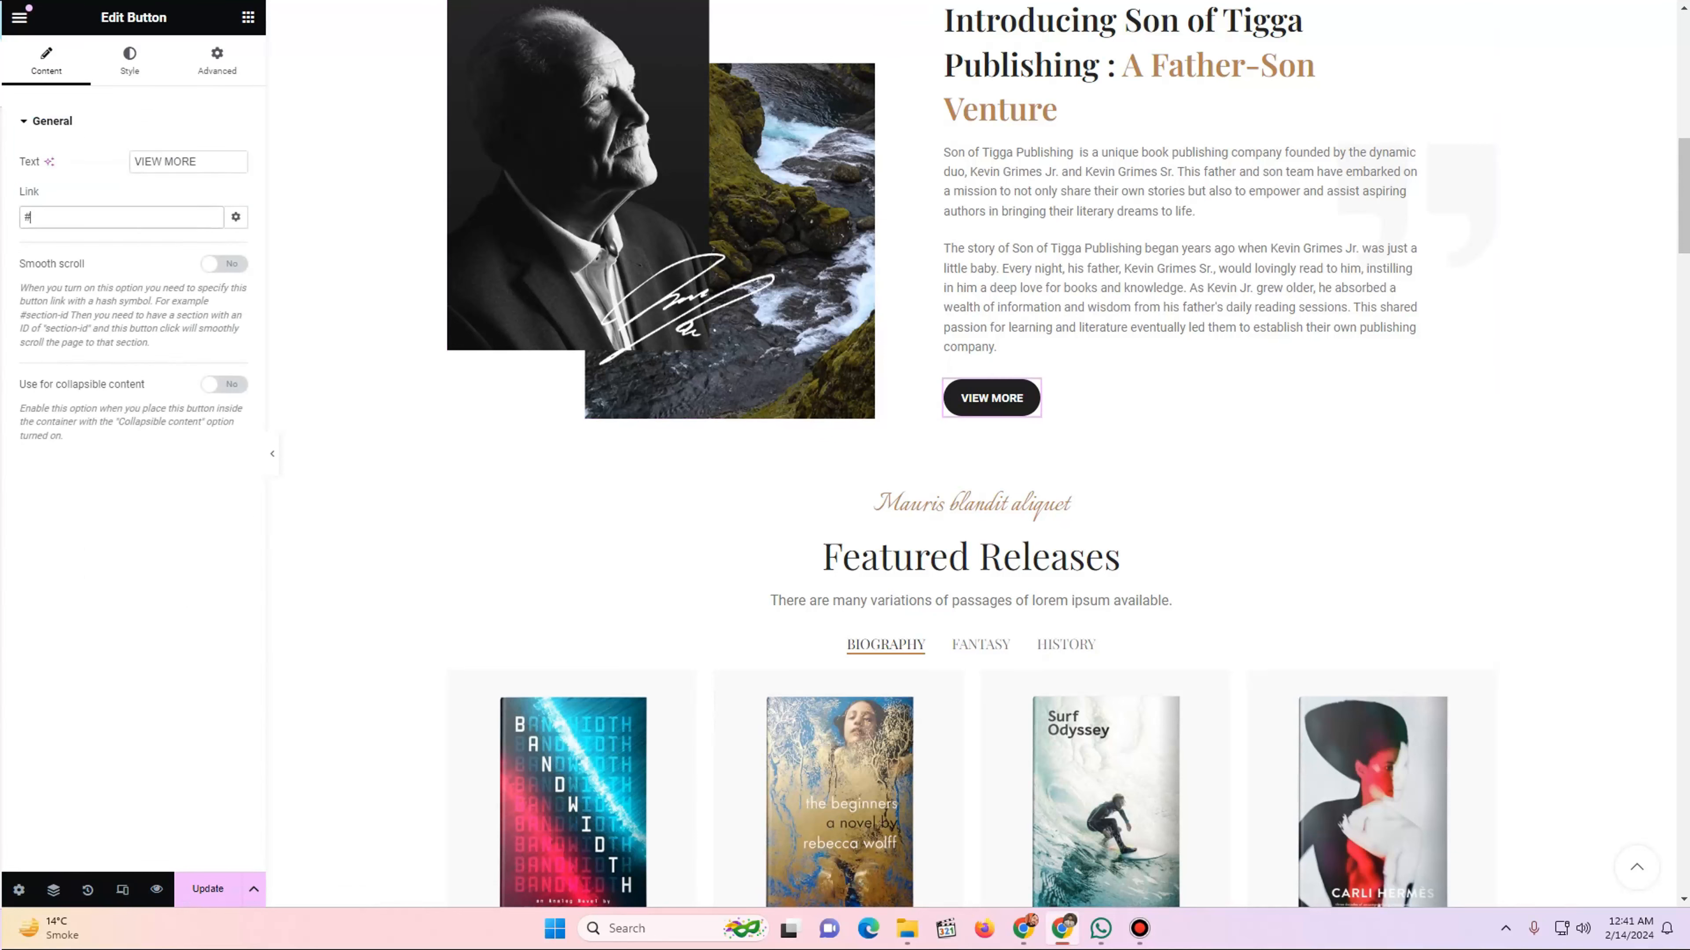
type("ab")
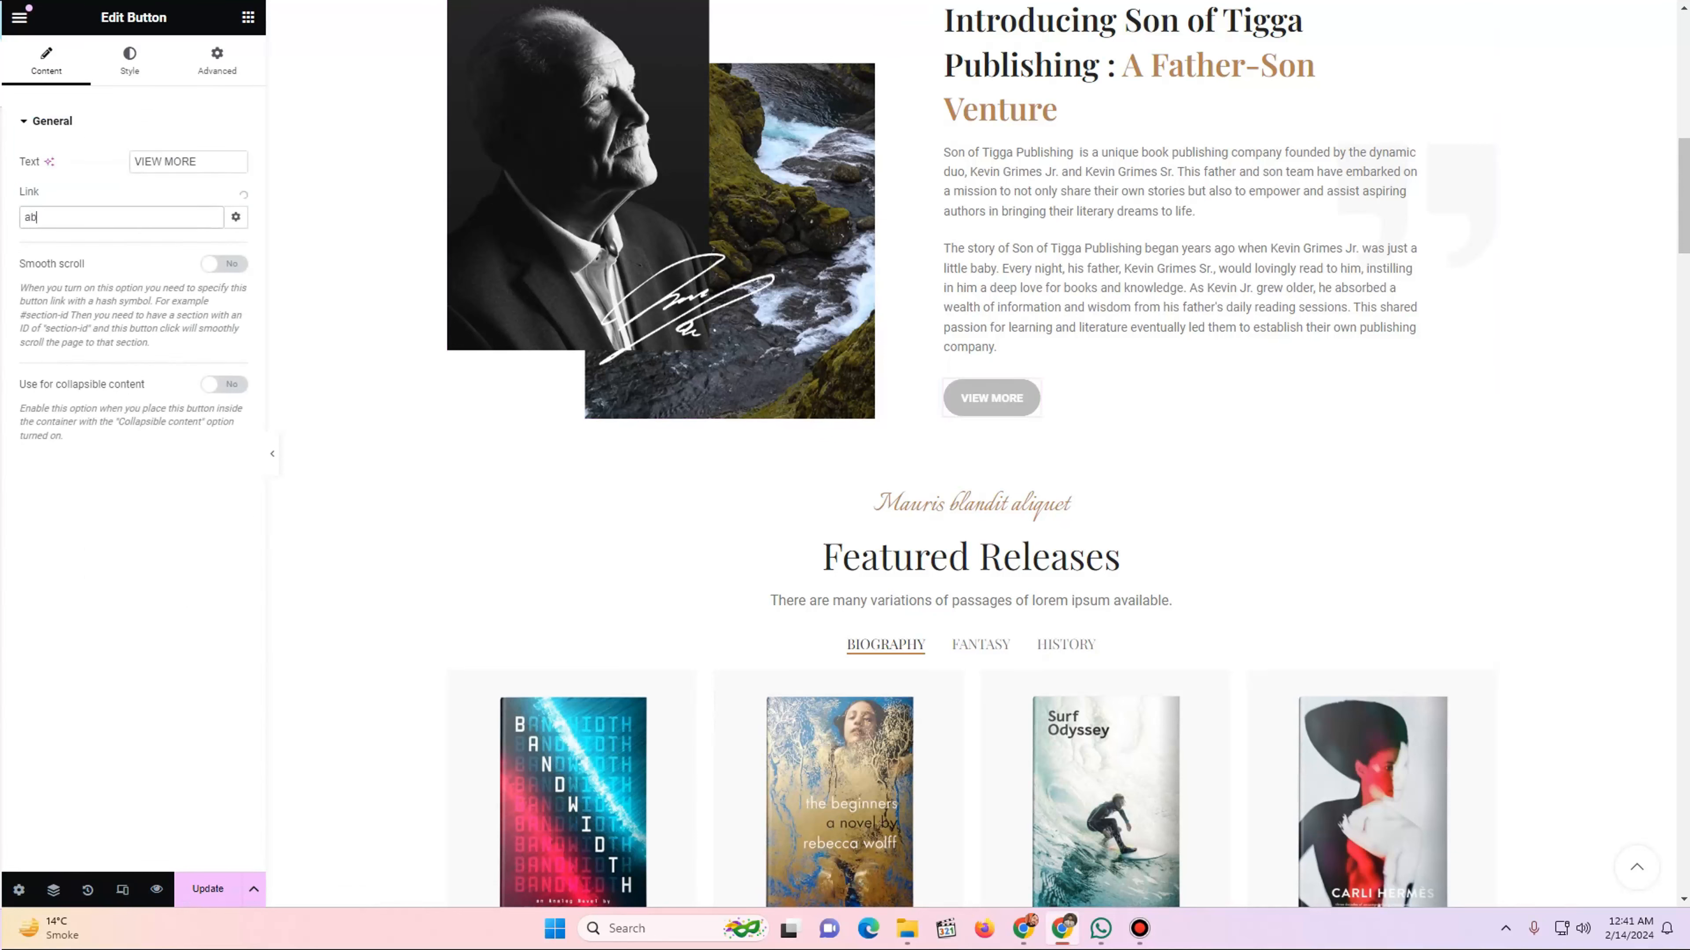
type("out")
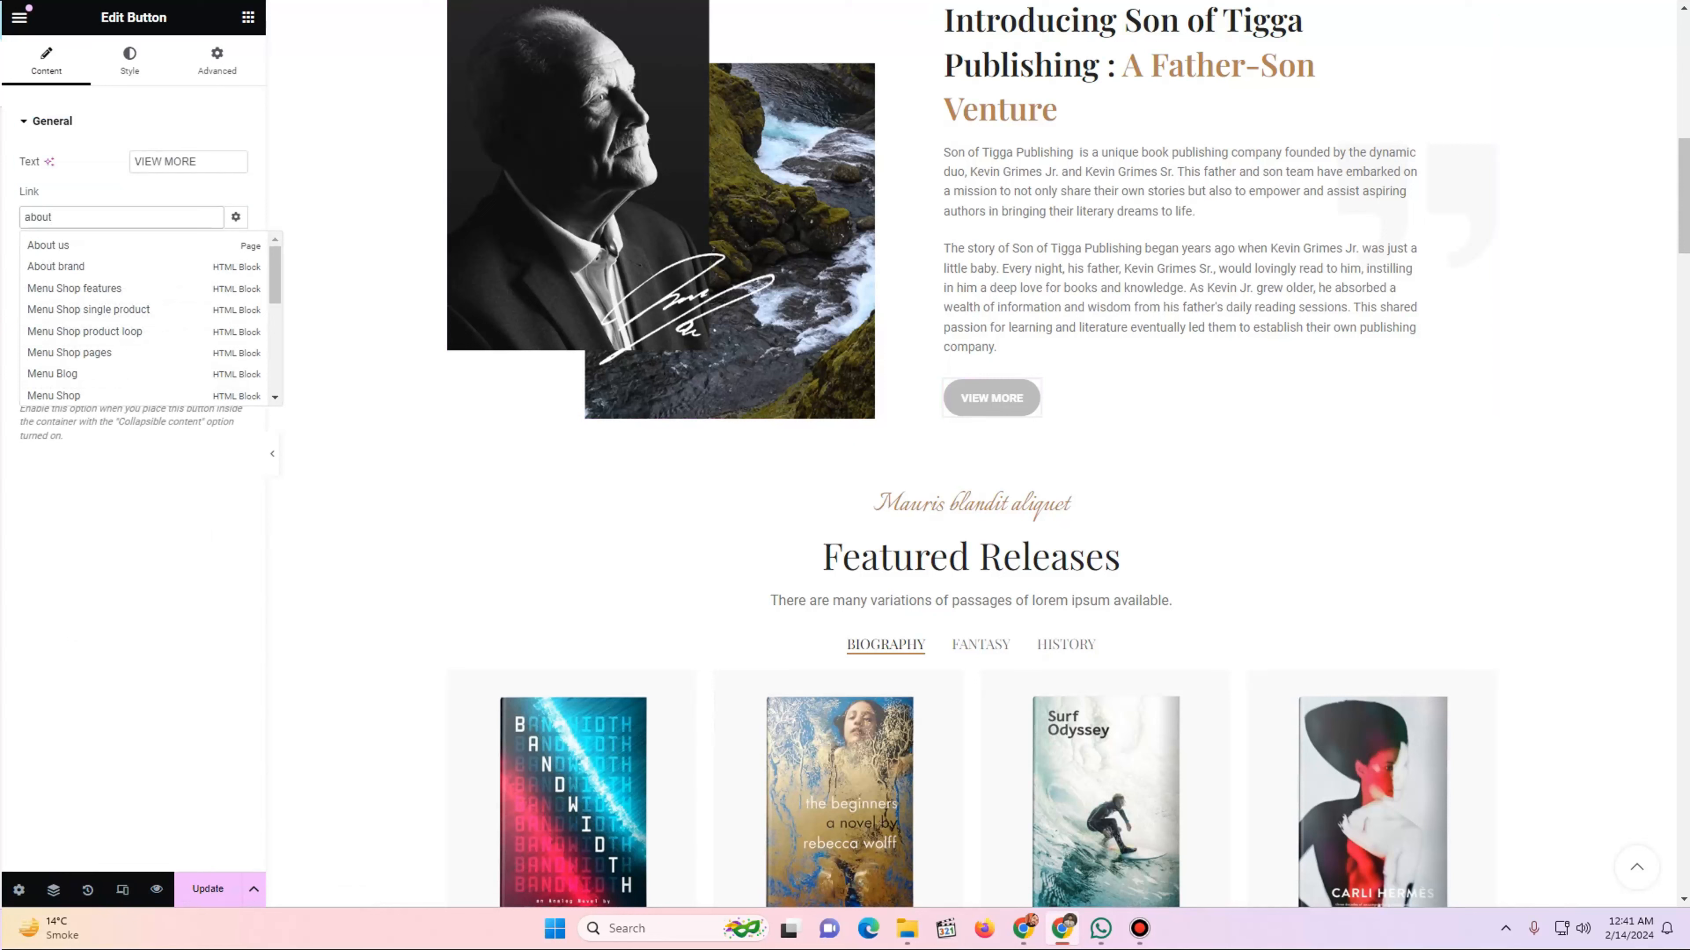
left_click(48, 246)
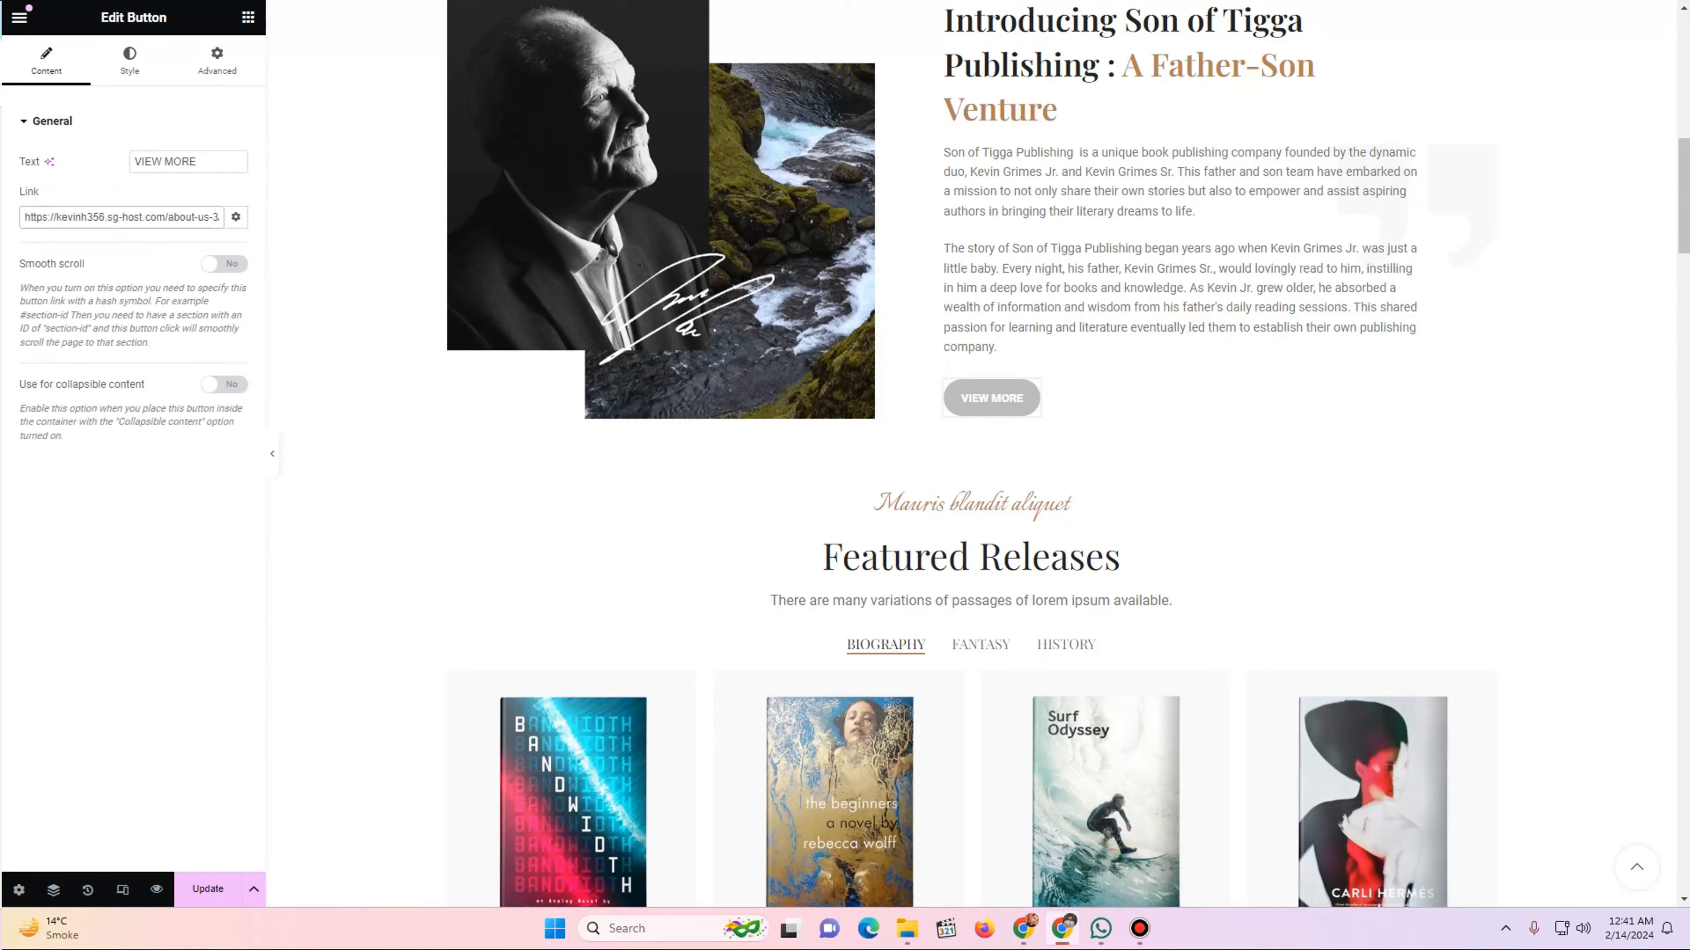
left_click_drag(220, 216, 24, 217)
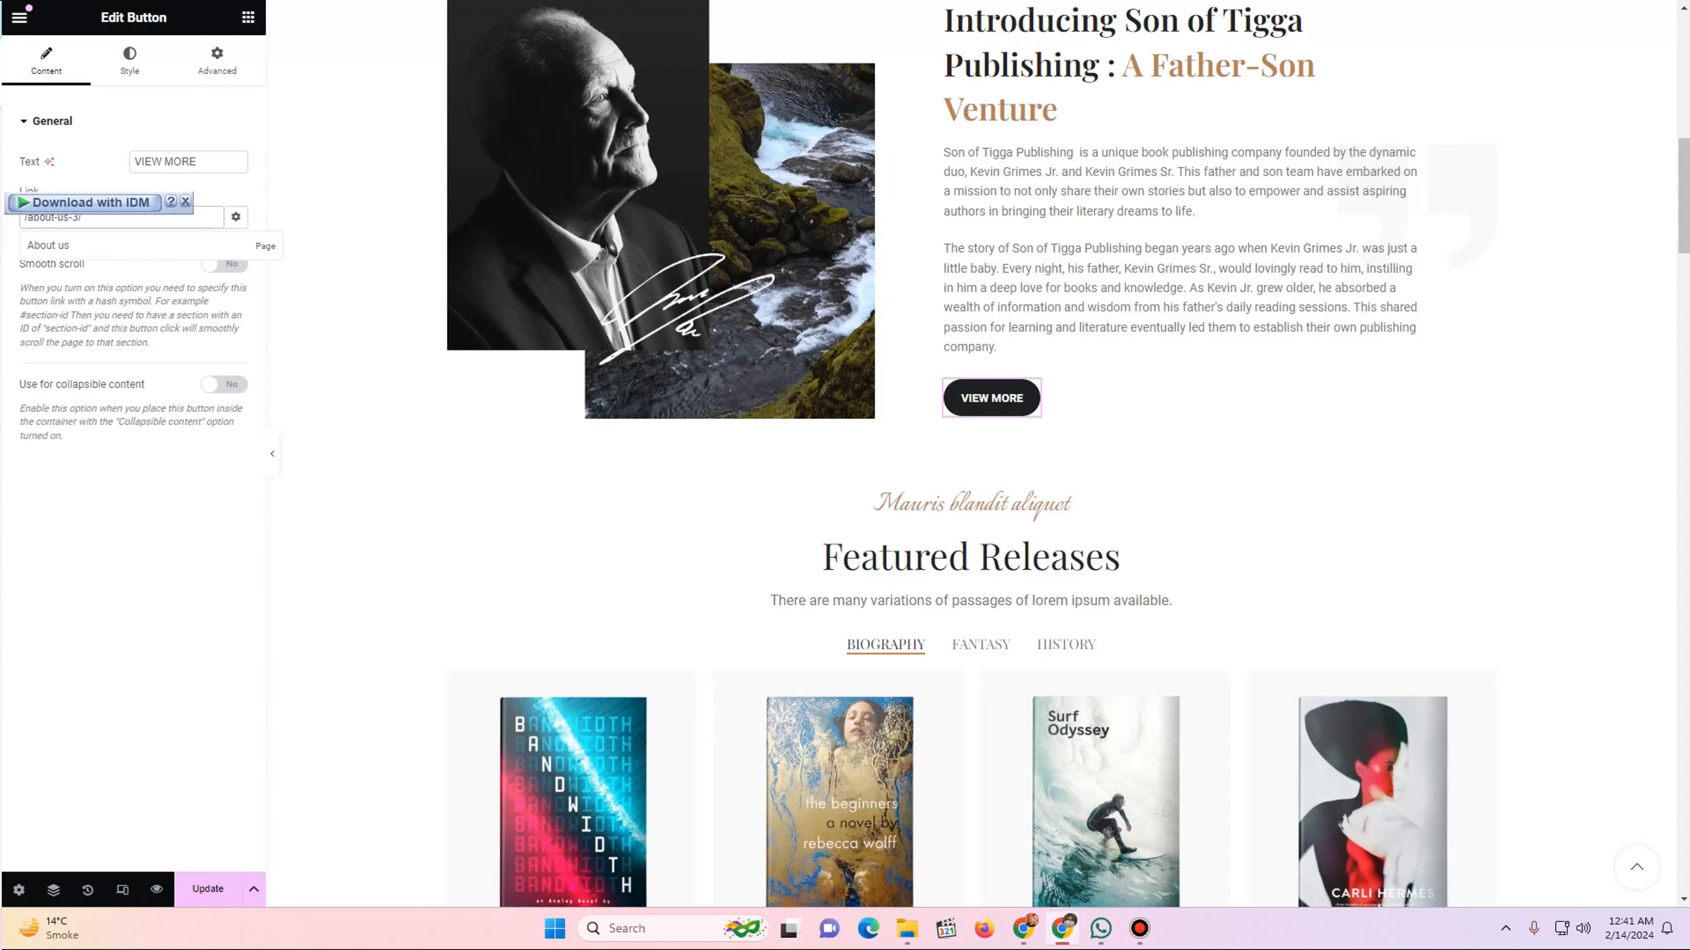
- Hide the Featured Releases container on desktop, tablet portrait and mobile portrait
scroll(971, 453, "down", 4)
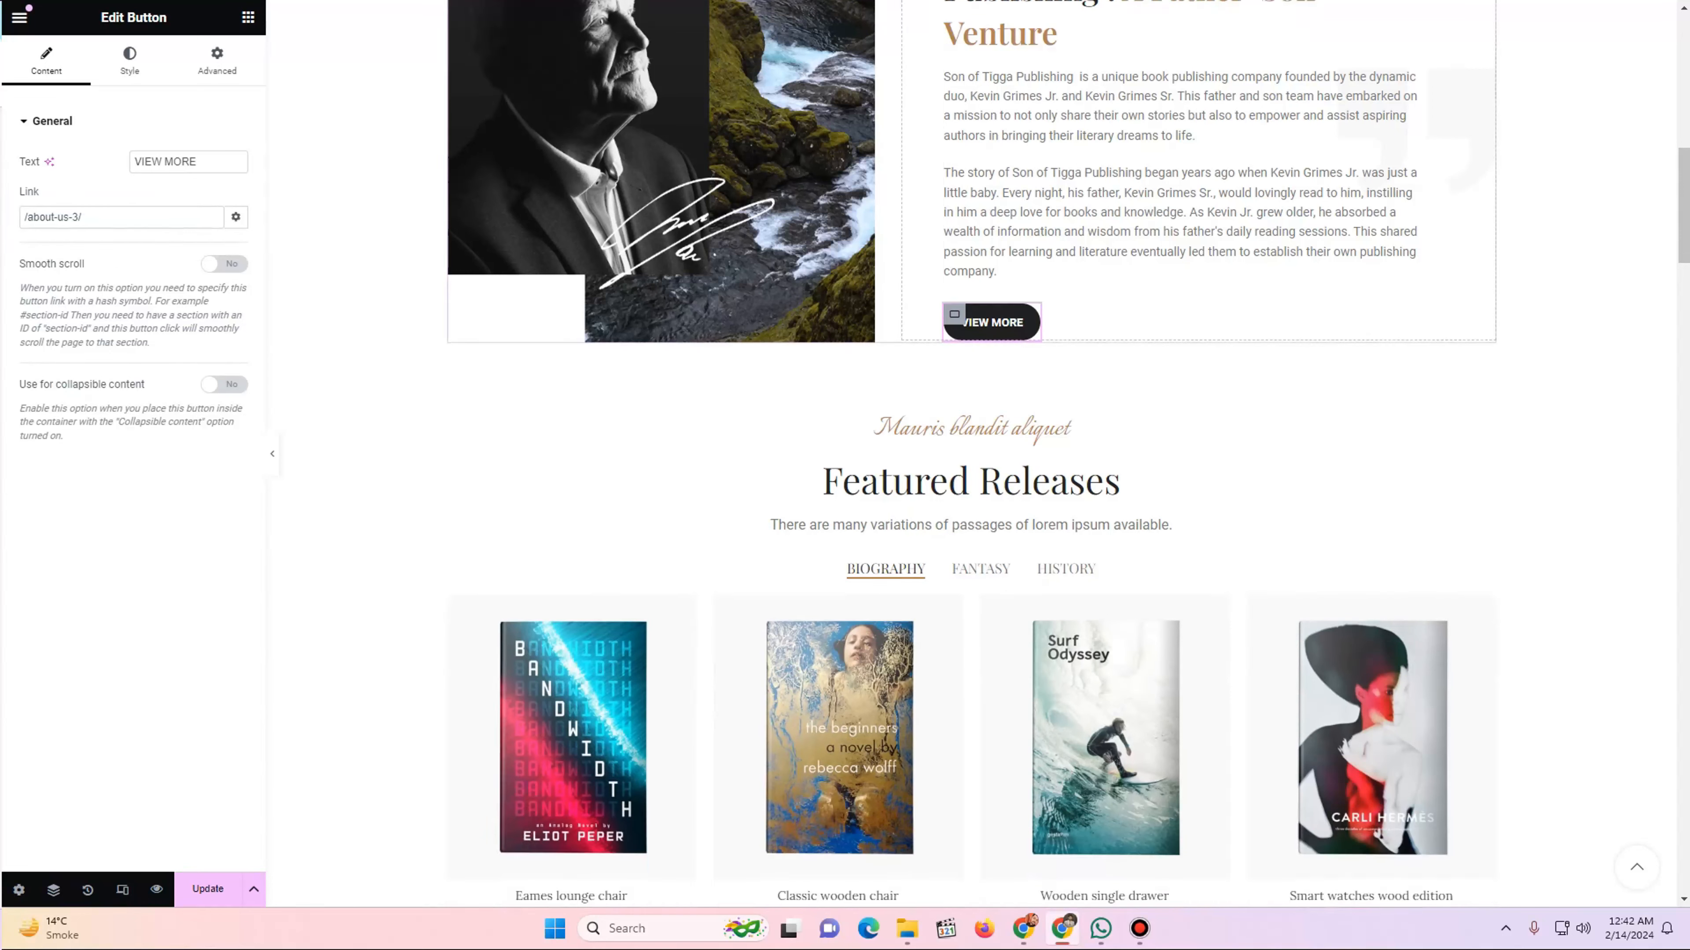
scroll(838, 99, "down", 12)
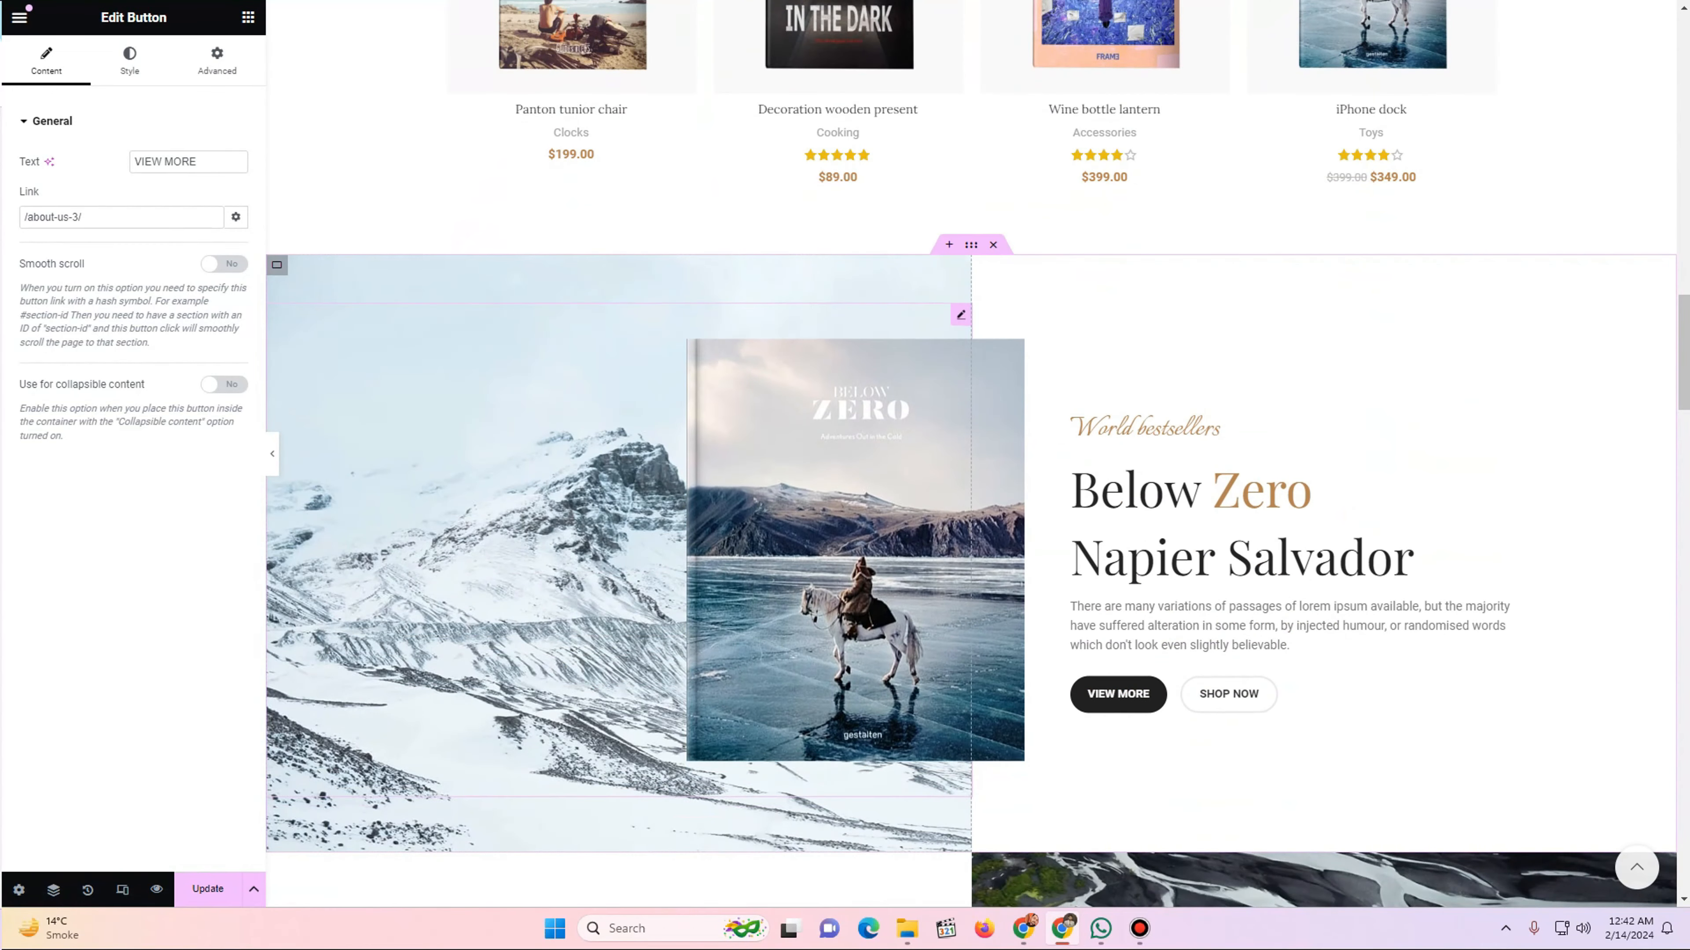
scroll(858, 598, "up", 12)
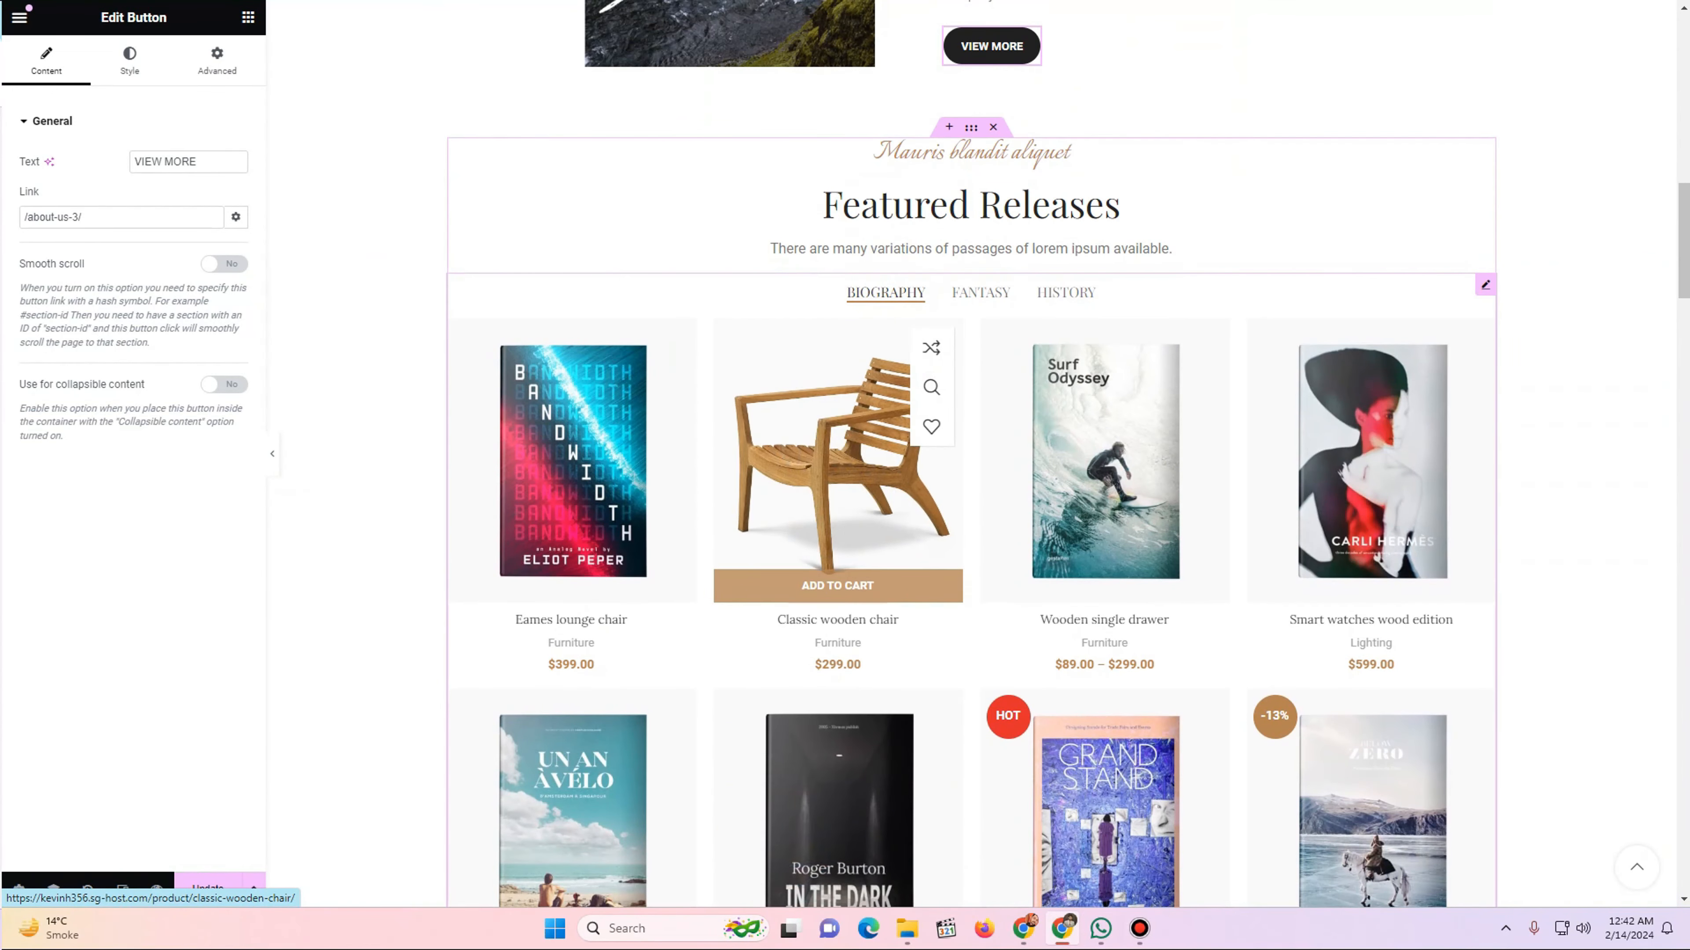
left_click(971, 127)
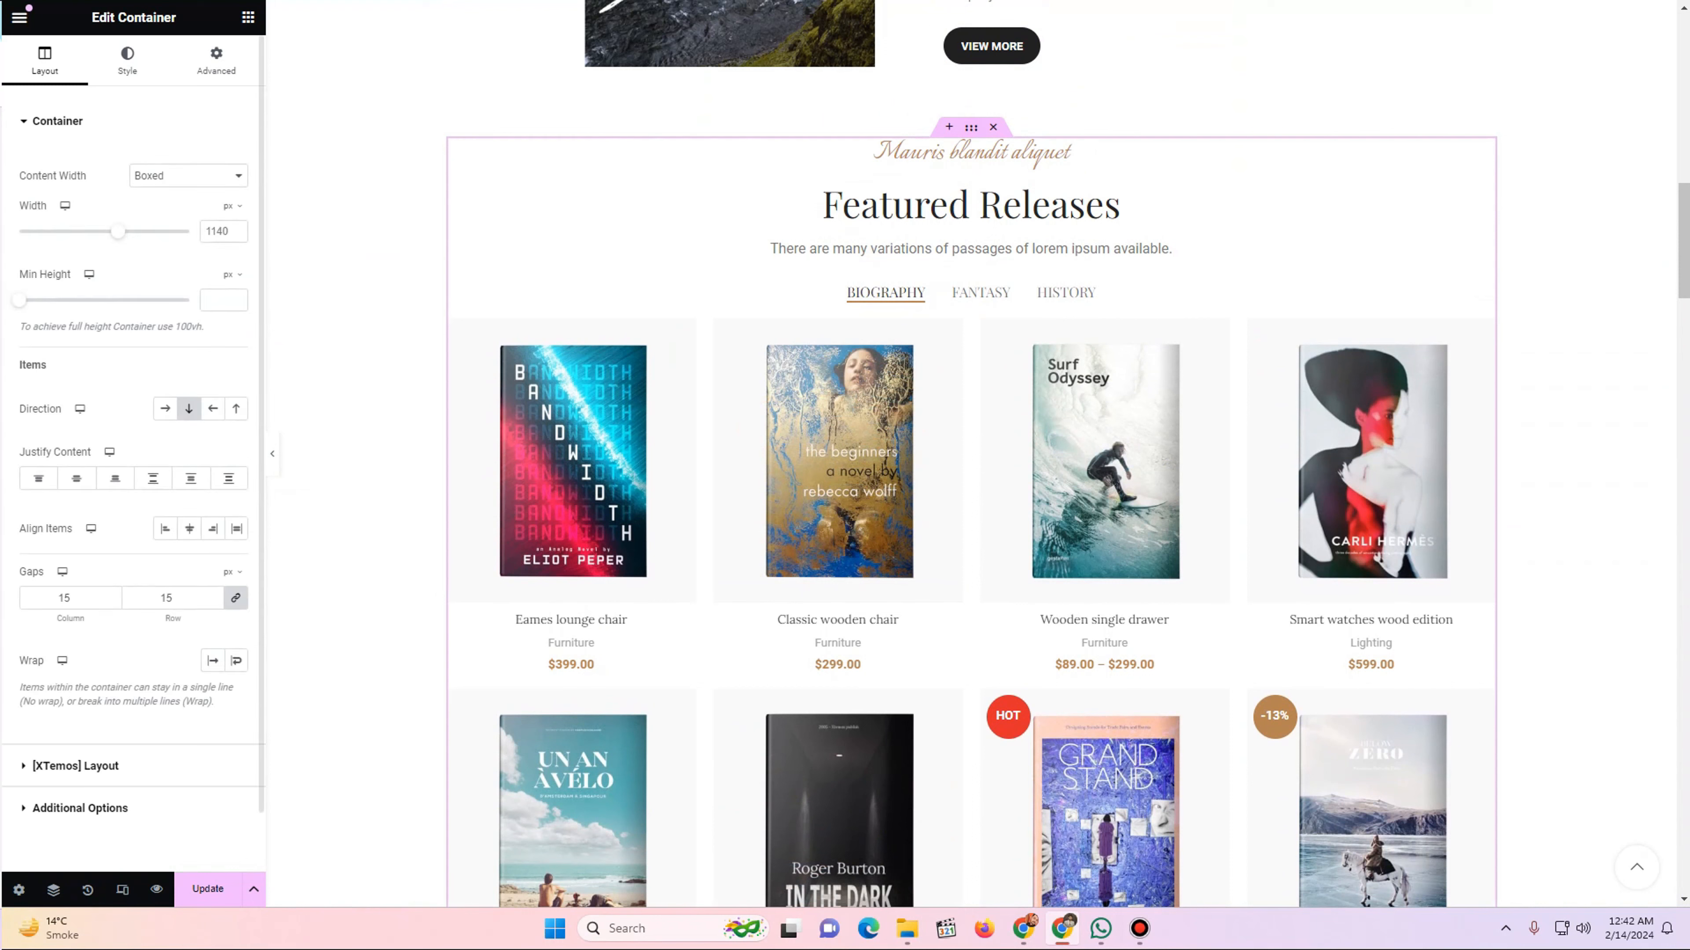
left_click(216, 61)
scroll(133, 400, "down", 2)
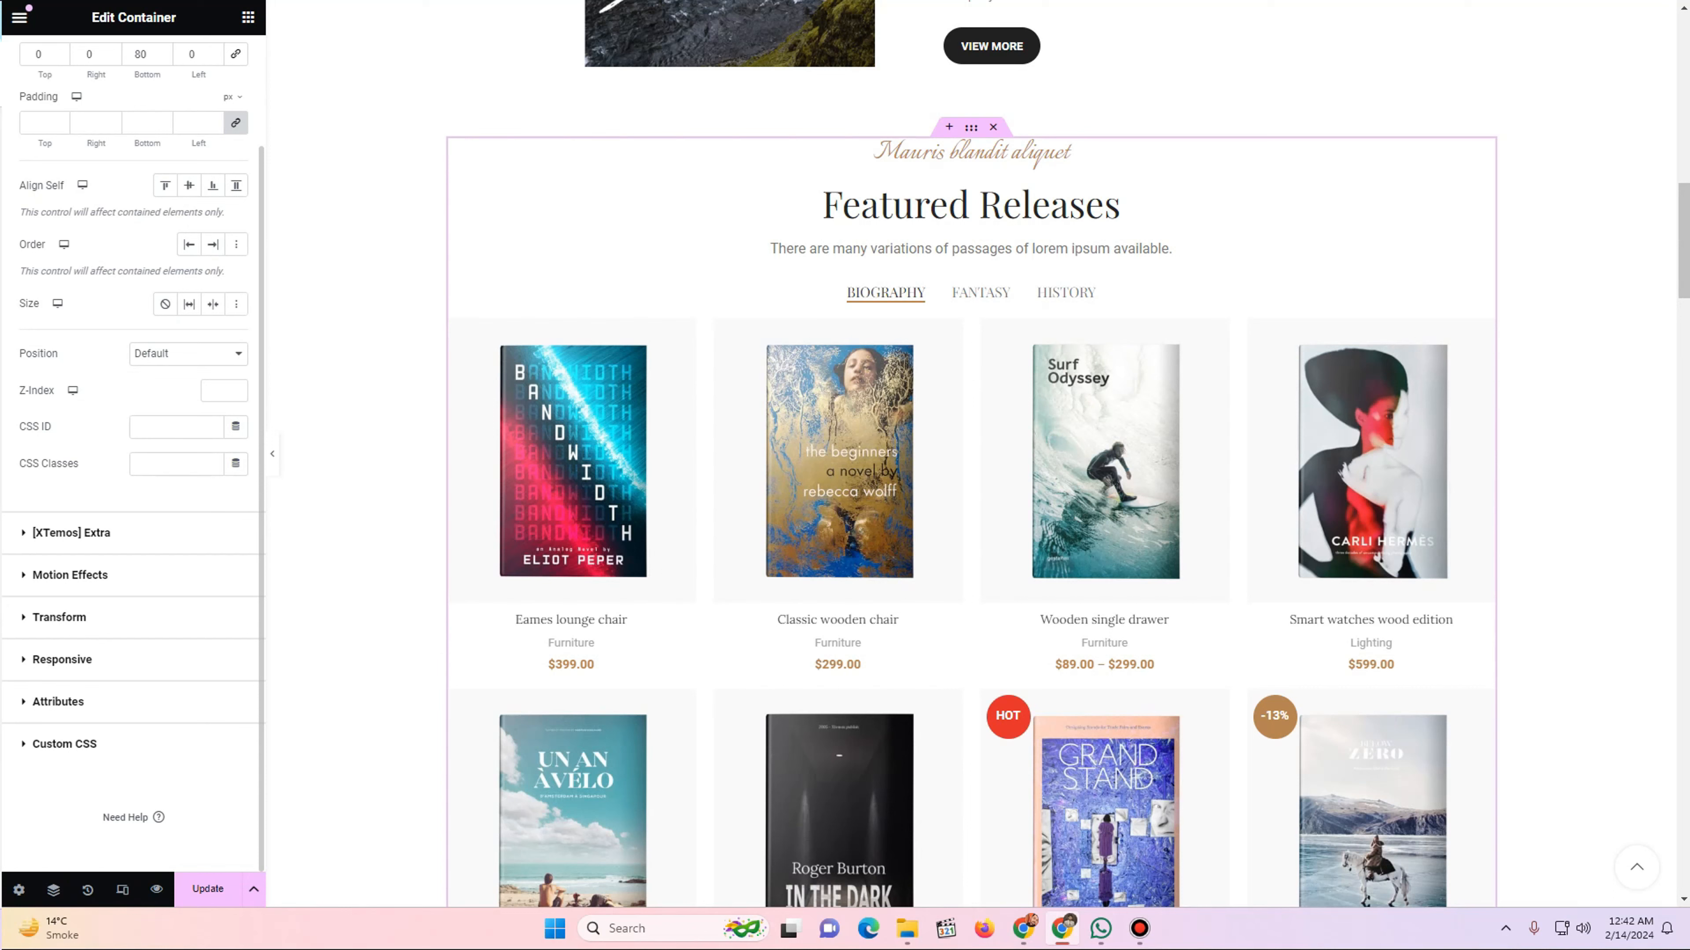
left_click(62, 659)
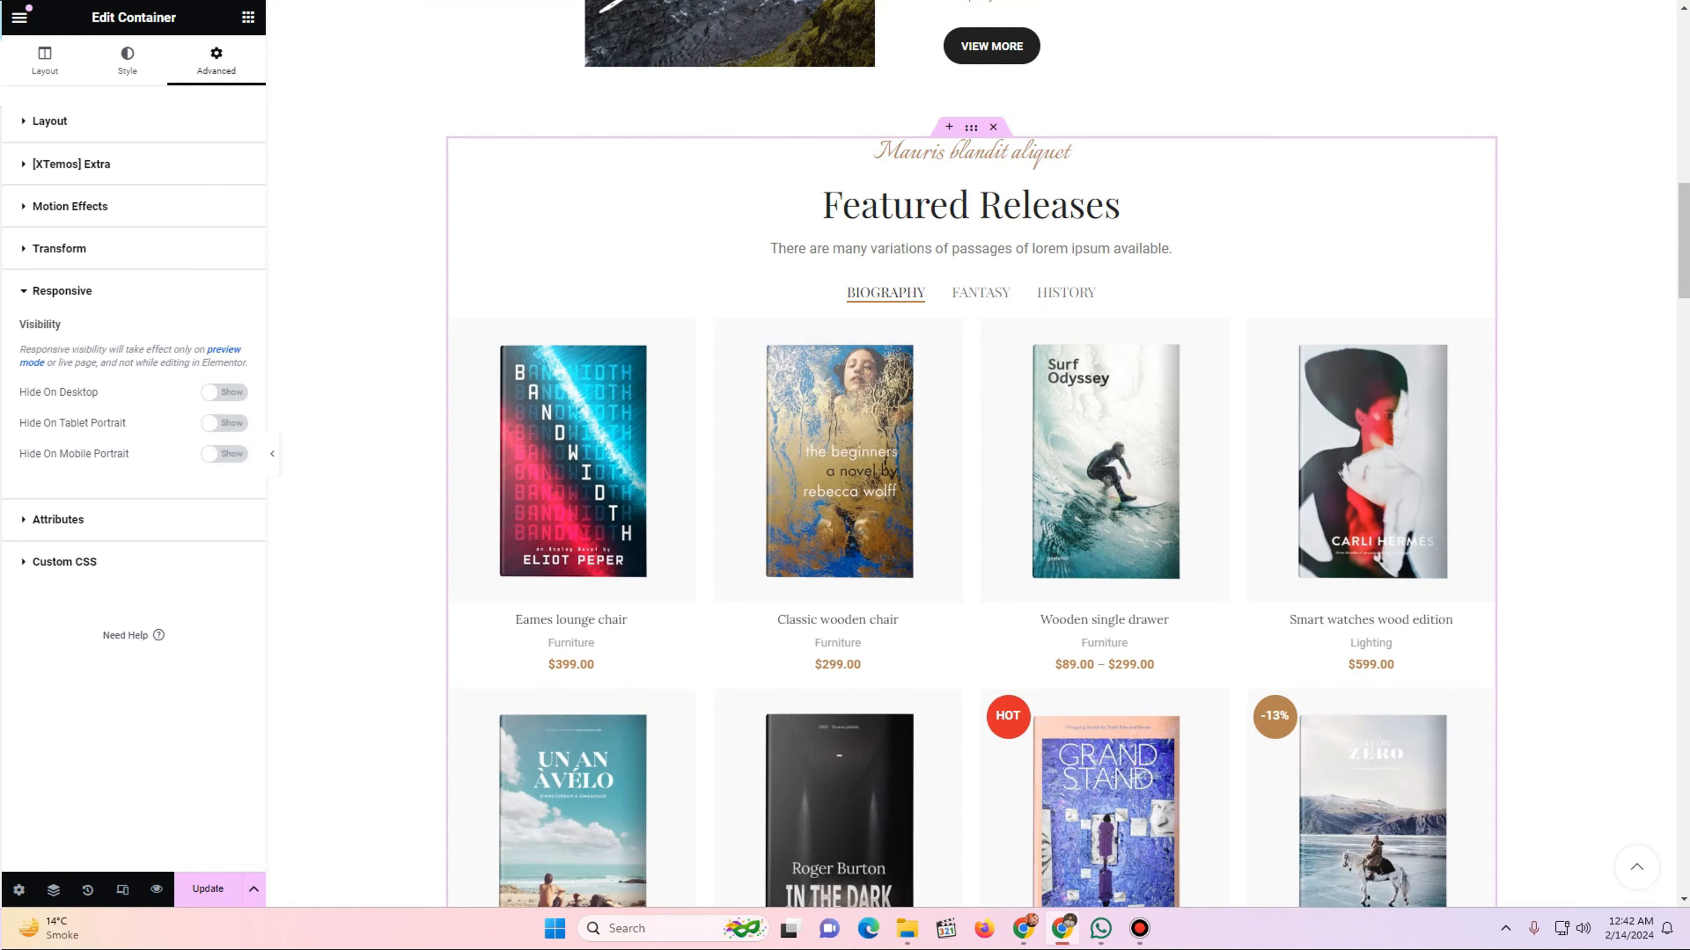
left_click(223, 393)
left_click(223, 423)
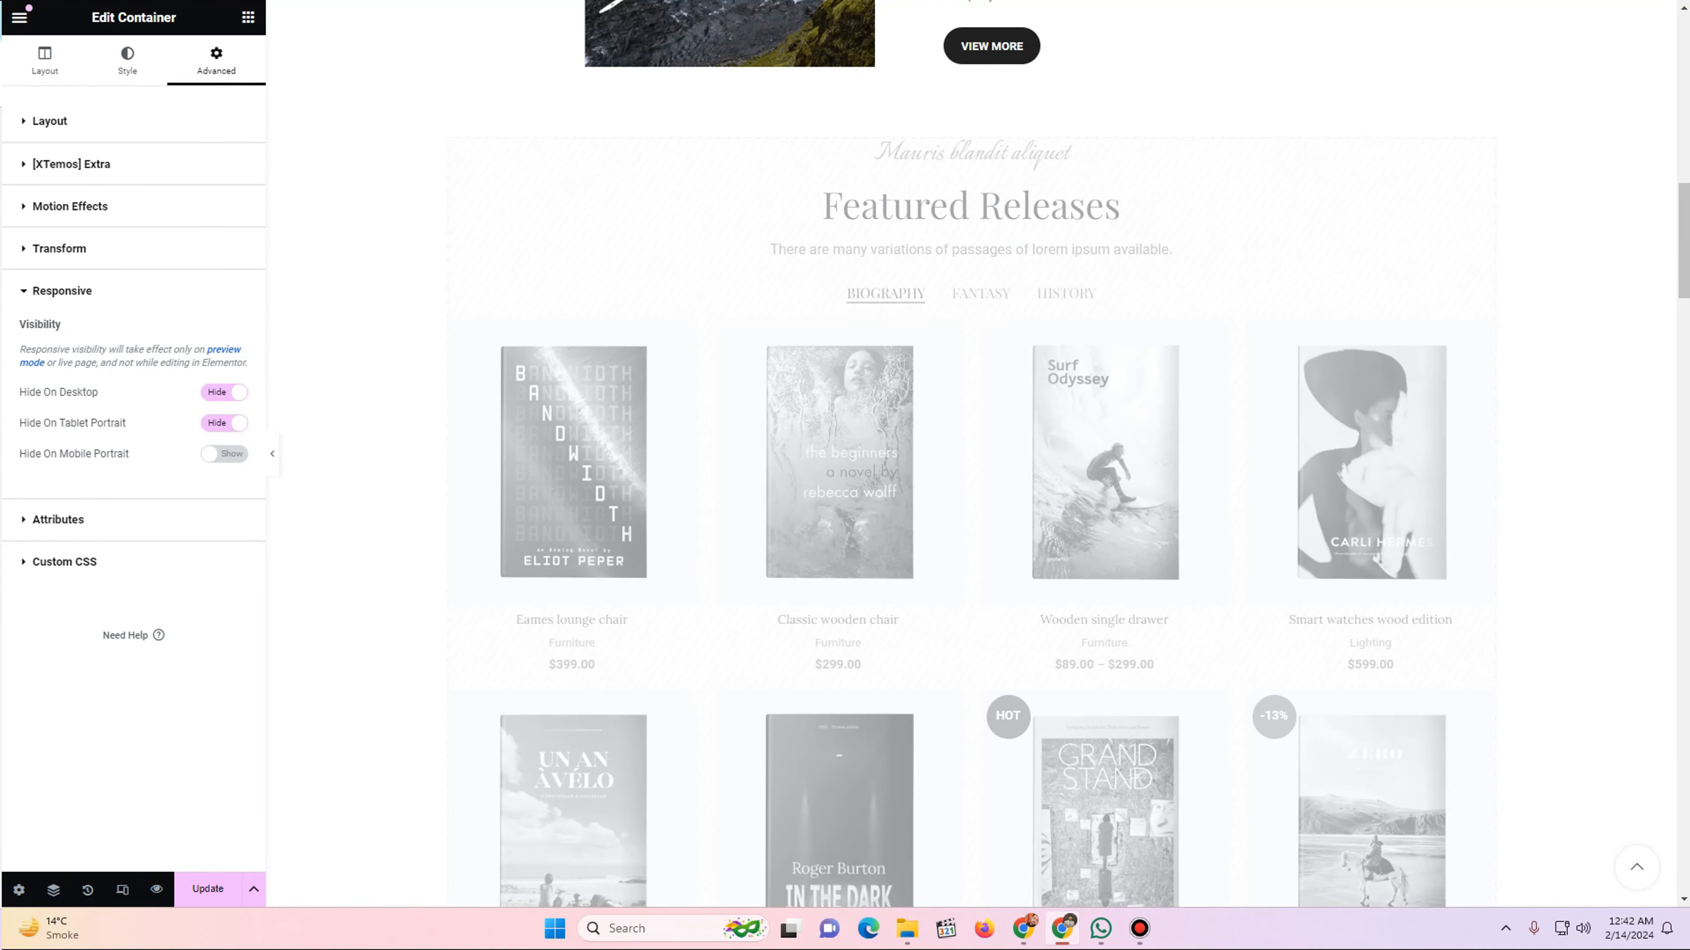
left_click(224, 454)
- Delete the "Below Zero" and "Brazil Architecture" bestseller containers and the five-book product row beneath them
scroll(971, 465, "down", 12)
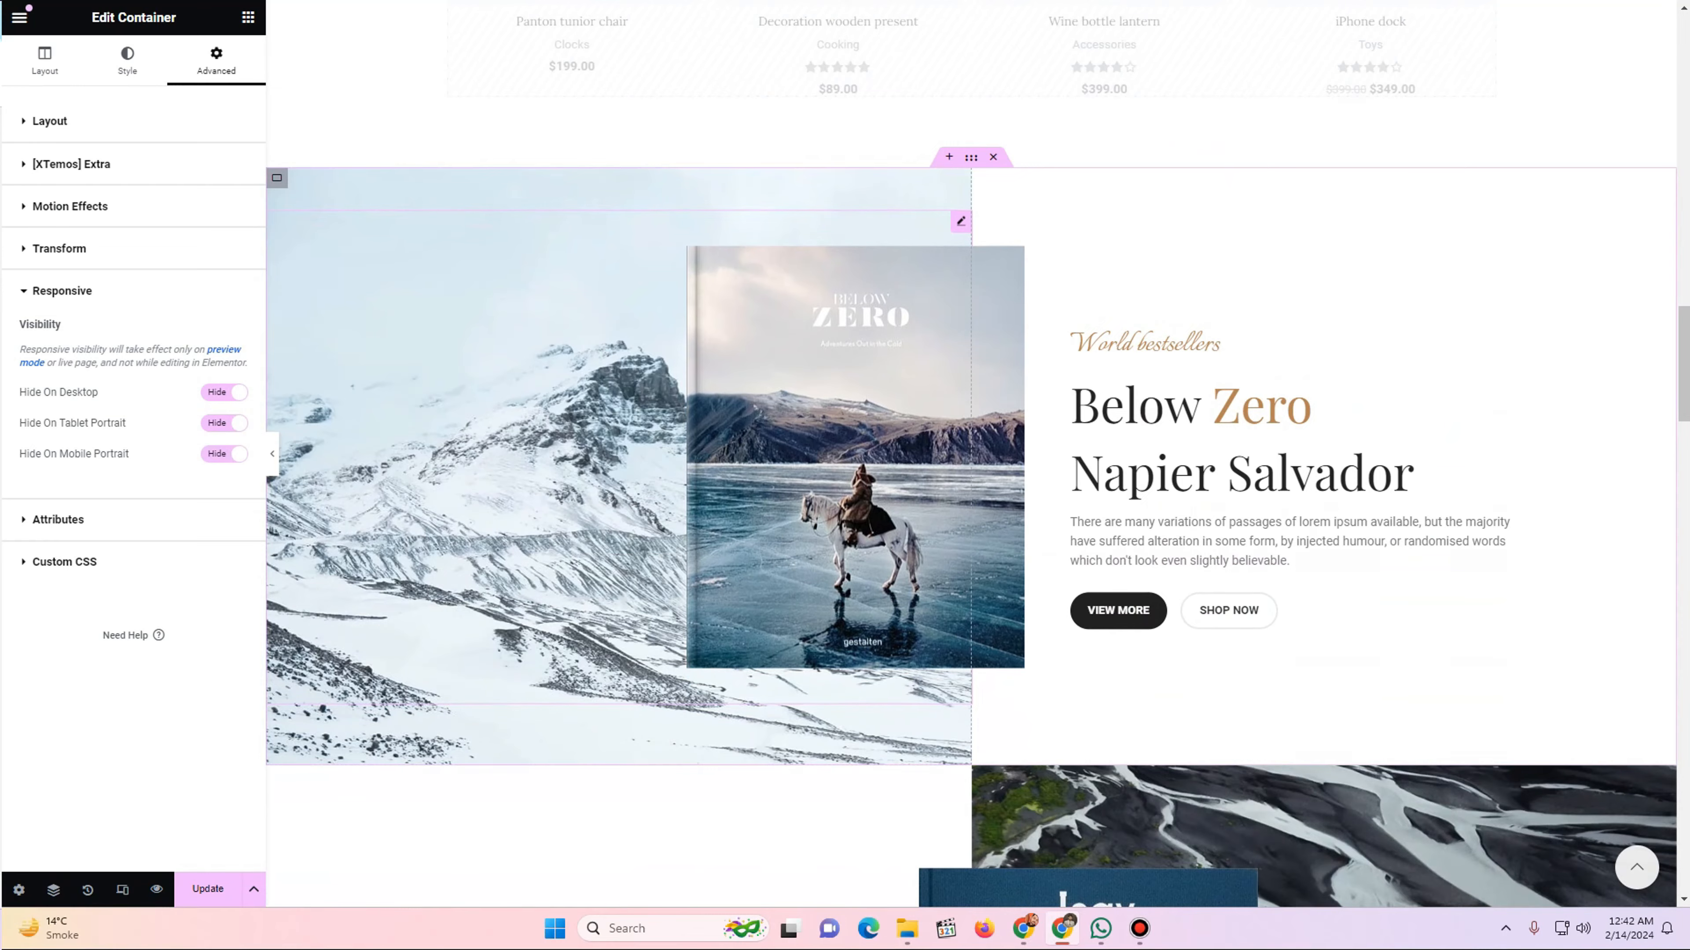
scroll(972, 466, "down", 5)
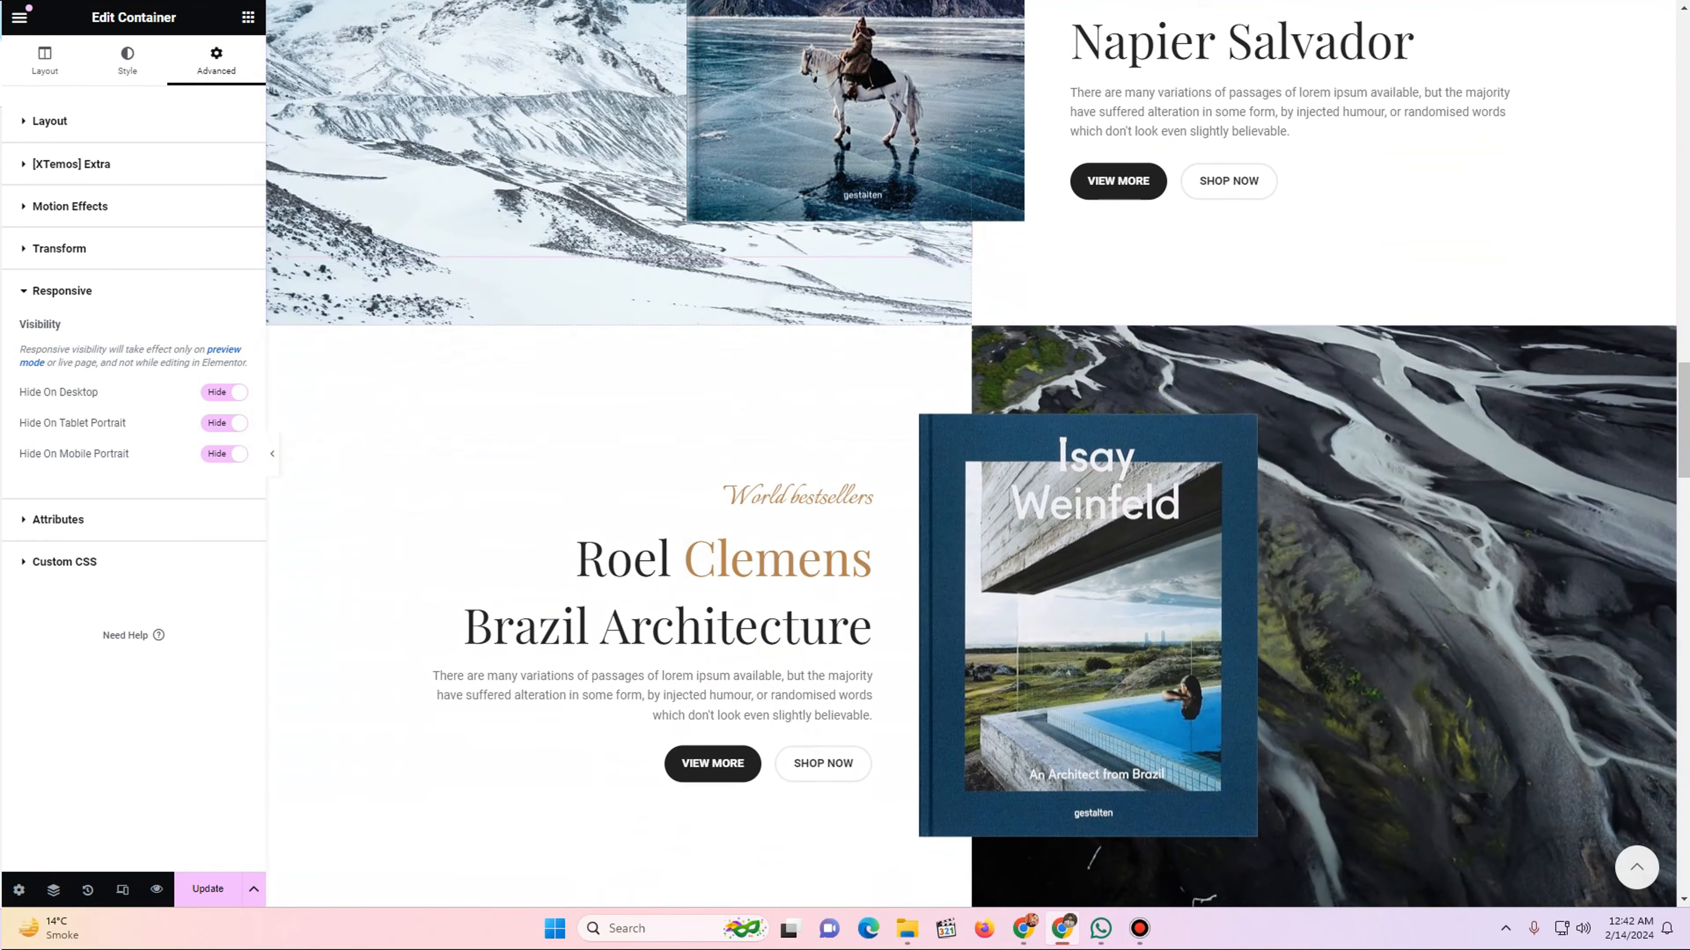
scroll(971, 466, "down", 3)
scroll(971, 466, "down", 5)
scroll(972, 466, "up", 14)
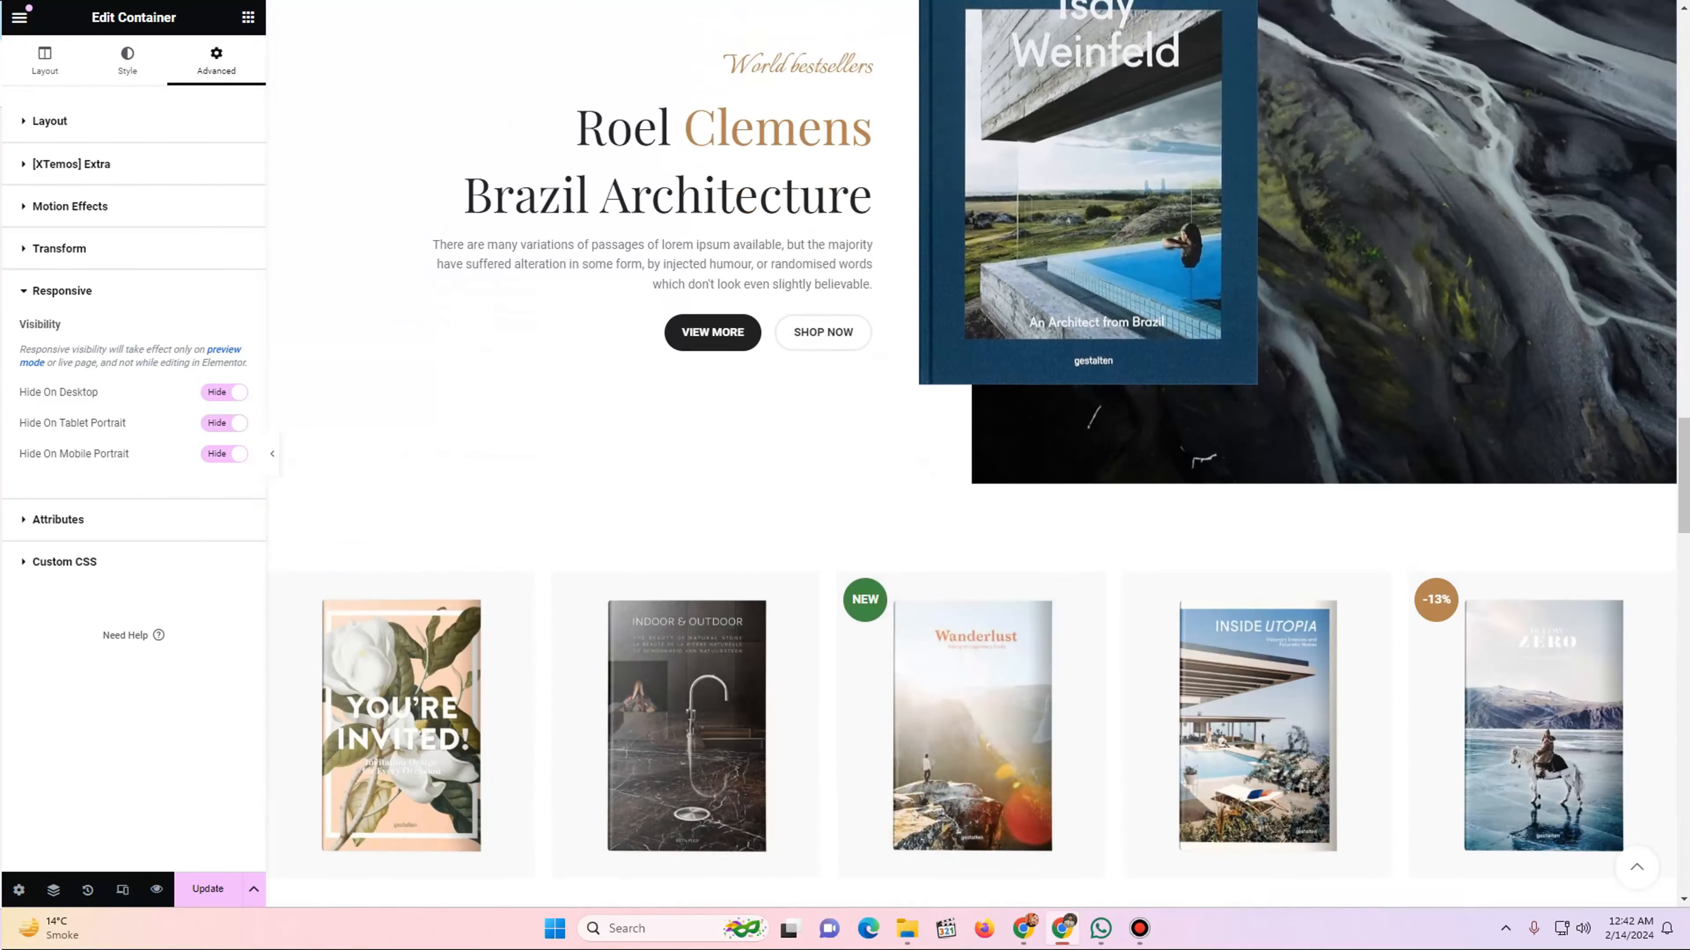
scroll(998, 333, "up", 2)
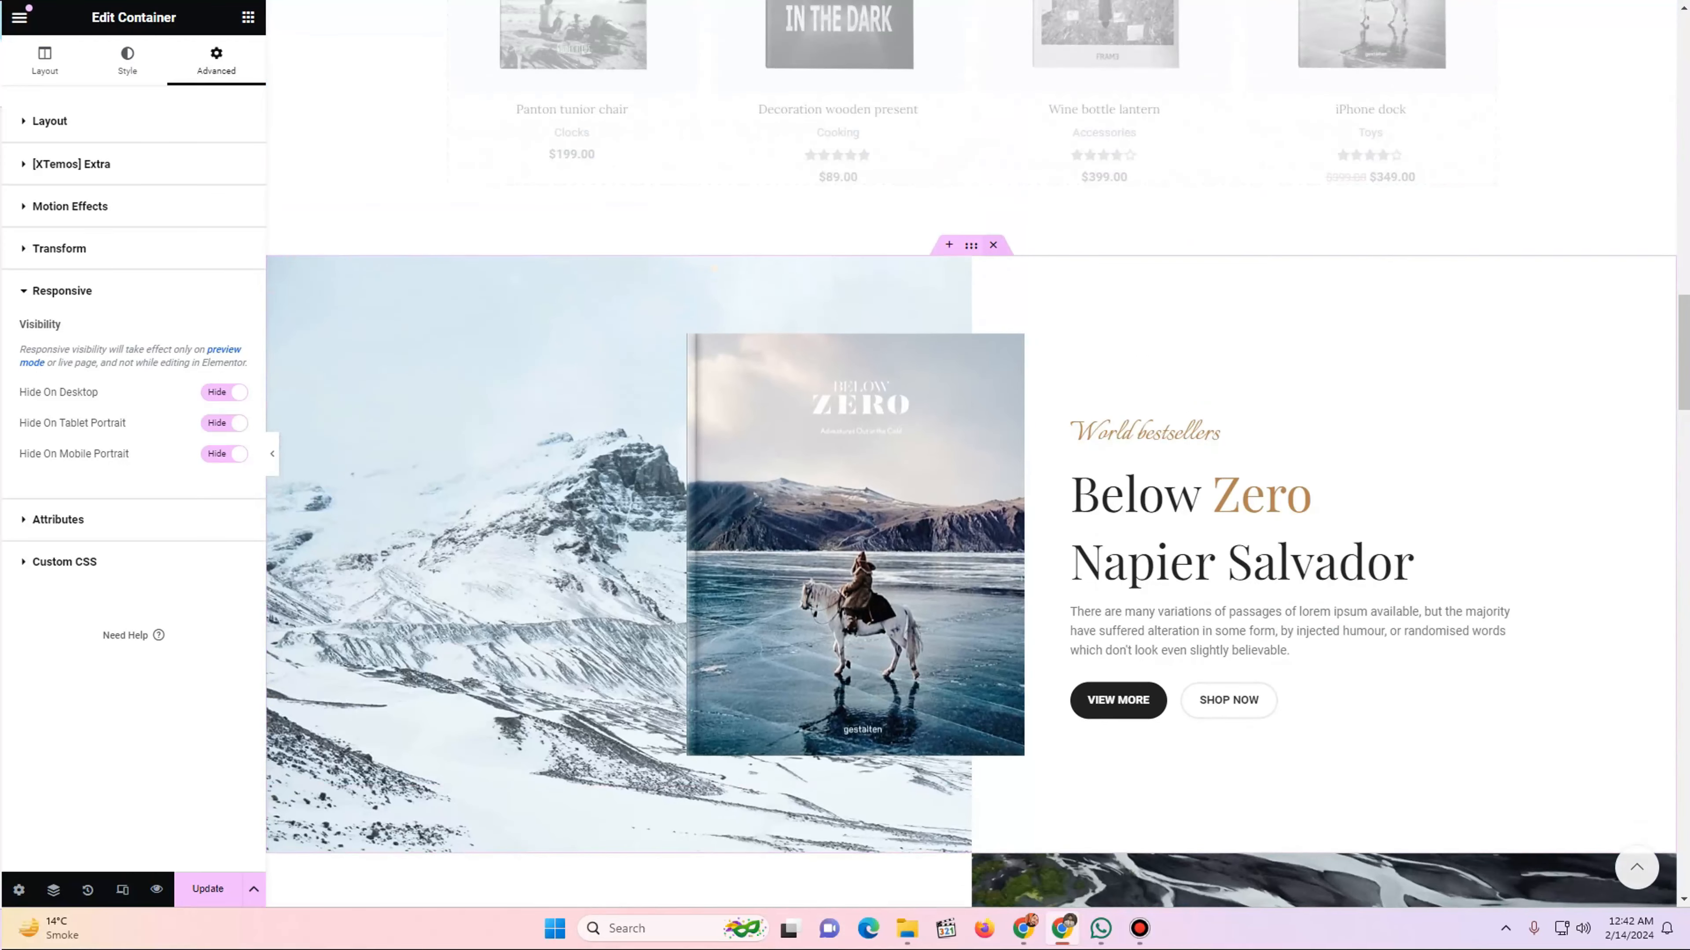
left_click(993, 245)
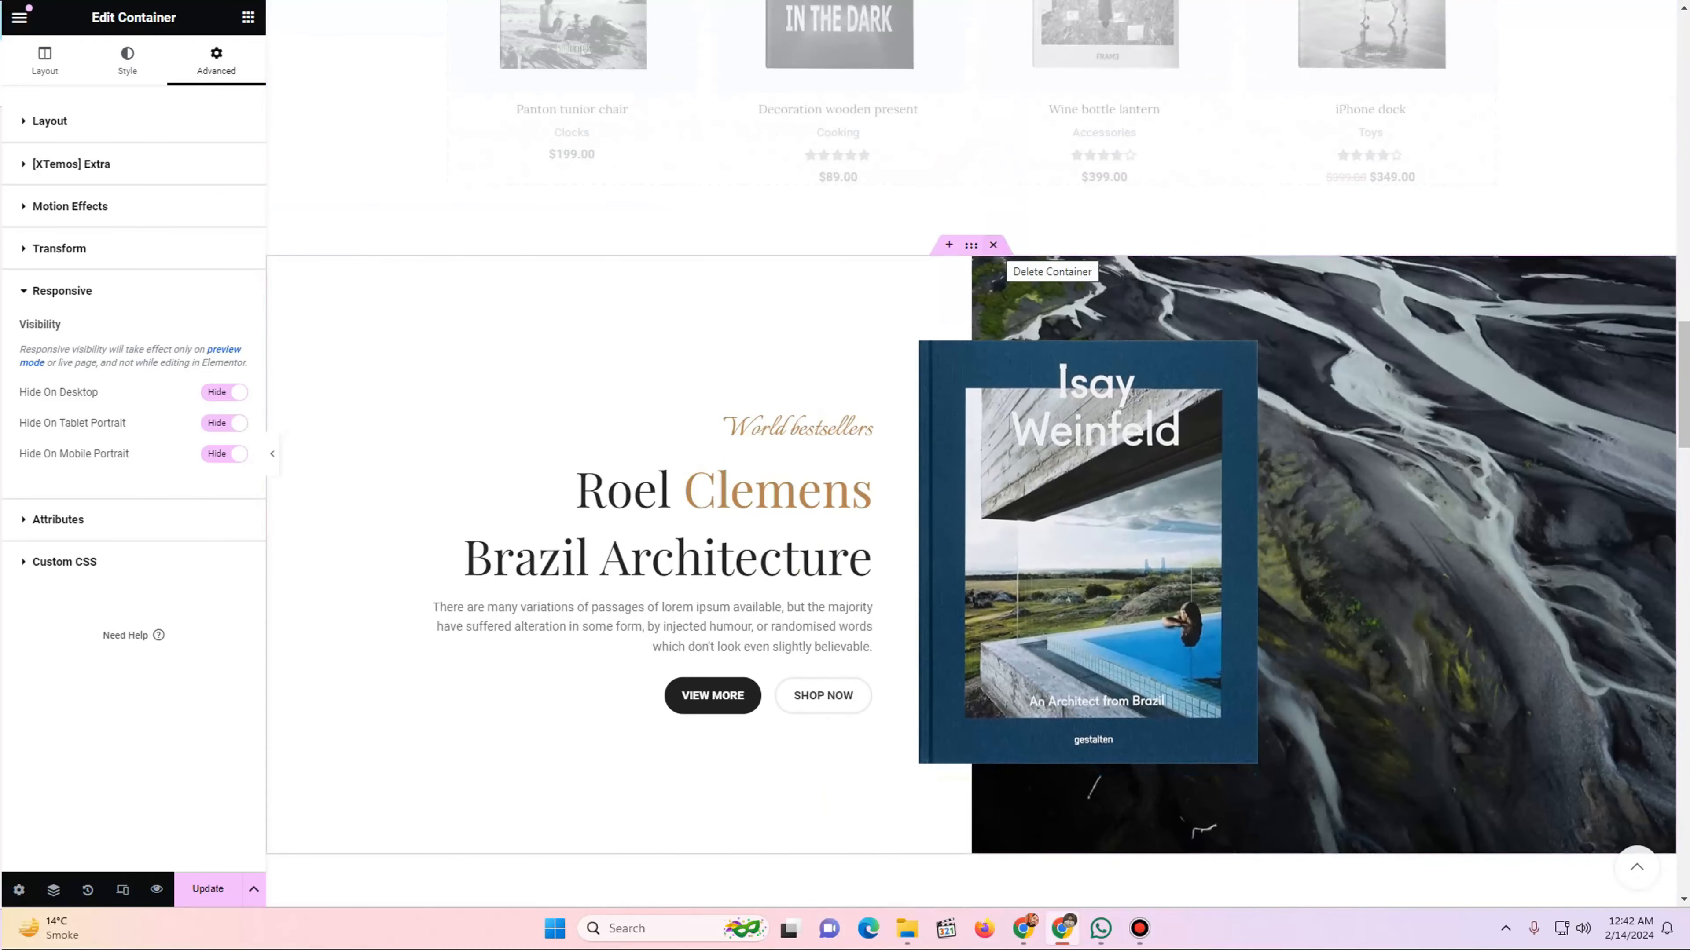
left_click(993, 245)
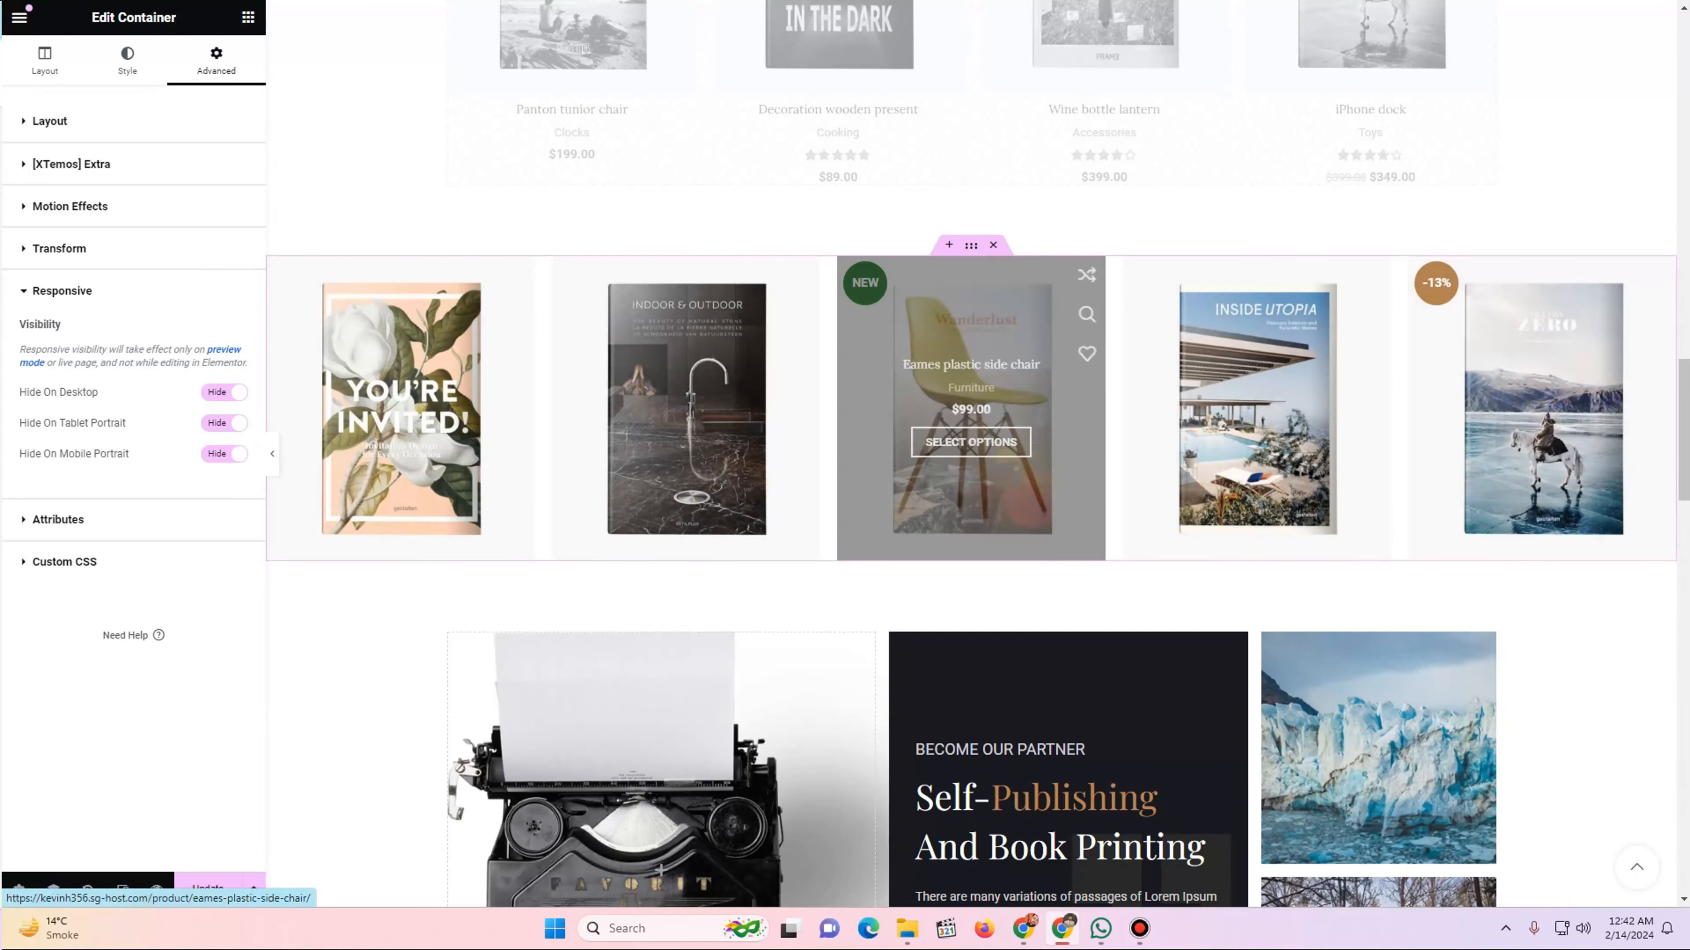
left_click(993, 245)
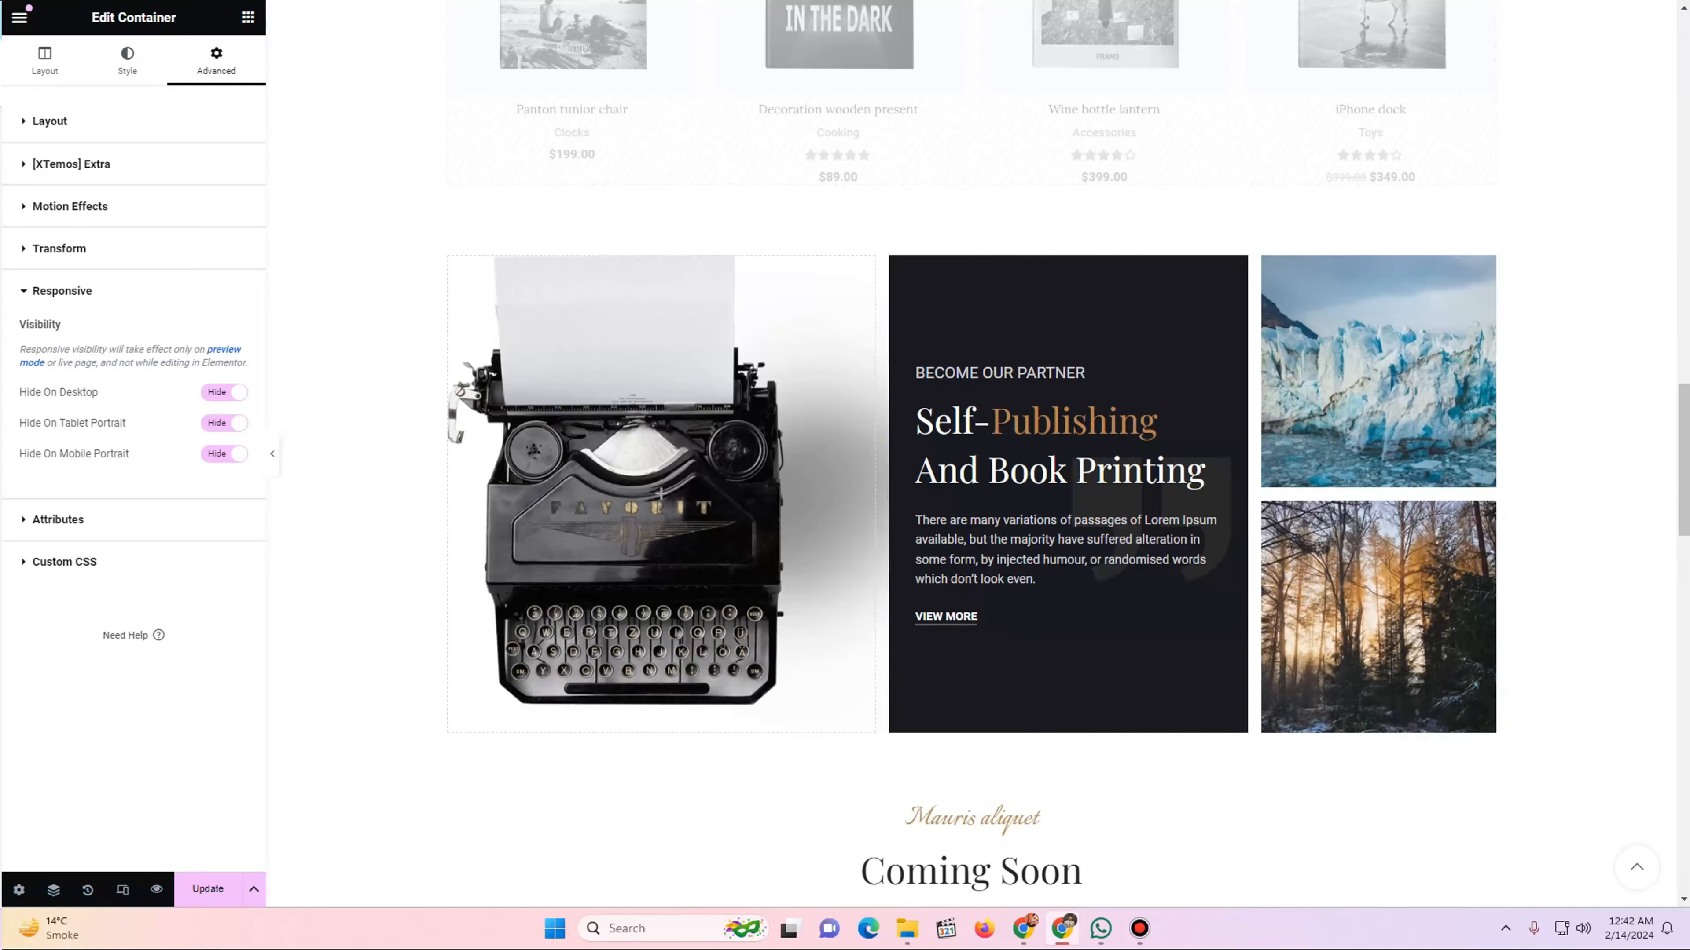
- Delete the "Coming Soon" and "Latest Articles" containers below the Self-Publishing section
scroll(971, 455, "up", 17)
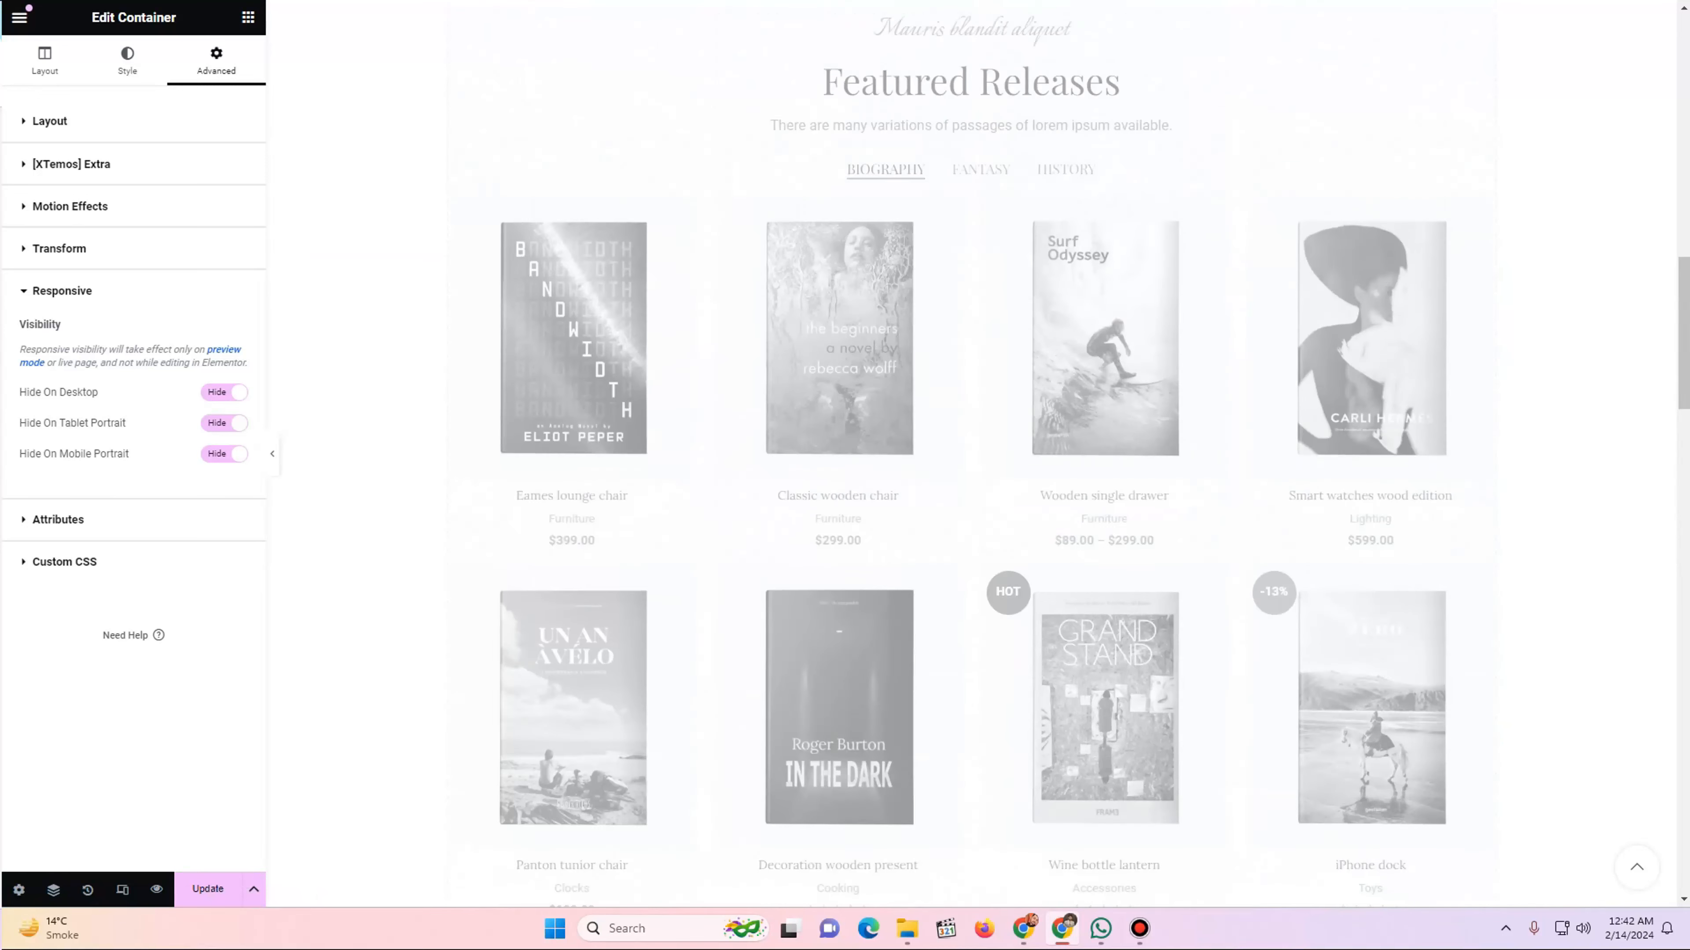
scroll(971, 455, "down", 18)
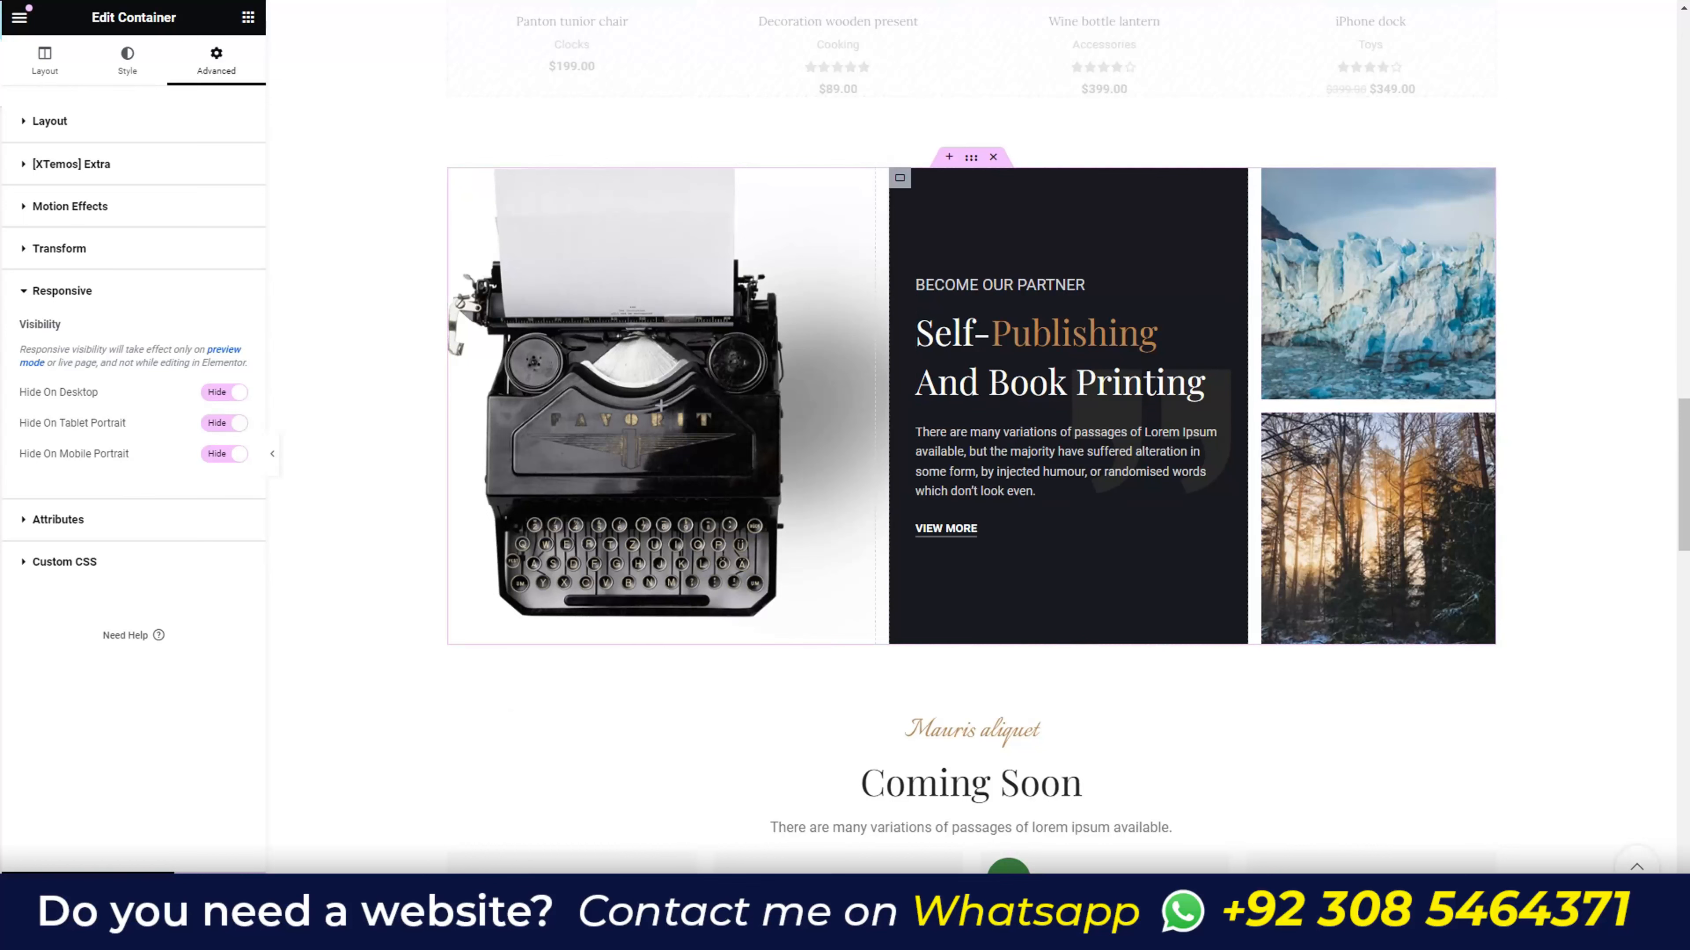
scroll(1064, 530, "down", 6)
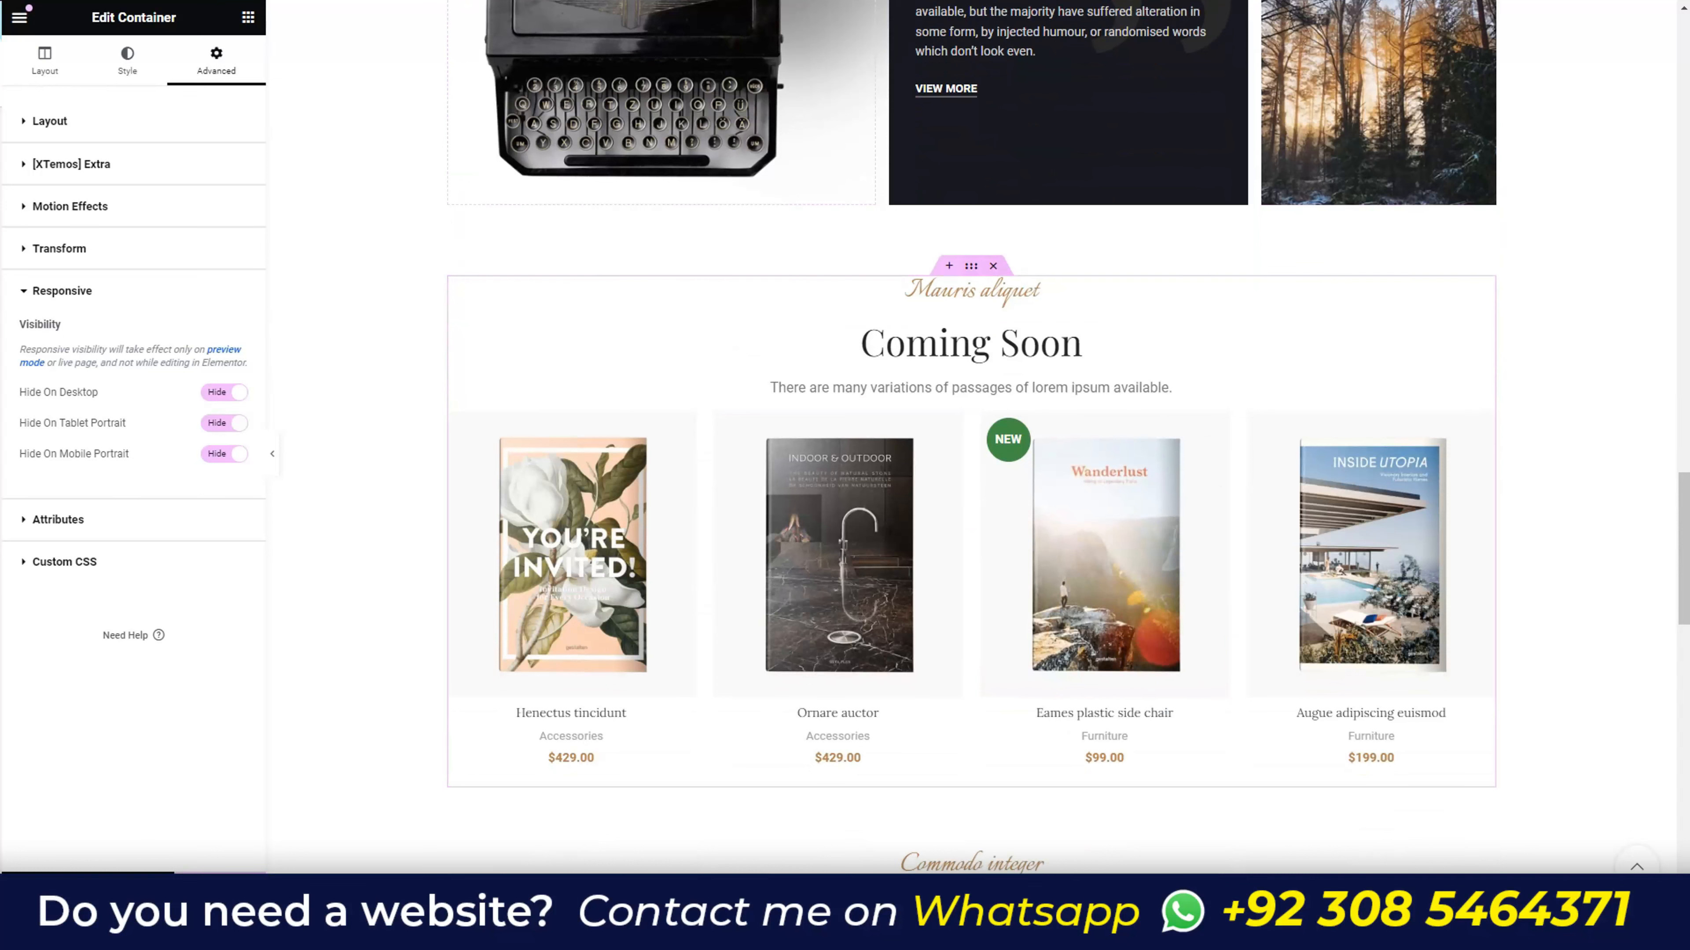
left_click(993, 266)
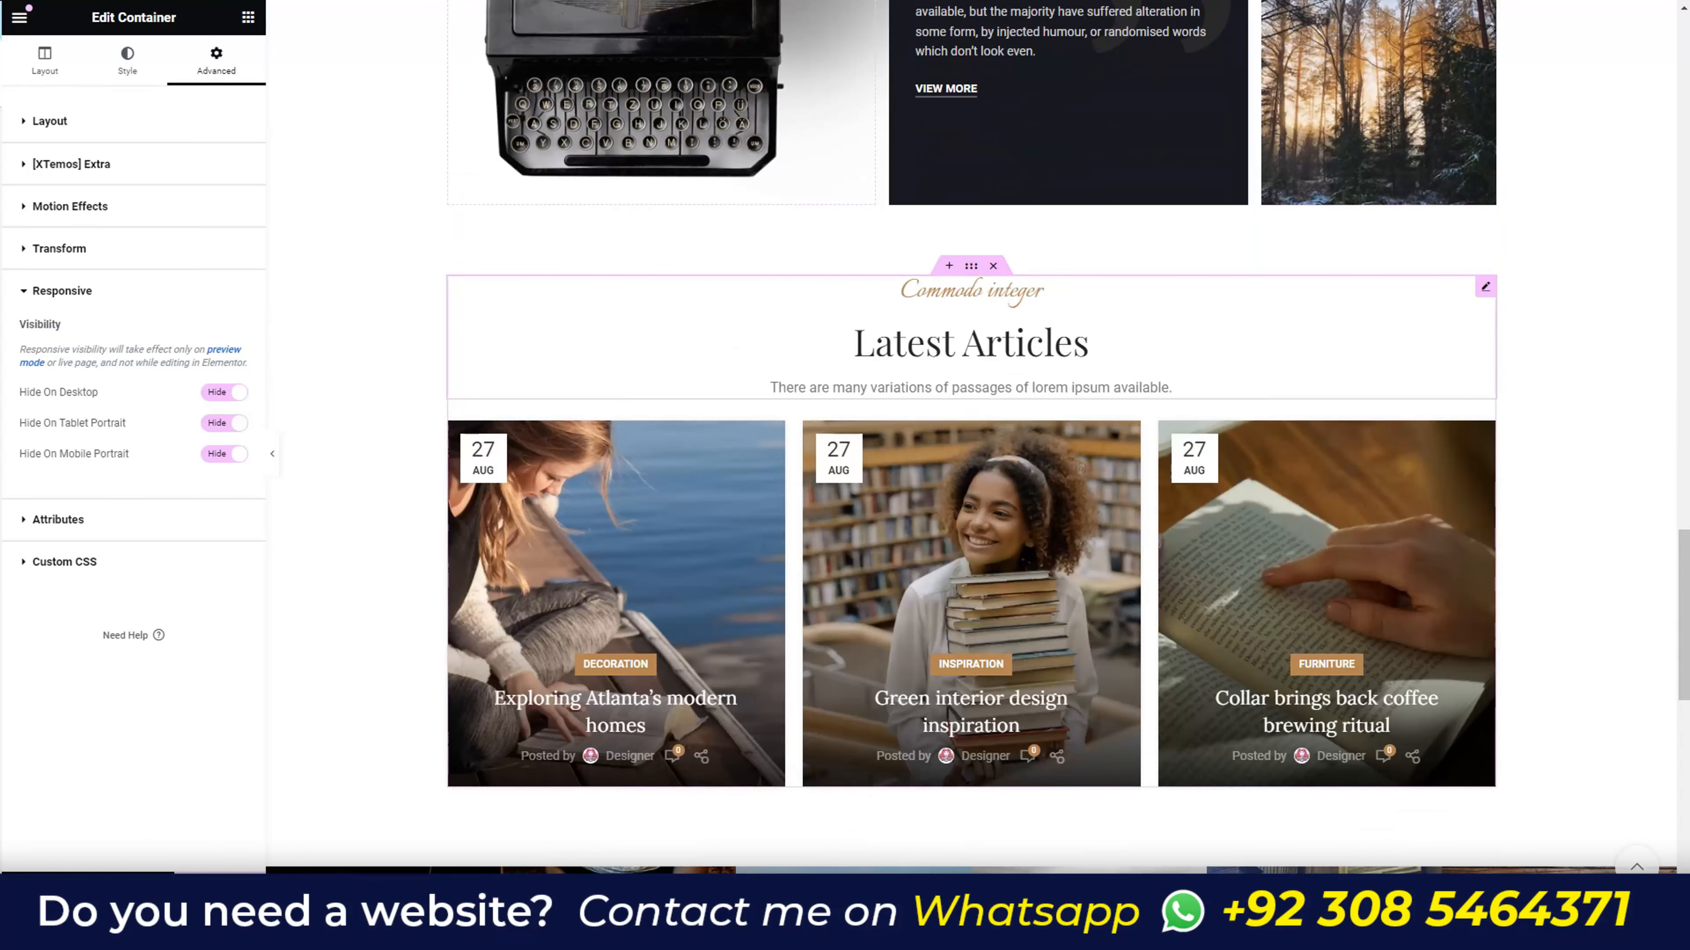
left_click(993, 266)
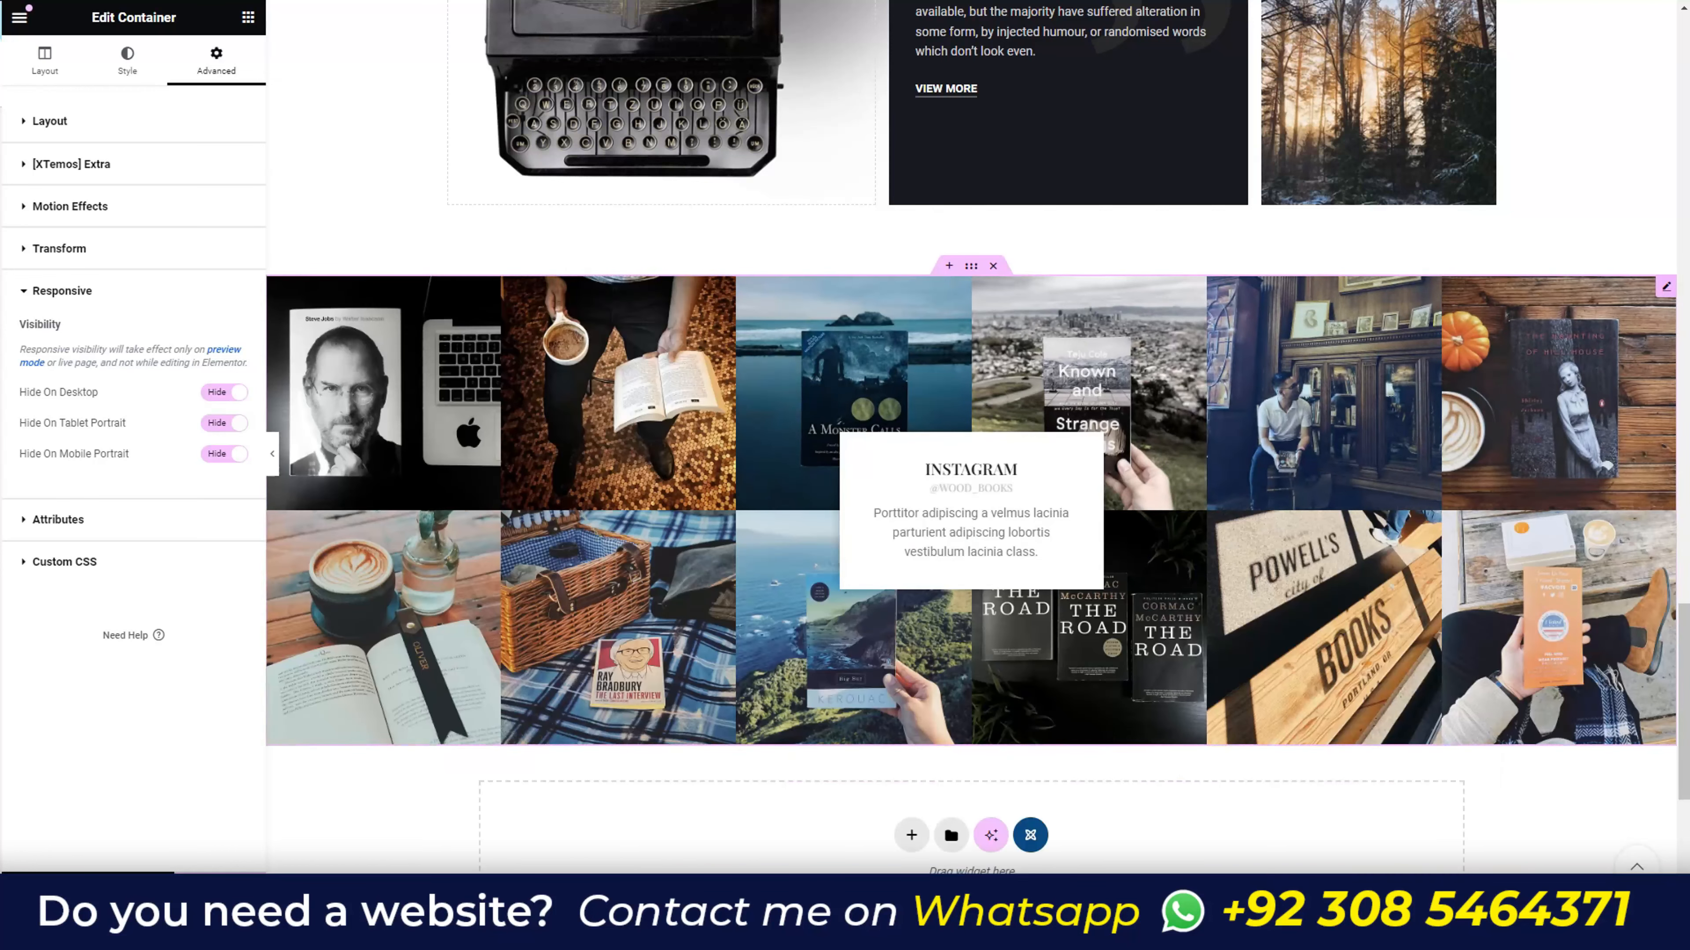
- Check the Instagram gallery's image, content and link settings, and delete its container
left_click(1558, 399)
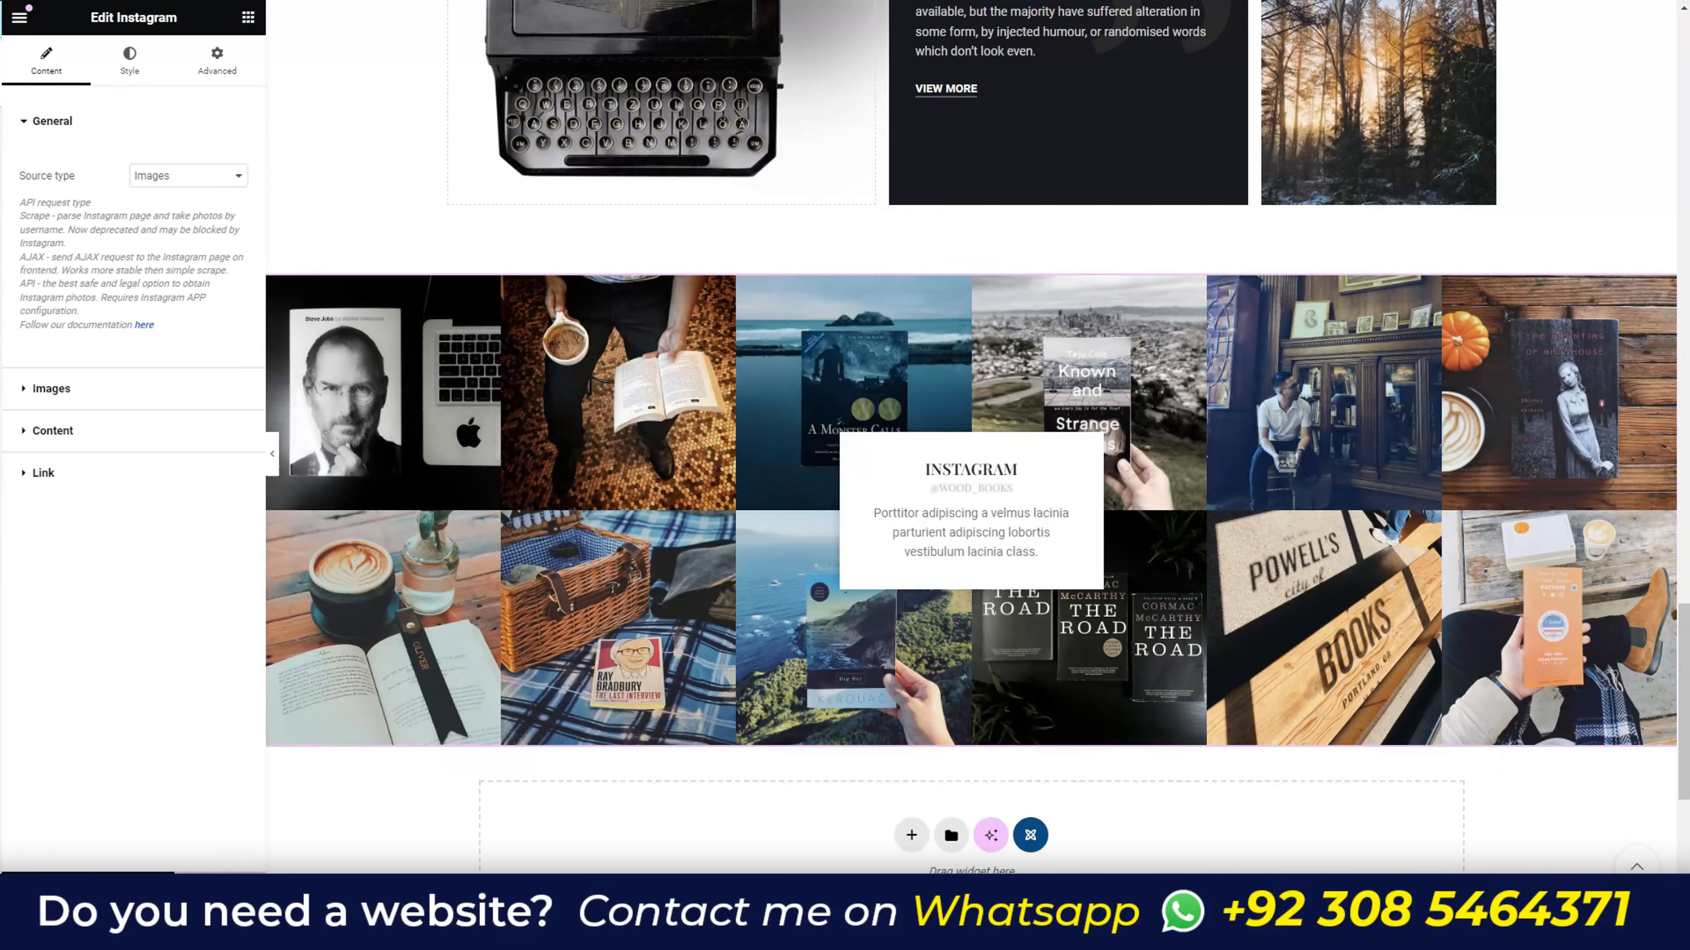
left_click(52, 389)
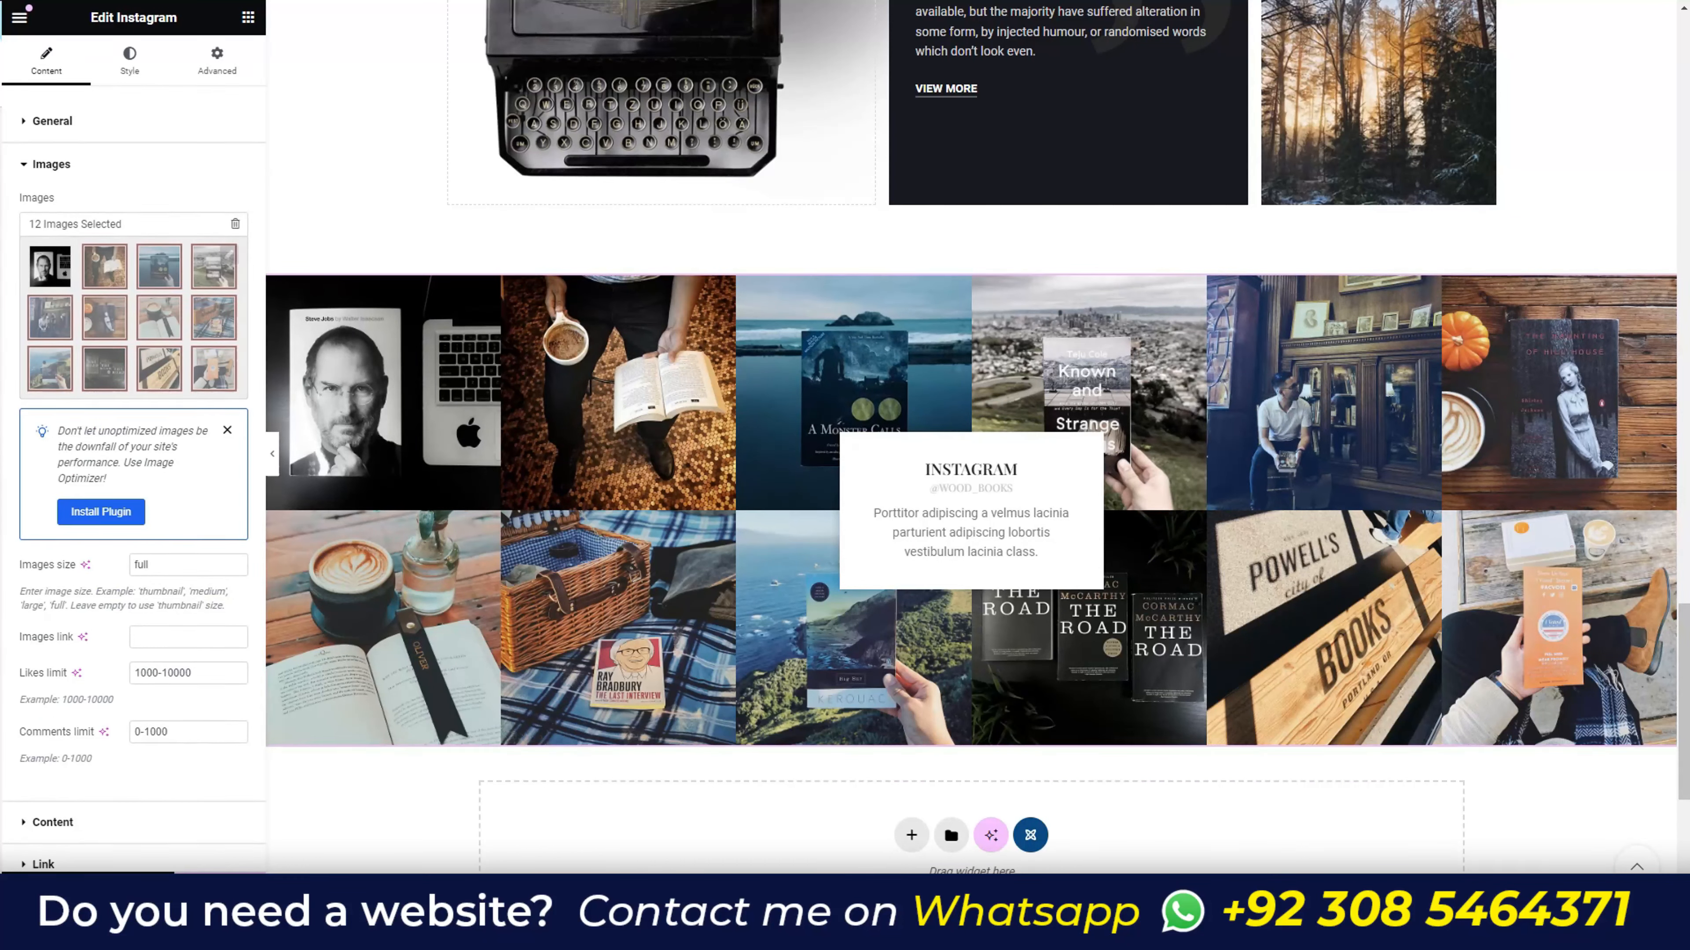
left_click(53, 821)
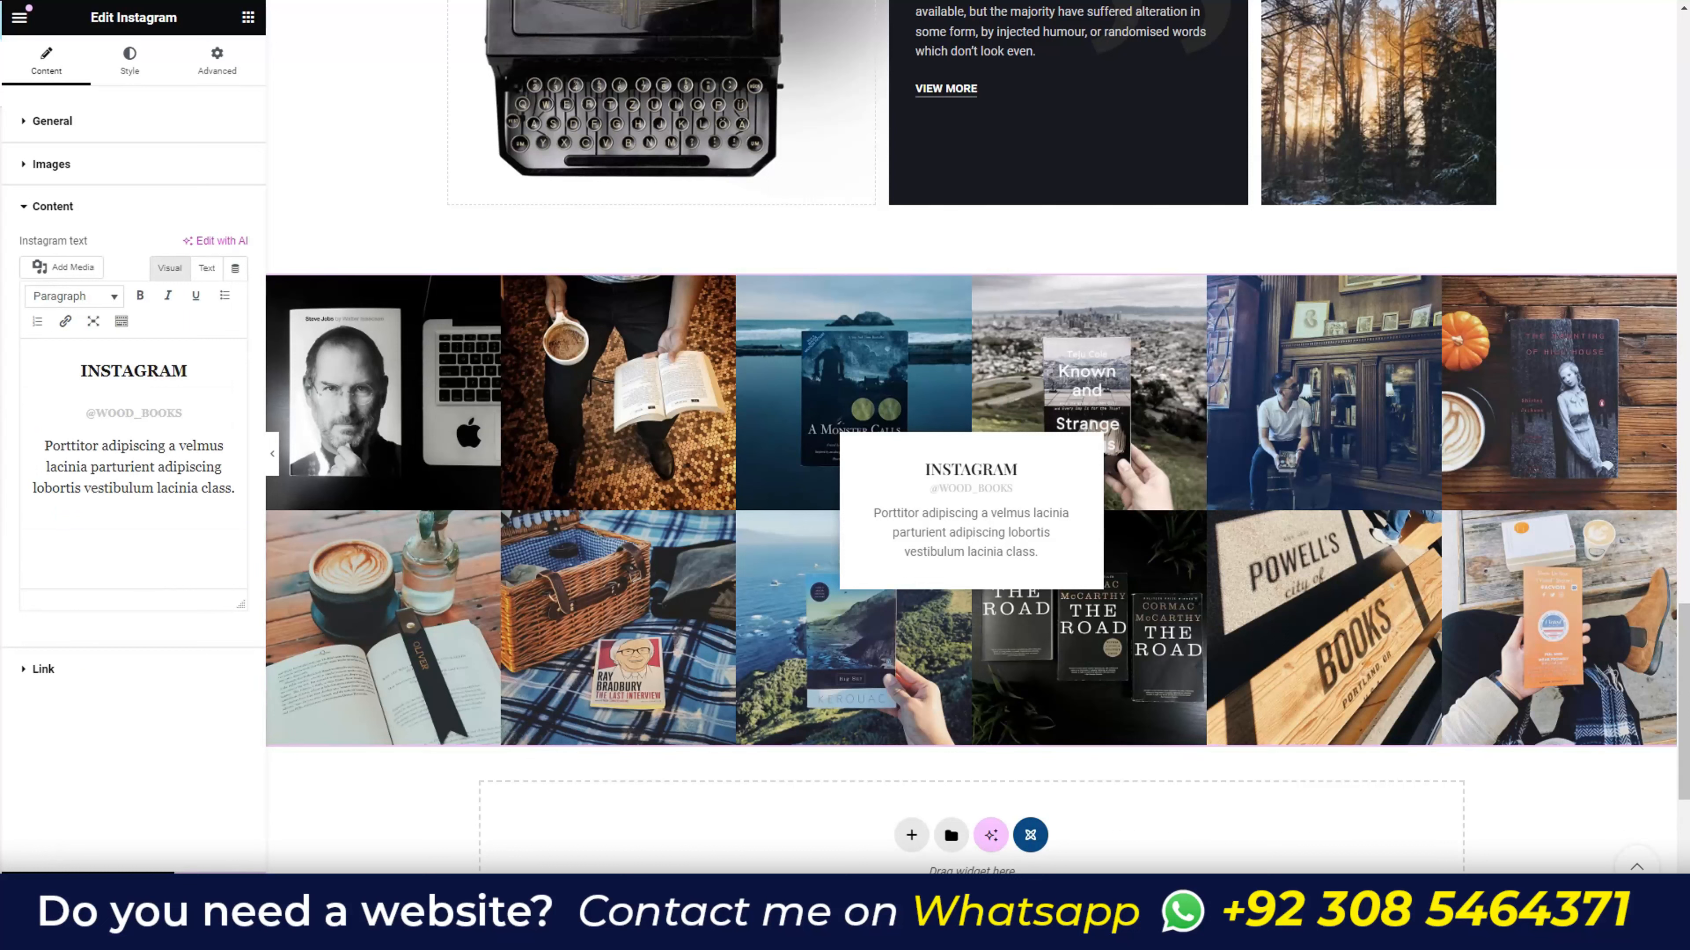
left_click(43, 669)
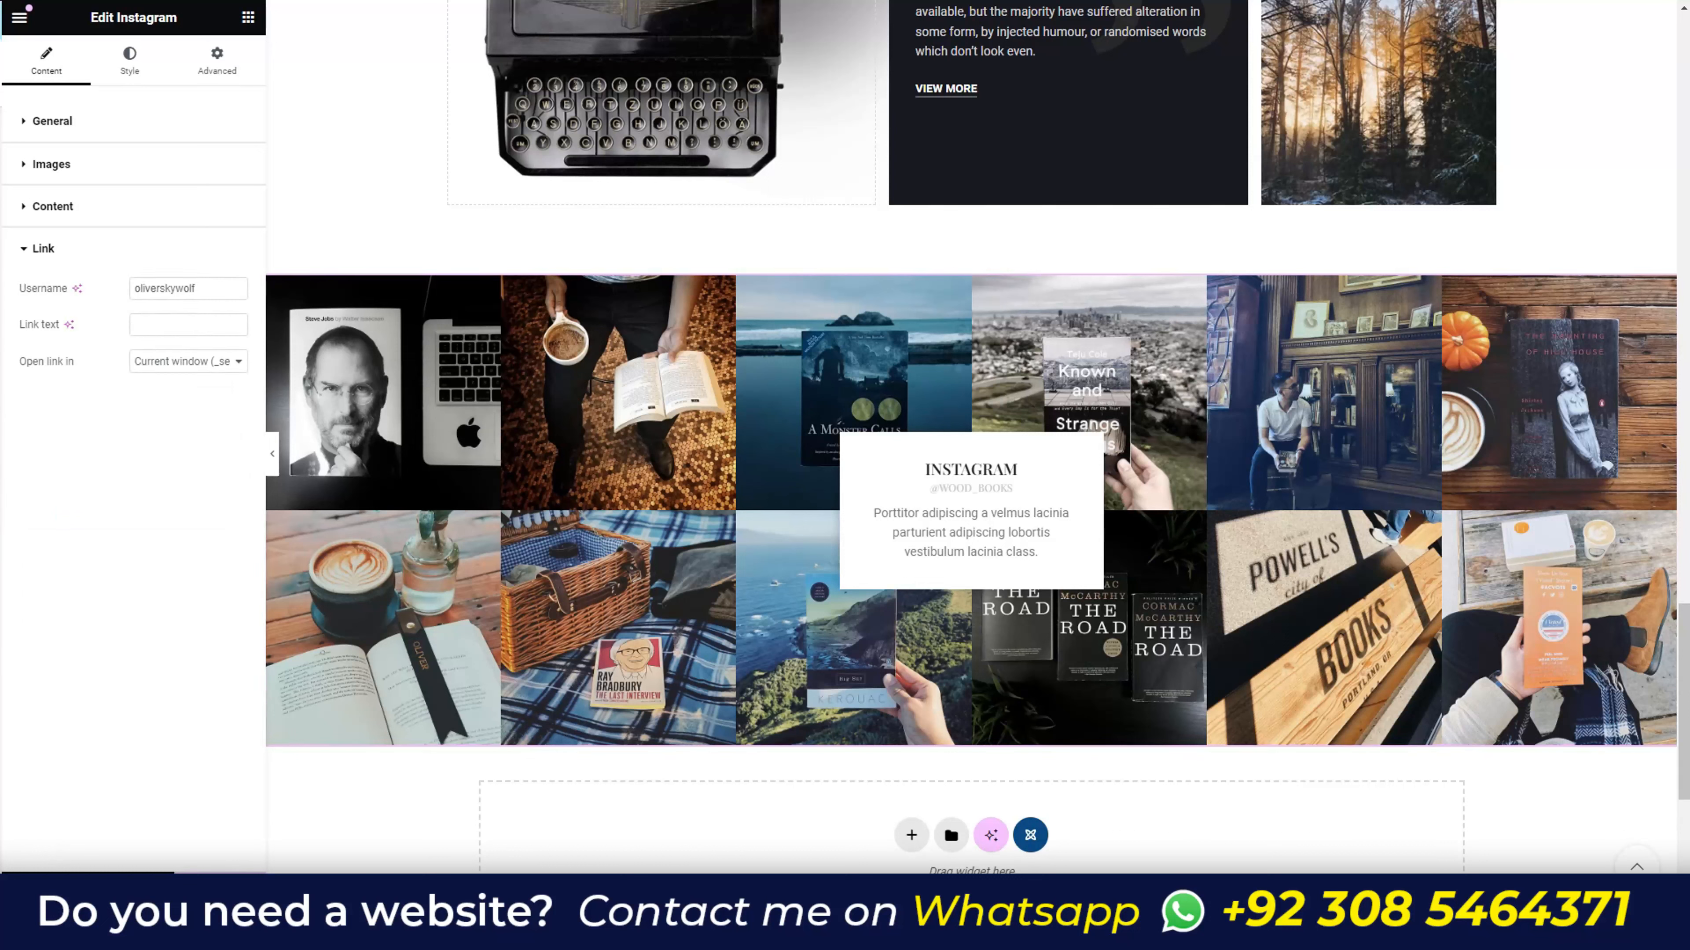
double_click(161, 288)
left_click(188, 361)
left_click(188, 362)
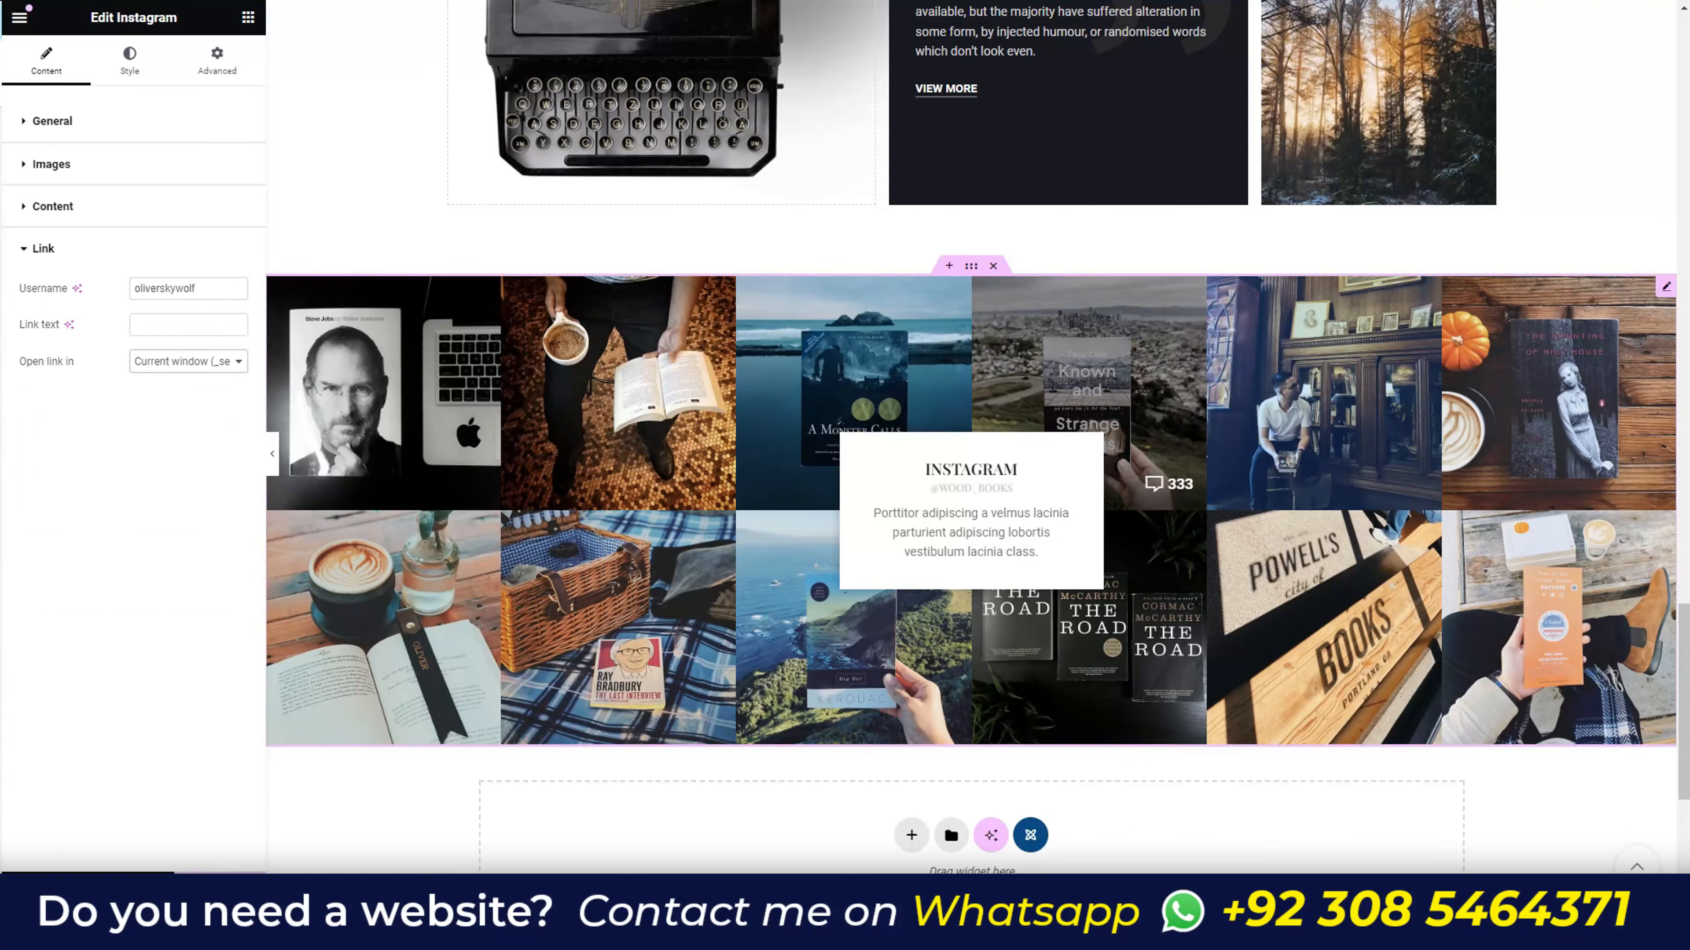
left_click(993, 267)
- Update the home page and load its live version in the browser
scroll(971, 440, "up", 12)
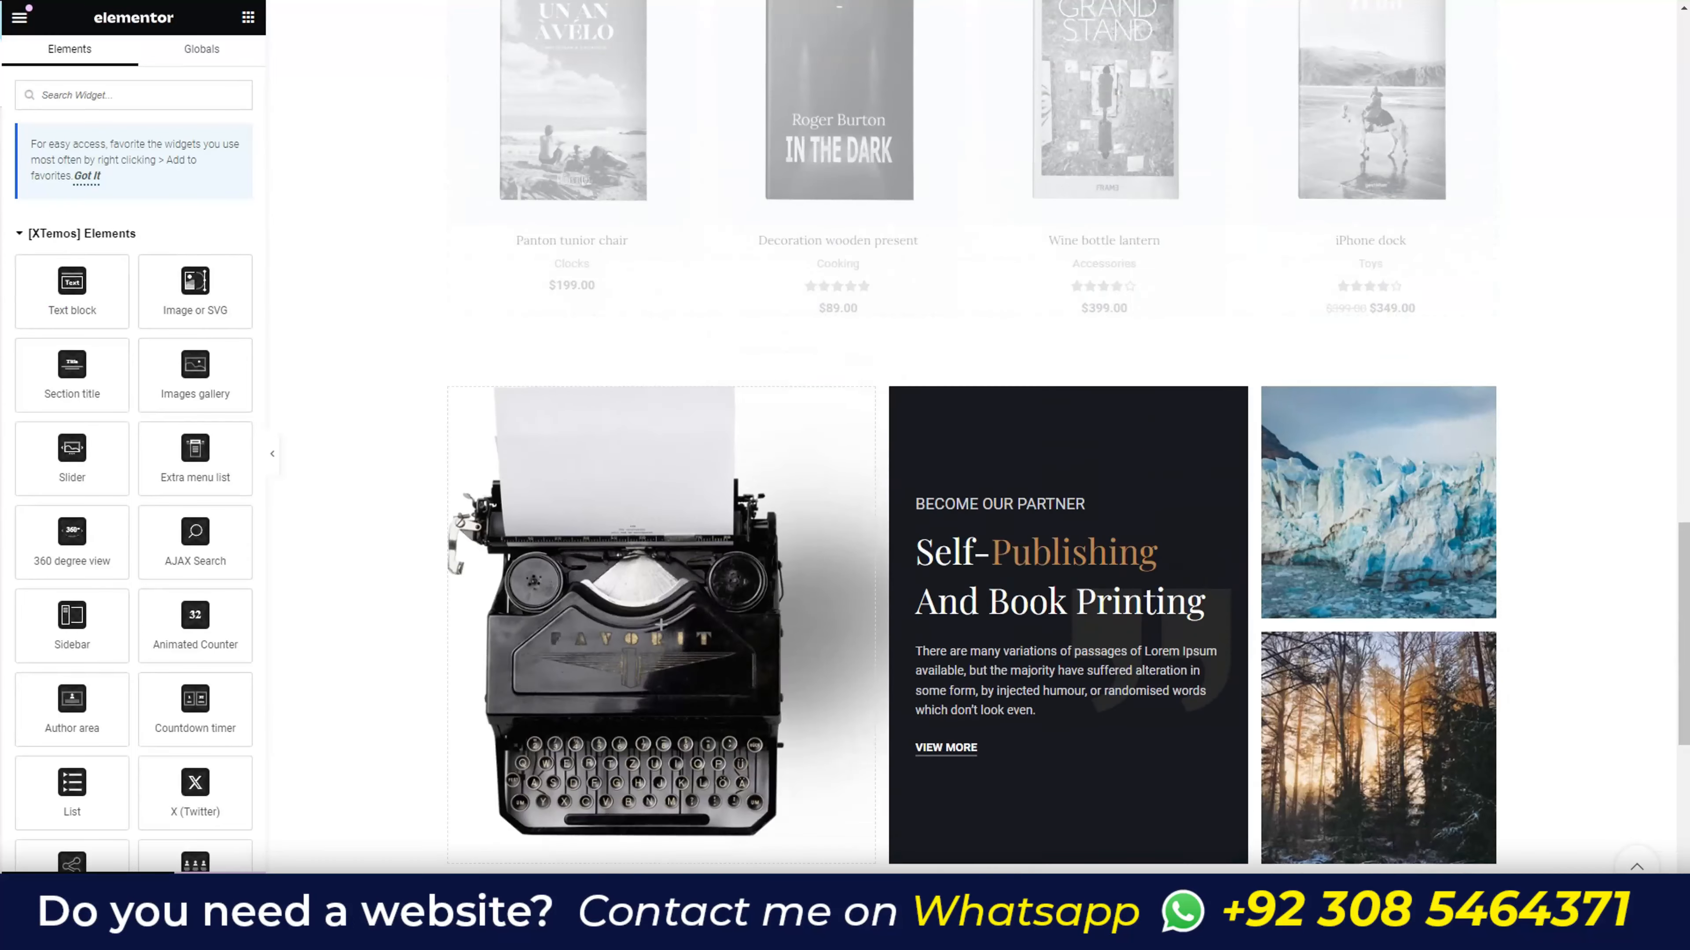
scroll(971, 439, "down", 12)
scroll(971, 439, "up", 12)
scroll(971, 439, "up", 12)
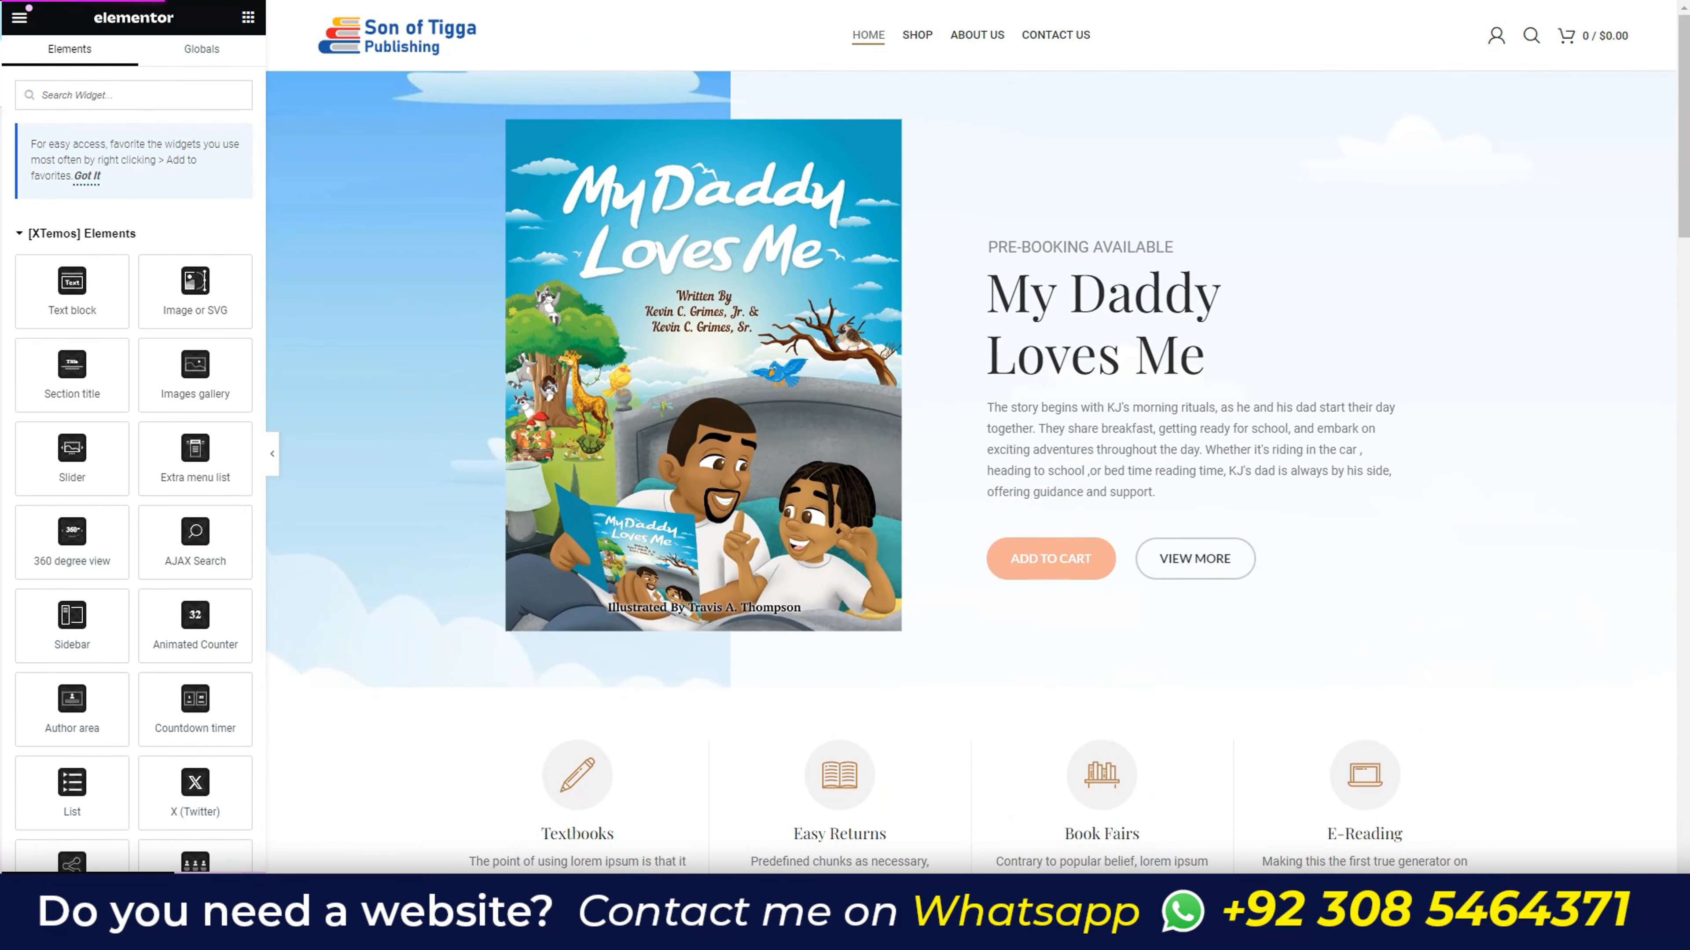
key("BackSpace")
key("Return")
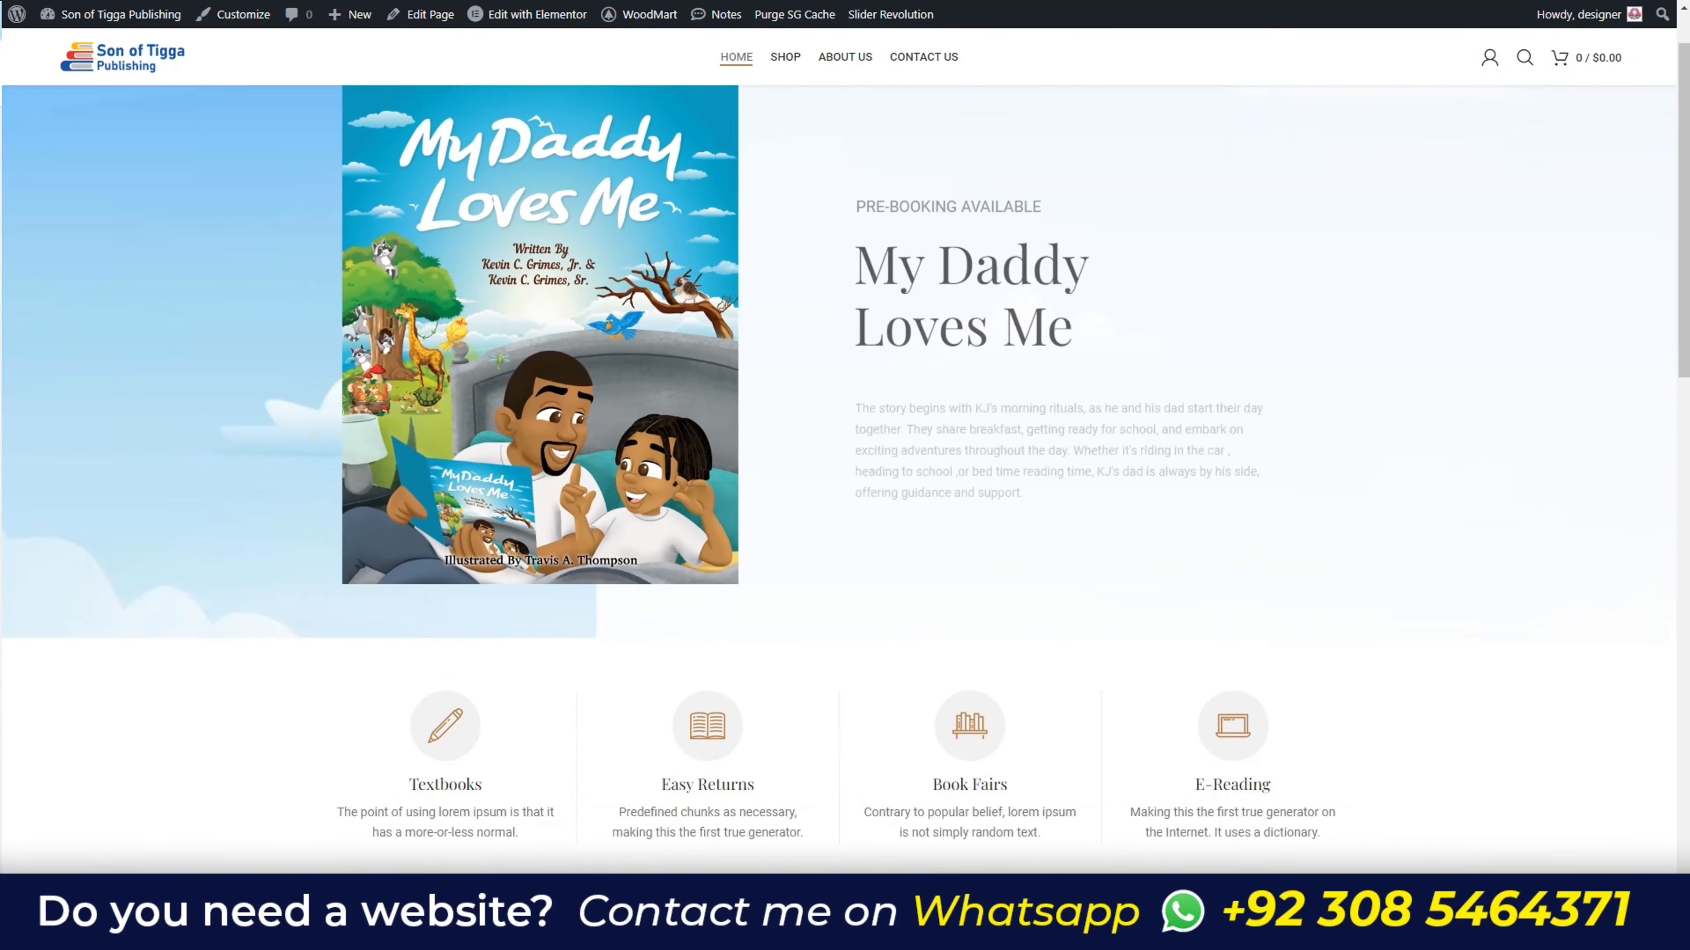
- Review the live home page from the hero slider through the introduction to the Self-Publishing section
scroll(845, 452, "down", 5)
scroll(704, 174, "down", 6)
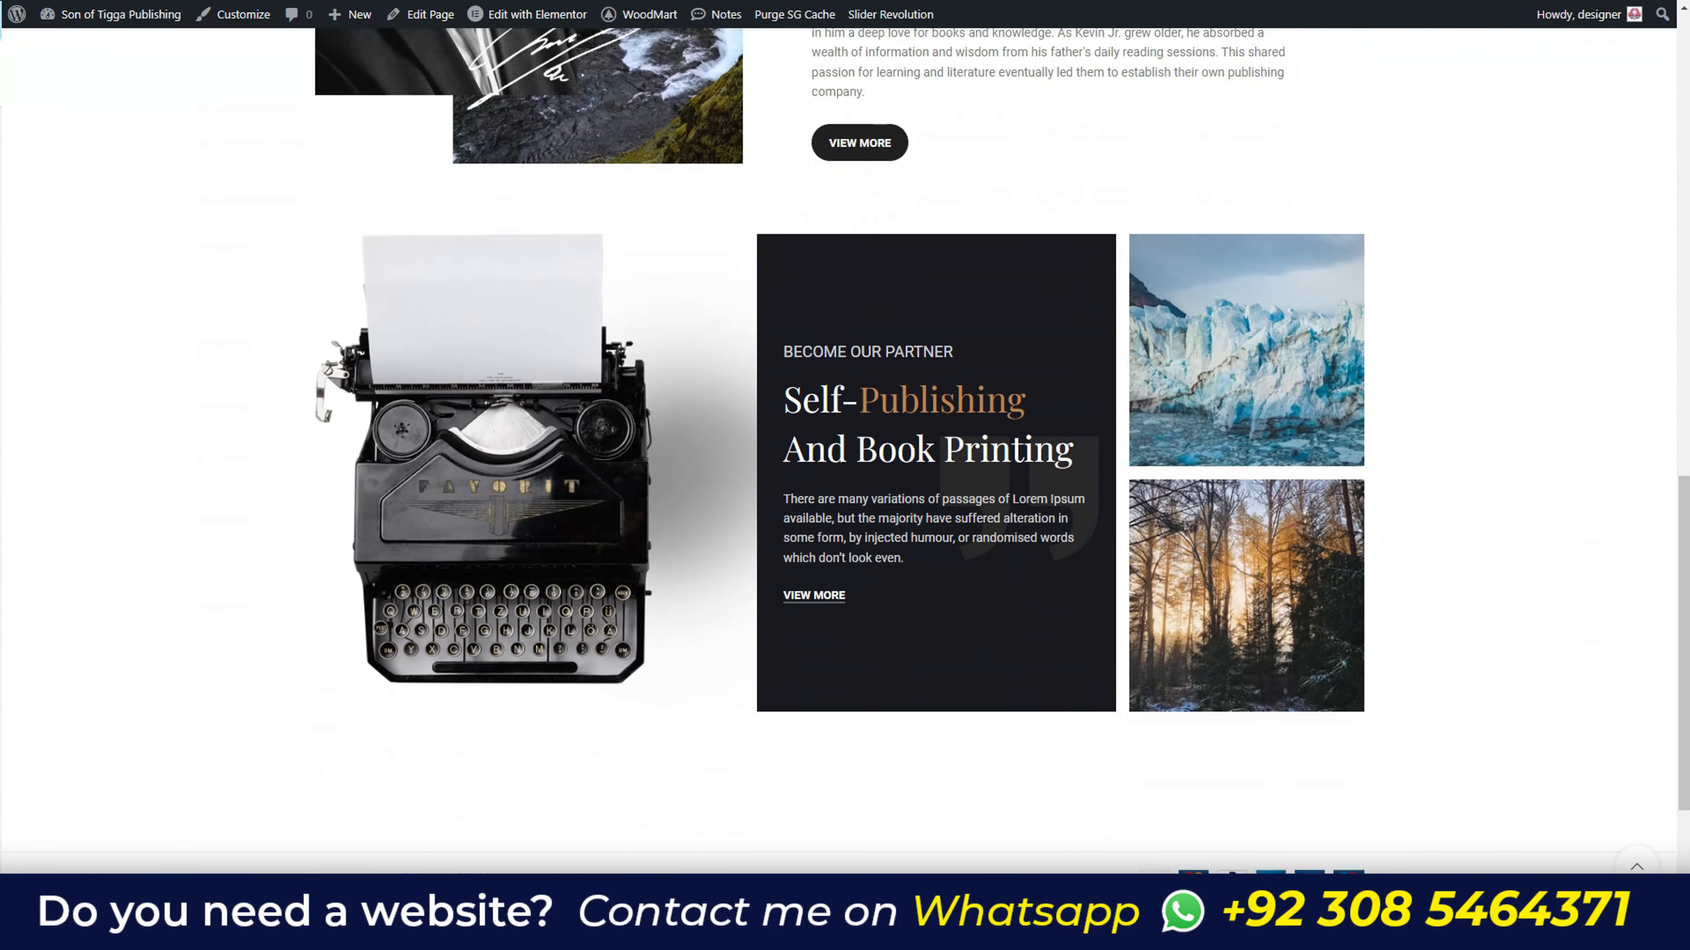
scroll(704, 174, "up", 15)
scroll(704, 175, "up", 6)
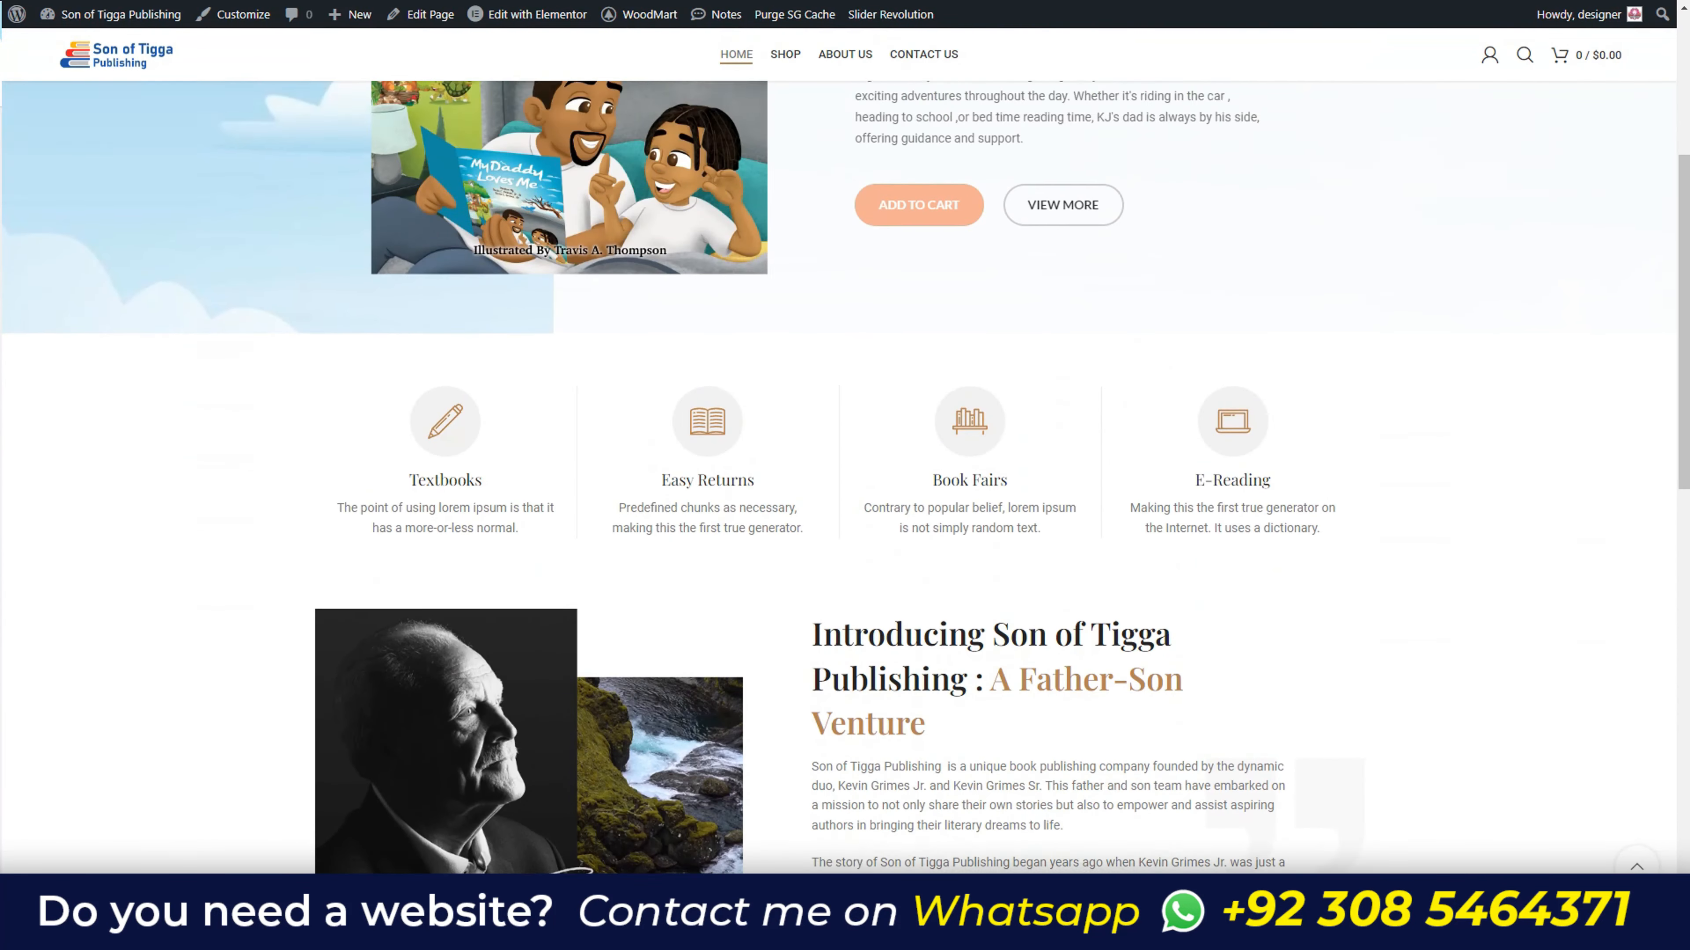
scroll(704, 239, "down", 4)
scroll(838, 479, "down", 5)
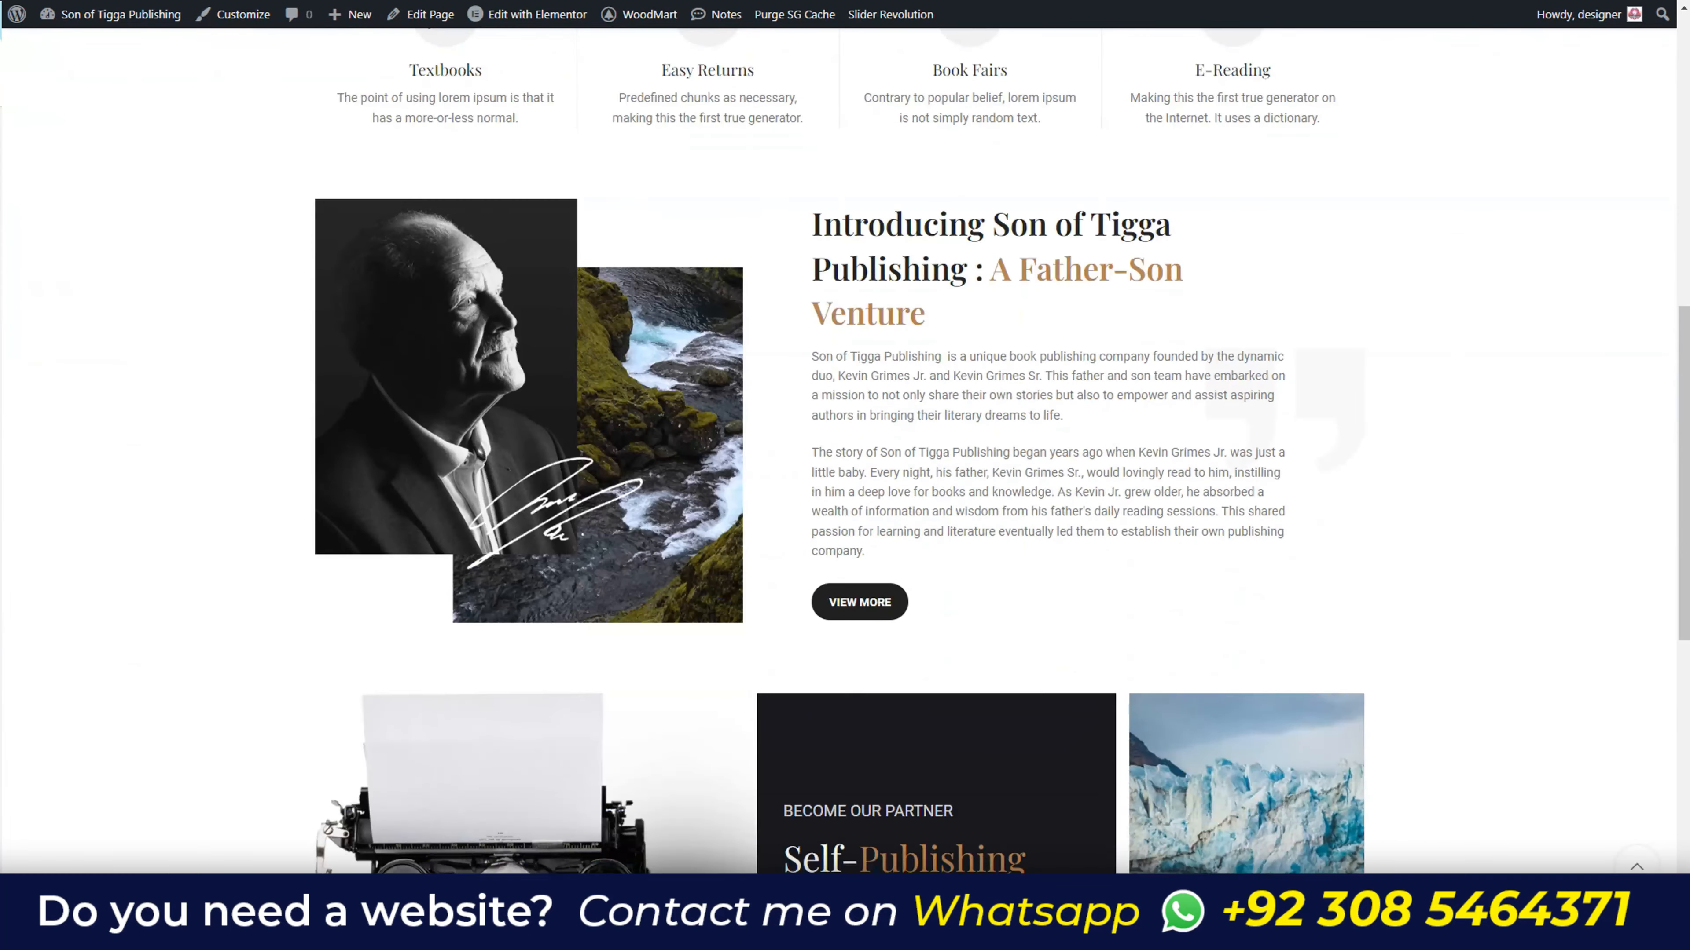
- Check the remainder of the live home page from the Self-Publishing section down to the footer
scroll(839, 479, "down", 7)
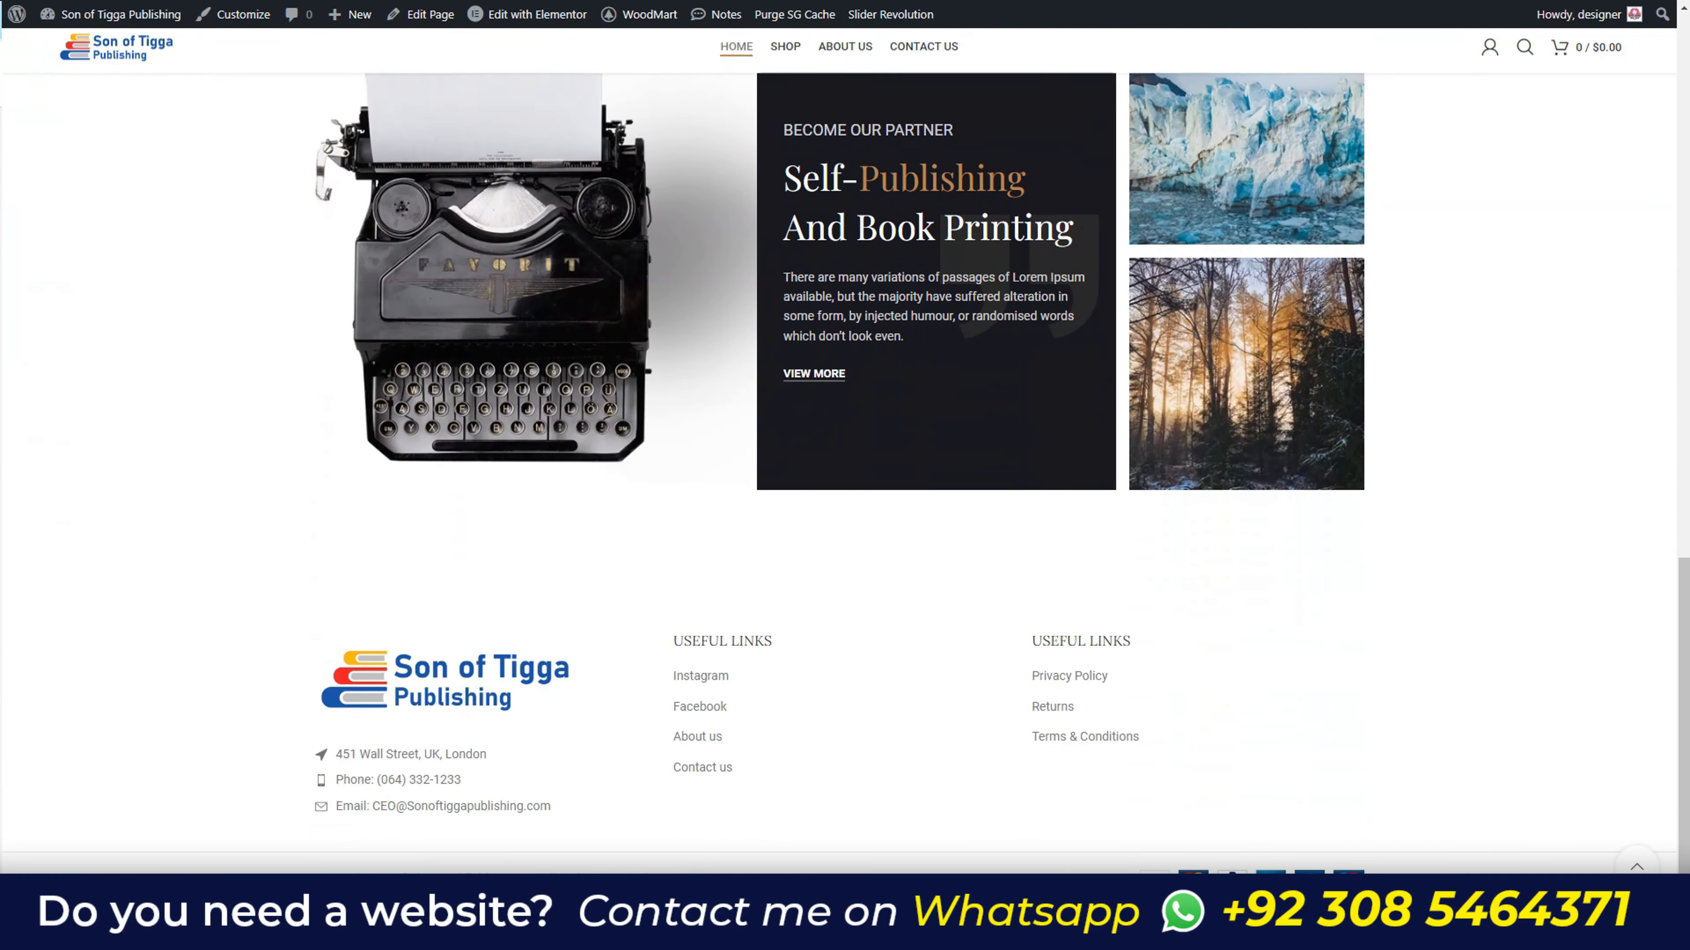
scroll(838, 479, "up", 3)
scroll(704, 460, "up", 12)
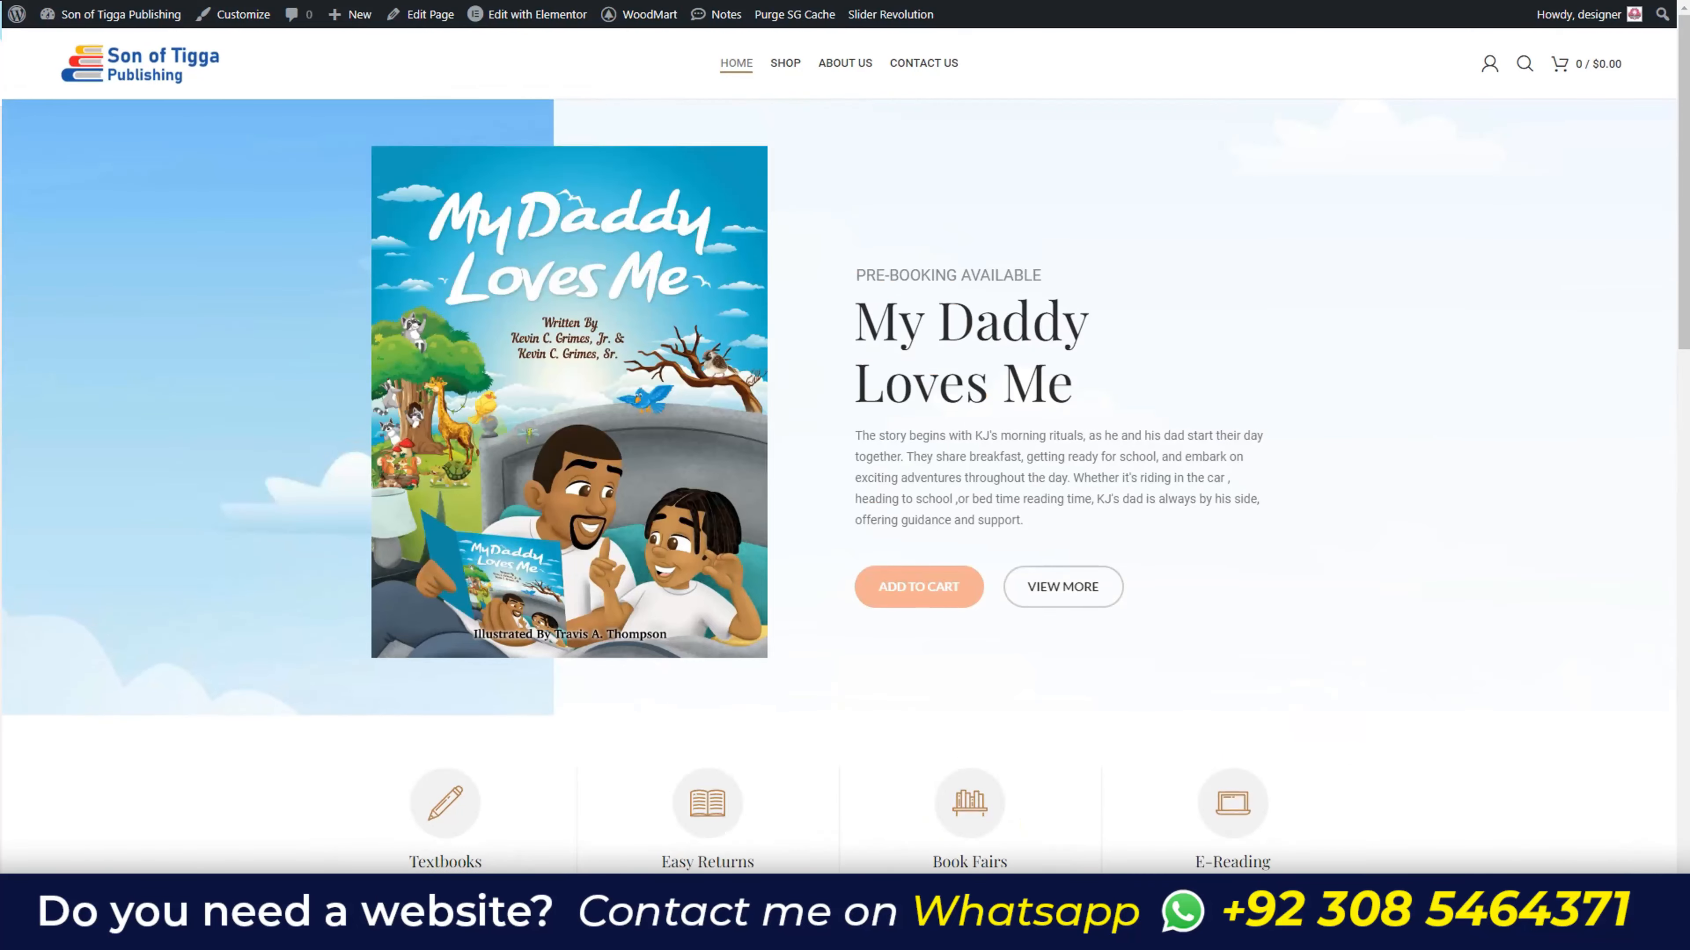
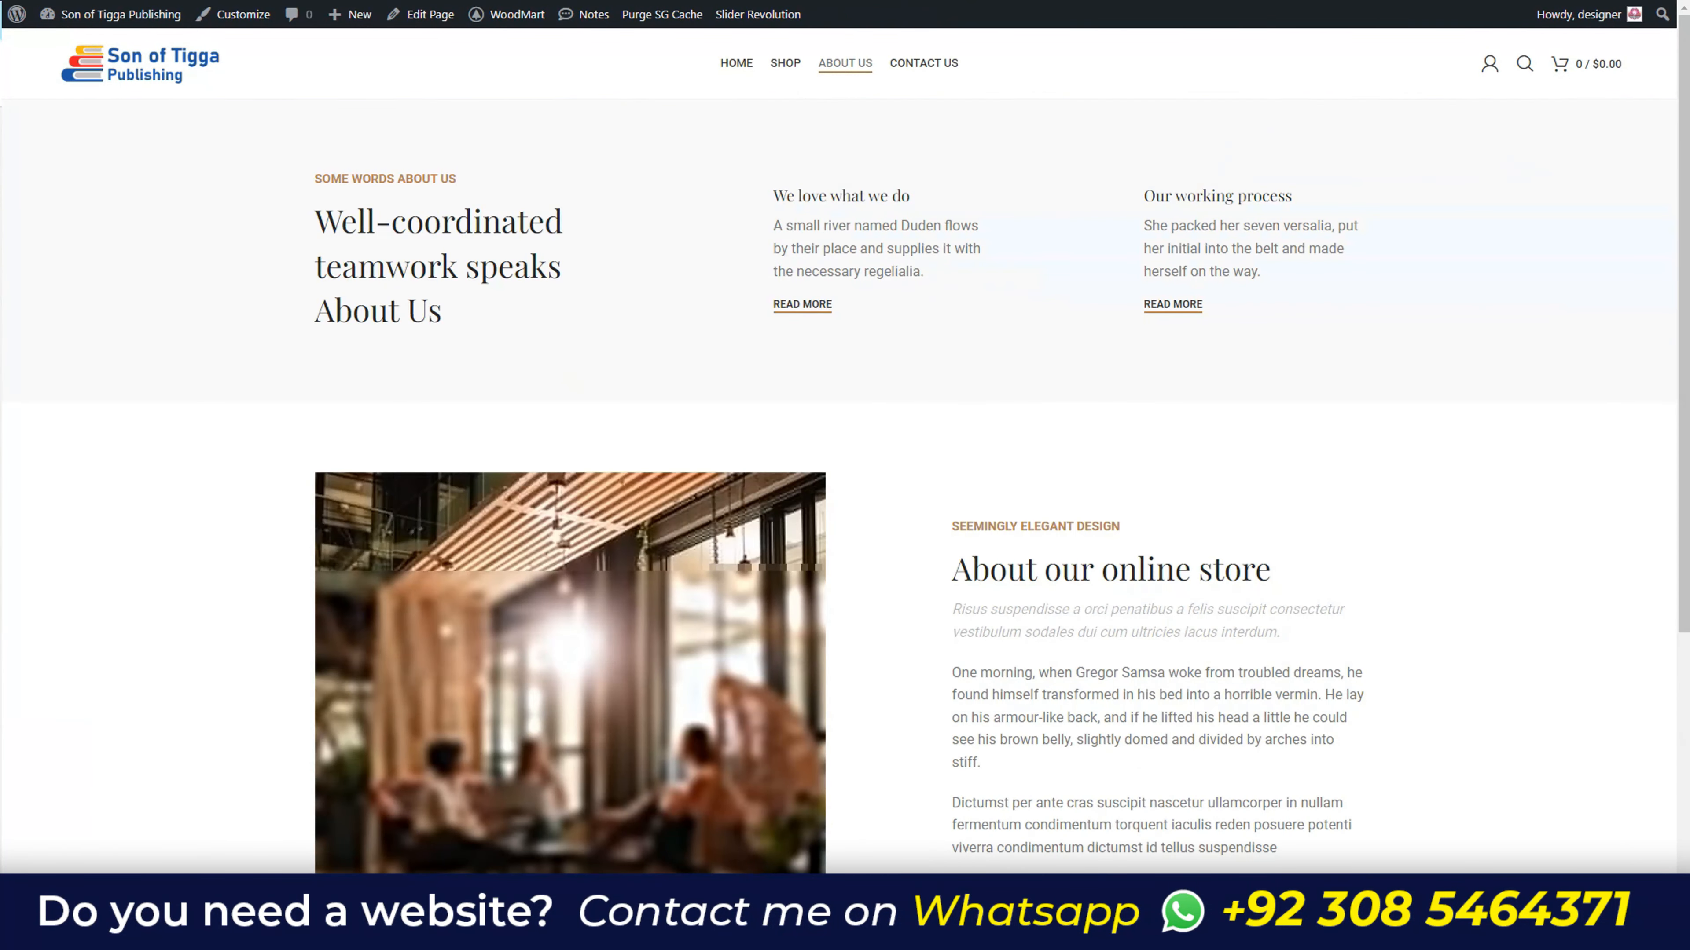
- Look through the live About Us page and open it for editing in Elementor
scroll(844, 453, "down", 15)
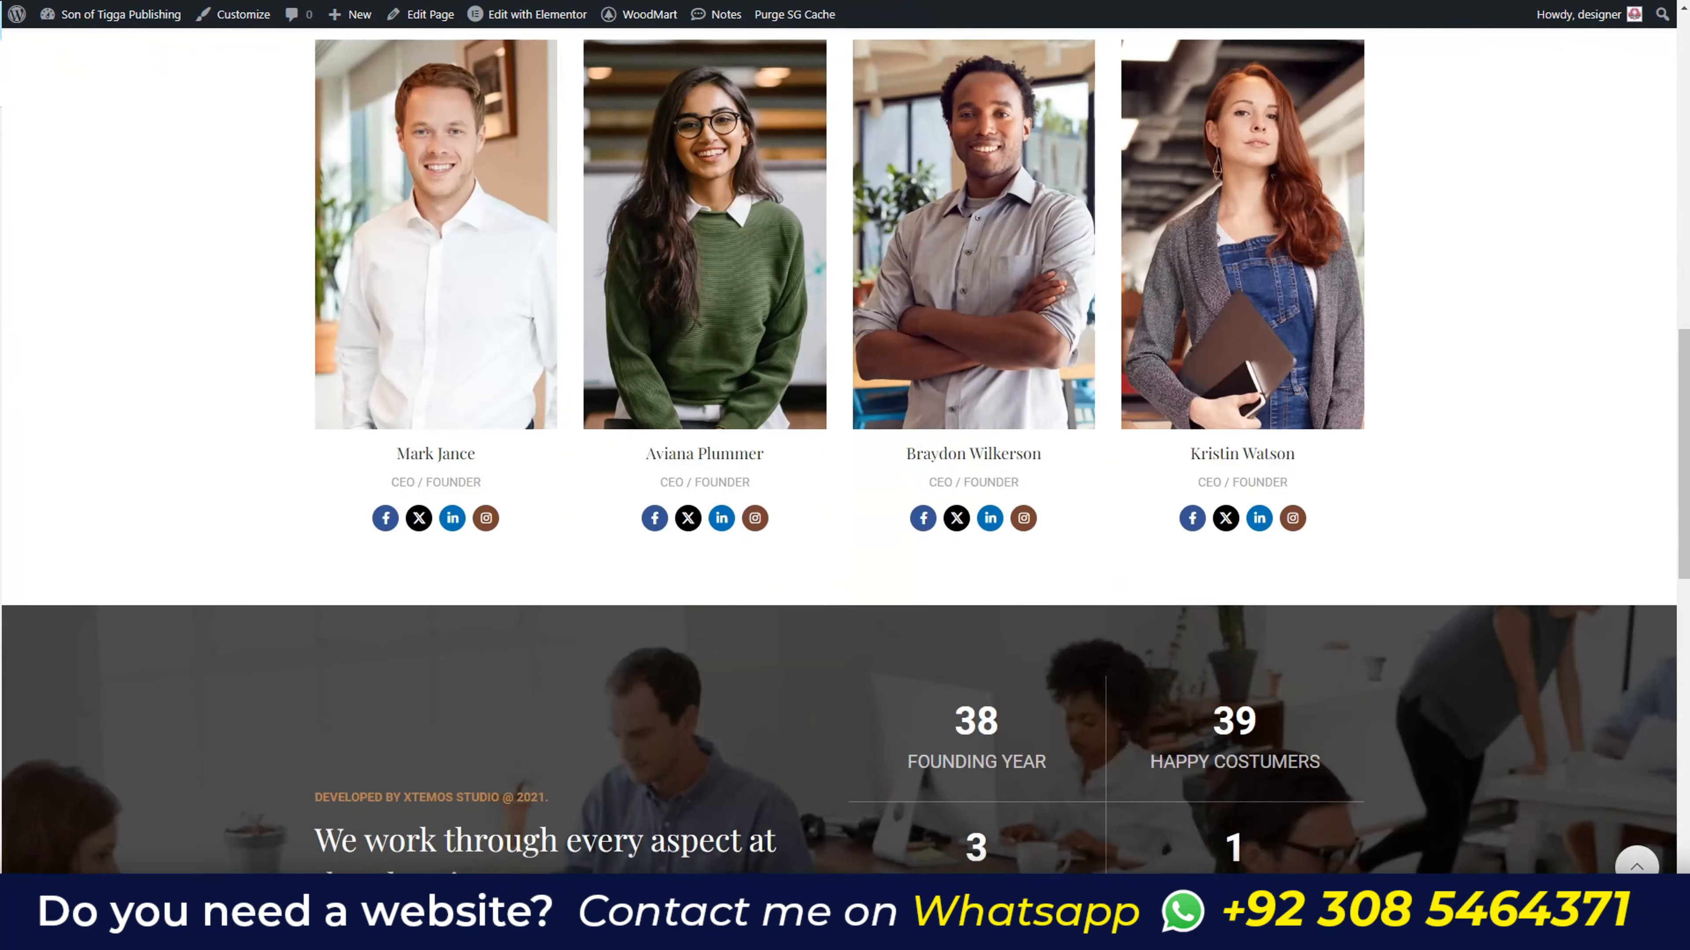
scroll(844, 453, "up", 15)
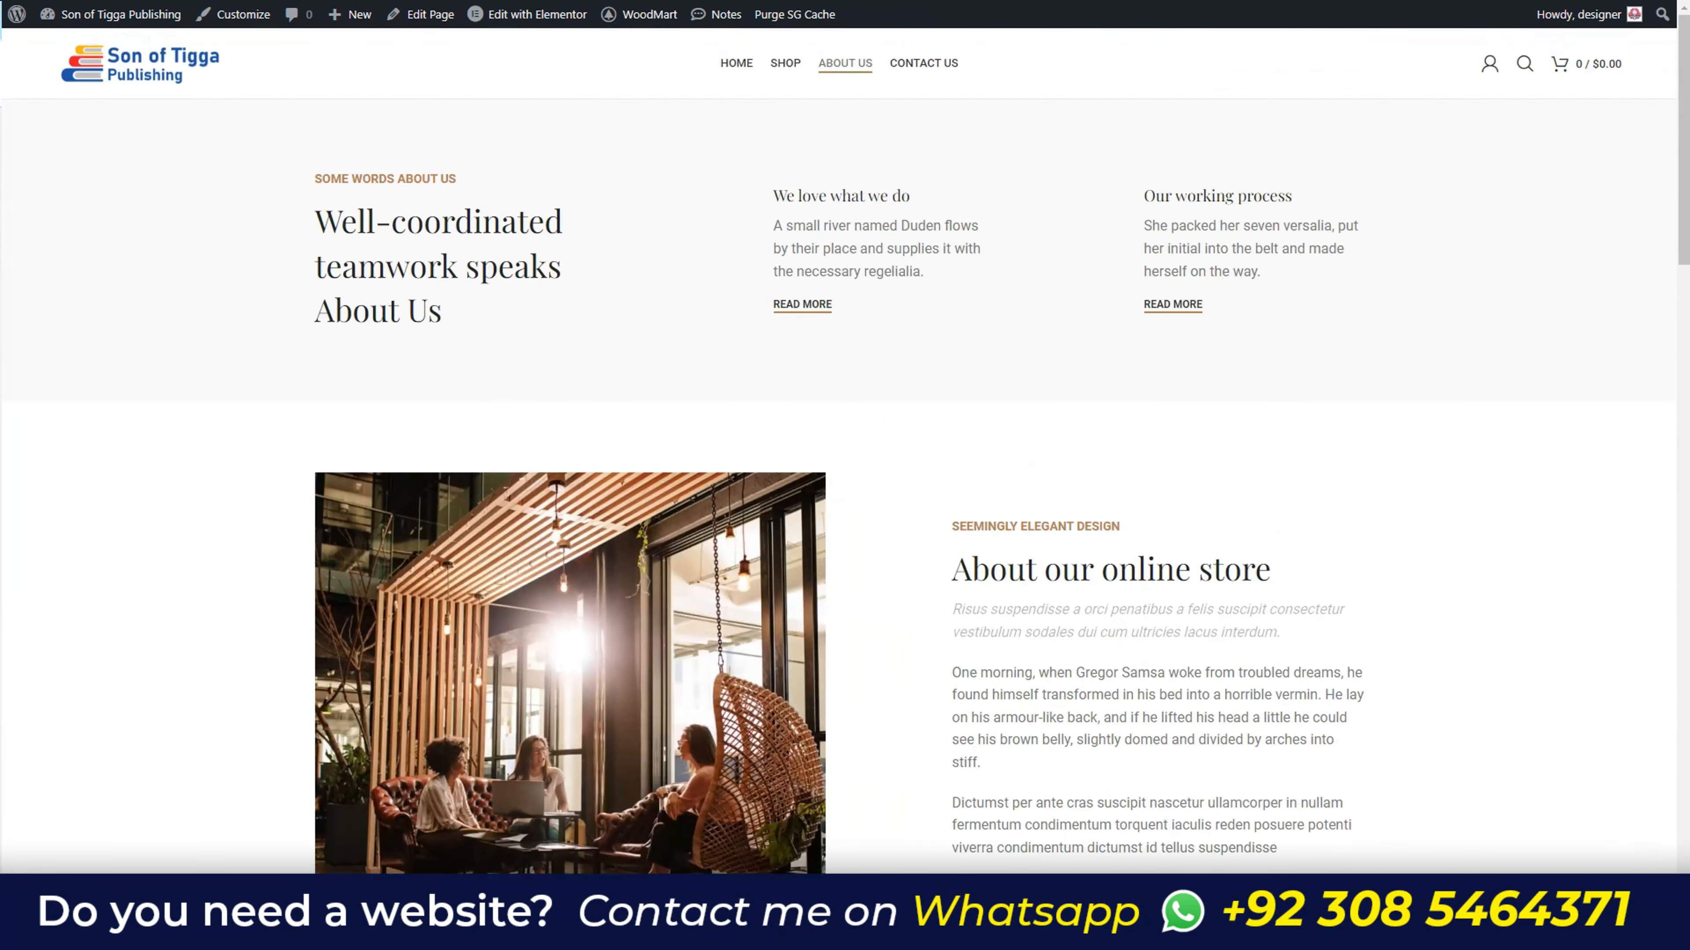
mouse_move(529, 14)
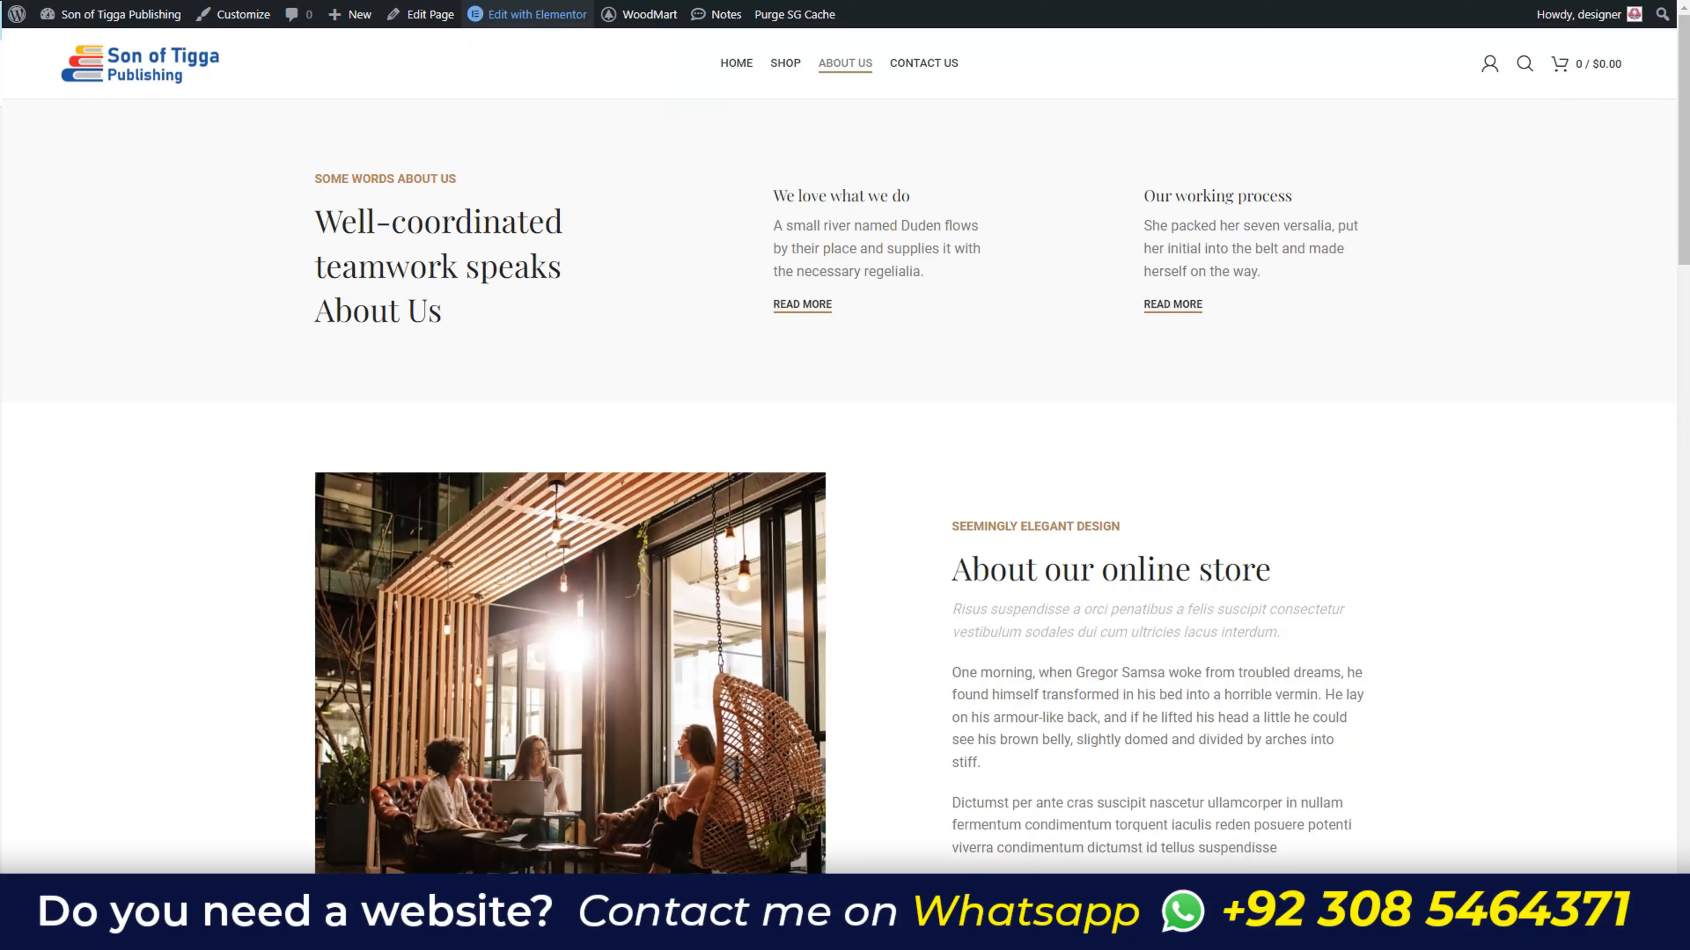
left_click(529, 14)
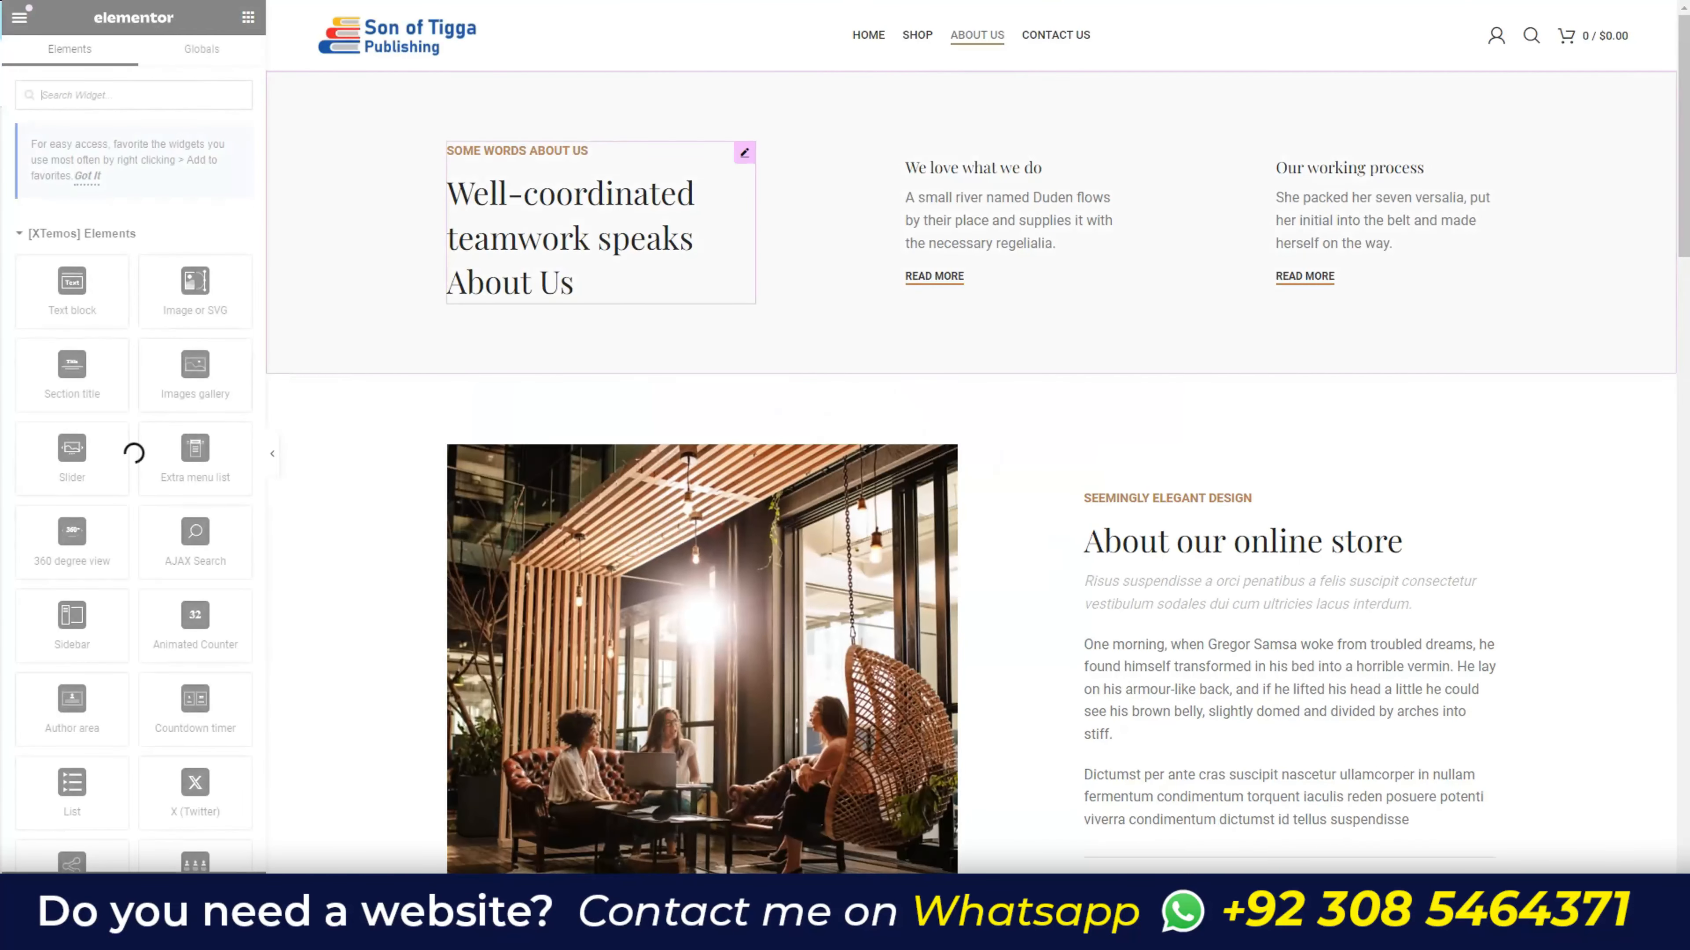
- Replace the About Us banner title with "Introducing Son of Tigga Publishing : A Father-Son Venture" copied from the website info document
left_click(601, 233)
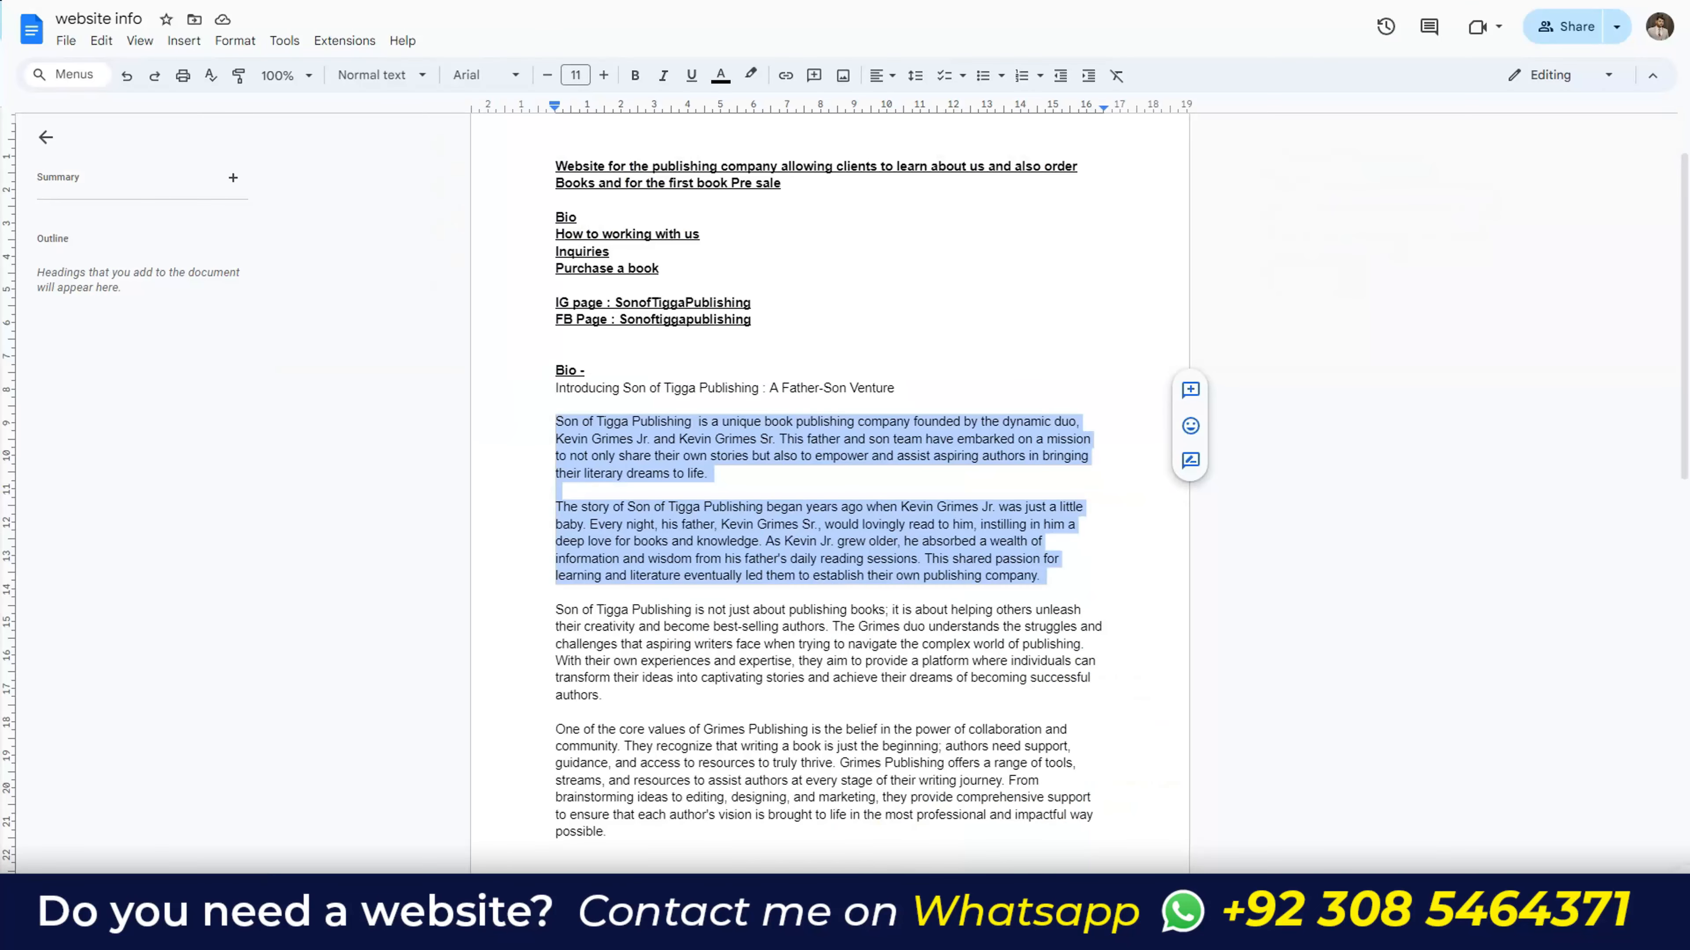
left_click(567, 388)
left_click_drag(573, 388, 894, 388)
key("ctrl+c")
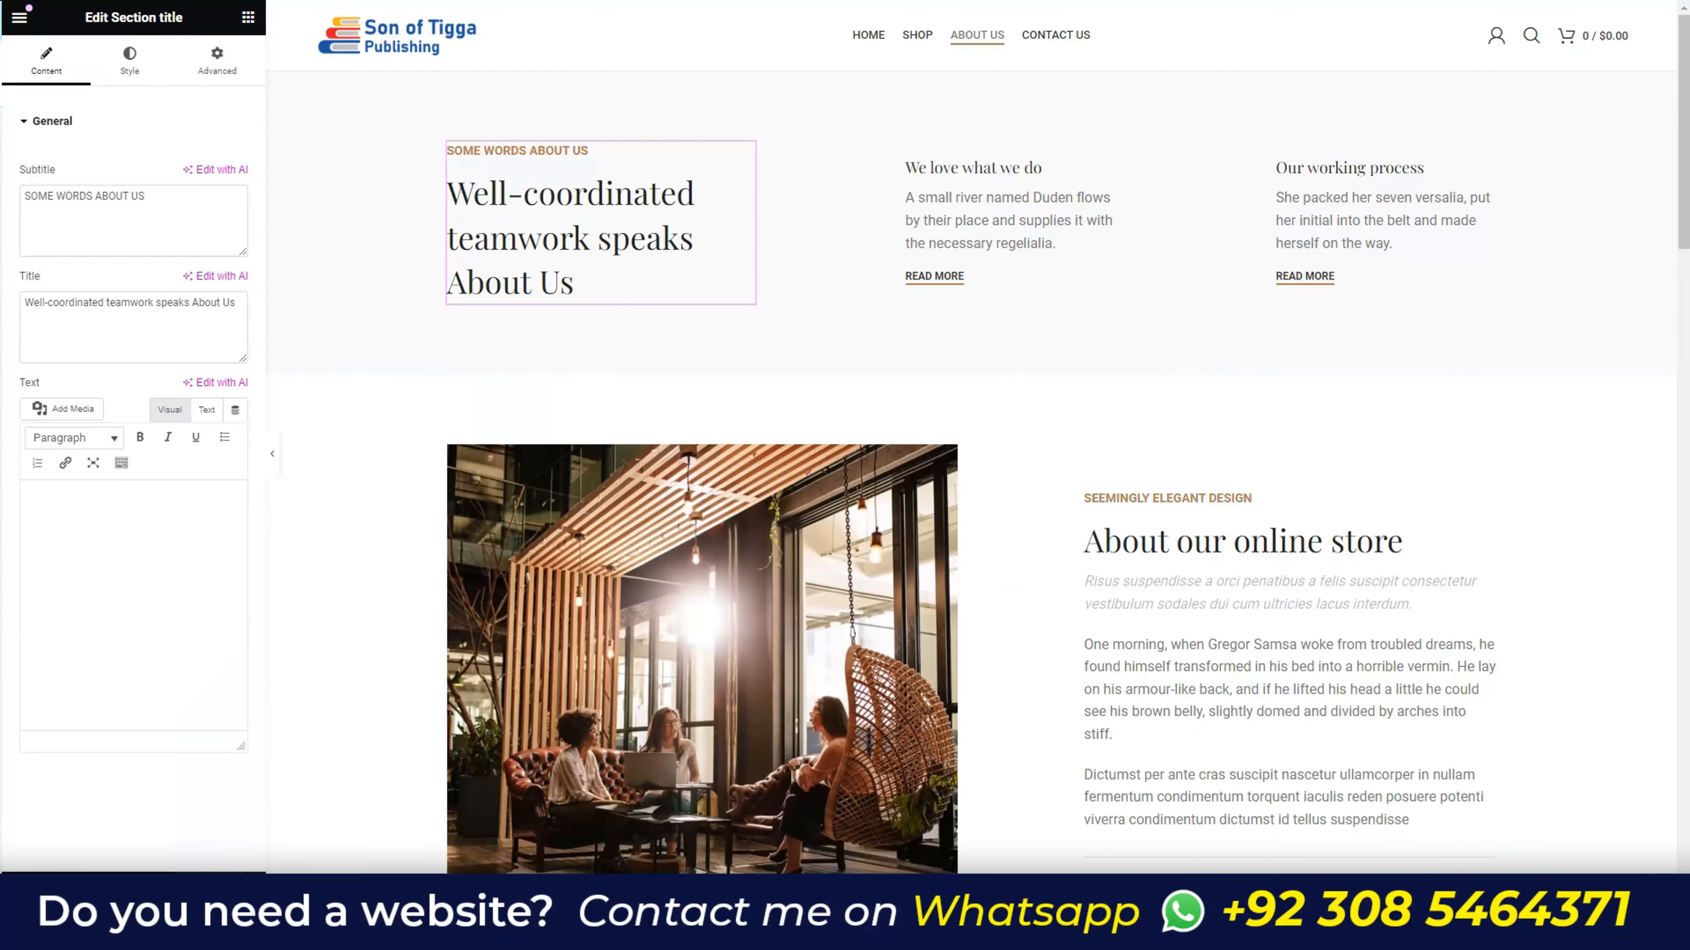
key("ctrl+a")
key("ctrl+v")
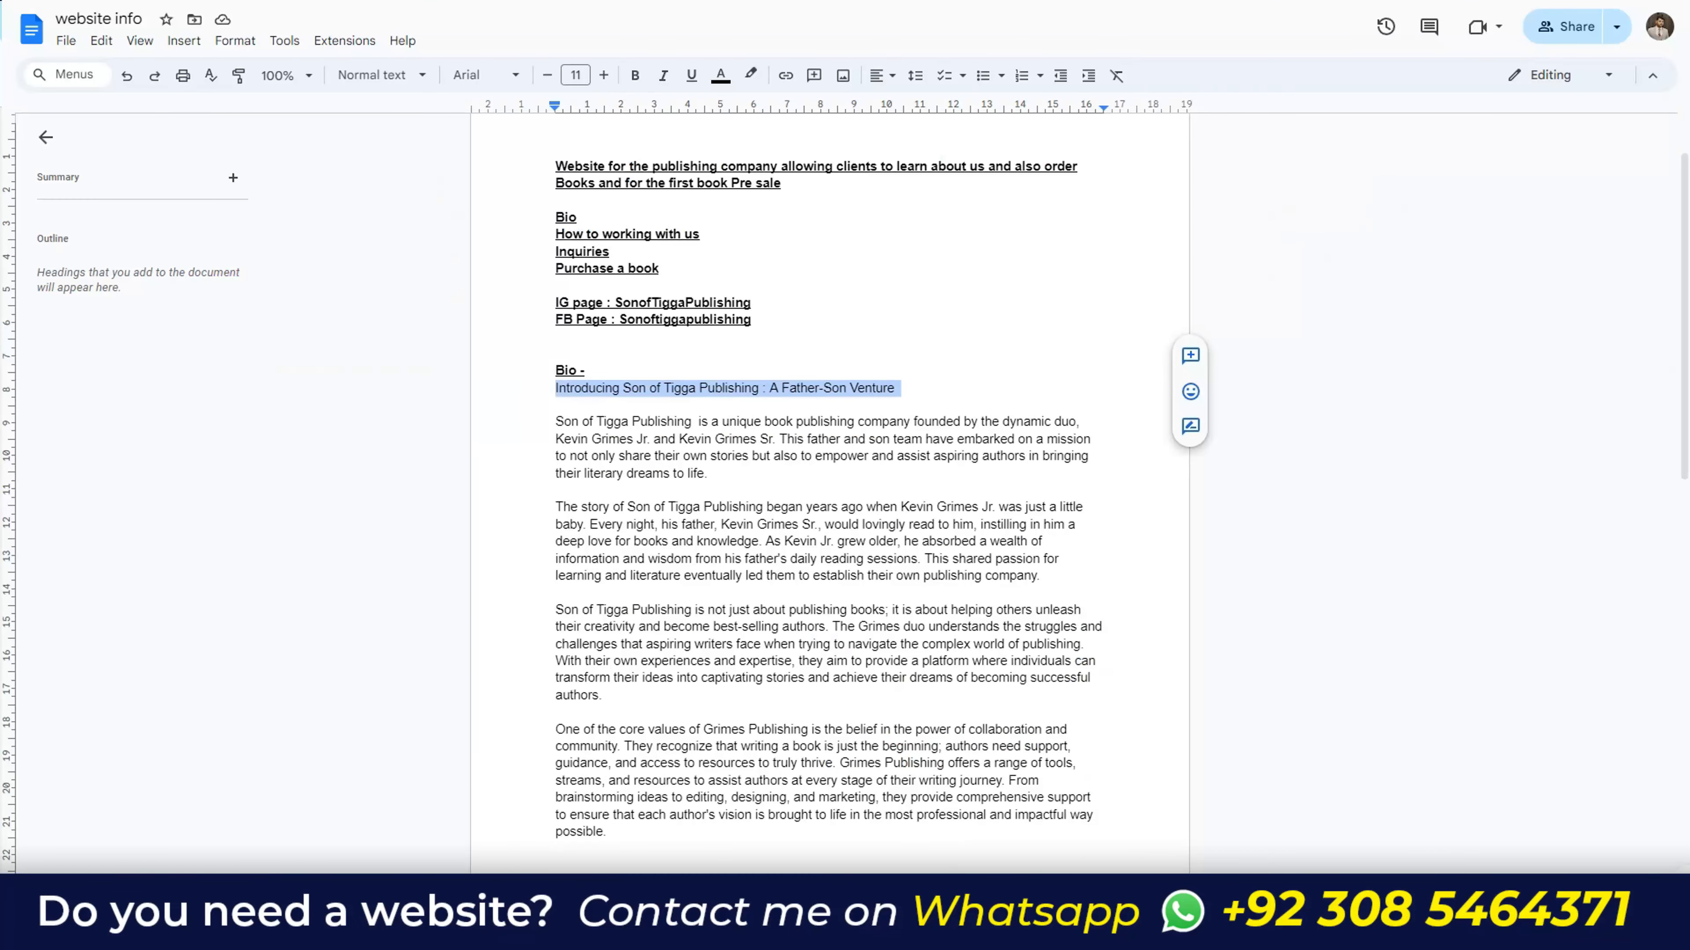
- Delete the "We love what we do" and "Our working process" text boxes from the About Us banner
left_click_drag(555, 421, 707, 473)
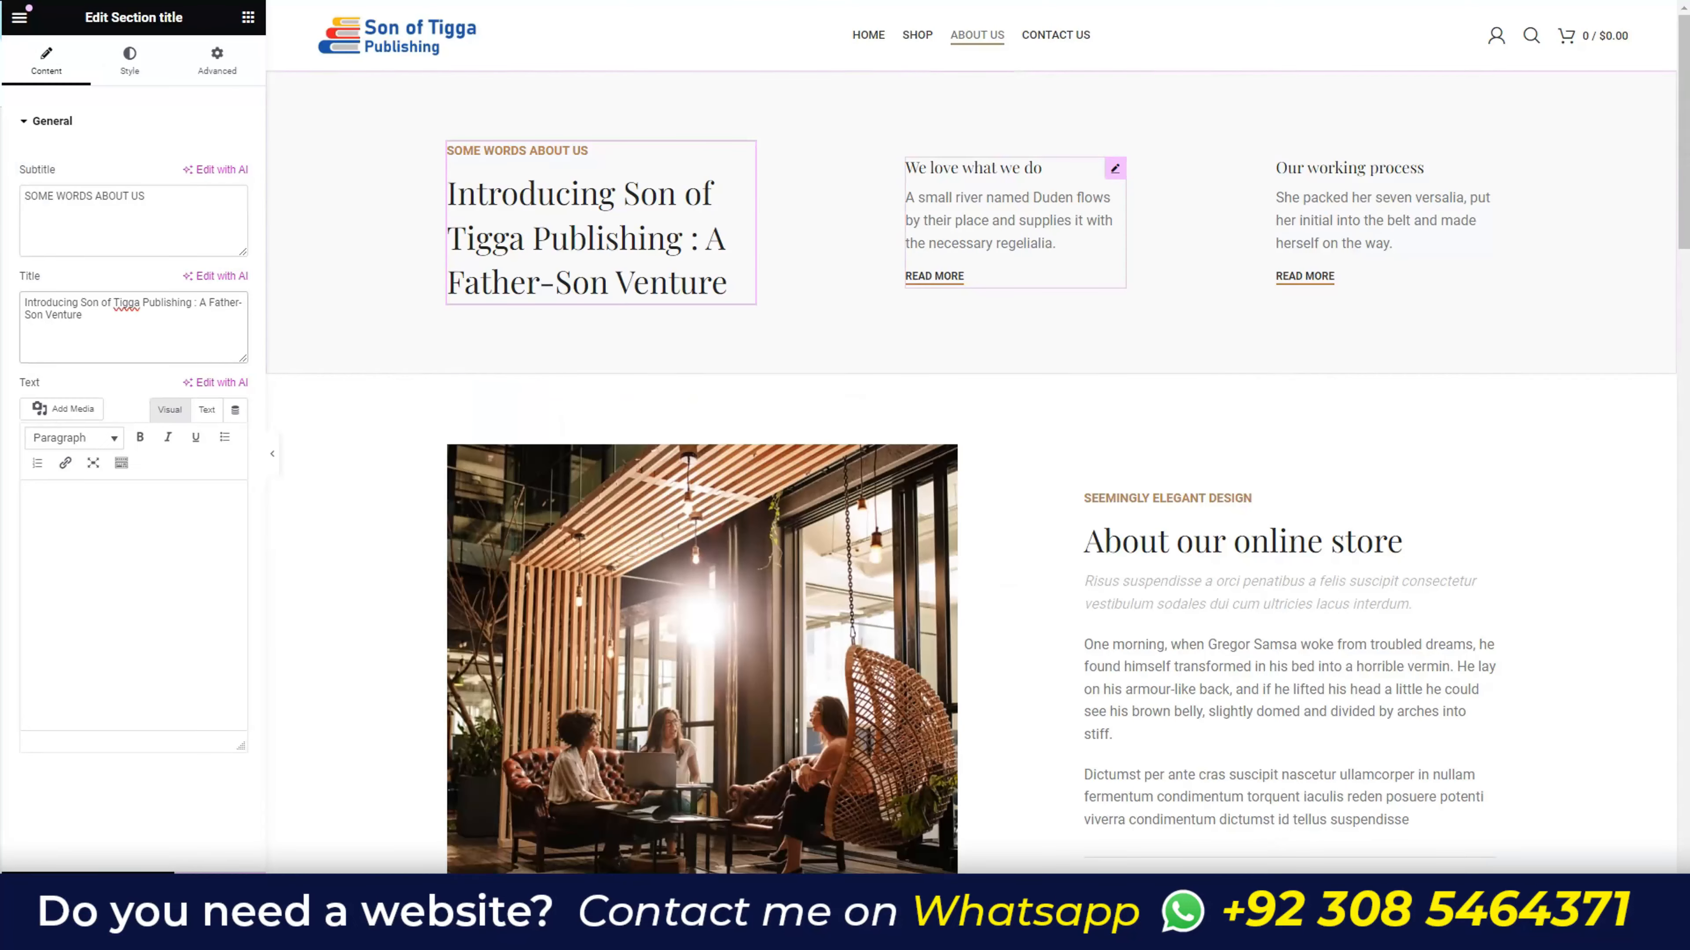
left_click(1115, 168)
right_click(1115, 168)
left_click(1139, 555)
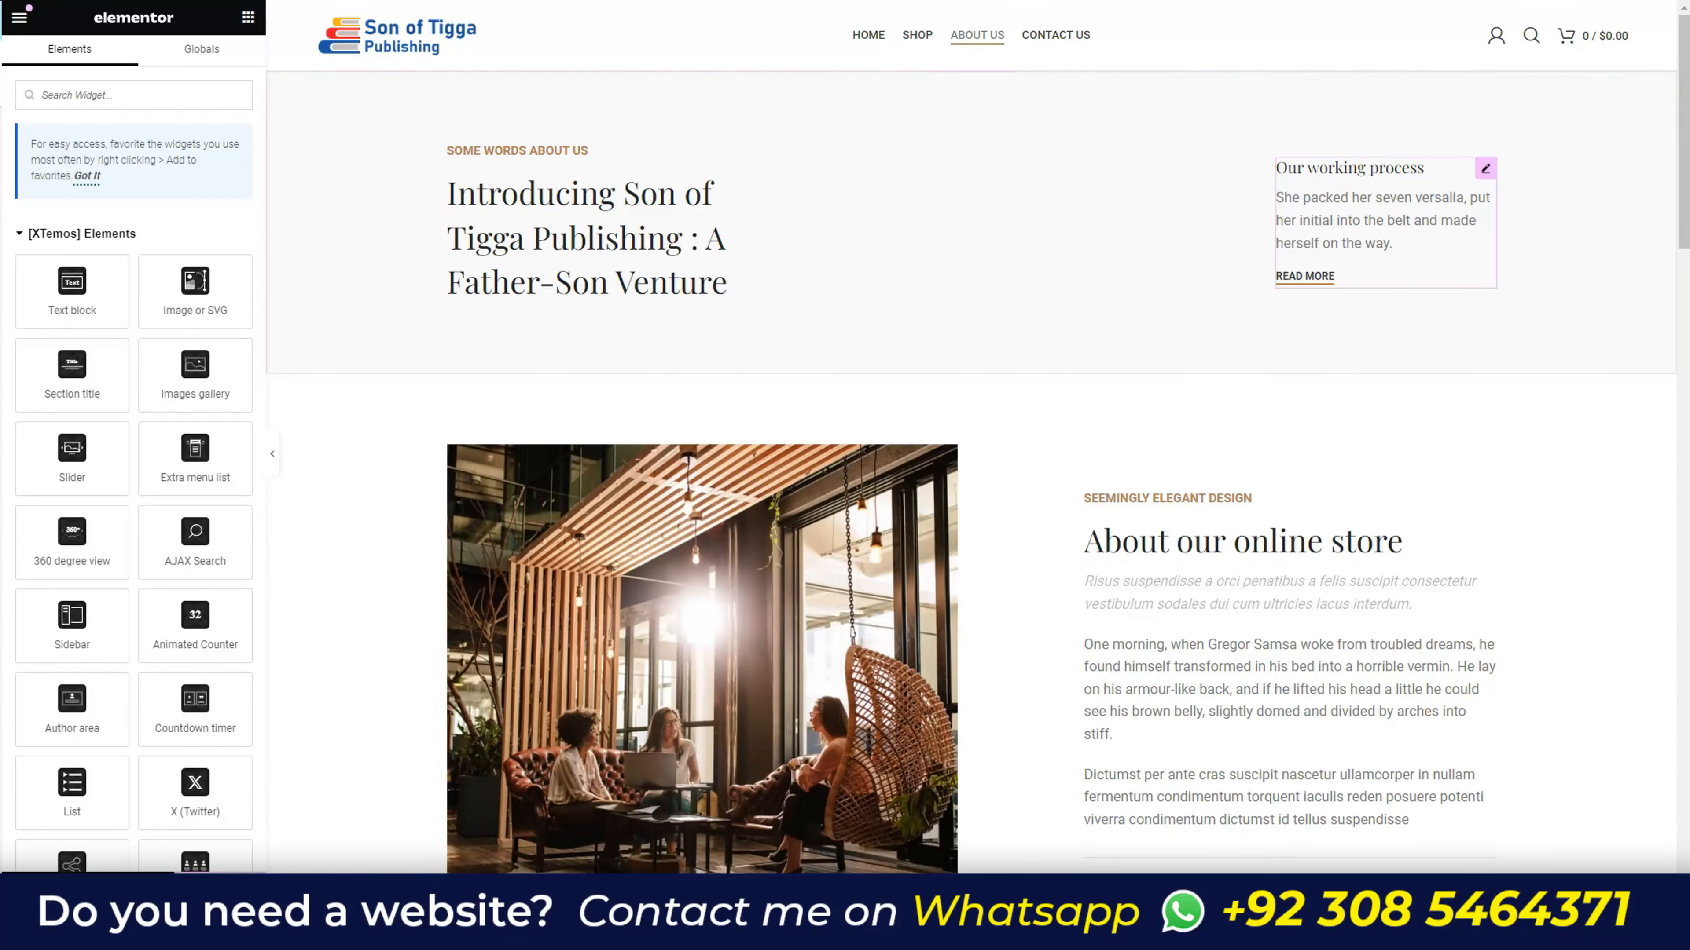
right_click(1484, 168)
left_click(1509, 554)
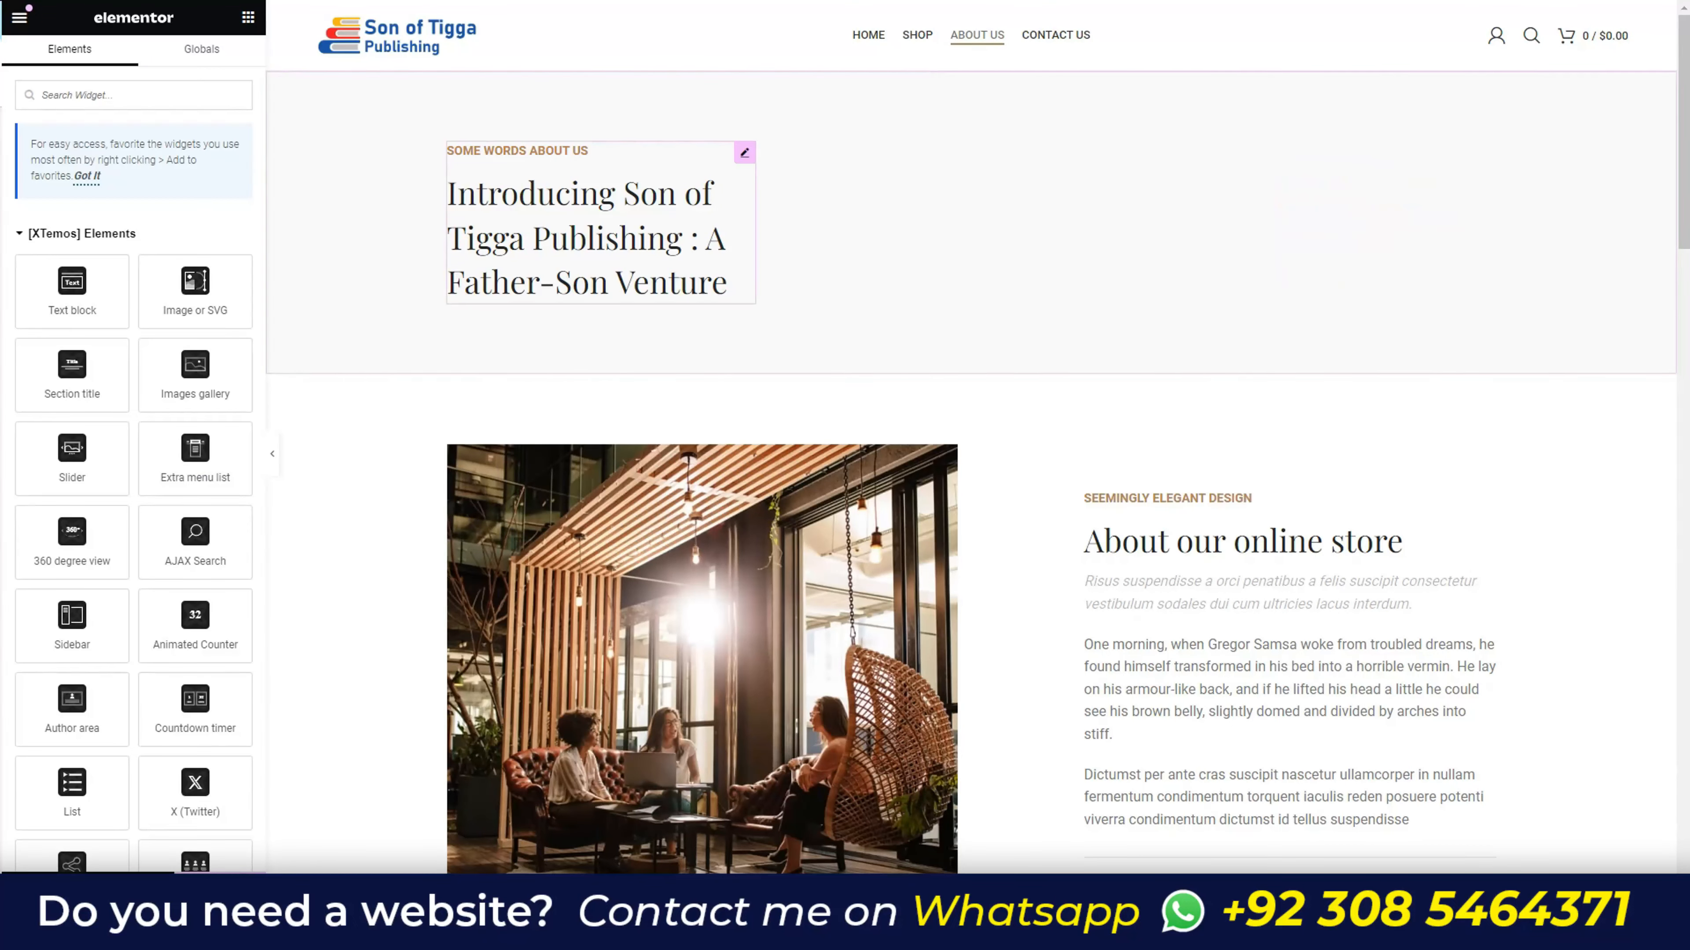
- Set the banner section title's width to Default and centre its alignment
left_click(601, 223)
left_click(217, 61)
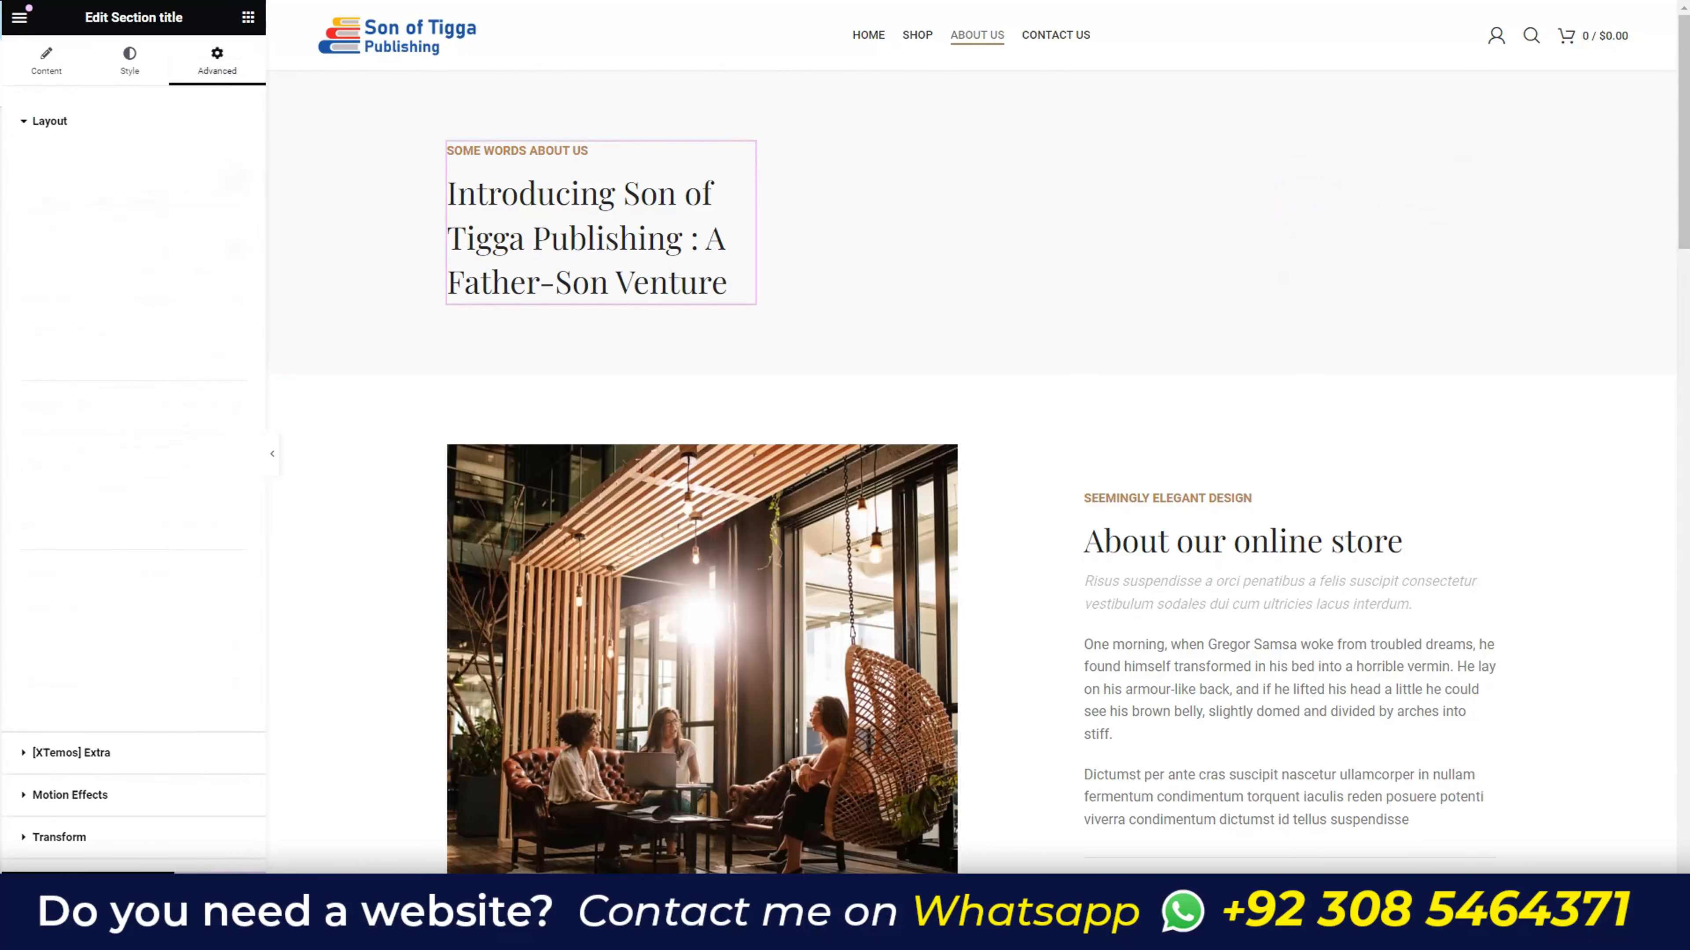
left_click(188, 300)
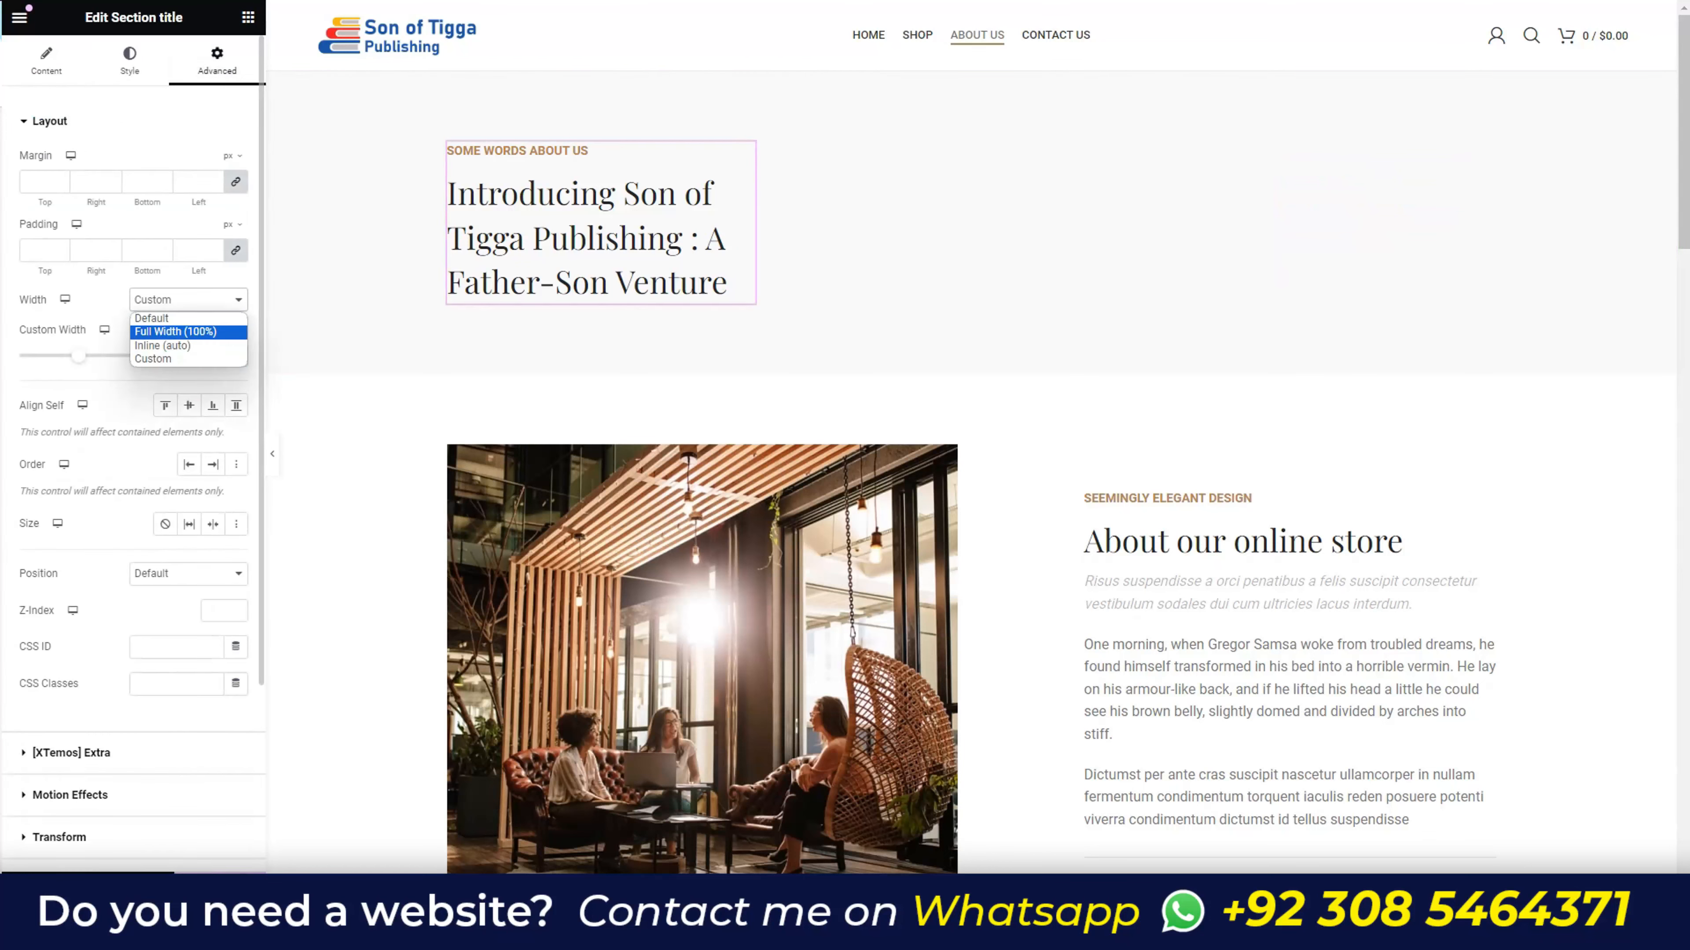
left_click(173, 320)
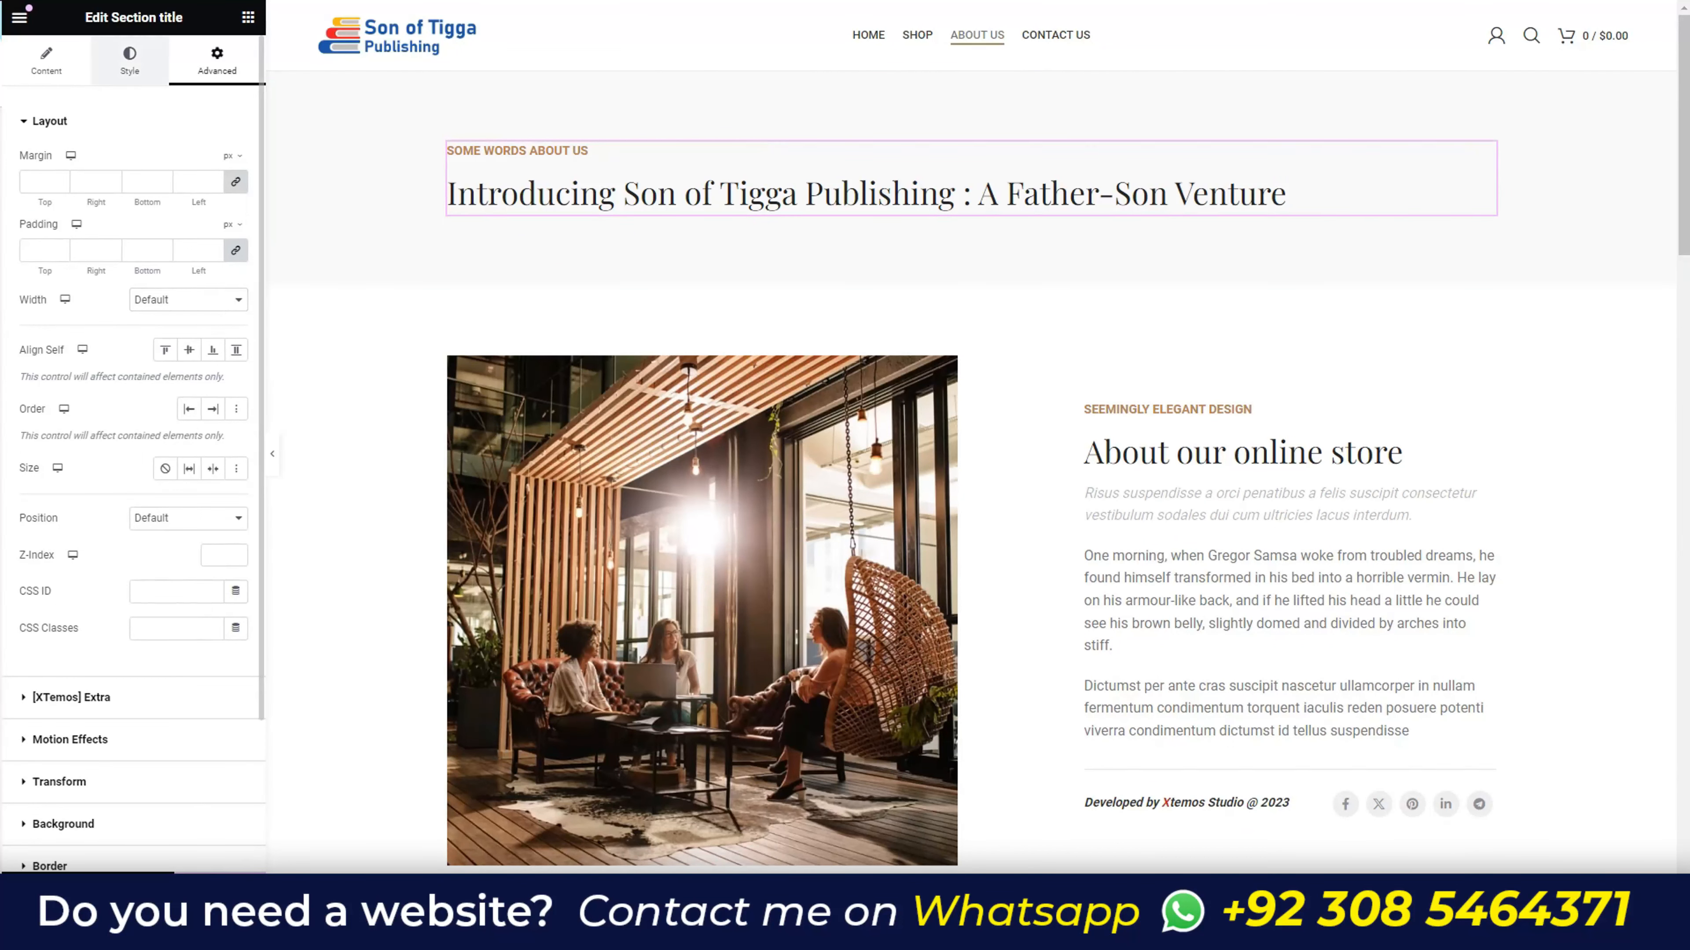
left_click(130, 60)
left_click(133, 303)
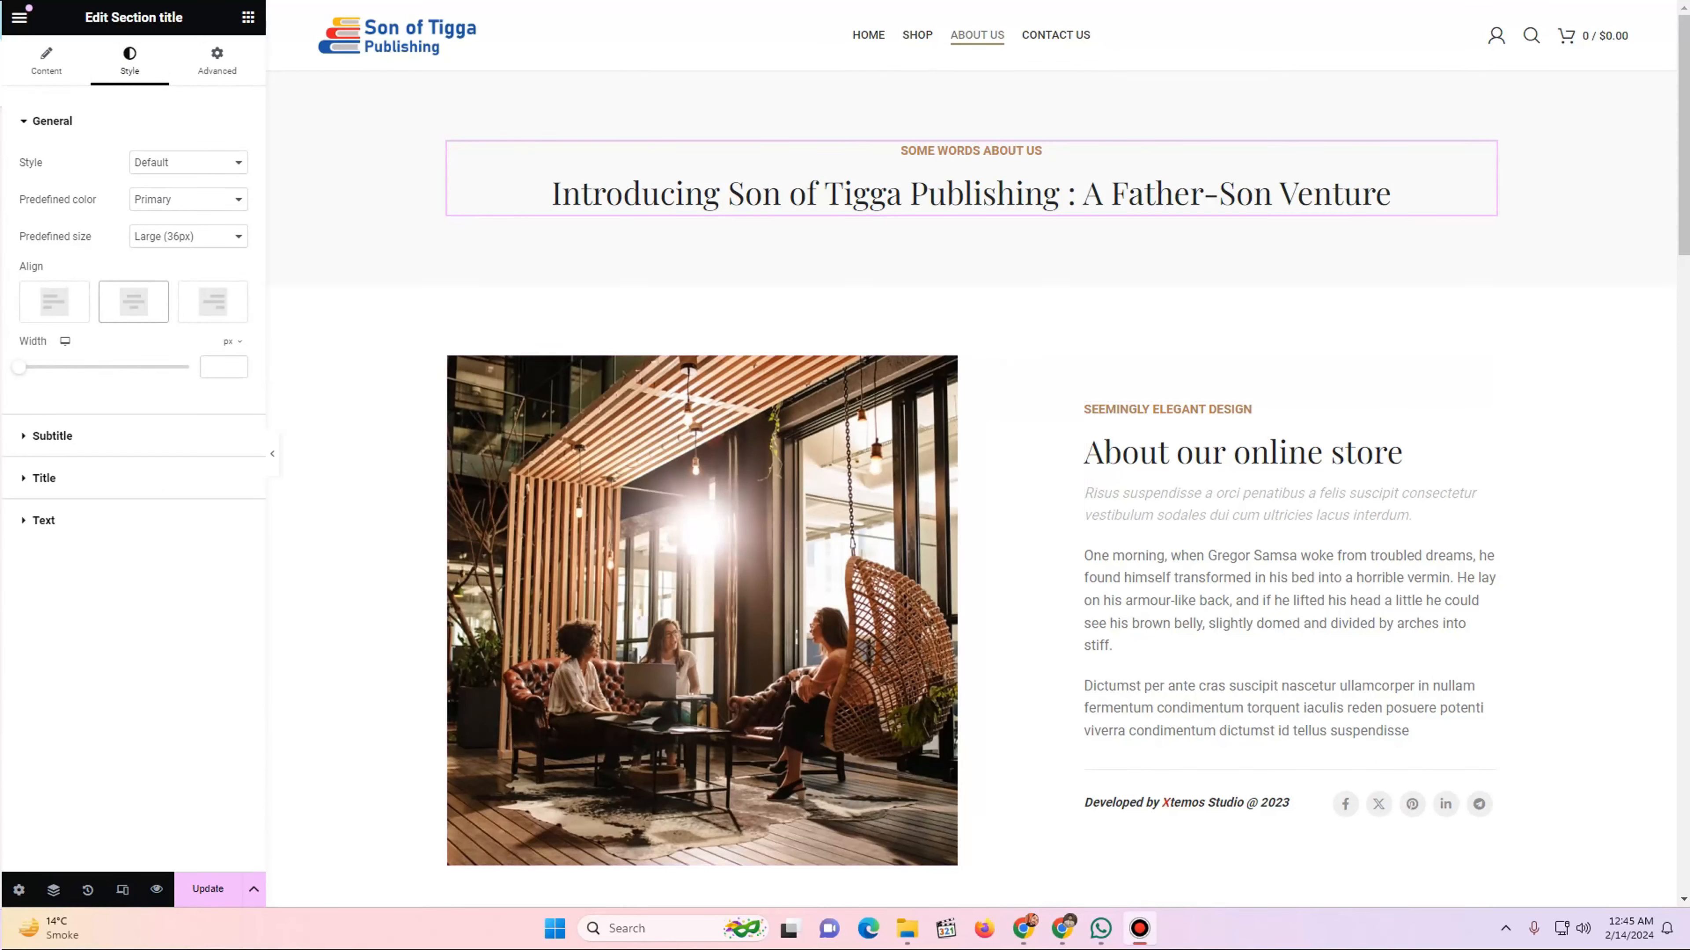
- Replace the "About our online store" title with "Son of Tigga Publishing is a unique book publishing company" from the website info document
left_click(1063, 929)
left_click(642, 438)
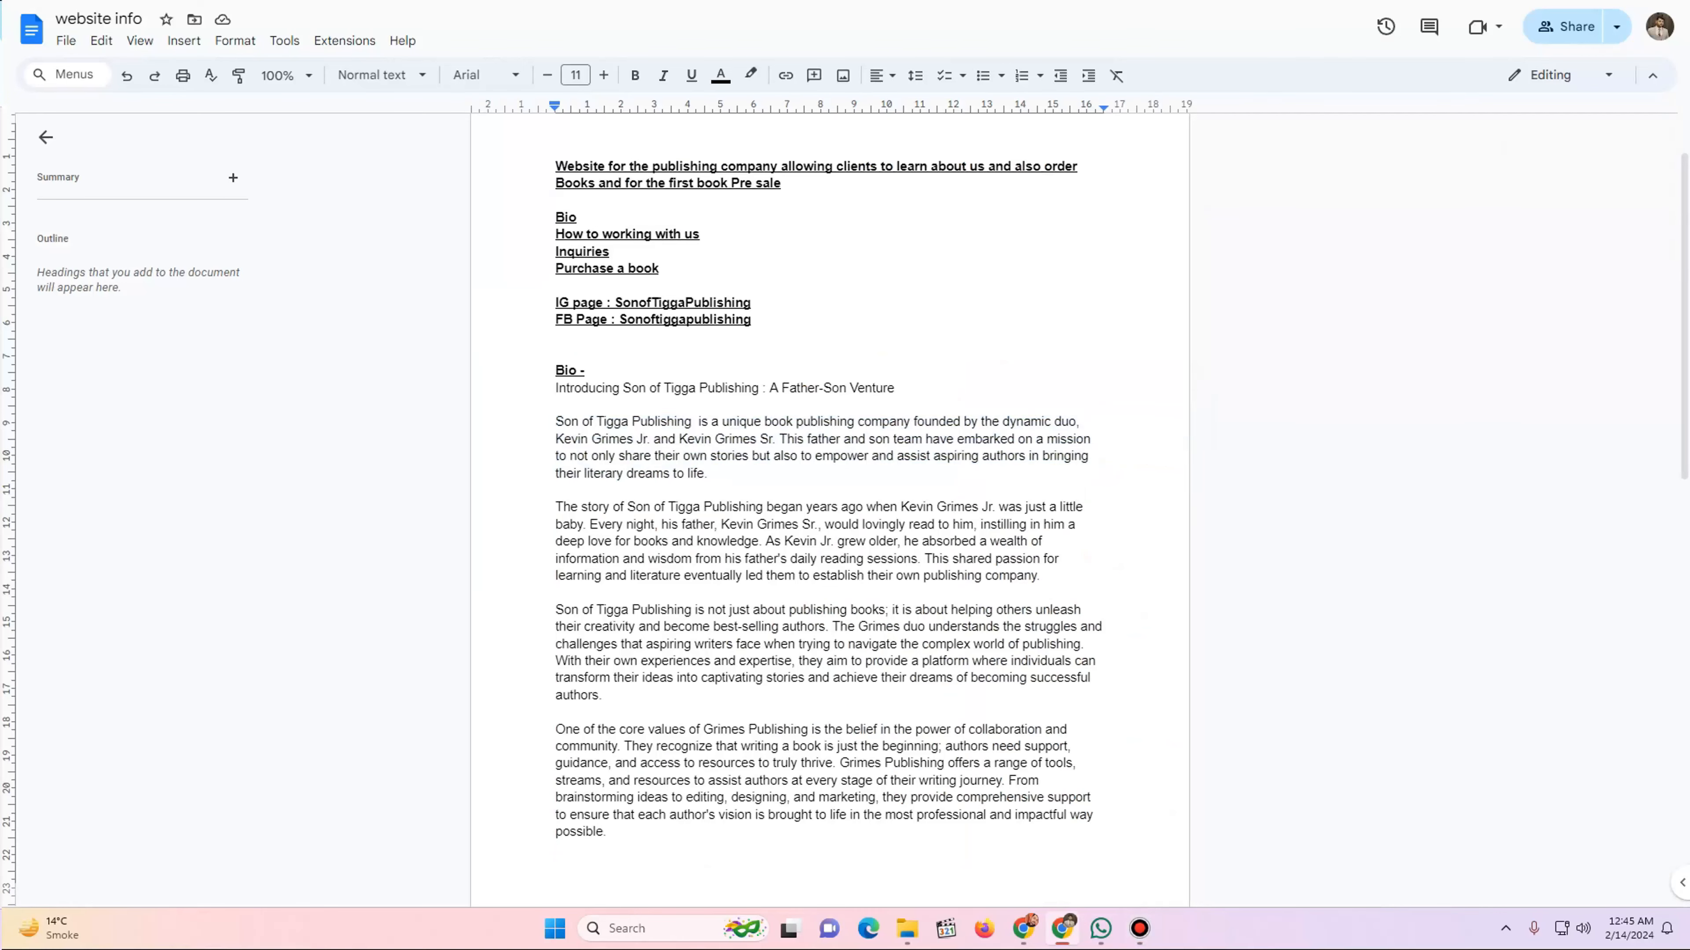
left_click(563, 404)
left_click_drag(556, 421, 914, 421)
key("ctrl+c")
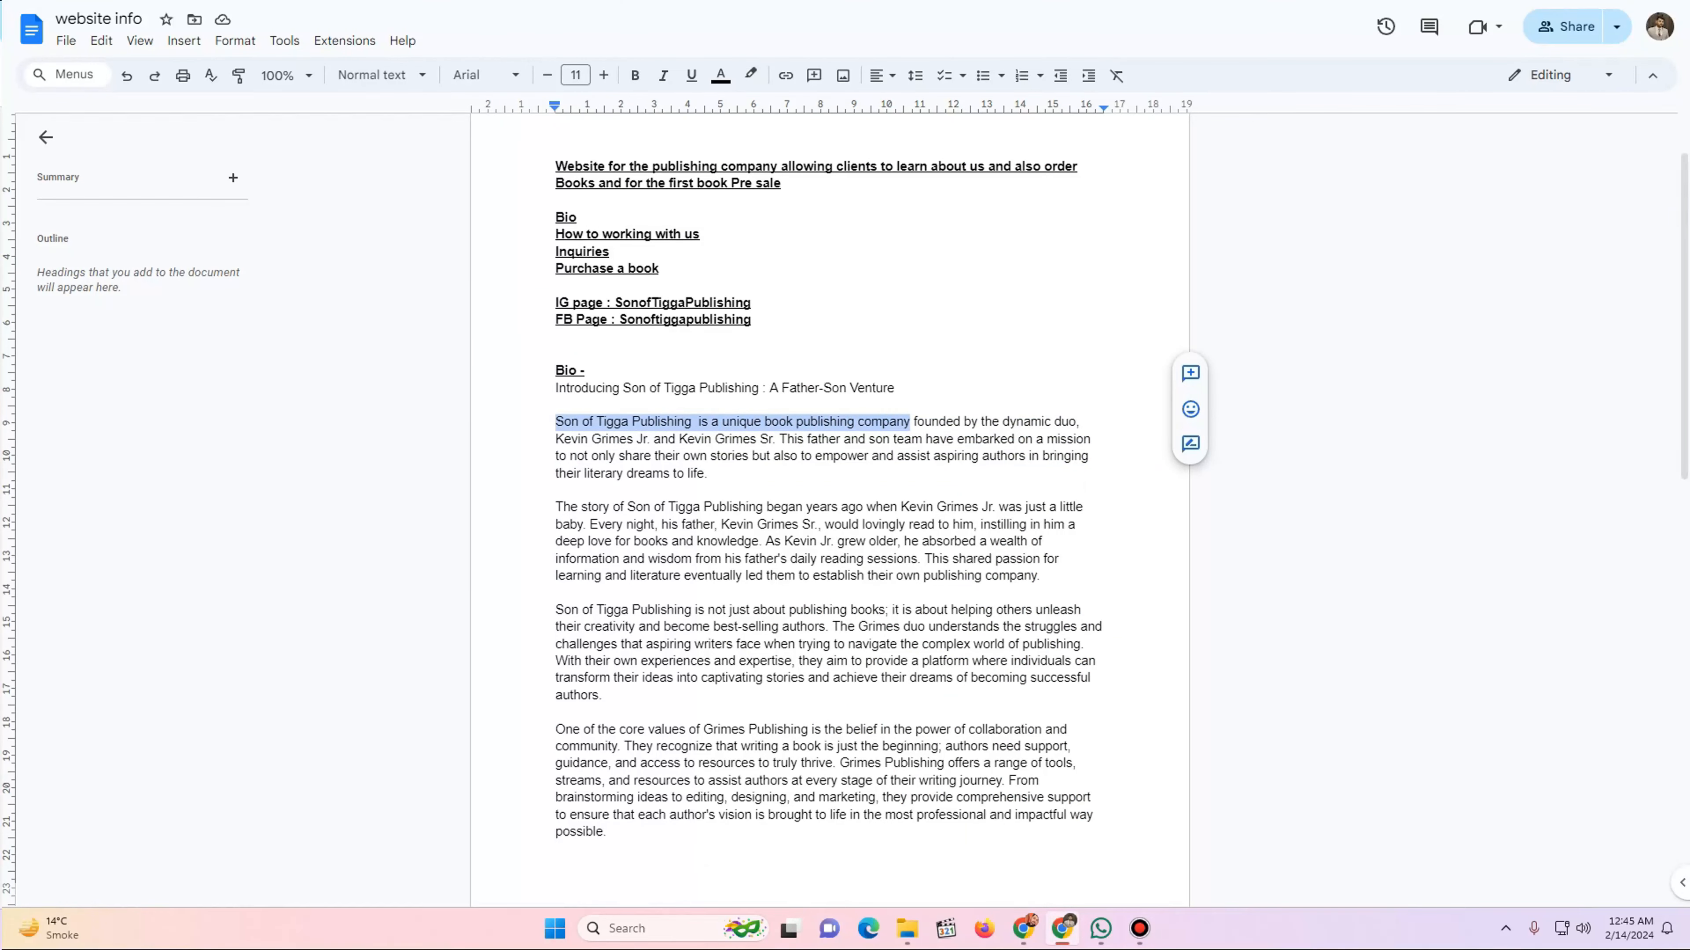
key("ctrl+Tab")
left_click(1402, 452)
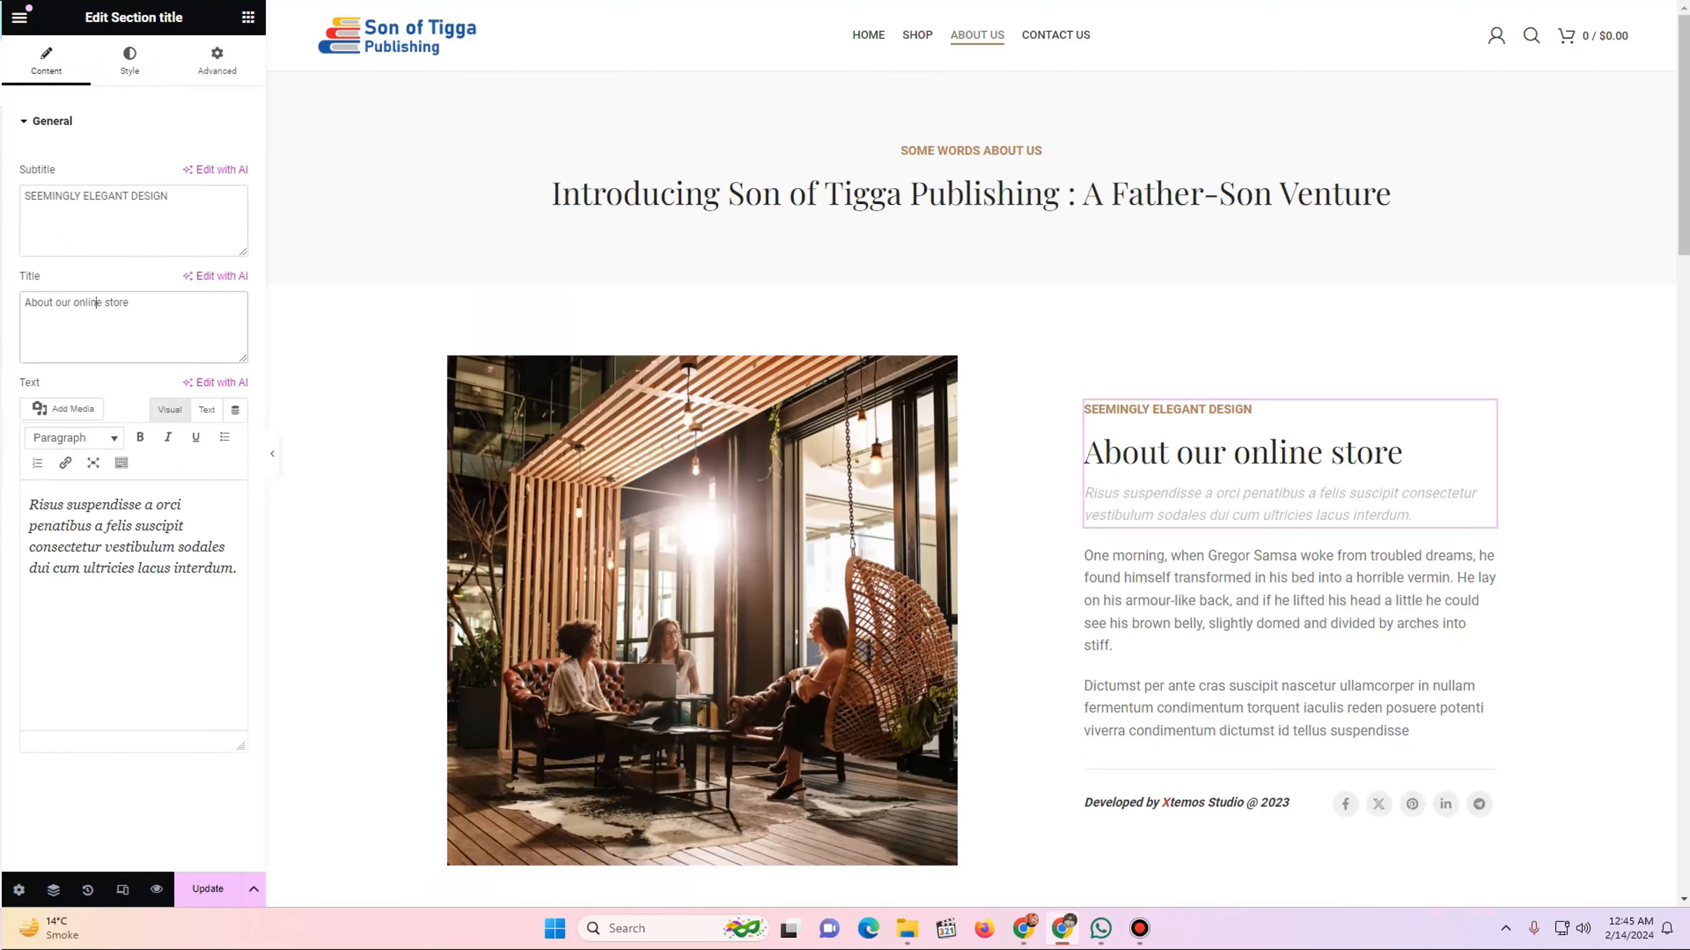
key("ctrl+a")
key("ctrl+v")
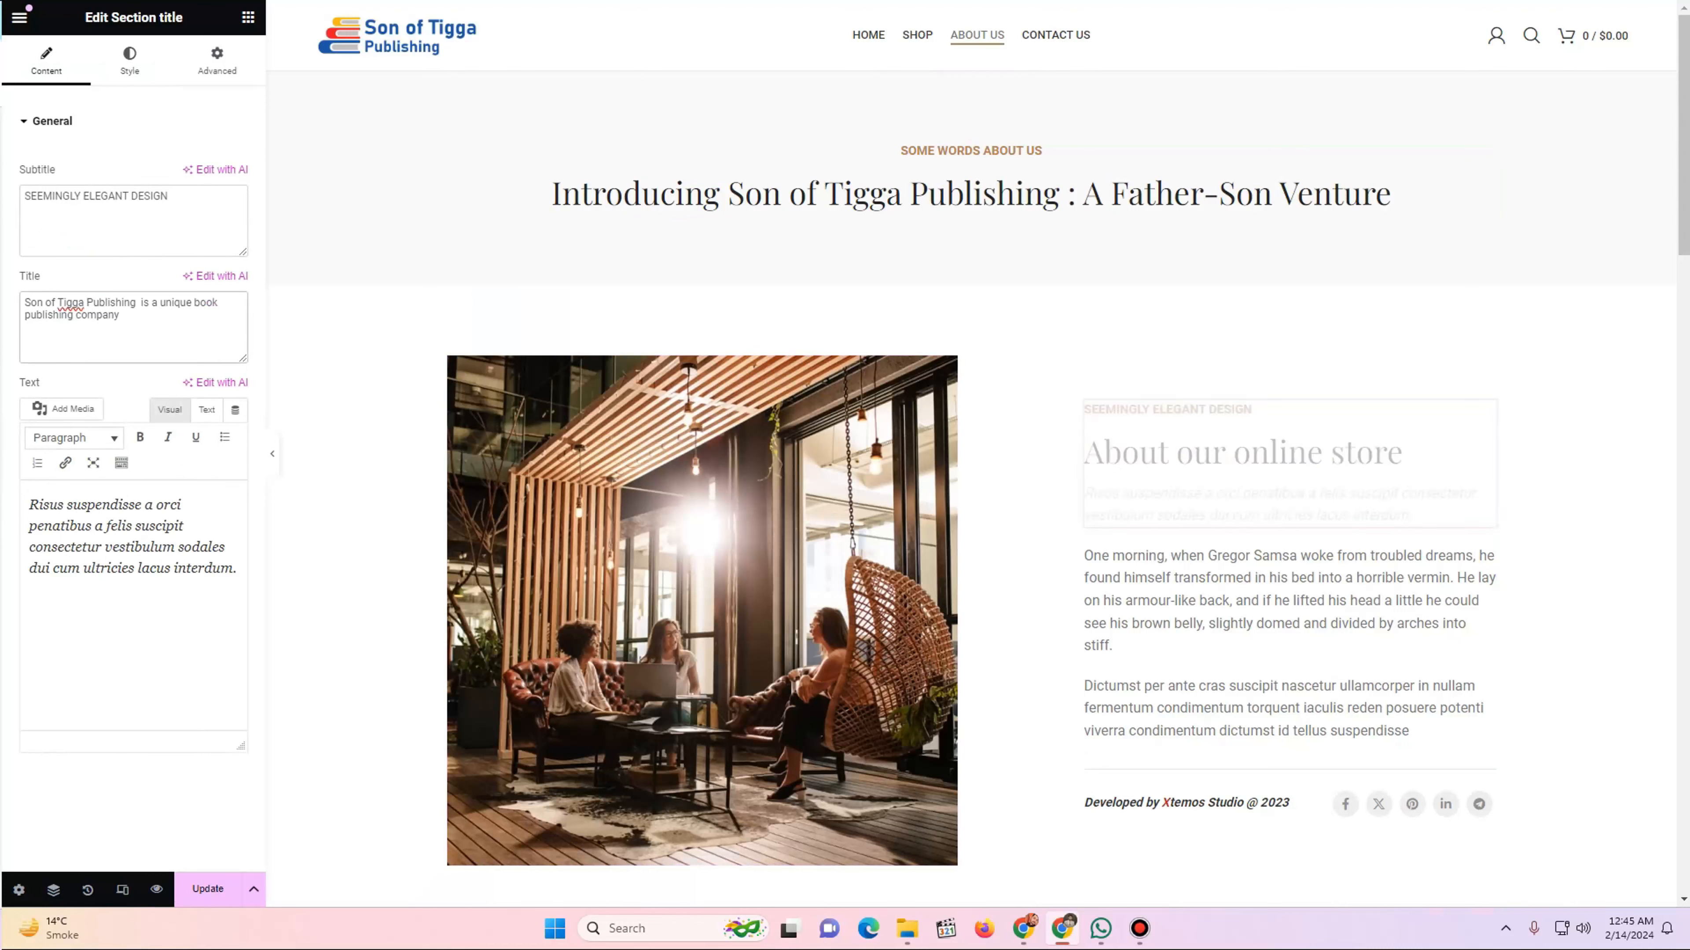
- Clear the "SEEMINGLY ELEGANT DESIGN" subtitle and the italic placeholder text of that section title
left_click(133, 219)
key("ctrl+a")
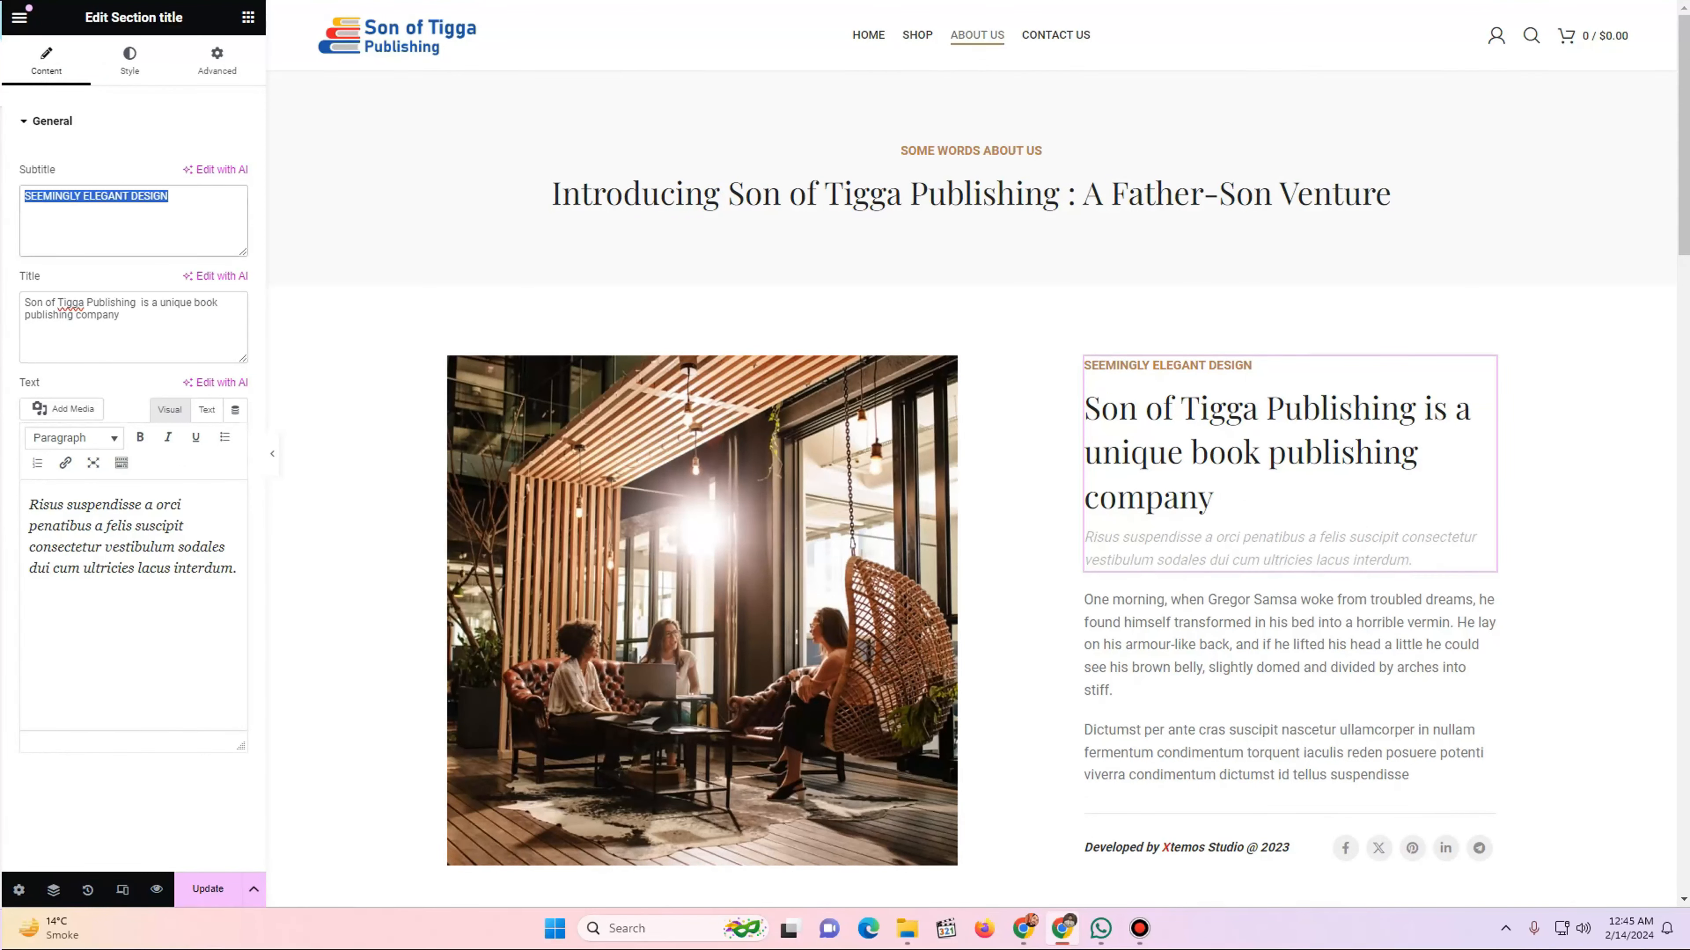
key("BackSpace")
left_click(133, 568)
key("ctrl+a")
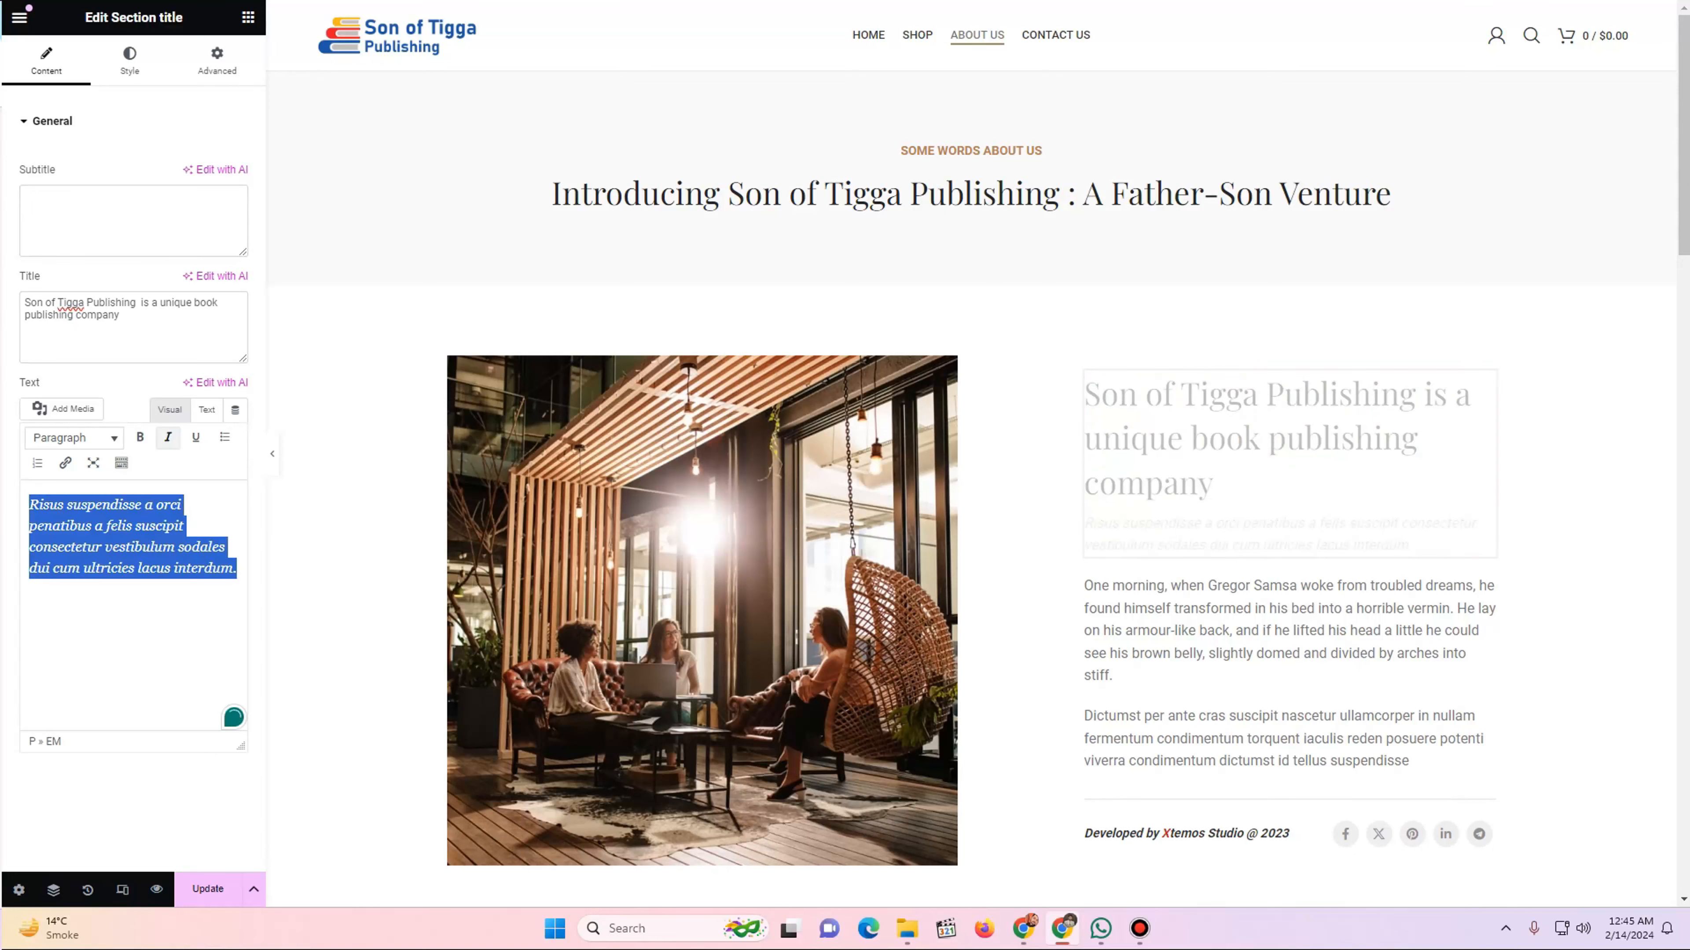
key("BackSpace")
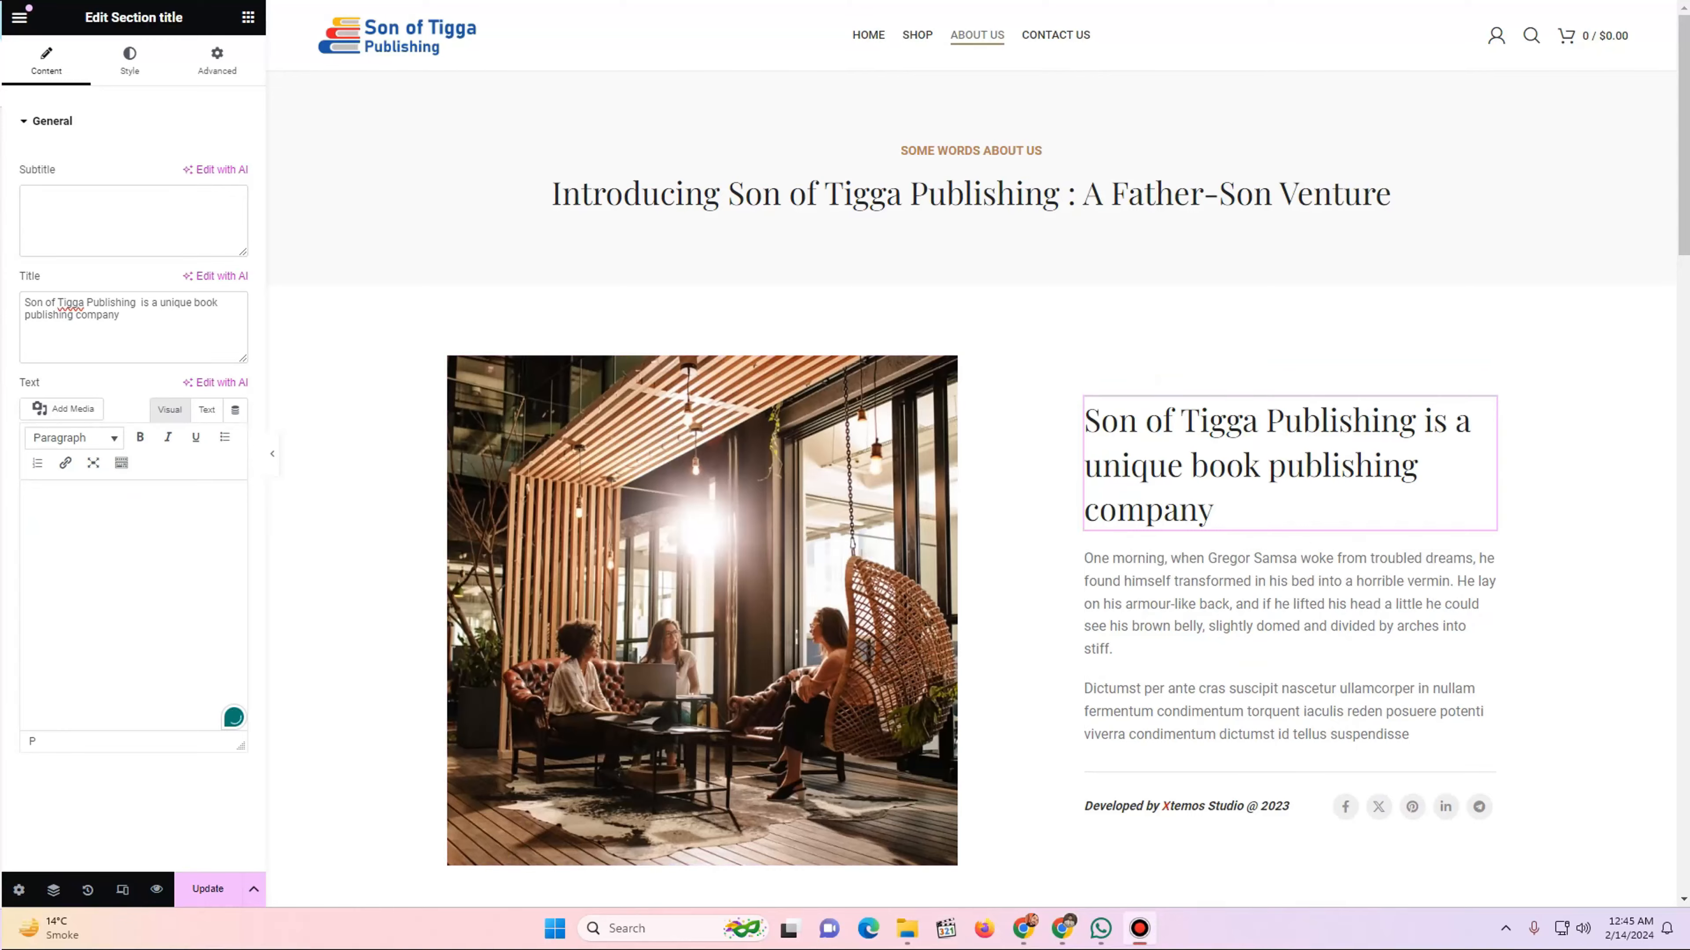
- Replace the placeholder text block beside the photo with the bio text from "founded by the dynamic duo" through "their own publishing company"
key("alt+Tab")
left_click(671, 474)
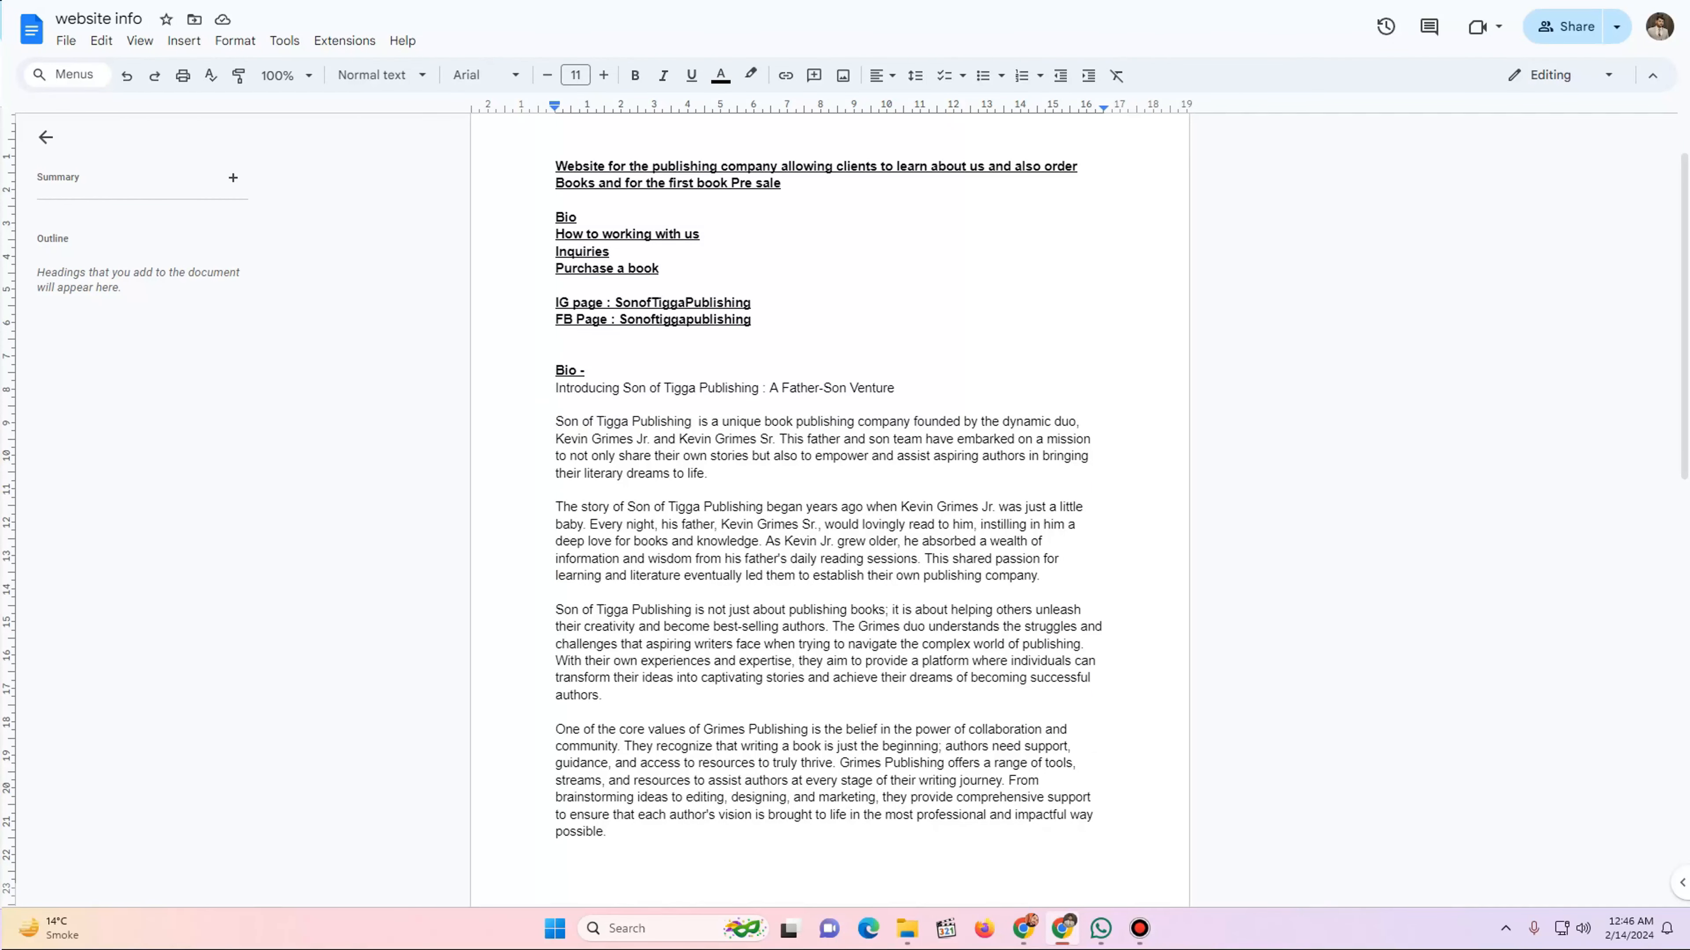
left_click_drag(914, 422, 865, 592)
key("alt+Tab")
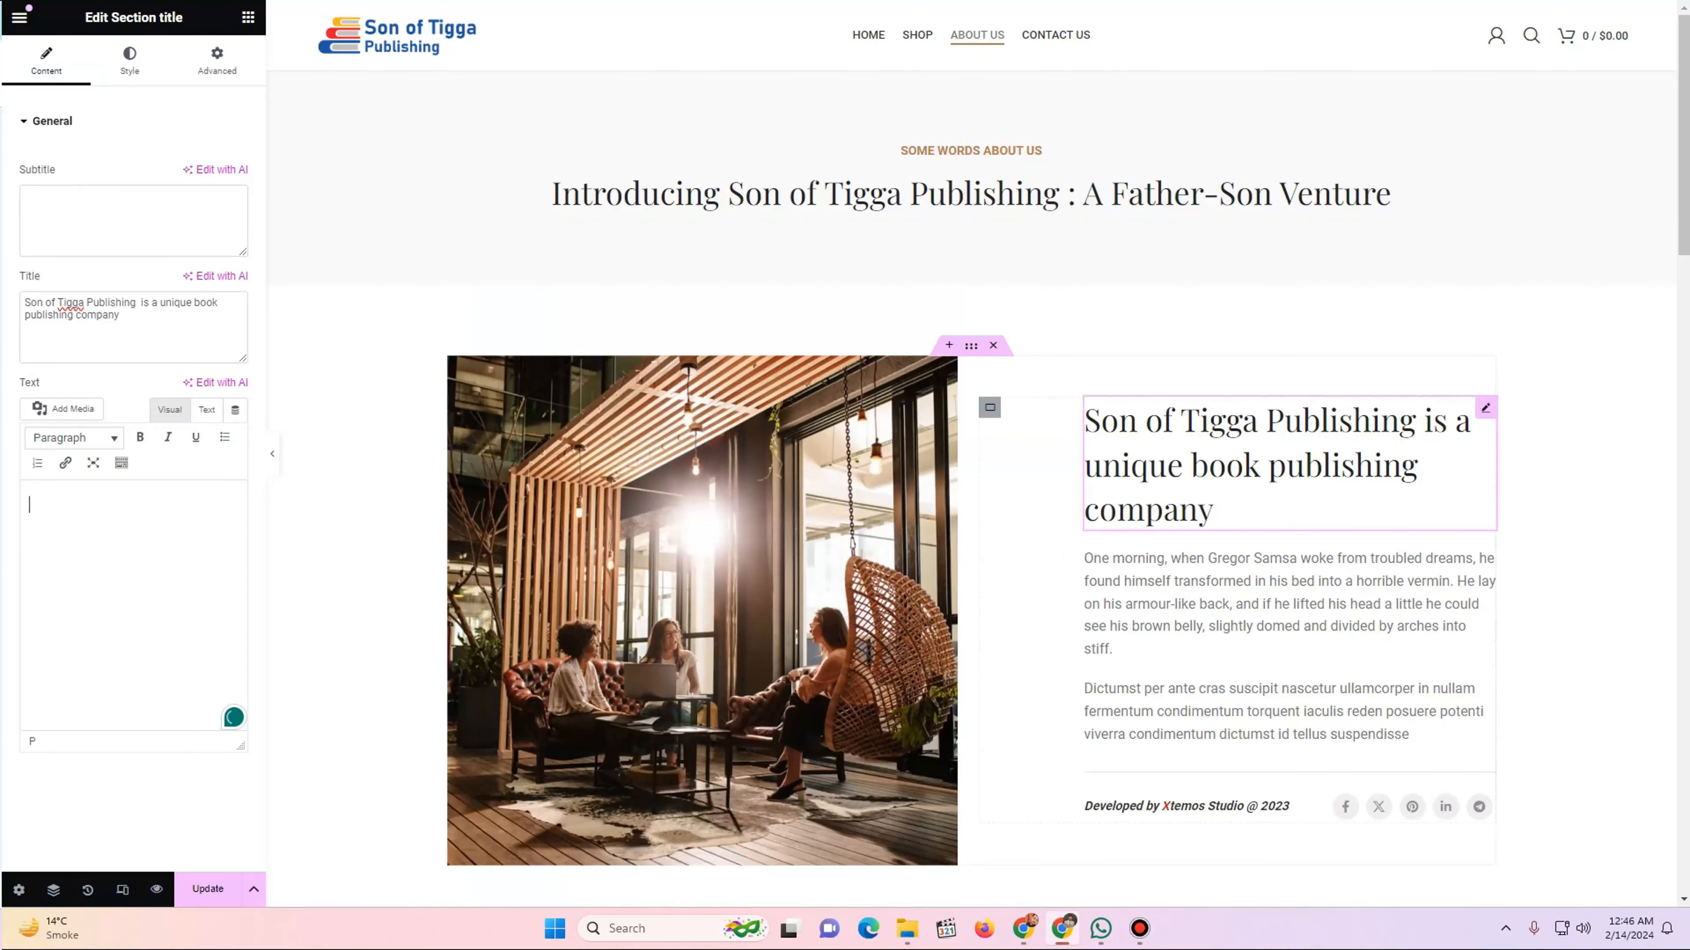
left_click(1264, 637)
left_click(137, 322)
key("ctrl+a")
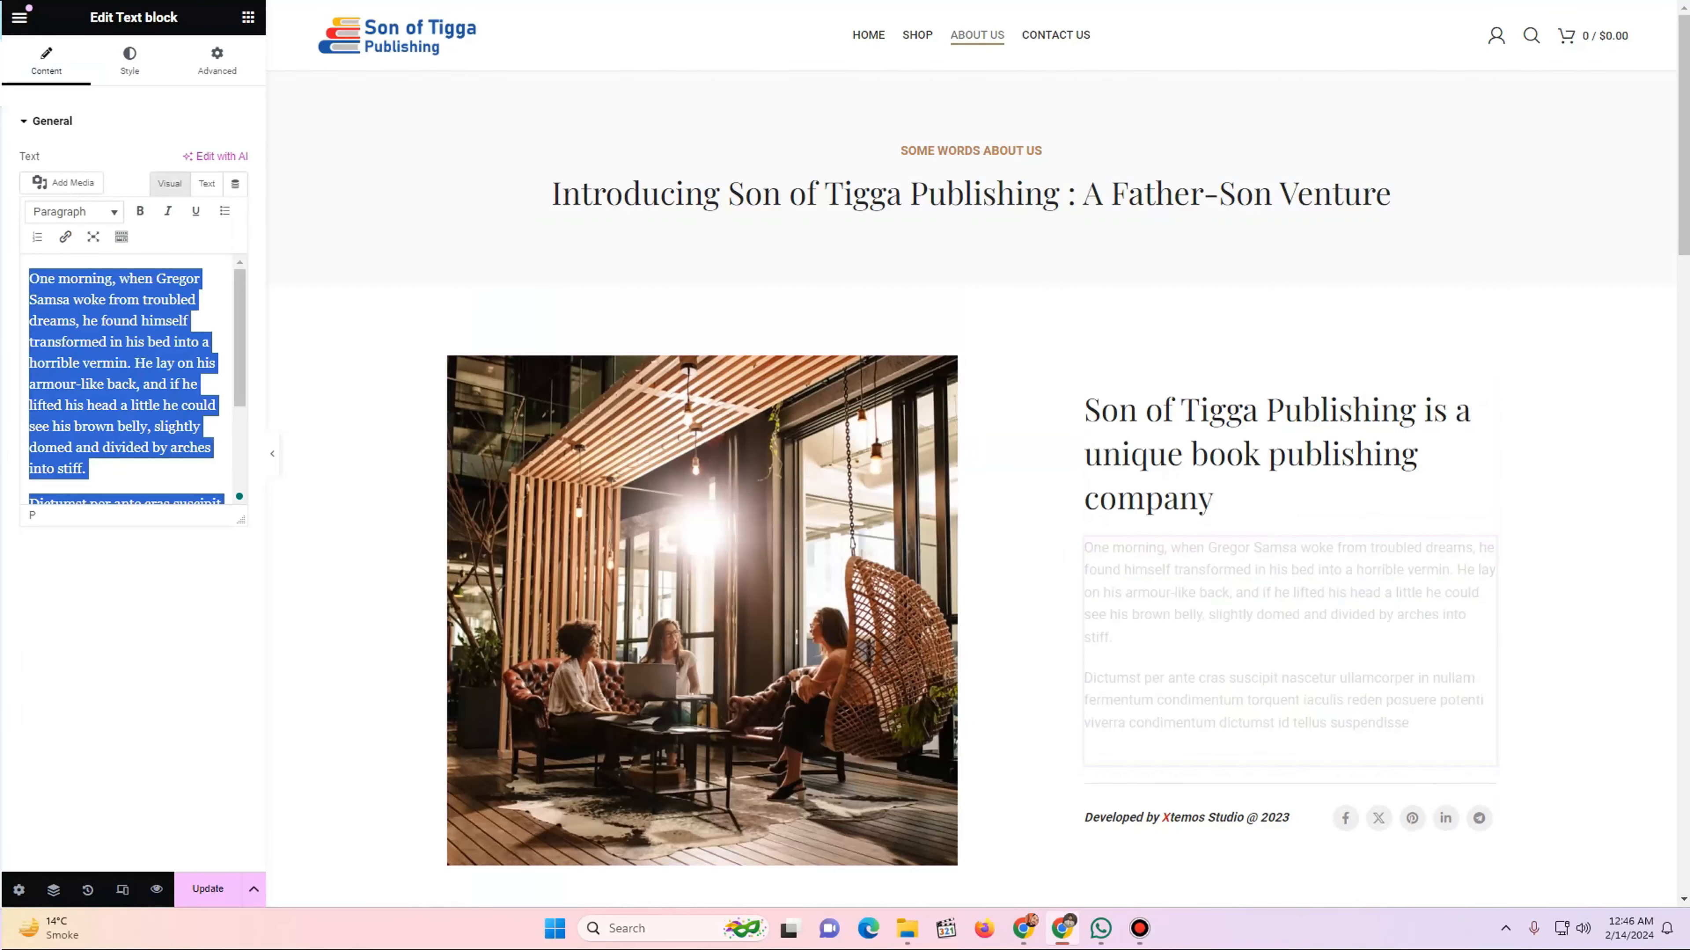
key("ctrl+v")
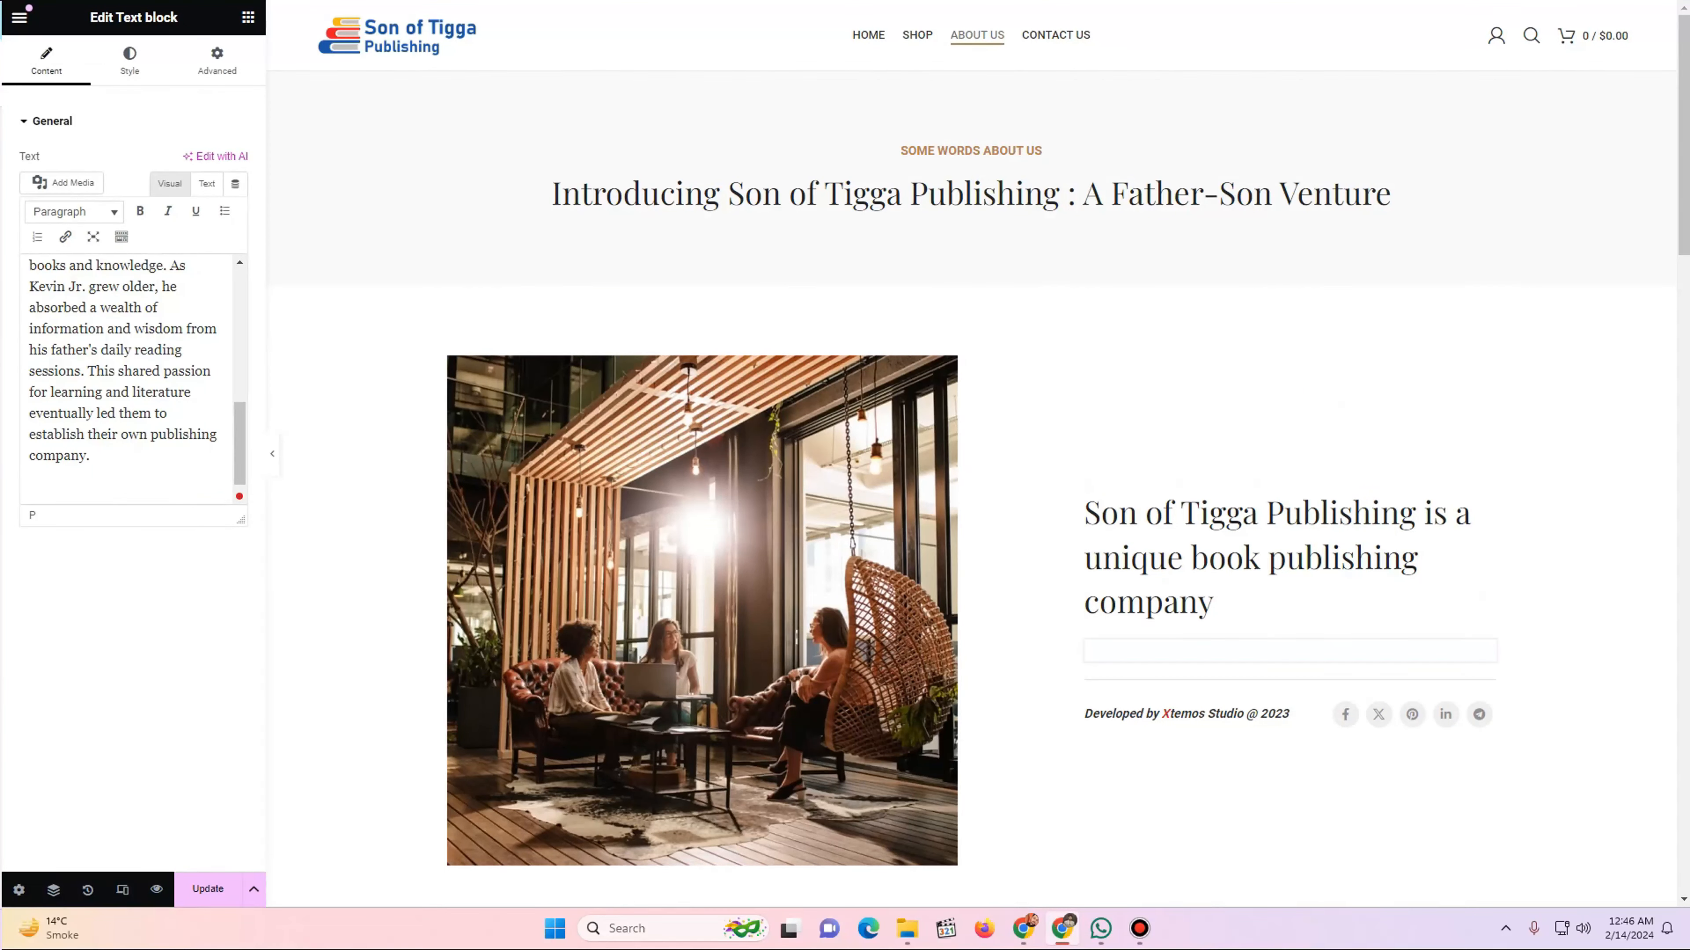
- Remove the blank lines at the end of and between the pasted bio paragraphs
key("BackSpace")
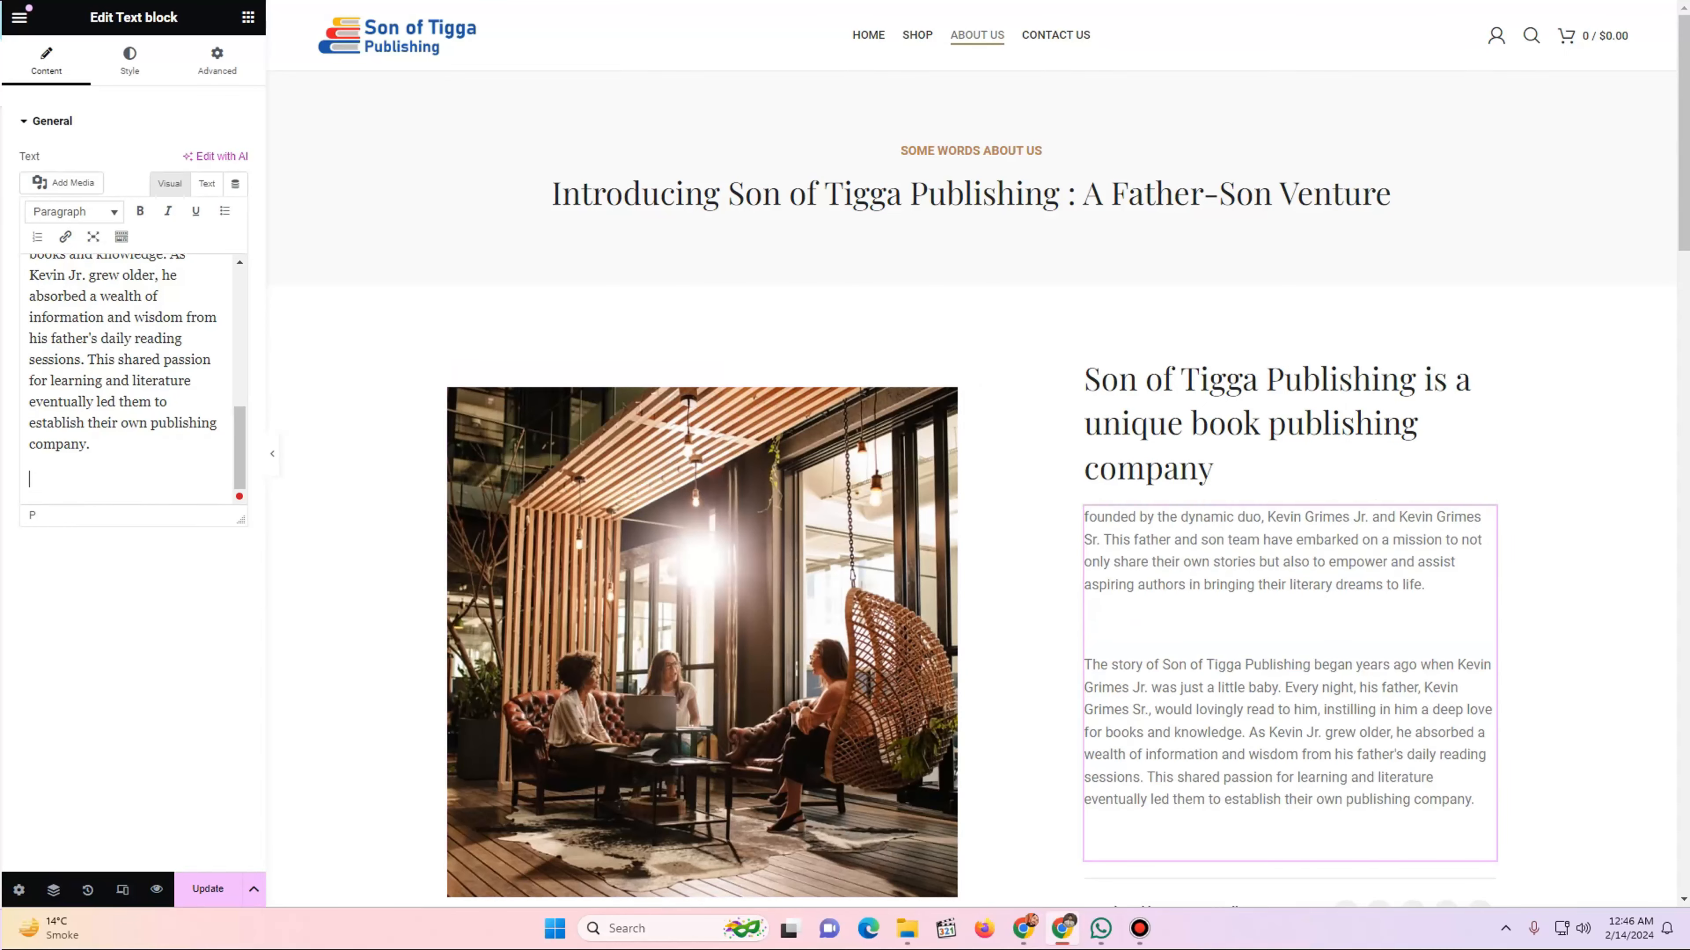
scroll(130, 379, "up", 3)
left_click(99, 370)
key("BackSpace")
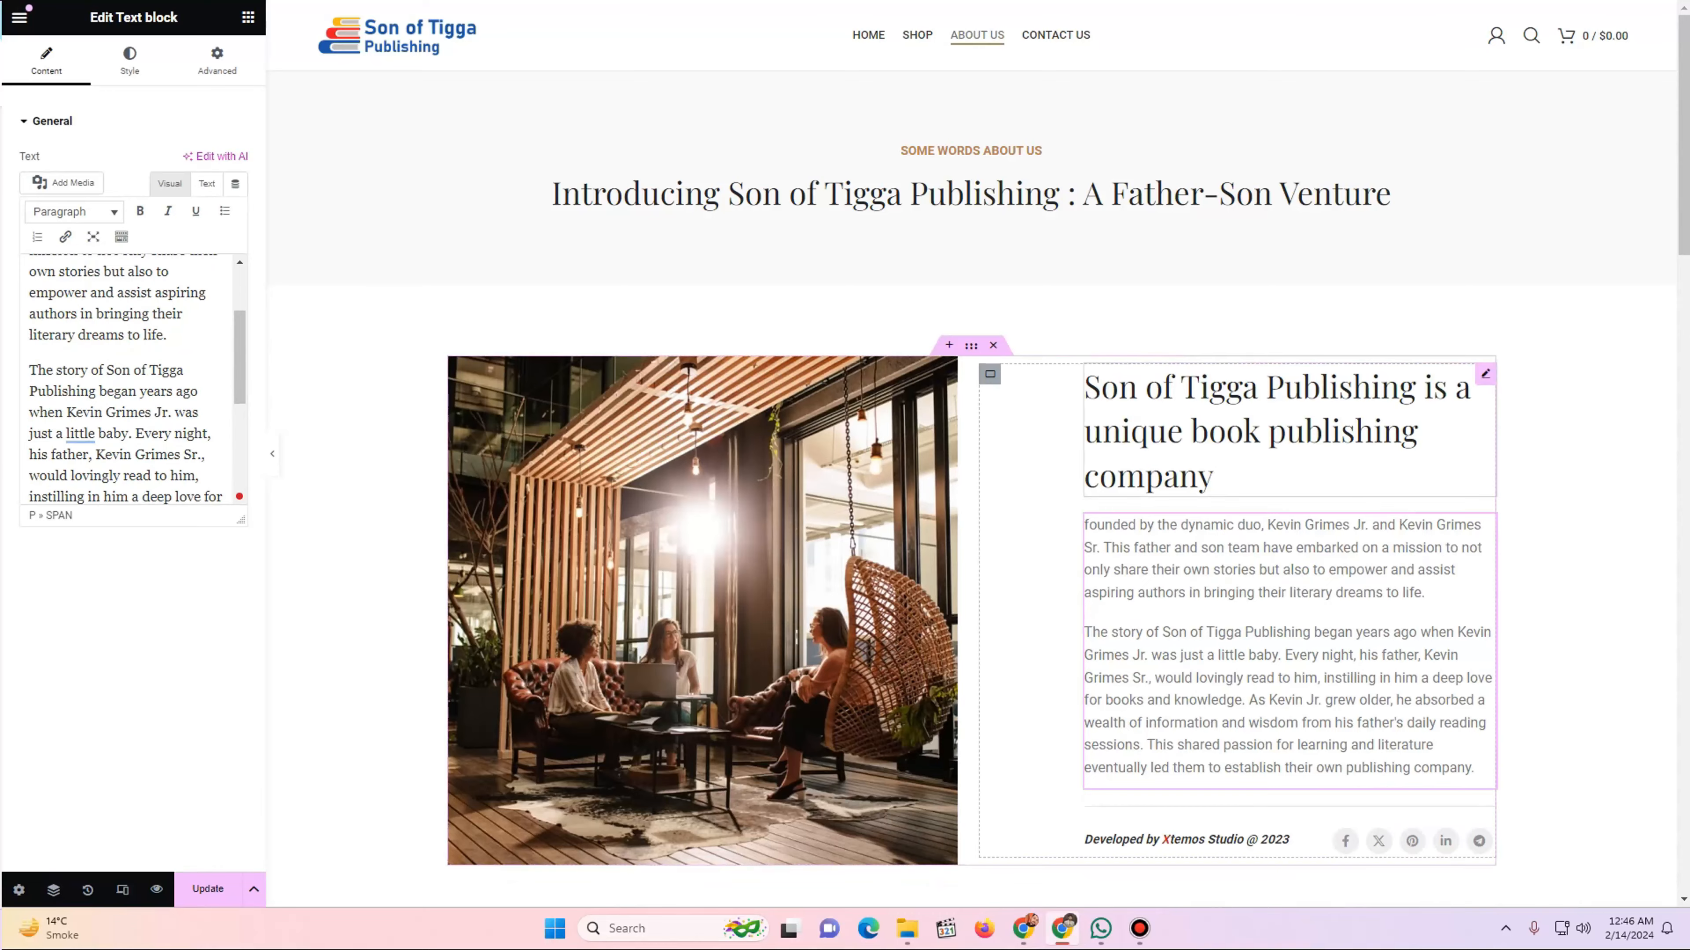
- Delete the container with the "Developed by Xtemos Studio @ 2023" credit and social icons below the bio text
scroll(1284, 532, "down", 2)
scroll(971, 453, "down", 4)
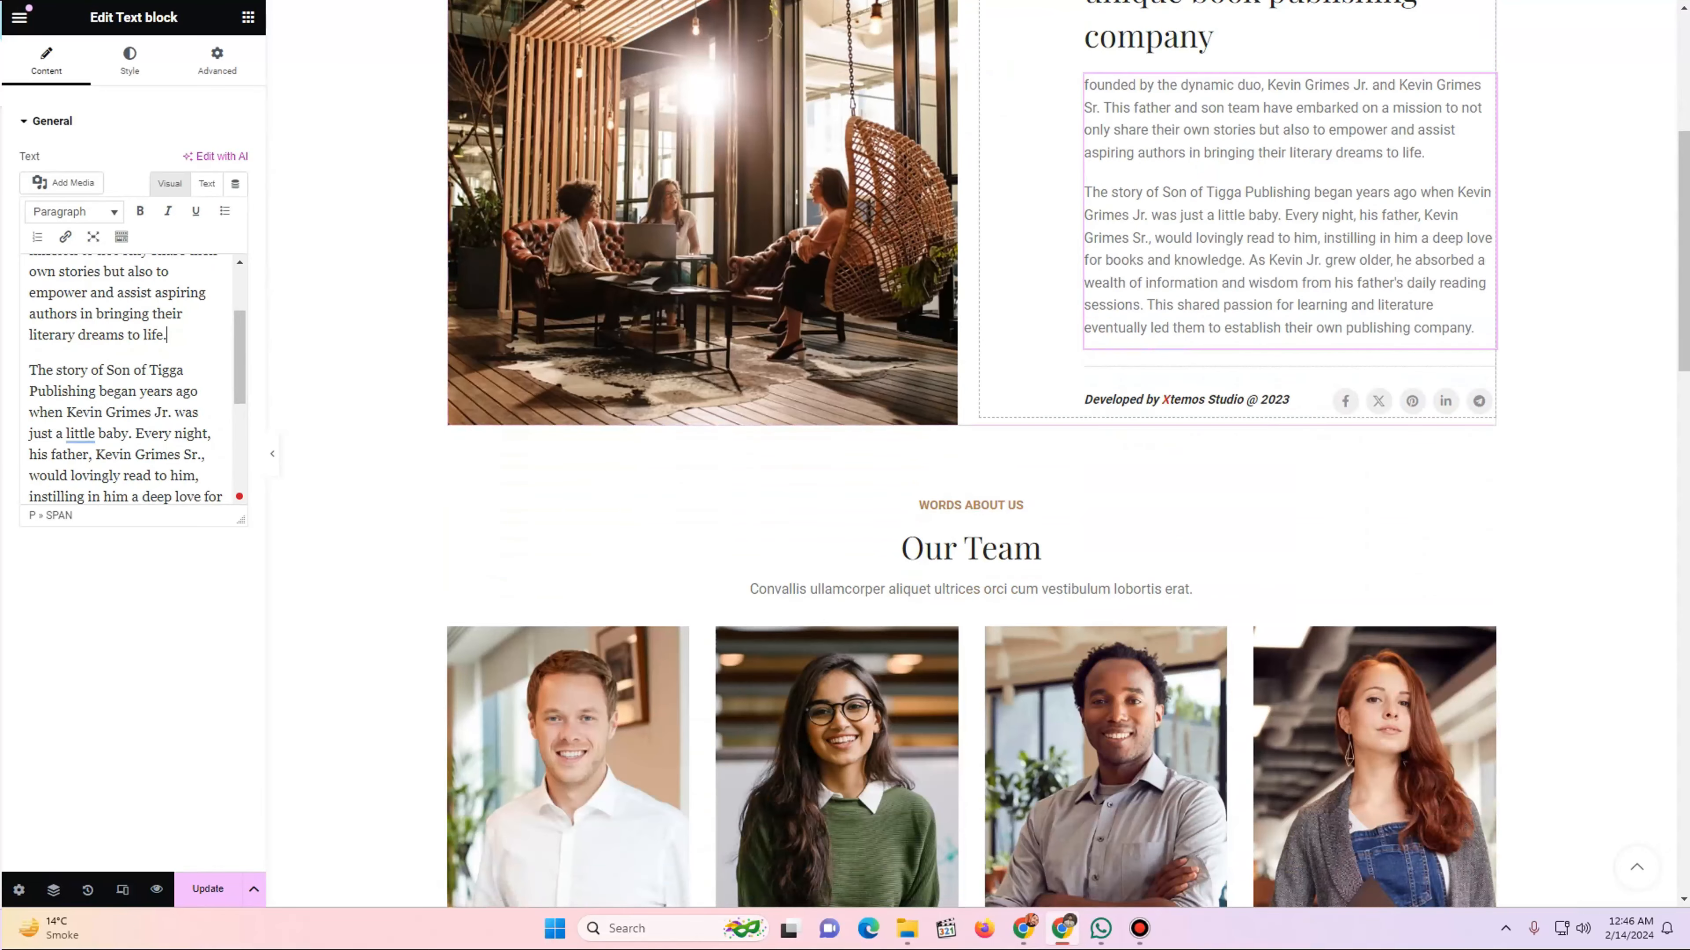
right_click(1094, 377)
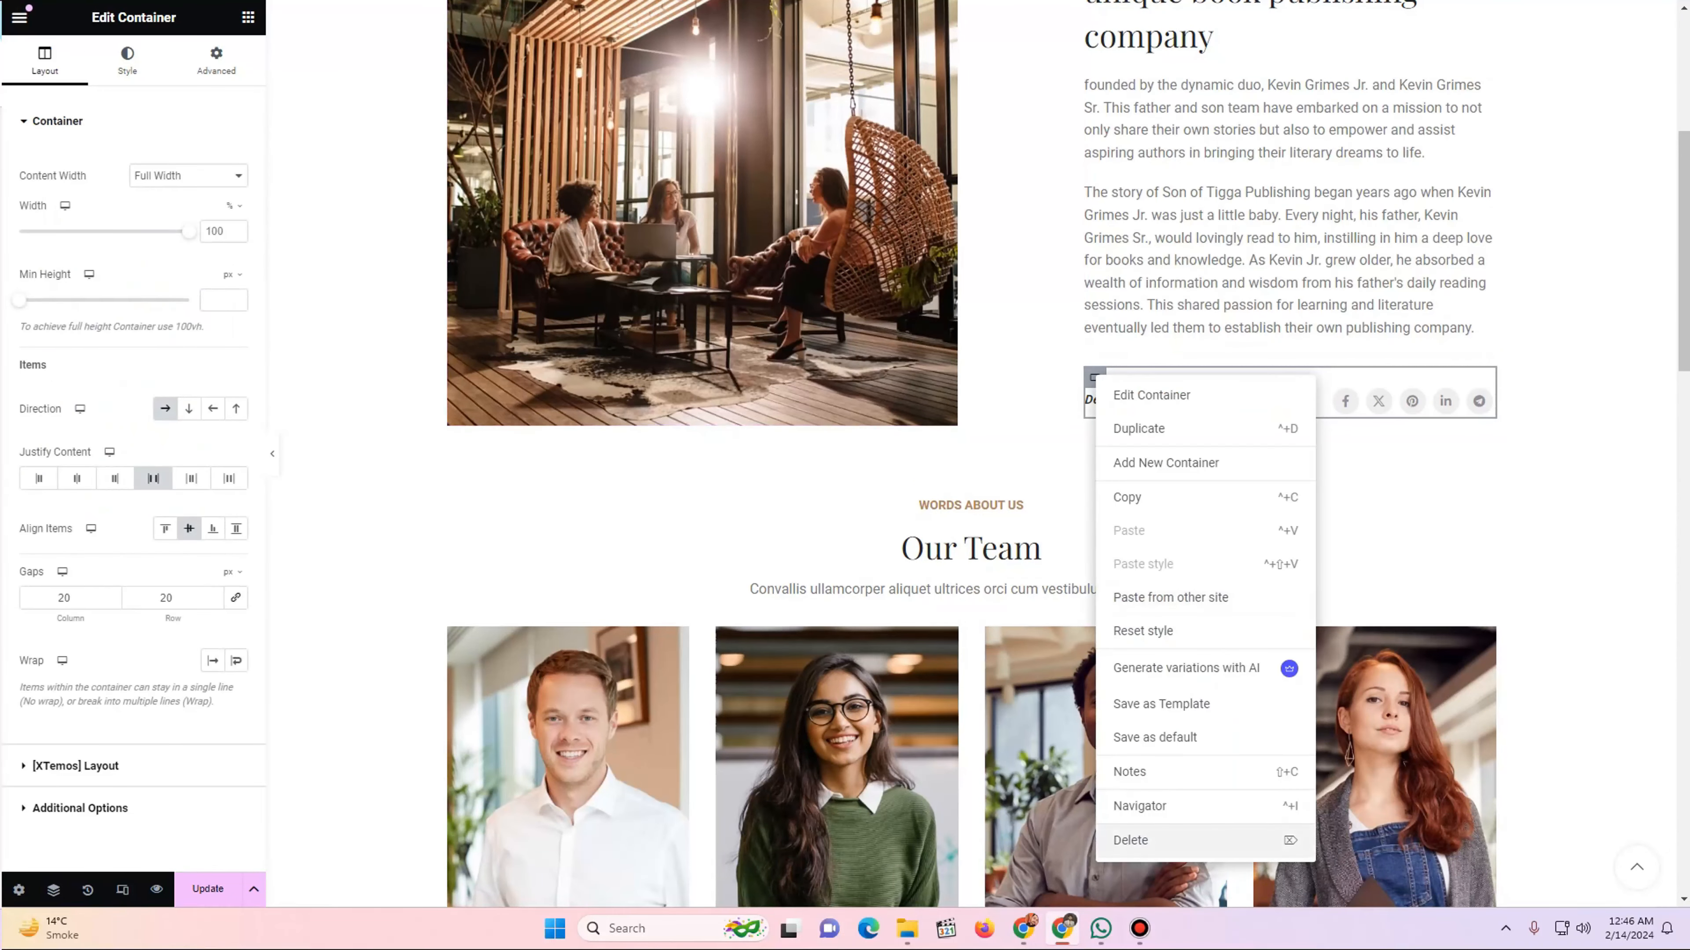
left_click(1131, 838)
- Look through the media library for a replacement for the meeting photo beside the company bio text
scroll(971, 453, "up", 5)
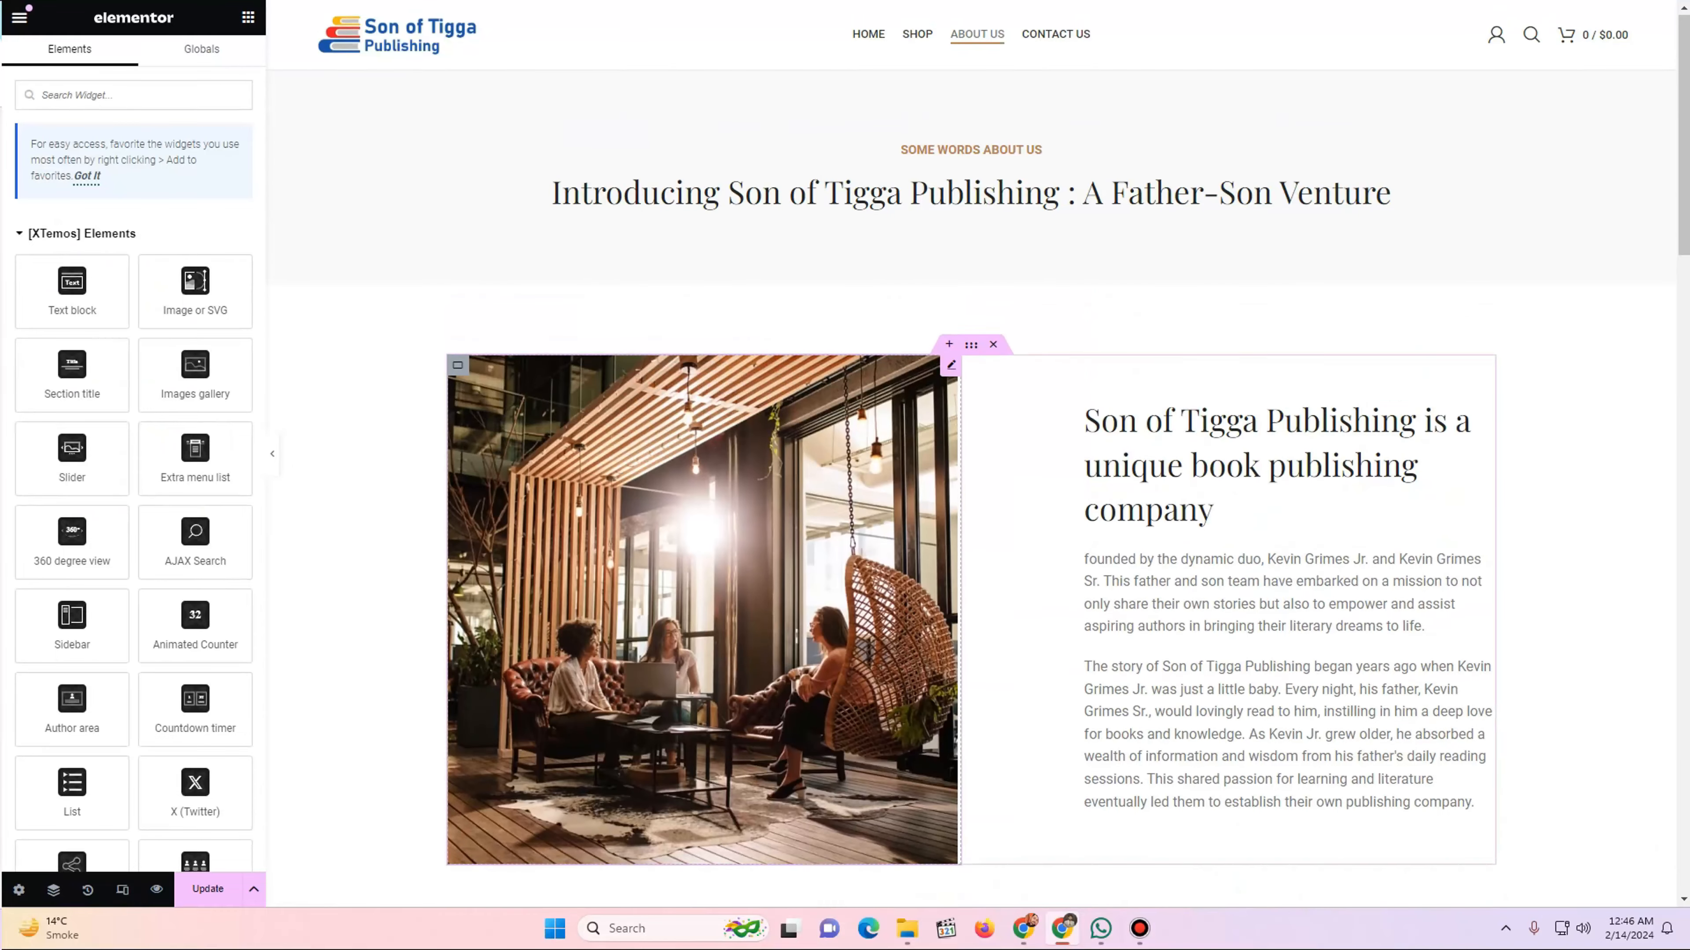
left_click(702, 523)
left_click(133, 222)
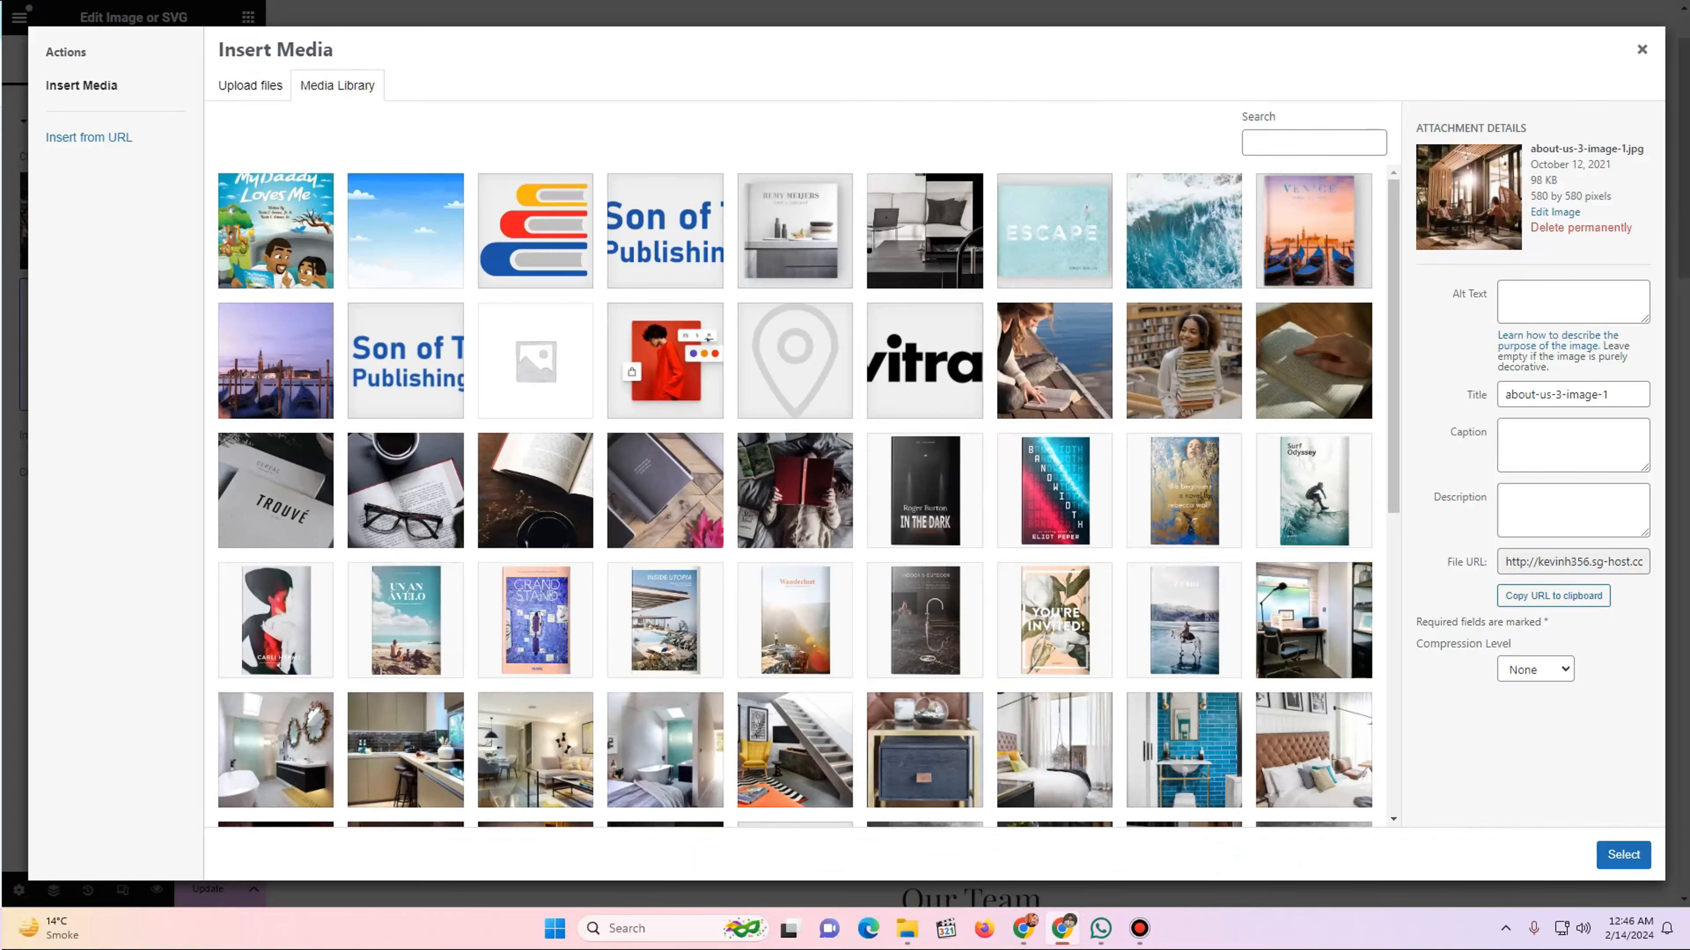
scroll(807, 496, "down", 1)
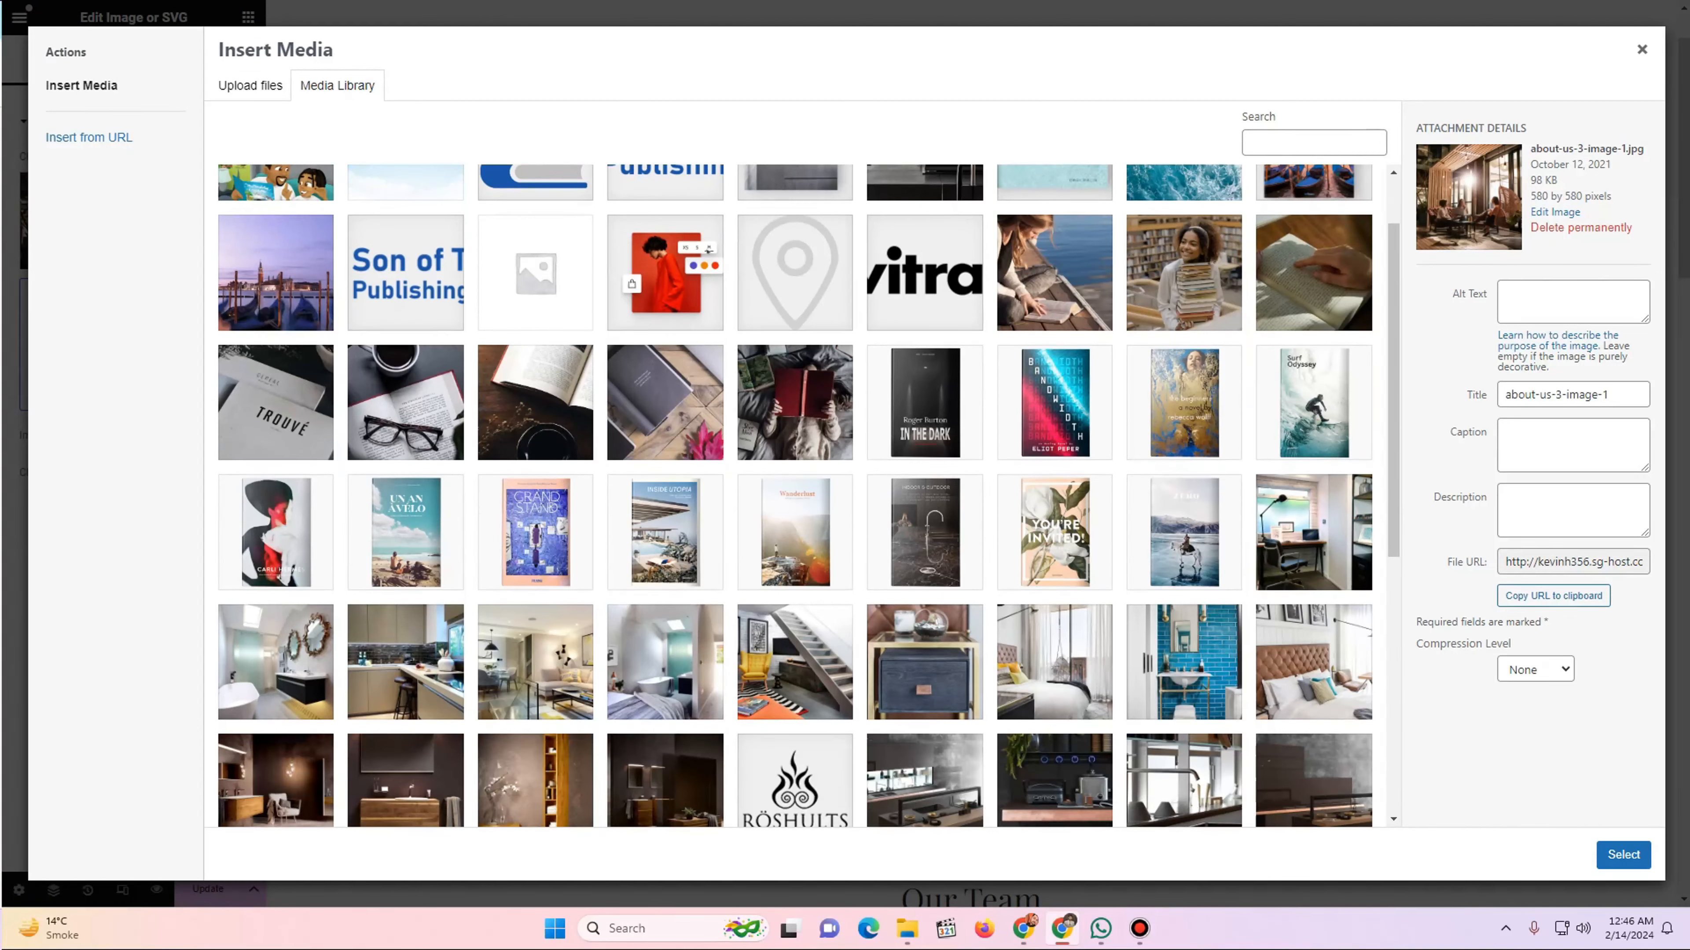
scroll(808, 496, "down", 5)
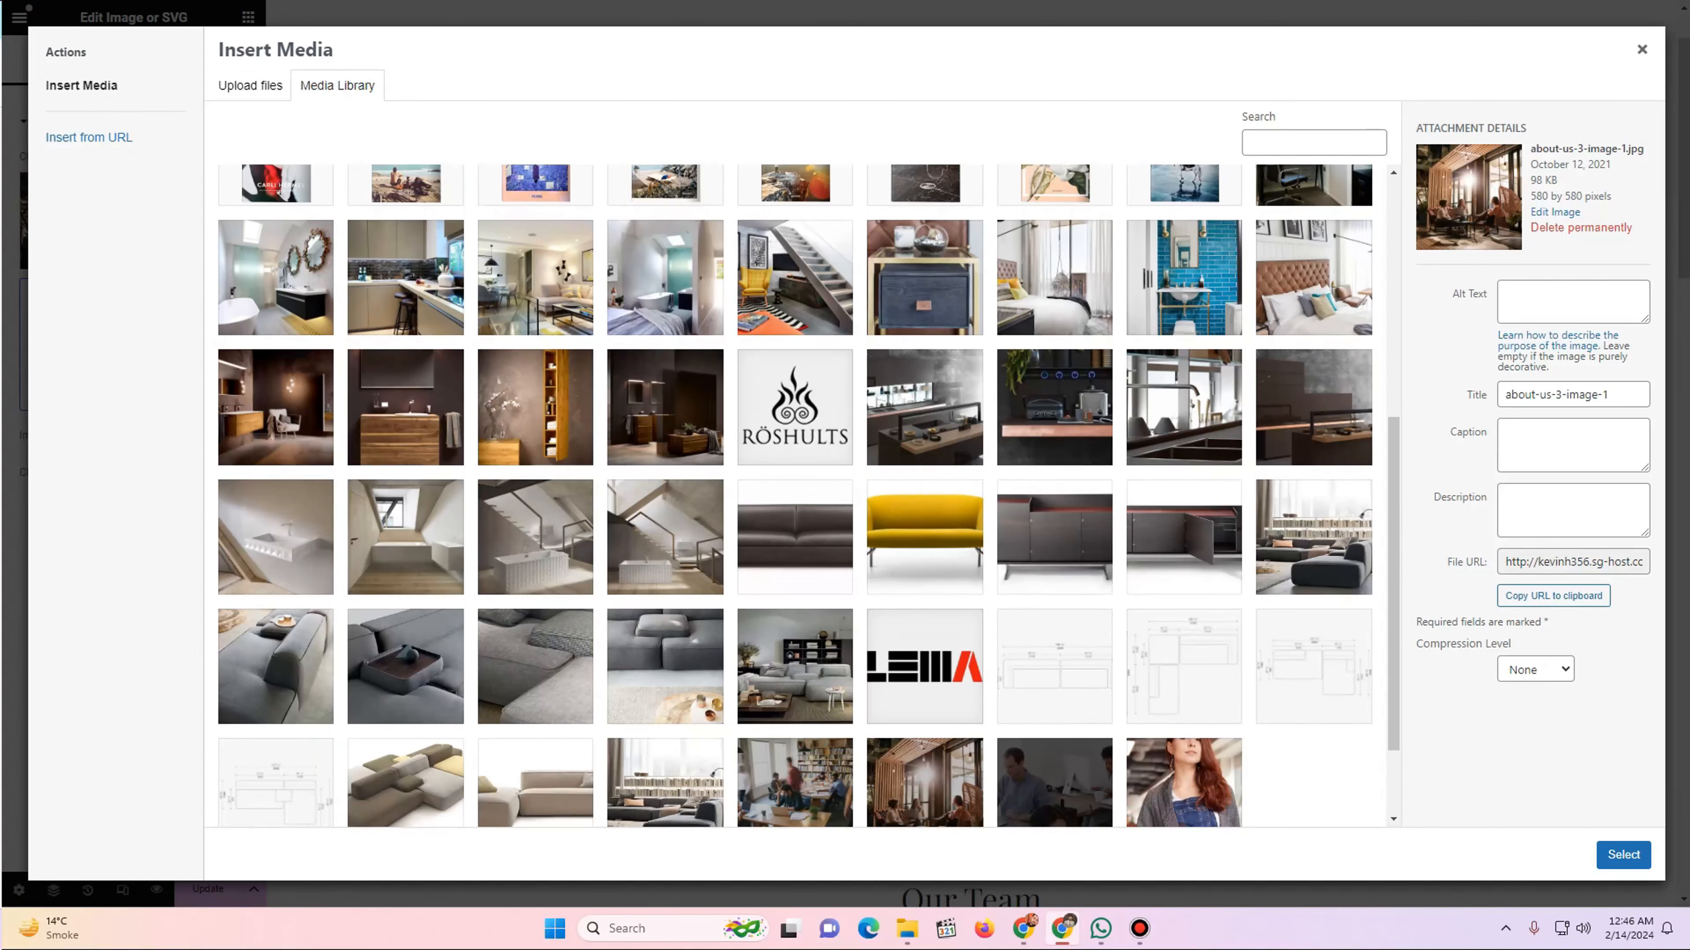
scroll(794, 496, "down", 2)
left_click(794, 804)
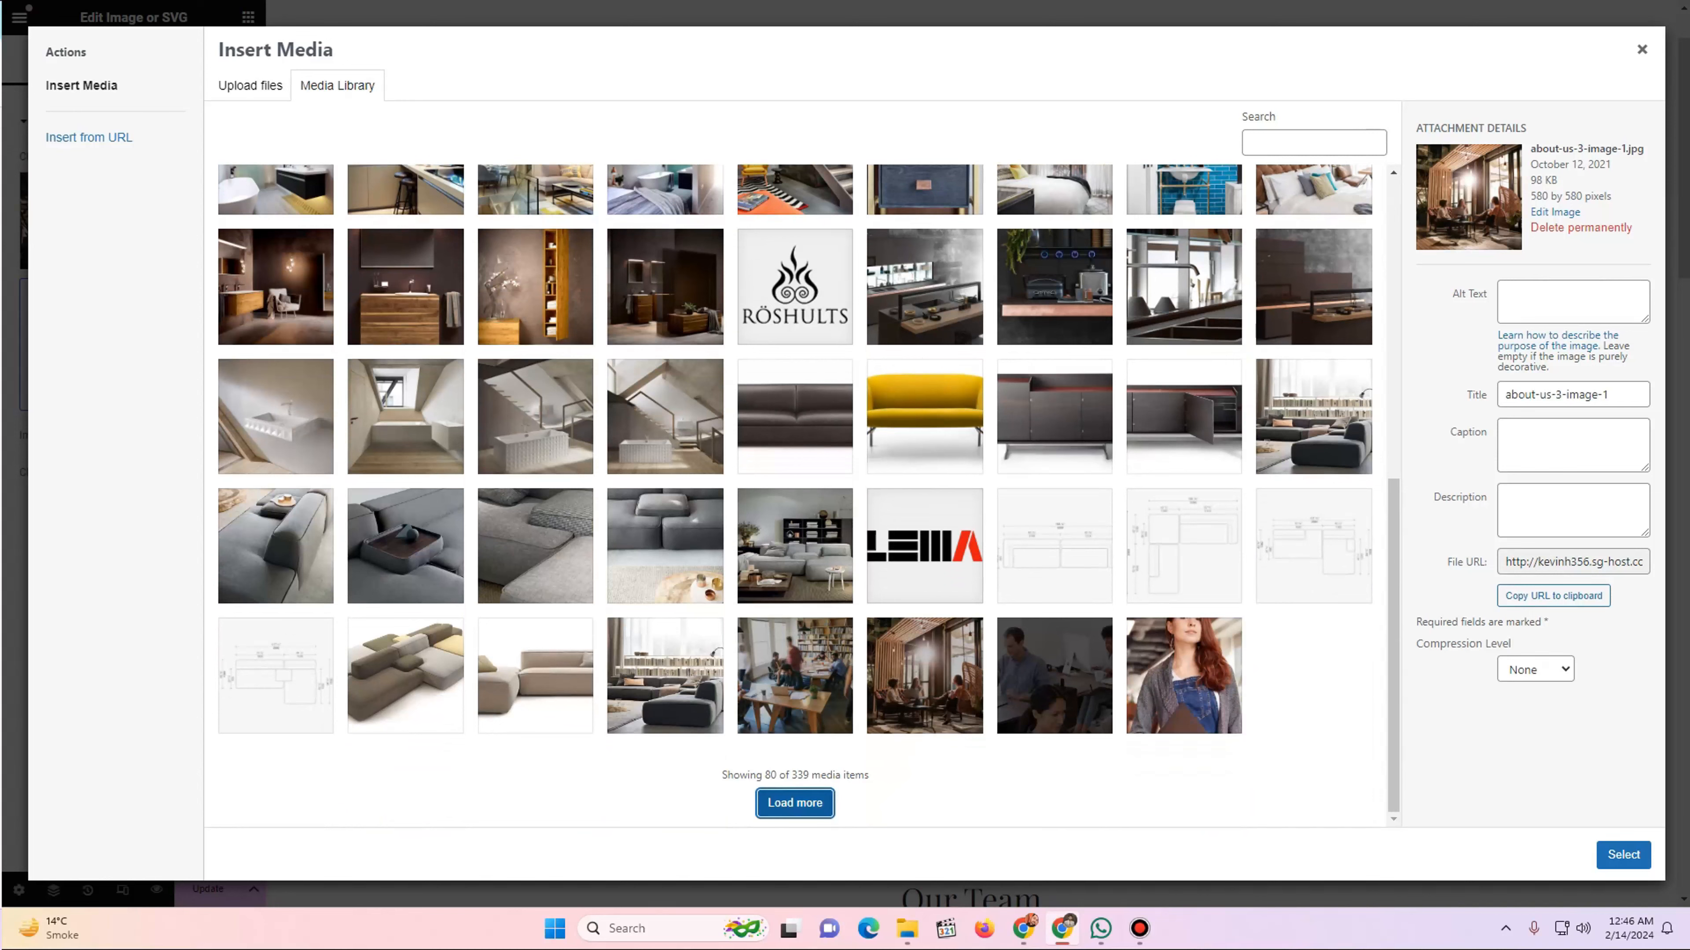
scroll(794, 497, "down", 7)
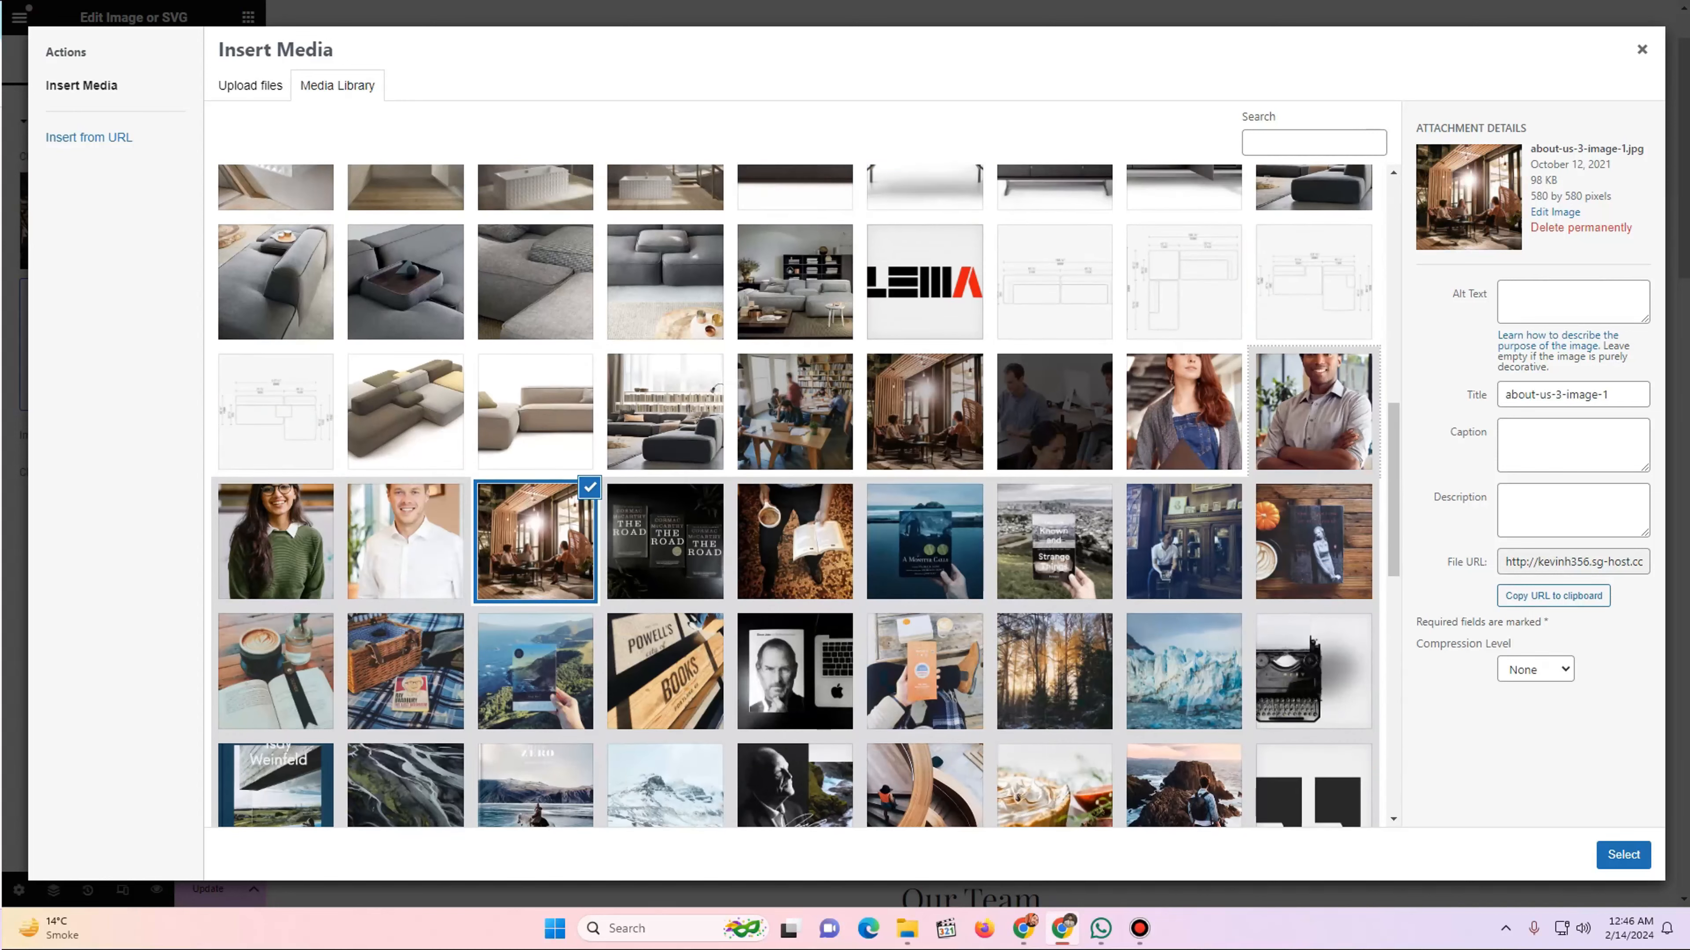
scroll(795, 496, "down", 8)
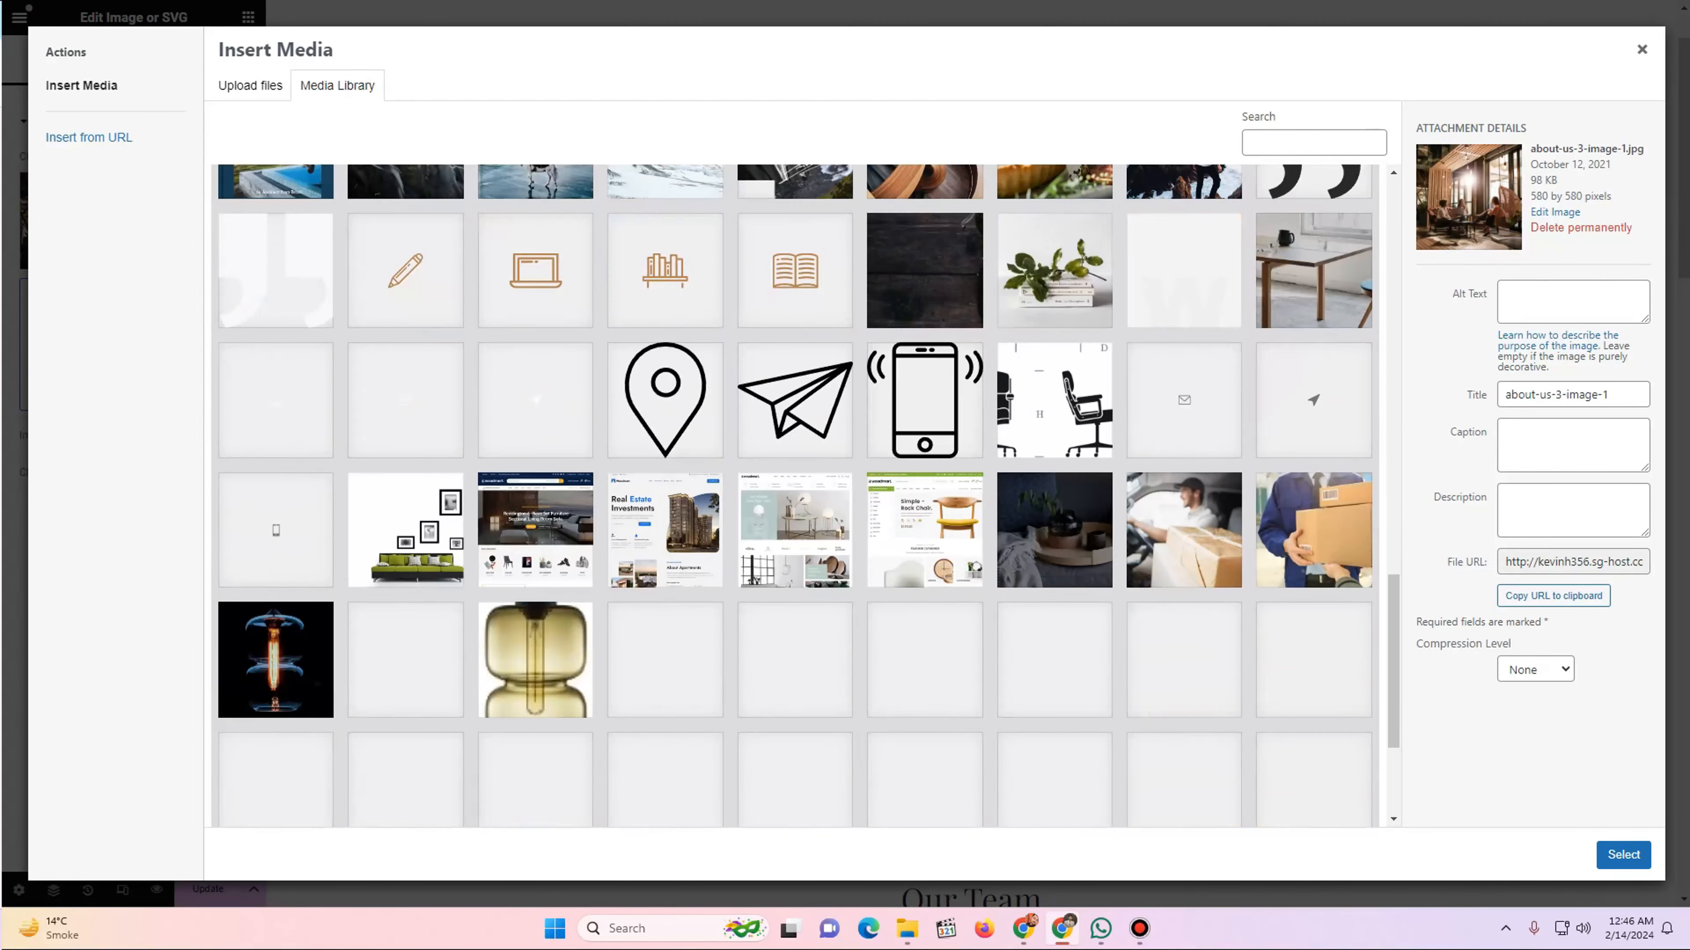
scroll(794, 496, "down", 1)
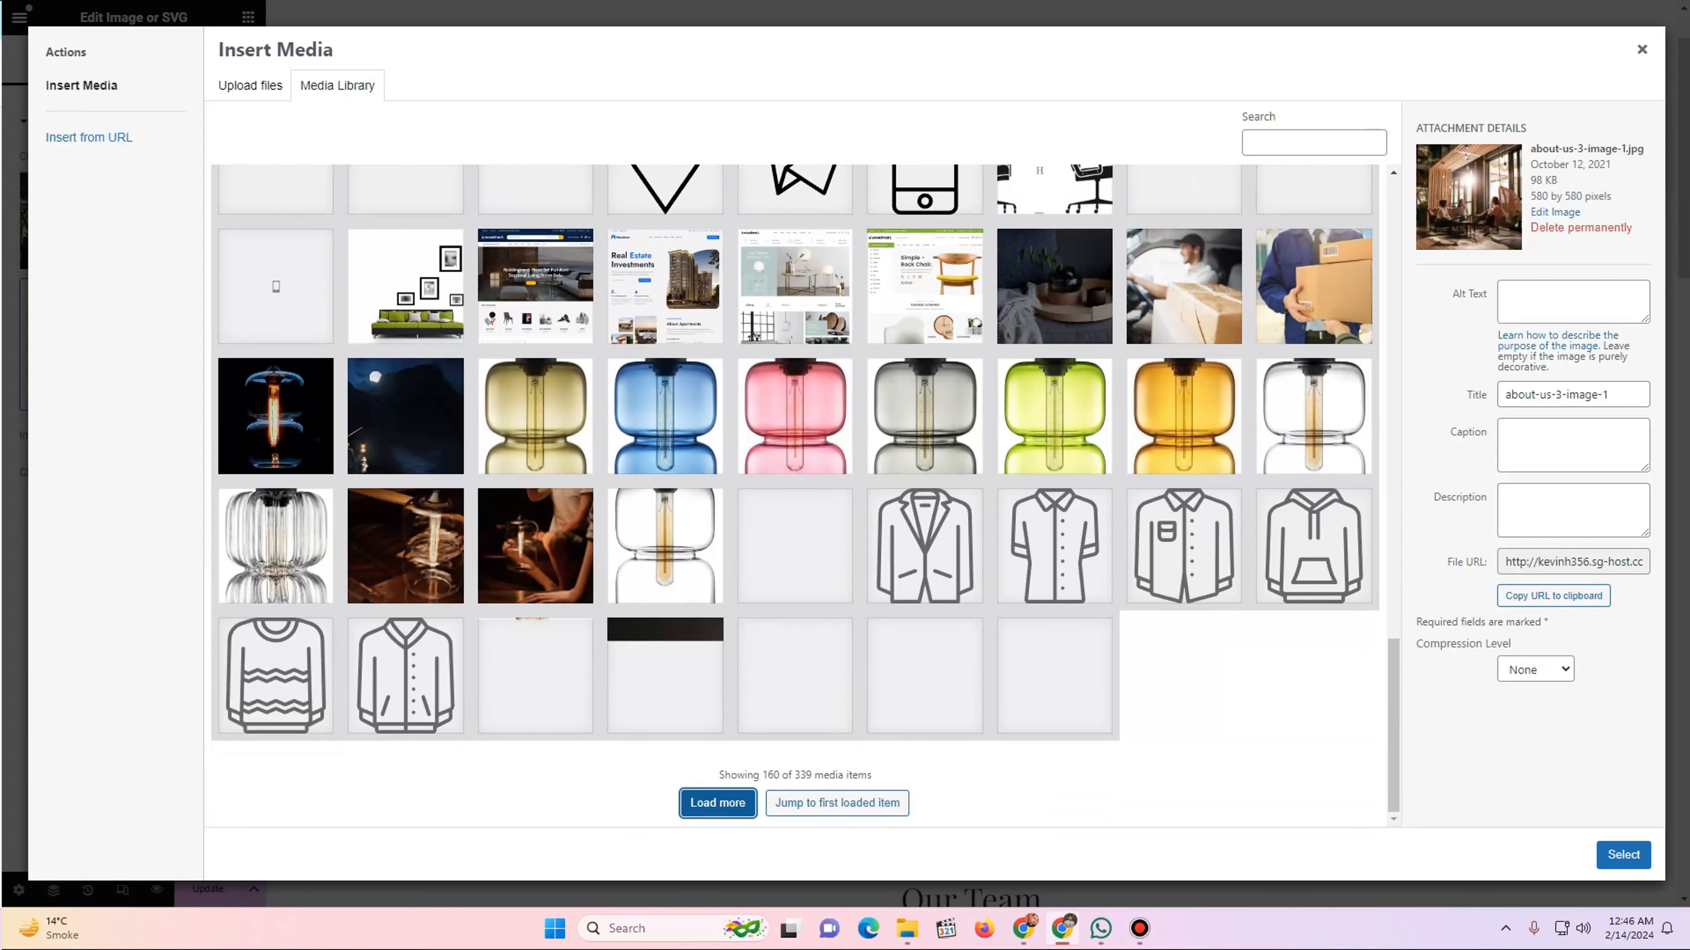
left_click(718, 803)
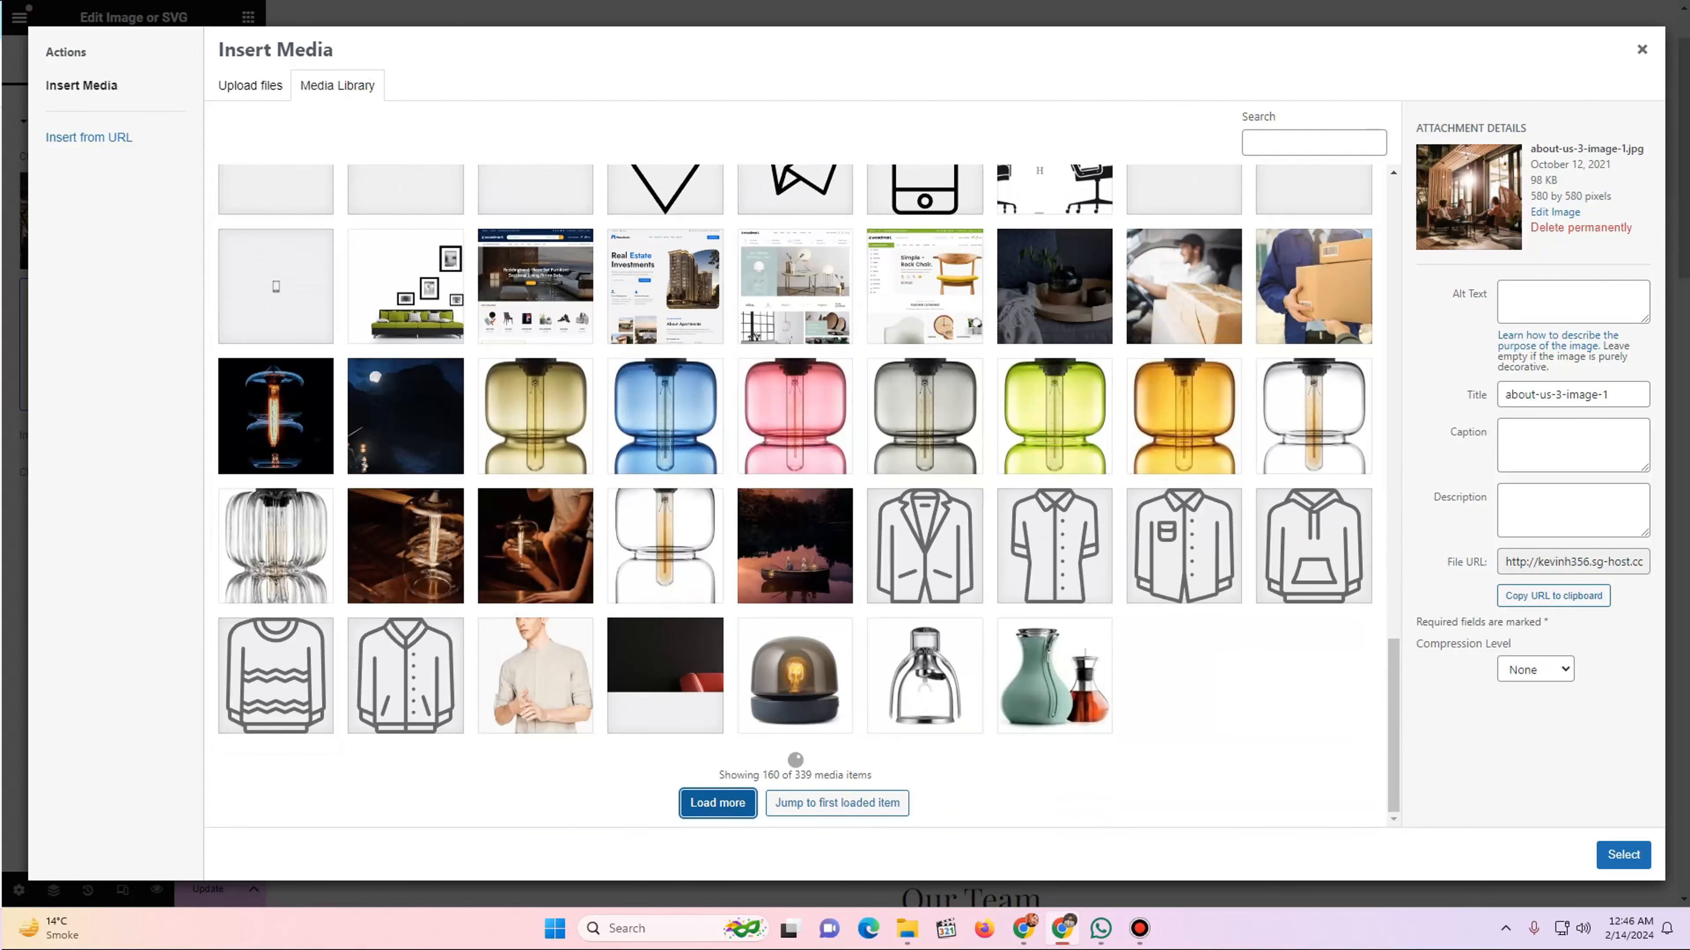
scroll(794, 497, "down", 4)
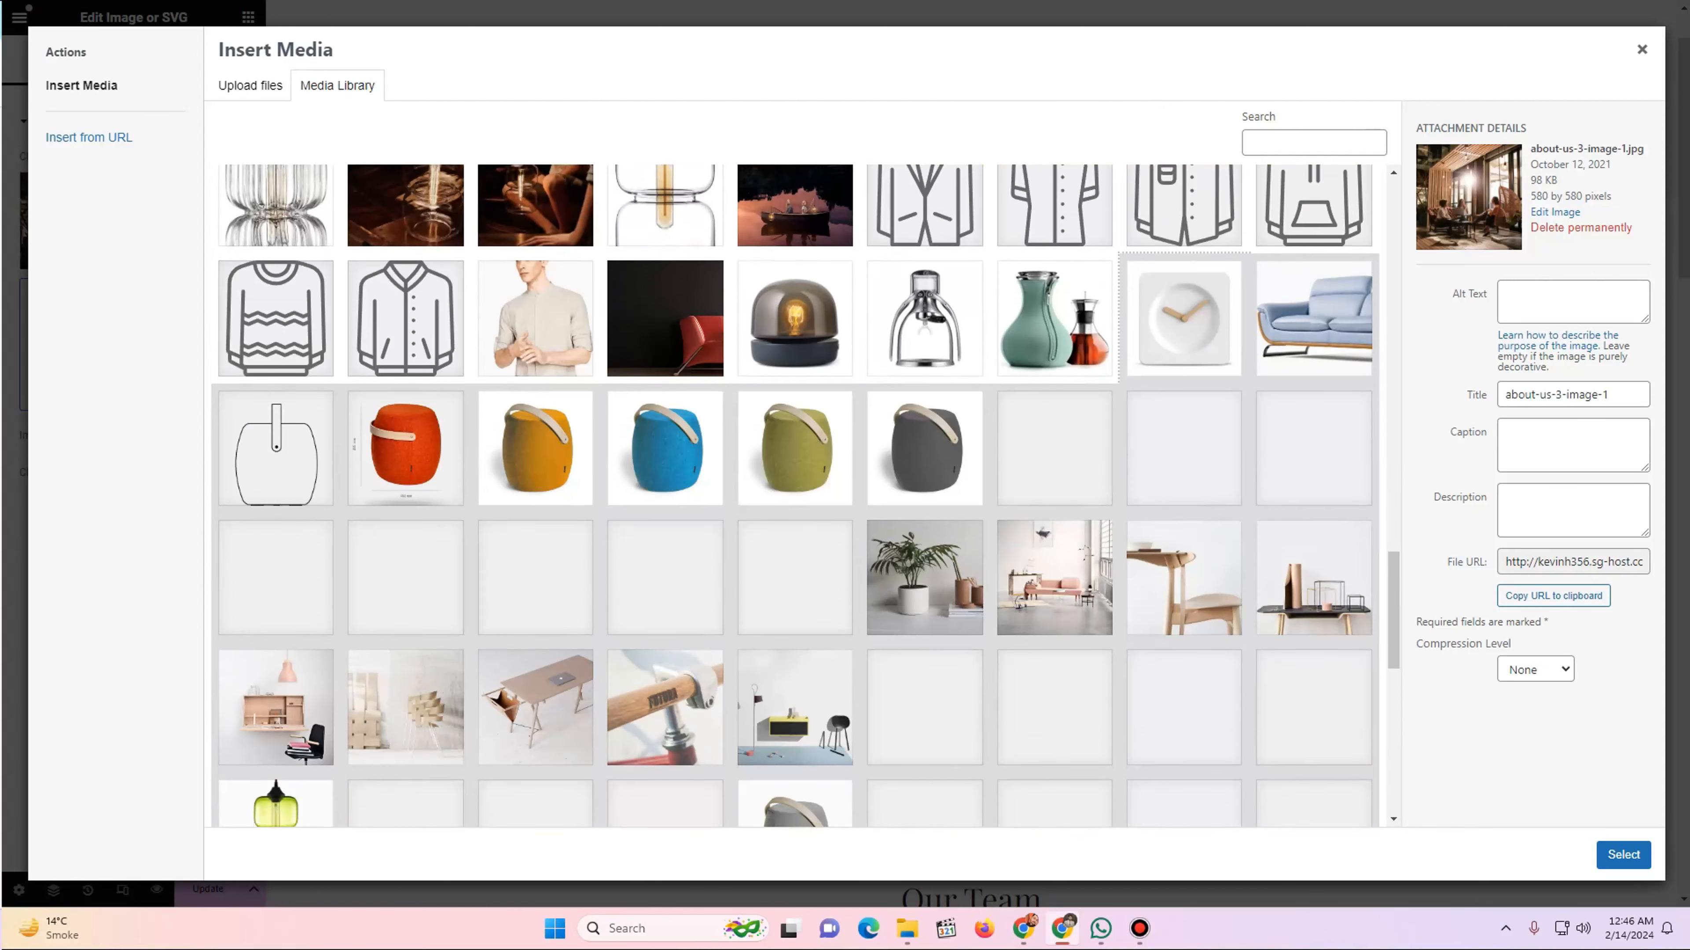
scroll(794, 496, "down", 4)
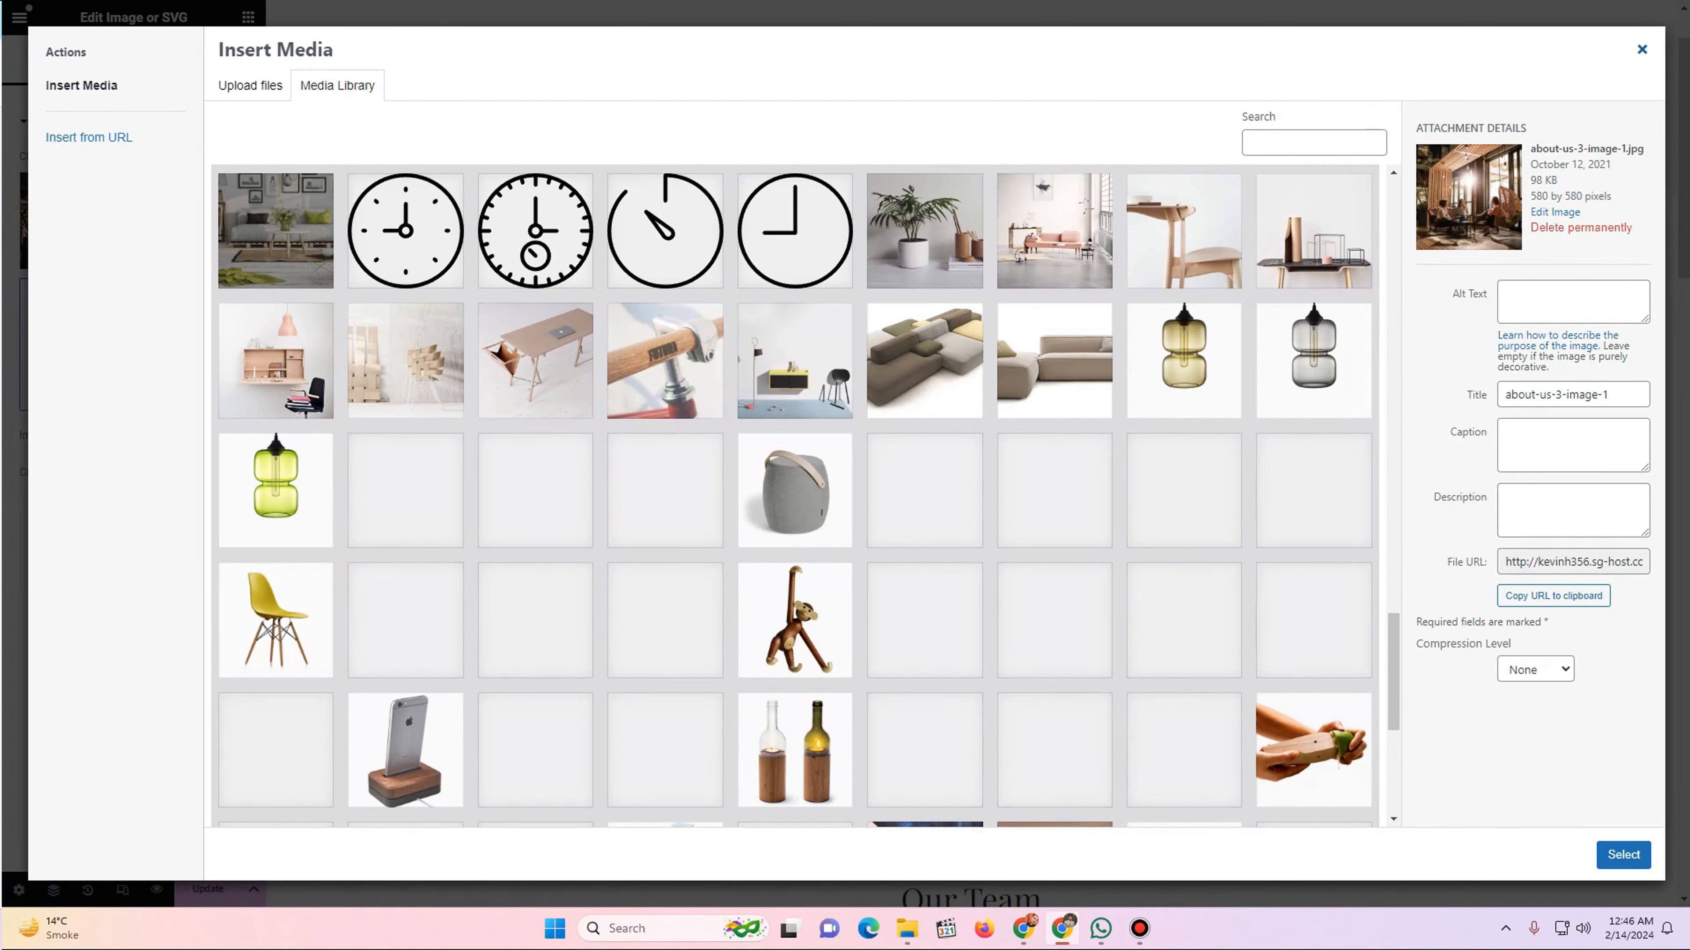
left_click(1642, 49)
- Switch to the Son of Tigga Publishing folder in Google Drive and download the father-and-son photo IMG_7813.JPG
scroll(864, 453, "down", 5)
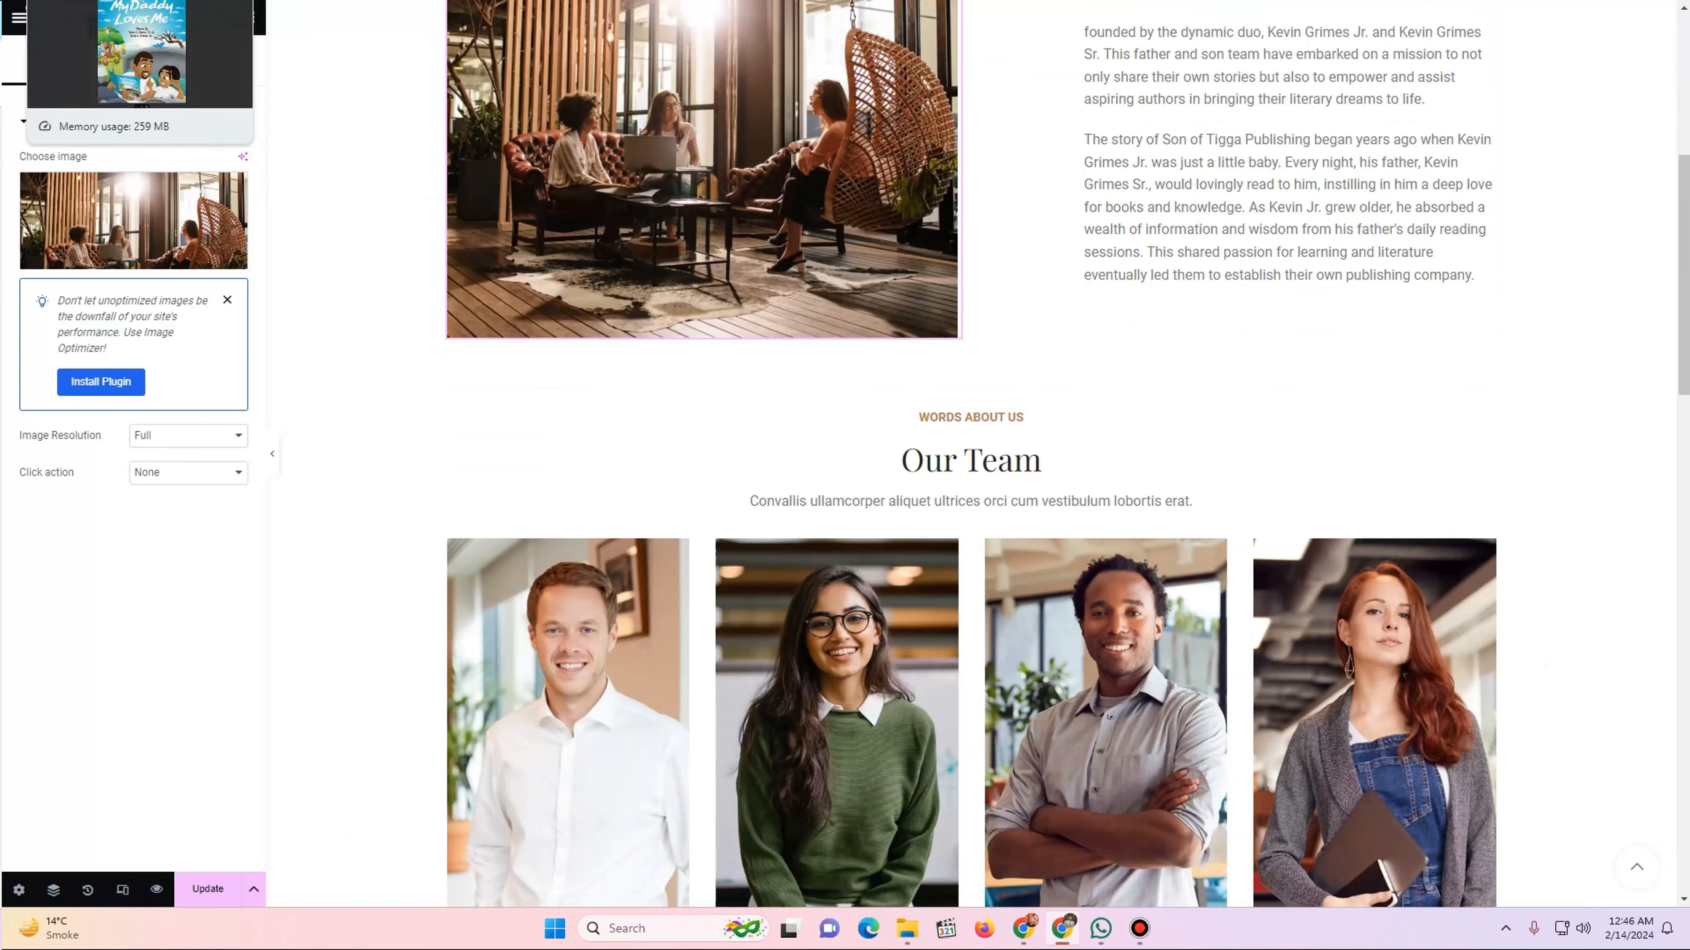
left_click(94, 1)
key("Escape")
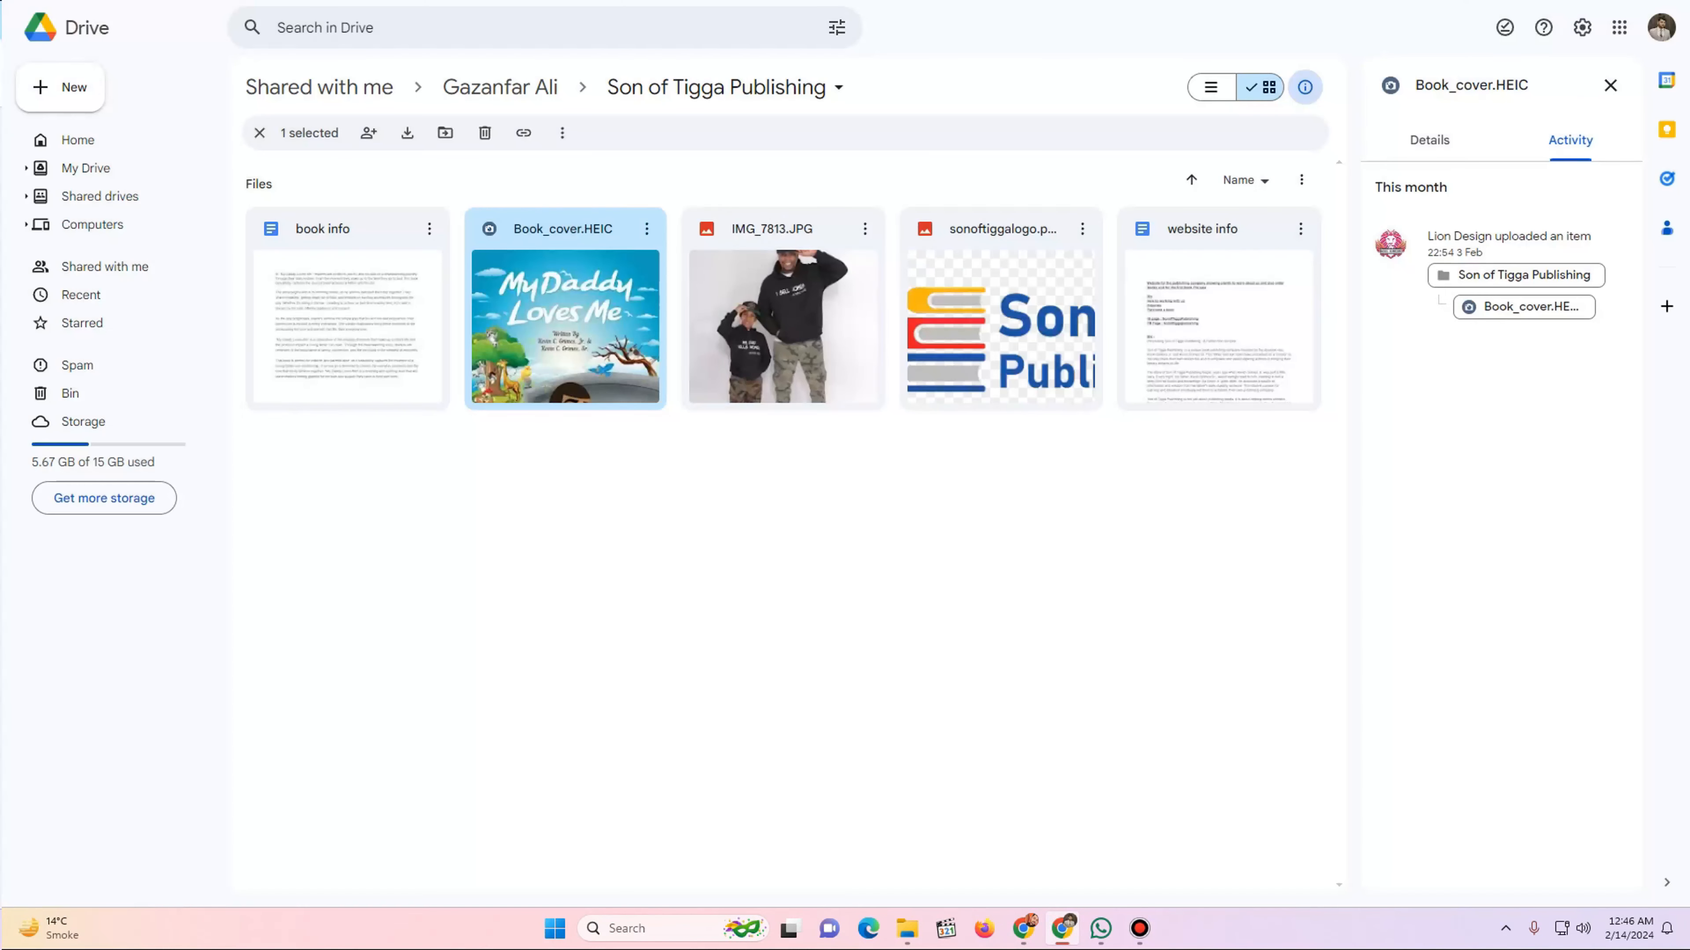
double_click(783, 319)
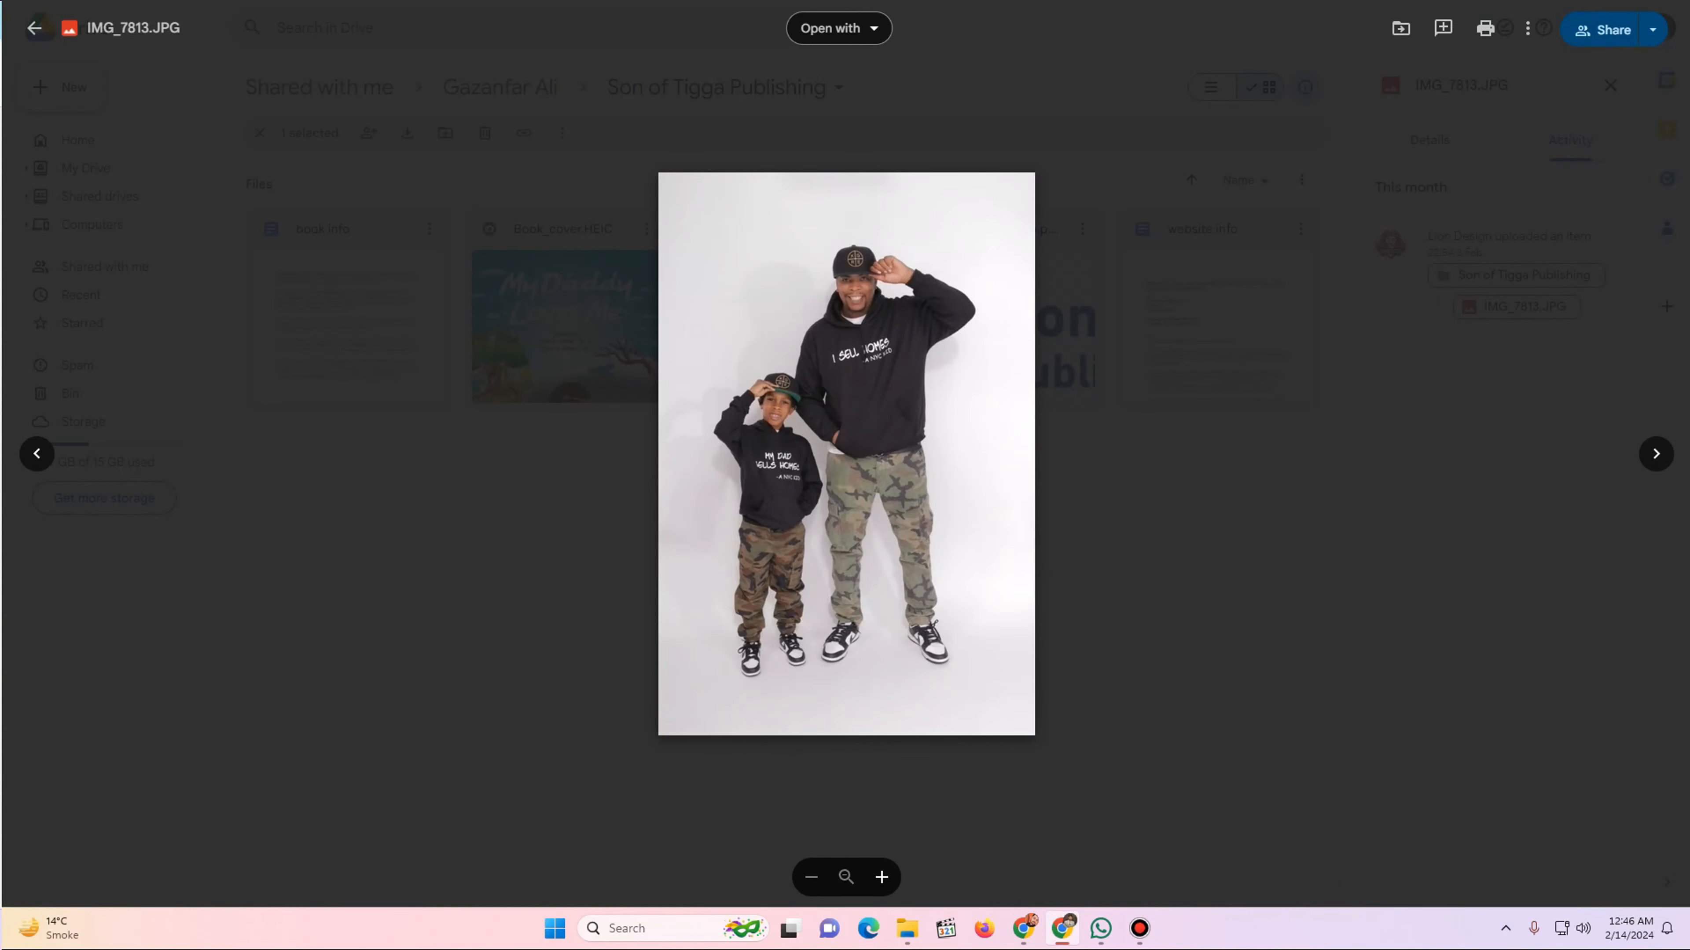
left_click(1527, 28)
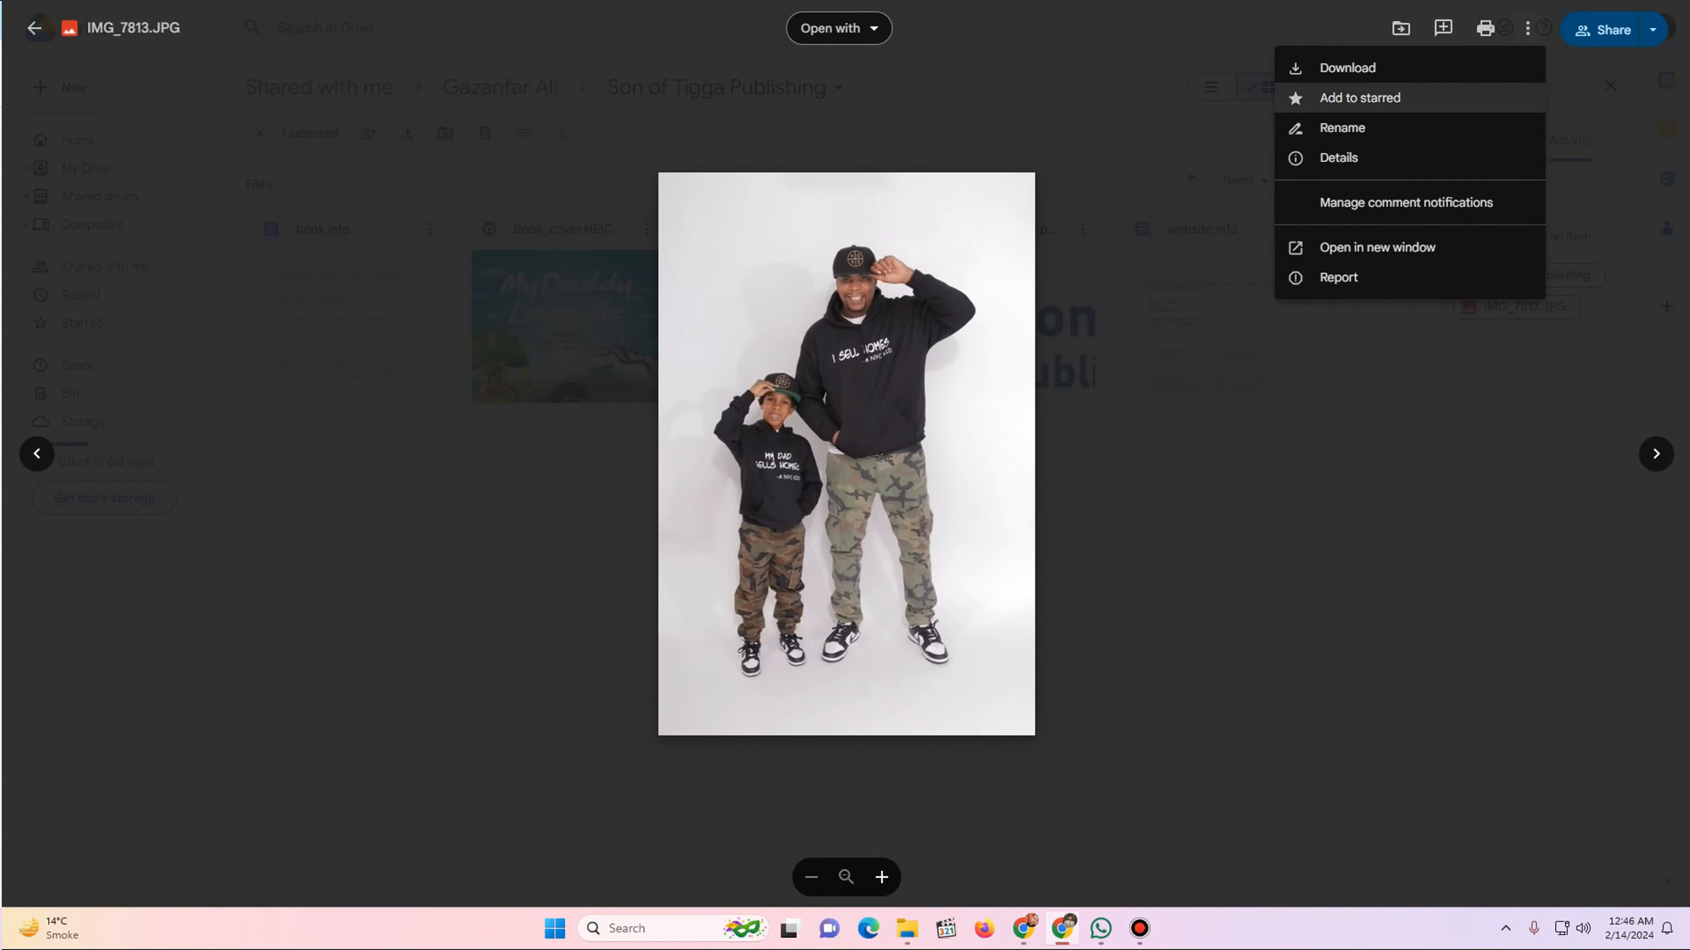
left_click(1337, 65)
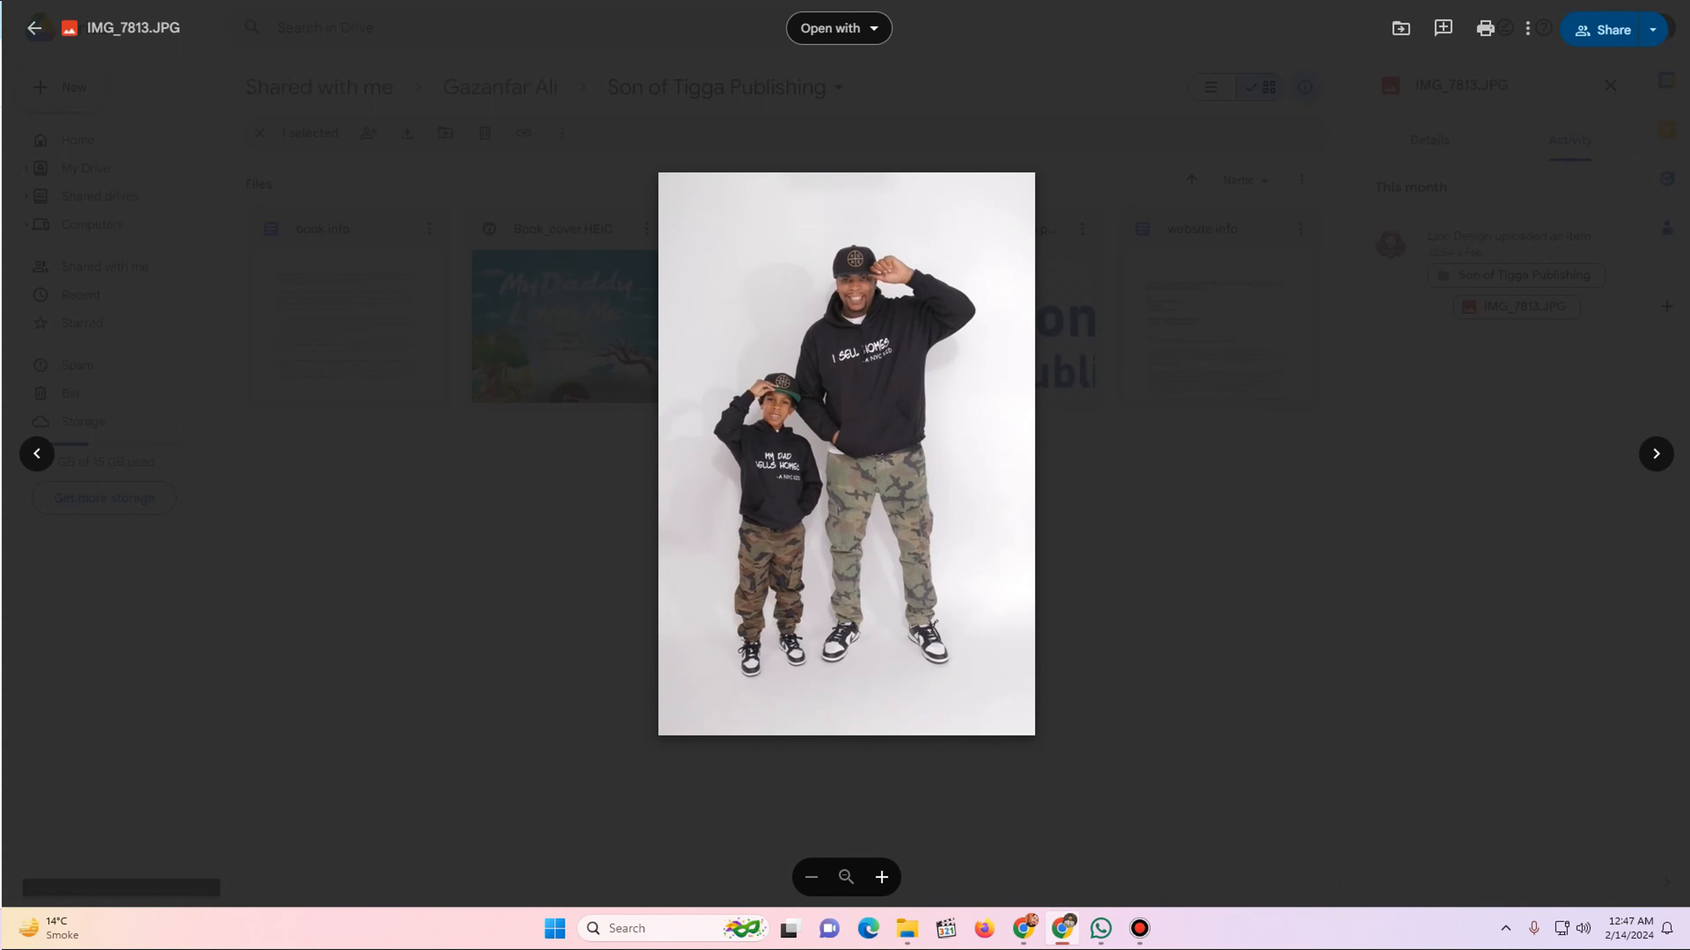
- Back in Elementor, replace the meeting photo with an upload of IMG_7813 from Downloads and narrow its column to the photo's width
left_click(732, 1)
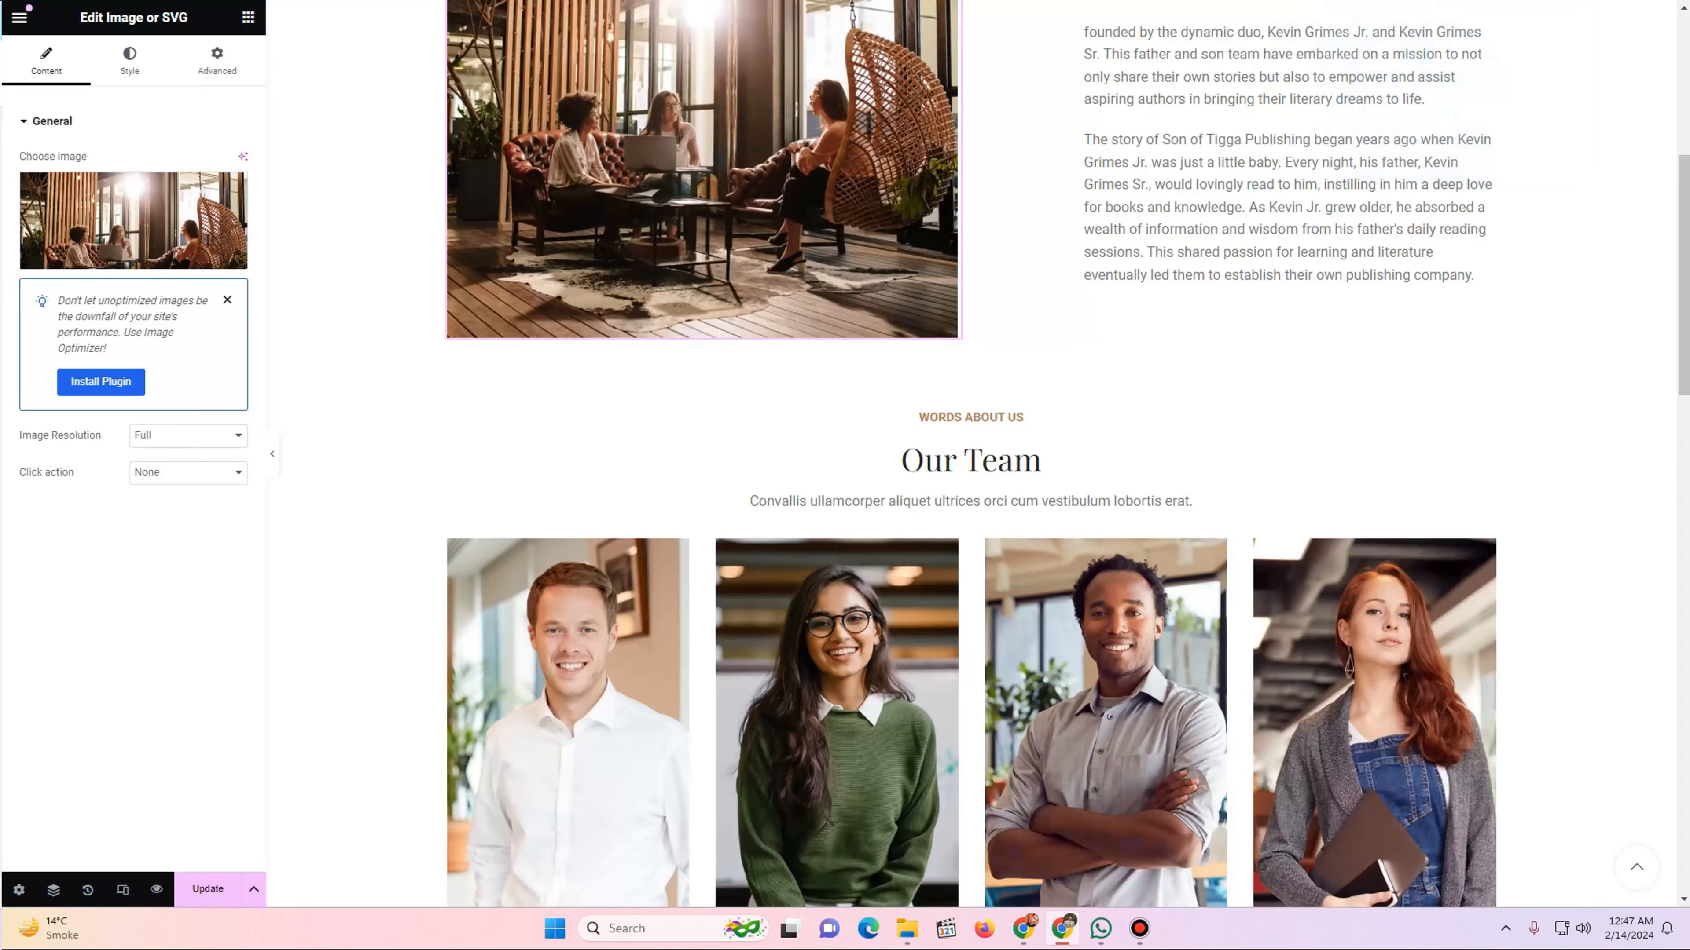
scroll(785, 332, "up", 4)
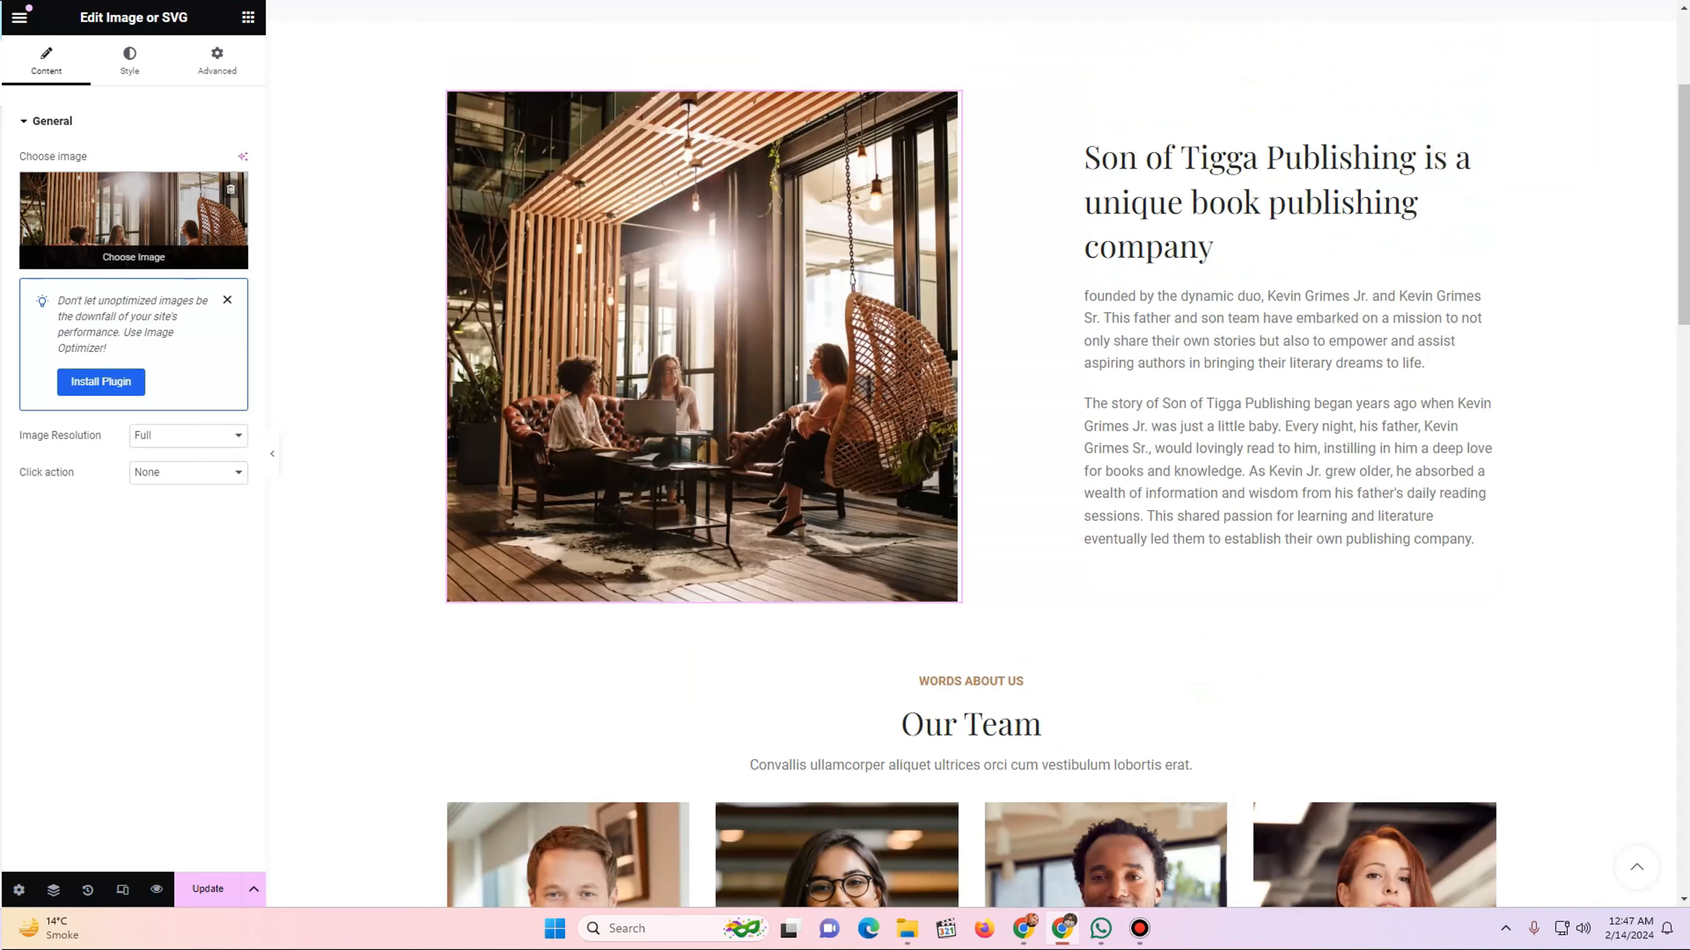
left_click(133, 226)
left_click(250, 85)
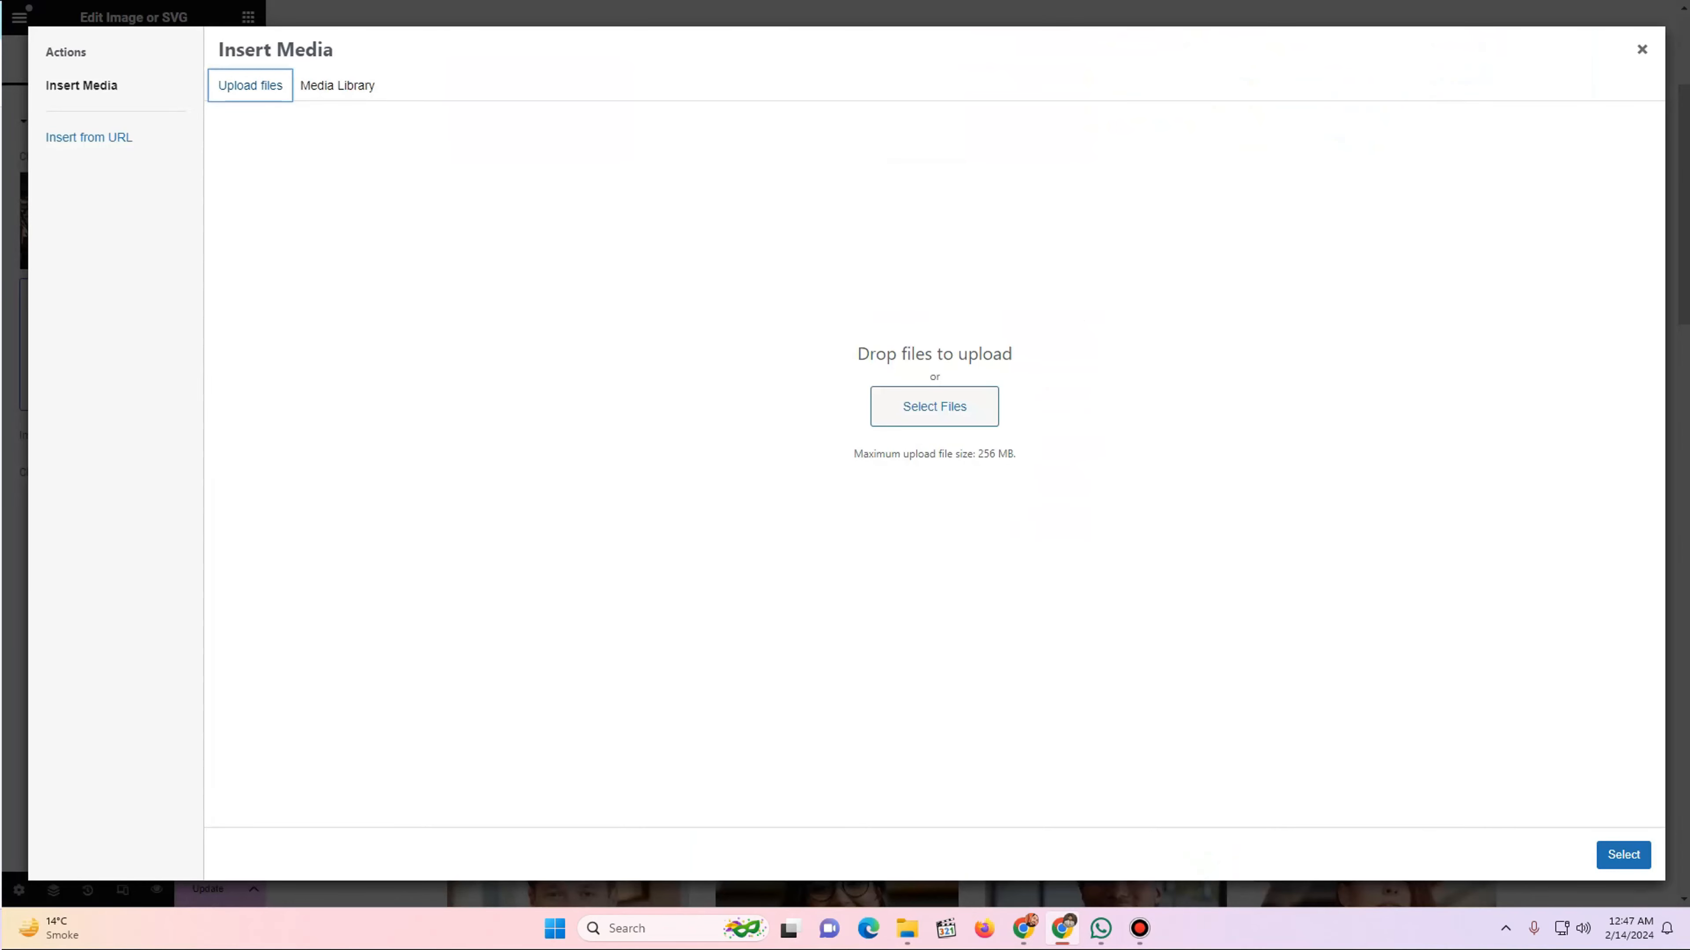
left_click(935, 406)
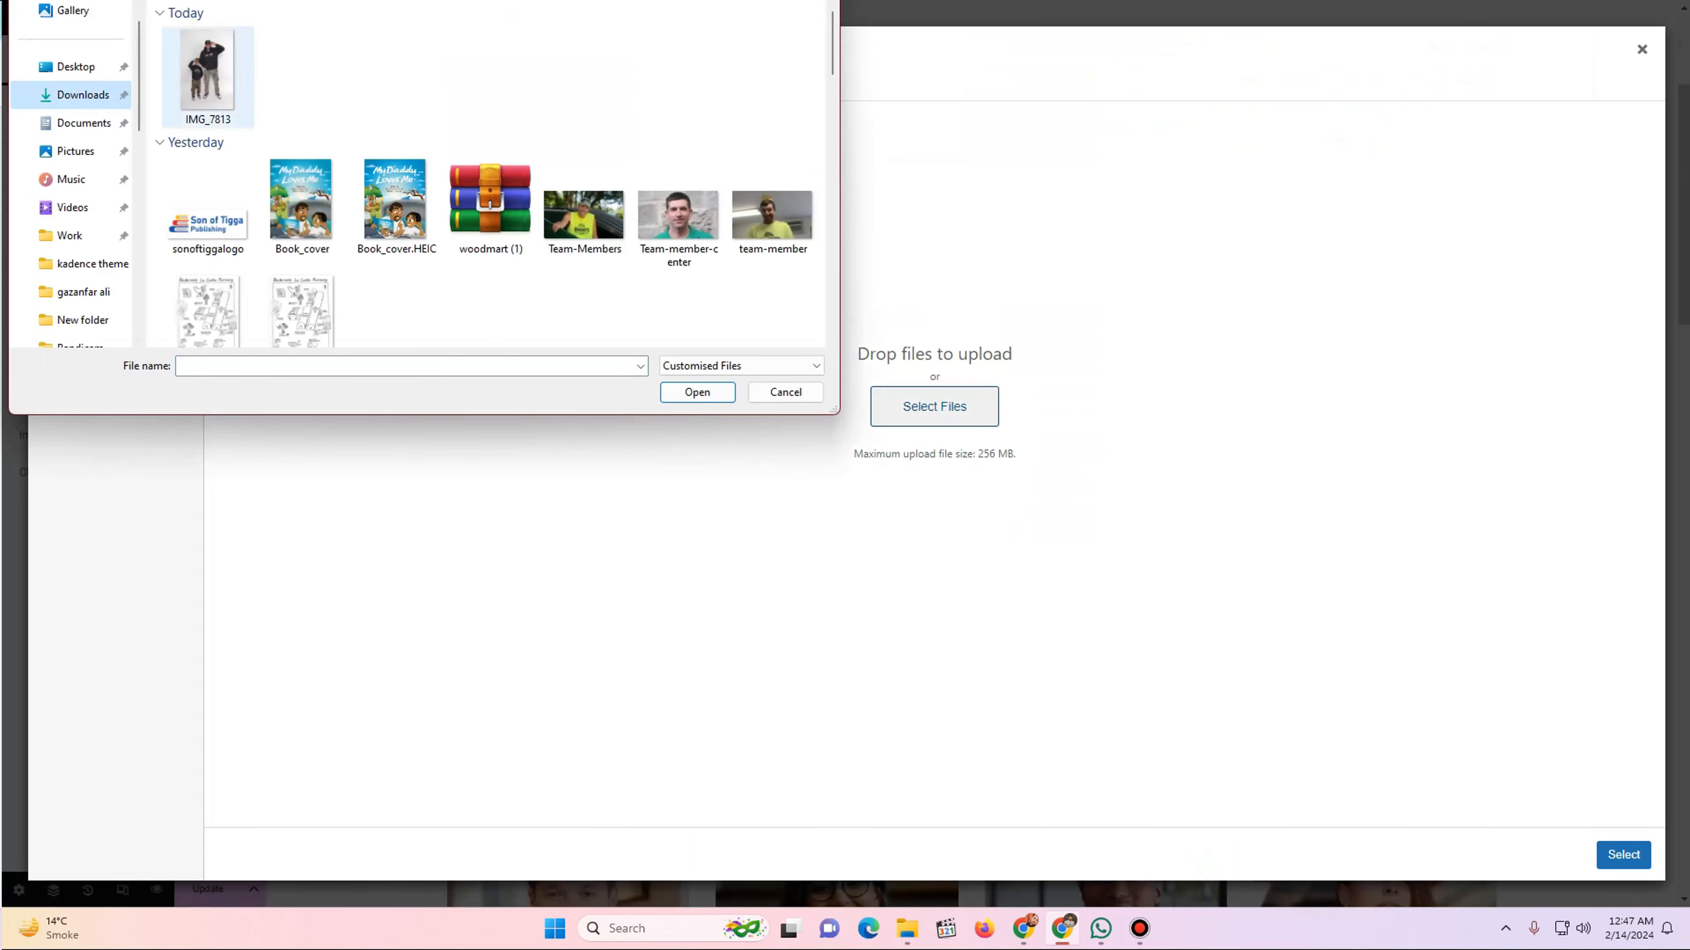
double_click(208, 77)
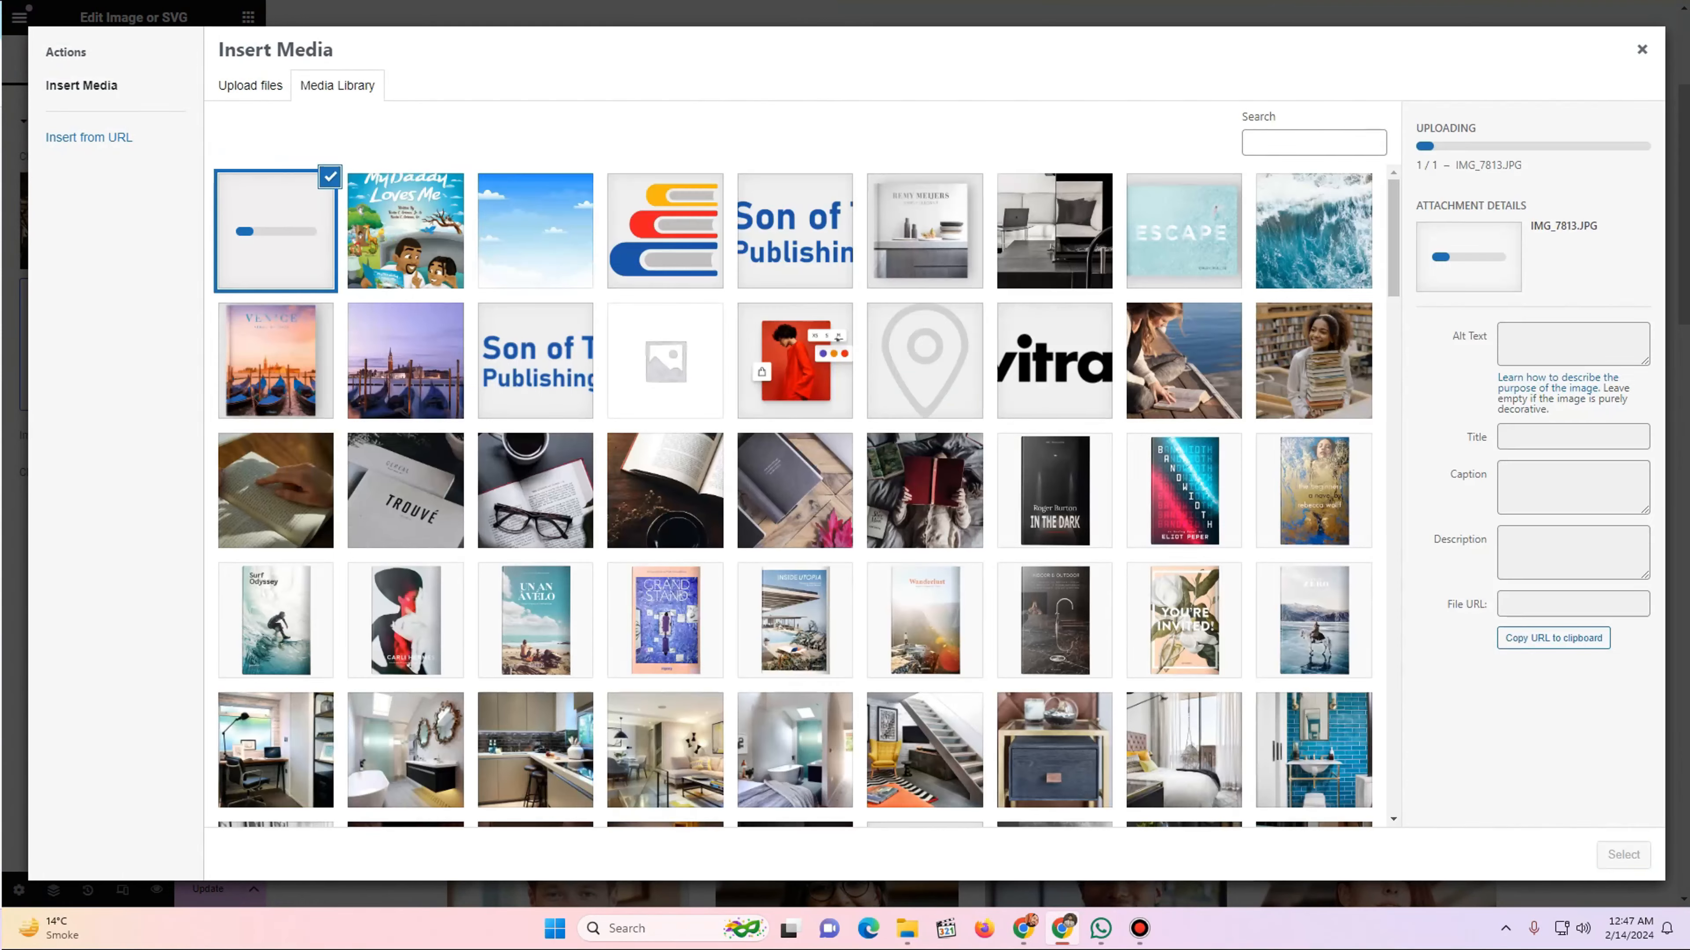
left_click(1623, 855)
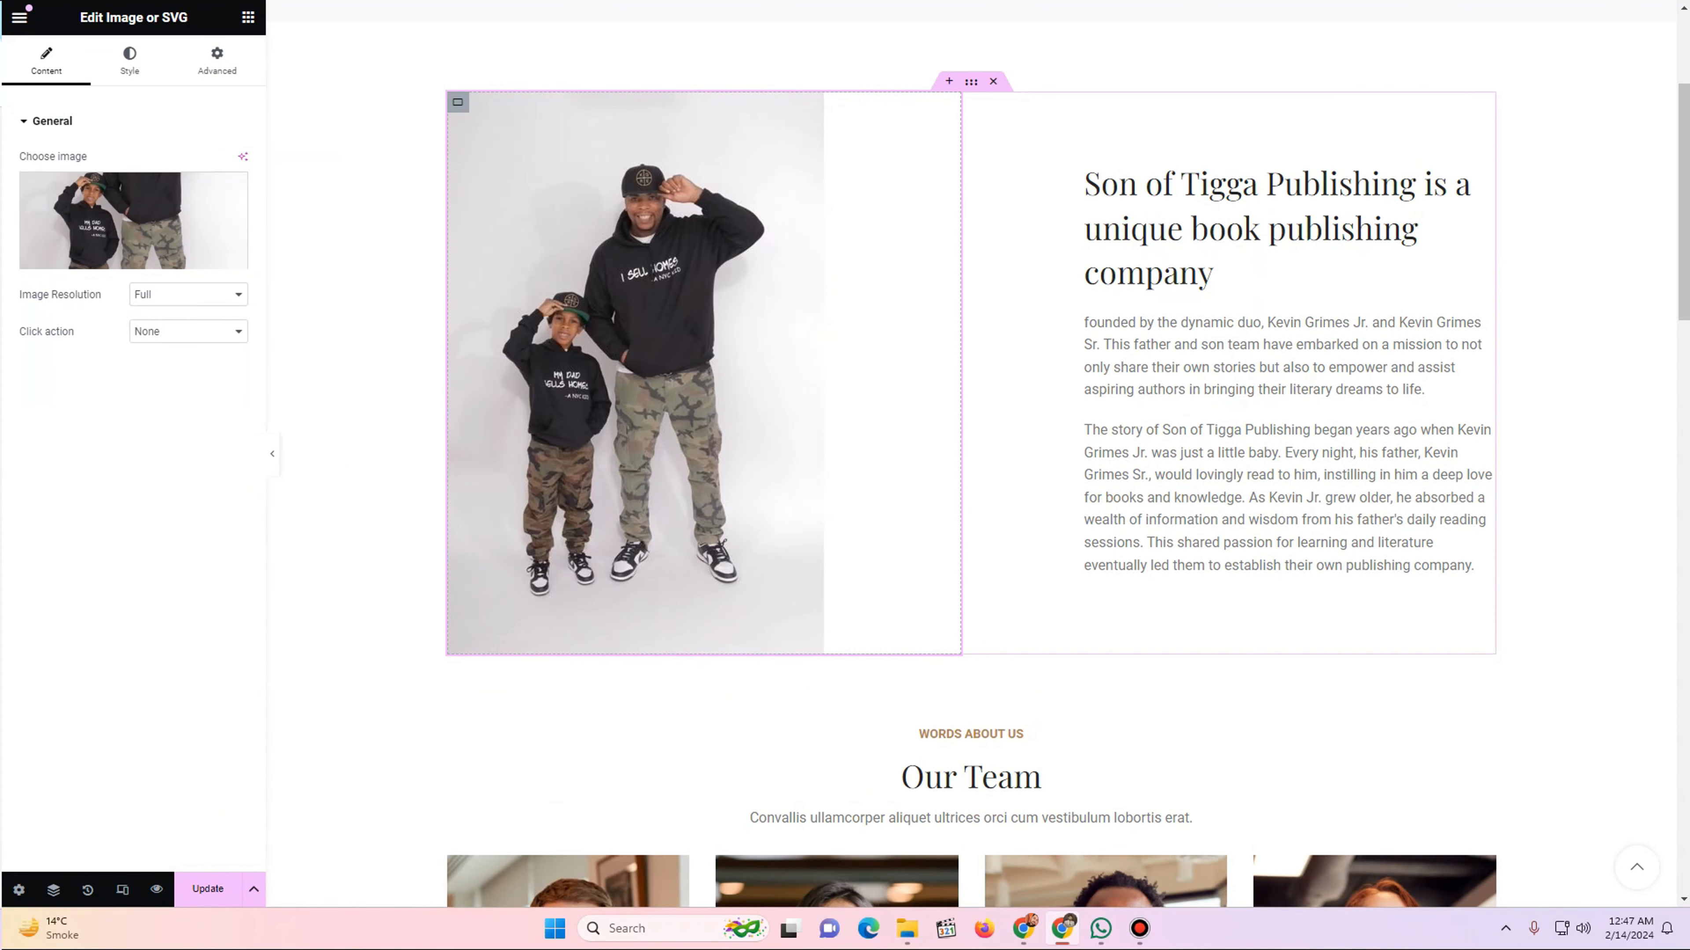
left_click_drag(962, 372, 824, 372)
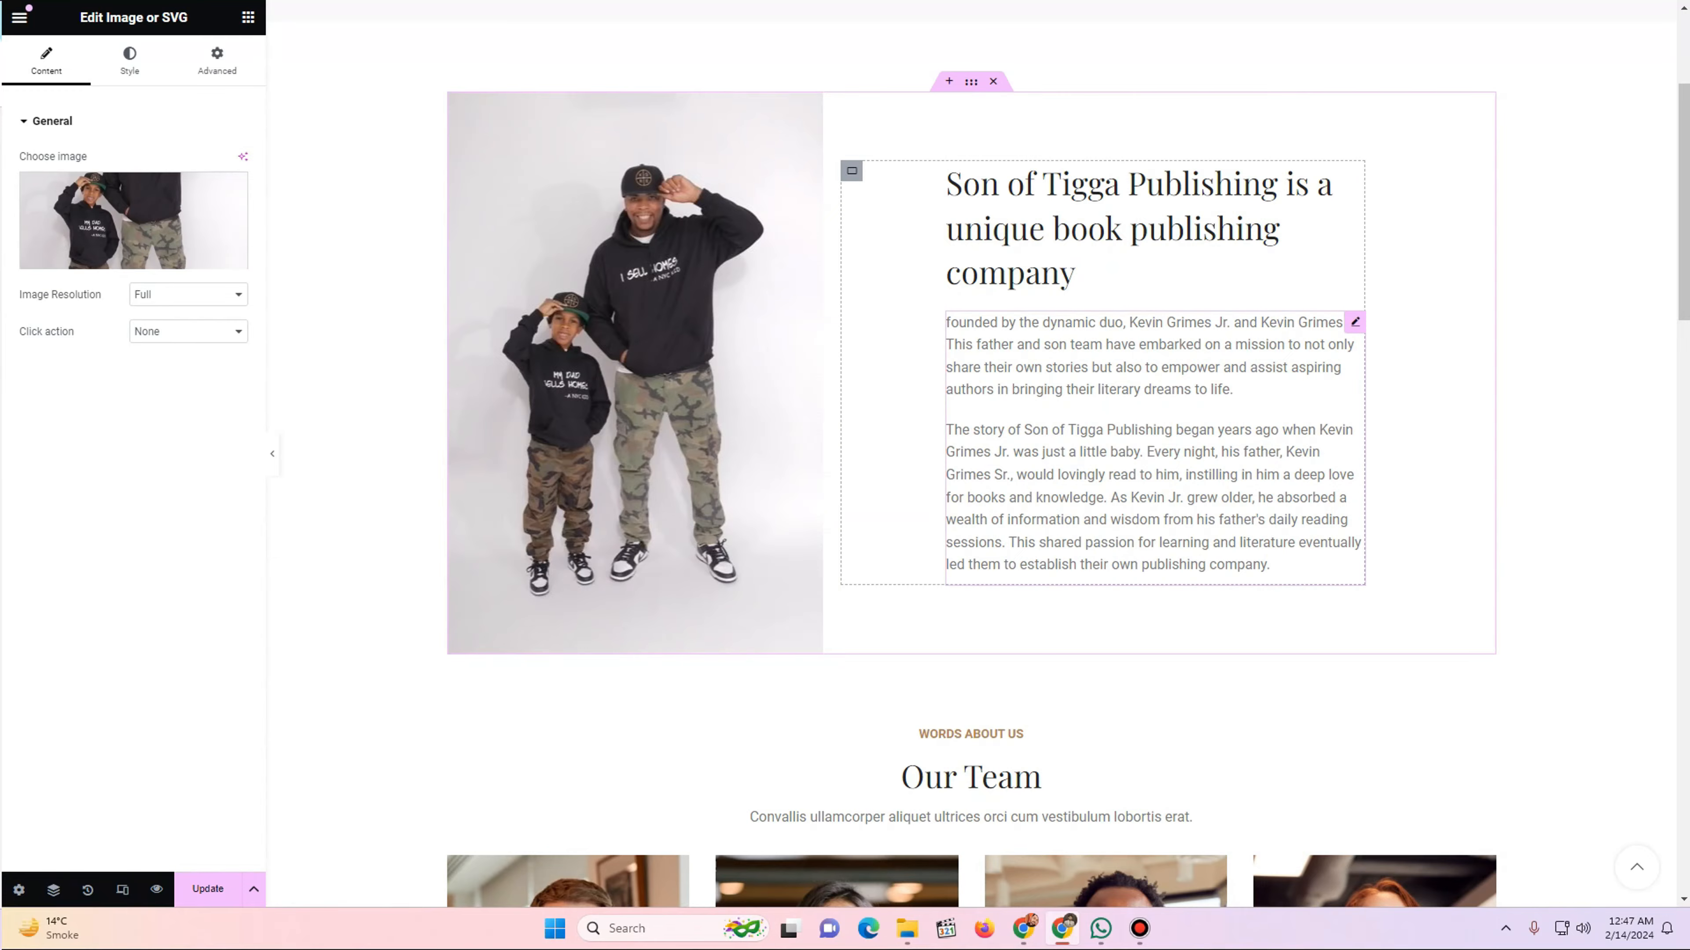
- Delete all demo sections below the company bio: the Our Team heading, team photos, statistics banner and video blocks
scroll(1131, 400, "up", 4)
scroll(1131, 400, "down", 5)
scroll(971, 453, "down", 10)
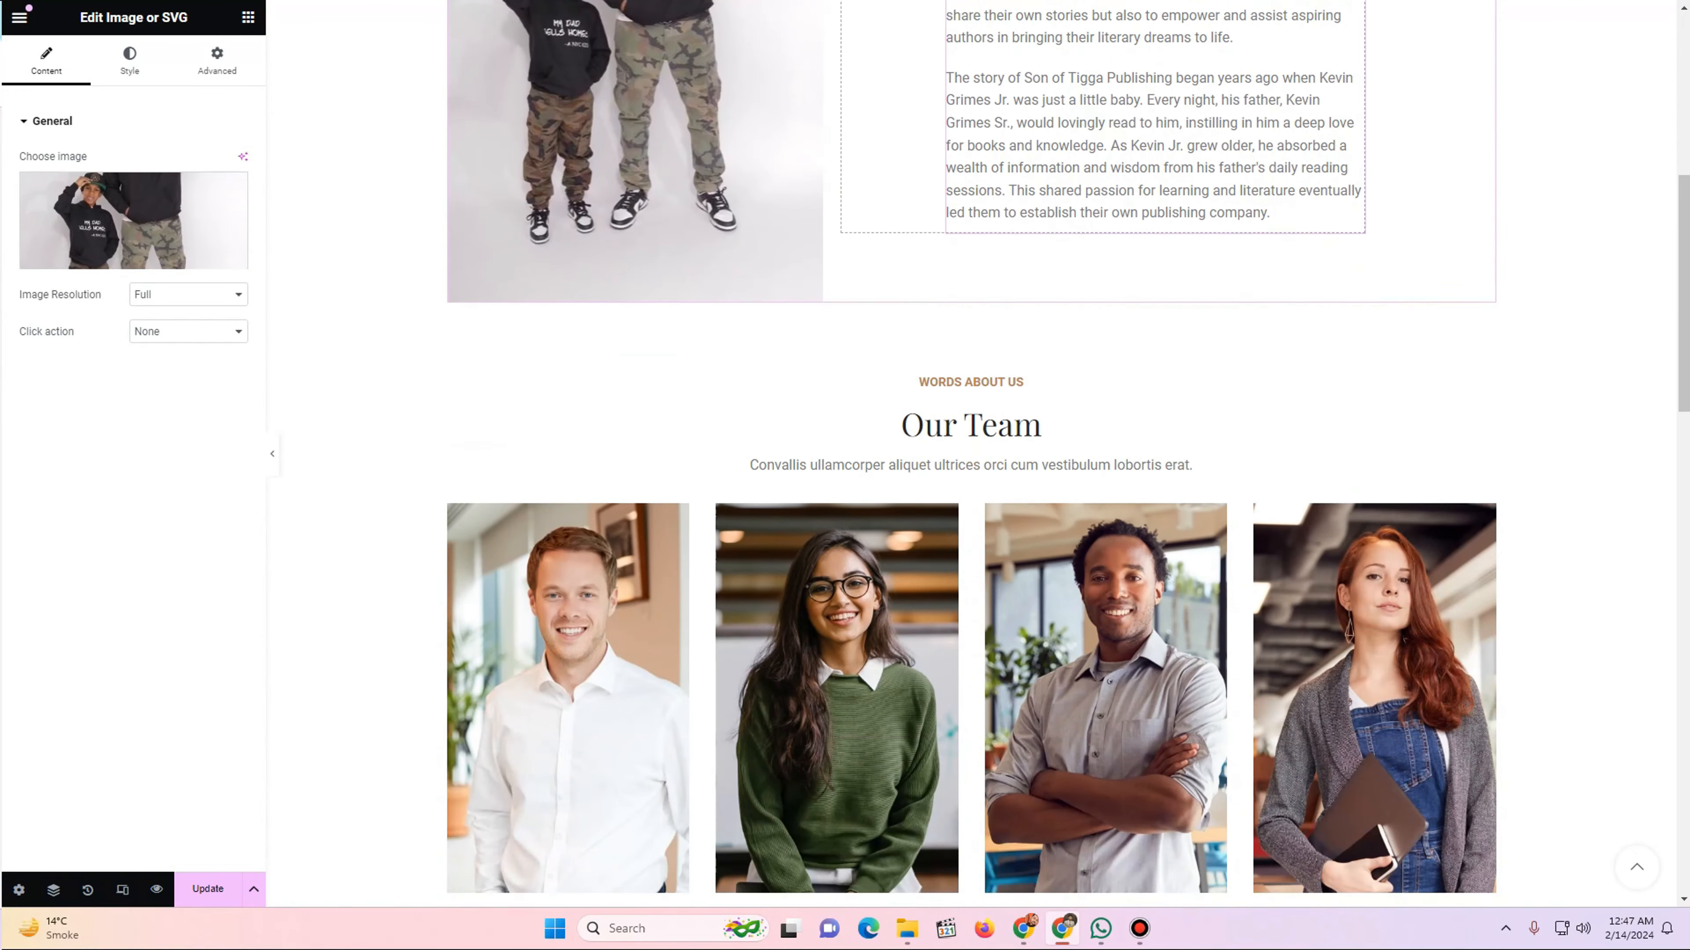
scroll(971, 453, "down", 10)
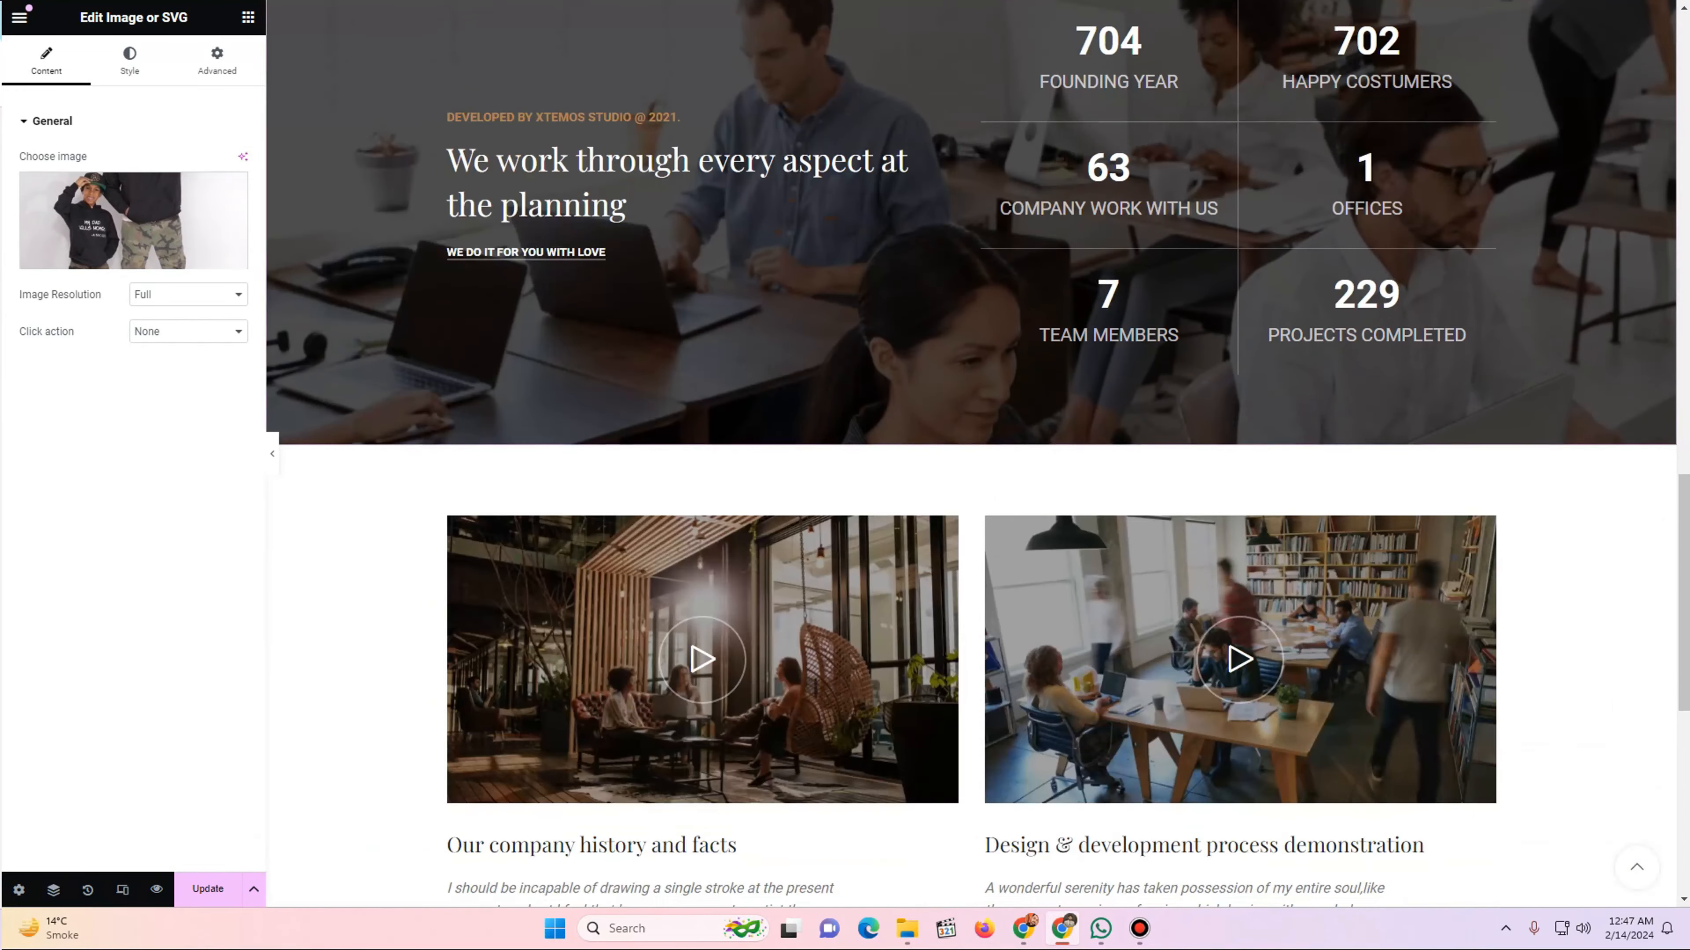
scroll(971, 452, "up", 5)
scroll(971, 453, "up", 12)
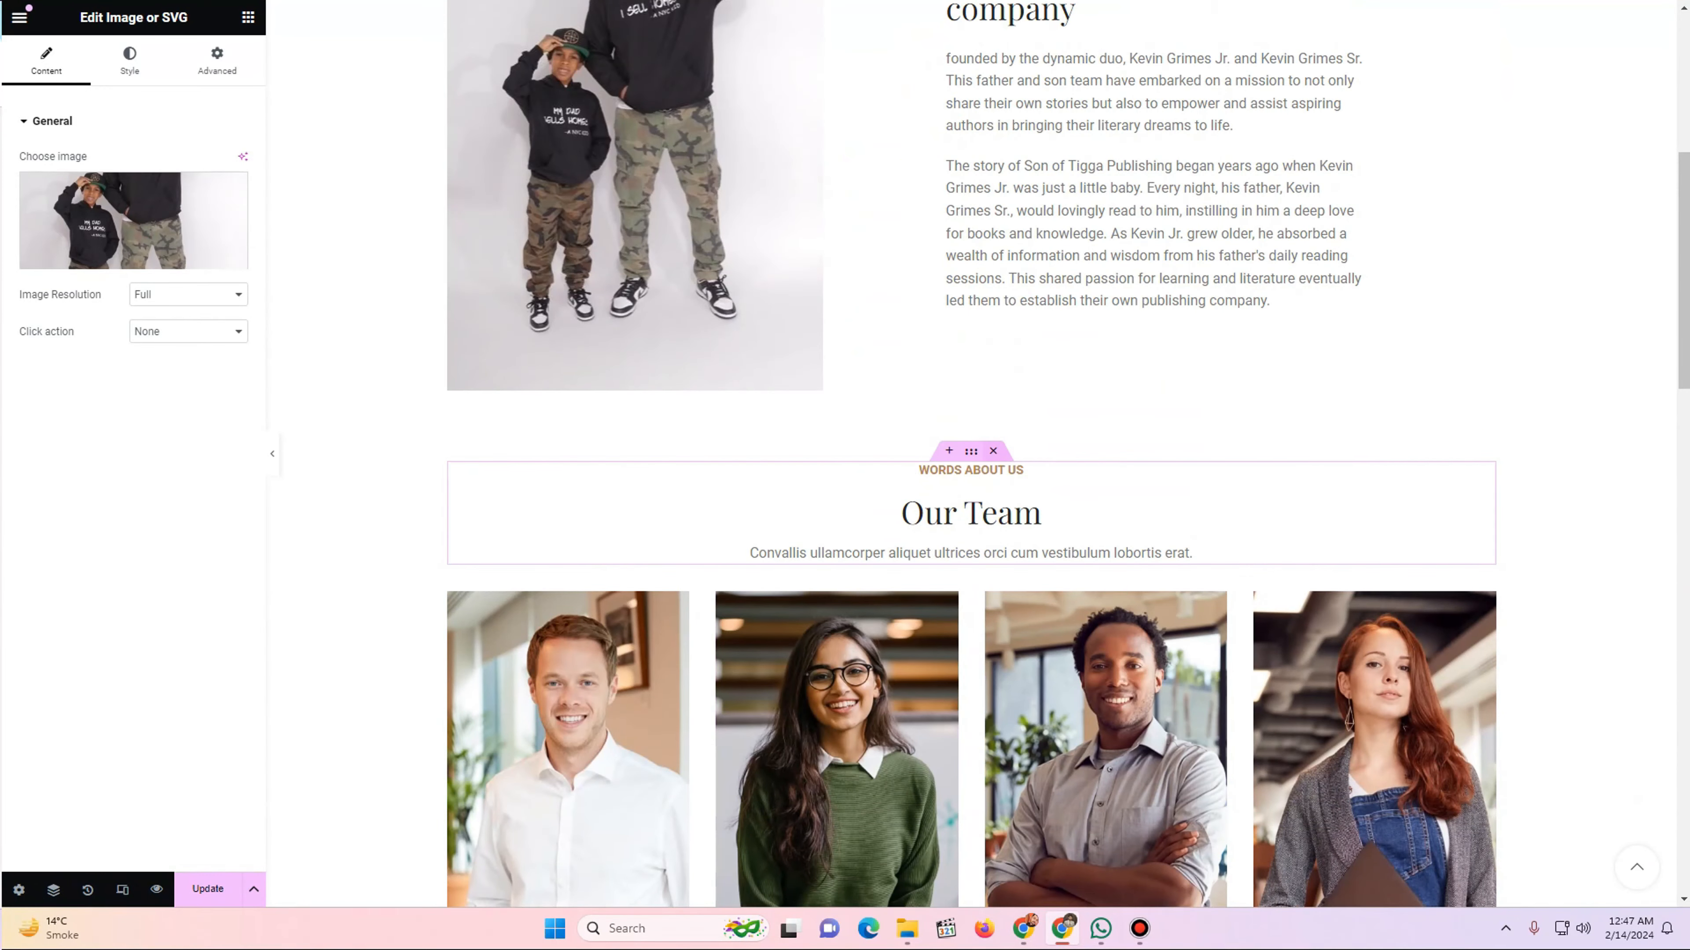
left_click(993, 452)
left_click(993, 452)
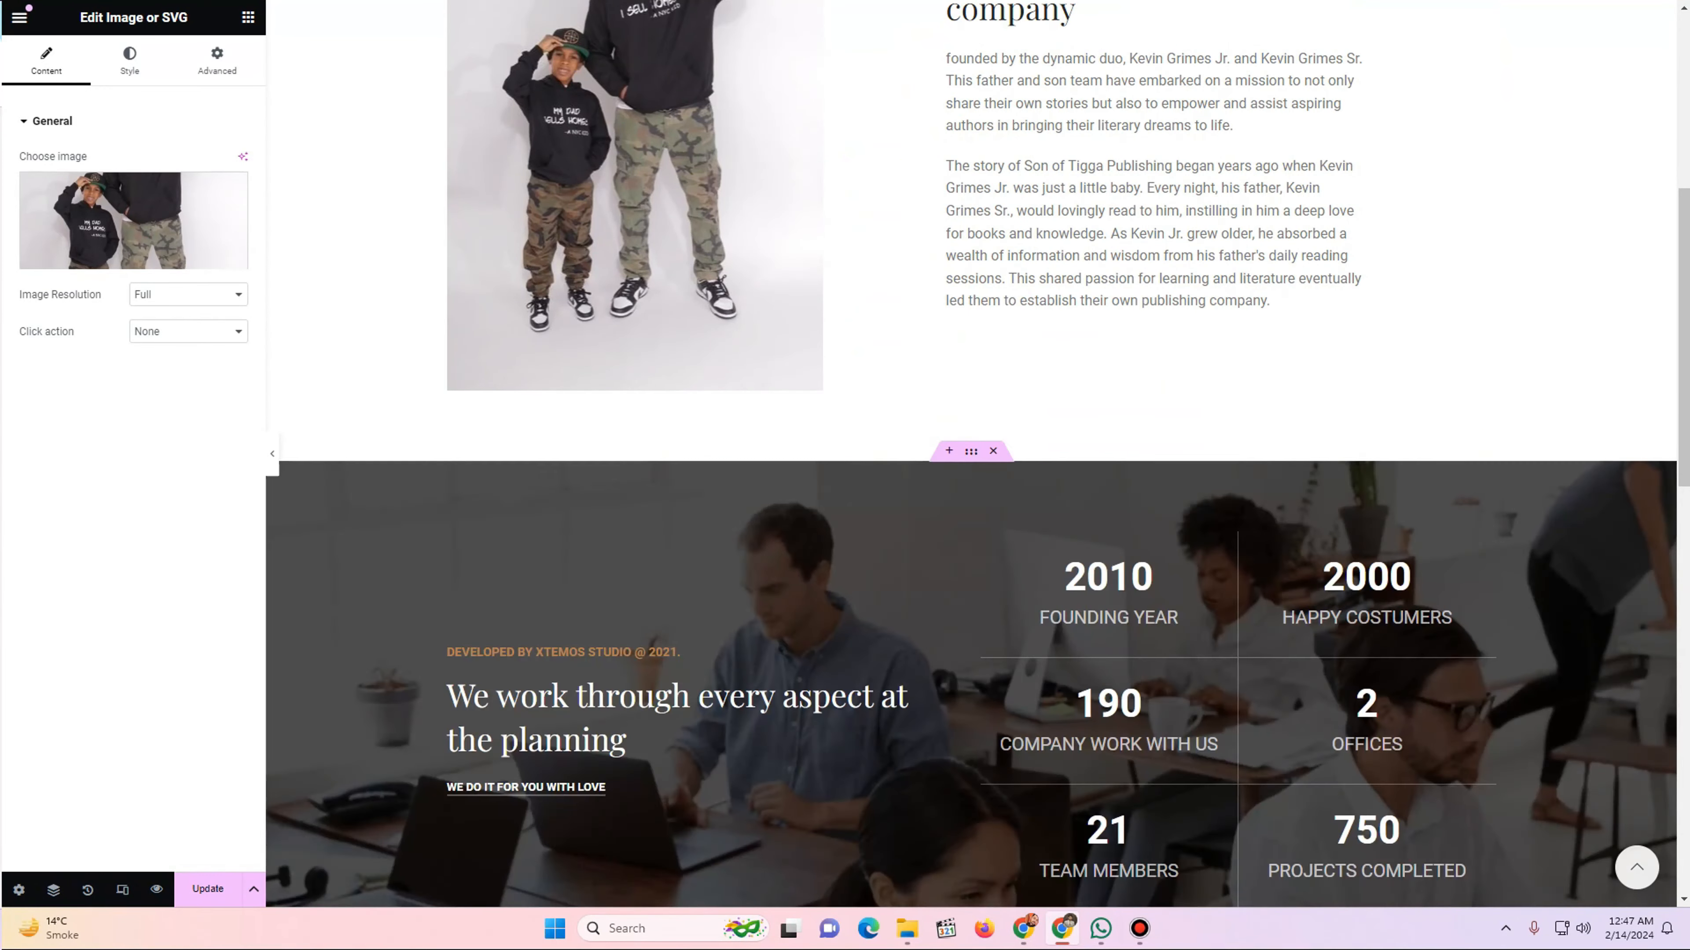
left_click(992, 451)
left_click(993, 452)
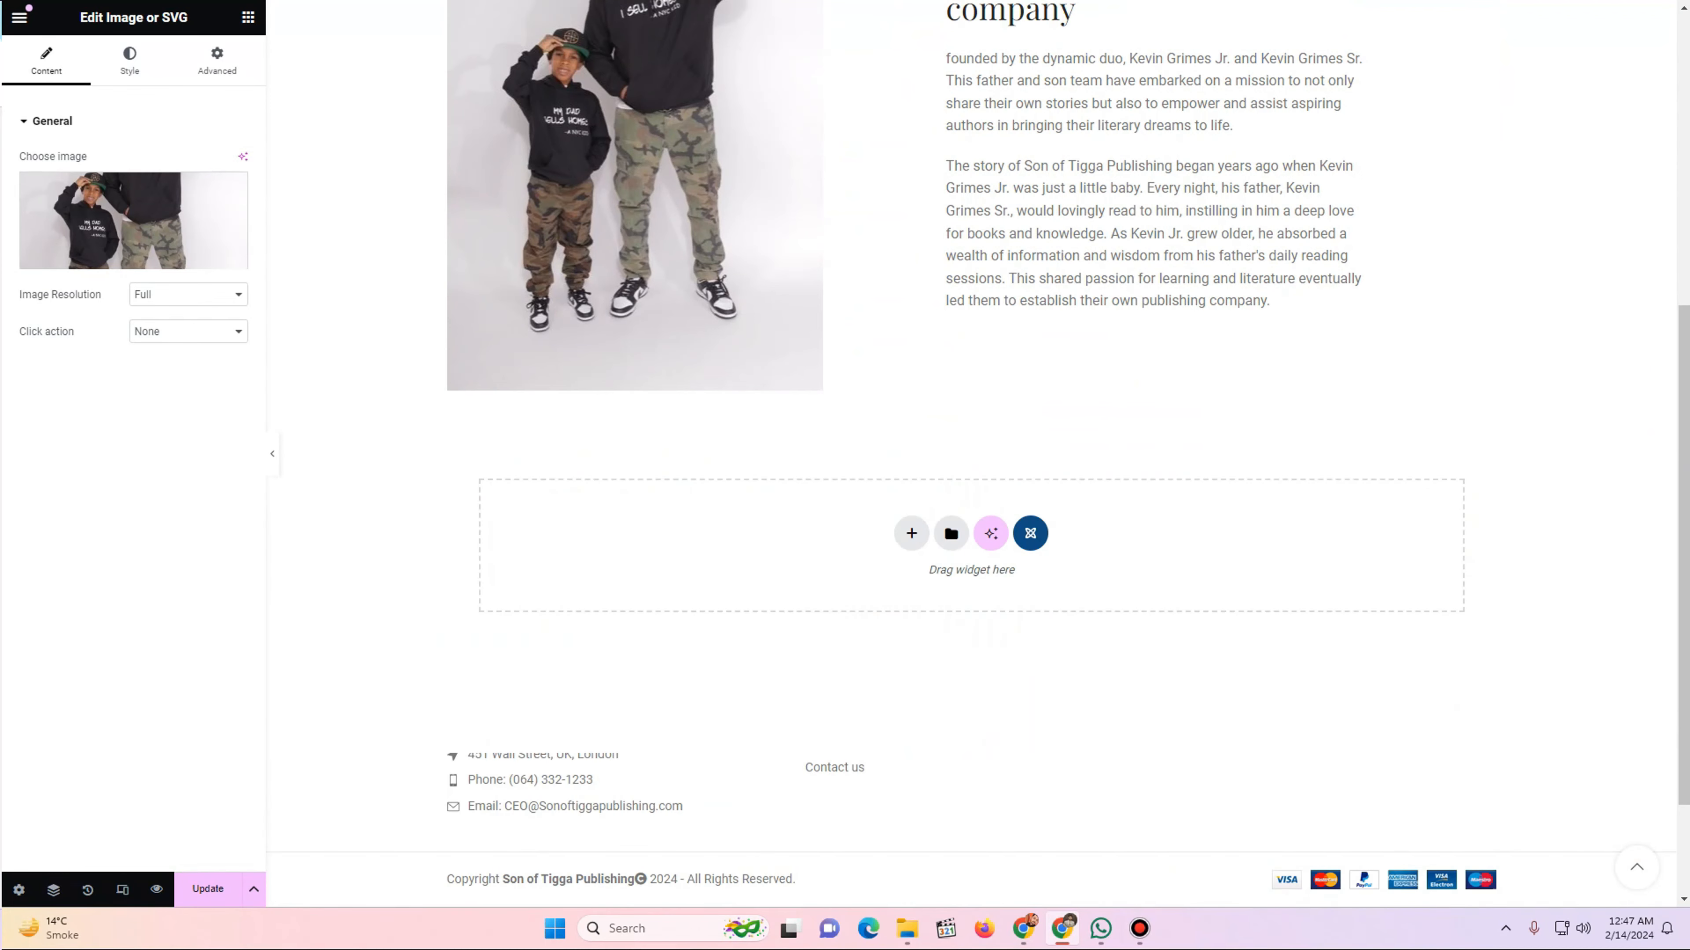
- In the website info document, copy the paragraph from "Son of Tigga Publishing is not just about publishing books" through "becoming successful authors."
scroll(971, 399, "up", 5)
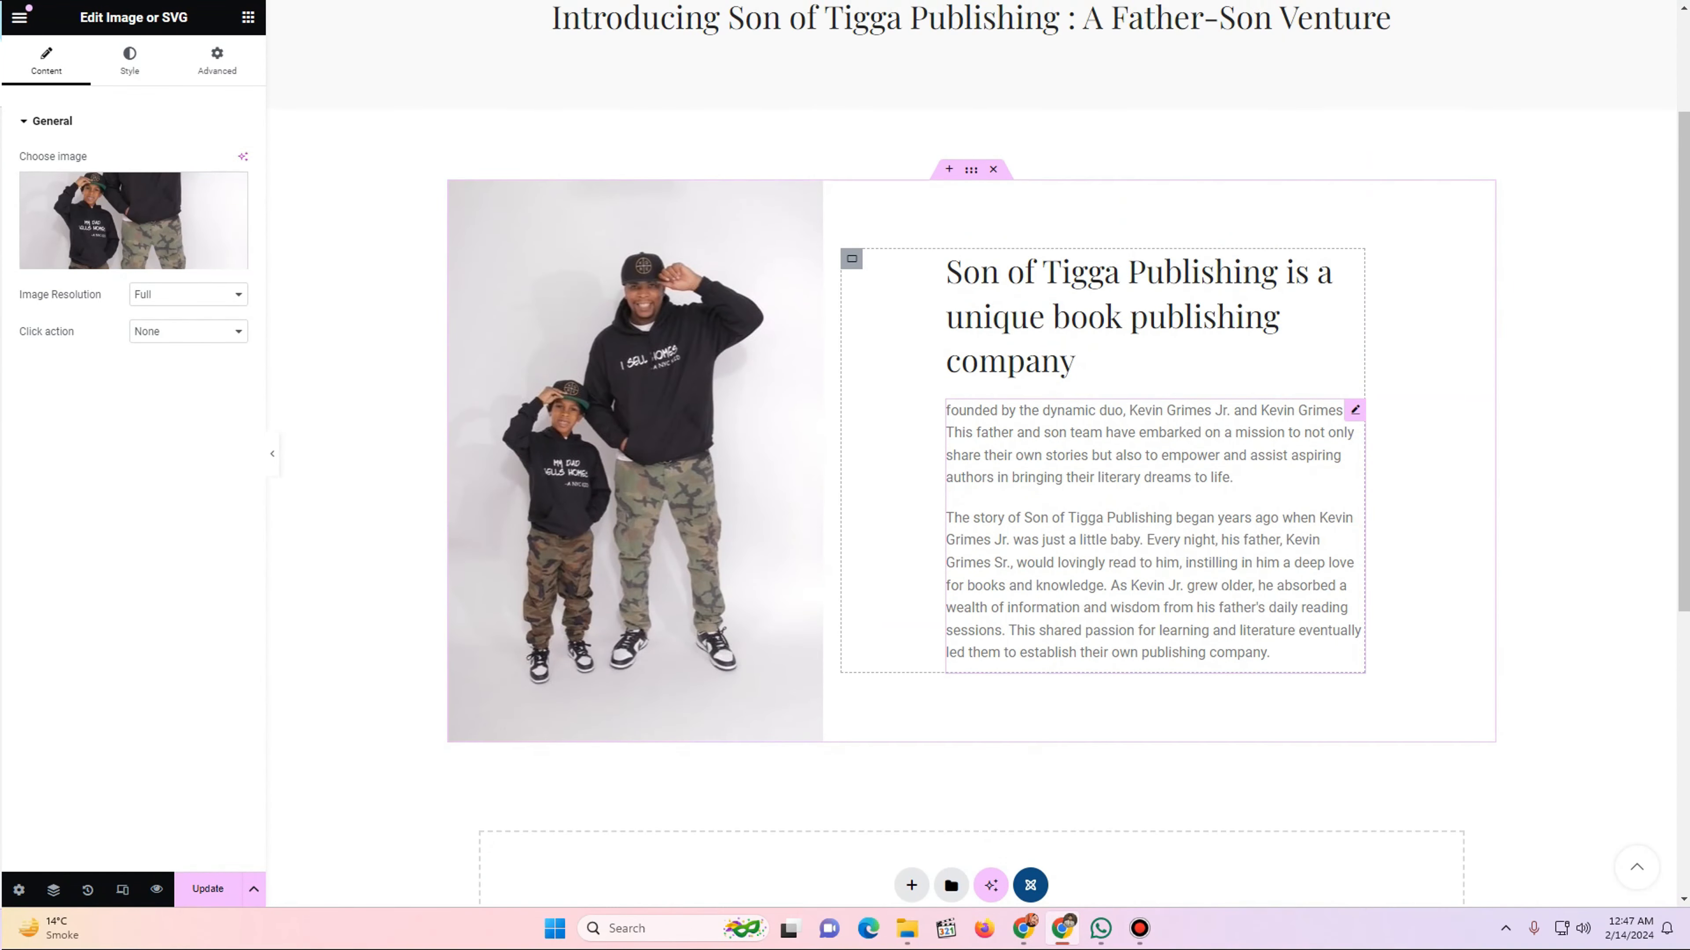
scroll(971, 399, "down", 1)
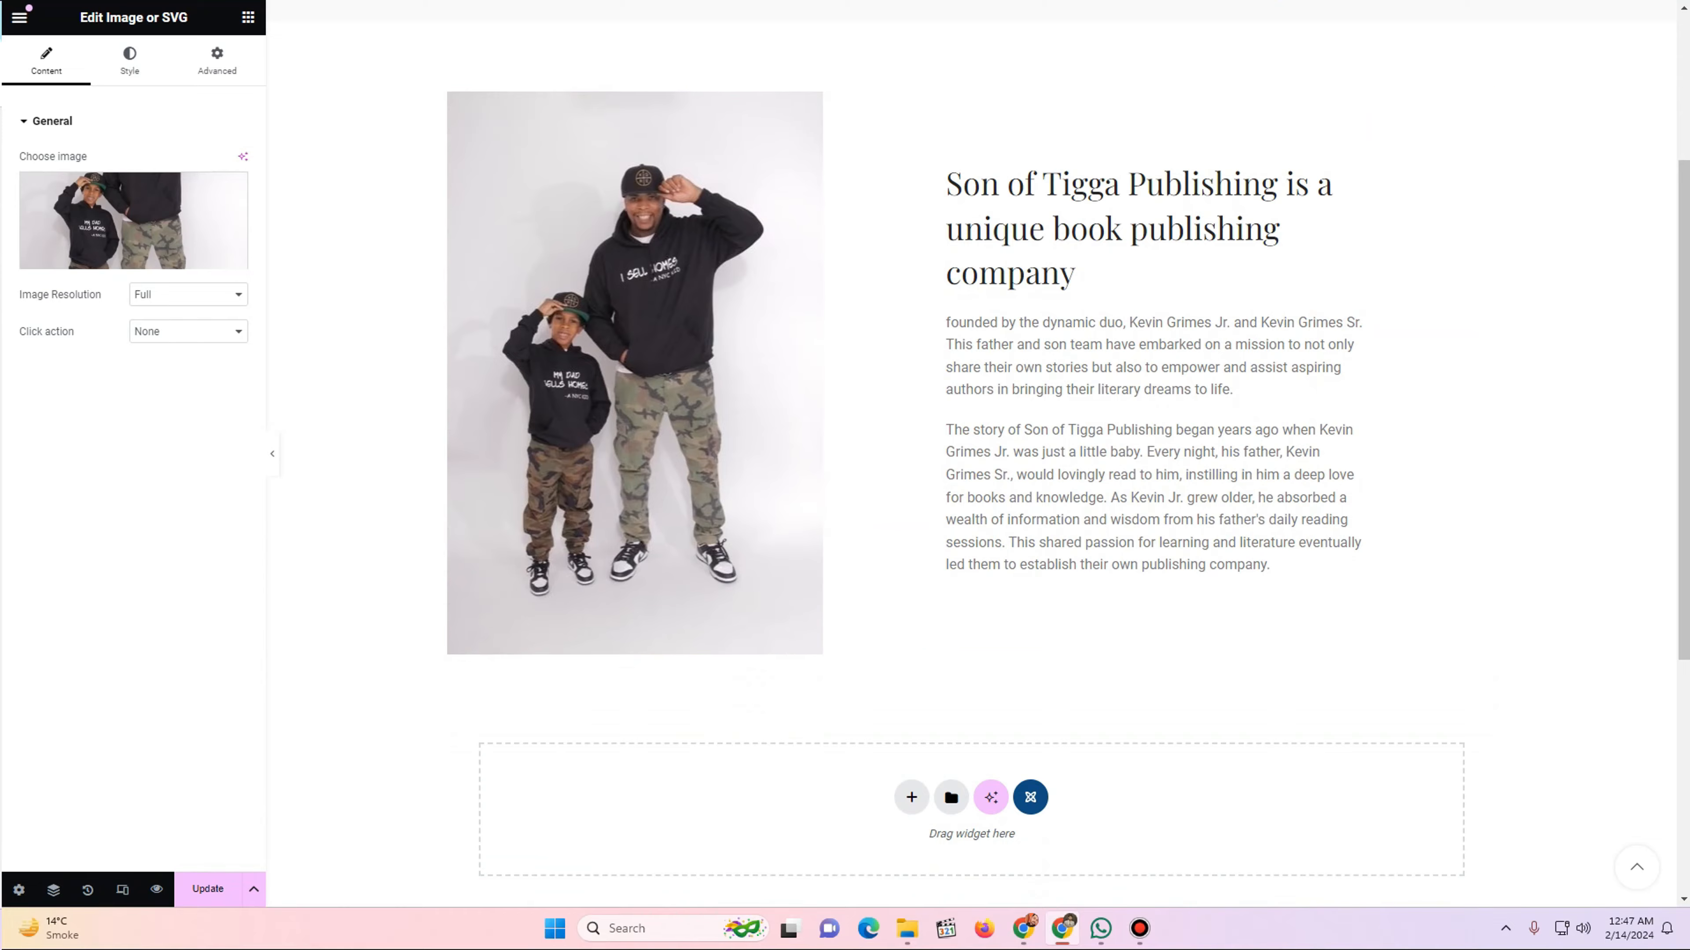
key("ctrl+Tab")
scroll(558, 400, "down", 6)
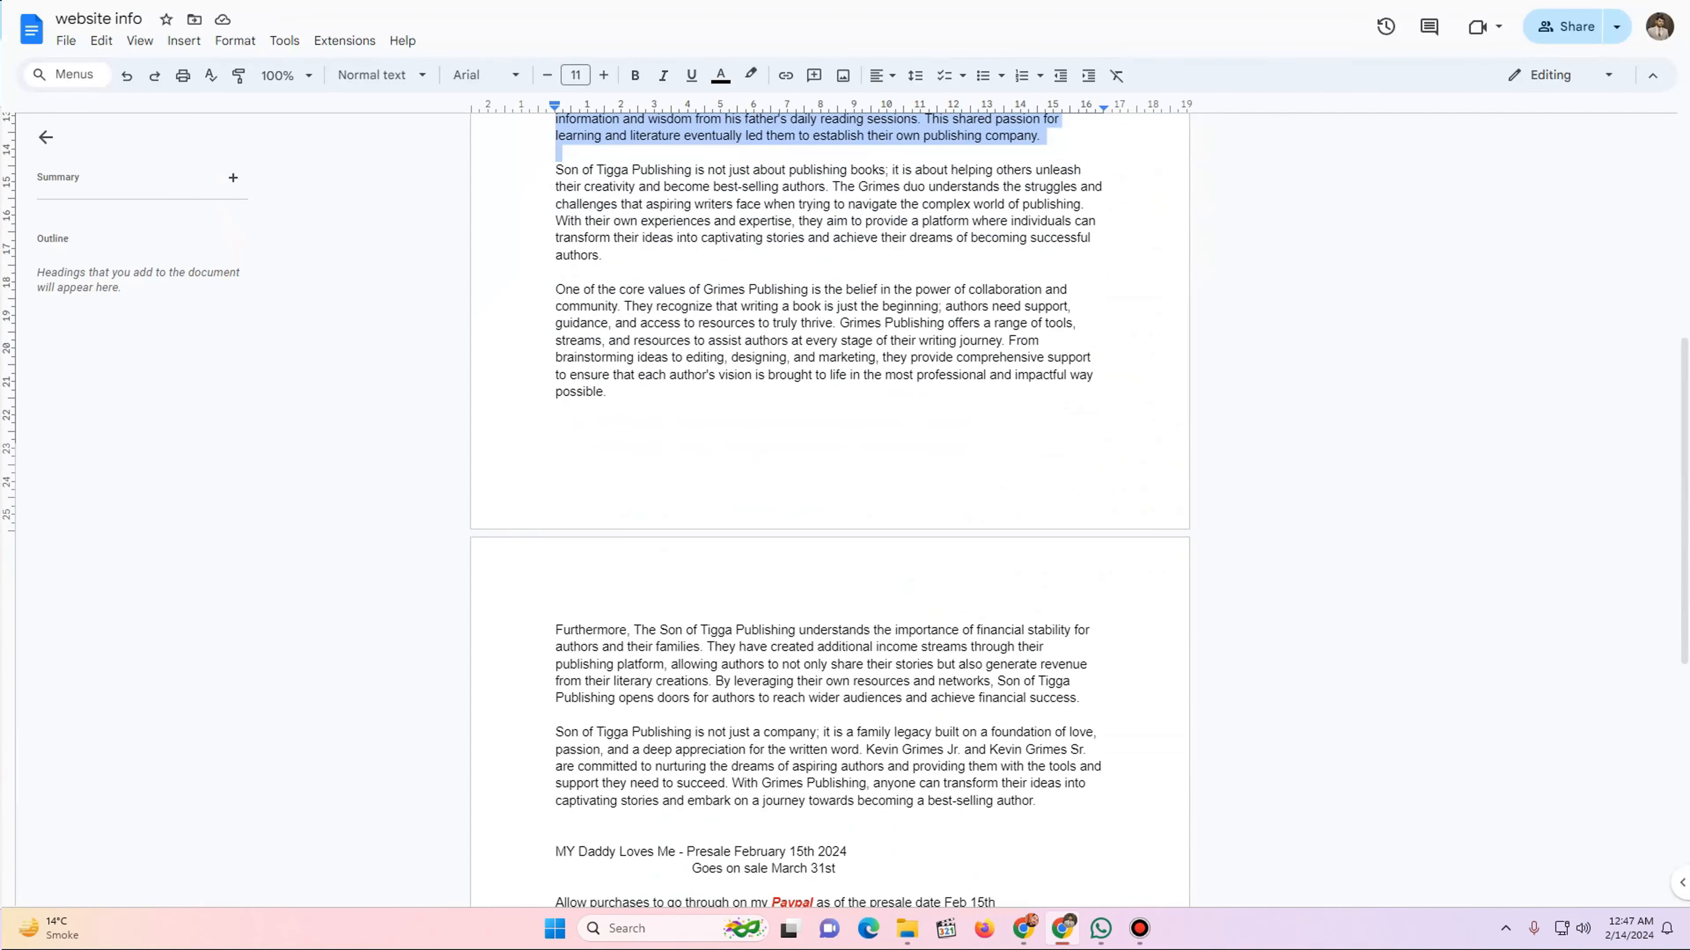
left_click(558, 187)
left_click_drag(555, 169, 602, 255)
key("ctrl+c")
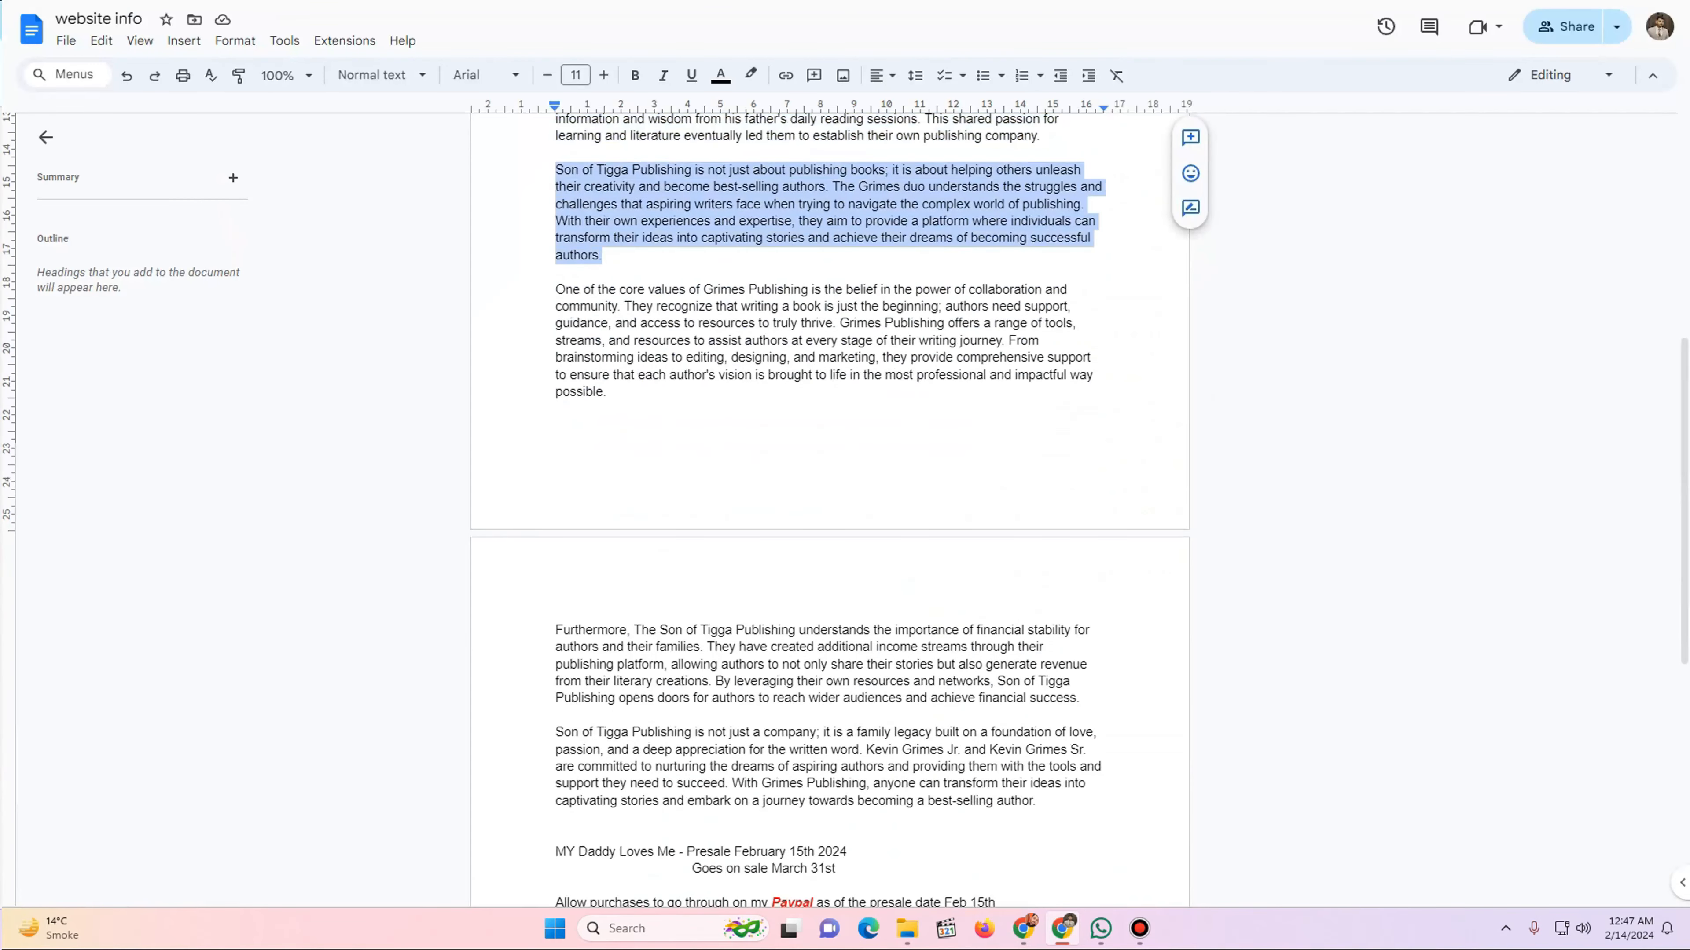
- Back in Elementor, add the copied paragraph about helping others become best-selling authors as a new last paragraph of the company bio text
key("ctrl+shift+Tab")
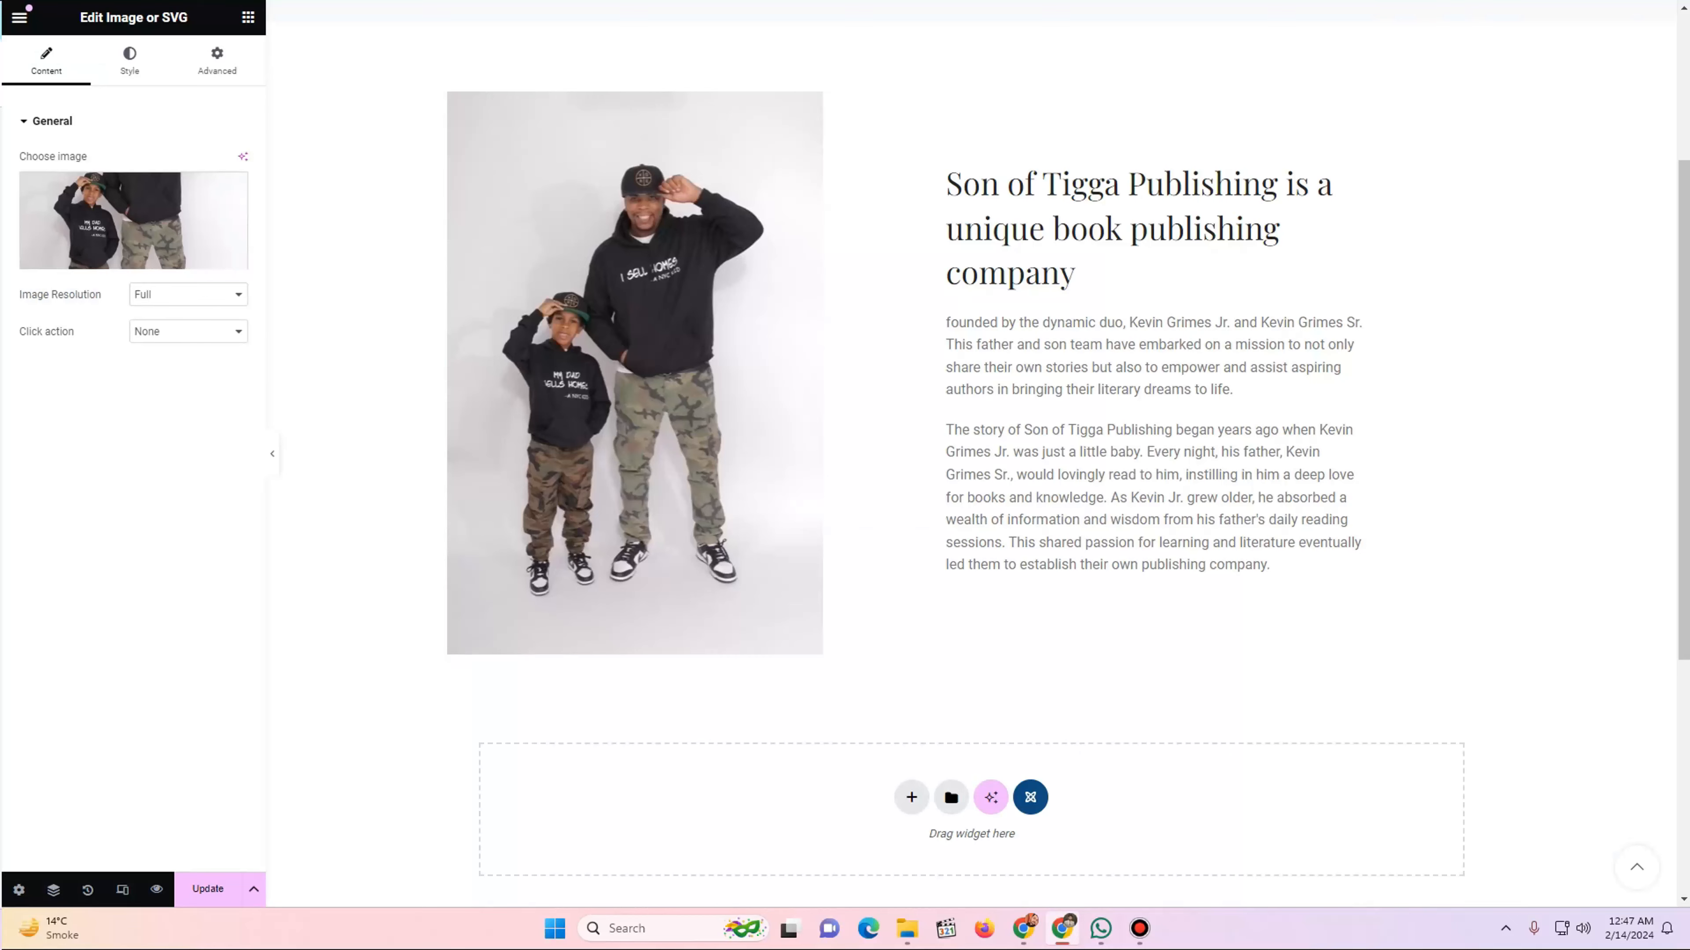
left_click(1257, 563)
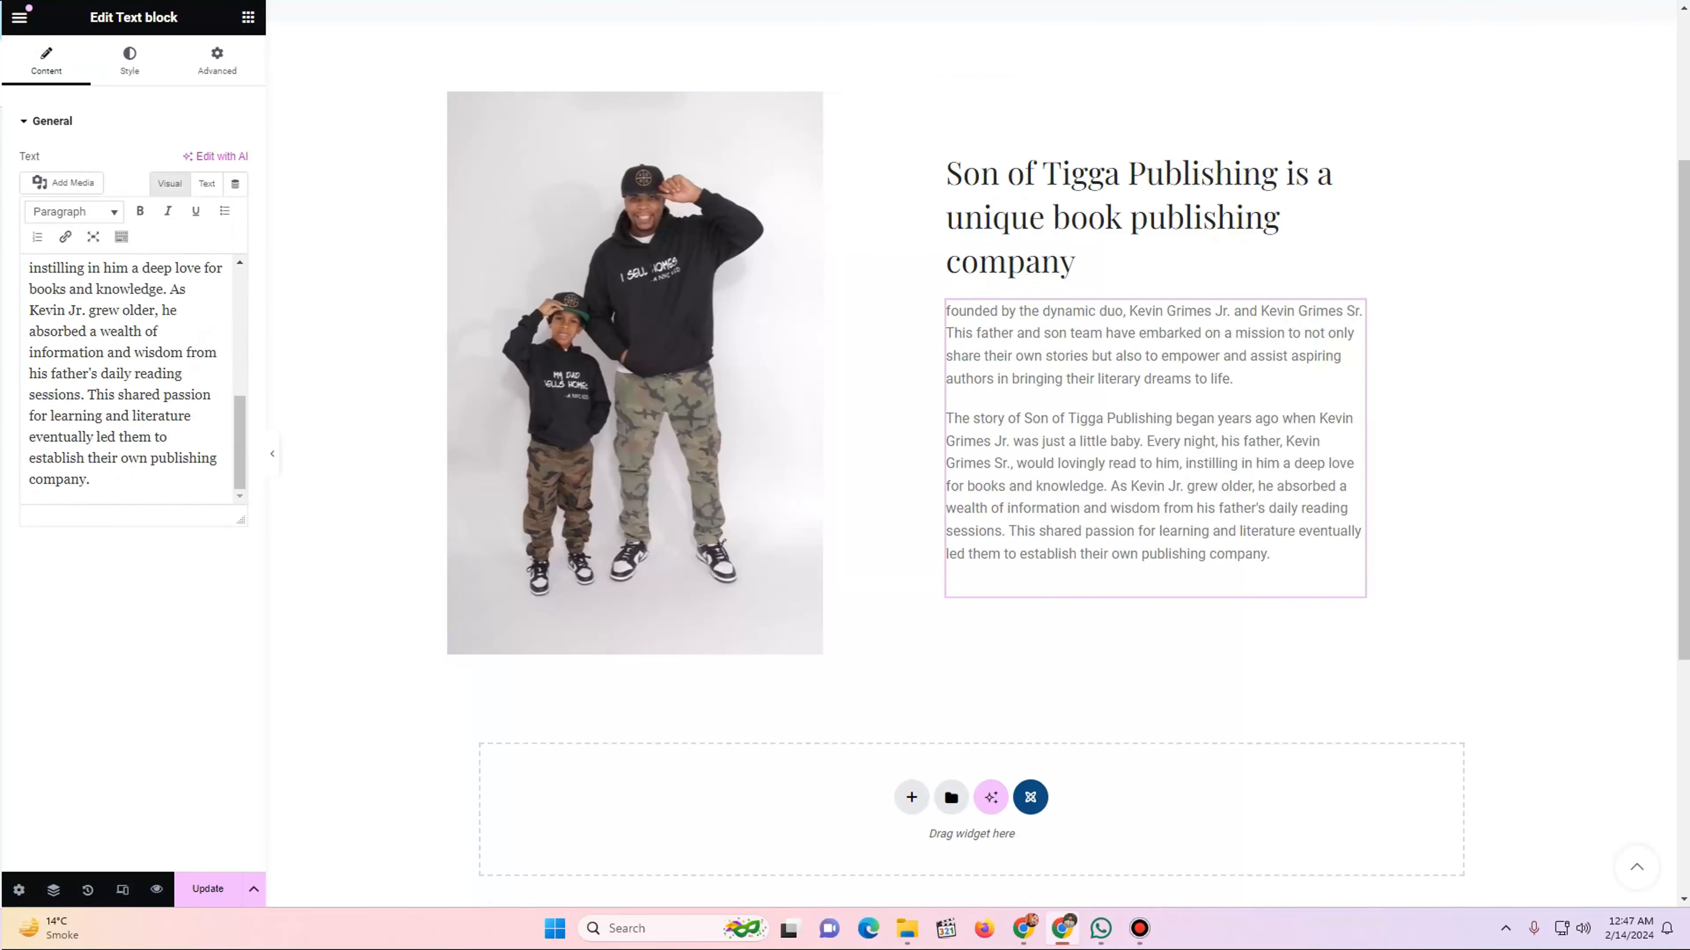
left_click(92, 480)
key("Return")
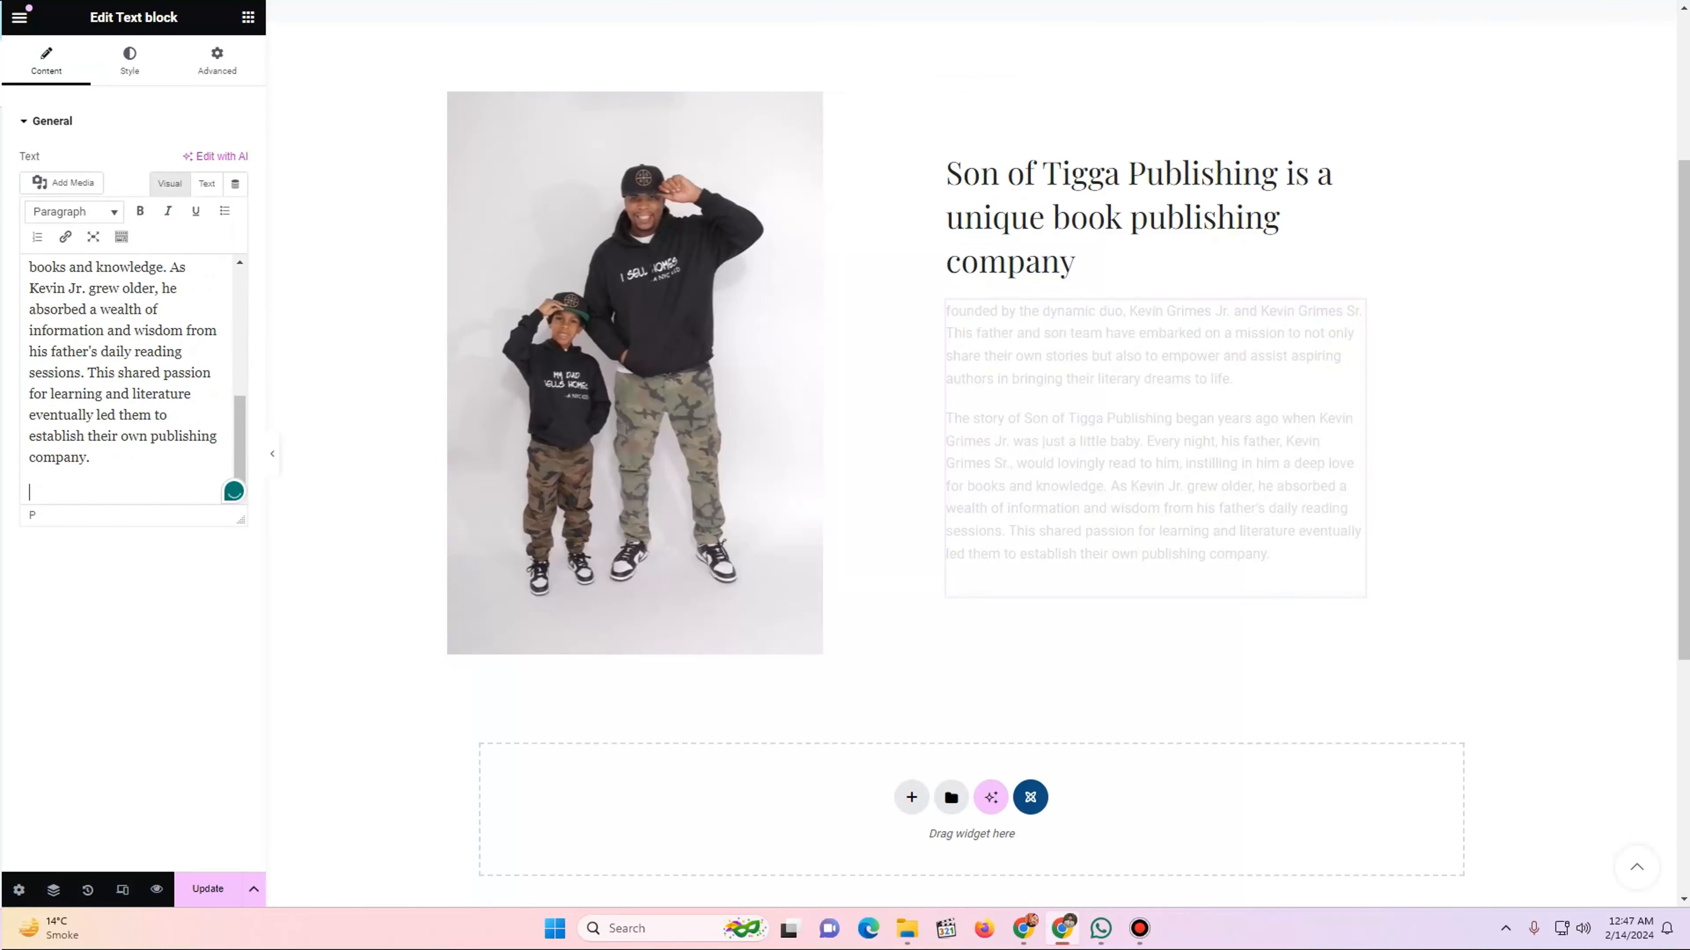
key("ctrl+v")
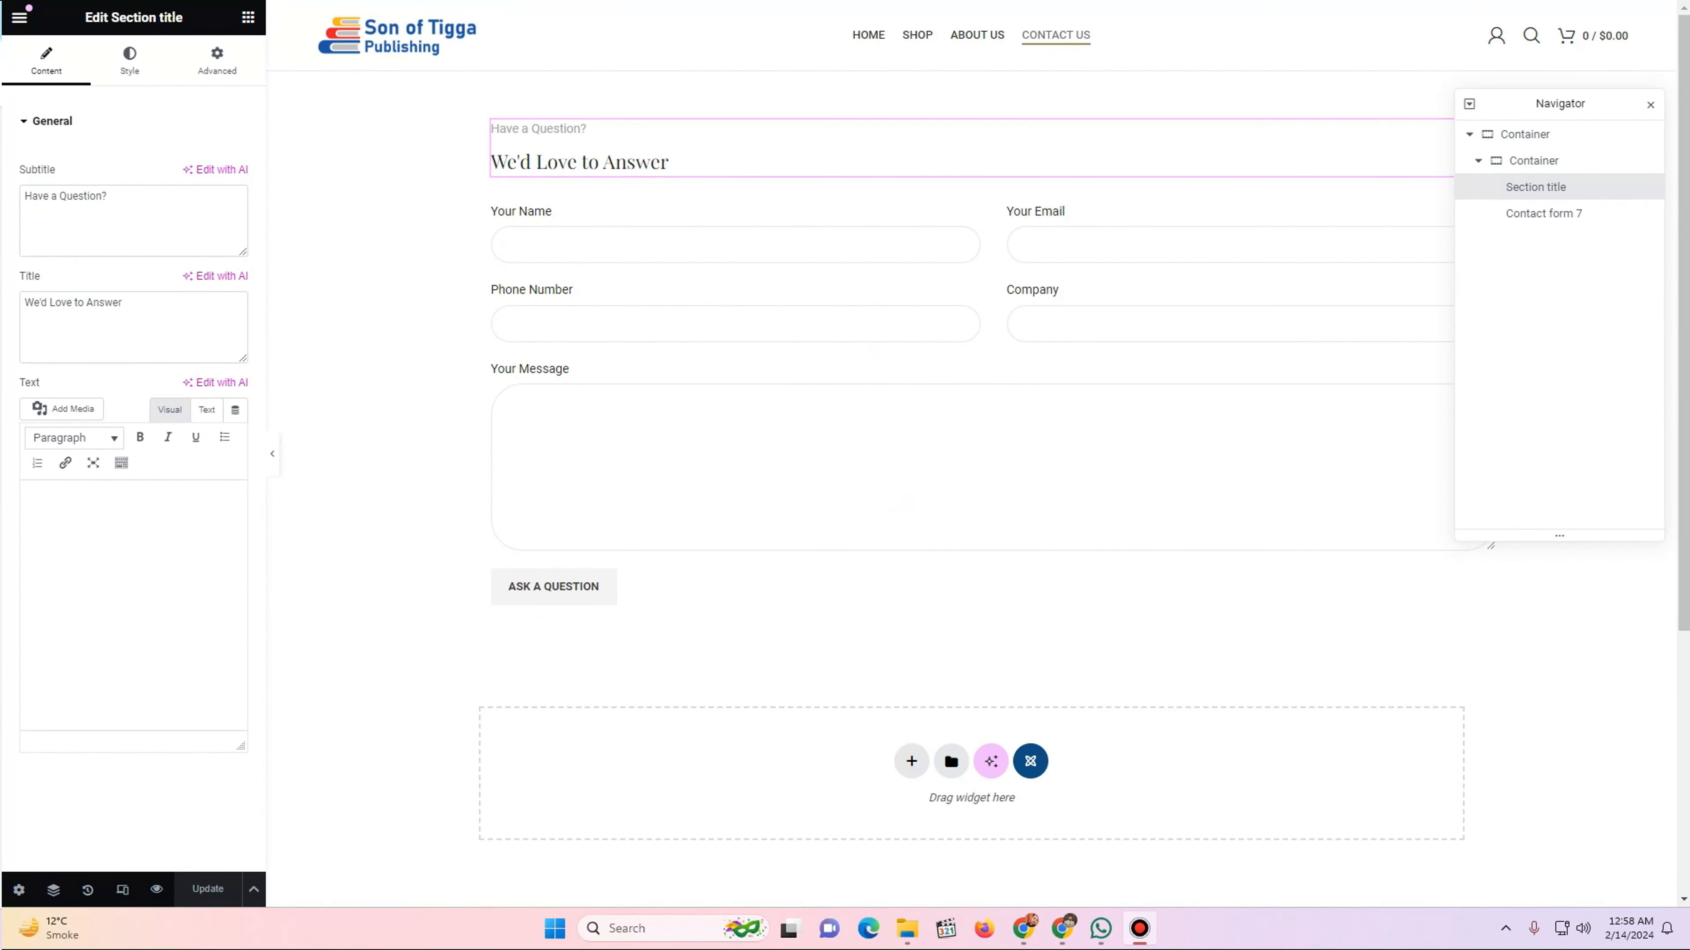
- Open the Contact Us page on the live site and look over its question form and footer
key("BackSpace")
key("Return")
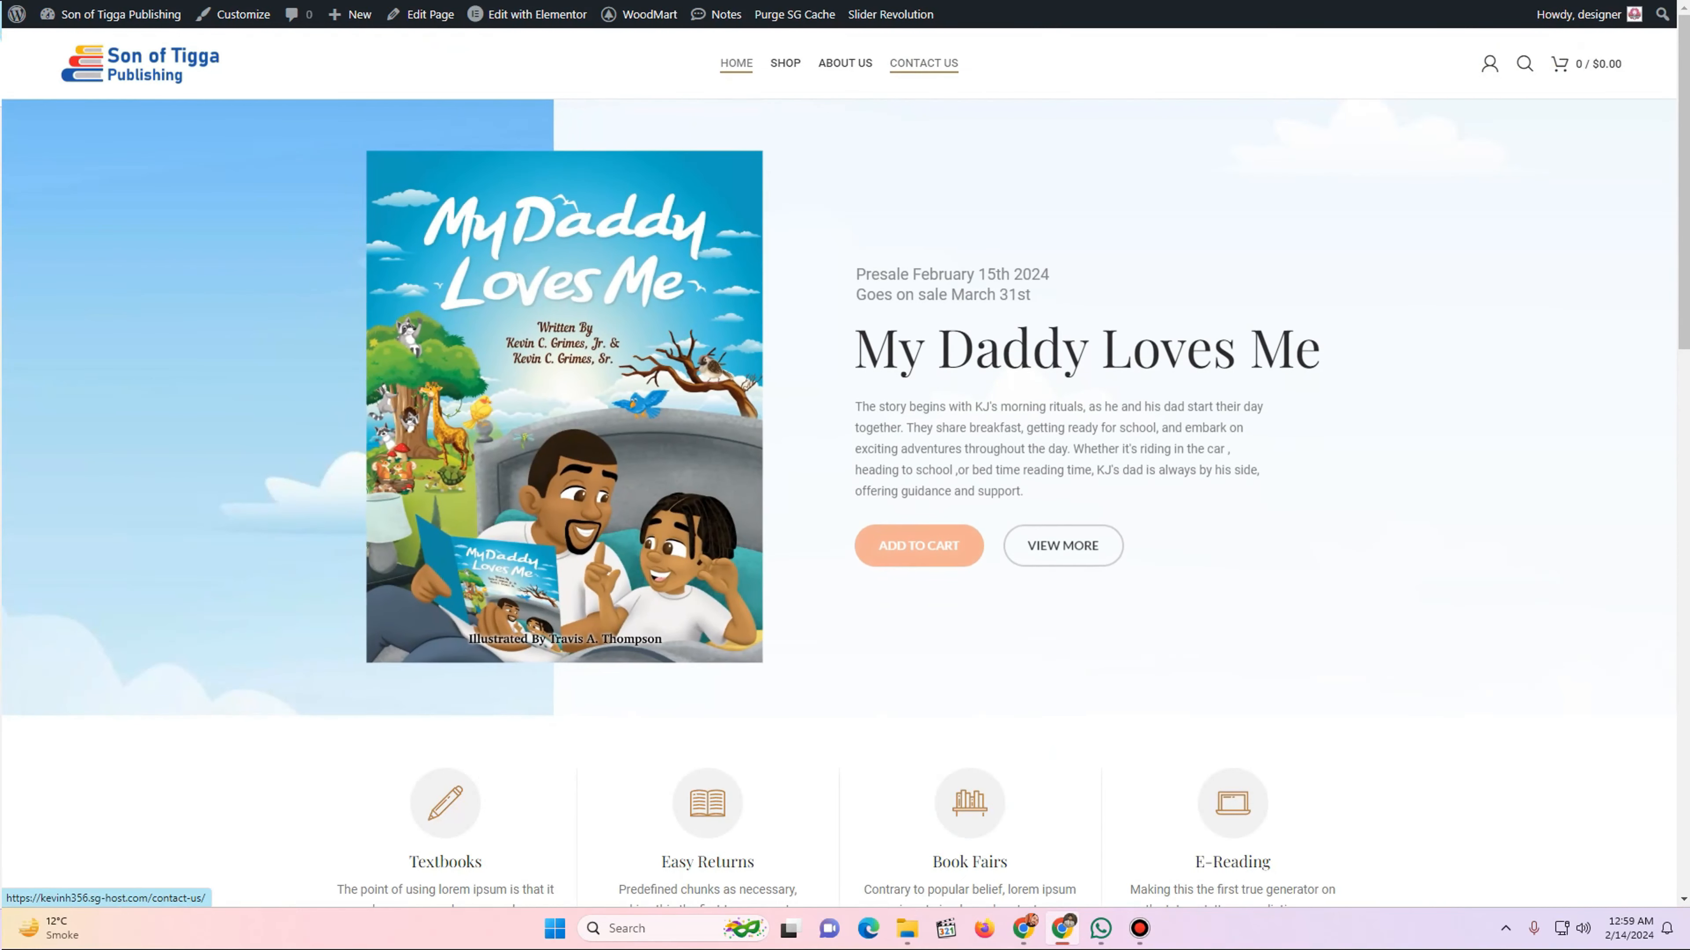
left_click(923, 63)
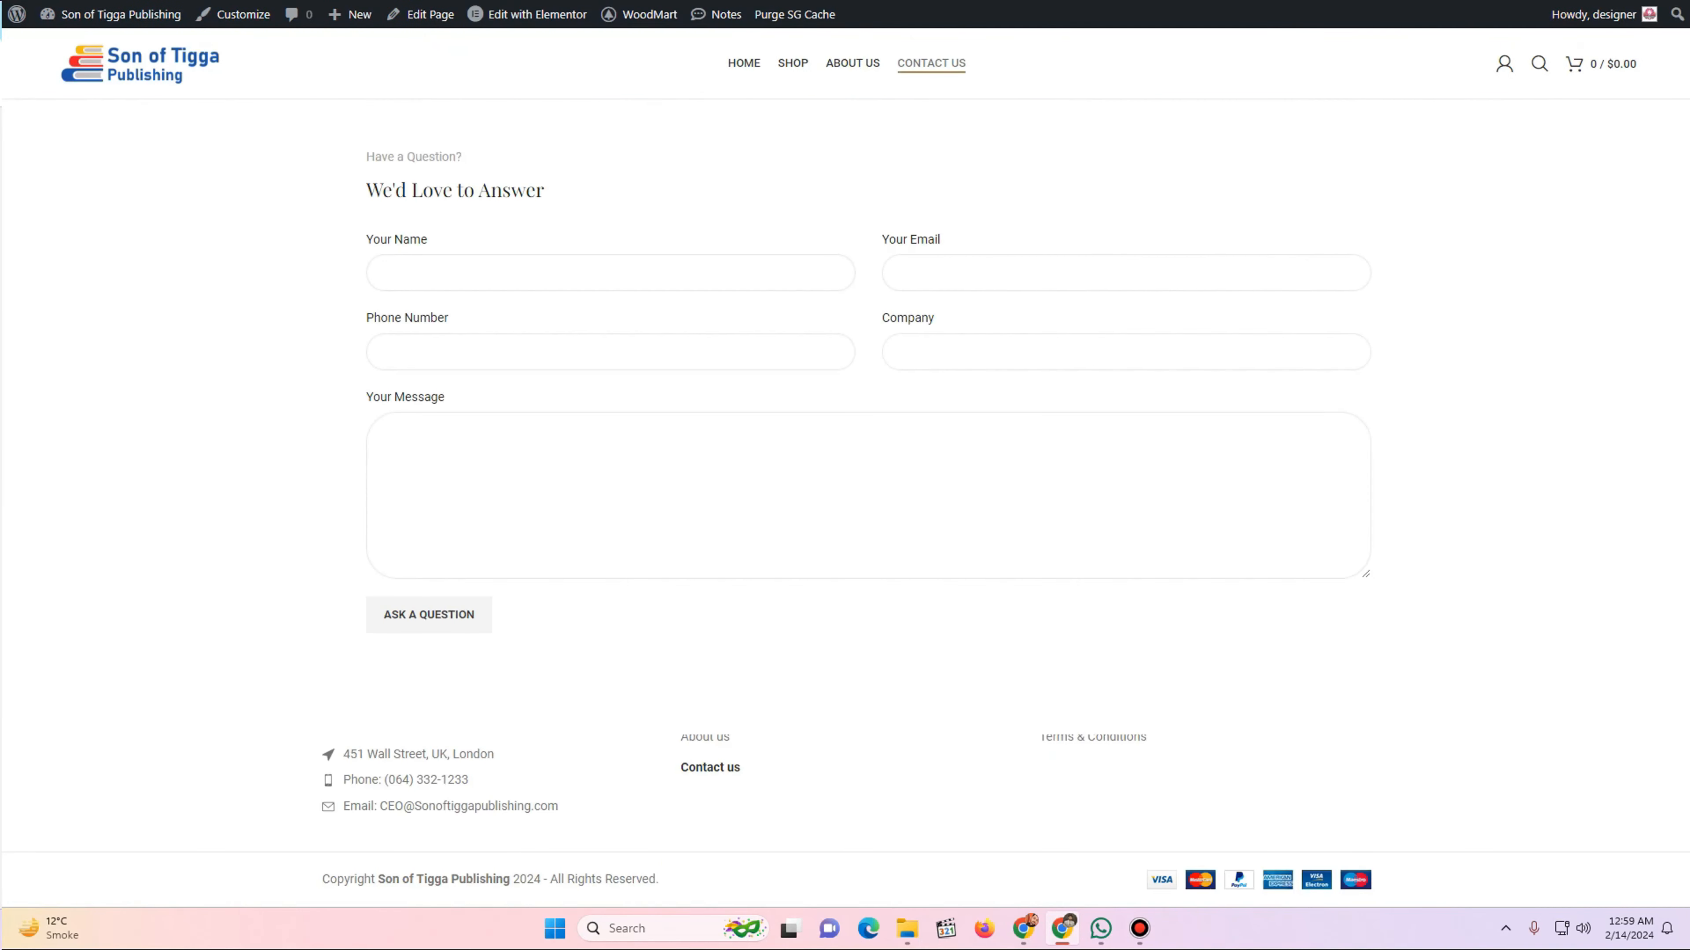
scroll(840, 465, "down", 3)
scroll(840, 400, "up", 3)
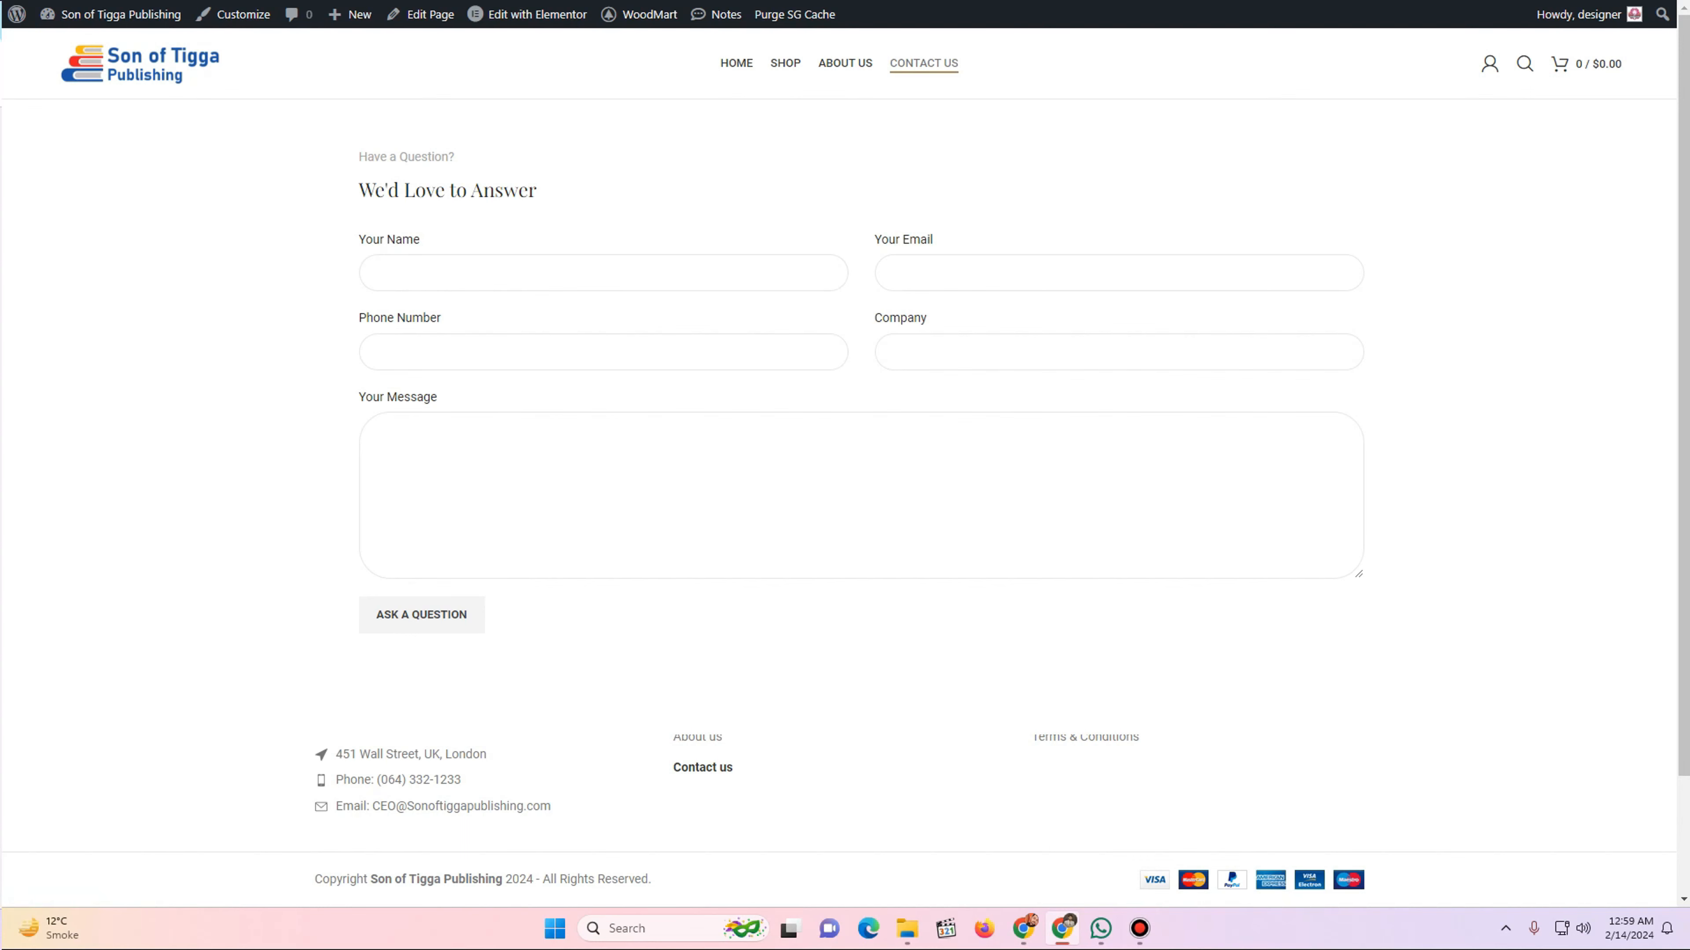
scroll(839, 466, "down", 2)
scroll(840, 466, "up", 2)
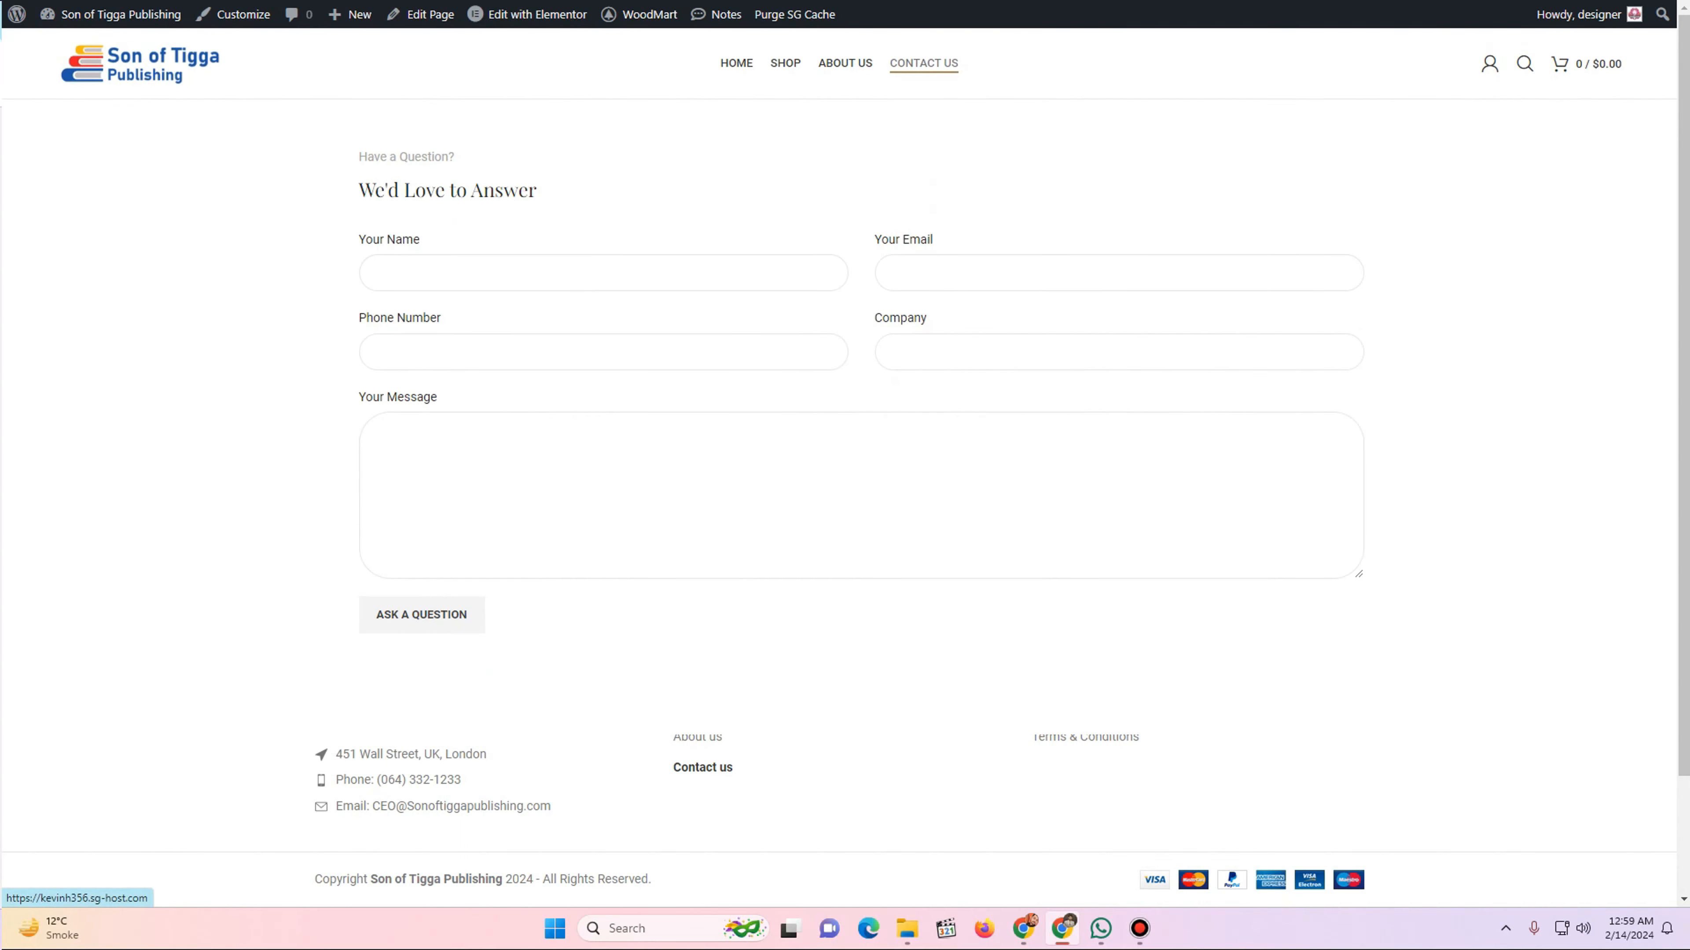
- Visit the live home page and look through the Shop page's categories, filters and demo products
left_click(736, 63)
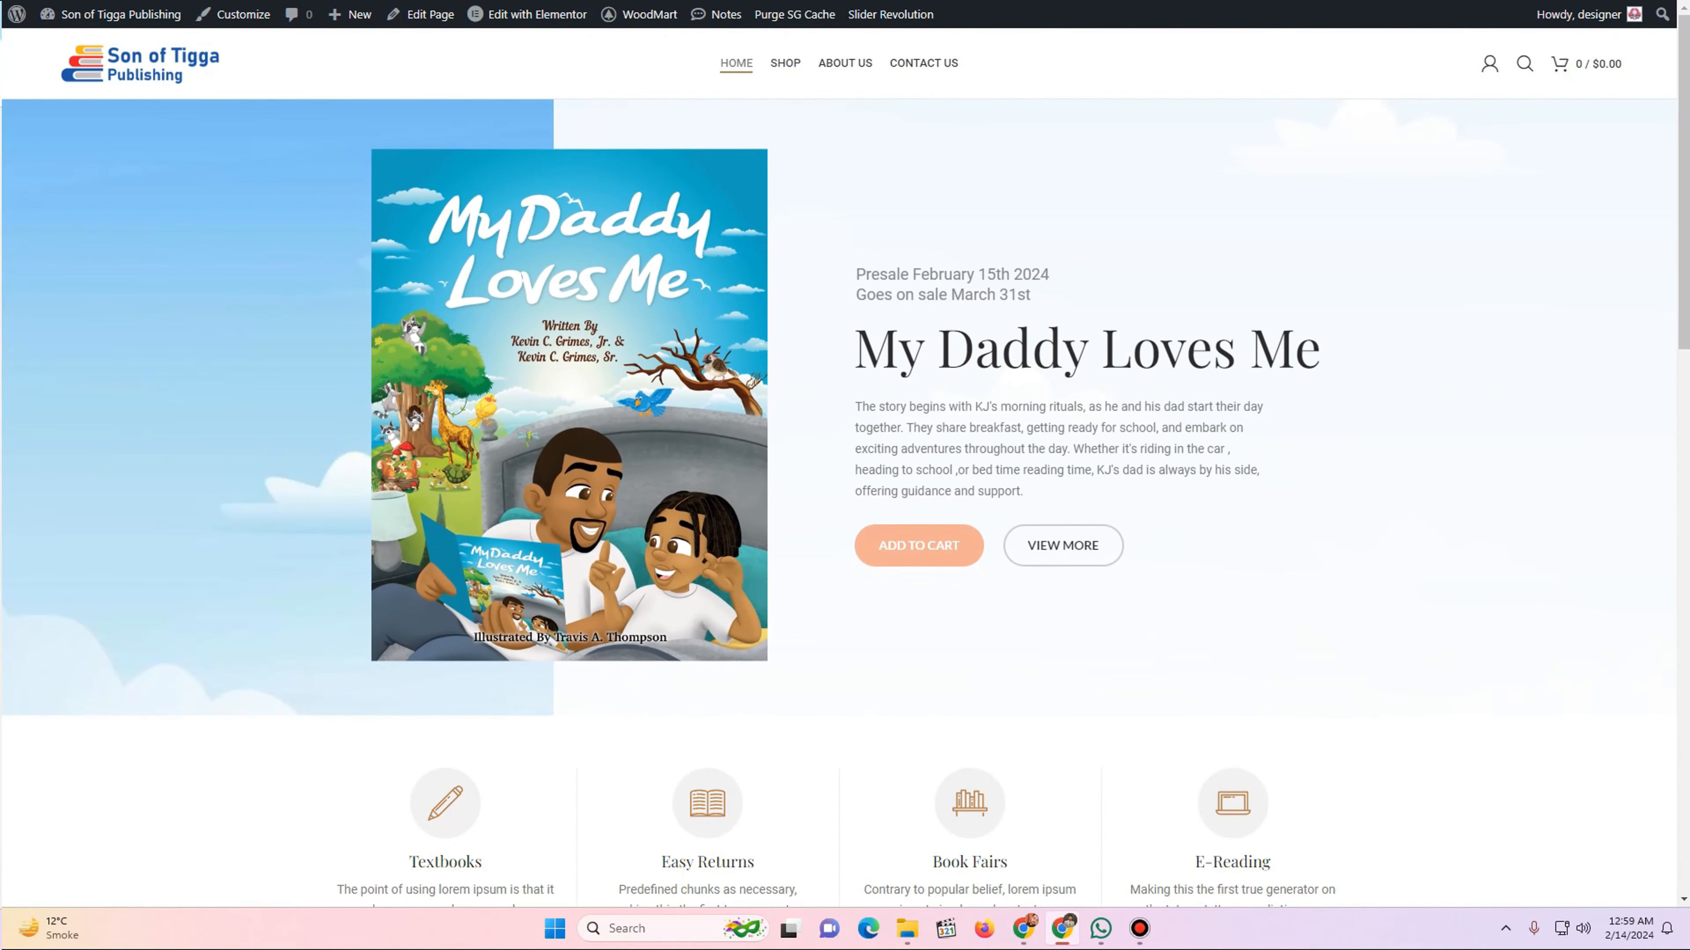
left_click(785, 62)
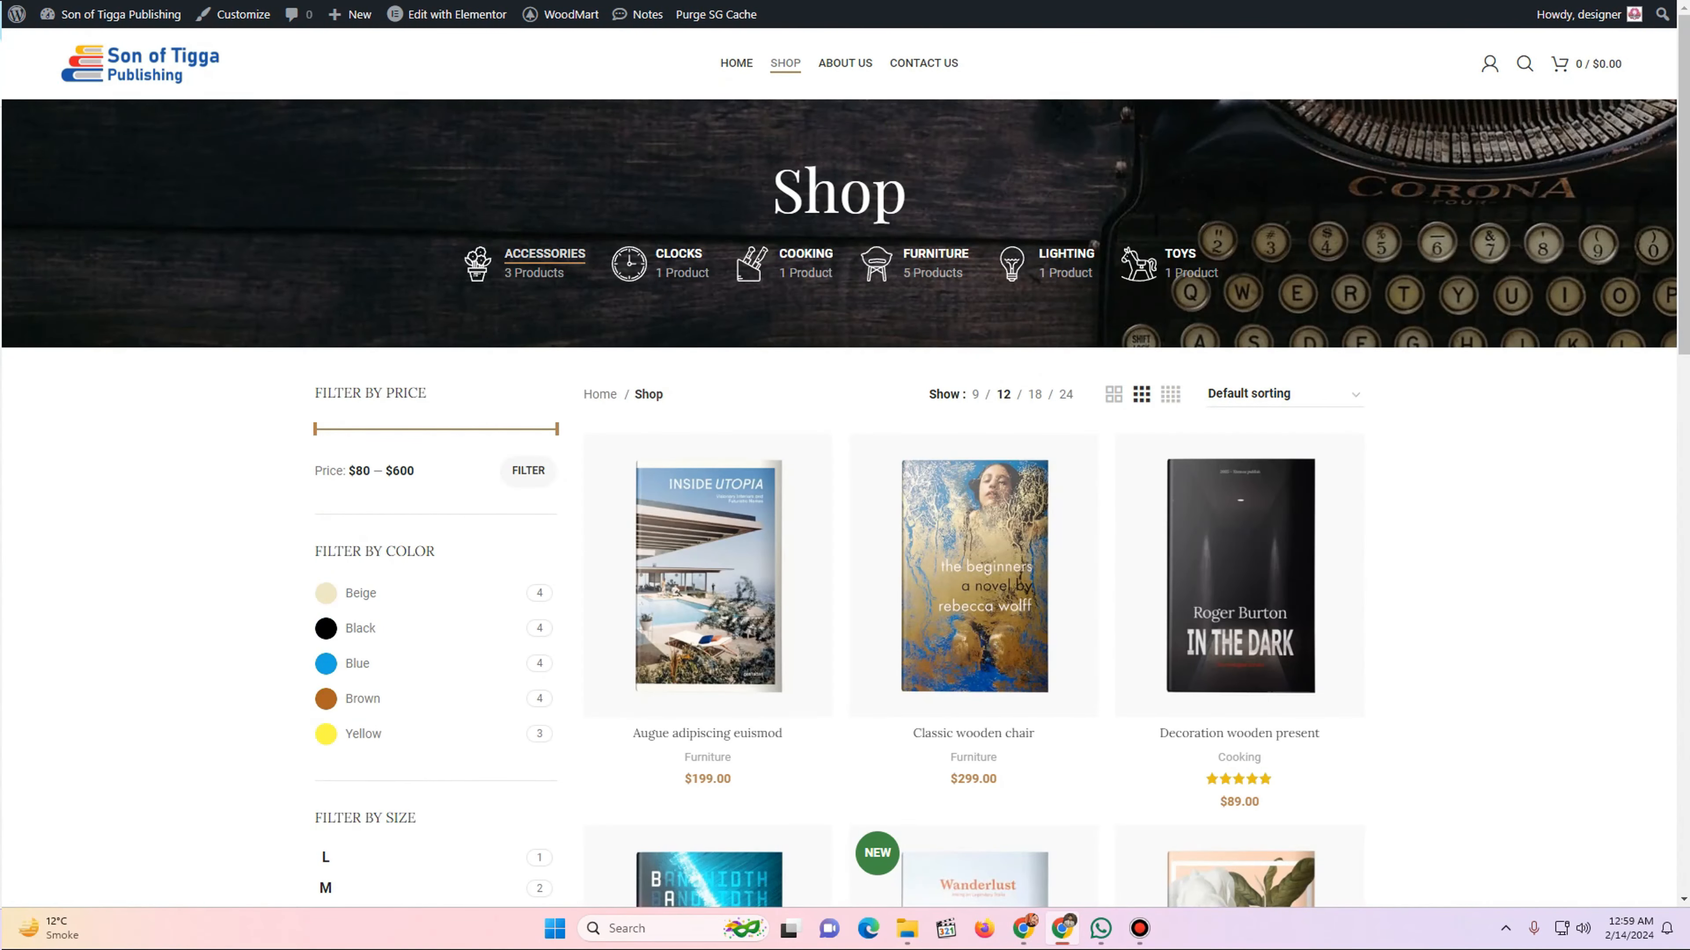
scroll(545, 257, "down", 3)
scroll(845, 460, "down", 13)
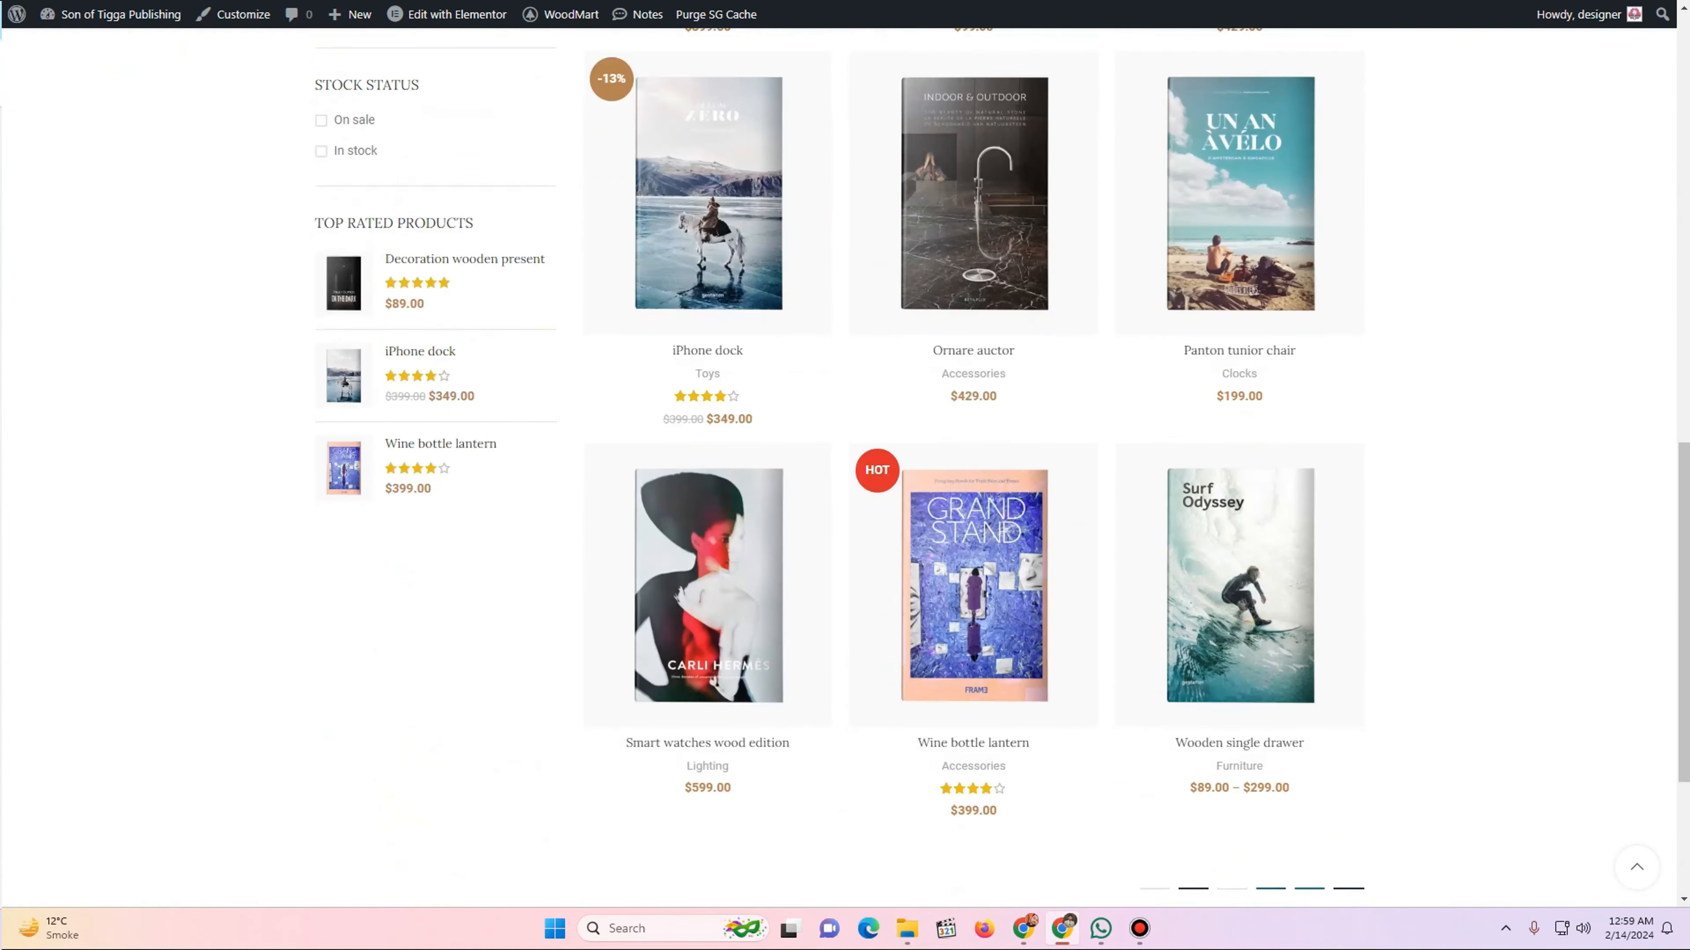
scroll(844, 492, "up", 12)
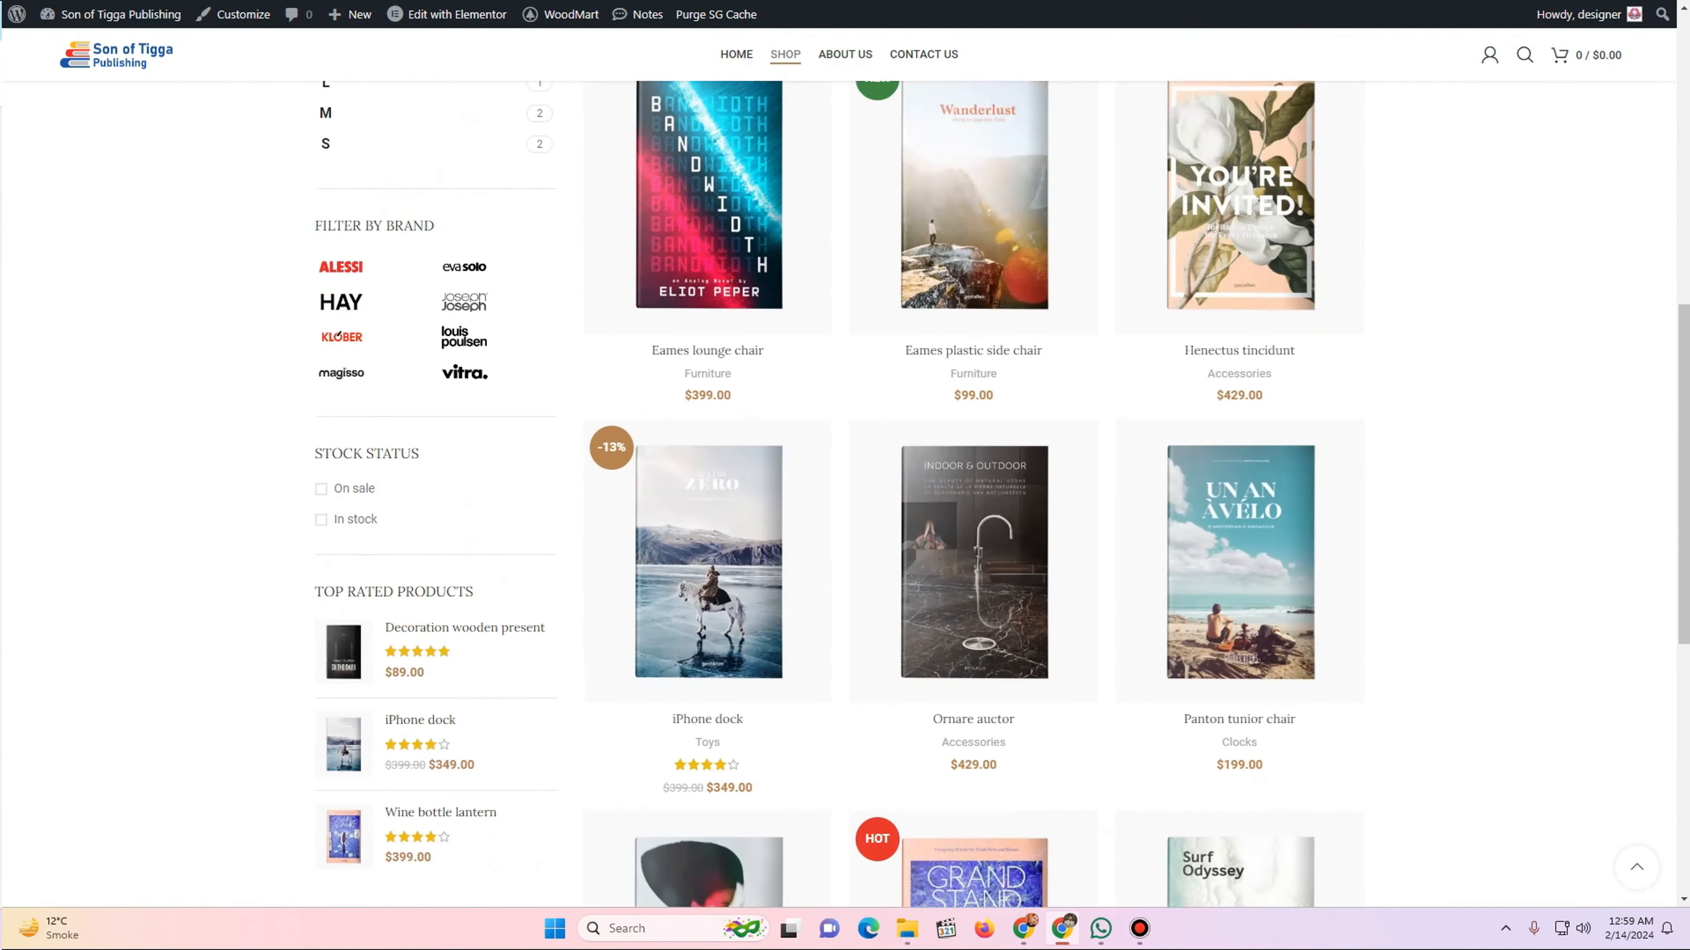
scroll(539, 262, "up", 3)
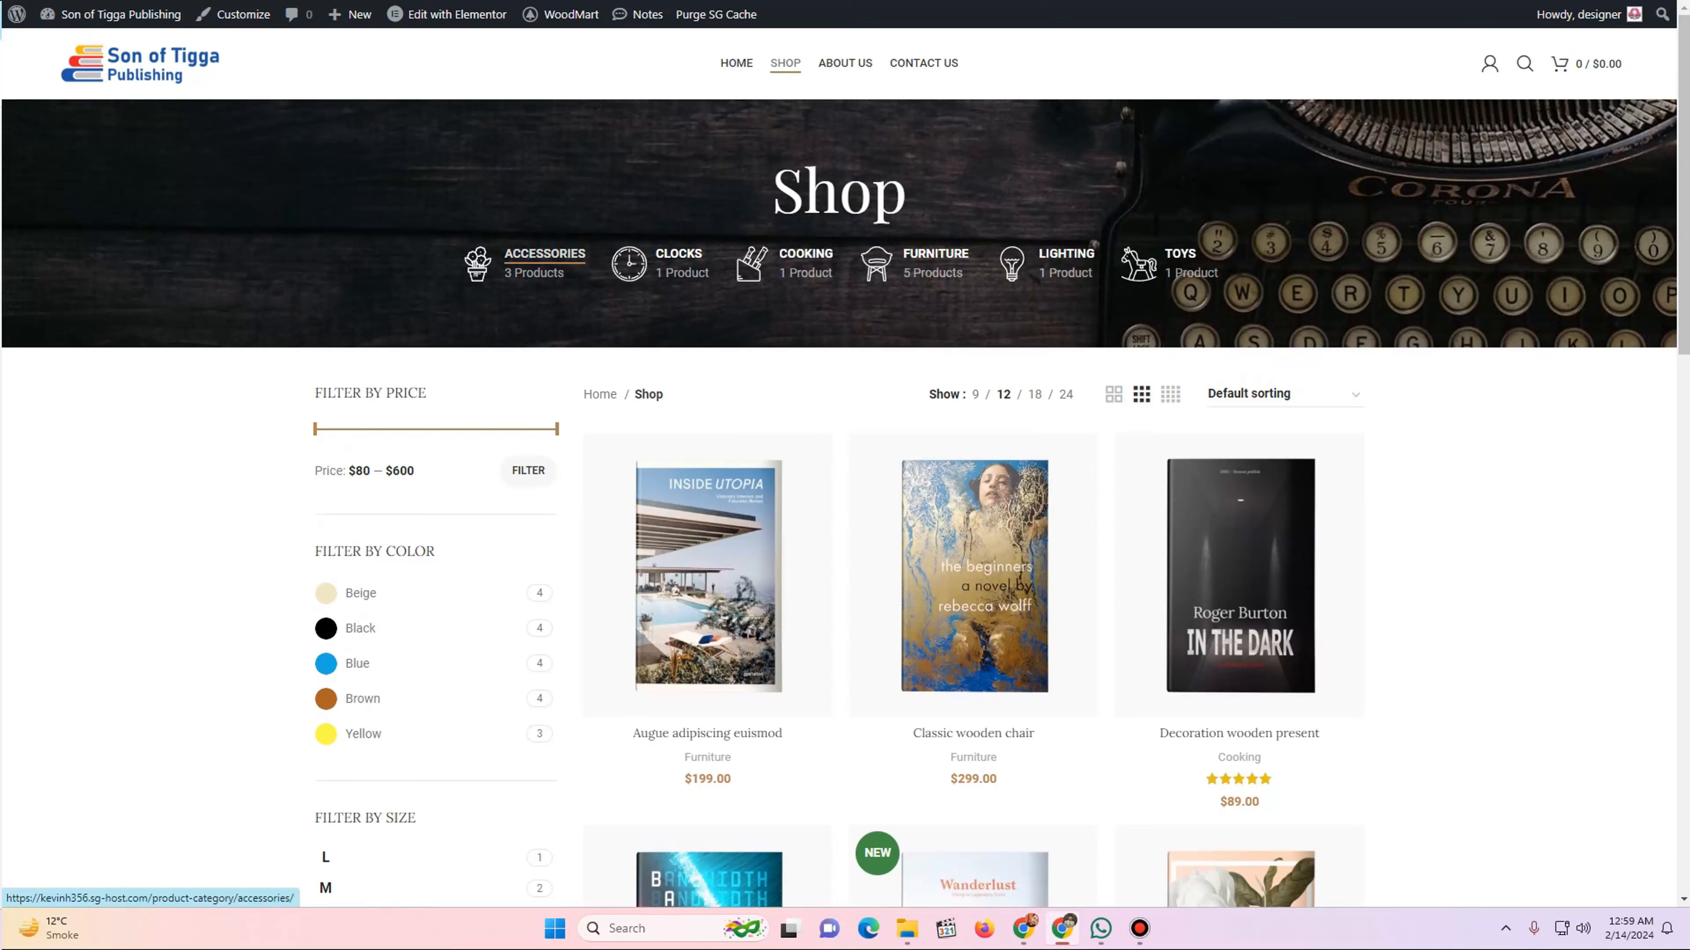
scroll(971, 486, "down", 1)
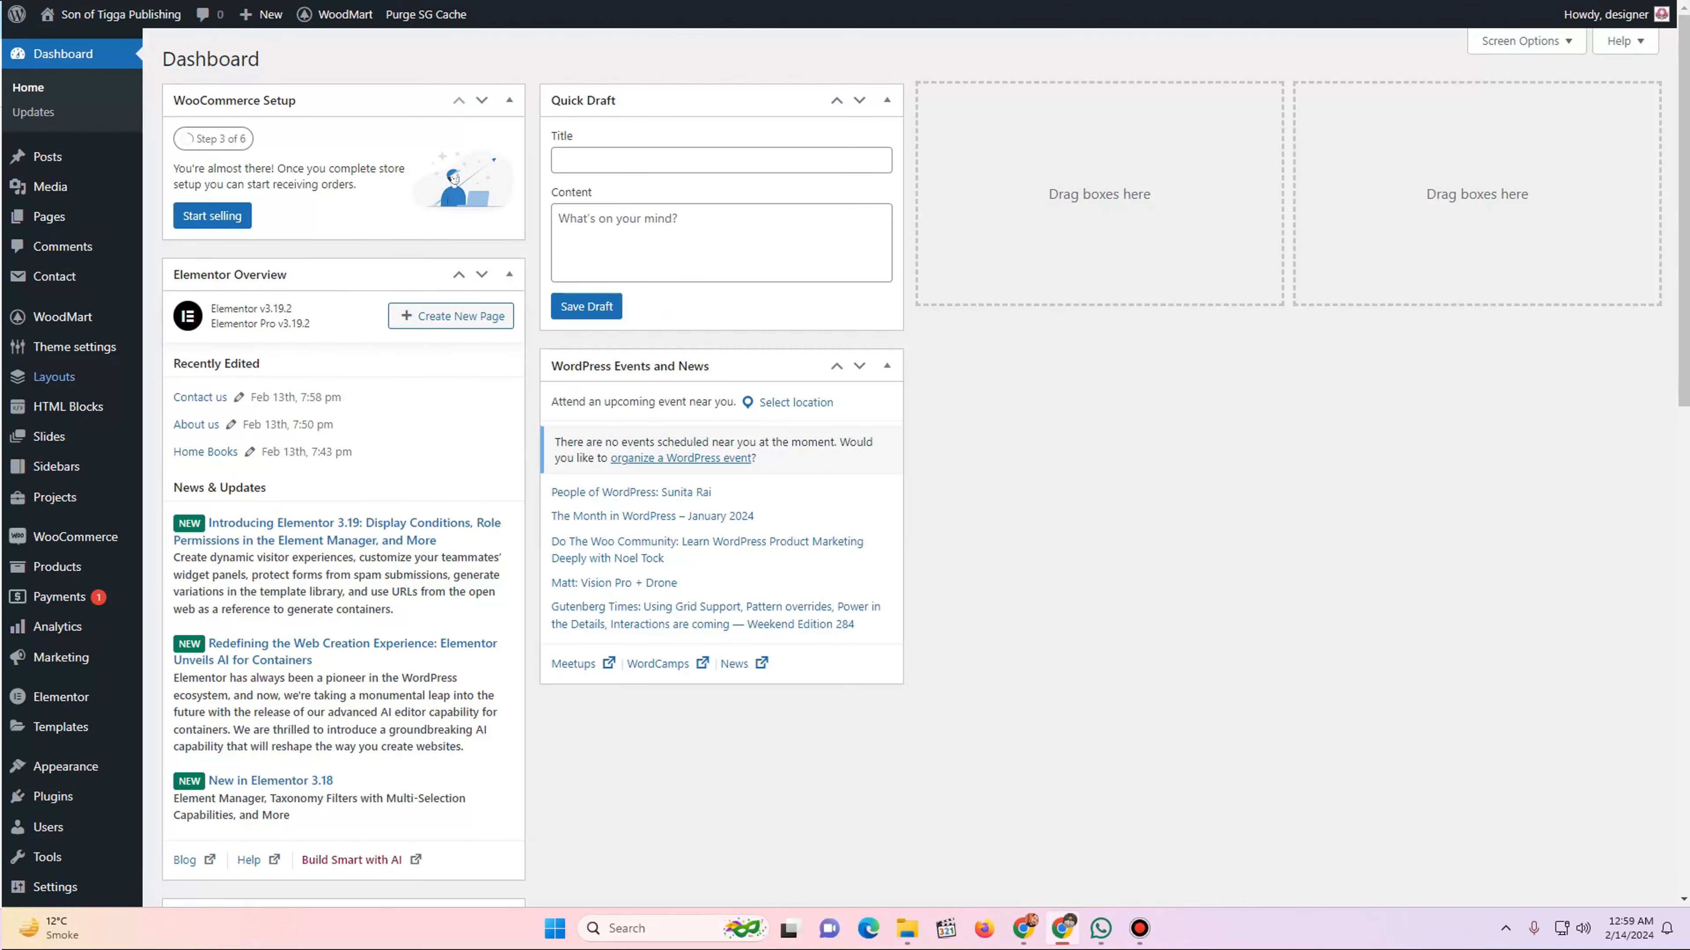
- In the WordPress dashboard, move all demo products in the product list to the trash and open the trashed products
mouse_move(57, 566)
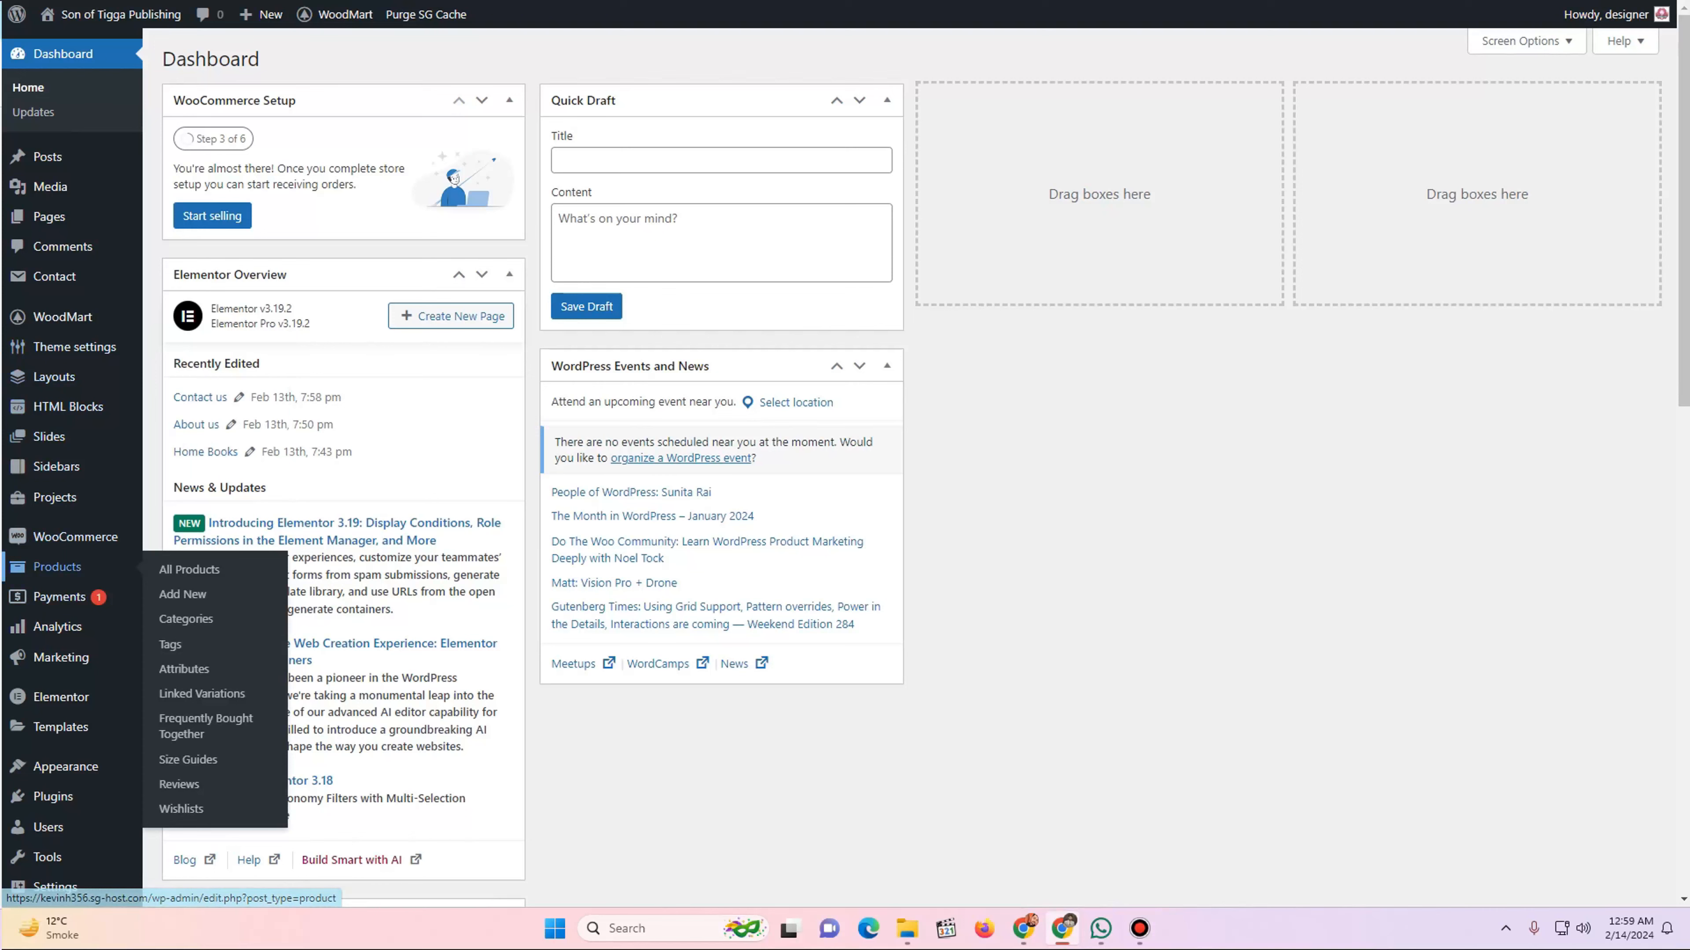
left_click(189, 569)
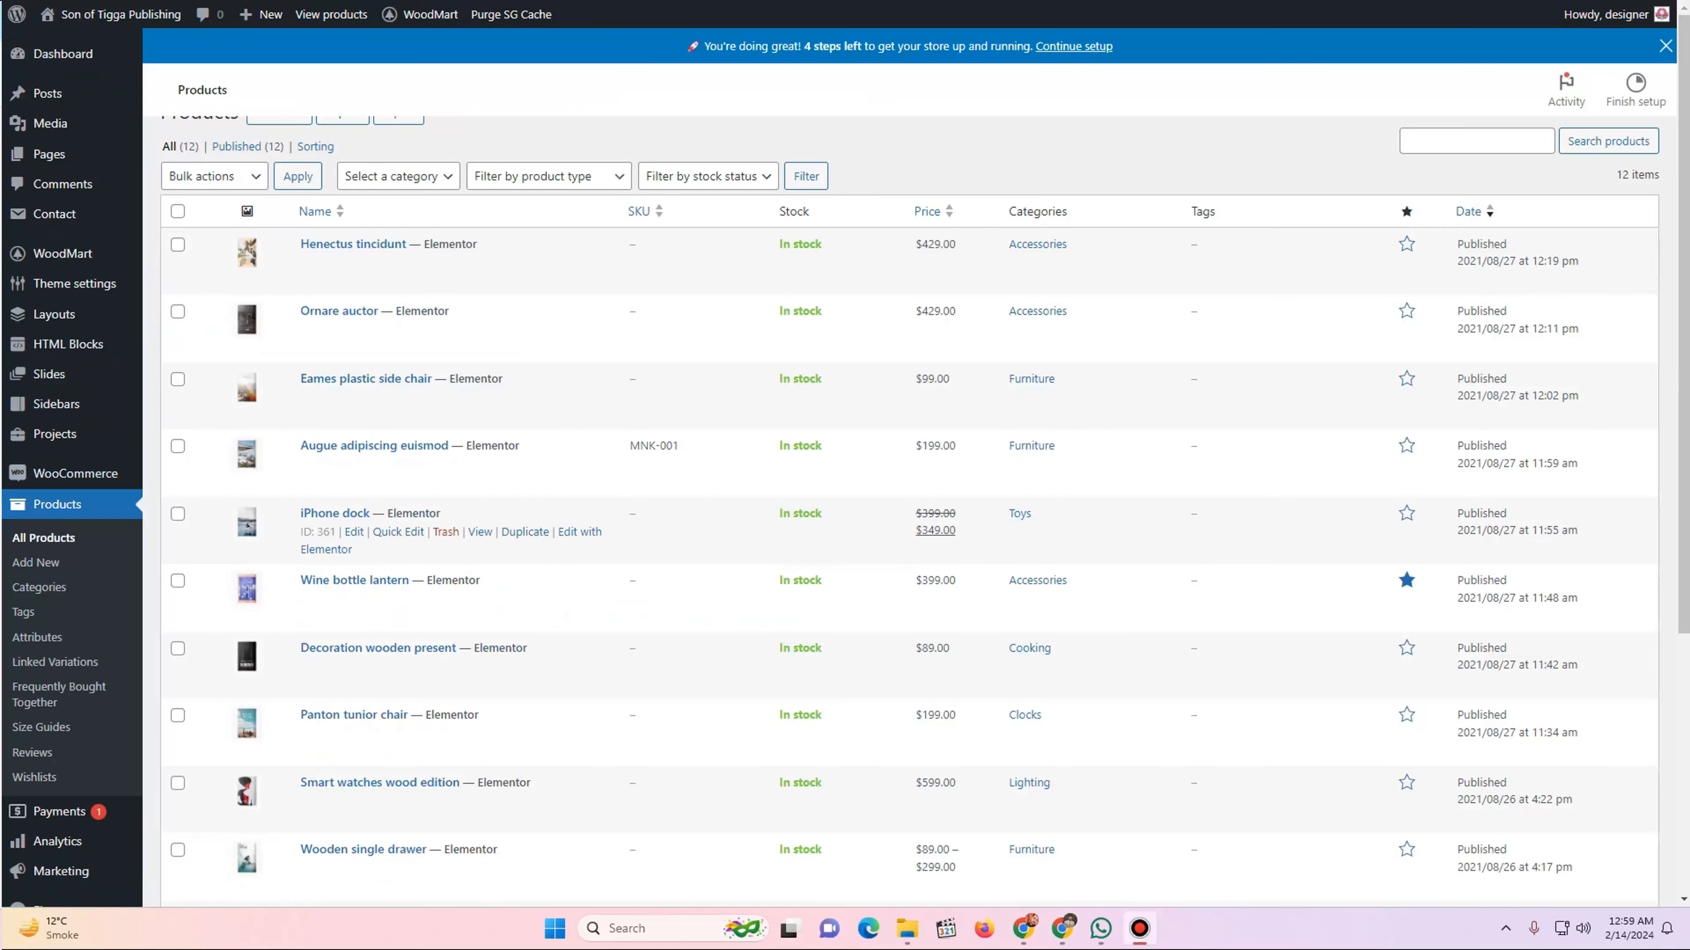
scroll(466, 565, "down", 5)
scroll(466, 566, "up", 5)
left_click(176, 211)
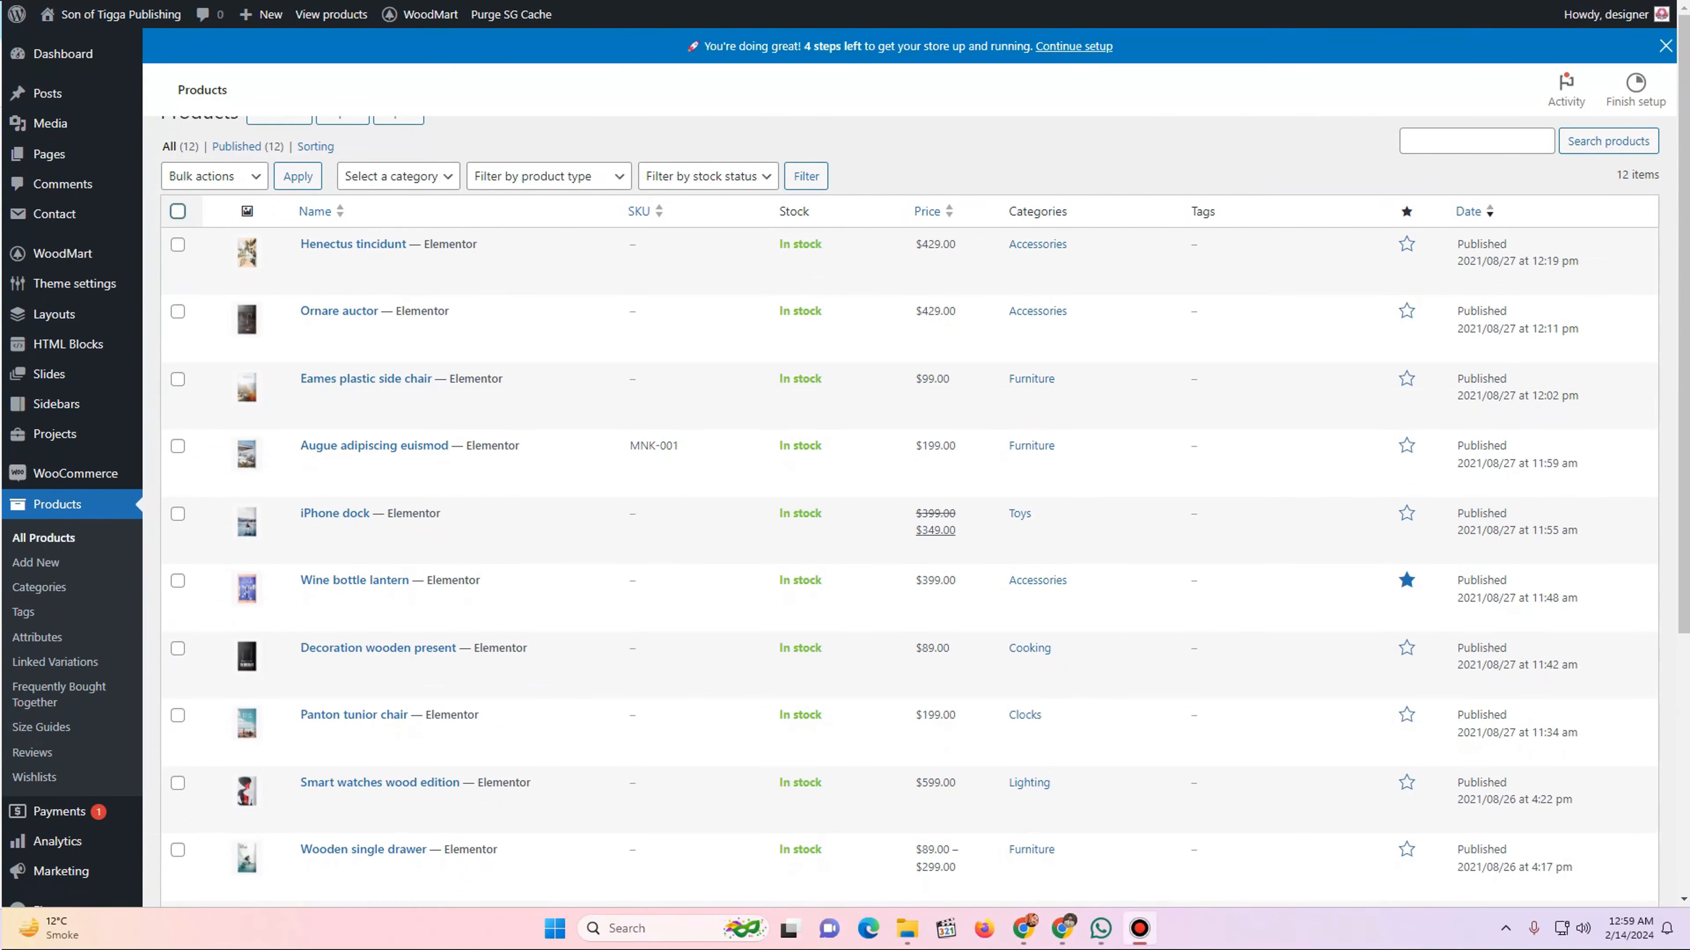
left_click(214, 175)
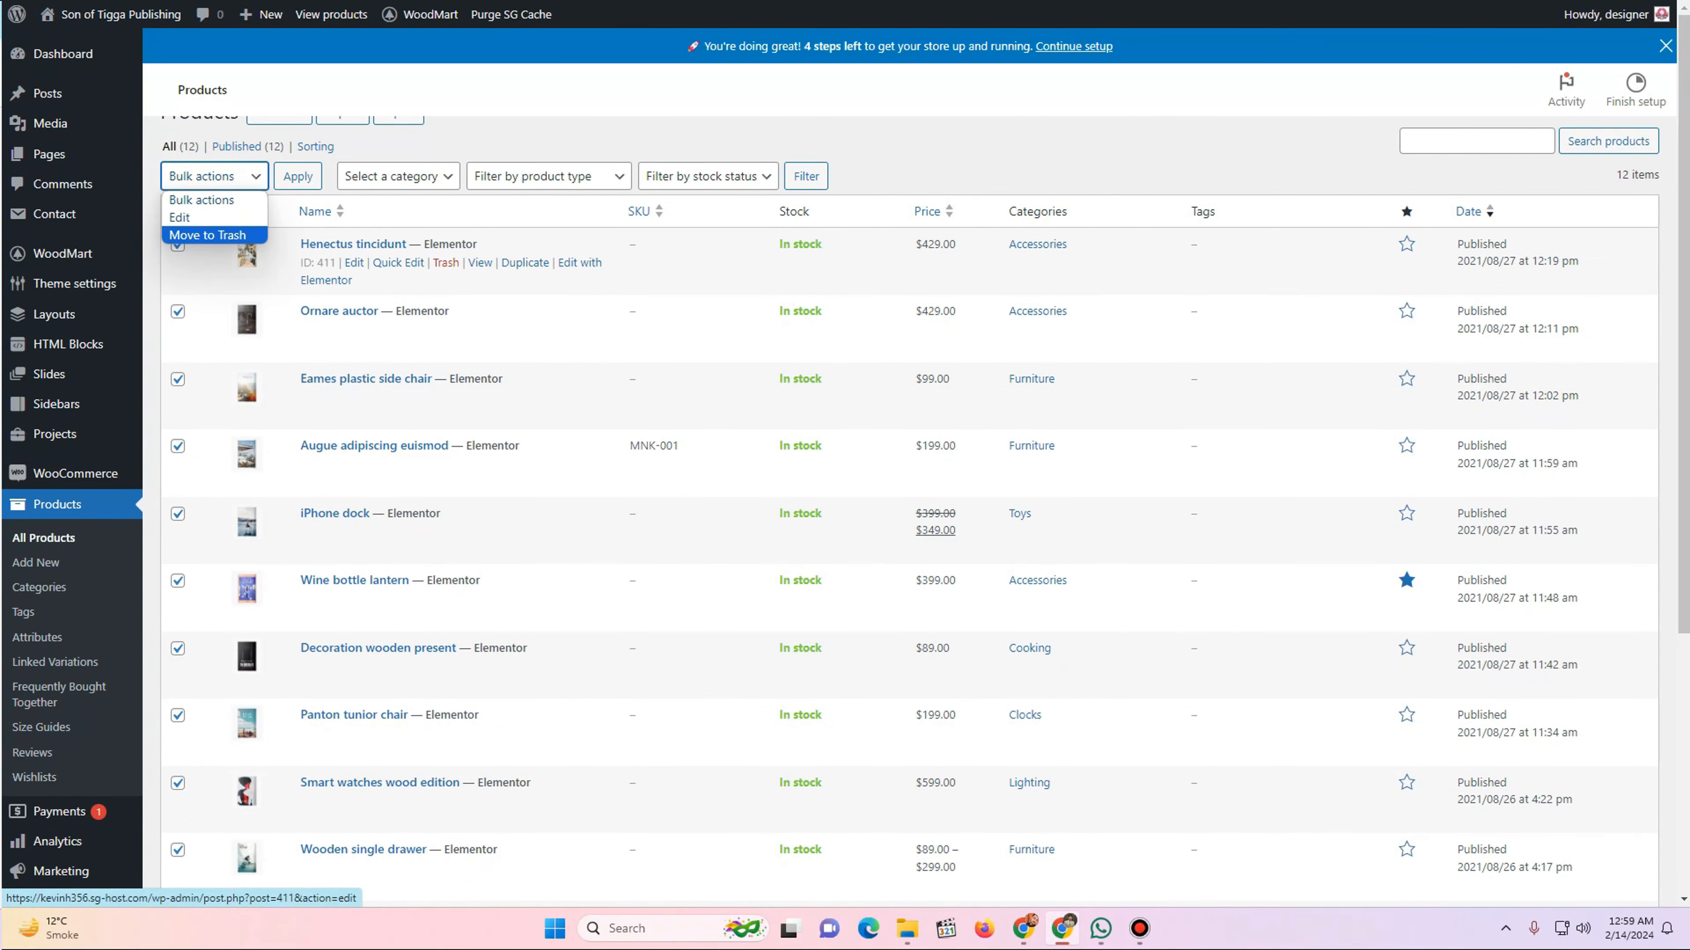
key("Return")
key("Tab")
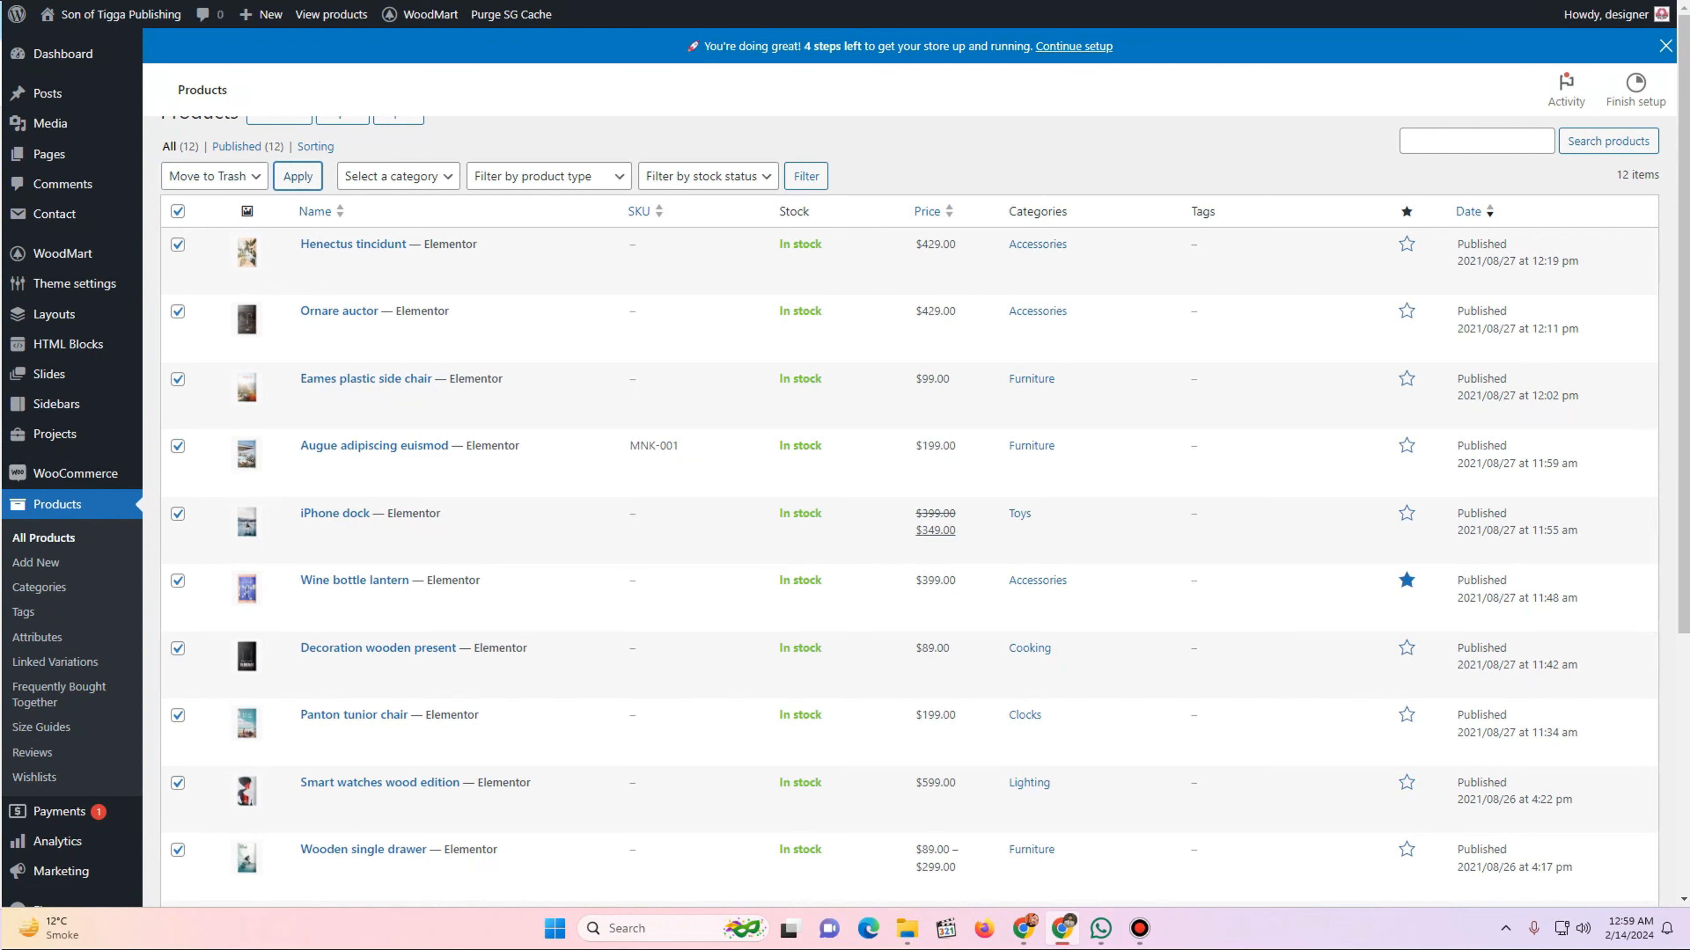
key("Return")
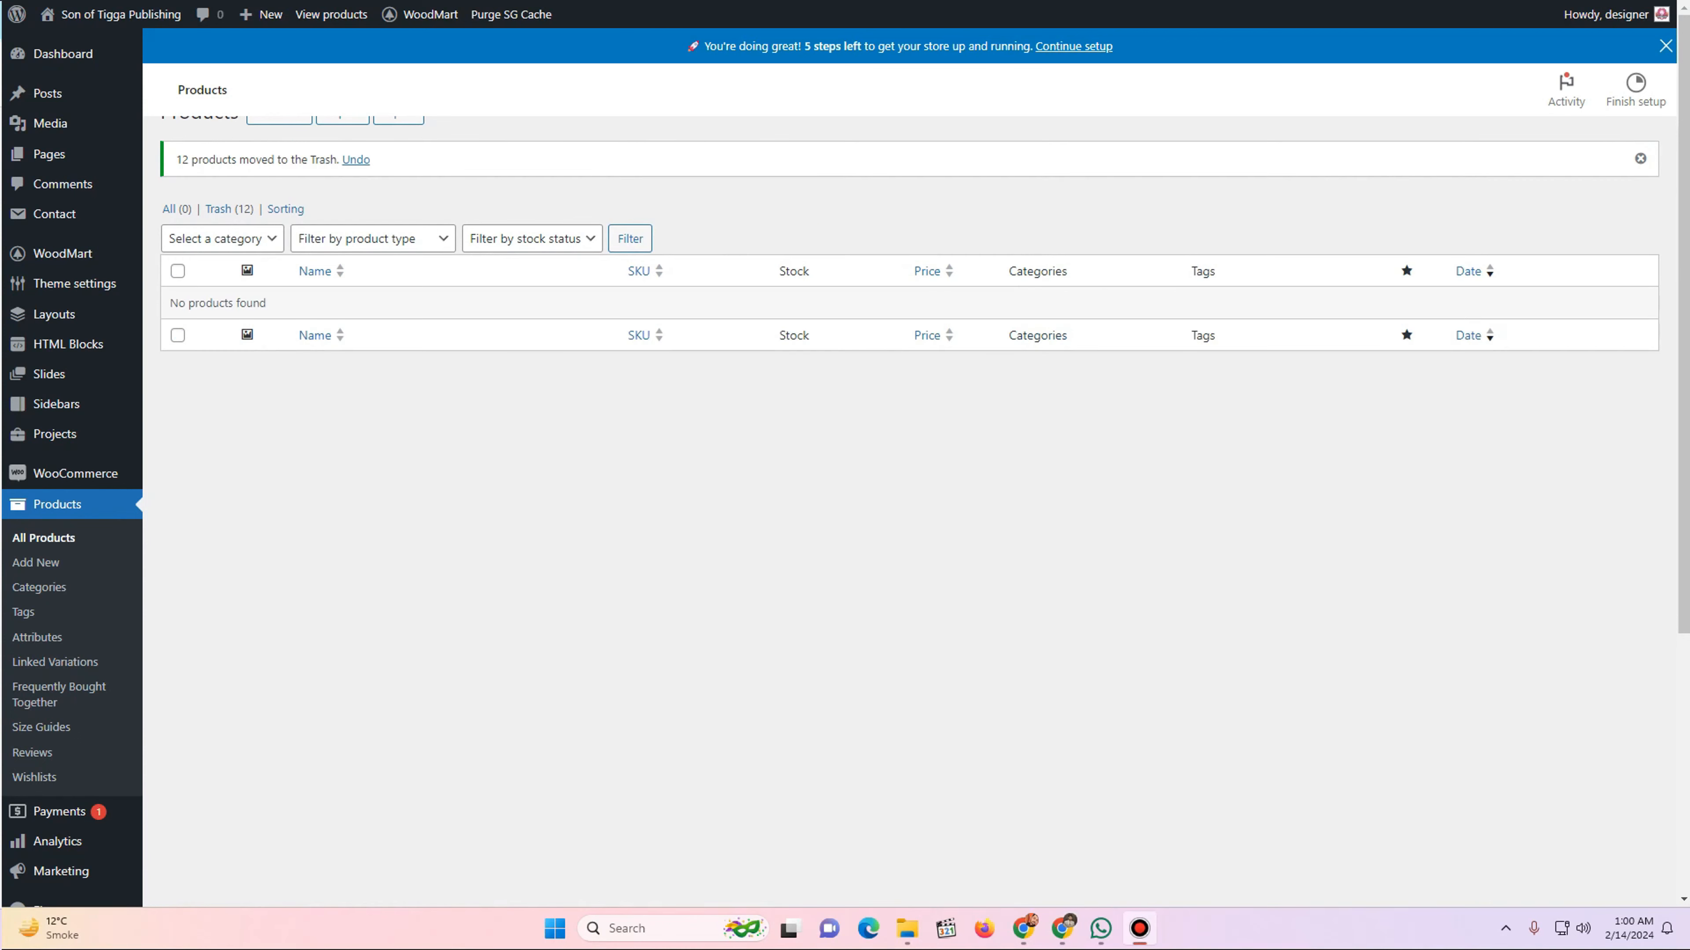
left_click(229, 209)
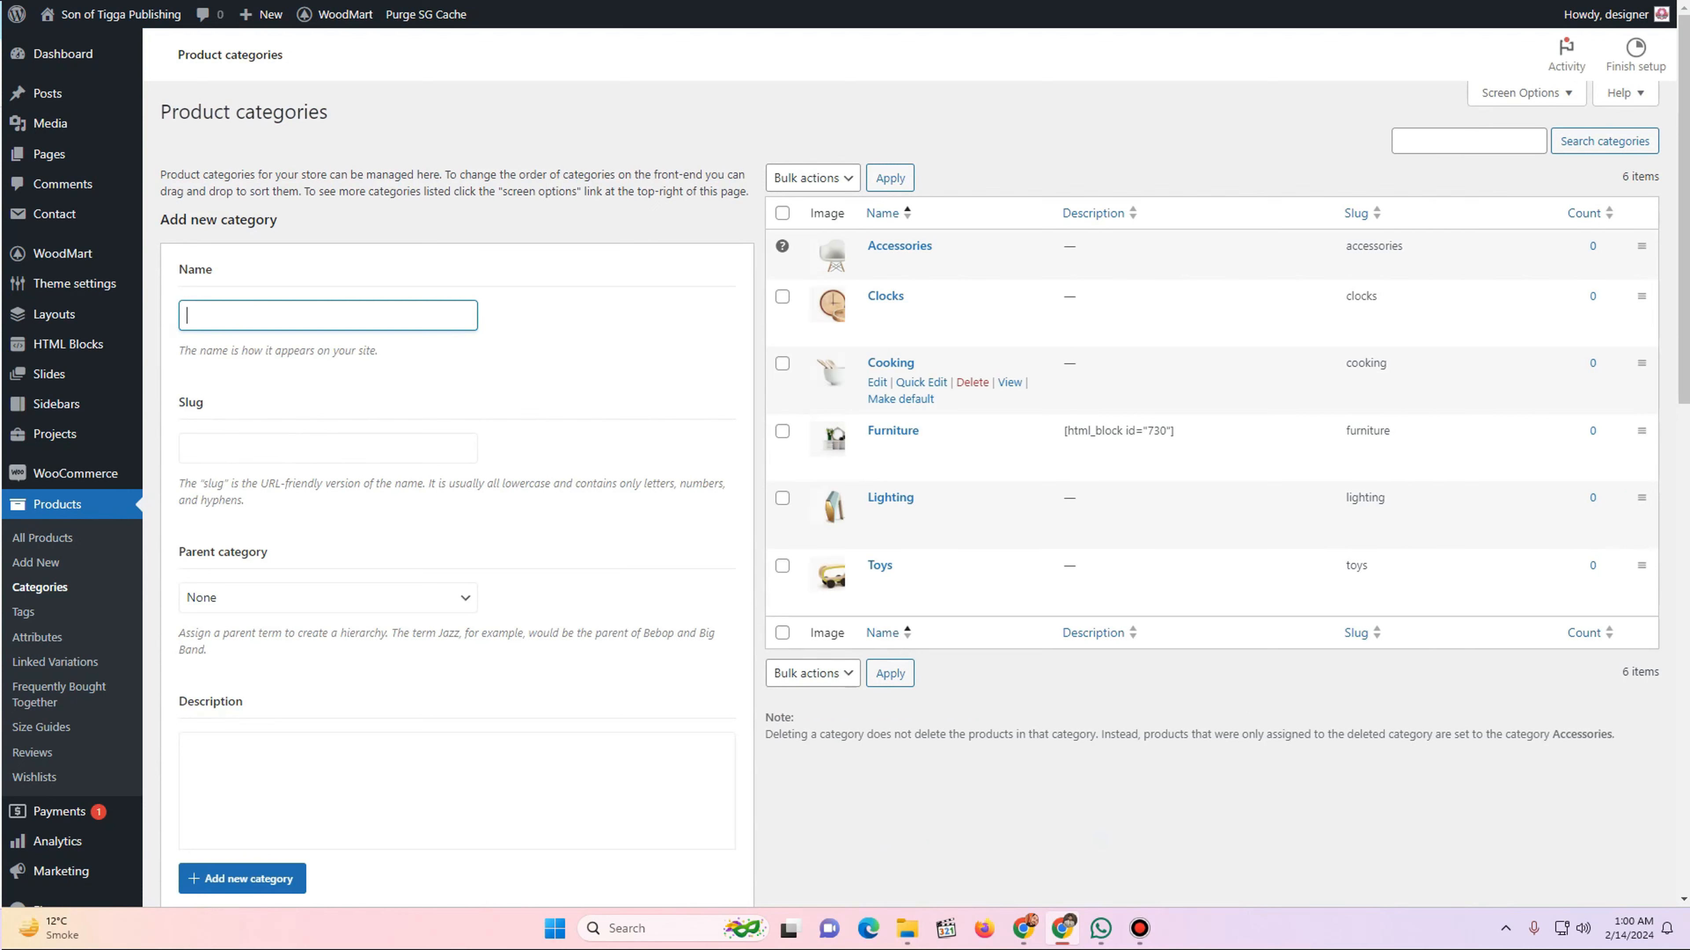
- Bulk delete the product categories Clocks, Cooking, Furniture, Lighting and Toys
left_click(781, 213)
left_click(812, 178)
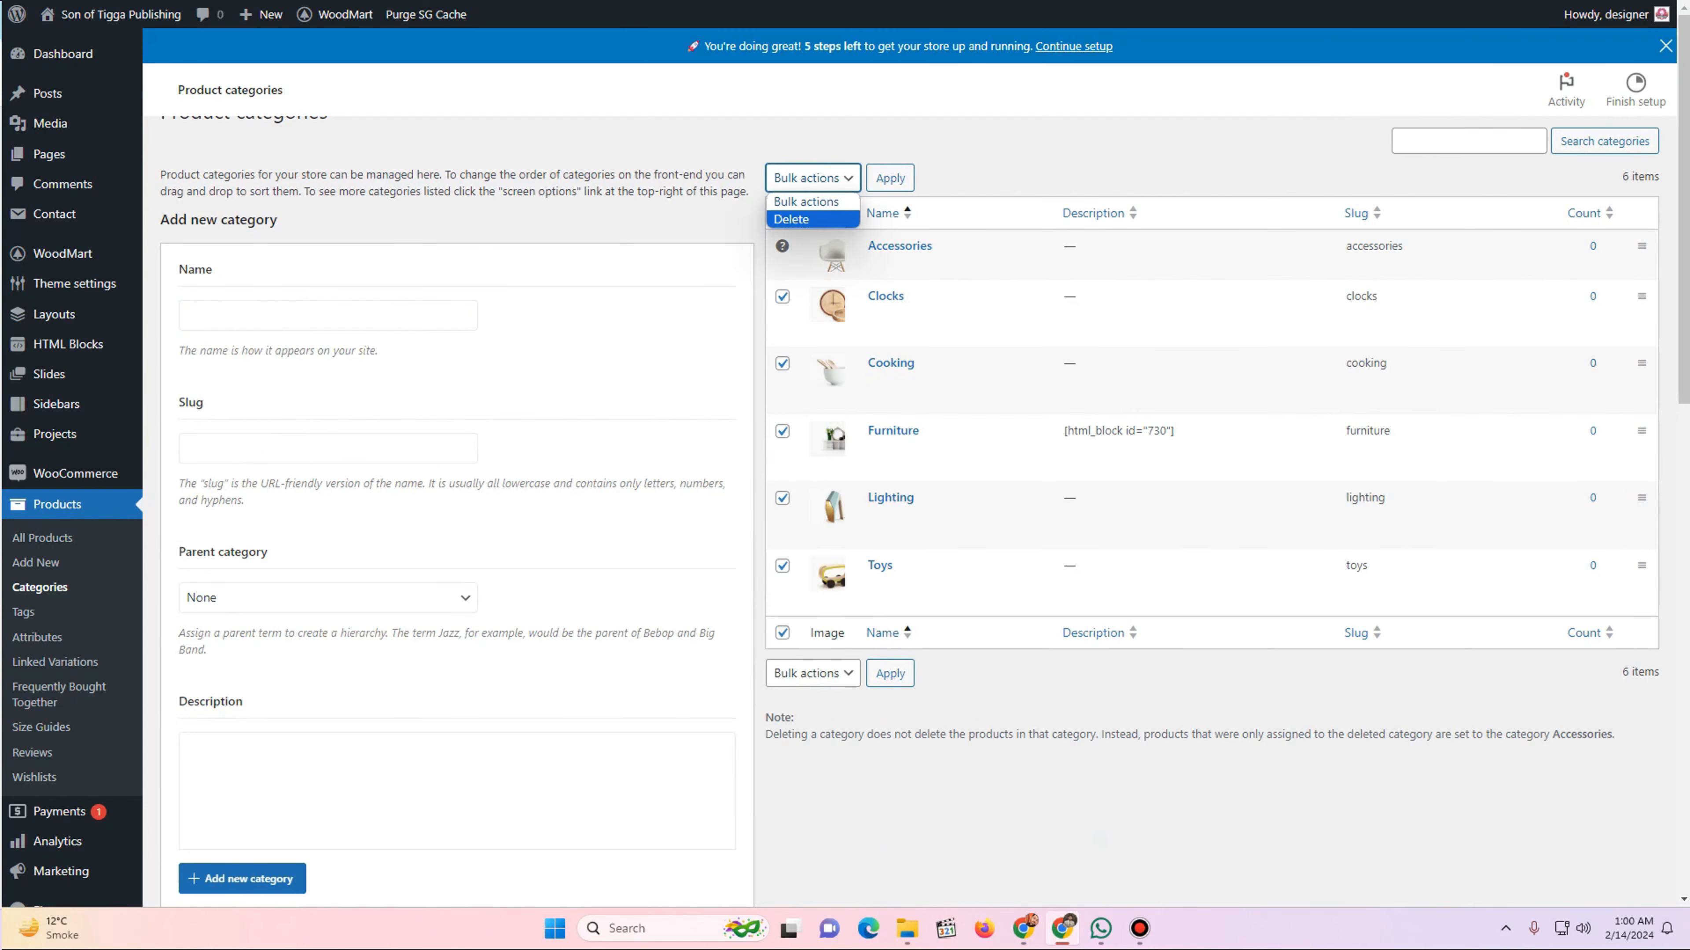
left_click(812, 220)
left_click(890, 178)
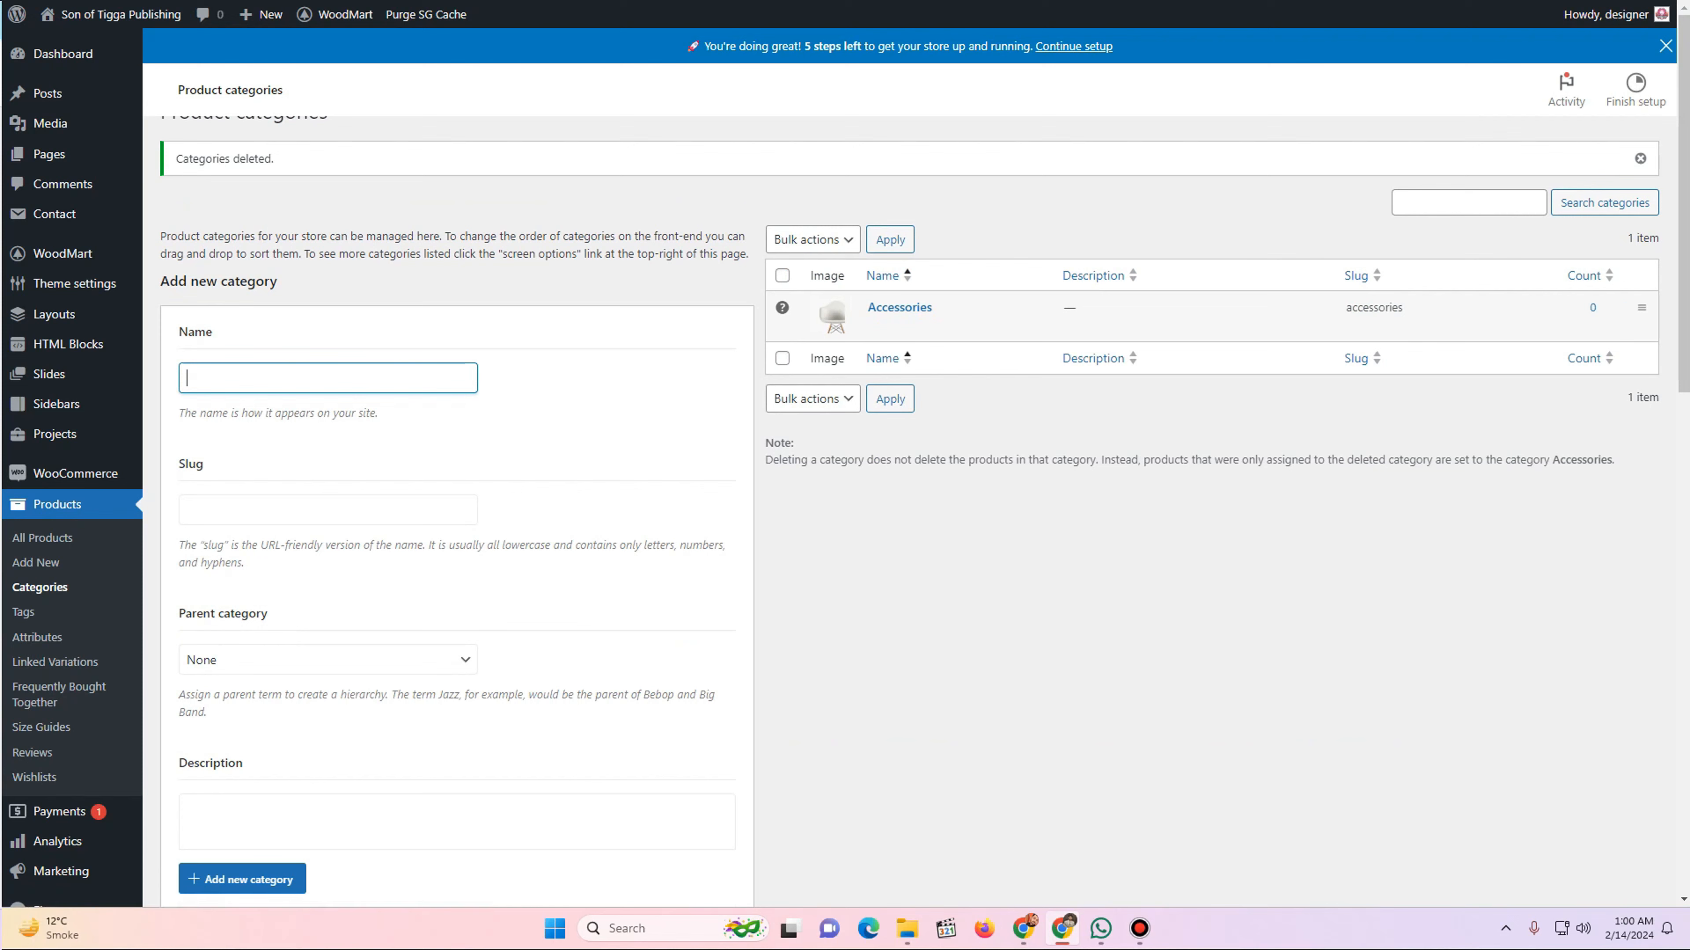
- Check the presale details in the website info document, and rename the Accessories category as Pre-Sale with its slug cleared
key("ctrl+Tab")
scroll(829, 510, "up", 2)
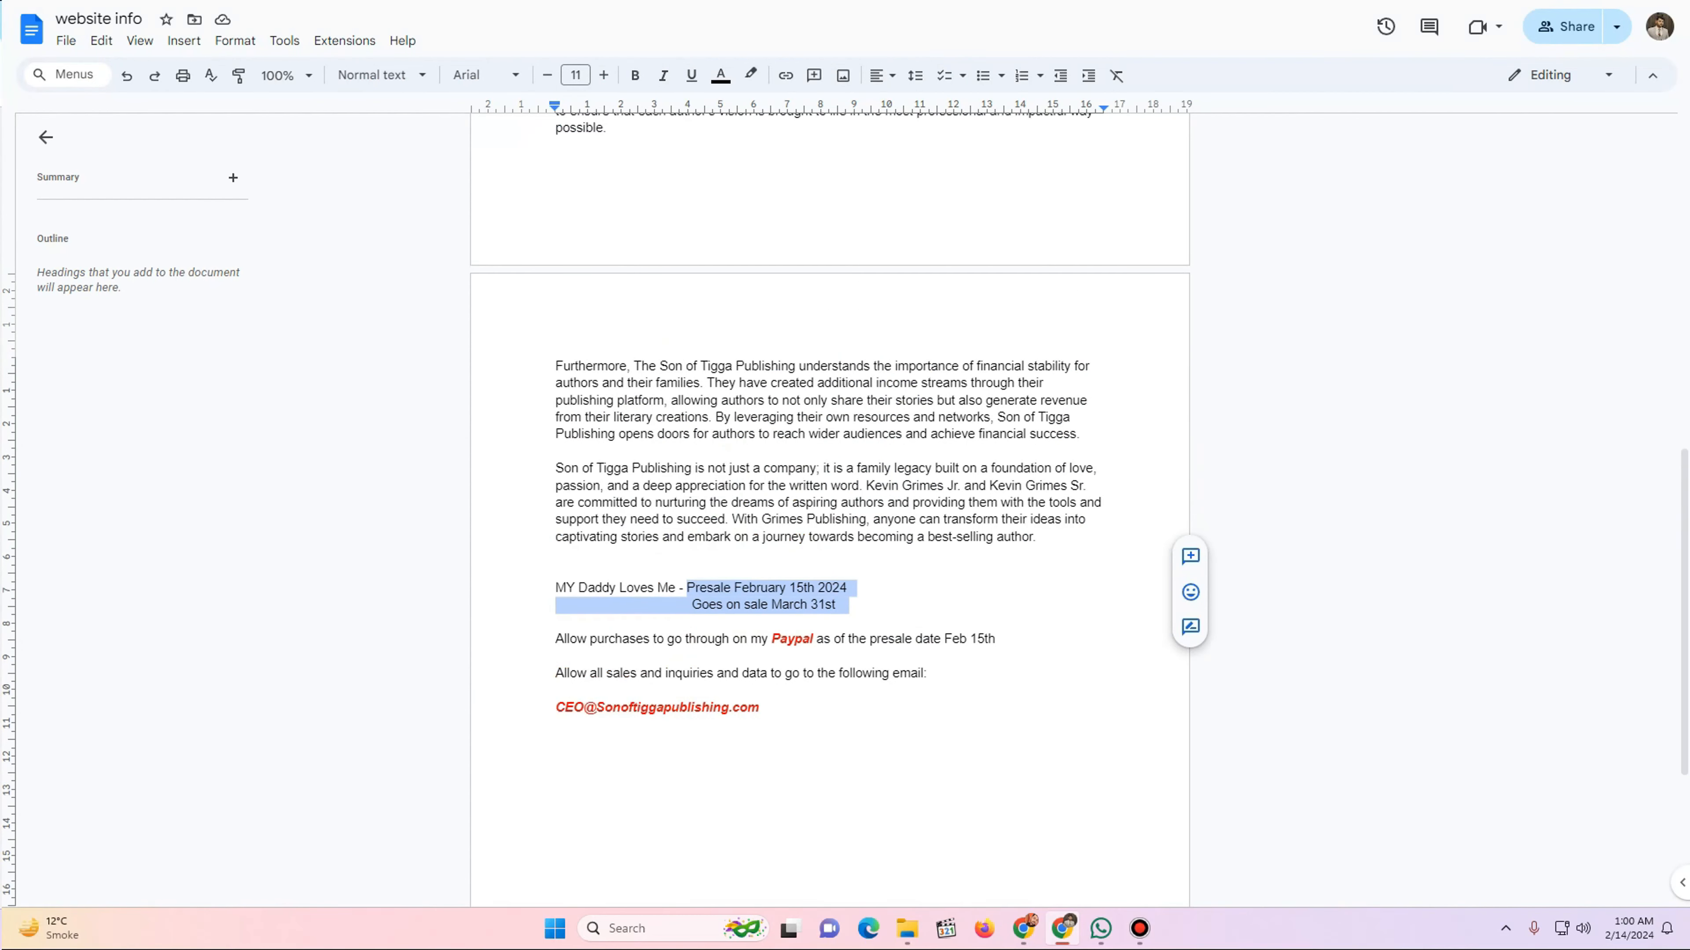
key("ctrl+shift+Tab")
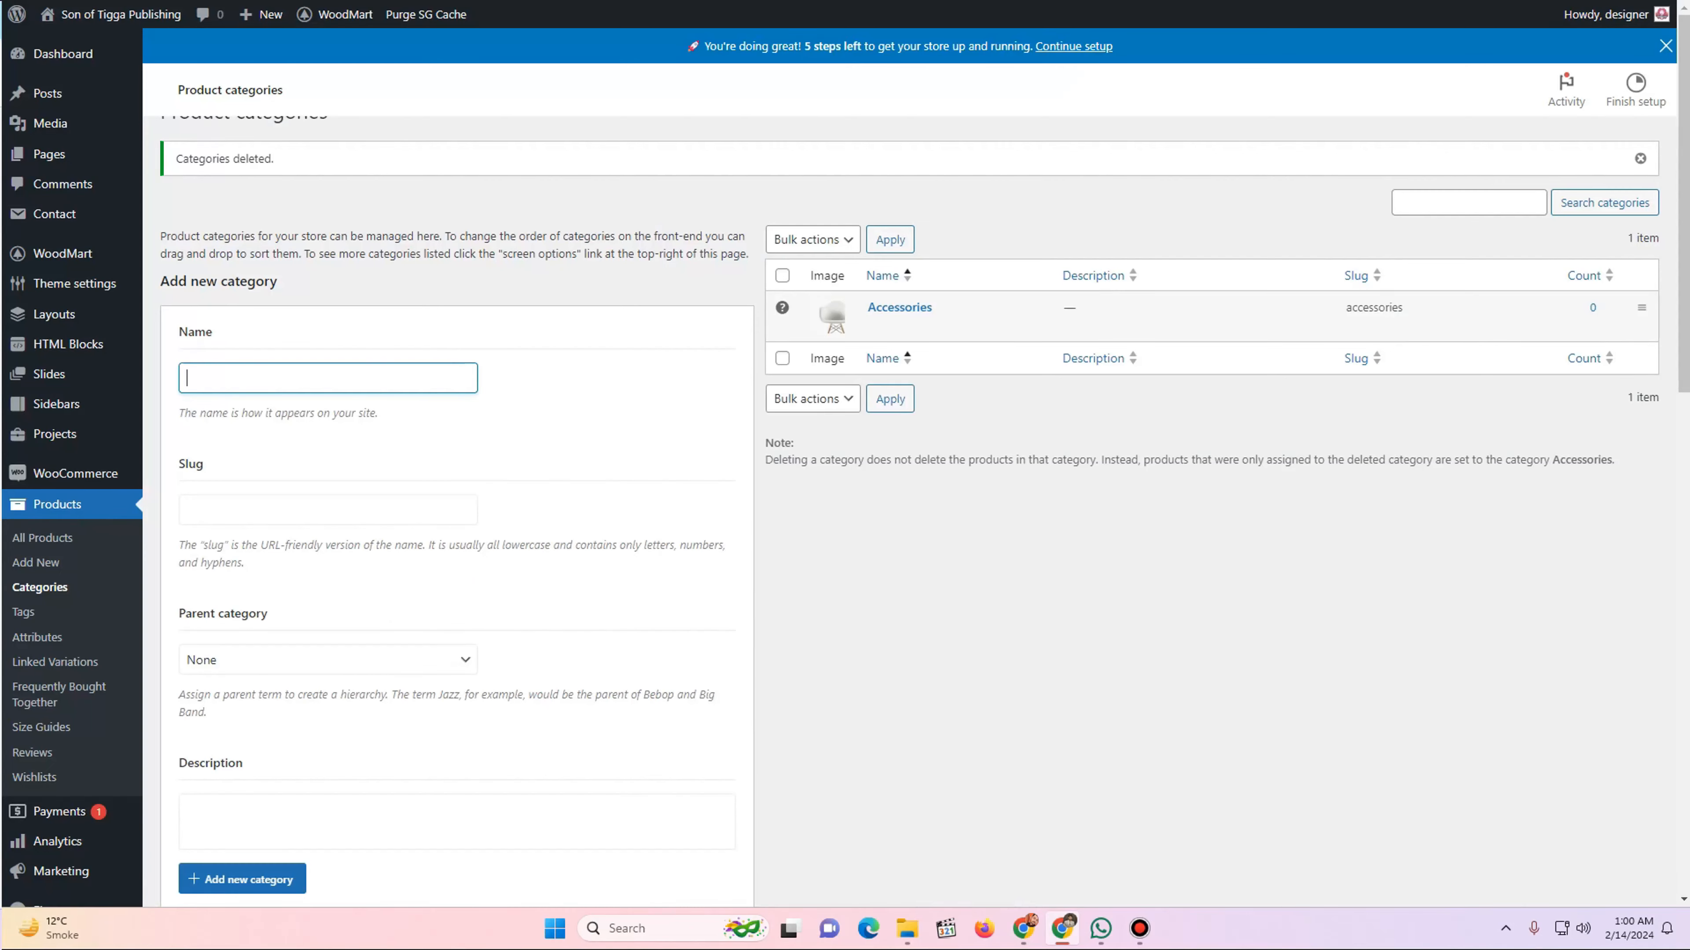
left_click(877, 327)
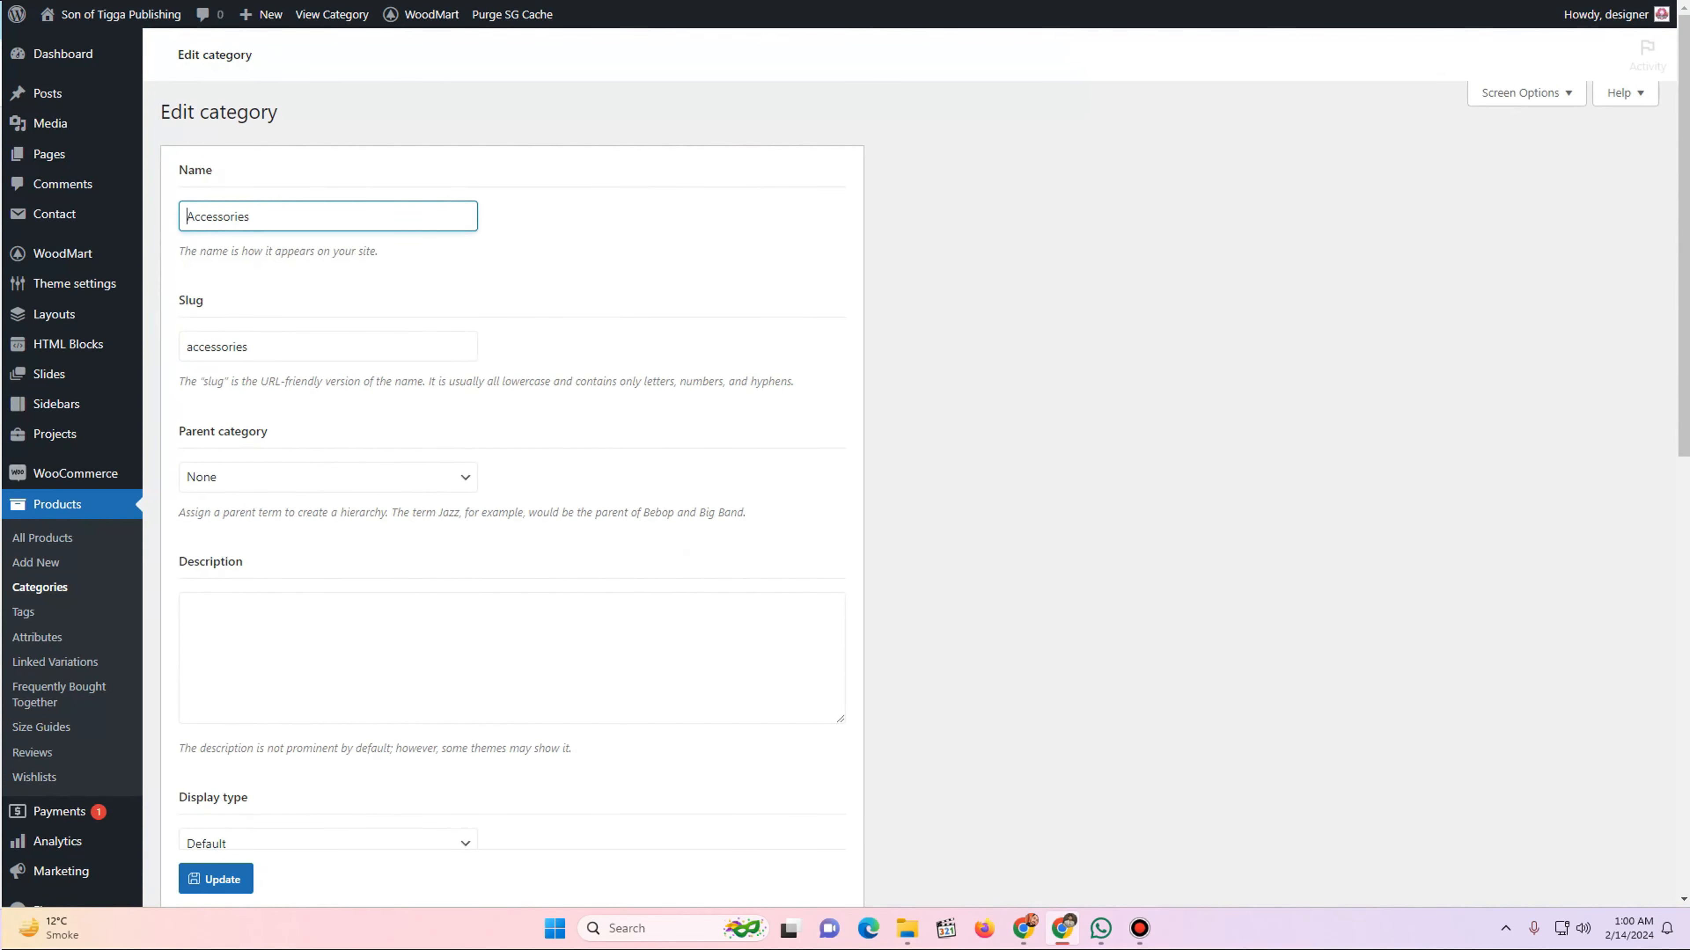
key("ctrl+a")
type("Pre")
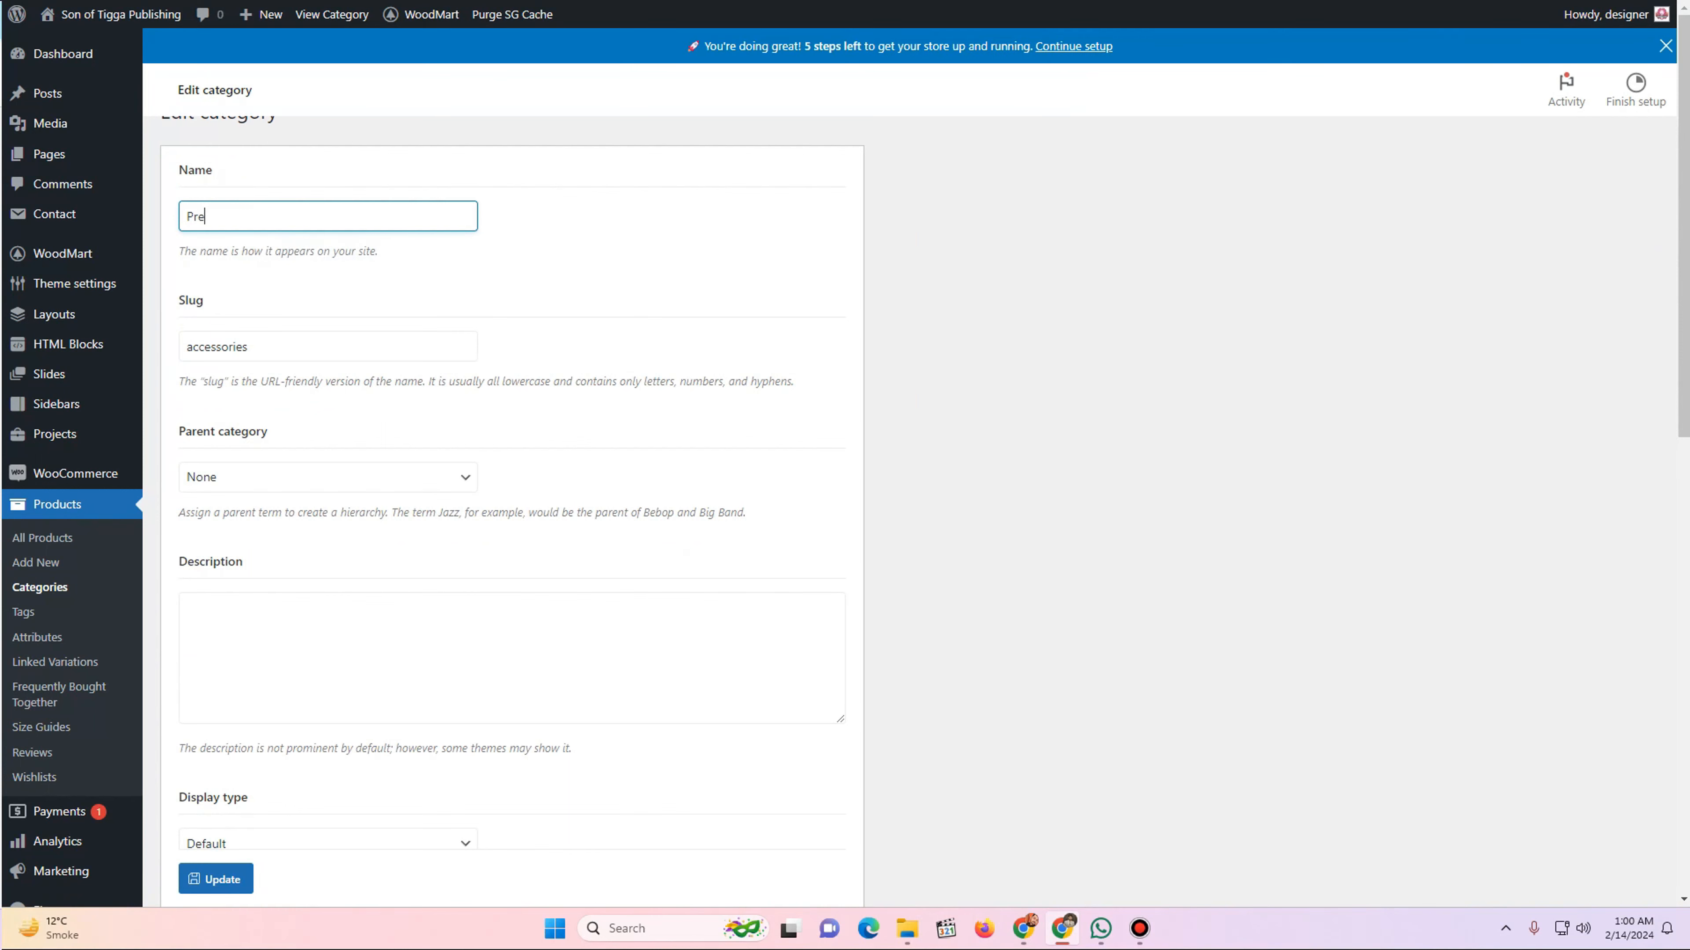
type("s-Sale")
key("Tab")
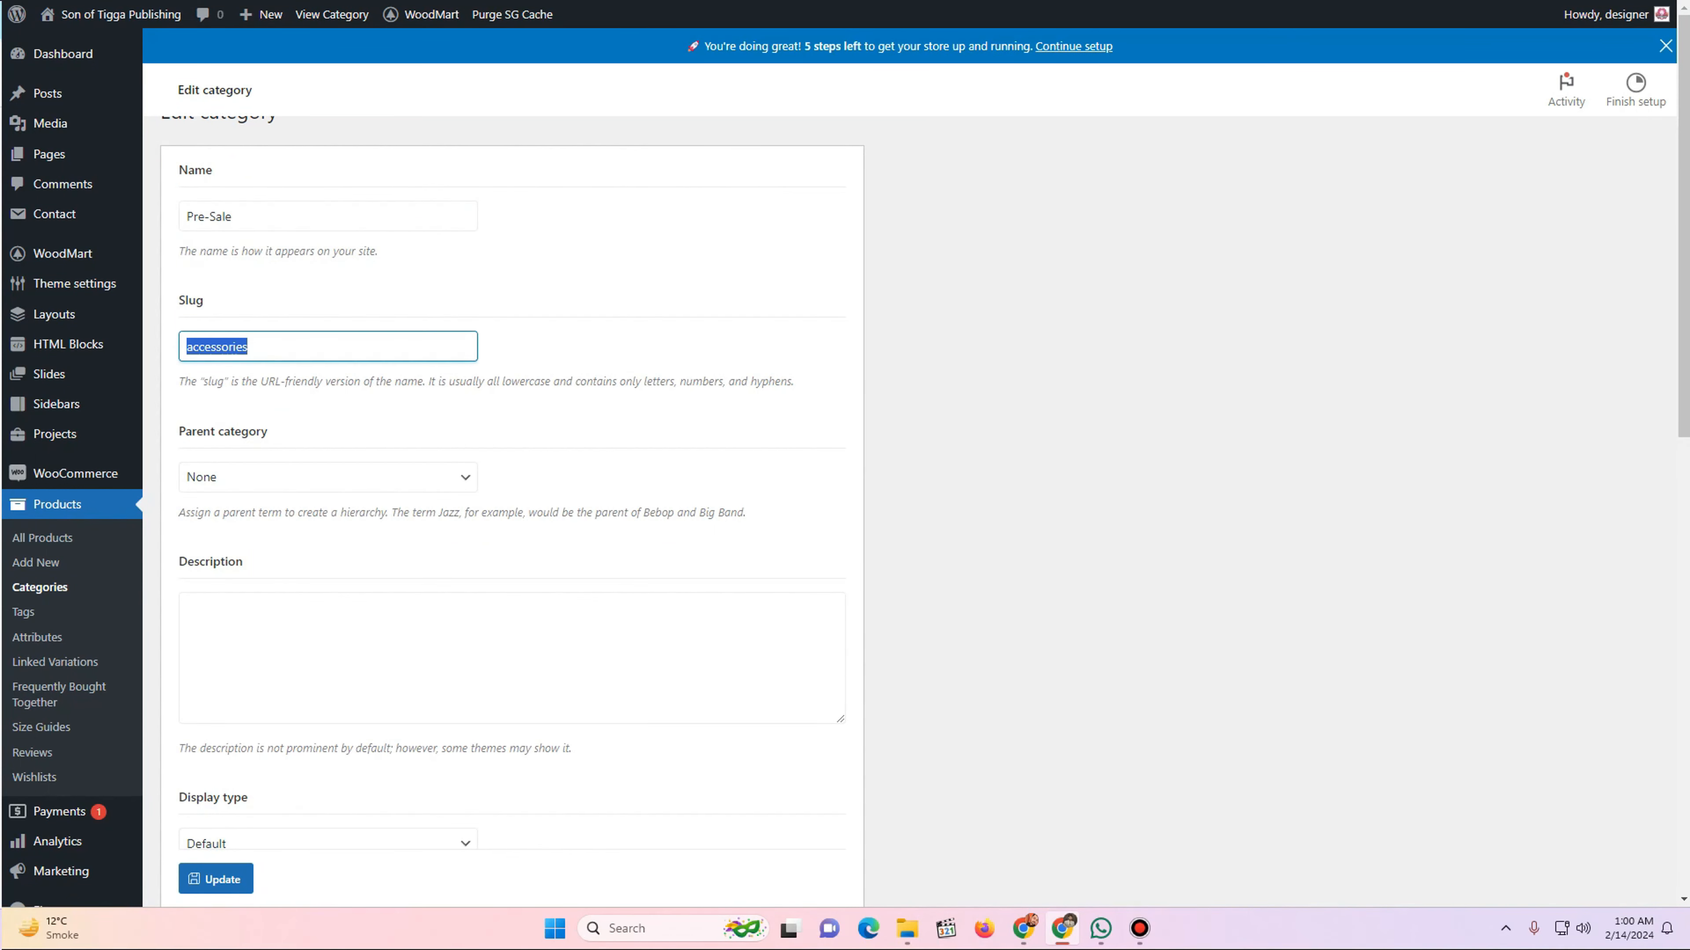
key("BackSpace")
key("Tab")
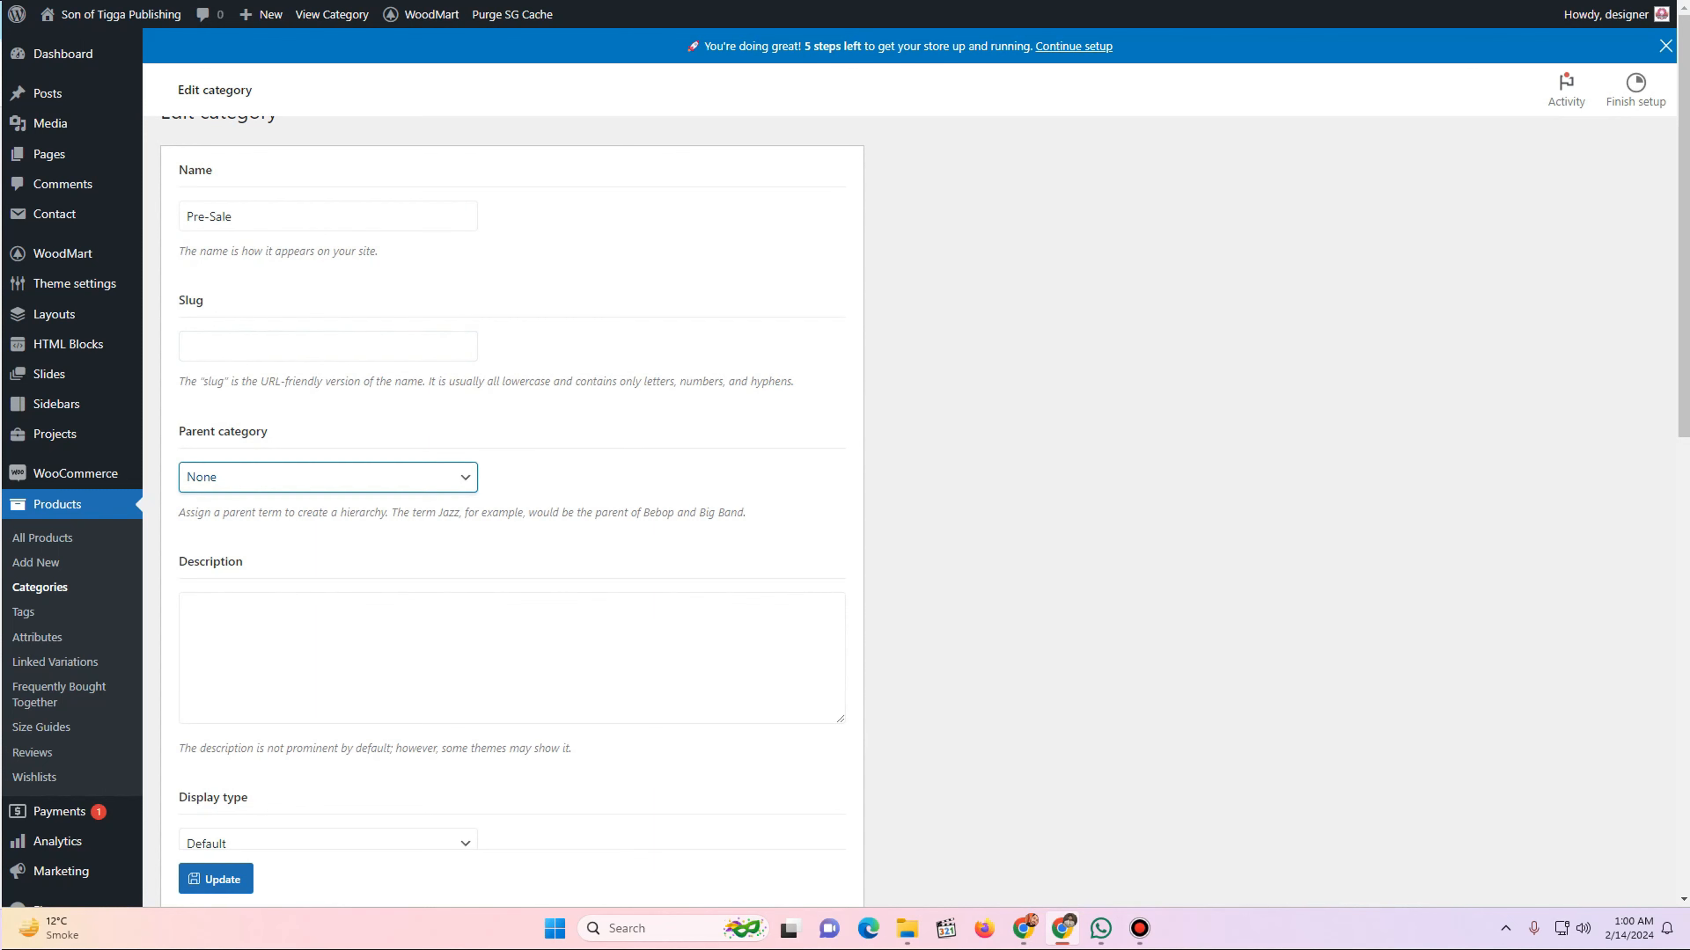
- Remove the category's thumbnail, categories navigation image and header menu image, update the category and return to the category list
scroll(845, 506, "down", 2)
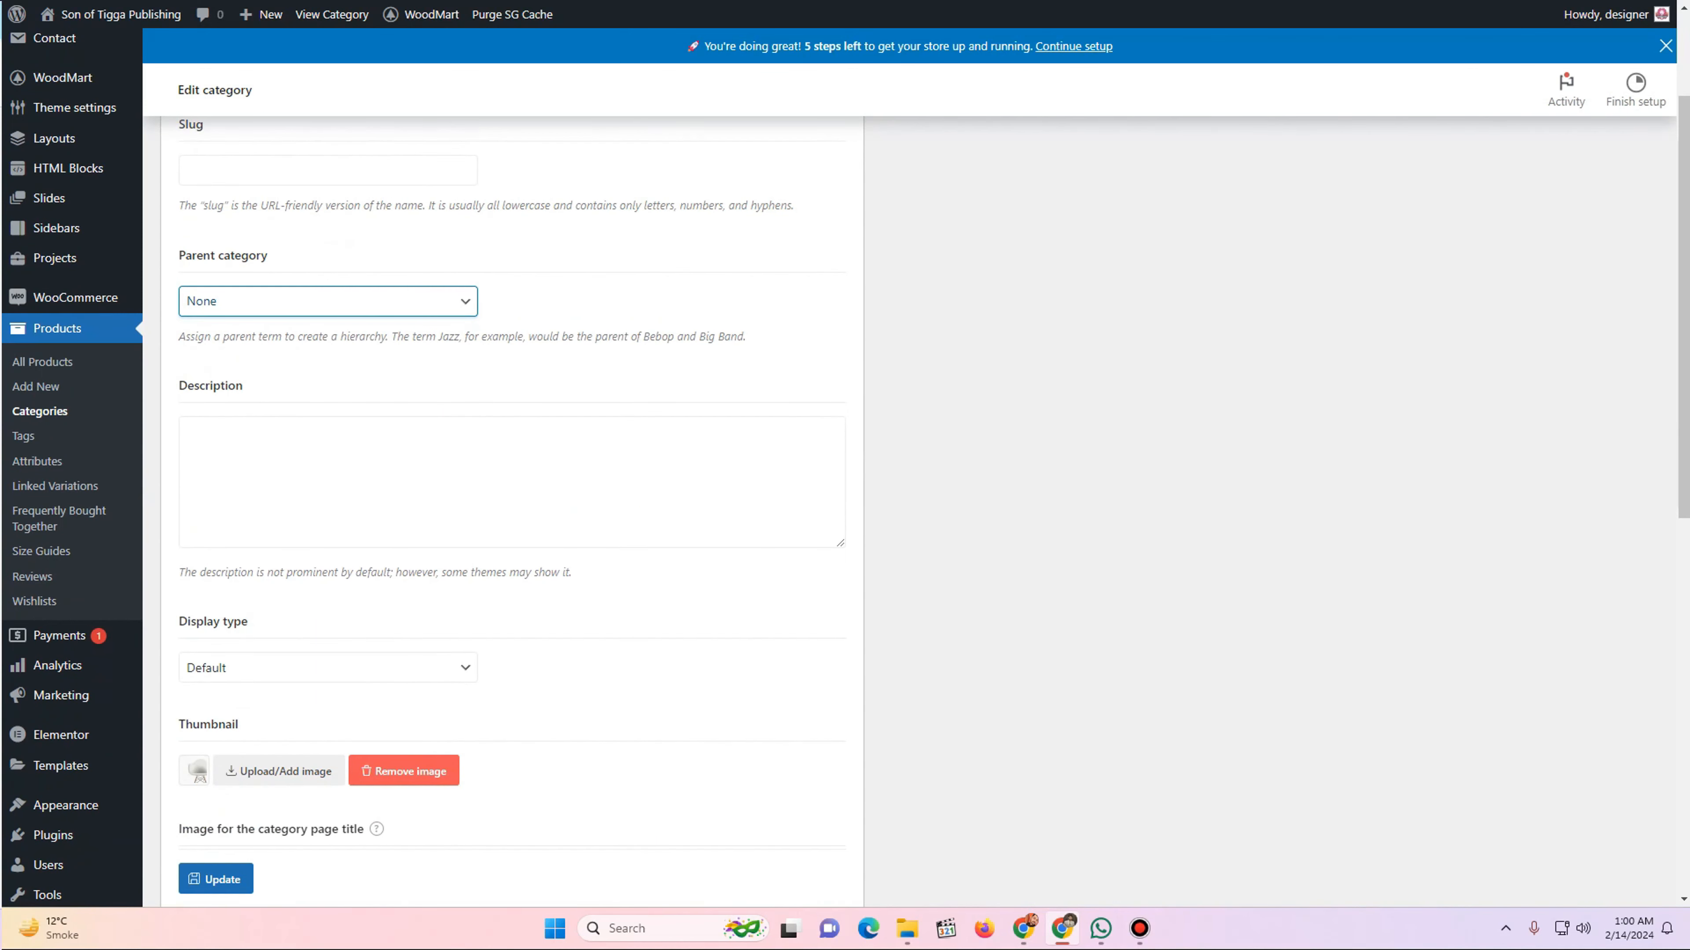
scroll(845, 506, "down", 4)
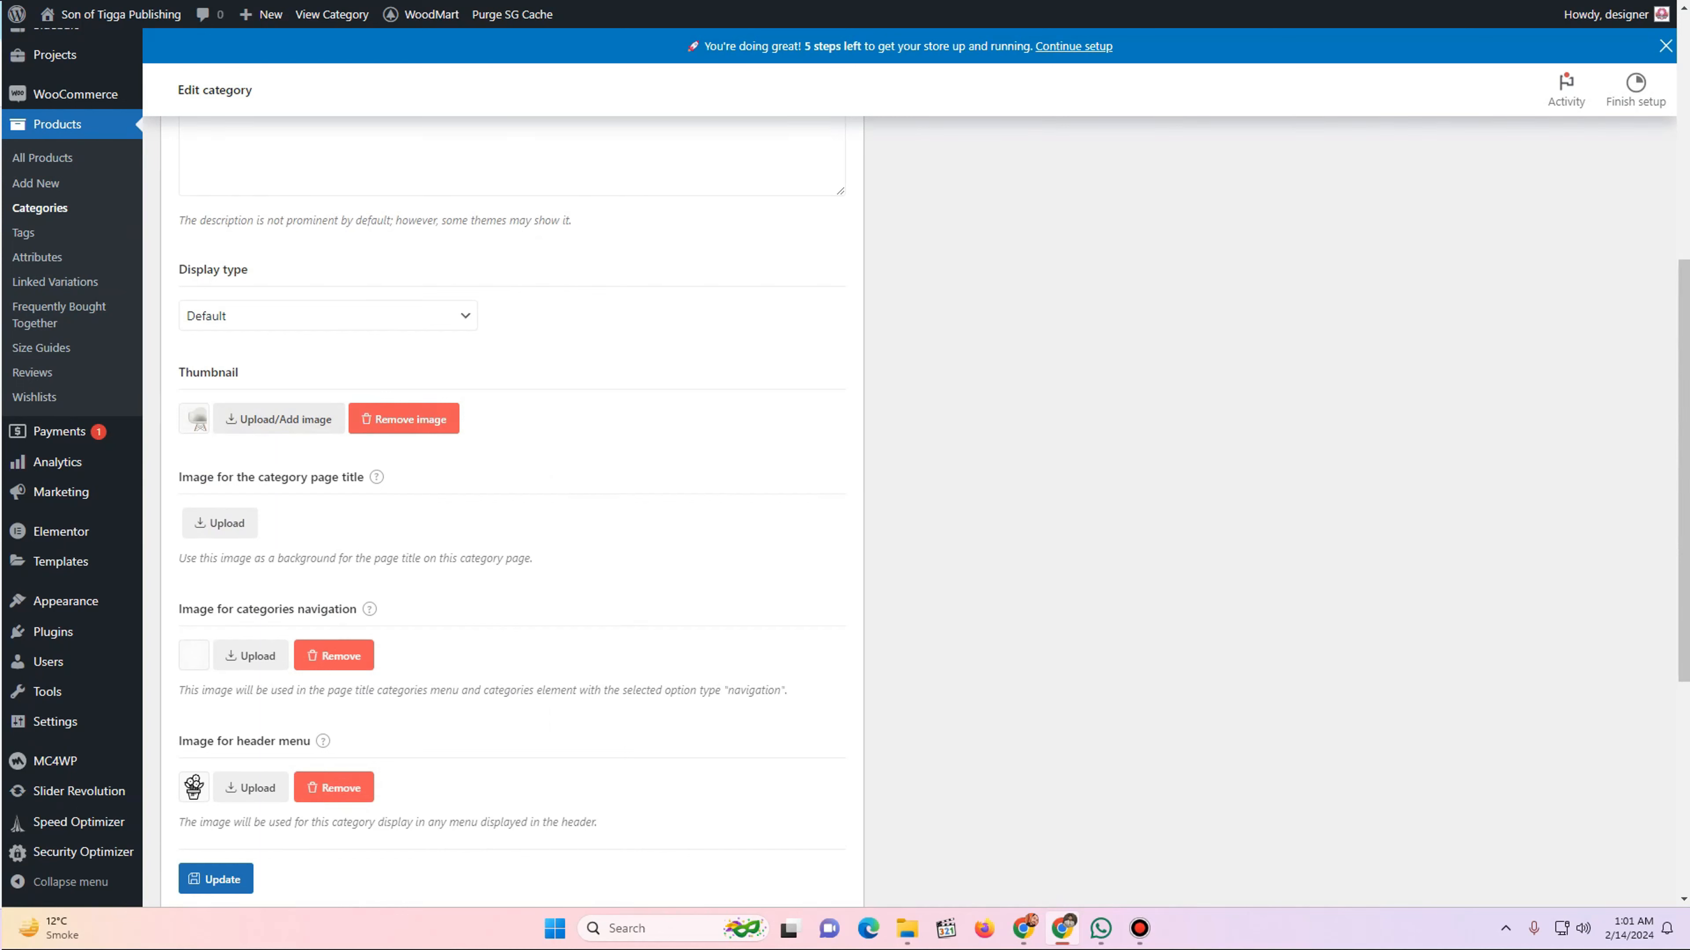
left_click(404, 418)
scroll(404, 419, "down", 2)
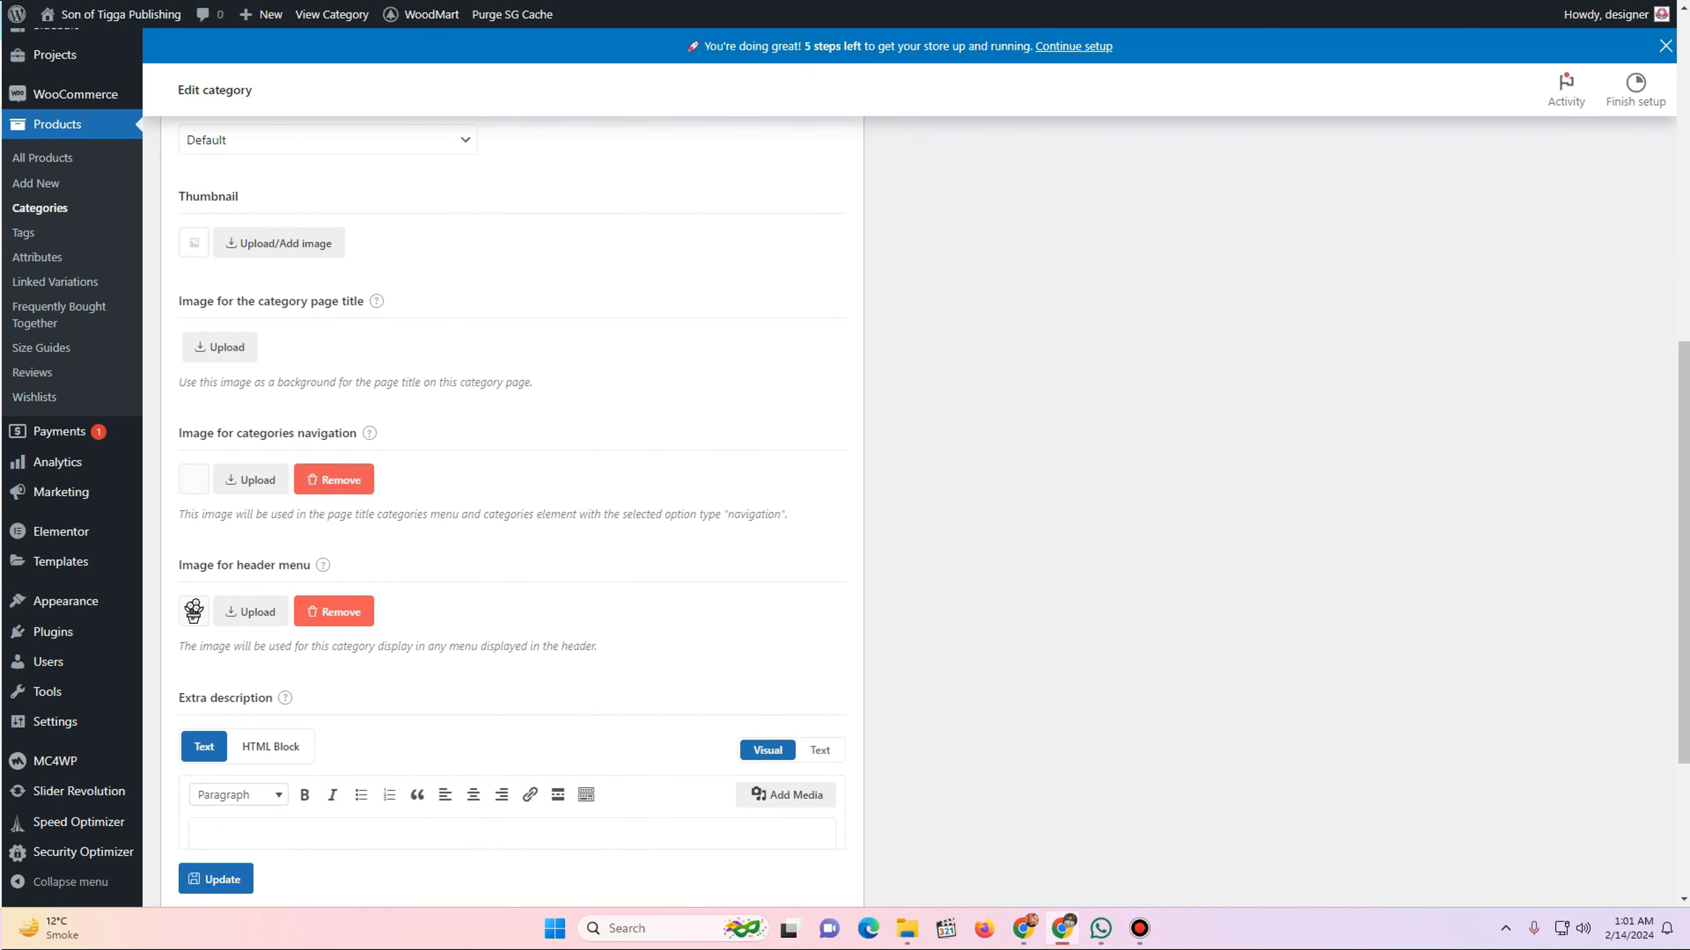
left_click(334, 480)
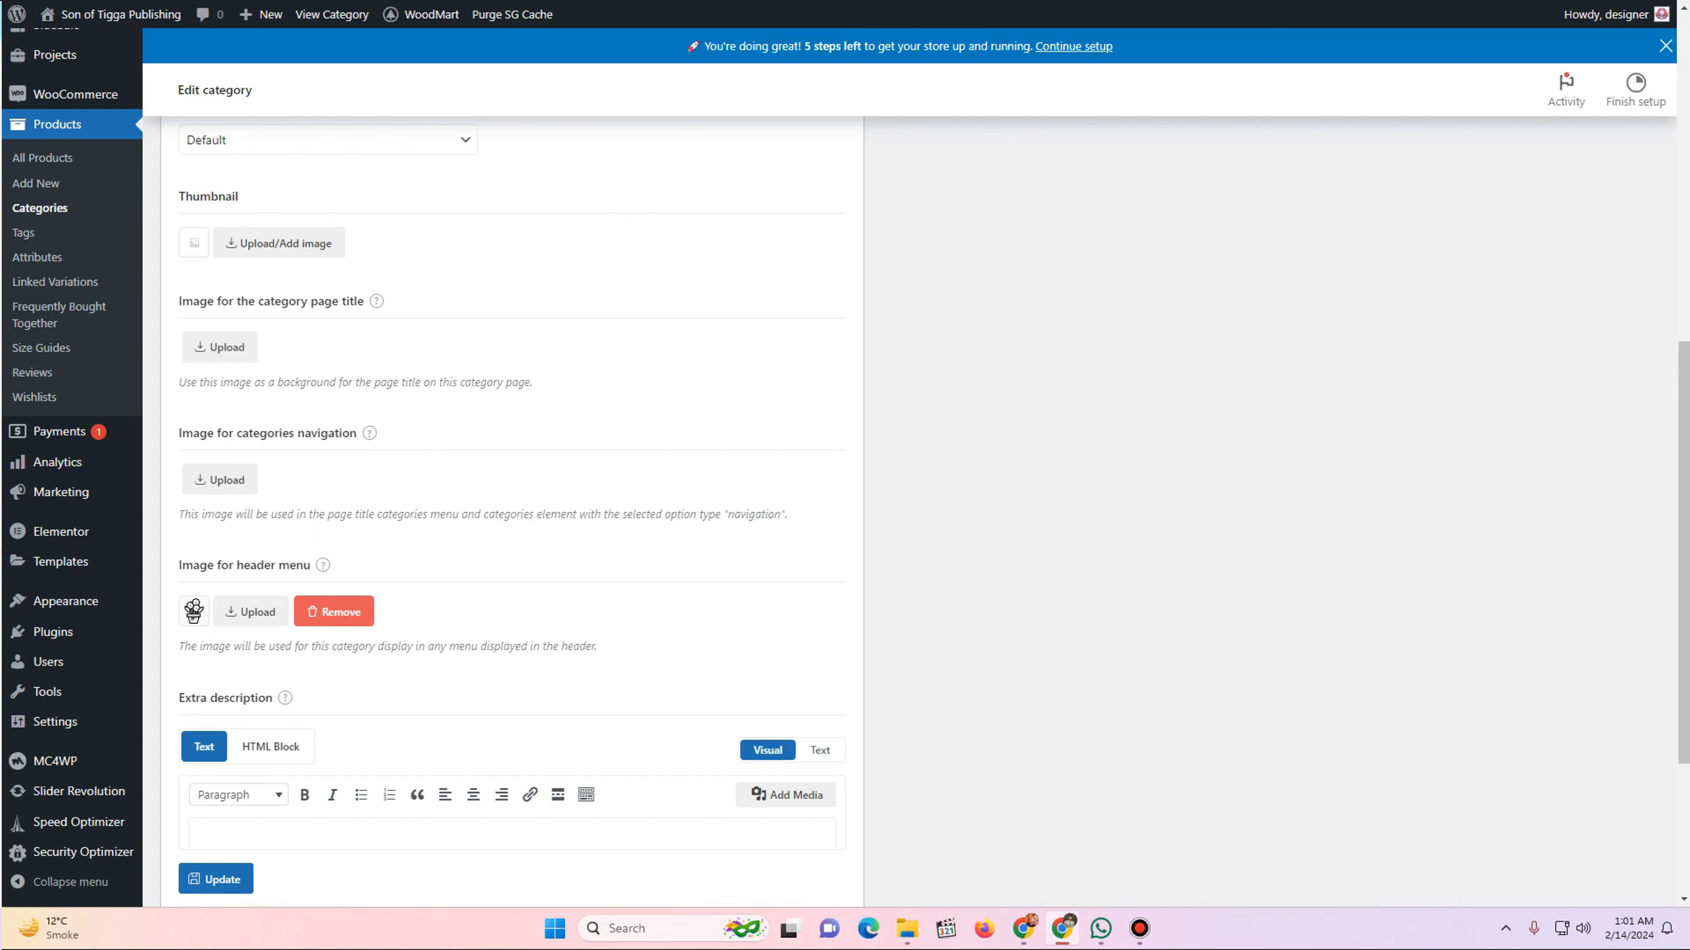
left_click(334, 612)
scroll(512, 506, "down", 4)
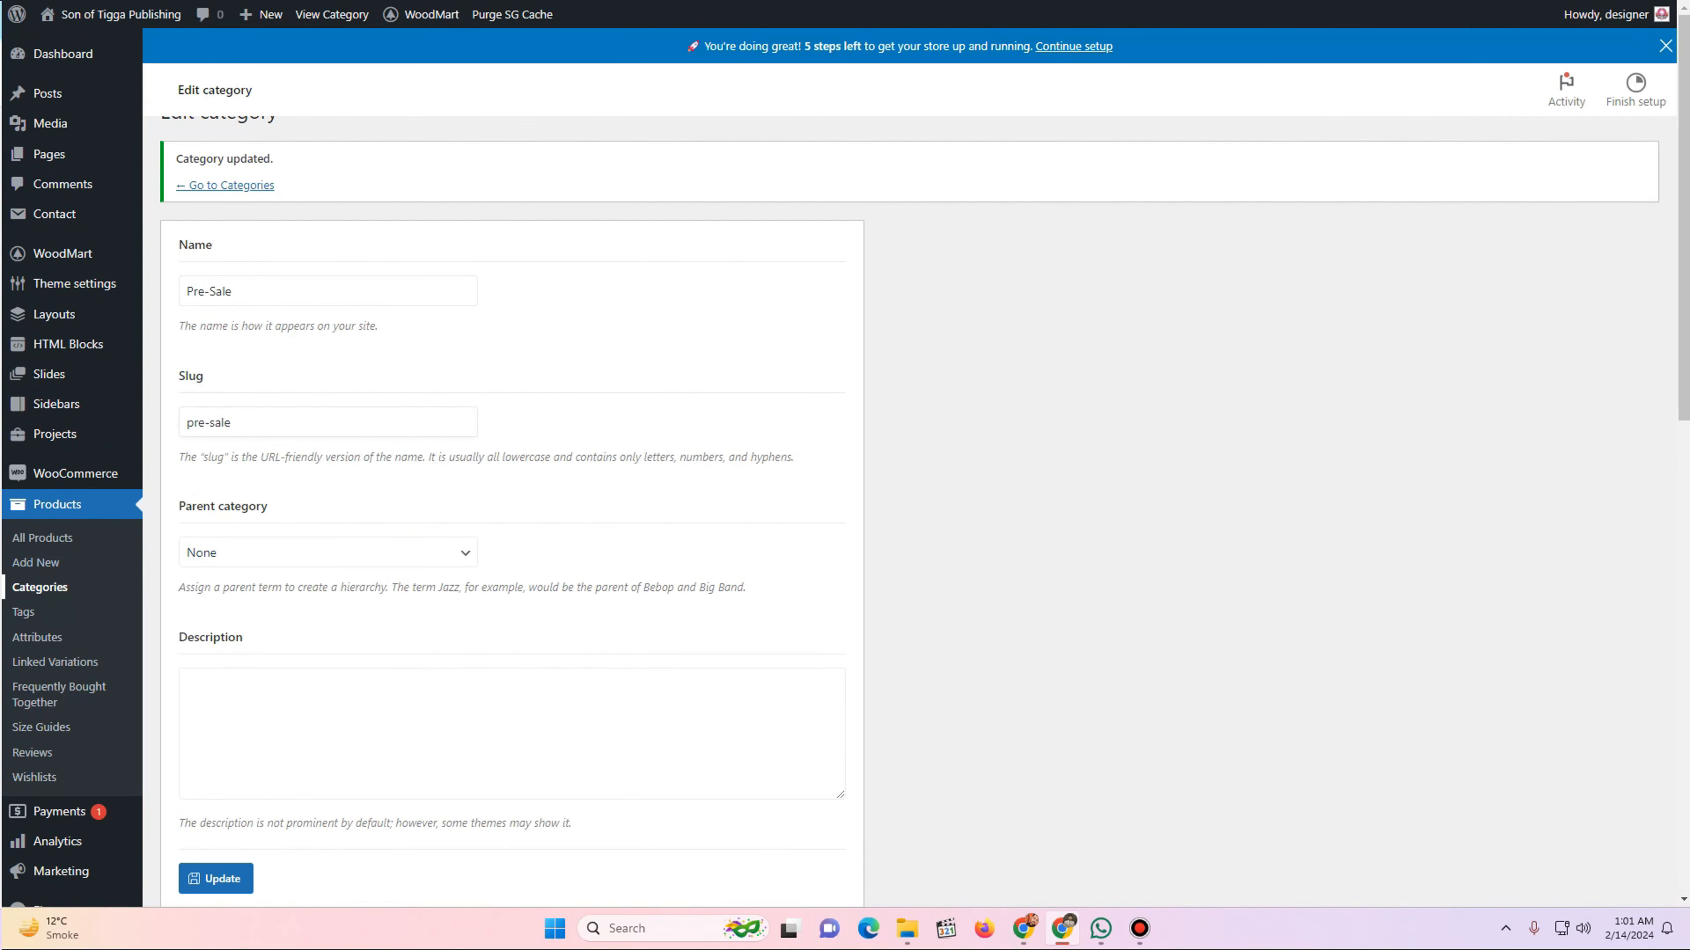
left_click(40, 587)
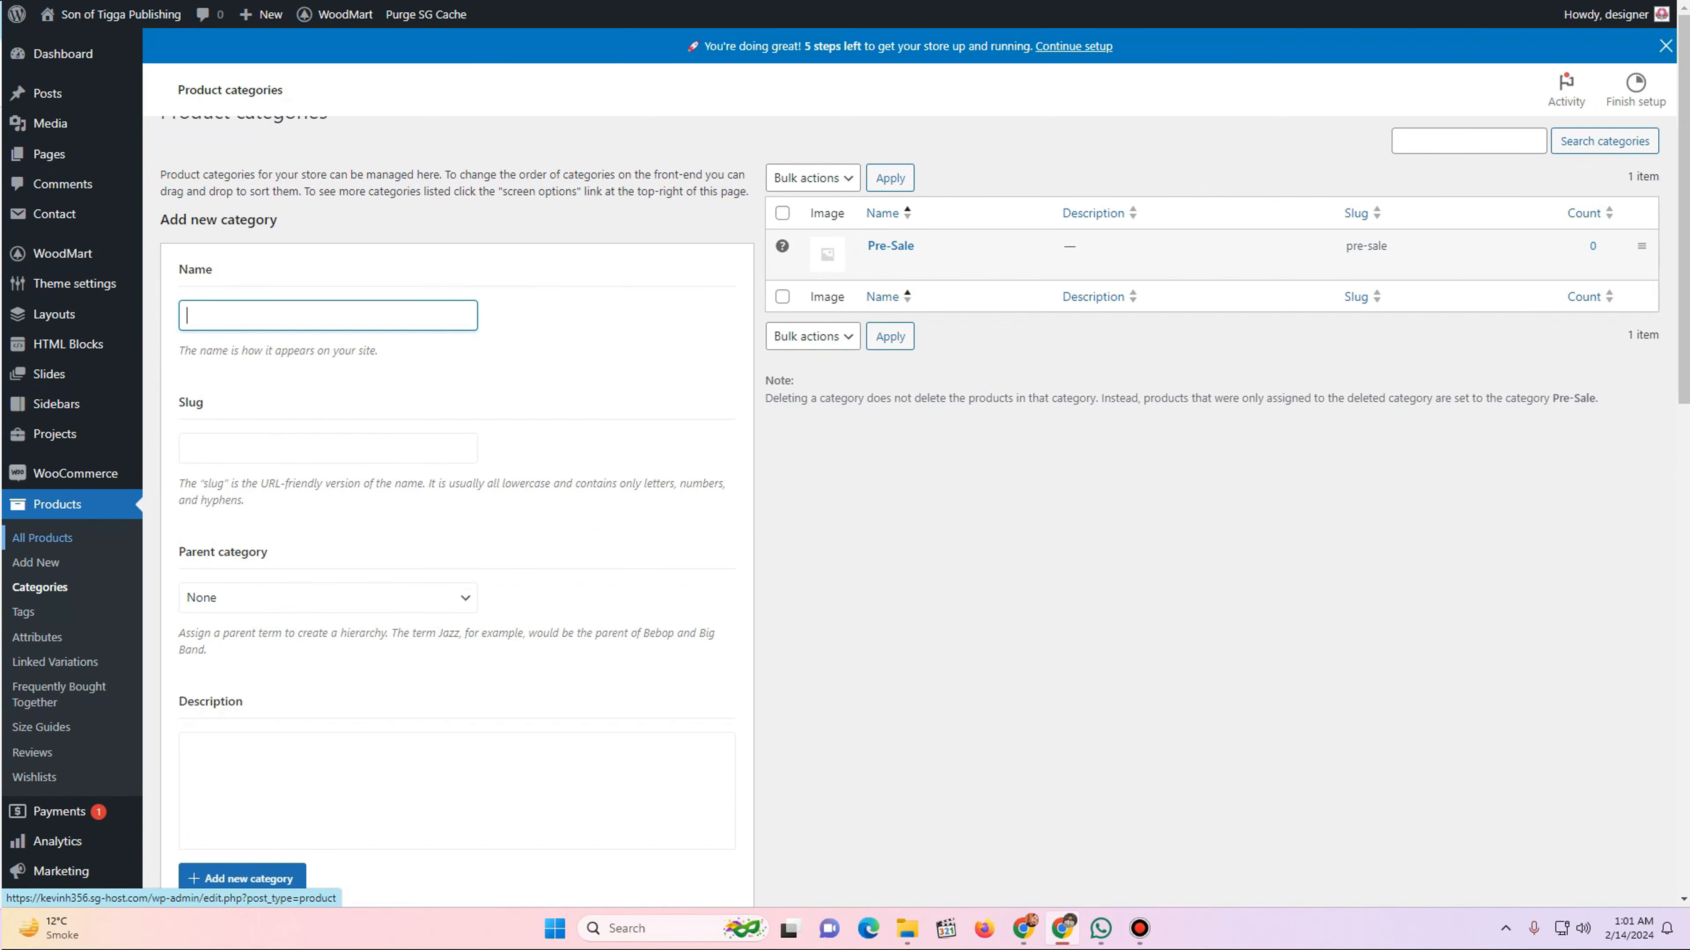
- Create a new WooCommerce product, check the book cover in the Google Drive folder, and name the product "My Daddy Loves Me"
left_click(43, 537)
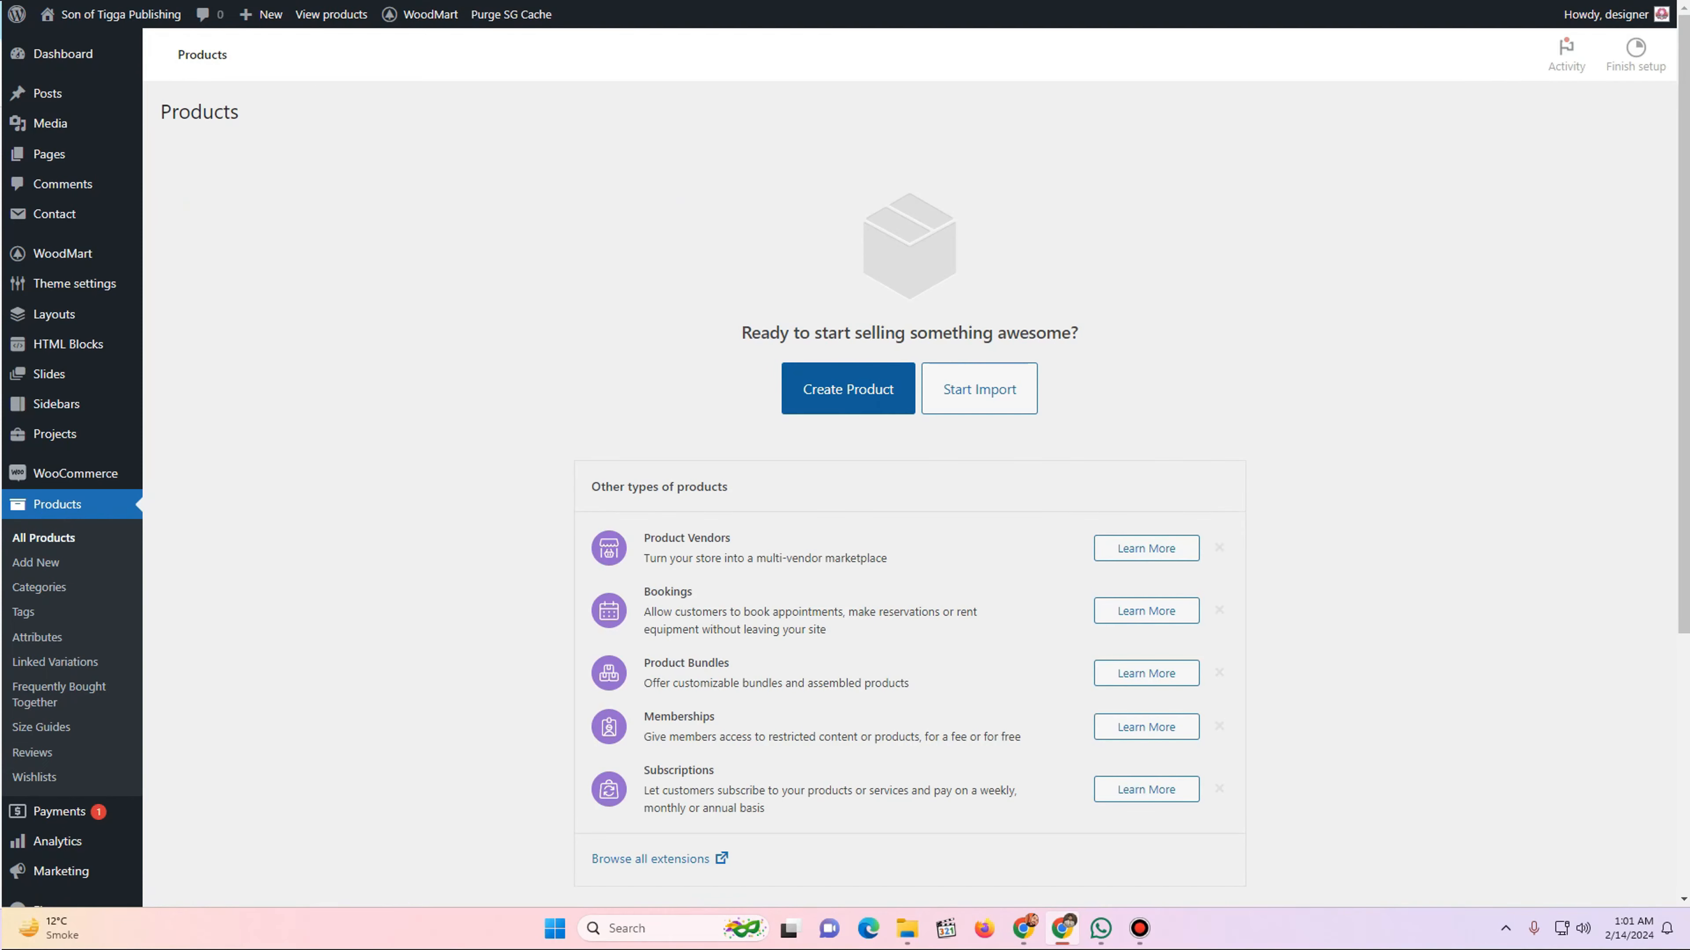
left_click(847, 389)
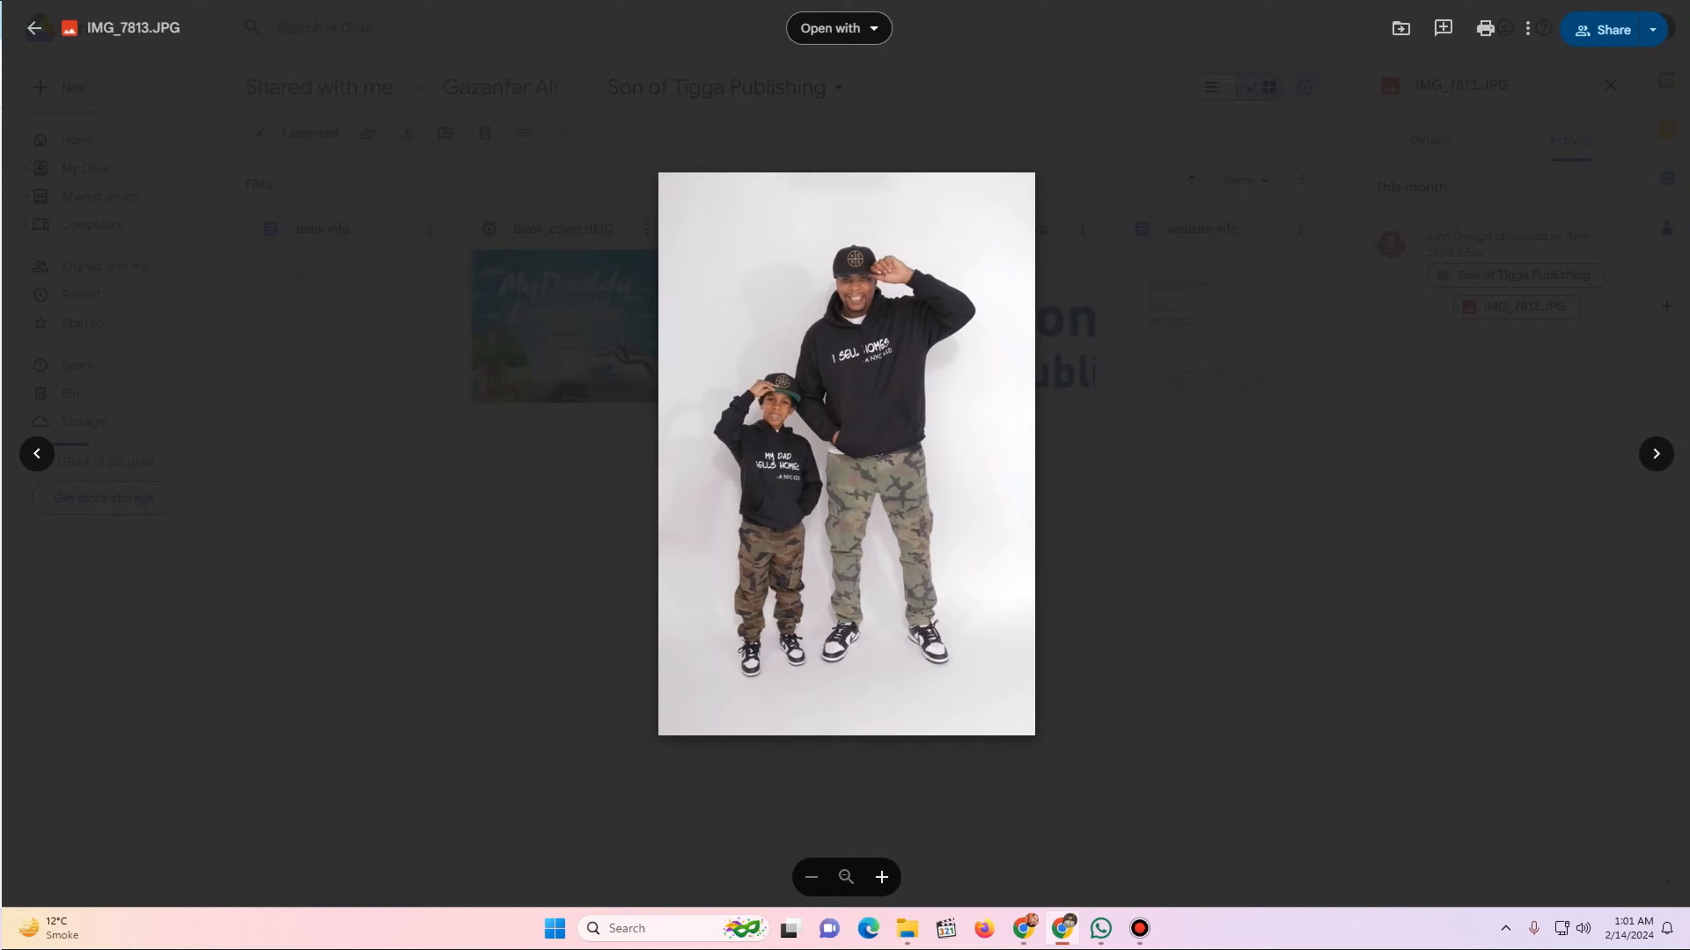
key("Escape")
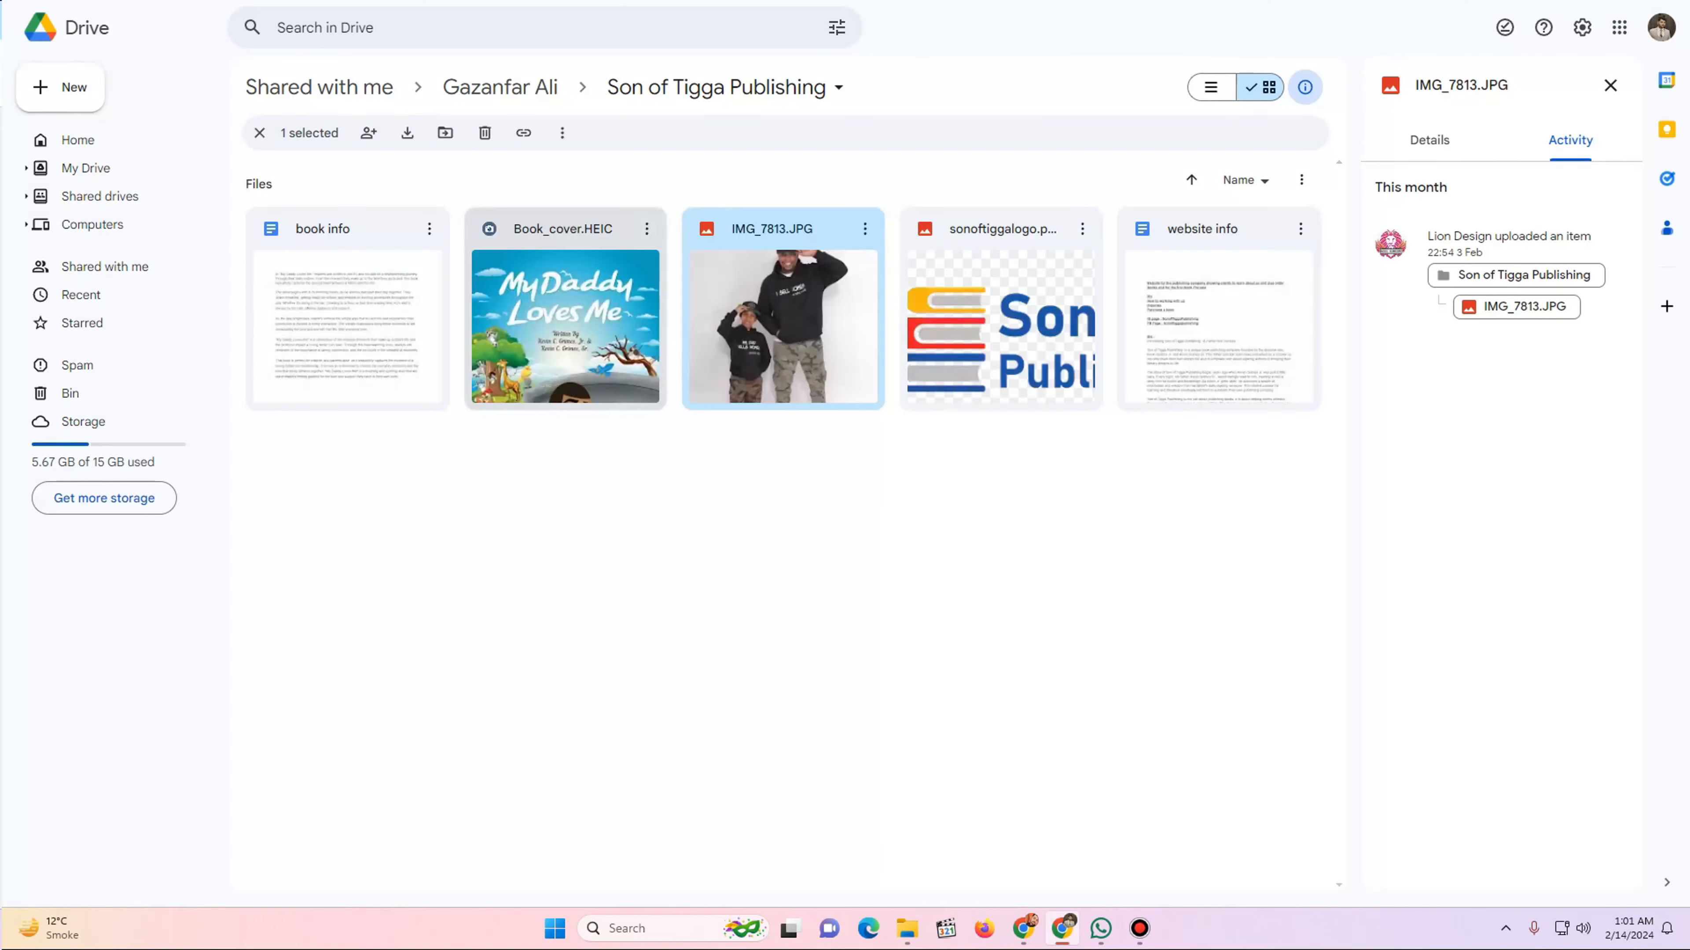
left_click(565, 326)
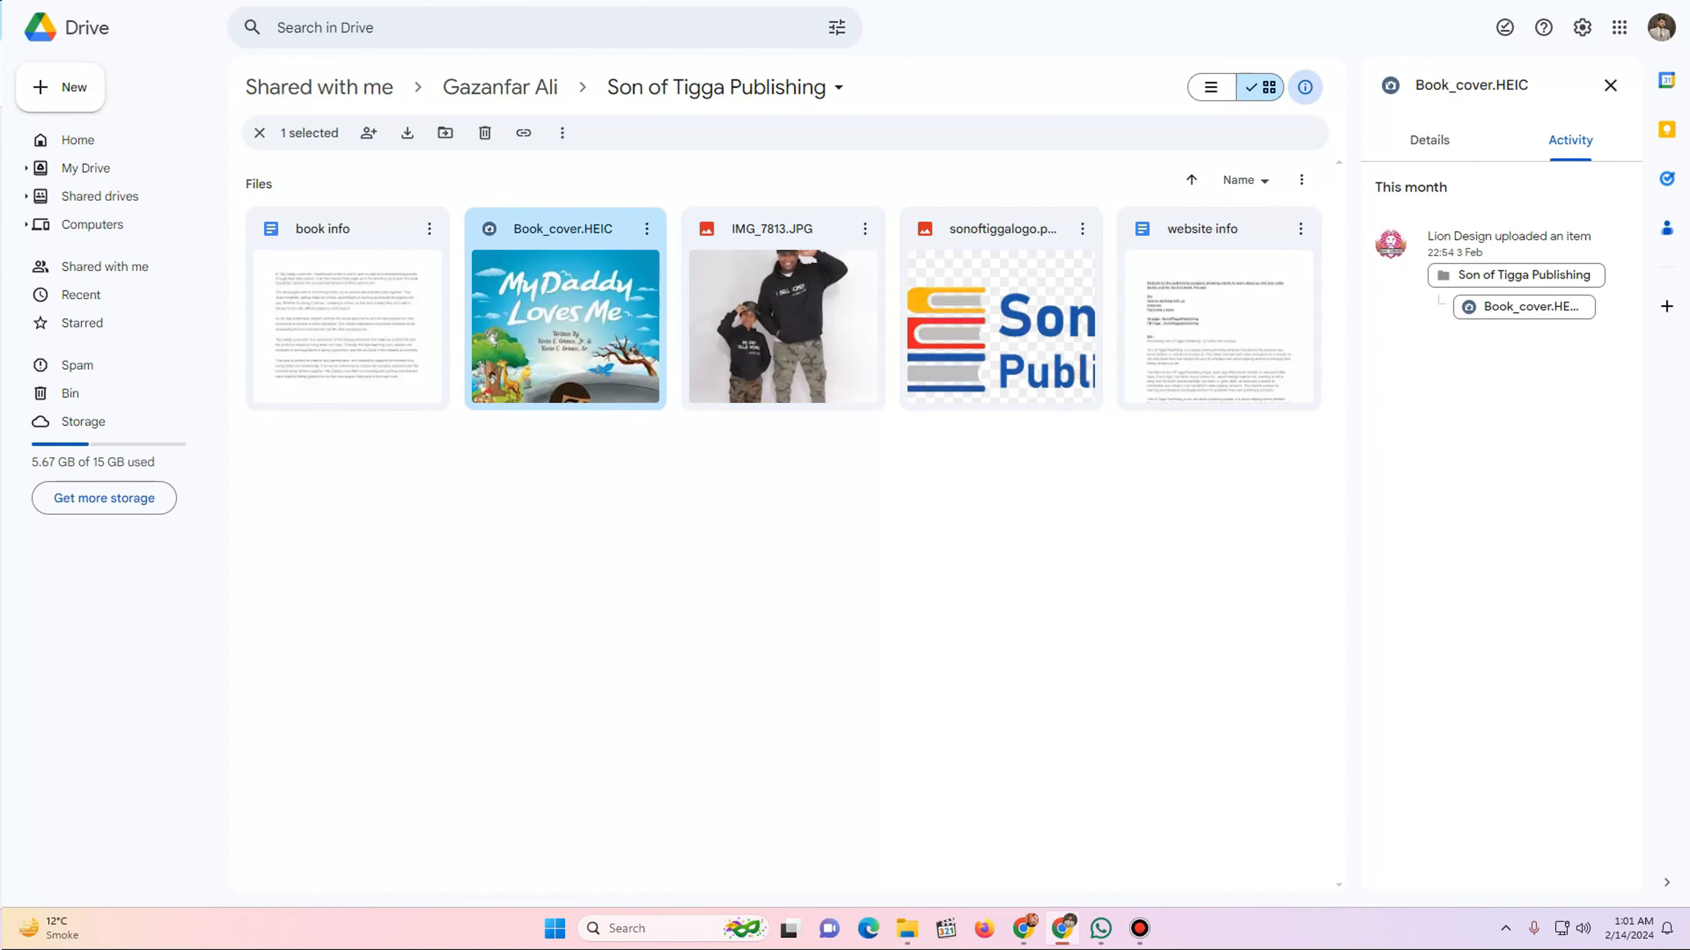
key("Return")
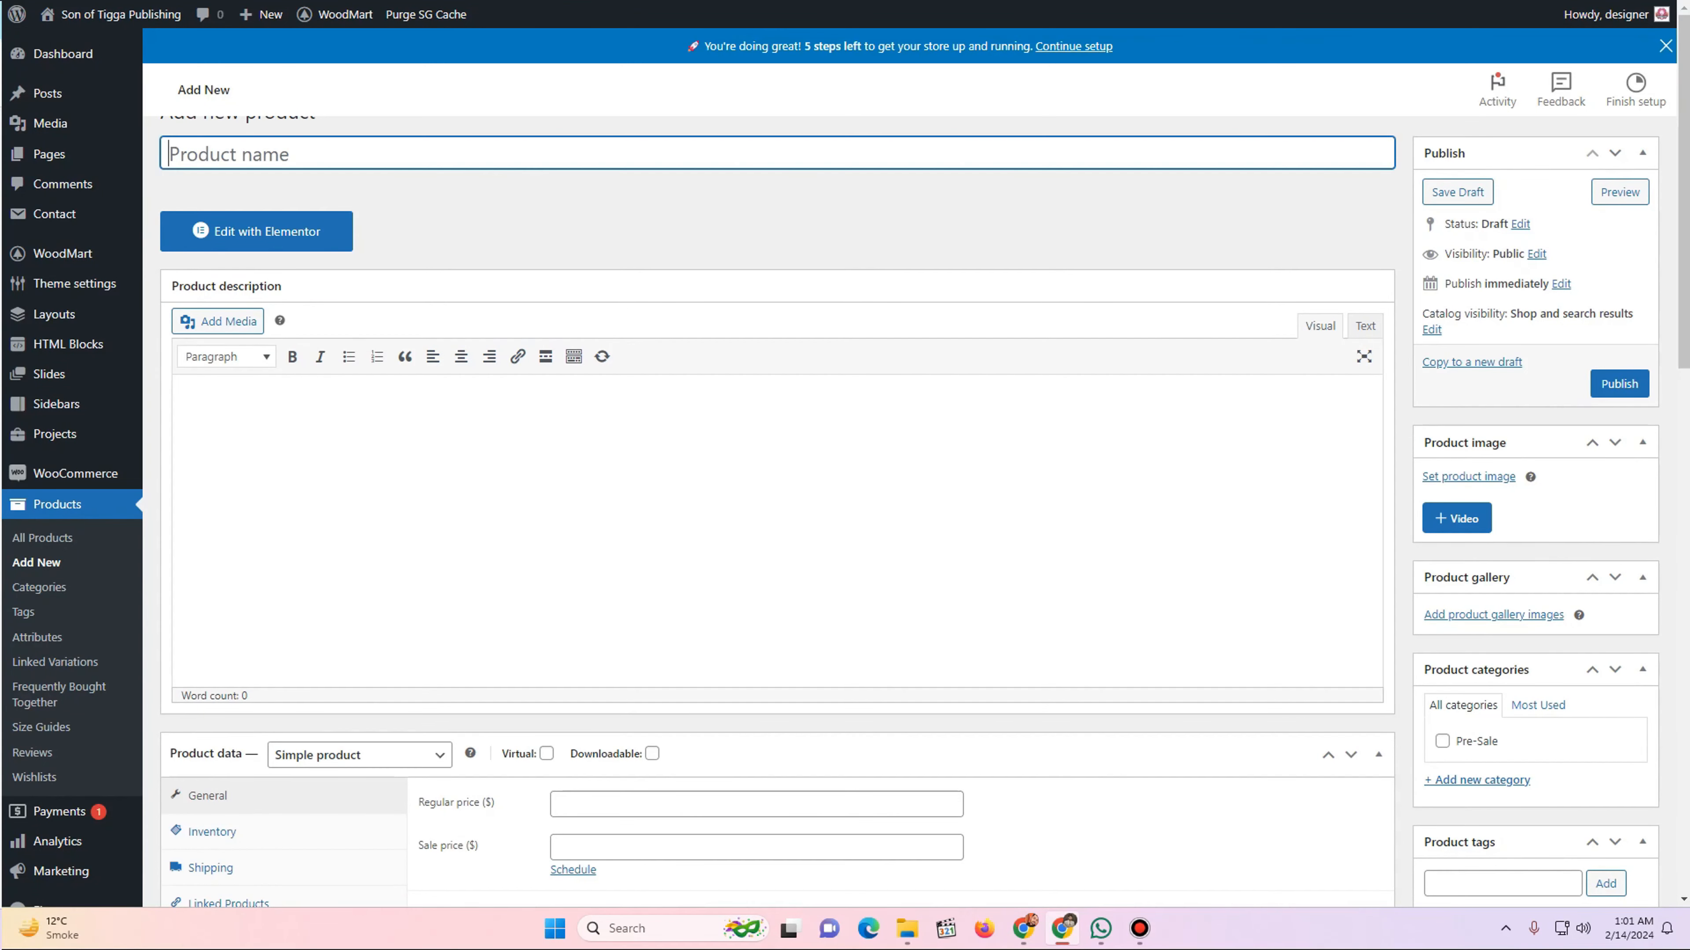
type("My Daddy Loves Me")
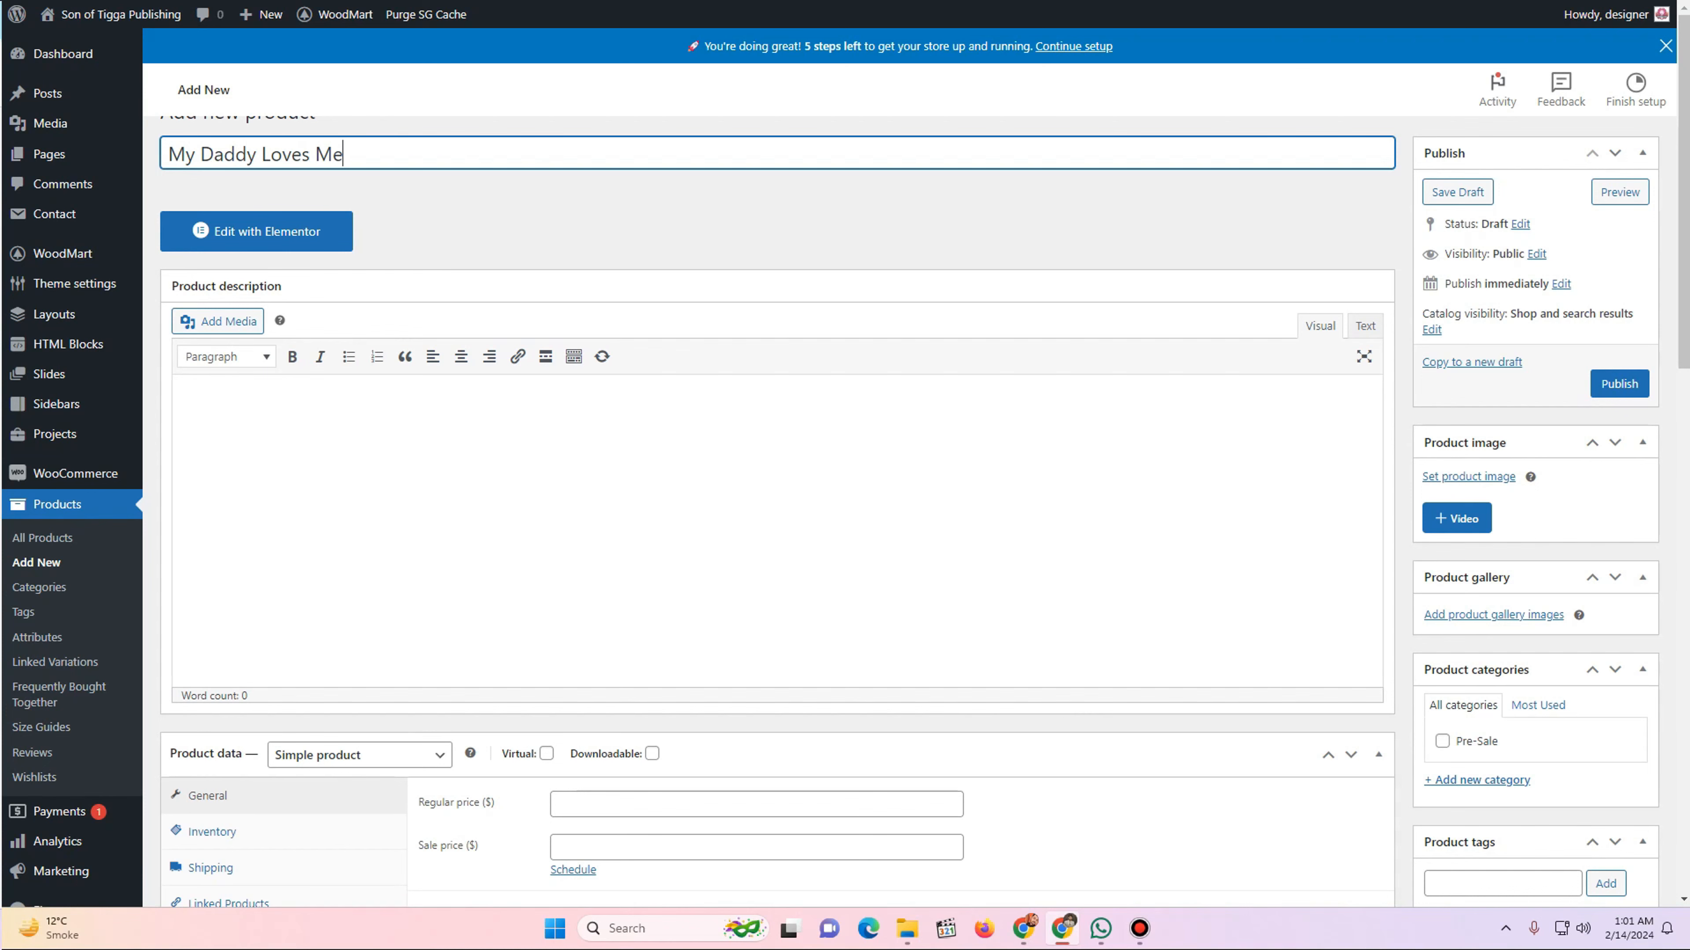
- Copy the entire text of the book info Google Docs document into the product description in WordPress
left_click(183, 408)
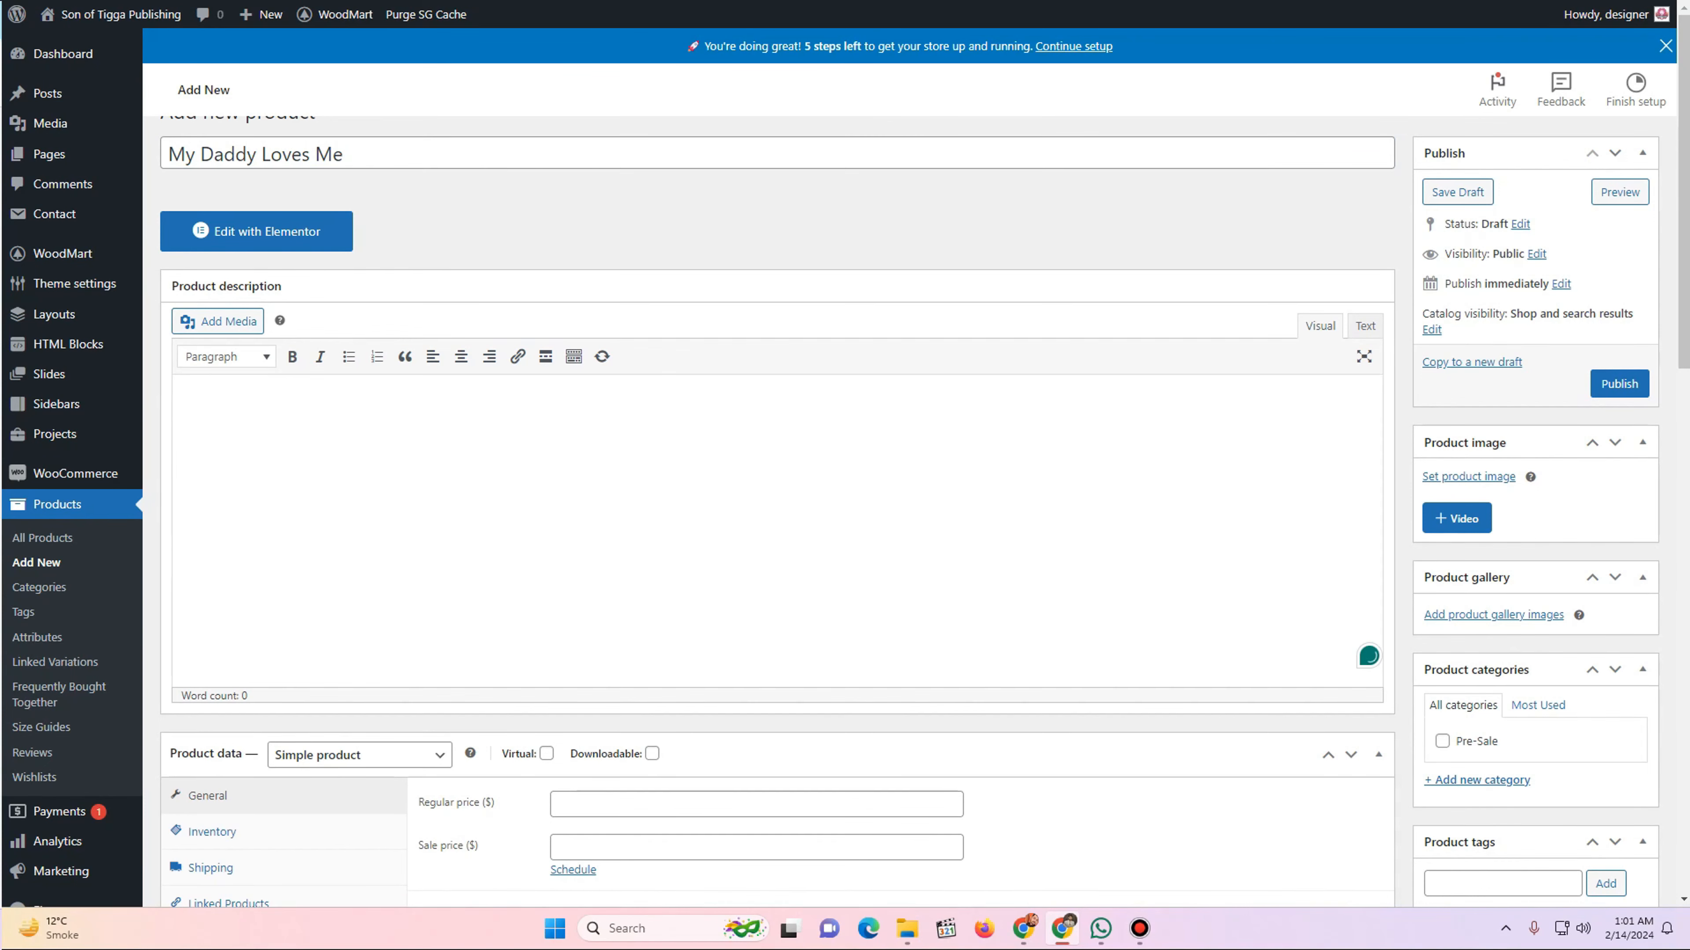
key("ctrl+Tab")
key("ctrl+Tab")
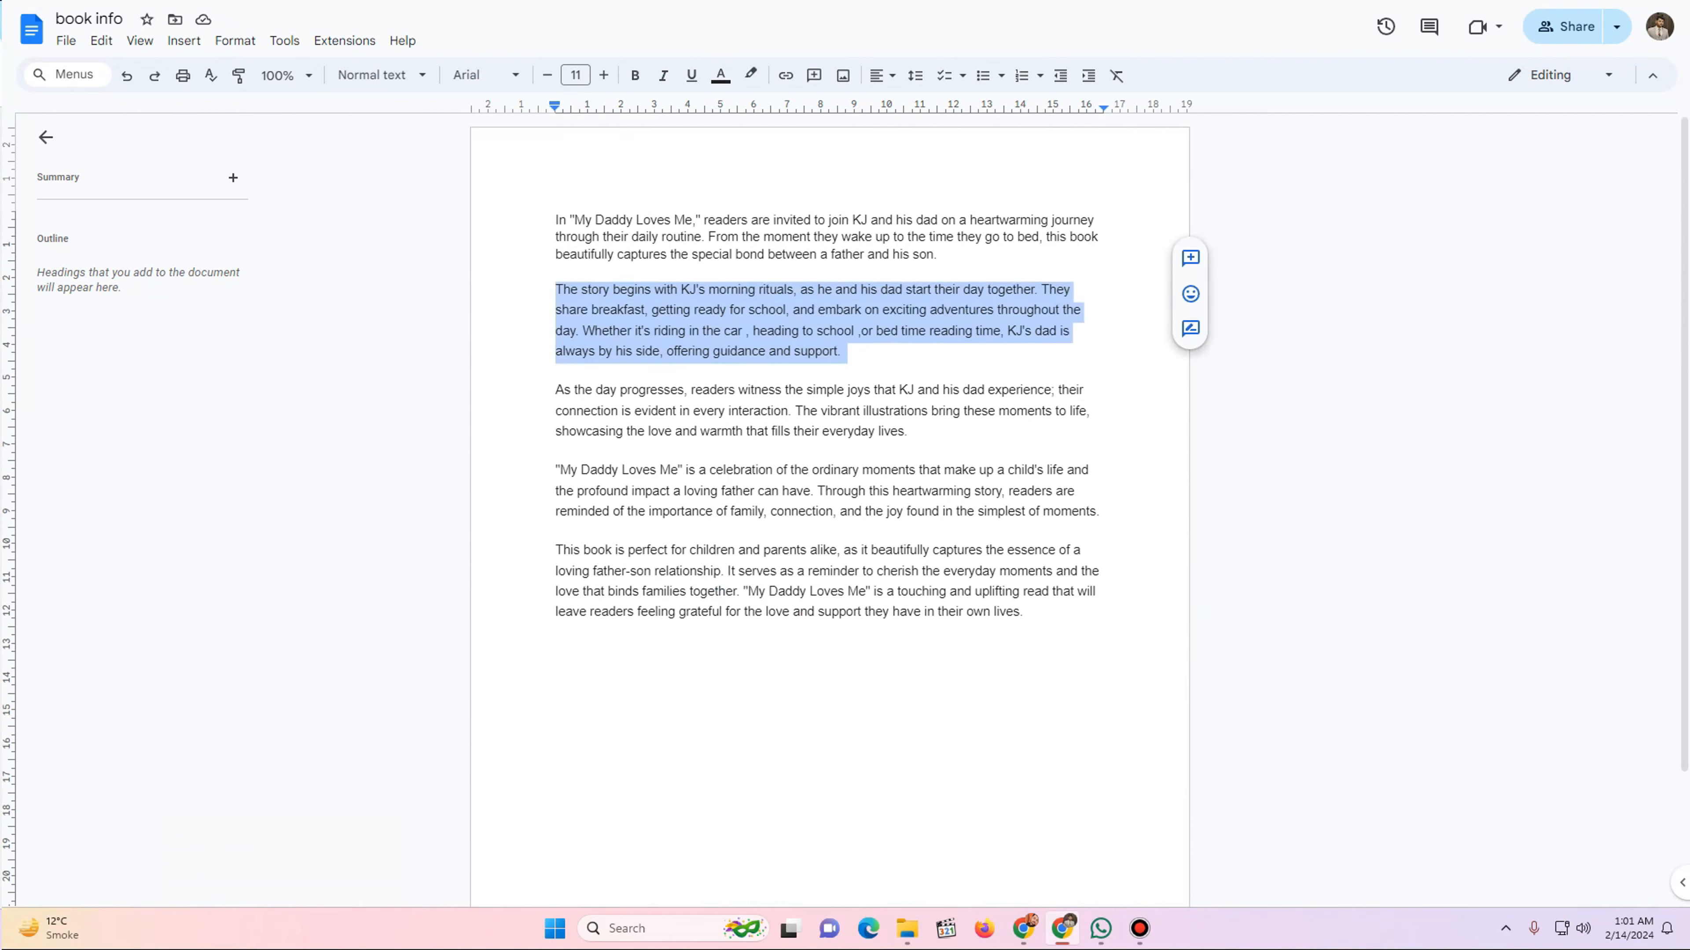
left_click(562, 230)
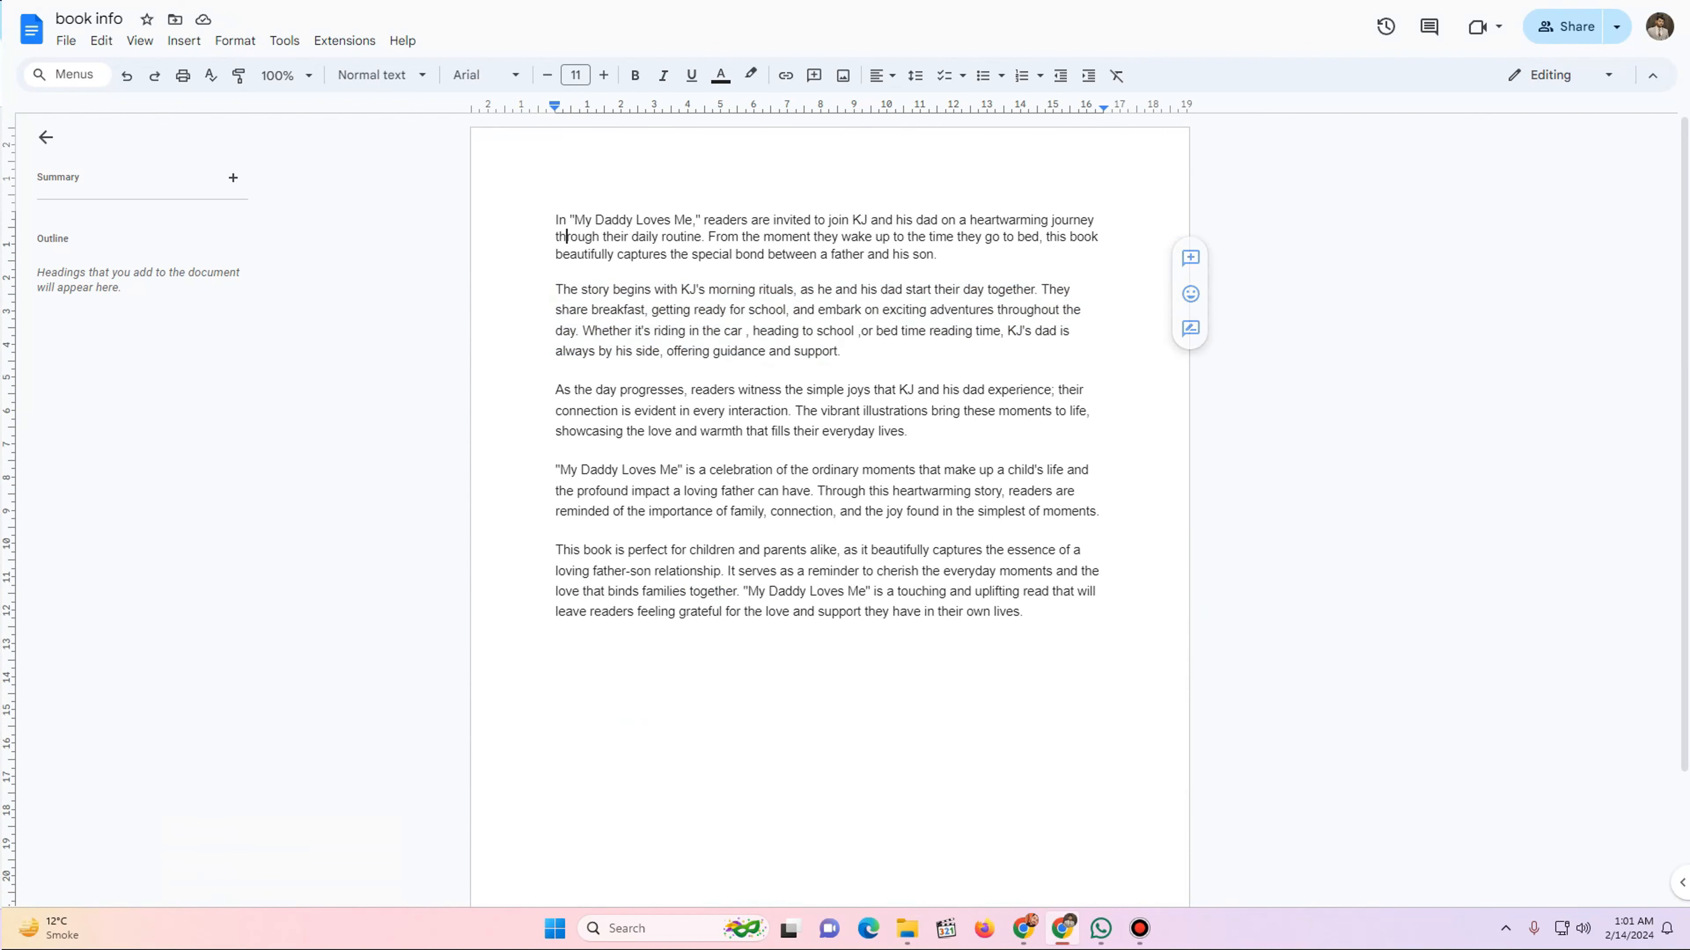
key("ctrl+a")
key("ctrl+c")
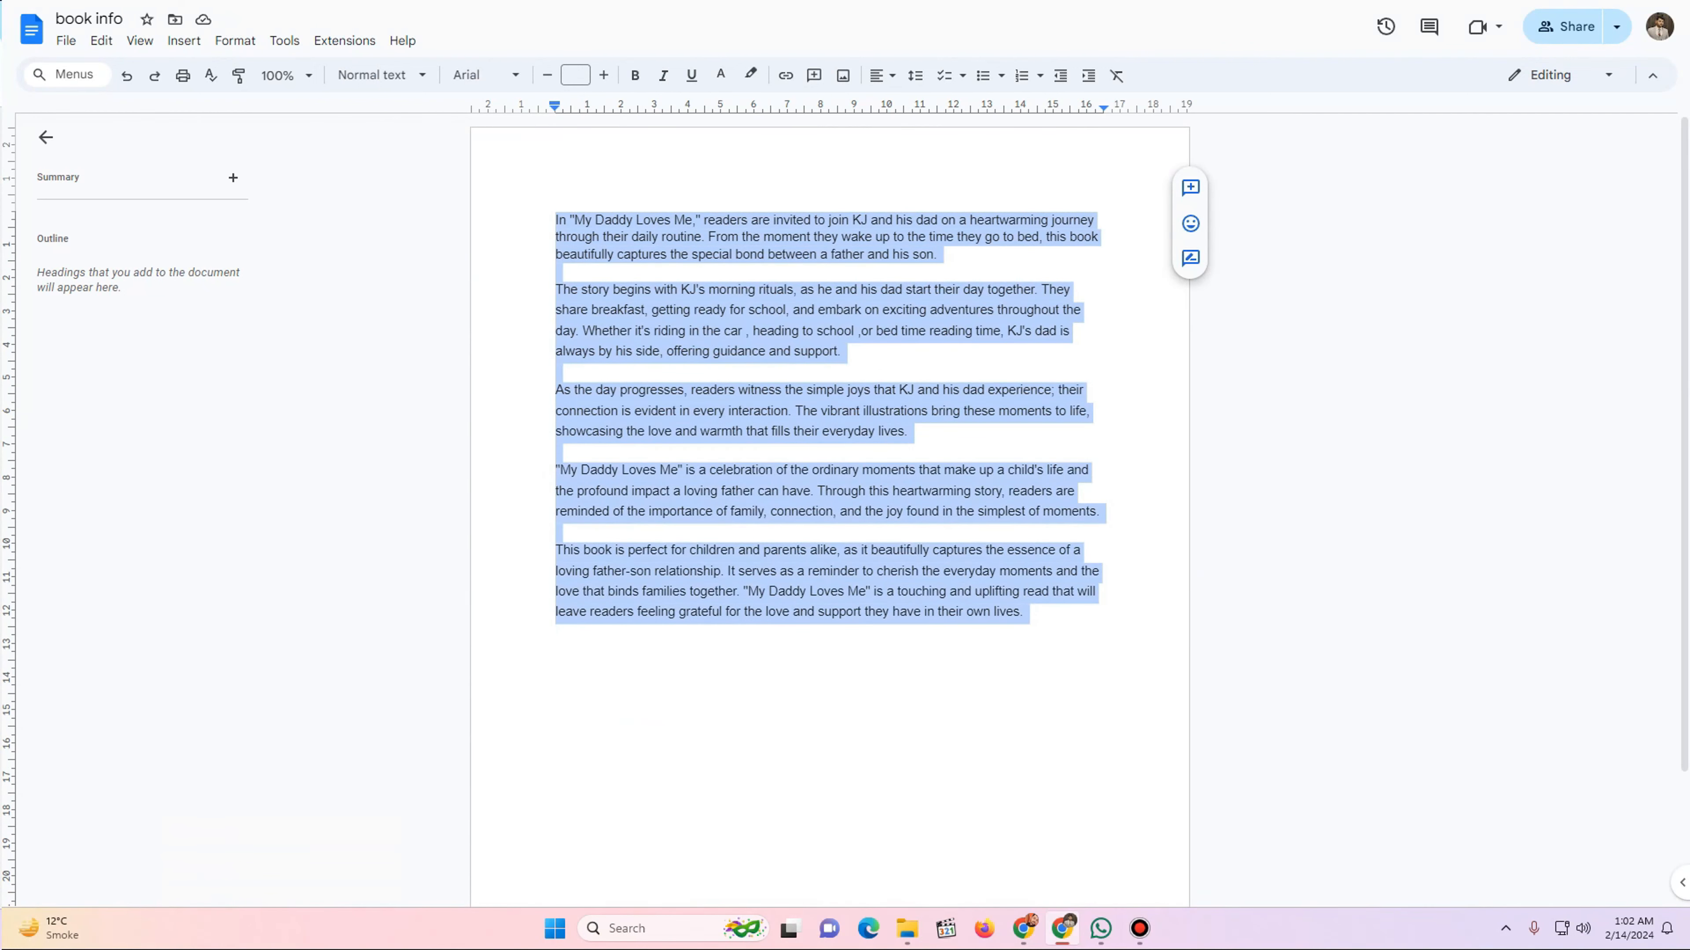
key("ctrl+shift+Tab")
key("ctrl+shift+Tab")
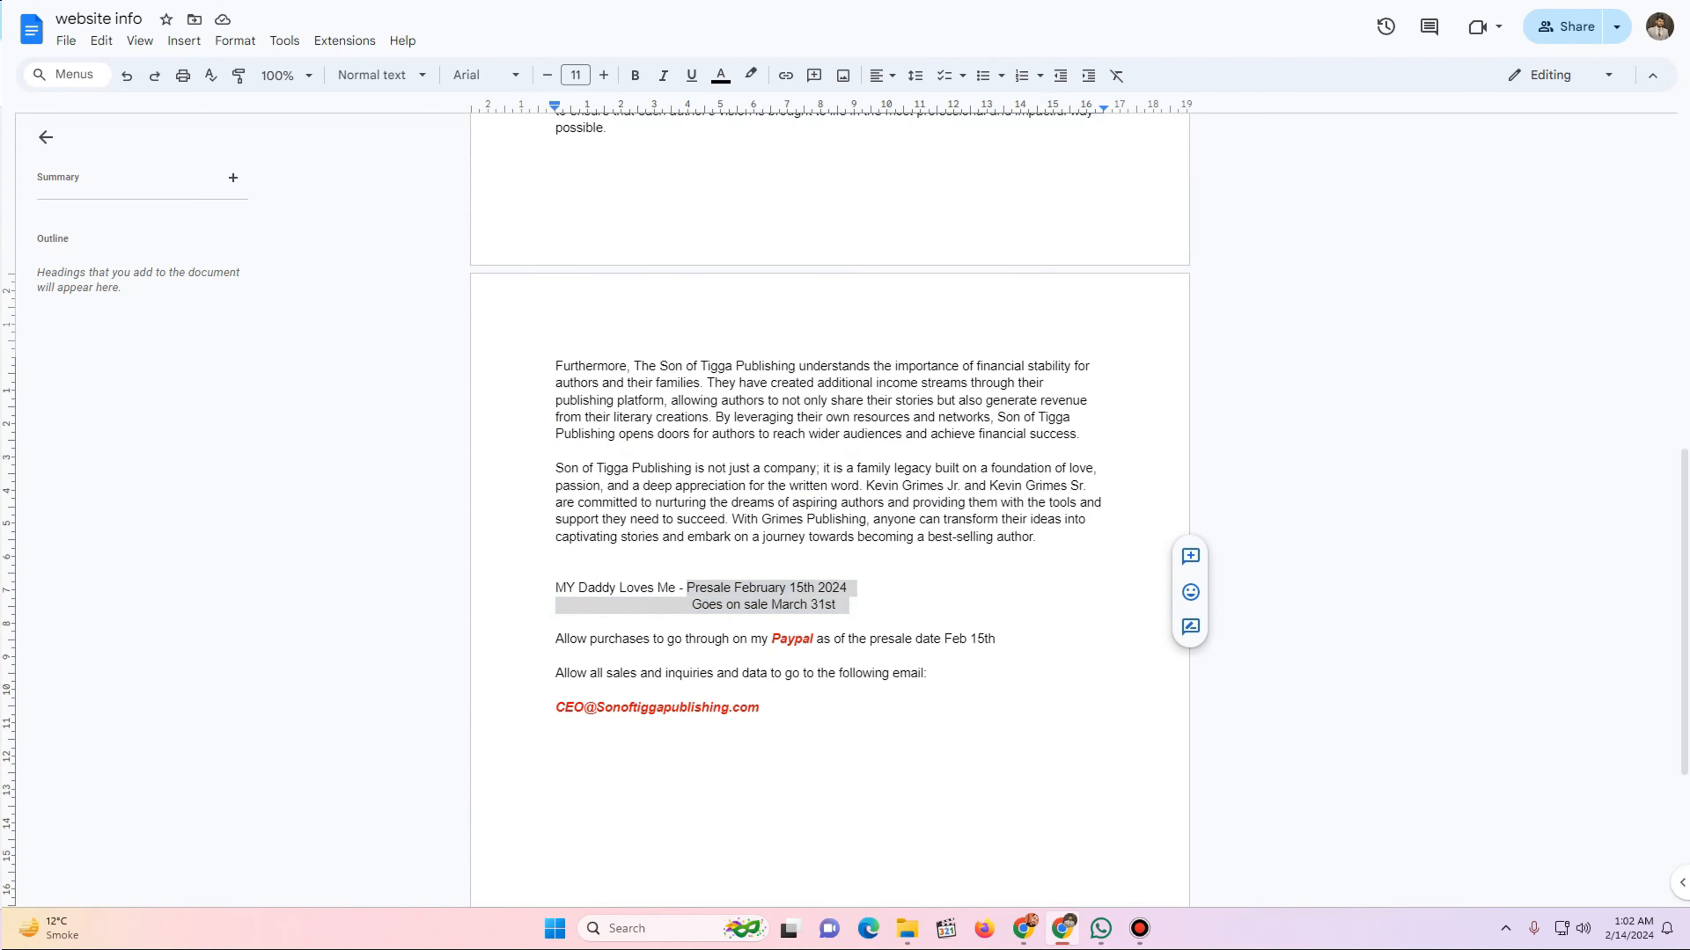
key("ctrl+v")
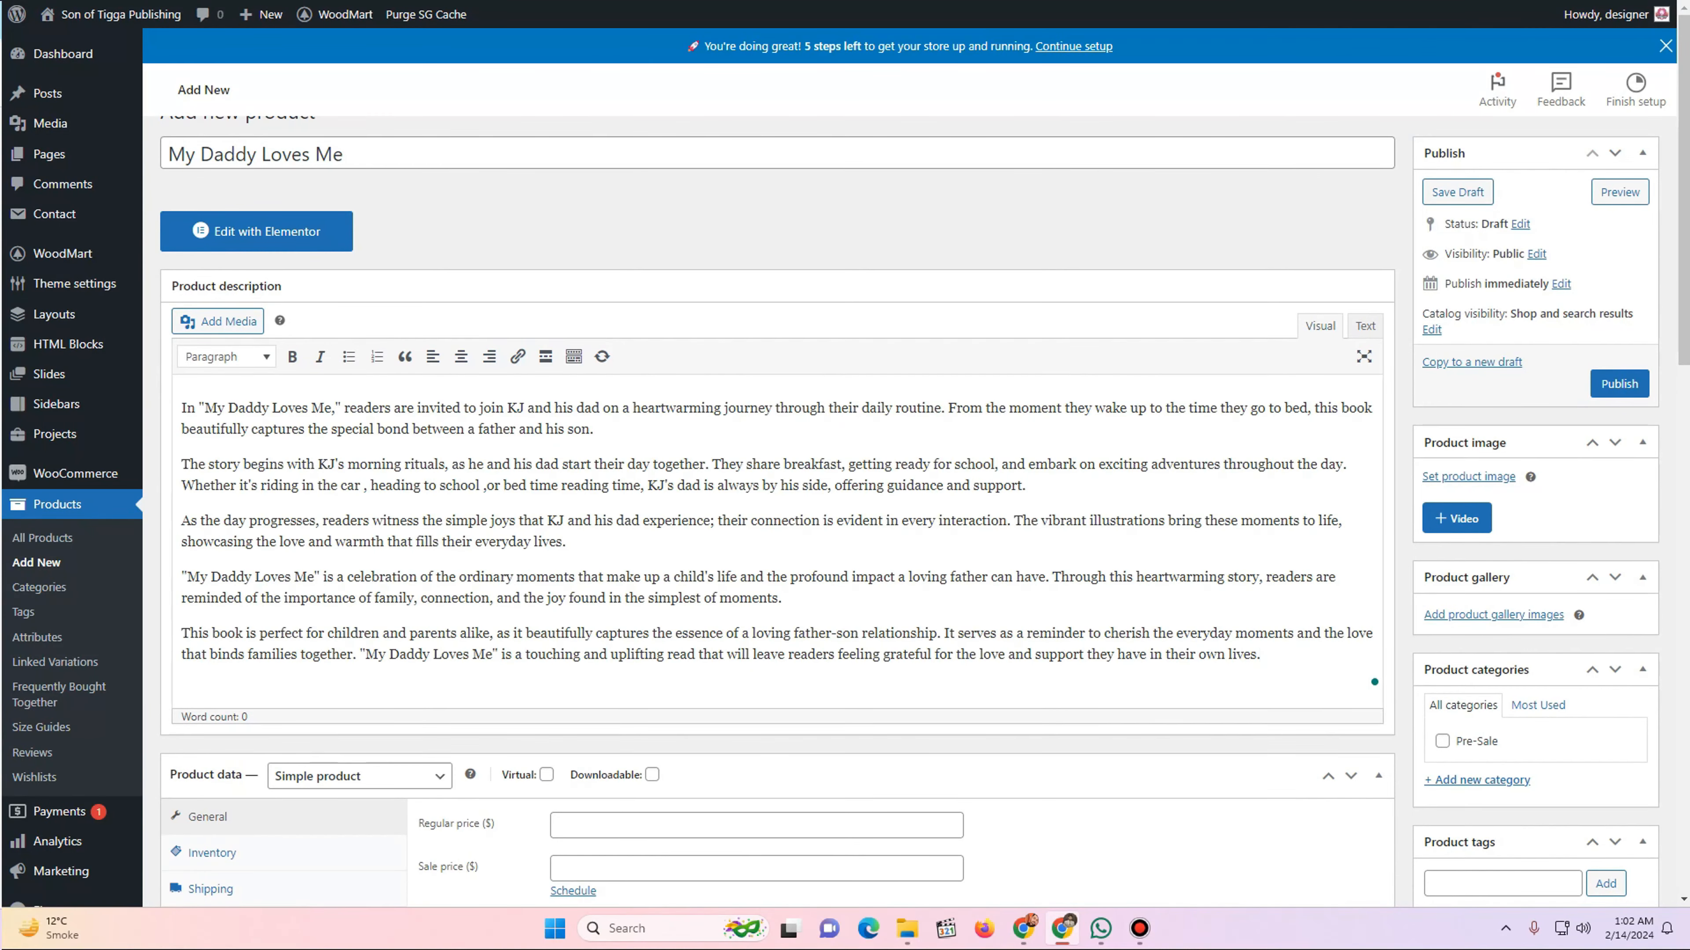
- Assign the Pre-Sale category and collapse the Slider Revolution, Choose size guide, Product 360 View Gallery and Post Attributes boxes, keeping the default template
scroll(777, 466, "down", 4)
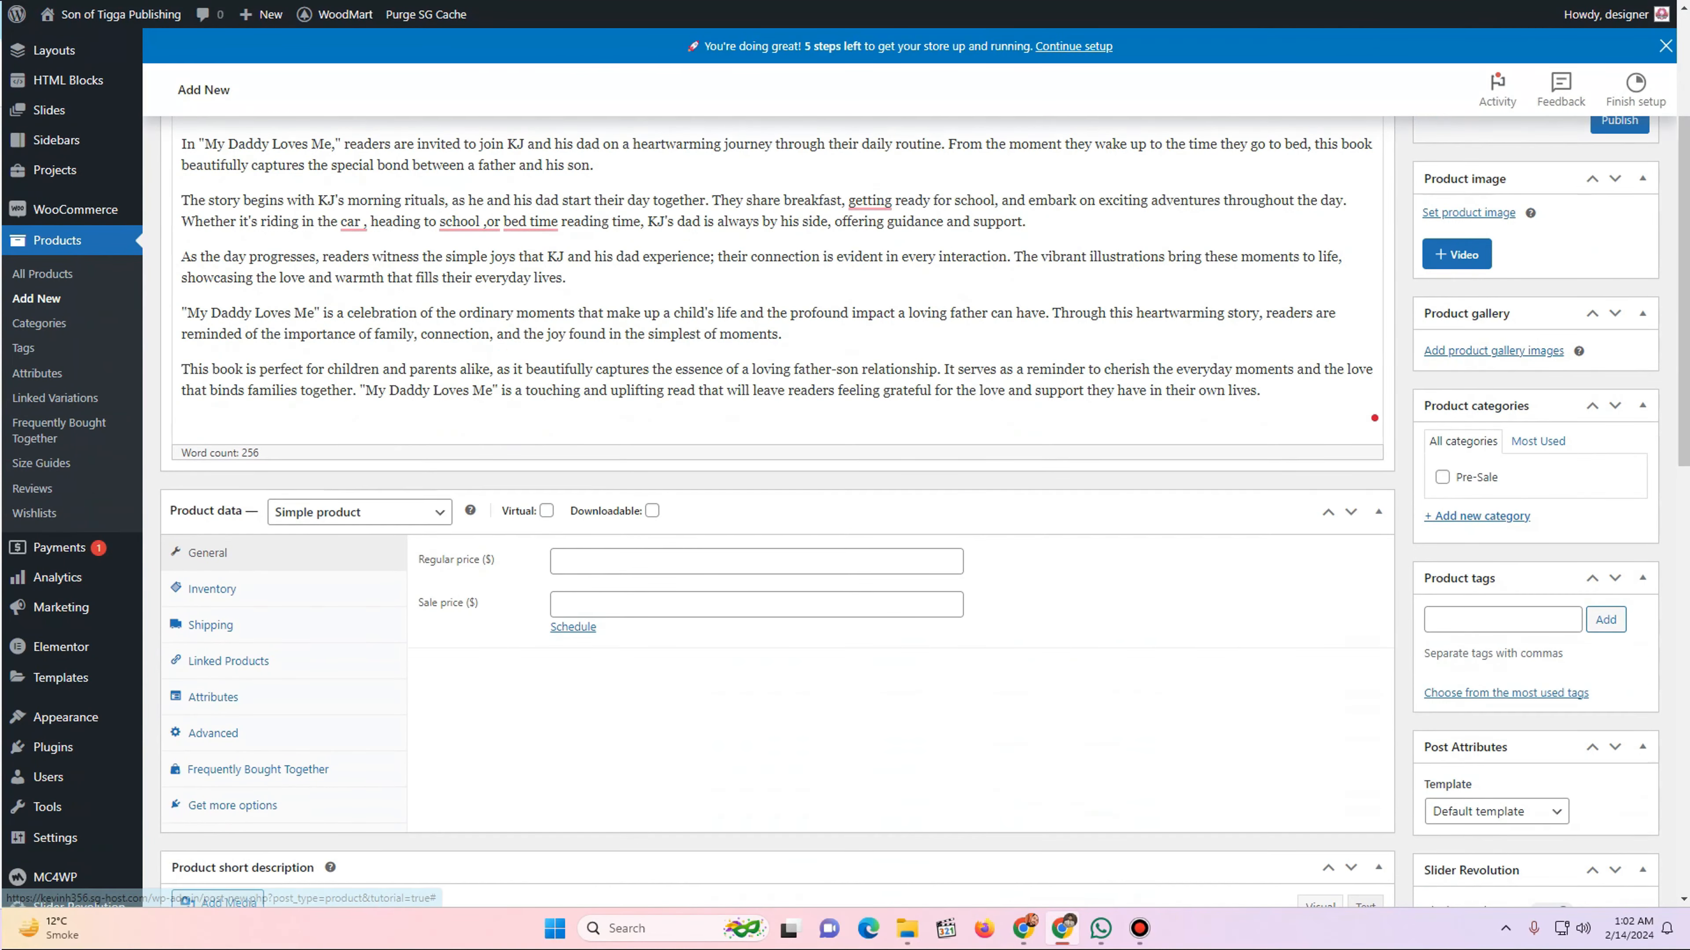
left_click(1443, 478)
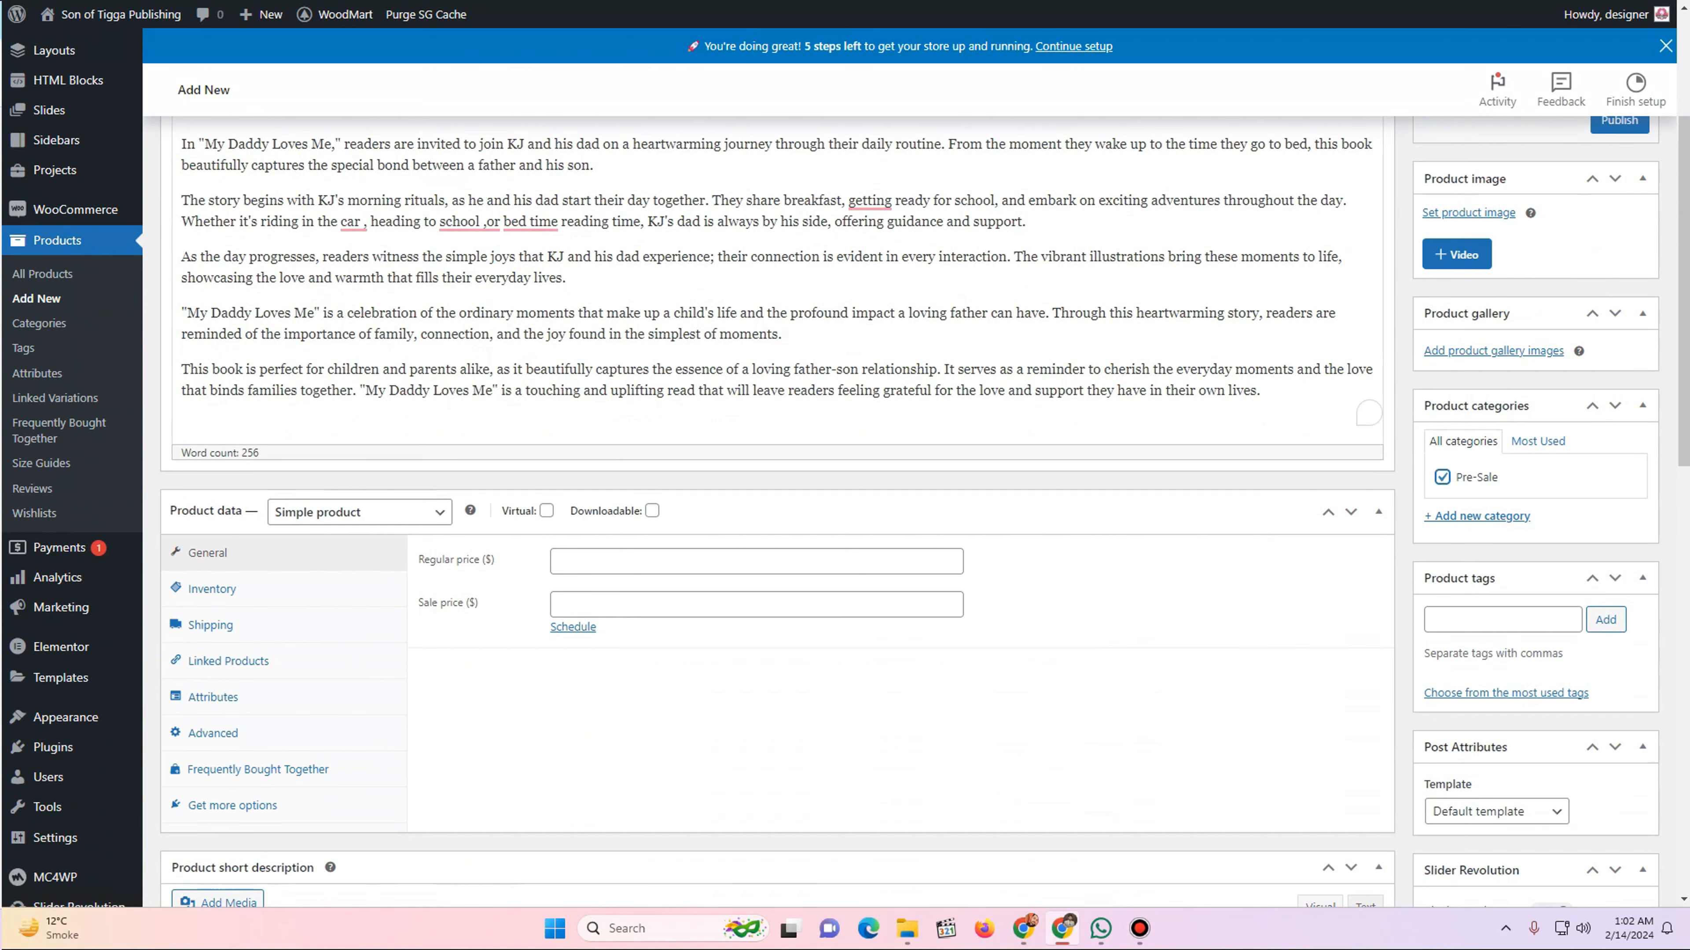
scroll(924, 513, "down", 5)
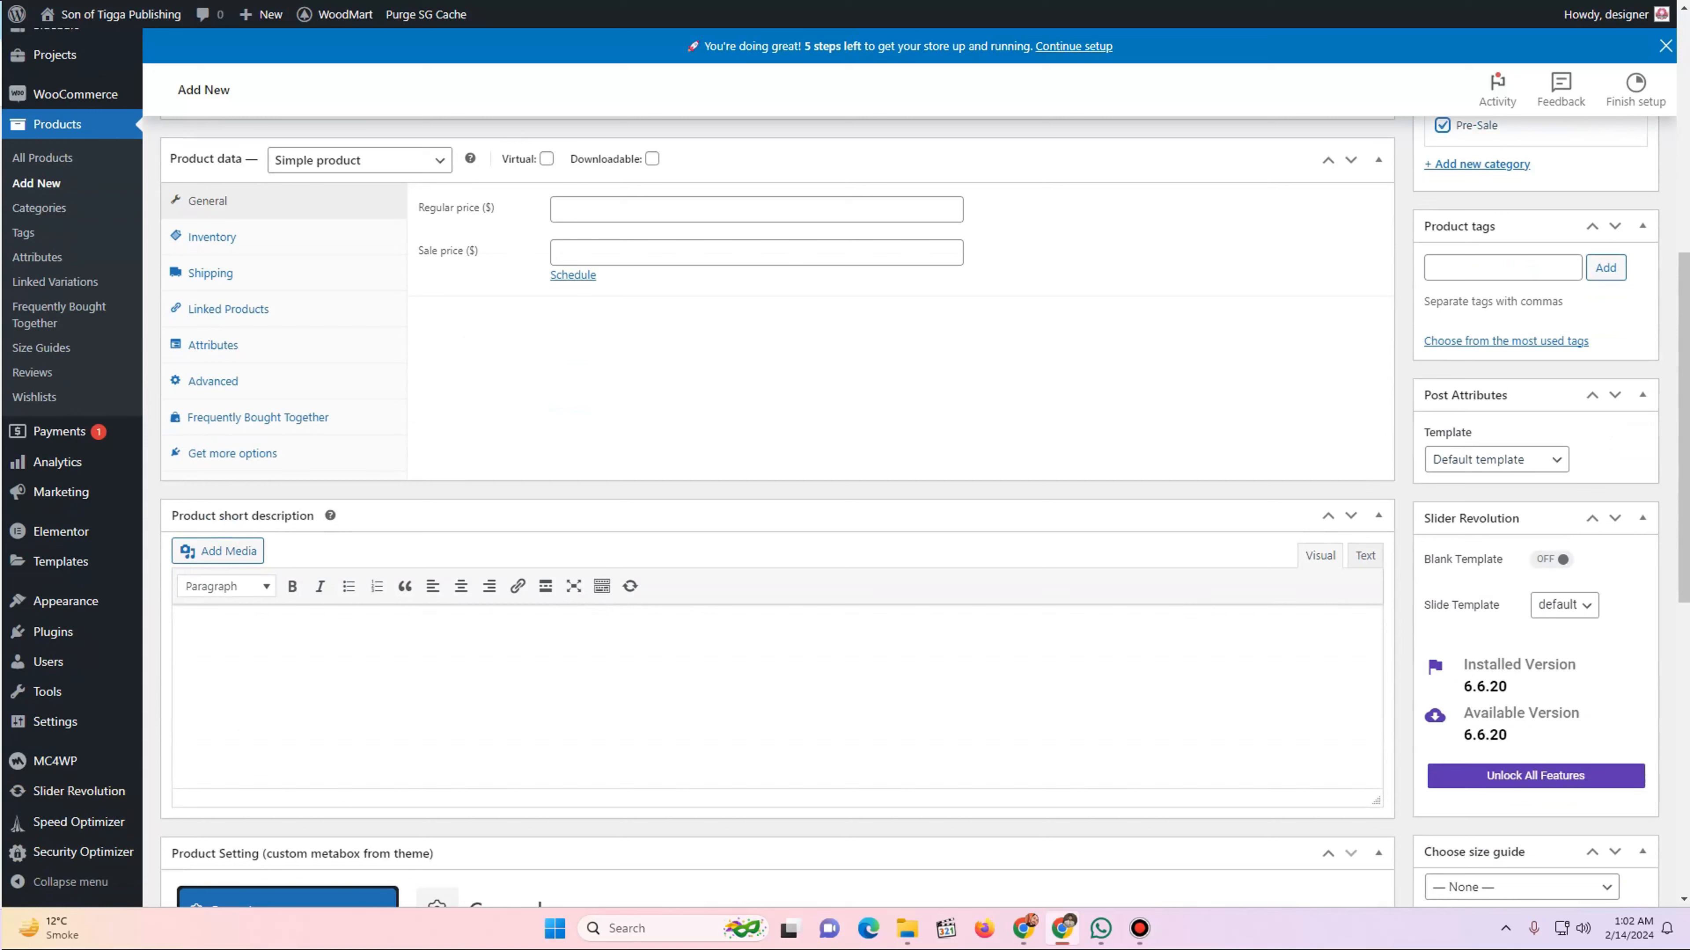
left_click(1643, 517)
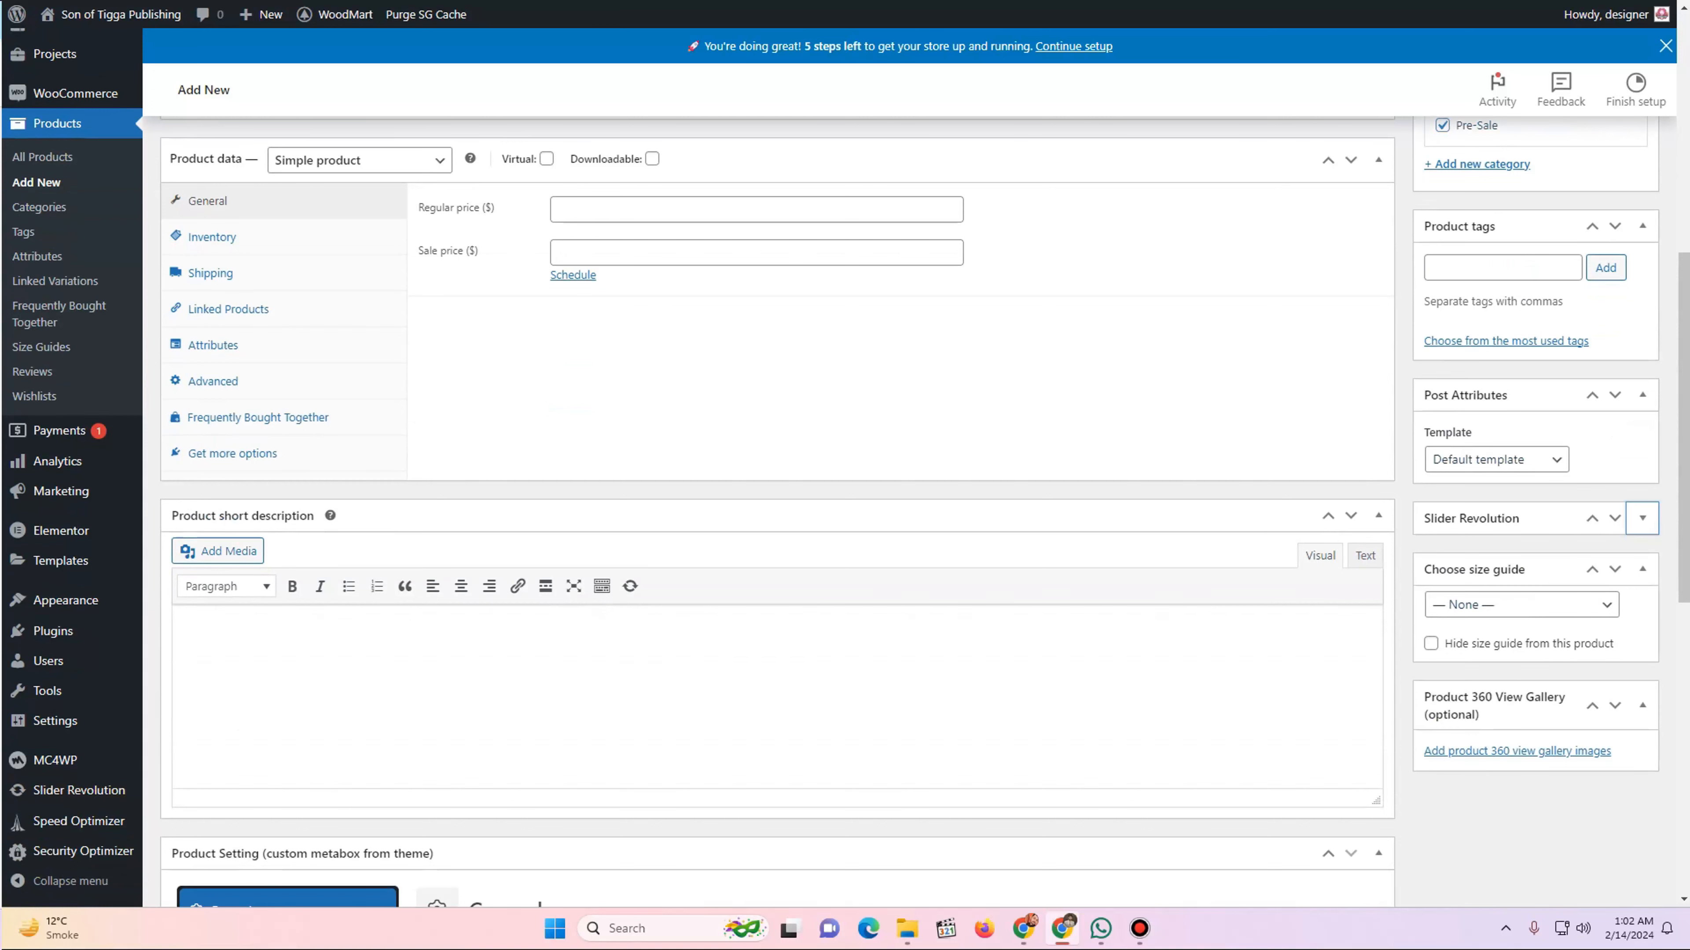
left_click(1642, 568)
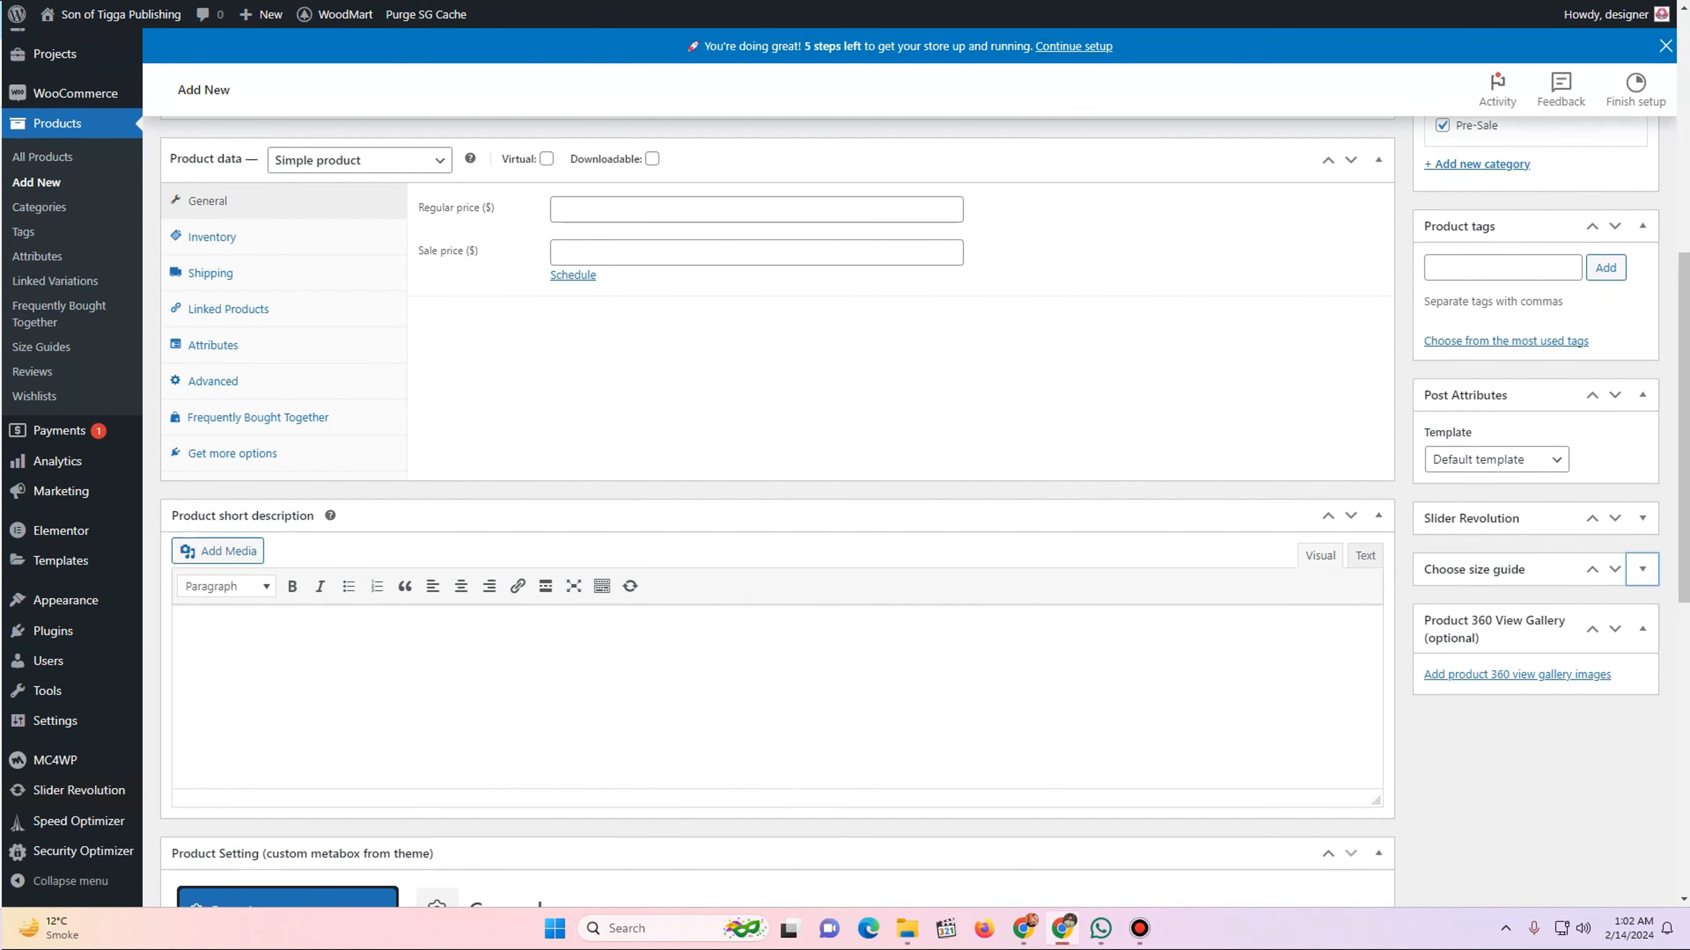
left_click(1643, 628)
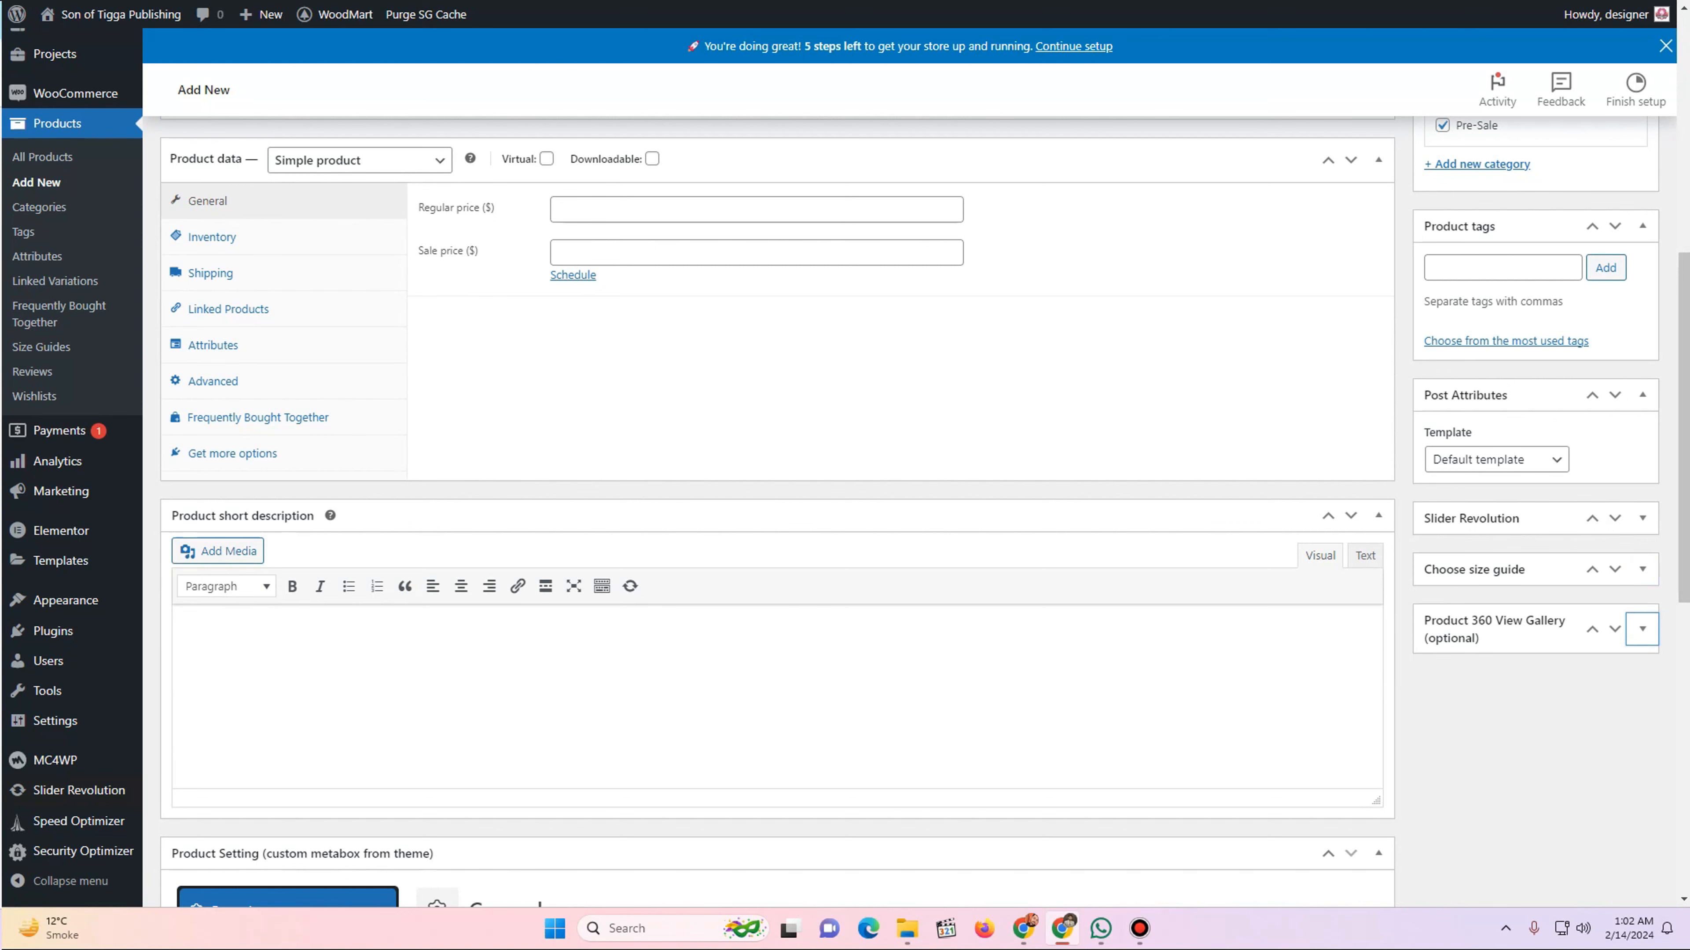
scroll(777, 506, "up", 1)
scroll(777, 506, "up", 1)
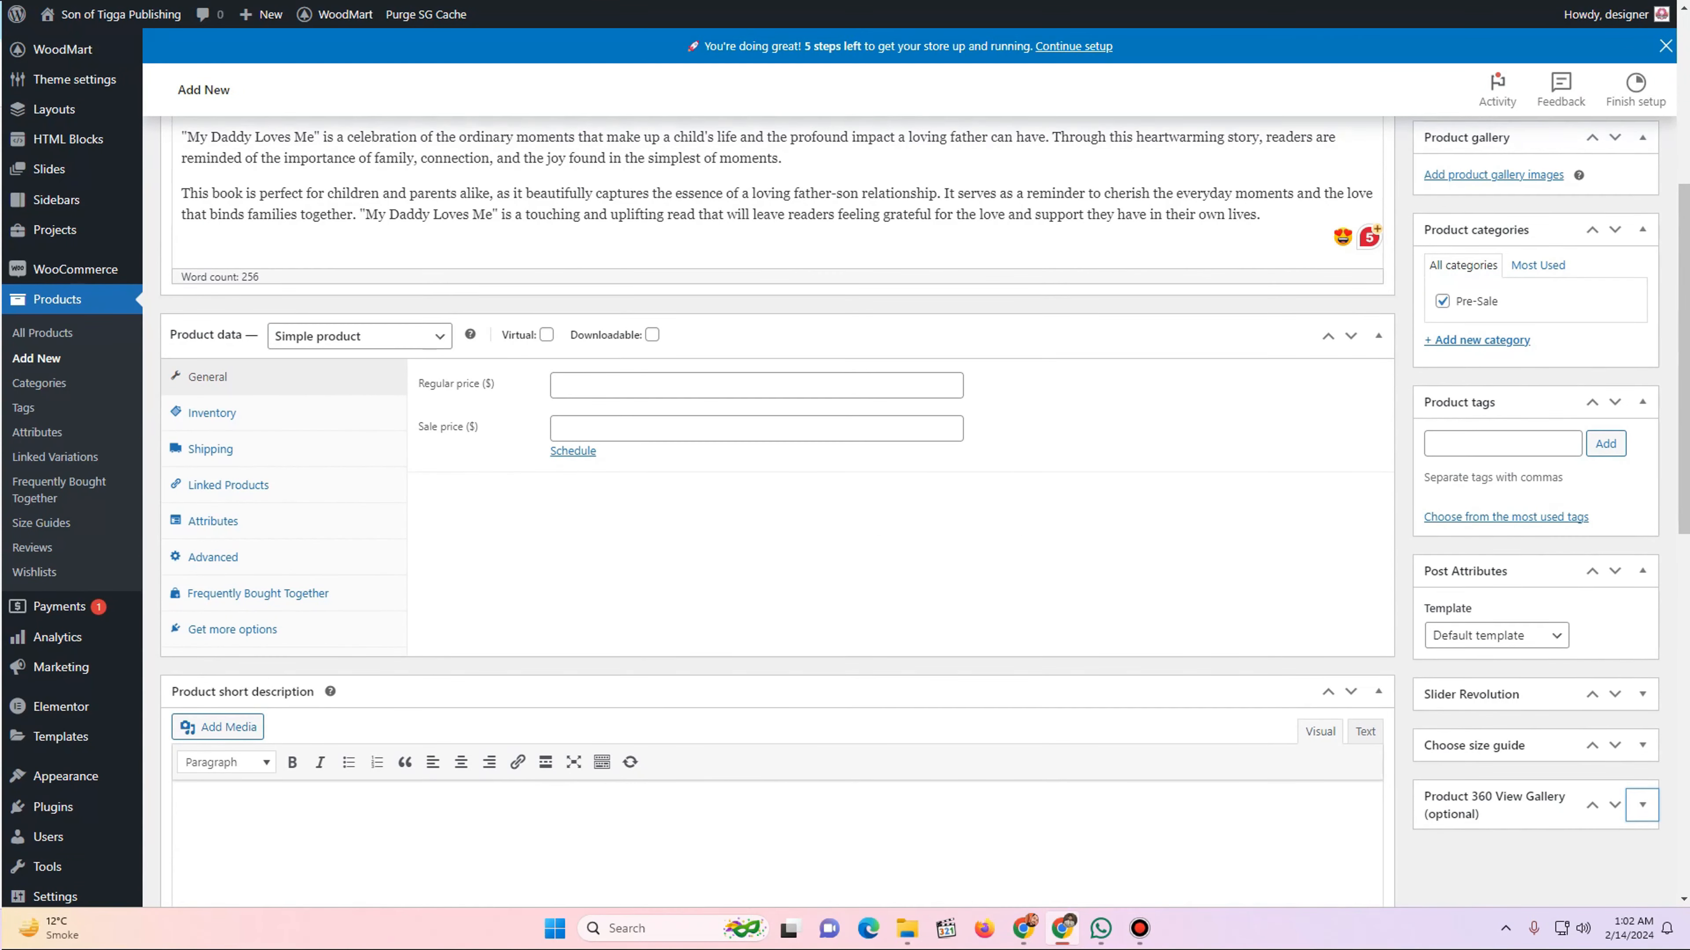
left_click(1497, 636)
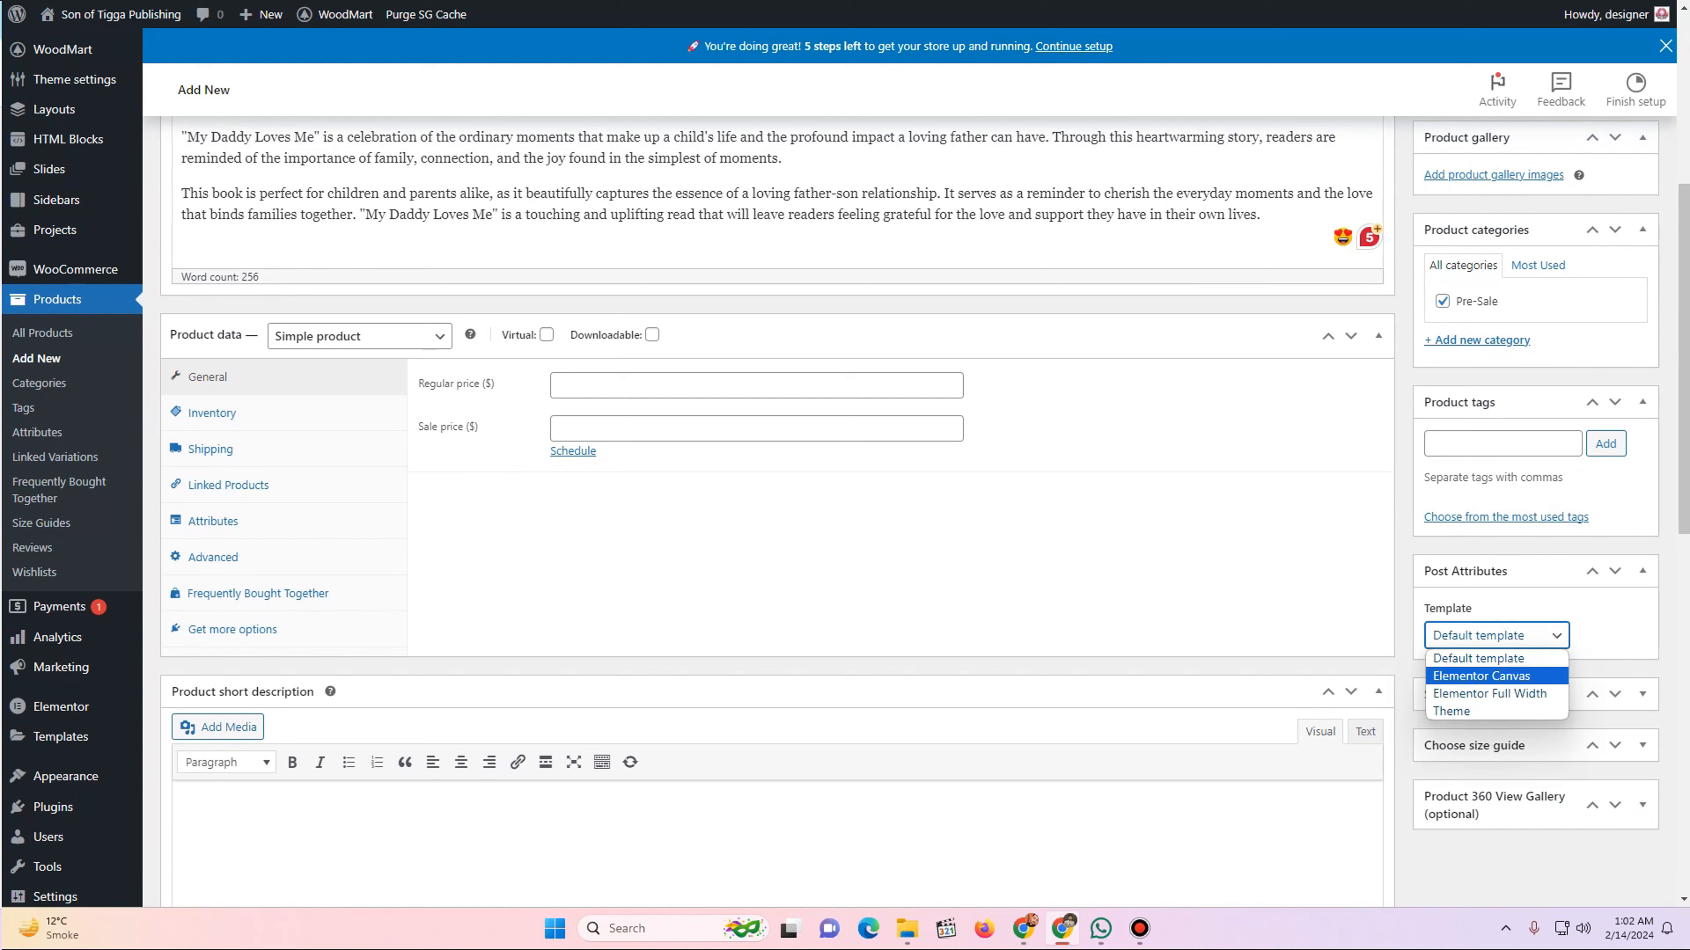
left_click(1478, 658)
left_click(1642, 571)
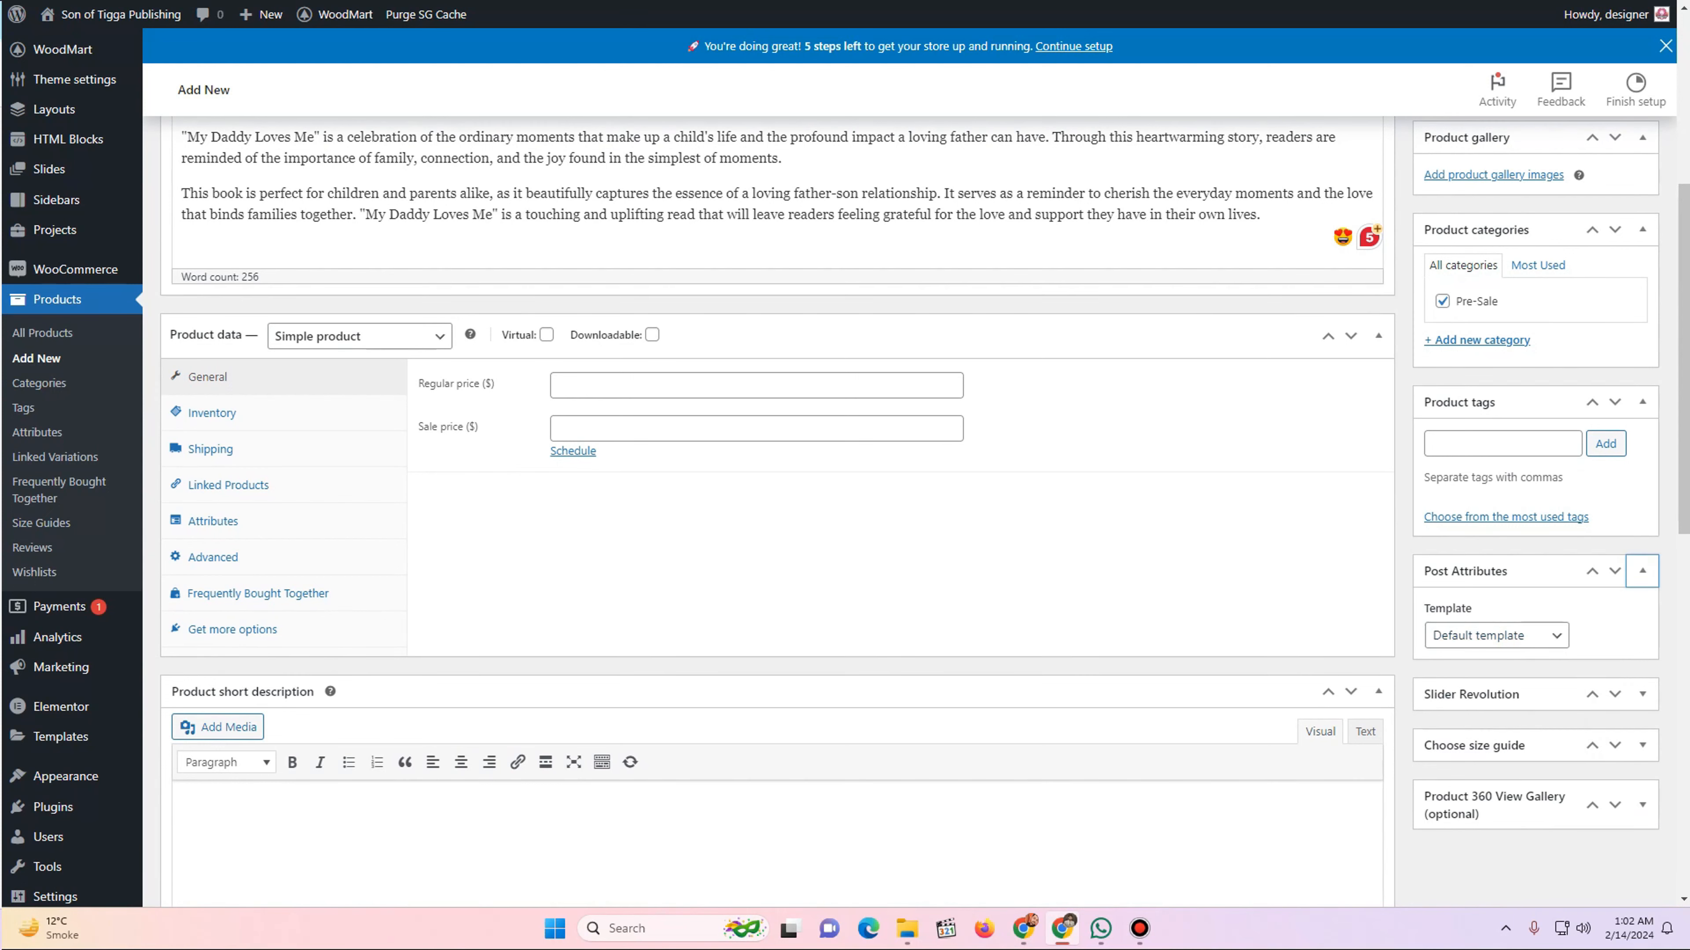
- Set the "My Daddy Loves Me" book cover from the media library as the product image
scroll(1642, 572, "up", 1)
scroll(1641, 571, "up", 4)
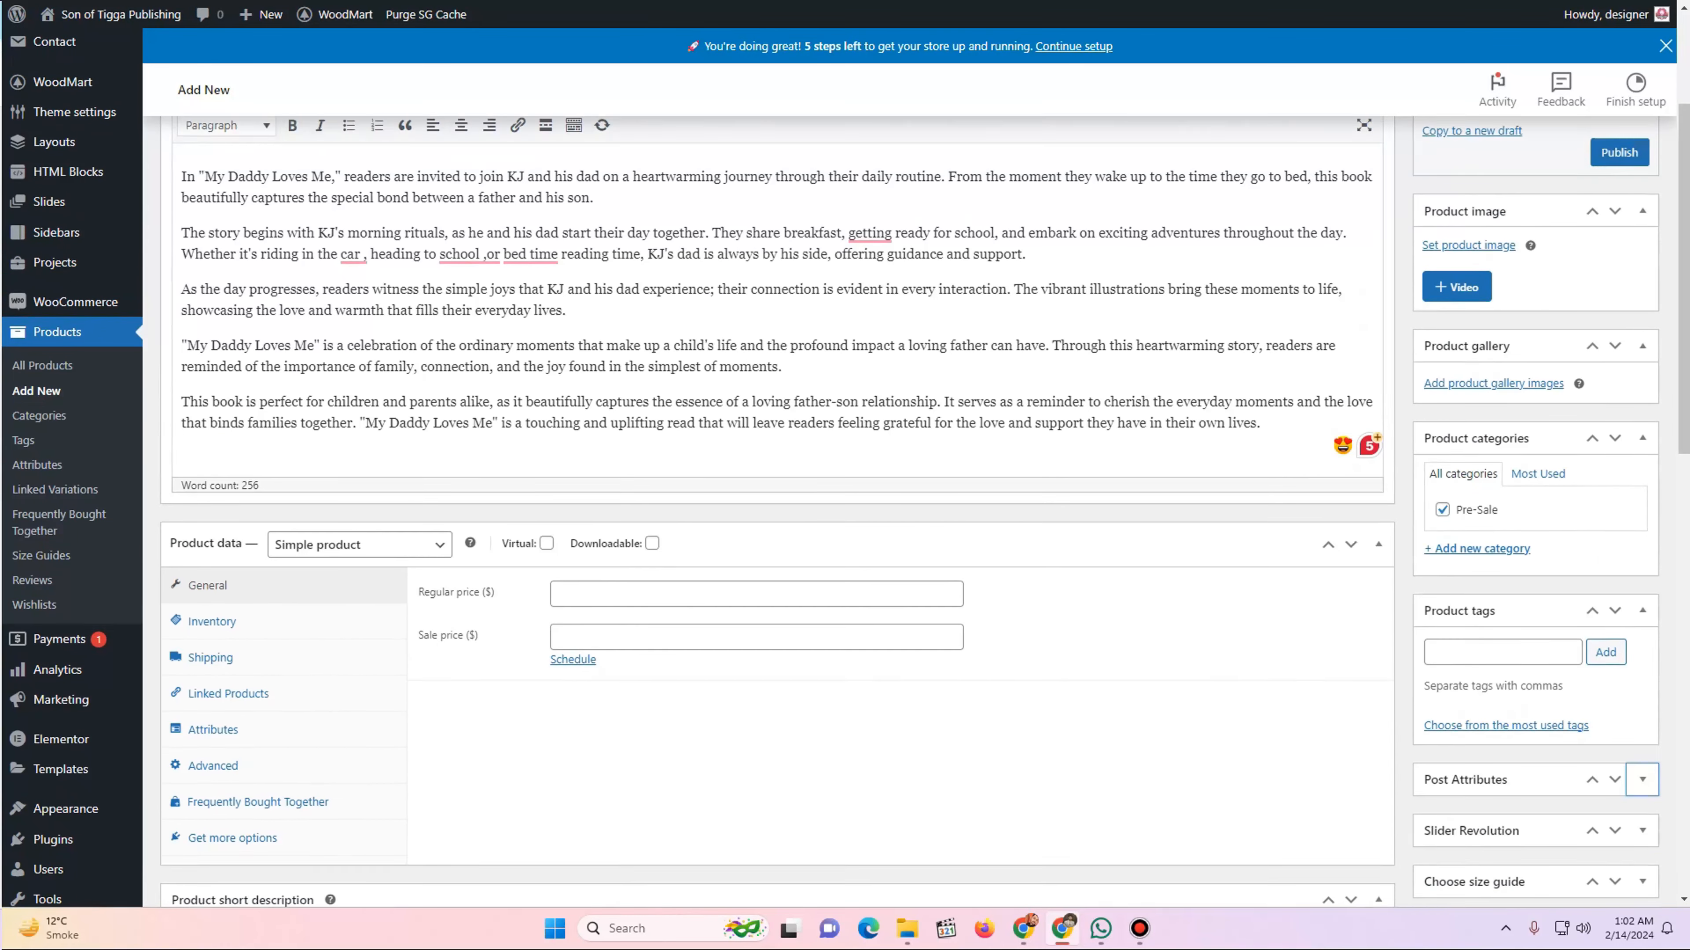
left_click(1468, 300)
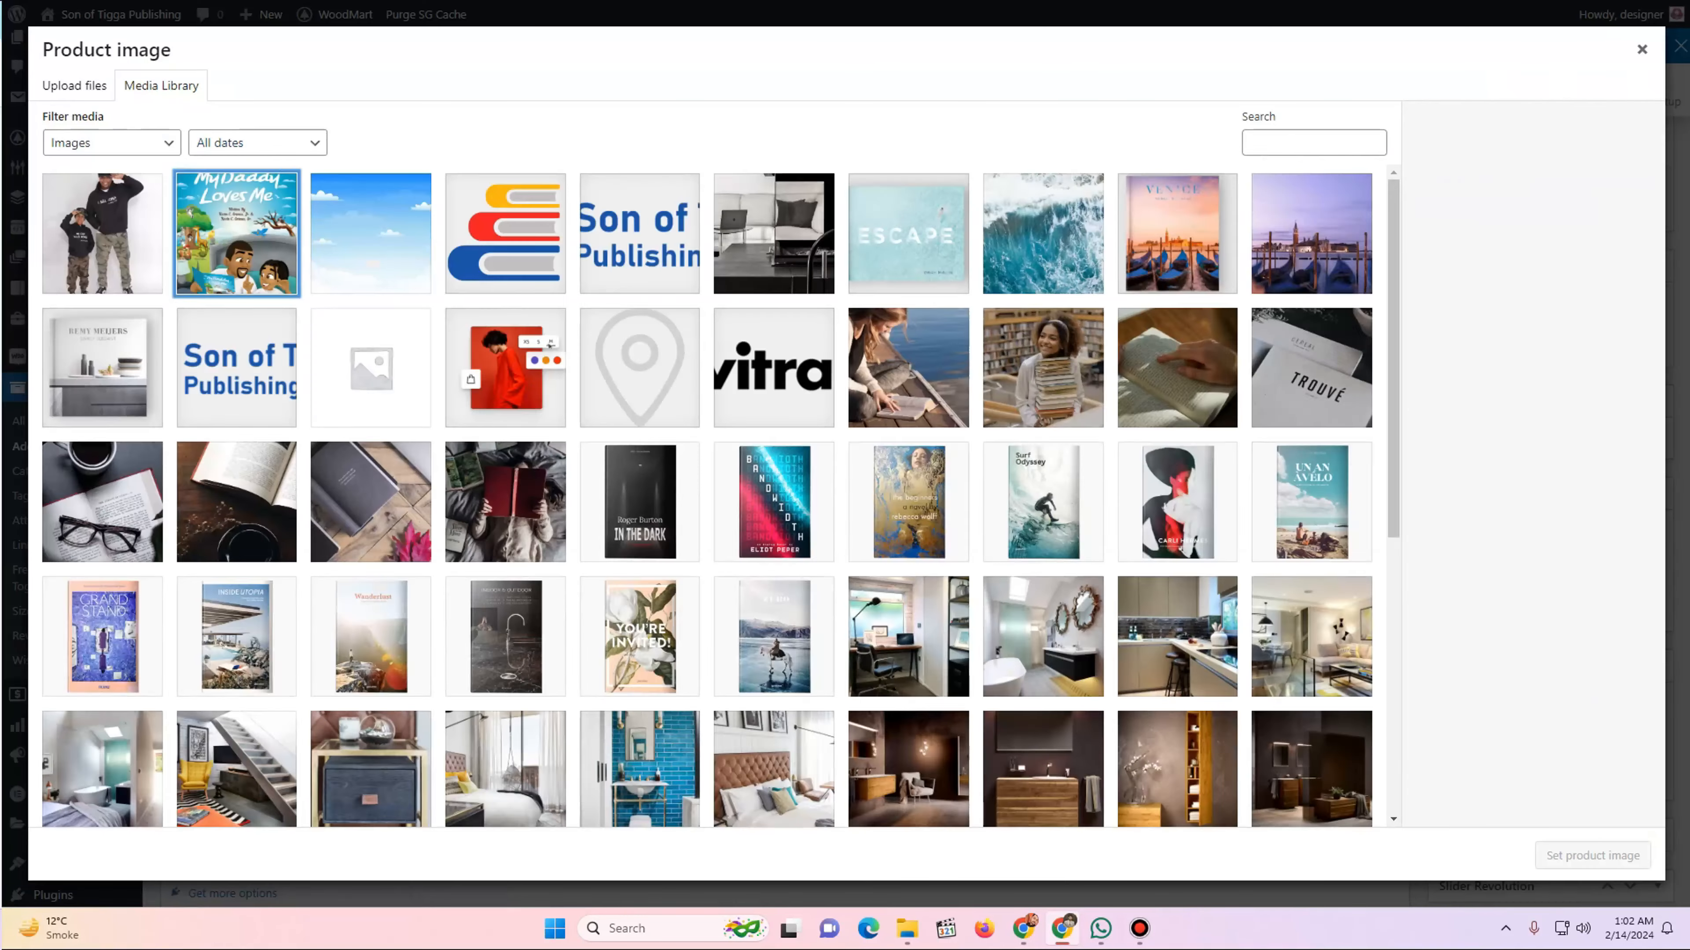
left_click(236, 234)
left_click(1591, 855)
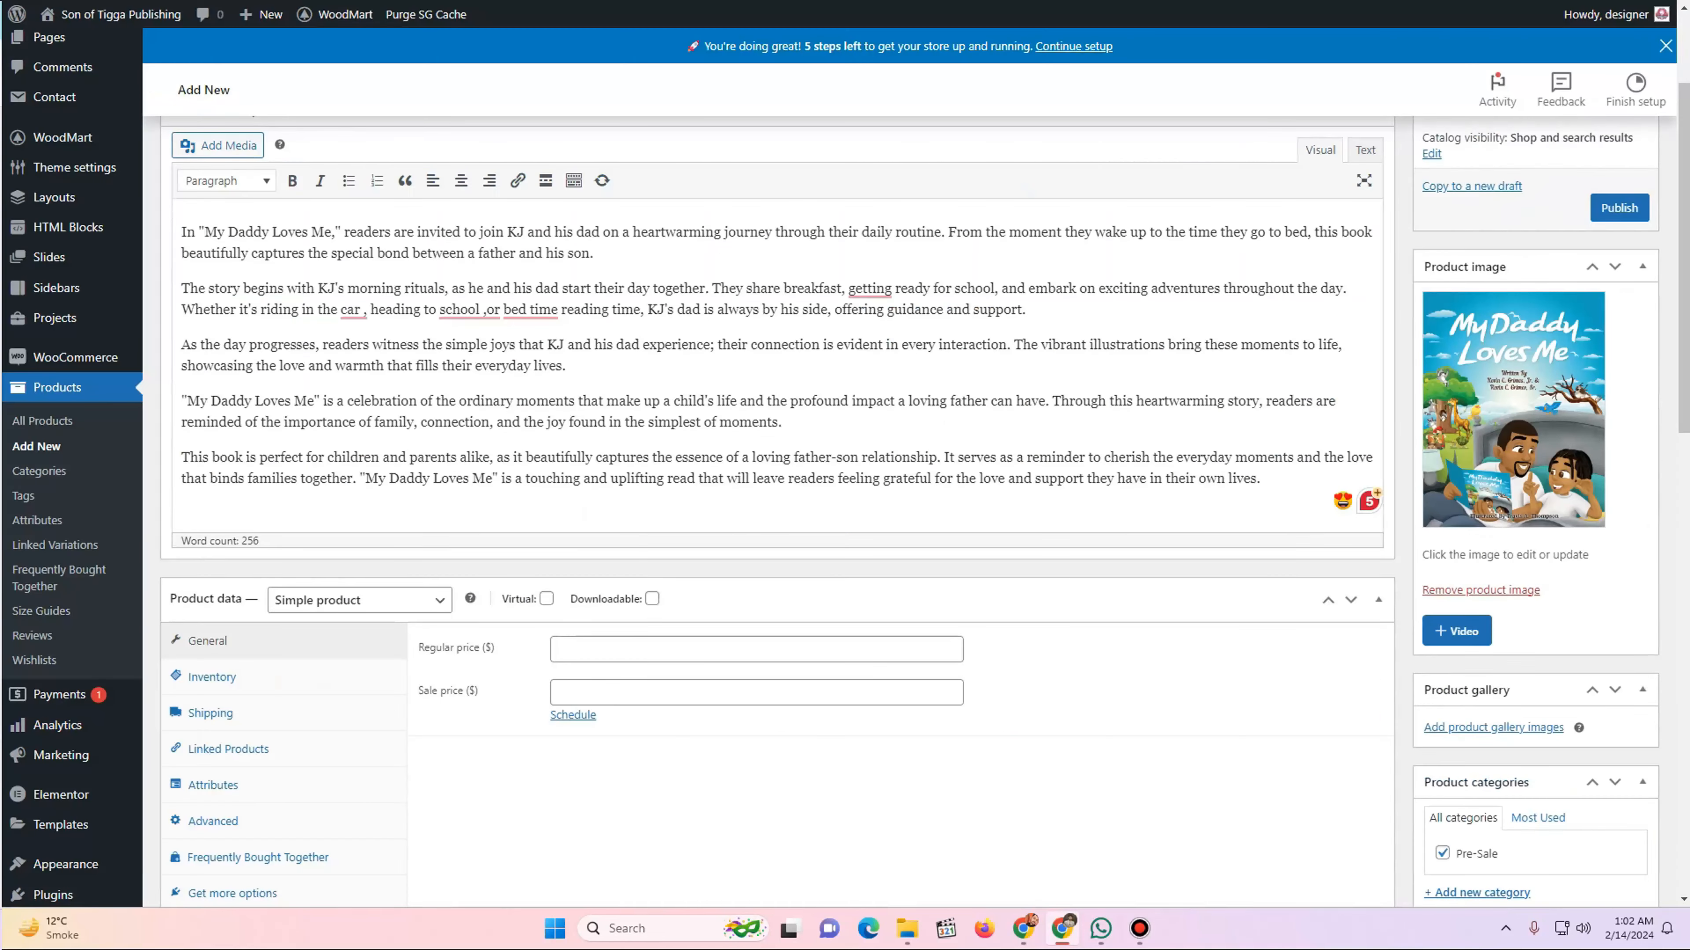
- Keep the product type as Simple product and set its regular price to 50 dollars
scroll(845, 466, "down", 3)
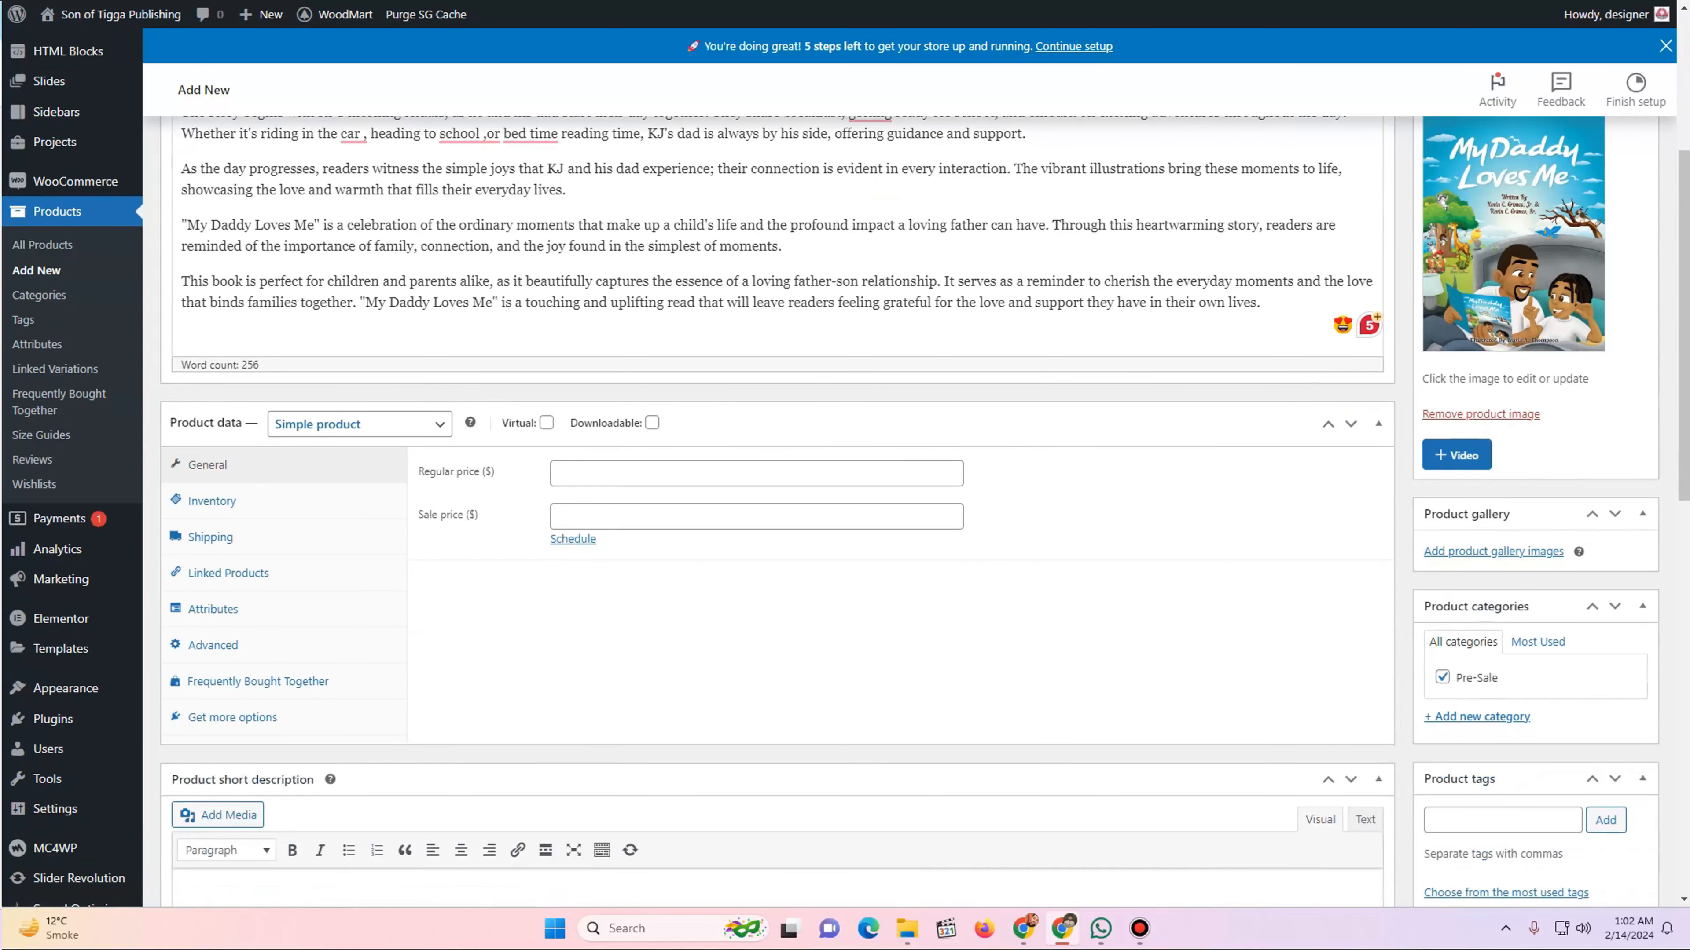
left_click(359, 424)
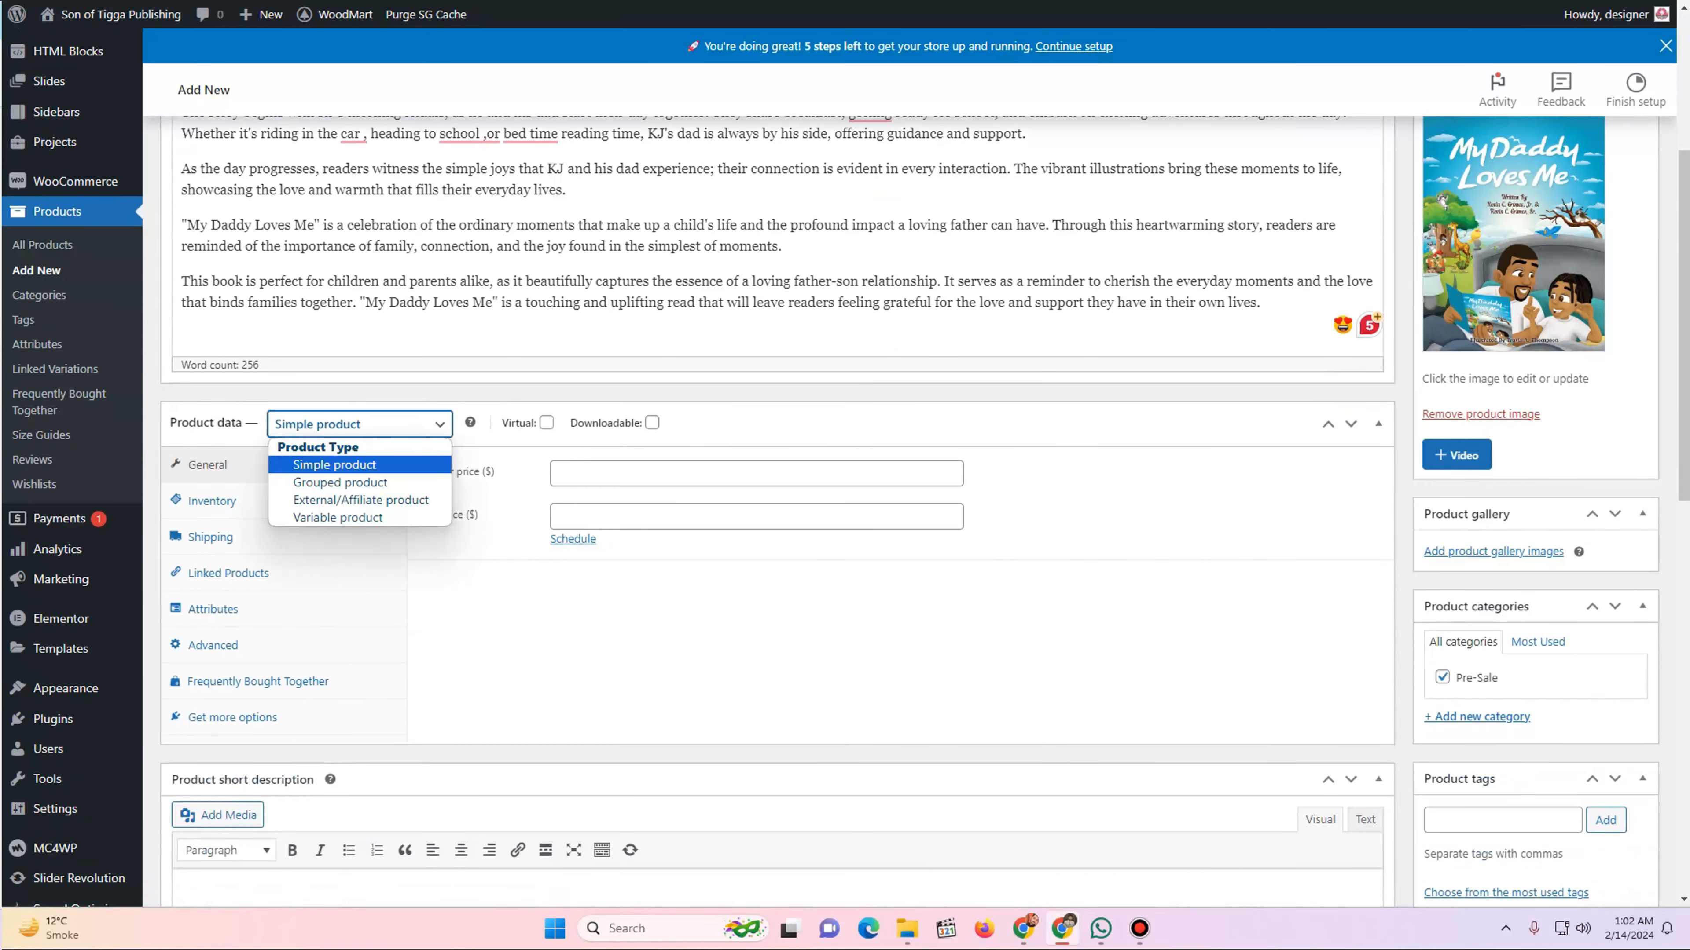
left_click(359, 424)
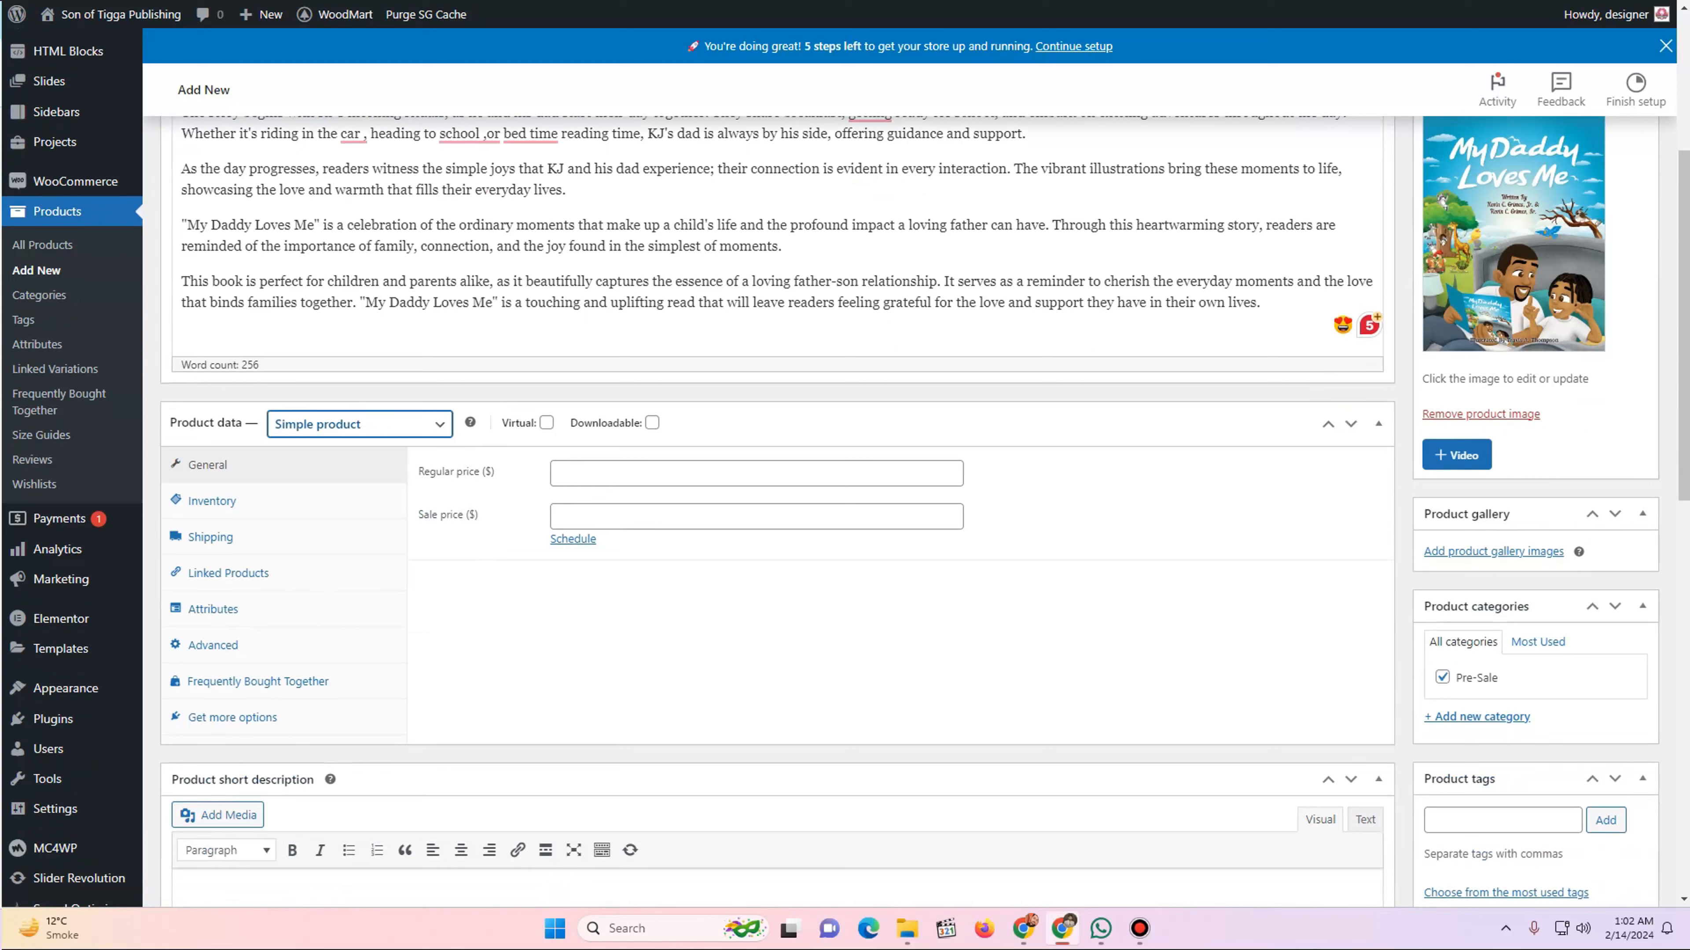
left_click(757, 473)
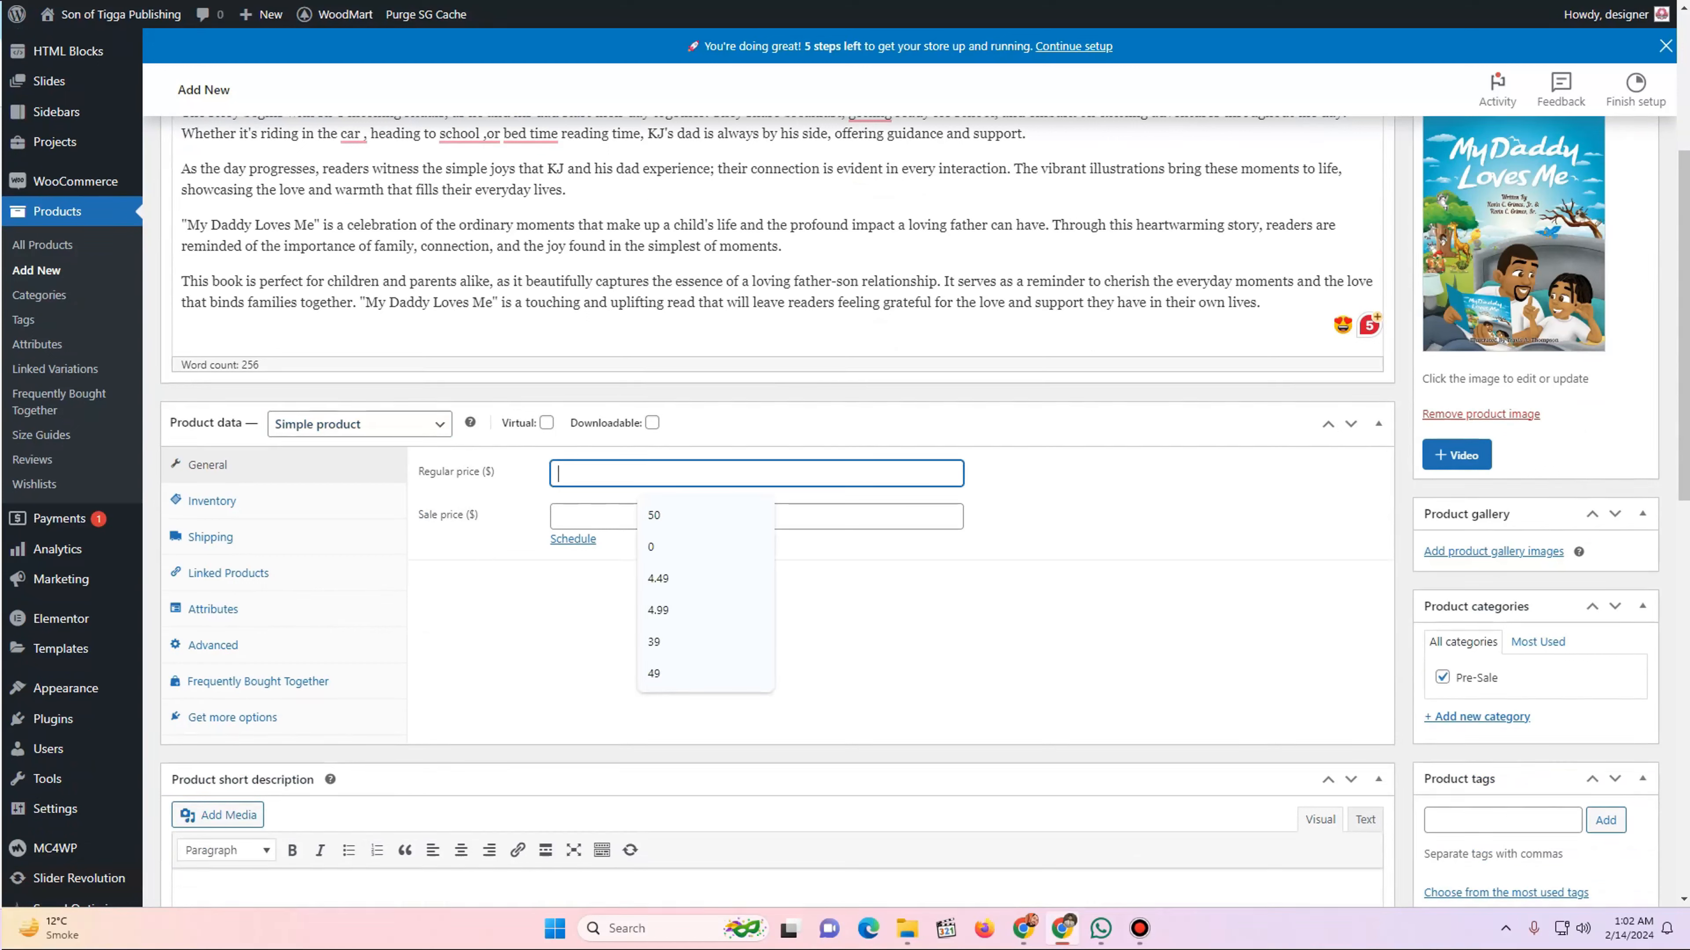
key("Down")
key("Return")
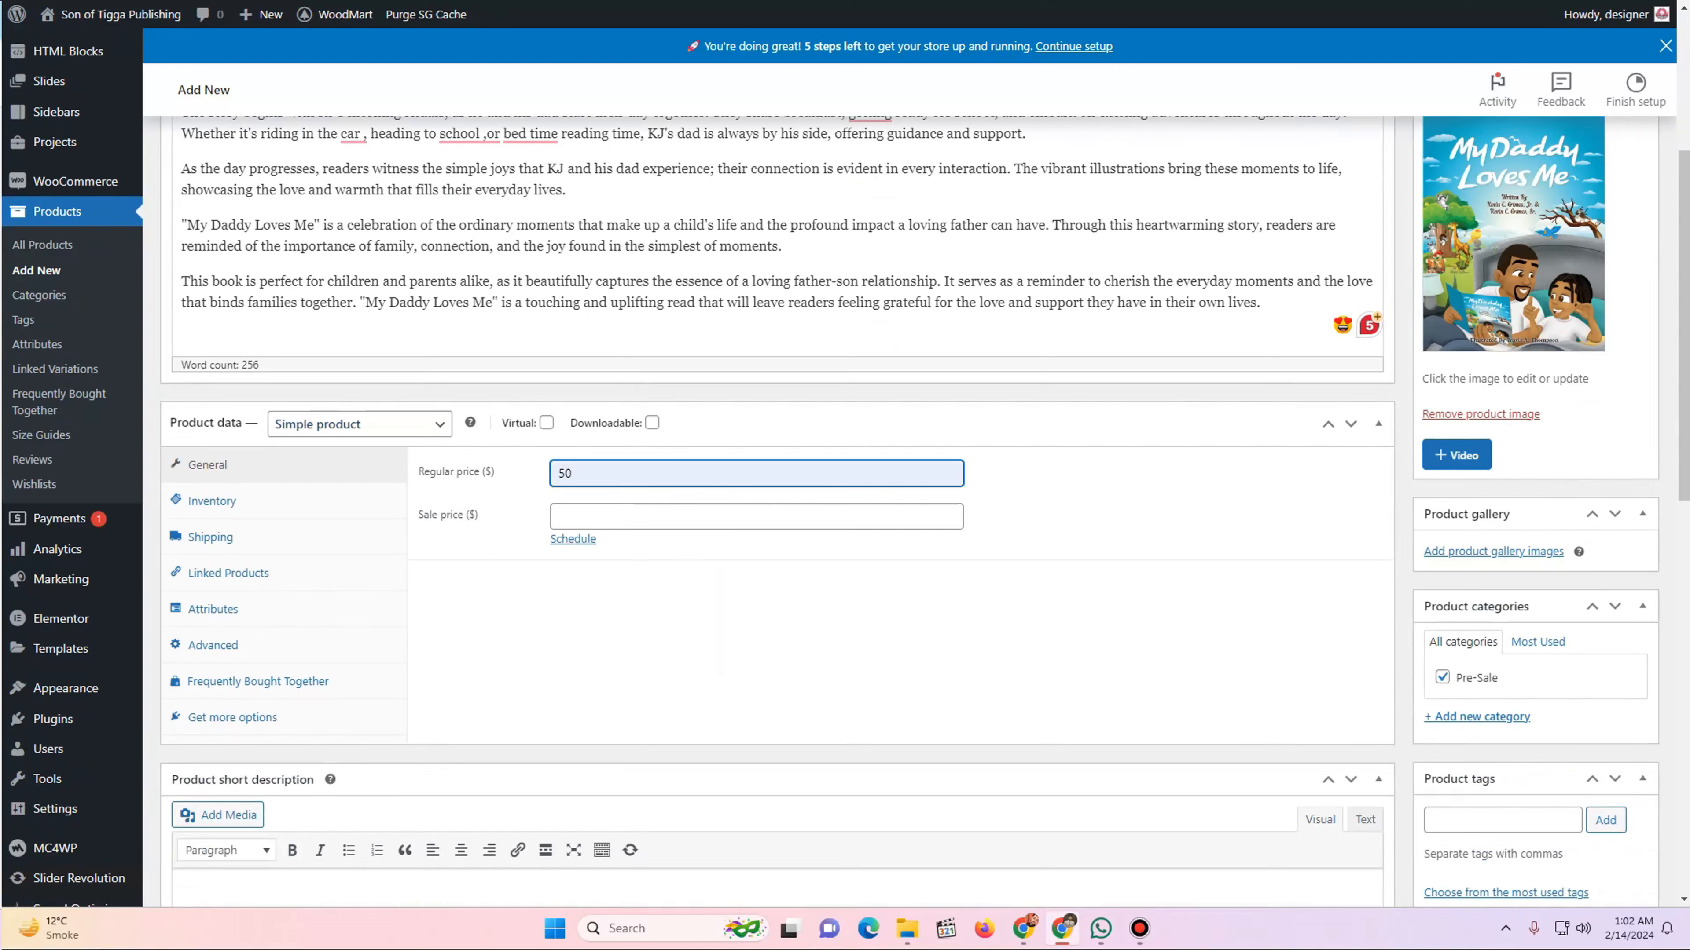
left_click(739, 619)
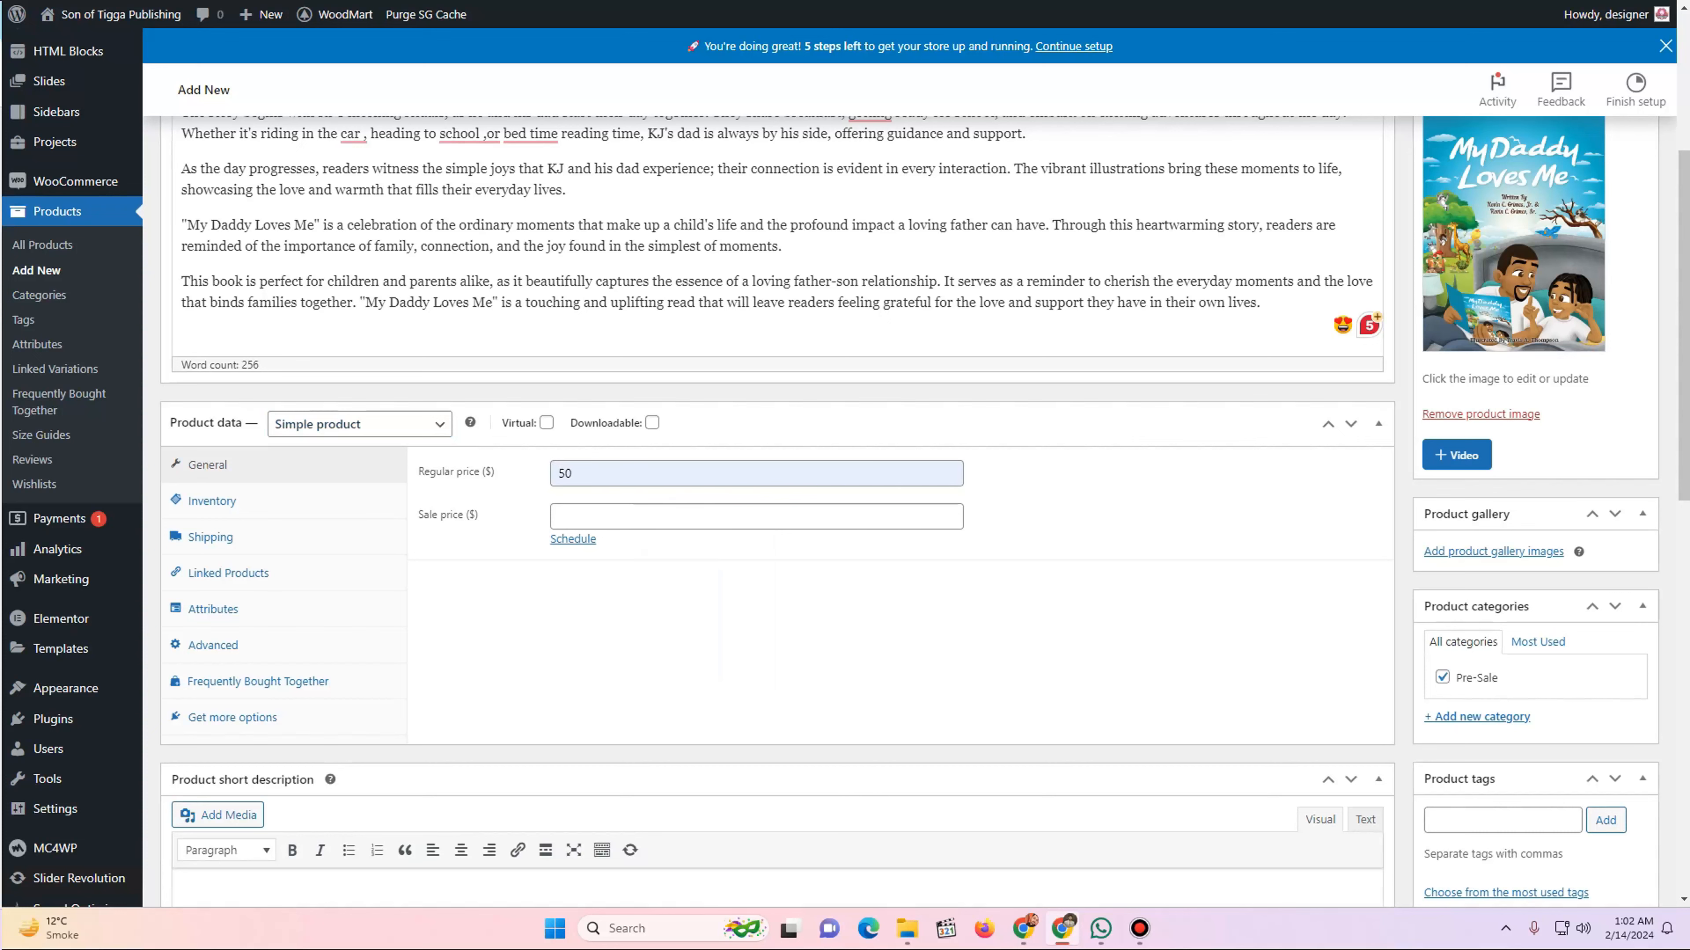
- Copy the lines "Presale February 15th 2024" and "Goes on sale March 31st" from the website info Google Docs document
scroll(776, 506, "down", 5)
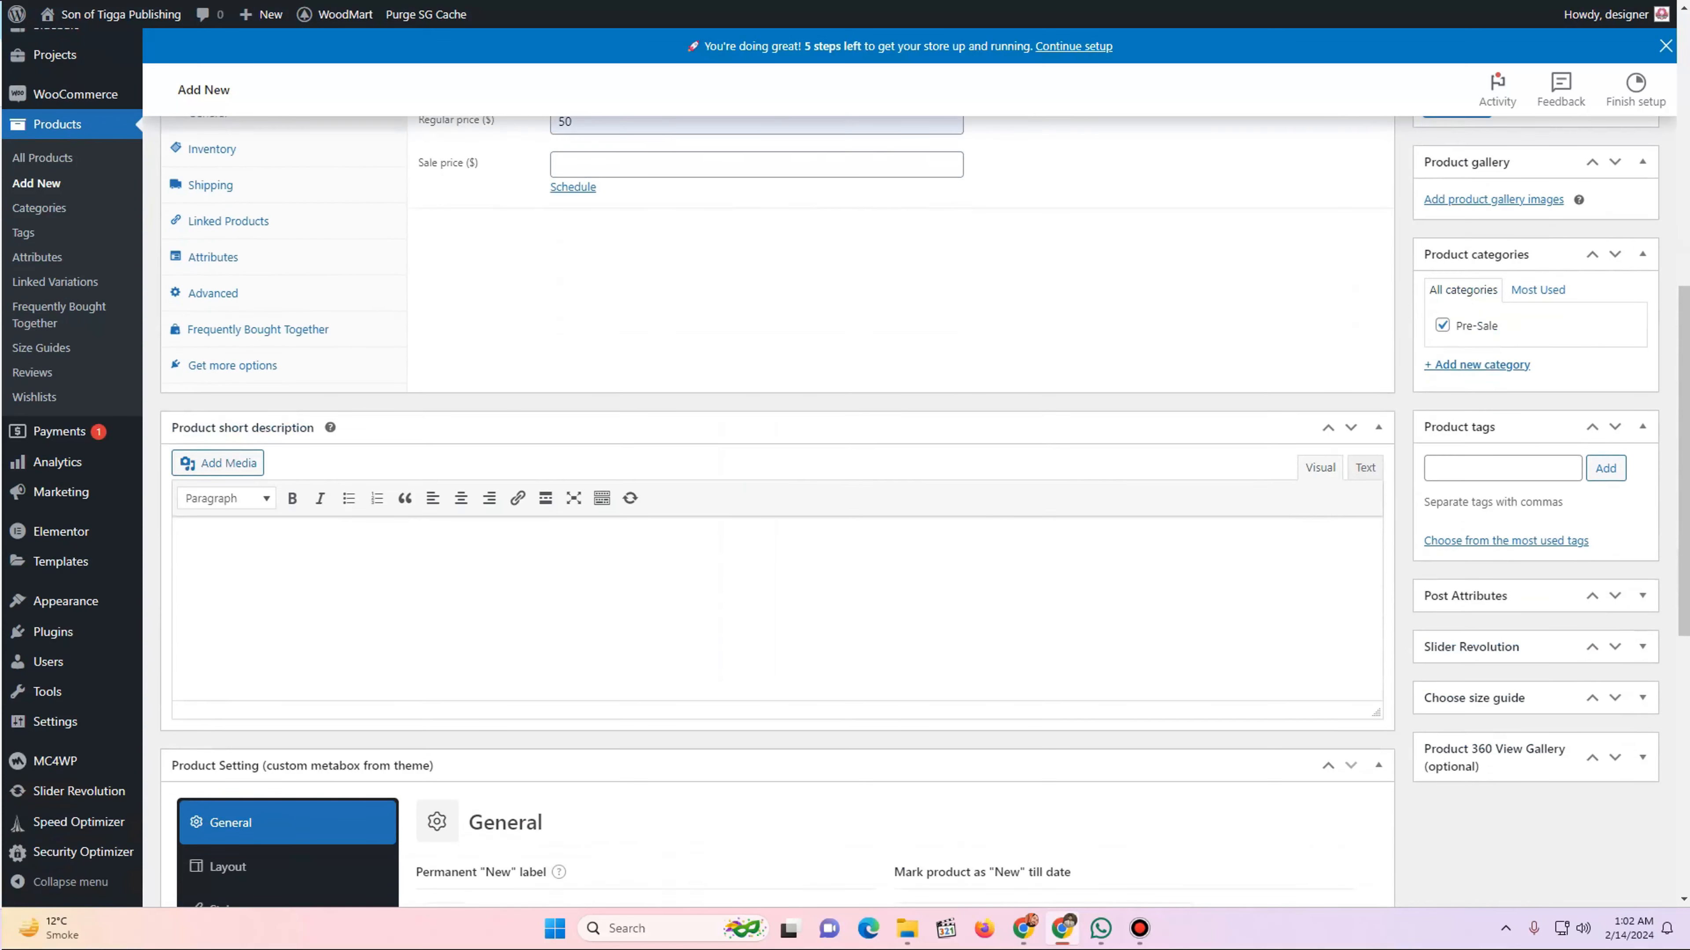
left_click(182, 540)
key("ctrl+Tab")
scroll(699, 501, "down", 1)
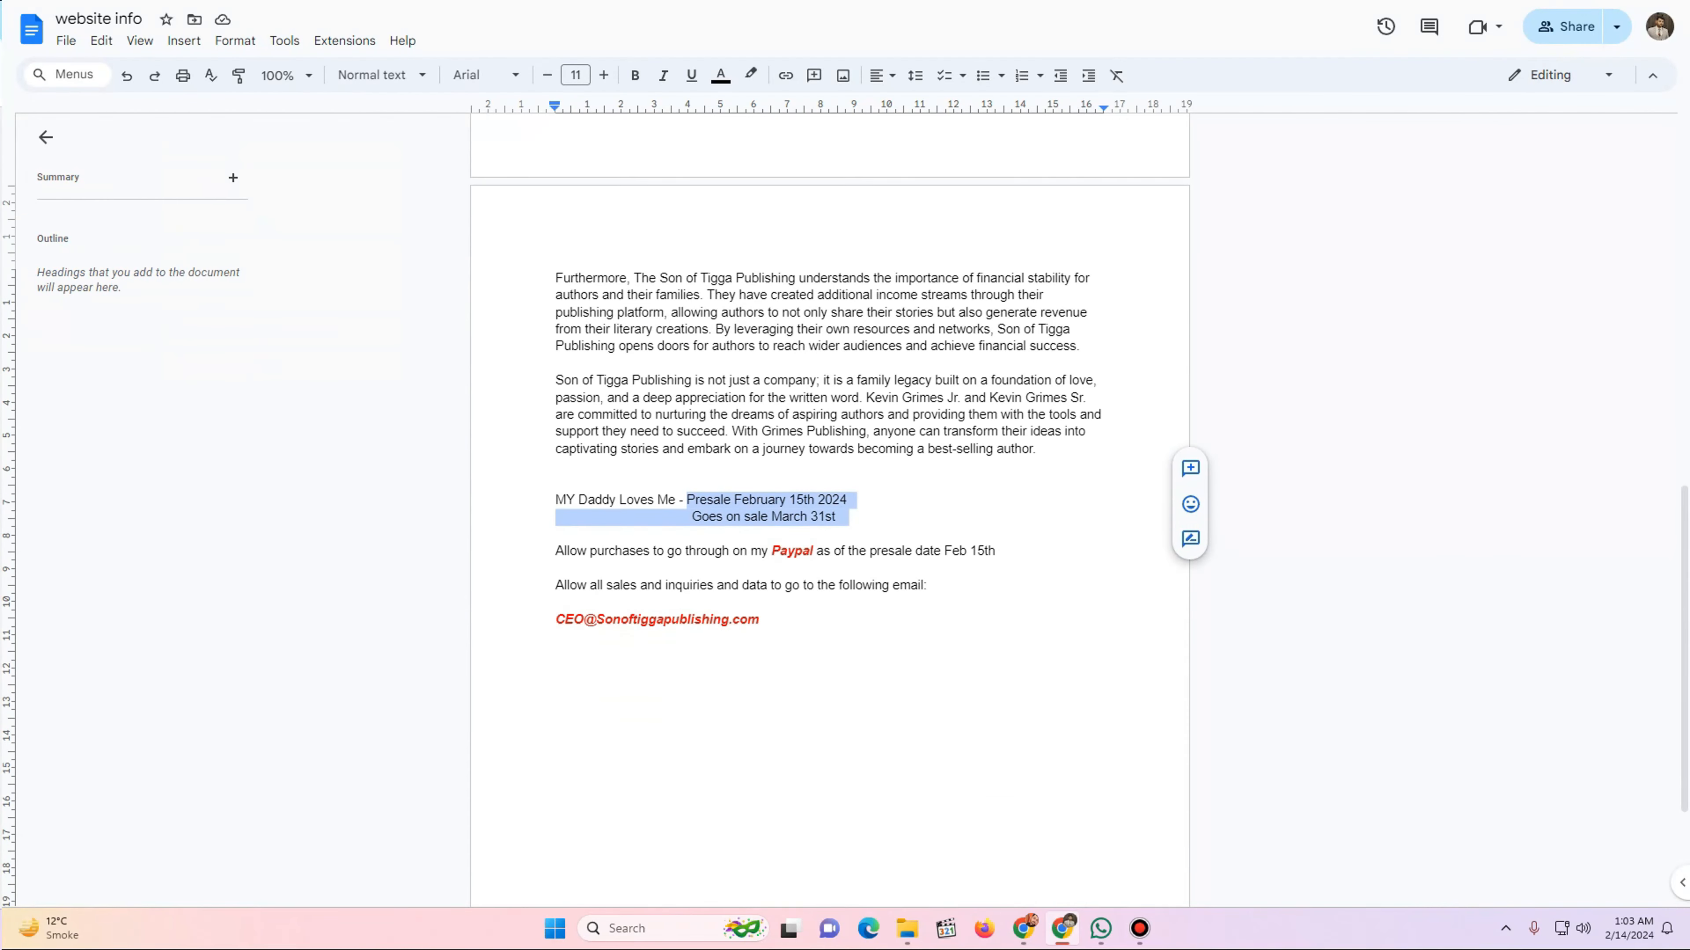
left_click(699, 500)
double_click(699, 500)
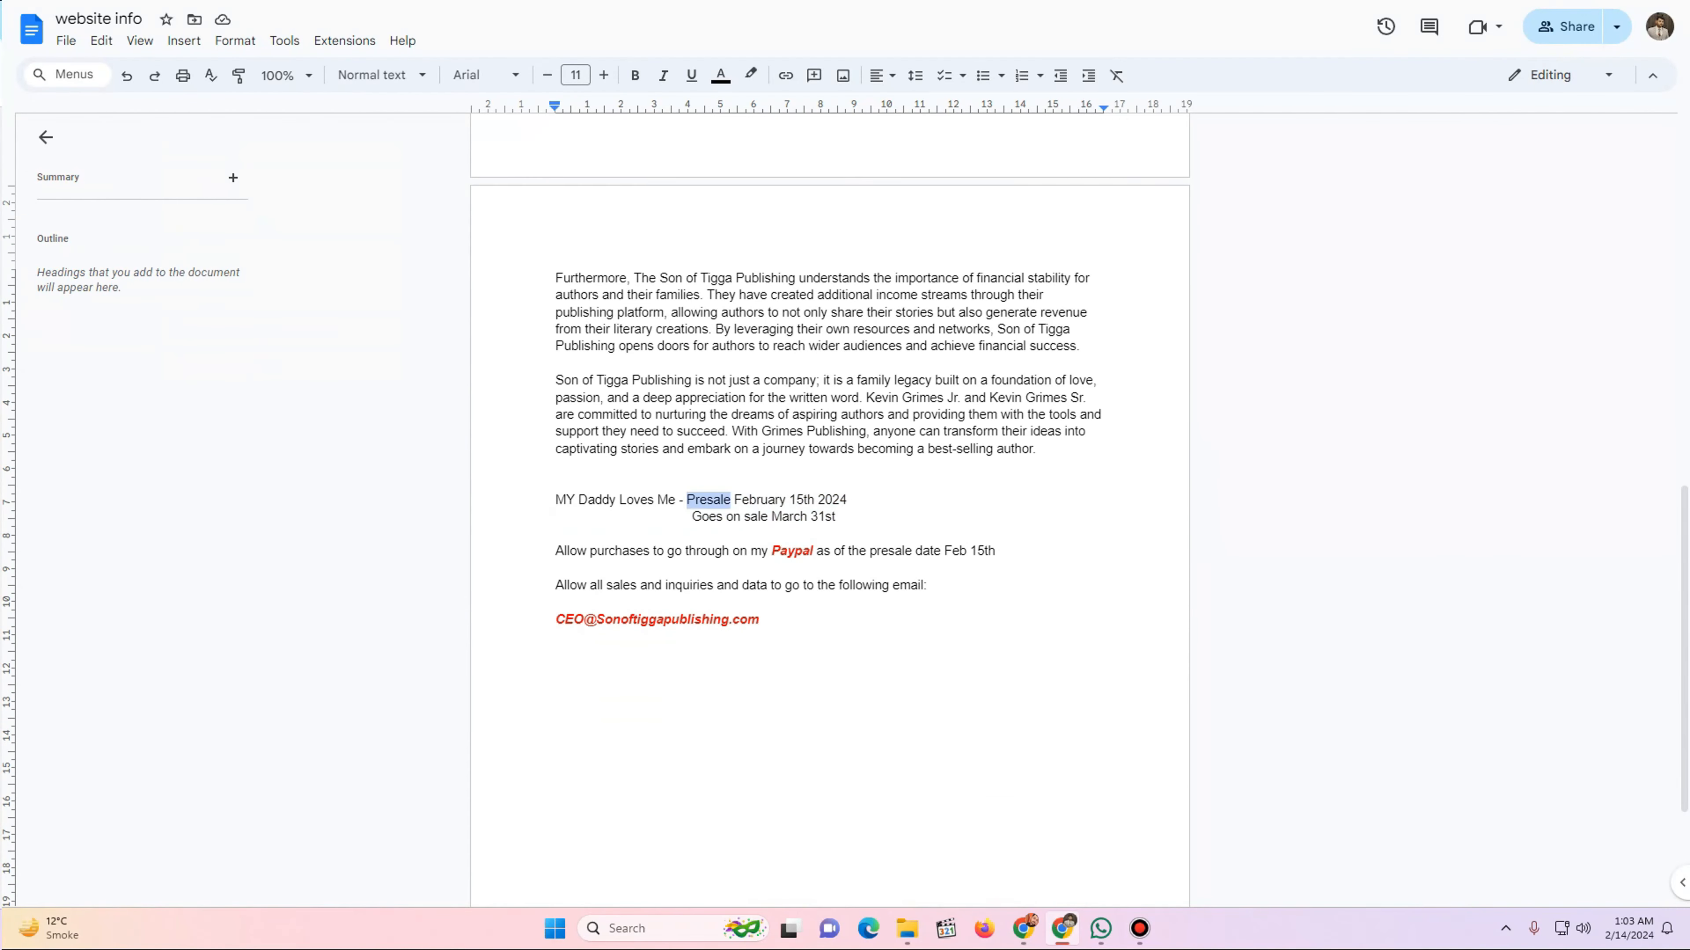
left_click_drag(700, 501, 840, 518)
key("ctrl+c")
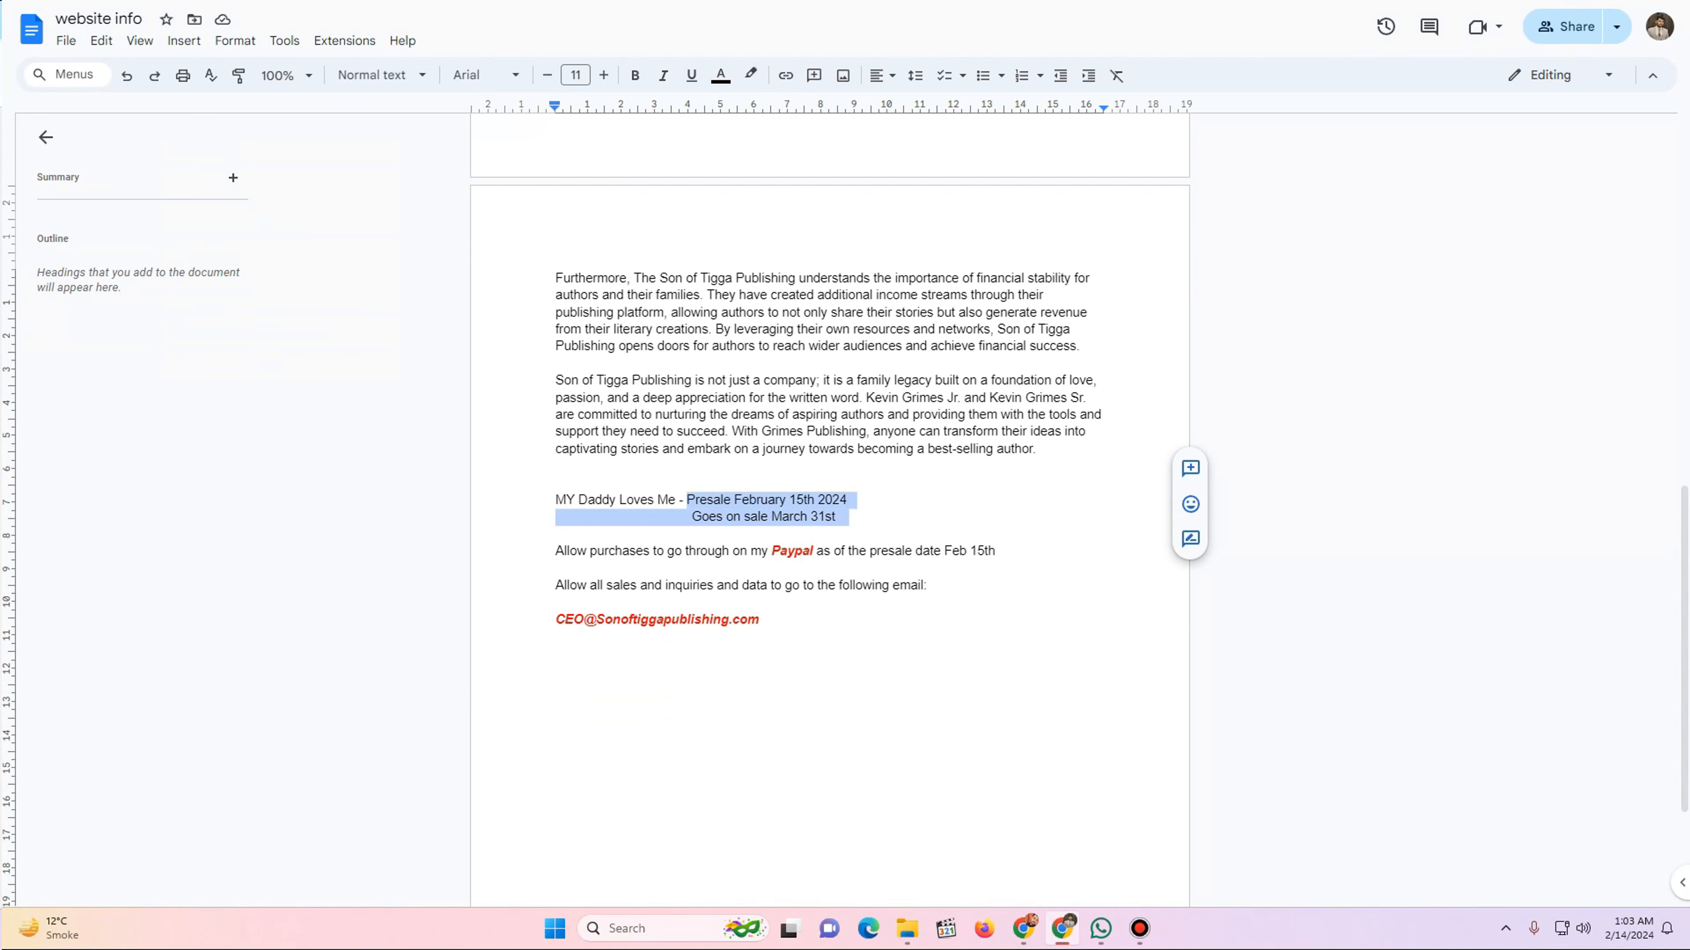
- Paste the presale and on-sale dates into the product short description in WordPress and remove the spaces before "Goes on sale March 31st"
key("ctrl+shift+Tab")
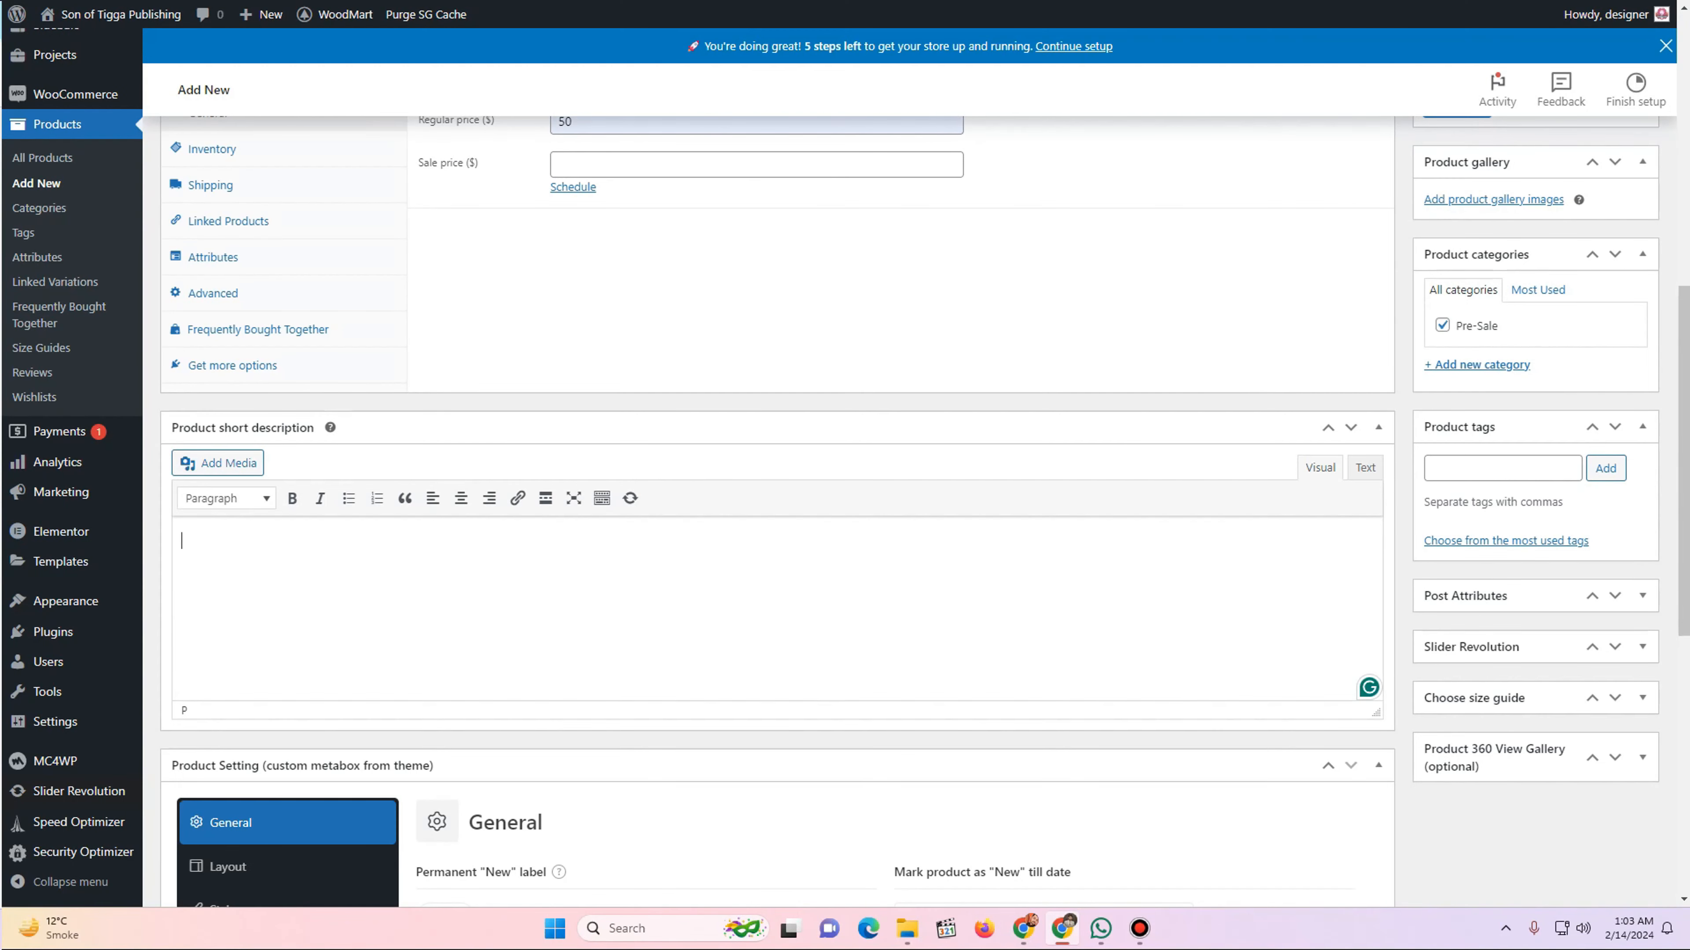
key("ctrl+v")
left_click_drag(306, 576, 180, 577)
key("BackSpace")
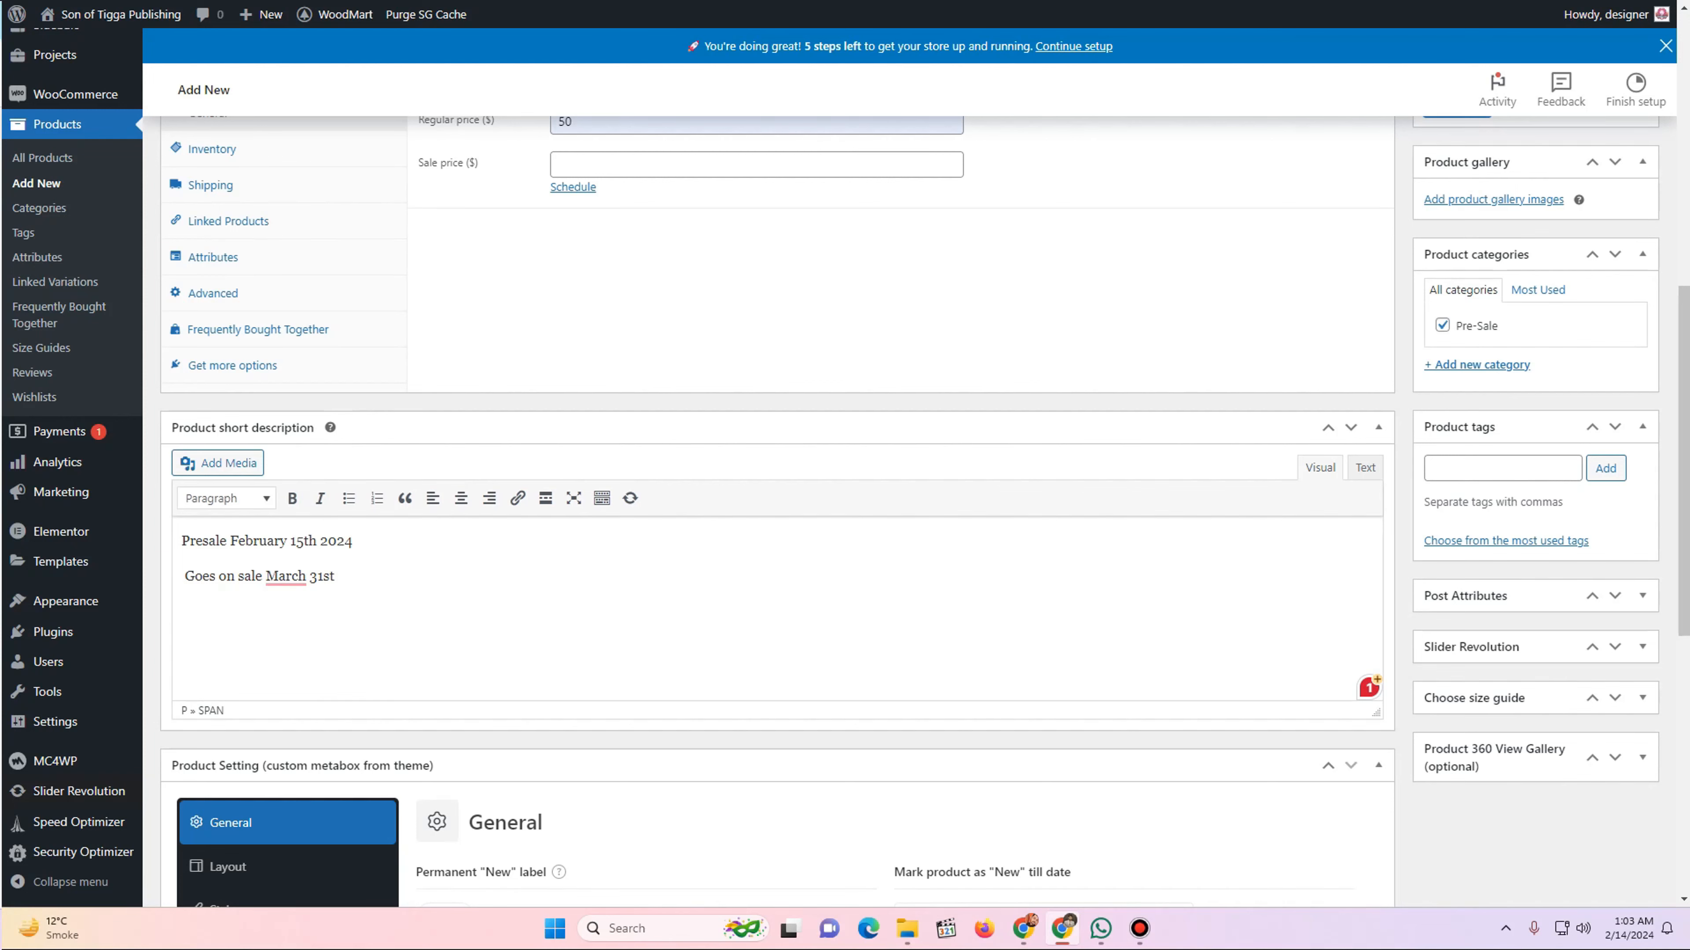
key("Delete")
- Examine the General, Layout, Style, Sidebar and Tabs sections of the product settings, plus the Inventory and Shipping product data
scroll(777, 466, "down", 4)
scroll(777, 506, "down", 2)
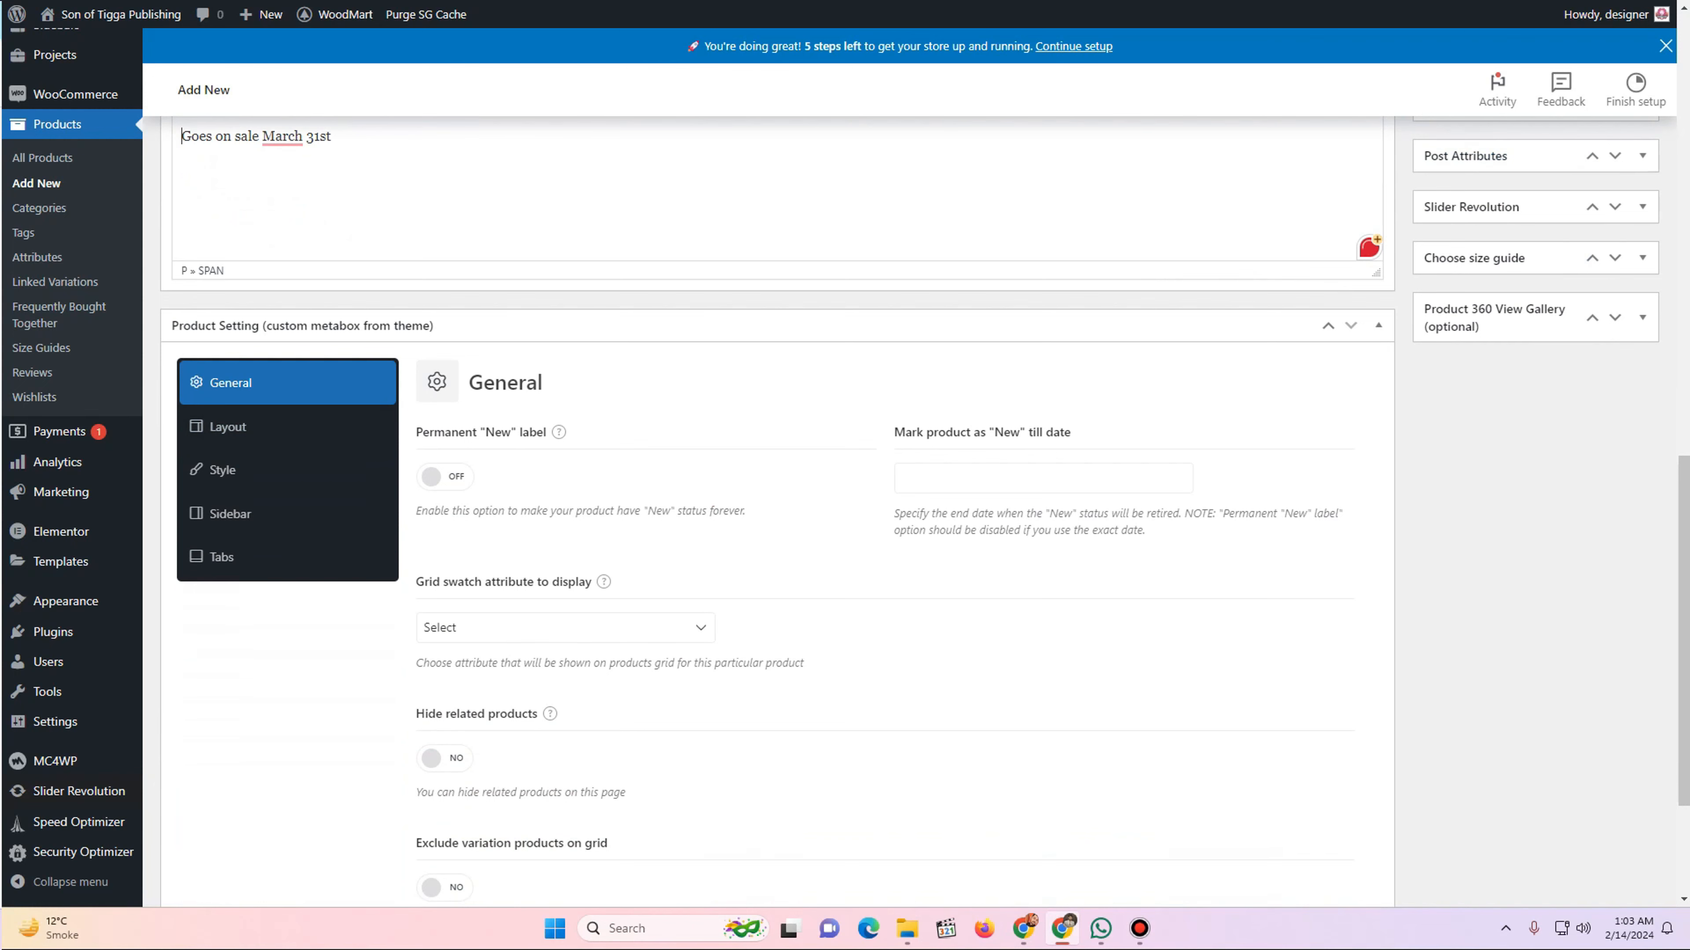
scroll(777, 506, "down", 3)
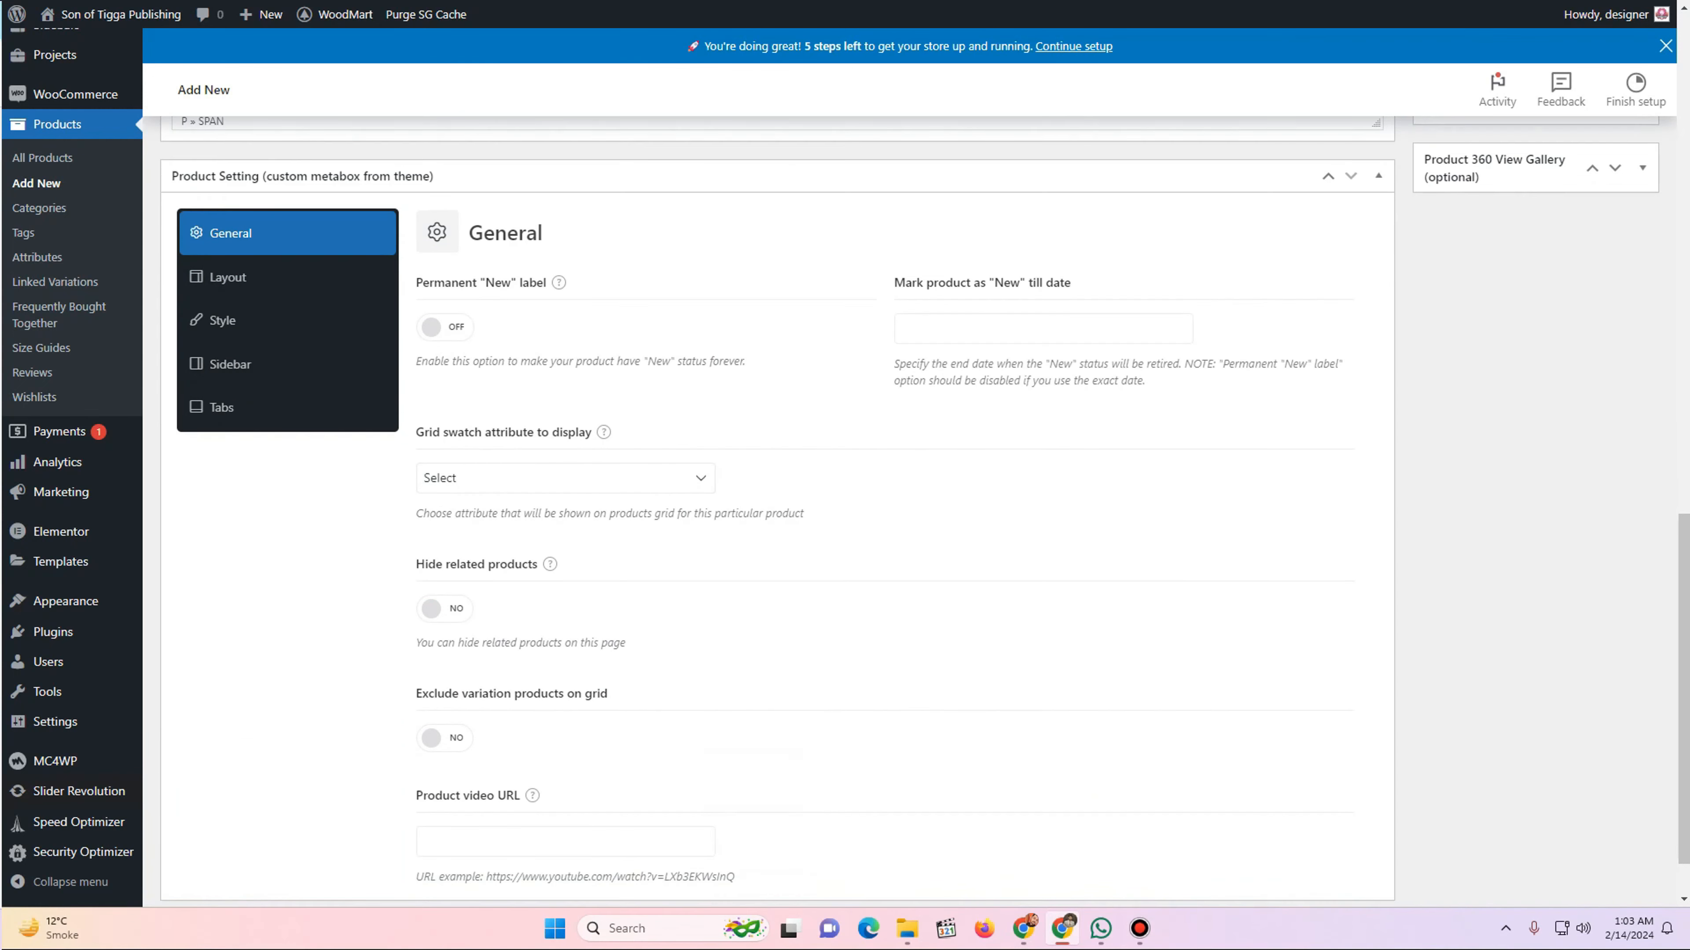
scroll(266, 332, "up", 1)
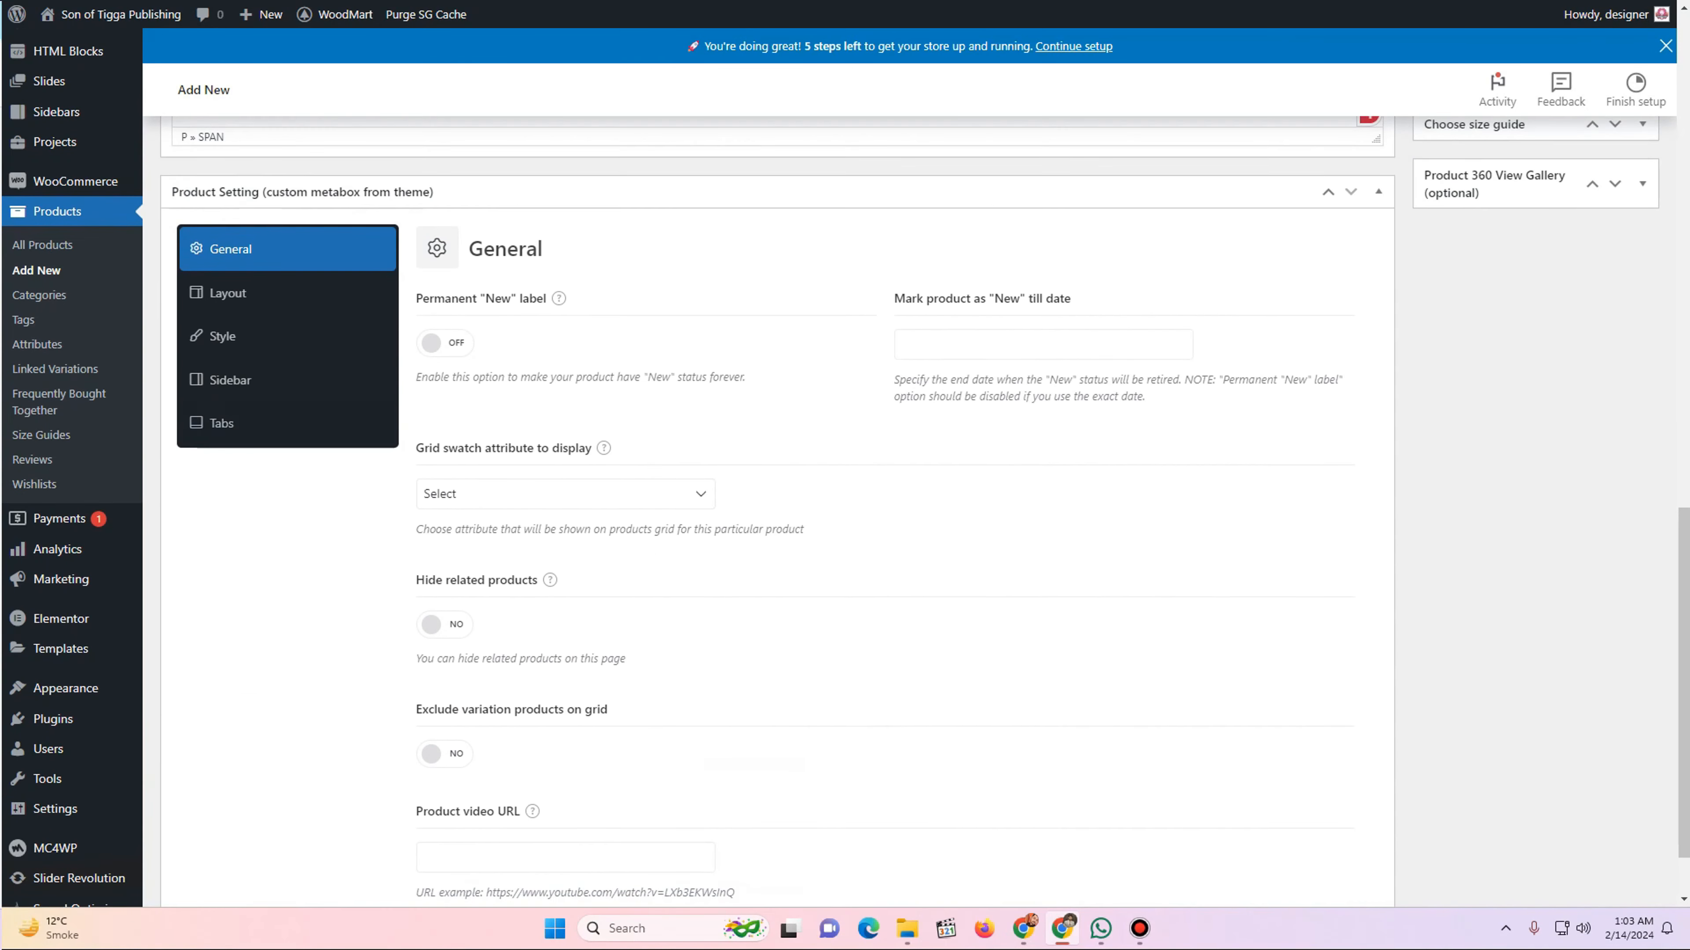
left_click(228, 293)
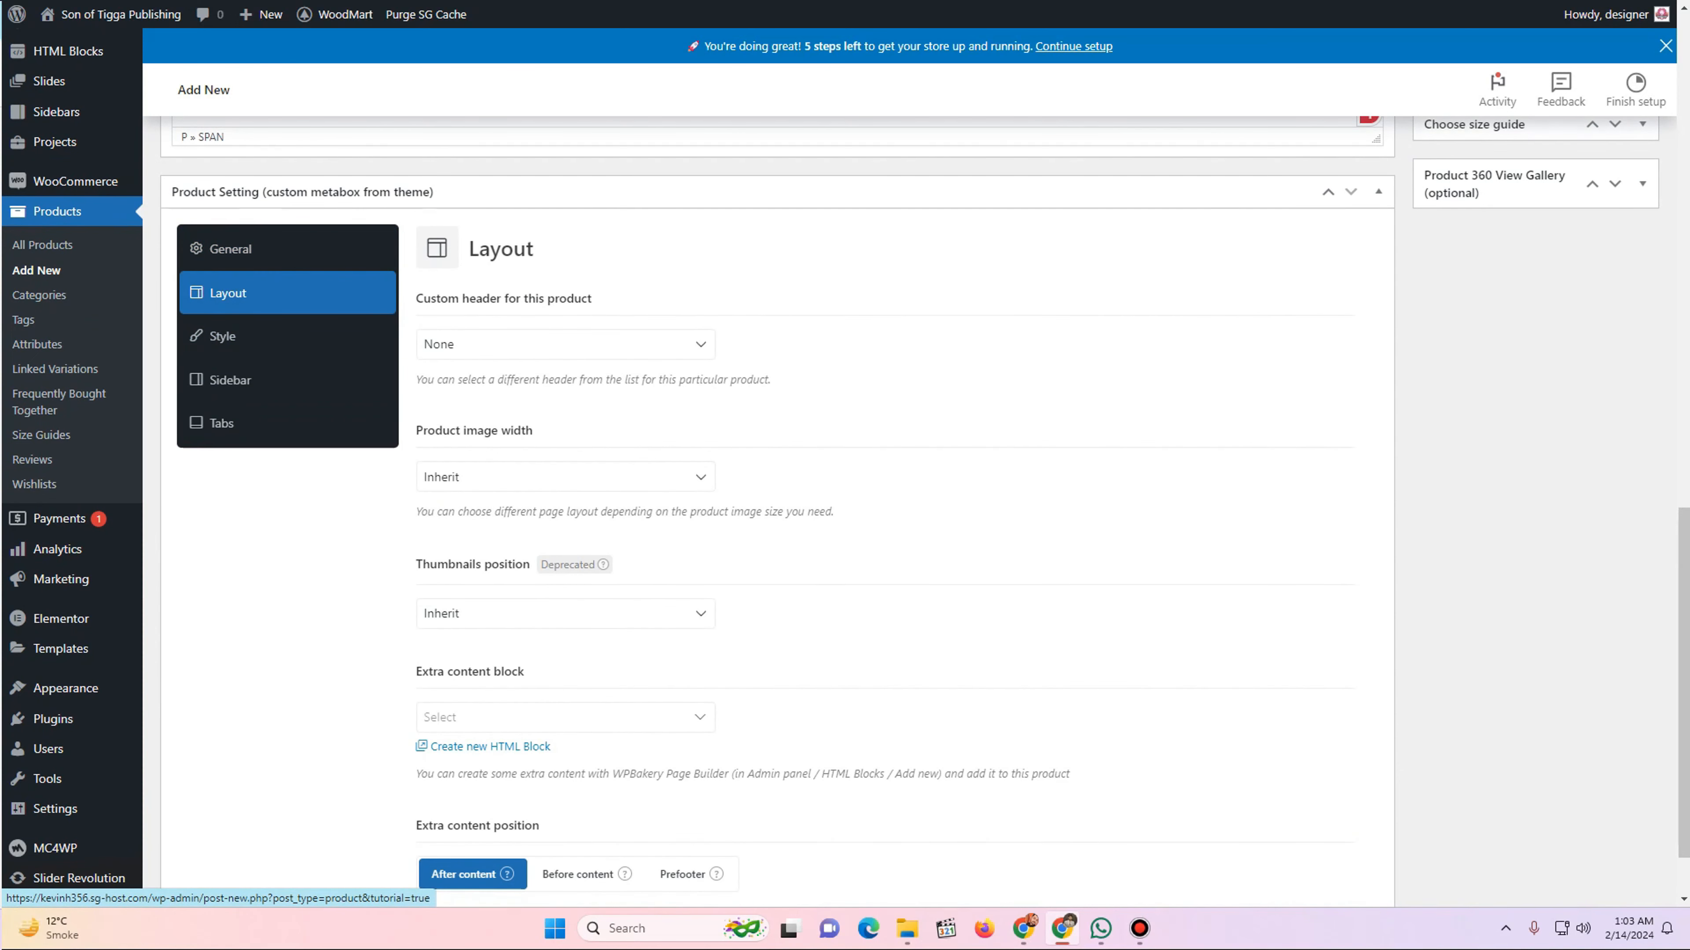
left_click(566, 344)
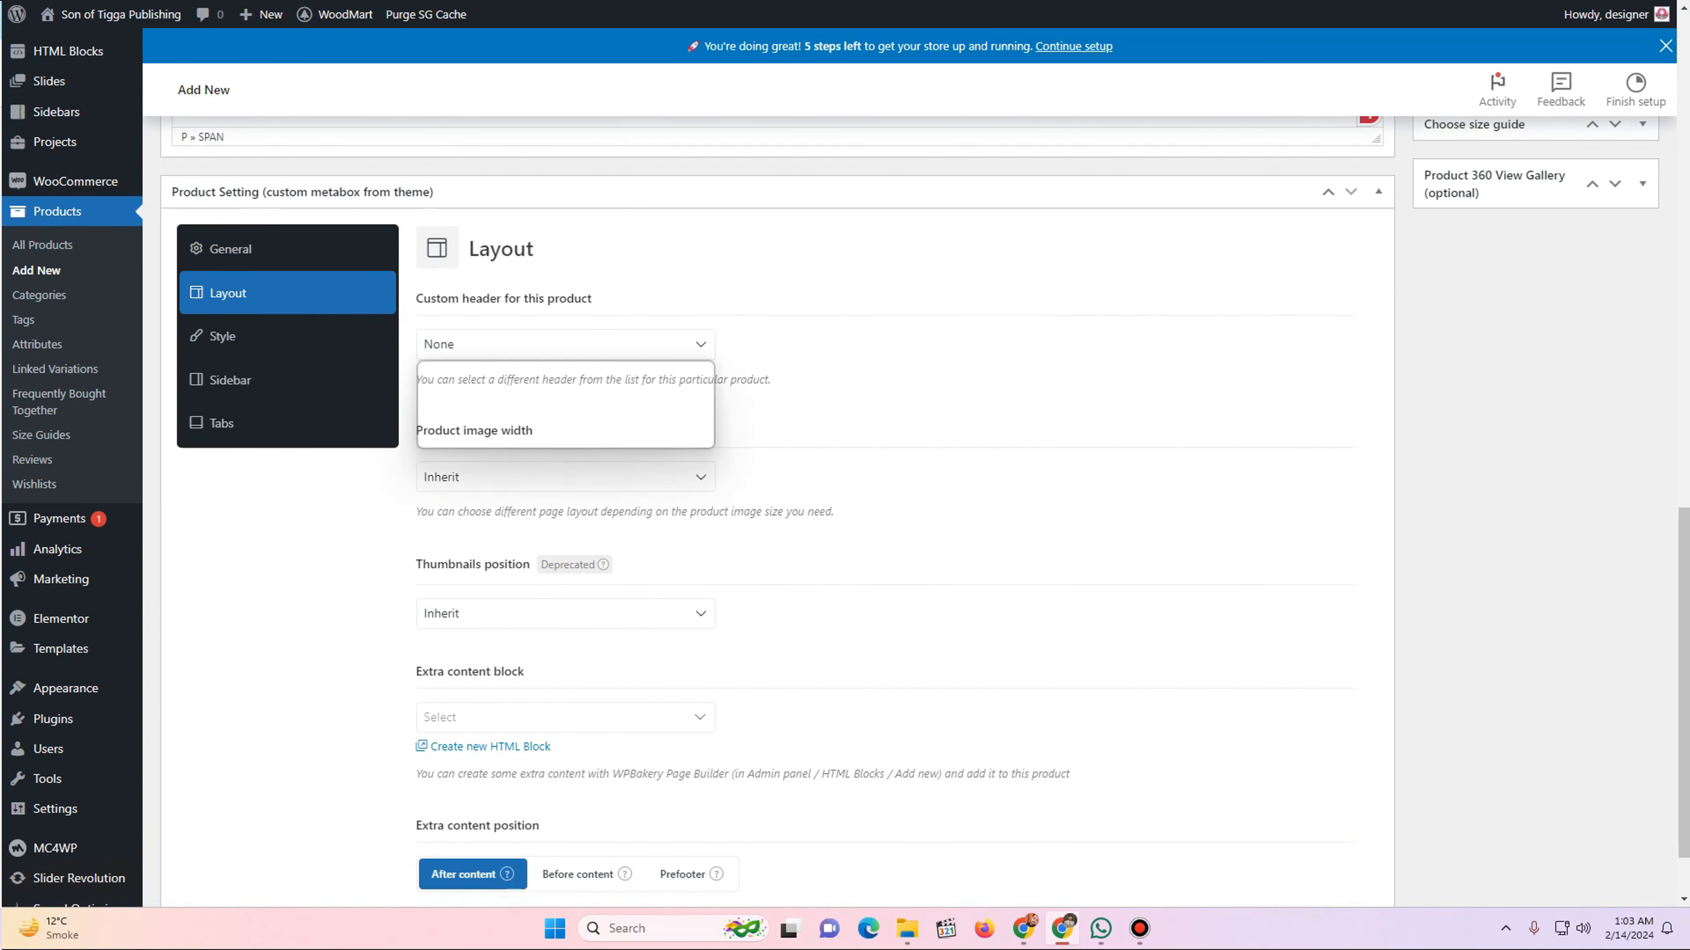
left_click(566, 344)
scroll(573, 484, "down", 1)
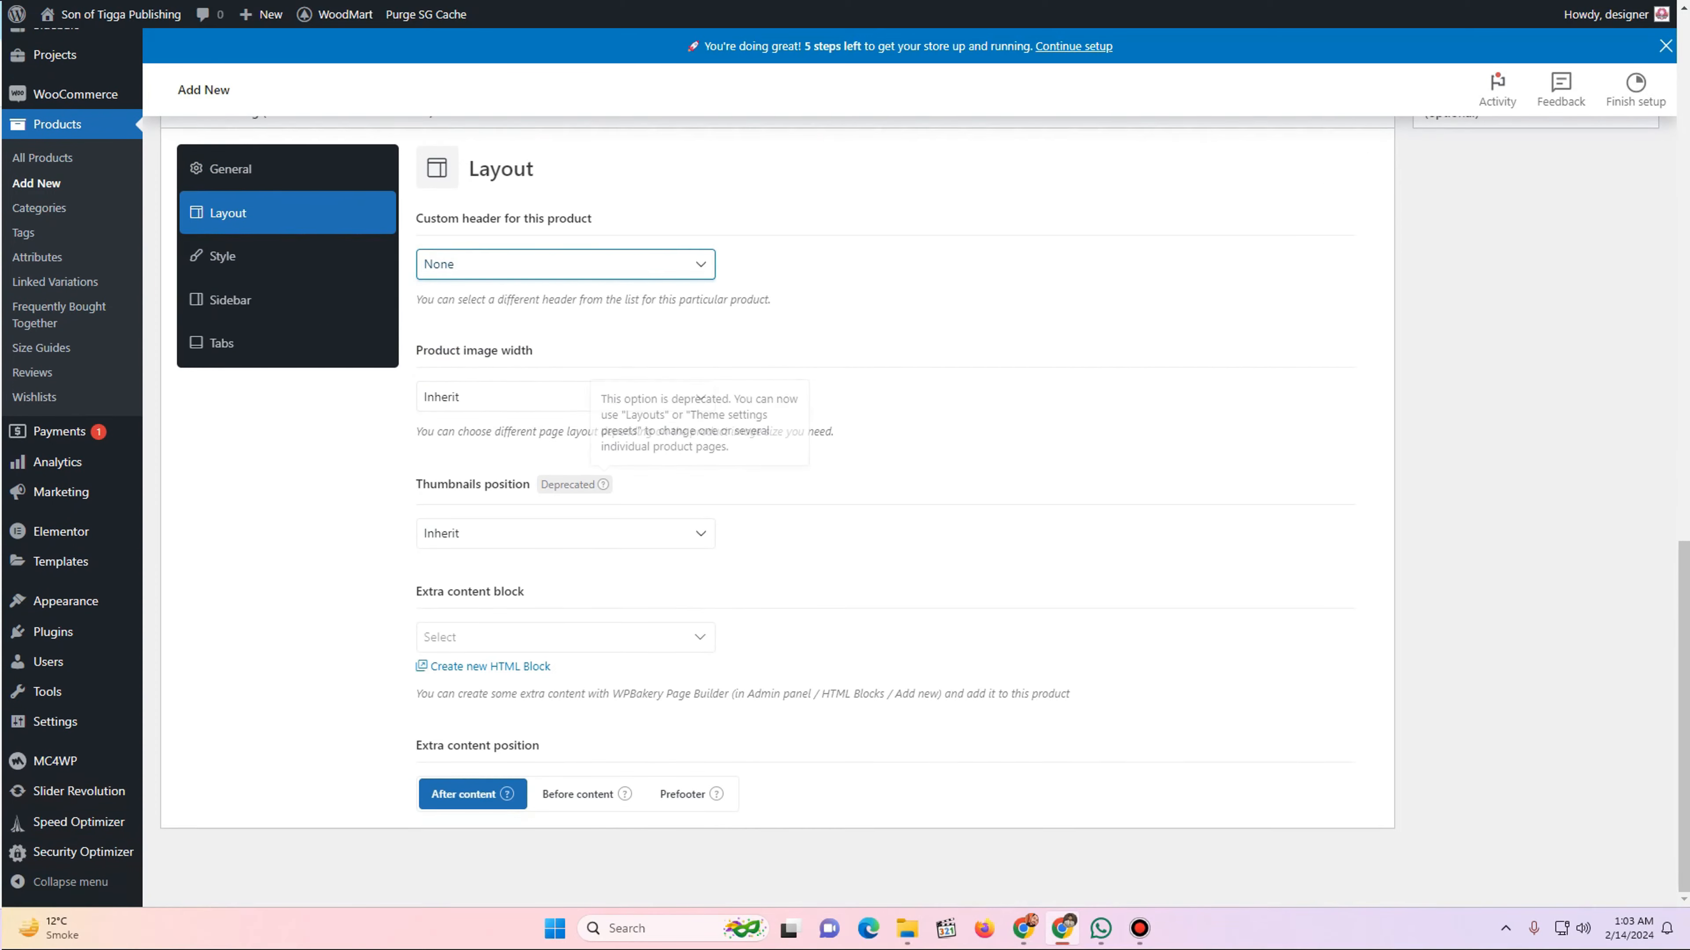
scroll(573, 483, "up", 1)
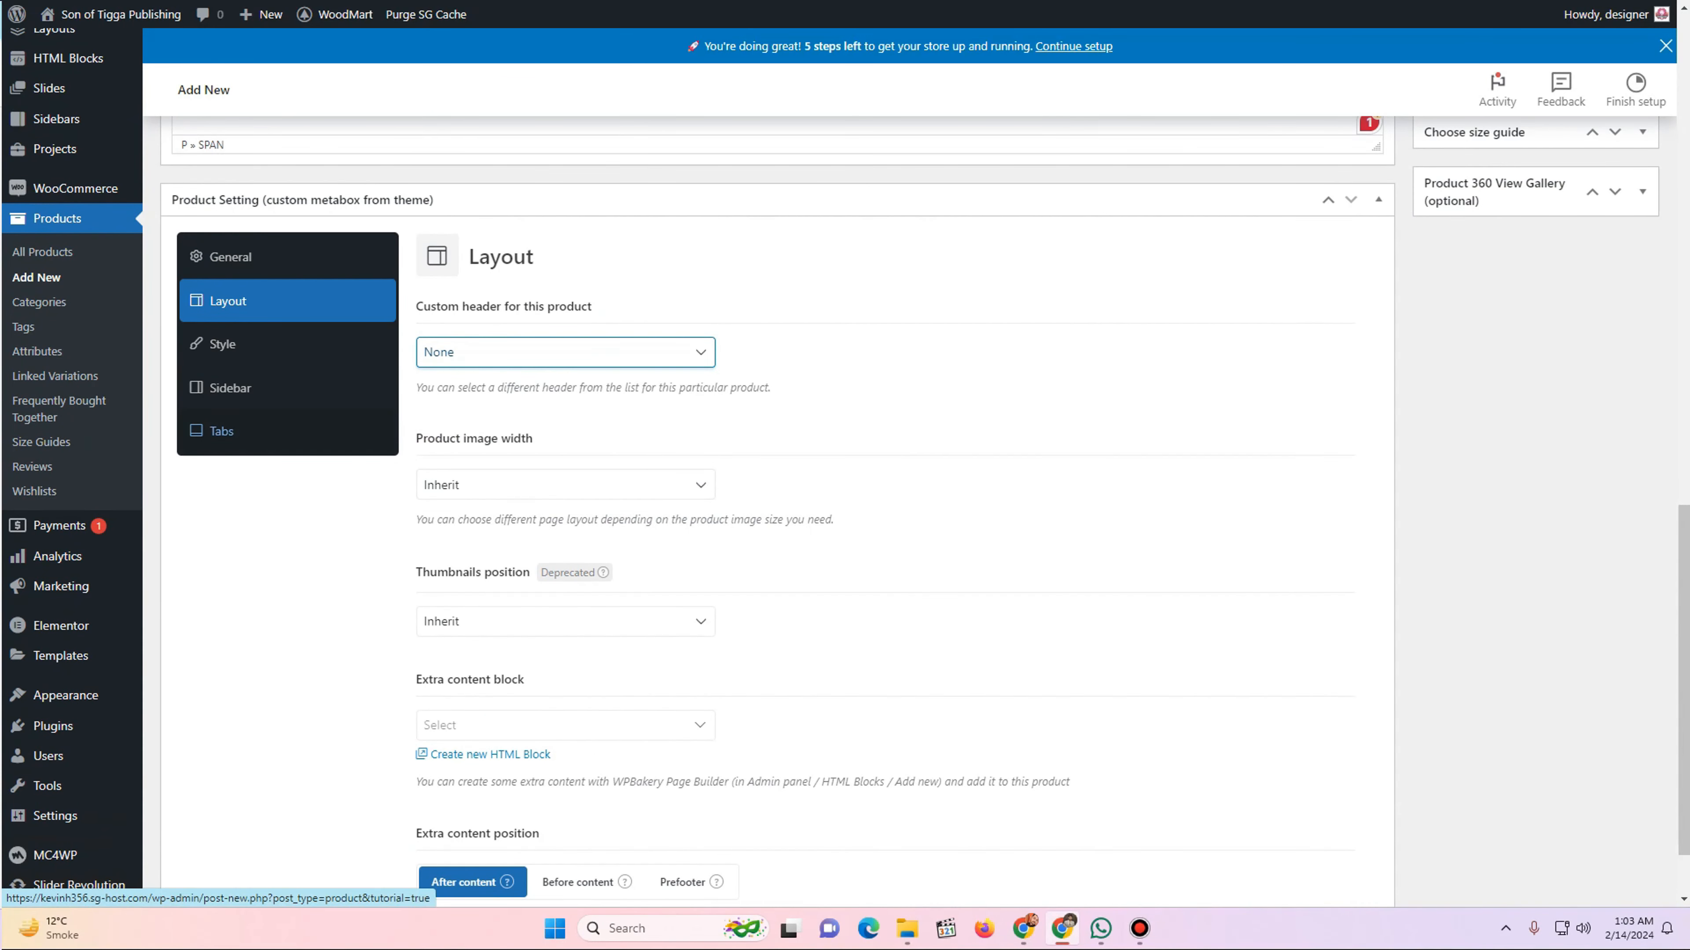
left_click(222, 343)
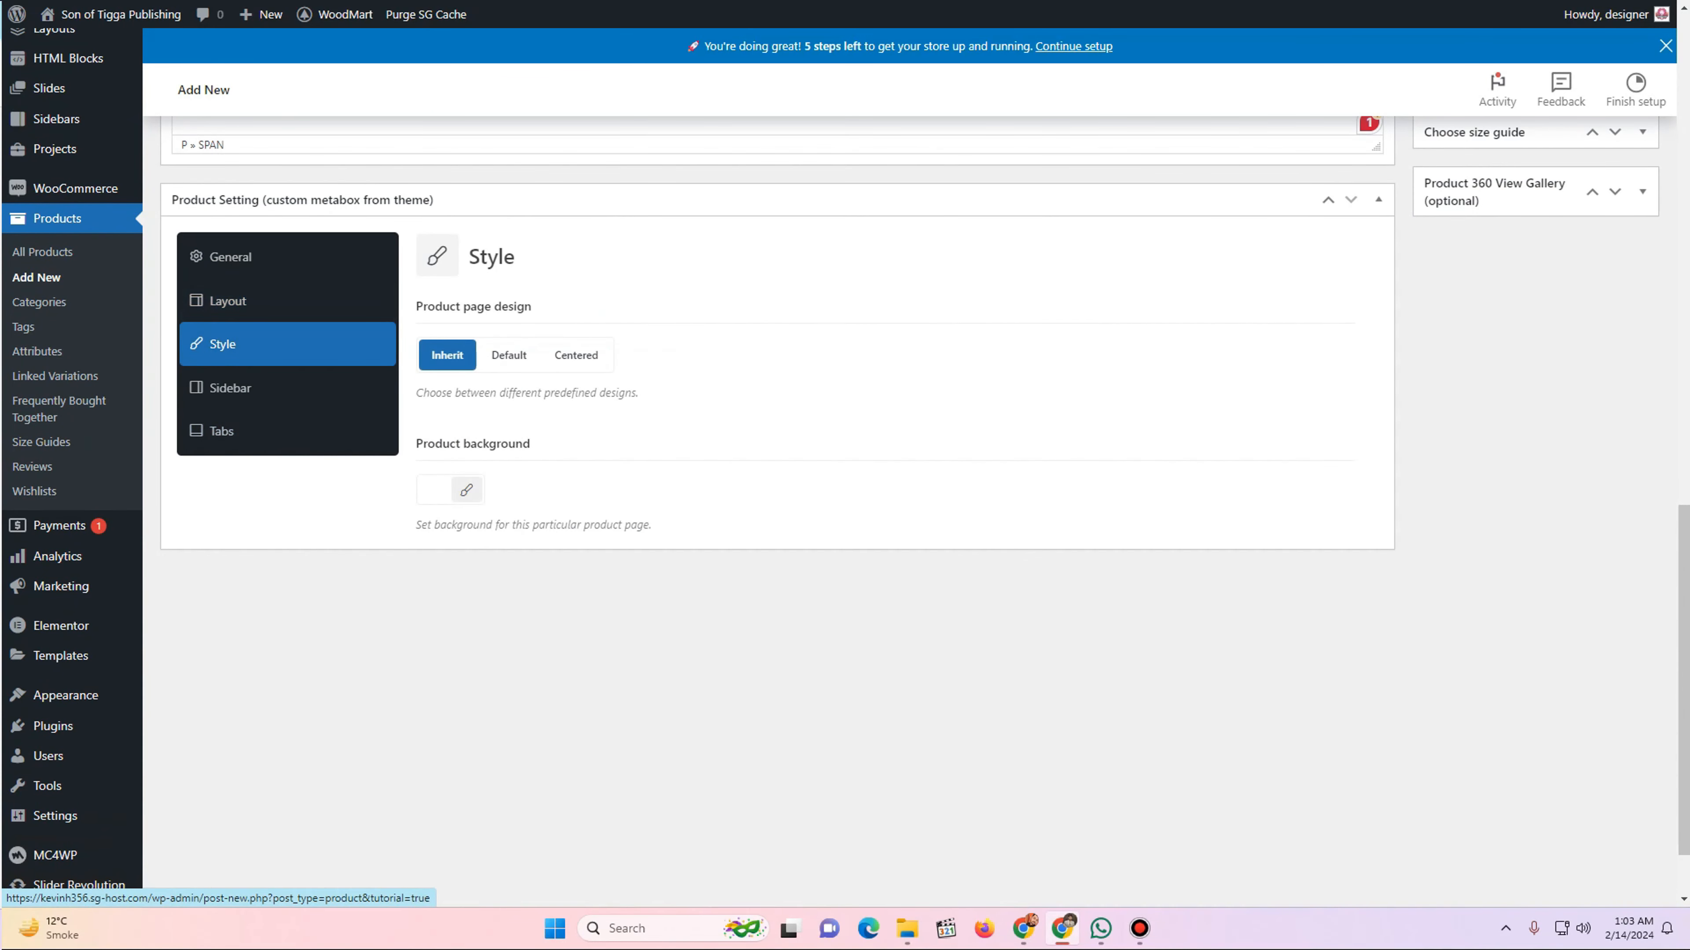
left_click(230, 387)
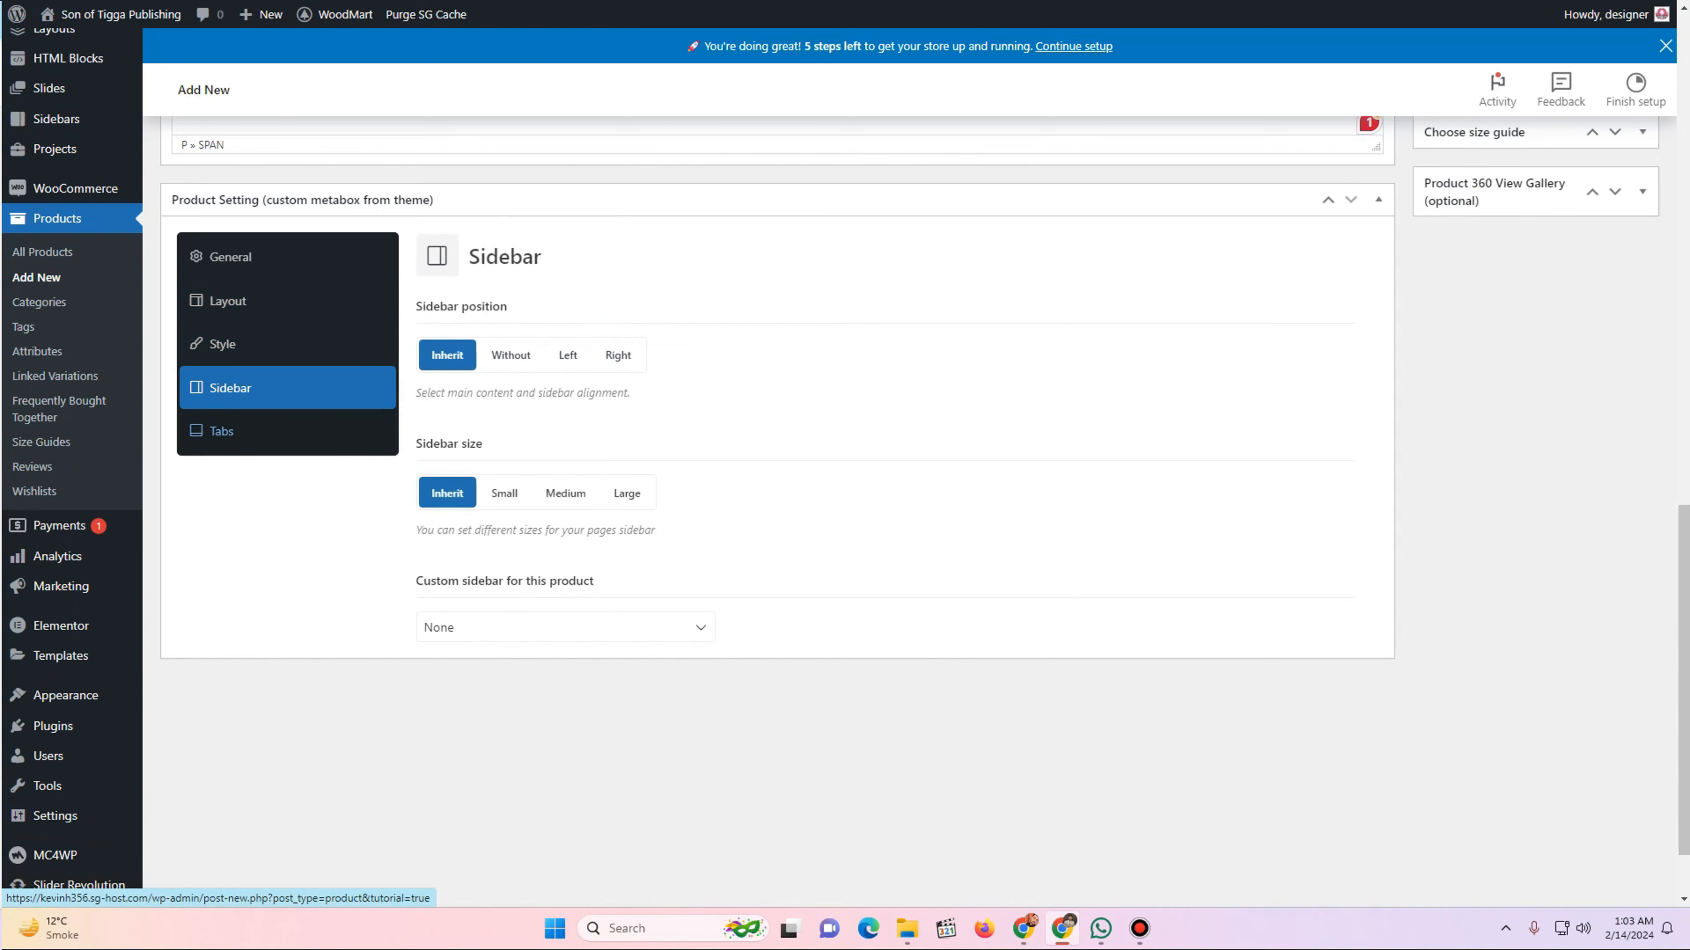
left_click(221, 431)
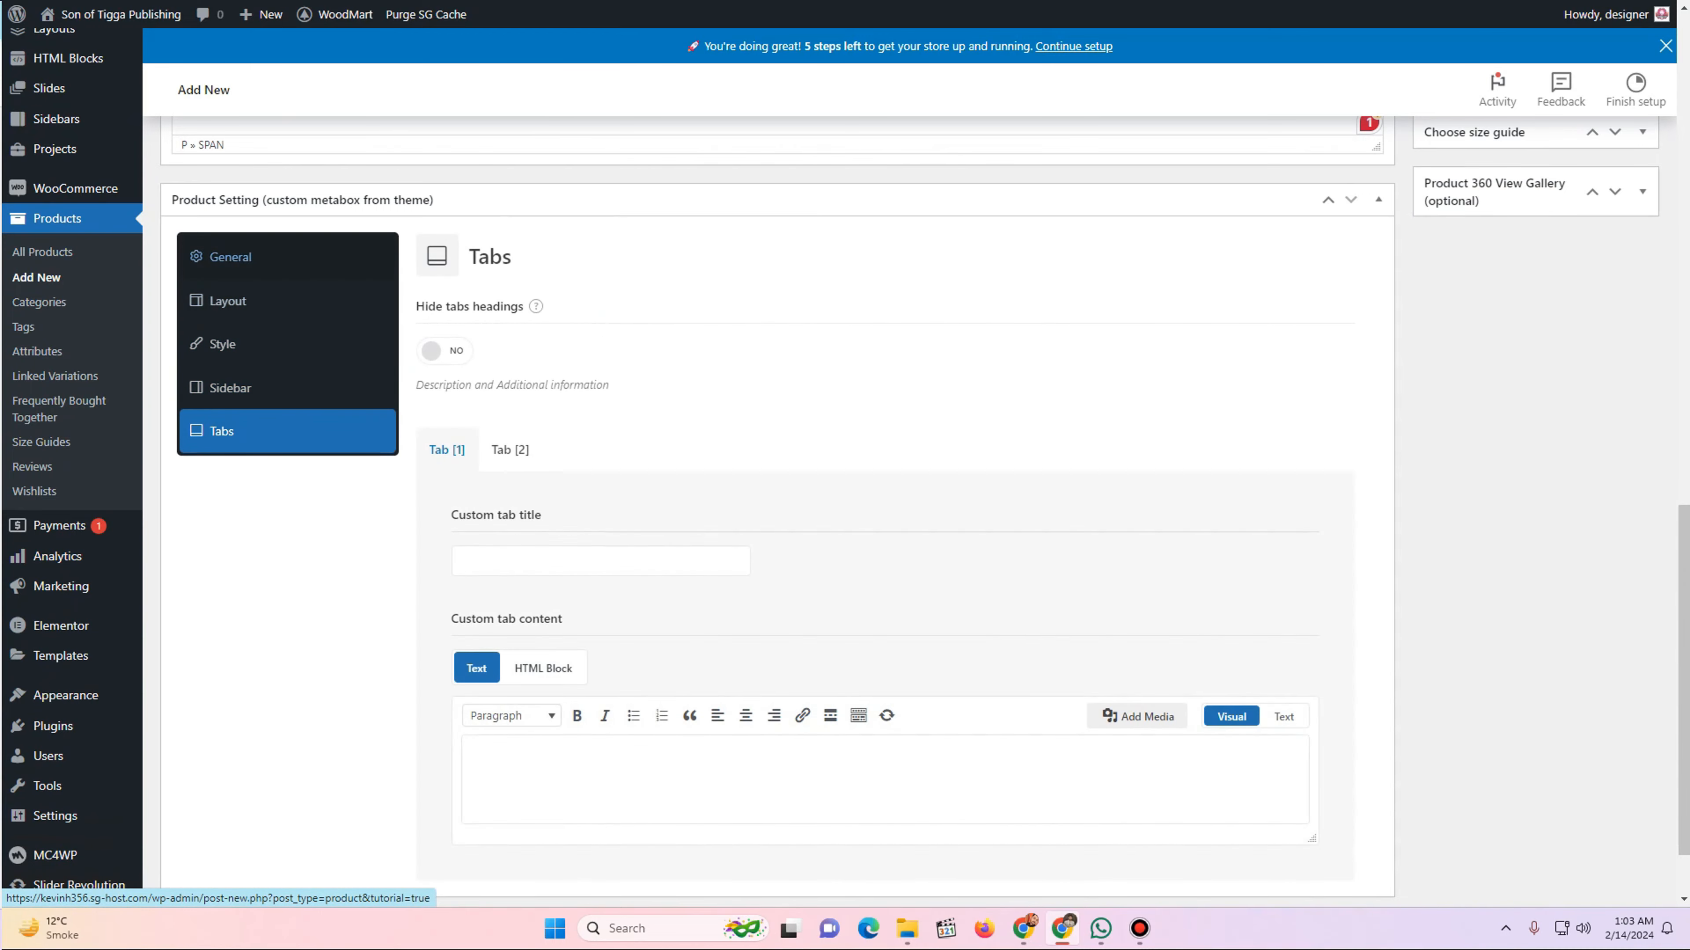
left_click(230, 257)
scroll(231, 257, "up", 11)
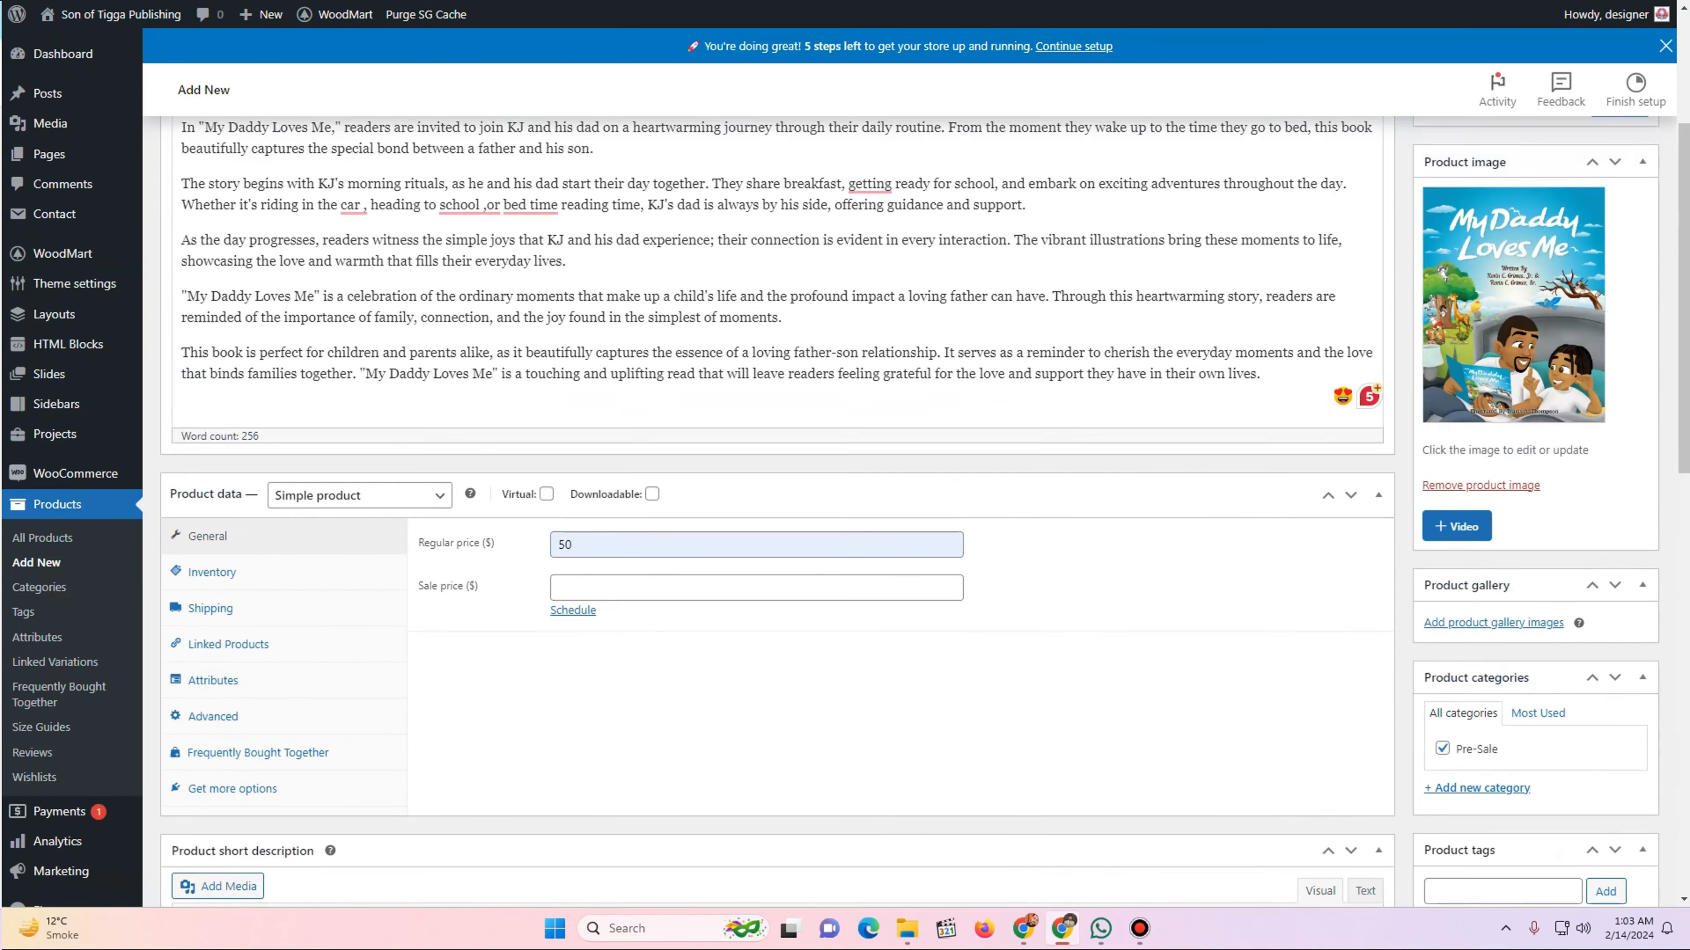
scroll(212, 375, "down", 5)
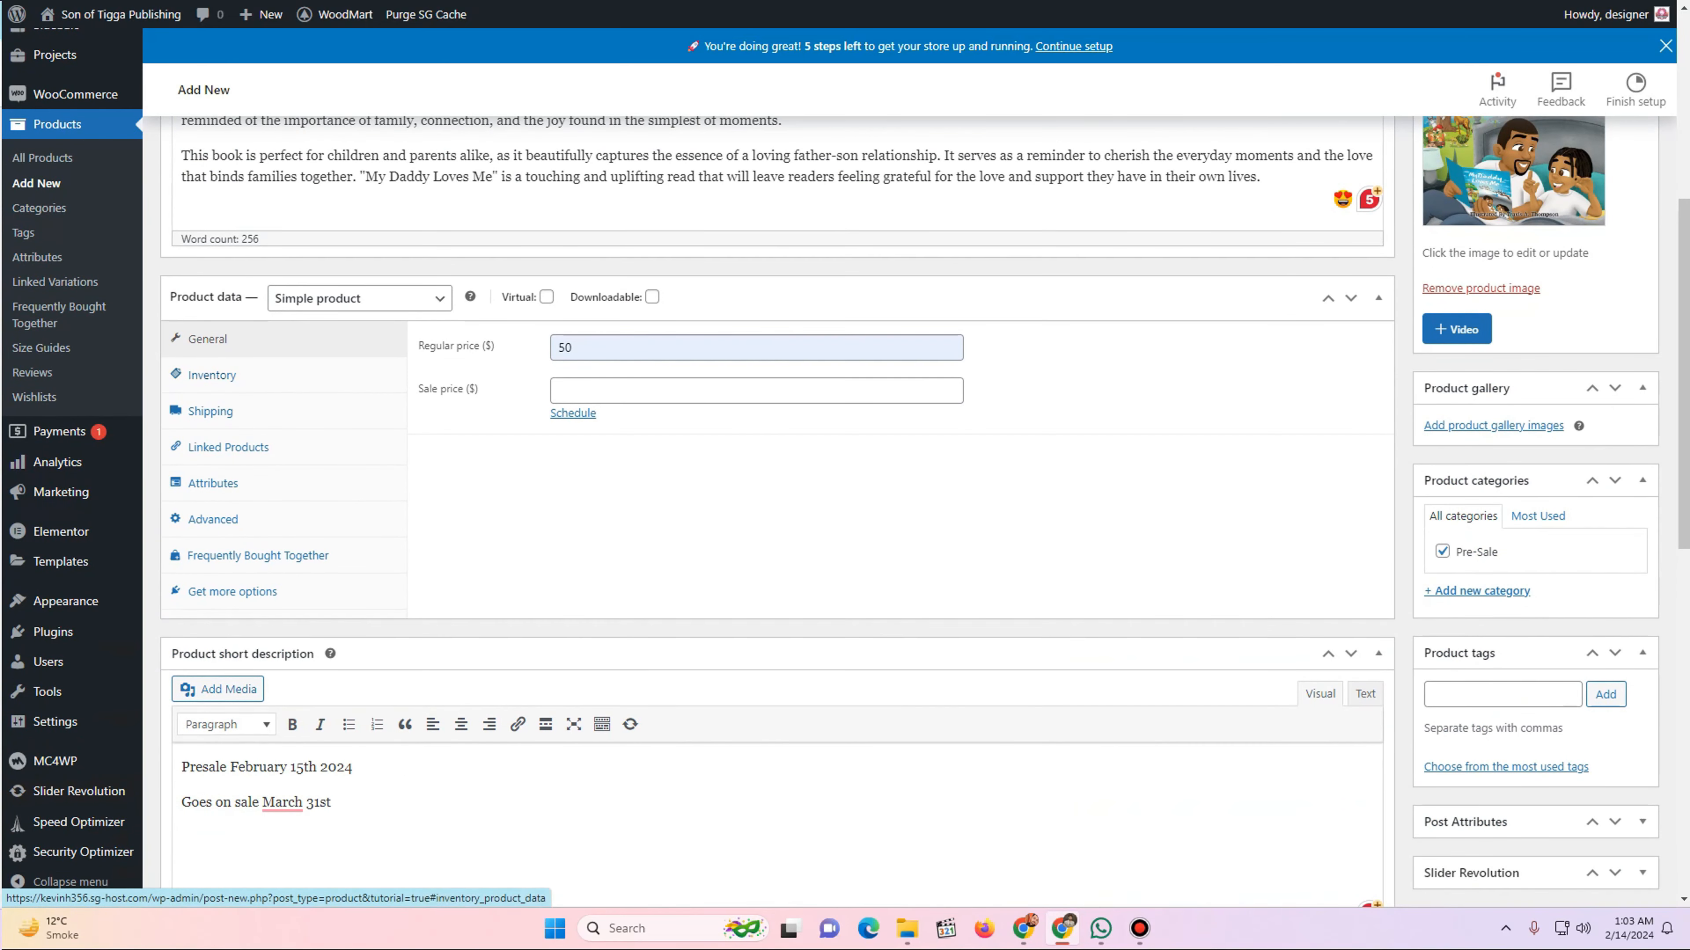
left_click(212, 375)
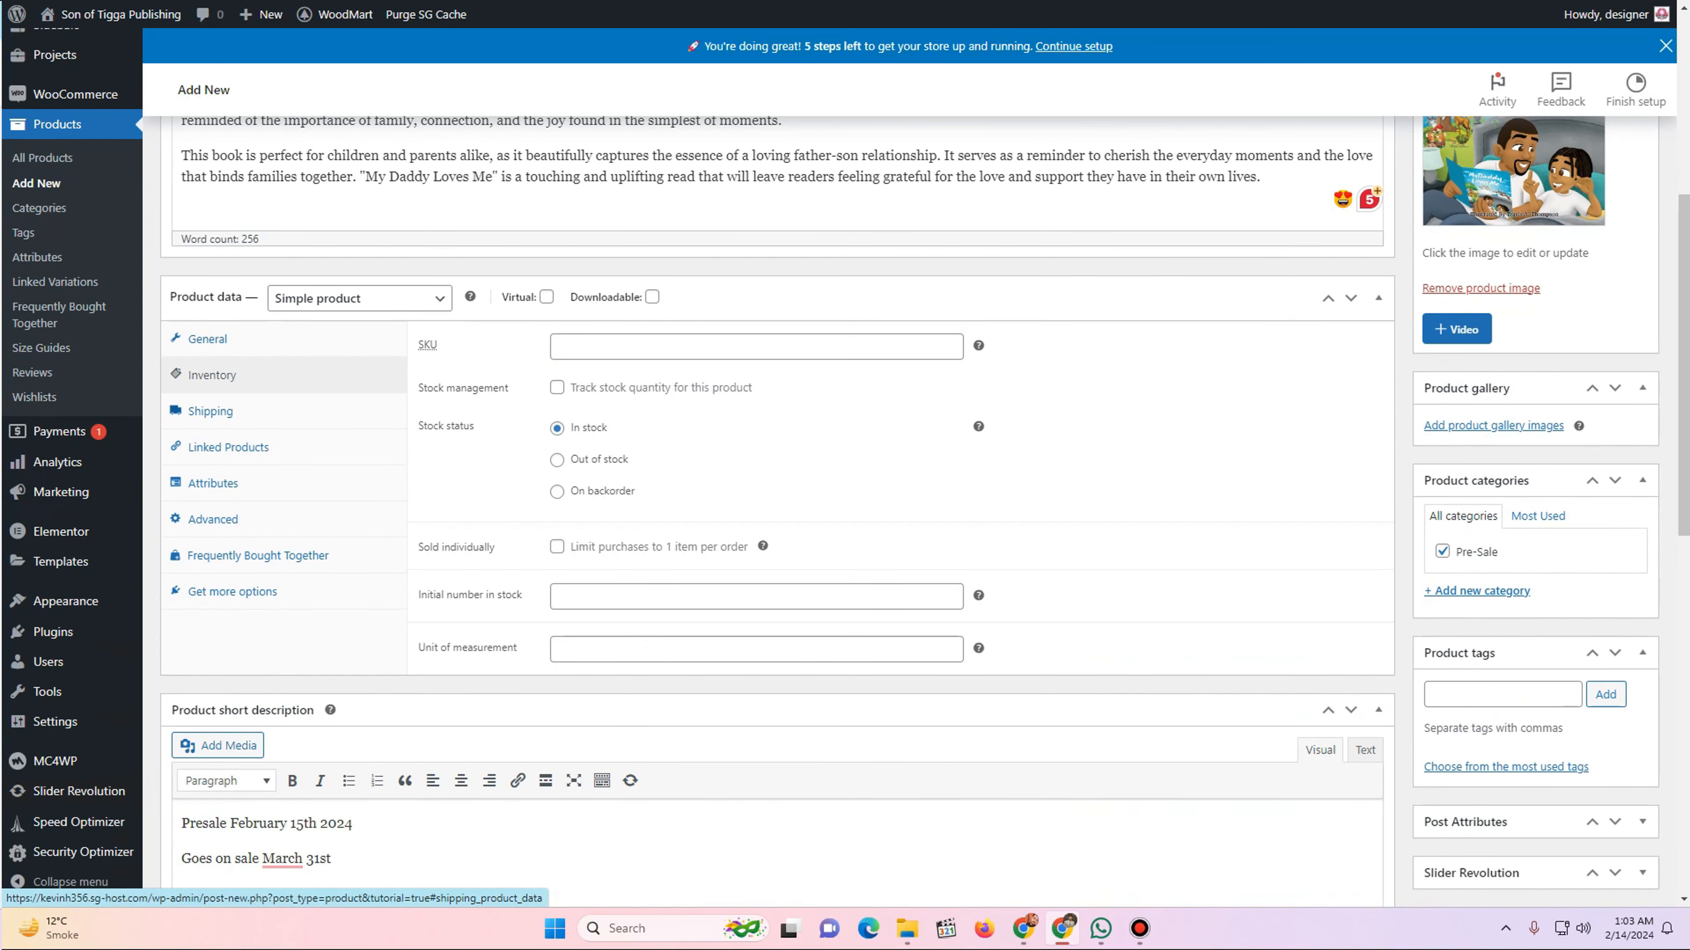
left_click(210, 410)
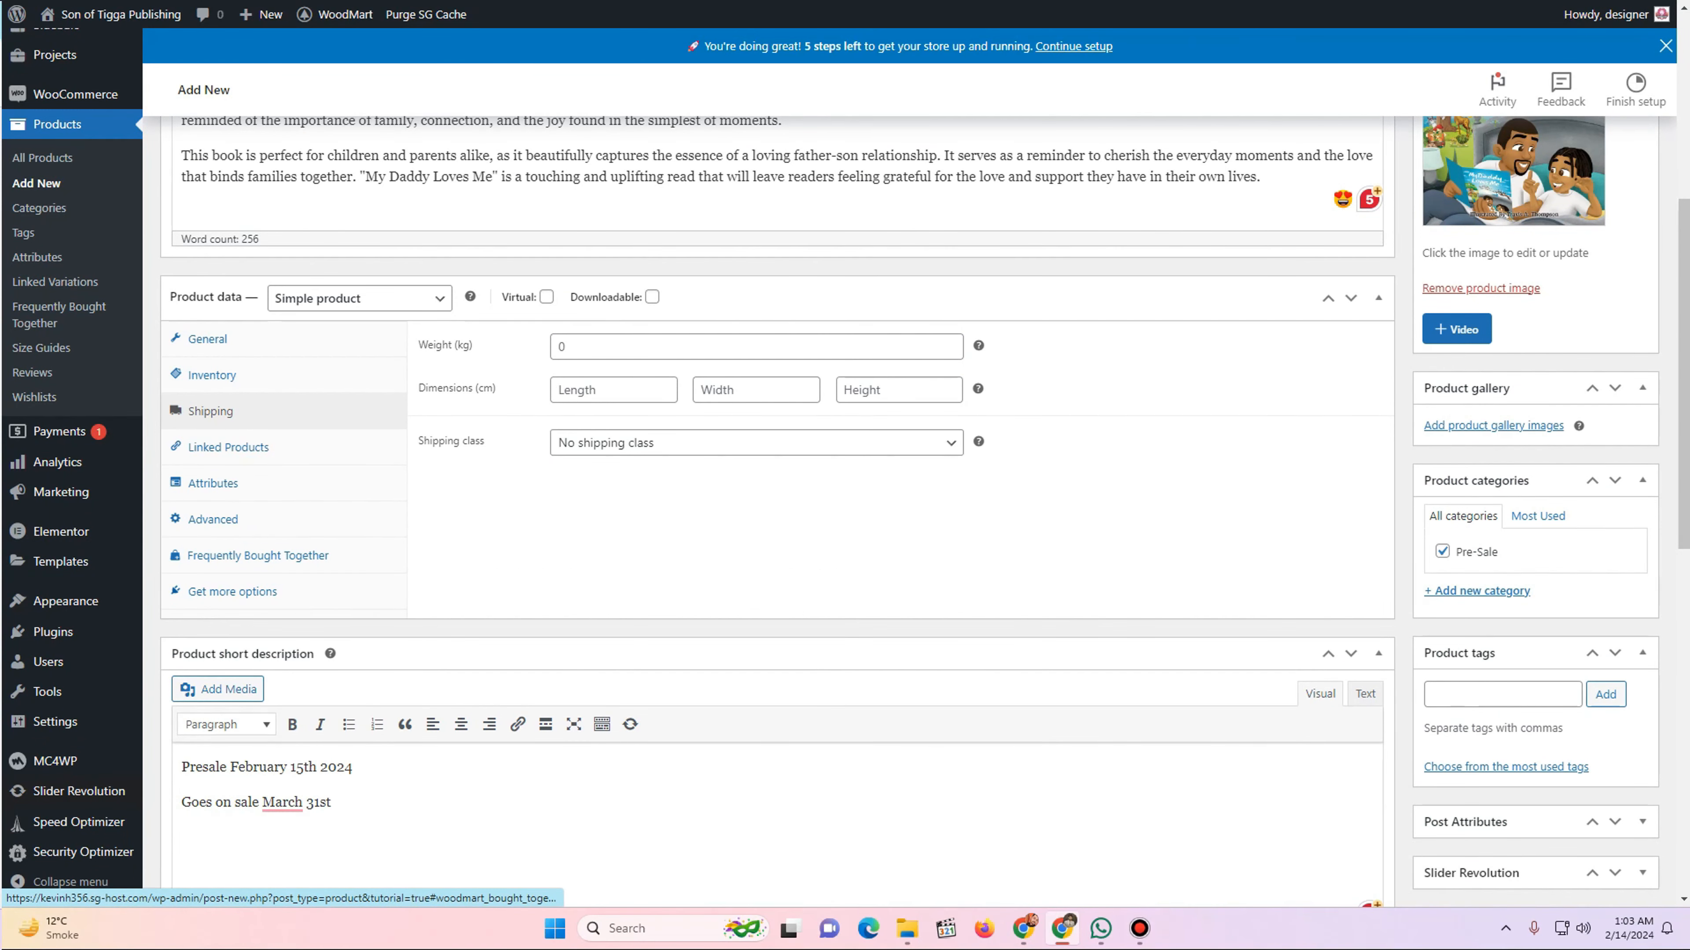
- Publish the "My Daddy Loves Me" product and open its permalink in a new browser tab
scroll(258, 556, "up", 7)
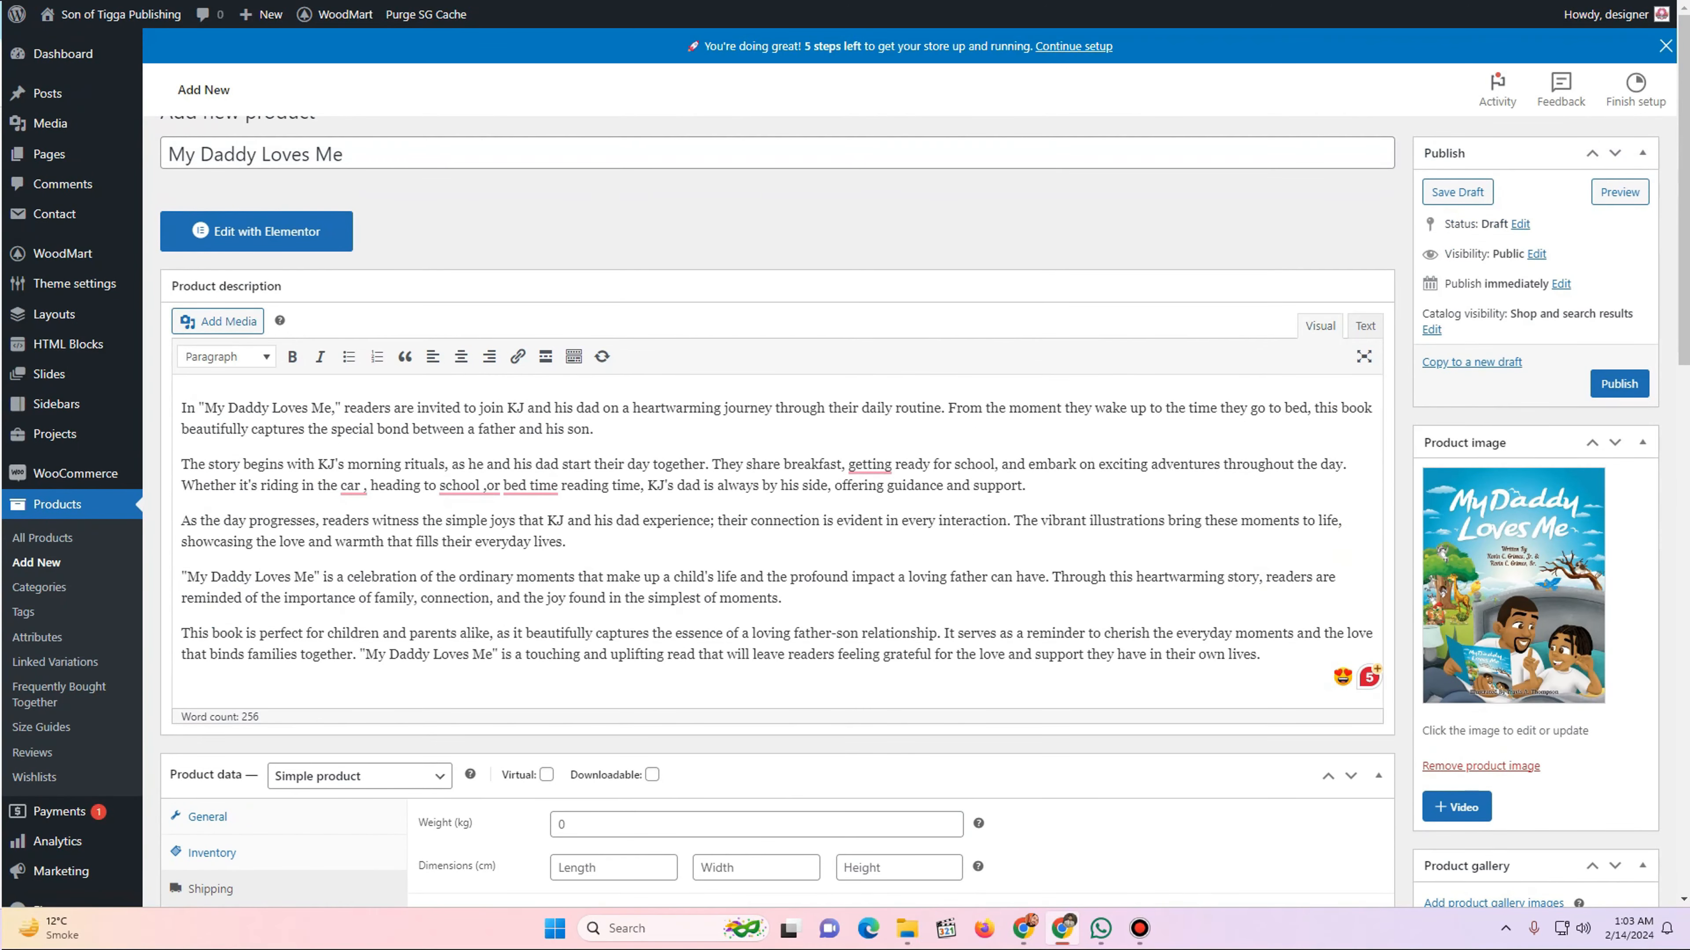
left_click(1619, 384)
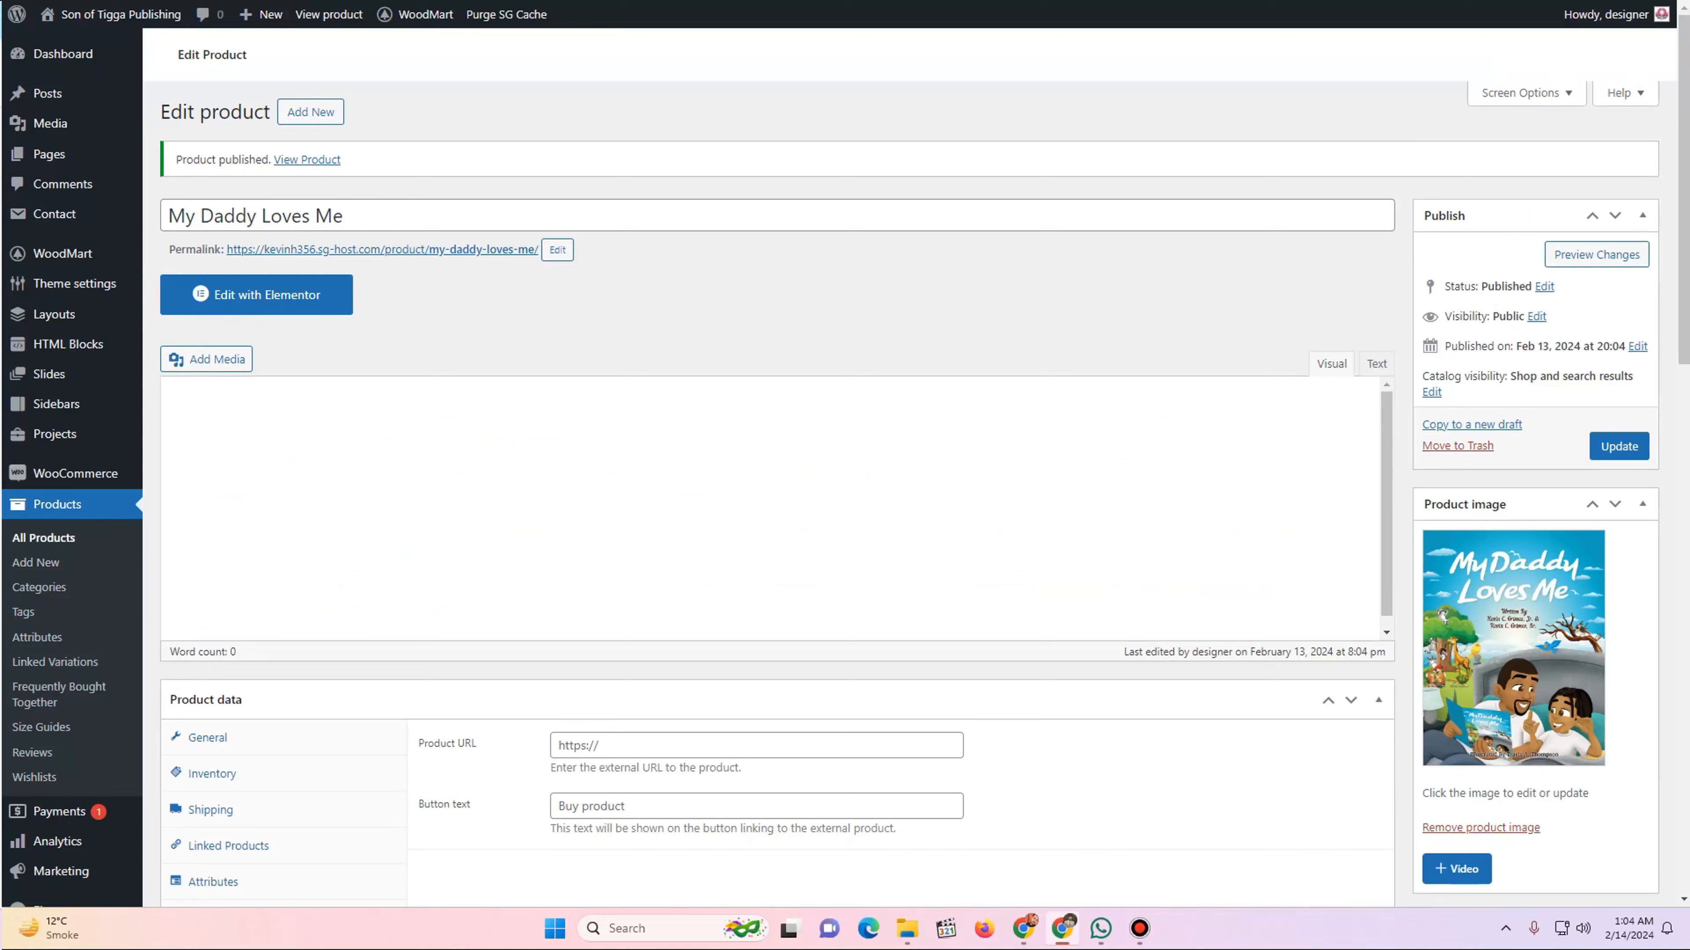
right_click(362, 250)
left_click(426, 271)
key("ctrl+Tab")
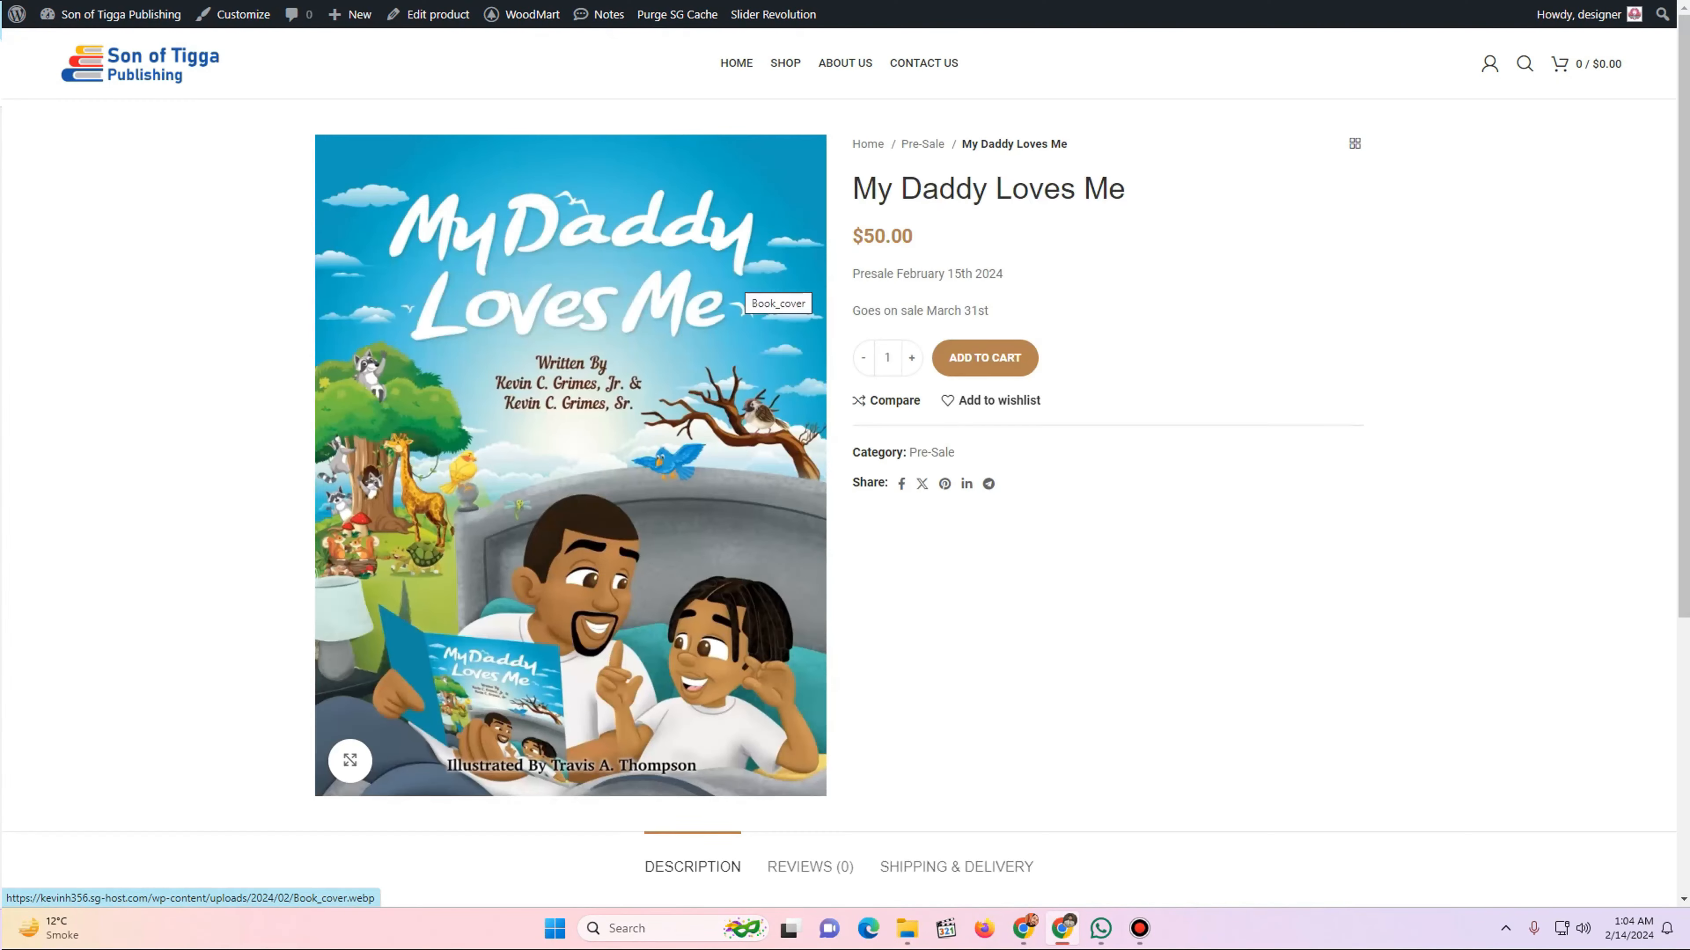
- Review the published product page, including its price, short description, description, reviews, and shipping and delivery content
scroll(845, 466, "down", 2)
scroll(845, 466, "up", 3)
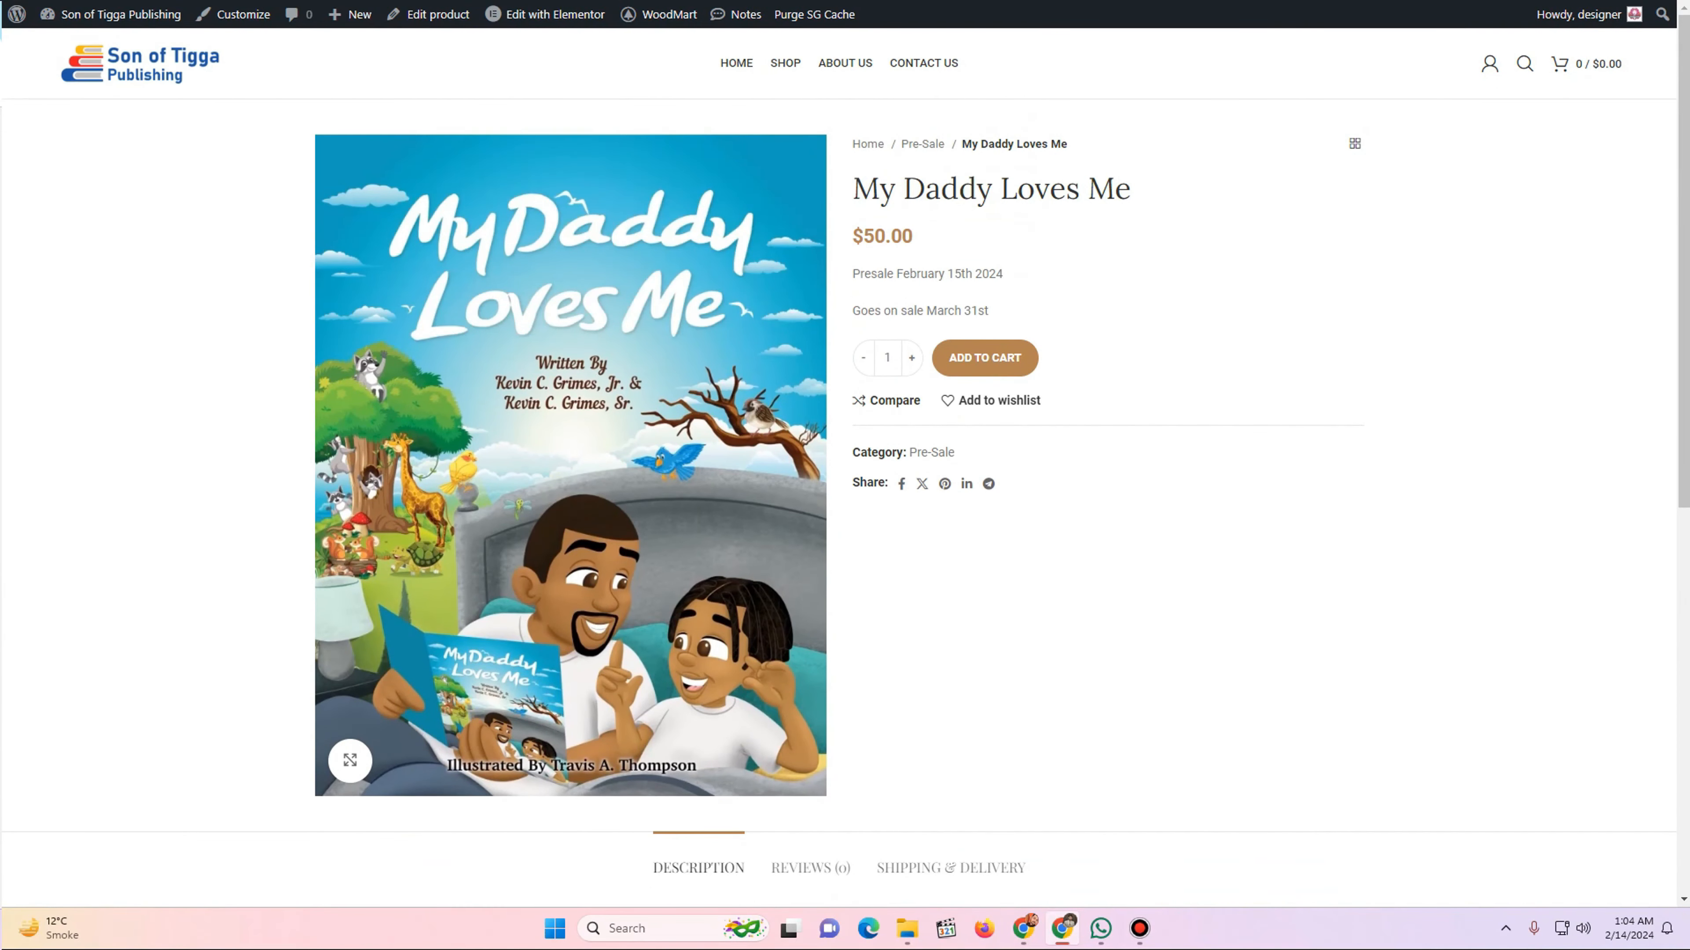
left_click_drag(854, 274, 993, 311)
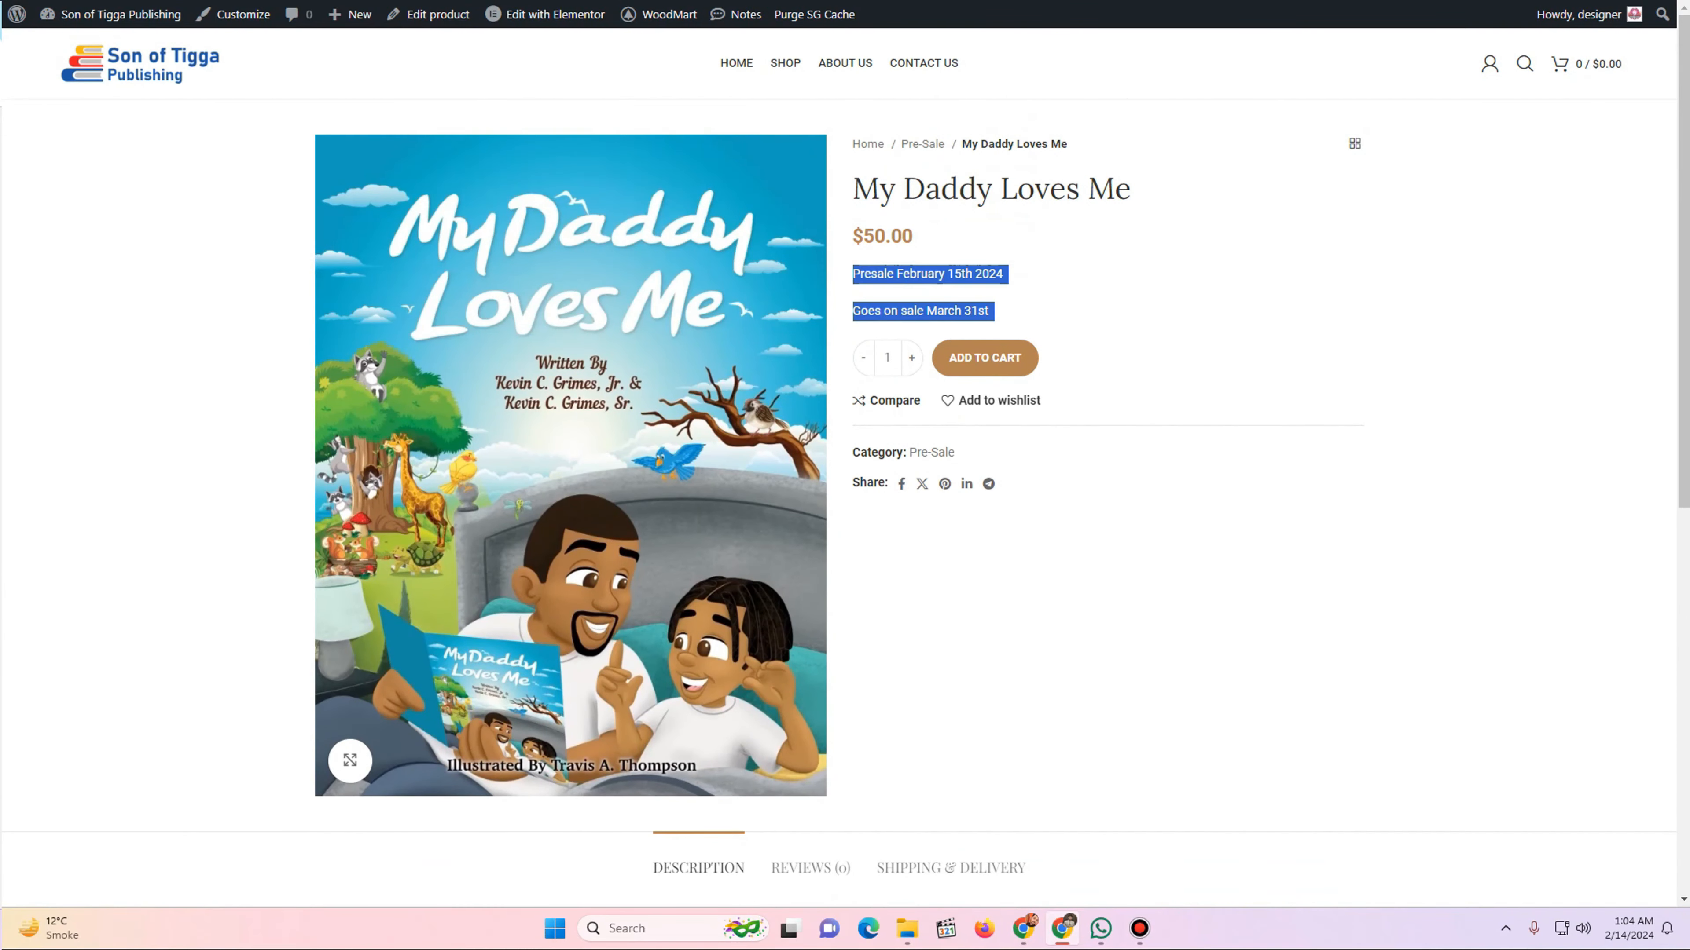
scroll(845, 466, "down", 8)
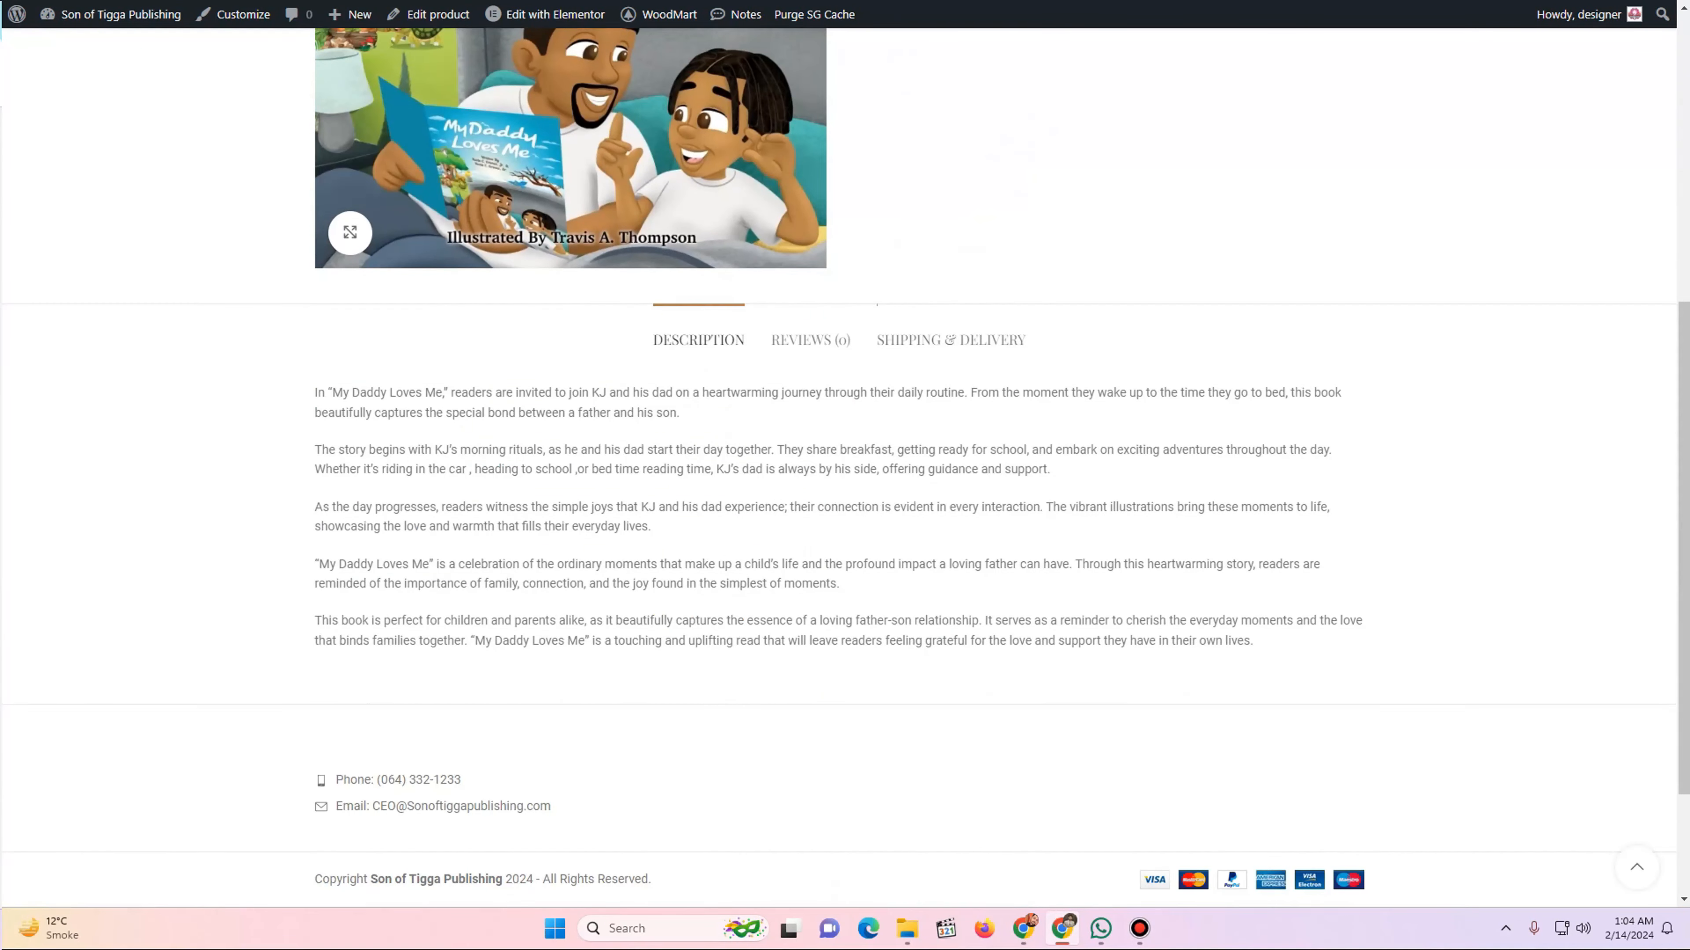
left_click(810, 339)
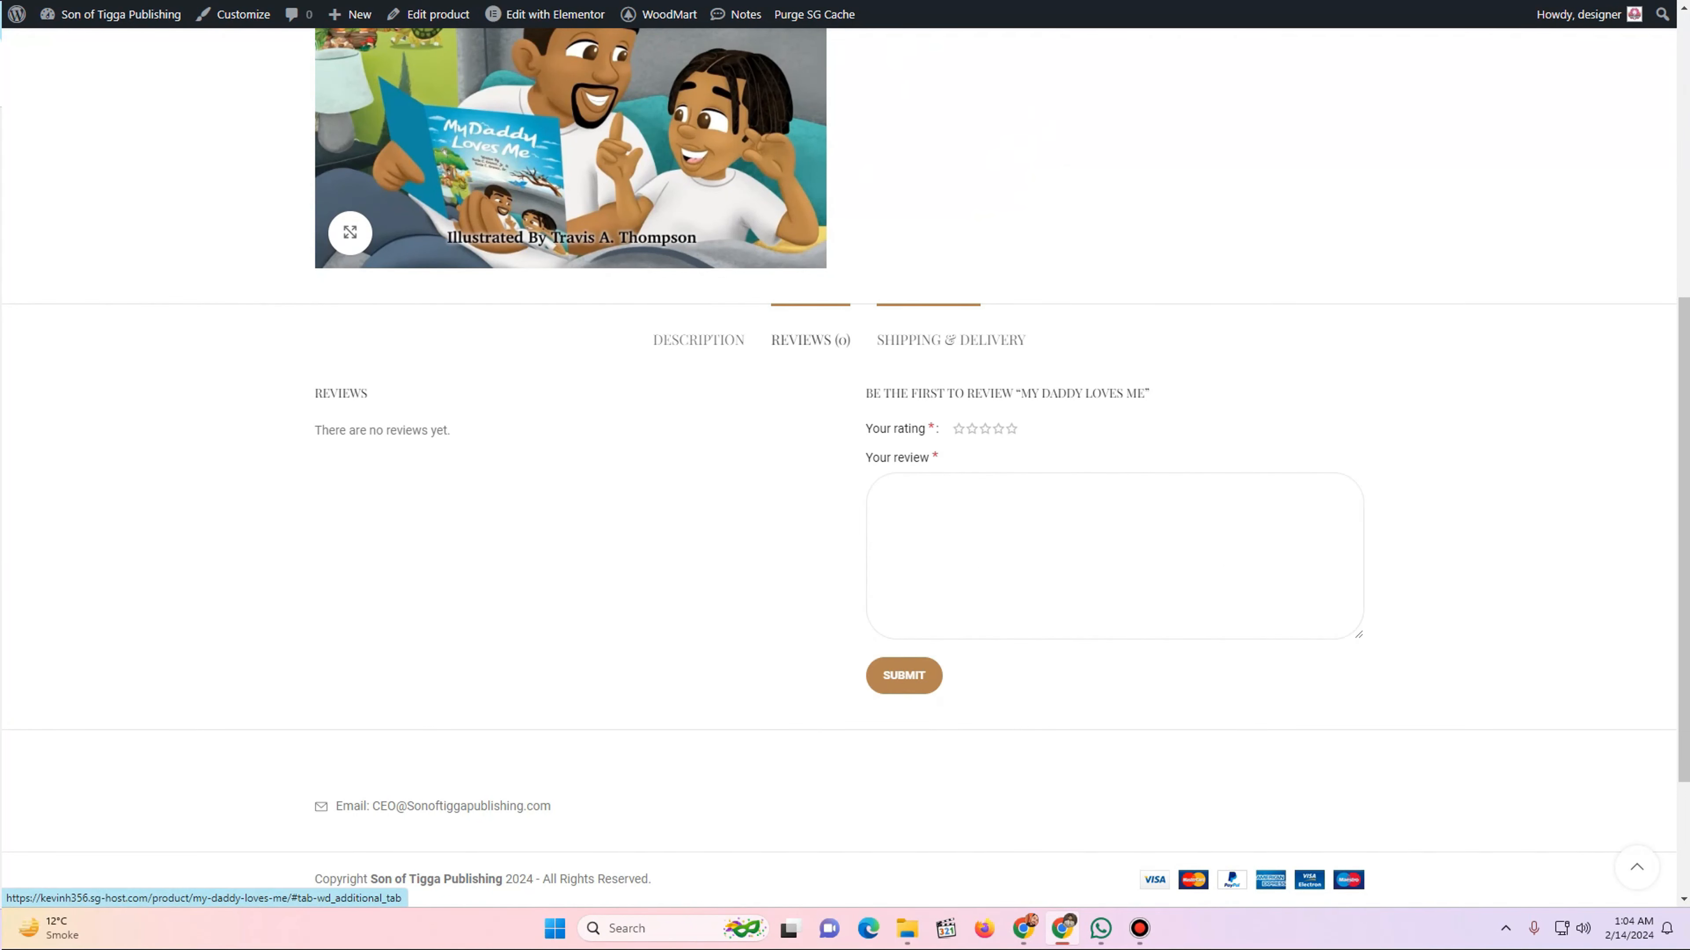
left_click(950, 339)
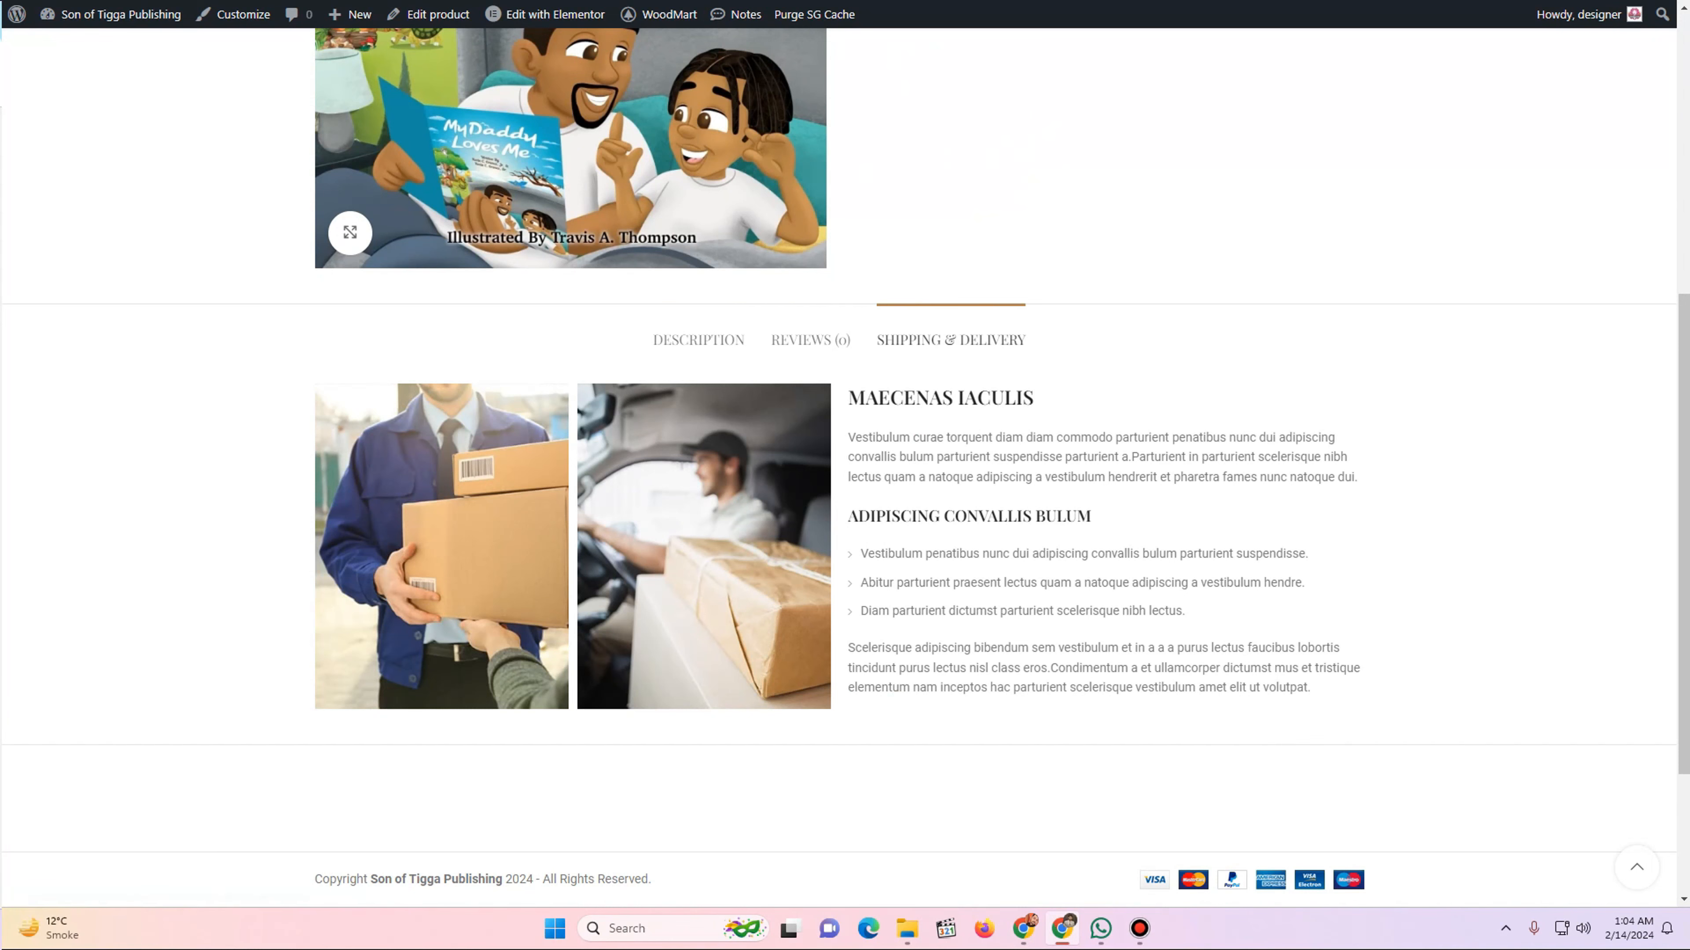
scroll(951, 256, "up", 6)
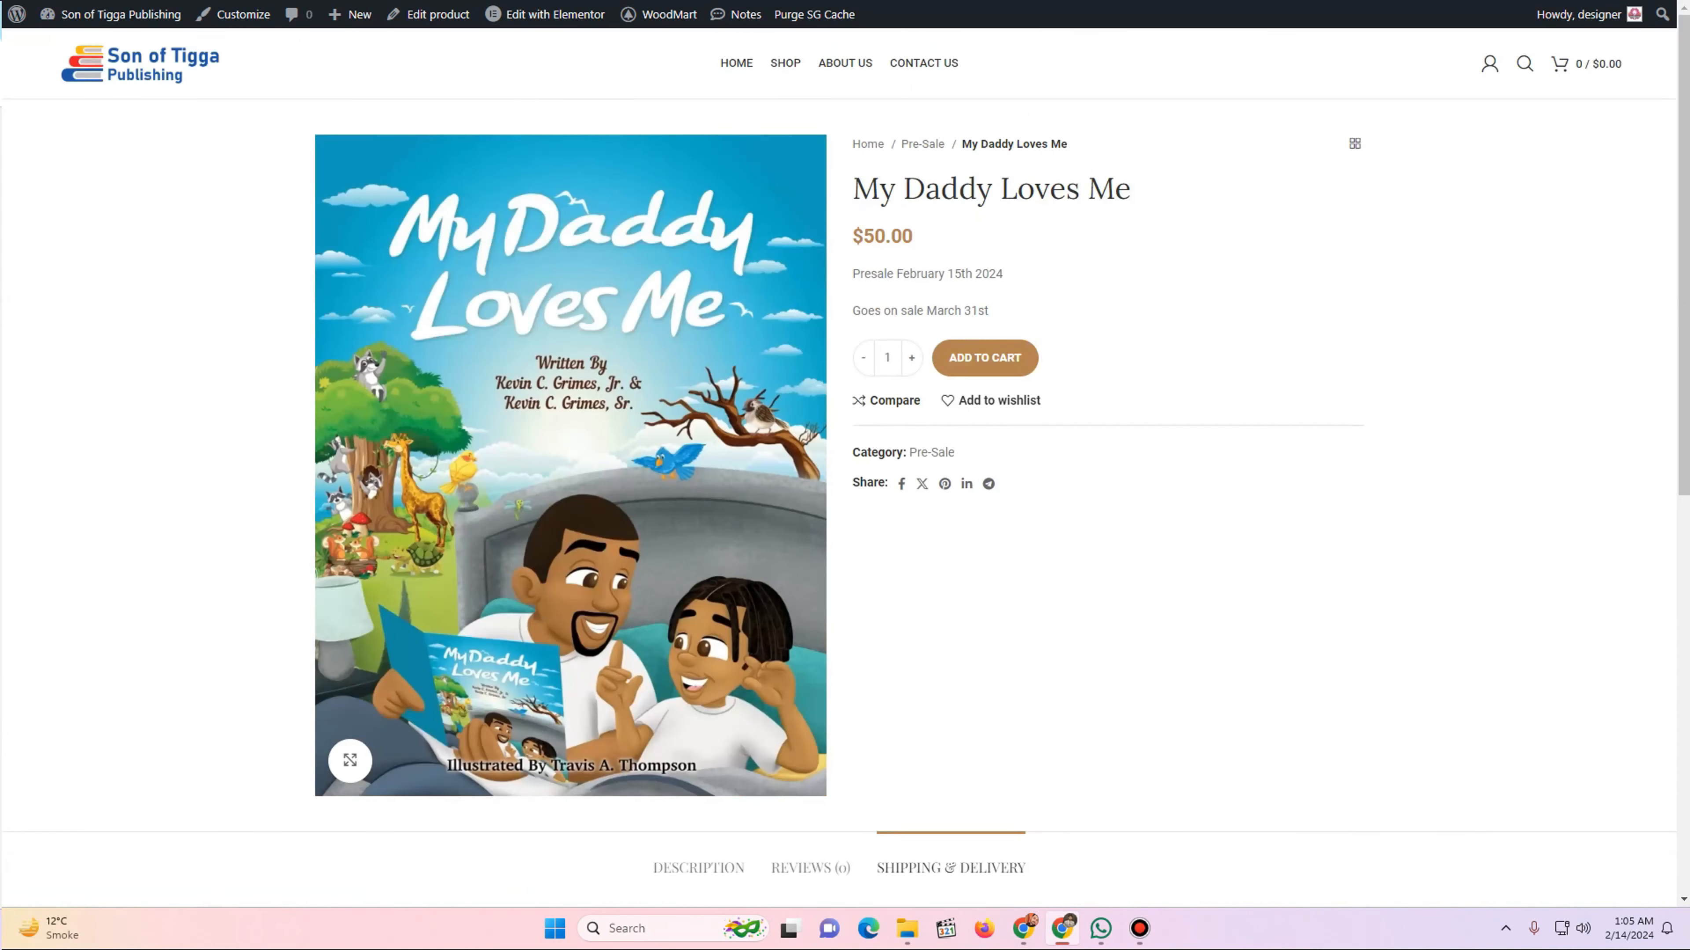
scroll(952, 256, "down", 7)
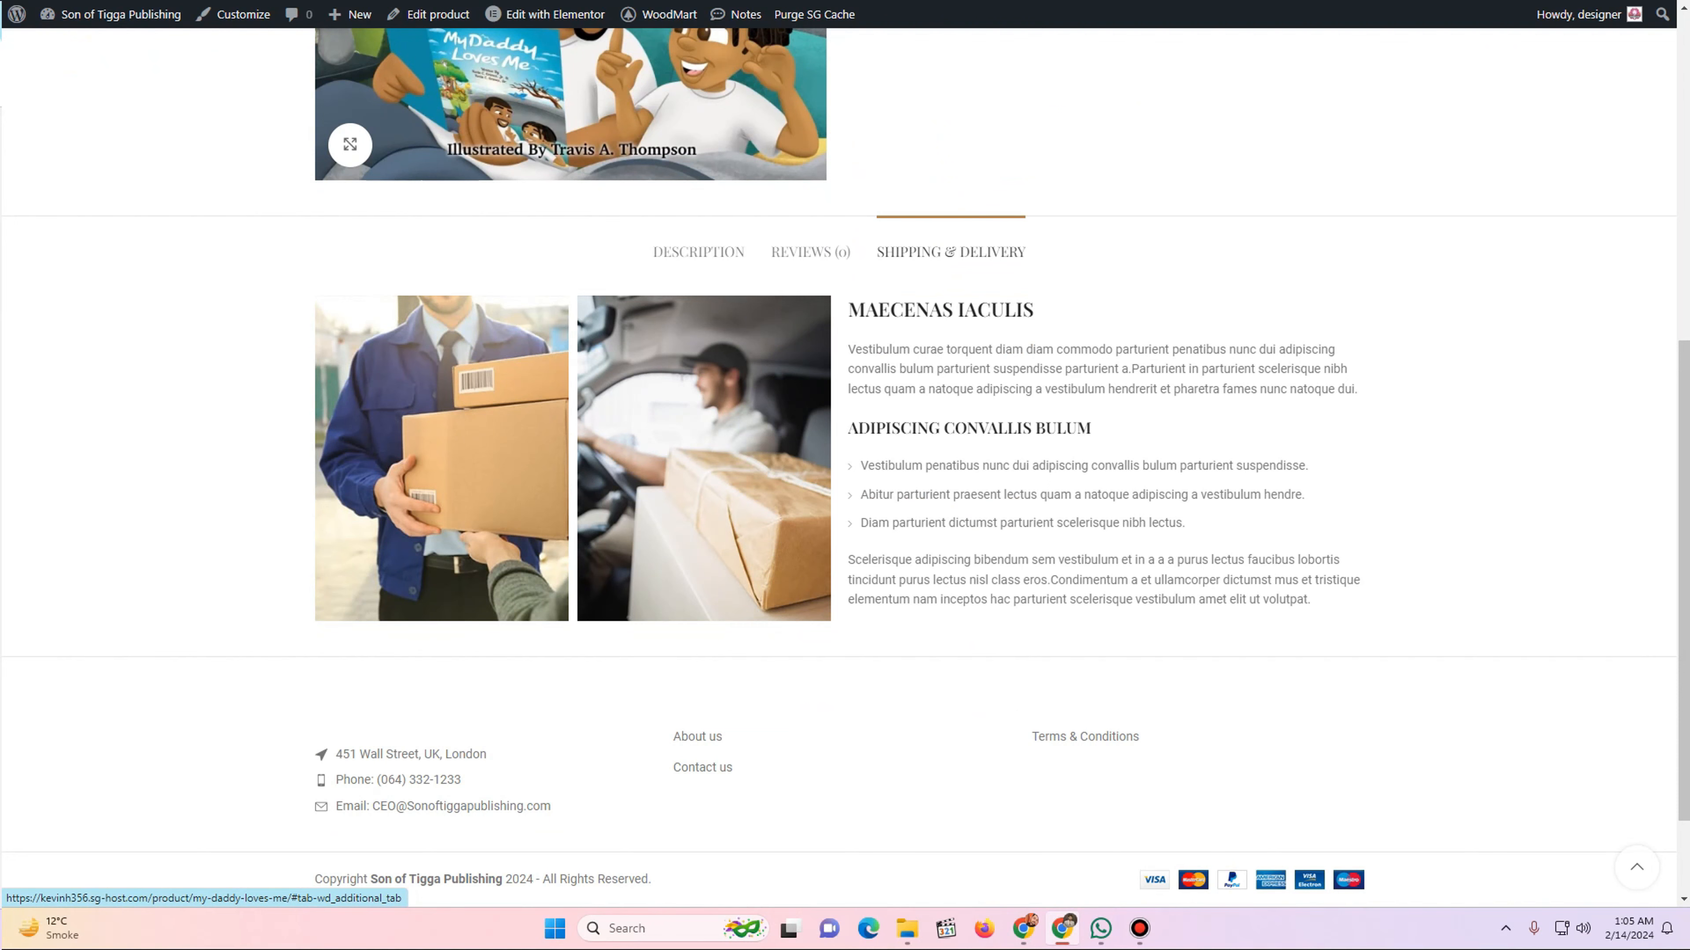
- Try the 2 Column Right single product sidebar in the WoodMart theme settings and check it on the product page
left_click(466, 2)
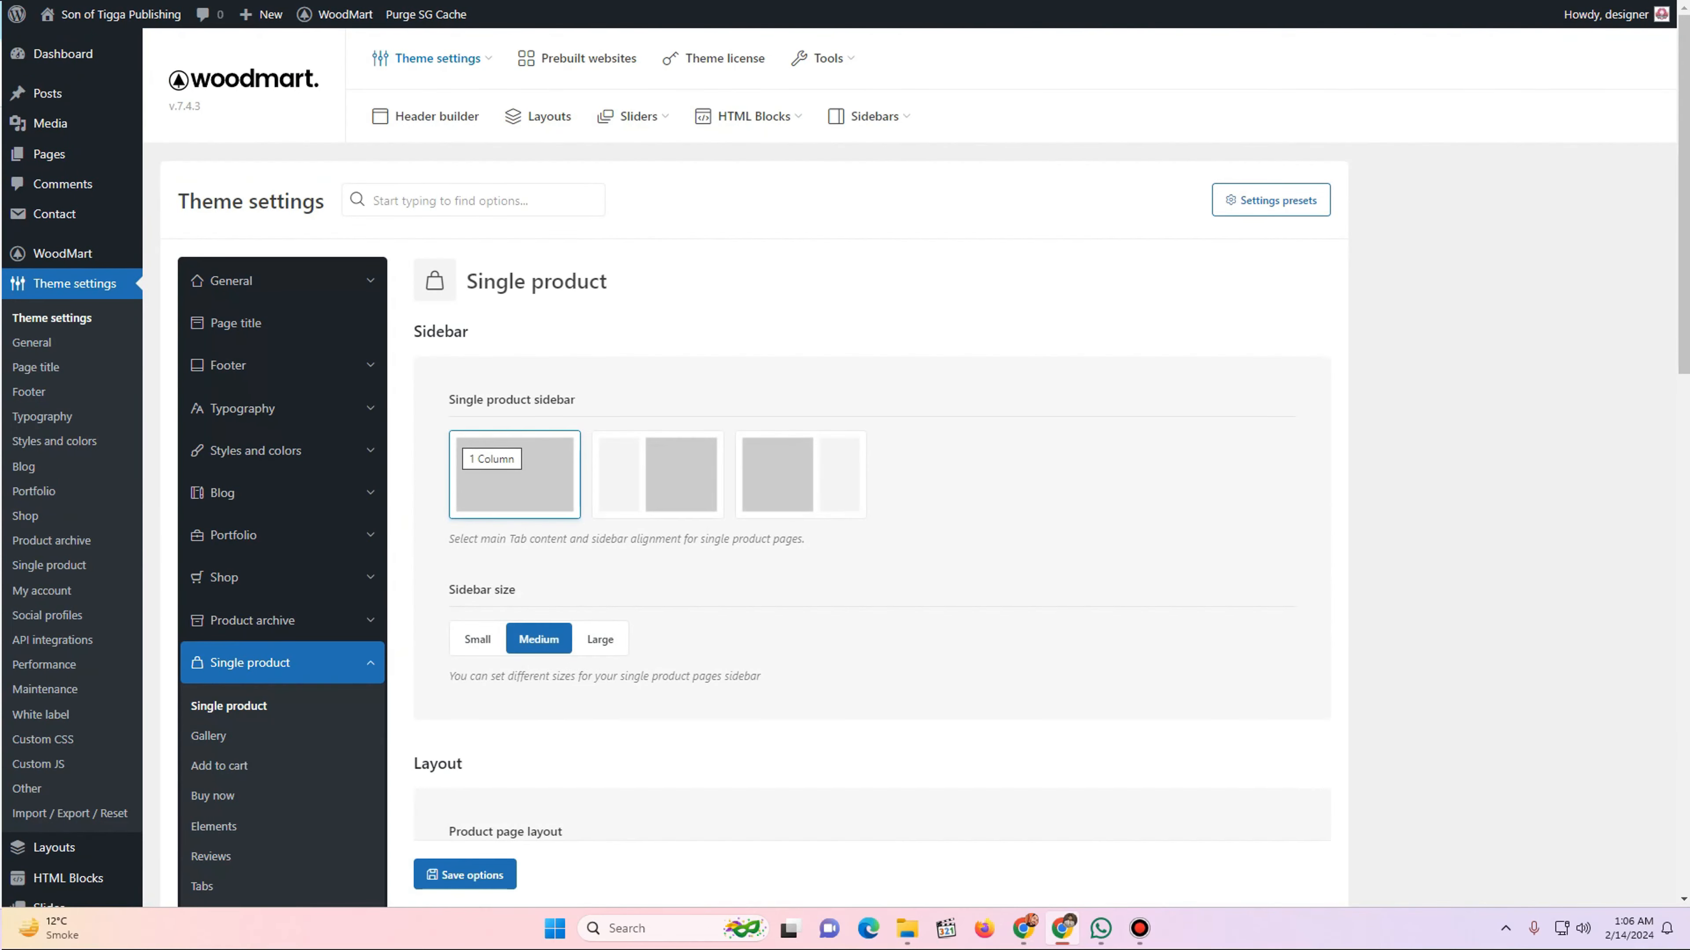
scroll(514, 474, "down", 1)
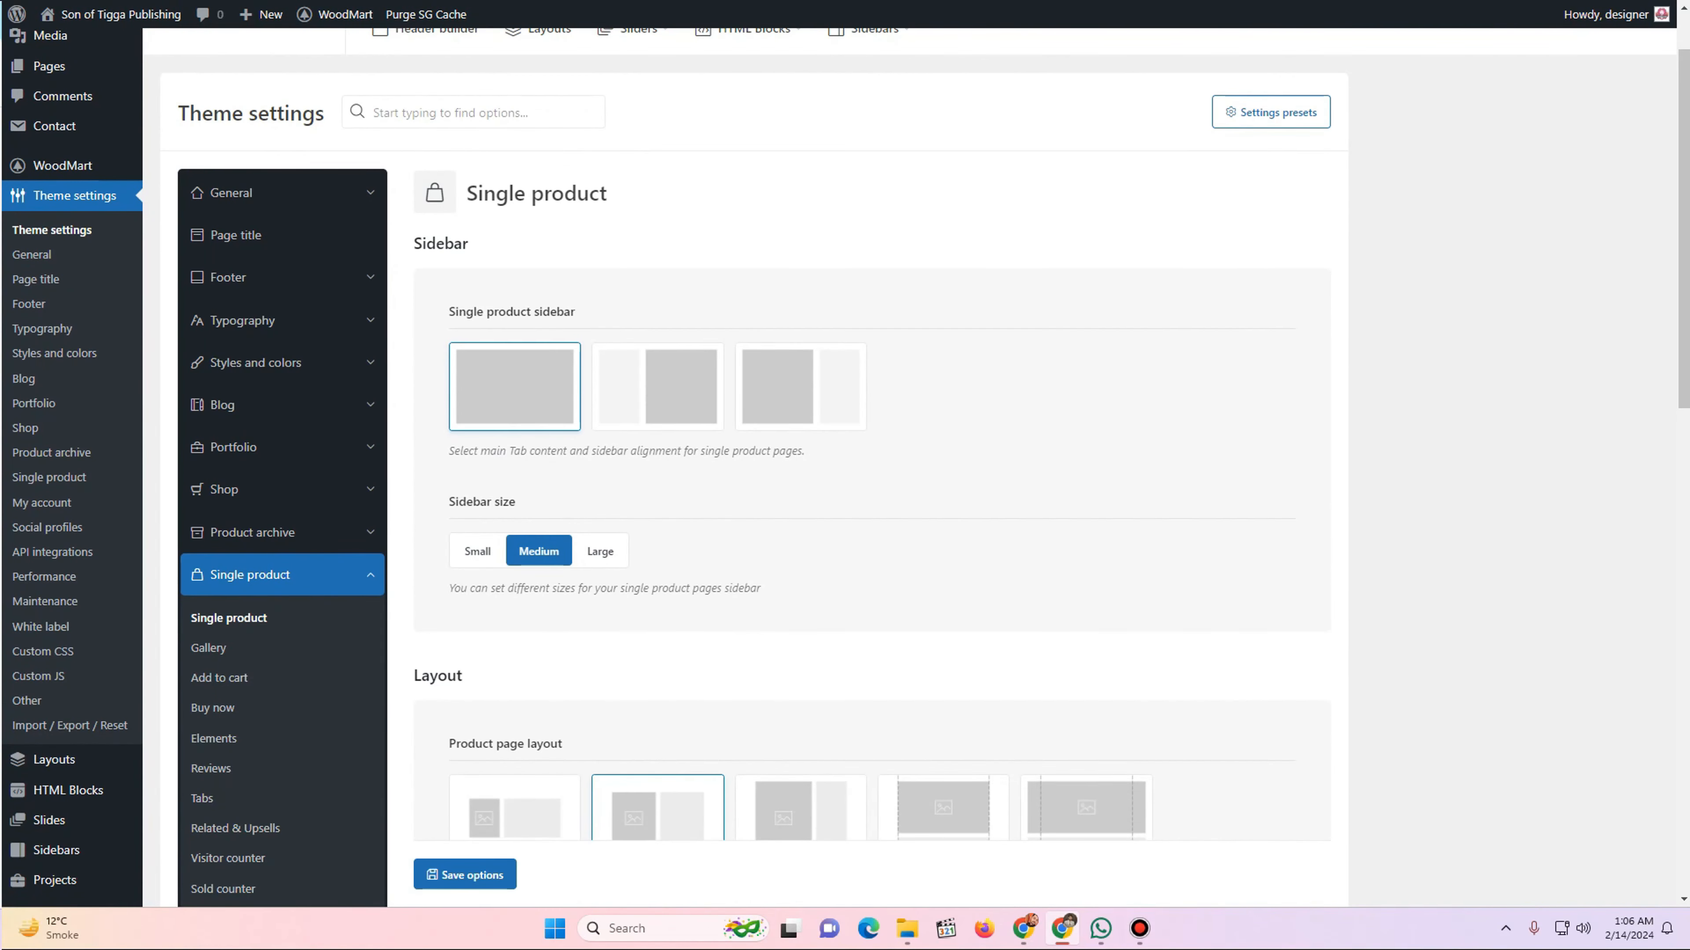
scroll(515, 474, "down", 2)
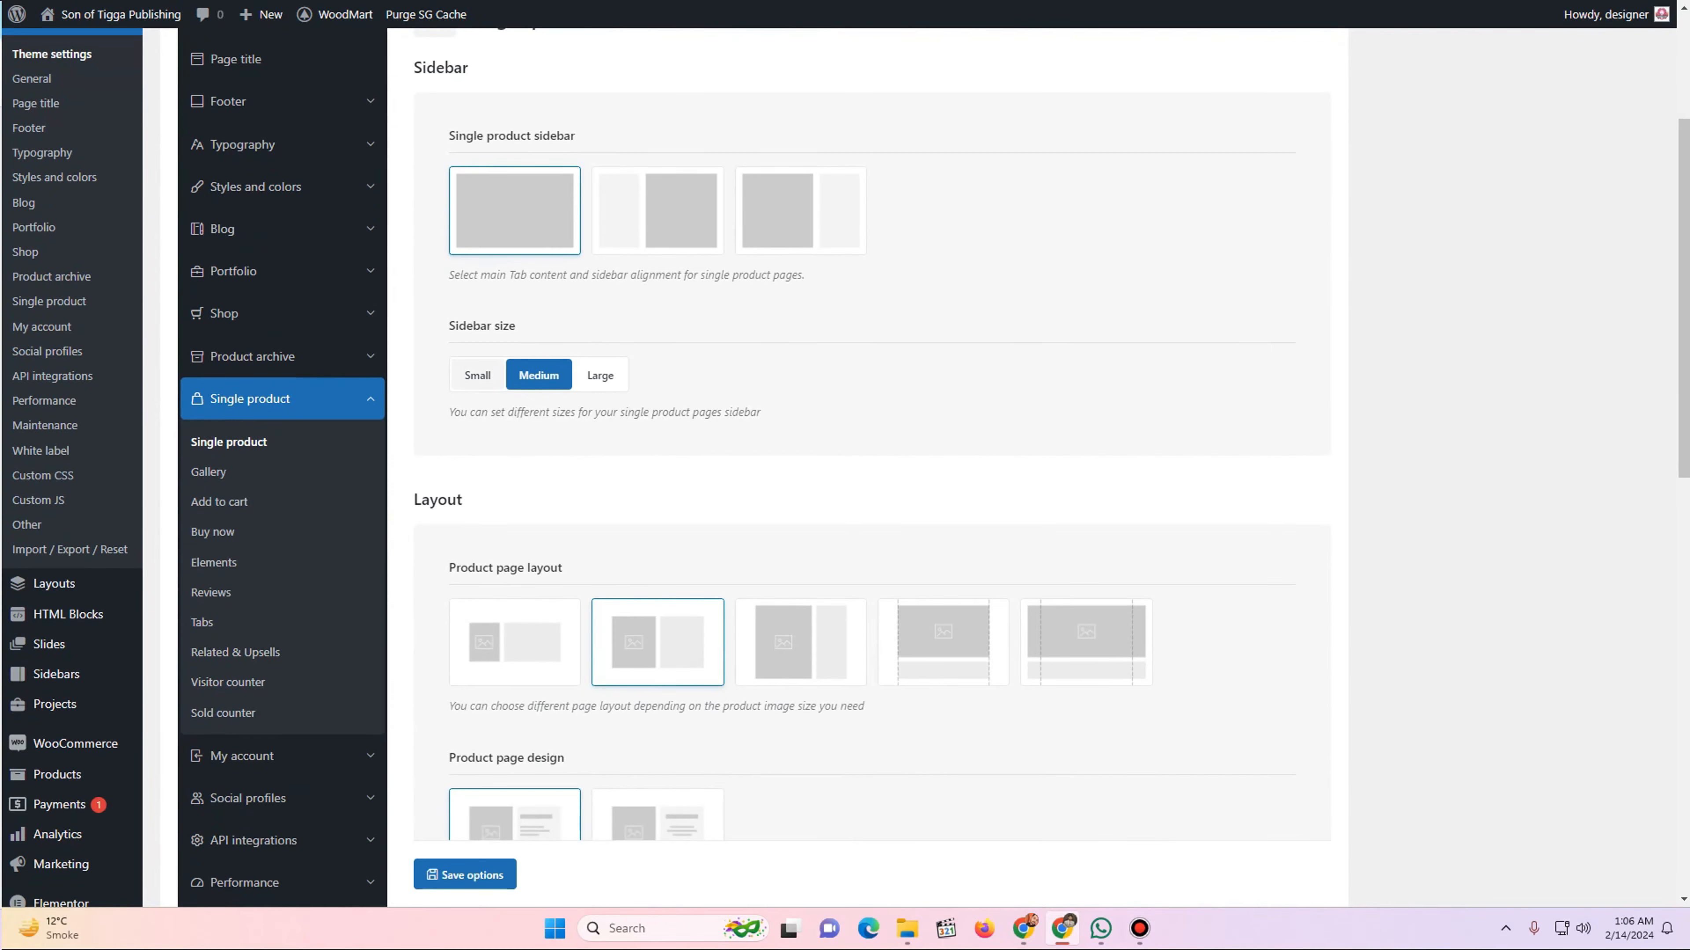
scroll(514, 474, "up", 1)
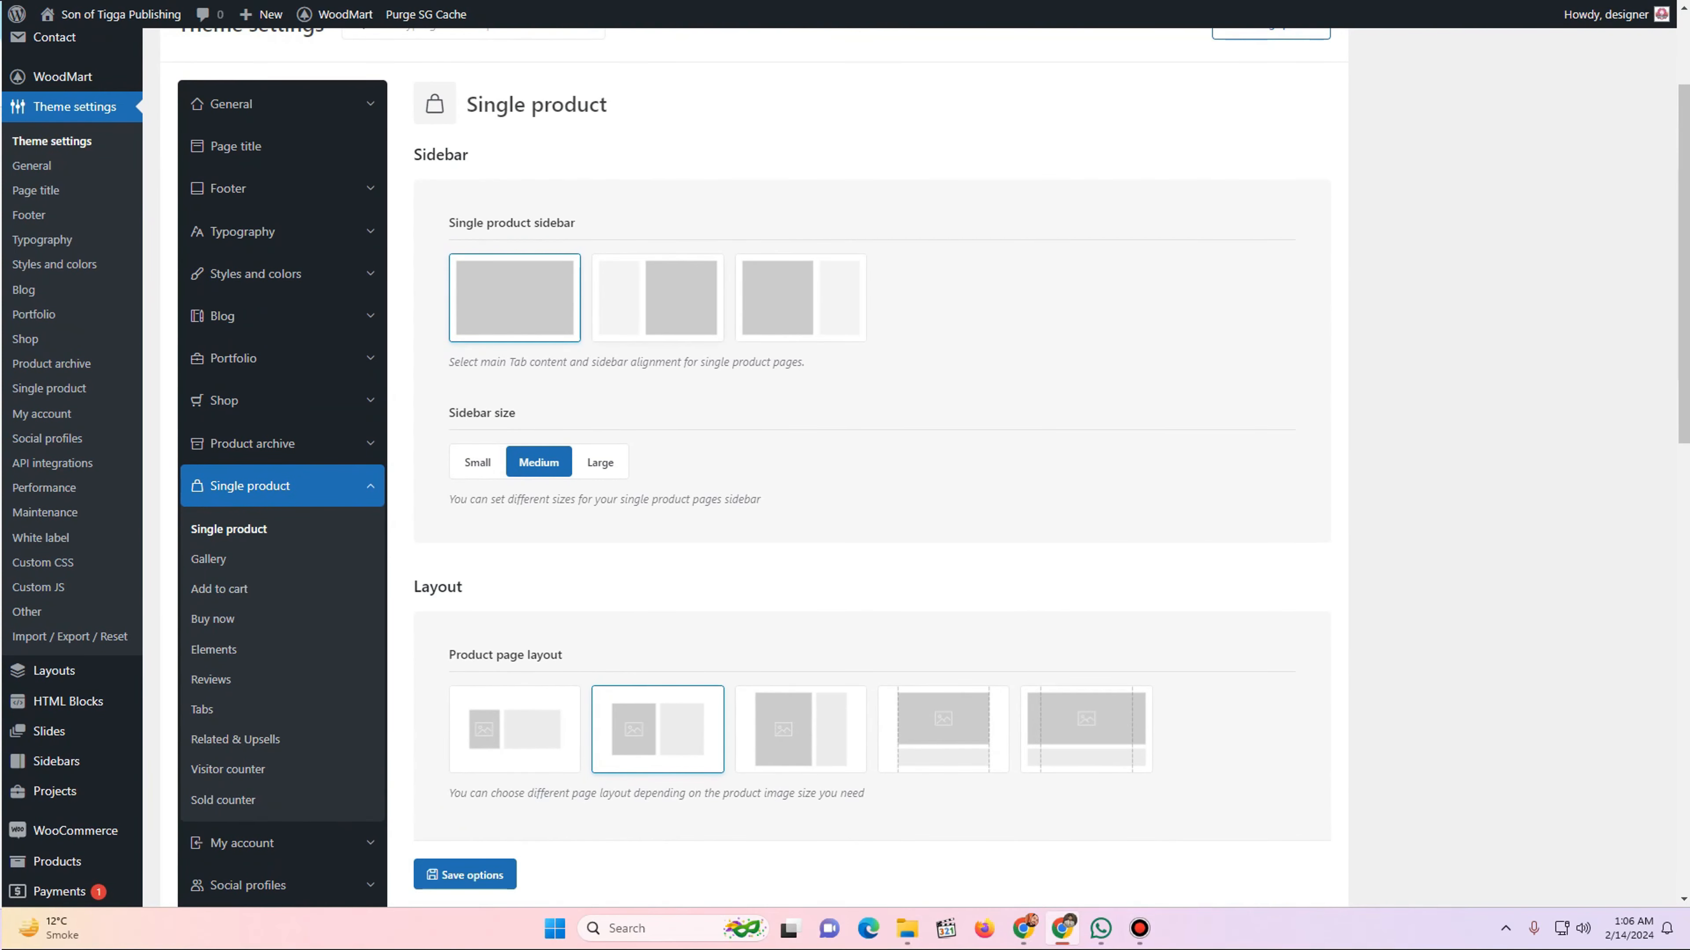
left_click(800, 298)
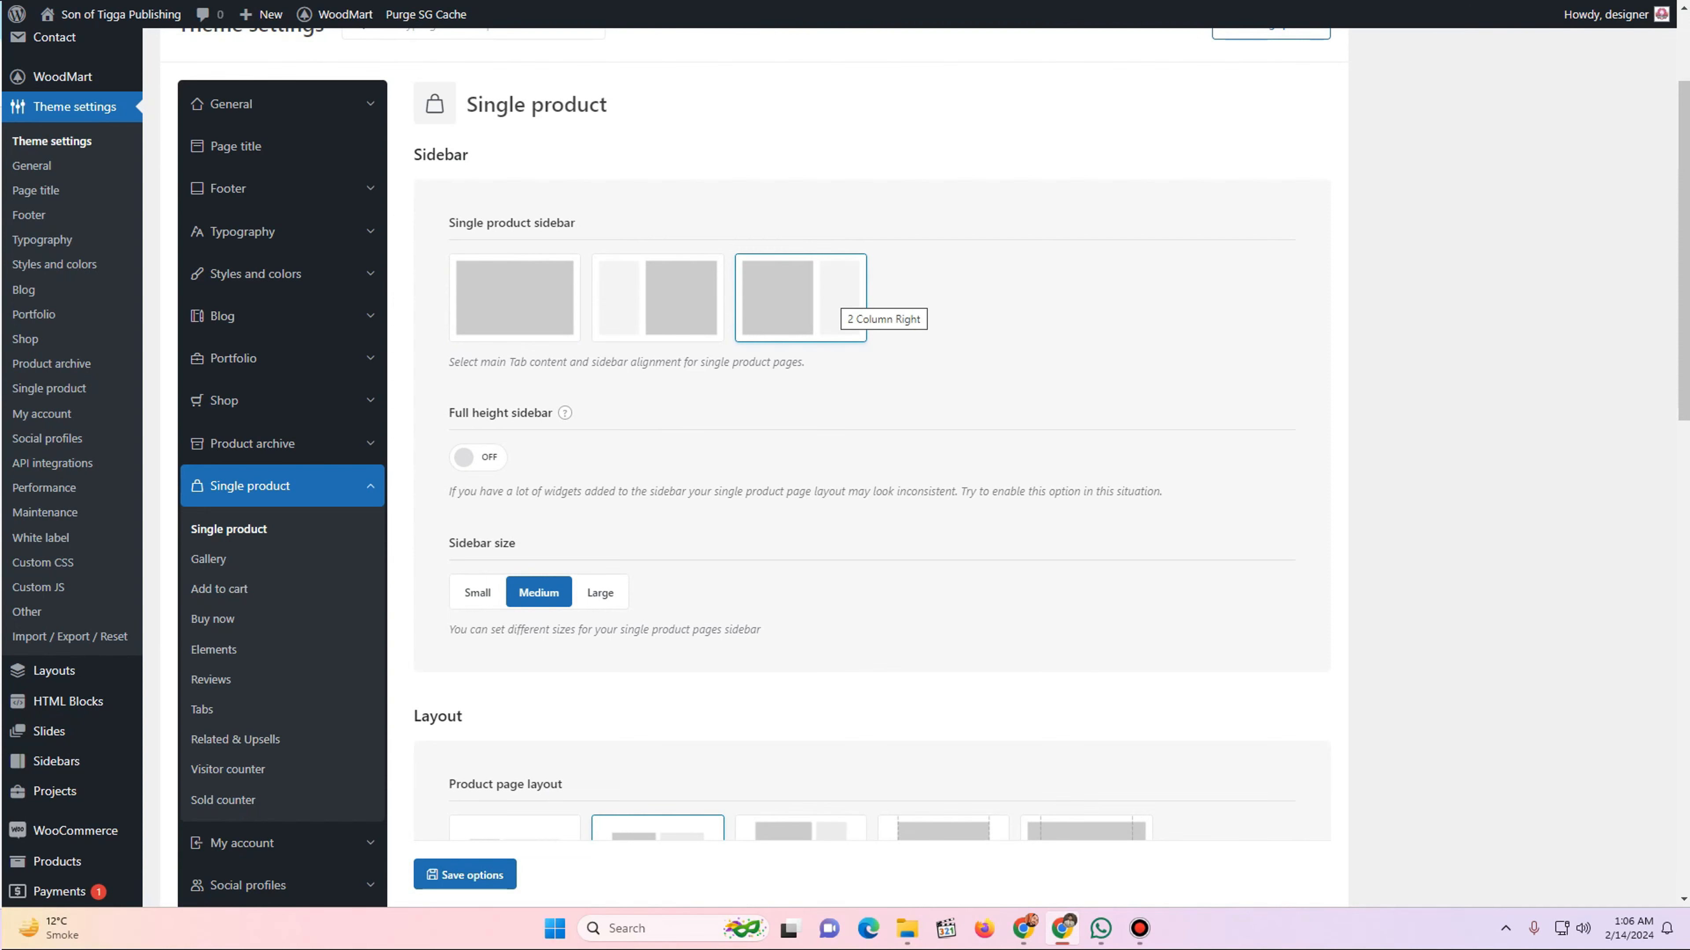
key("ctrl+Tab")
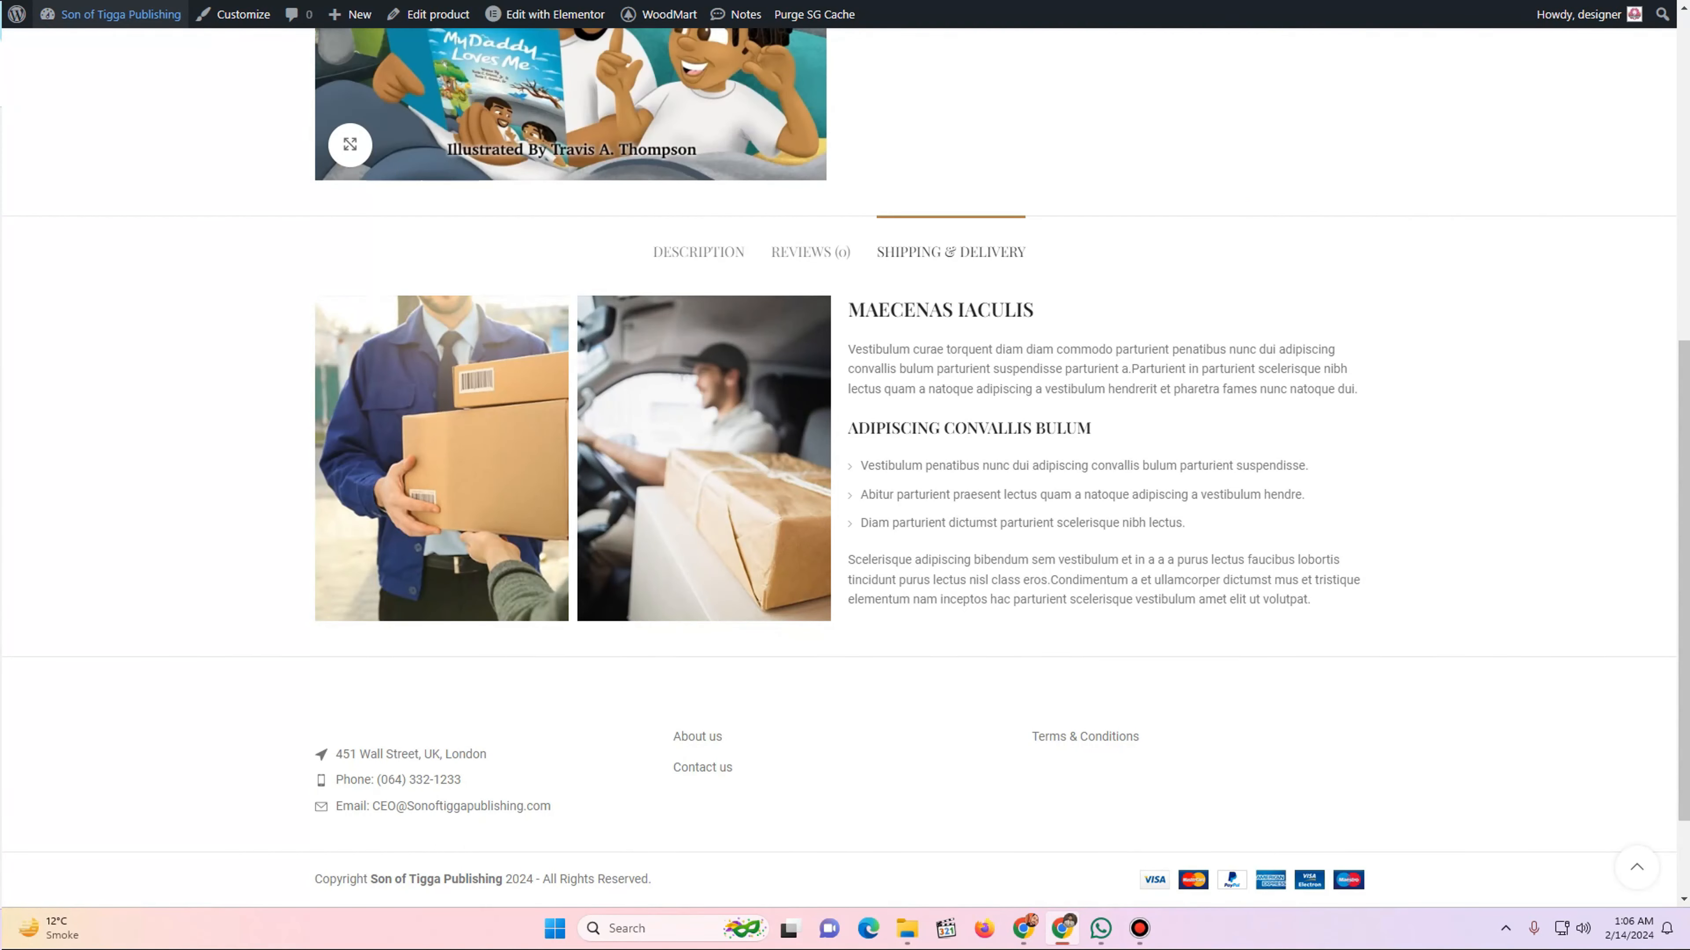
scroll(839, 466, "up", 7)
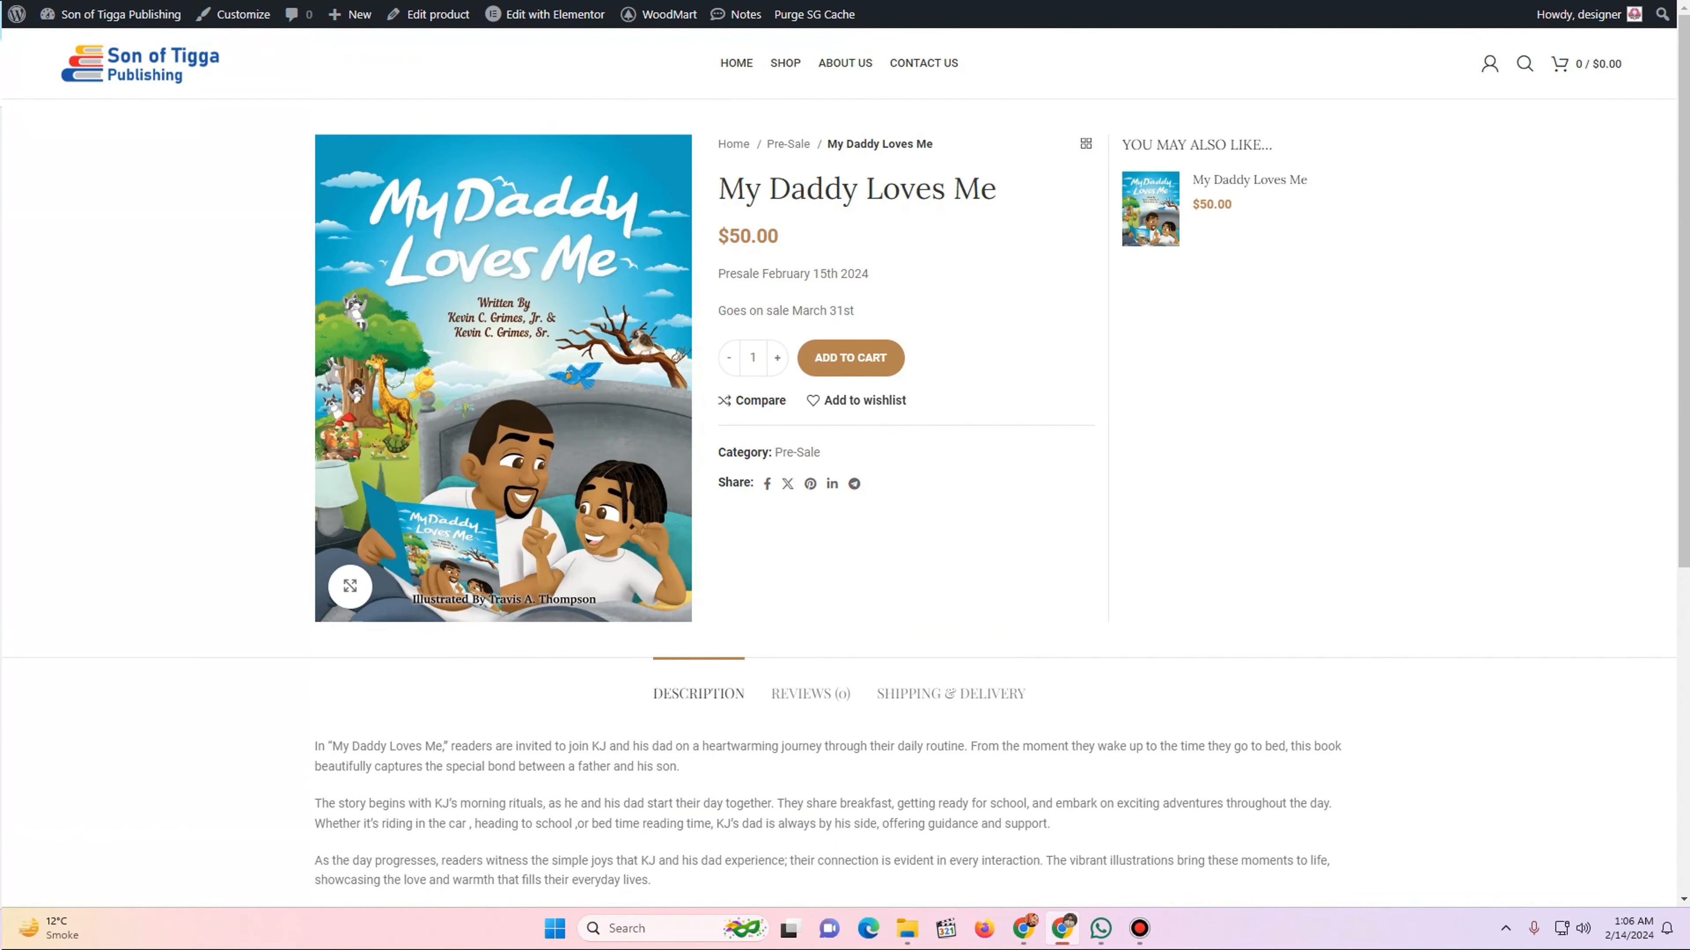
- Set the single product sidebar back to 1 Column in the WoodMart theme settings
key("ctrl+shift+Tab")
left_click(514, 535)
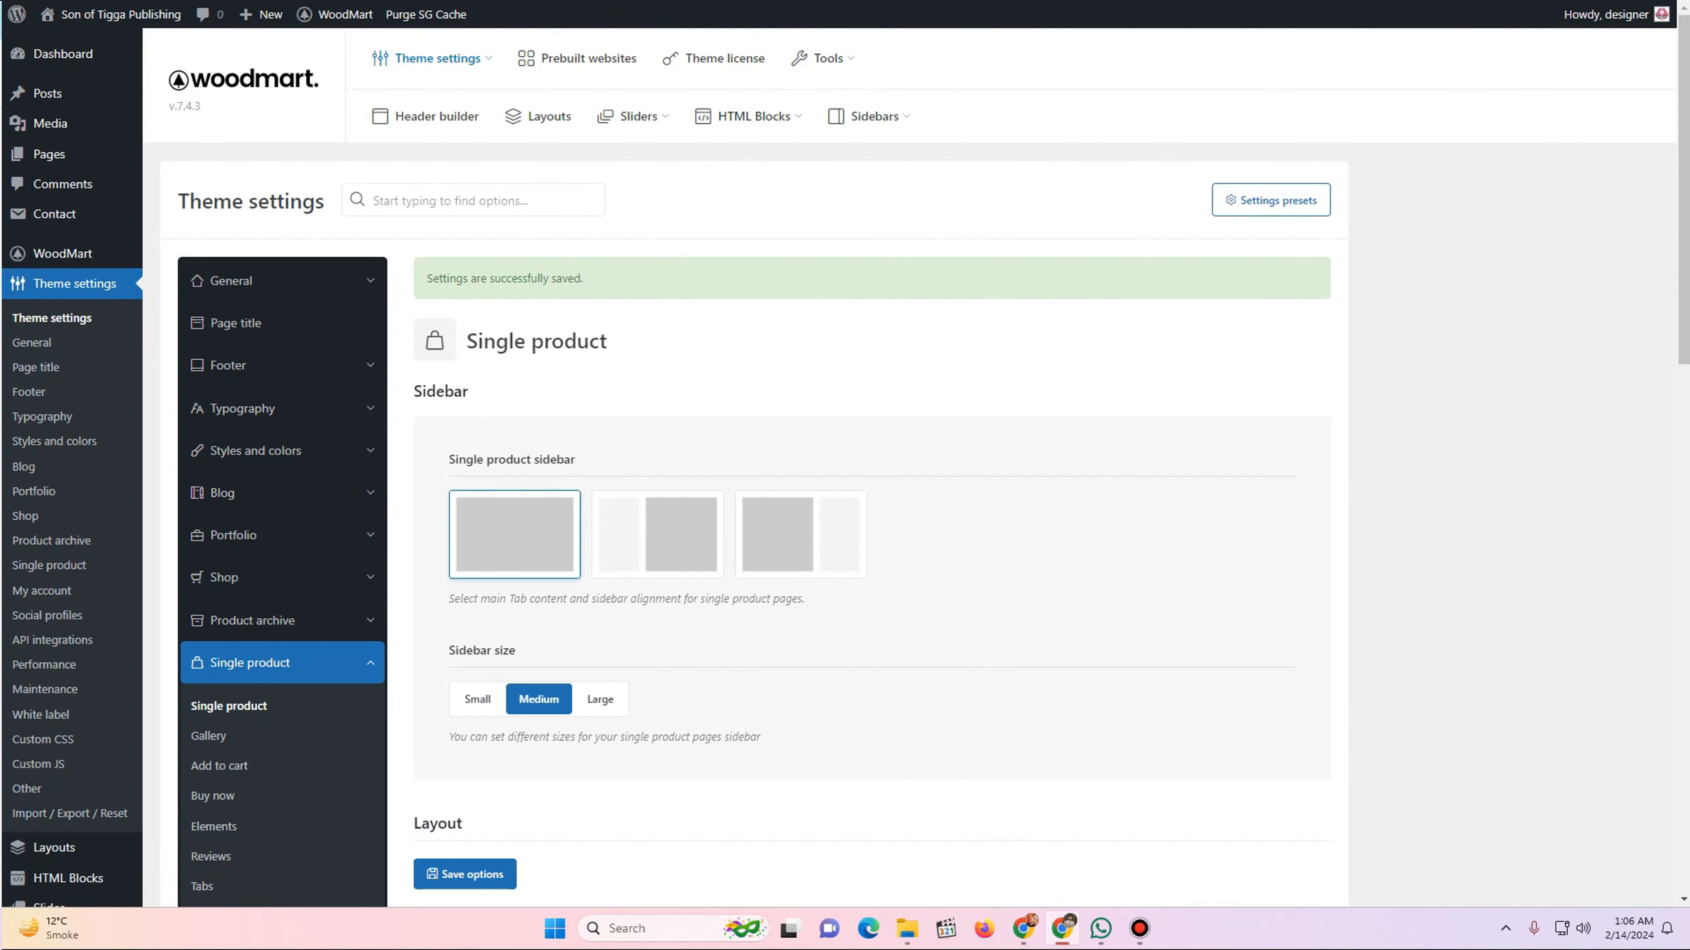
- Examine the Single product layout options and the Gallery settings, comparing the main image options with the live product page
scroll(871, 466, "down", 4)
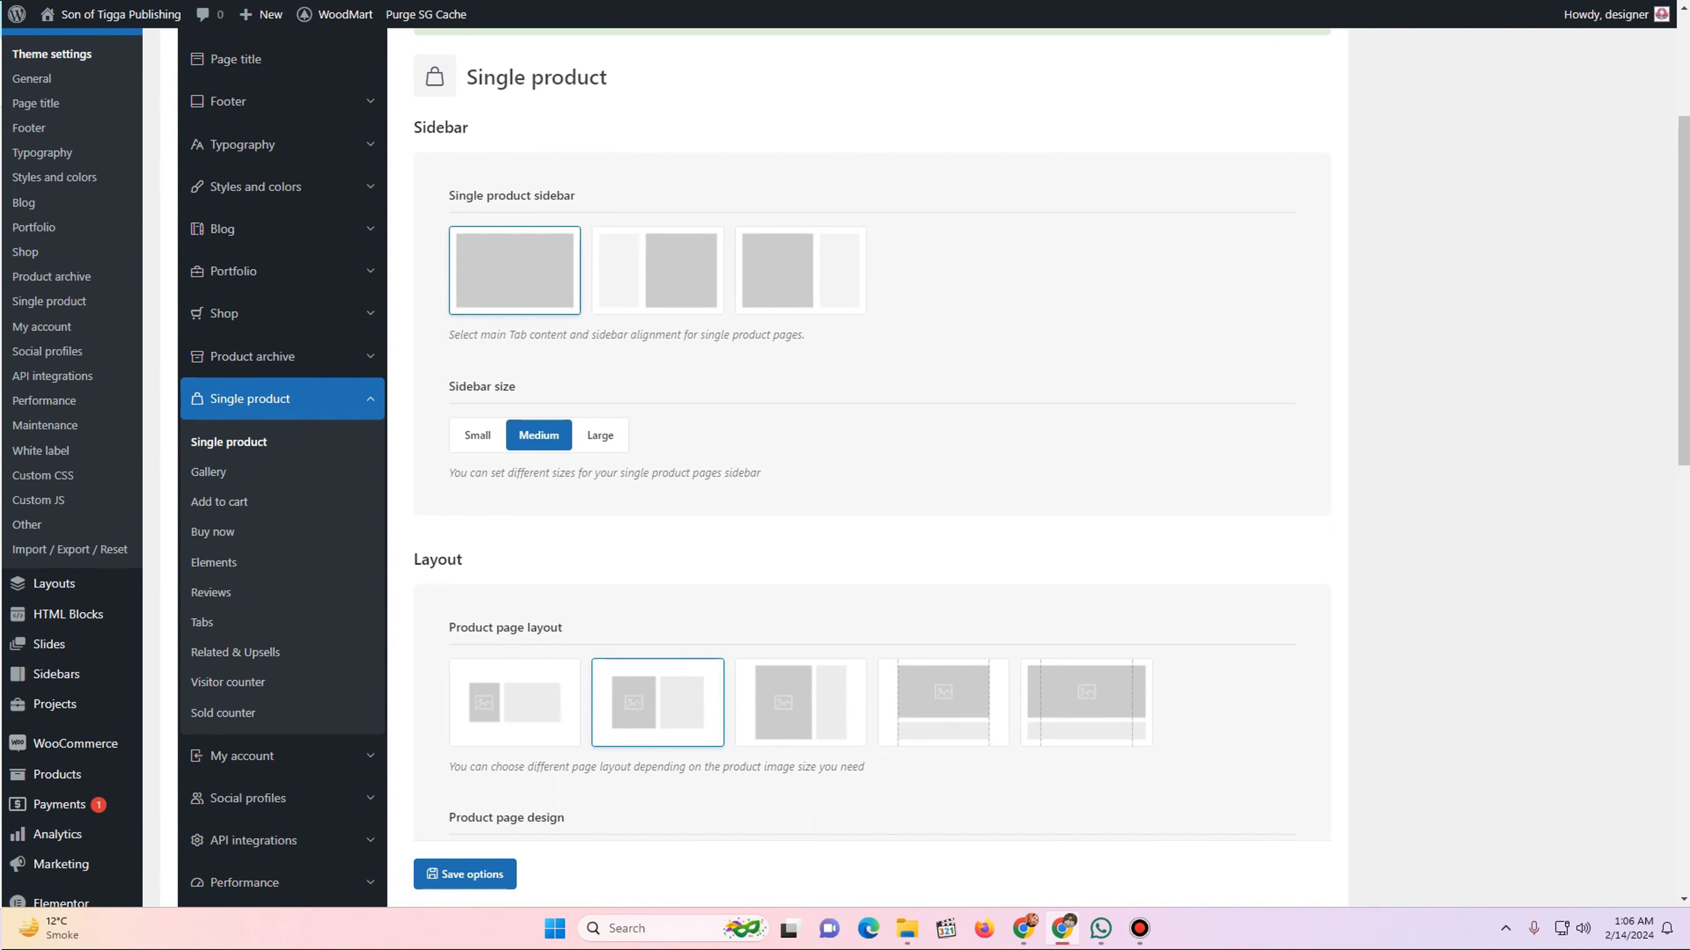
scroll(871, 466, "down", 3)
left_click(209, 471)
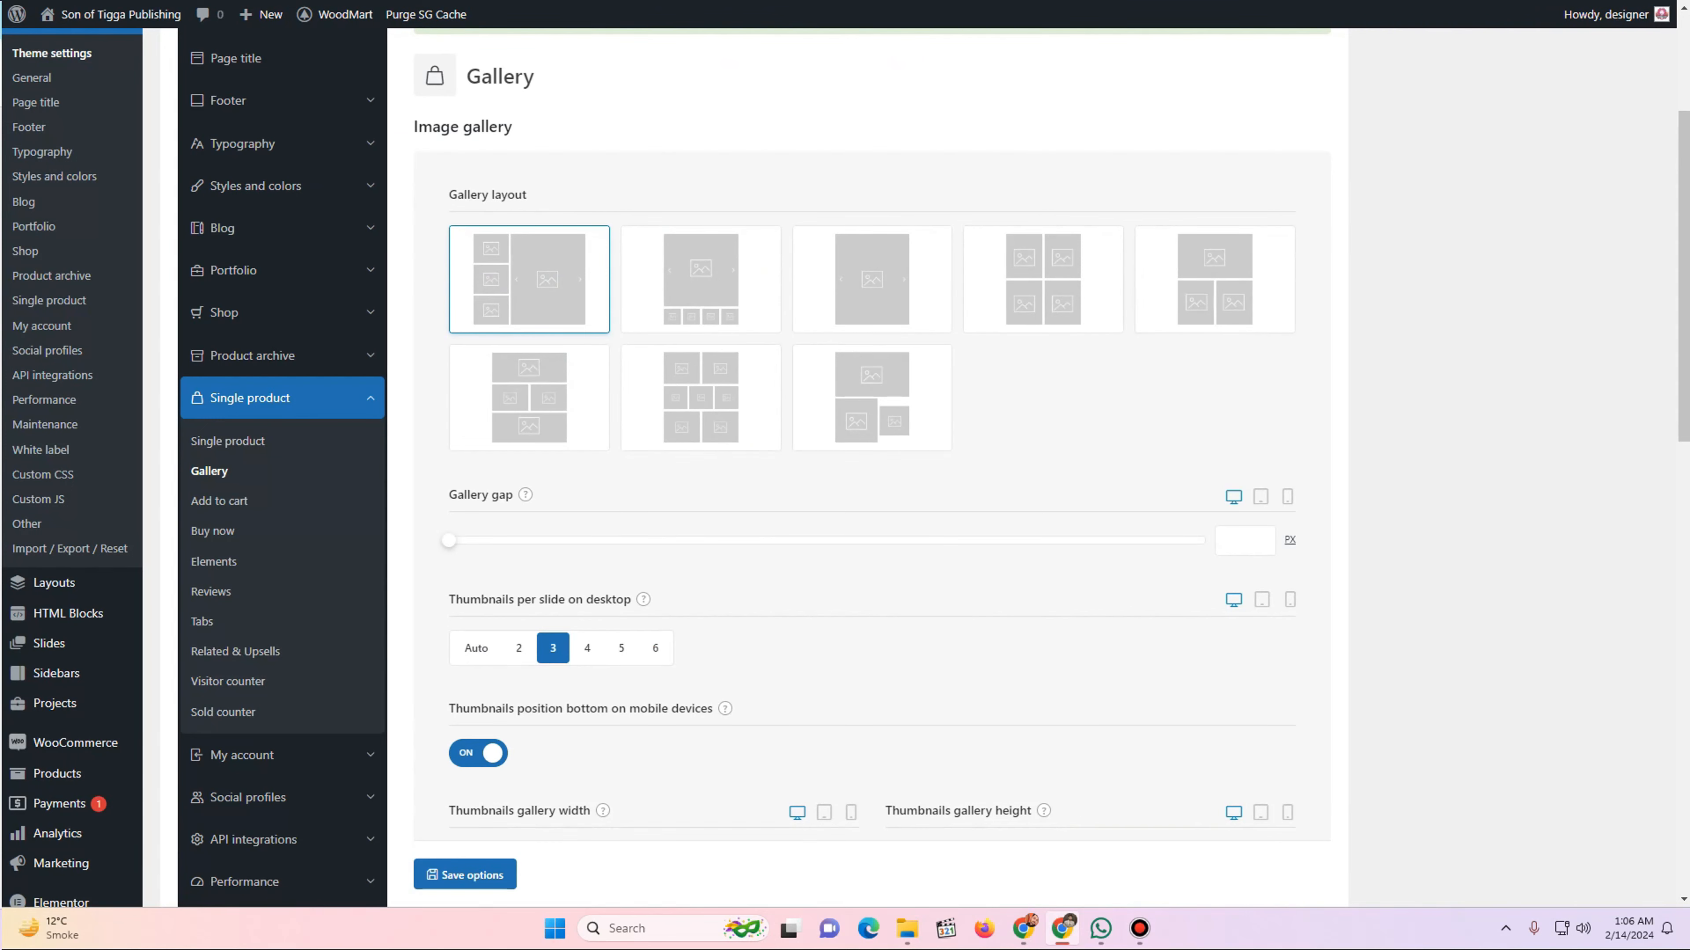
scroll(845, 466, "down", 1)
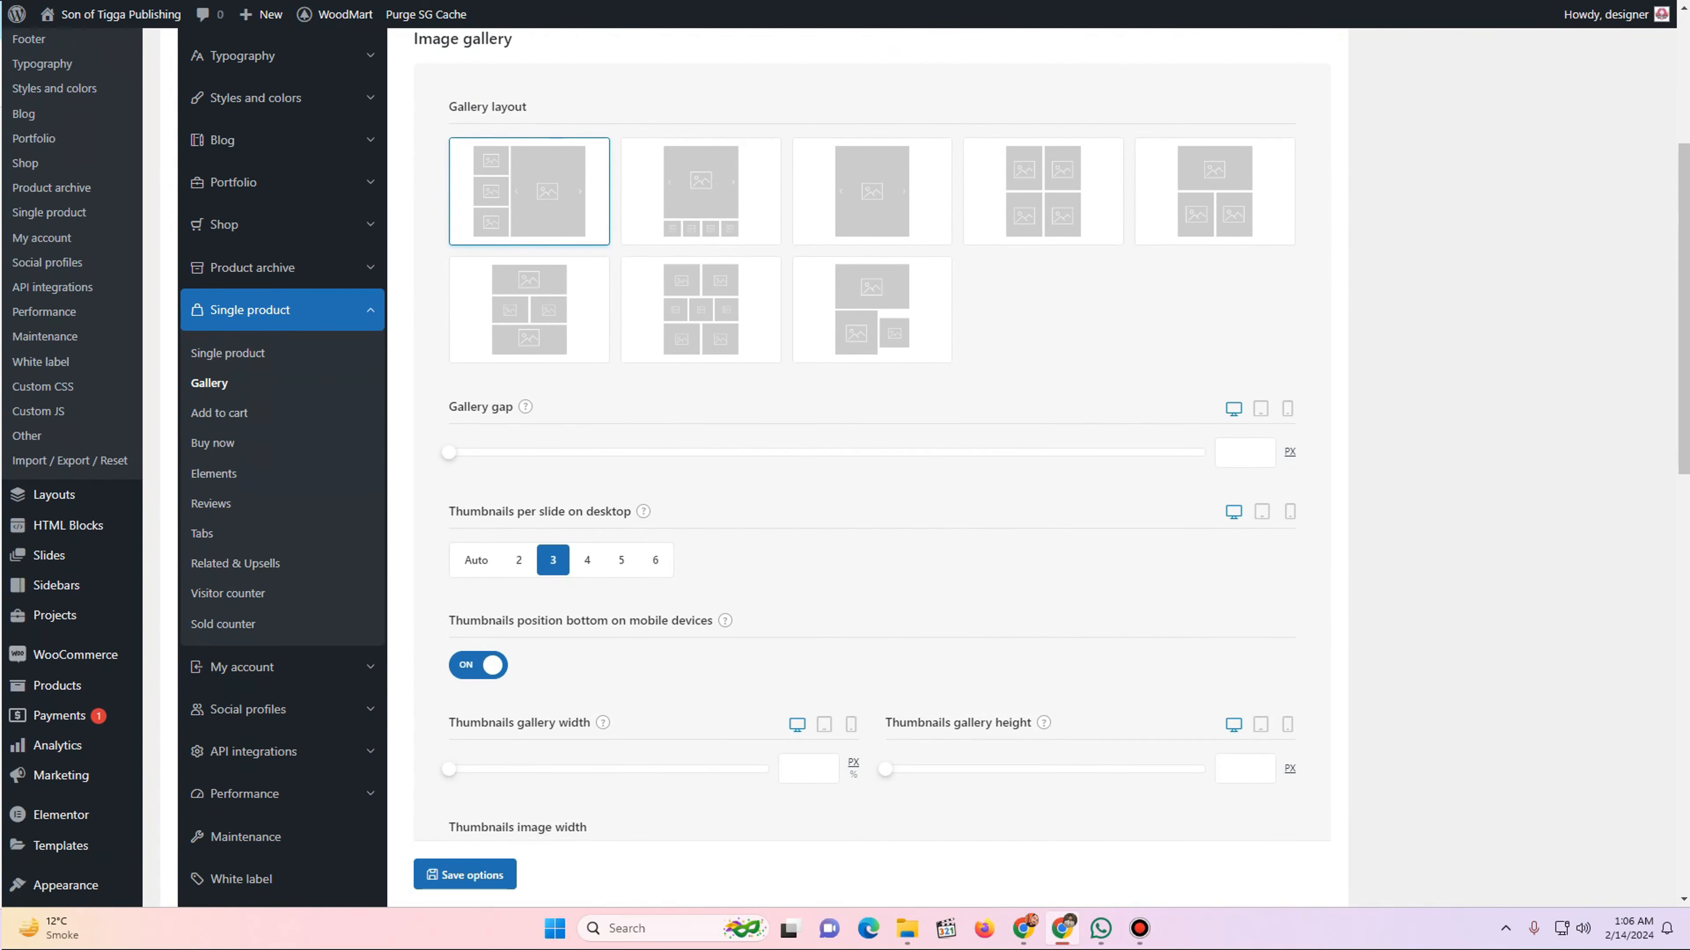
scroll(844, 465, "down", 1)
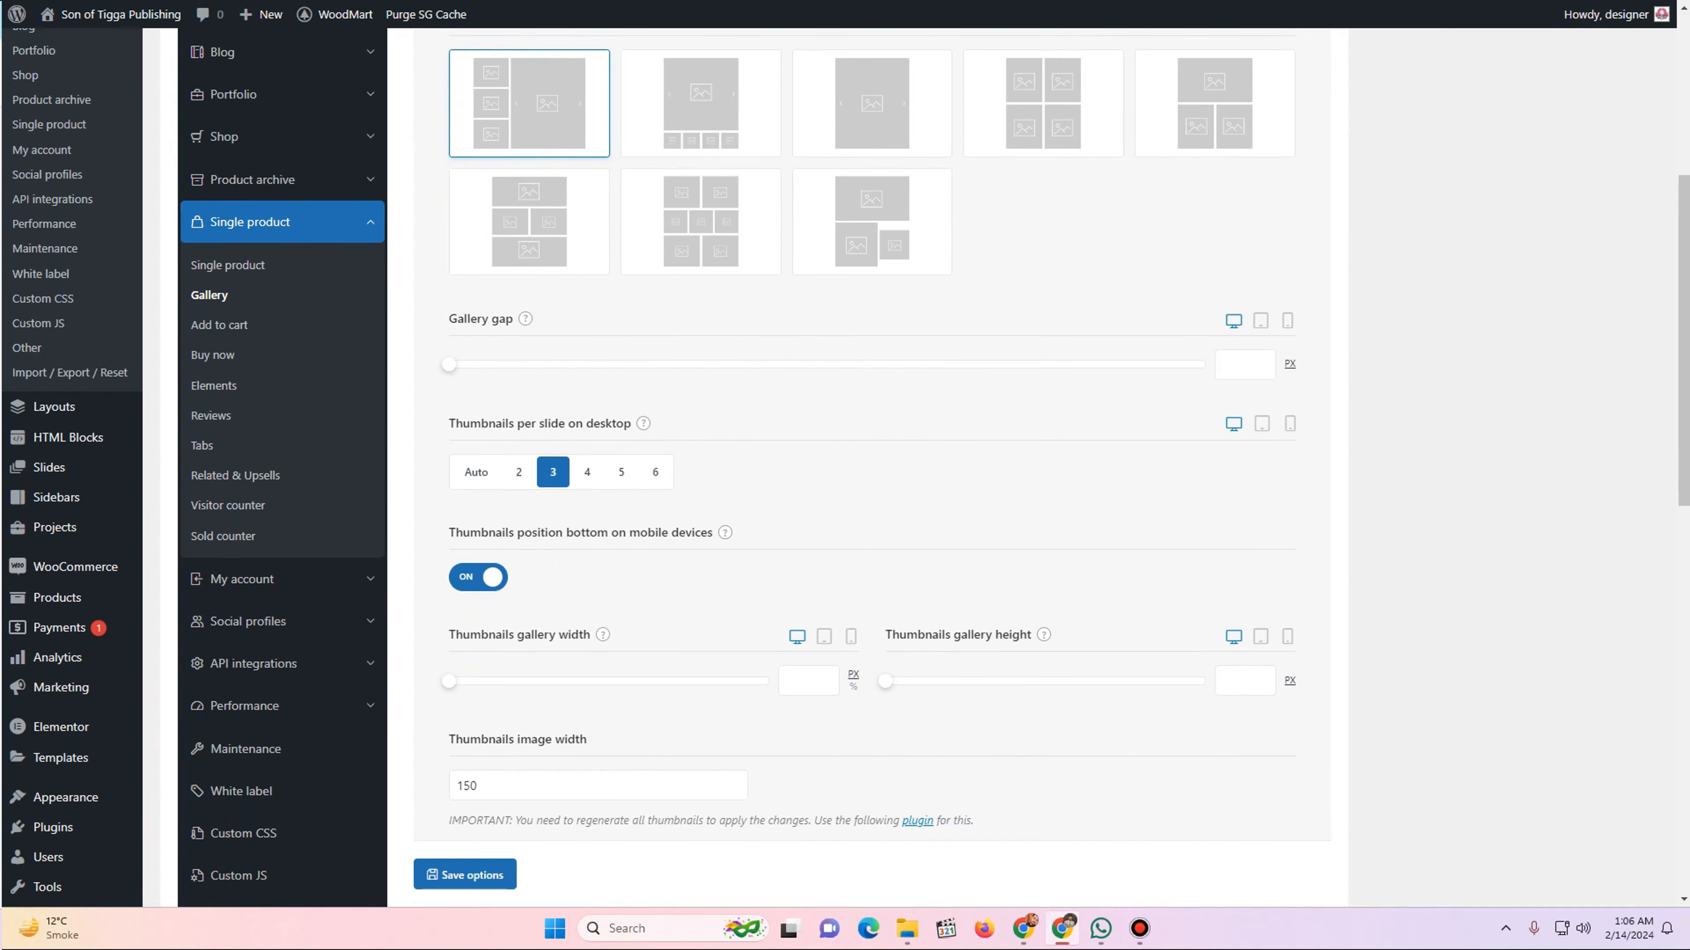
scroll(845, 466, "down", 5)
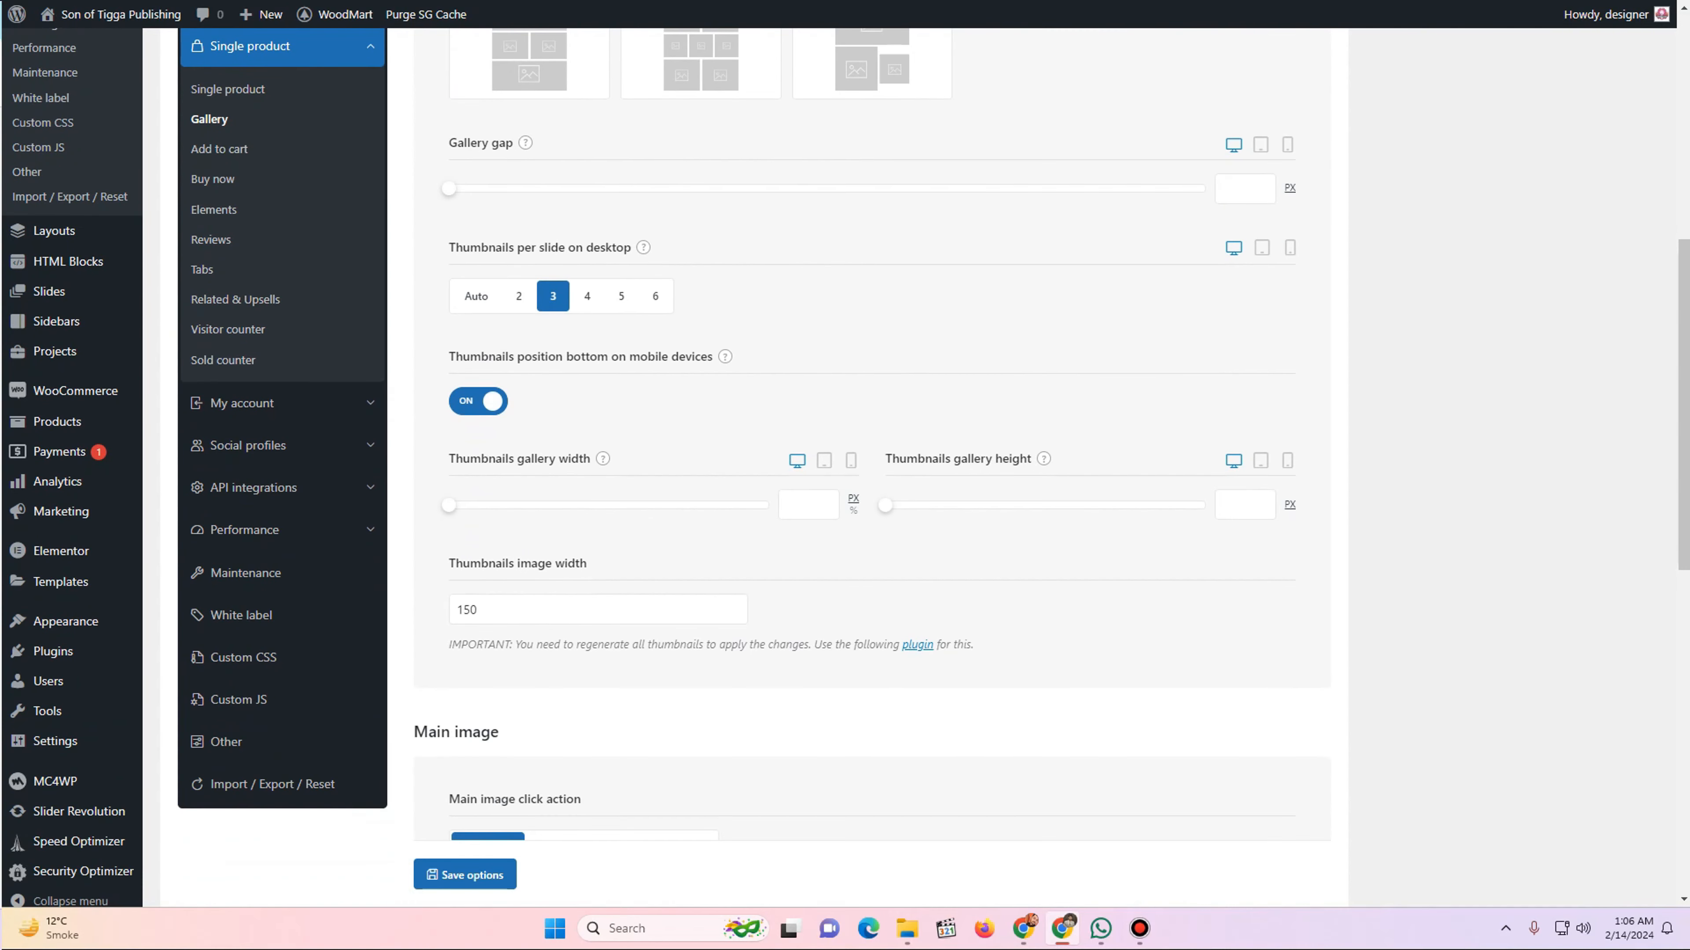
scroll(845, 466, "down", 1)
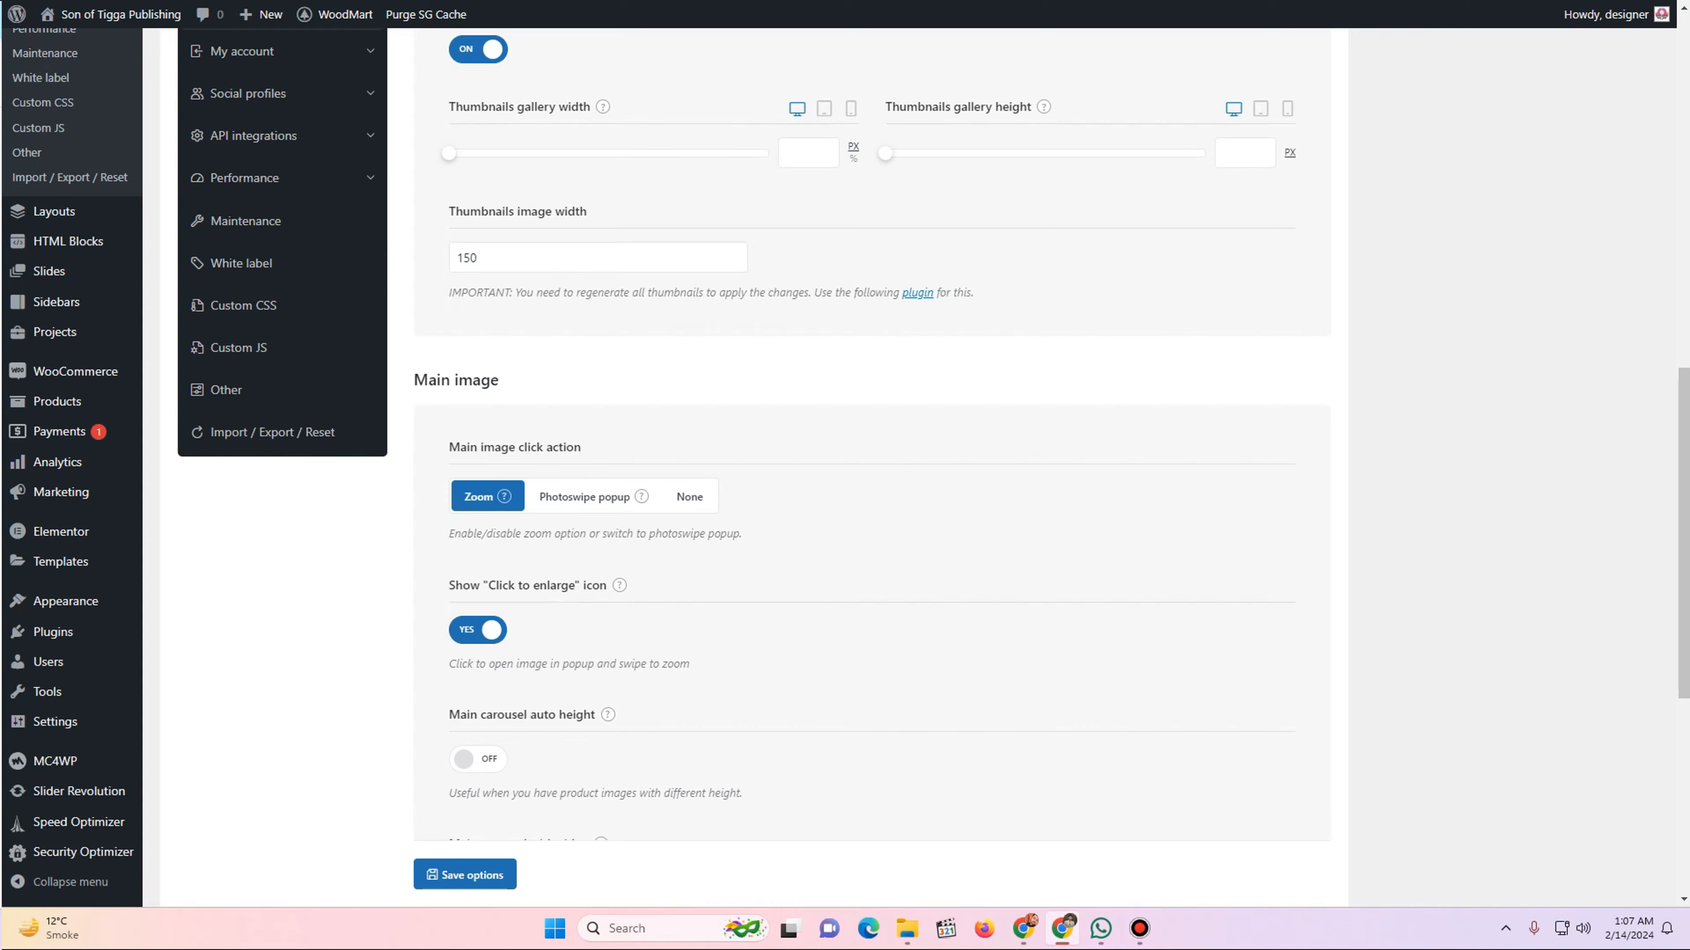
key("ctrl+Tab")
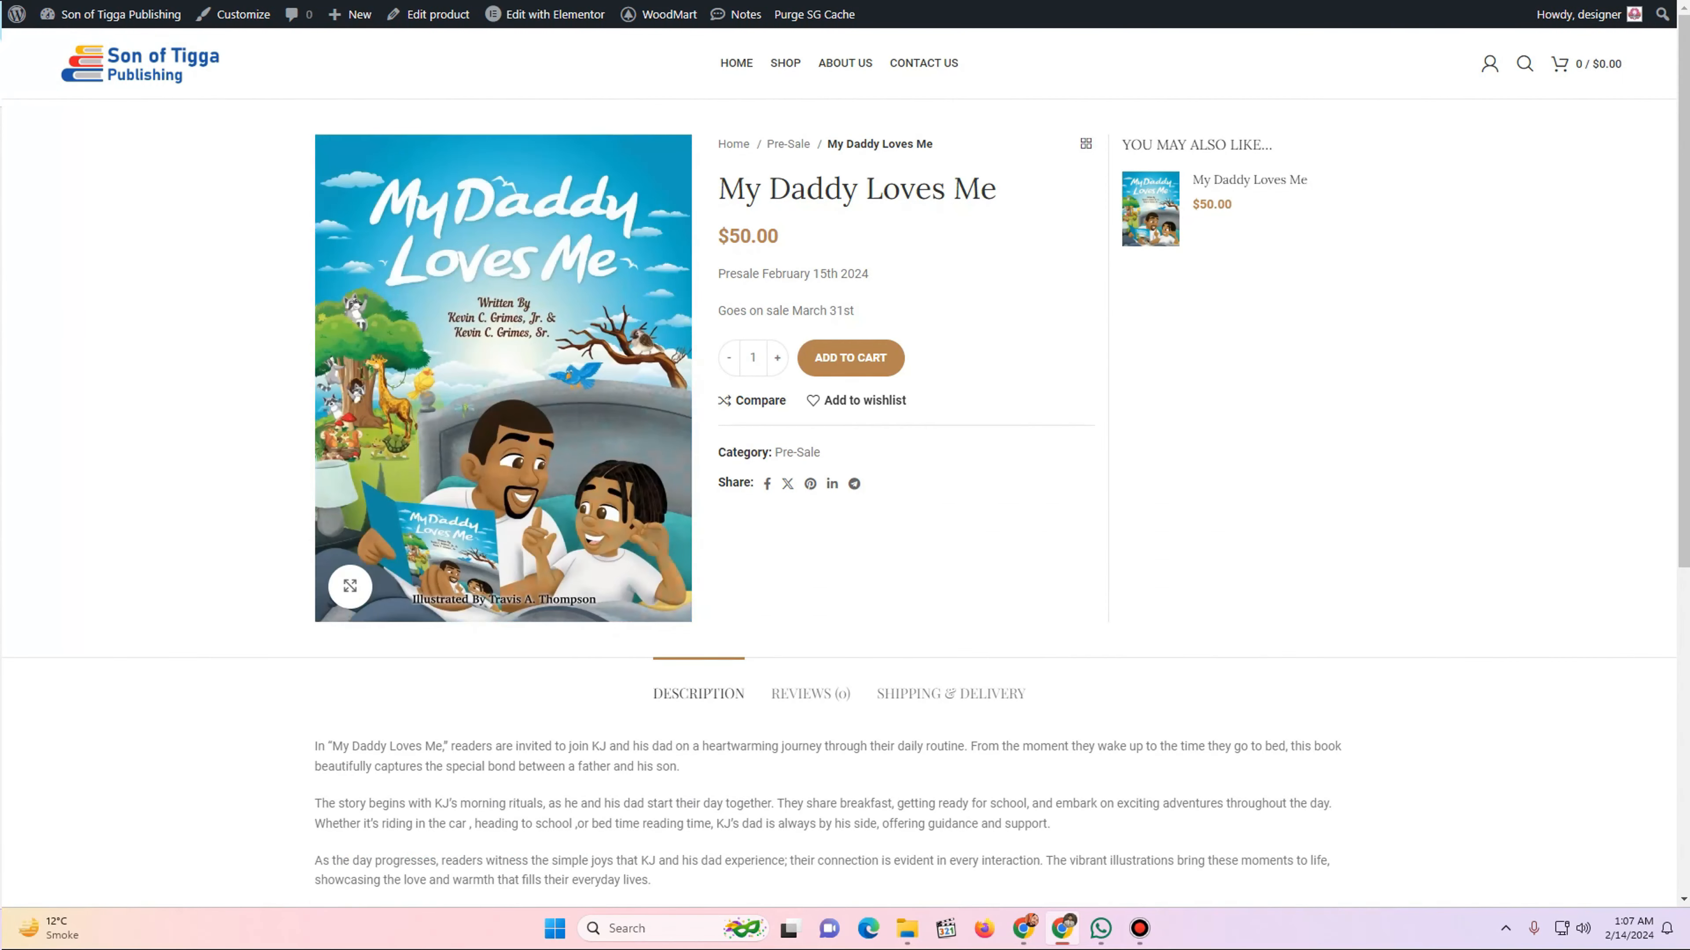
key("ctrl+shift+Tab")
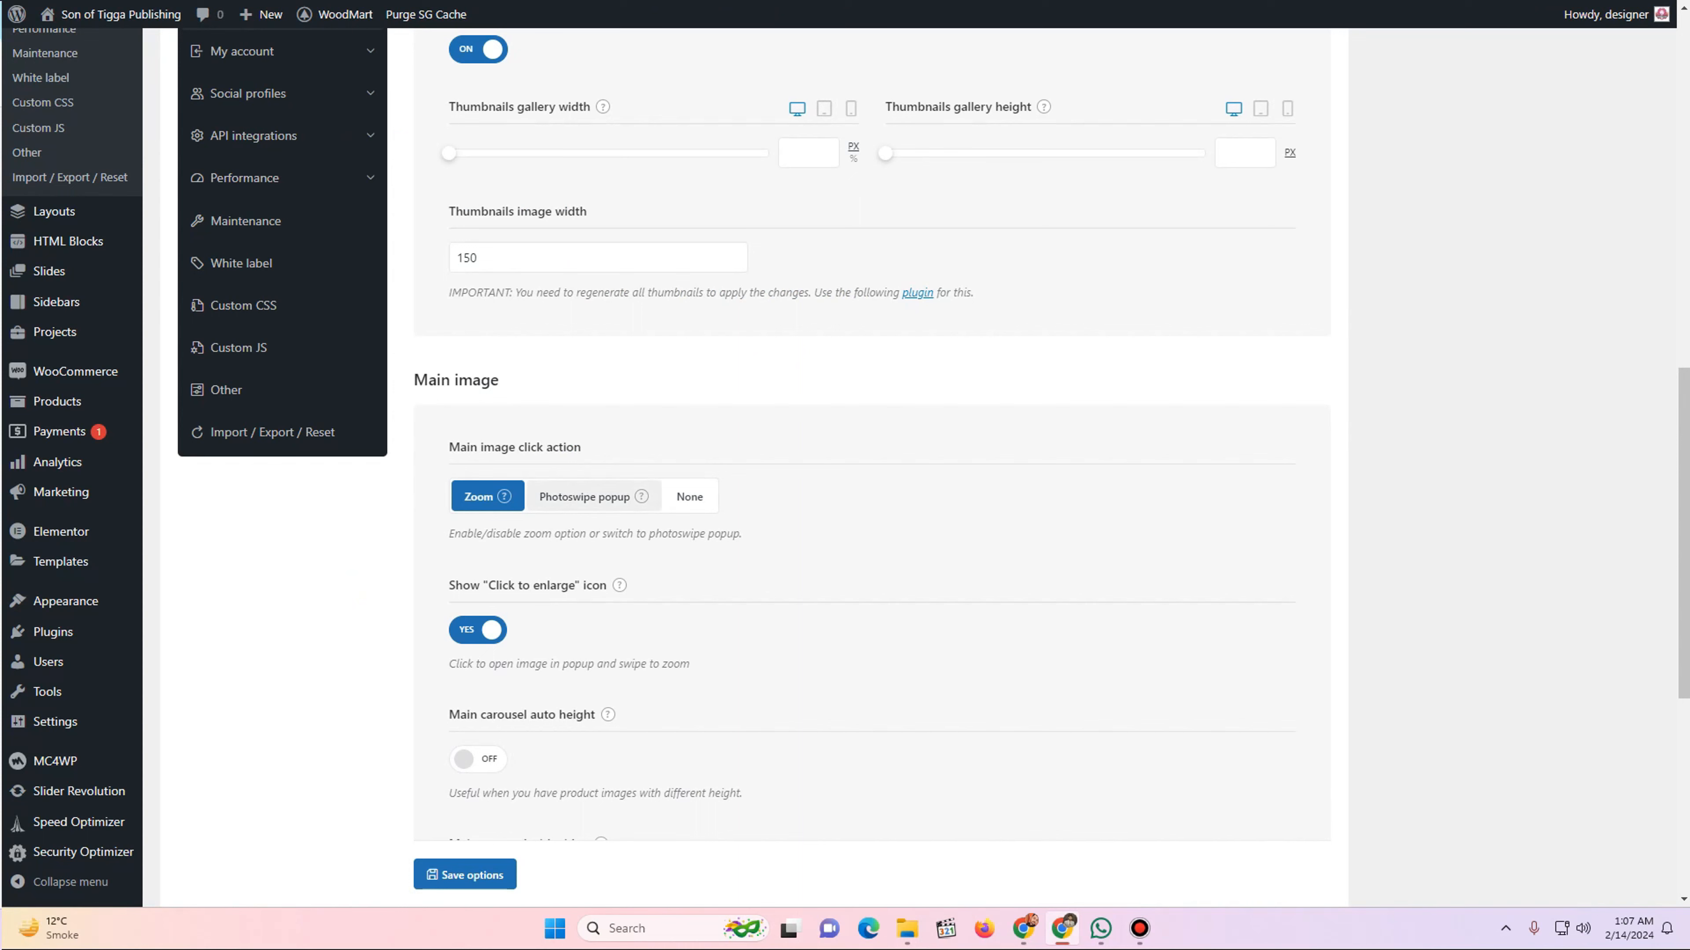
- Set the gallery's main image click action to Zoom and save the theme options
left_click(584, 496)
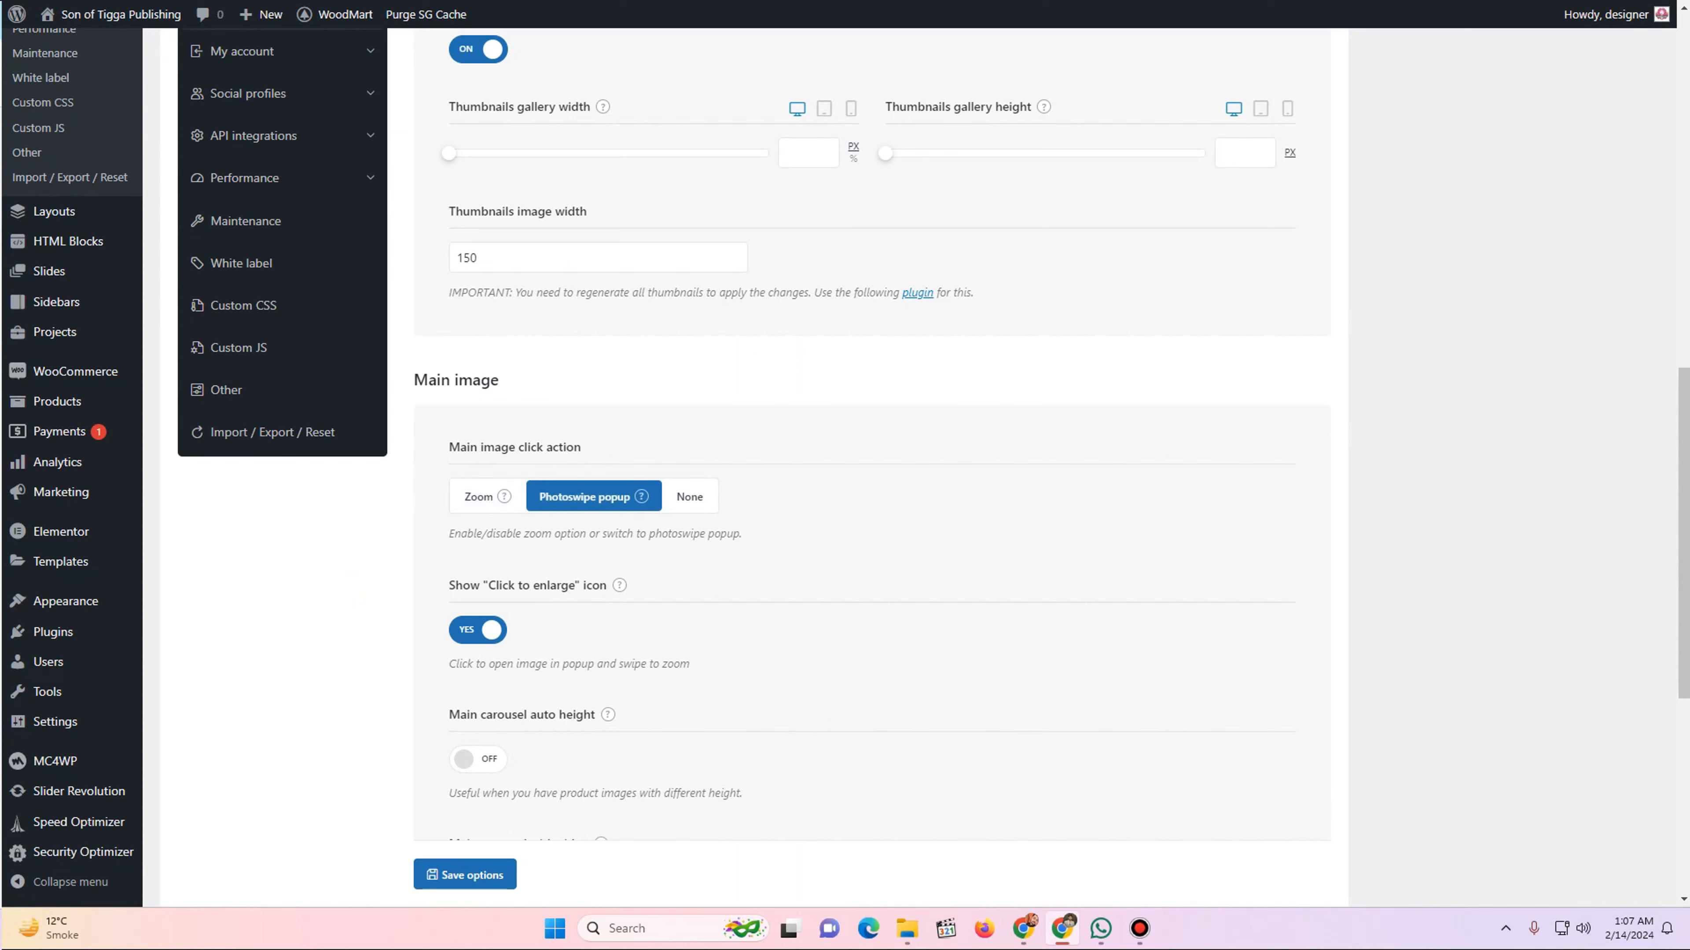
left_click(487, 496)
left_click(584, 496)
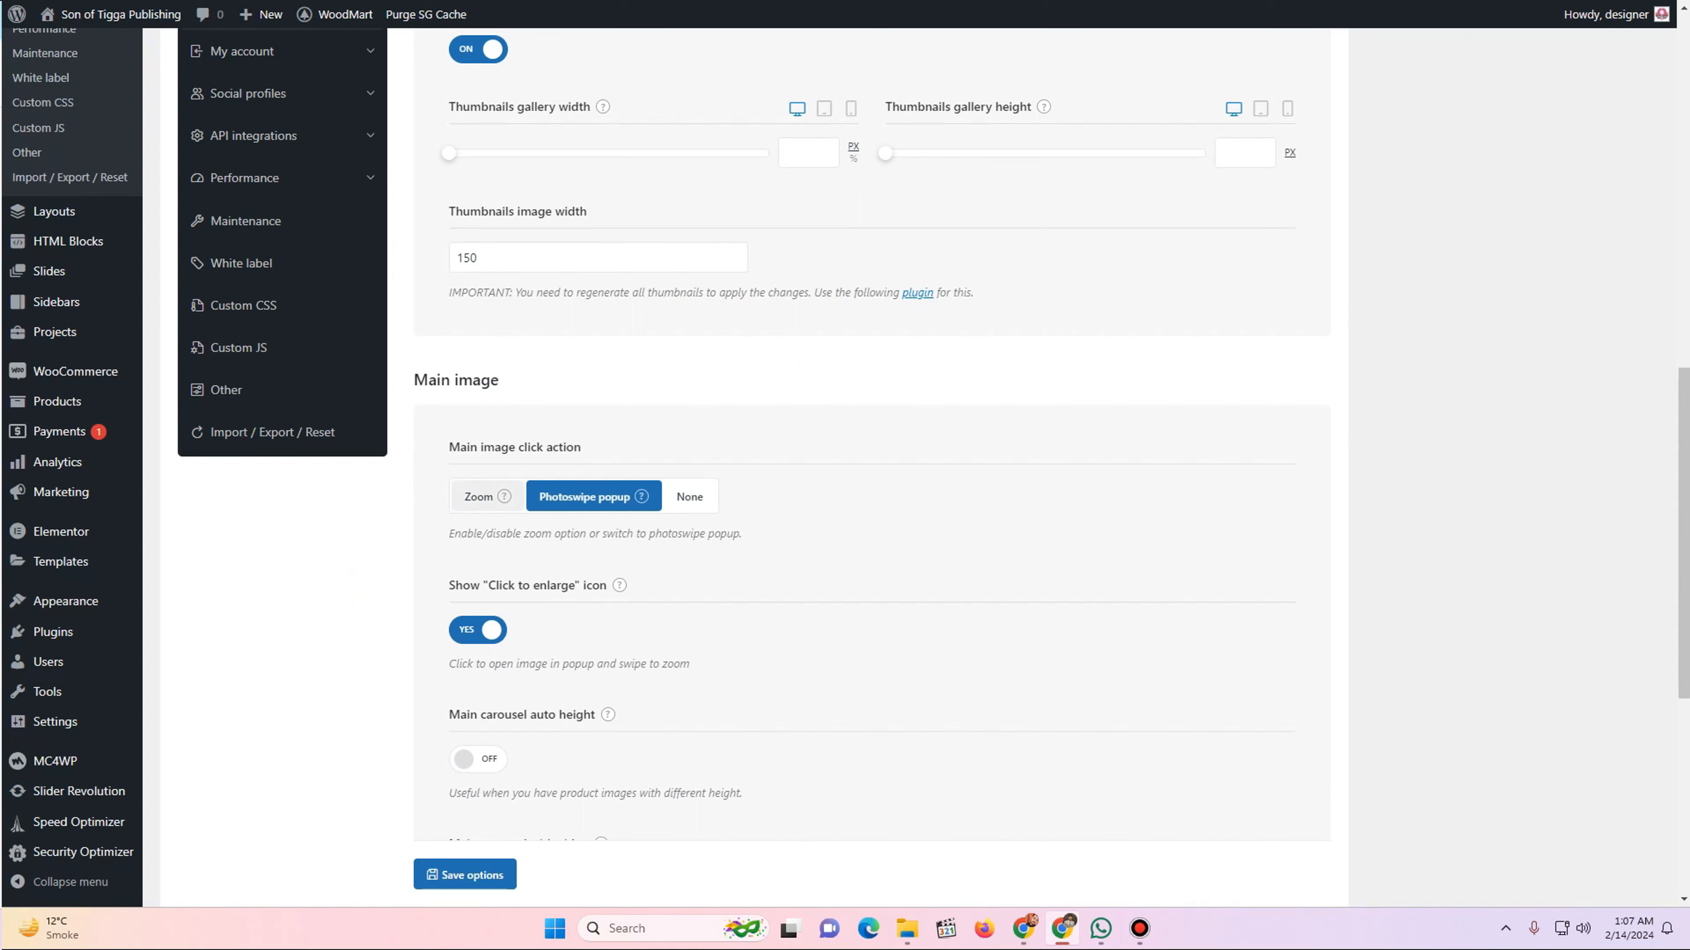
left_click(487, 496)
scroll(487, 496, "down", 4)
scroll(487, 496, "down", 4)
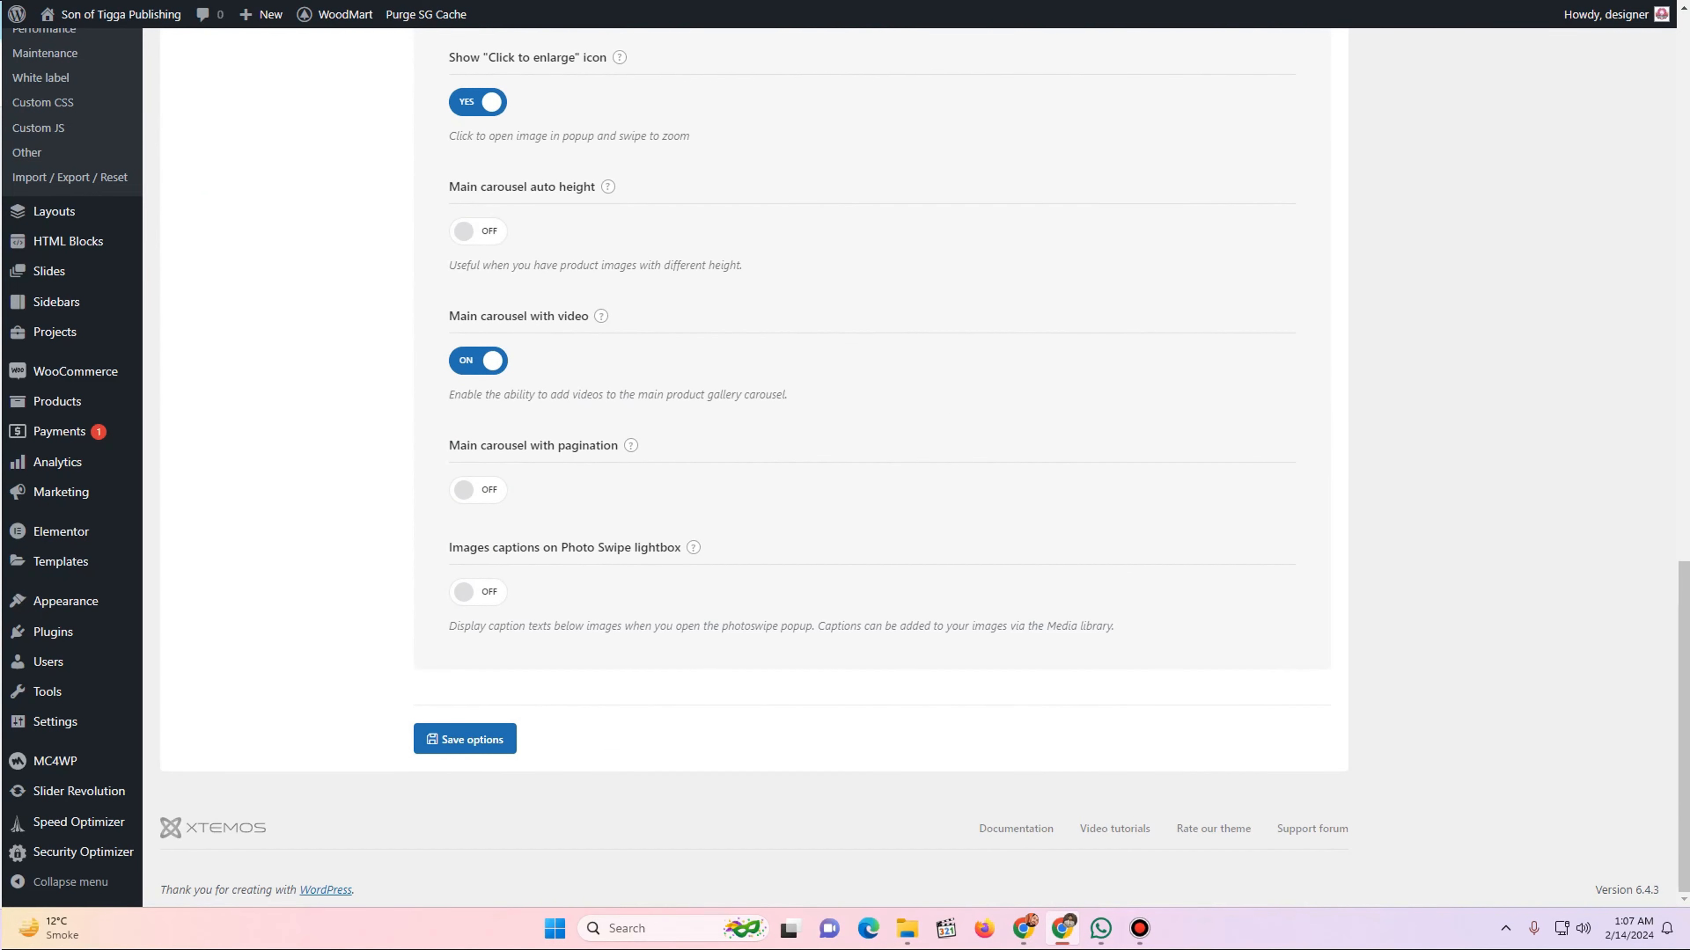
left_click(465, 740)
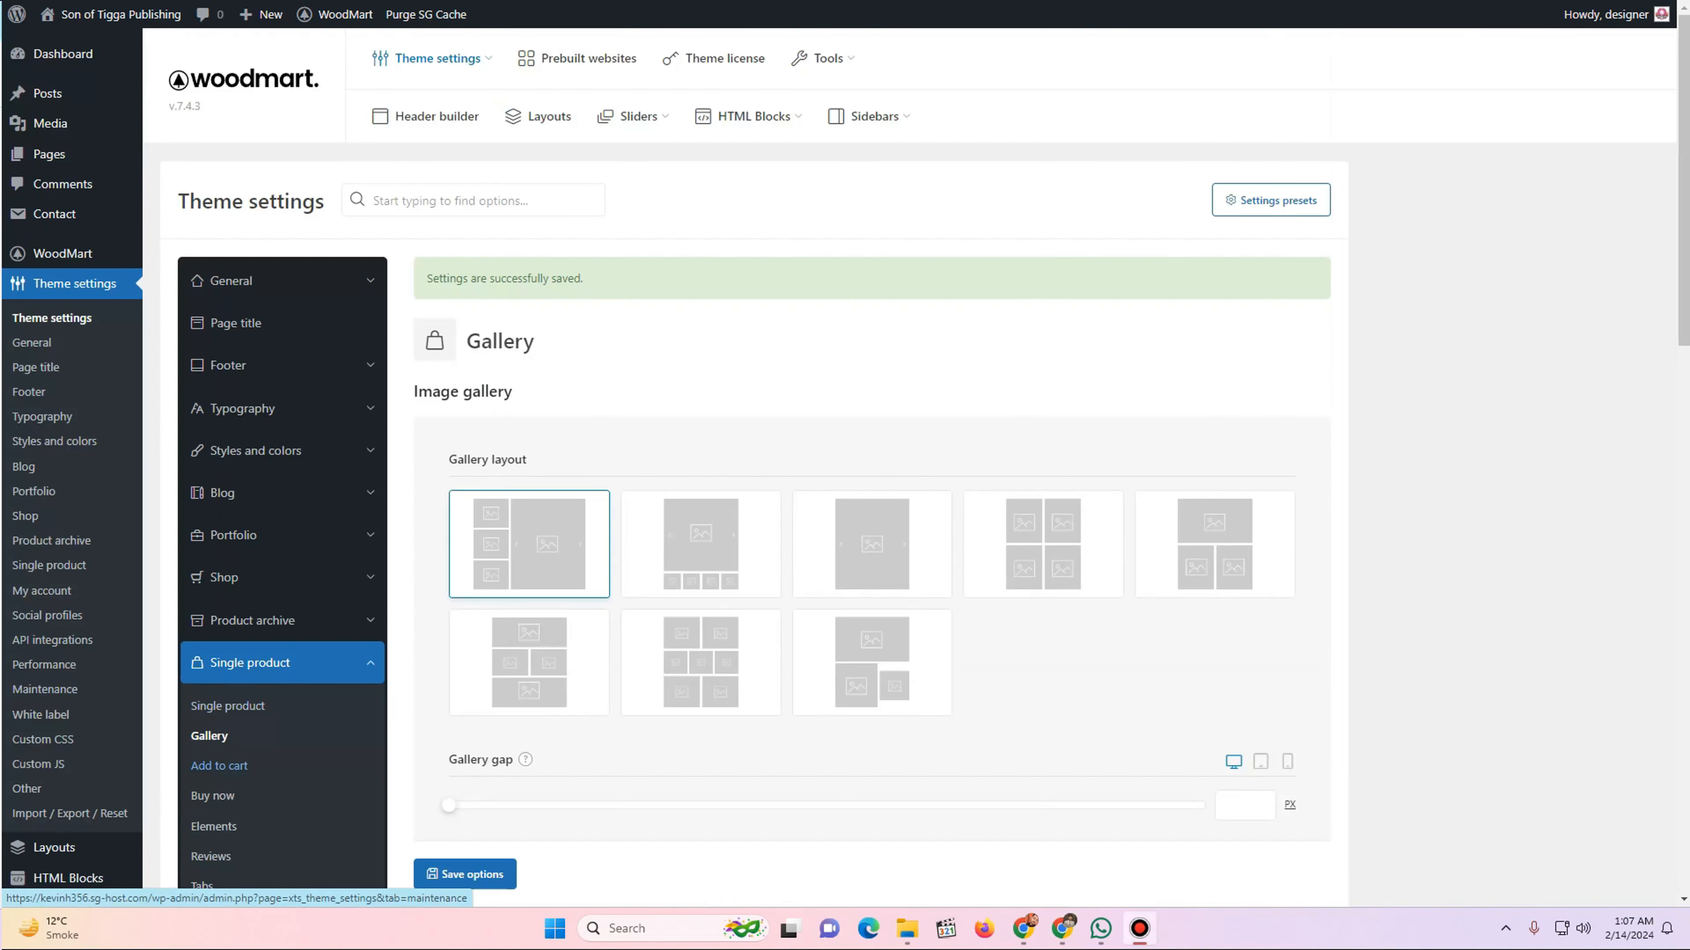
- Open the Add to cart settings, then test adding the book to the cart on the product page and remove it again
left_click(220, 766)
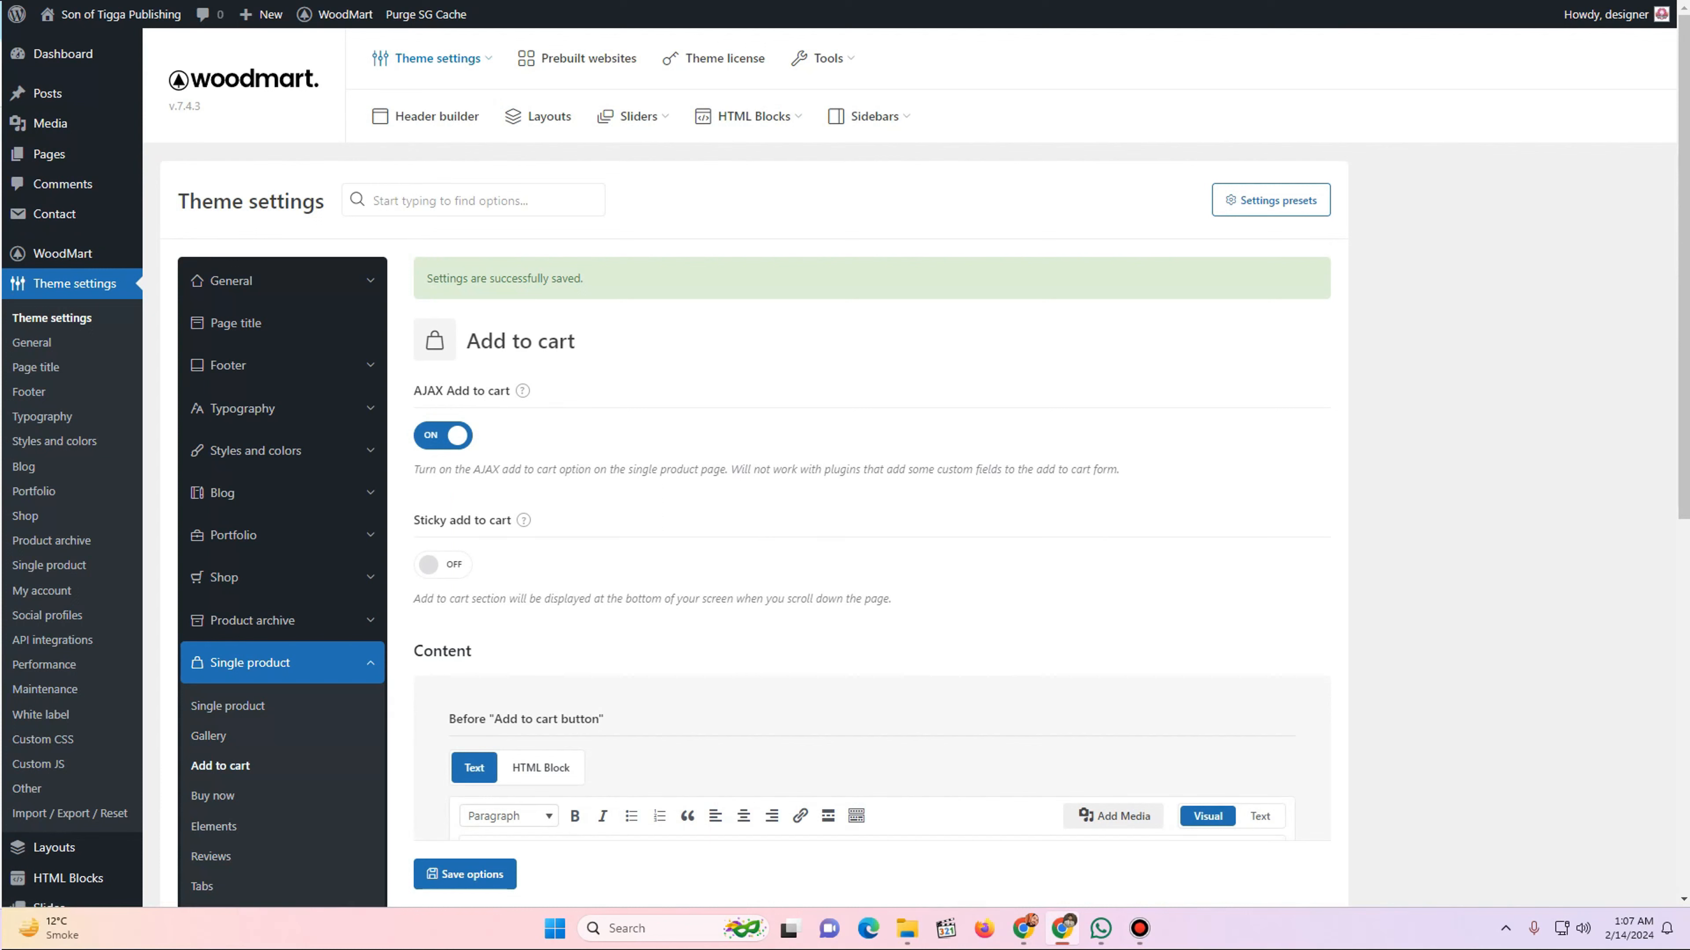
left_click(1140, 928)
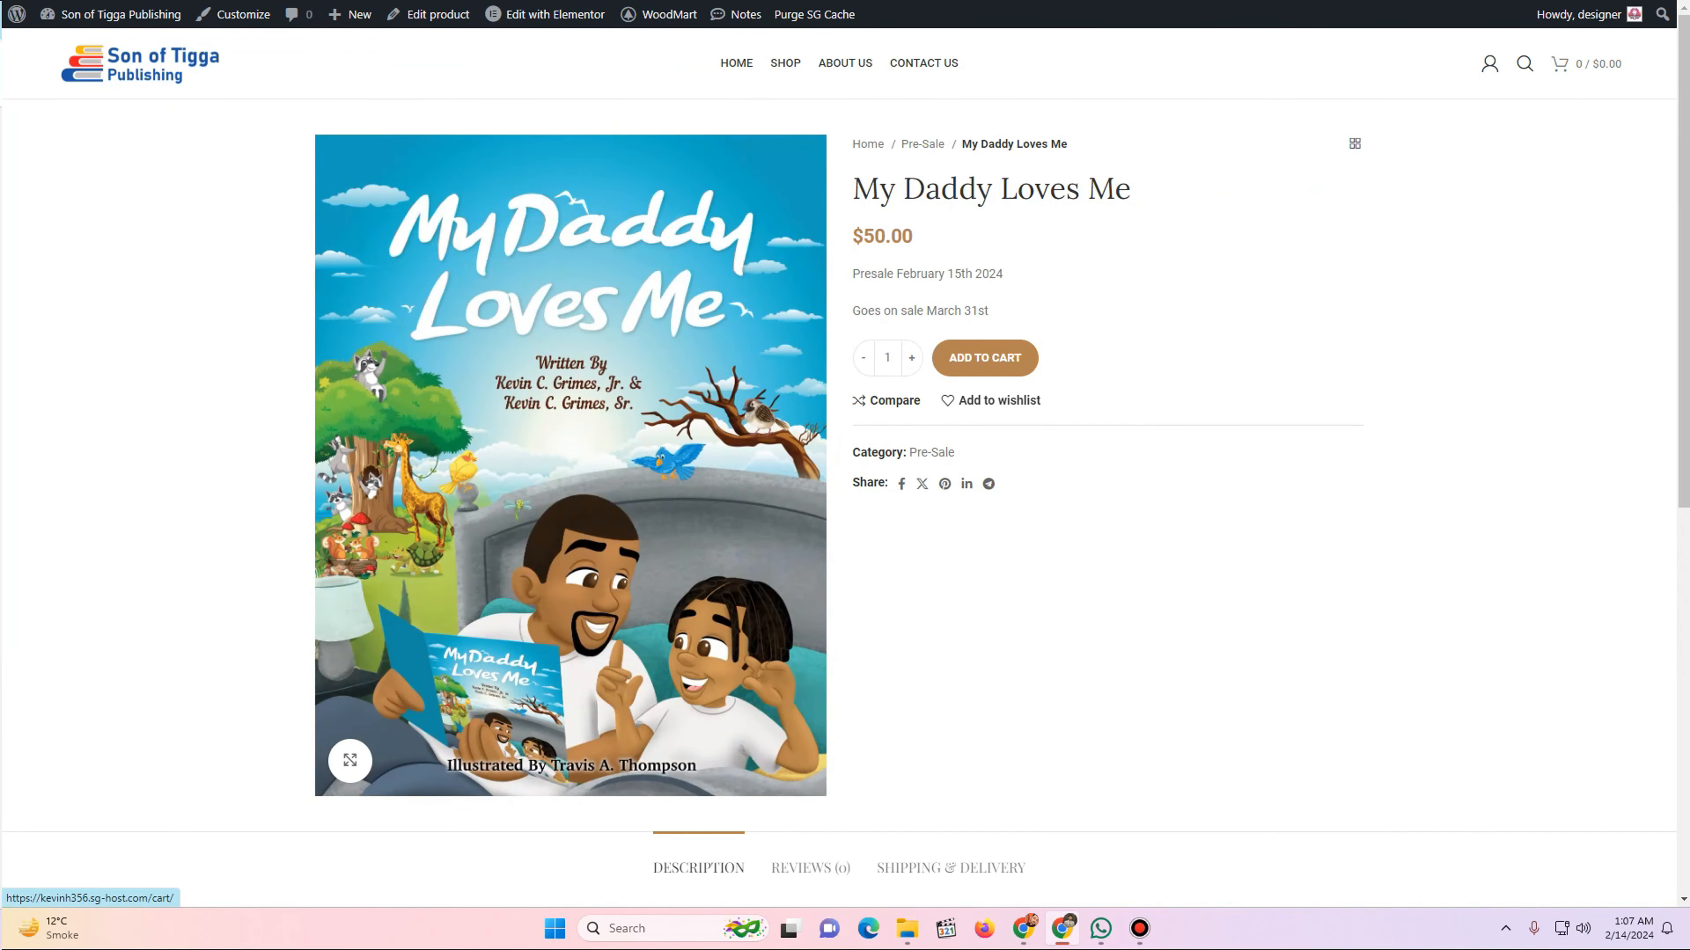
left_click(985, 358)
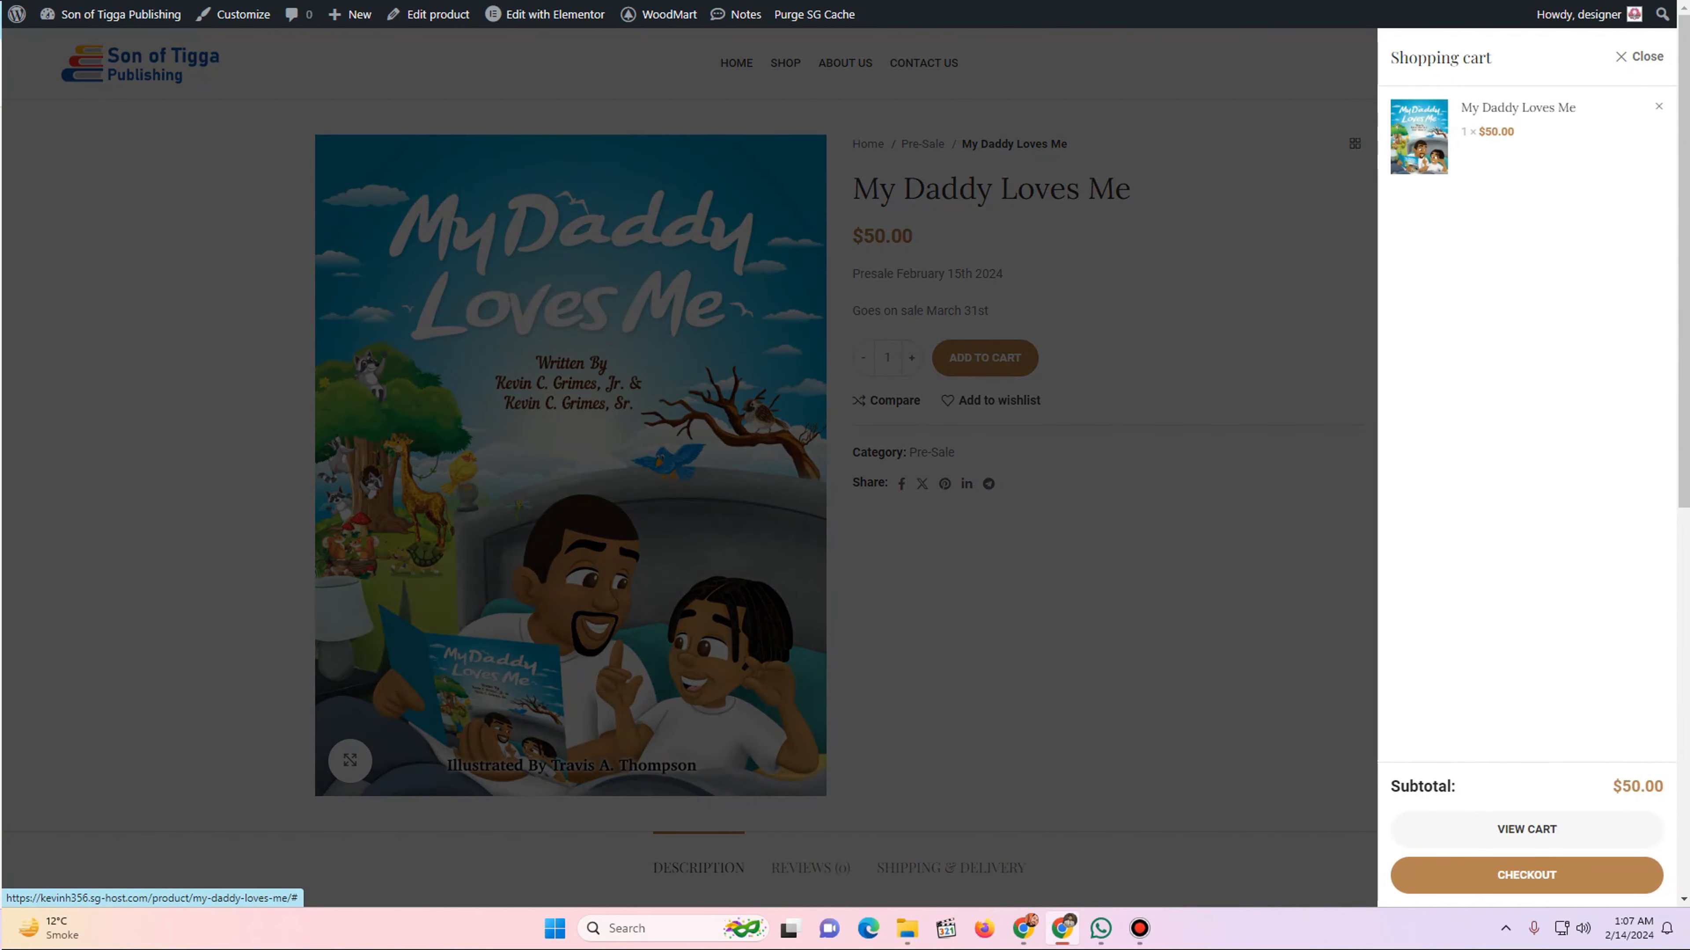
left_click(1657, 107)
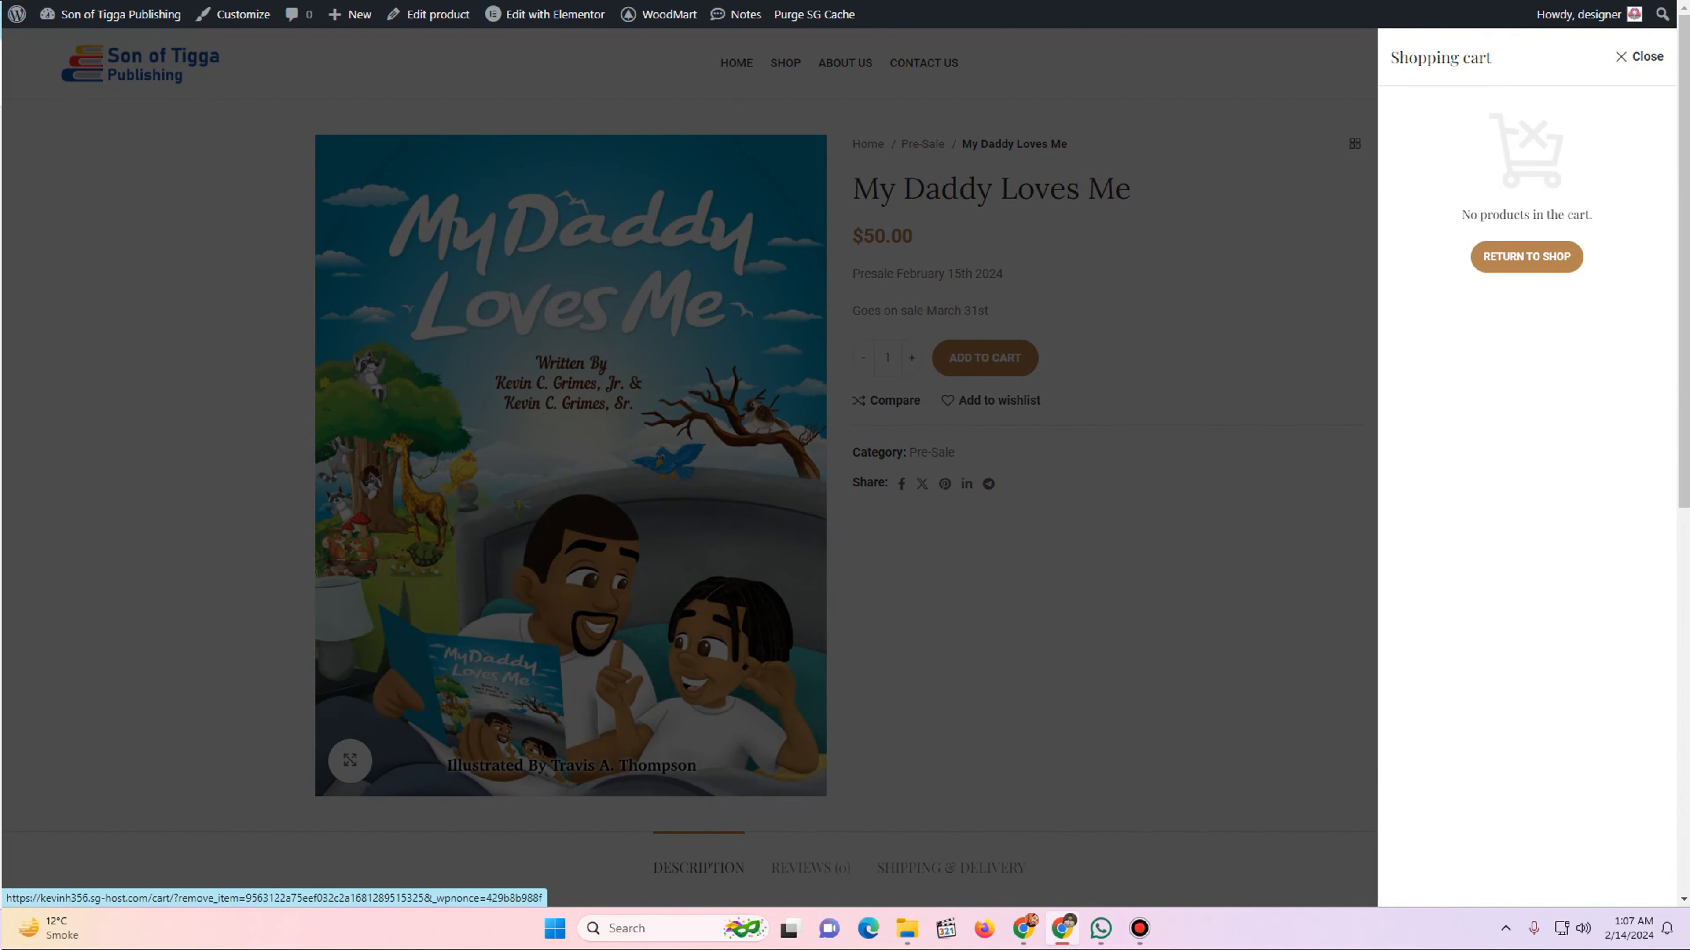
left_click(1640, 58)
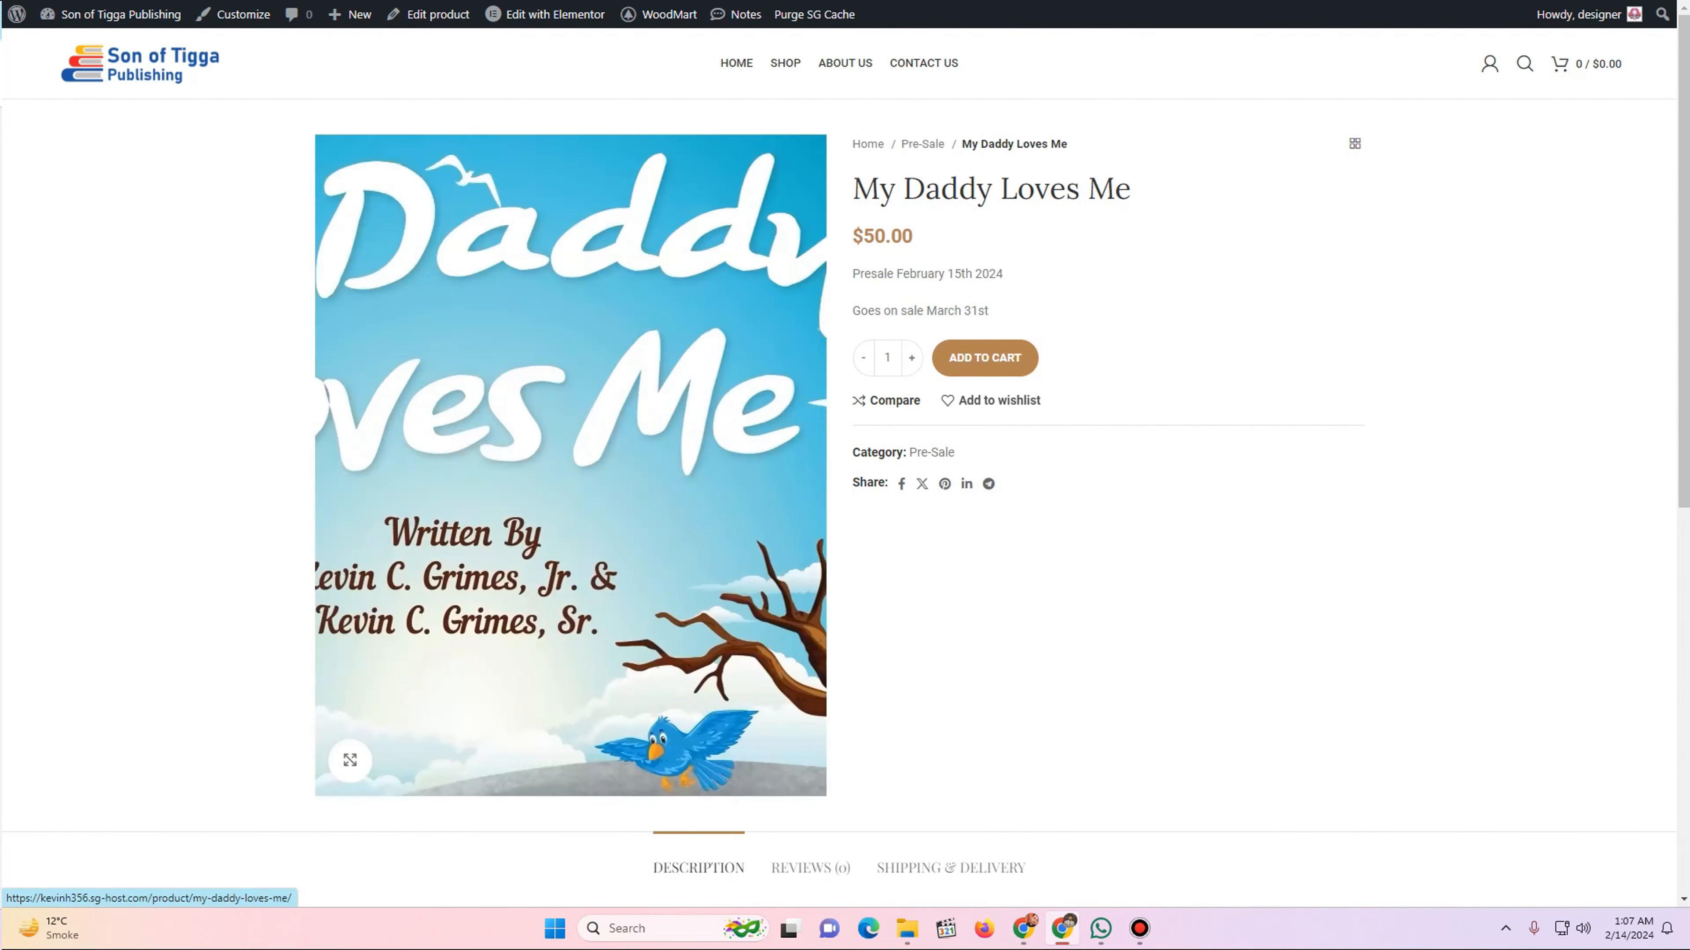
- Examine the Add to cart content options before and after the button, comparing them with the product page
key("ctrl+shift+Tab")
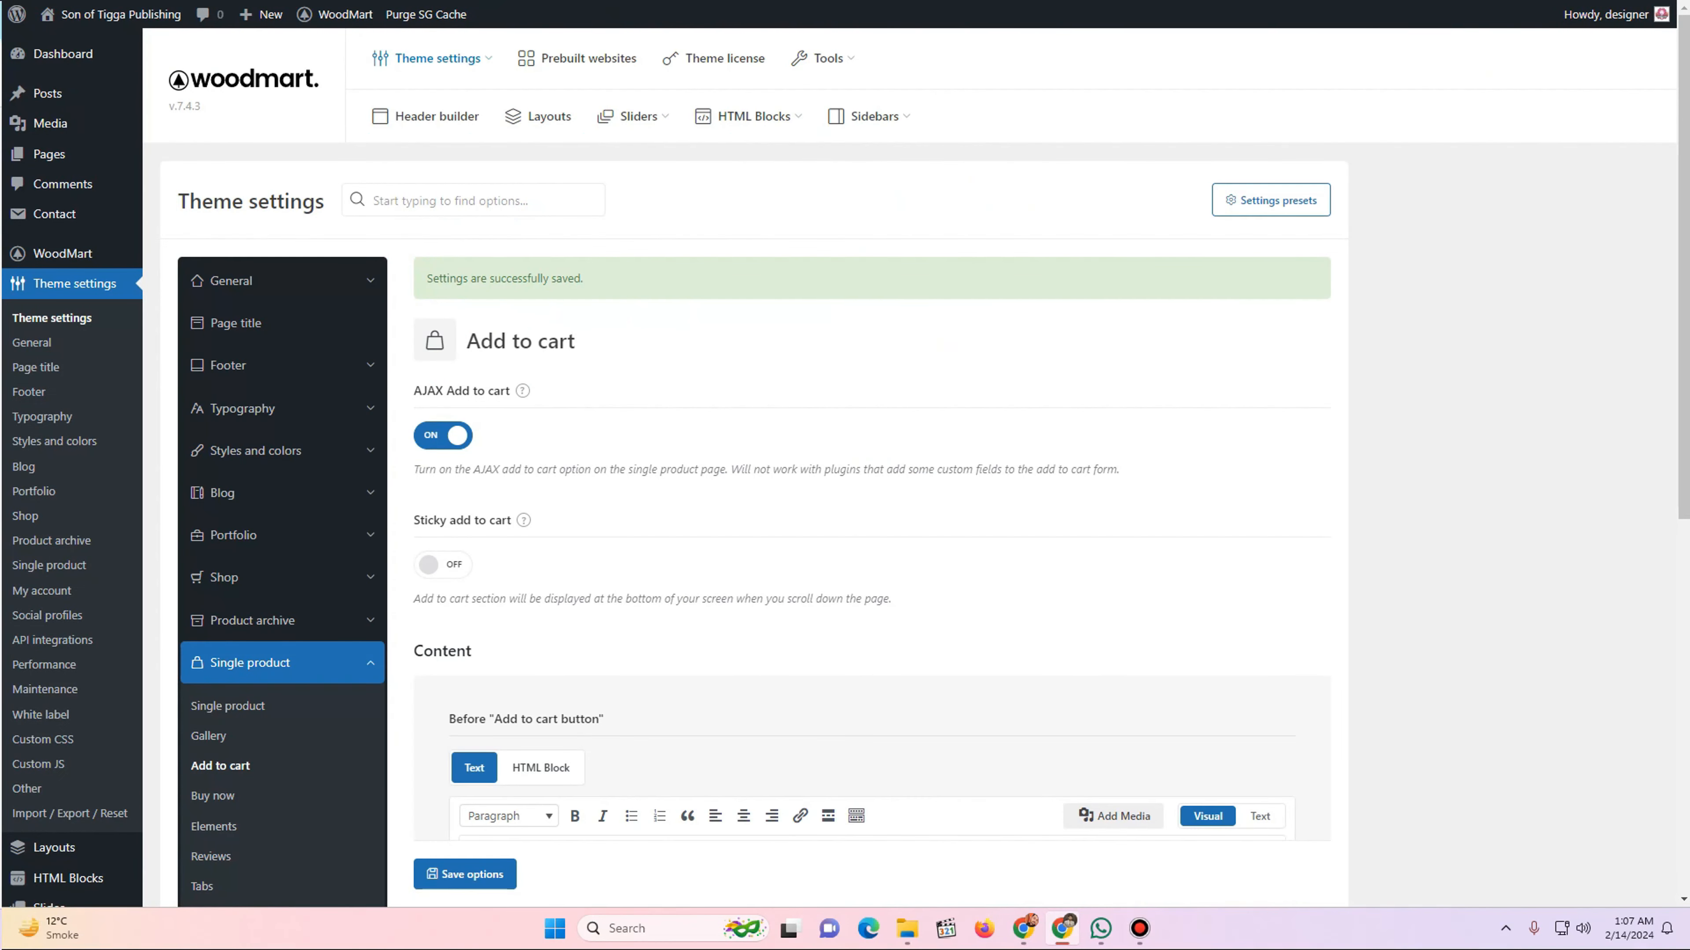
scroll(845, 466, "down", 3)
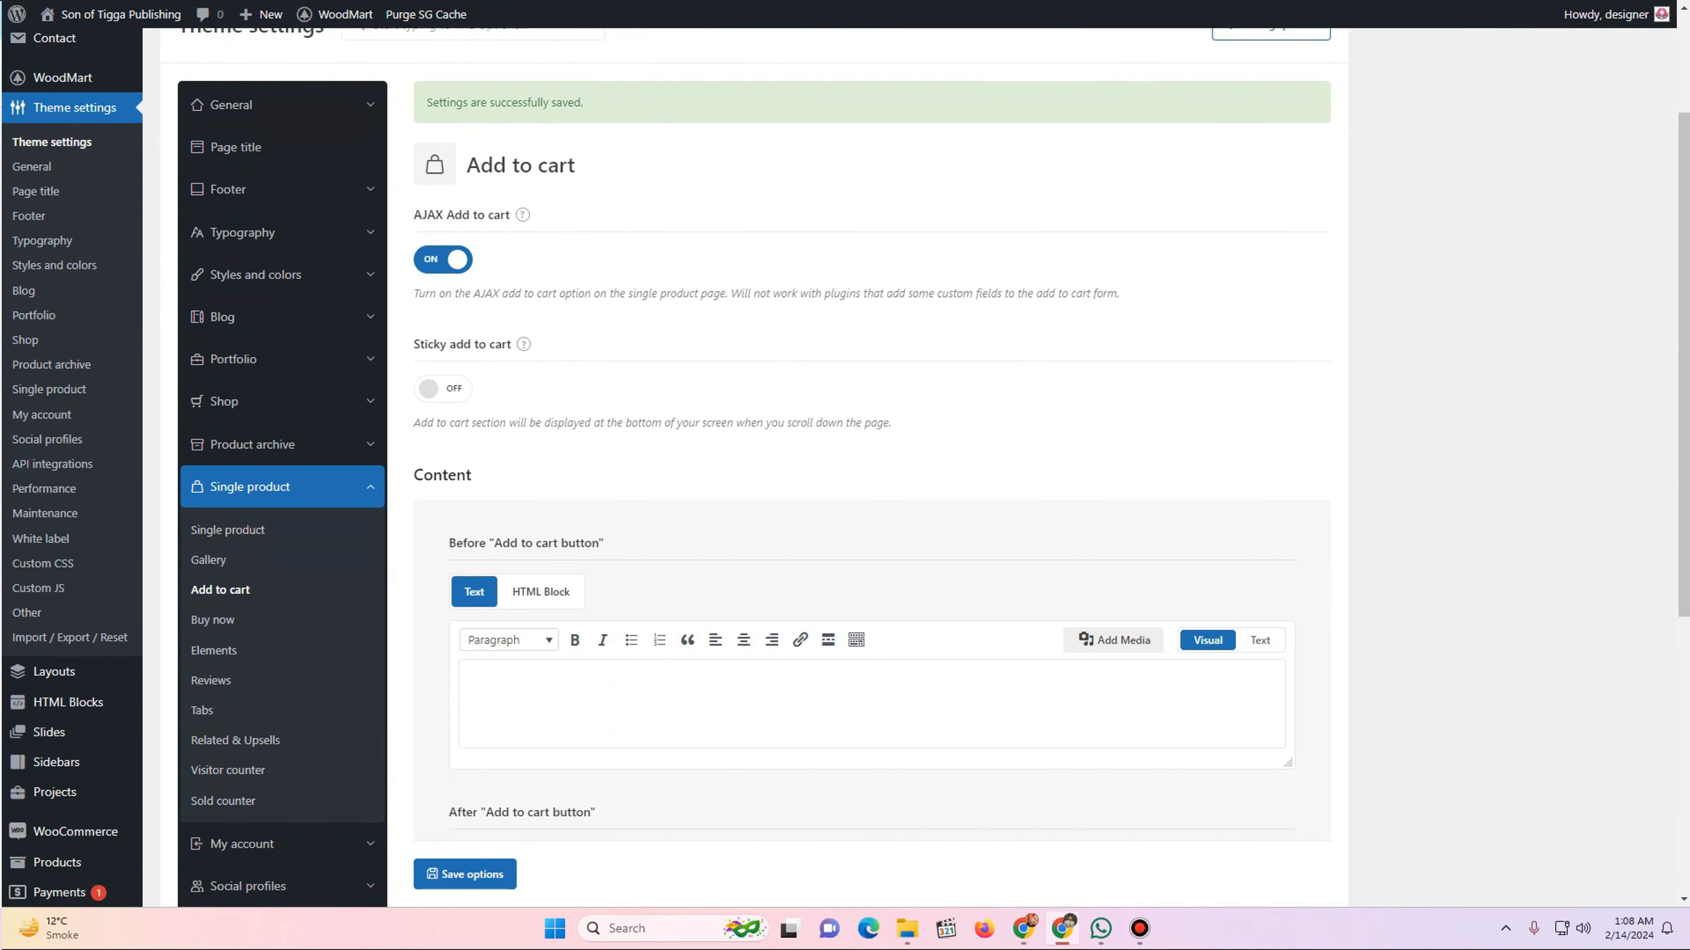
scroll(845, 465, "down", 3)
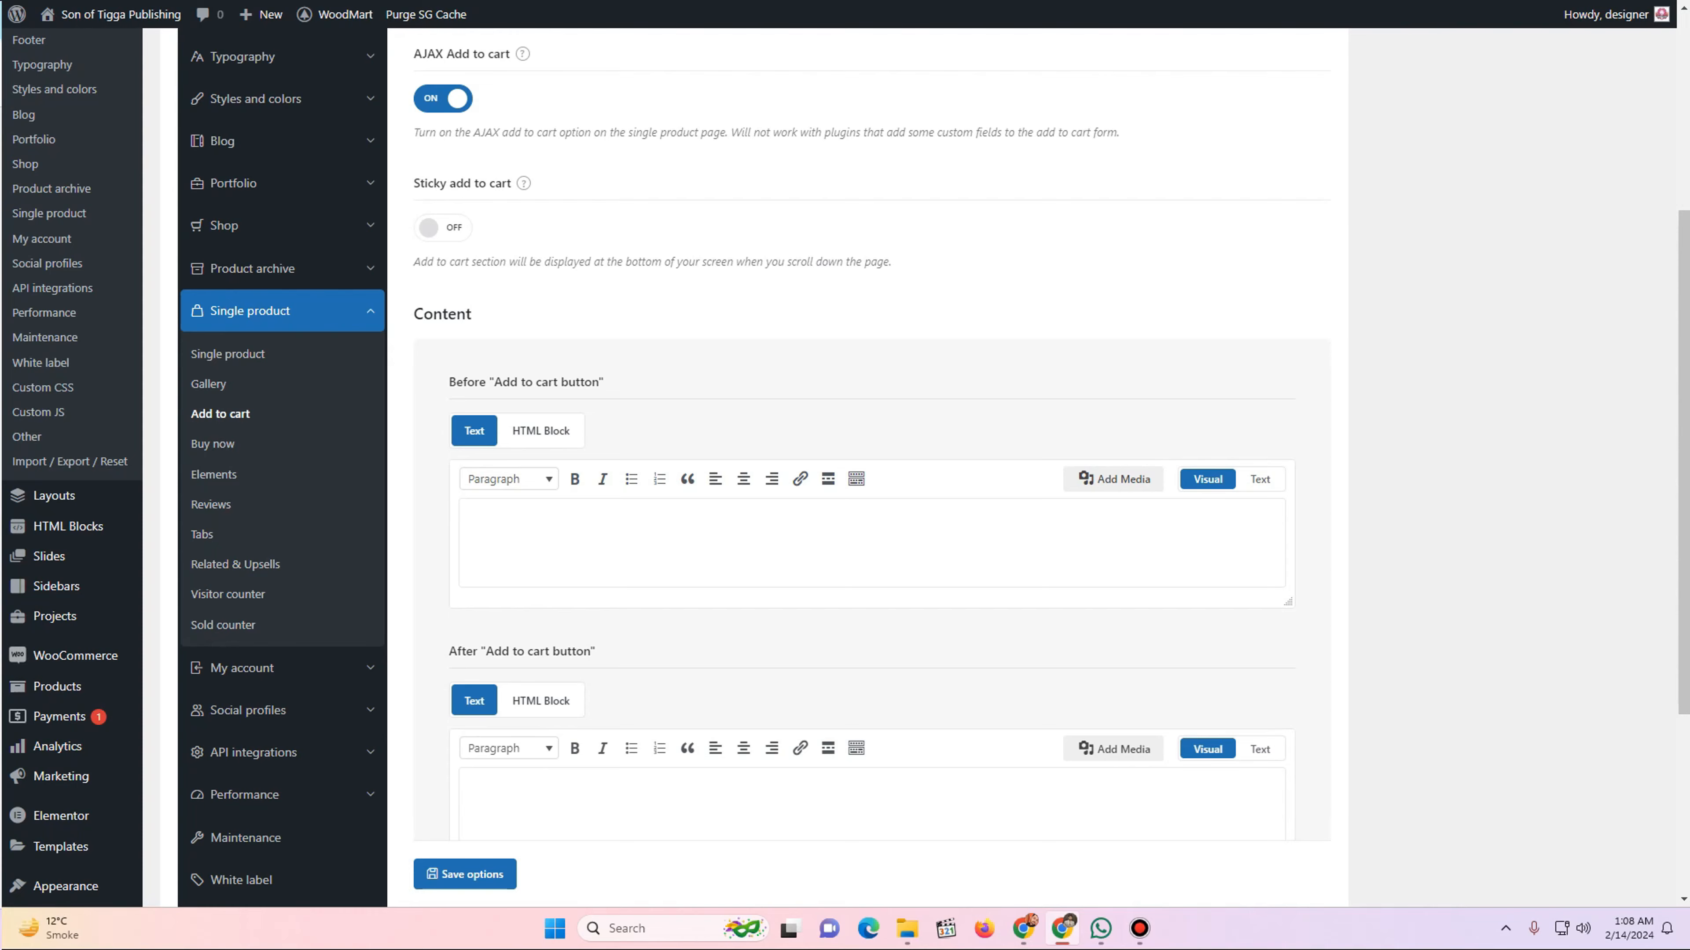
key("ctrl+Tab")
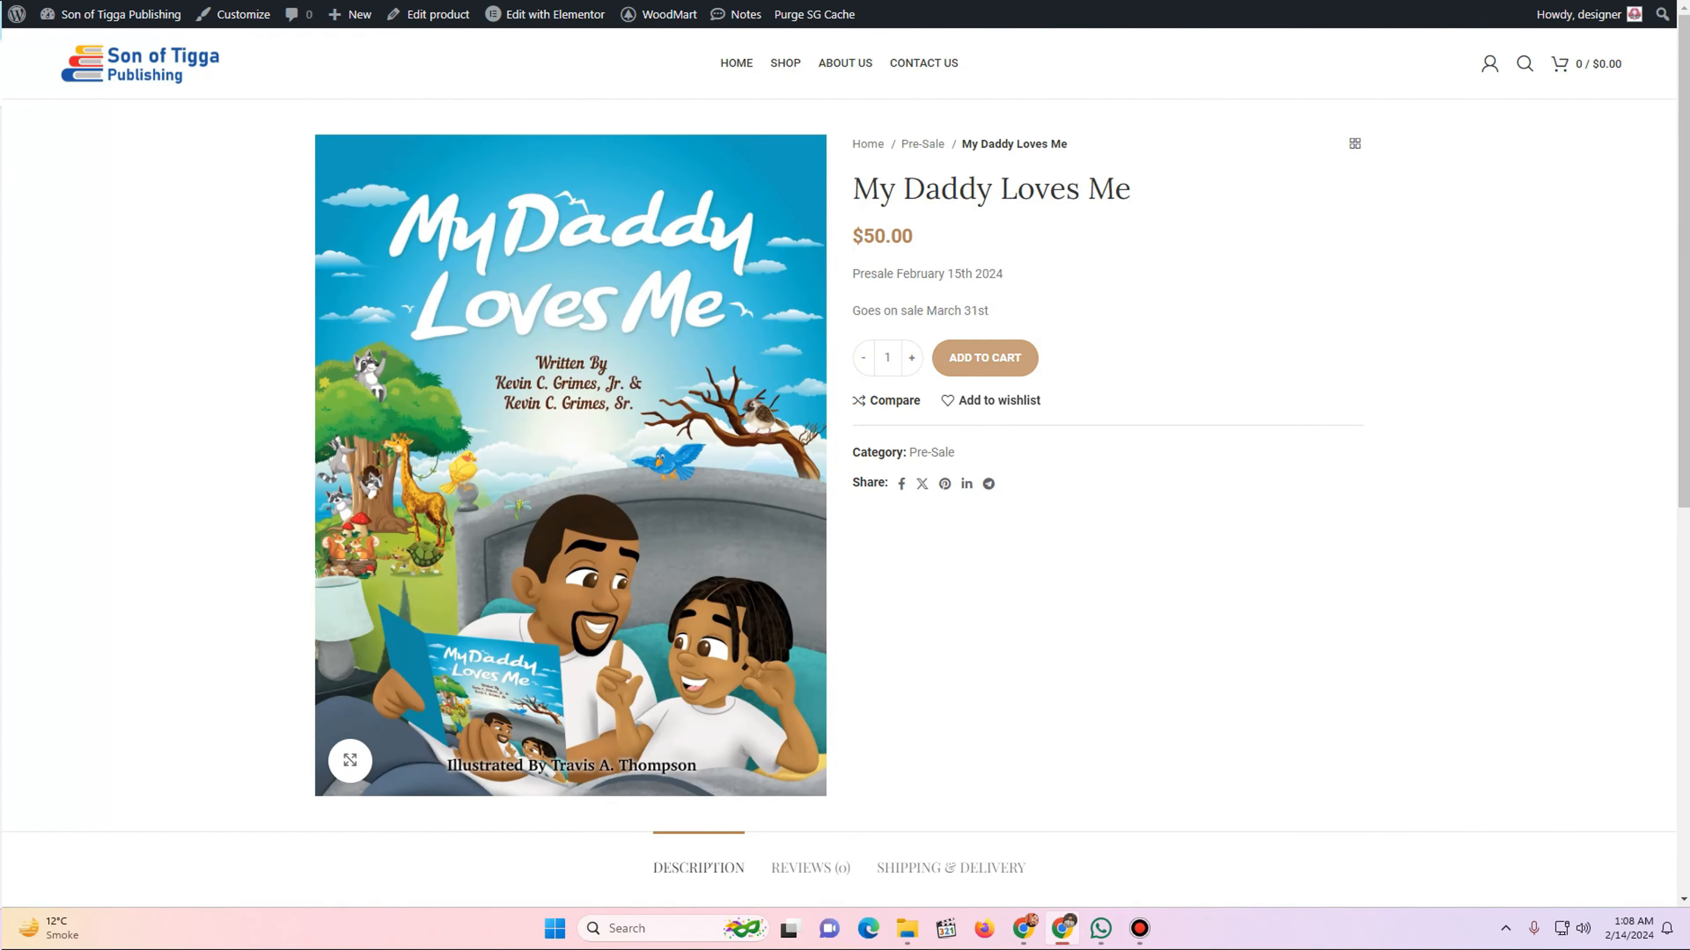
key("ctrl+shift+Tab")
scroll(845, 466, "down", 3)
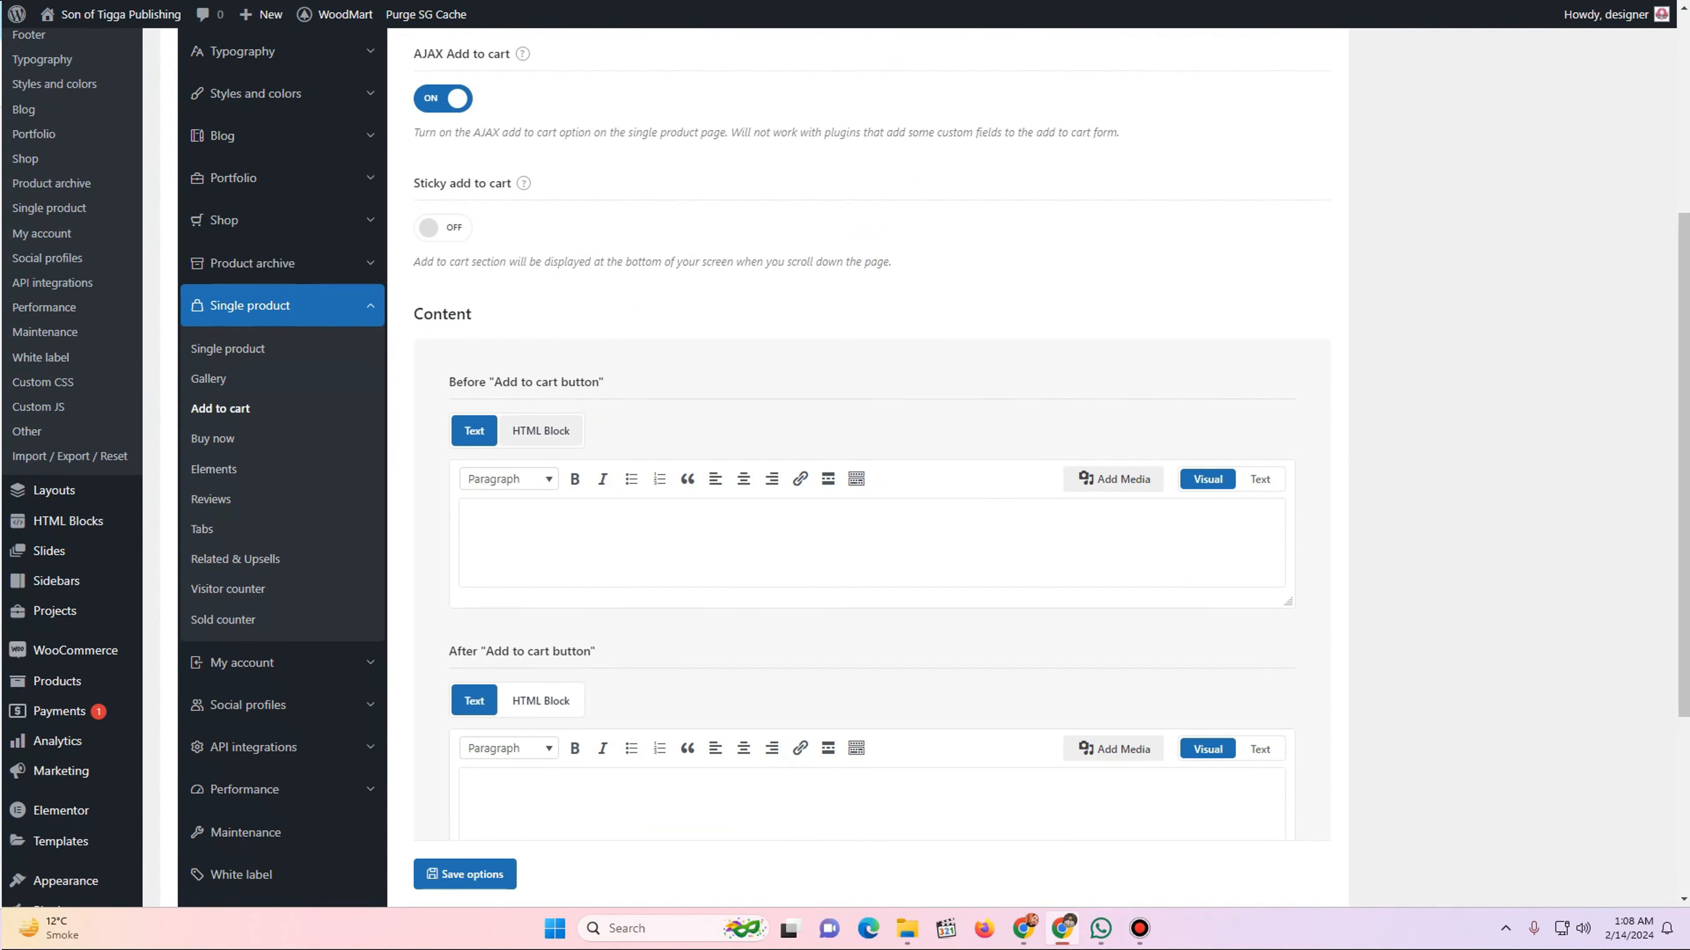
scroll(845, 466, "up", 6)
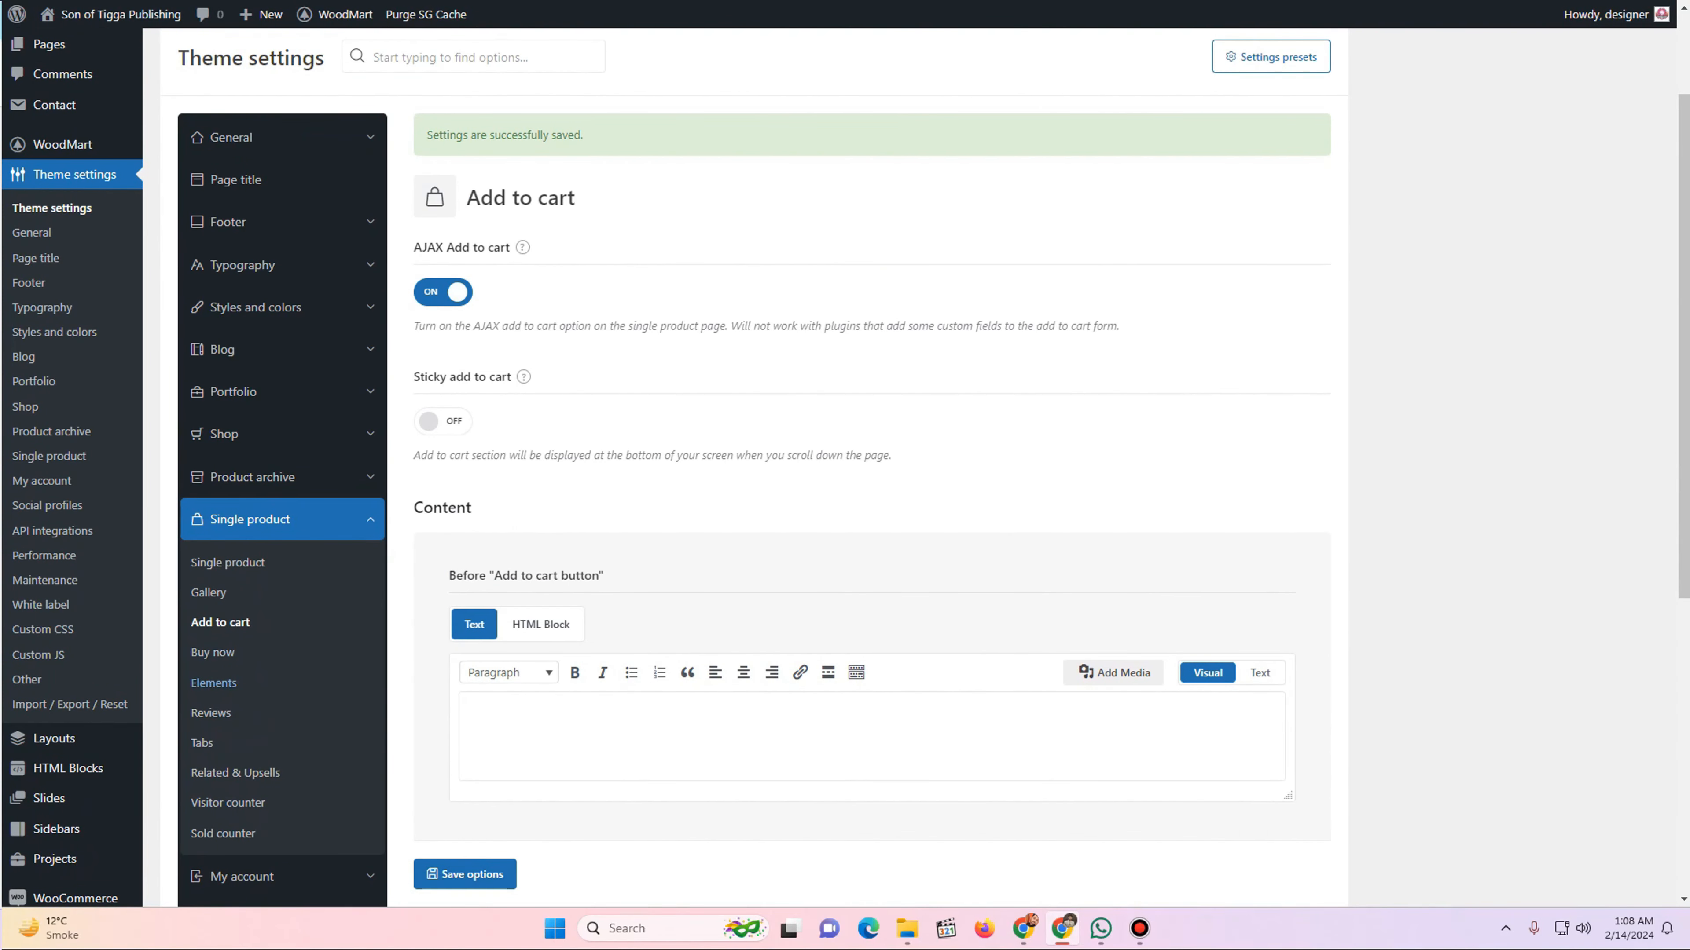
- Open the Buy now settings for single products and review the button and redirect location options
left_click(213, 653)
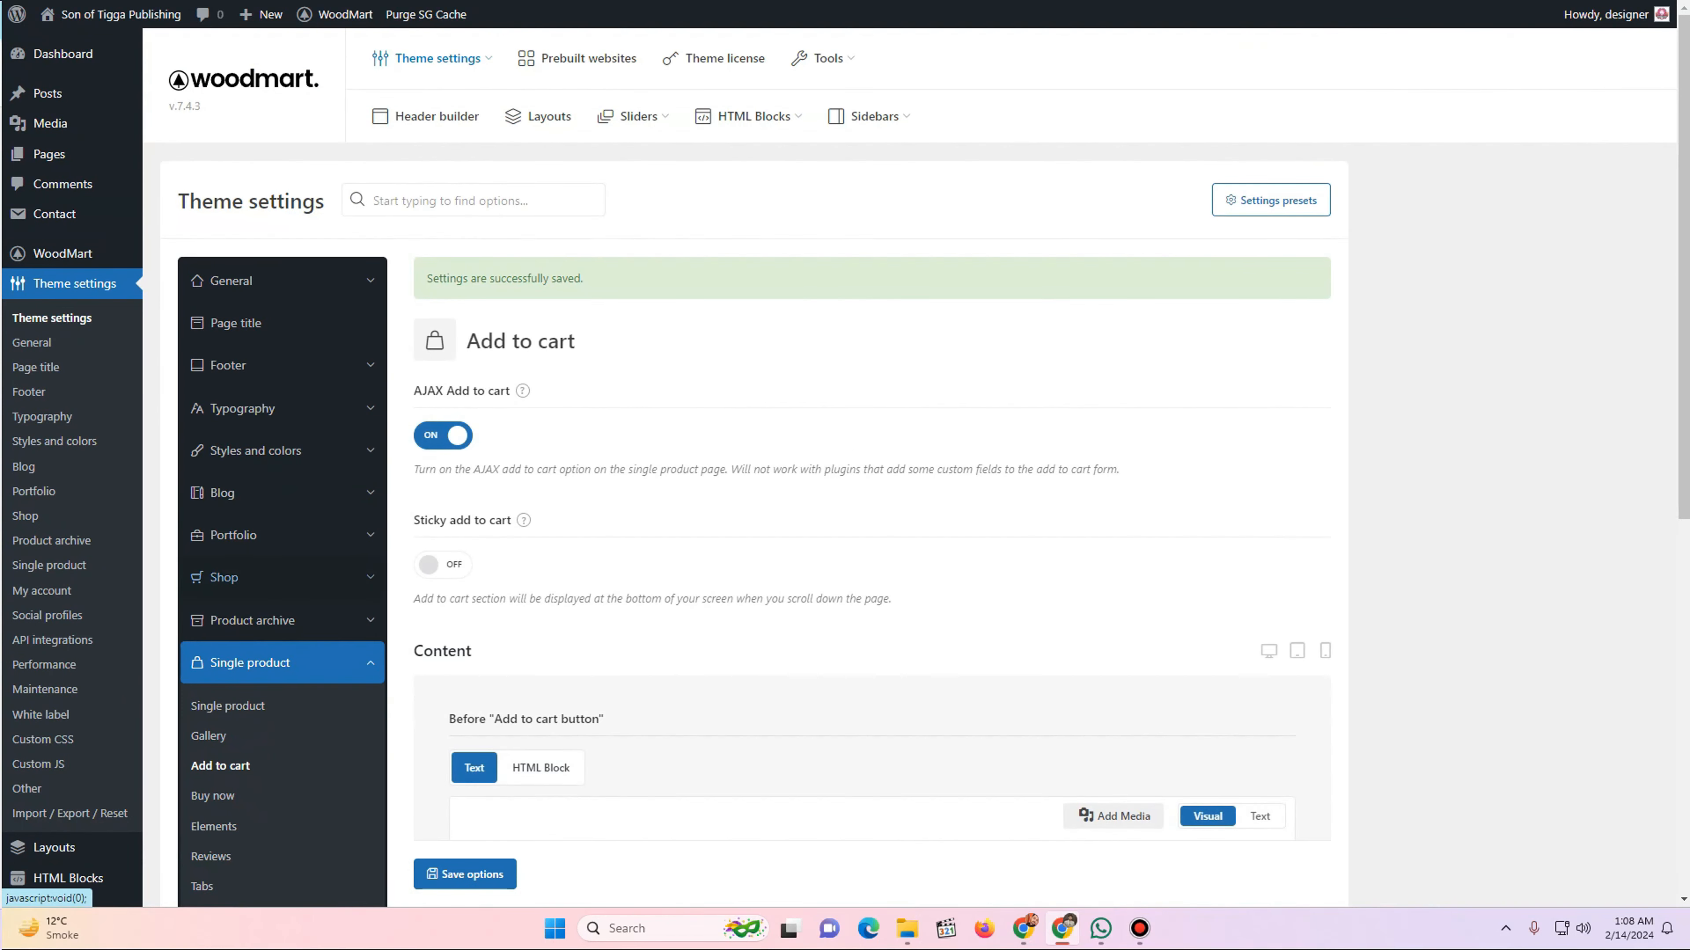
left_click(213, 796)
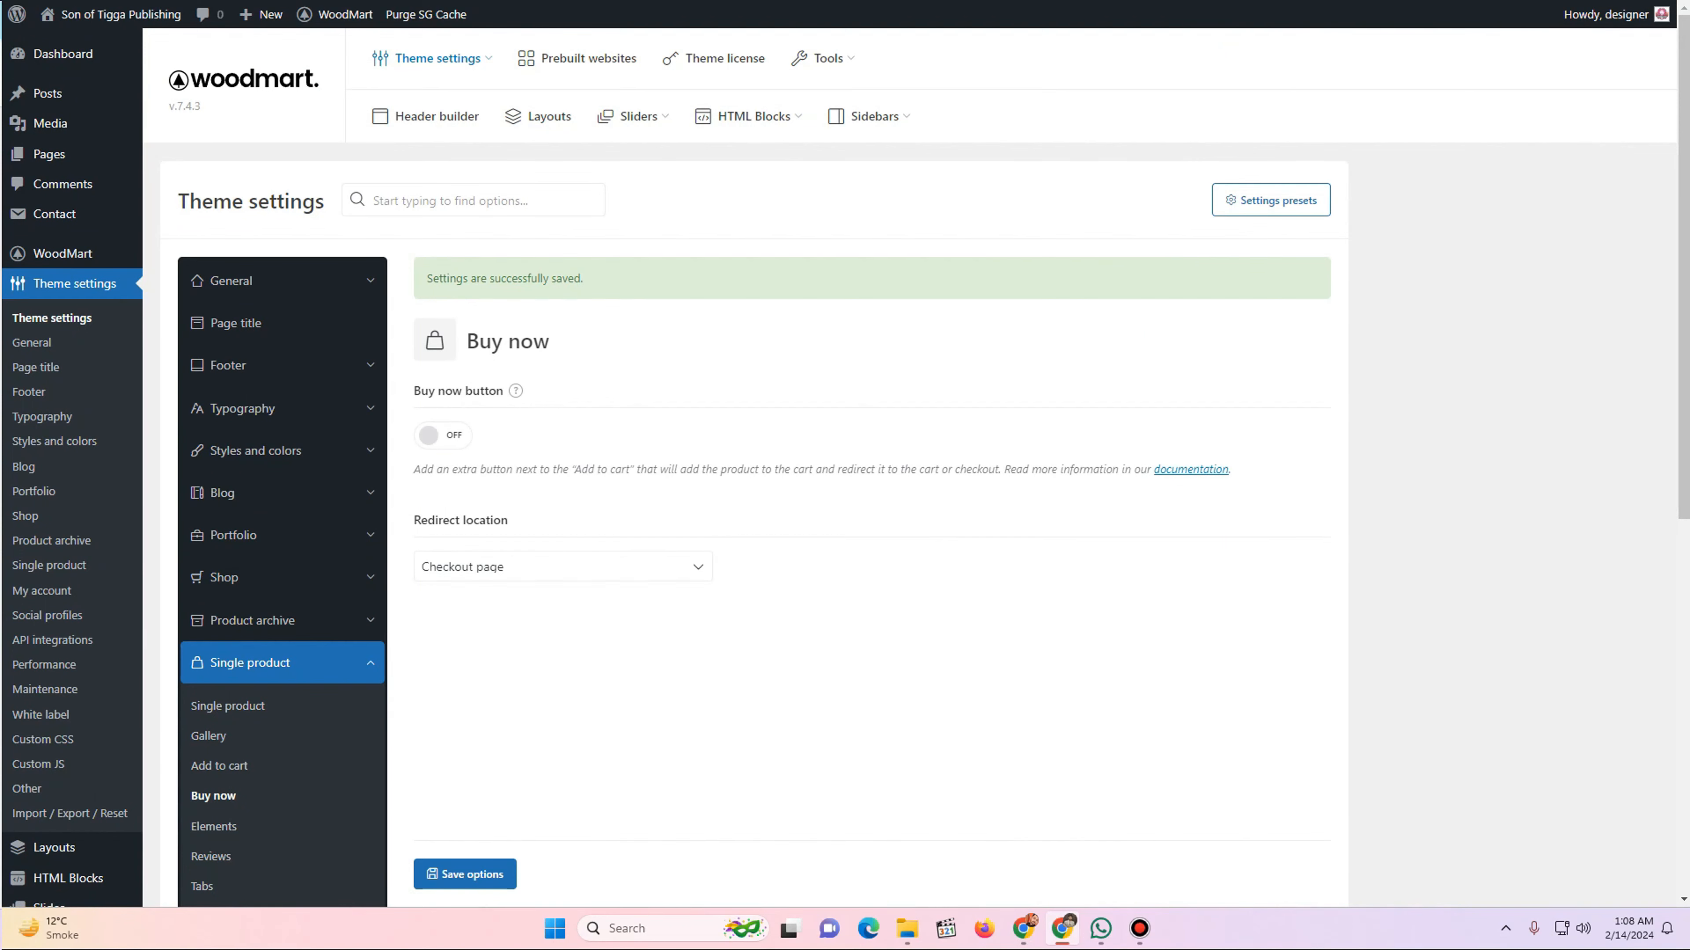
scroll(213, 651, "down", 2)
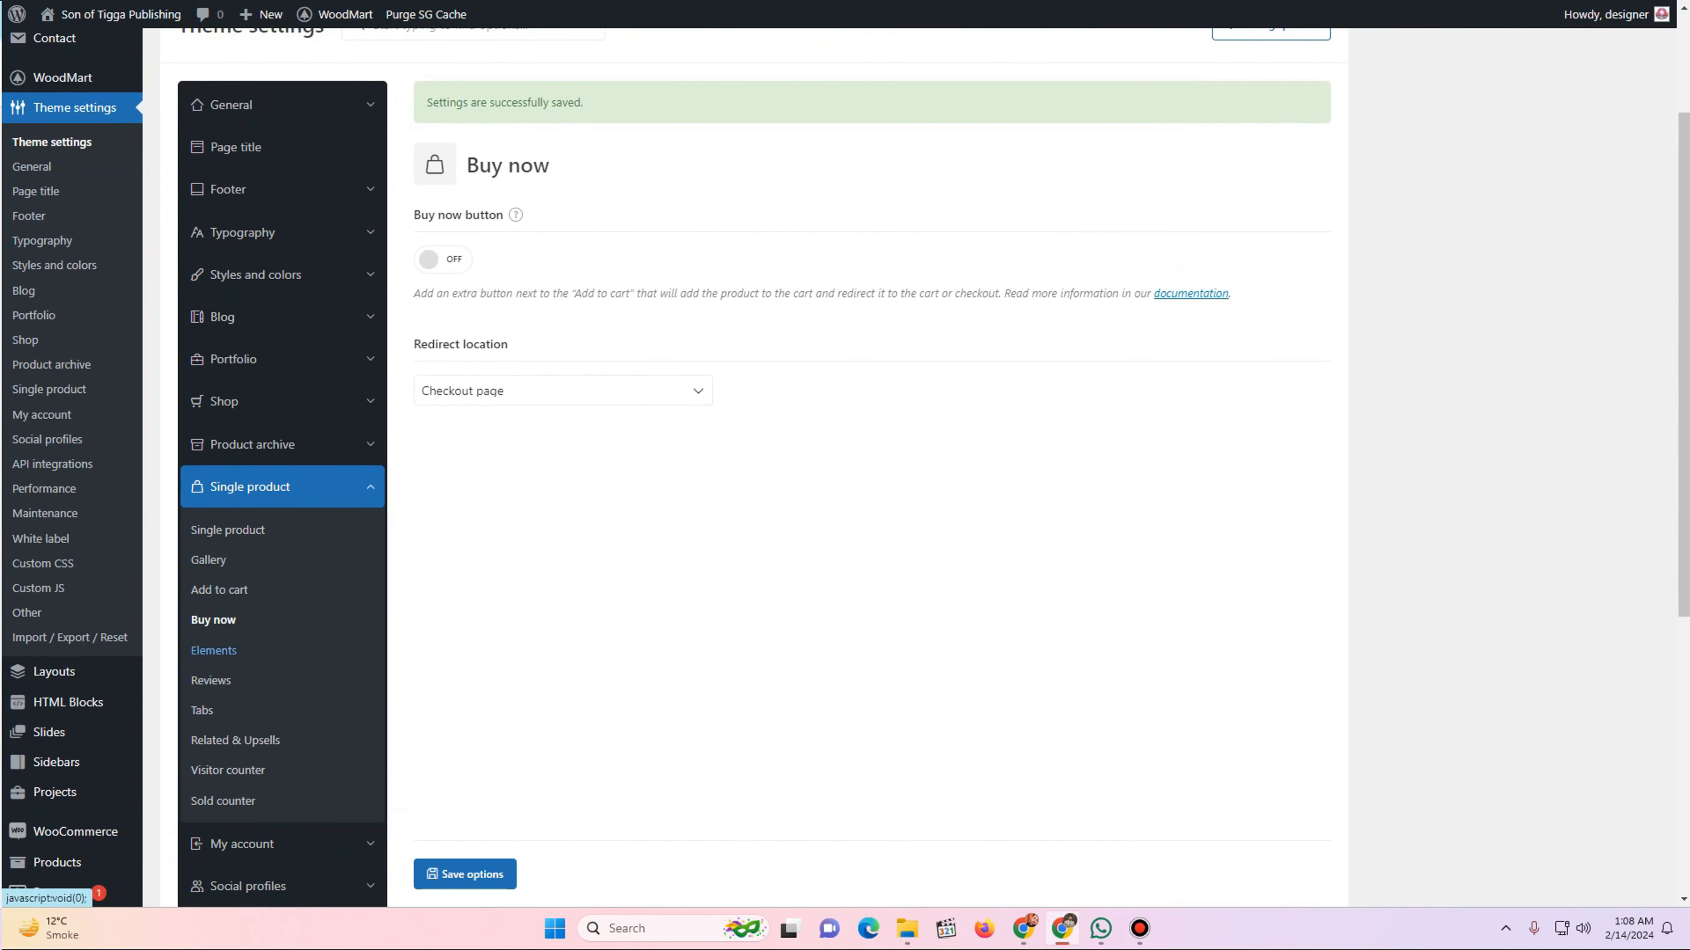
- Open the Elements settings and compare the breadcrumbs and products navigation options with the breadcrumb trail on the product page
left_click(213, 651)
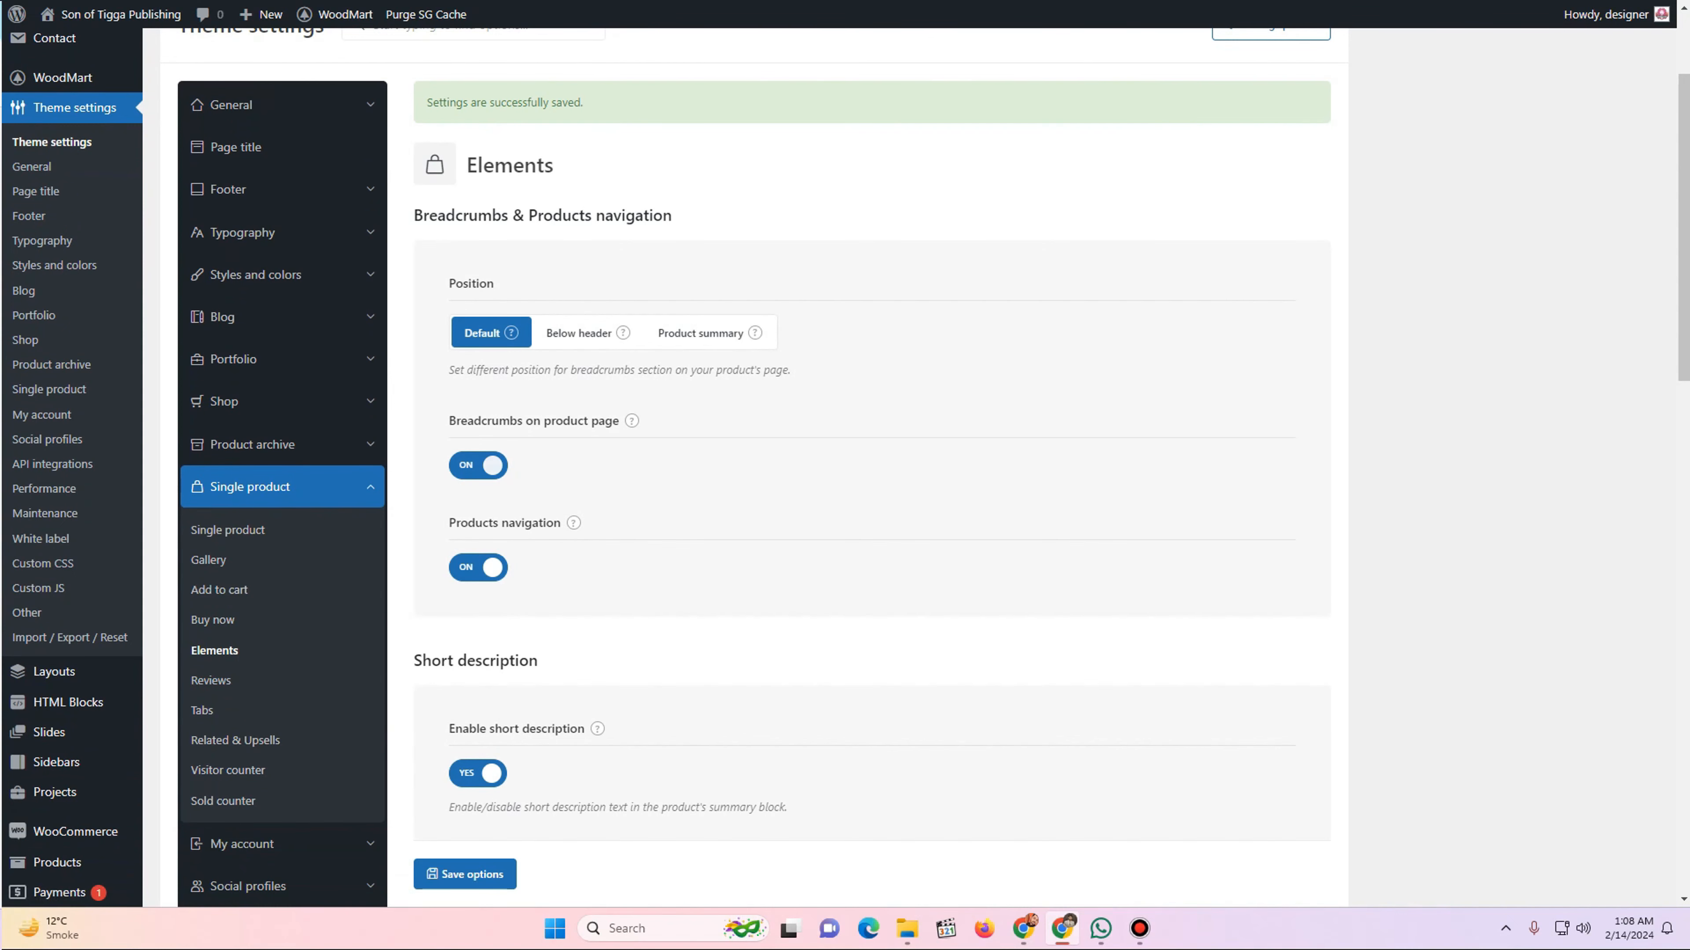
key("ctrl+Tab")
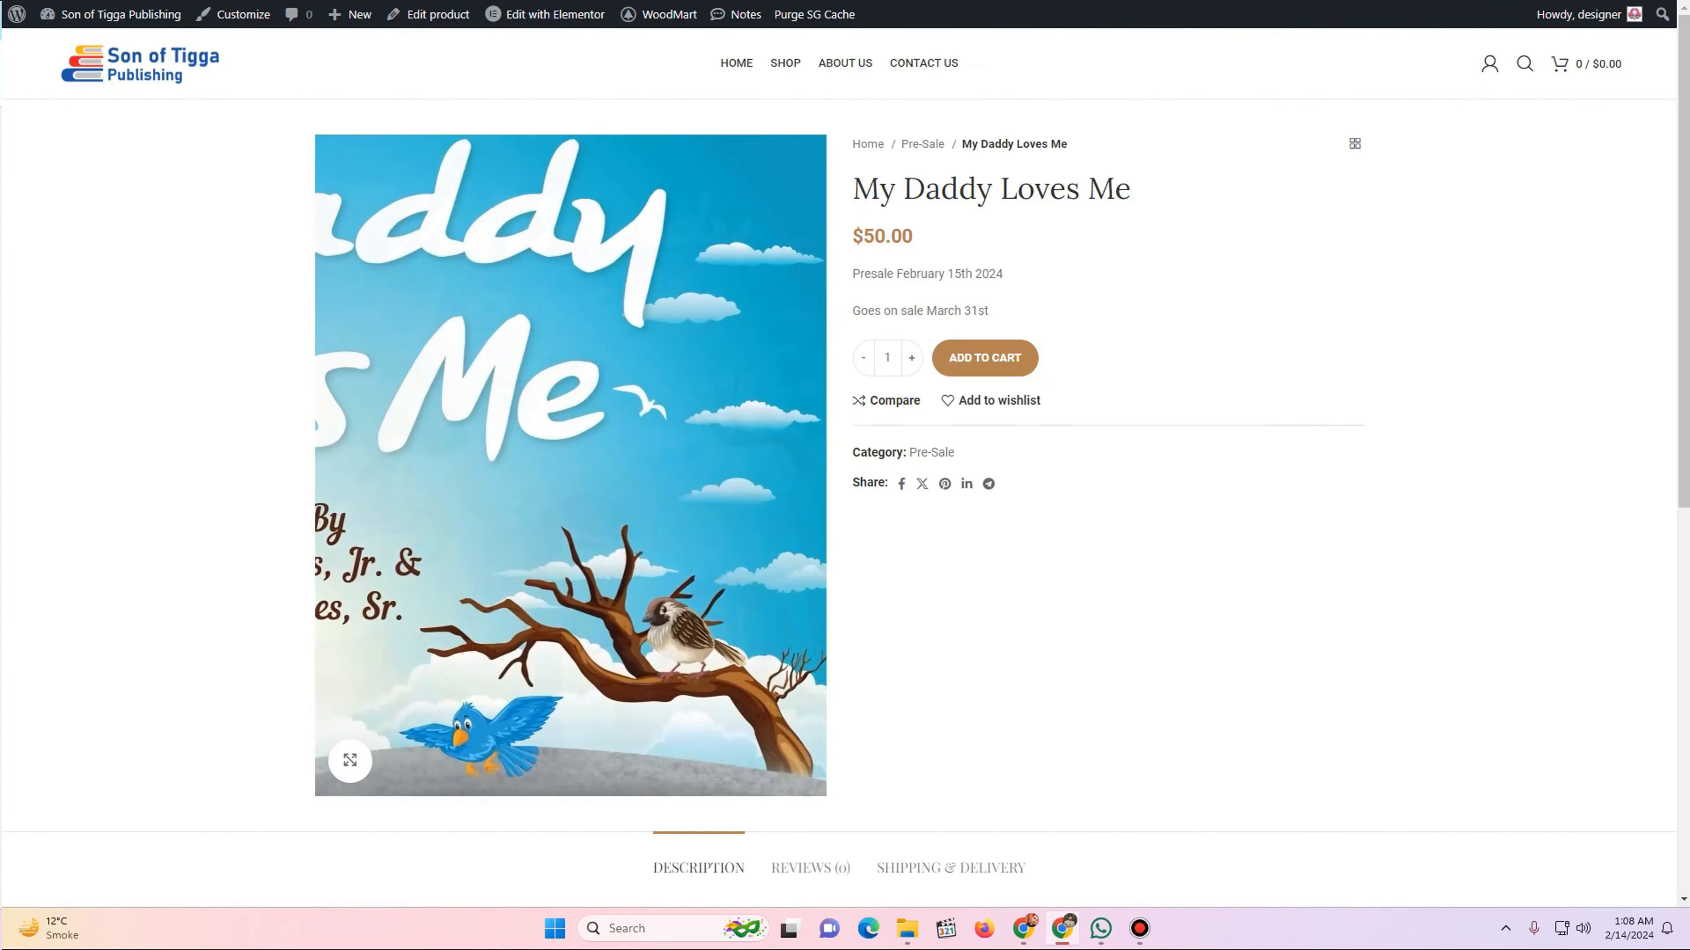
left_click_drag(1002, 143, 854, 144)
key("ctrl+shift+Tab")
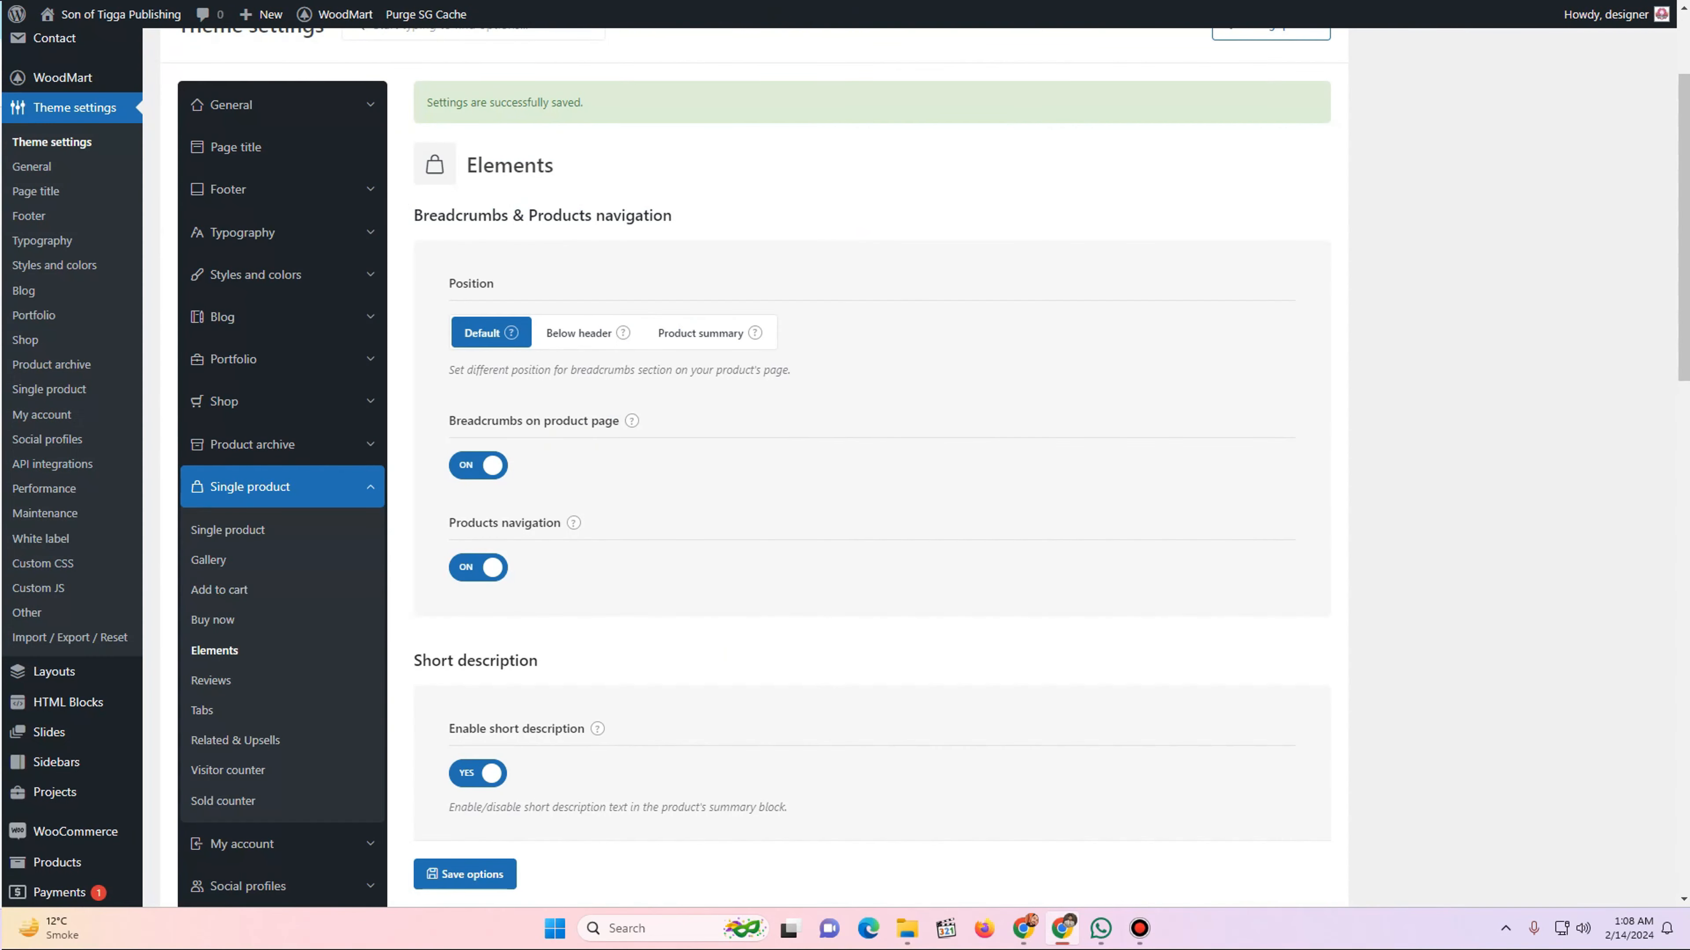
scroll(871, 466, "down", 3)
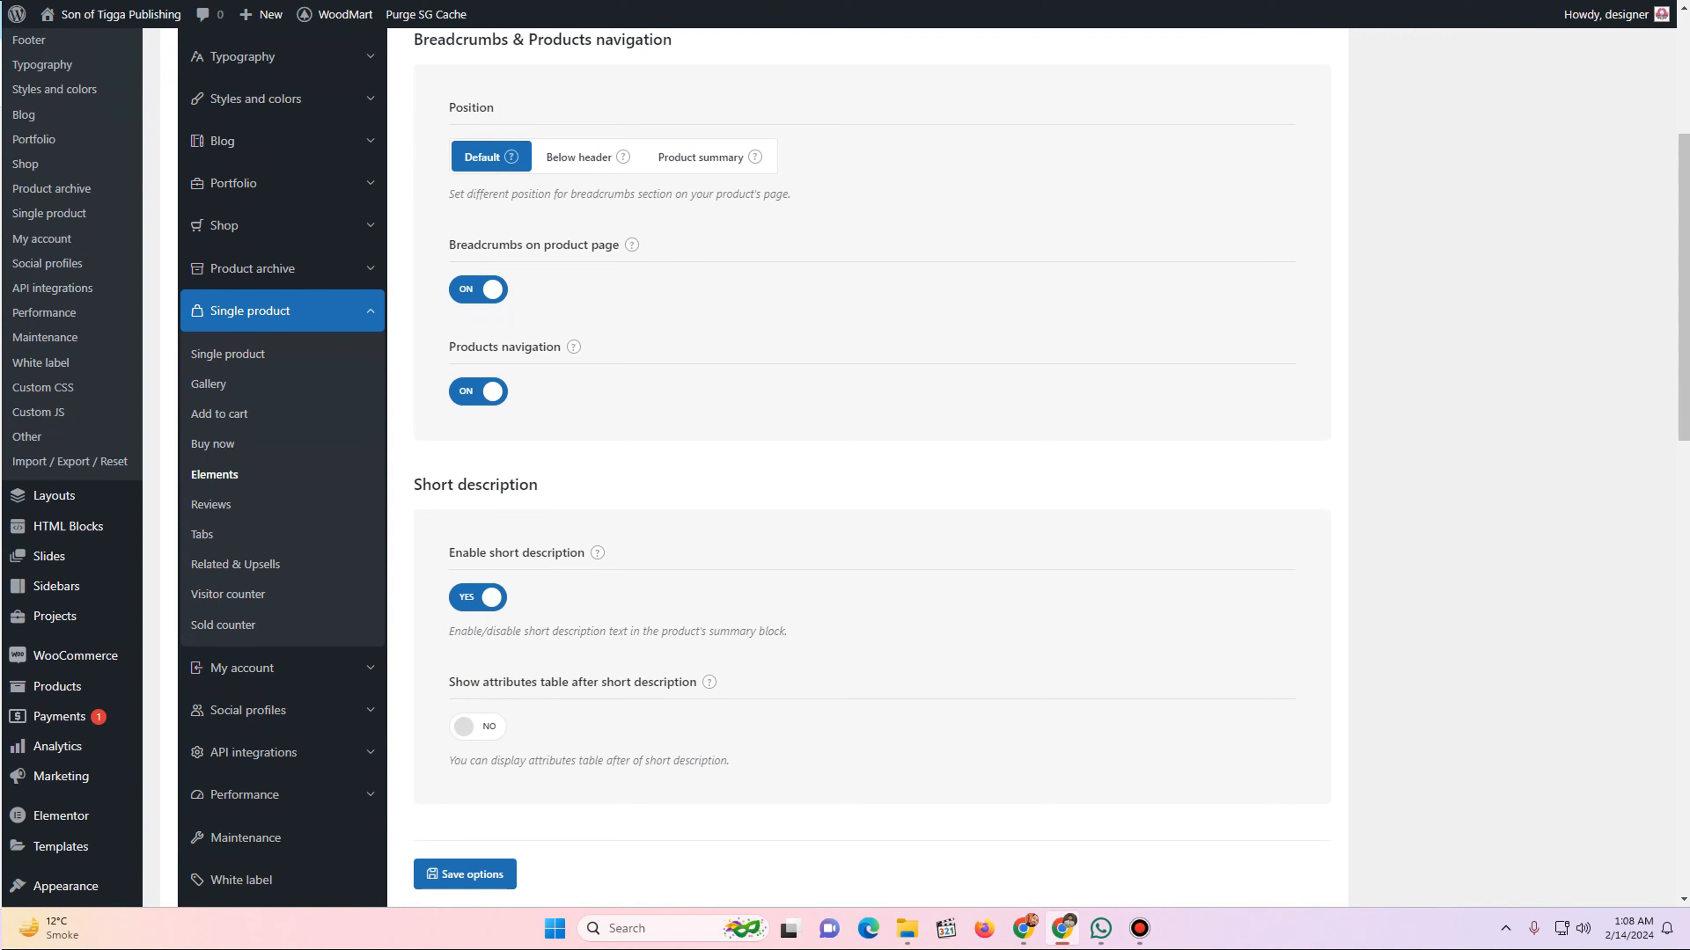
- Look over the whole product page, then review the short description and stock status options in the Elements settings
key("ctrl+Tab")
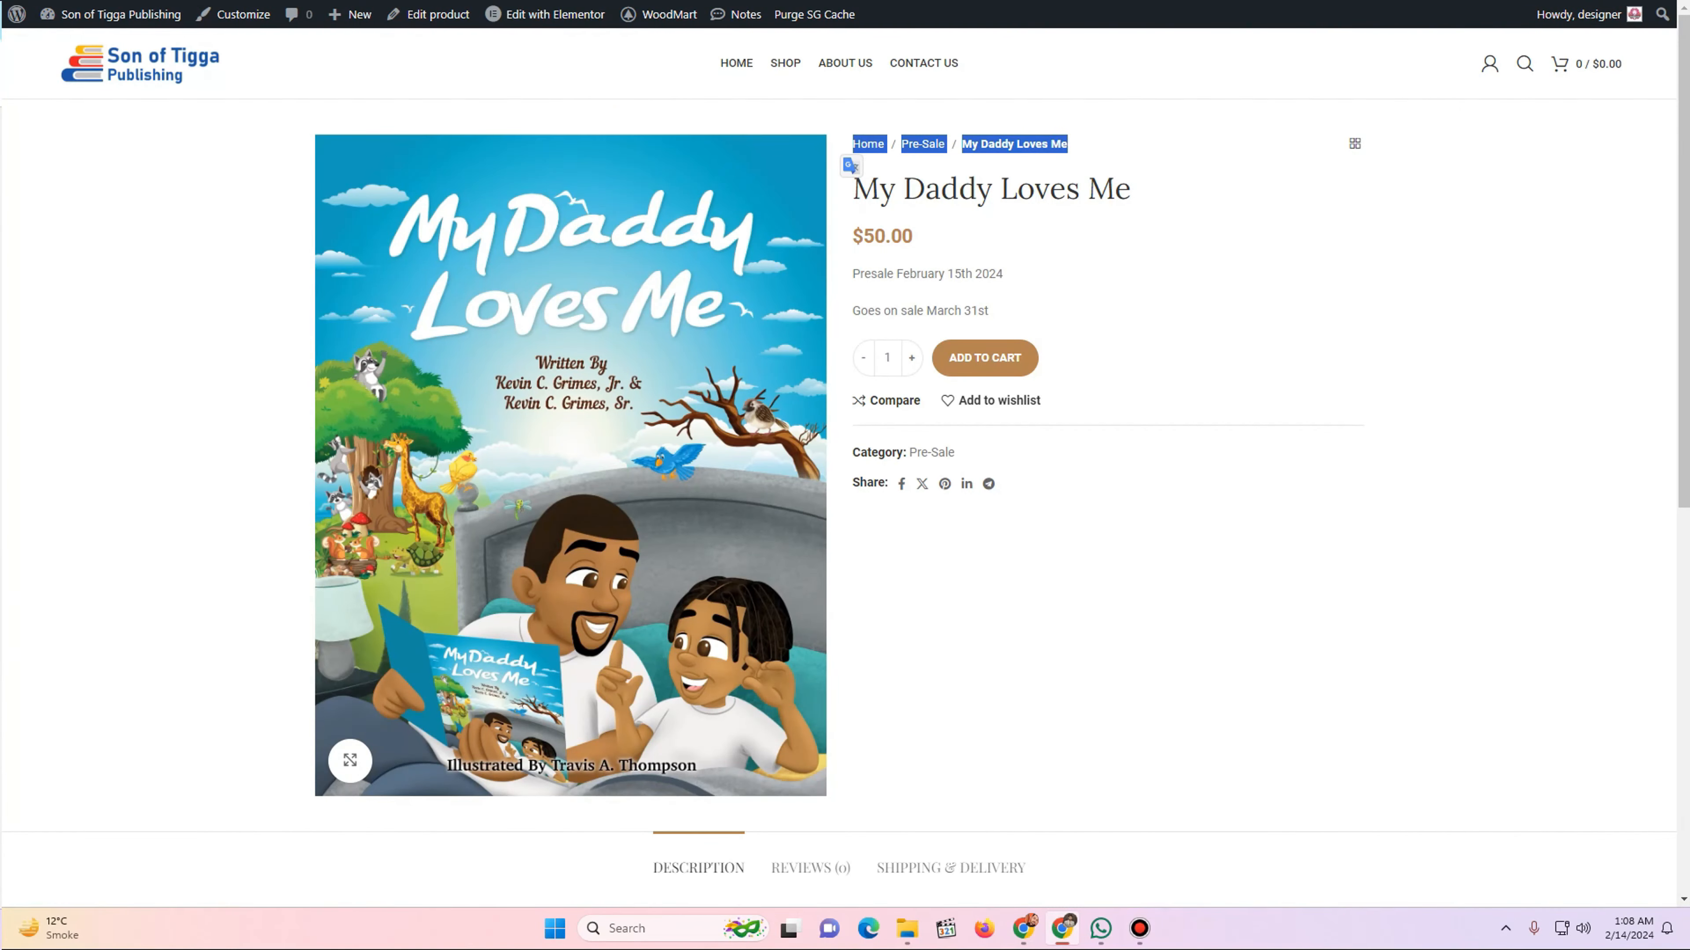
scroll(839, 466, "down", 7)
scroll(838, 466, "up", 7)
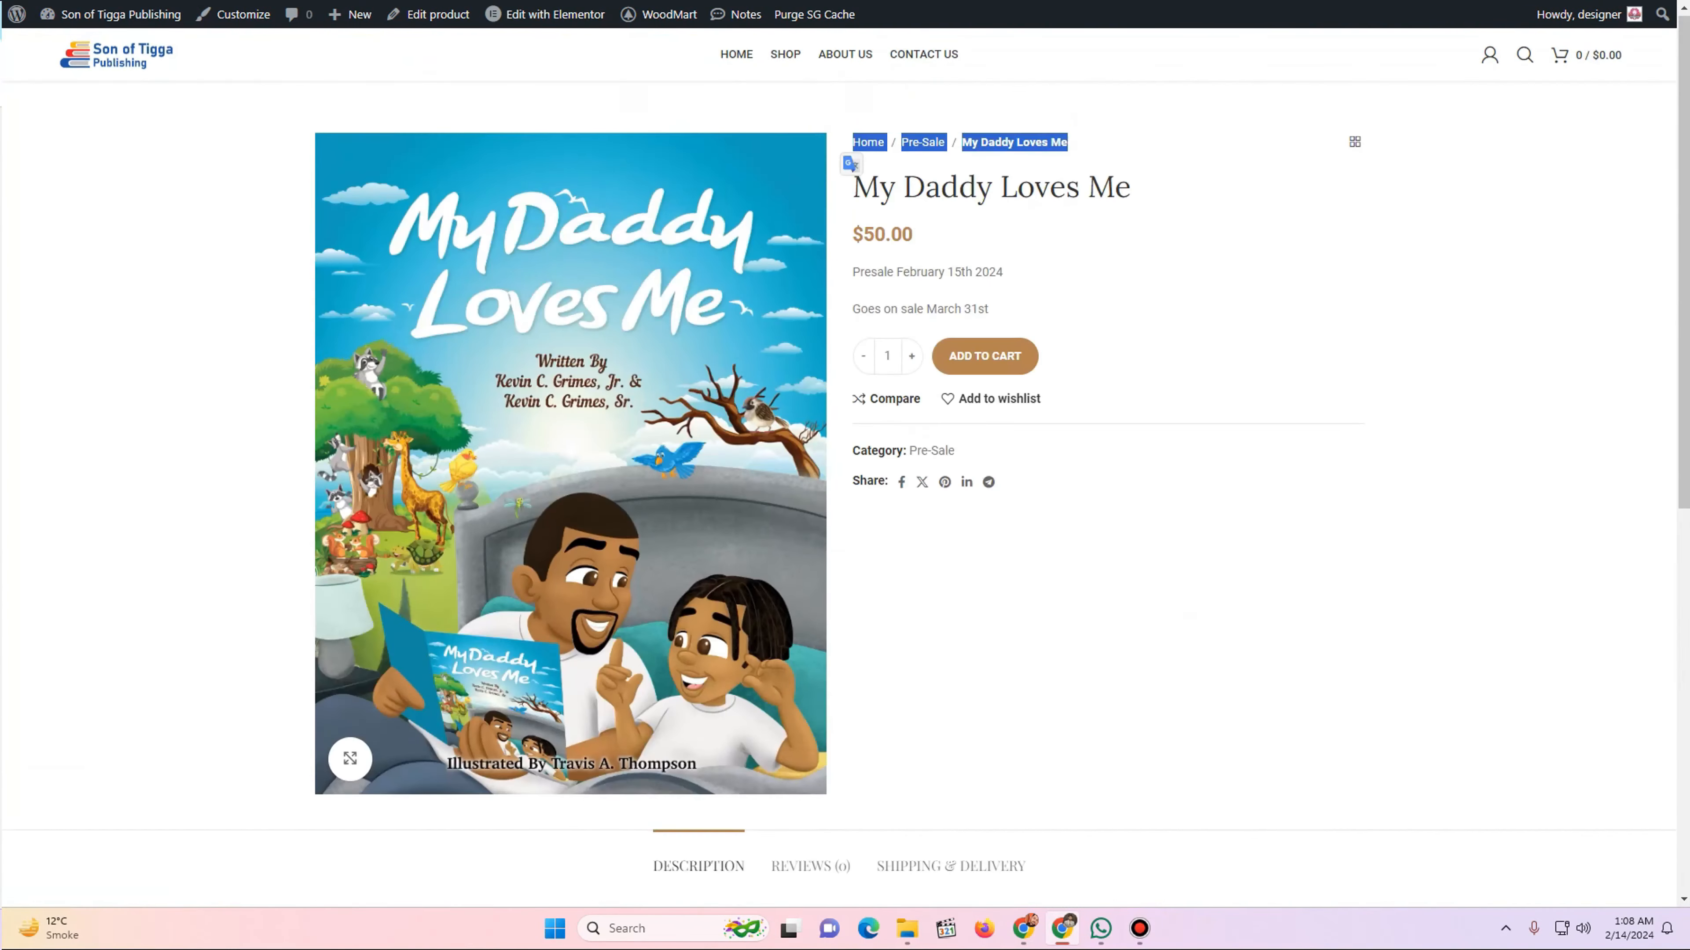
scroll(839, 466, "down", 7)
scroll(838, 466, "up", 7)
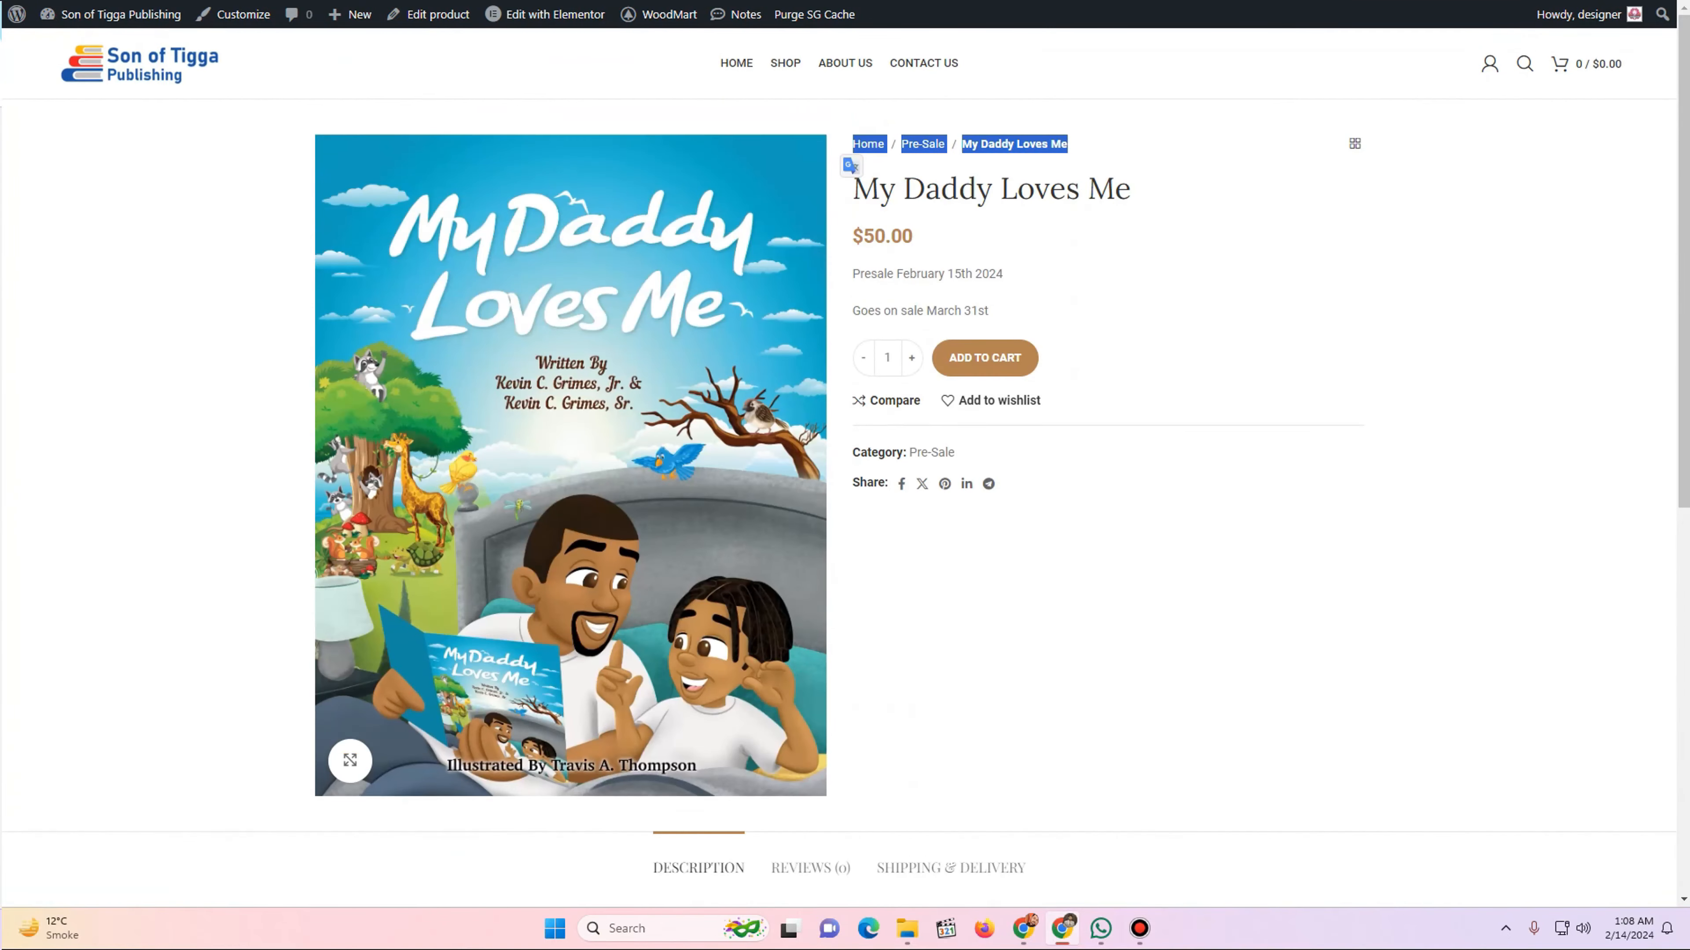
key("ctrl+Tab")
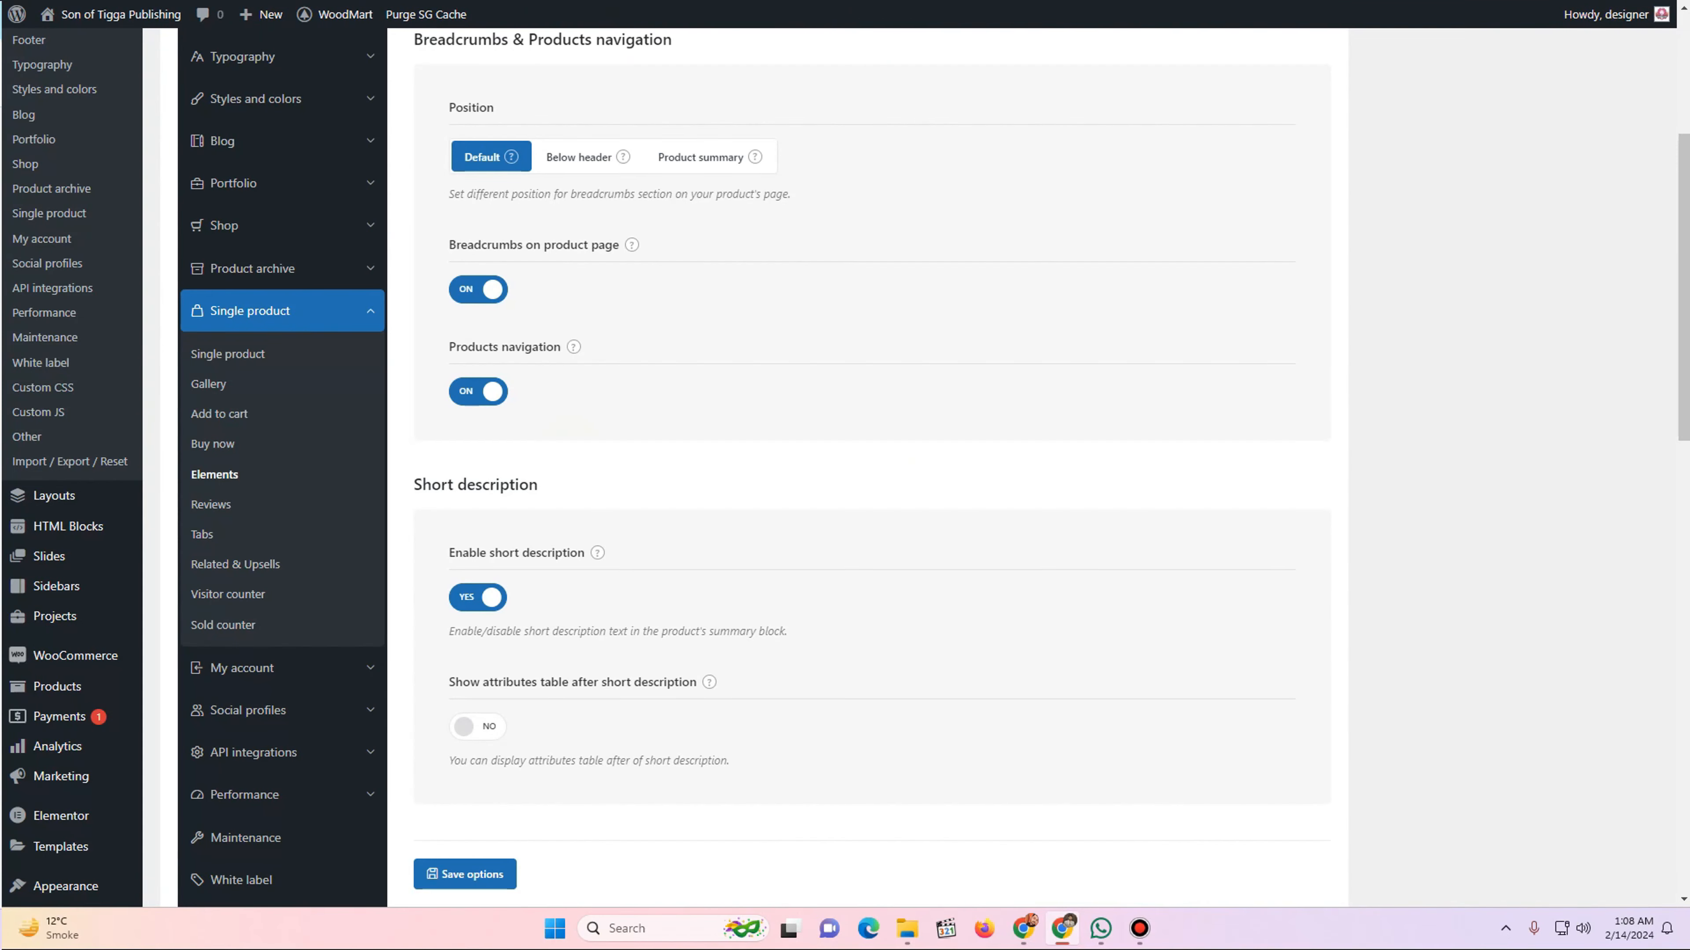
scroll(845, 466, "down", 2)
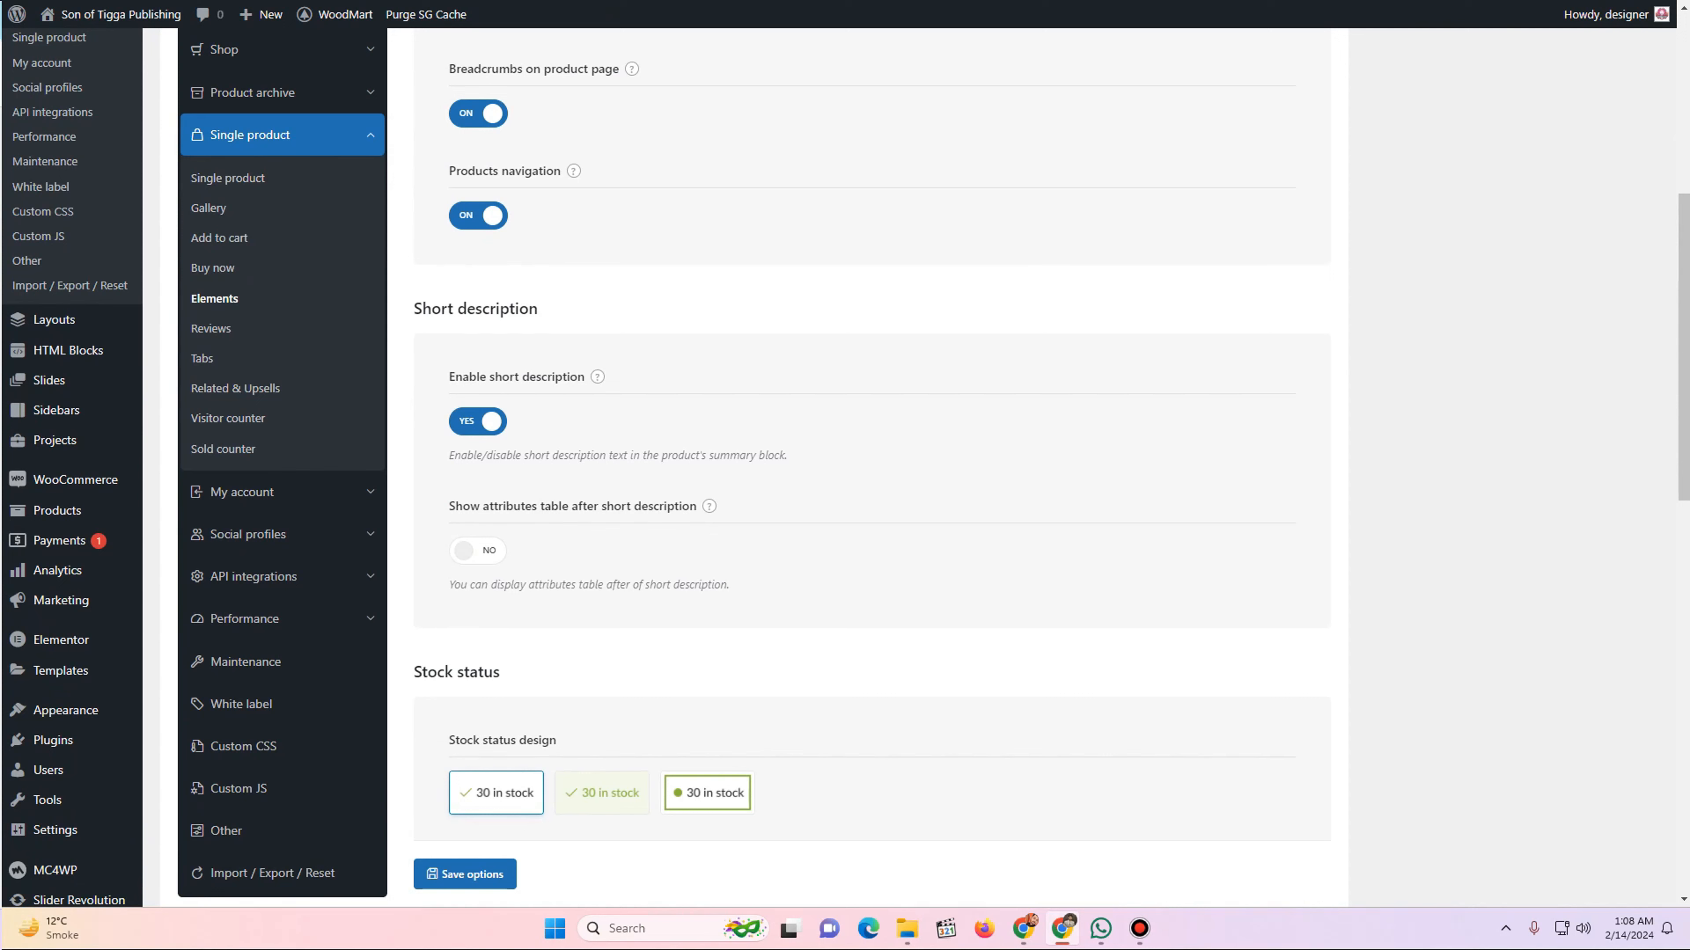
- Try showing the attributes table after the short description, save the options, and check the reloaded product page
left_click(477, 550)
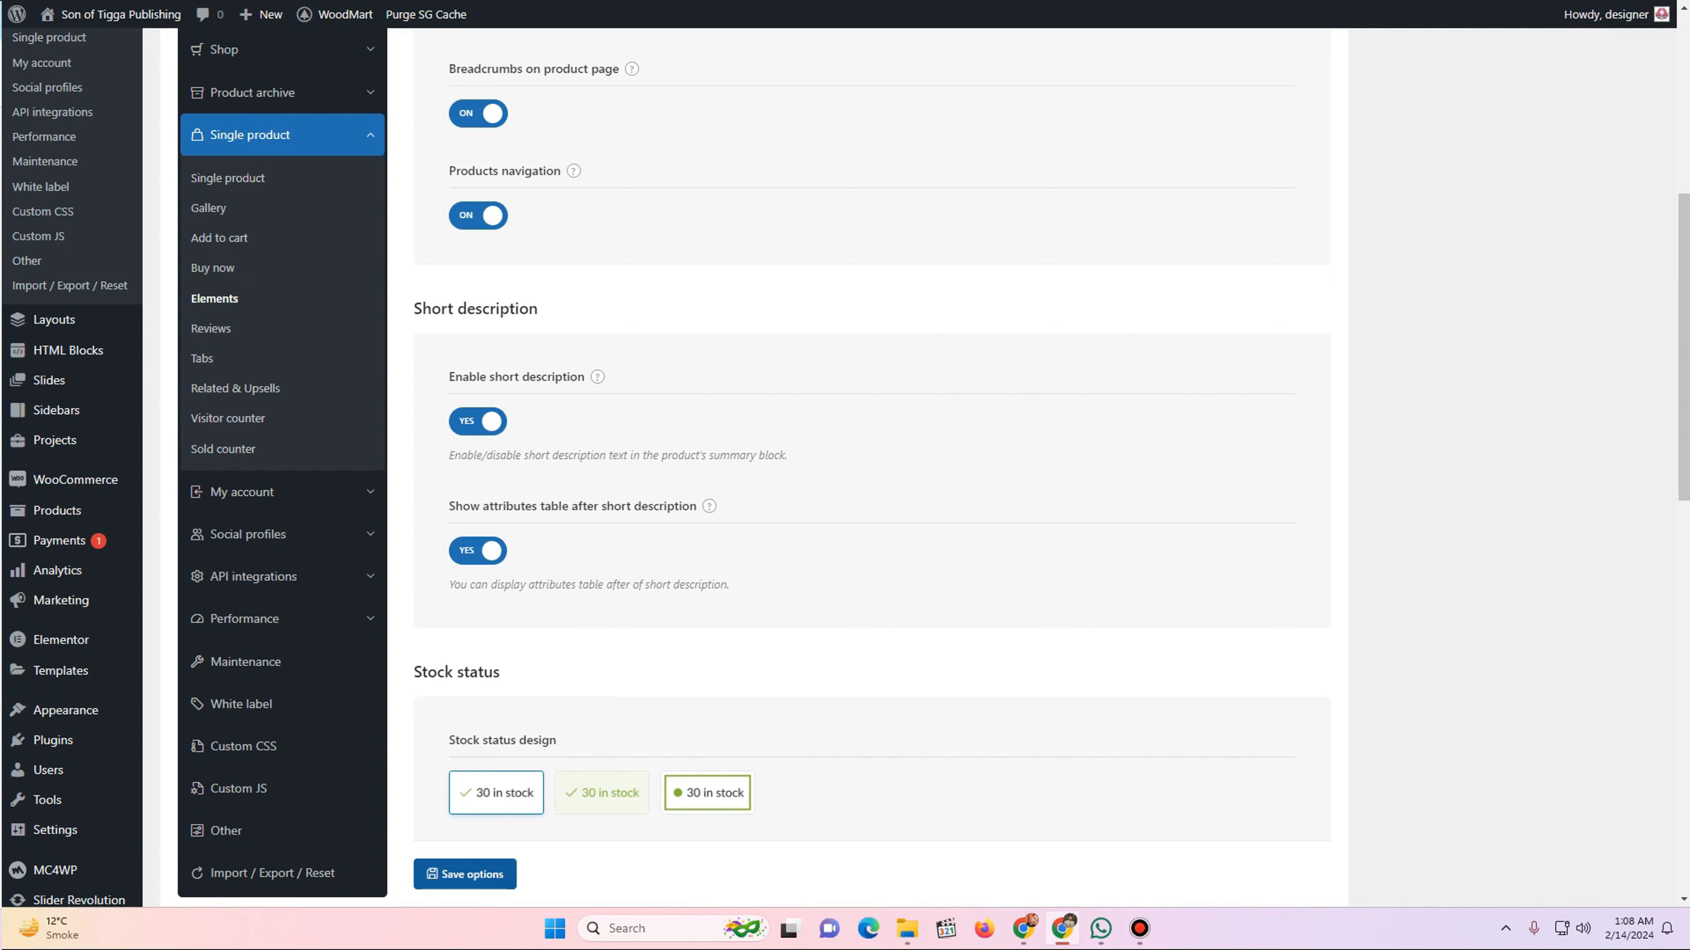
left_click(465, 873)
key("ctrl+Tab")
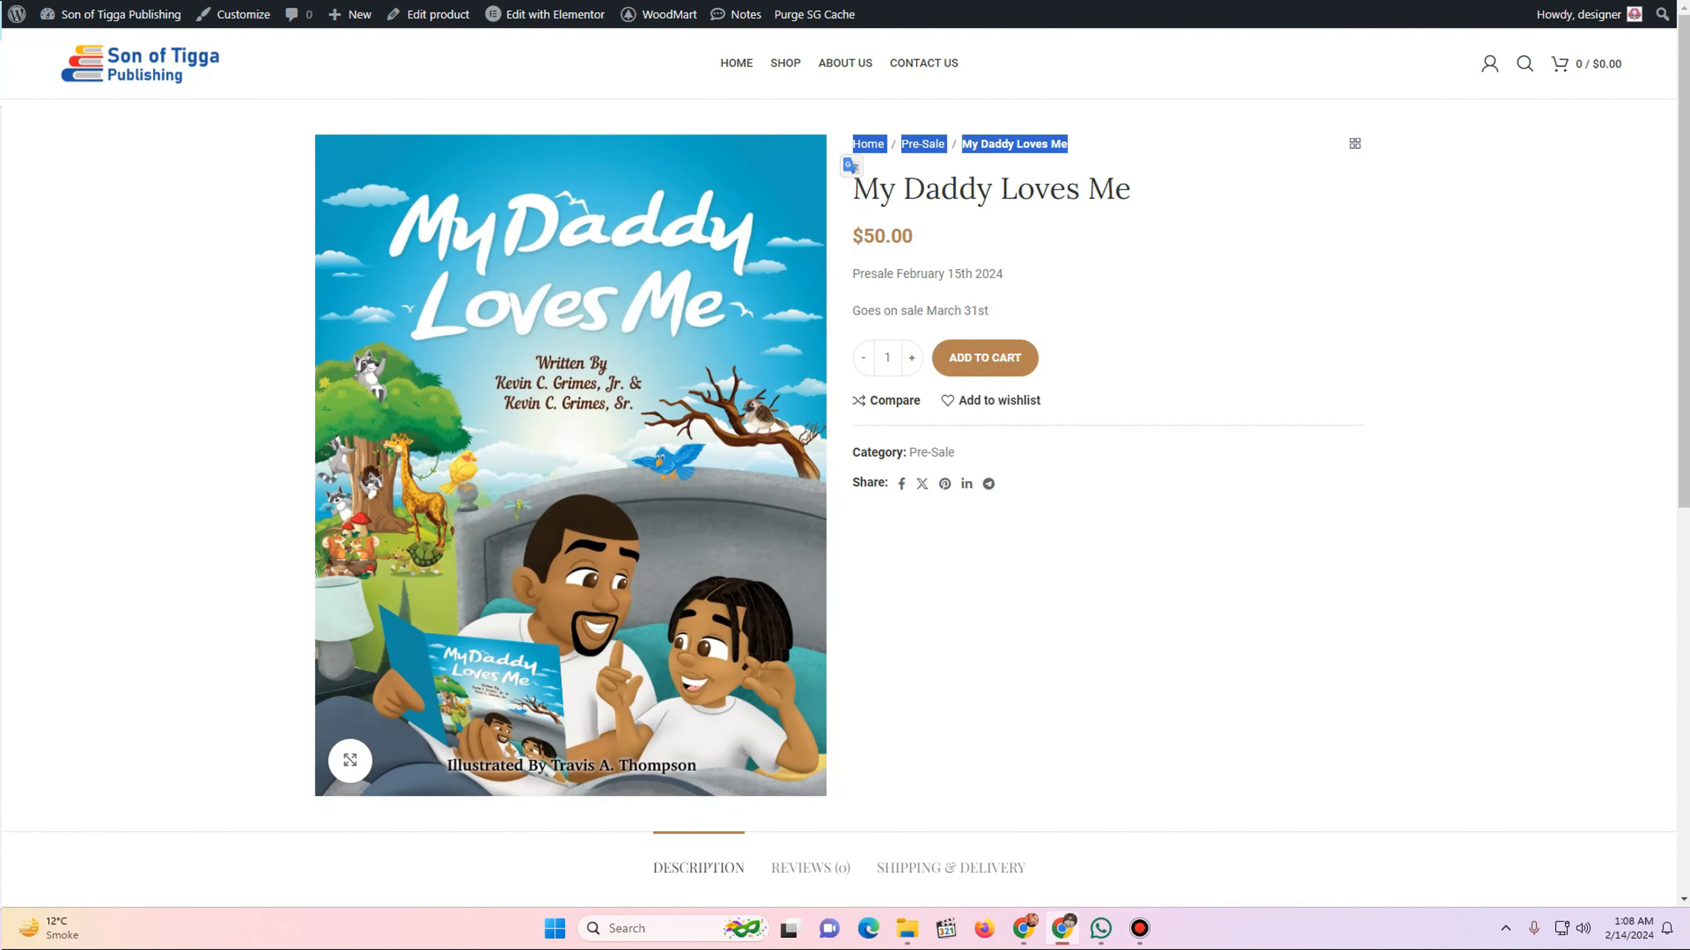
key("F5")
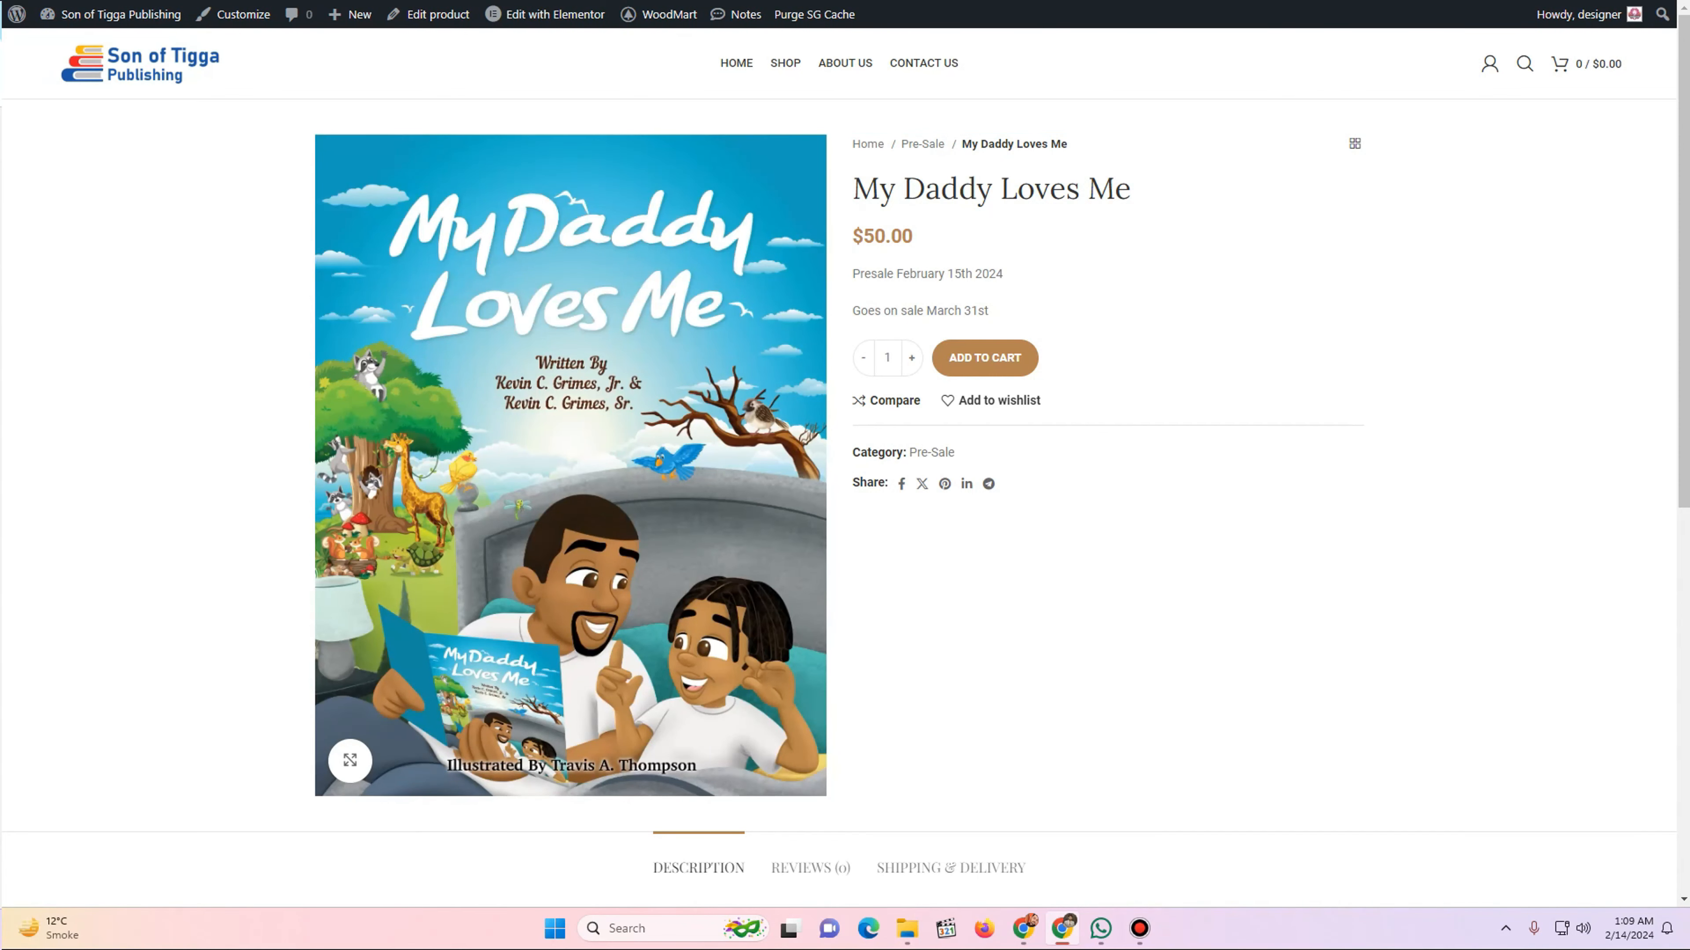
scroll(699, 339, "down", 5)
key("ctrl+Tab")
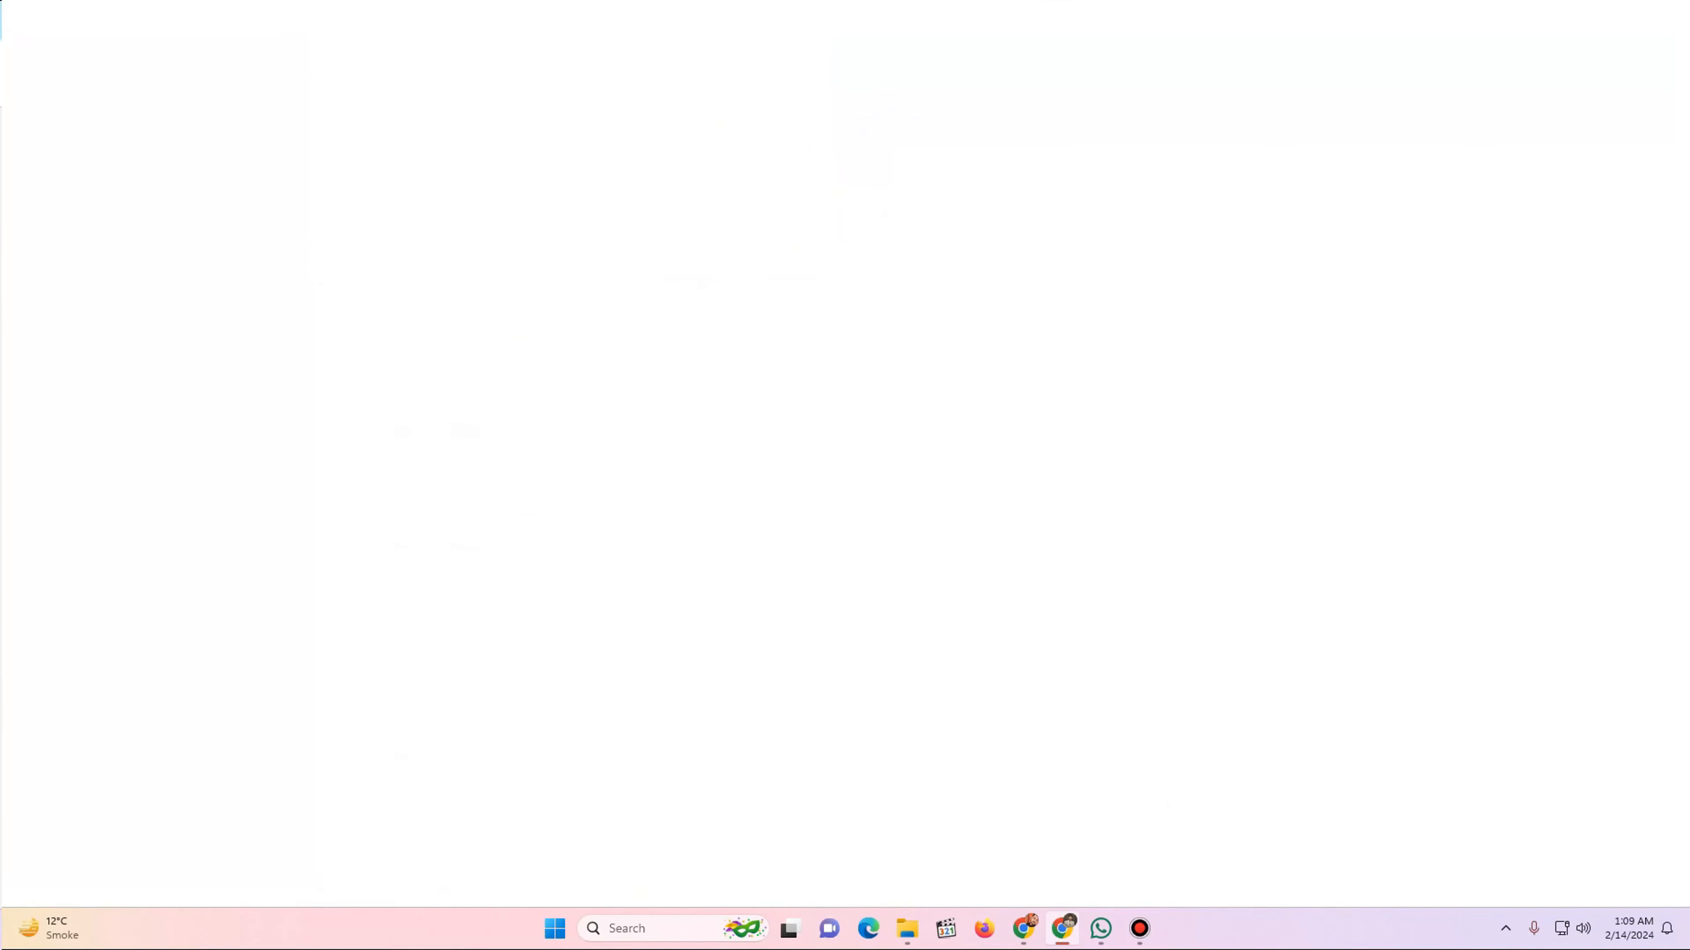
scroll(872, 466, "down", 4)
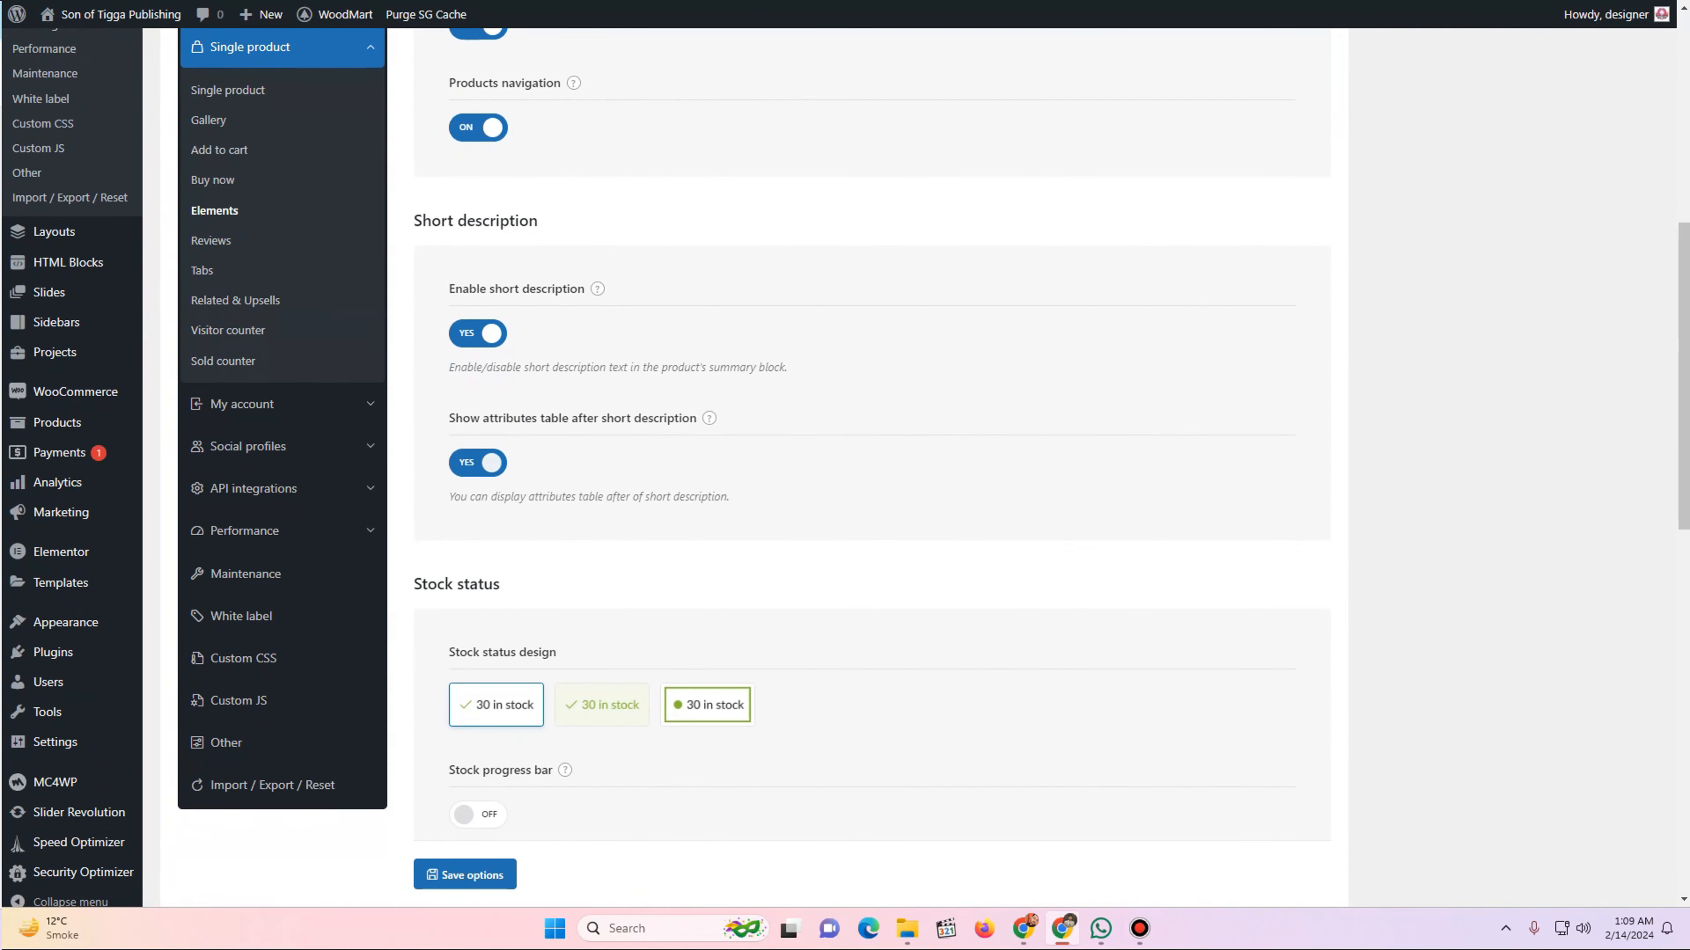
- Try the light green stock status design, then switch back to the plain check mark design
scroll(872, 466, "down", 1)
scroll(872, 466, "down", 3)
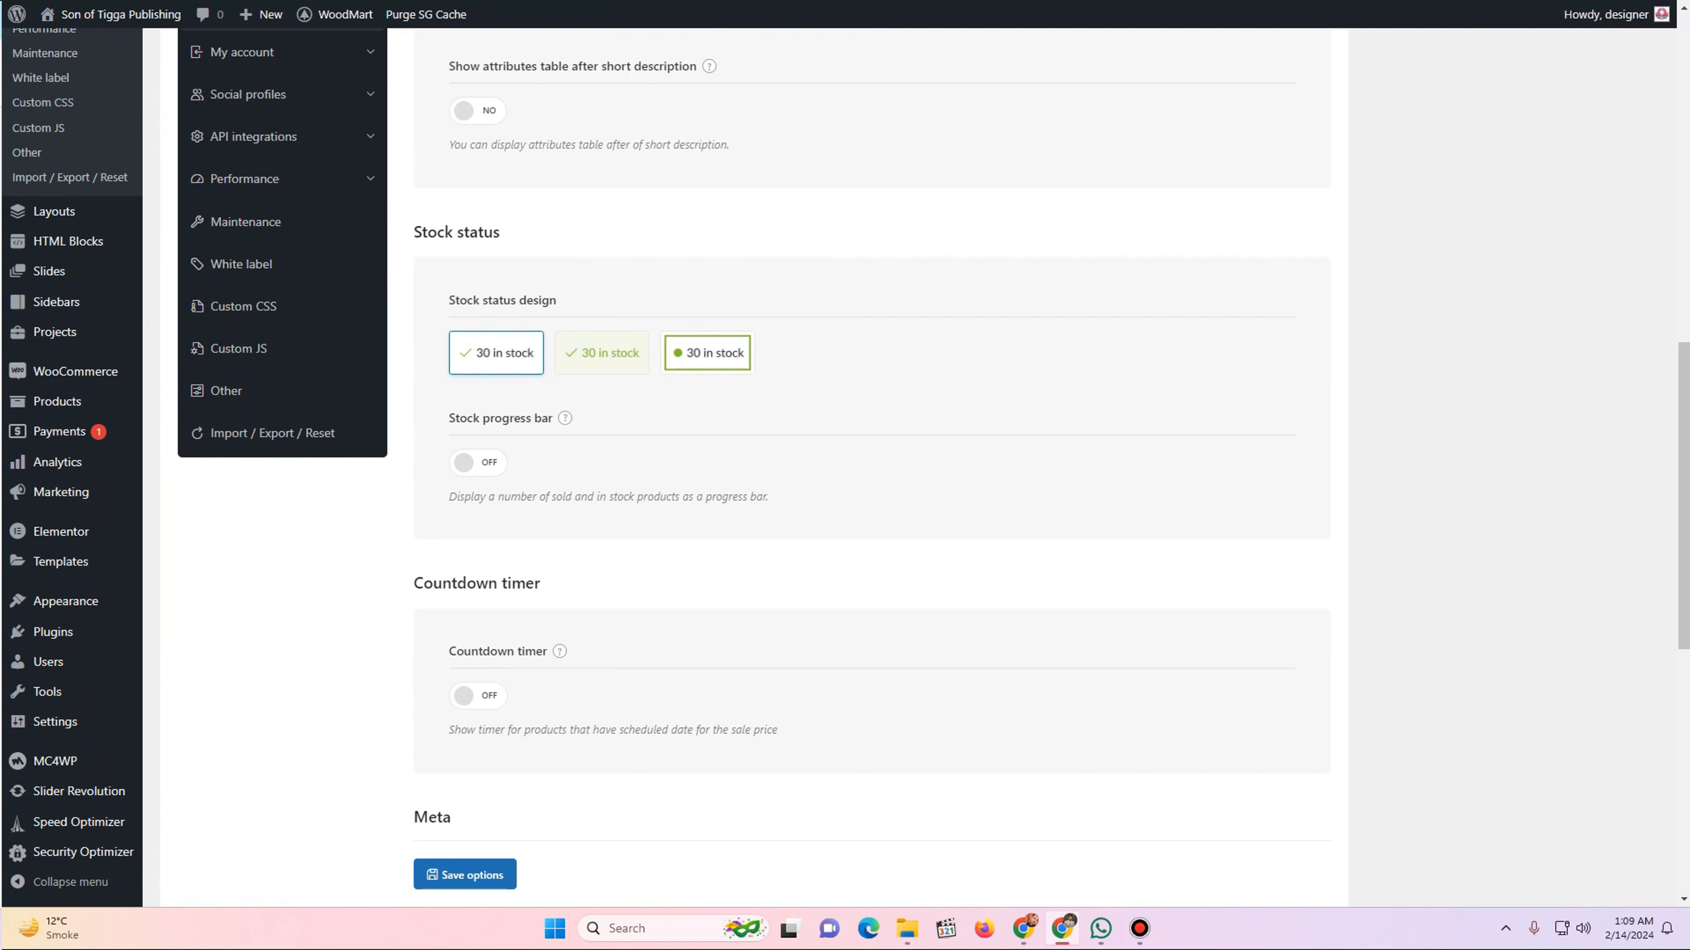
left_click(601, 353)
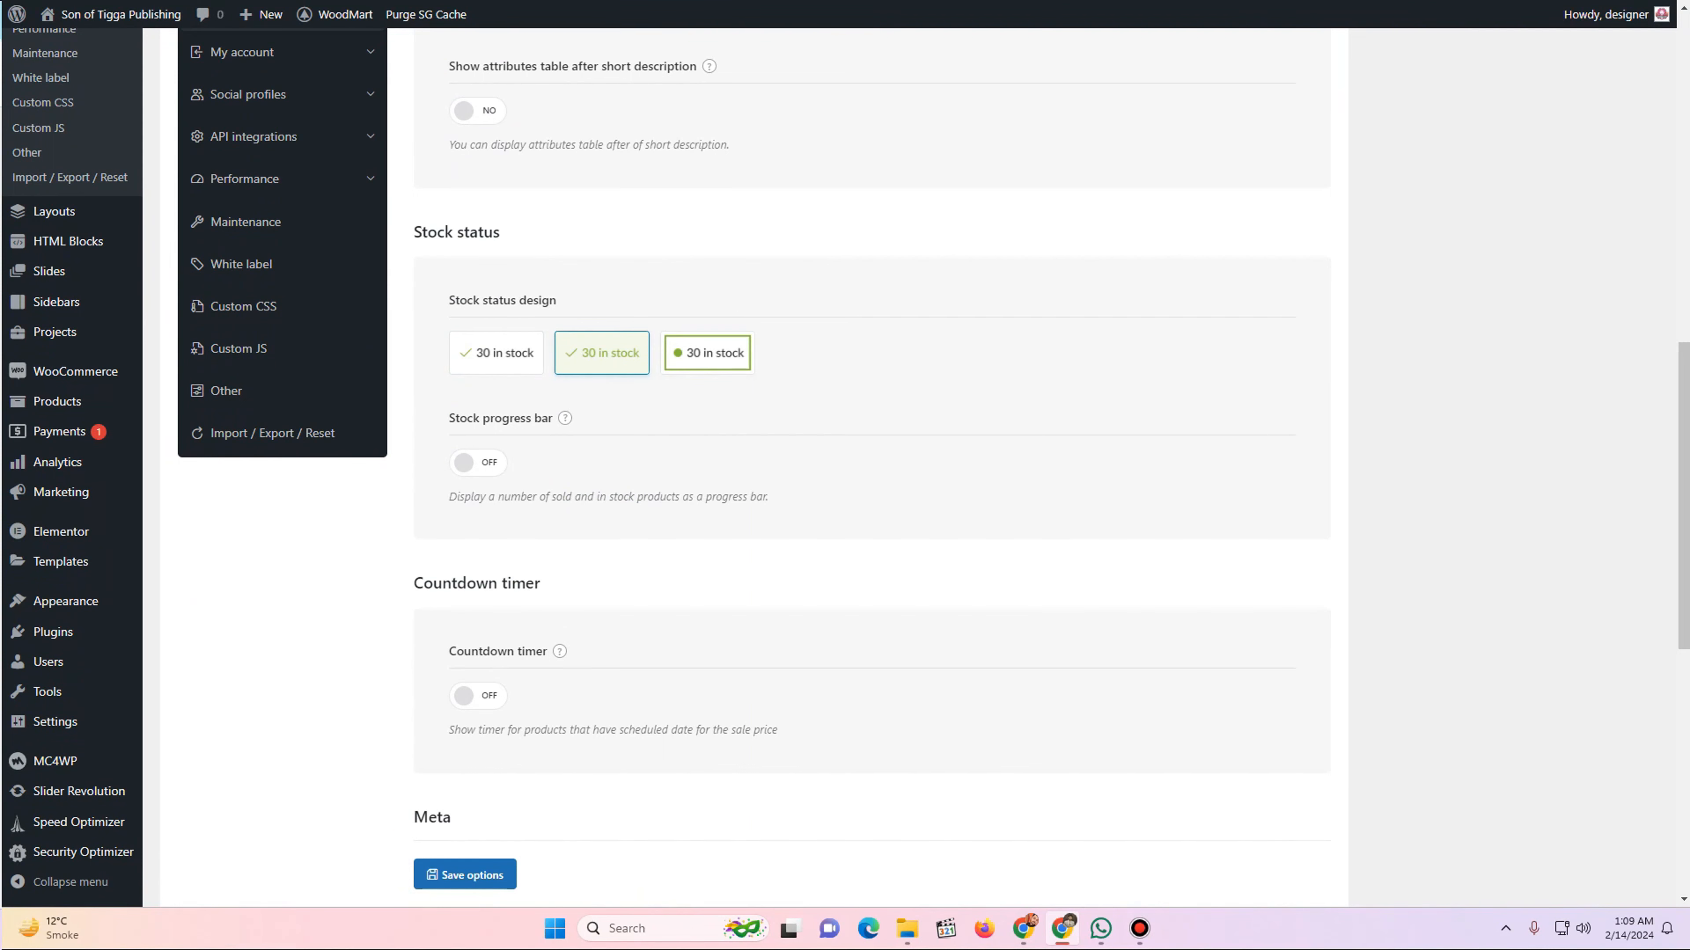
left_click(496, 354)
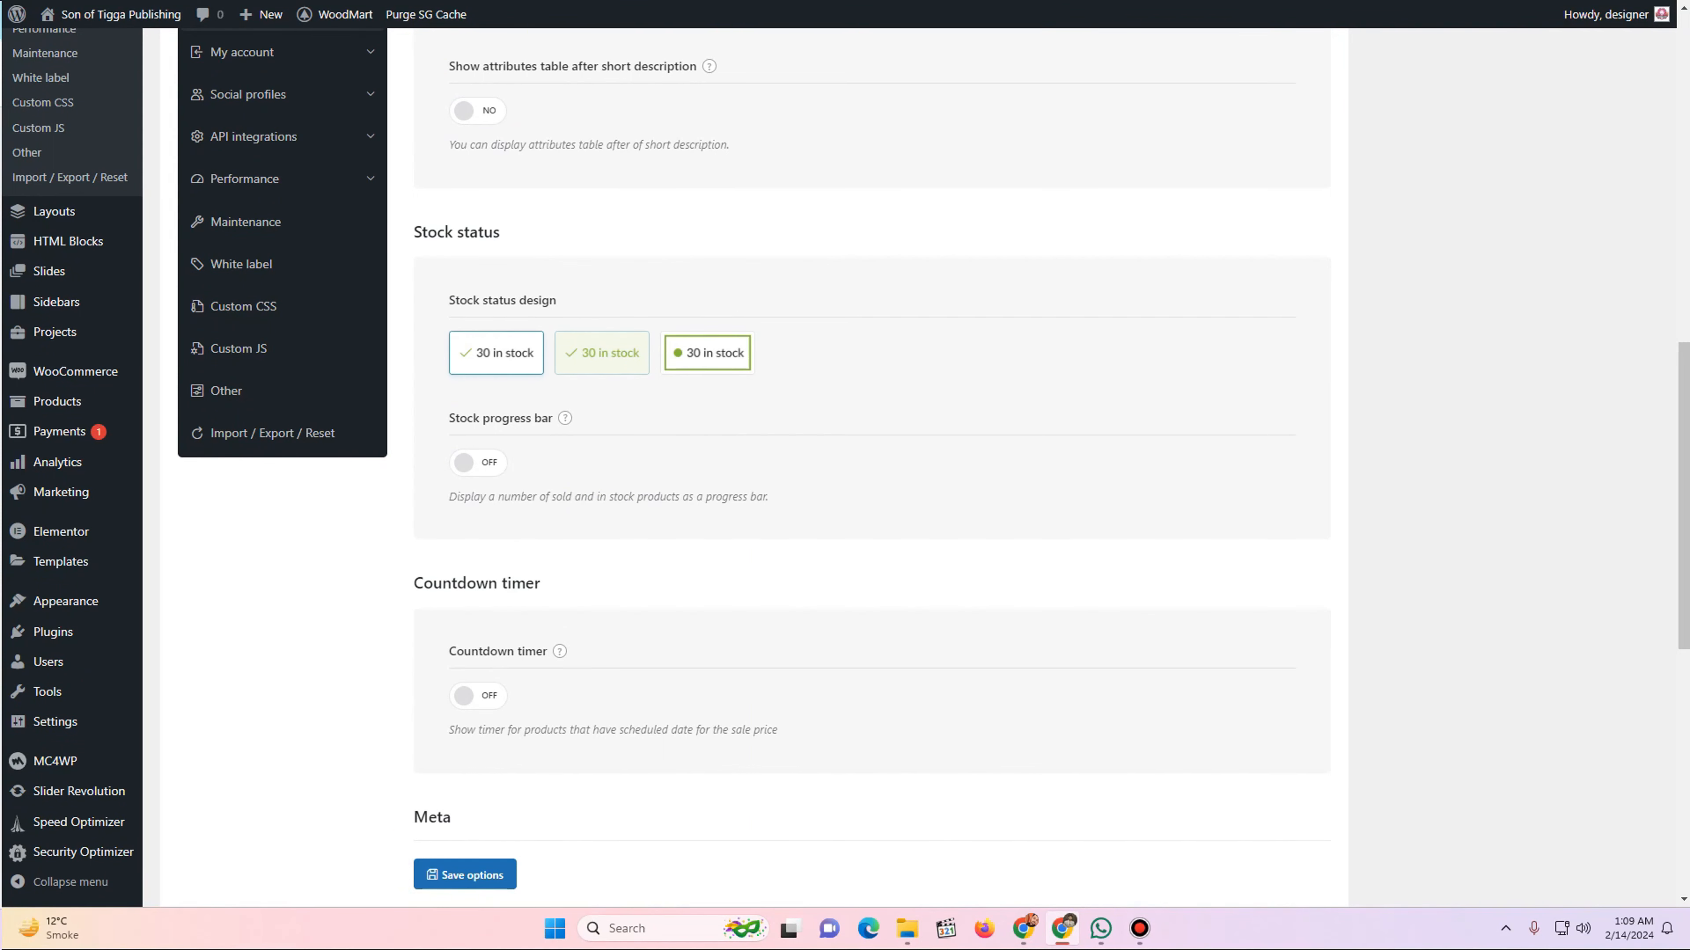
- Turn on the countdown timer for products that have a scheduled sale price date
scroll(871, 466, "down", 1)
scroll(871, 466, "down", 2)
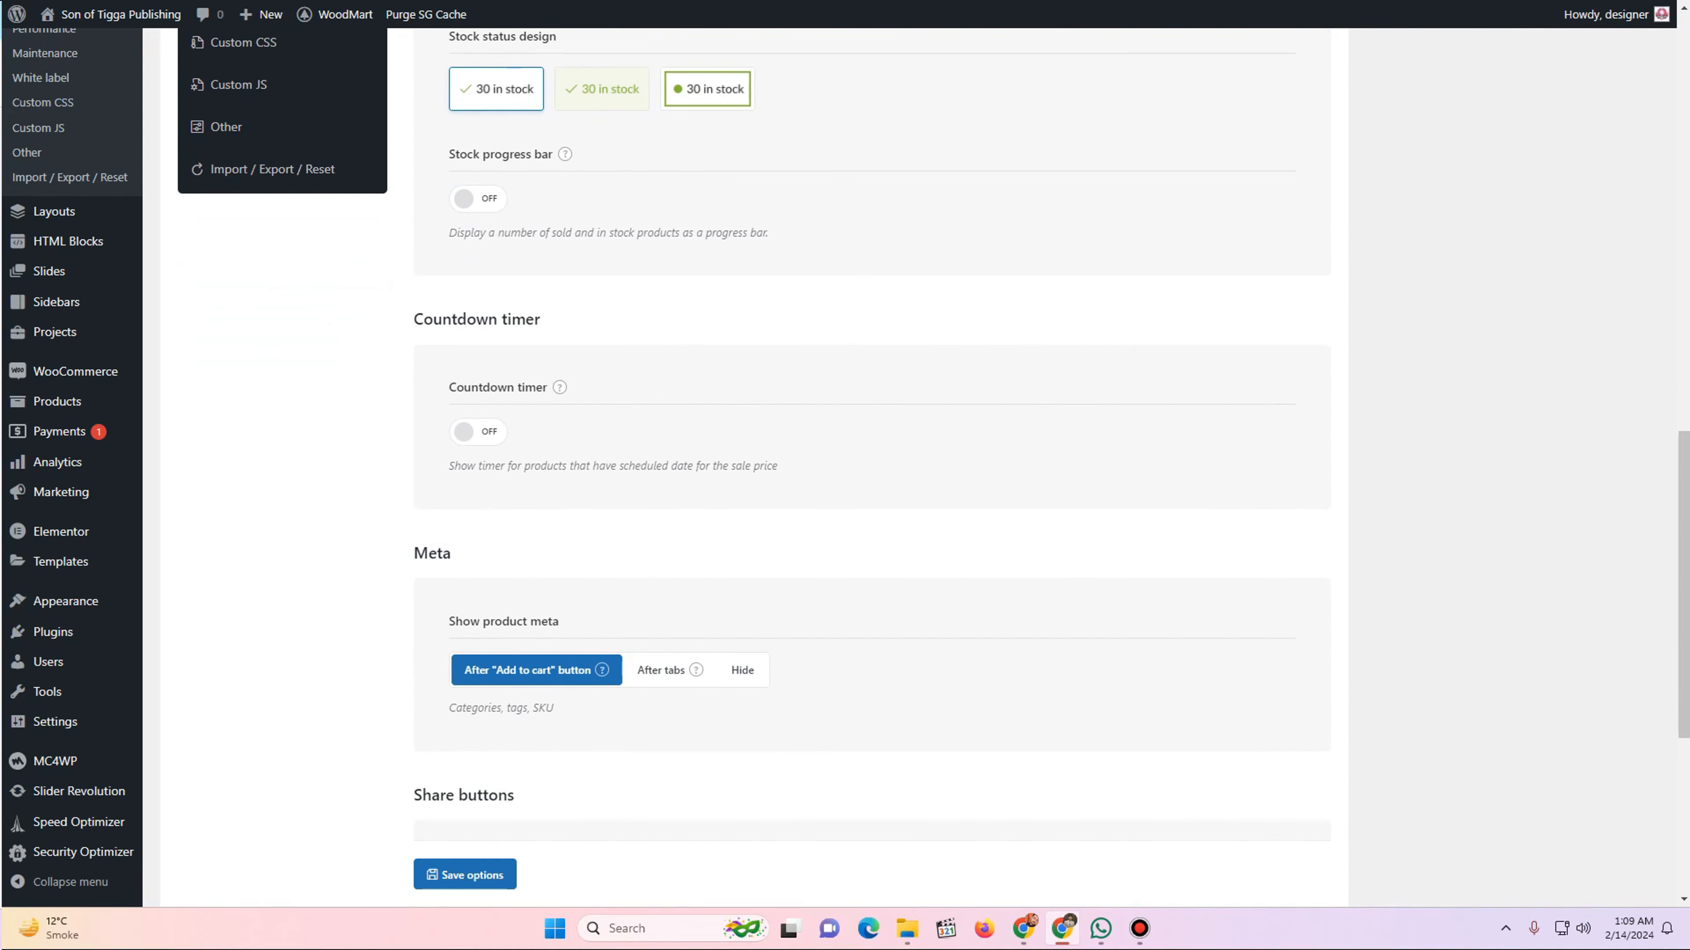
left_click_drag(478, 465, 777, 466)
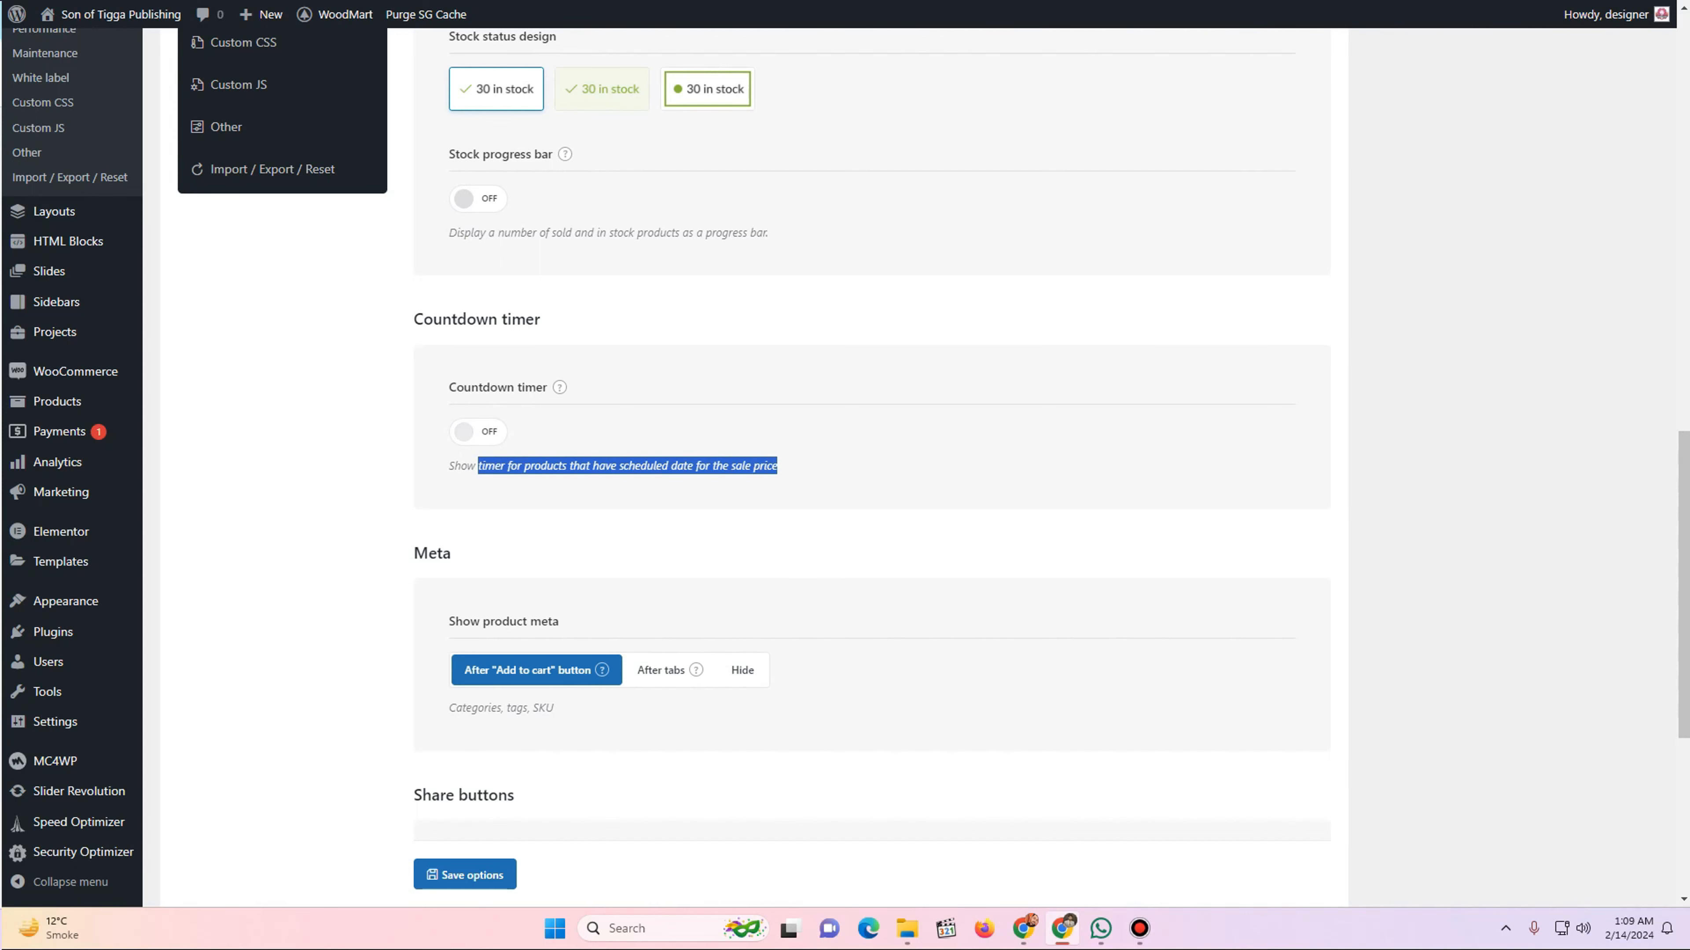
left_click(464, 431)
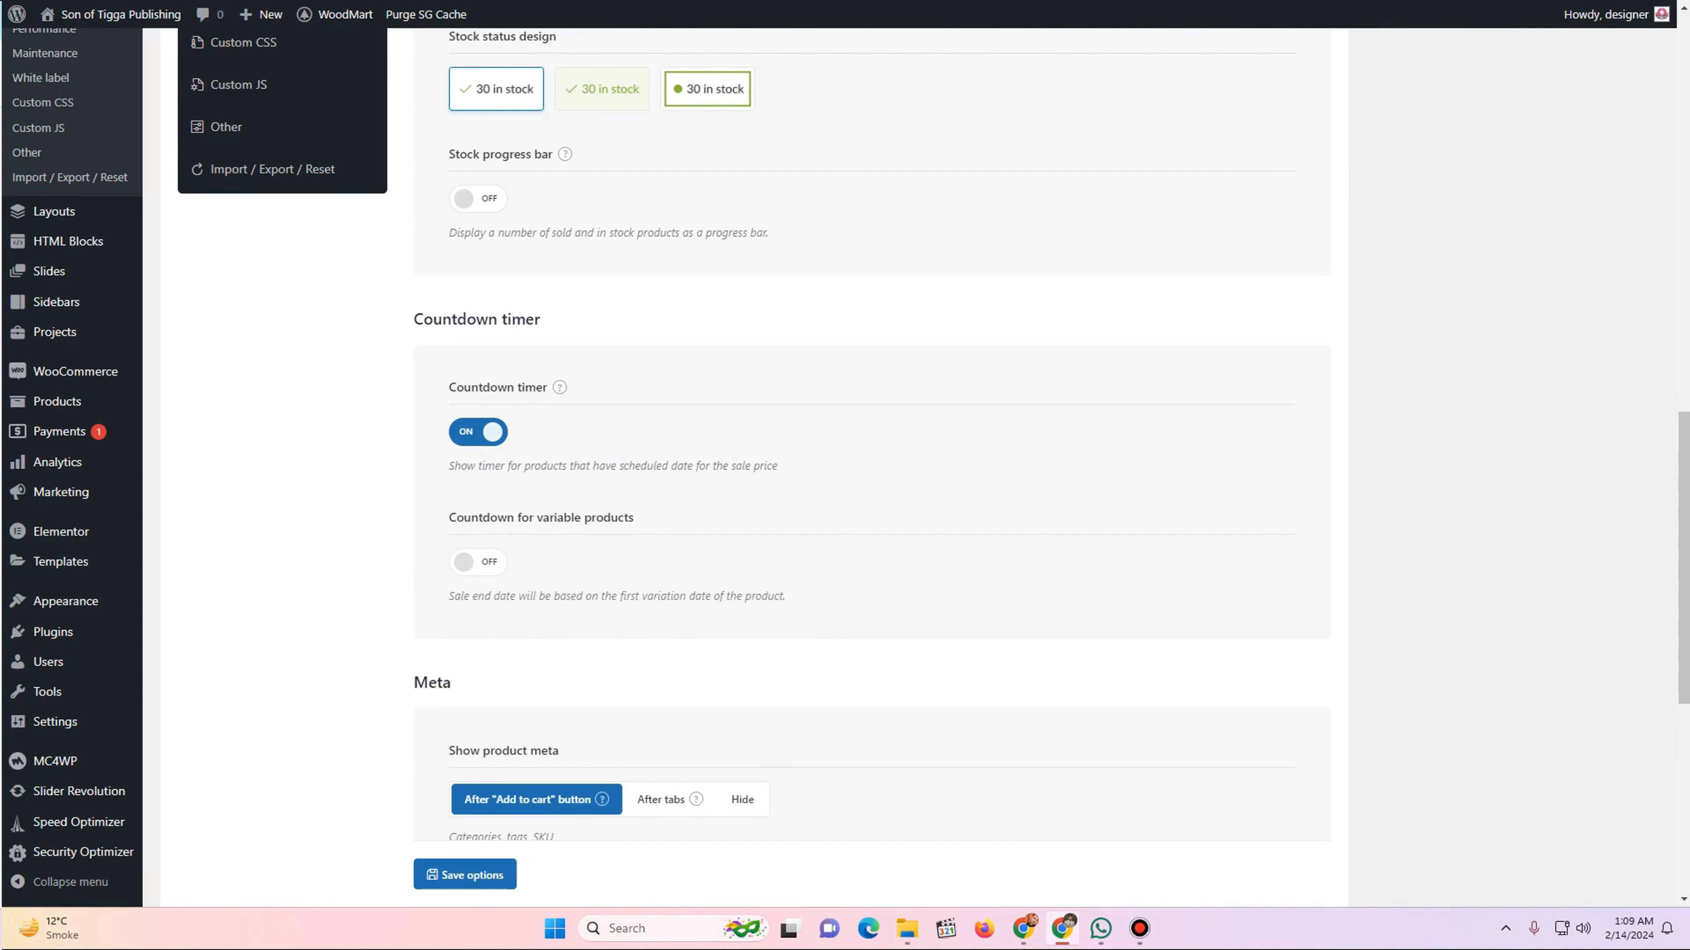
- Review the product meta placement options and compare them with the category line on the product page
scroll(871, 466, "down", 4)
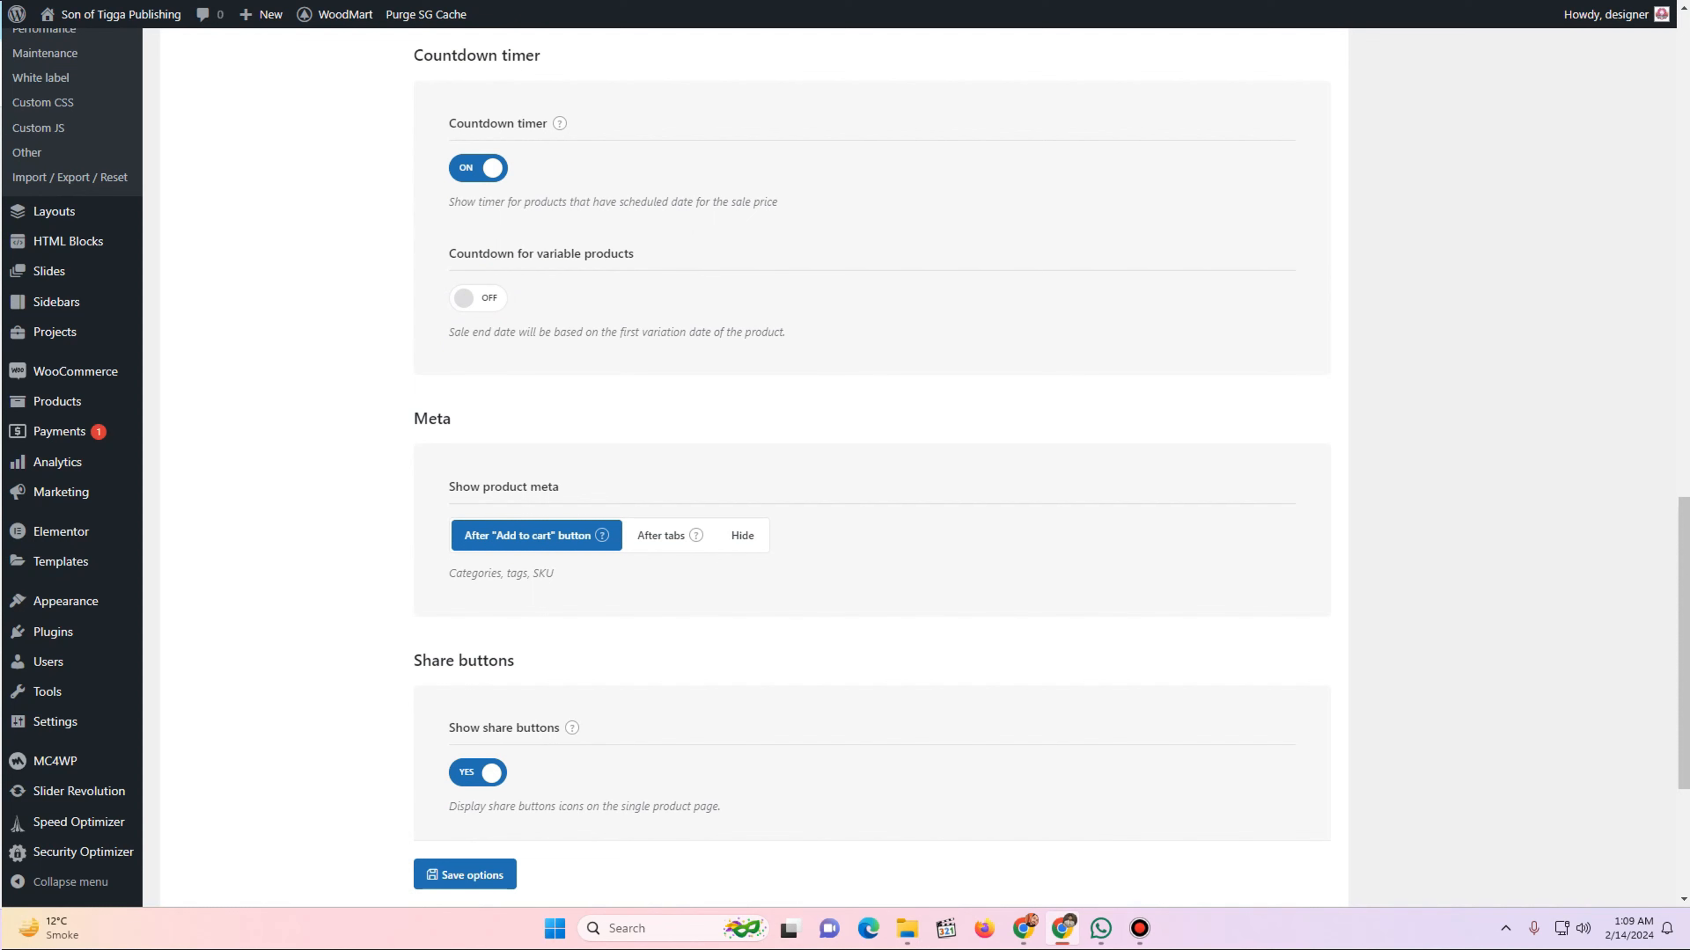
scroll(871, 466, "down", 1)
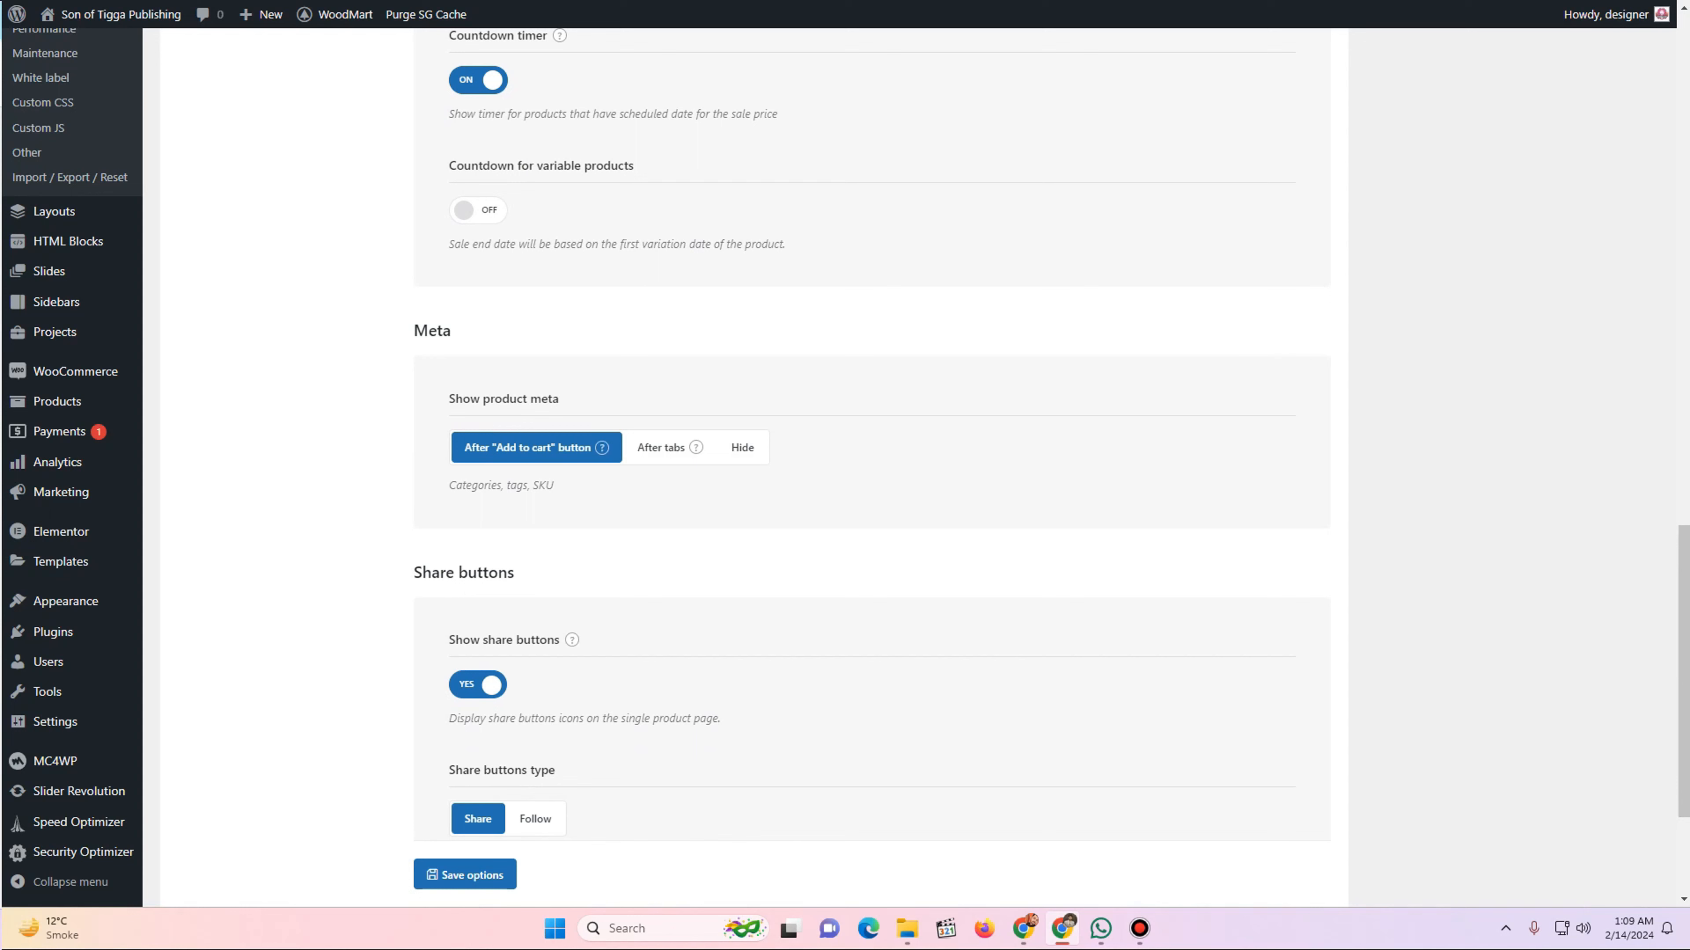
left_click_drag(555, 486, 449, 486)
key("ctrl+Tab")
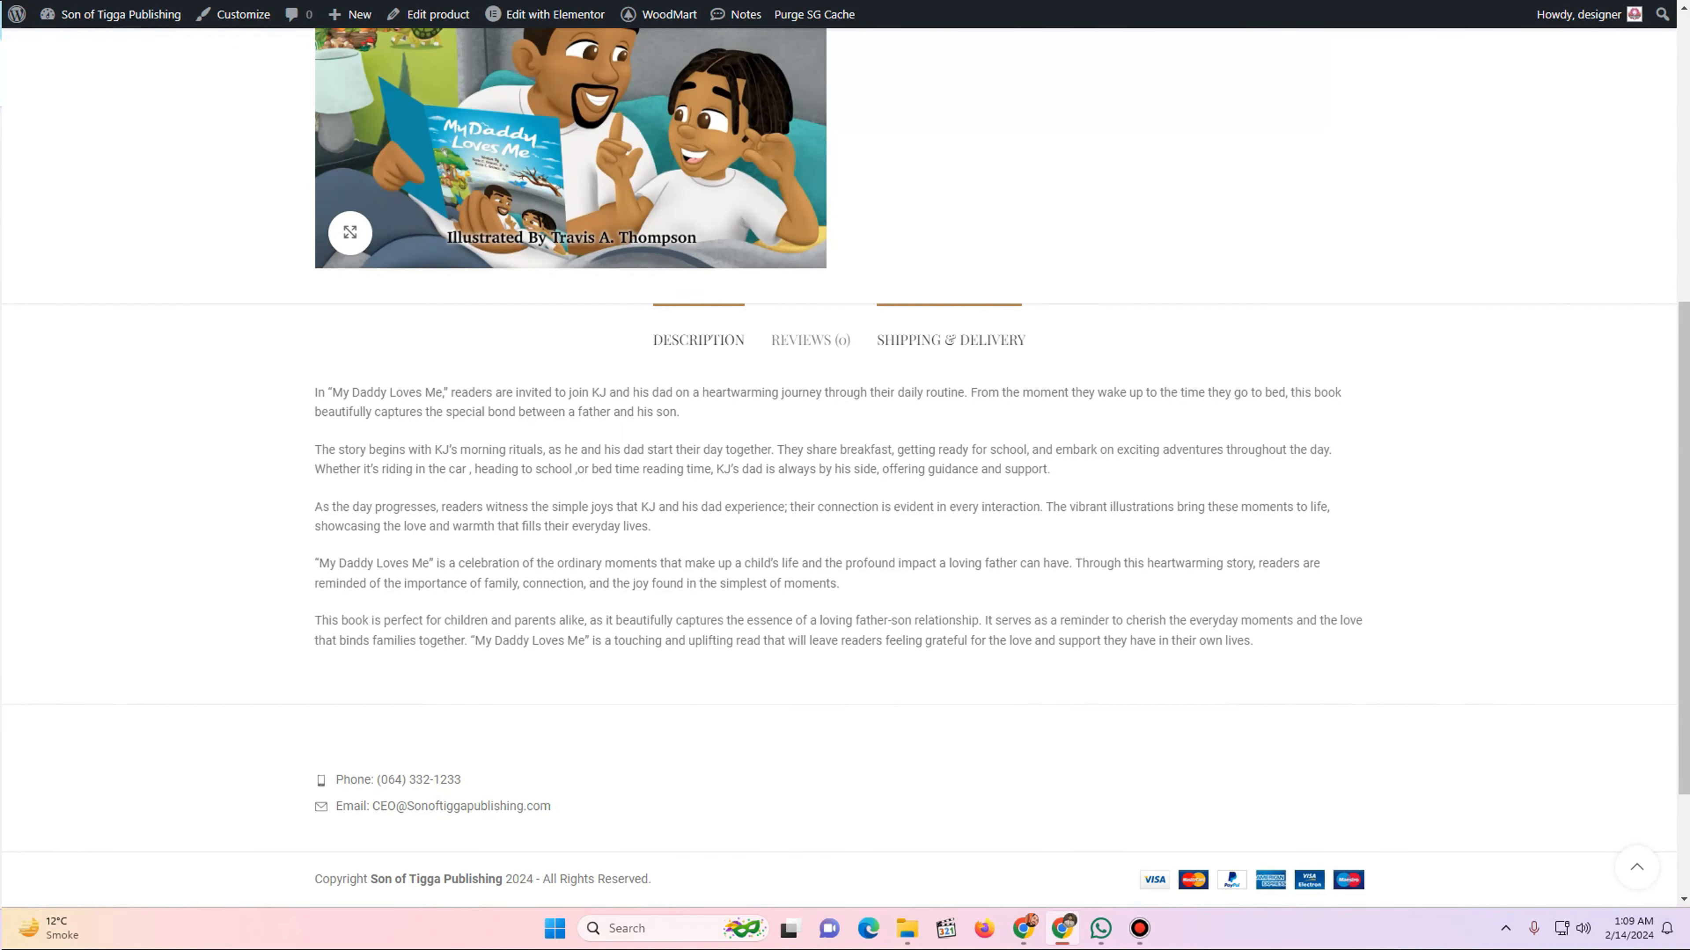
scroll(951, 337, "up", 5)
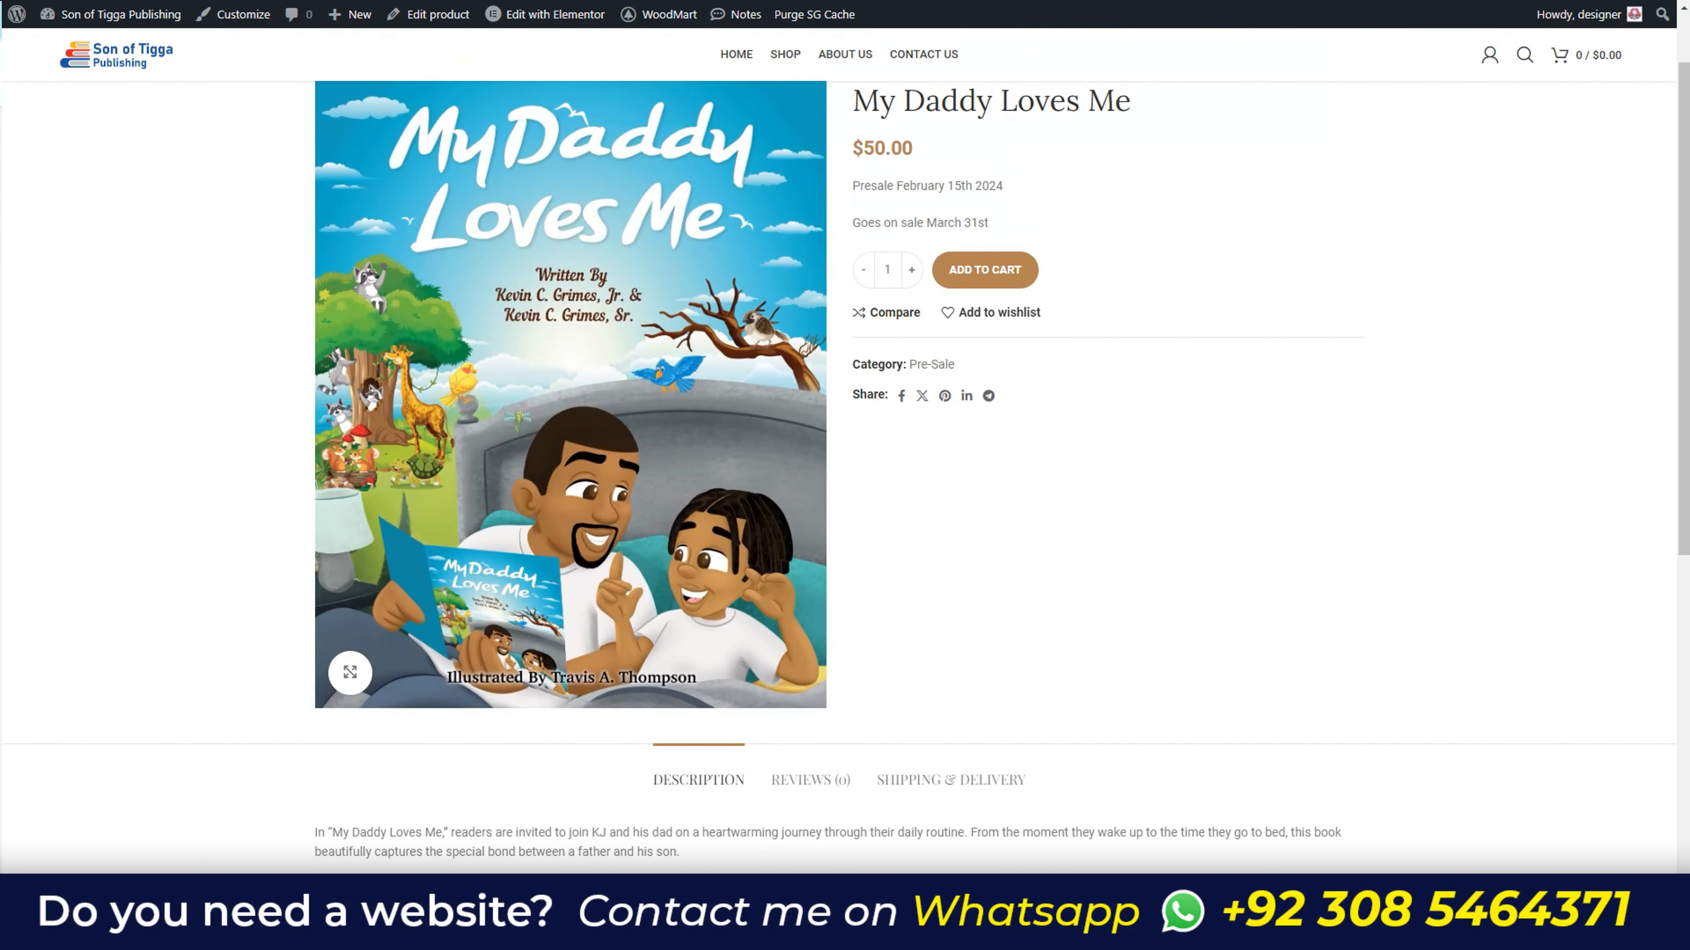
left_click_drag(853, 364, 955, 364)
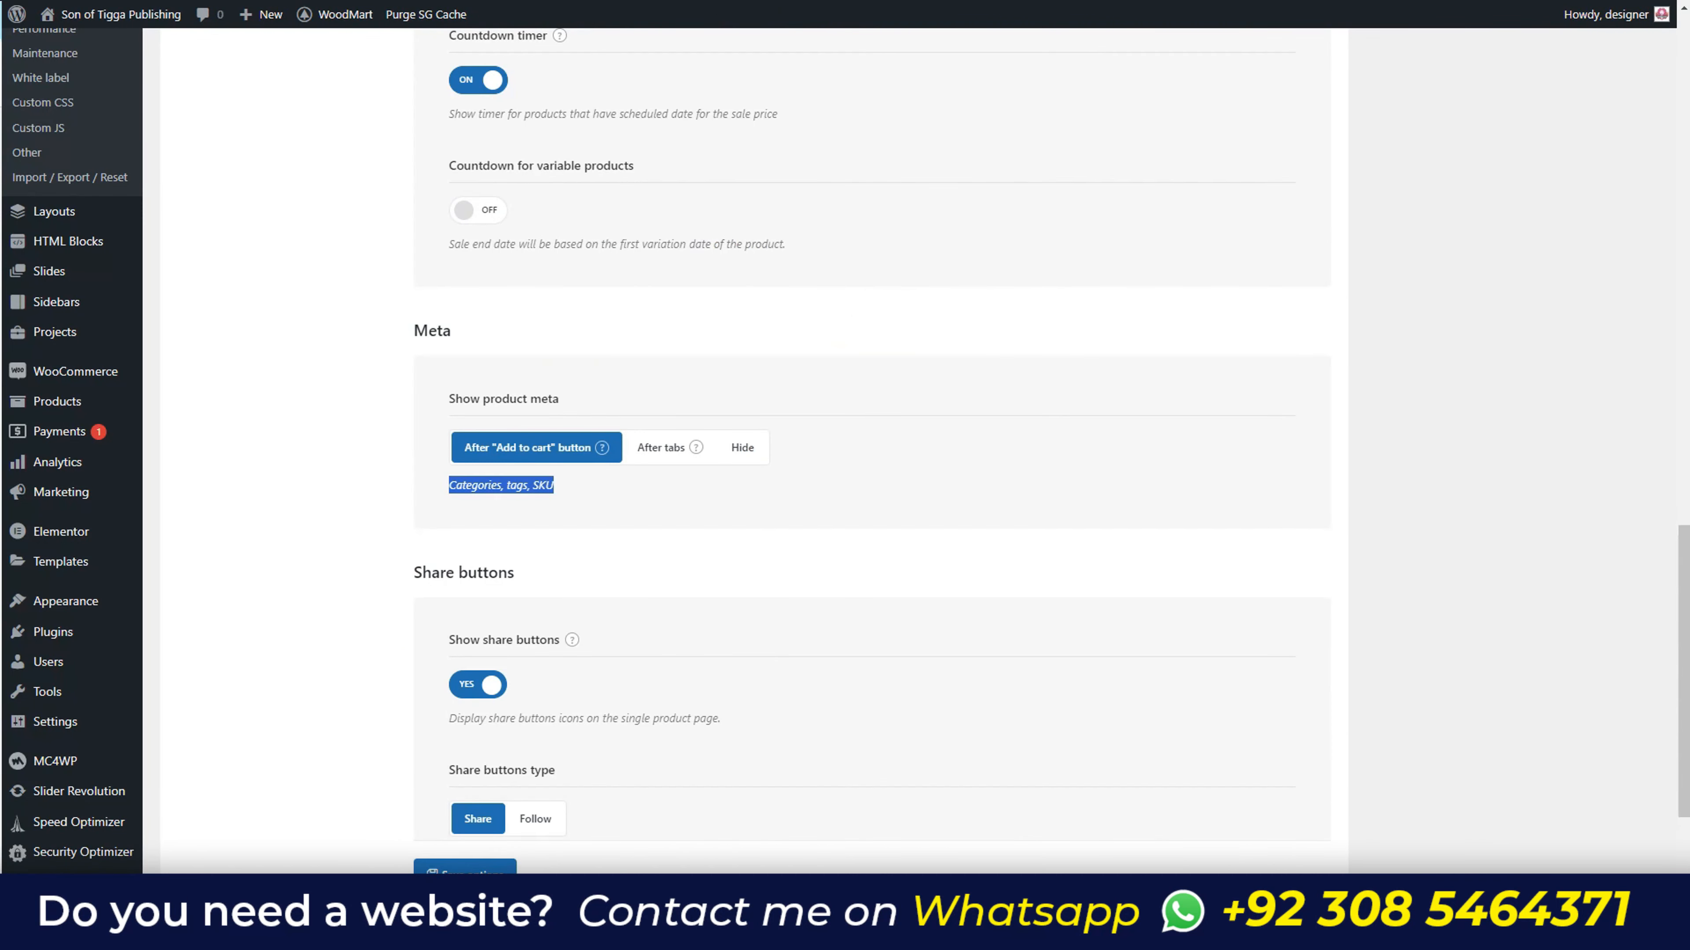
left_click(566, 487)
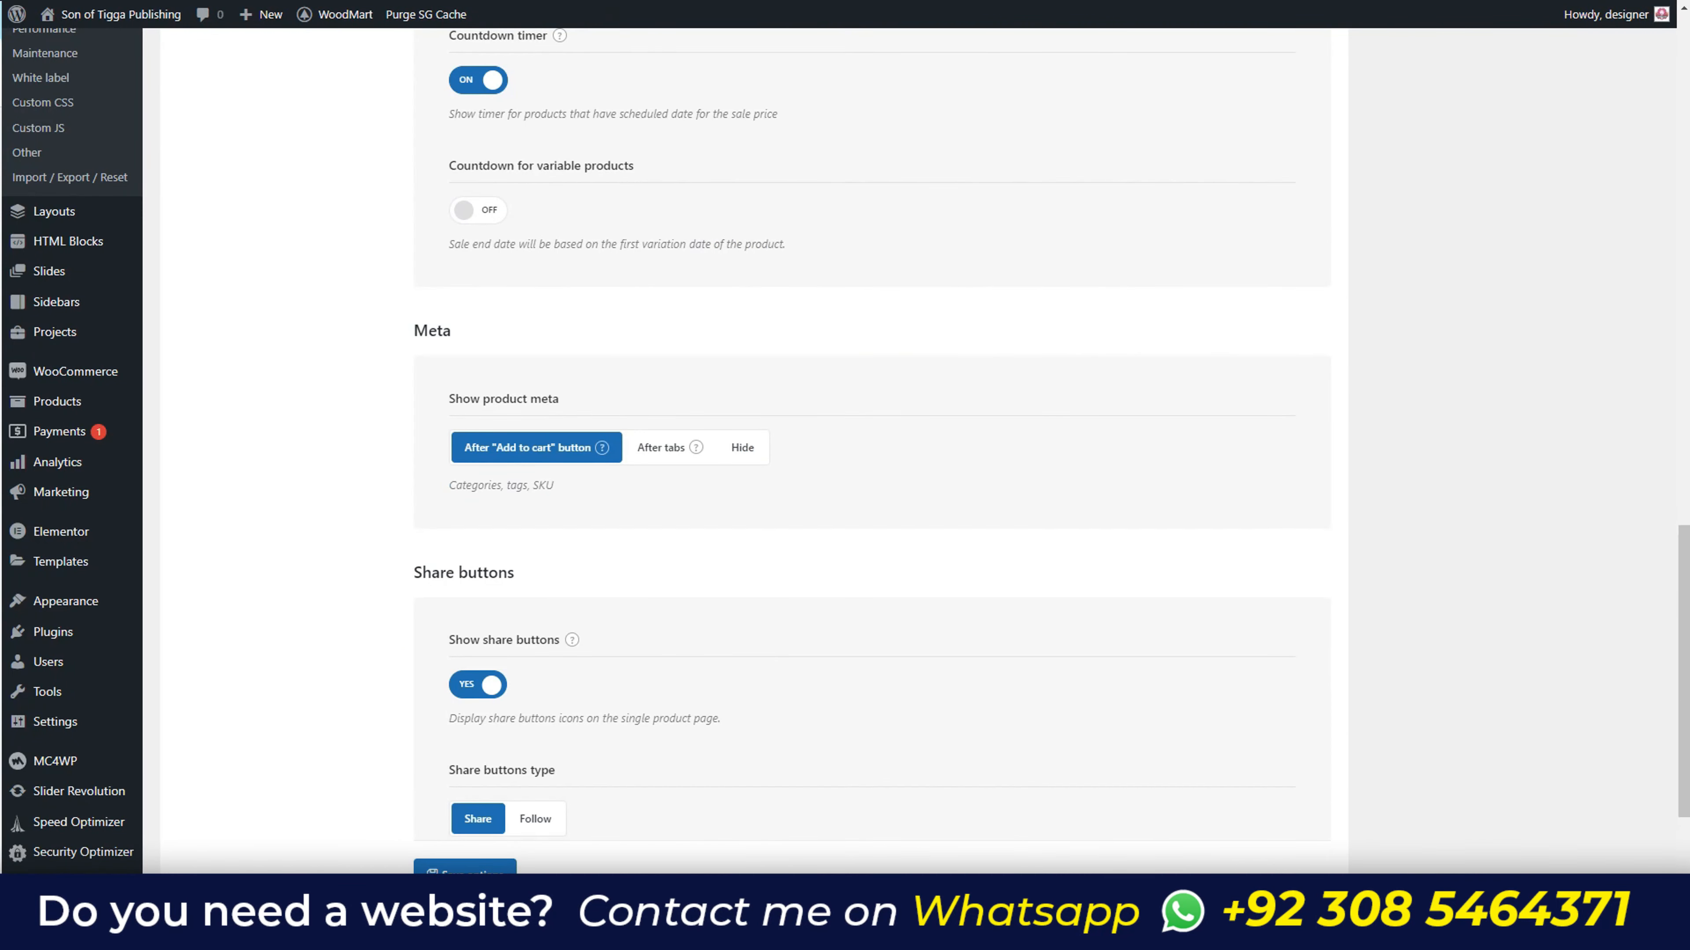
- Review the share button options and save the Elements settings
scroll(743, 447, "down", 3)
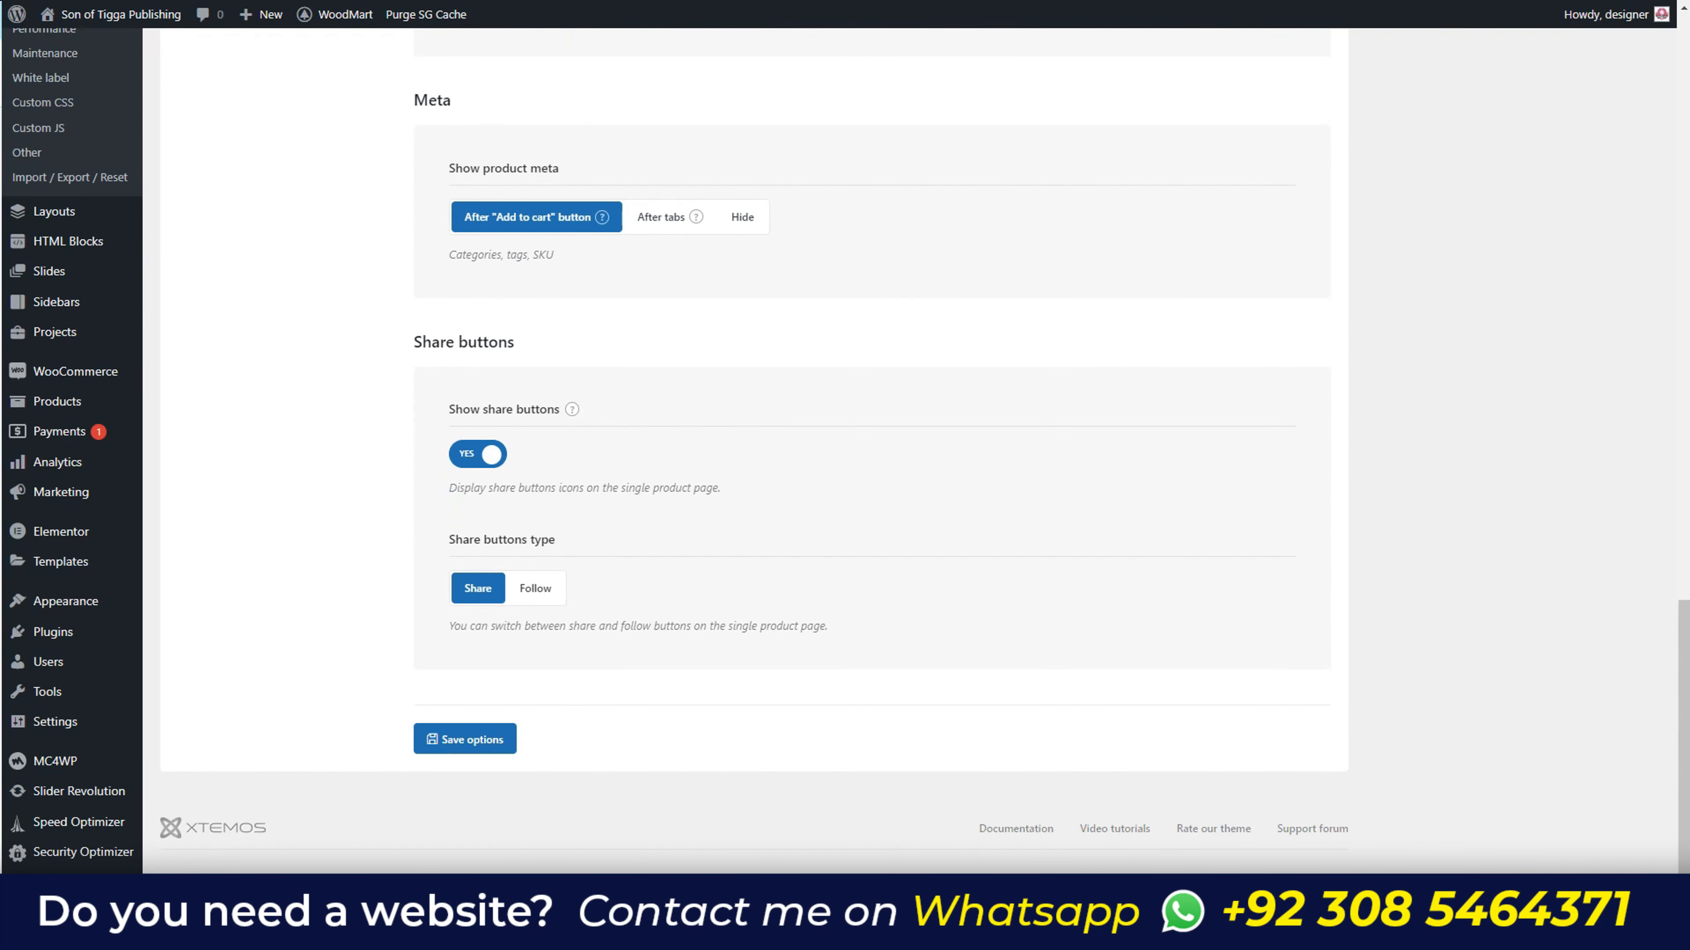
left_click(465, 739)
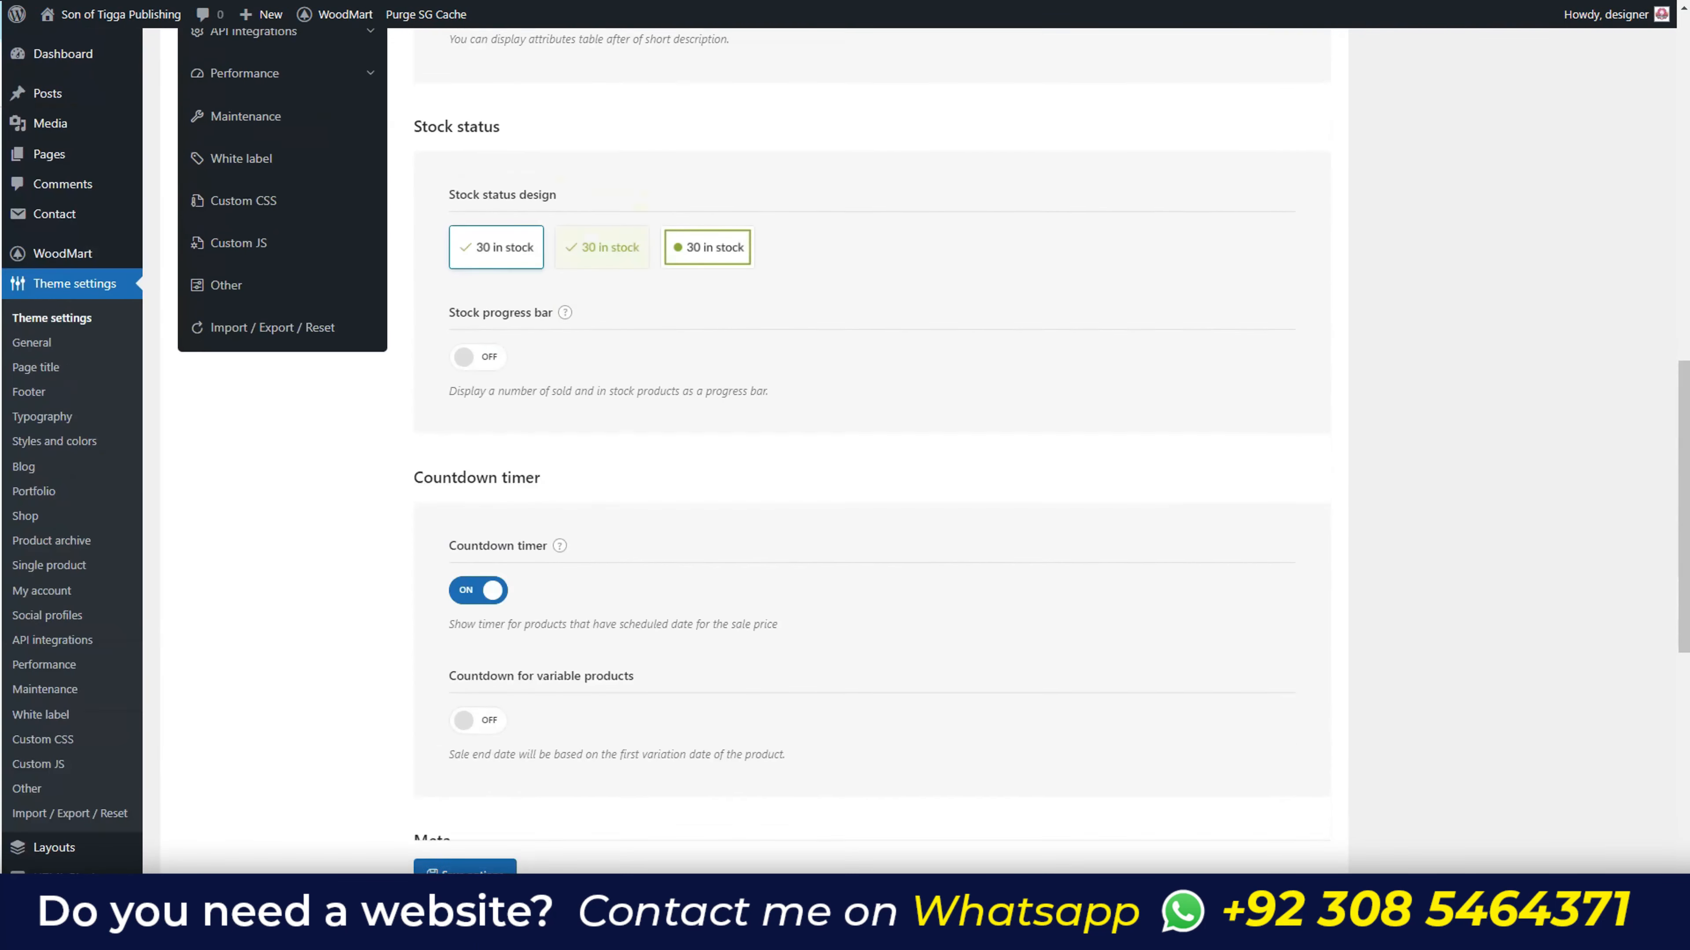
- Open the Reviews settings and examine the layout and style options alongside the product page's reviews section
scroll(272, 379, "up", 8)
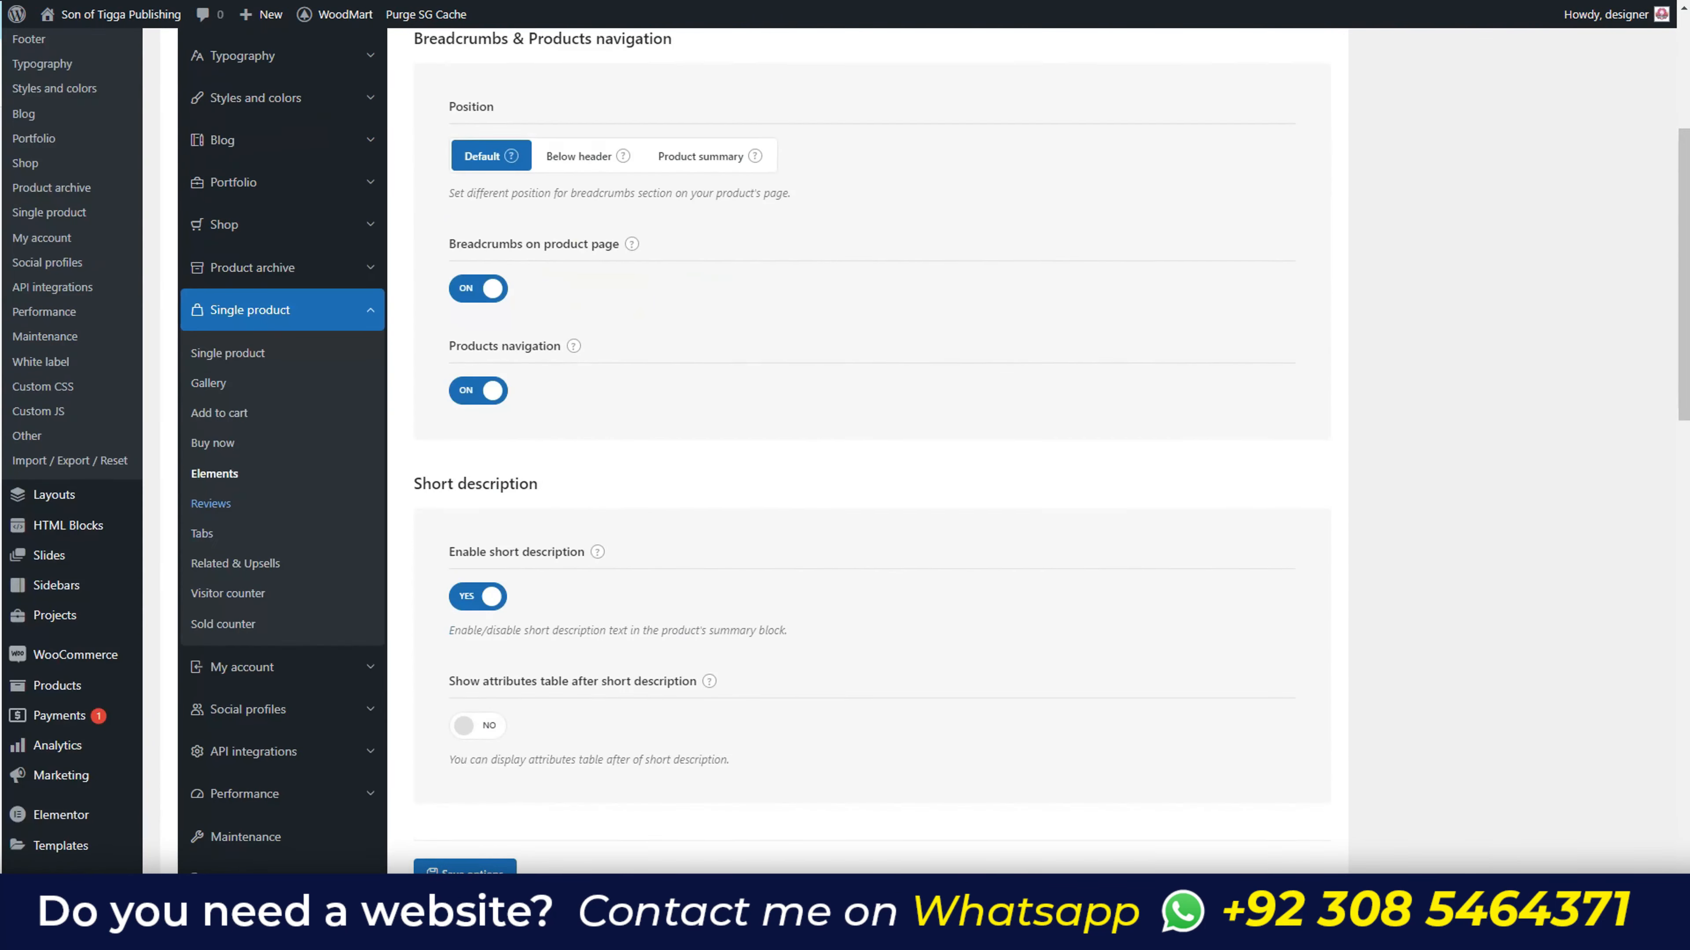
left_click(212, 504)
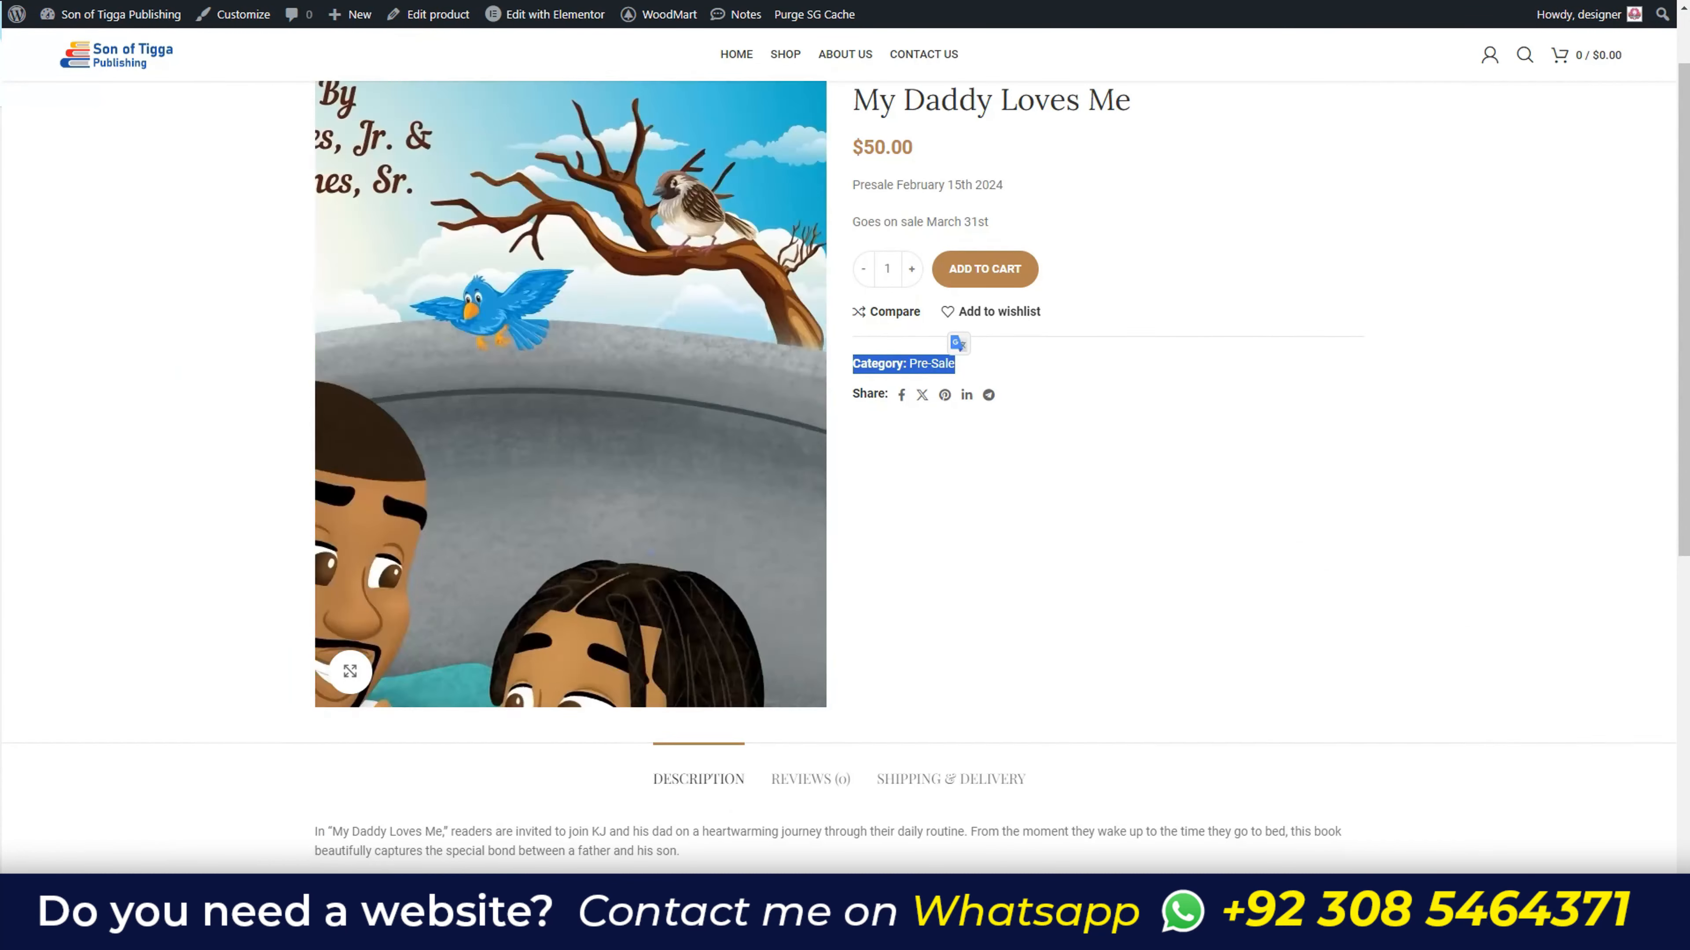
scroll(572, 266, "down", 5)
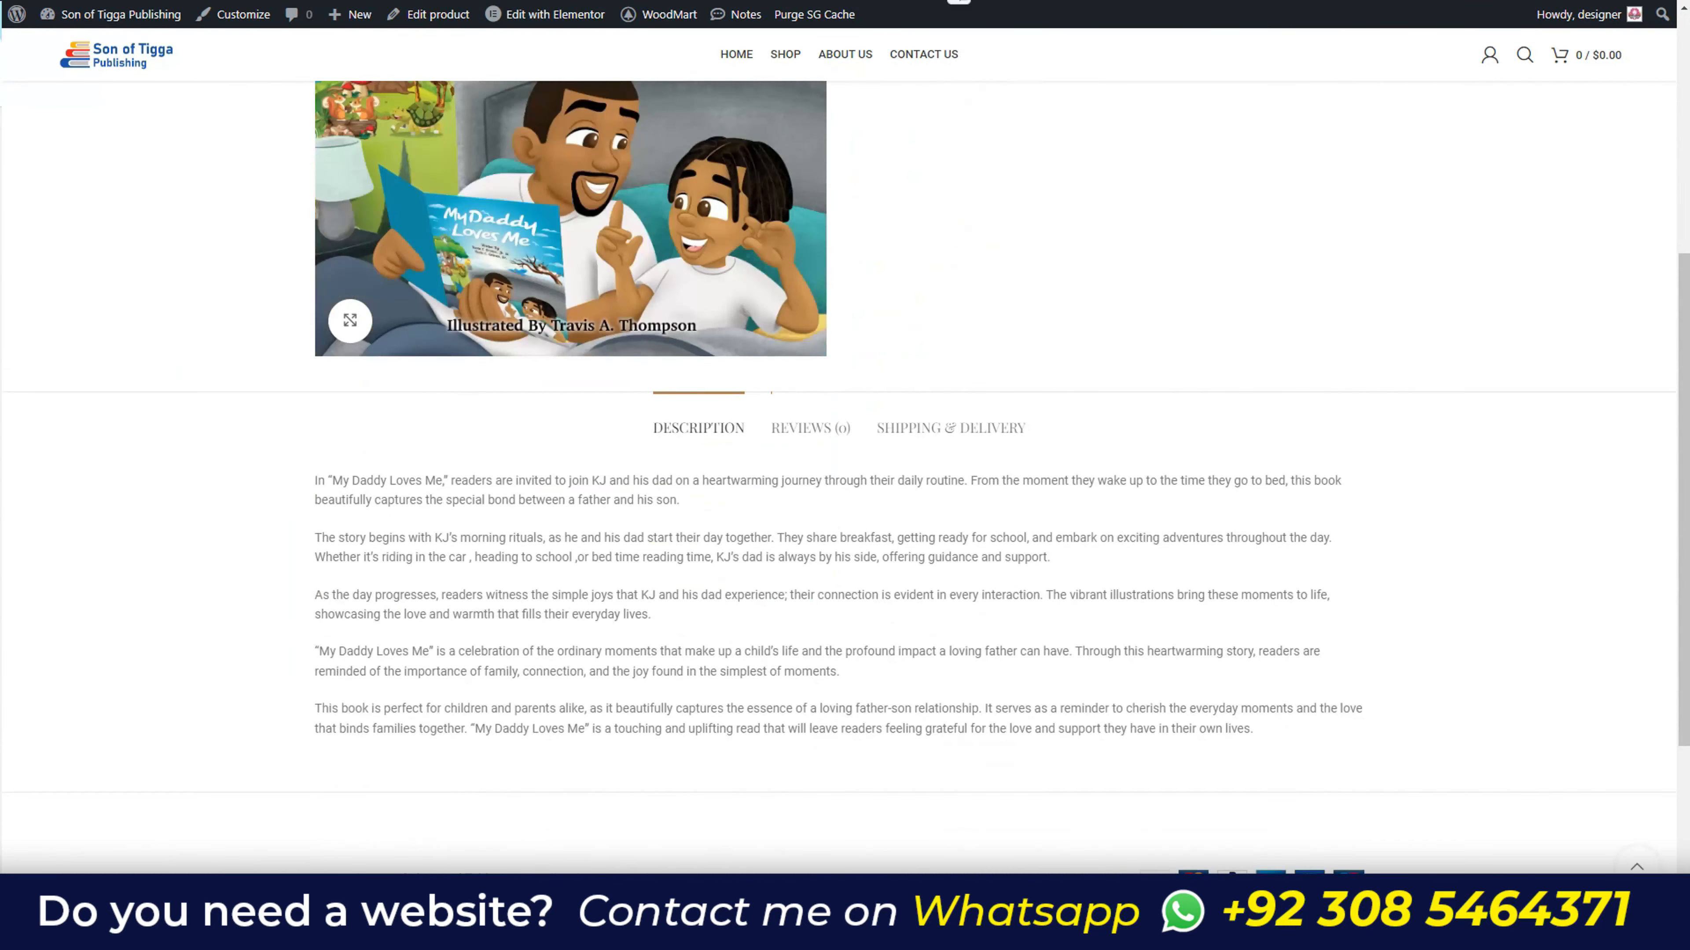
left_click(810, 429)
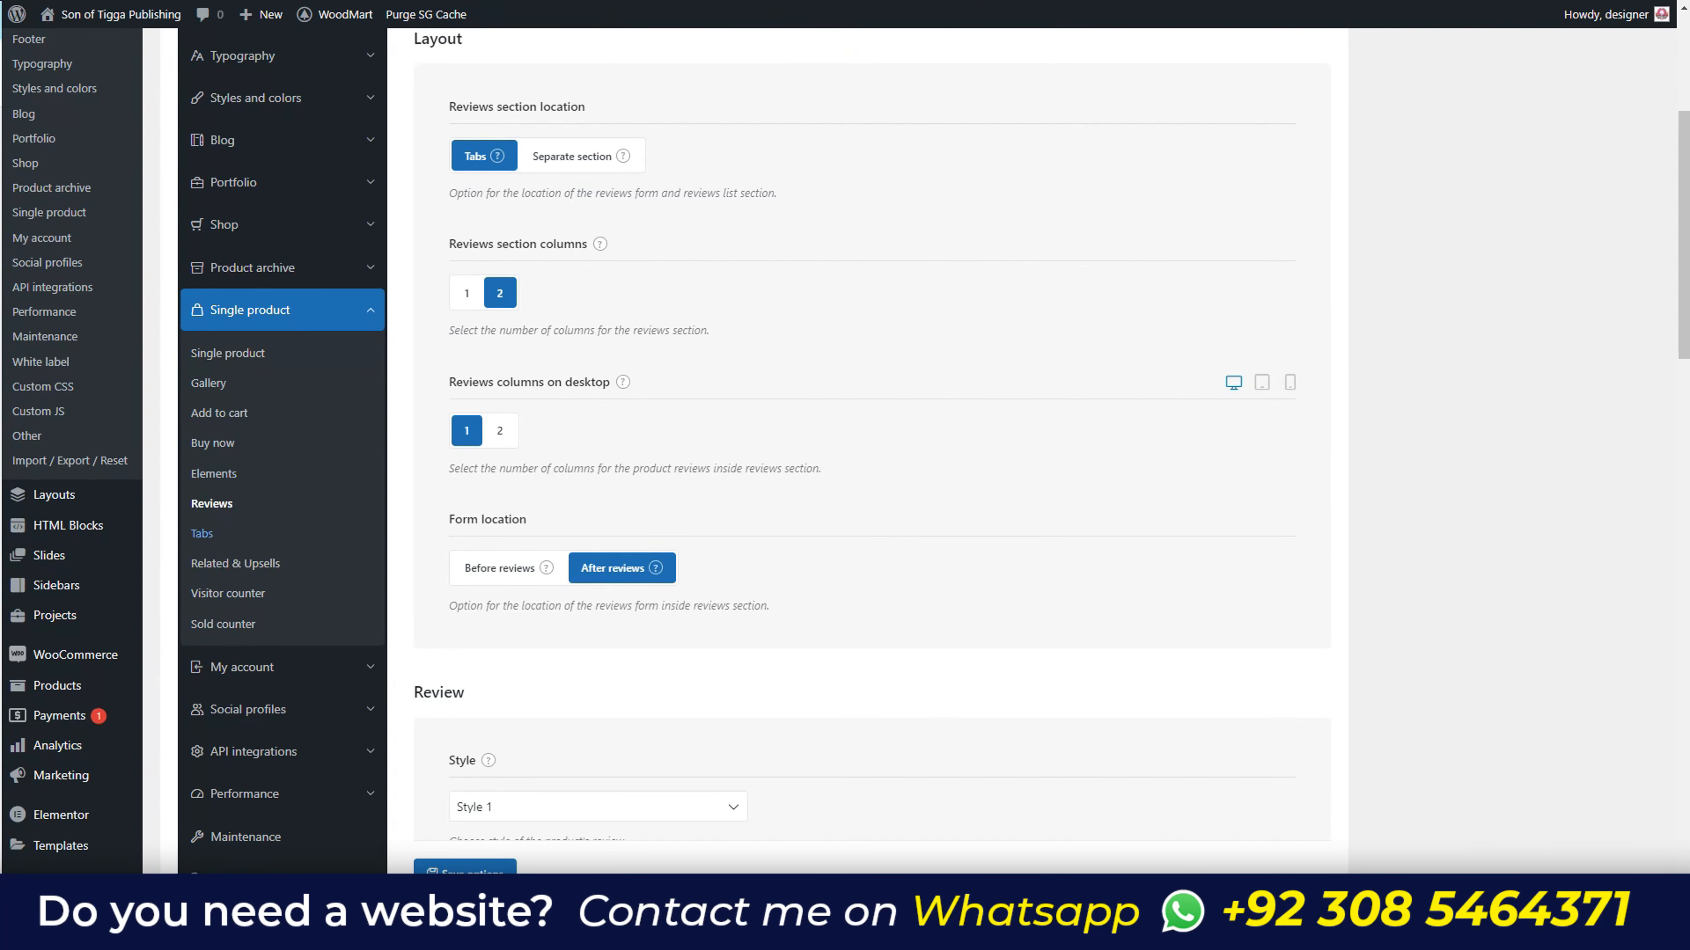
scroll(202, 534, "down", 4)
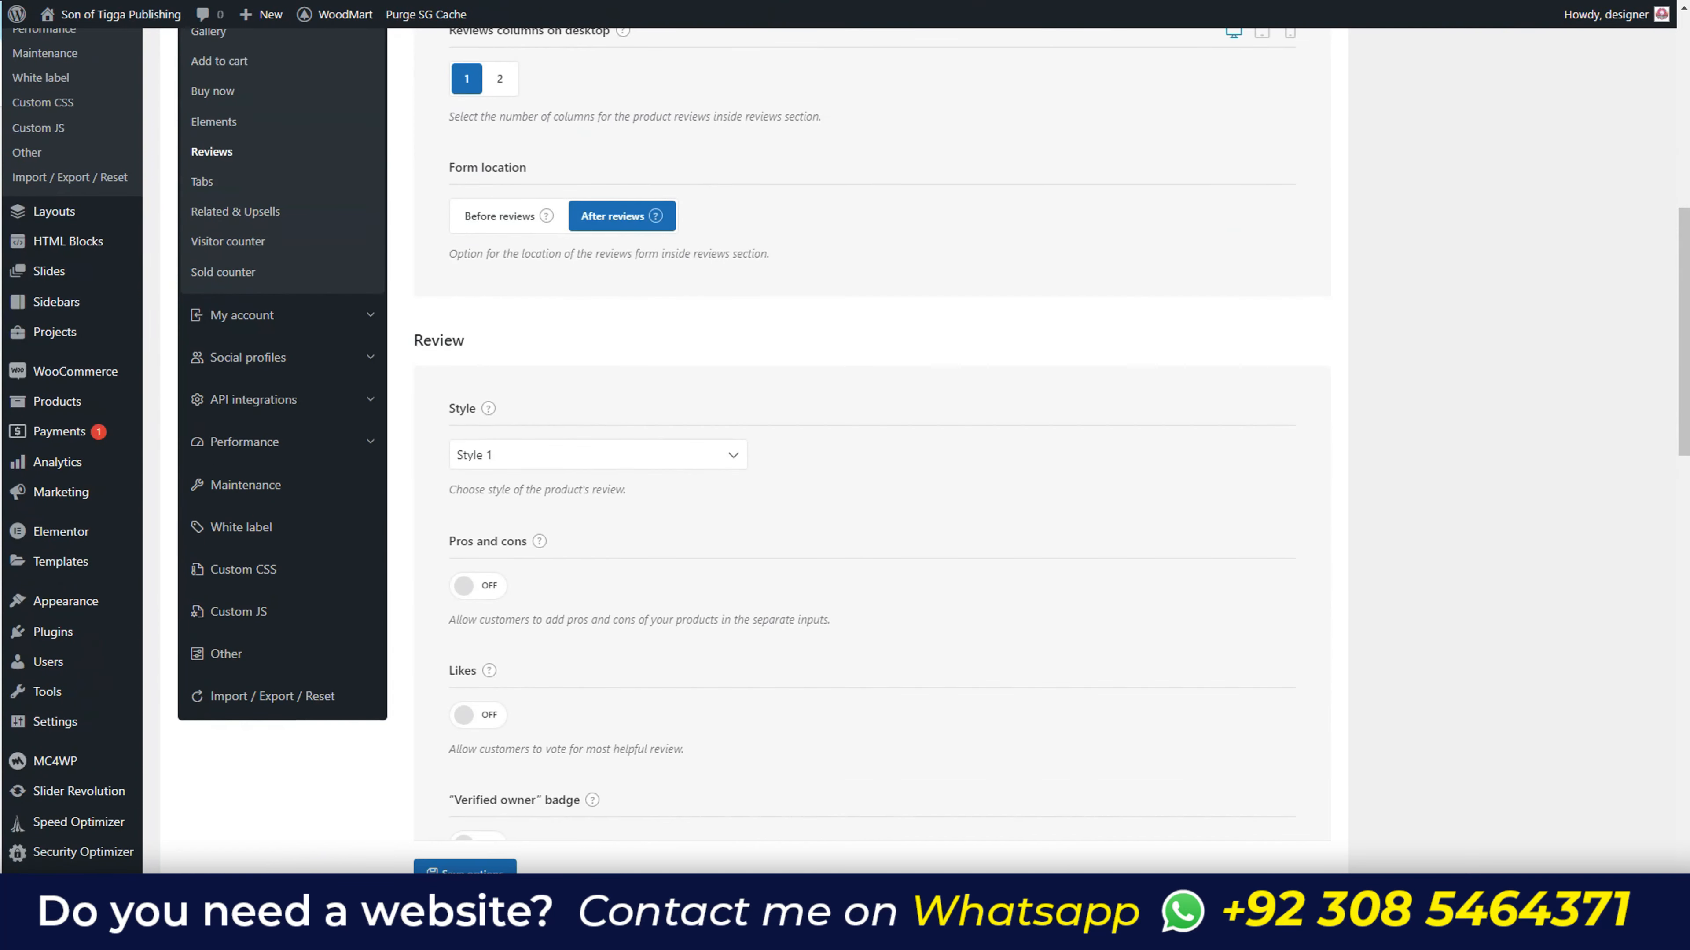
left_click(597, 455)
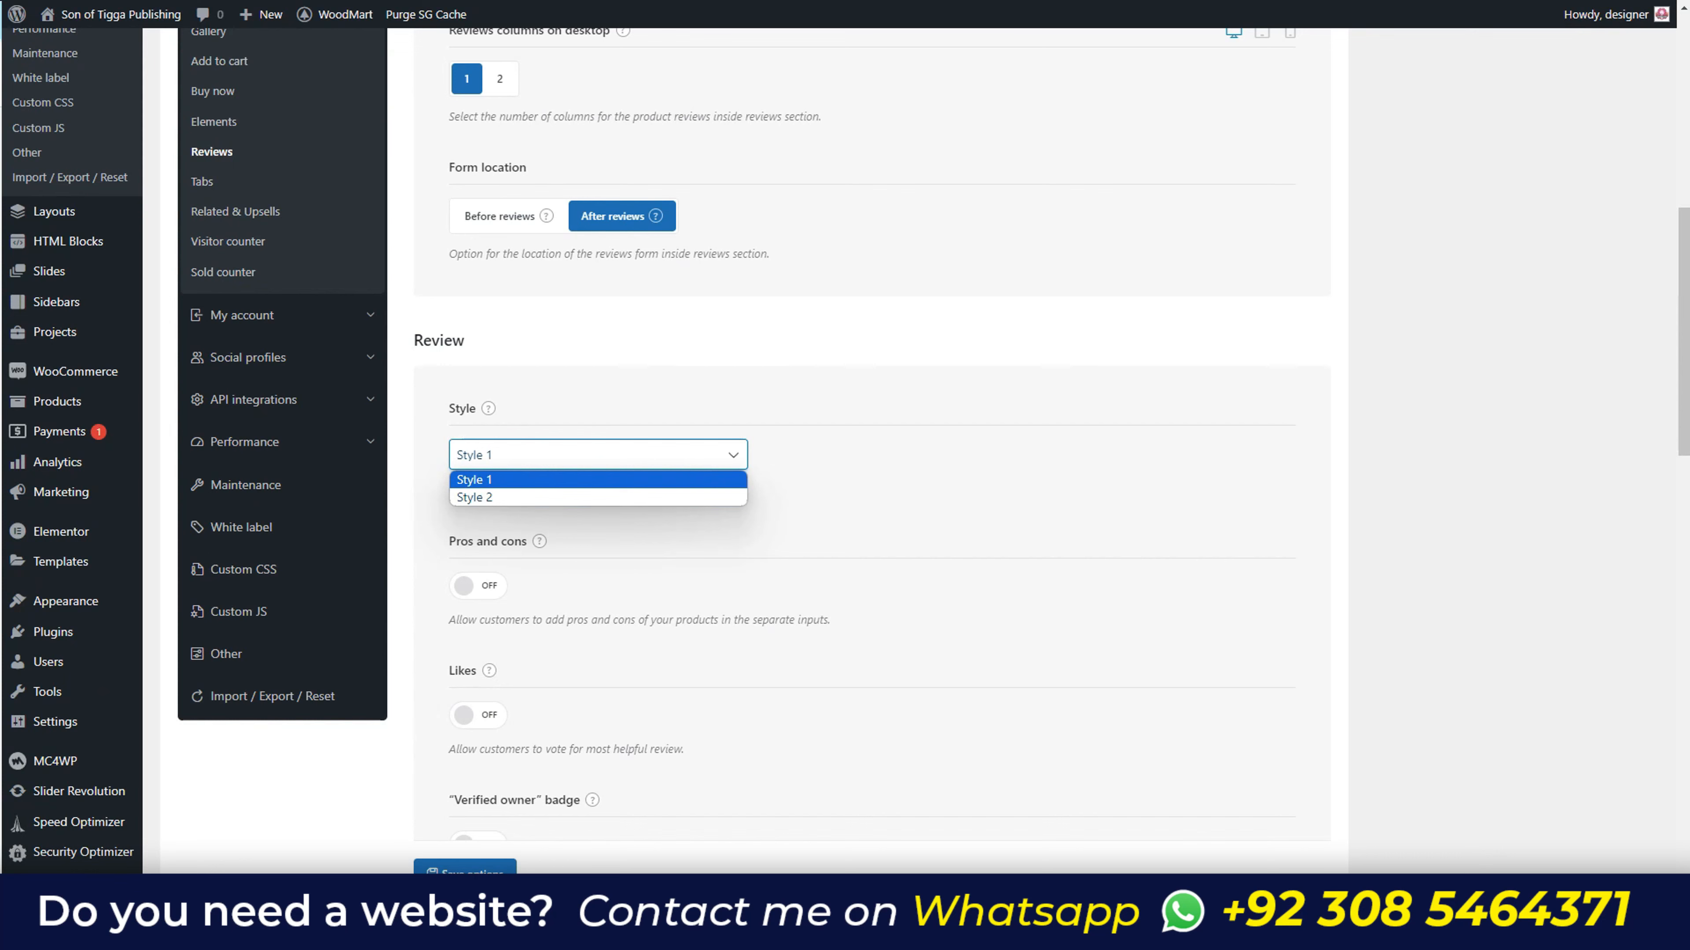
left_click(864, 459)
- Open the single product Tabs settings and review the tabs layout, headings and additional tabs options
left_click(201, 182)
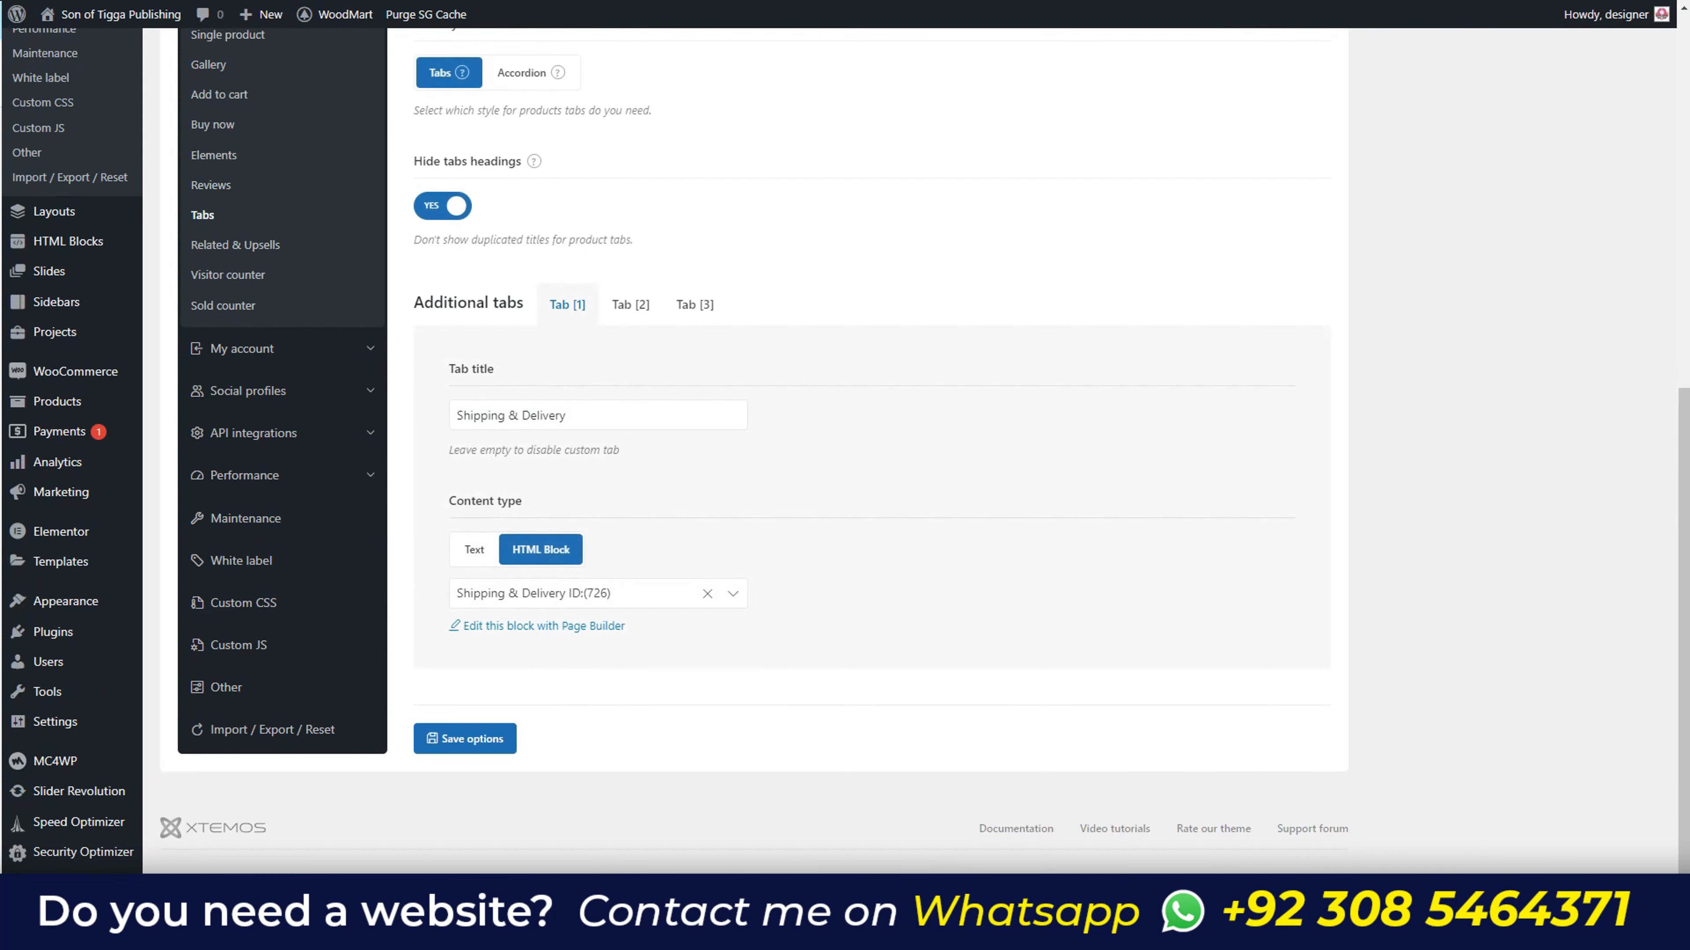
scroll(752, 453, "up", 6)
scroll(751, 452, "down", 1)
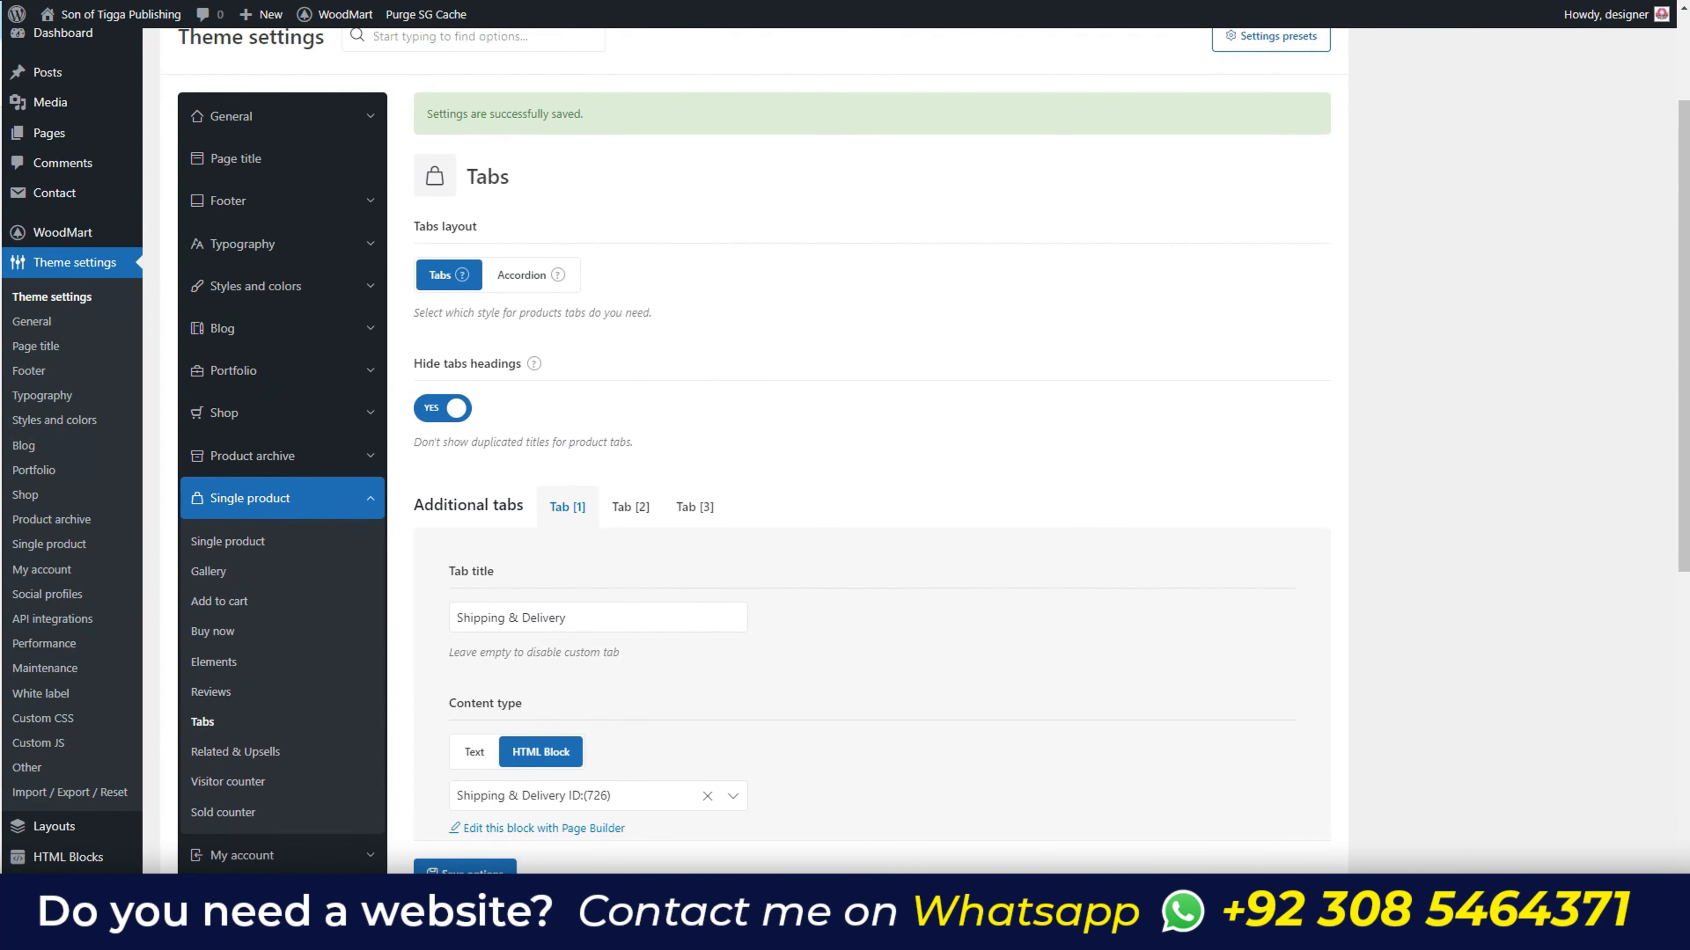
scroll(751, 453, "down", 2)
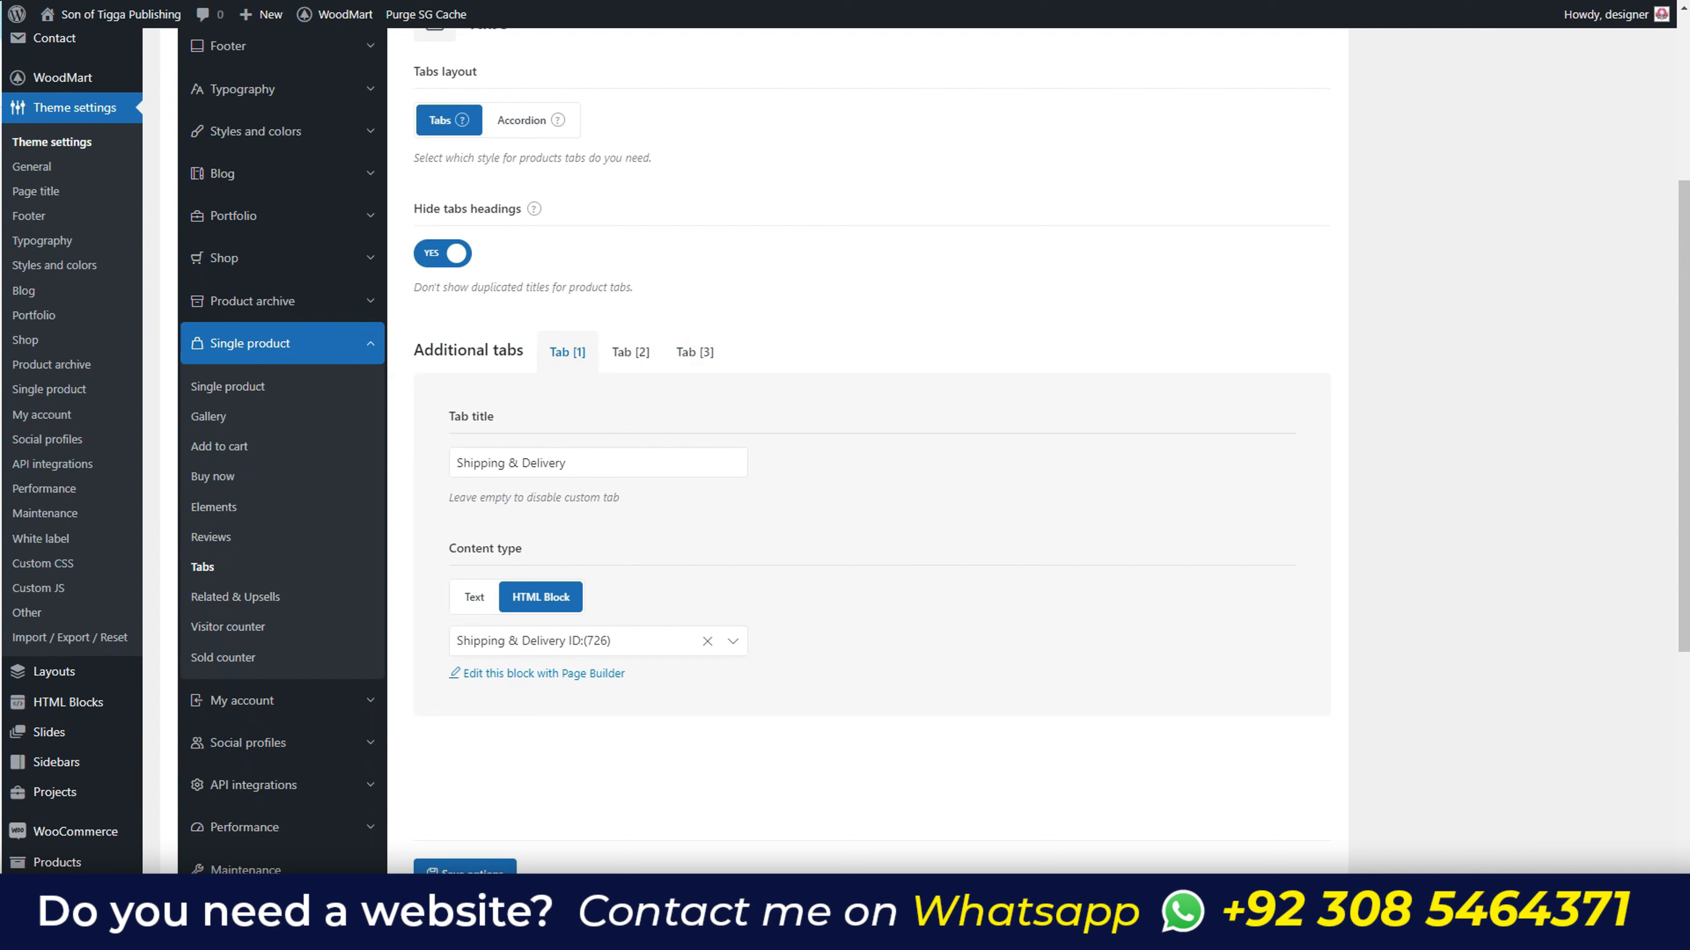
- Remove the Shipping & Delivery HTML block from additional tab 1 and set its content type to Text
left_click(707, 641)
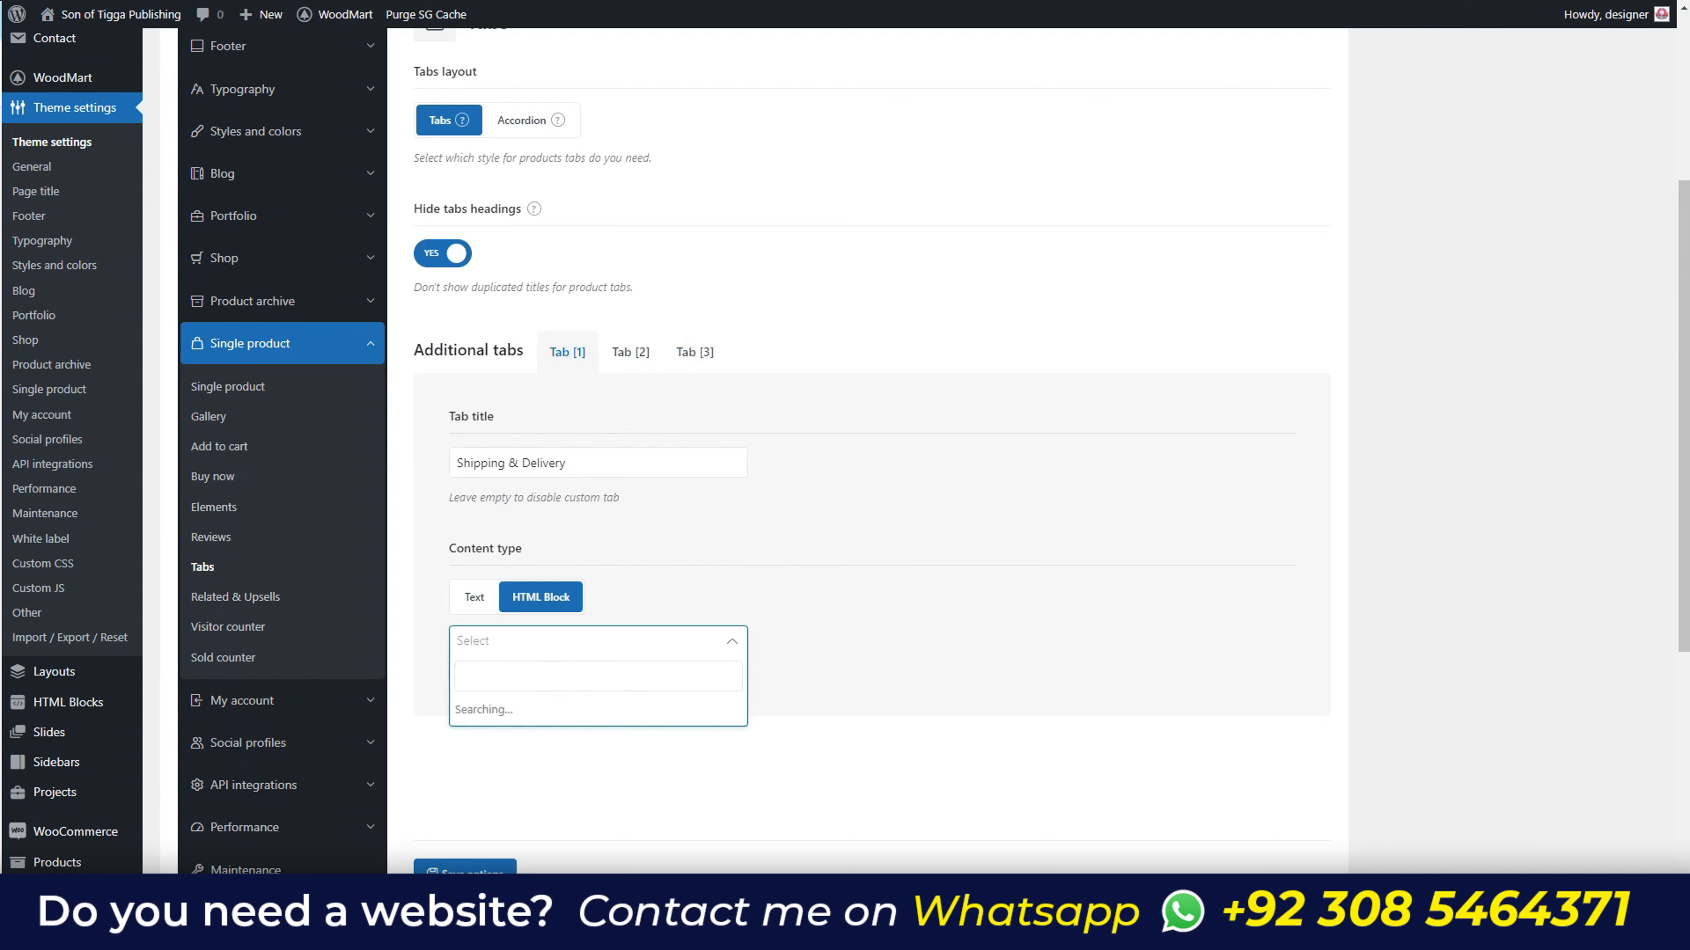
left_click(798, 599)
left_click(473, 598)
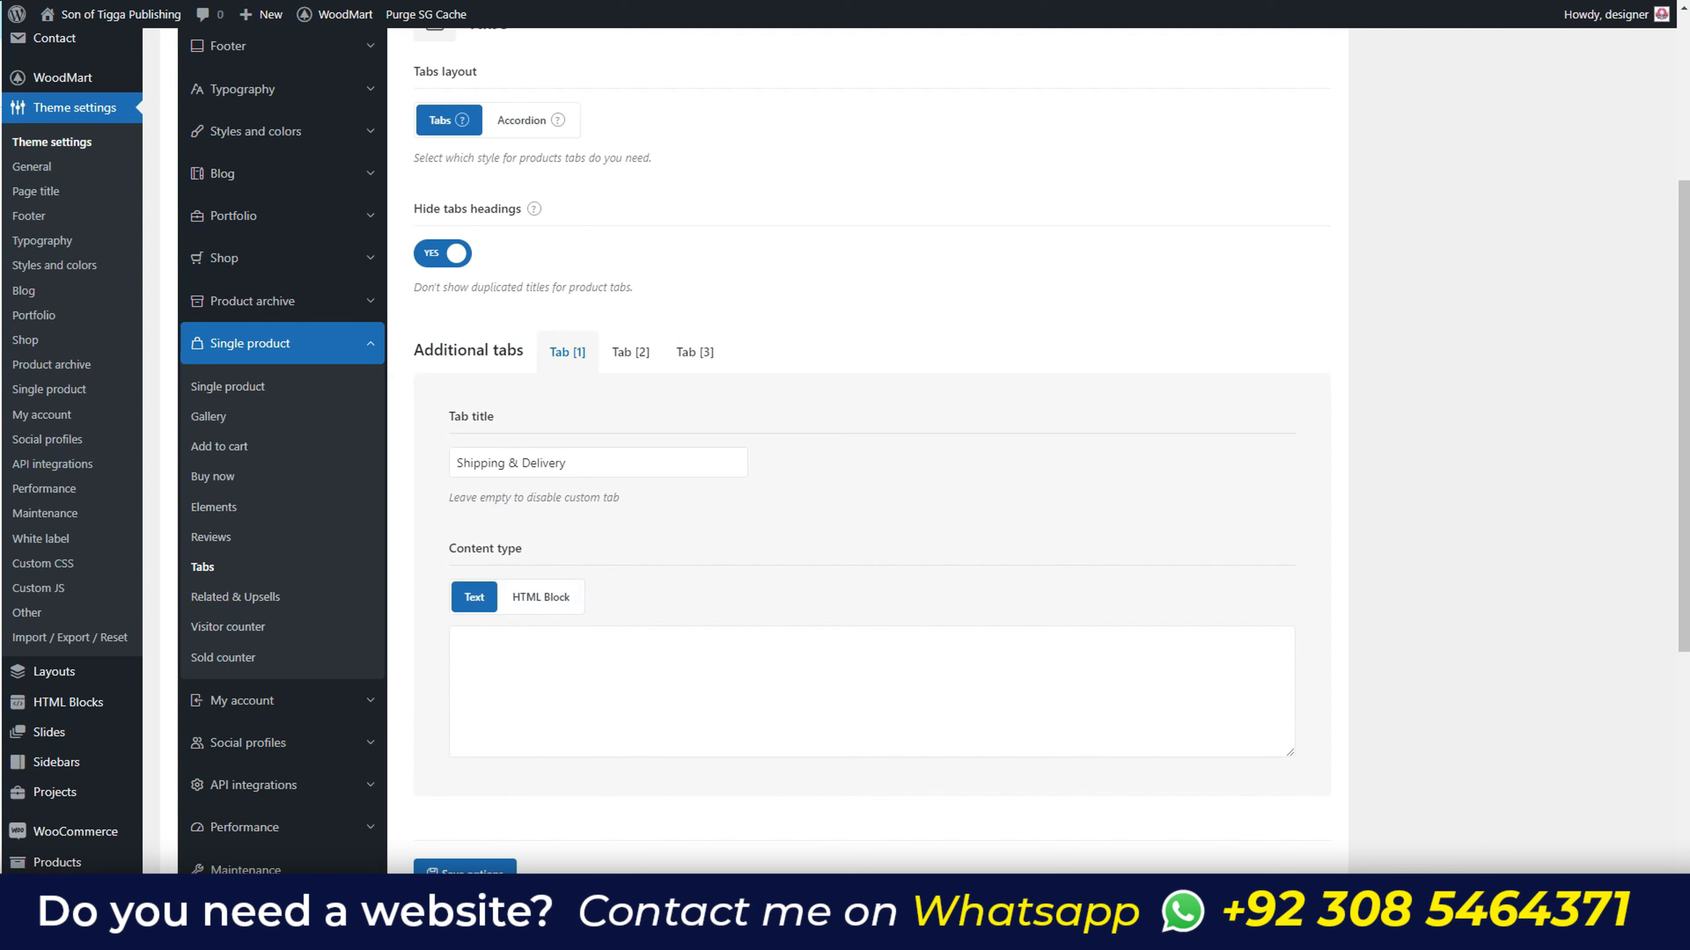
- Turn off hiding of tab headings and check the Description and Shipping & Delivery tabs on the product page
left_click(443, 254)
scroll(442, 254, "up", 1)
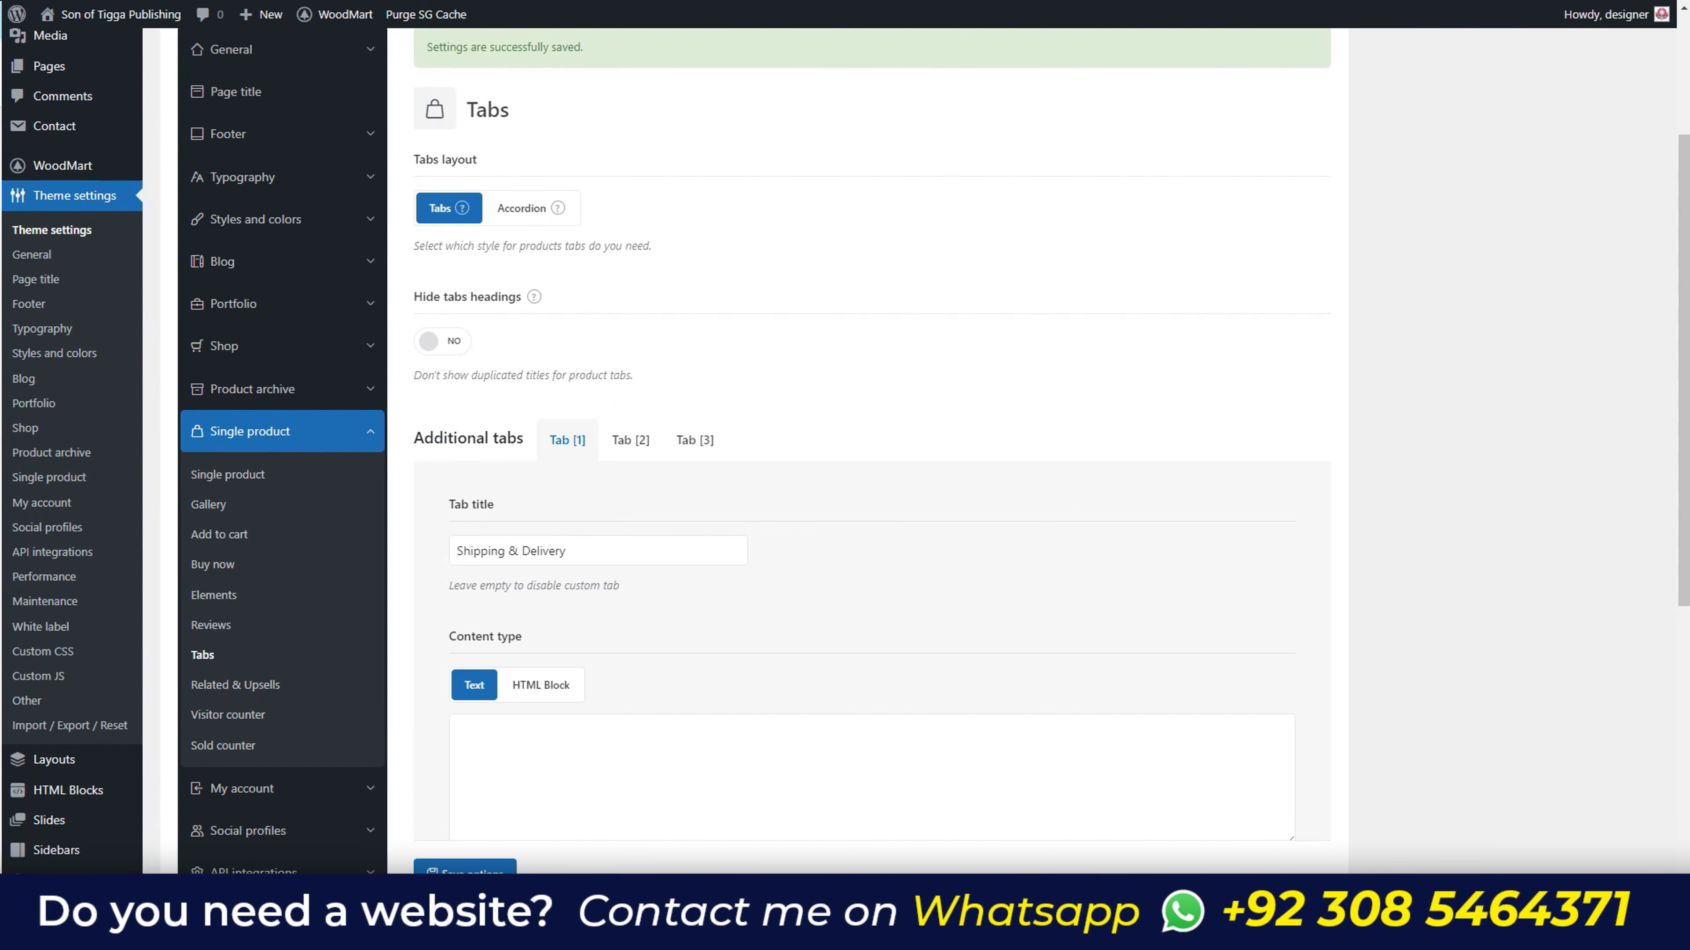
left_click(233, 0)
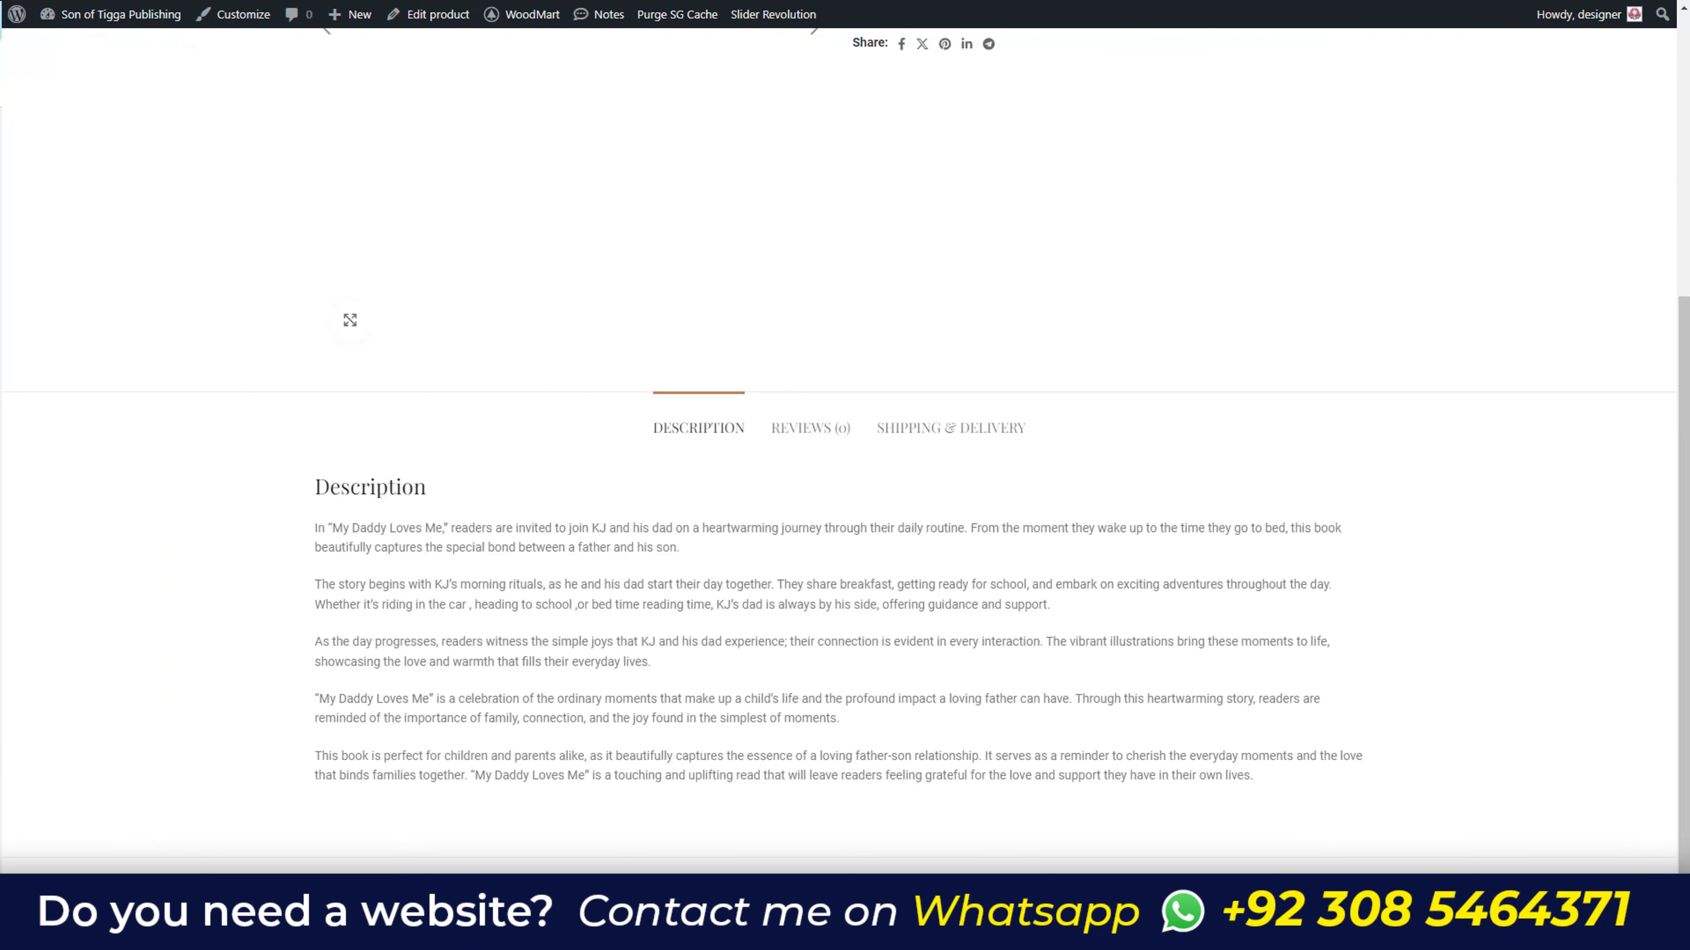
left_click(950, 429)
- Return to the Tabs settings and clear the Shipping & Delivery title of additional tab 1
left_click(100, 1)
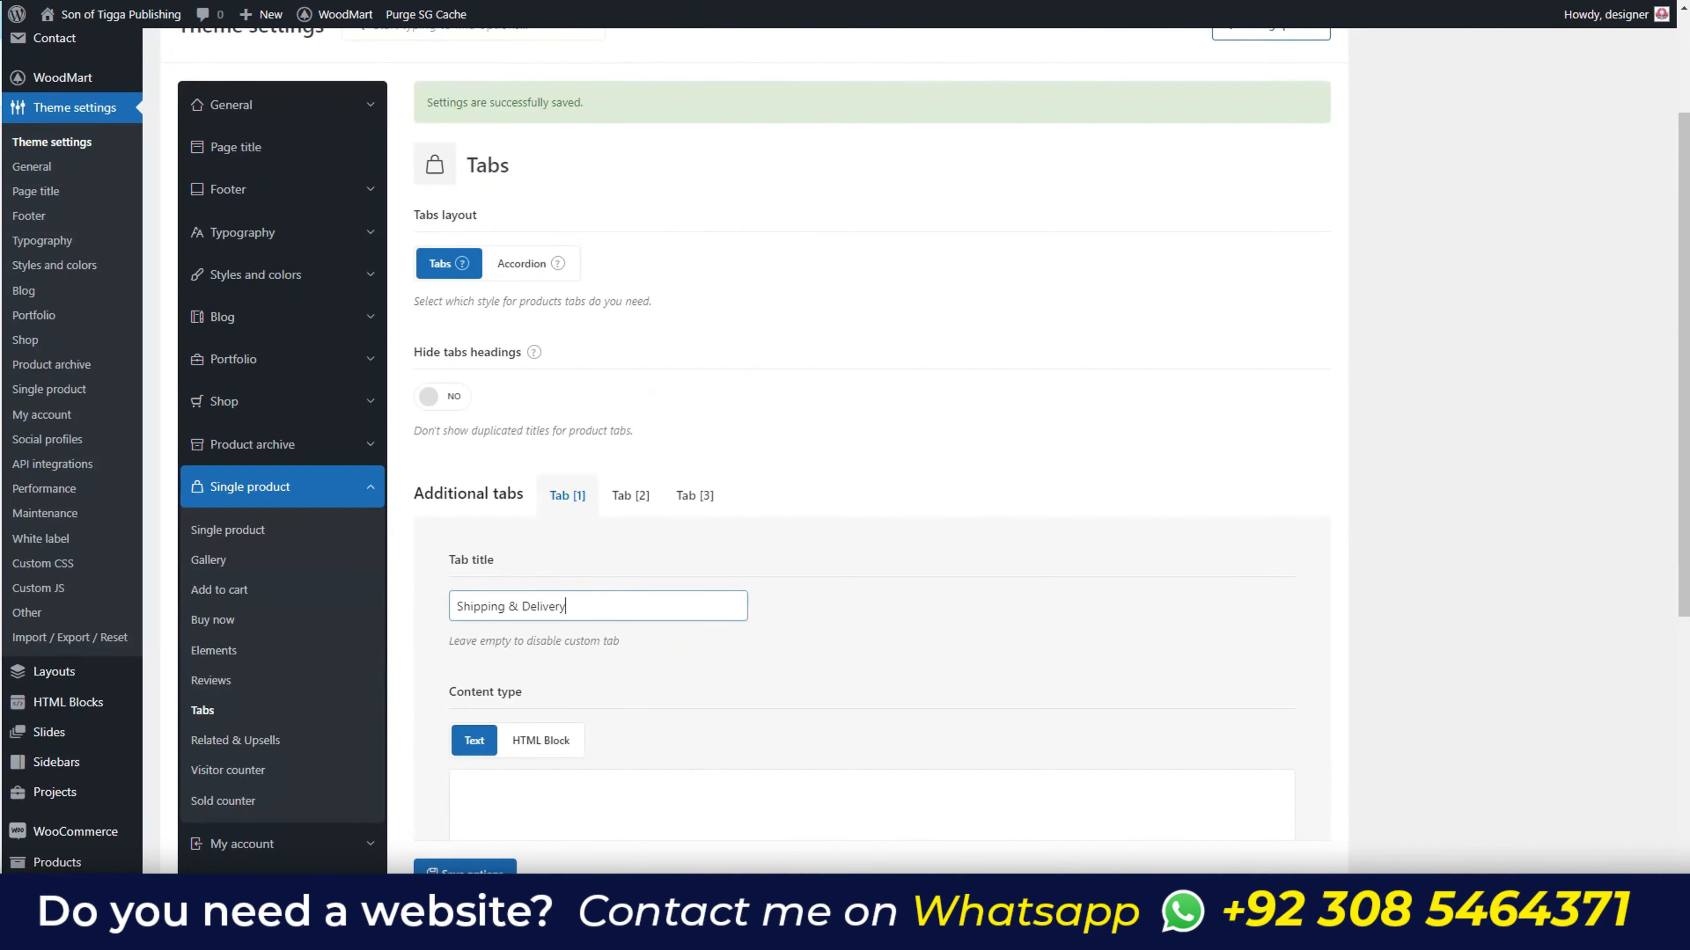
key("ctrl+a")
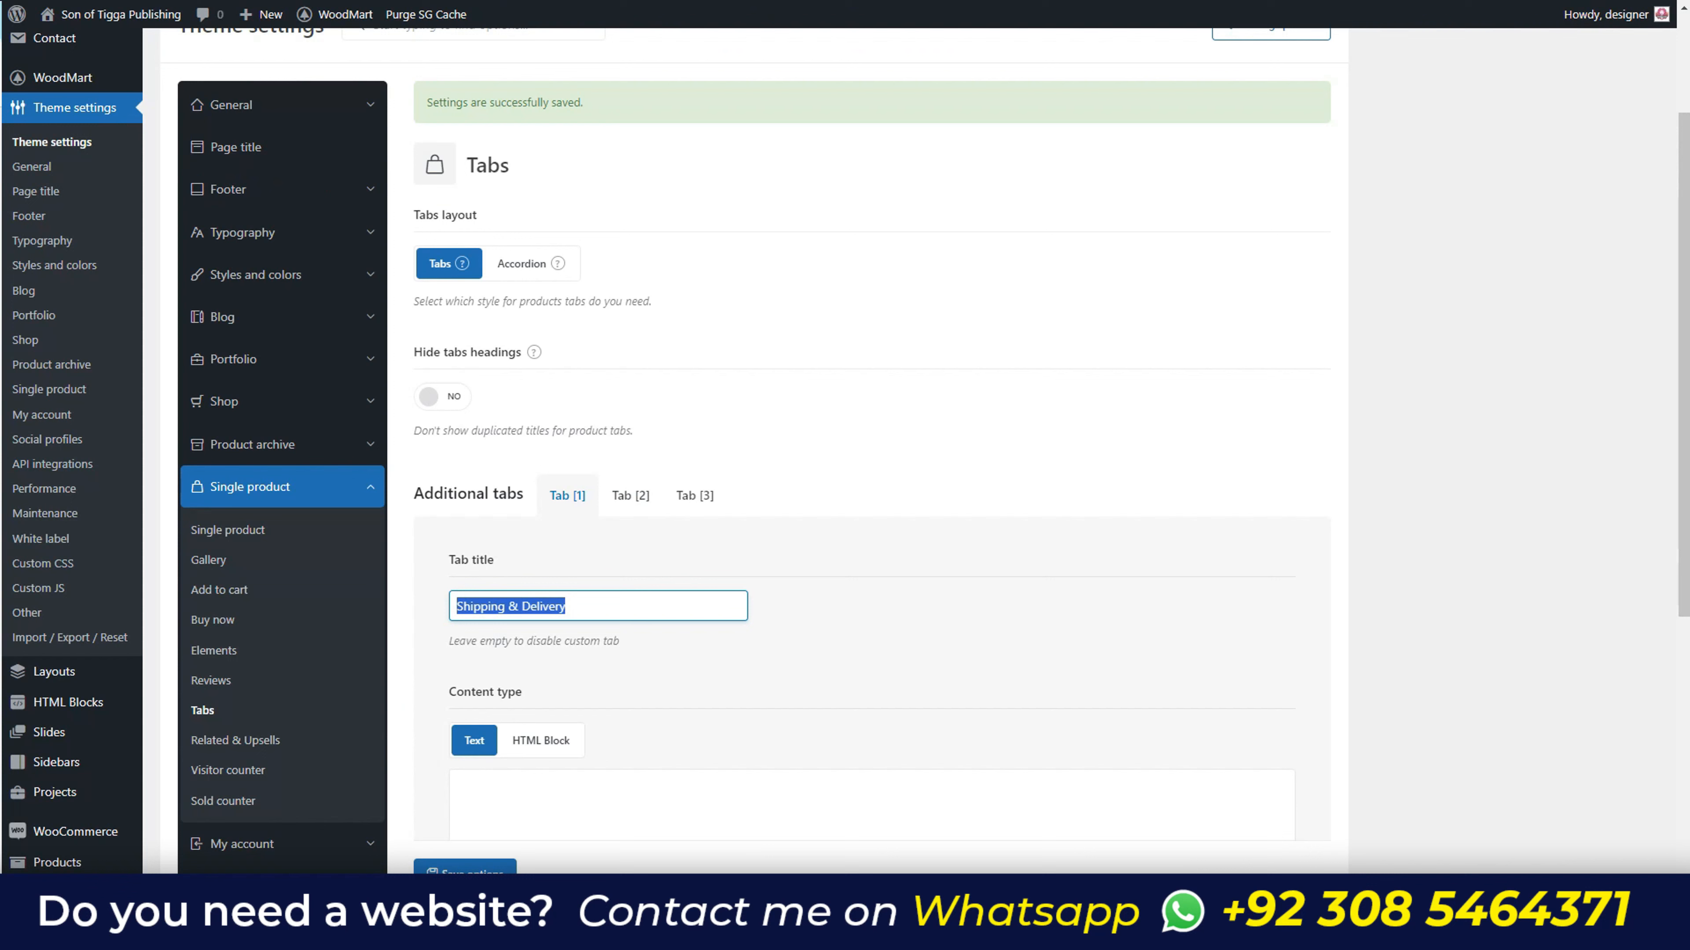
key("BackSpace")
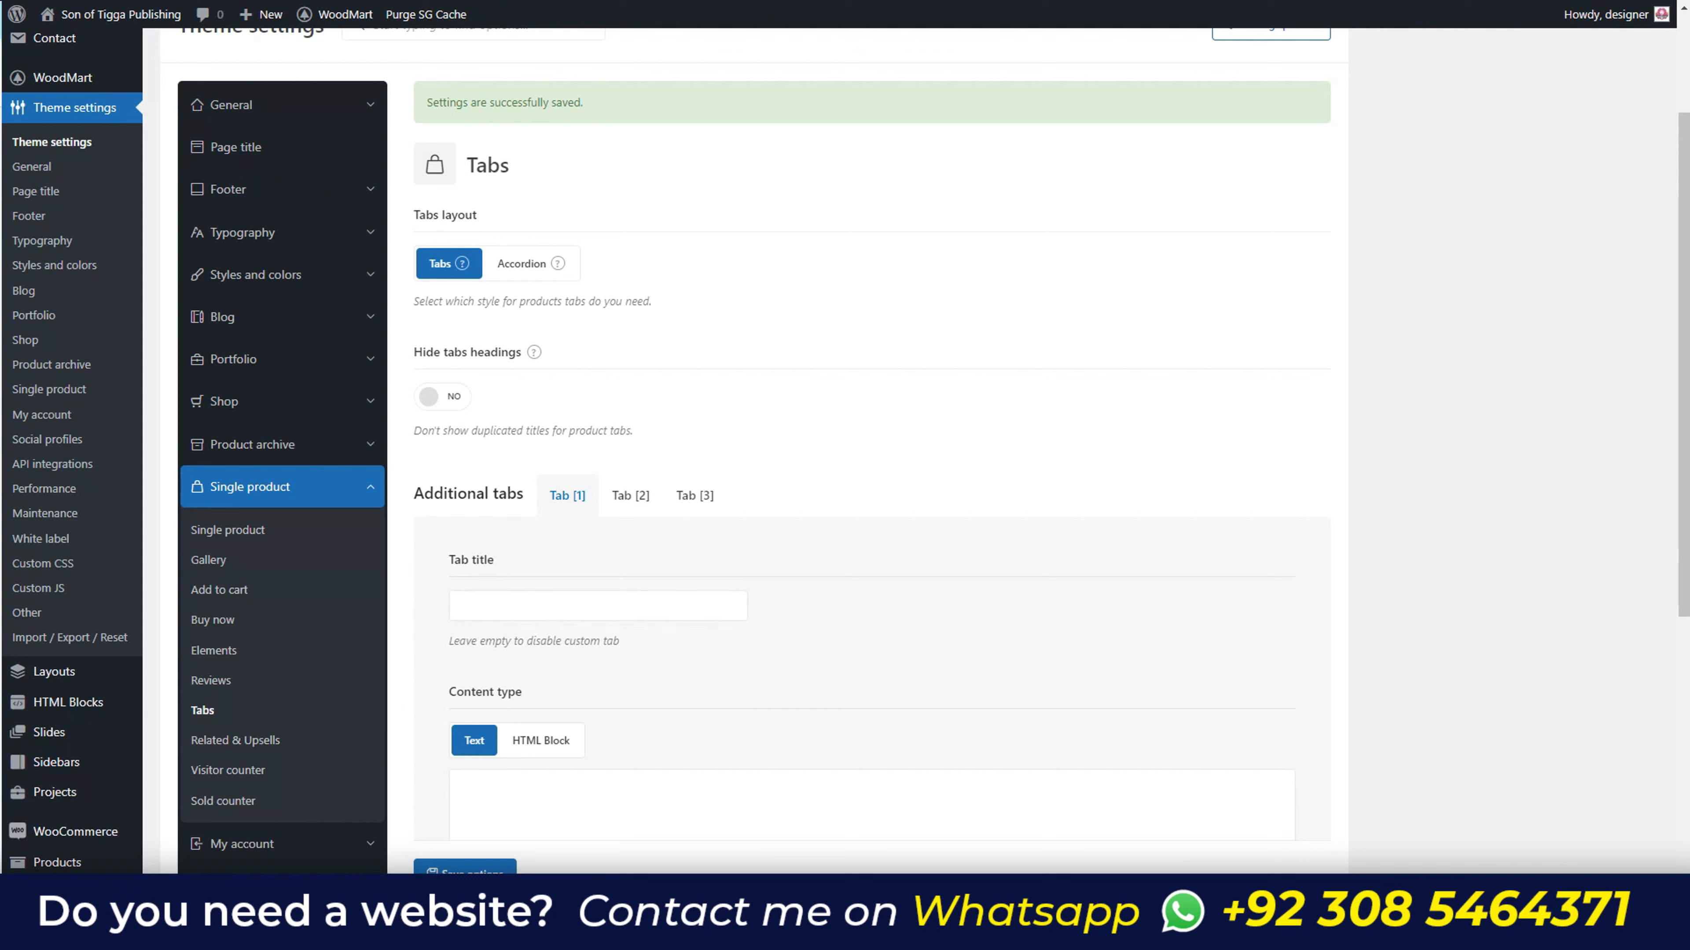
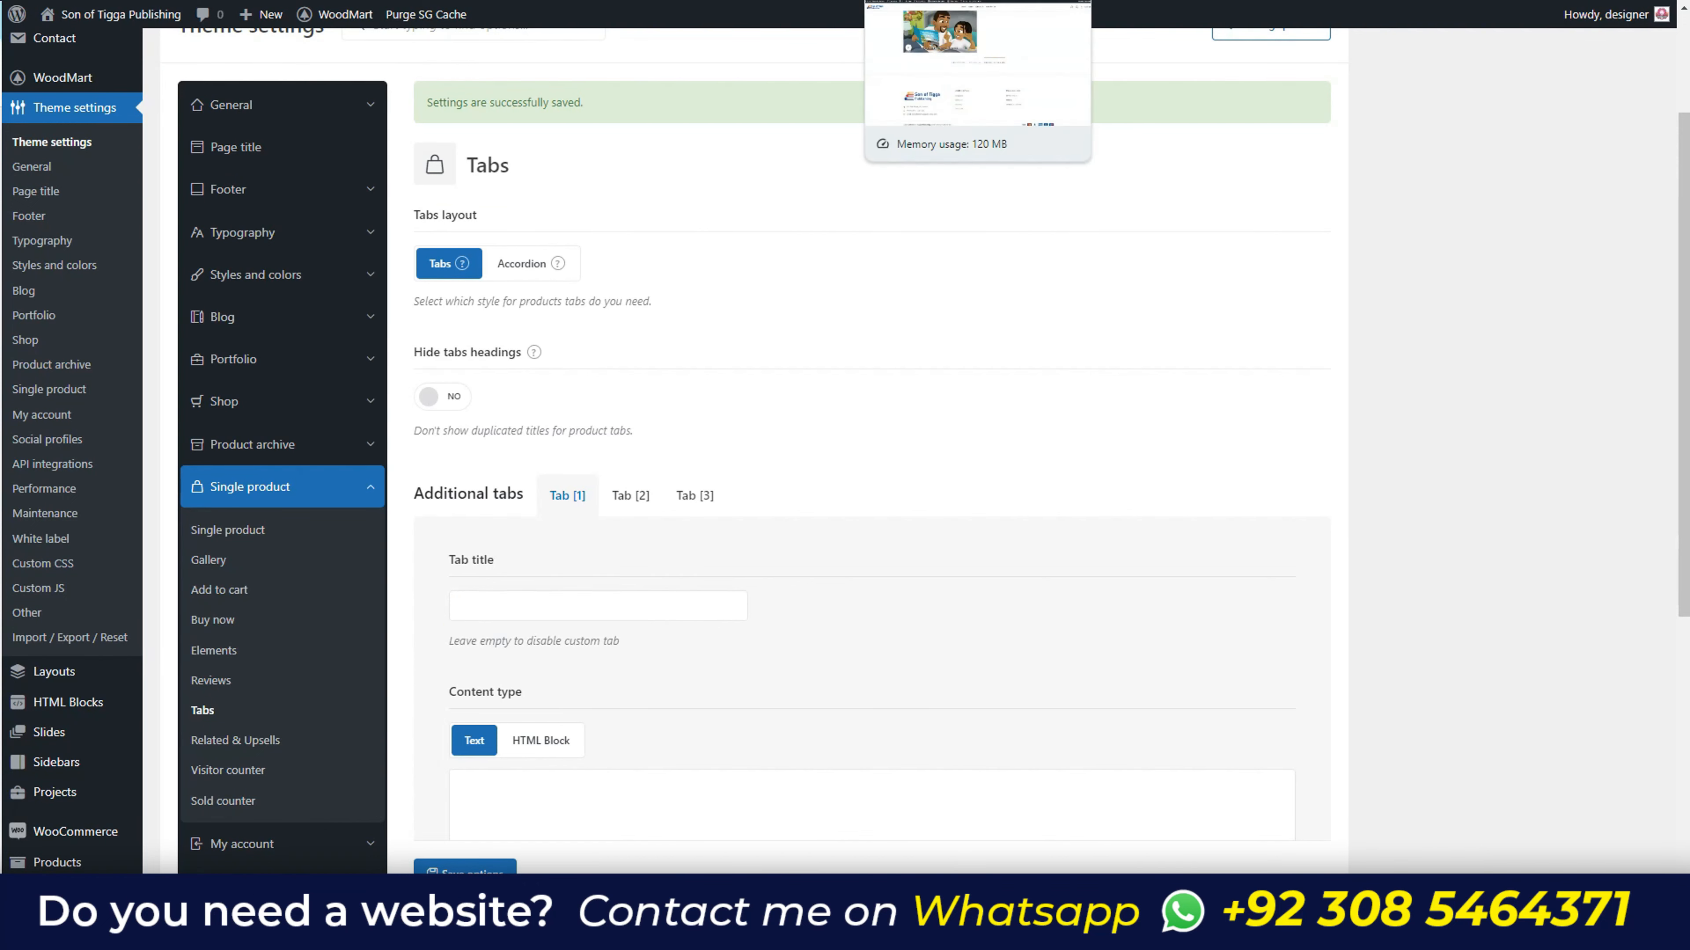
- Reload the product page and check its Description and Reviews tabs
left_click(931, 0)
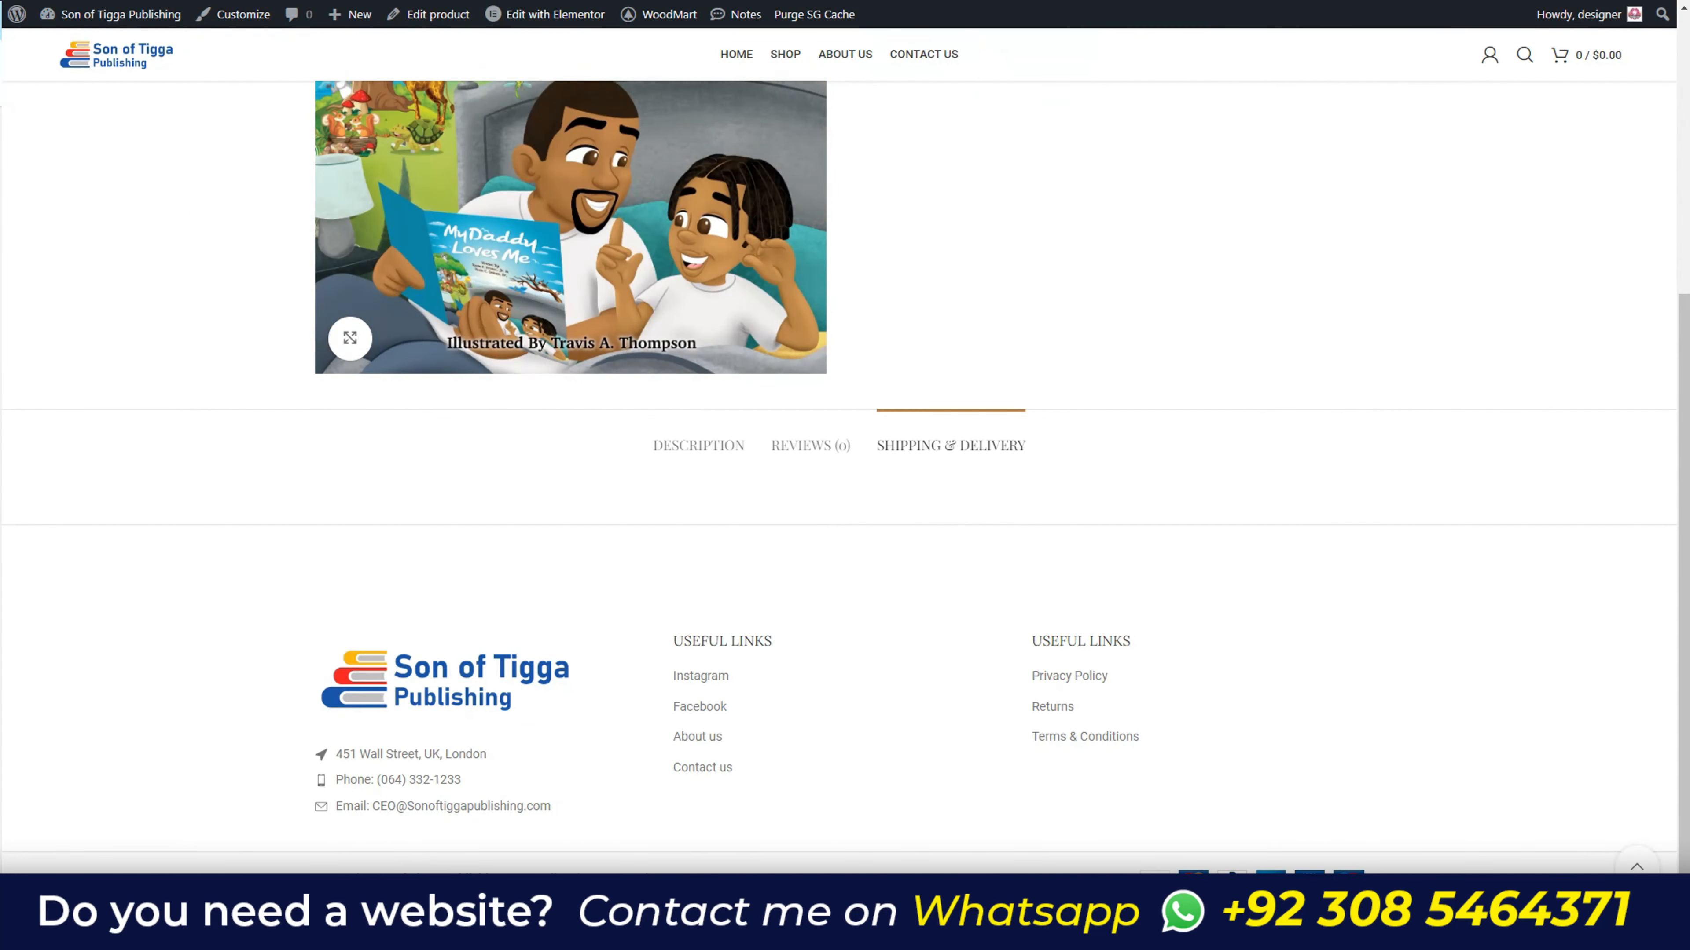
key("F5")
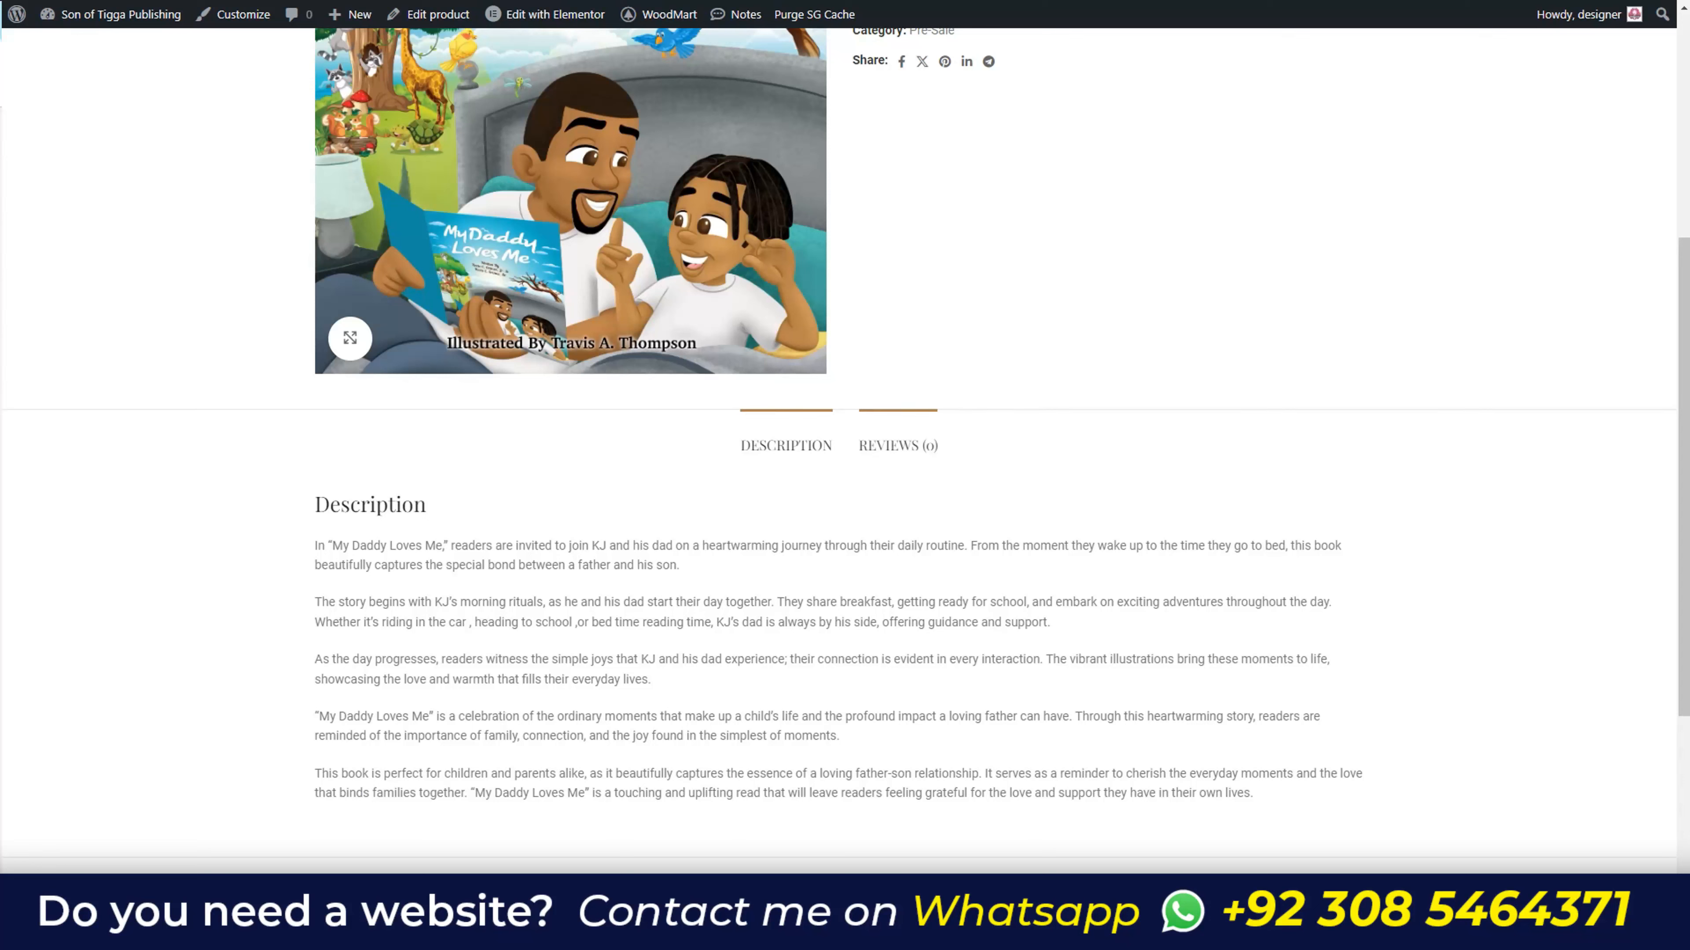
left_click(898, 446)
left_click(797, 445)
- Return to the theme settings and review the single product Related & Upsells options
key("ctrl+Tab")
scroll(229, 665, "down", 4)
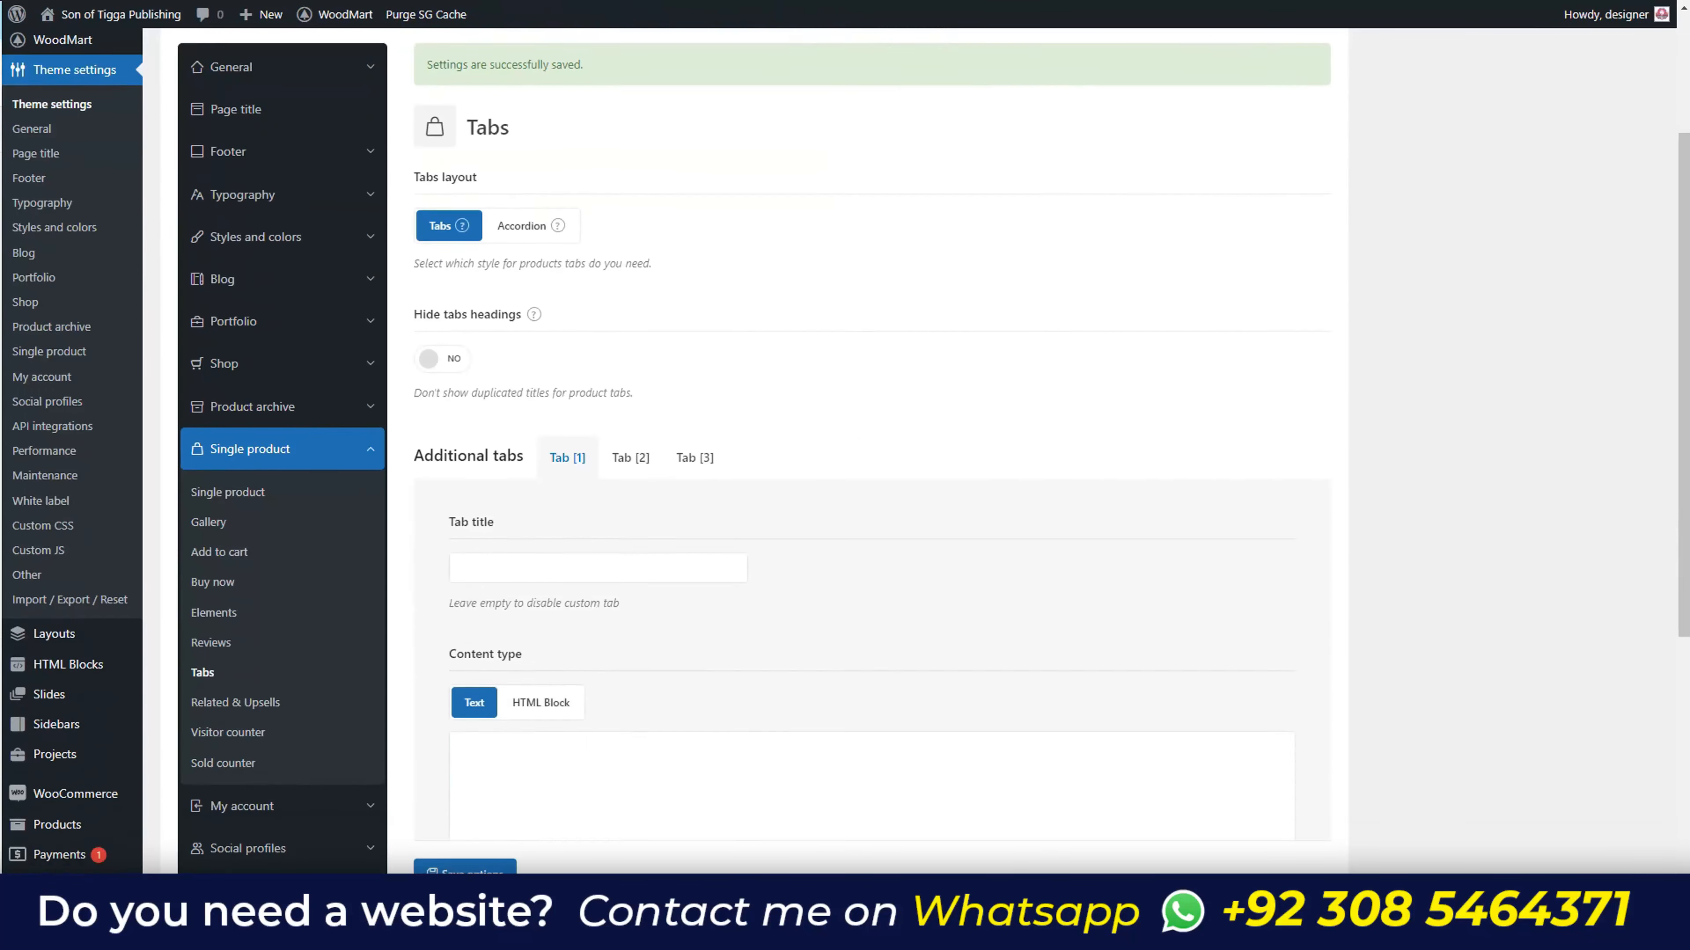
left_click(235, 652)
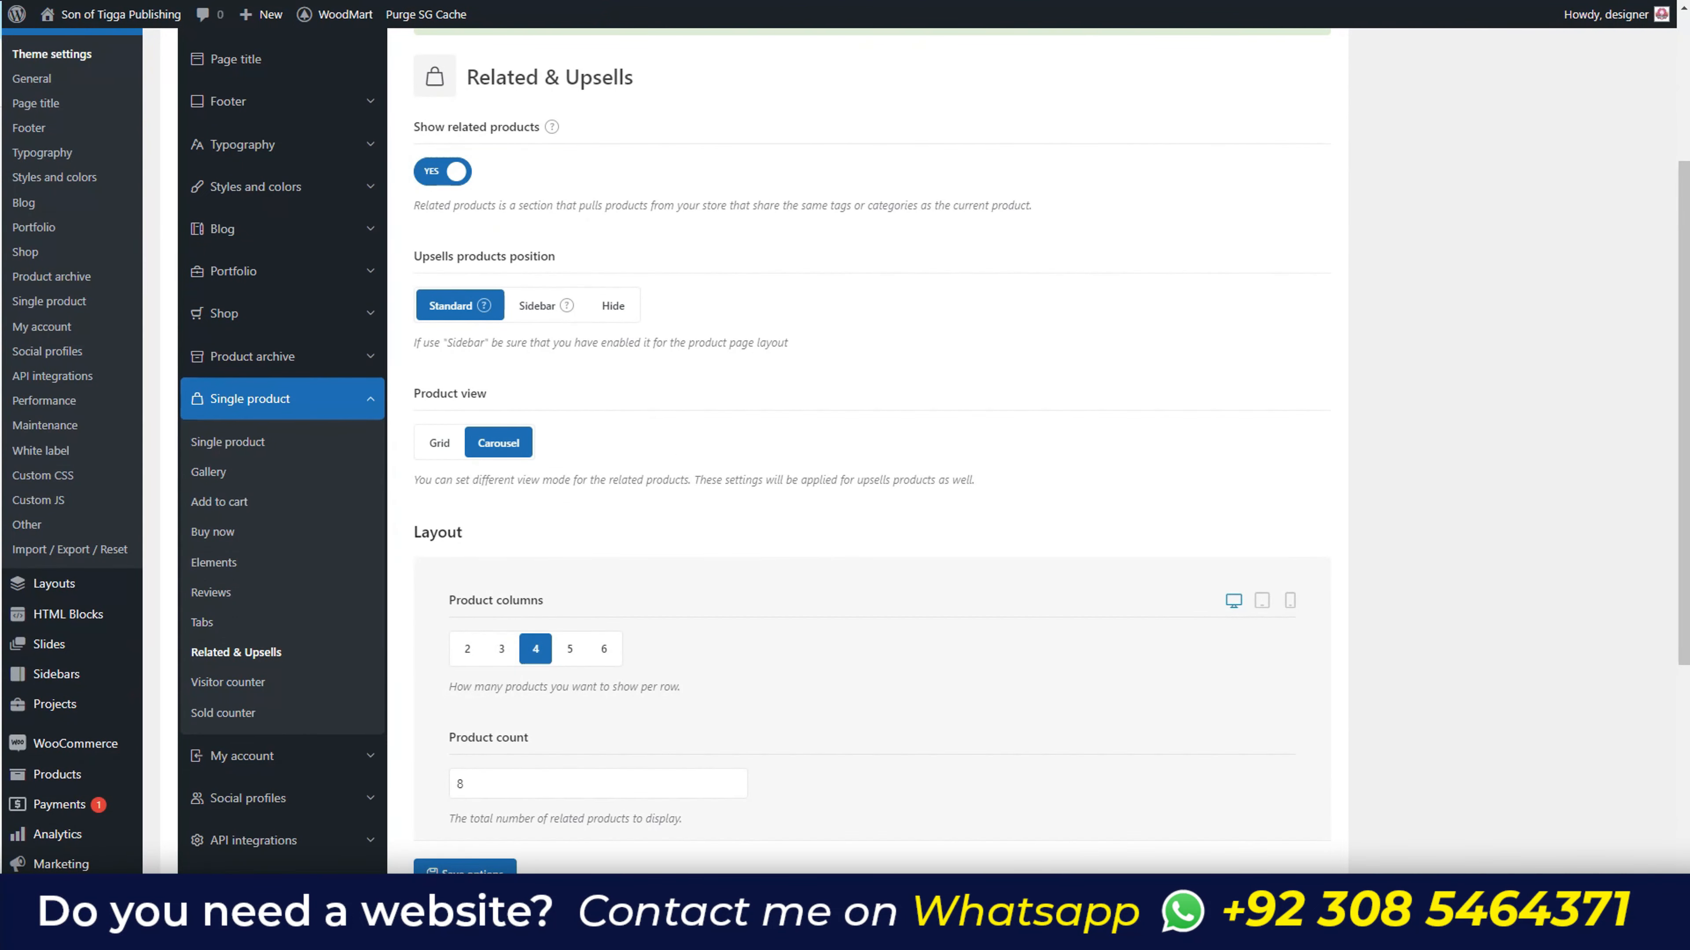
- Turn on the single product visitor counter and set its number of visitors to Random
left_click(228, 682)
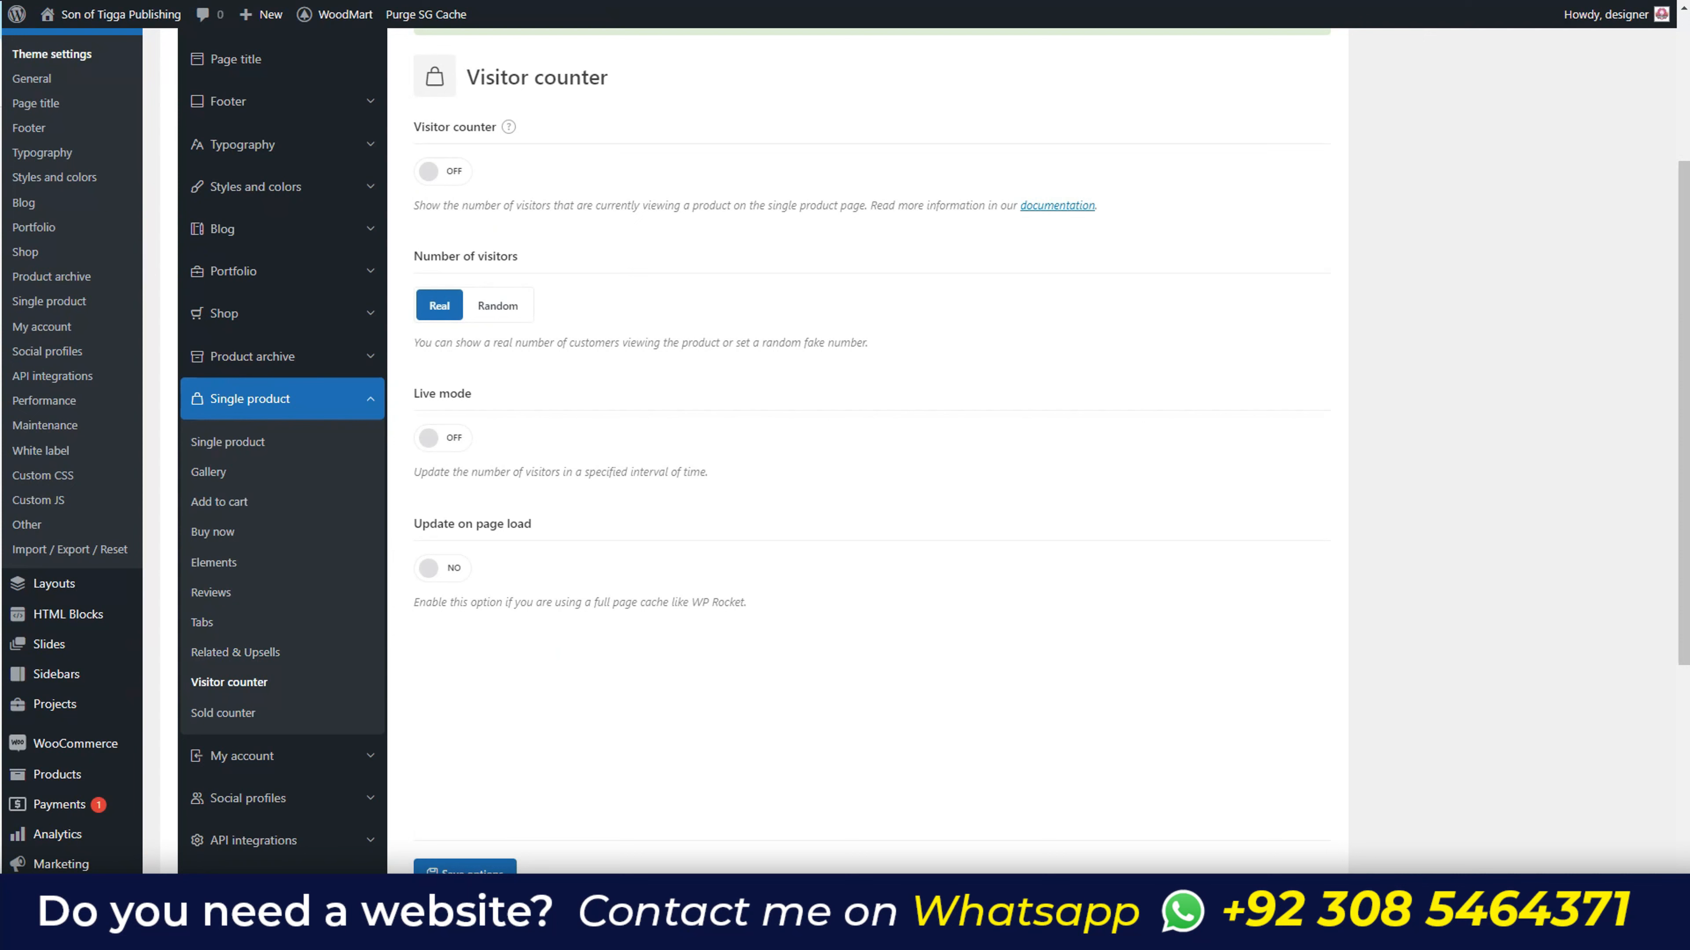
left_click(443, 171)
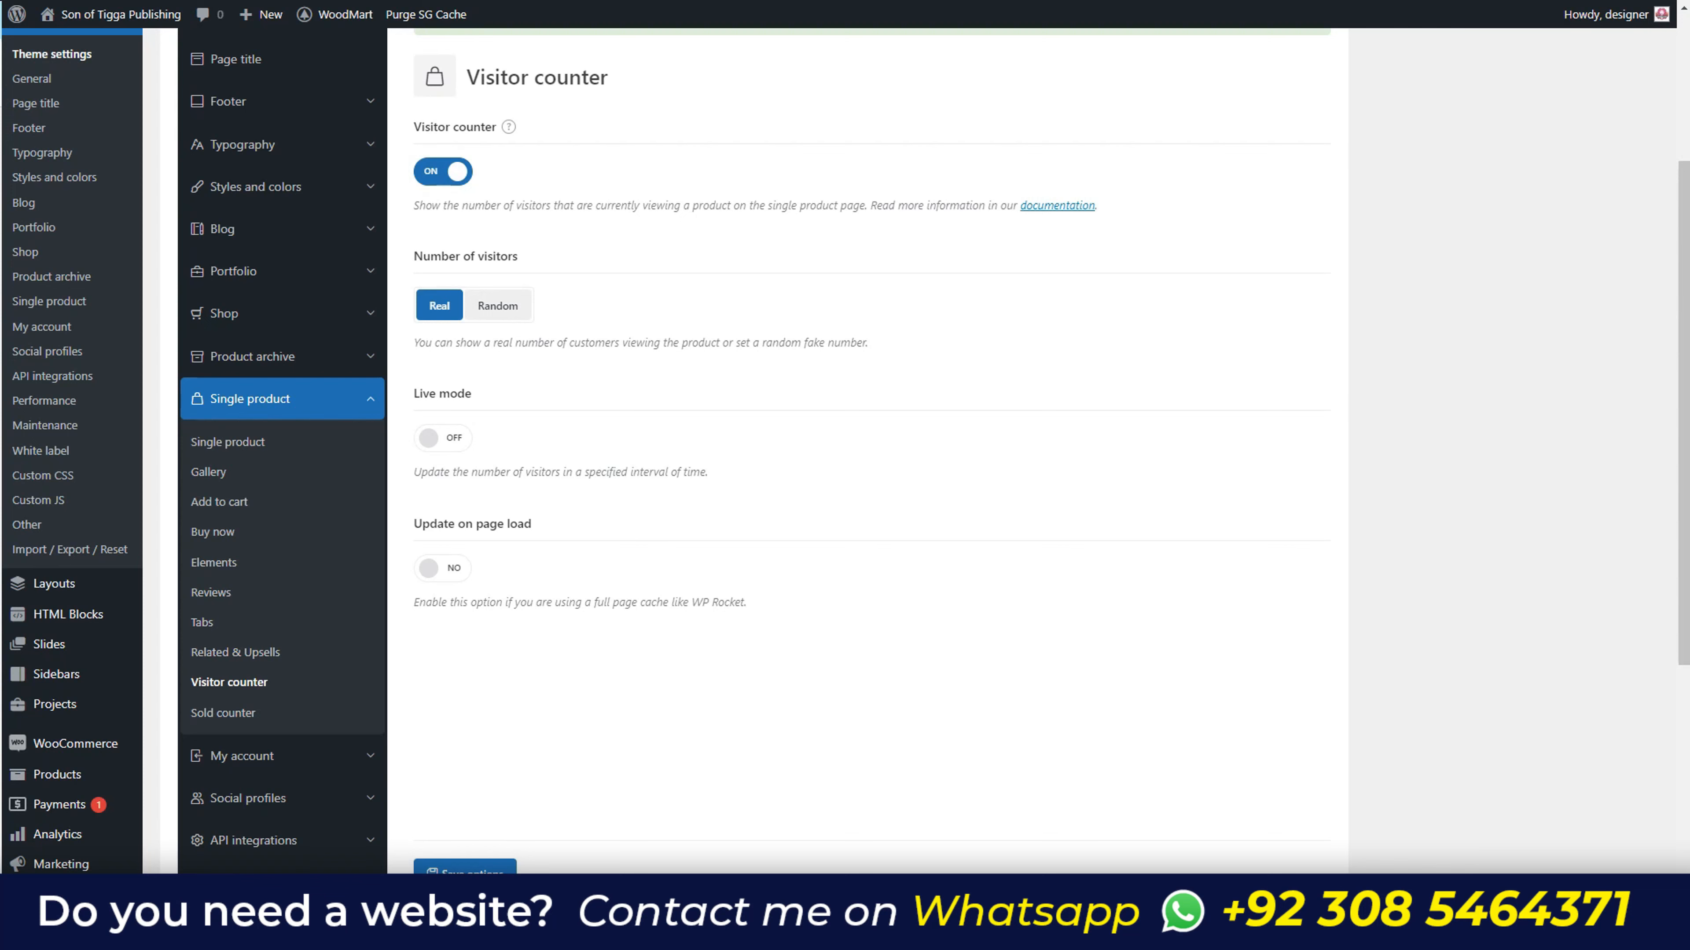
left_click(497, 306)
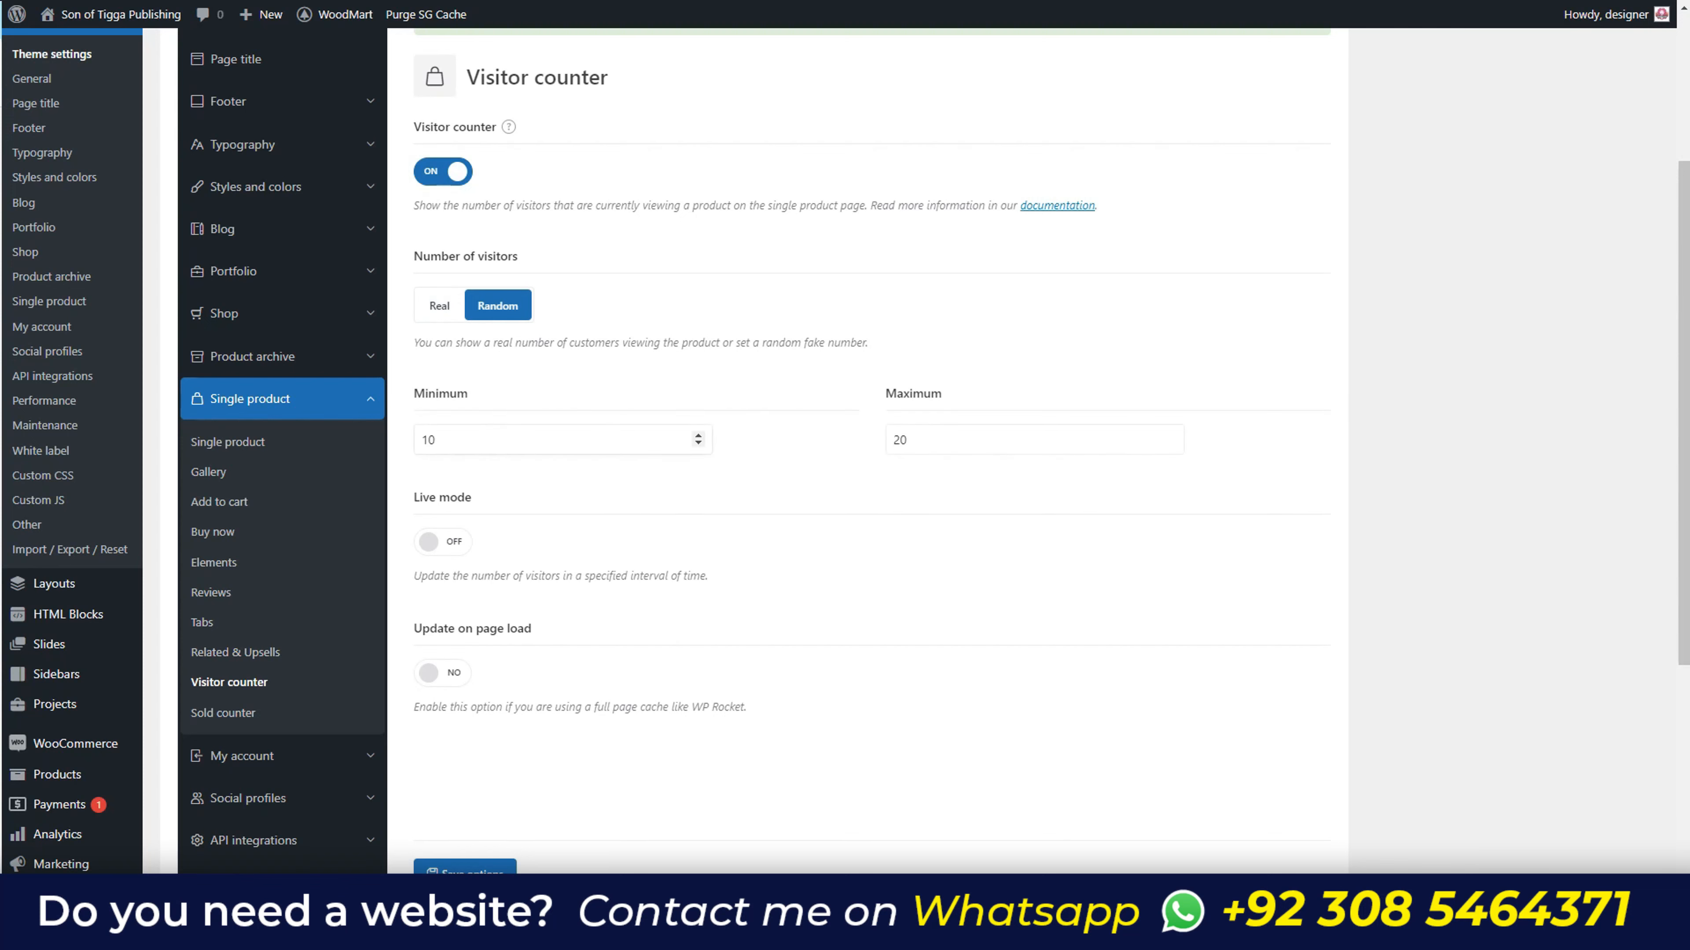
- Set the visitor counter's random range to a minimum of 500 and a maximum of 2000
left_click(444, 440)
key("ctrl+a")
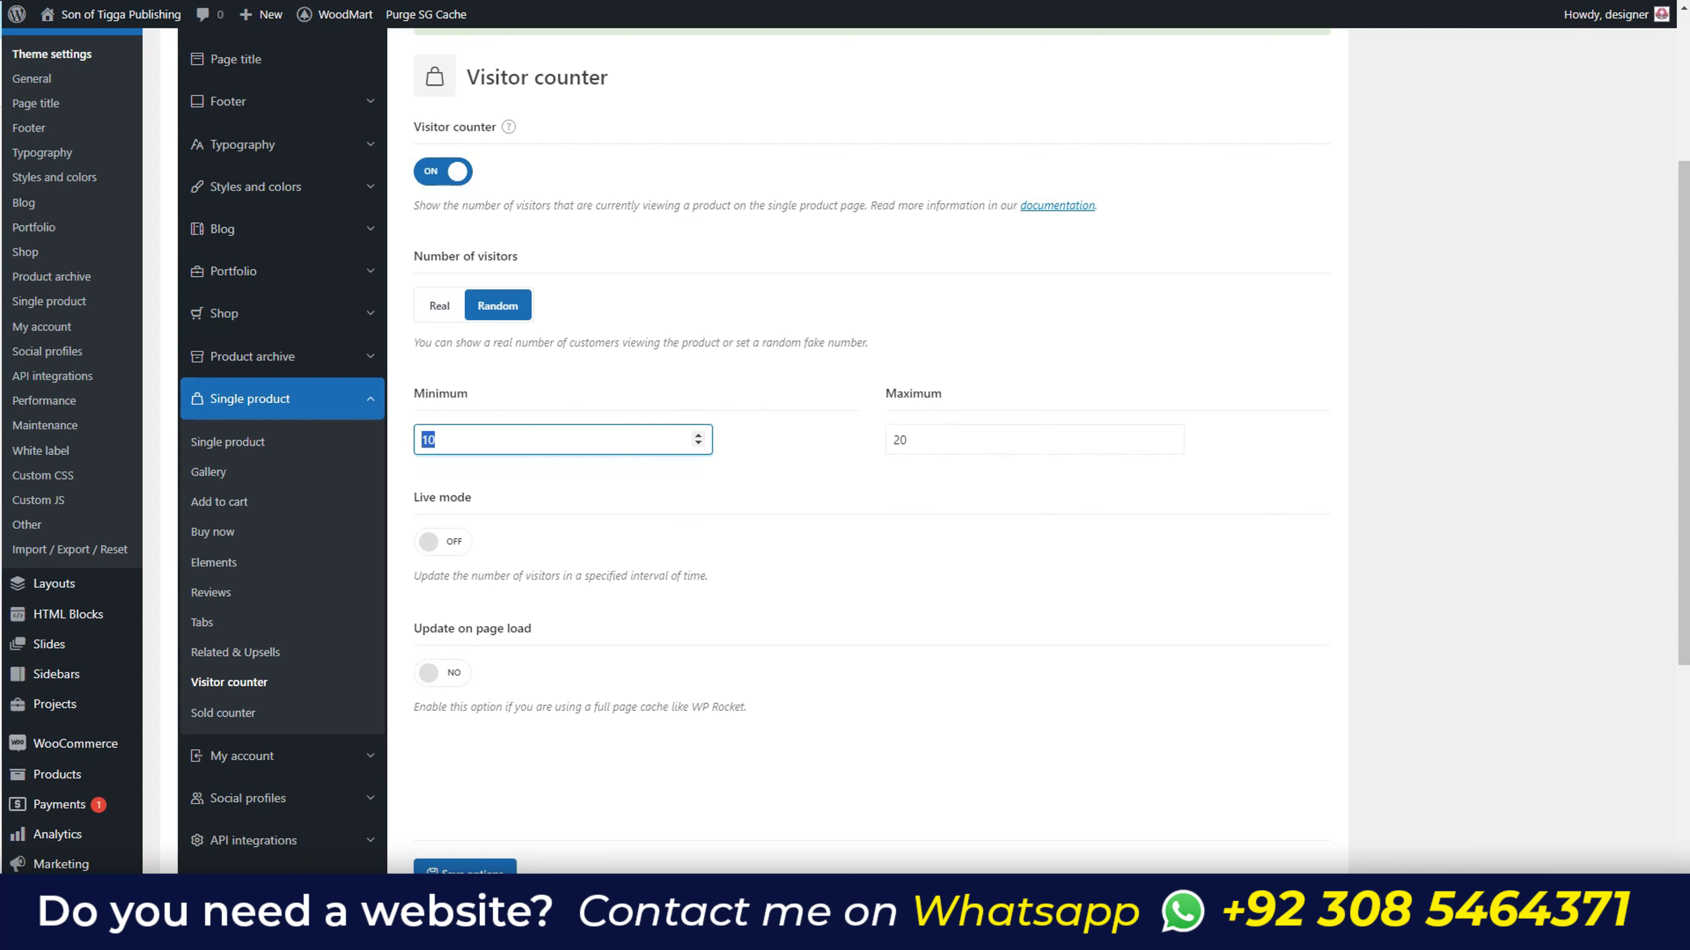
type("500")
double_click(901, 440)
type("1000")
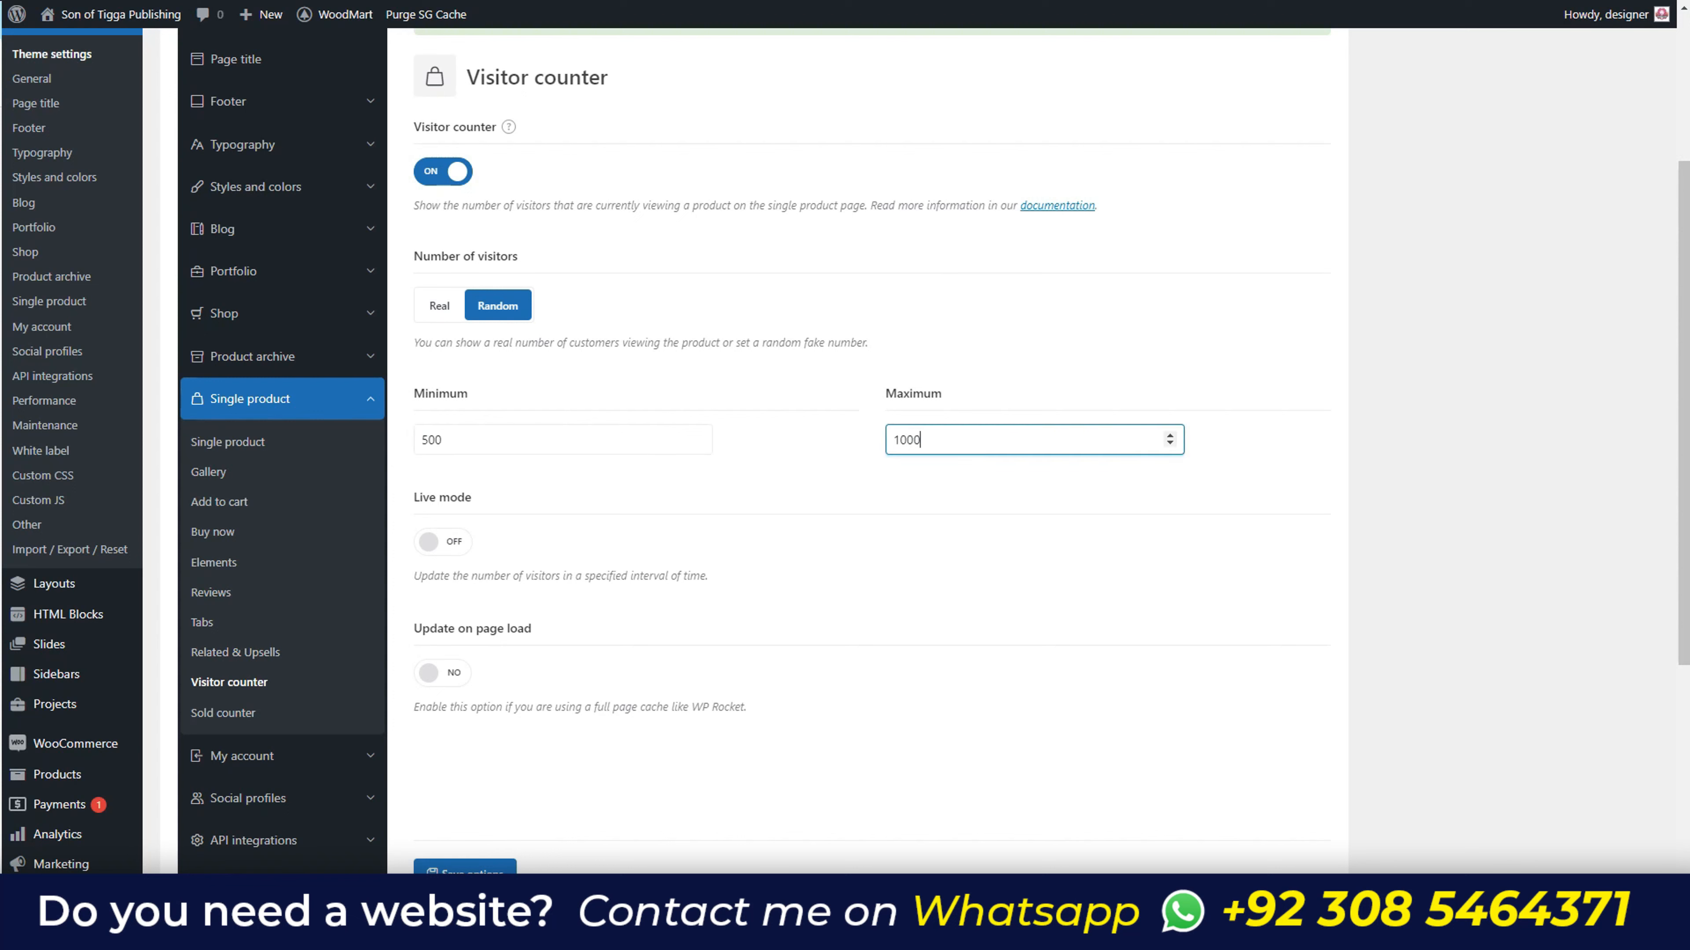
left_click_drag(900, 440, 890, 440)
type("2")
left_click(891, 553)
- Enable Update on page load for the visitor counter, save the options, and check the counter on the product page
scroll(892, 552, "down", 1)
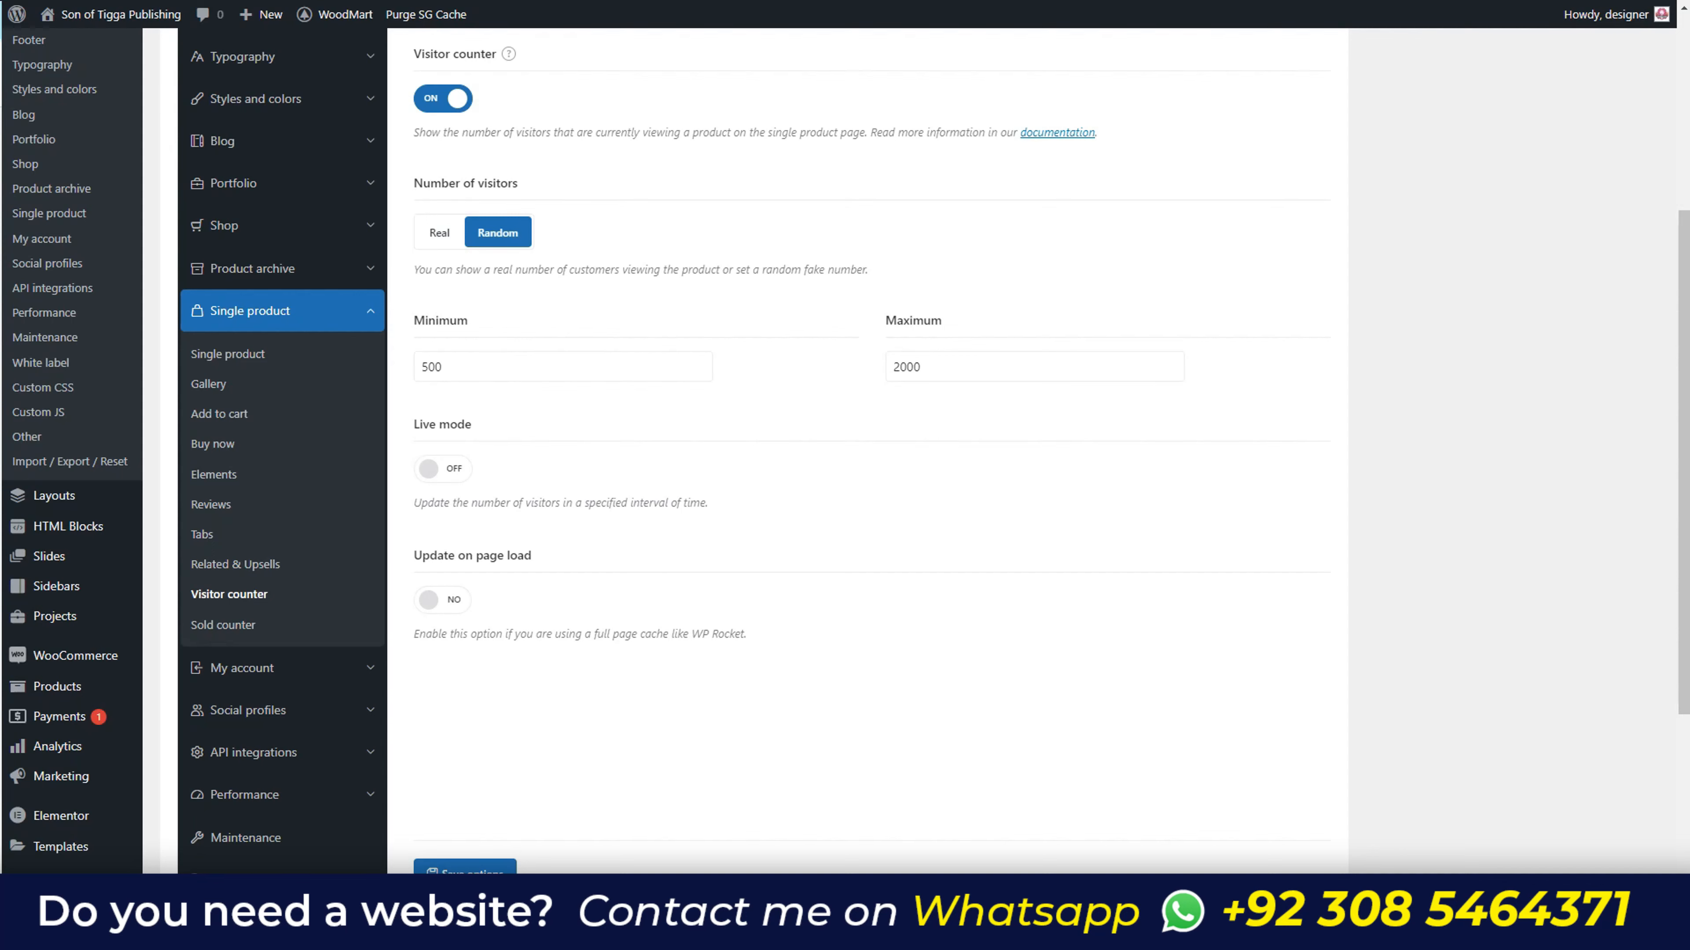
scroll(892, 552, "down", 7)
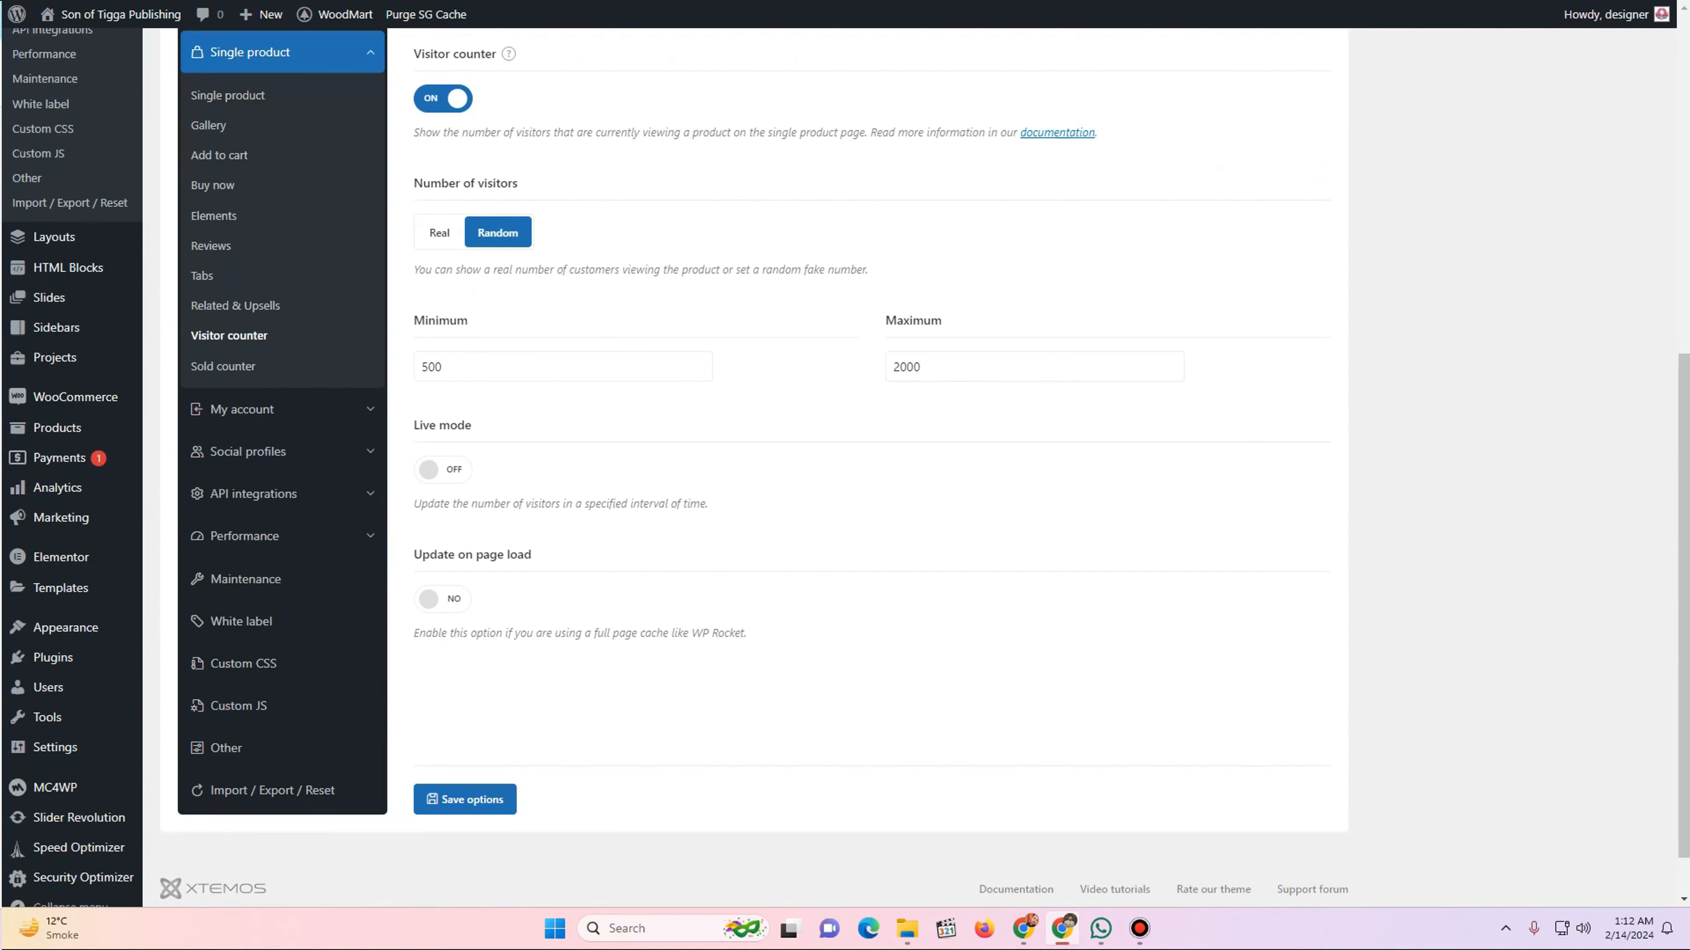
left_click(443, 599)
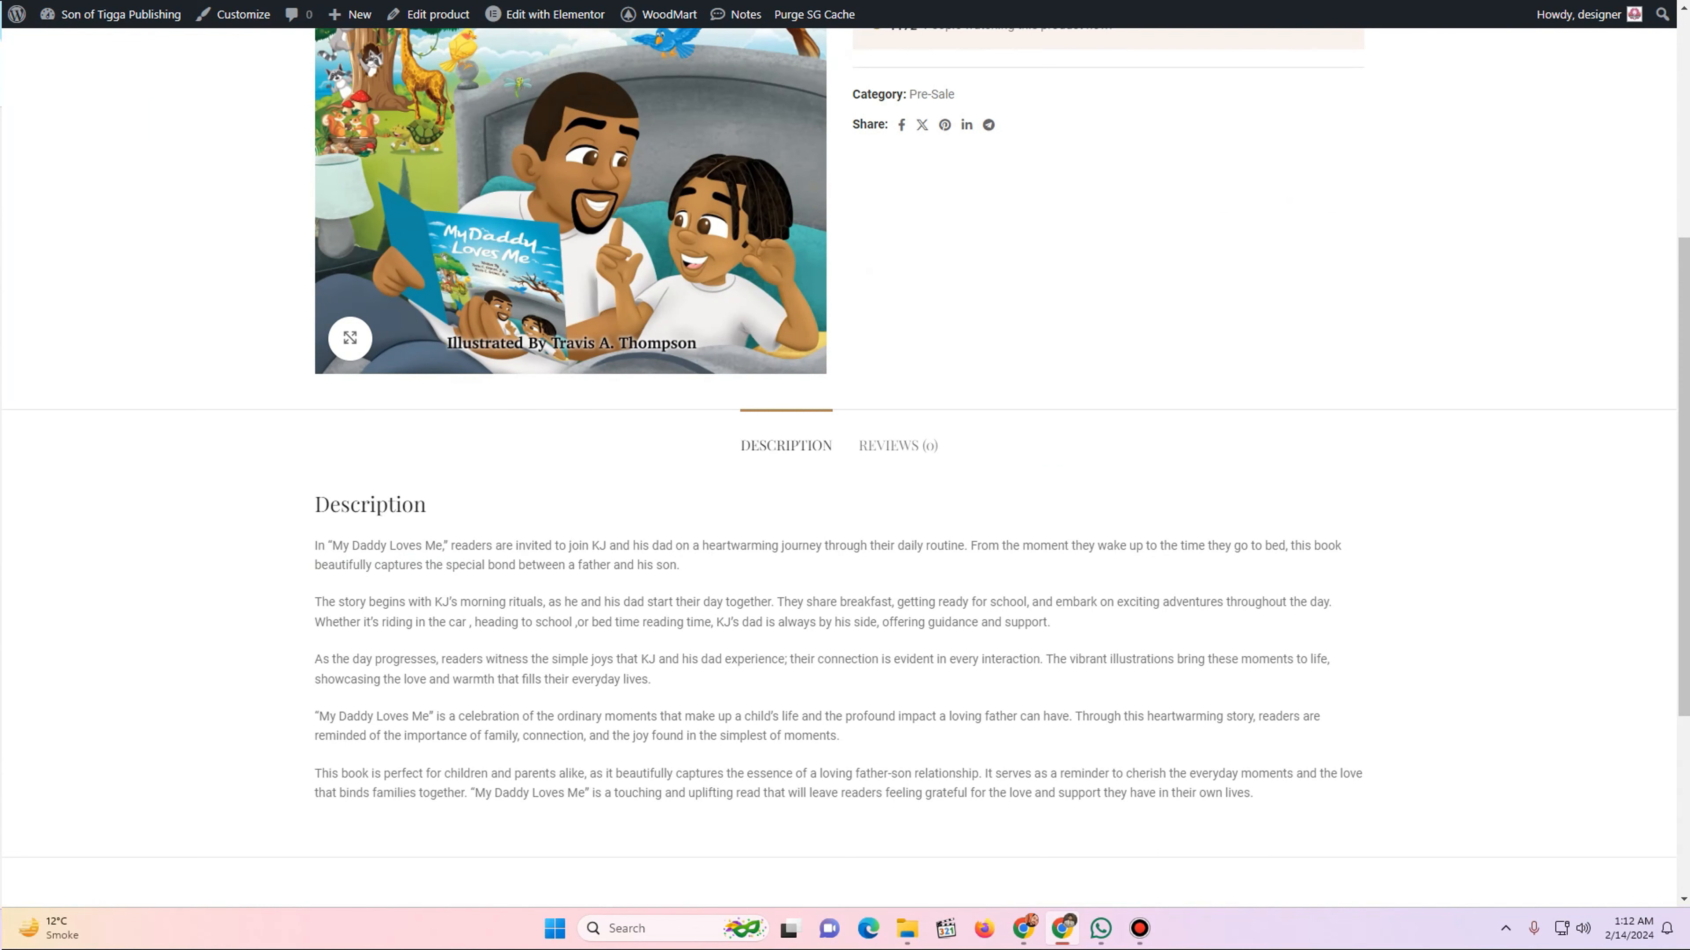
scroll(825, 336, "up", 5)
scroll(825, 335, "down", 1)
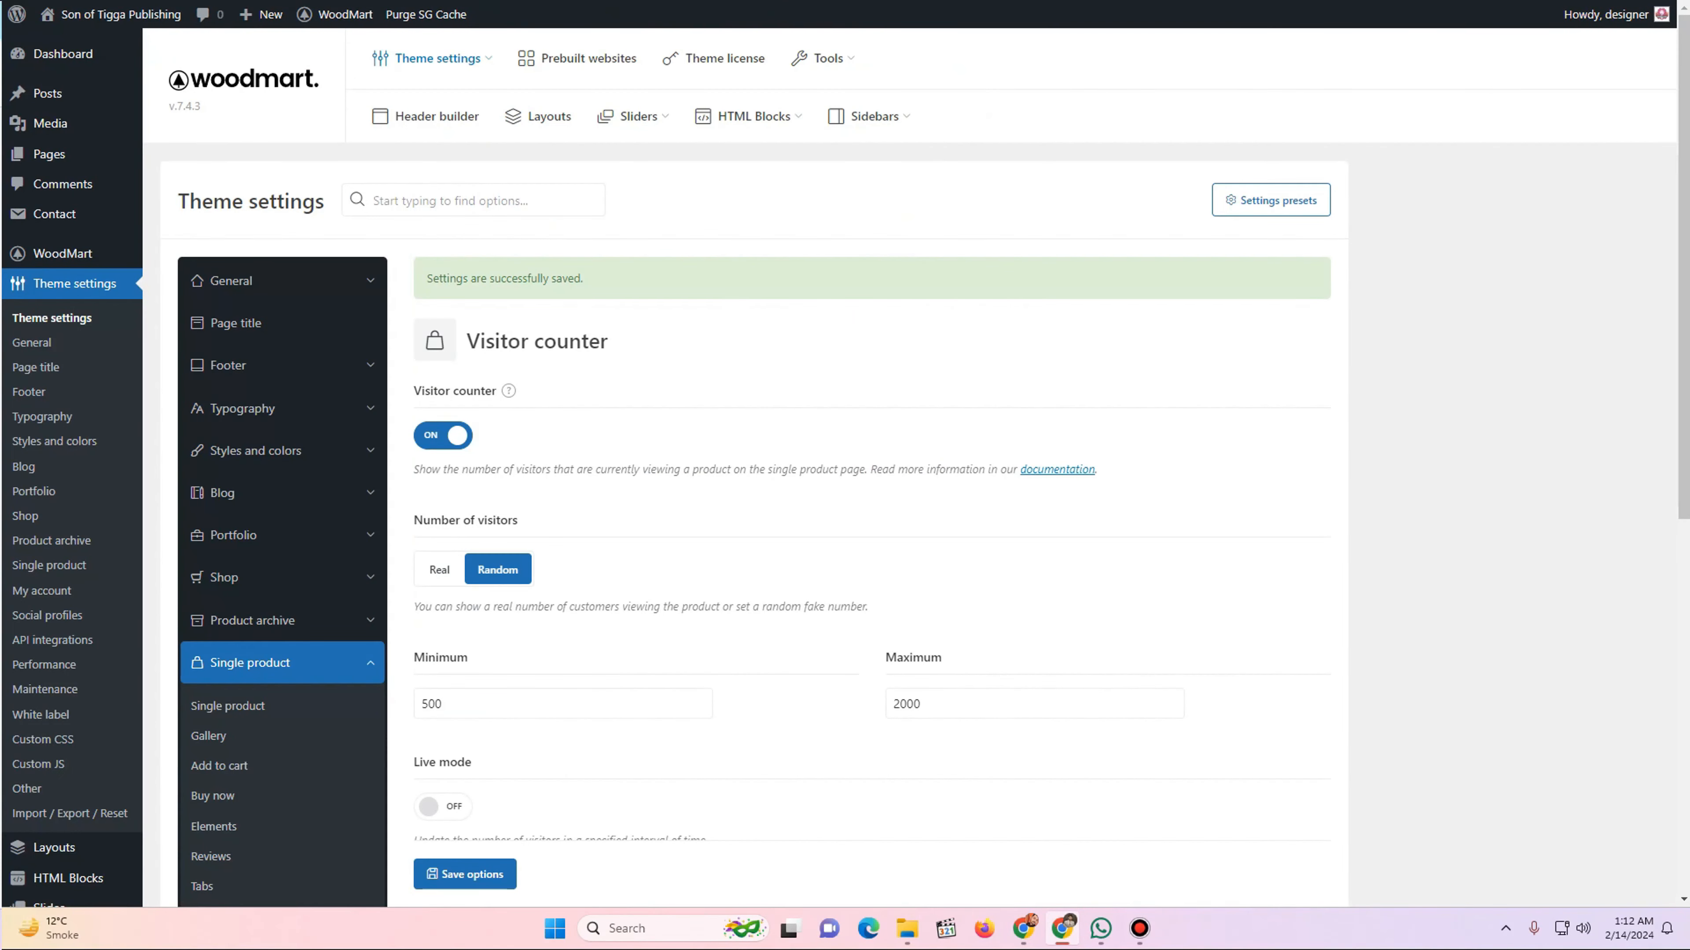
- Open the single product Sold counter settings and review the sales type, time frame and cache lifespan options
scroll(845, 466, "down", 5)
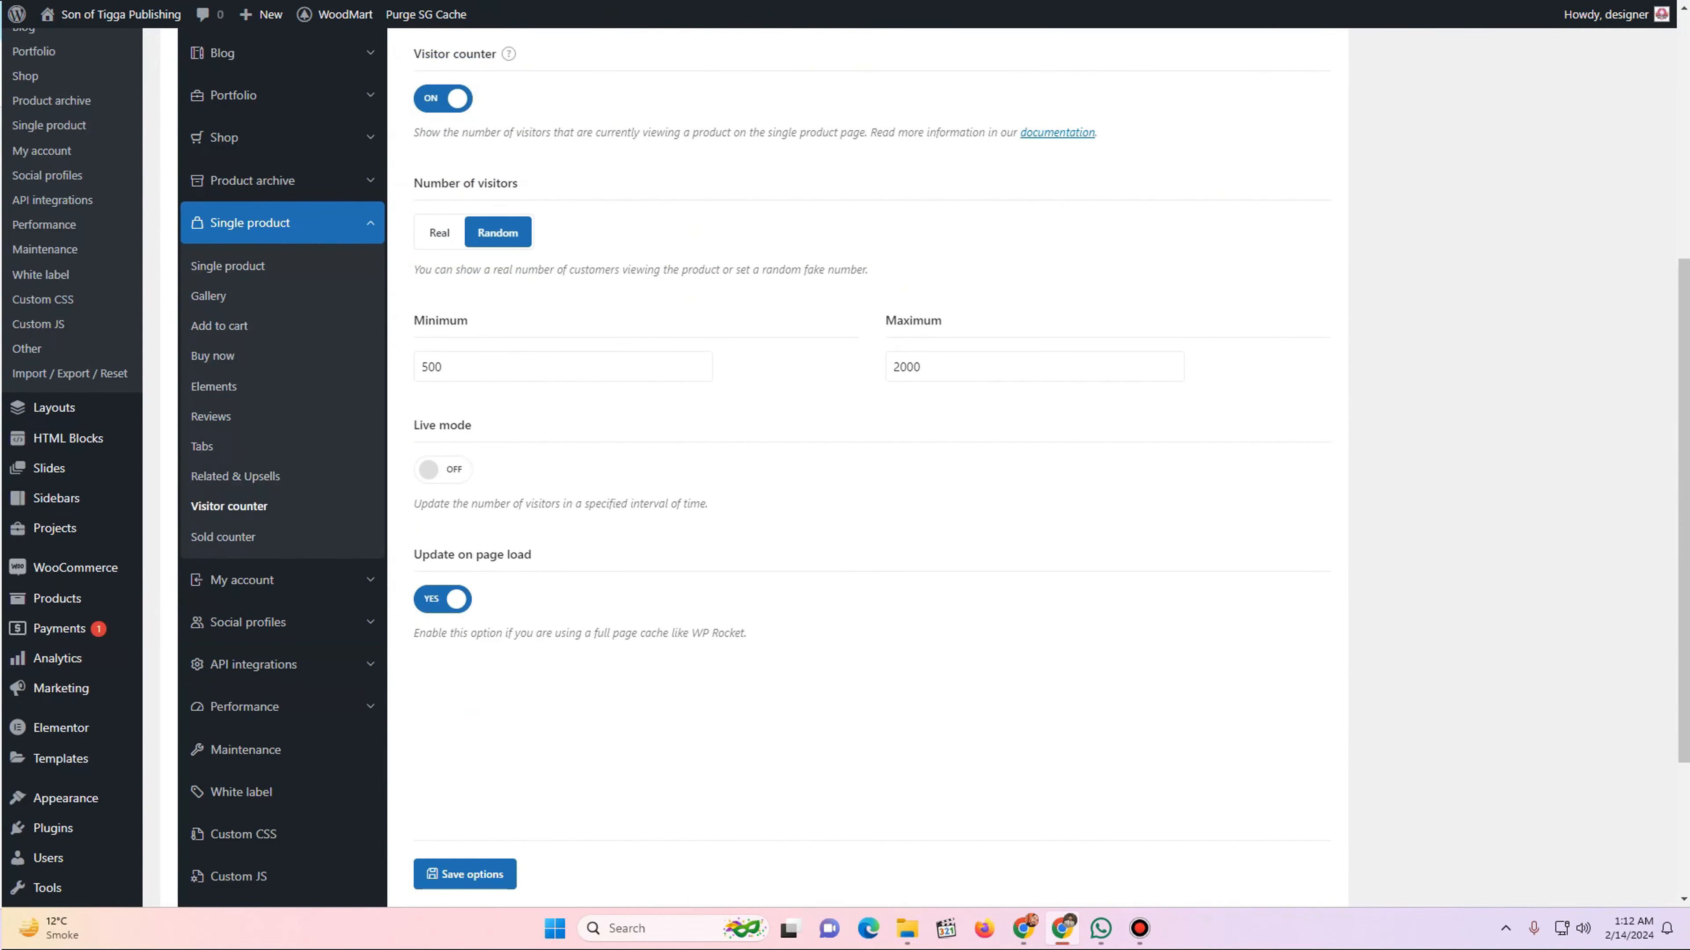
left_click(222, 537)
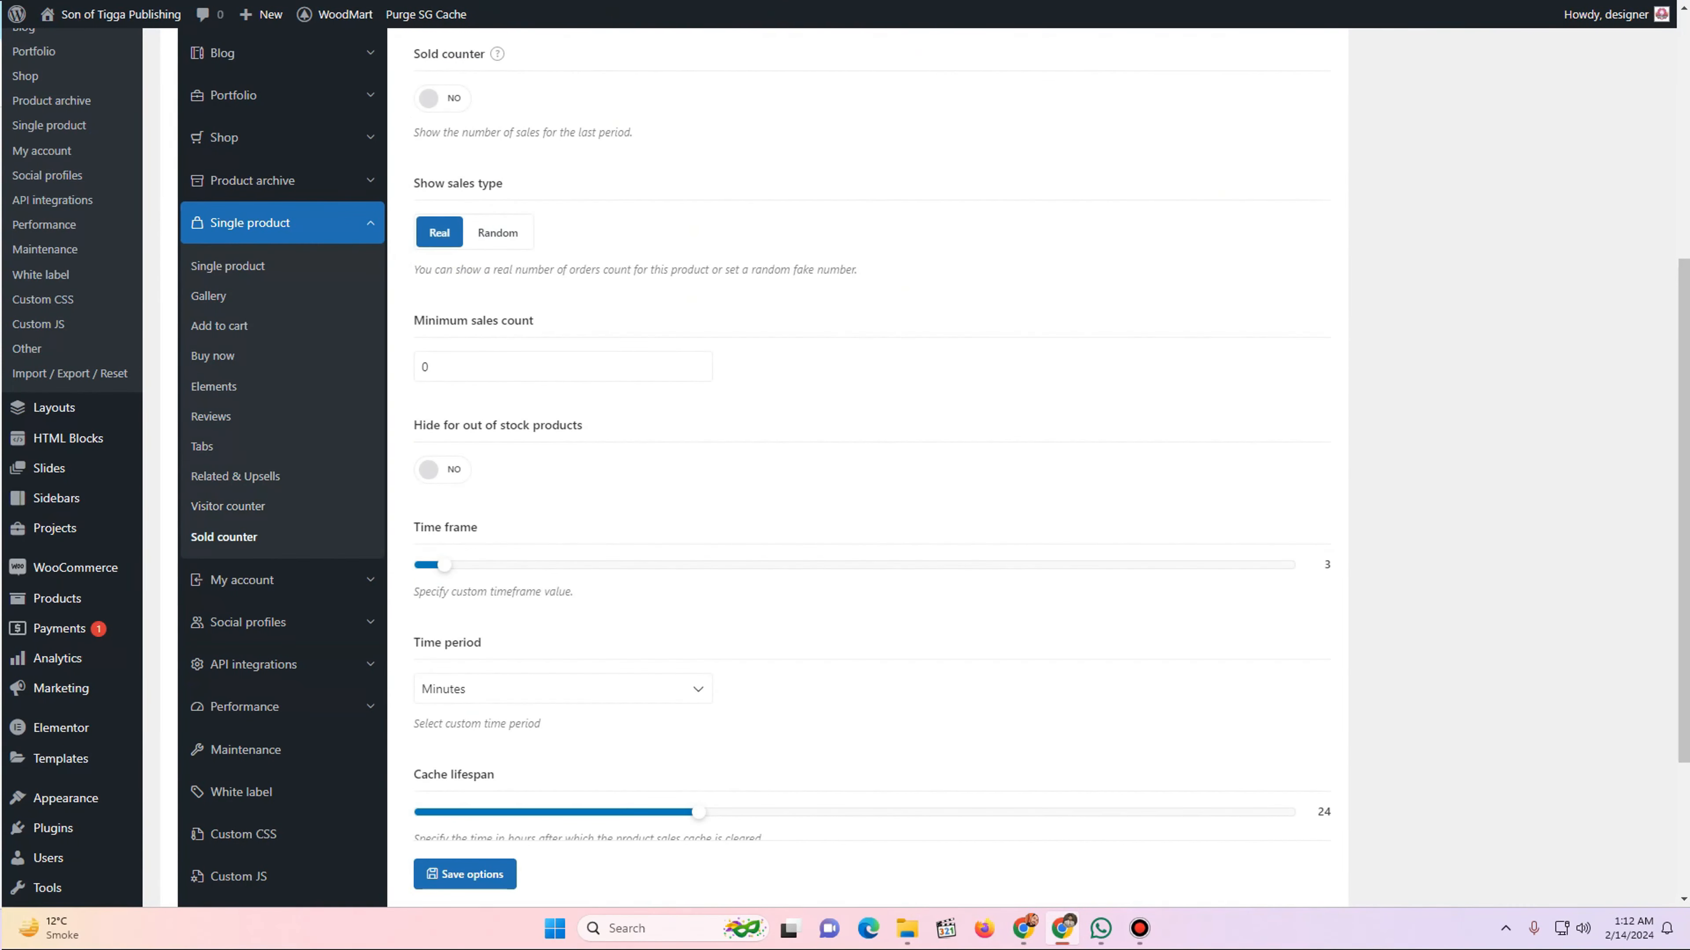
scroll(282, 466, "up", 1)
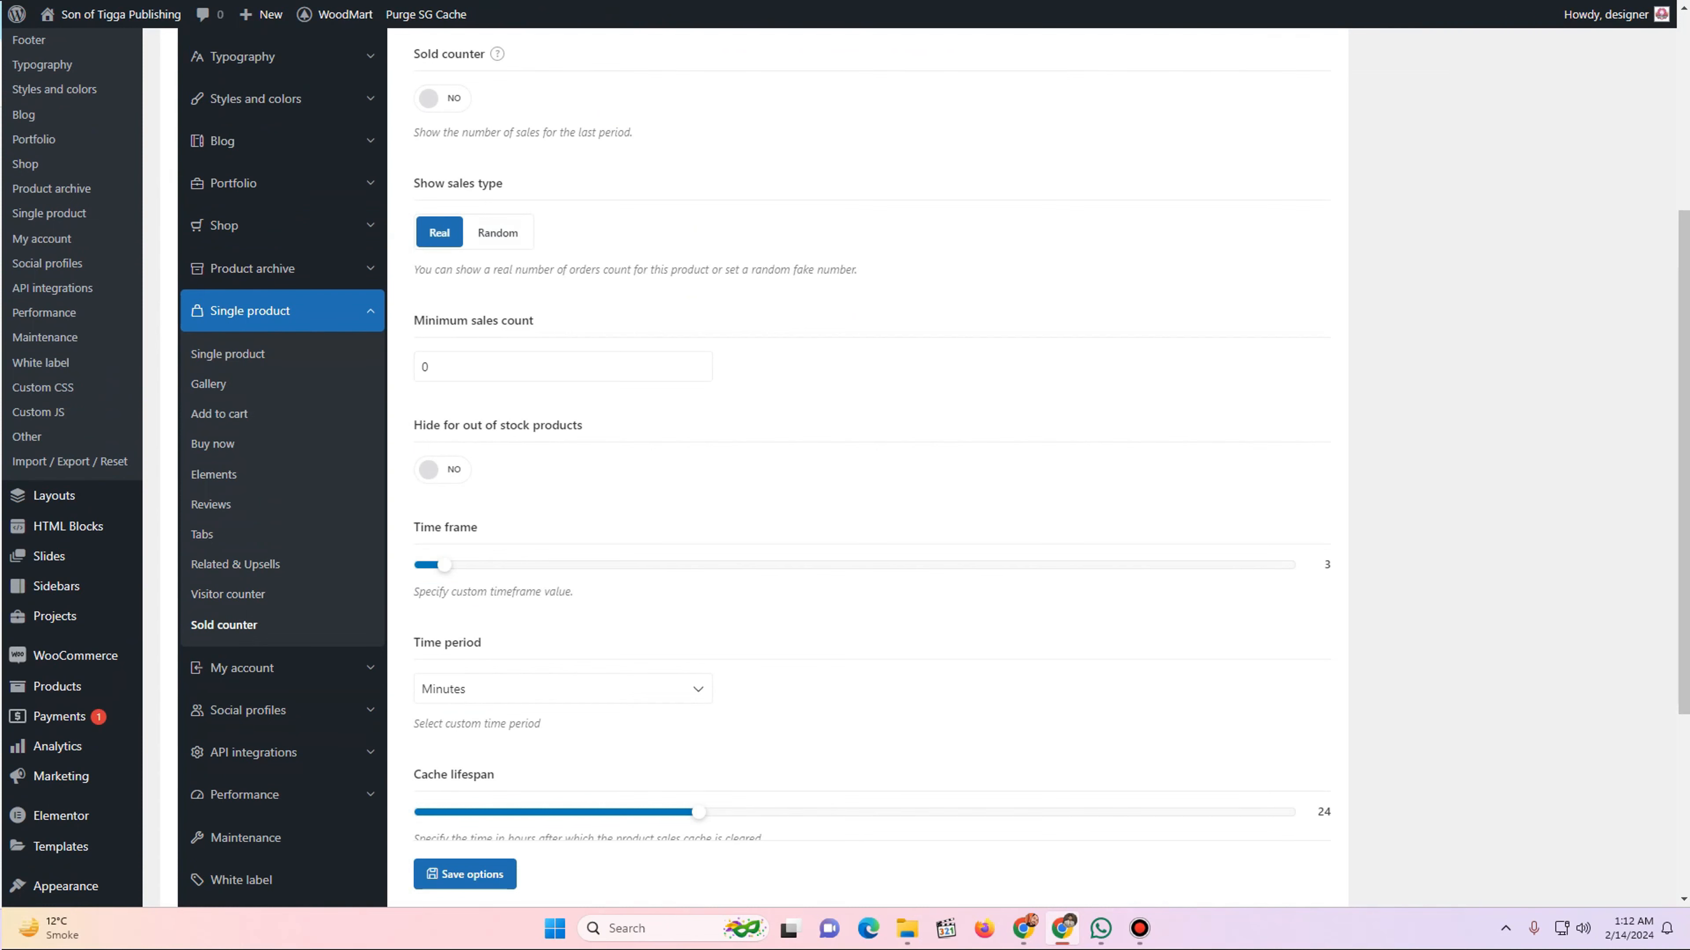
scroll(282, 466, "down", 2)
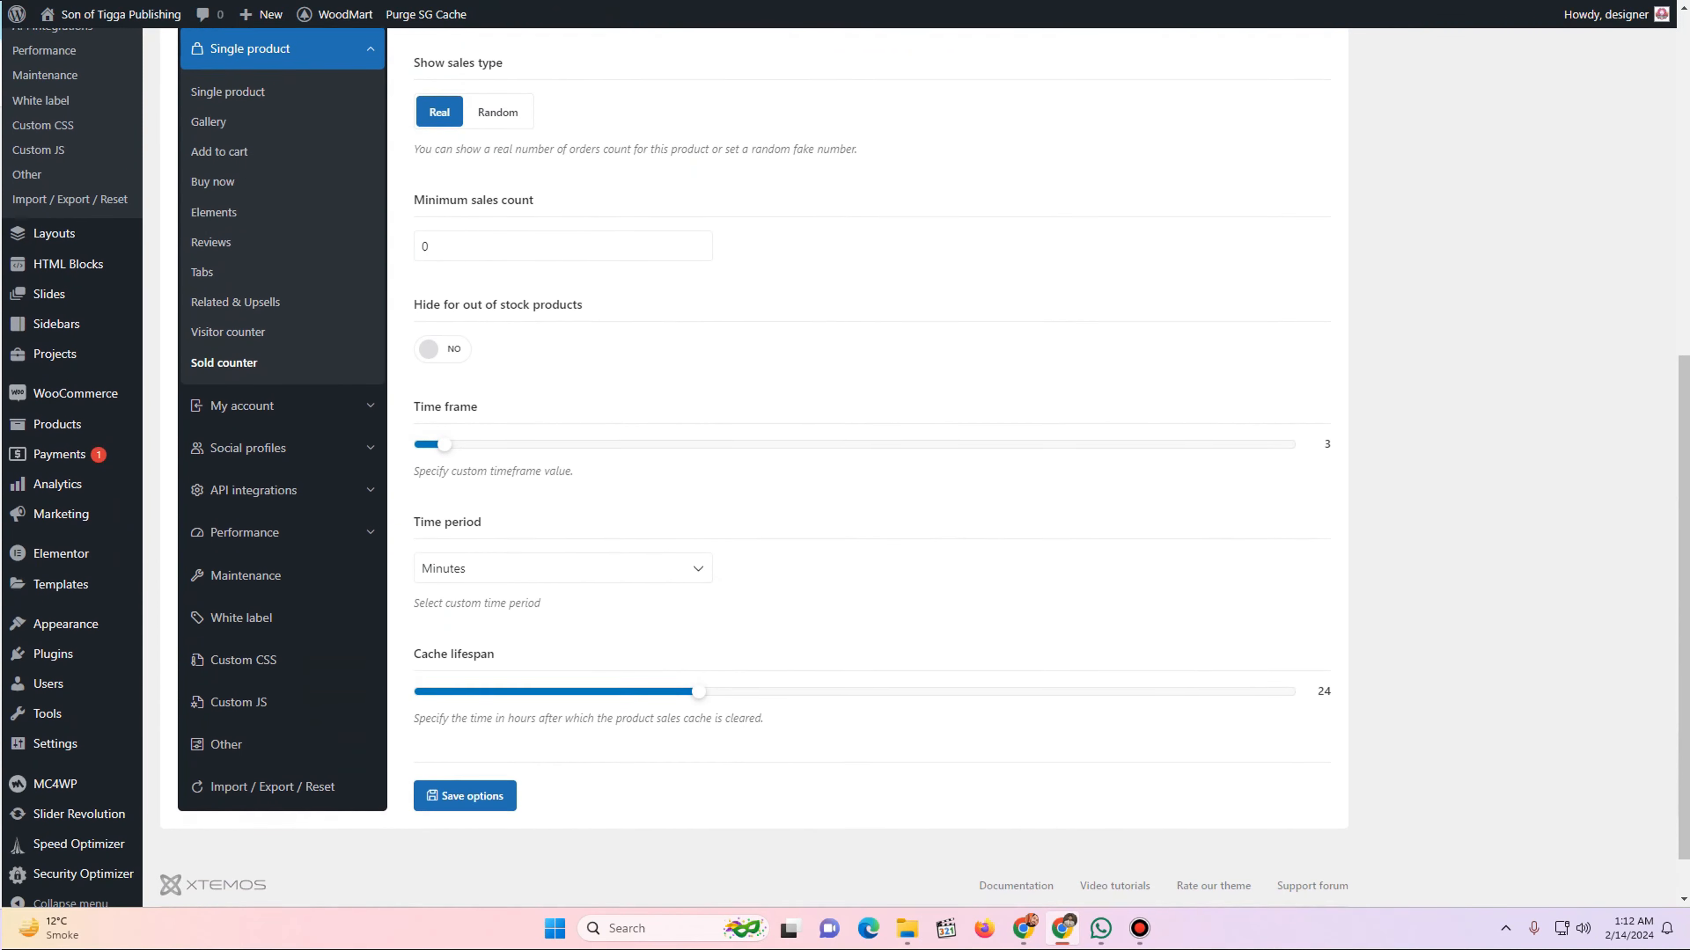
scroll(845, 466, "up", 4)
scroll(845, 466, "down", 4)
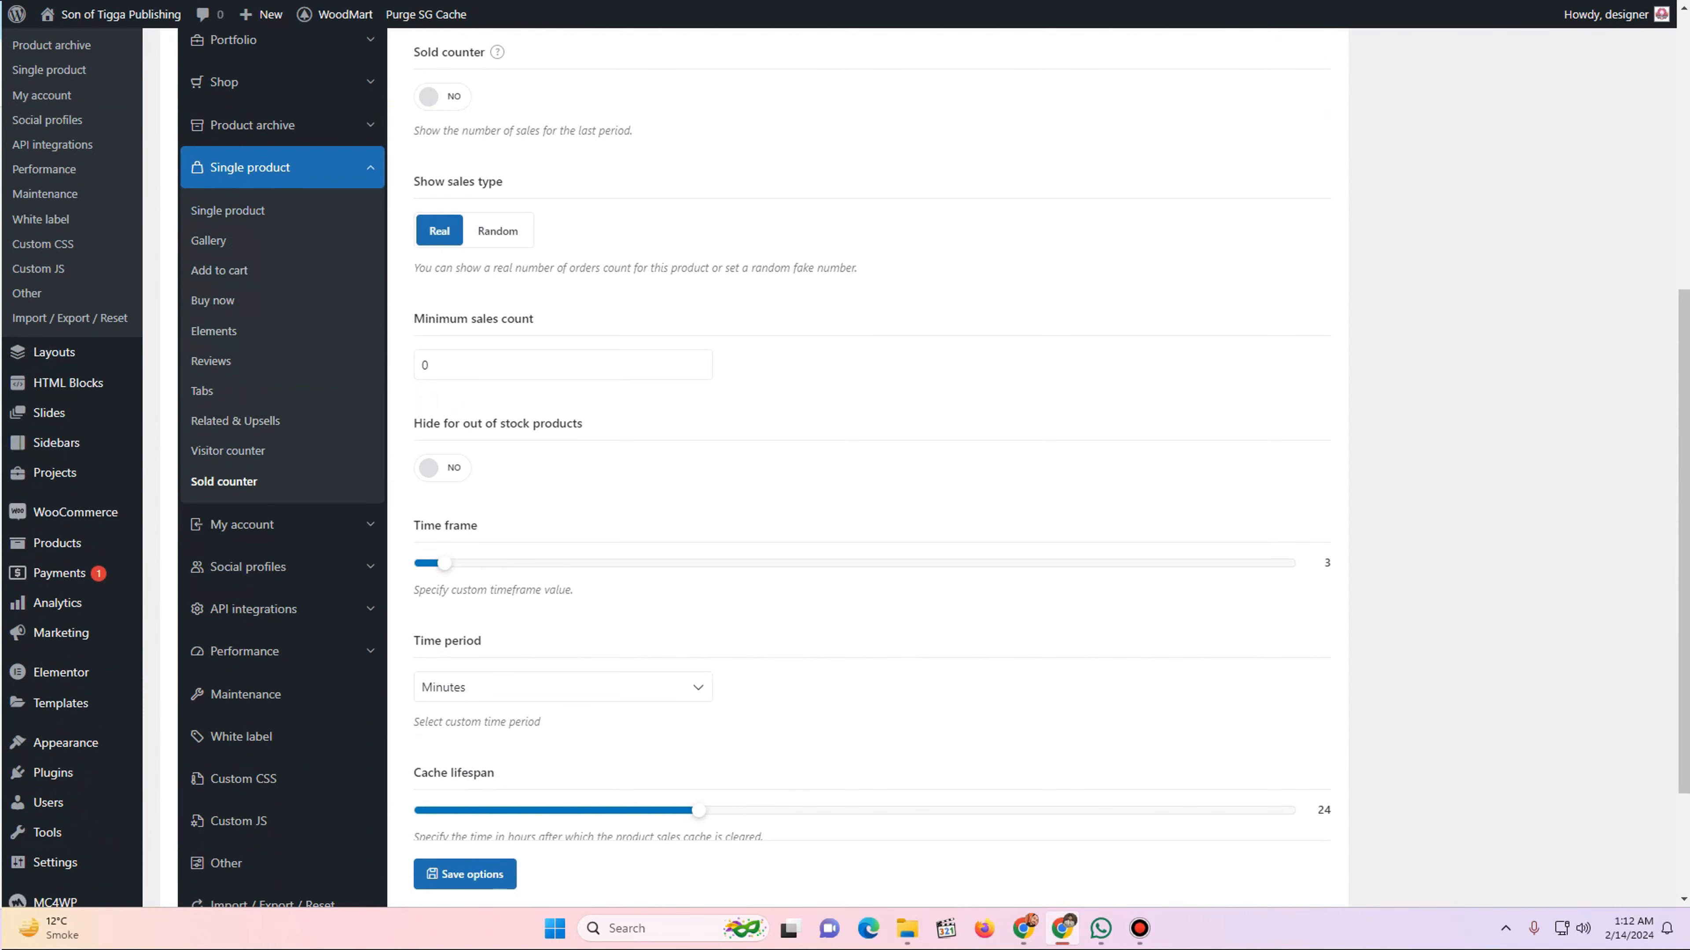
- Compare the product page's Compare and wishlist links with the options in the general Single product settings
key("ctrl+Tab")
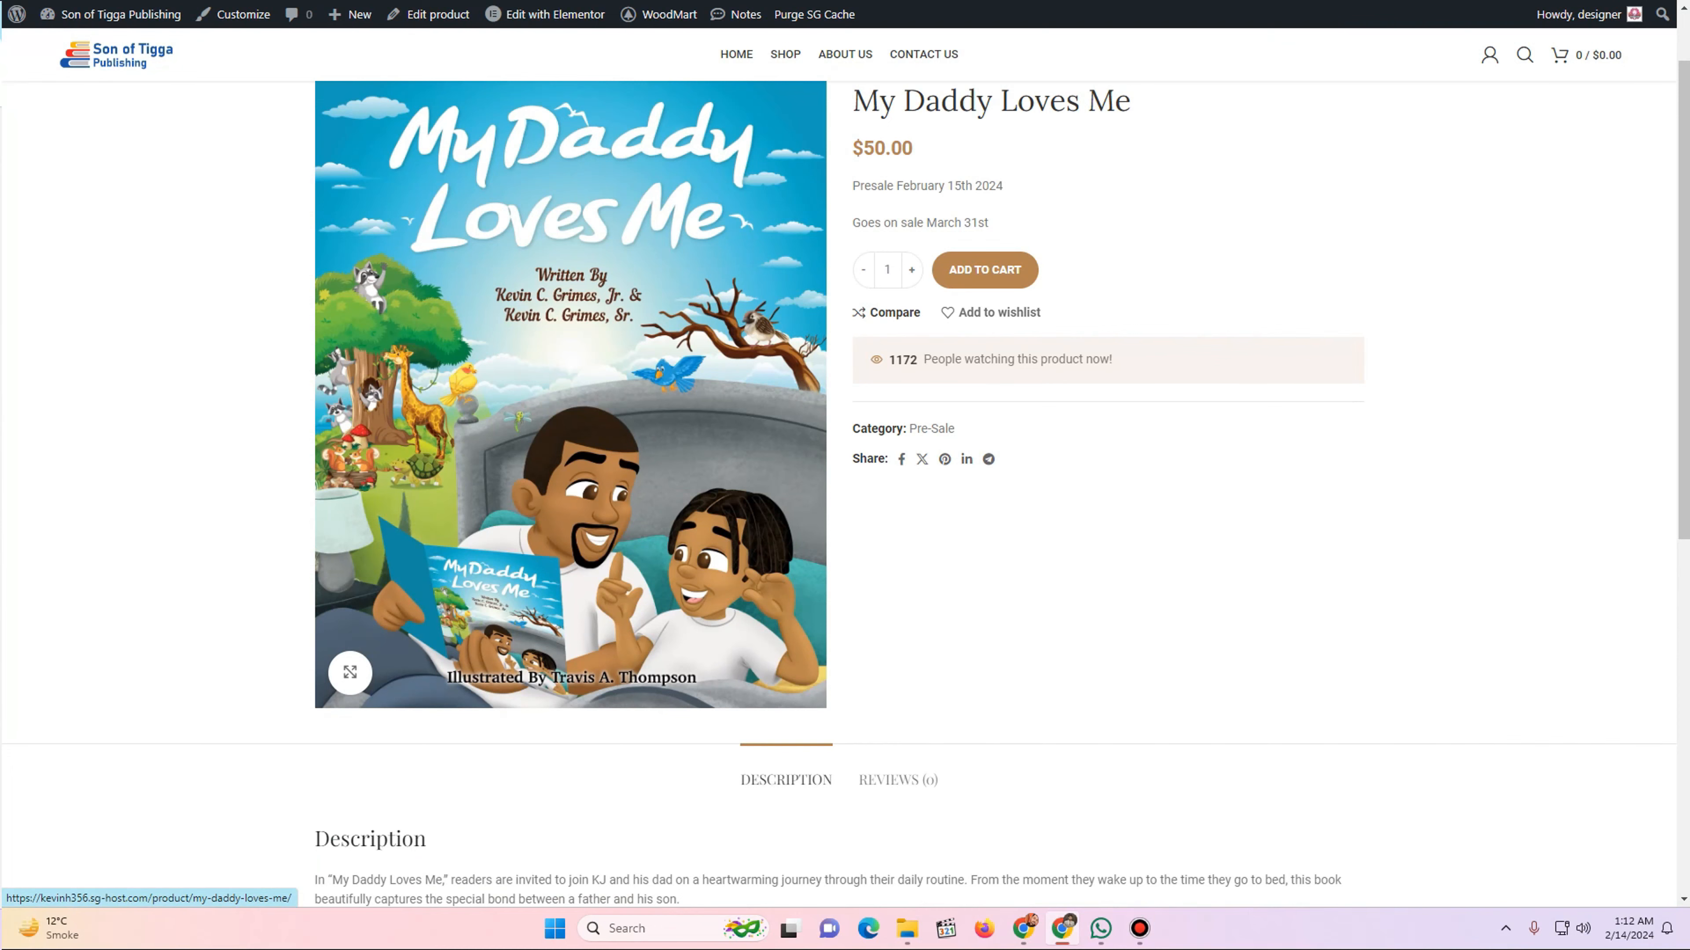
key("ctrl+shift+Tab")
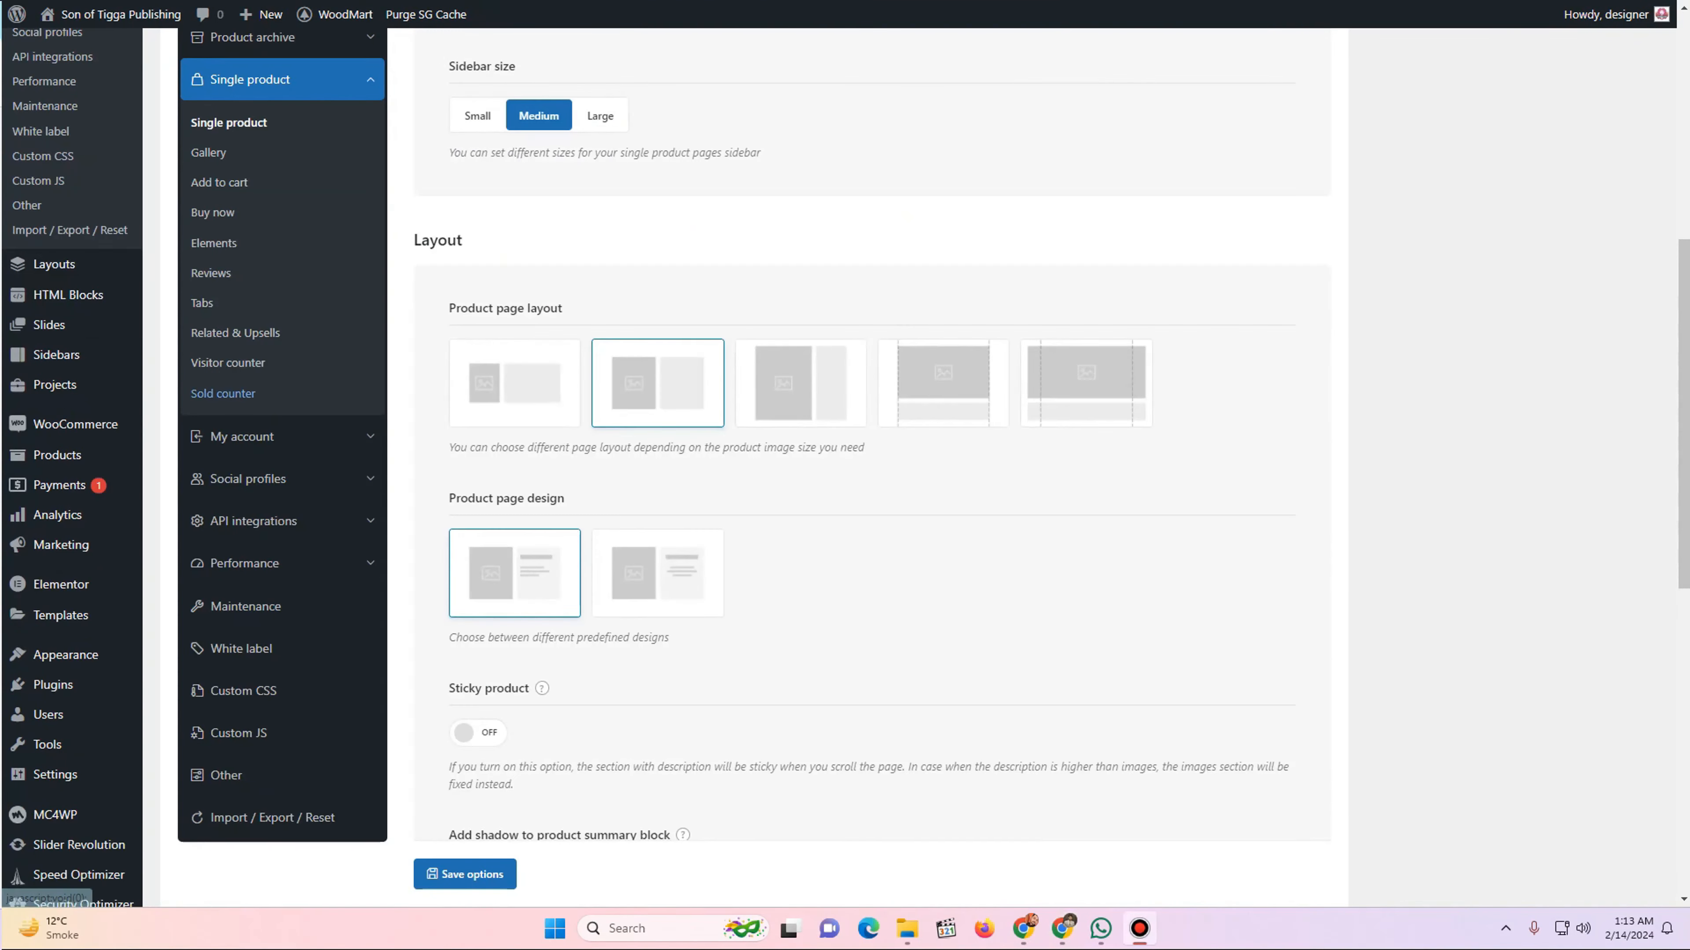
scroll(225, 393, "up", 1)
key("ctrl+Tab")
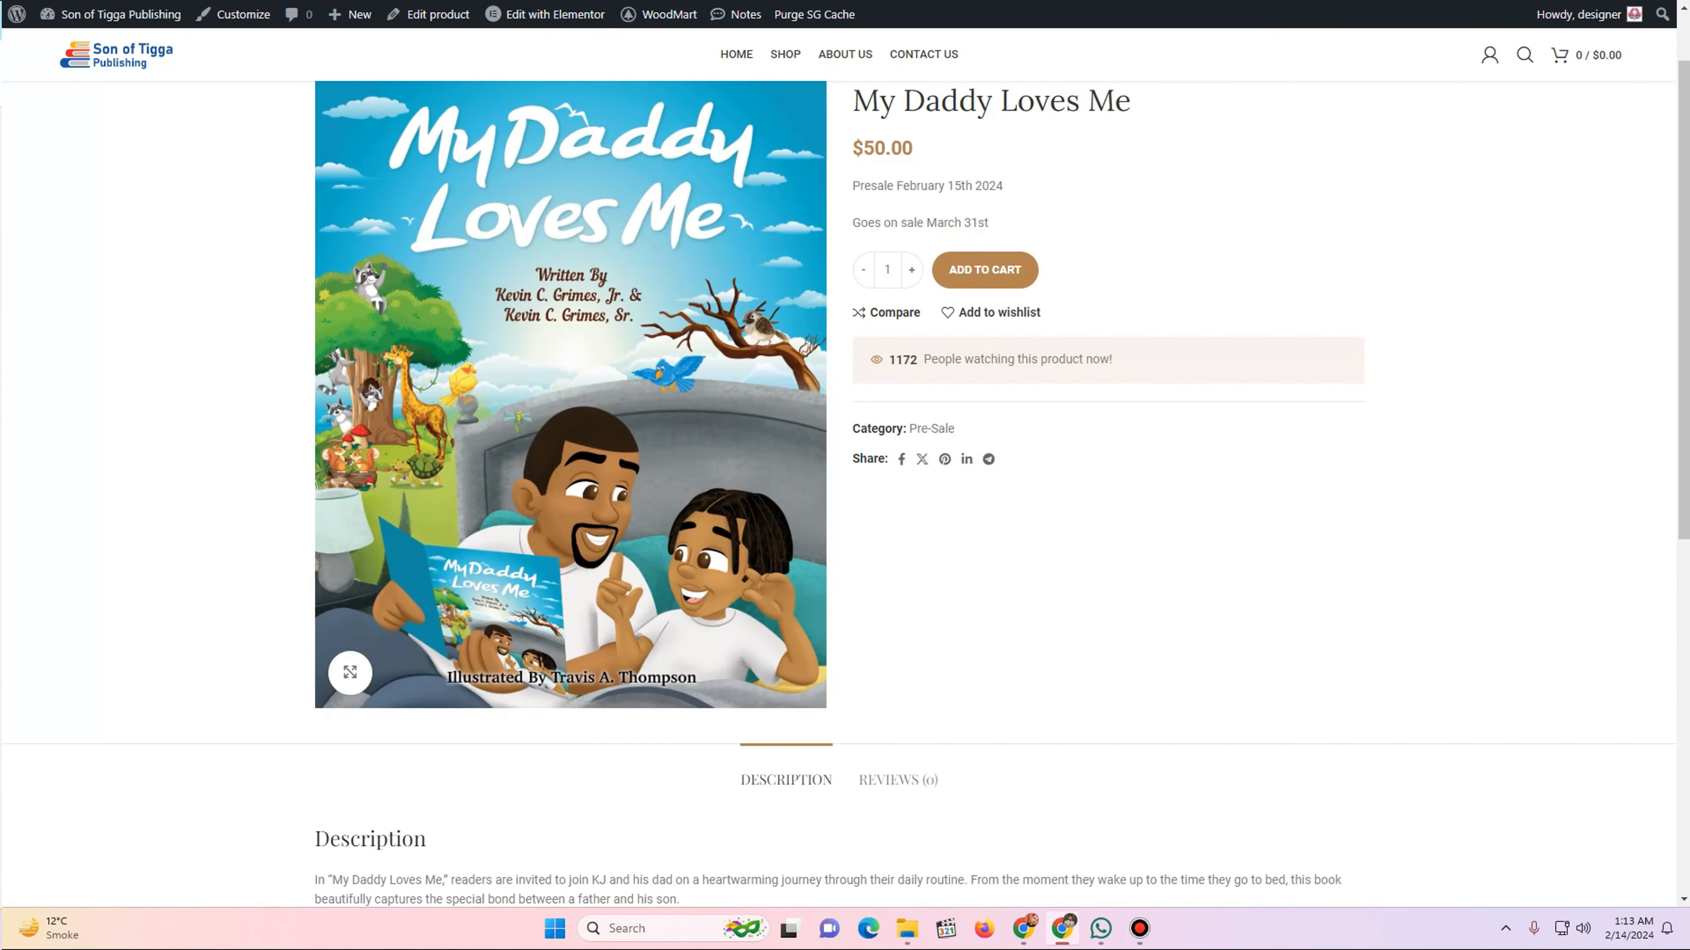
key("ctrl+shift+Tab")
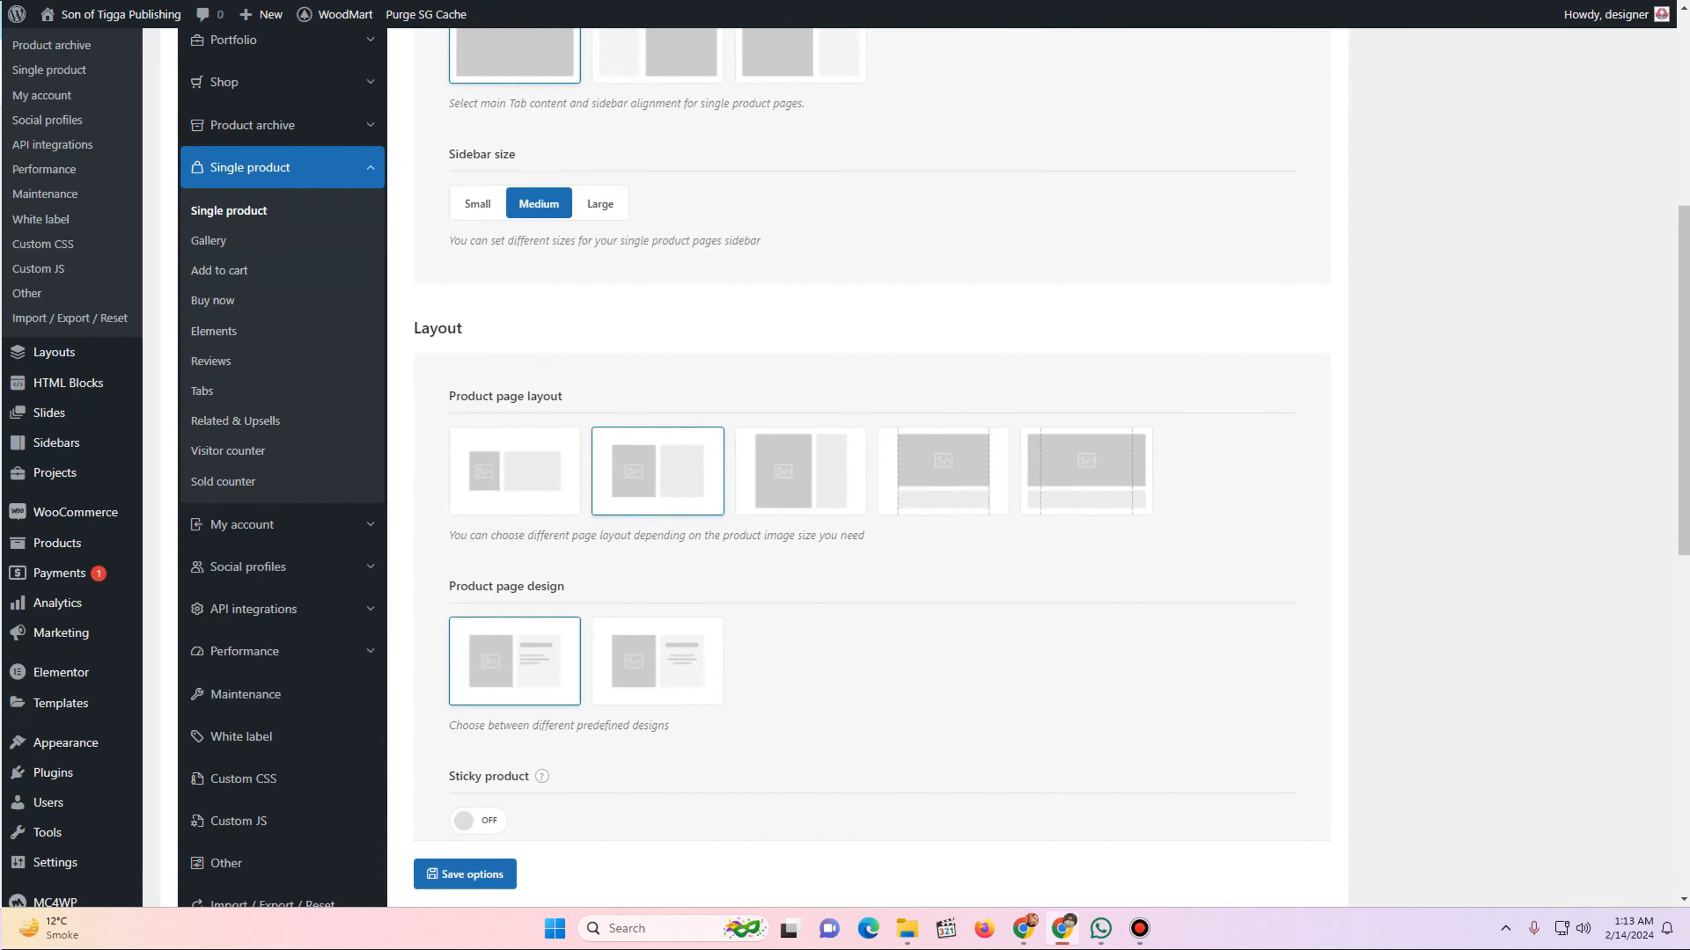
scroll(253, 390, "up", 4)
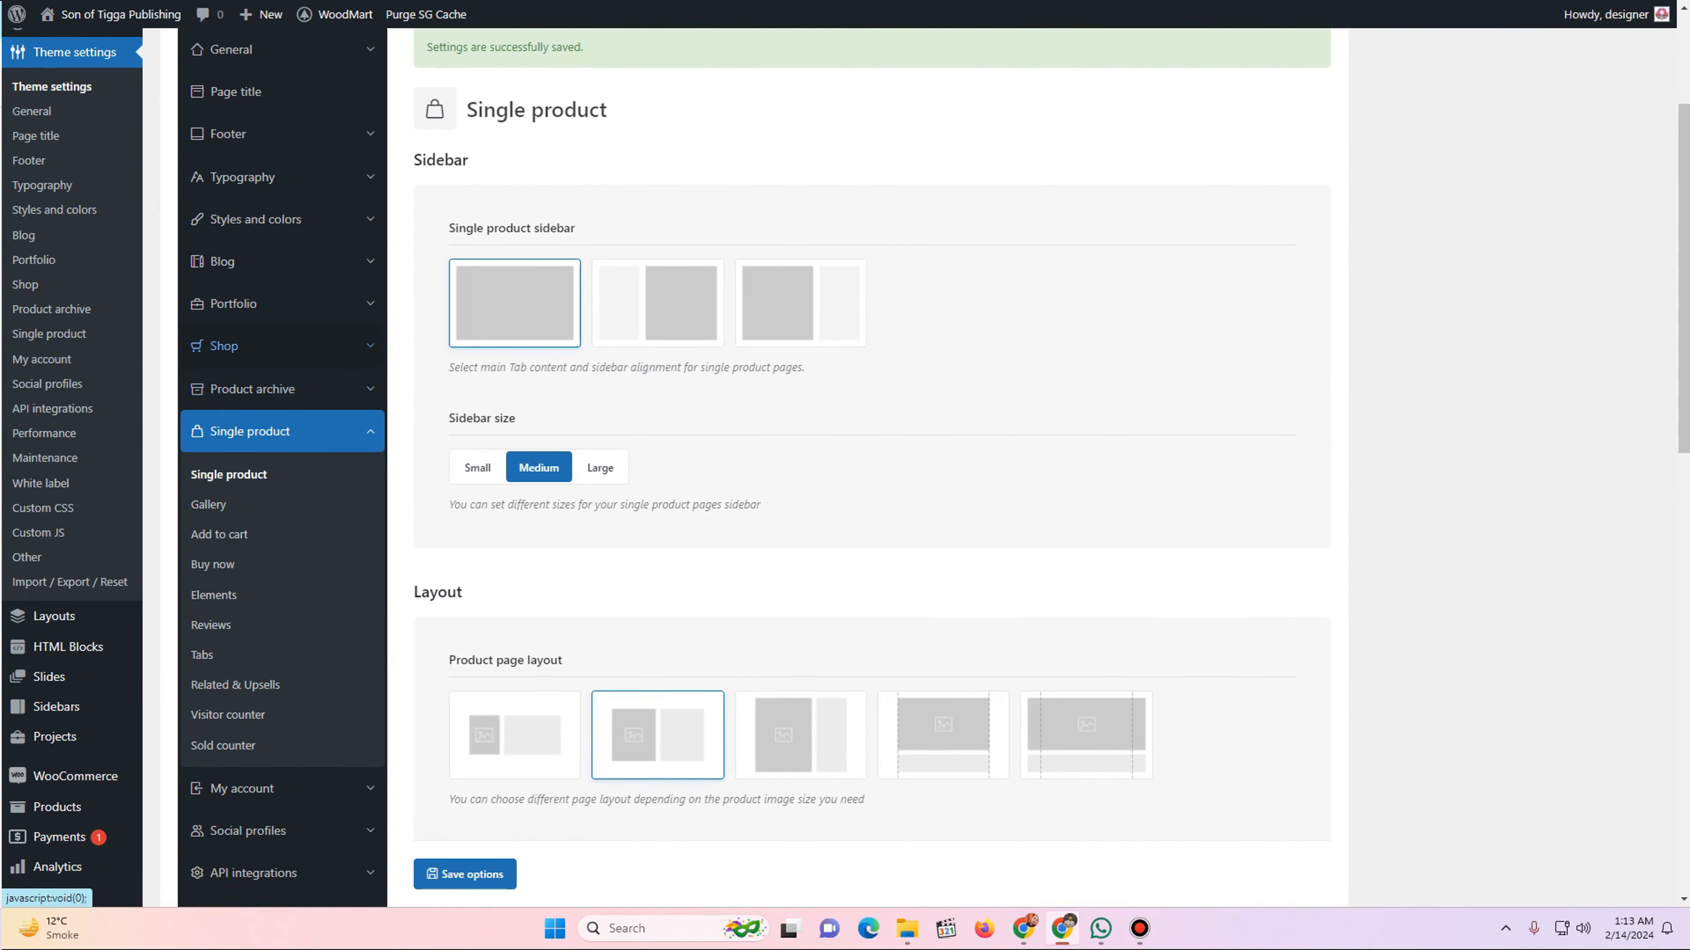
- Disable the compare feature in the Shop settings
left_click(224, 345)
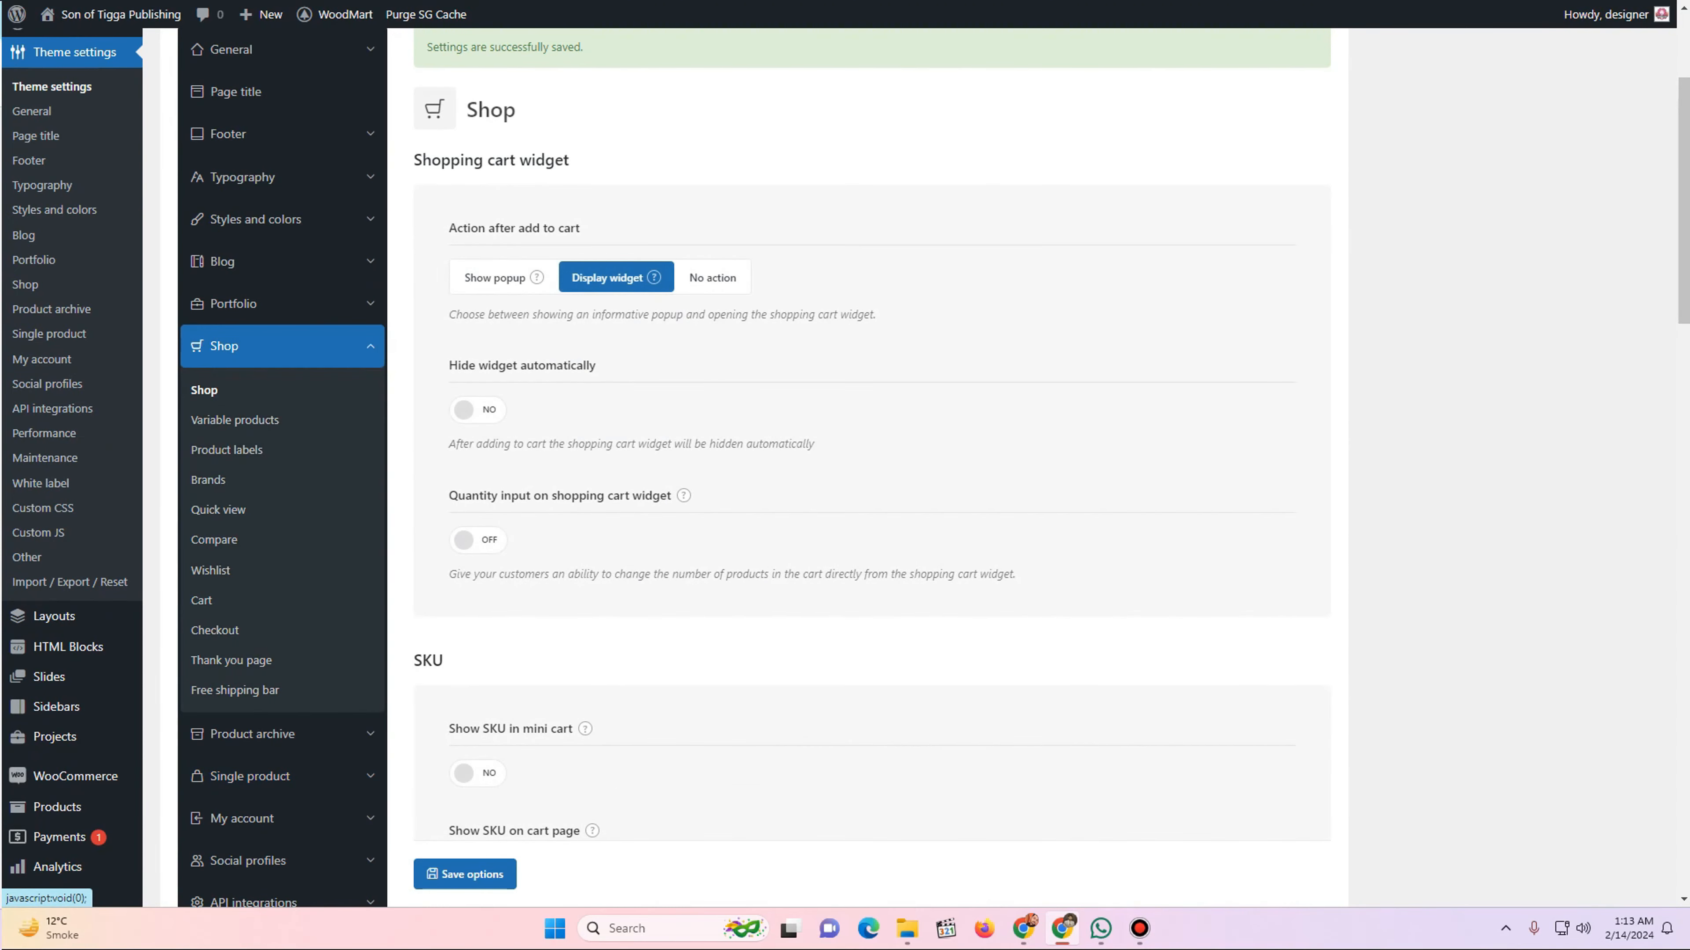
left_click(213, 539)
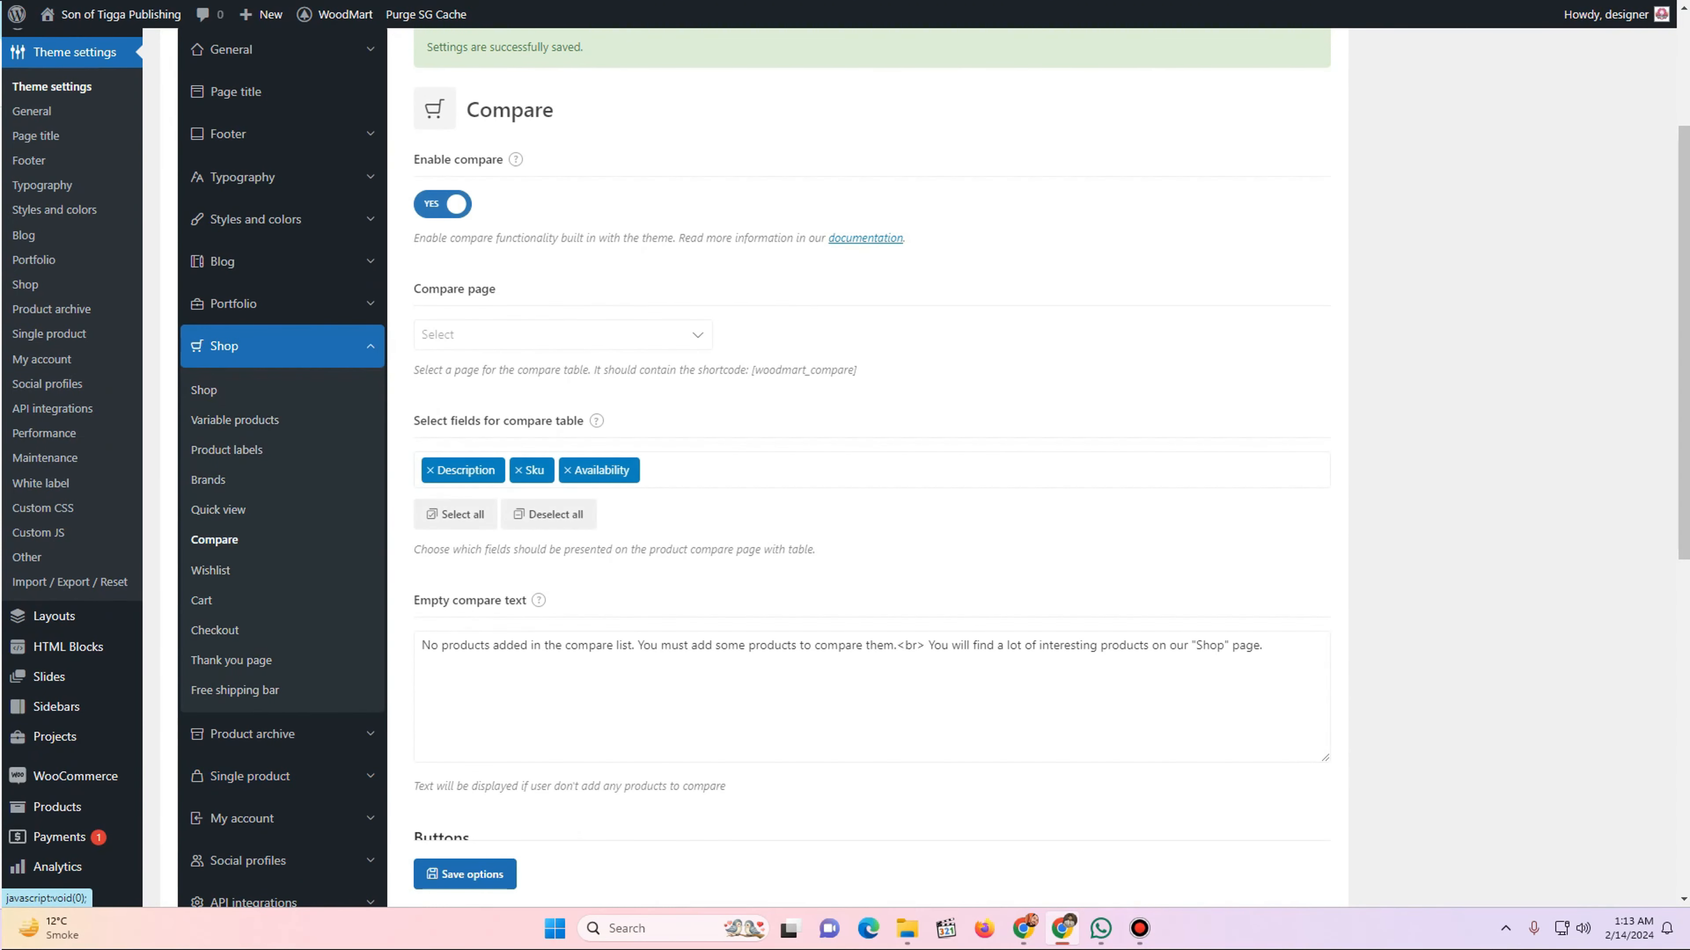
left_click(429, 202)
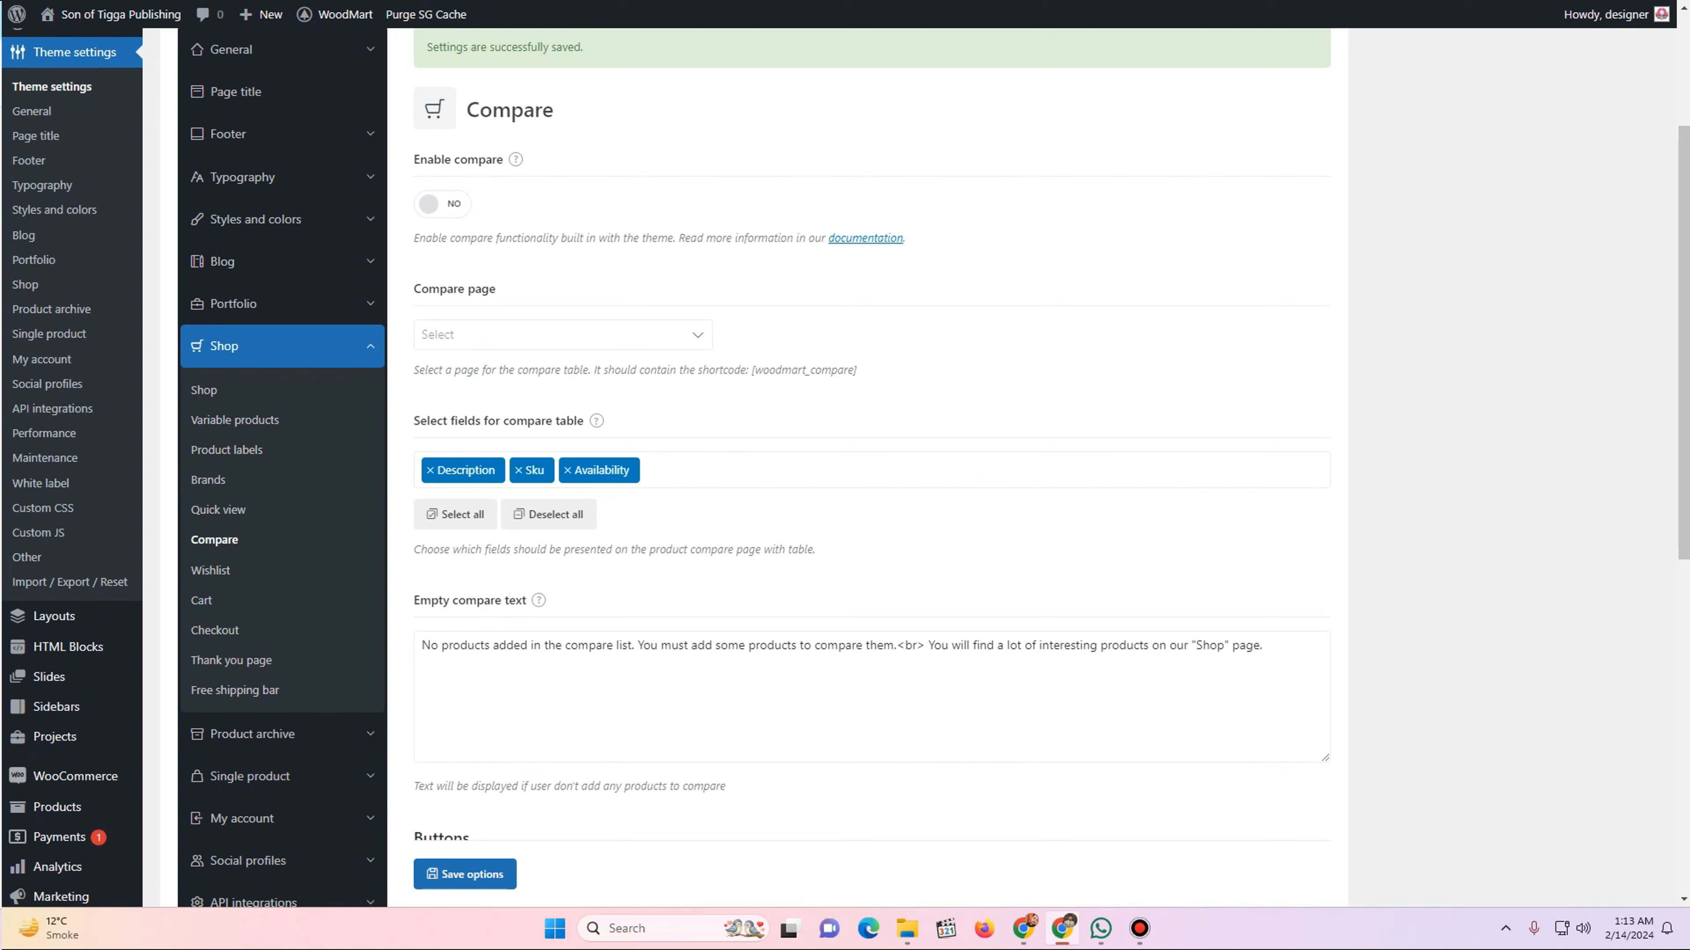
- Disable the wishlist feature and turn off its bulk actions in the Shop settings
left_click(211, 570)
left_click(442, 203)
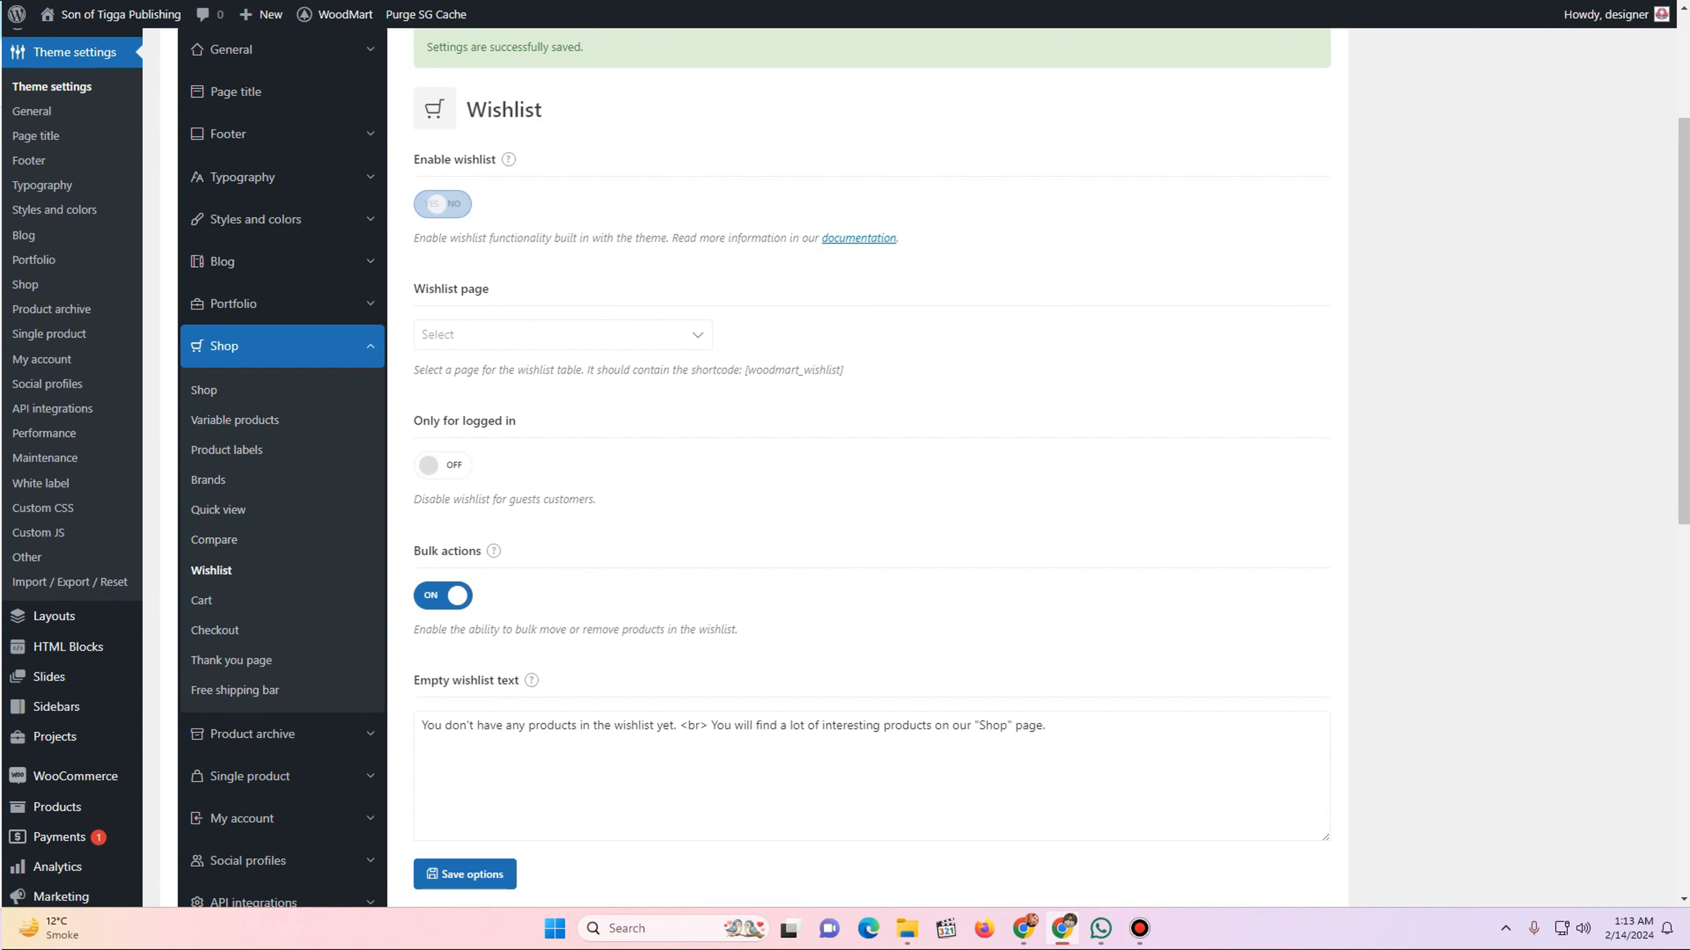
left_click(443, 596)
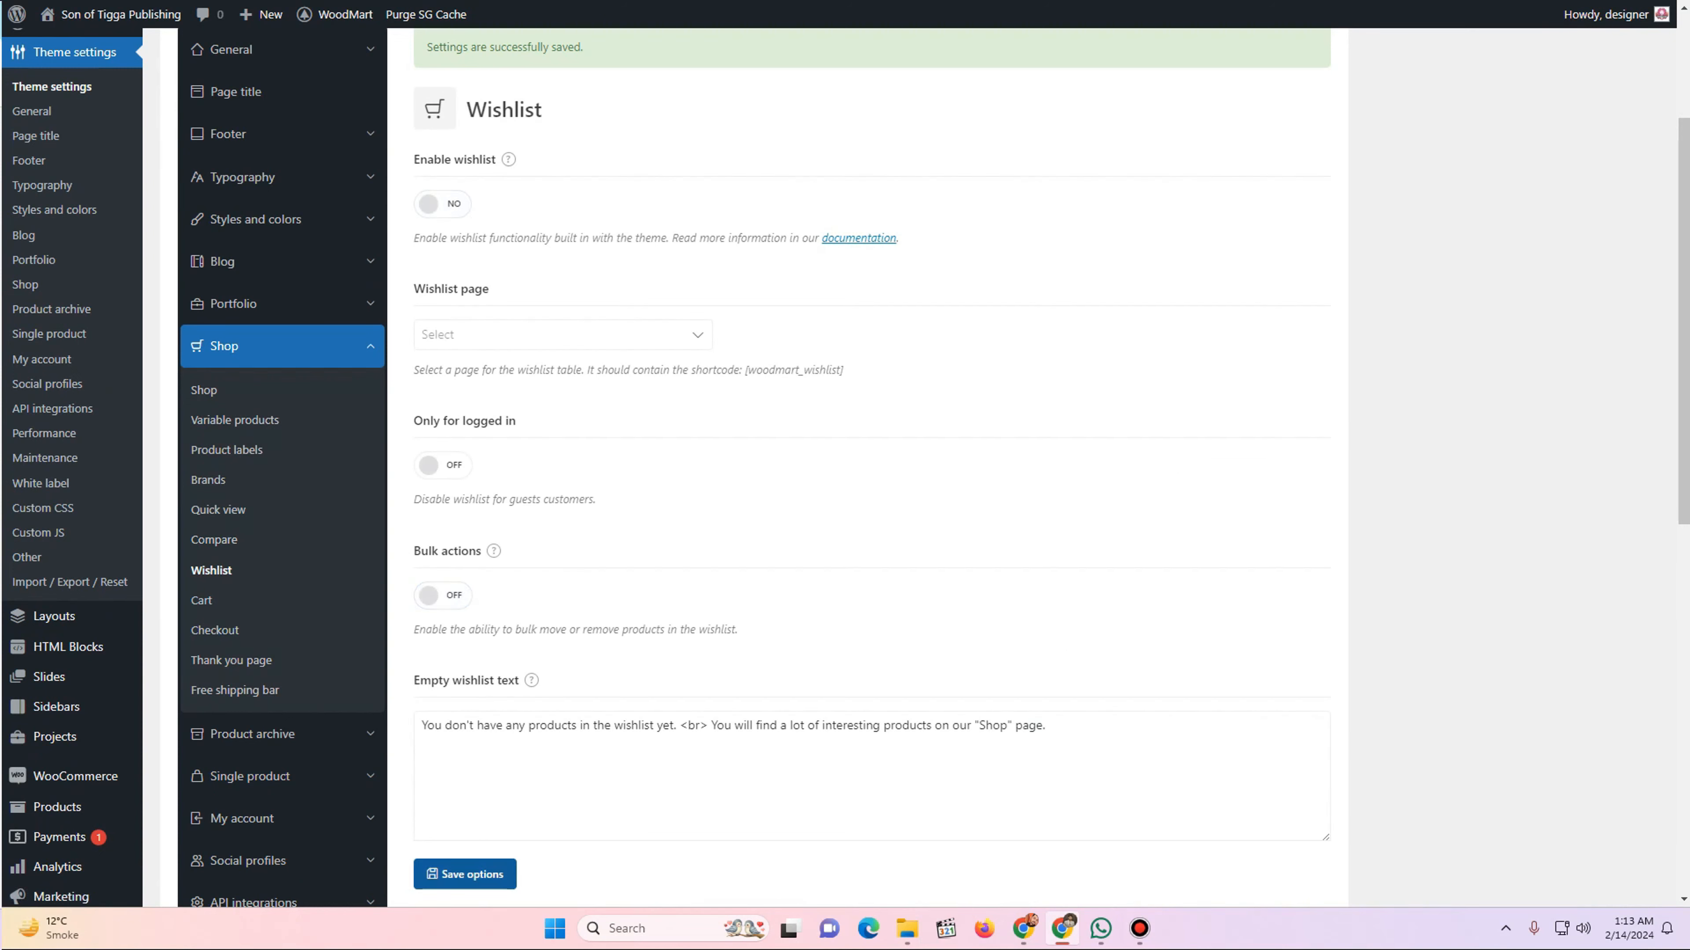
- Turn off the wishlist button on products in loop and save the Wishlist settings
scroll(871, 466, "down", 8)
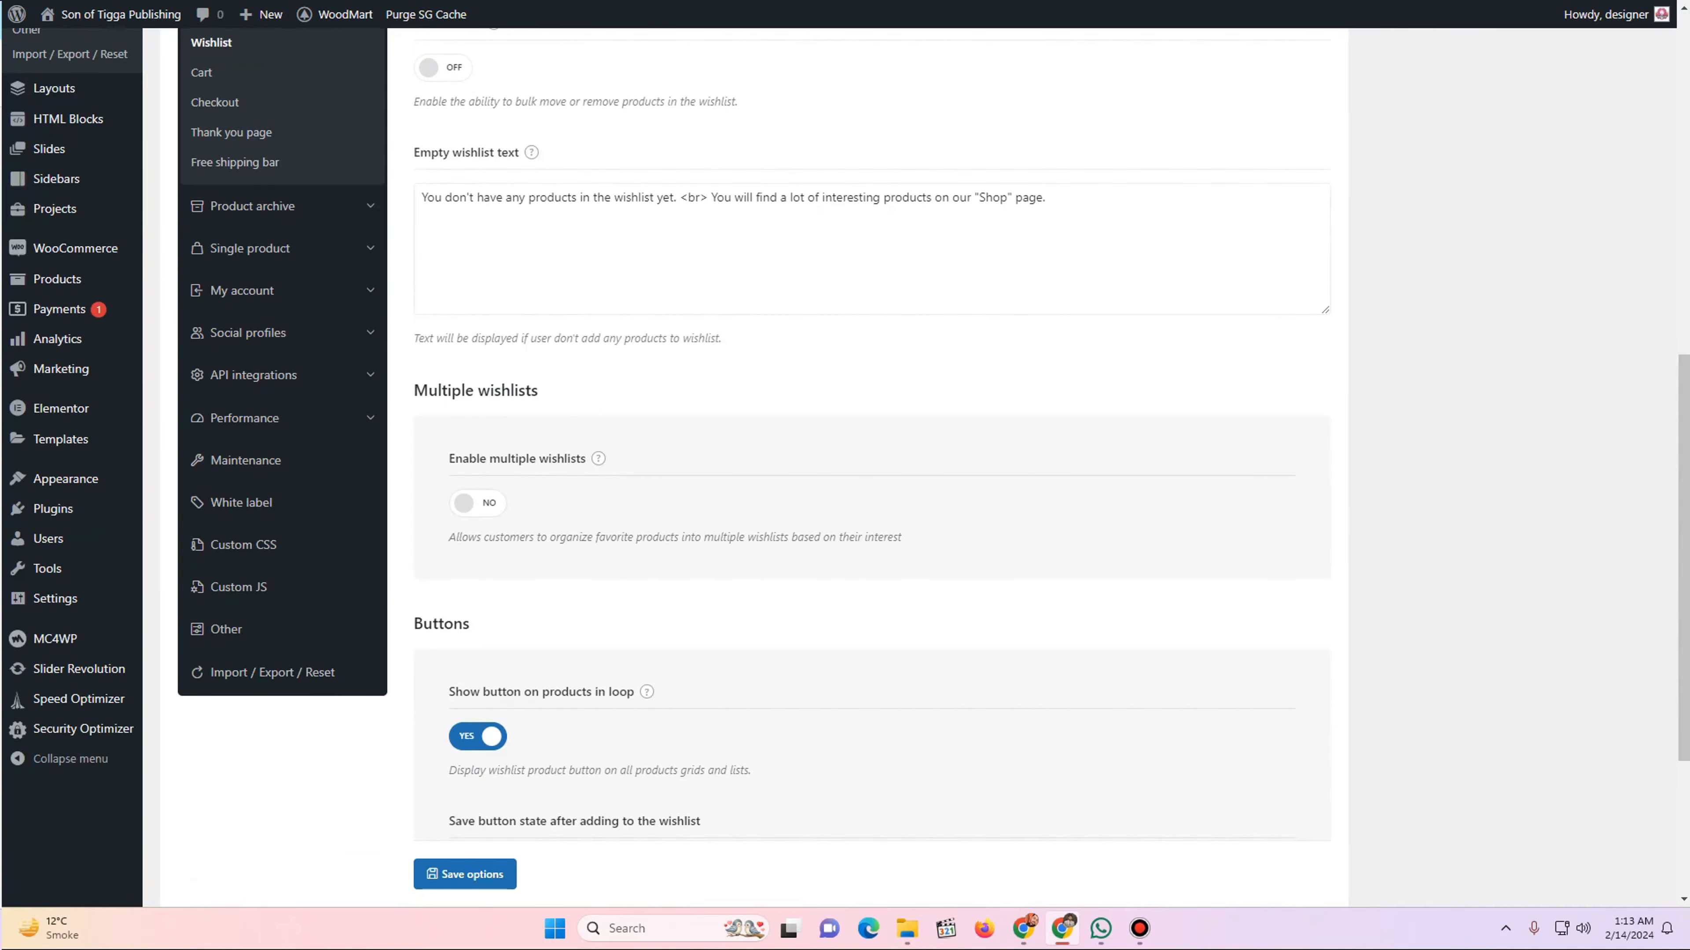
scroll(871, 466, "down", 4)
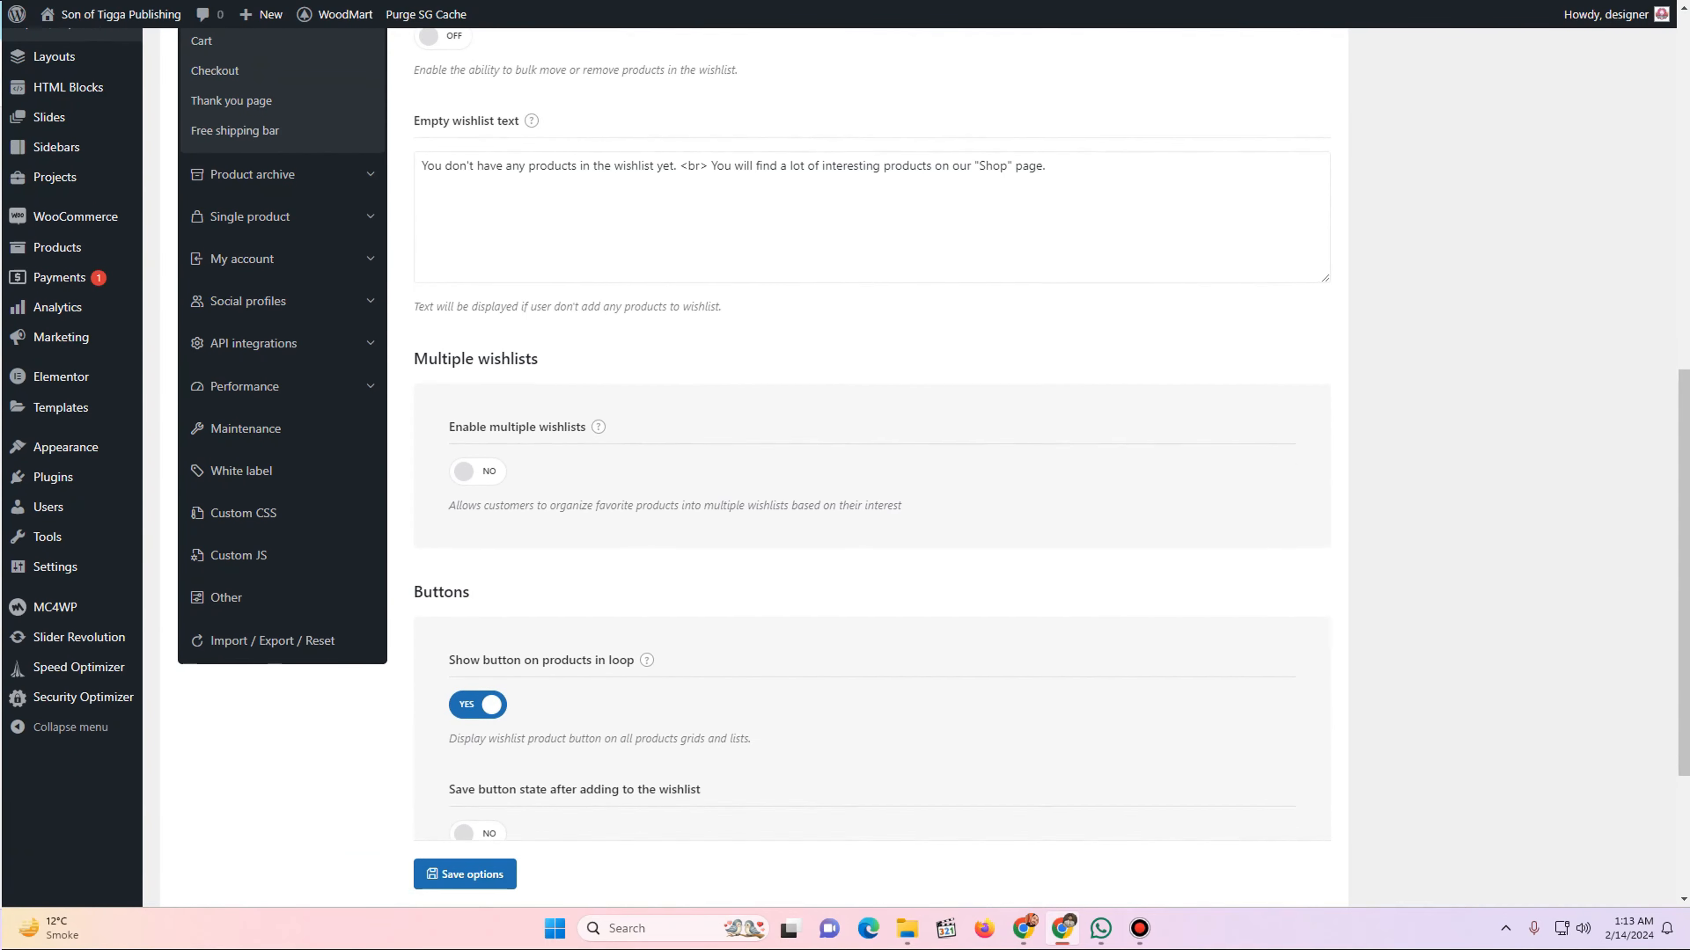
scroll(871, 466, "down", 12)
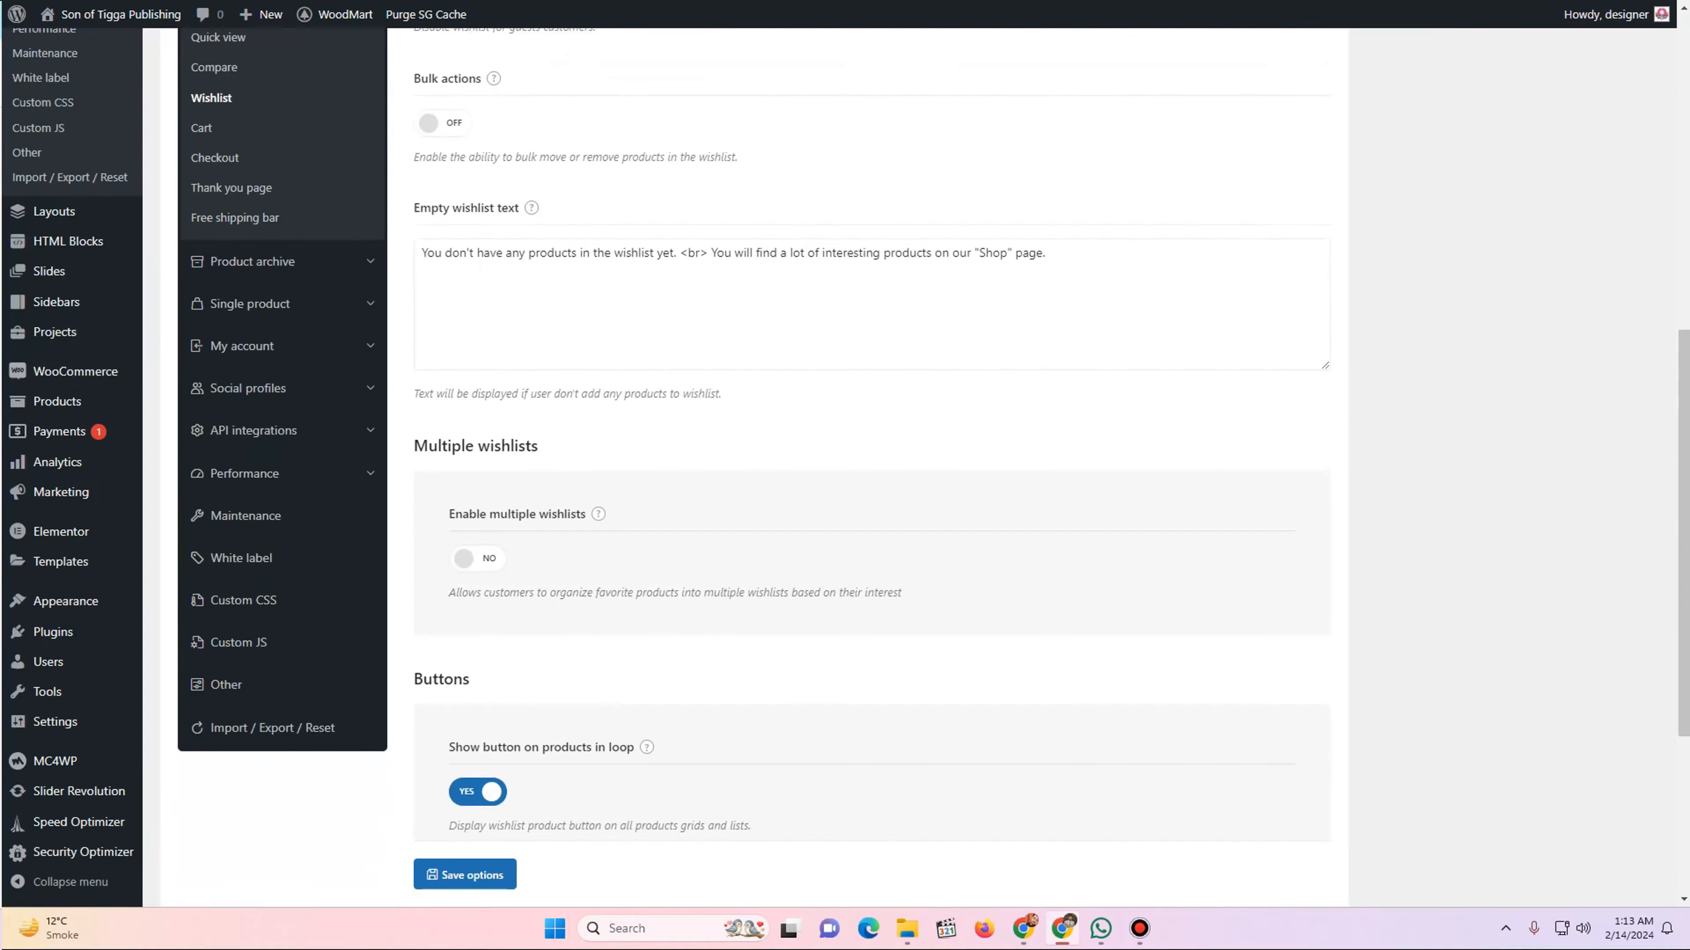
left_click(478, 527)
left_click(477, 527)
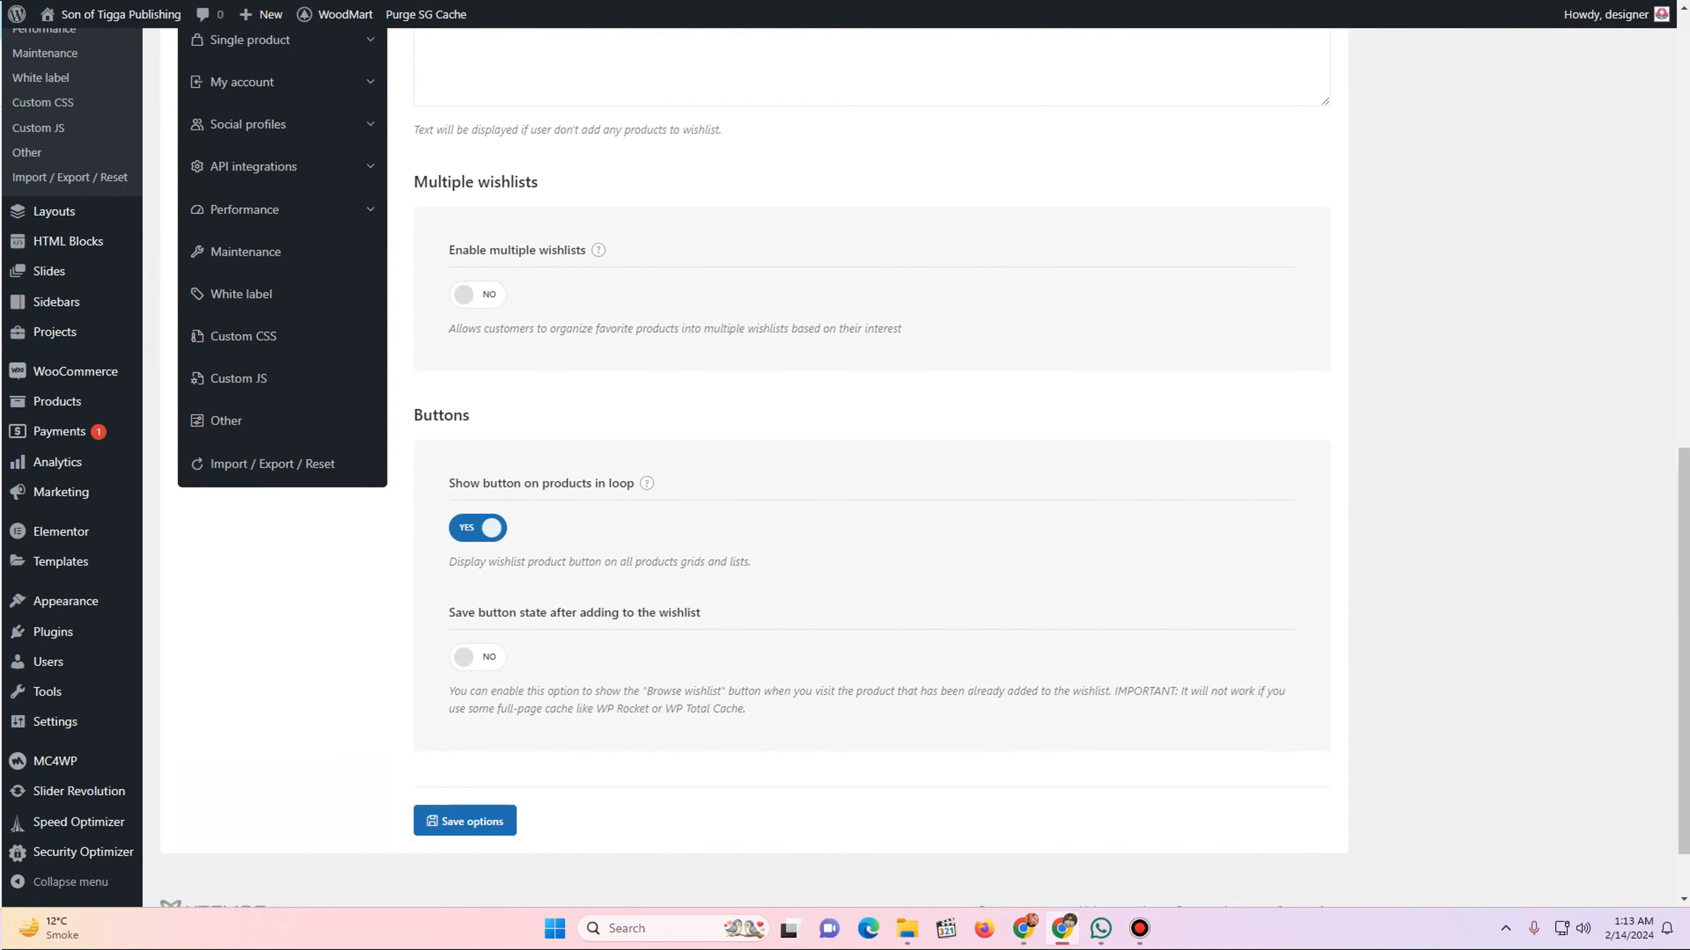
left_click(478, 528)
scroll(871, 465, "up", 8)
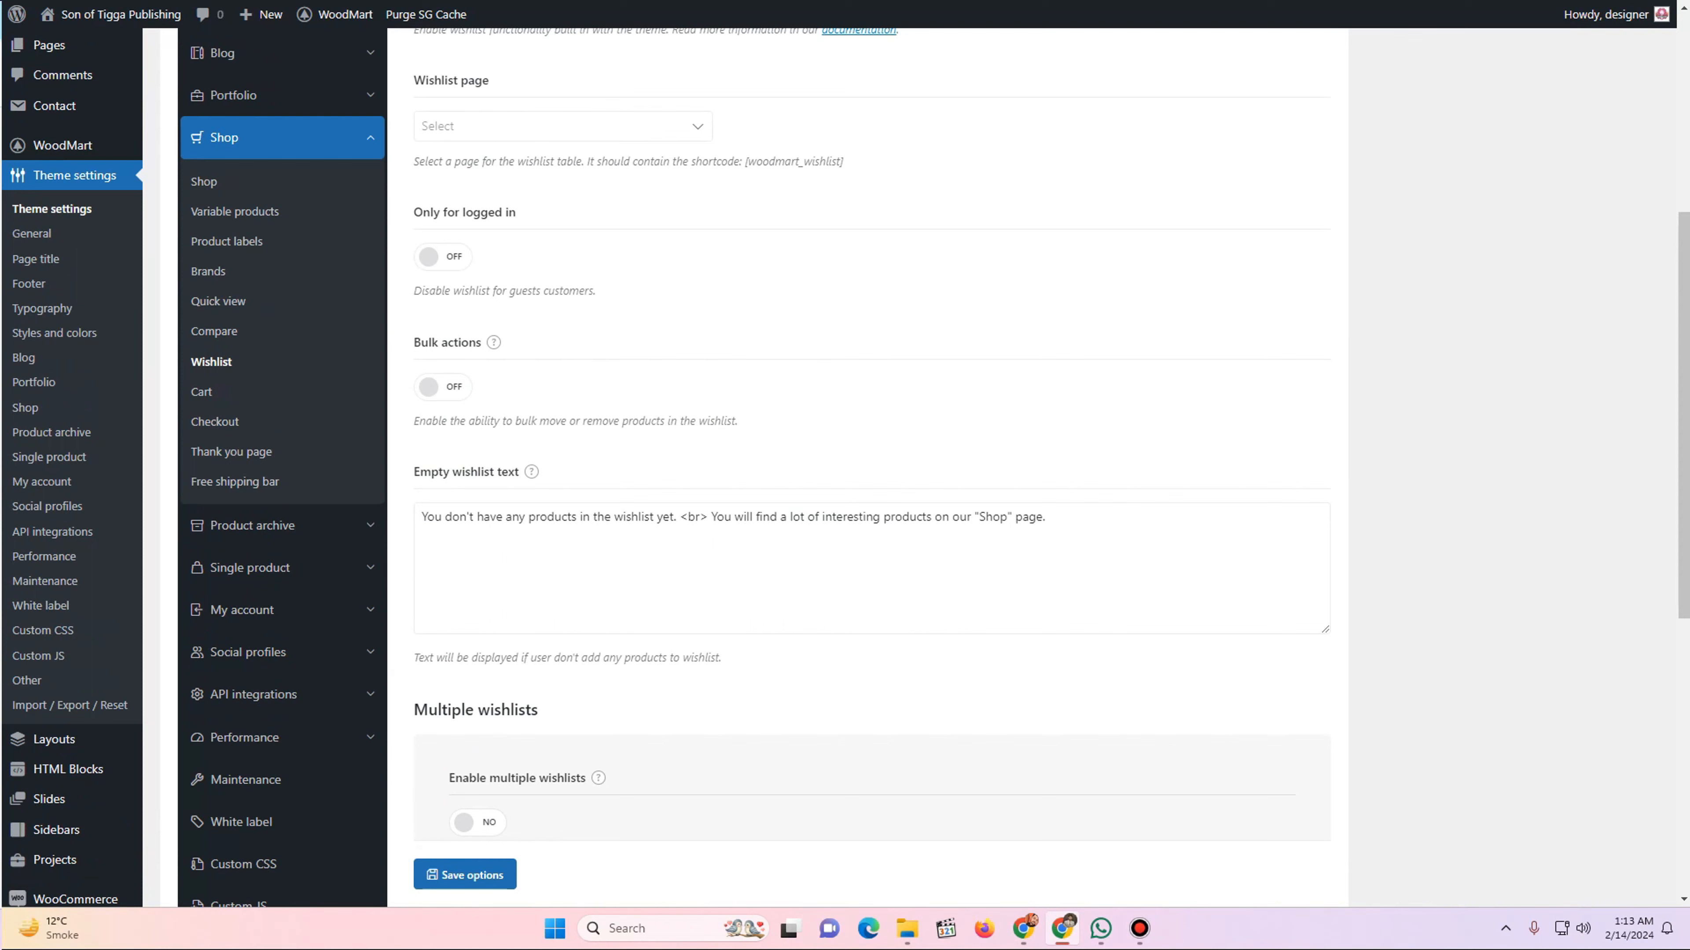
left_click(211, 362)
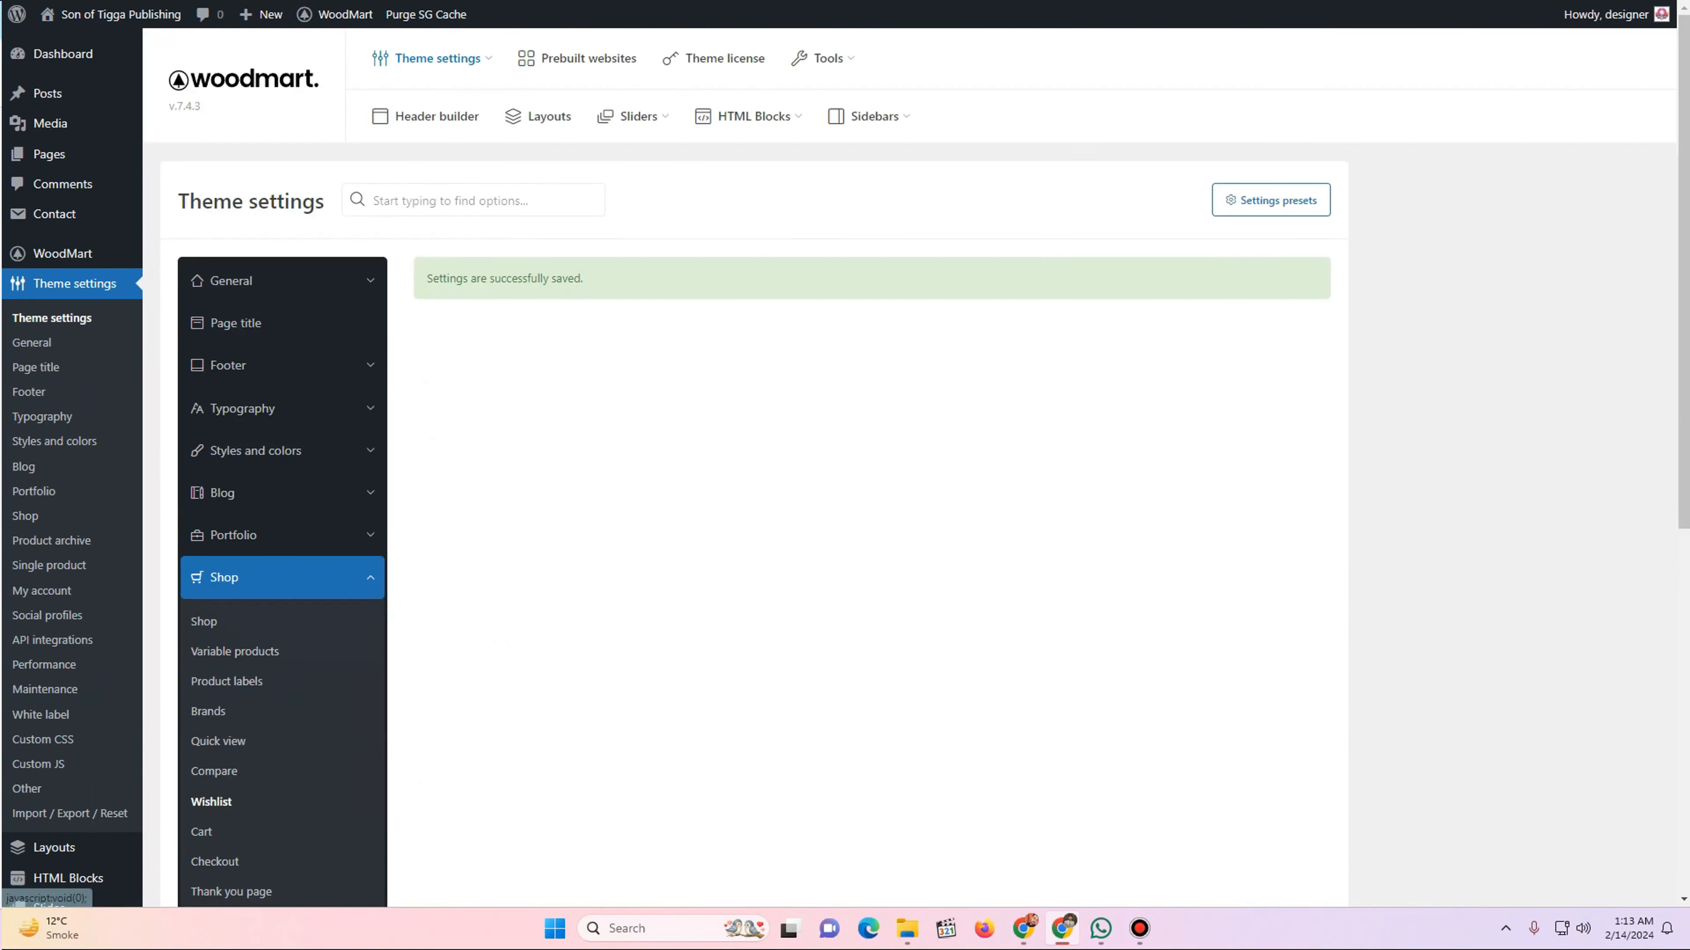
- Turn off the compare button on the product grid in the Compare settings and save the options
scroll(871, 466, "down", 2)
left_click(213, 596)
scroll(871, 466, "down", 9)
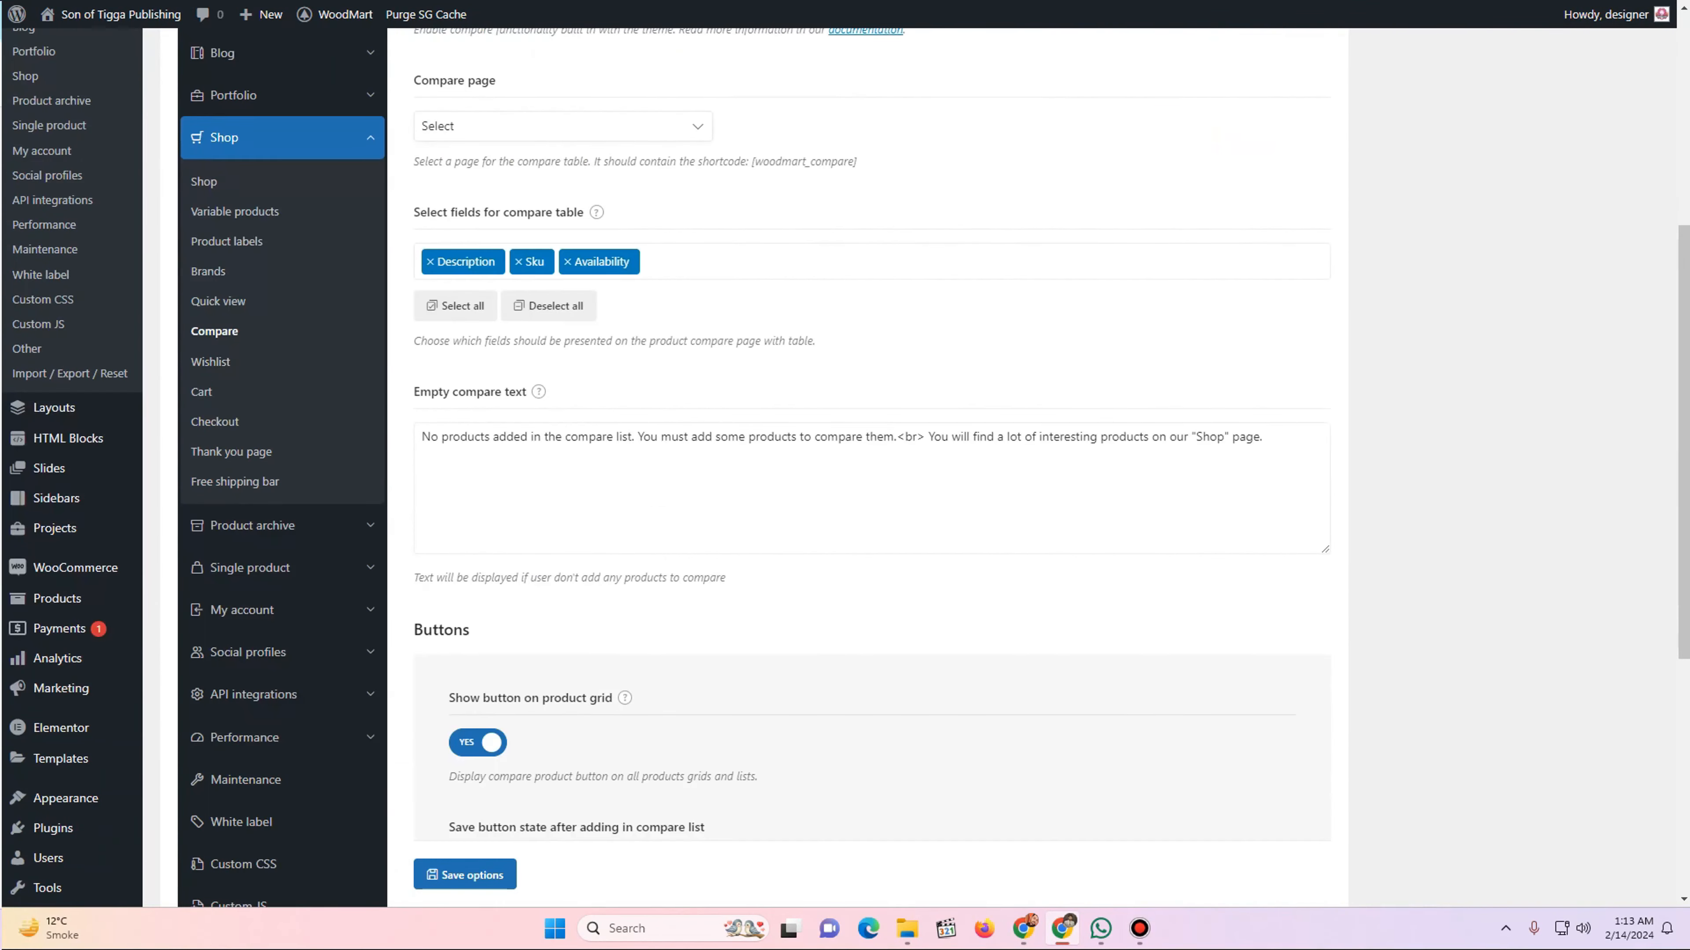
left_click(477, 390)
scroll(519, 520, "down", 1)
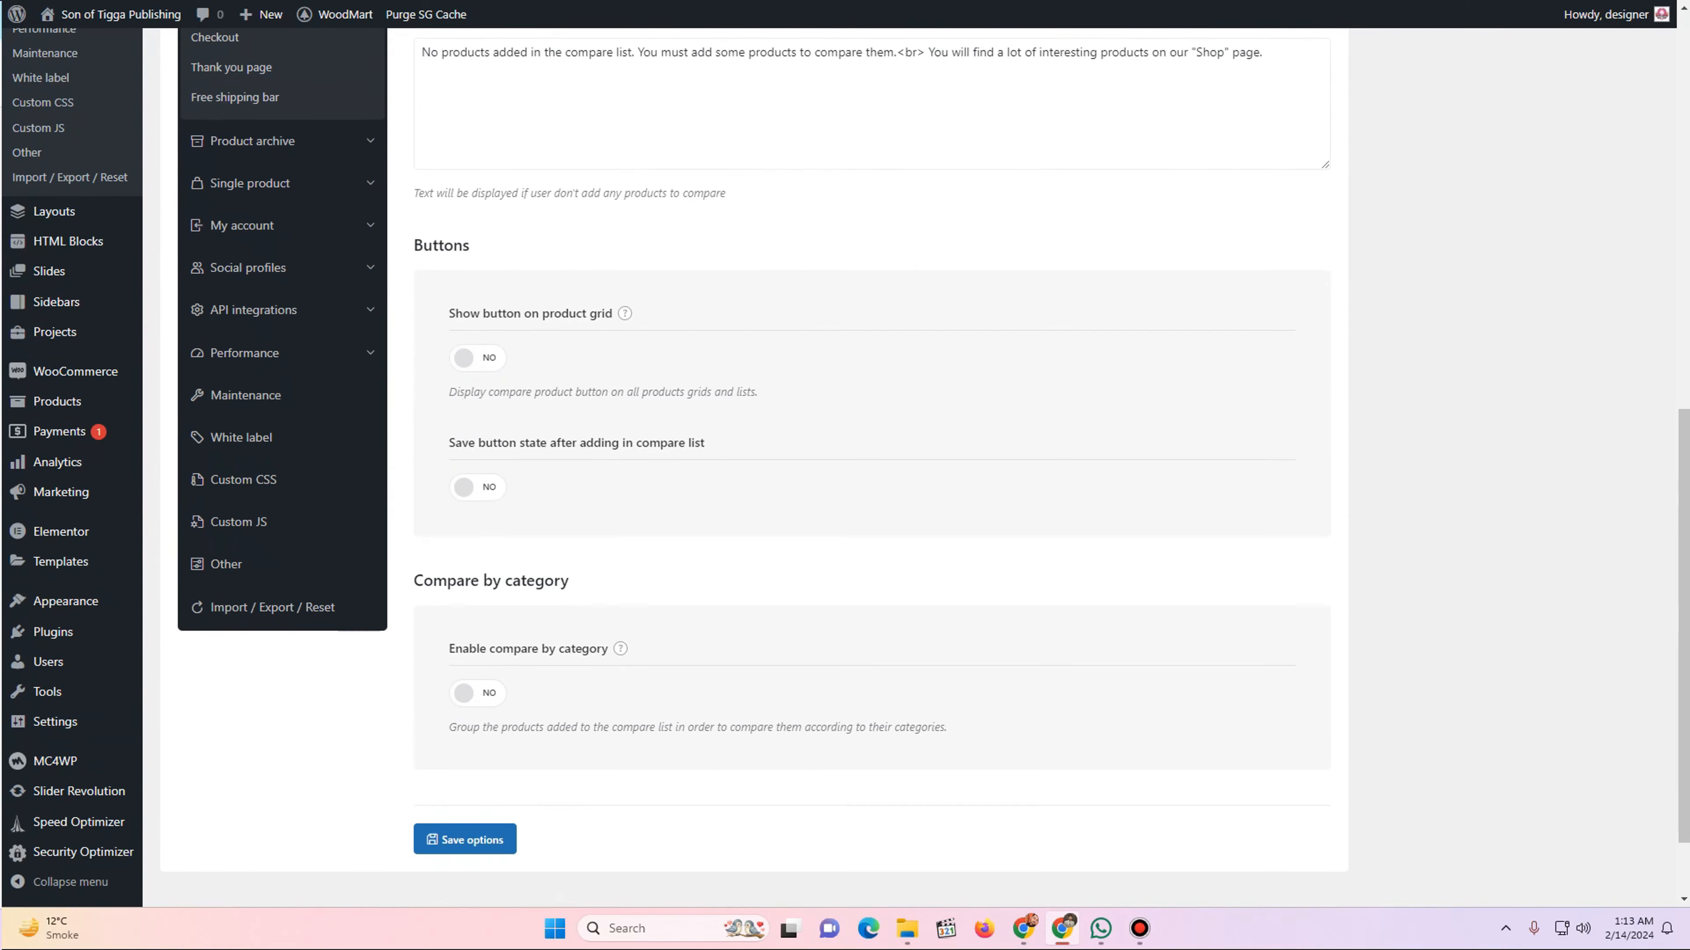
scroll(549, 569, "up", 8)
scroll(549, 569, "down", 8)
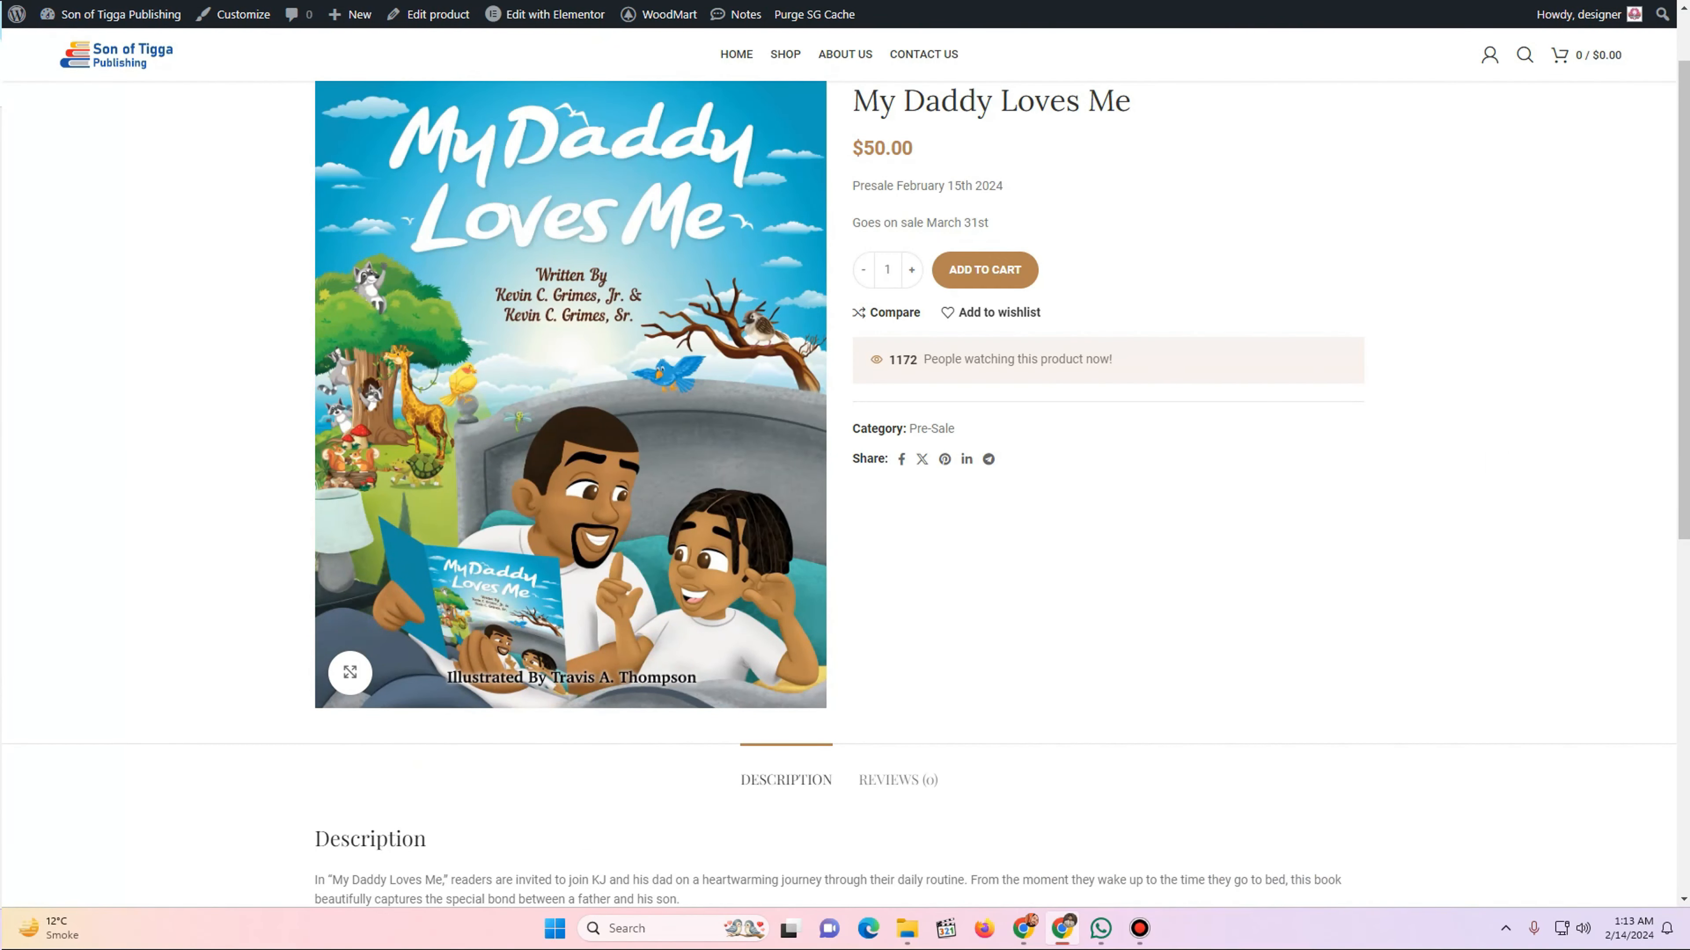
- Check the My Daddy Loves Me product page below the add-to-cart button and through its description against the saved Compare settings
scroll(571, 420, "up", 1)
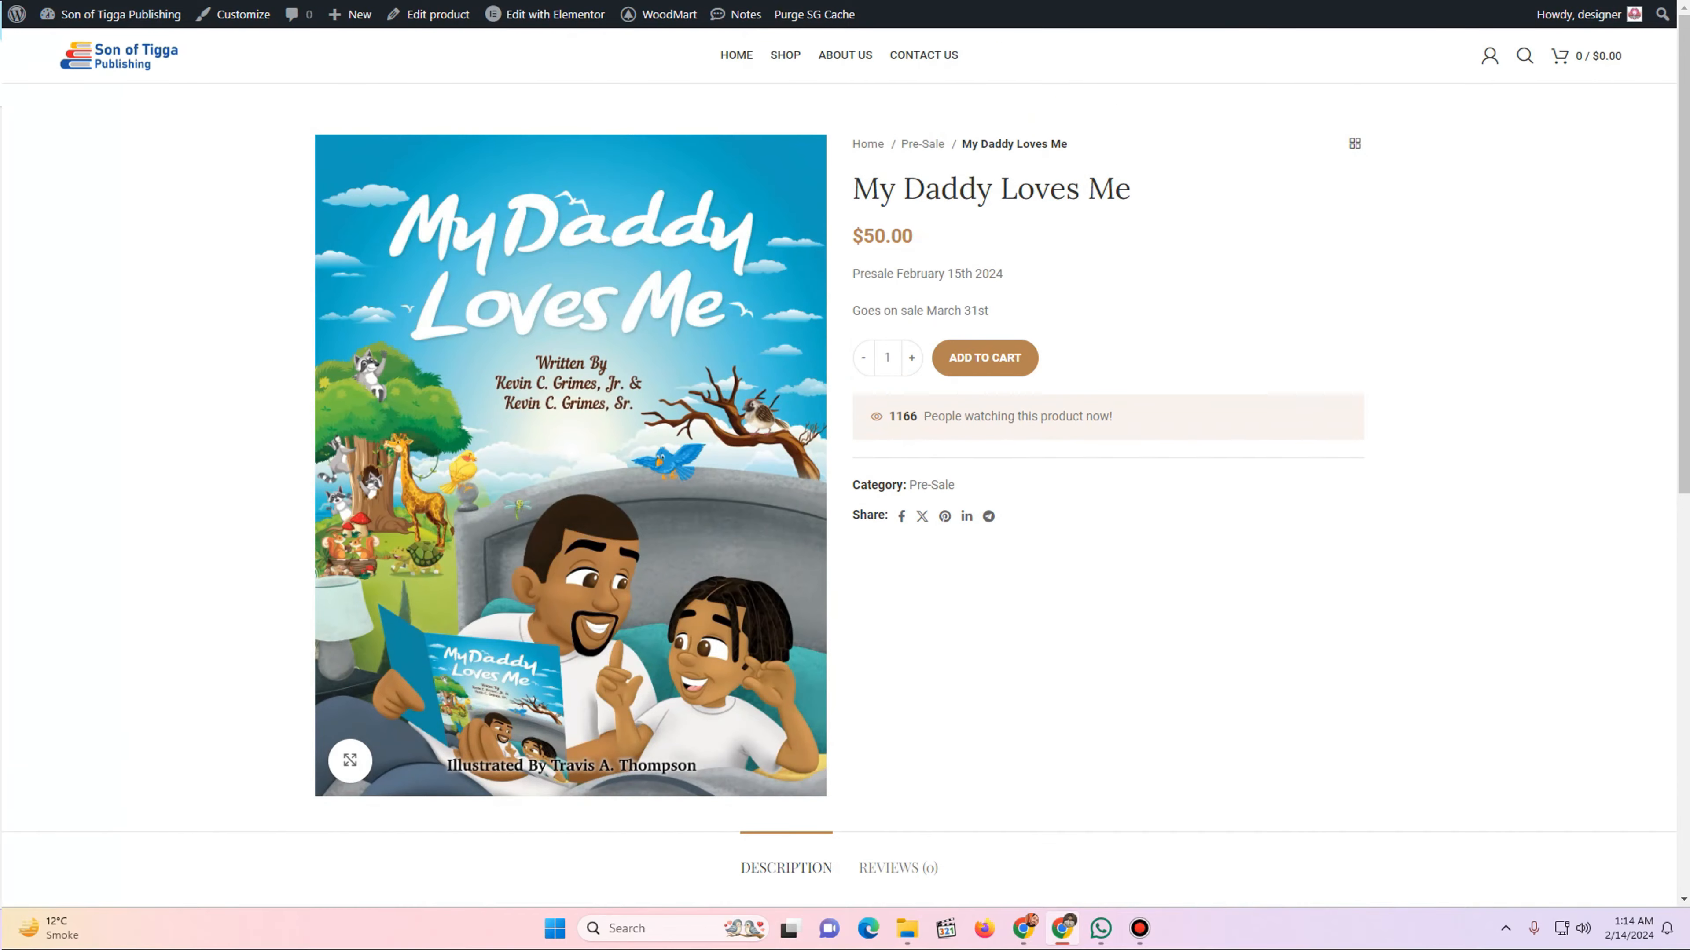
scroll(844, 466, "down", 5)
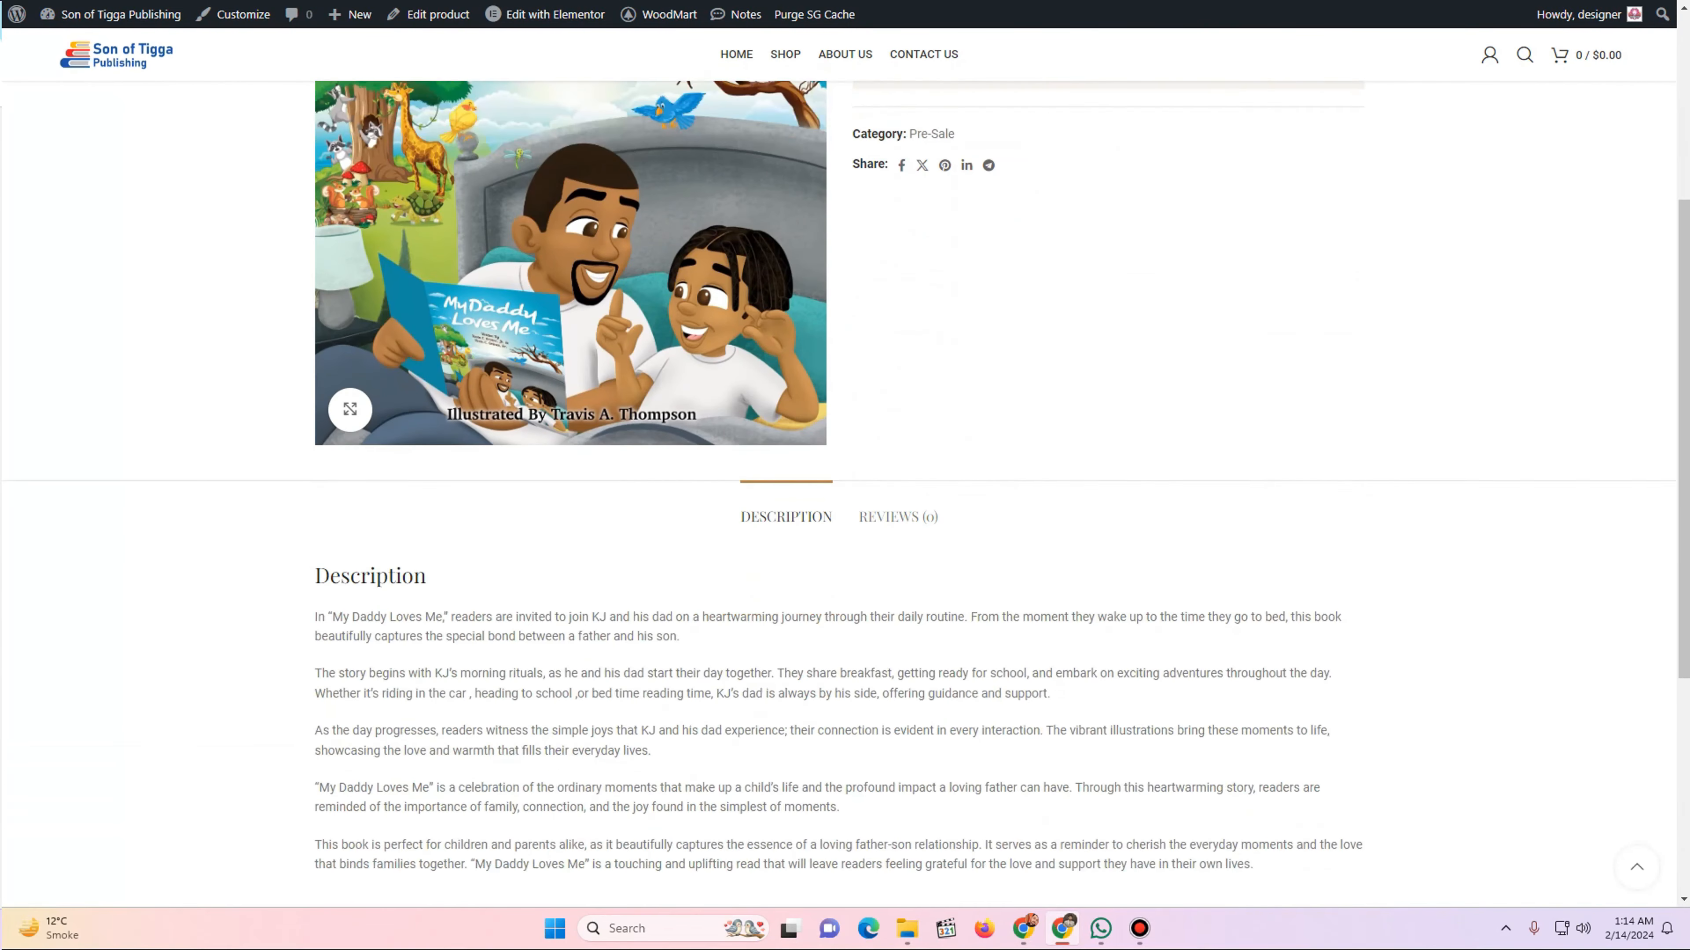
scroll(845, 466, "up", 5)
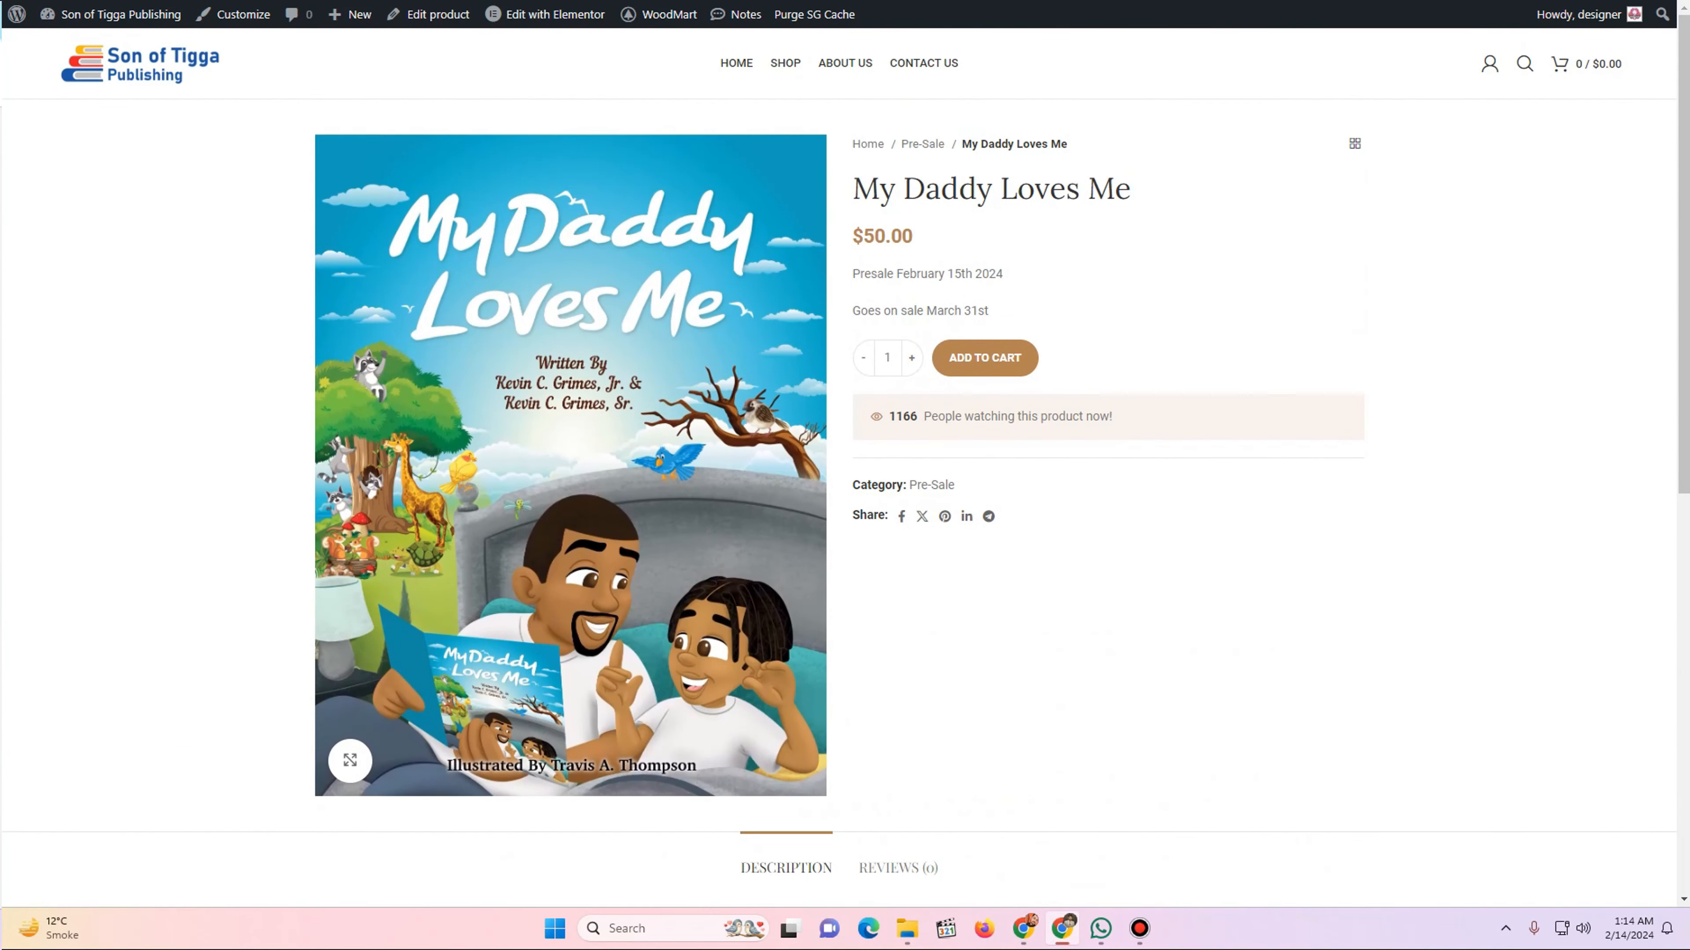
key("ctrl+Tab")
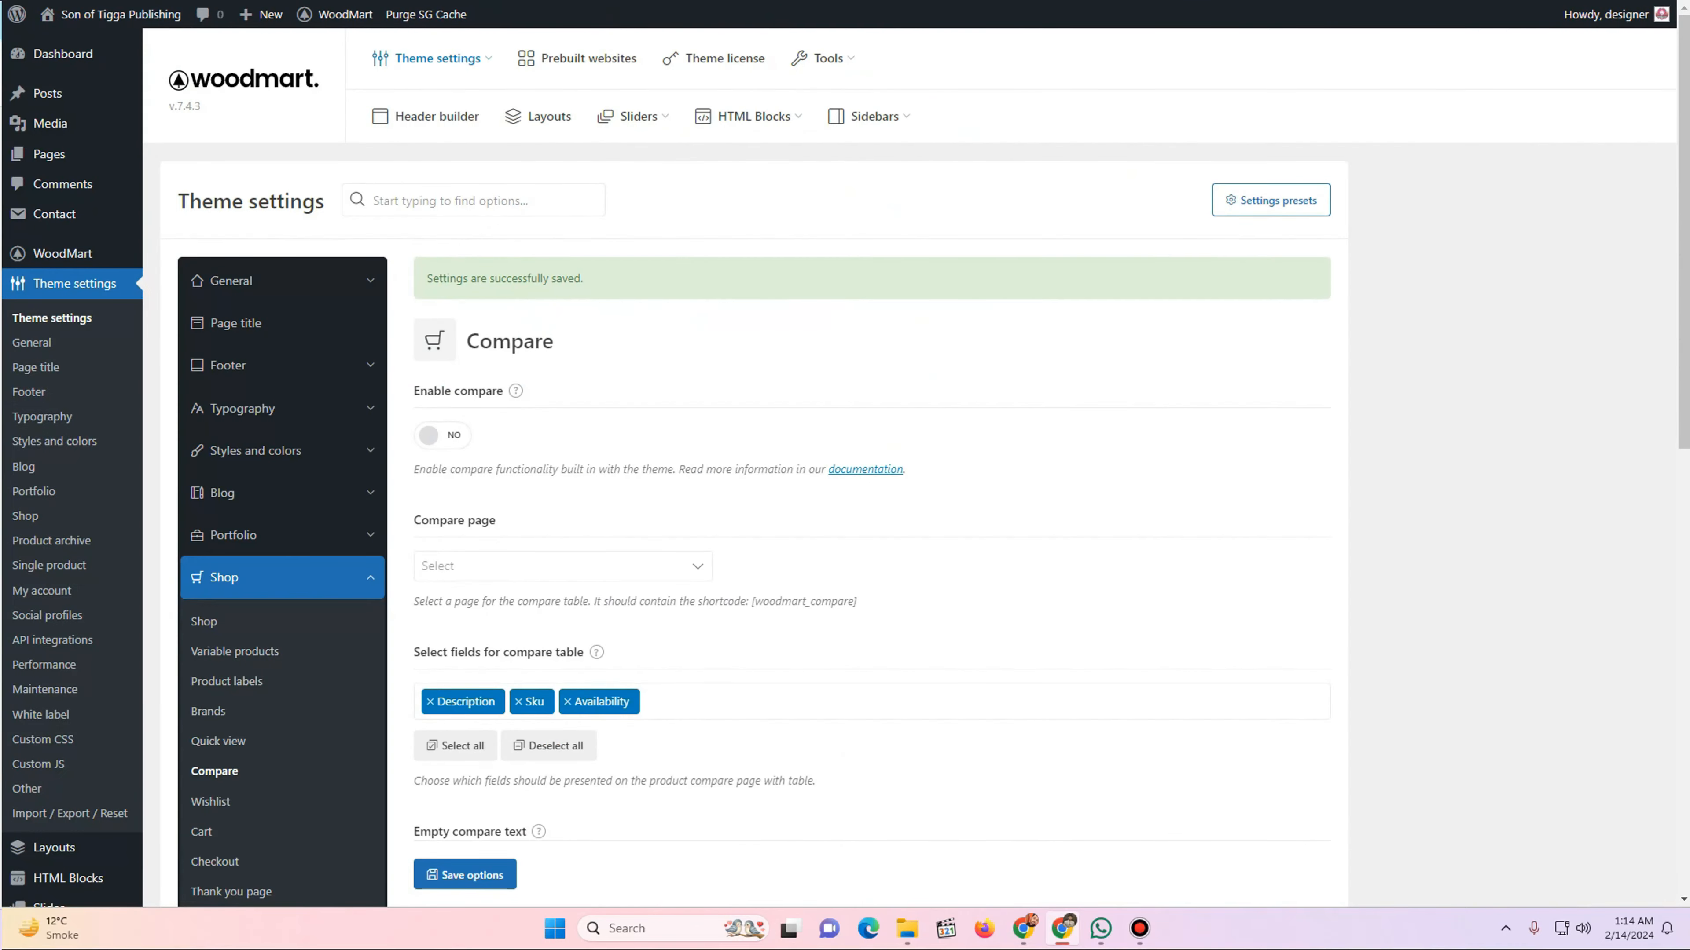
scroll(844, 532, "down", 2)
key("ctrl+shift+Tab")
scroll(845, 466, "down", 5)
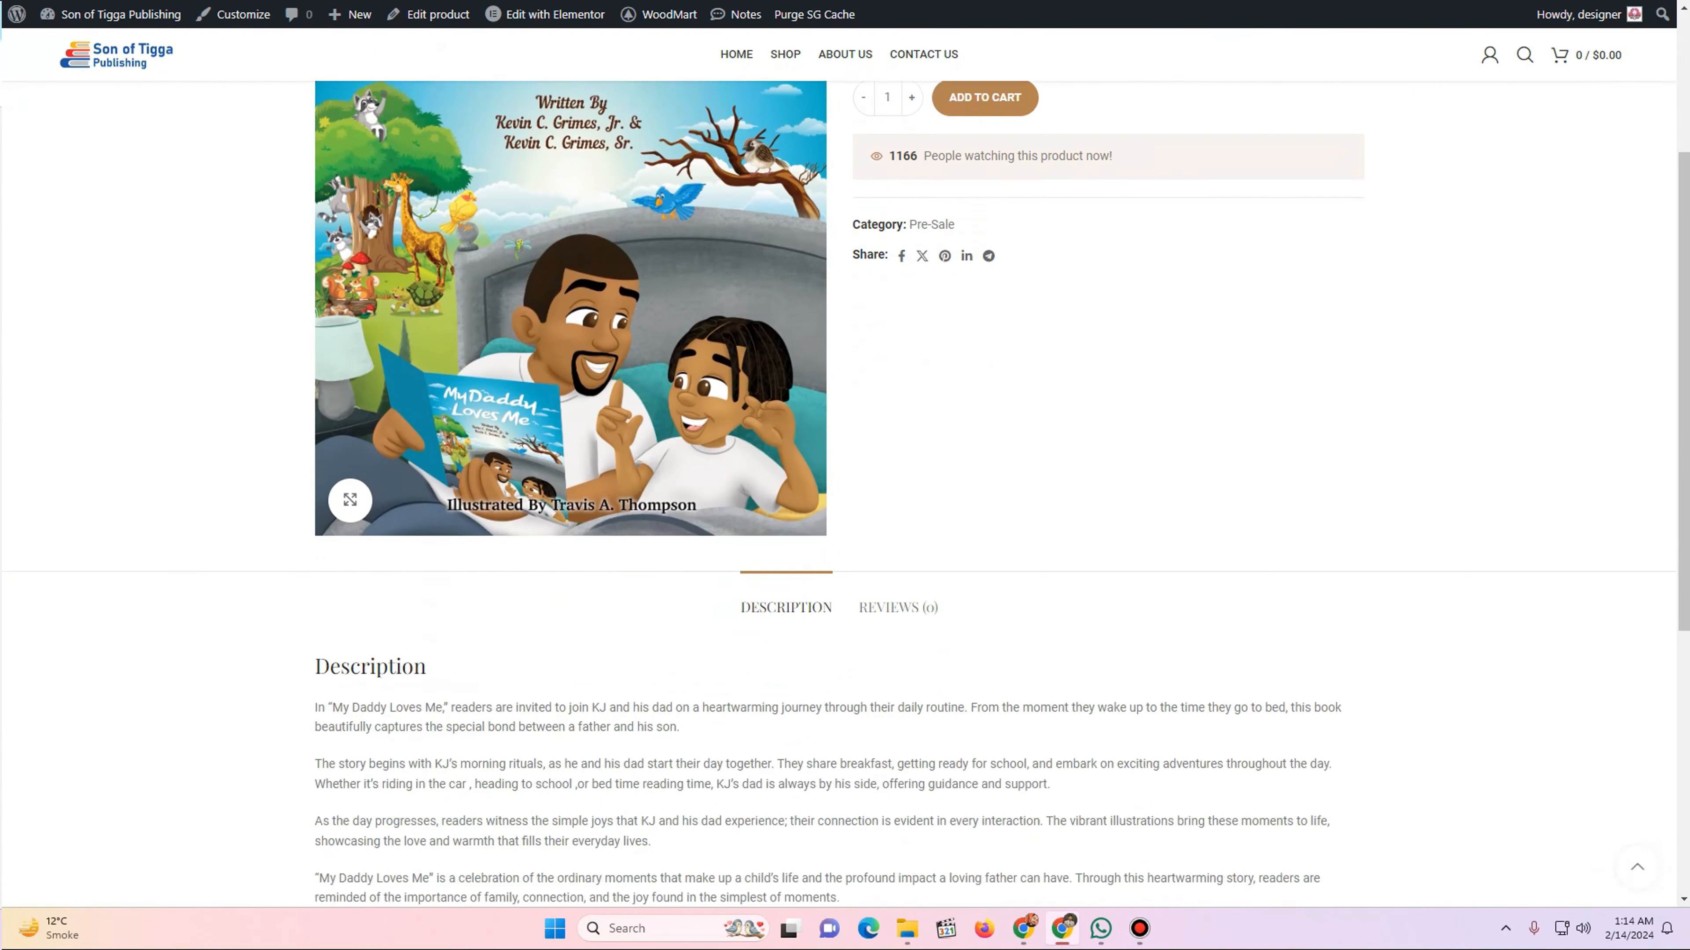
scroll(845, 466, "up", 5)
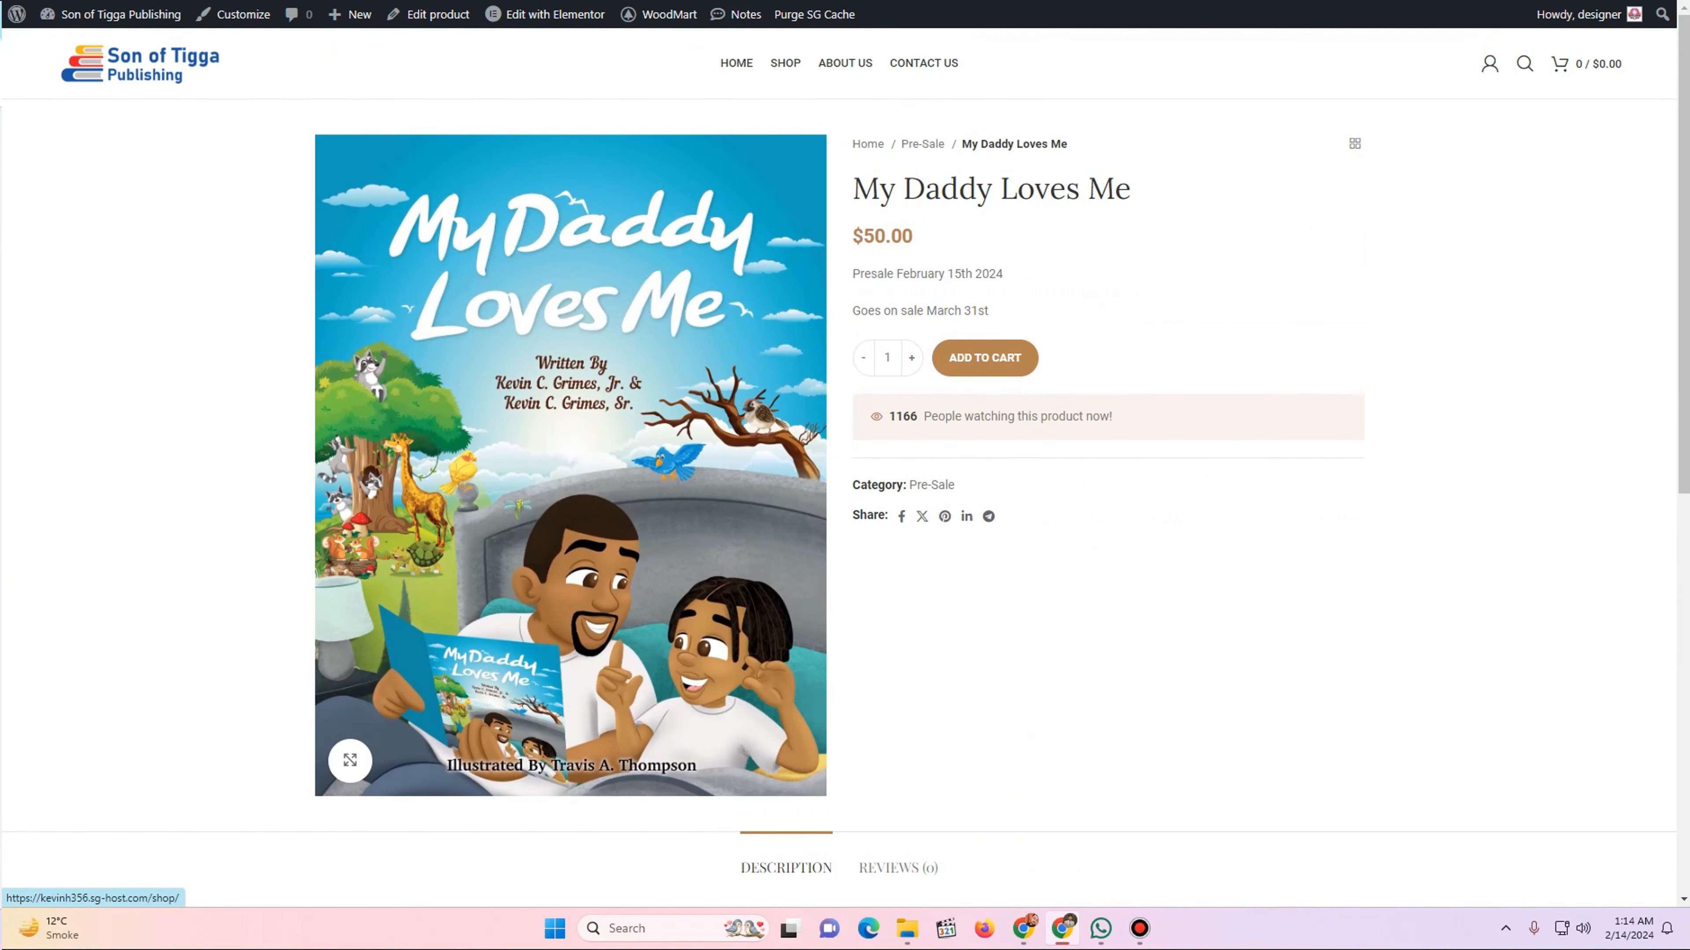
- Open the store's Shop page and review its product listing and footer
left_click(785, 62)
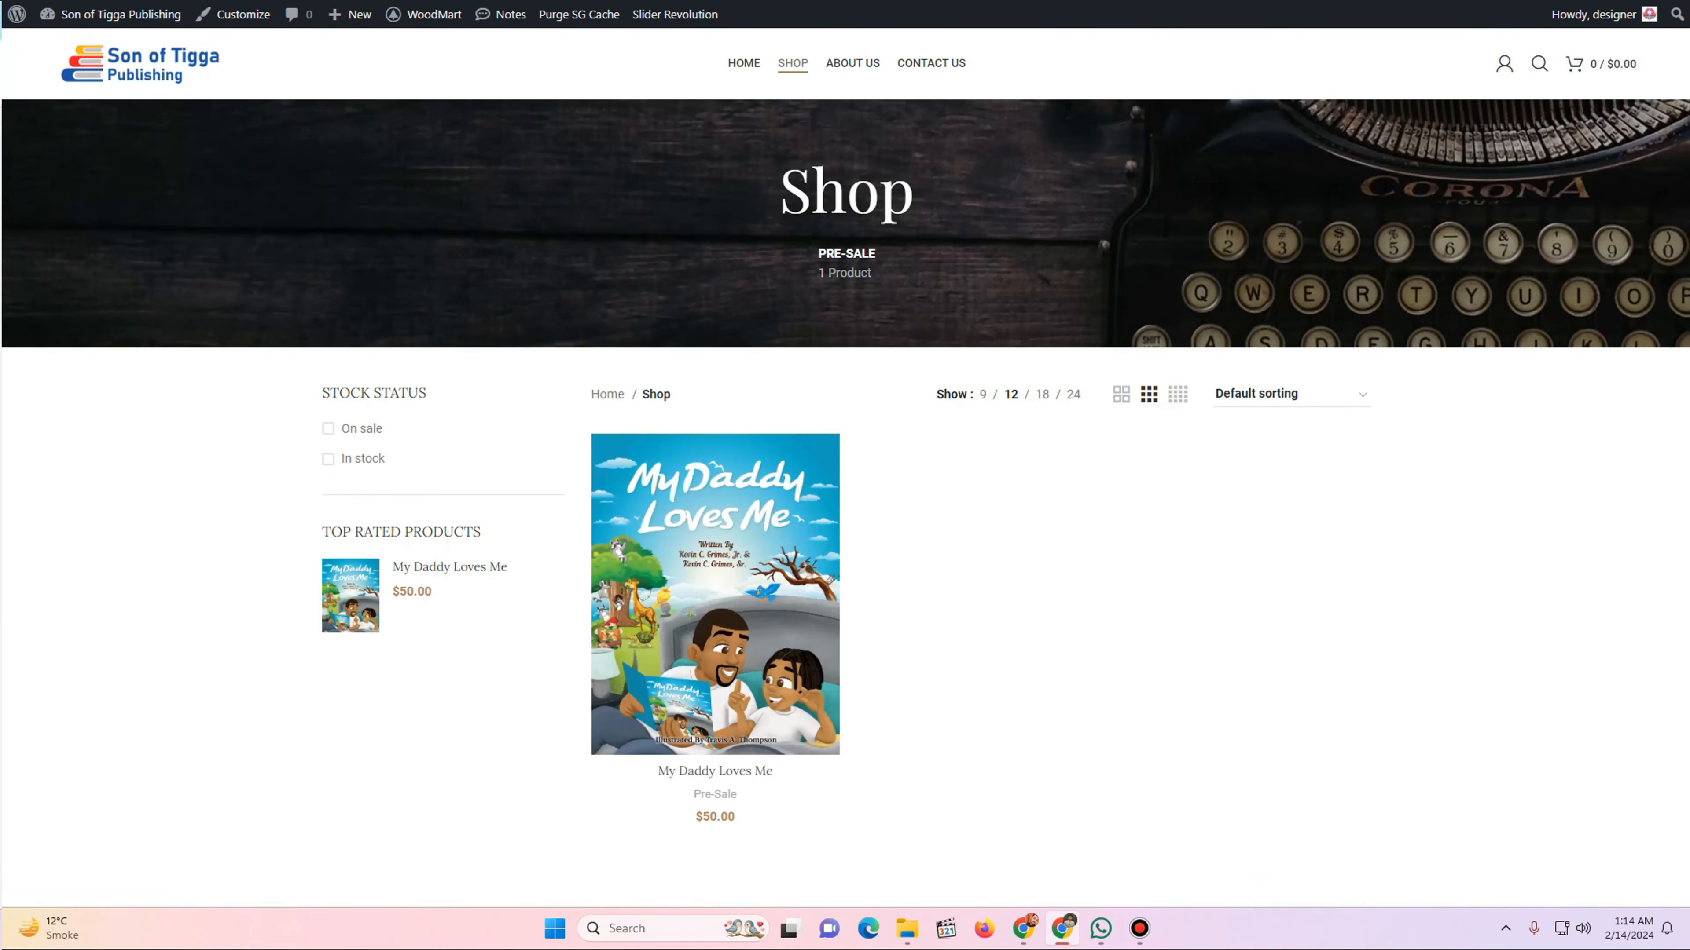
scroll(845, 466, "down", 4)
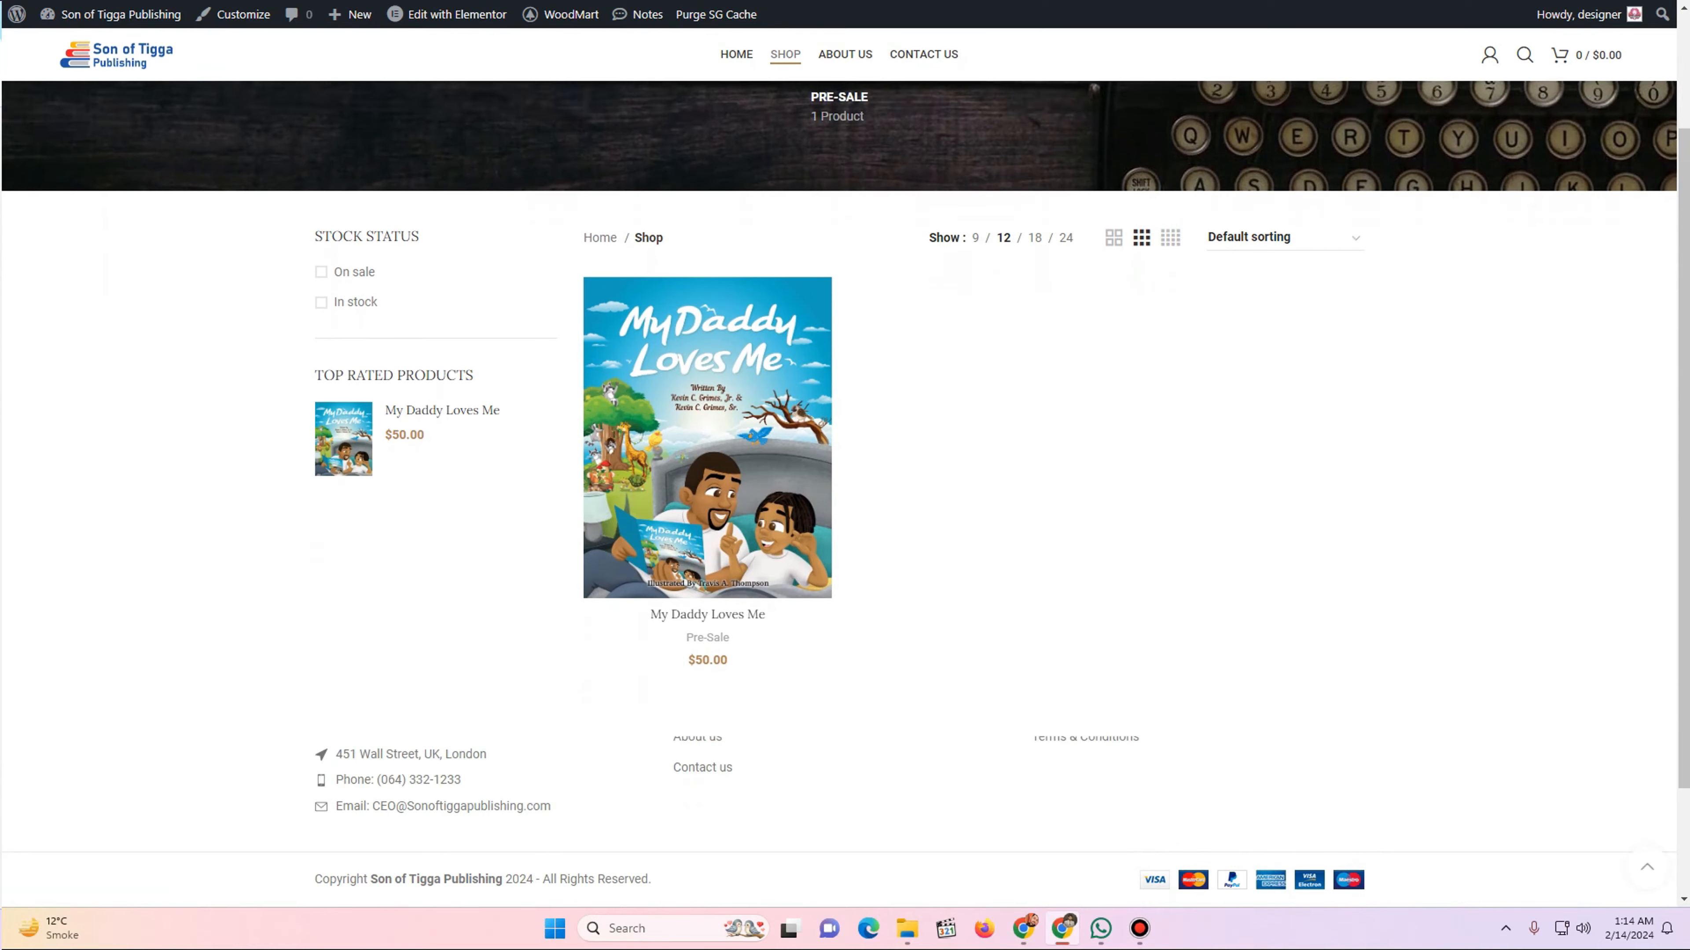
scroll(845, 466, "up", 4)
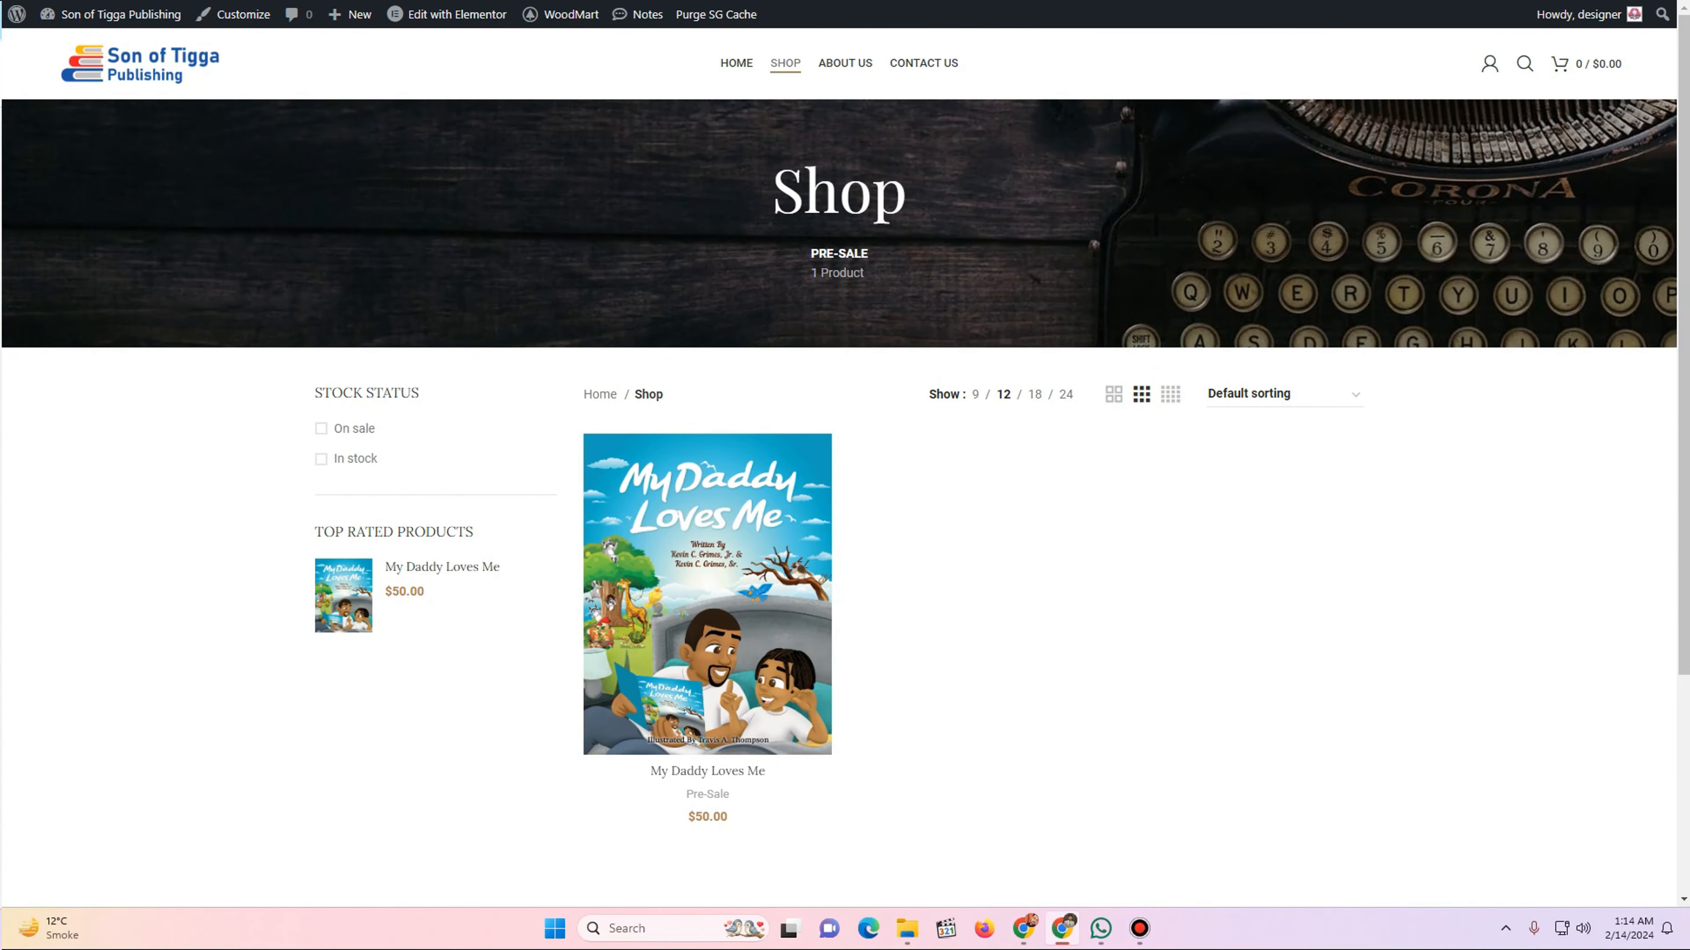
- Open the general Shop options in the theme settings and examine the shopping cart widget section
key("ctrl+Tab")
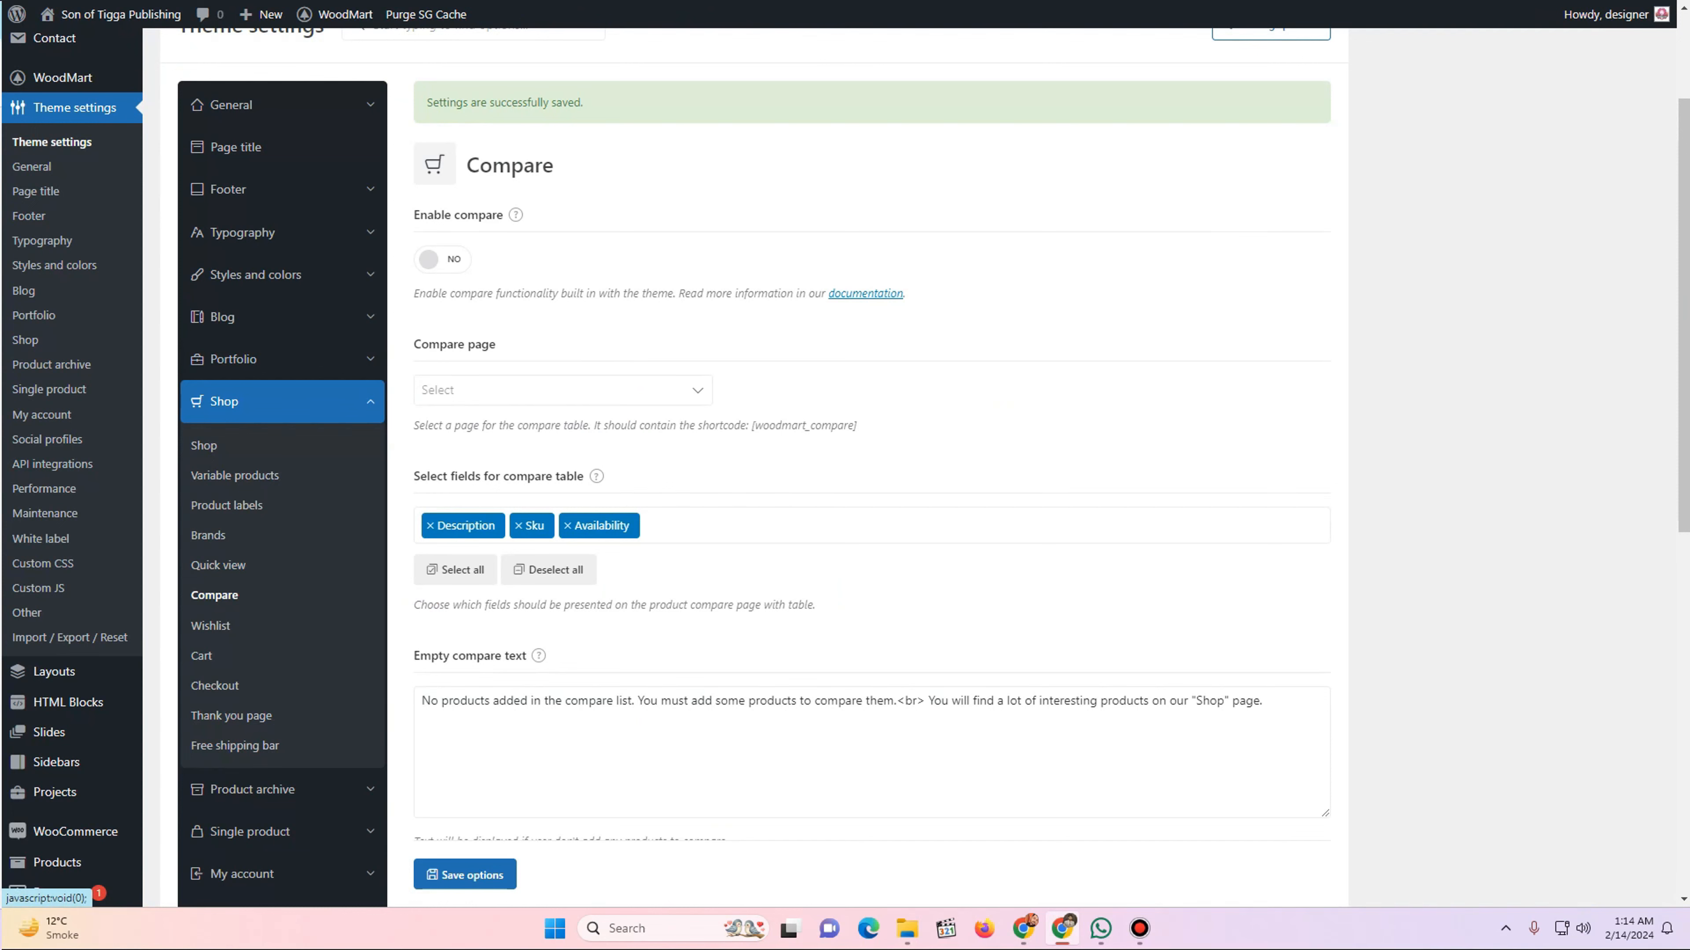
left_click(204, 446)
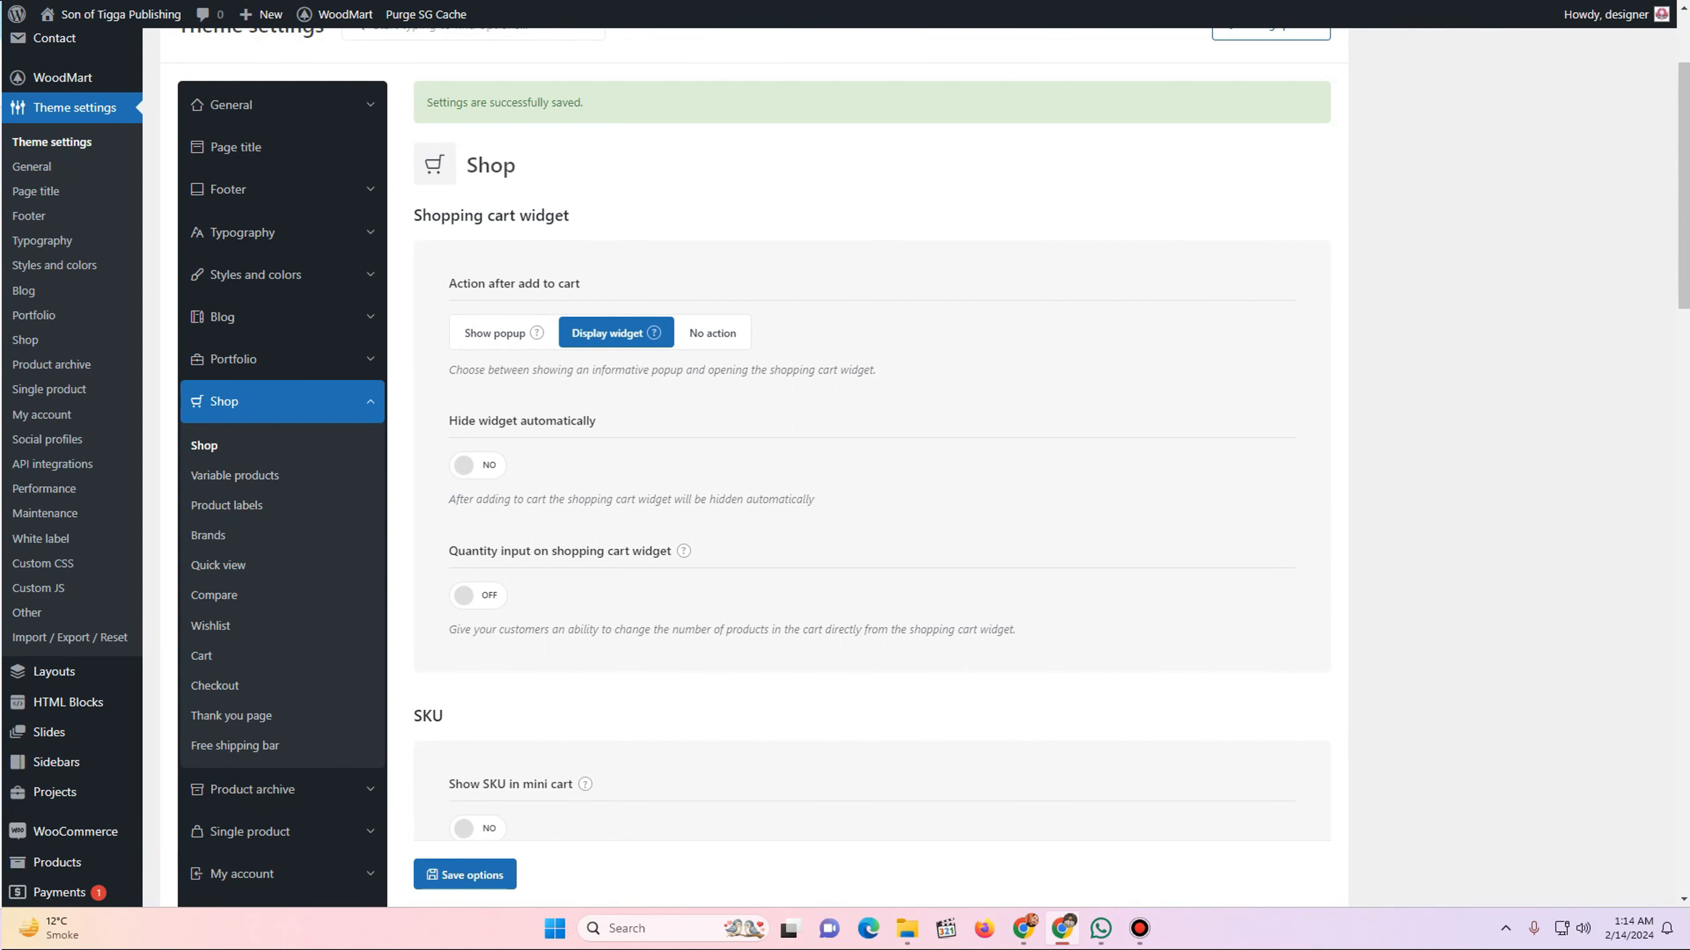
scroll(872, 466, "down", 1)
- Add My Daddy Loves Me to the cart from the Shop page to inspect the cart widget, and close the widget
key("ctrl+Tab")
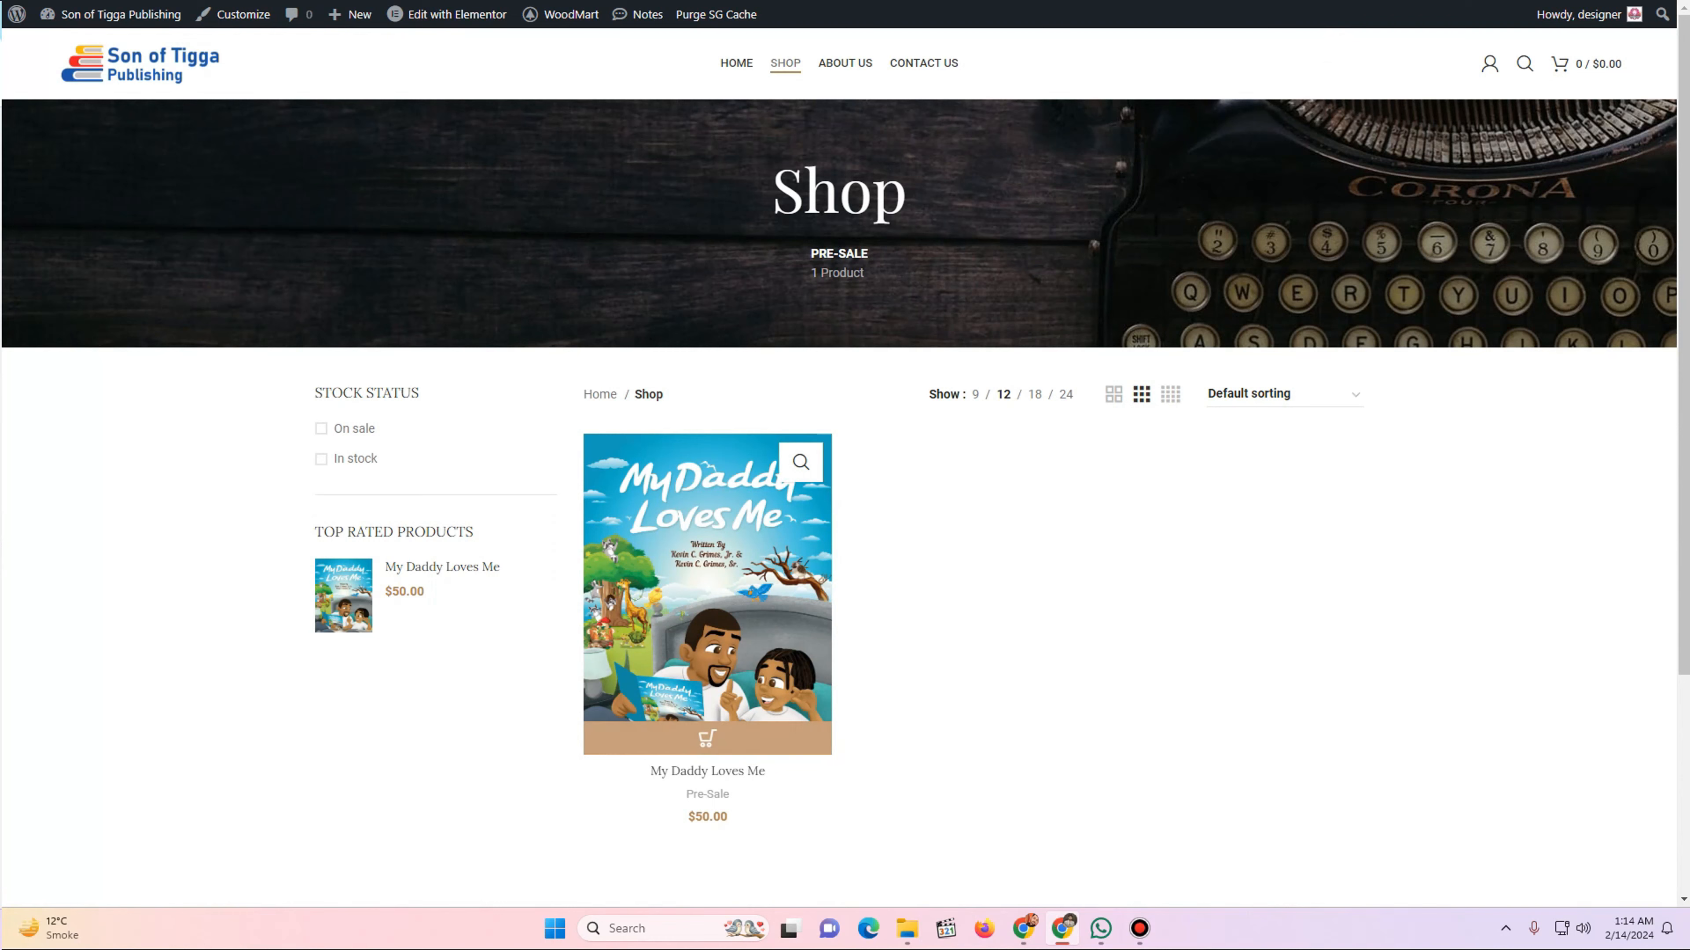
left_click(707, 738)
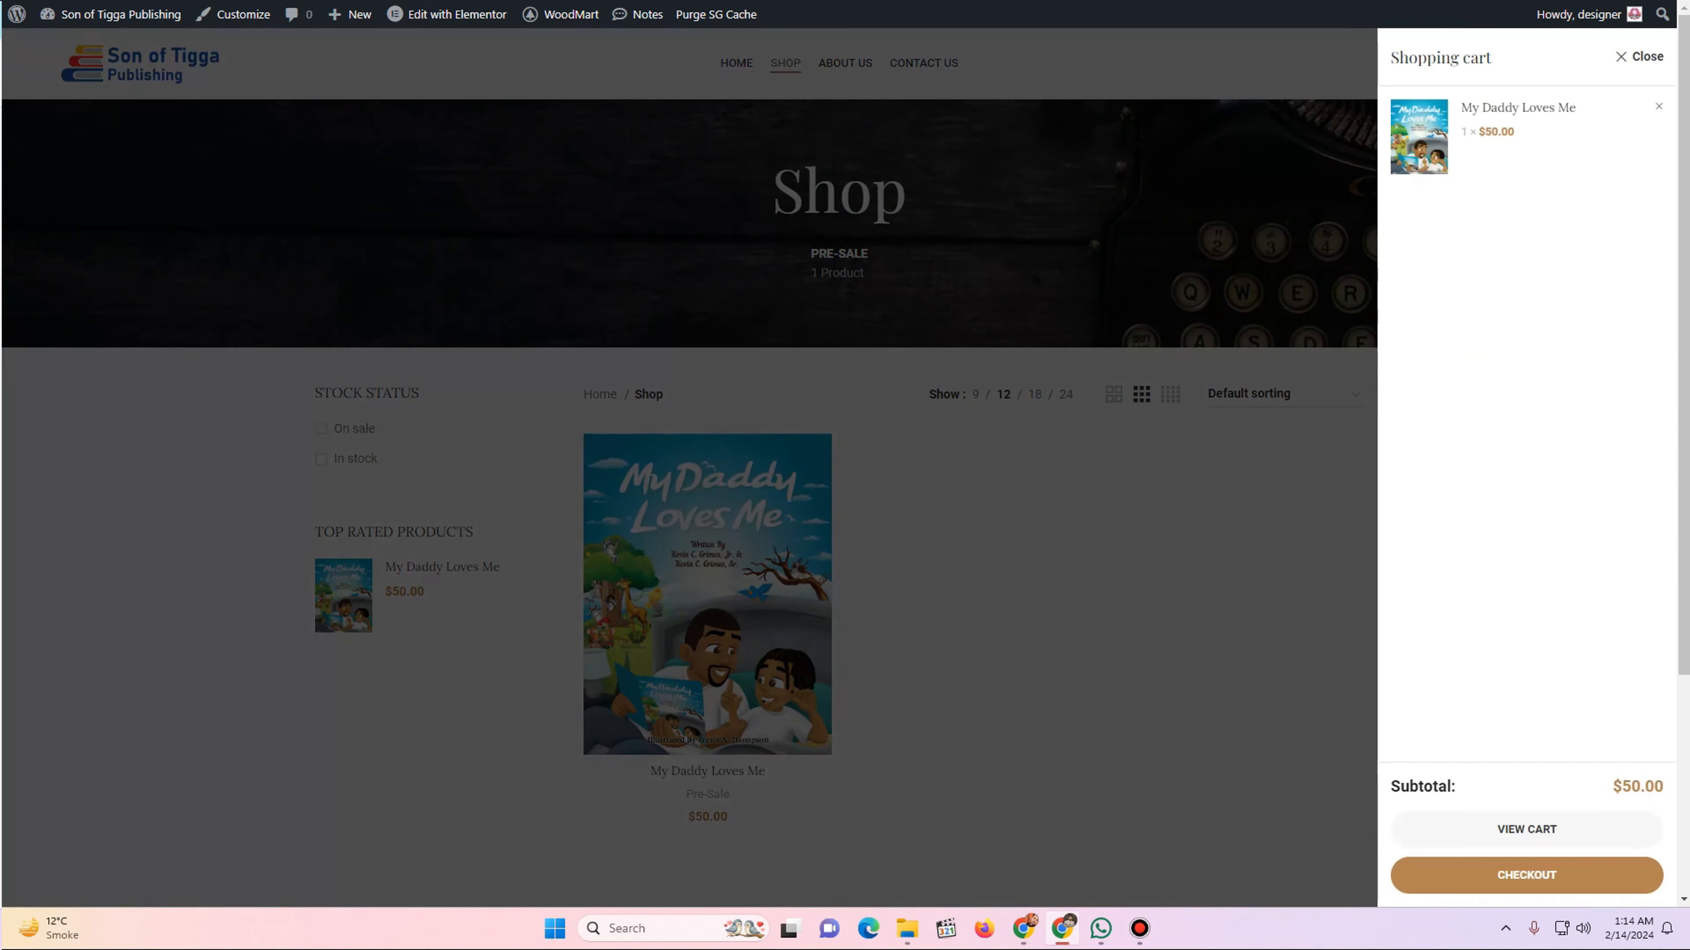
left_click(1640, 57)
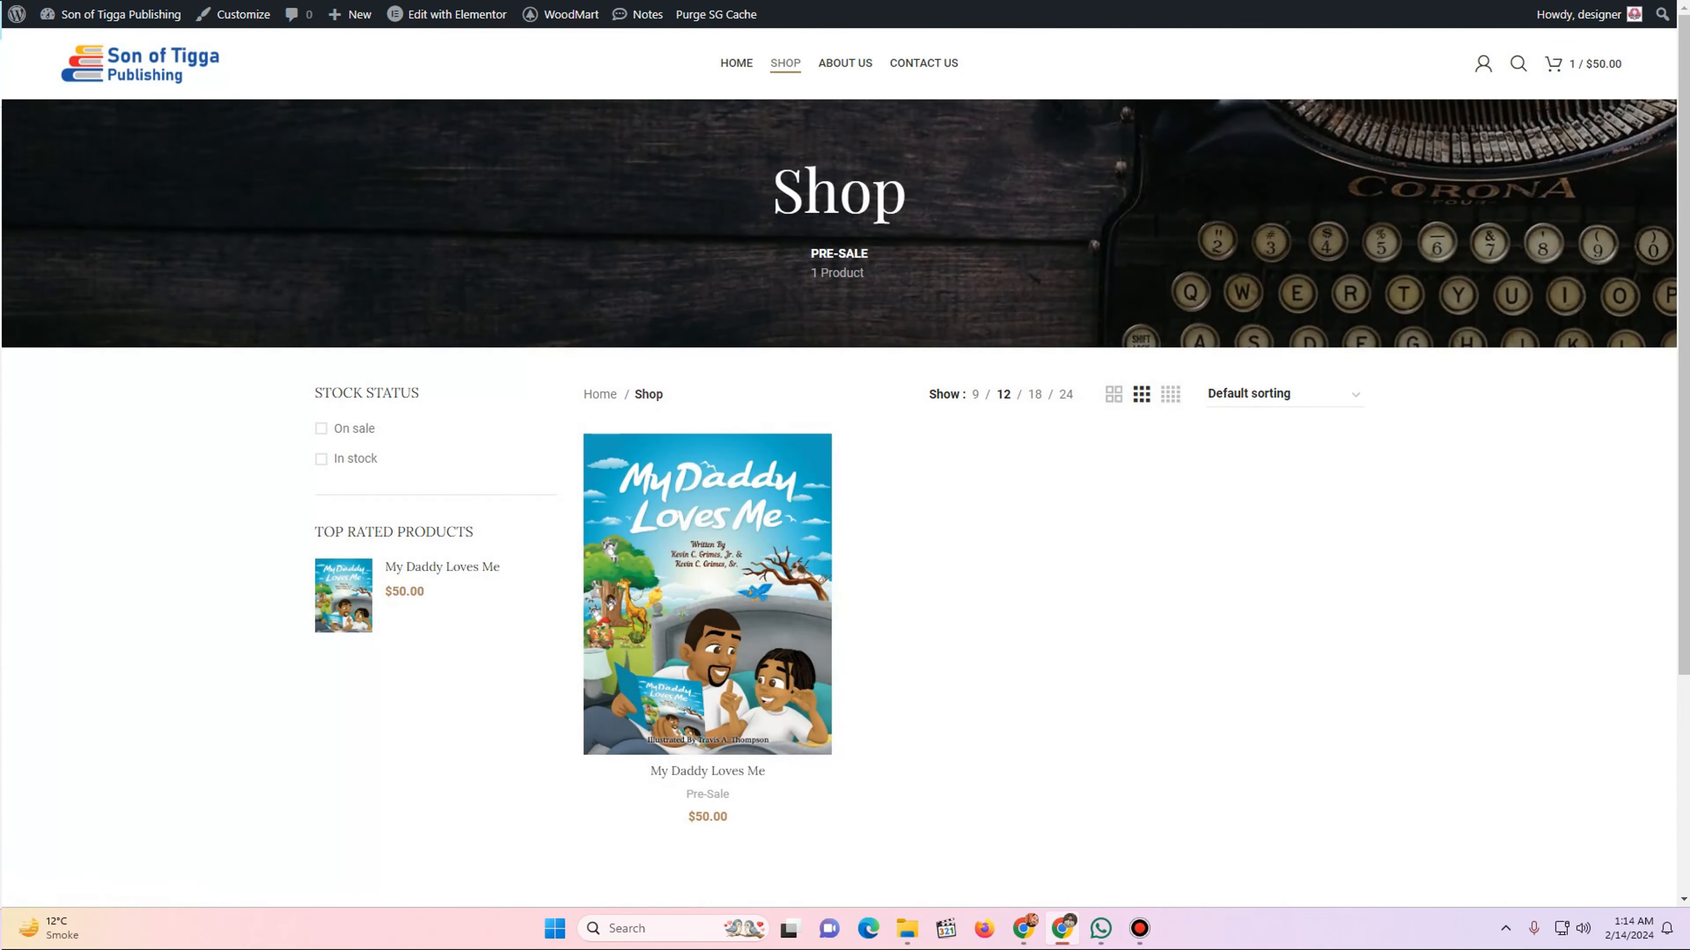
- Turn on the quantity input on the shopping cart widget in the general Shop settings and save
key("ctrl+Tab")
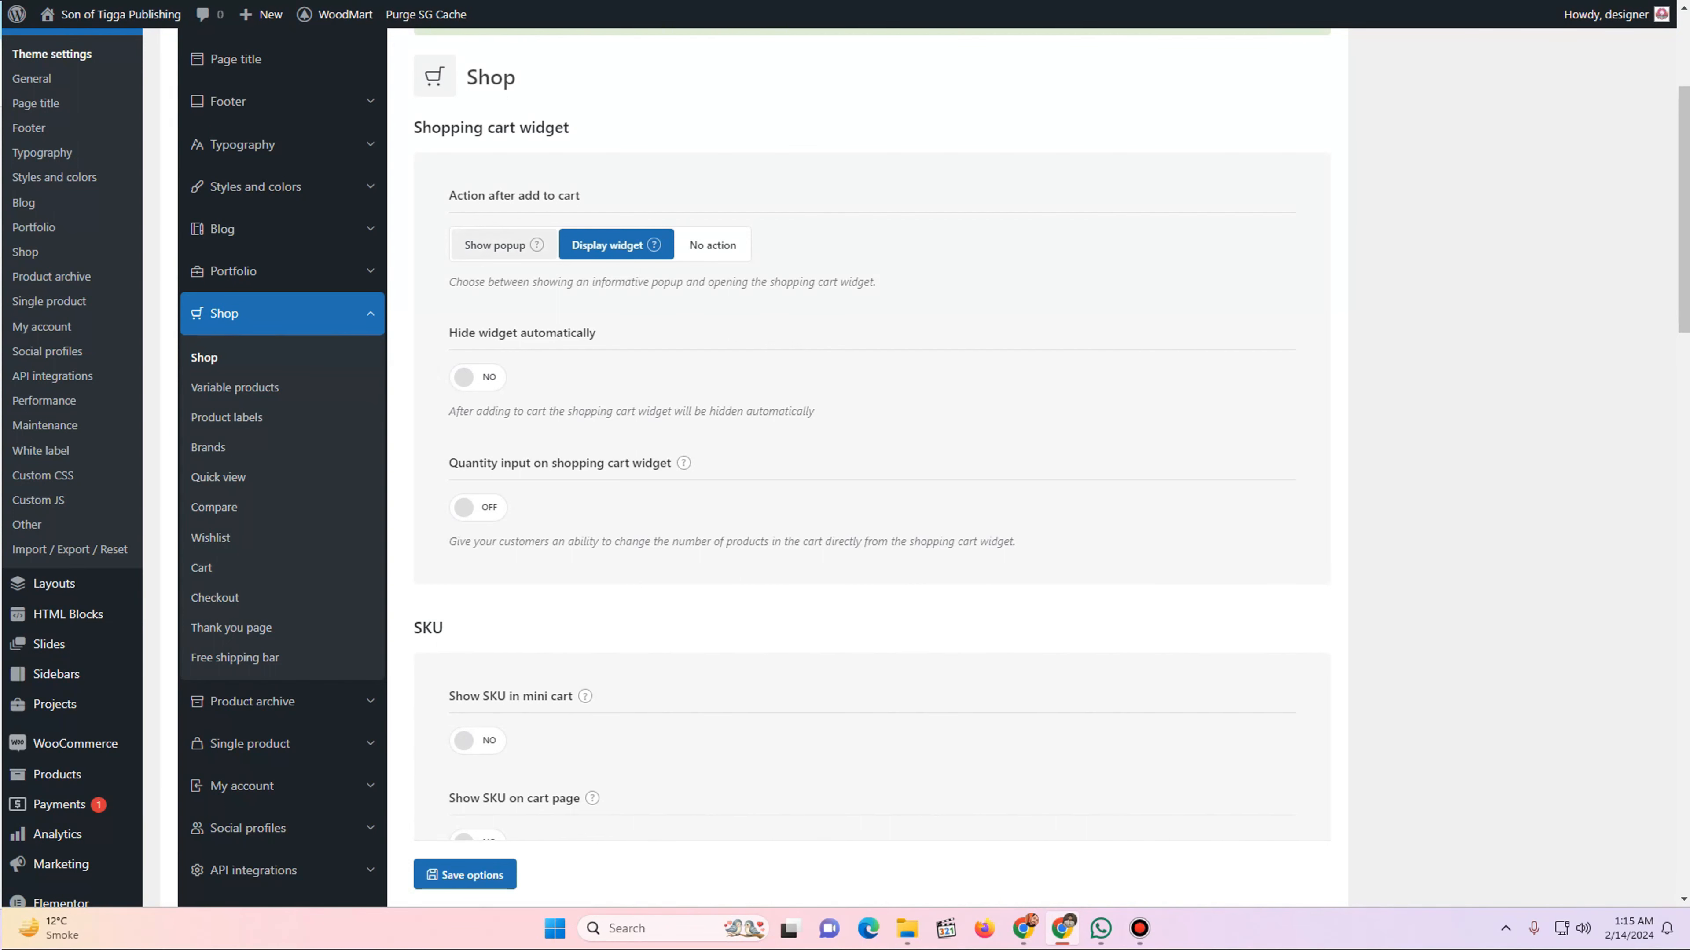
scroll(463, 376, "down", 1)
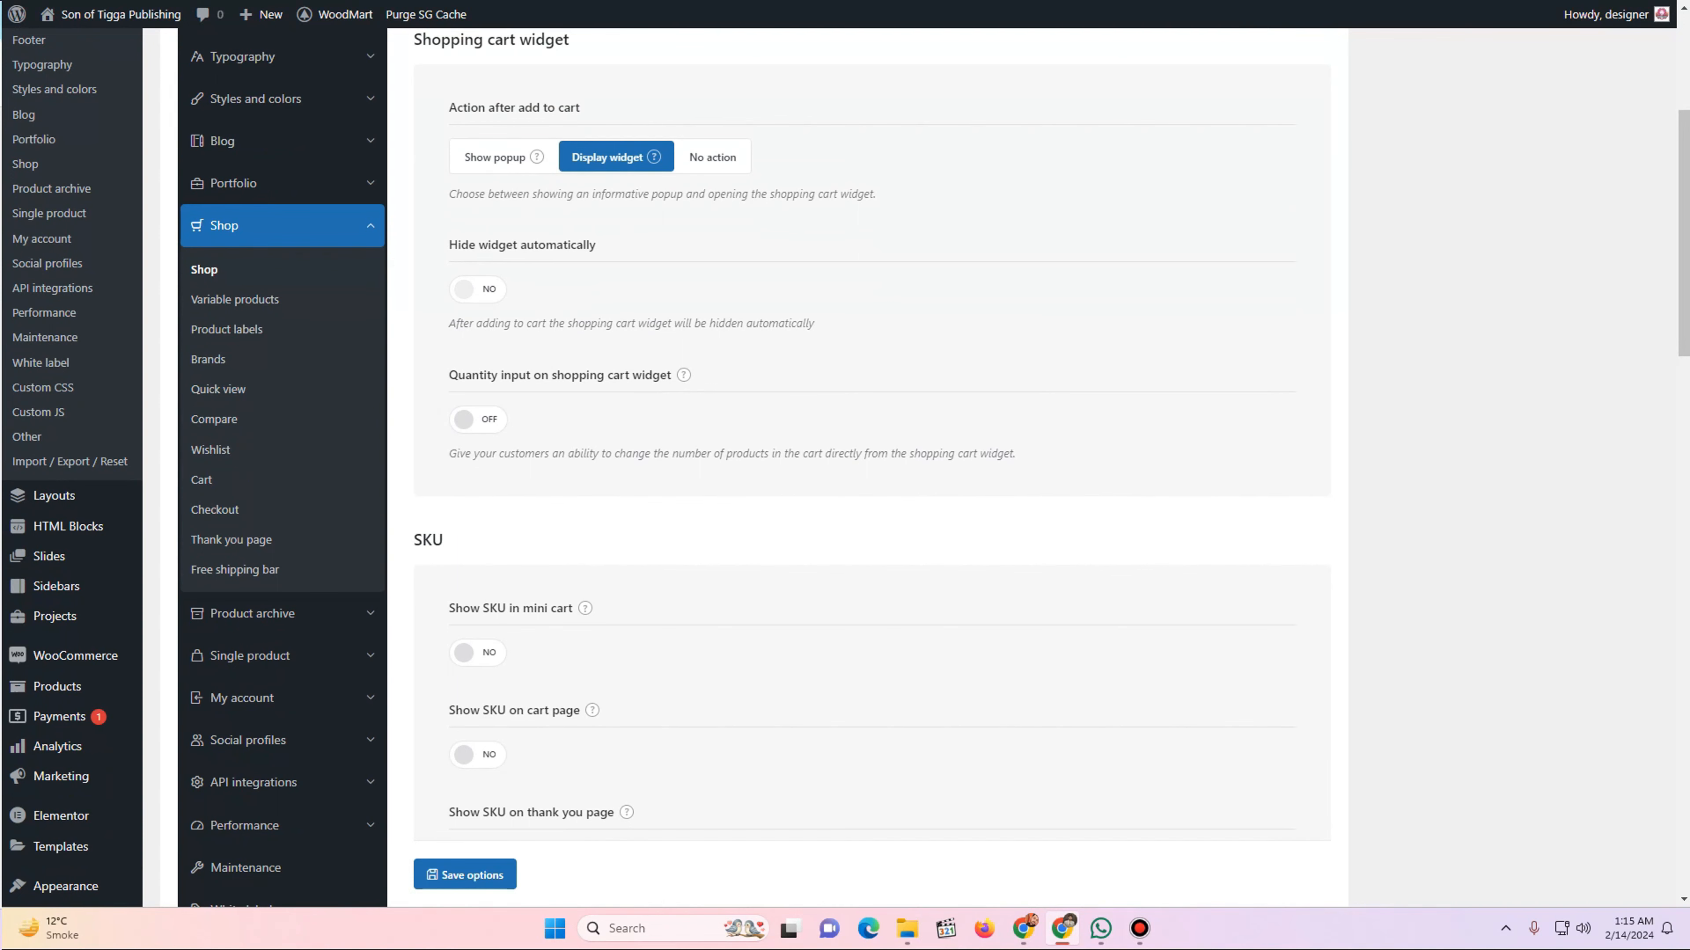
scroll(846, 466, "down", 1)
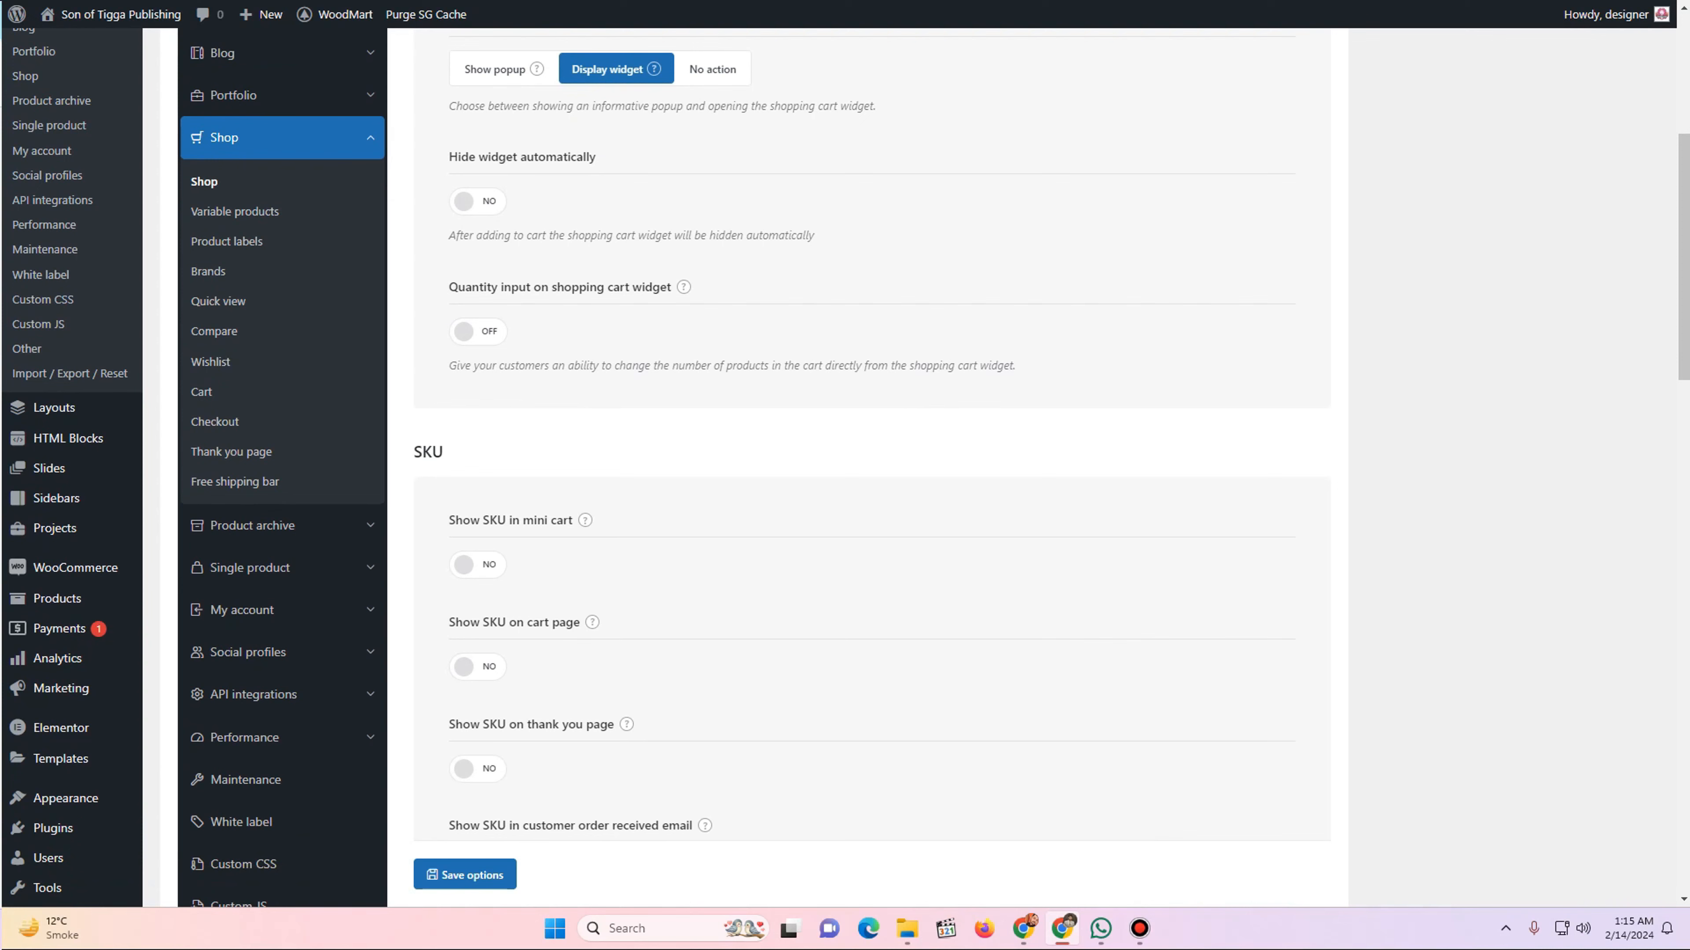
scroll(846, 466, "down", 2)
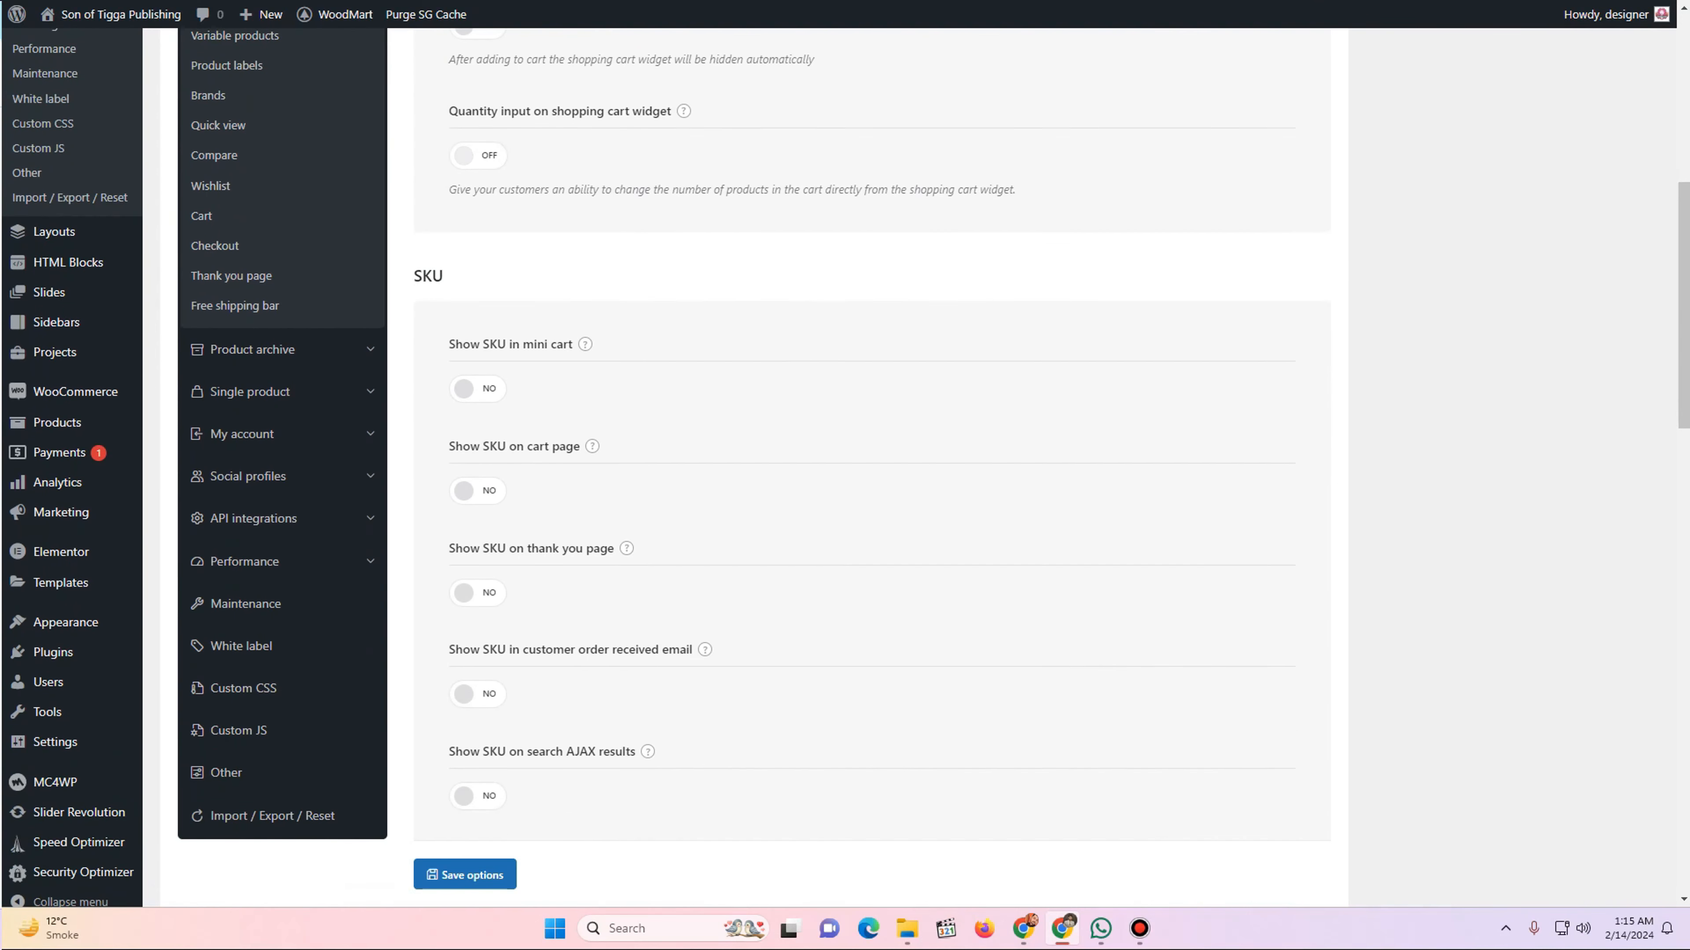
left_click(478, 156)
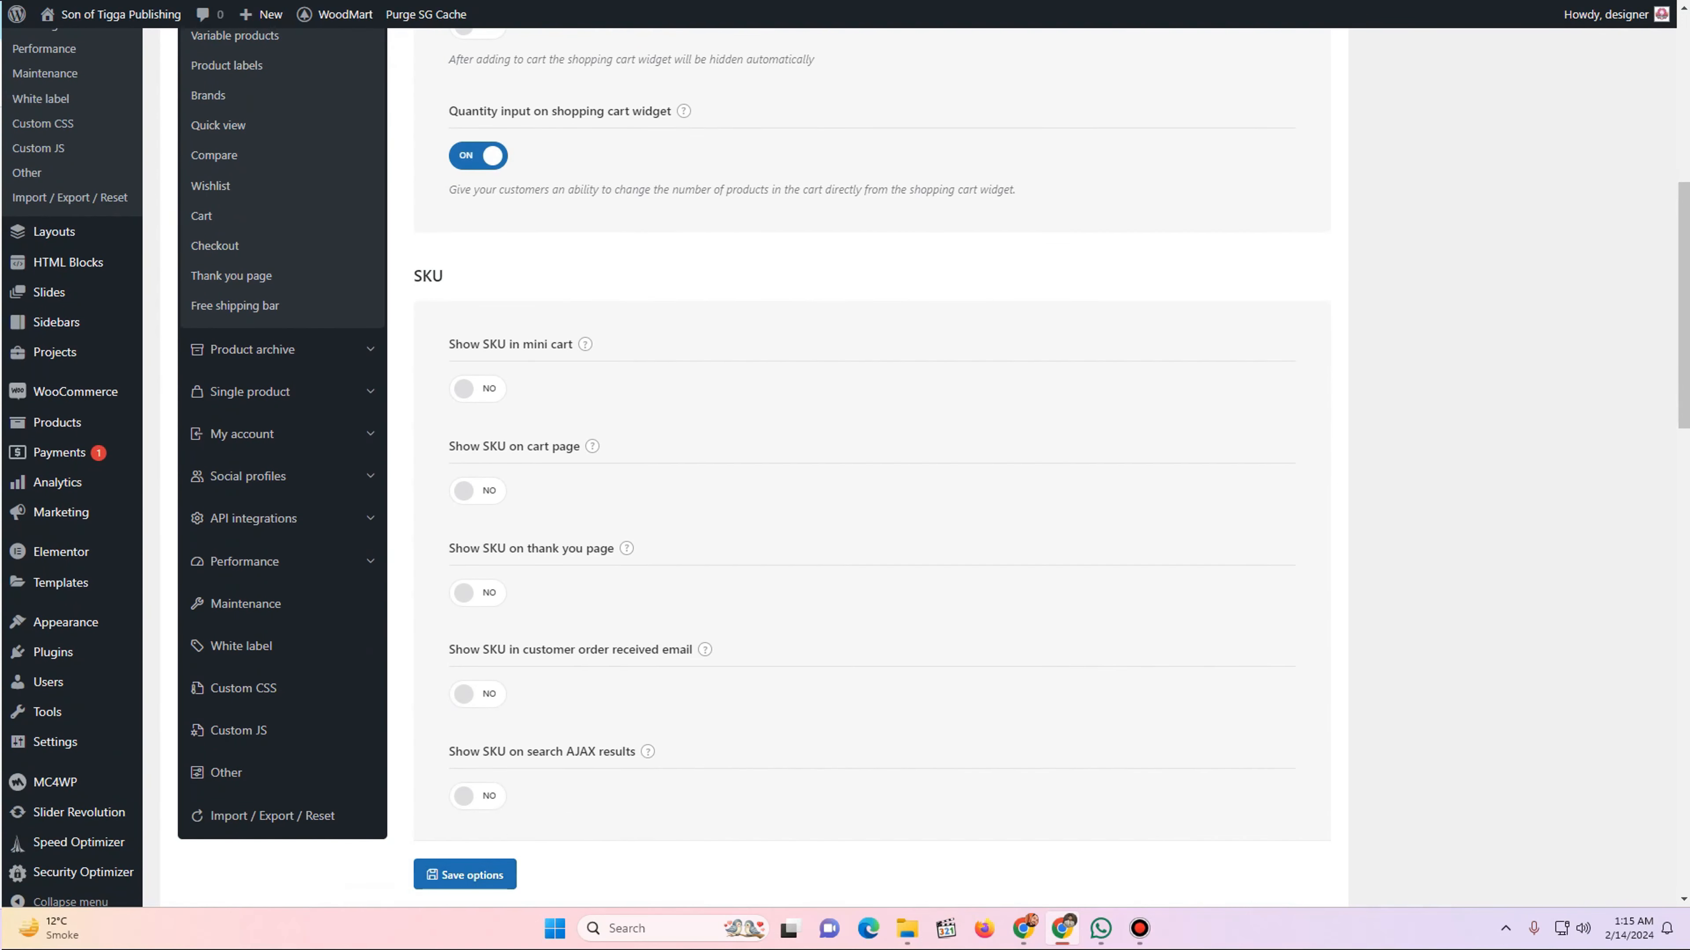
- Remove My Daddy Loves Me from the shopping cart on the Shop page
key("ctrl+Tab")
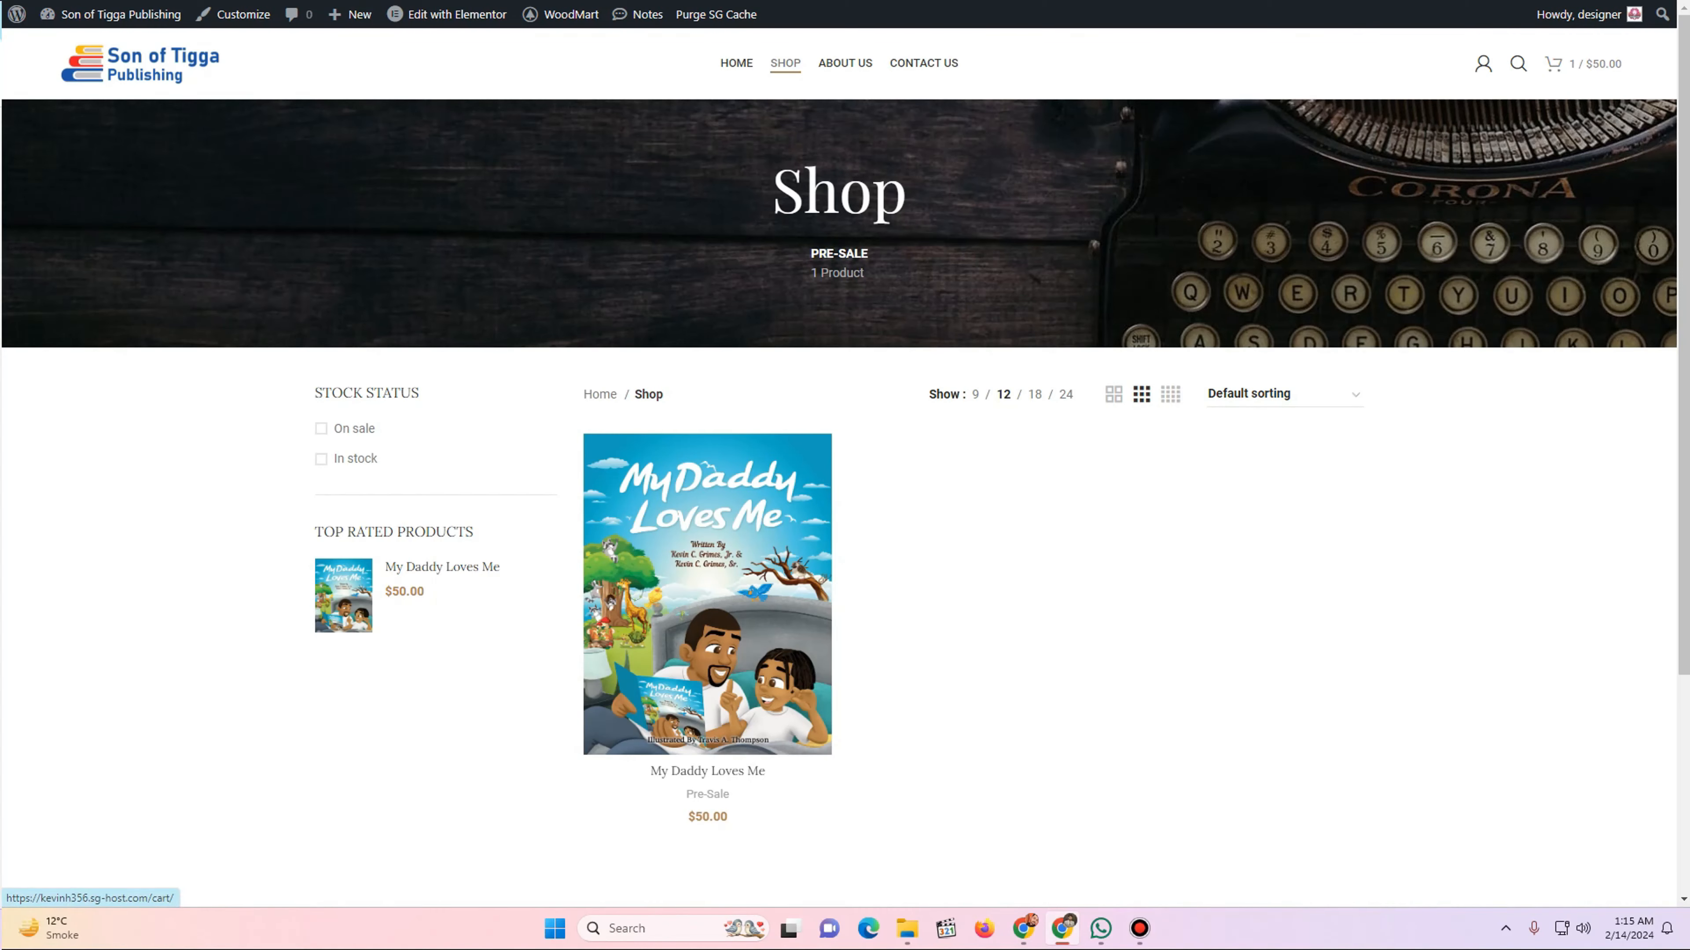
left_click(1586, 63)
left_click(1659, 106)
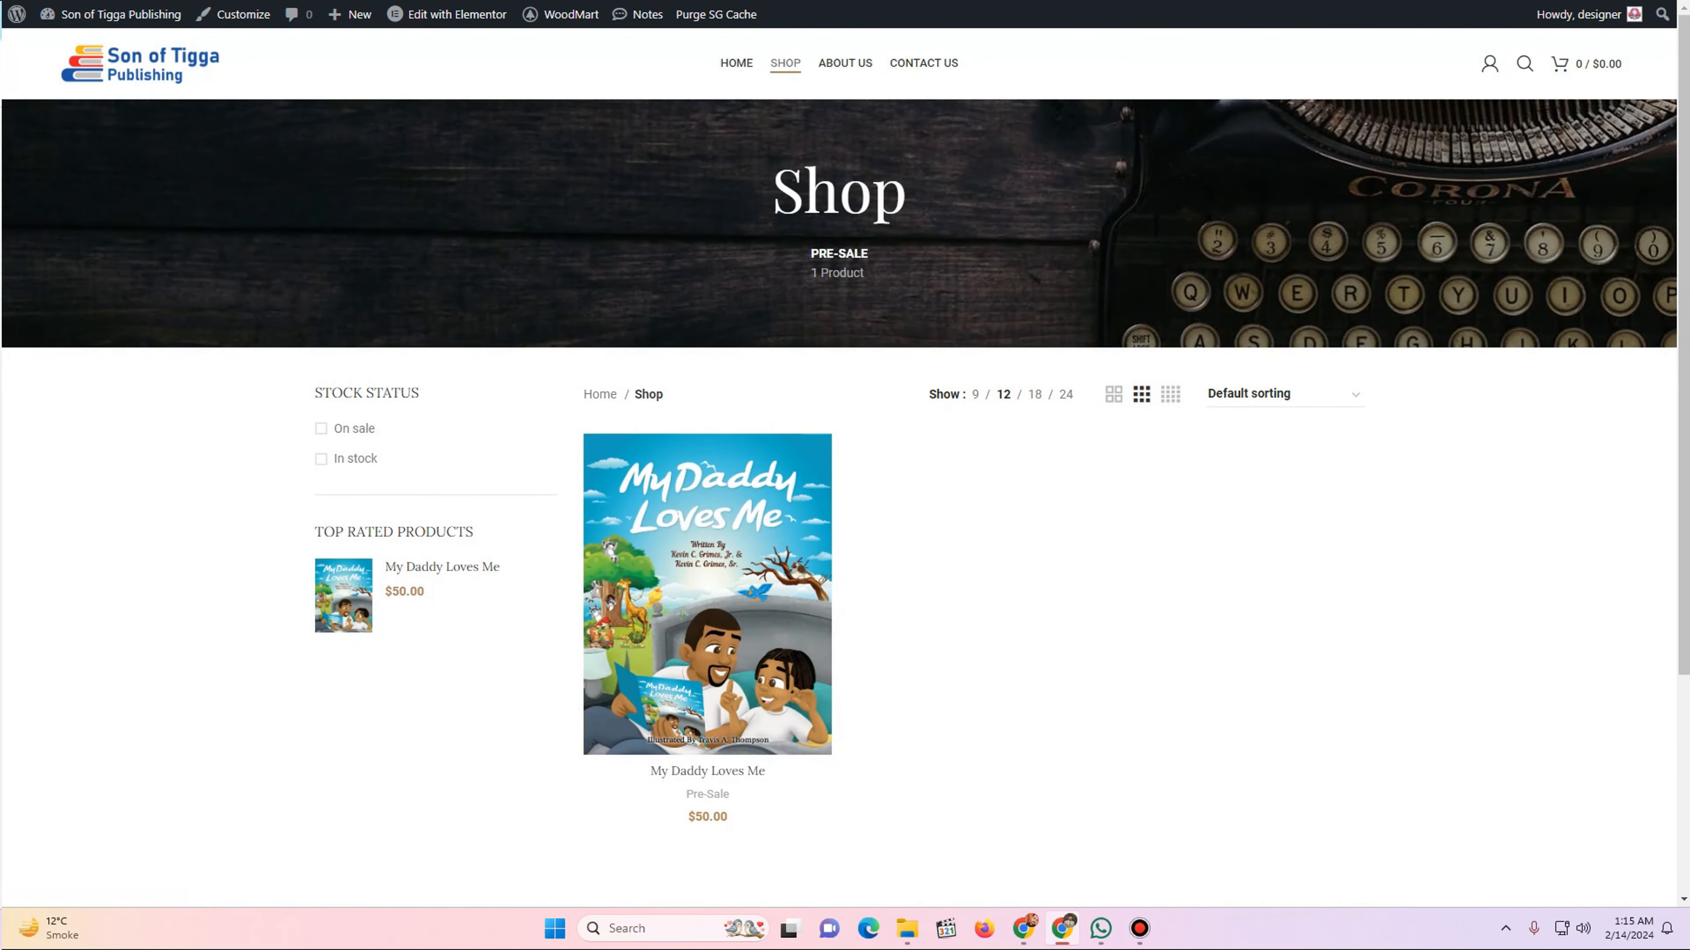
- Reload the Shop page, add My Daddy Loves Me to the cart to inspect the quantity input, and remove the product again
key("F5")
scroll(706, 563, "down", 2)
left_click(707, 563)
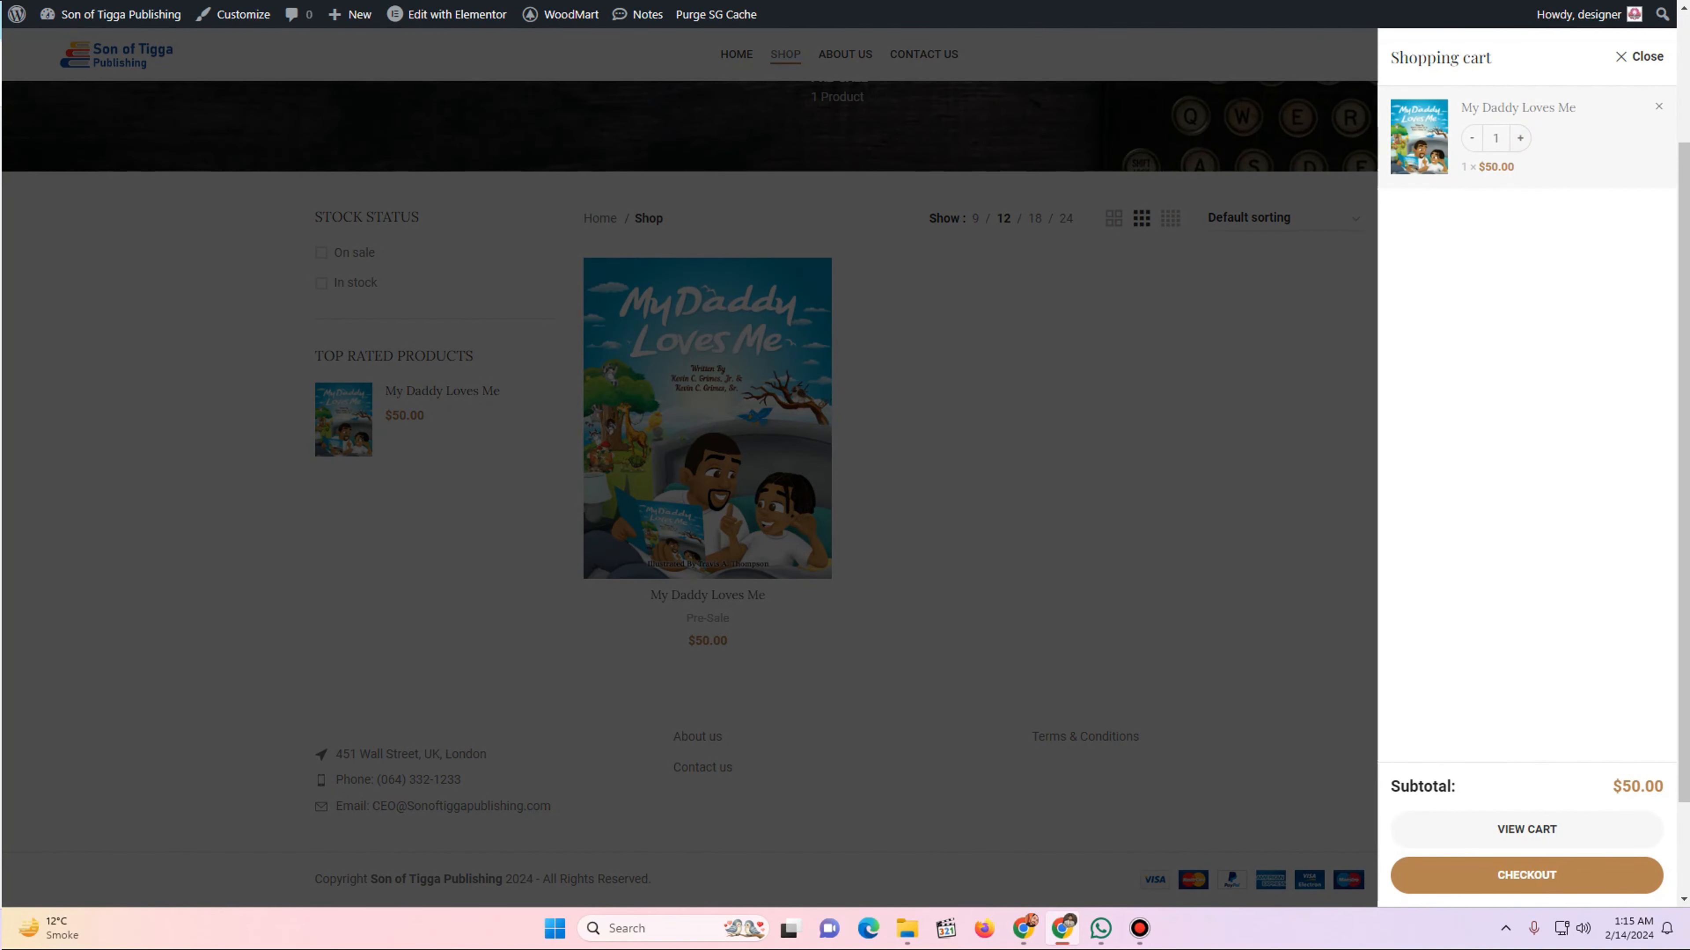
left_click(1659, 107)
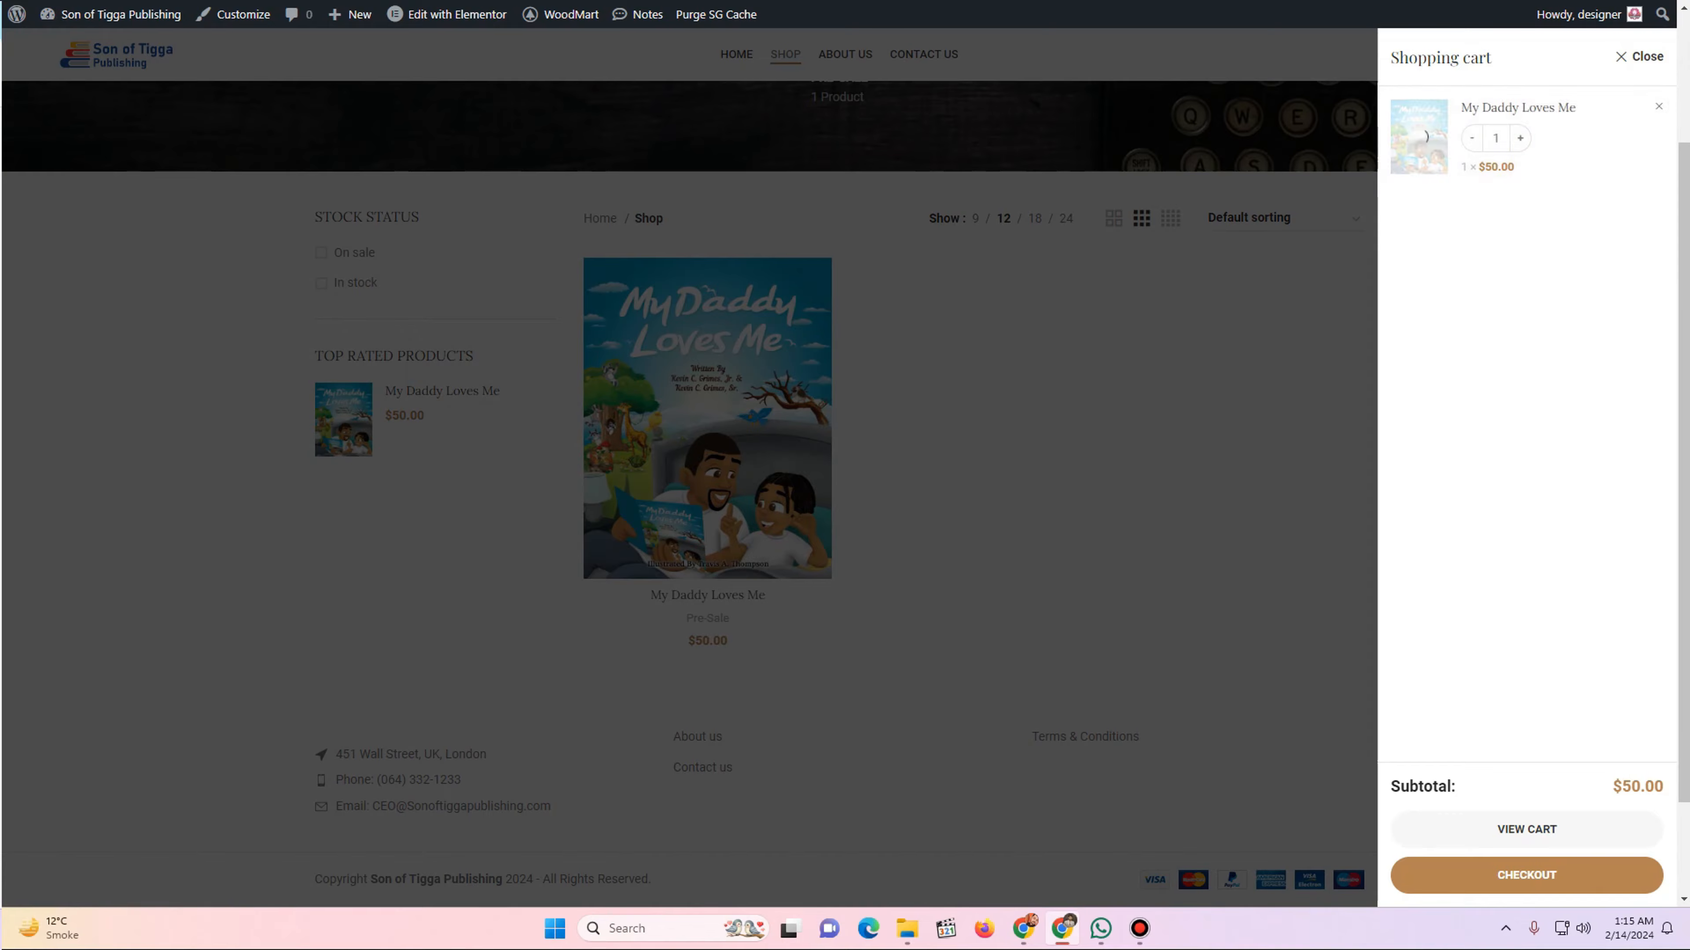
- Turn the quantity input on the shopping cart widget back off in the general Shop settings
key("ctrl+Tab")
scroll(871, 479, "down", 1)
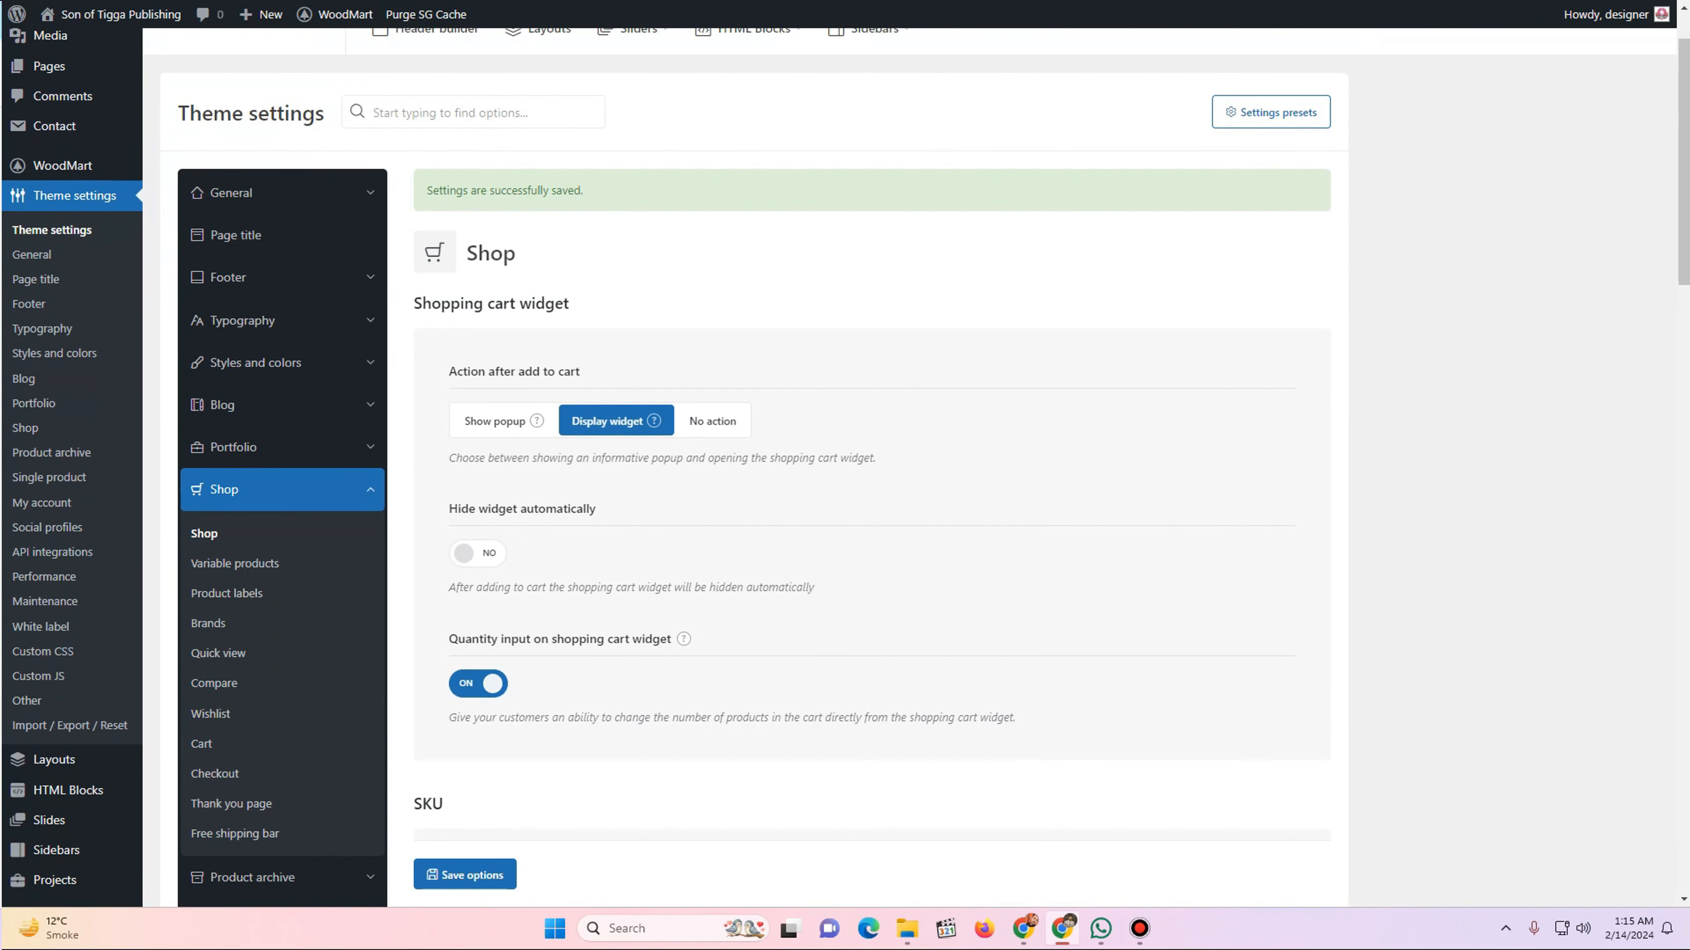
left_click(477, 683)
- Review the remaining general Shop options from SKU down to Dynamic discounts and save the settings
scroll(871, 479, "down", 4)
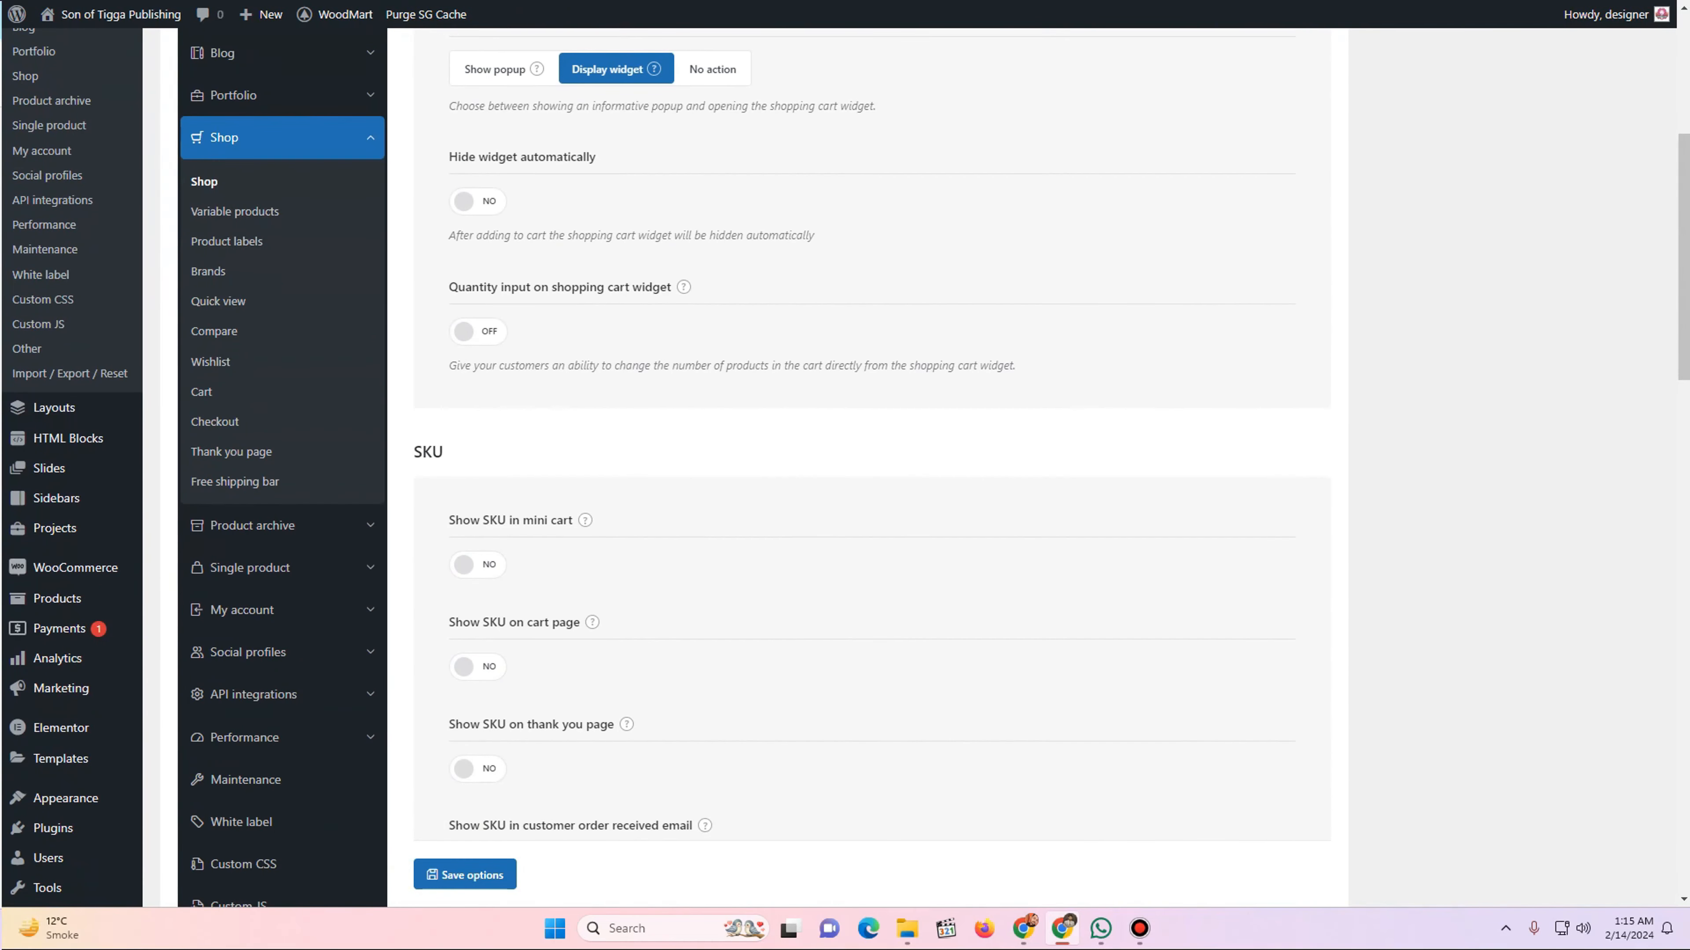
scroll(871, 479, "down", 10)
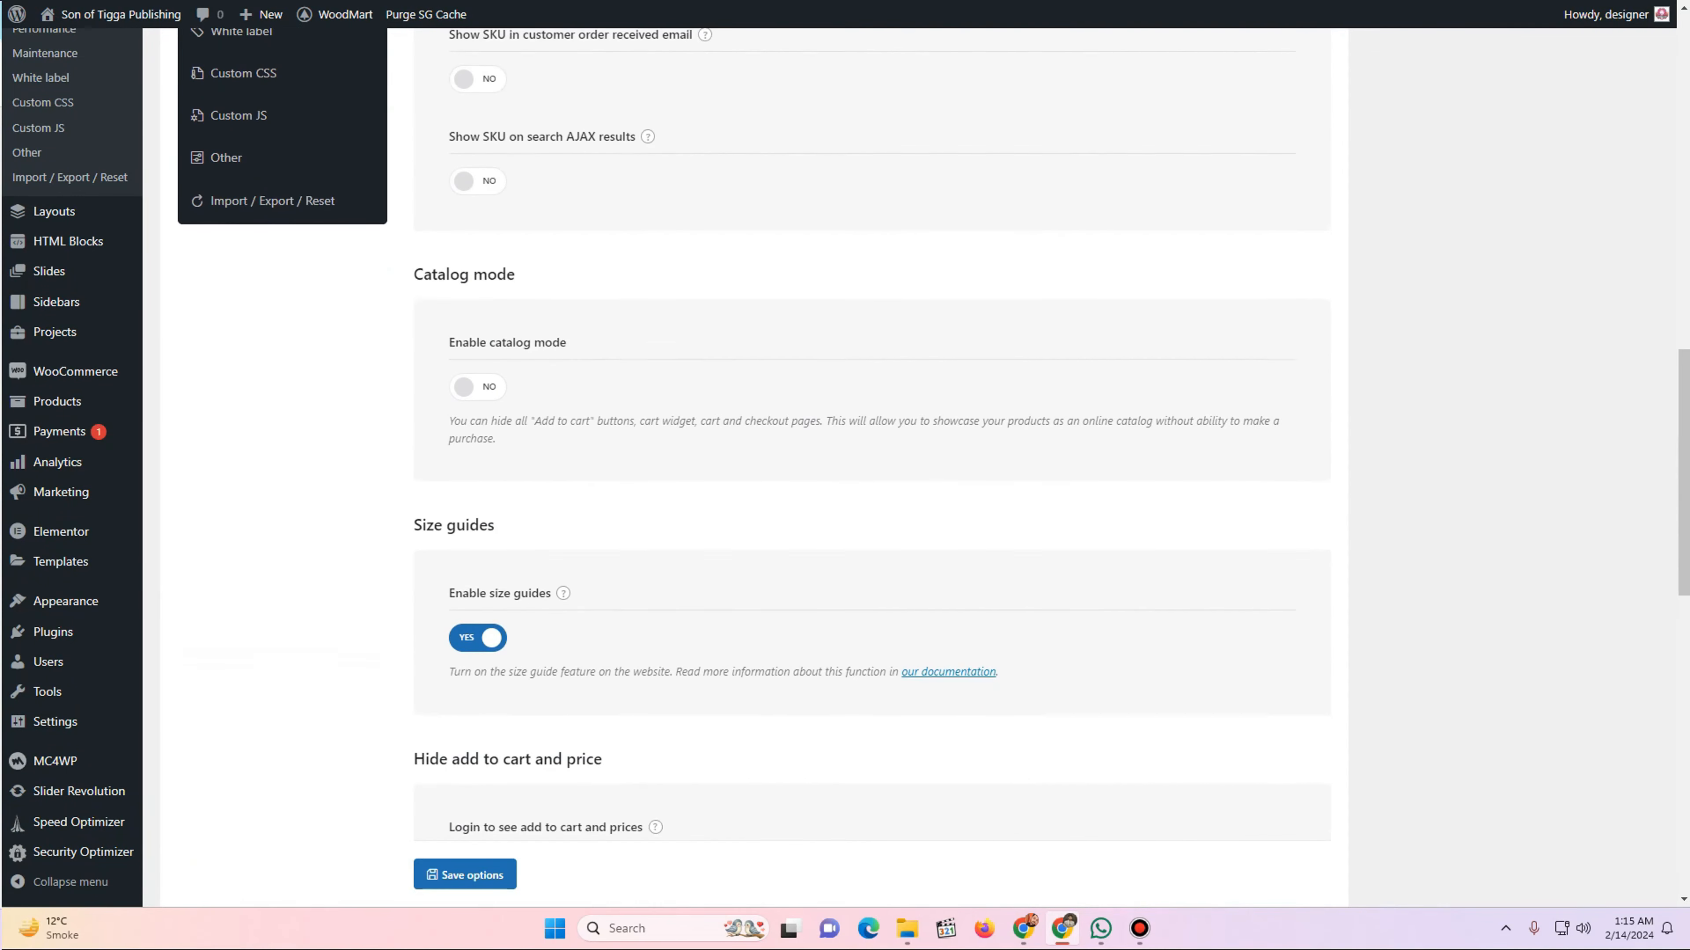
scroll(872, 479, "down", 3)
scroll(871, 479, "down", 3)
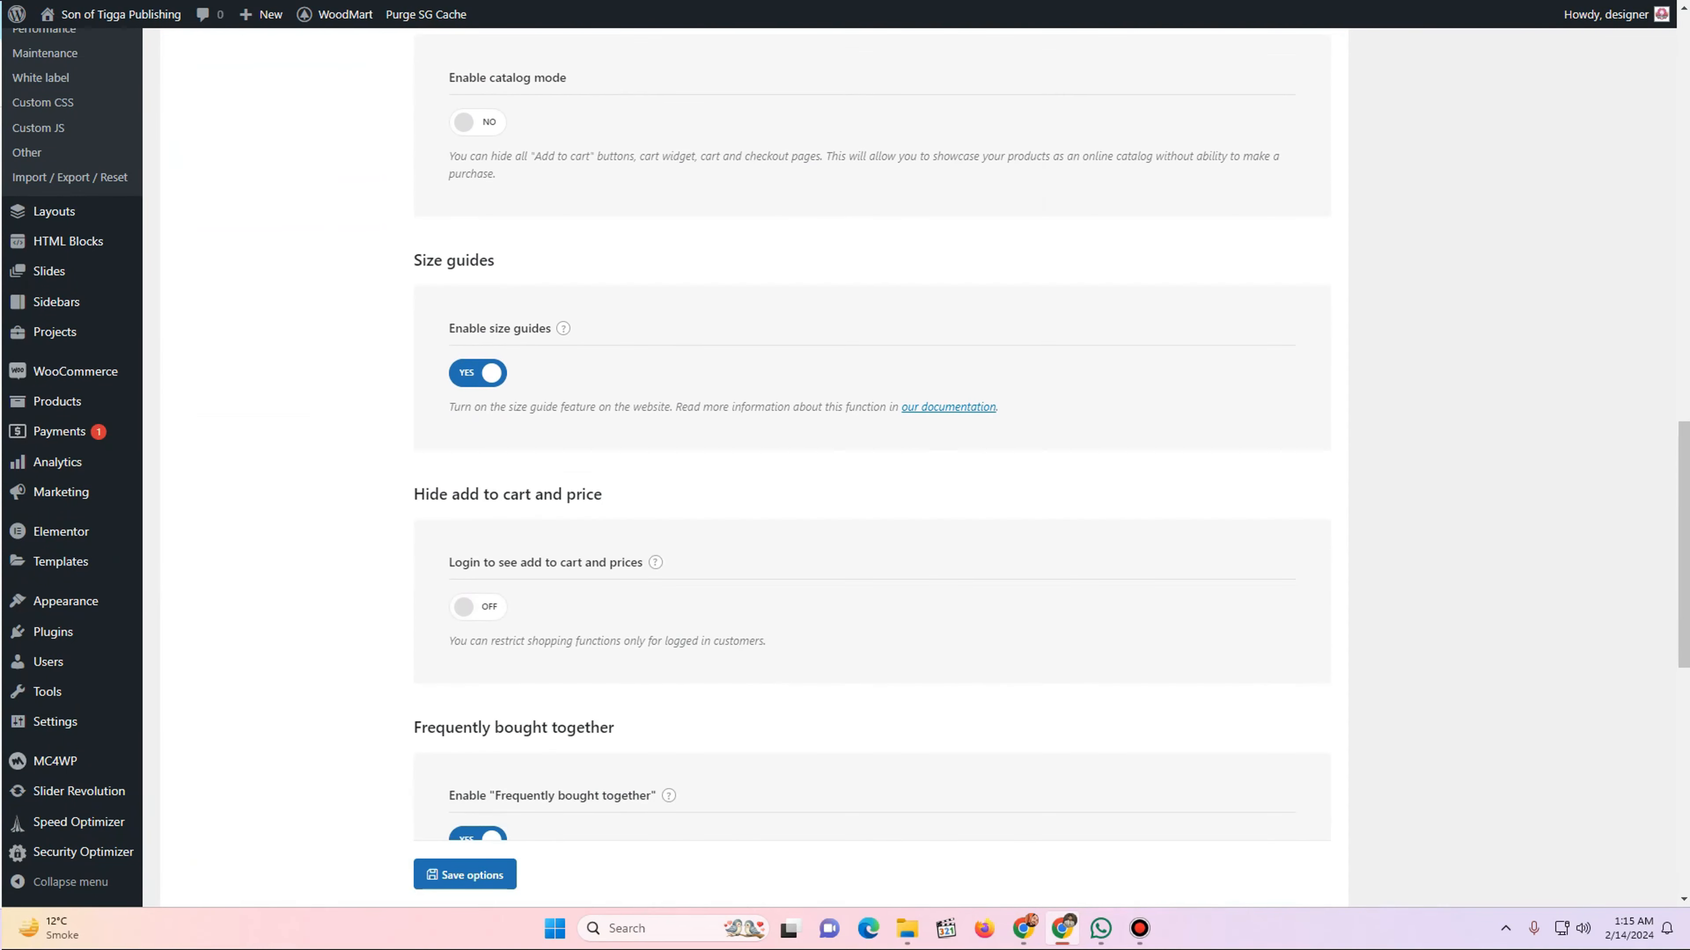
scroll(871, 480, "down", 4)
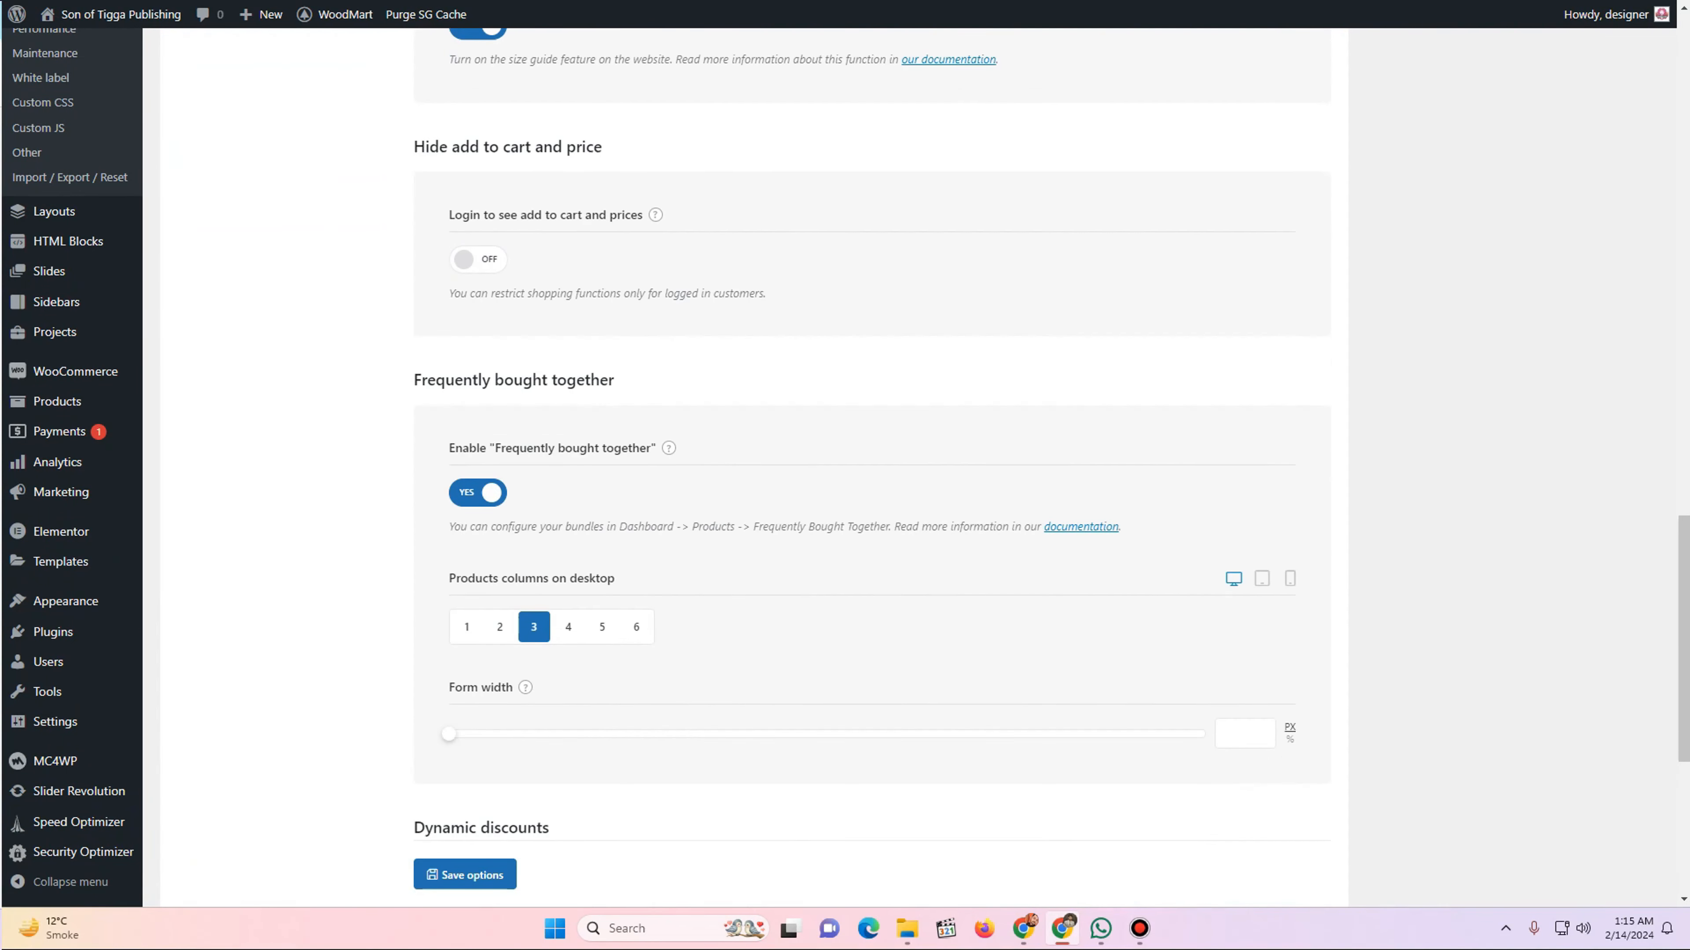
scroll(871, 479, "down", 6)
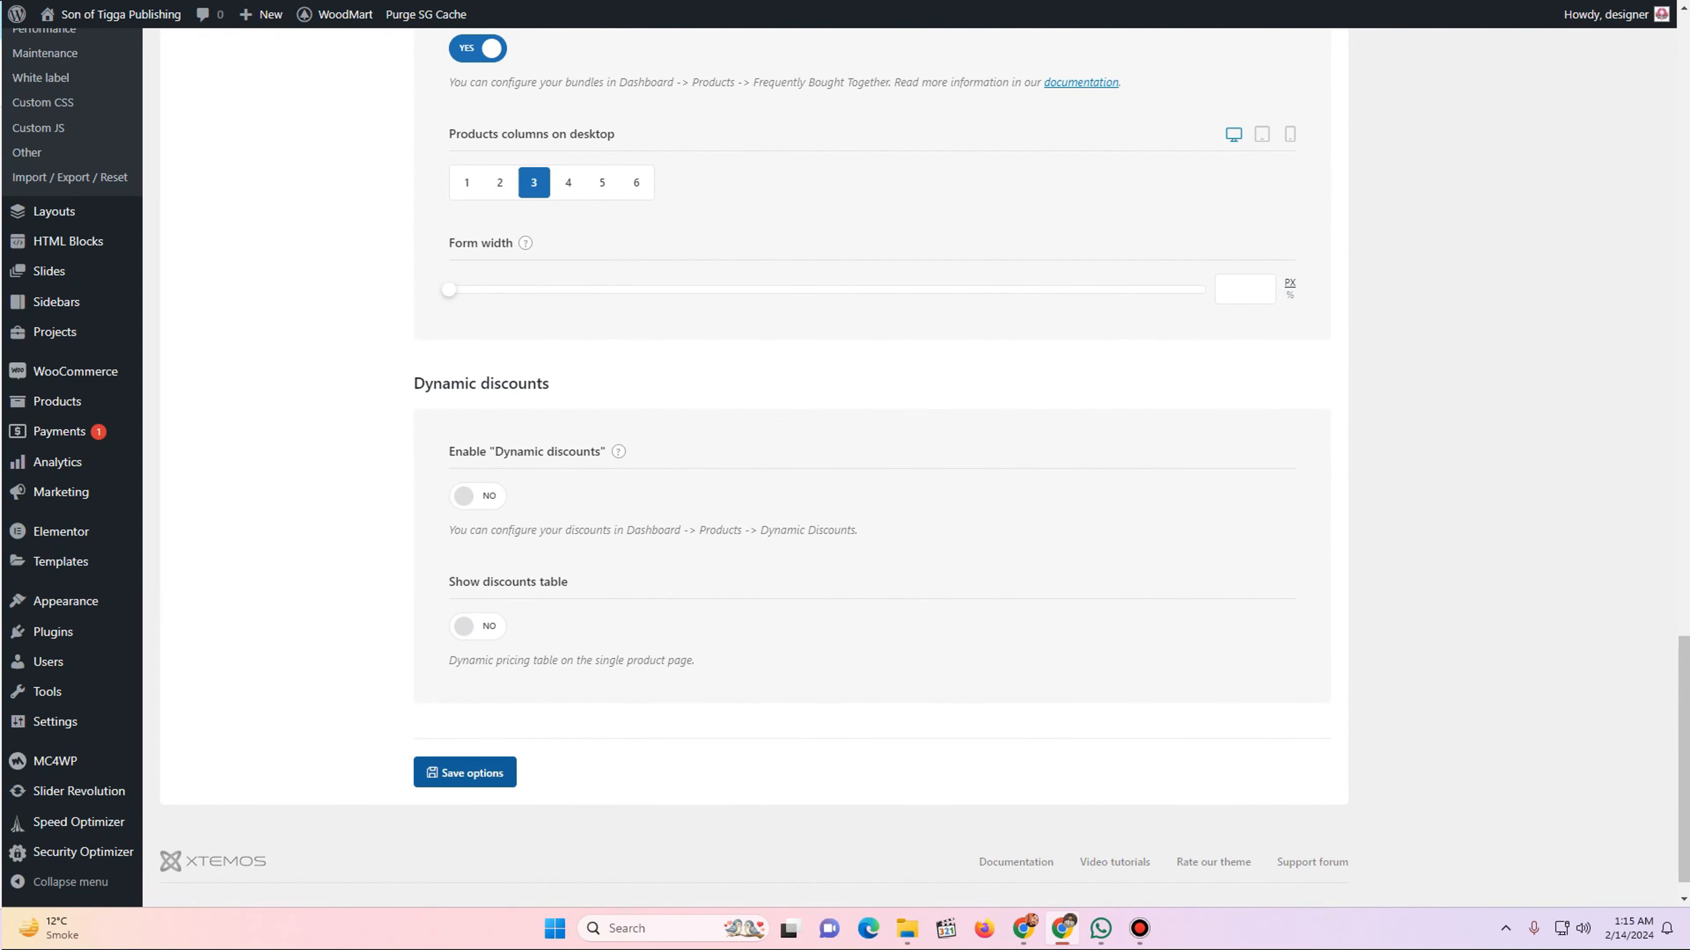
scroll(871, 479, "up", 1)
scroll(845, 466, "up", 3)
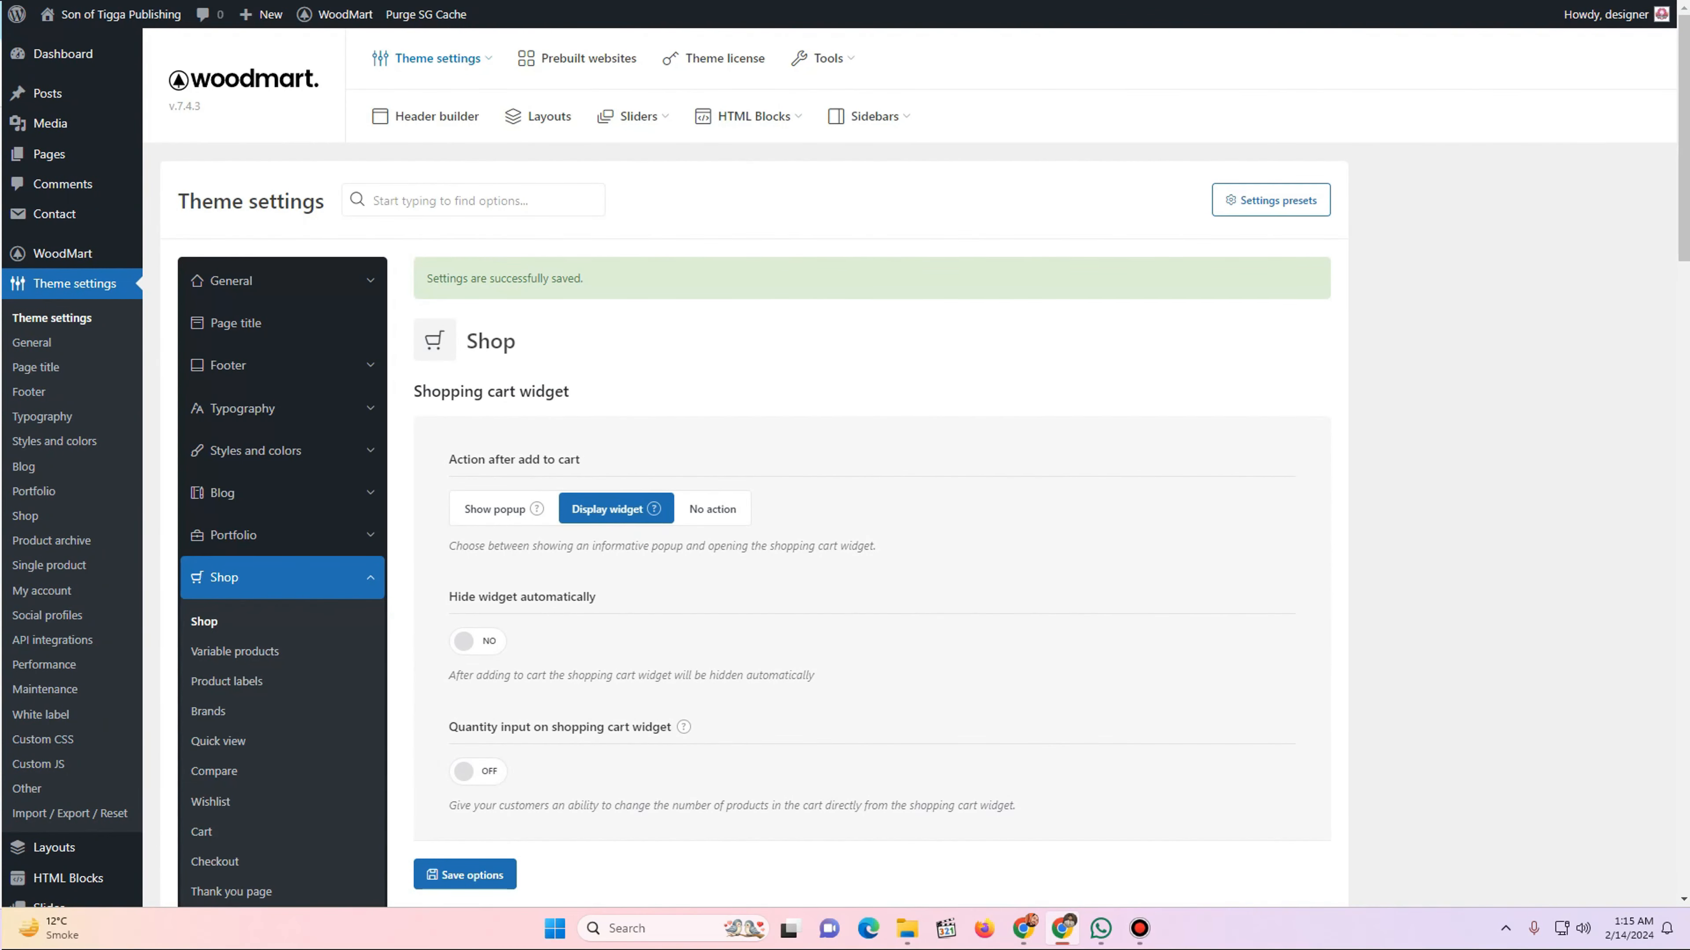
scroll(845, 466, "down", 3)
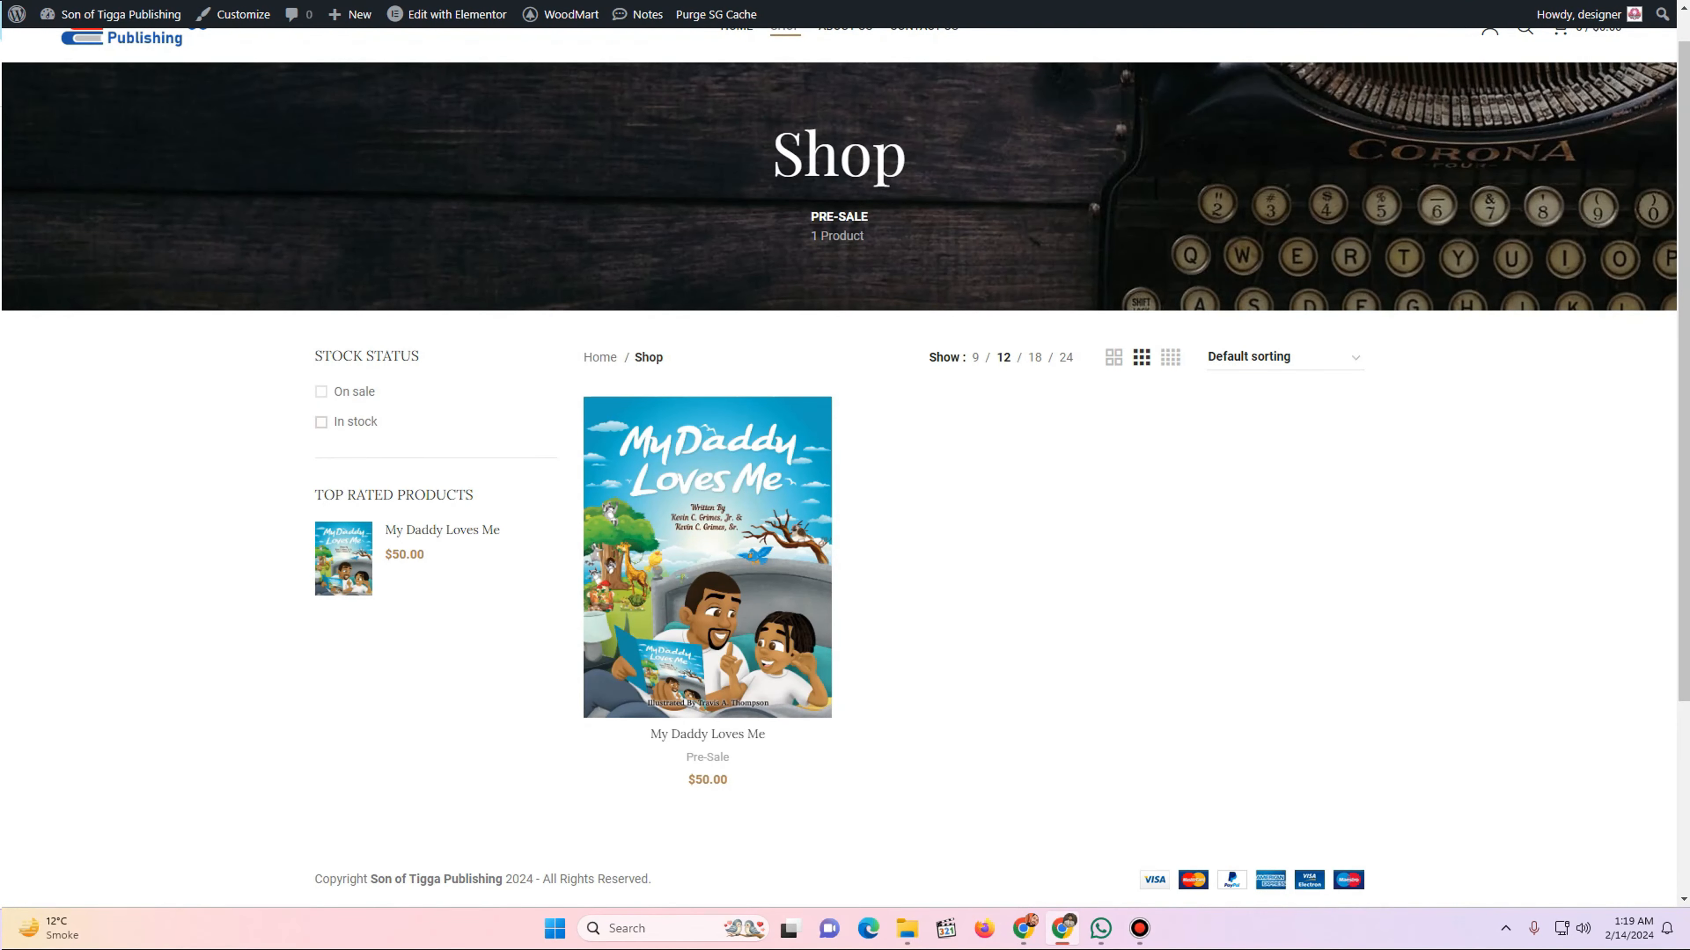
key("ctrl+shift+Tab")
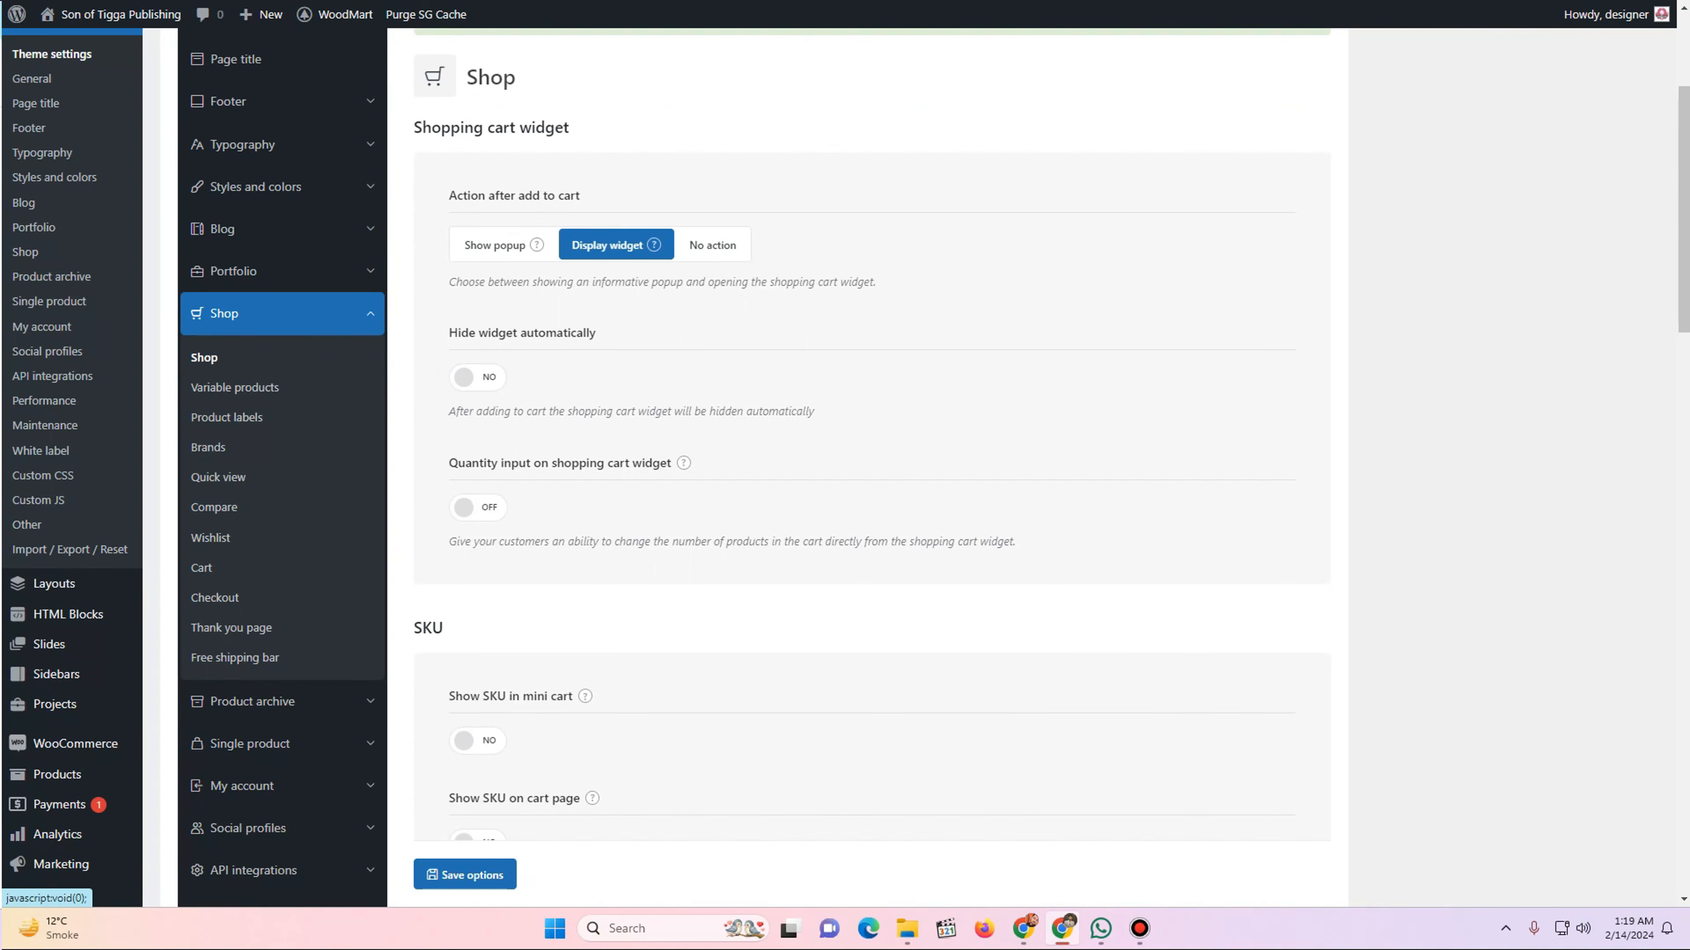
- Set the shop layout to full width without a sidebar in the Product archive Sidebar settings and save the options
scroll(253, 562, "down", 3)
left_click(252, 524)
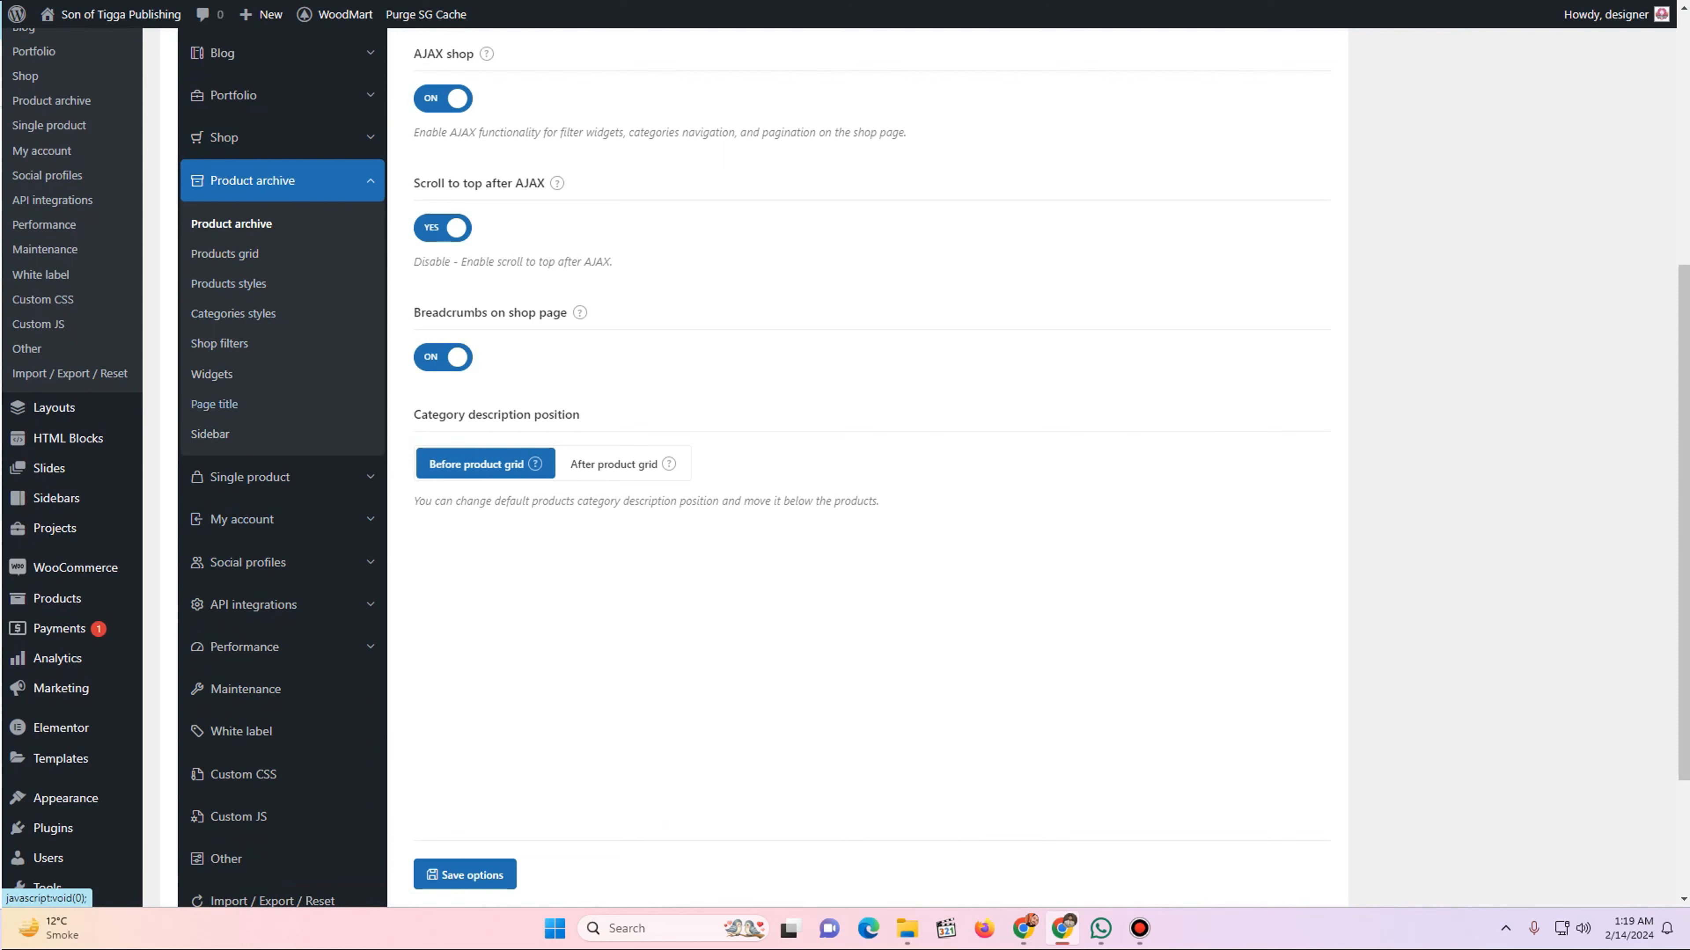
left_click(210, 434)
scroll(665, 466, "up", 2)
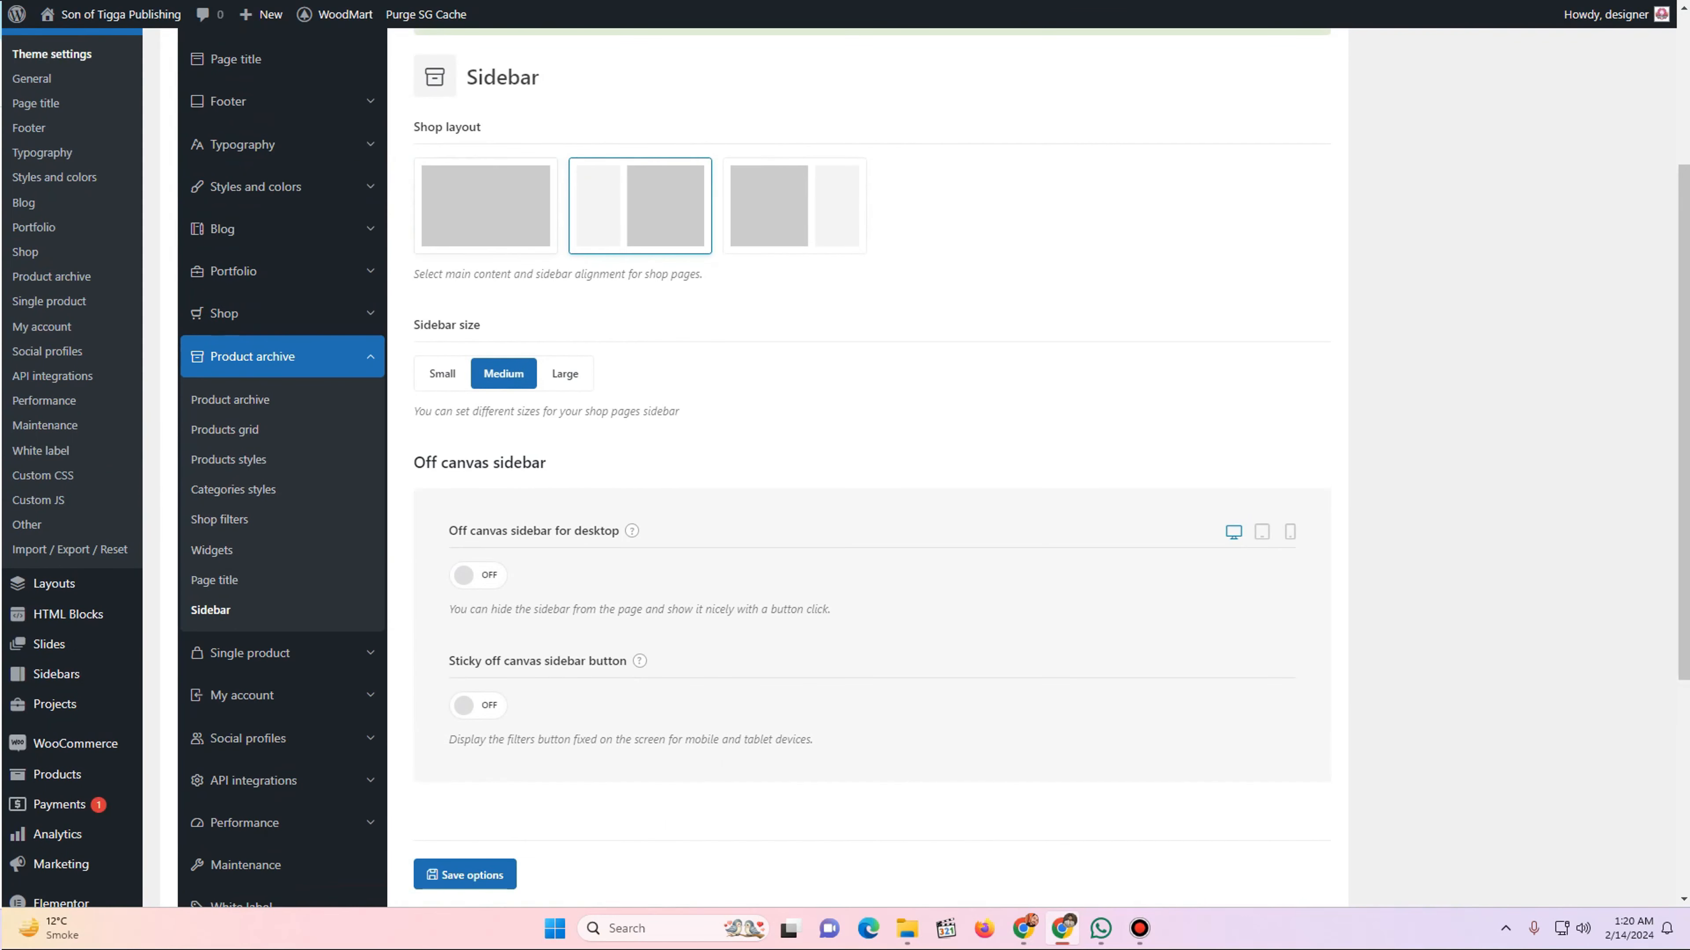
left_click(485, 207)
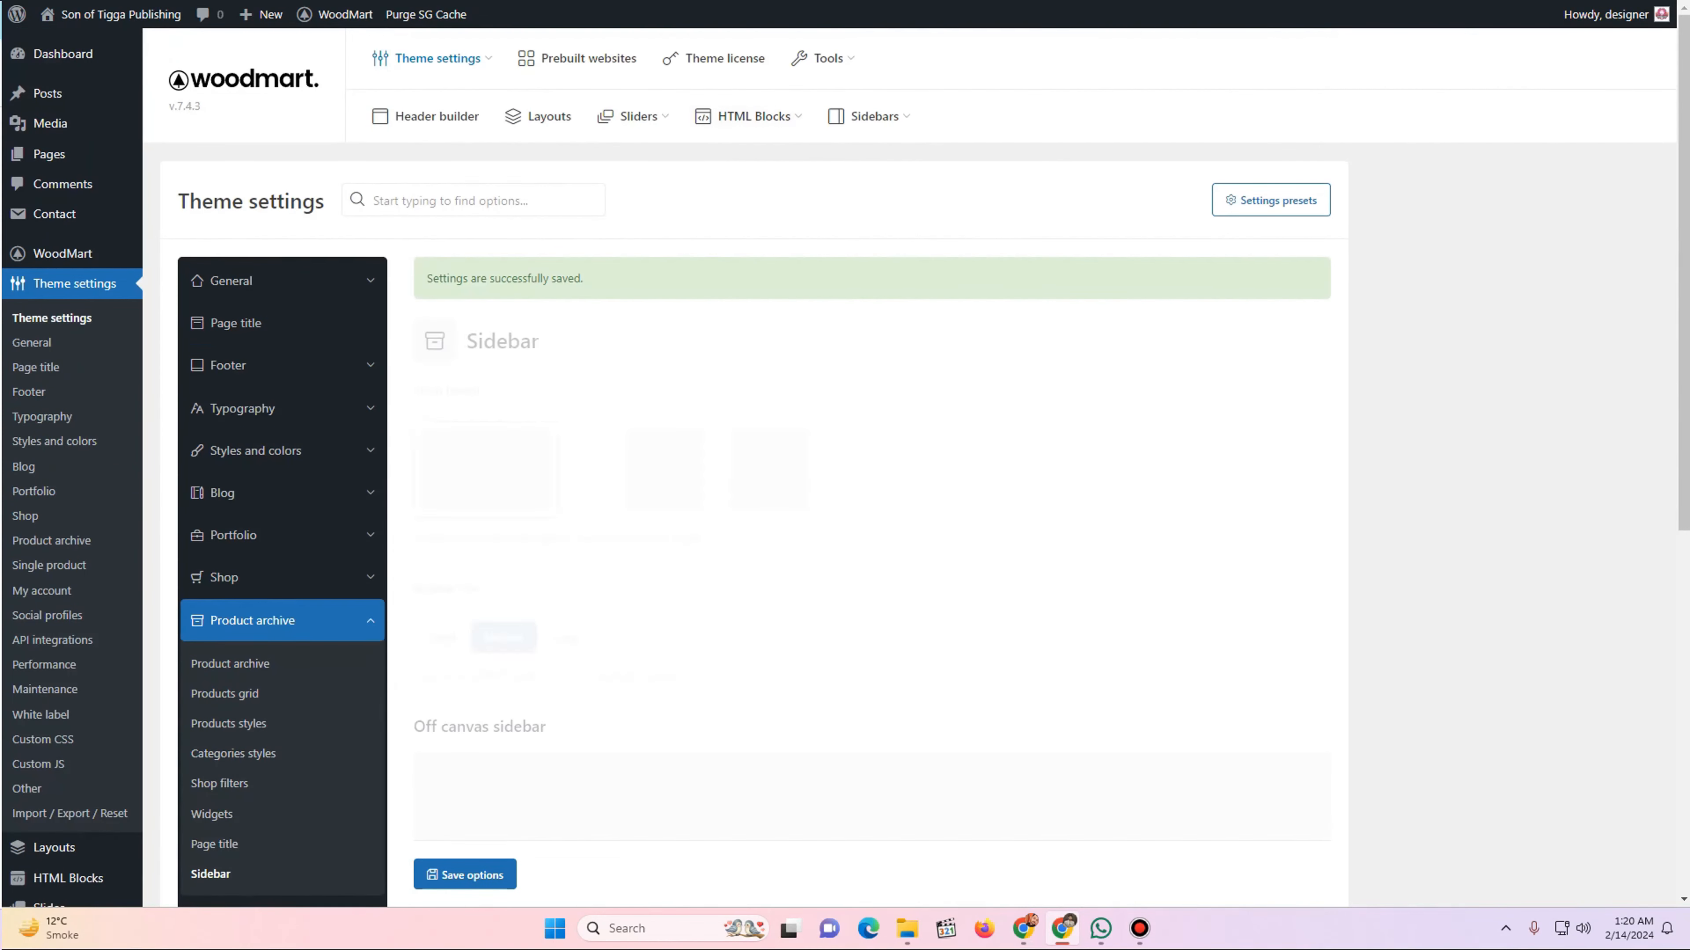
- Reload the Shop page and check its layout from the page title down to the footer
key("ctrl+Tab")
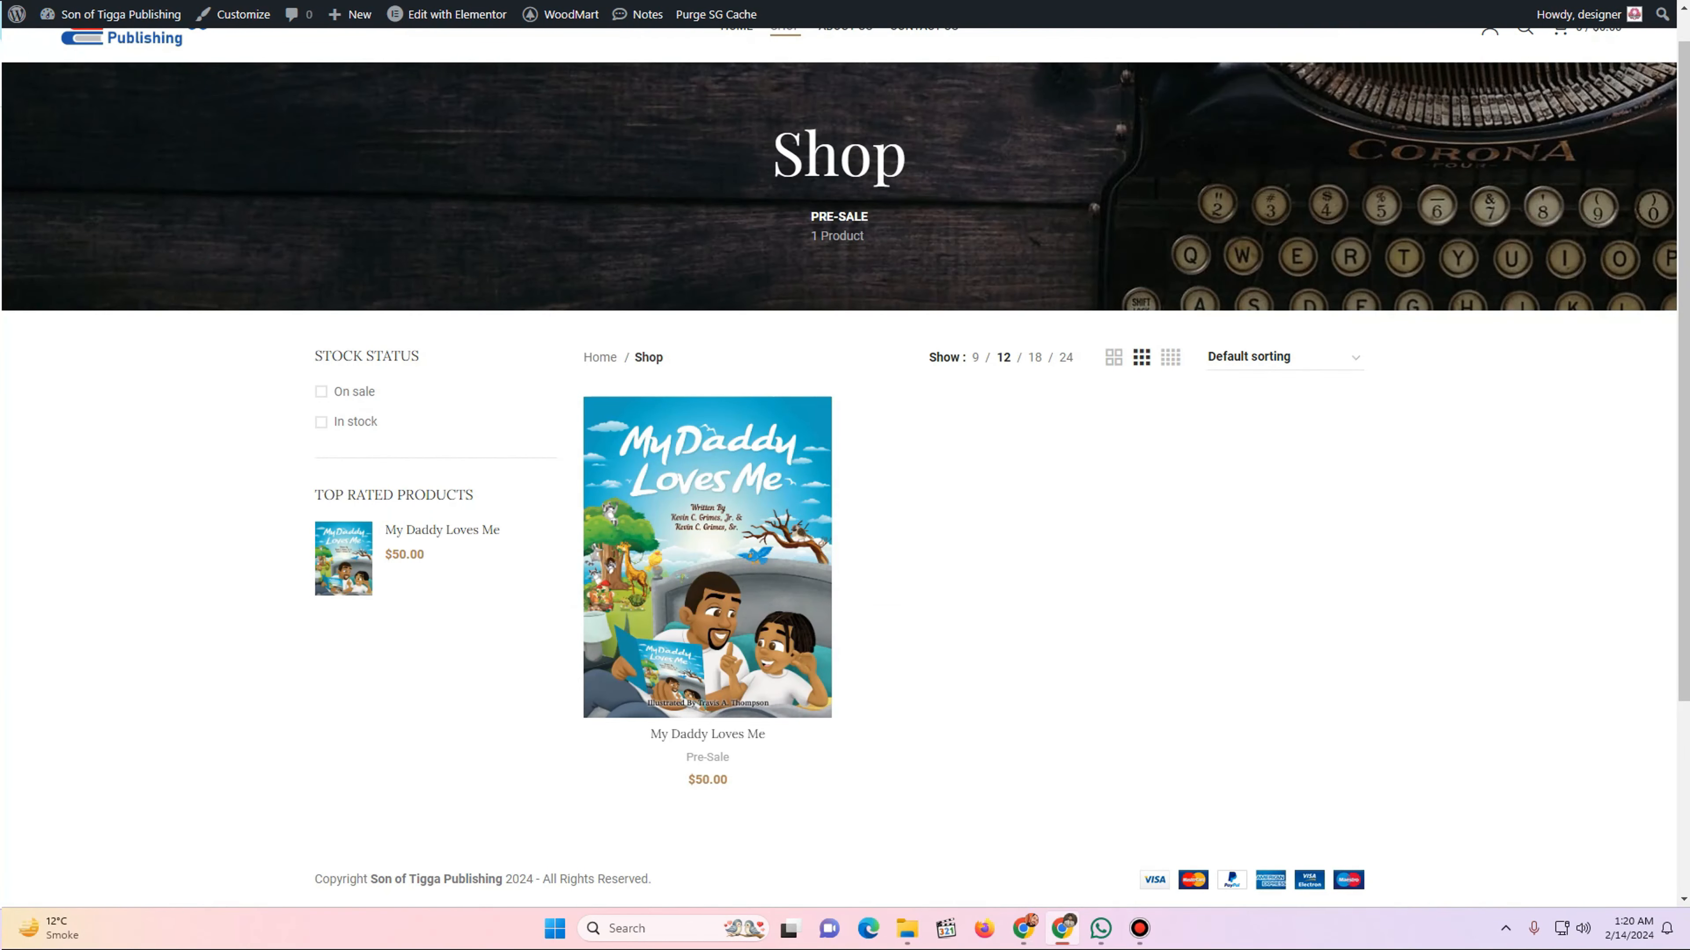
key("F5")
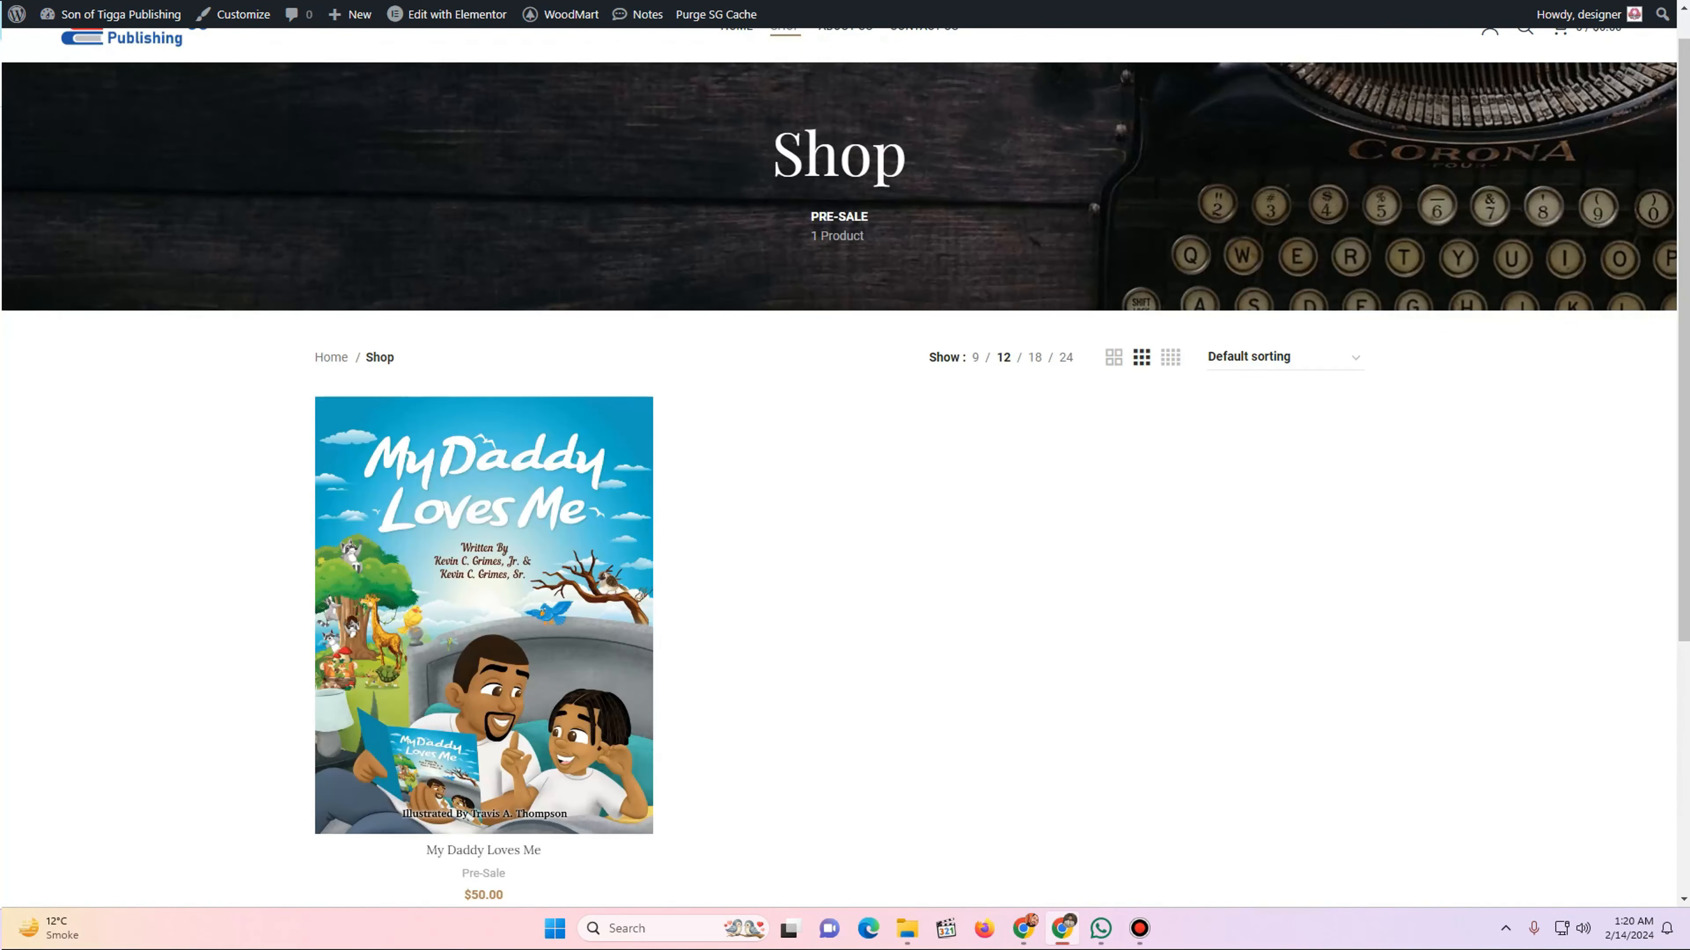
scroll(845, 466, "down", 3)
scroll(845, 466, "up", 4)
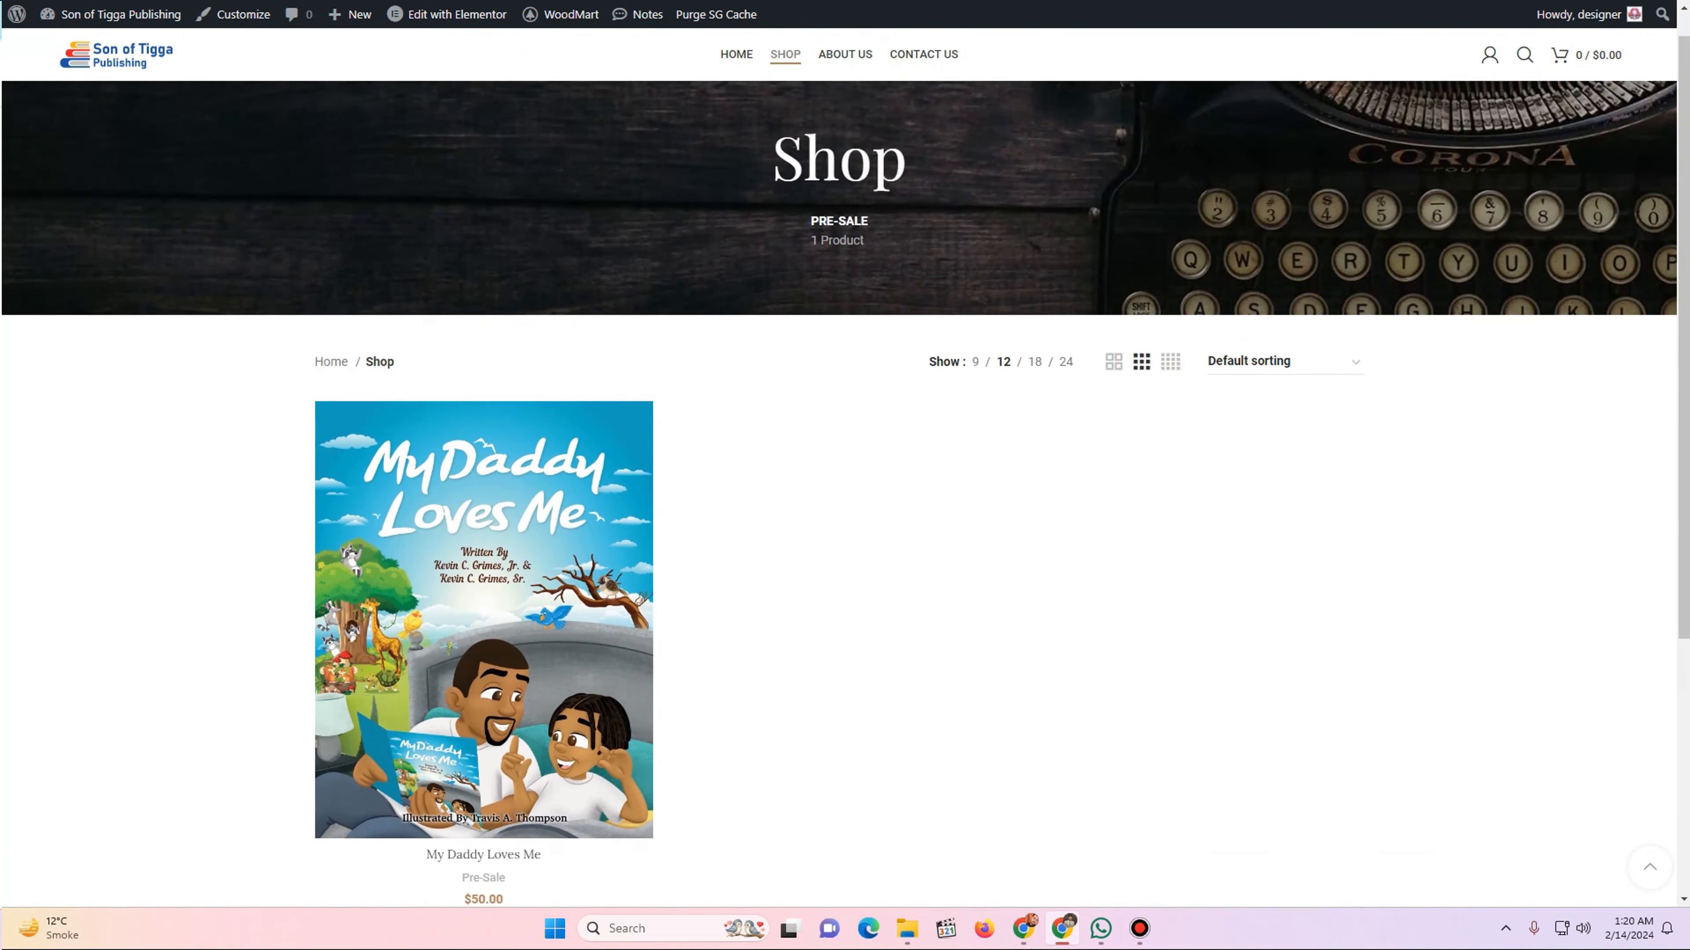
scroll(845, 466, "down", 5)
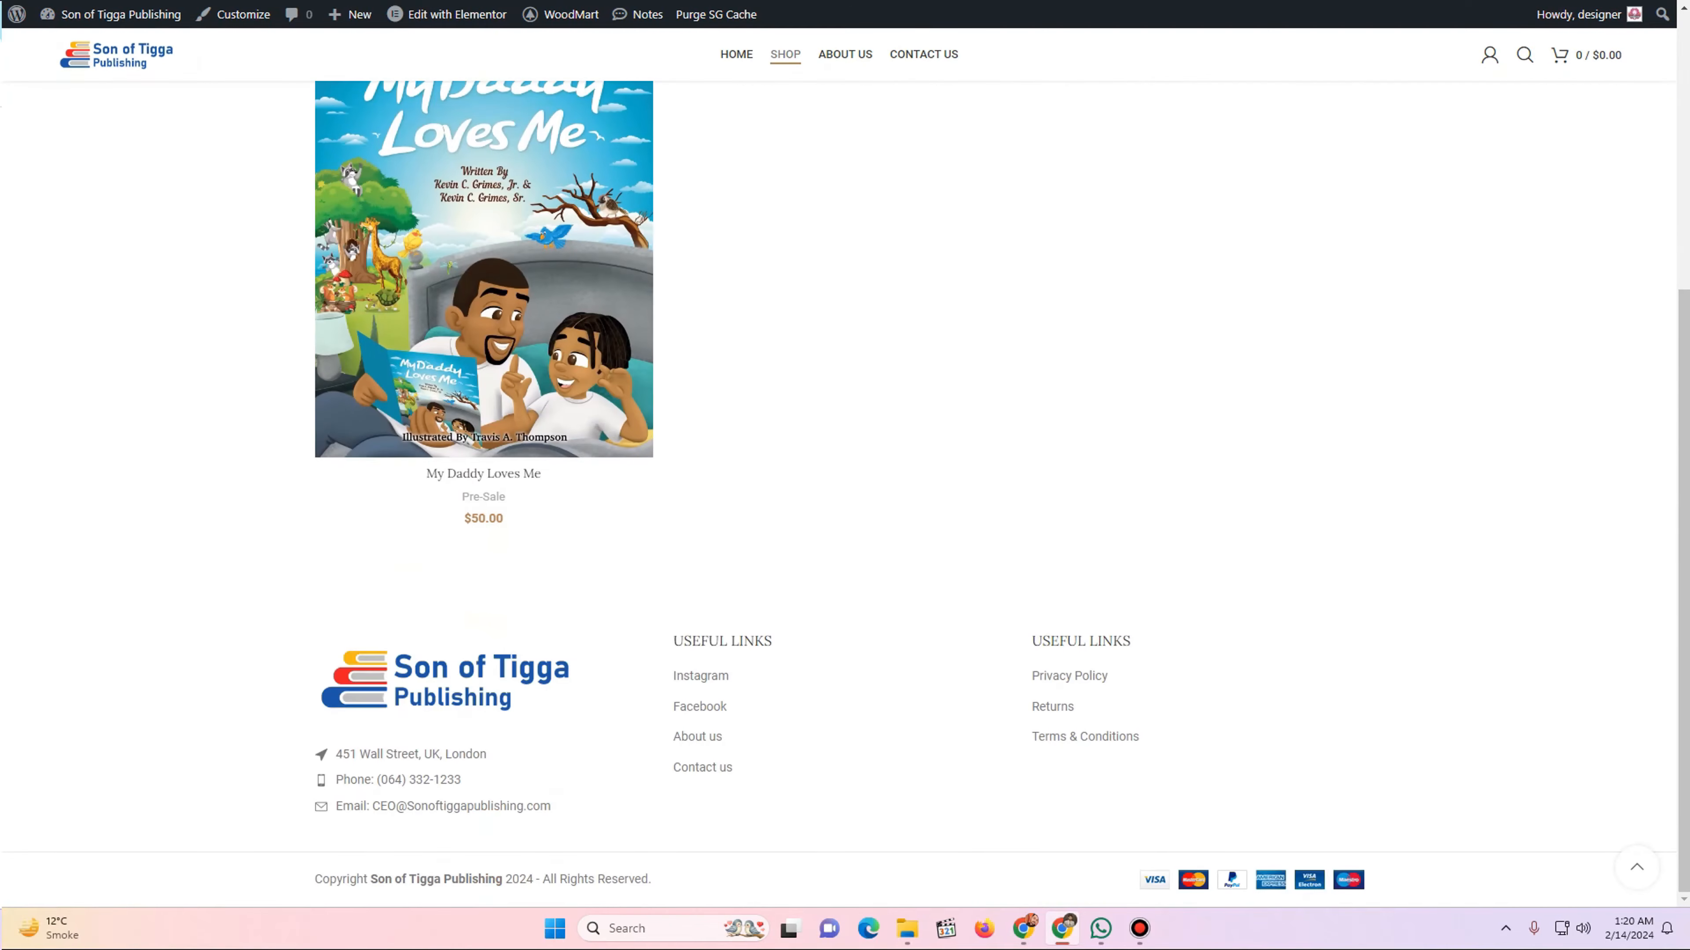
scroll(845, 466, "up", 5)
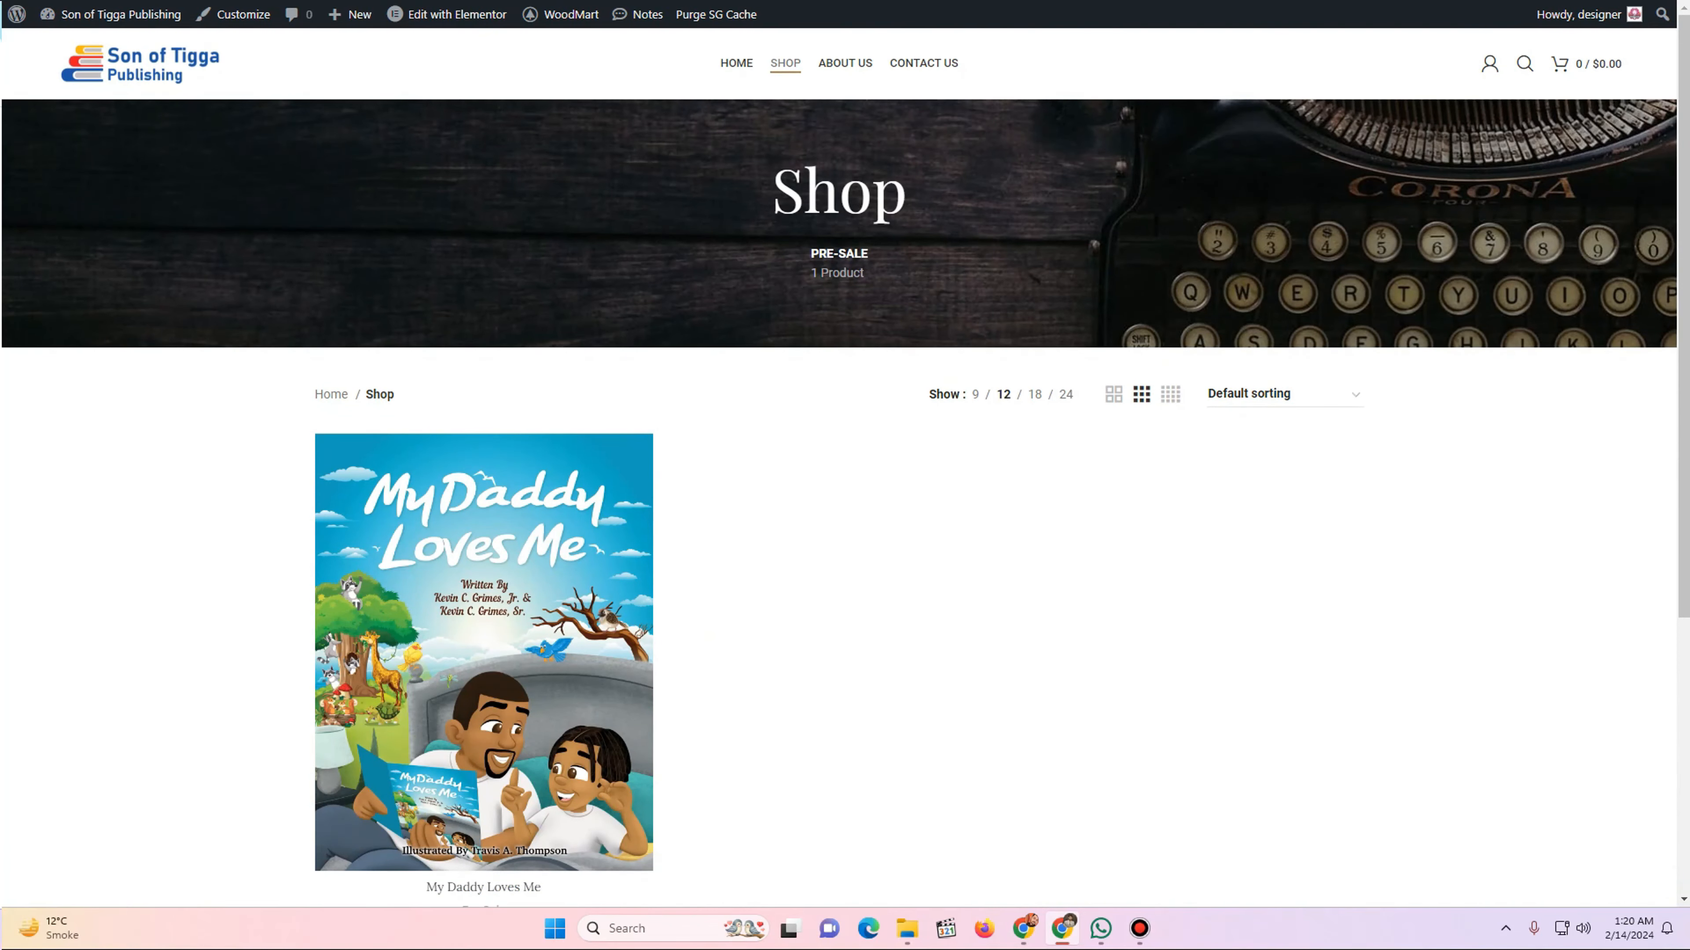
key("ctrl+Tab")
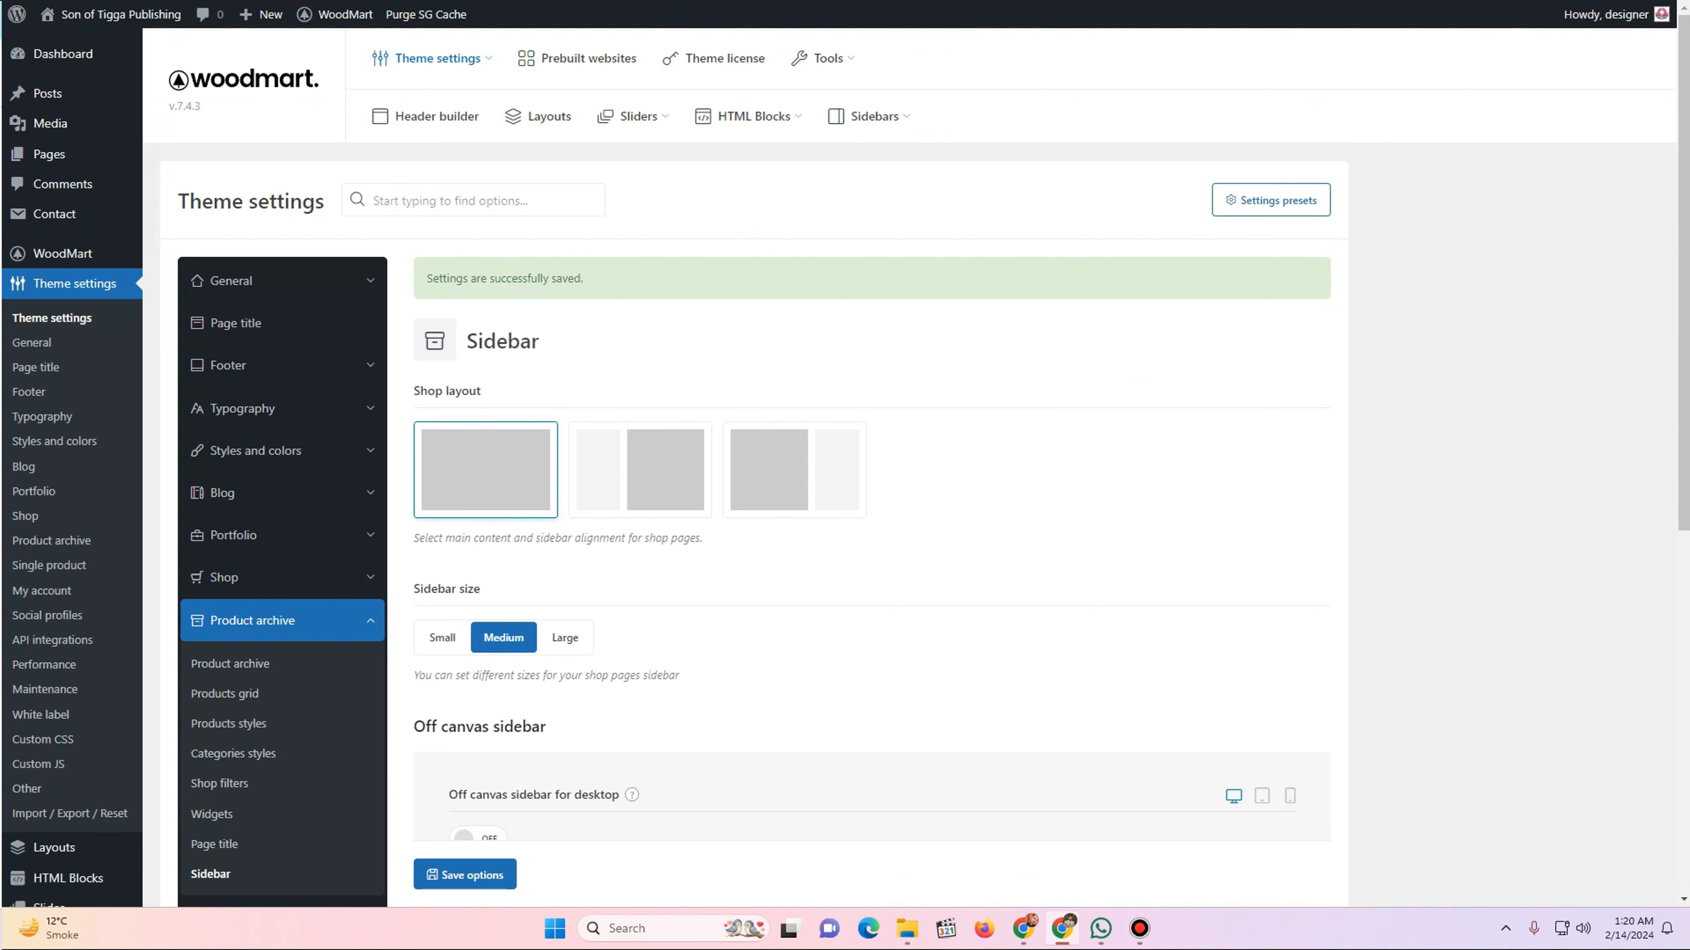
key("ctrl+shift+Tab")
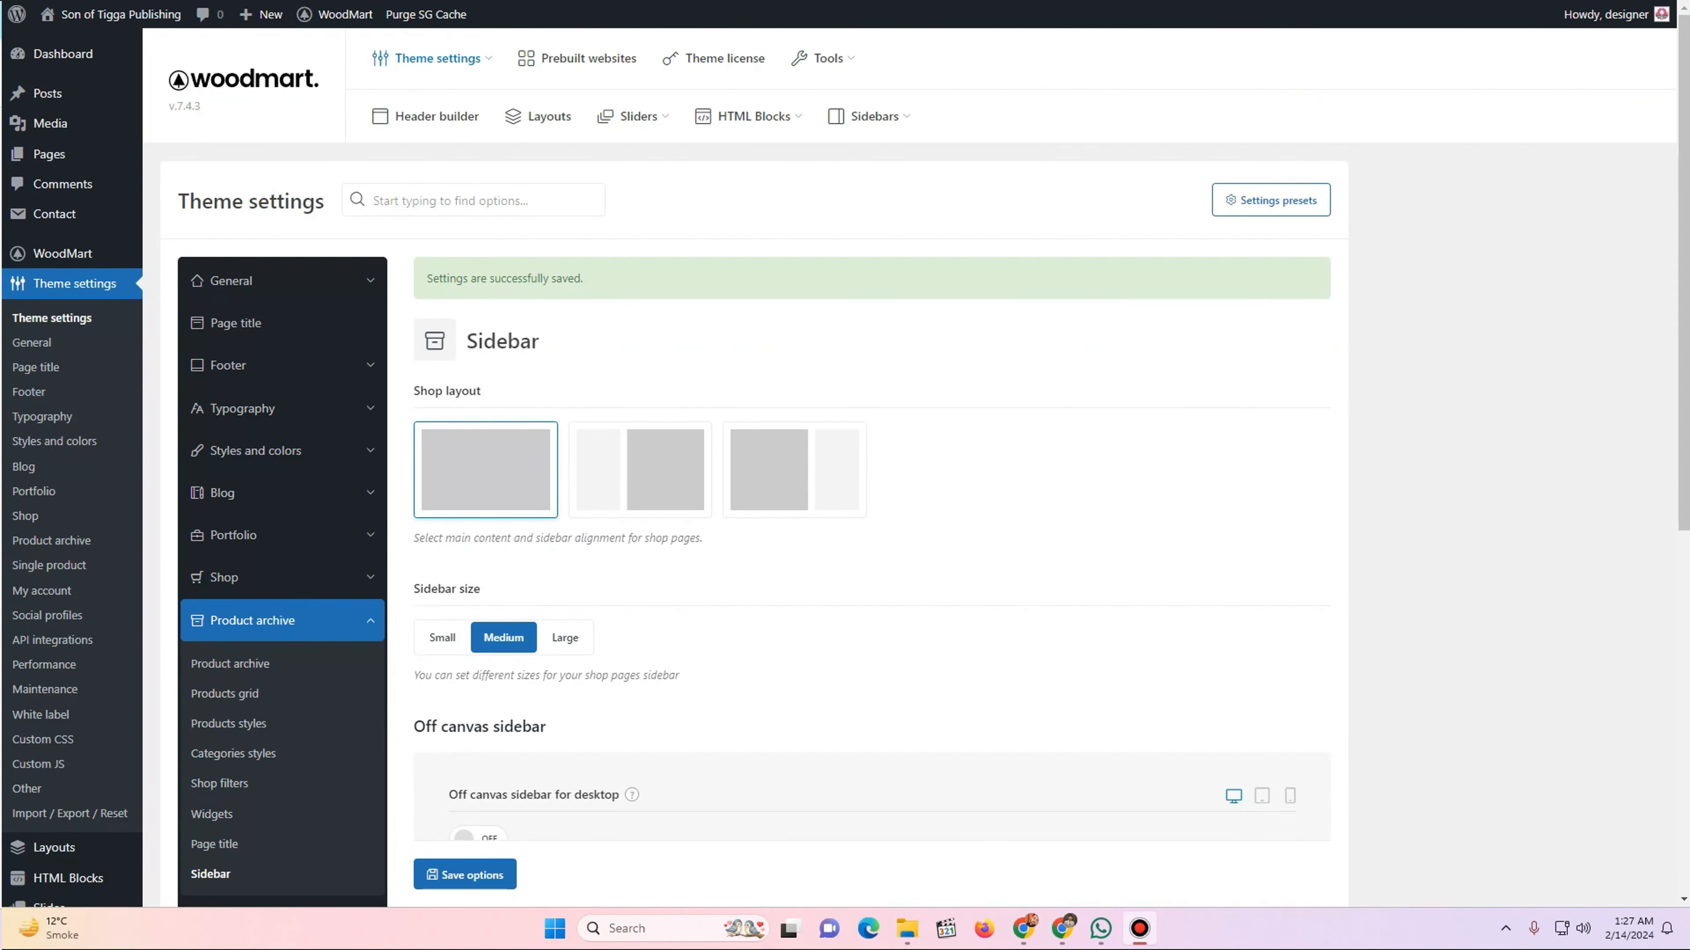
- Open the product My Daddy Loves Me for editing from the list of all products
scroll(844, 466, "down", 5)
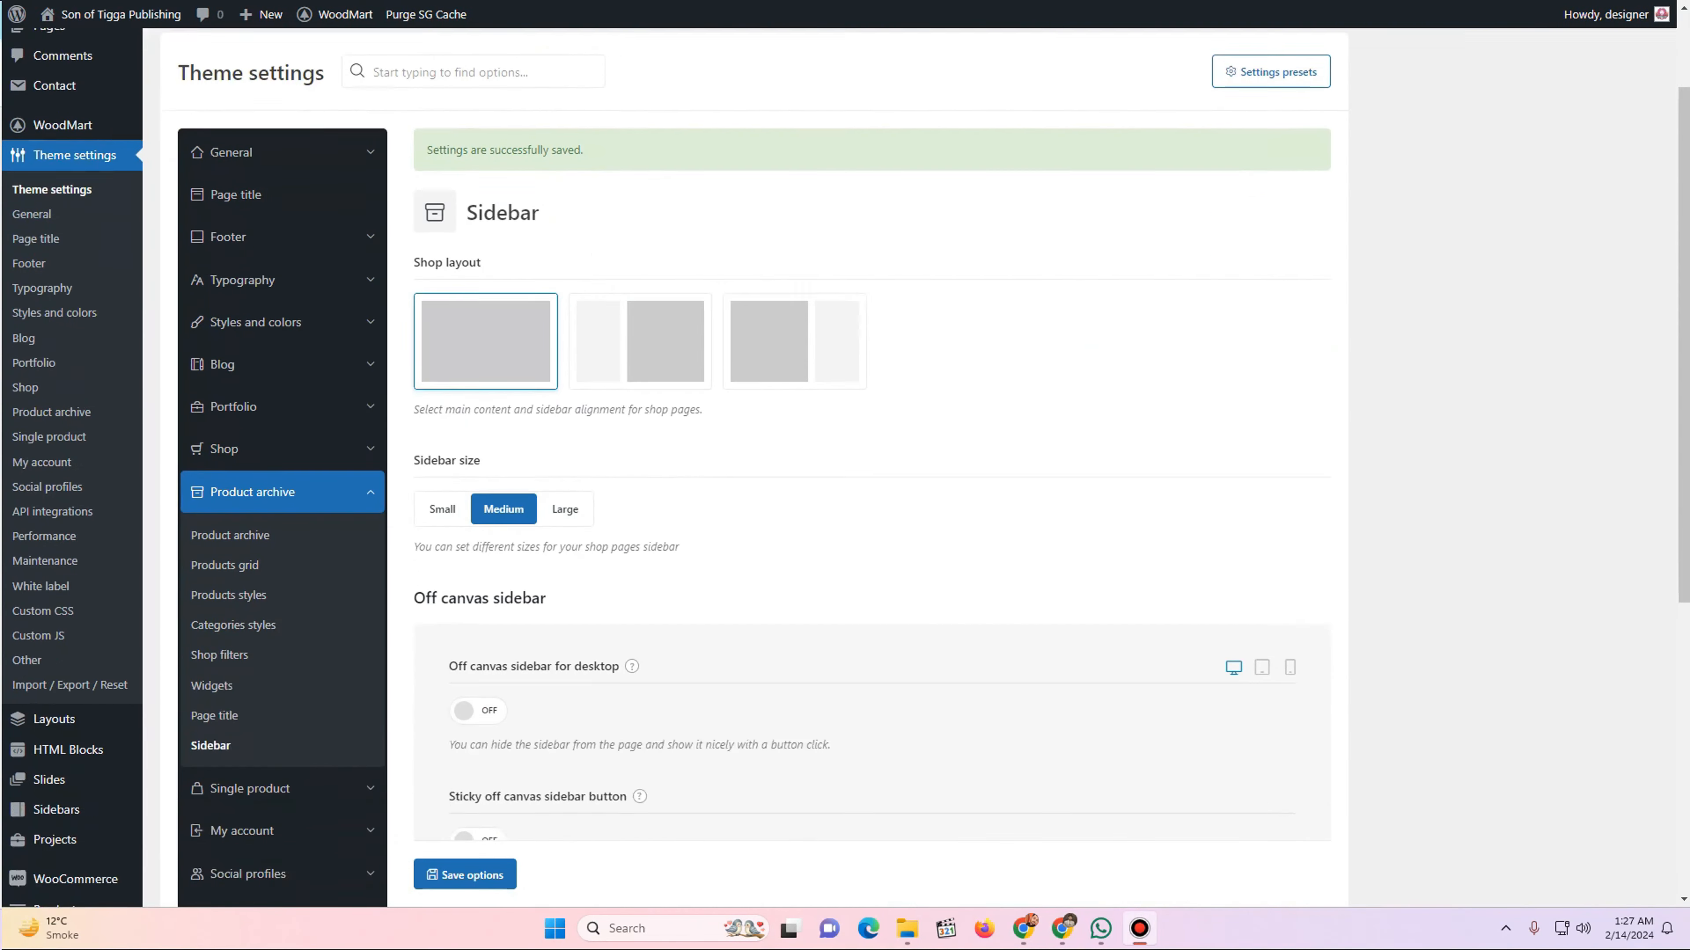
scroll(845, 466, "up", 5)
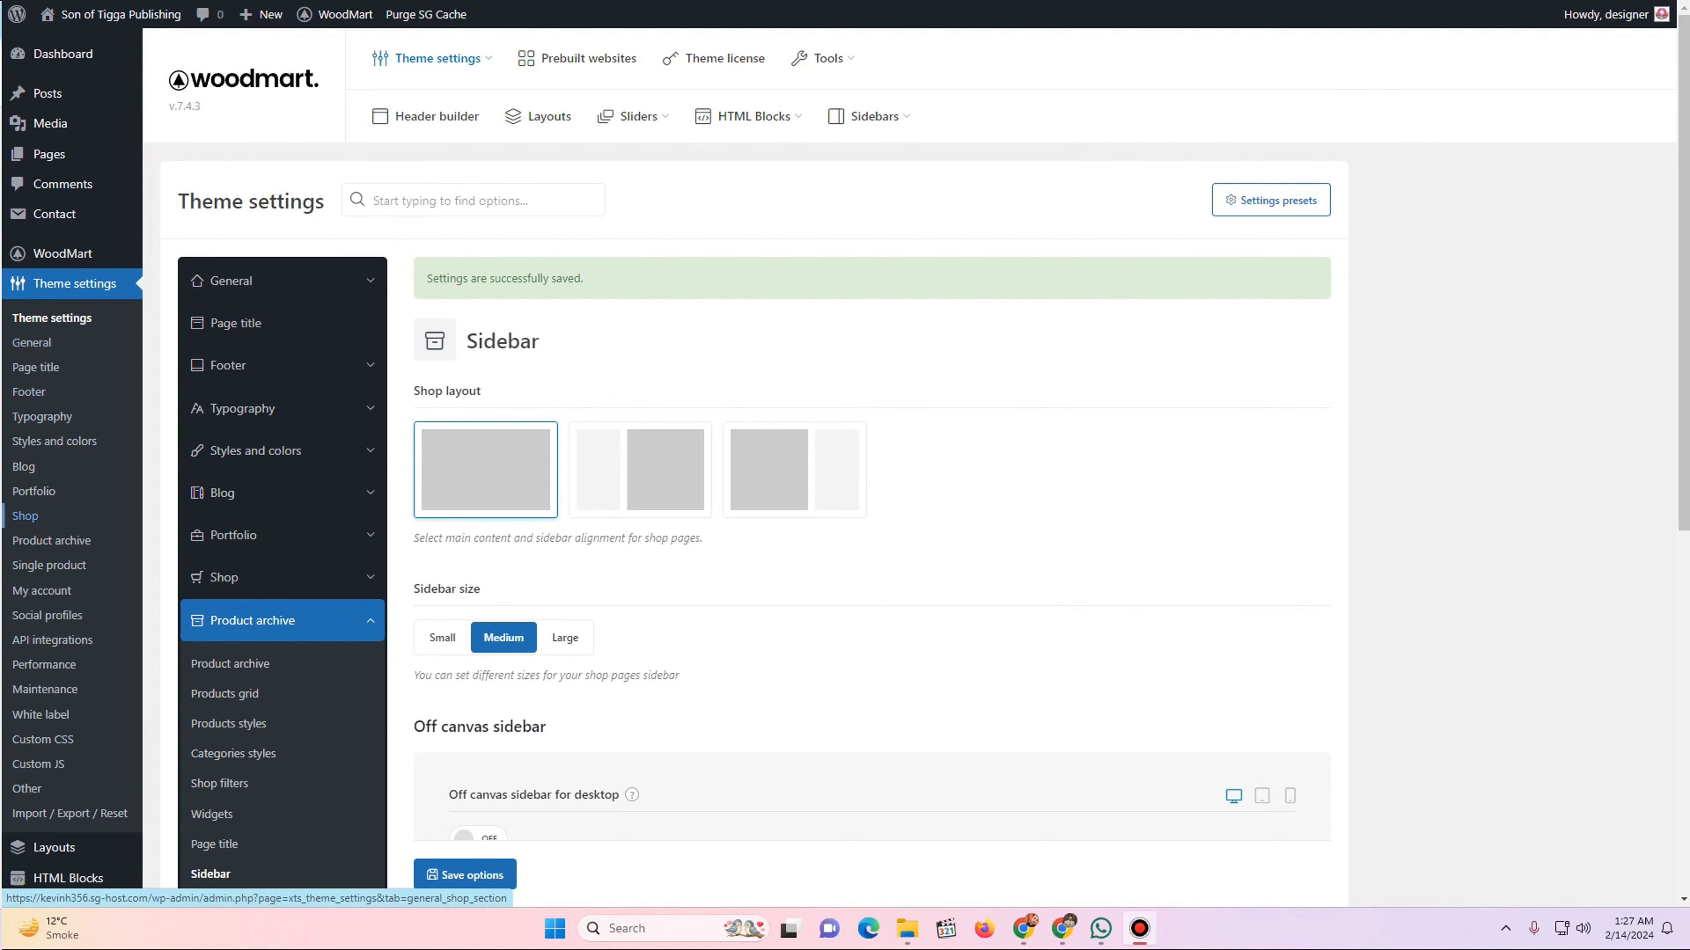
scroll(25, 516, "down", 3)
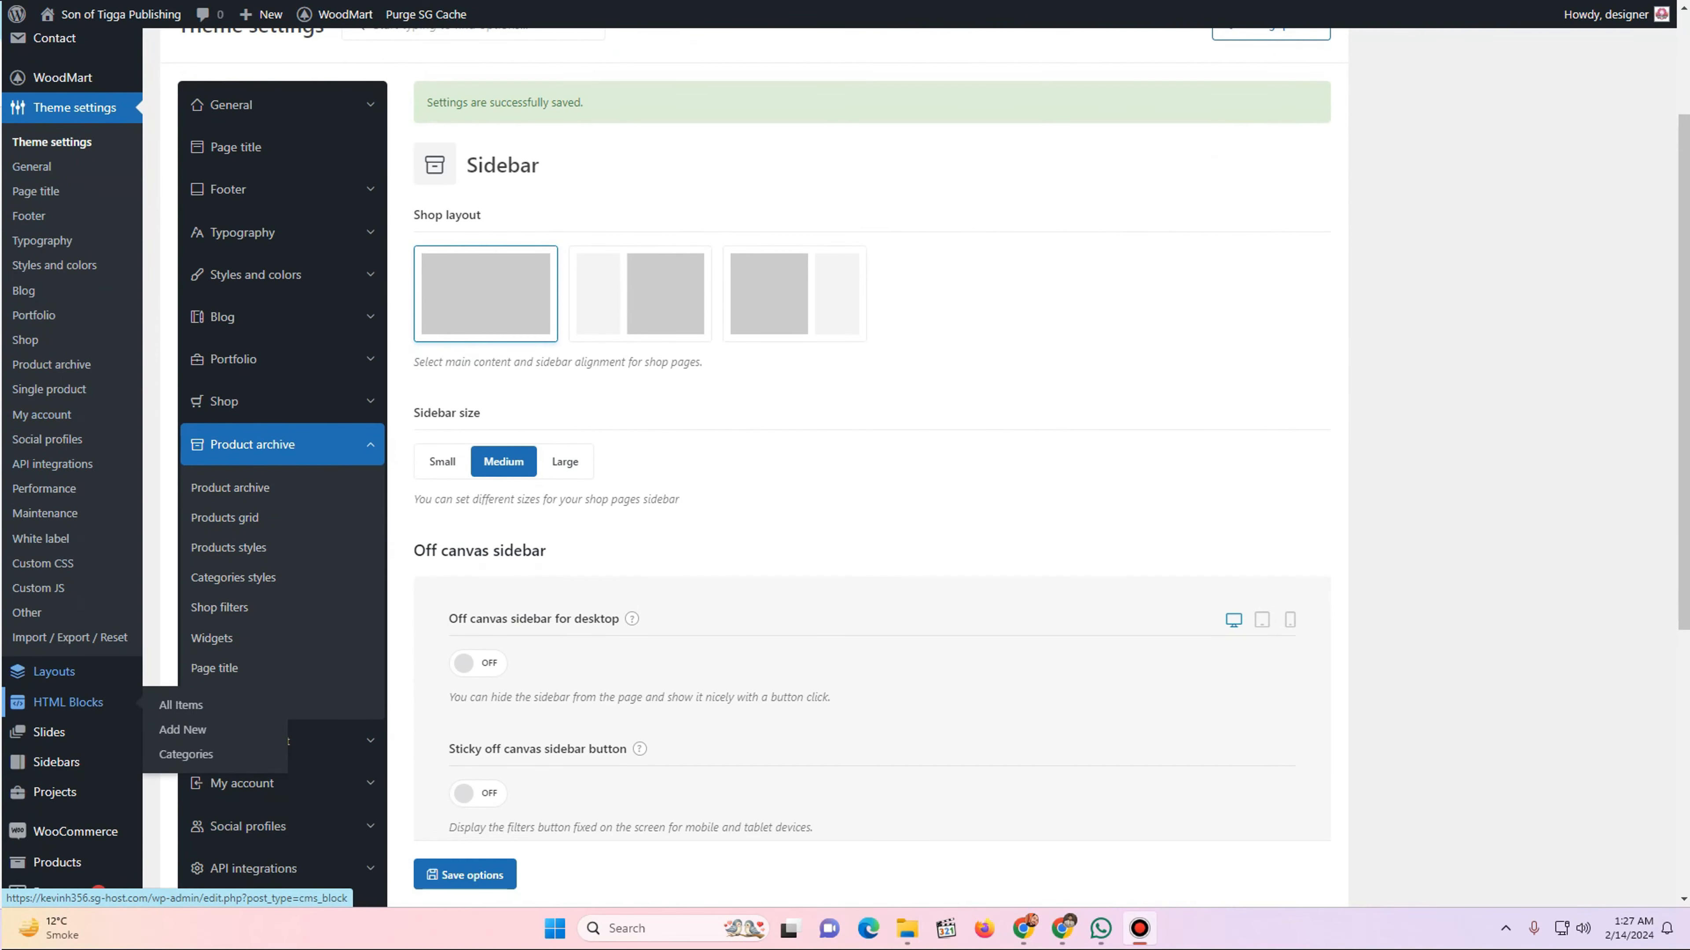
scroll(40, 649, "down", 2)
mouse_move(57, 774)
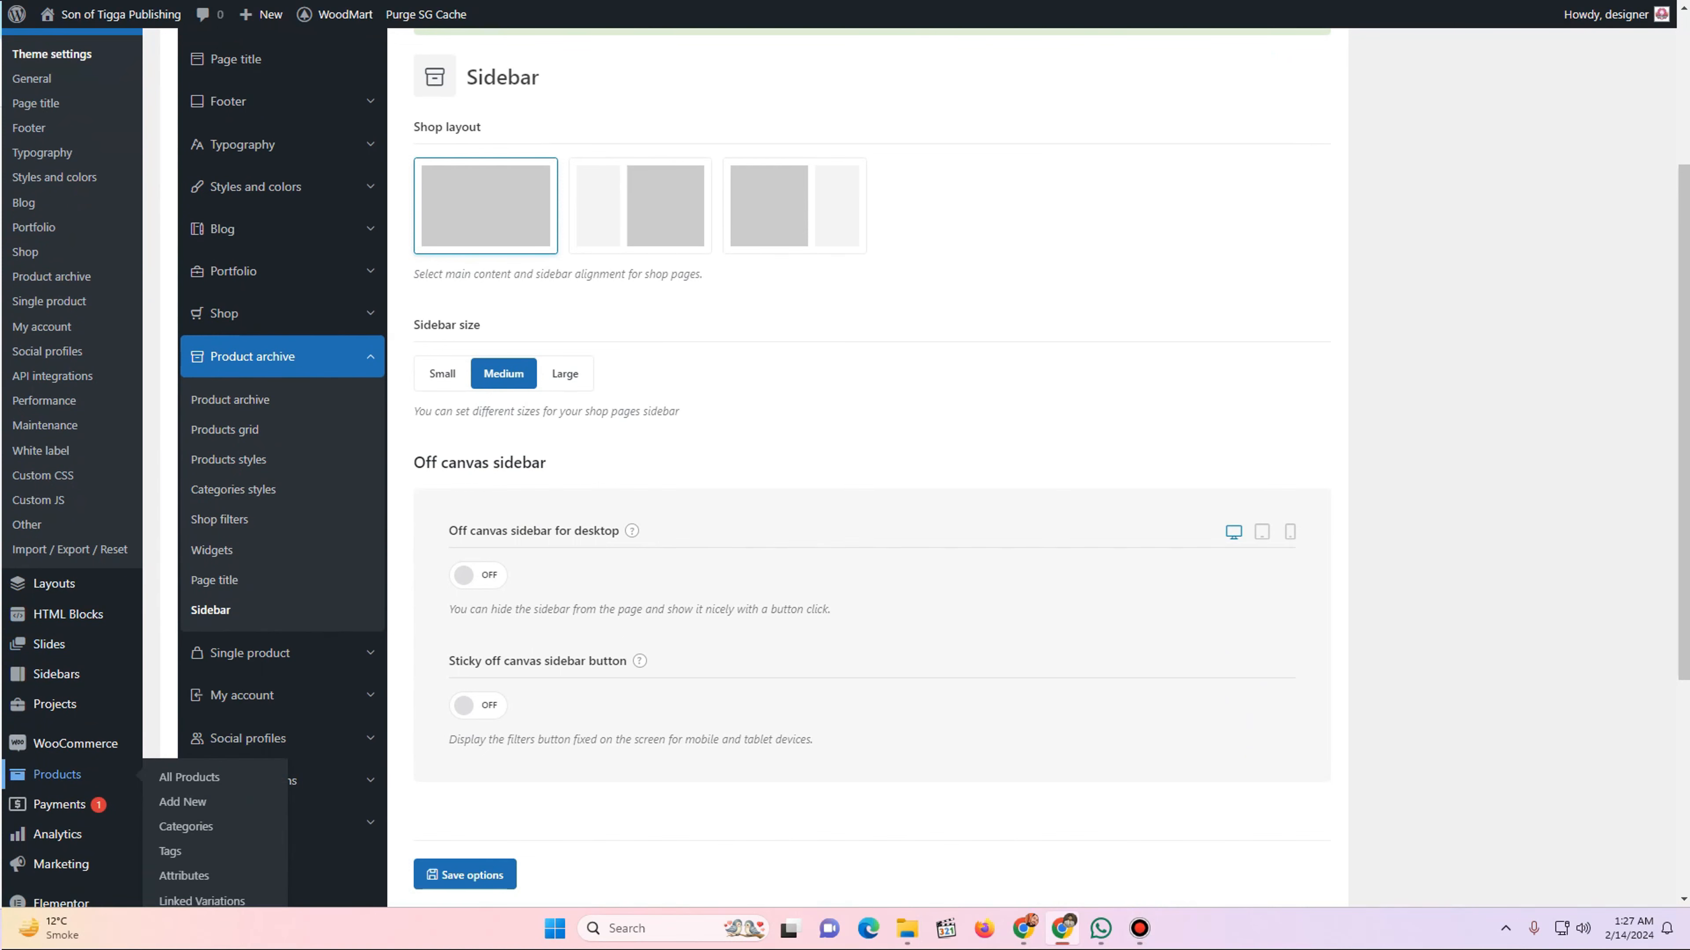
left_click(189, 777)
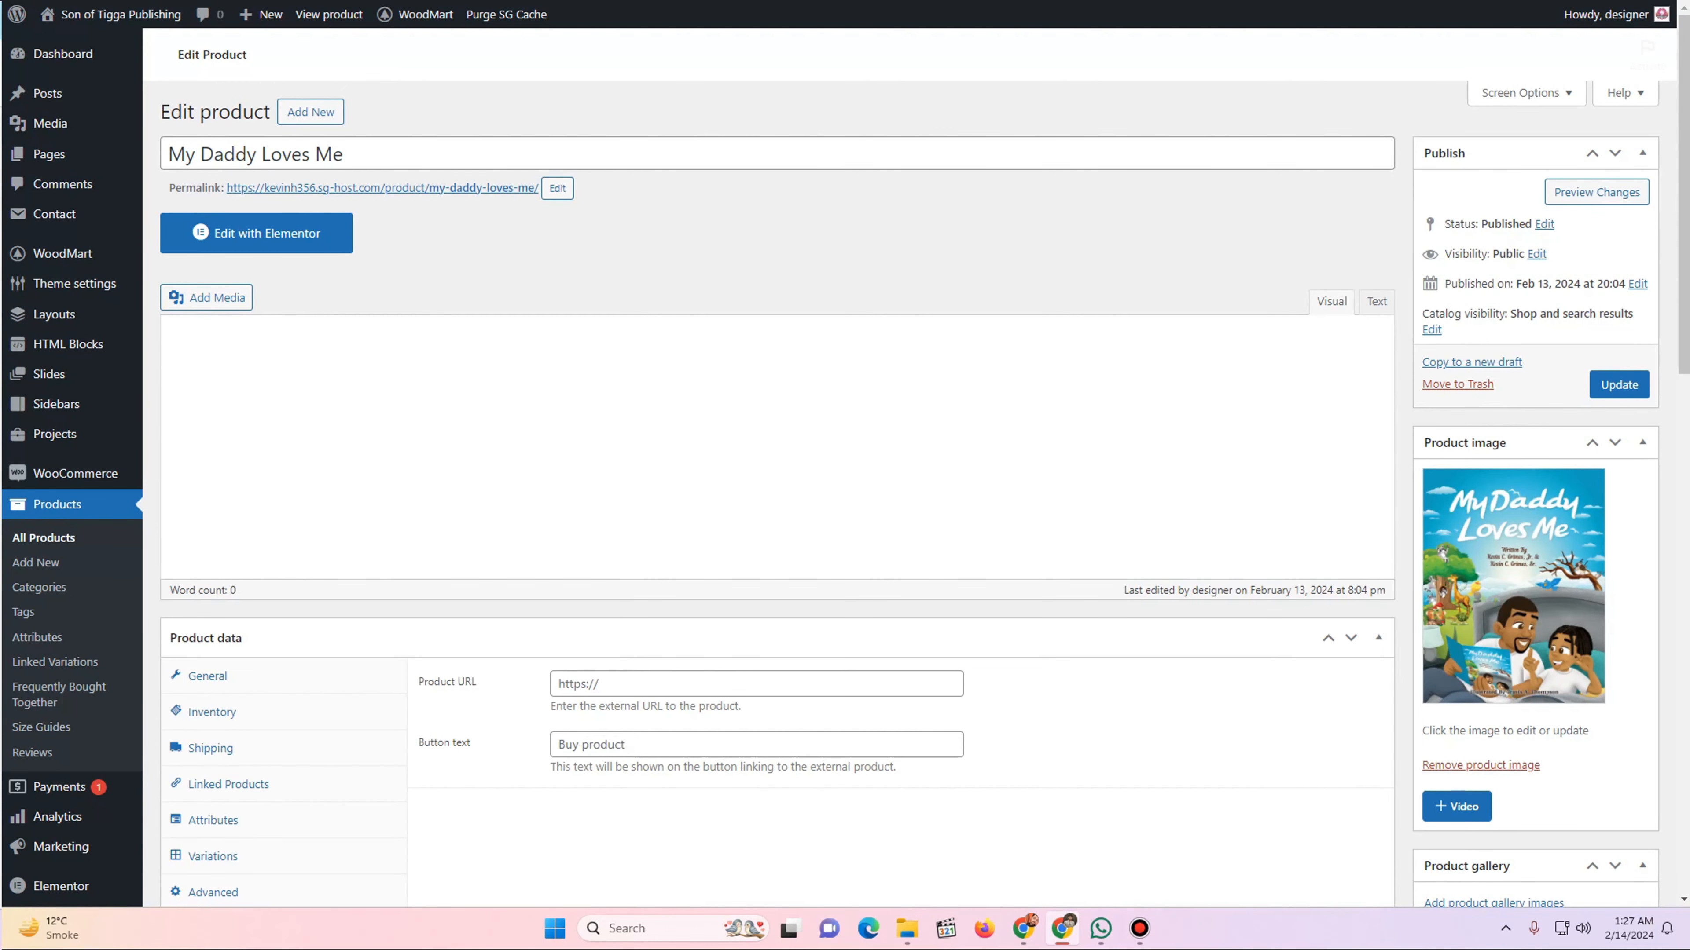
- Try the Virtual and Downloadable options in the product data of My Daddy Loves Me and clear both again
scroll(776, 493, "down", 7)
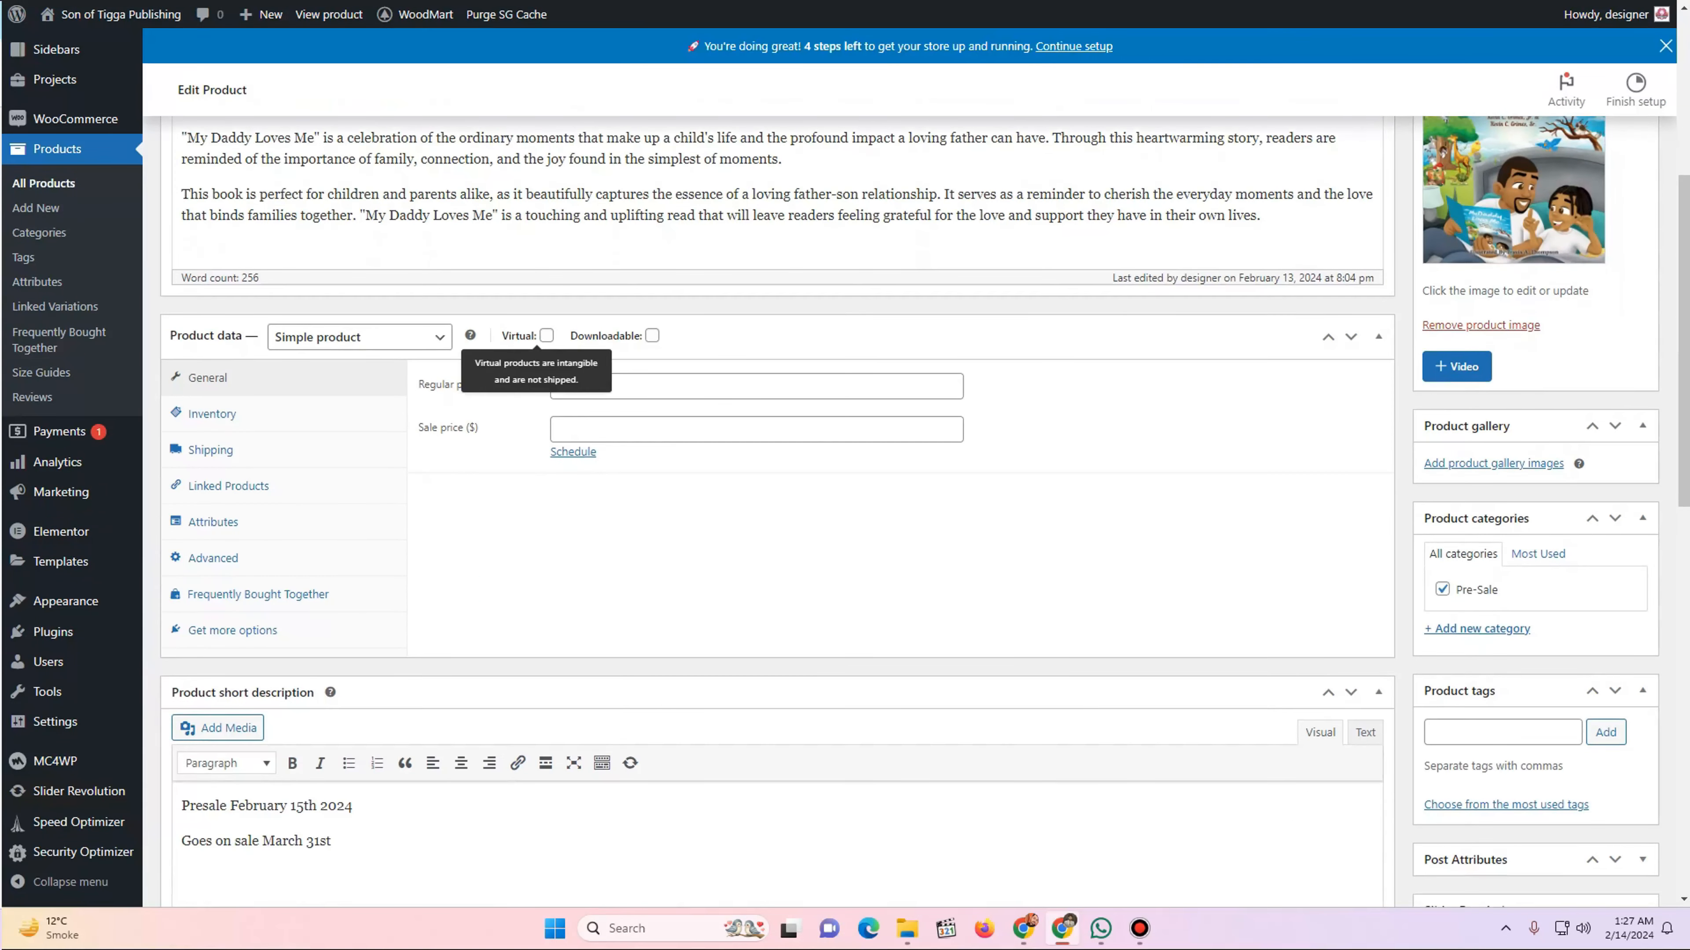
left_click(546, 335)
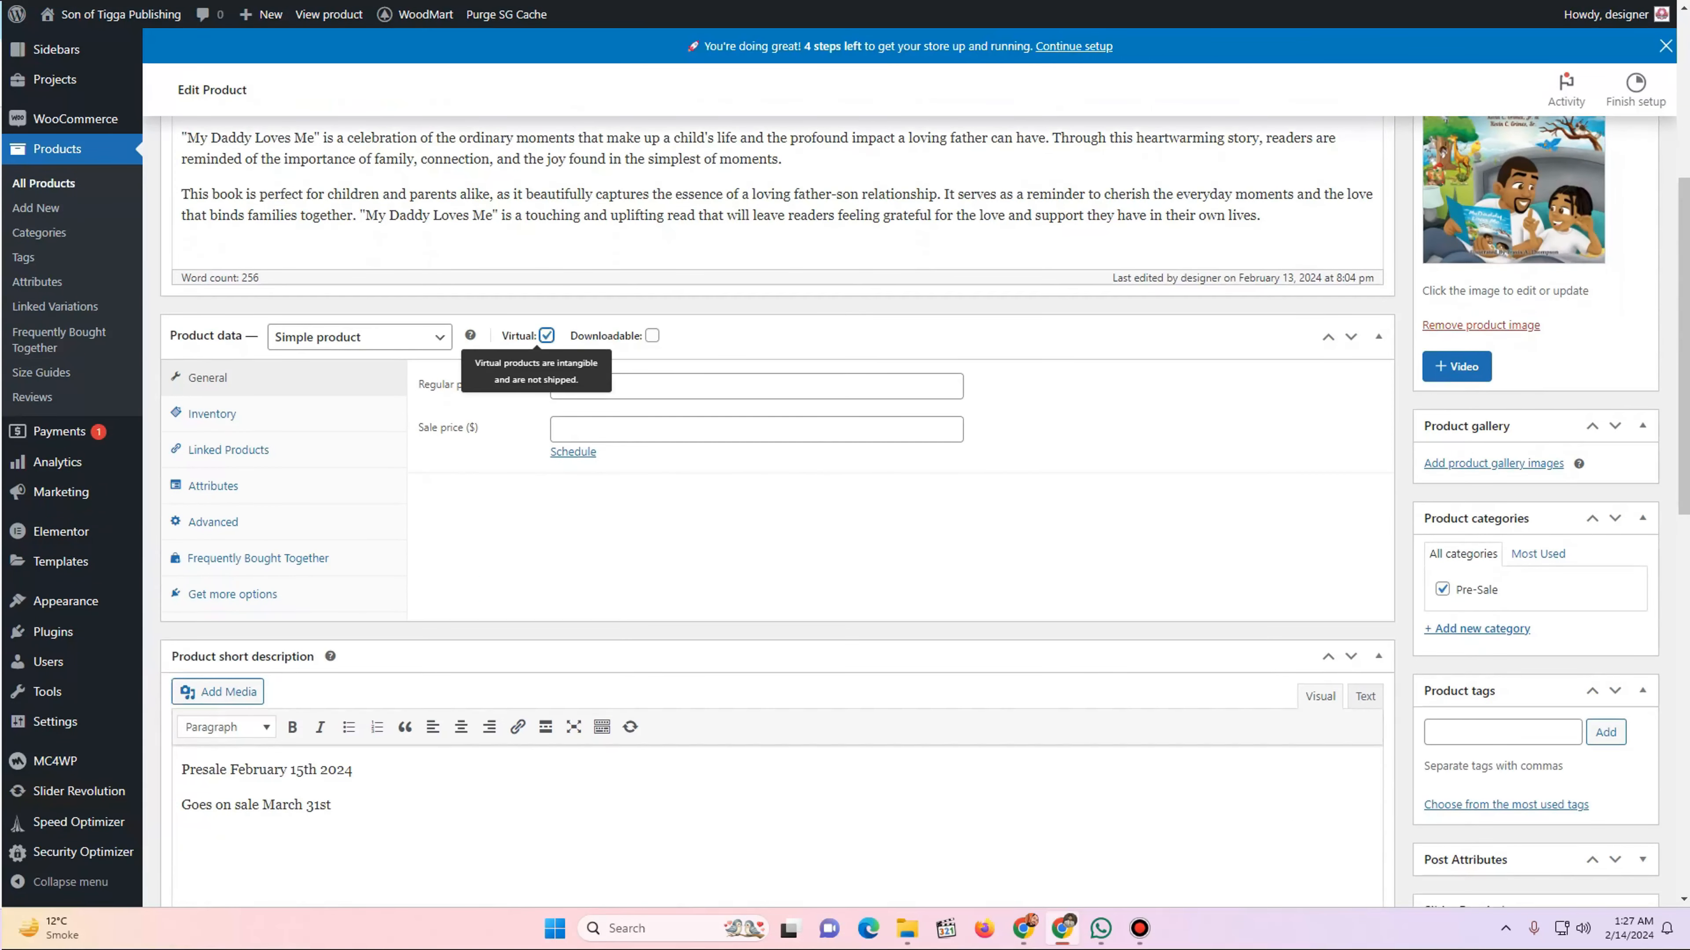
left_click(652, 335)
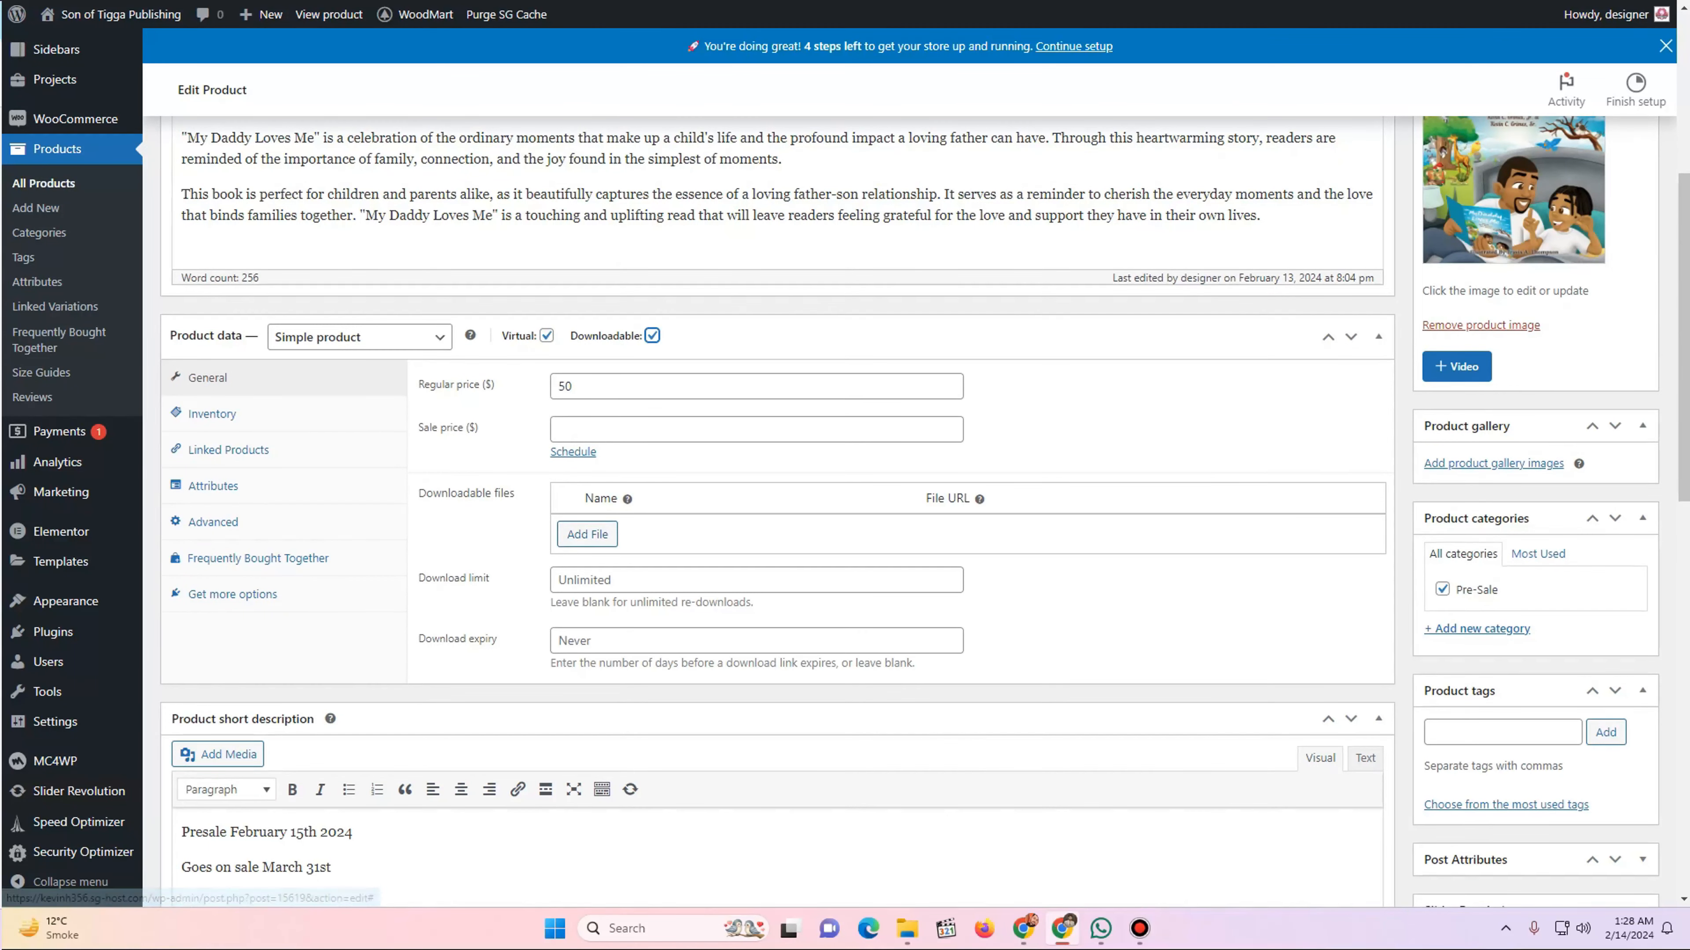
left_click(652, 335)
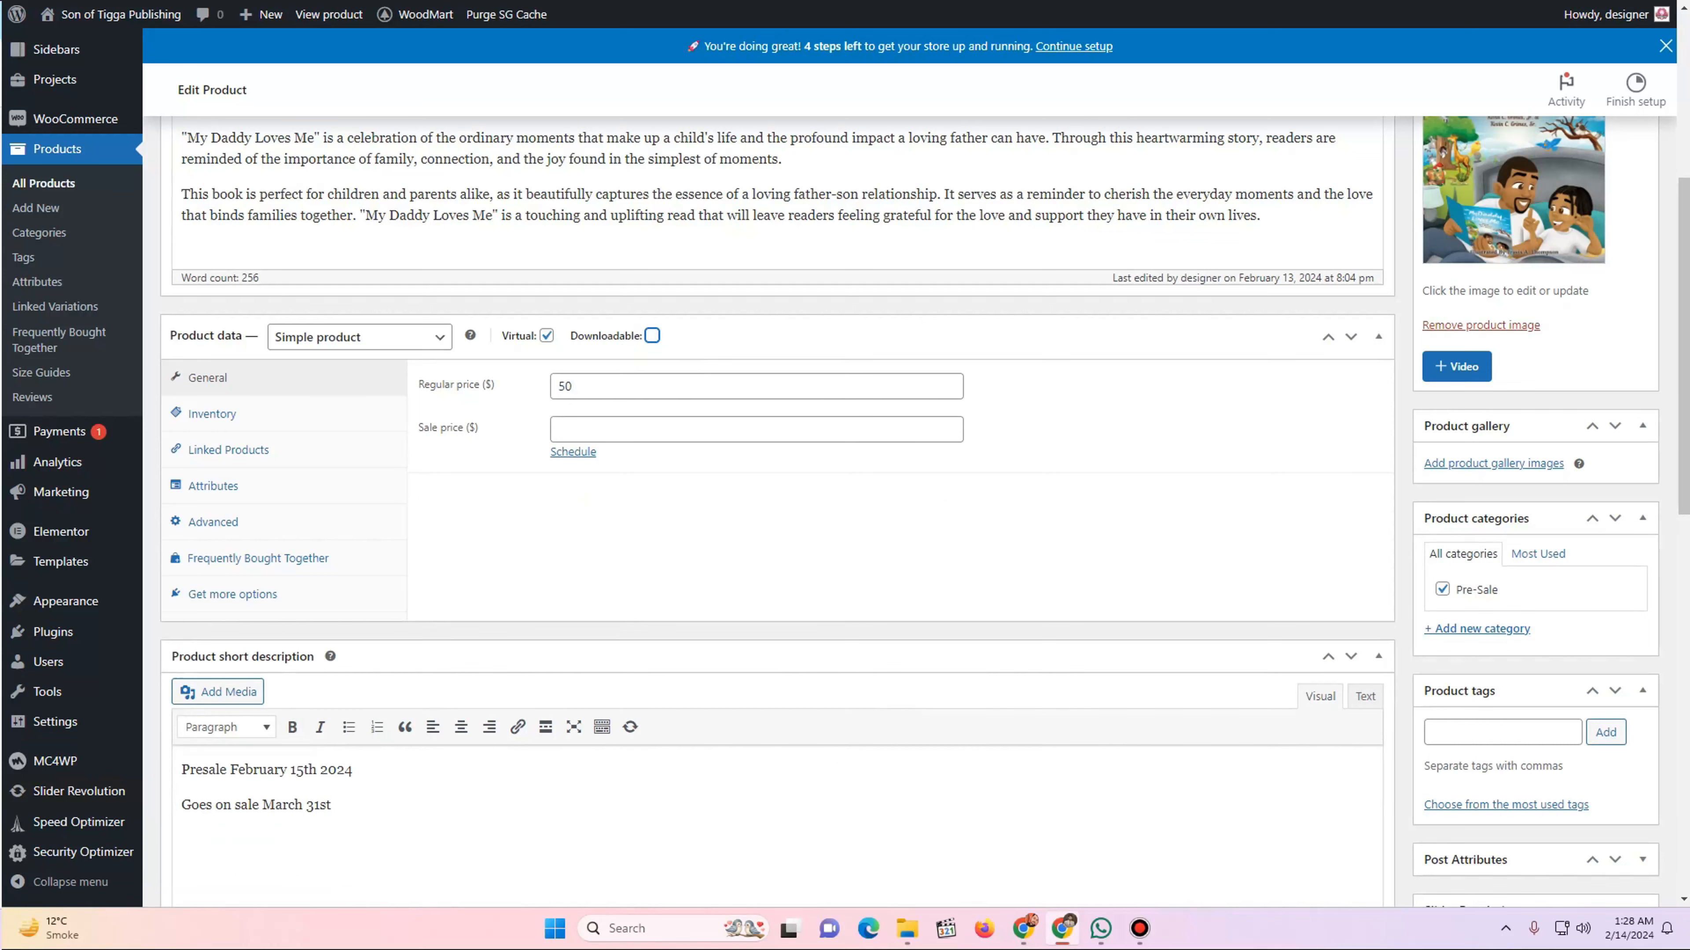
left_click(546, 335)
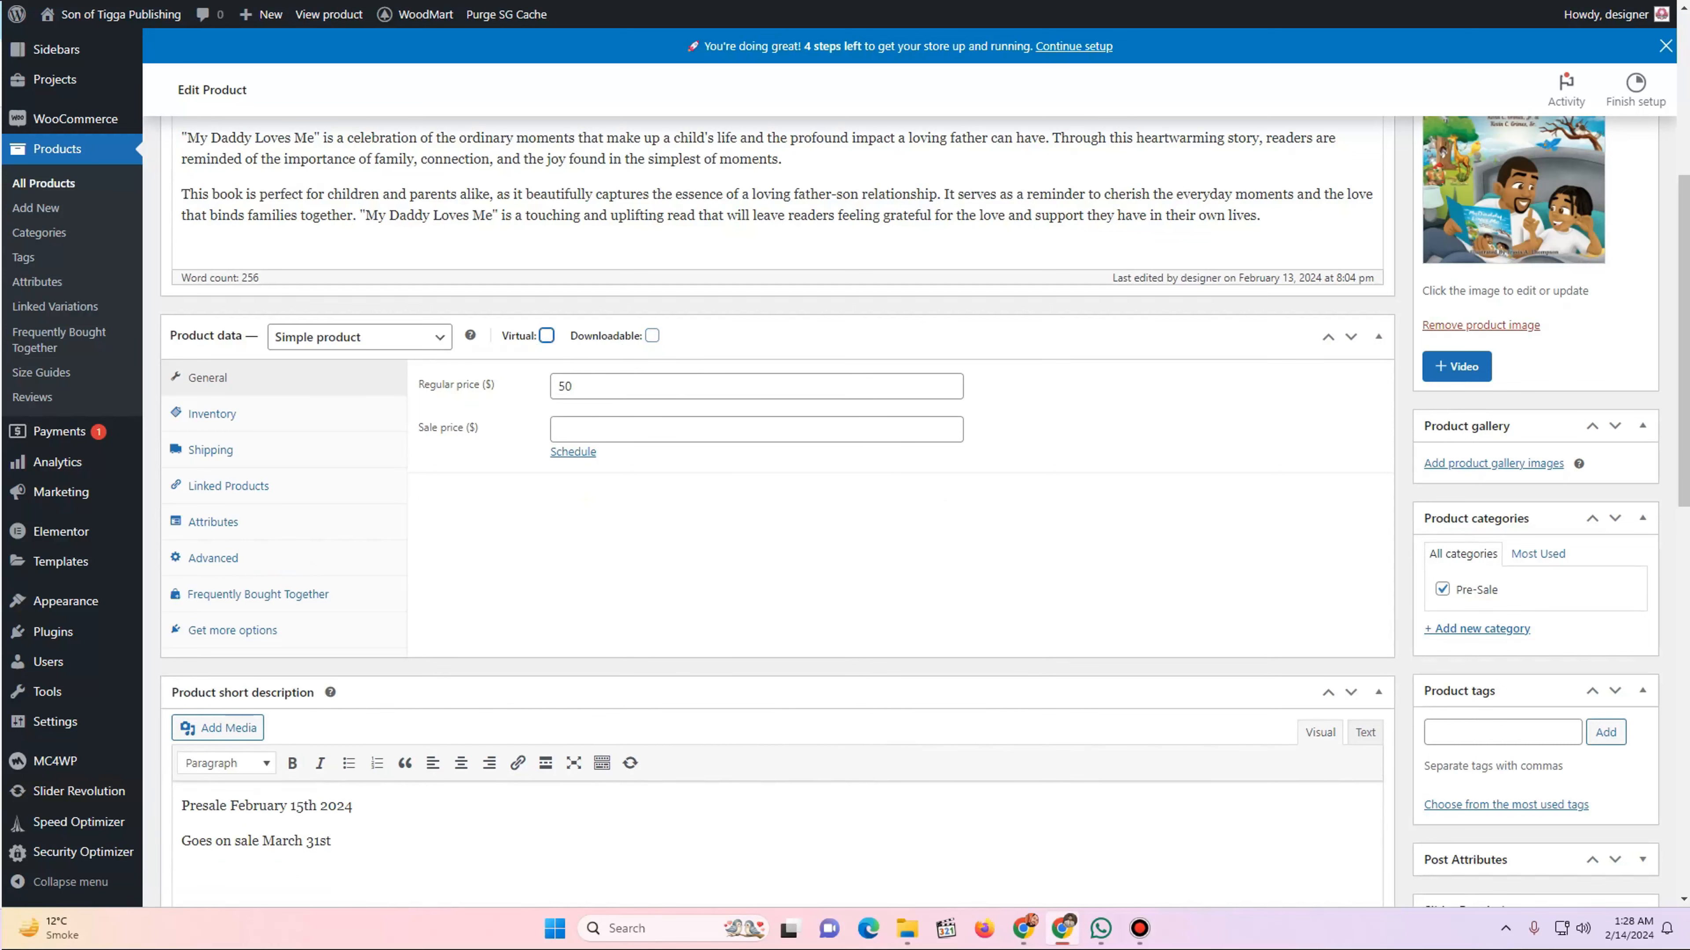
- Update the published product My Daddy Loves Me
scroll(777, 466, "up", 5)
left_click(1618, 384)
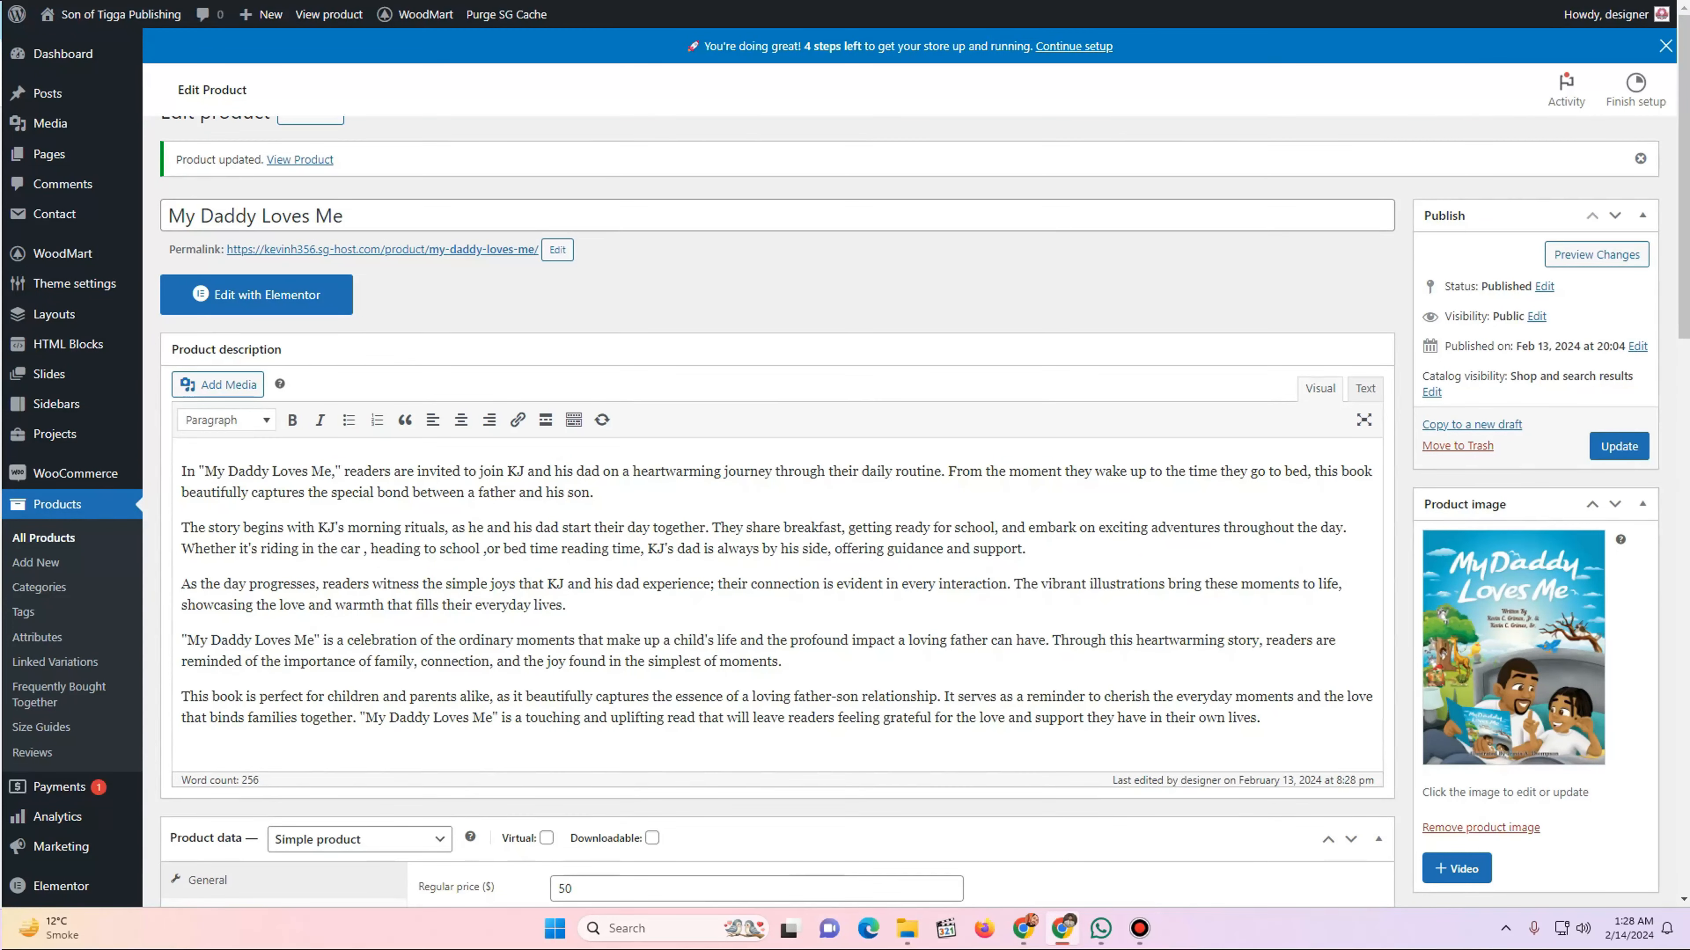
- Browse the search results for a WooCommerce presale plugin and review the feature list on the WooCommerce Pre-Orders product page
key("ctrl+Tab")
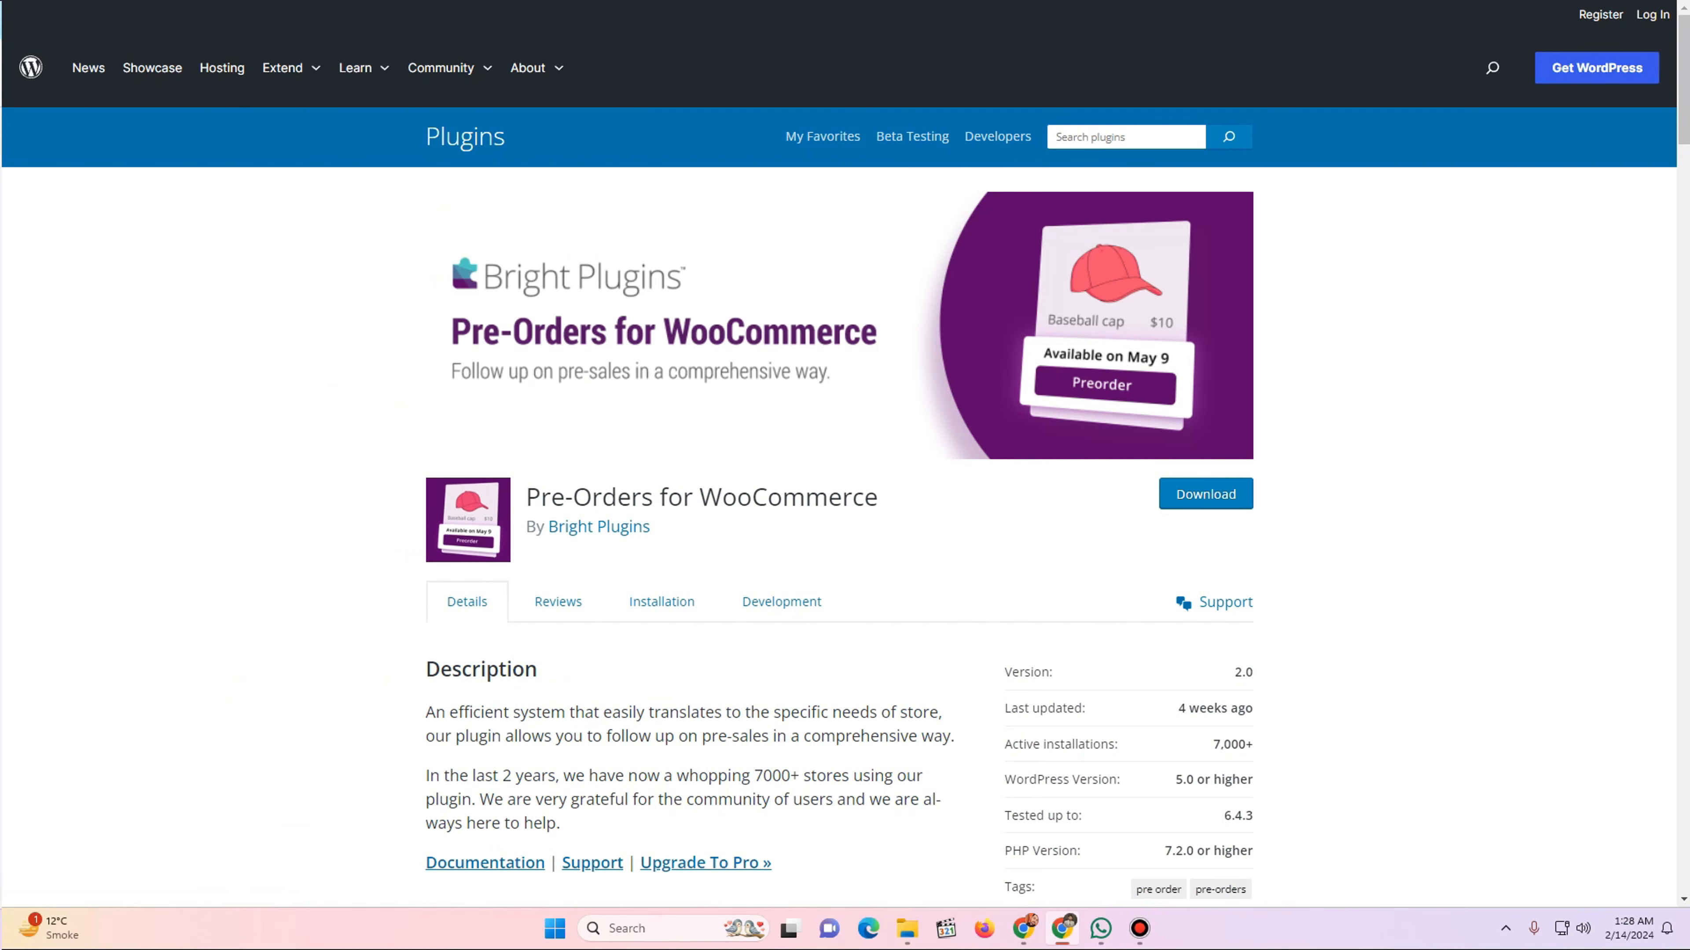
key("alt+Left")
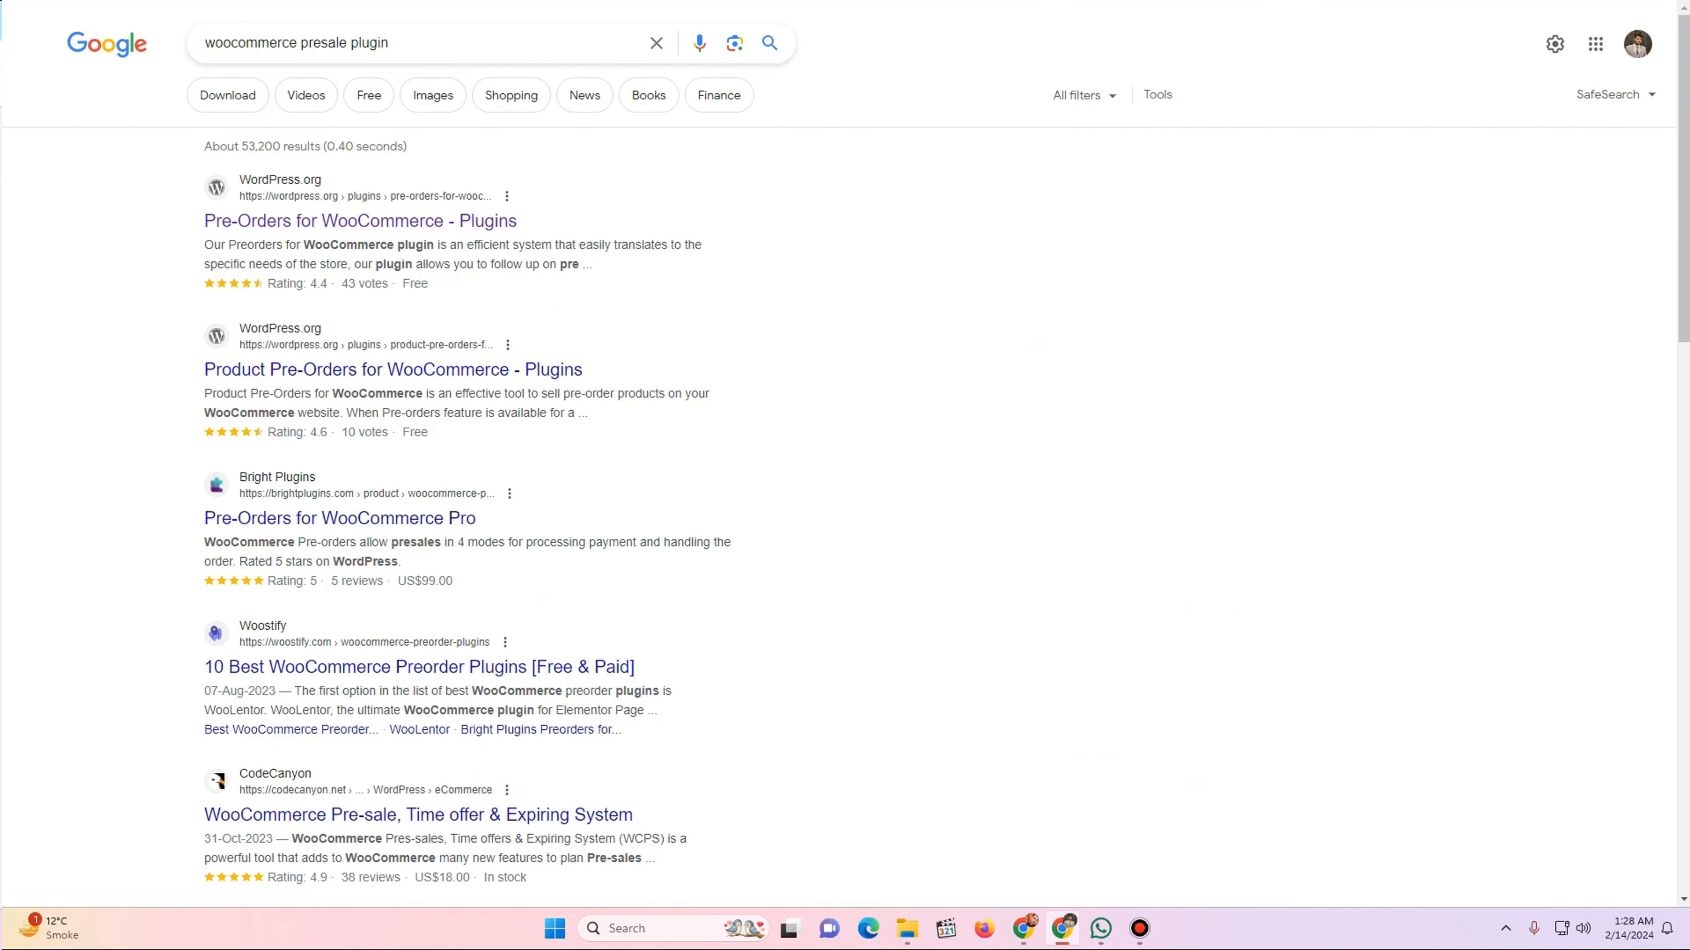
scroll(311, 523, "down", 6)
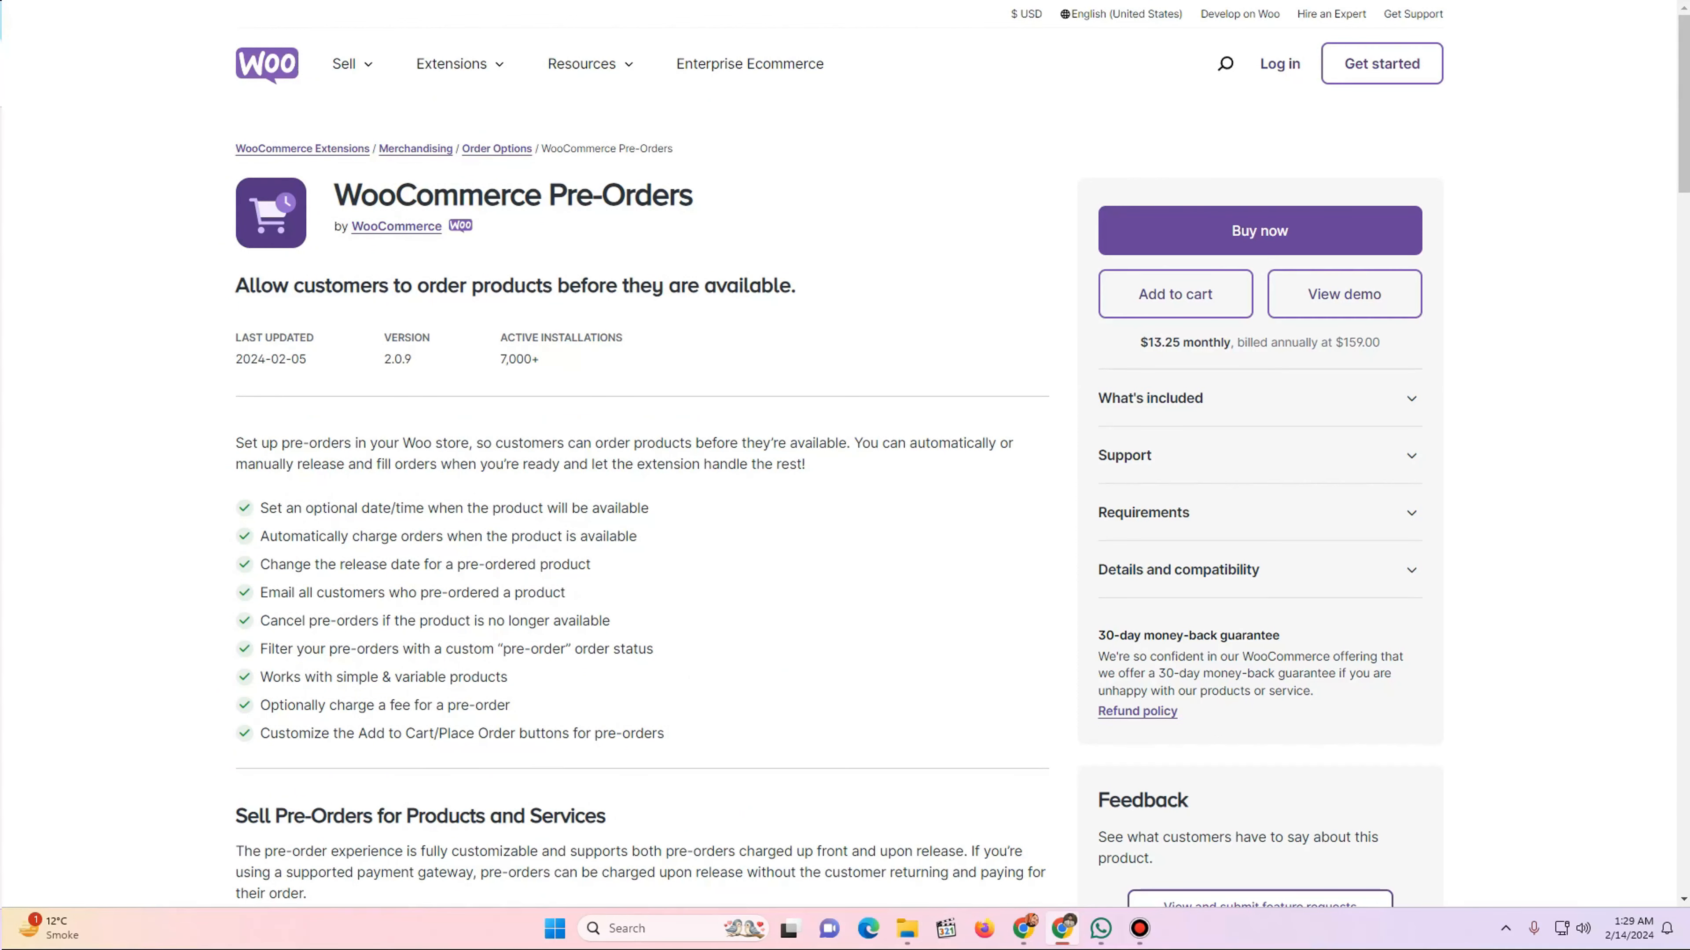
scroll(845, 466, "down", 1)
scroll(845, 466, "down", 2)
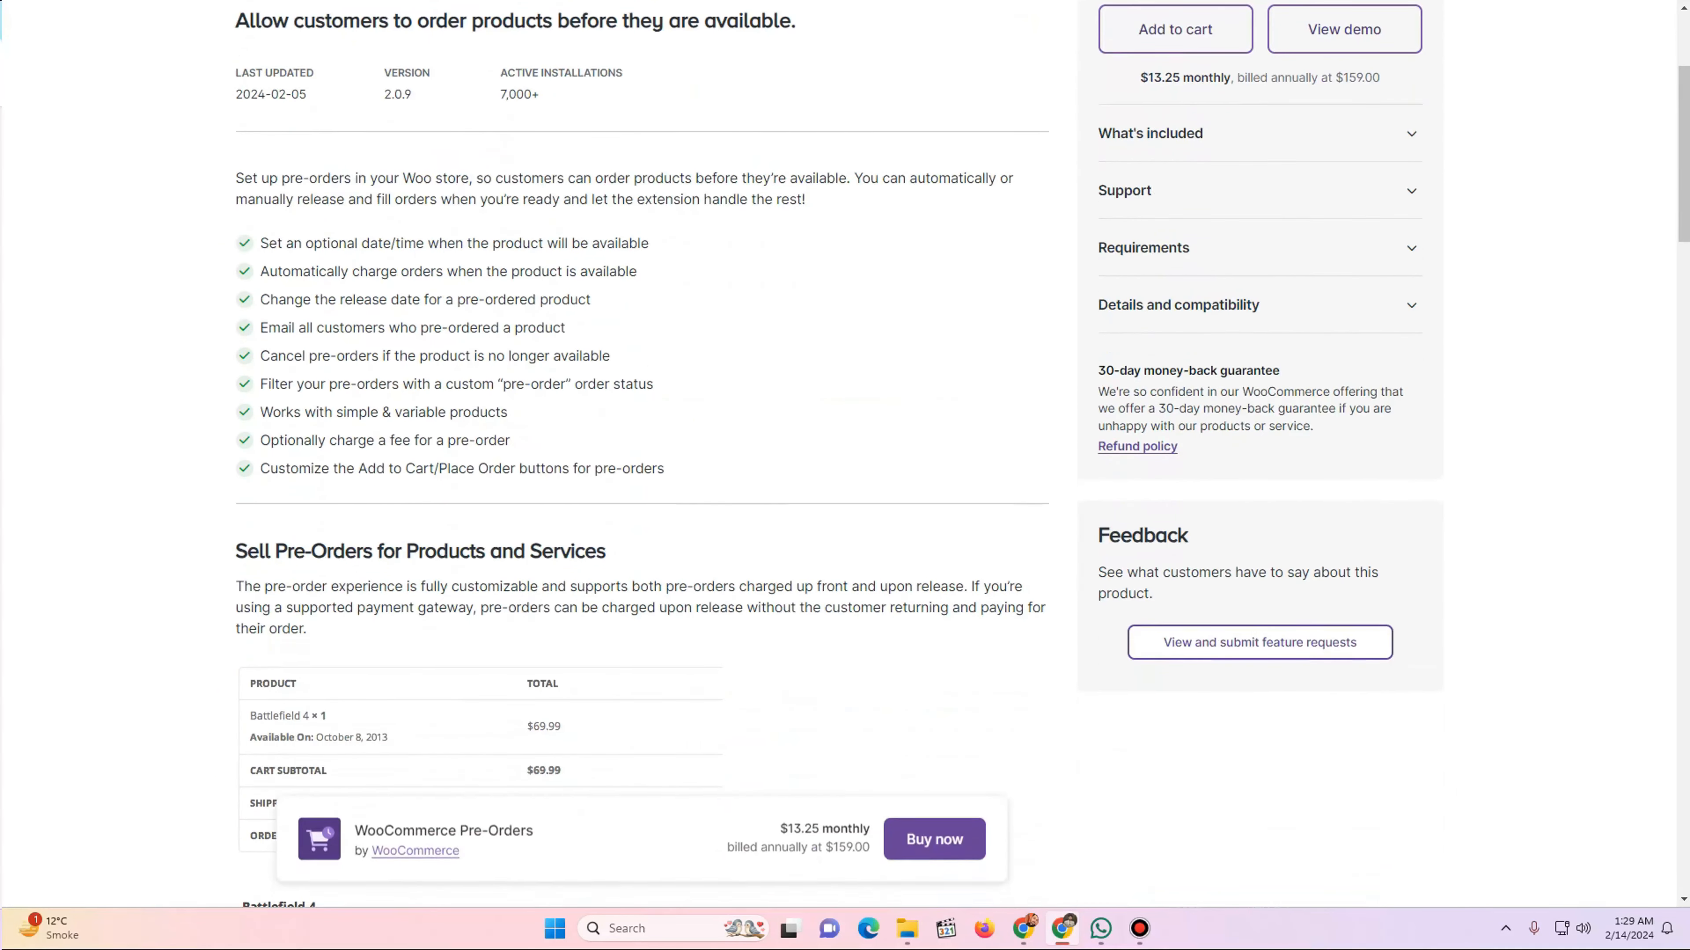
- Return to the store's WordPress admin and open the page for adding a new plugin
key("ctrl+shift+Tab")
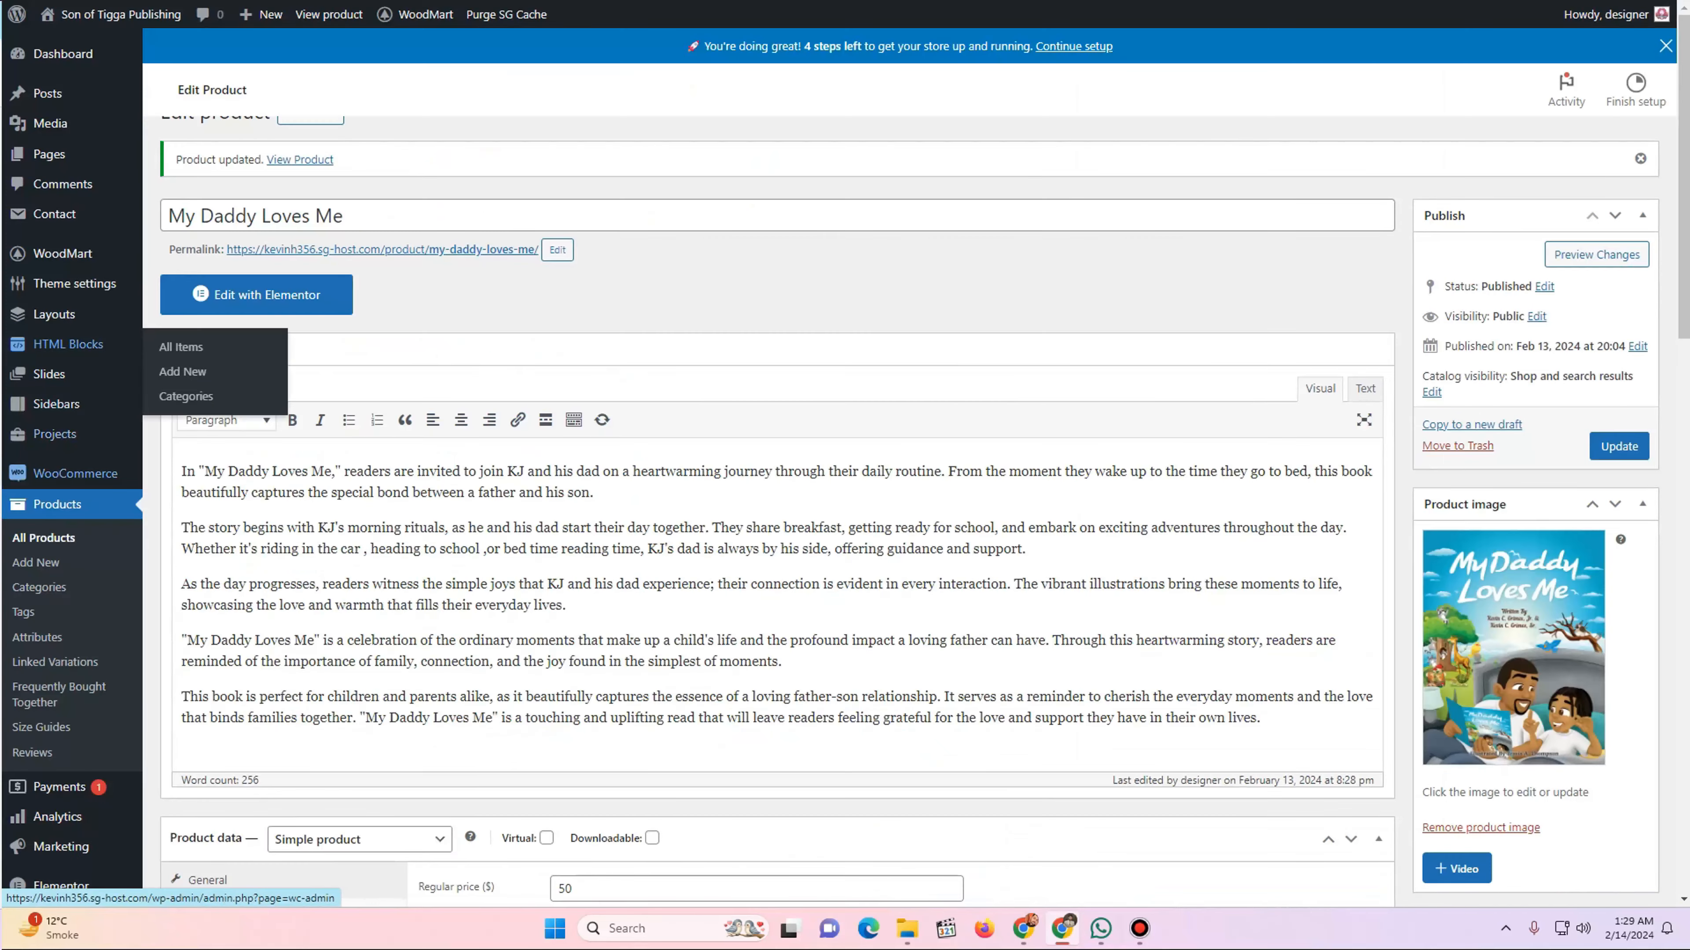
scroll(67, 599, "down", 3)
mouse_move(53, 722)
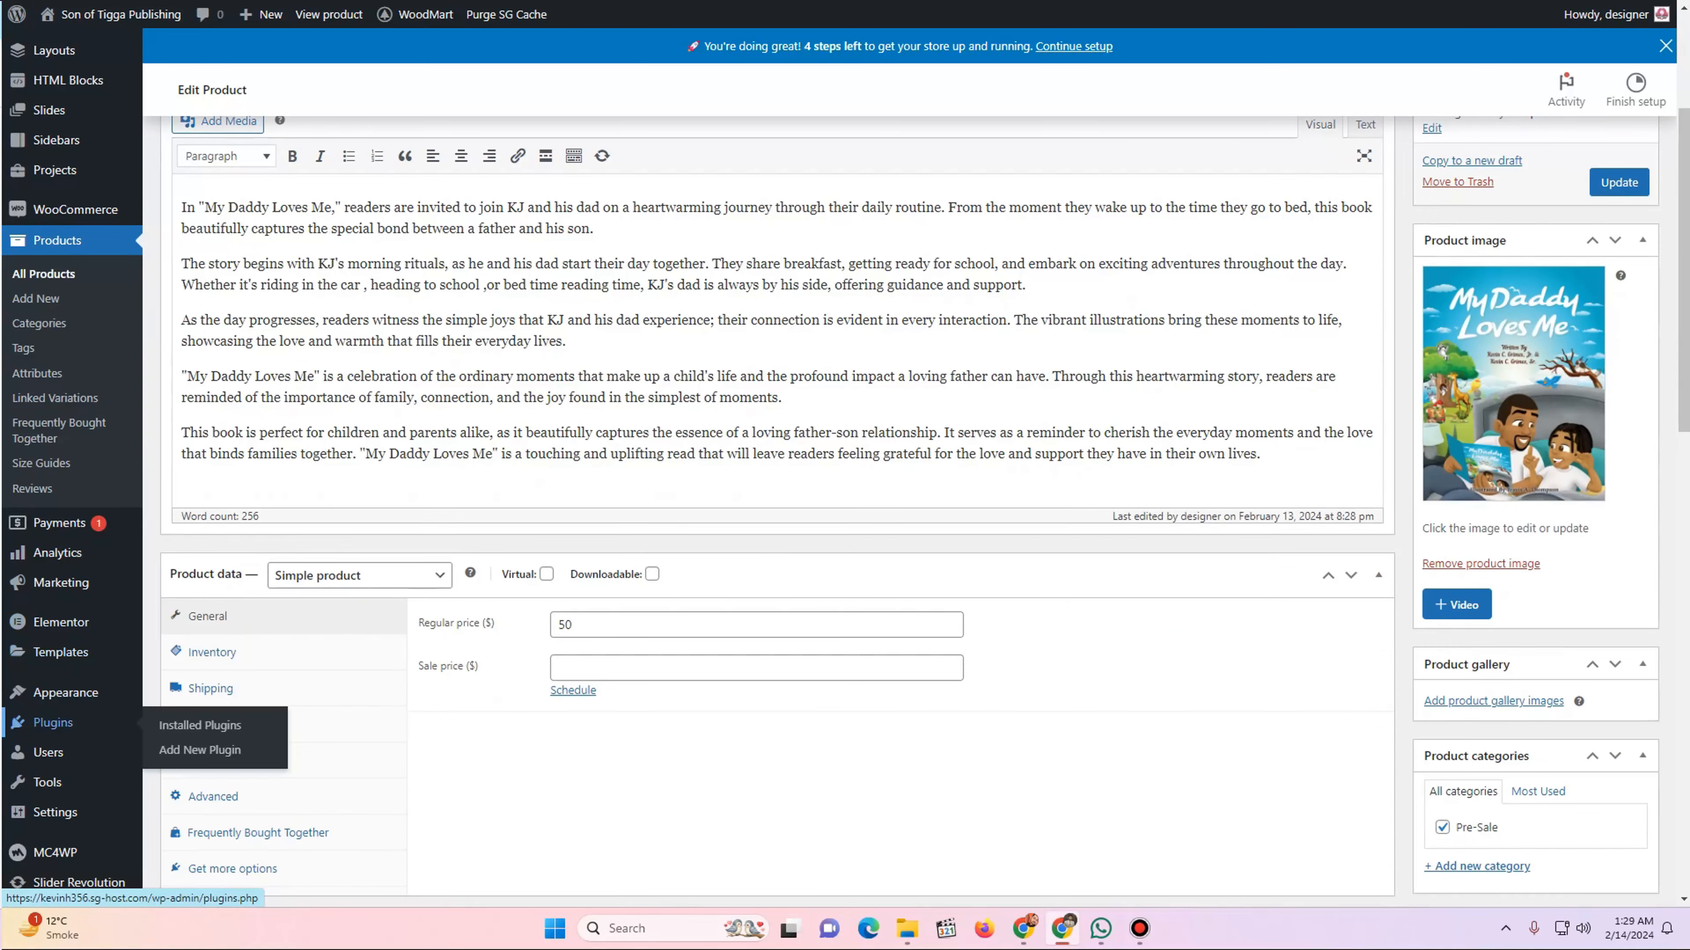
left_click(54, 723)
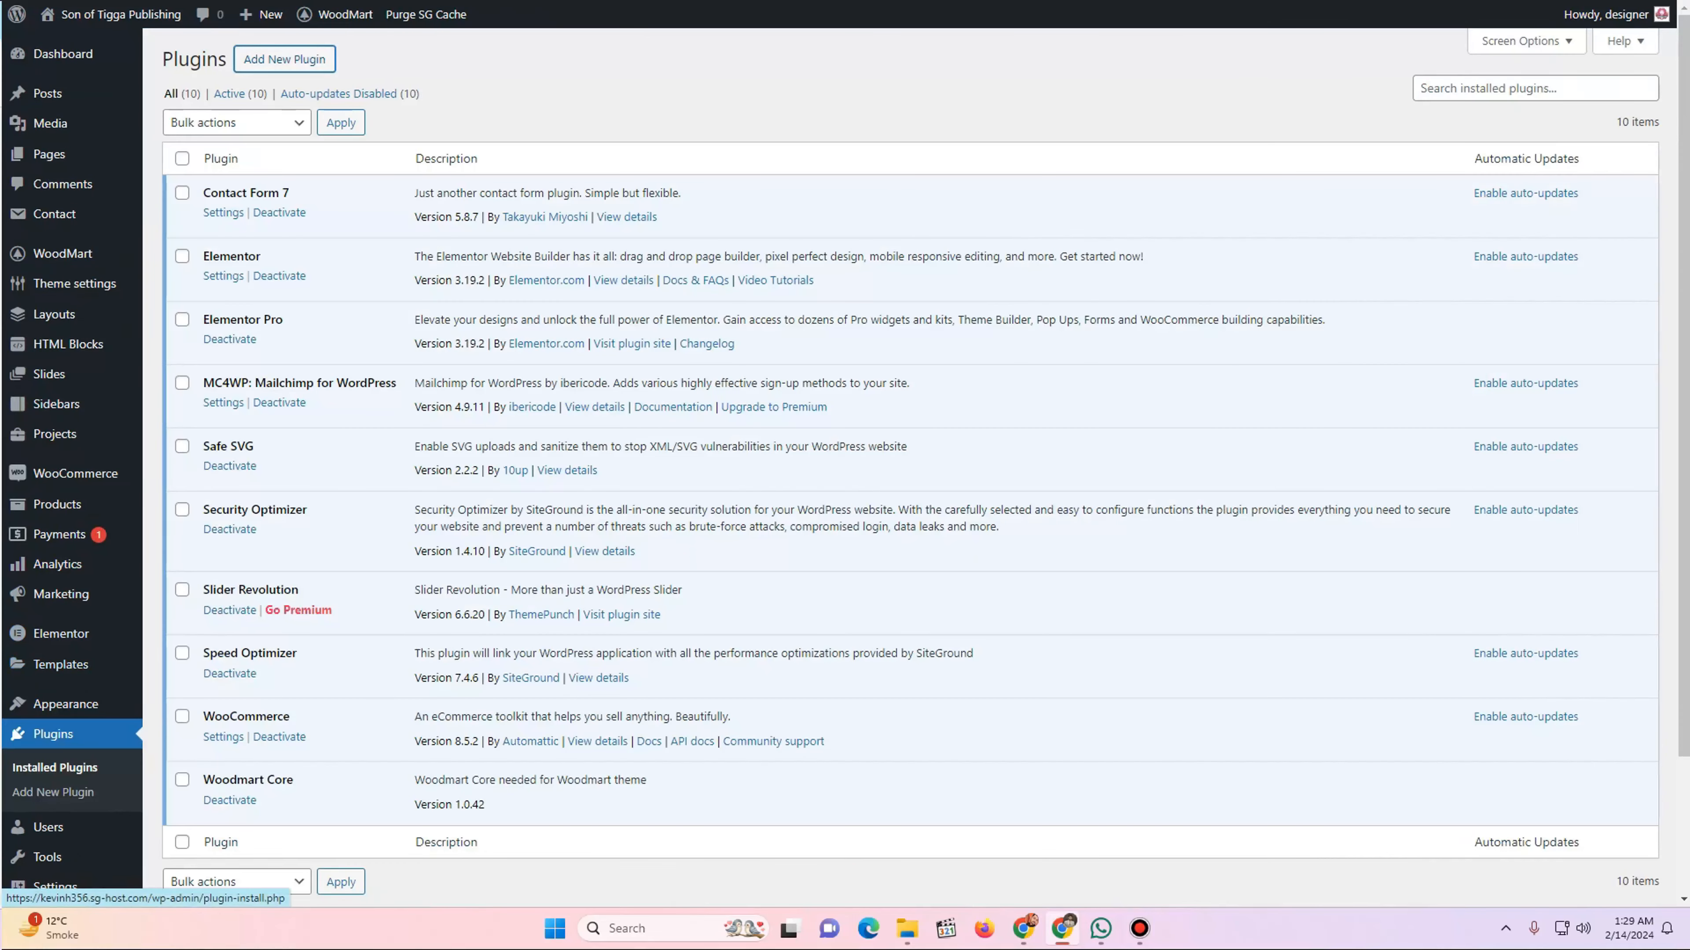
left_click(285, 59)
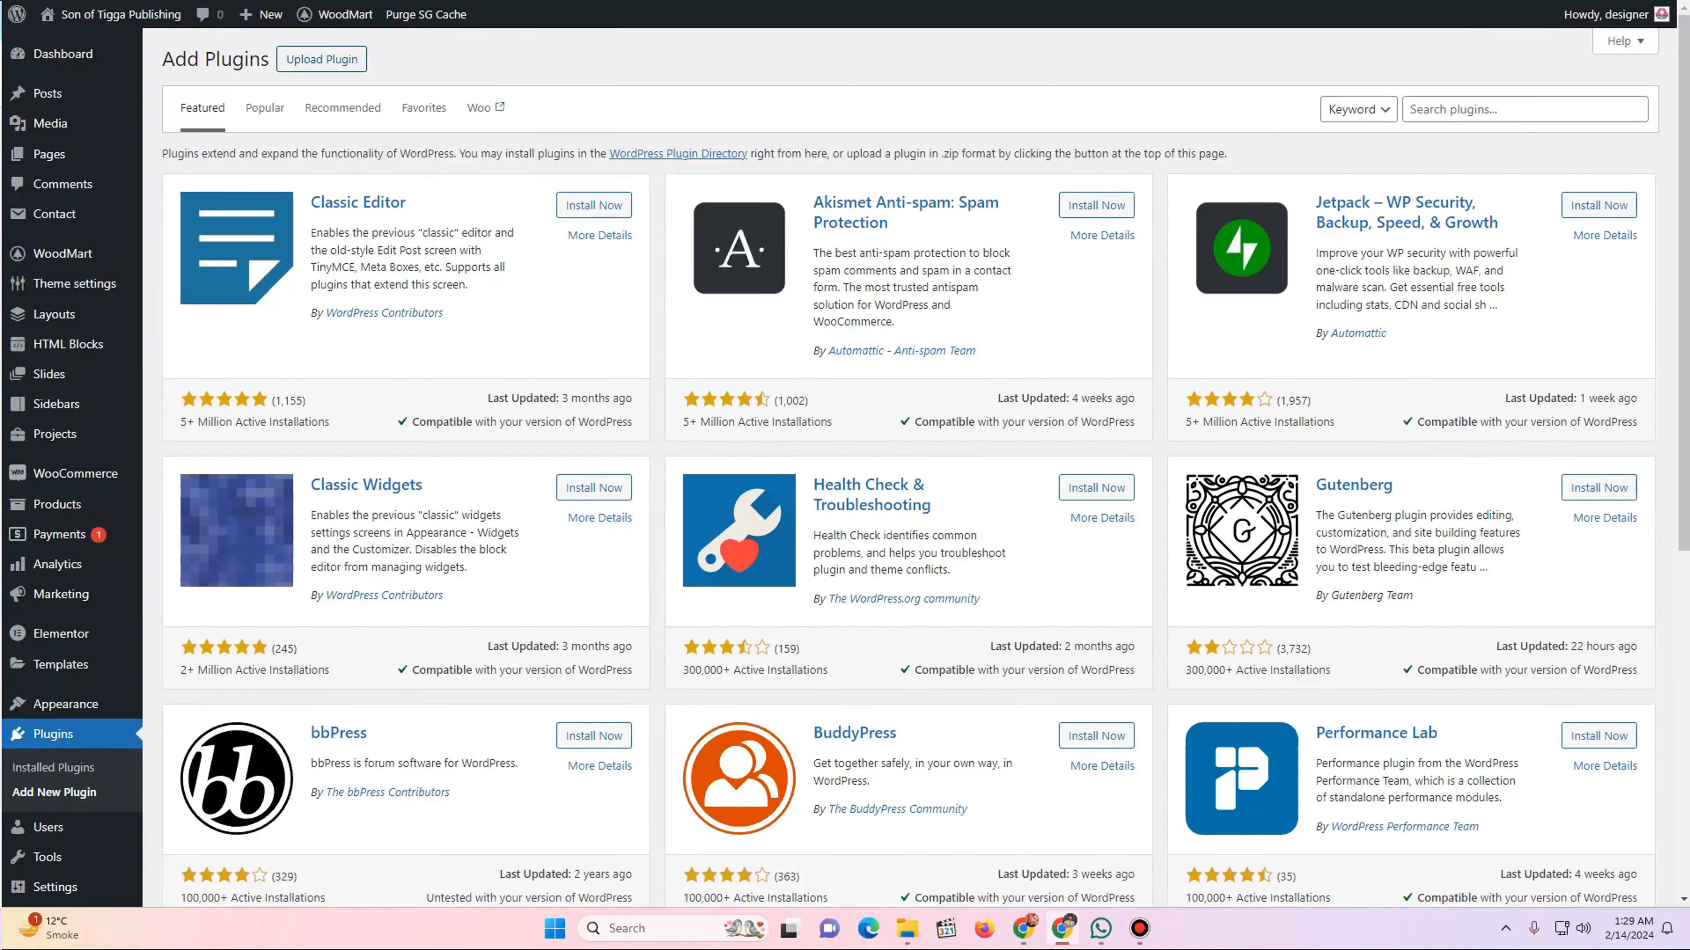
- Upload the woocommerce-pre-orders ZIP archive and install it as a plugin
left_click(322, 59)
left_click(793, 218)
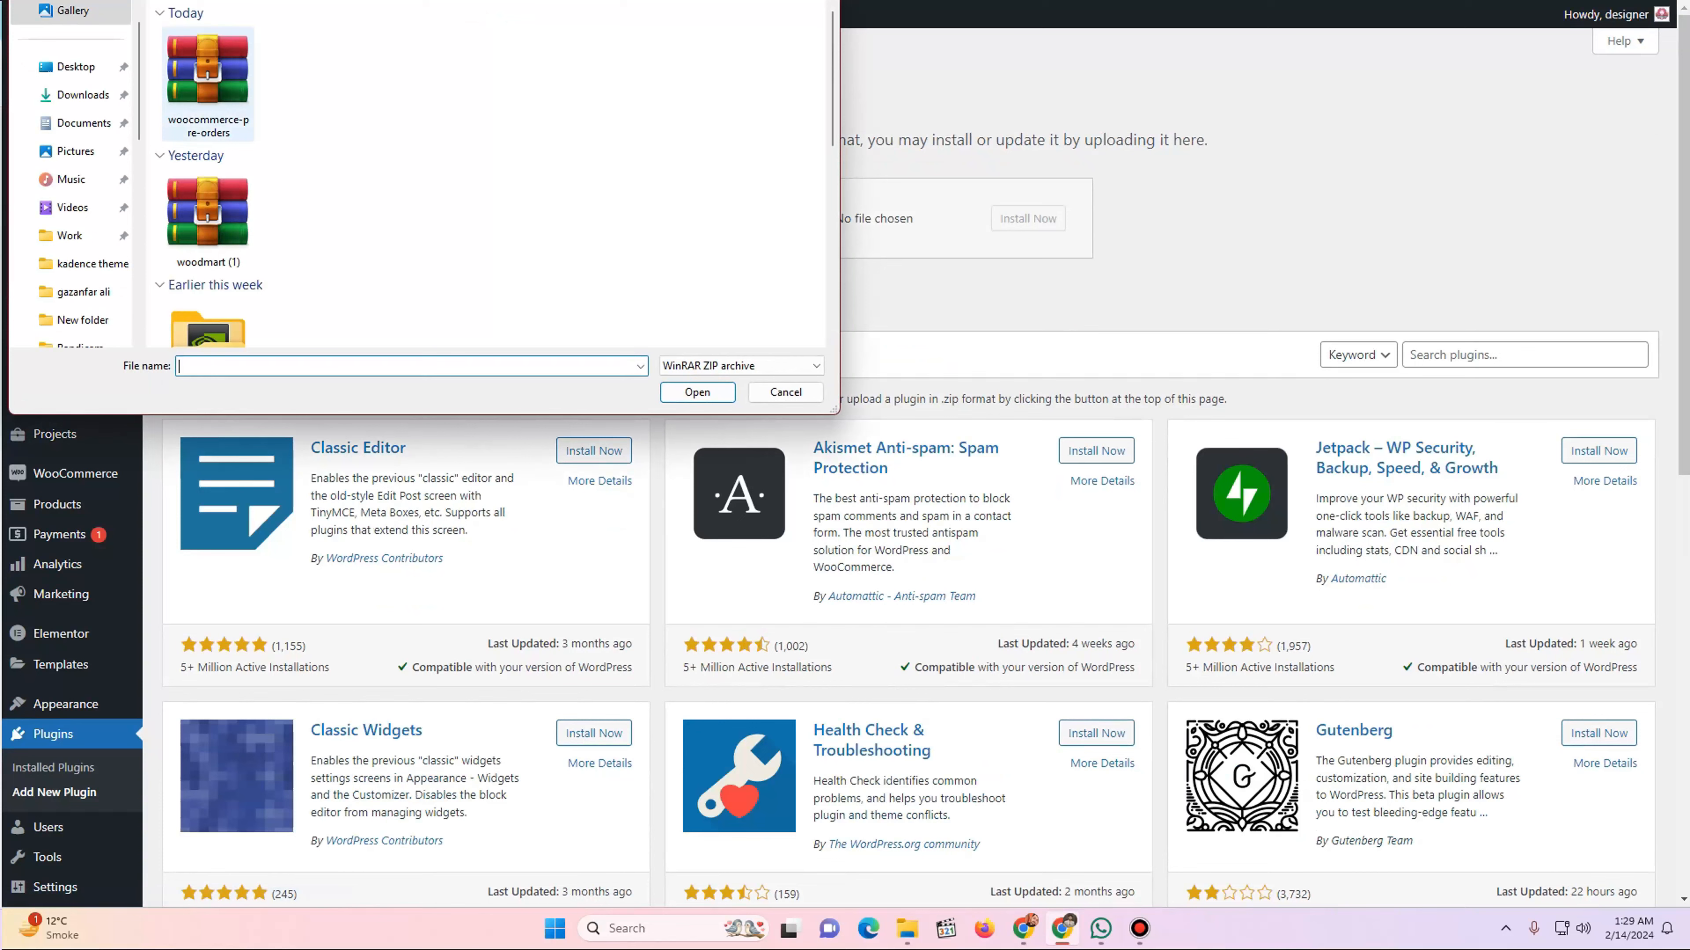
double_click(211, 91)
left_click(1028, 218)
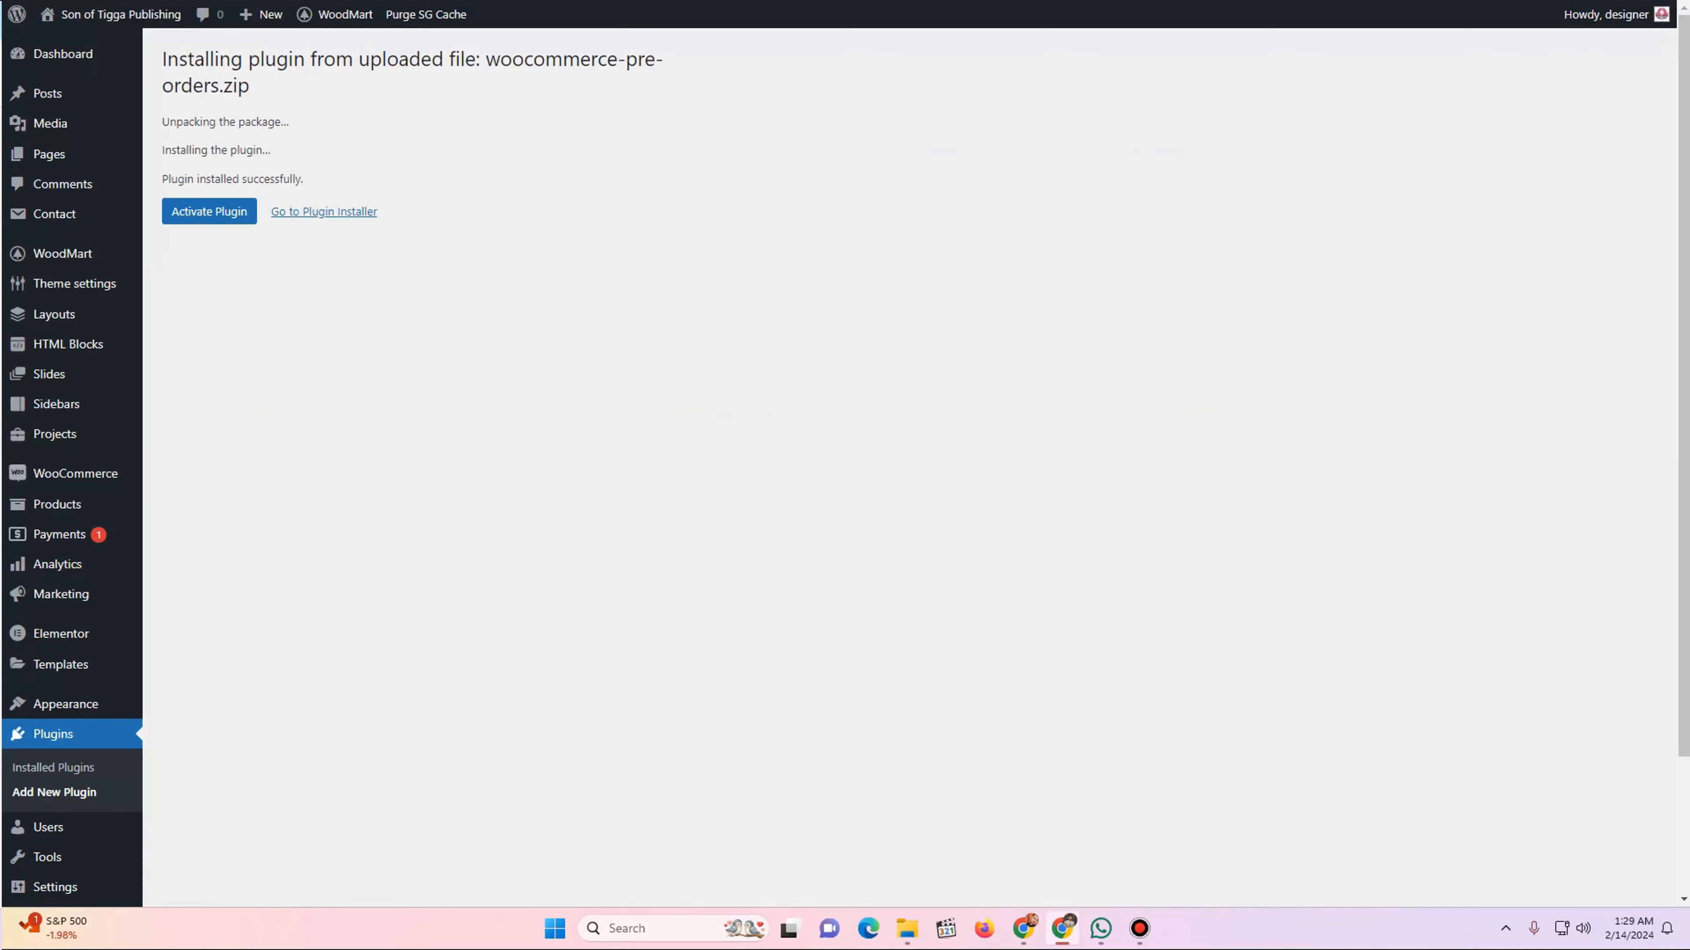
- Activate the WooCommerce Pre-Orders plugin, dismiss the notice and highlight the plugin's name in the installed plugins list
left_click(209, 211)
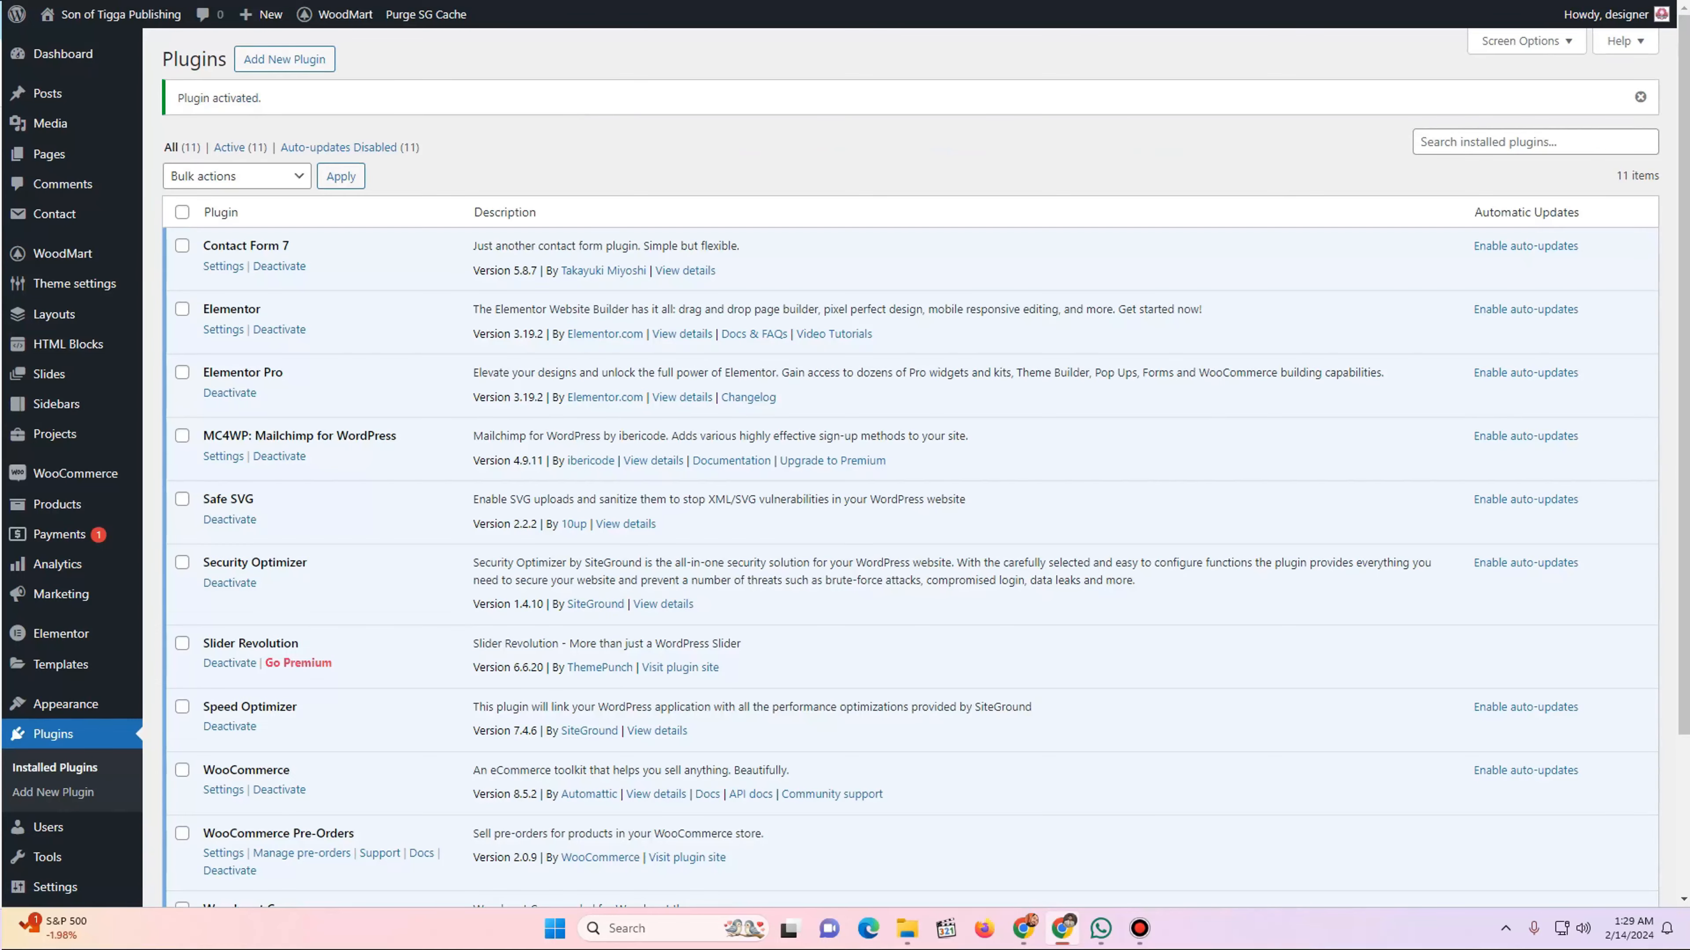
left_click(1640, 97)
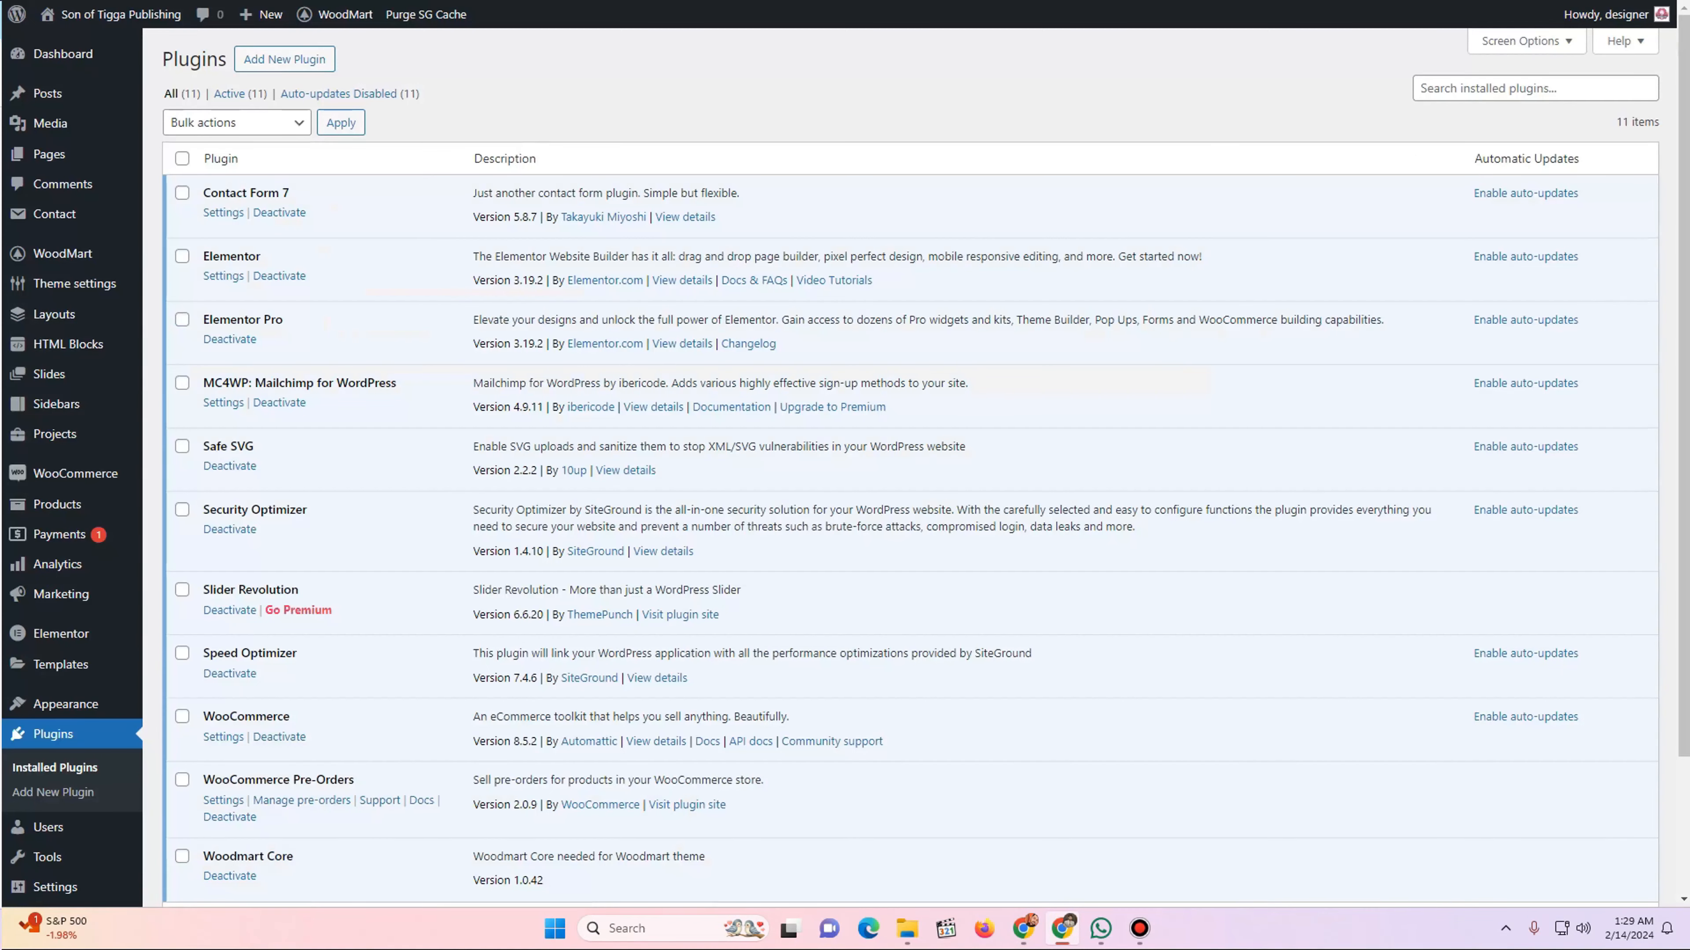
scroll(845, 466, "down", 3)
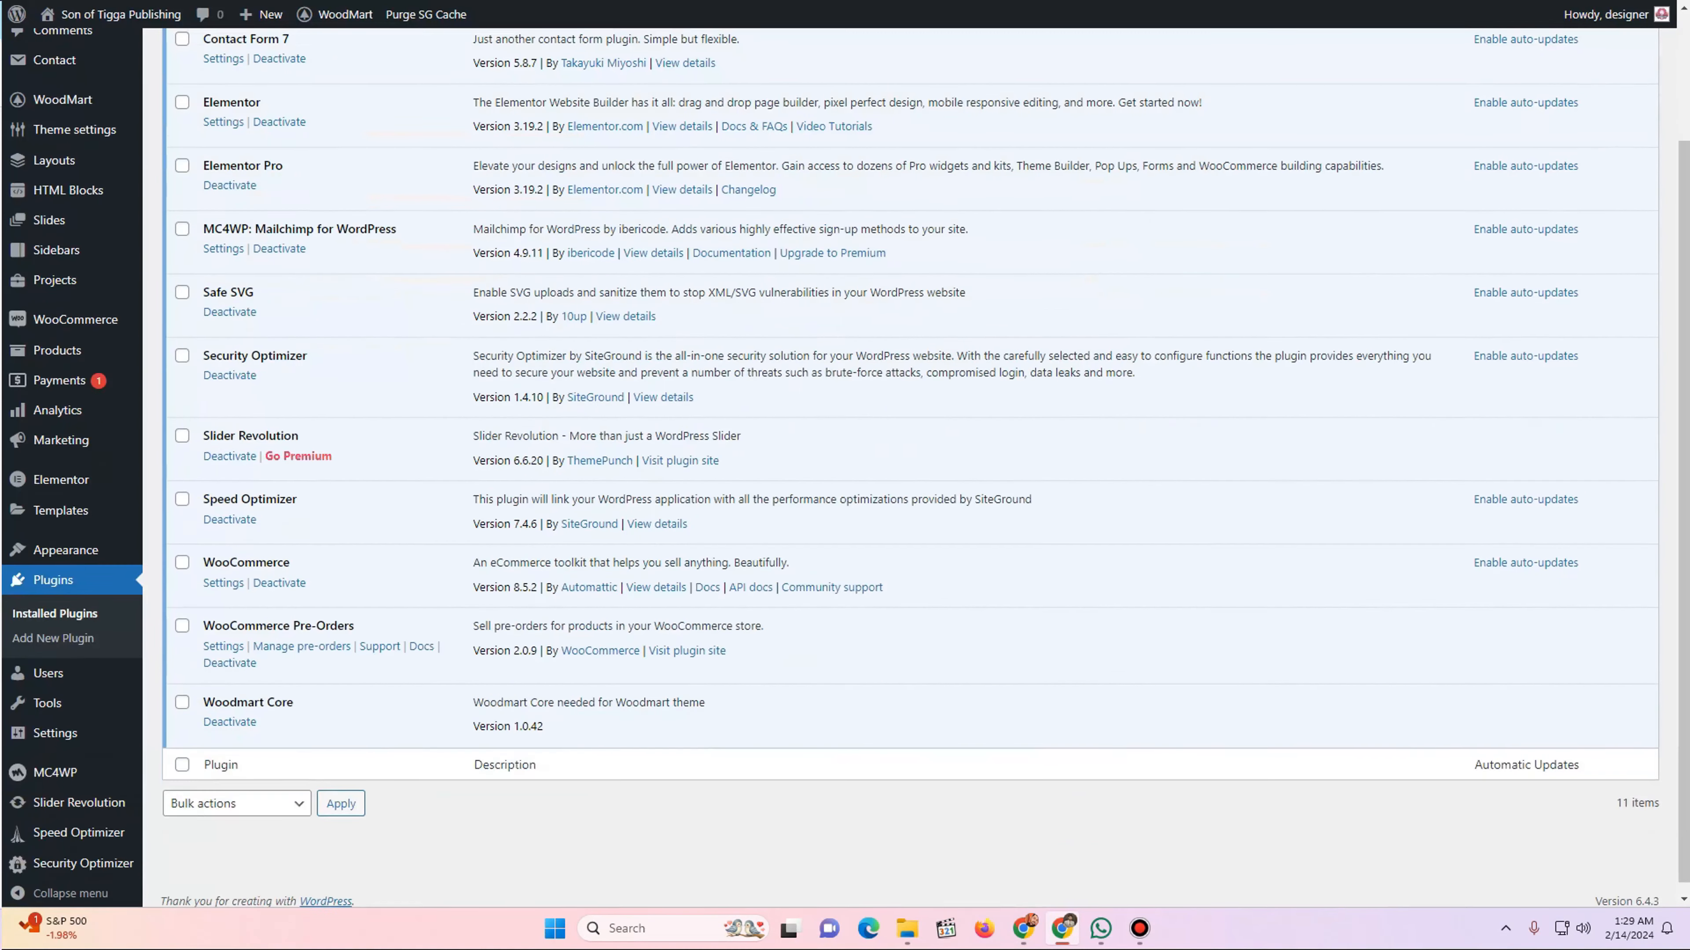
left_click_drag(203, 614, 354, 614)
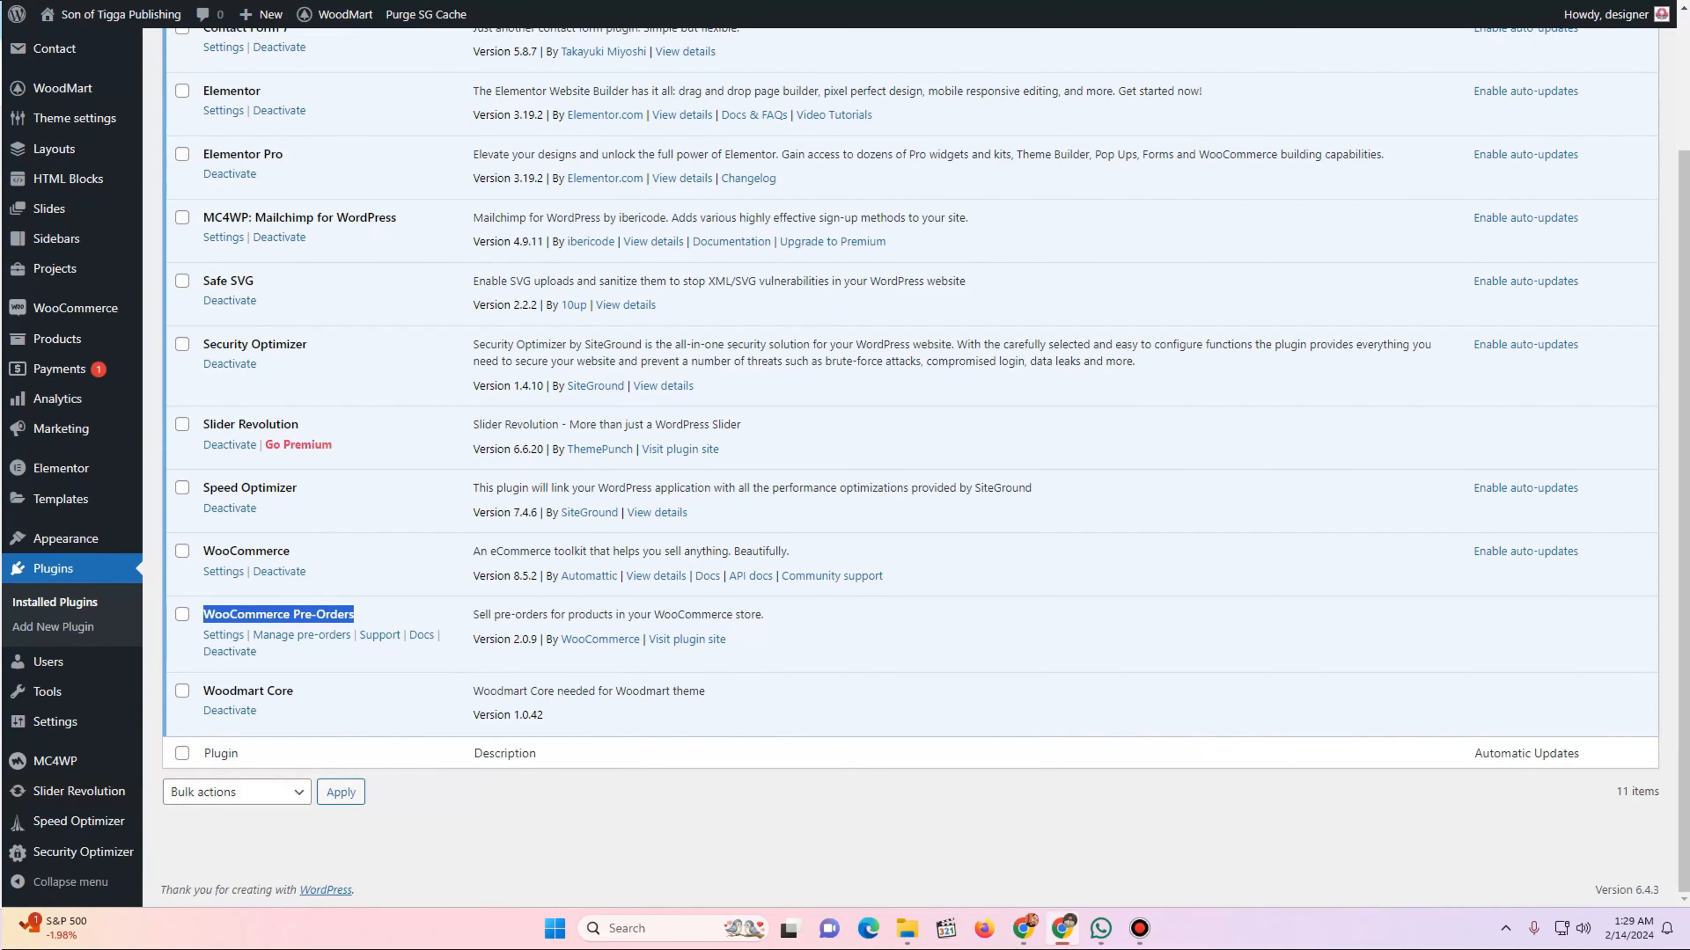
- Open the My Daddy Loves Me product for editing and enable pre-orders in its pre-order settings
mouse_move(57, 339)
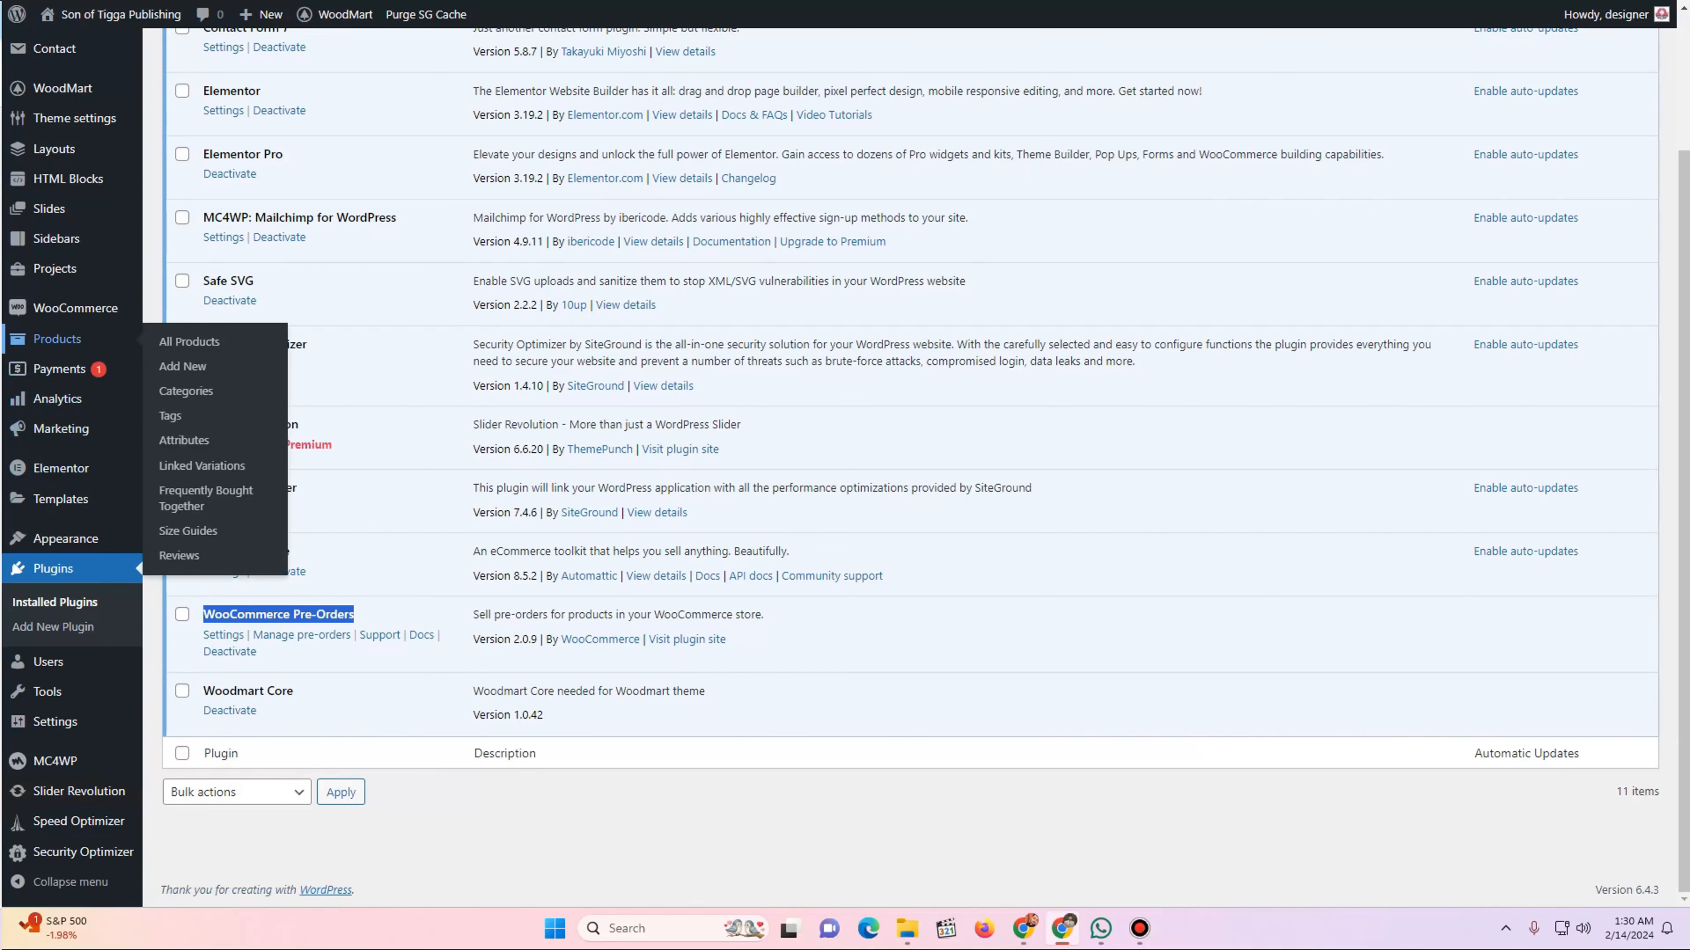
left_click(57, 339)
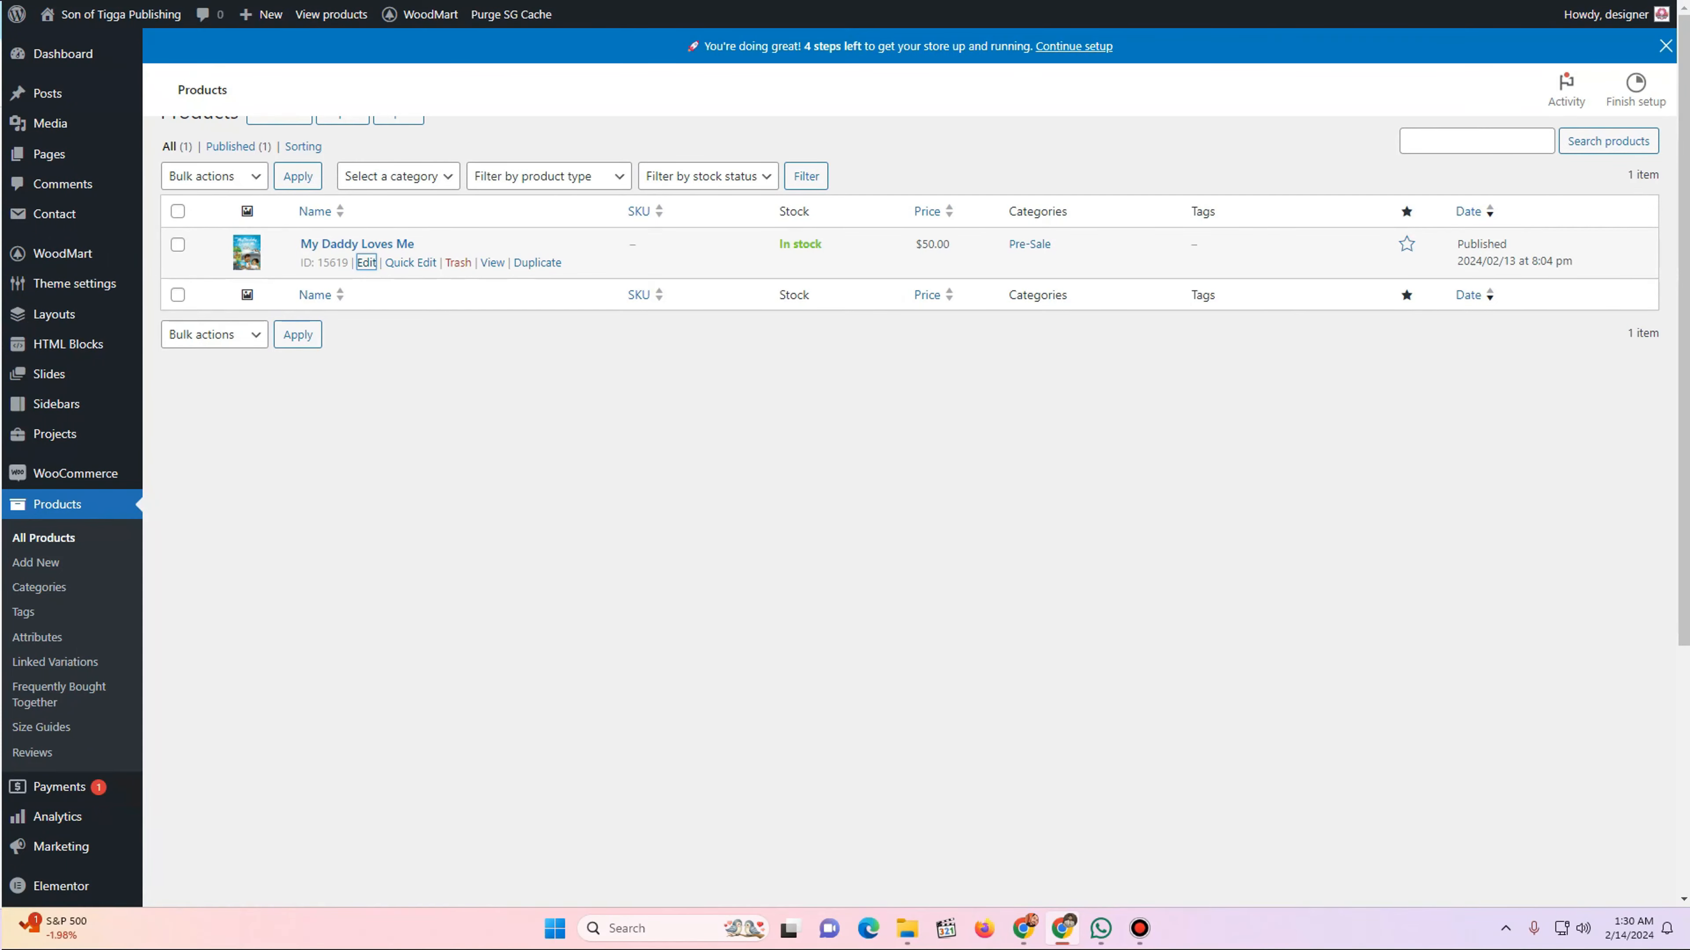
left_click(366, 263)
scroll(772, 466, "down", 5)
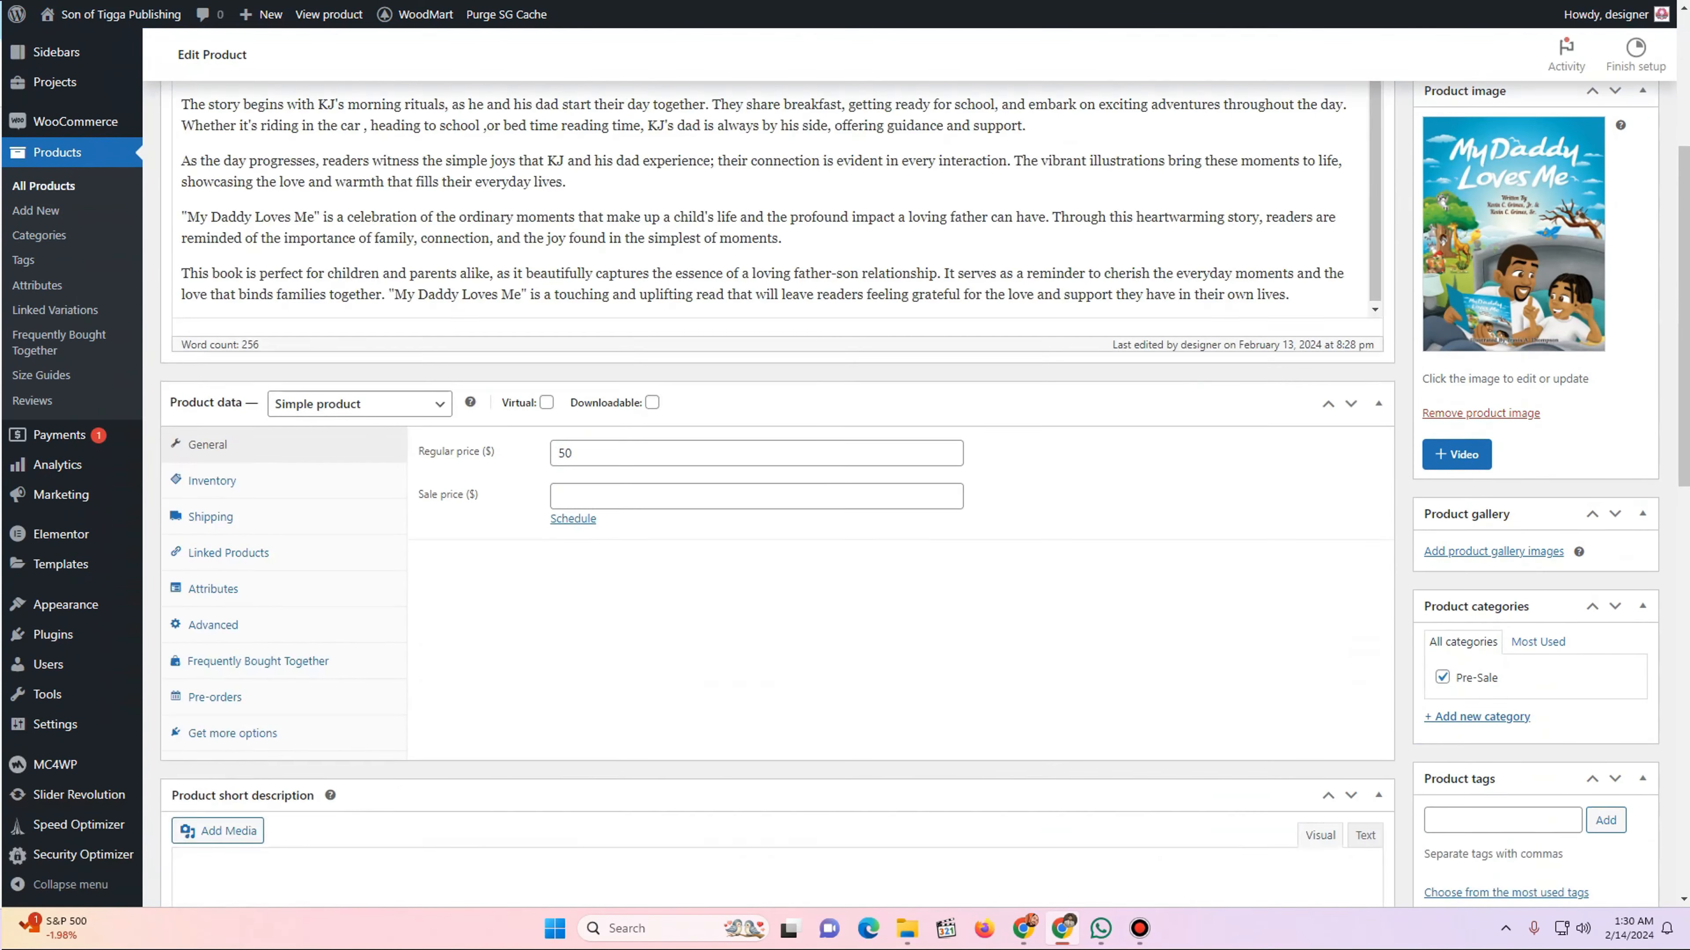
left_click(215, 716)
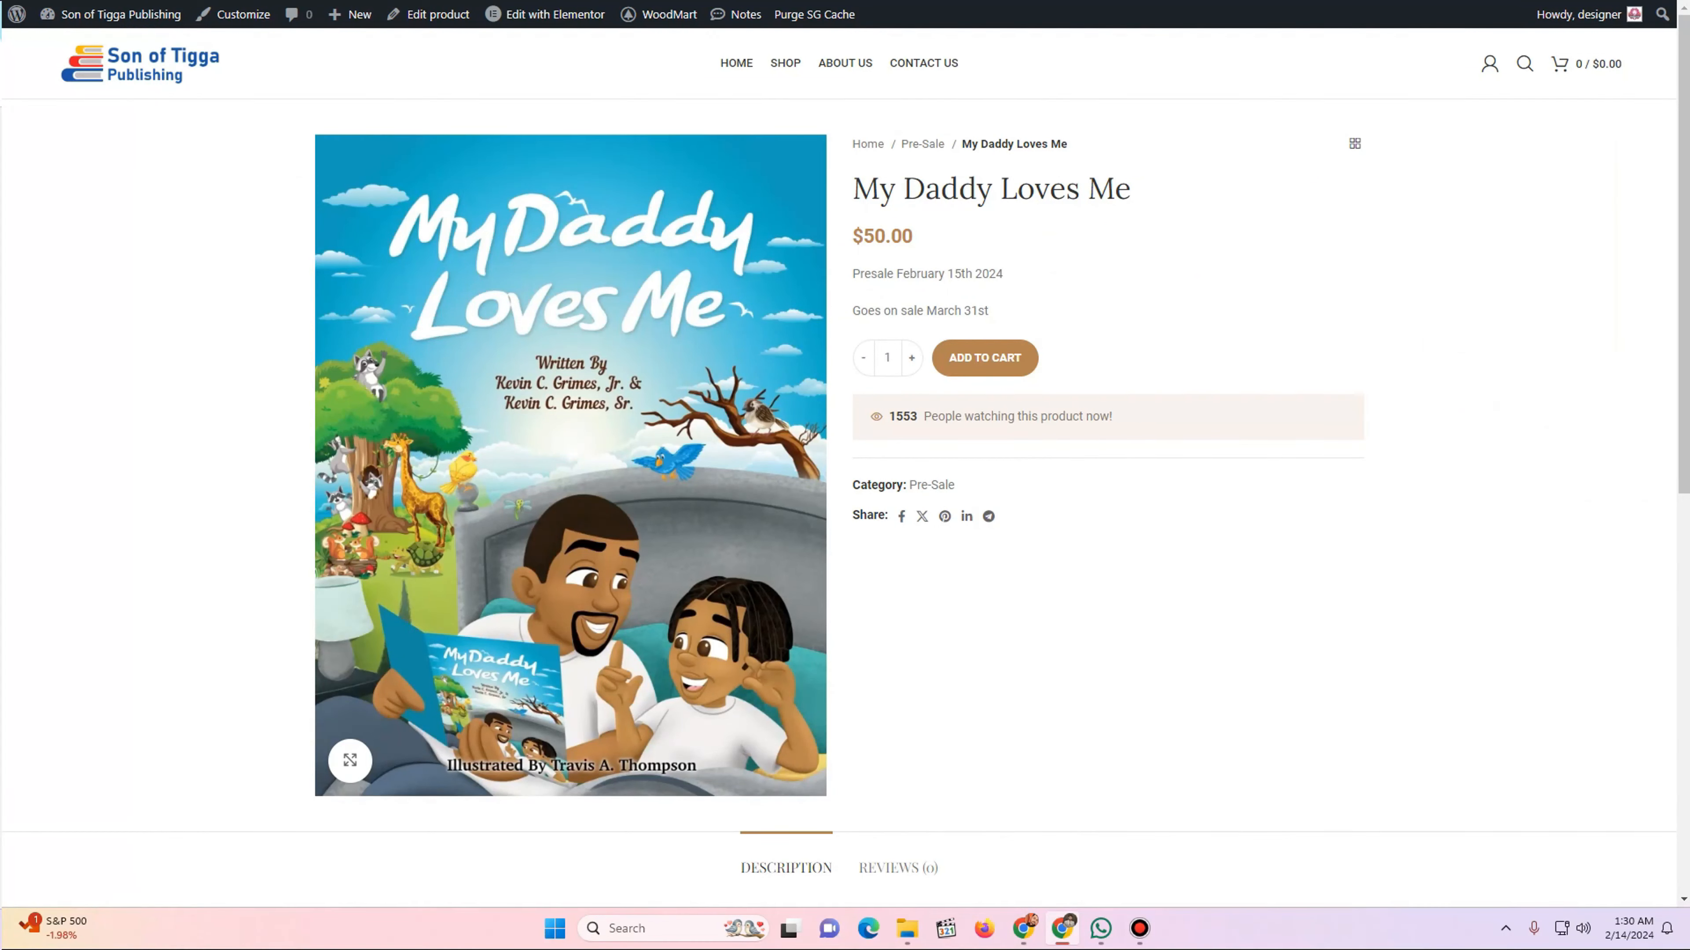
left_click_drag(927, 311, 996, 319)
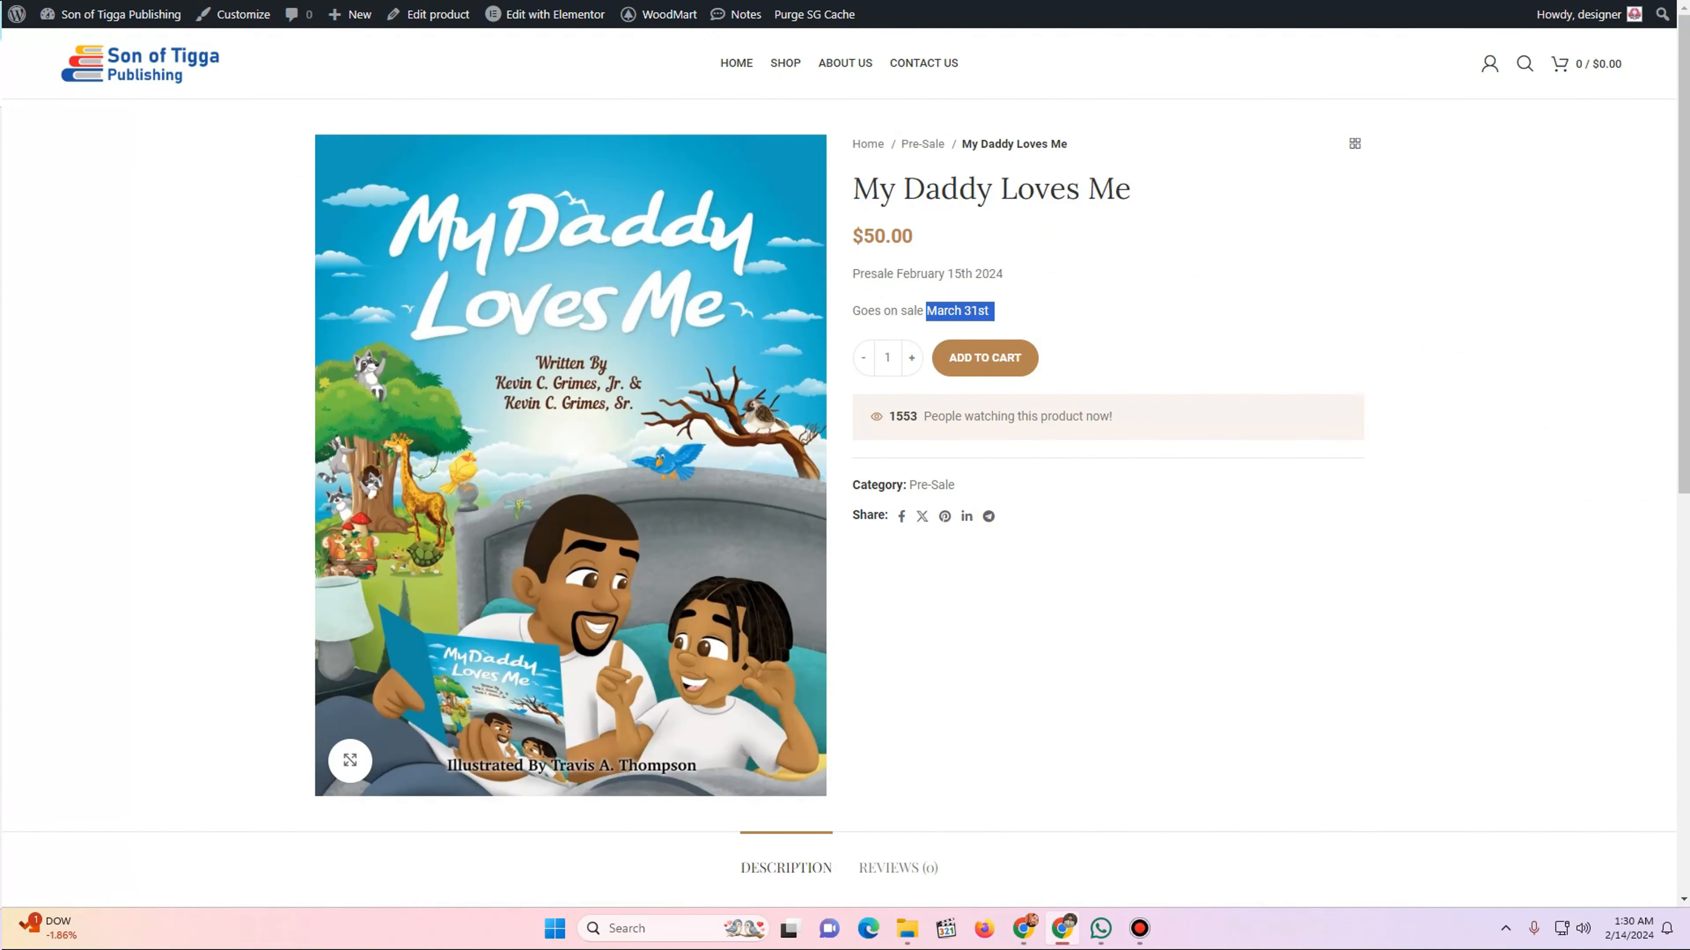
key("ctrl+Tab")
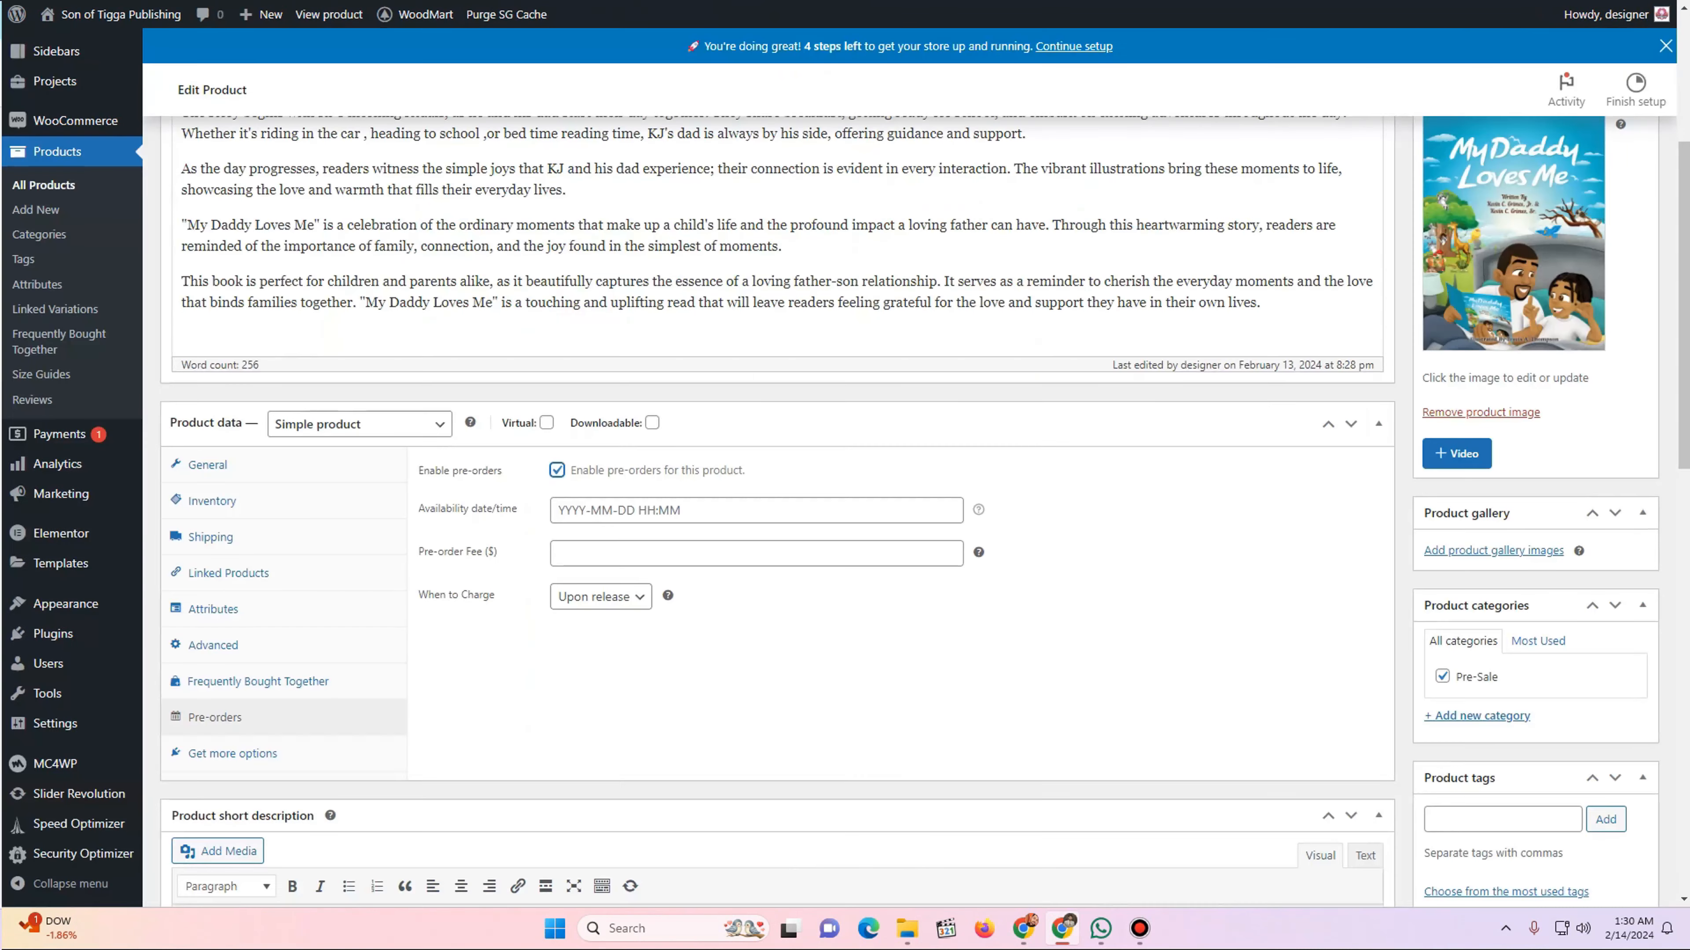
left_click(665, 510)
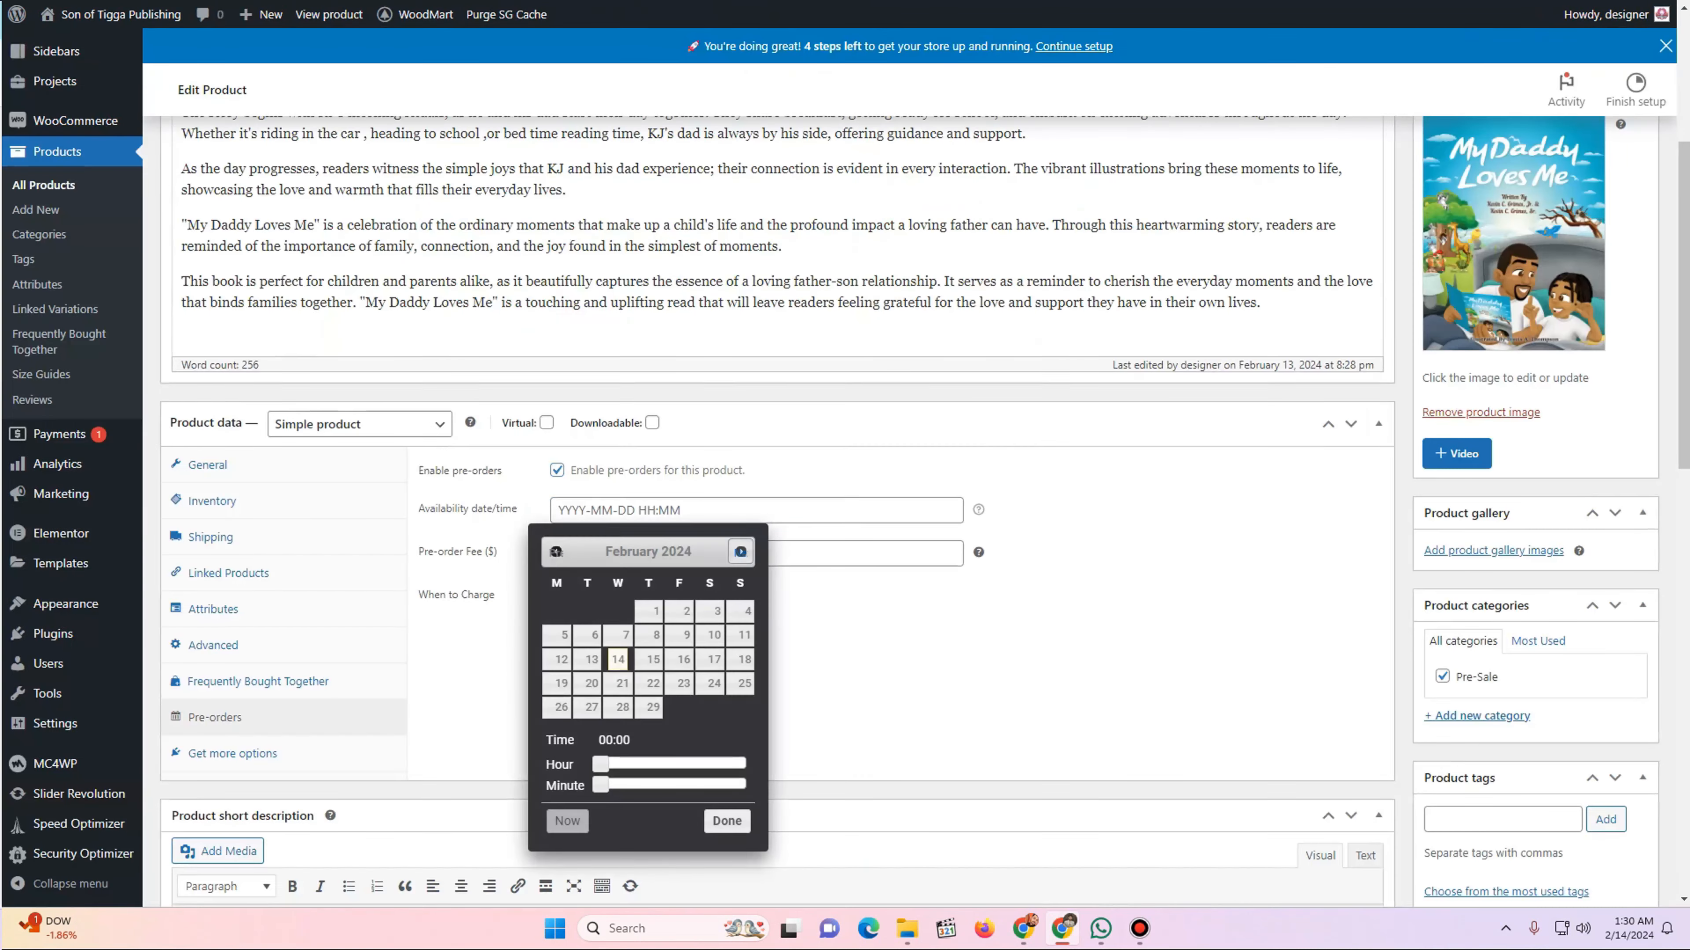
left_click(741, 552)
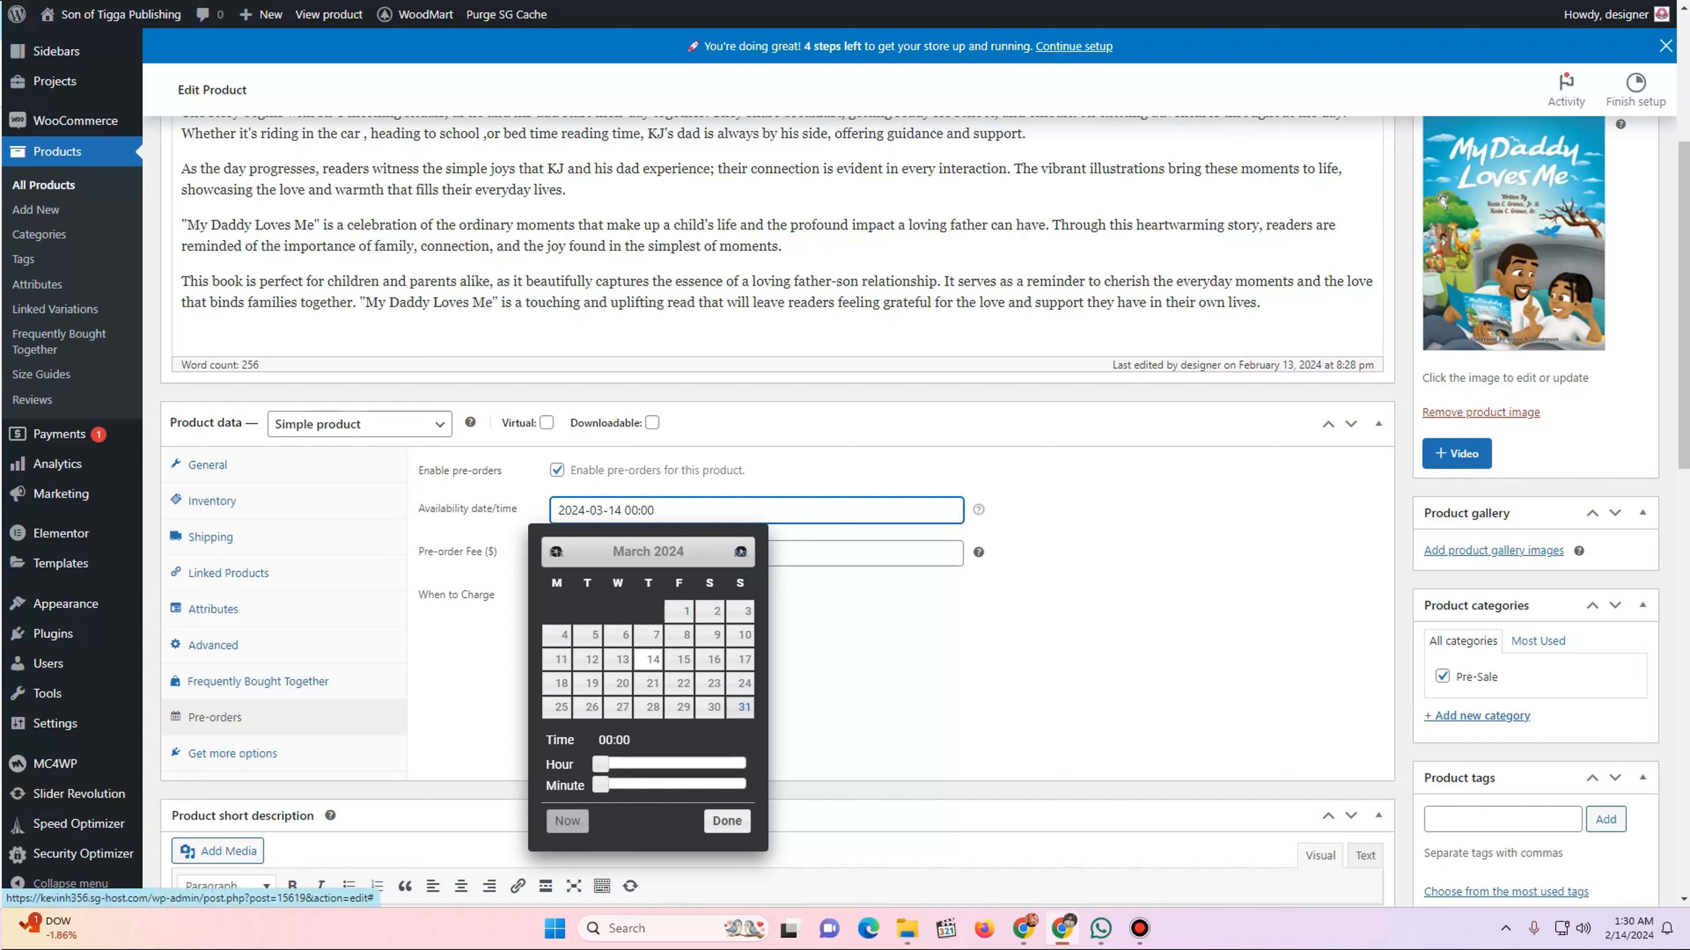
left_click(741, 707)
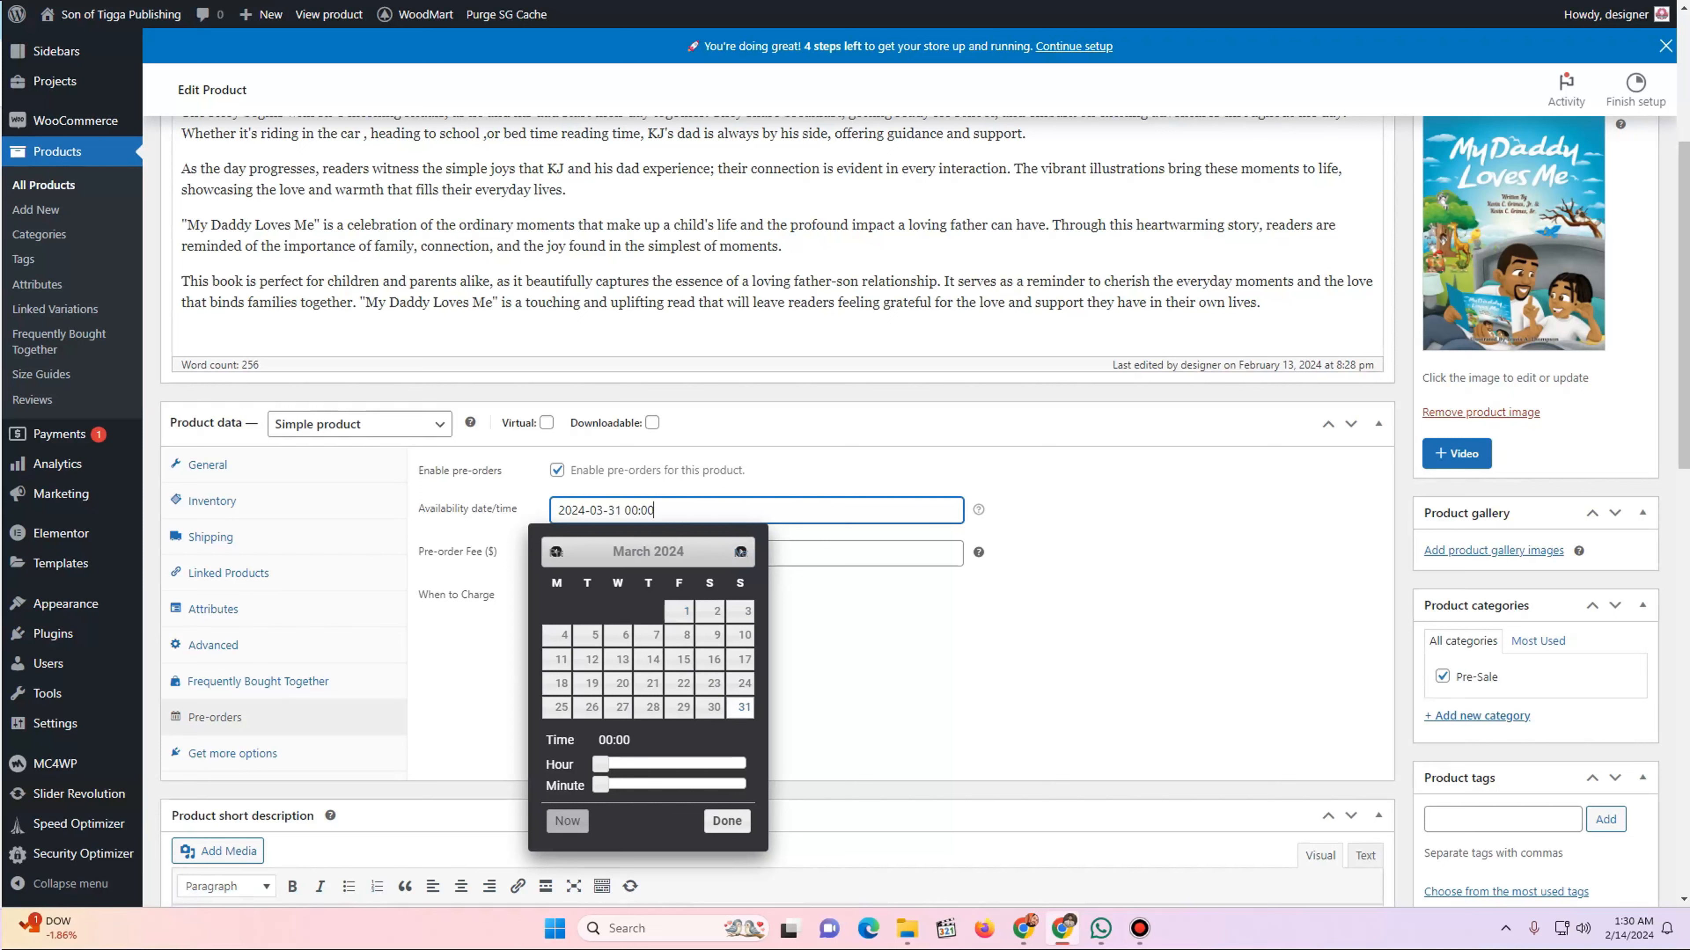
left_click(727, 822)
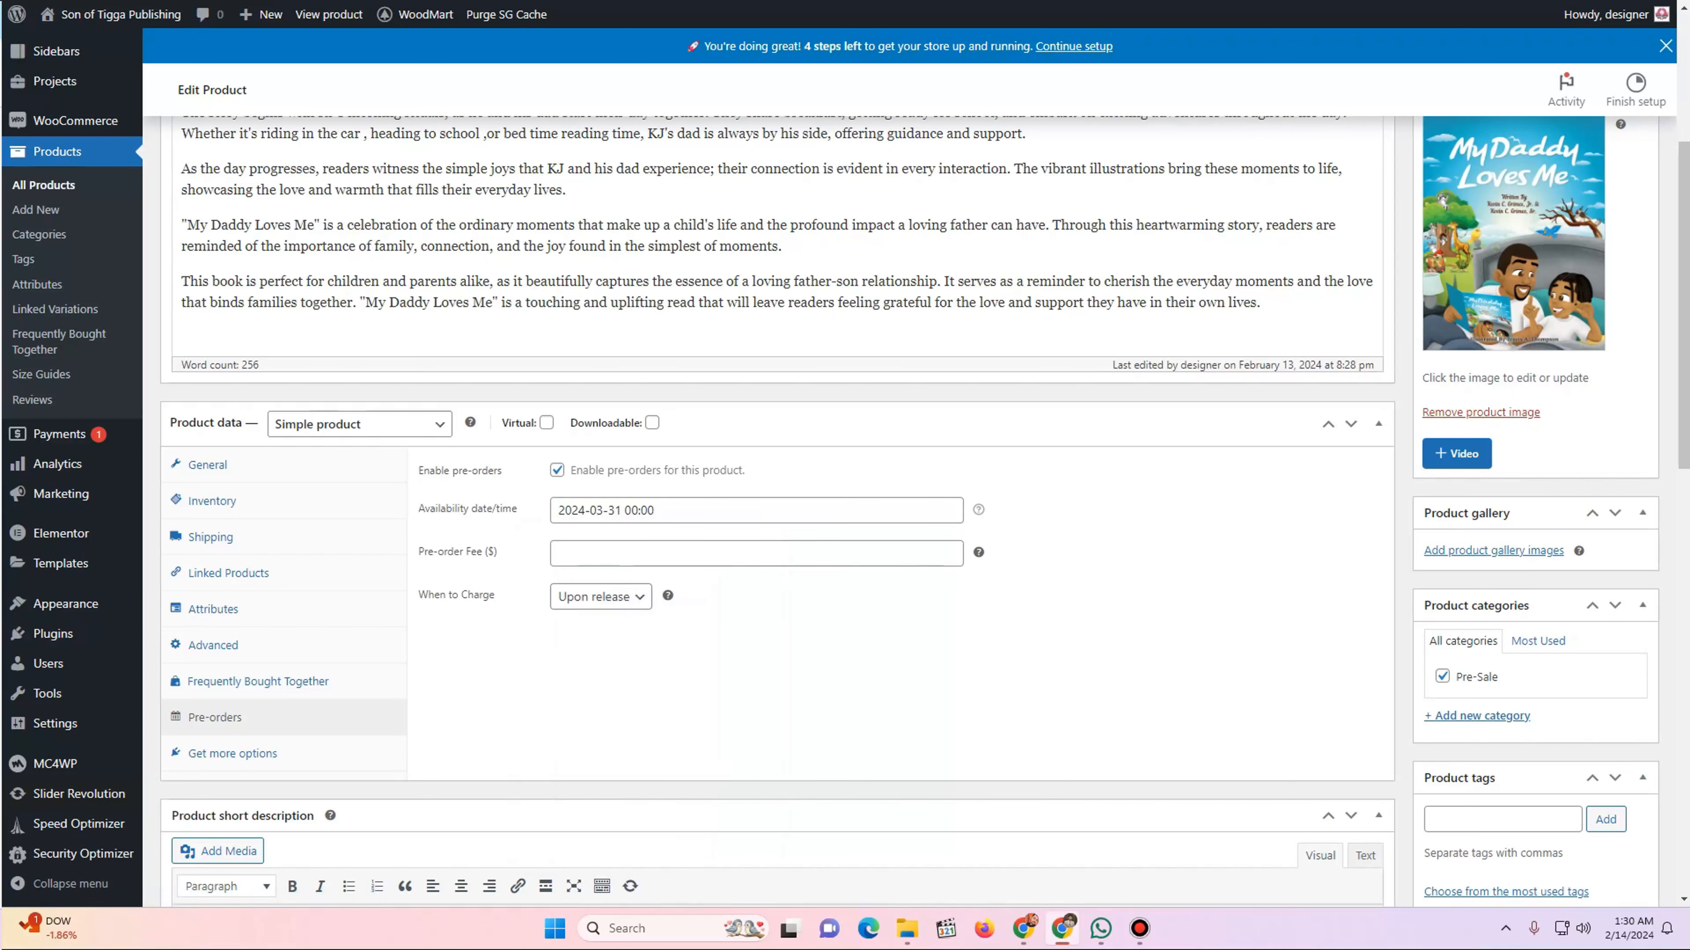
- Set the pre-order fee to $50 with charging upon release, and update the product
left_click(739, 553)
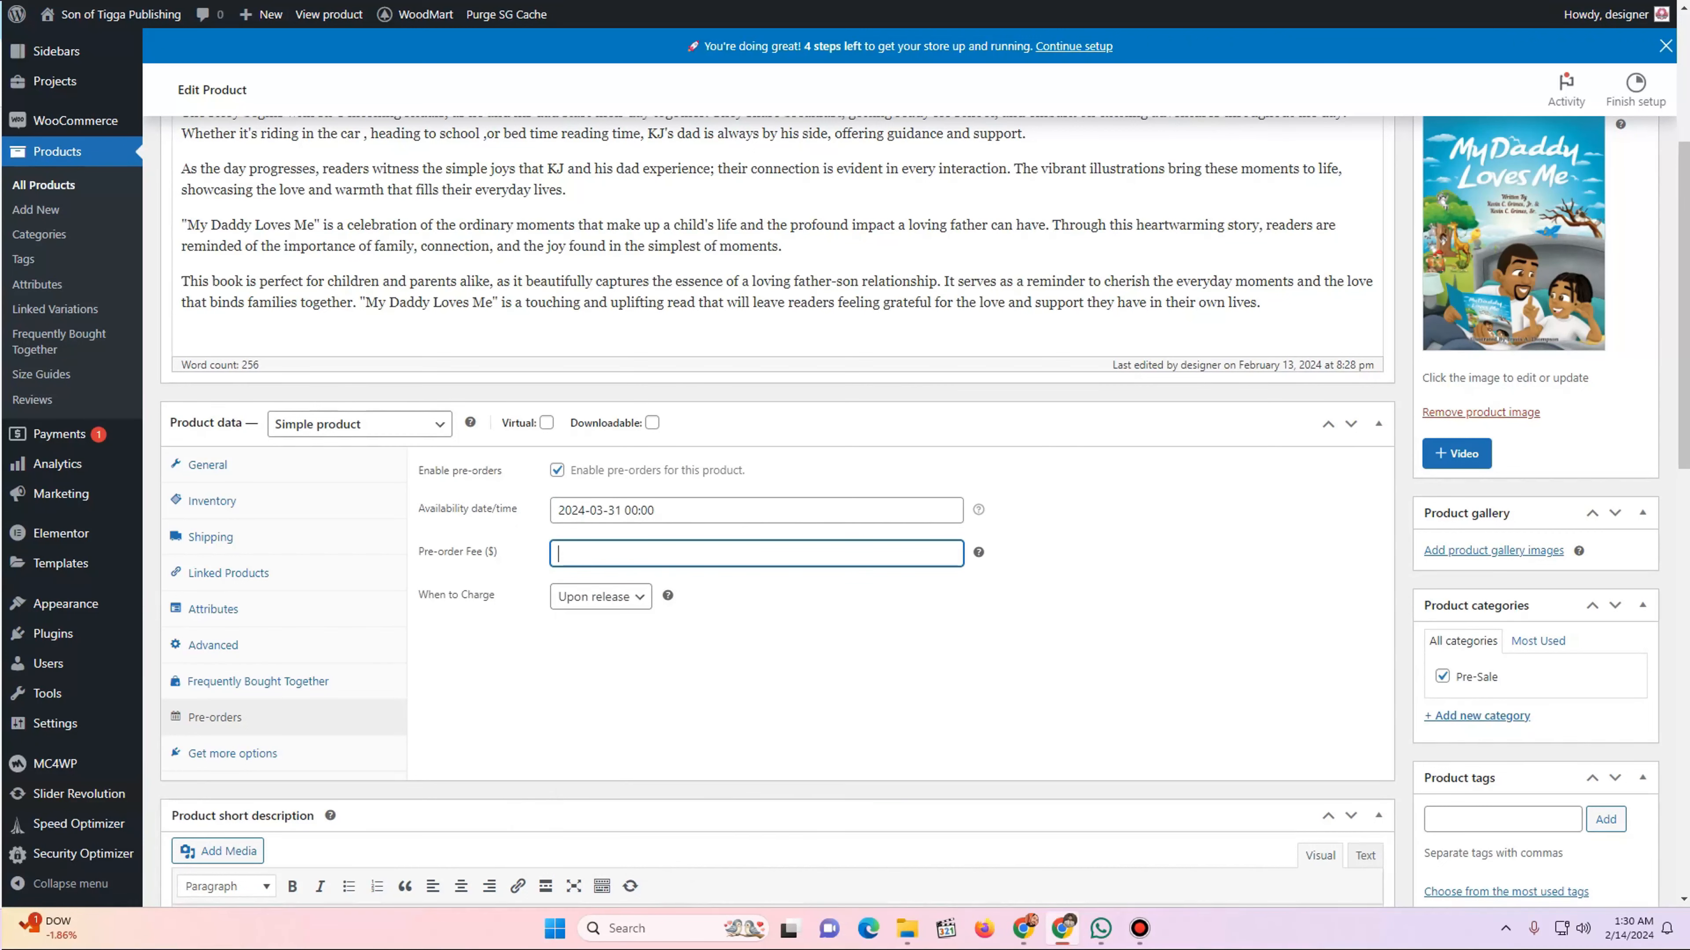
type("50")
left_click(600, 596)
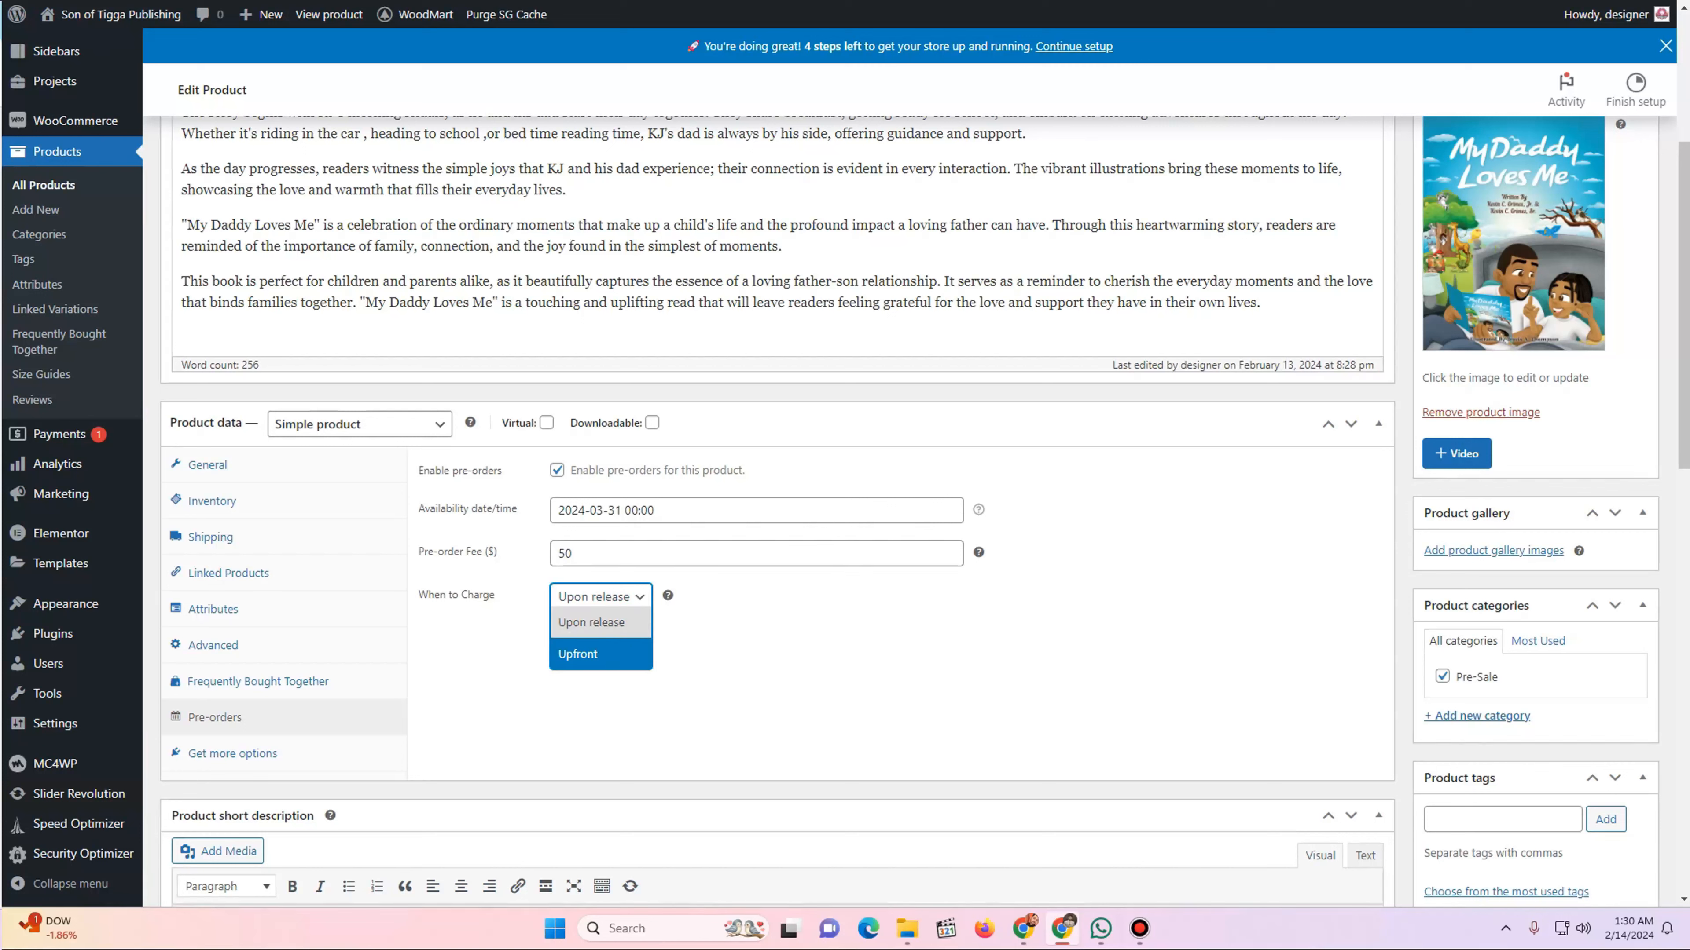
left_click(577, 653)
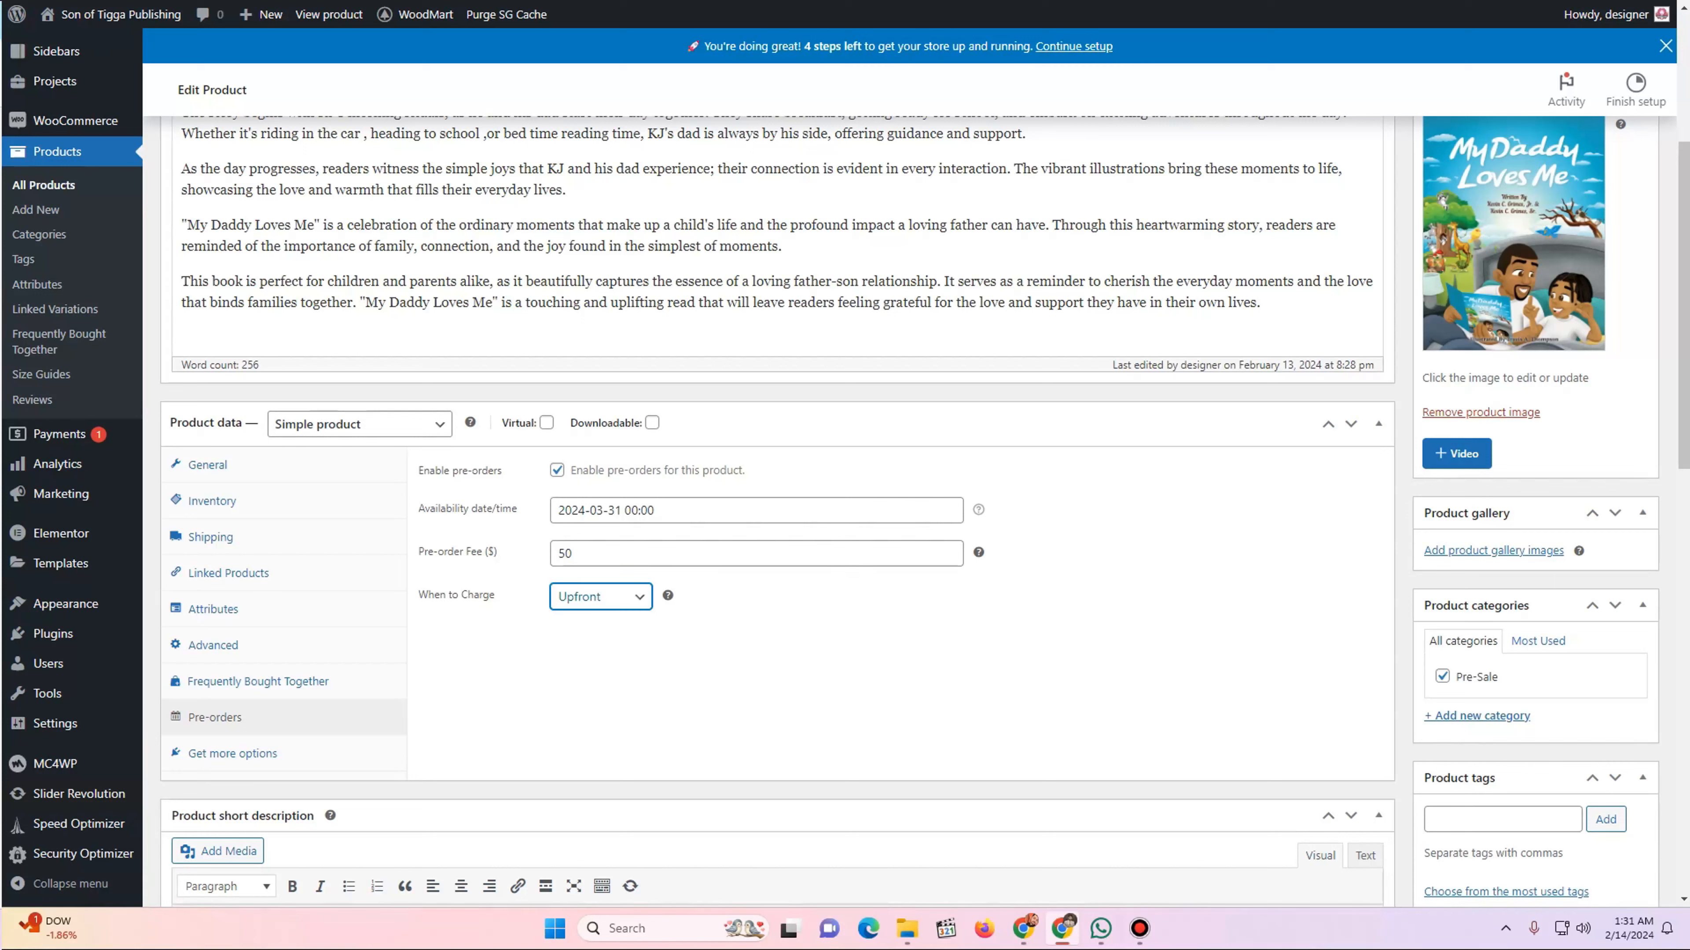
left_click(601, 597)
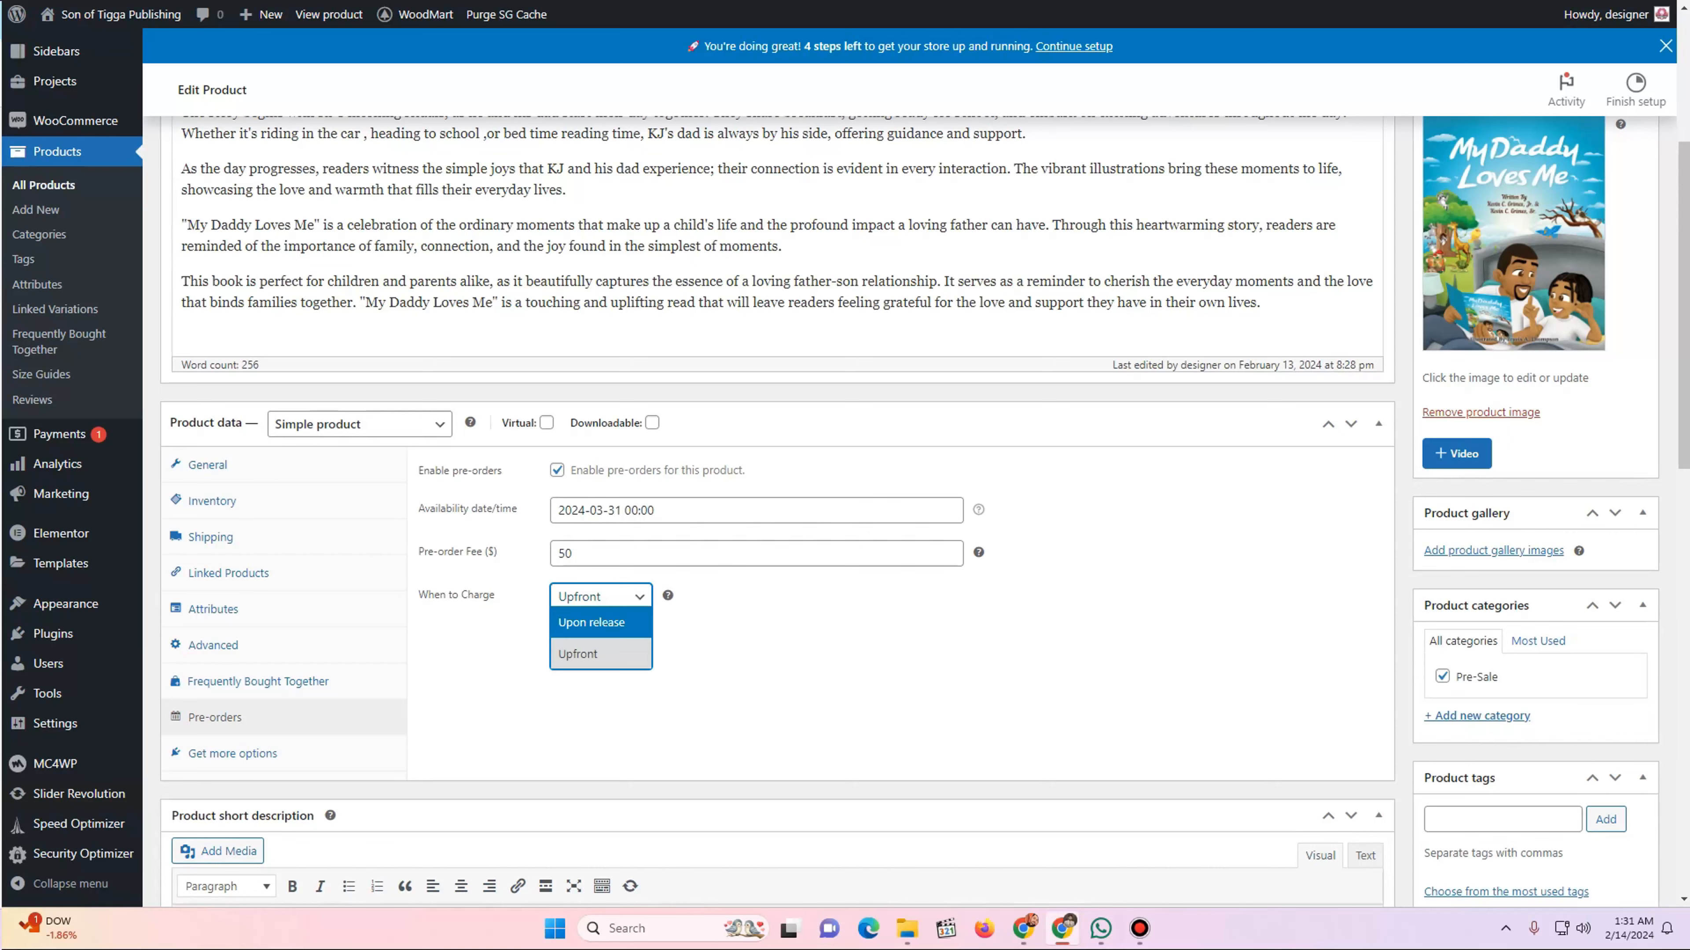
key("Return")
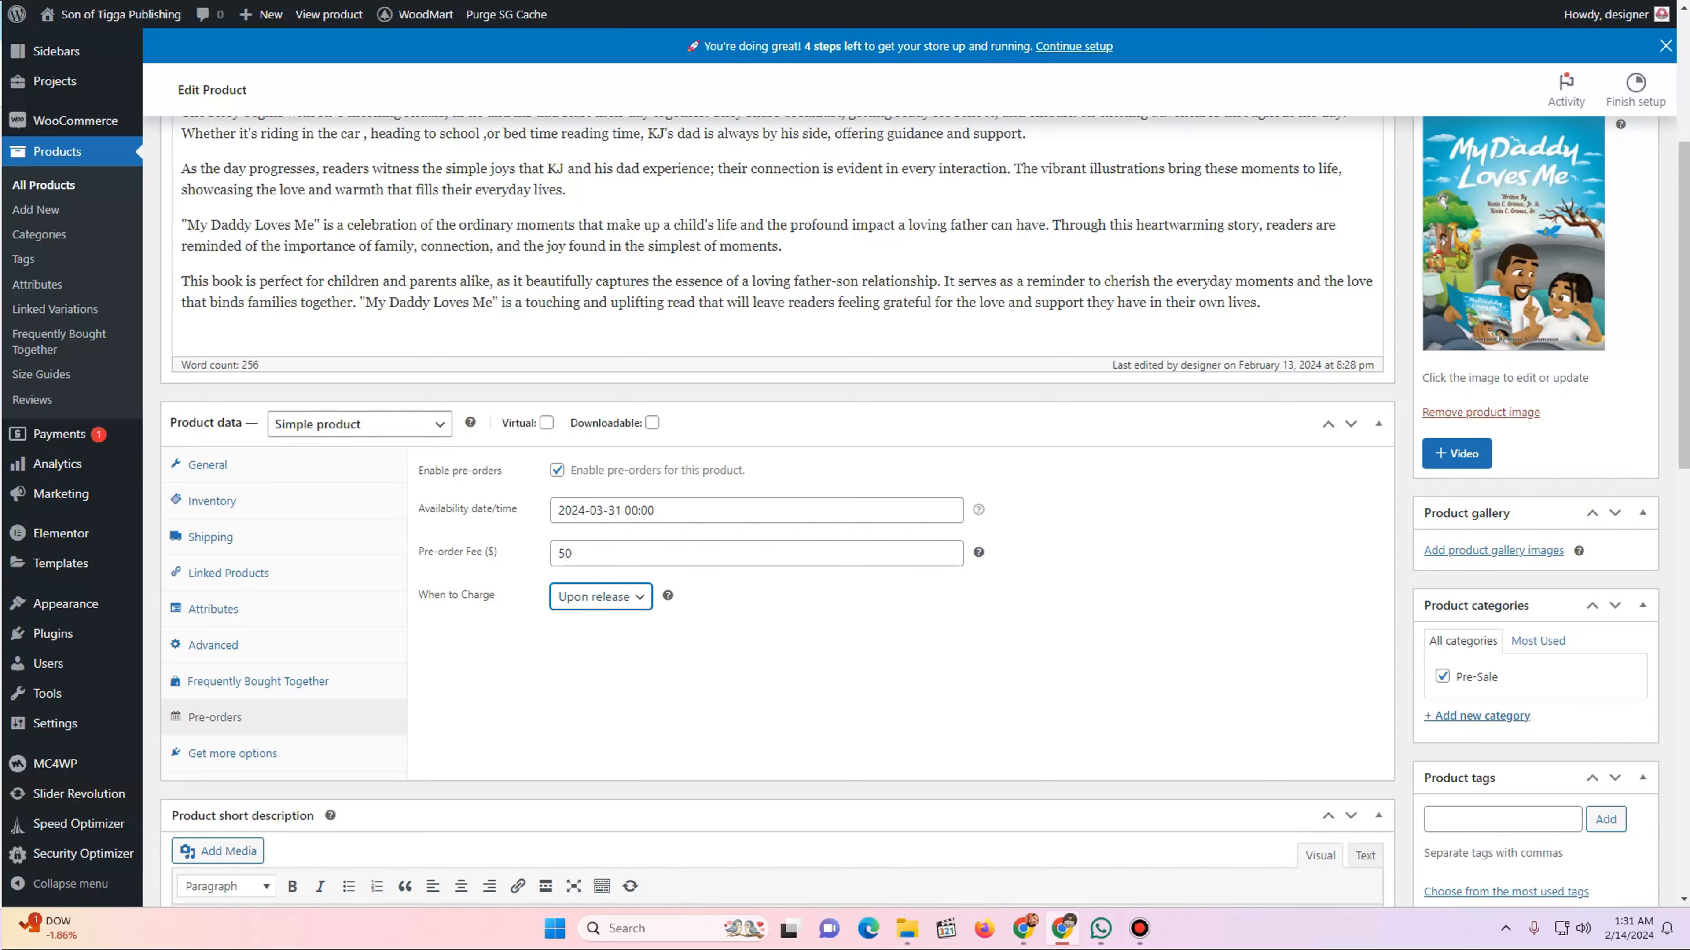
scroll(845, 466, "up", 5)
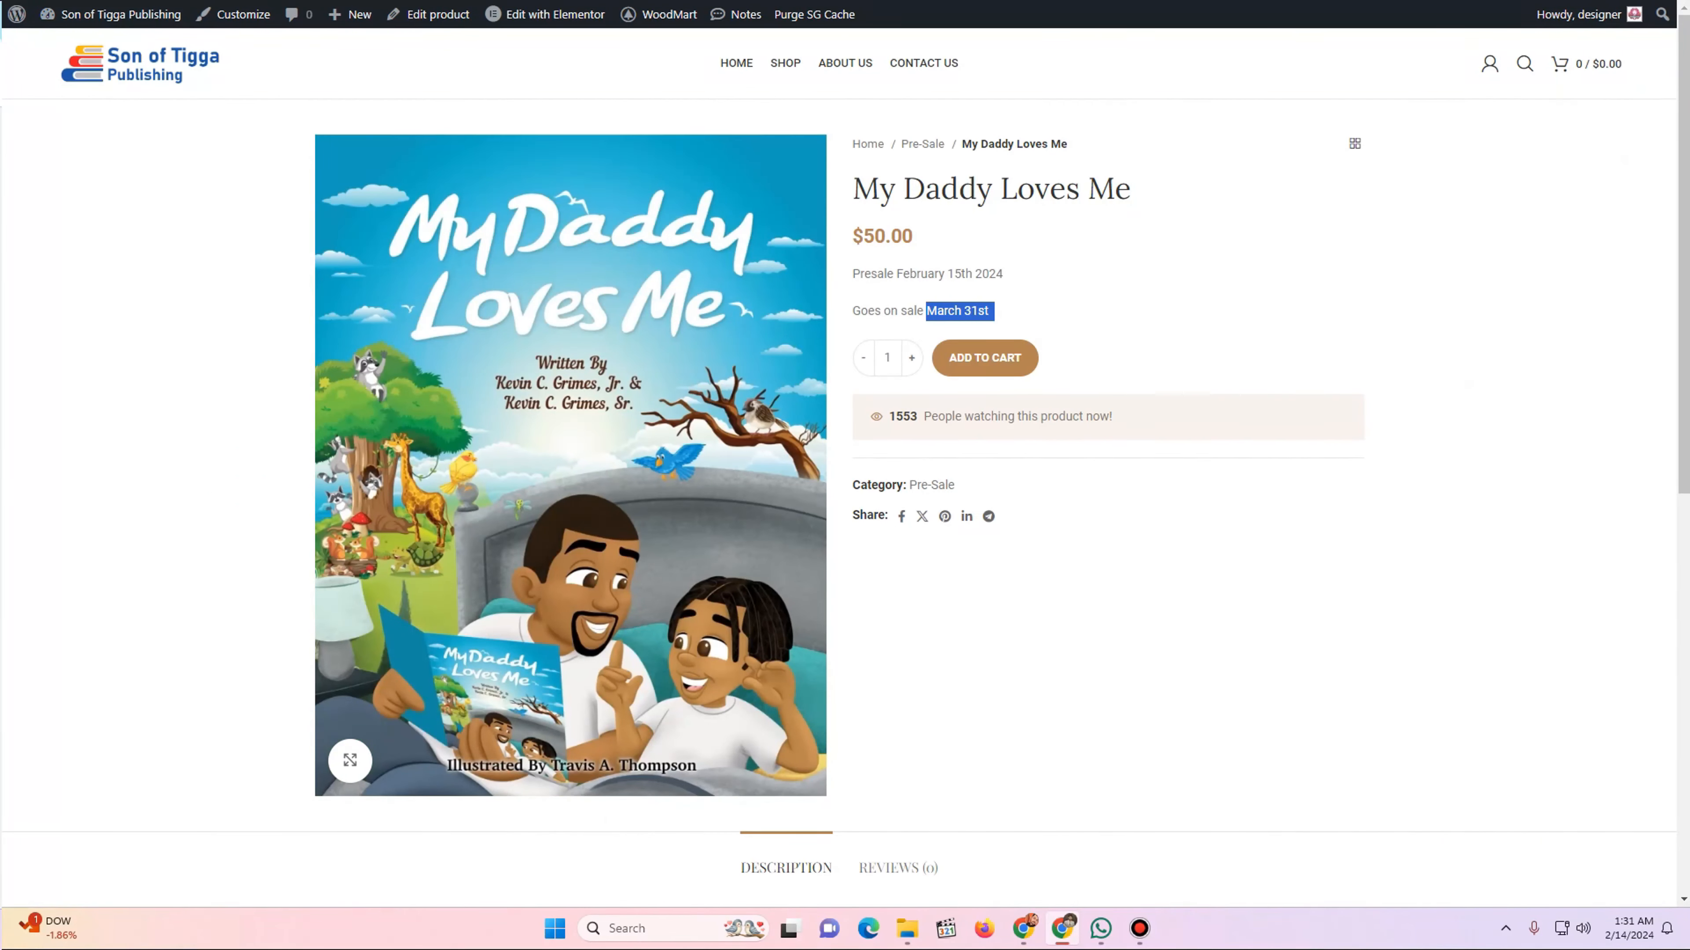
- Reload the product's store page and compare the pre-order release message with the manually written sale date line
key("F5")
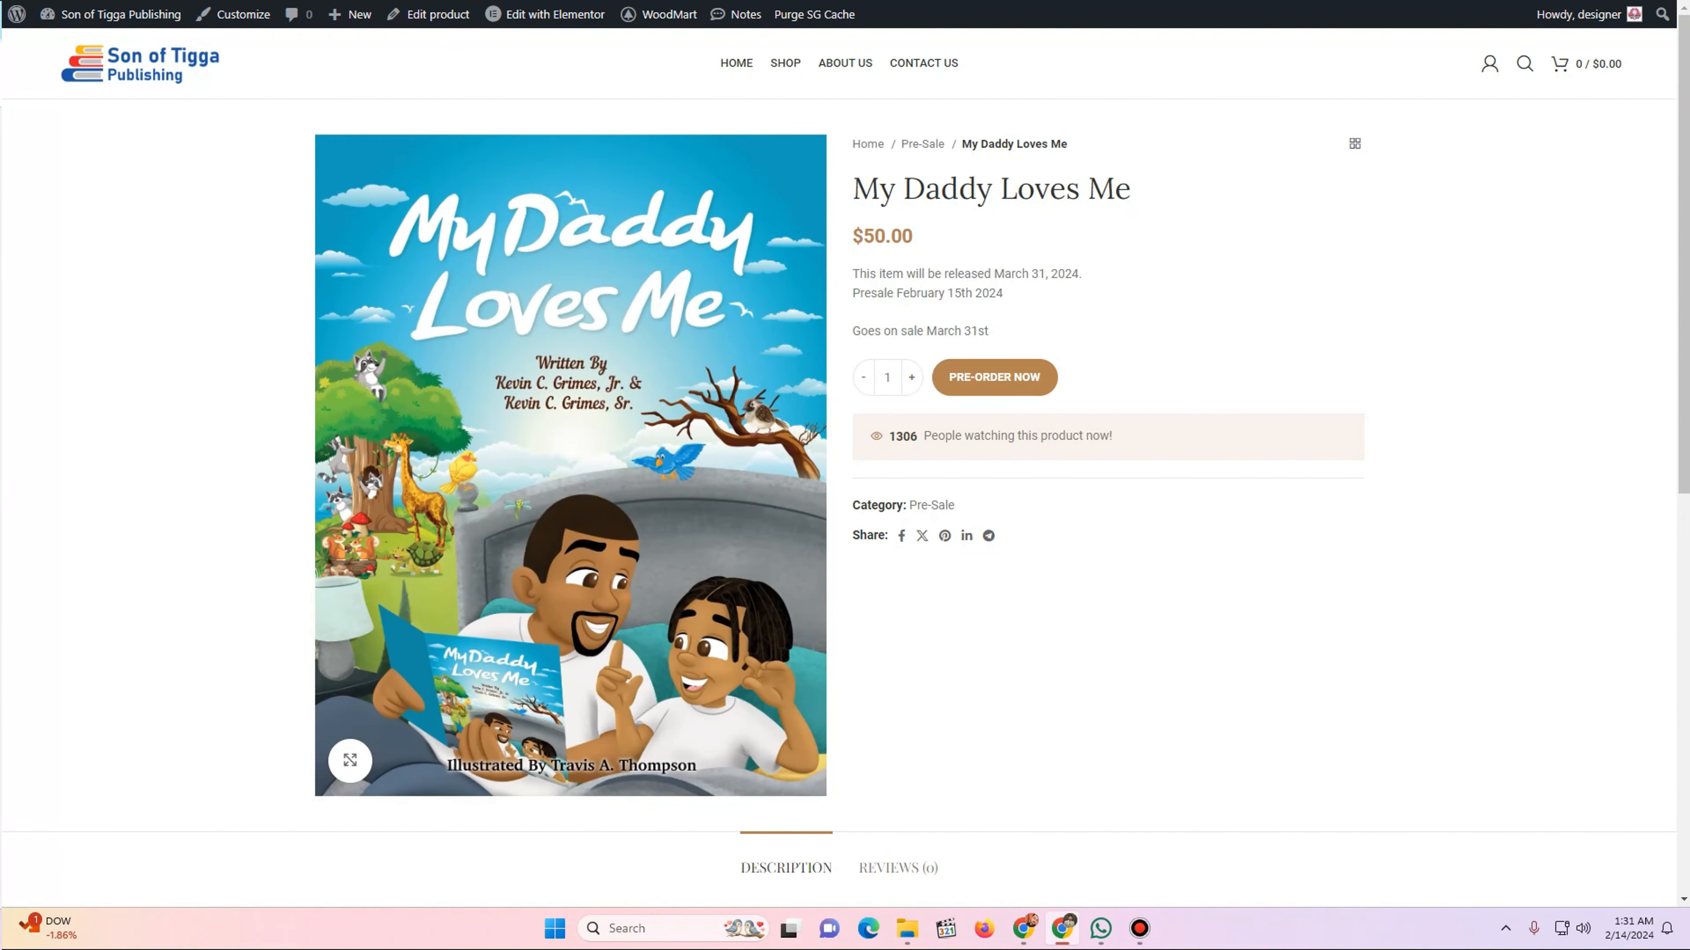
left_click_drag(860, 331, 992, 331)
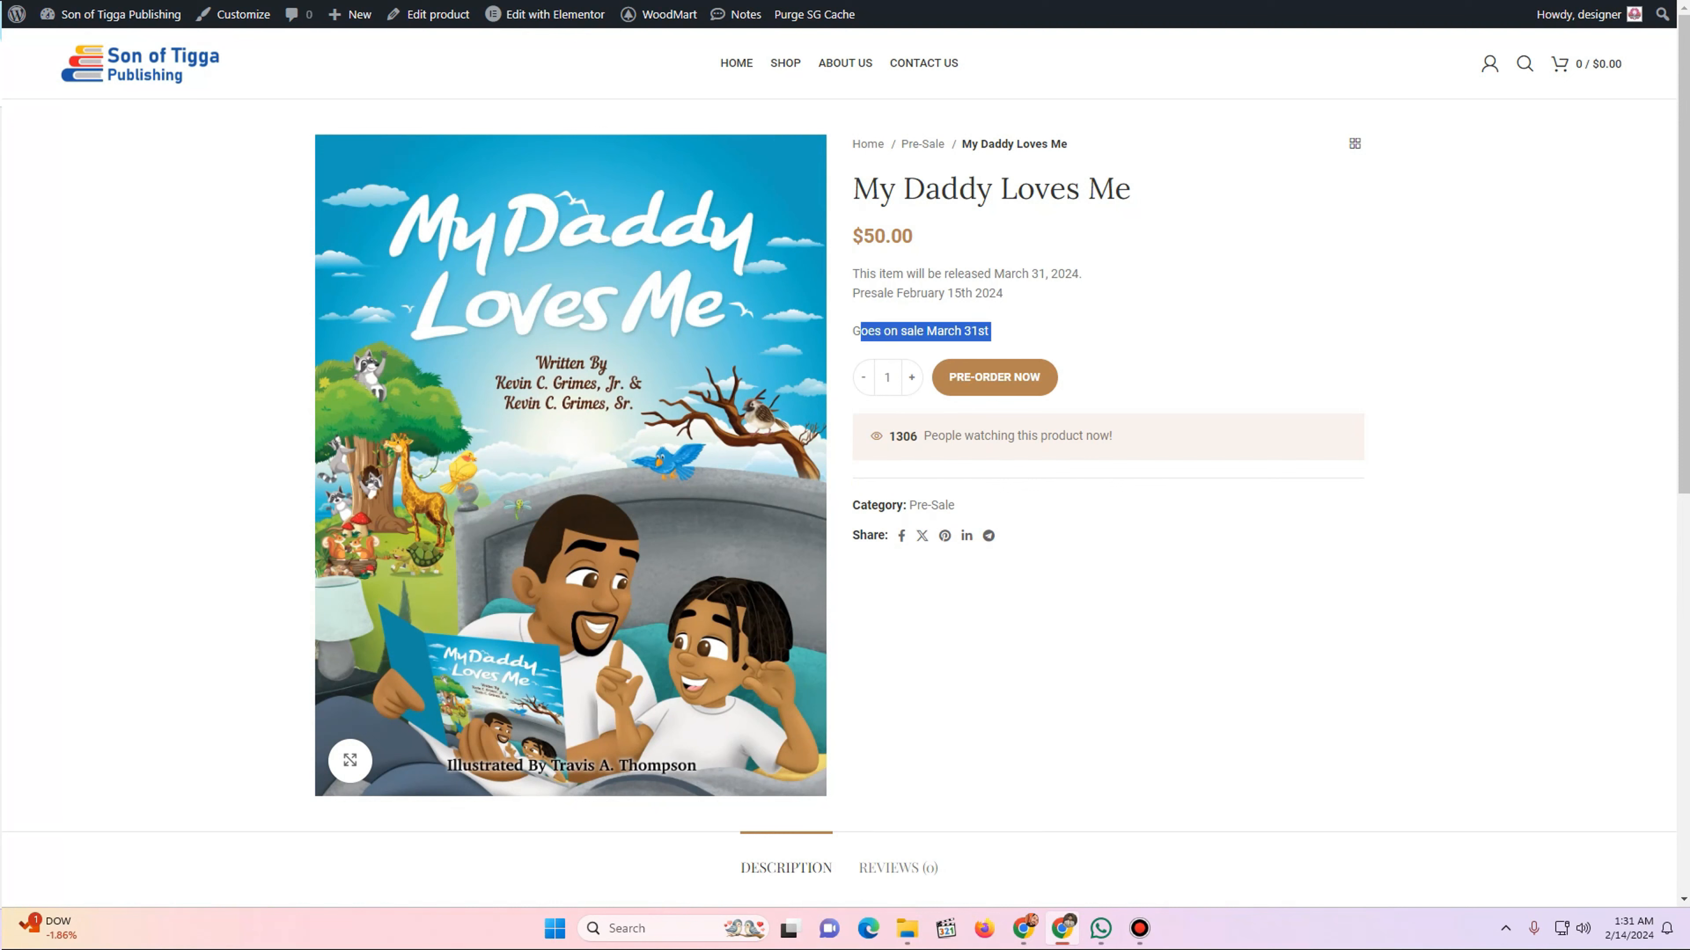
left_click_drag(876, 273, 1082, 274)
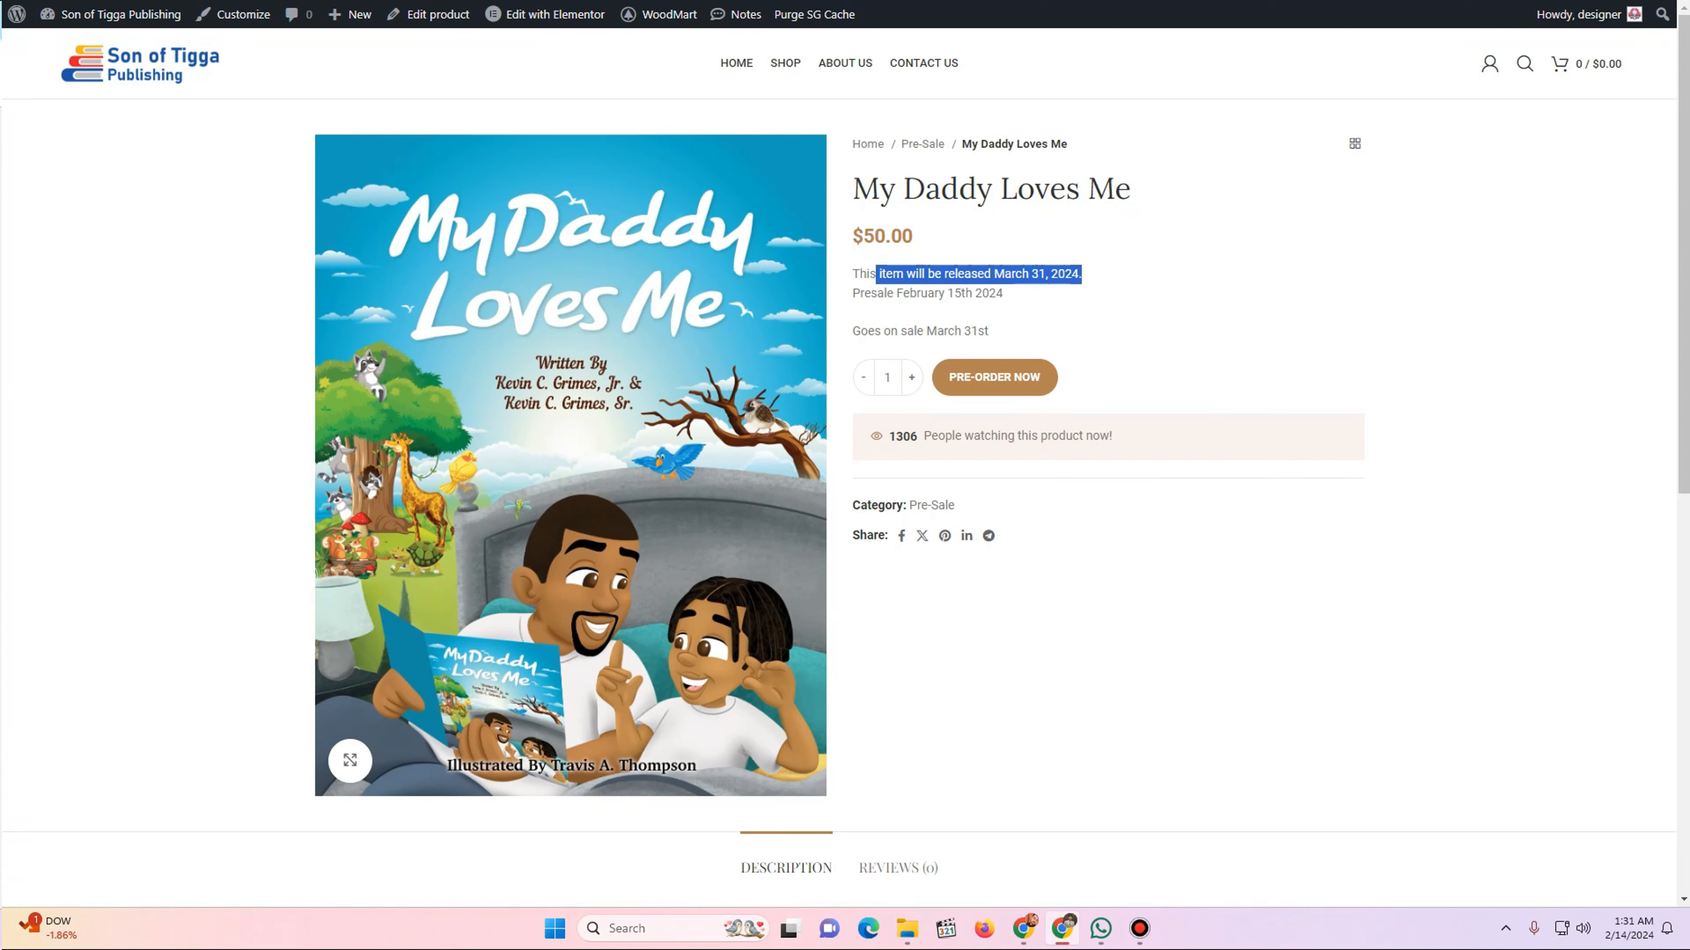
left_click(1091, 280)
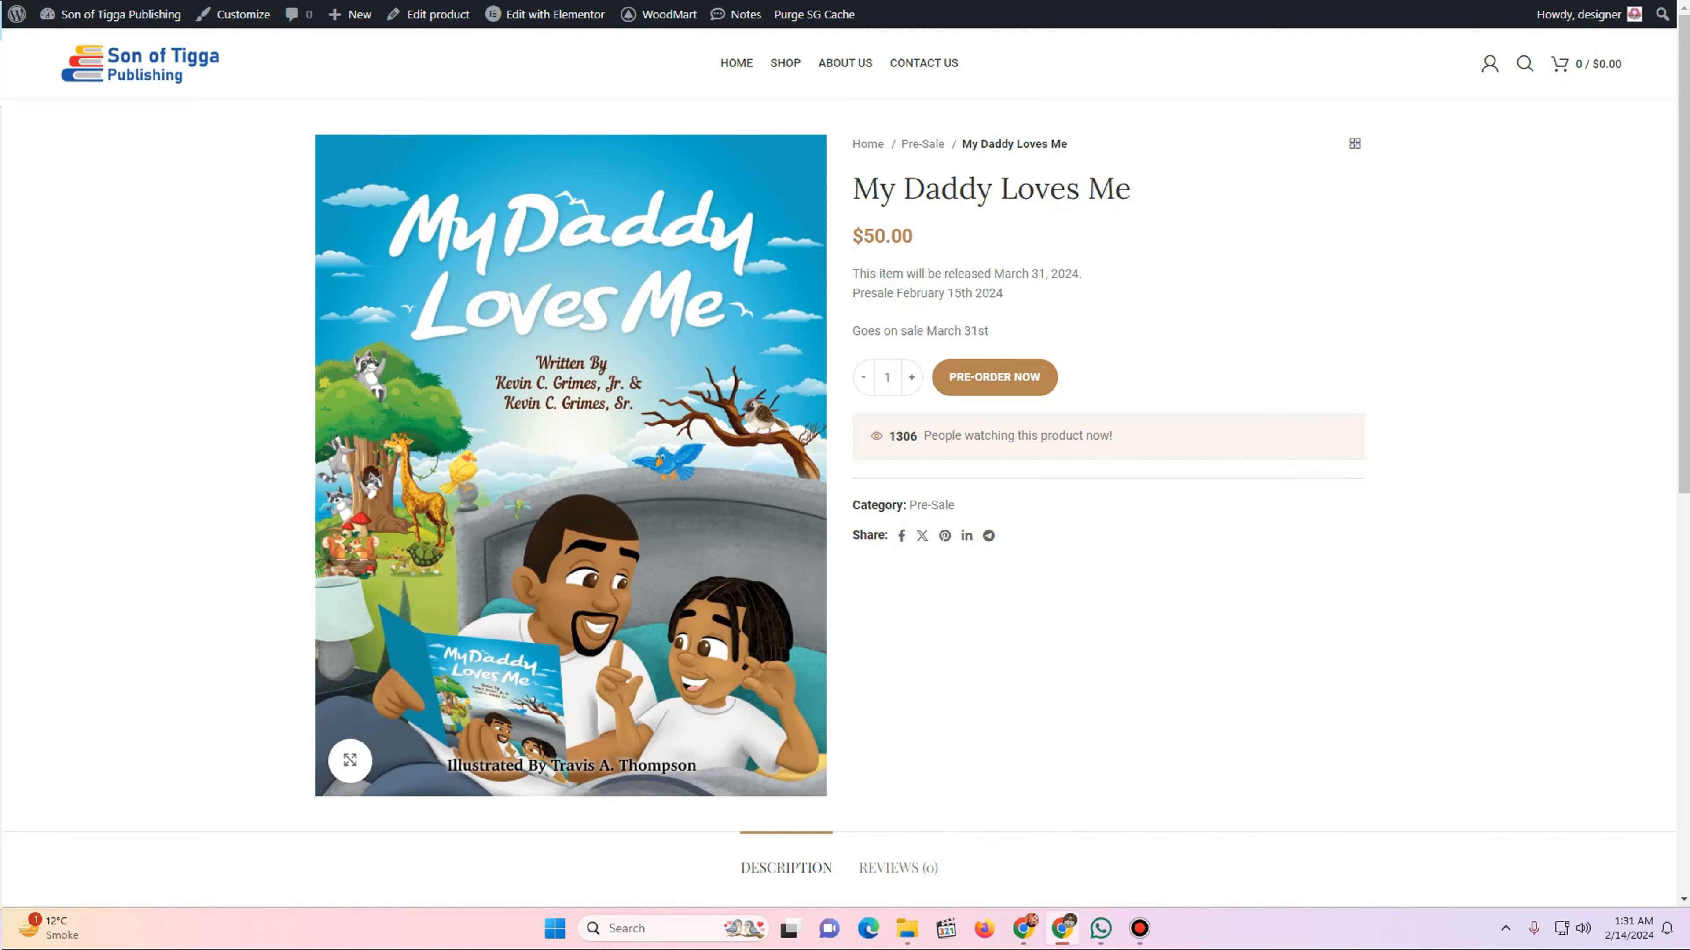
- Return to the admin, open the Pre-Orders section of the WooCommerce settings and highlight the availability placeholder in the product message instructions
key("ctrl+shift+Tab")
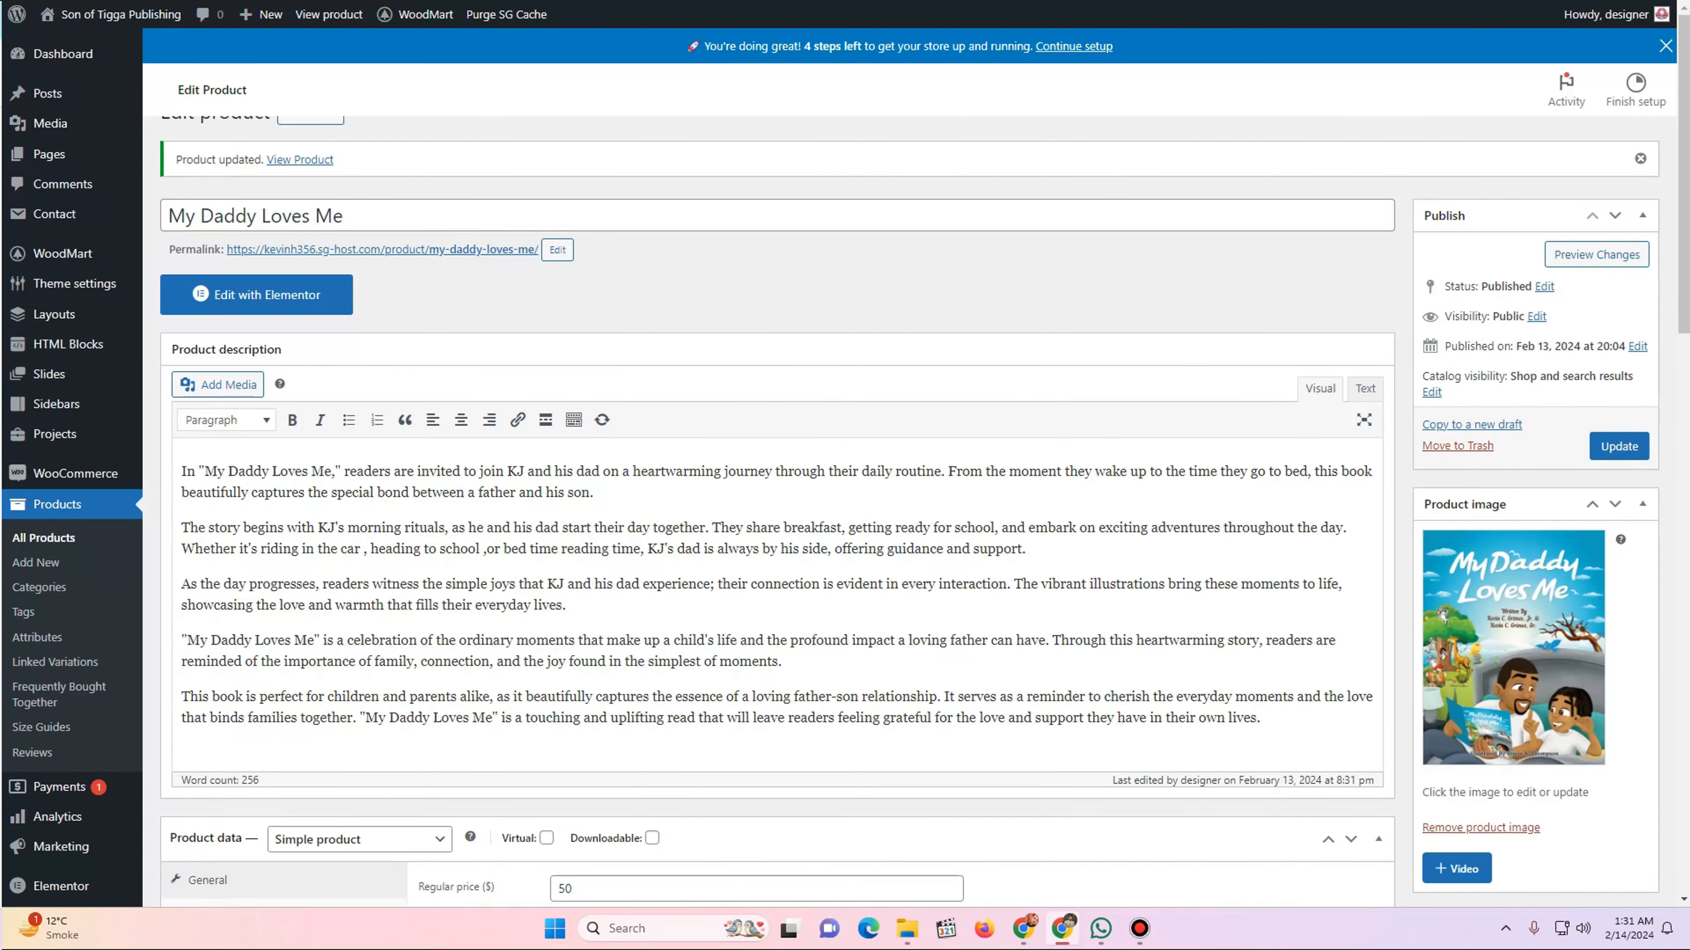
mouse_move(75, 473)
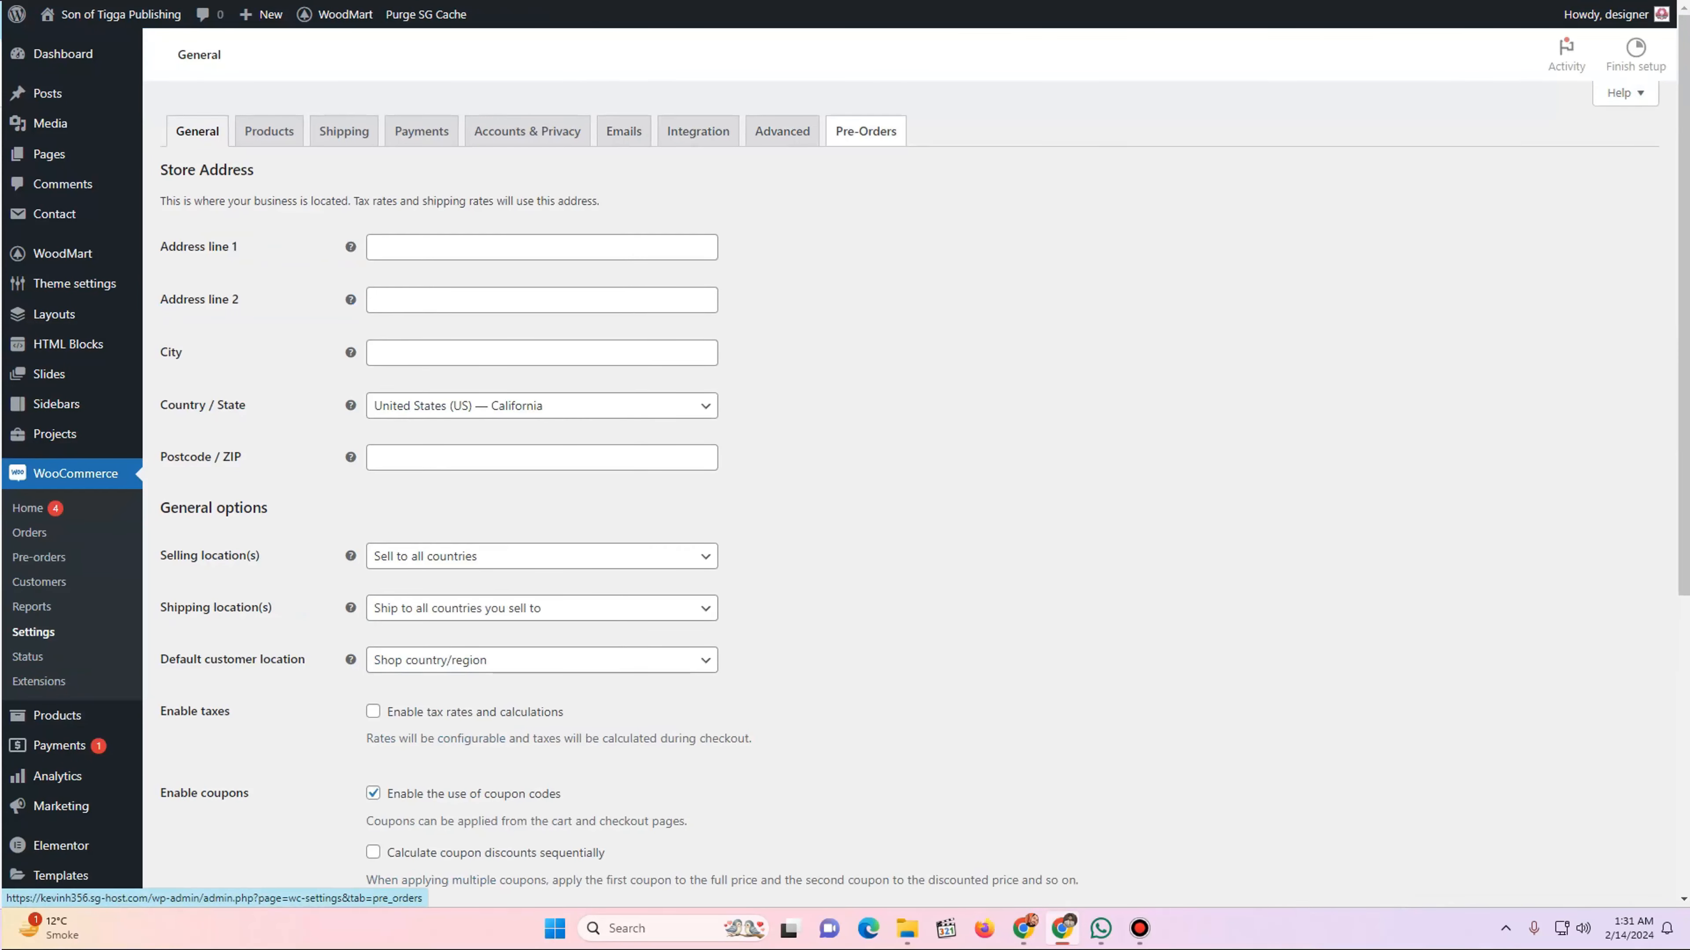
left_click(866, 132)
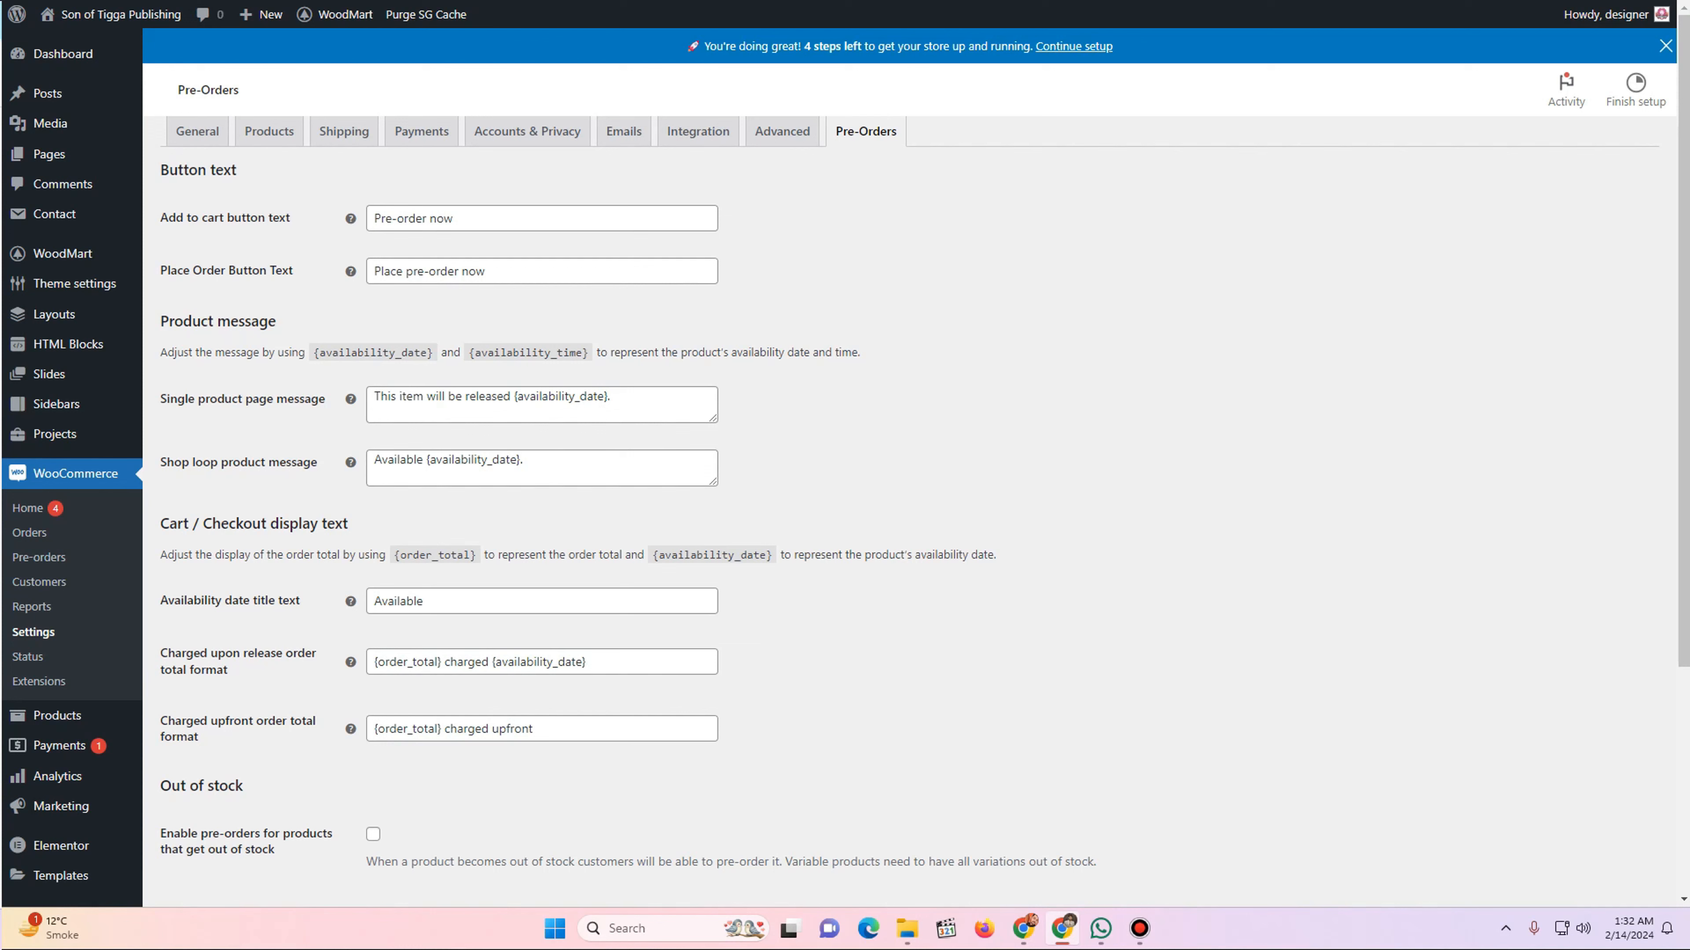
left_click_drag(313, 352, 589, 352)
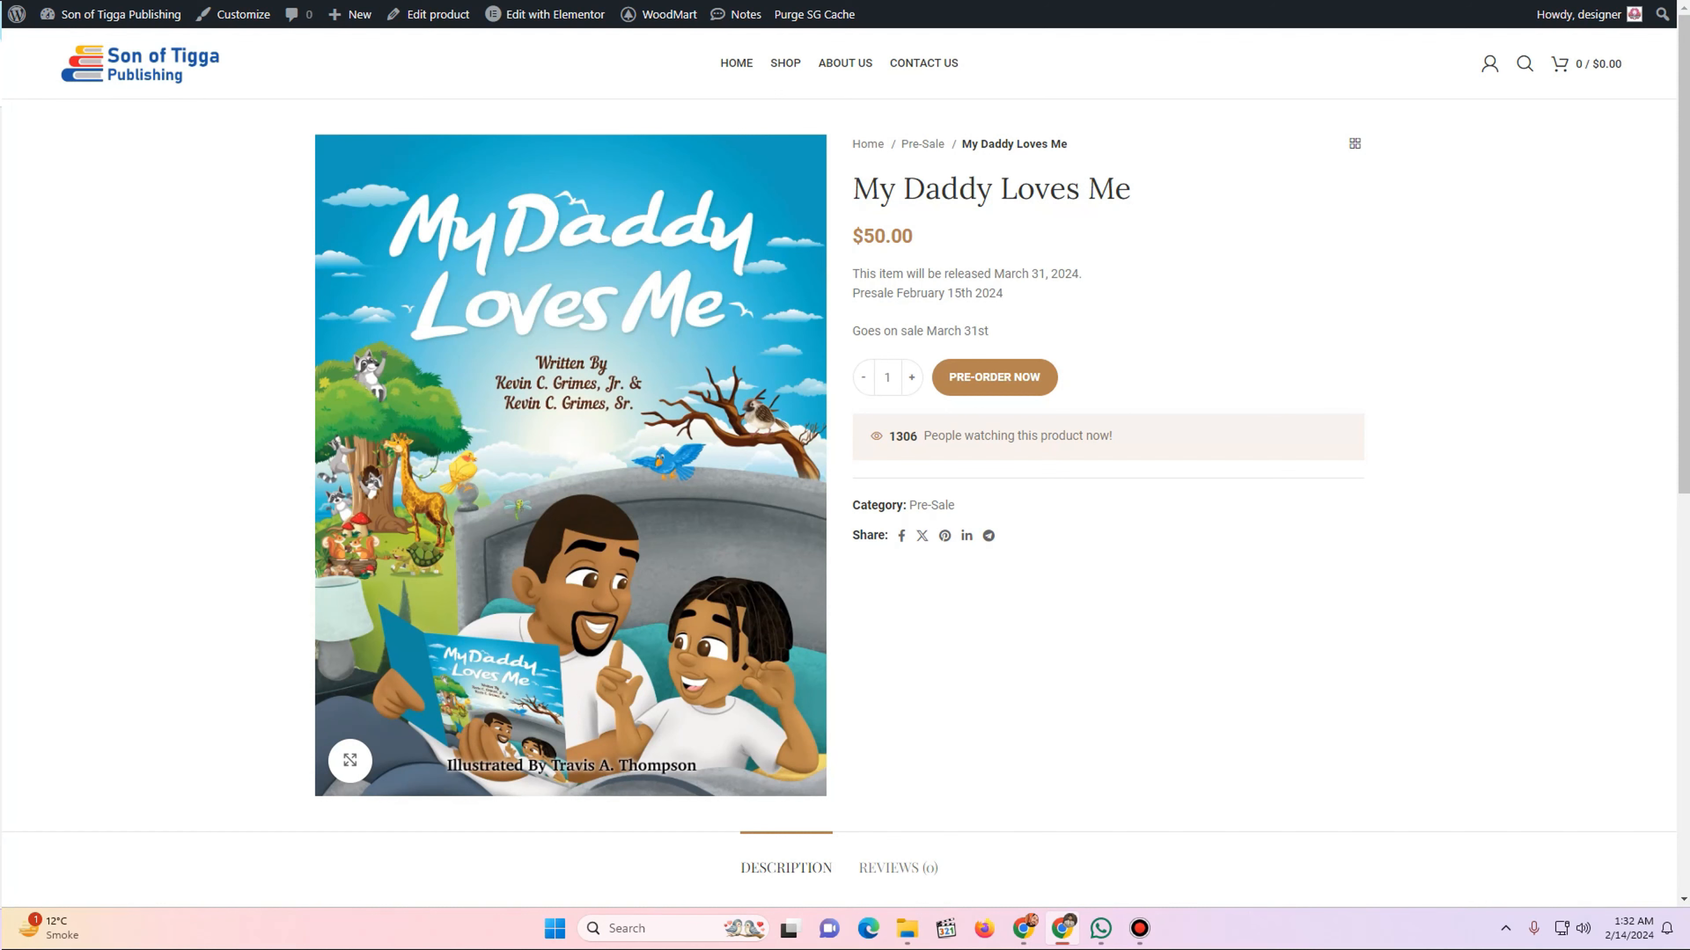
- Copy "Presale February 15th 2024" from the store page to the start of the single product page message, add a period and save the settings
left_click_drag(853, 294, 1006, 293)
key("ctrl+c")
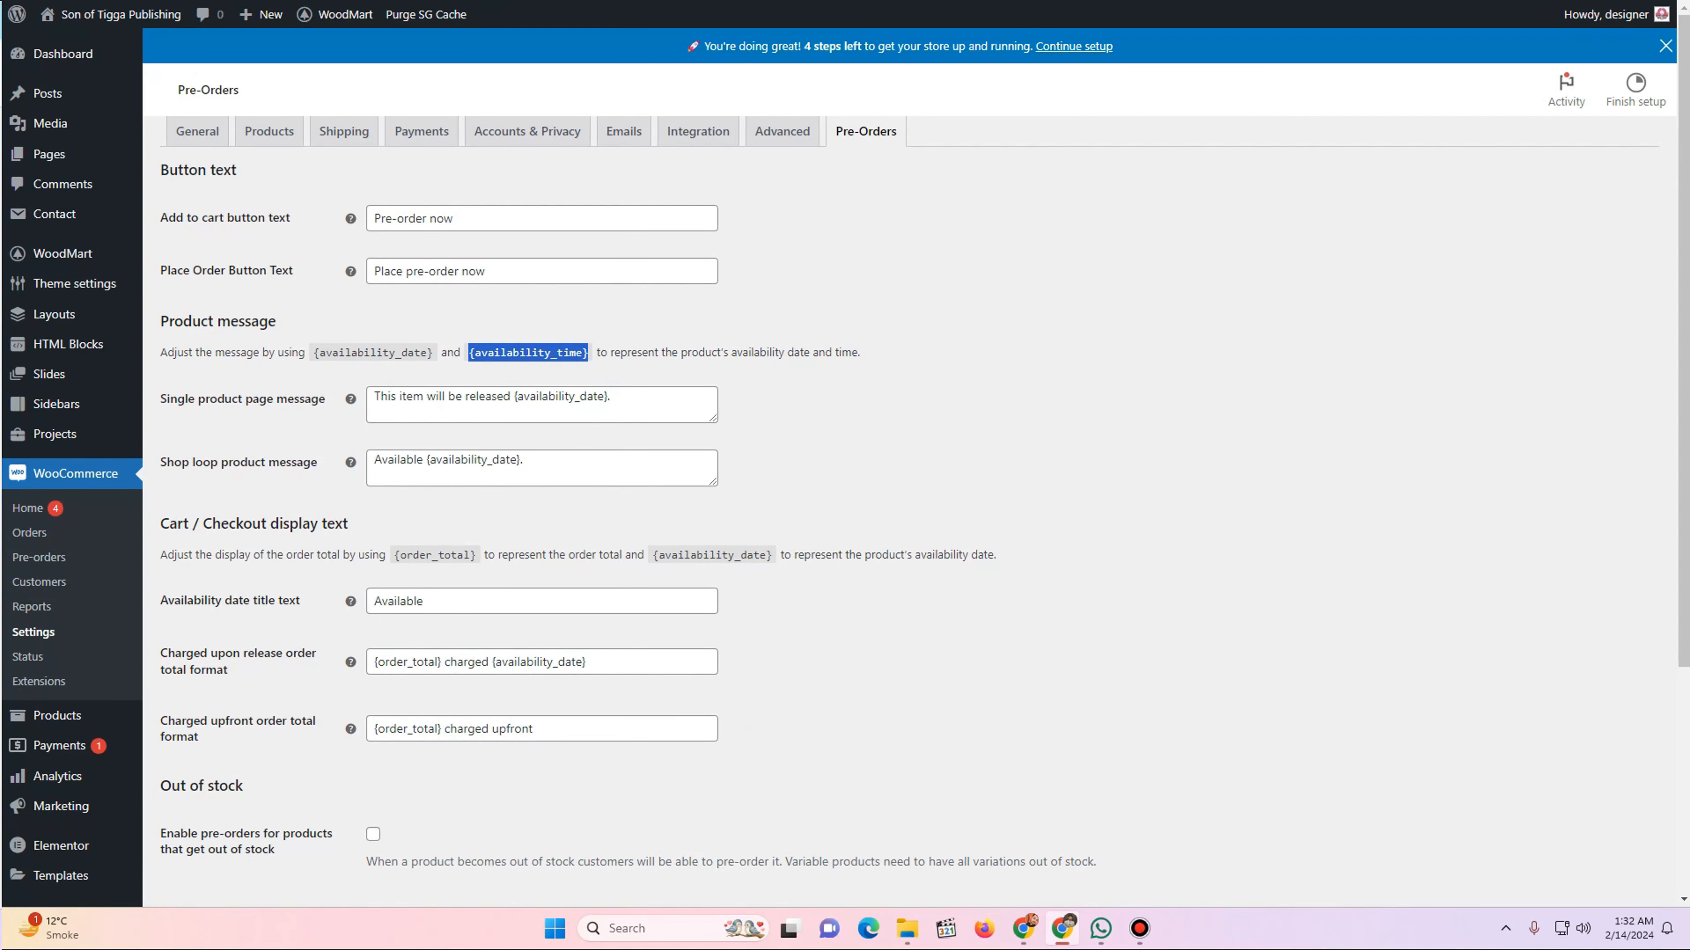
left_click(374, 397)
key("ctrl+v")
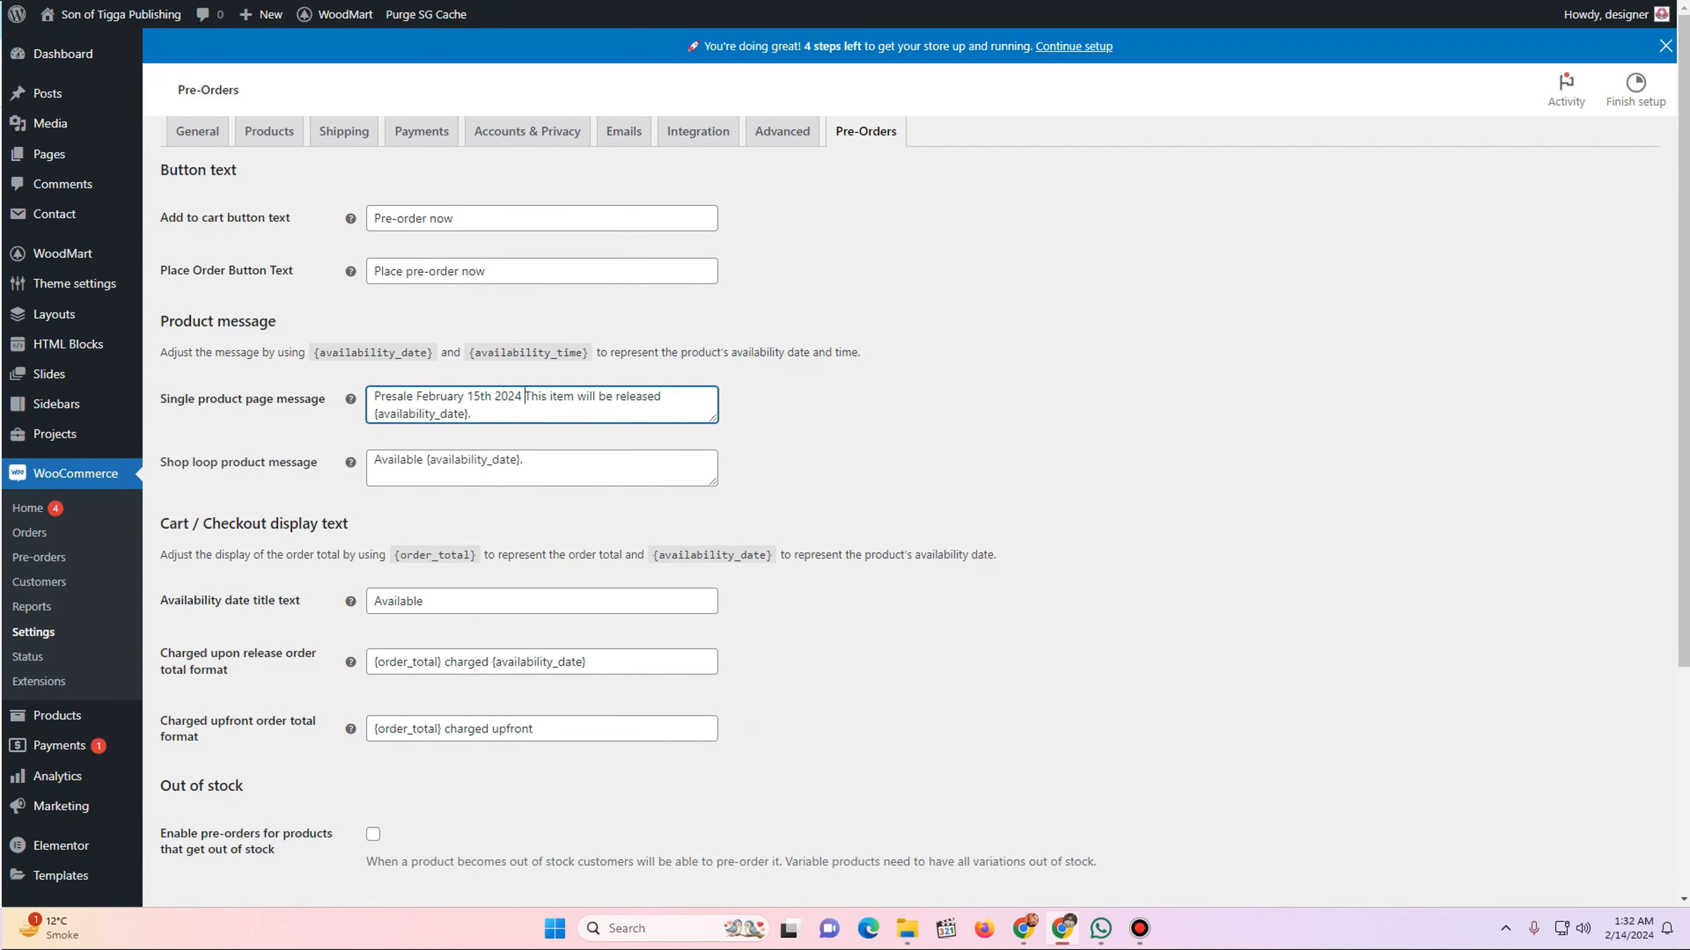
type(".")
scroll(845, 466, "down", 3)
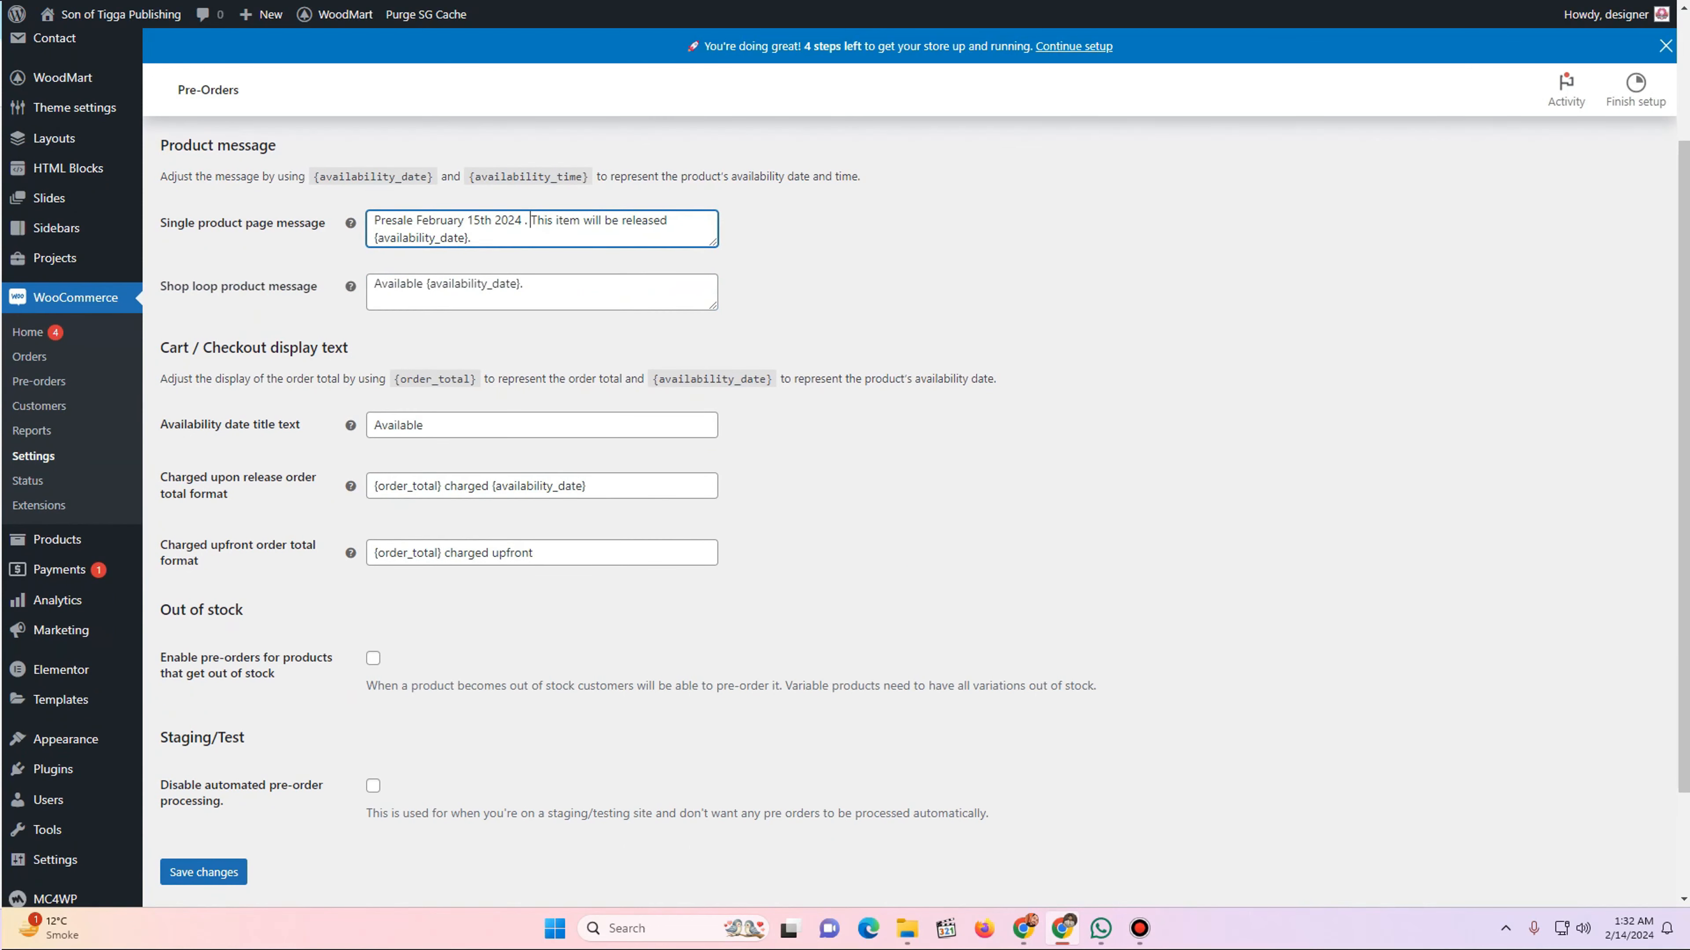
scroll(845, 466, "down", 2)
left_click(203, 734)
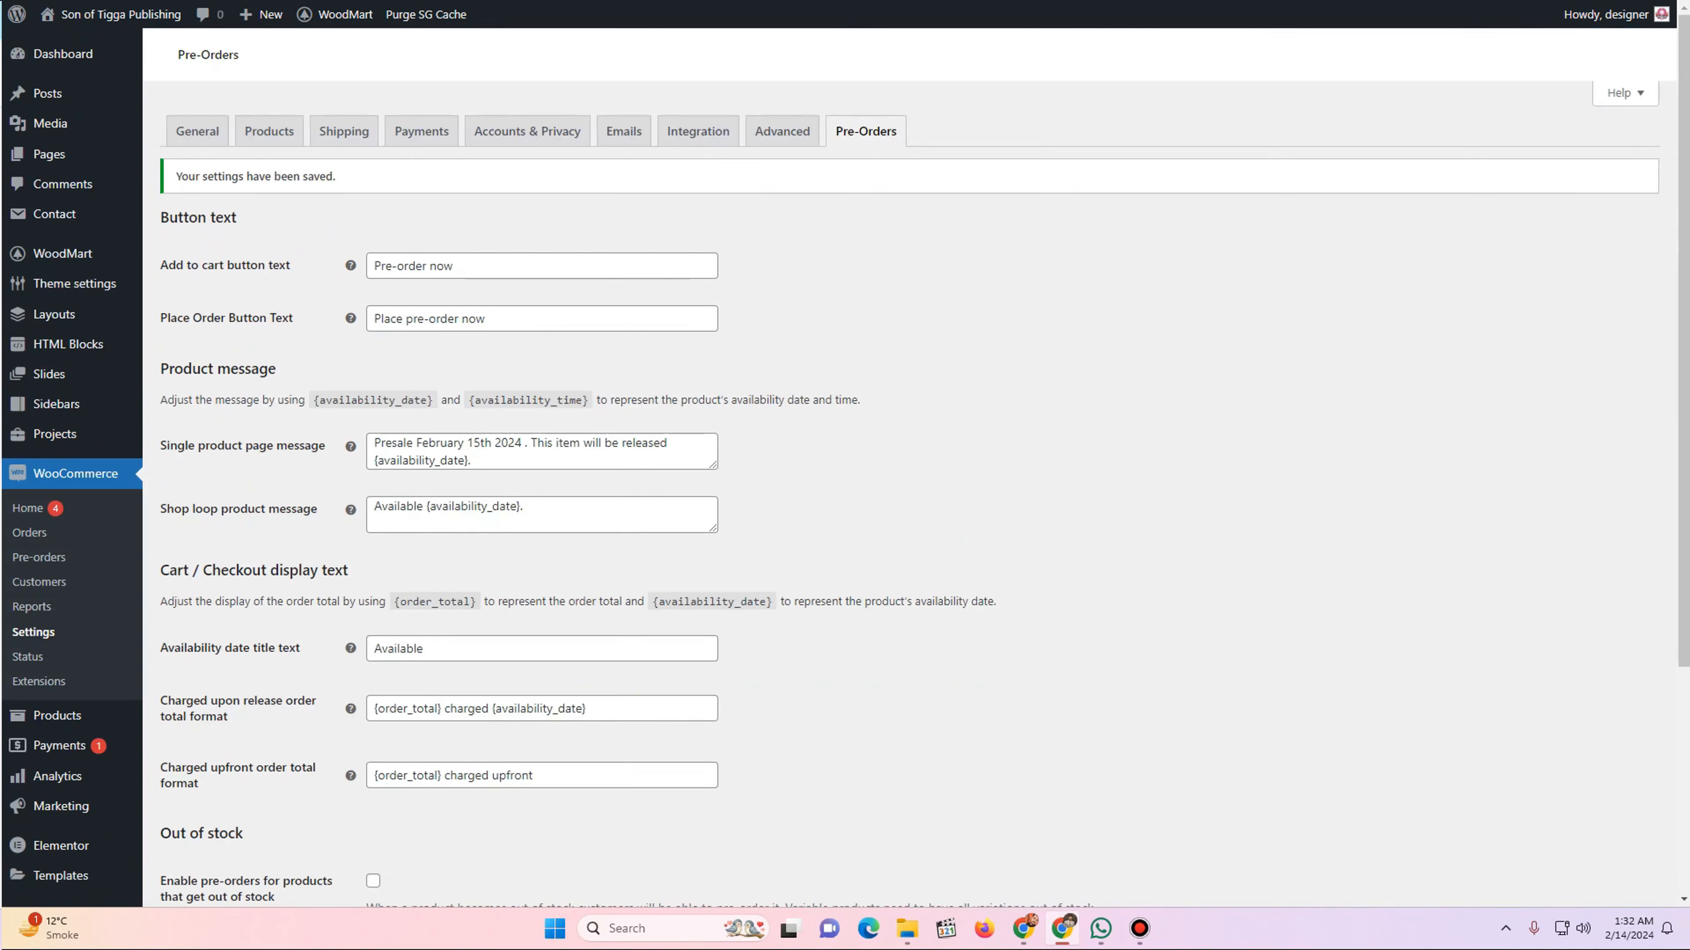
- Reload the product's store page and review the pre-order message against the presale and on-sale lines beneath it
key("ctrl+Tab")
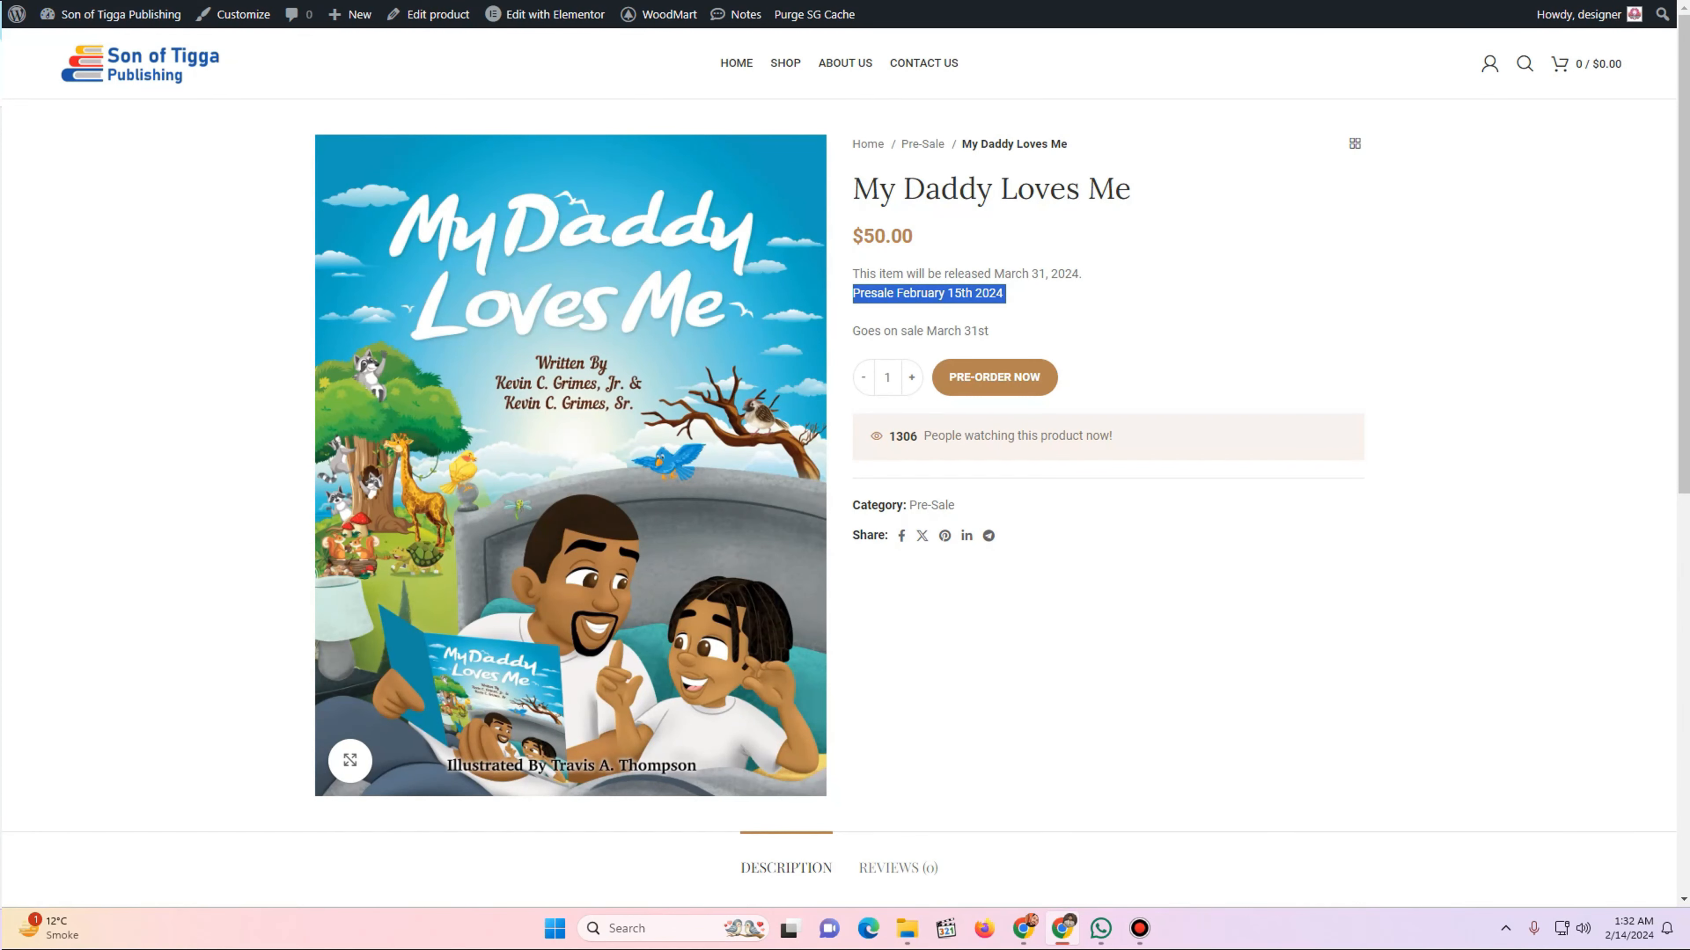
key("F5")
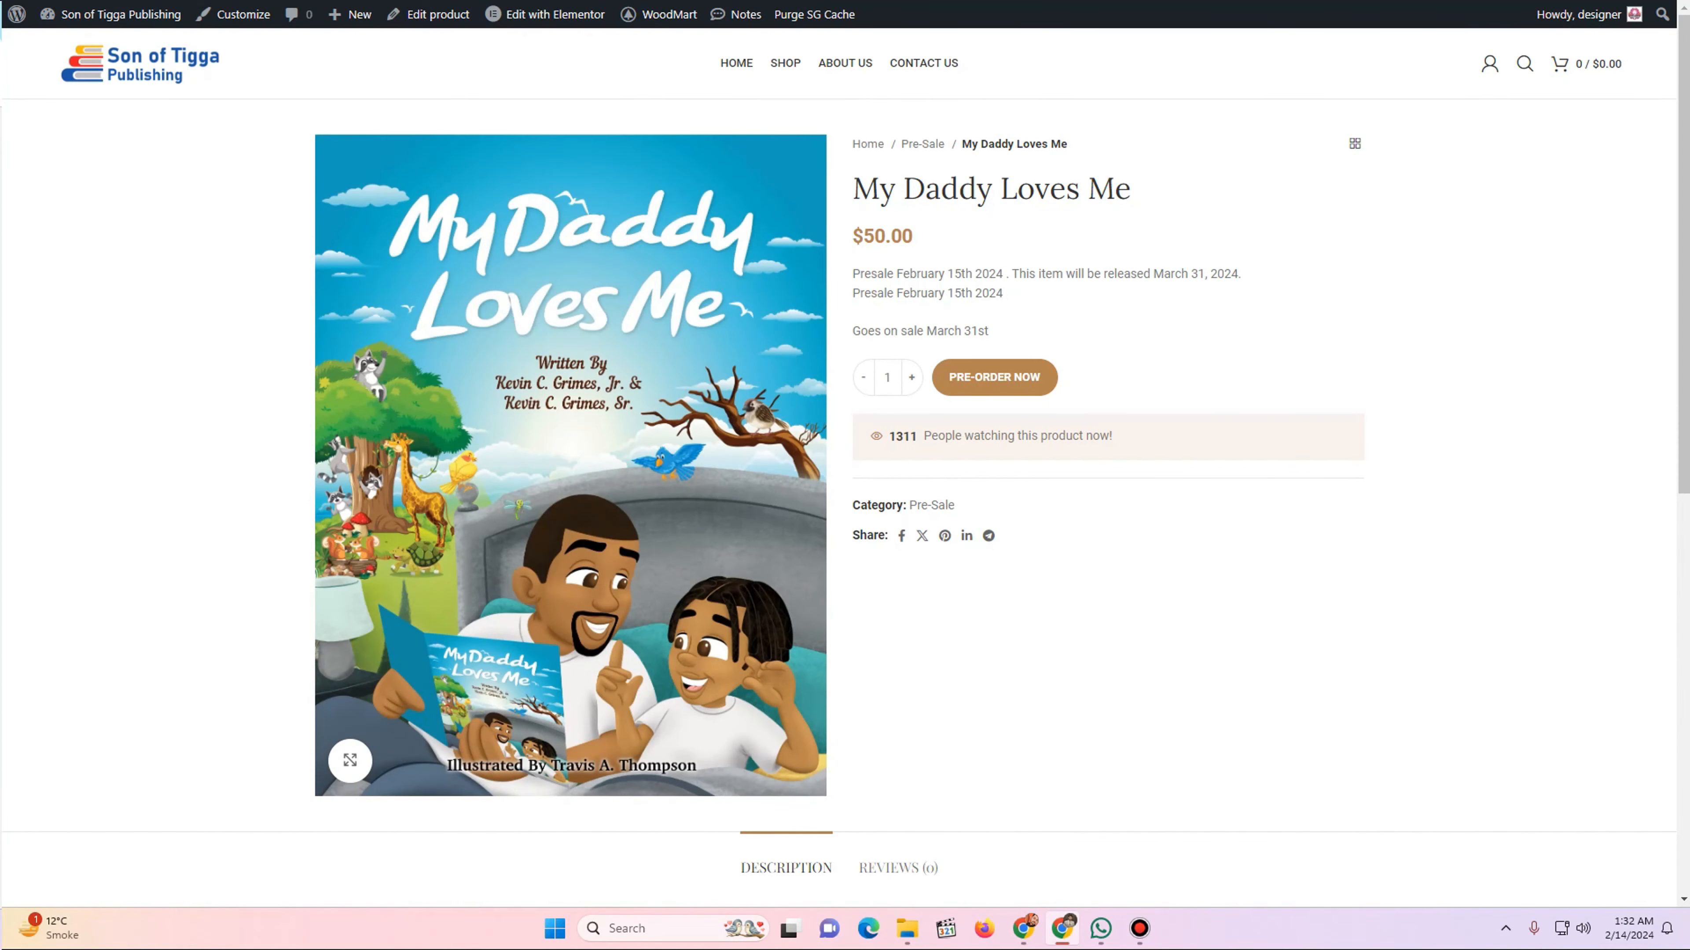
left_click_drag(884, 274, 1241, 273)
left_click(1009, 274)
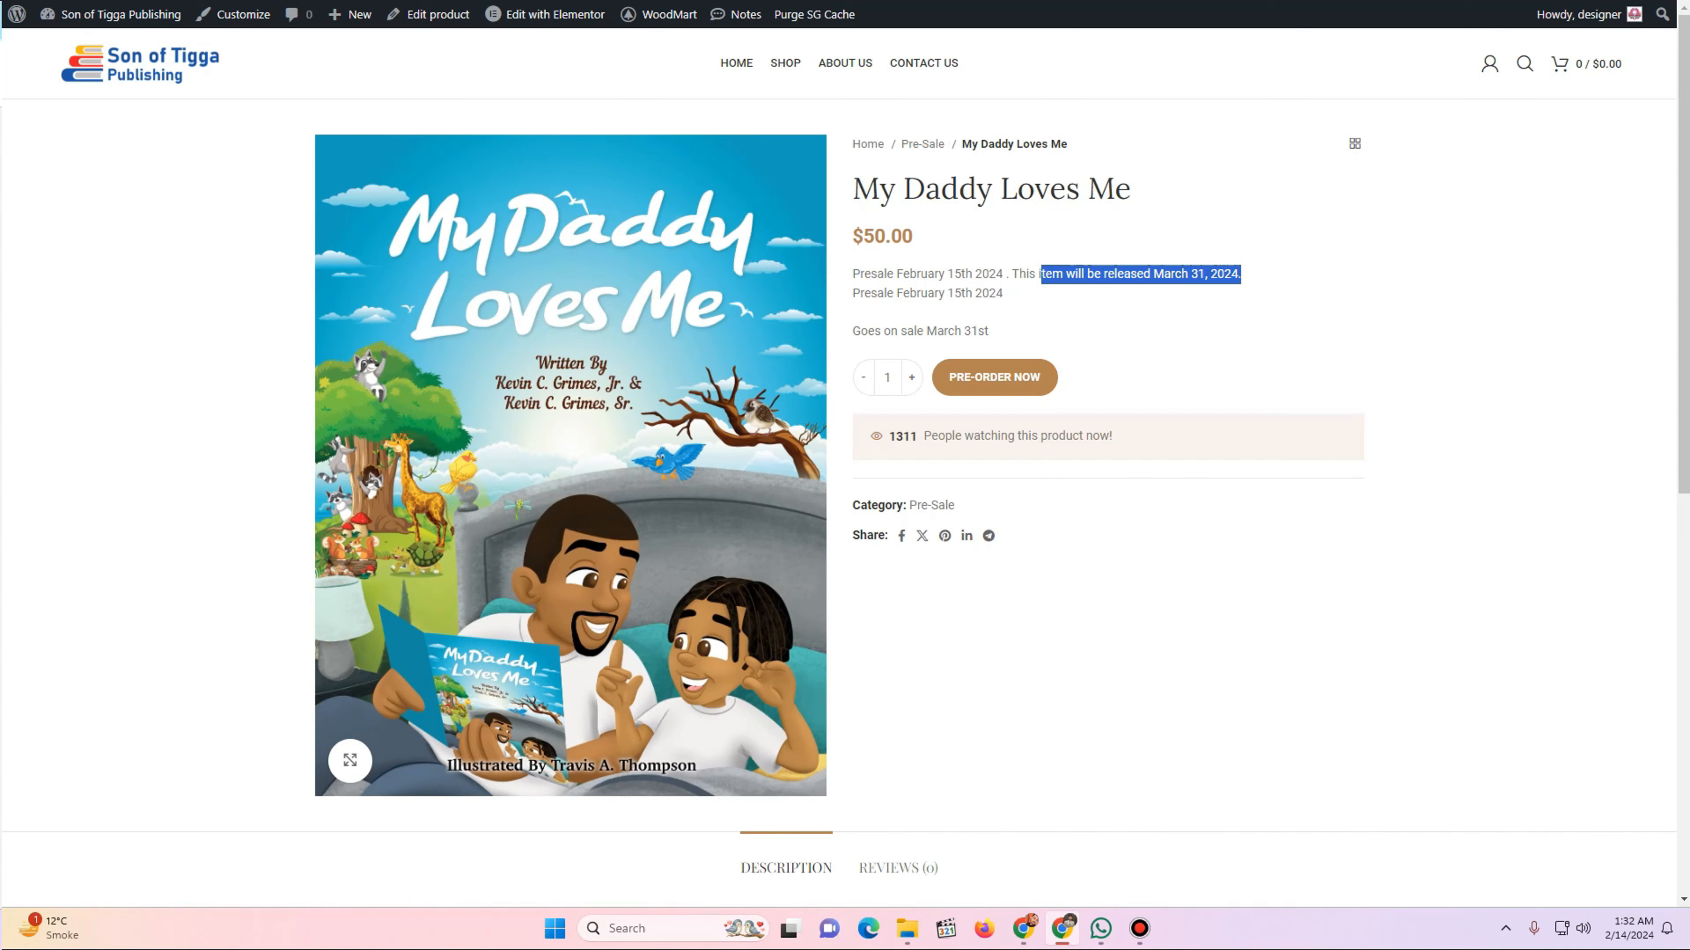
left_click_drag(853, 293, 994, 331)
- Return to the admin and reopen the My Daddy Loves Me product for editing from the product list
key("ctrl+Tab")
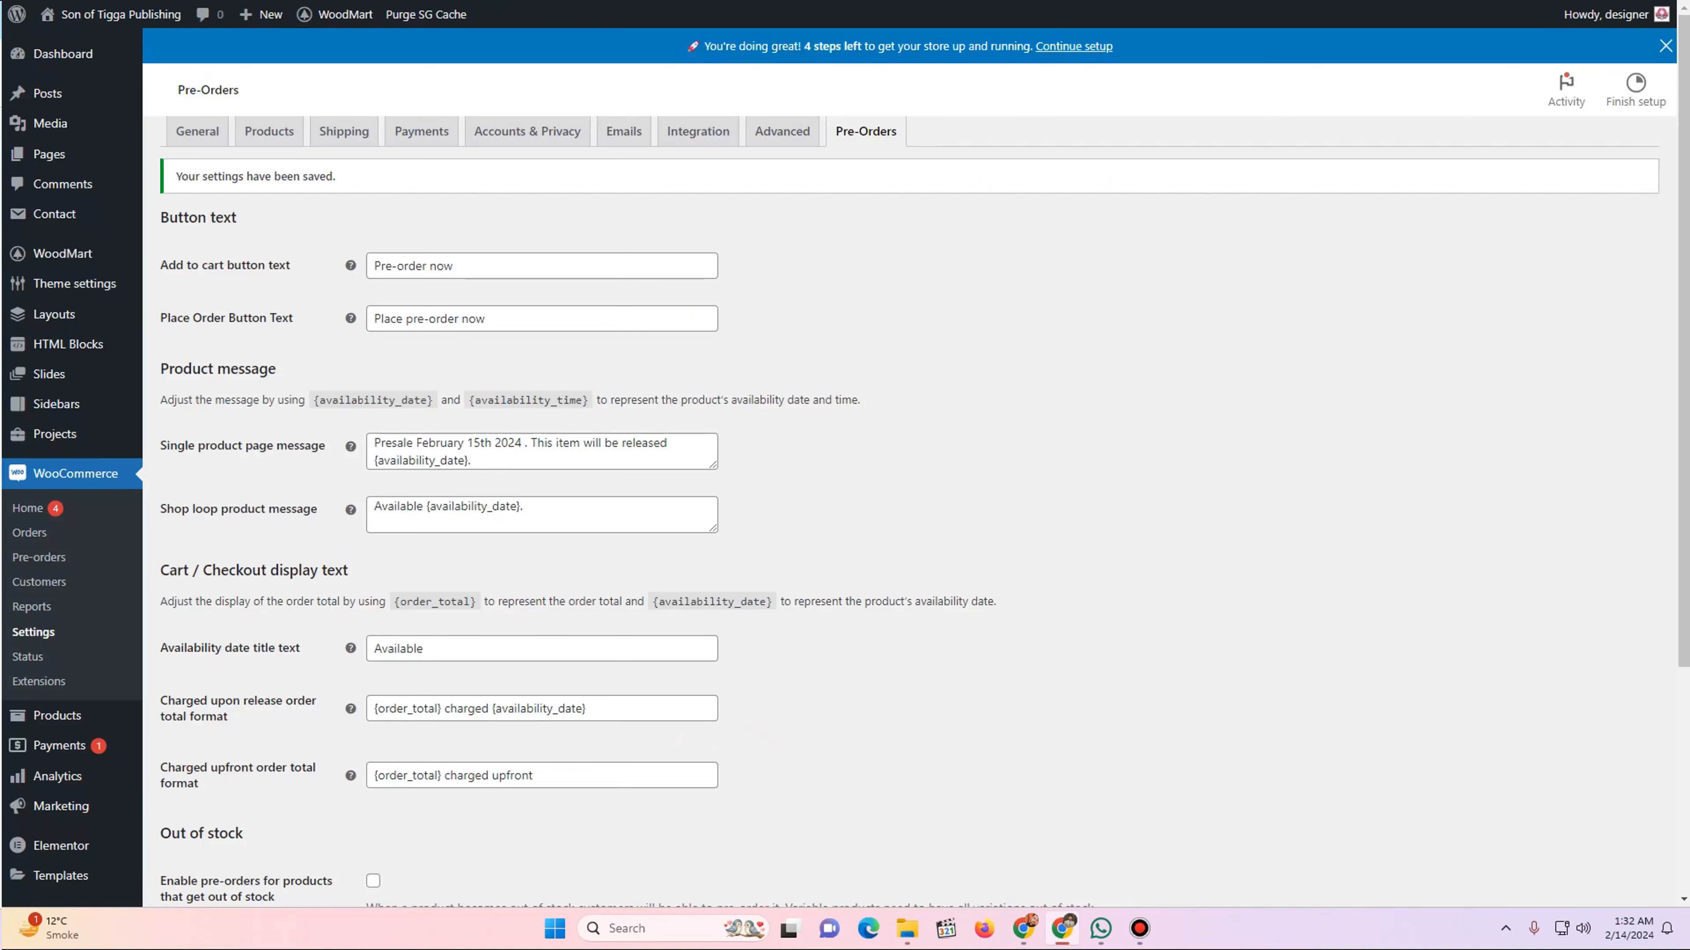
scroll(60, 656, "down", 2)
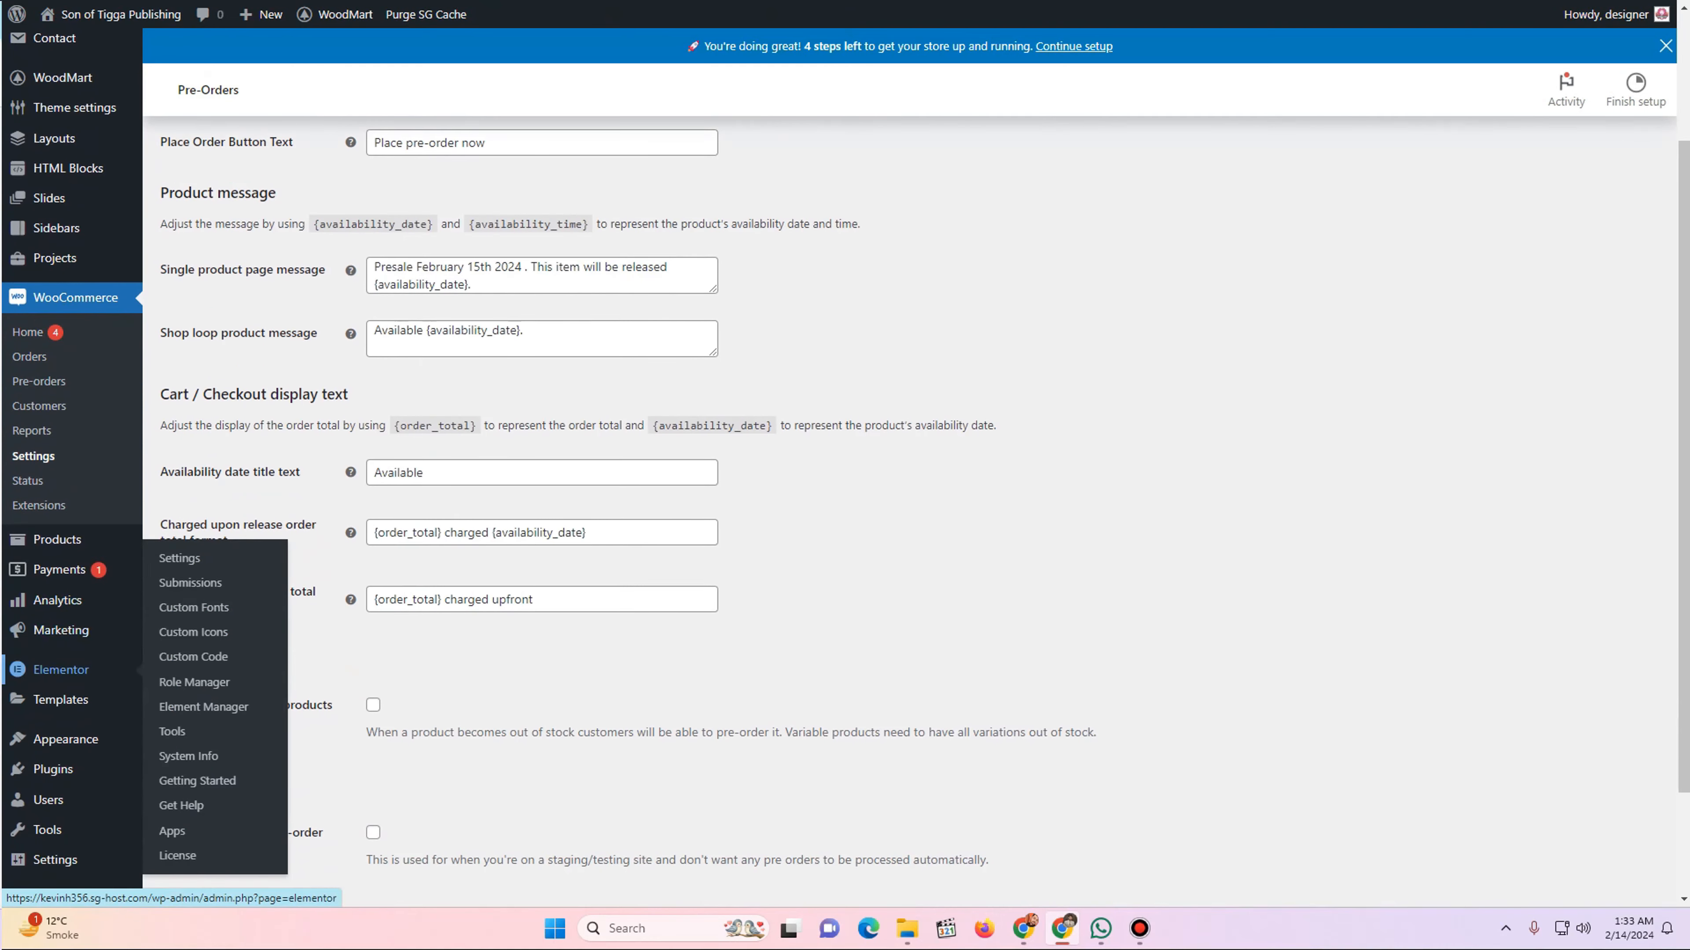
left_click(57, 540)
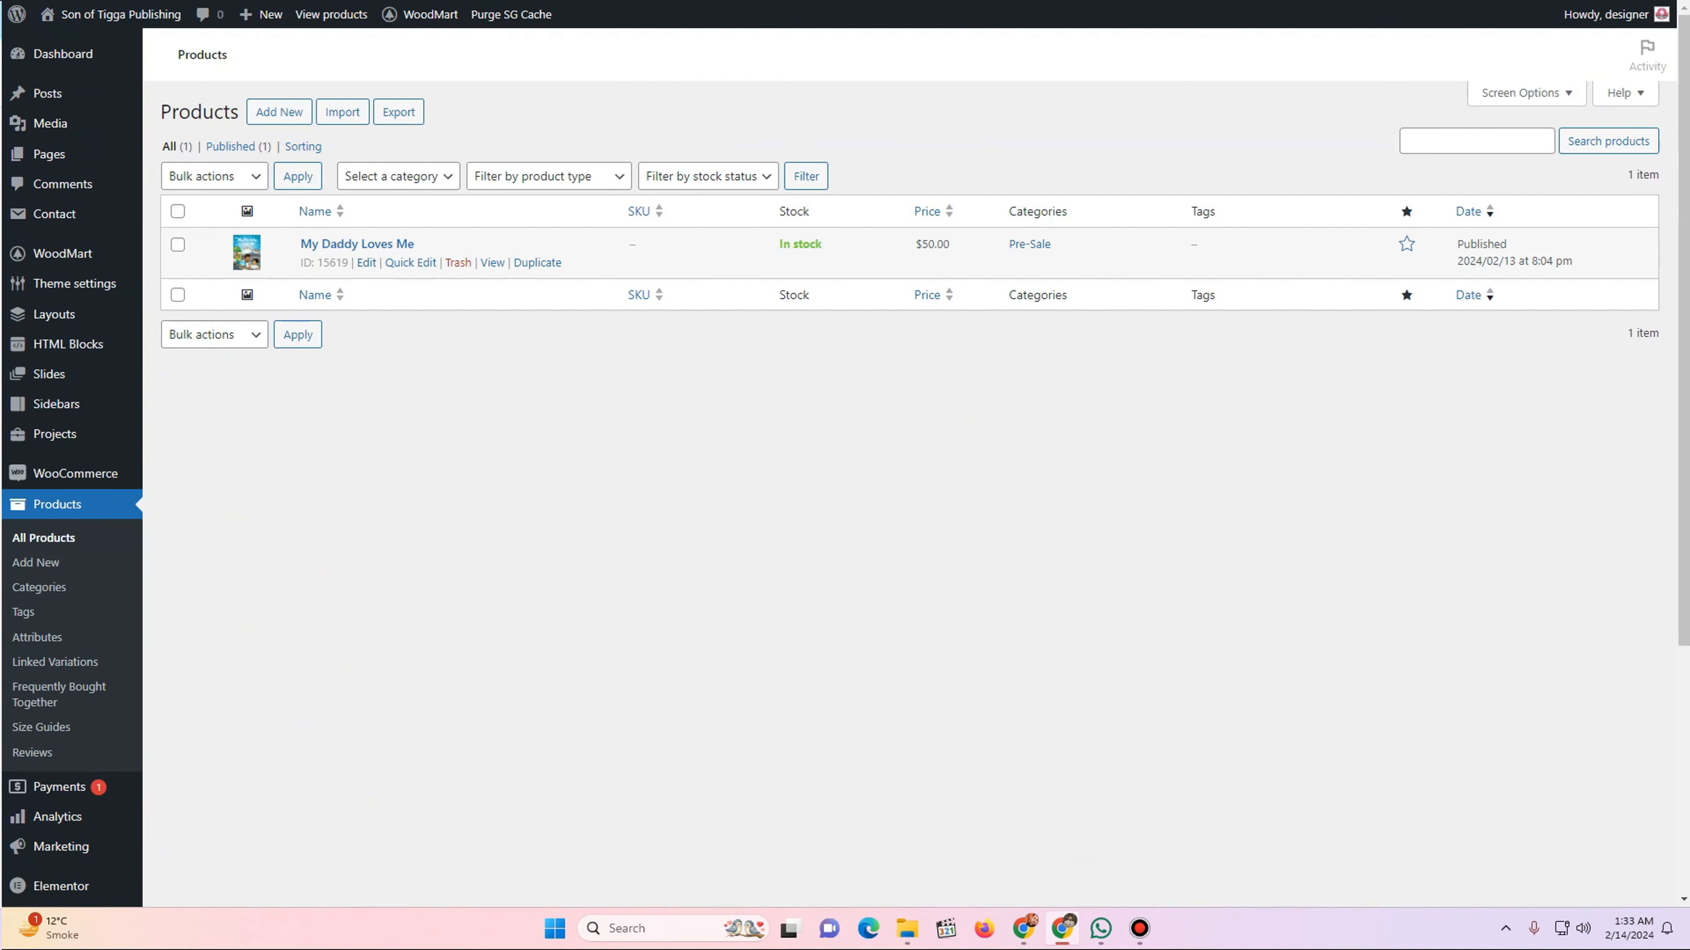
left_click(367, 262)
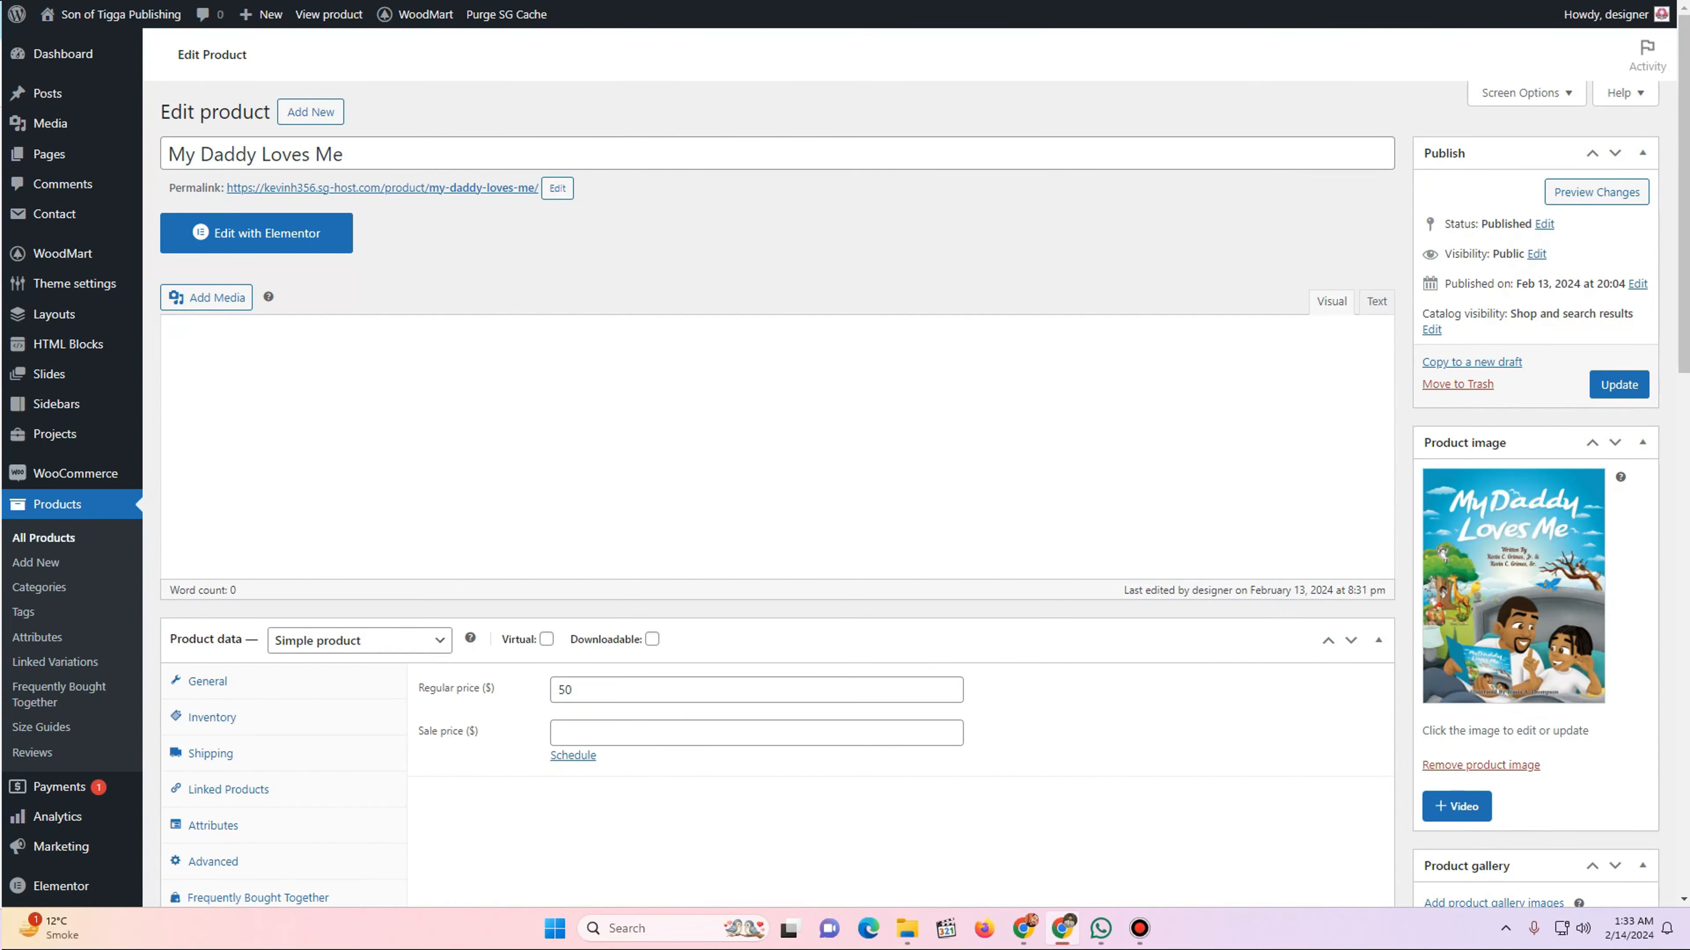
- Delete all text from the My Daddy Loves Me product's short description and update the product
scroll(777, 532, "down", 15)
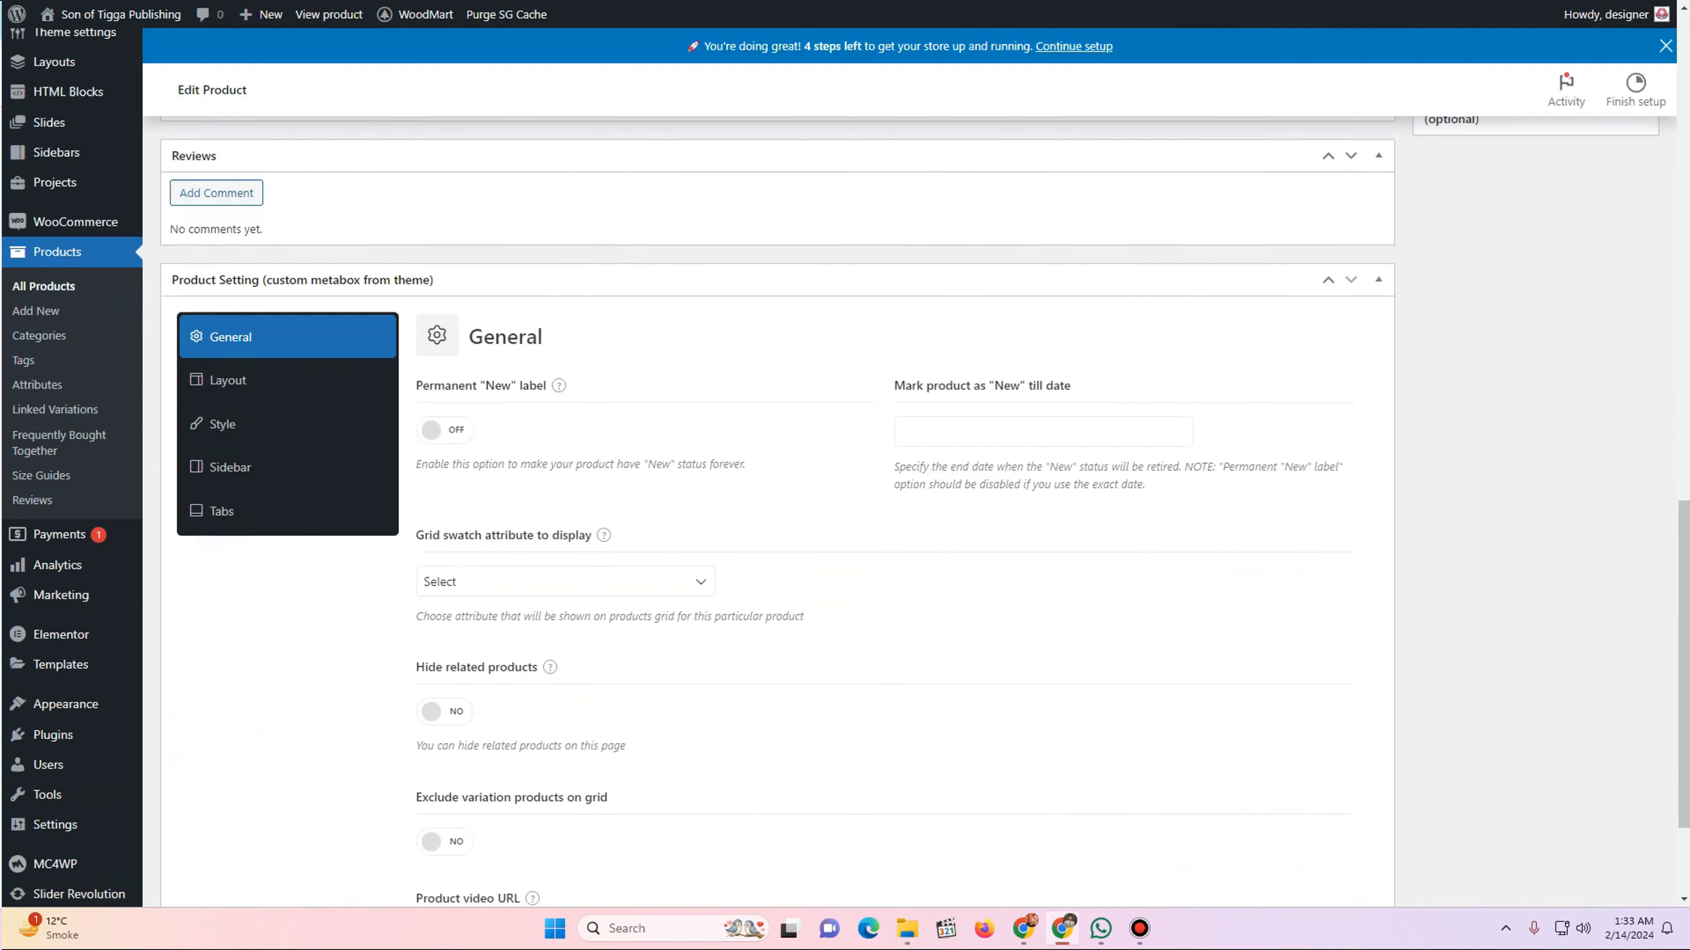
scroll(777, 419, "up", 4)
left_click(465, 319)
key("ctrl+a")
key("BackSpace")
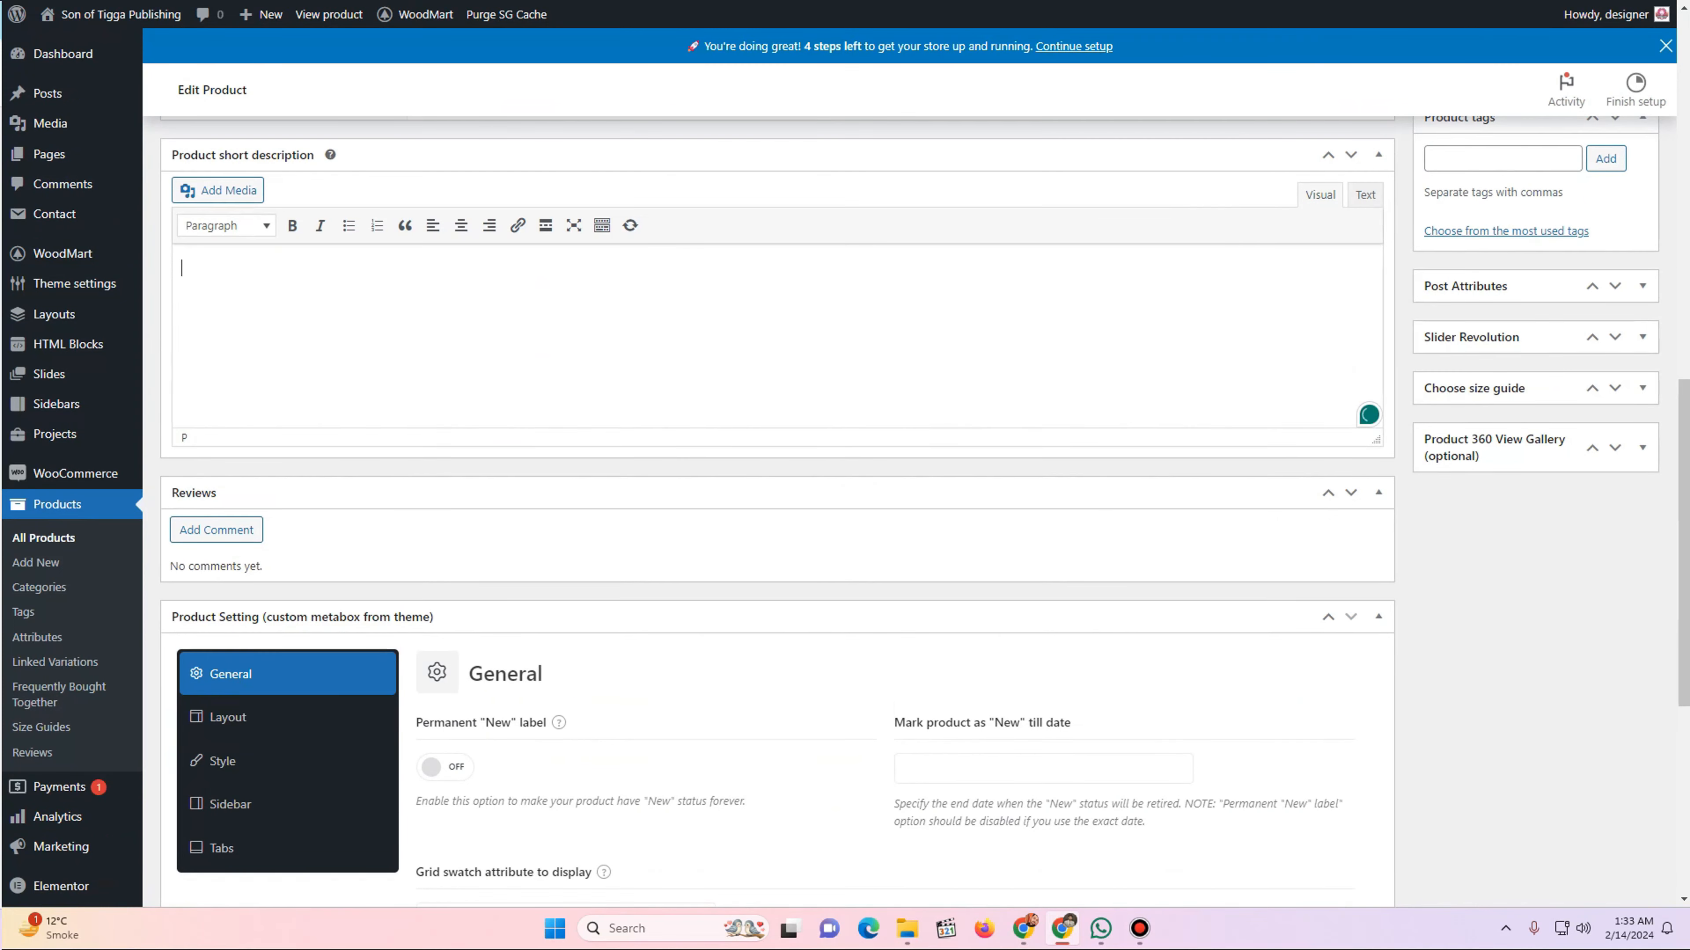
scroll(777, 513, "up", 10)
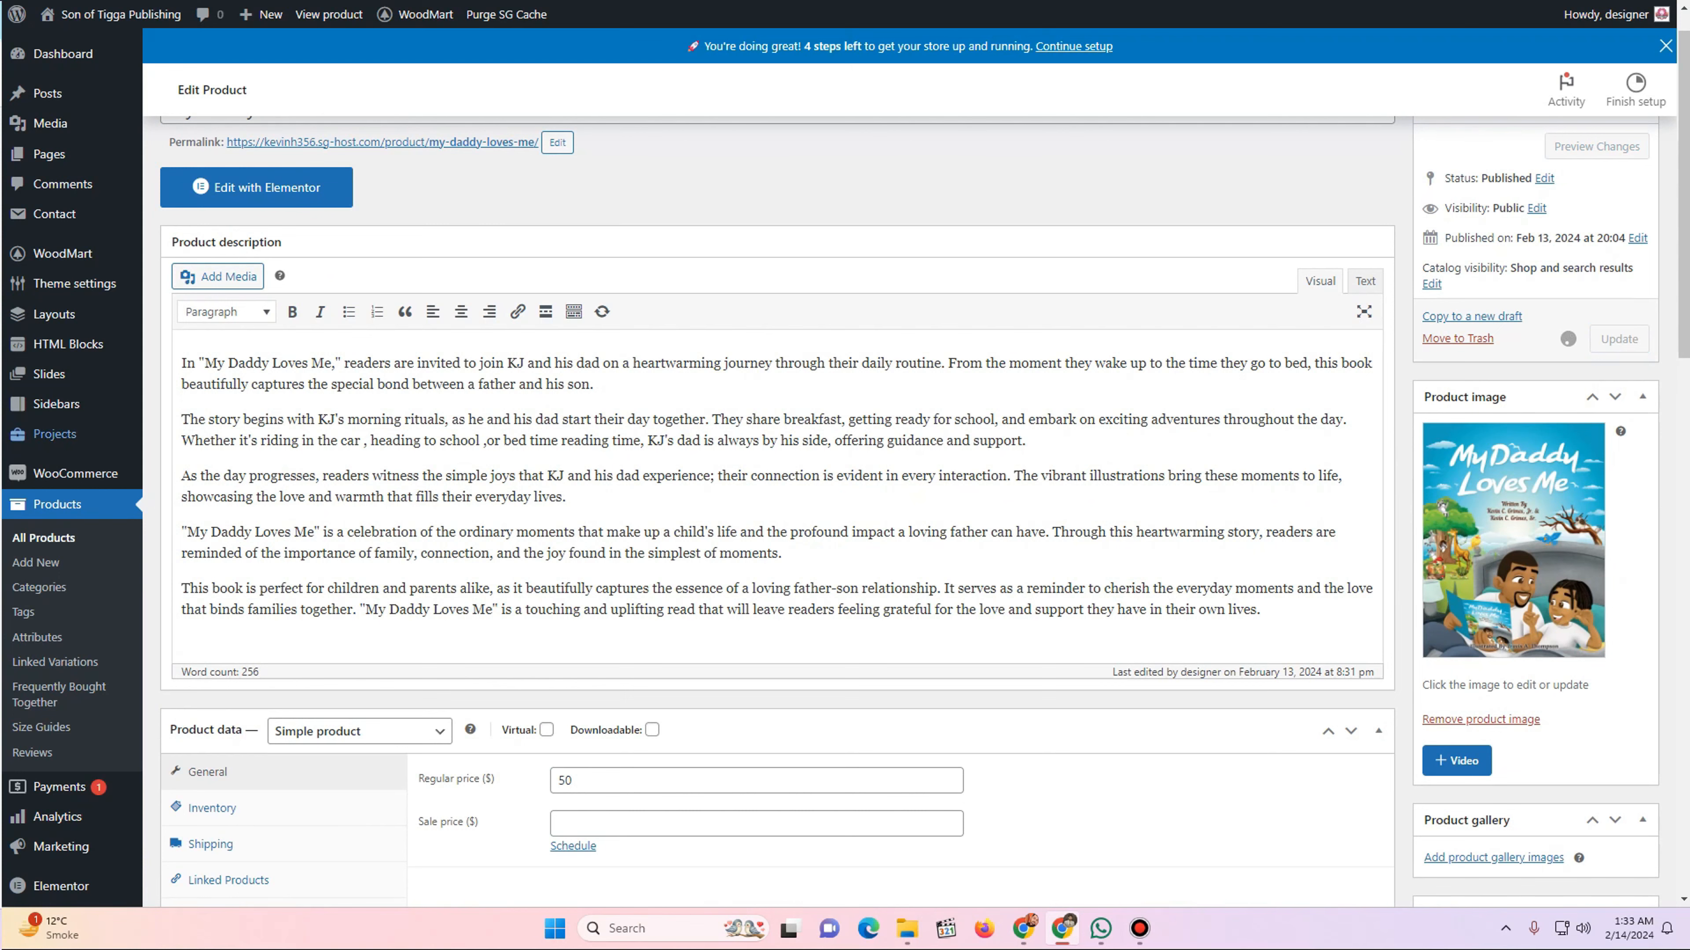
- Reload the product's store page and check the pre-order message below the price
key("ctrl+Tab")
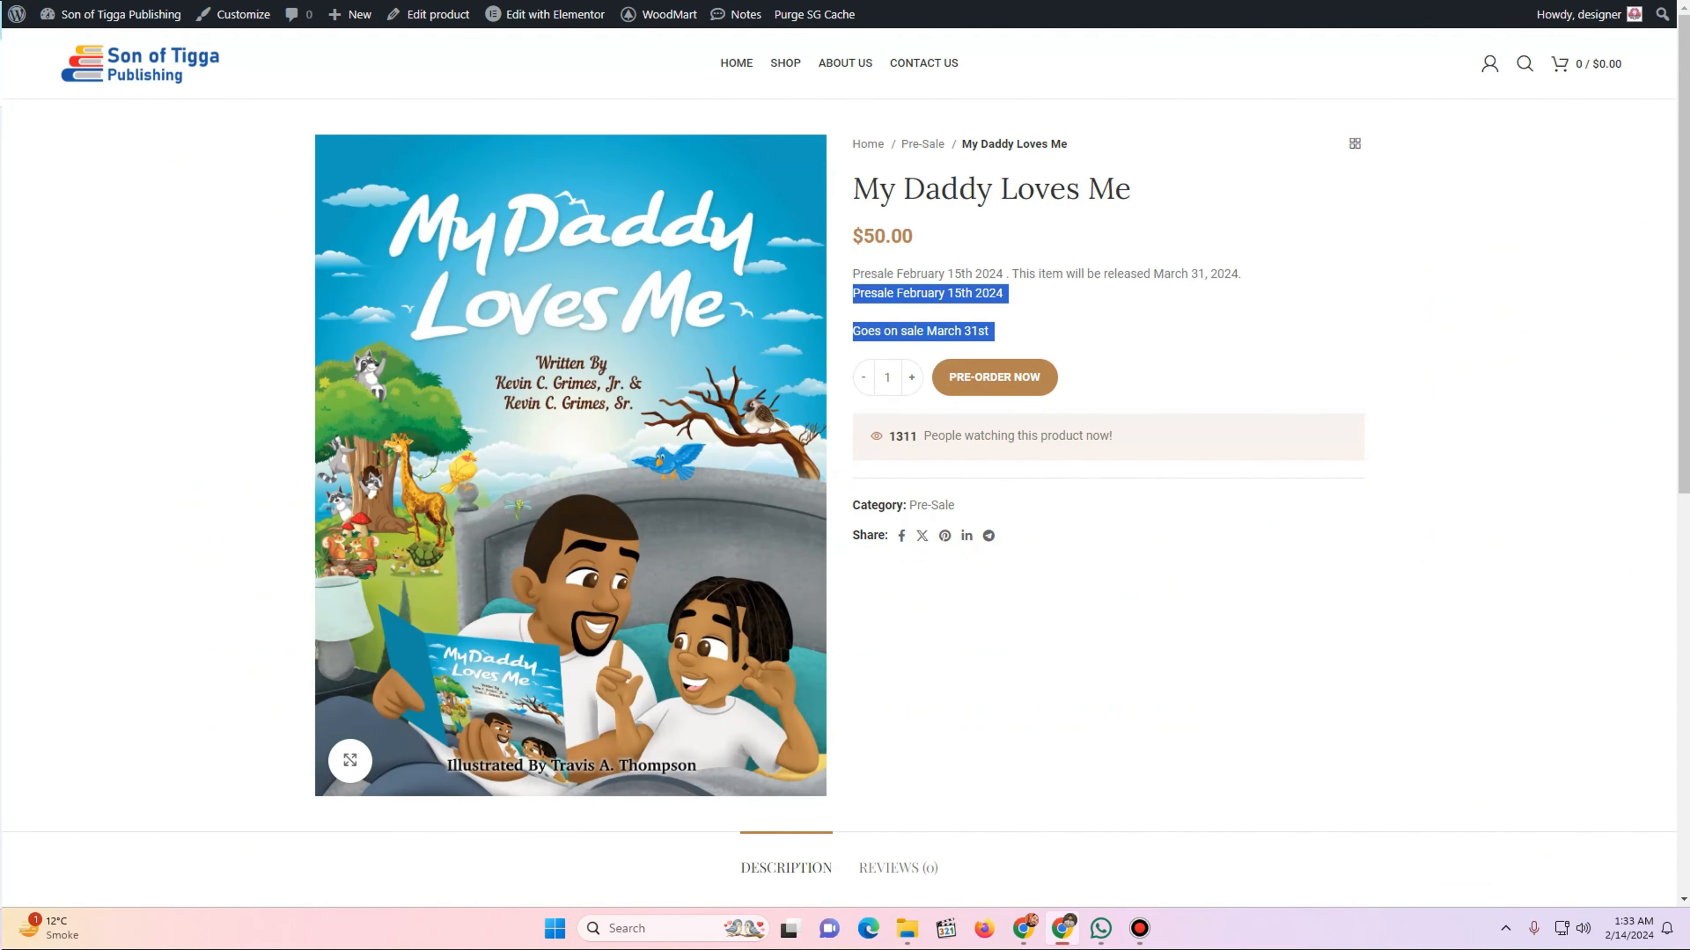
key("F5")
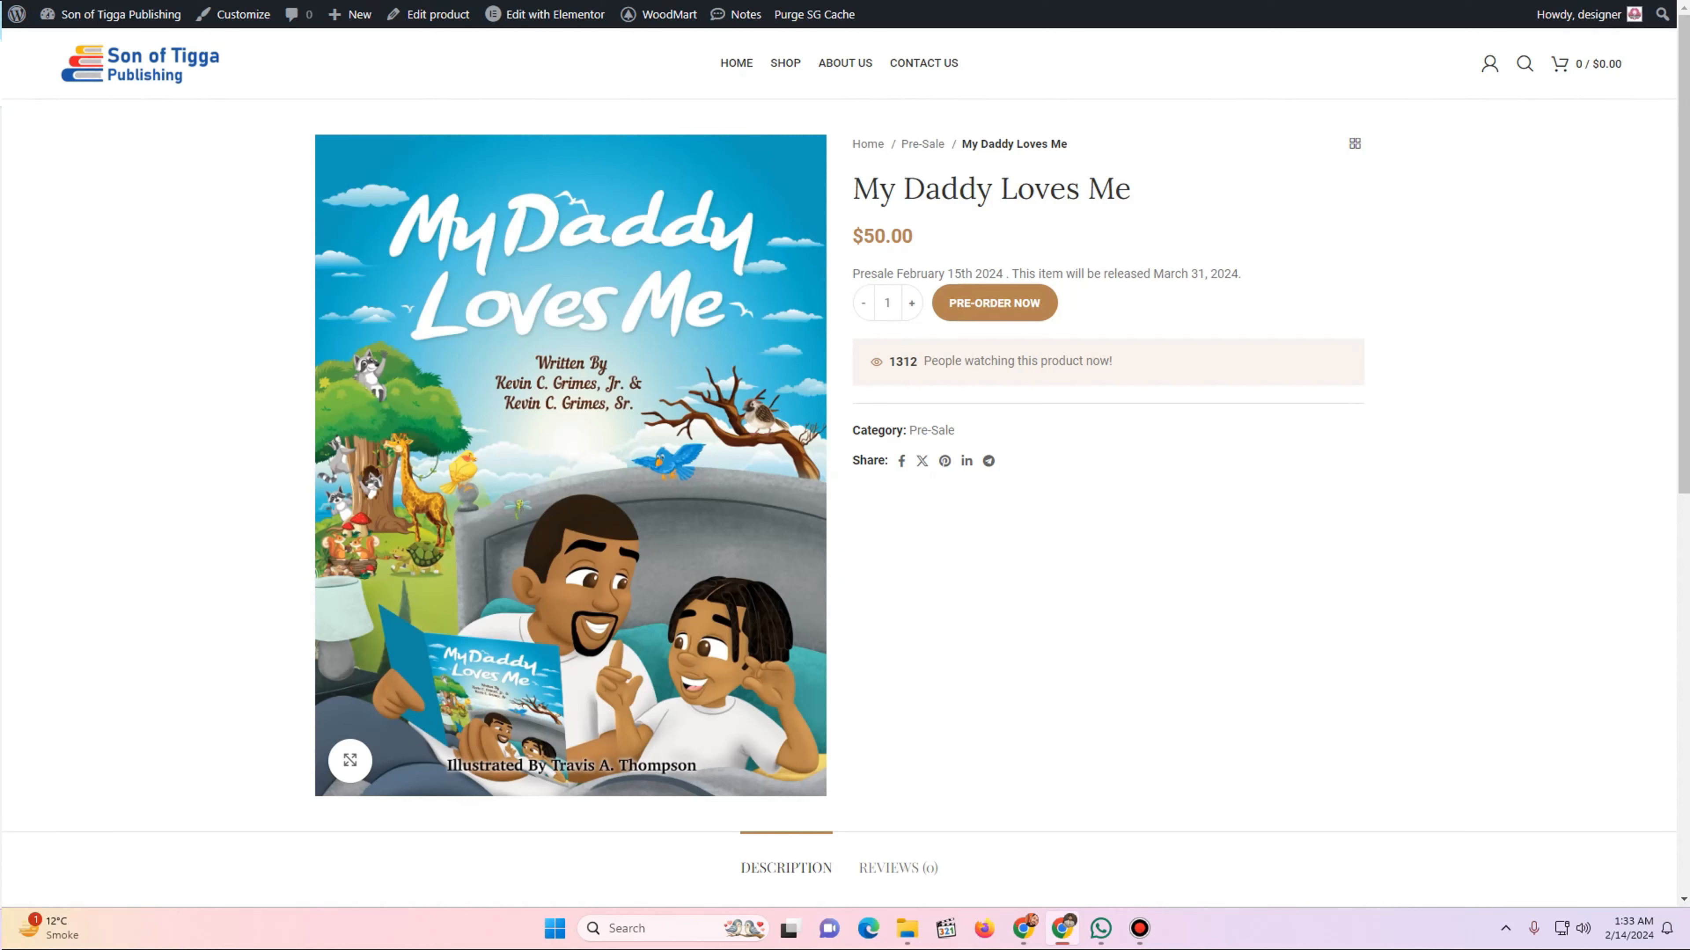
left_click_drag(1241, 274, 853, 274)
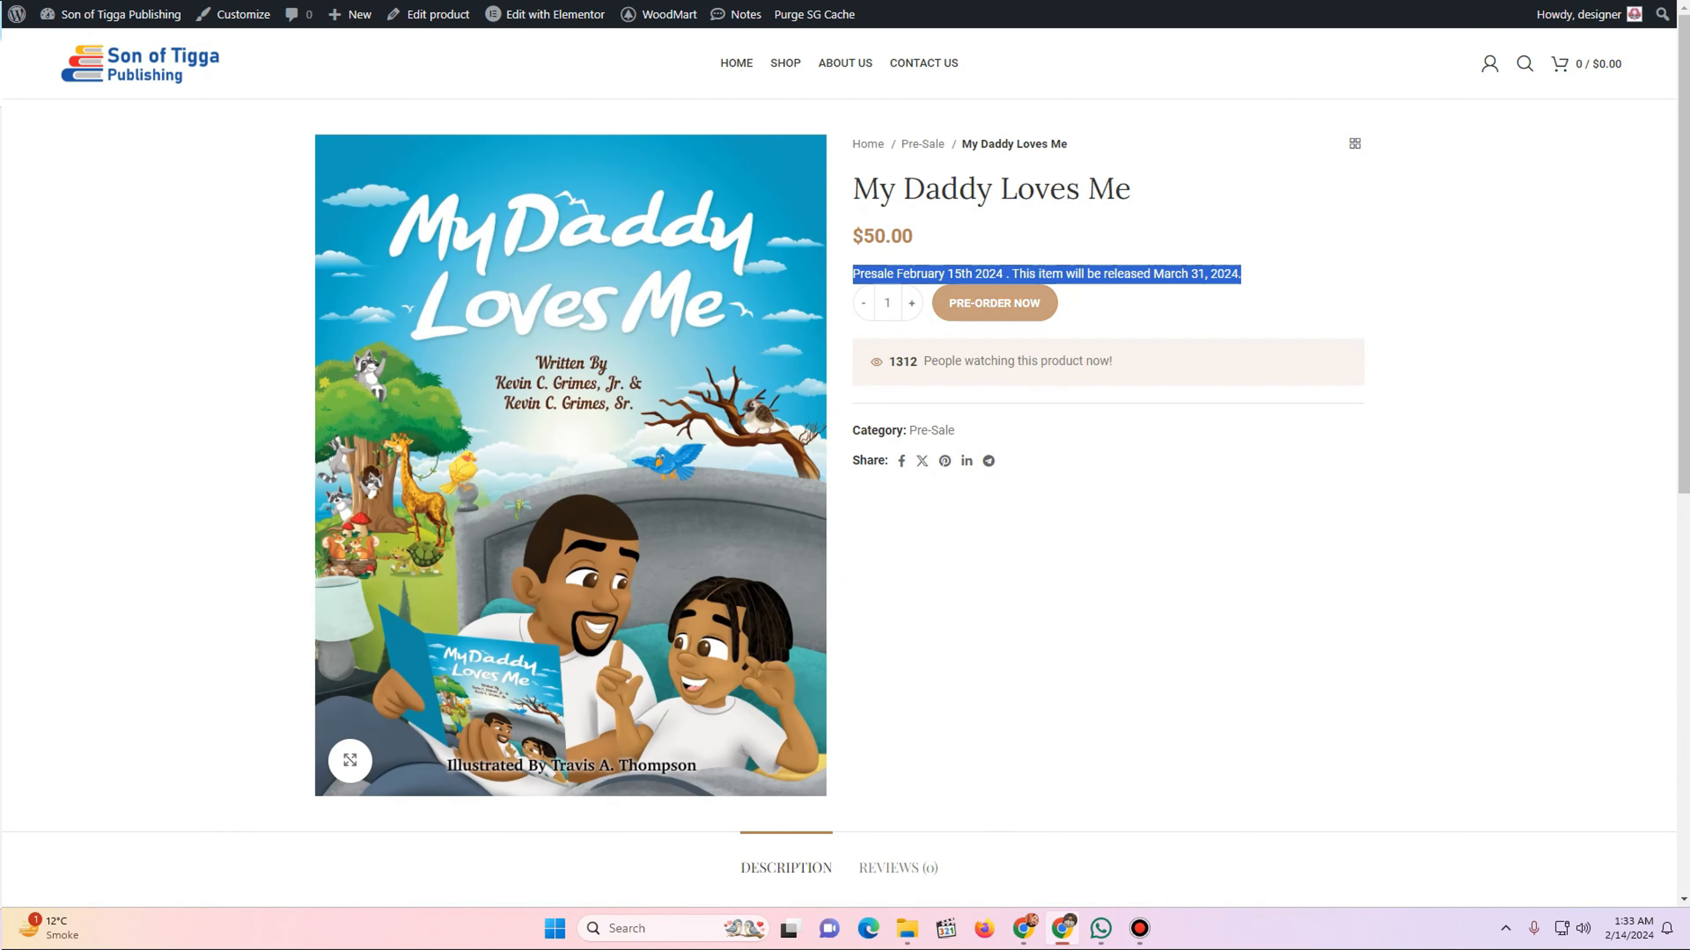
- Pre-order the book from its product page, proceed to checkout and review the billing form, payment option and order summary
left_click(995, 303)
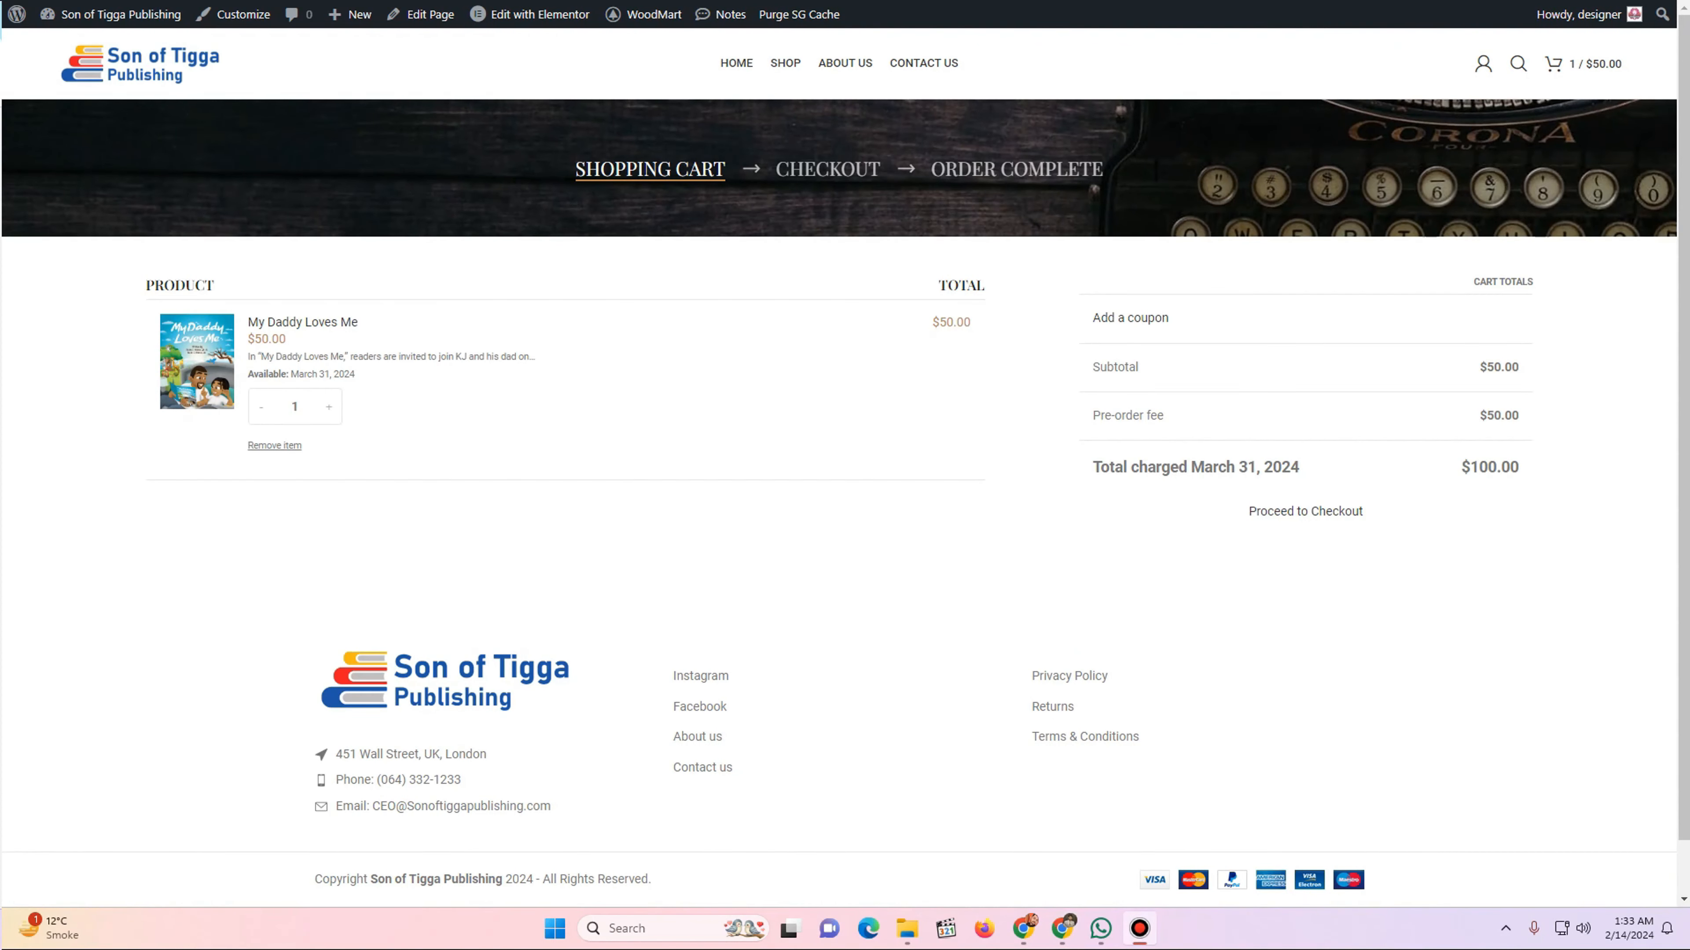
left_click(1305, 511)
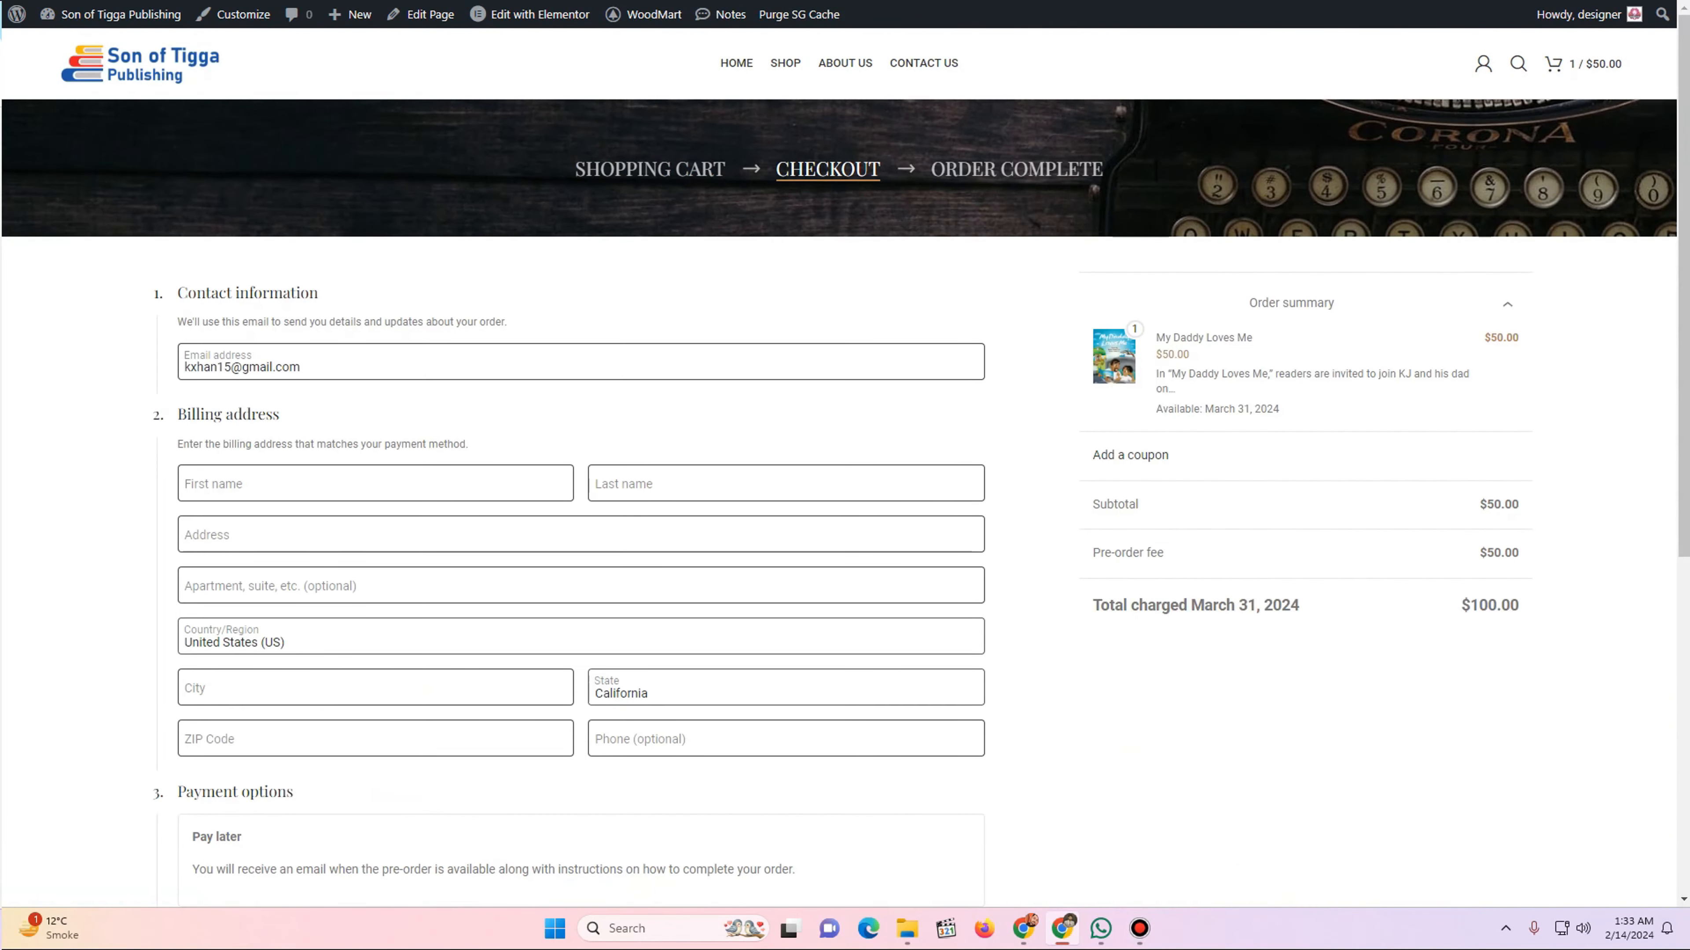
scroll(845, 466, "down", 1)
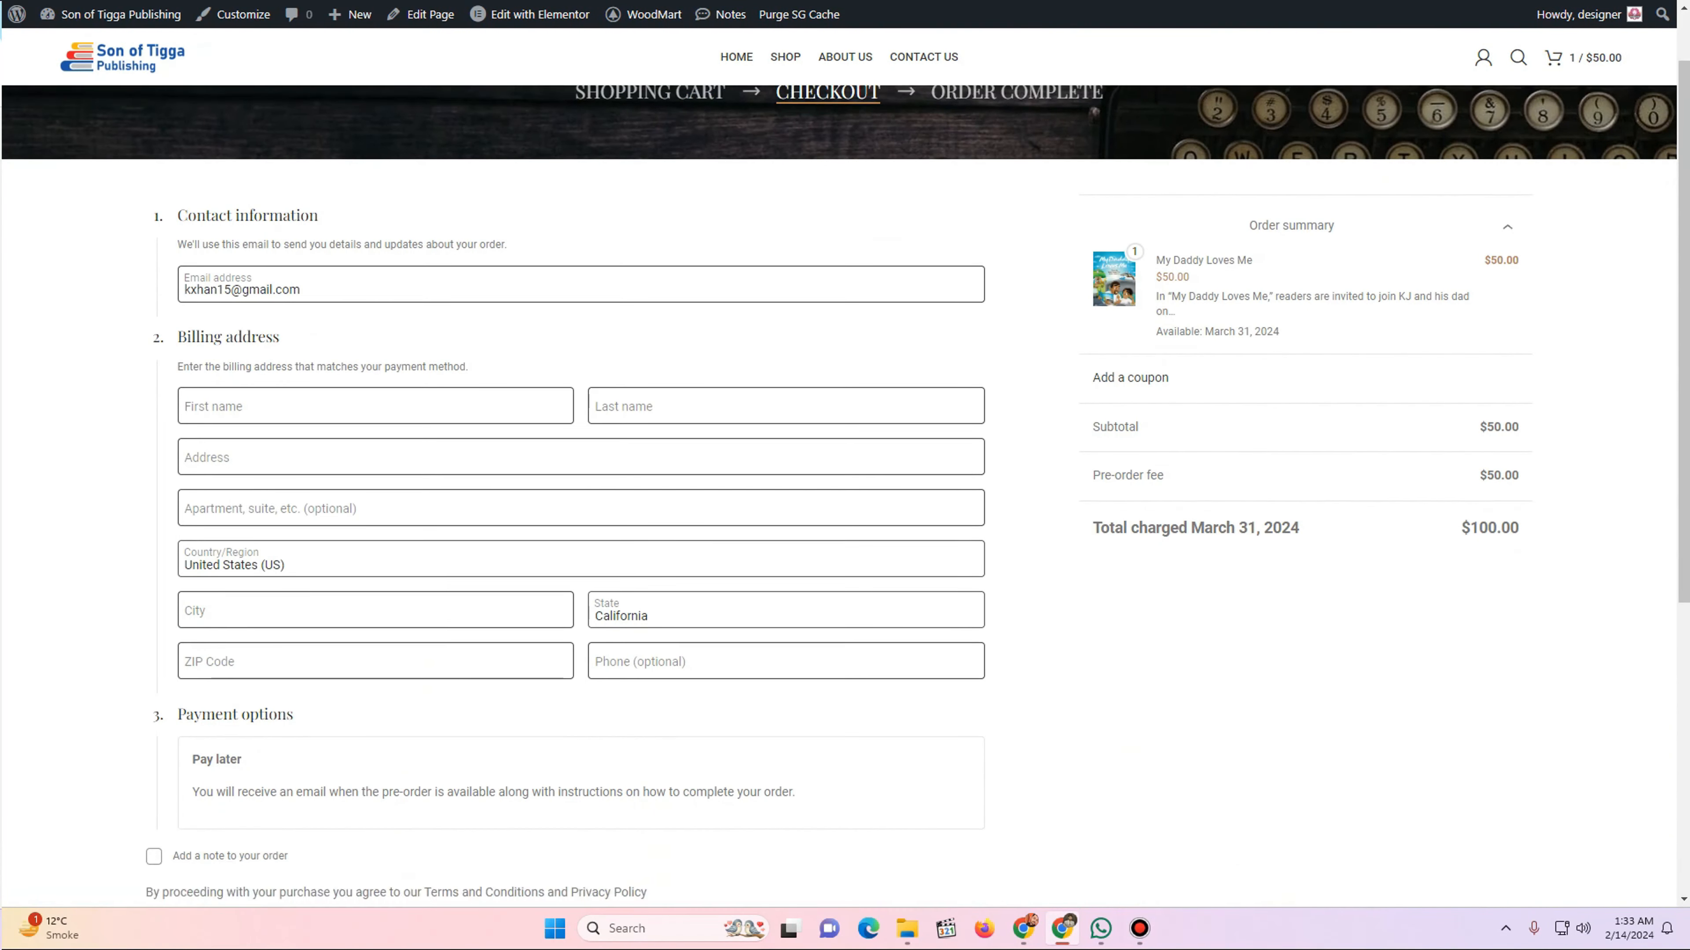
scroll(844, 486, "down", 2)
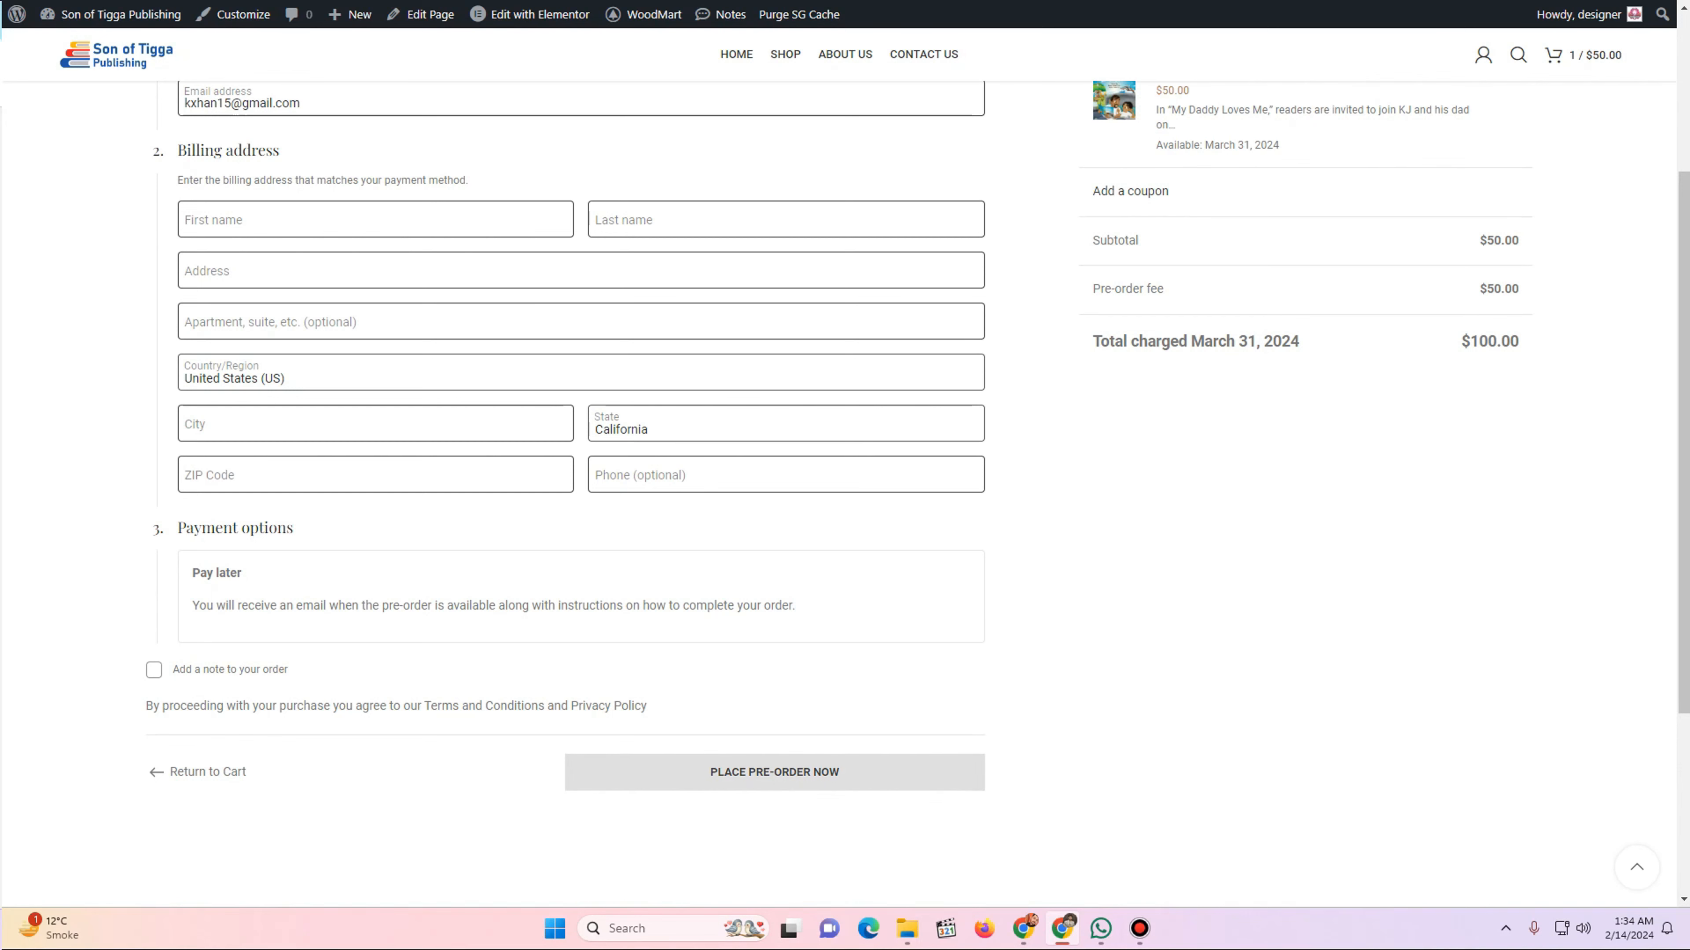
scroll(838, 493, "up", 4)
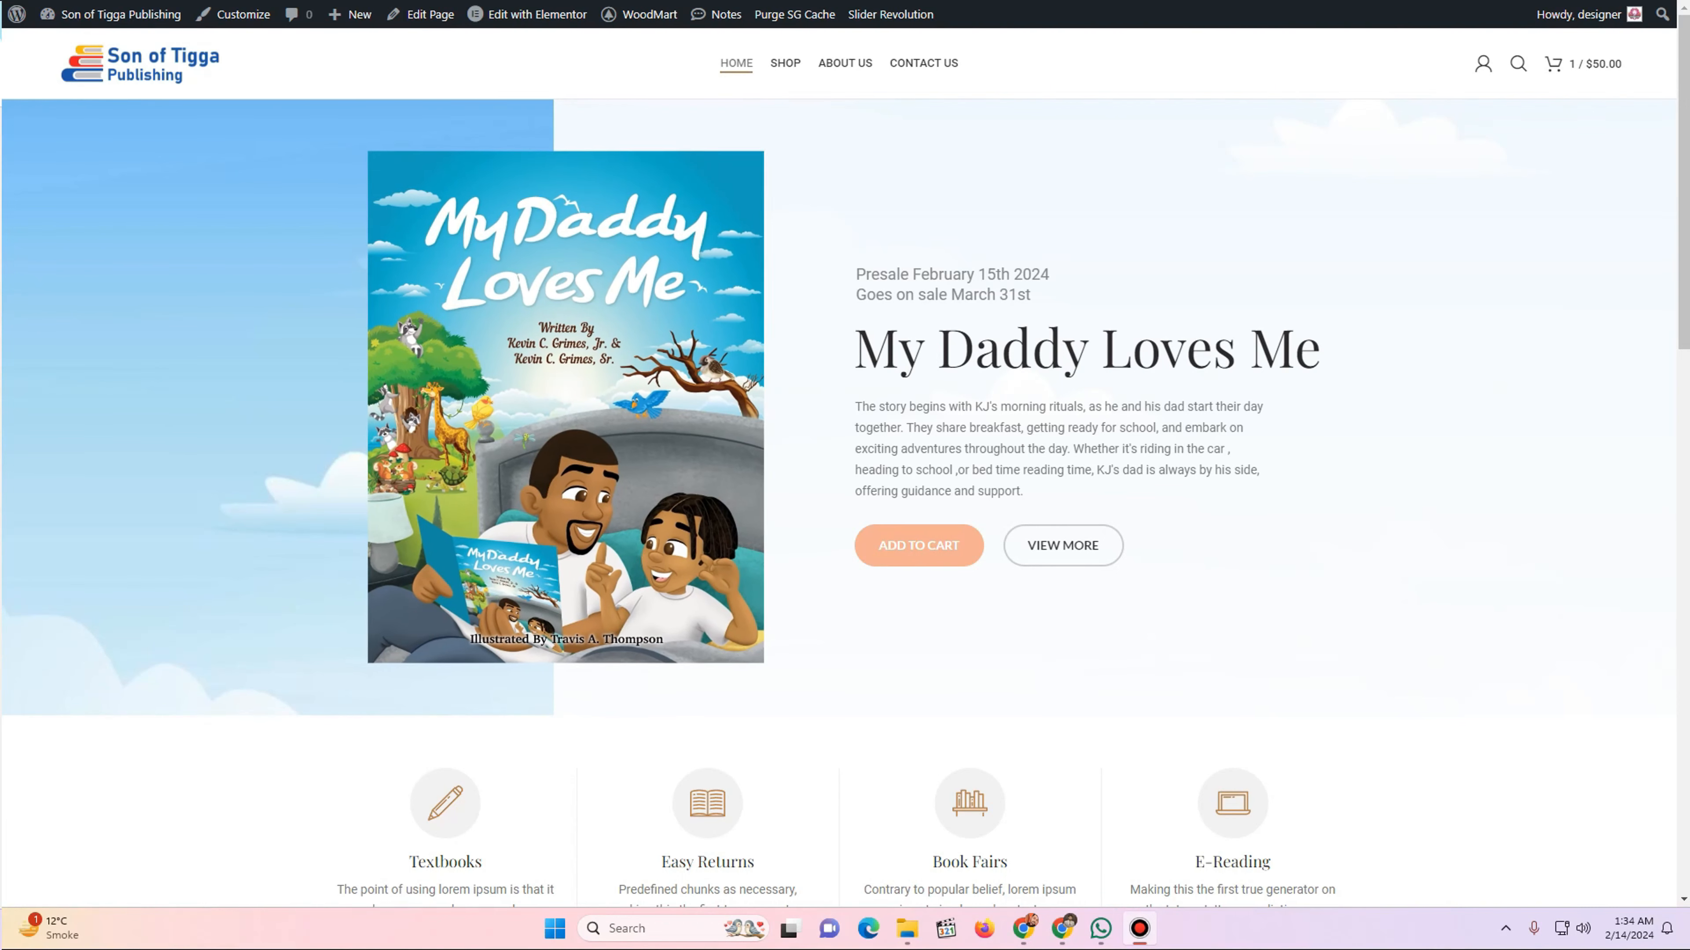
- Look over the store's home page and open the Shop page in a new tab
scroll(700, 627, "down", 5)
scroll(838, 493, "down", 2)
scroll(838, 492, "up", 7)
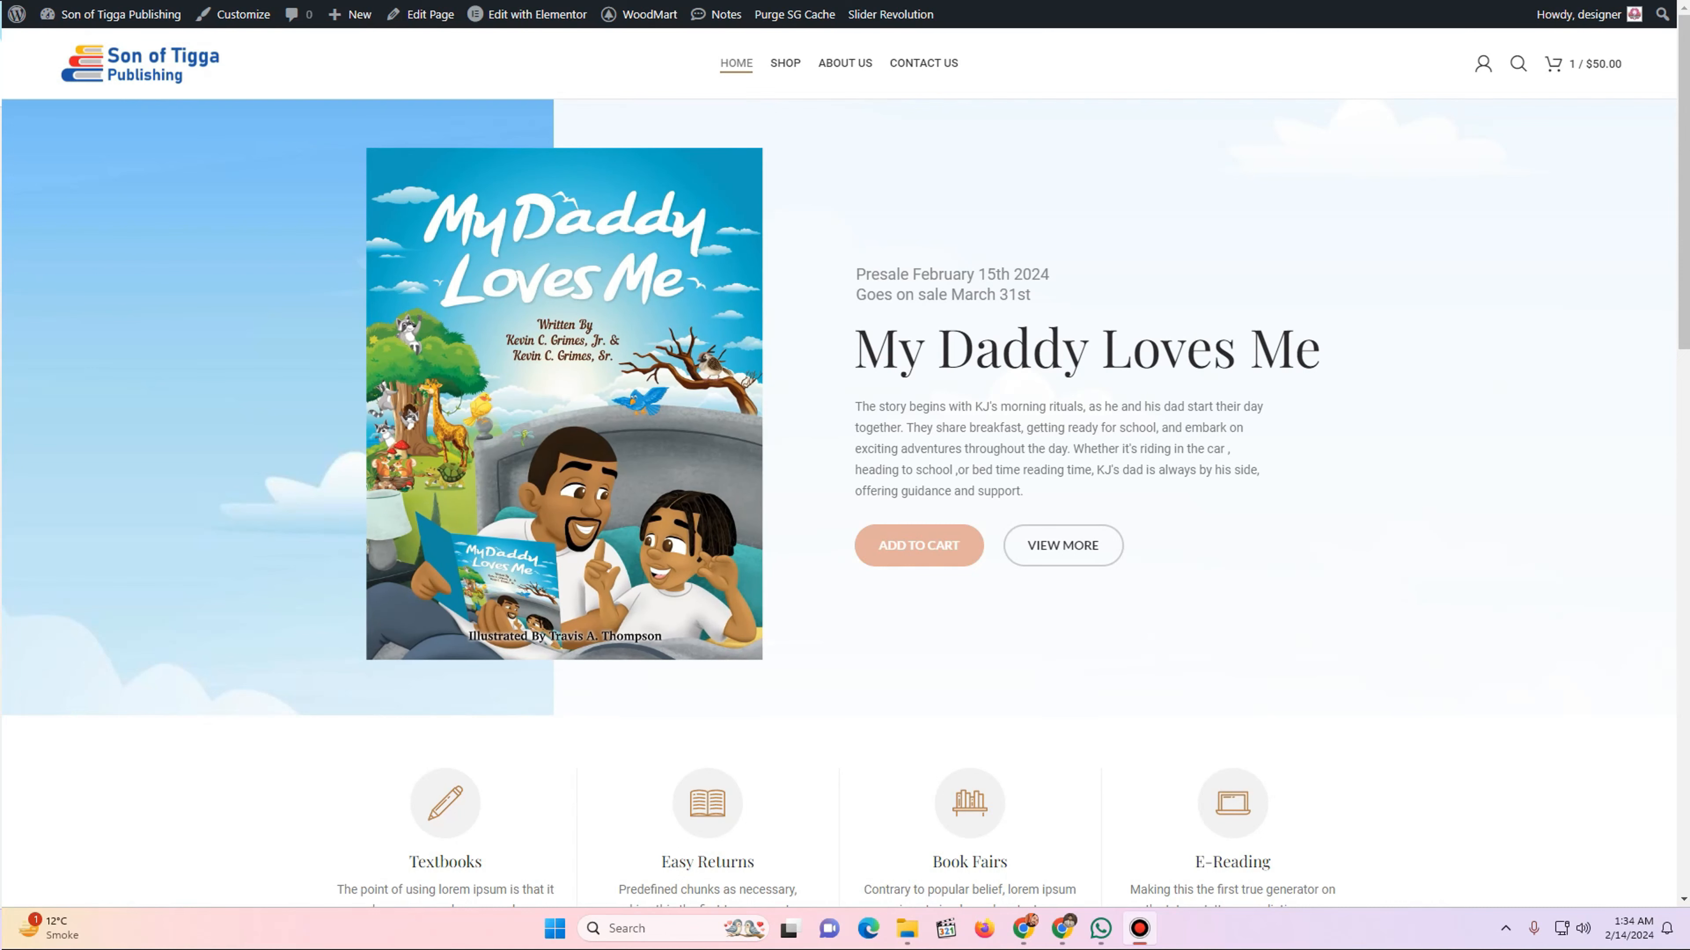
right_click(784, 64)
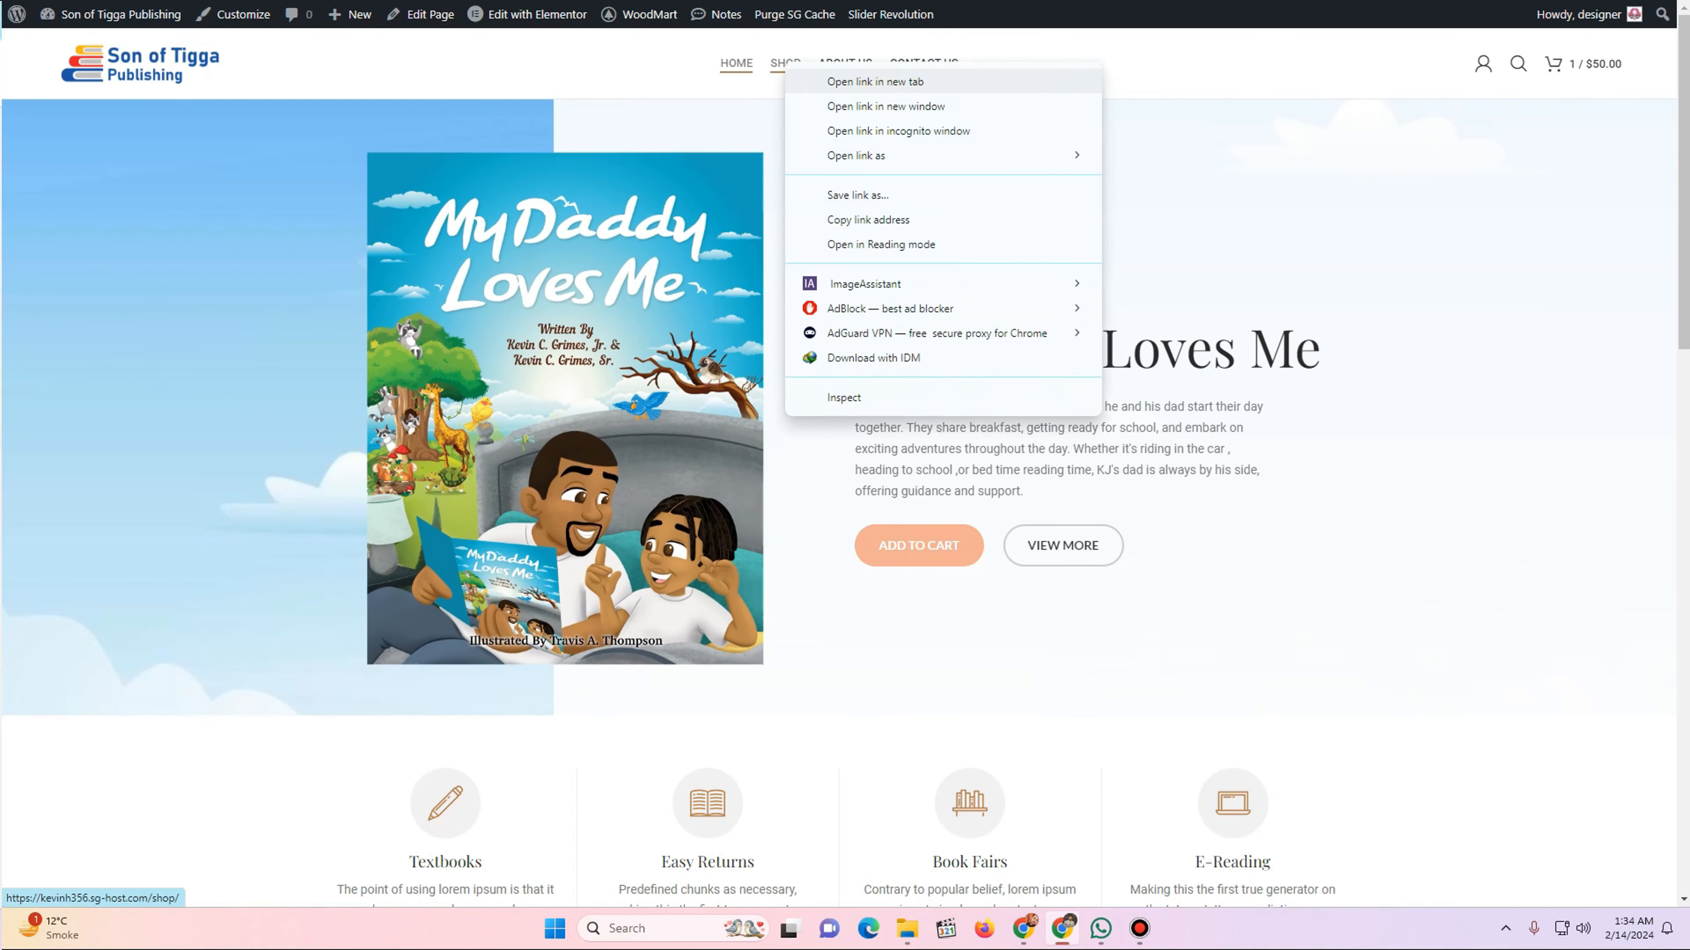
left_click(822, 81)
- Open the Books slider in the Slider Revolution editor, and open the My Daddy Loves Me product from the Shop page
mouse_move(532, 15)
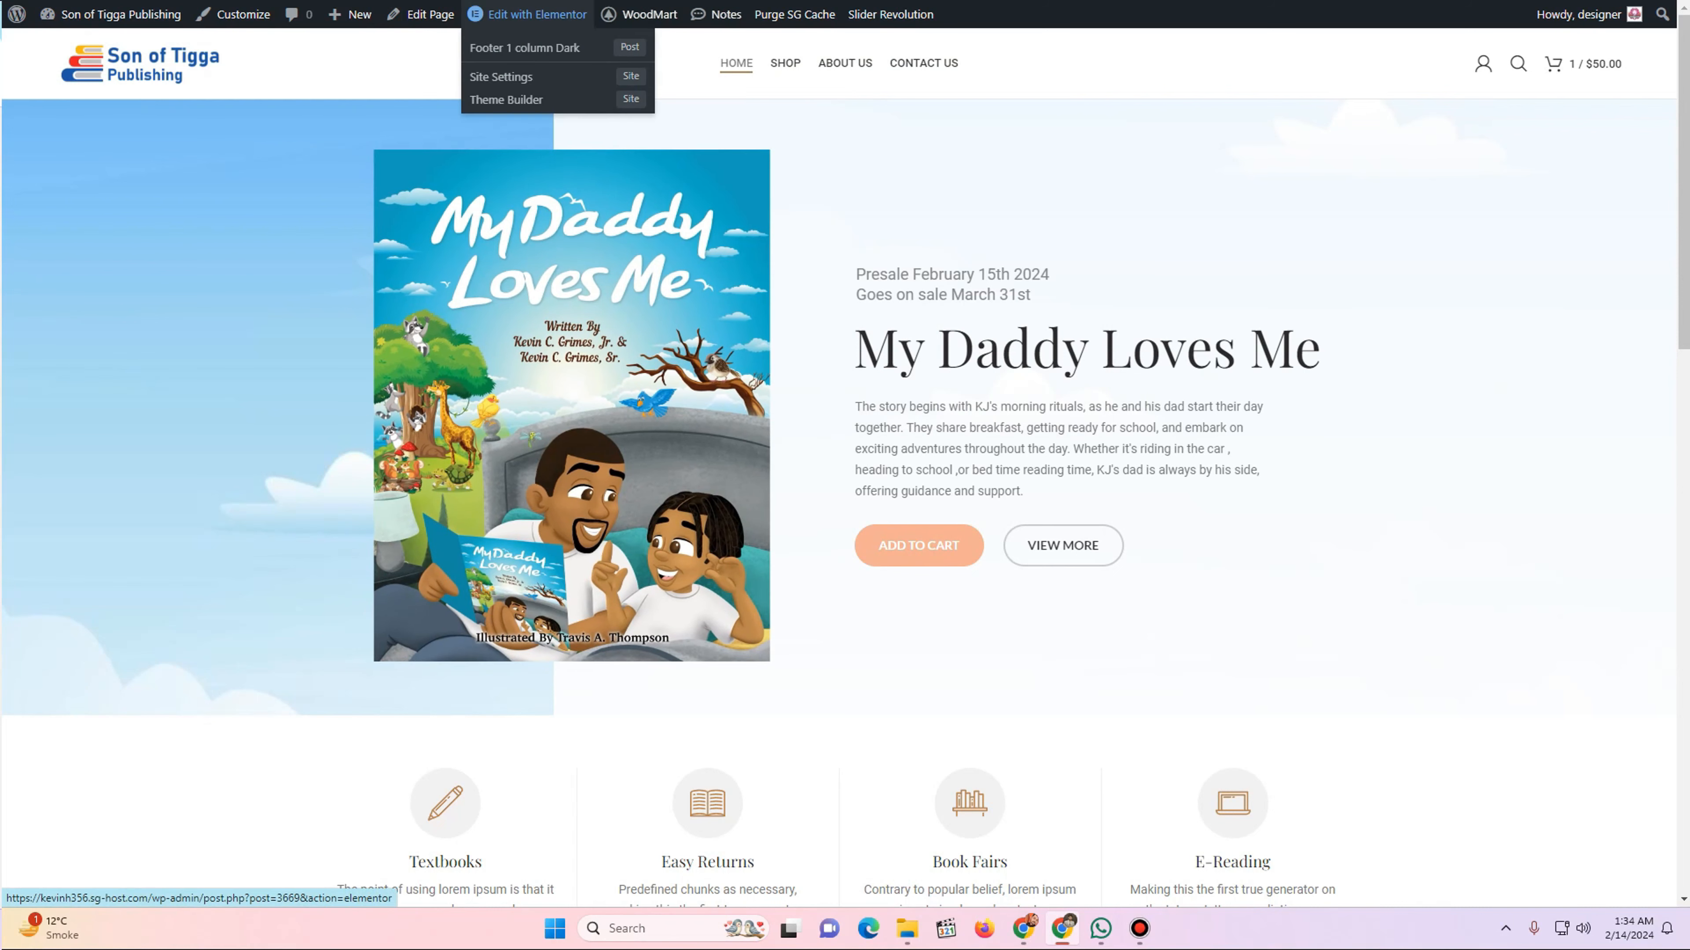
mouse_move(890, 14)
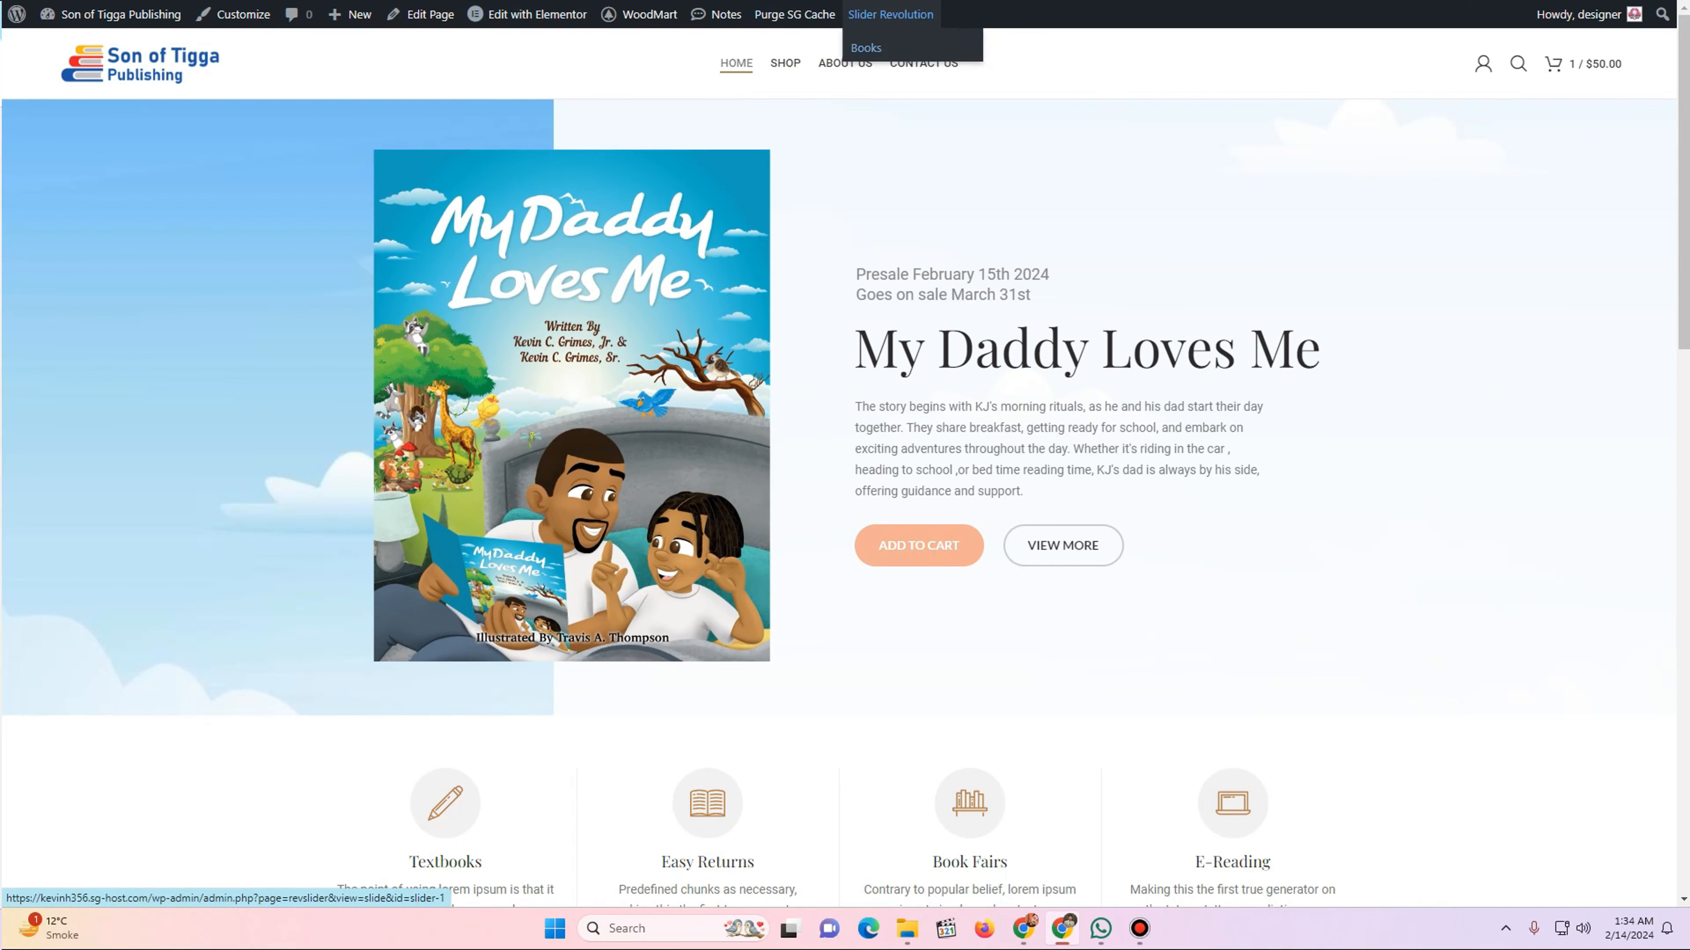
left_click(866, 47)
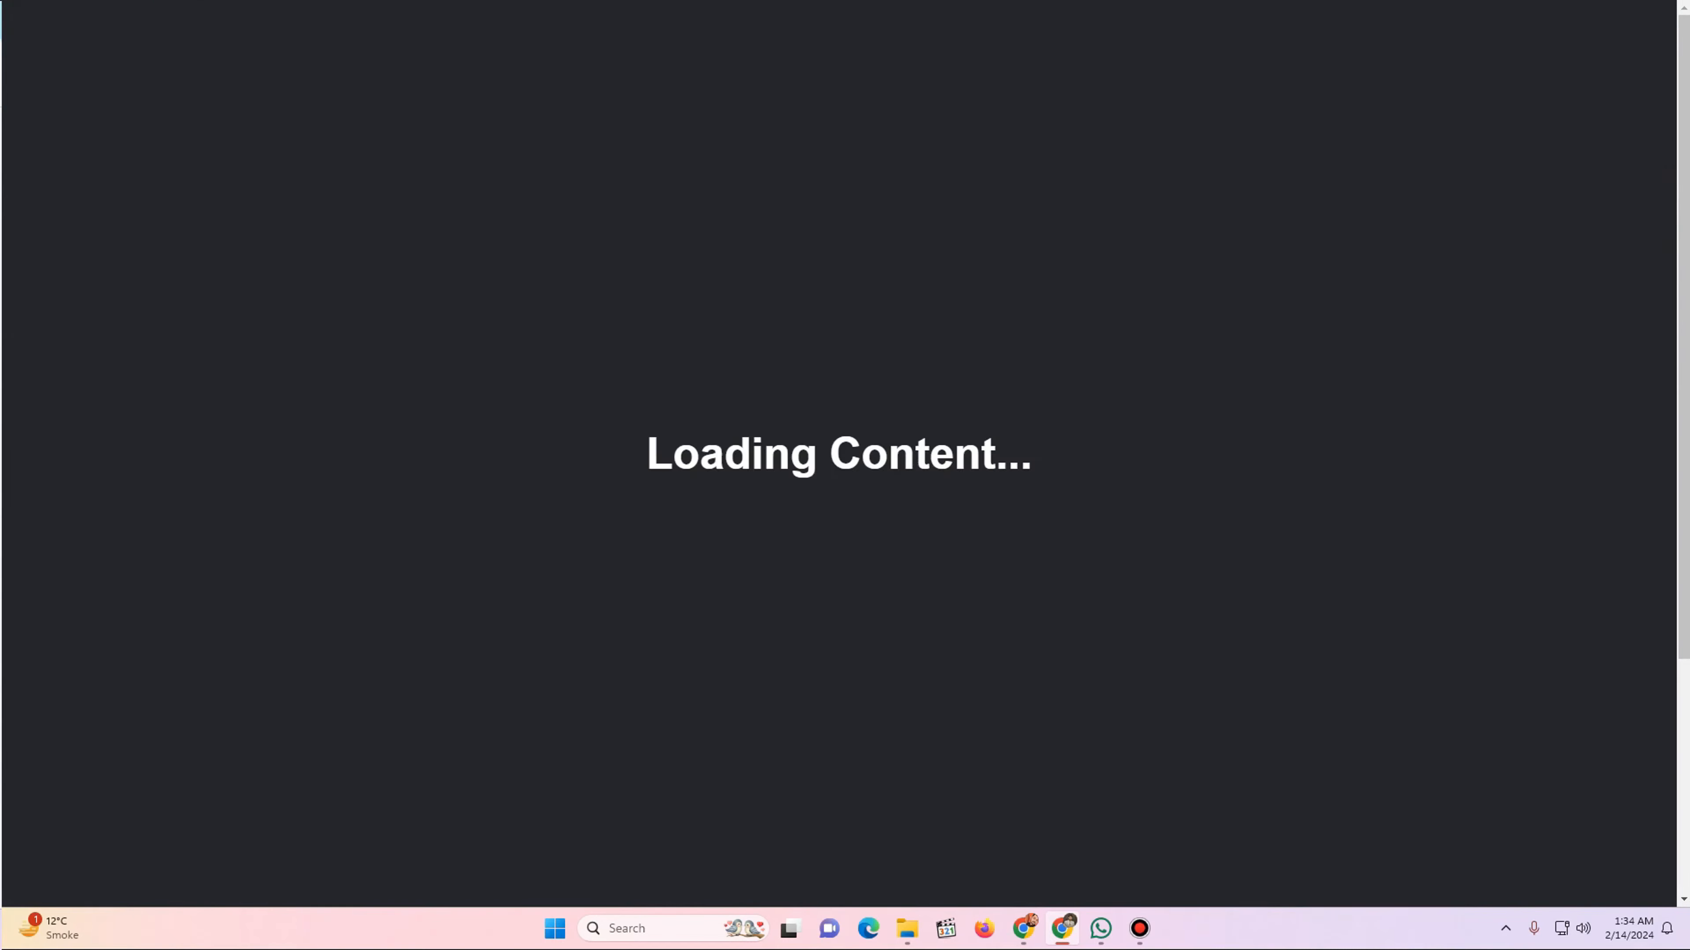
scroll(483, 599, "down", 4)
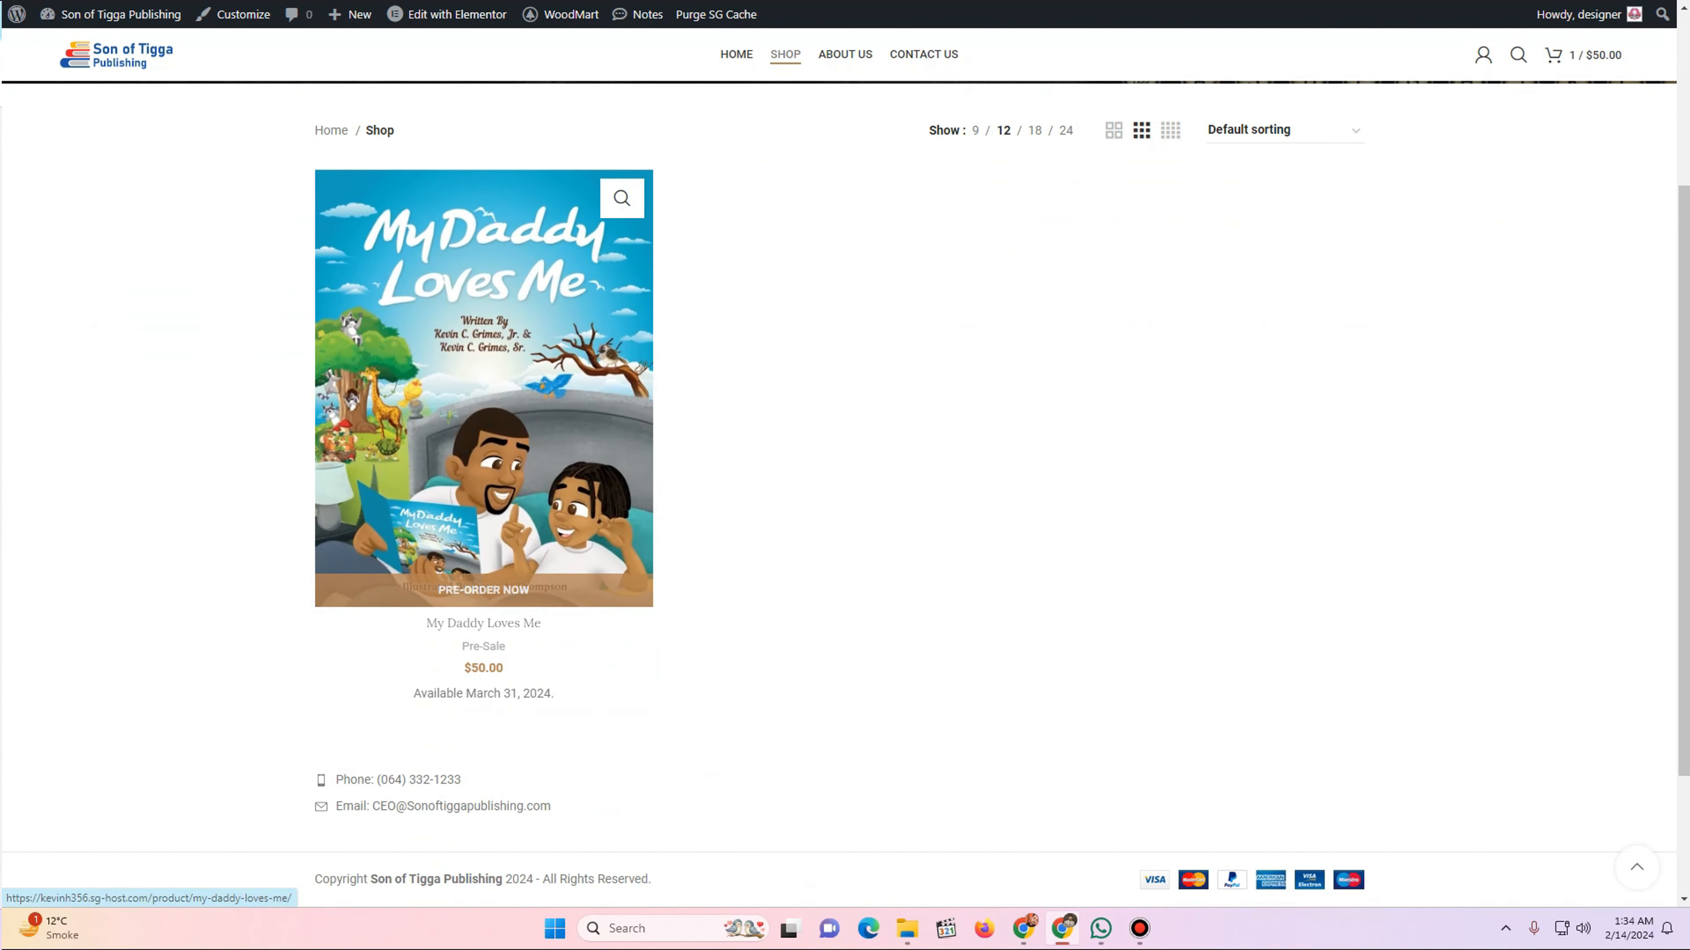
left_click(484, 388)
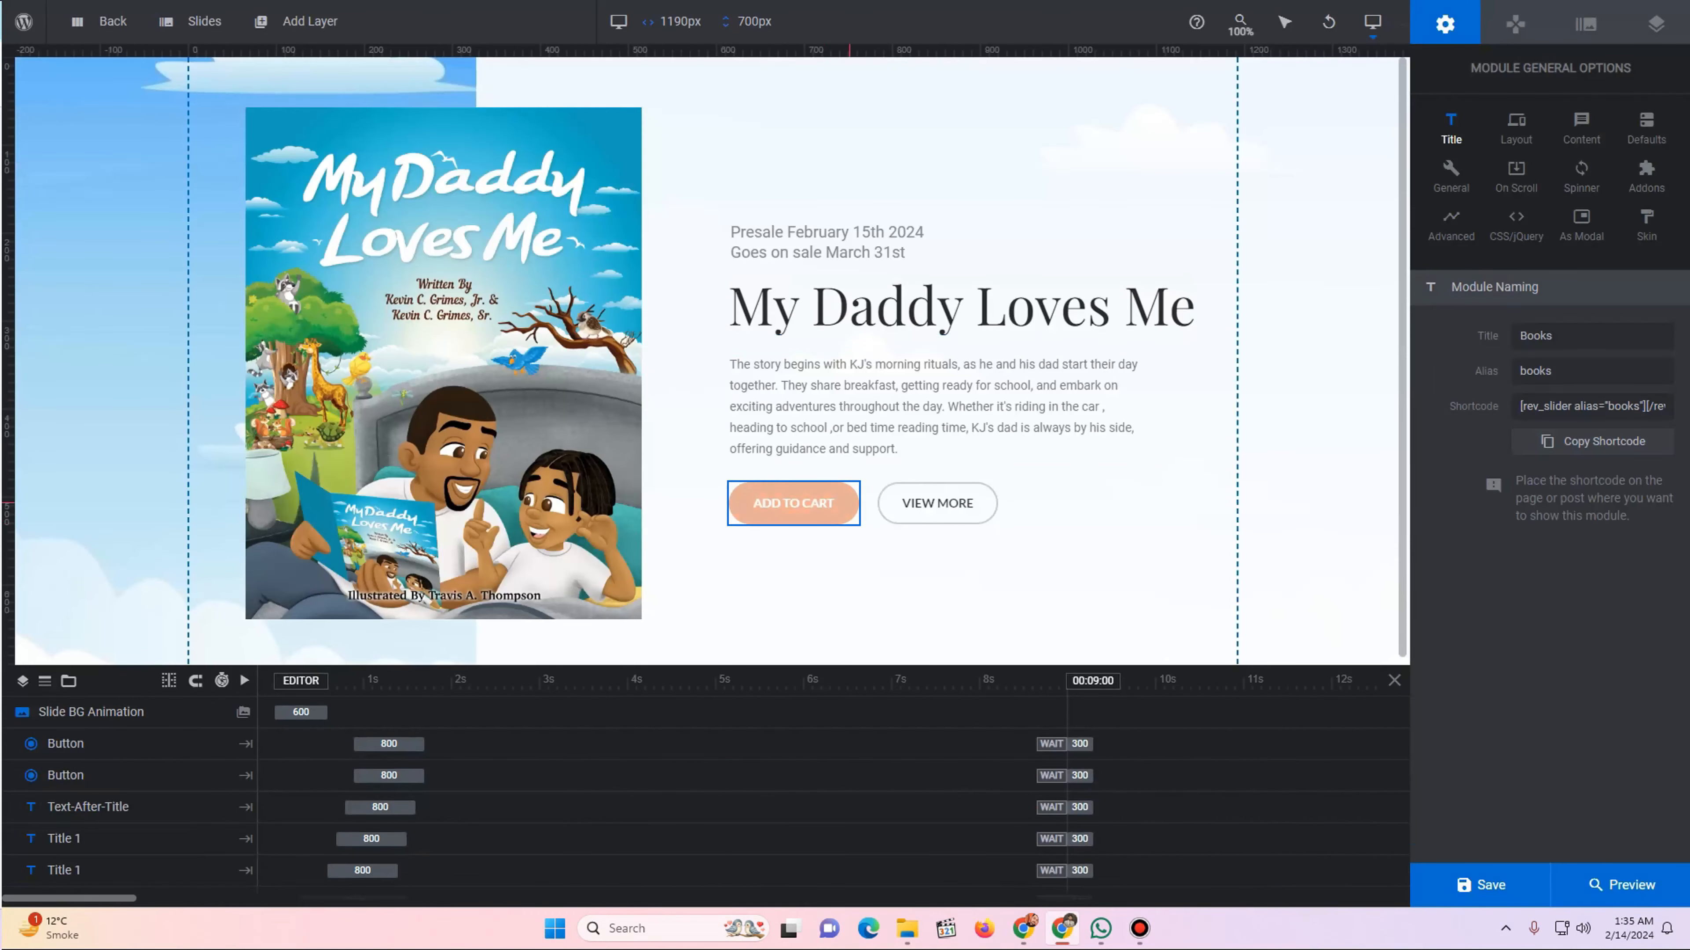
- Add a Simple Link action to the ADD TO CART button in the Books slider
left_click(851, 518)
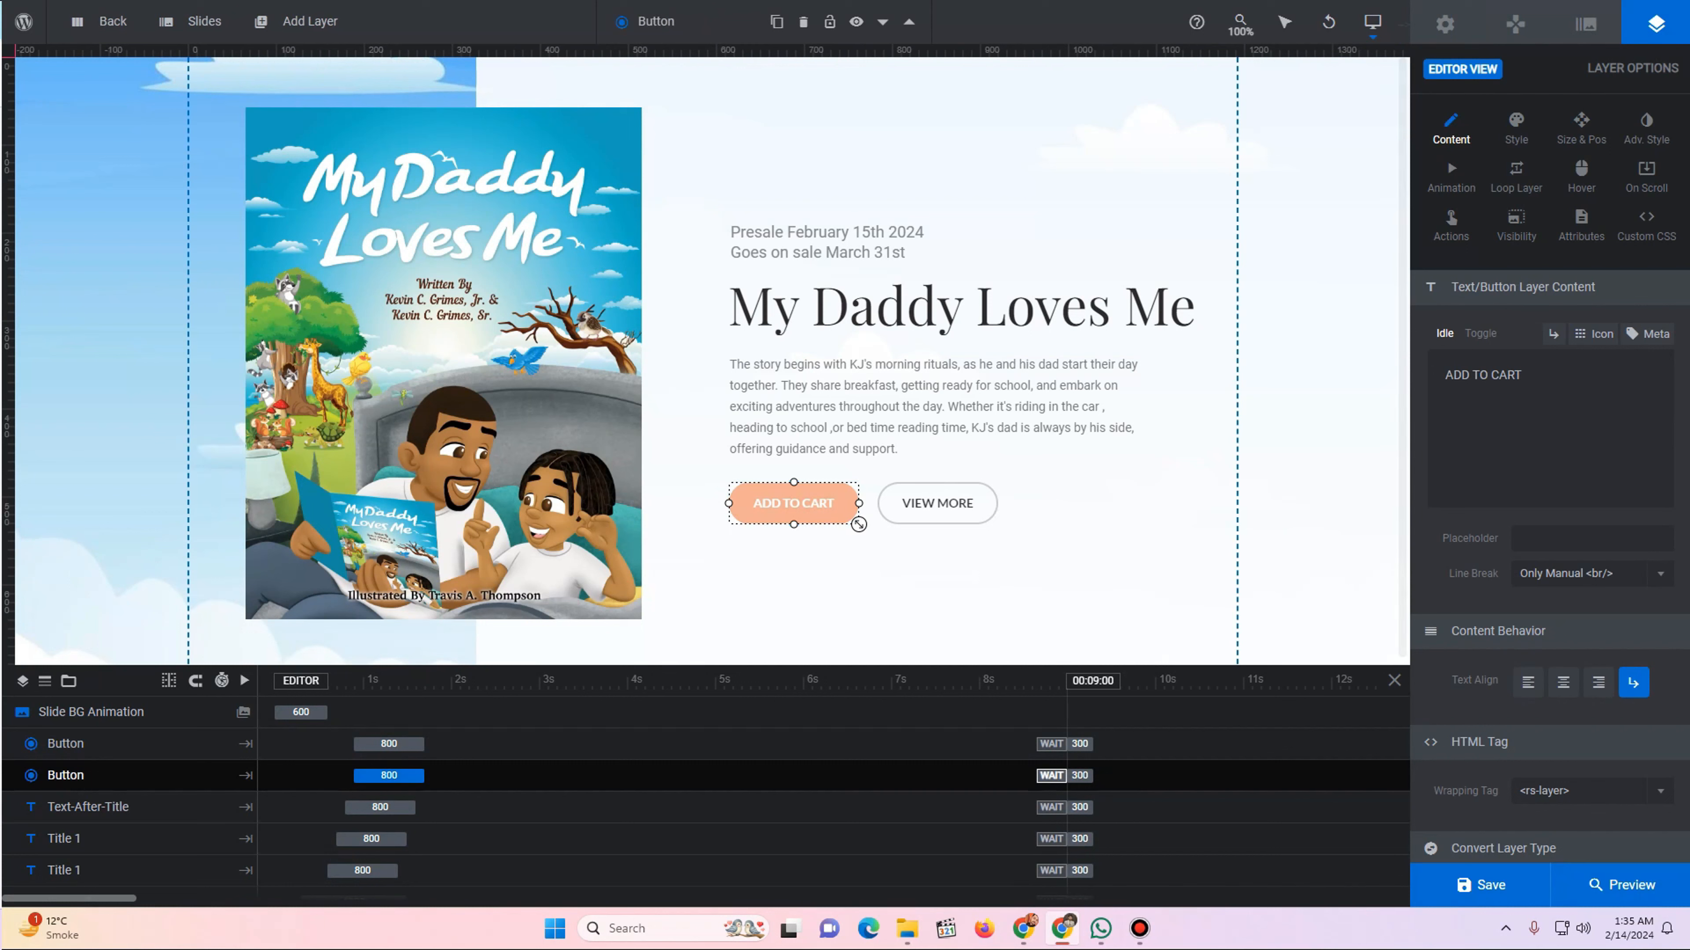
right_click(825, 509)
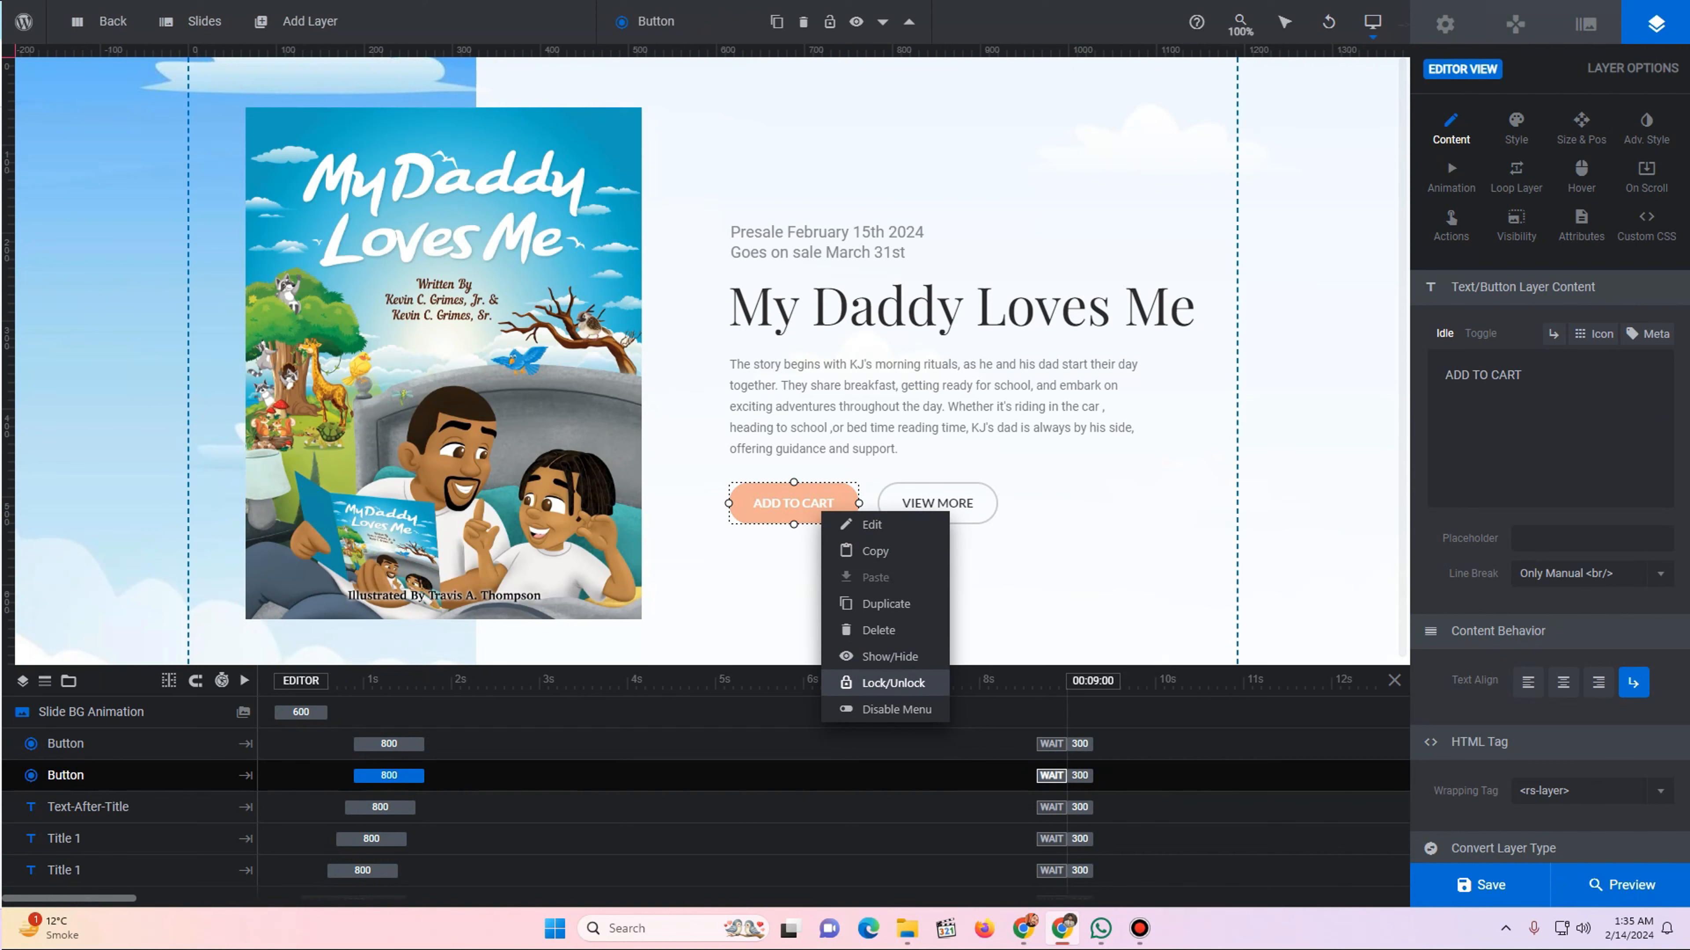
left_click(856, 521)
right_click(791, 511)
mouse_move(825, 525)
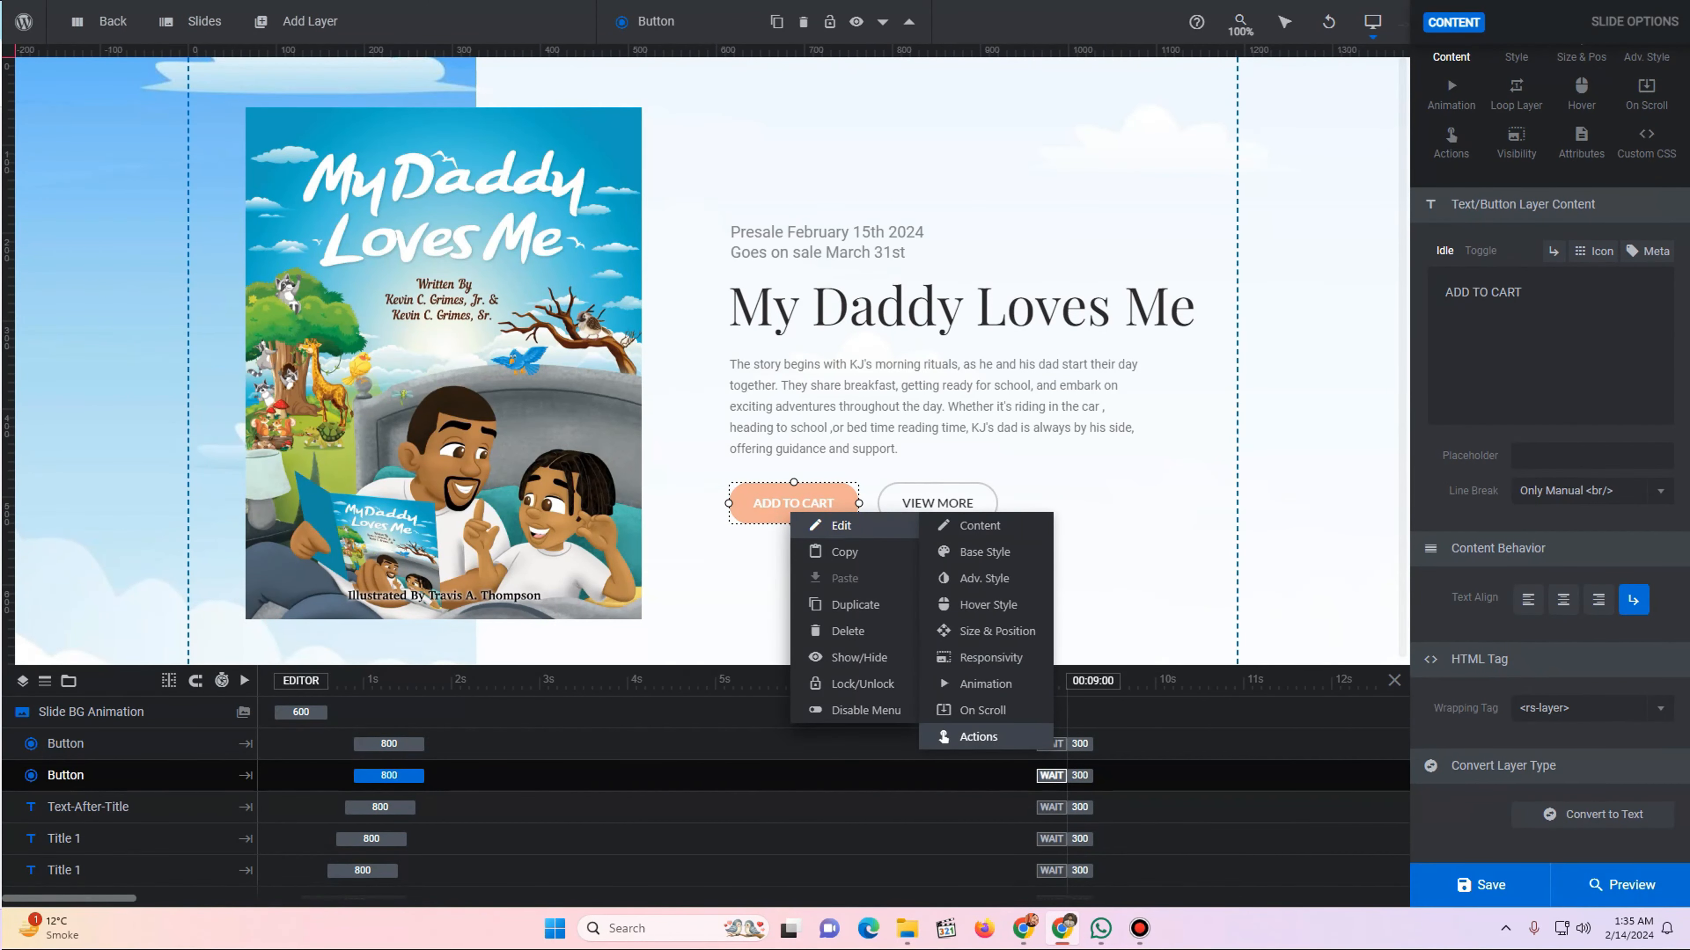
left_click(977, 737)
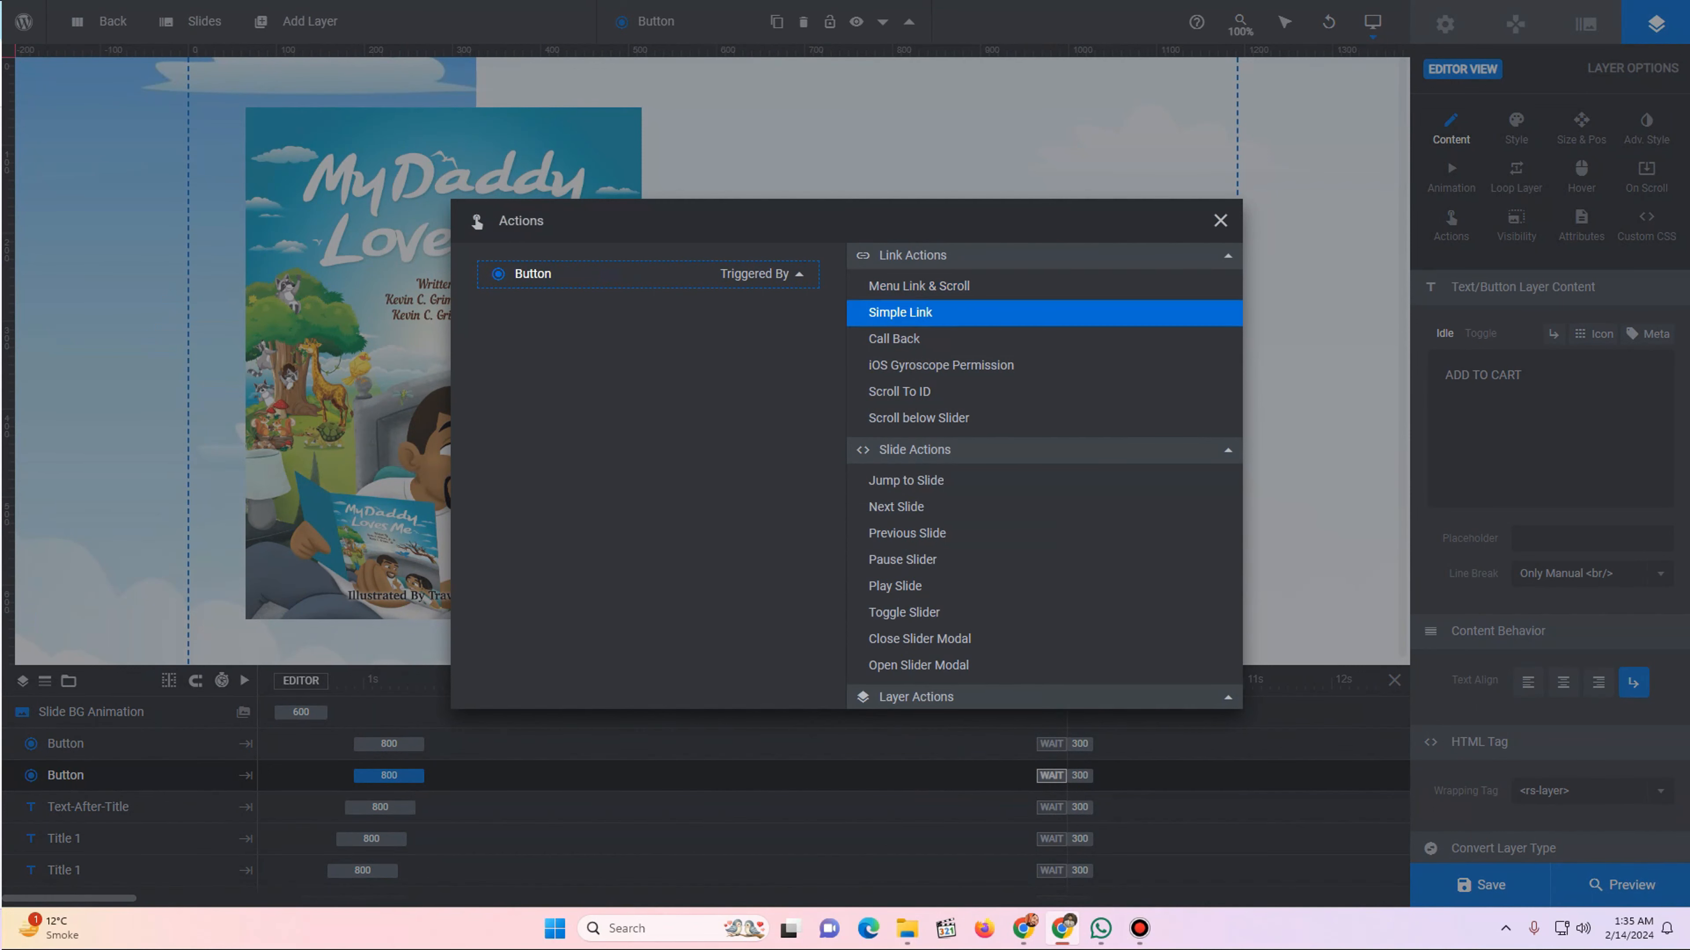
left_click(899, 312)
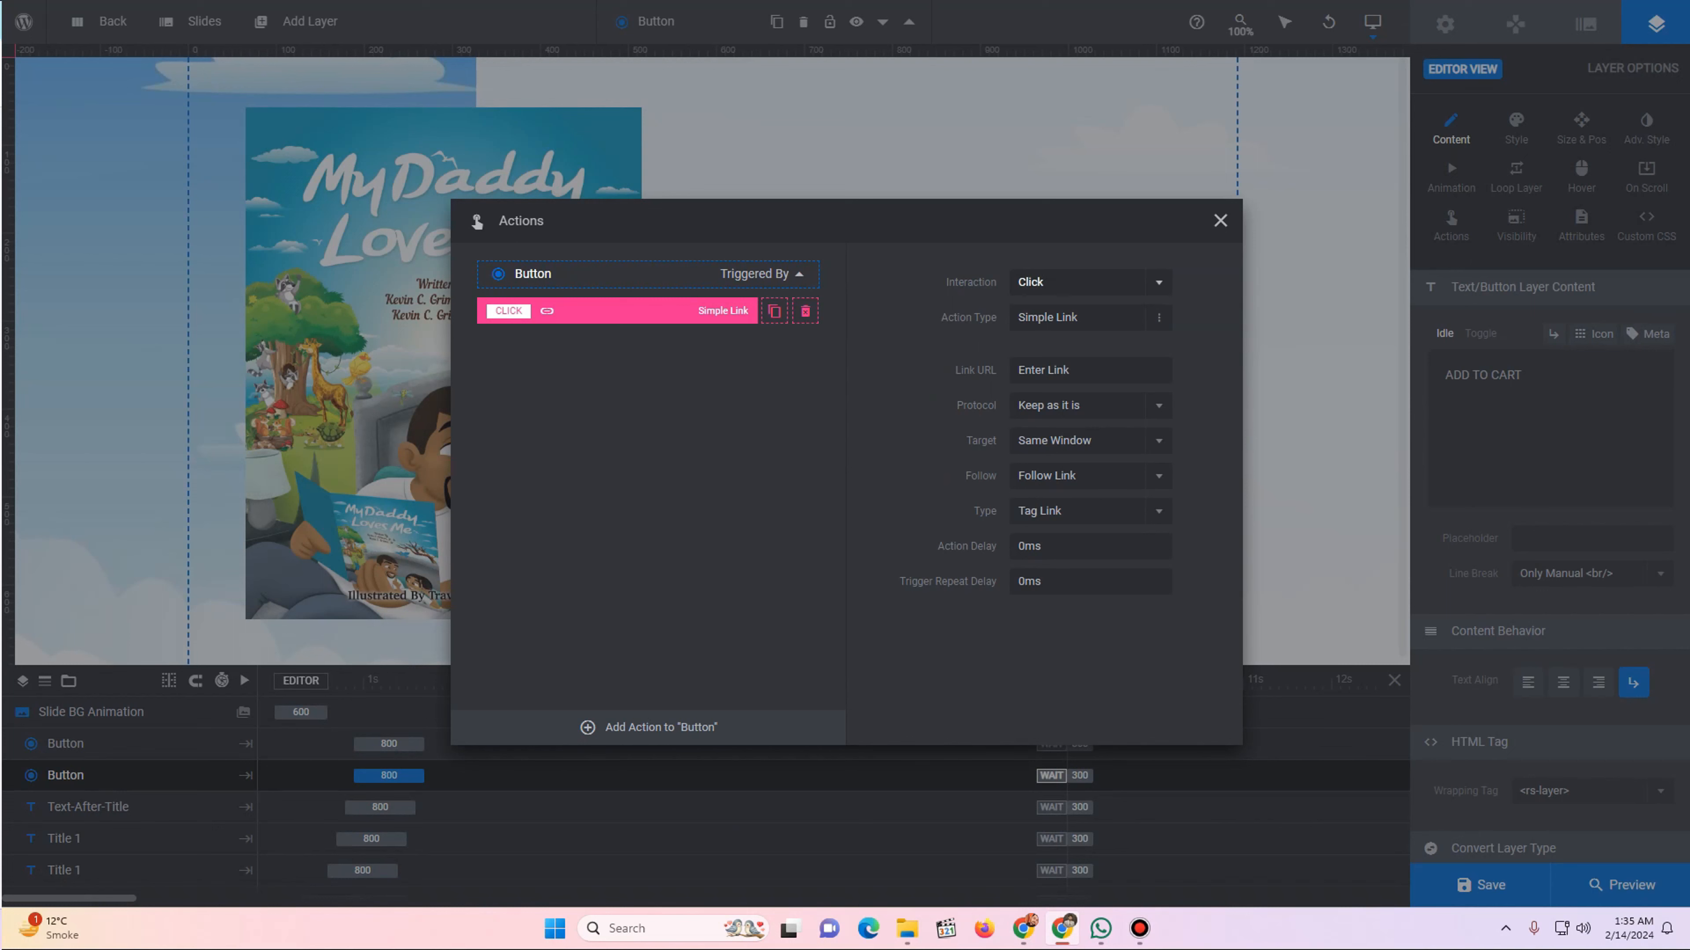
- Keep the interaction as Click, set the ADD TO CART link URL to /product/my-daddy-loves-me, copy that path and close the actions
left_click(1091, 282)
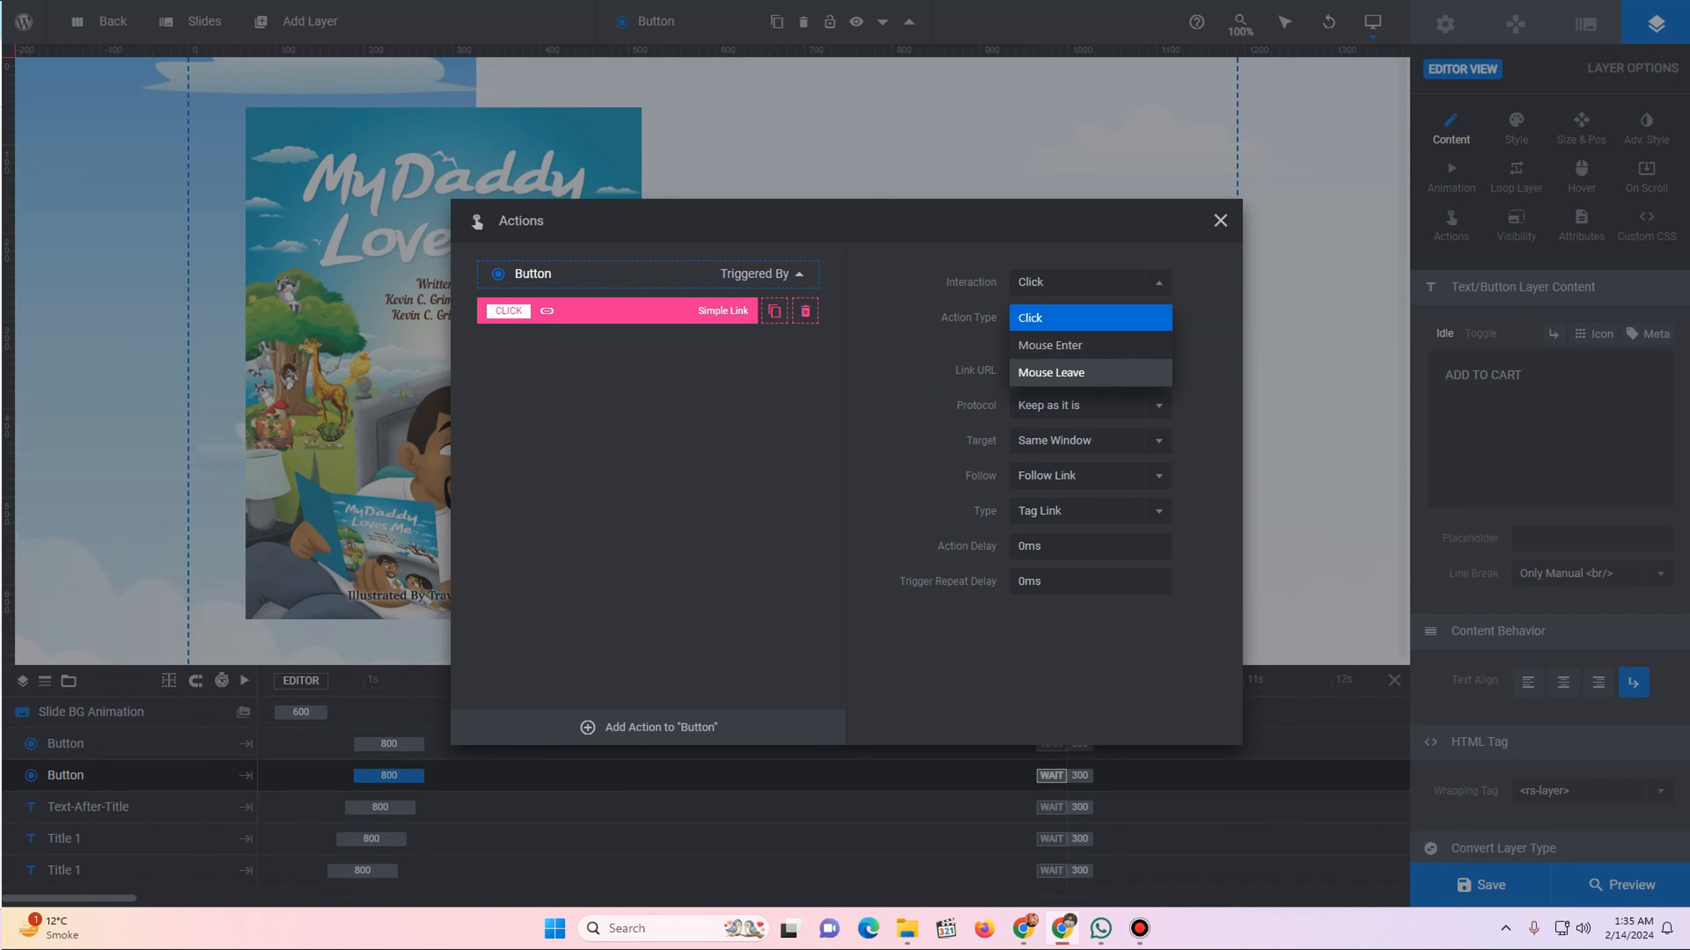
left_click(1091, 282)
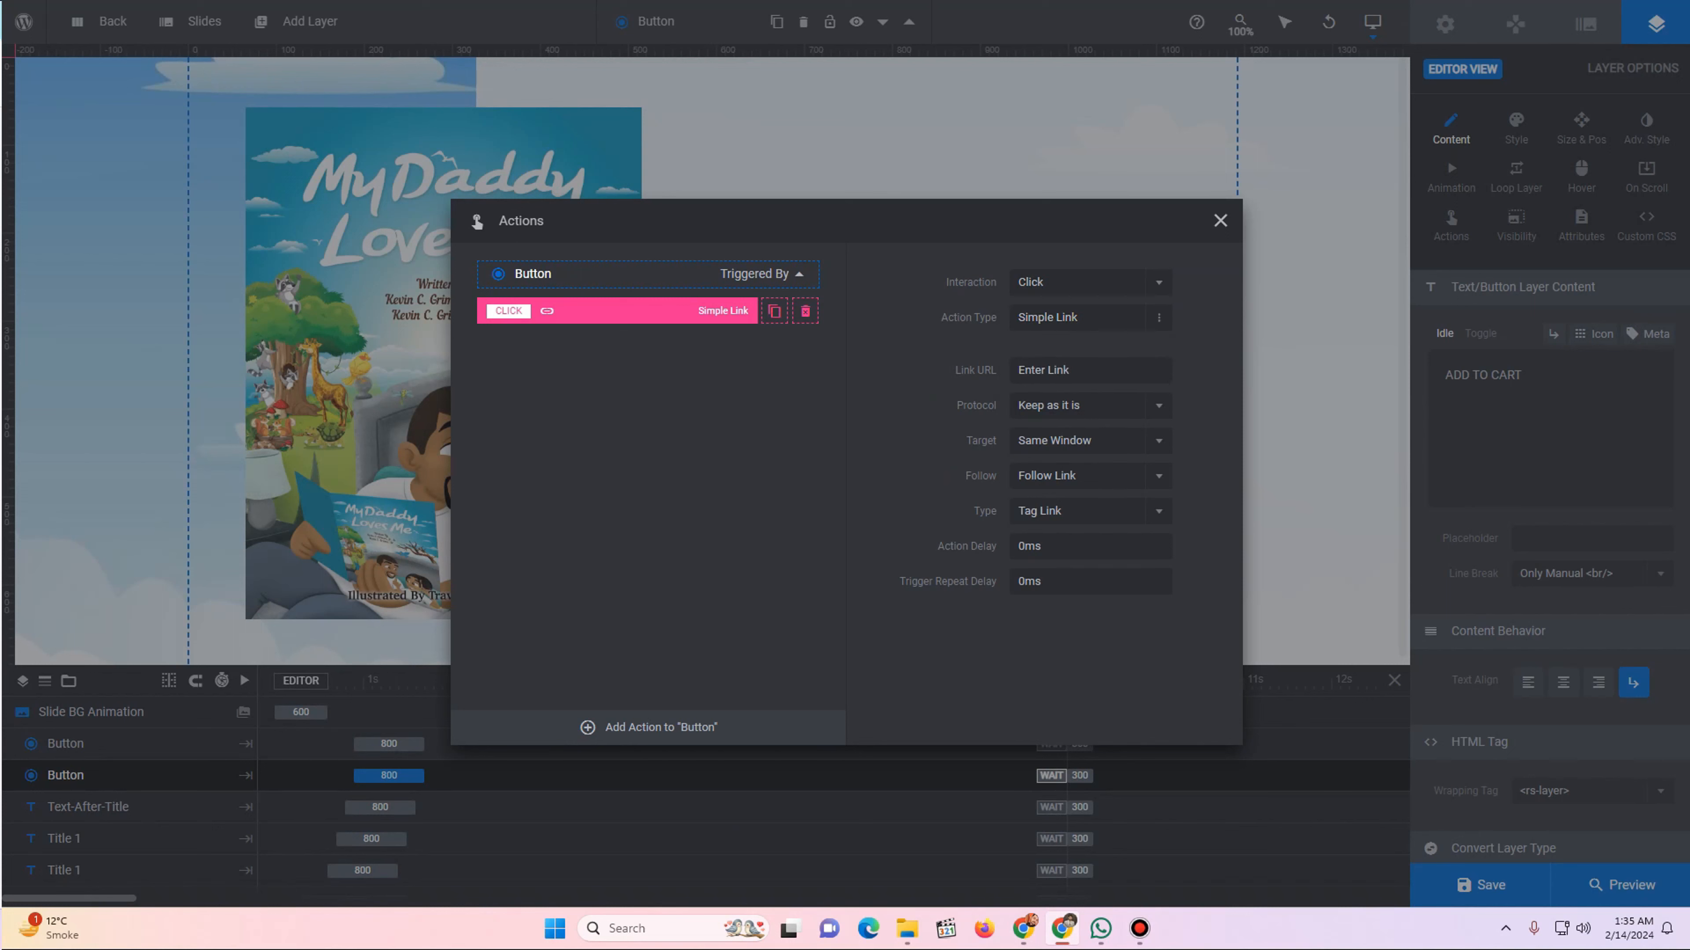
left_click(1089, 370)
key("ctrl+v")
key("ctrl+a")
key("ctrl+c")
left_click(1220, 220)
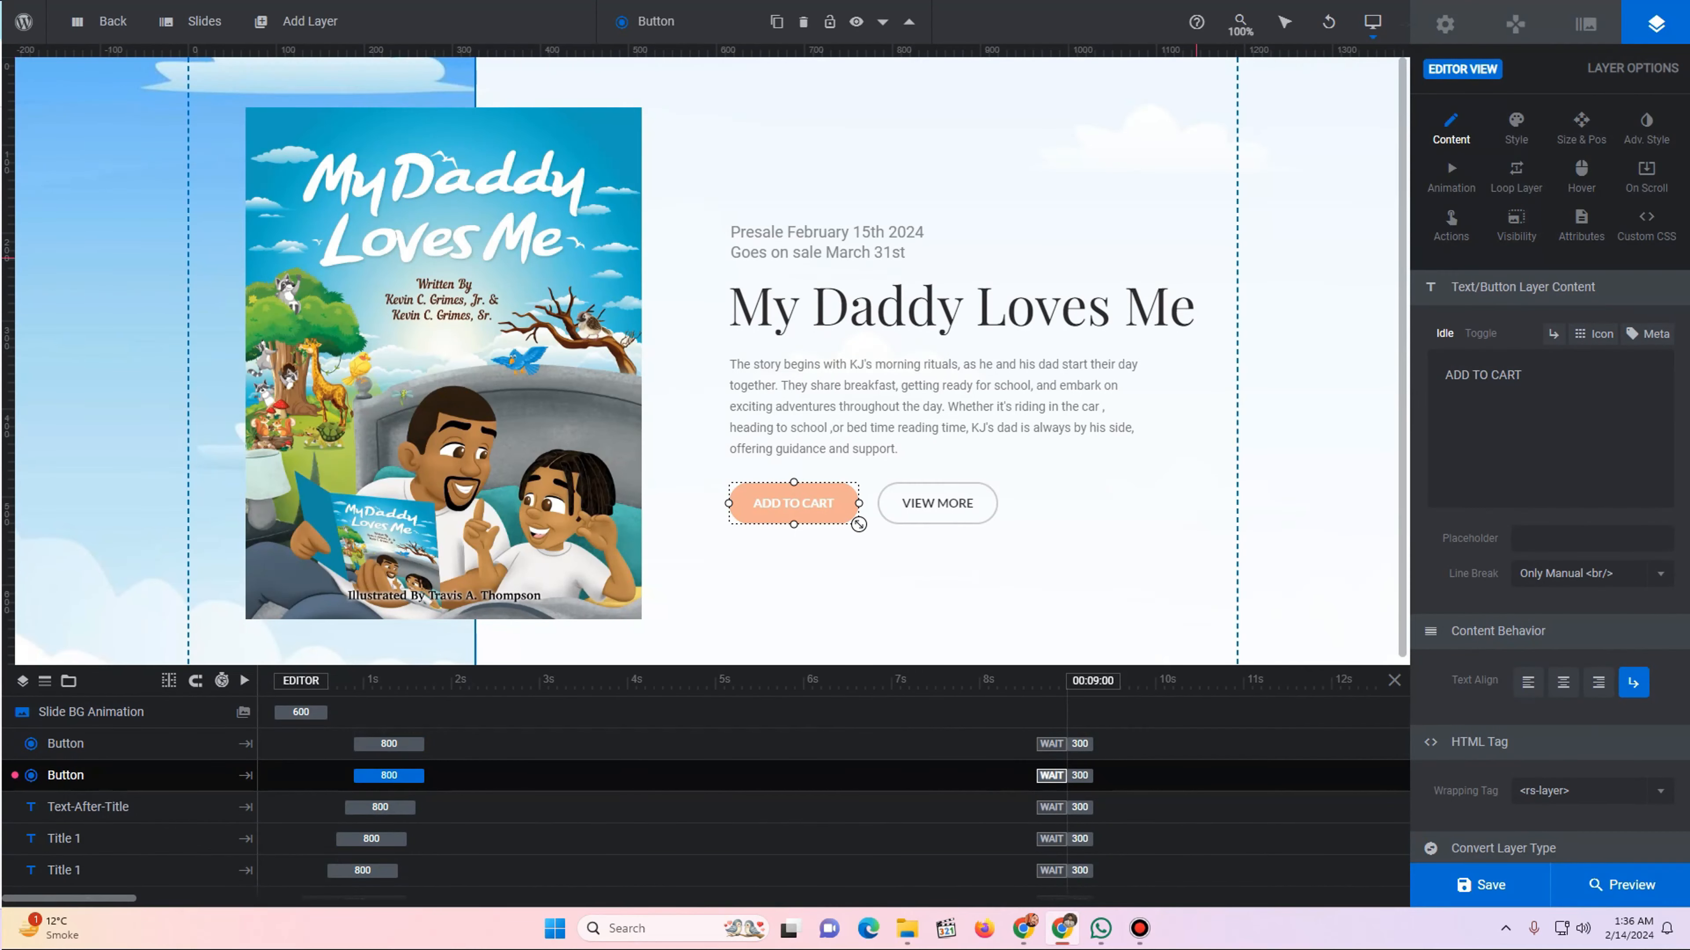
- Add a Simple Link action to the VIEW MORE button in the Books slider
left_click(996, 522)
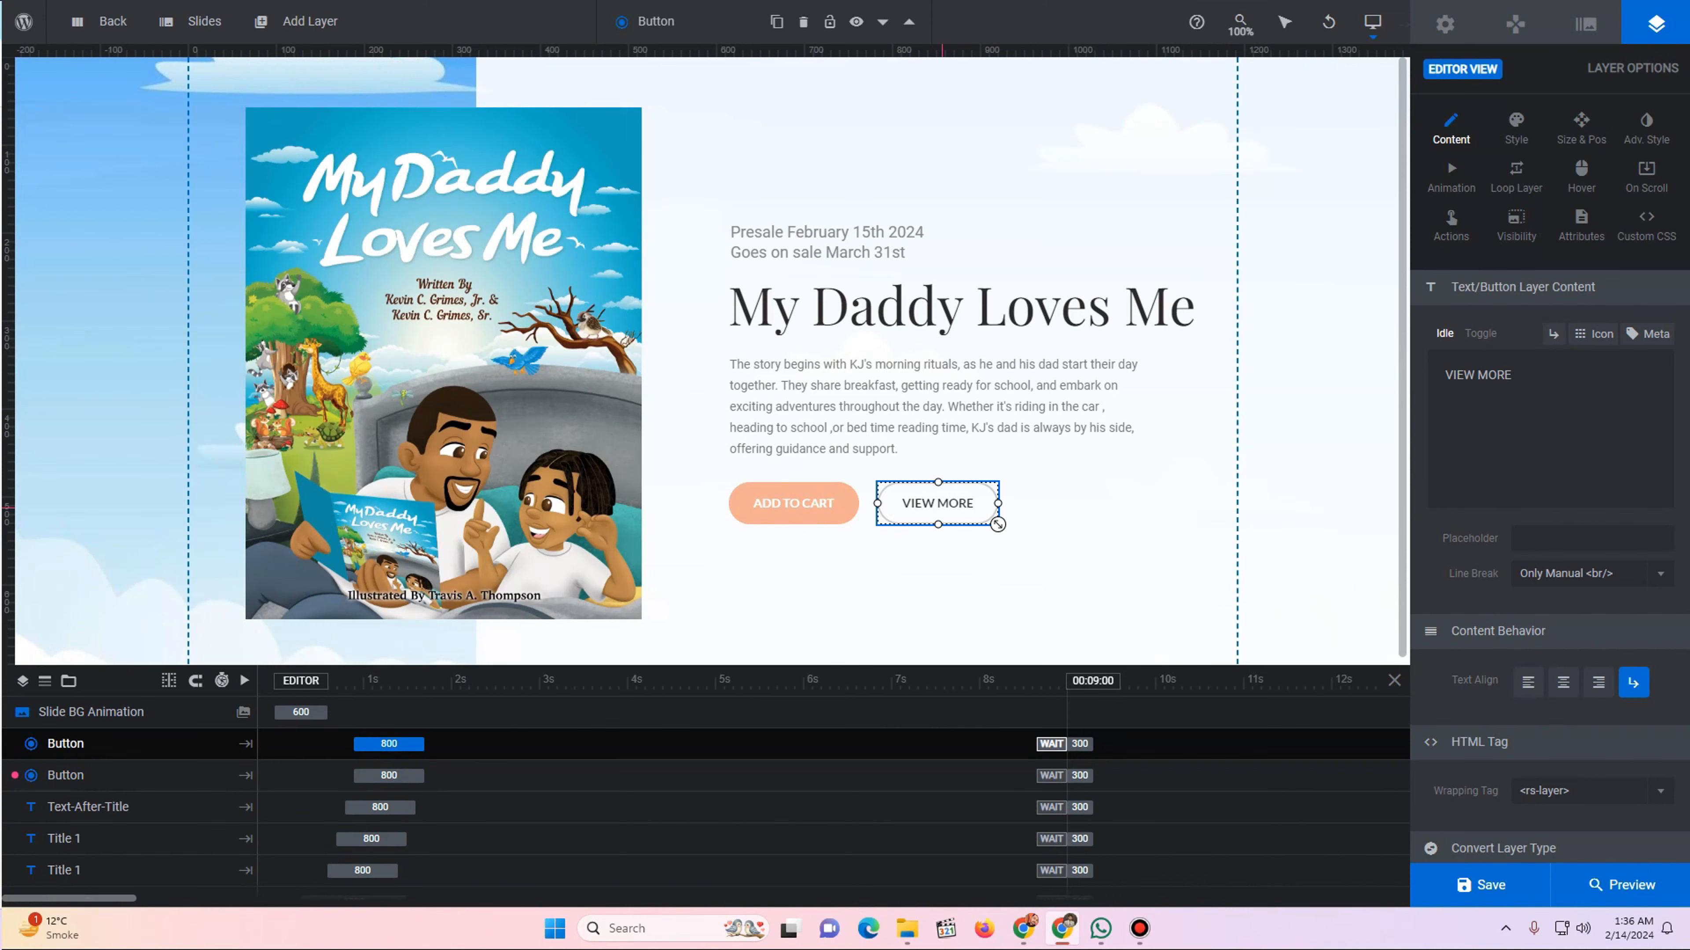
right_click(997, 523)
mouse_move(993, 527)
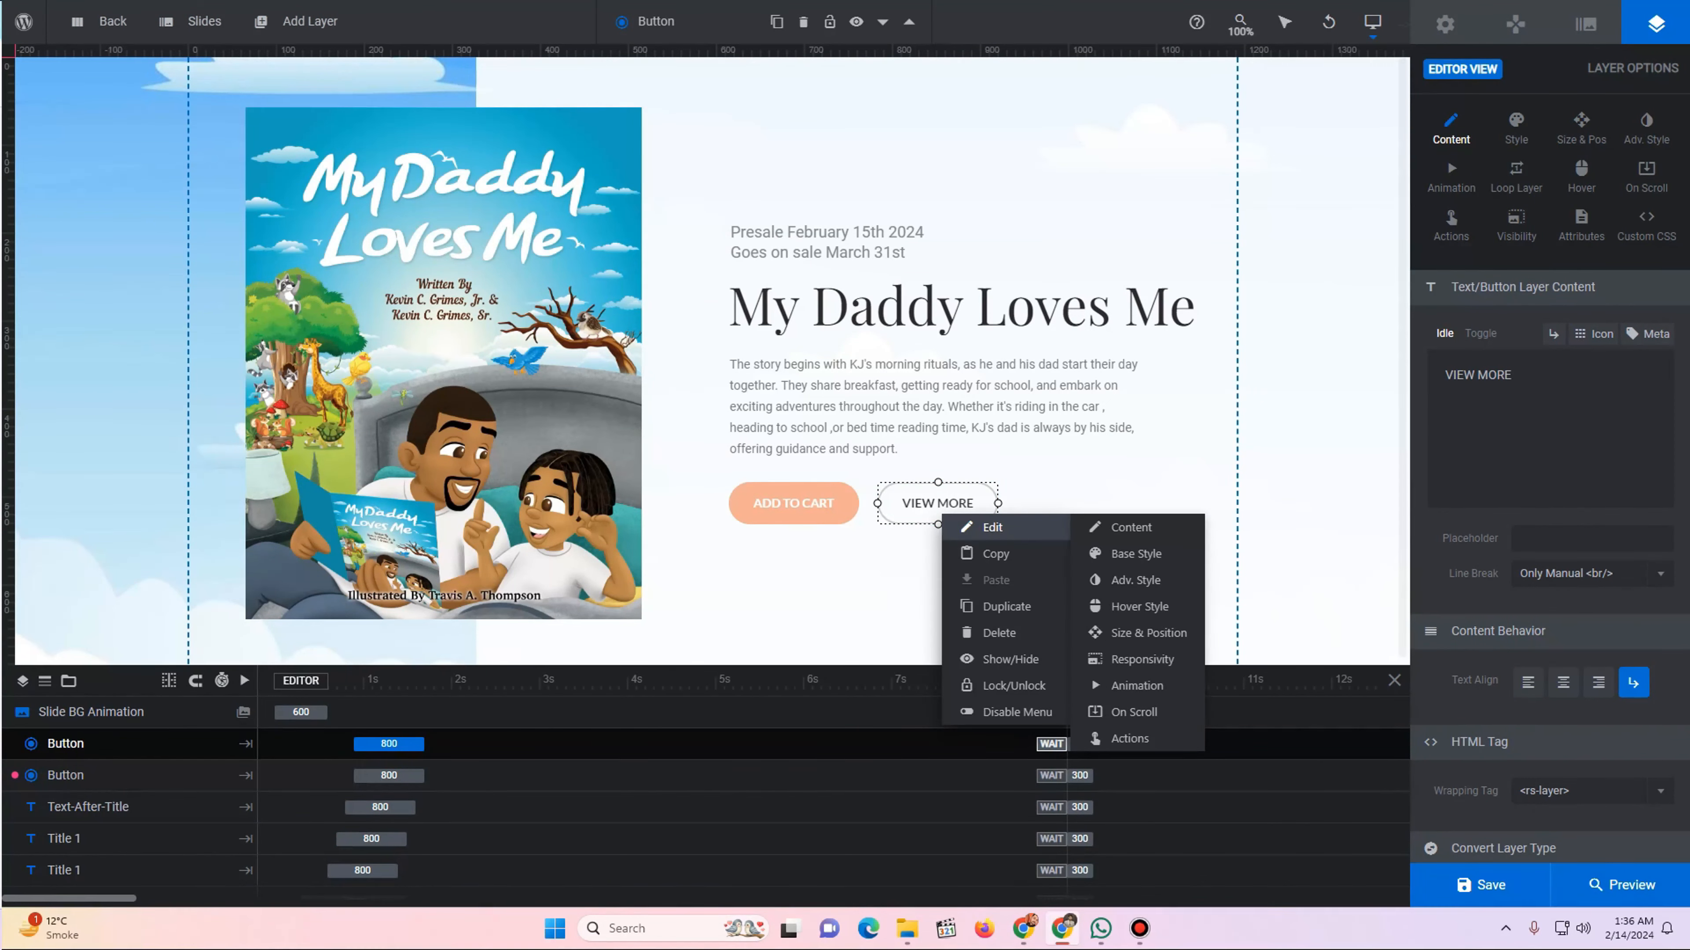
left_click(1131, 528)
right_click(918, 509)
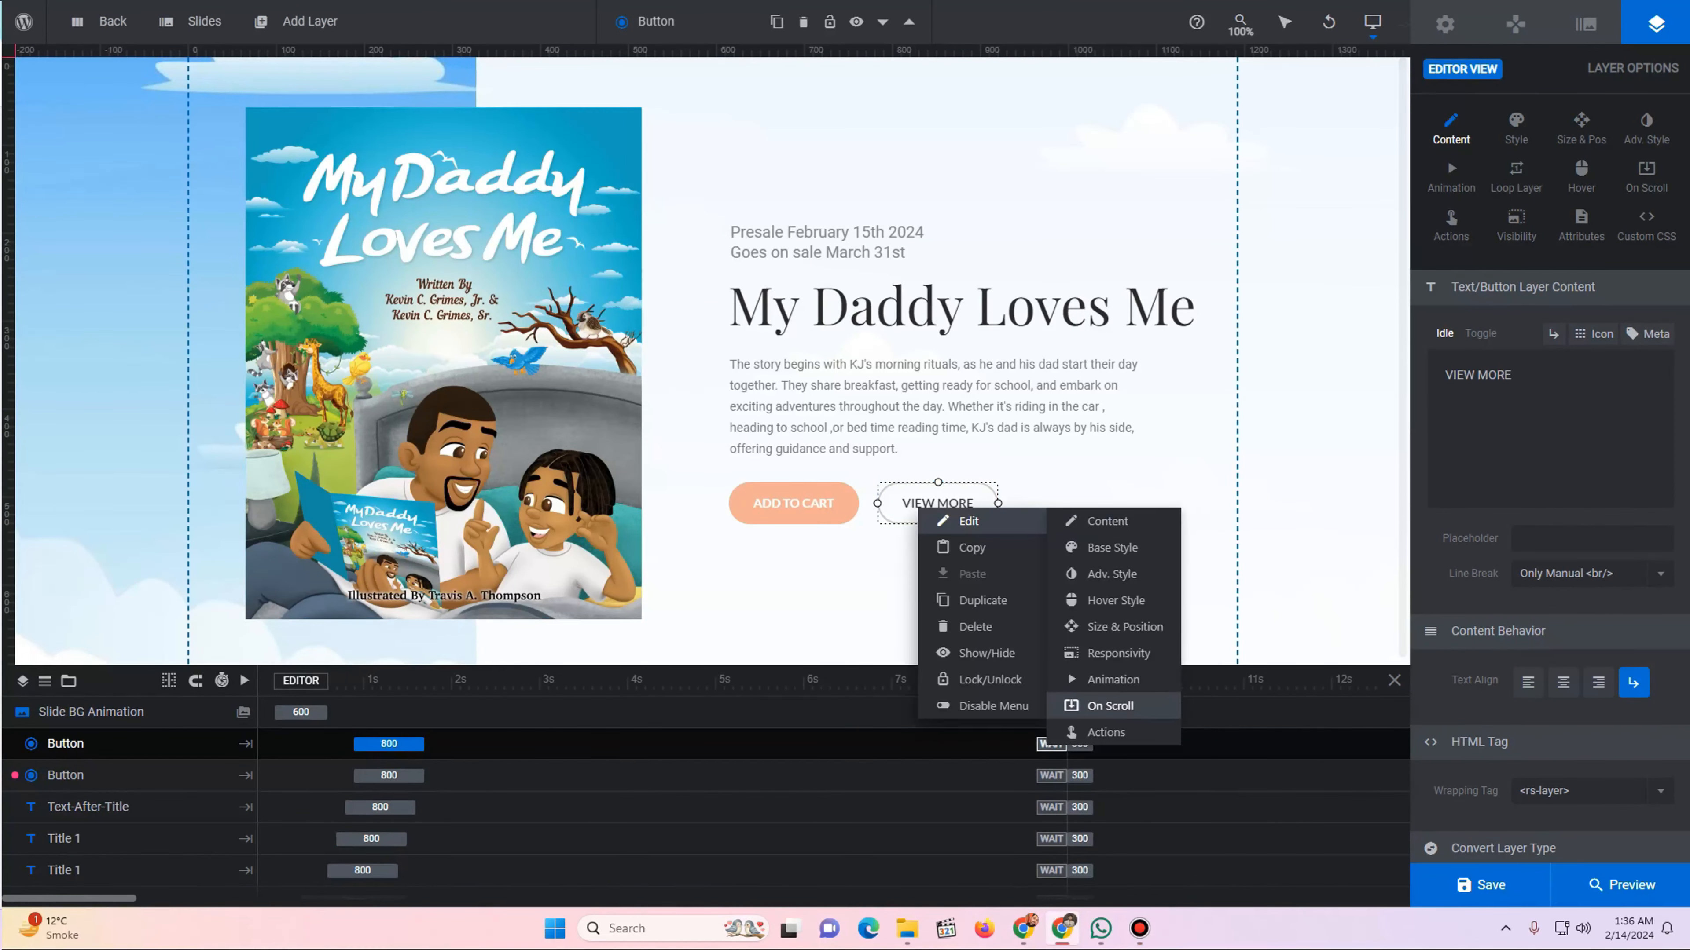
left_click(1106, 732)
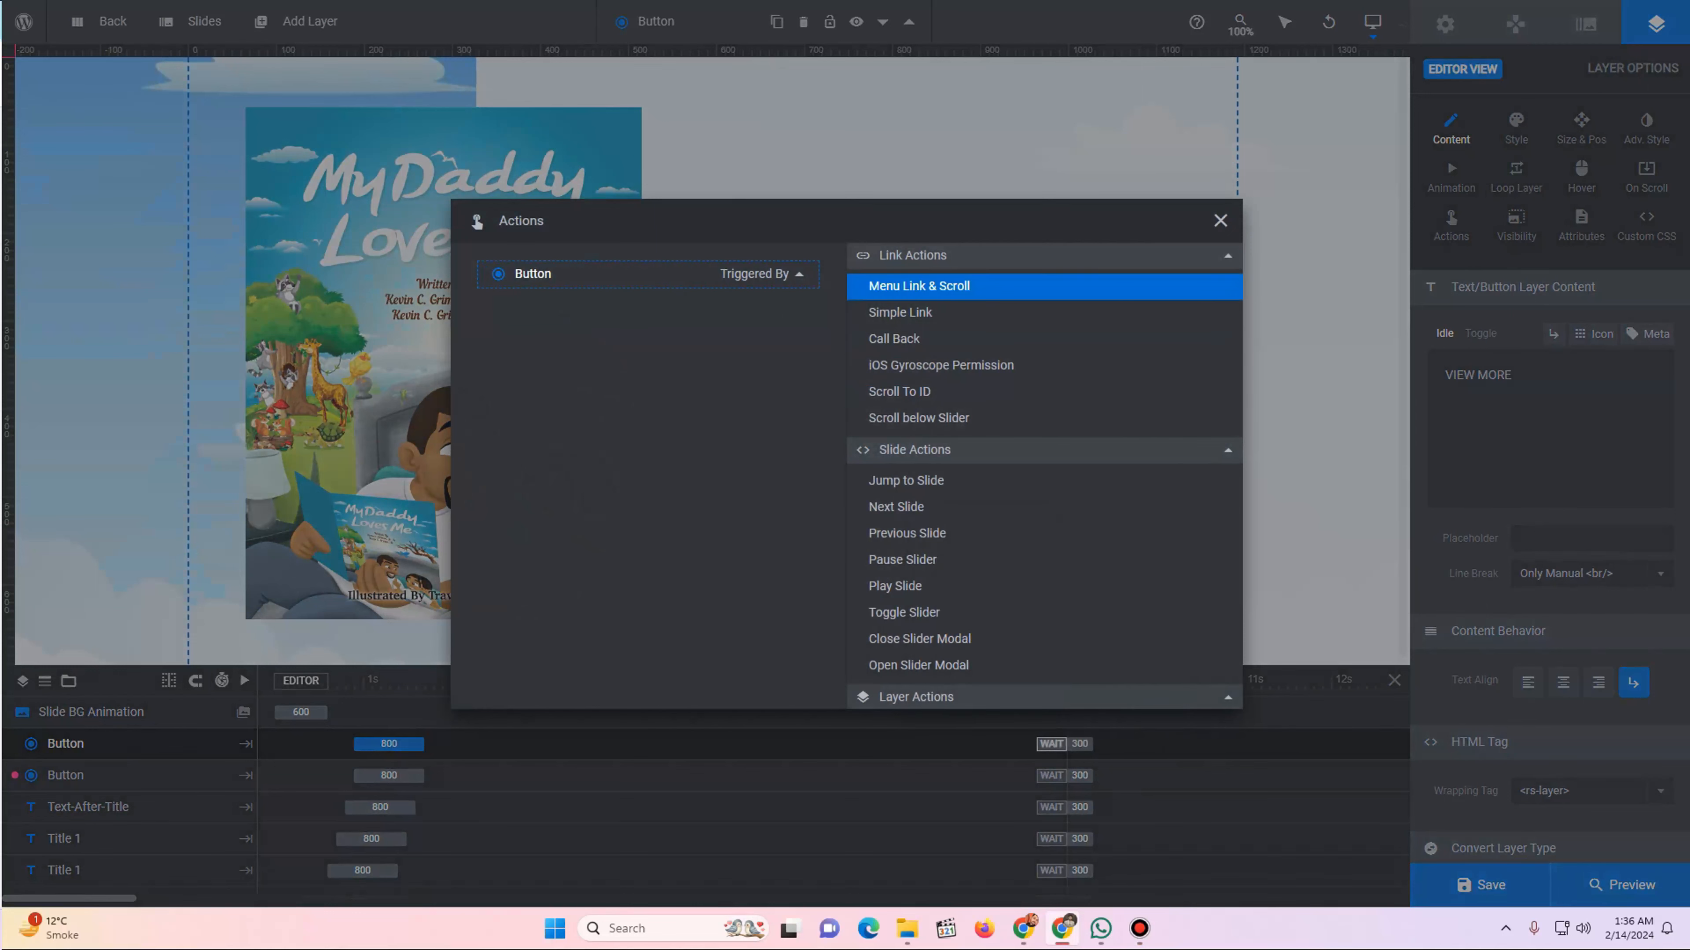
left_click(932, 312)
- Set the VIEW MORE link URL to the copied path /product/my-daddy-loves-me, close the actions and save the slider
left_click(1078, 370)
key("ctrl+v")
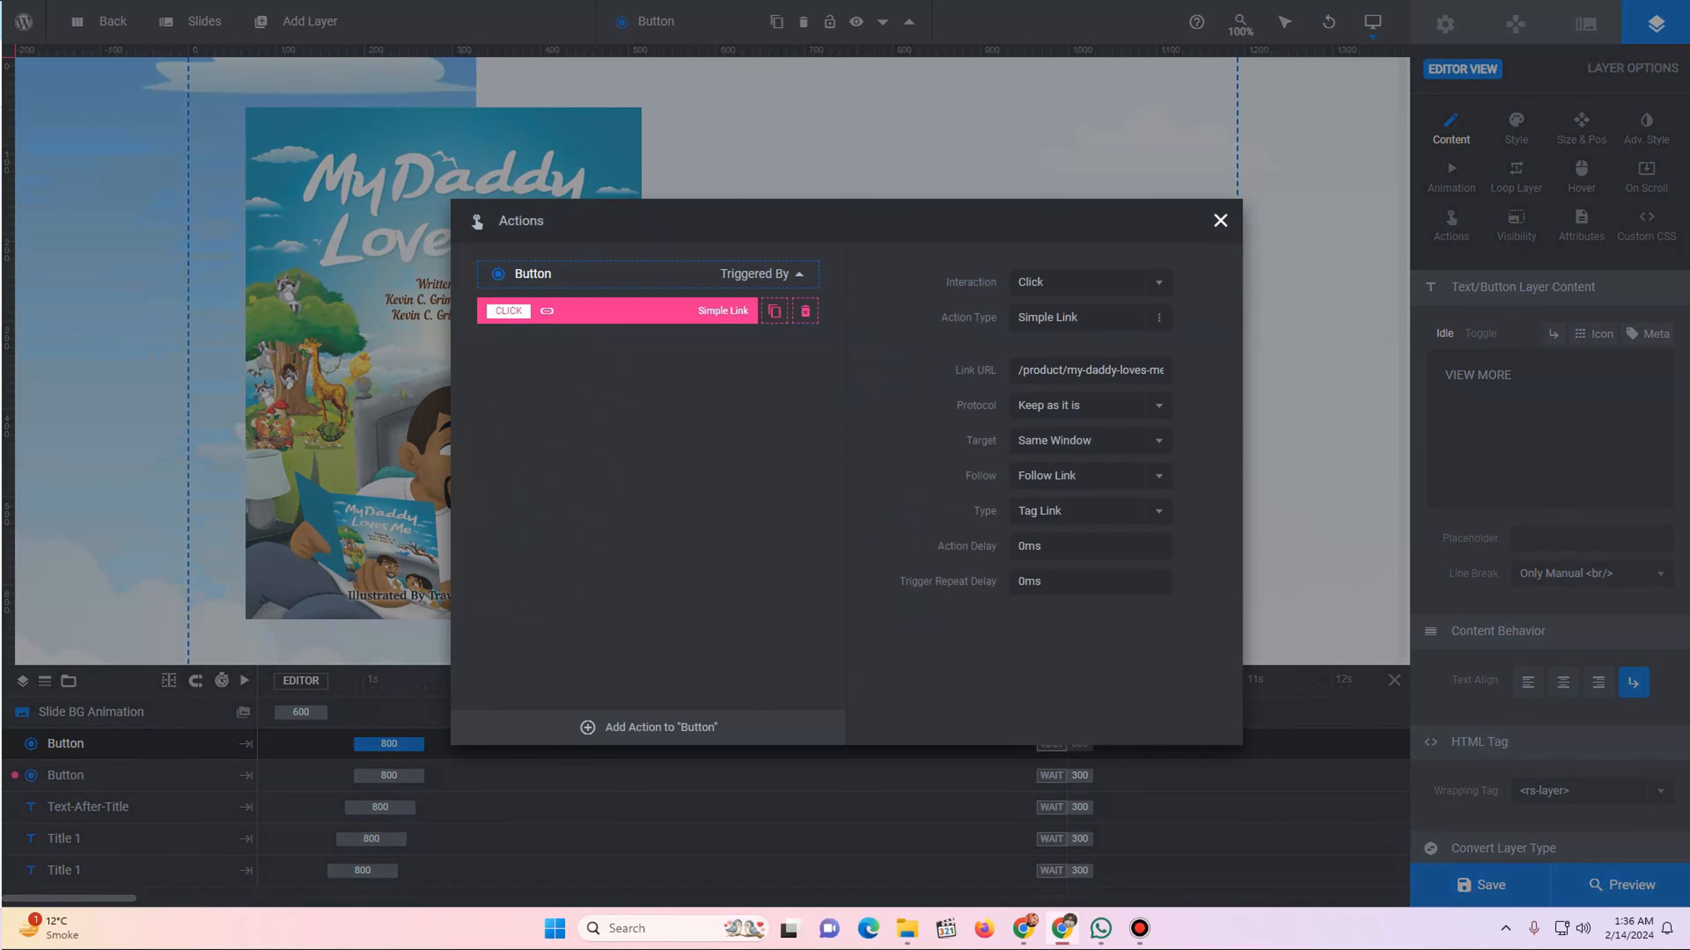
left_click(1220, 221)
key("ctrl+s")
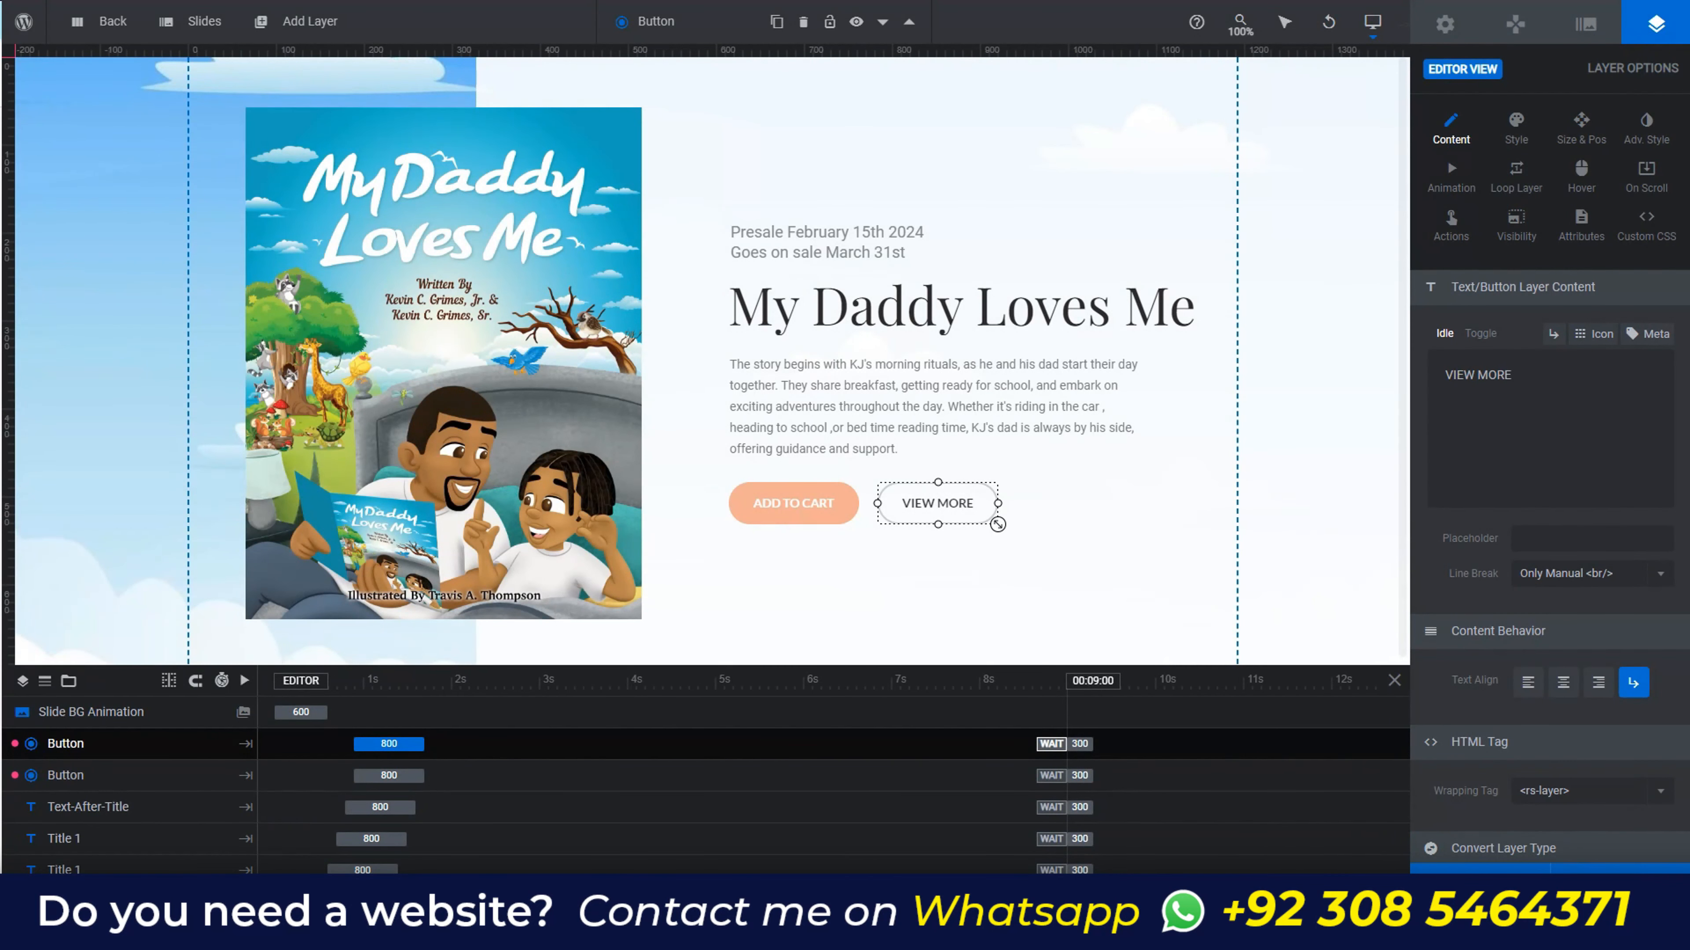
- Leave the slider editor for the WordPress admin and open the store's home page to check the slider
mouse_move(24, 22)
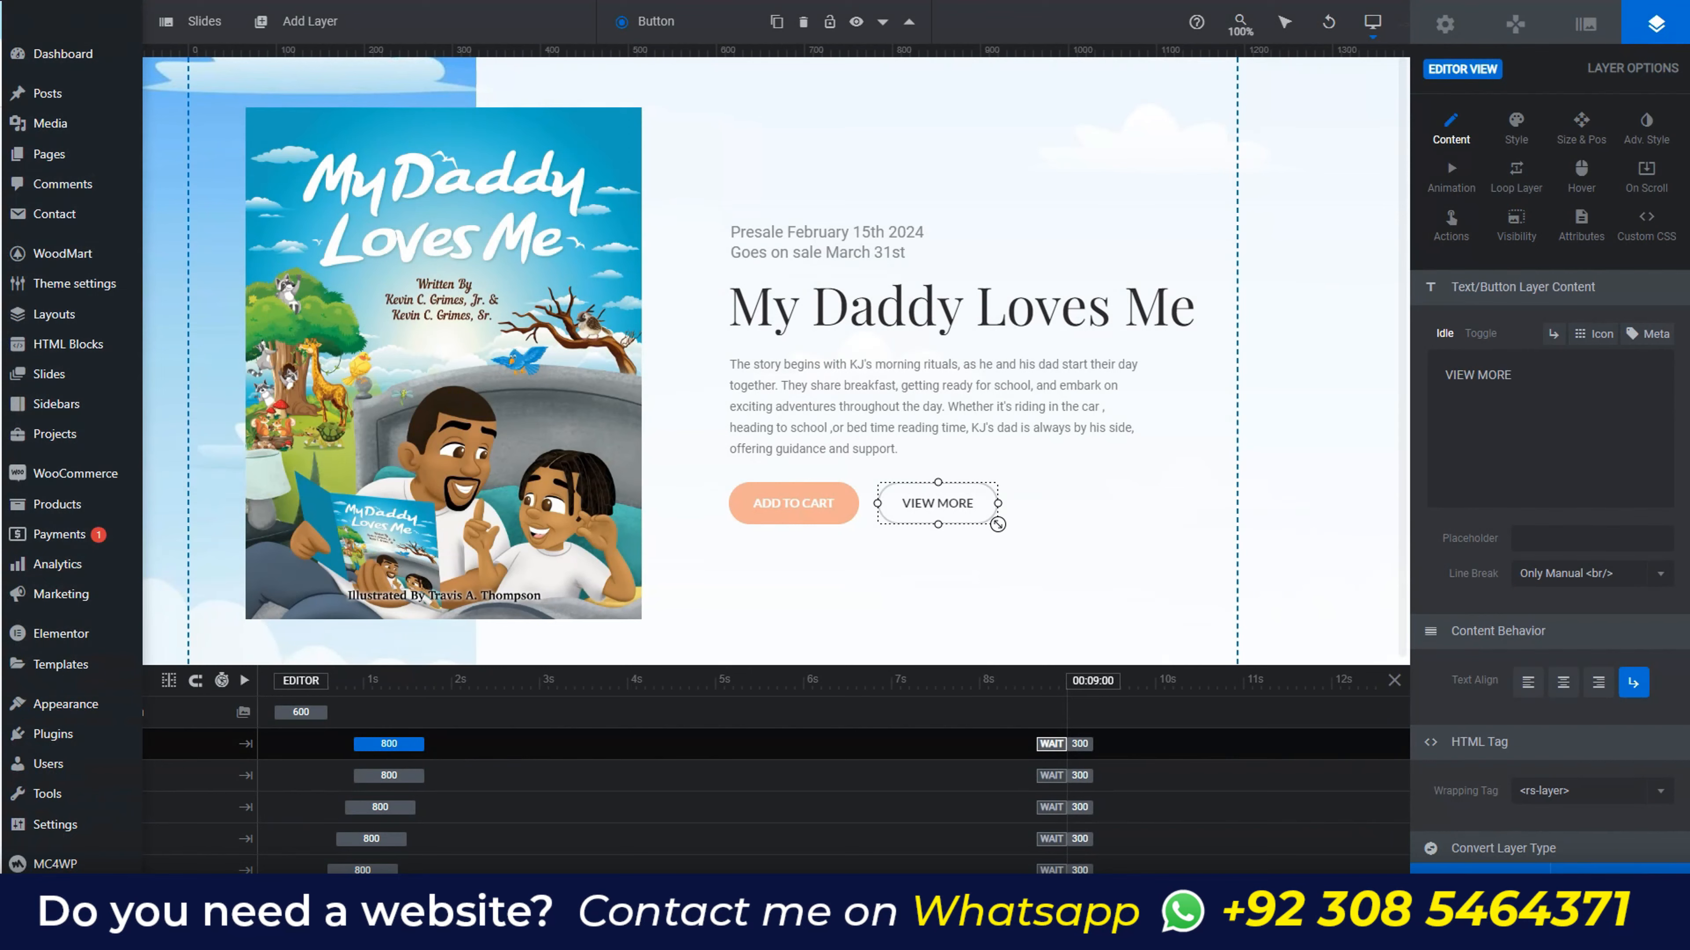
key("F5")
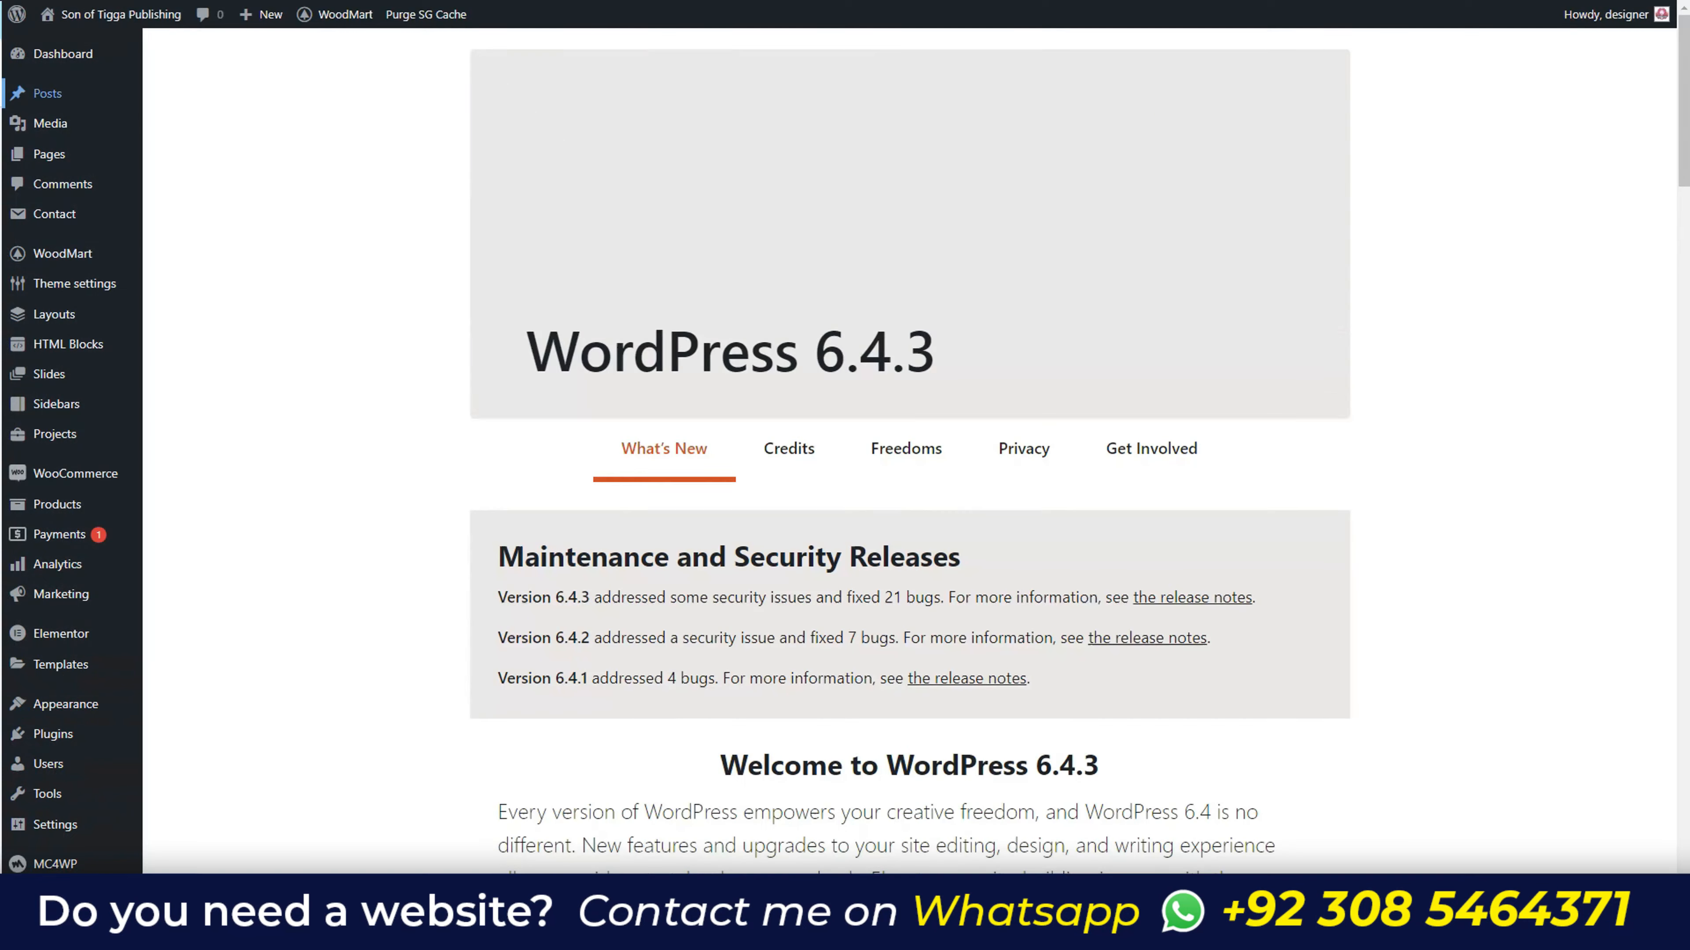
mouse_move(106, 14)
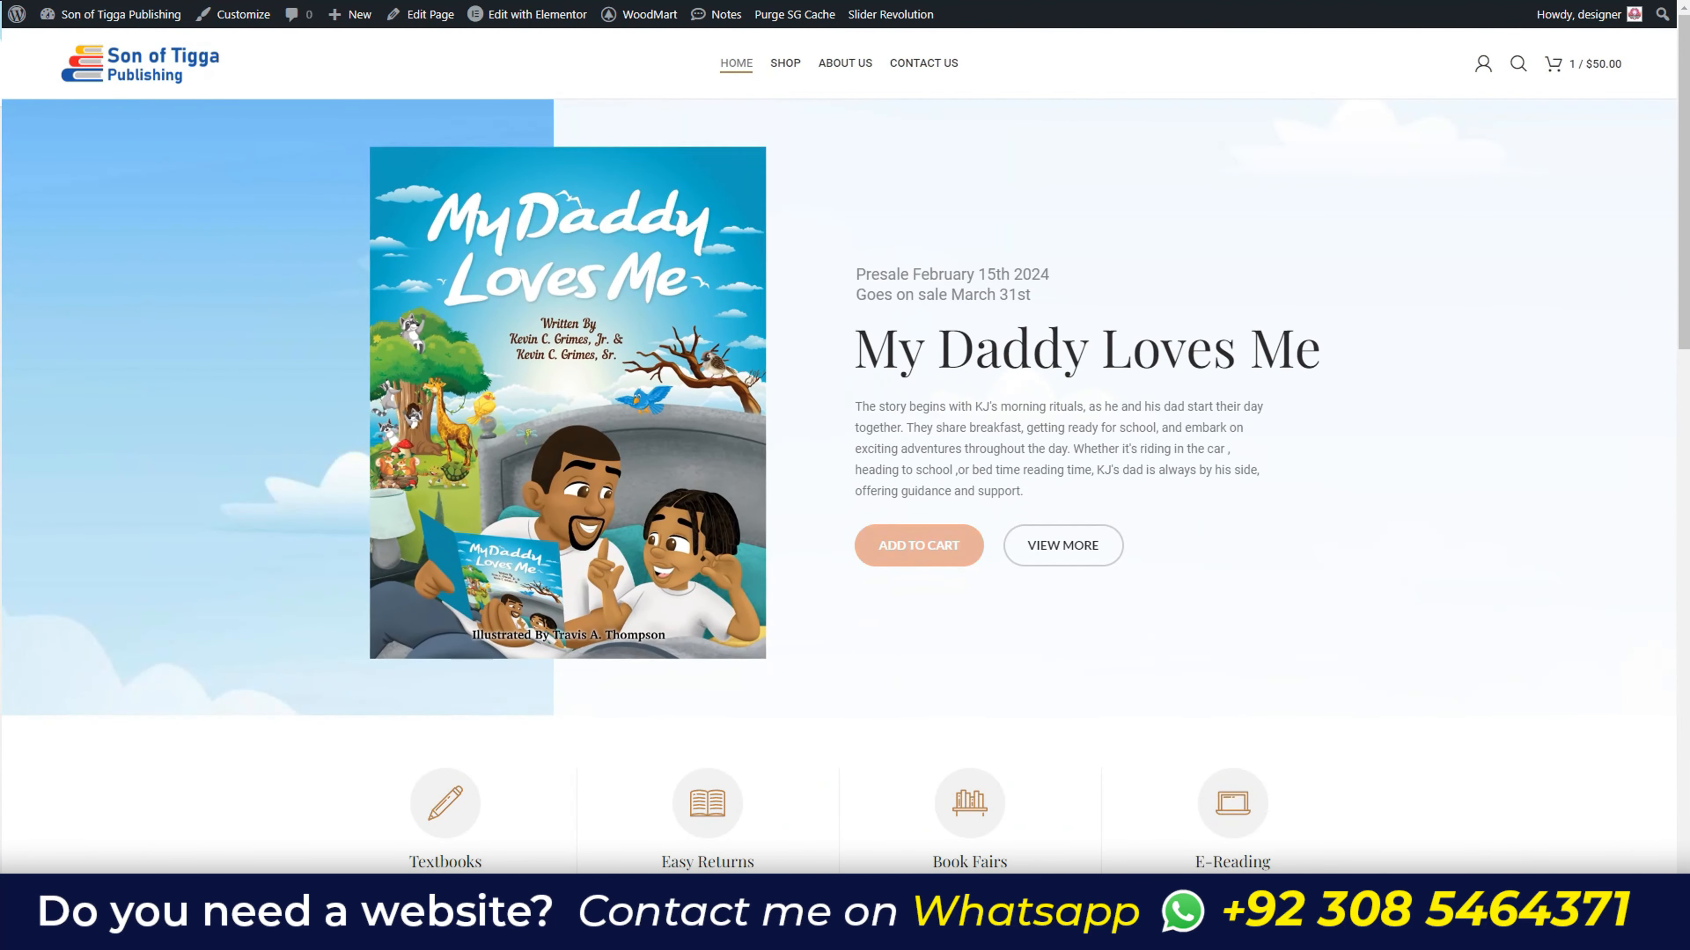
- Follow the slider's VIEW MORE link and review the My Daddy Loves Me product page from its presale details to the footer
left_click(1062, 545)
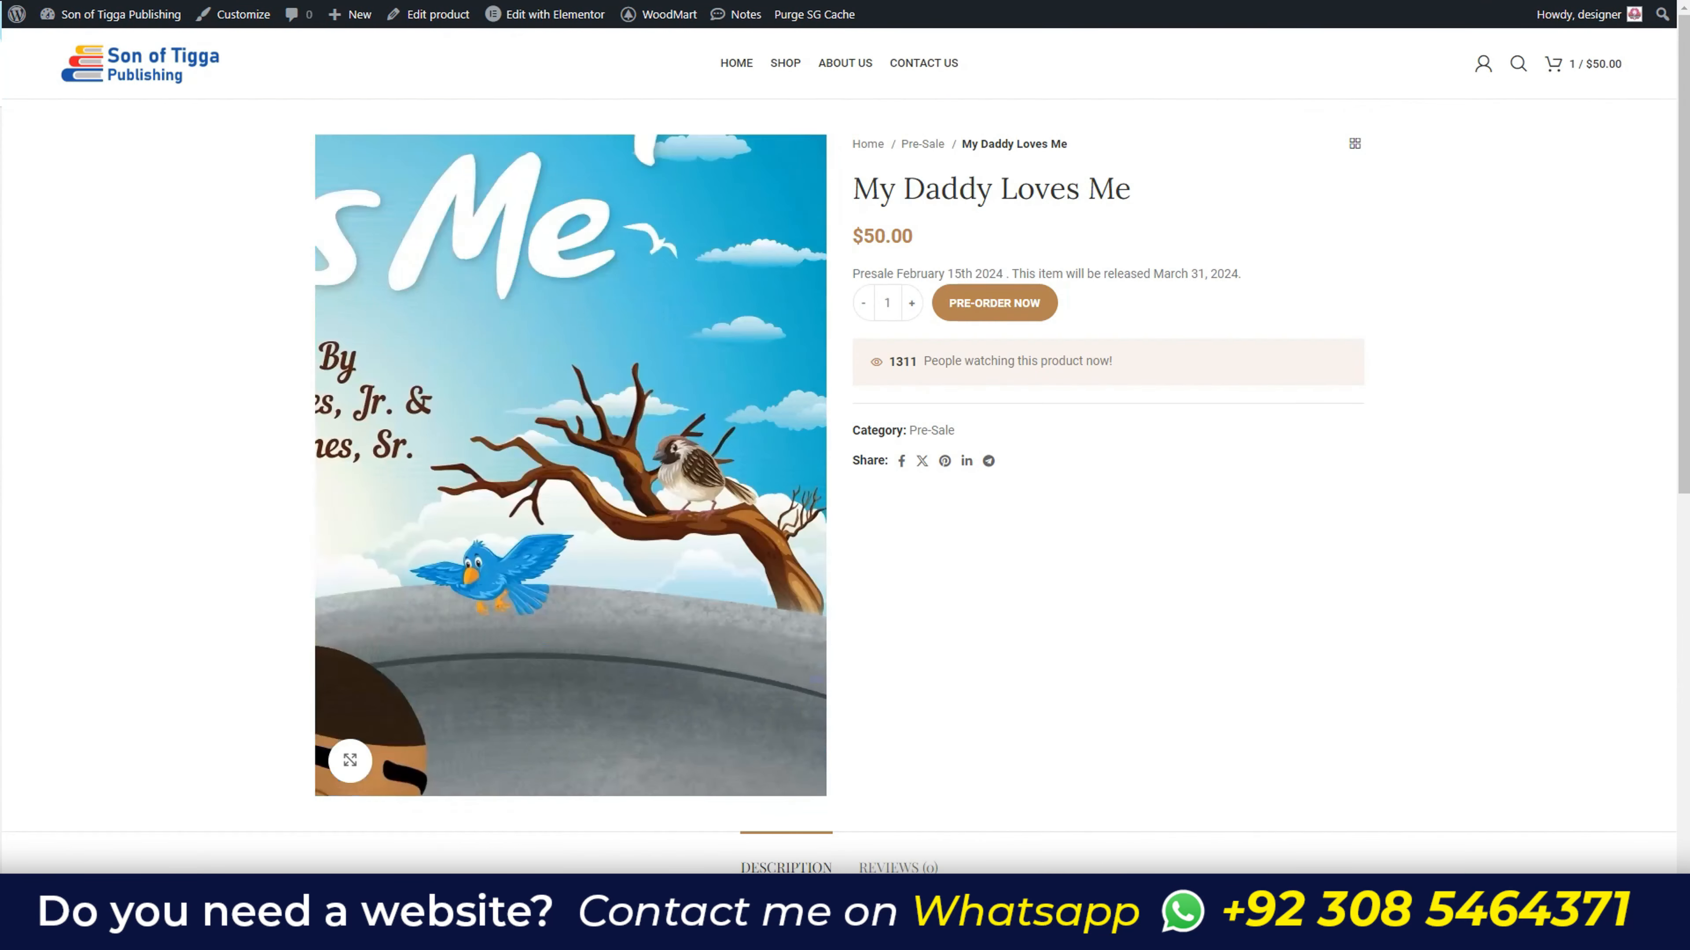
scroll(843, 466, "down", 5)
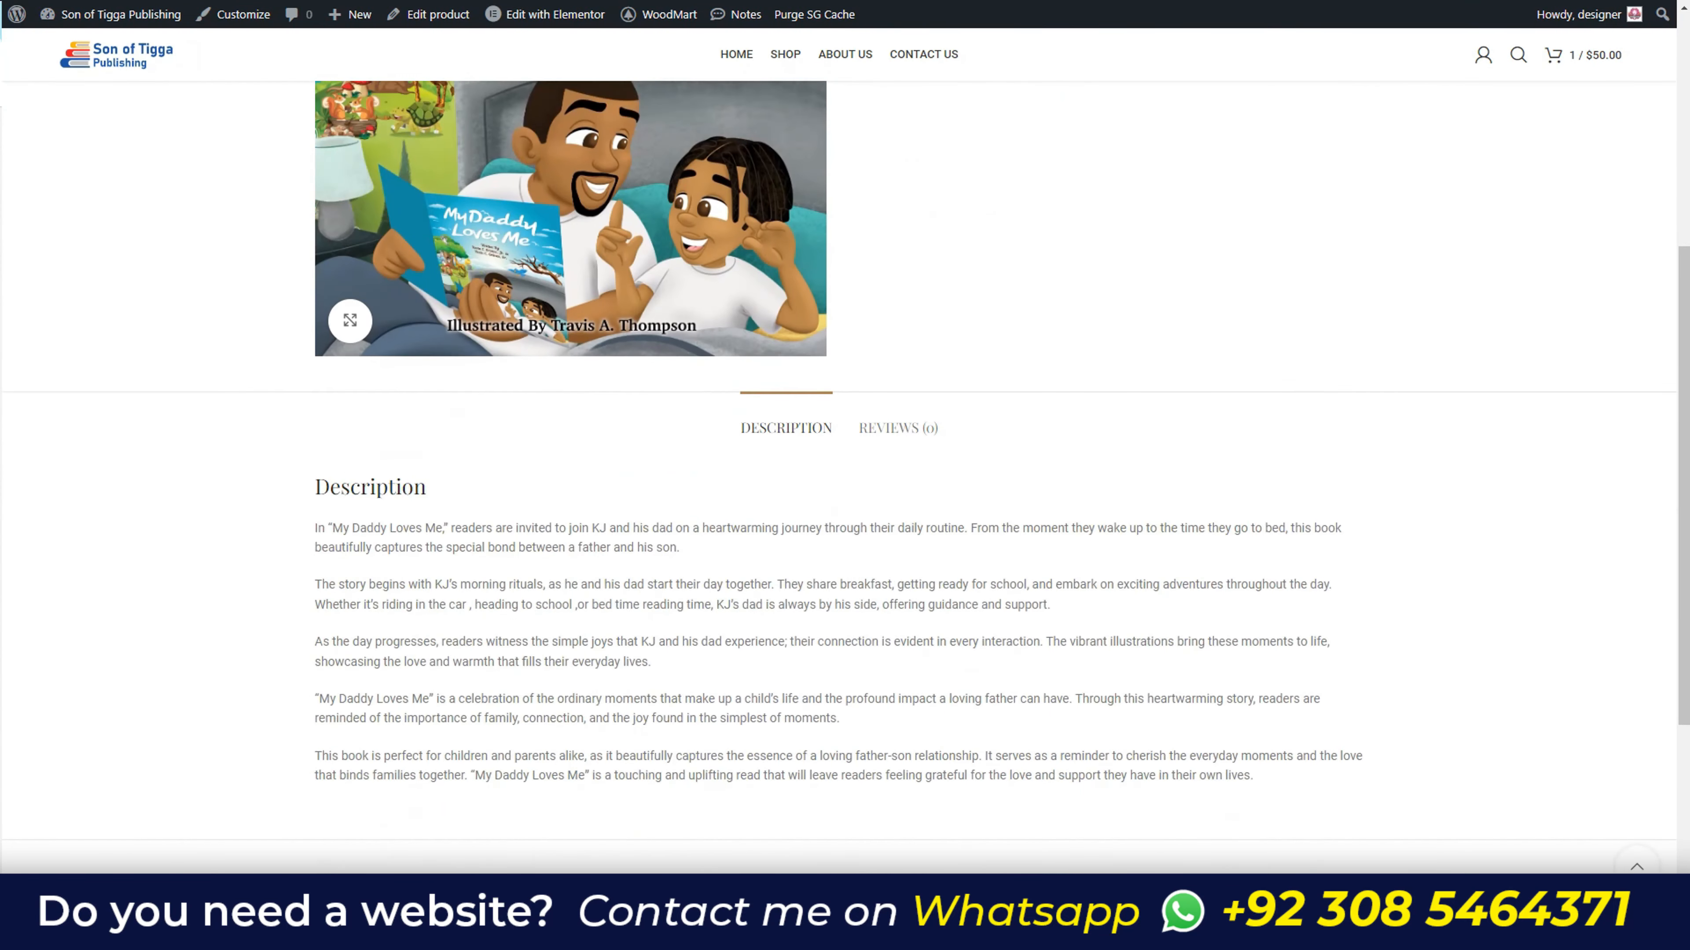
scroll(843, 465, "up", 5)
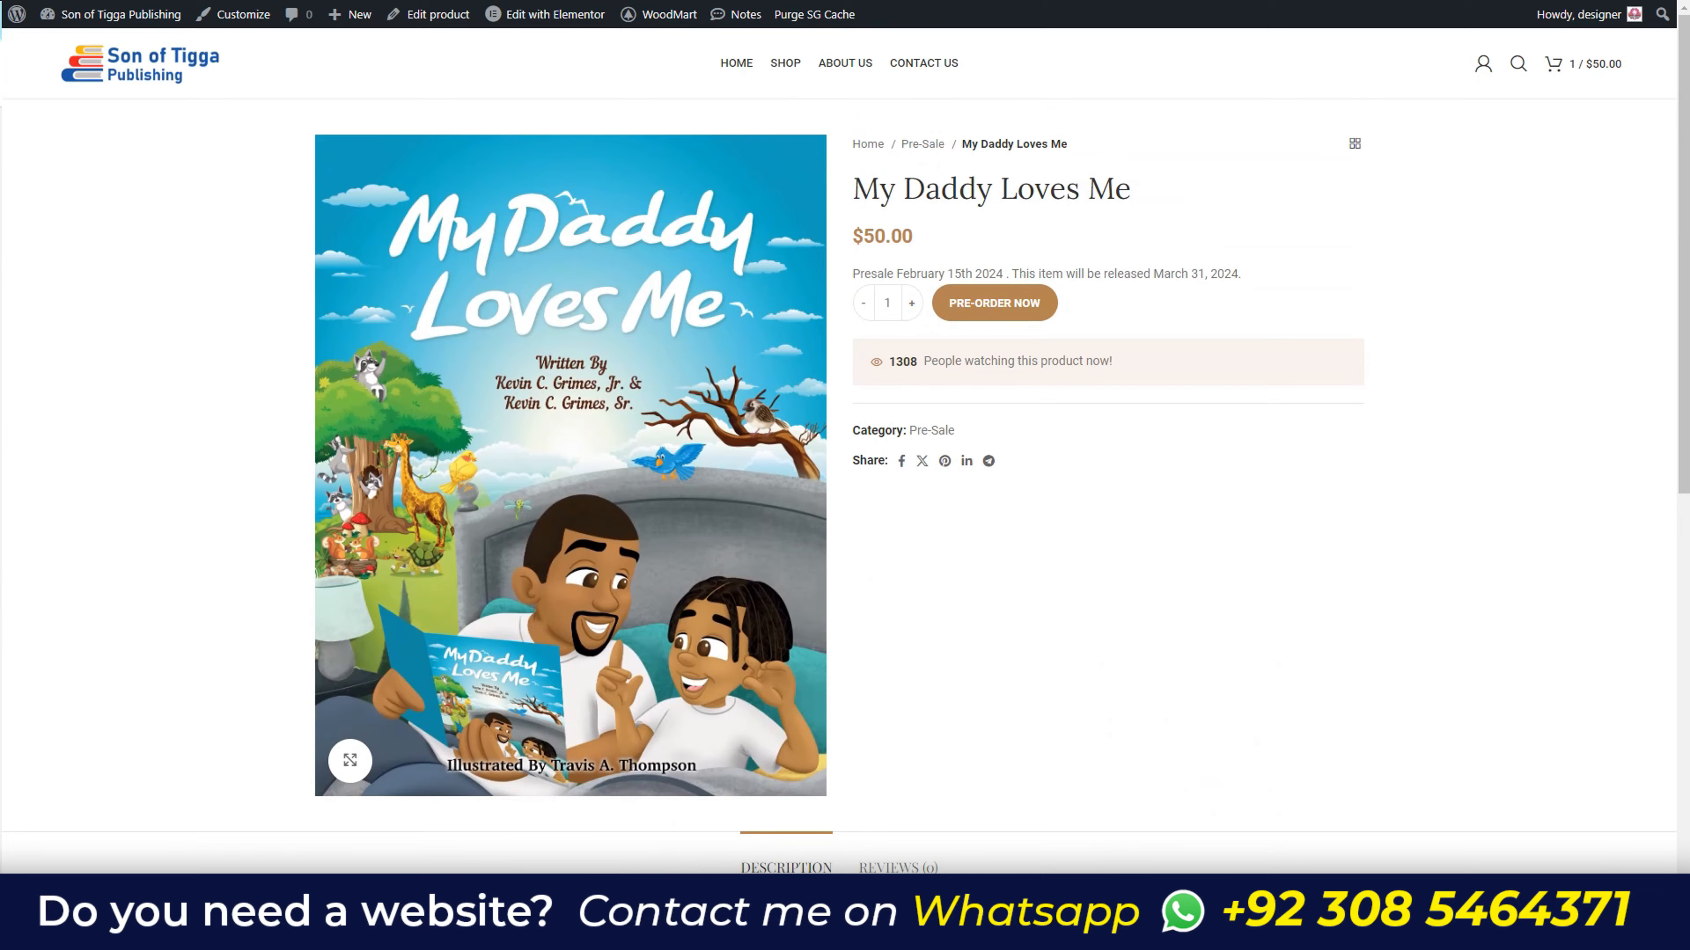
scroll(844, 466, "down", 8)
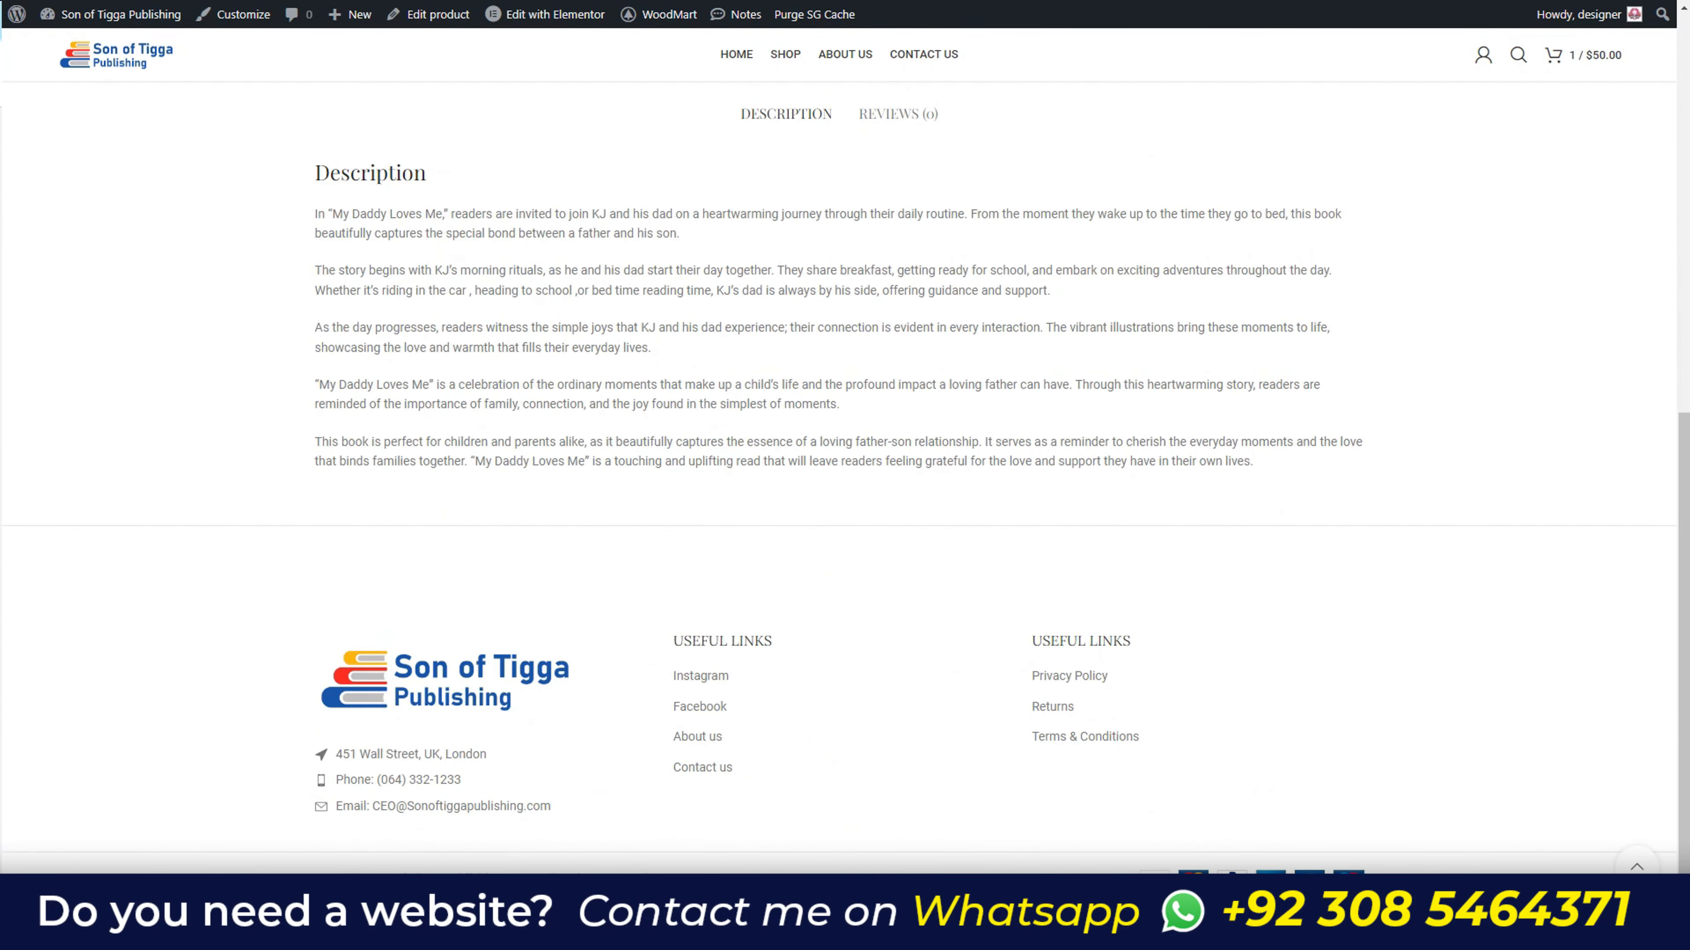
scroll(844, 466, "up", 8)
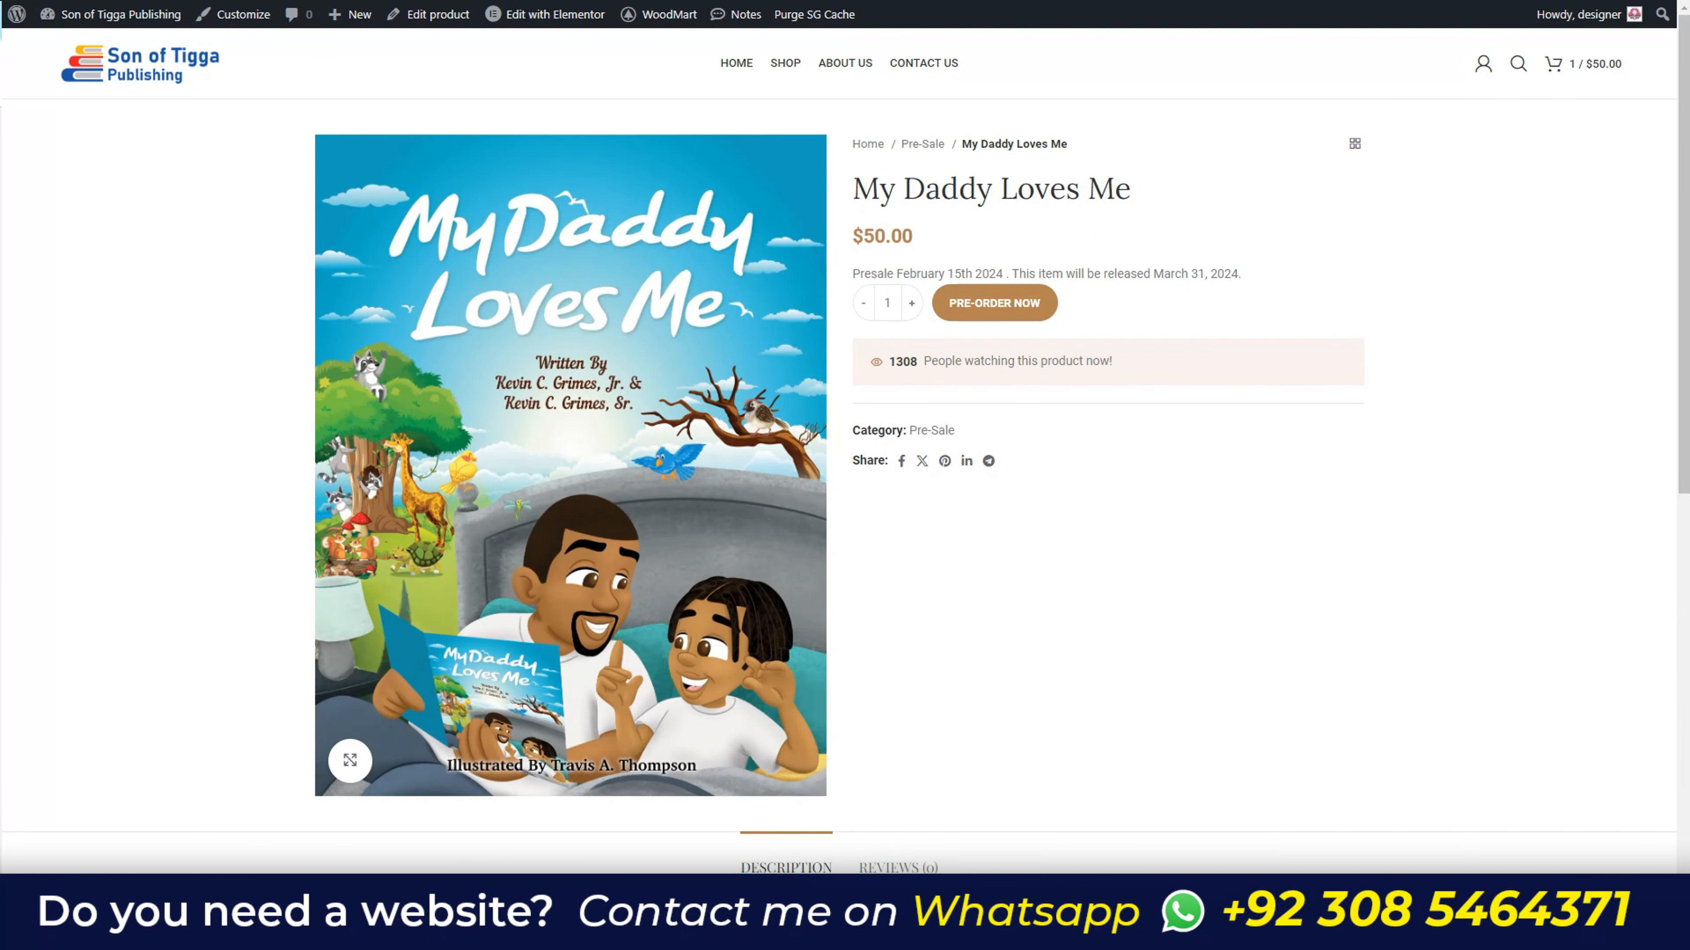
- Return to the store's home page and look over its sections down to the footer
key("alt+Left")
scroll(844, 466, "down", 3)
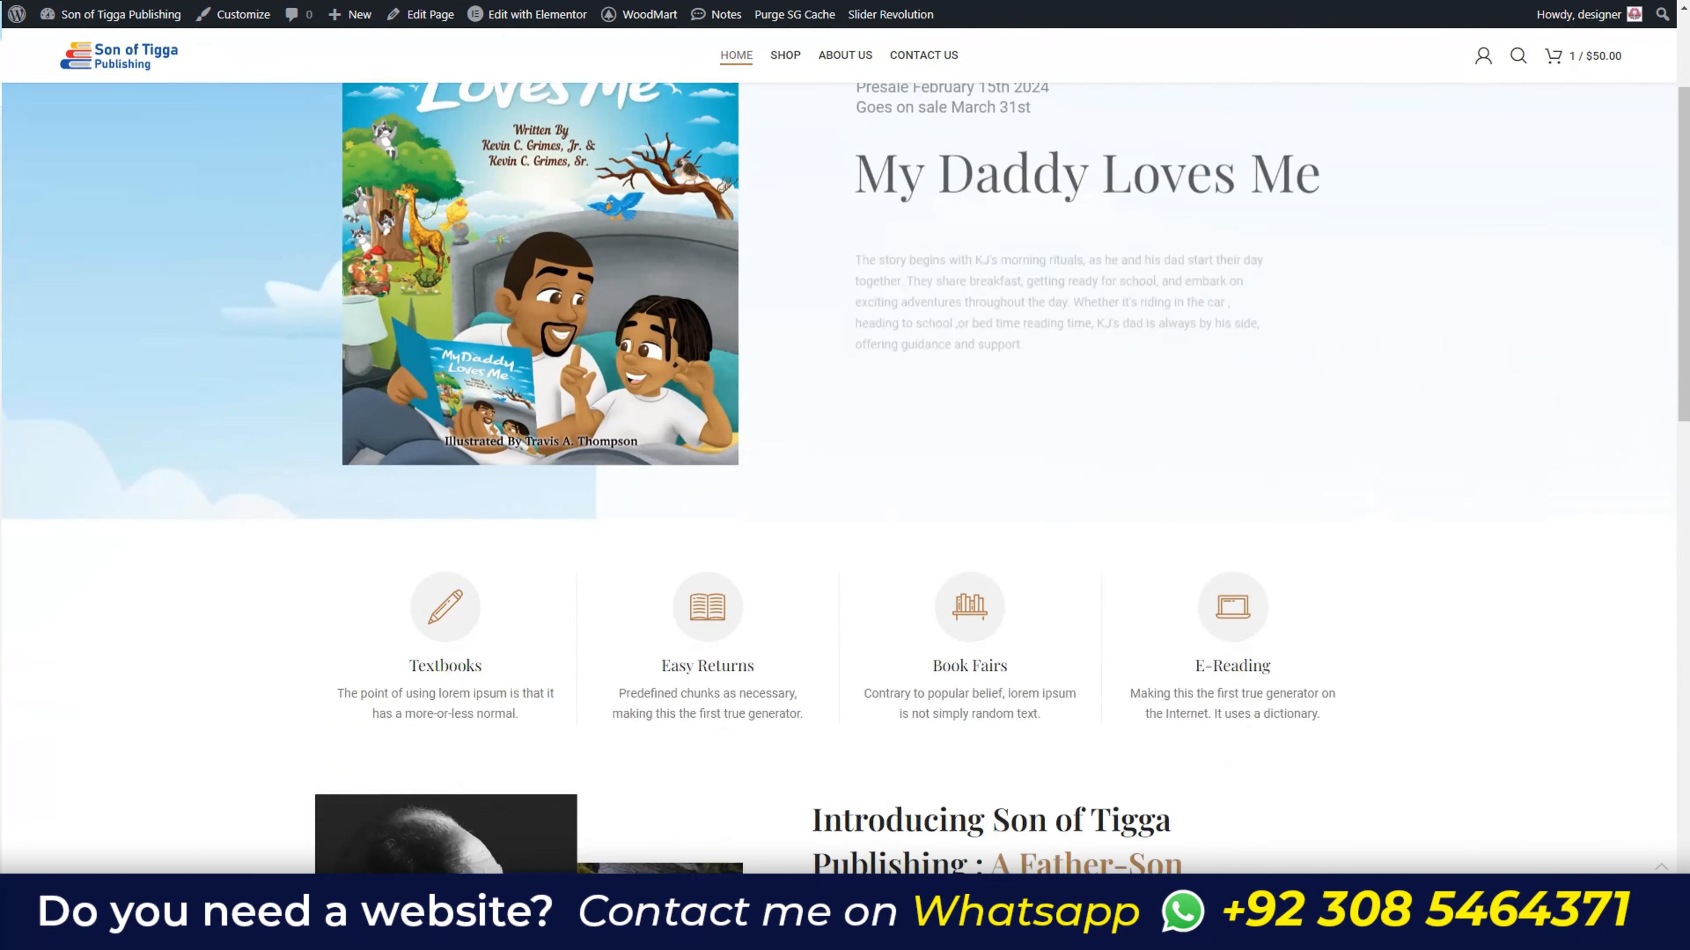
scroll(844, 466, "down", 10)
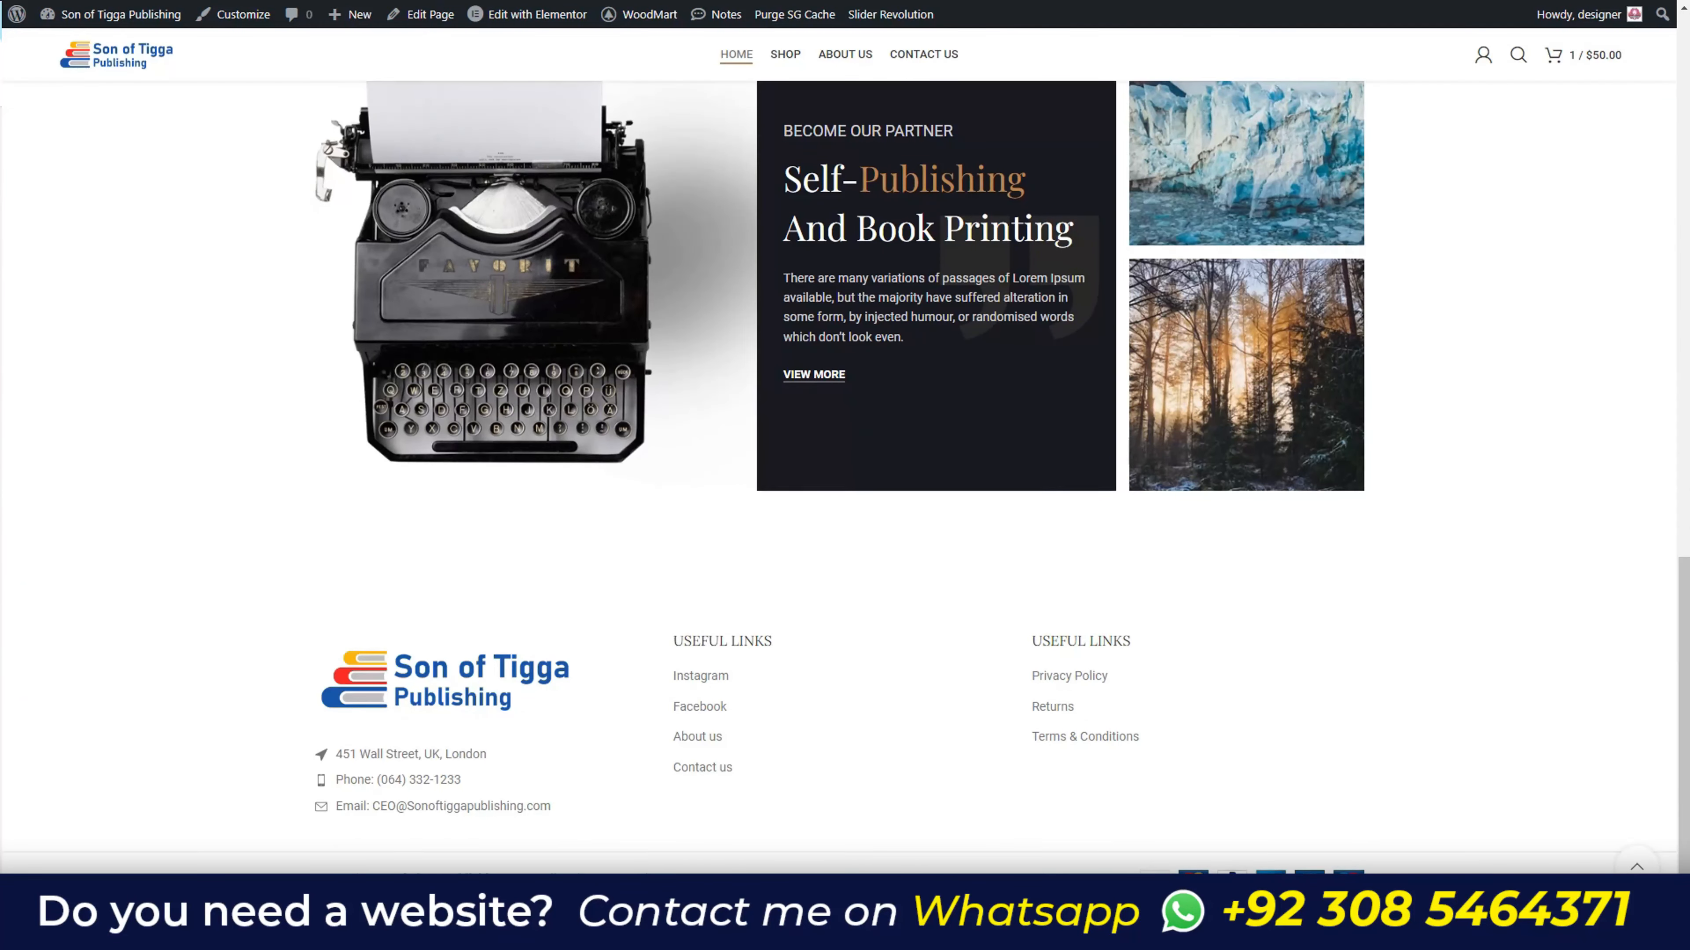
scroll(844, 466, "up", 15)
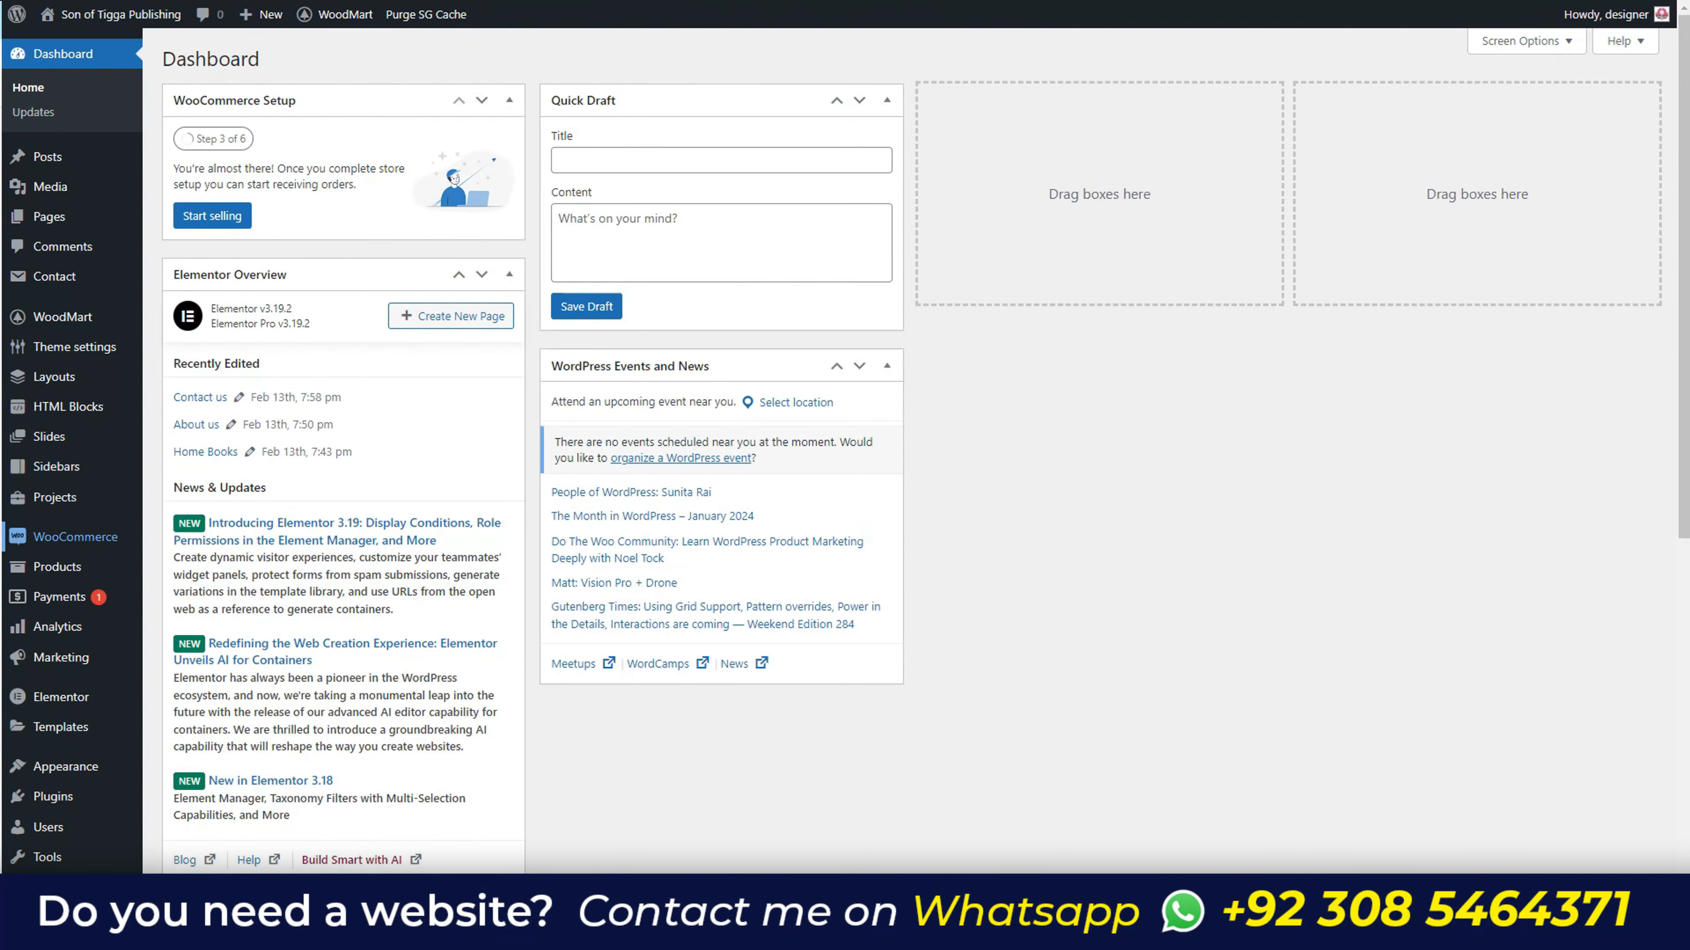
- Open the WooCommerce settings and review the General section's store address, selling, tax, coupon and currency options
mouse_move(73, 537)
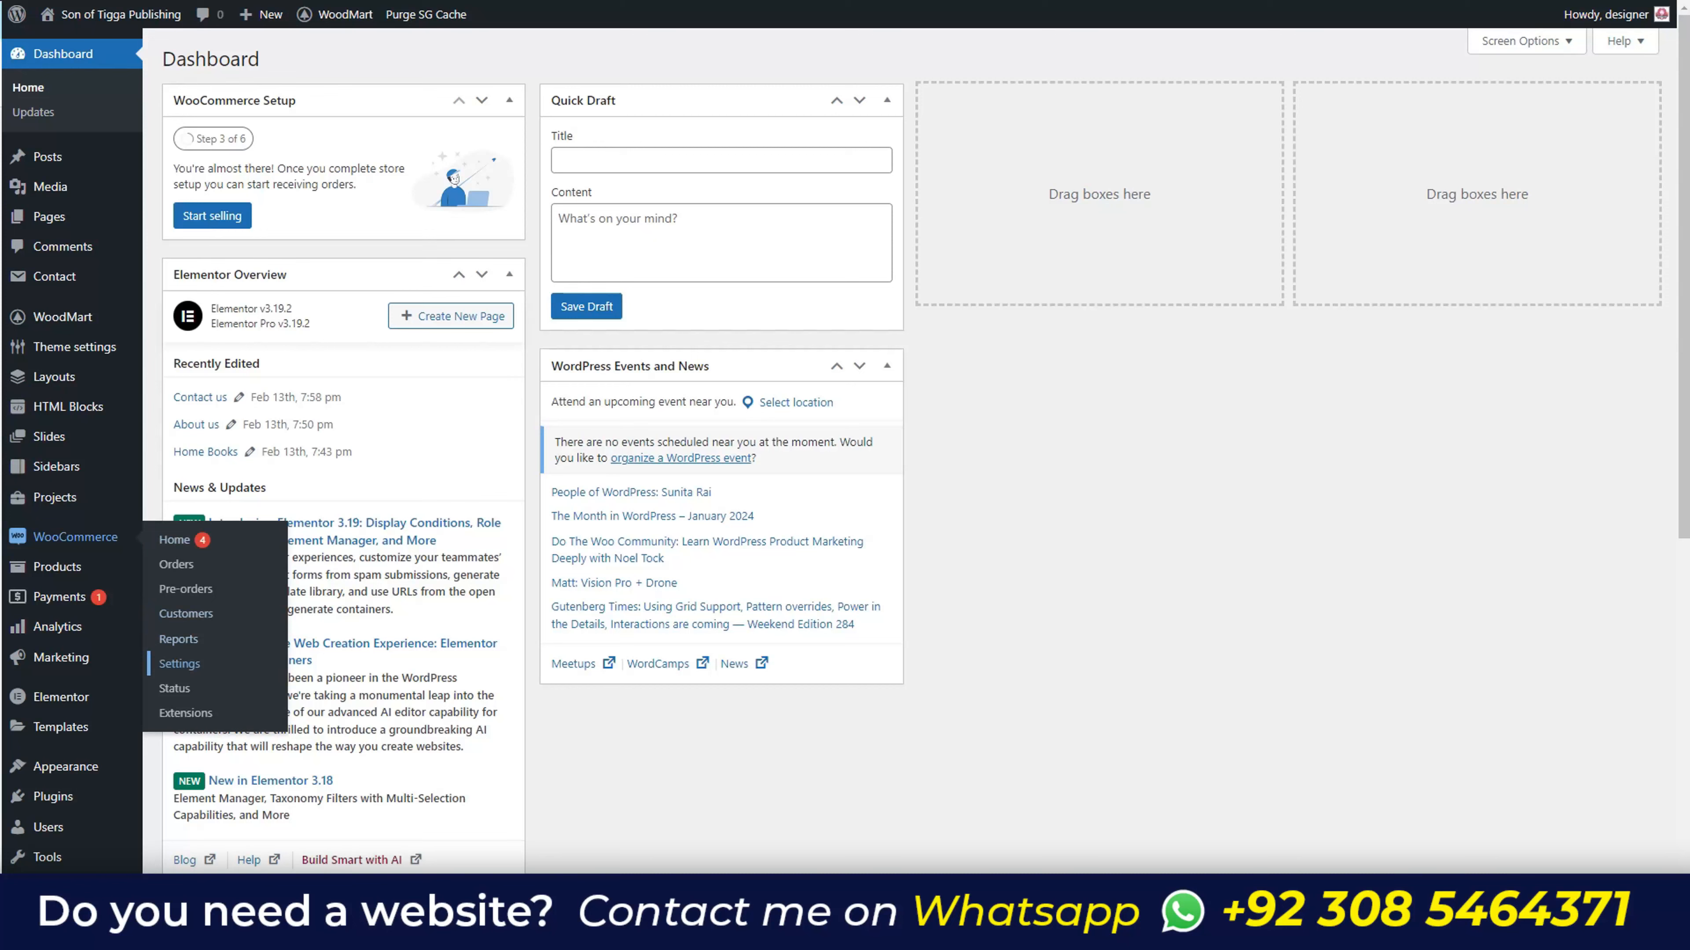
left_click(179, 664)
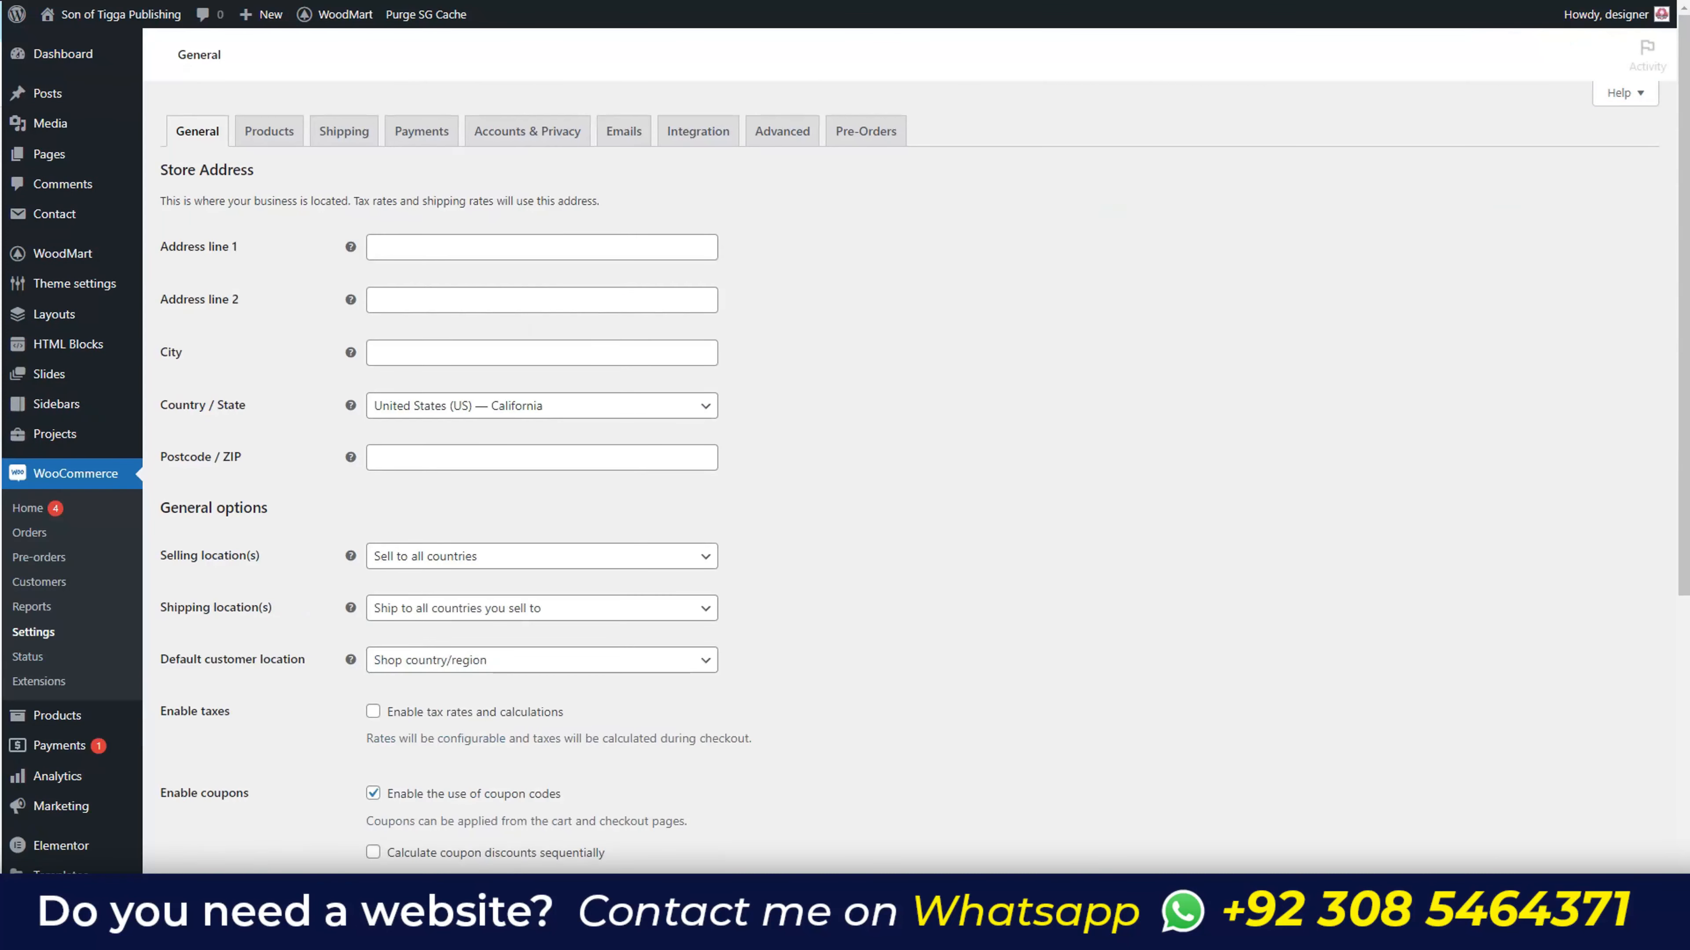
left_click(541, 247)
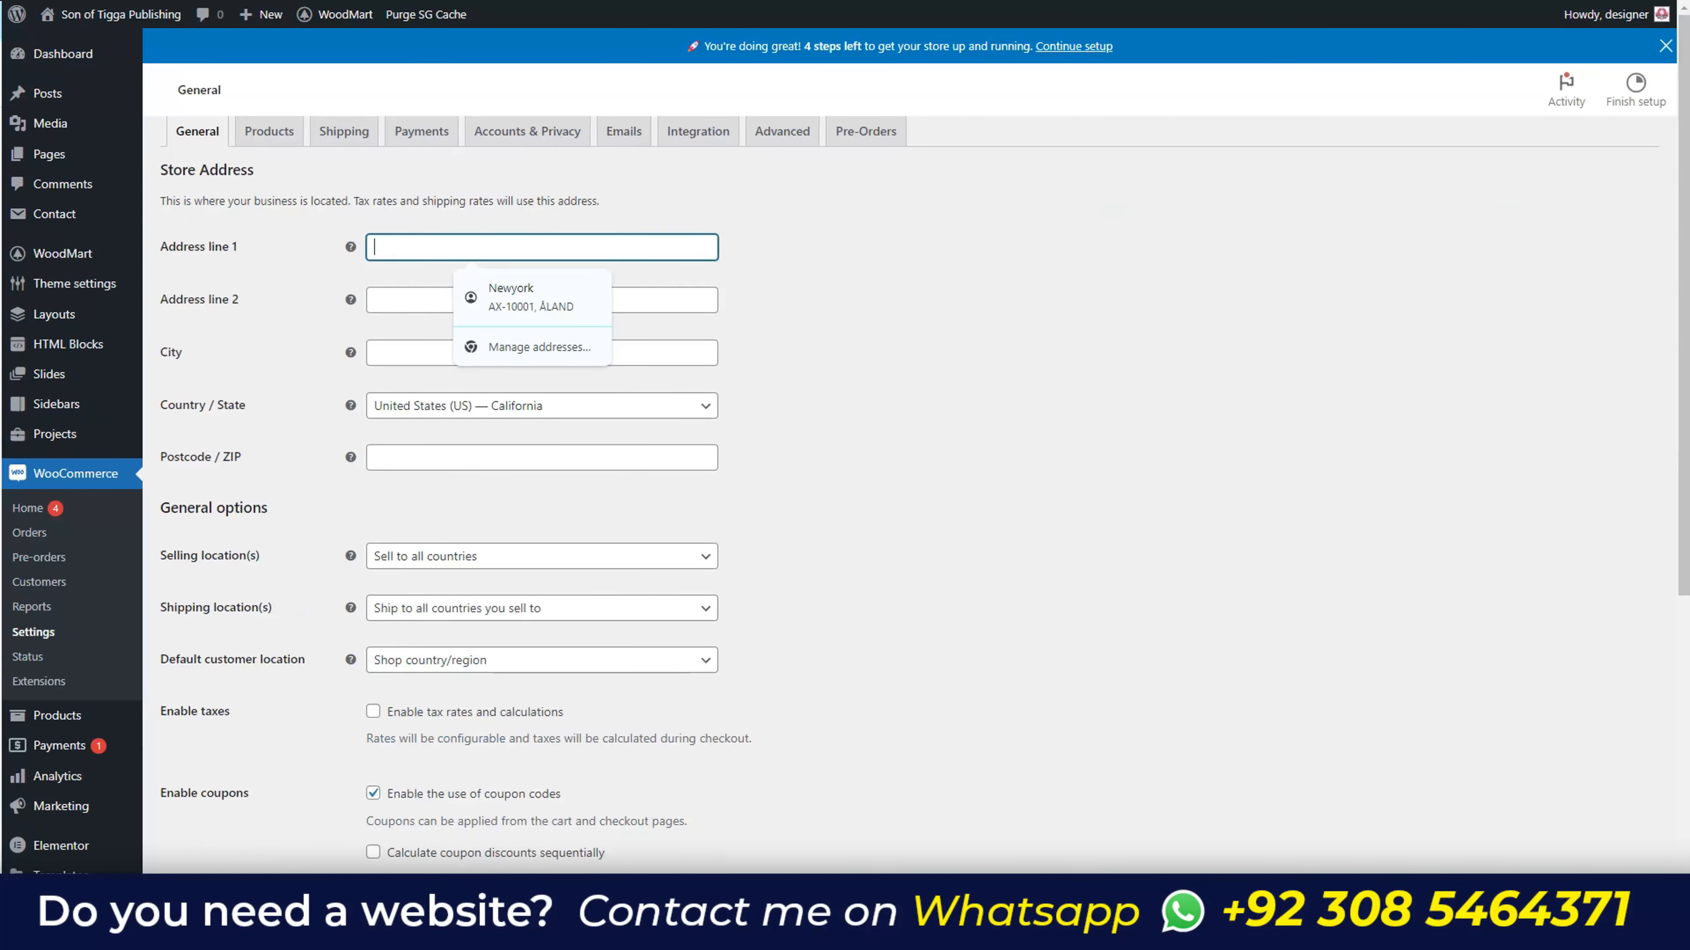
left_click(413, 300)
left_click(541, 353)
left_click(541, 458)
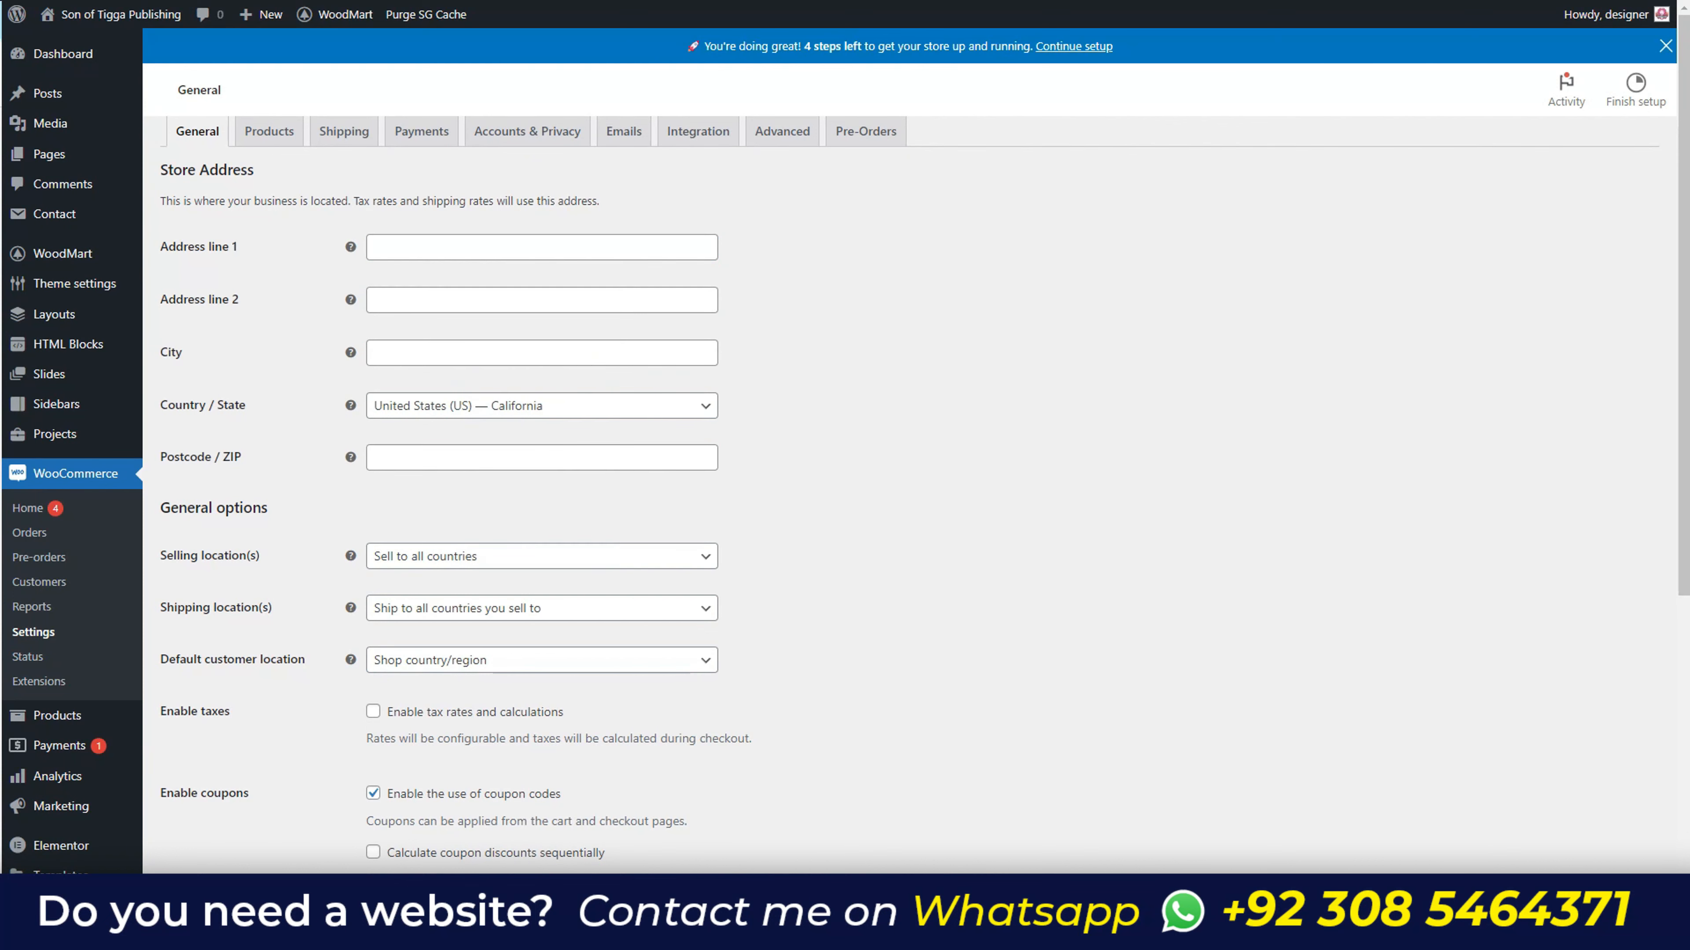
scroll(844, 493, "down", 4)
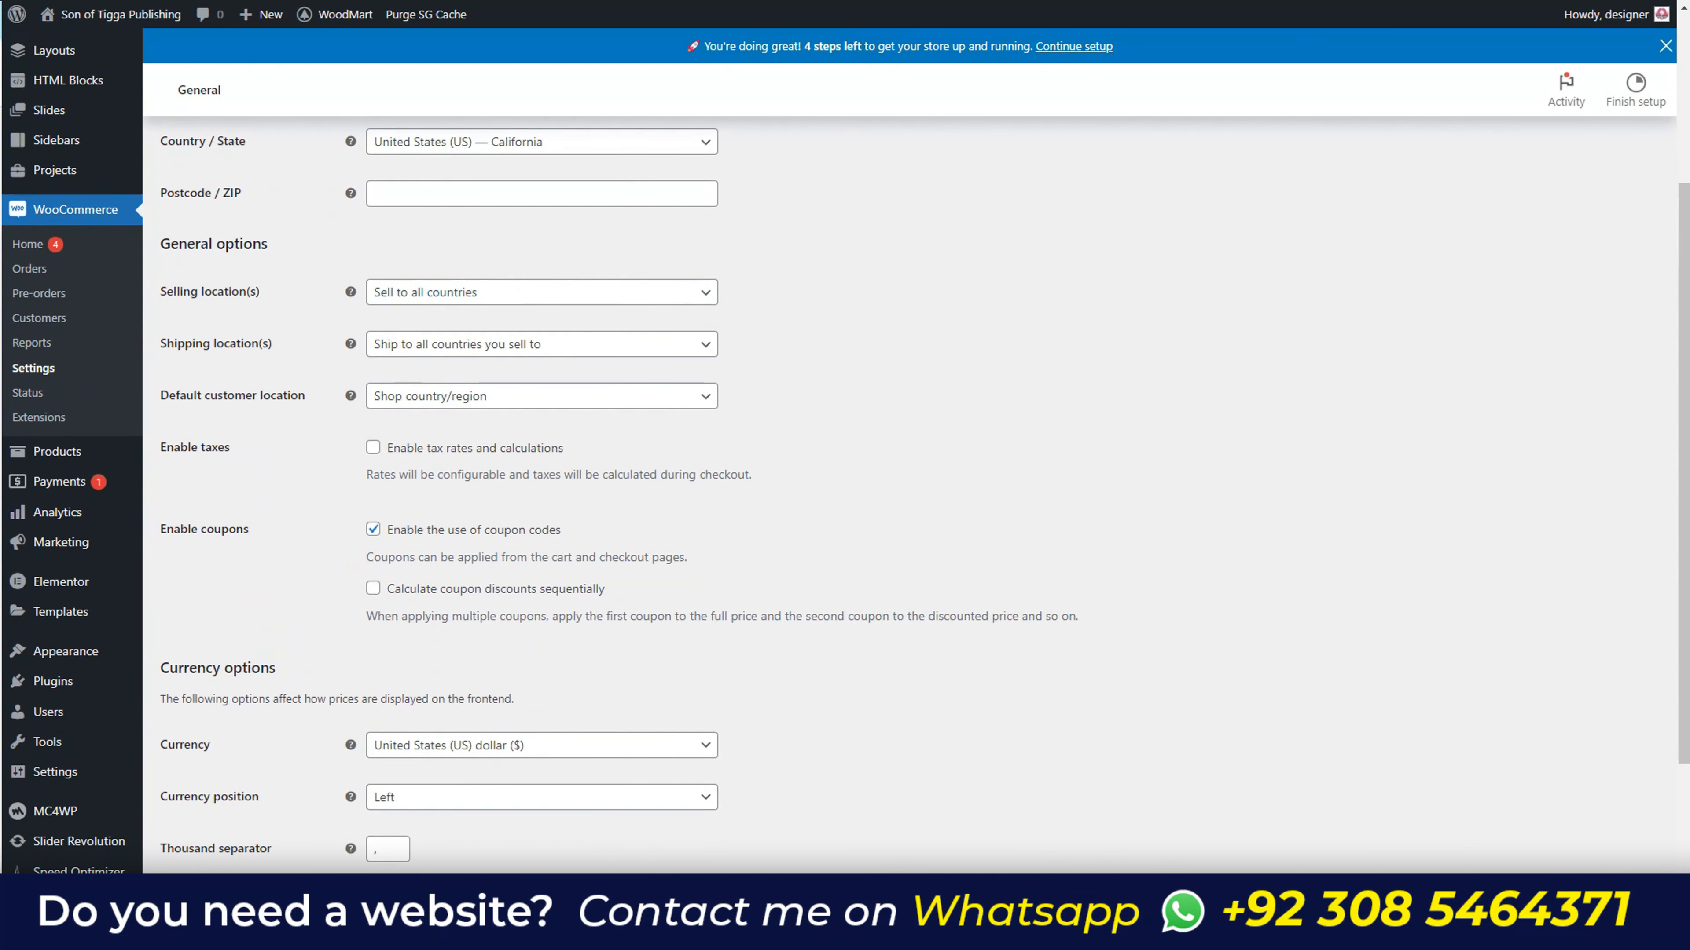
scroll(845, 451, "down", 3)
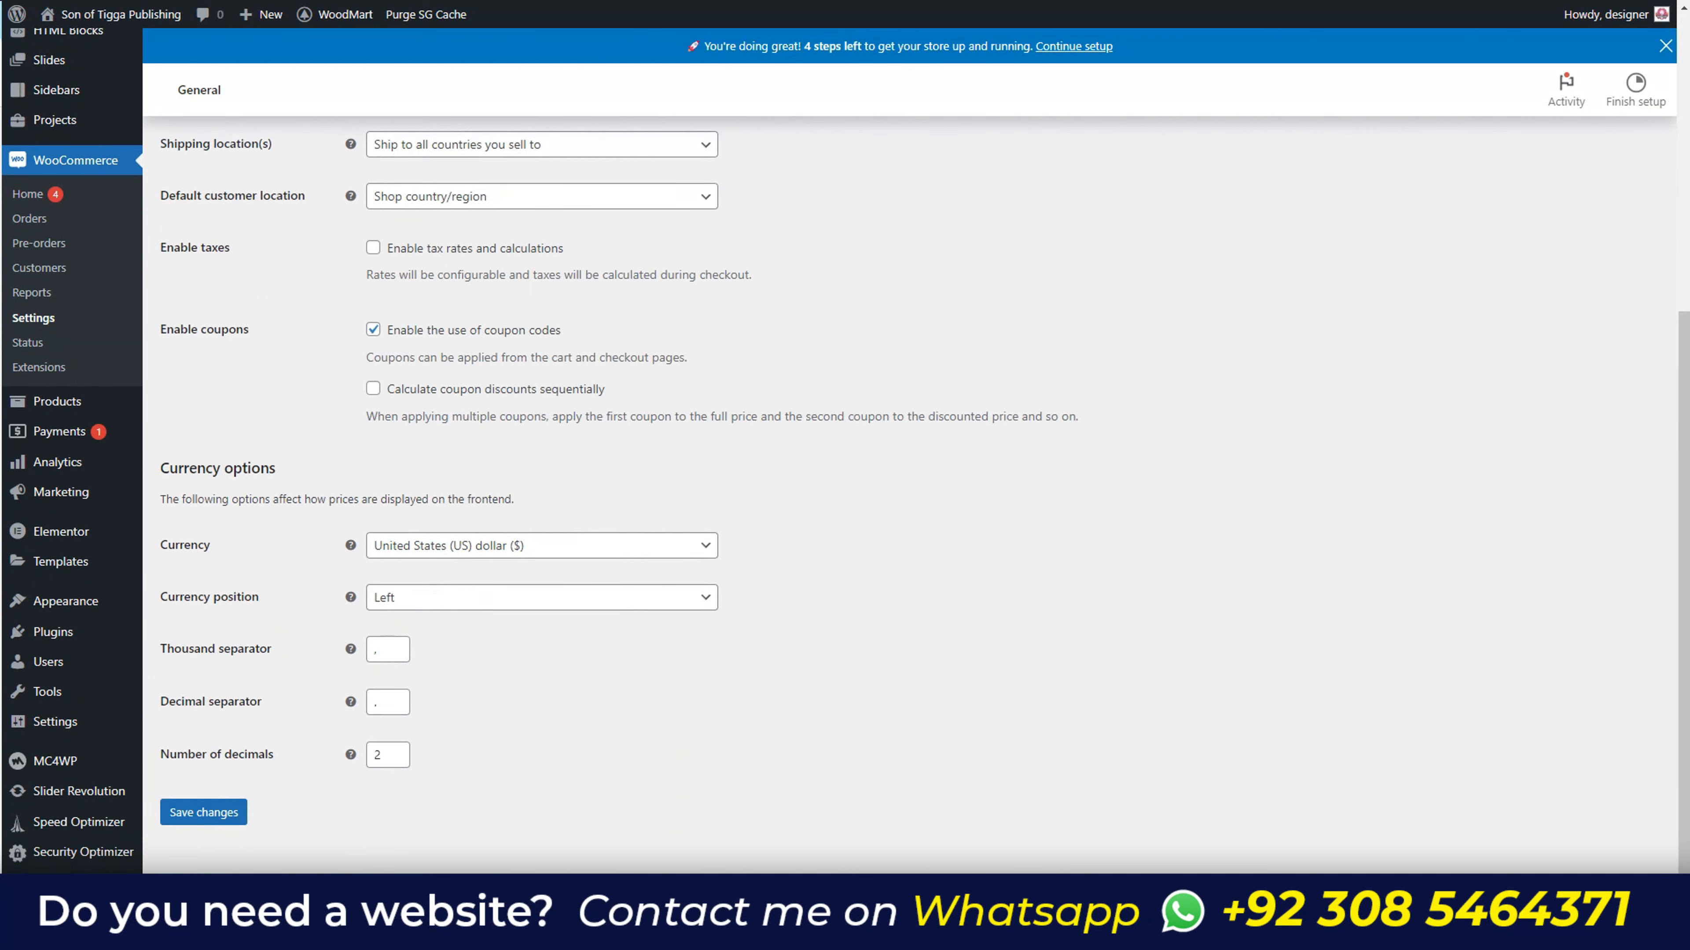
scroll(845, 493, "up", 7)
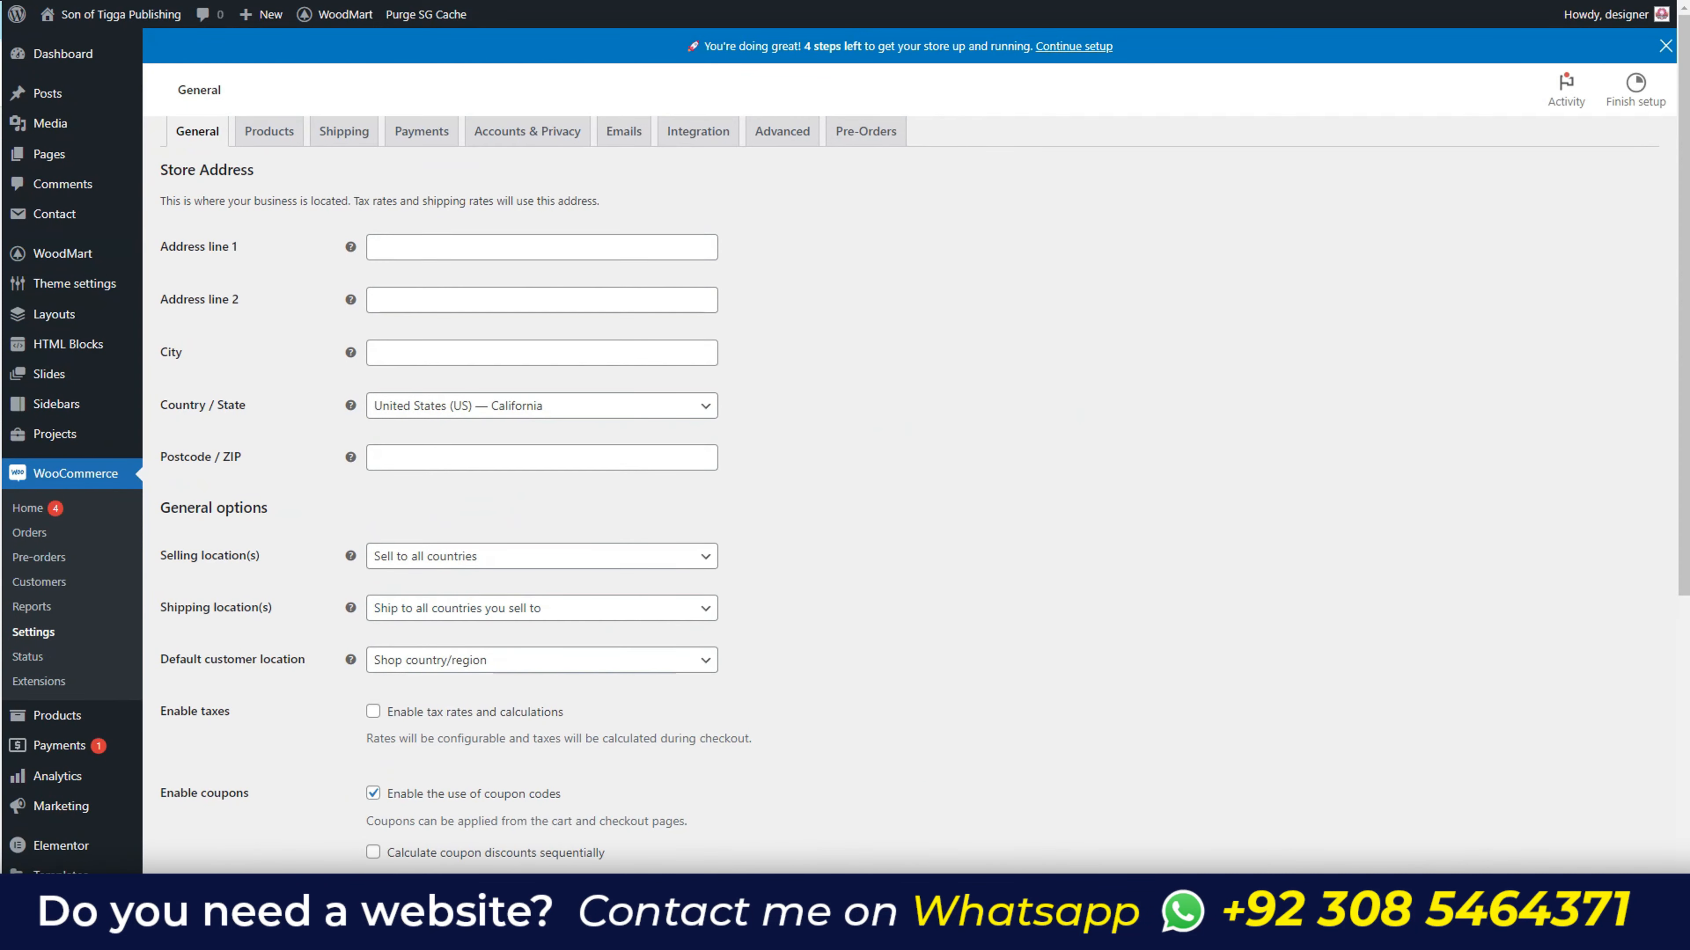
- Review the WooCommerce Shipping, Payments, and Accounts & Privacy settings
left_click(343, 131)
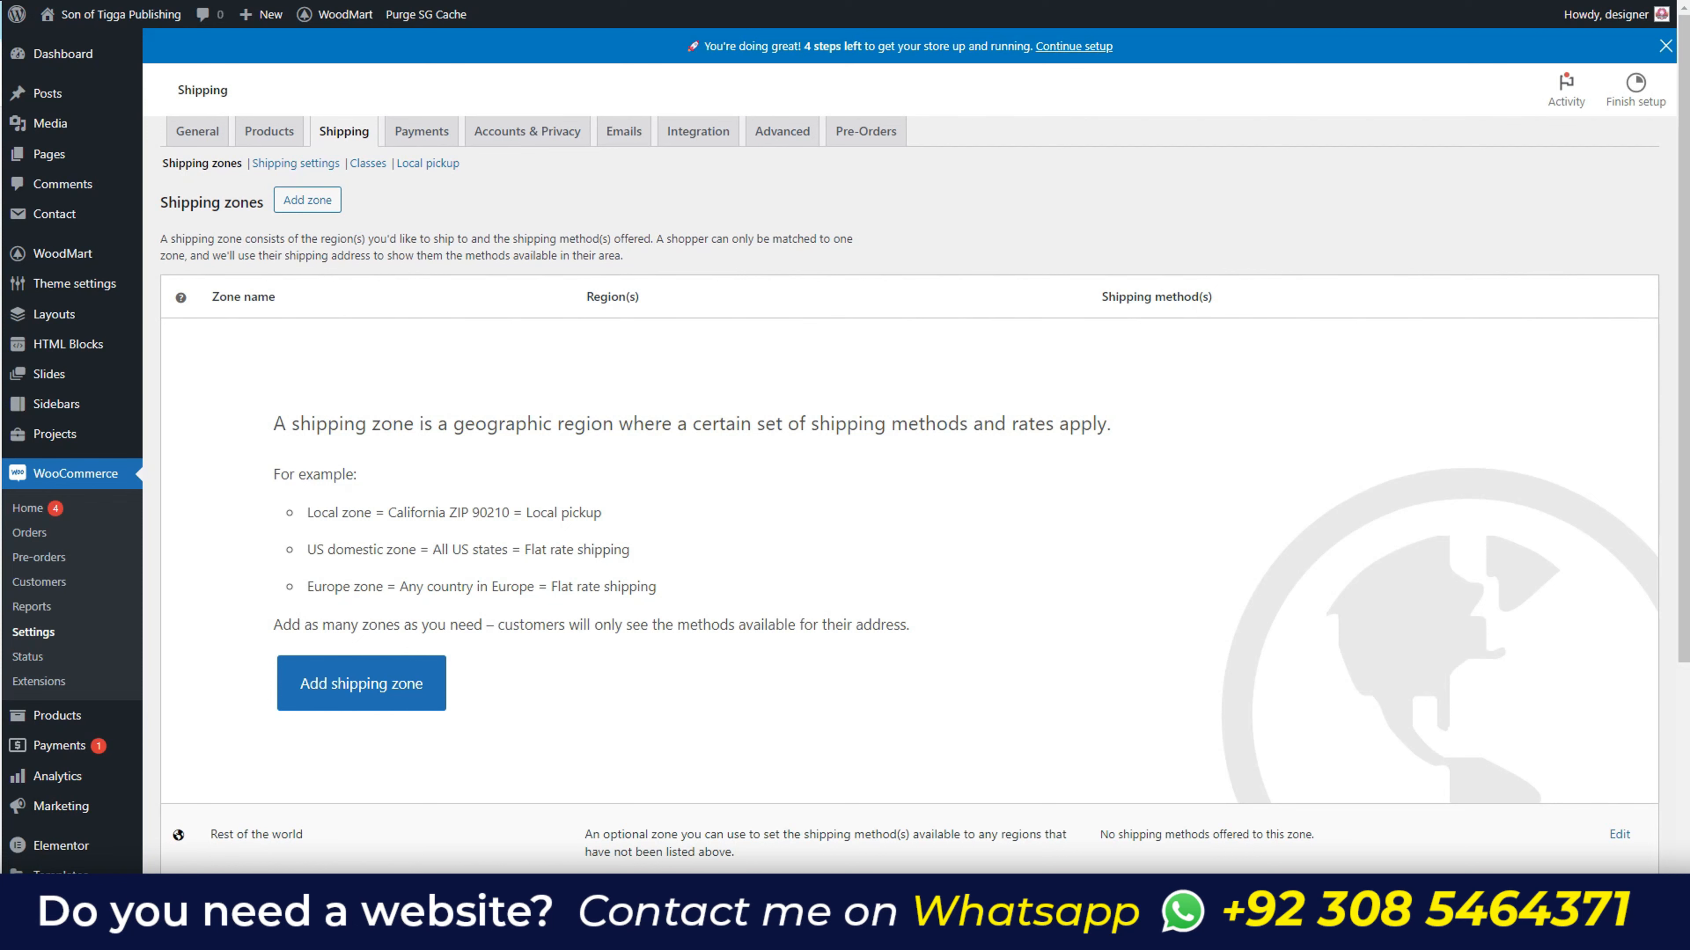
left_click(421, 132)
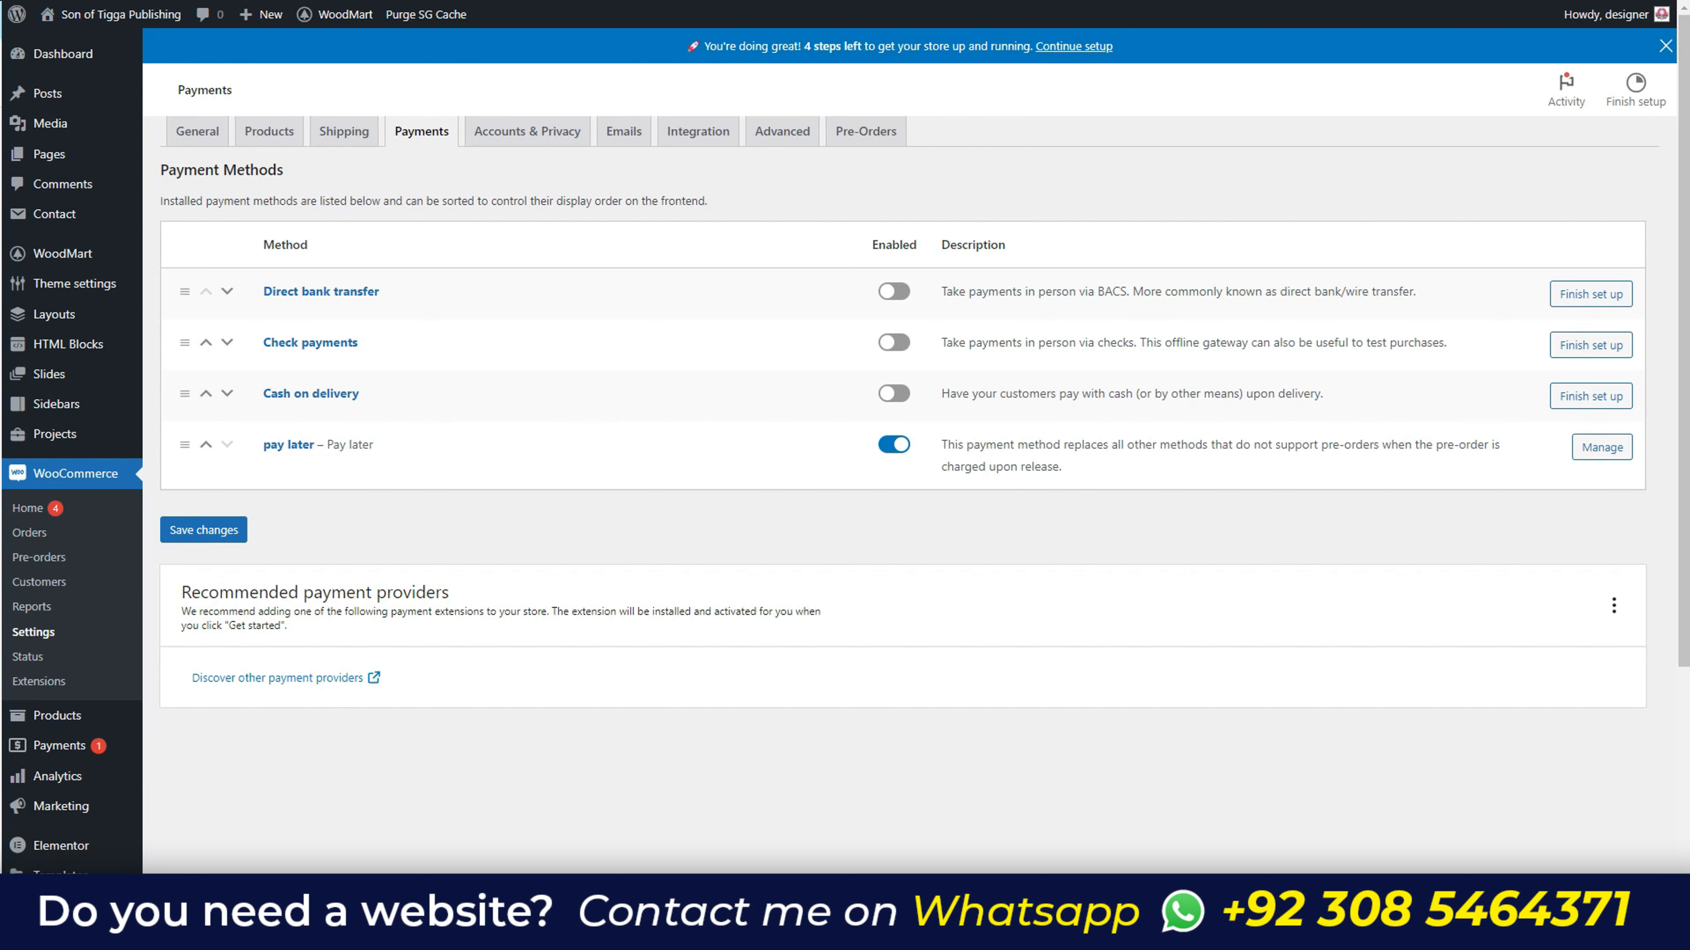
left_click(527, 131)
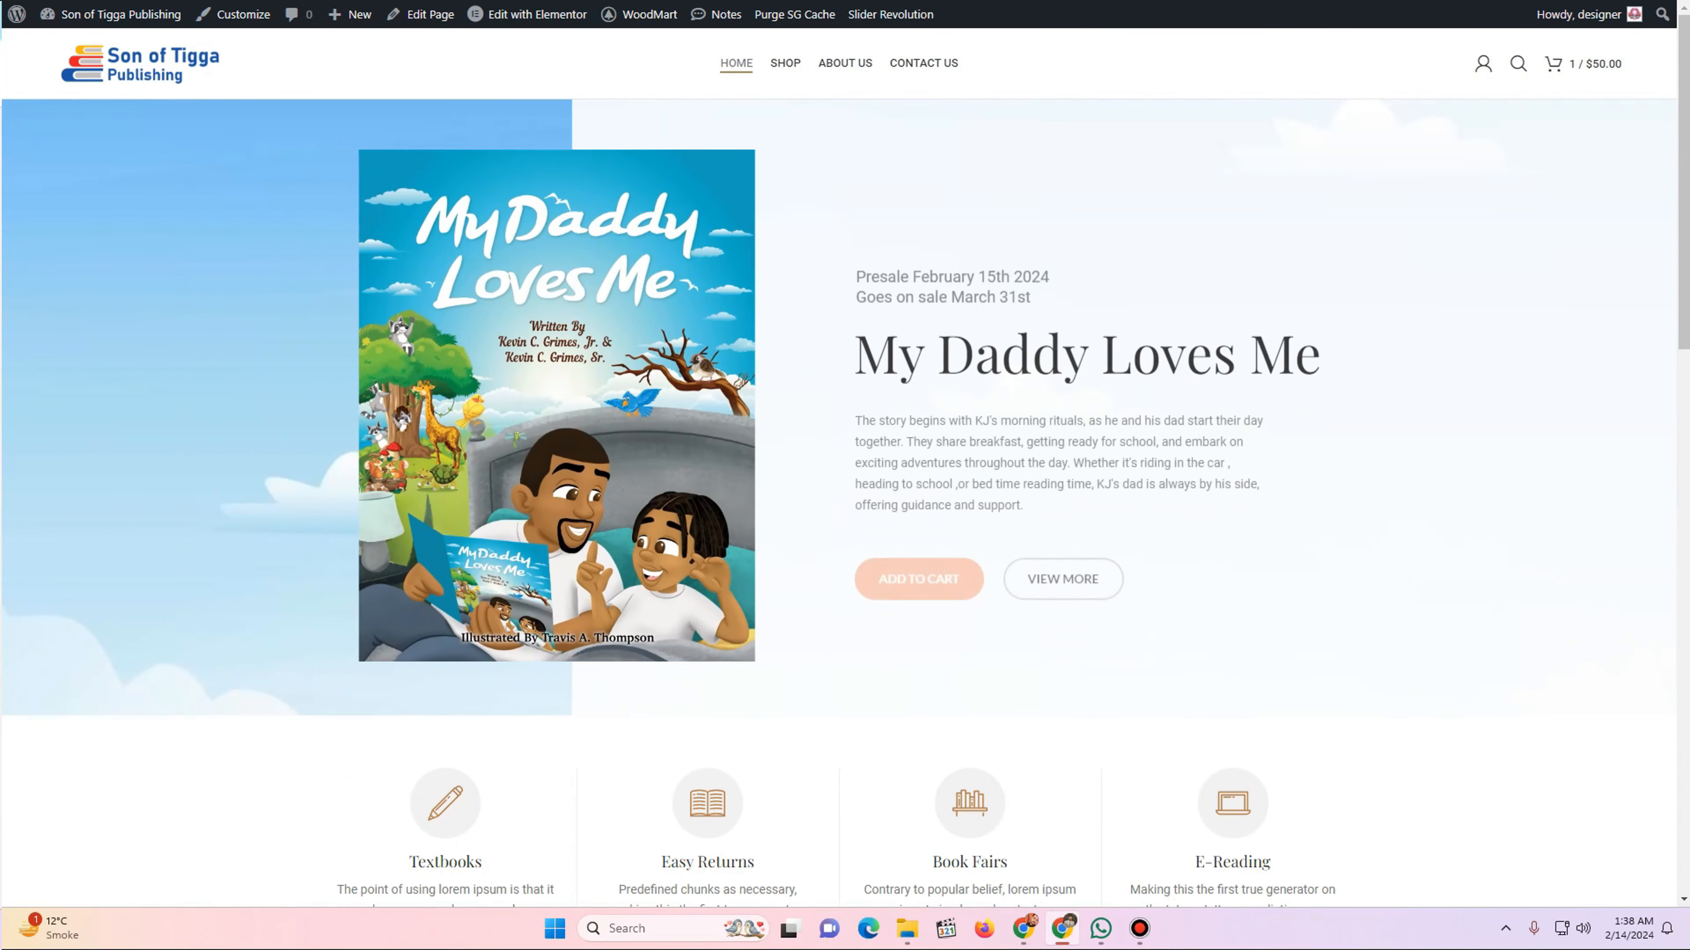
- Open the store's home page in a private browser window to view it as a logged-out visitor
key("ctrl+shift+n")
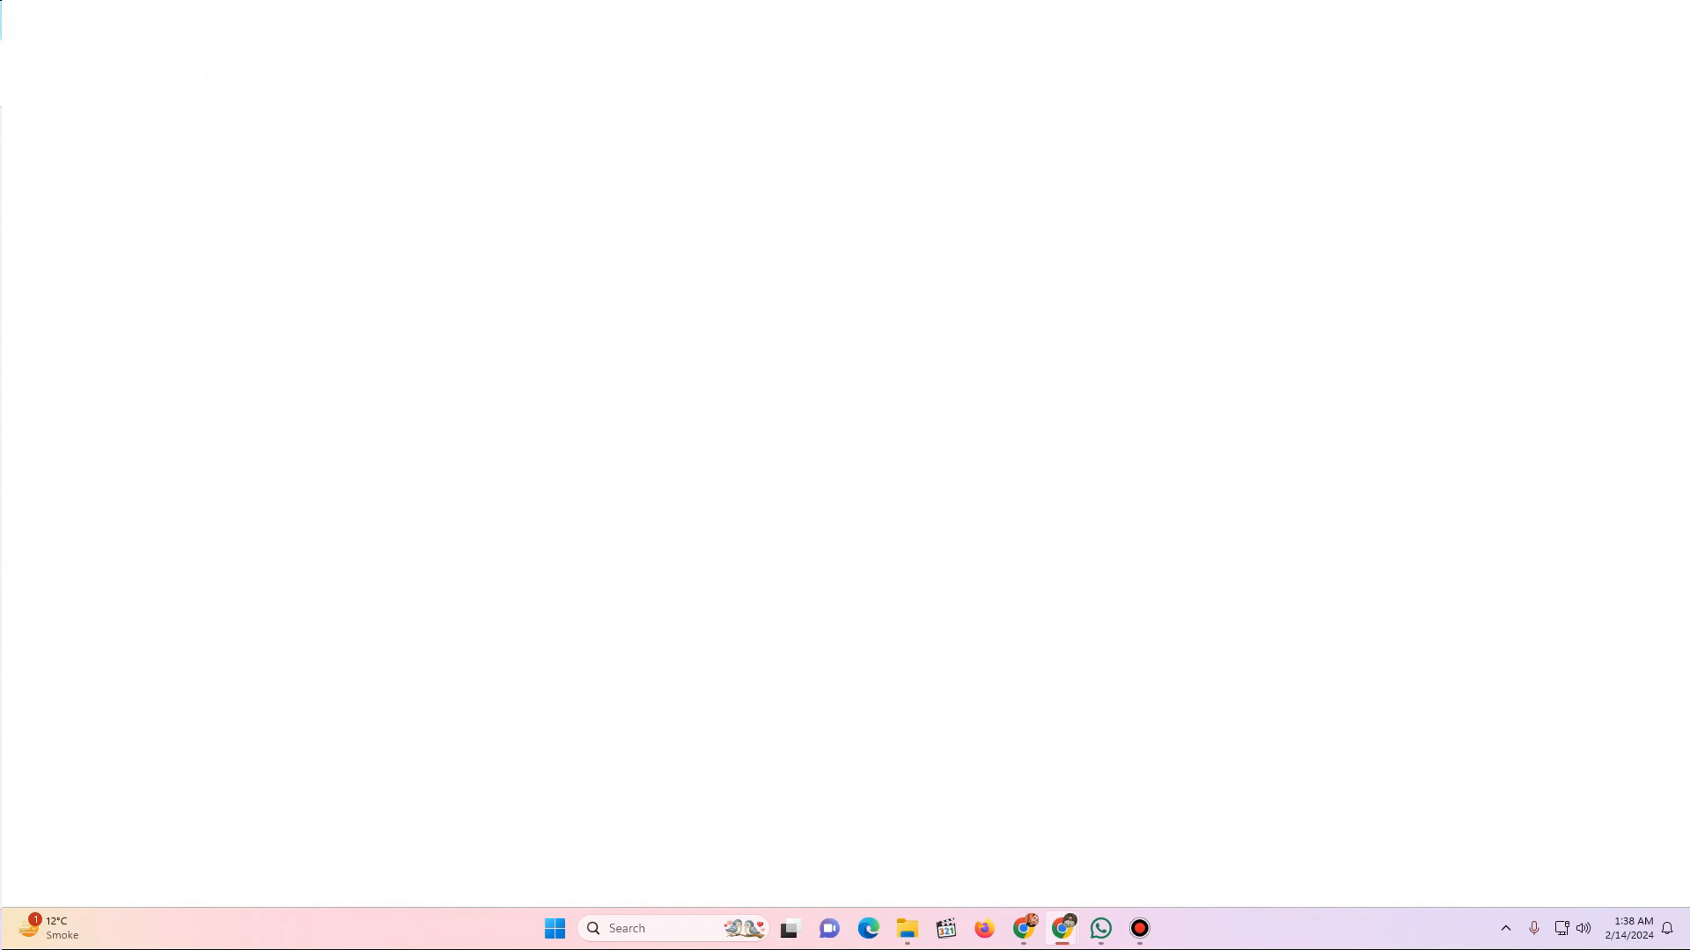
key("ctrl+v")
key("Return")
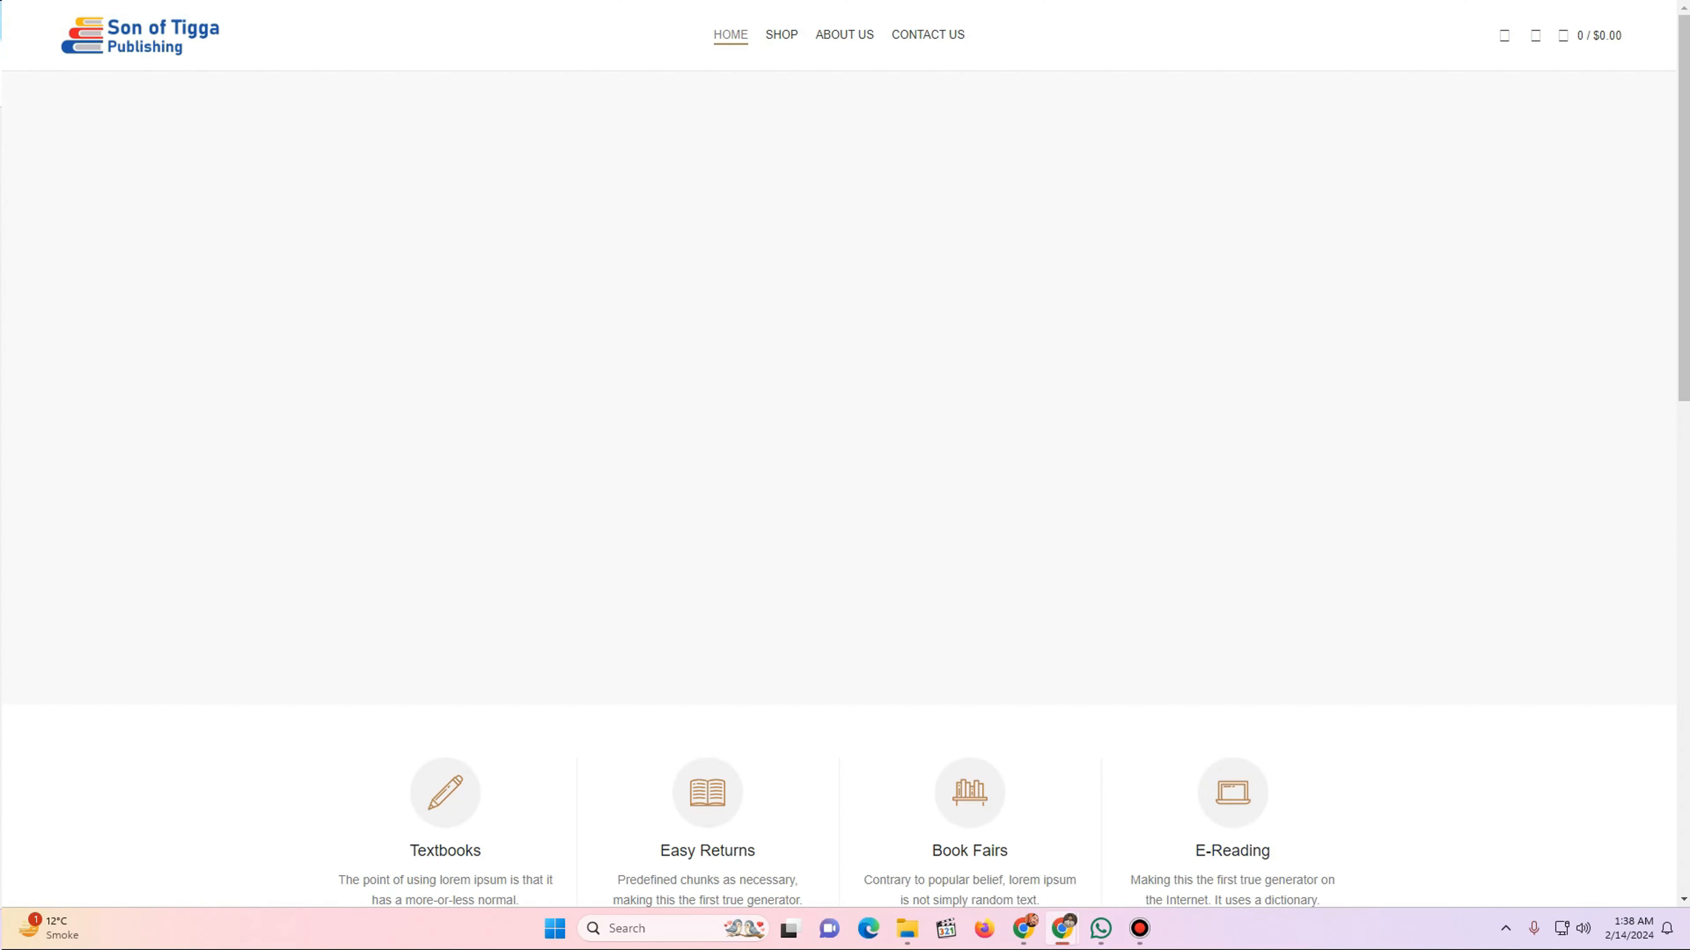
- Open the customer sign-in form, go to account creation and examine the My account registration page
left_click(1489, 35)
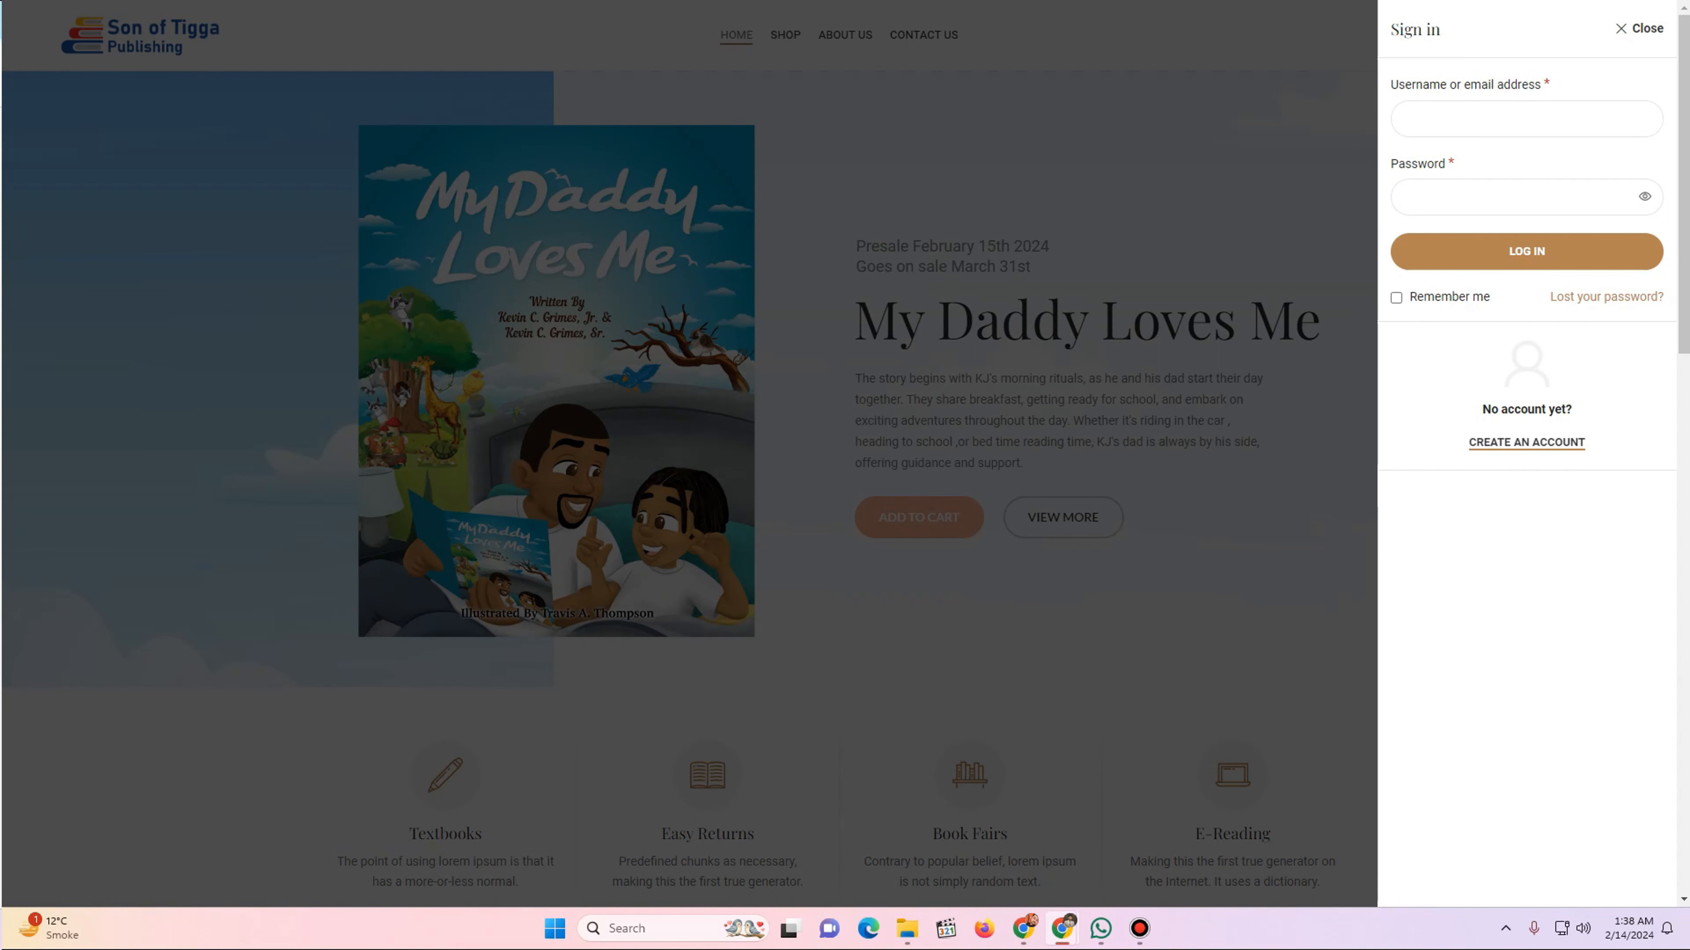
left_click(1526, 442)
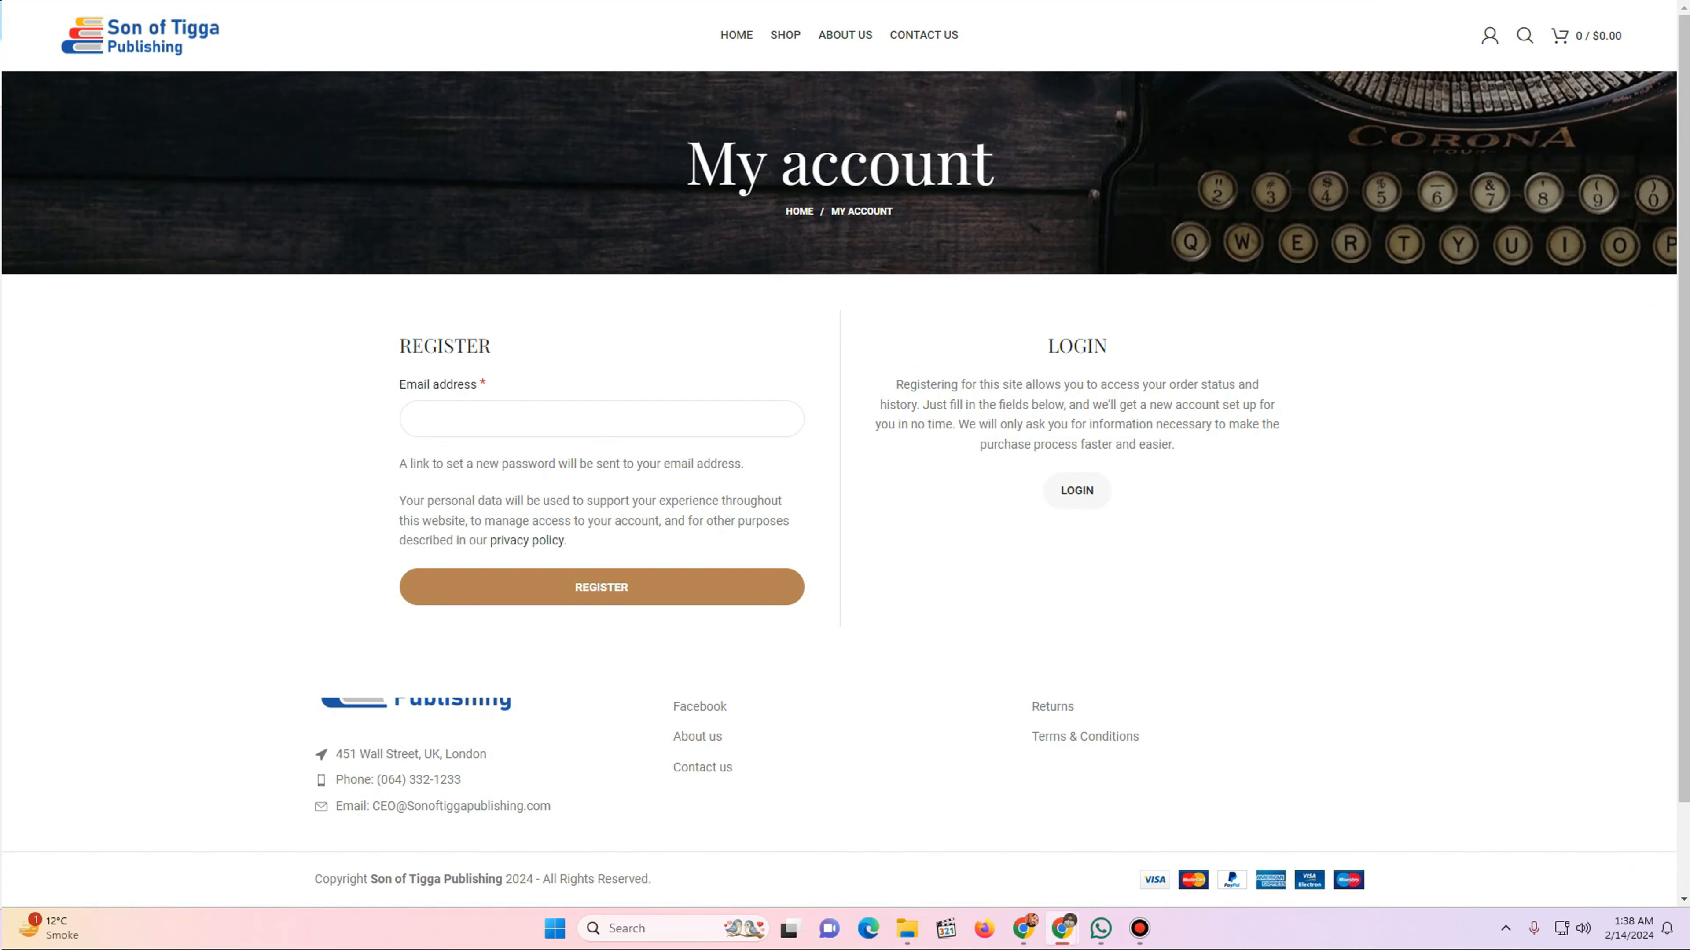
scroll(840, 466, "down", 2)
scroll(839, 466, "up", 2)
scroll(840, 465, "down", 2)
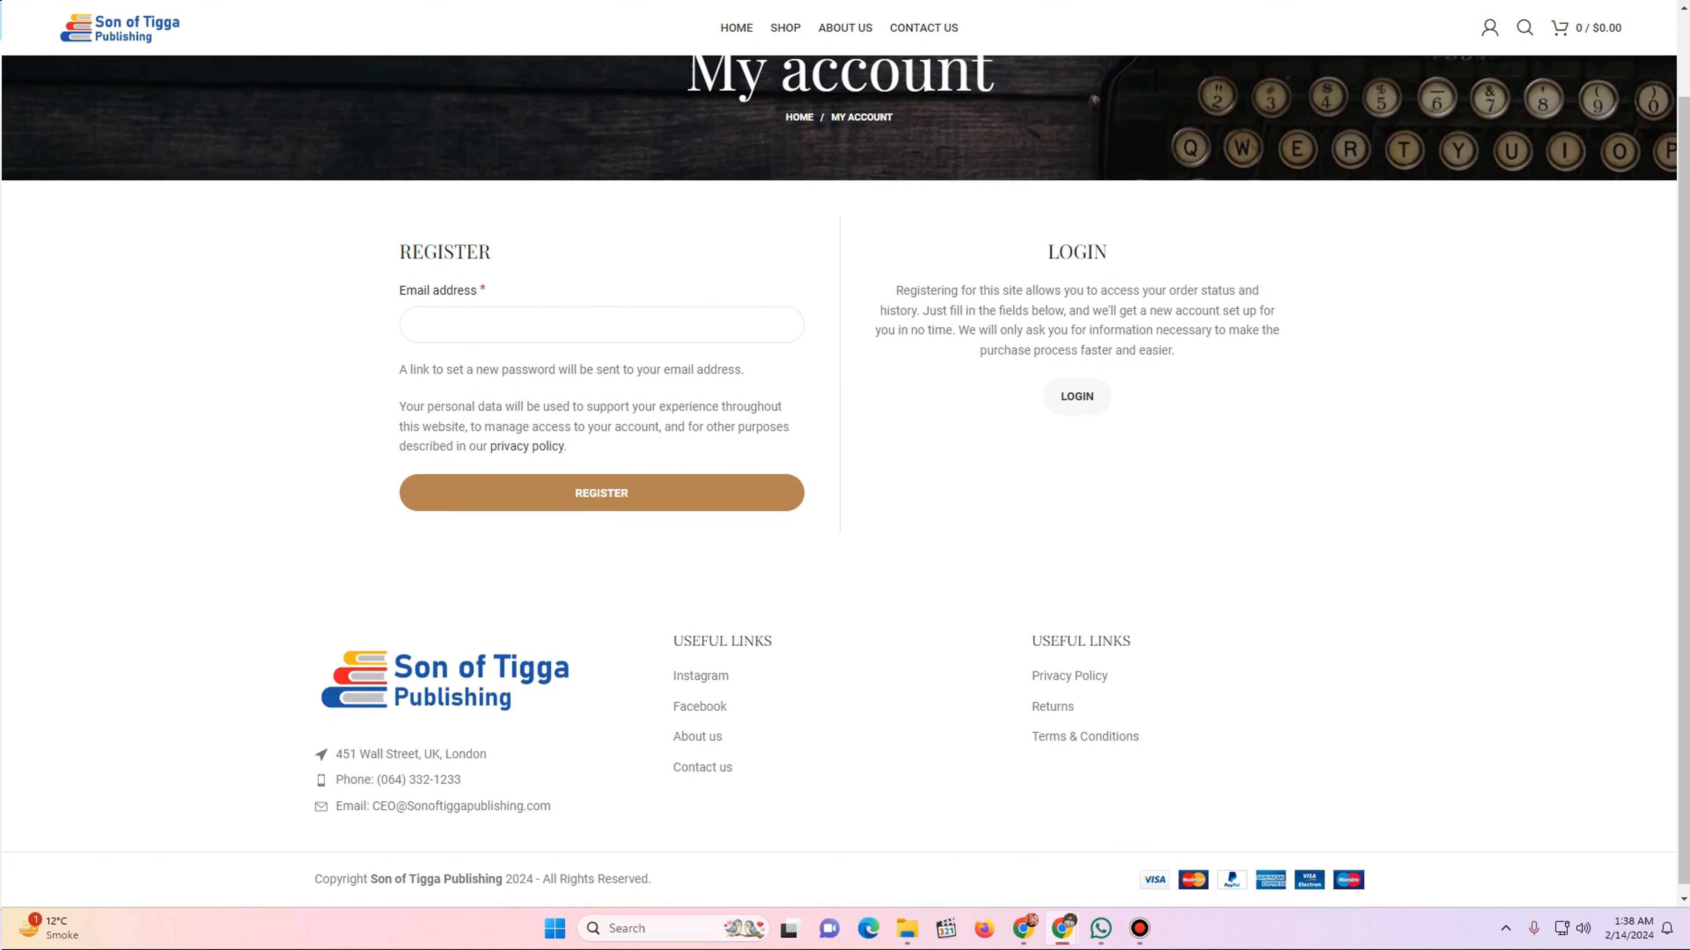
scroll(839, 466, "up", 2)
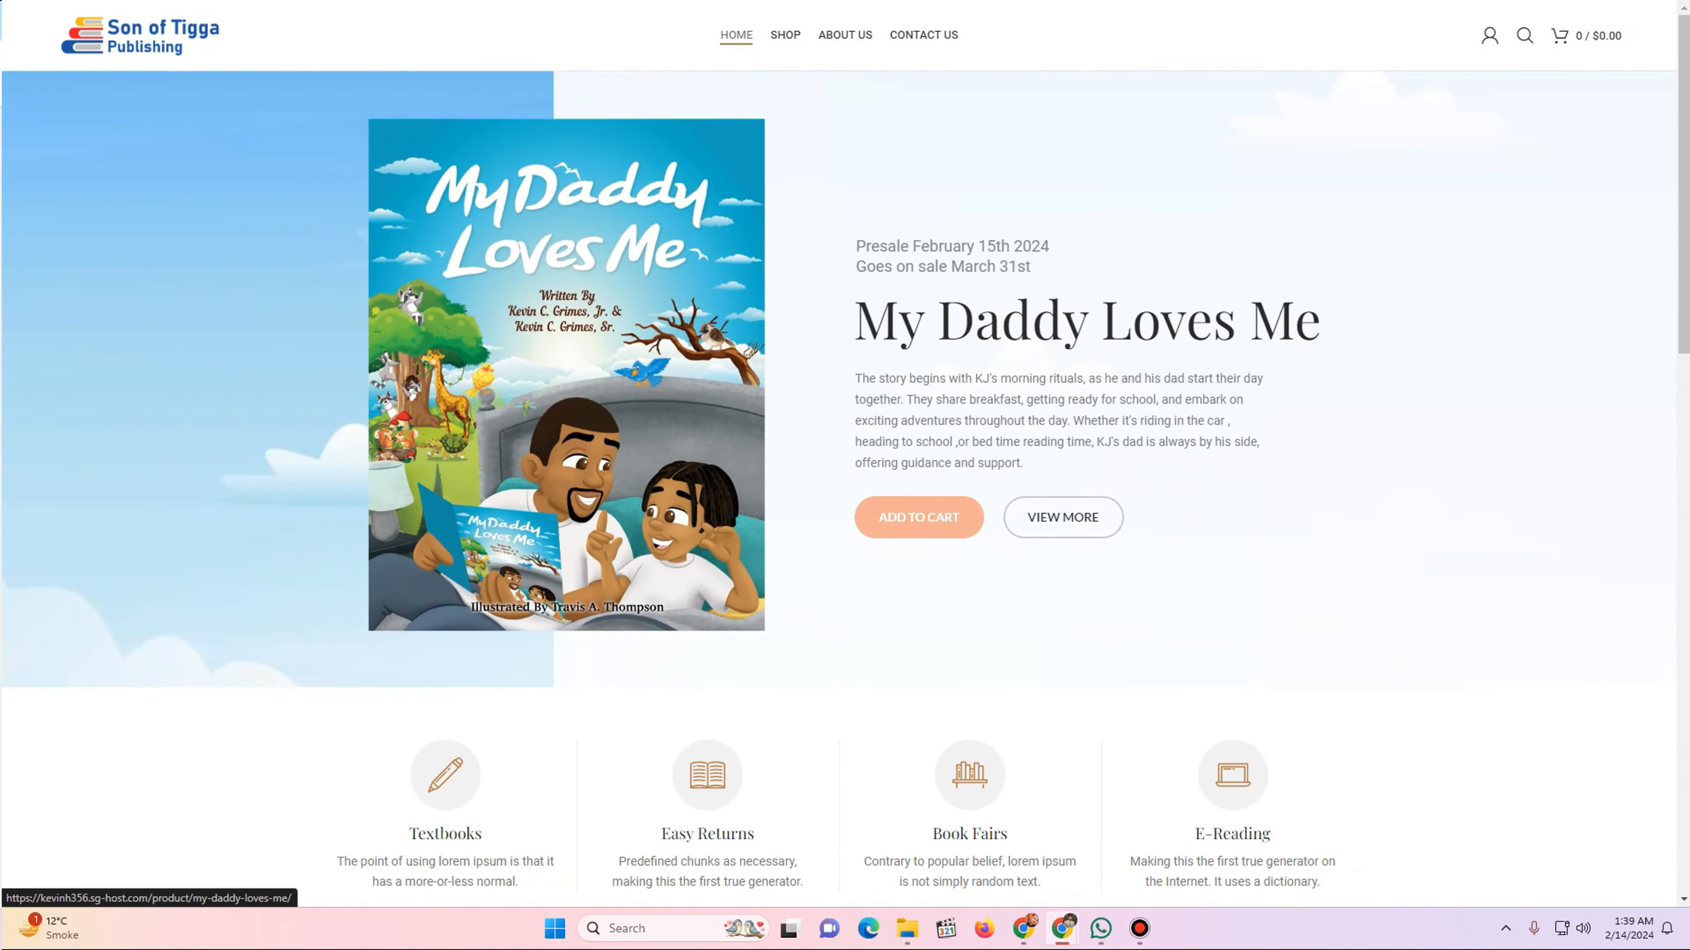
- Open the book's product page from the home slider, pre-order one copy and review the checkout form and order summary
left_click(703, 599)
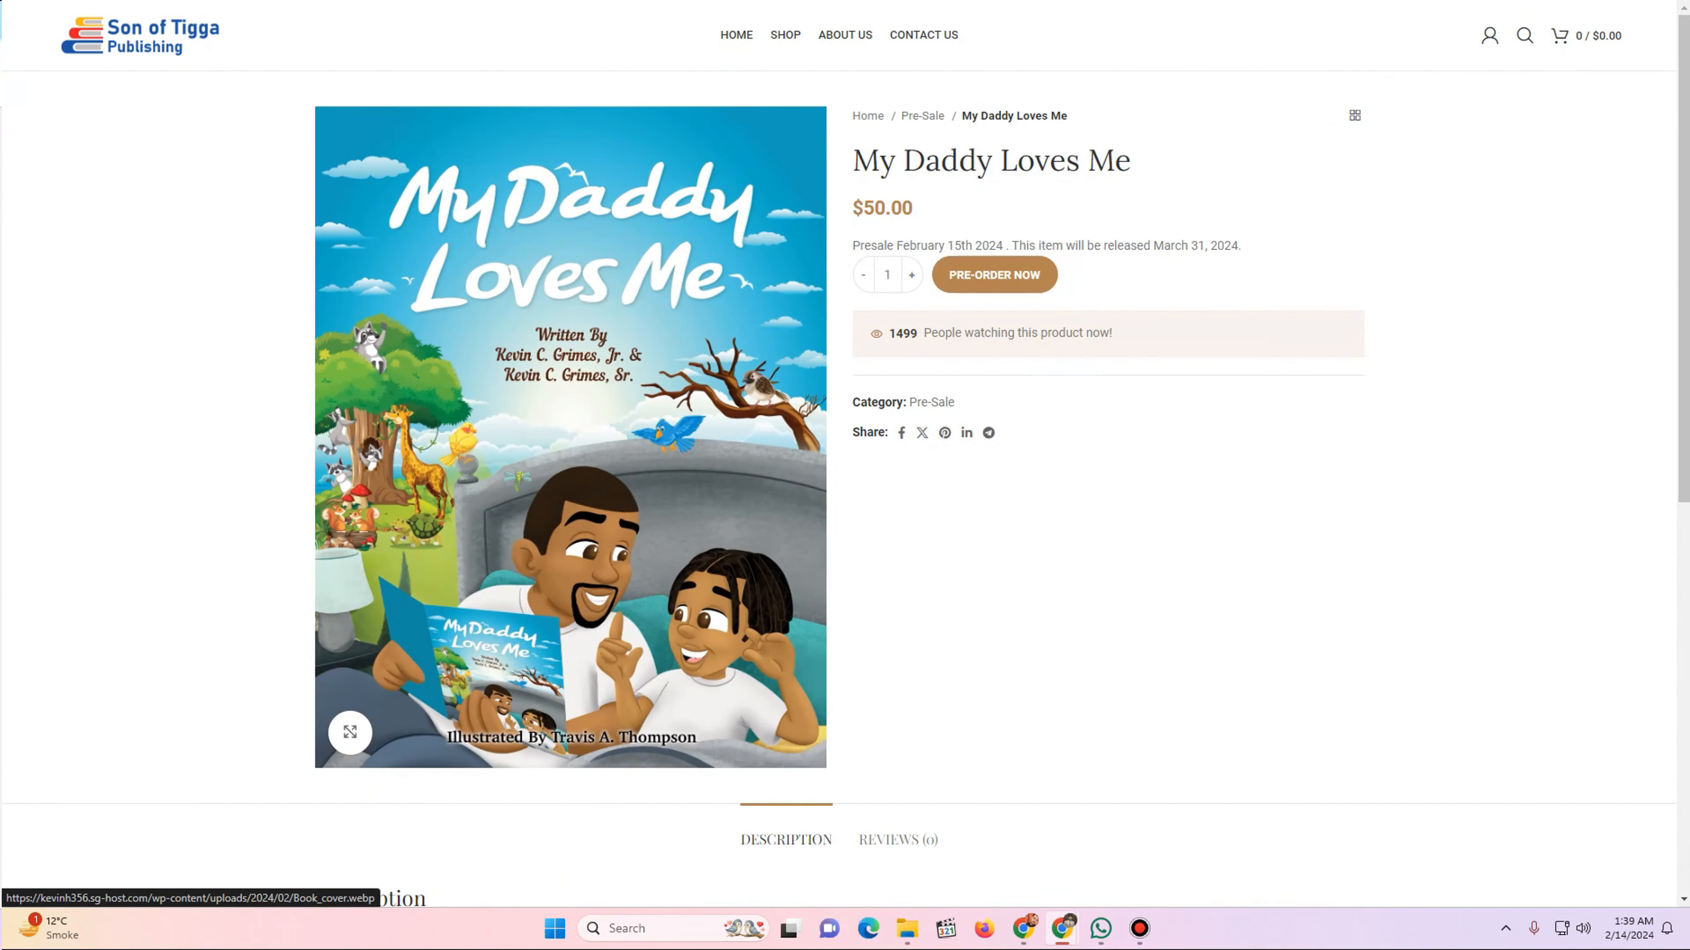
left_click(994, 274)
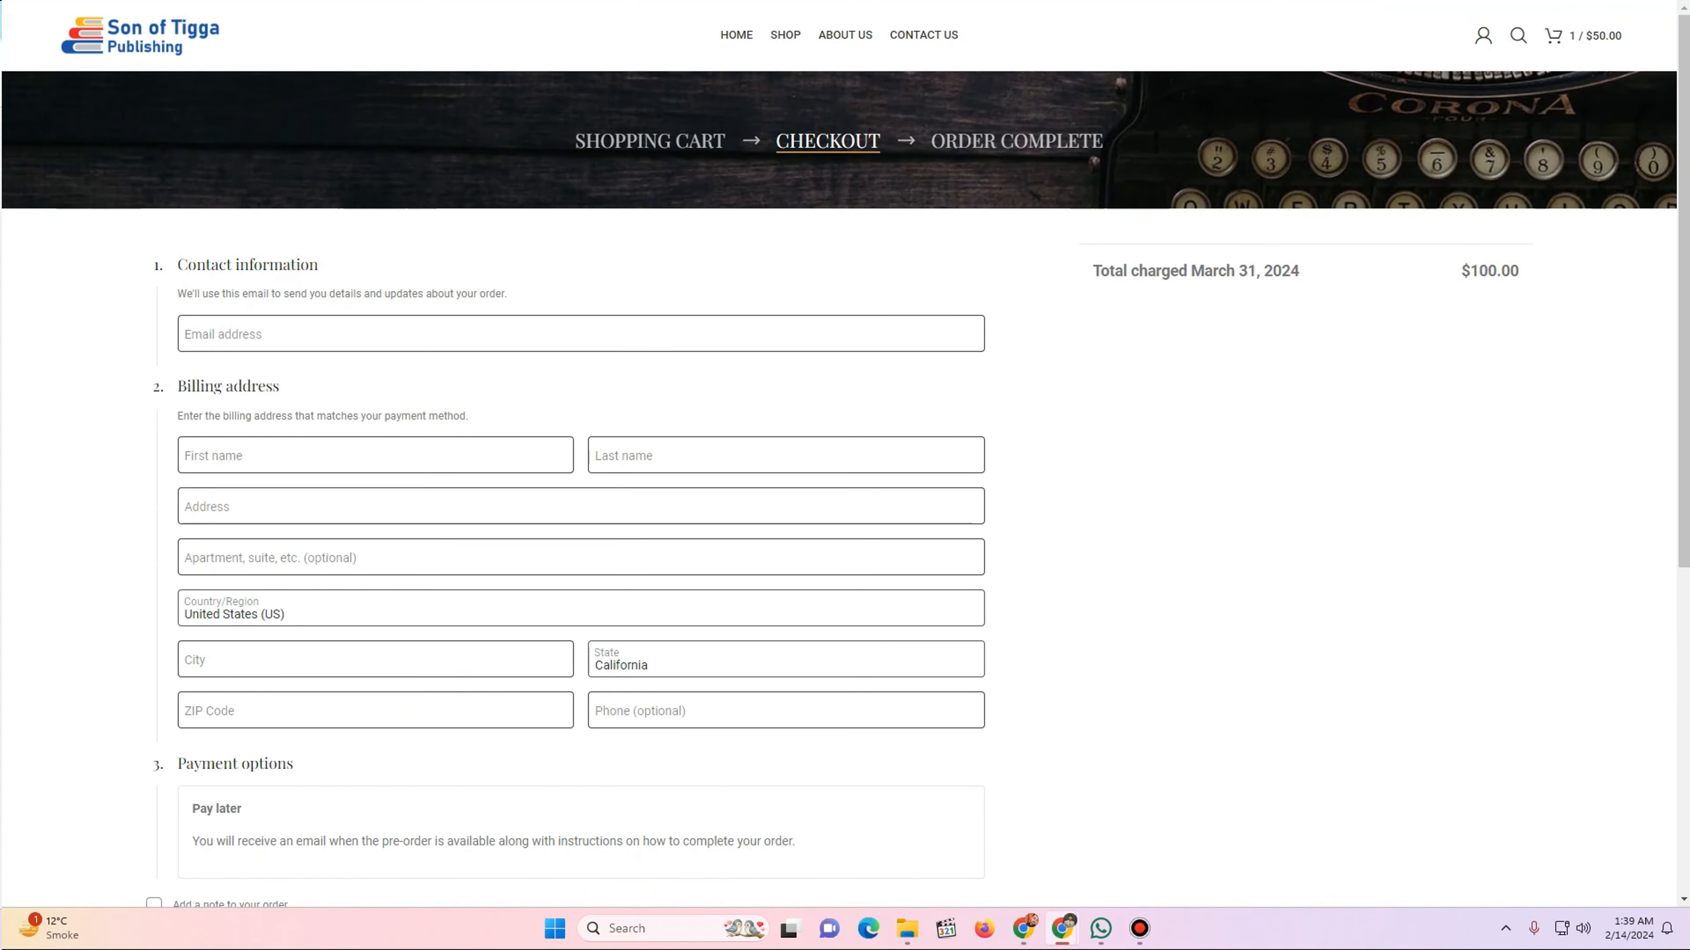
scroll(845, 466, "down", 4)
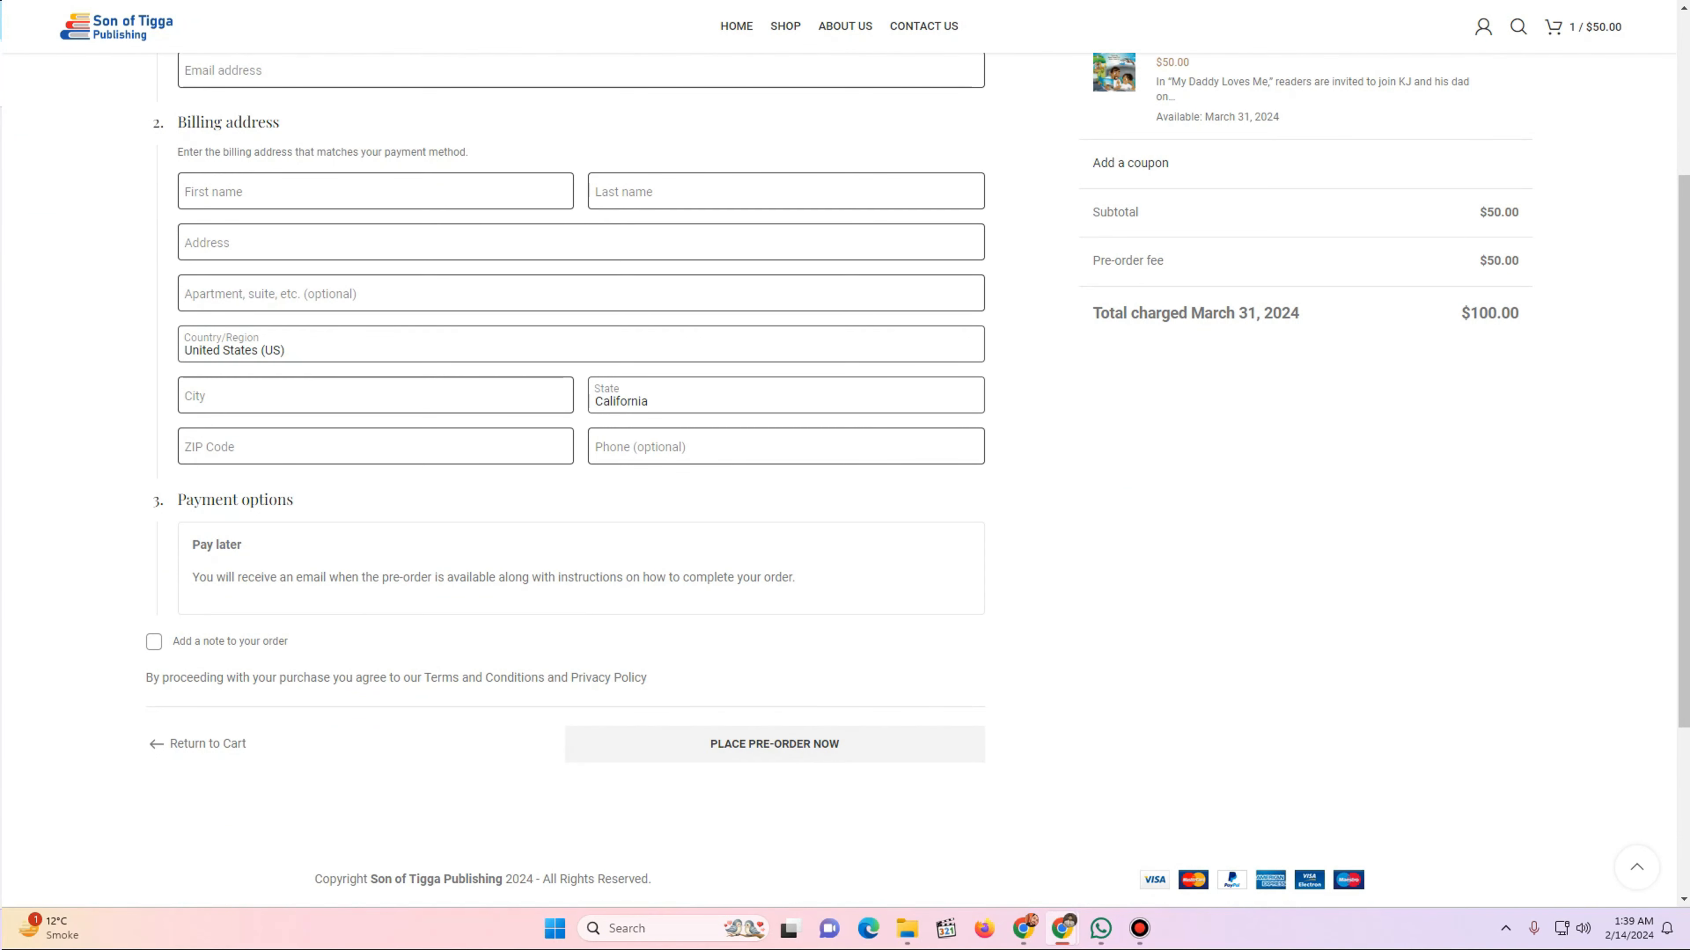
scroll(844, 466, "up", 4)
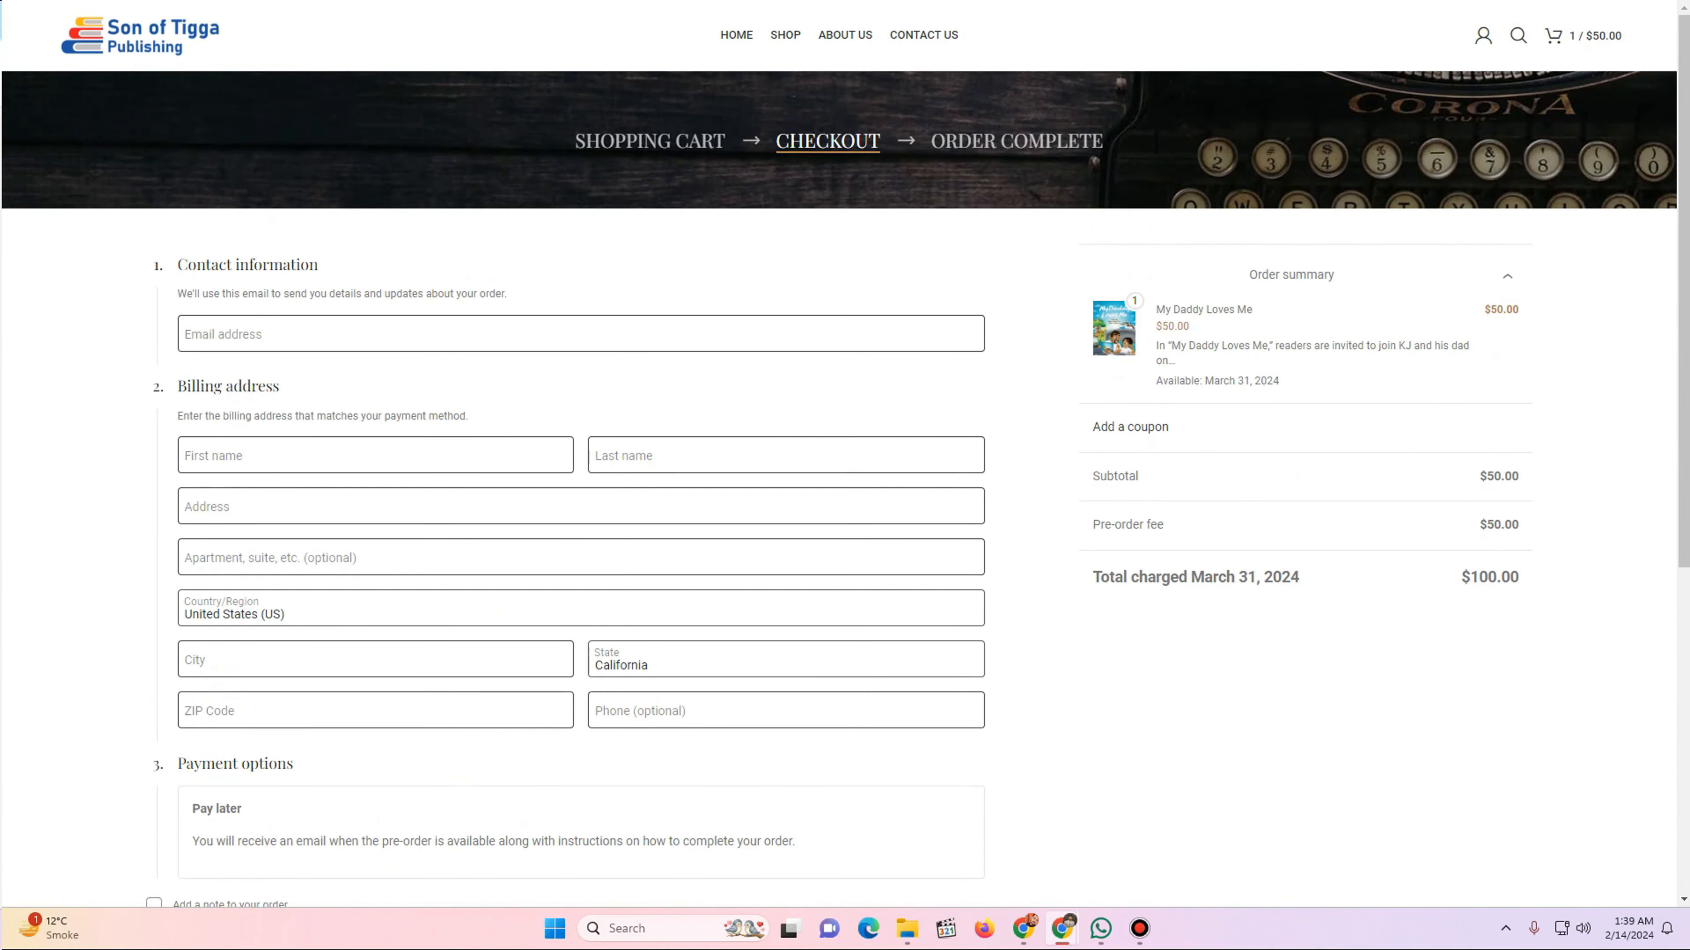
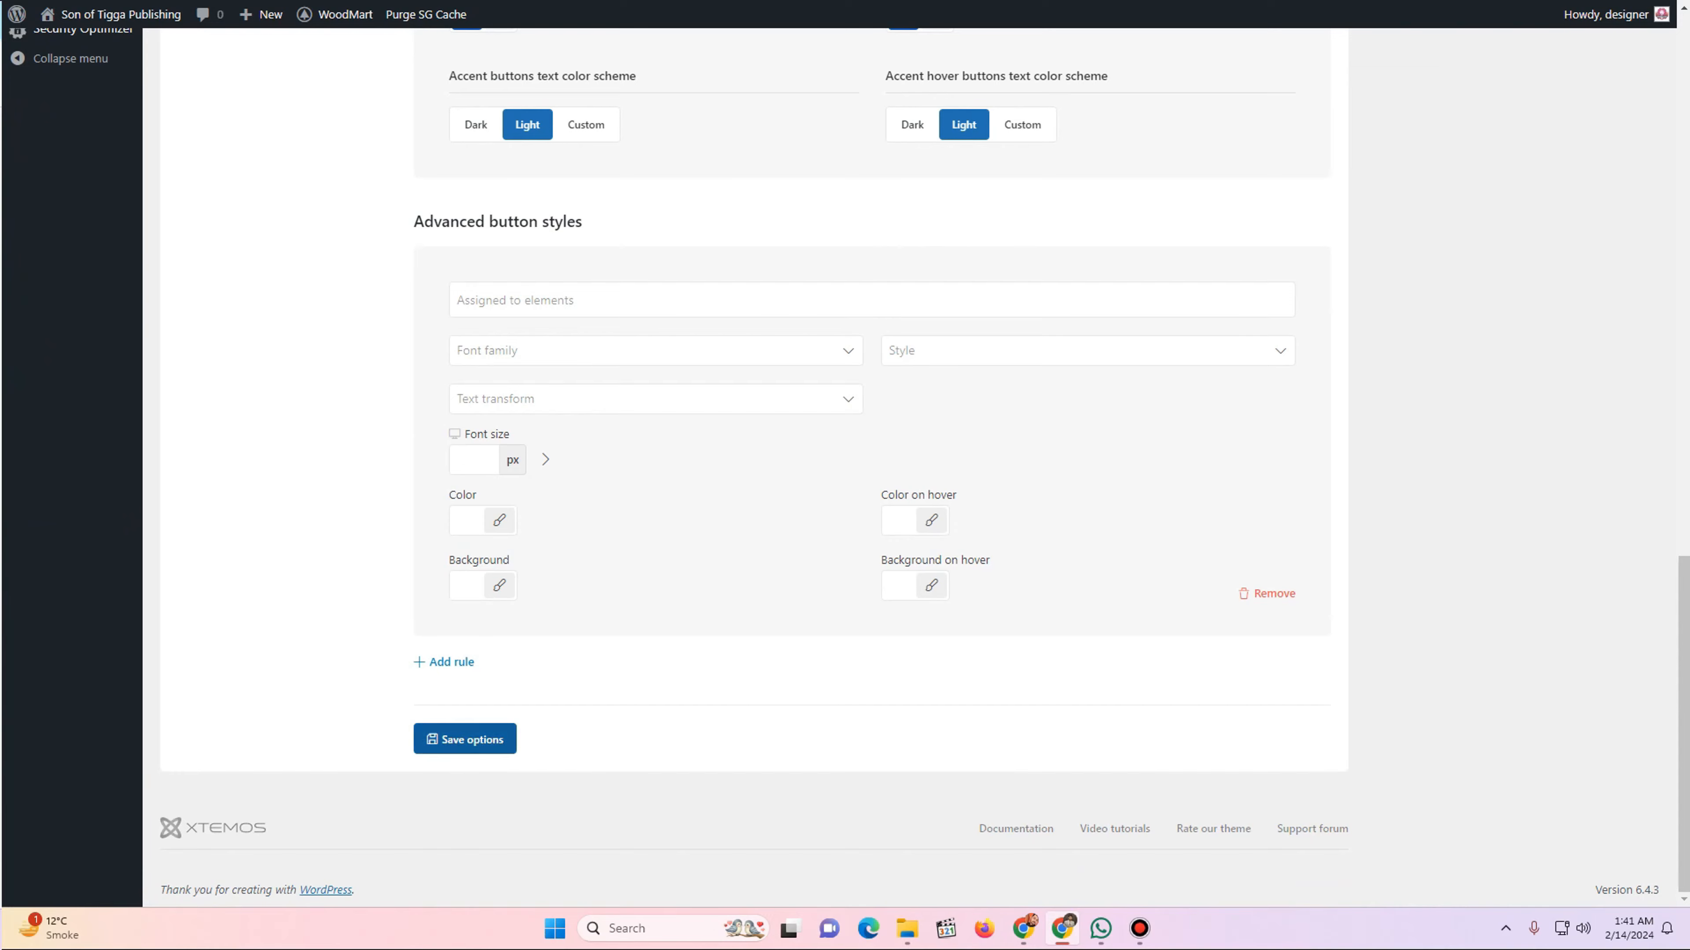
- Switch from the theme's button settings to the store's home page and examine the accent color in its headings and banners
scroll(865, 466, "up", 7)
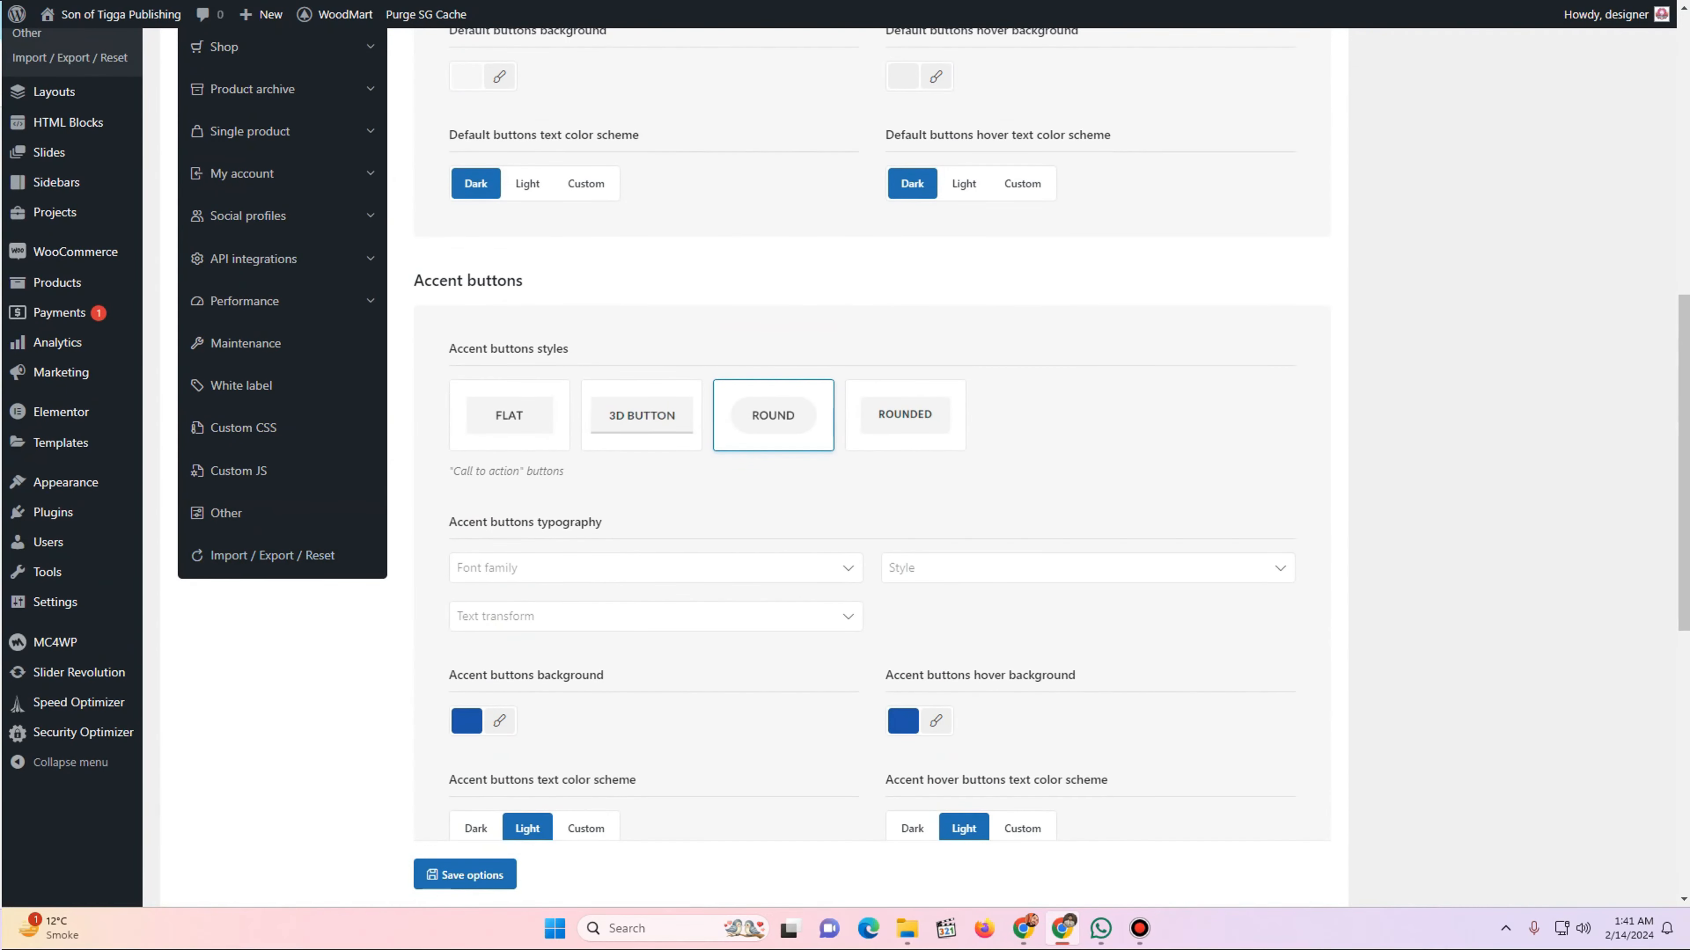
left_click(932, 1)
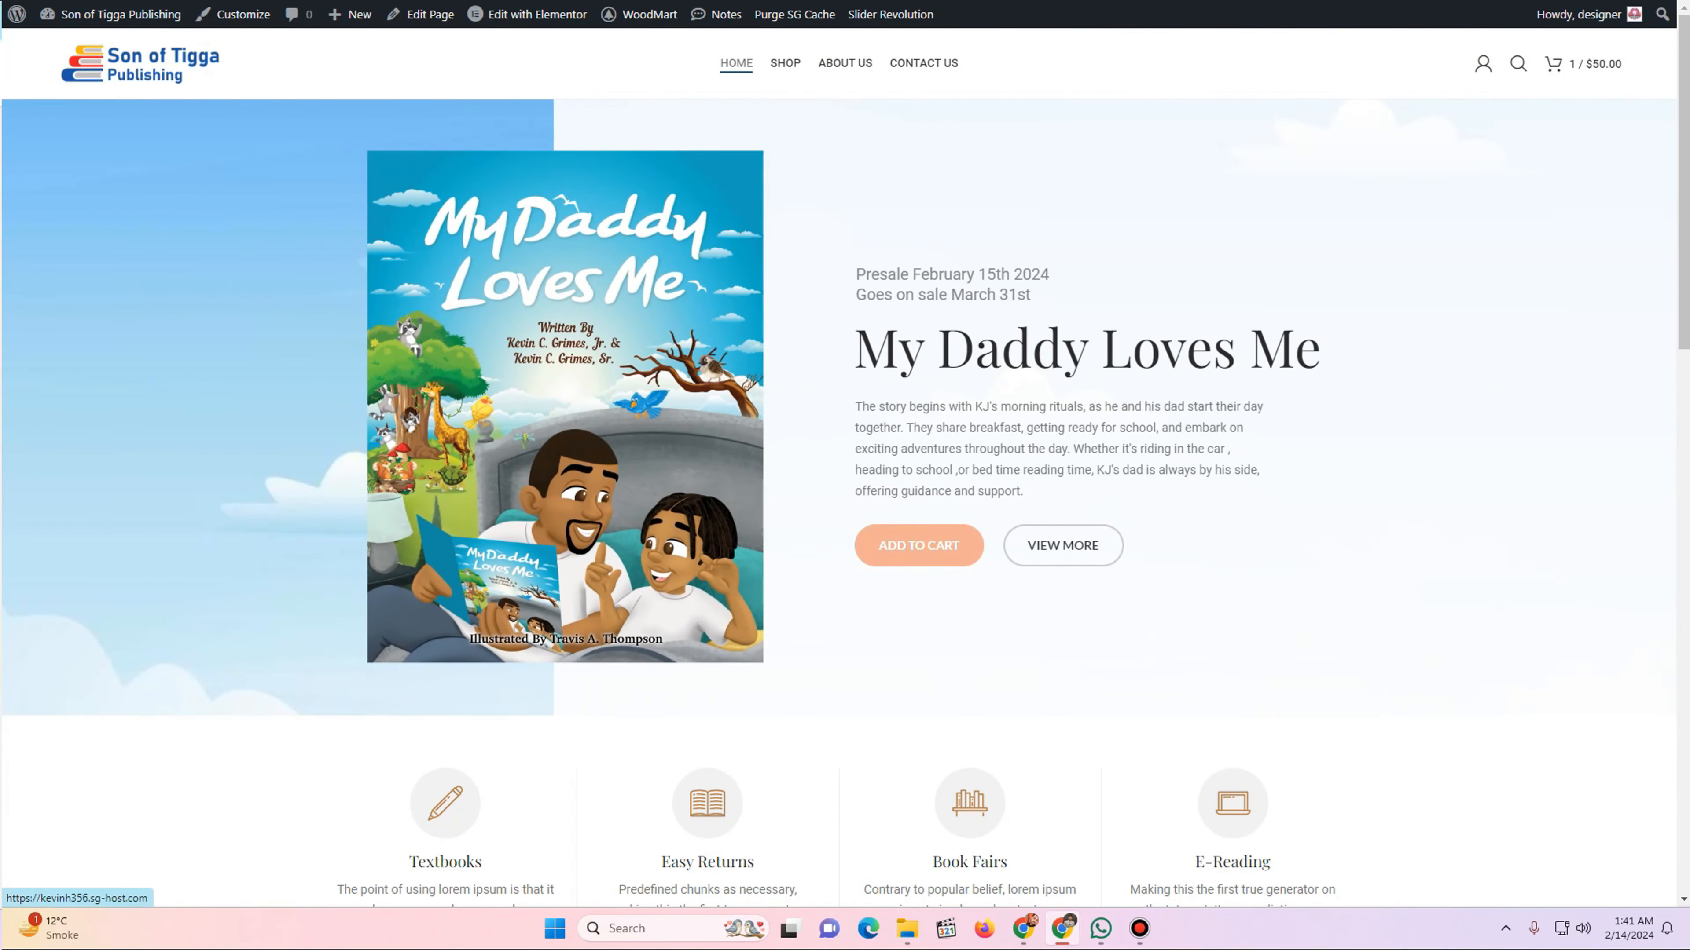
scroll(703, 382, "down", 4)
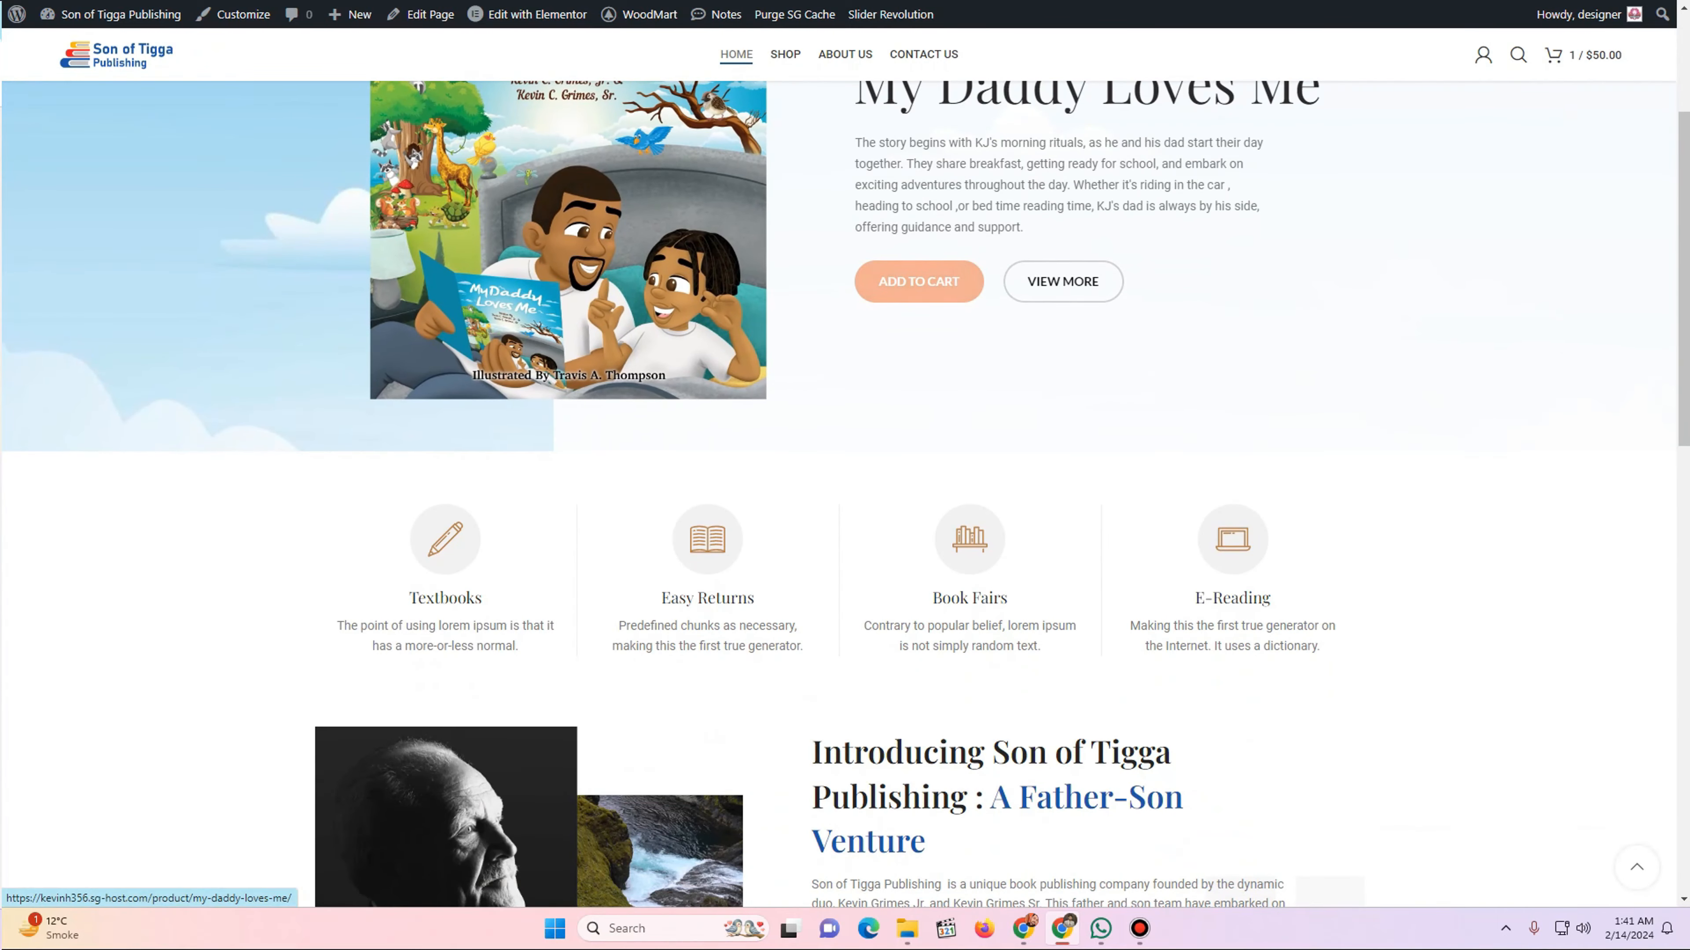
scroll(705, 365, "down", 9)
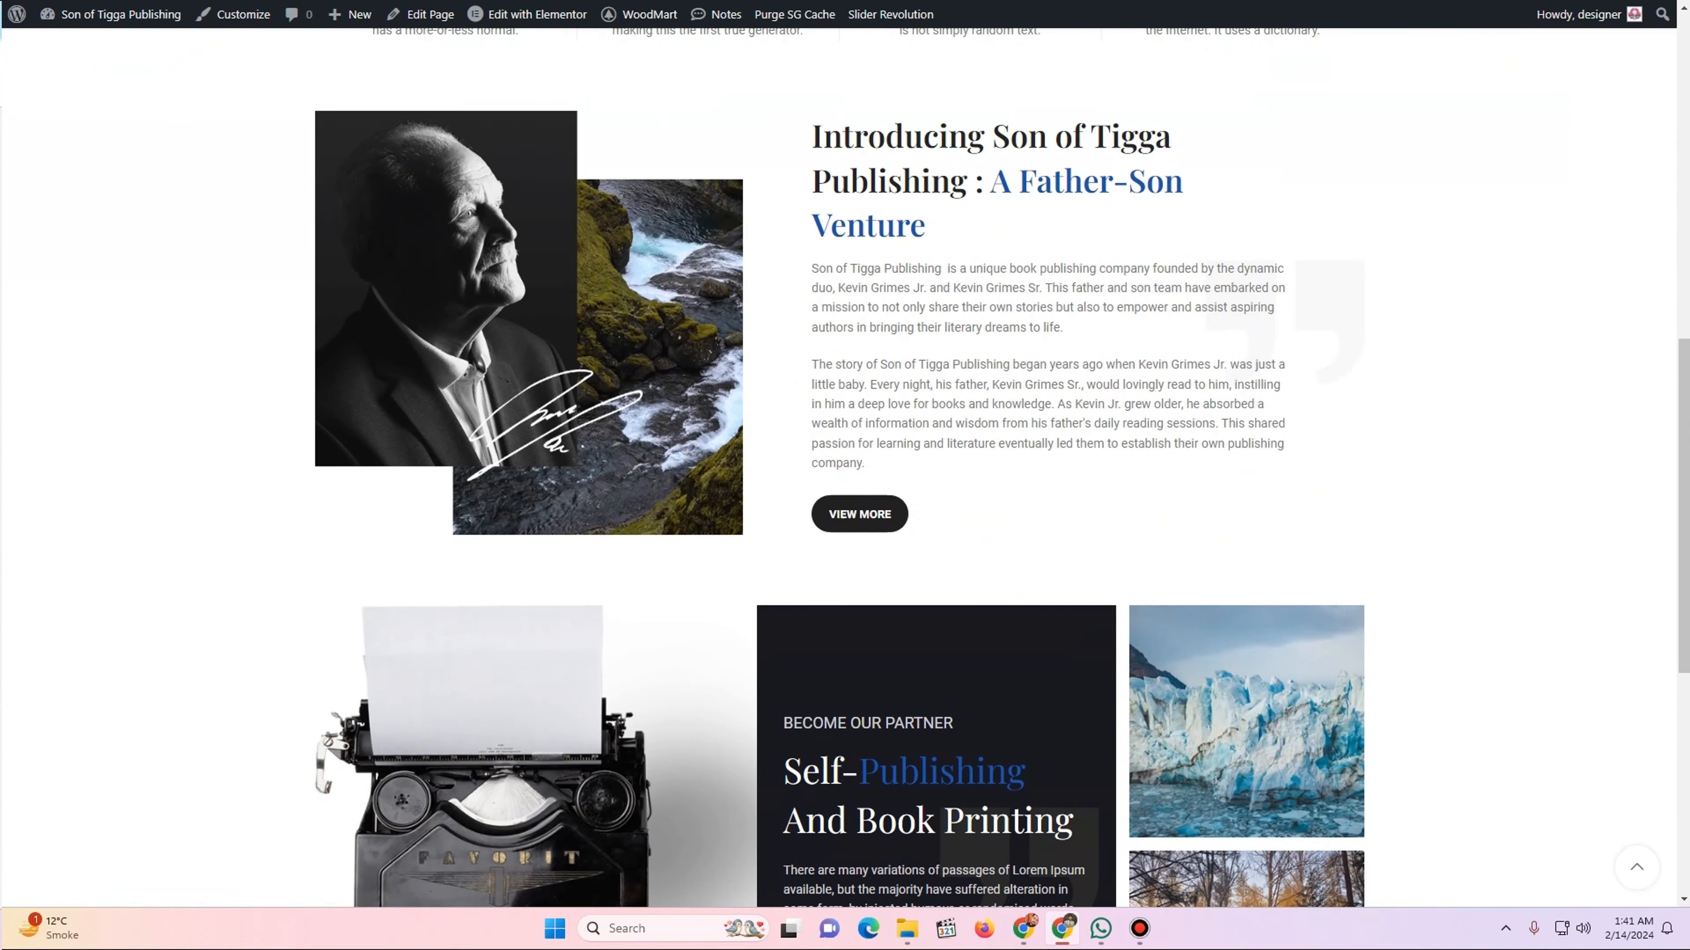
left_click_drag(991, 181, 984, 240)
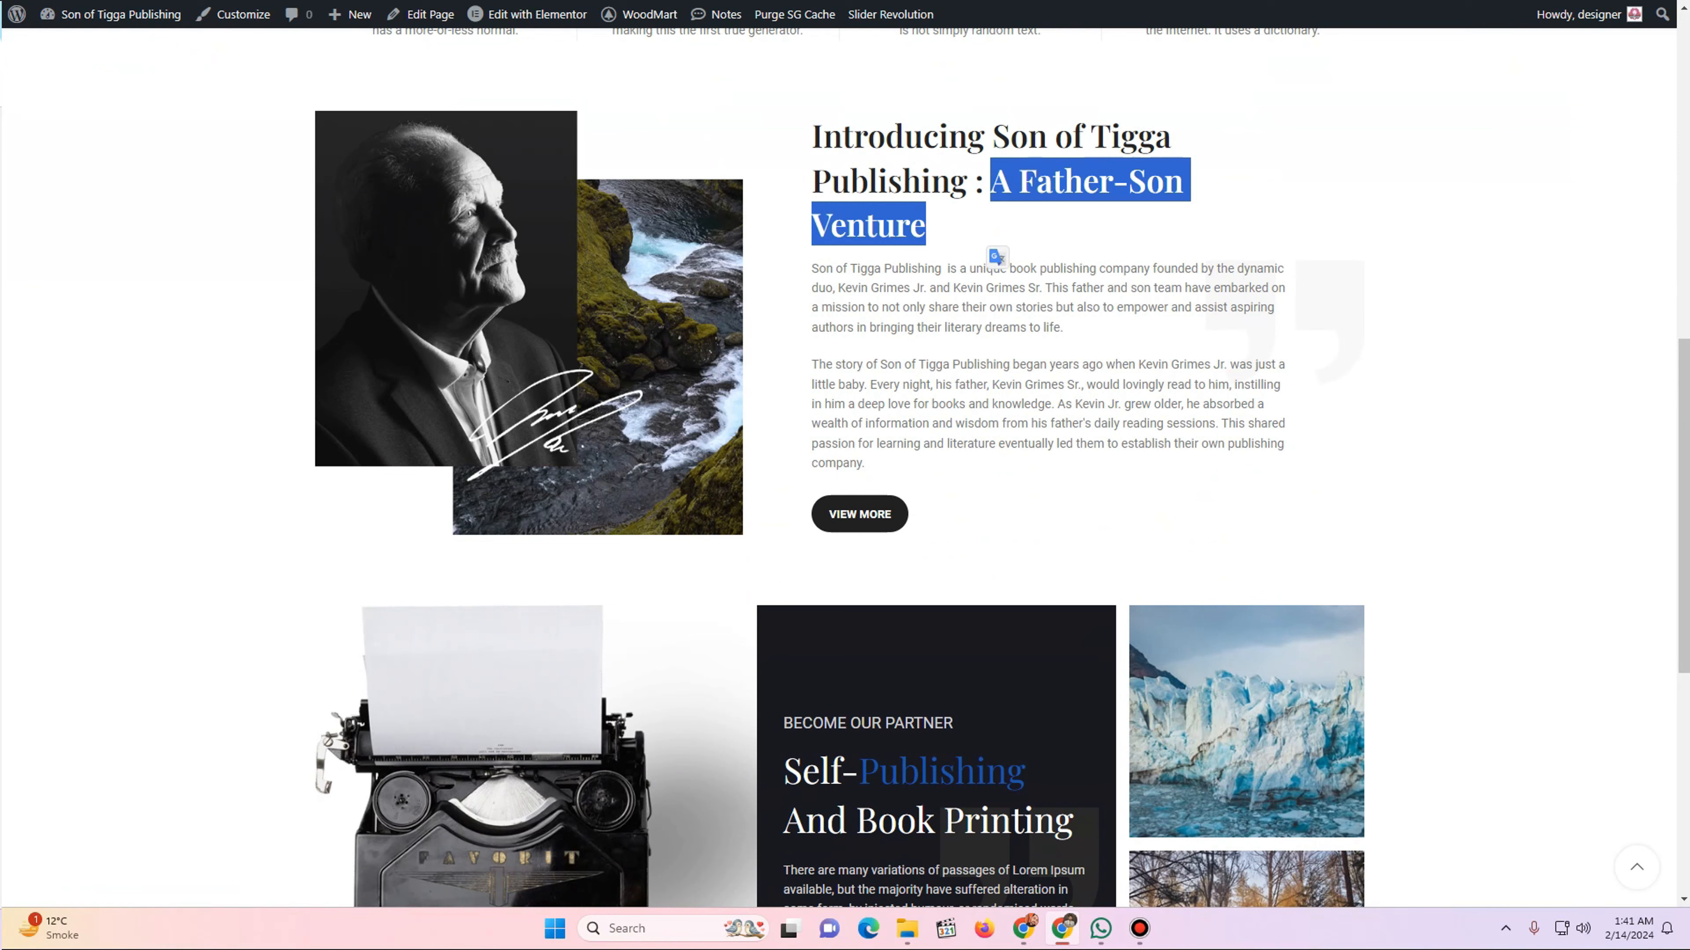
left_click(998, 260)
scroll(998, 259, "down", 8)
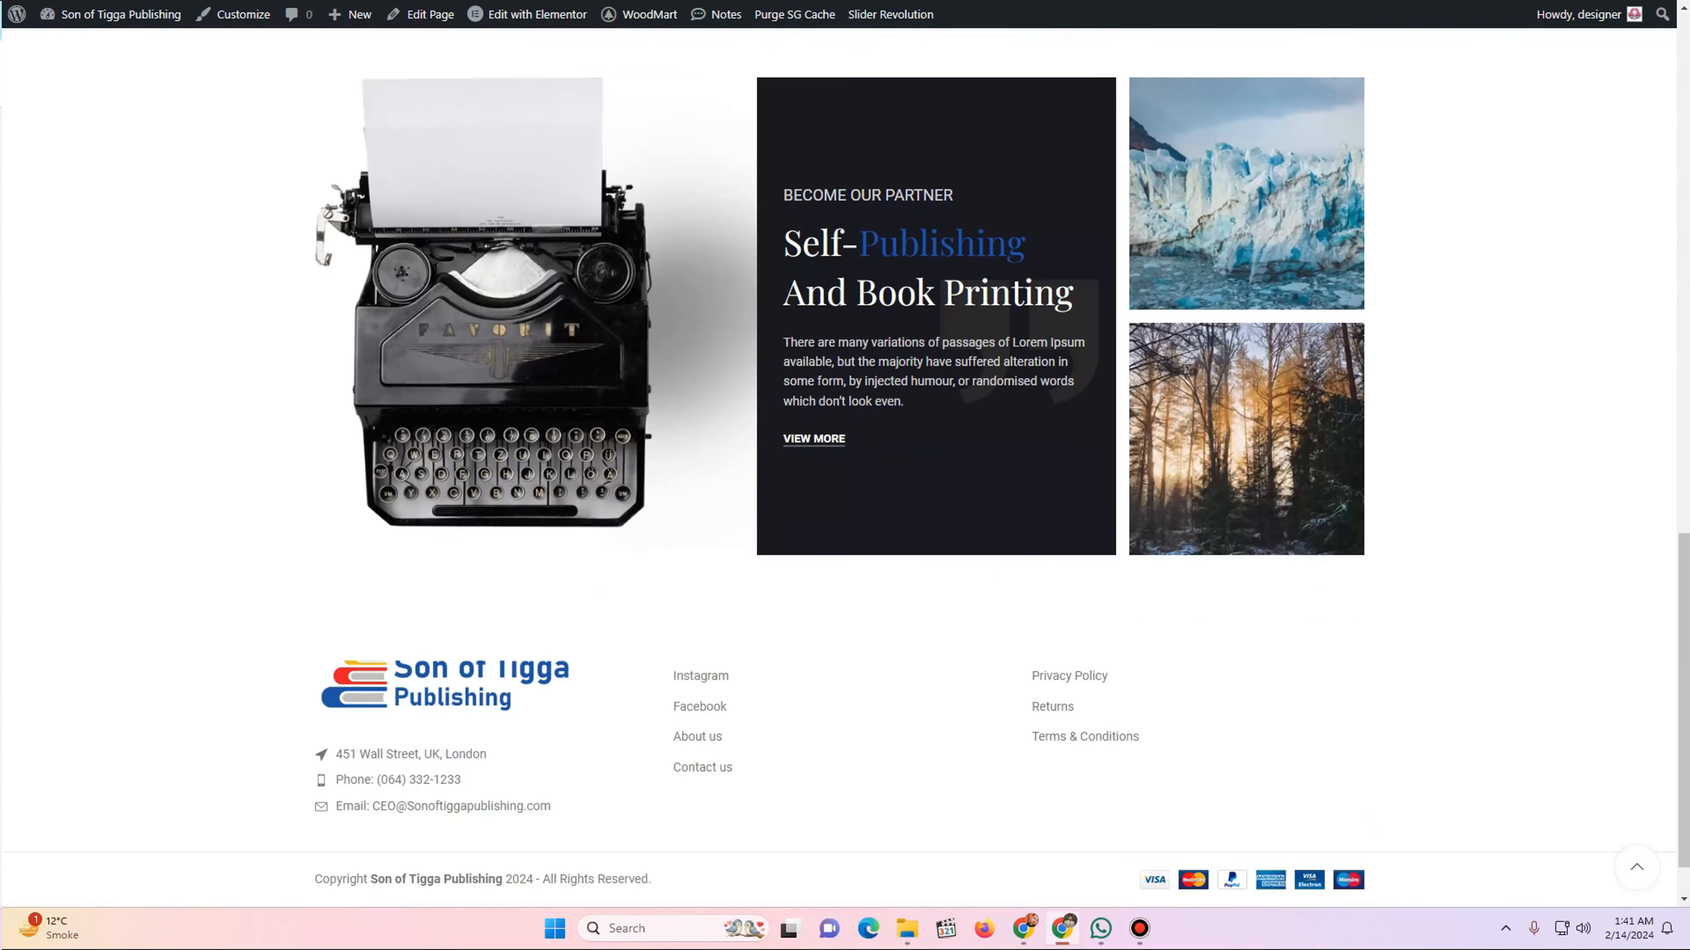
- Open the home slider in the Slider Revolution editor and set the ADD TO CART button's background color to #1D56A7
scroll(998, 260, "up", 20)
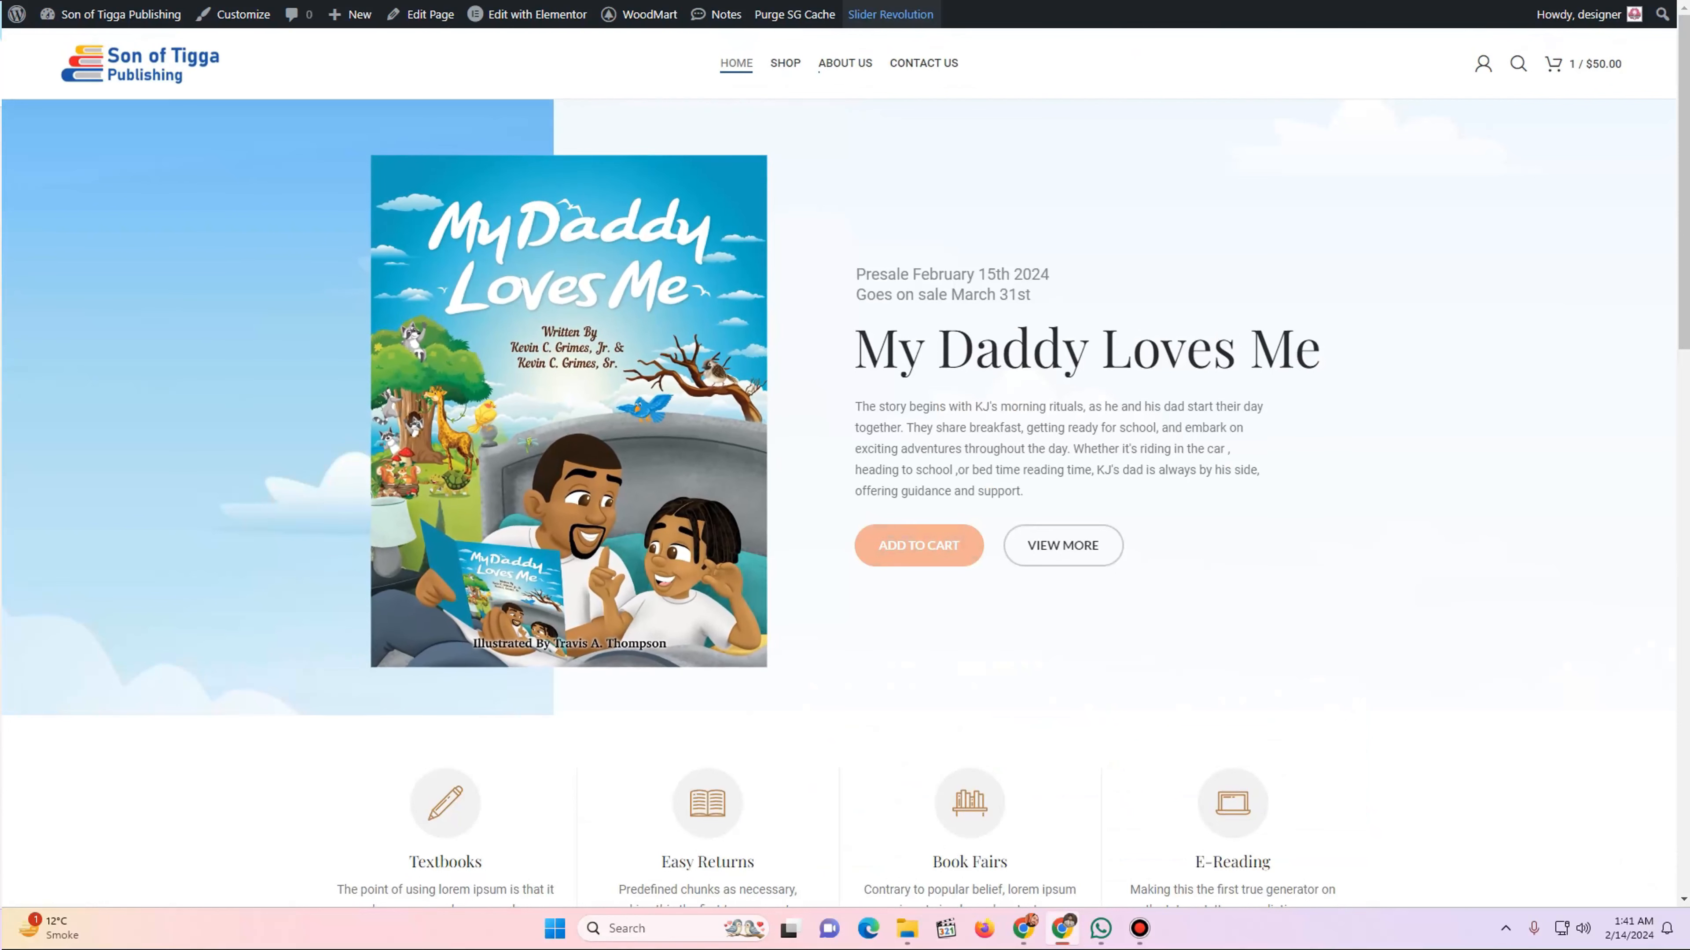
mouse_move(890, 14)
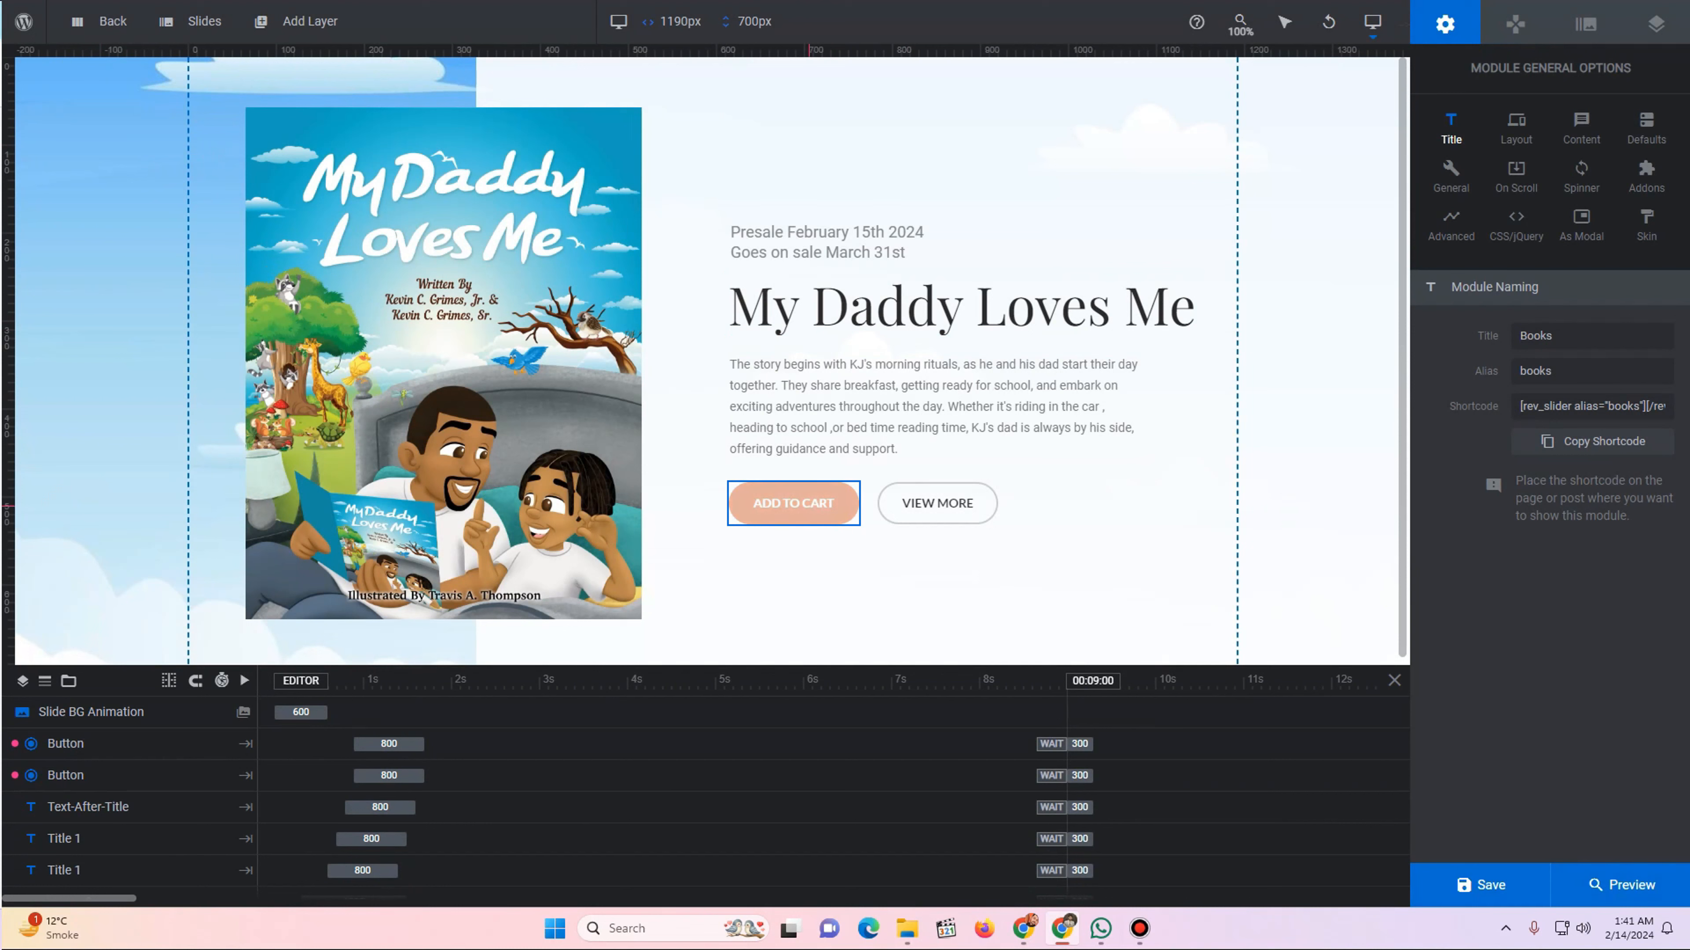
left_click(831, 511)
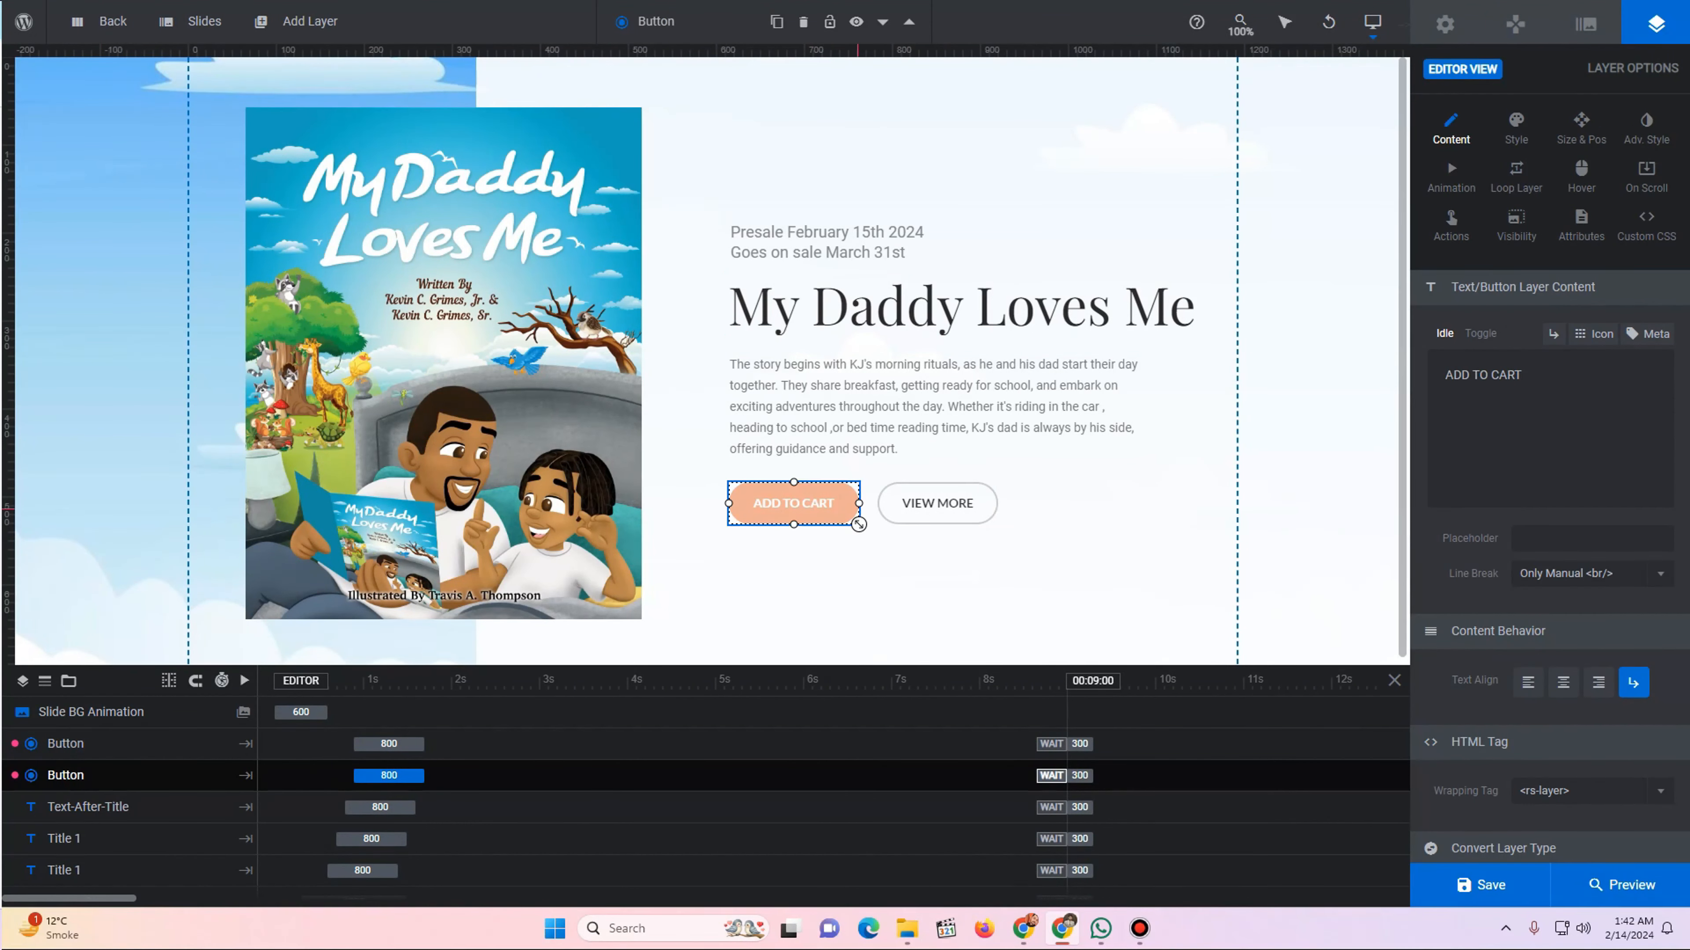
left_click(1515, 130)
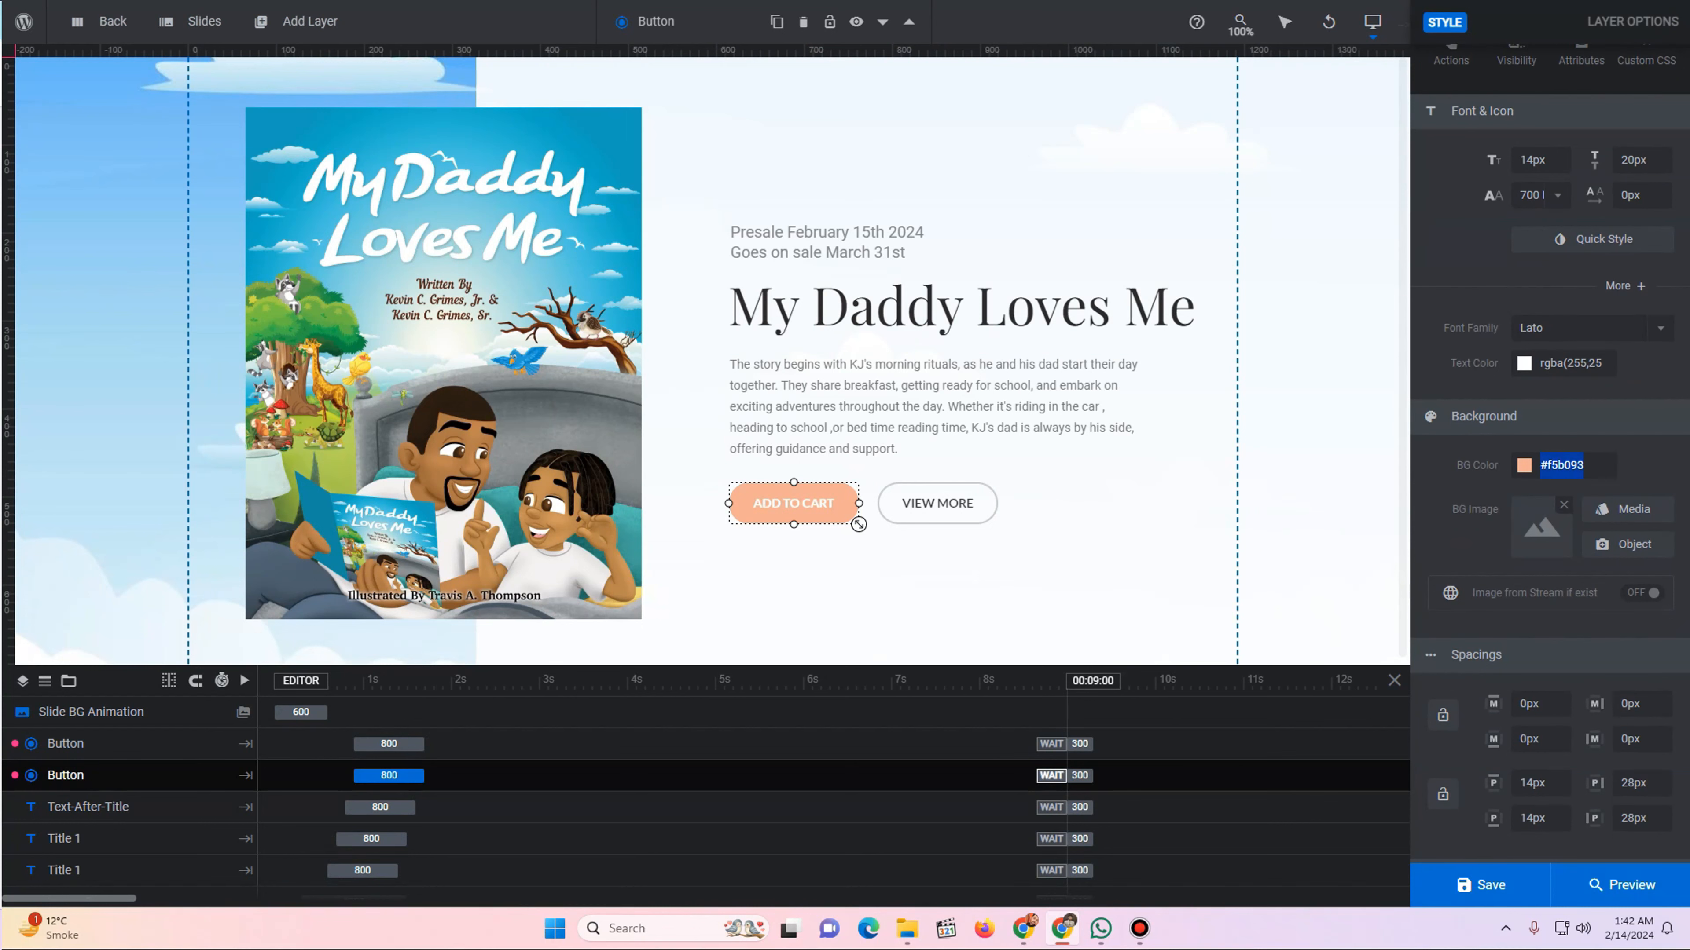
left_click(1561, 466)
key("ctrl+a")
type("1D56A7")
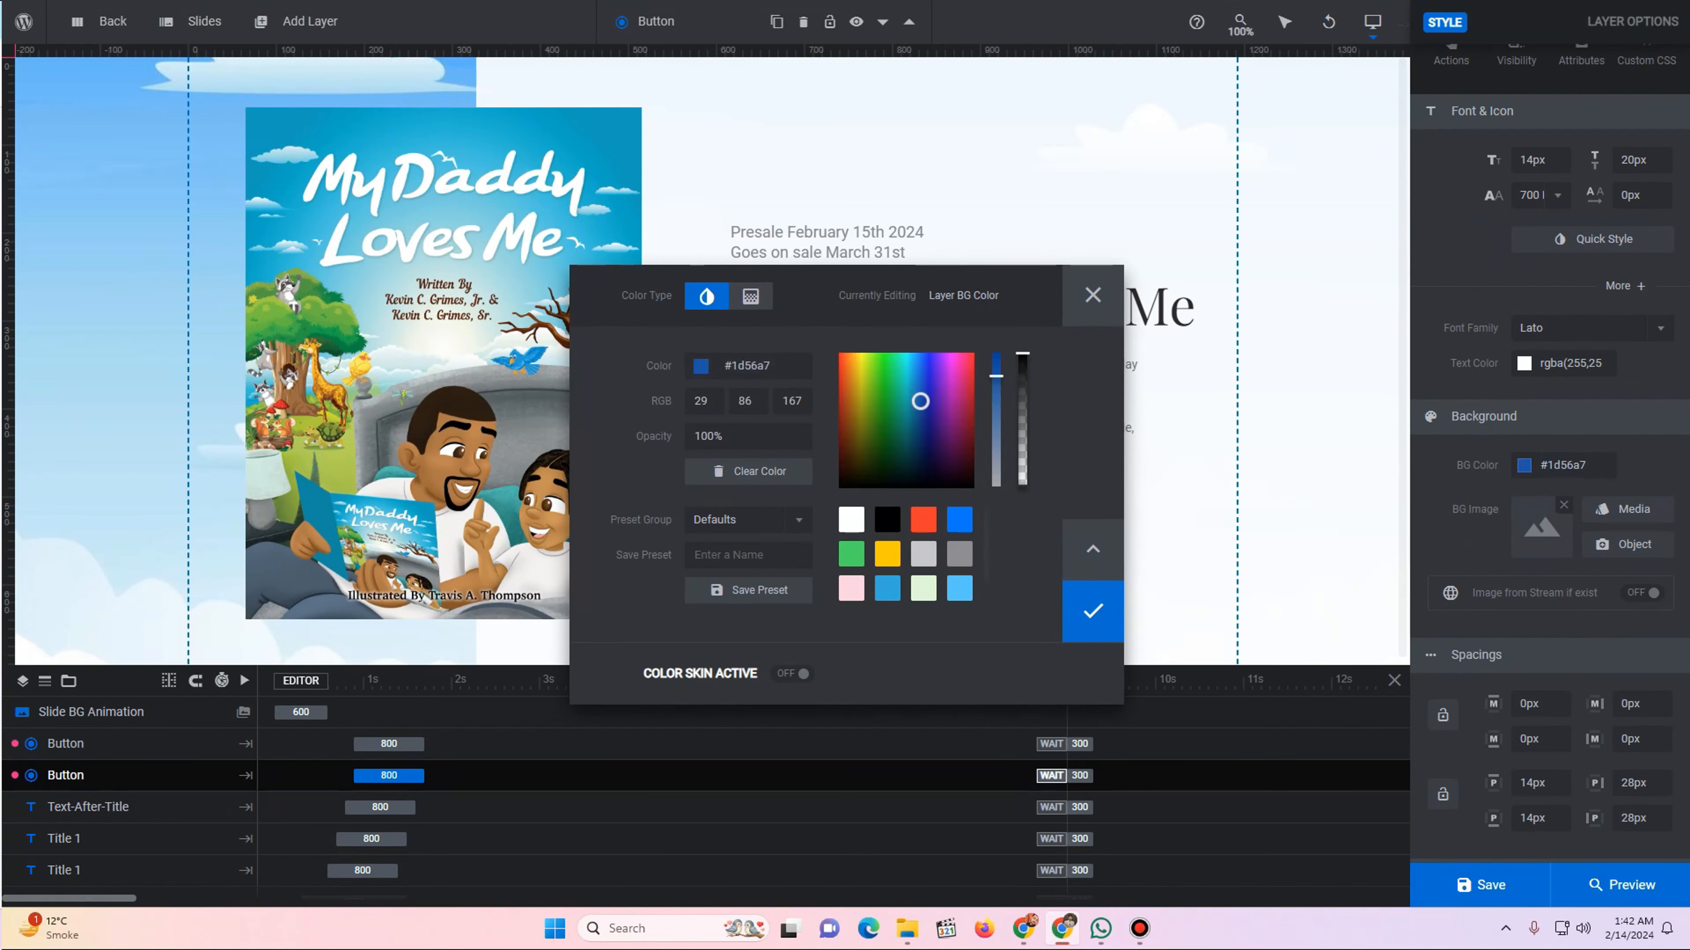
left_click(1093, 610)
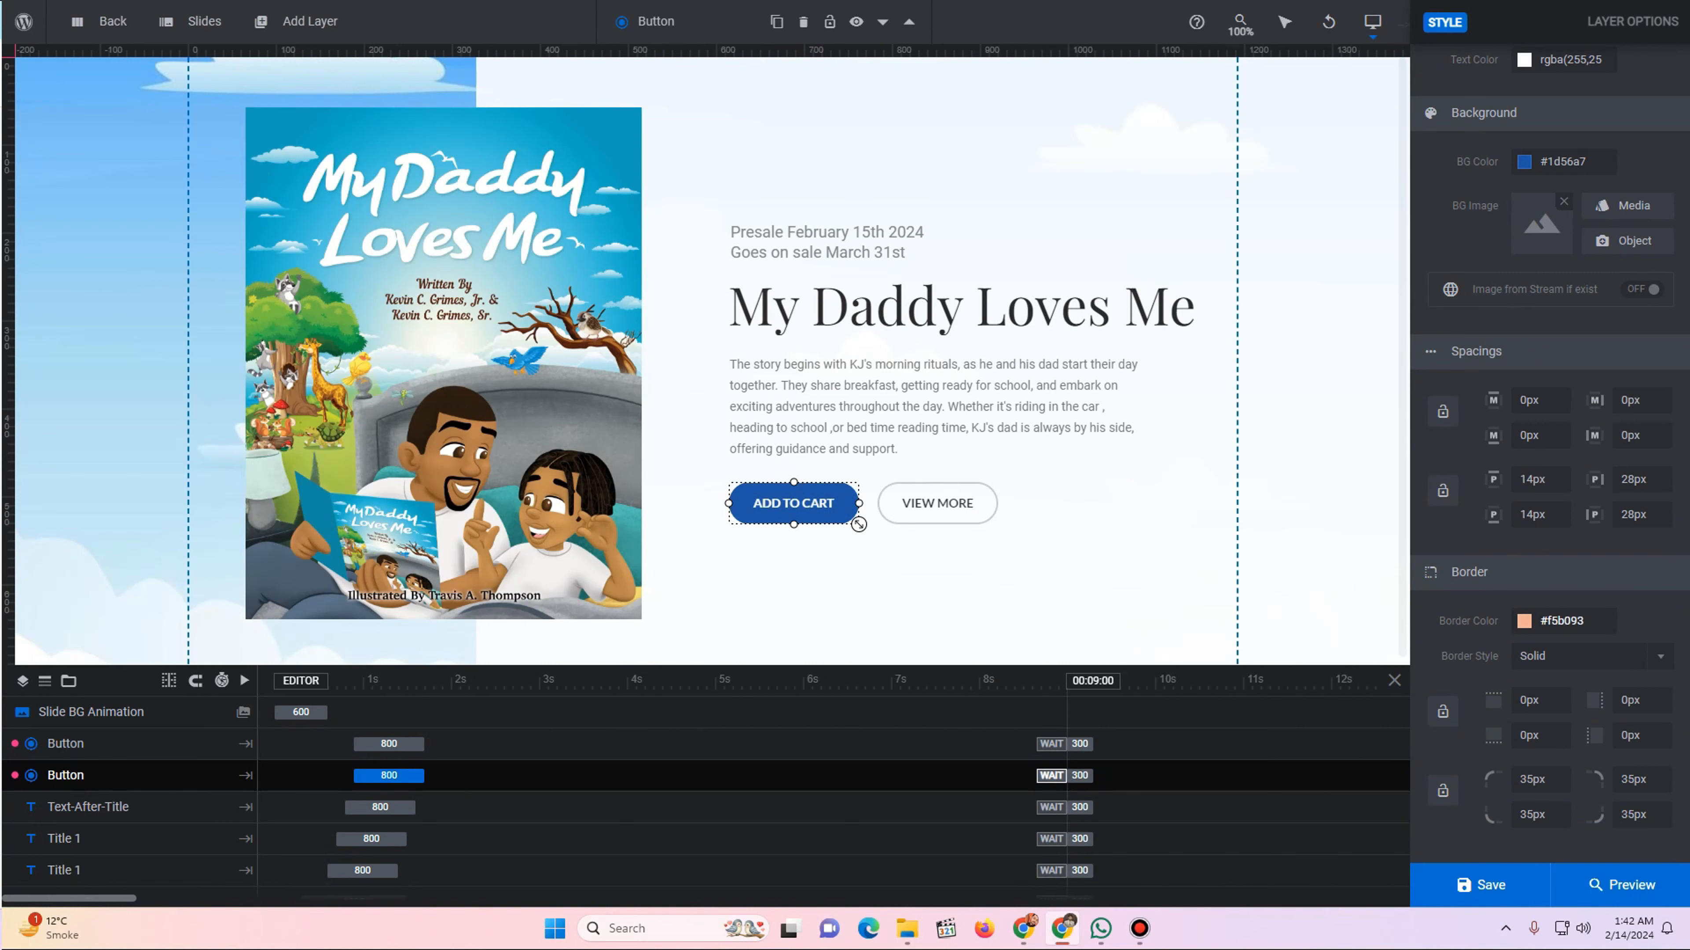
- Set the ADD TO CART button's border color to #1D56A7
left_click(1561, 620)
left_click(746, 335)
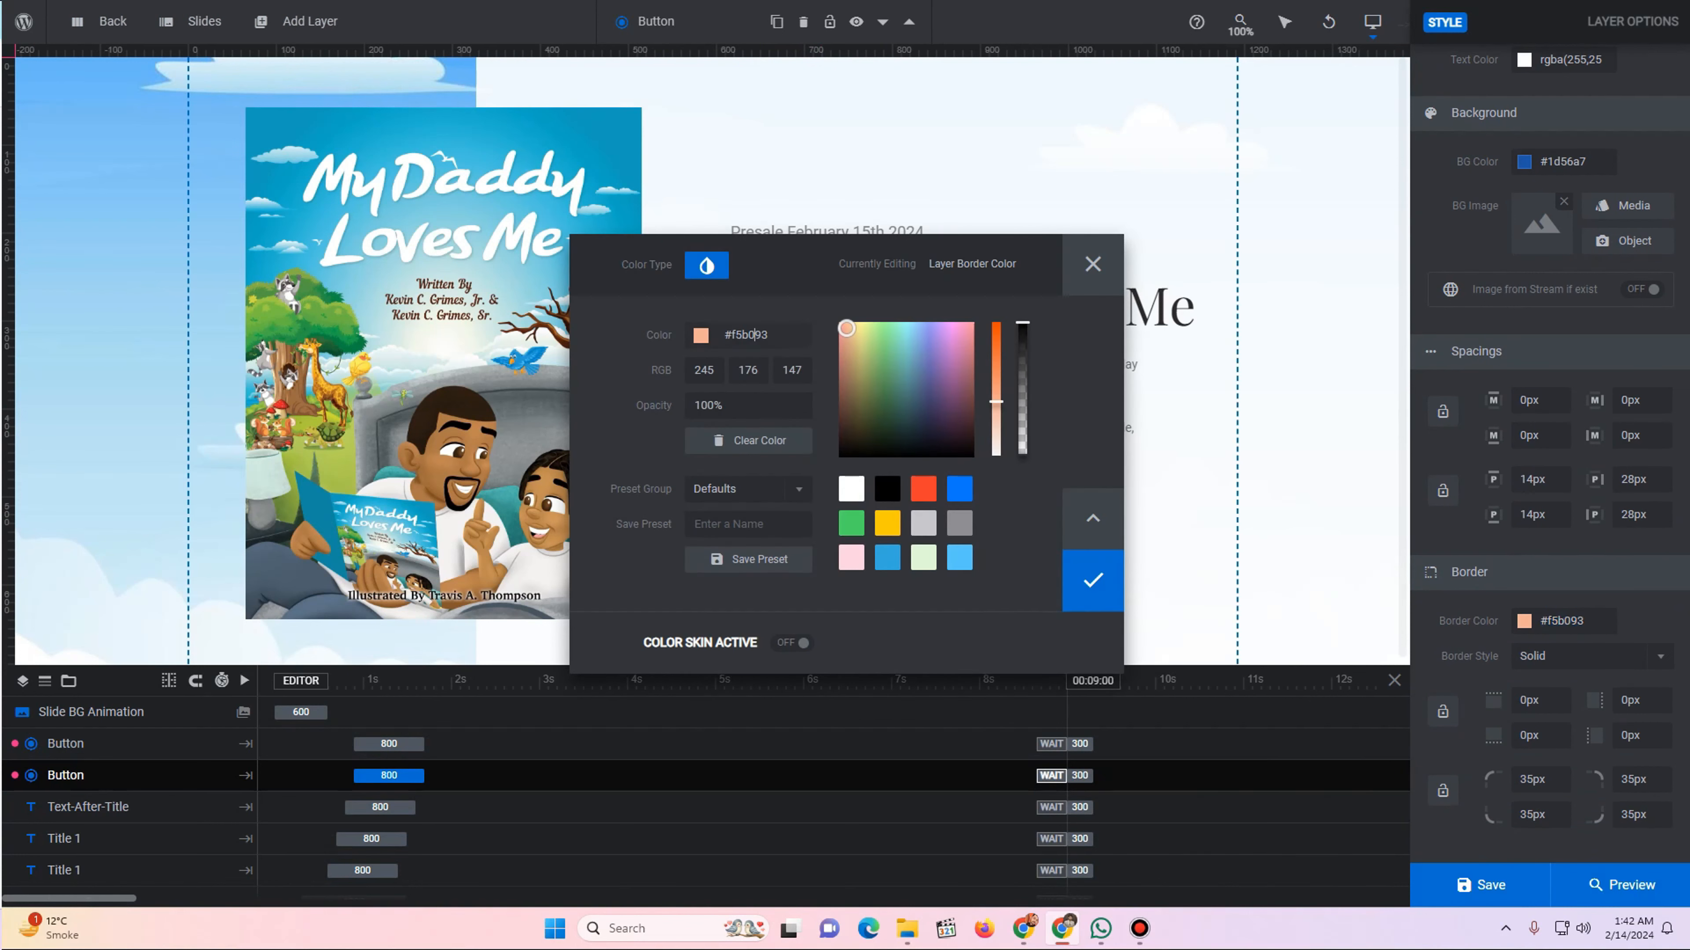
type("1D56A7")
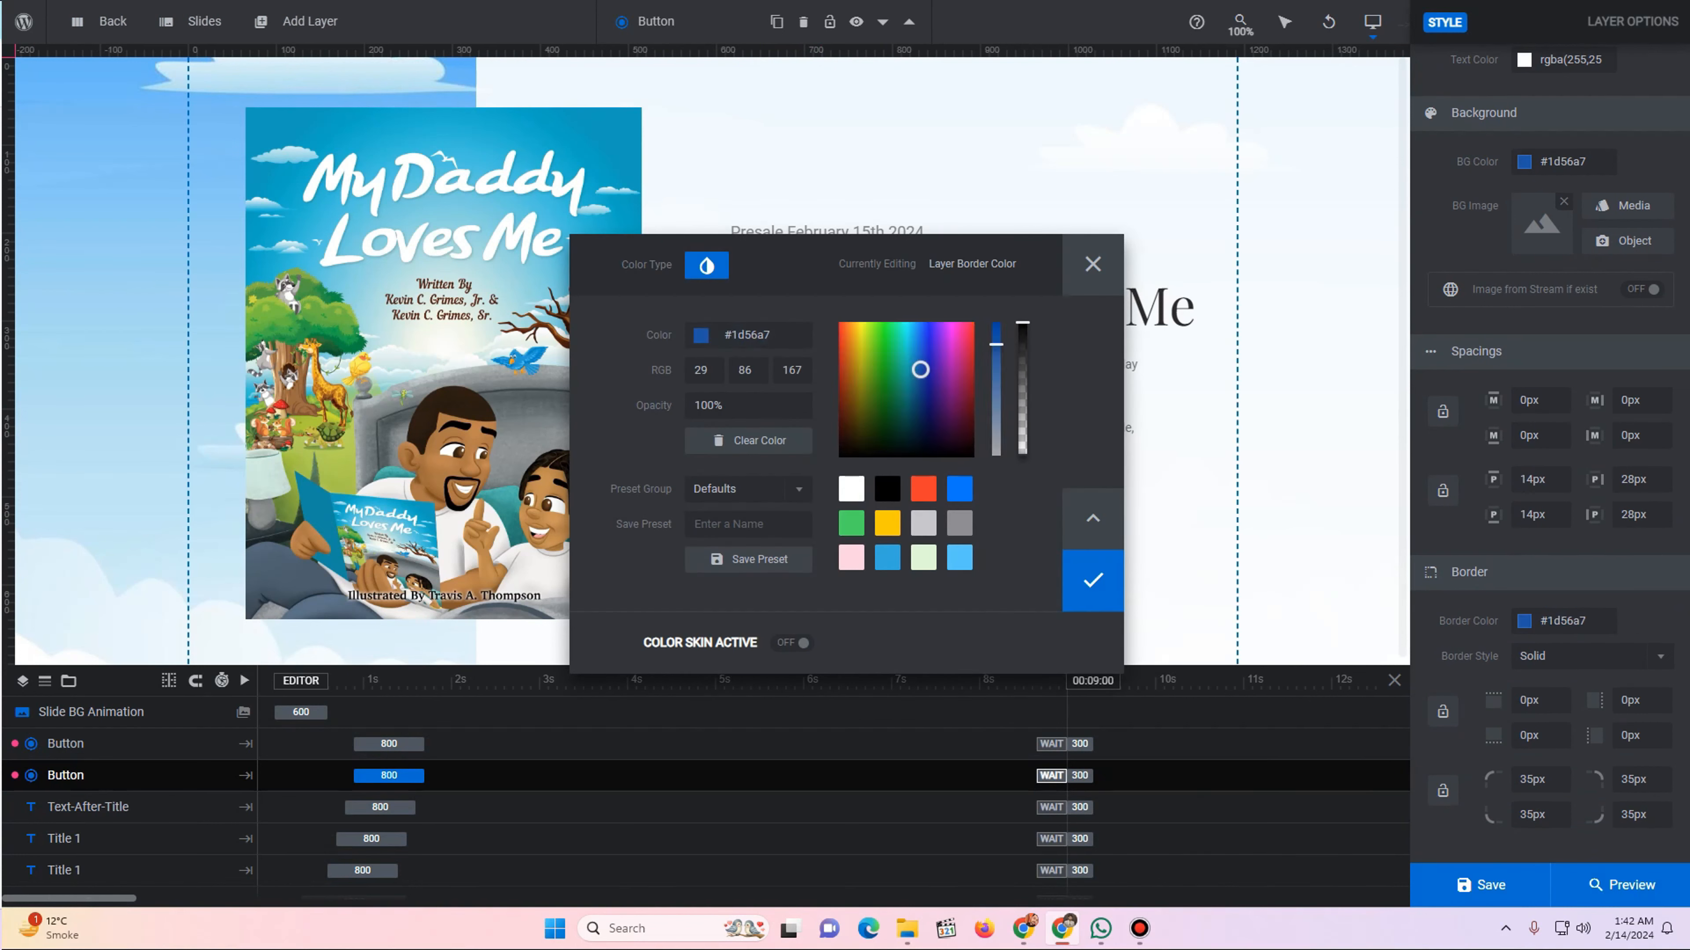
left_click(1092, 580)
- Open the ADD TO CART button's hover background color, then sample the red from the home page logo and copy it as #ED1B24
scroll(1540, 479, "up", 5)
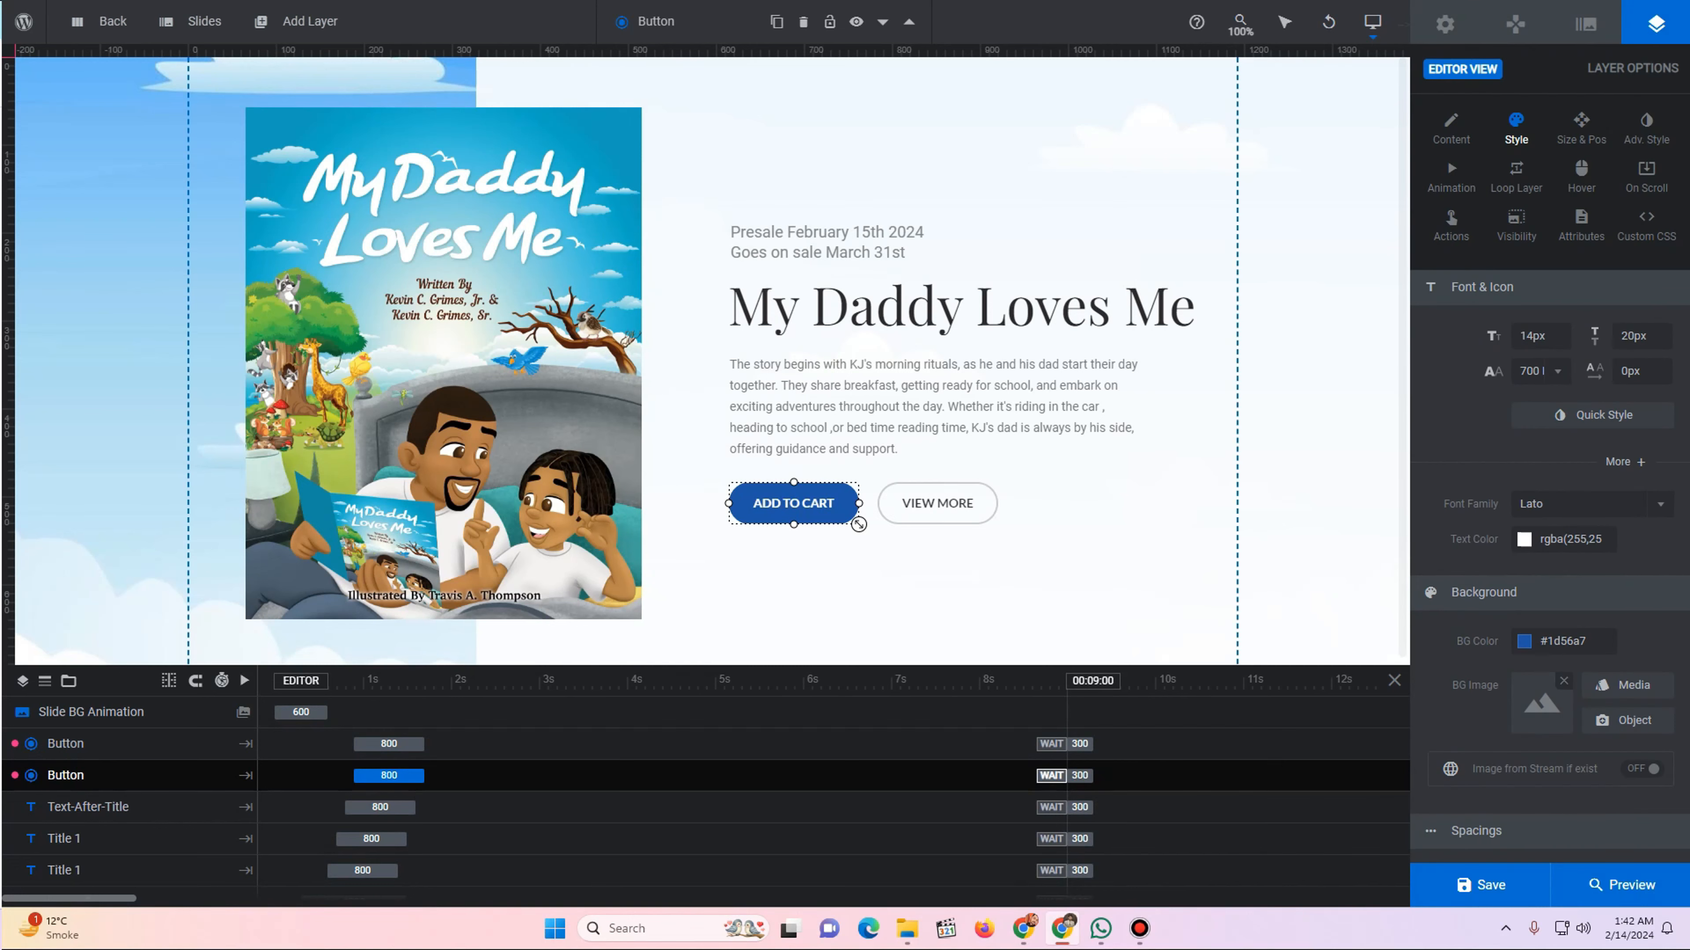
left_click(1581, 179)
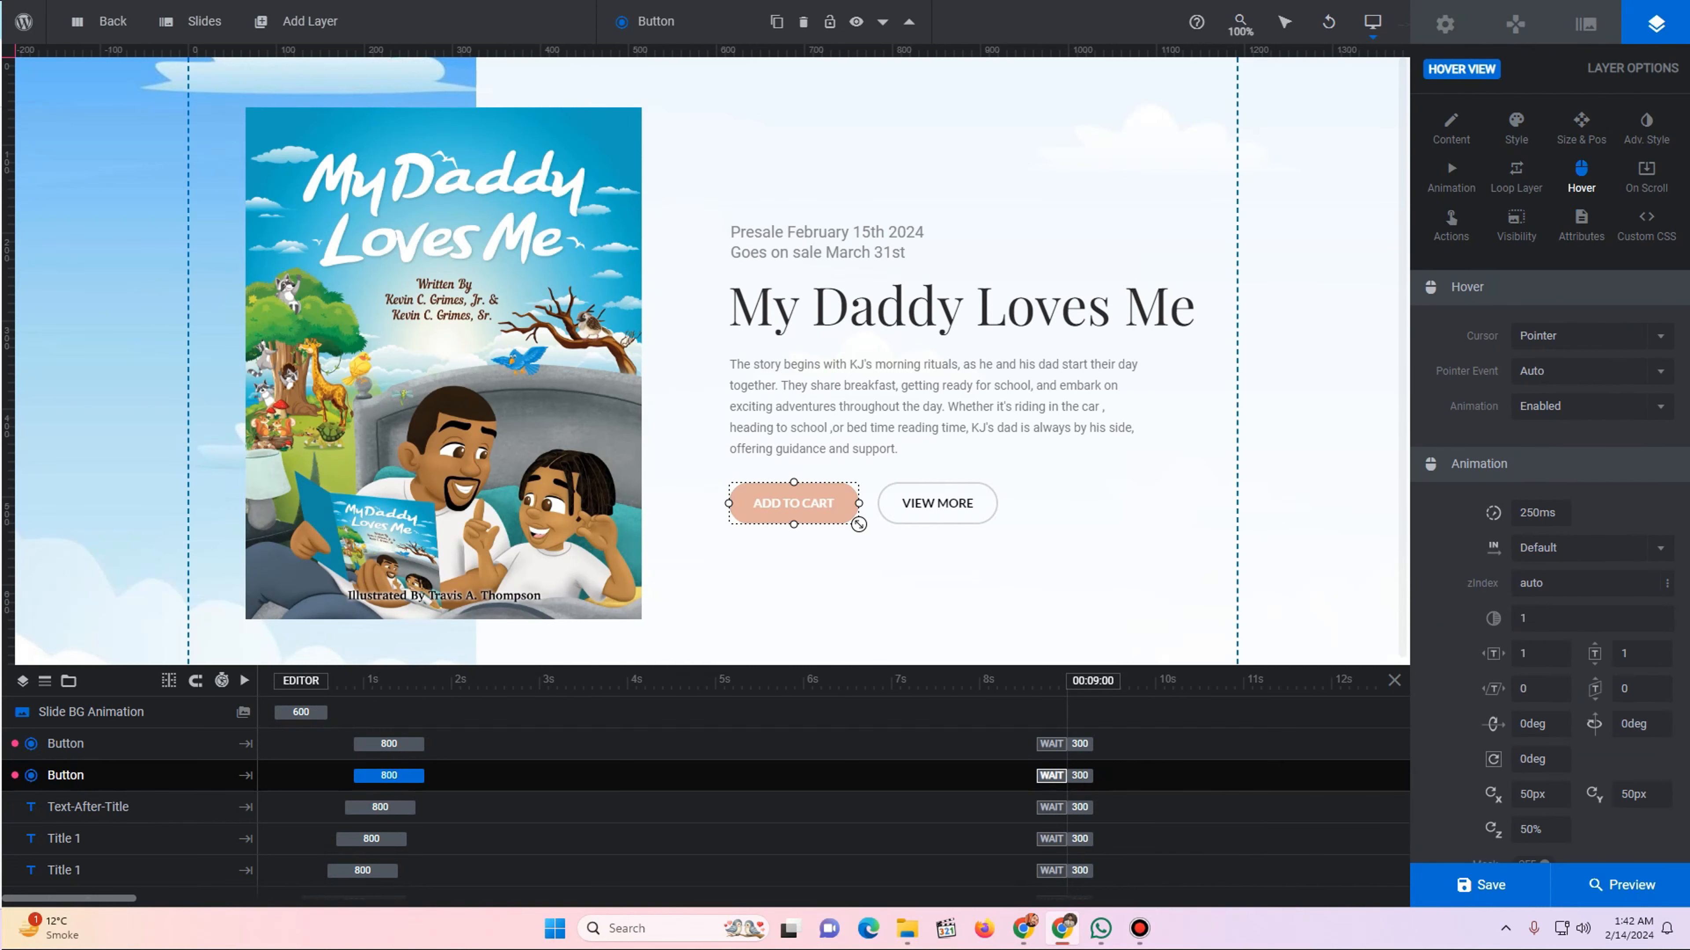
scroll(1550, 466, "down", 6)
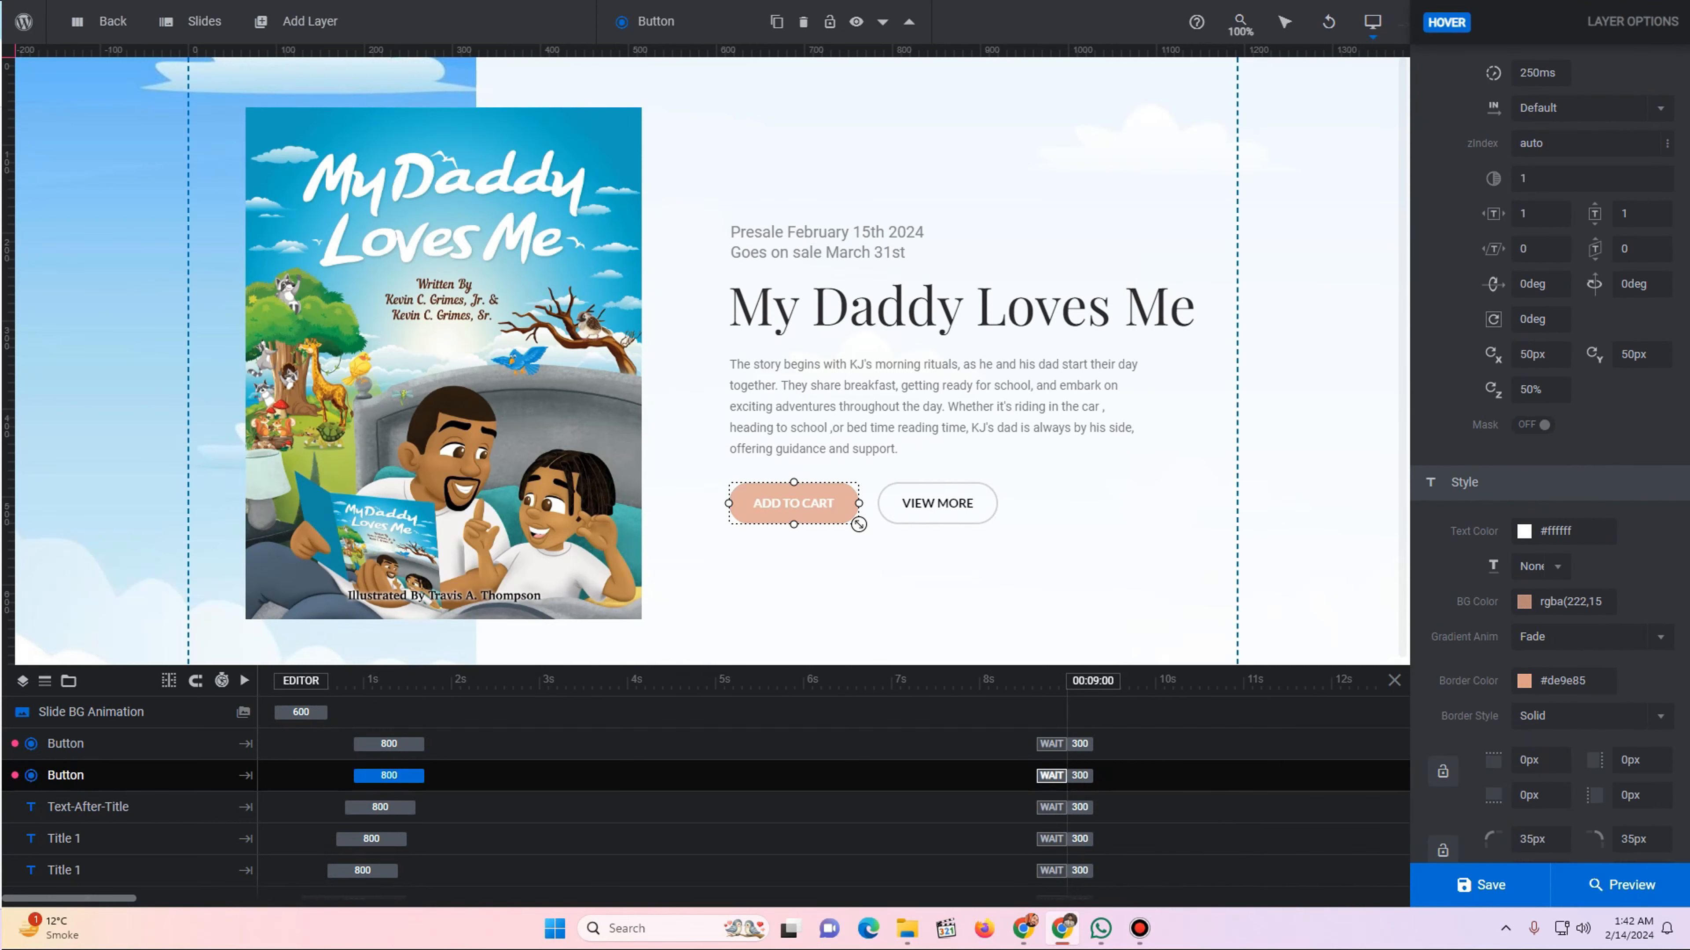
left_click(1570, 601)
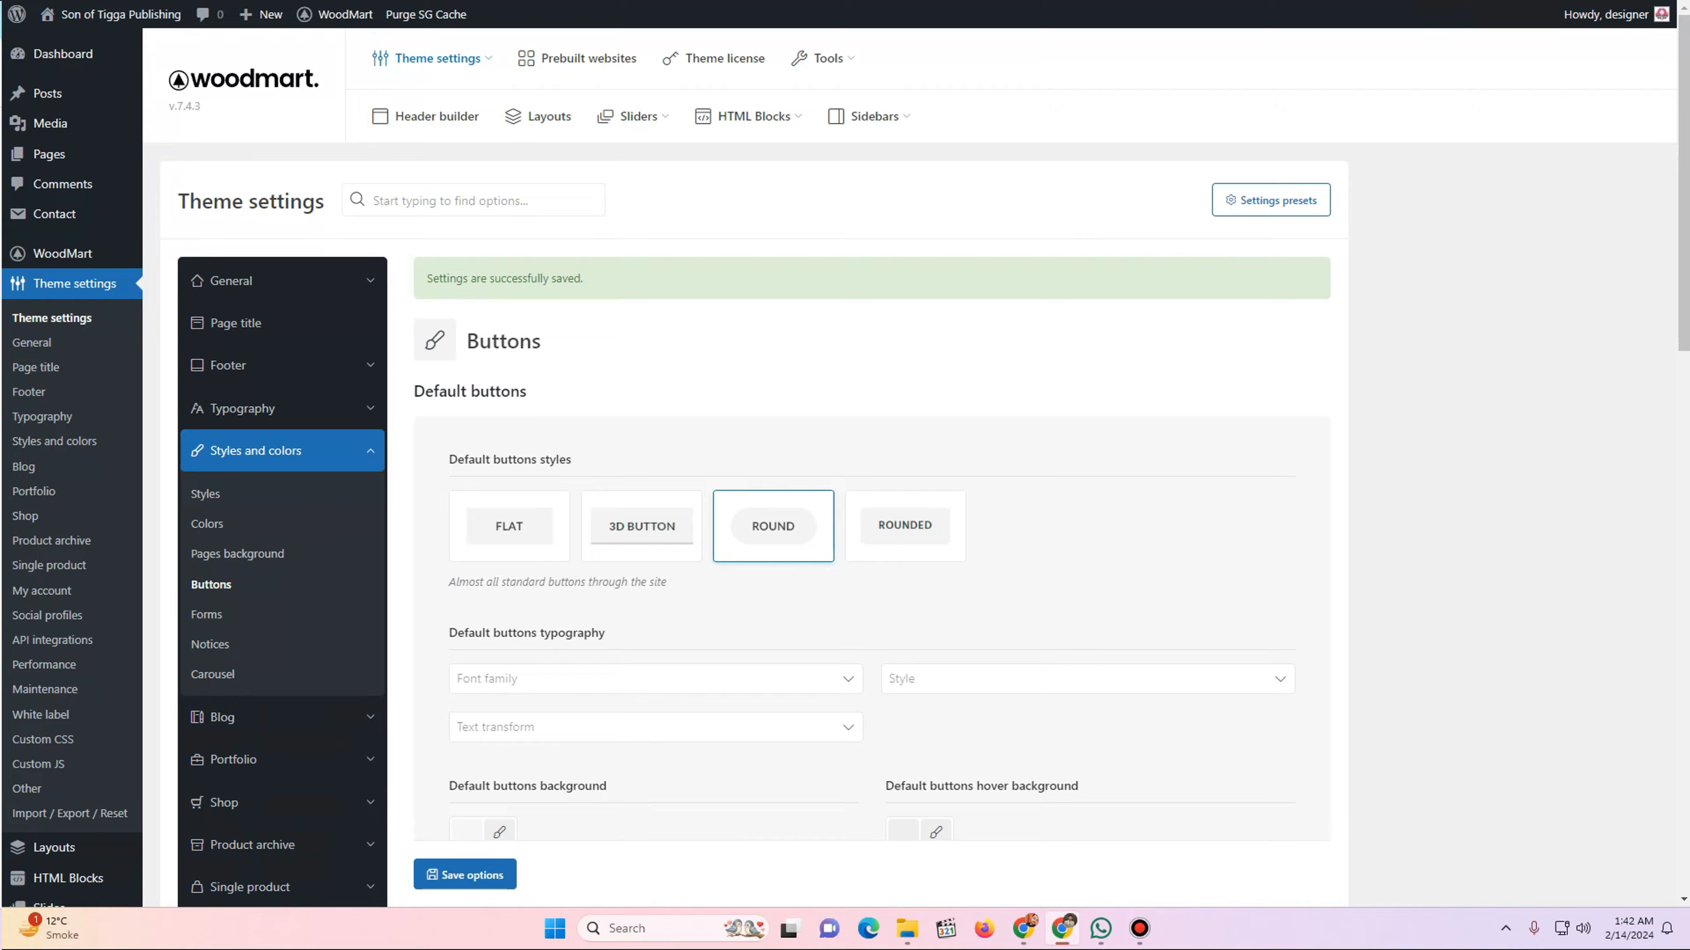
key("ctrl+Tab")
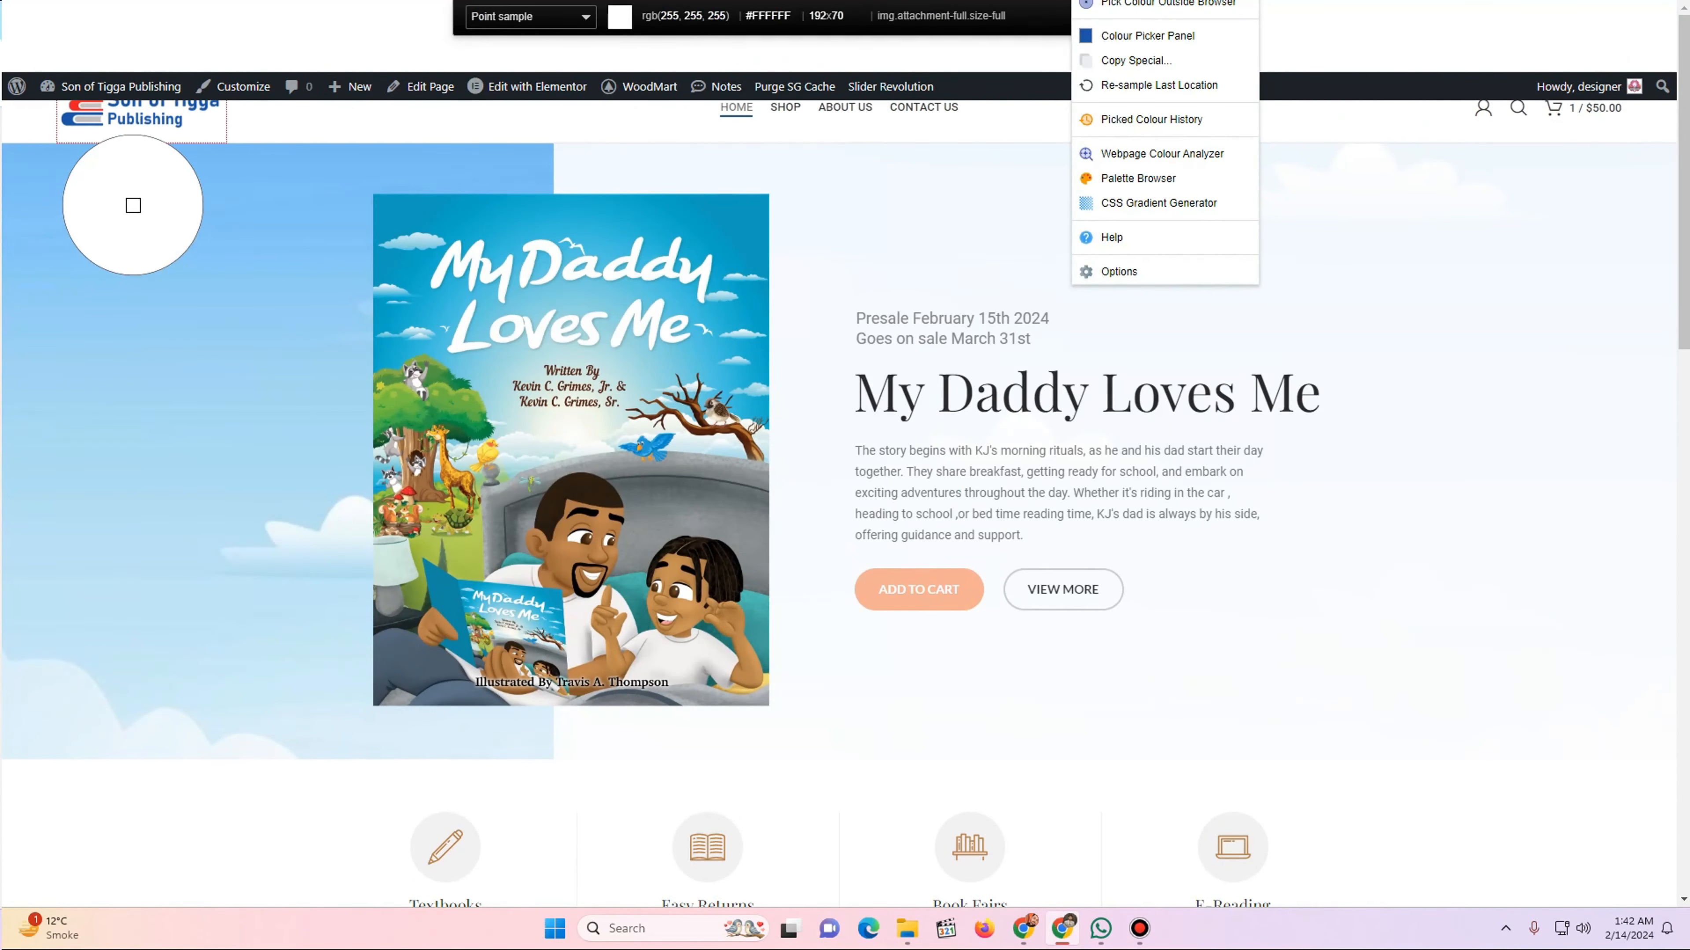
left_click(74, 105)
left_click(75, 105)
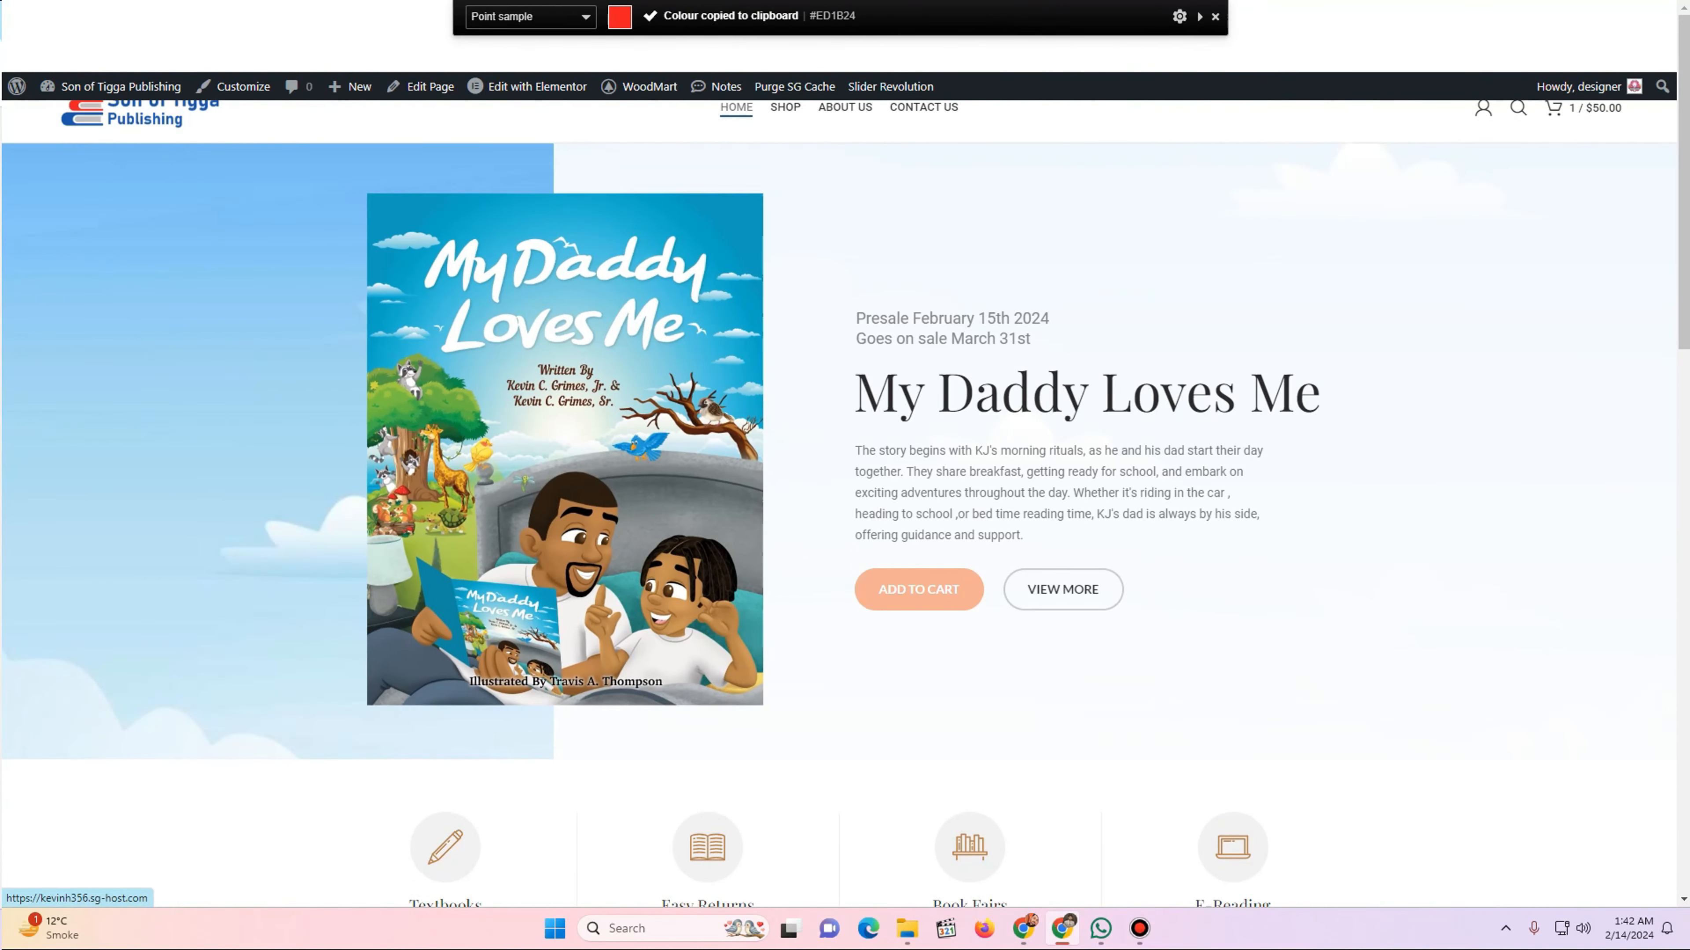
left_click(1245, 1)
left_click(1136, 61)
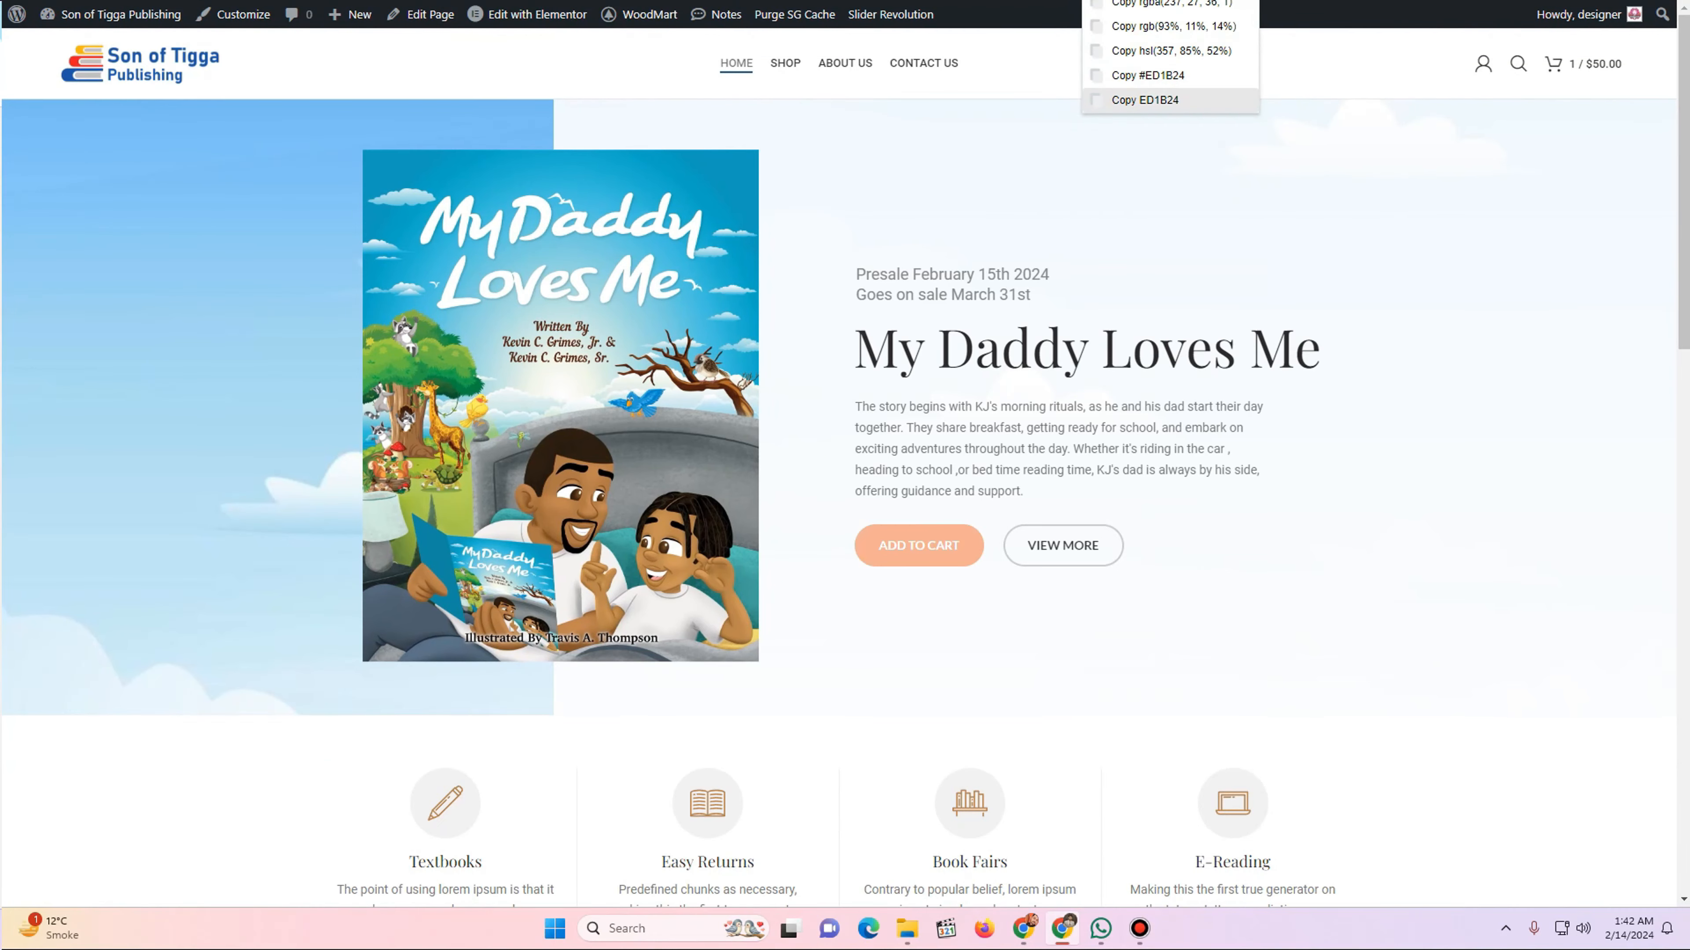
left_click(1149, 74)
- Set the ADD TO CART button's hover background color to the copied #ED1B24
key("ctrl+Tab")
left_click(748, 335)
key("ctrl+a")
key("ctrl+v")
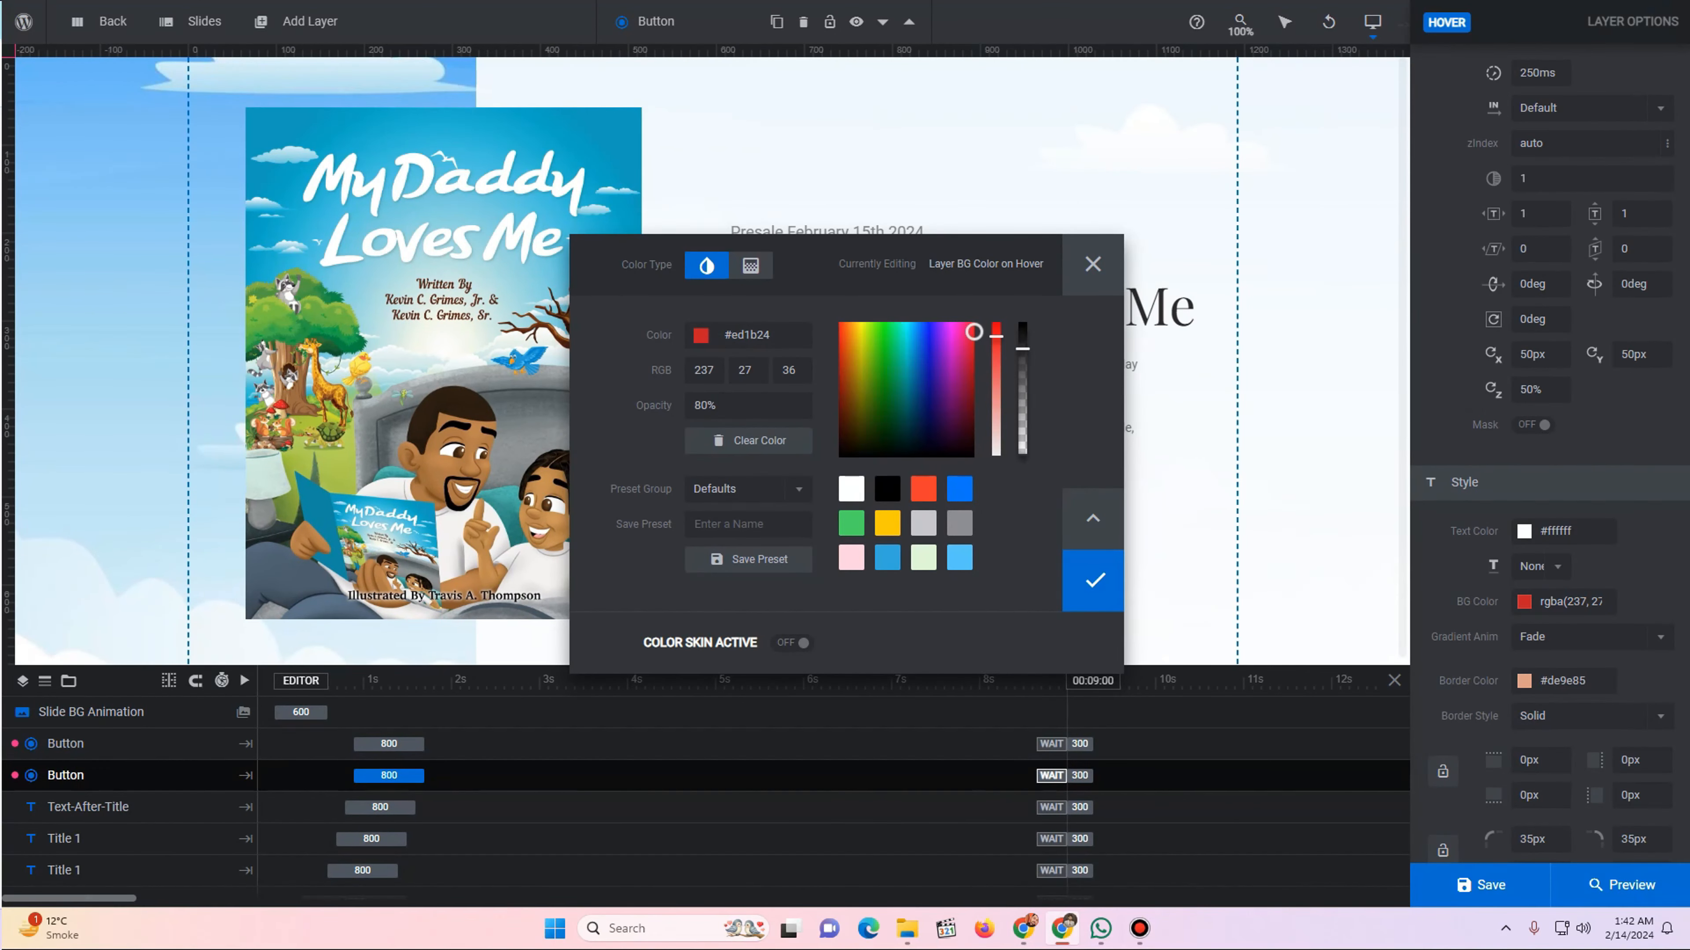
left_click(1093, 580)
- Set the button's hover border color to #ED1B24 as well
left_click(1563, 680)
left_click(747, 334)
key("ctrl+a")
key("ctrl+v")
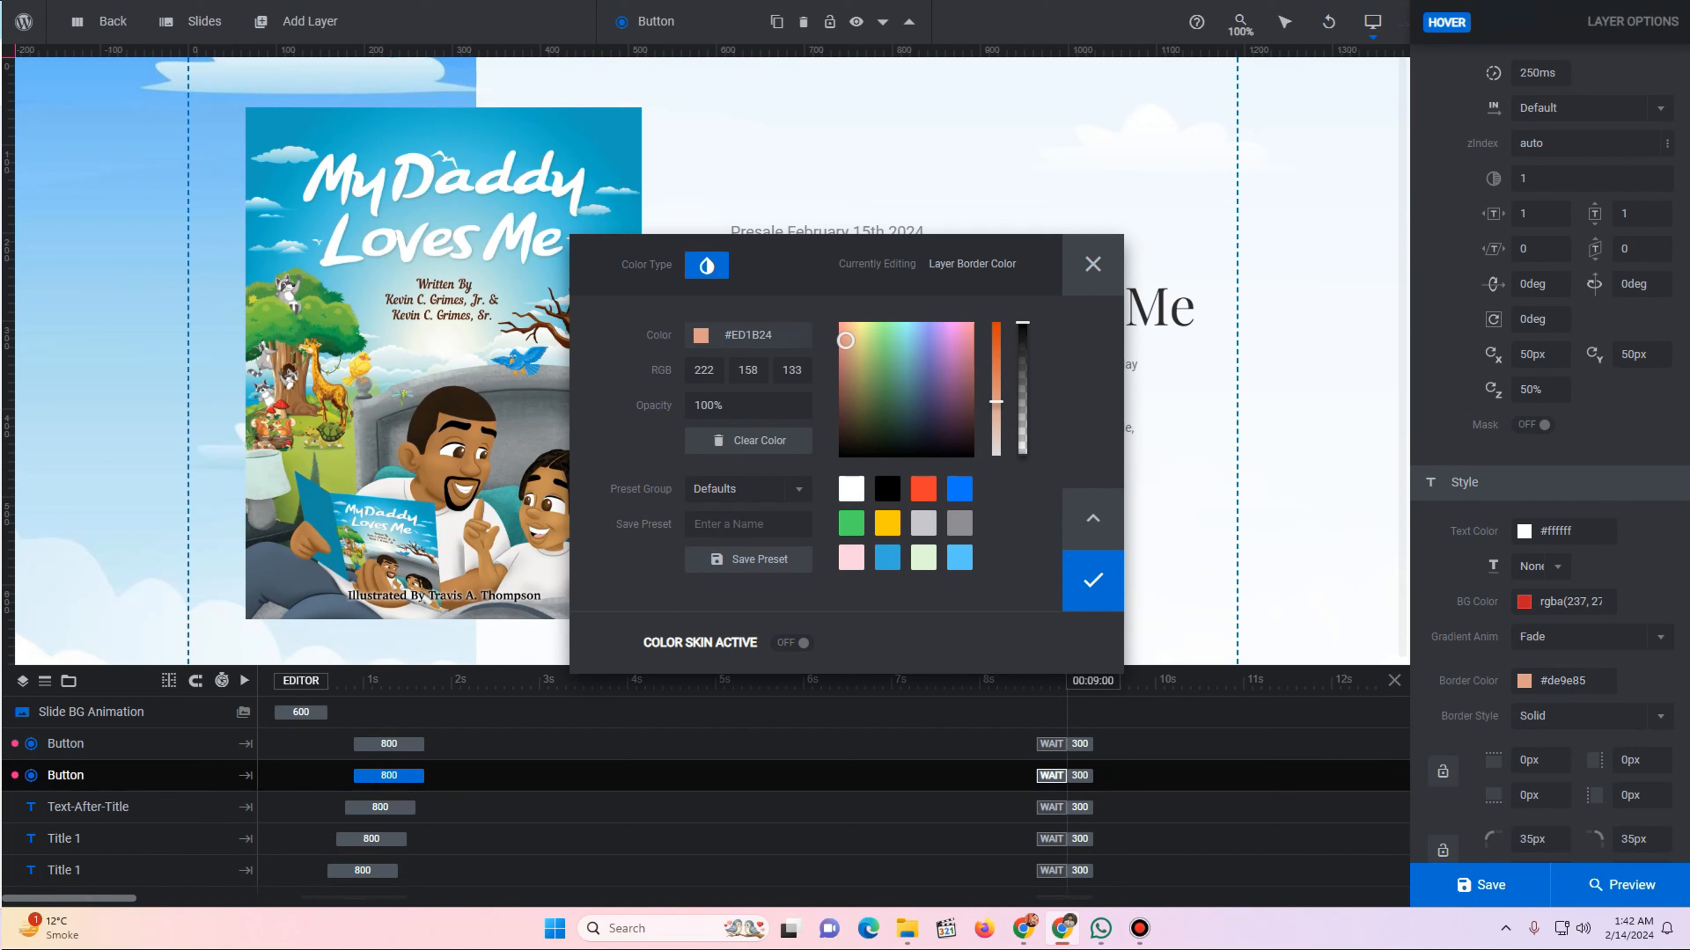
left_click(1093, 580)
- Return to the button's regular style settings and save the slide
scroll(1464, 333, "up", 6)
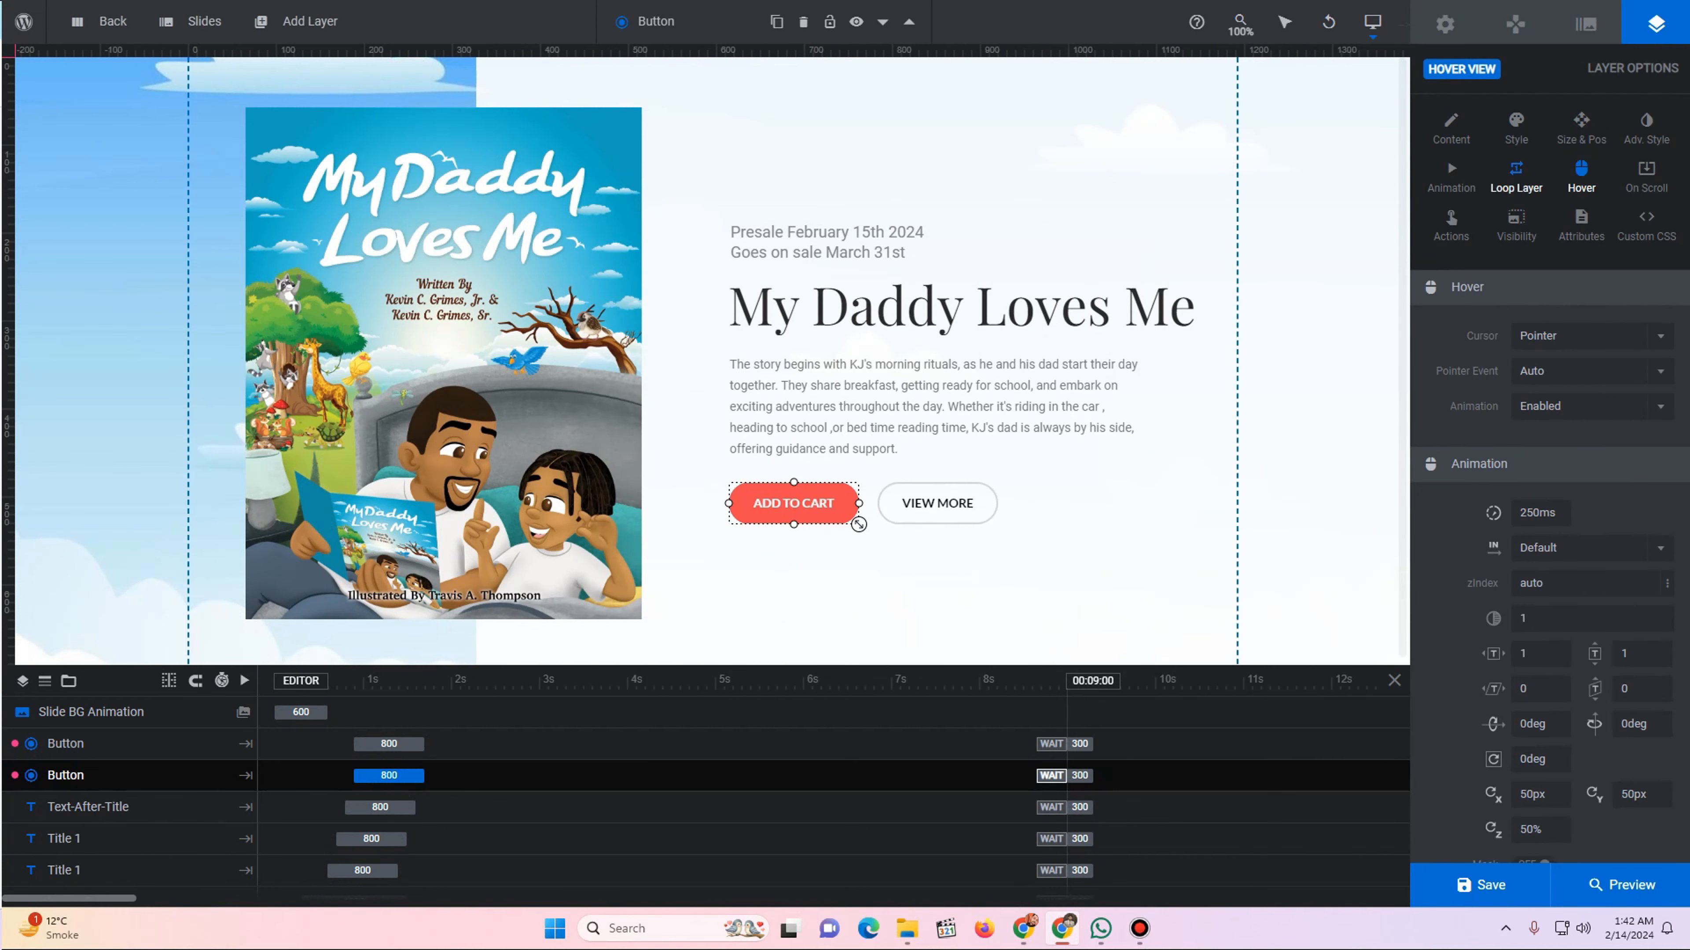
left_click(1516, 127)
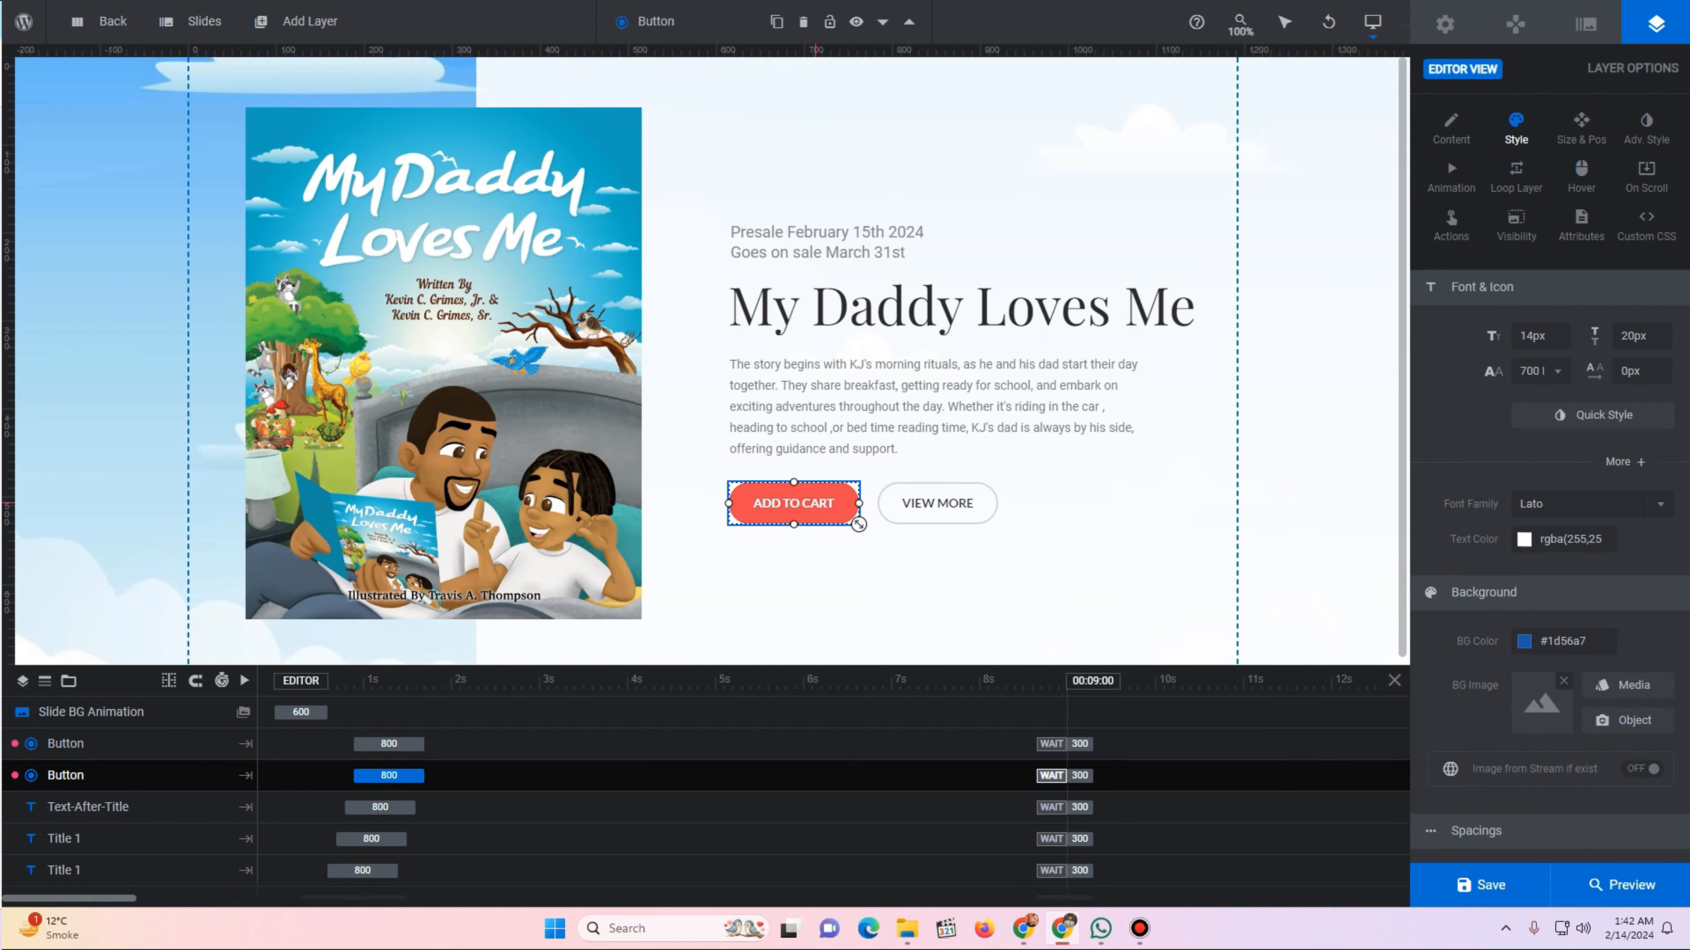
key("ctrl+s")
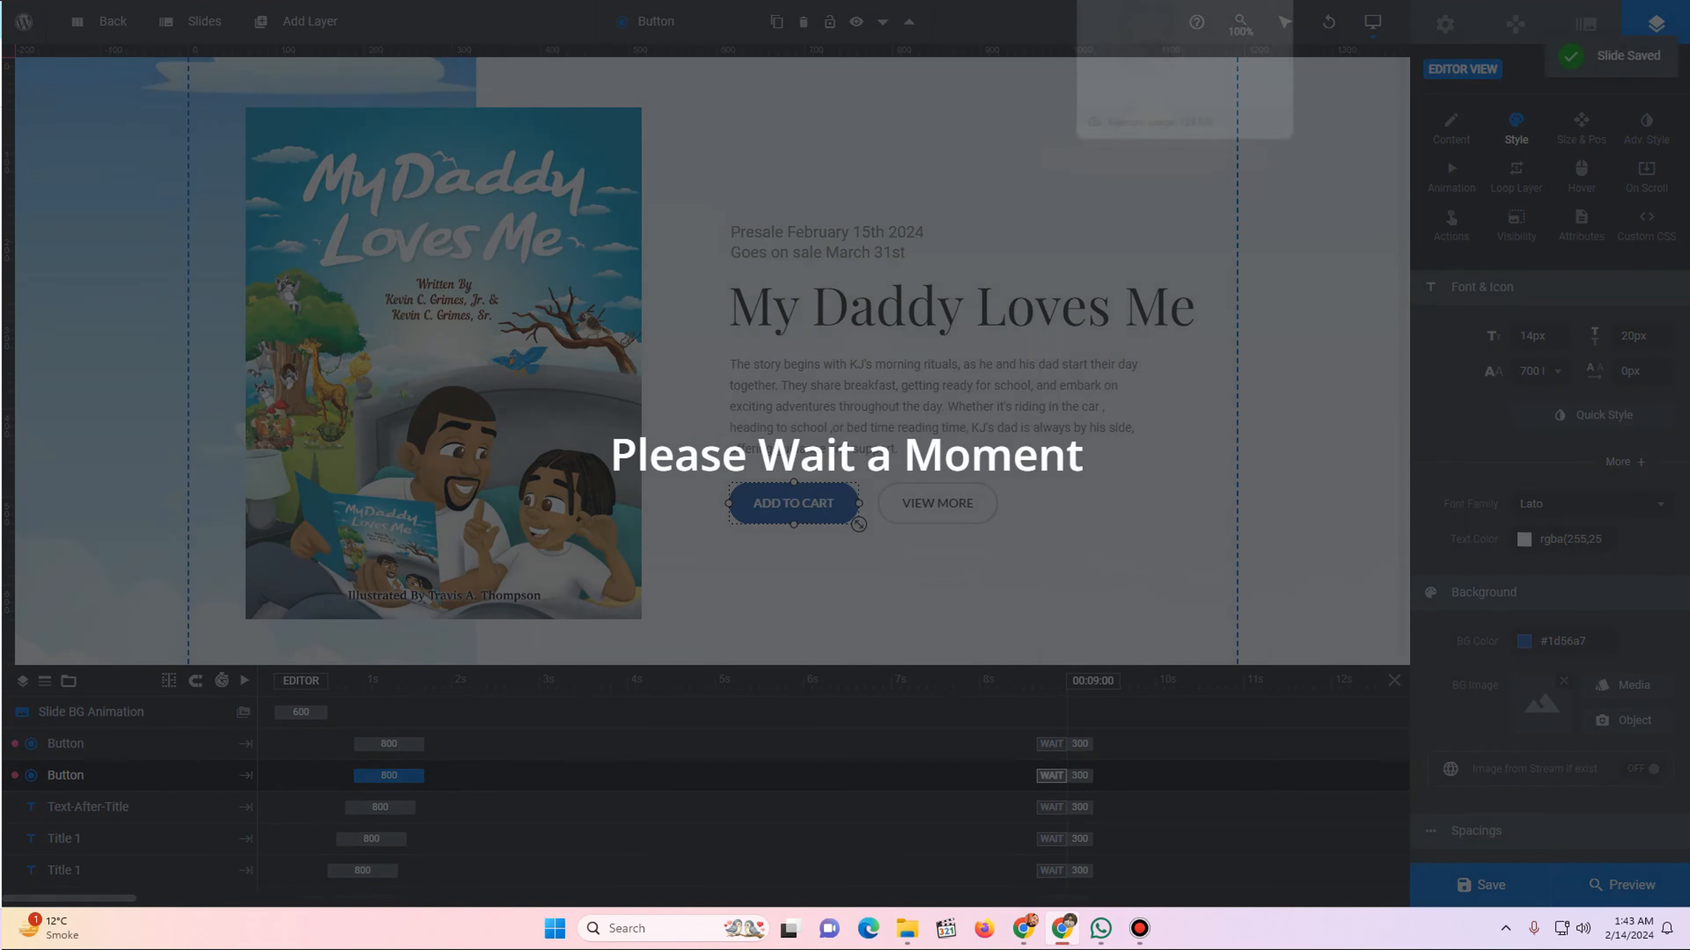
- Reload the store's home page to check the recolored slider button, and review the page sections and the shop page
left_click(1131, 1)
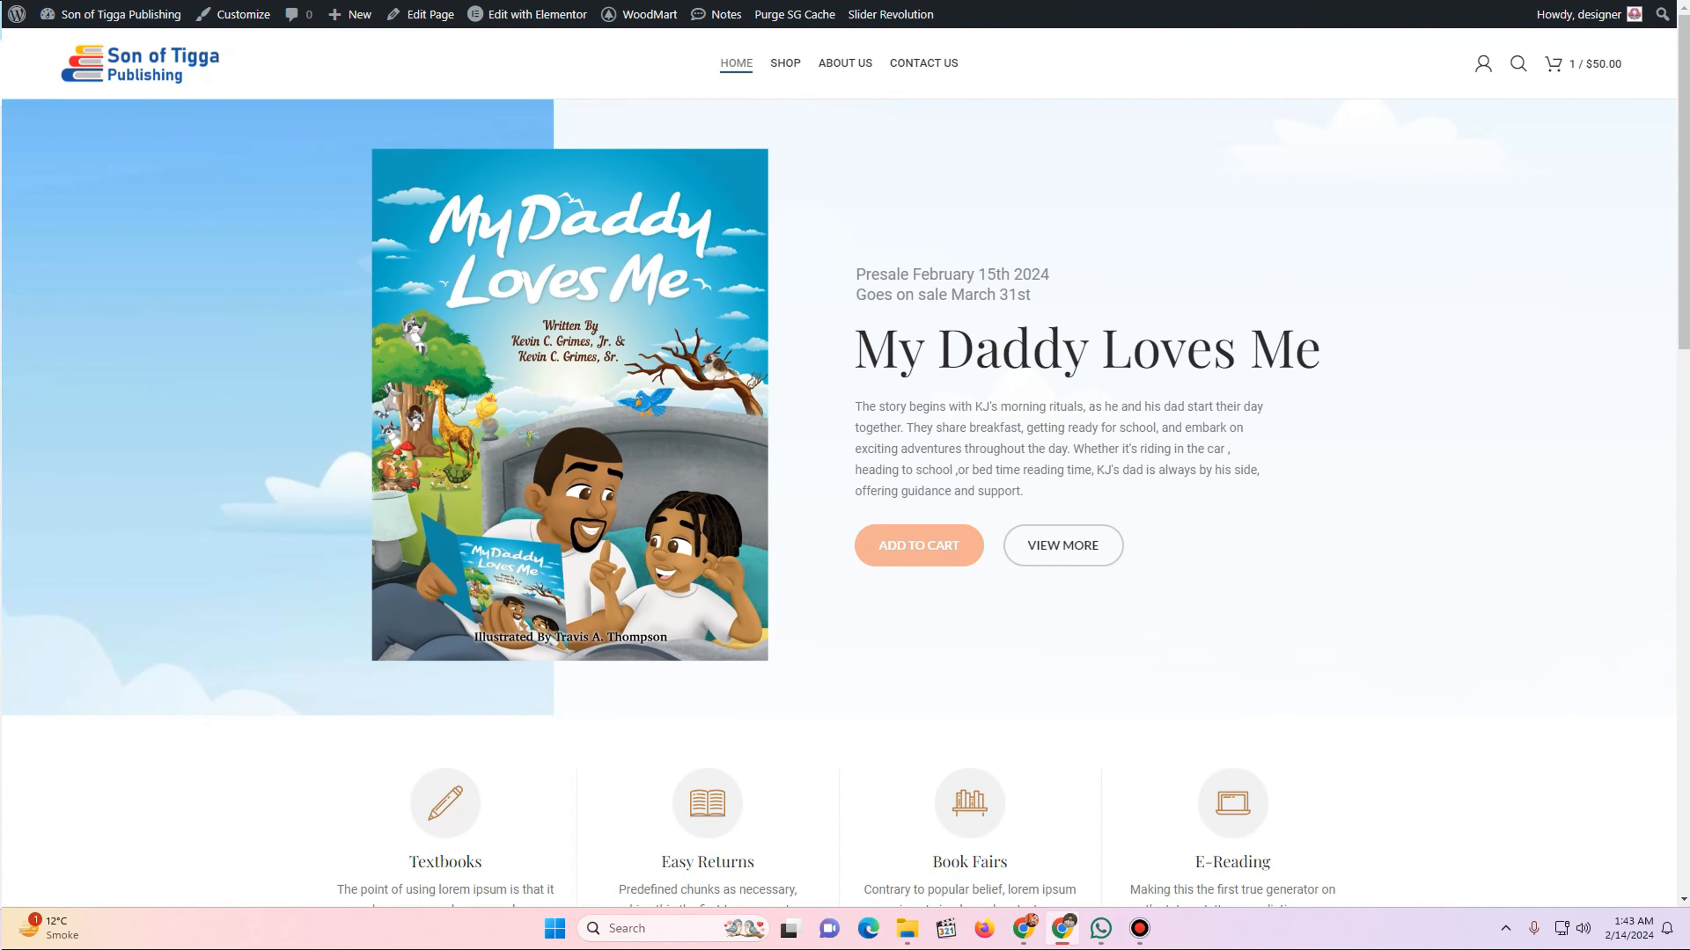
key("F5")
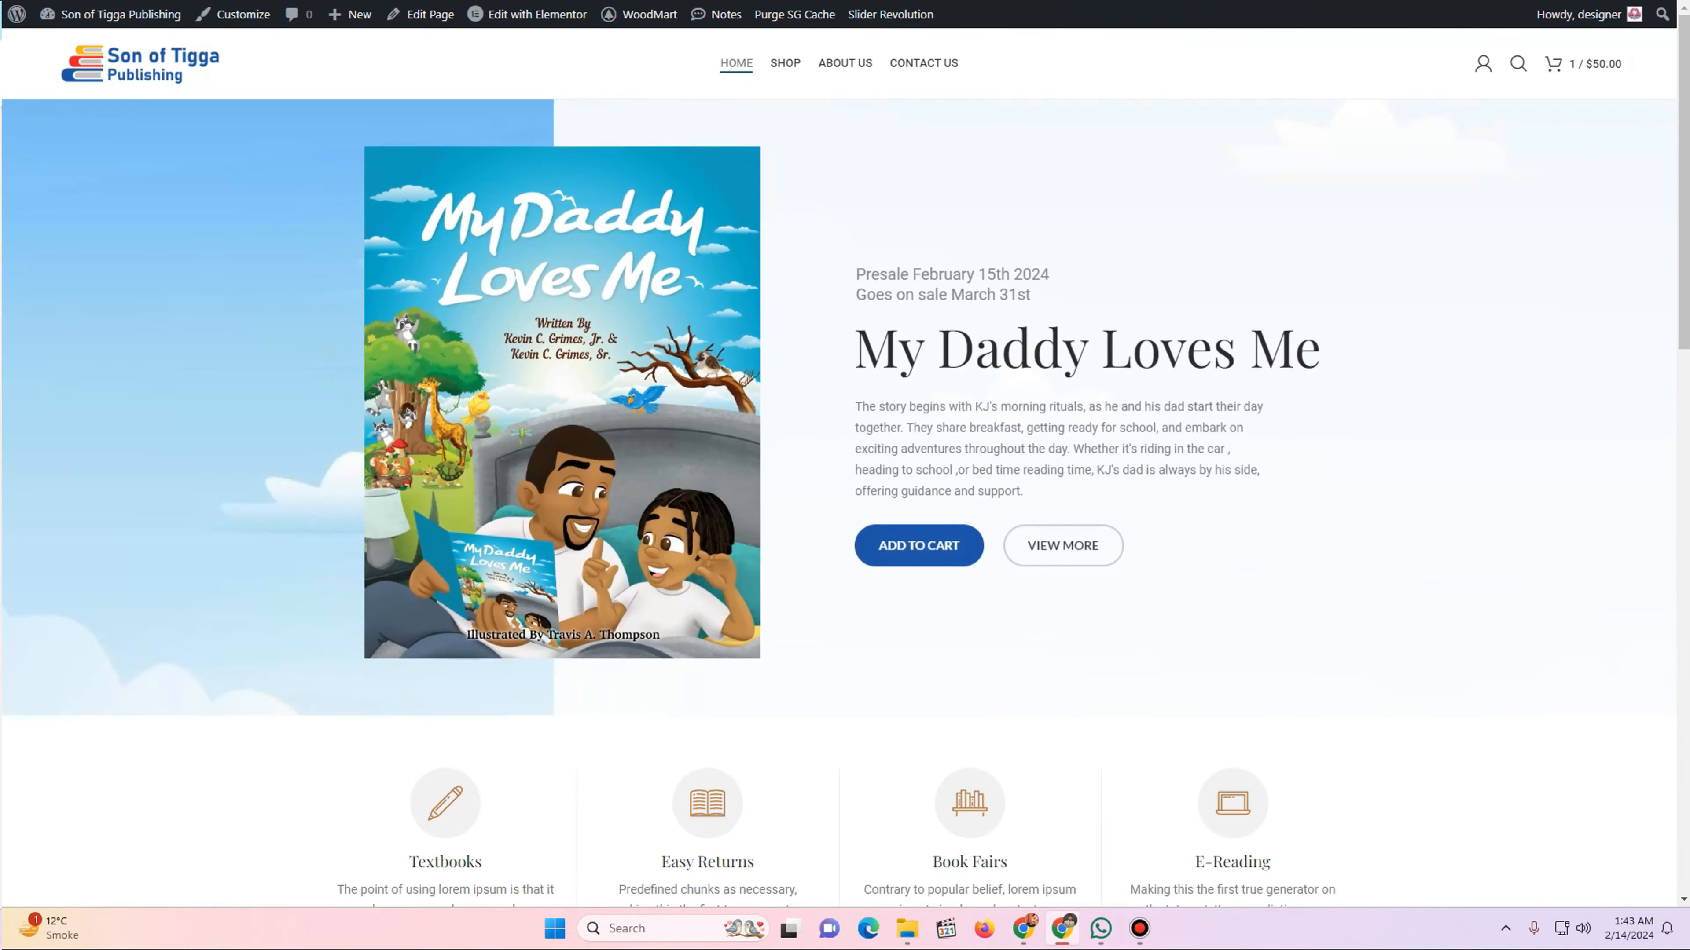
scroll(699, 624, "down", 5)
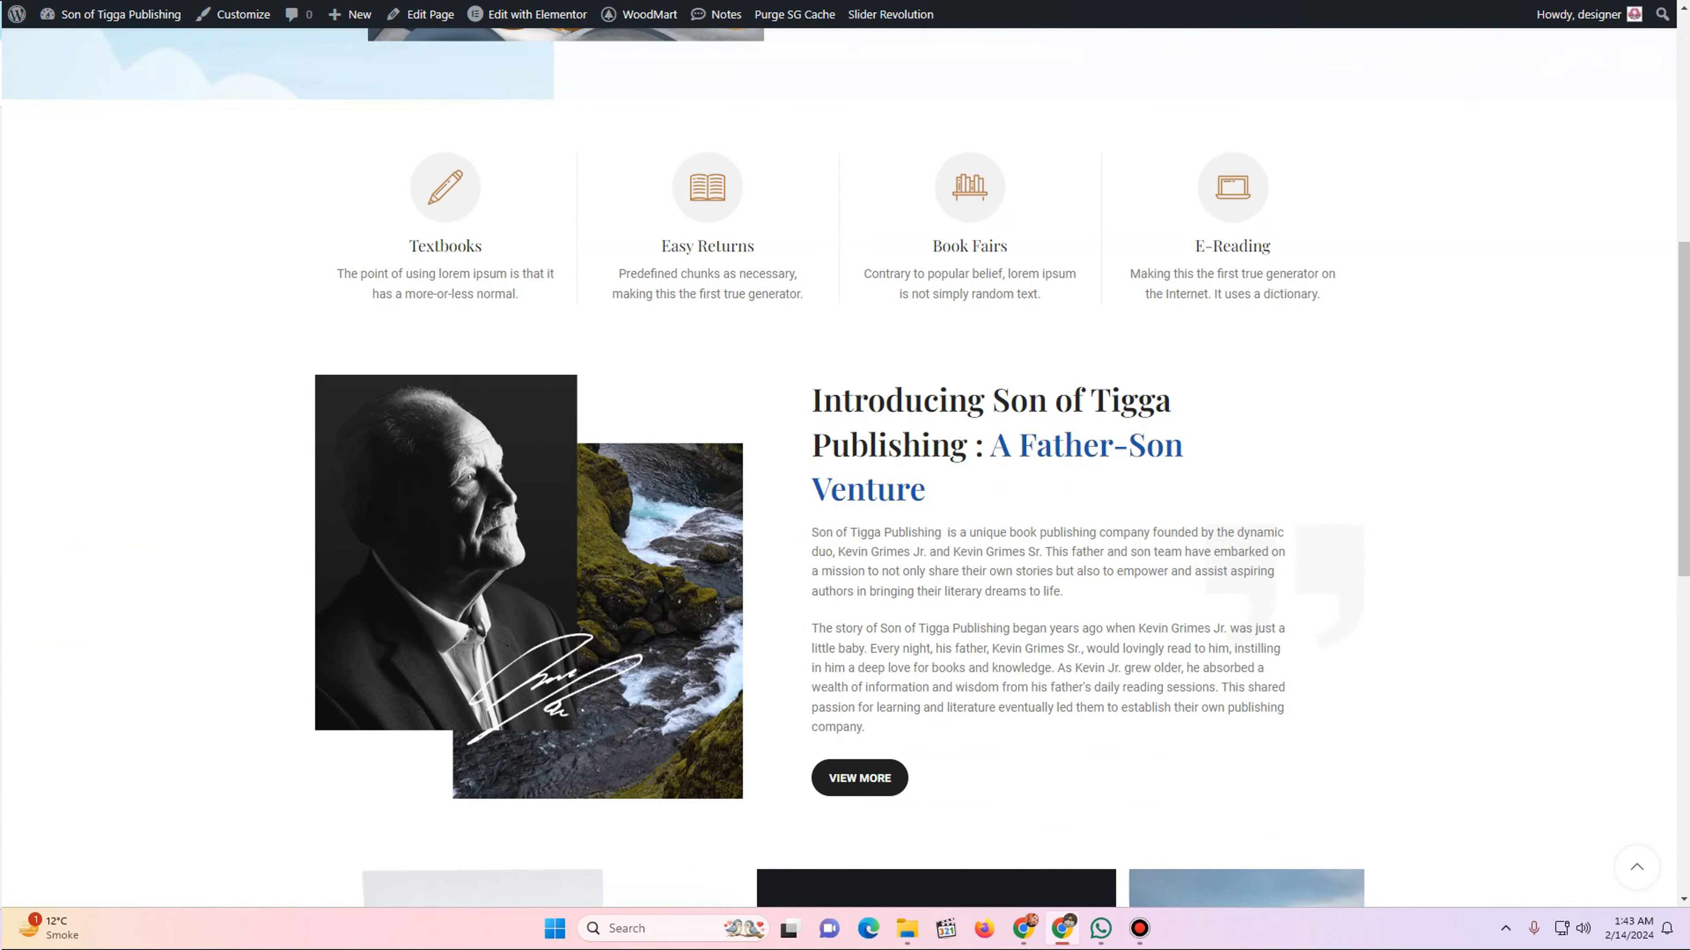
scroll(838, 466, "up", 5)
left_click(787, 61)
scroll(585, 332, "down", 3)
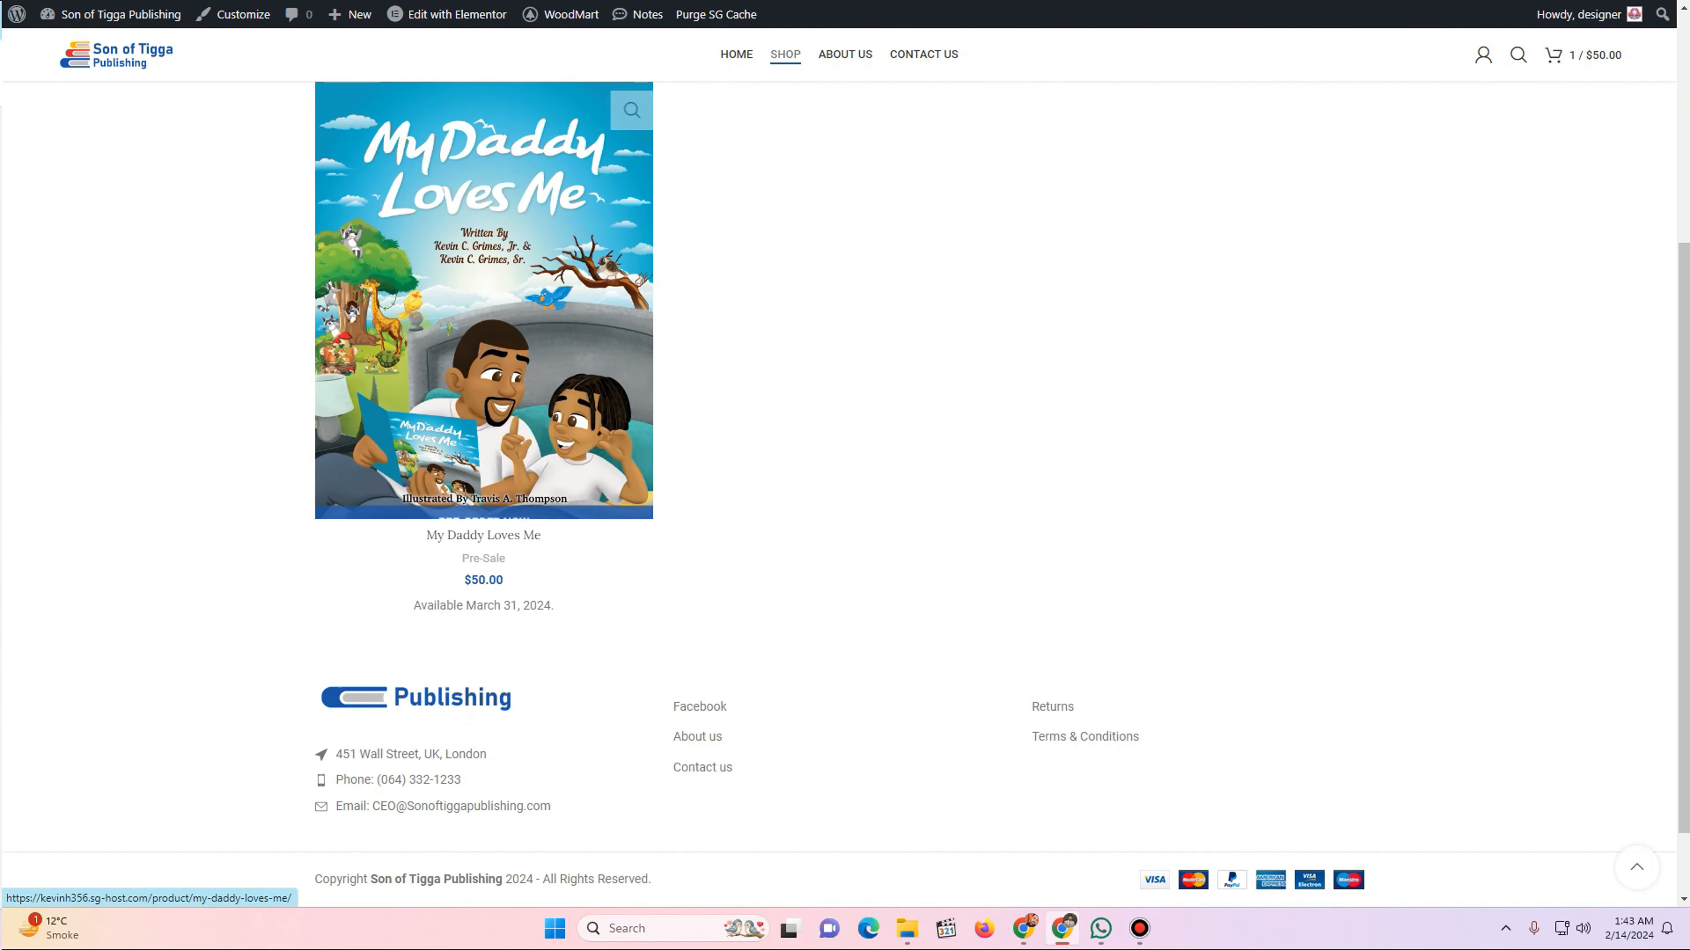
left_click(737, 64)
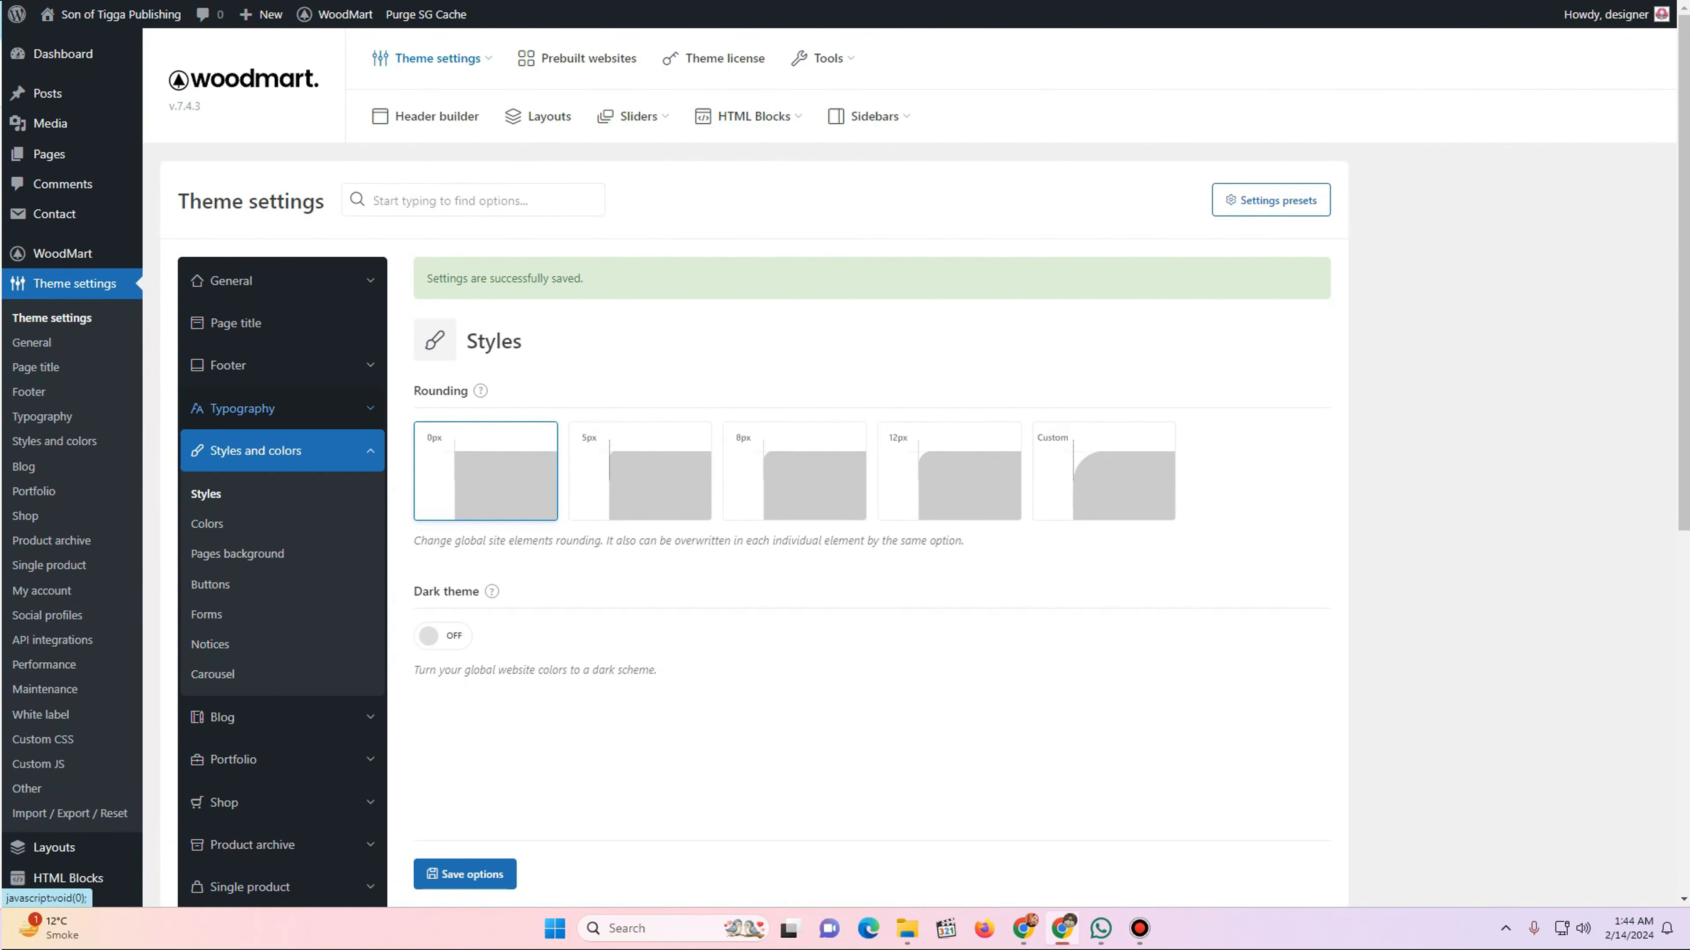
- Open the theme's basic typography settings and examine the text and title fonts
left_click(242, 408)
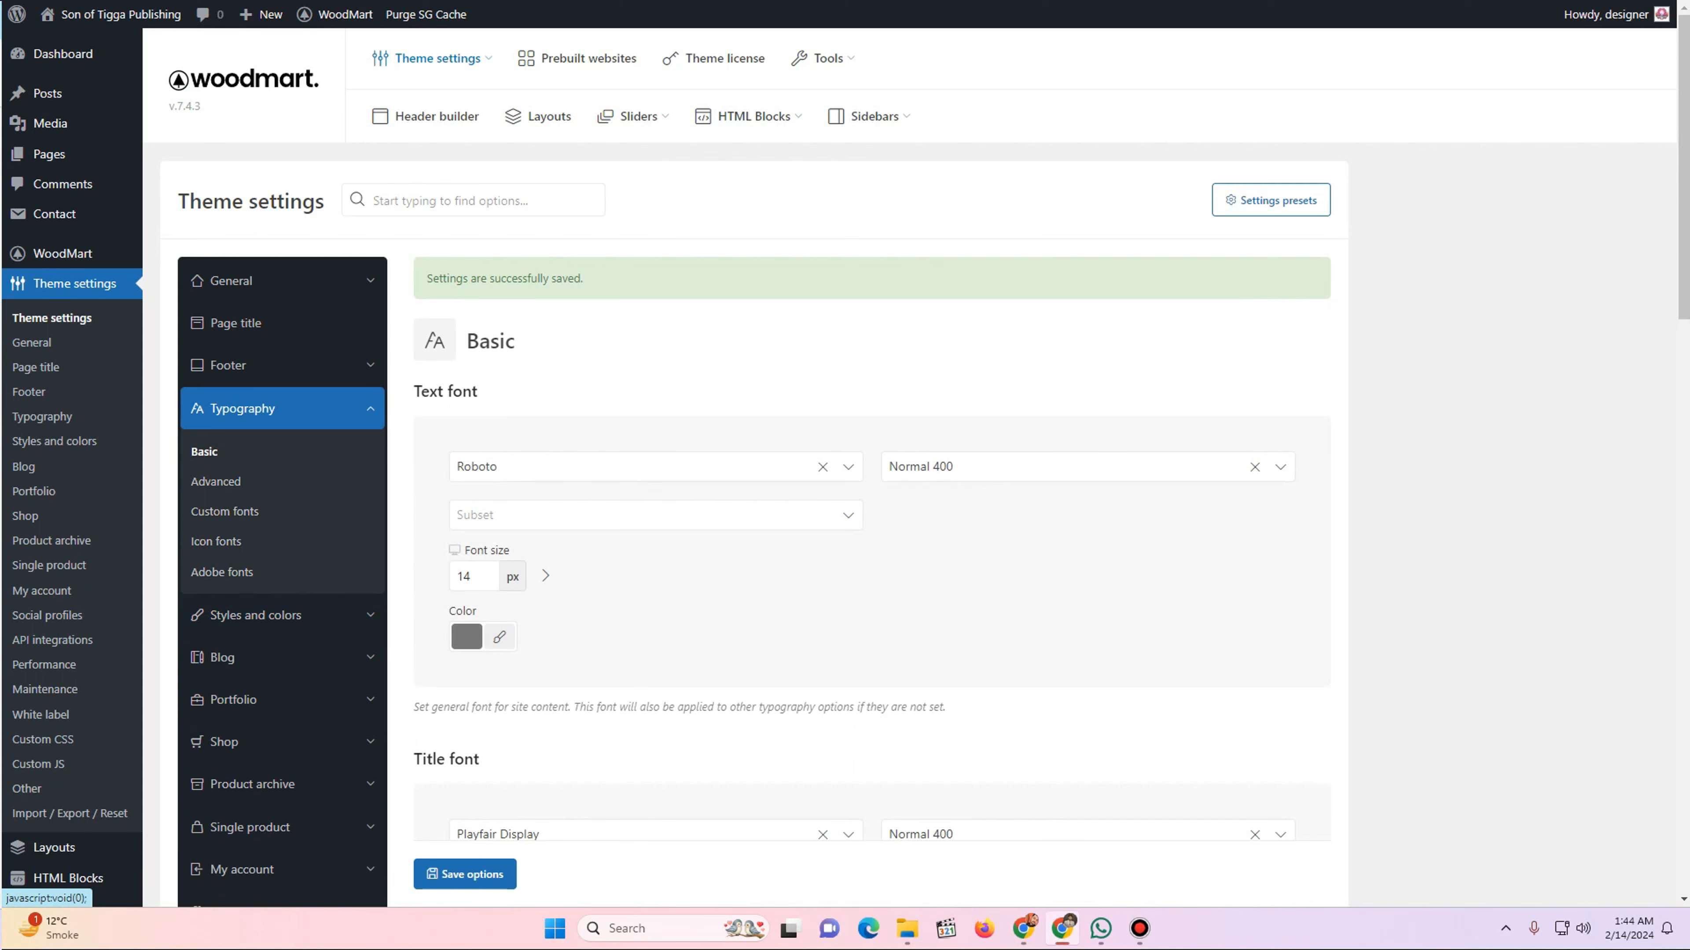
scroll(845, 466, "down", 1)
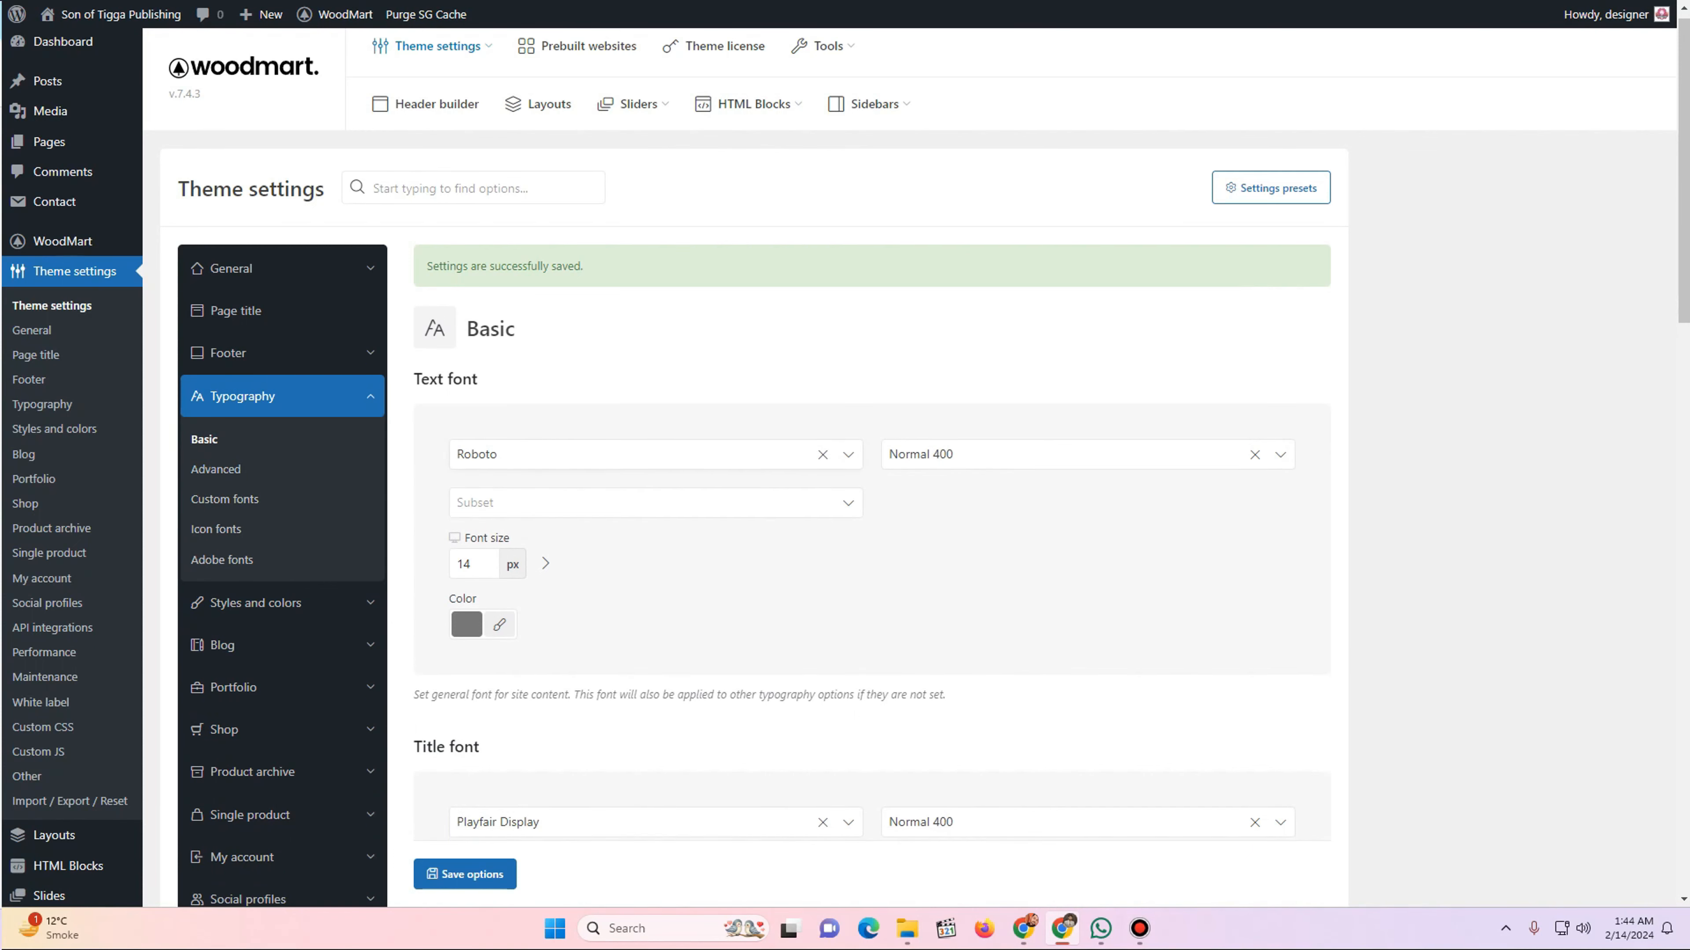
scroll(540, 571, "down", 2)
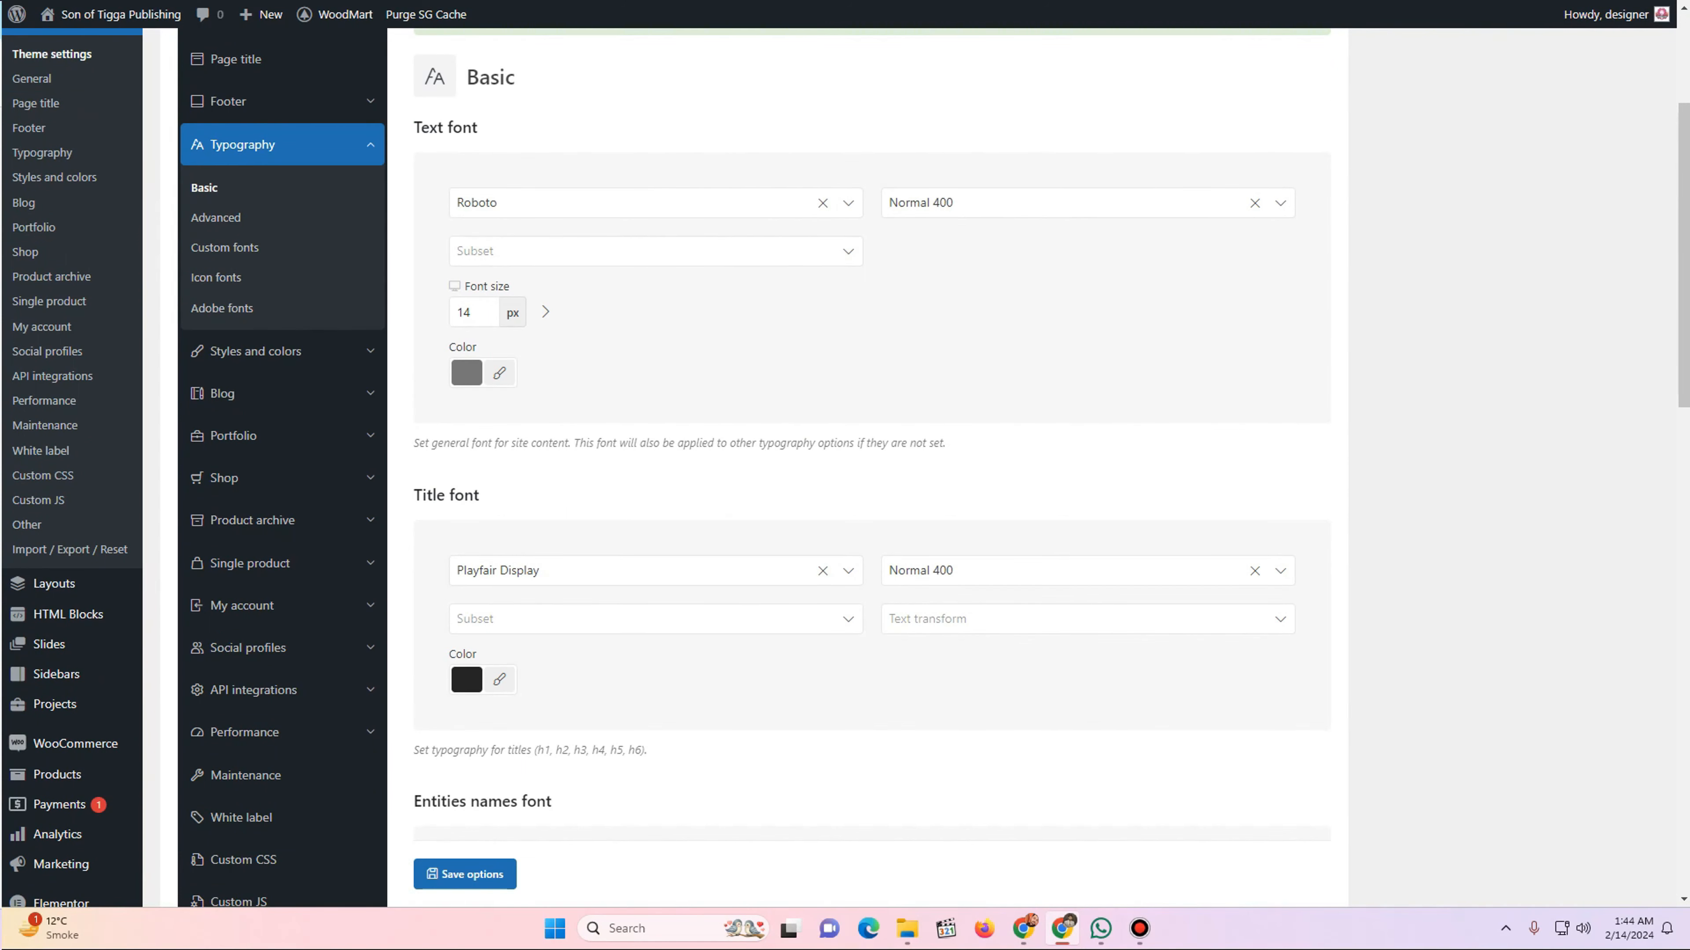
- Find the Google Fonts site in a new browser tab, filter the families to Sans Serif and browse the samples
key("ctrl+t")
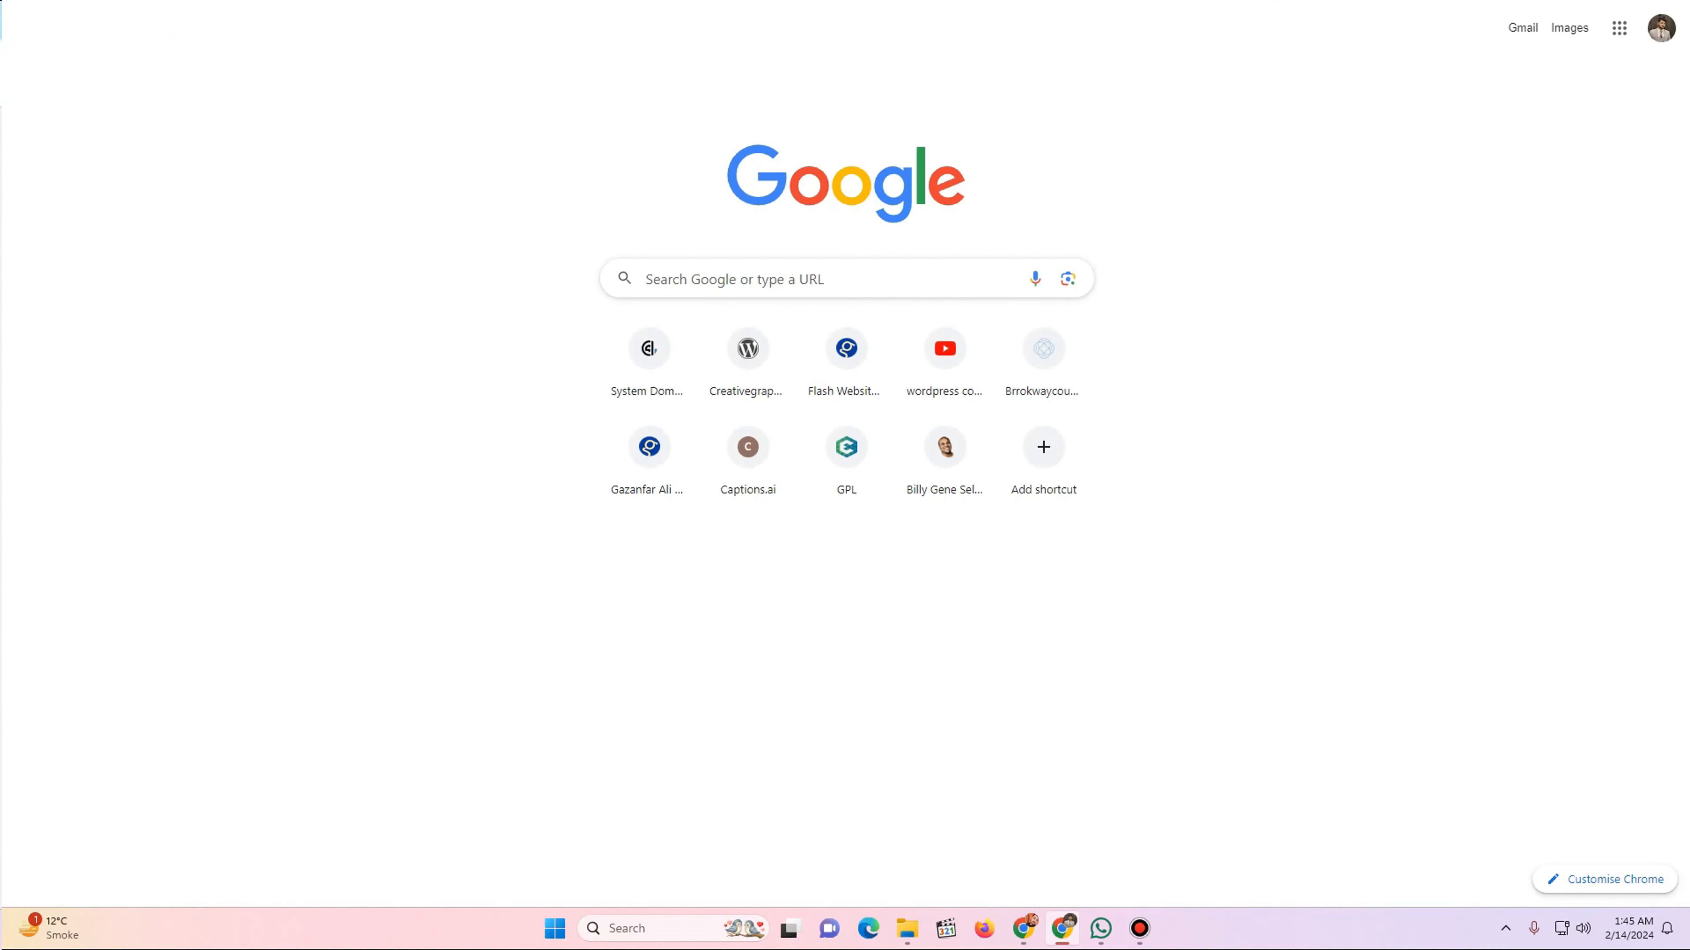
type("google")
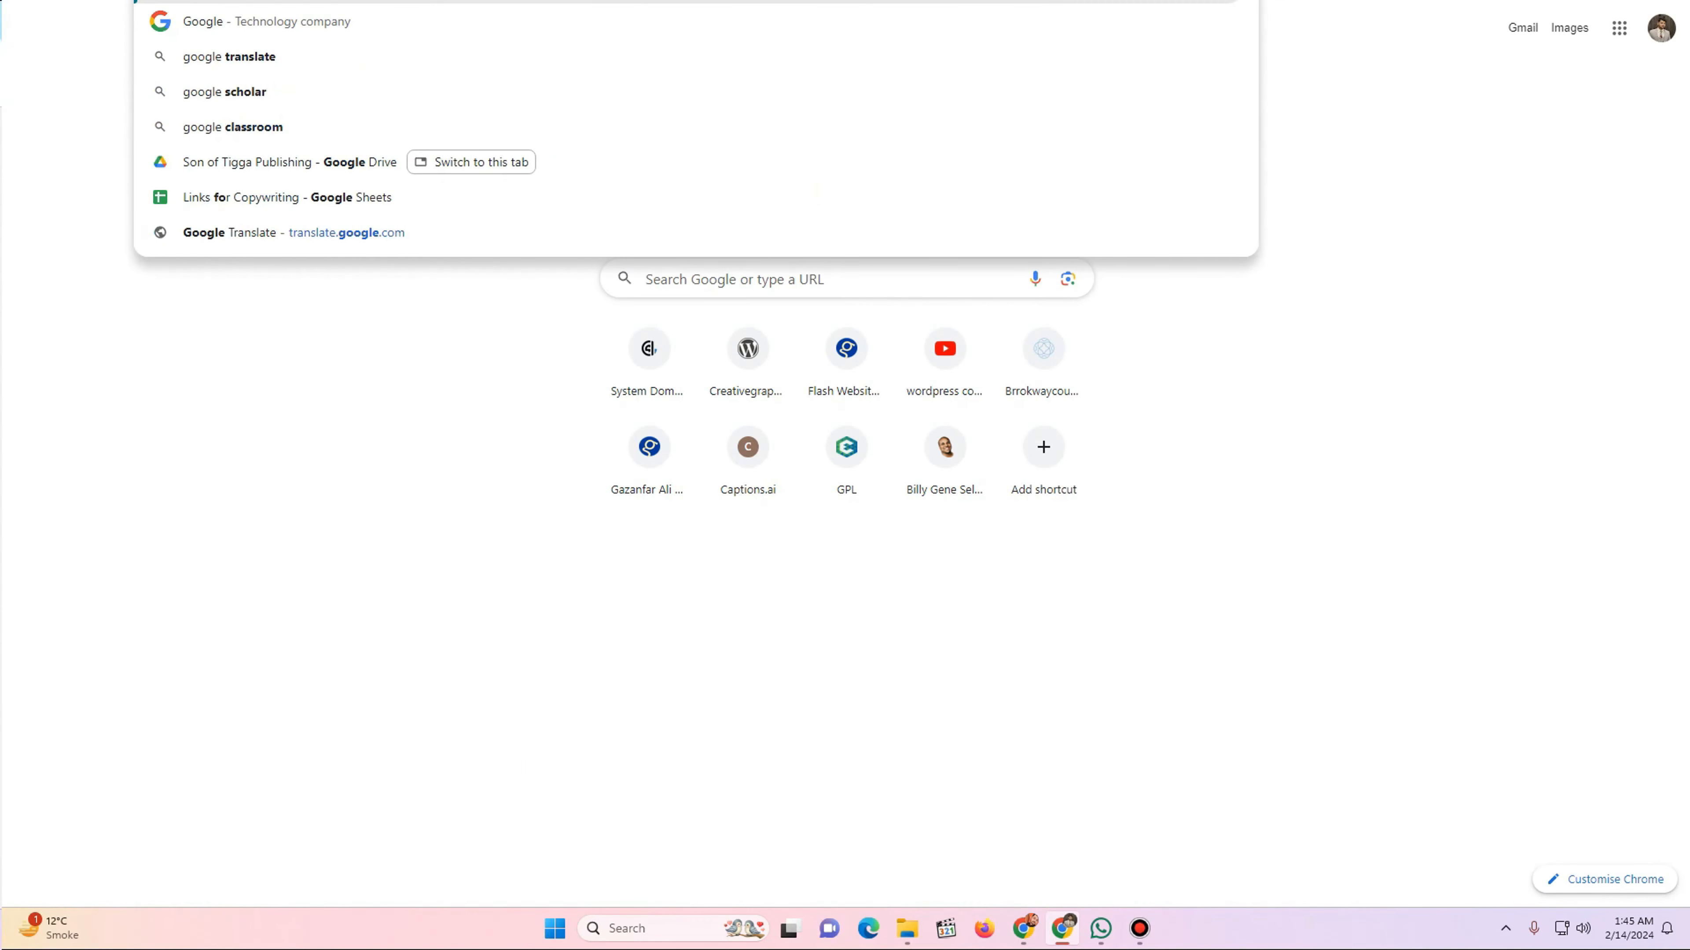
type(" fonts")
key("Return")
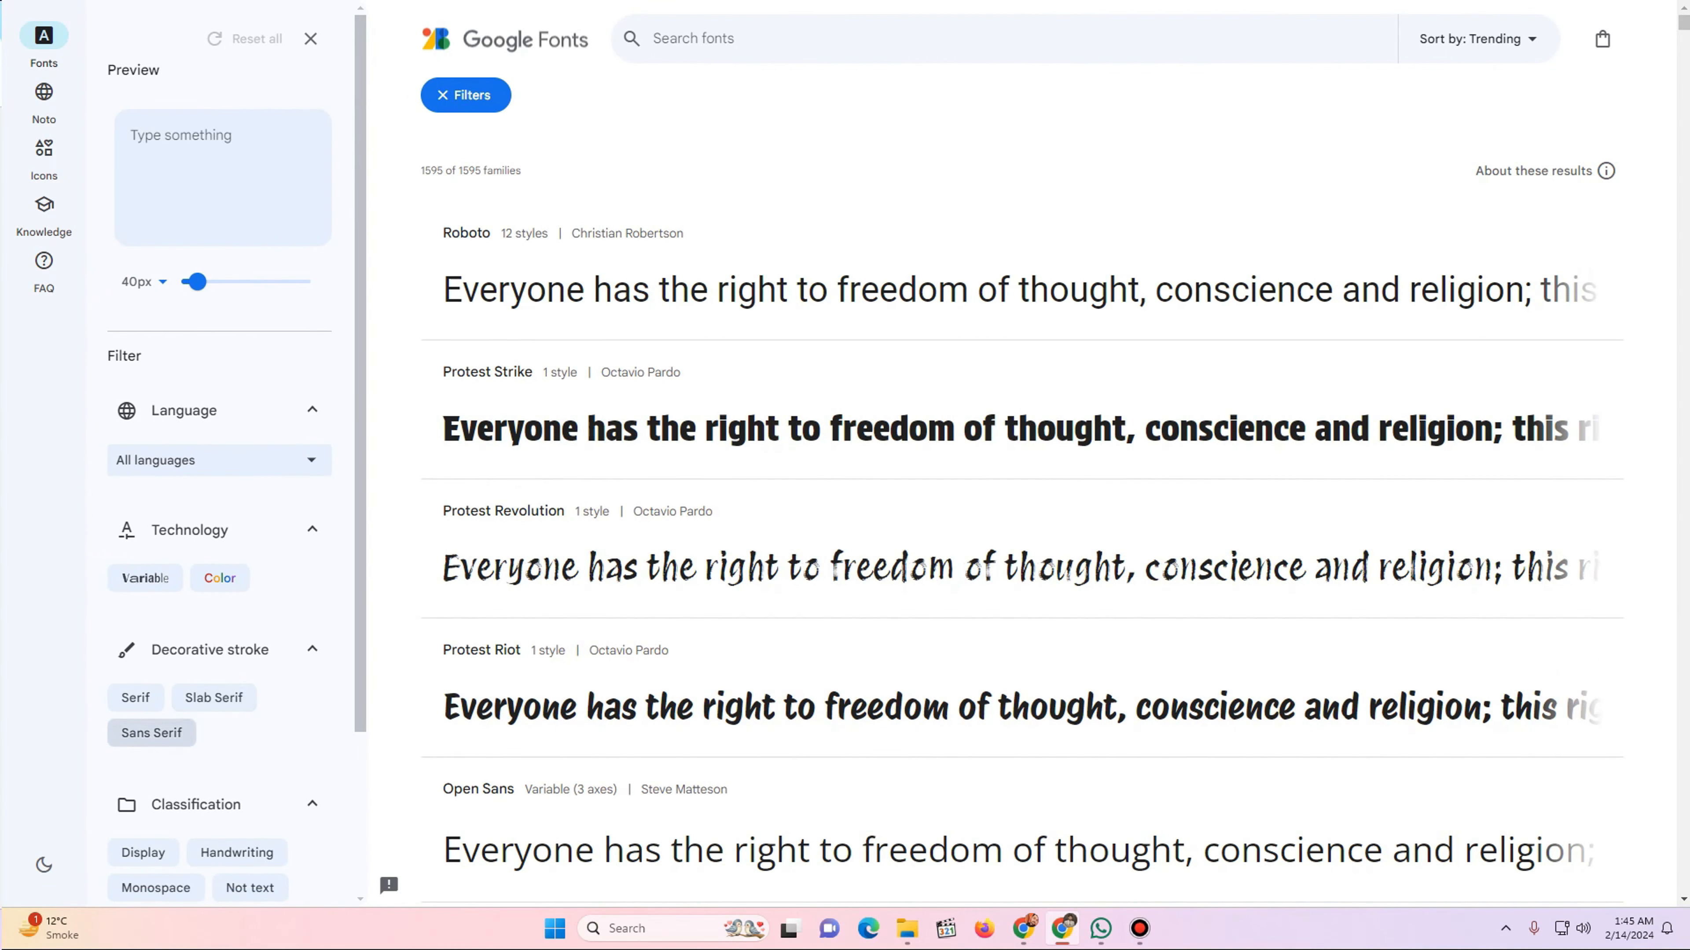
left_click(135, 697)
left_click(151, 733)
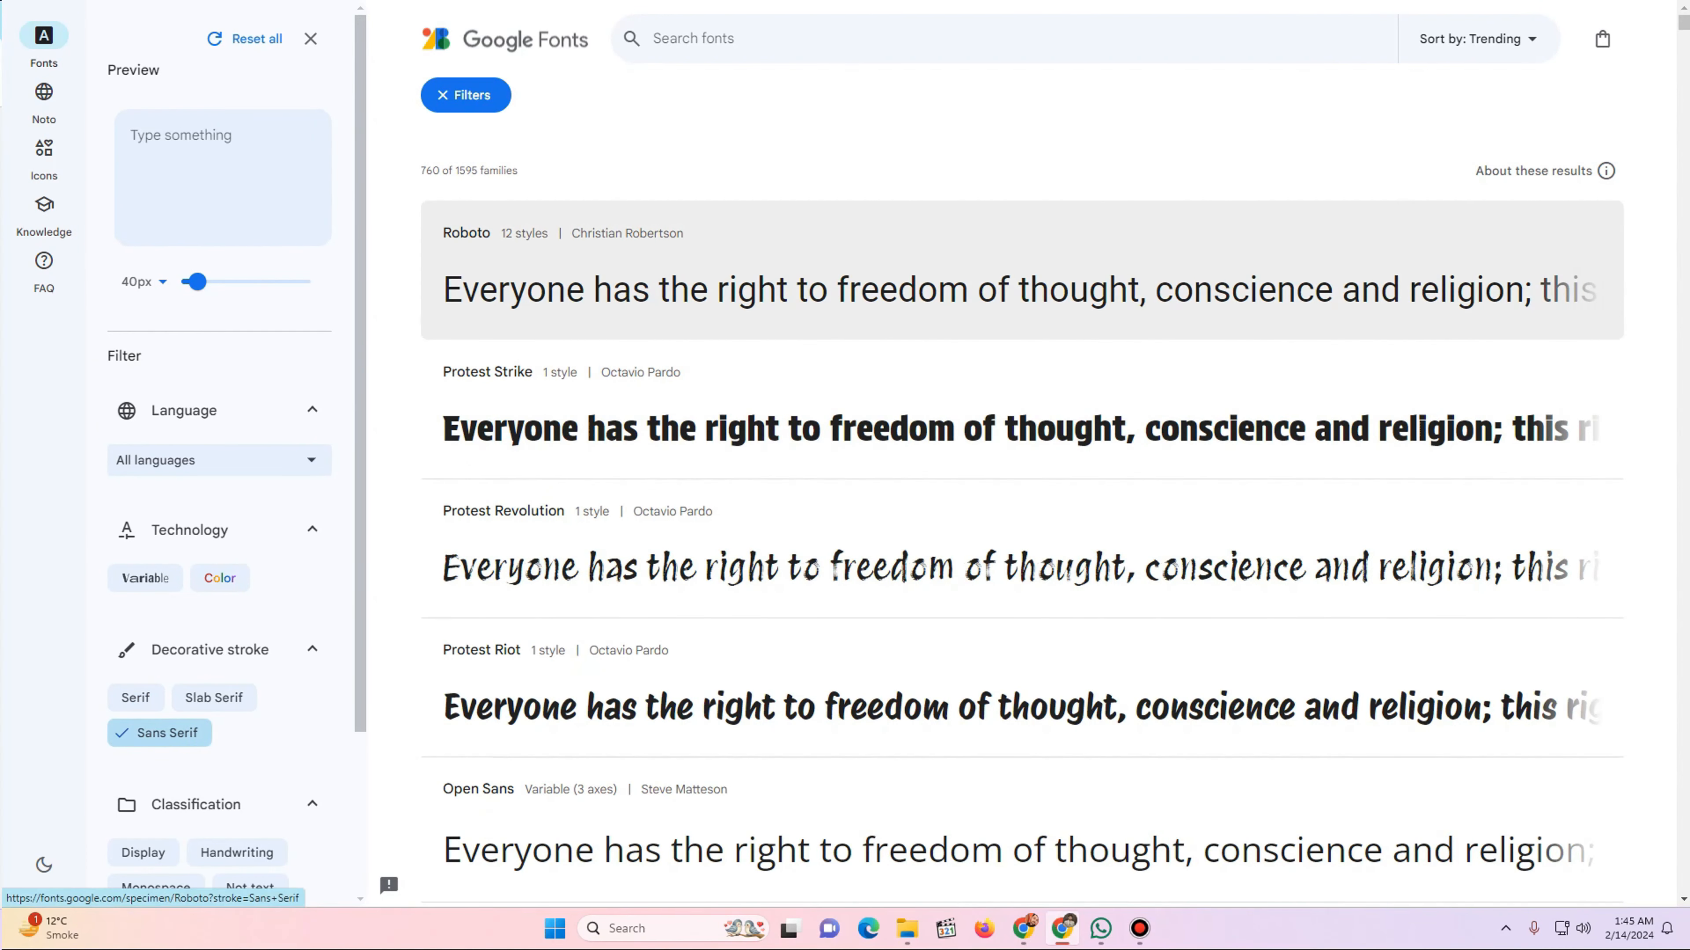
scroll(998, 459, "down", 2)
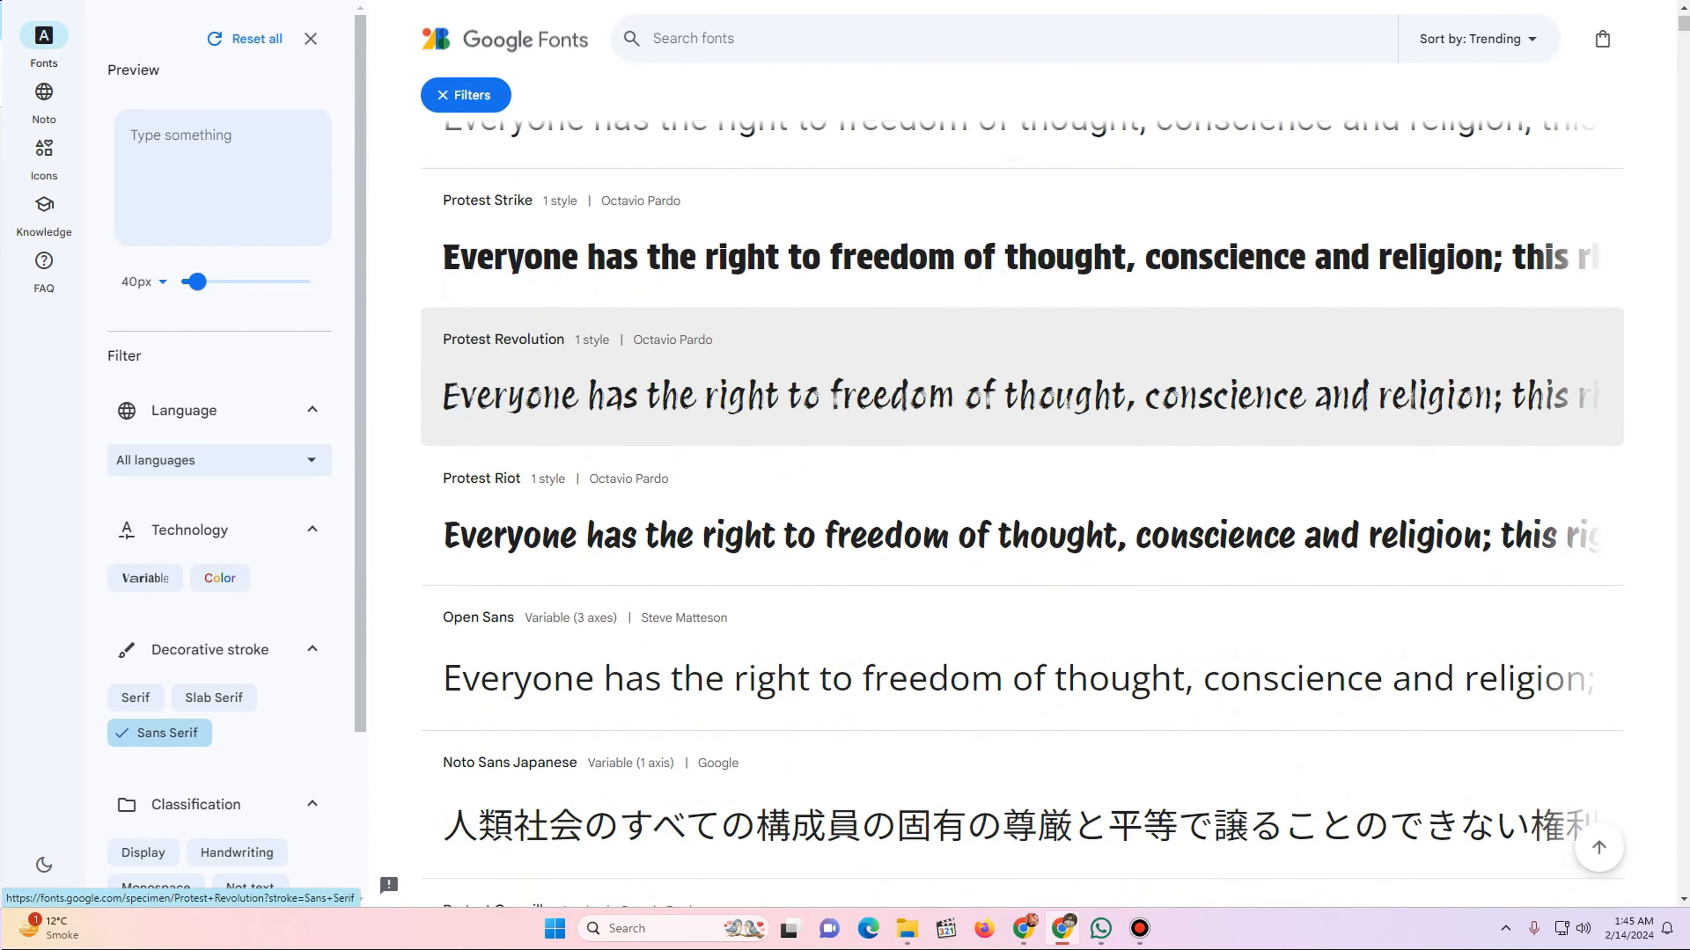
scroll(998, 466, "down", 10)
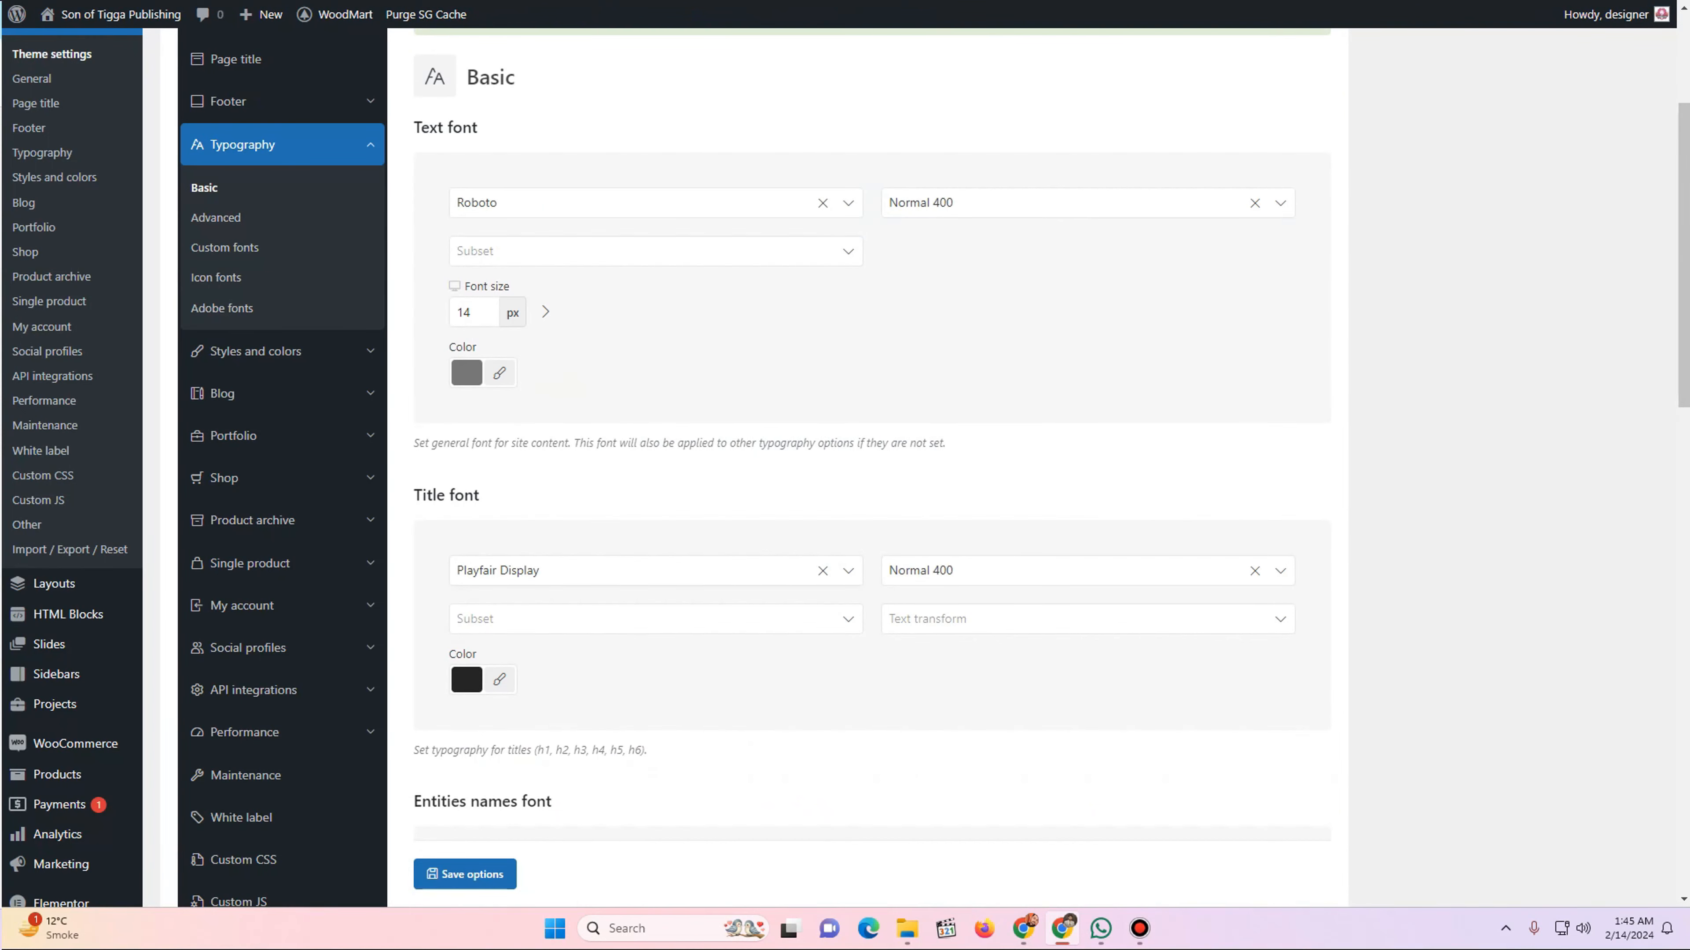
- Set both the title font and the text font to Poppins in the basic typography settings
left_click(638, 571)
type("popp")
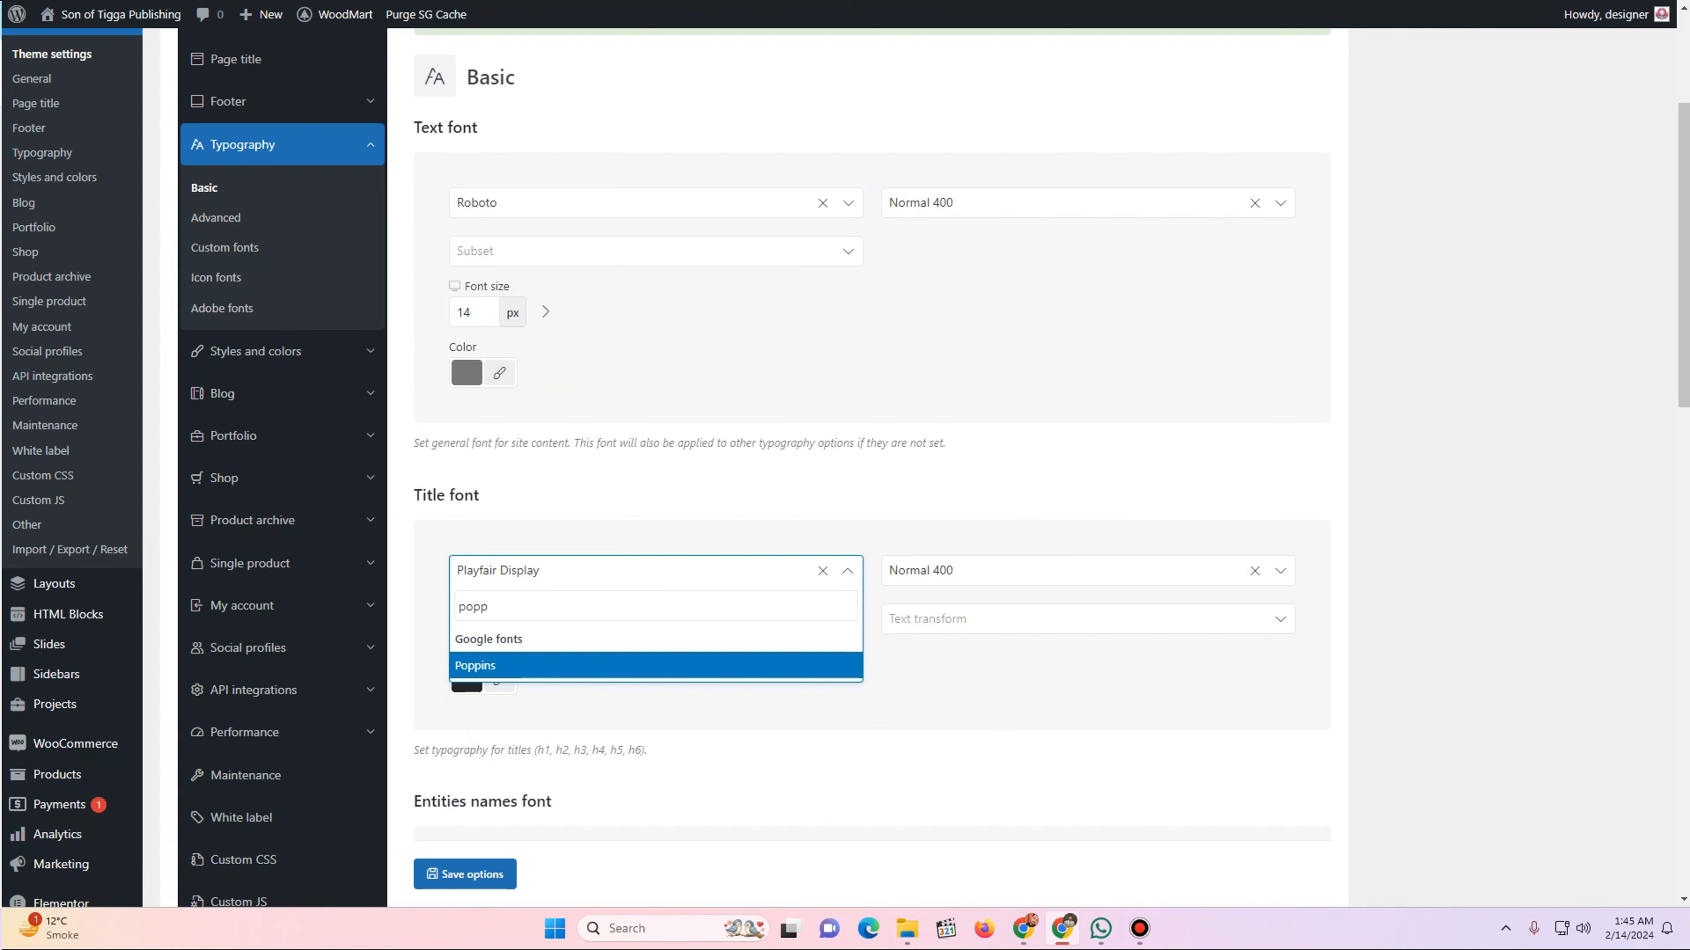
key("Return")
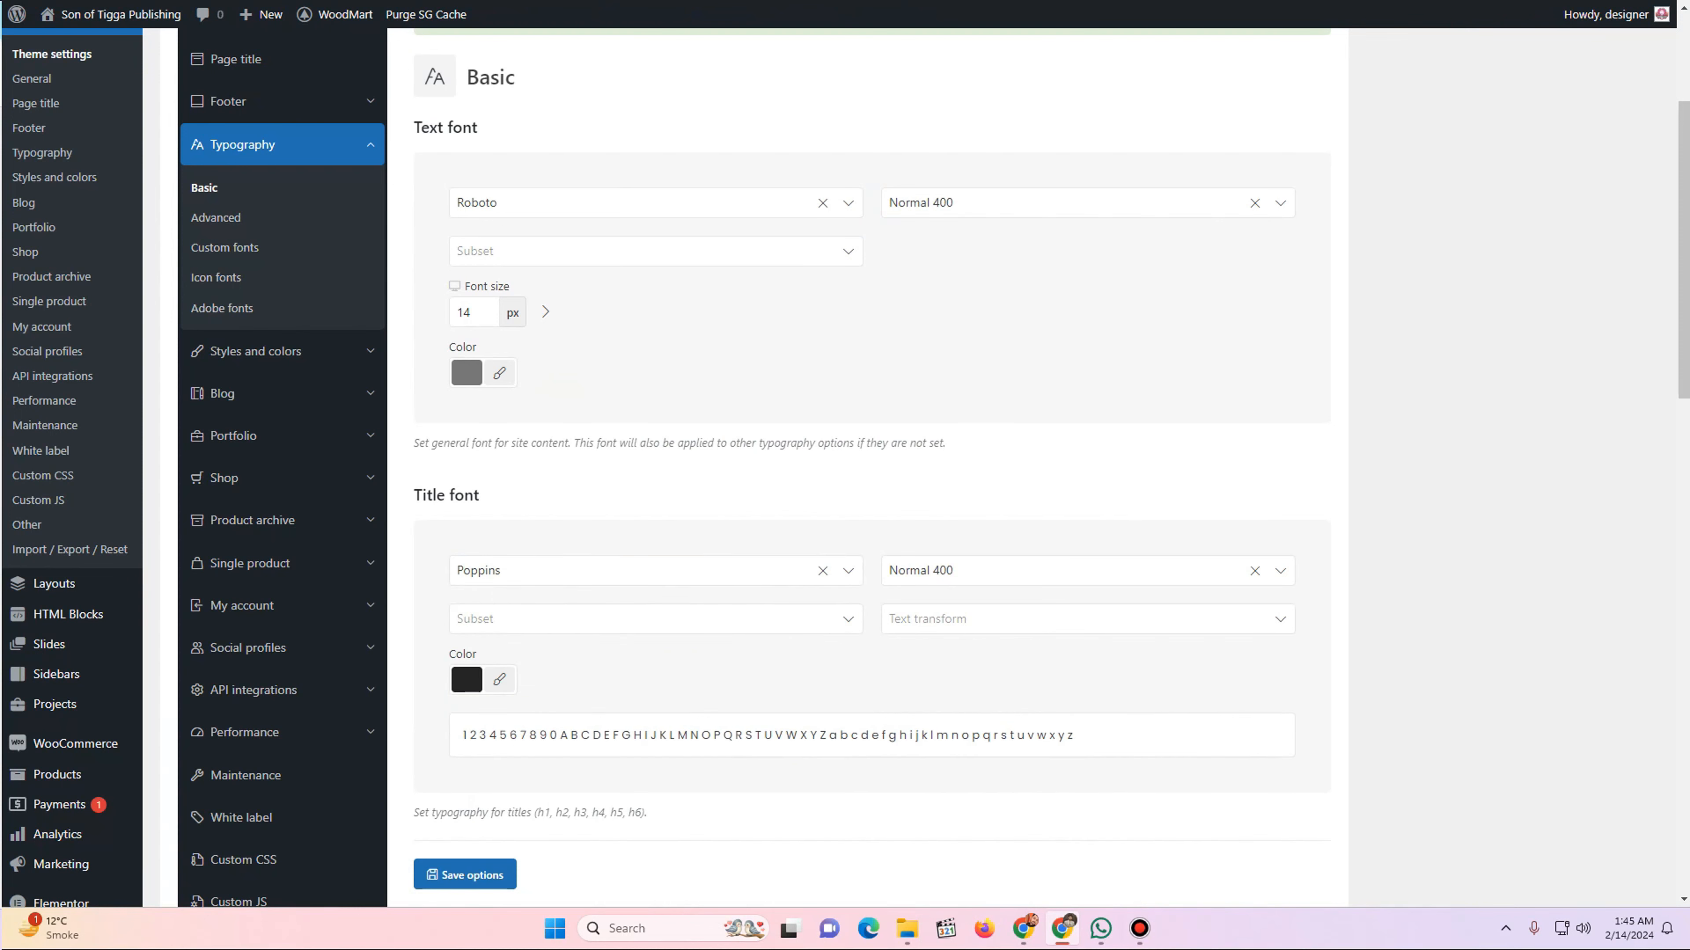
left_click(639, 203)
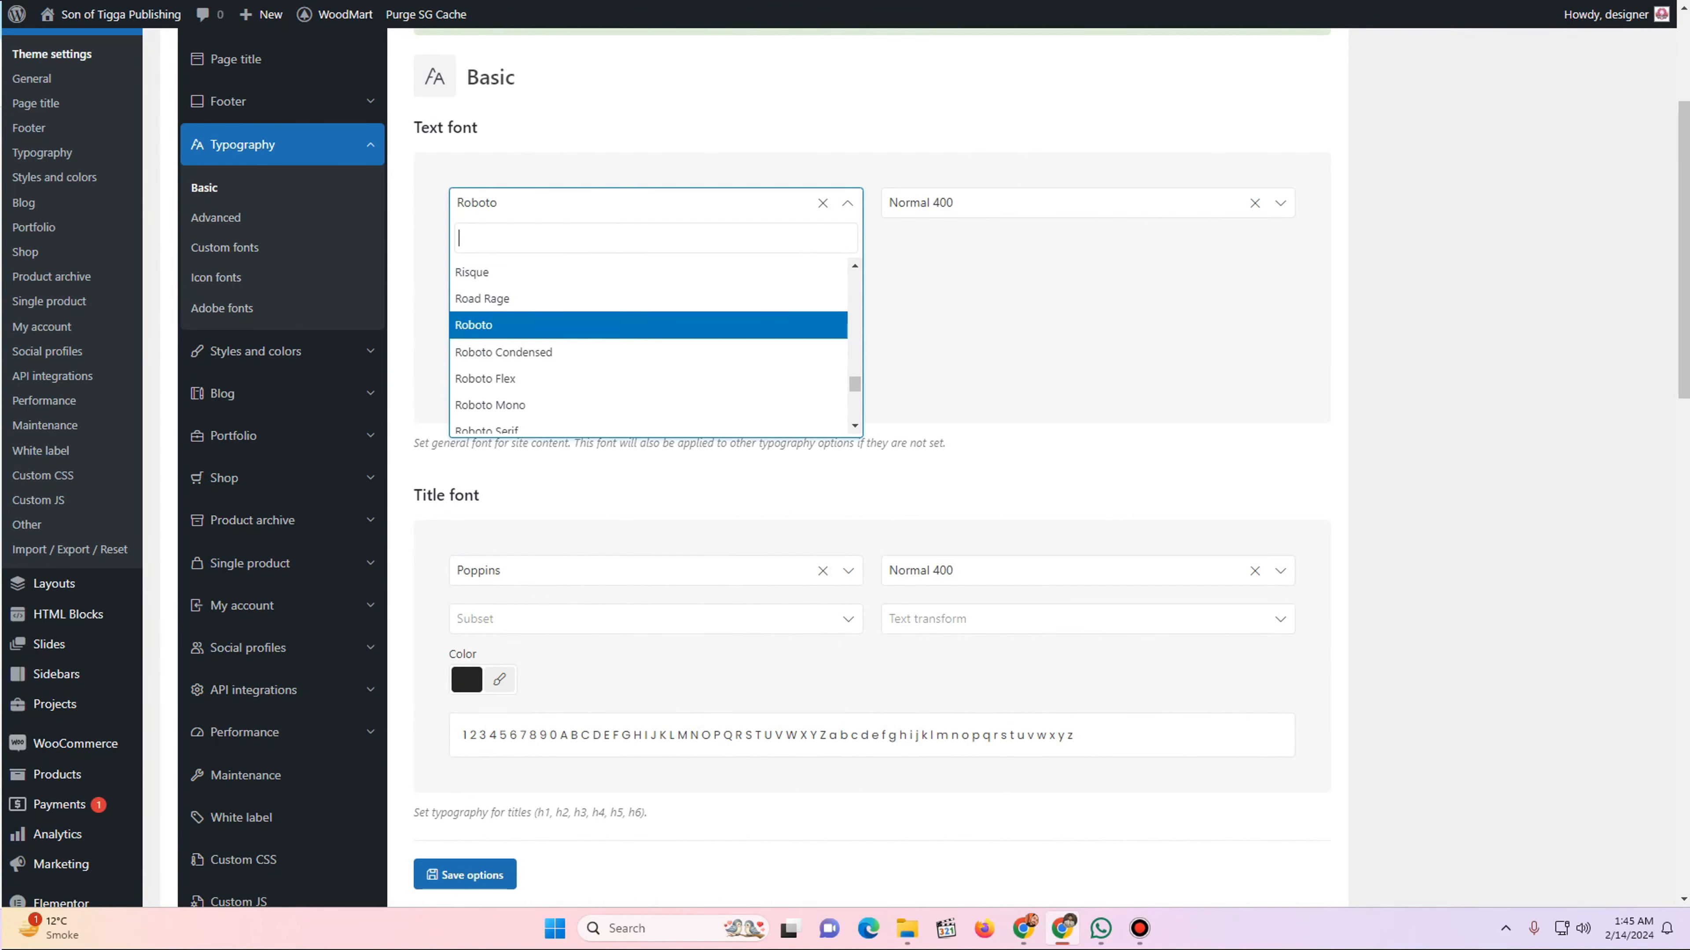
type("popp")
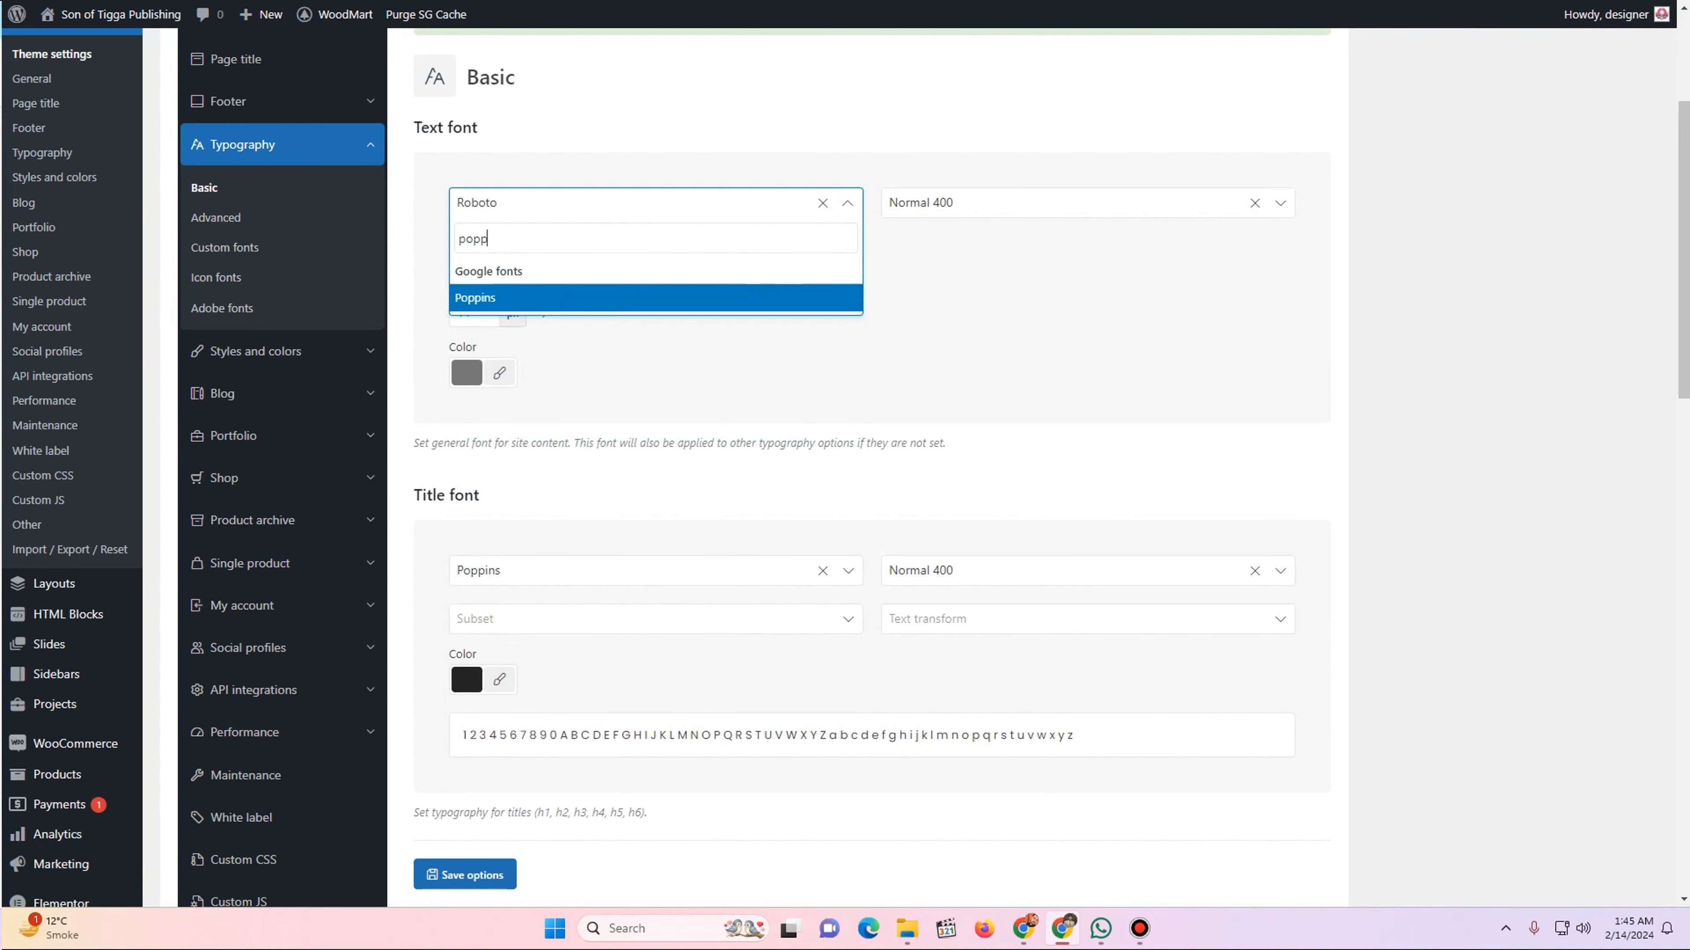
key("Return")
- Change the entities names font and the secondary font to Poppins
scroll(865, 466, "down", 8)
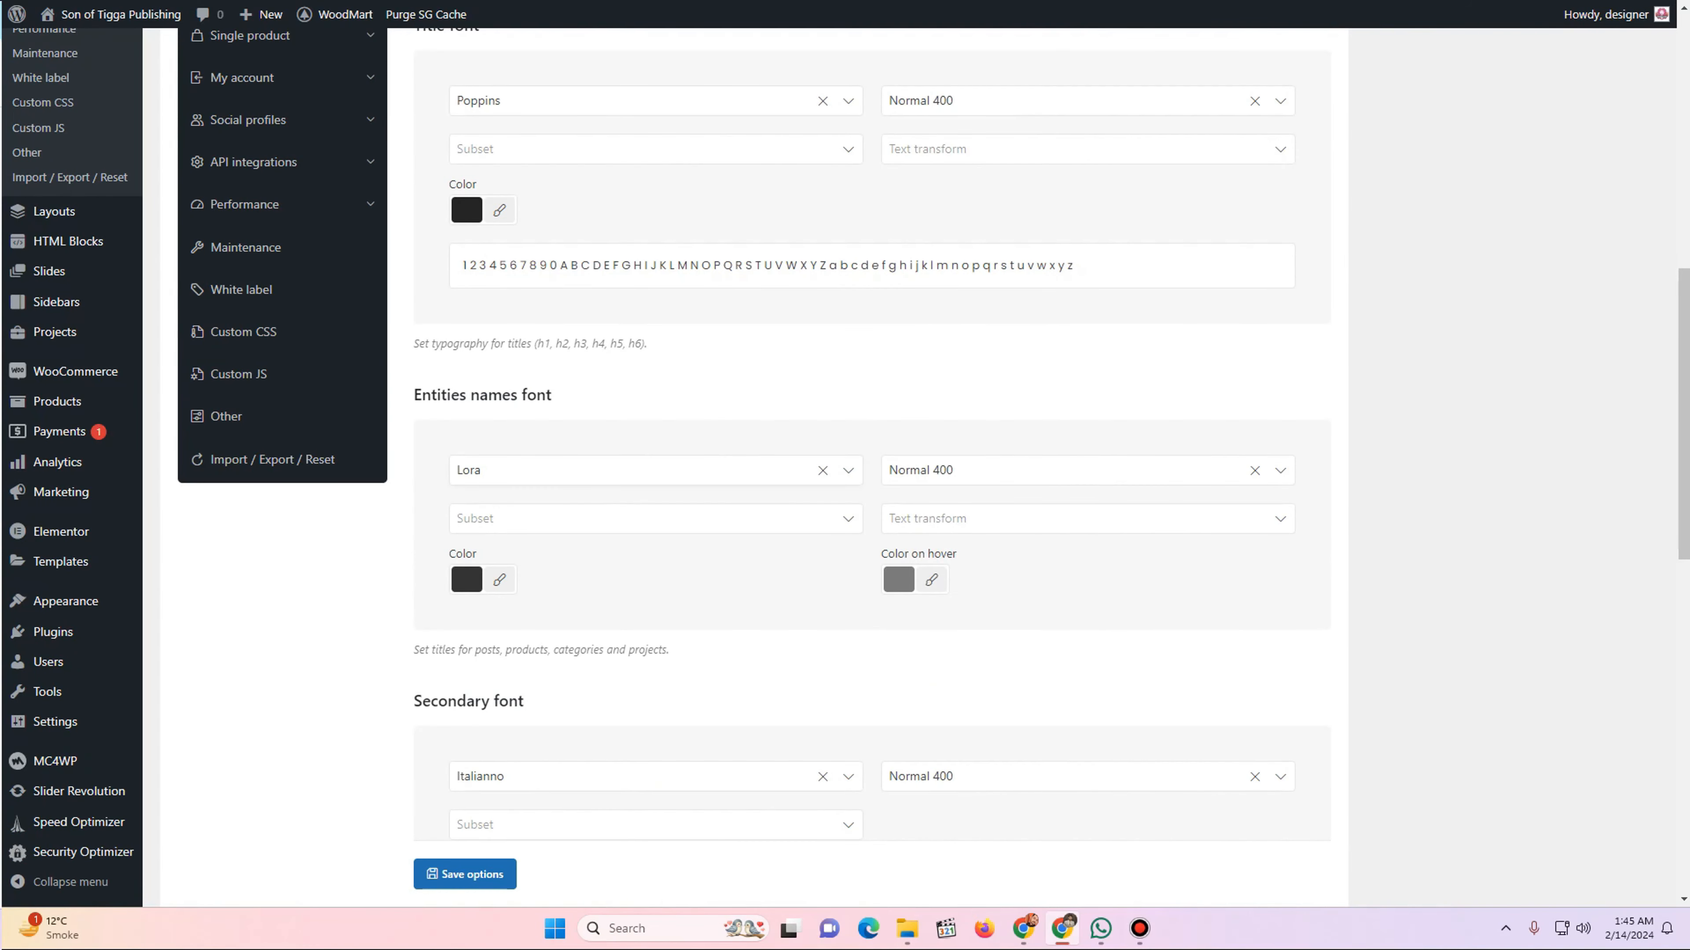
left_click(584, 471)
type("popp")
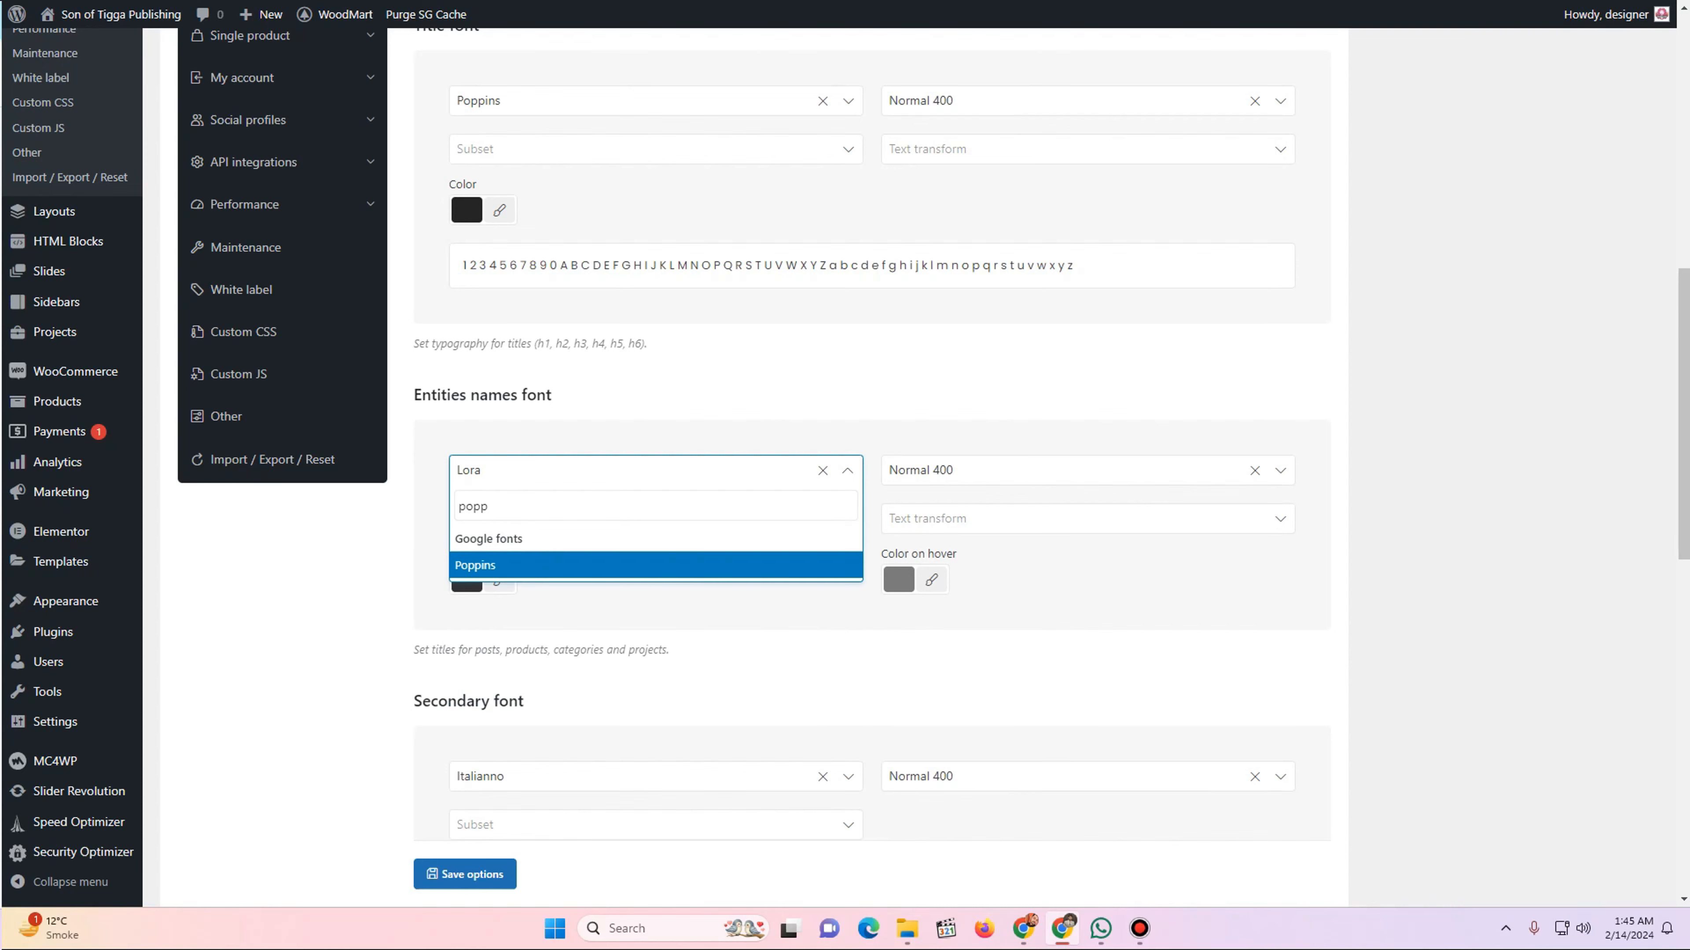
left_click(584, 488)
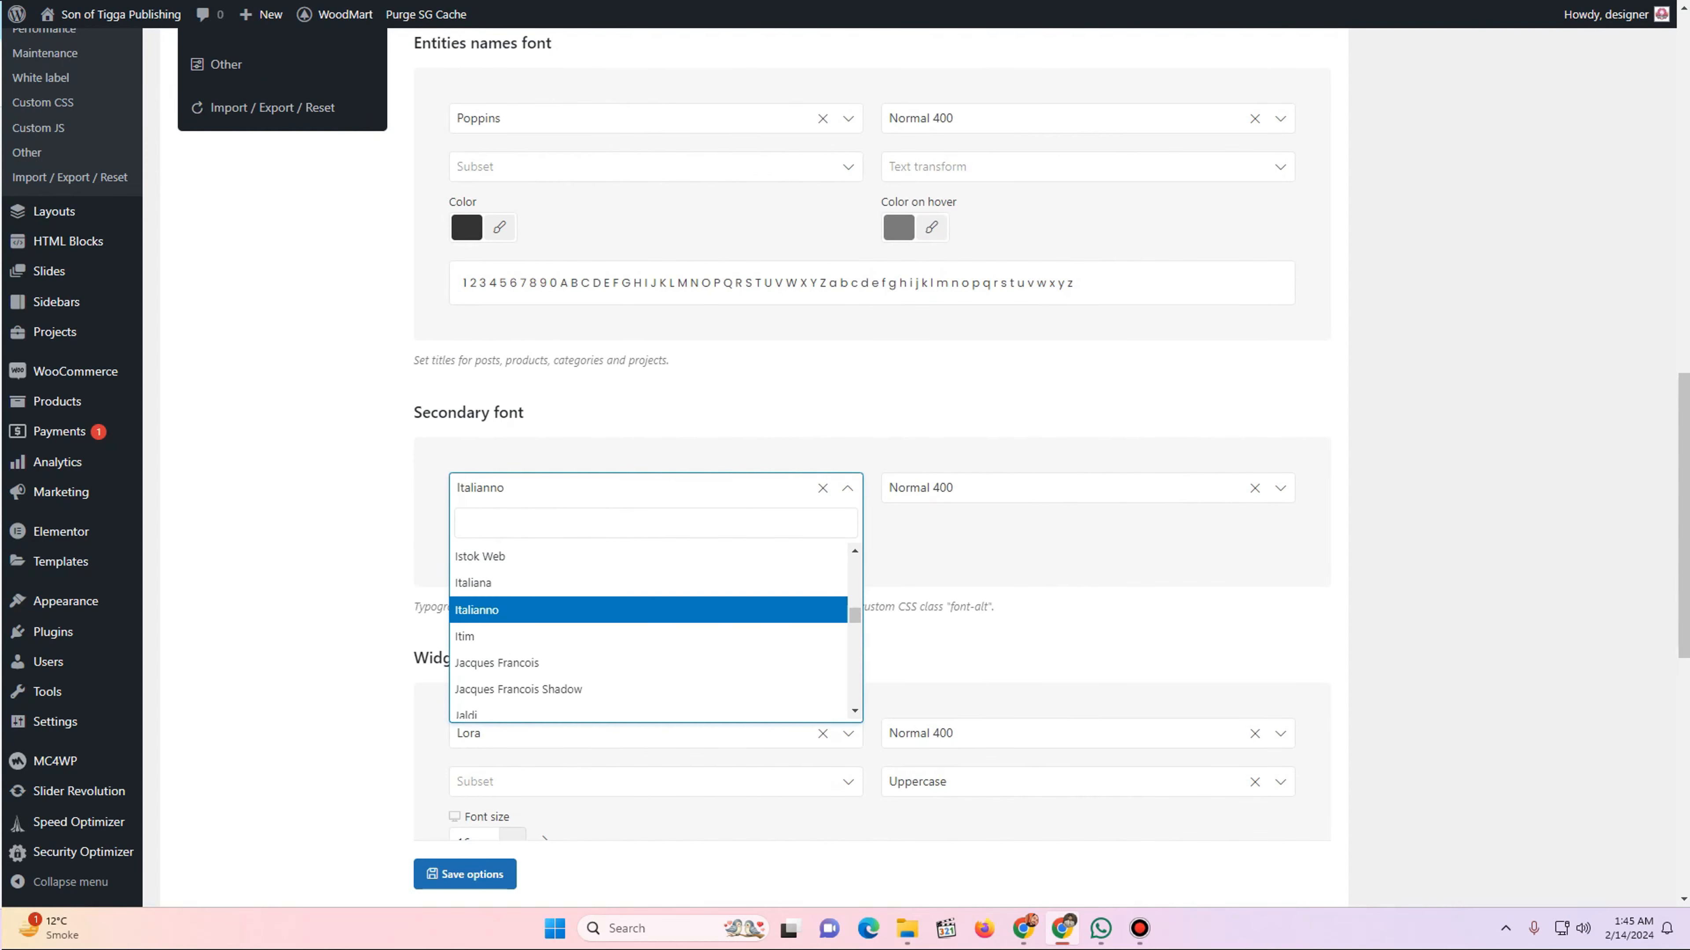
type("popp")
key("Return")
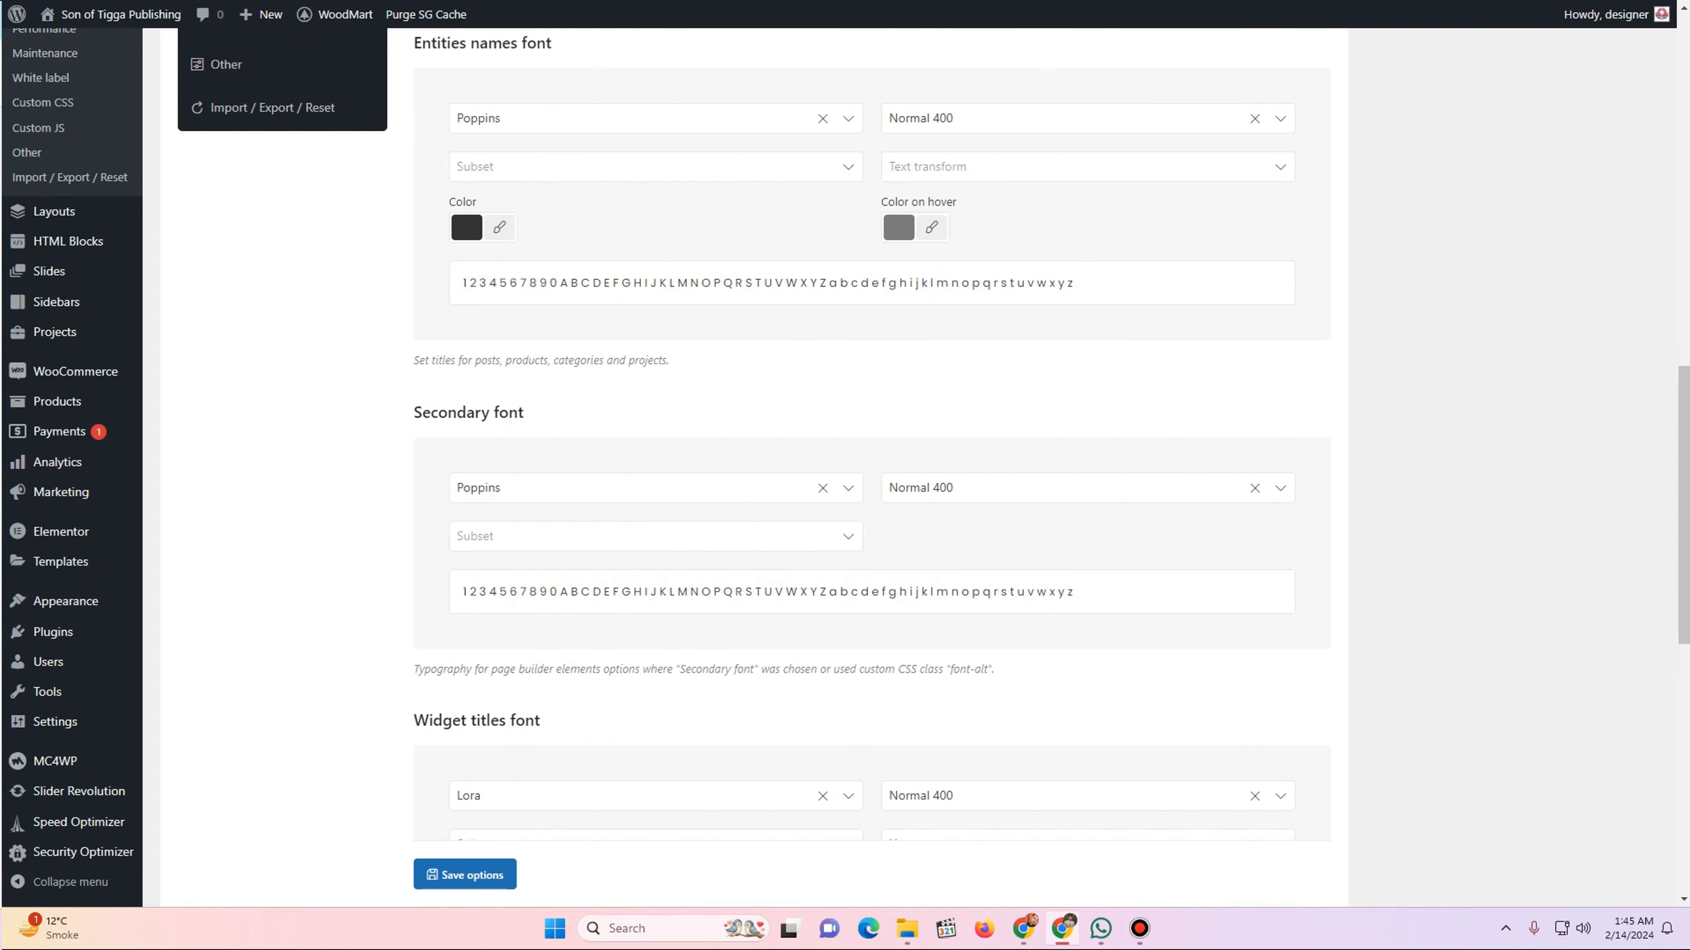
- Set the widget titles font and the header font to Poppins, and save the theme options
scroll(655, 466, "down", 5)
left_click(583, 357)
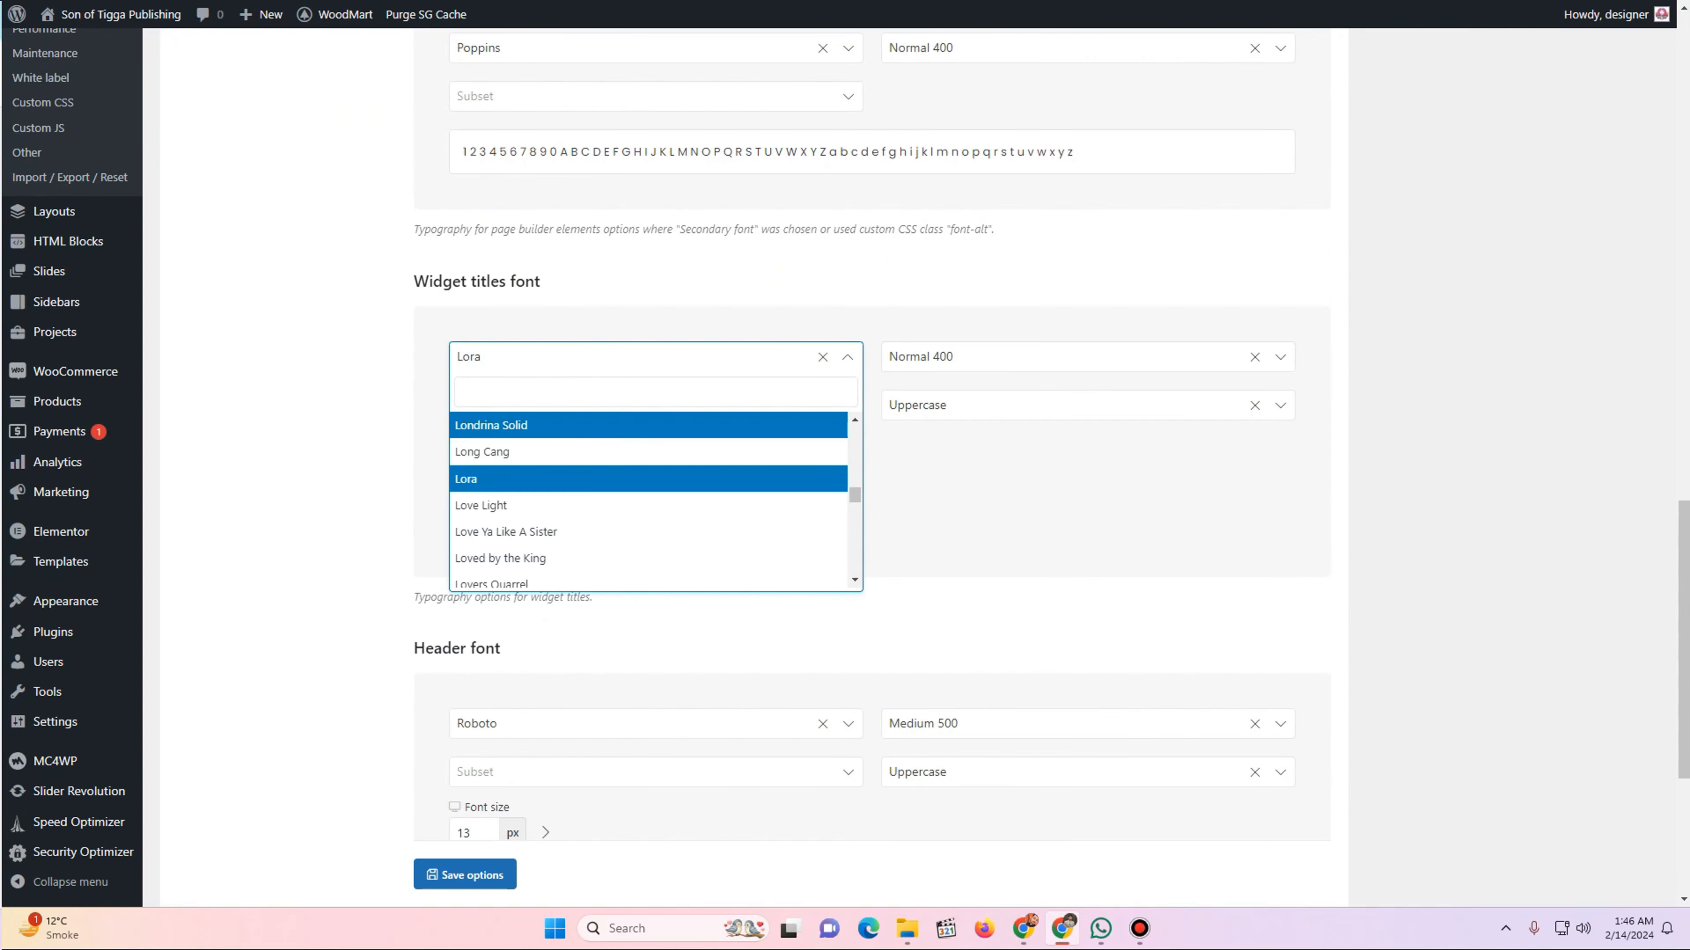
type("popp")
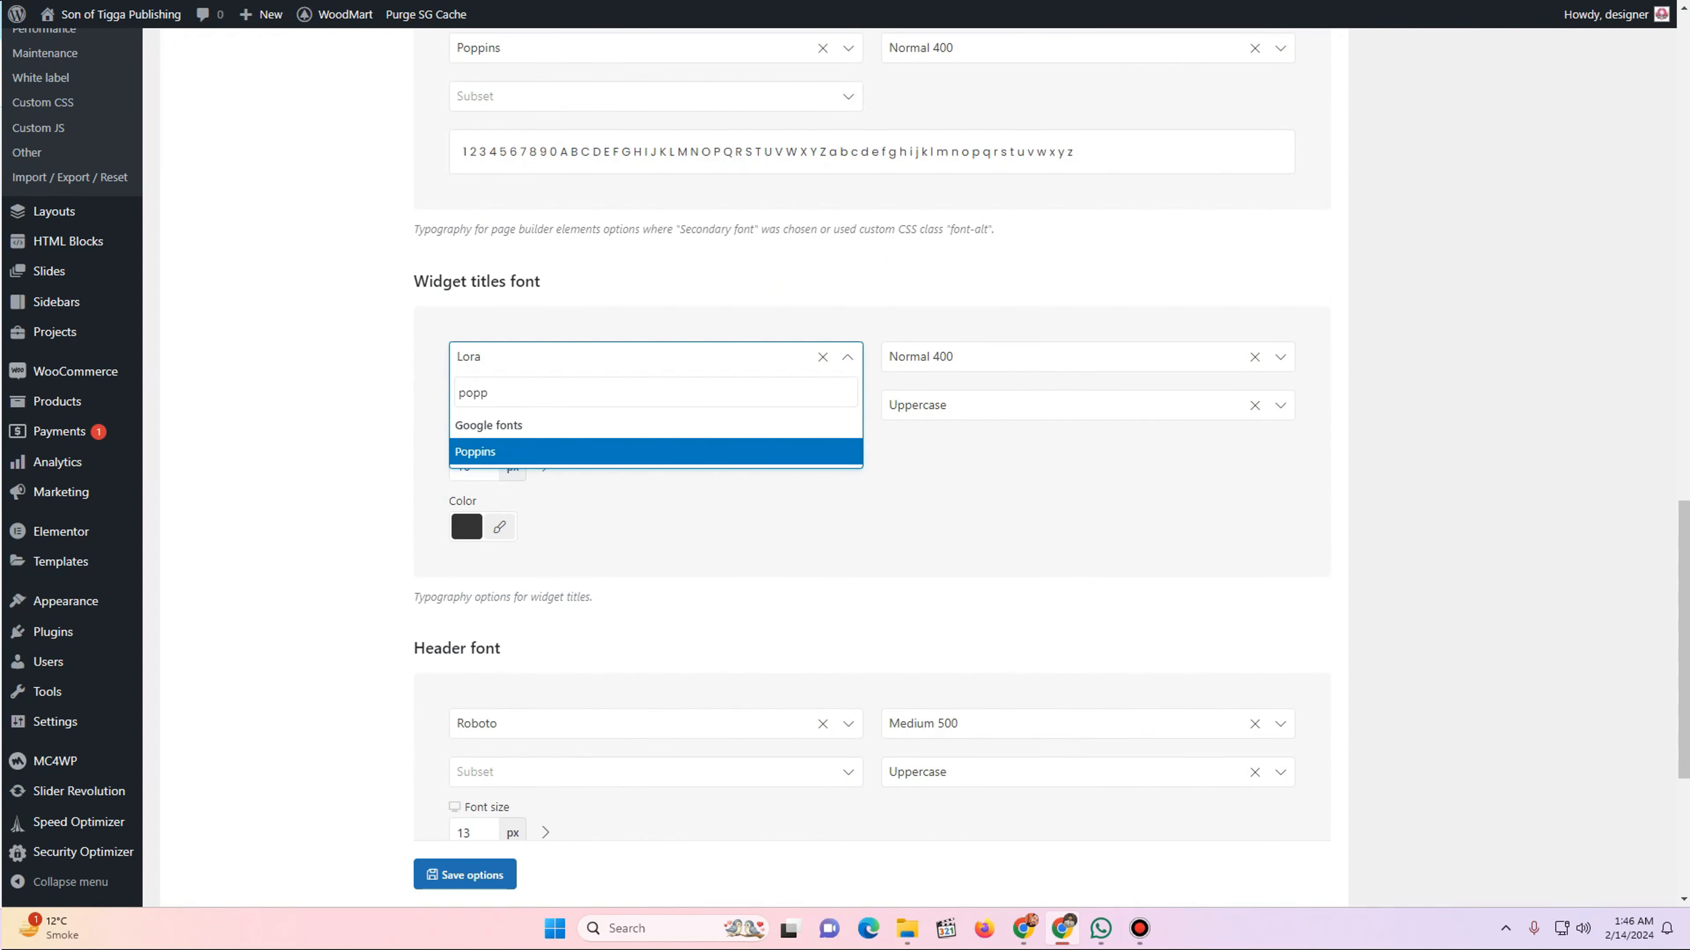
key("Return")
scroll(871, 466, "down", 5)
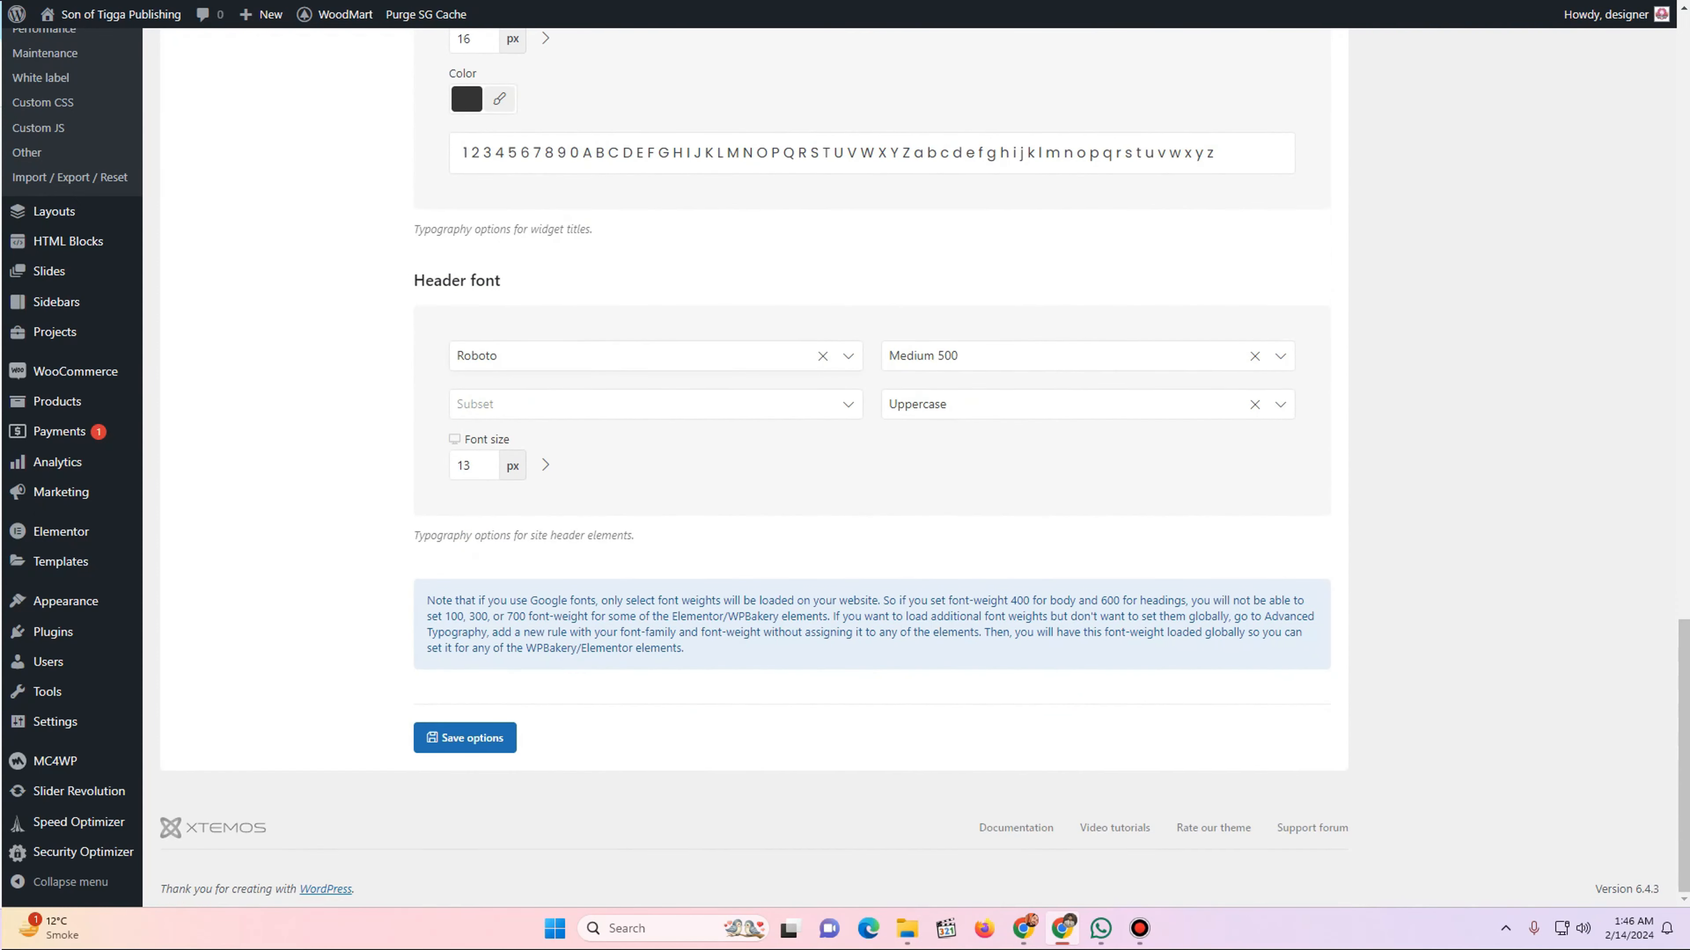
left_click(638, 357)
type("popp")
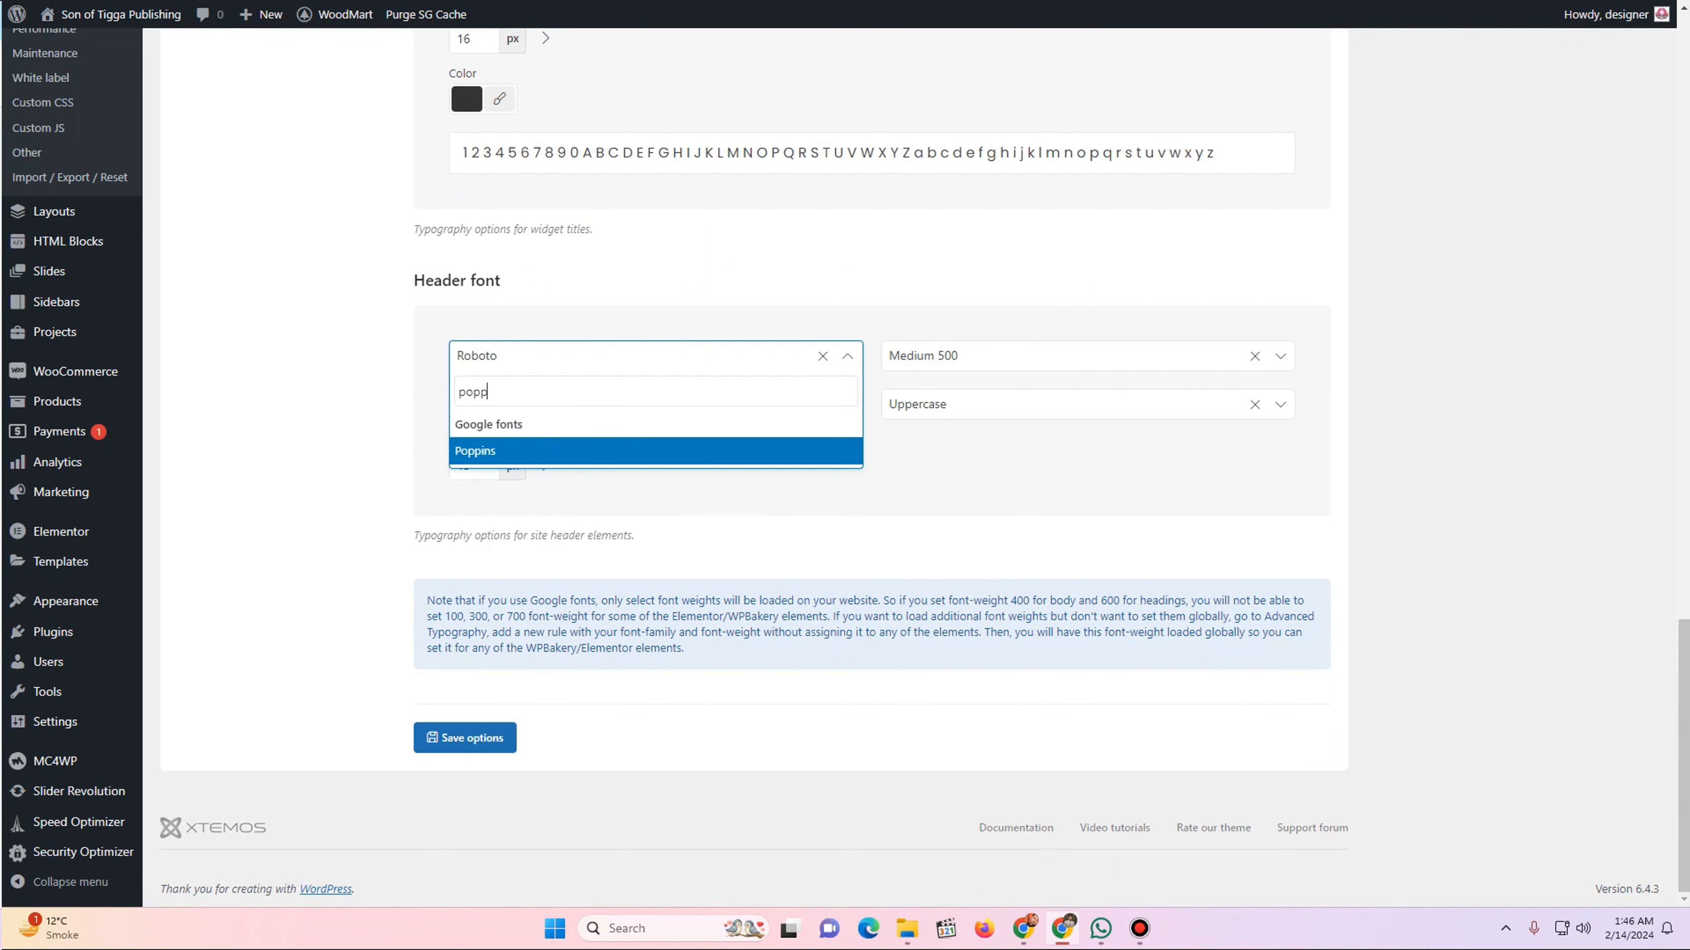
key("Return")
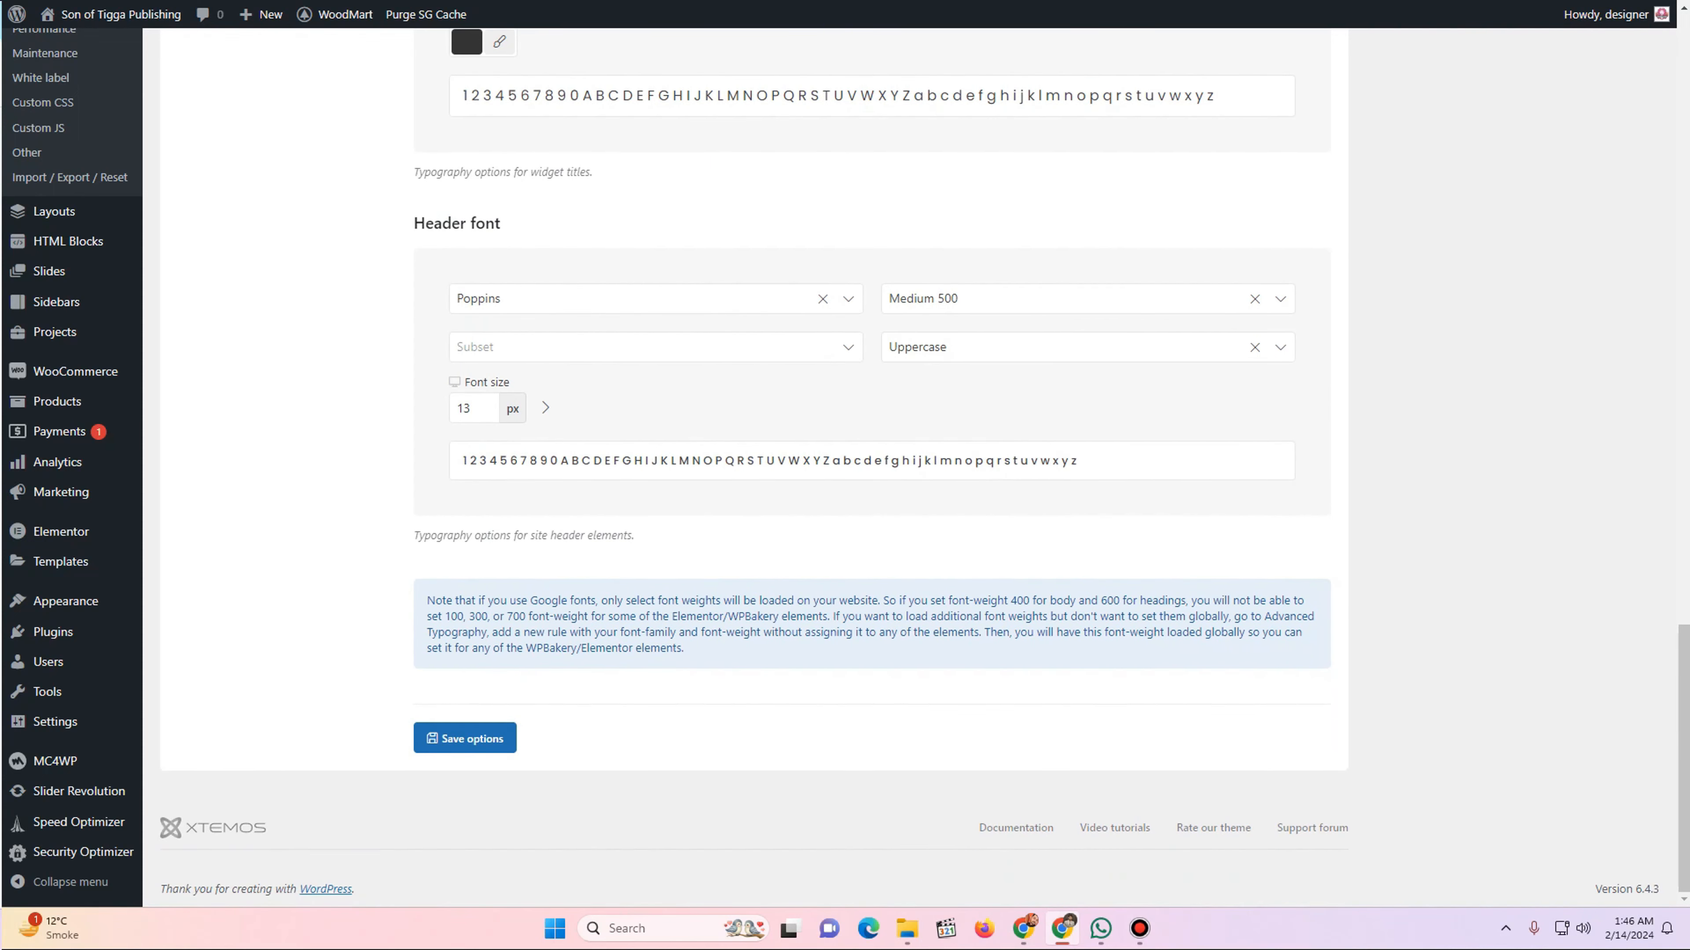
scroll(845, 466, "up", 15)
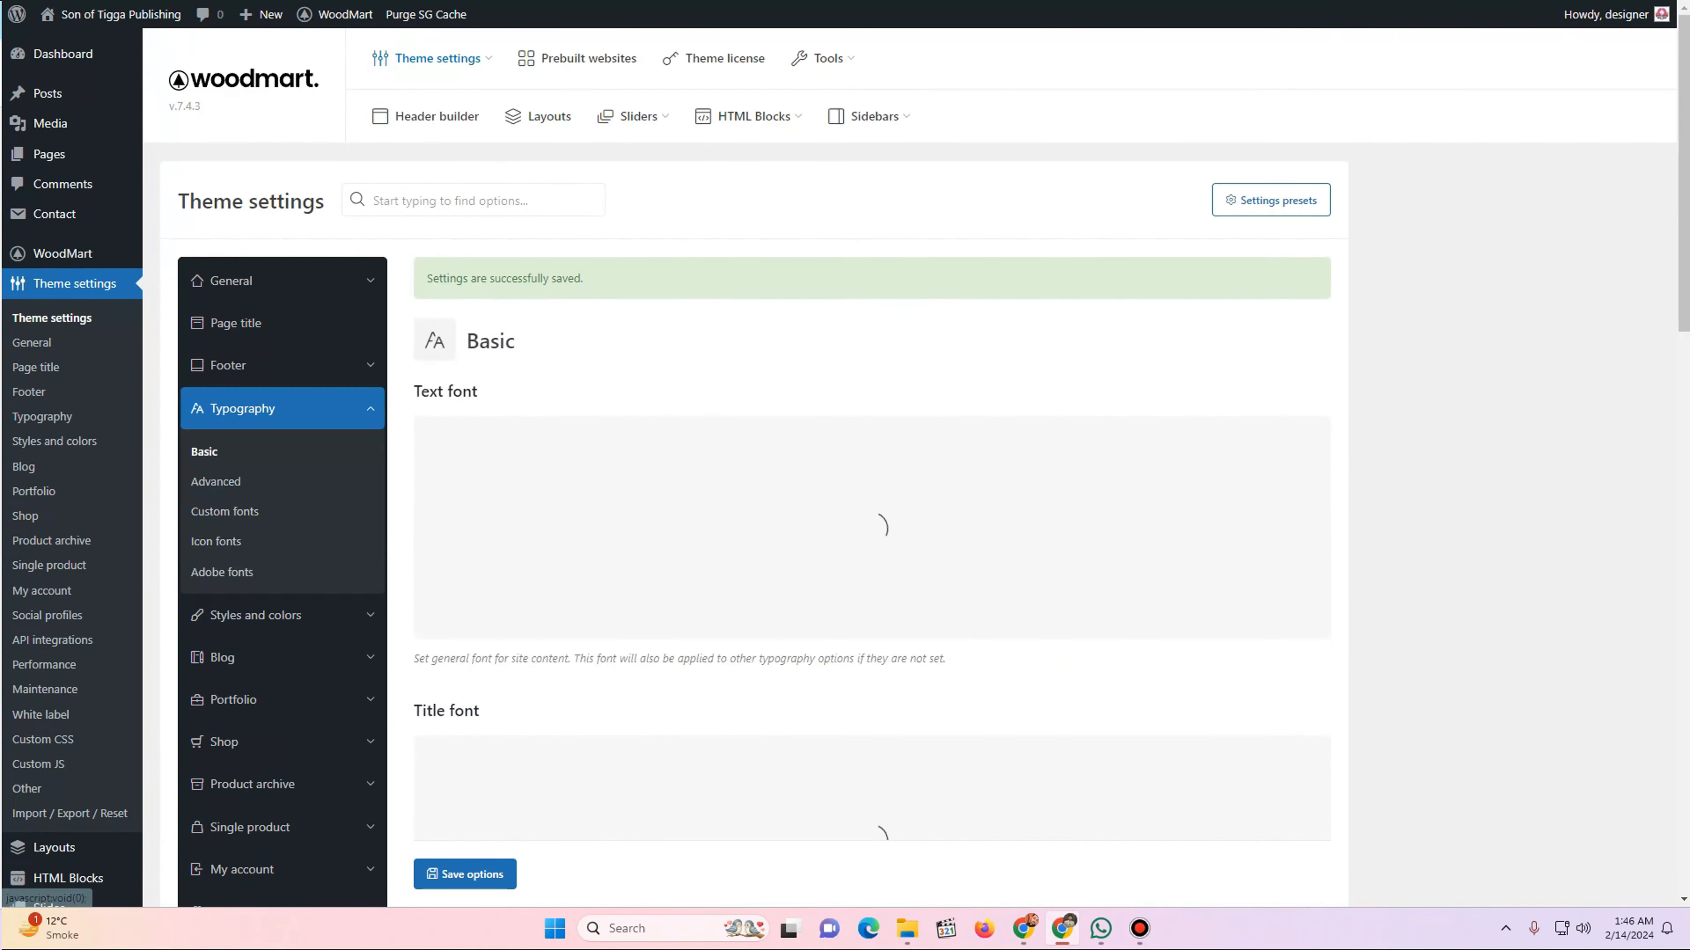
- Change the font of the existing advanced typography rule to Poppins and save the theme options
left_click(216, 482)
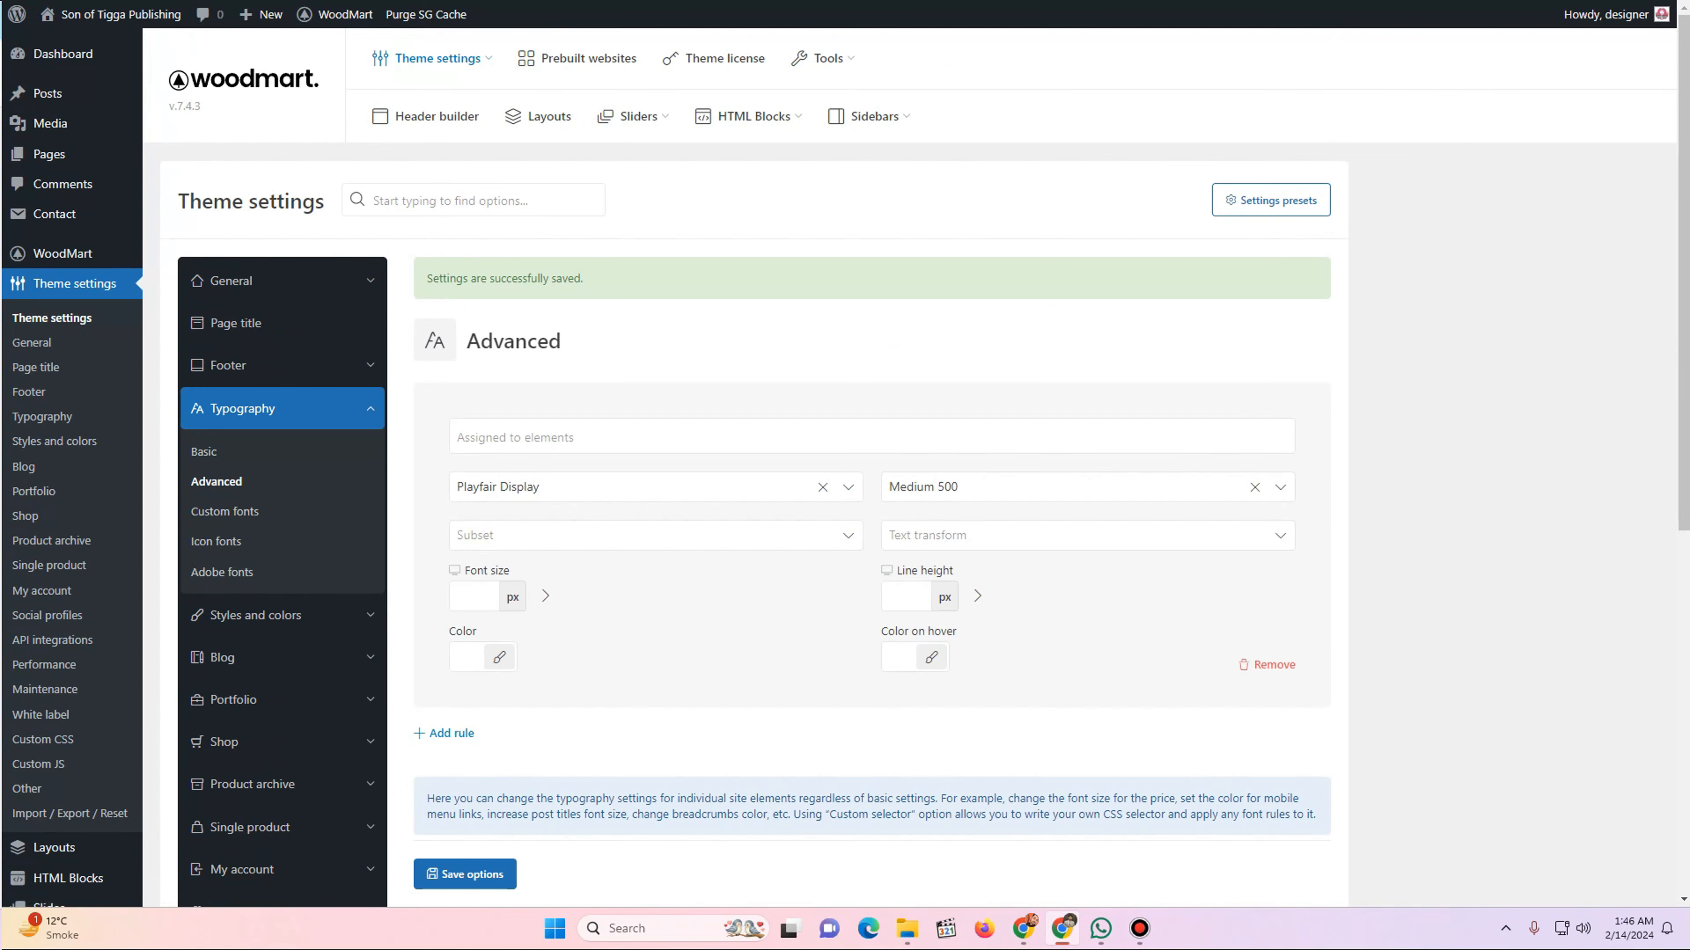
left_click(638, 487)
type("popp")
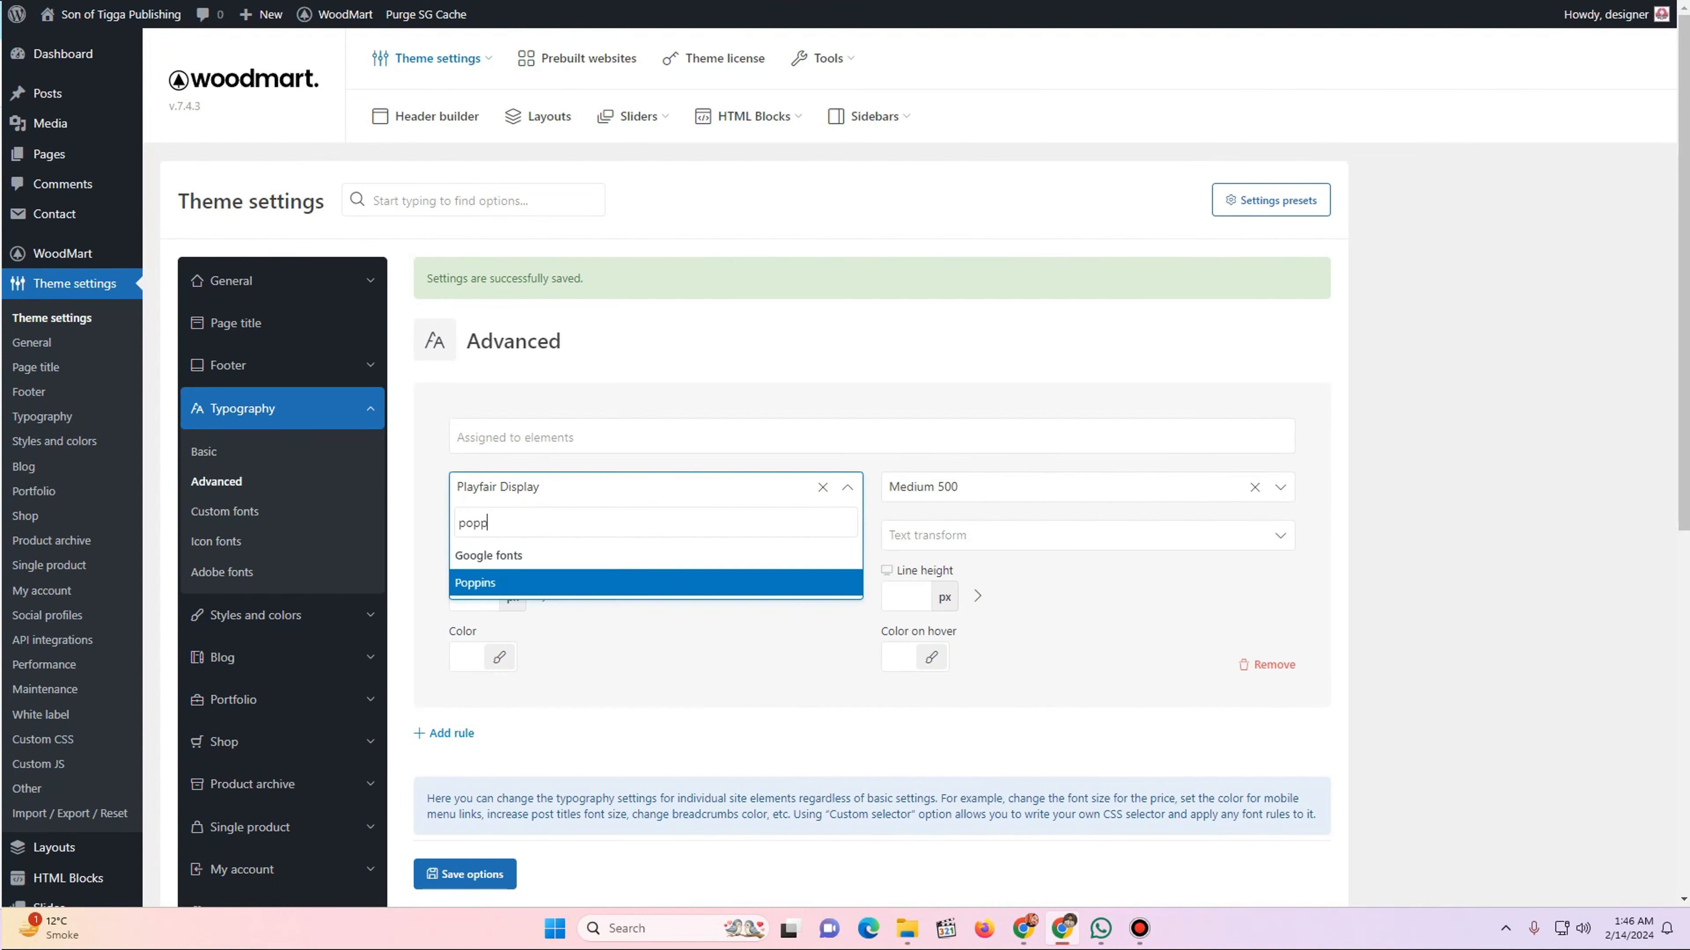
key("Return")
scroll(844, 466, "down", 5)
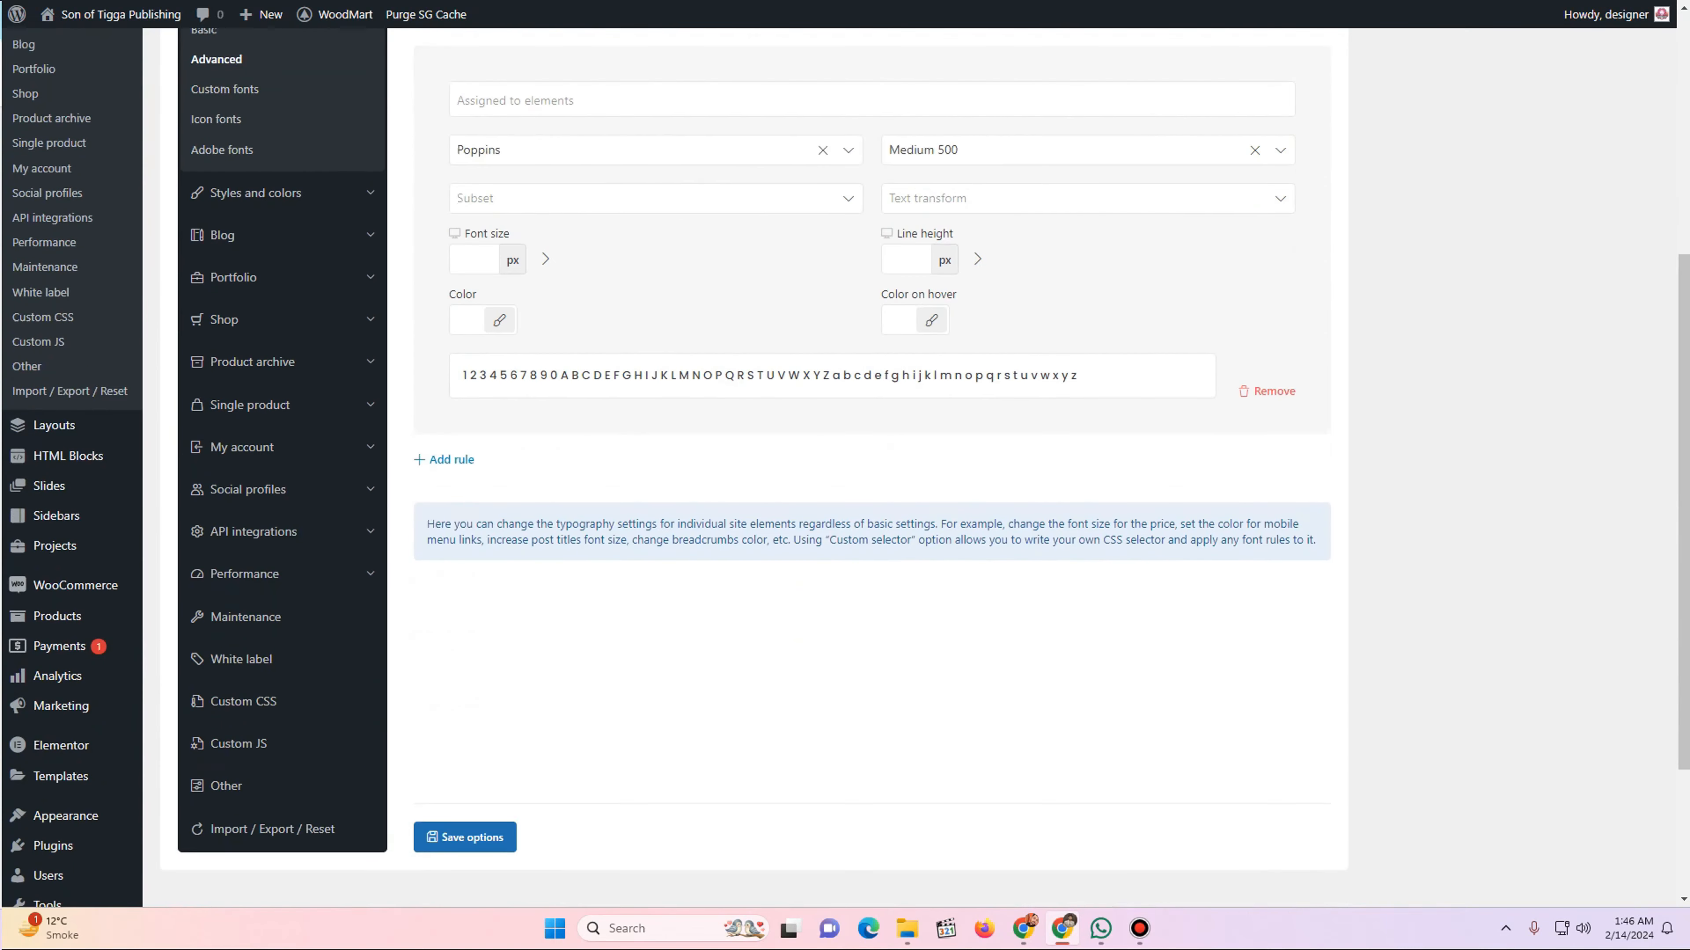
left_click(464, 819)
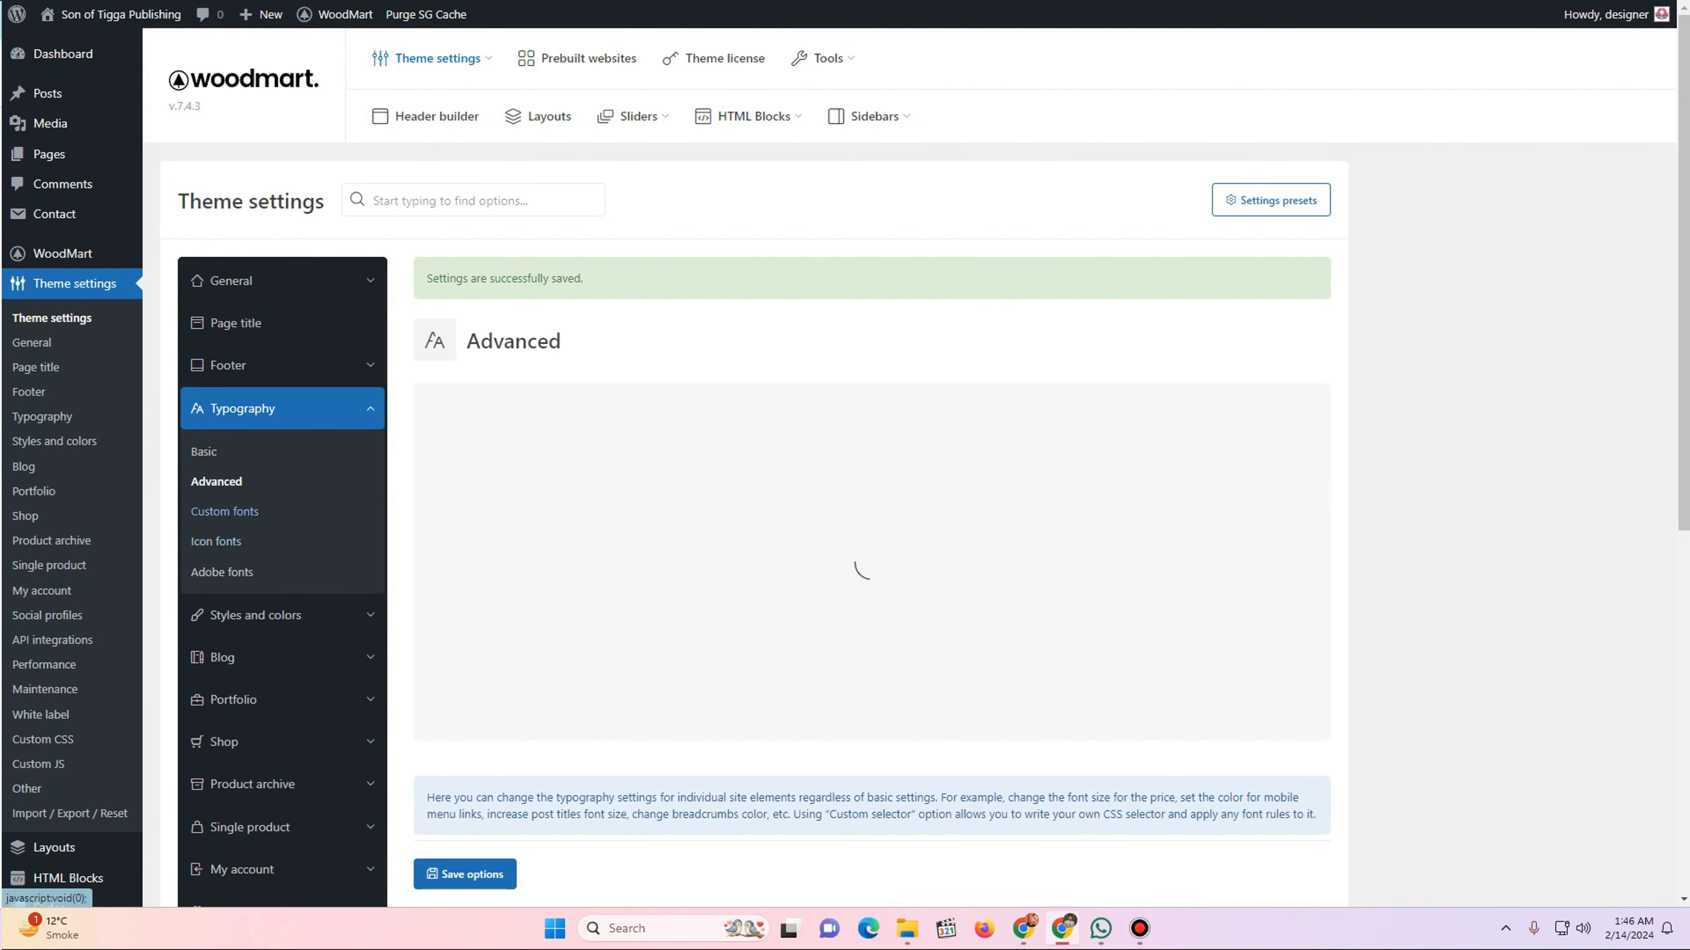
- Examine the theme's custom fonts, icon fonts and Adobe fonts settings
left_click(224, 511)
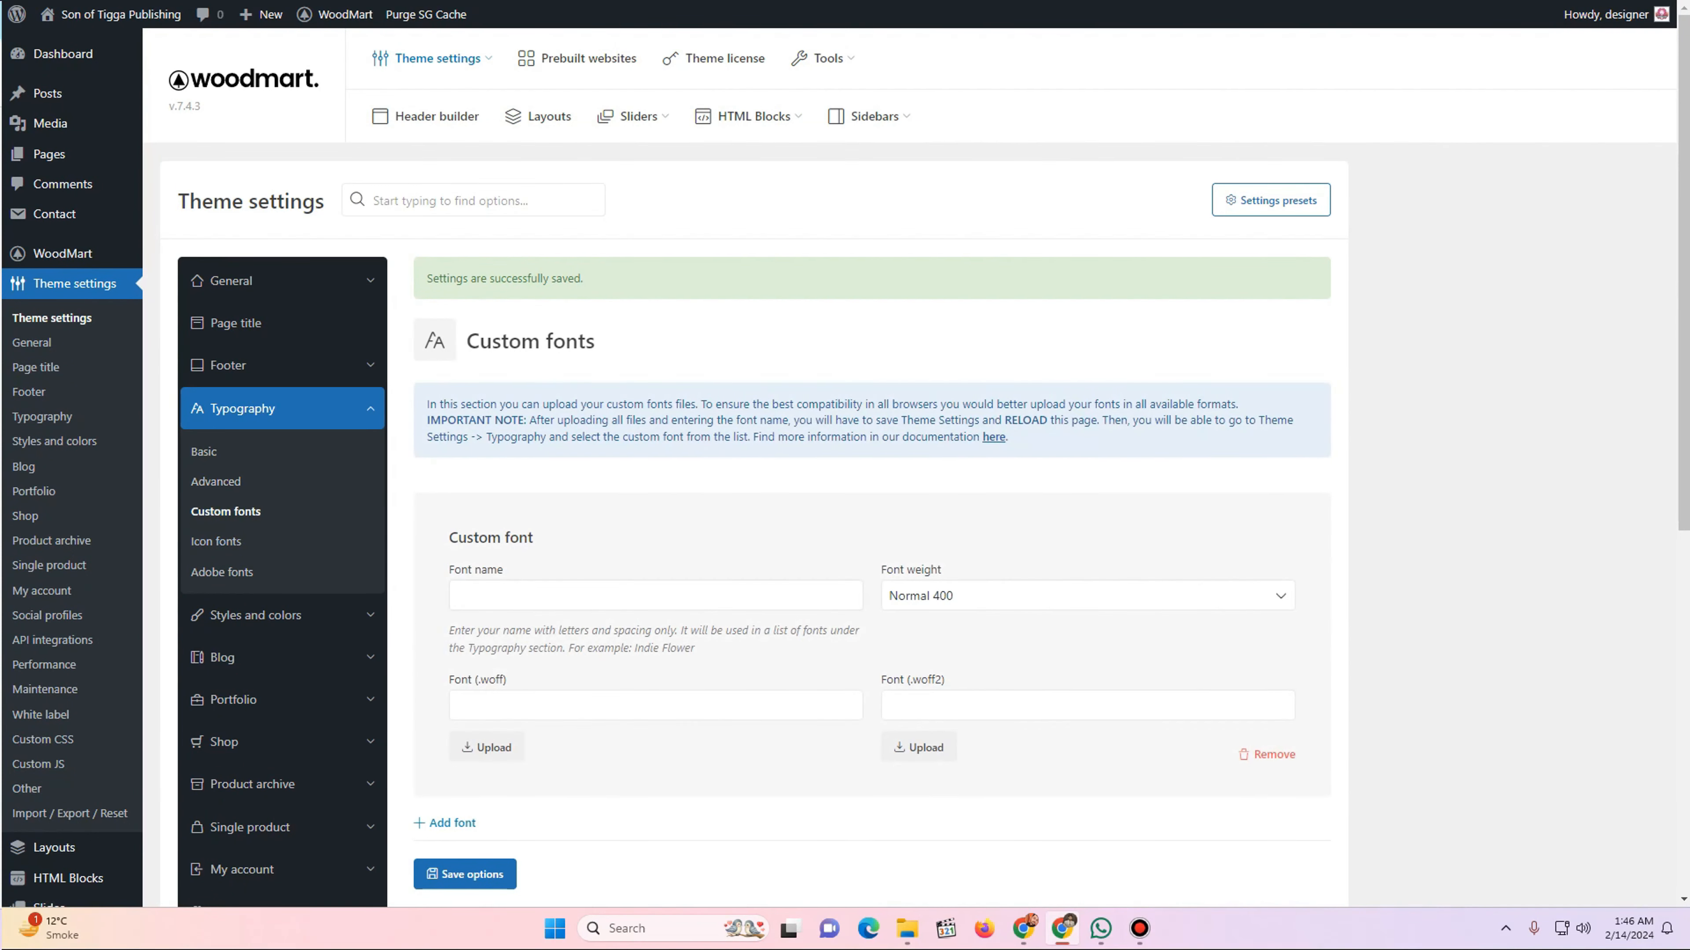
left_click(216, 542)
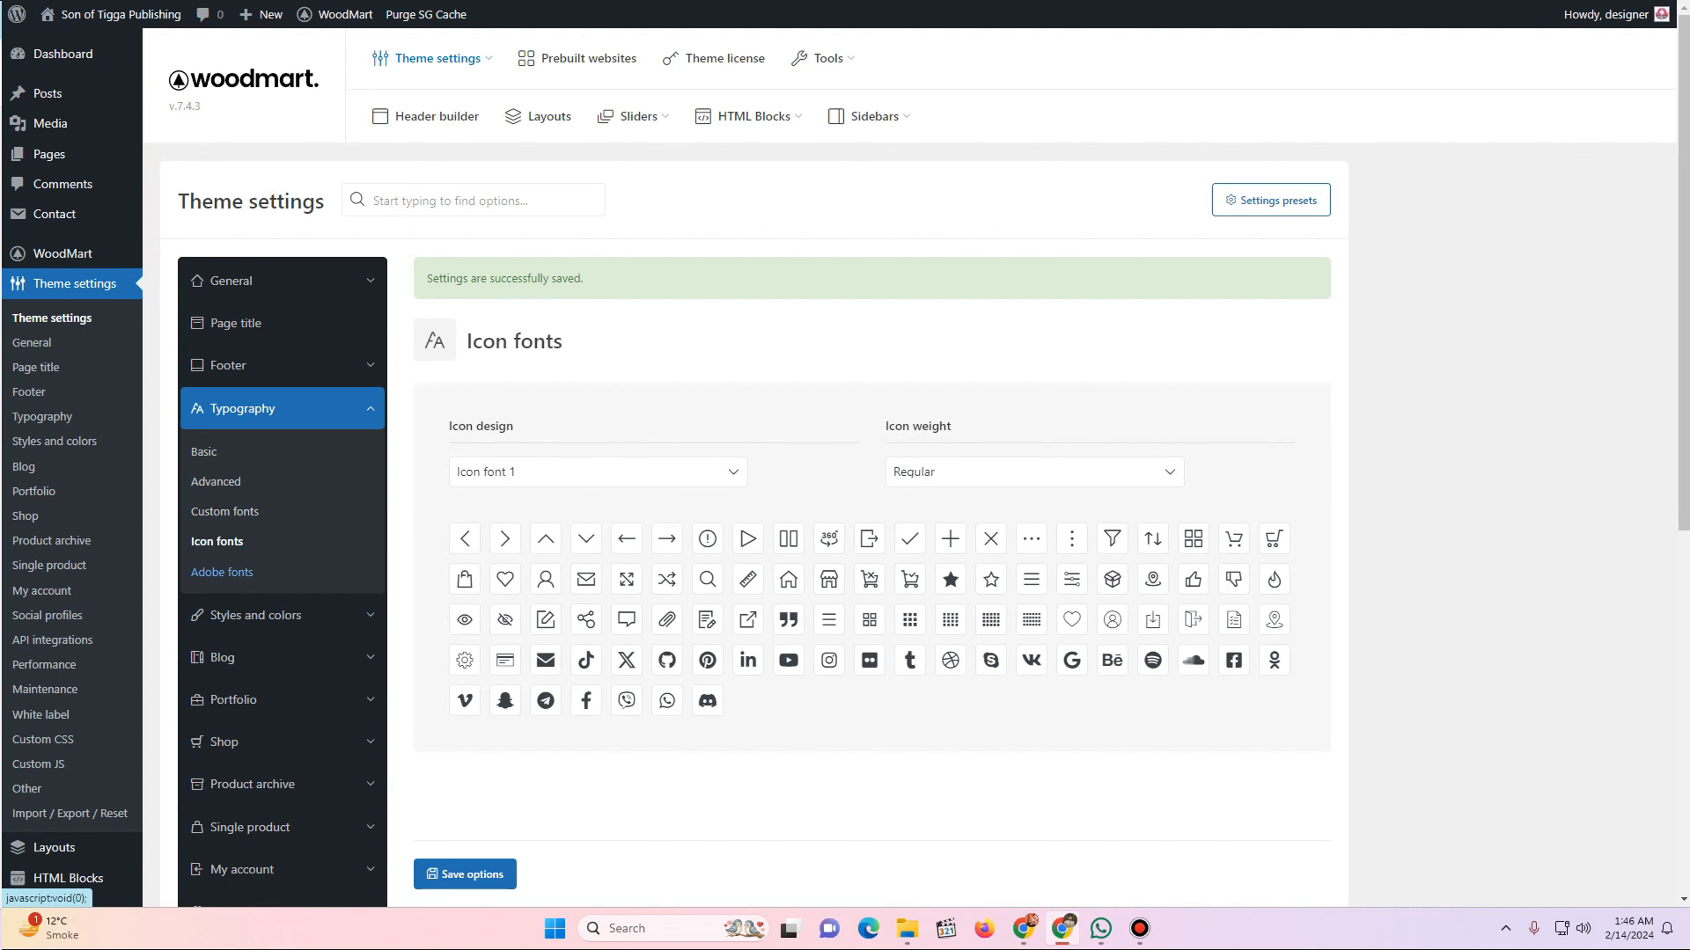
left_click(222, 572)
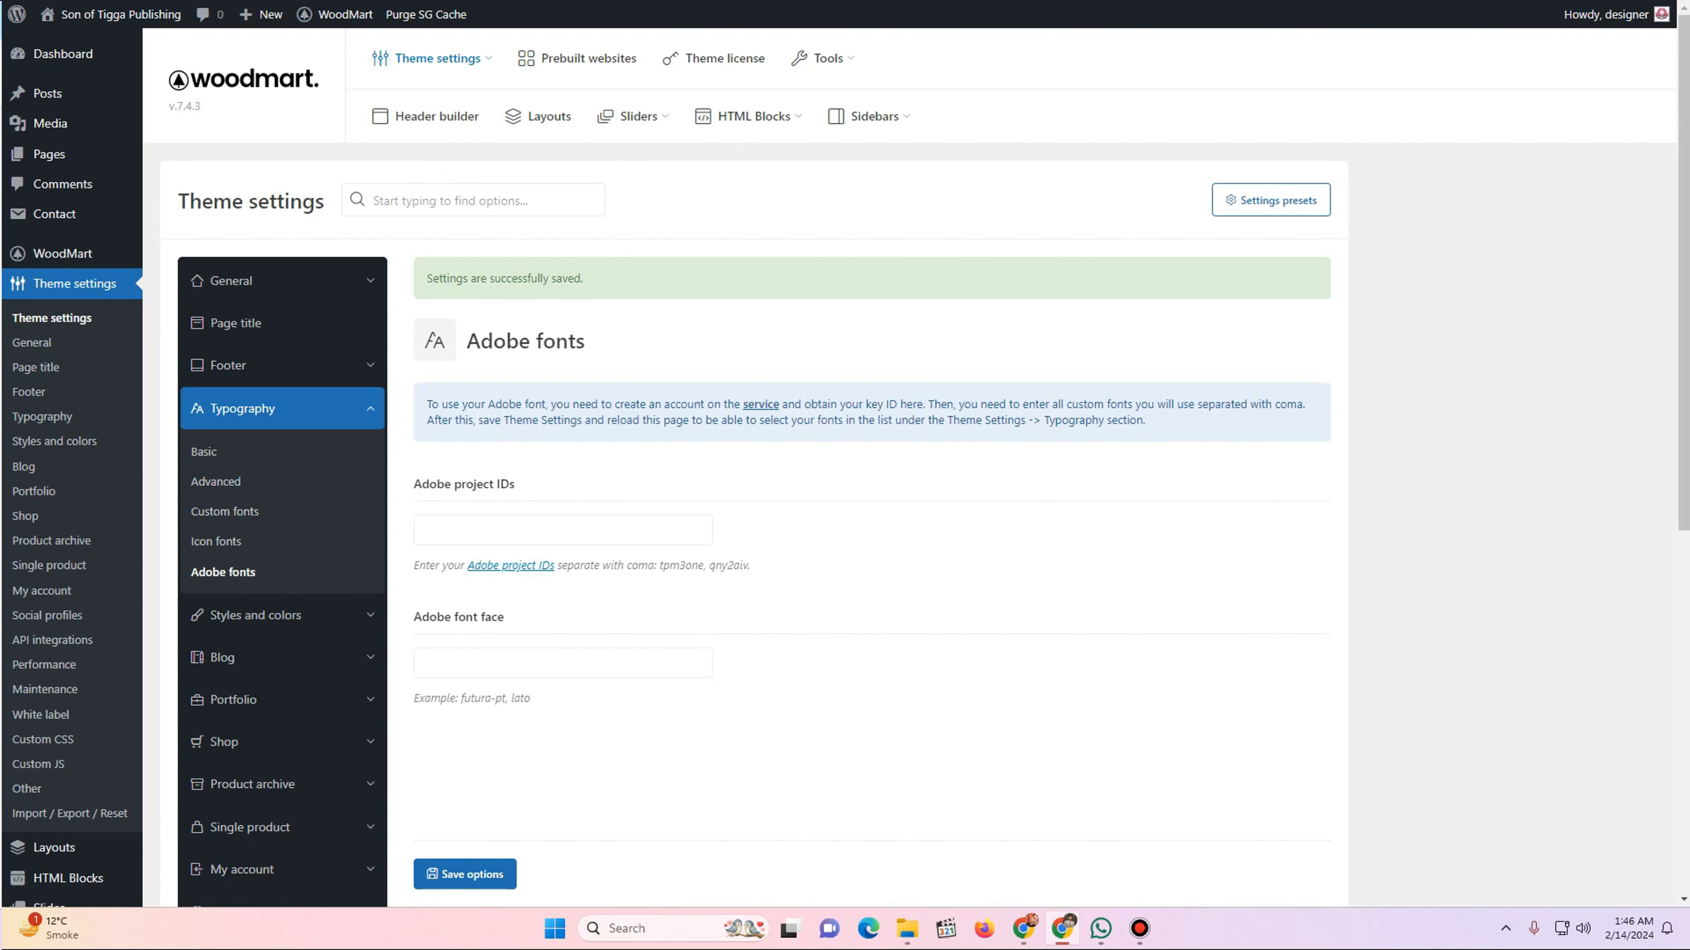
- Reload the store's home page and review the new fonts in its slider, sections and footer
key("ctrl+Tab")
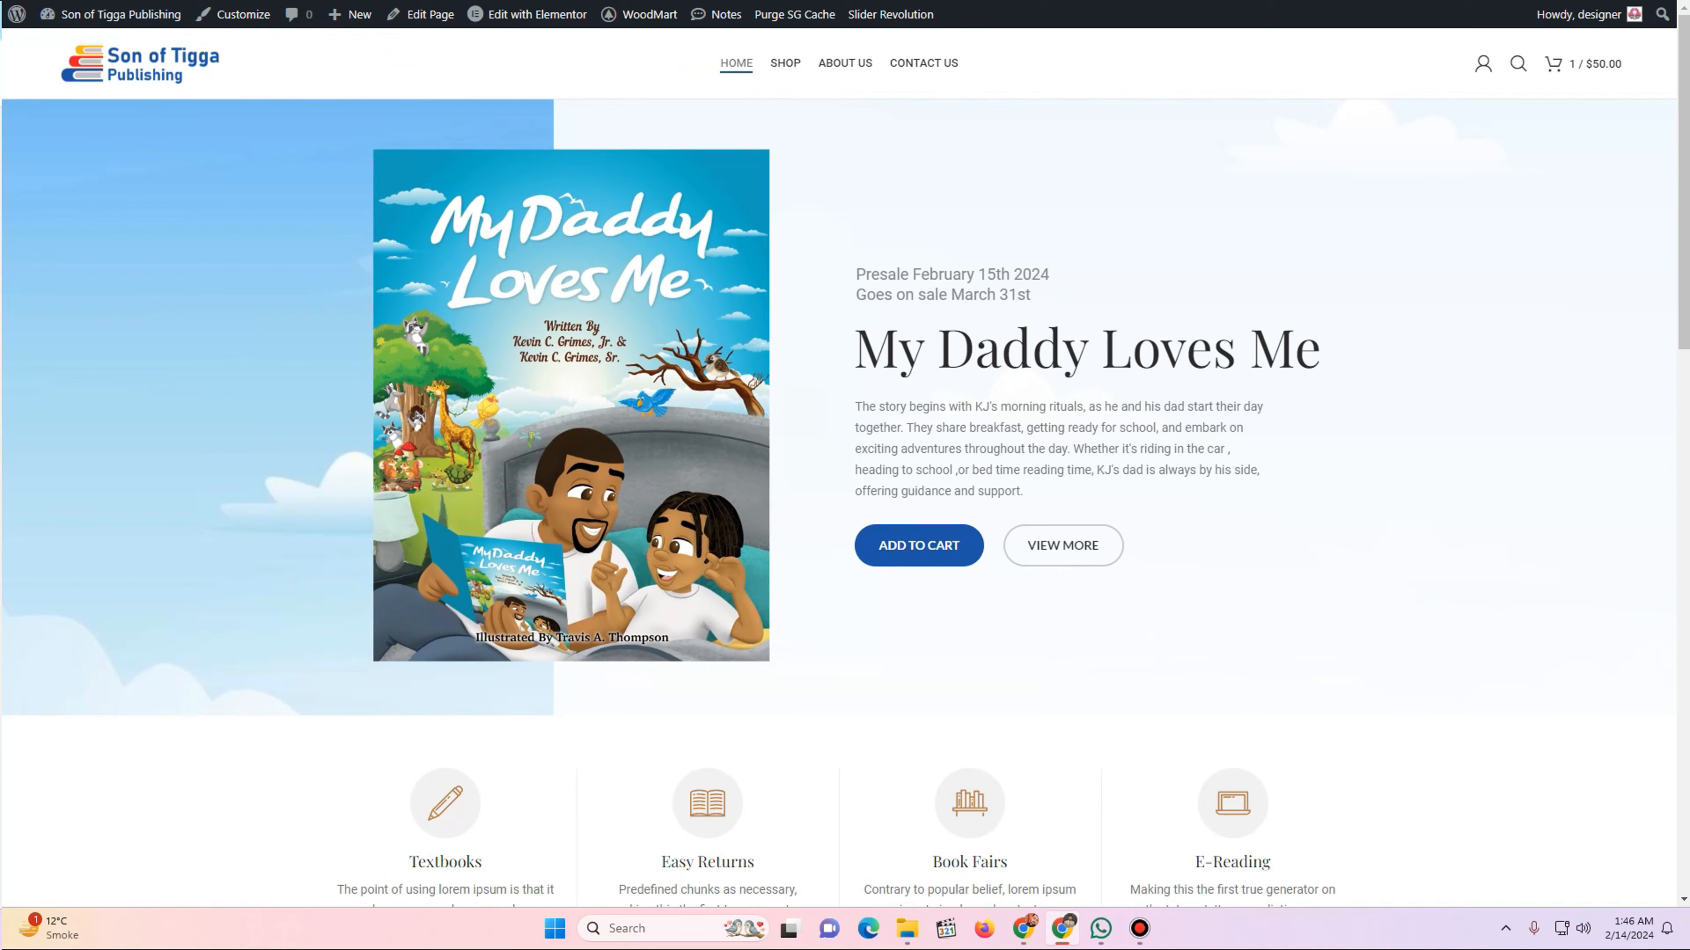
scroll(838, 466, "down", 6)
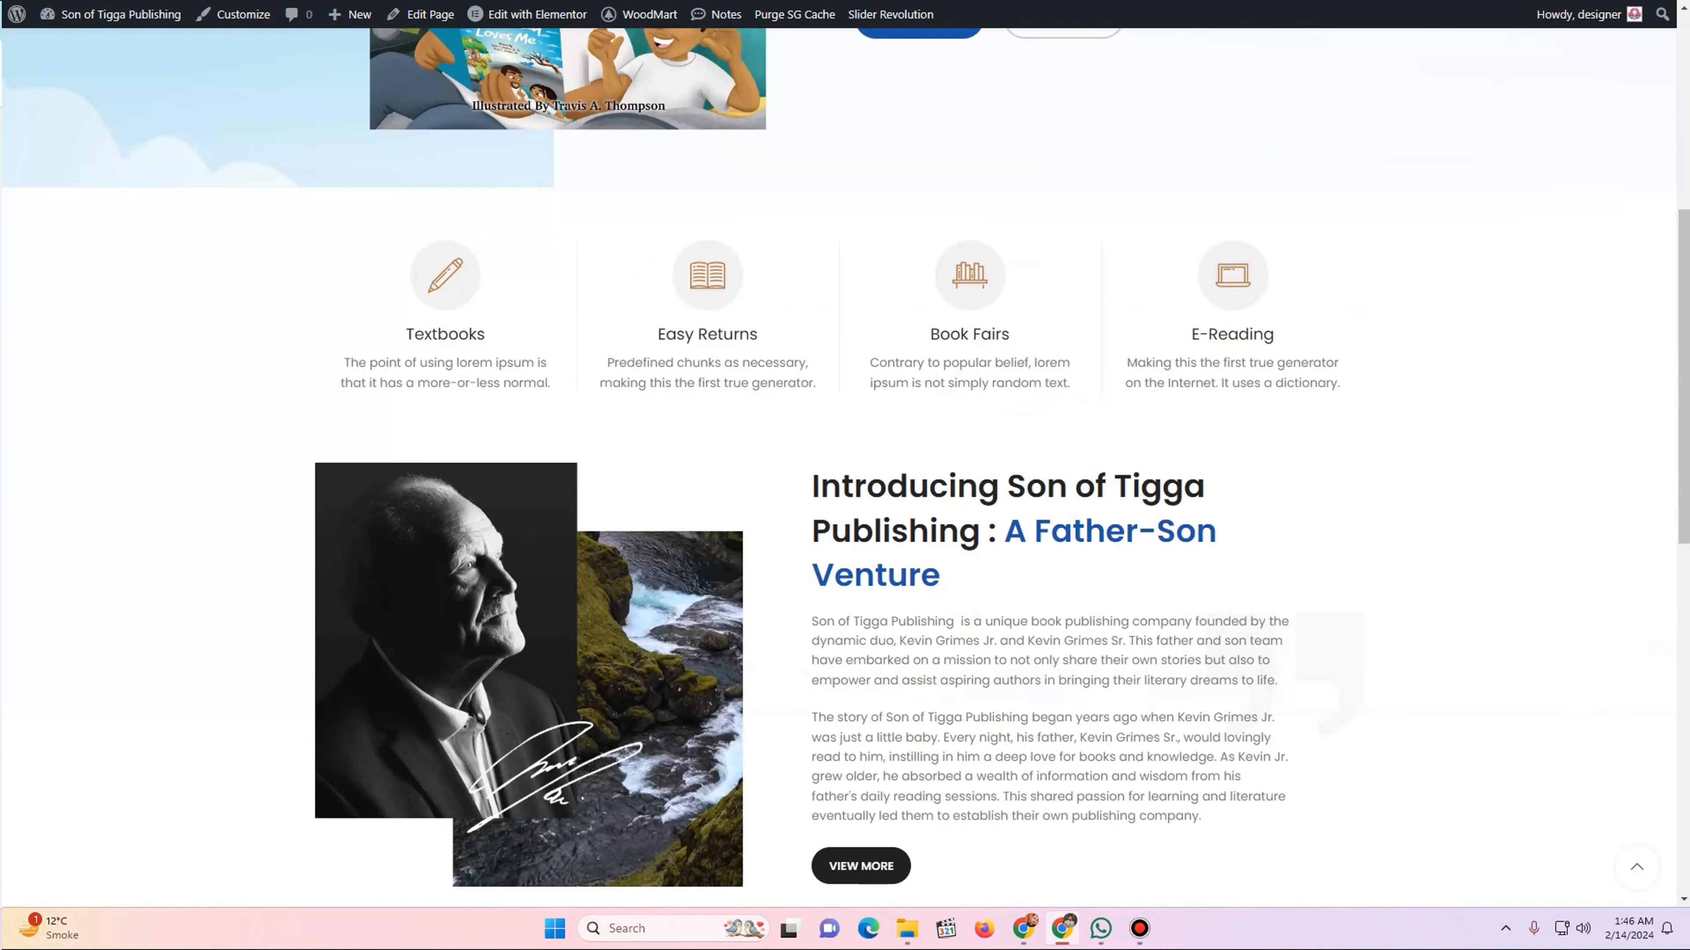
left_click_drag(405, 333, 555, 385)
scroll(555, 385, "down", 9)
scroll(838, 466, "down", 2)
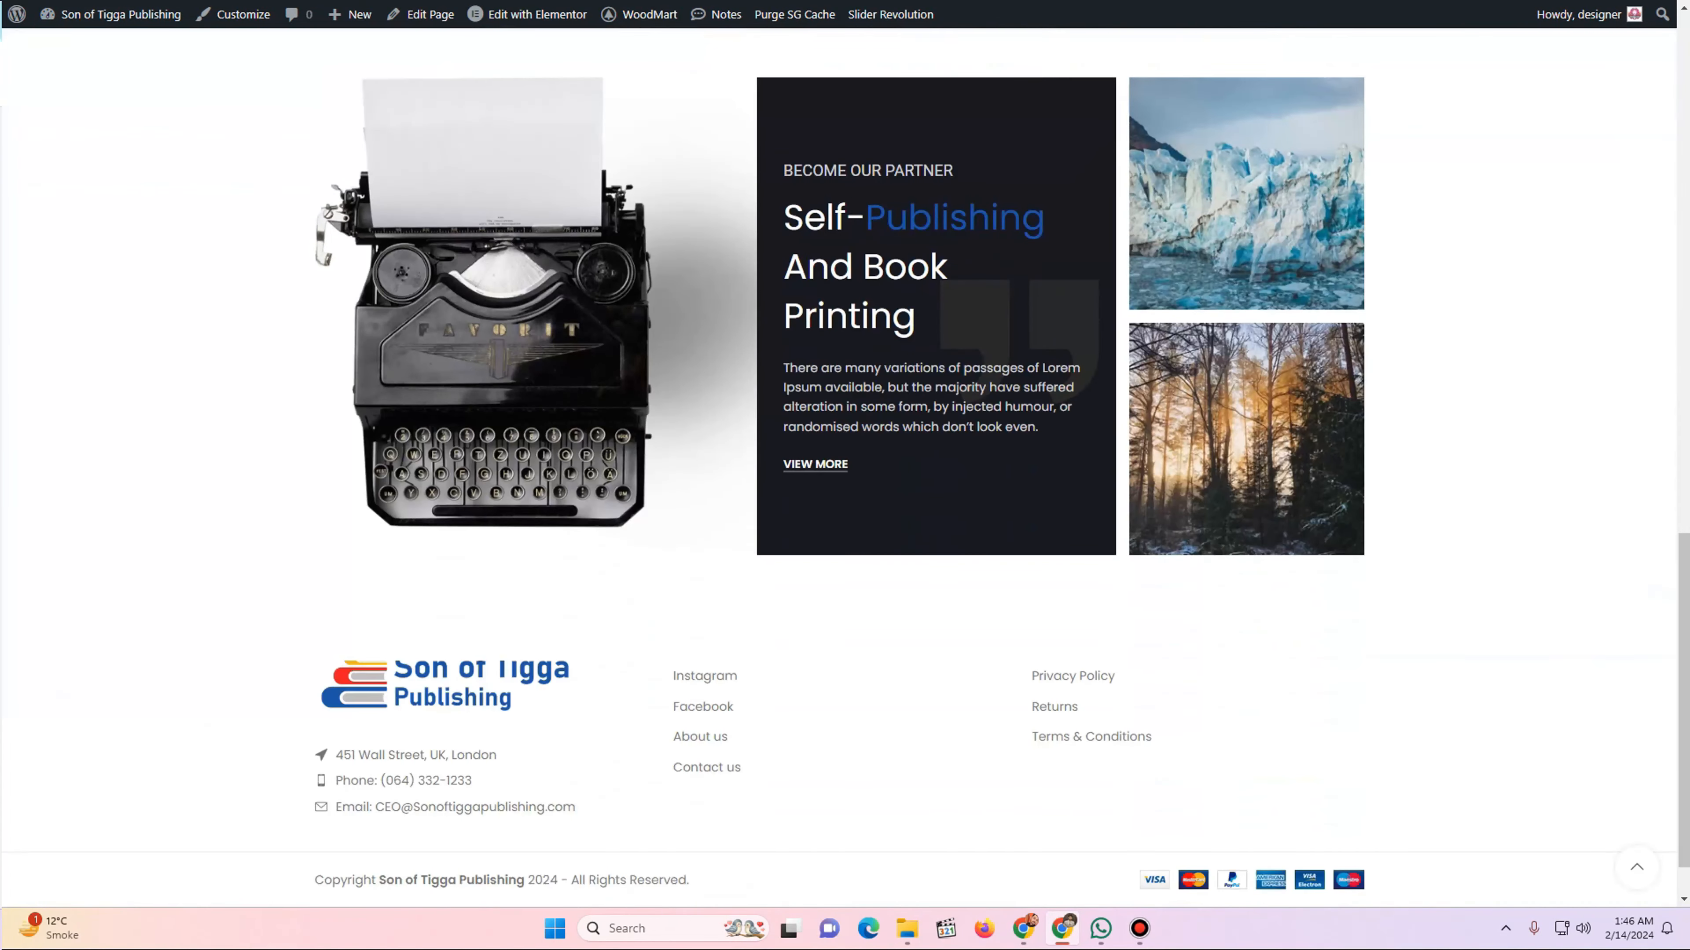
scroll(704, 626, "up", 15)
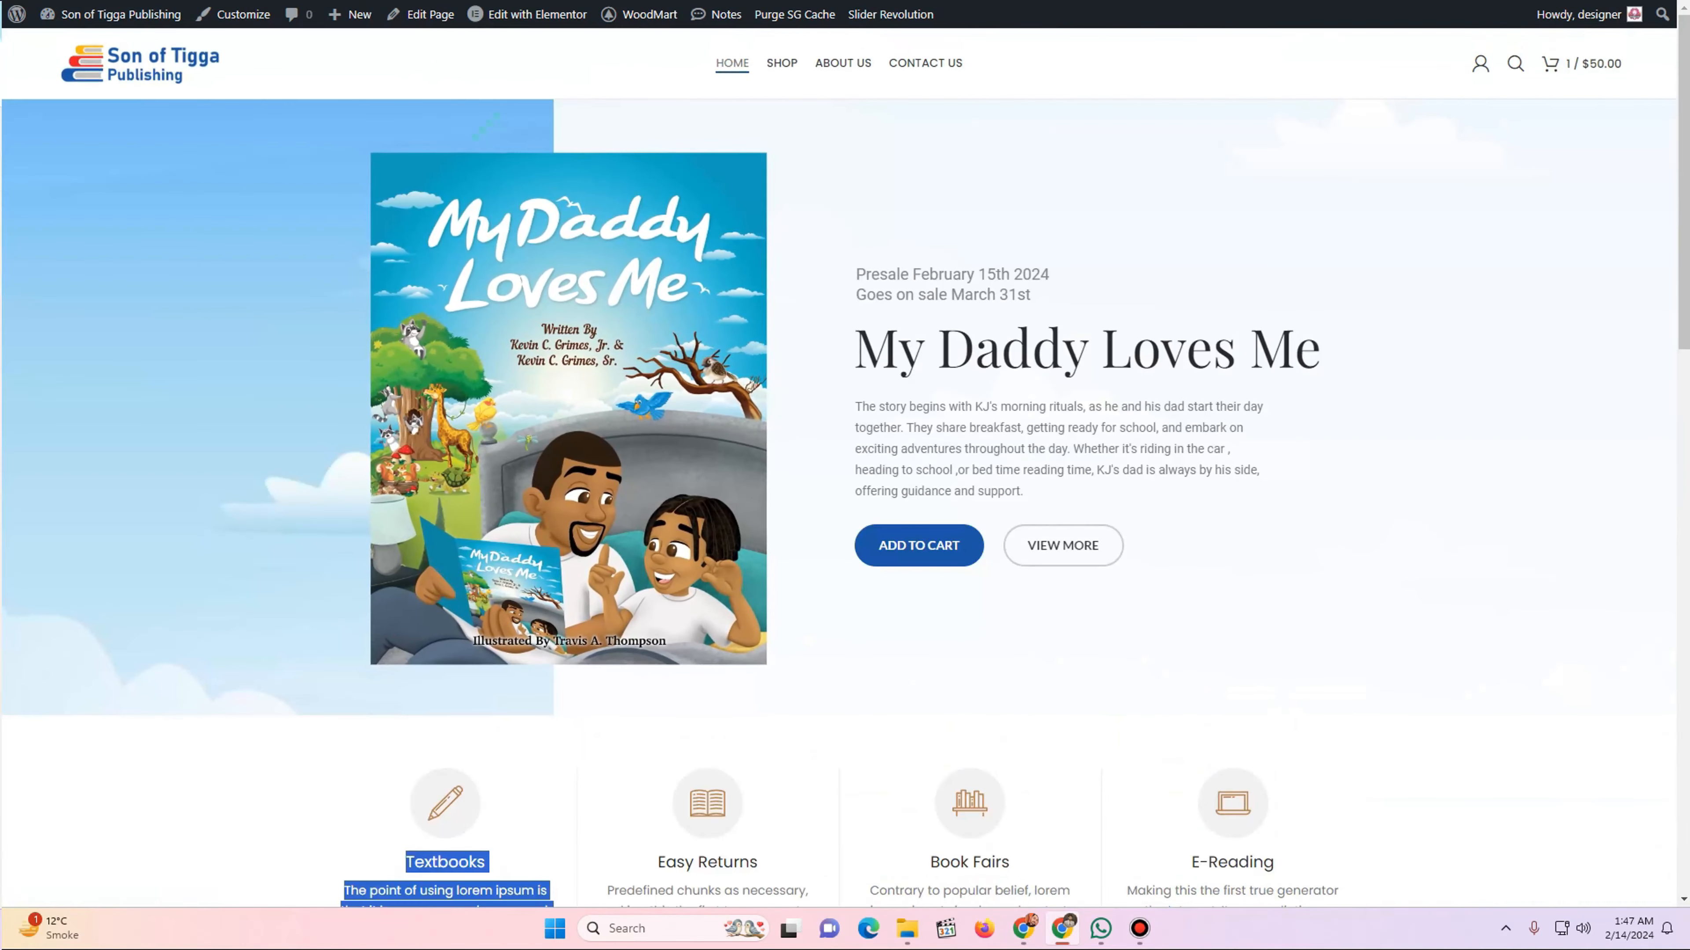
- Open the Books slider in the Slider Revolution editor and set the presale date text's font family to Poppins
mouse_move(891, 14)
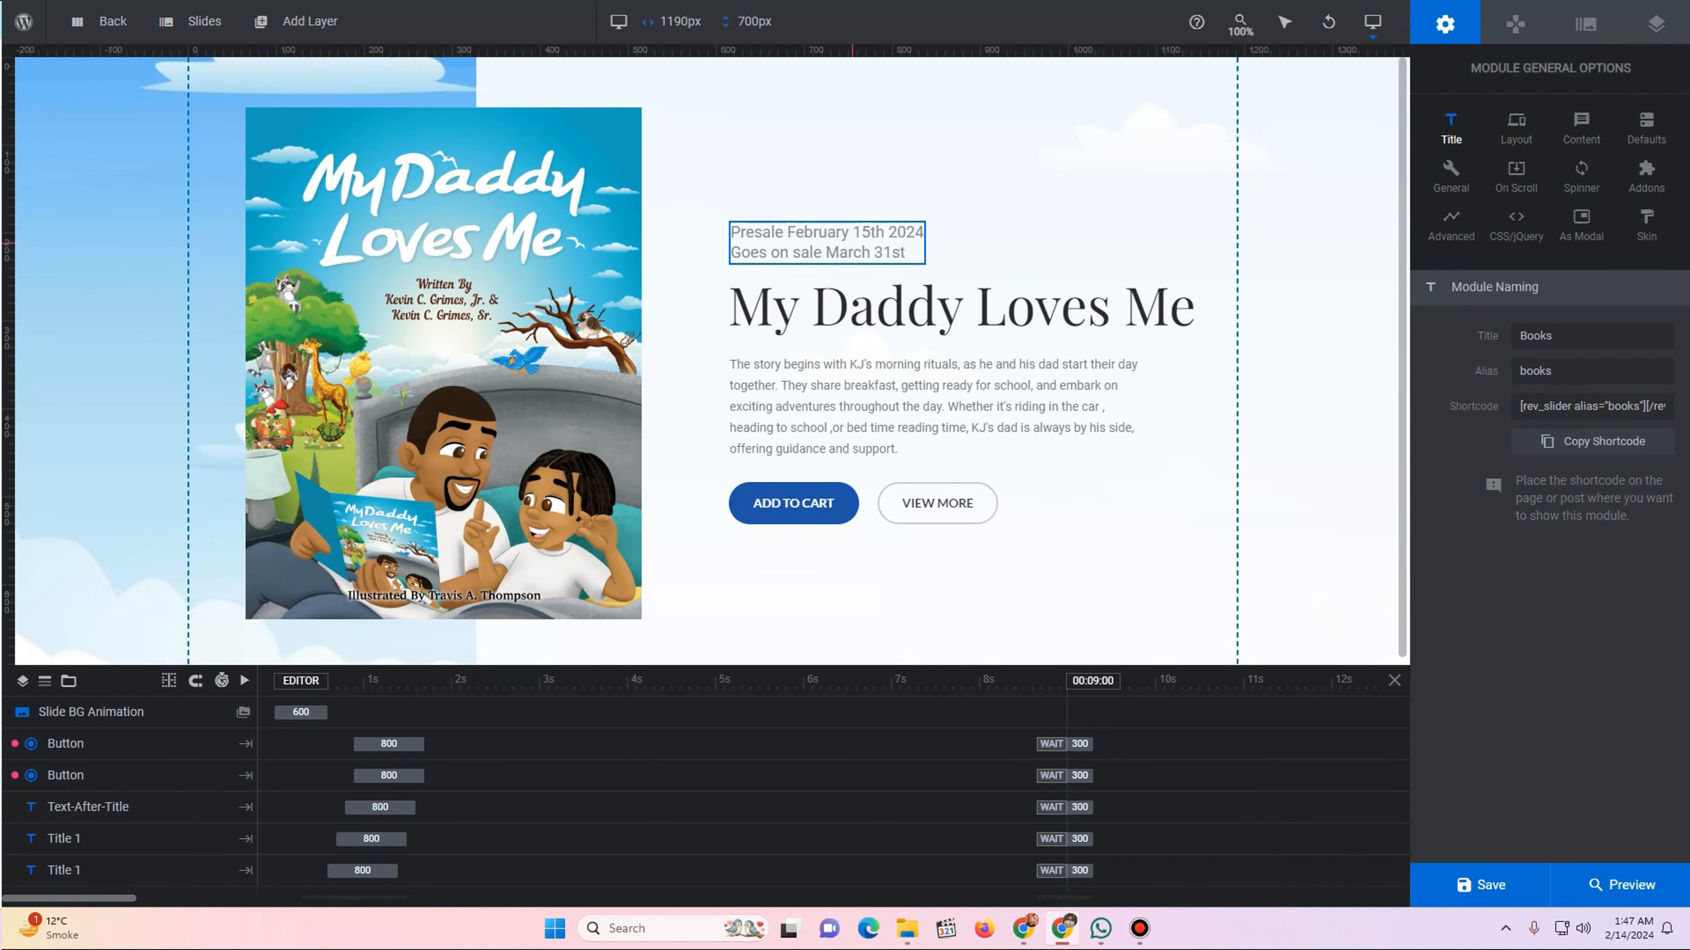
left_click(921, 260)
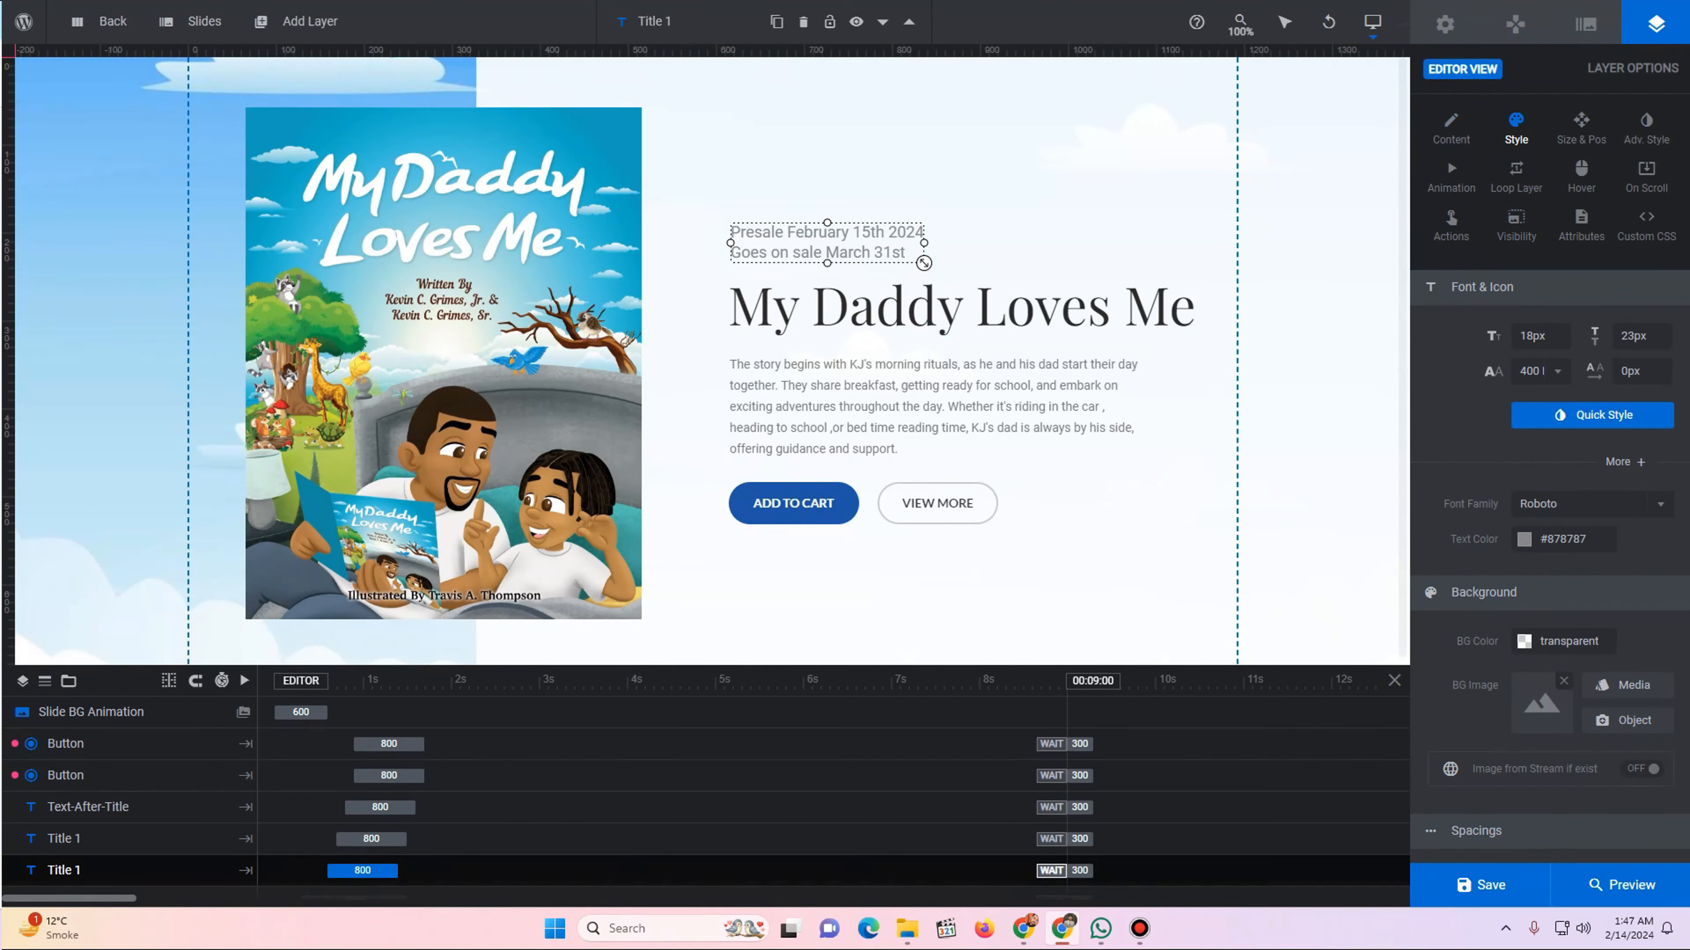
left_click(1540, 504)
type("popp")
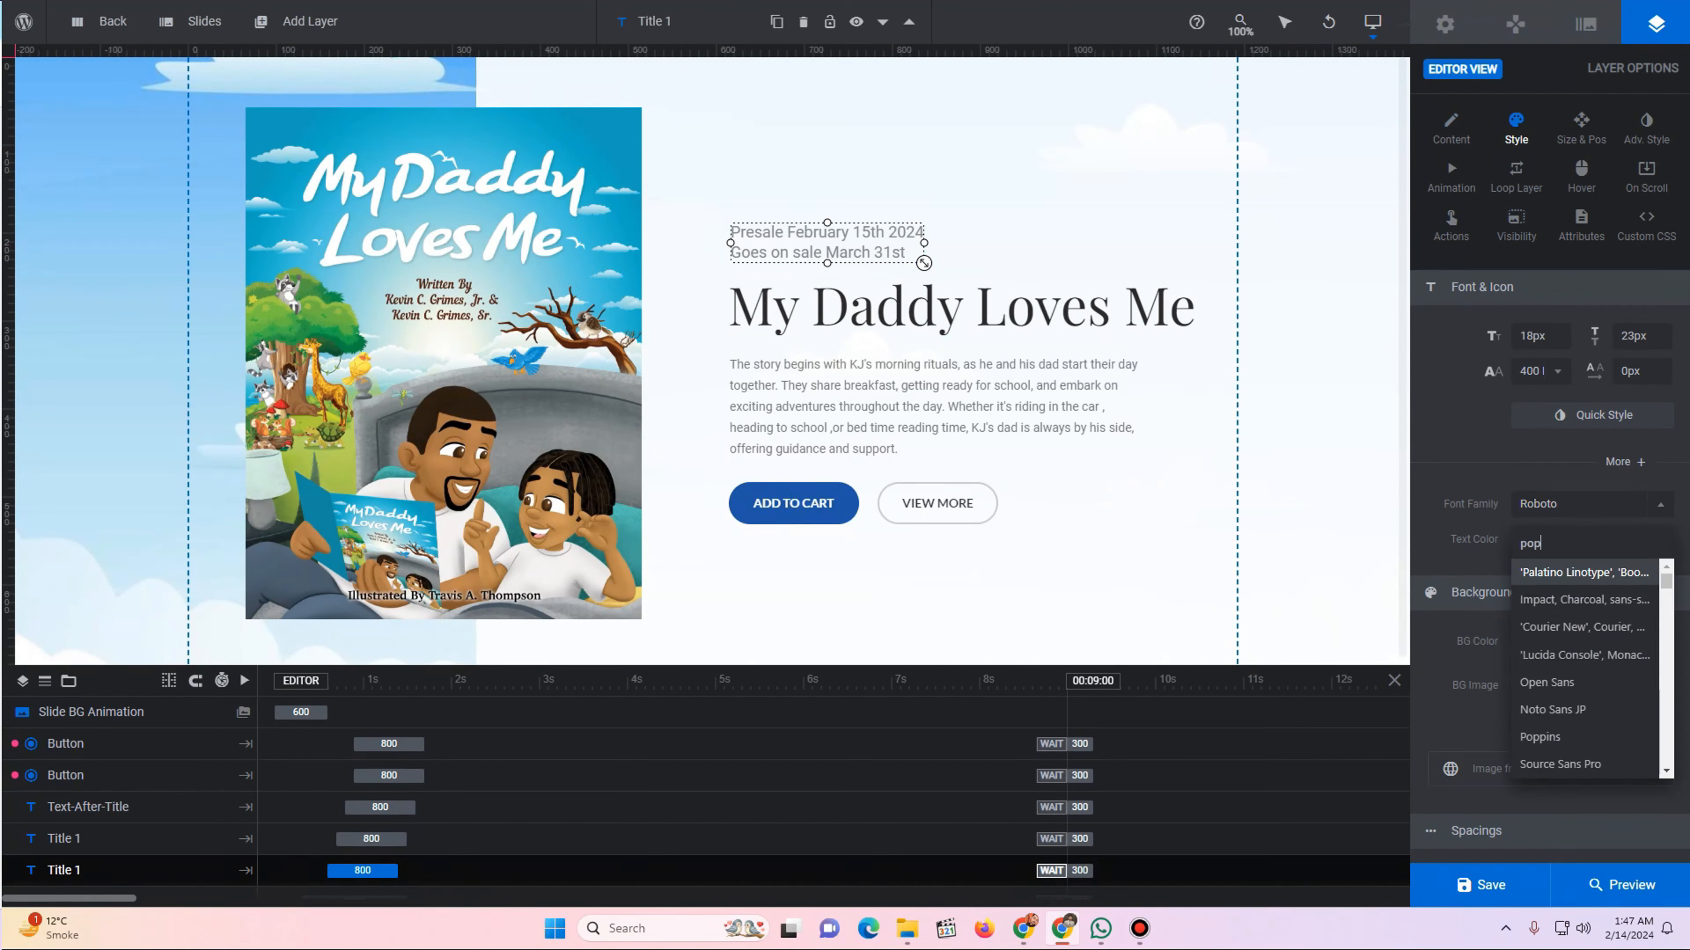
left_click(1540, 572)
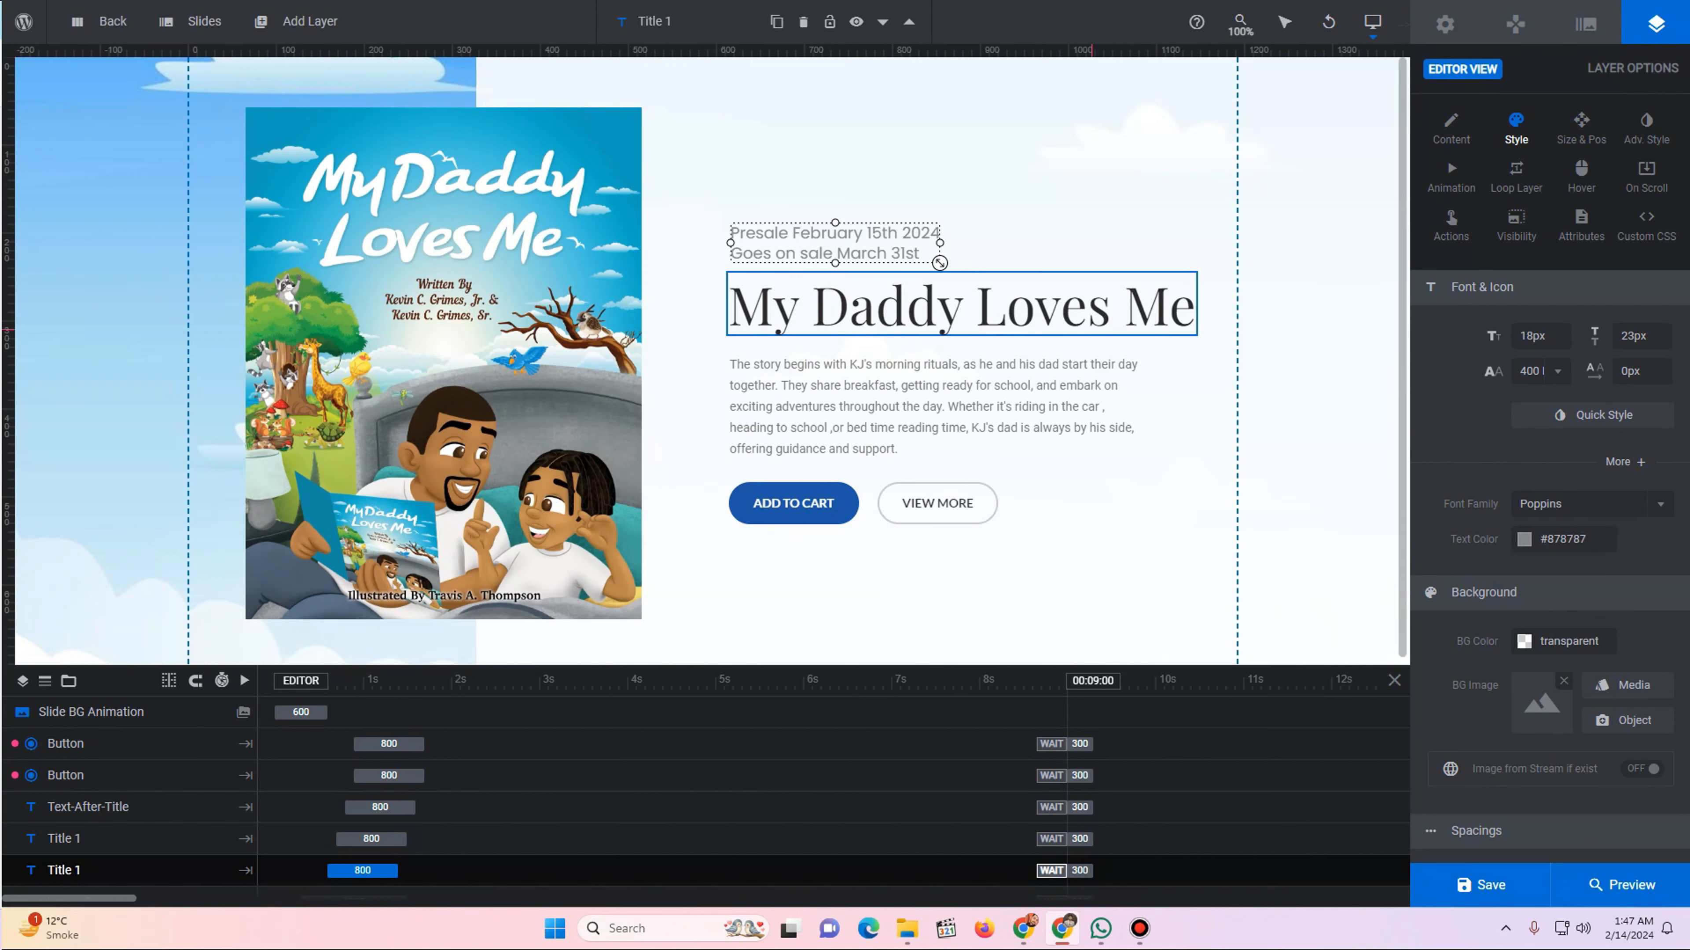
- Set the slide's My Daddy Loves Me title to the Poppins font family with the 700 Bold weight
left_click(1170, 313)
left_click(1558, 504)
type("popp")
key("Return")
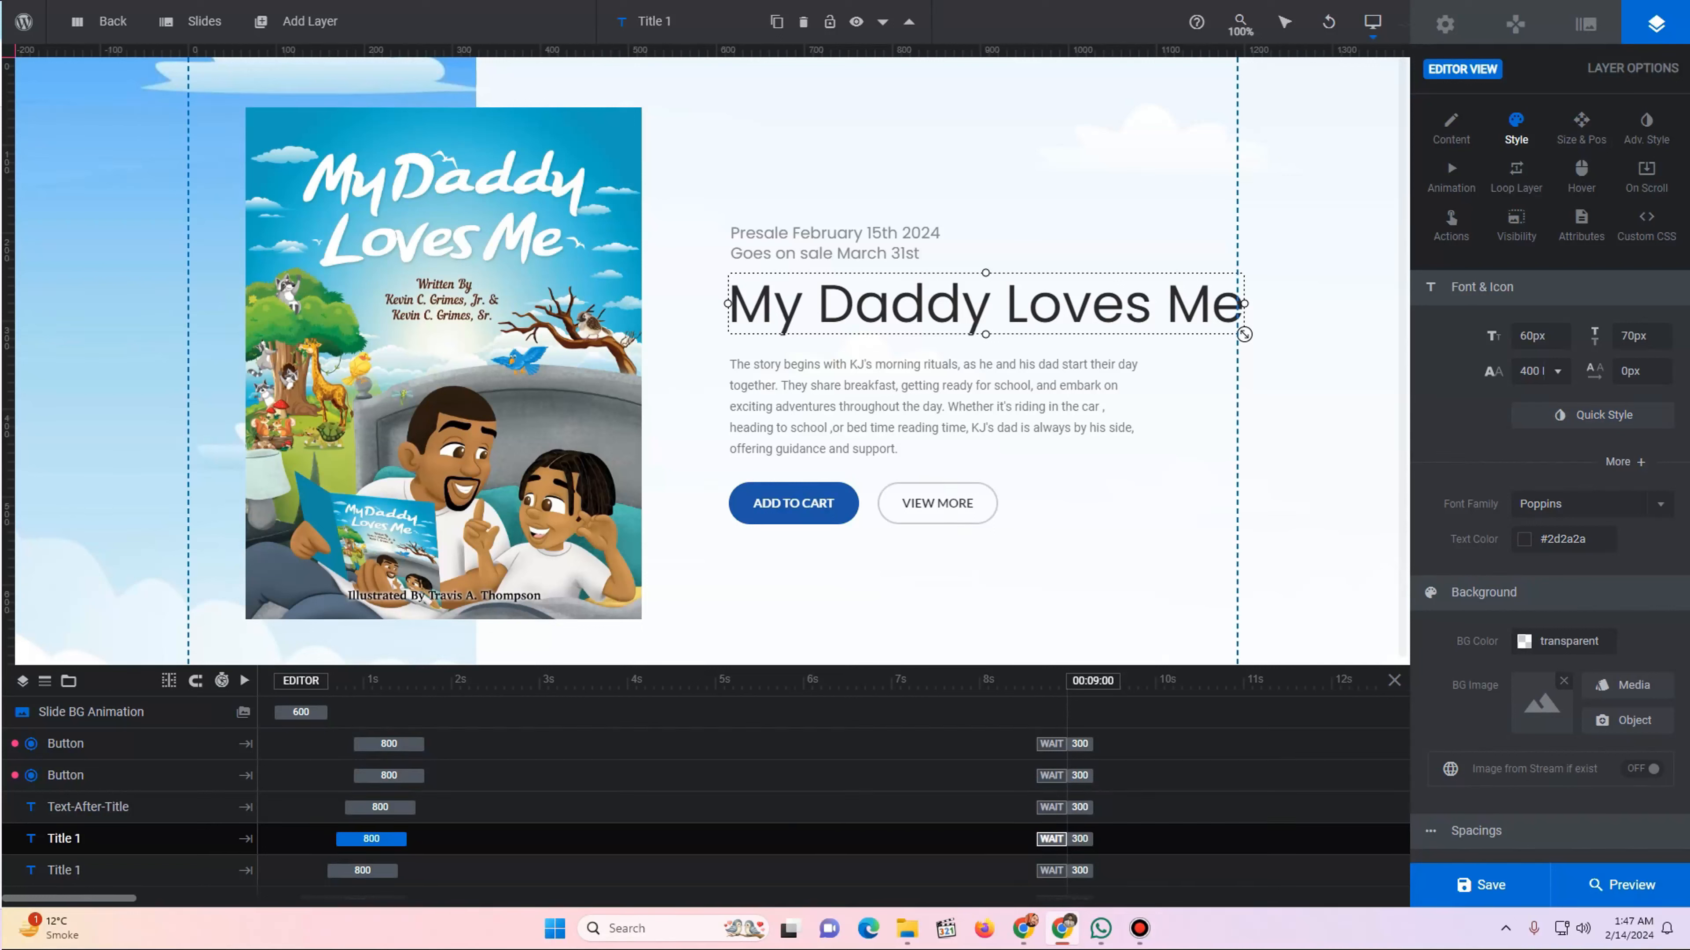
left_click(1556, 372)
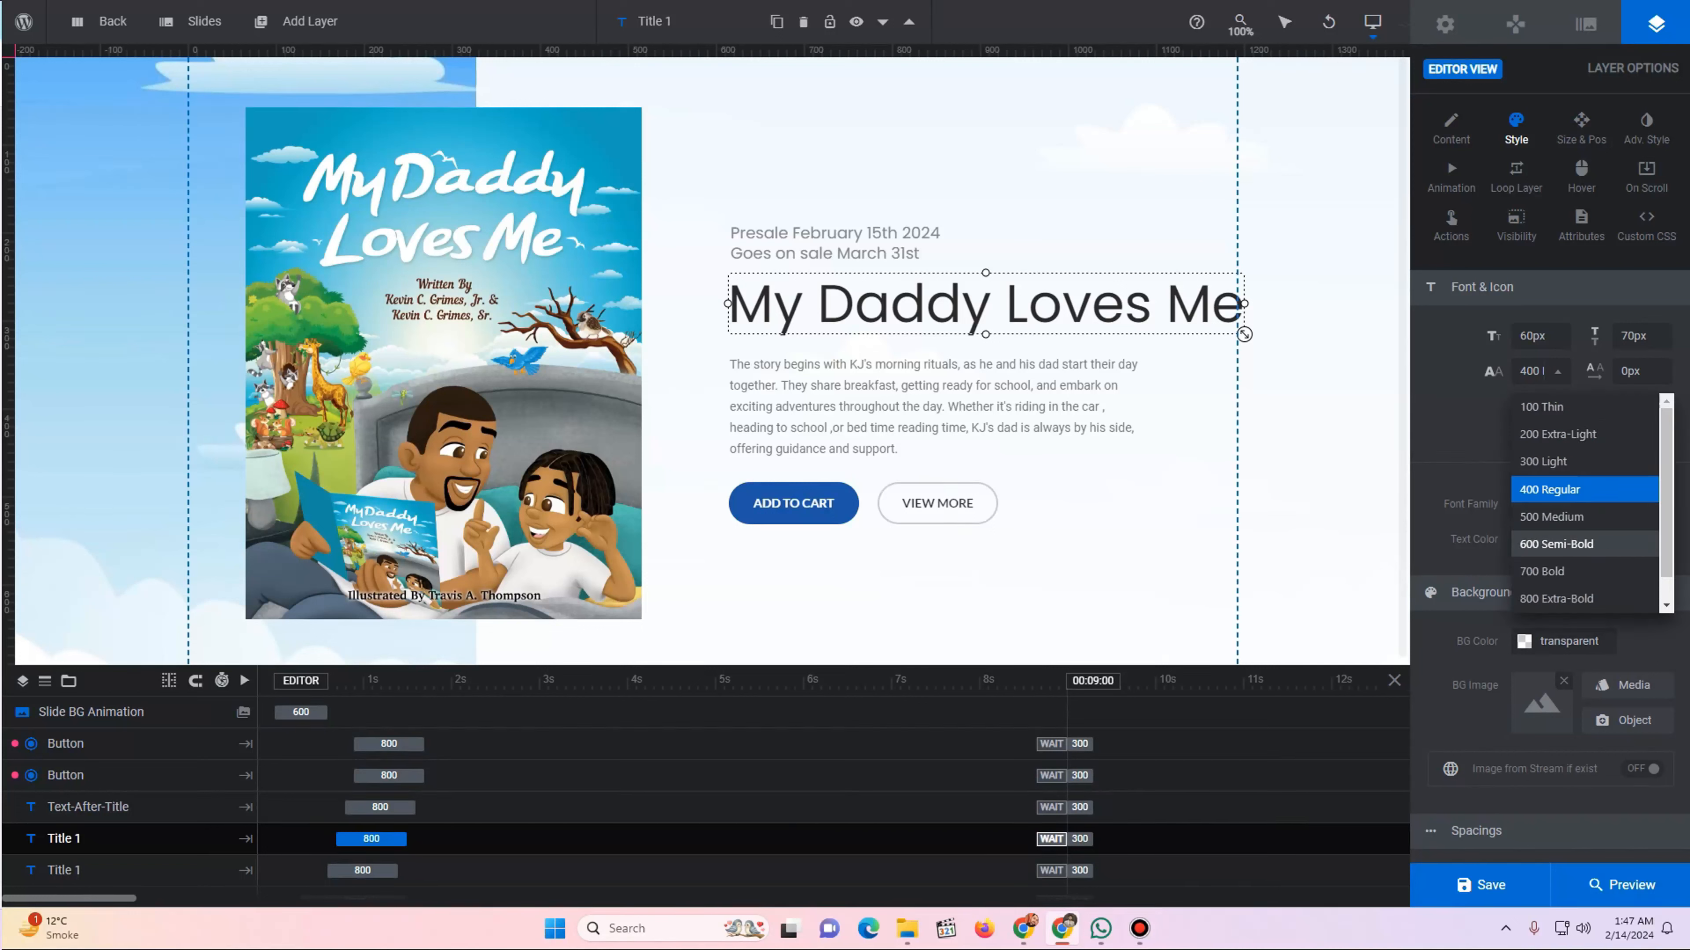
left_click(1557, 544)
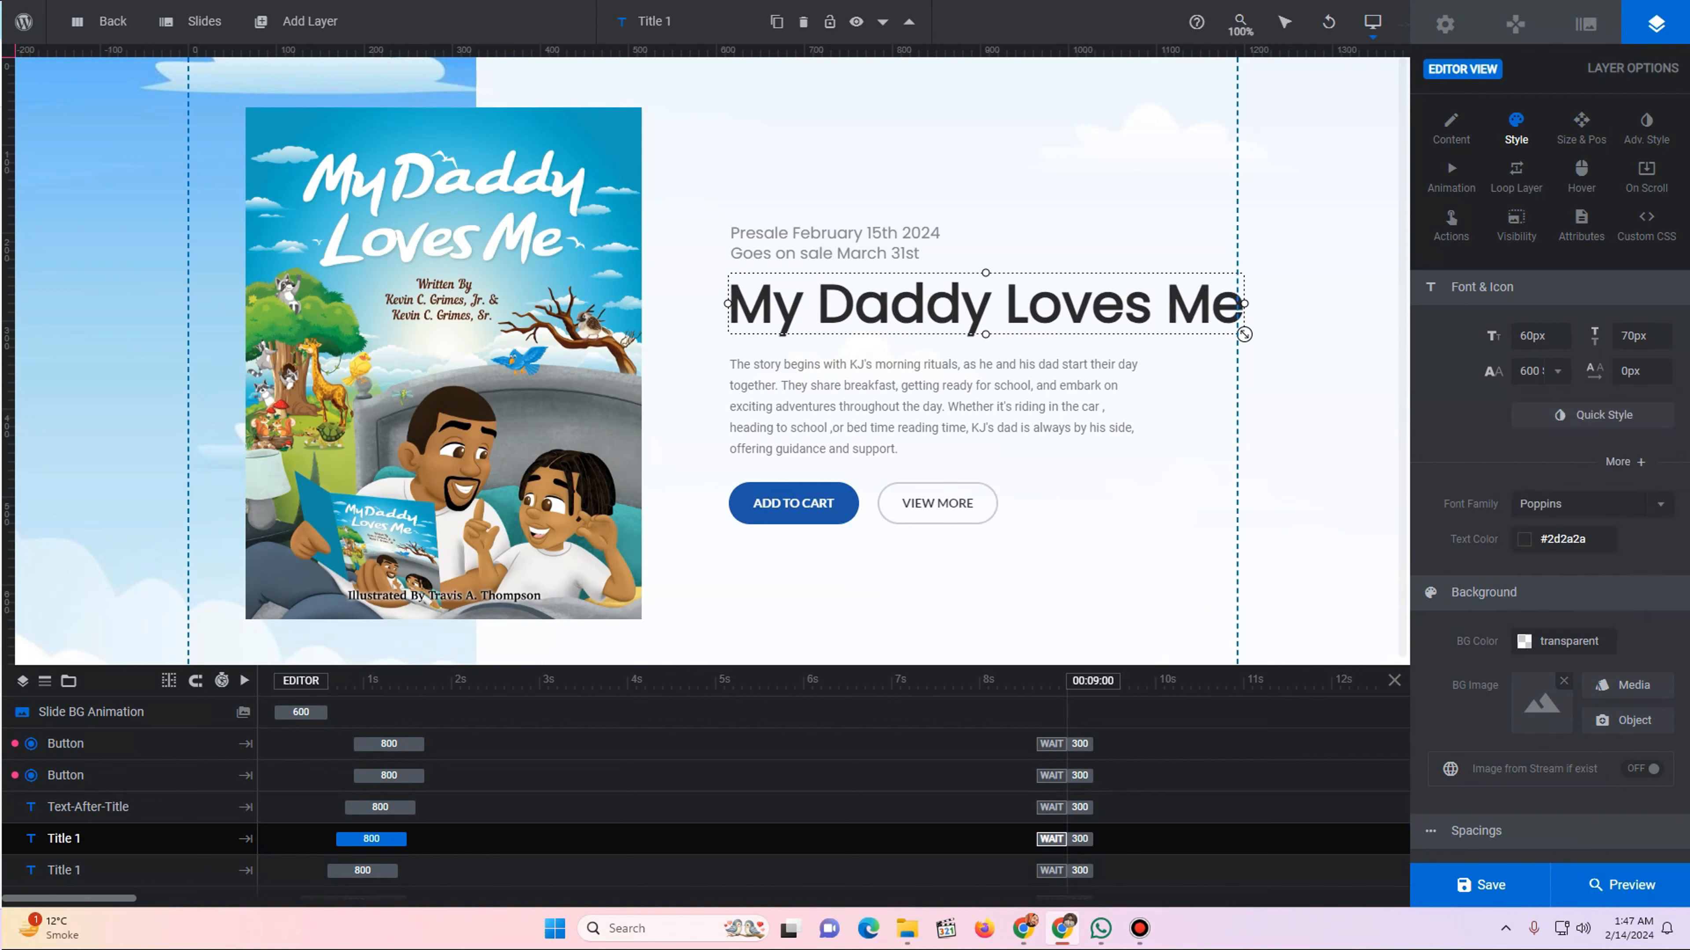
left_click(1556, 371)
left_click(1583, 463)
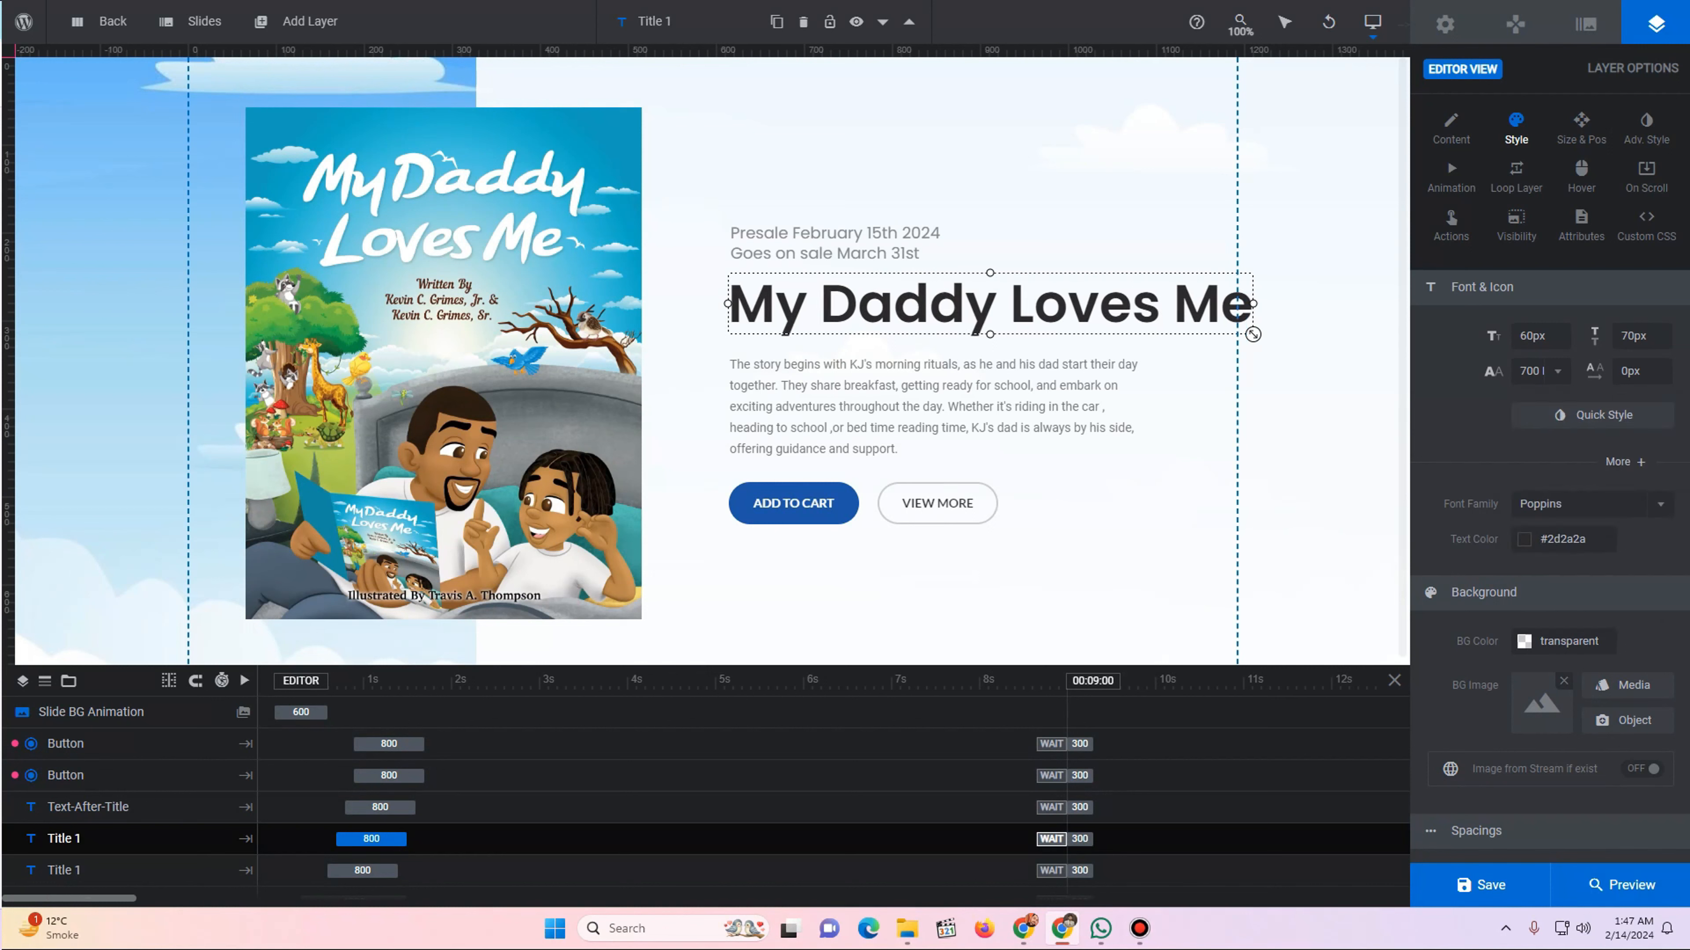
- Reduce the font size of the My Daddy Loves Me title to 55px
left_click(1532, 336)
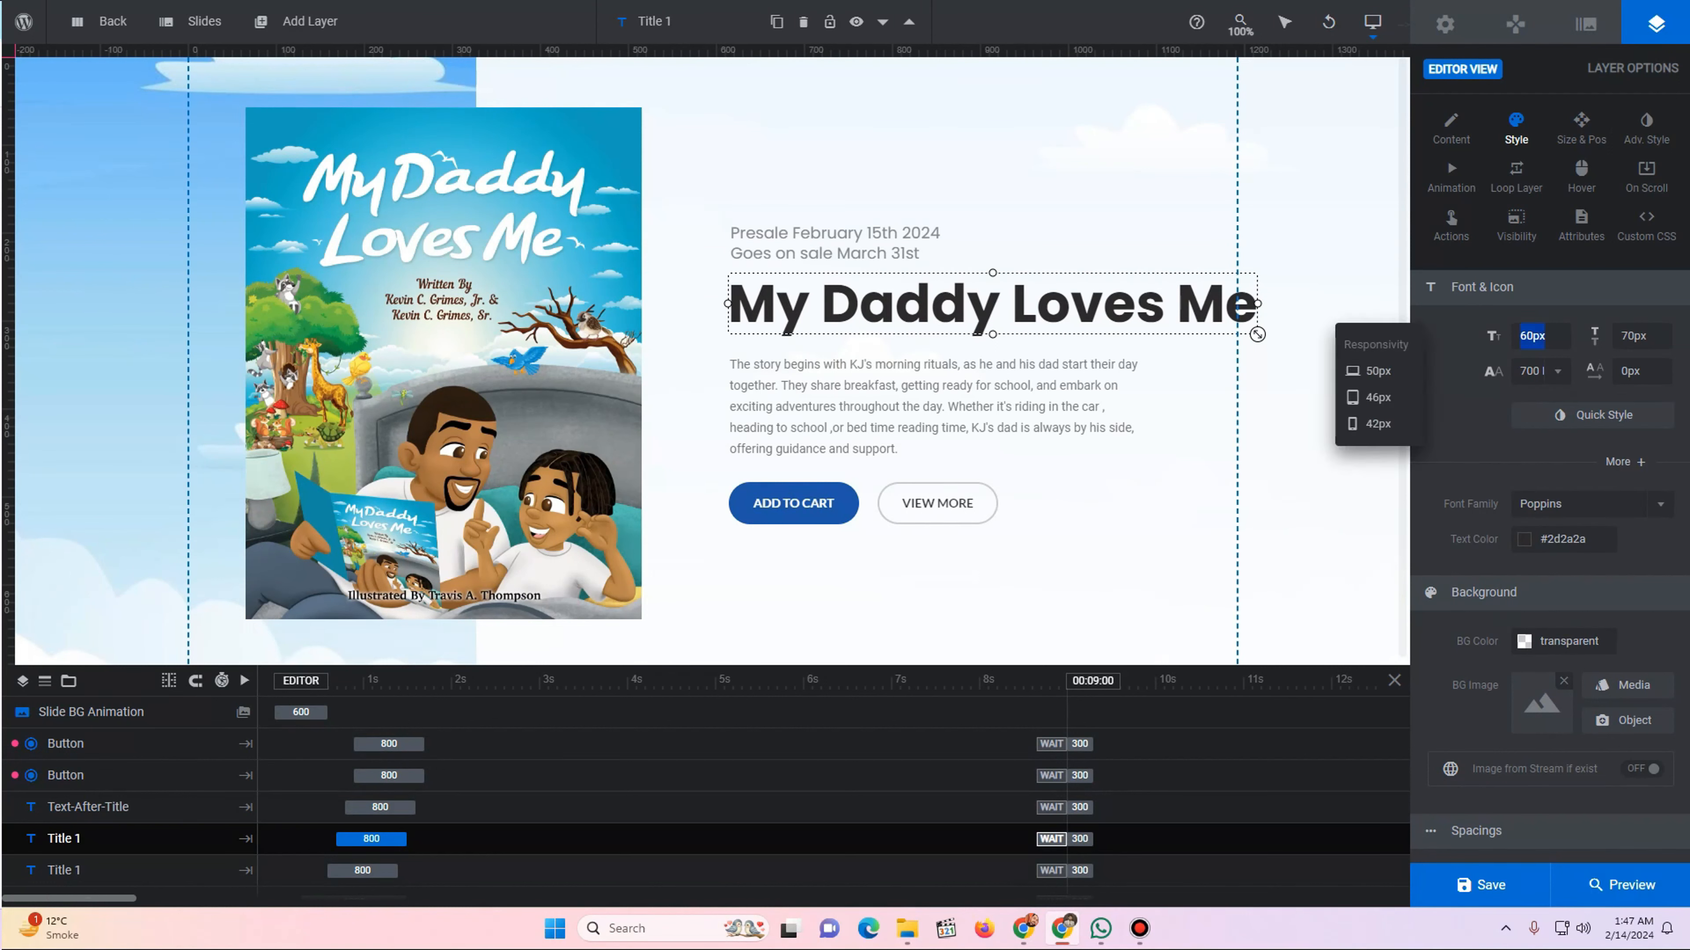
key("Down")
key("Down")
key("Down")
key("Down")
key("Down")
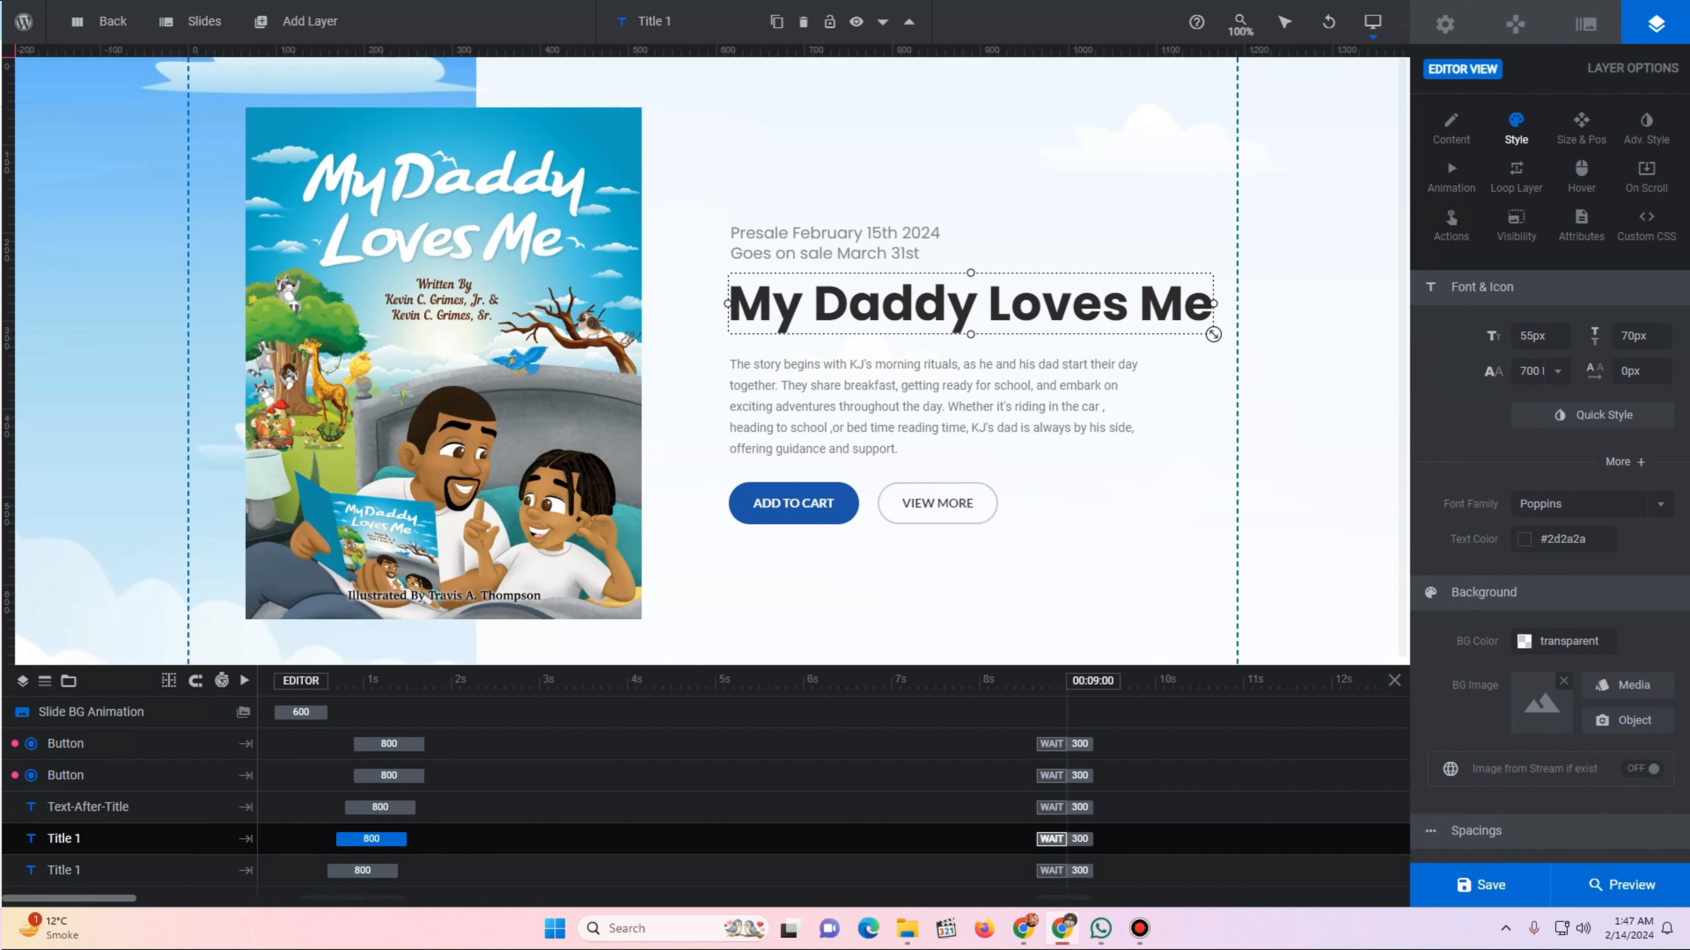
- Set the story description's font family to Poppins and its font size to 17px
left_click(1149, 458)
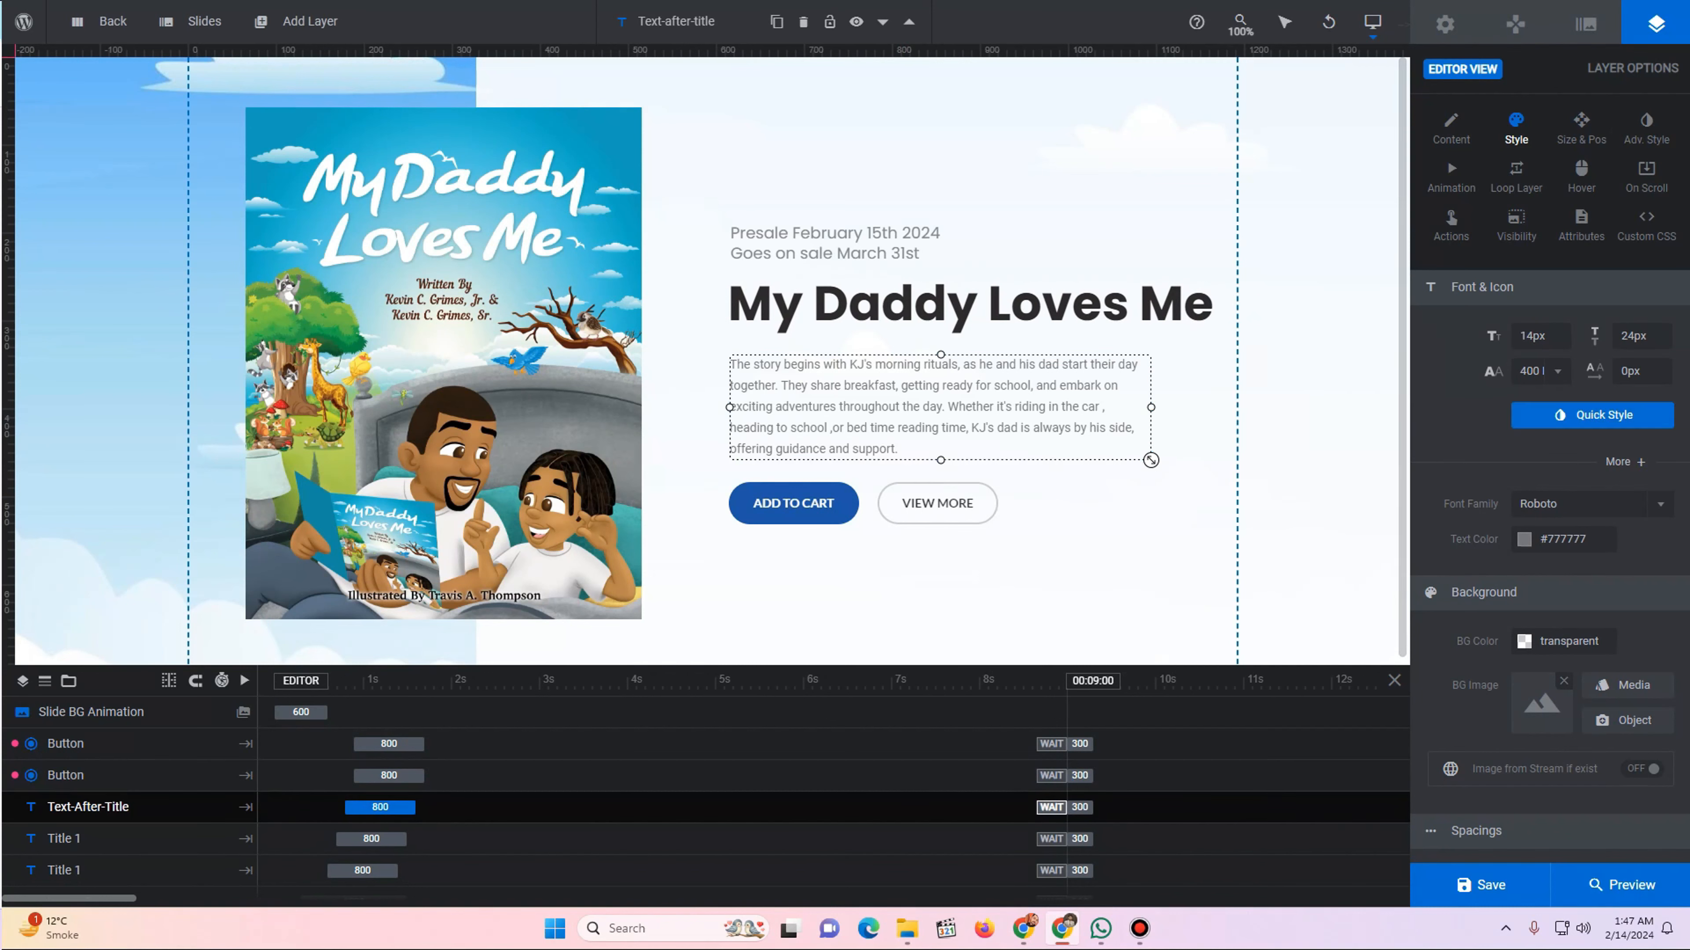
left_click(1583, 503)
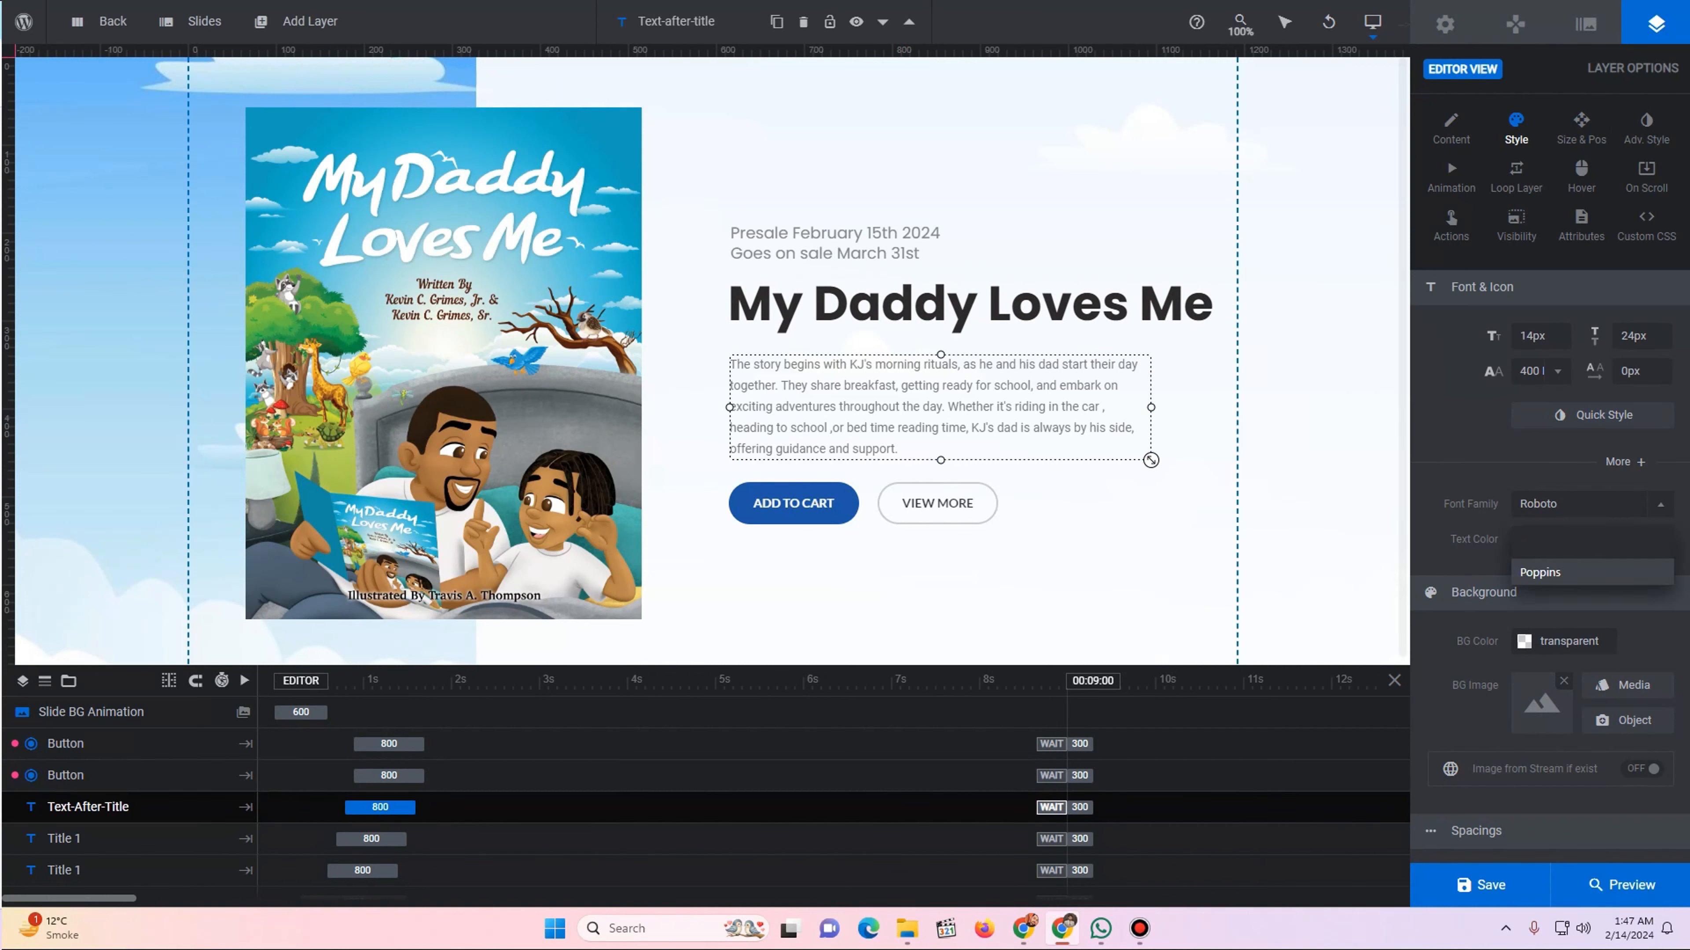
left_click(1550, 573)
left_click(1524, 336)
key("Up")
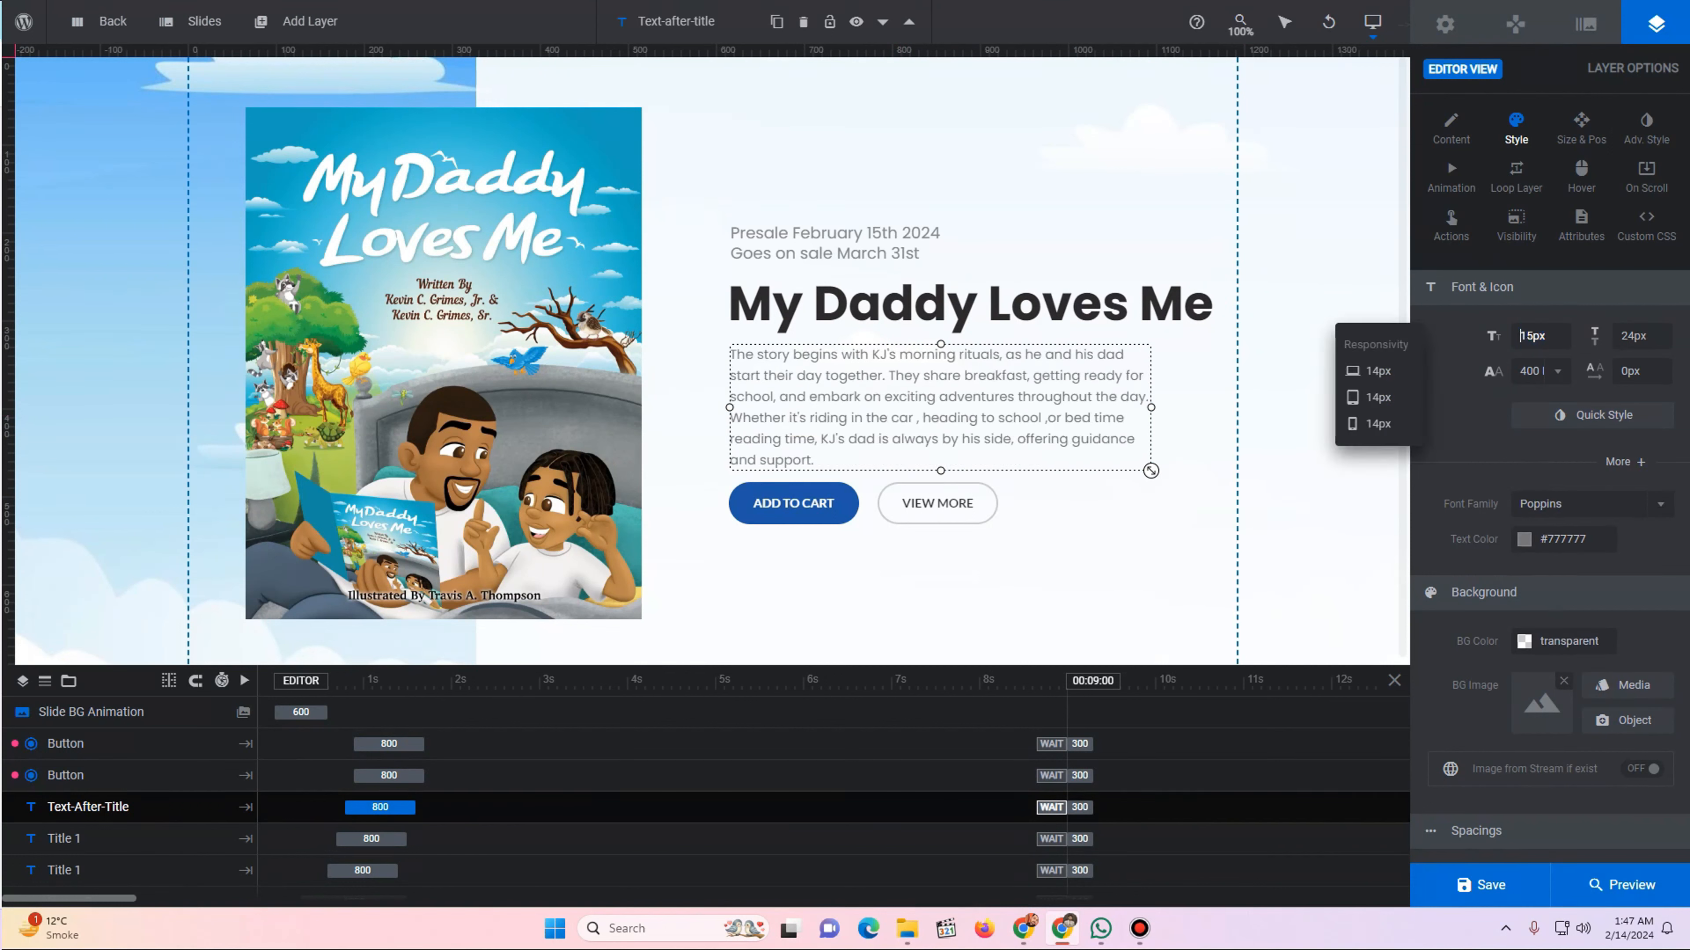
key("Up")
key("Up")
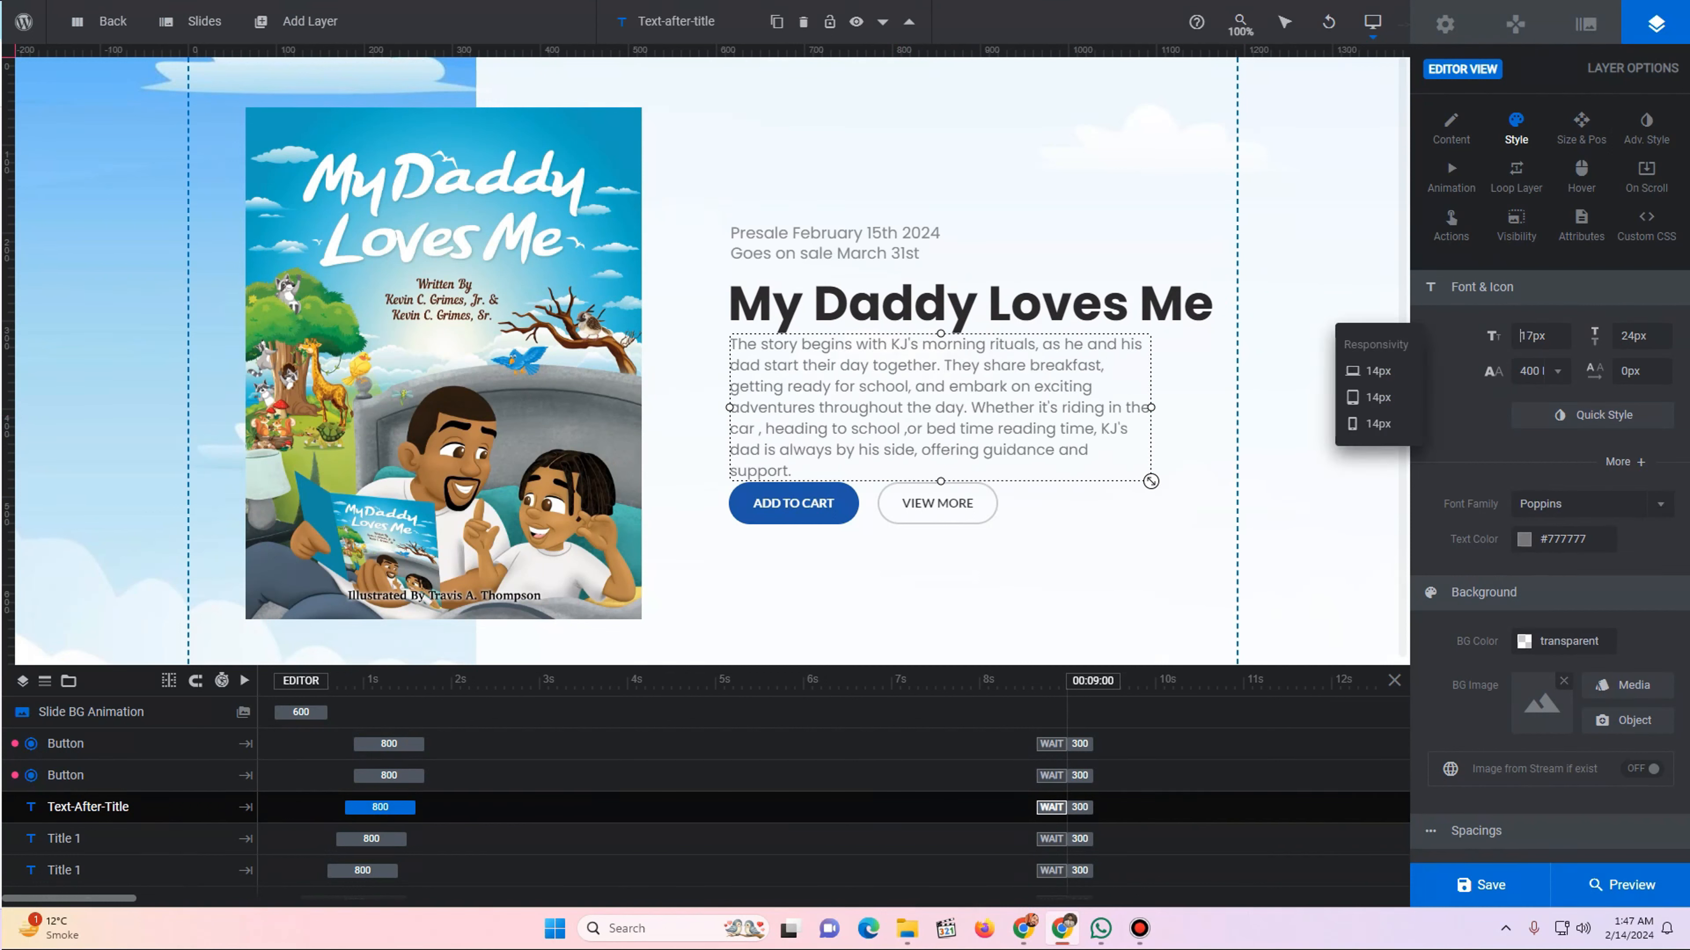
- Move the Add to Cart and View More buttons down together, clear of the story description
left_click(857, 522)
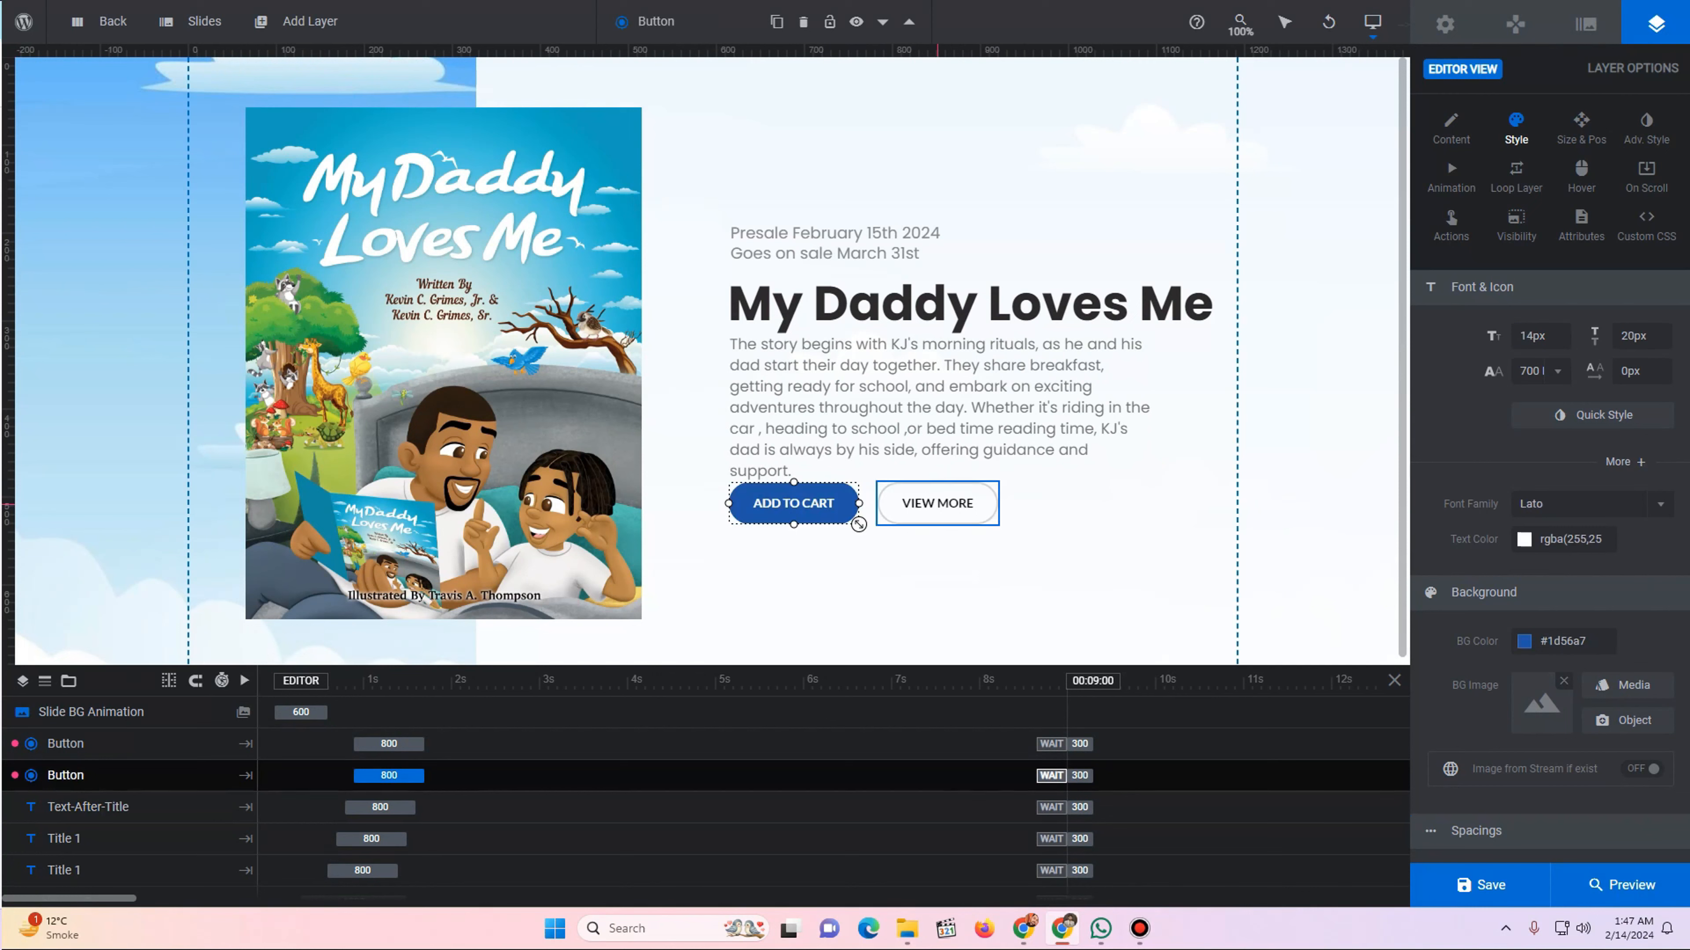
left_click(65, 744, "ctrl")
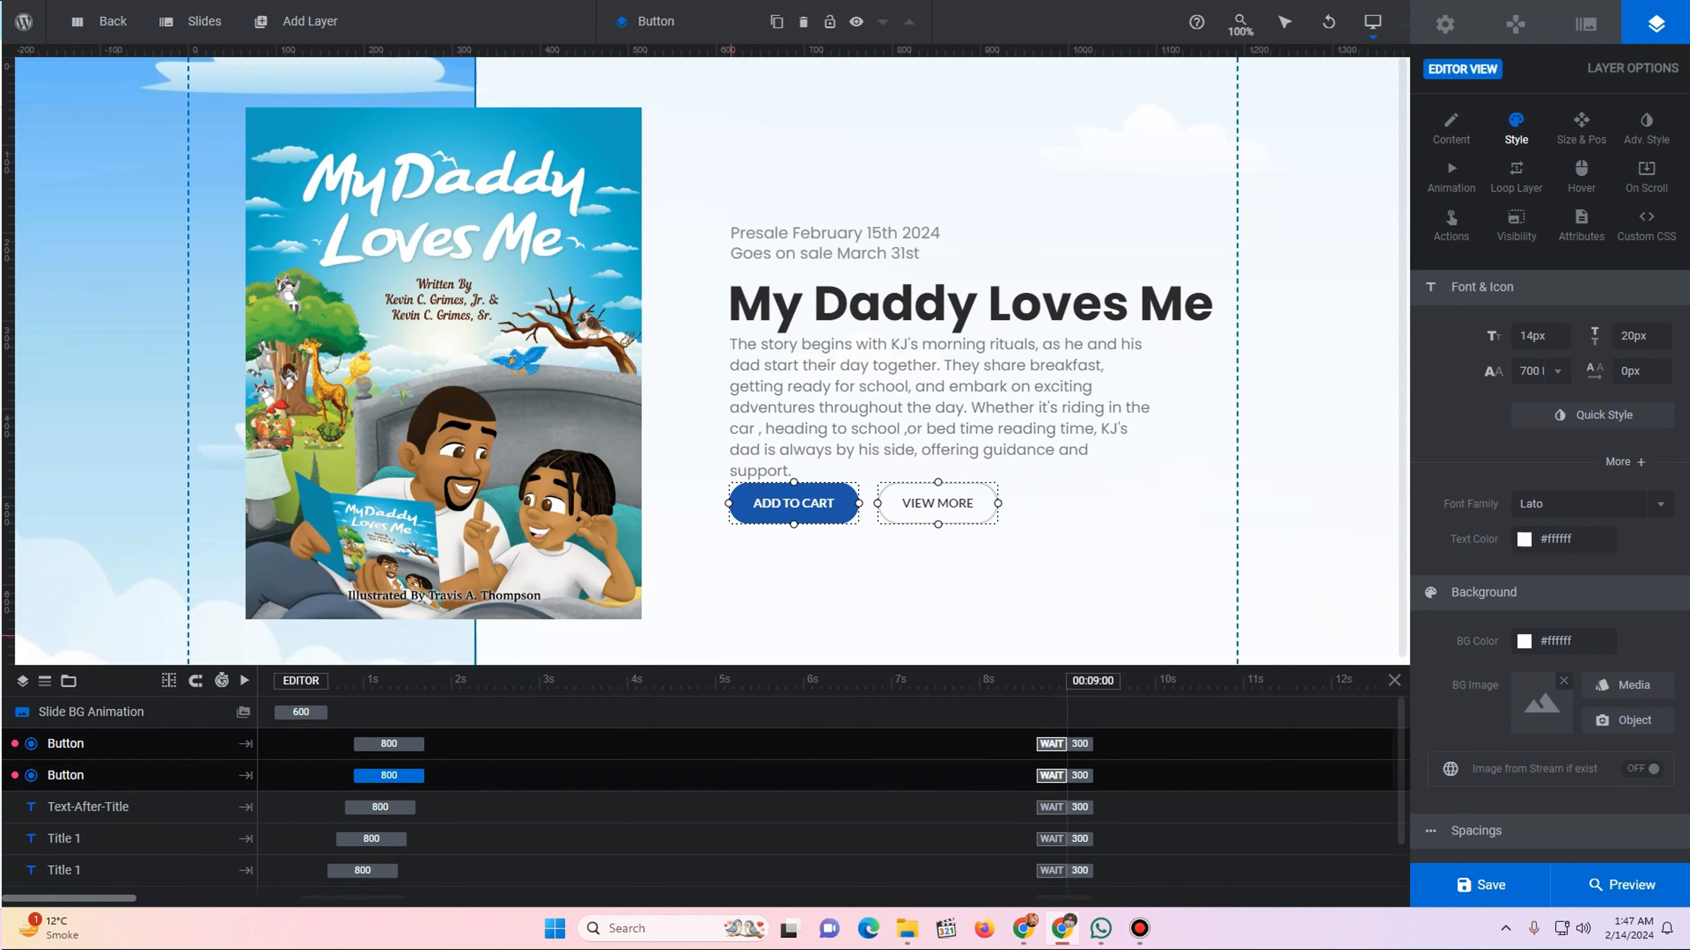
left_click_drag(809, 503, 808, 528)
- Shift the story description and the presale date text slightly down, and save the slide
left_click(809, 416)
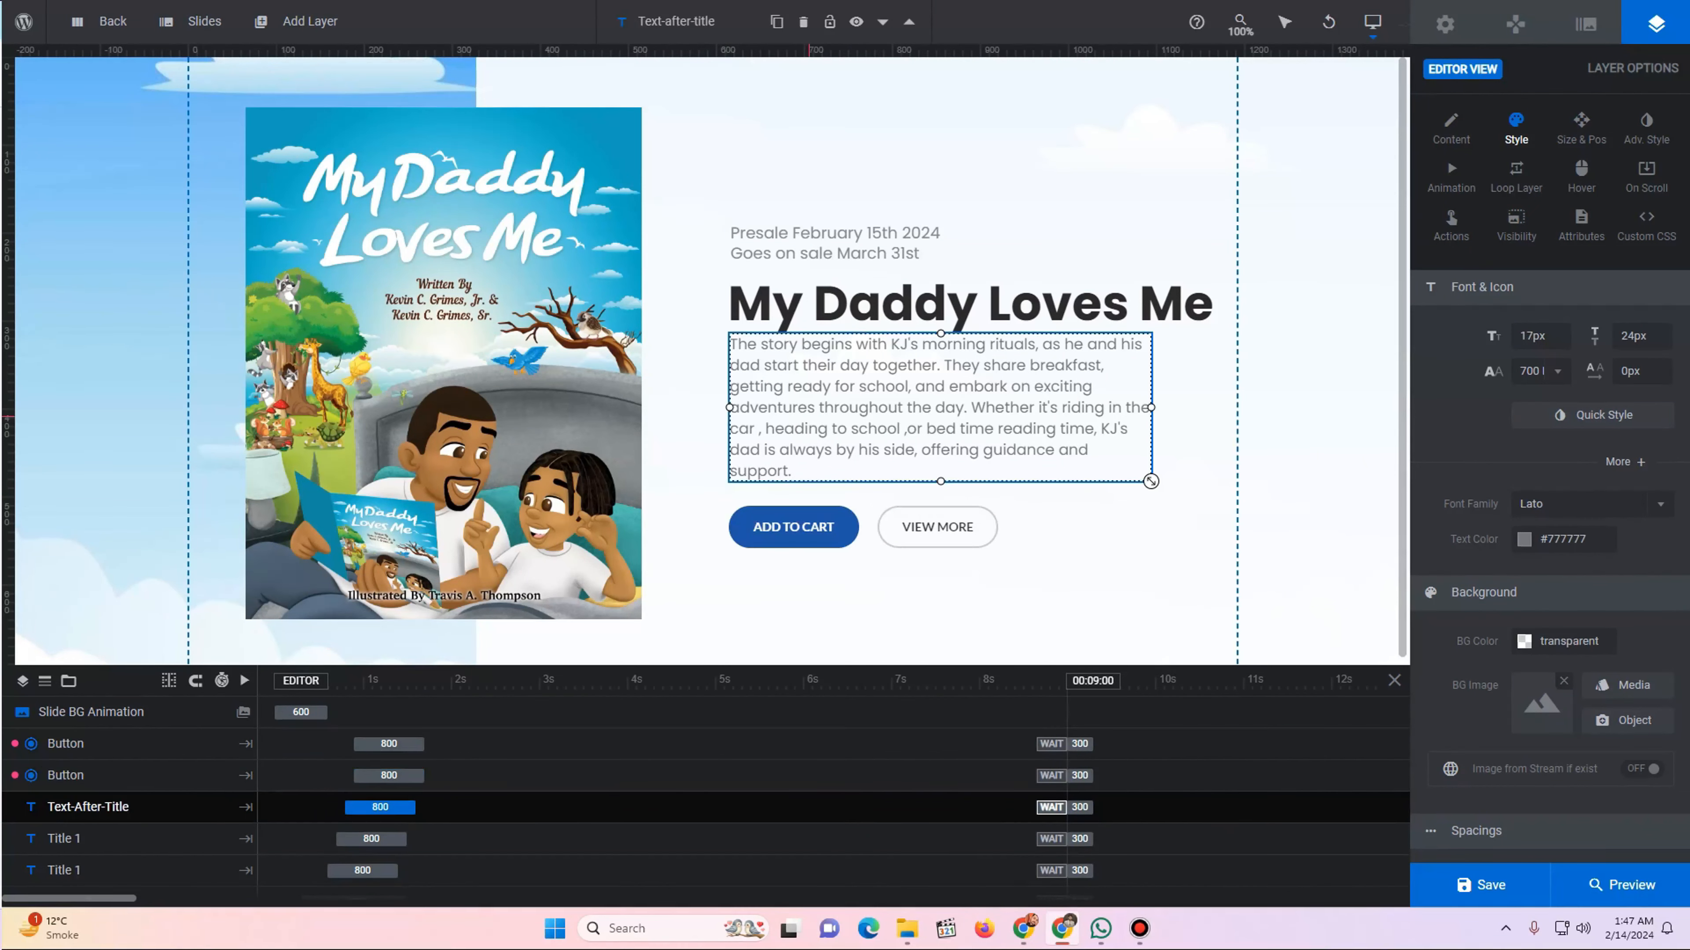
left_click_drag(1150, 480, 1150, 495)
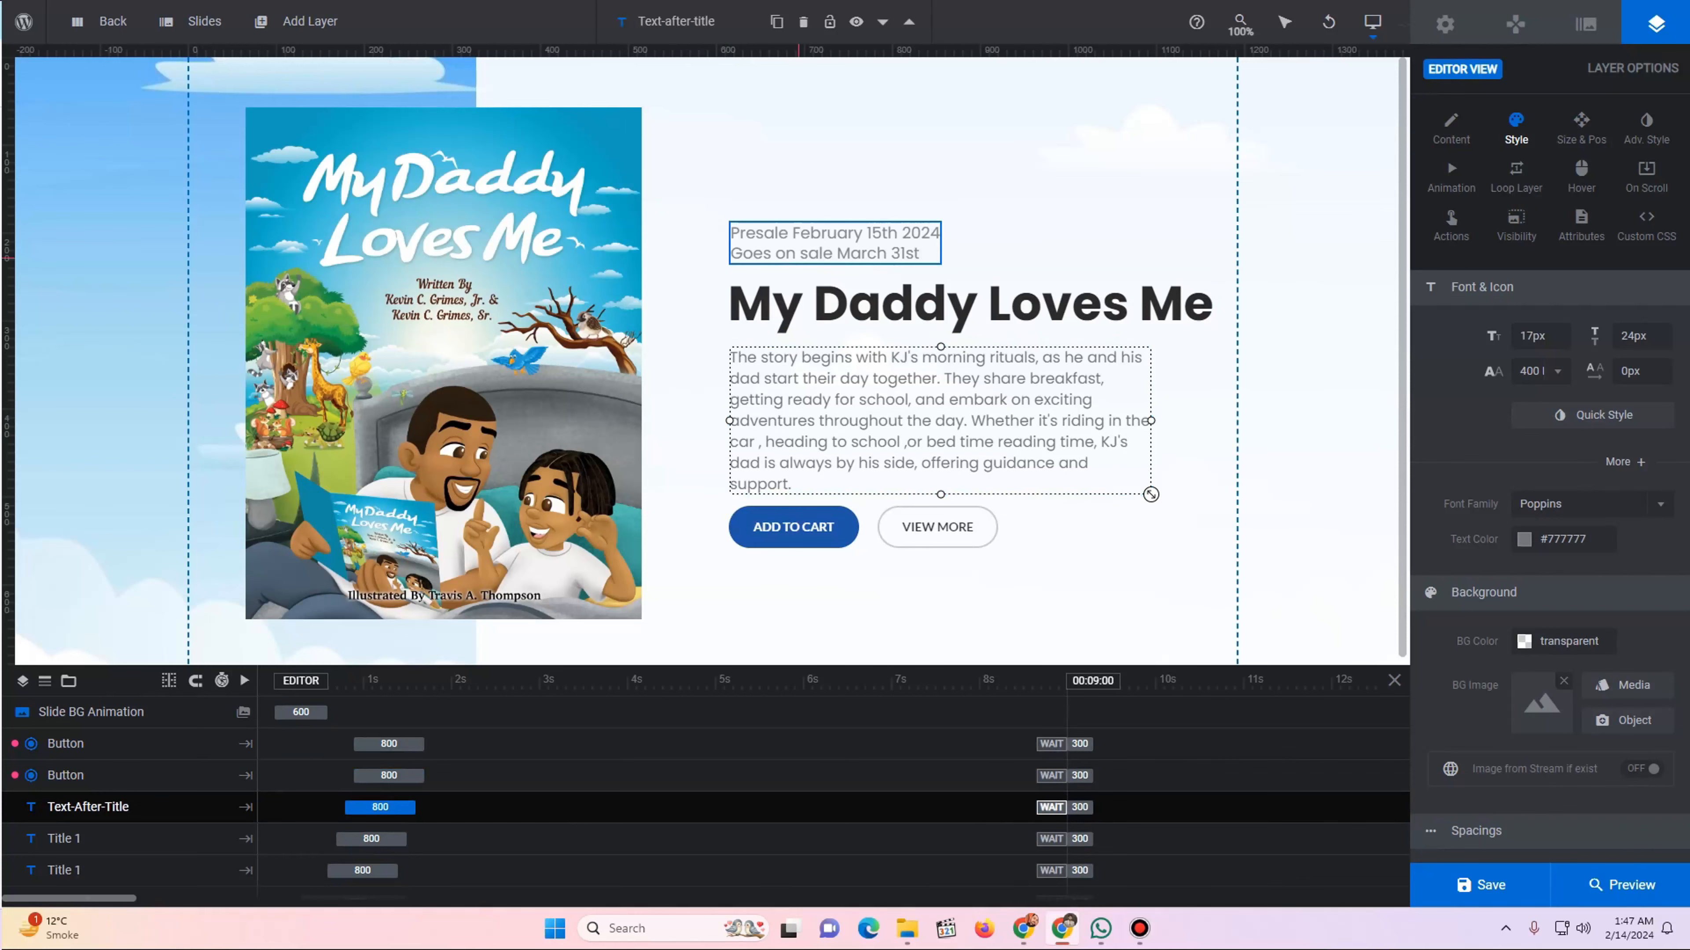
left_click_drag(799, 249, 799, 251)
left_click(1481, 885)
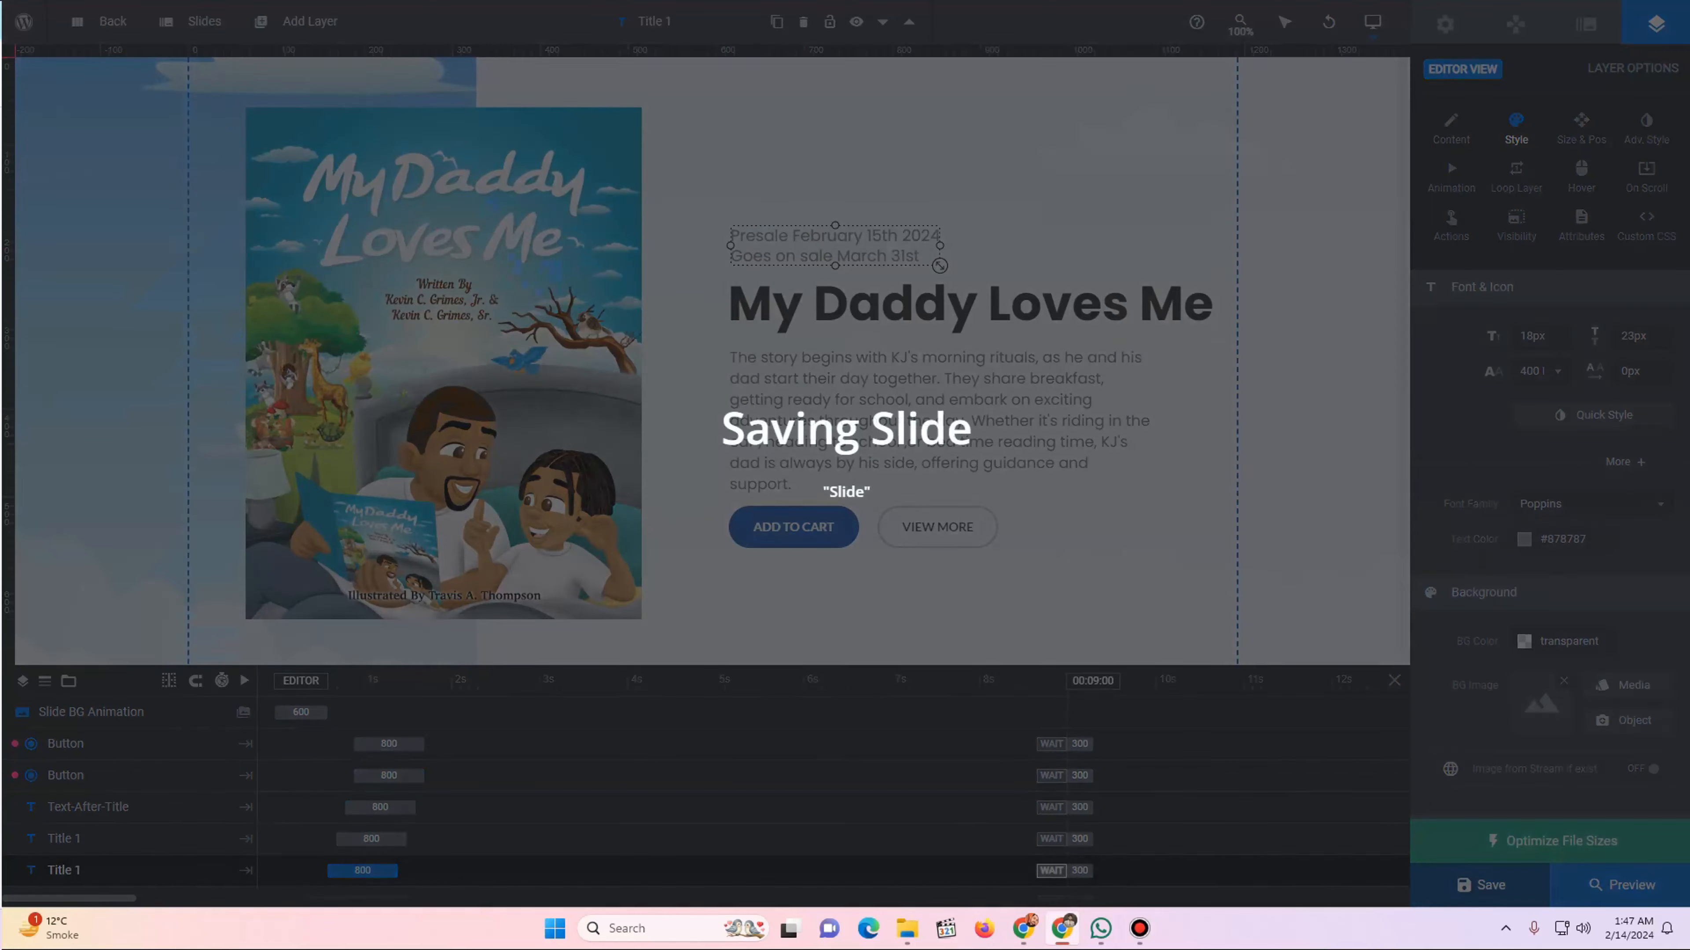
- In the mobile layout, set the My Daddy Loves Me title's font weight to 700 Bold and save the slide
mouse_move(1372, 22)
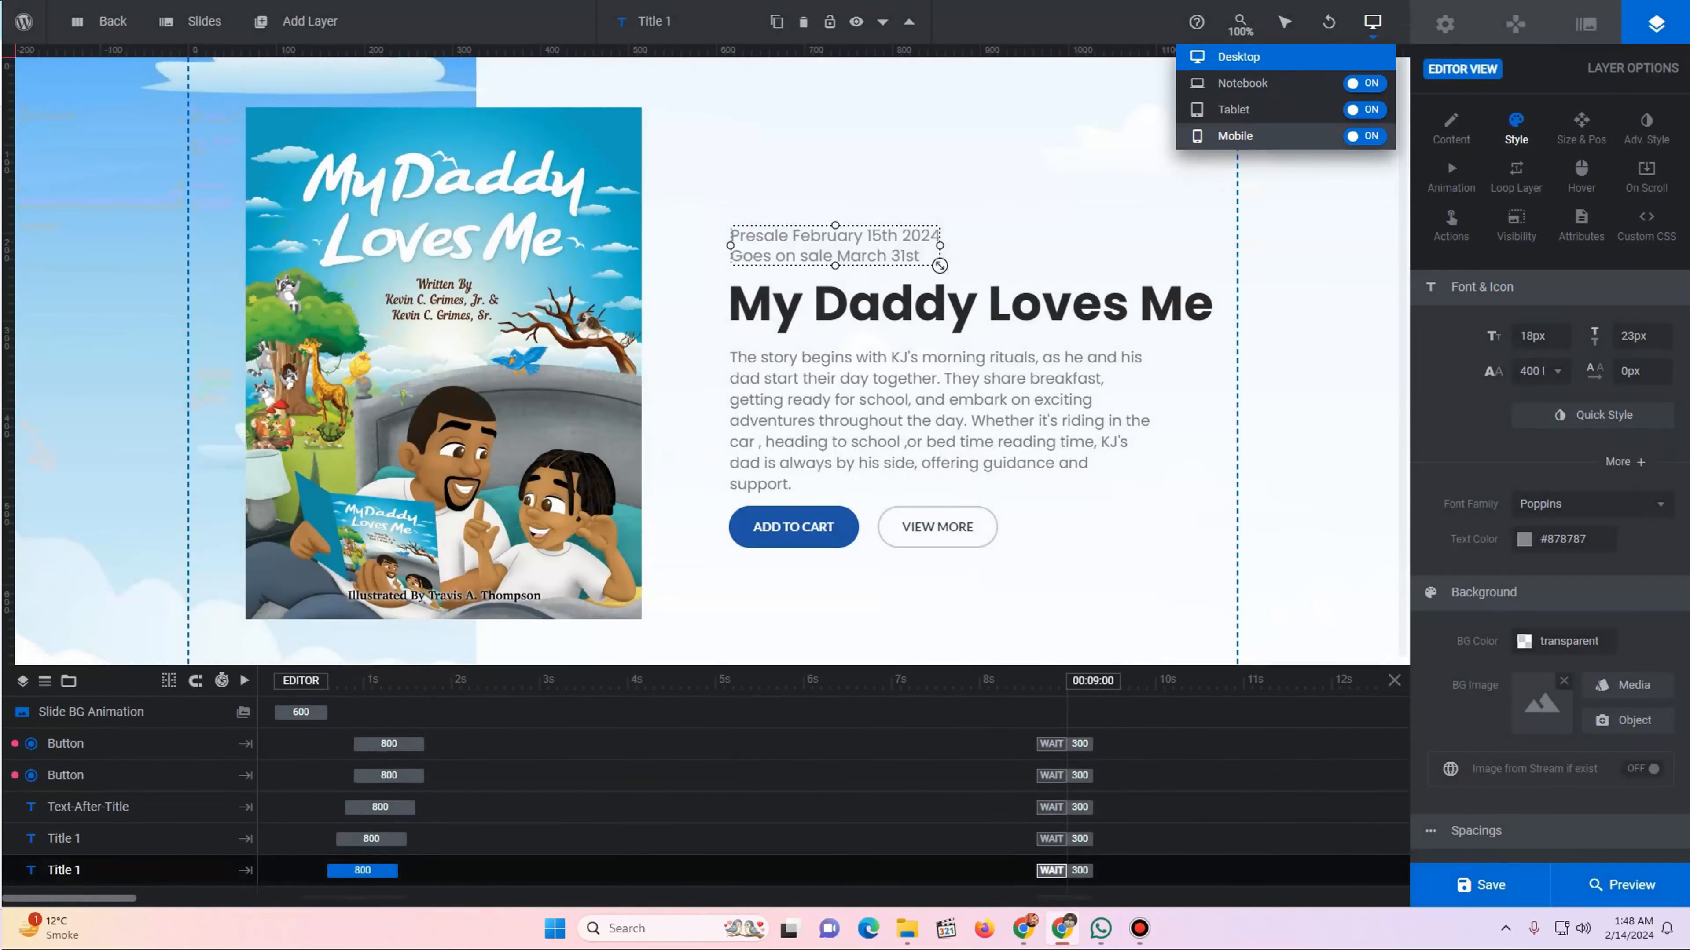
left_click(1235, 136)
left_click(806, 498)
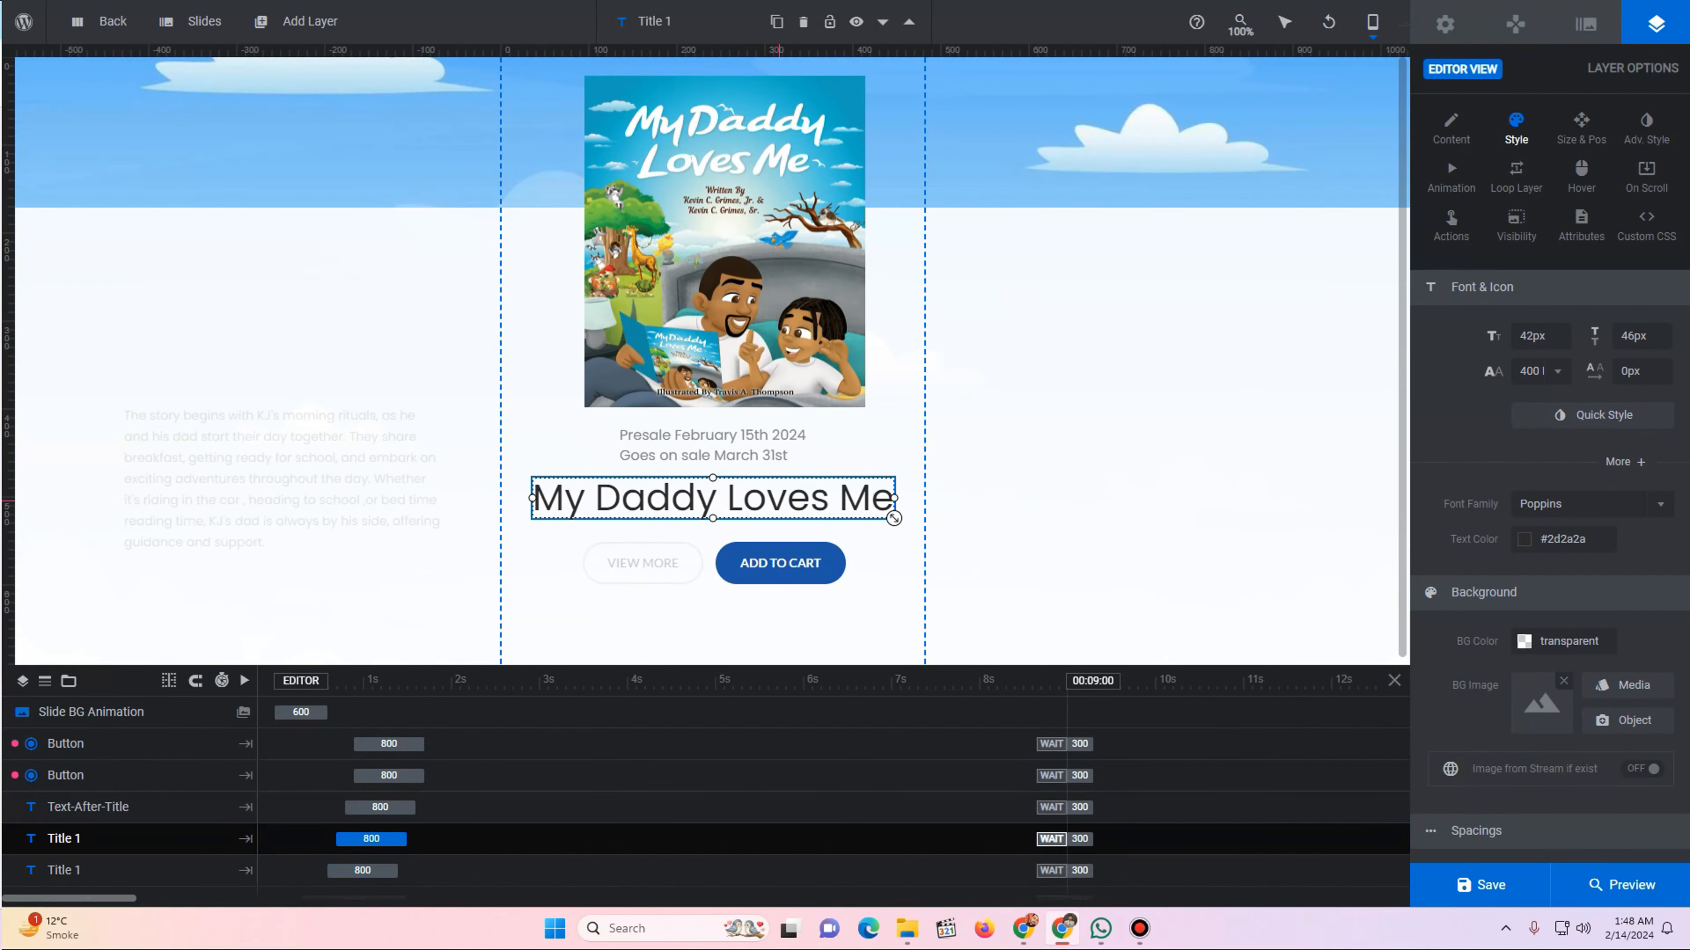
left_click(1541, 371)
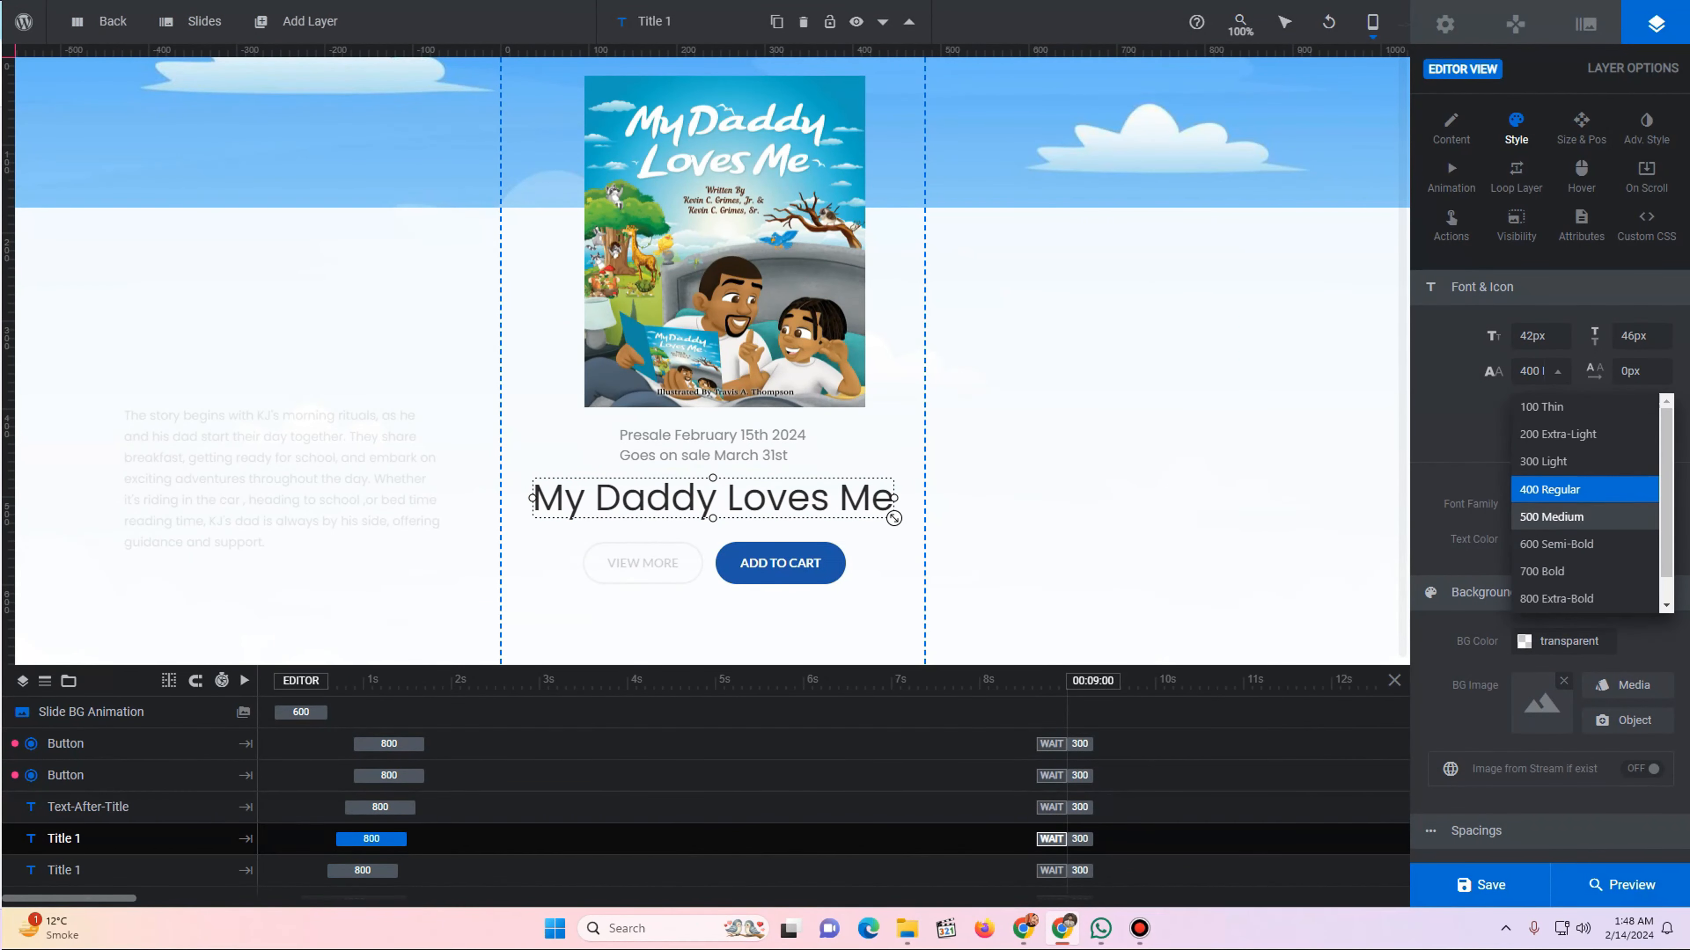
left_click(1550, 572)
key("ctrl+s")
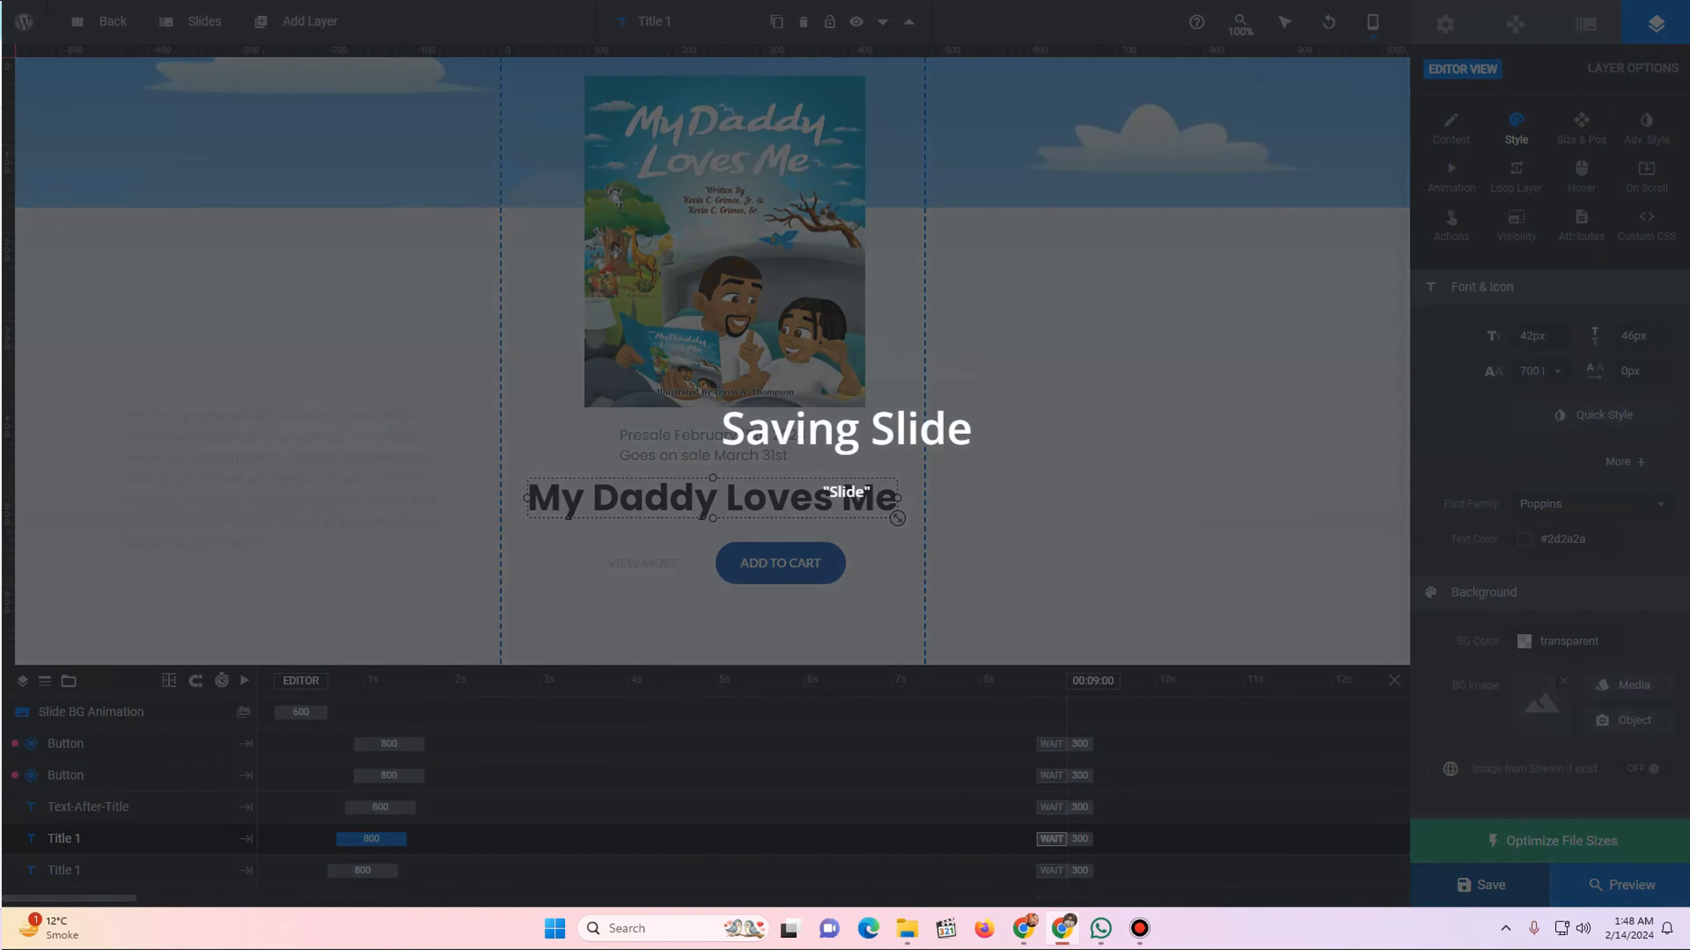
- Return the slide to the desktop layout and visit the store's home page from the WordPress dashboard
left_click(1234, 59)
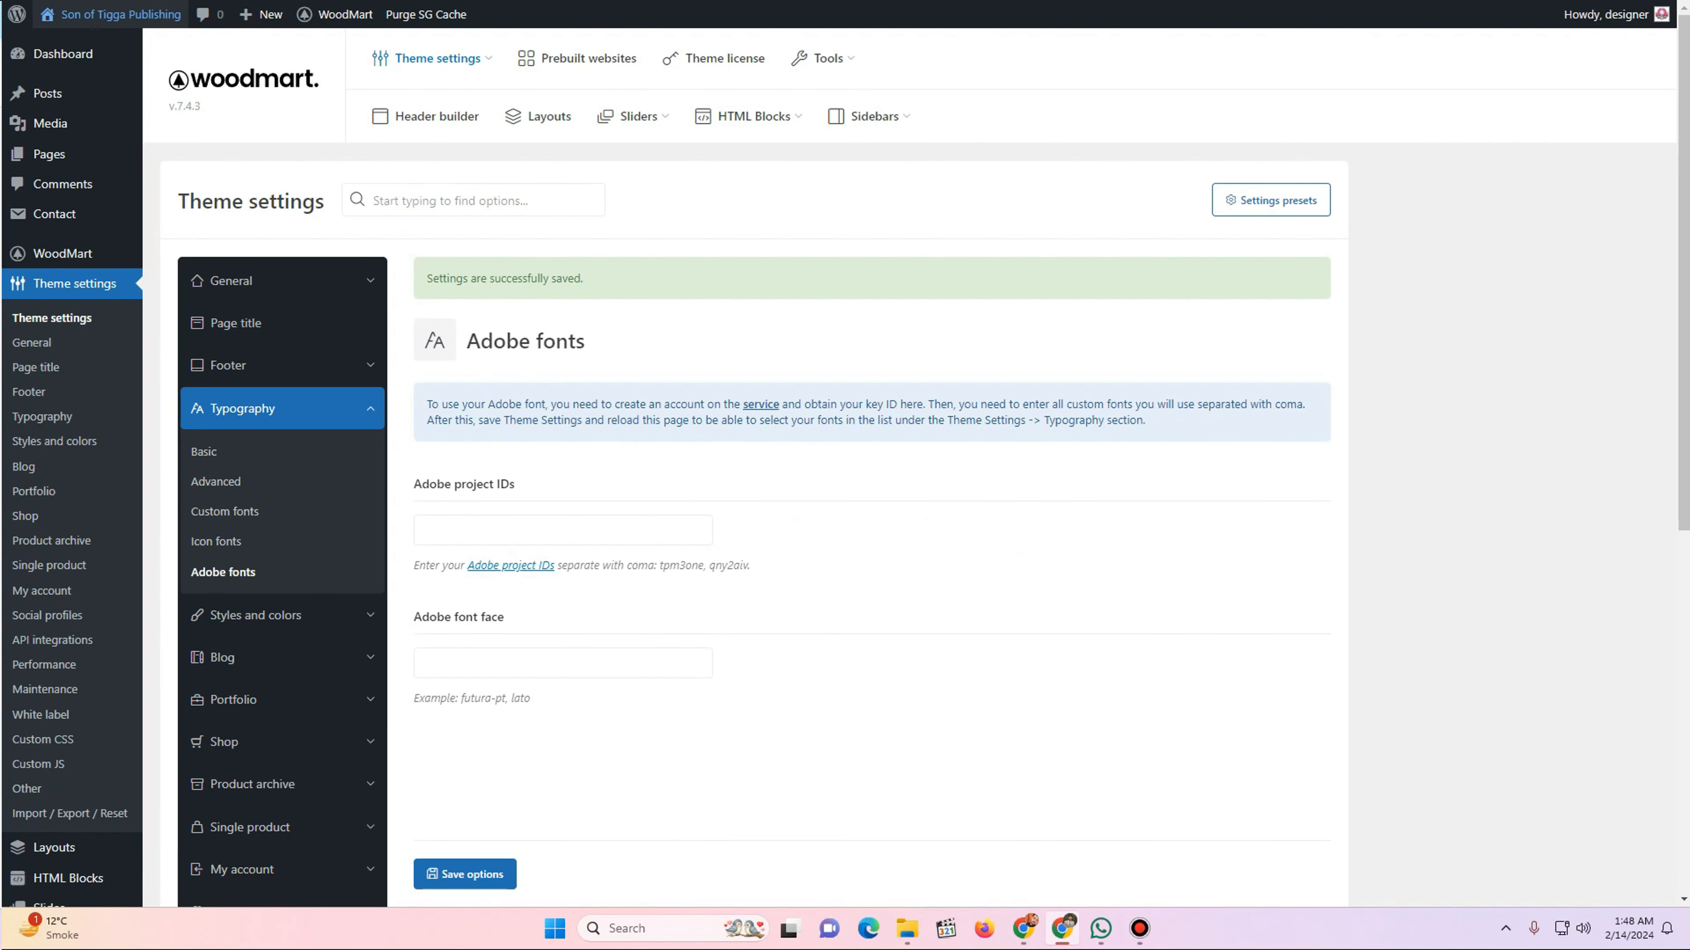
mouse_move(109, 14)
left_click(62, 45)
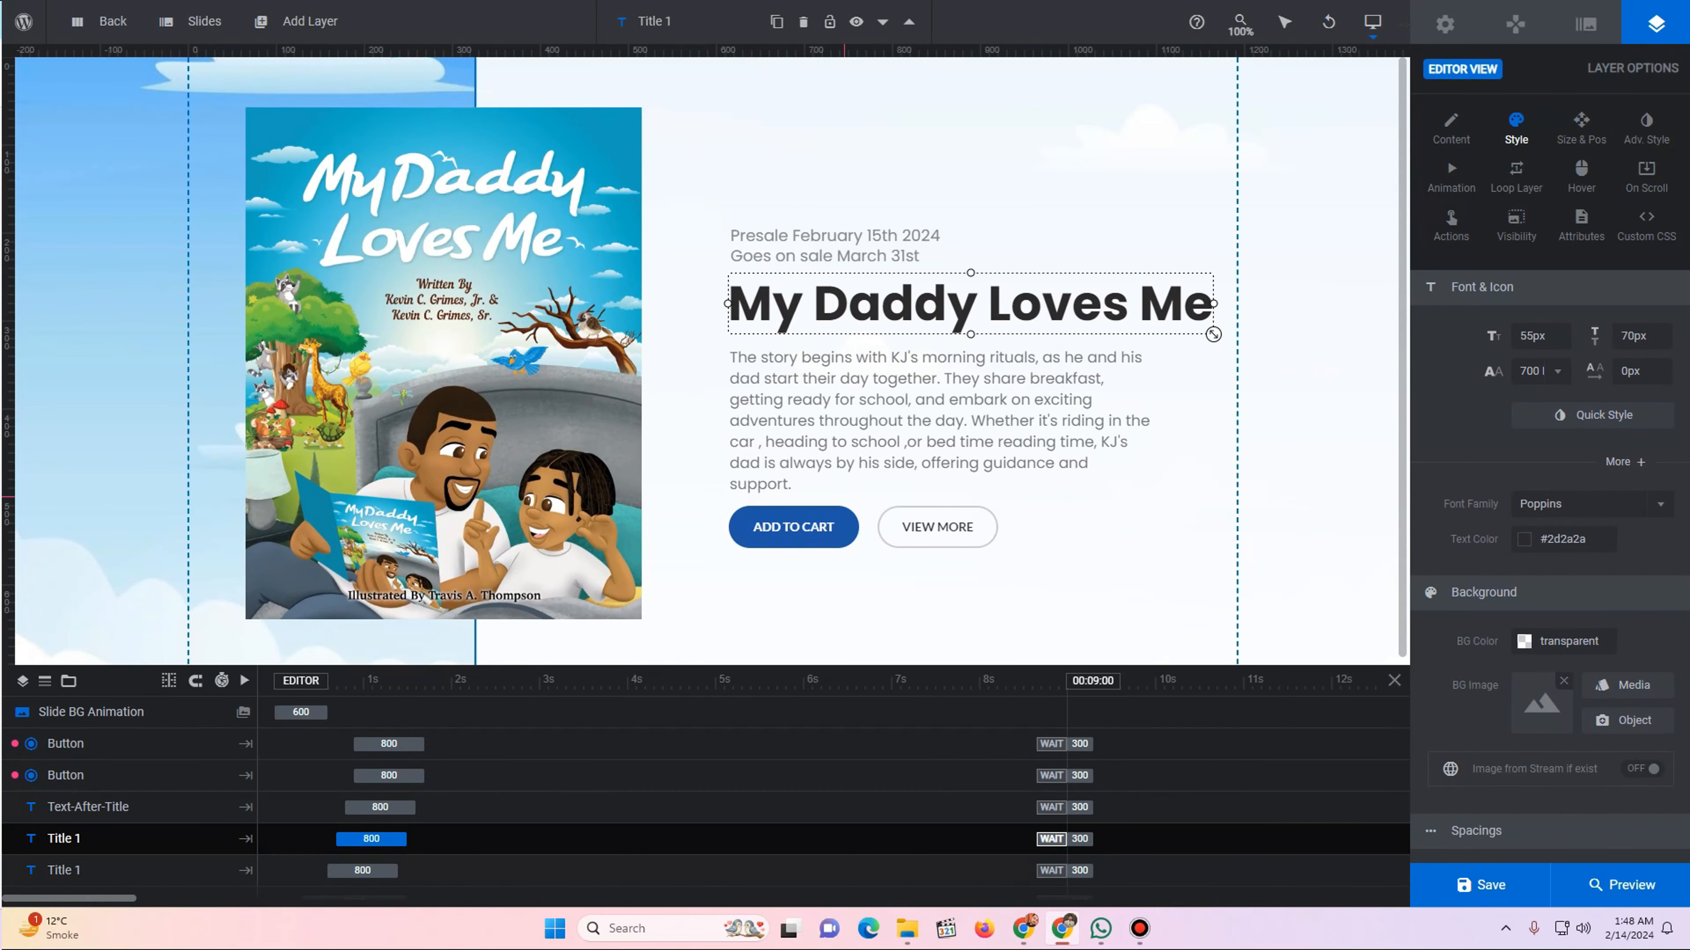
- Nudge the Add to Cart and View More buttons down together to widen the gap below the description
left_click(793, 527)
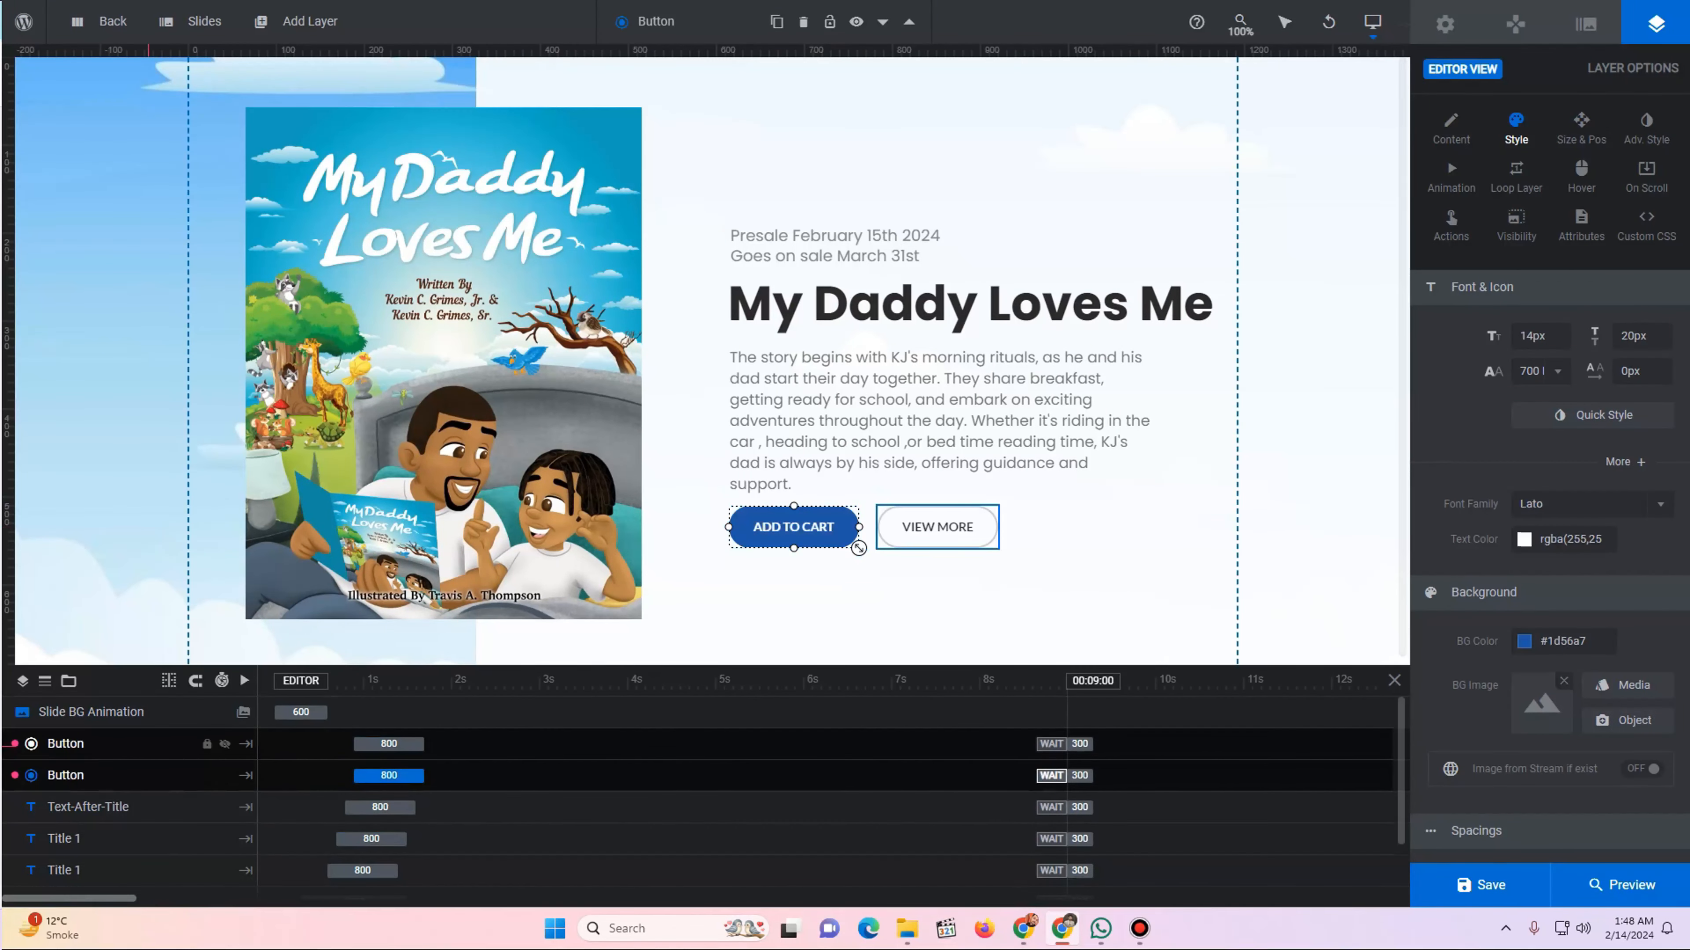
left_click(148, 746, "ctrl")
key("Down")
key("Down")
key("Down")
key("Down")
key("Down")
key("Down")
key("Down")
key("Down")
key("Down")
key("Down")
key("Down")
key("Down")
key("Down")
key("Down")
key("Down")
key("Down")
key("Down")
key("Down")
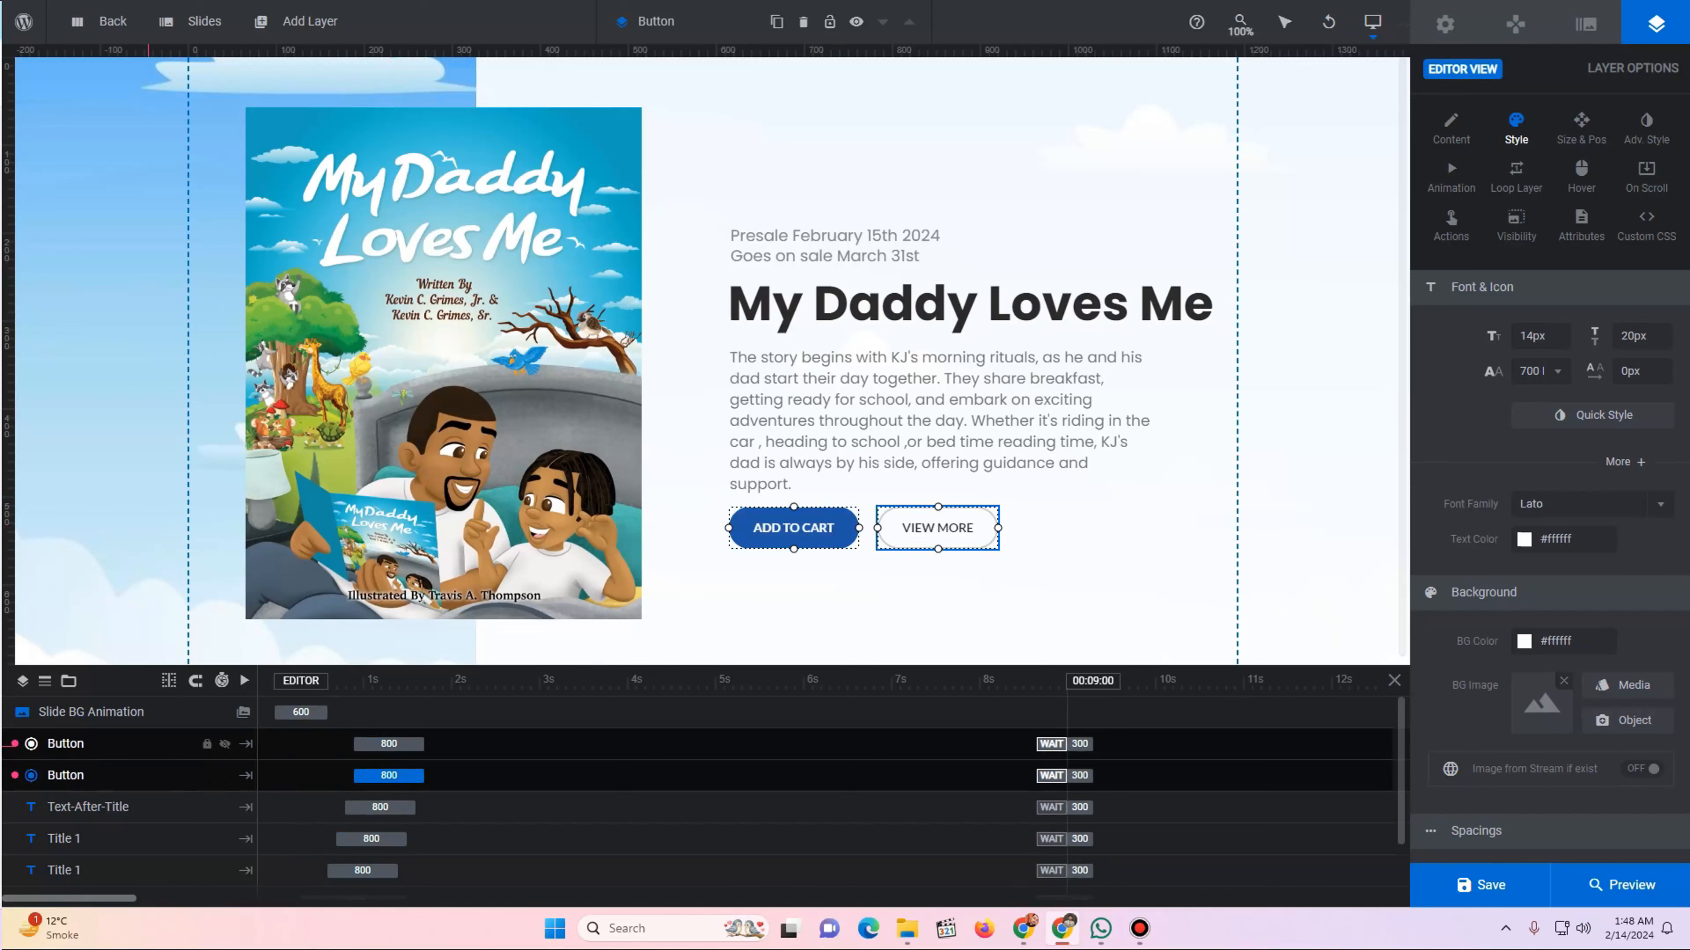
- Move the presale date text, the title and the story description up together on the slide
key("Up")
key("Up")
key("Up")
key("Up")
key("Up")
key("Up")
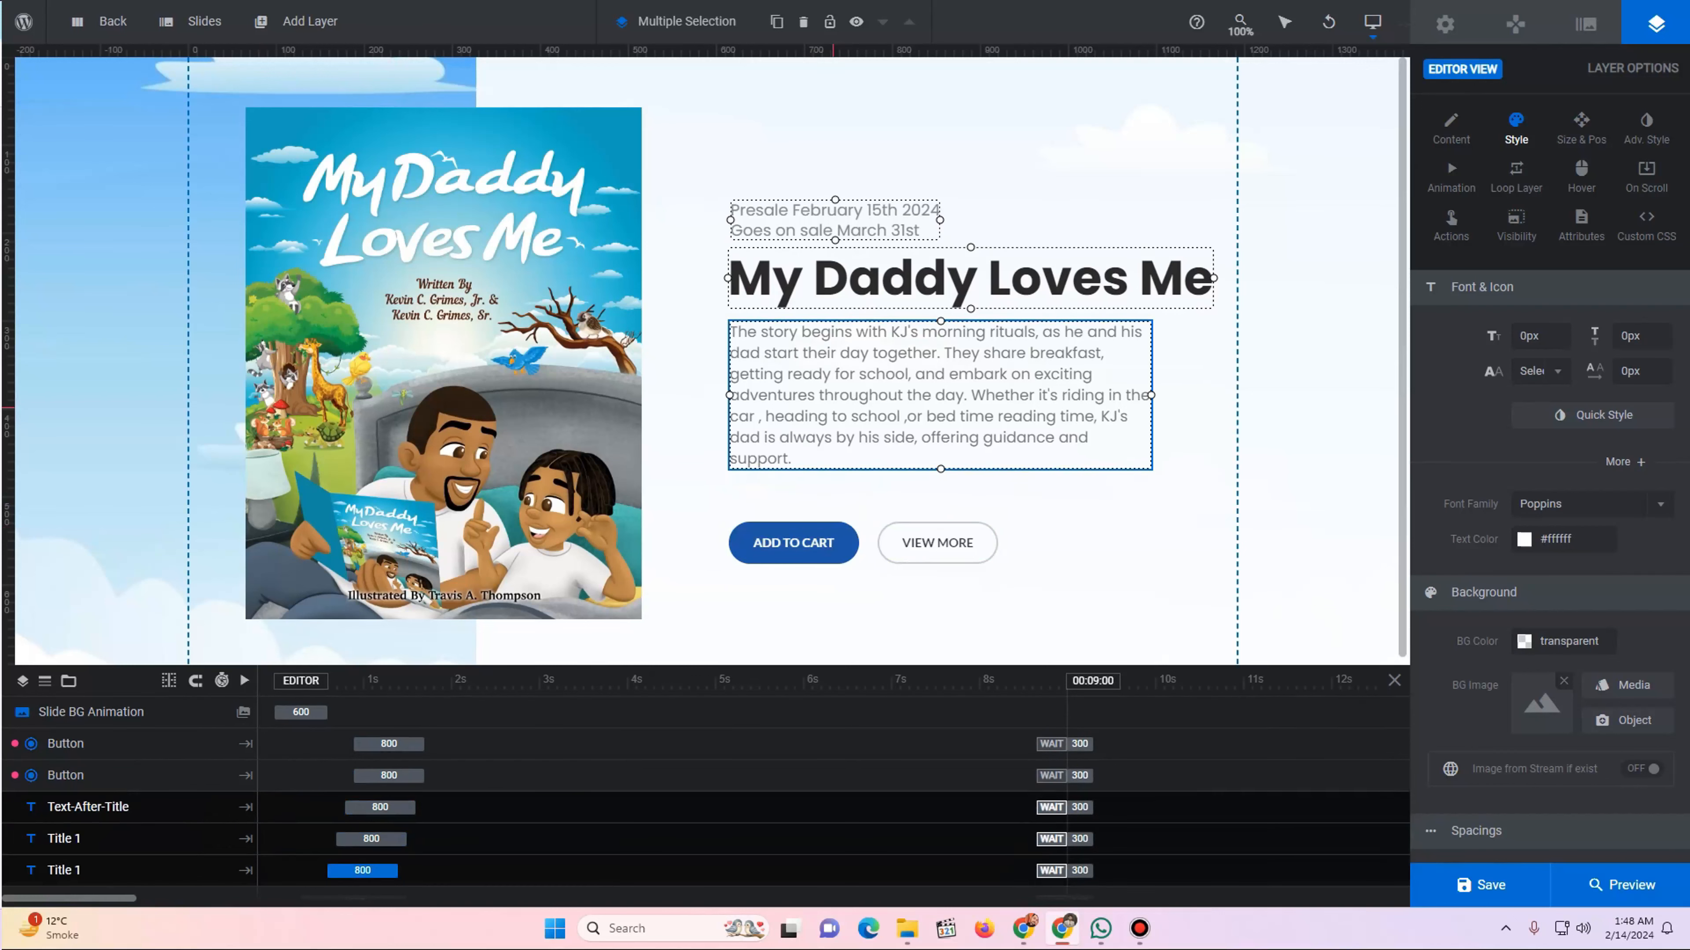
key("Up")
key("Up")
key("Up")
key("Up")
key("Up")
key("Up")
key("Up")
key("Up")
key("Up")
key("Up")
key("Up")
key("Up")
key("Up")
key("Up")
key("Up")
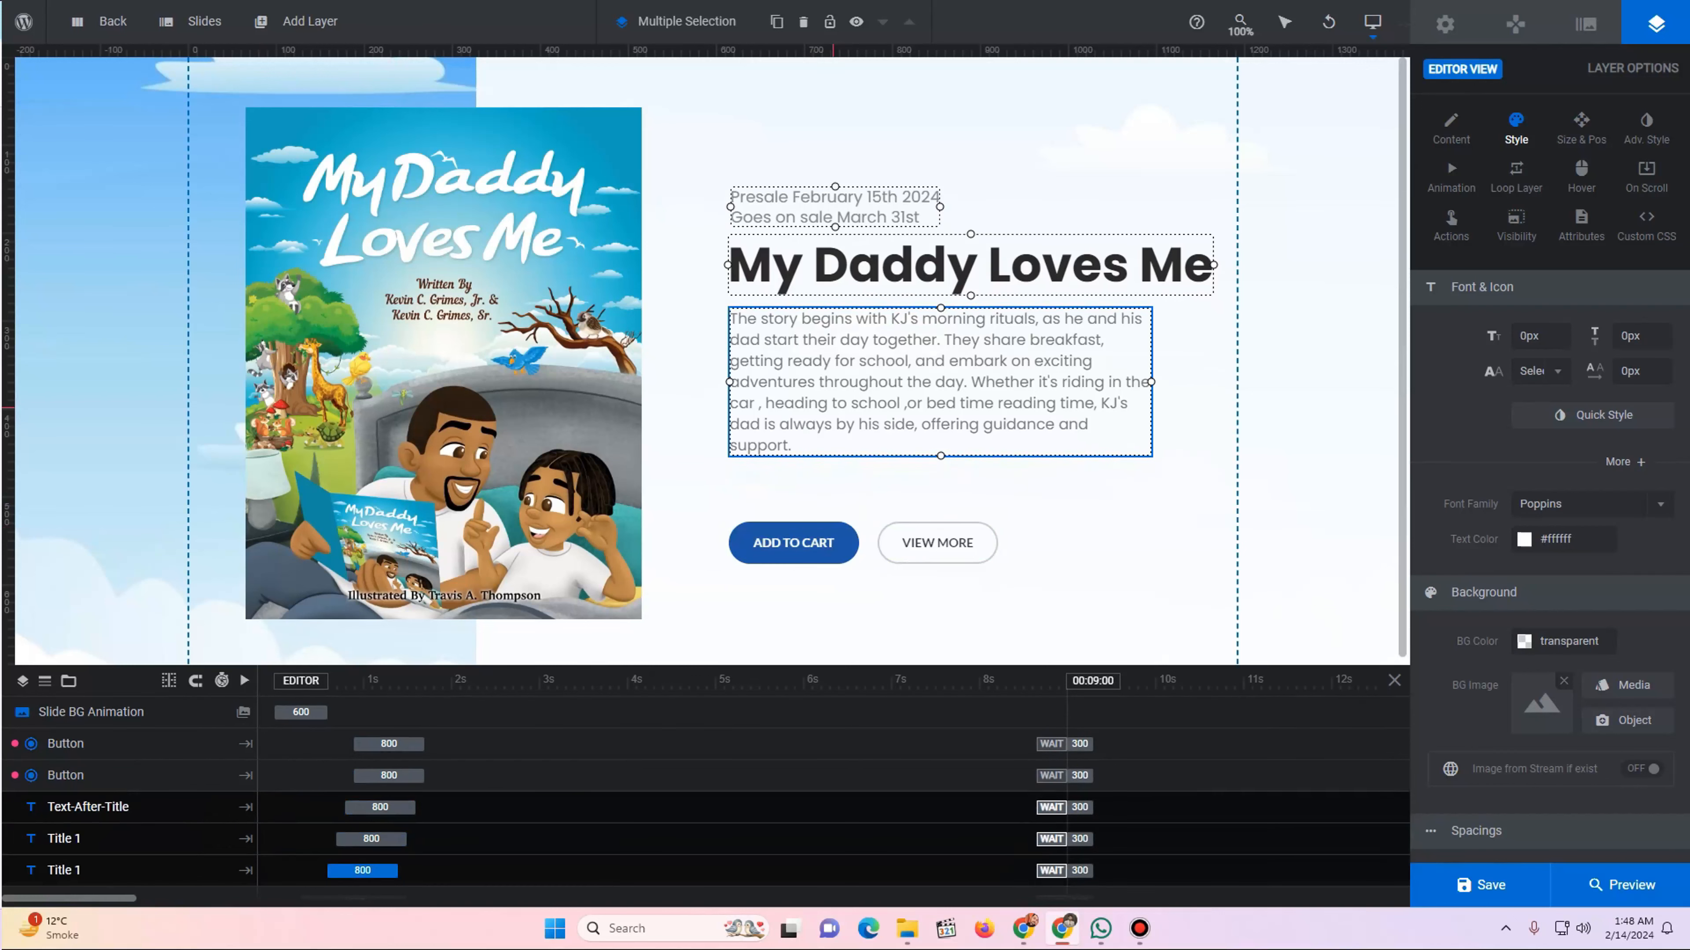
- Nudge the Add to Cart and View More buttons up together, closer to the description, and save the slide
left_click(855, 559)
left_click(948, 543, "ctrl")
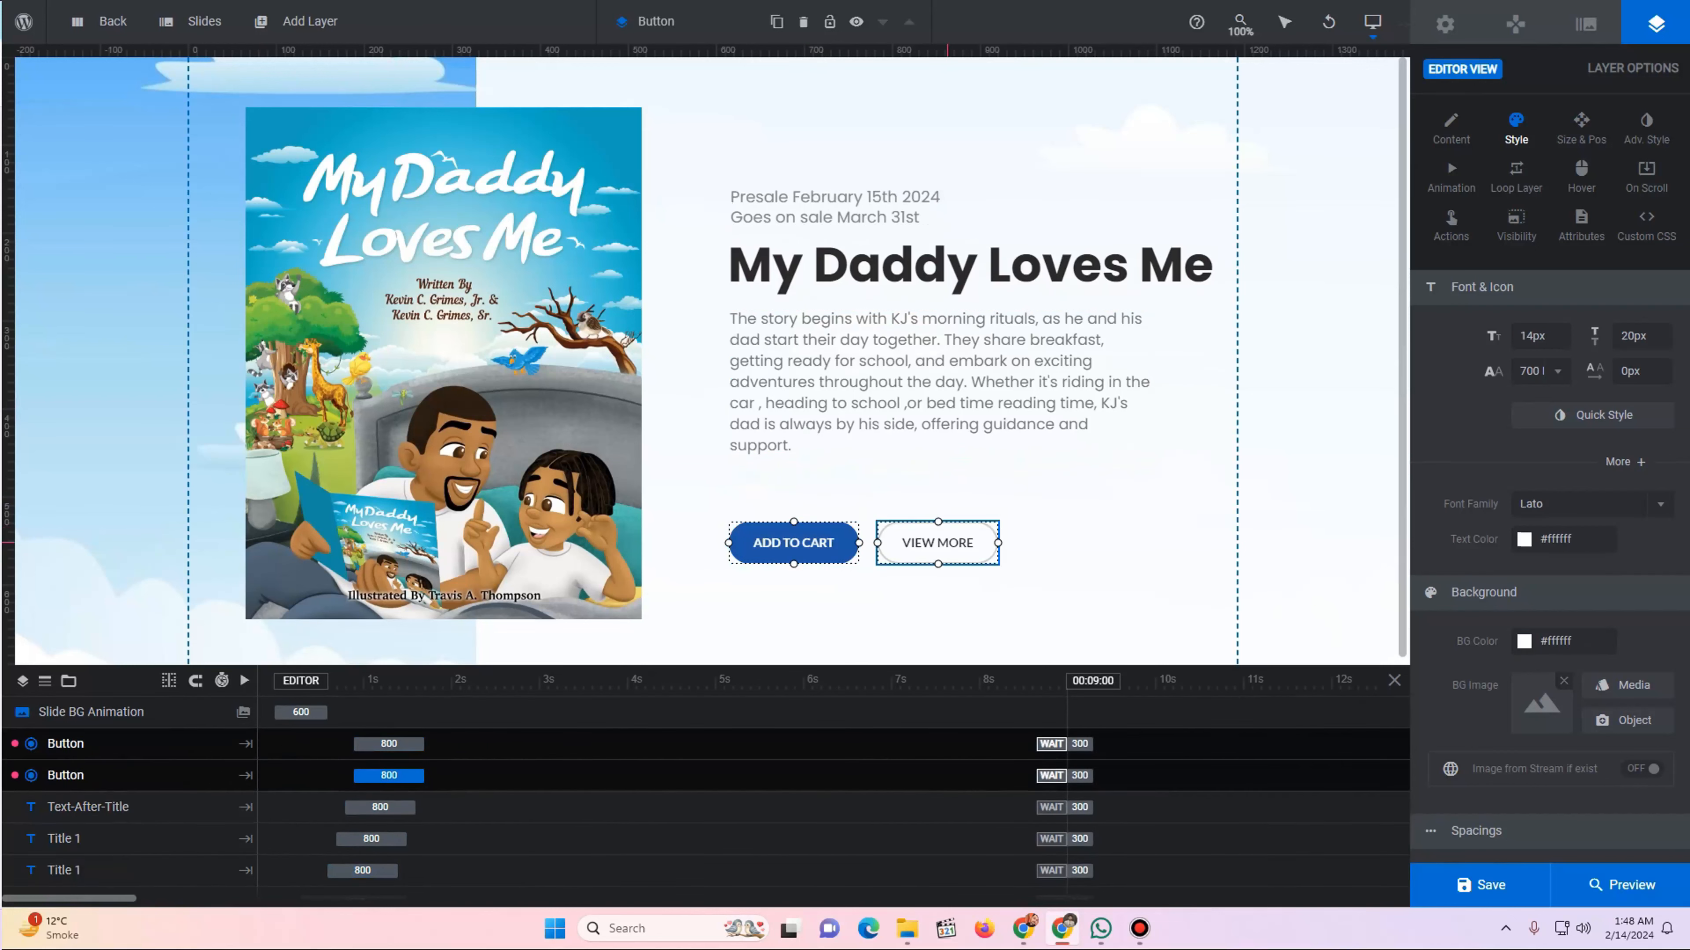
key("Up")
key("Up")
key("Up")
key("Up")
key("Up")
key("Up")
key("Up")
key("Up")
key("Up")
key("Up")
key("Up")
key("Up")
key("Up")
key("Up")
key("Up")
key("Up")
key("Up")
key("Up")
key("Up")
key("Up")
key("Up")
key("Up")
key("Up")
key("Up")
key("Up")
key("Up")
key("Up")
key("Up")
key("Up")
key("Up")
key("Up")
key("Up")
key("Up")
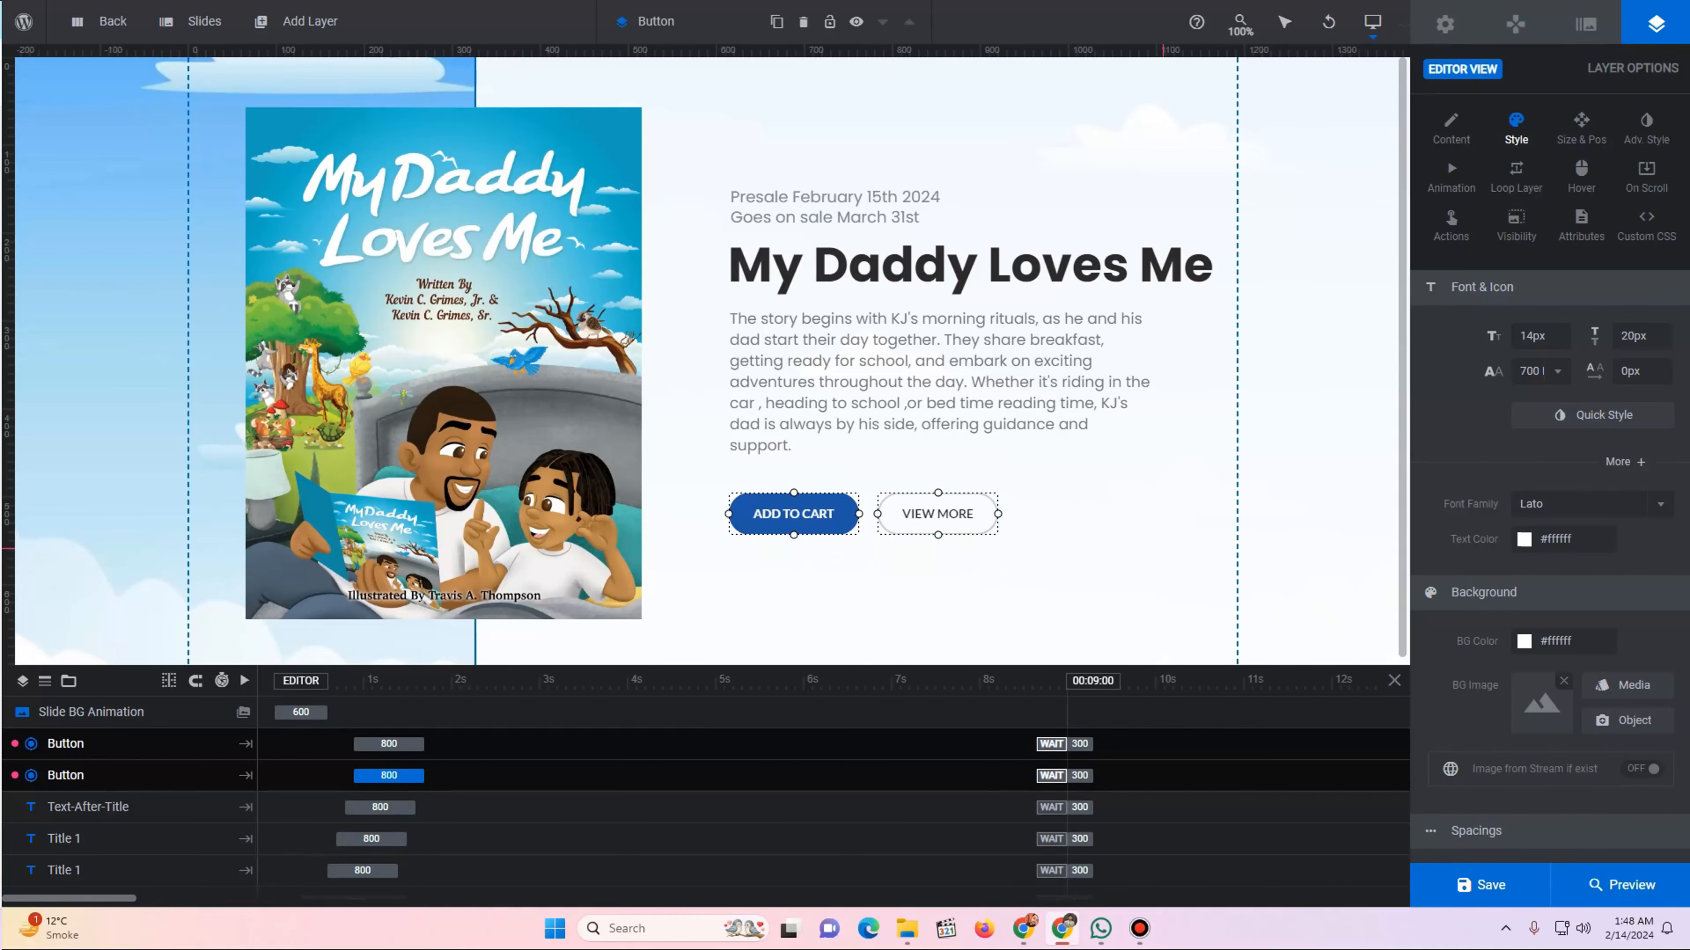
left_click(1480, 886)
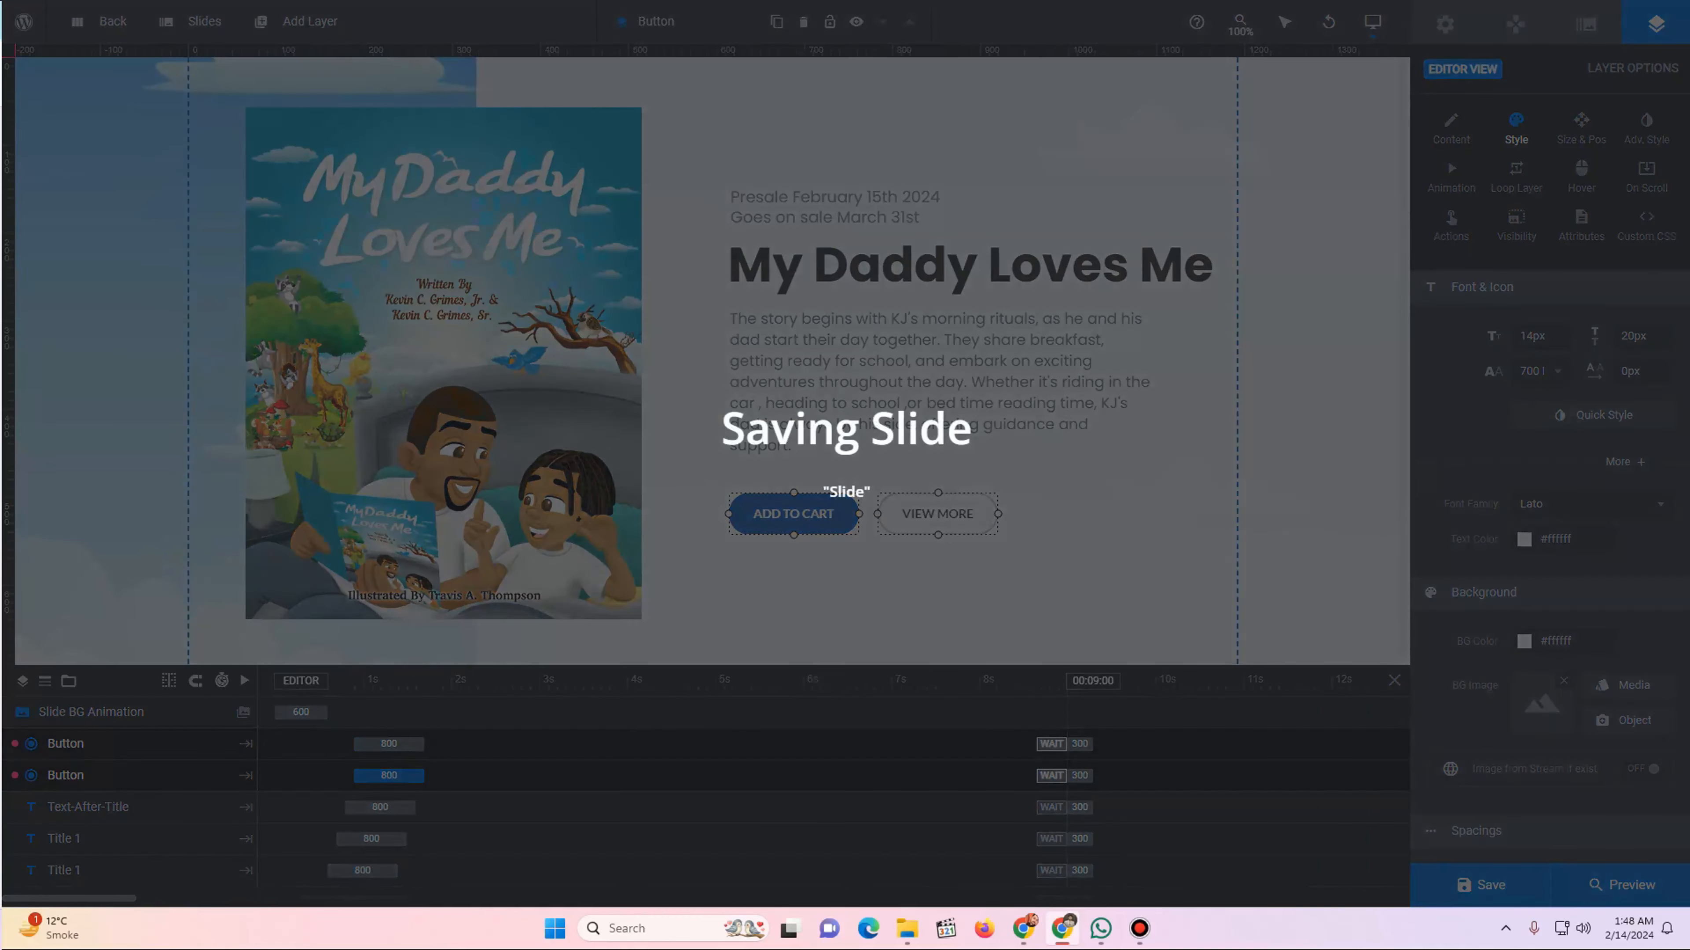
- Reload the store's home page and review the updated slider layout and the sections down to the footer
key("ctrl+Tab")
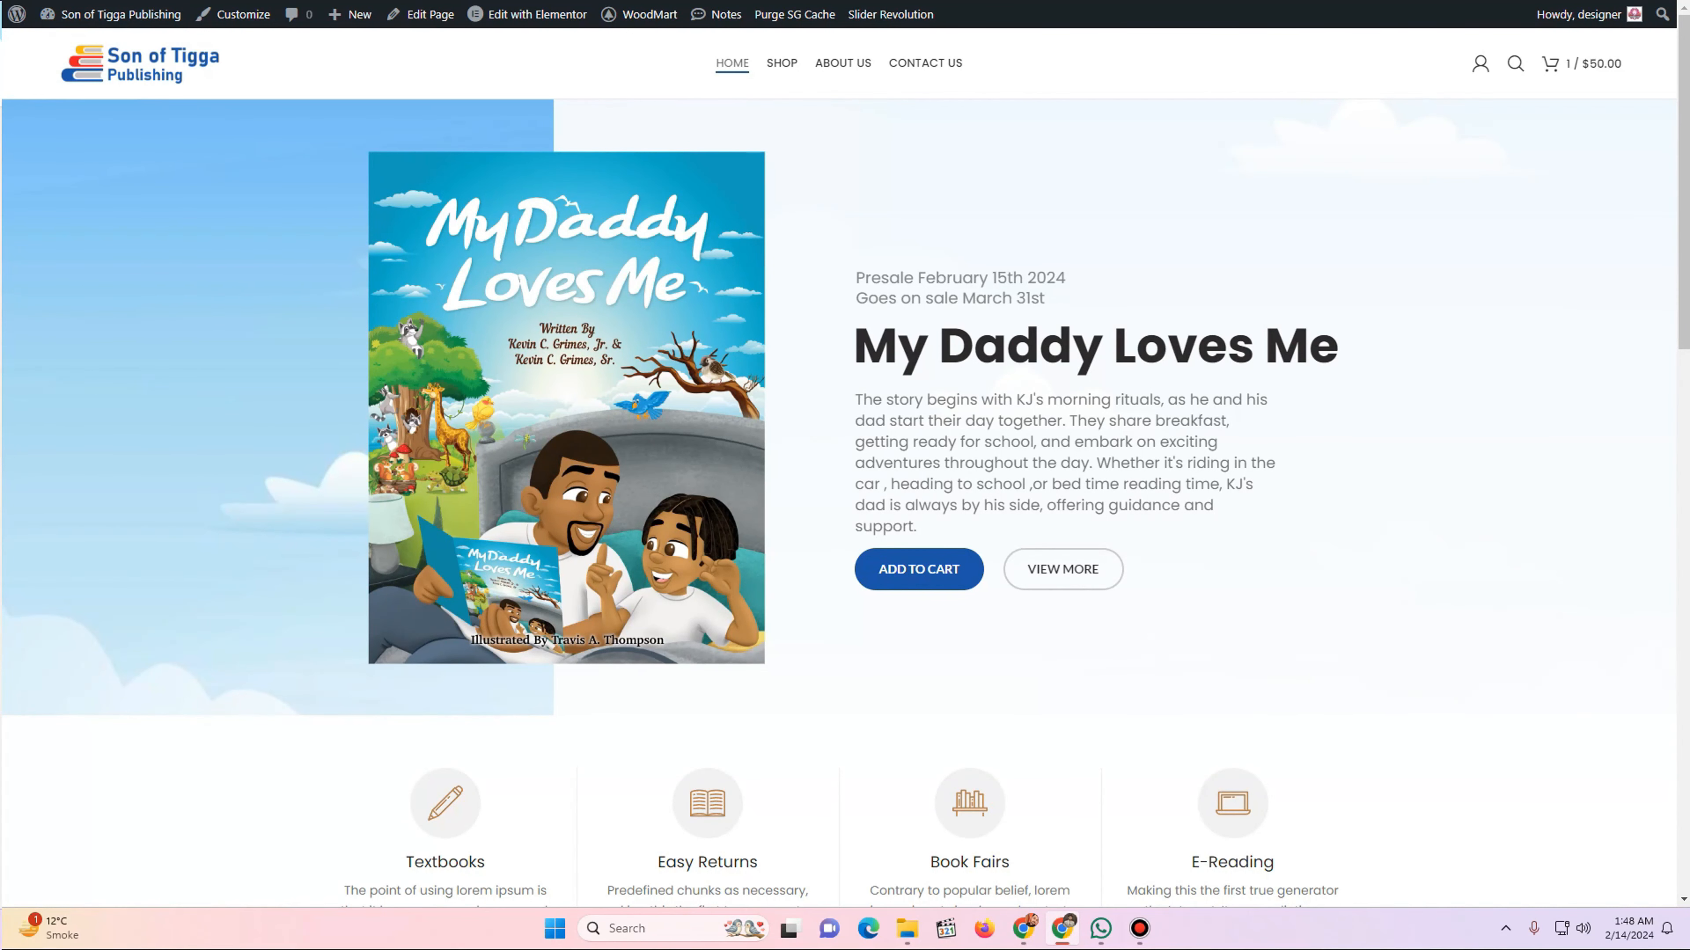
key("F5")
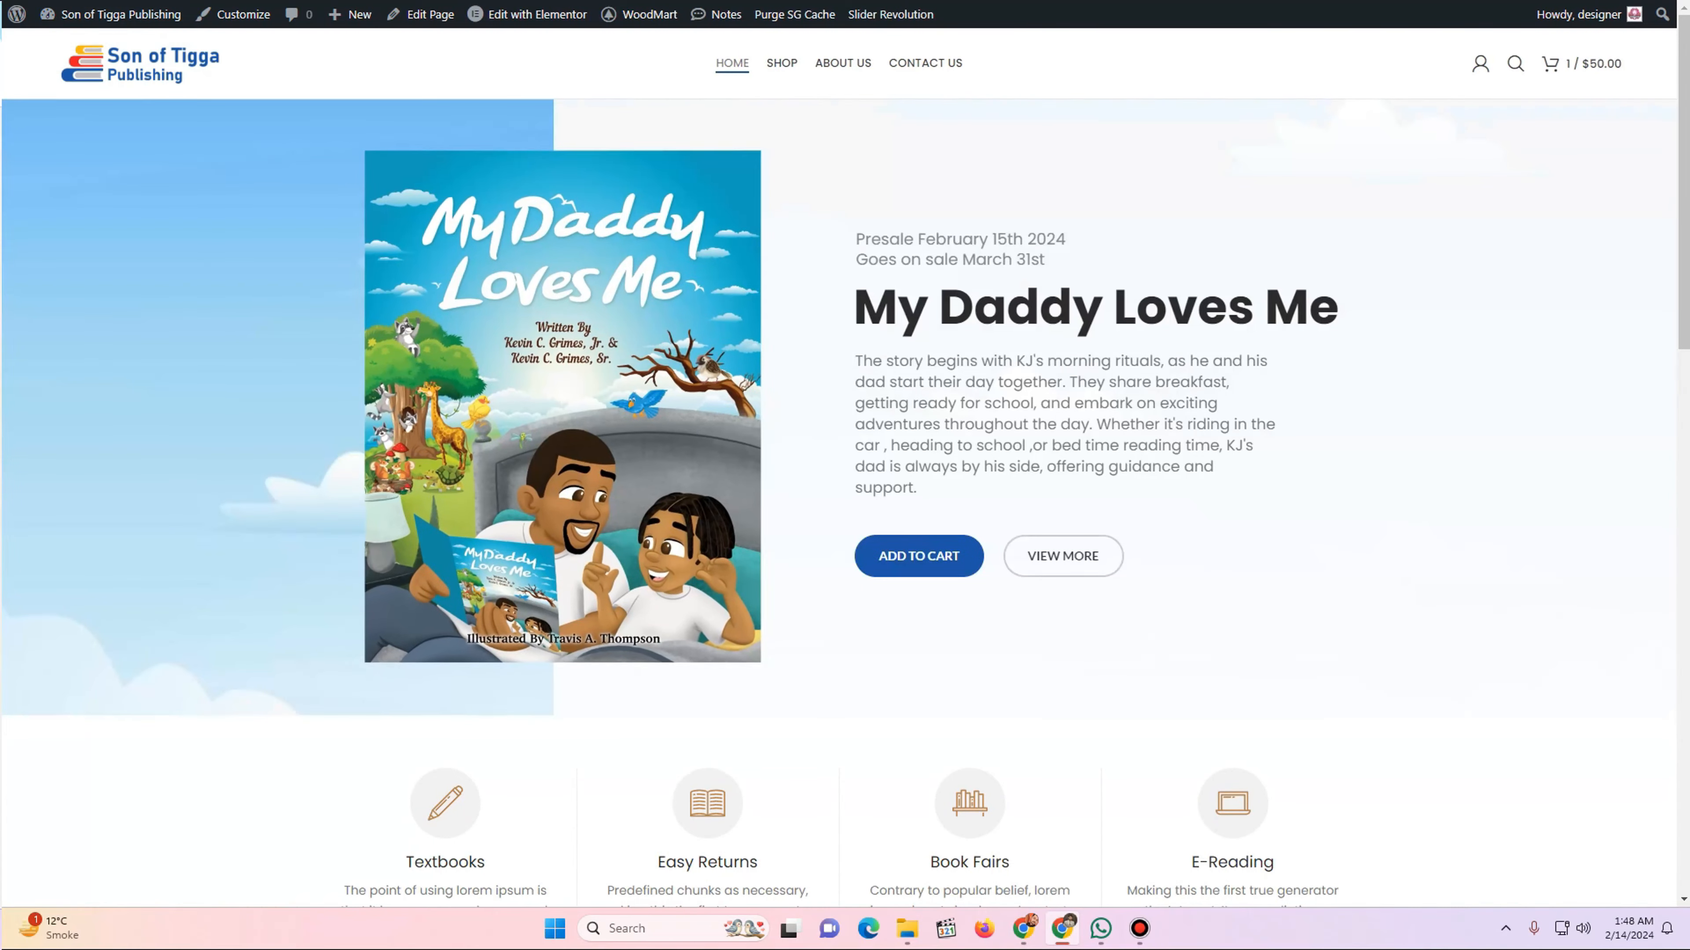
scroll(845, 466, "down", 6)
scroll(844, 466, "down", 15)
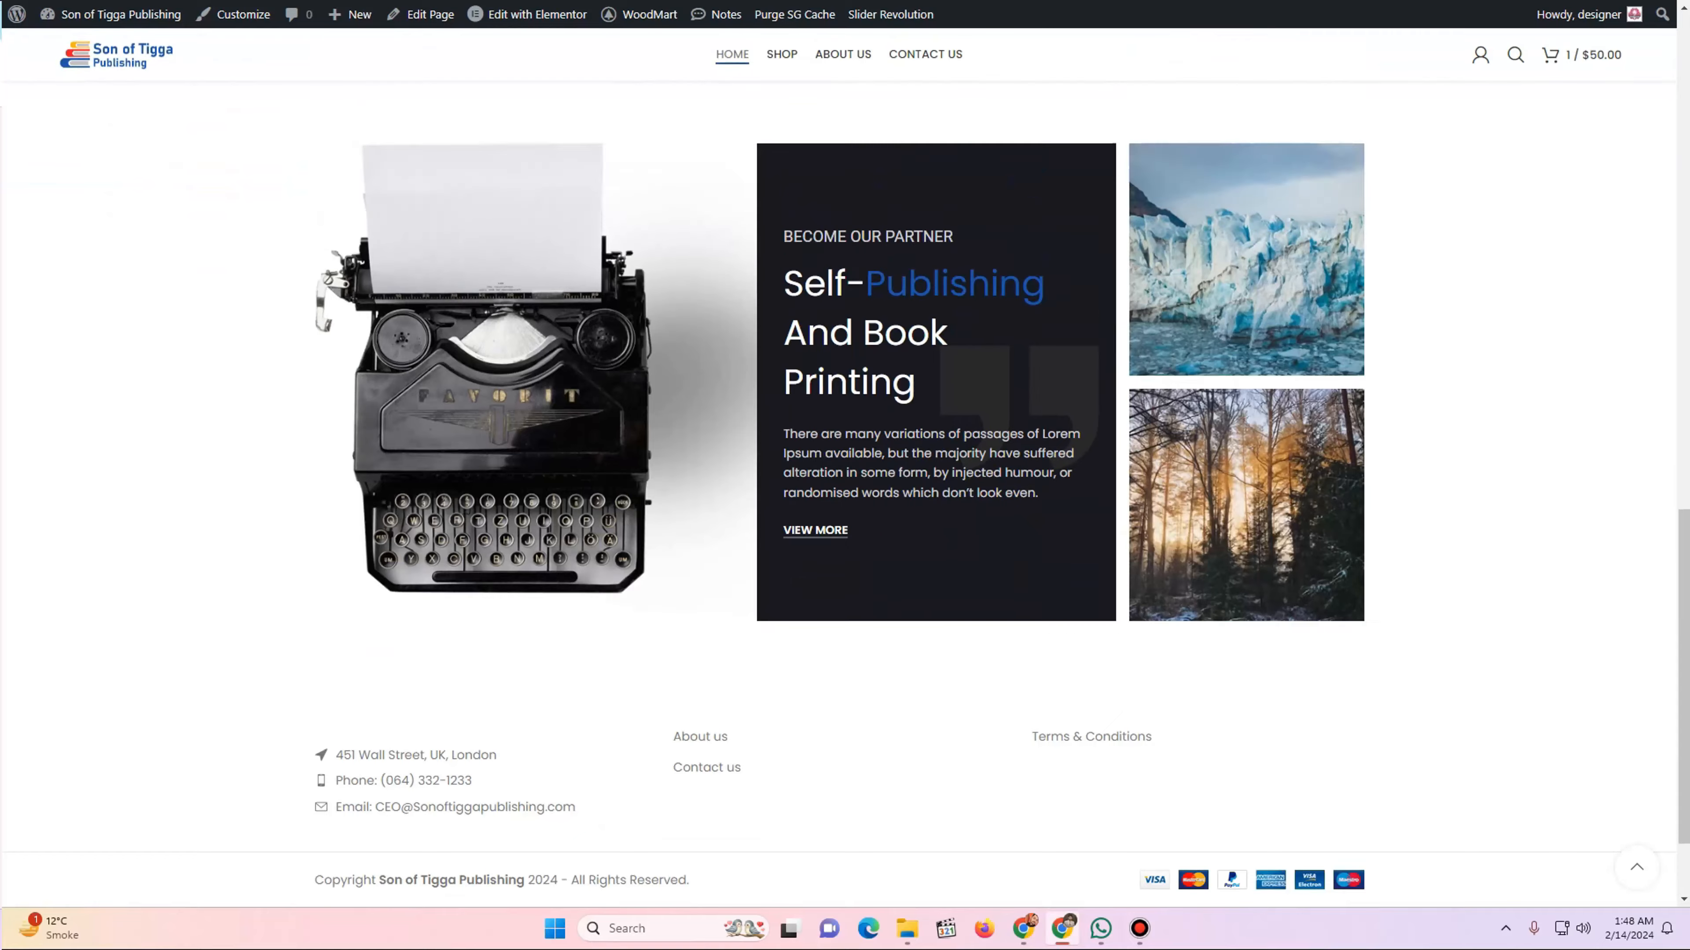
scroll(845, 466, "up", 15)
scroll(845, 466, "up", 3)
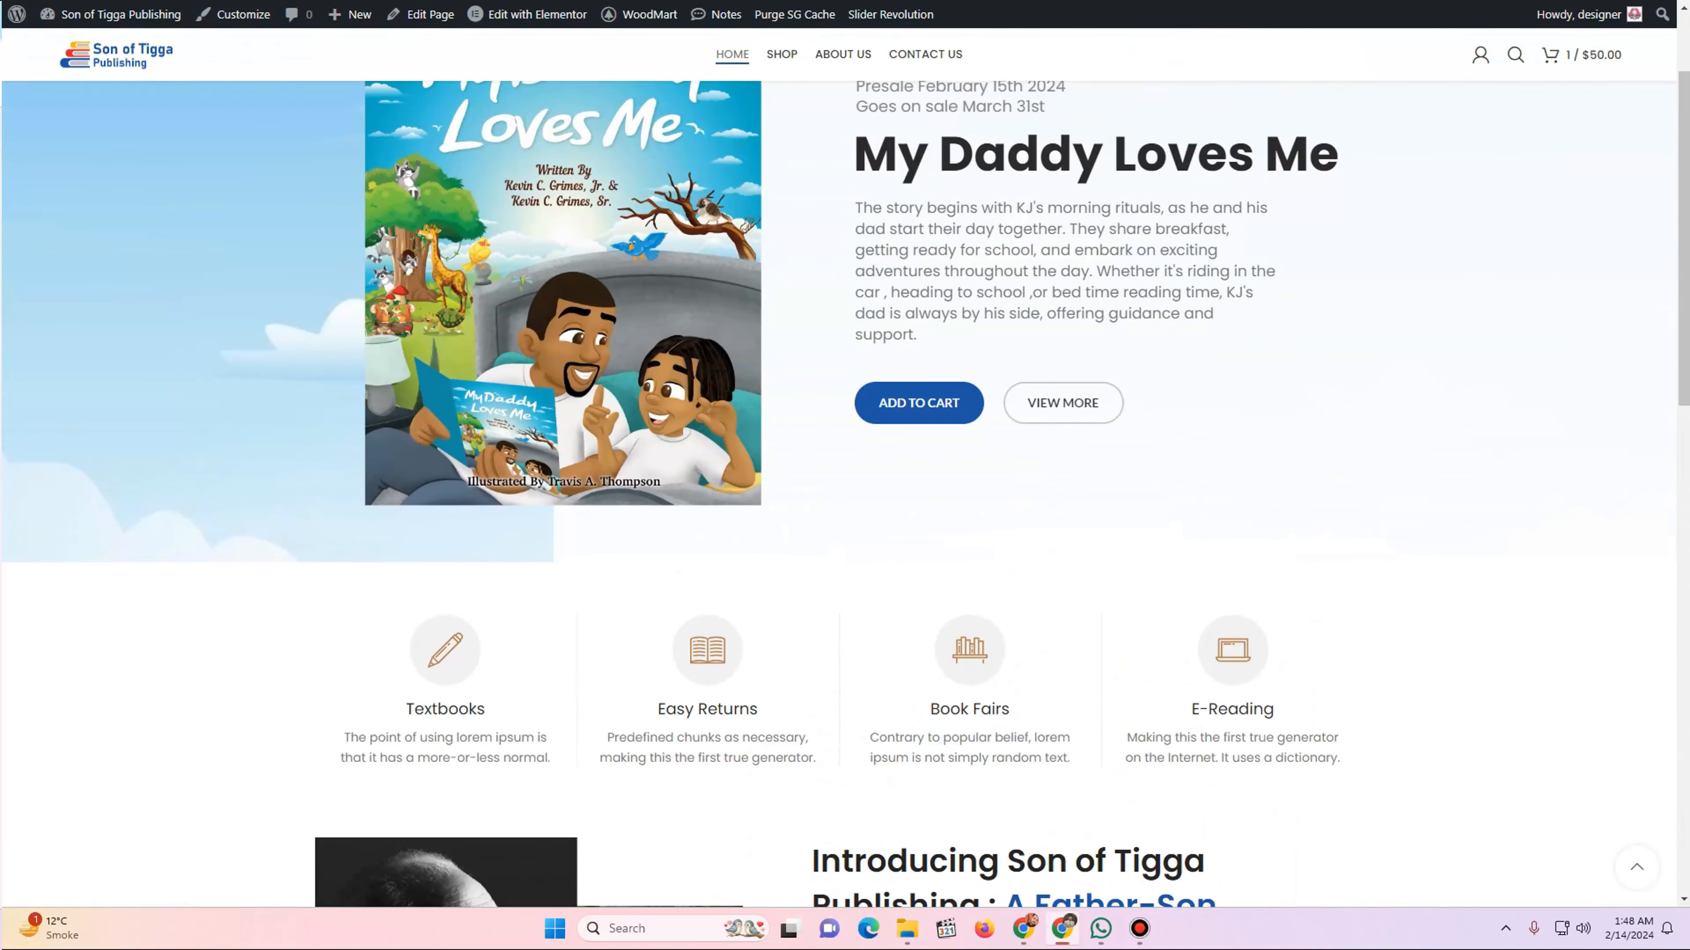